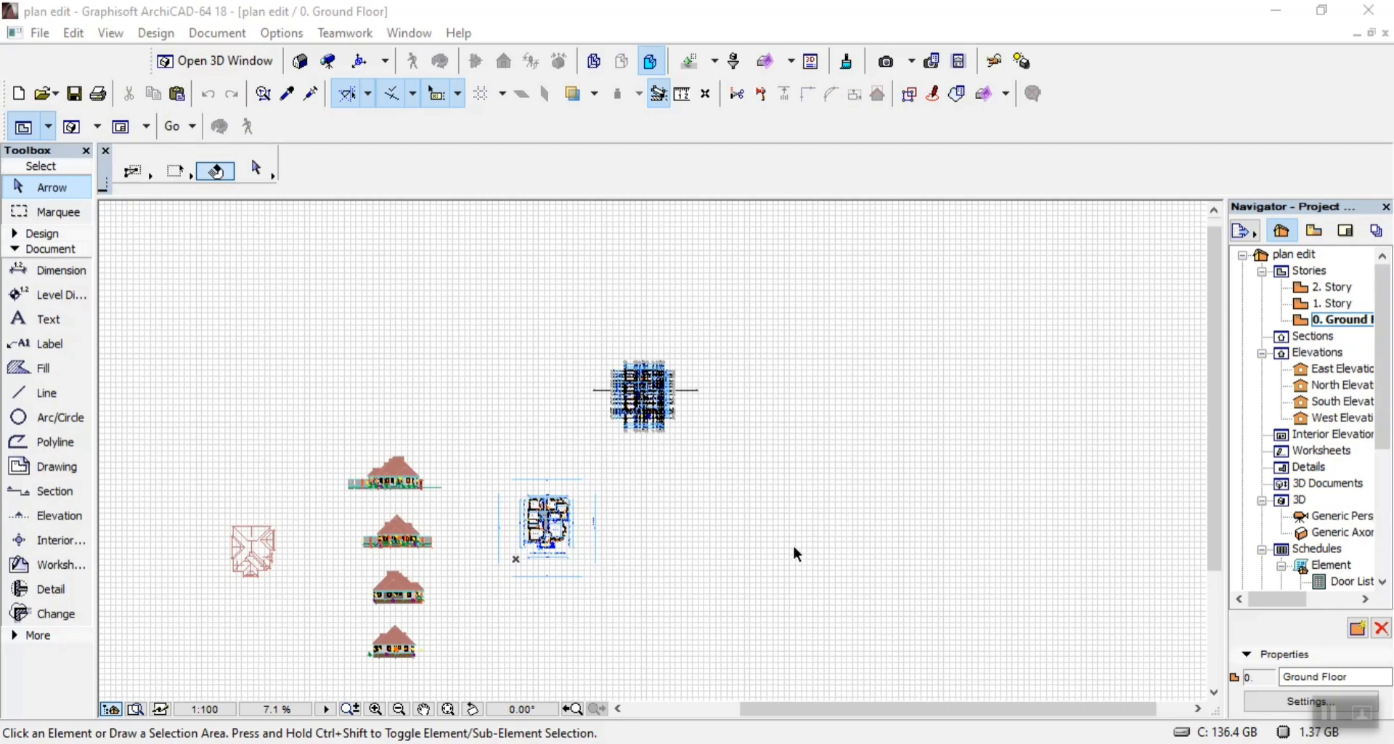
# Examine the two floor plans, the four elevations and the roof plan laid out on the Ground Floor
pyautogui.scroll(1, 796, 553)
pyautogui.scroll(3, 737, 557)
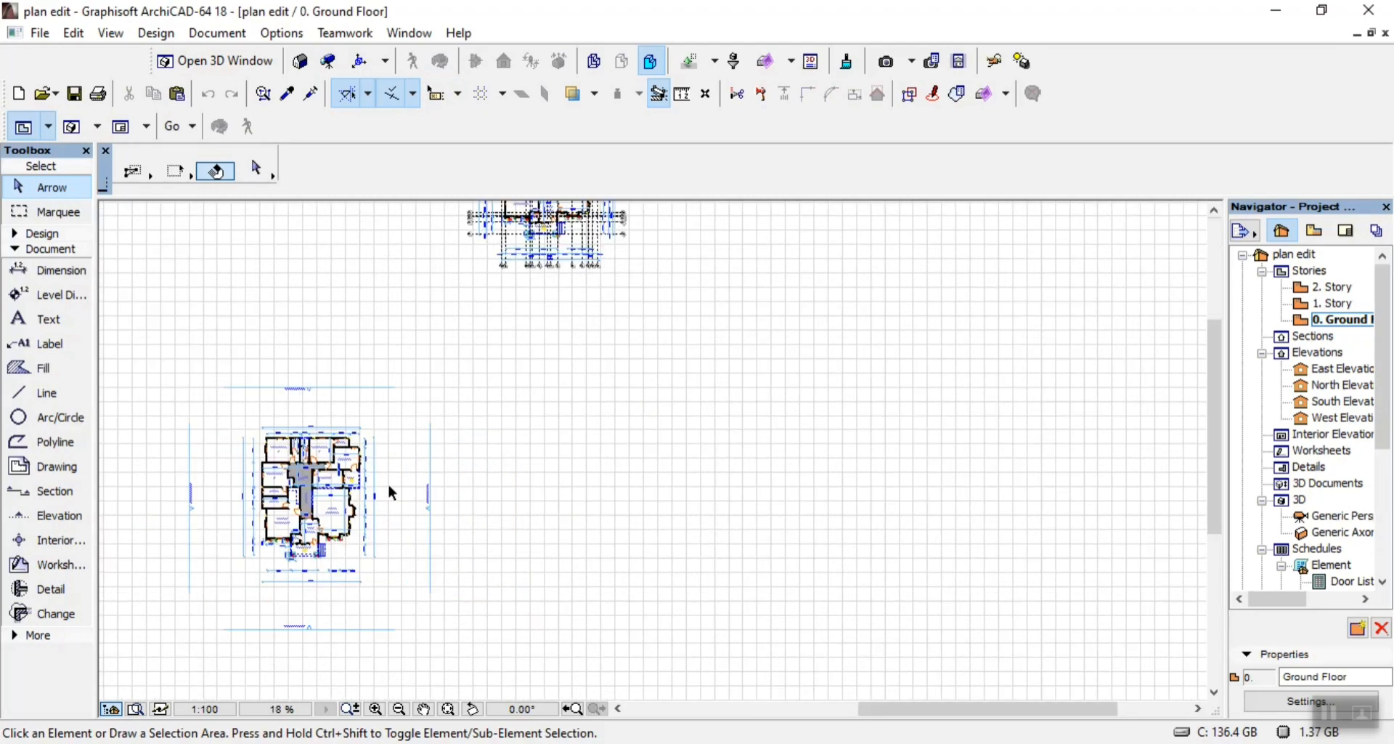
pyautogui.scroll(-2, 537, 436)
pyautogui.scroll(4, 546, 342)
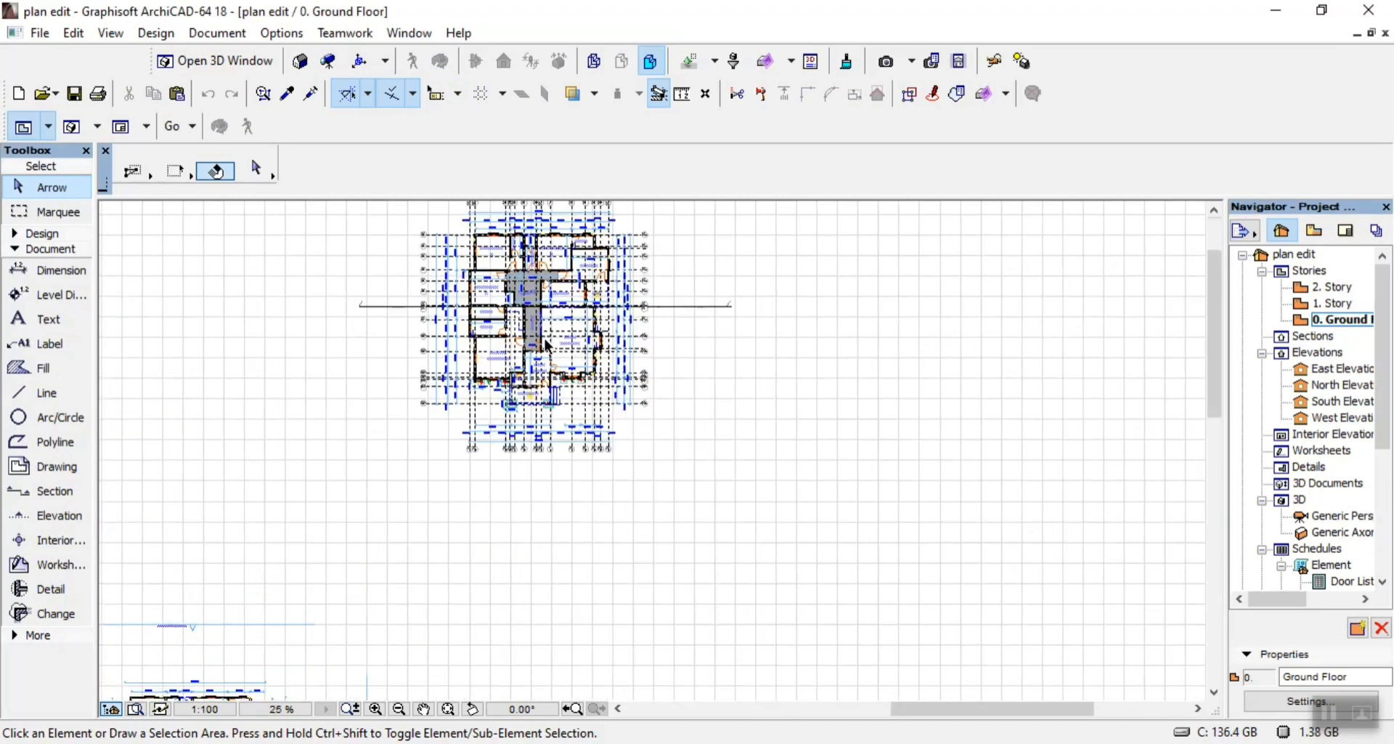
pyautogui.scroll(2, 546, 345)
pyautogui.scroll(-7, 542, 354)
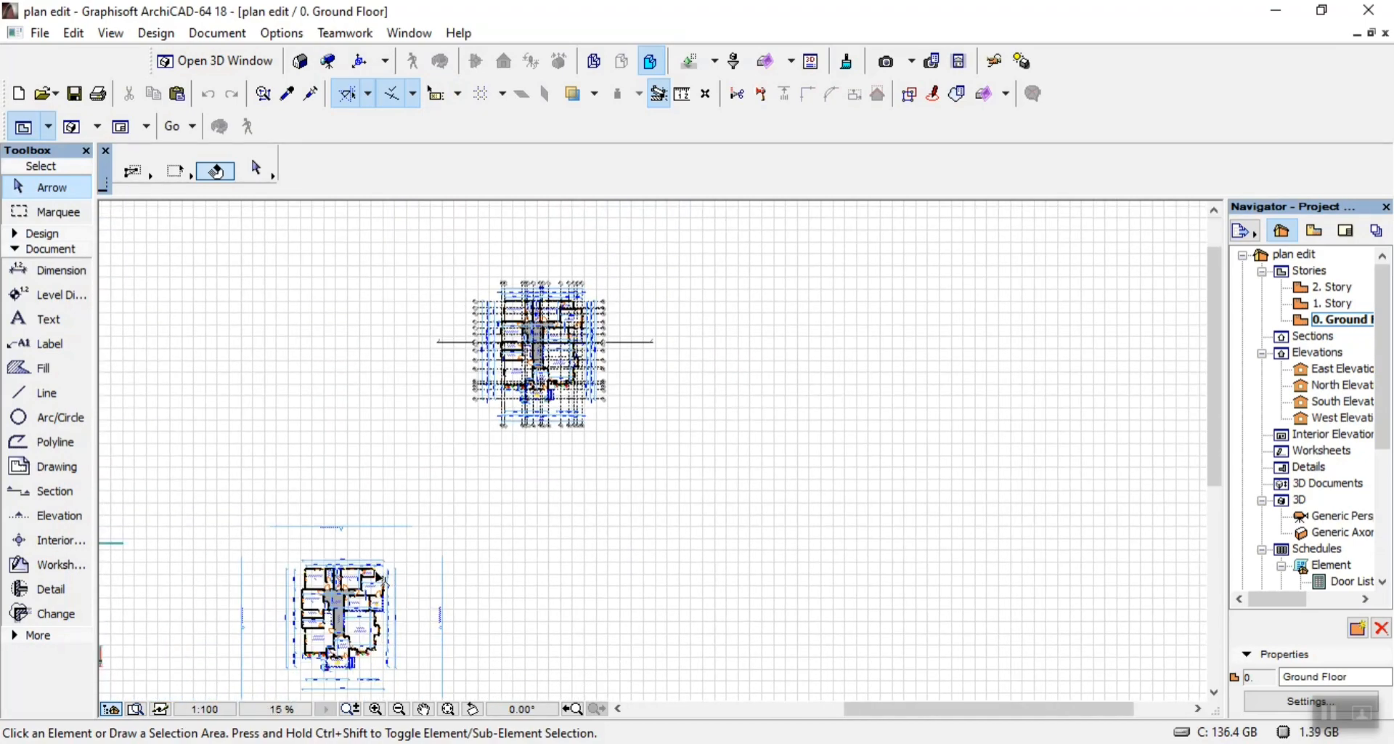
pyautogui.scroll(6, 339, 601)
pyautogui.scroll(-6, 338, 602)
pyautogui.scroll(6, 342, 614)
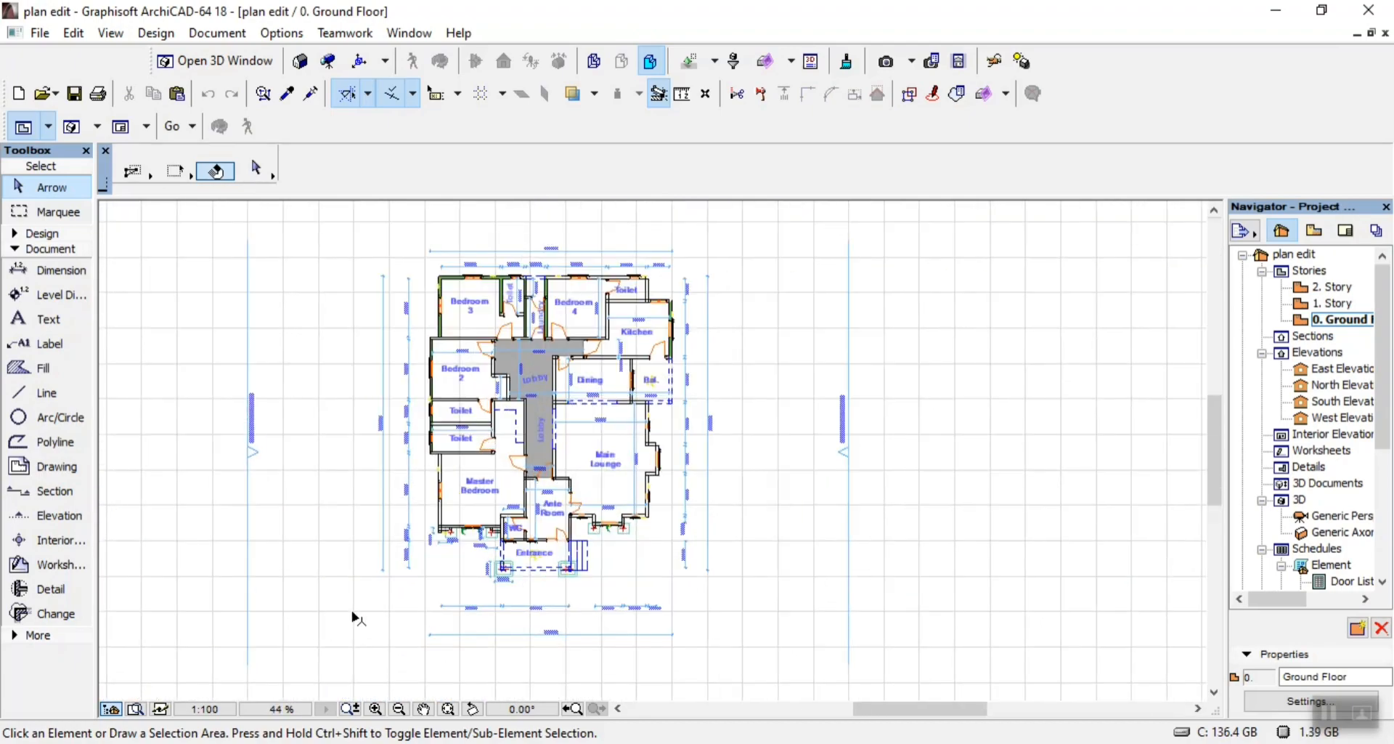
pyautogui.scroll(3, 526, 472)
pyautogui.scroll(-7, 706, 480)
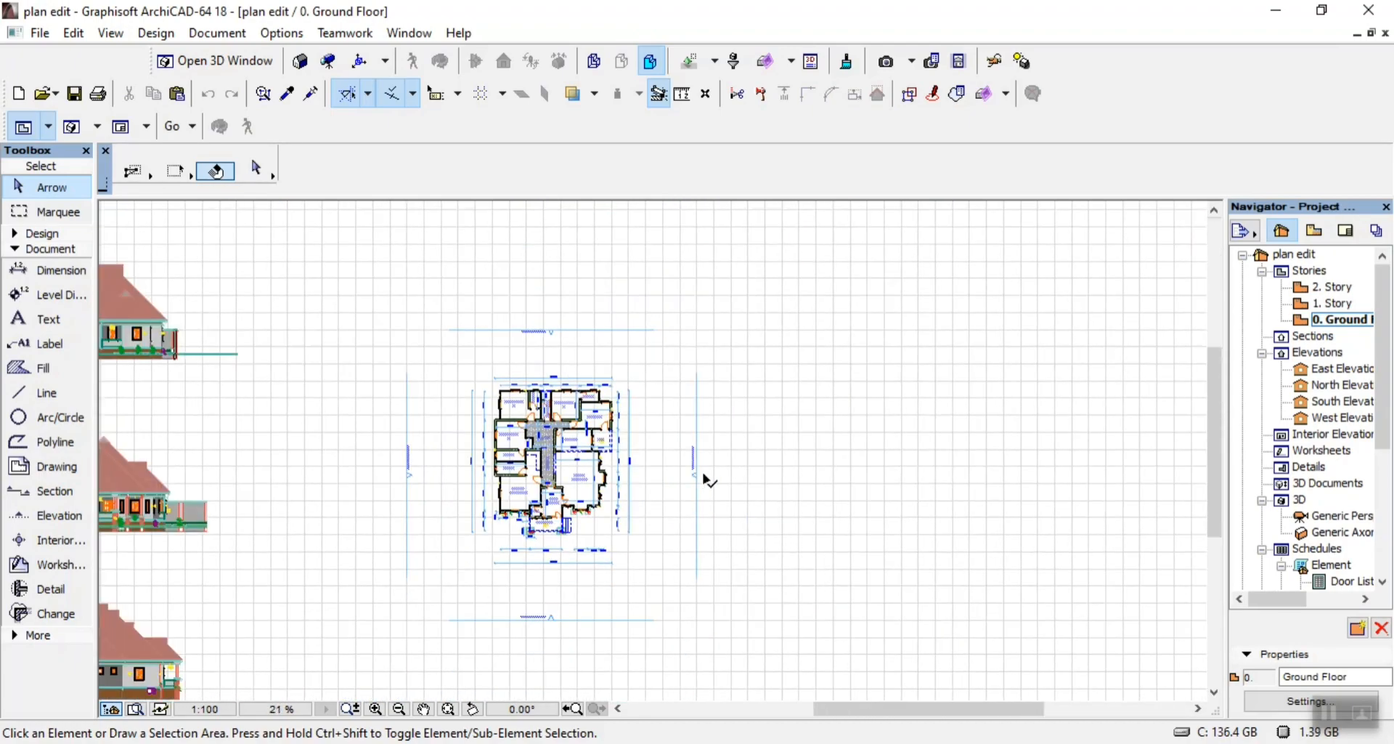
pyautogui.scroll(4, 392, 581)
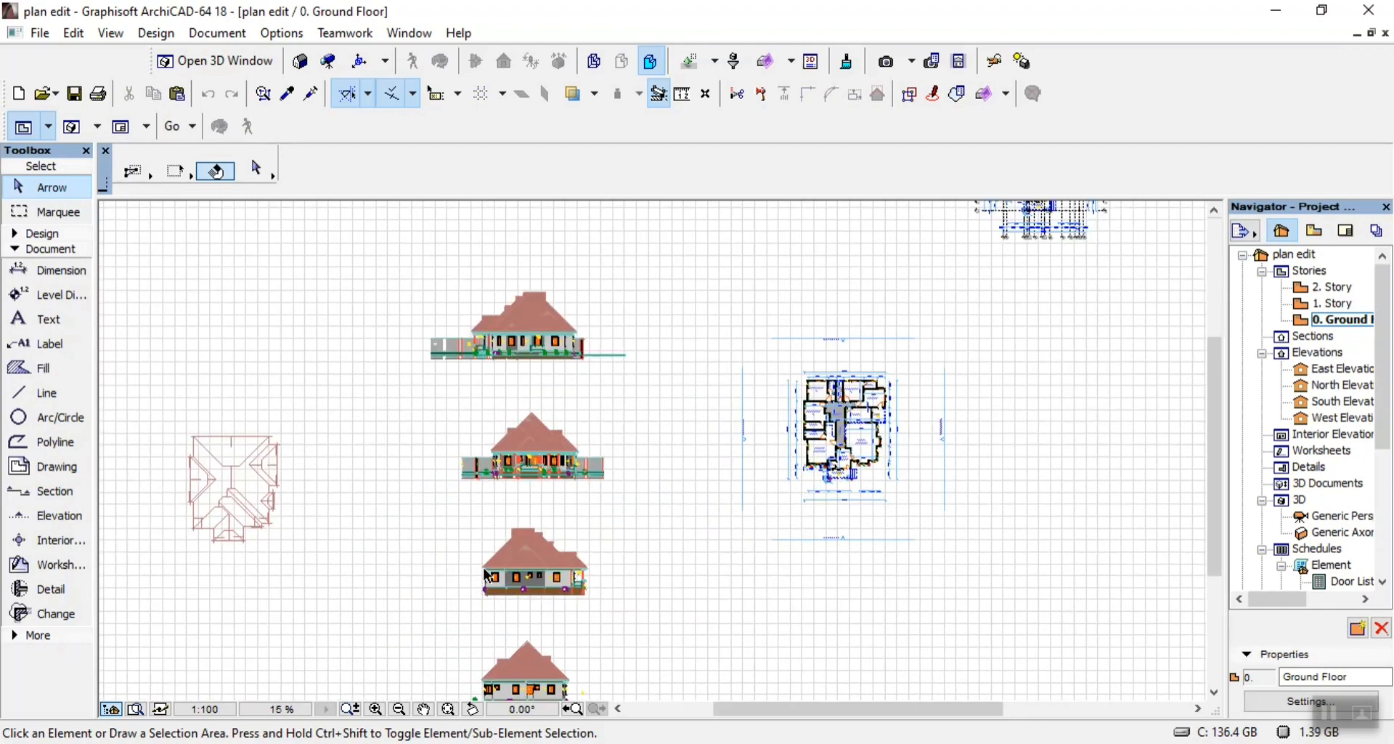
pyautogui.scroll(-4, 473, 545)
pyautogui.scroll(3, 216, 479)
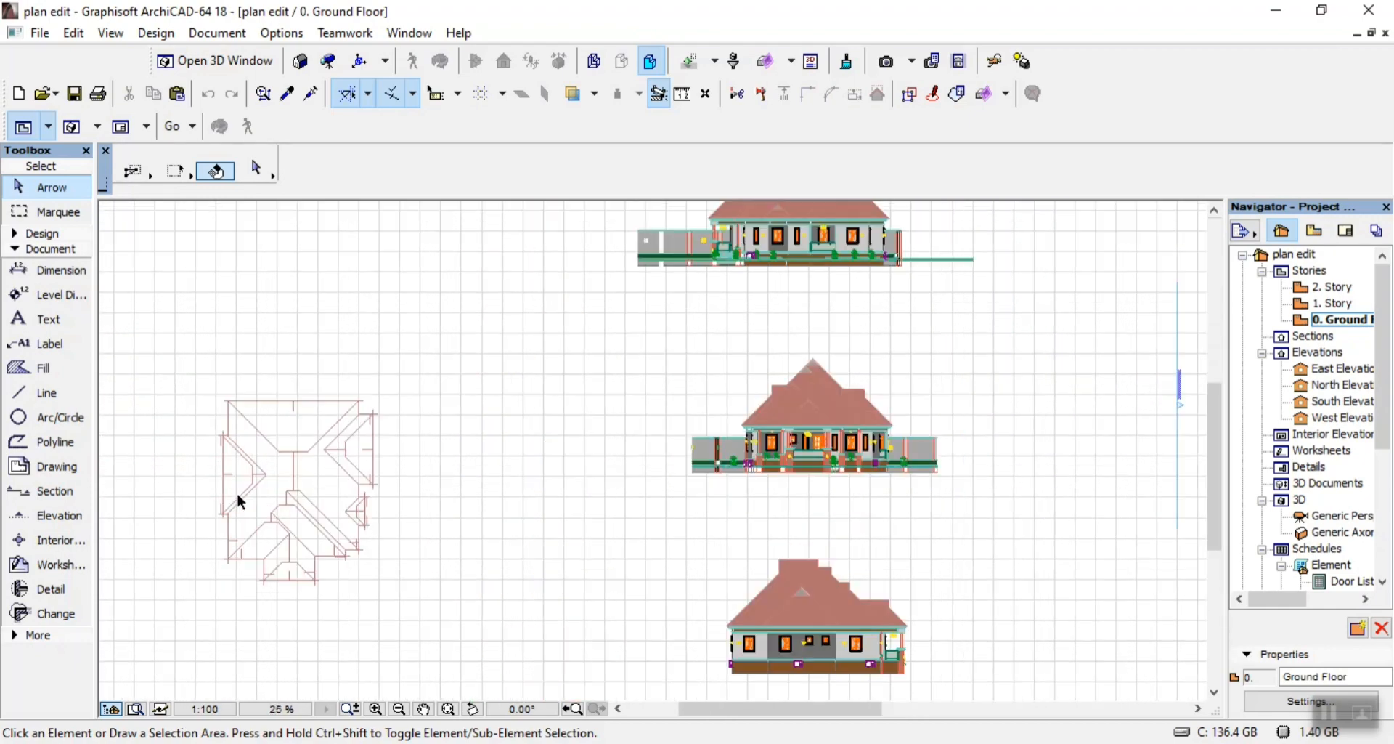
pyautogui.scroll(-3, 236, 492)
pyautogui.scroll(-3, 783, 440)
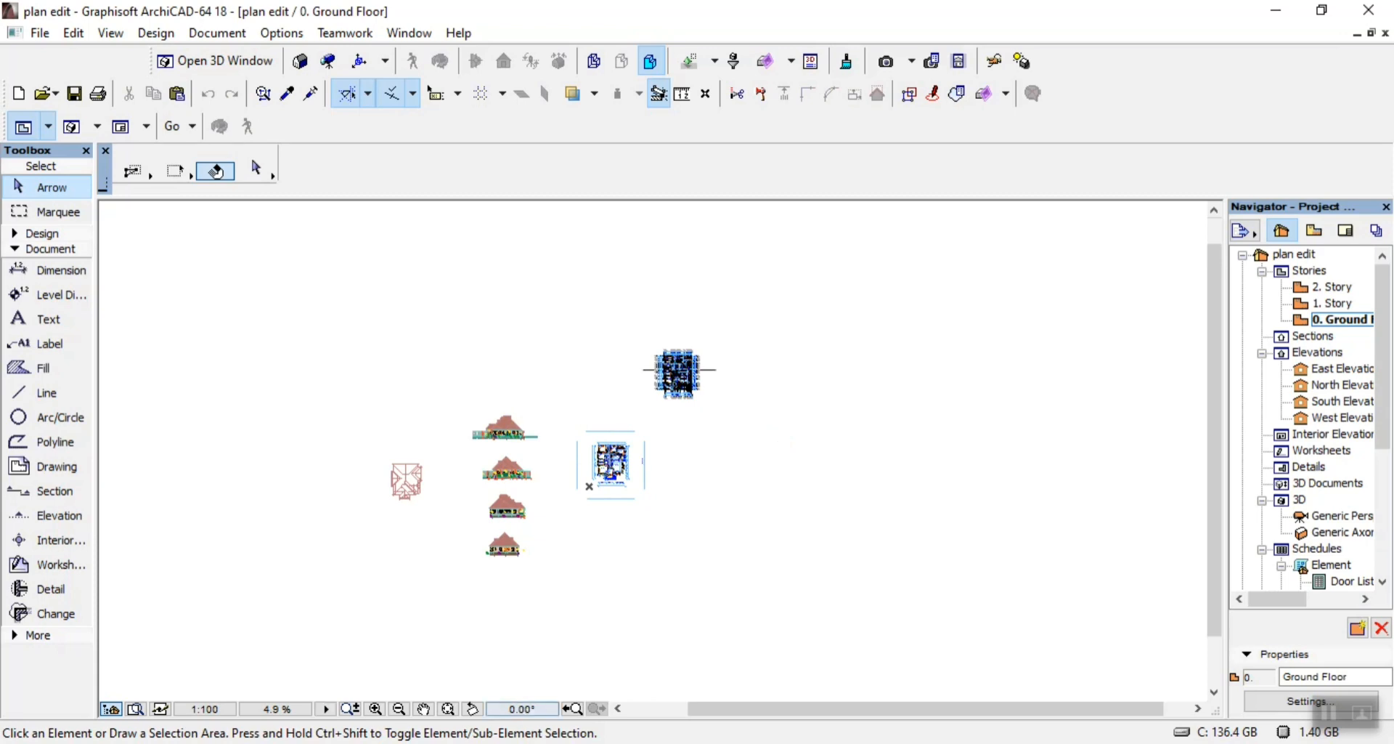
# Switch to the NEW project folder in File Explorer and open 001.pdf in Adobe Acrobat Reader to view the sample cover page
pyautogui.click(568, 648)
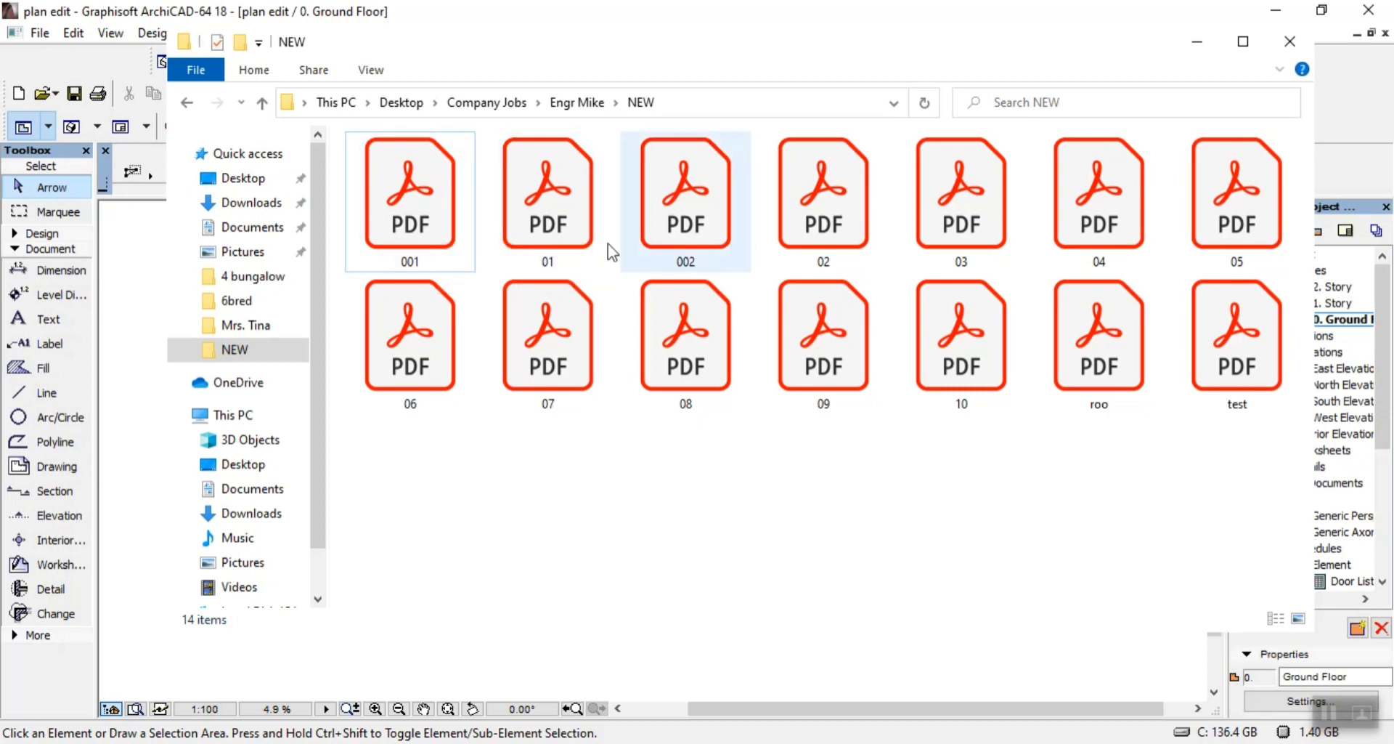
pyautogui.doubleClick(440, 231)
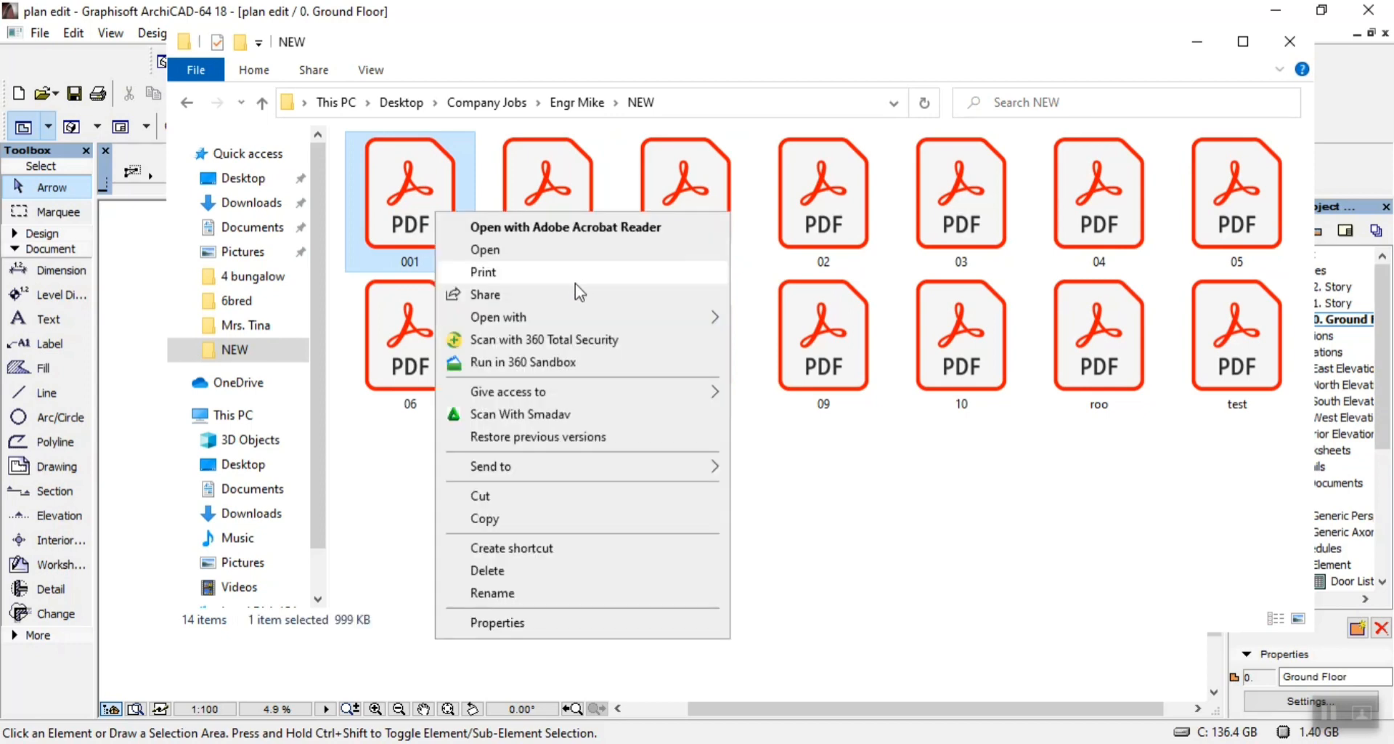
pyautogui.click(808, 319)
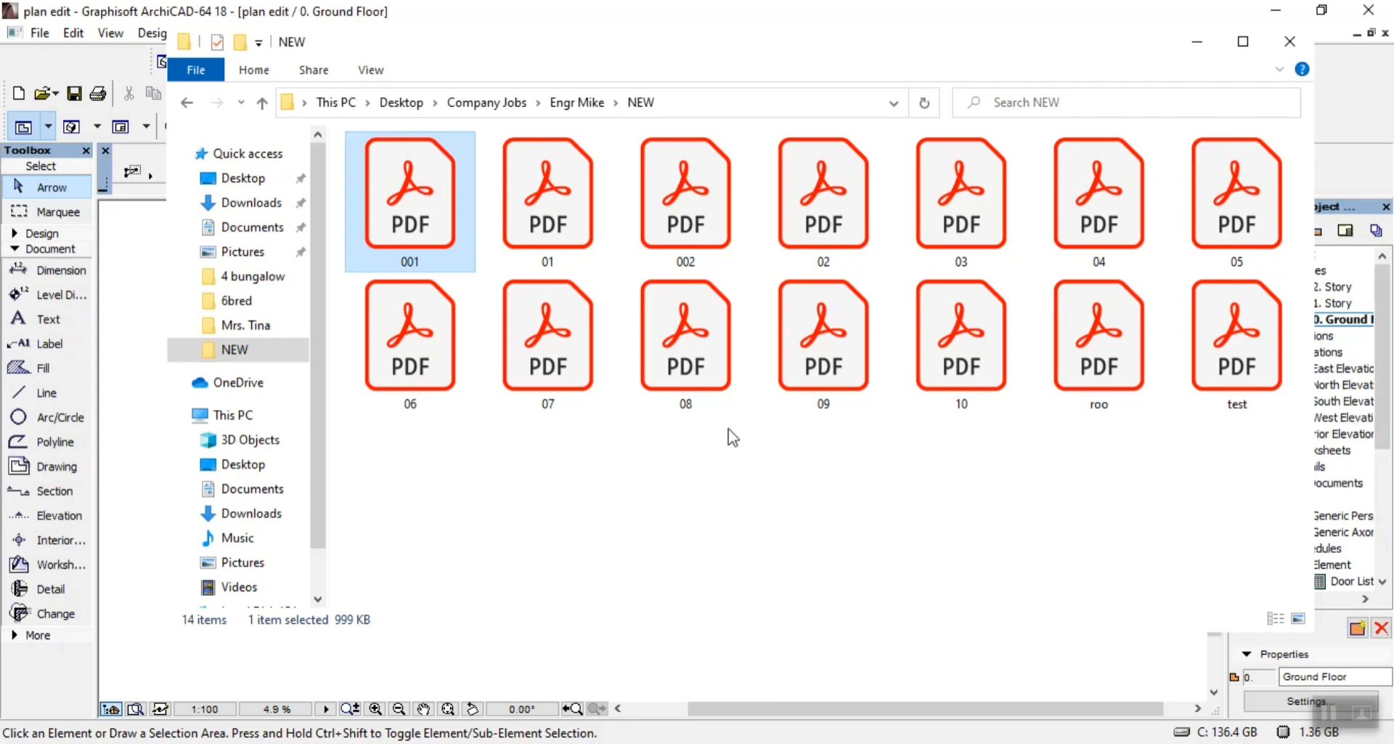
pyautogui.doubleClick(430, 263)
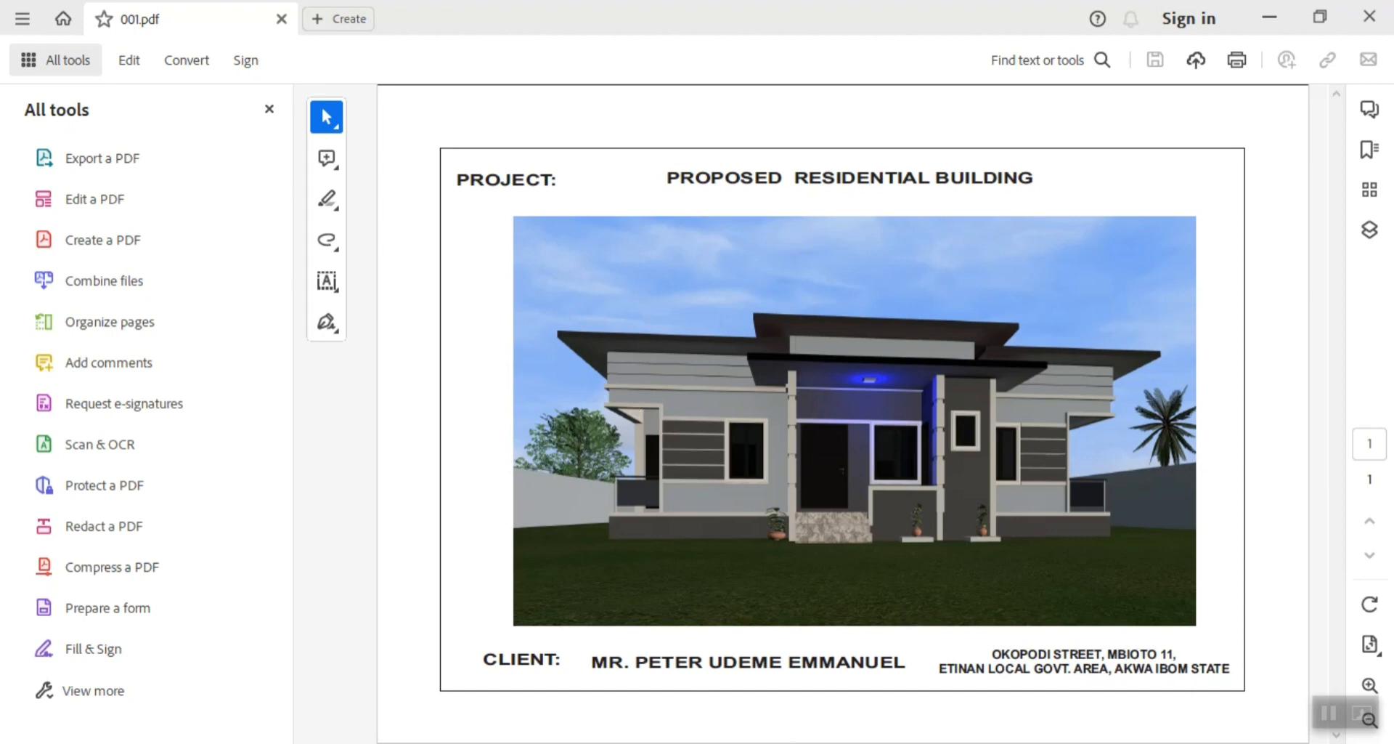
# Return to the NEW folder and open 01.pdf in Adobe Acrobat Reader to view the sample title sheet
pyautogui.hotkey('alt', 'Tab')
pyautogui.rightClick(573, 235)
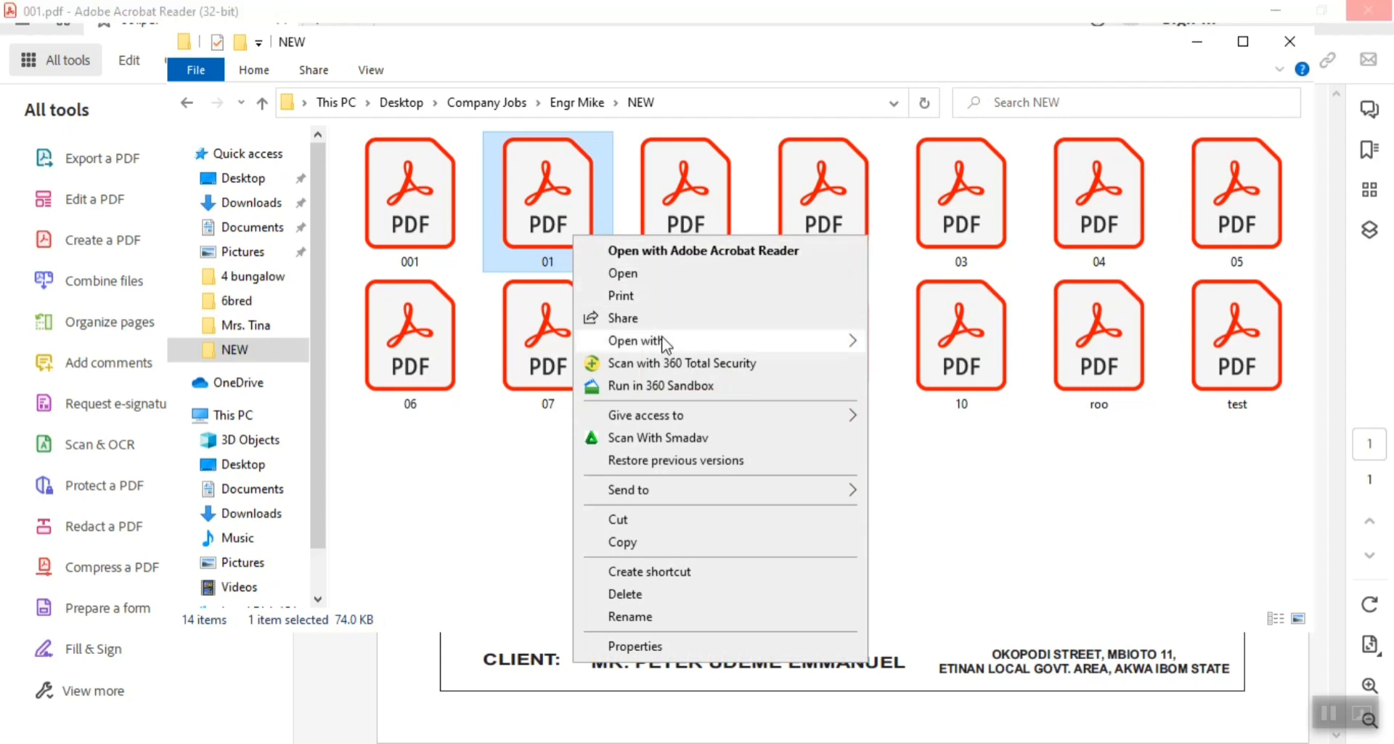
pyautogui.click(544, 216)
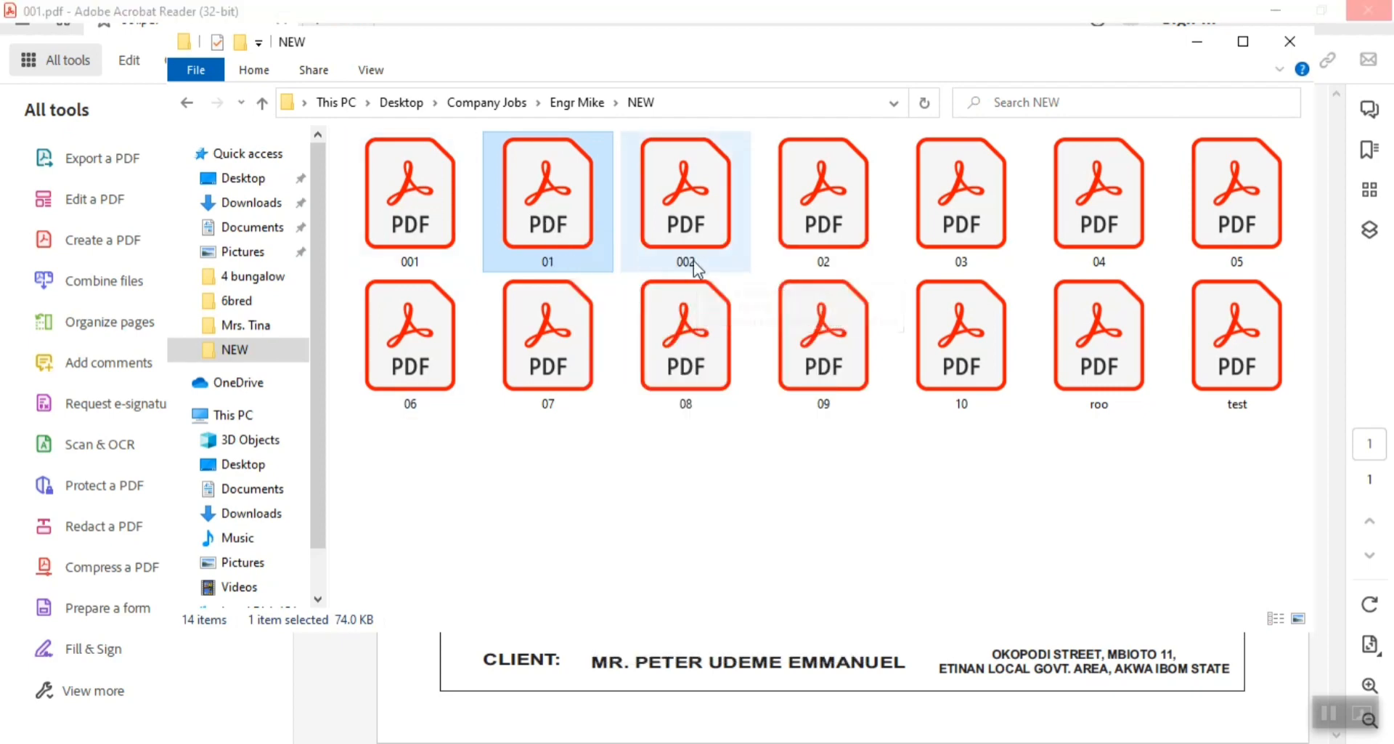
pyautogui.rightClick(578, 245)
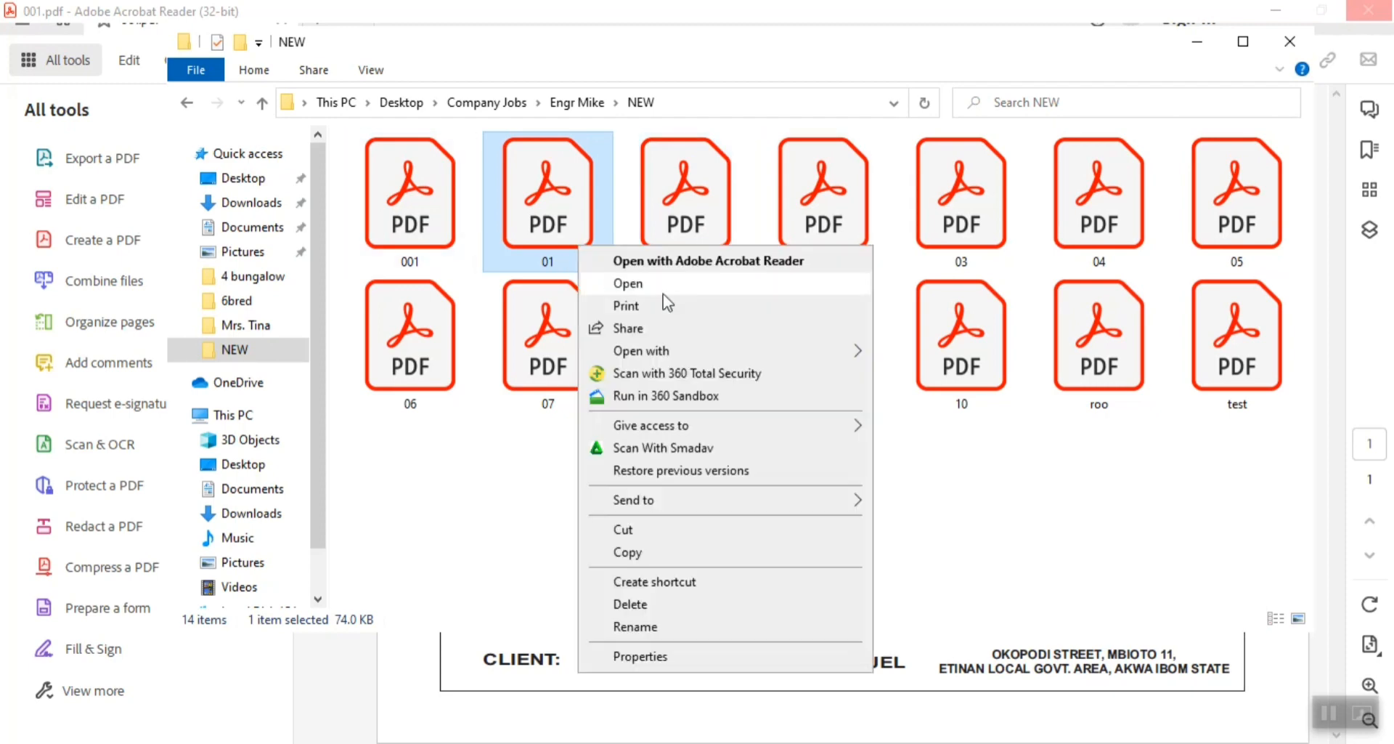
pyautogui.moveTo(682, 351)
pyautogui.click(904, 353)
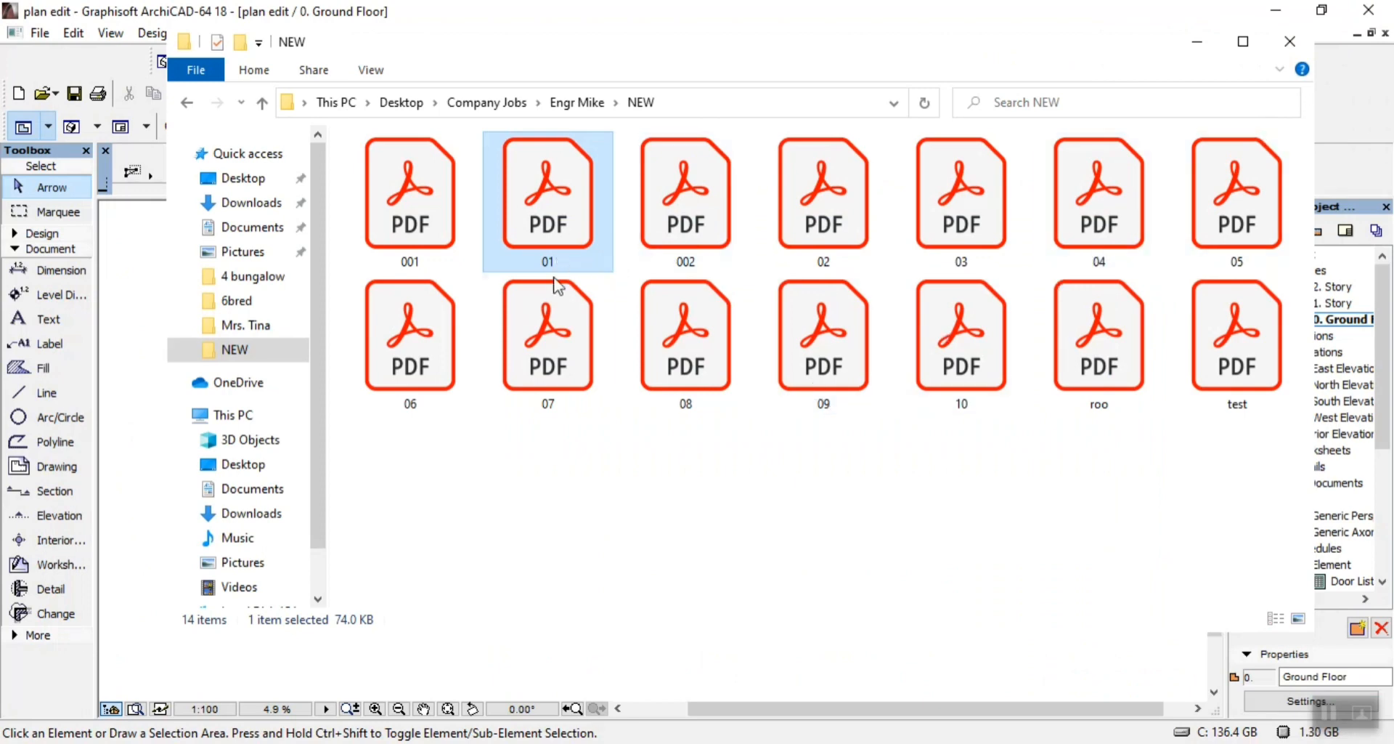
pyautogui.rightClick(556, 211)
pyautogui.moveTo(838, 312)
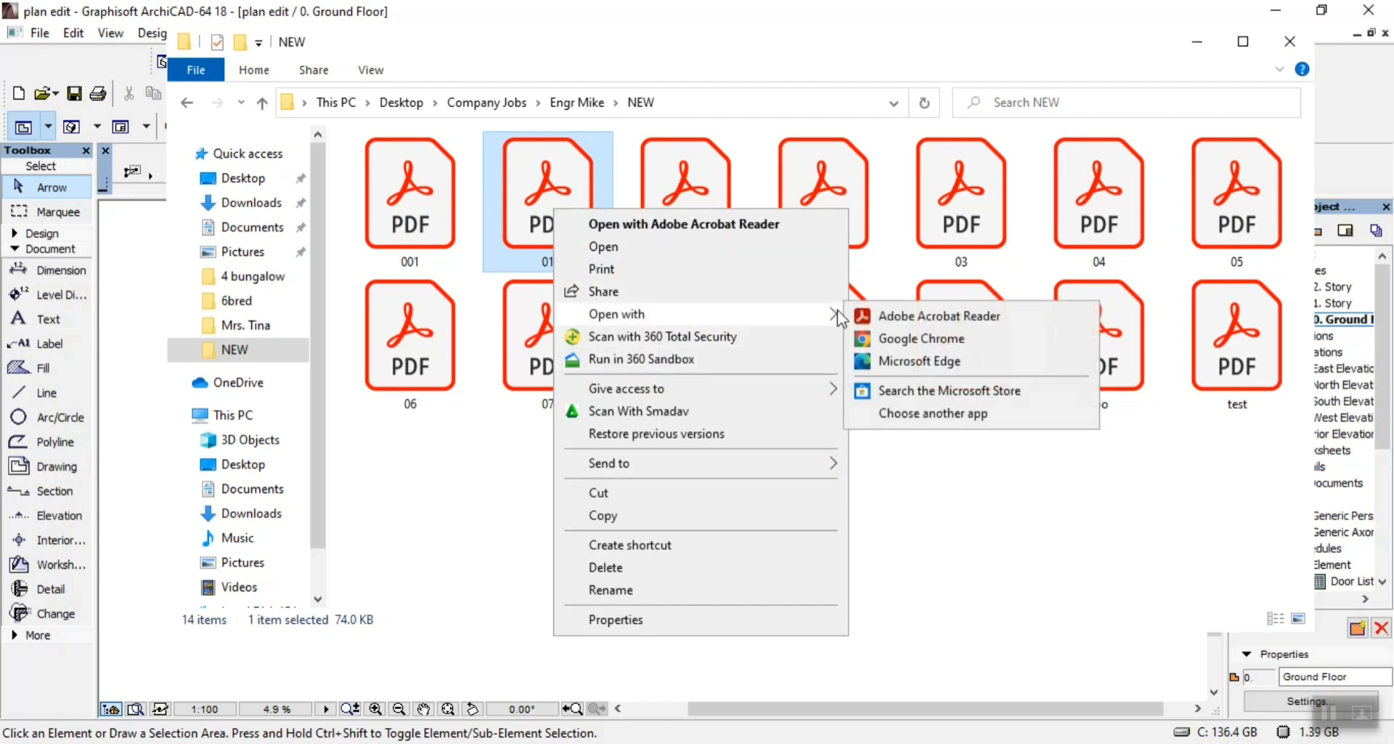
pyautogui.click(944, 317)
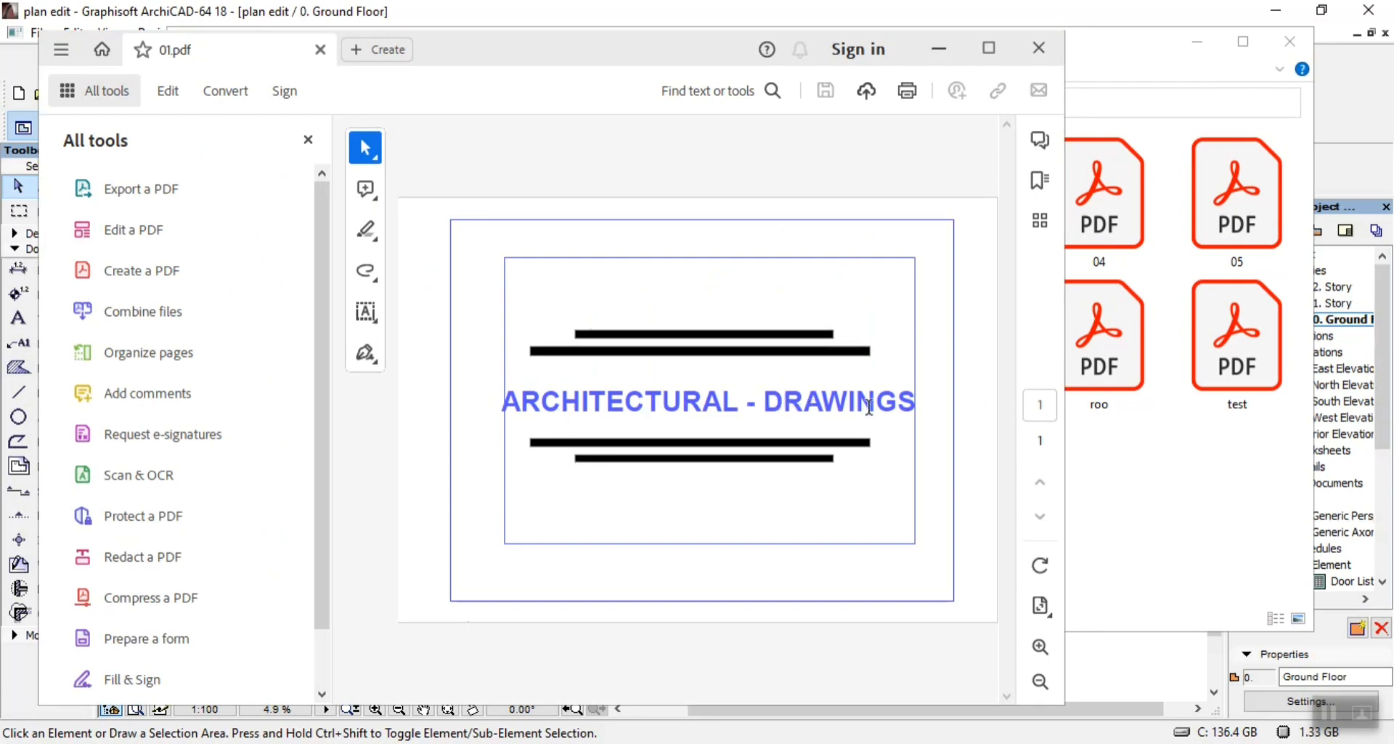
# Minimise the NEW folder window and switch back to the Ground Floor plan in ArchiCAD
pyautogui.click(1202, 53)
pyautogui.click(1200, 47)
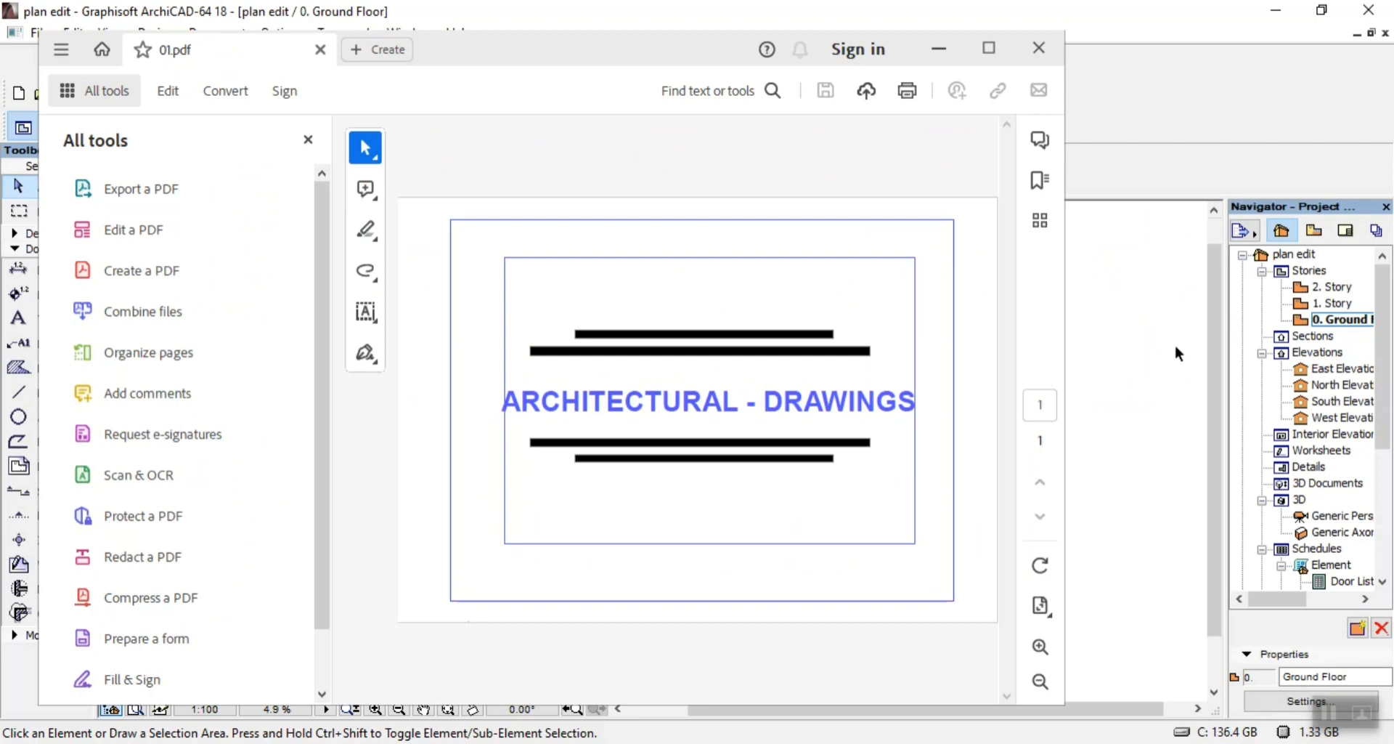
pyautogui.click(1078, 364)
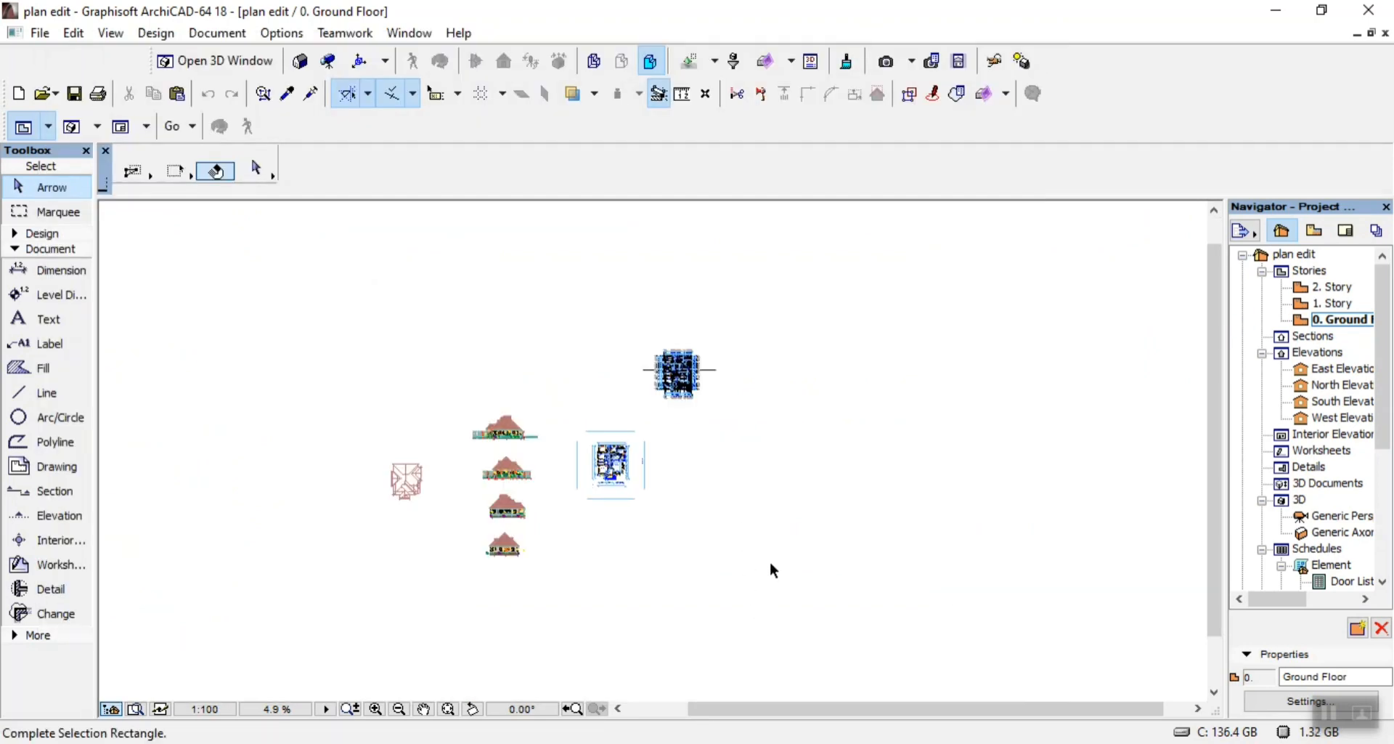
# Draw a rectangular border in the empty area beside the floor plan, using the Line tool with a solid line and pen 46
pyautogui.scroll(3, 741, 516)
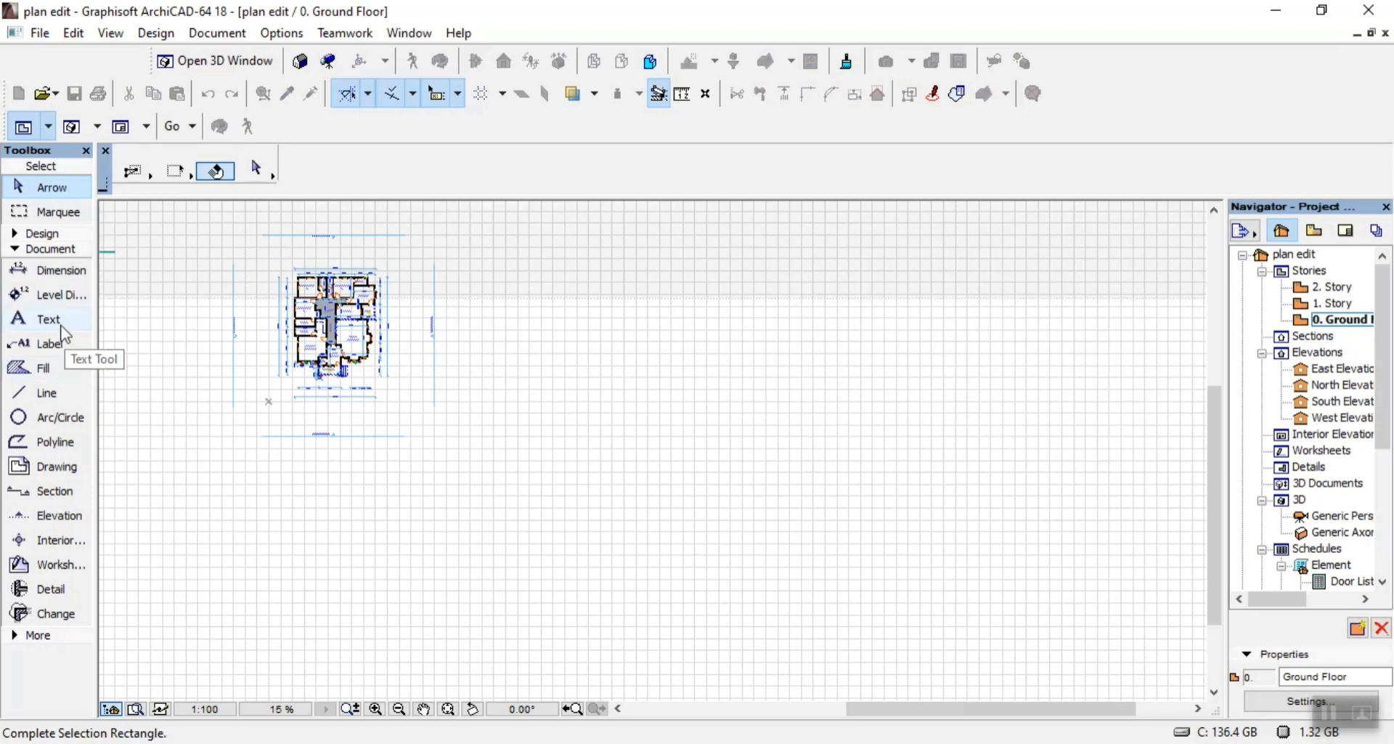
pyautogui.click(45, 393)
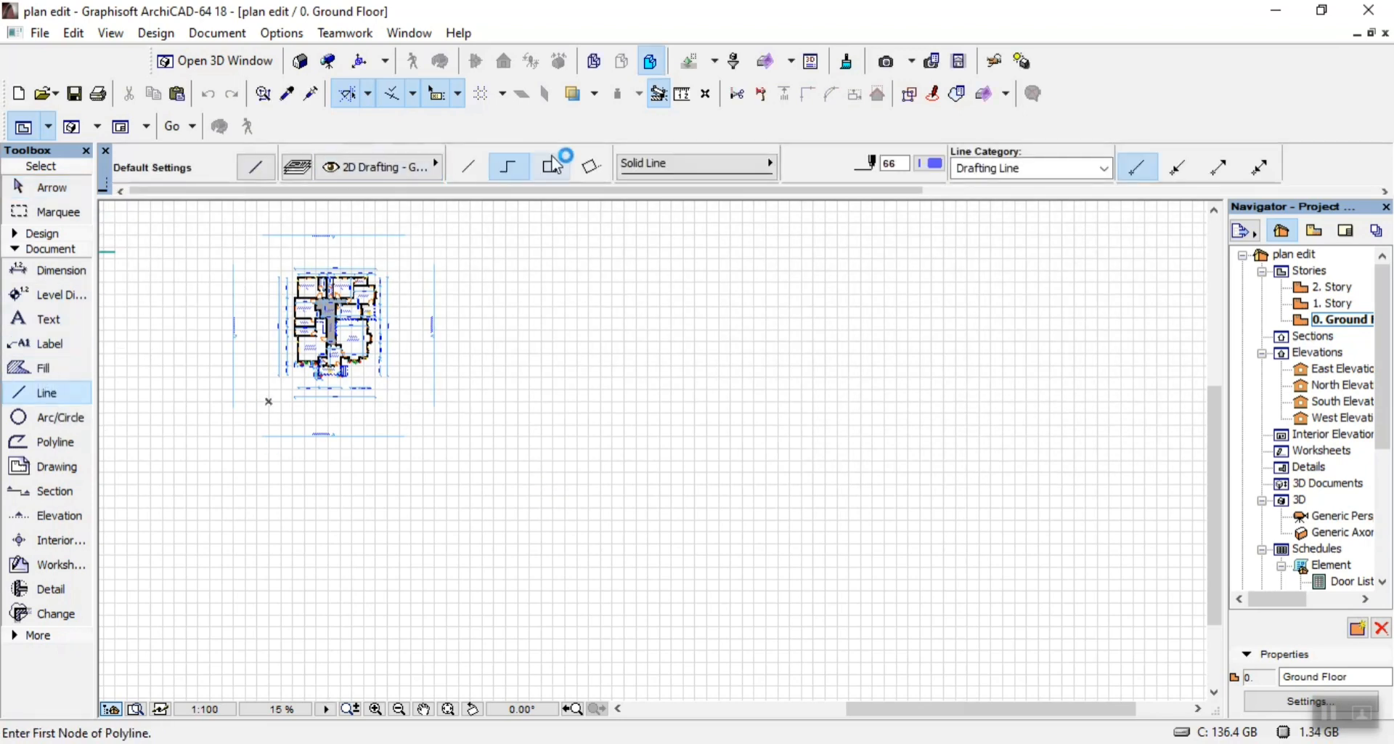
pyautogui.click(551, 167)
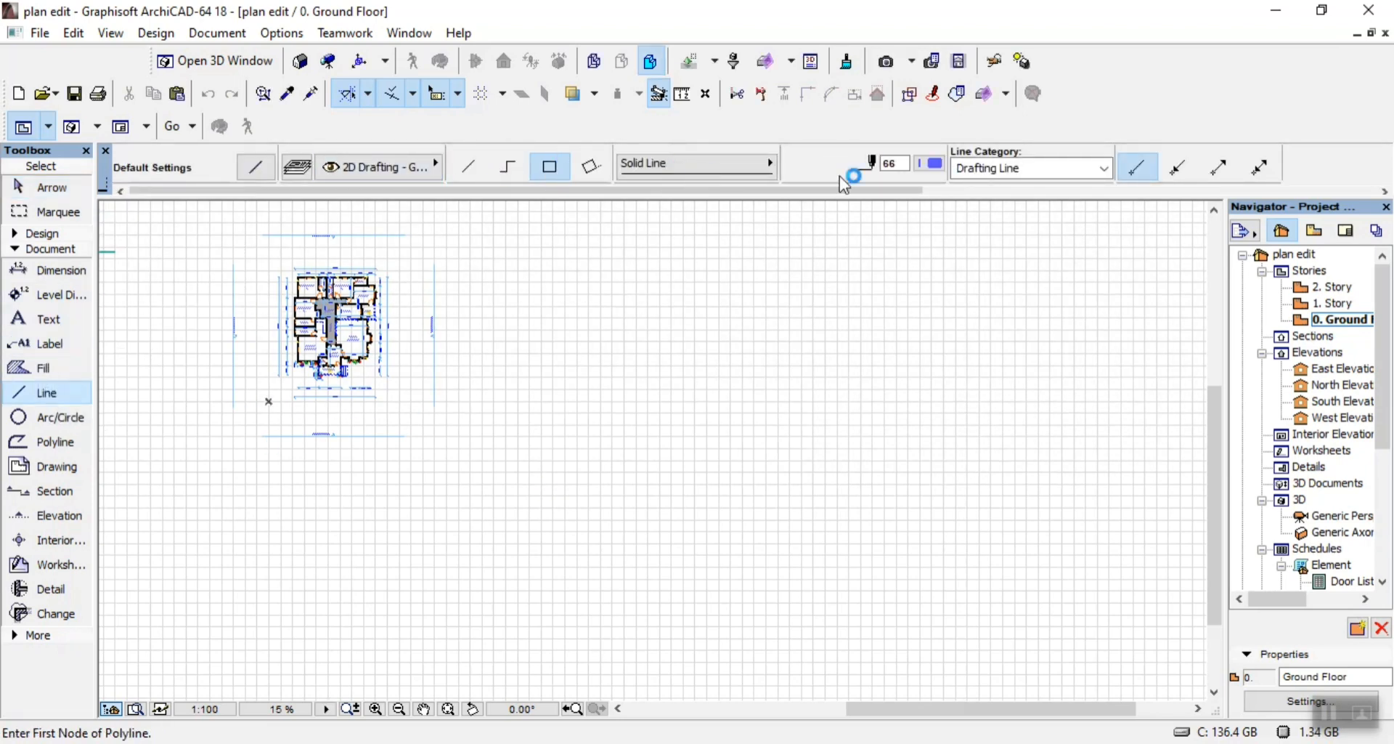
pyautogui.click(932, 164)
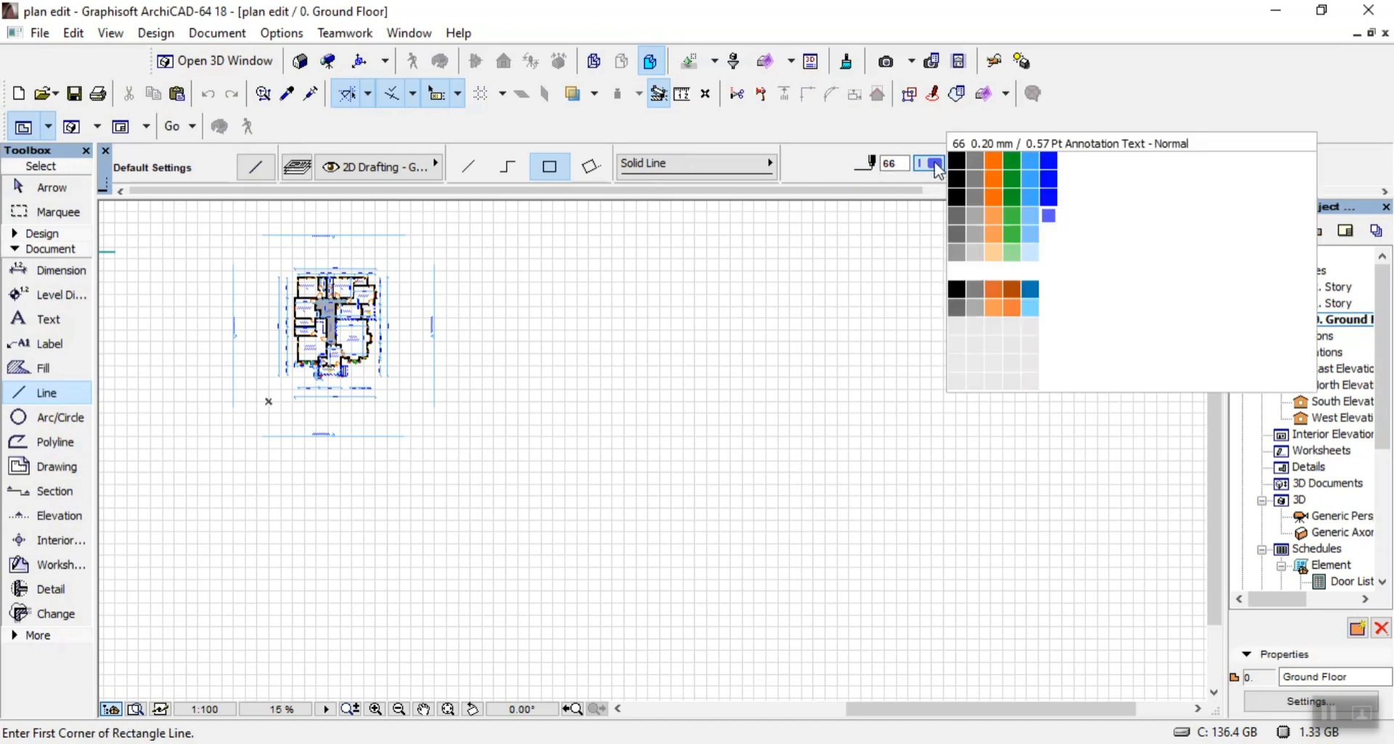
pyautogui.click(1051, 196)
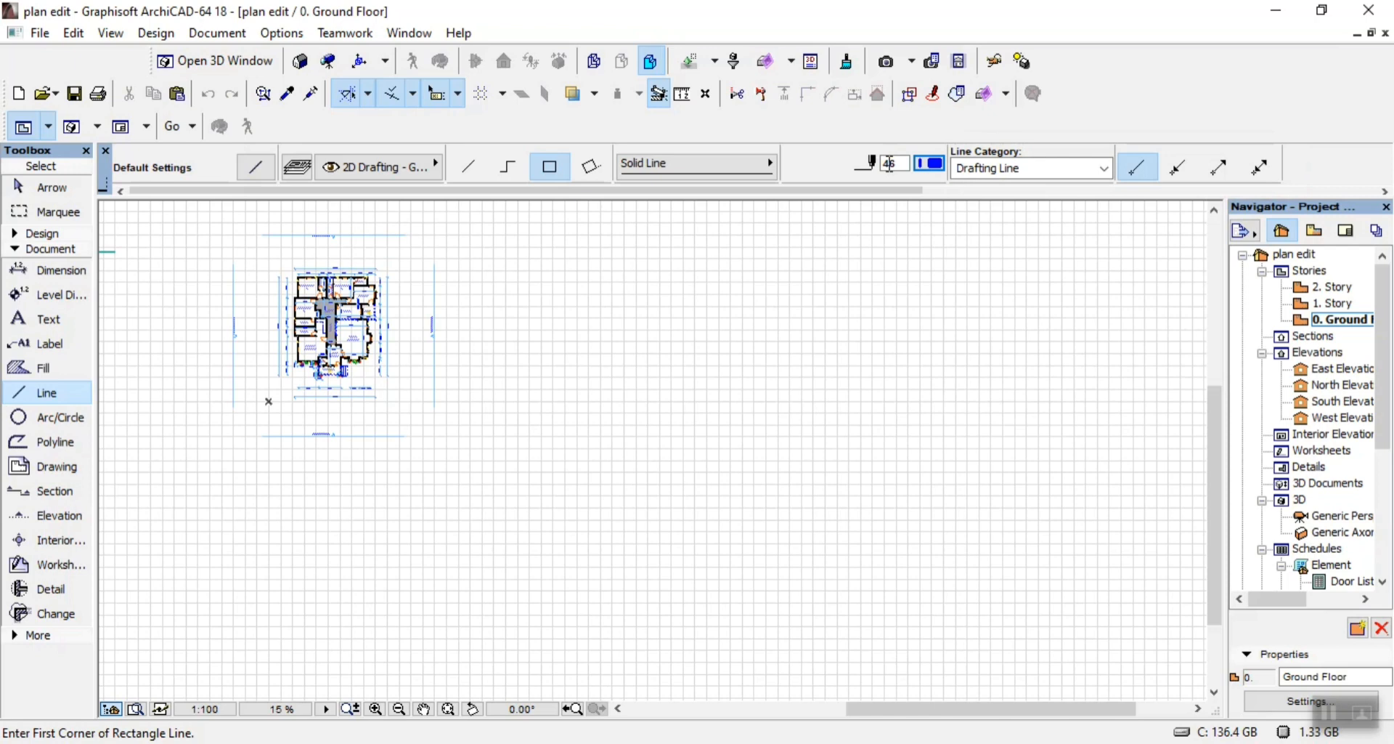
pyautogui.click(935, 164)
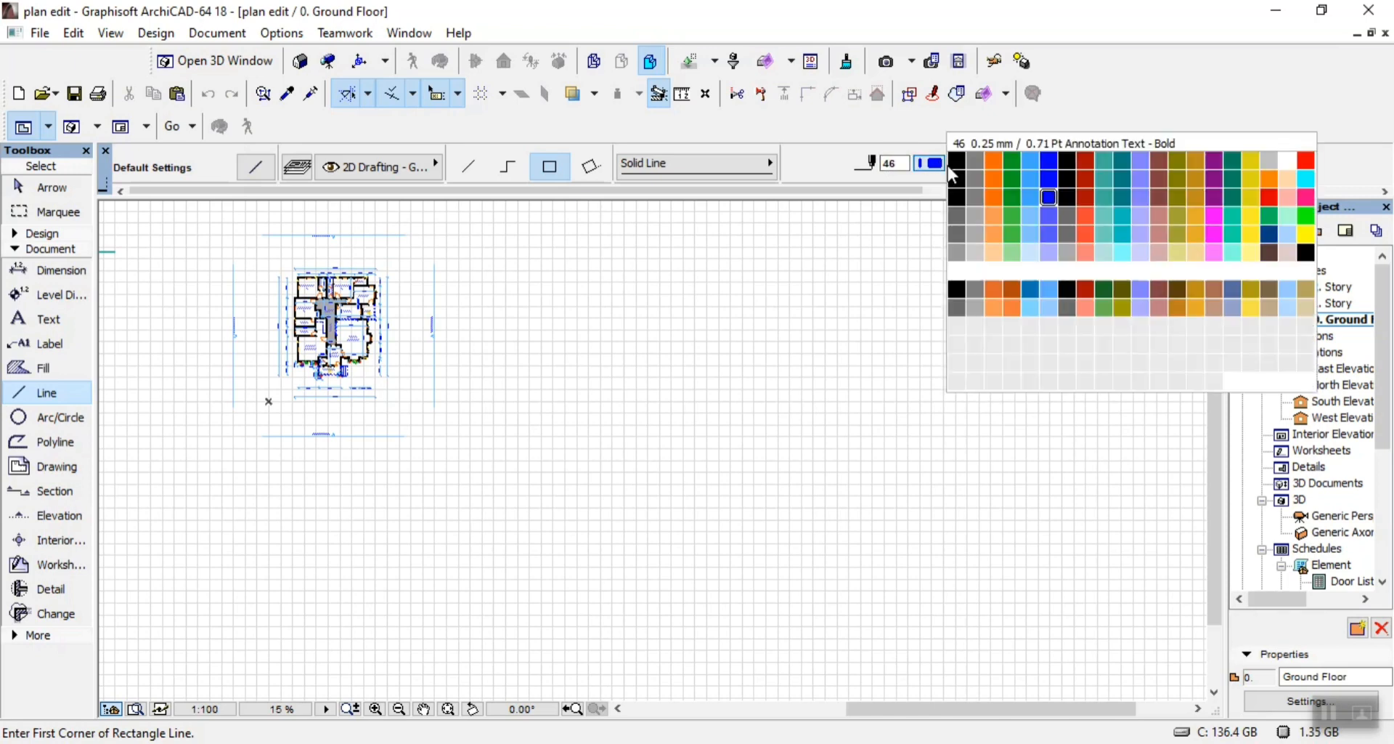
pyautogui.click(1051, 213)
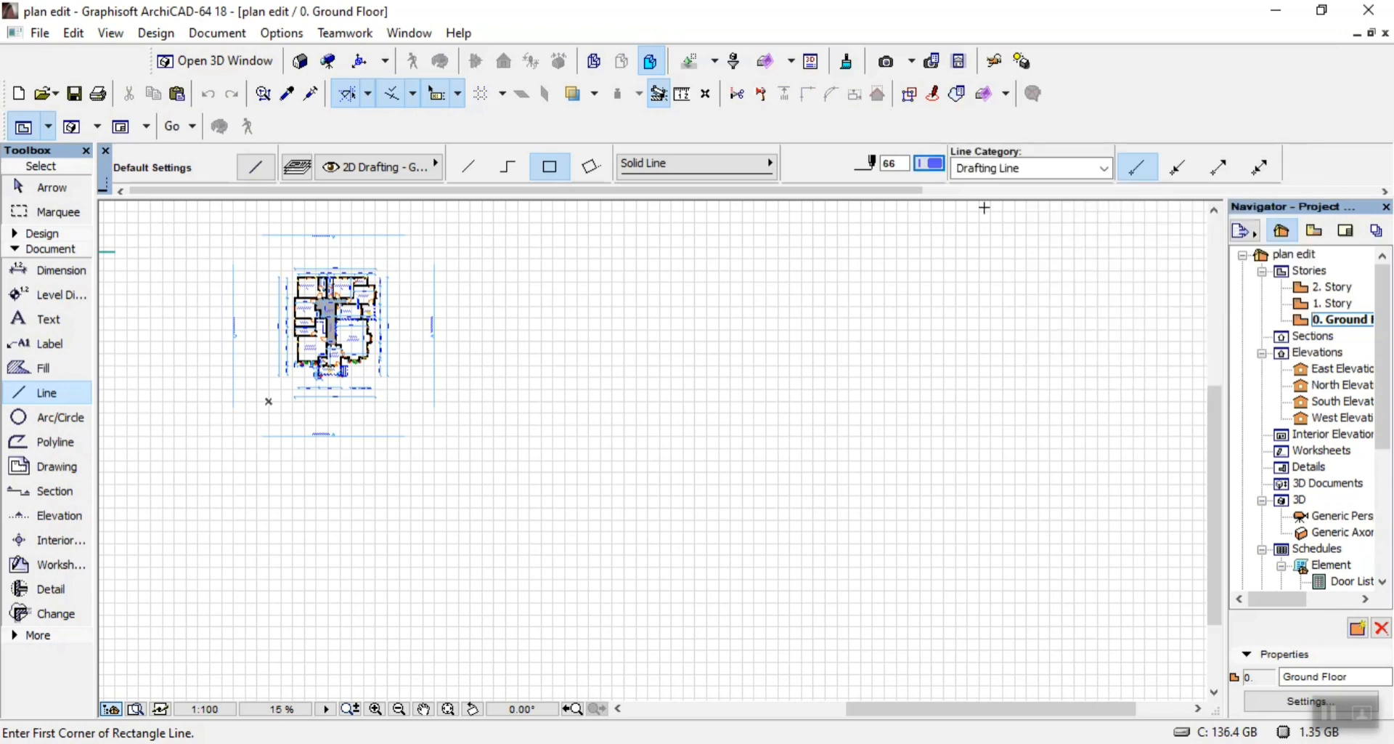
pyautogui.click(938, 167)
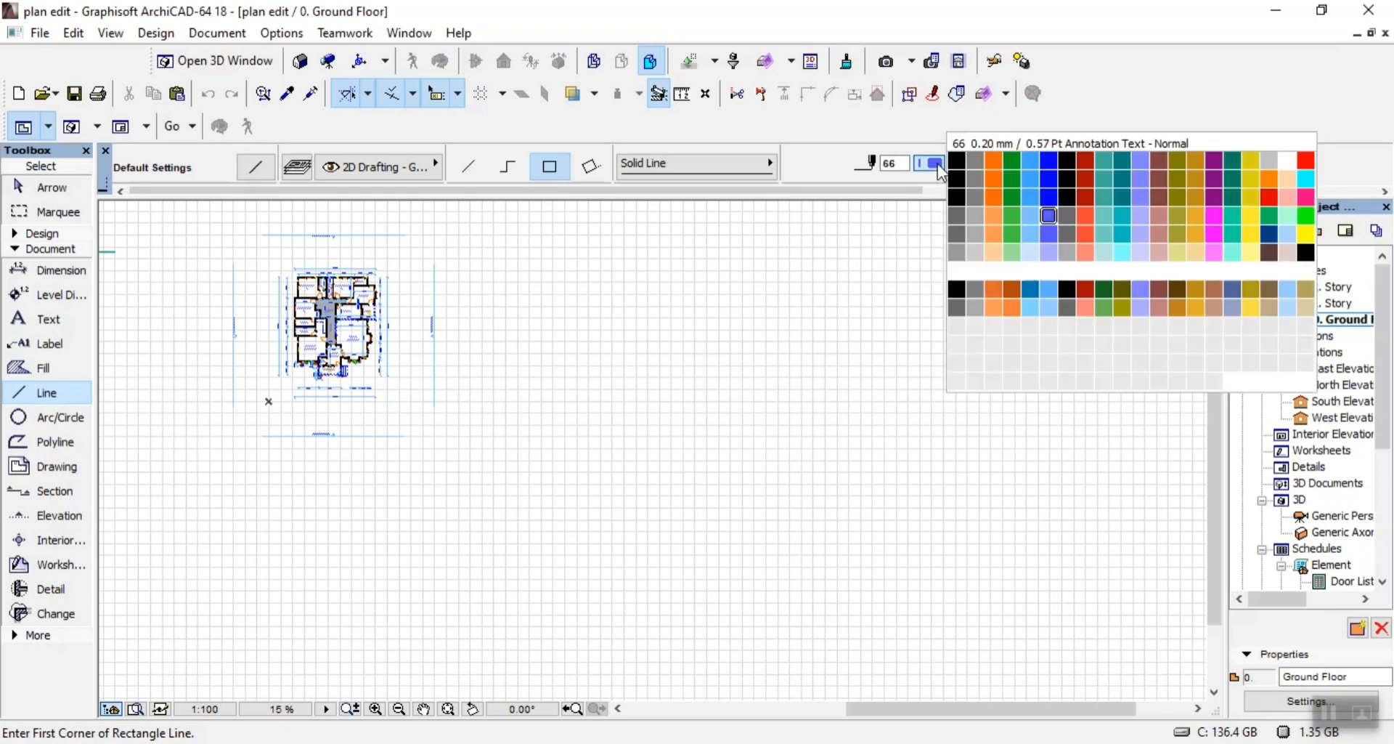
pyautogui.click(1048, 193)
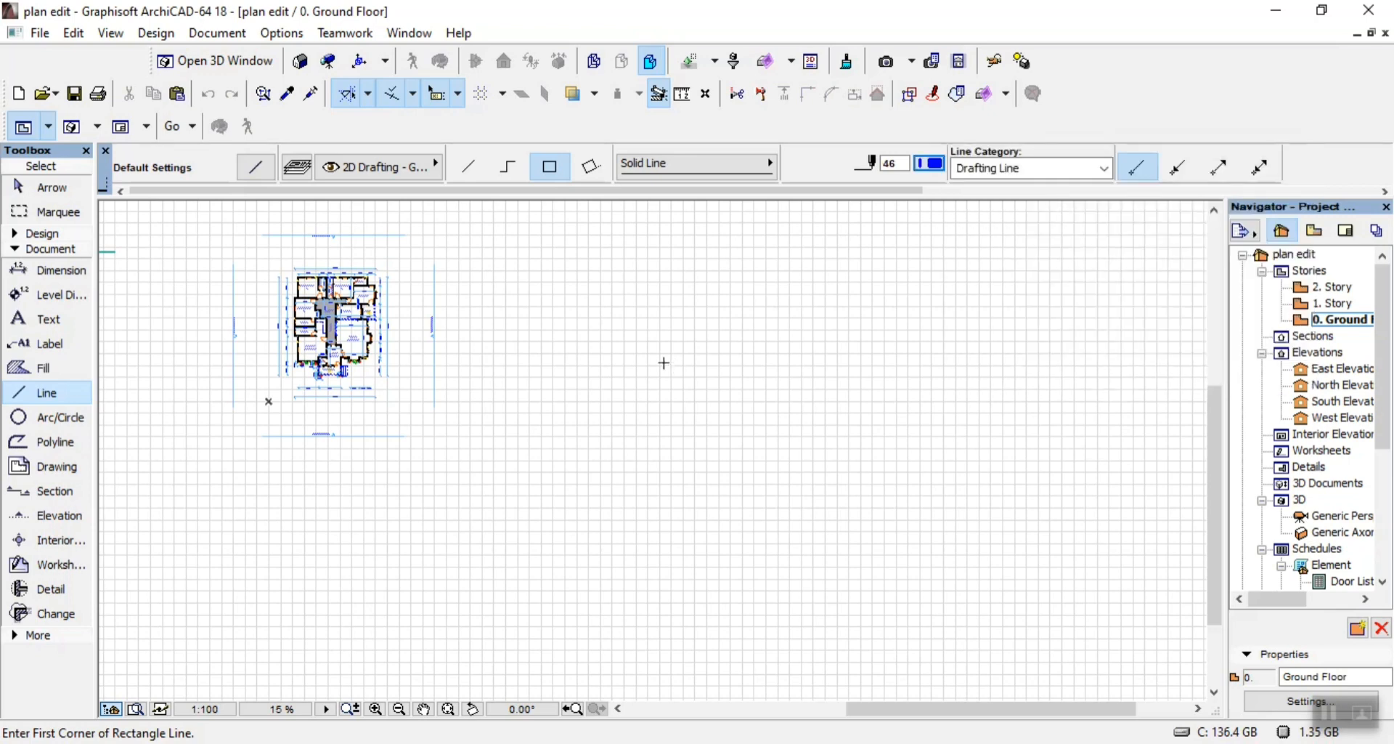
pyautogui.click(604, 316)
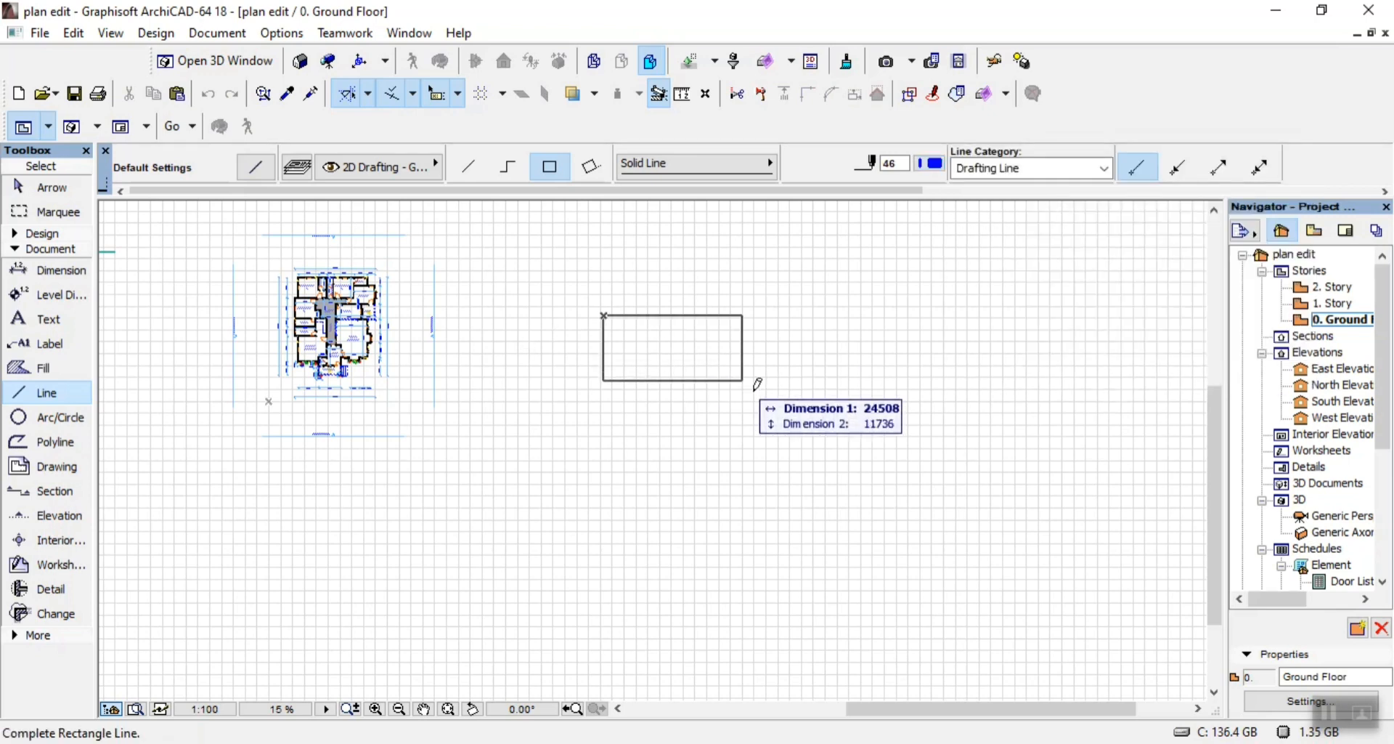
pyautogui.click(807, 463)
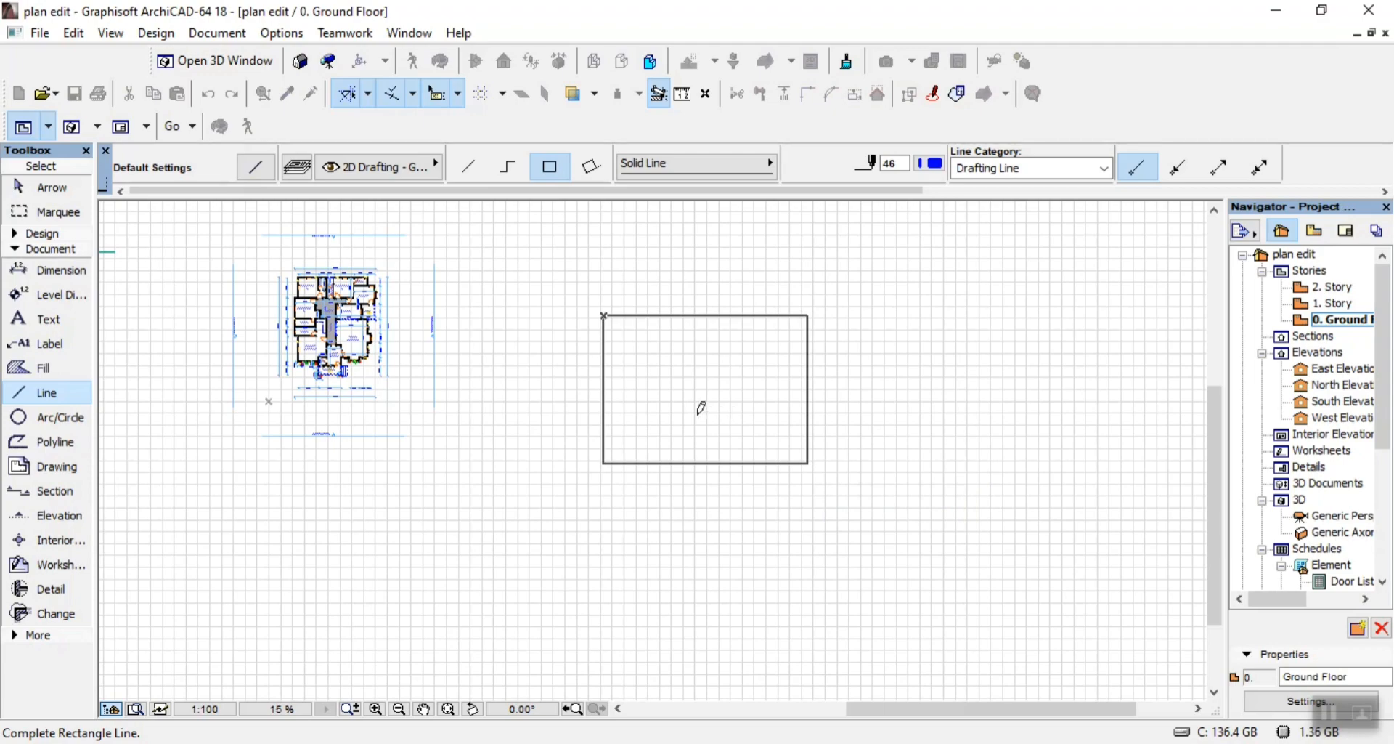
# Draw a smaller rectangle inside the border with the same pen and select its four lines
pyautogui.scroll(2, 701, 408)
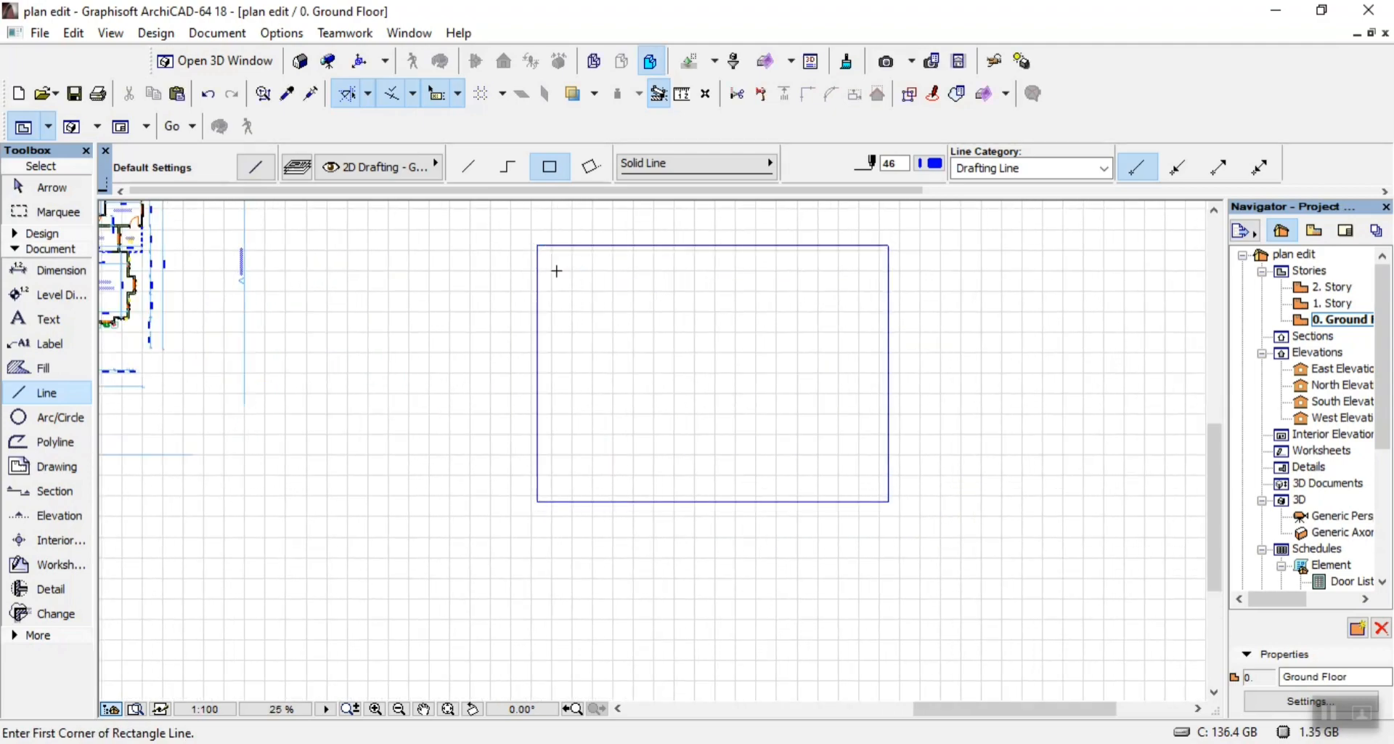
pyautogui.click(561, 270)
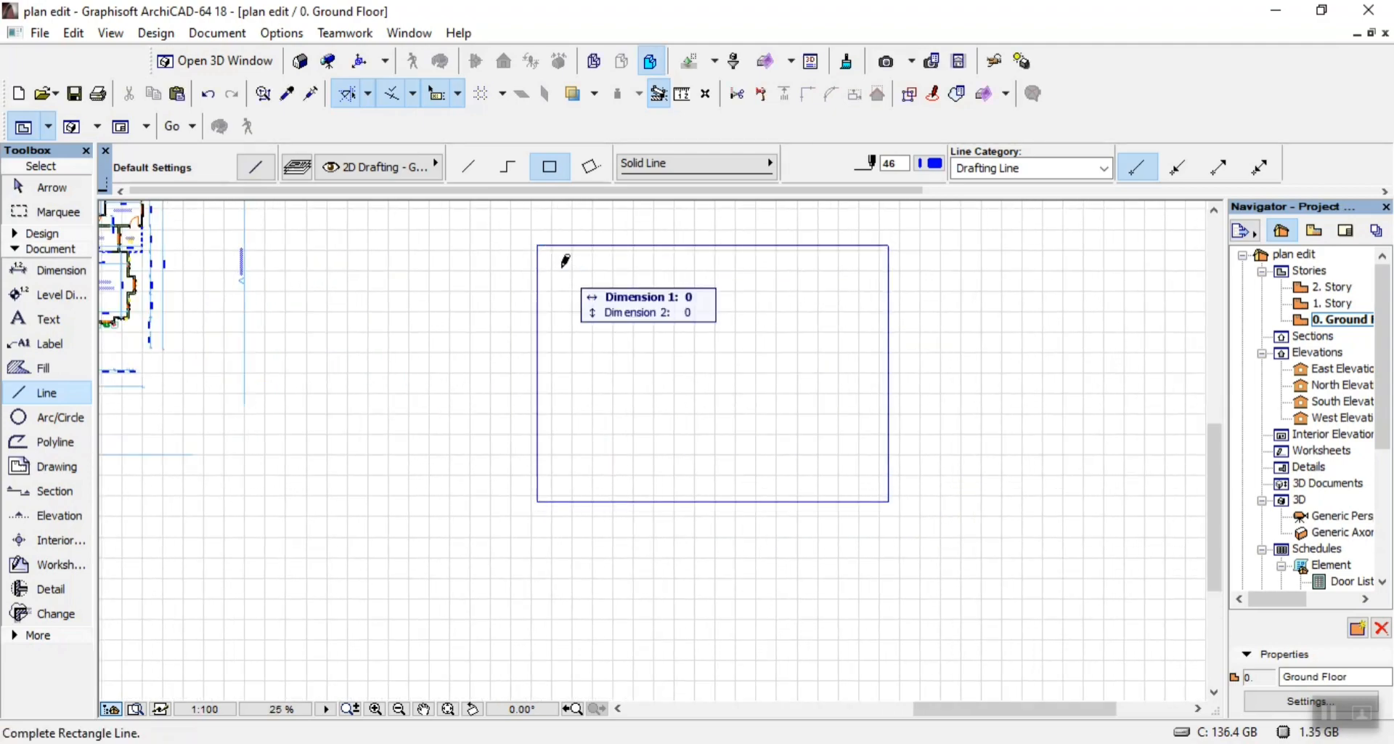
pyautogui.click(834, 458)
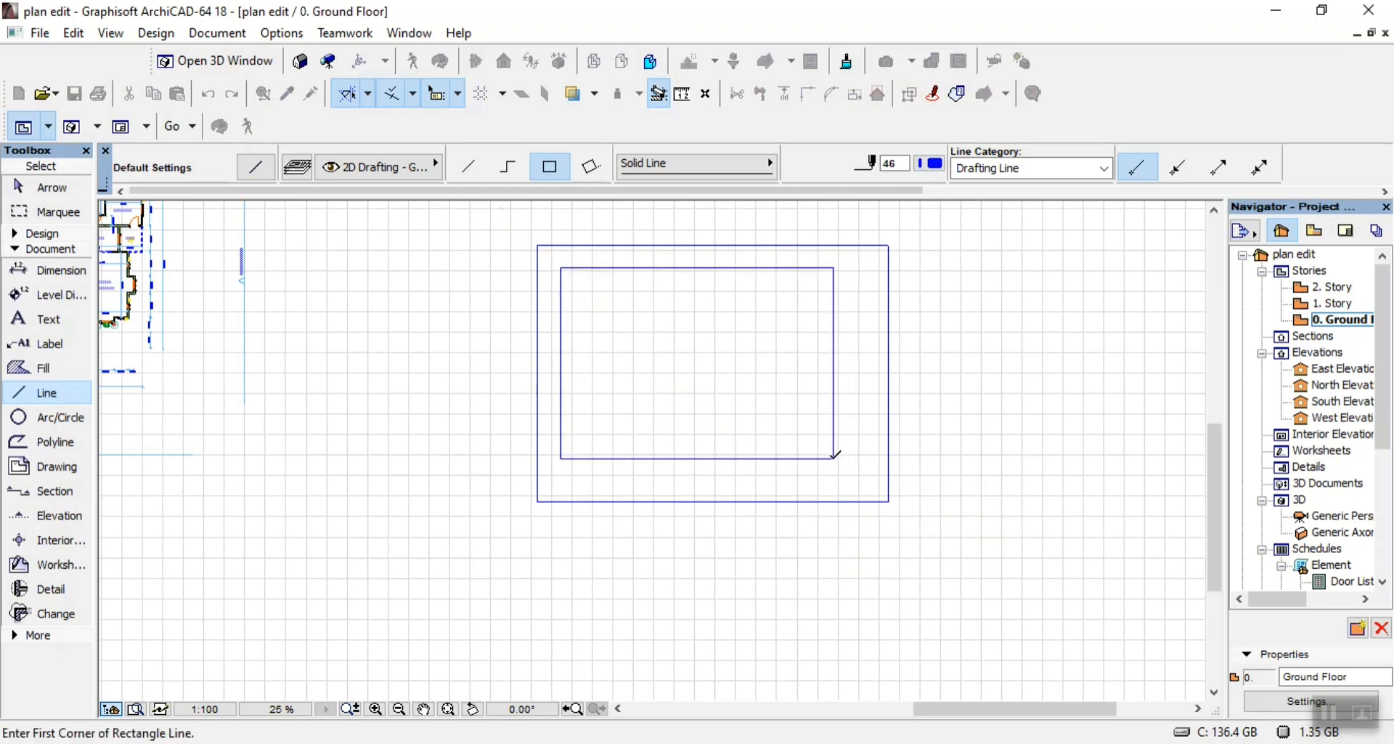
pyautogui.press('Escape')
pyautogui.click(834, 459)
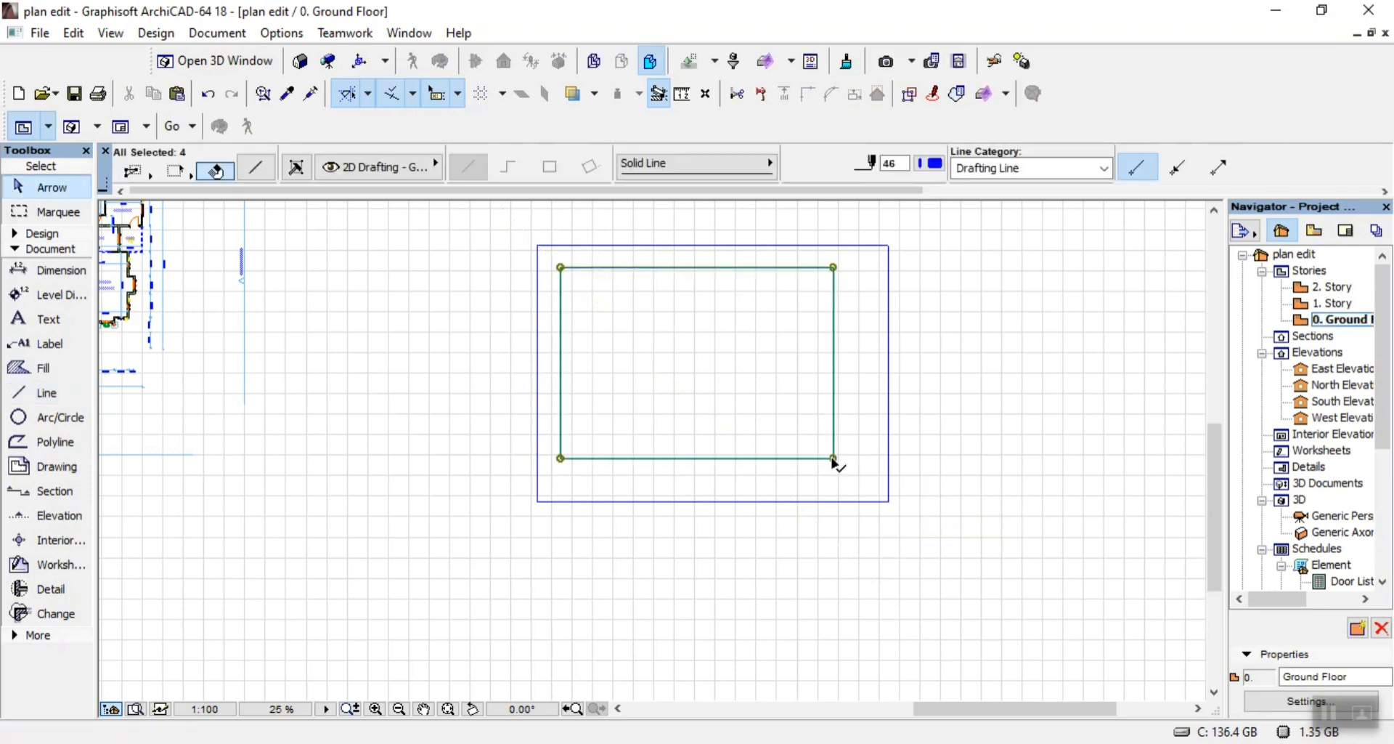
# Move the inner rectangle so it sits centred inside the outer border, then deselect it
pyautogui.moveTo(834, 460); pyautogui.dragTo(840, 467)
pyautogui.click(685, 399)
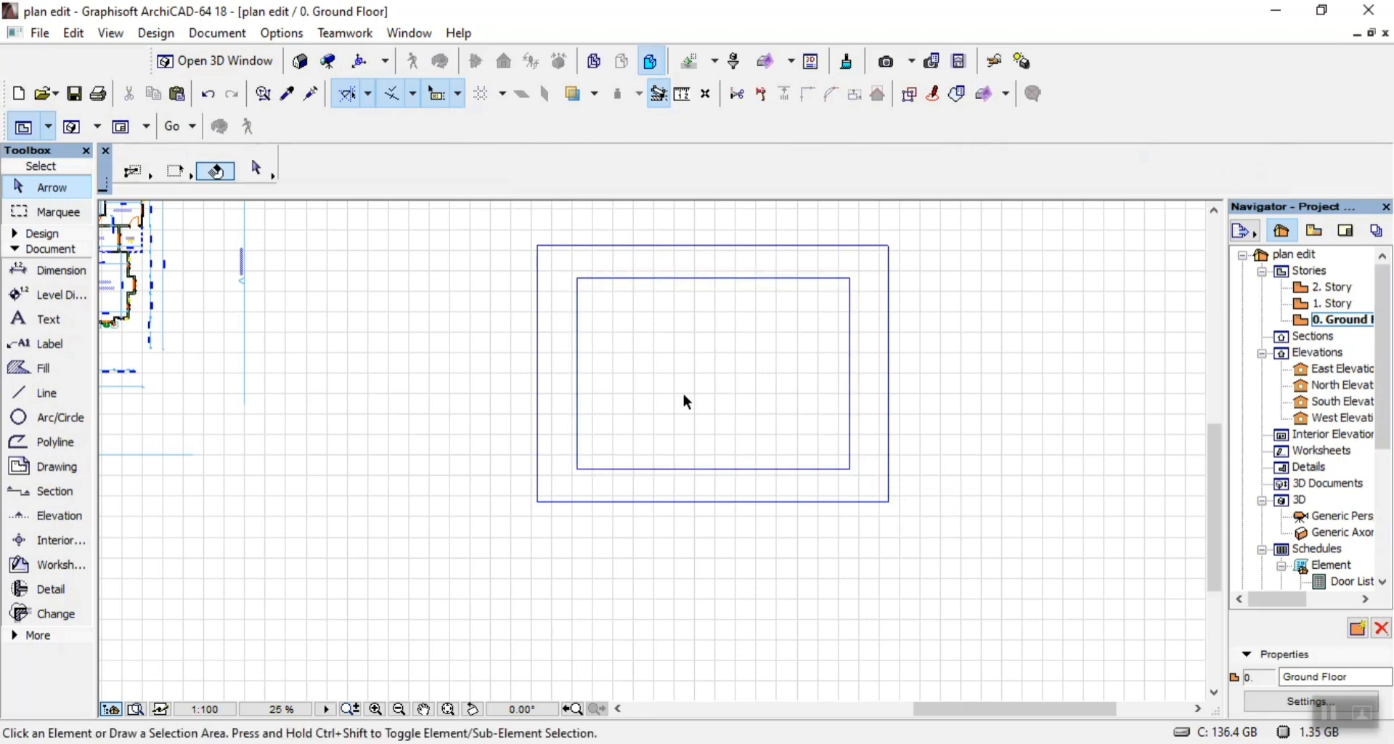
# Draw a thin horizontal bar near the inner rectangle's upper edge as a rectangular 25 % fill with pen 41
pyautogui.click(40, 370)
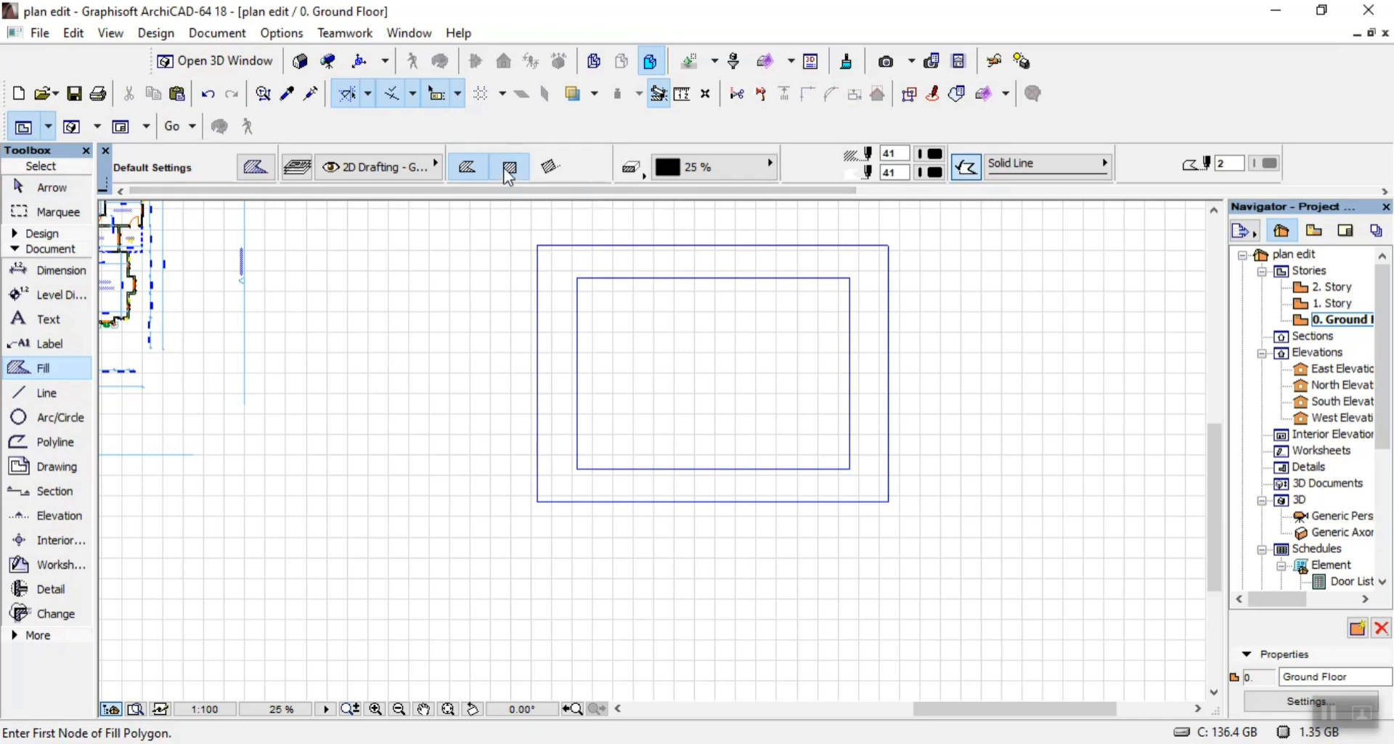
pyautogui.click(509, 168)
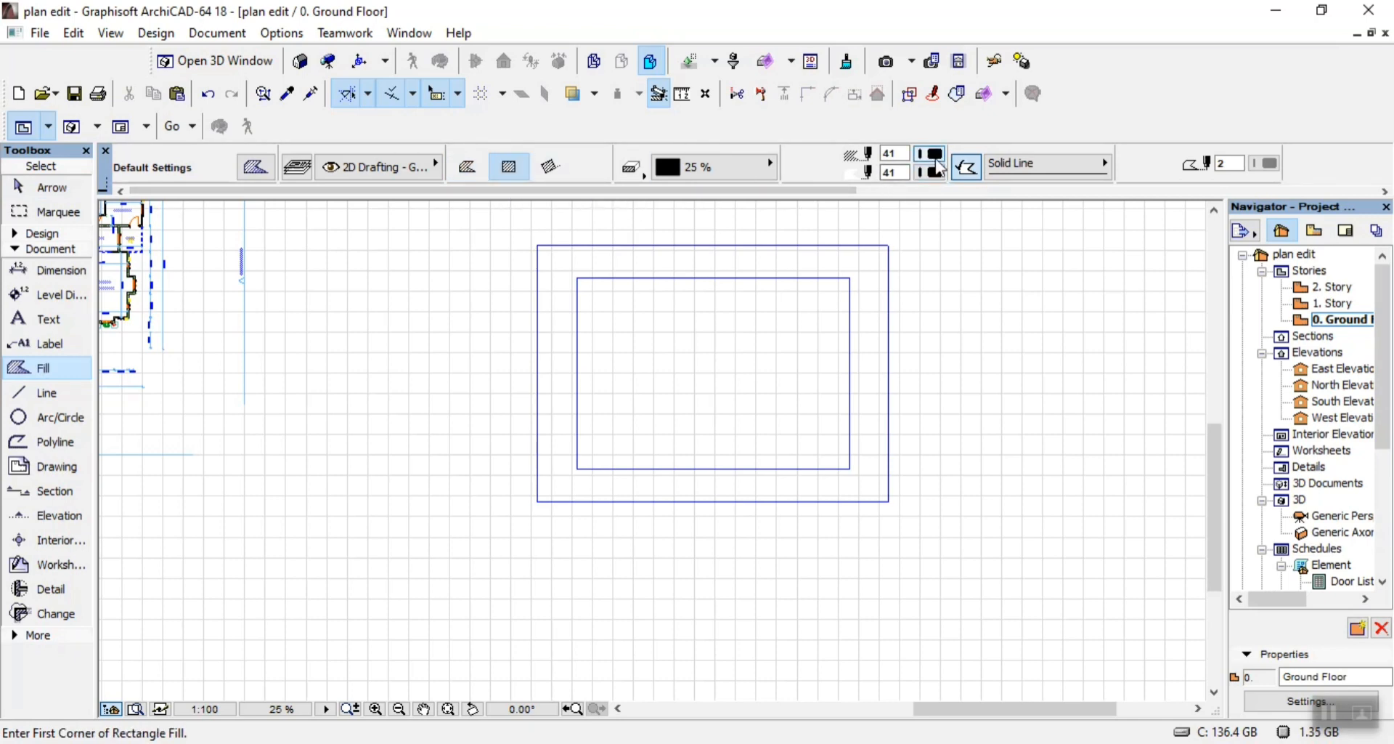
pyautogui.click(633, 311)
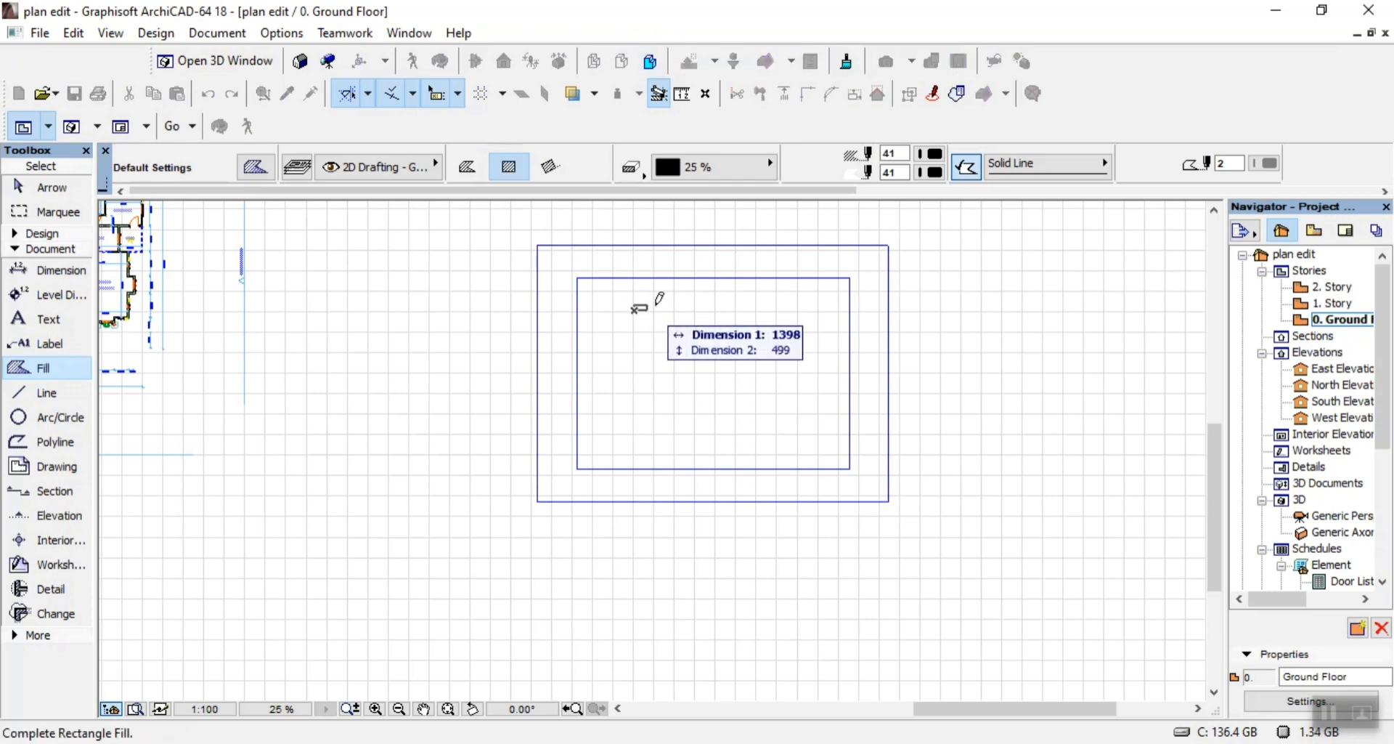
pyautogui.scroll(3, 654, 308)
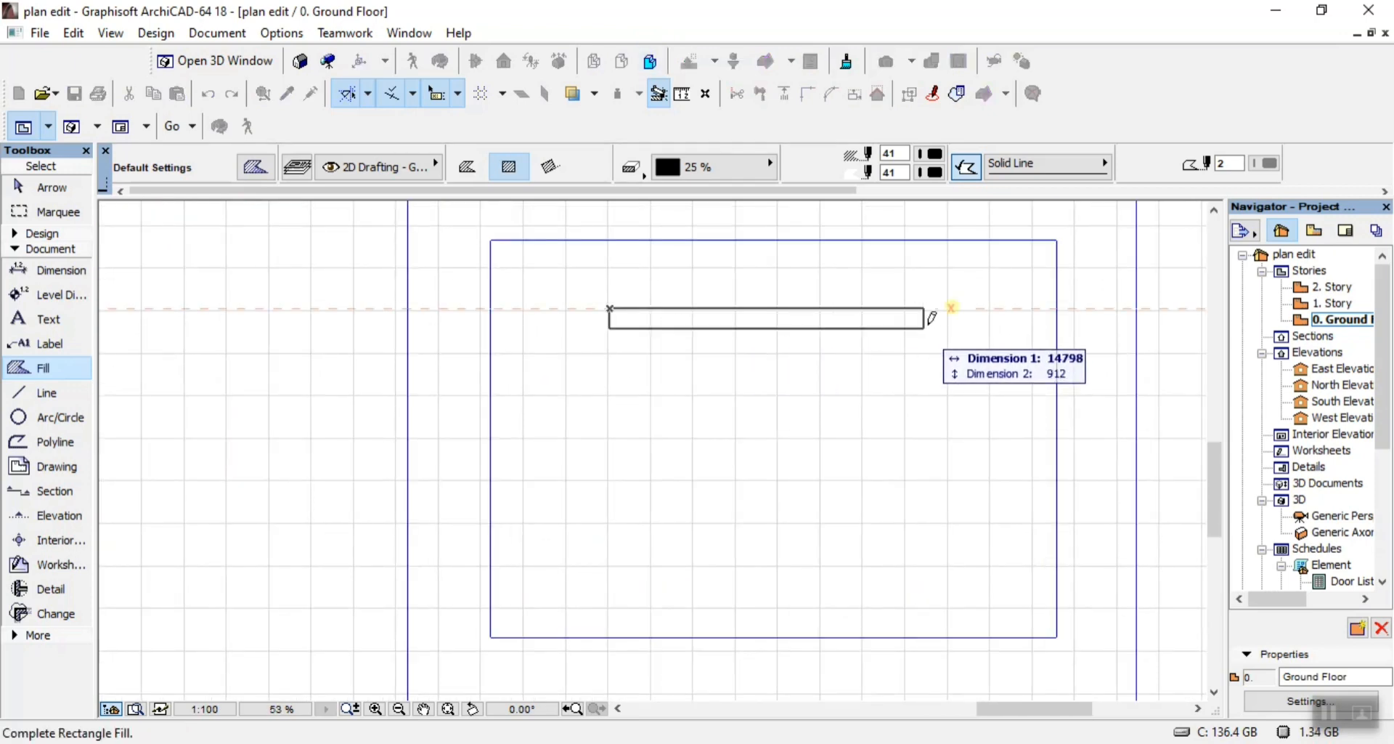
pyautogui.click(950, 312)
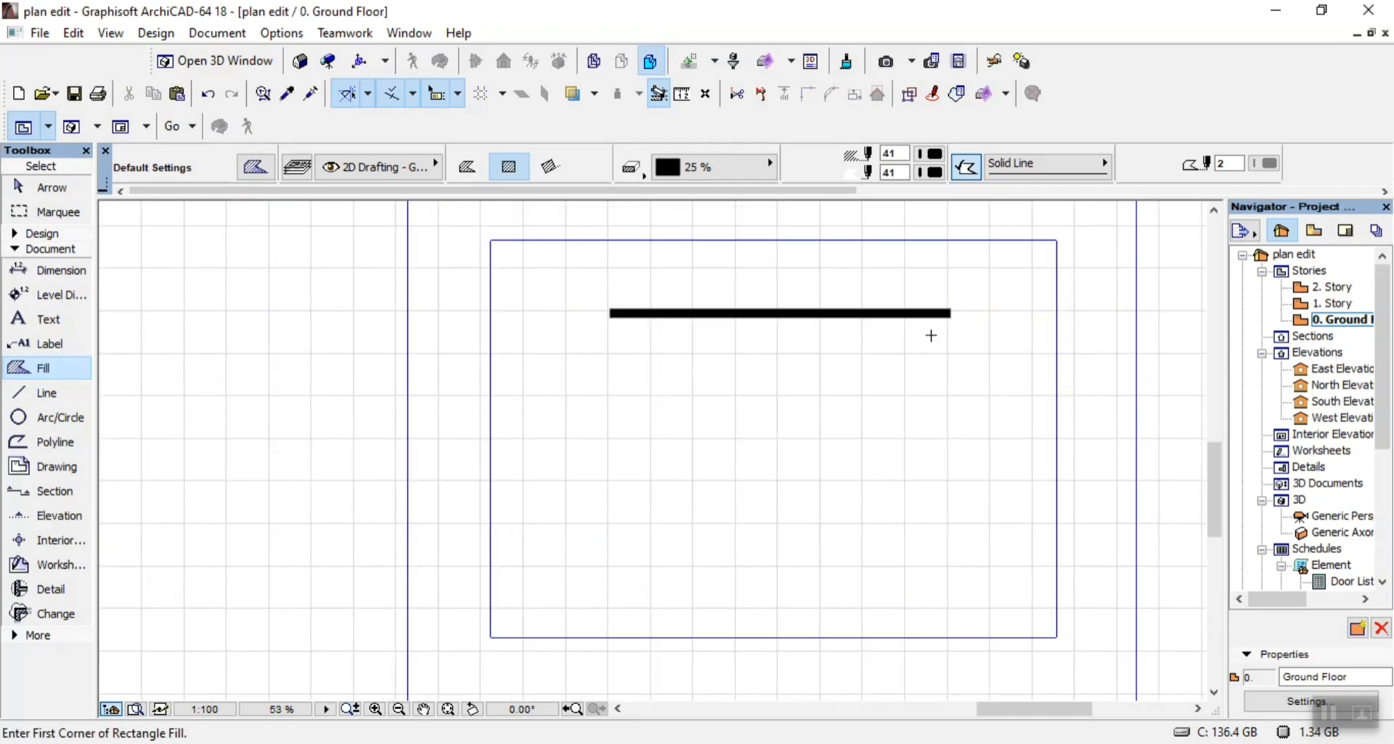
pyautogui.press('Escape')
# Drag a copy of the black bar to a spot just below the original
pyautogui.click(931, 316)
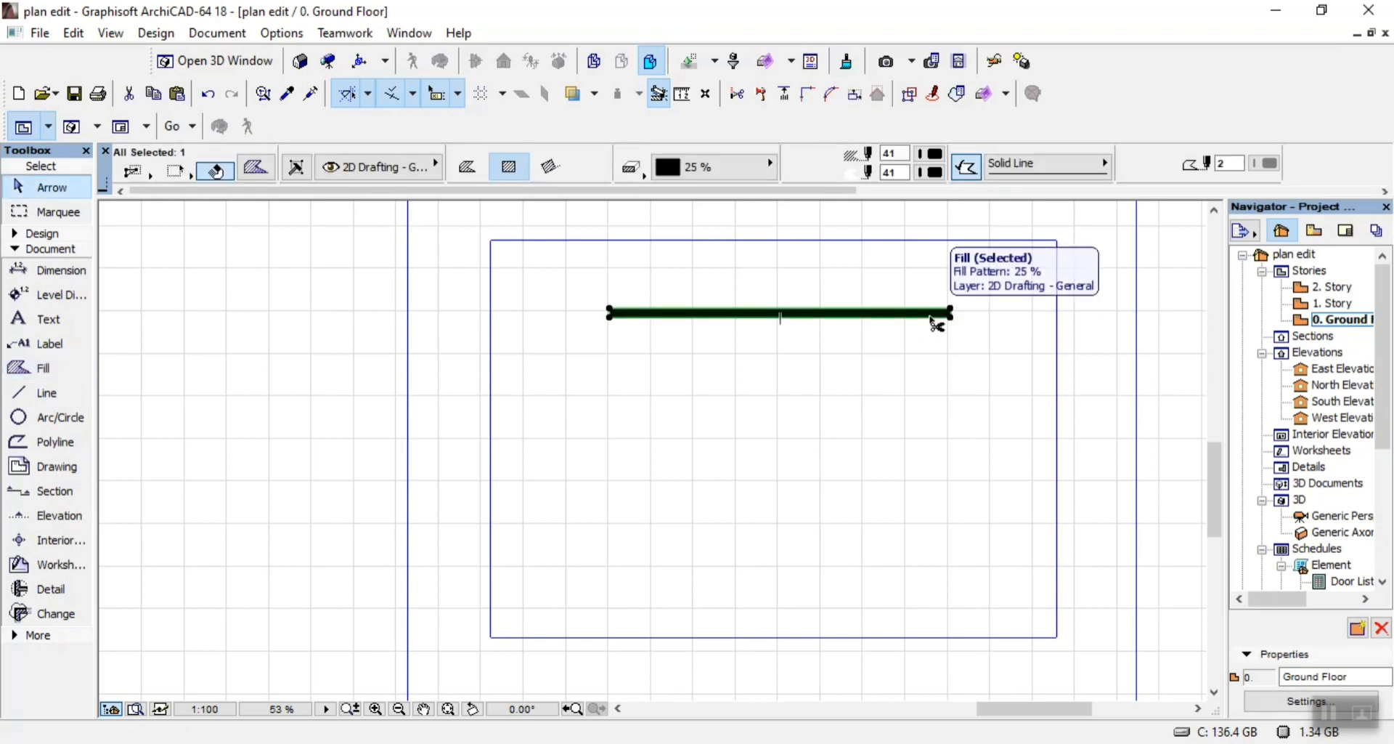
pyautogui.hotkey('ctrl', 'd')
pyautogui.click(930, 317)
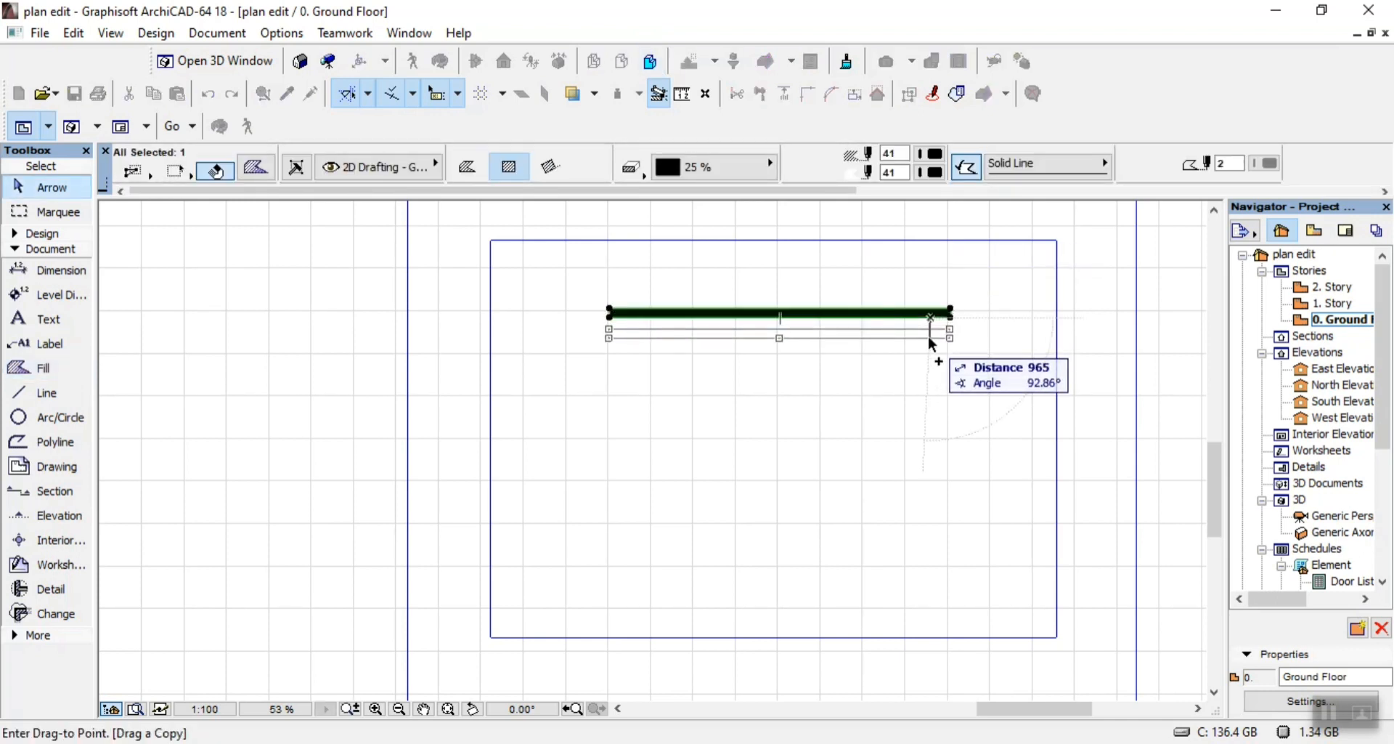
pyautogui.click(931, 339)
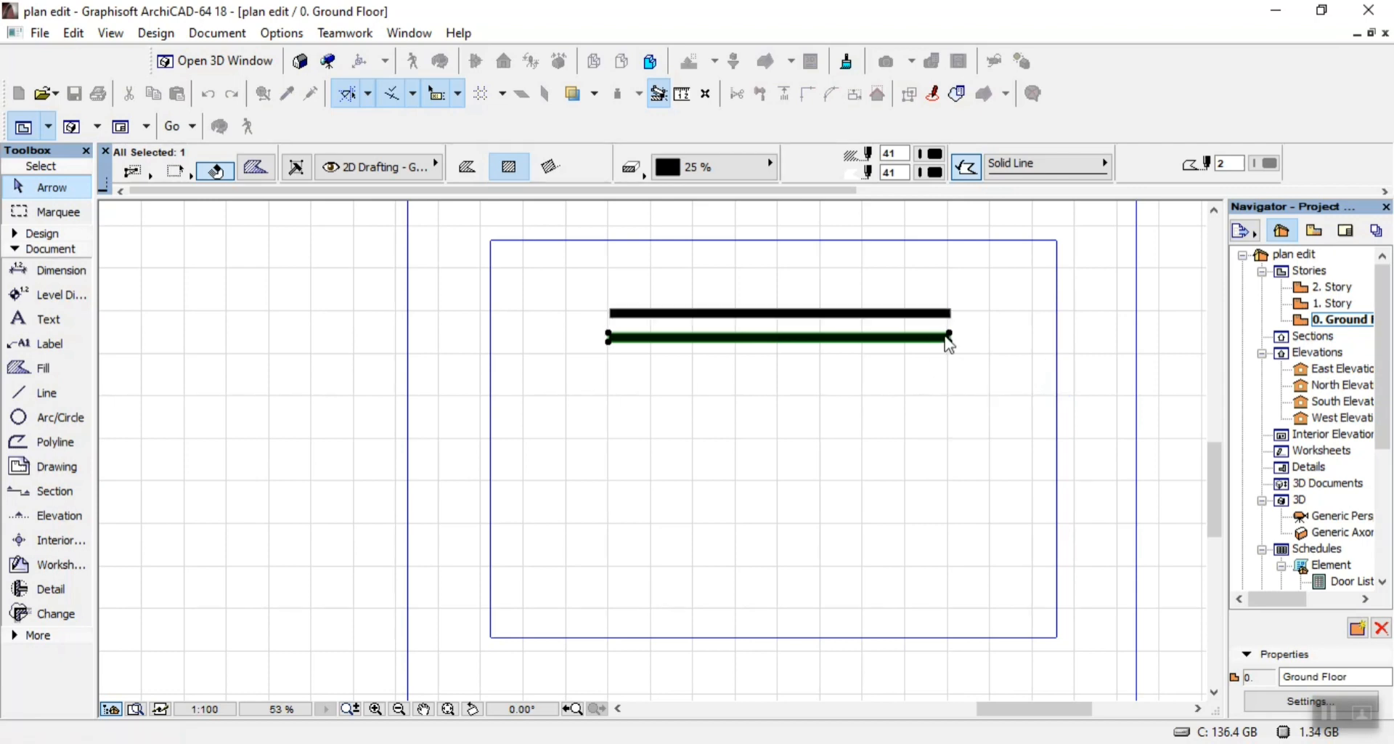
# Offset both end edges of the lower bar outward so it extends past the upper bar on each side
pyautogui.scroll(5, 936, 342)
pyautogui.click(933, 353)
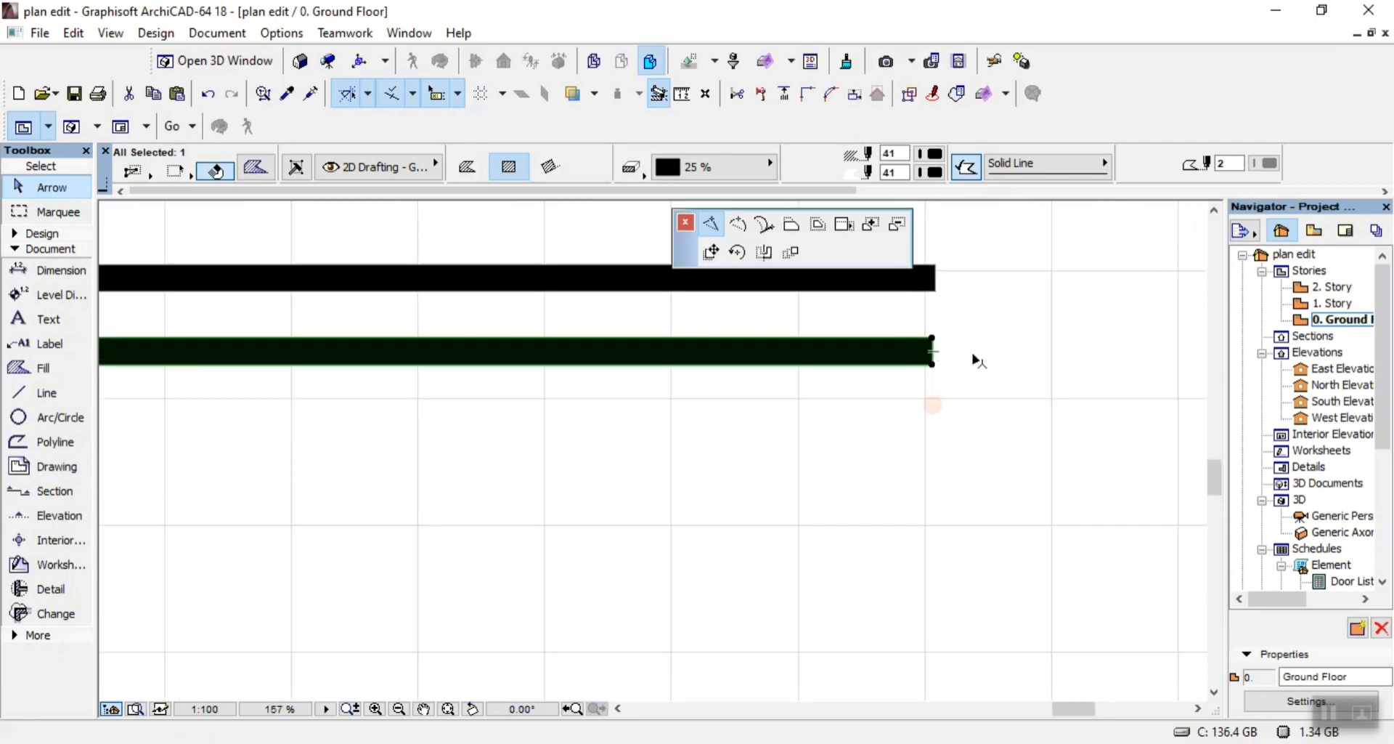
pyautogui.press('Tab')
pyautogui.press('Tab')
pyautogui.press('Tab')
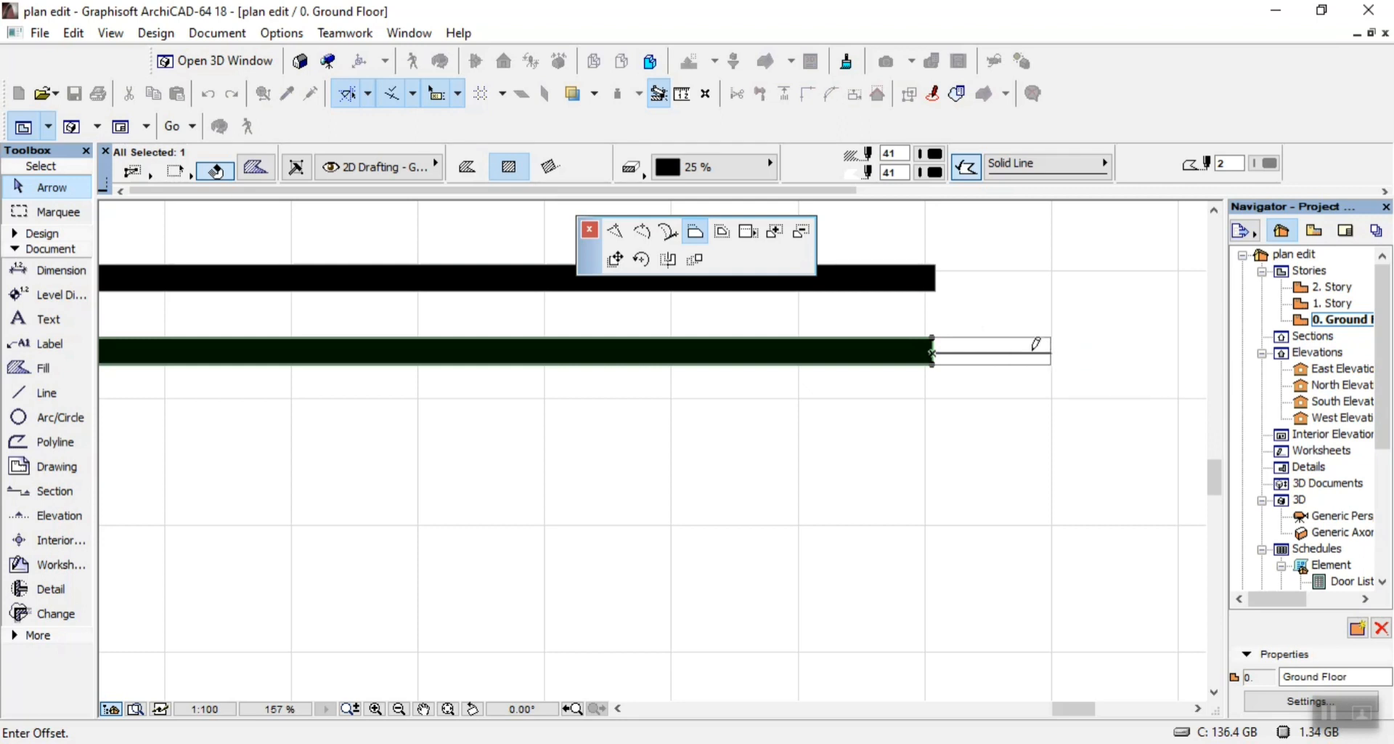
pyautogui.click(1037, 346)
pyautogui.scroll(-3, 1031, 349)
pyautogui.scroll(3, 482, 361)
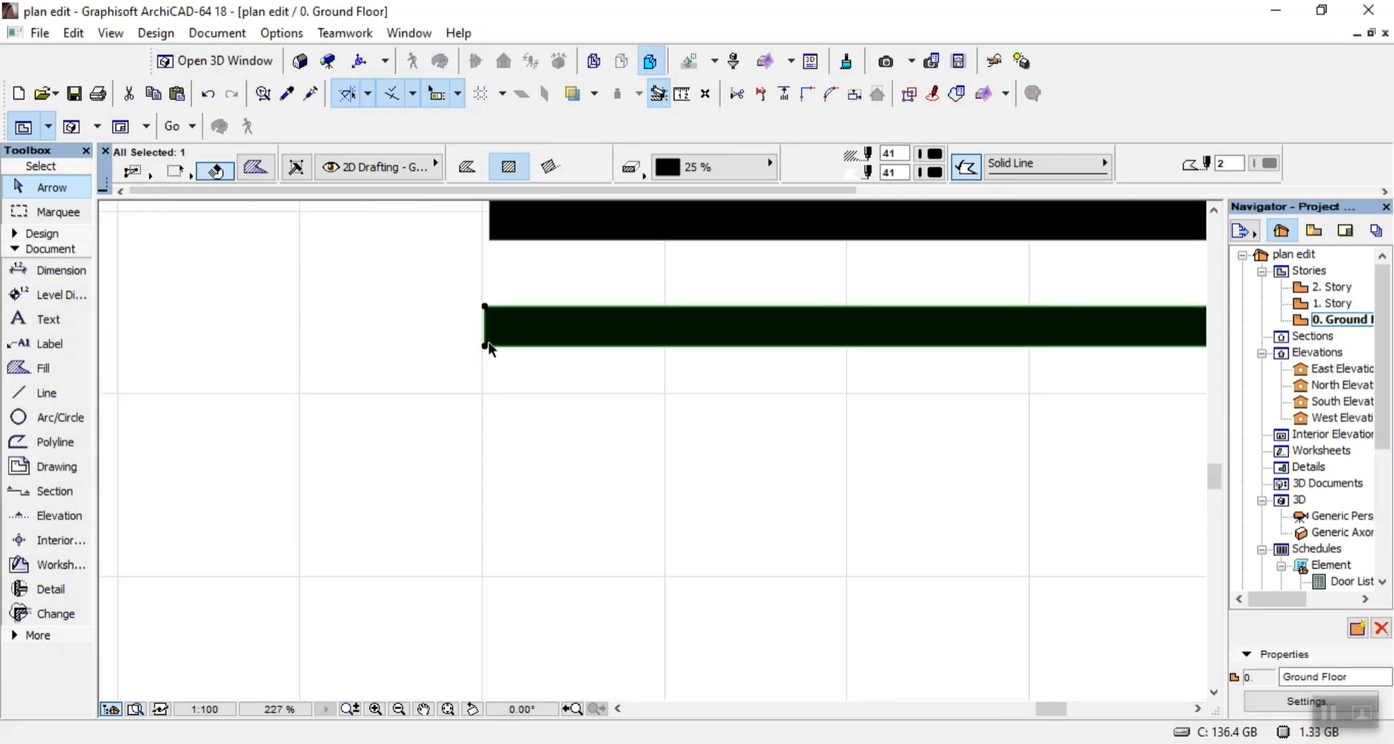
pyautogui.click(485, 345)
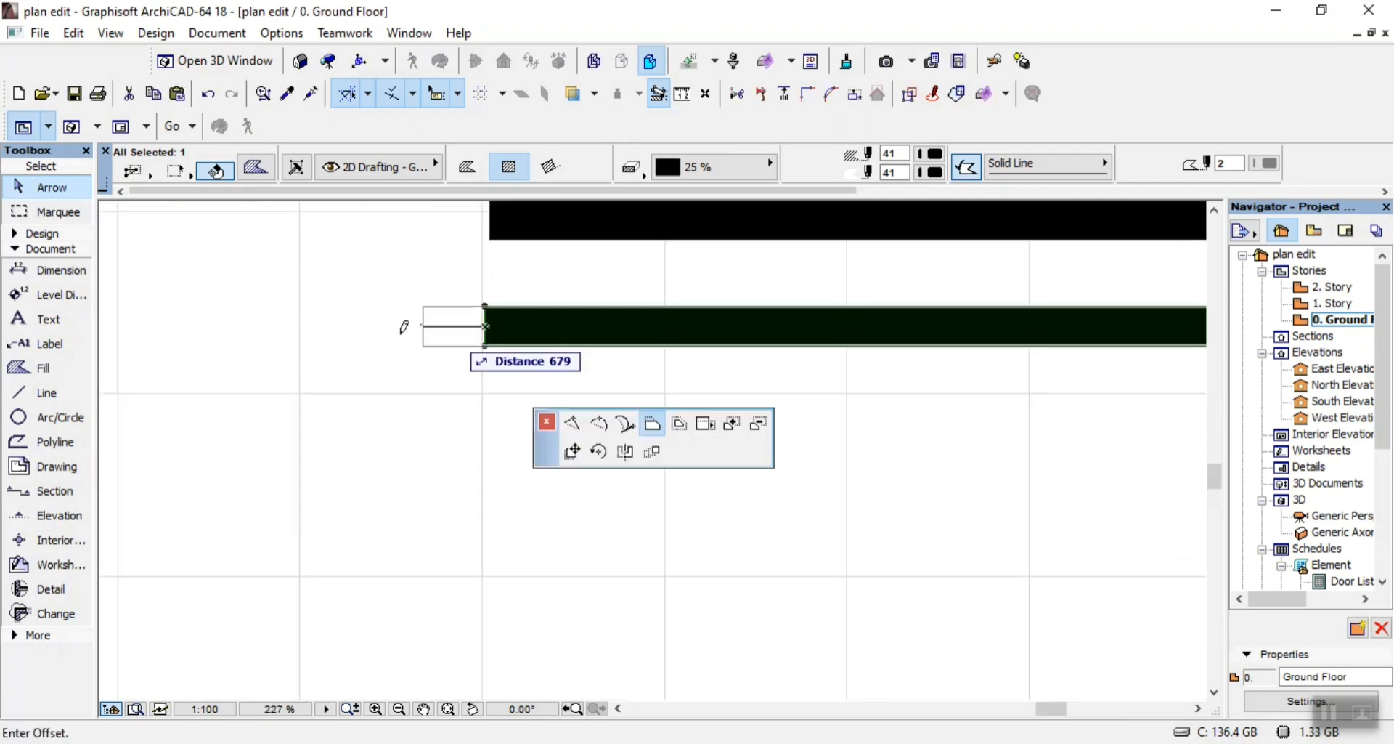
pyautogui.click(297, 345)
pyautogui.scroll(-3, 477, 356)
# Select both bars and drag a copy of the pair straight down to the lower part of the inner rectangle
pyautogui.keyDown('shift'); pyautogui.click(646, 303); pyautogui.keyUp('shift')
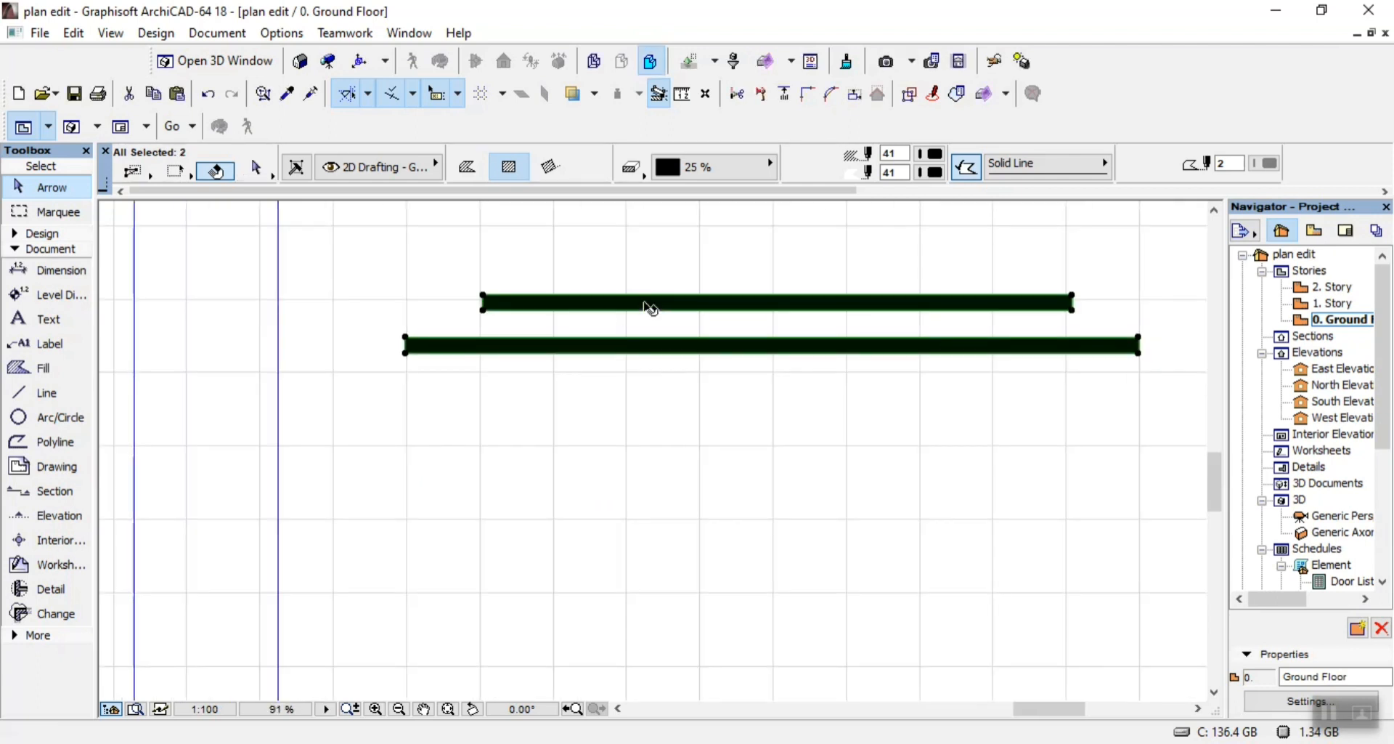
pyautogui.hotkey('ctrl', 'shift', 'd')
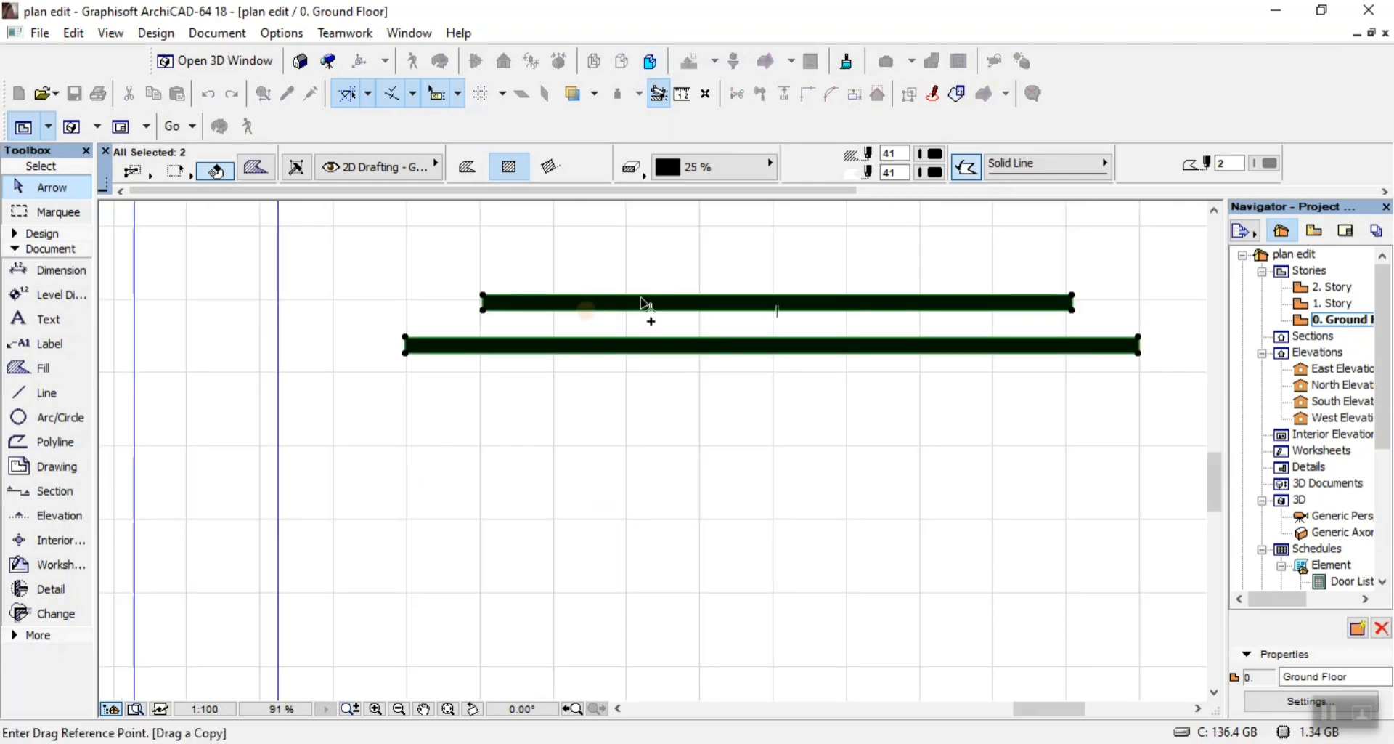
pyautogui.click(644, 302)
pyautogui.scroll(-2, 646, 476)
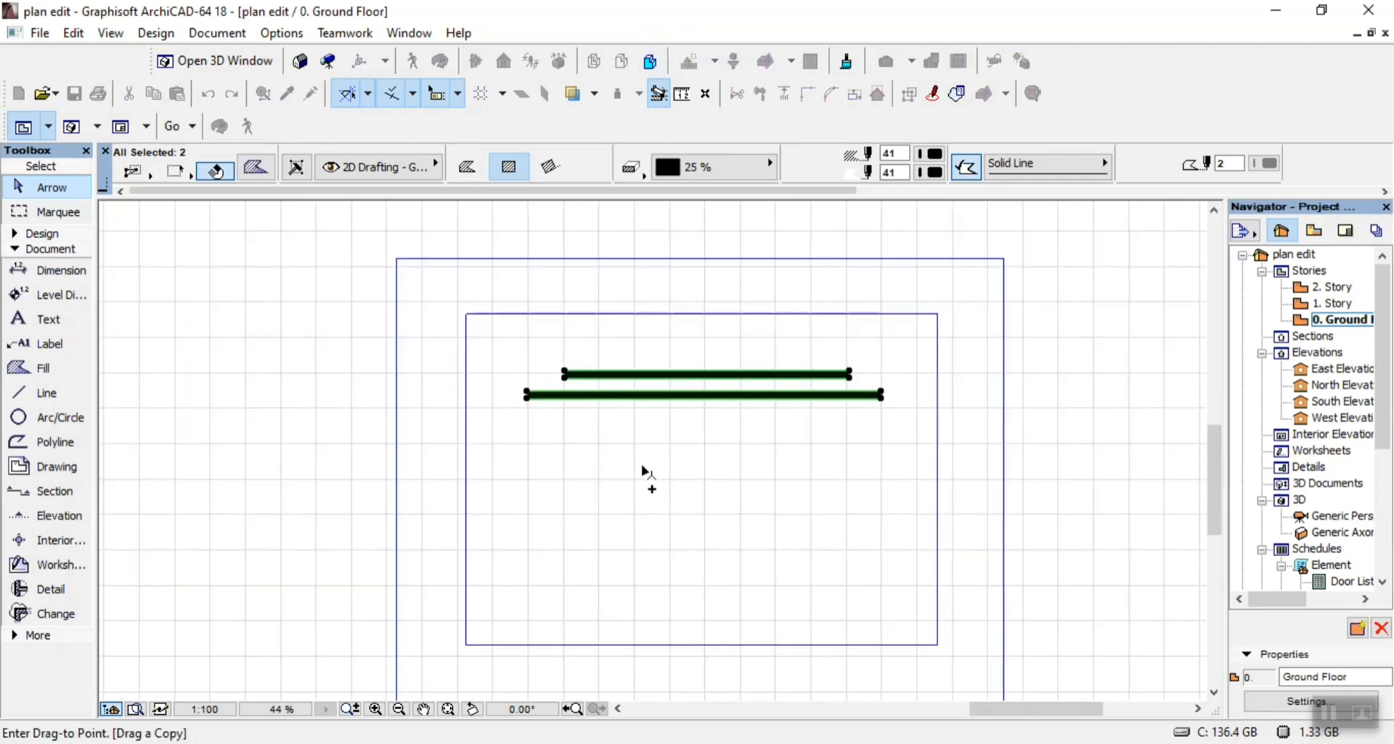
pyautogui.click(642, 563)
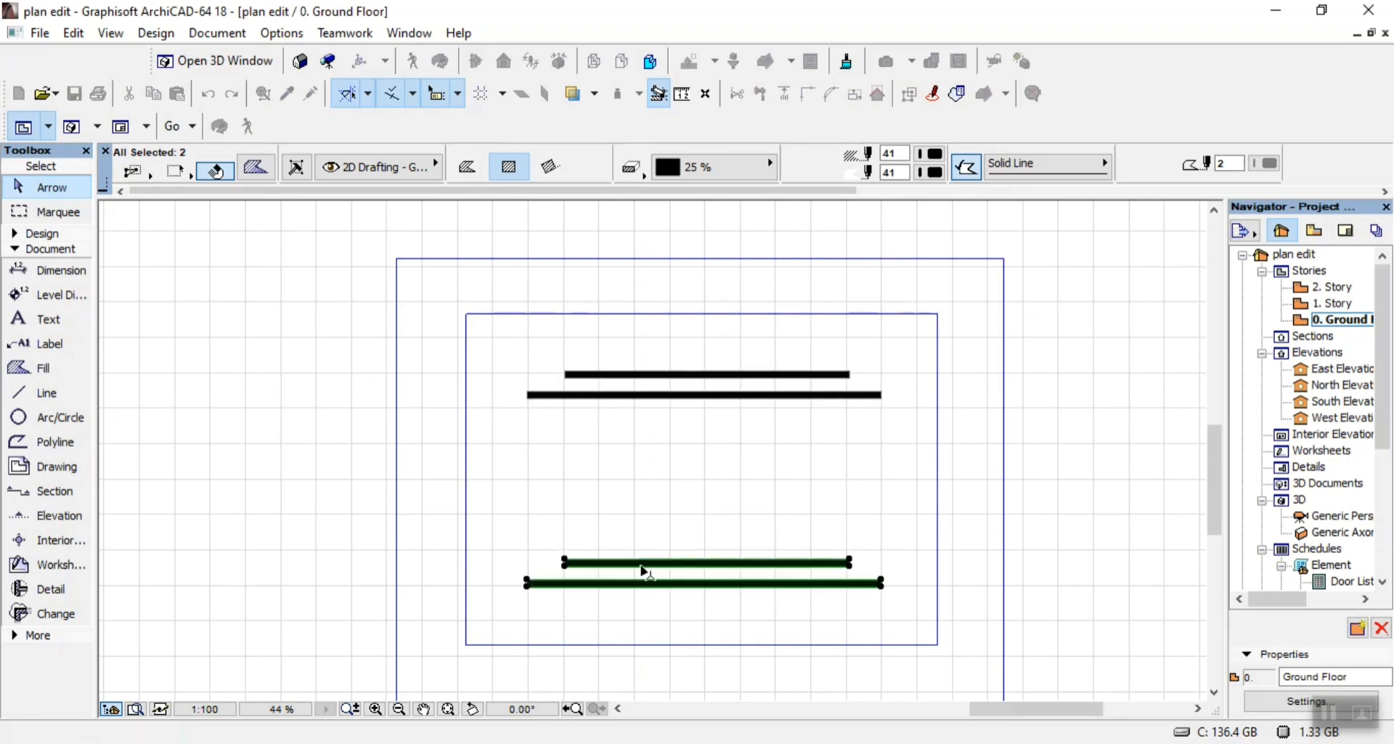
# Swap the two copied bars vertically so the longer one lies above the shorter, mirroring the upper pair
pyautogui.scroll(4, 643, 603)
pyautogui.click(672, 418)
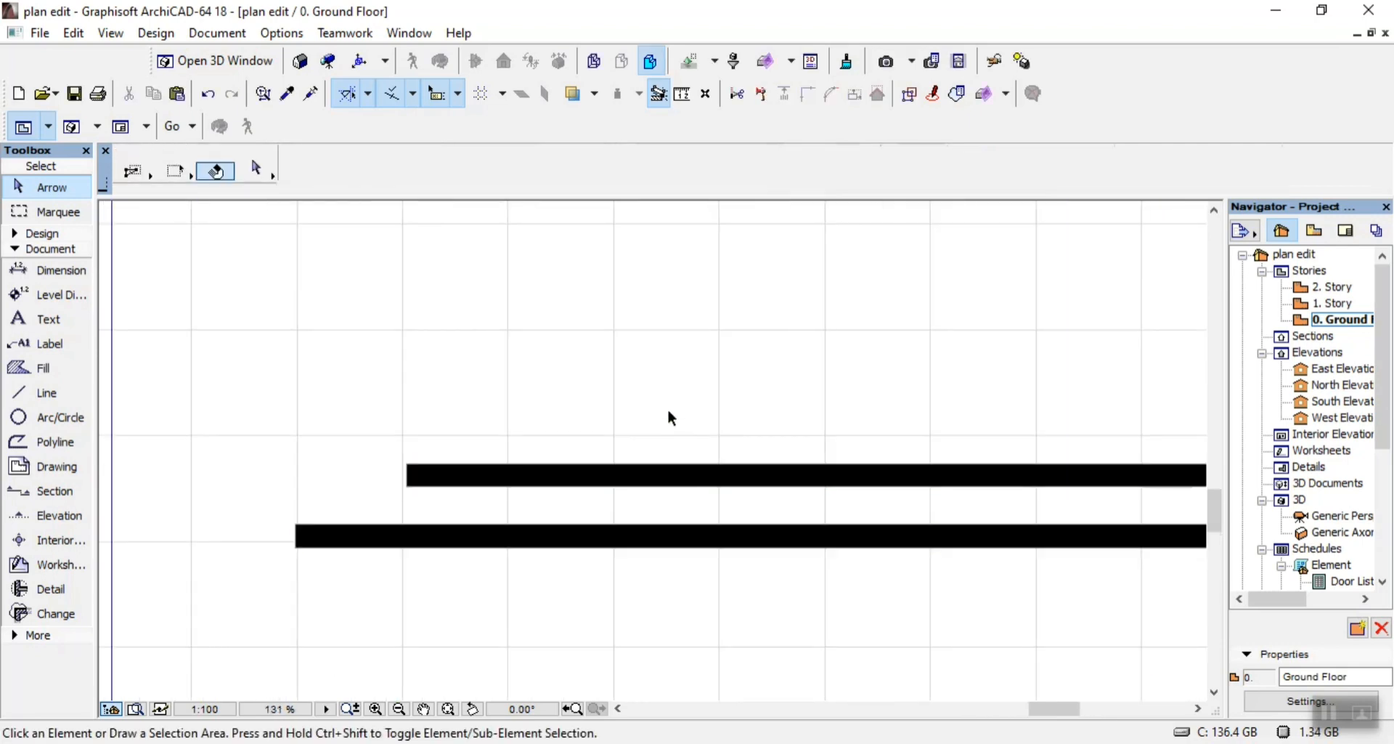
pyautogui.click(676, 484)
pyautogui.hotkey('ctrl', 'd')
pyautogui.click(676, 483)
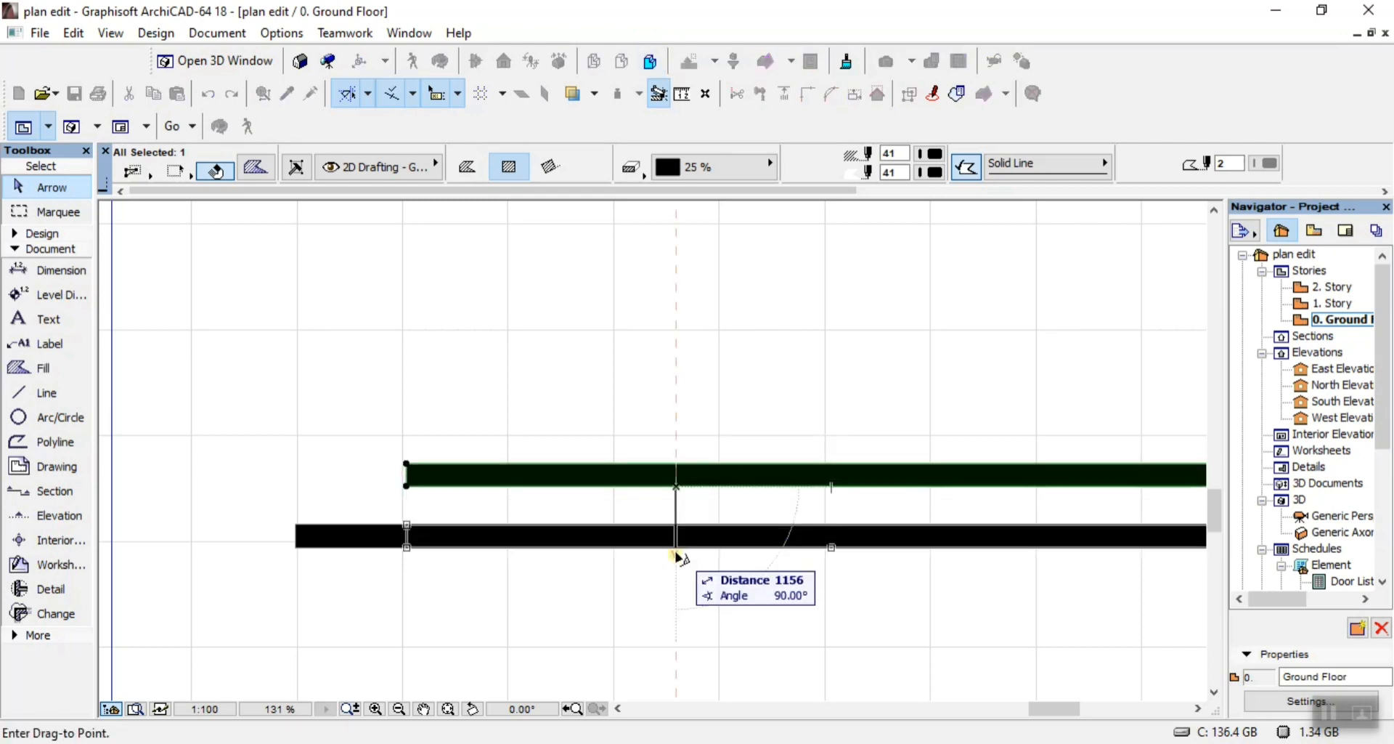
pyautogui.click(678, 554)
pyautogui.click(344, 539)
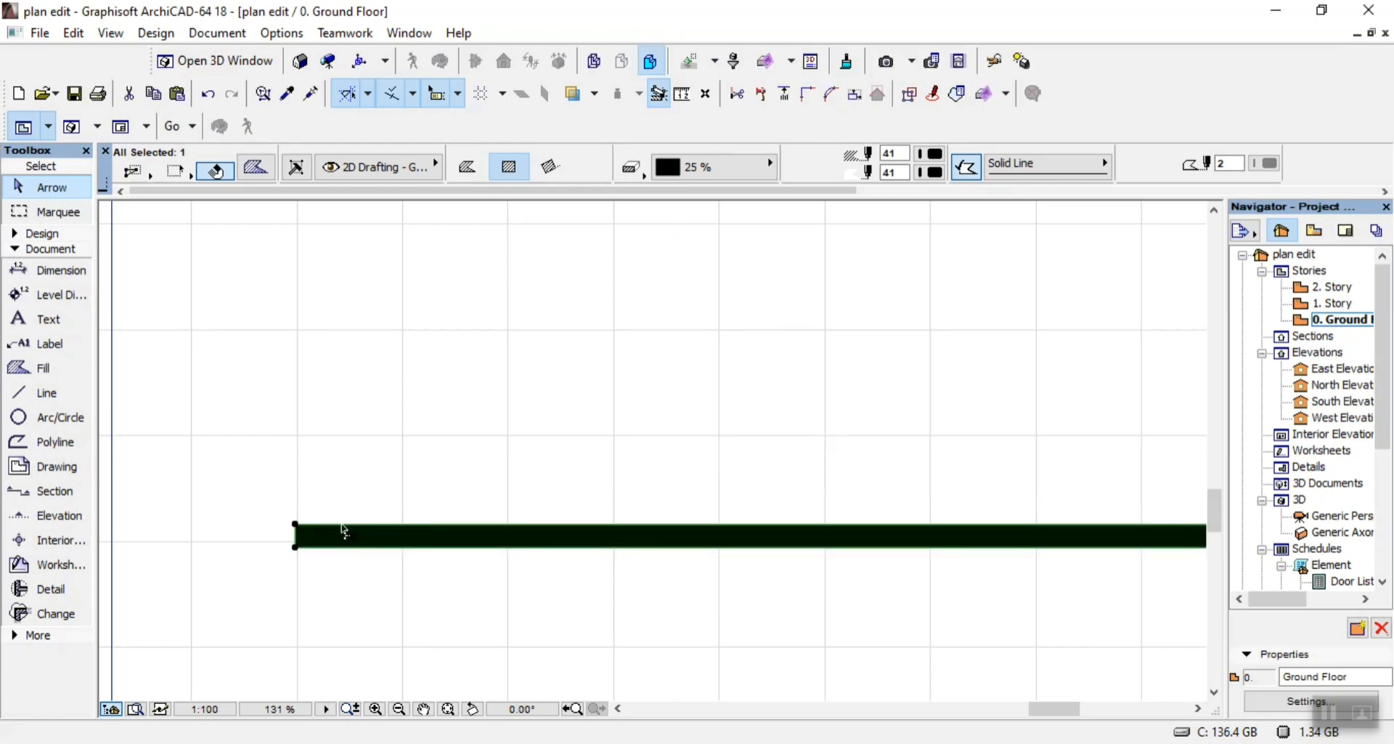
pyautogui.hotkey('ctrl', 'd')
pyautogui.click(367, 538)
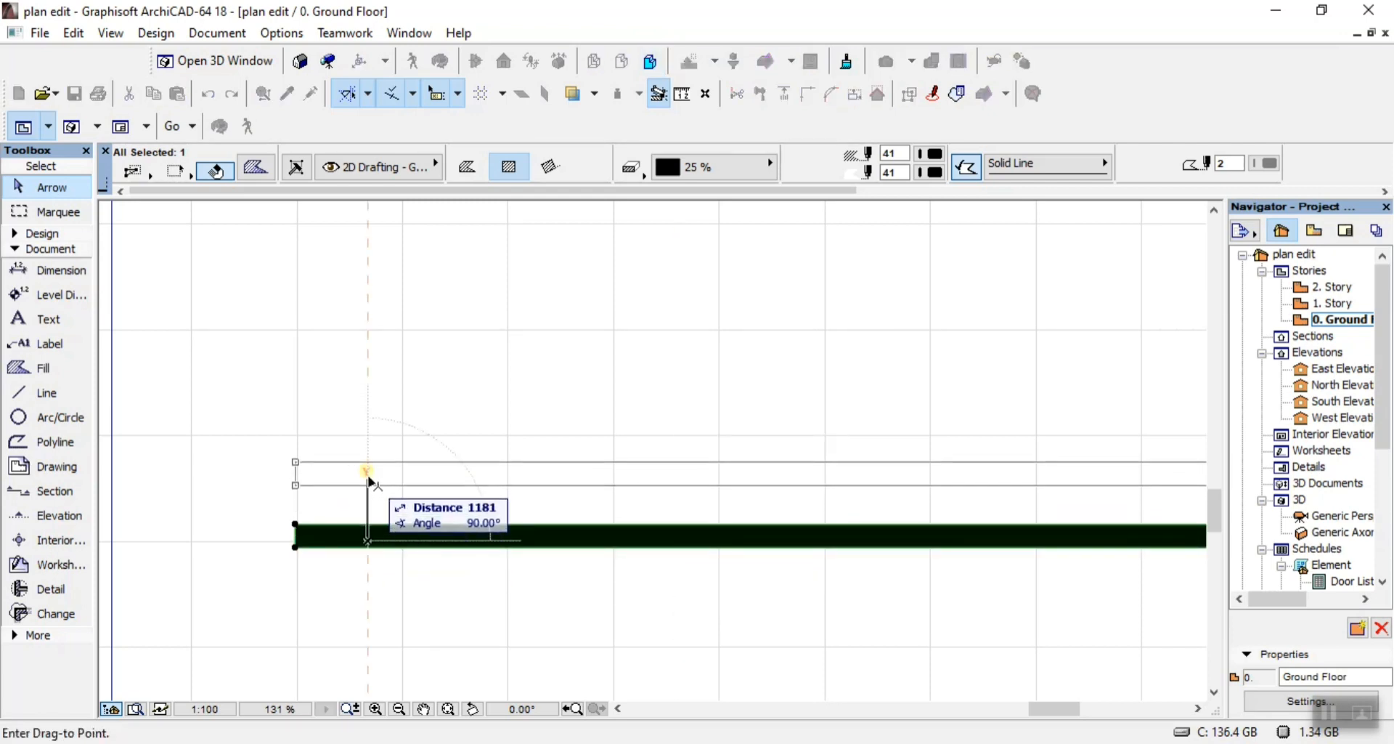
pyautogui.click(369, 472)
pyautogui.click(458, 424)
pyautogui.scroll(-7, 498, 468)
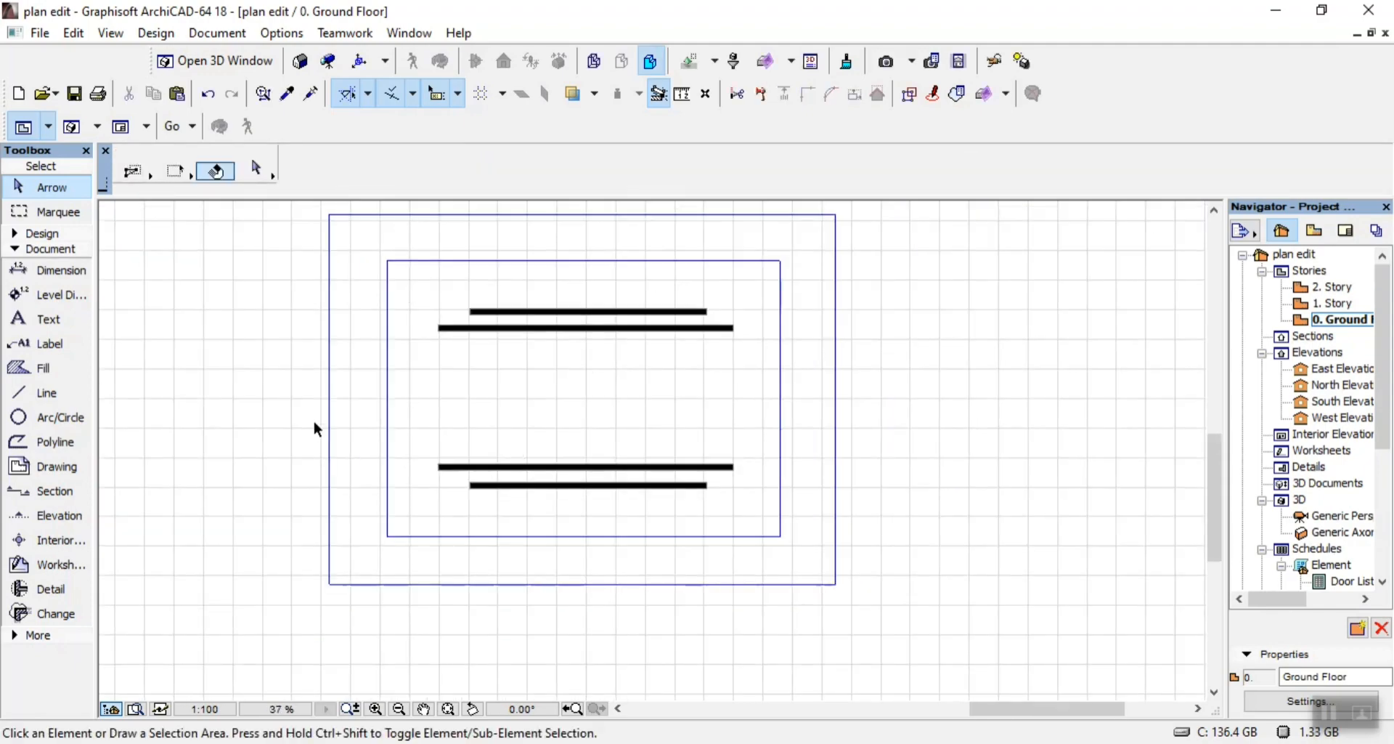
# Drag a copy of the "Dining" room text from the floor plan into the space between the two pairs of bars
pyautogui.scroll(-3, 597, 425)
pyautogui.scroll(7, 632, 406)
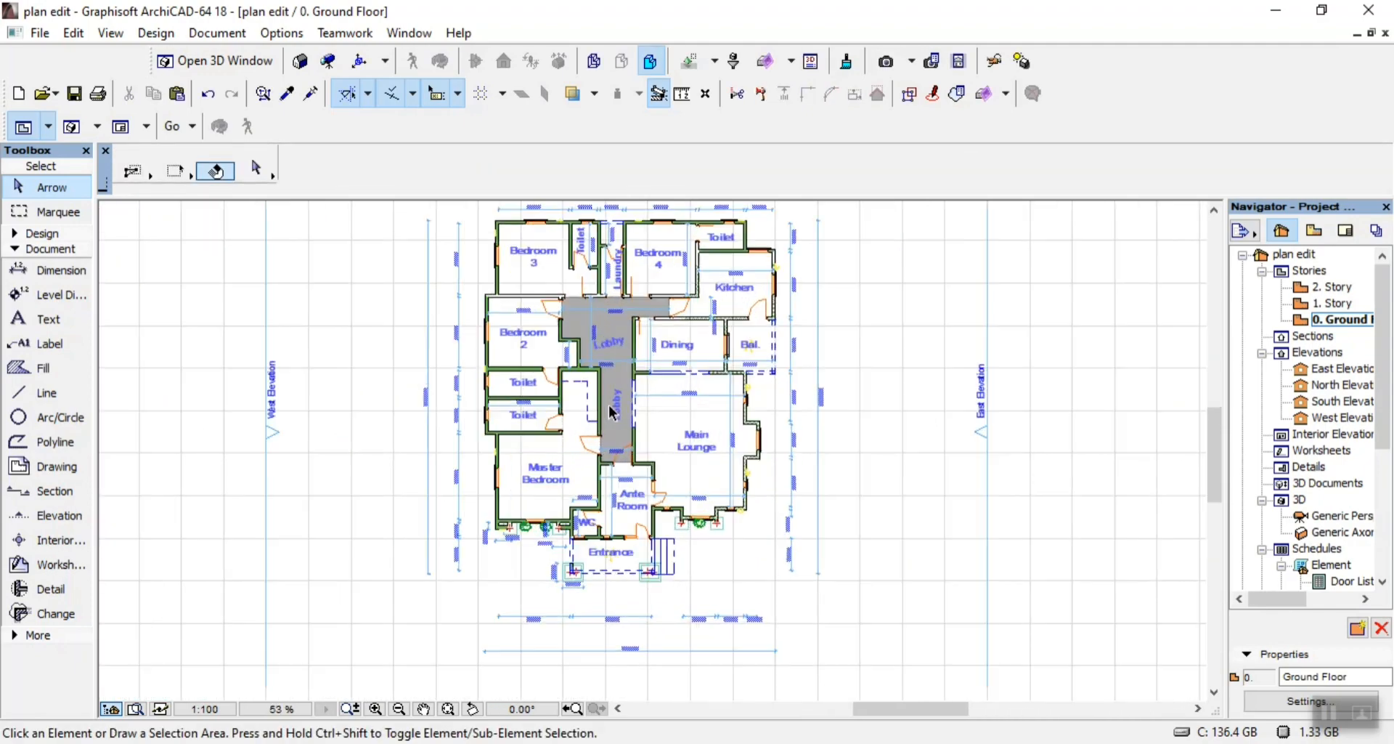
pyautogui.scroll(5, 729, 311)
pyautogui.click(661, 345)
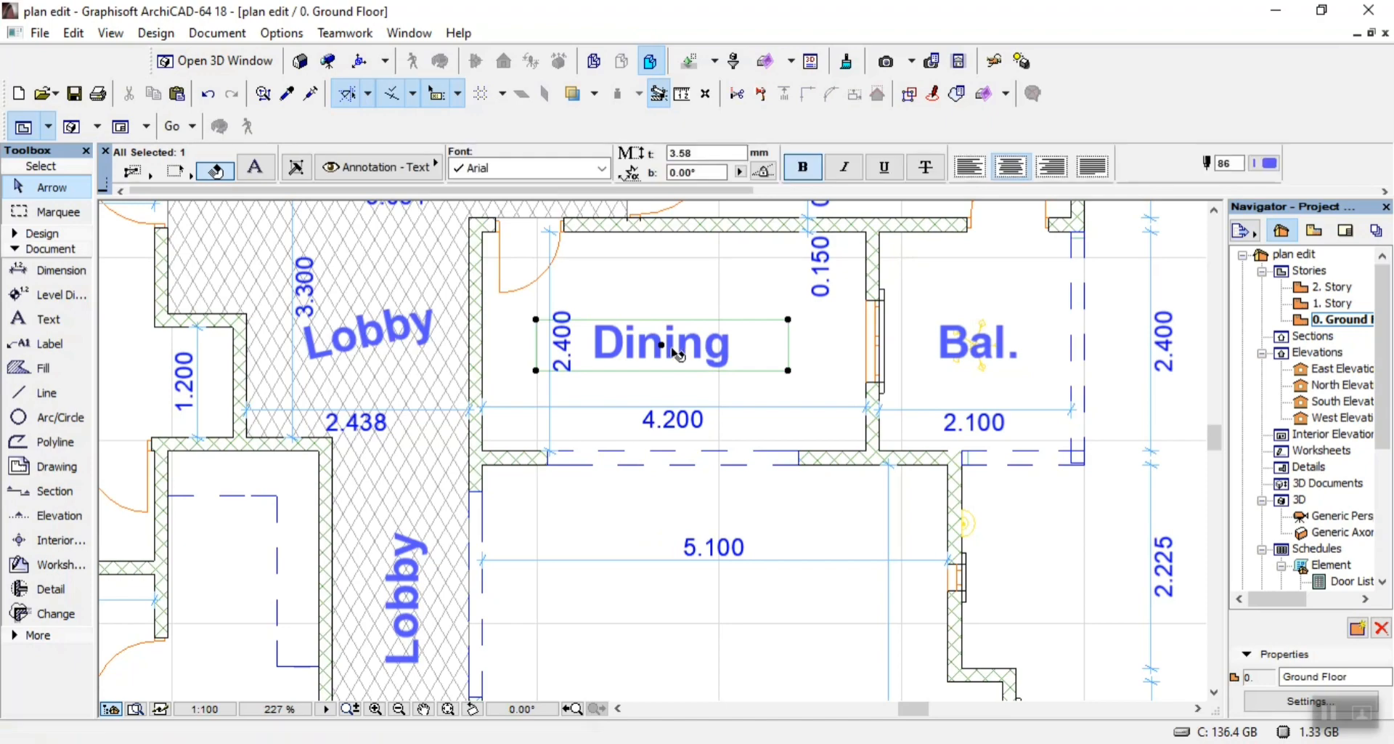
pyautogui.hotkey('ctrl', 'd')
pyautogui.click(654, 350)
pyautogui.scroll(-8, 534, 363)
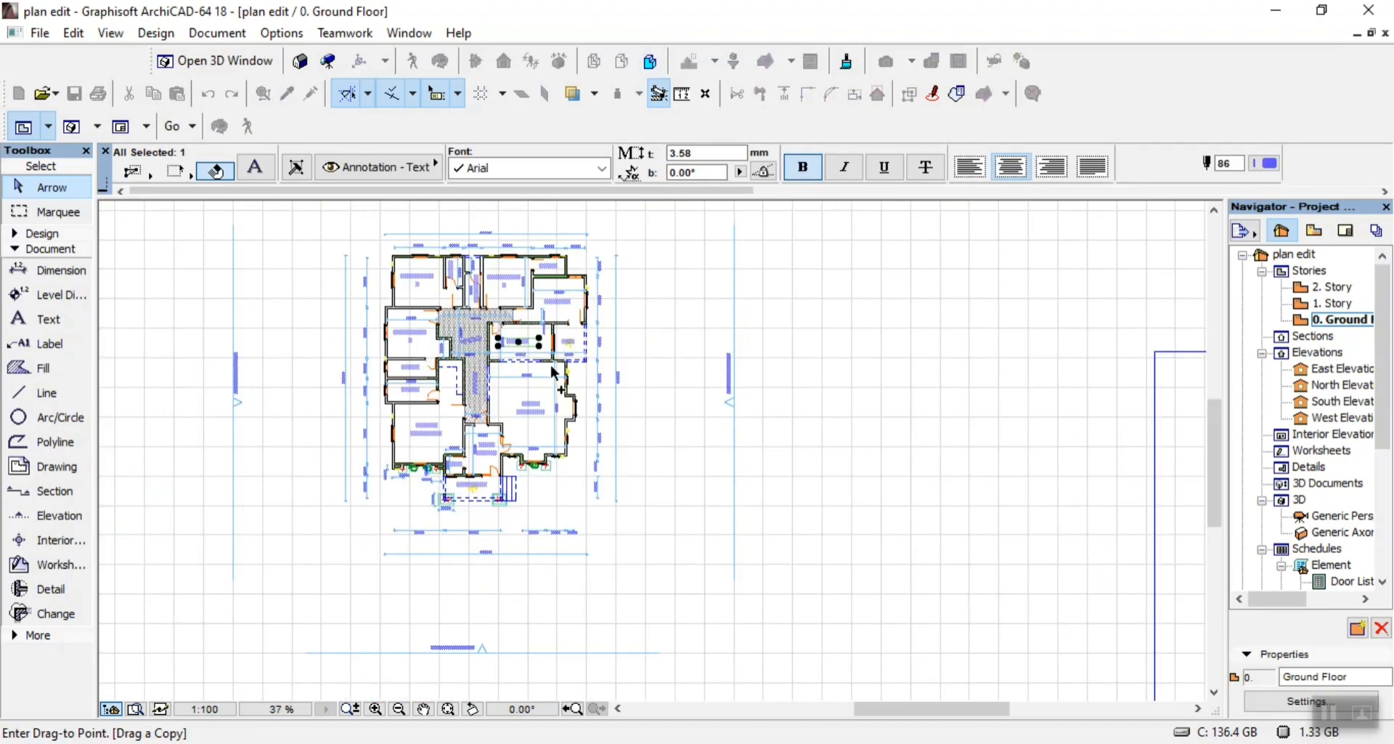
pyautogui.scroll(3, 934, 473)
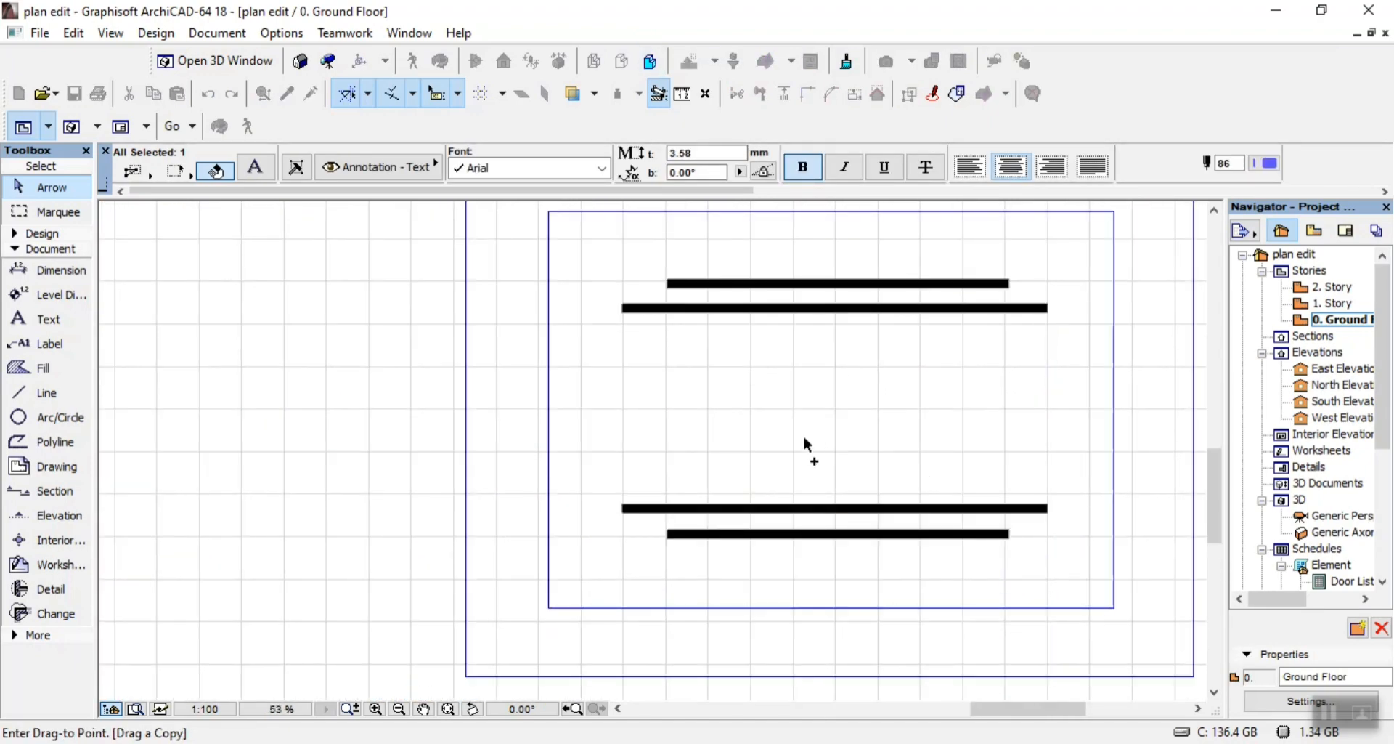
pyautogui.click(811, 420)
# Replace the copied text with "ARCHITECTURAL - DRAWINGS"
pyautogui.scroll(7, 825, 404)
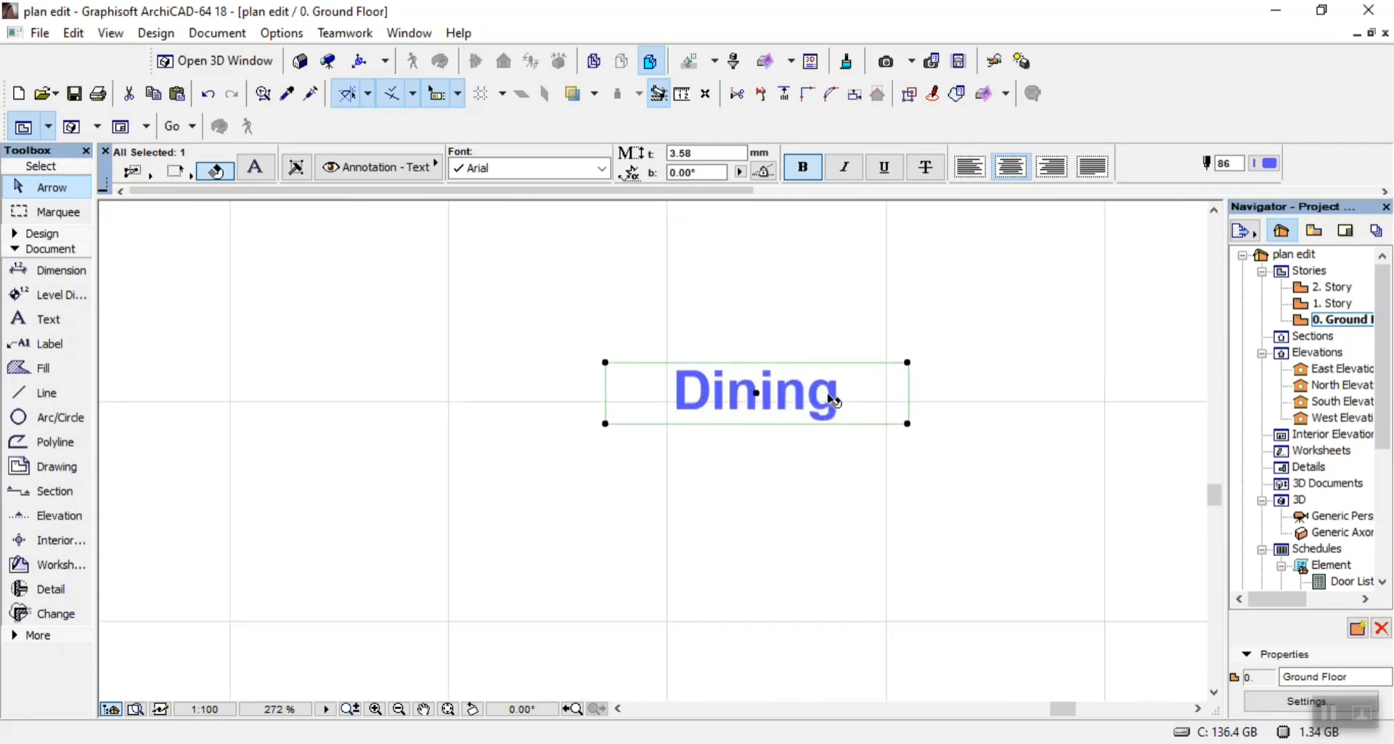
pyautogui.doubleClick(827, 397)
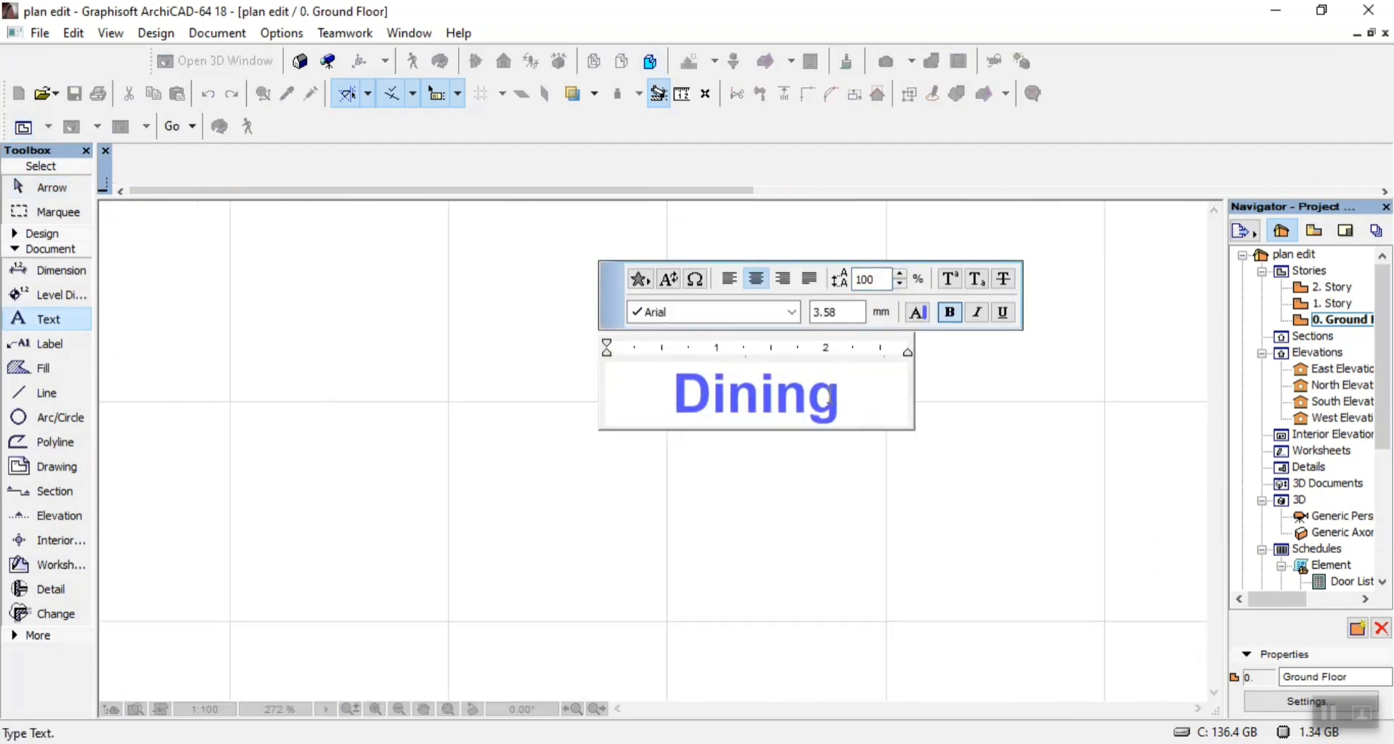
pyautogui.doubleClick(829, 398)
pyautogui.write('ARCH')
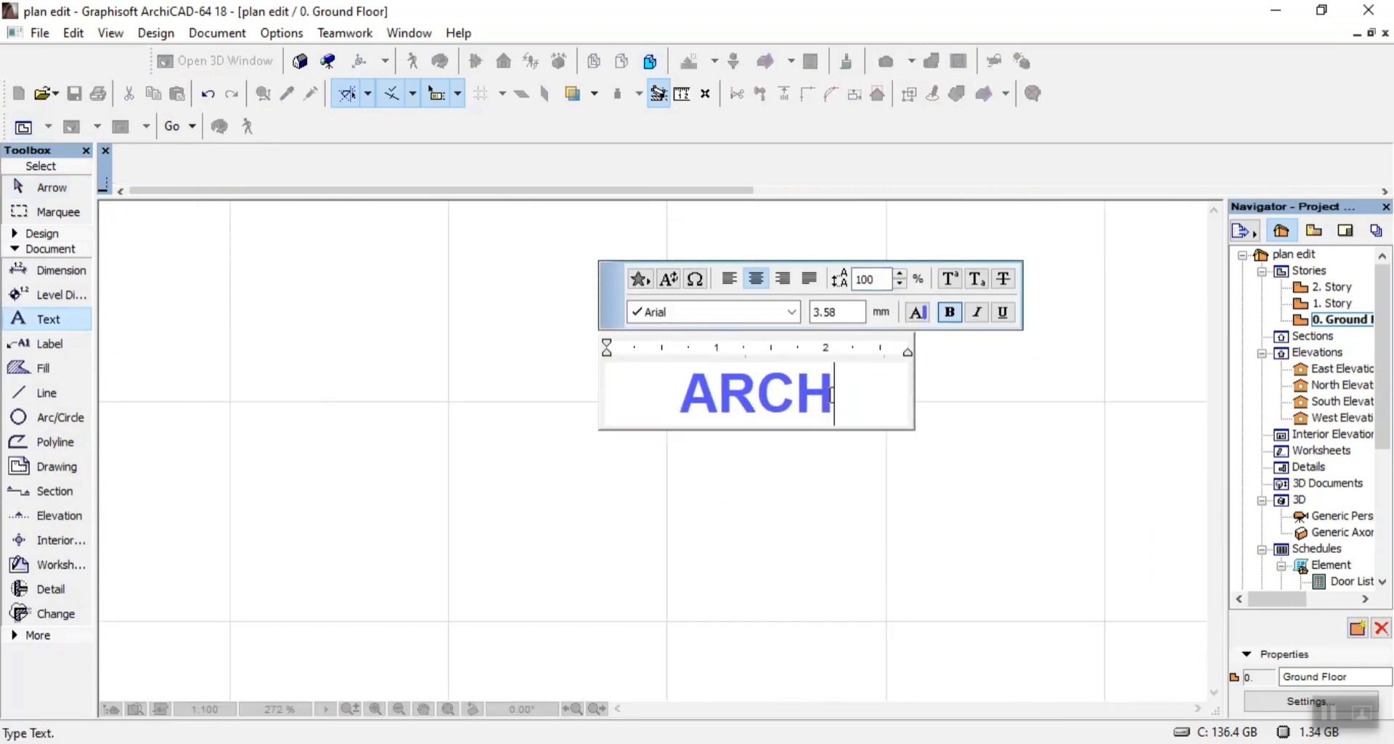
pyautogui.write('ITECT')
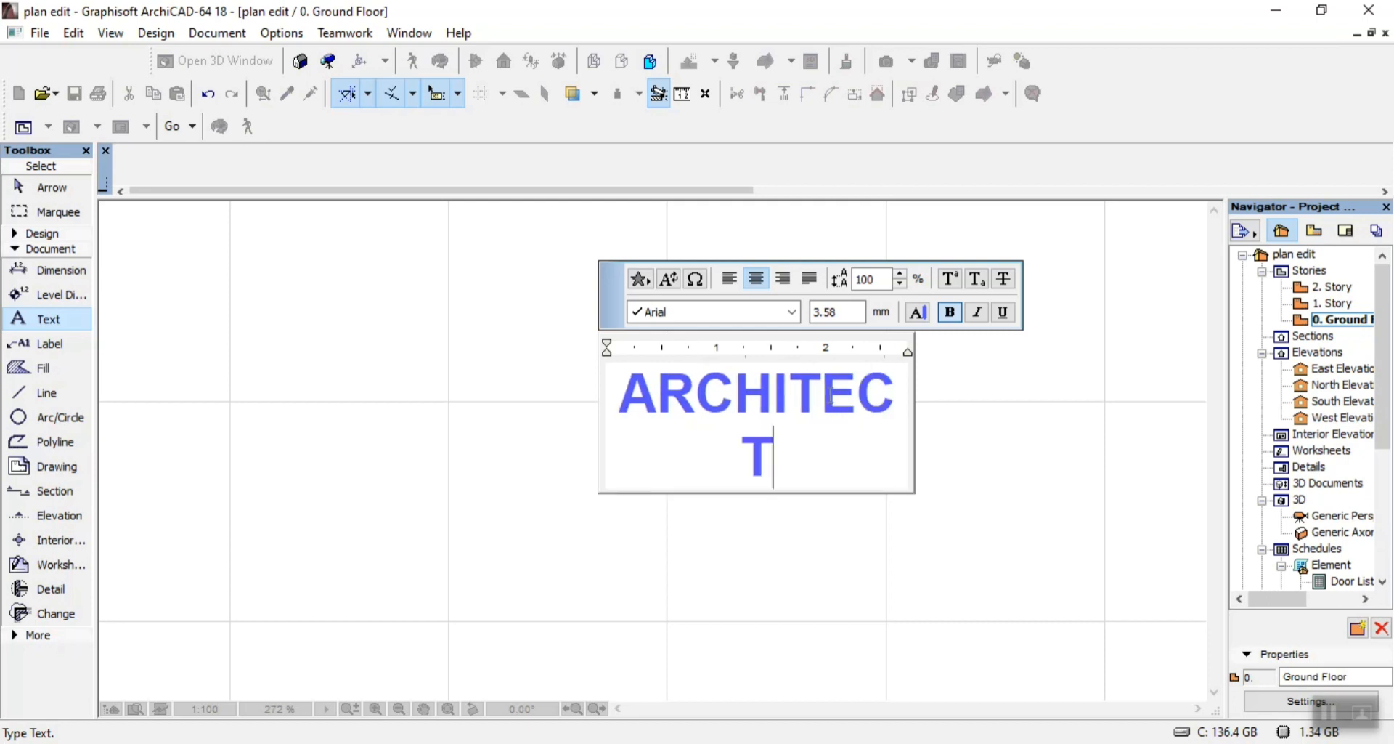
pyautogui.write('URA')
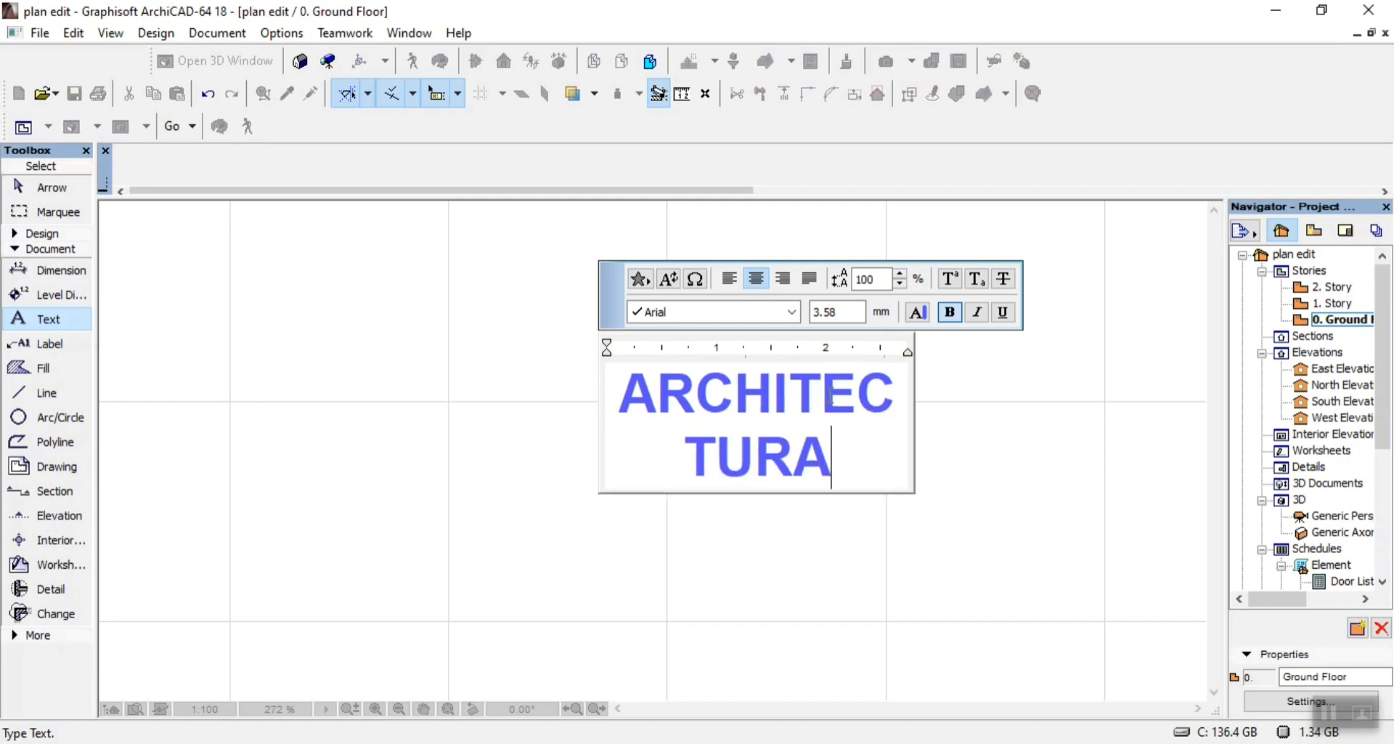
pyautogui.write('L - DRA')
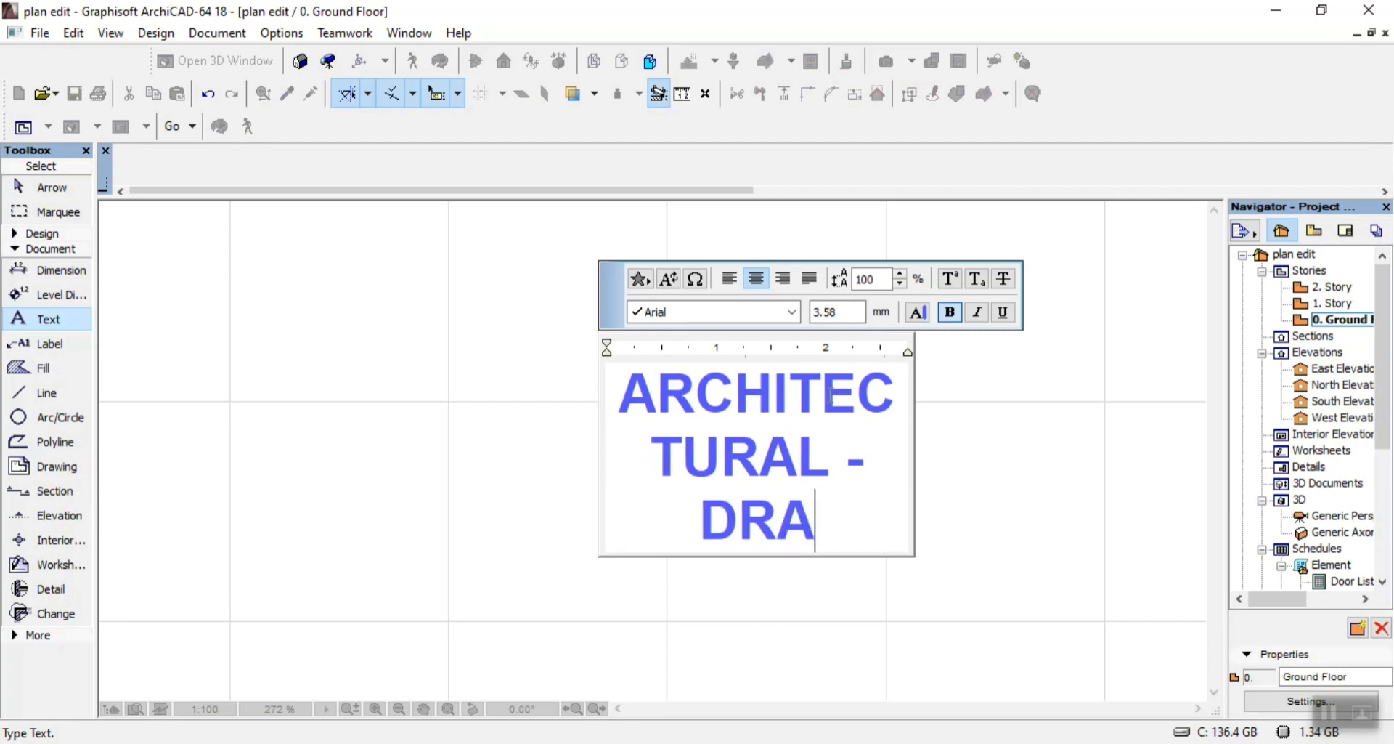
pyautogui.write('WINGD')
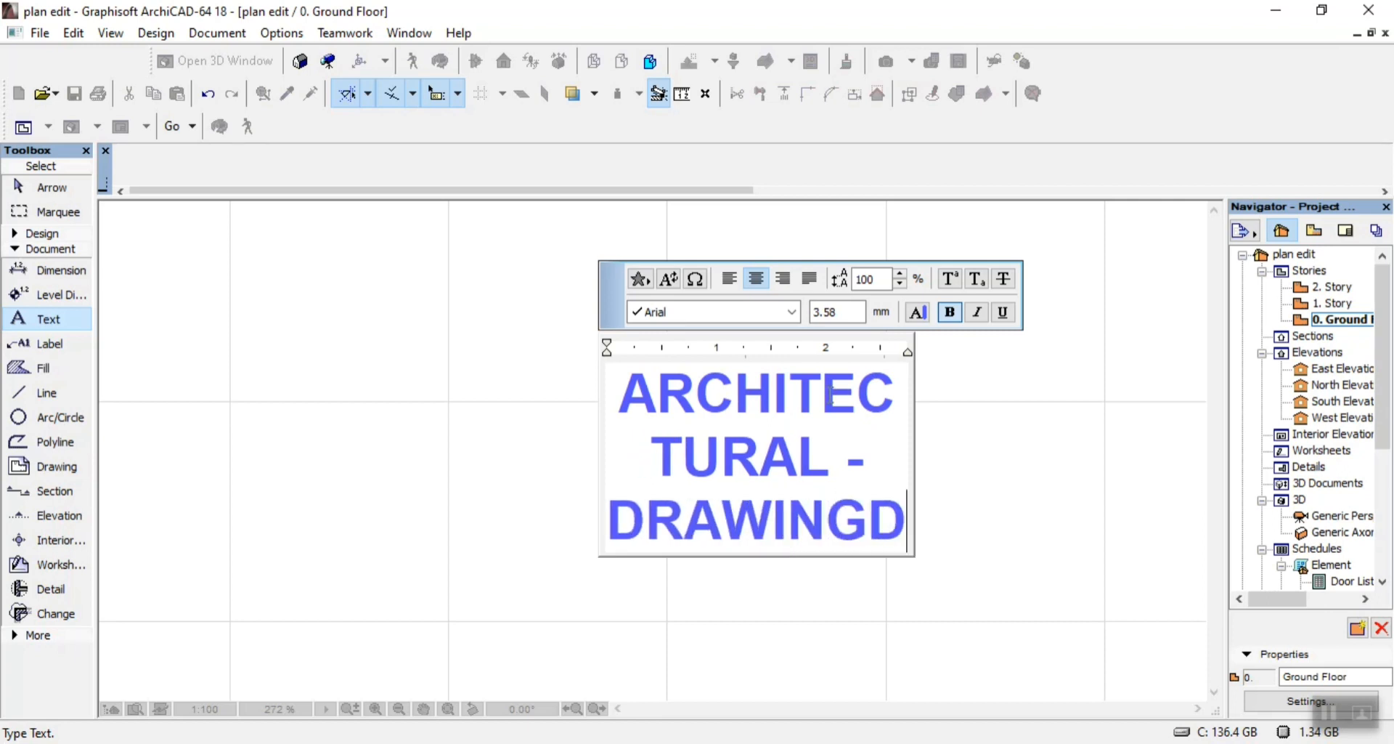
pyautogui.press('BackSpace')
pyautogui.write('S')
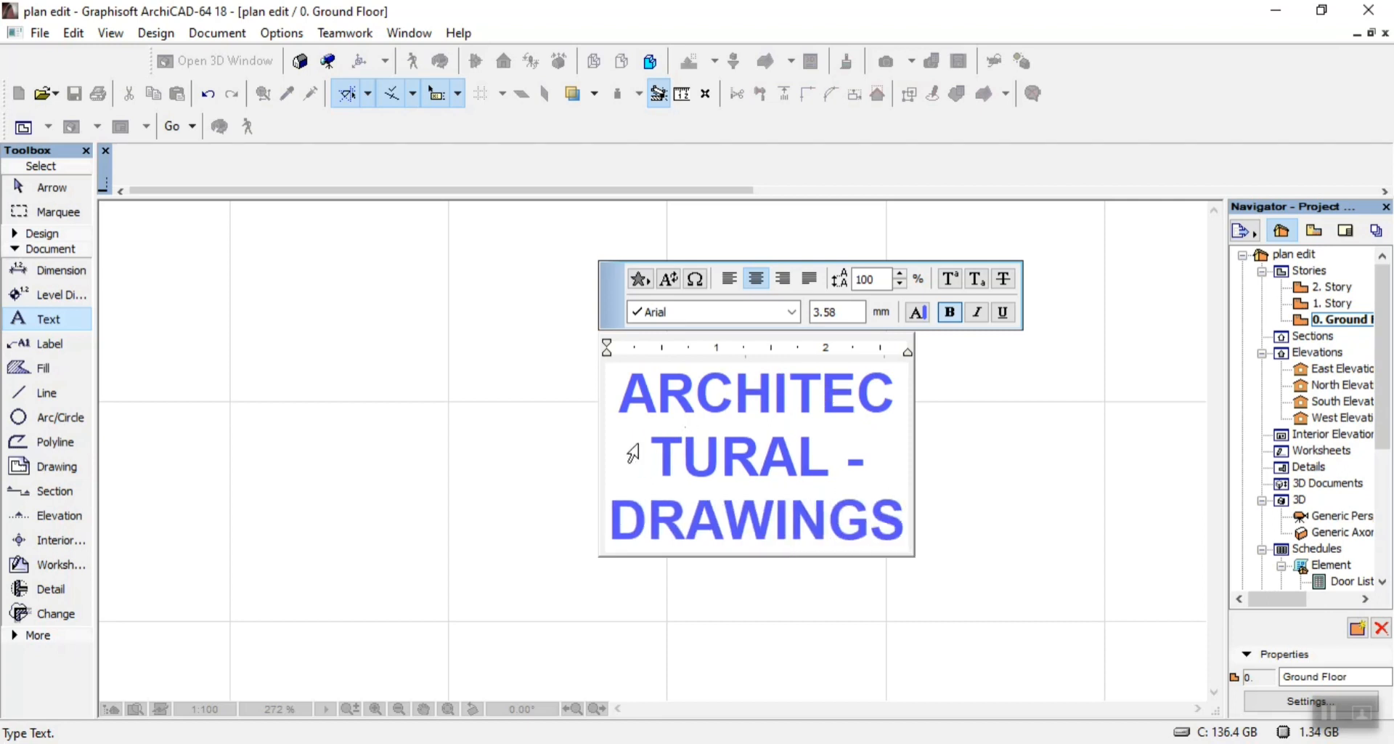
pyautogui.click(475, 419)
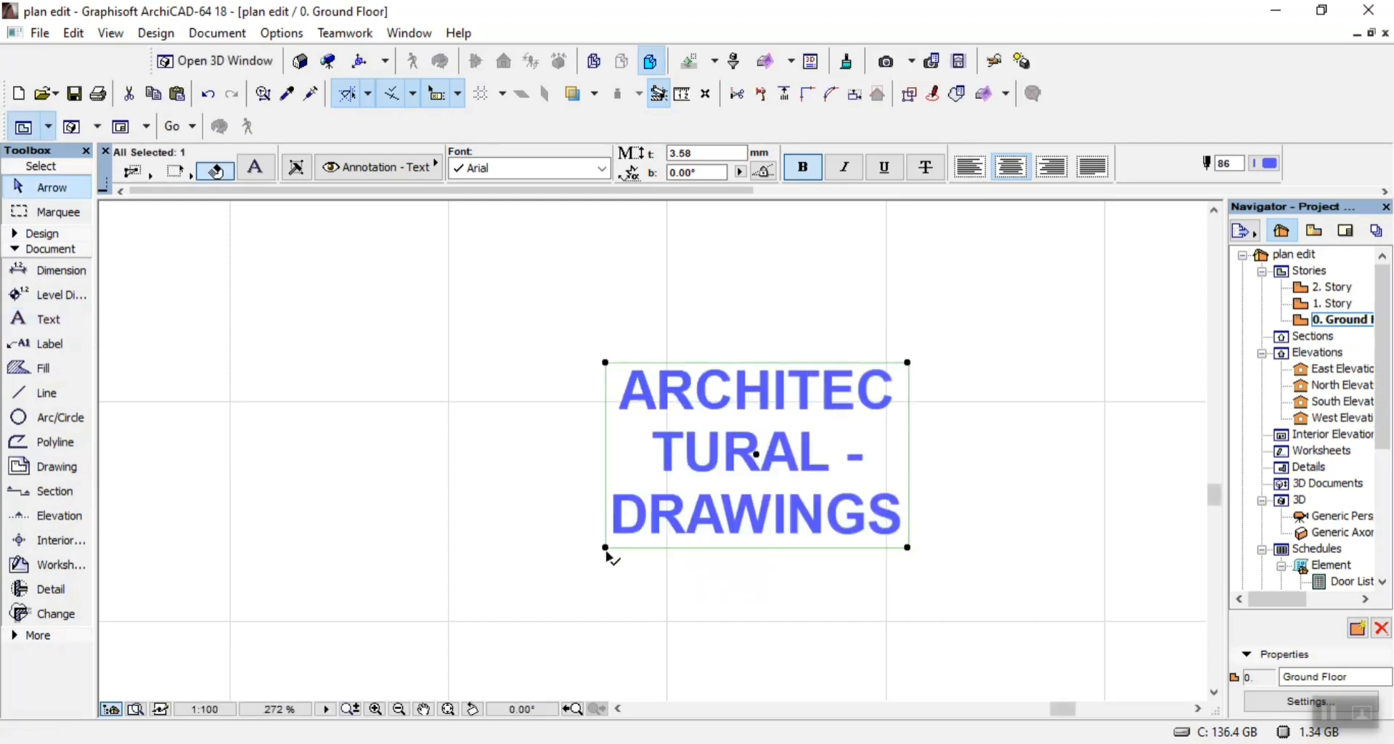
# Widen the title's text box on both sides so that "ARCHITECTURAL - DRAWINGS" fits on one line
pyautogui.click(604, 546)
pyautogui.click(156, 538)
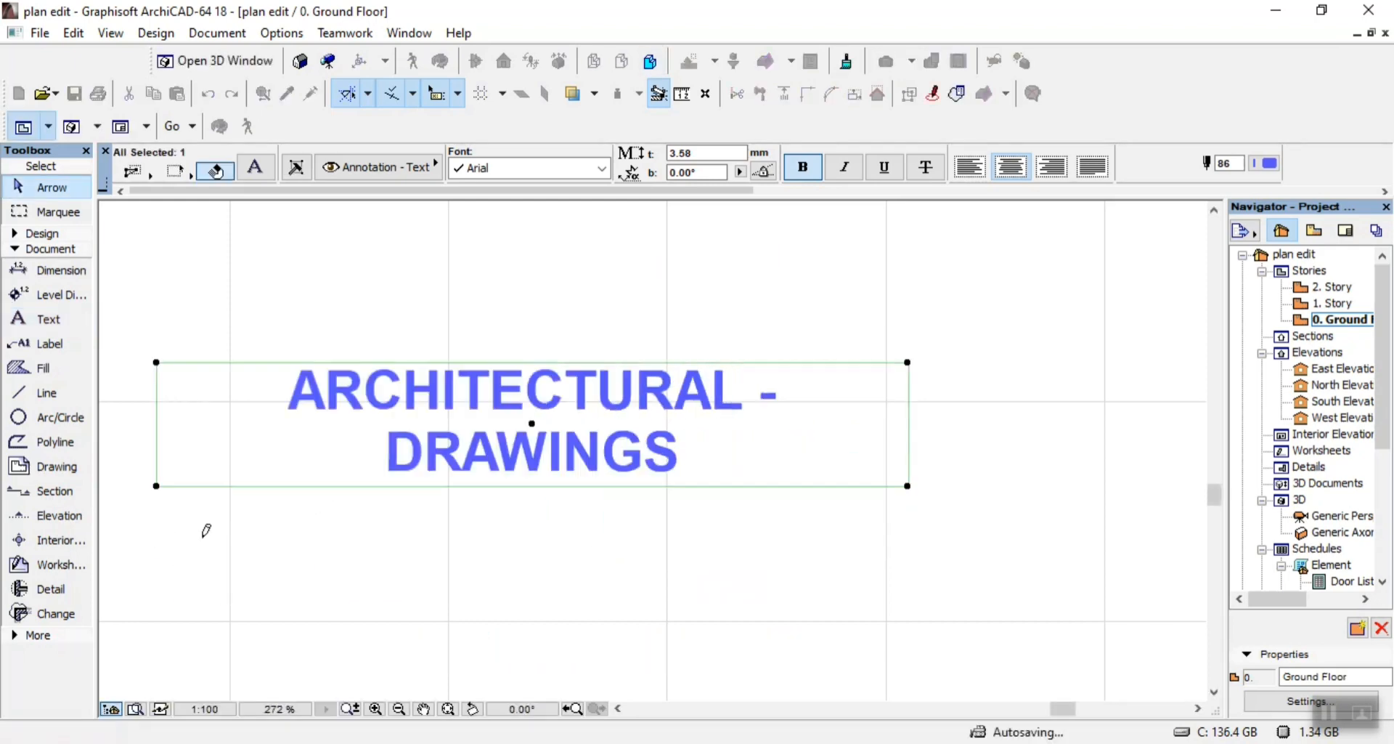
pyautogui.click(908, 485)
pyautogui.click(1170, 483)
pyautogui.scroll(-5, 605, 515)
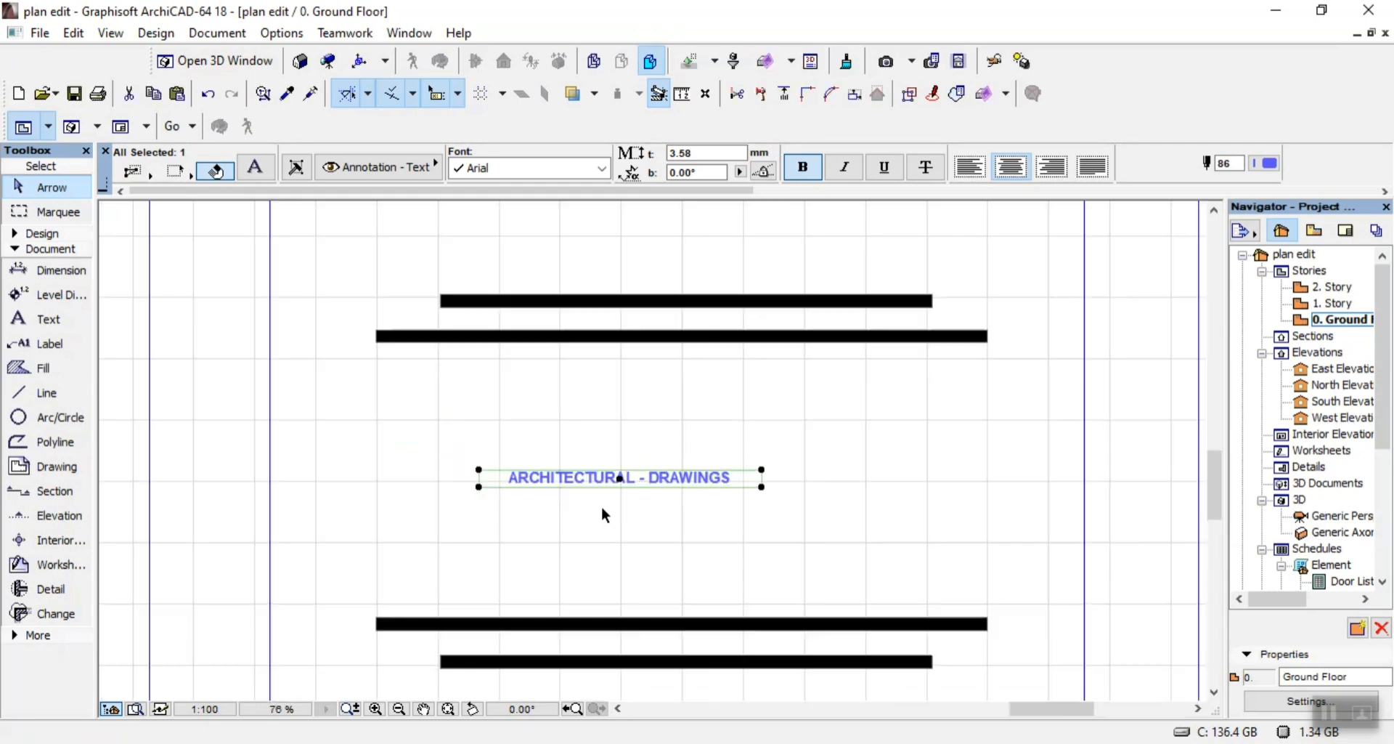
# Enlarge the title text to 8.13 mm and widen its text box until the title fits on one line
pyautogui.scroll(2, 711, 496)
pyautogui.doubleClick(730, 472)
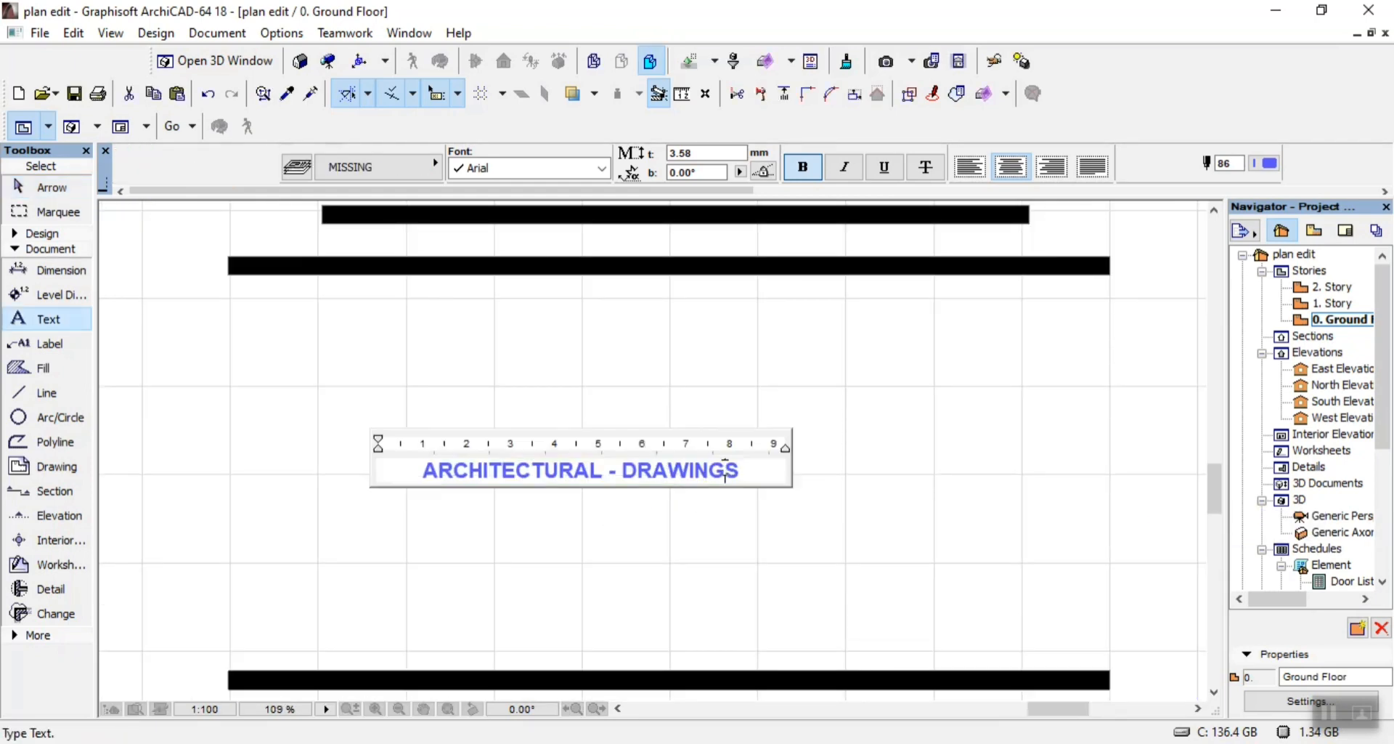
pyautogui.keyDown('ctrl'); pyautogui.scroll(20, 723, 467); pyautogui.keyUp('ctrl')
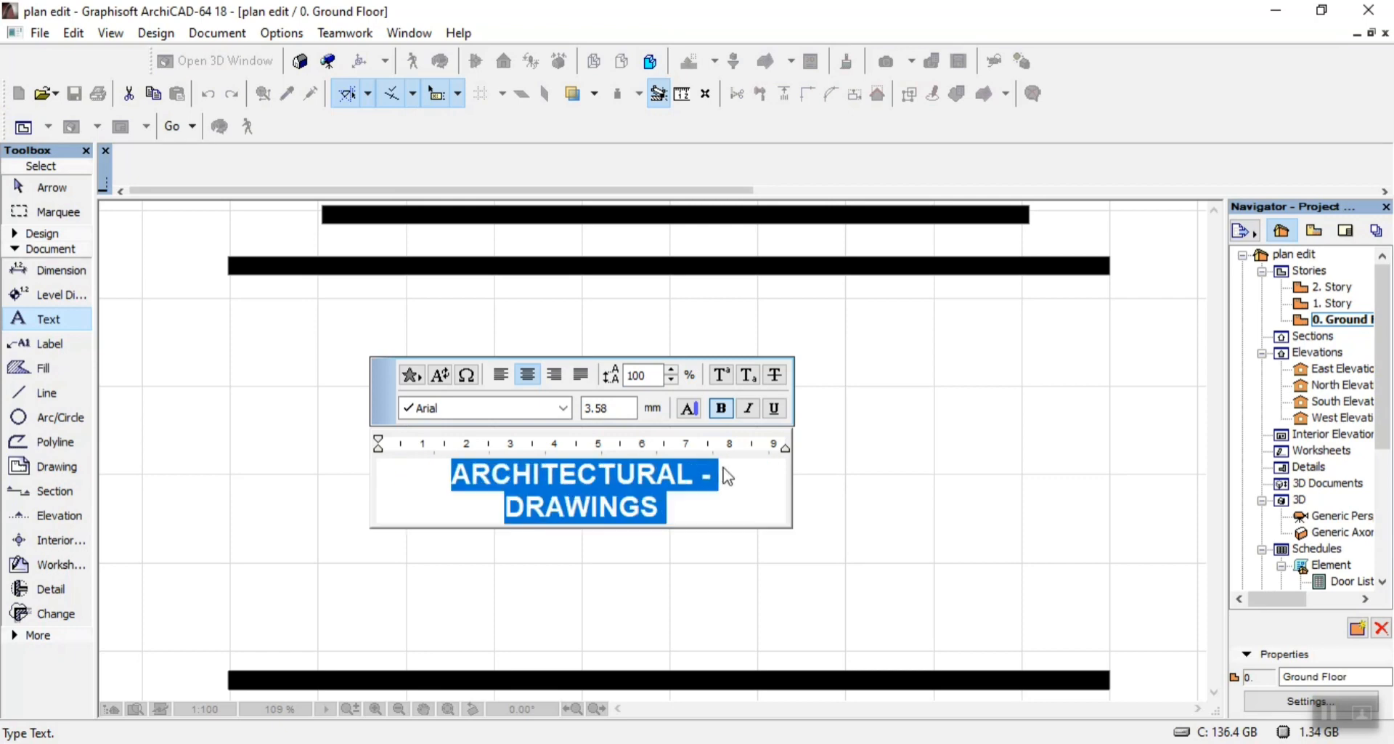
pyautogui.scroll(-3, 727, 476)
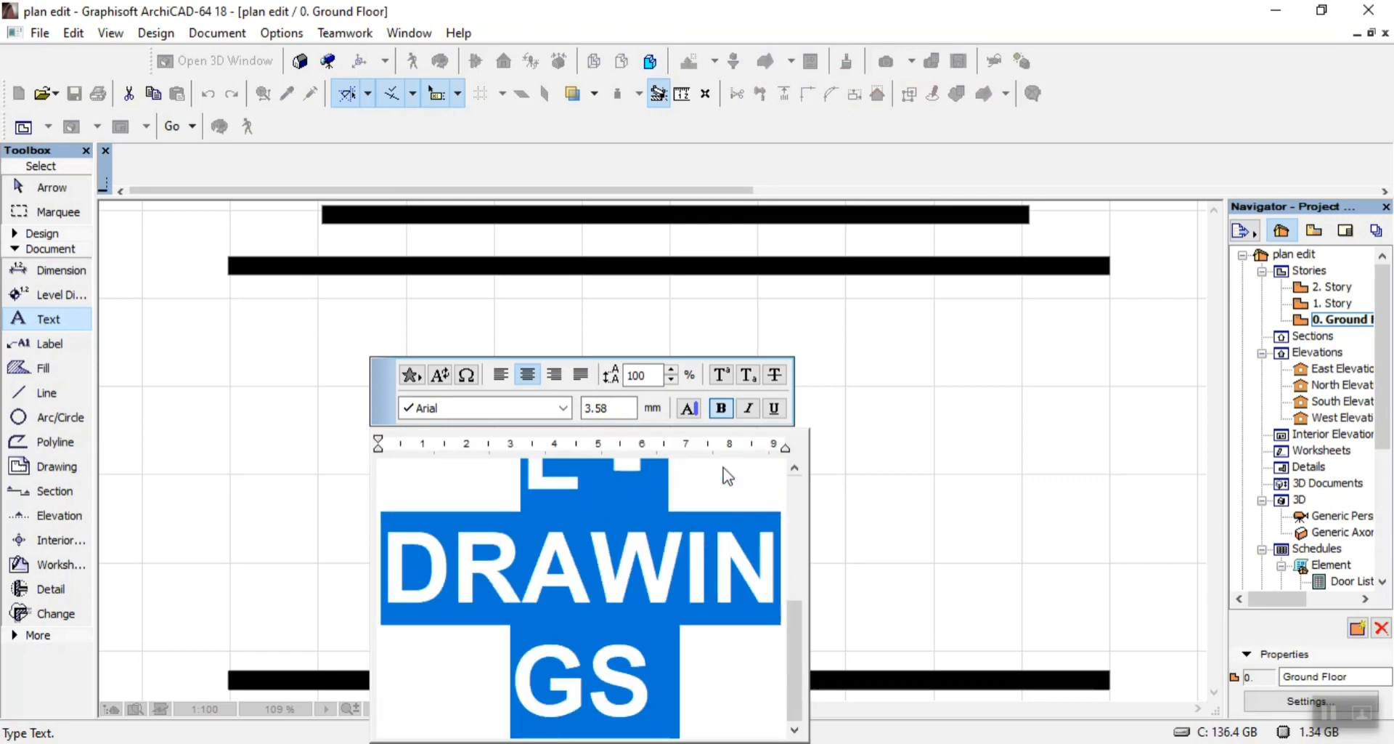
pyautogui.keyDown('ctrl'); pyautogui.scroll(-20, 727, 475); pyautogui.keyUp('ctrl')
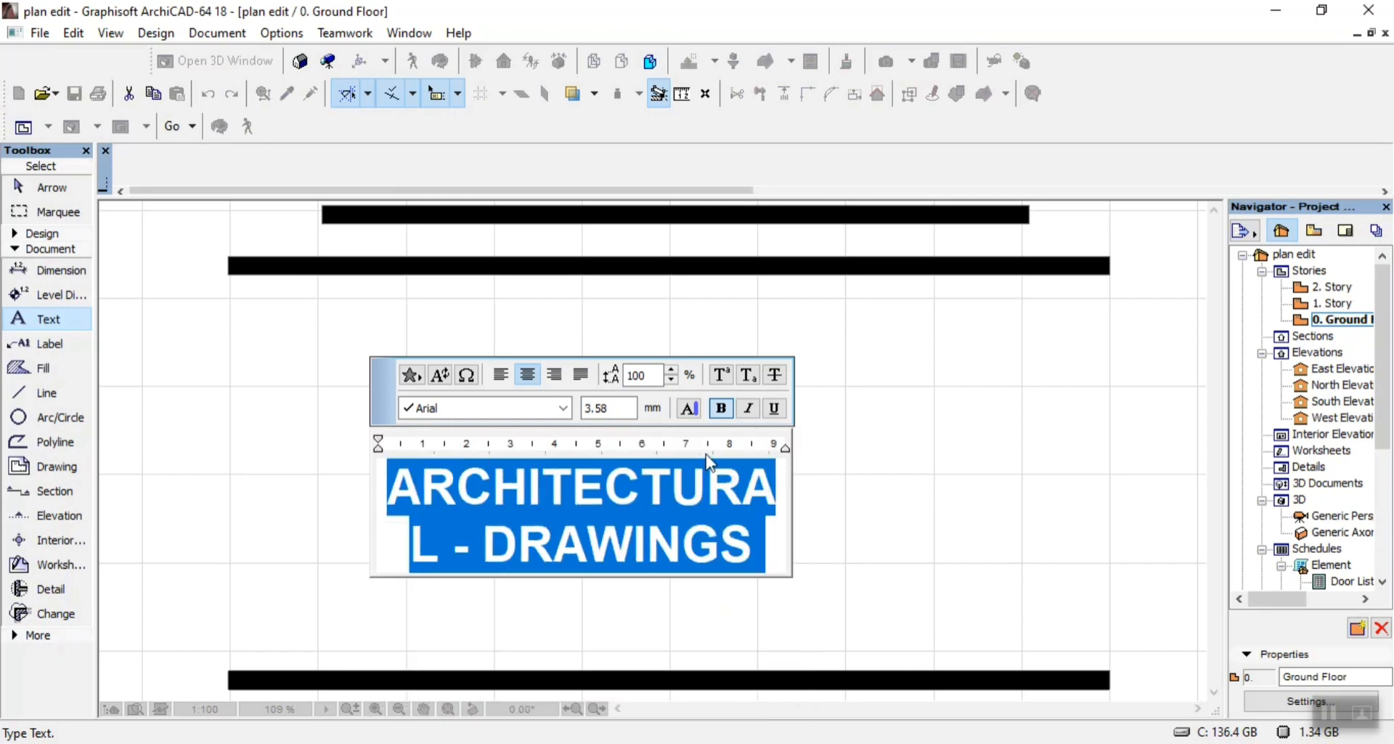
pyautogui.click(901, 416)
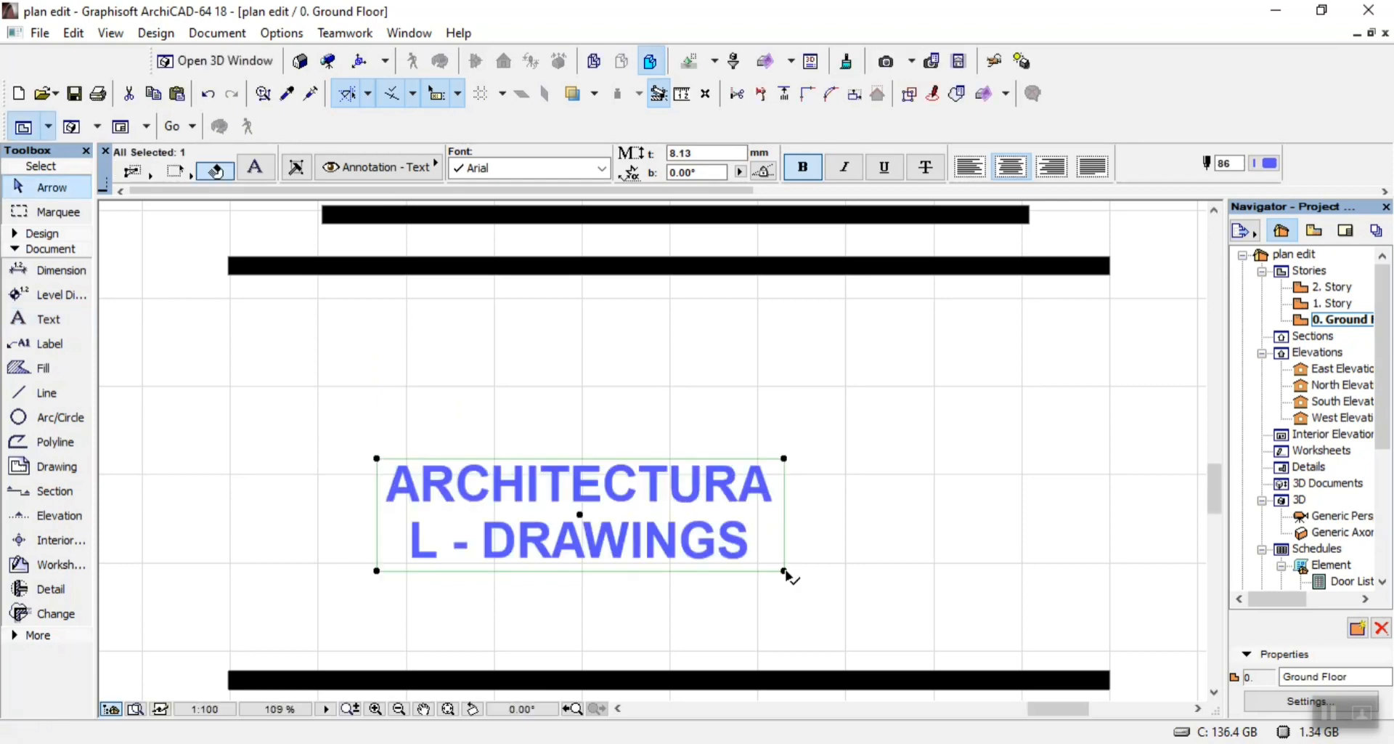
pyautogui.click(784, 571)
pyautogui.click(1162, 570)
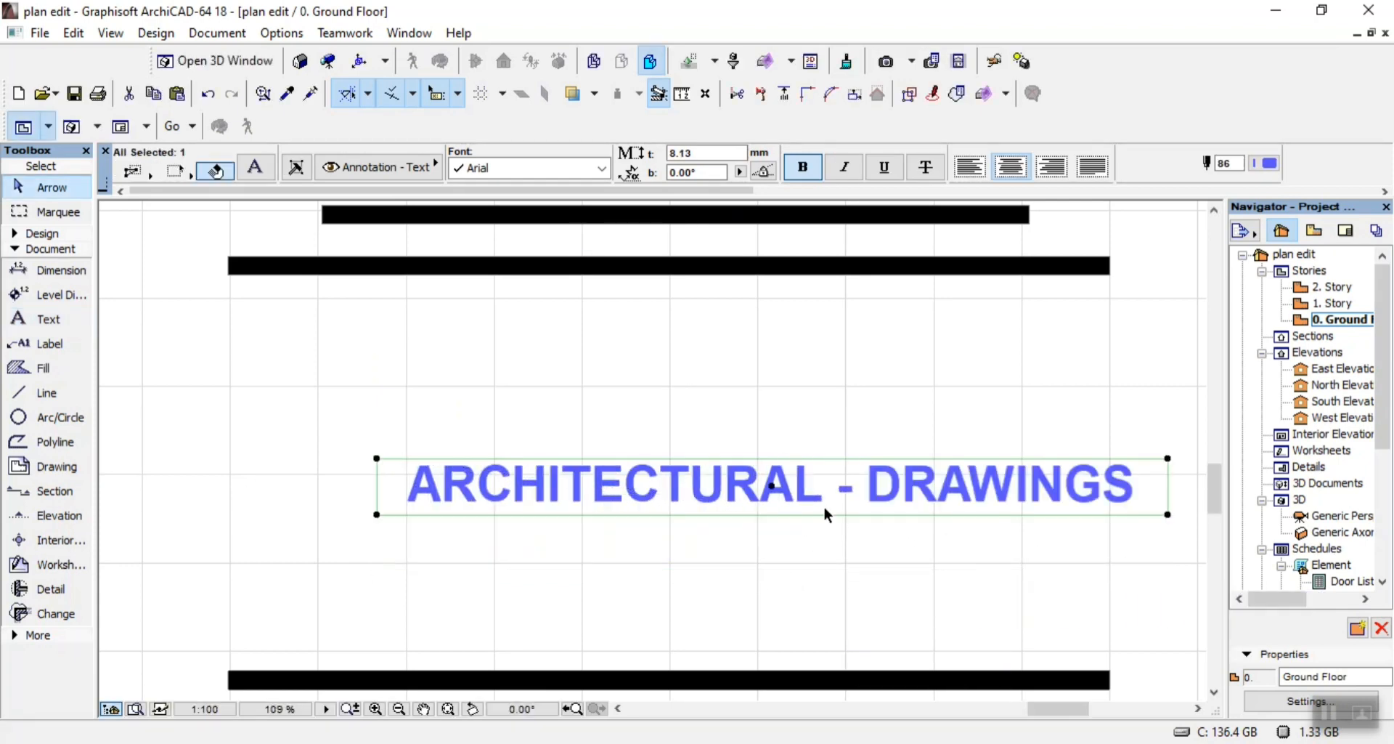
# Enlarge the whole "ARCHITECTURAL - DRAWINGS" title text to 16.26 mm
pyautogui.doubleClick(896, 490)
pyautogui.hotkey('ctrl', 'a')
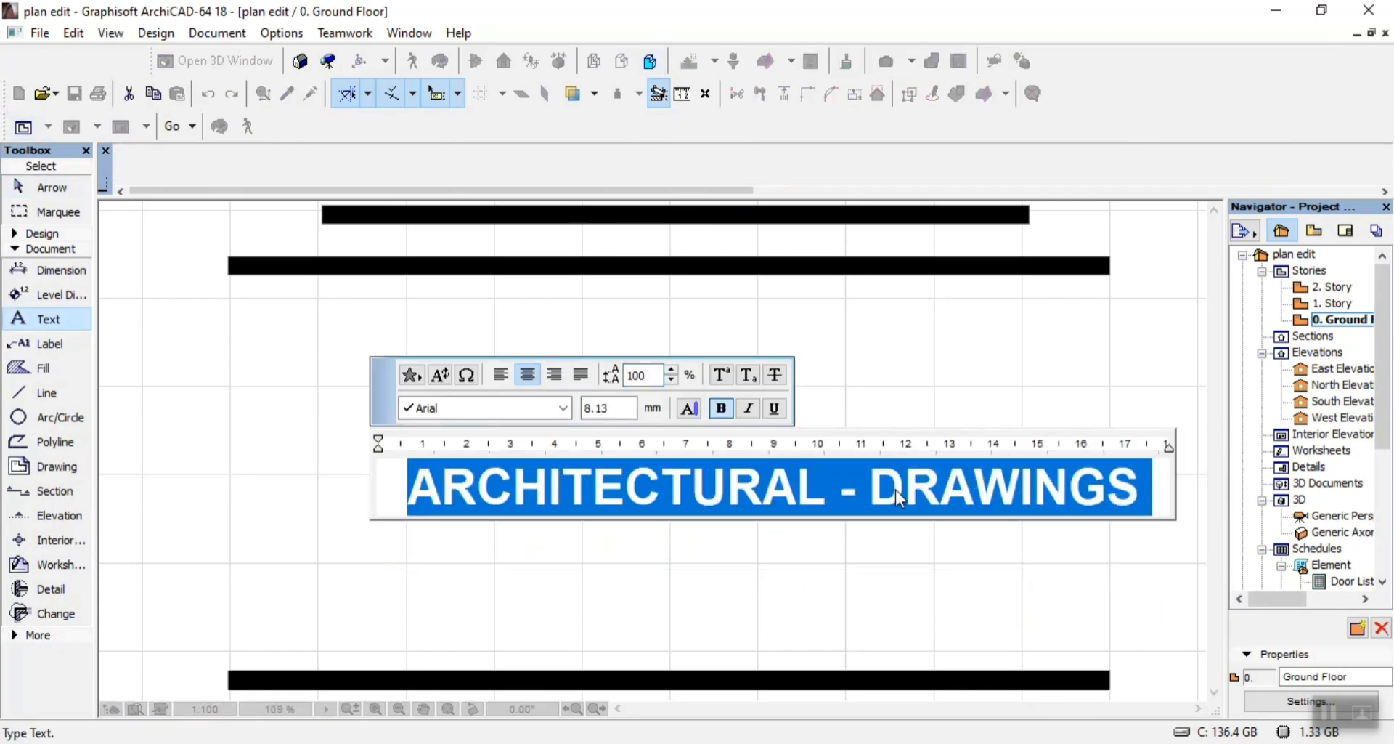
pyautogui.hotkey('ctrl', 'shift', '.')
pyautogui.hotkey('ctrl', 'shift', '.')
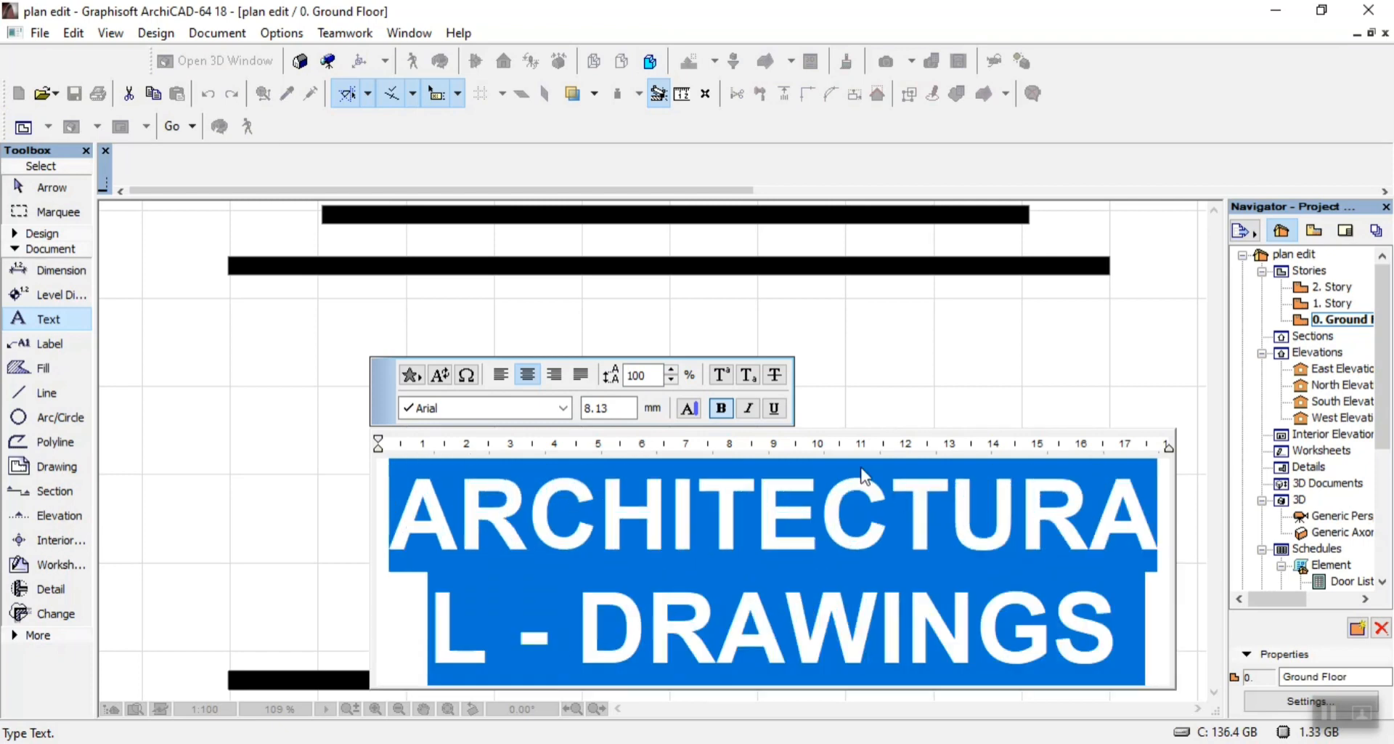
pyautogui.click(878, 389)
pyautogui.scroll(-4, 687, 377)
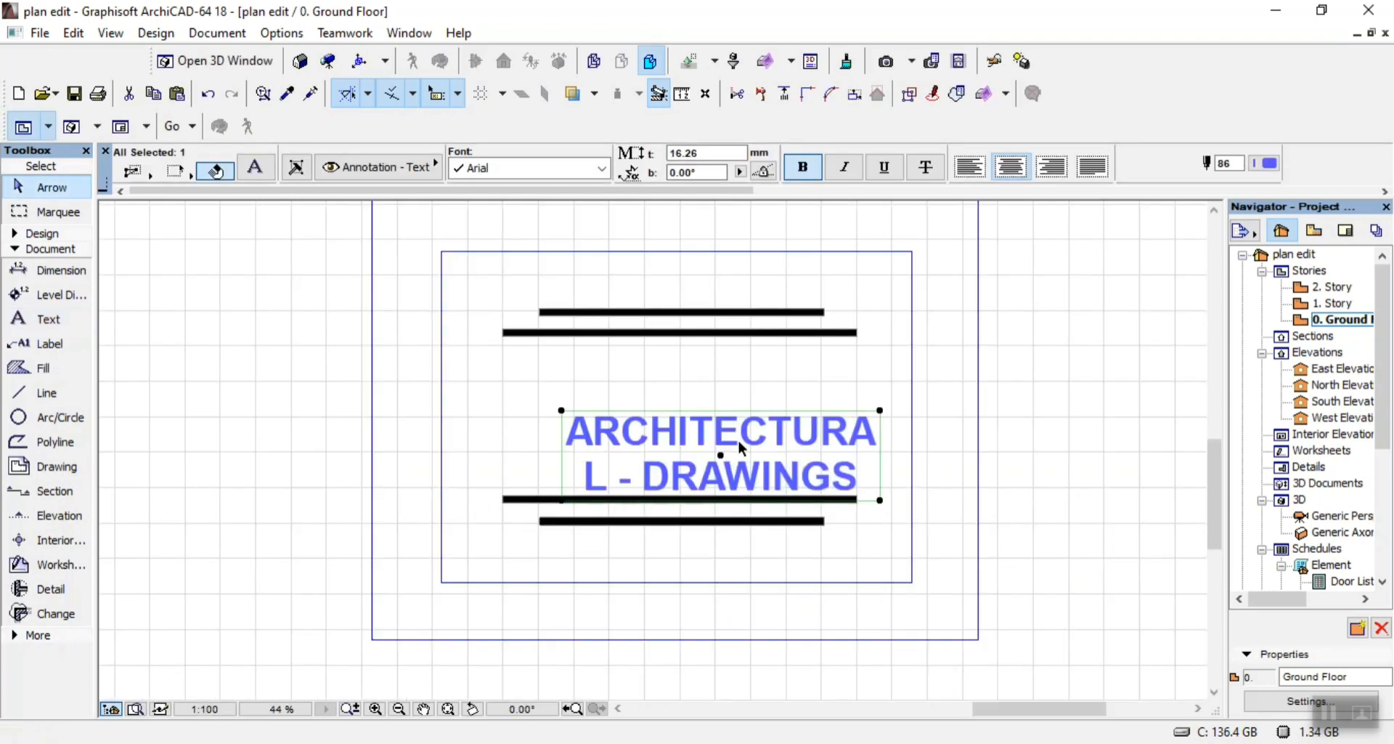
# Stretch the enlarged title's text box at both ends to fit one line and move it between the two bar pairs
pyautogui.click(880, 499)
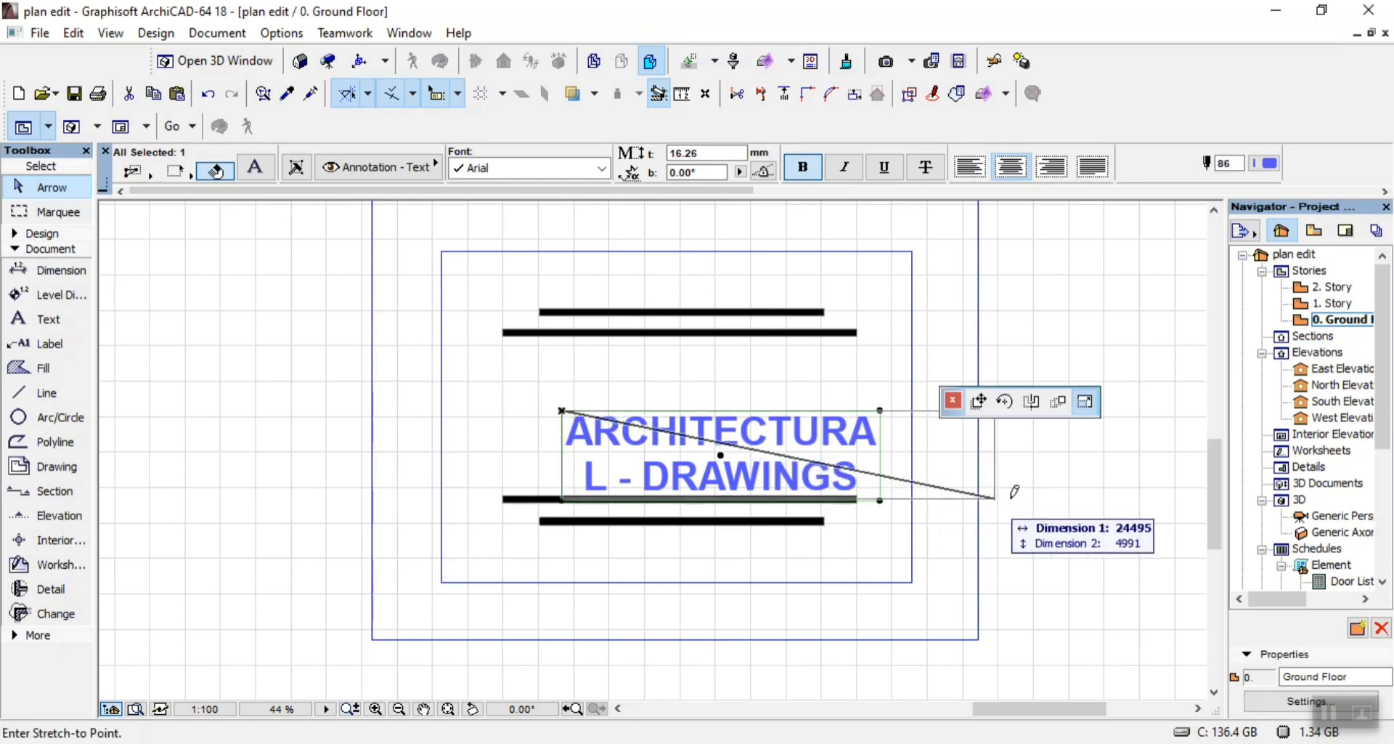
pyautogui.click(1024, 499)
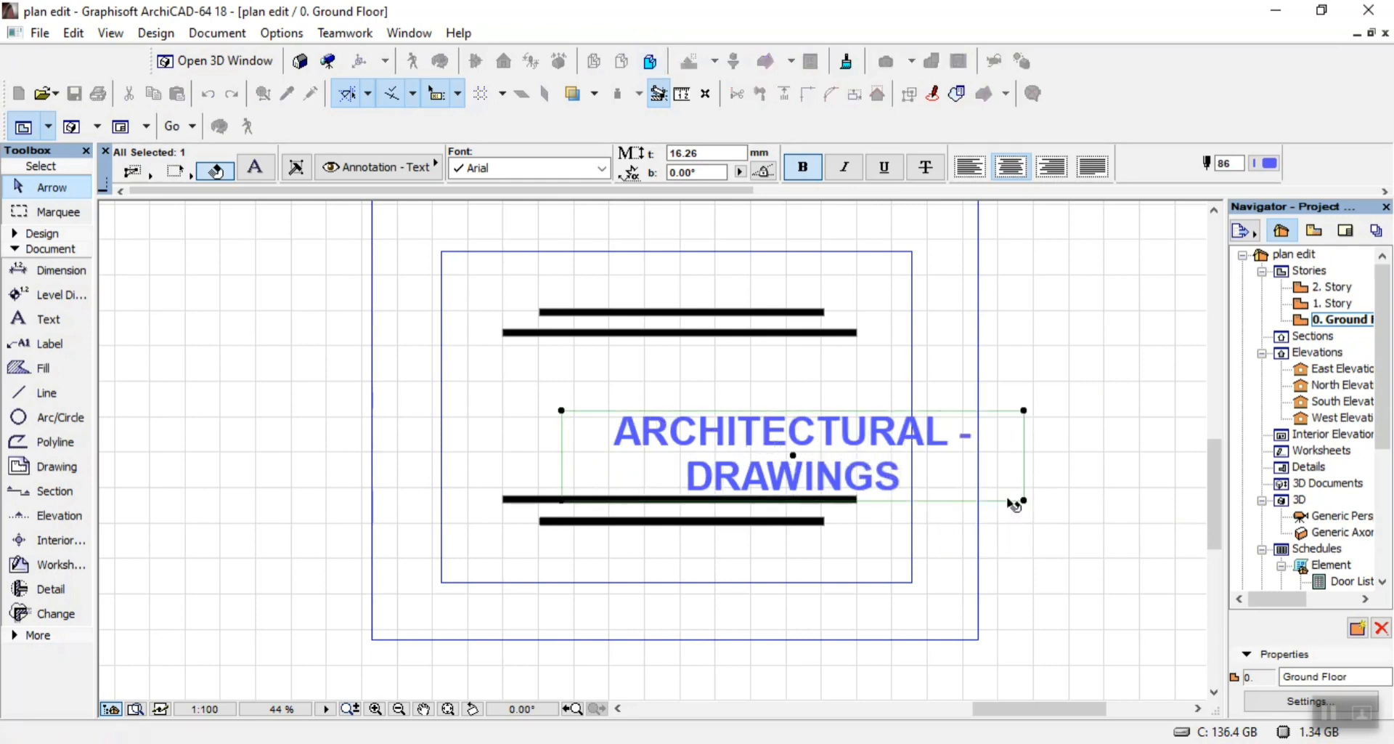
pyautogui.click(562, 411)
pyautogui.click(412, 455)
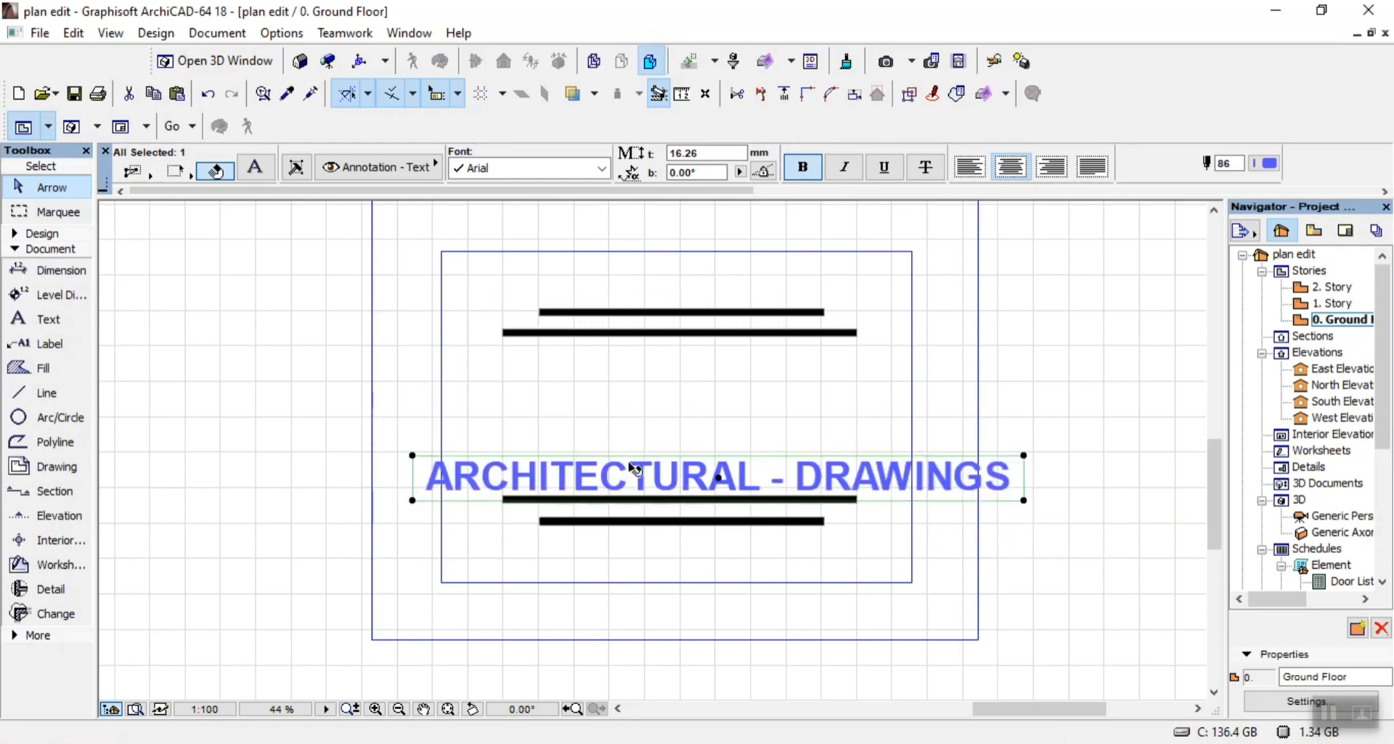
pyautogui.click(719, 477)
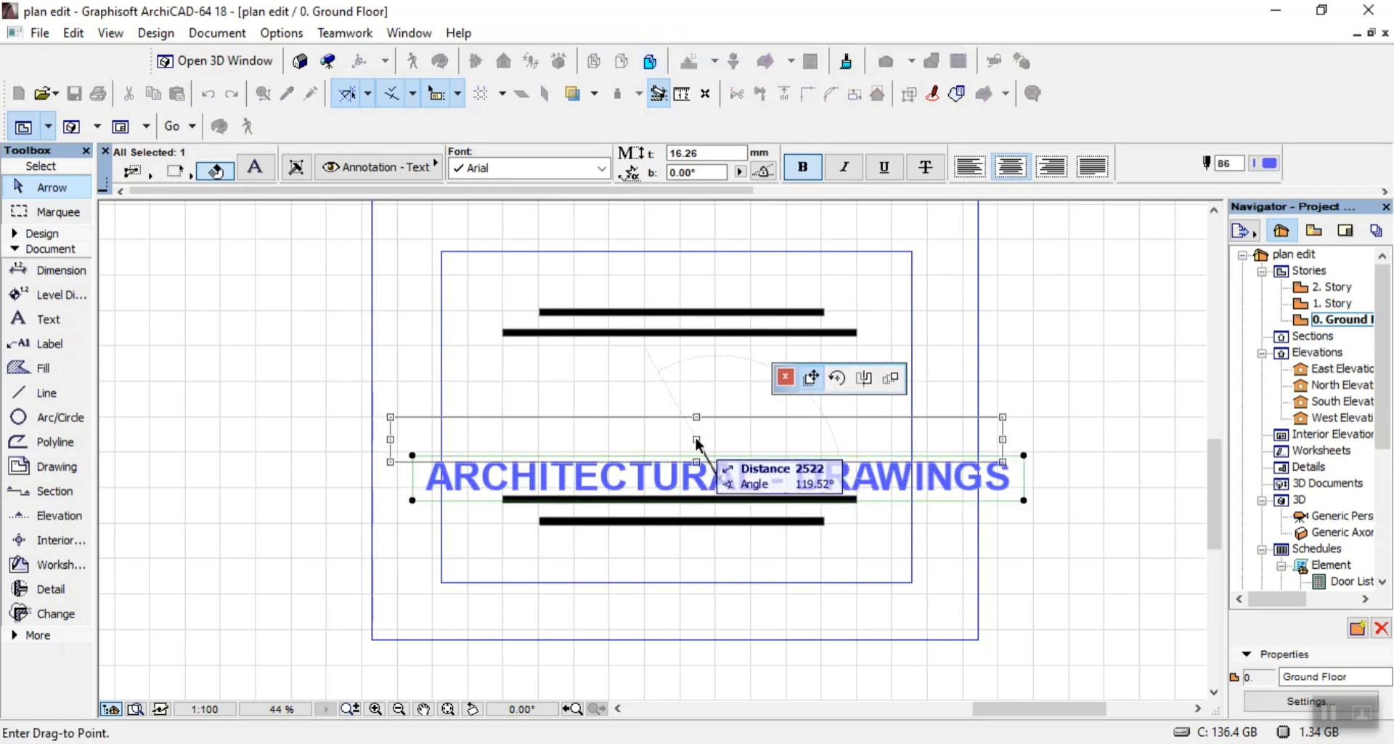
pyautogui.click(696, 423)
# Reduce the title text height to 12.36 mm so it fits within the inner rectangle
pyautogui.doubleClick(742, 426)
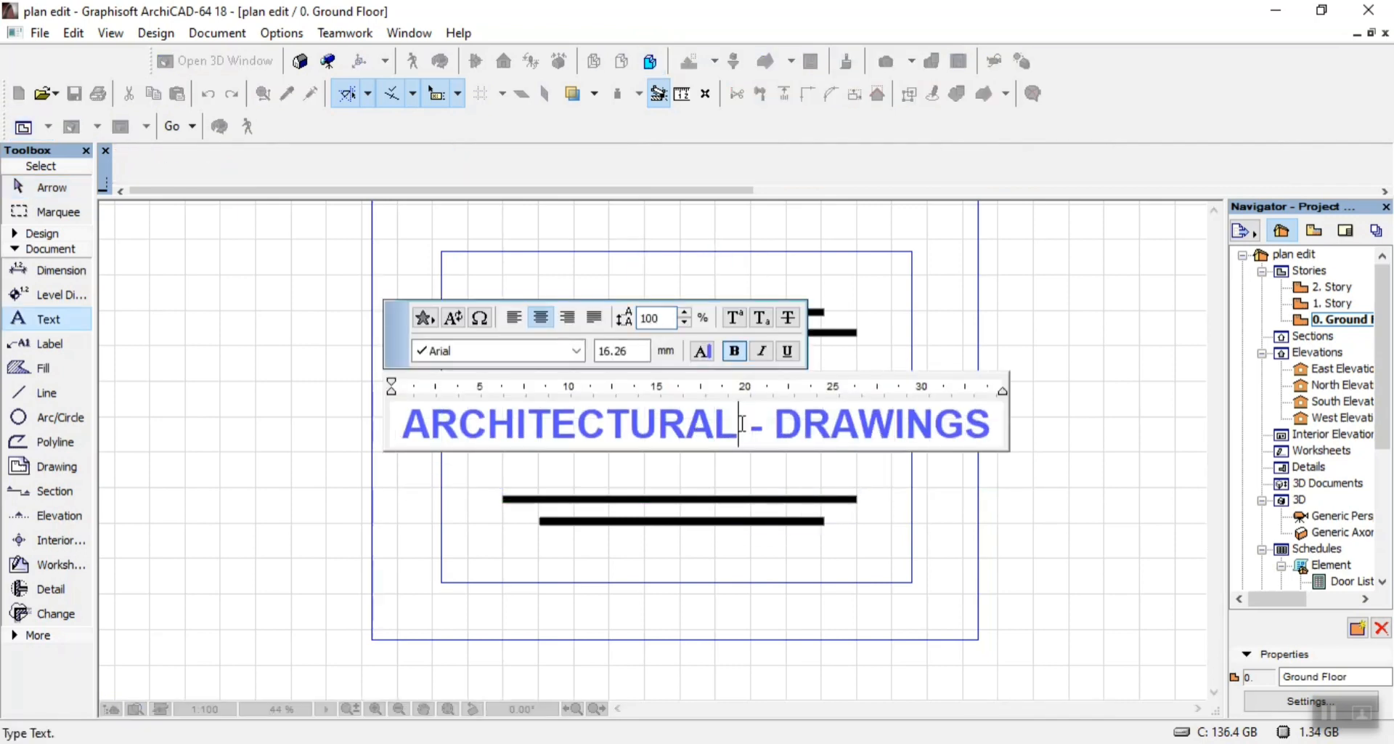
pyautogui.hotkey('ctrl', 'a')
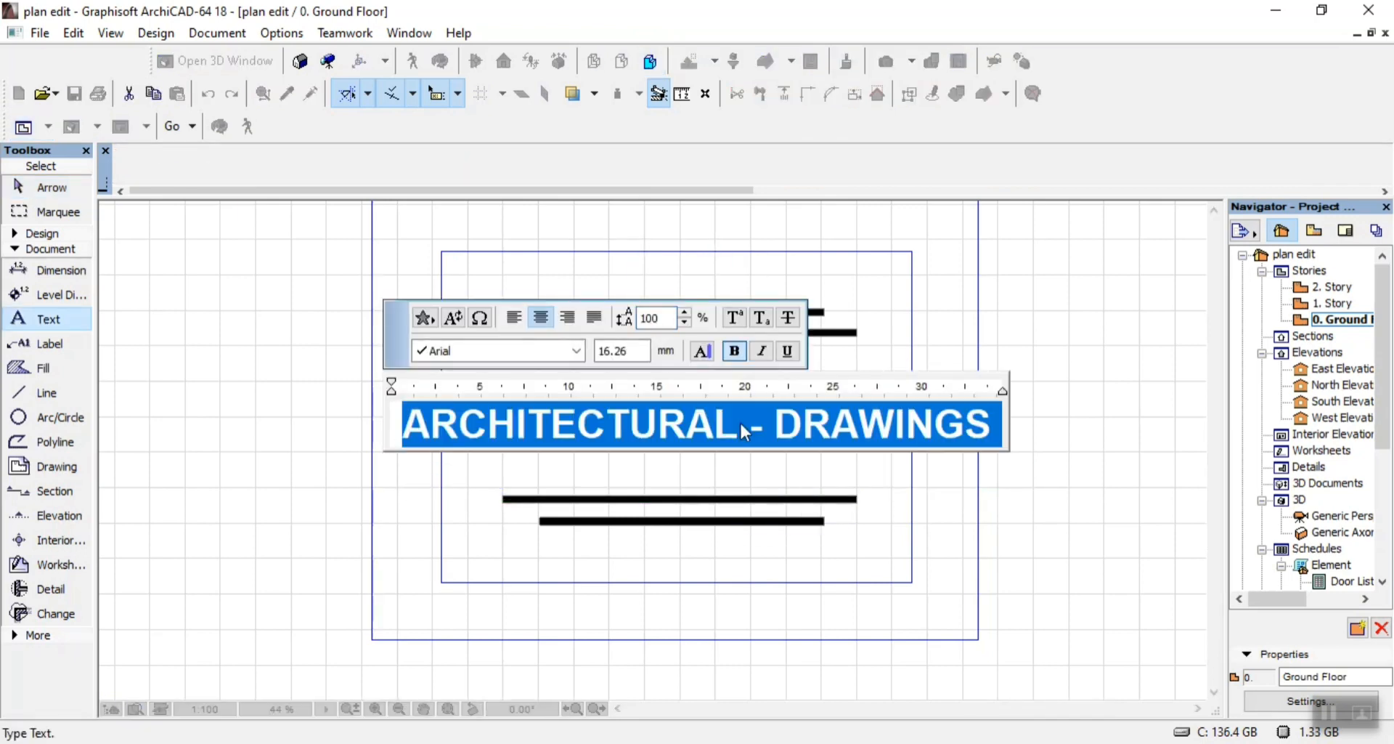
pyautogui.keyDown('ctrl'); pyautogui.scroll(-1, 741, 425); pyautogui.keyUp('ctrl')
pyautogui.hotkey('ctrl', 'shift', ',')
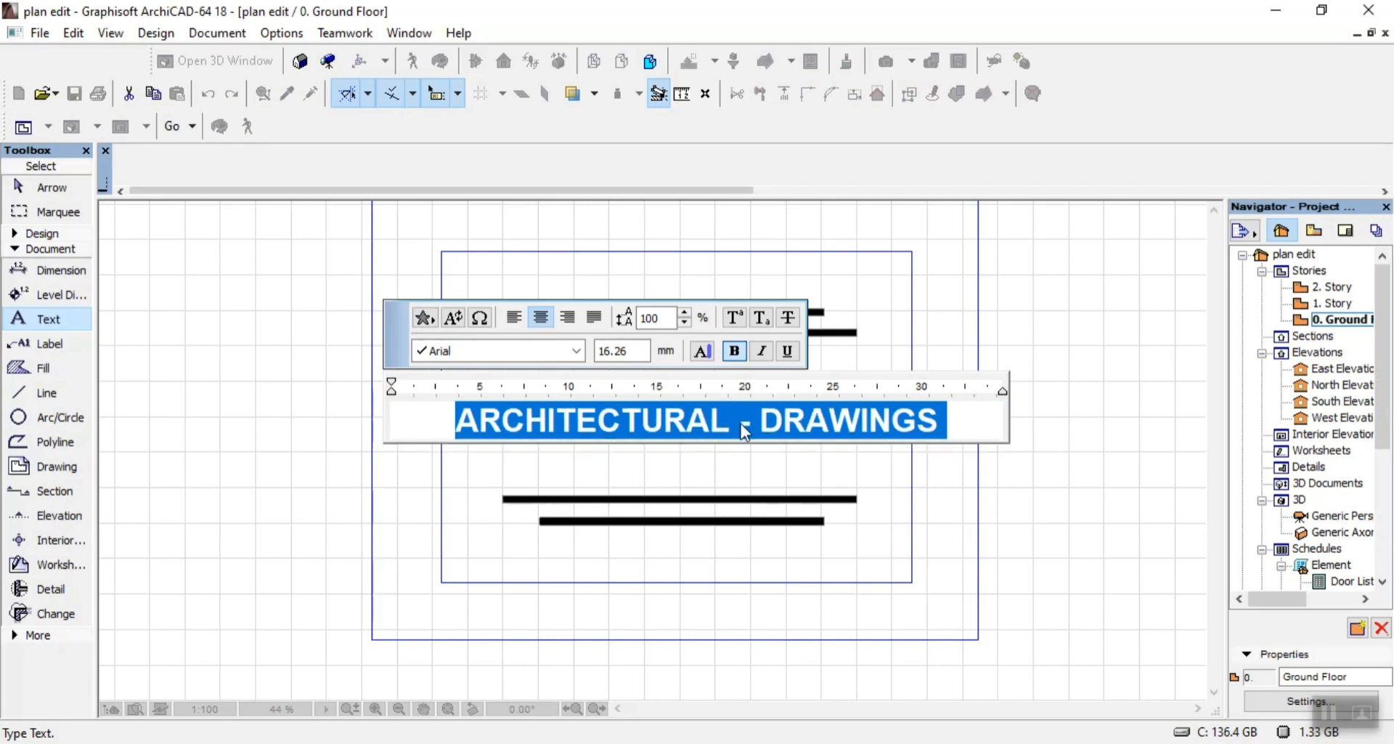
pyautogui.hotkey('ctrl', 'shift', ',')
pyautogui.click(1019, 316)
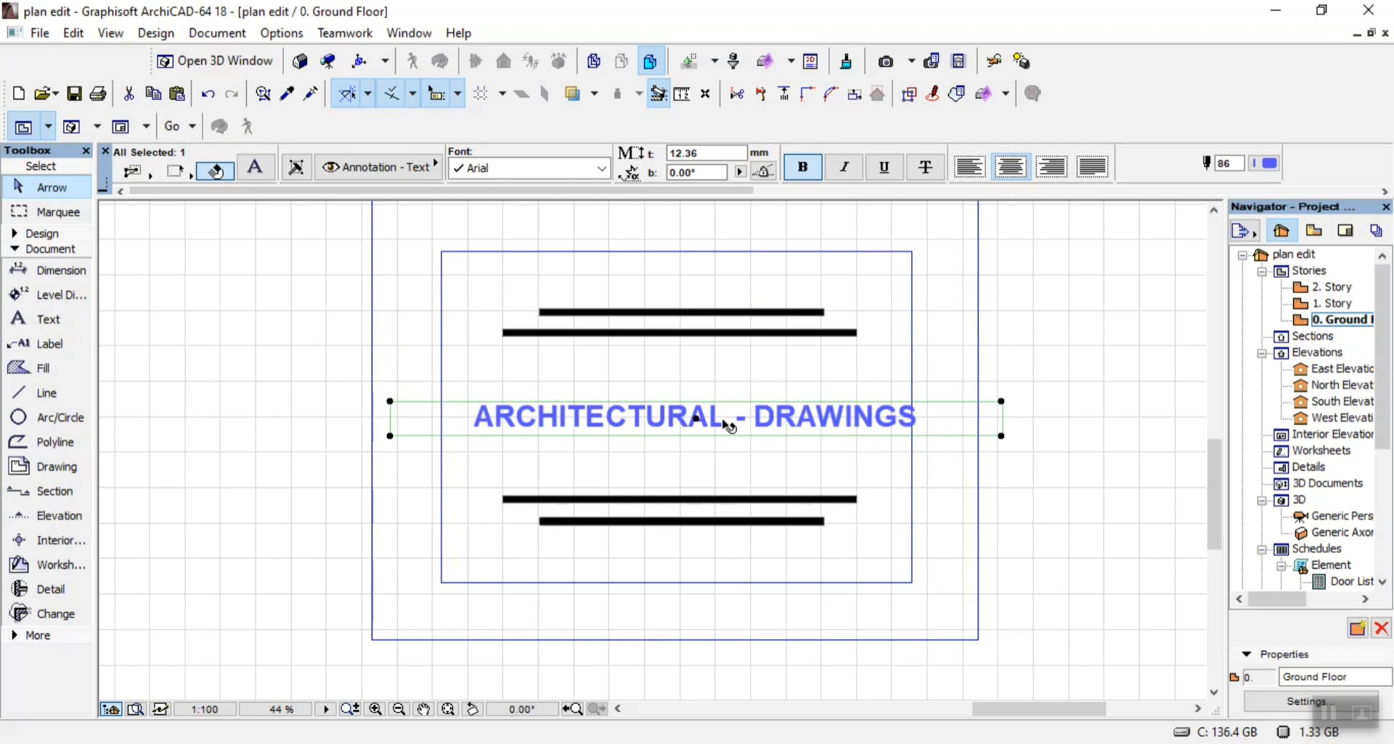
# Move the title so it is horizontally centred in the inner rectangle
pyautogui.click(697, 424)
pyautogui.click(679, 420)
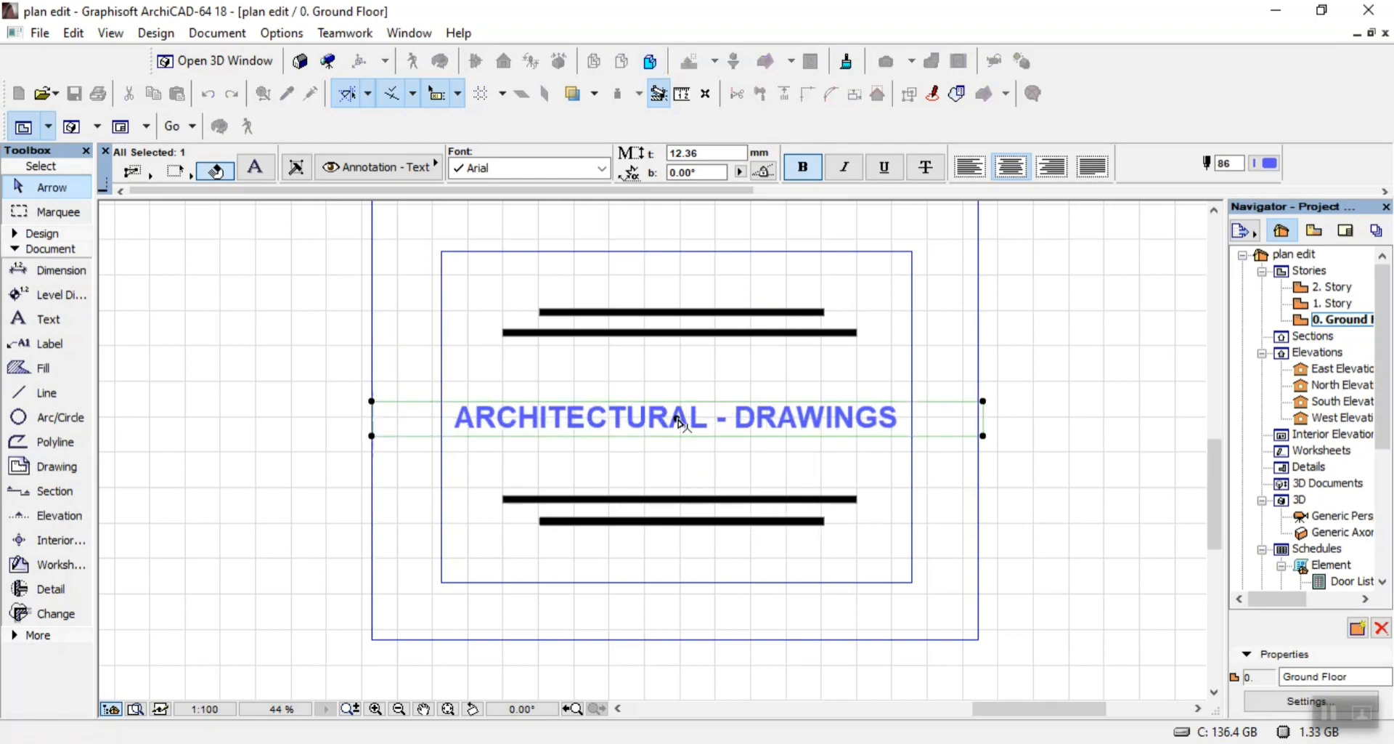
pyautogui.click(755, 347)
# Move the upper pair of bars down and the lower pair up, closer to the title
pyautogui.moveTo(610, 289); pyautogui.dragTo(672, 375)
pyautogui.click(732, 320)
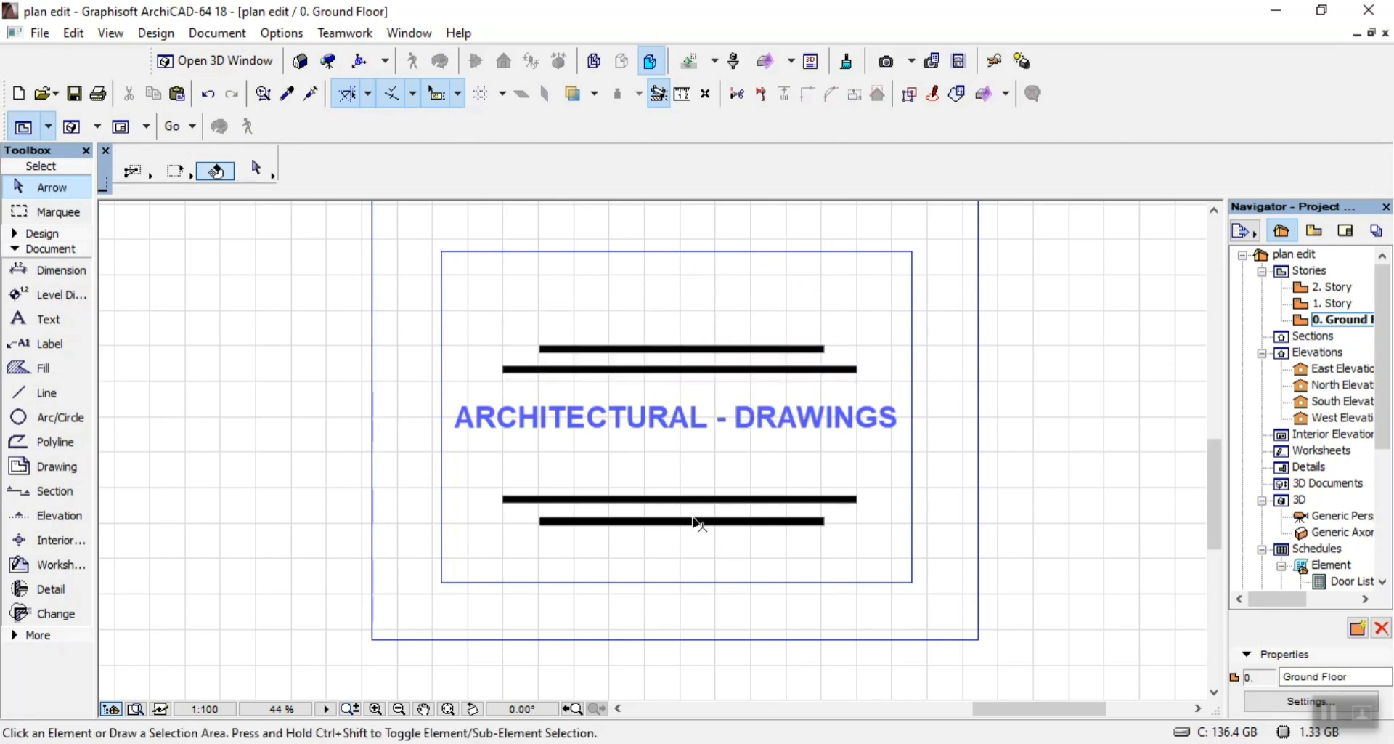
pyautogui.moveTo(653, 481); pyautogui.dragTo(690, 498)
pyautogui.click(695, 568)
pyautogui.scroll(-3, 799, 539)
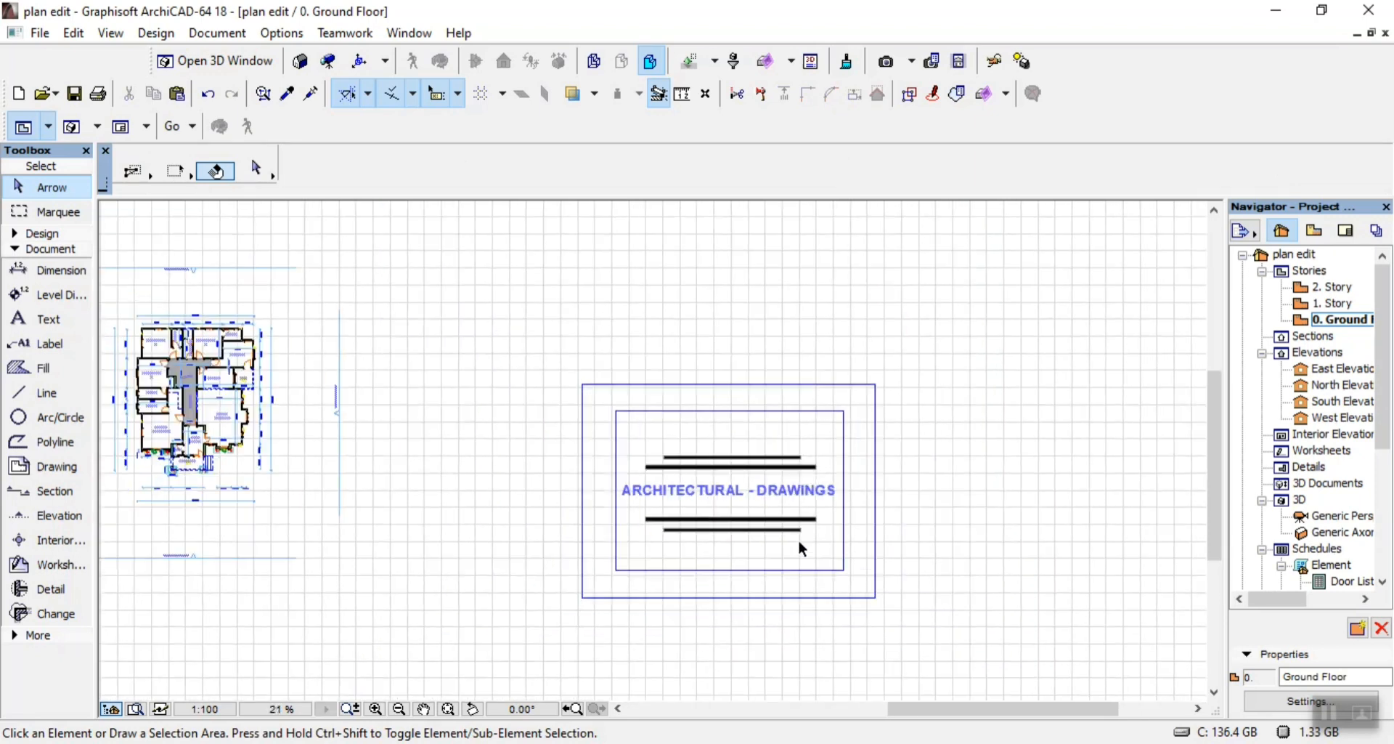
pyautogui.scroll(3, 774, 661)
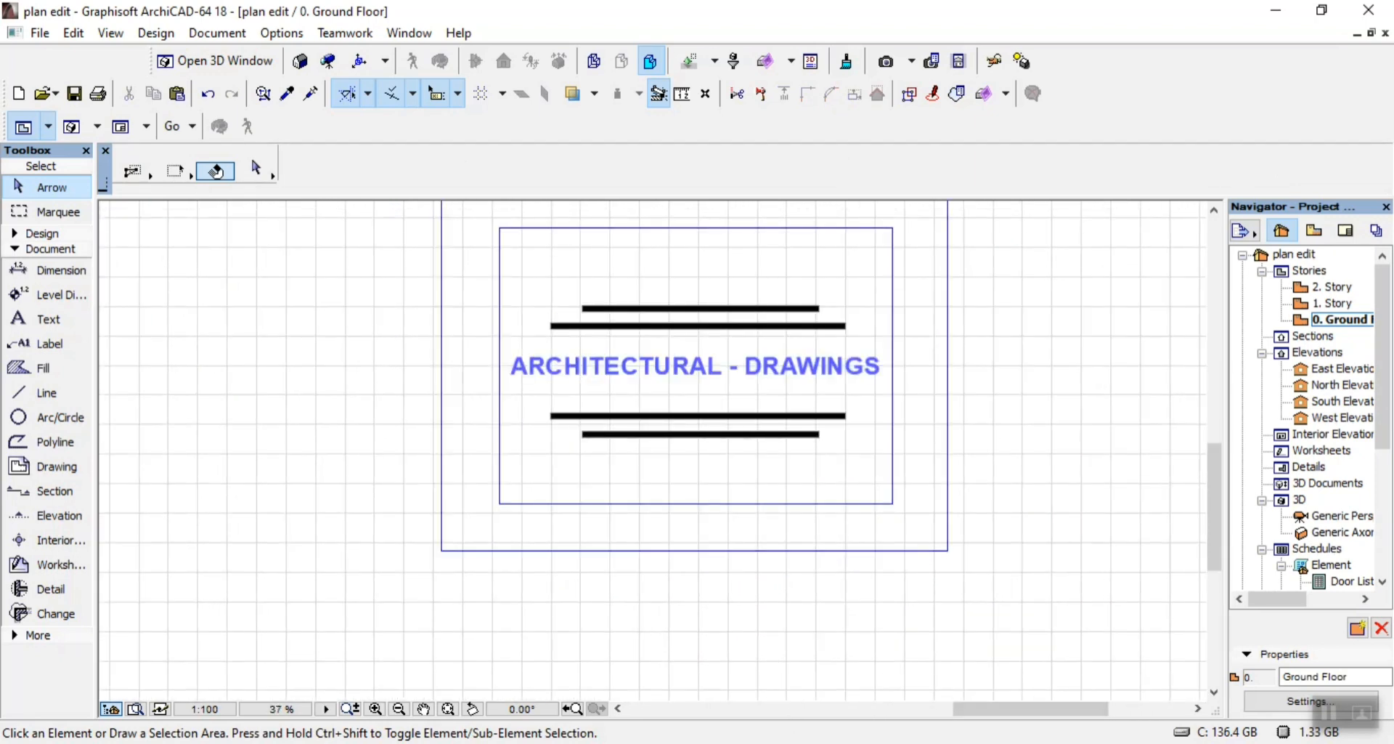
# Compare the title sheet with the sample 01.pdf and save the ArchiCAD project
pyautogui.click(775, 742)
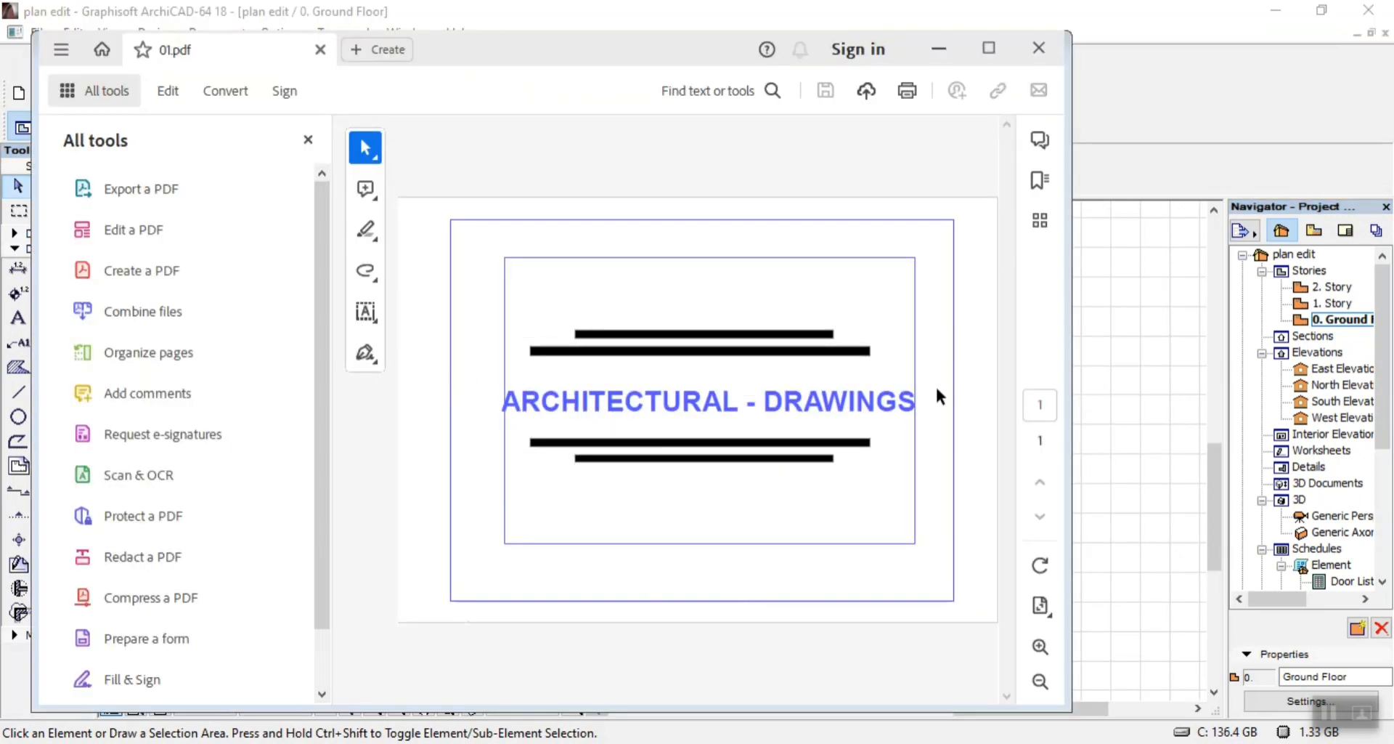
pyautogui.click(1129, 360)
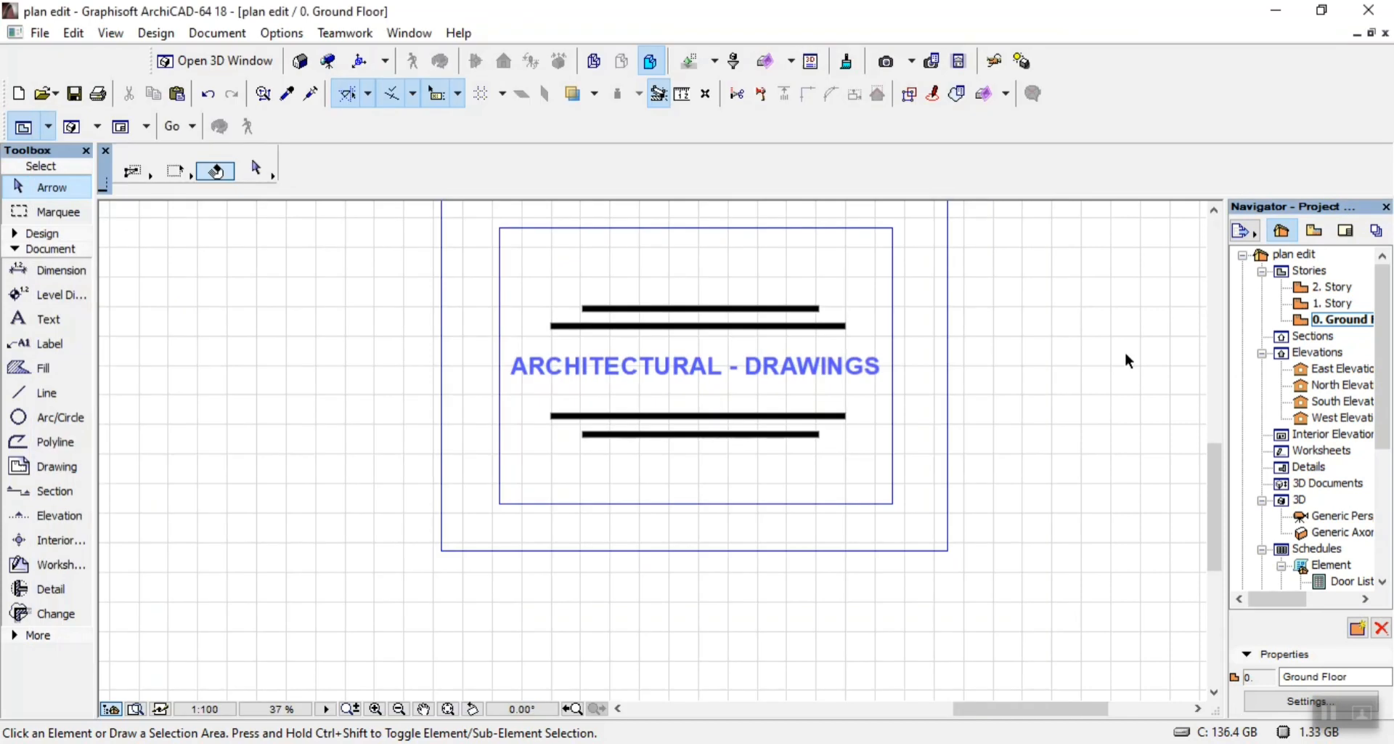
pyautogui.click(78, 93)
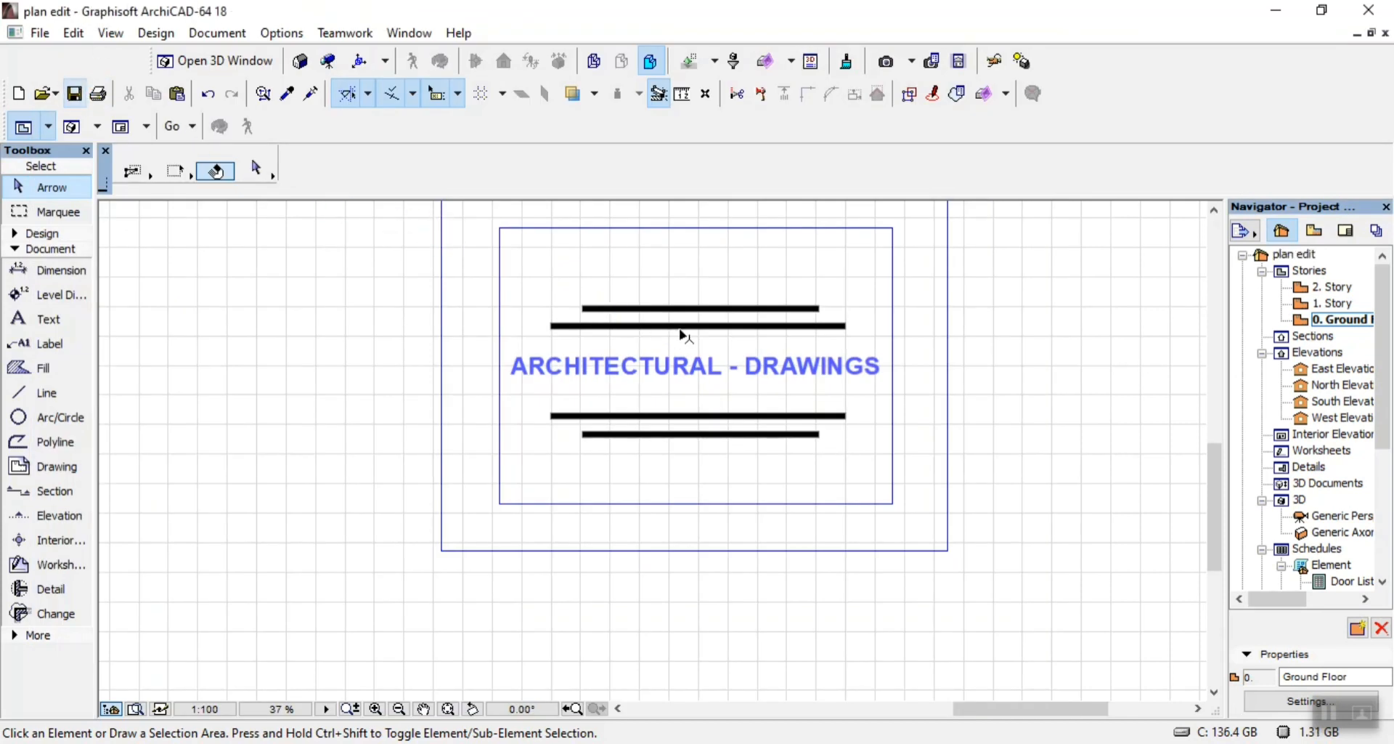
pyautogui.scroll(-4, 754, 444)
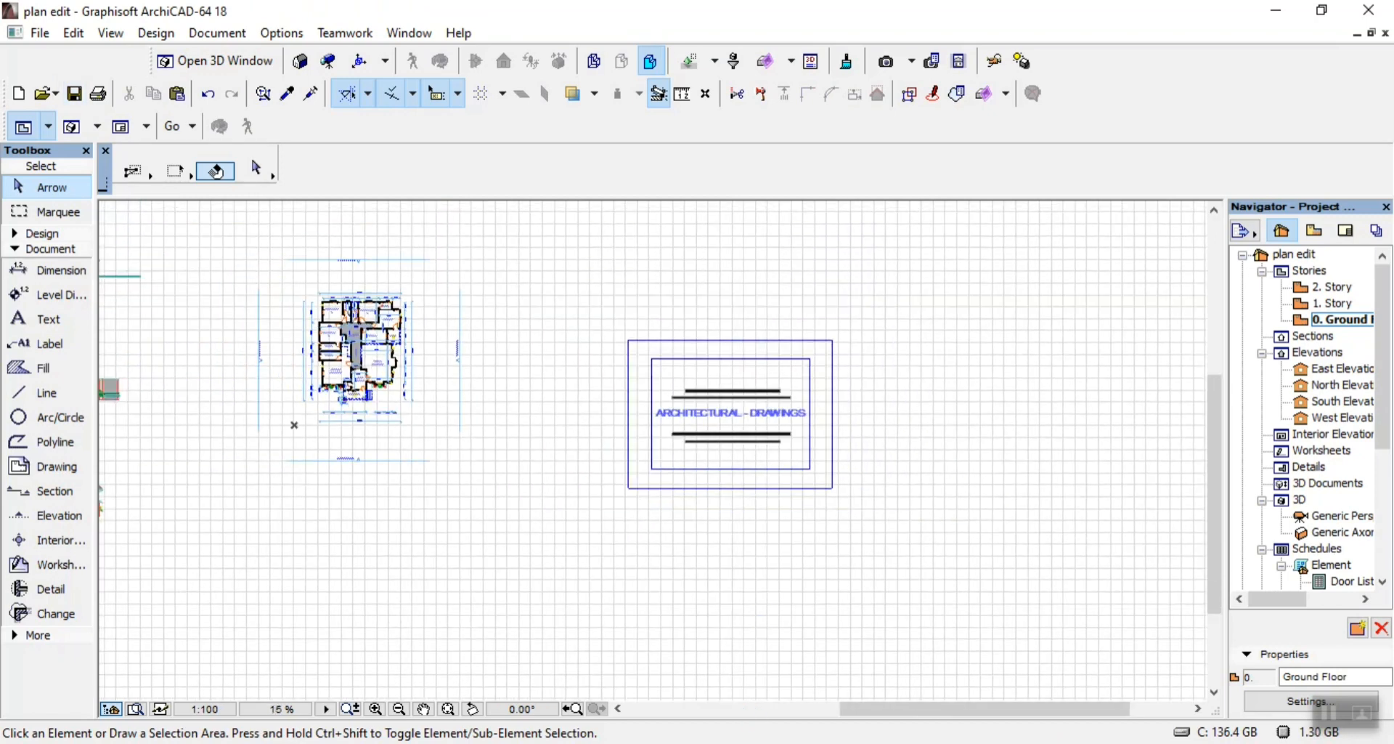
# Switch to the NEW folder and open 02.pdf in Adobe Acrobat Reader to examine the sample site plan
pyautogui.hotkey('alt', 'Tab')
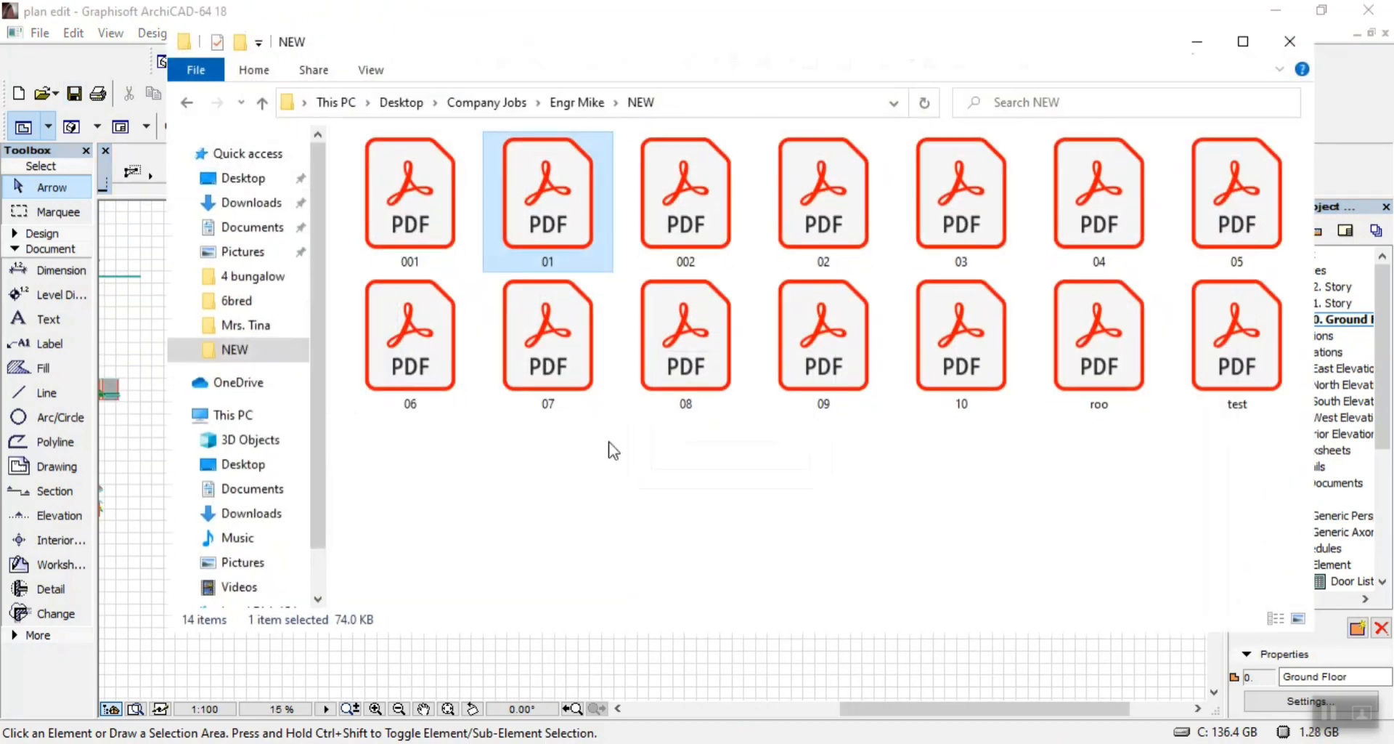
pyautogui.click(792, 247)
pyautogui.rightClick(844, 238)
pyautogui.moveTo(958, 350)
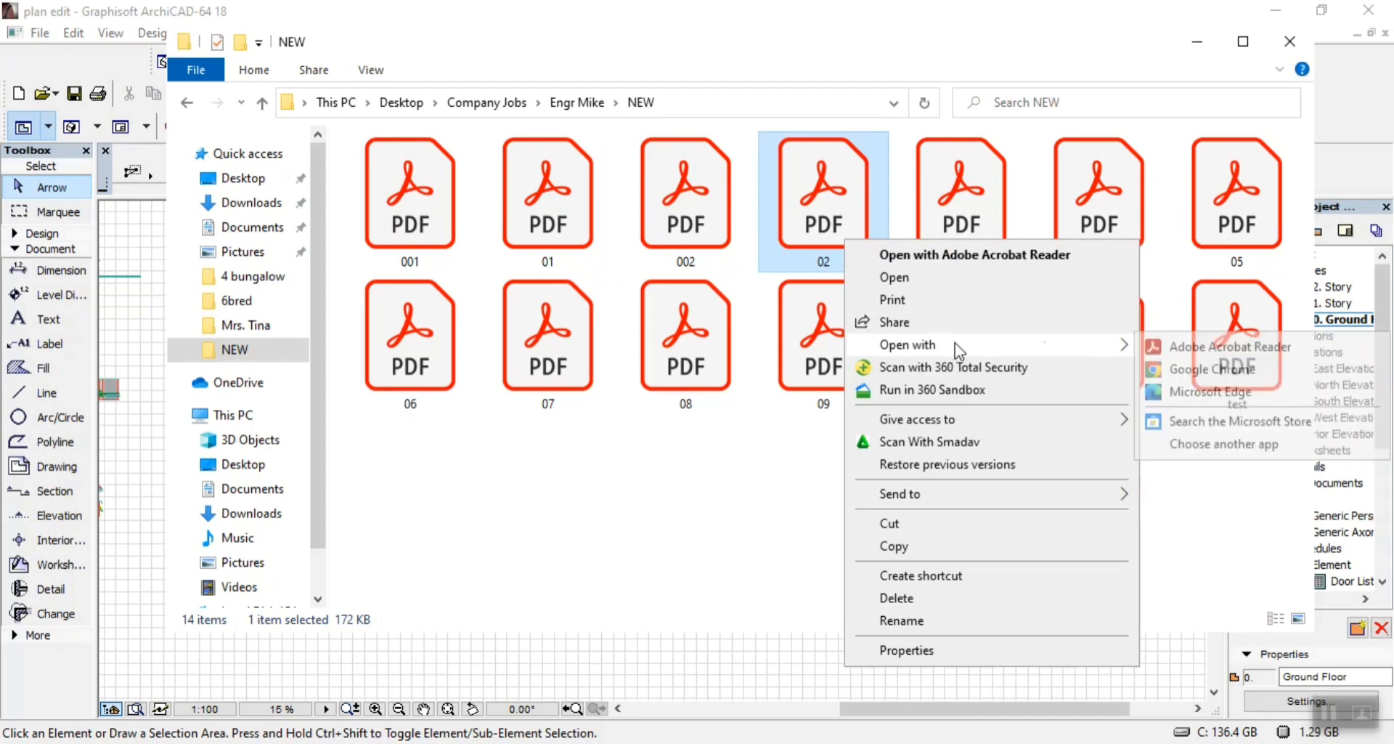
pyautogui.click(1228, 346)
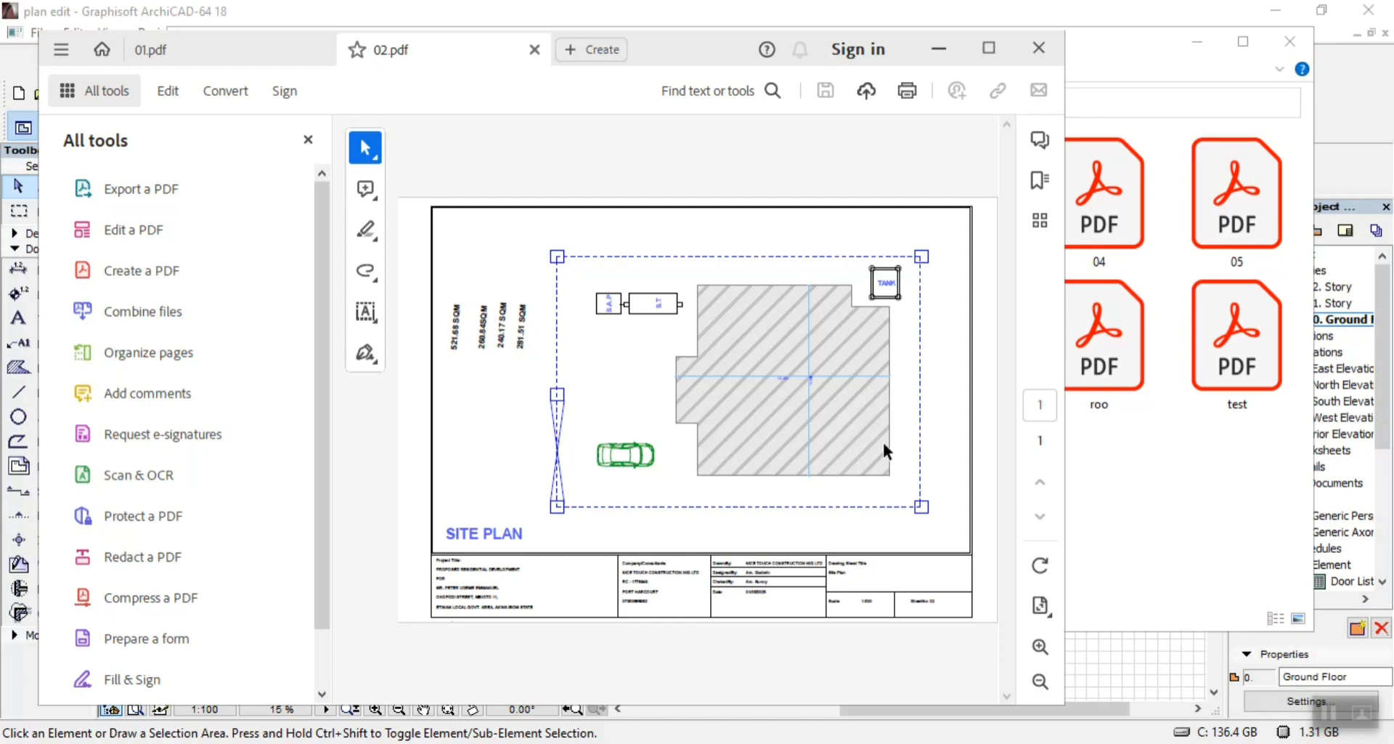
pyautogui.click(1138, 542)
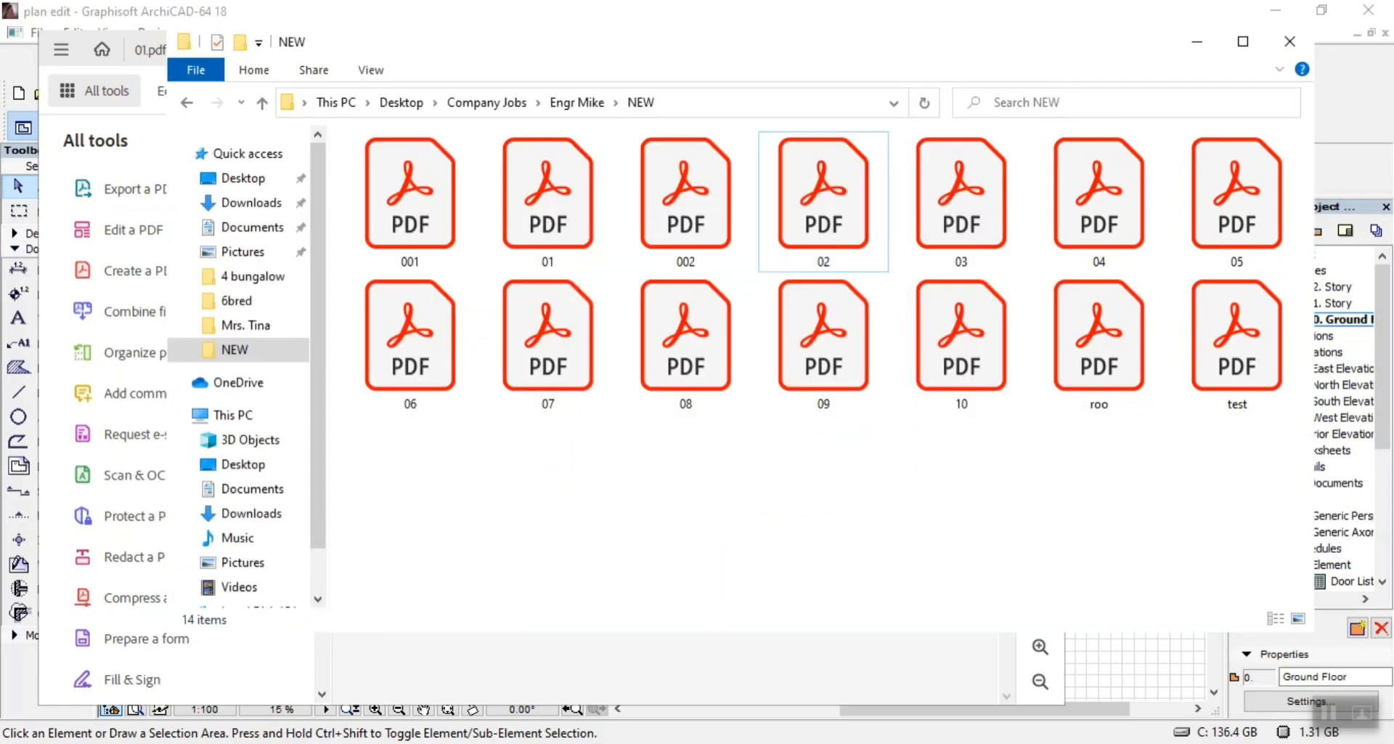
# Switch back to ArchiCAD and set the Fill tool to draw a polygonal fill with the 25 % pattern
pyautogui.click(799, 710)
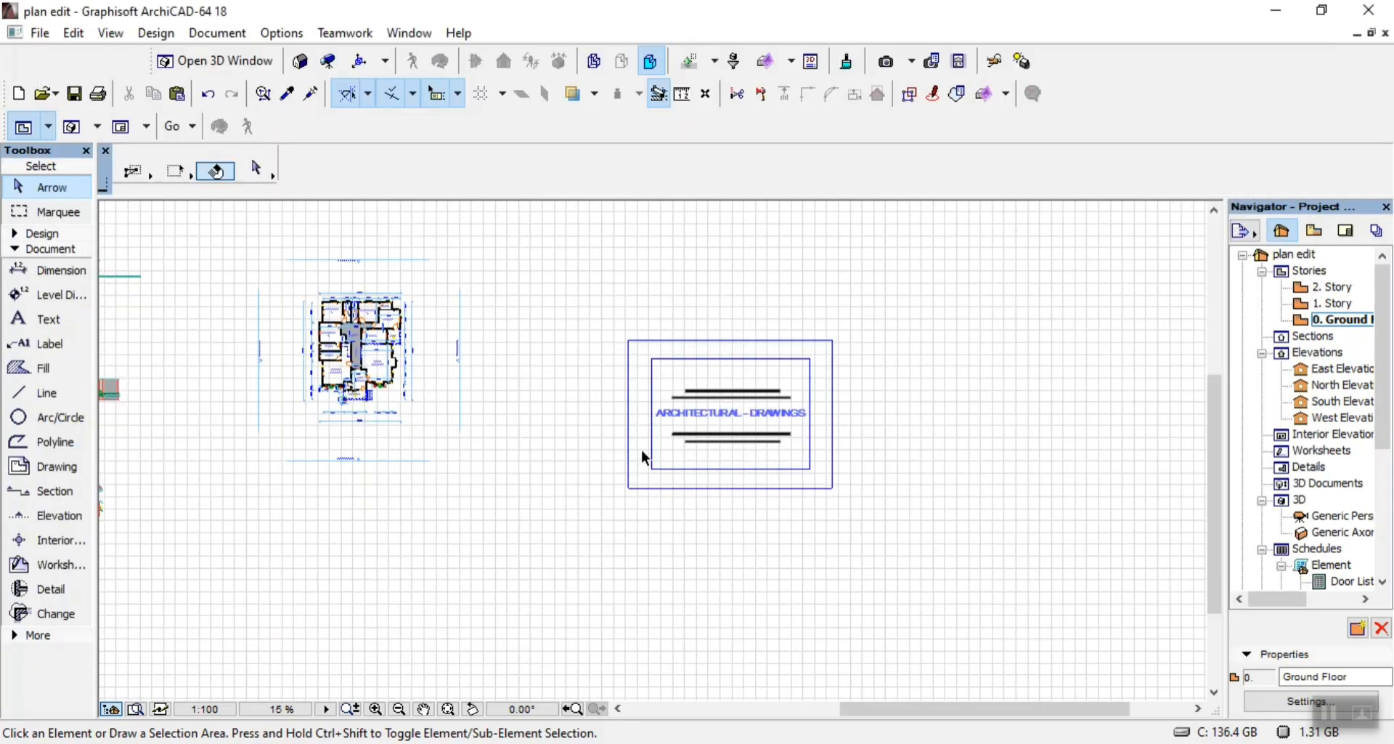
pyautogui.scroll(-3, 642, 451)
pyautogui.scroll(3, 313, 436)
pyautogui.scroll(3, 465, 403)
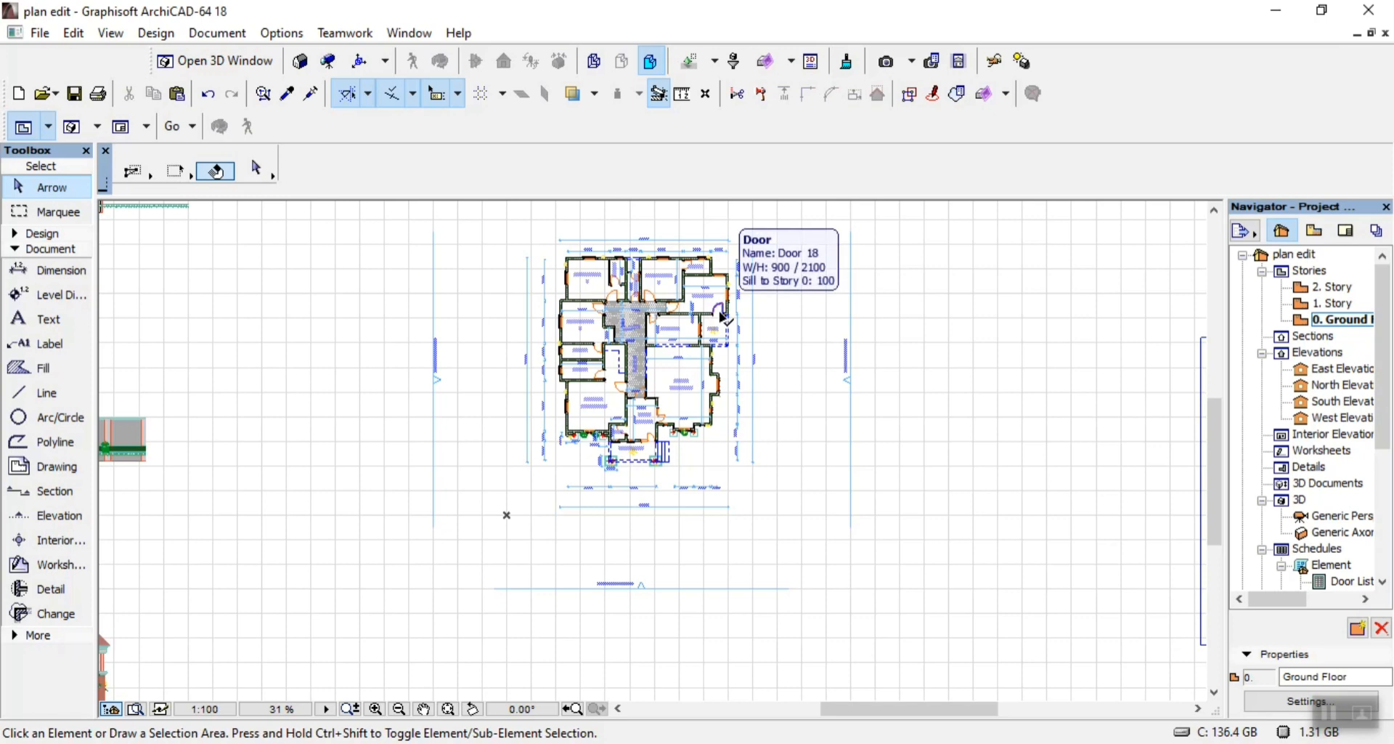
pyautogui.scroll(2, 549, 283)
pyautogui.scroll(1, 550, 283)
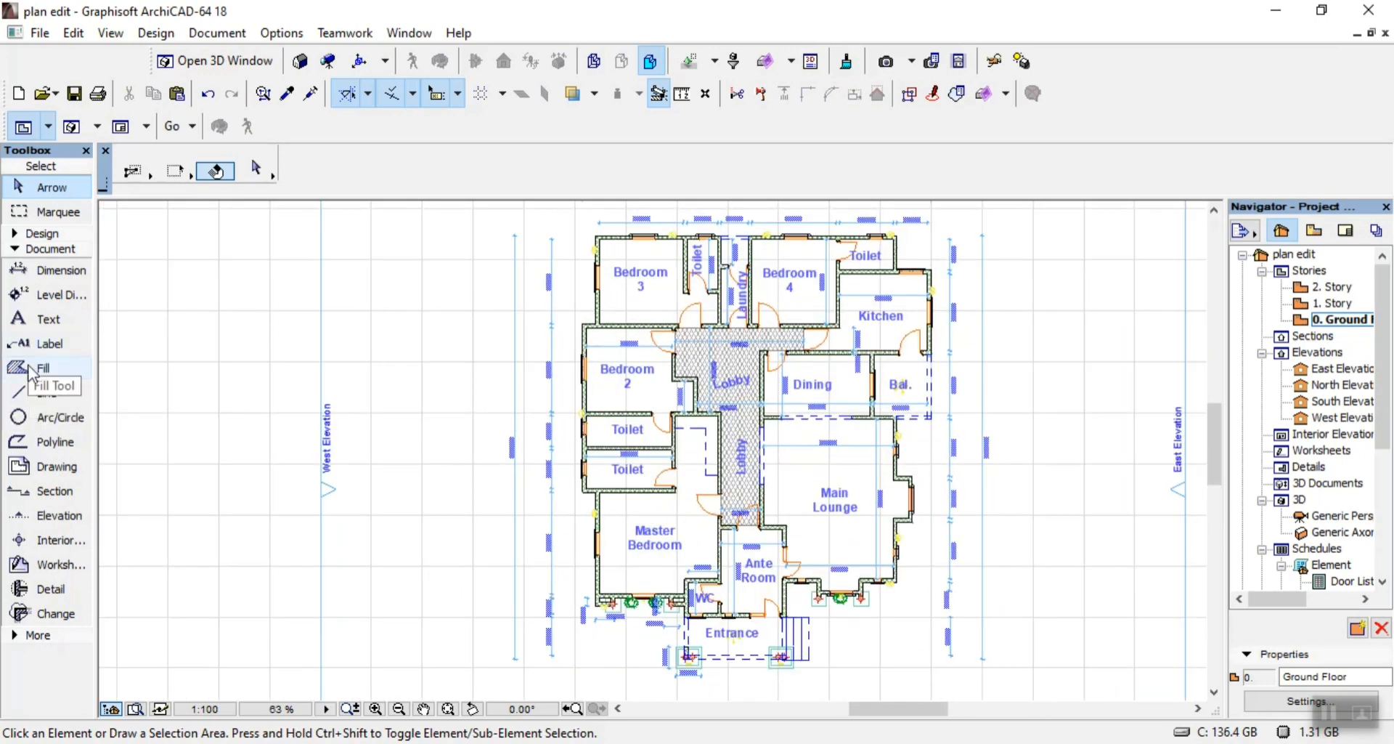
pyautogui.click(32, 372)
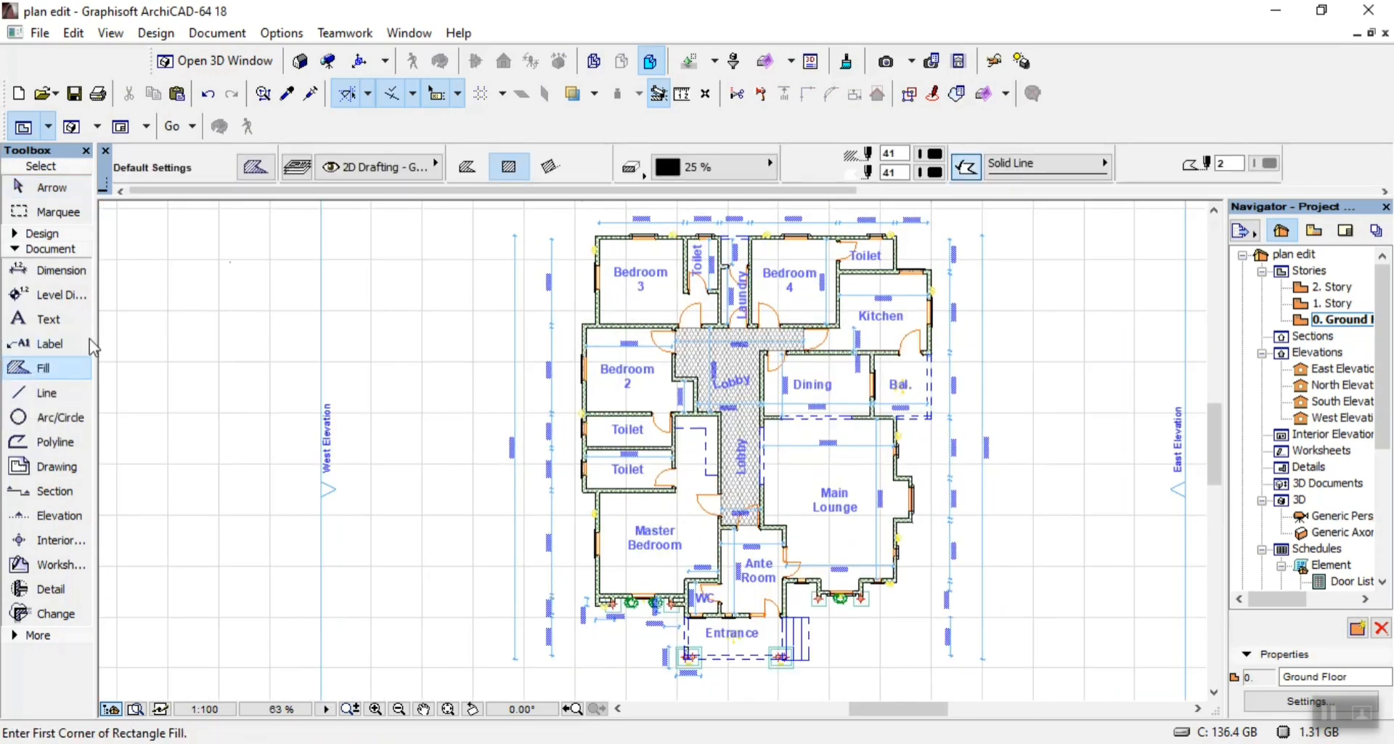
pyautogui.click(467, 169)
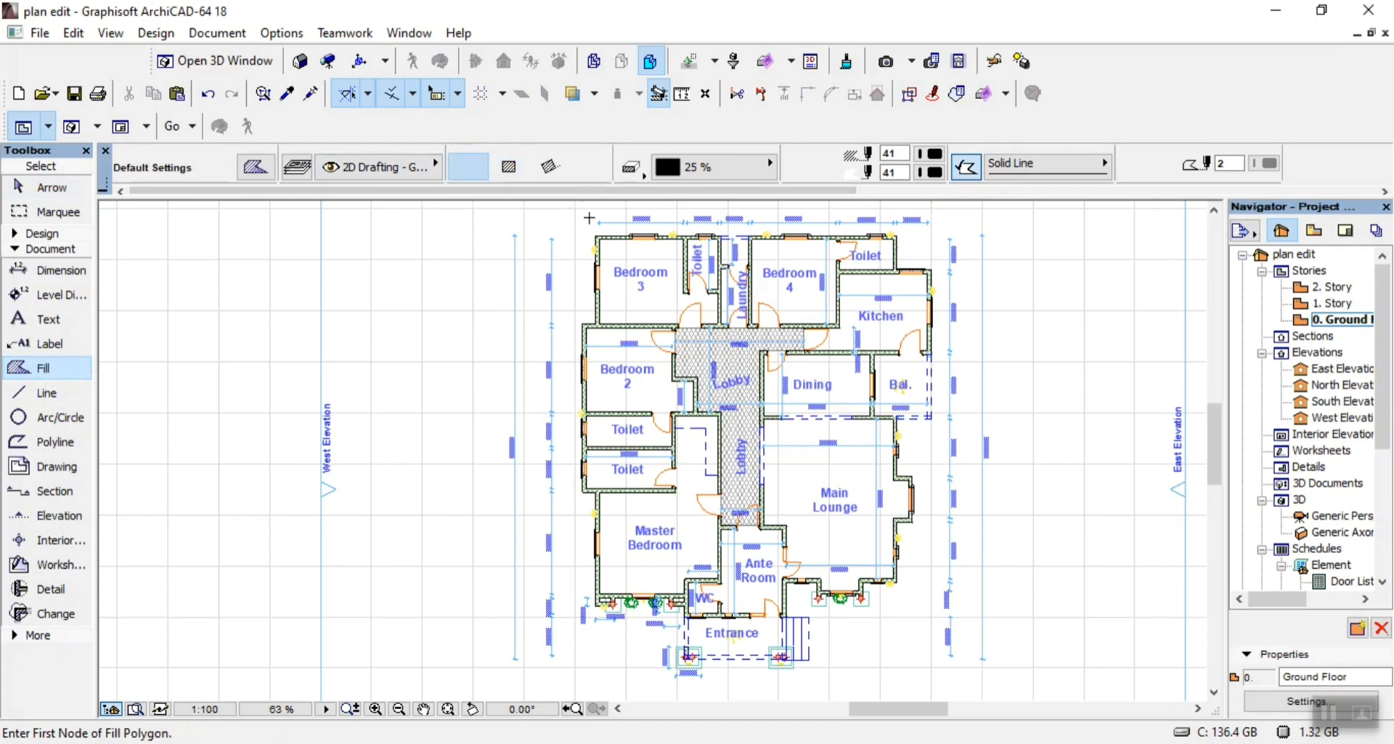
# Start the fill outline at Bedroom 3's outer corner and trace along the rear wall to the toilet corner, then down to the Kitchen wall
pyautogui.scroll(5, 592, 222)
pyautogui.click(537, 266)
pyautogui.scroll(-3, 538, 267)
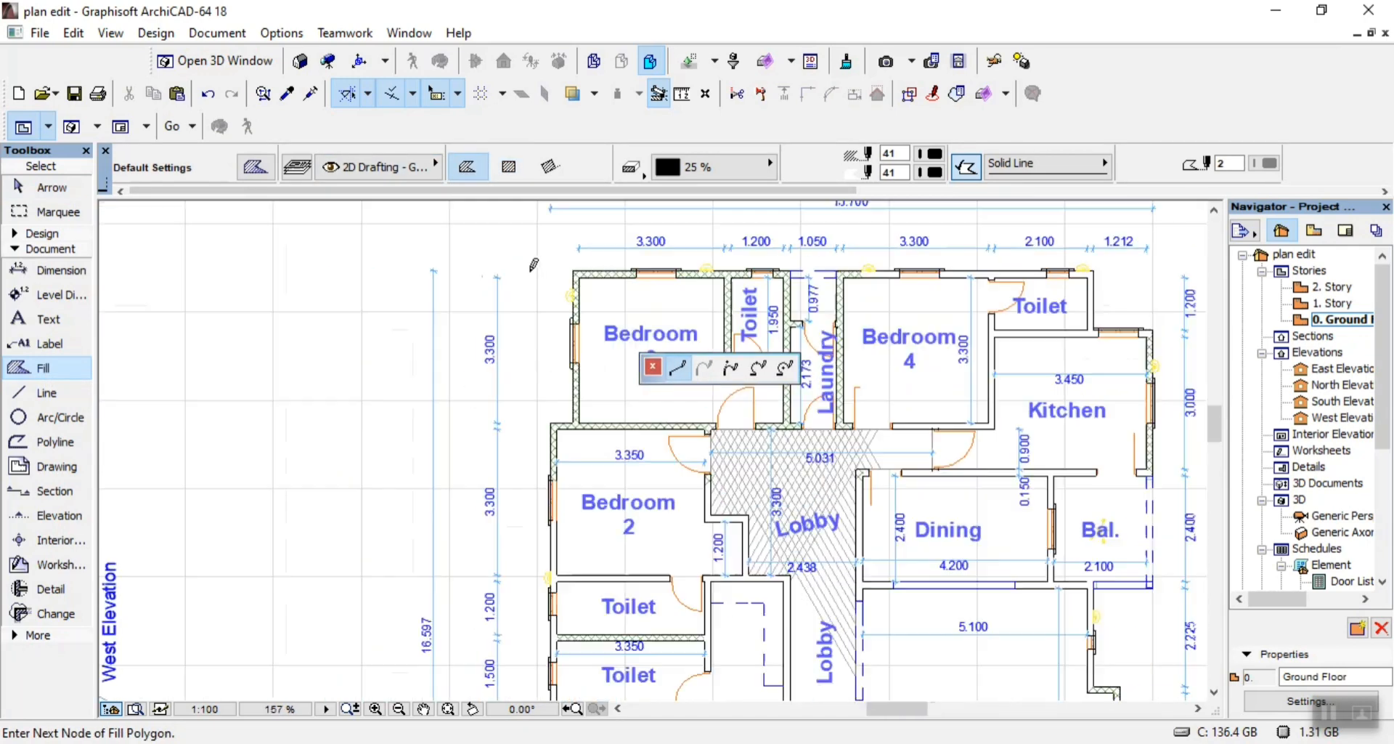
pyautogui.scroll(-3, 534, 265)
pyautogui.scroll(5, 996, 257)
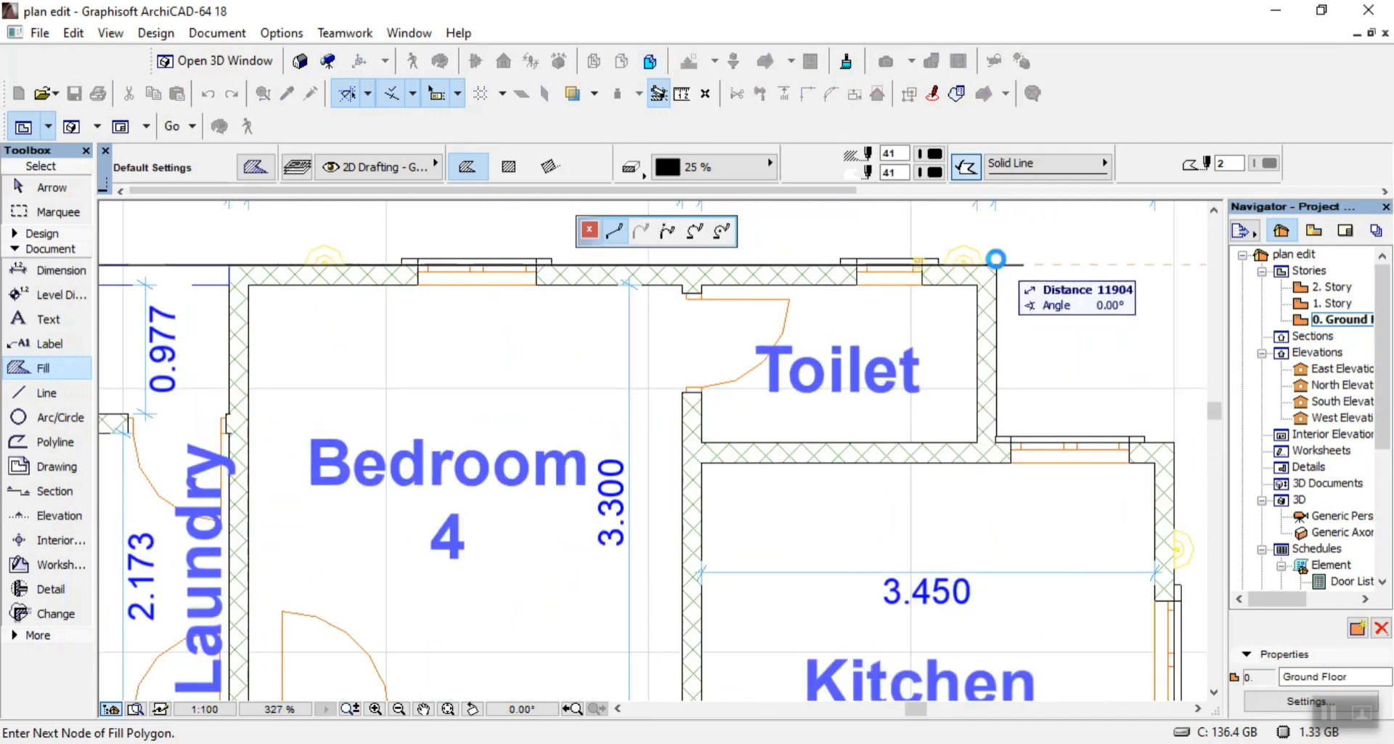
pyautogui.click(997, 265)
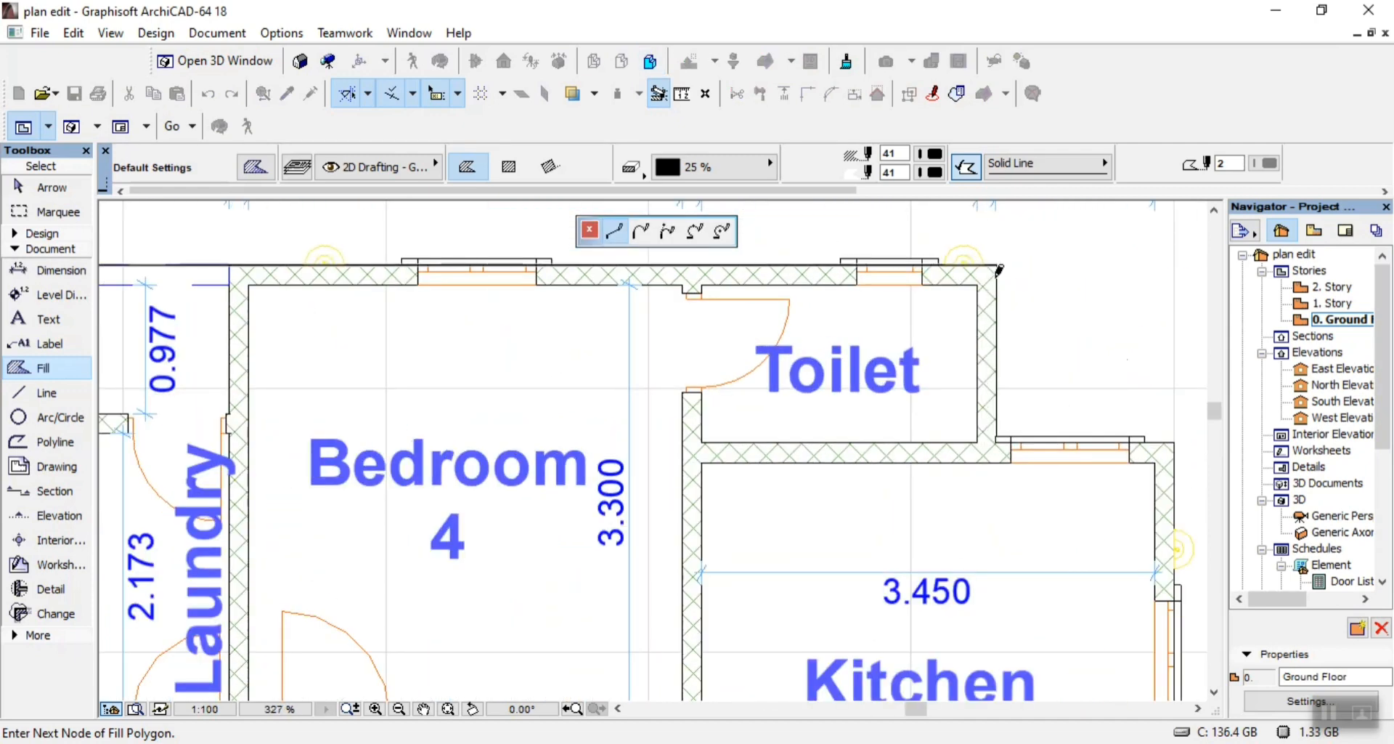
pyautogui.click(1001, 440)
pyautogui.scroll(-4, 1004, 436)
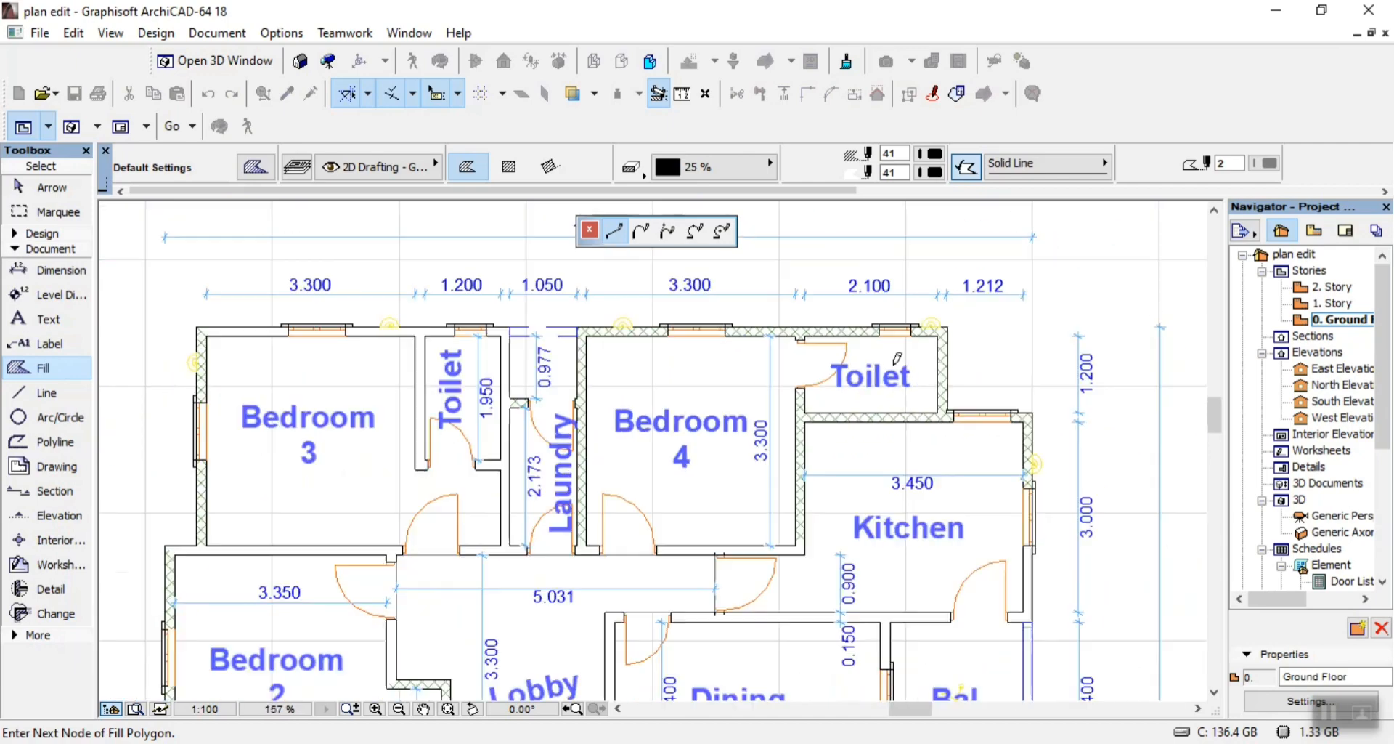
# Continue the fill outline around the Kitchen and balcony, then back to the Main Lounge's outer wall
pyautogui.scroll(5, 984, 347)
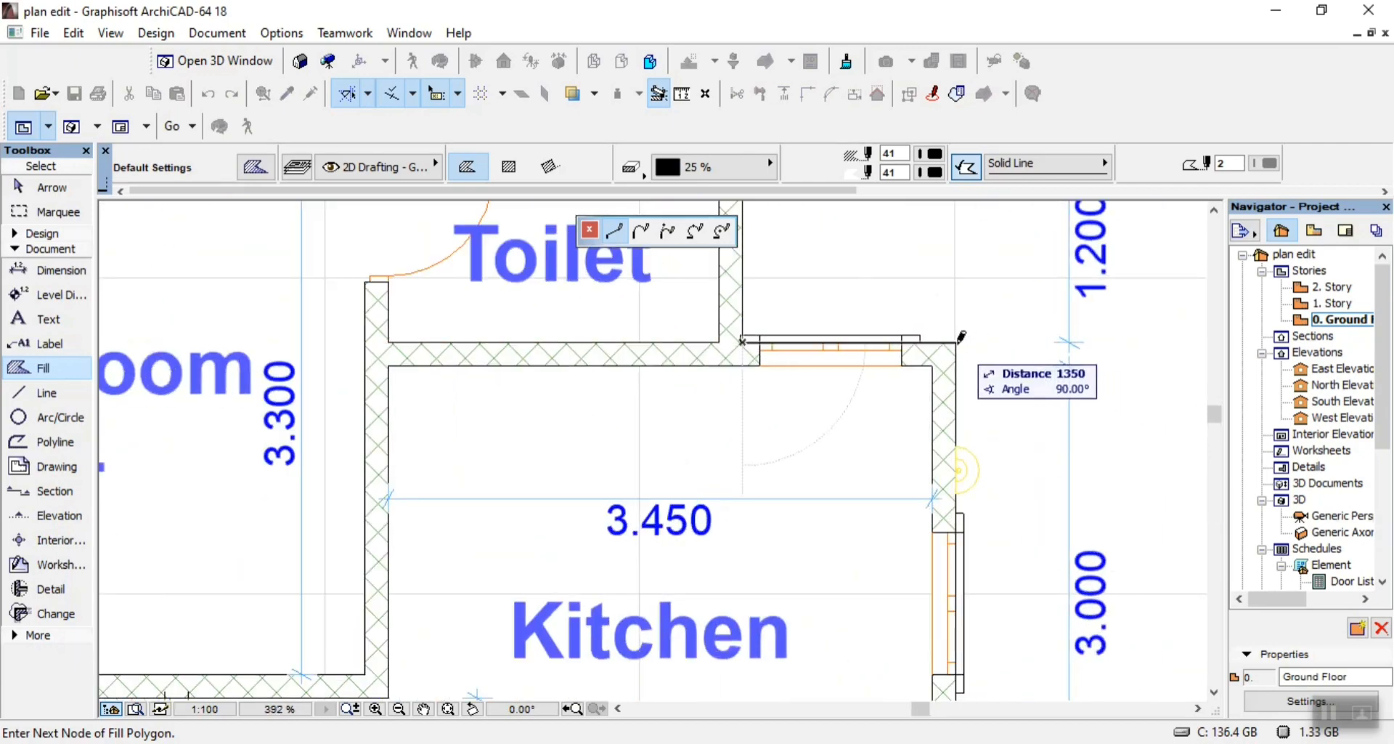
pyautogui.scroll(-5, 984, 297)
pyautogui.scroll(10, 984, 429)
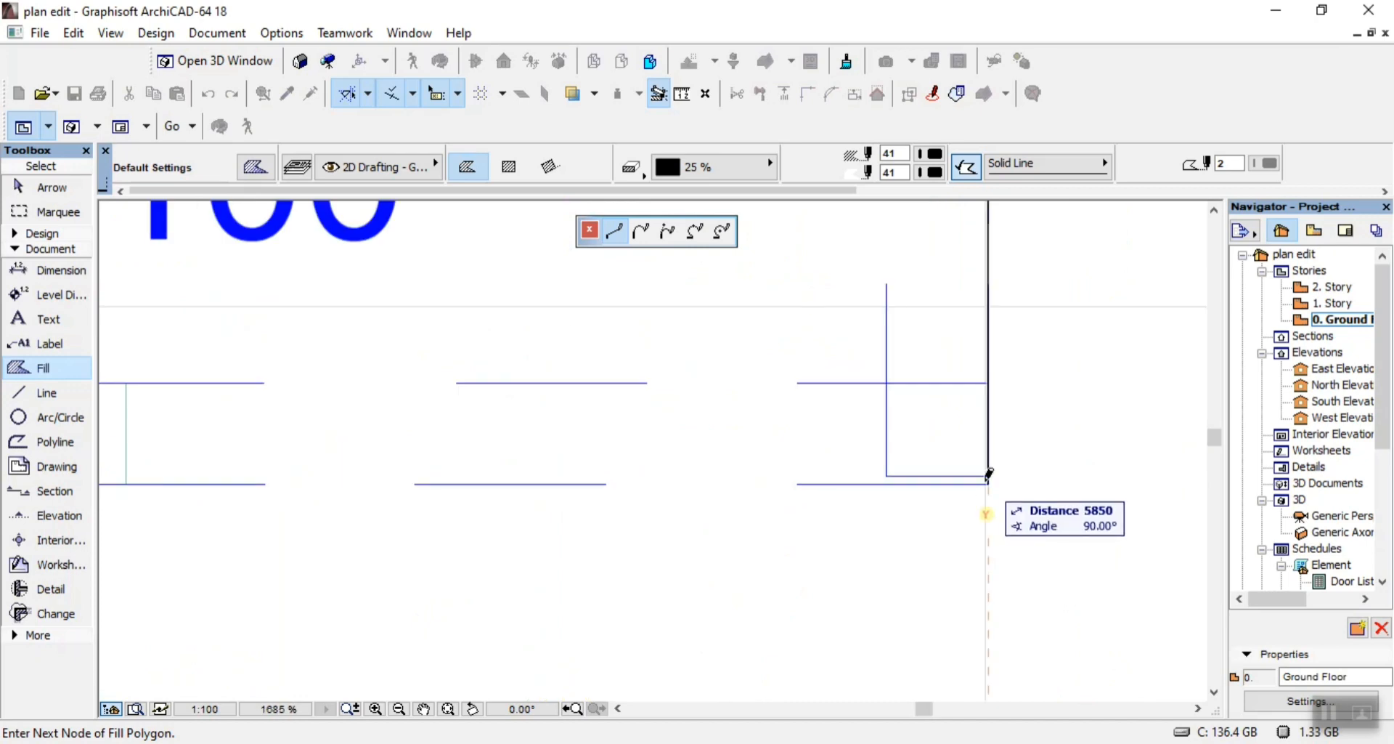
pyautogui.click(989, 476)
pyautogui.scroll(-2, 981, 458)
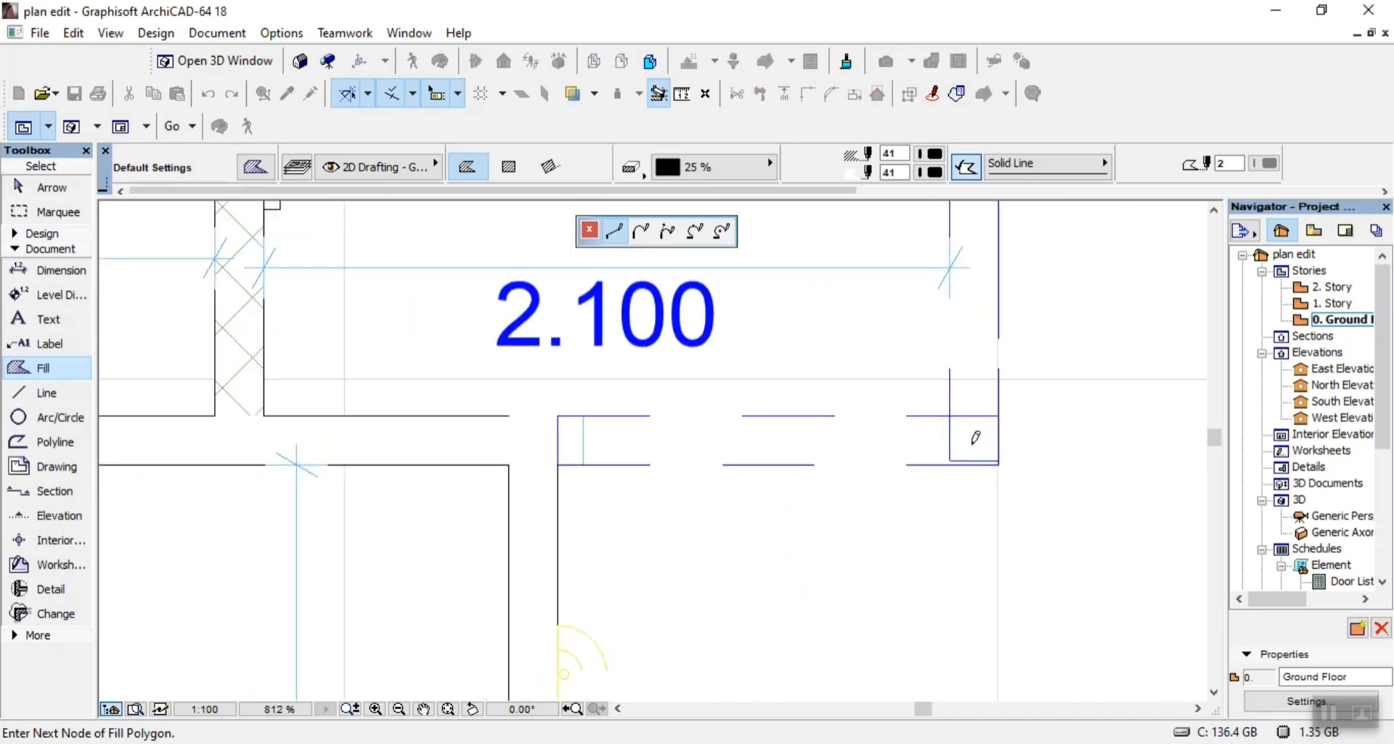
pyautogui.click(559, 464)
# Trace the fill outline down the Main Lounge's east wall, following its projecting window bay to the front corner
pyautogui.scroll(-5, 602, 374)
pyautogui.scroll(2, 708, 486)
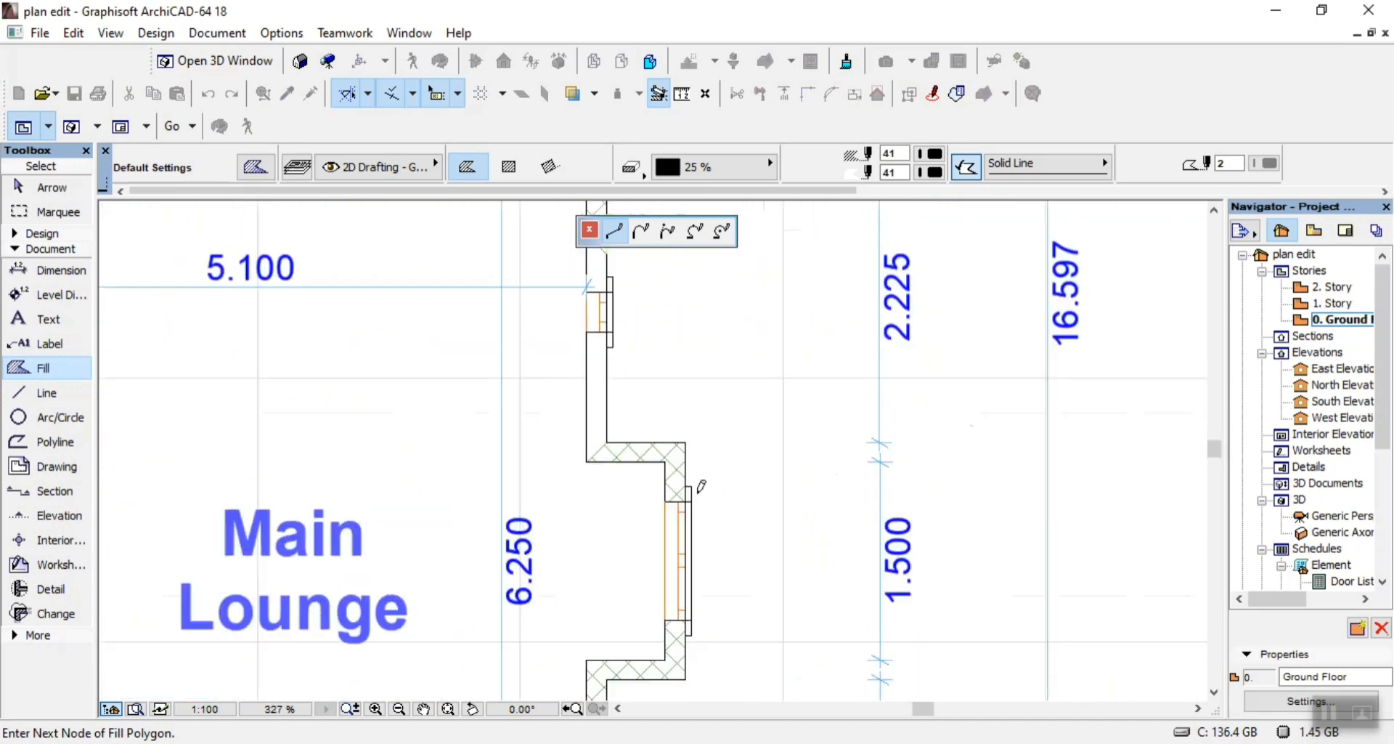
pyautogui.scroll(2, 631, 490)
pyautogui.click(569, 419)
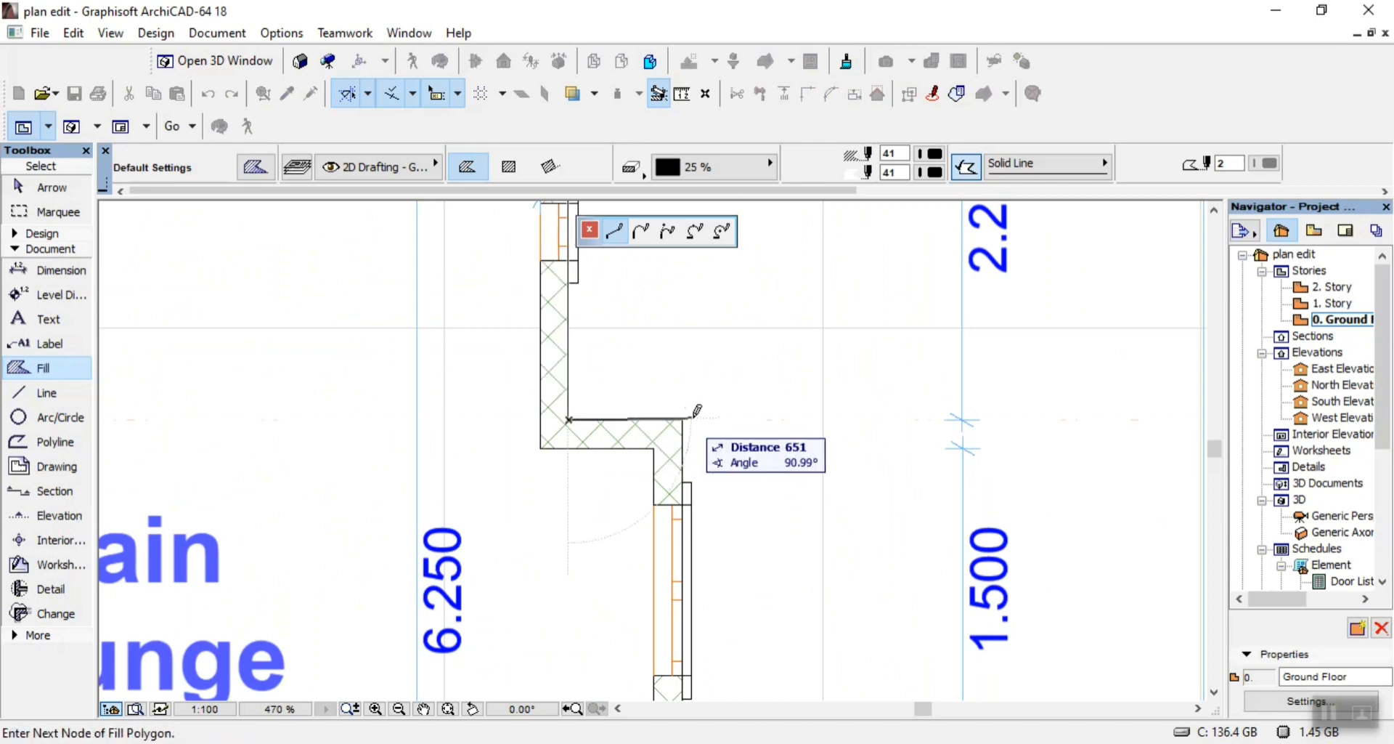
pyautogui.scroll(-5, 719, 377)
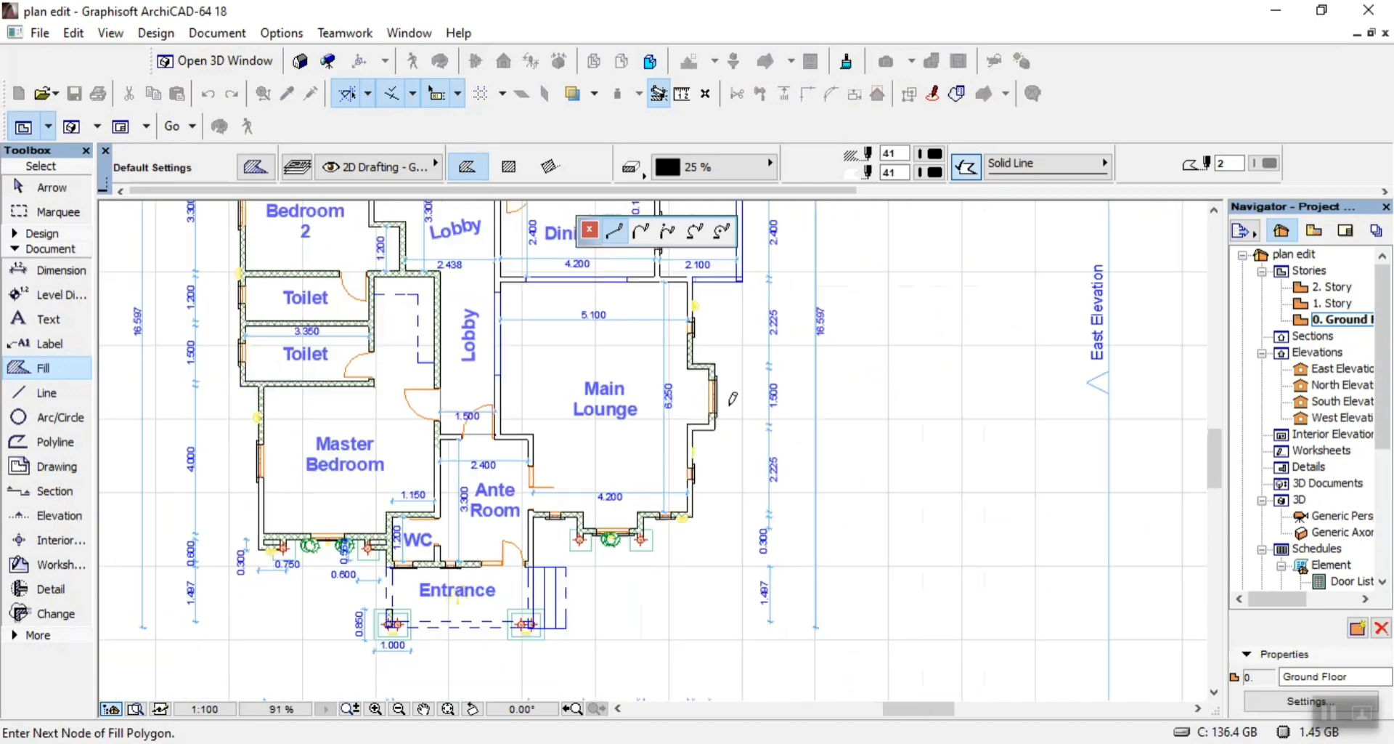
pyautogui.scroll(4, 733, 398)
pyautogui.click(725, 306)
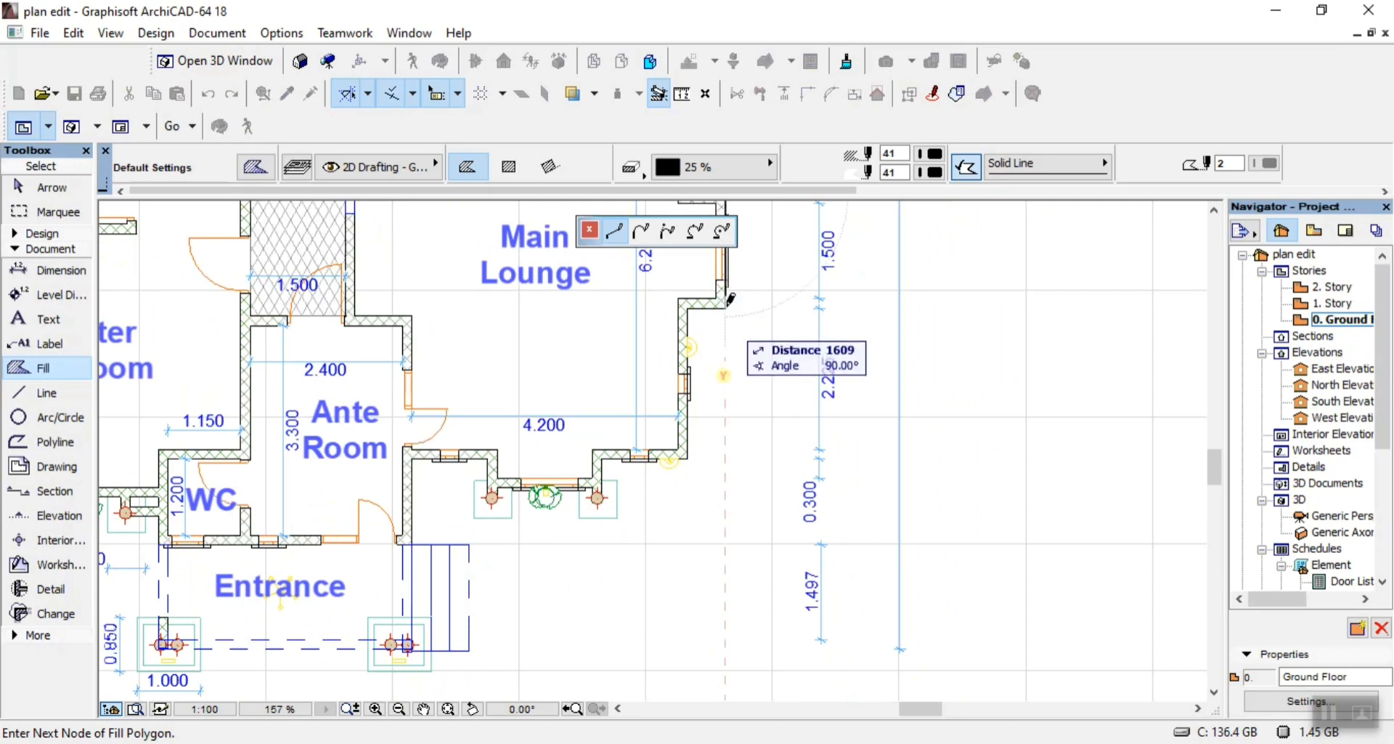
pyautogui.click(687, 306)
pyautogui.click(687, 456)
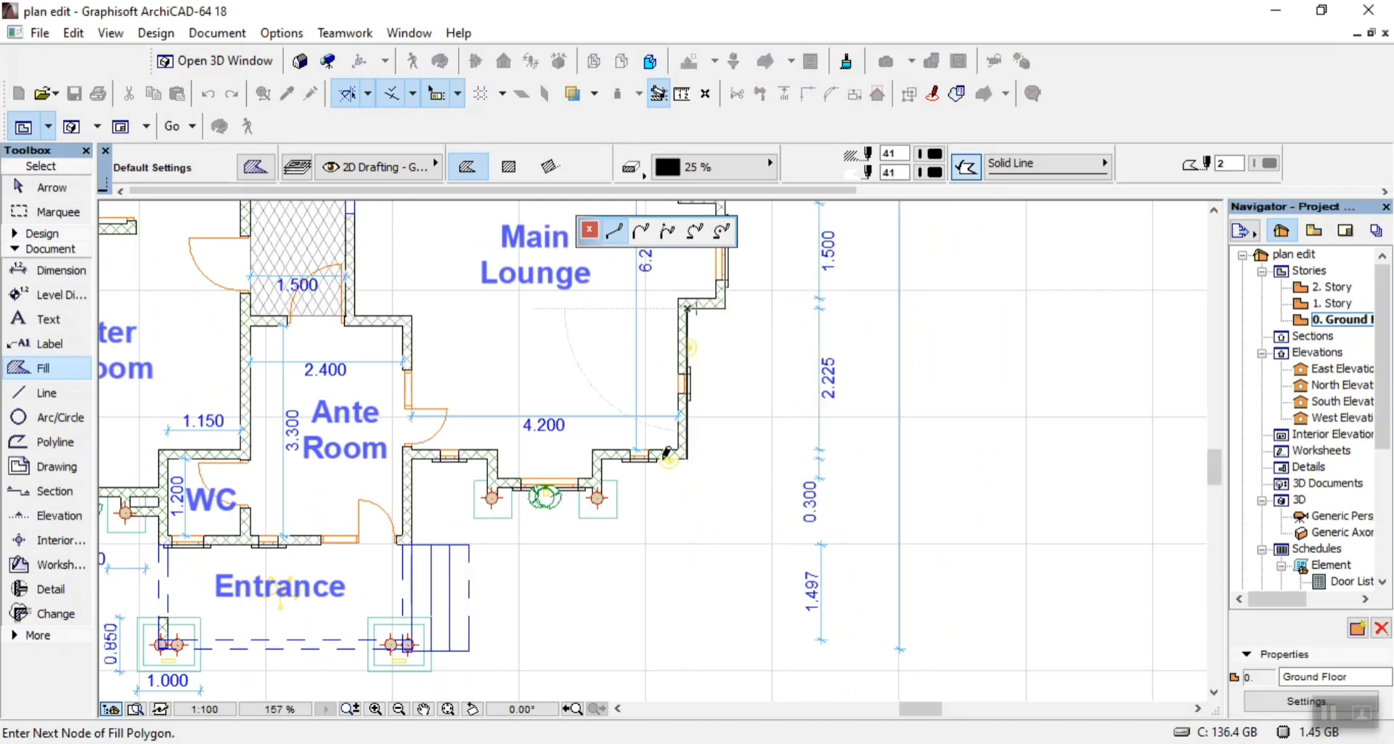
# Trace the fill outline along the Main Lounge's front wall, around its 1800 mm wide bay, to the Ante Room wall
pyautogui.click(602, 457)
pyautogui.scroll(-3, 604, 454)
pyautogui.scroll(6, 610, 406)
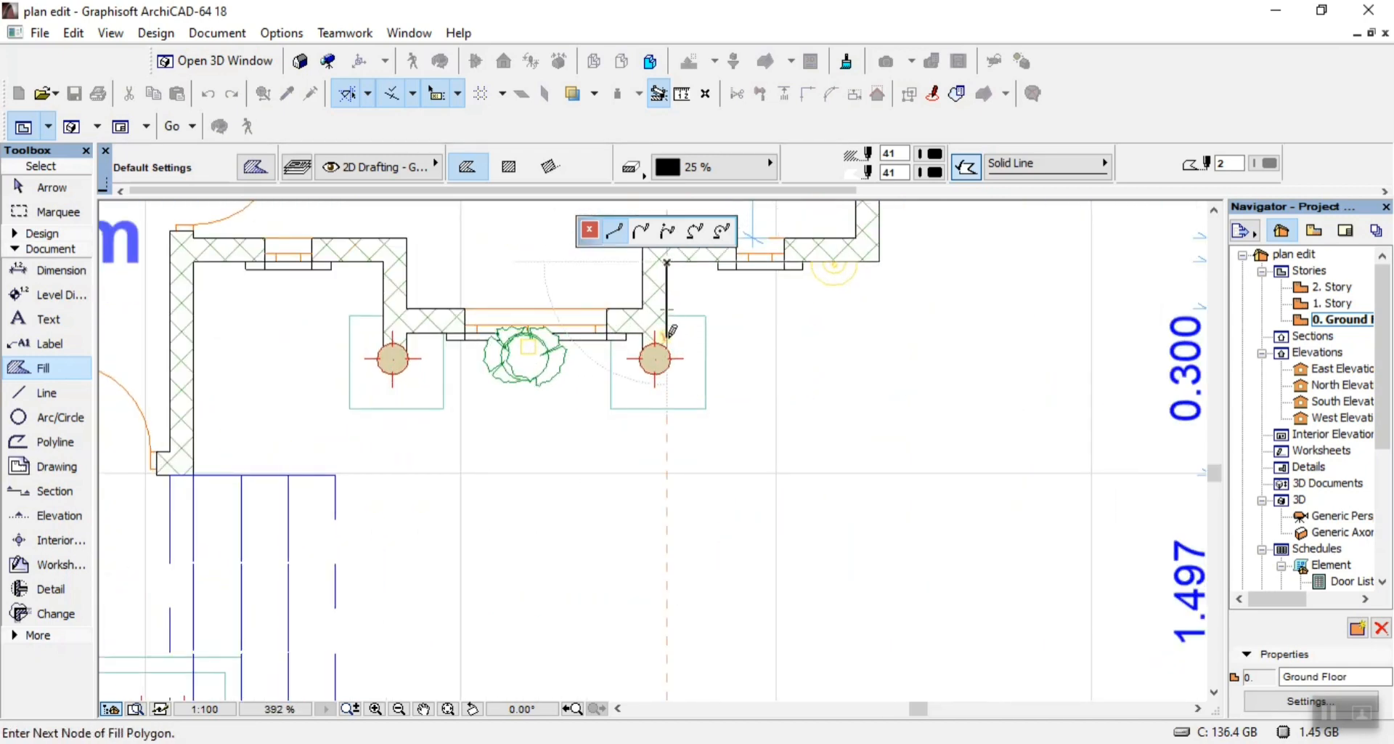
pyautogui.click(667, 338)
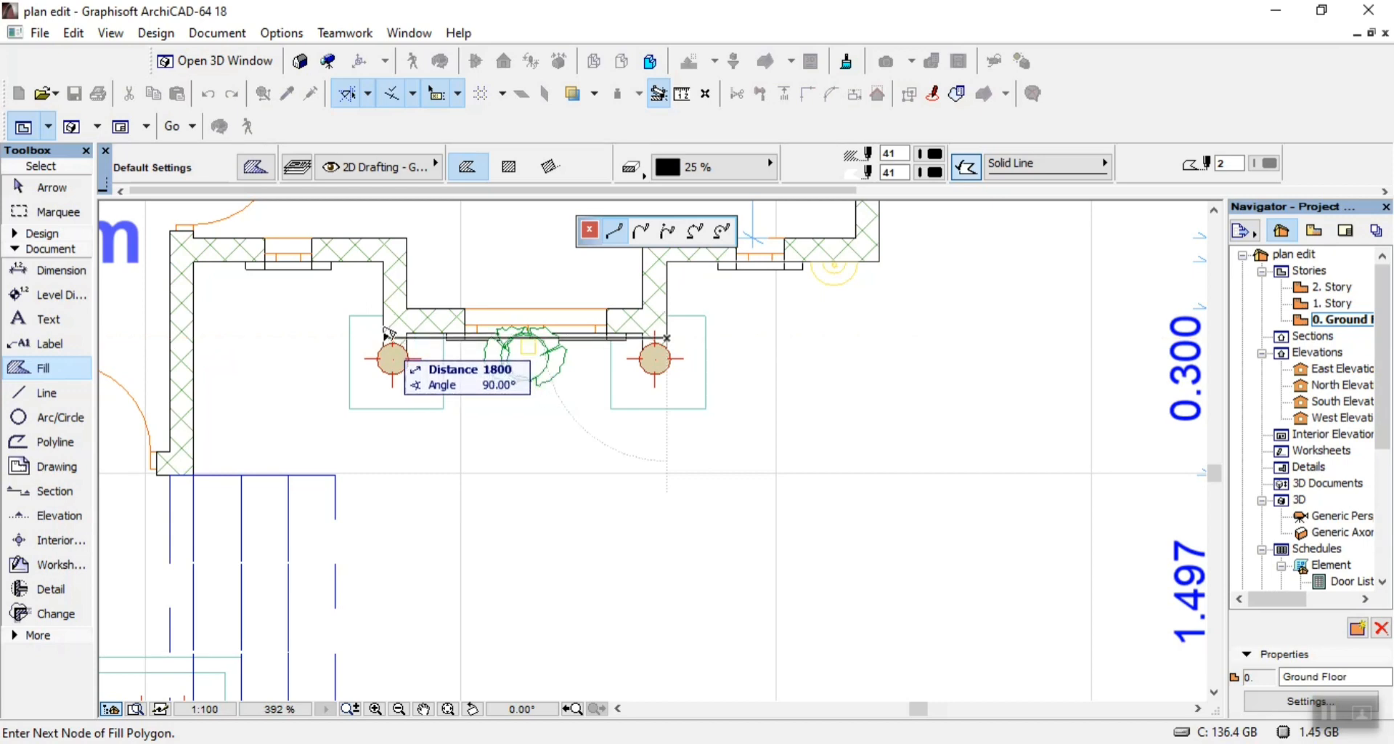
pyautogui.click(384, 337)
pyautogui.scroll(-3, 696, 381)
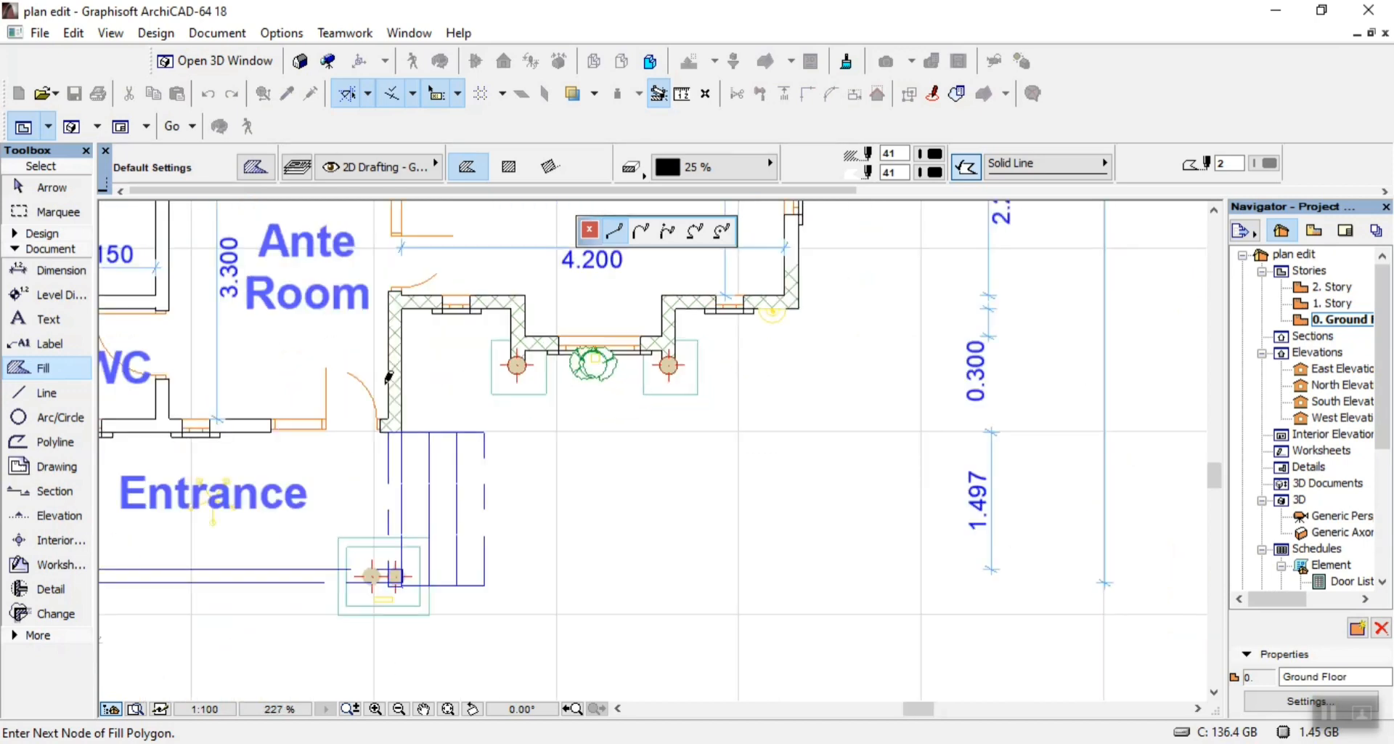
pyautogui.scroll(5, 388, 374)
pyautogui.scroll(-4, 588, 372)
pyautogui.scroll(10, 632, 300)
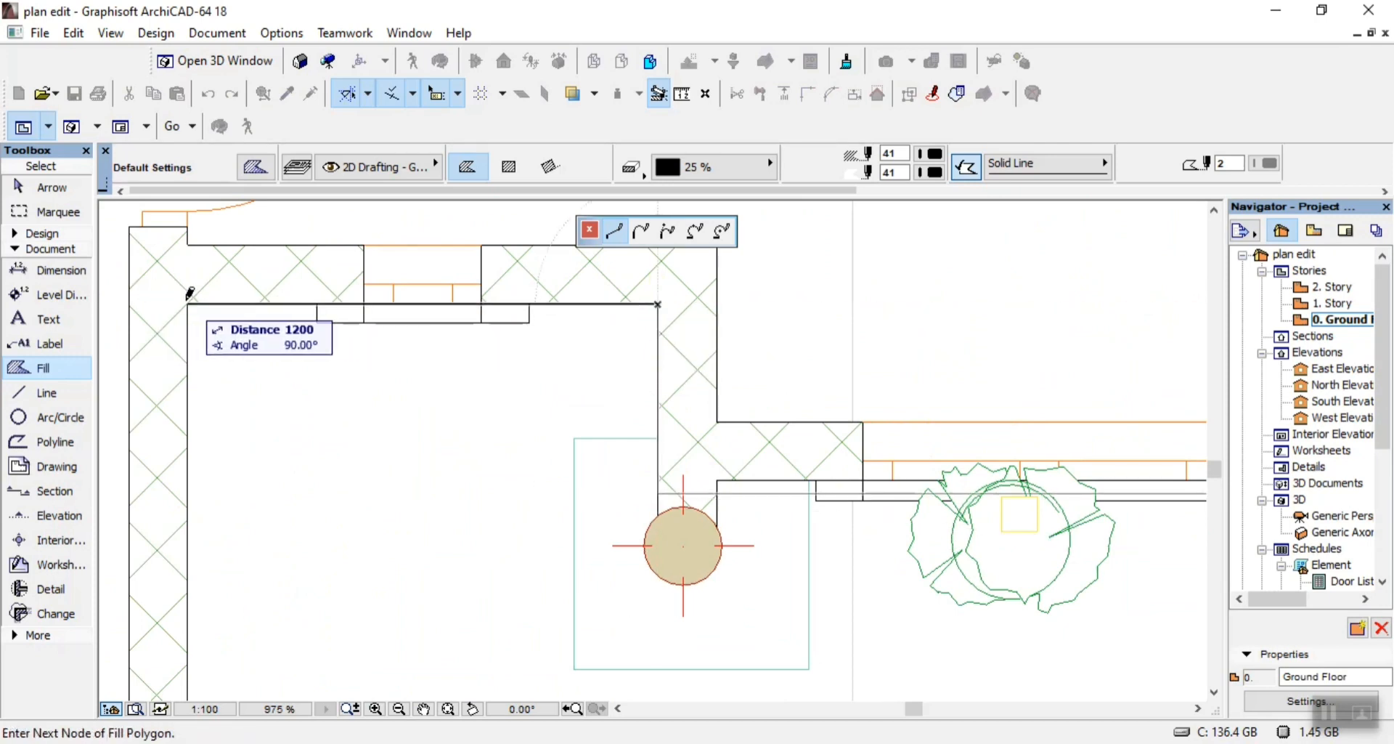
# Trace the fill outline around the Entrance porch, 4000 mm across its front edge, and back up to the Master Bedroom's front wall
pyautogui.scroll(-13, 501, 301)
pyautogui.scroll(20, 434, 529)
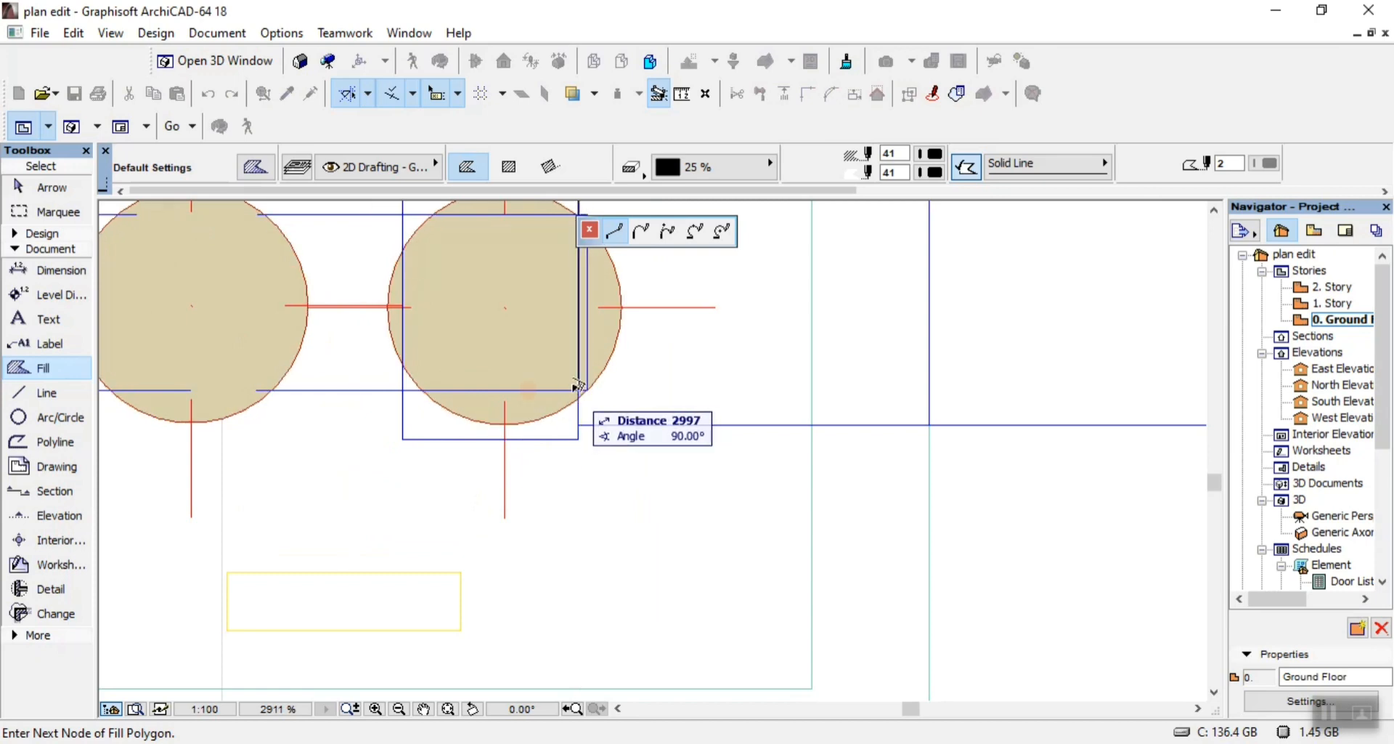
pyautogui.scroll(-15, 590, 382)
pyautogui.scroll(-3, 597, 417)
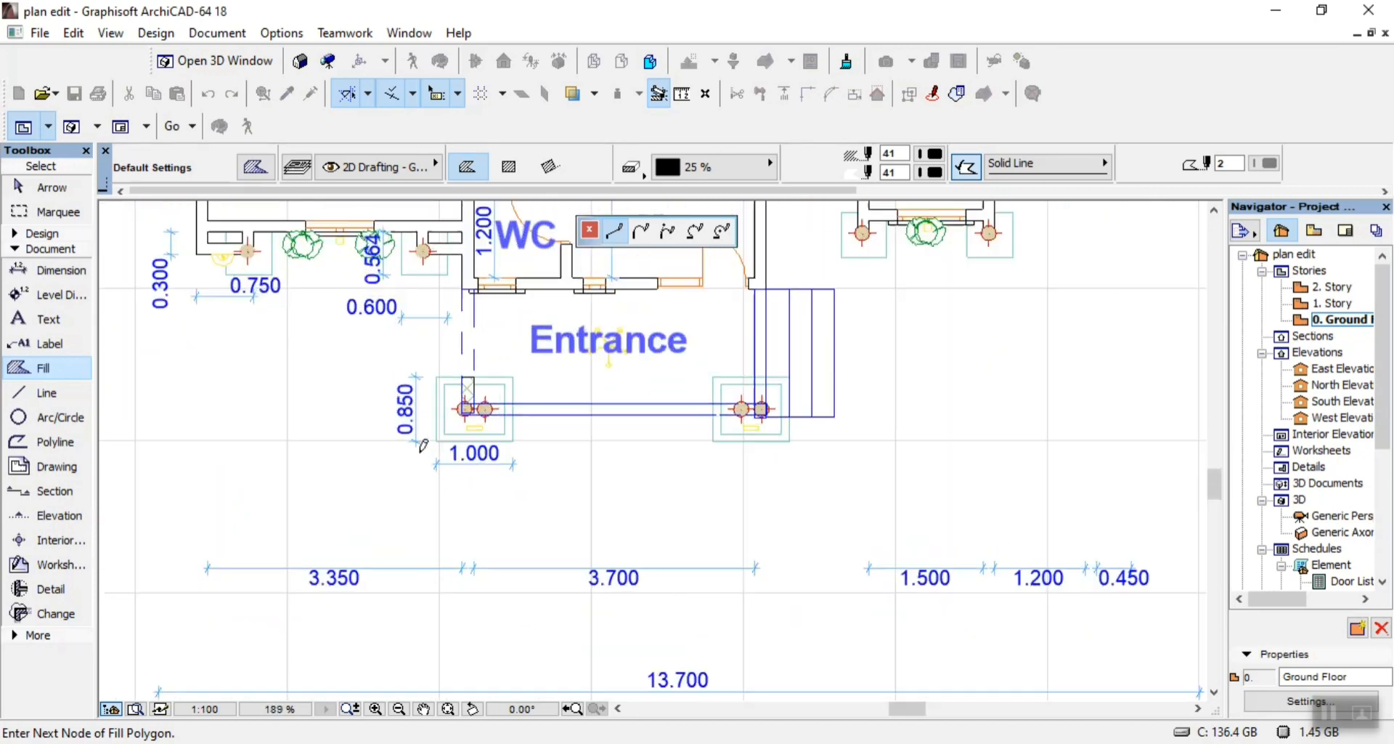
pyautogui.scroll(5, 501, 358)
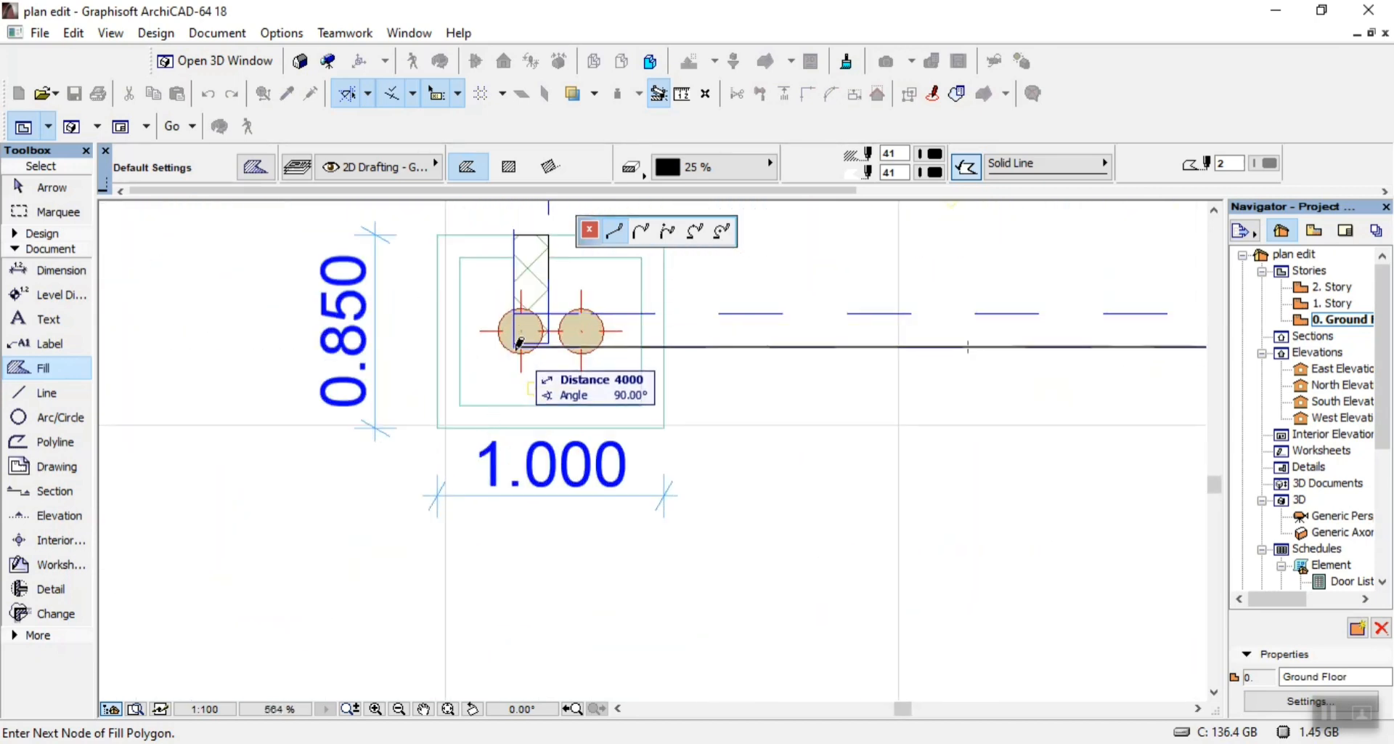
pyautogui.scroll(-5, 517, 343)
pyautogui.scroll(5, 544, 280)
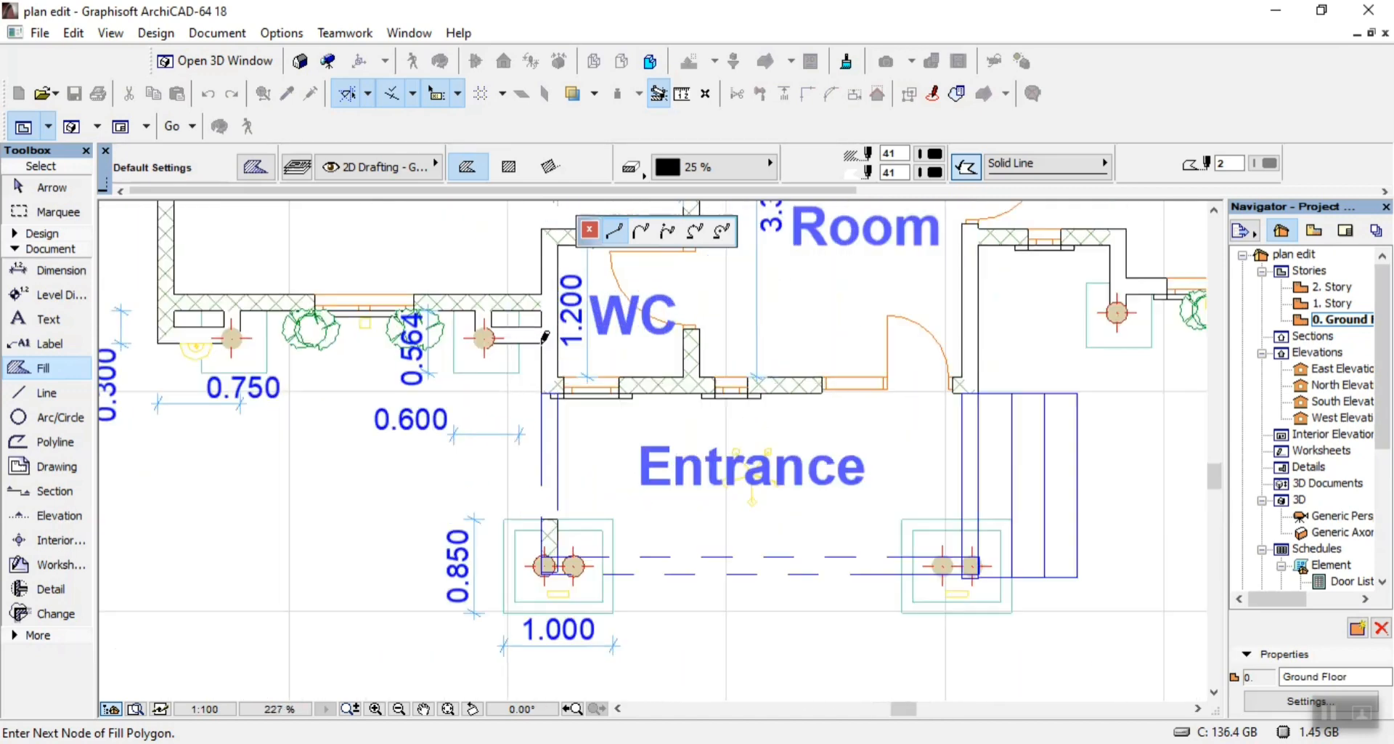
# Trace the fill outline 3500 mm along the Master Bedroom's front wall and up its west wall to the toilet corner
pyautogui.scroll(2, 543, 280)
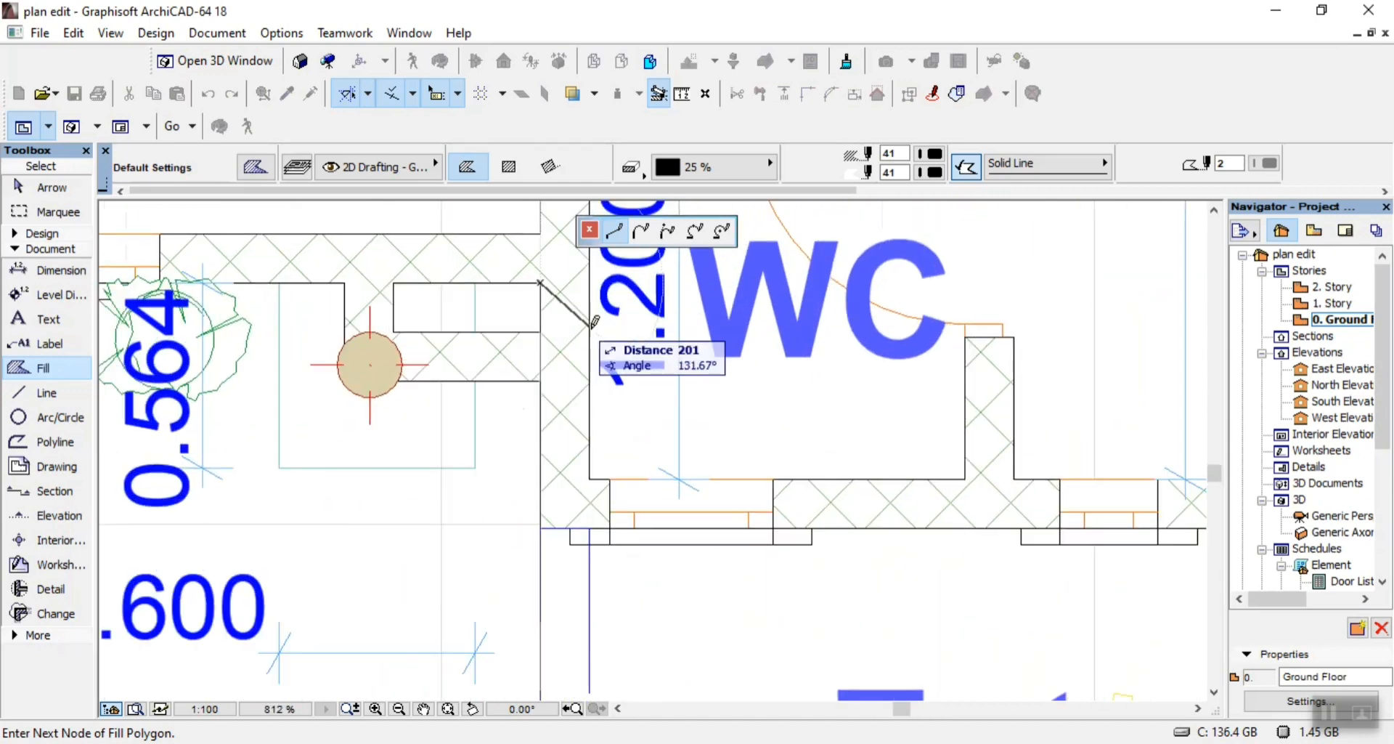
pyautogui.scroll(-6, 594, 322)
pyautogui.scroll(4, 465, 305)
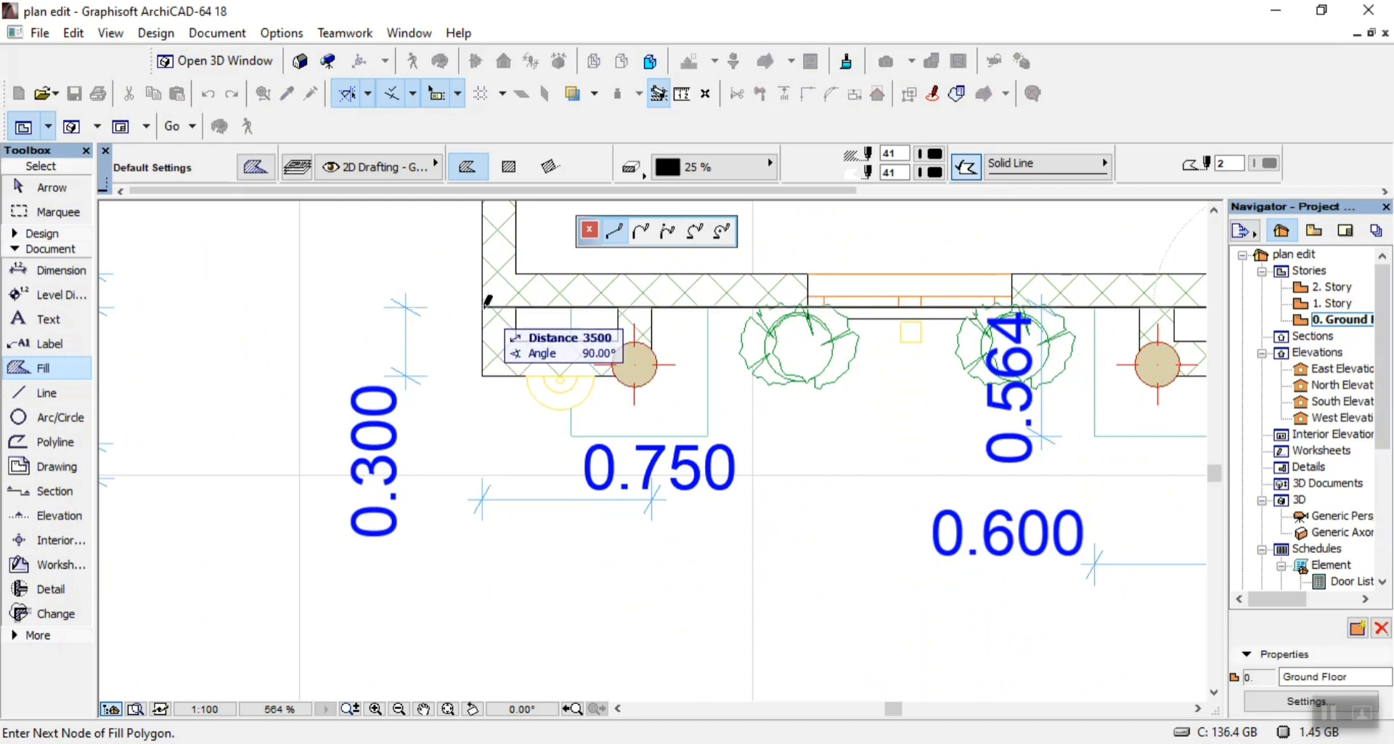
pyautogui.scroll(-5, 487, 300)
pyautogui.scroll(3, 553, 350)
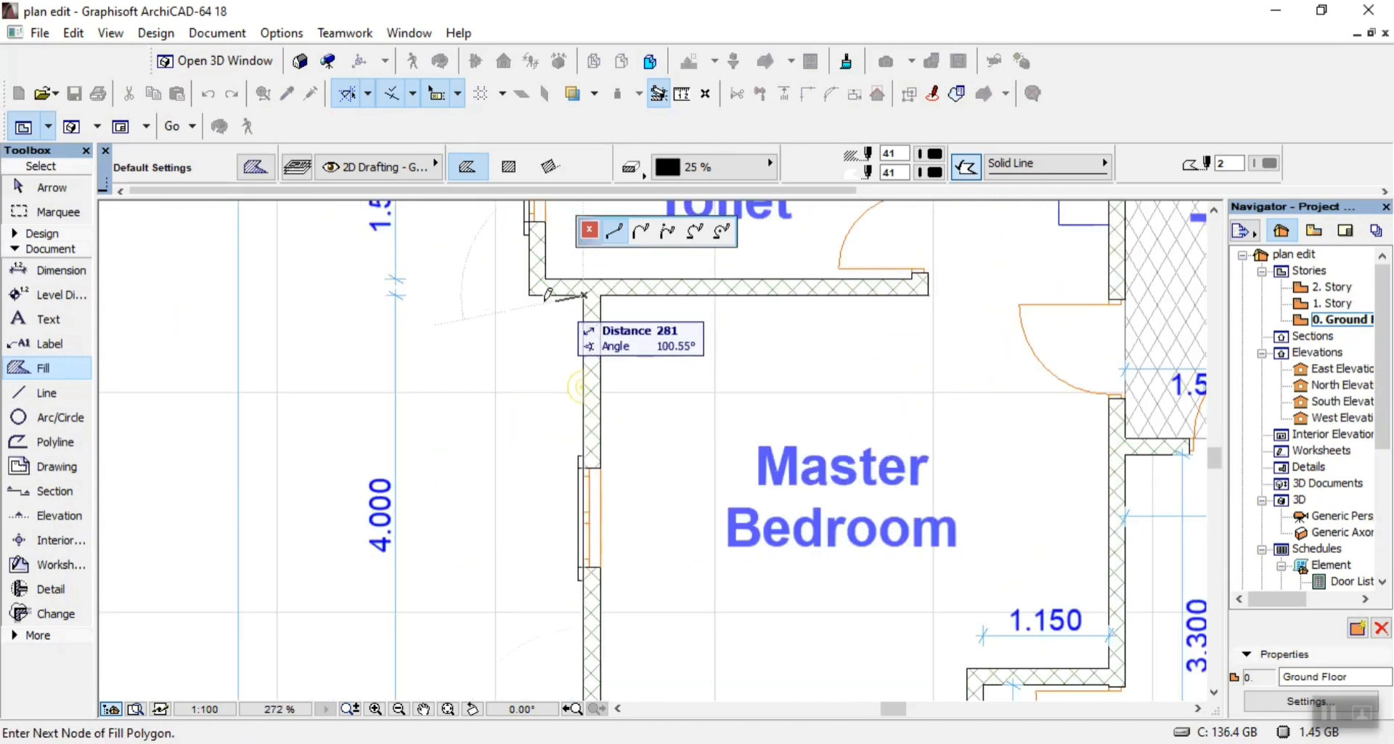
# Trace the fill outline 6600 mm up the west wall past Bedroom 2 and close it at Bedroom 3's outer corner
pyautogui.scroll(-6, 536, 289)
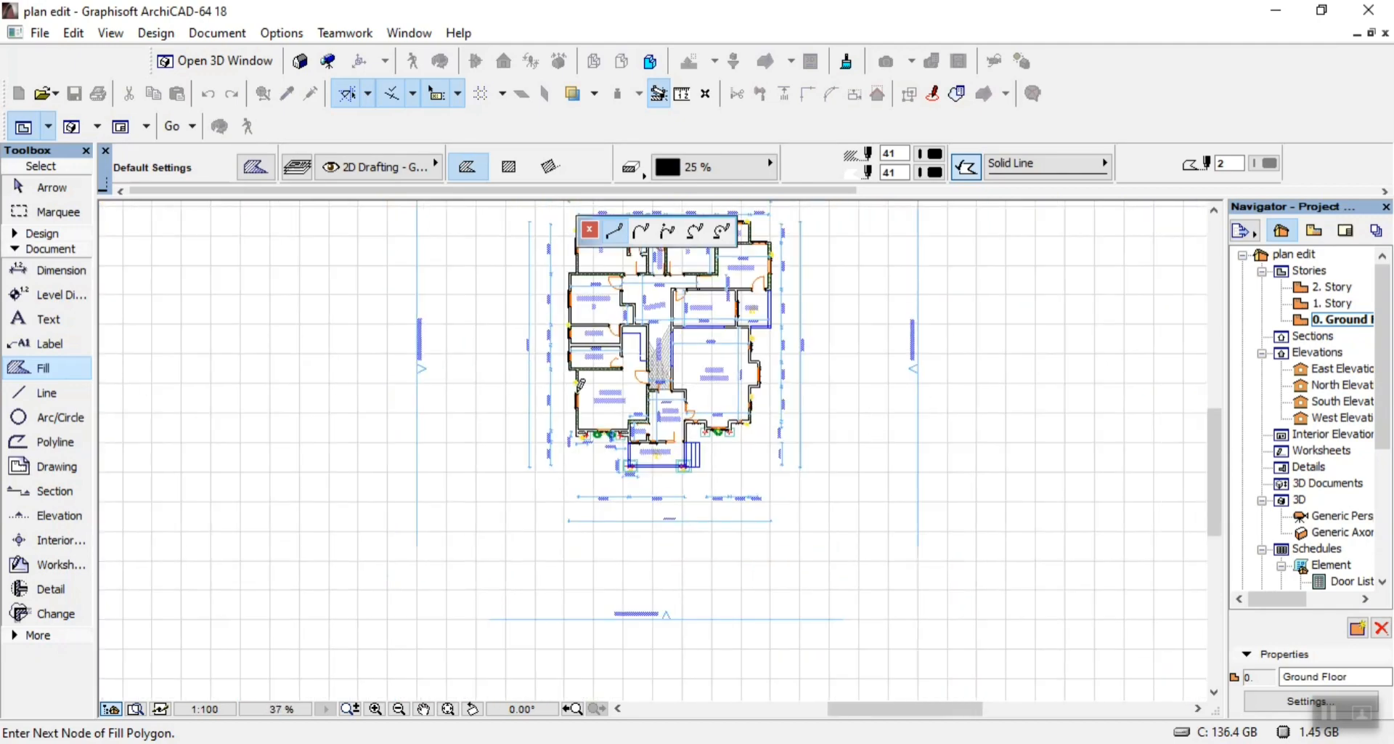
pyautogui.scroll(4, 574, 353)
pyautogui.scroll(4, 575, 353)
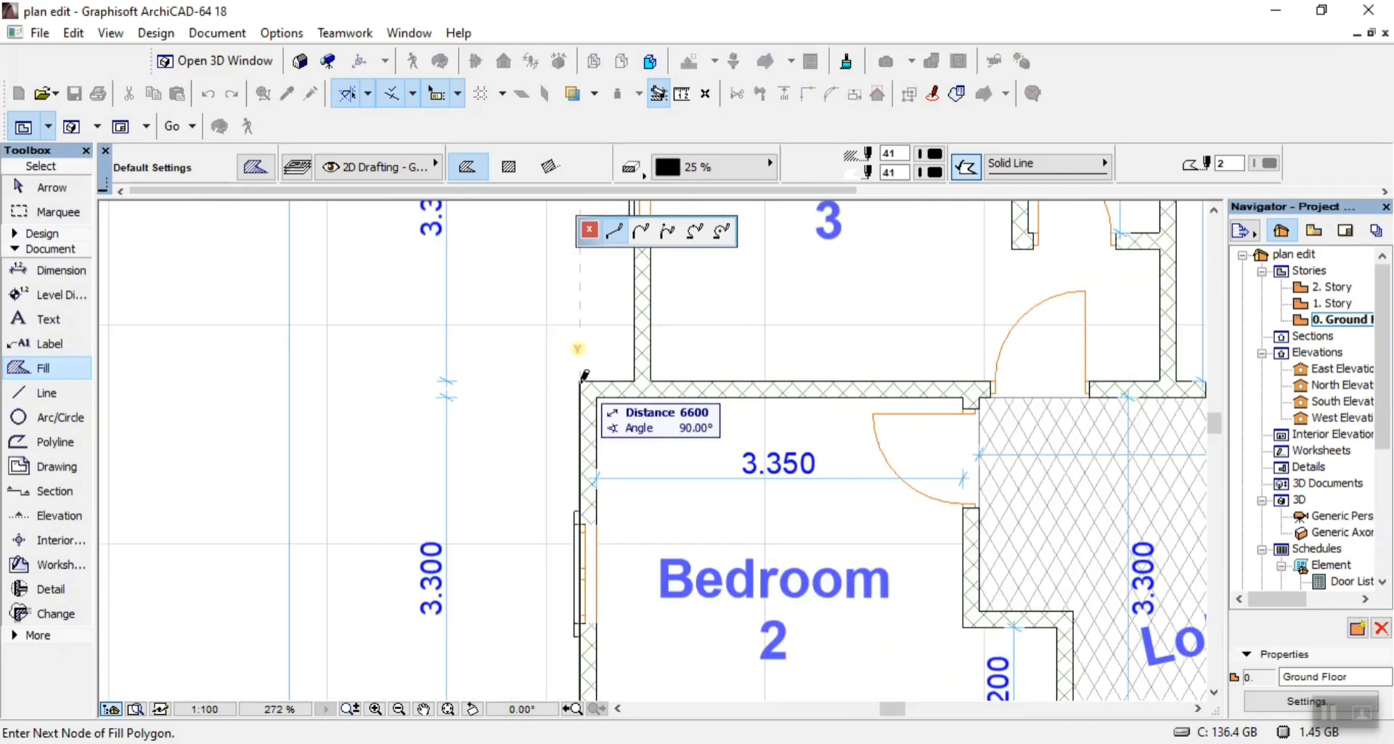
pyautogui.click(580, 379)
pyautogui.scroll(-4, 641, 373)
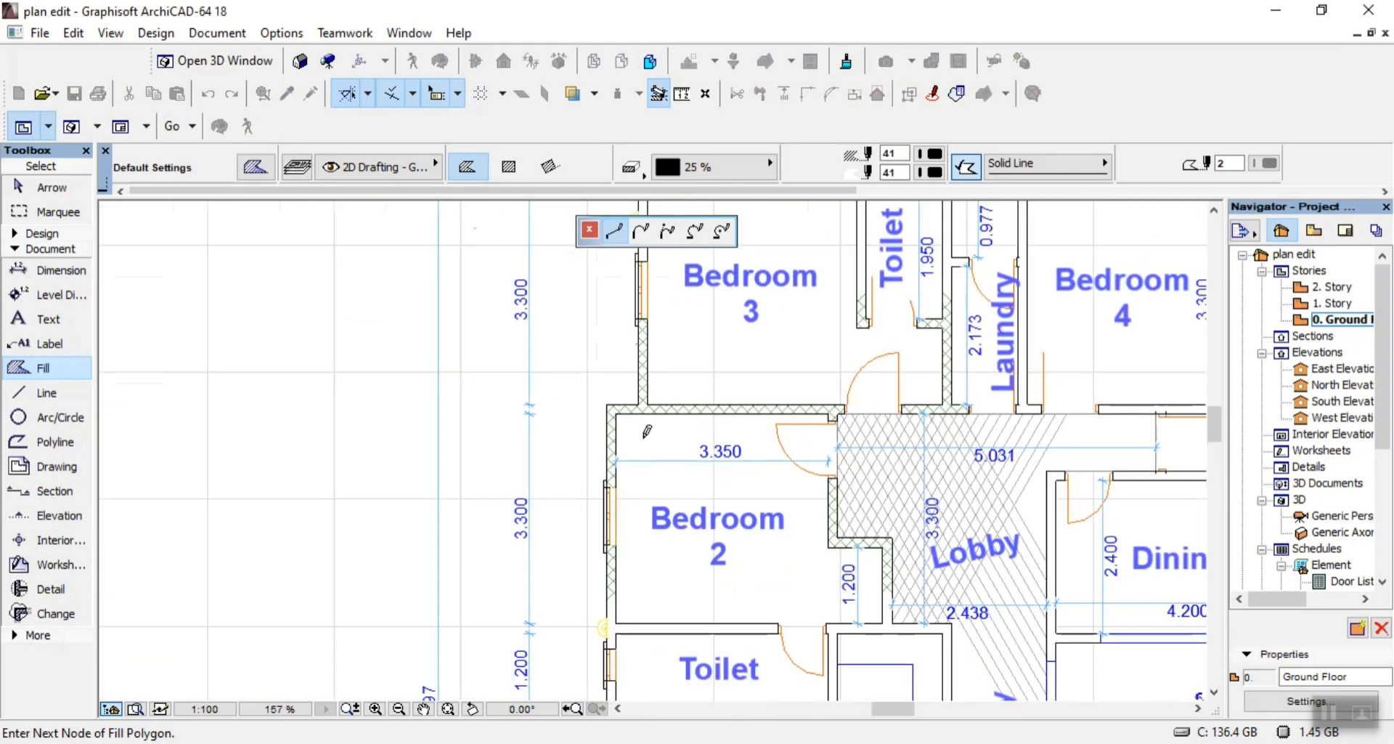
pyautogui.scroll(5, 639, 267)
pyautogui.scroll(1, 640, 267)
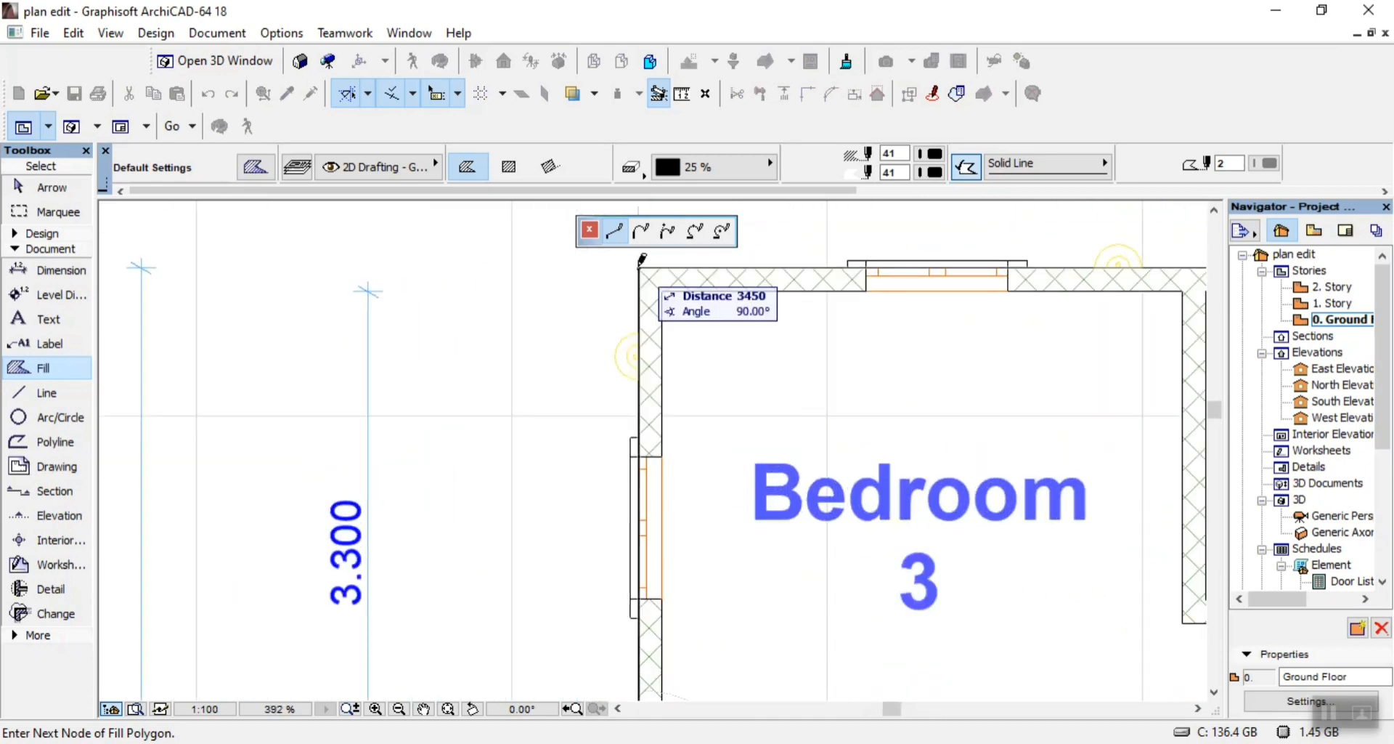
pyautogui.click(640, 266)
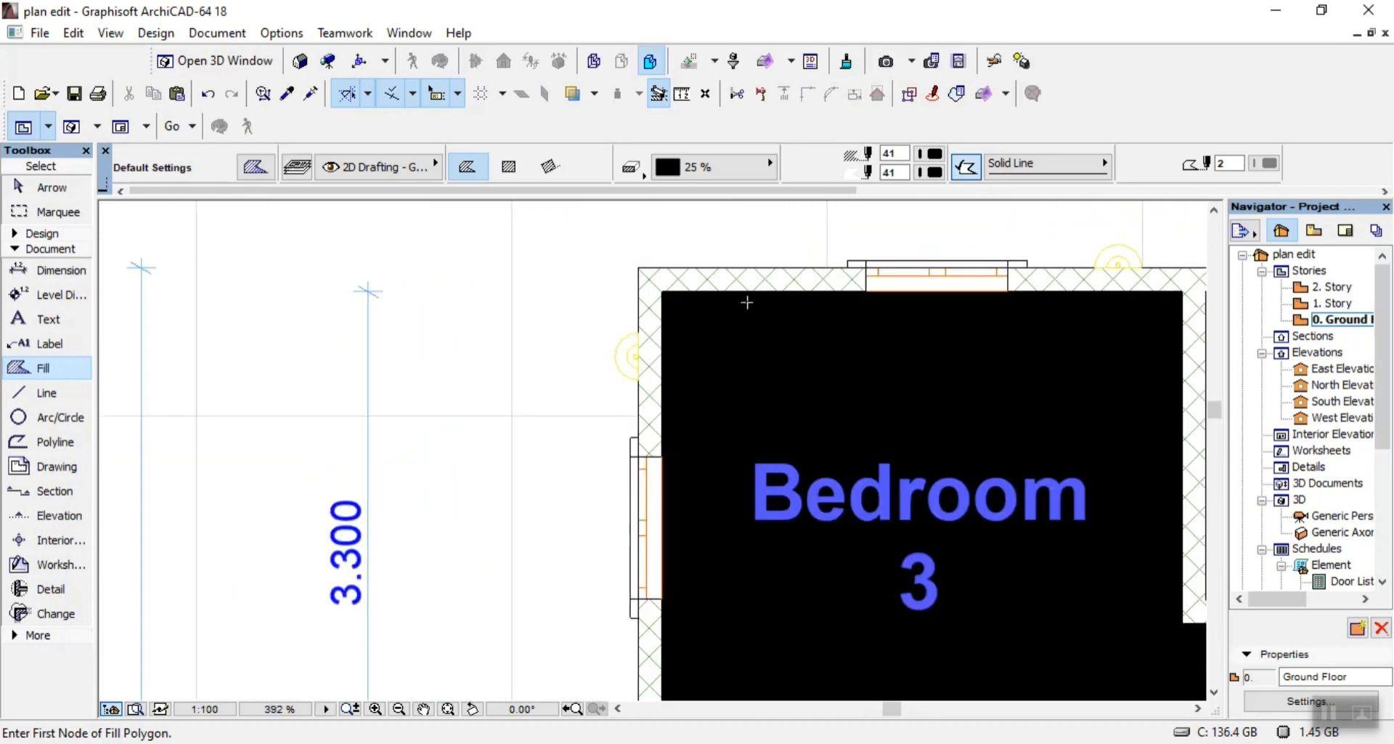
# Move the traced fill off the ground floor plan to the empty area beyond the title sheet
pyautogui.press('Escape')
pyautogui.click(894, 361)
pyautogui.hotkey('ctrl', 'd')
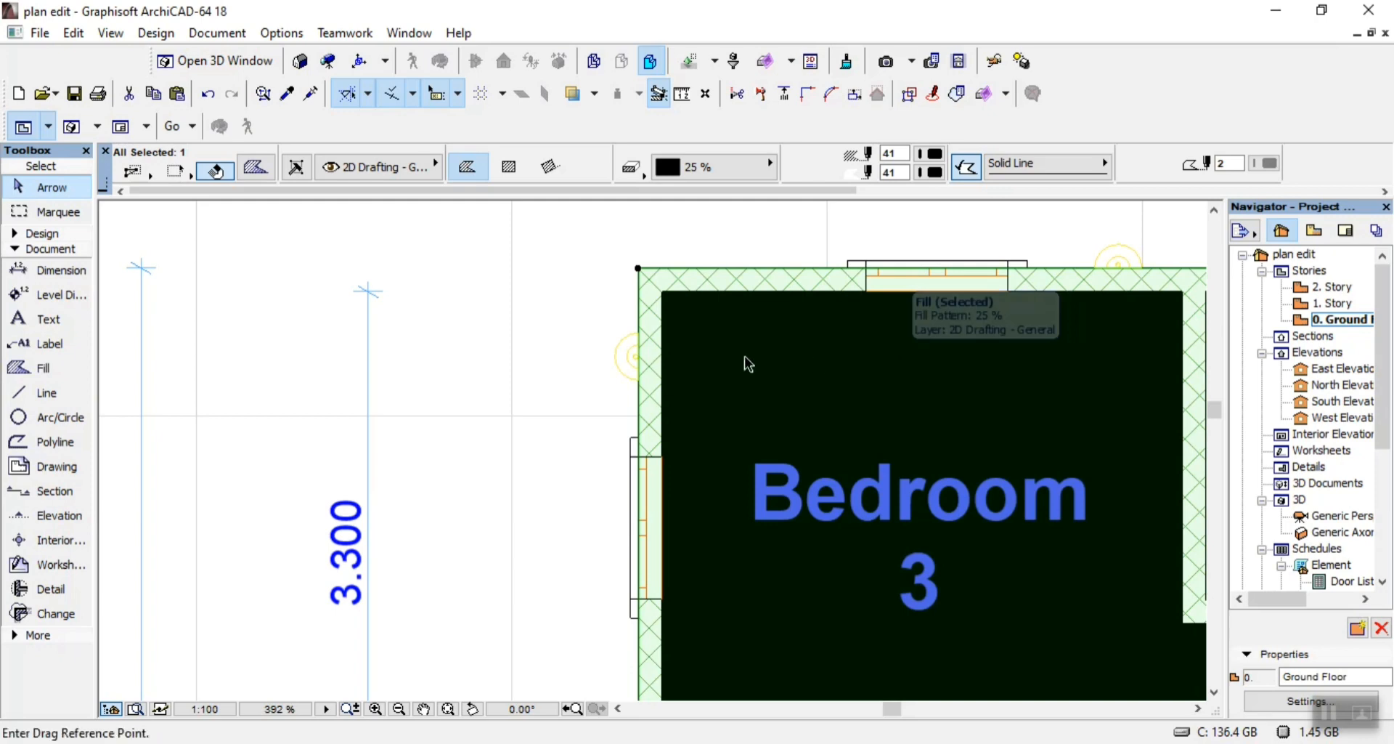
pyautogui.click(748, 363)
pyautogui.scroll(-16, 661, 338)
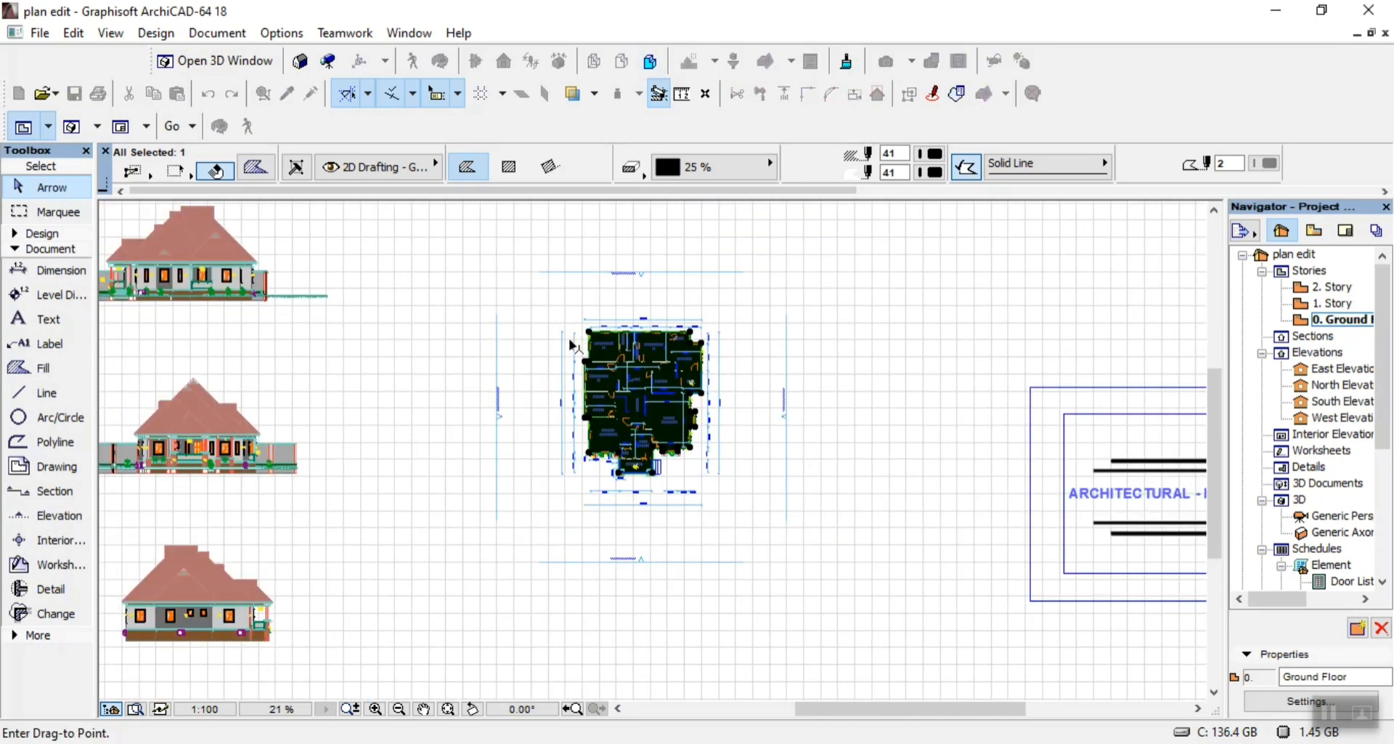
pyautogui.scroll(-5, 573, 345)
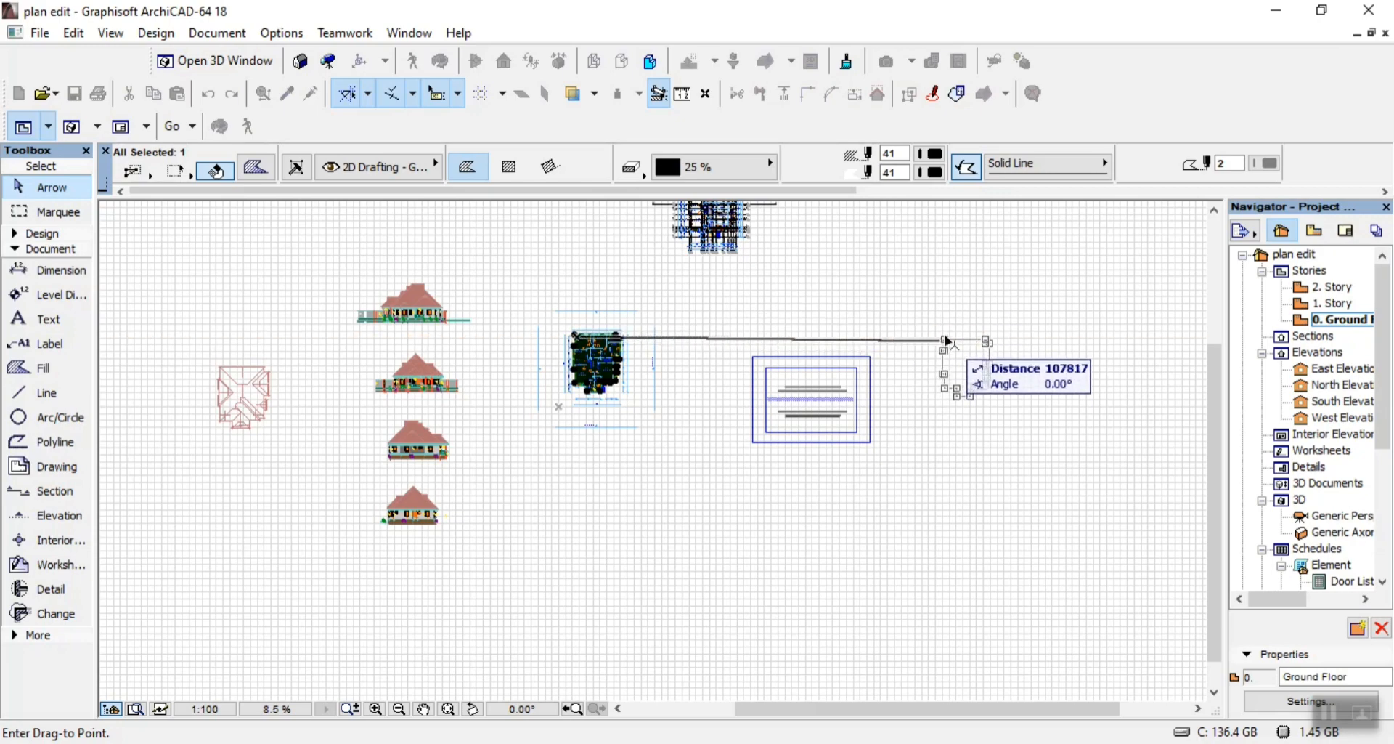
pyautogui.click(964, 291)
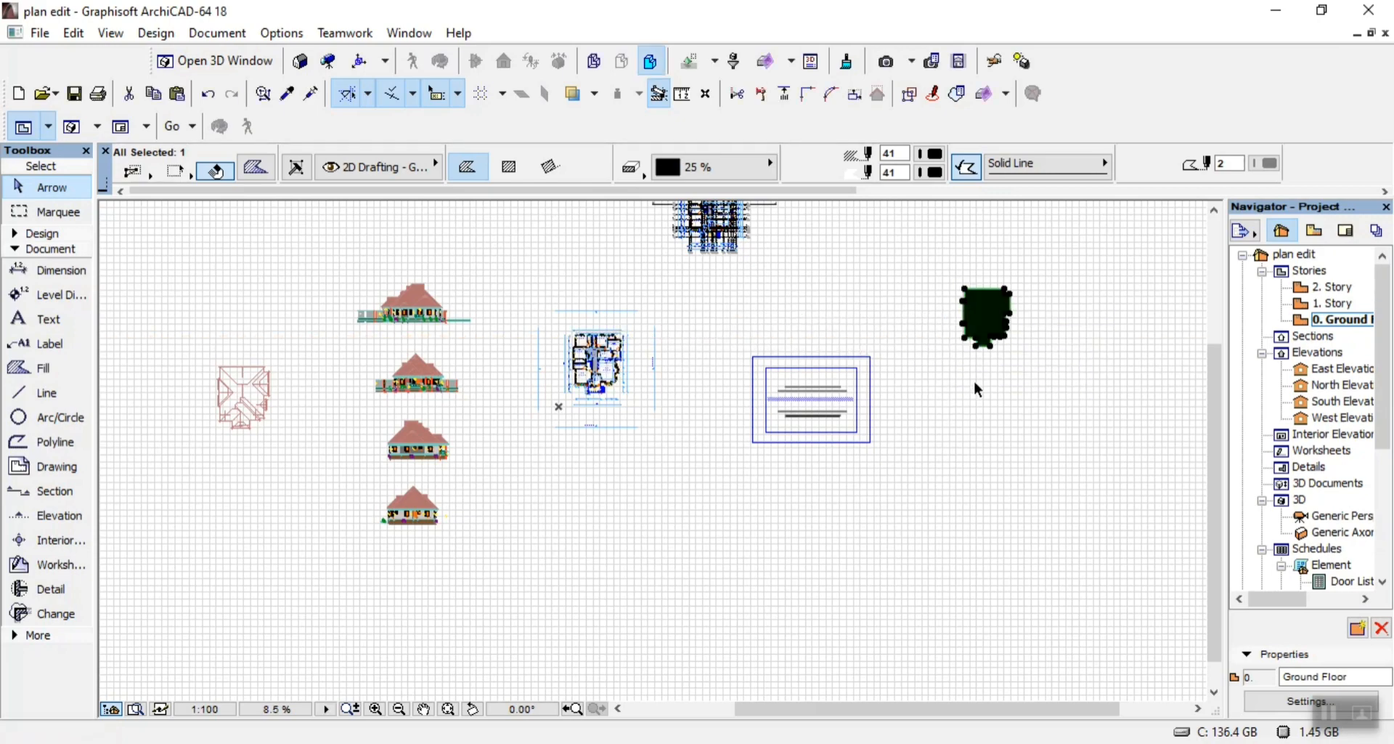
# Rotate the fill 90° clockwise about a point near its porch
pyautogui.scroll(5, 981, 351)
pyautogui.hotkey('ctrl', 'e')
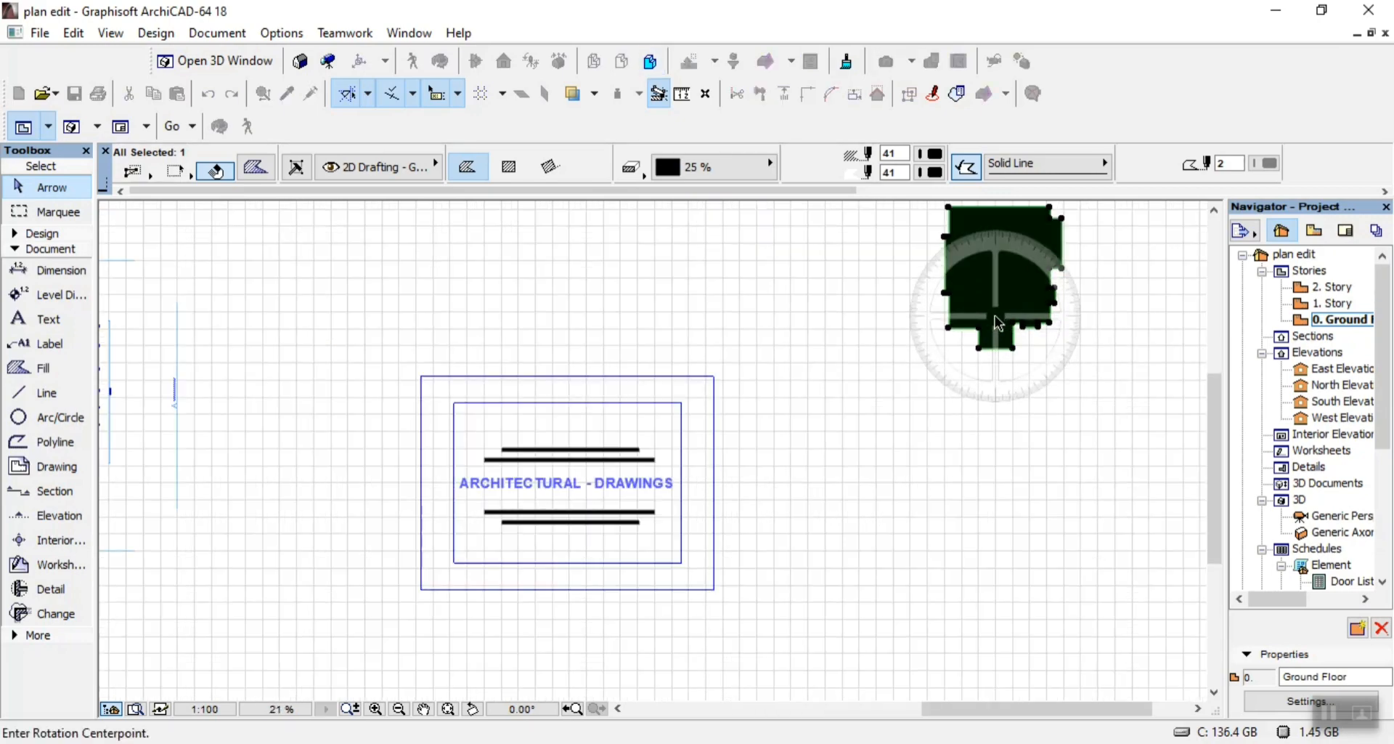
pyautogui.click(996, 316)
pyautogui.click(996, 419)
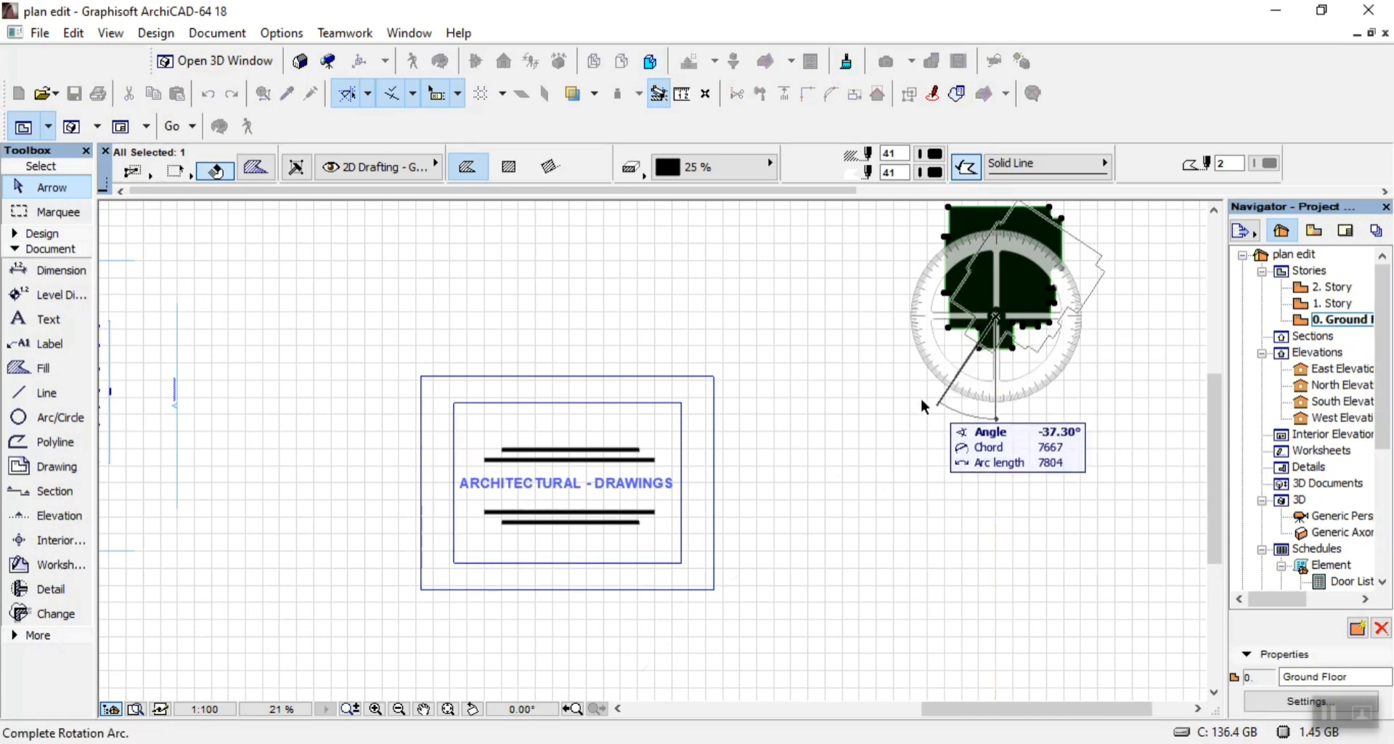
pyautogui.click(740, 321)
# Set the fill's pattern to Double 1:8 and its background pen to 121
pyautogui.scroll(3, 1103, 356)
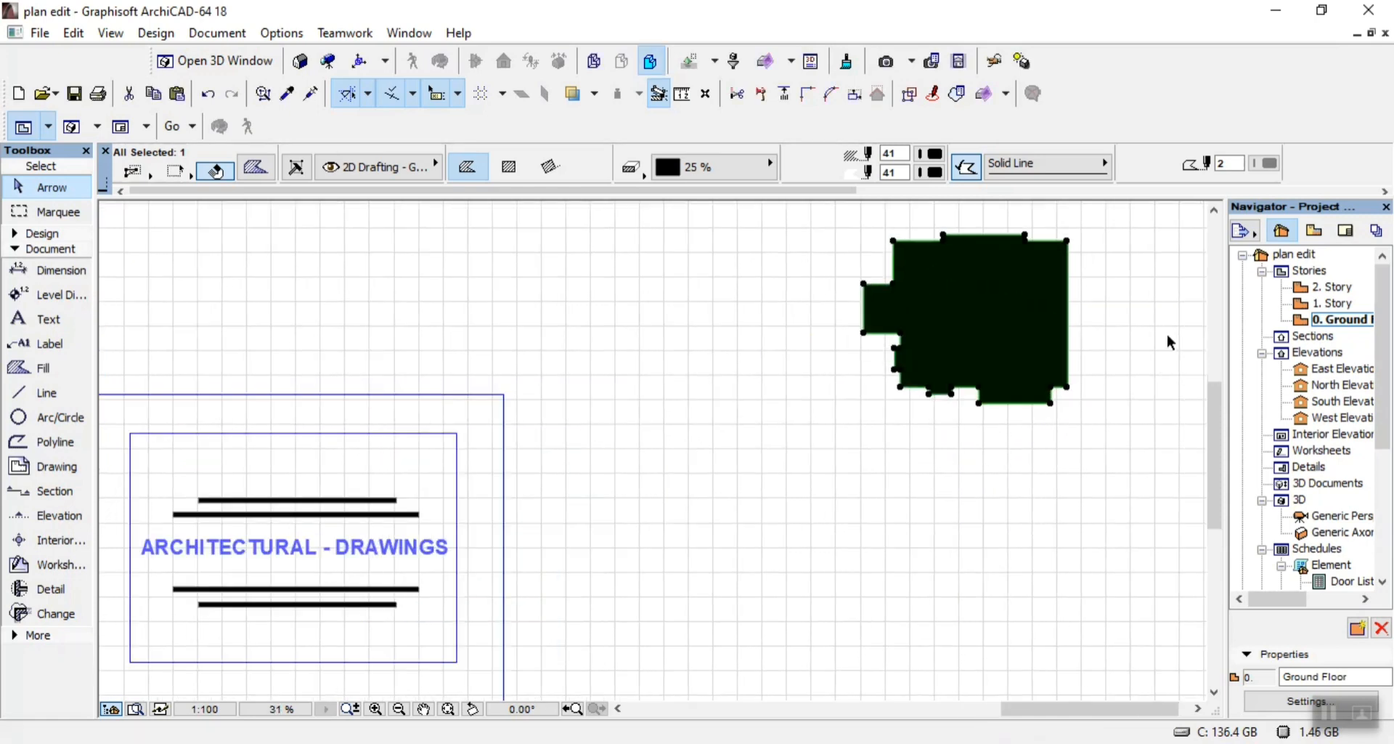
pyautogui.click(708, 167)
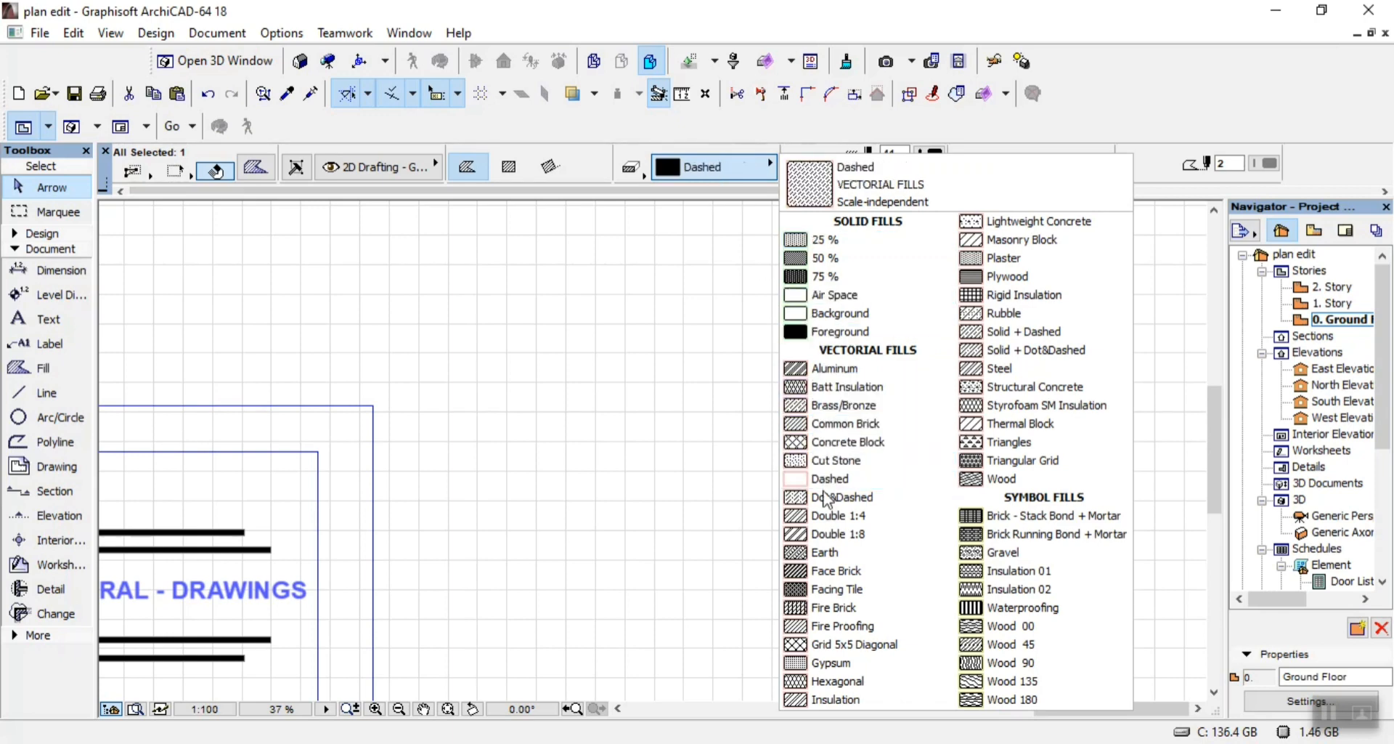
pyautogui.click(832, 535)
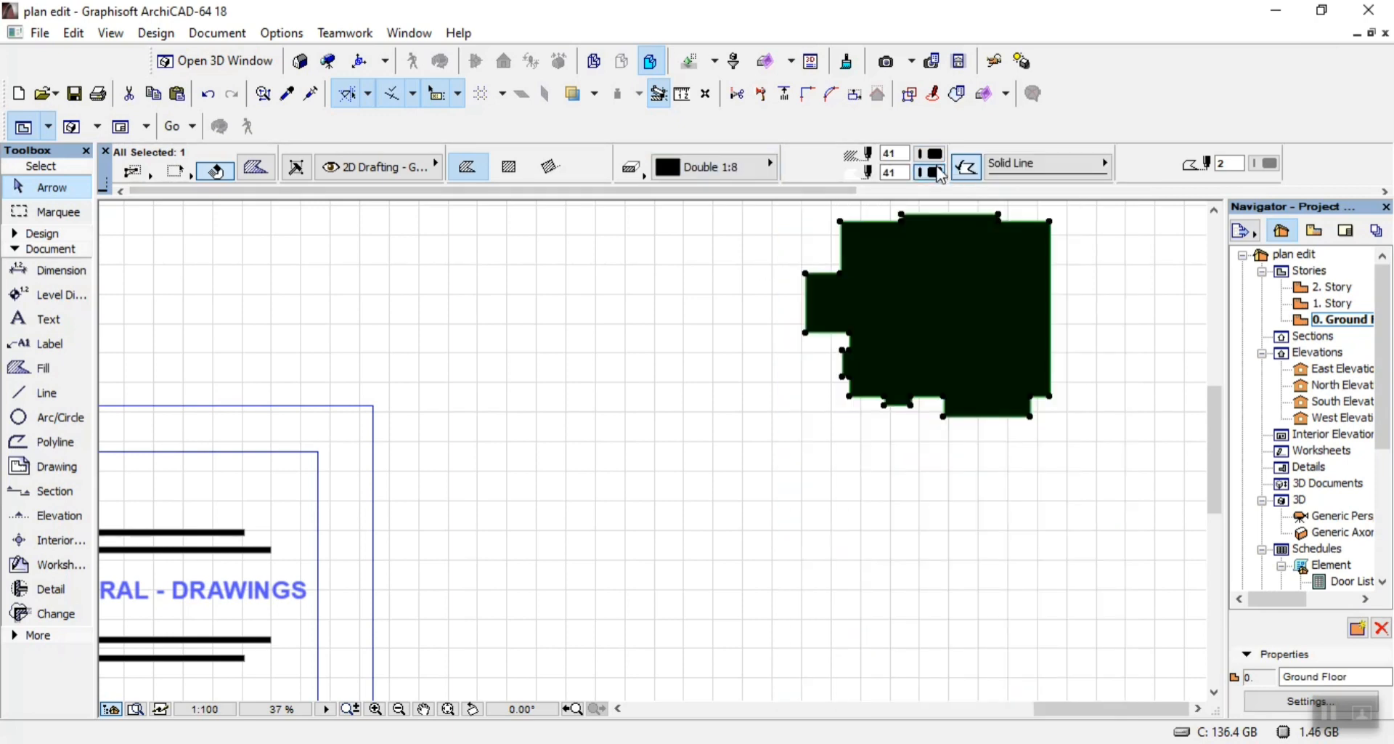
pyautogui.click(939, 173)
pyautogui.click(958, 282)
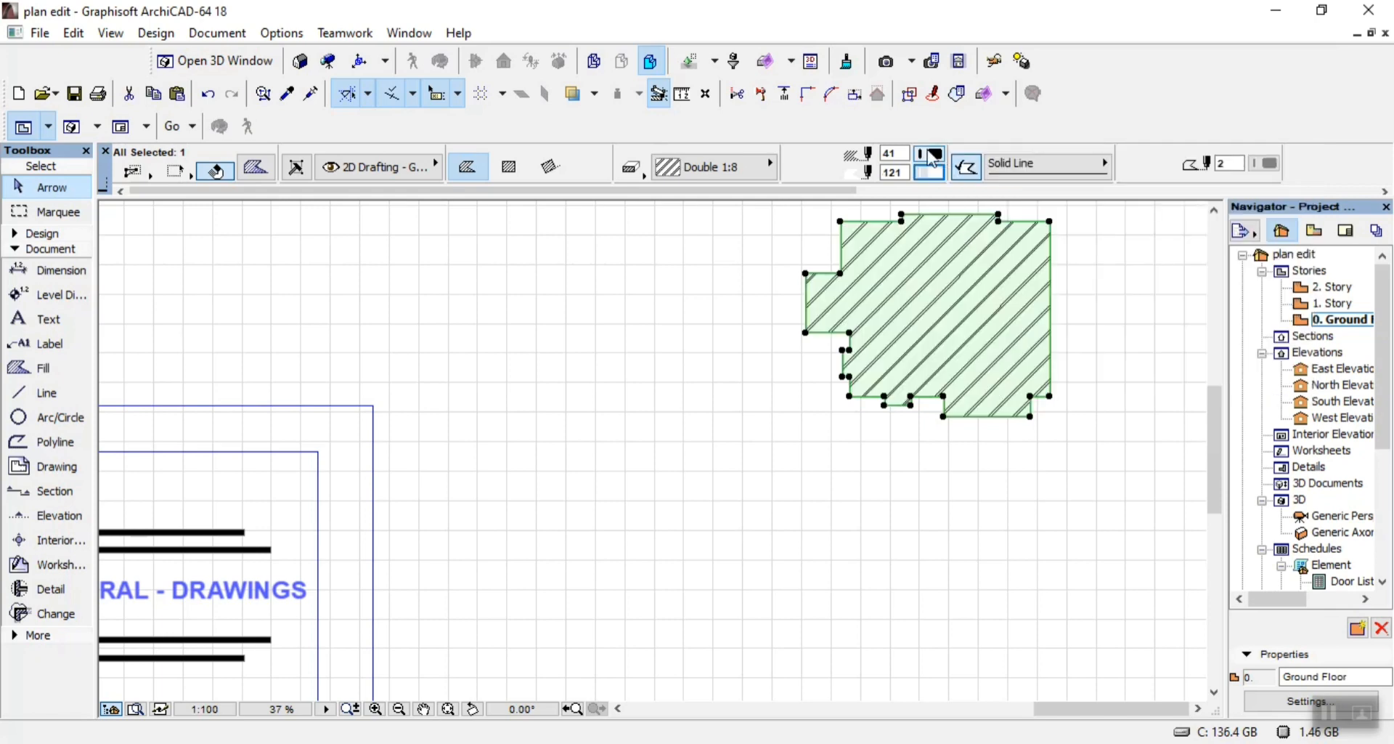
pyautogui.click(788, 285)
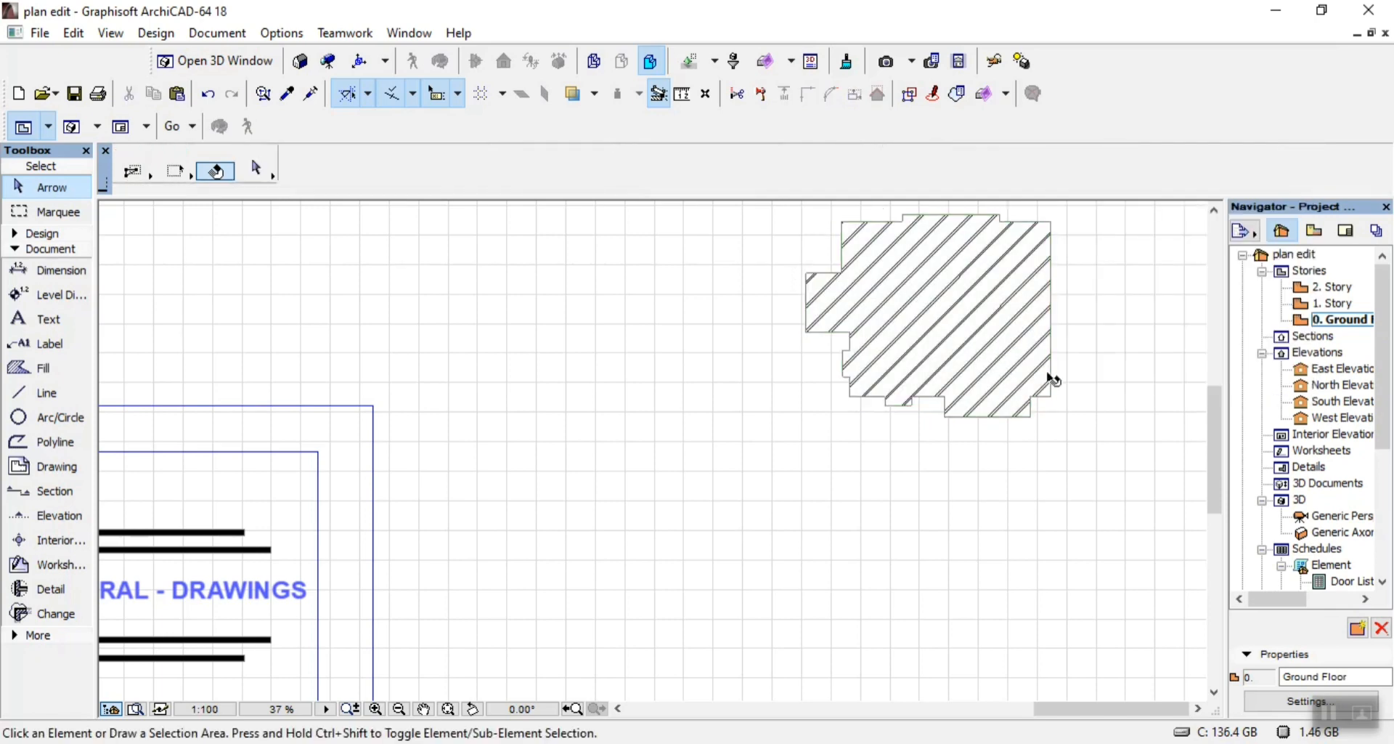
# Dimension the hatched outline's overall vertical extent between its outermost horizontal edges, placing the dimension line inside the fill
pyautogui.scroll(-3, 1091, 369)
pyautogui.scroll(-1, 538, 565)
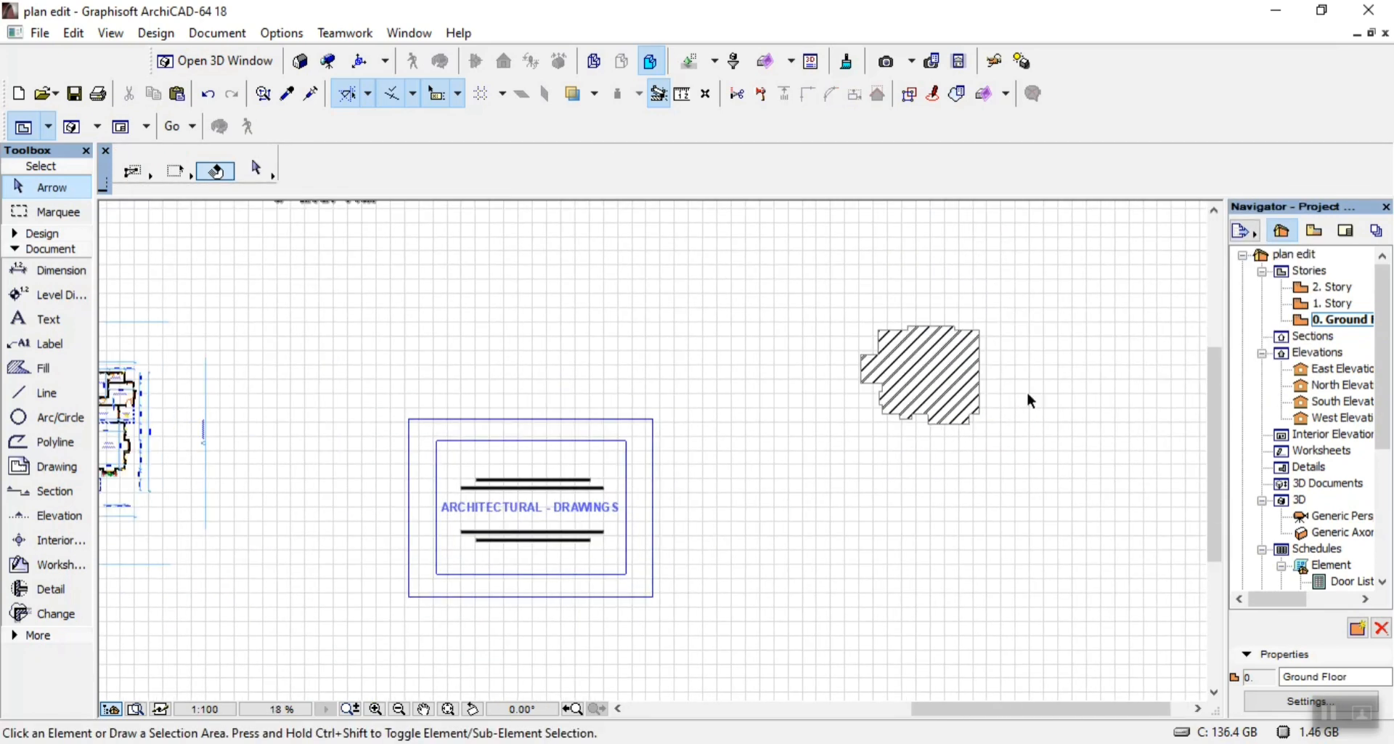
pyautogui.scroll(5, 1024, 363)
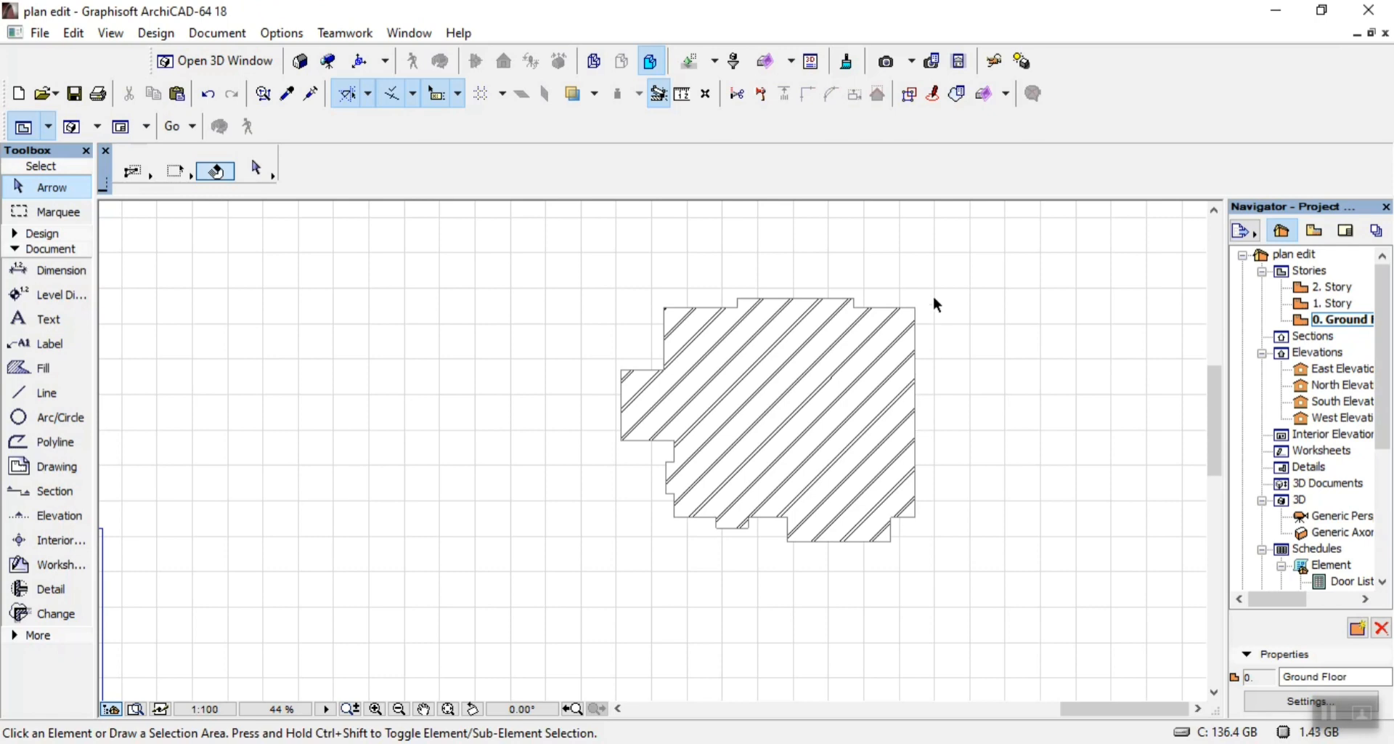
pyautogui.scroll(1, 937, 305)
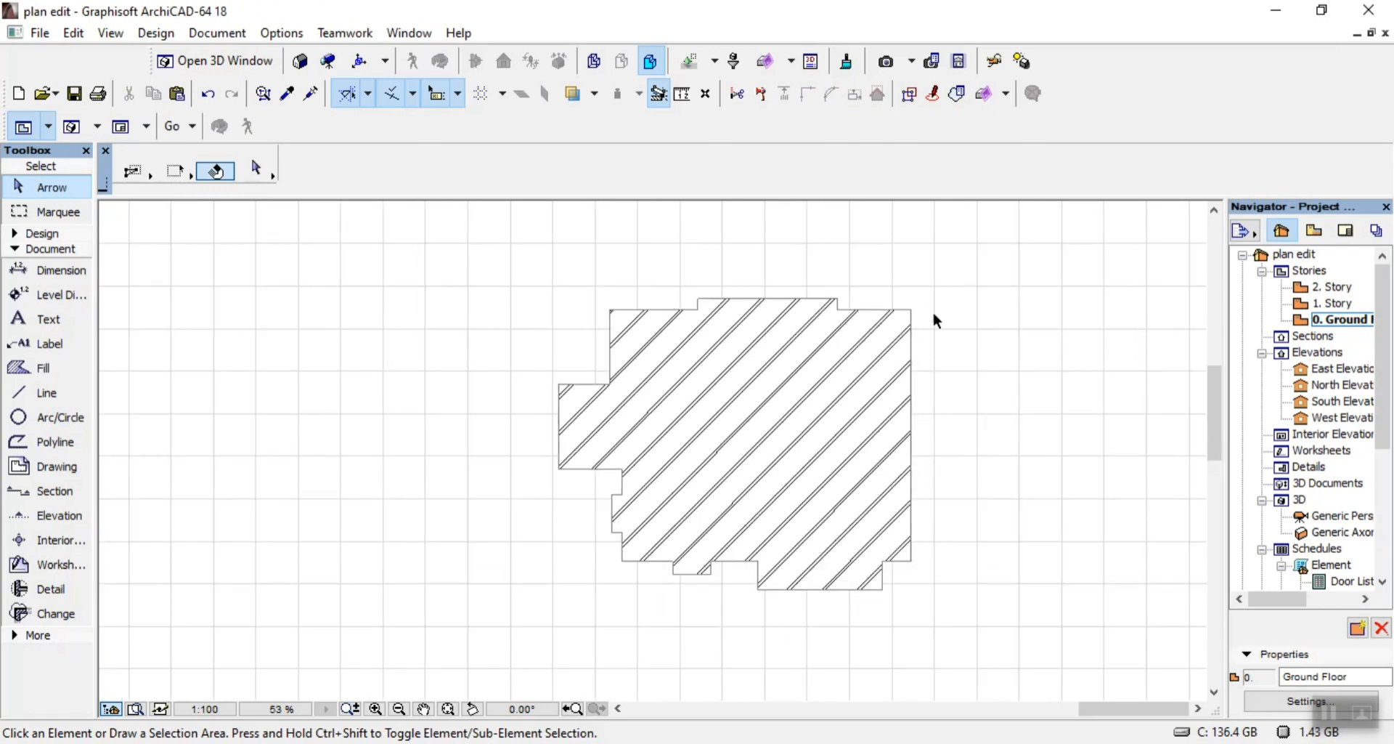
pyautogui.click(50, 270)
pyautogui.scroll(4, 856, 327)
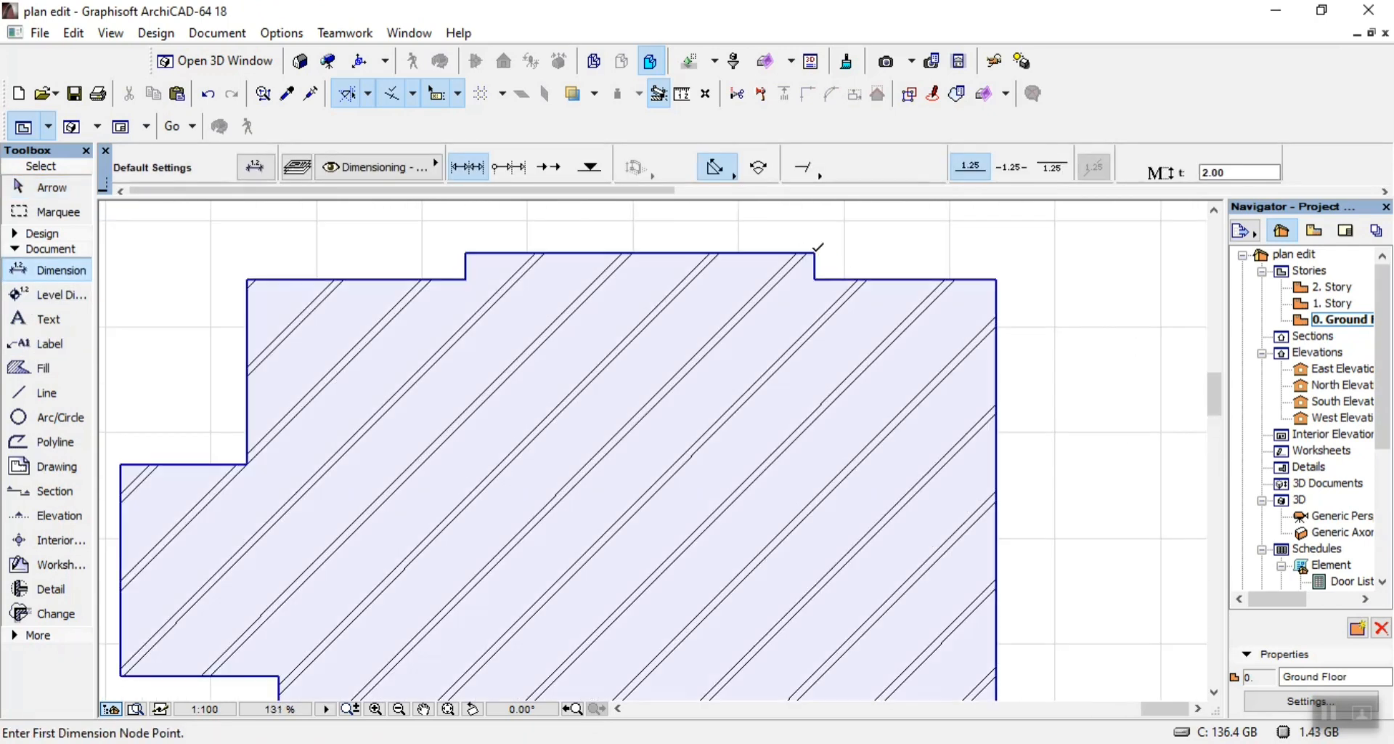
pyautogui.click(822, 263)
pyautogui.scroll(-6, 821, 262)
pyautogui.scroll(5, 846, 402)
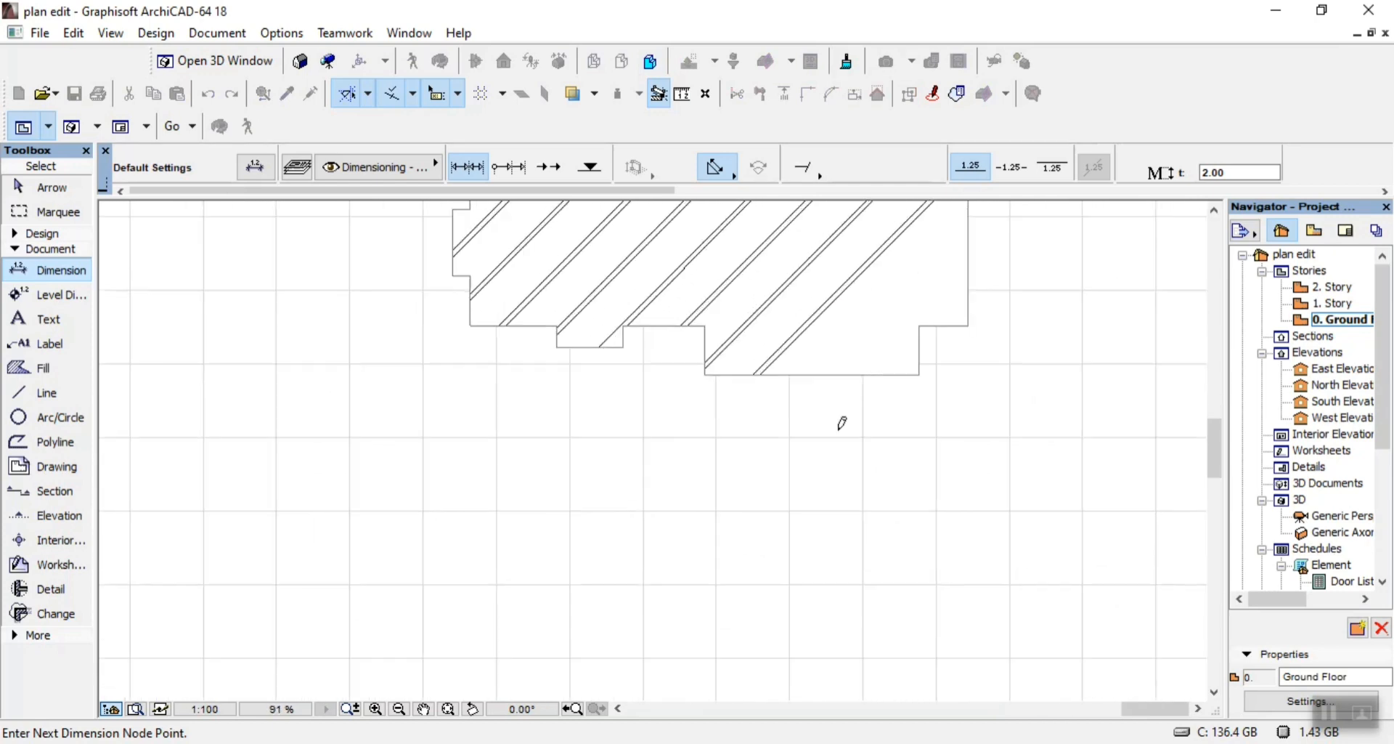
pyautogui.click(921, 374)
pyautogui.scroll(-5, 921, 373)
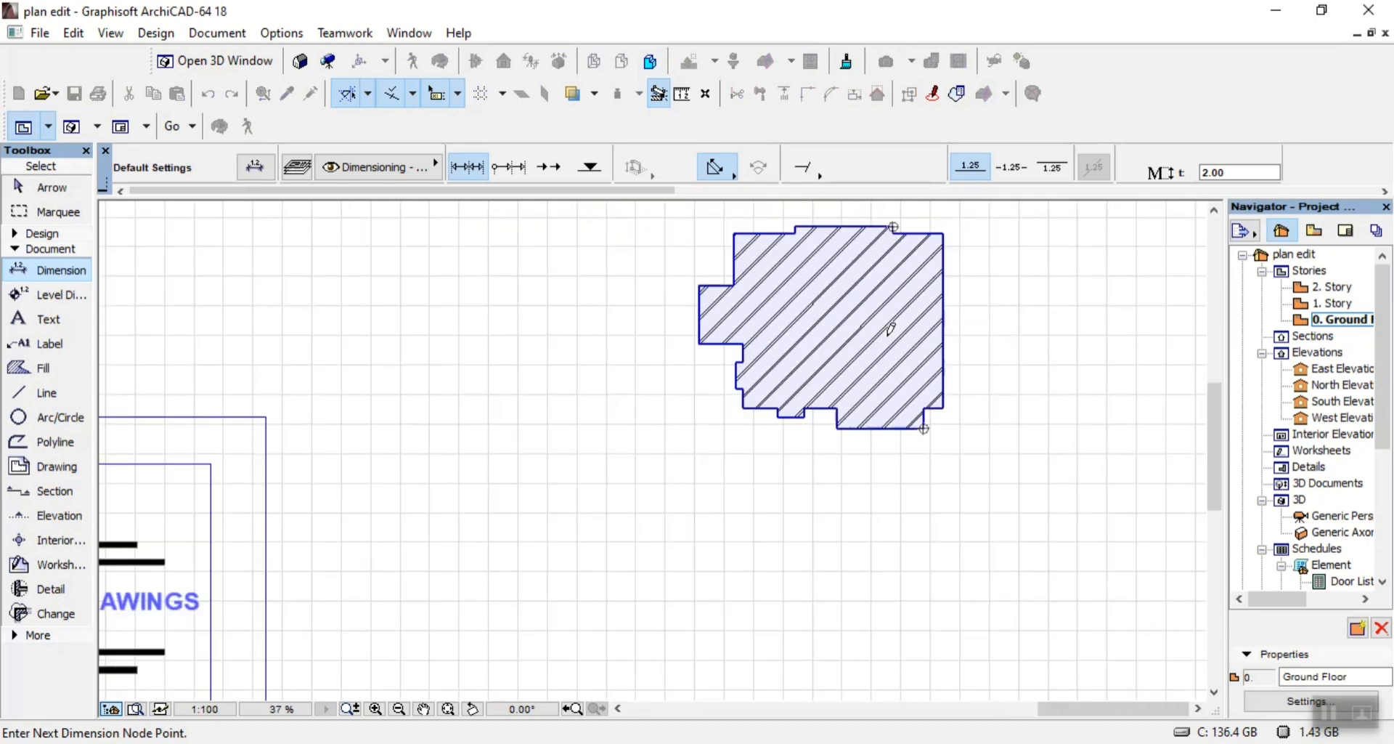
pyautogui.rightClick(912, 474)
pyautogui.click(917, 491)
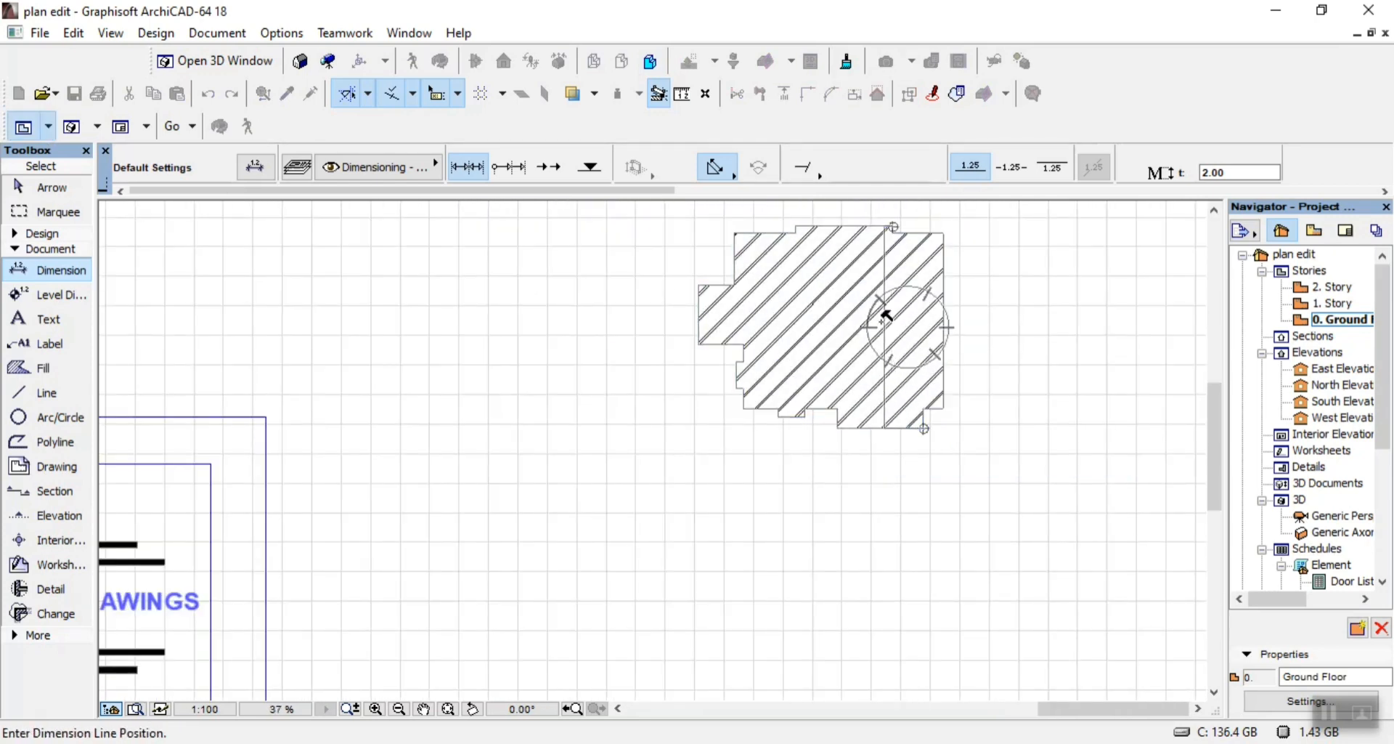
pyautogui.click(857, 292)
# Dimension the hatched outline's overall horizontal extent from the far straight wall to the porch edge, placing the dimension line inside the fill
pyautogui.scroll(7, 903, 231)
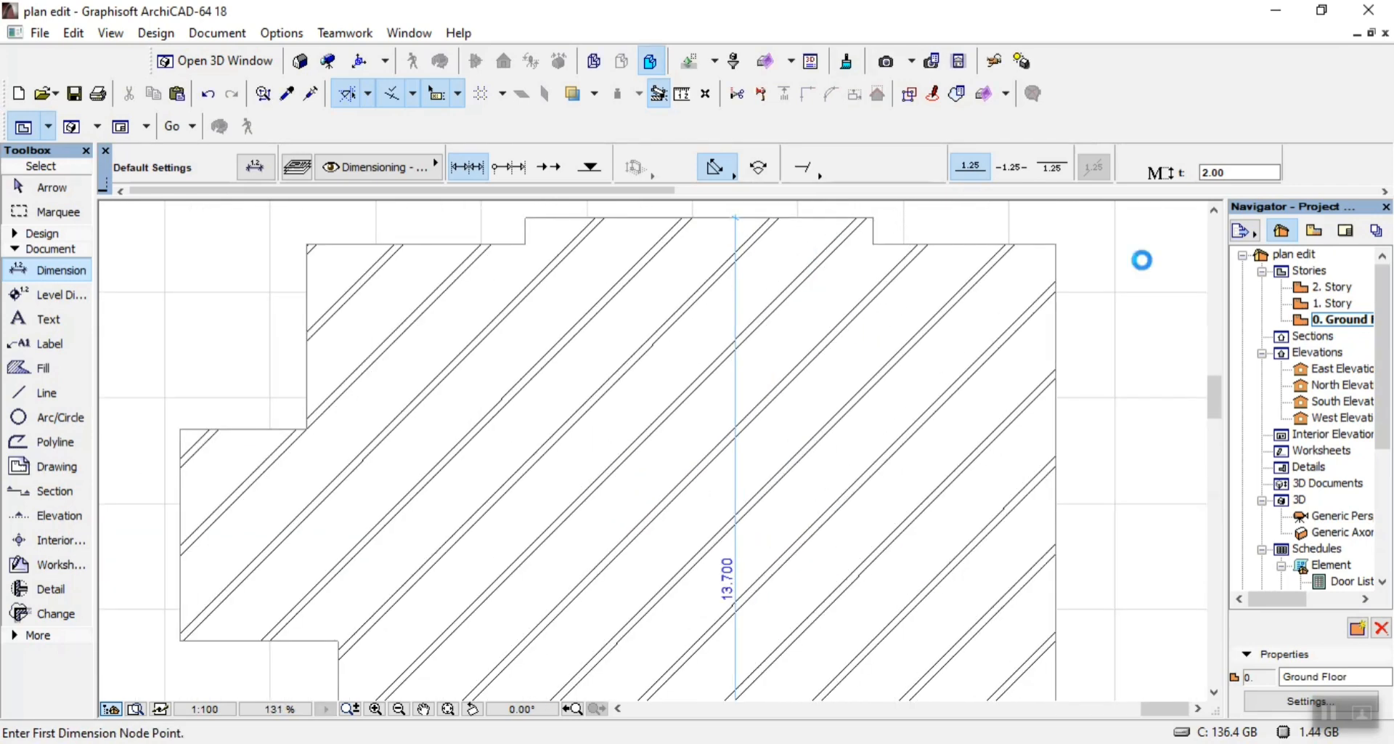
pyautogui.click(1056, 244)
pyautogui.scroll(-5, 691, 414)
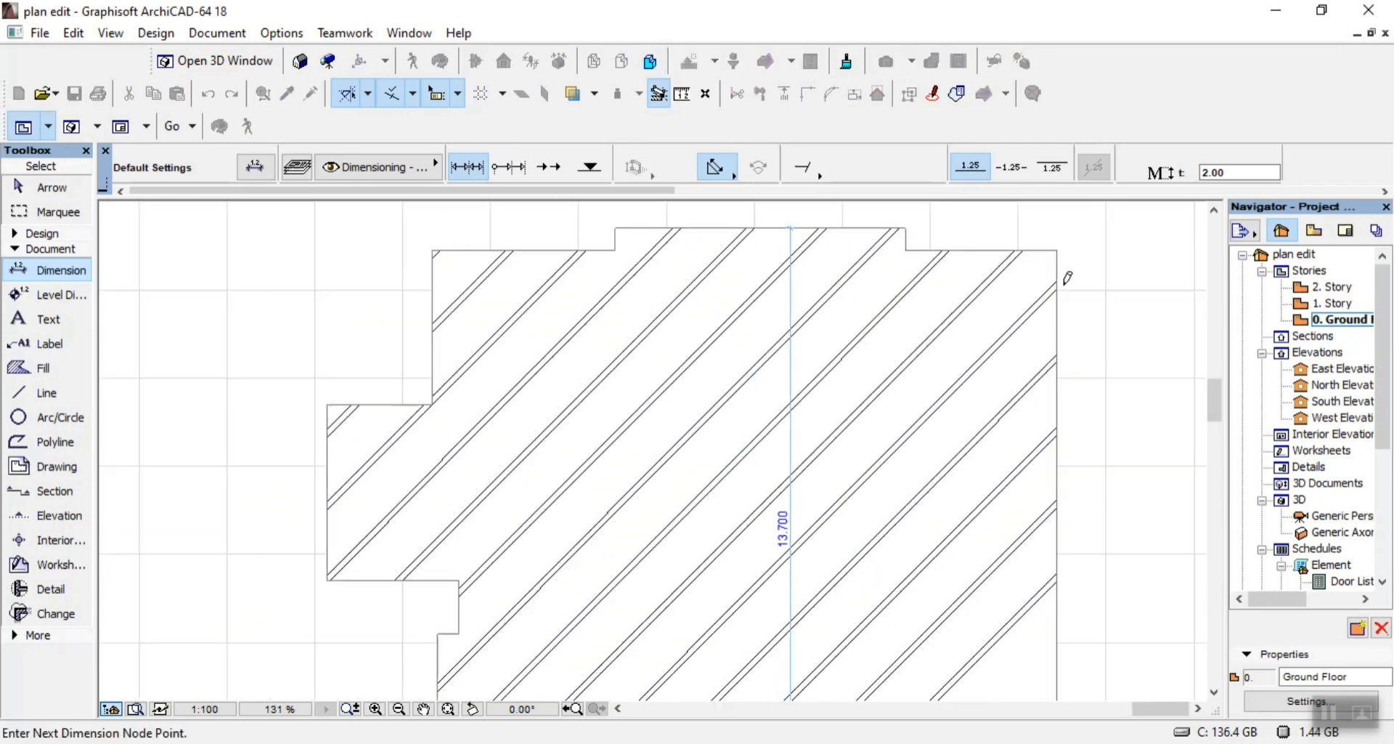
pyautogui.scroll(5, 608, 326)
pyautogui.click(653, 321)
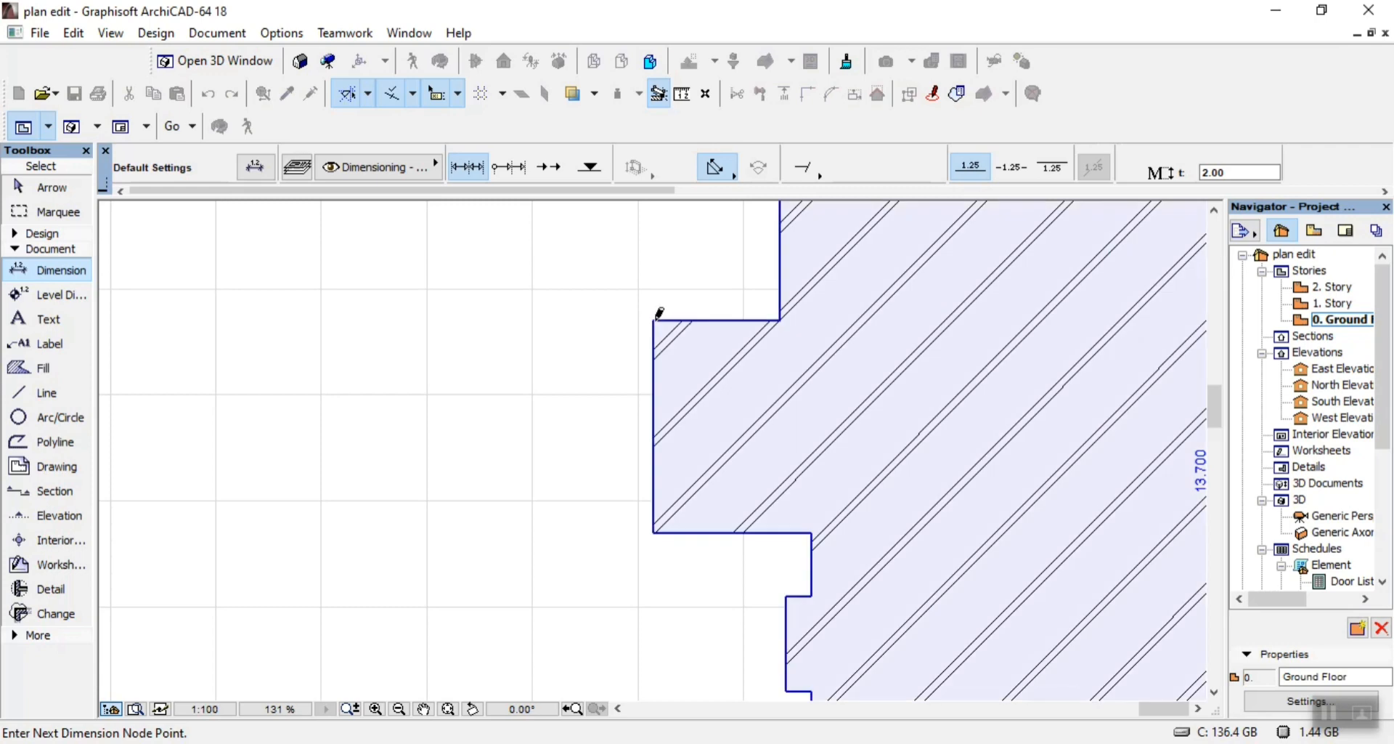
pyautogui.rightClick(874, 297)
pyautogui.click(937, 462)
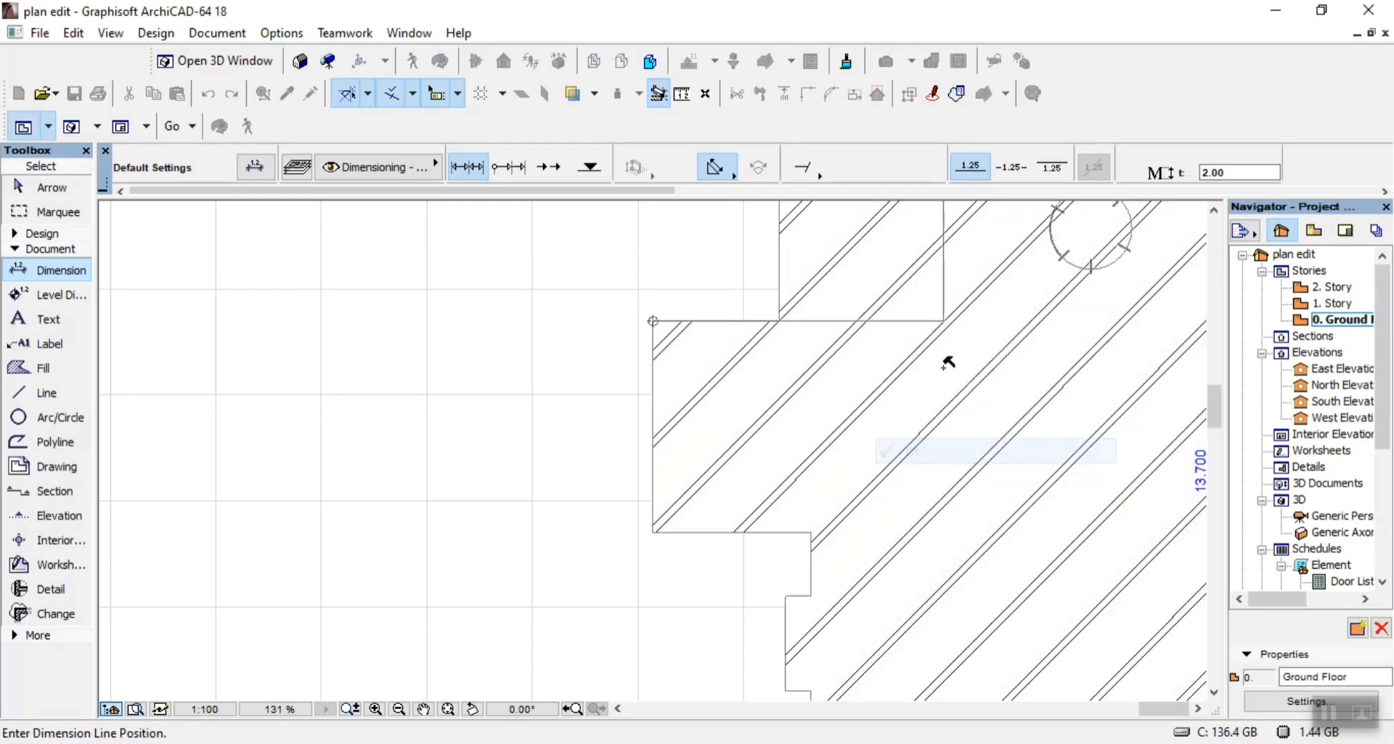
pyautogui.click(1031, 370)
pyautogui.scroll(-2, 822, 379)
pyautogui.scroll(3, 965, 421)
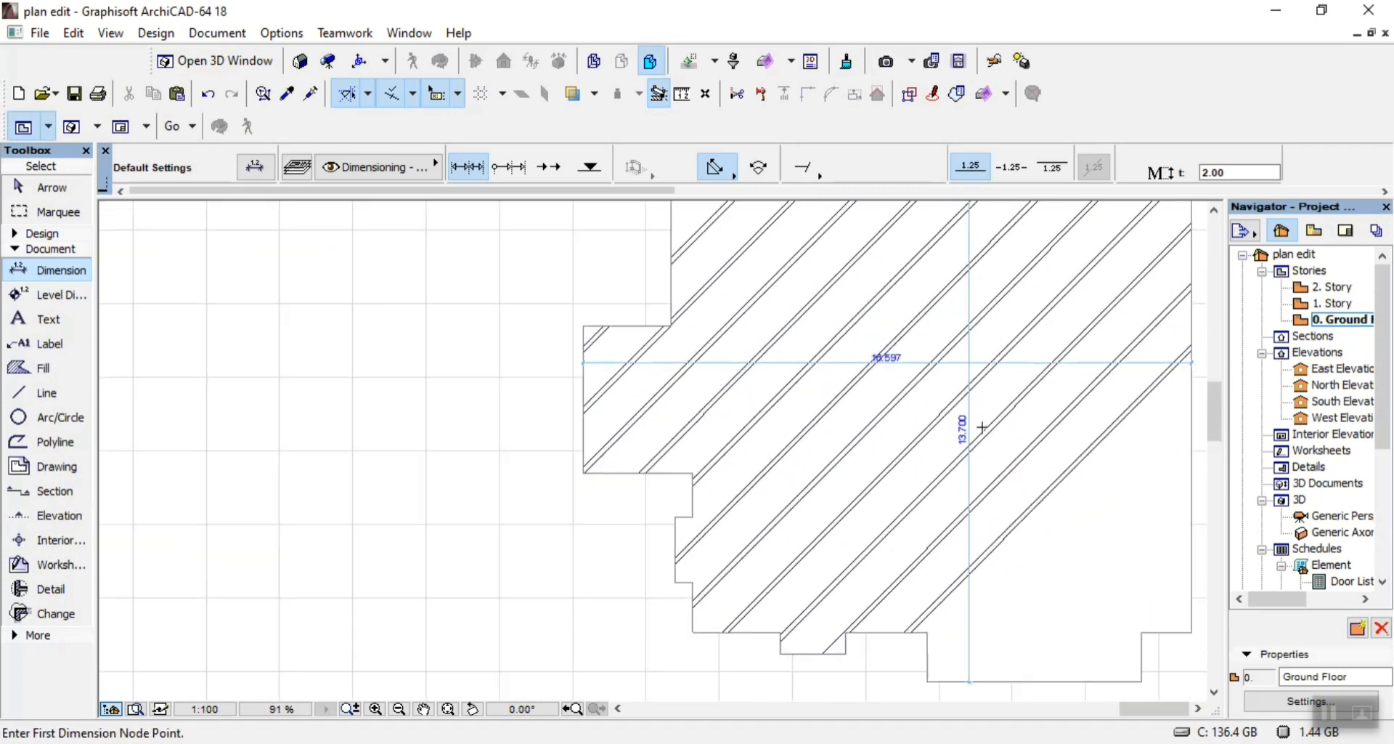
pyautogui.scroll(-8, 977, 459)
pyautogui.press('Escape')
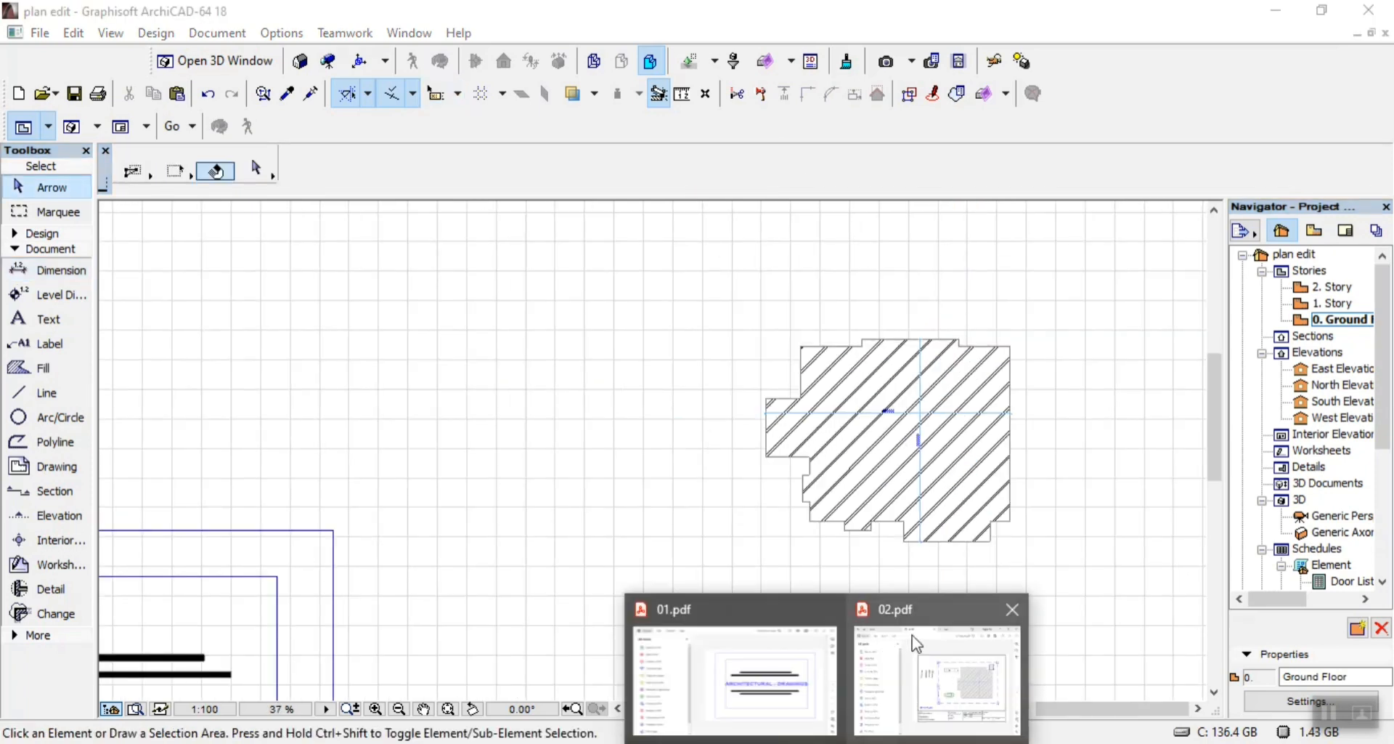
# Switch to 02.pdf to examine the sample site plan's layout around the building, and return to ArchiCAD
pyautogui.click(912, 641)
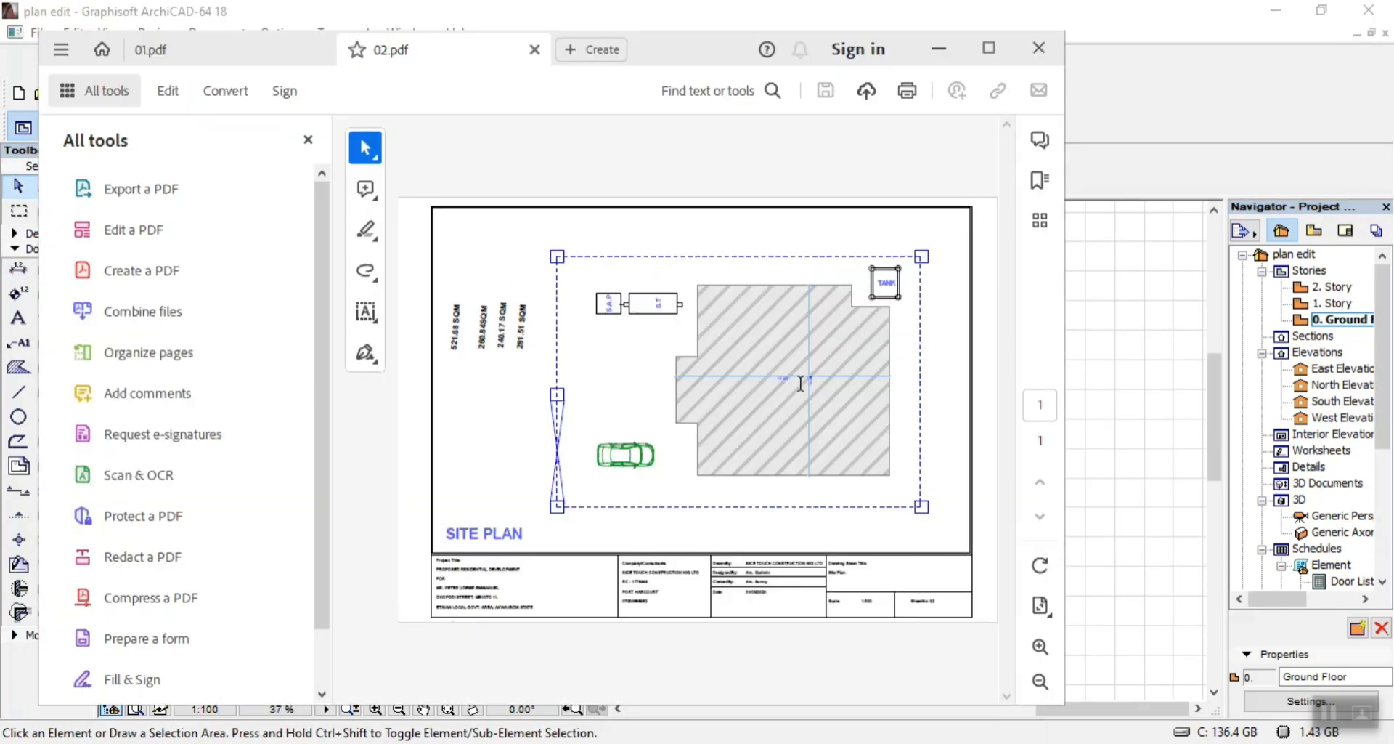
pyautogui.click(989, 48)
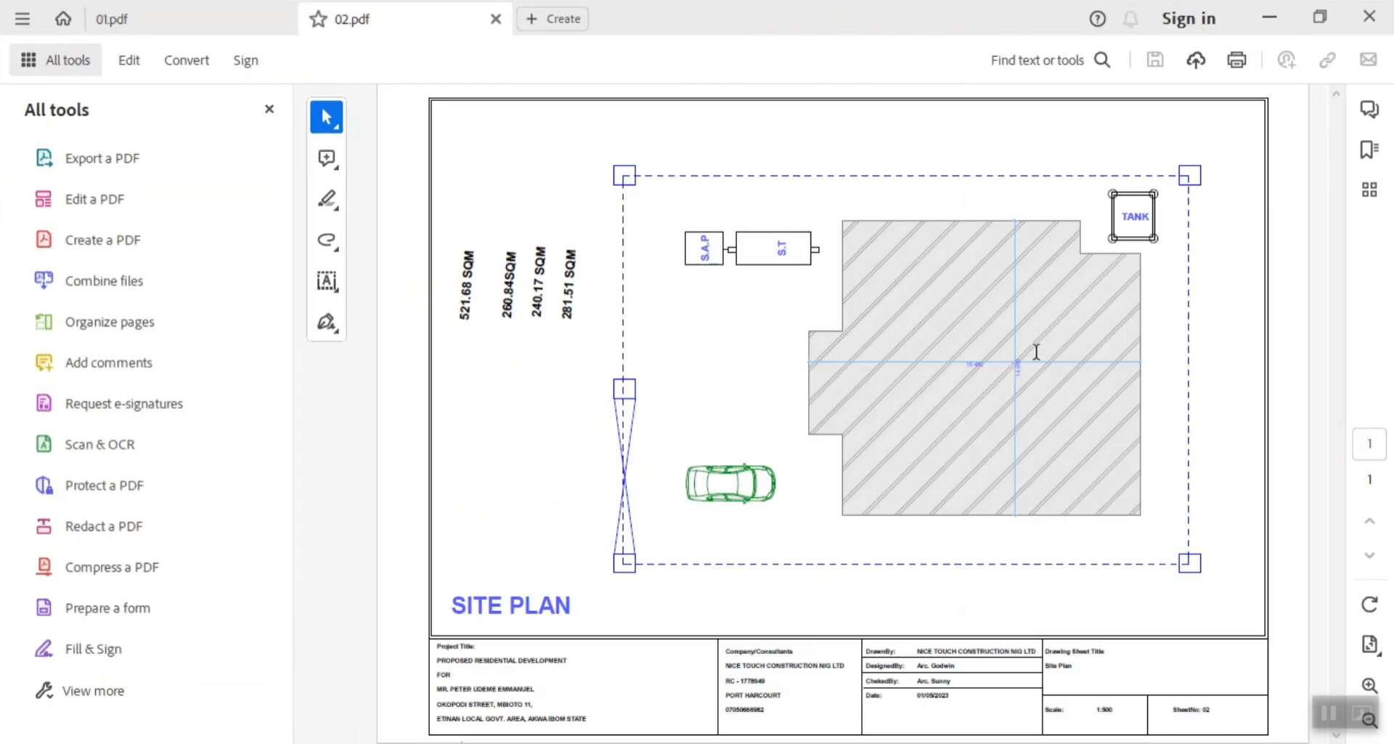
pyautogui.click(462, 743)
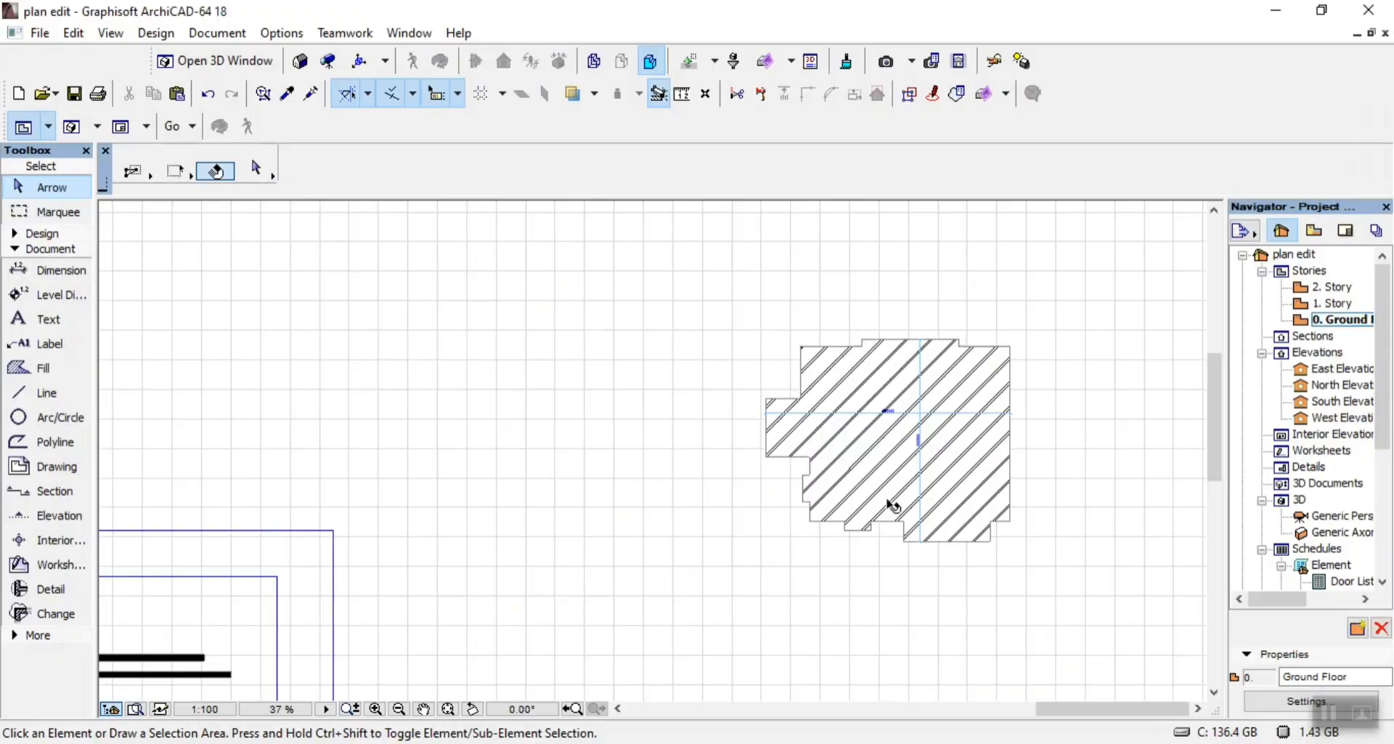
pyautogui.scroll(3, 887, 445)
pyautogui.click(45, 393)
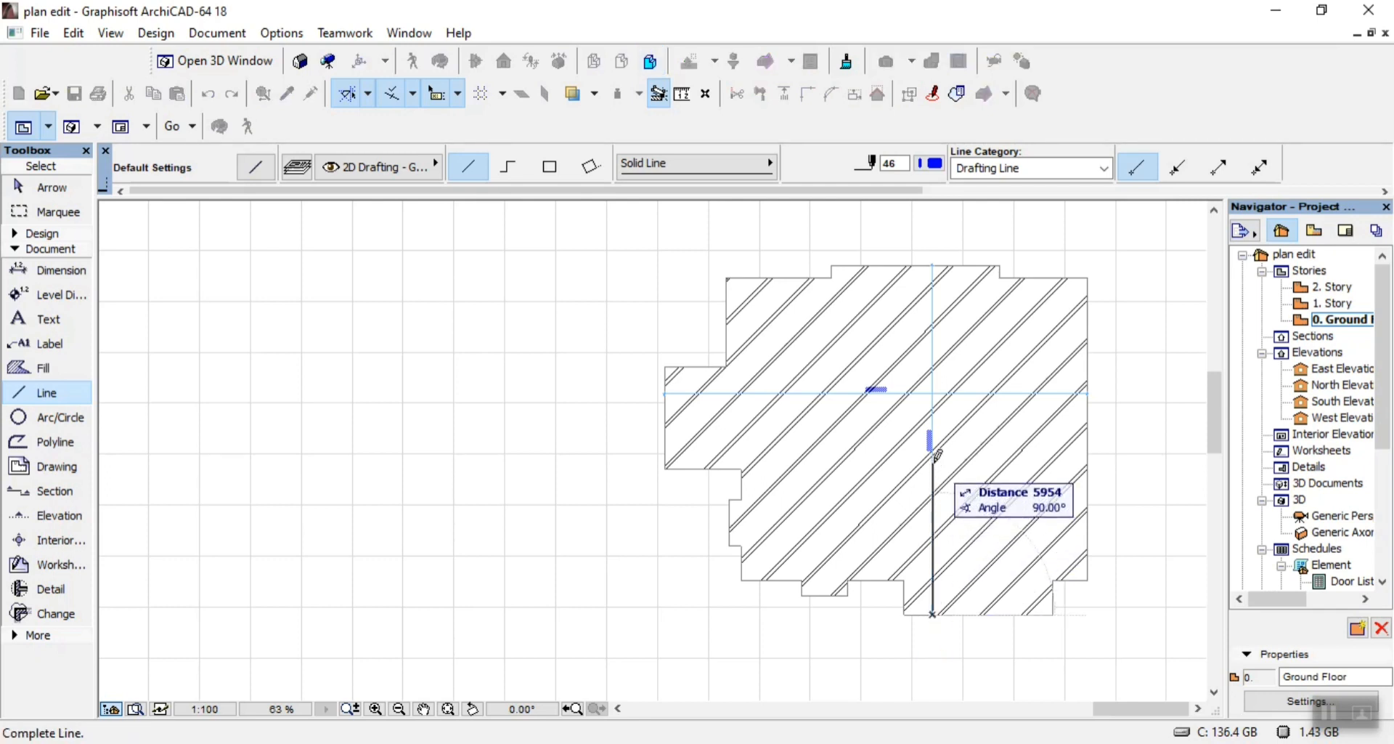
pyautogui.press('Escape')
pyautogui.click(936, 261)
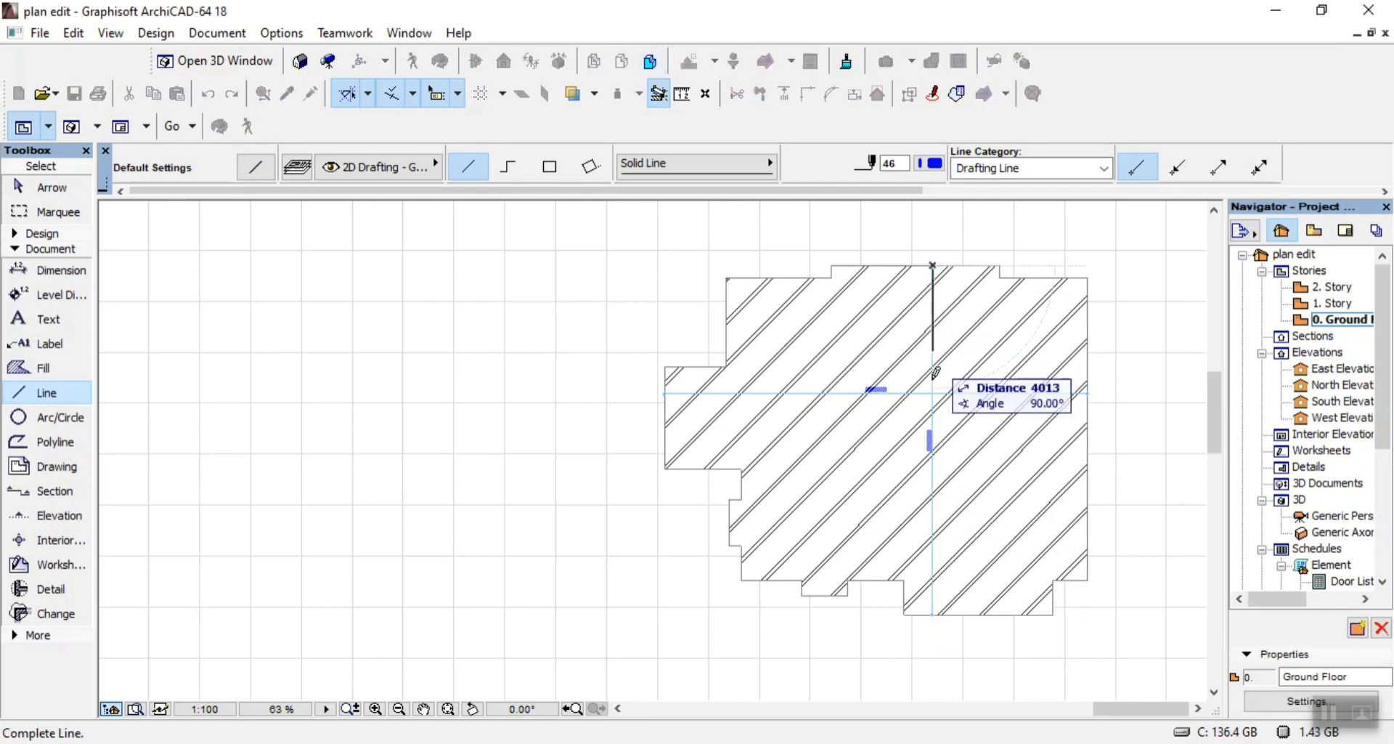
pyautogui.press('Escape')
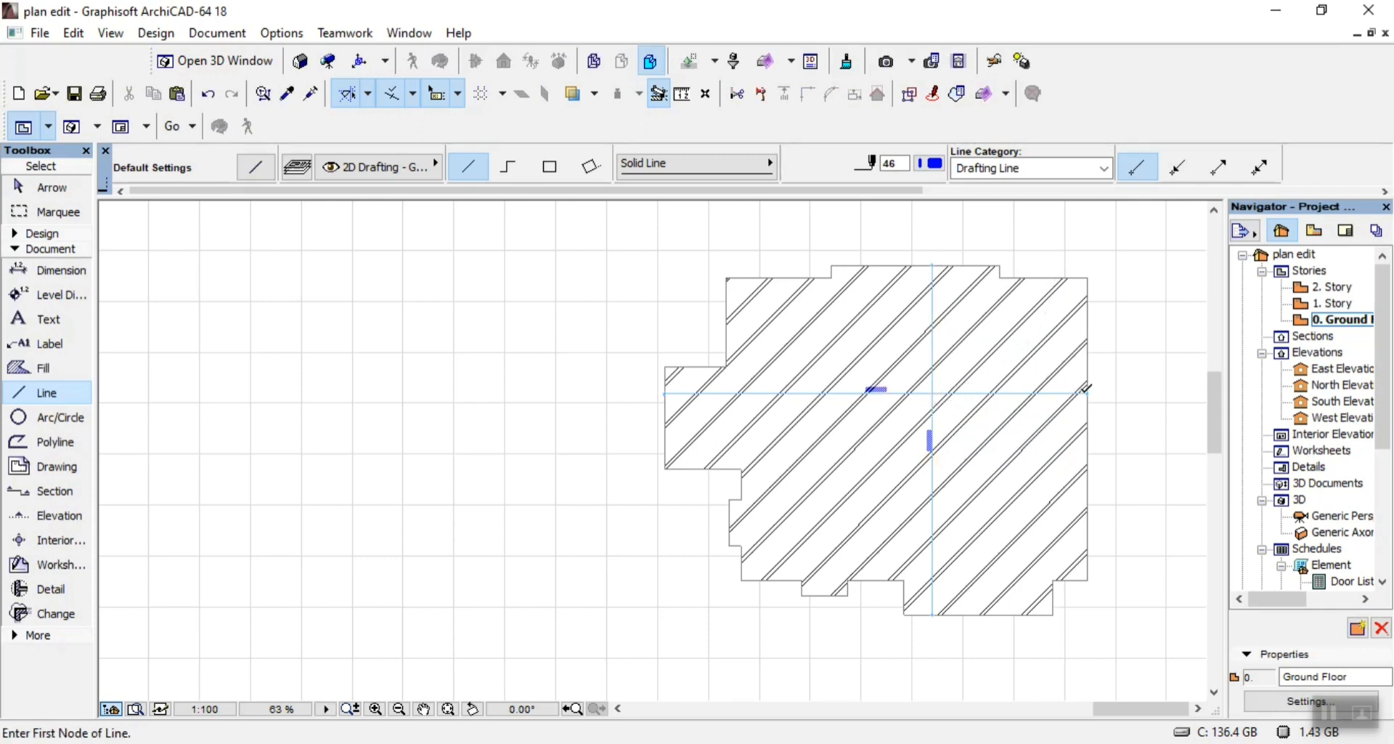
pyautogui.click(1089, 390)
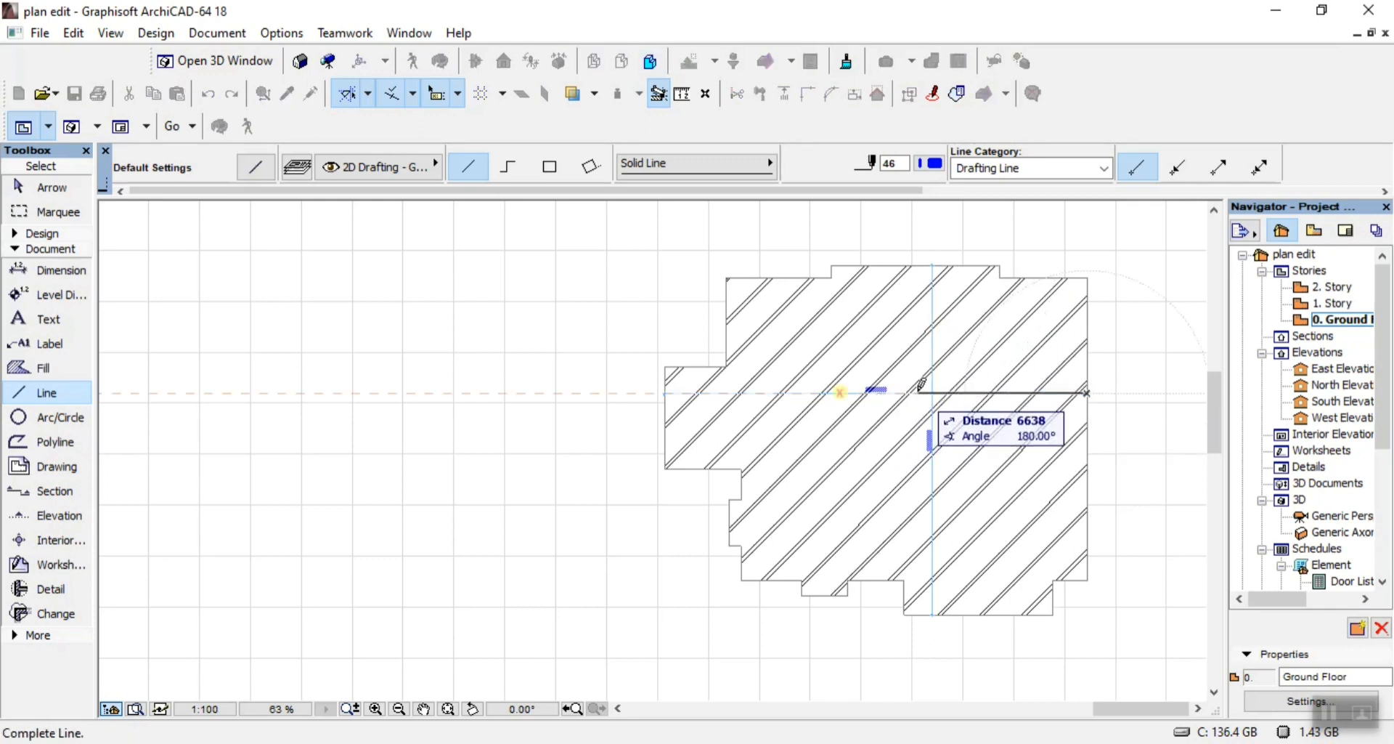
pyautogui.press('Escape')
pyautogui.click(666, 392)
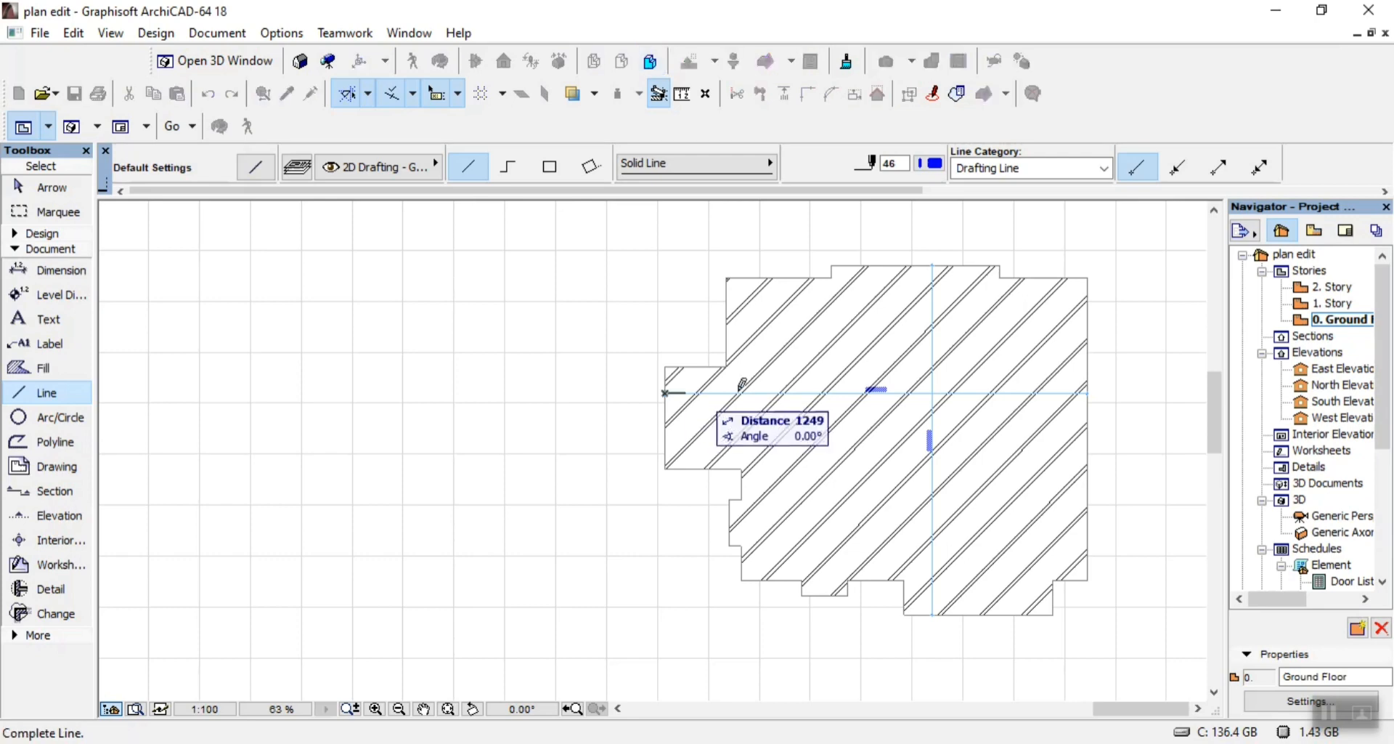
pyautogui.press('Escape')
pyautogui.press('Escape')
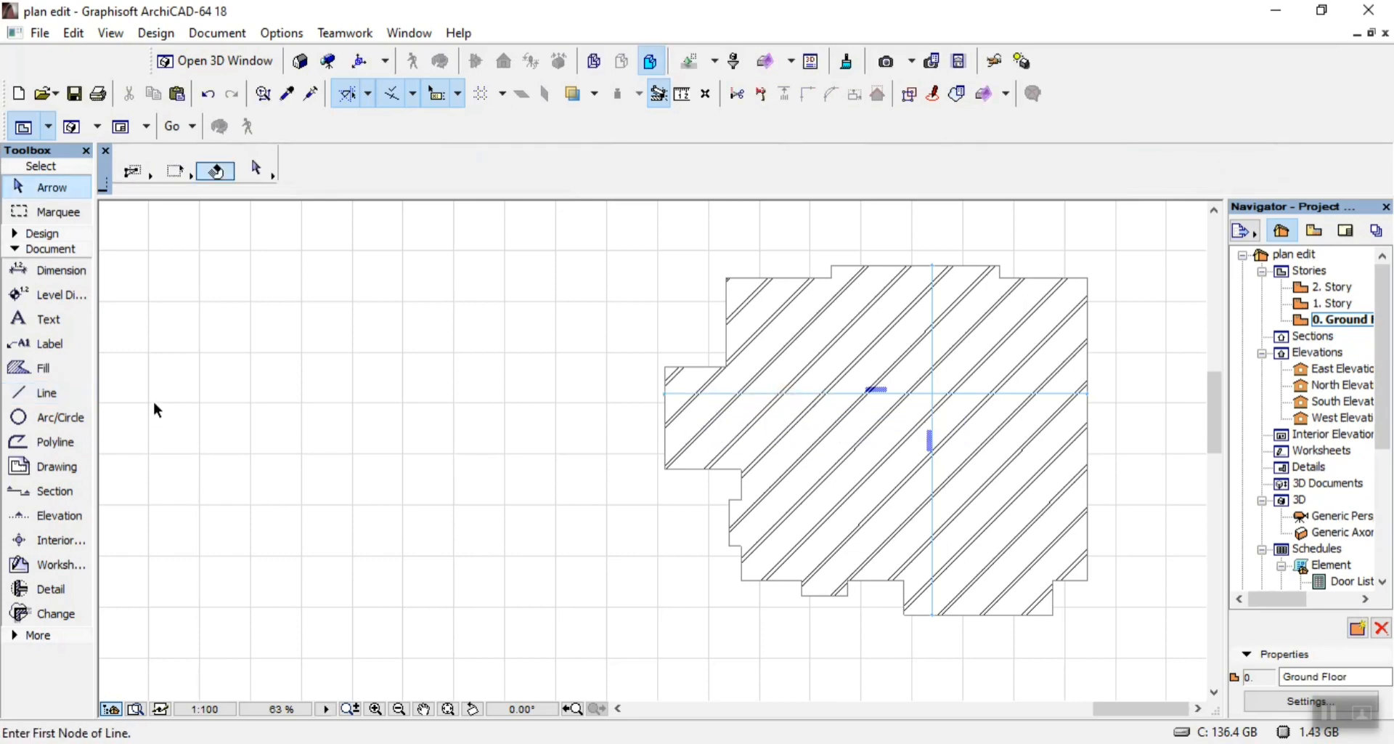
pyautogui.scroll(-10, 581, 440)
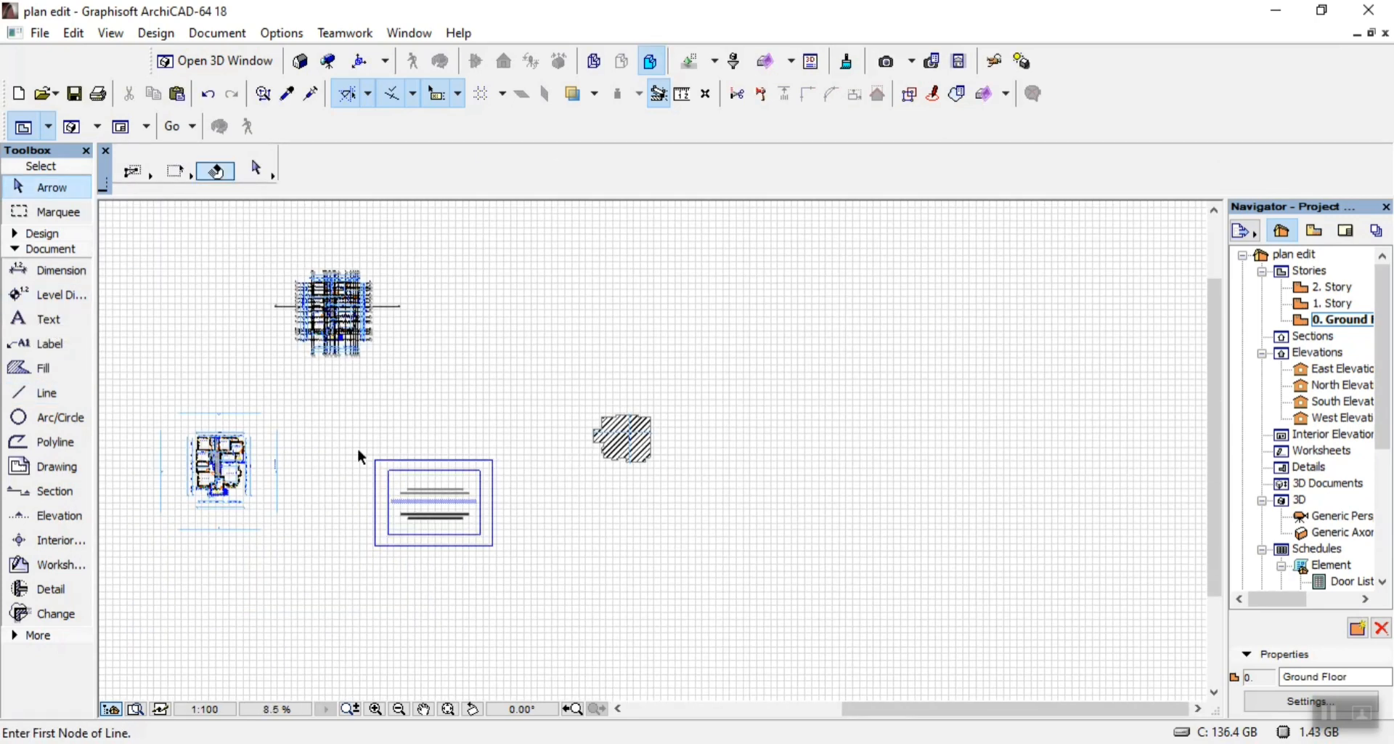
pyautogui.scroll(10, 164, 472)
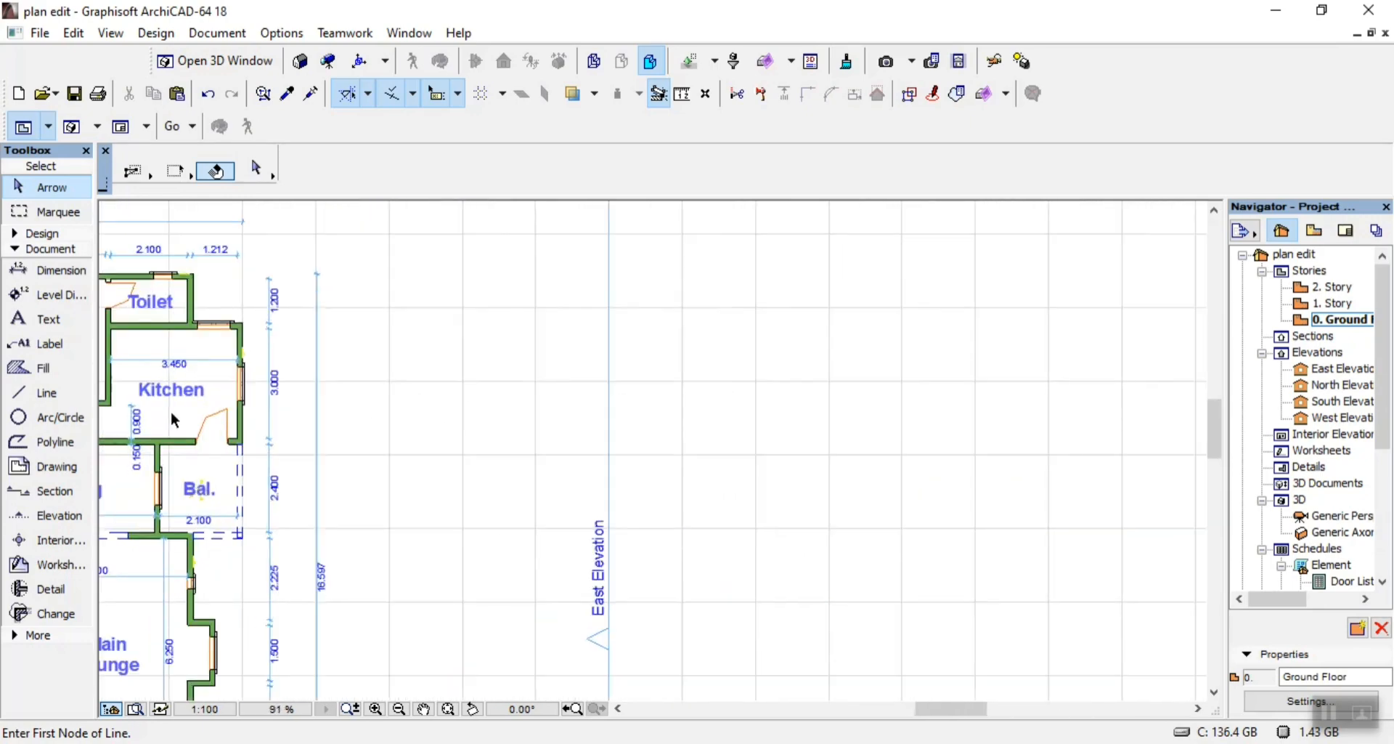
# Copy the Kitchen text label from the floor plan into the hatched outline, just below its horizontal dimension value
pyautogui.click(185, 403)
pyautogui.hotkey('ctrl', 'alt', 'd')
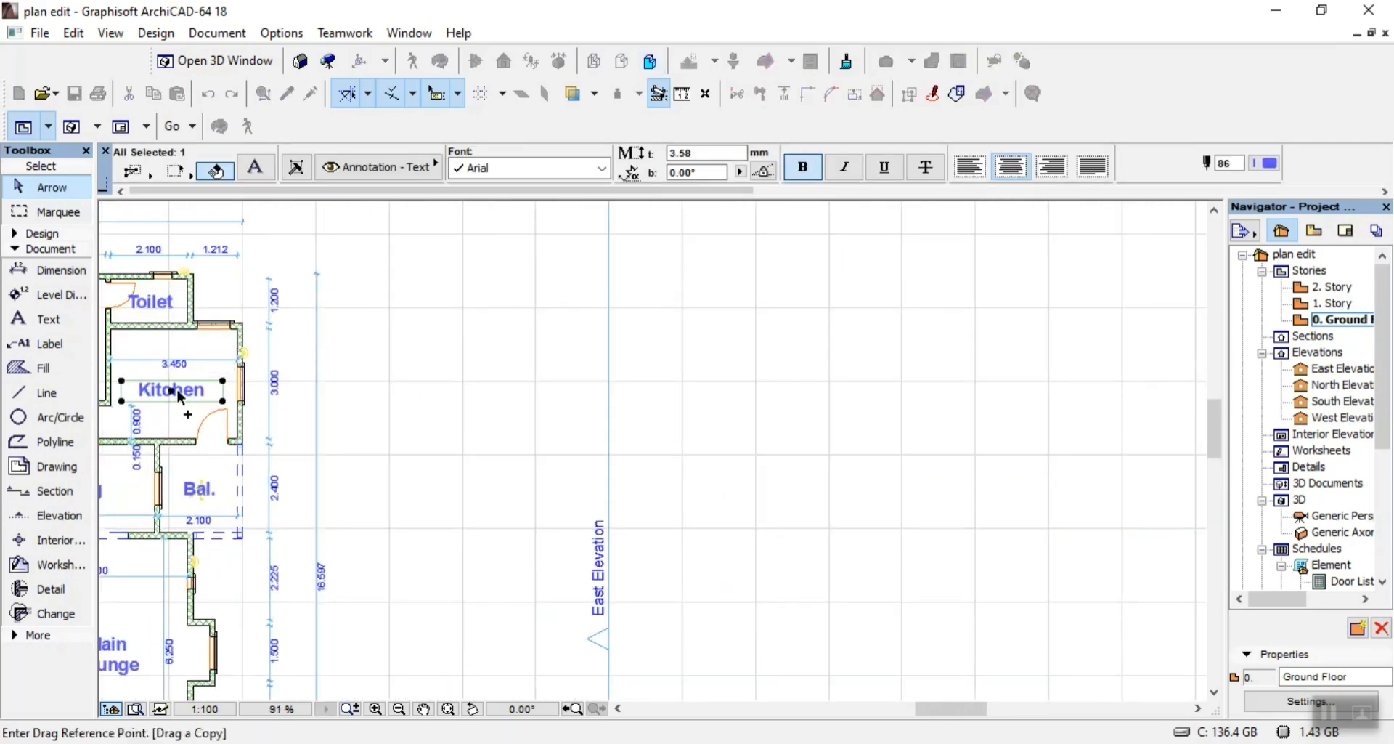
pyautogui.click(186, 407)
pyautogui.scroll(-6, 210, 429)
pyautogui.scroll(-3, 835, 470)
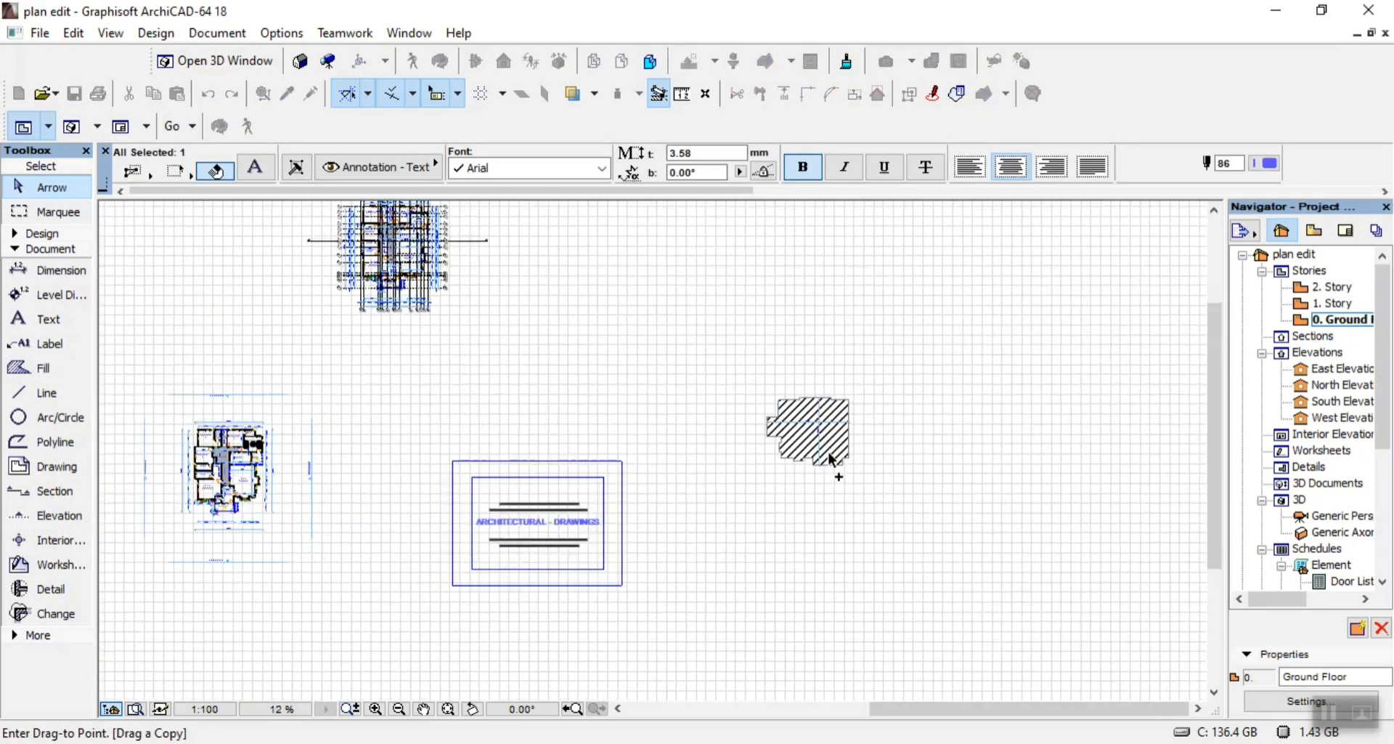
pyautogui.scroll(10, 815, 445)
pyautogui.scroll(4, 702, 365)
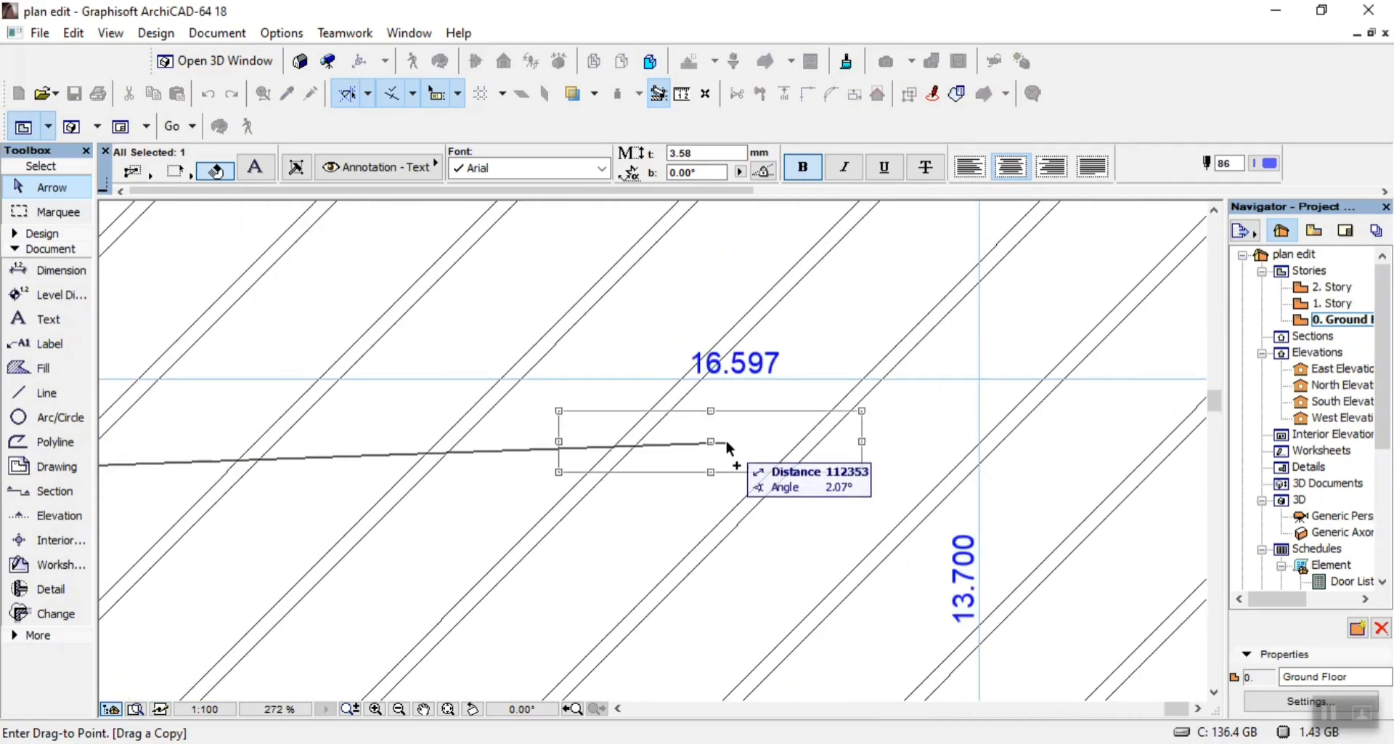
pyautogui.click(725, 439)
# Change the copied label's text to 16.597
pyautogui.doubleClick(743, 448)
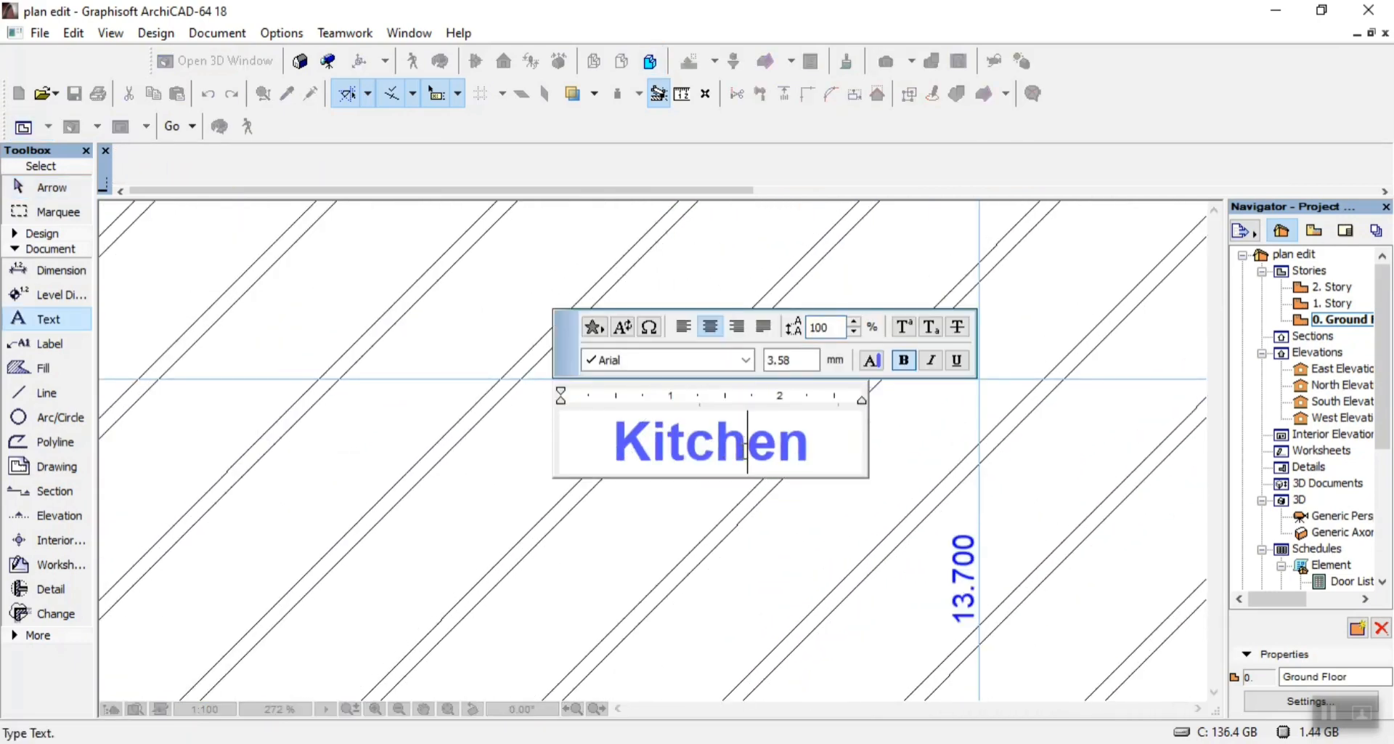
pyautogui.doubleClick(742, 450)
pyautogui.write('16')
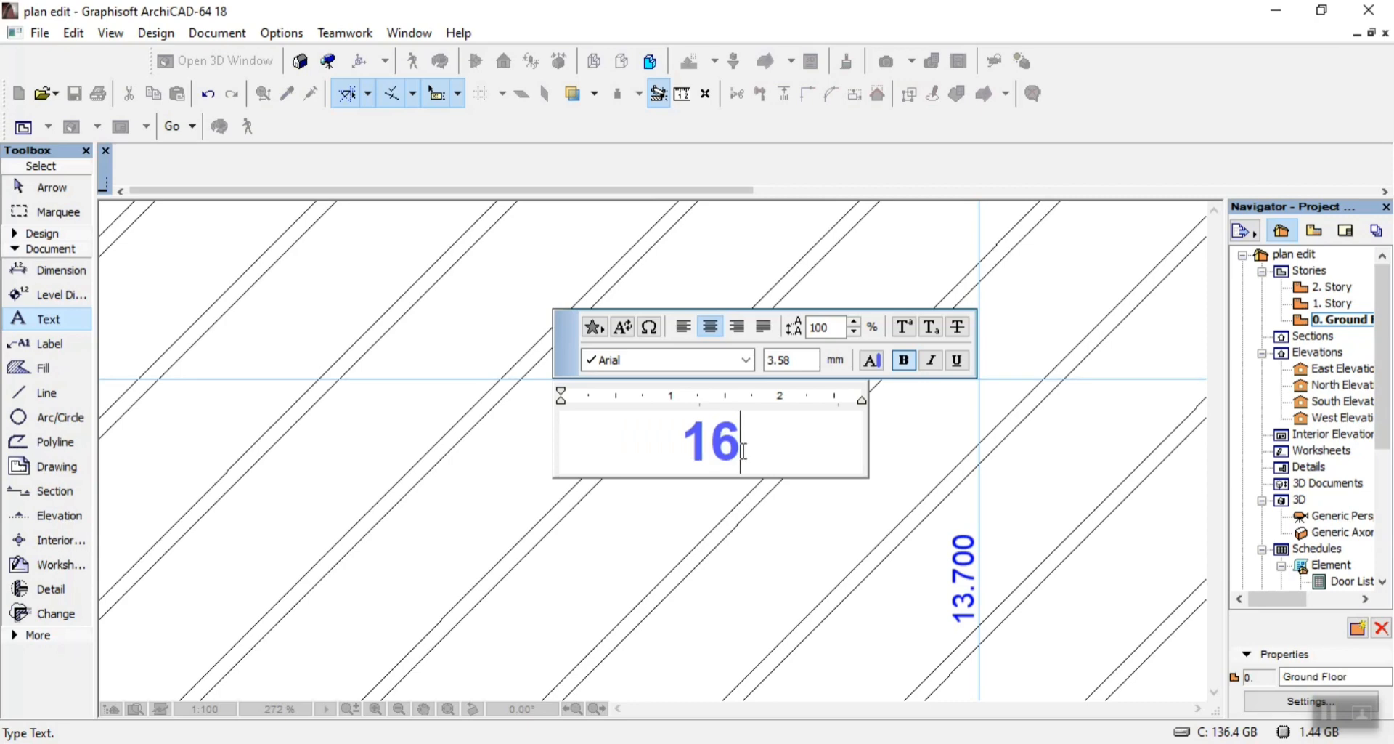
pyautogui.write('.97')
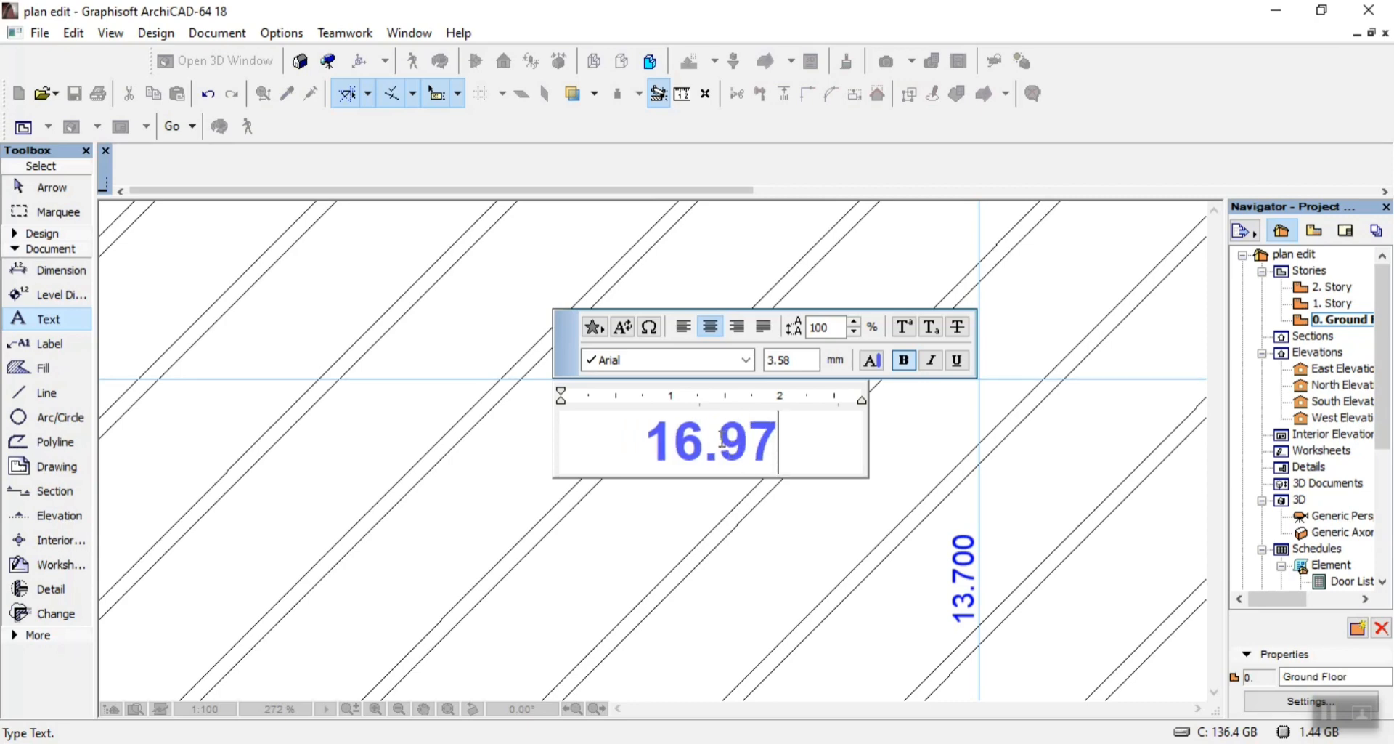
pyautogui.click(582, 485)
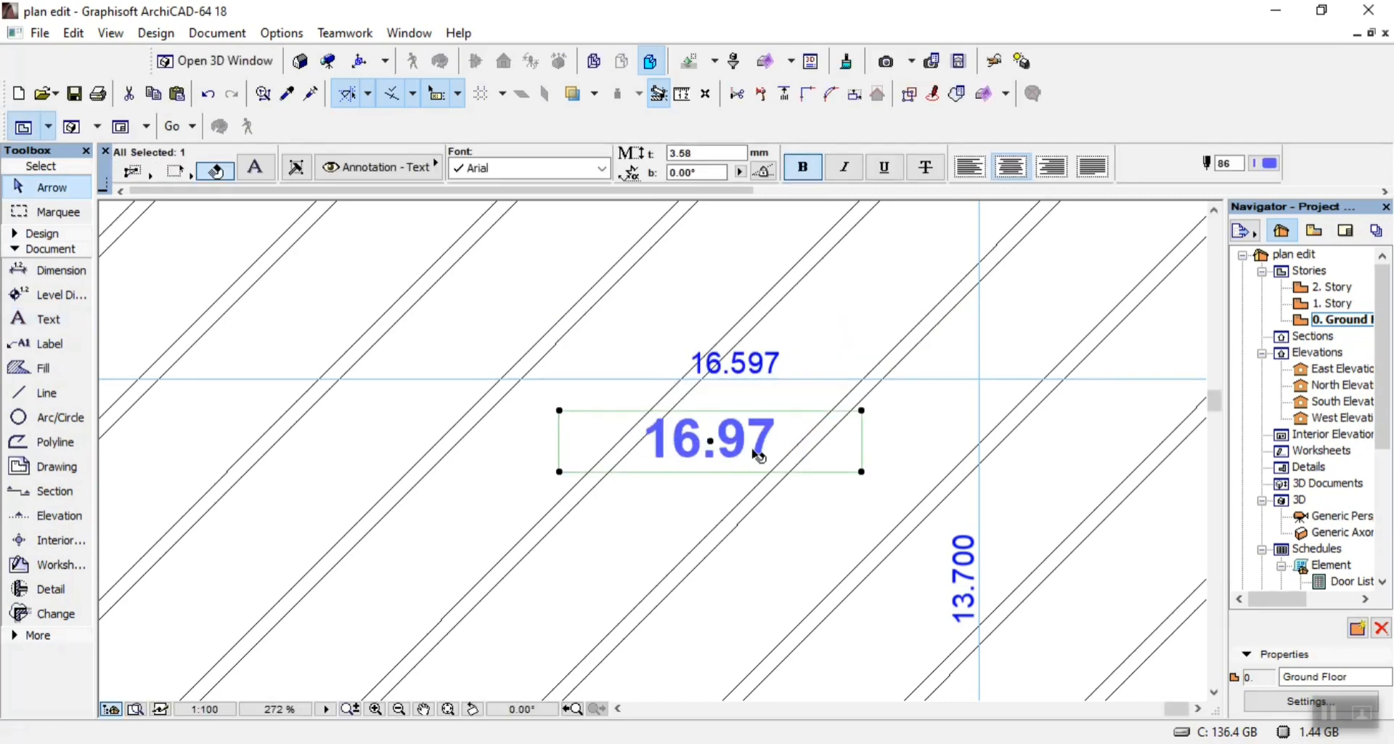
pyautogui.doubleClick(757, 455)
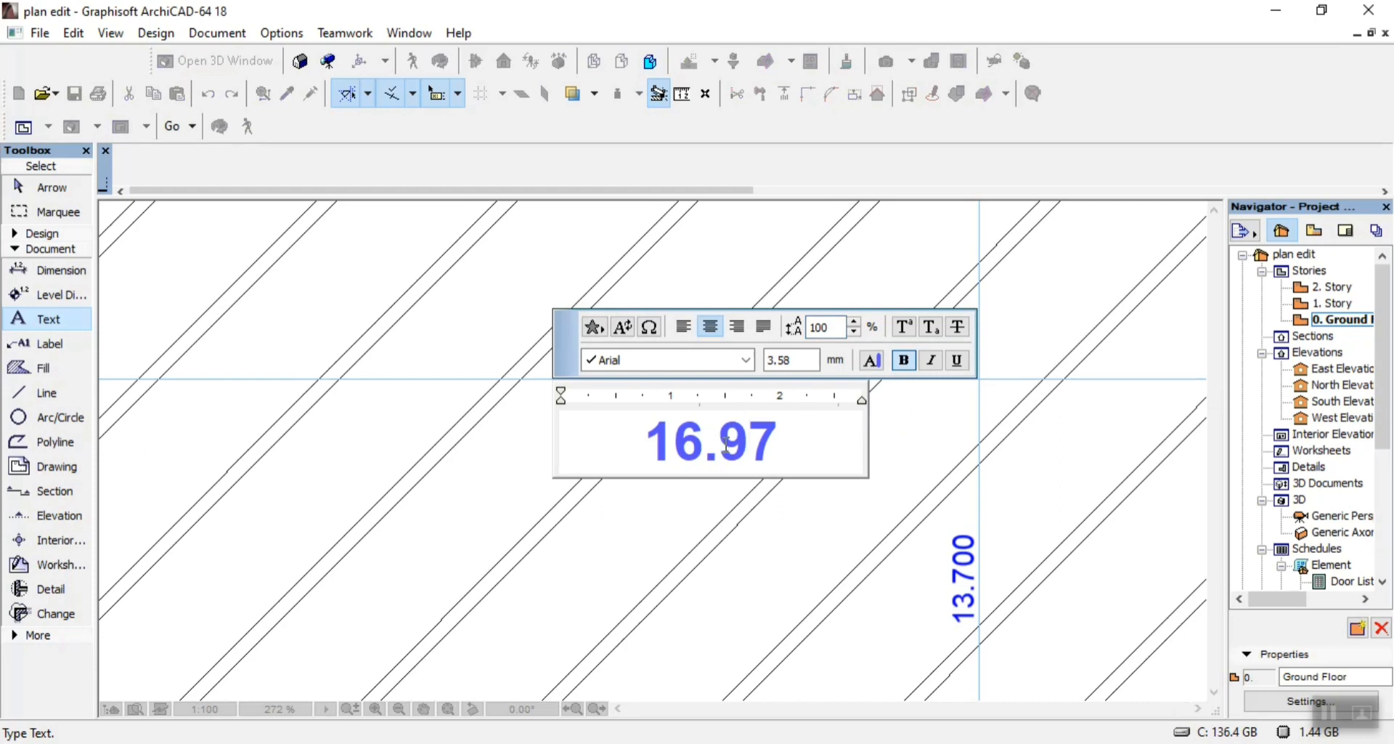
pyautogui.write('5')
# Set the 16.597 label's text color to pen 46 and reduce its text size to 2.54 mm
pyautogui.hotkey('ctrl', 'a')
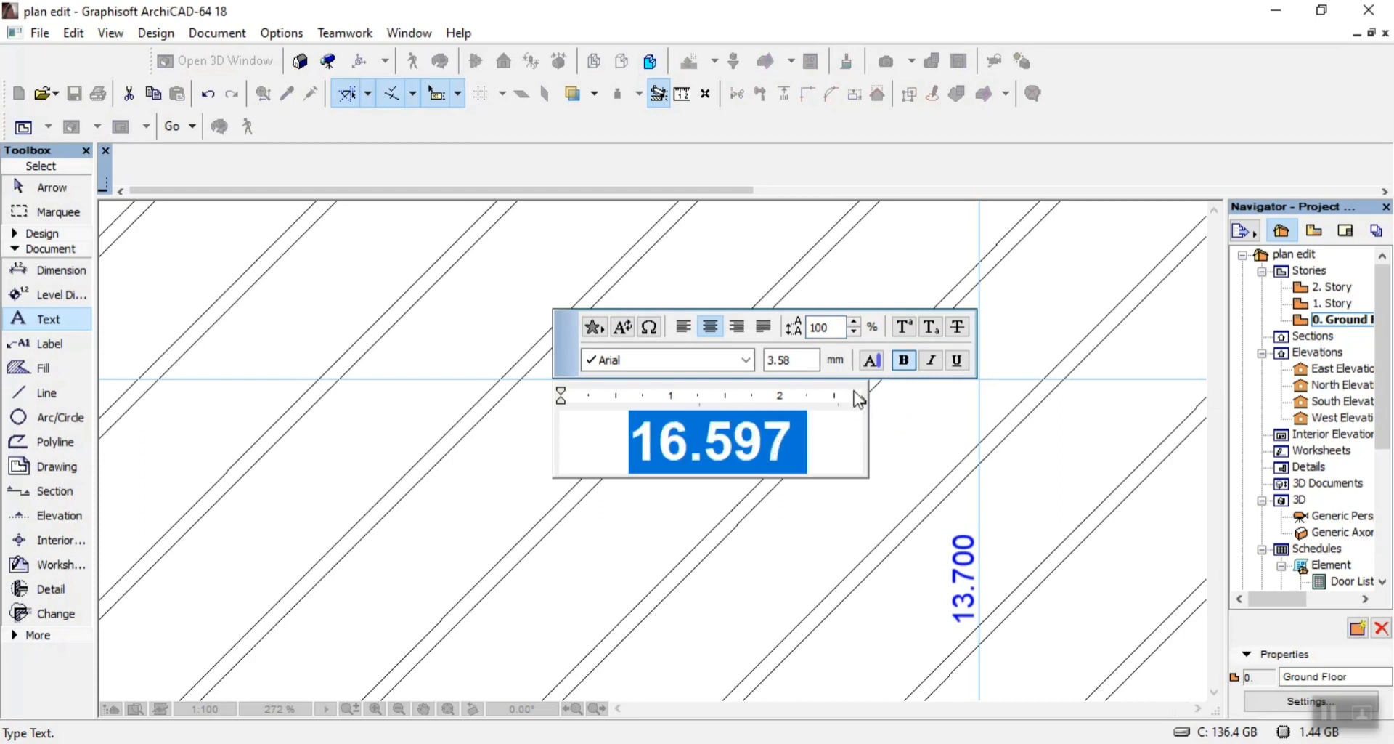
pyautogui.click(878, 366)
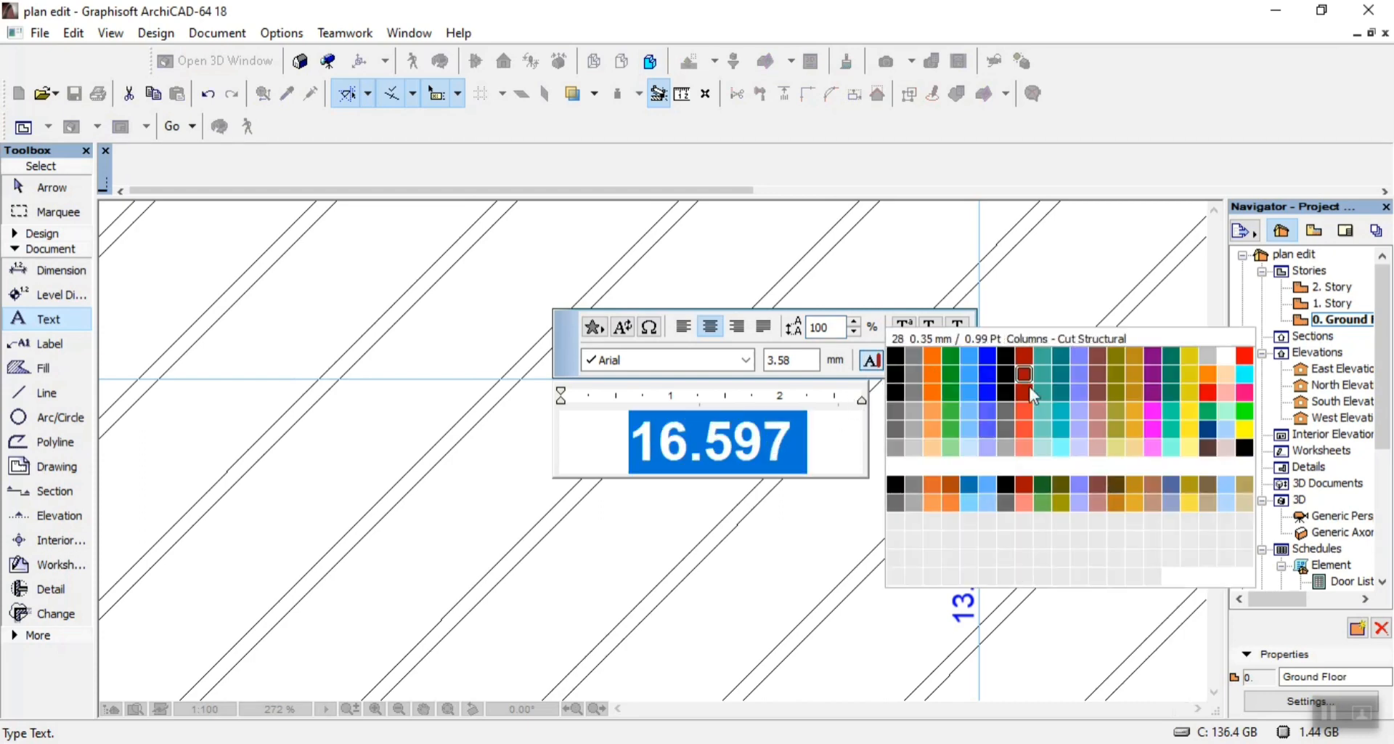
pyautogui.click(987, 393)
pyautogui.keyDown('ctrl'); pyautogui.scroll(-1, 797, 416); pyautogui.keyUp('ctrl')
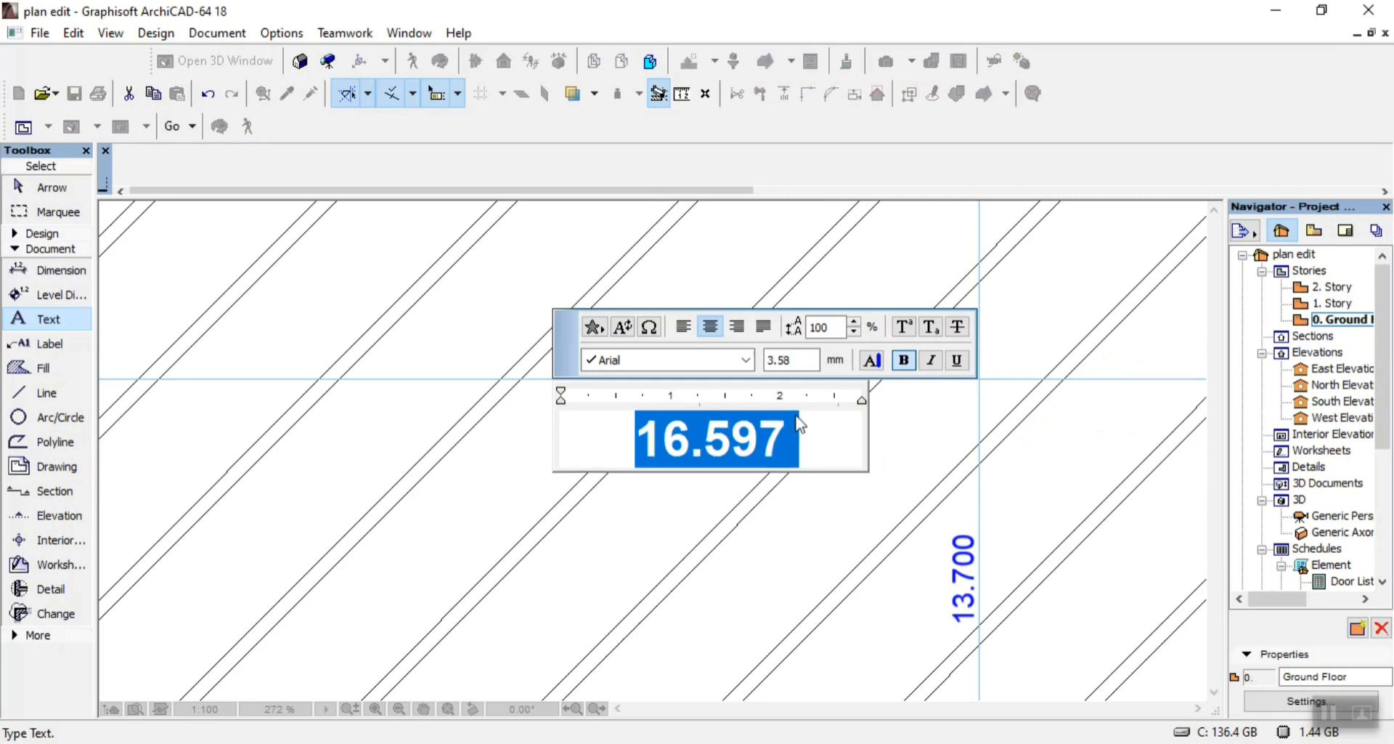
pyautogui.keyDown('ctrl'); pyautogui.scroll(-1, 800, 424); pyautogui.keyUp('ctrl')
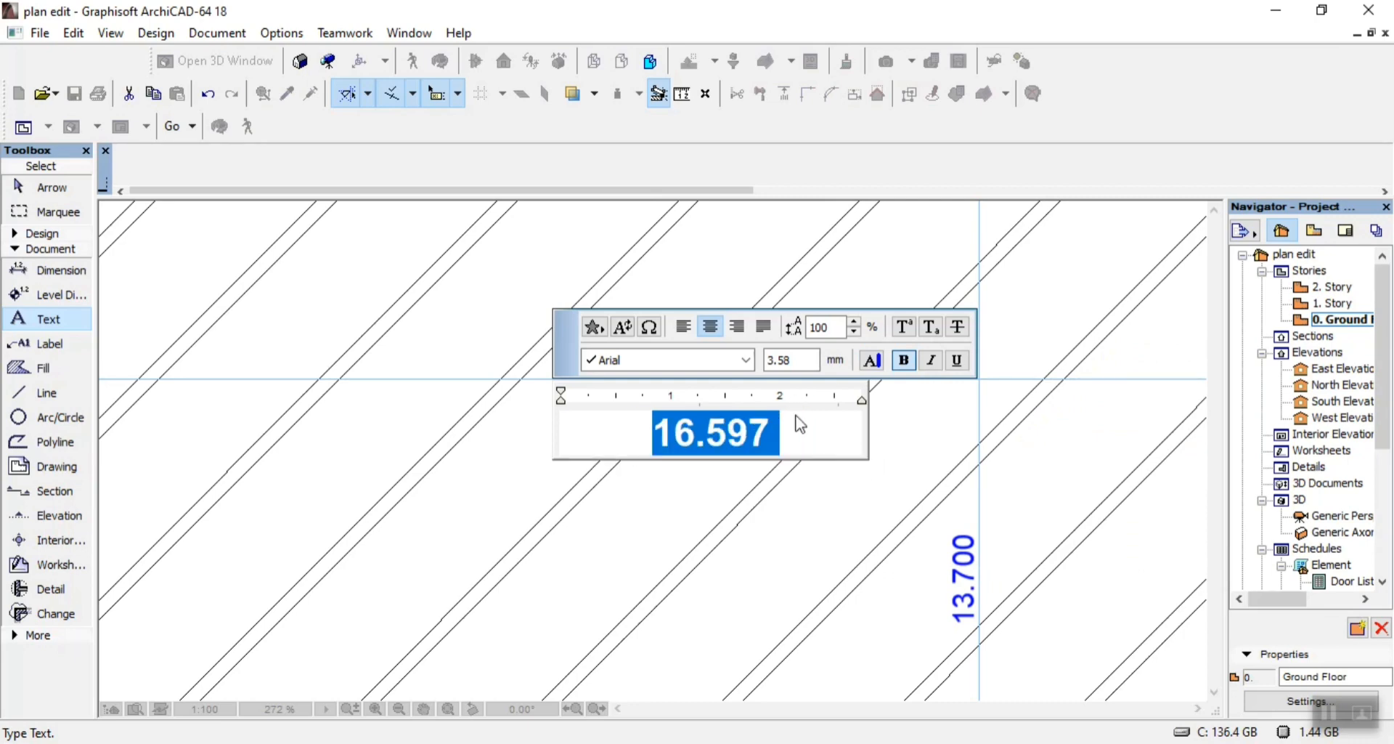
pyautogui.click(701, 267)
# Delete the hatched outline's horizontal dimension and move the 16.597 label into the gap in the horizontal line
pyautogui.click(718, 379)
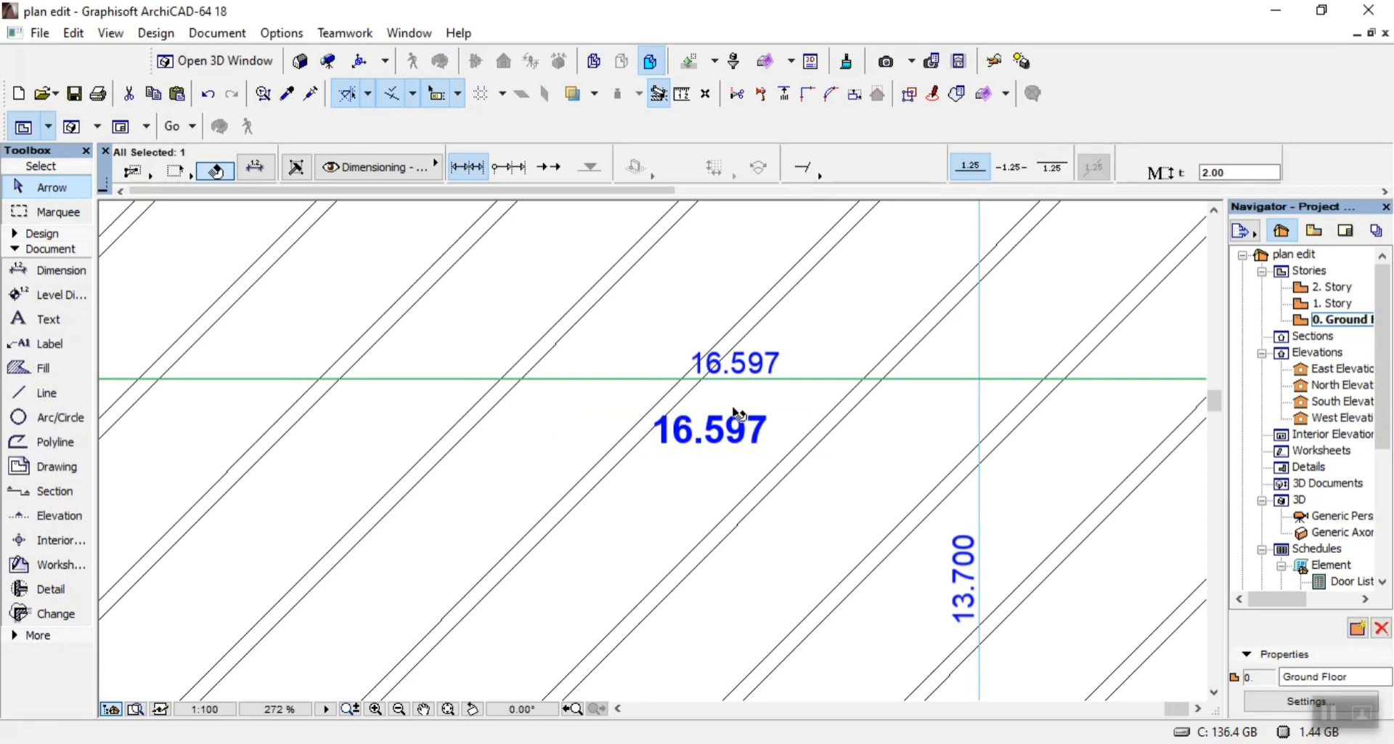
pyautogui.press('Delete')
pyautogui.click(719, 441)
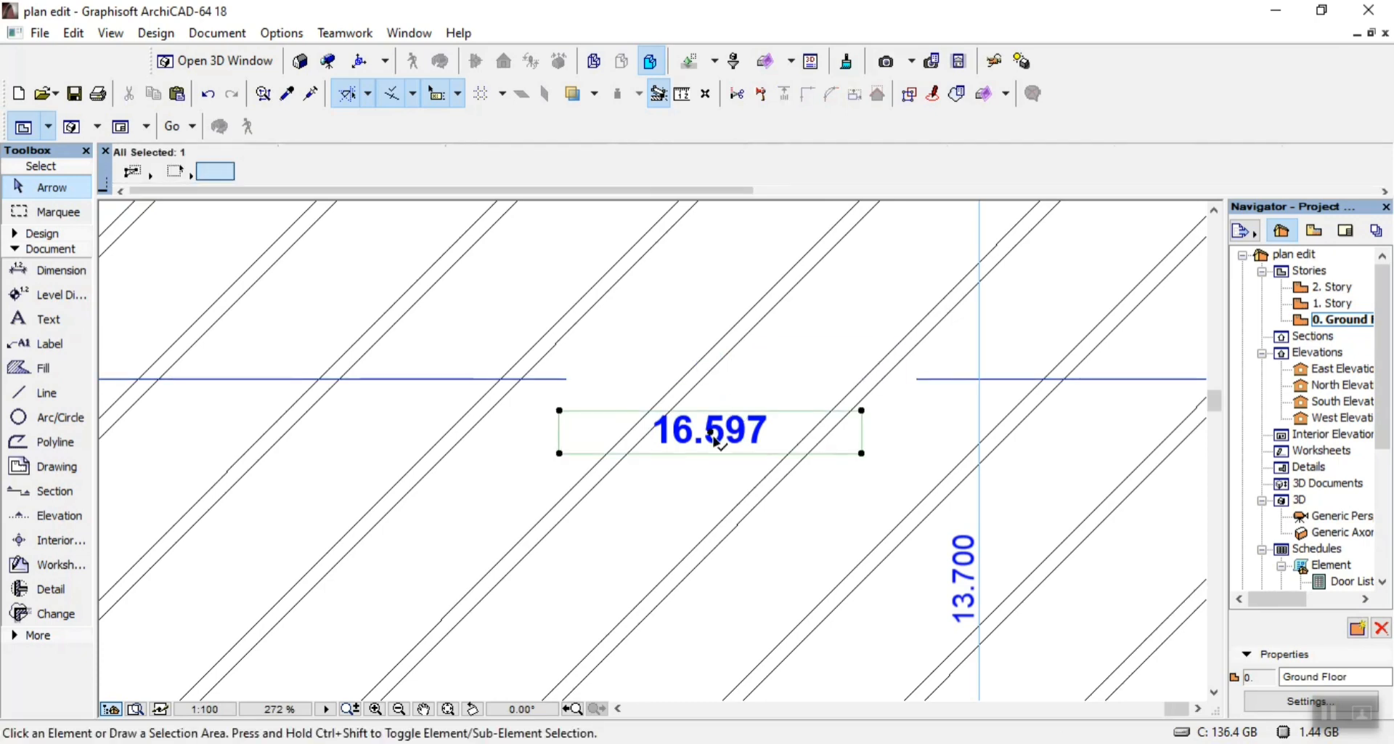
pyautogui.click(713, 438)
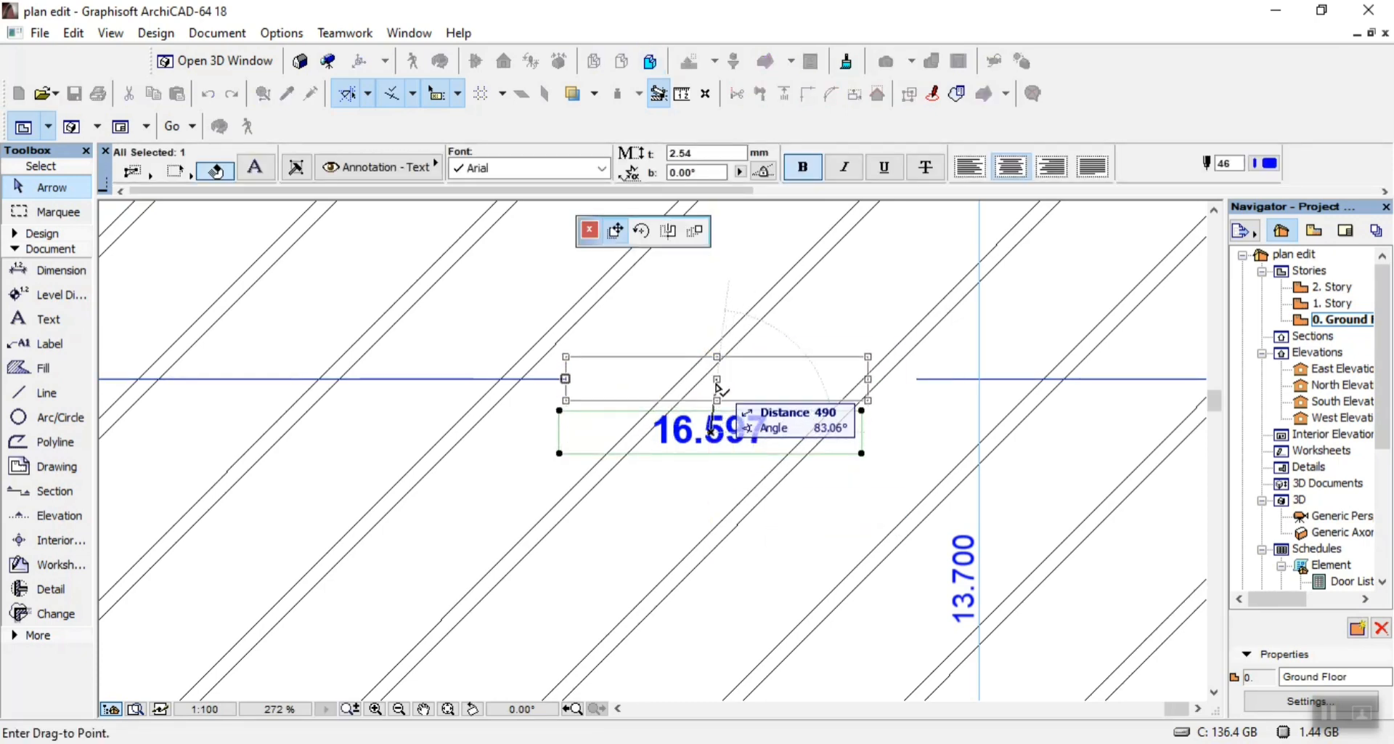
pyautogui.click(728, 394)
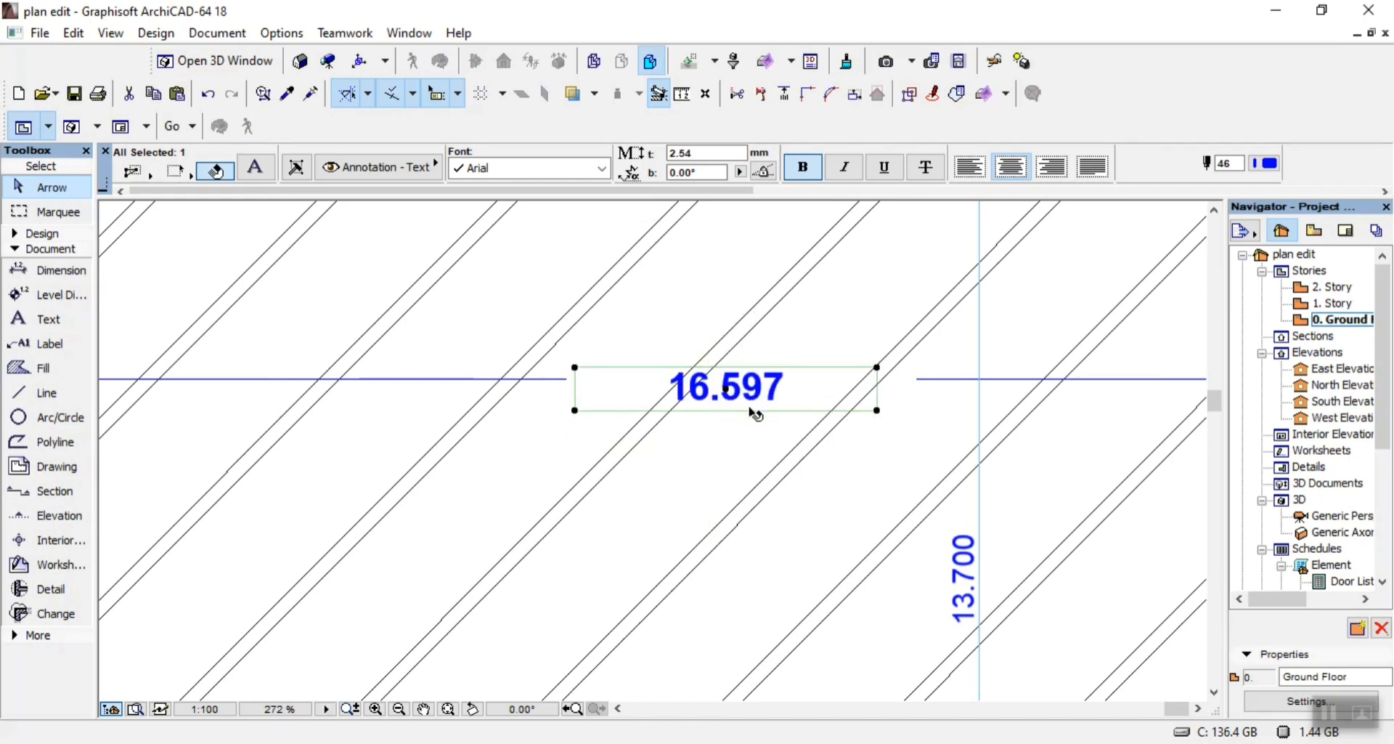
# Rotate a copy of the 16.597 label by 90°
pyautogui.hotkey('ctrl', 'e')
pyautogui.click(751, 407)
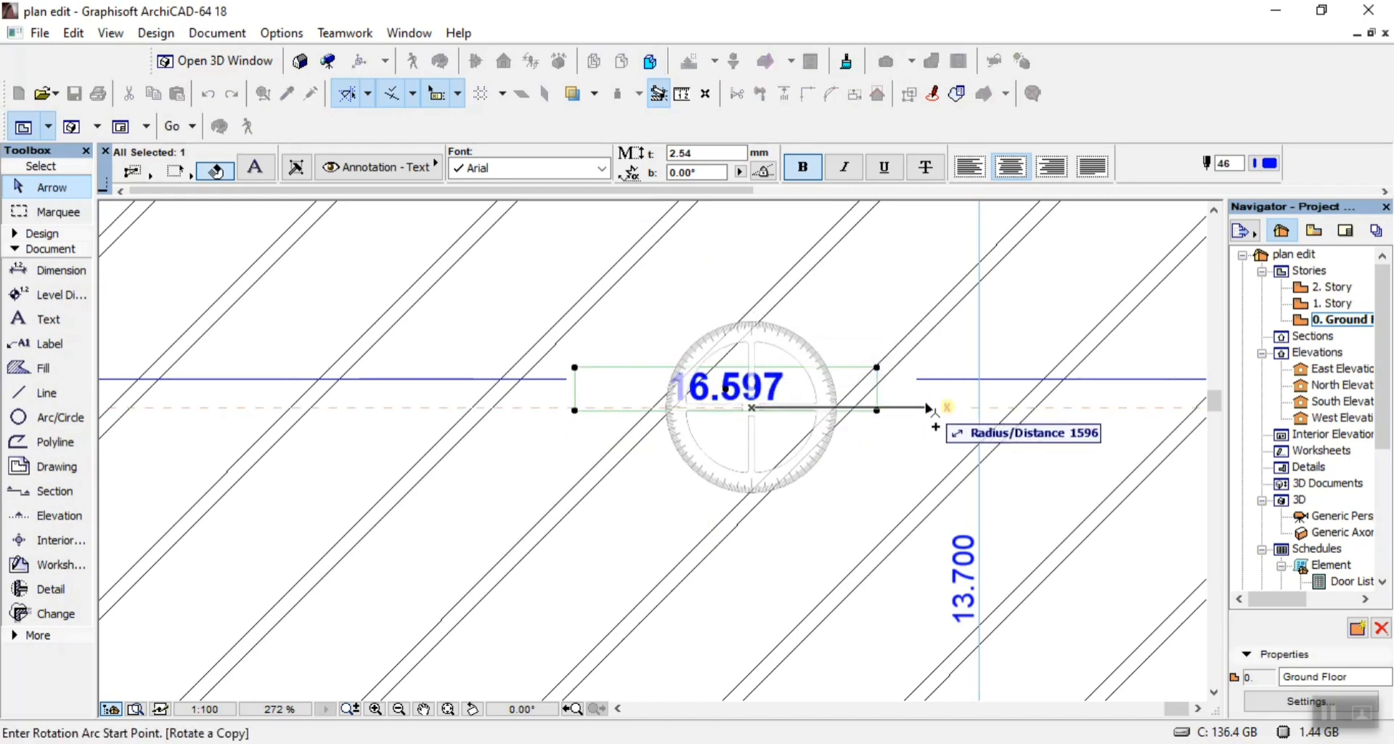
pyautogui.click(927, 407)
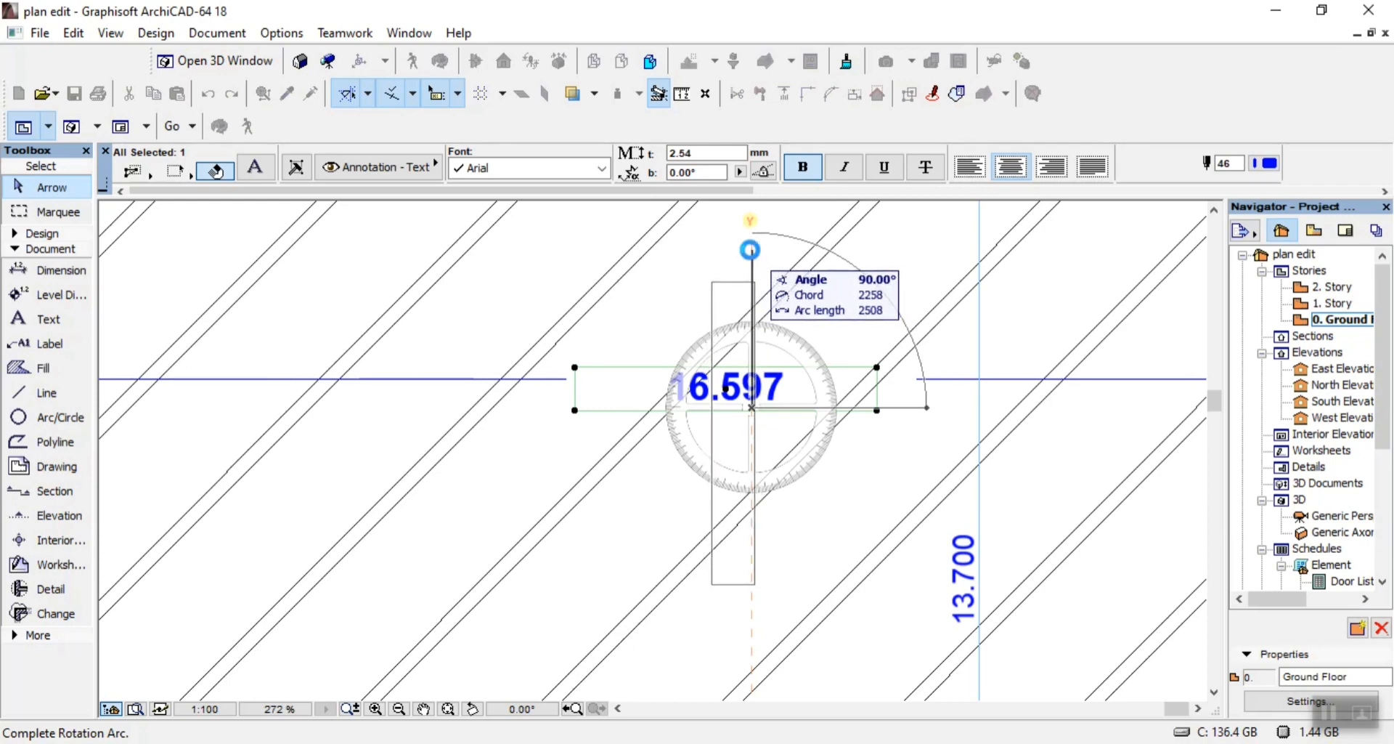
pyautogui.click(752, 242)
# Change the vertical label's text to 13.700
pyautogui.doubleClick(741, 483)
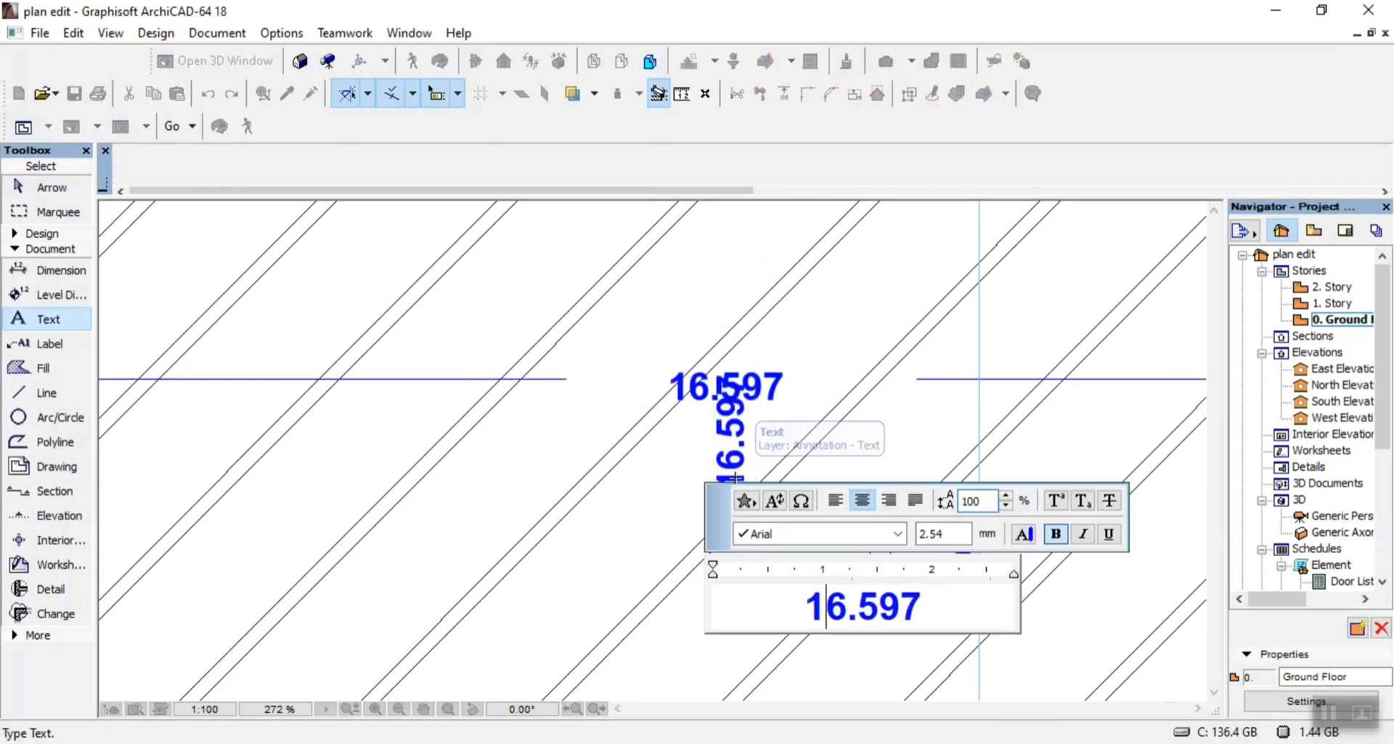
pyautogui.hotkey('ctrl', 'a')
pyautogui.write('1')
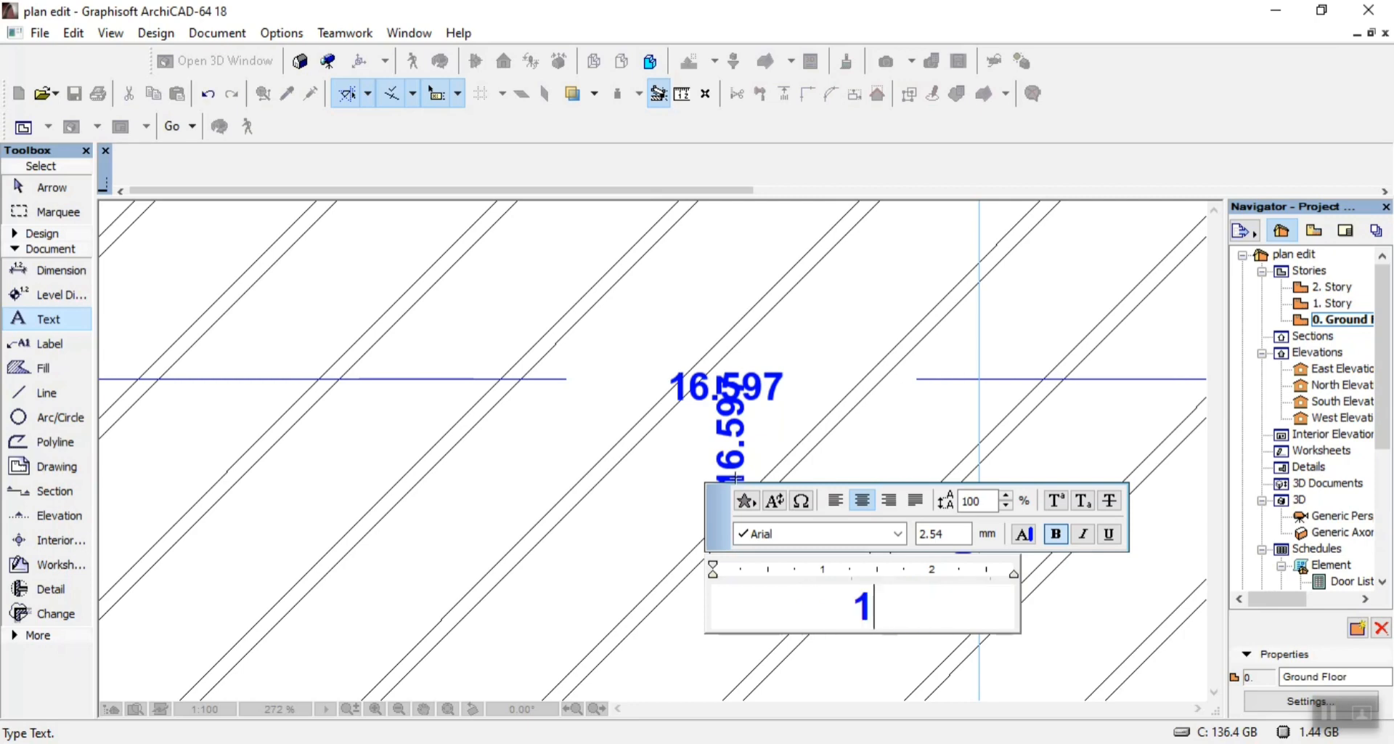
pyautogui.write('3.700')
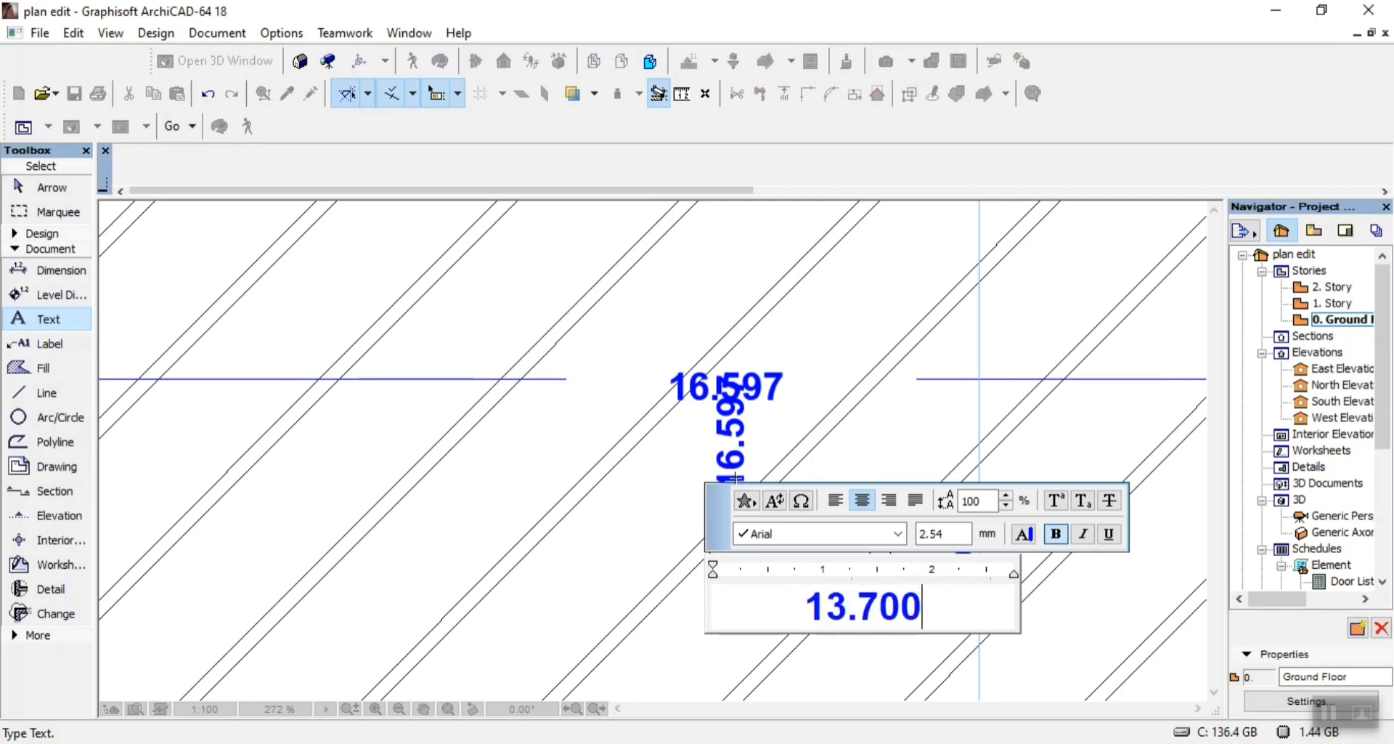
pyautogui.press('Return')
pyautogui.press('BackSpace')
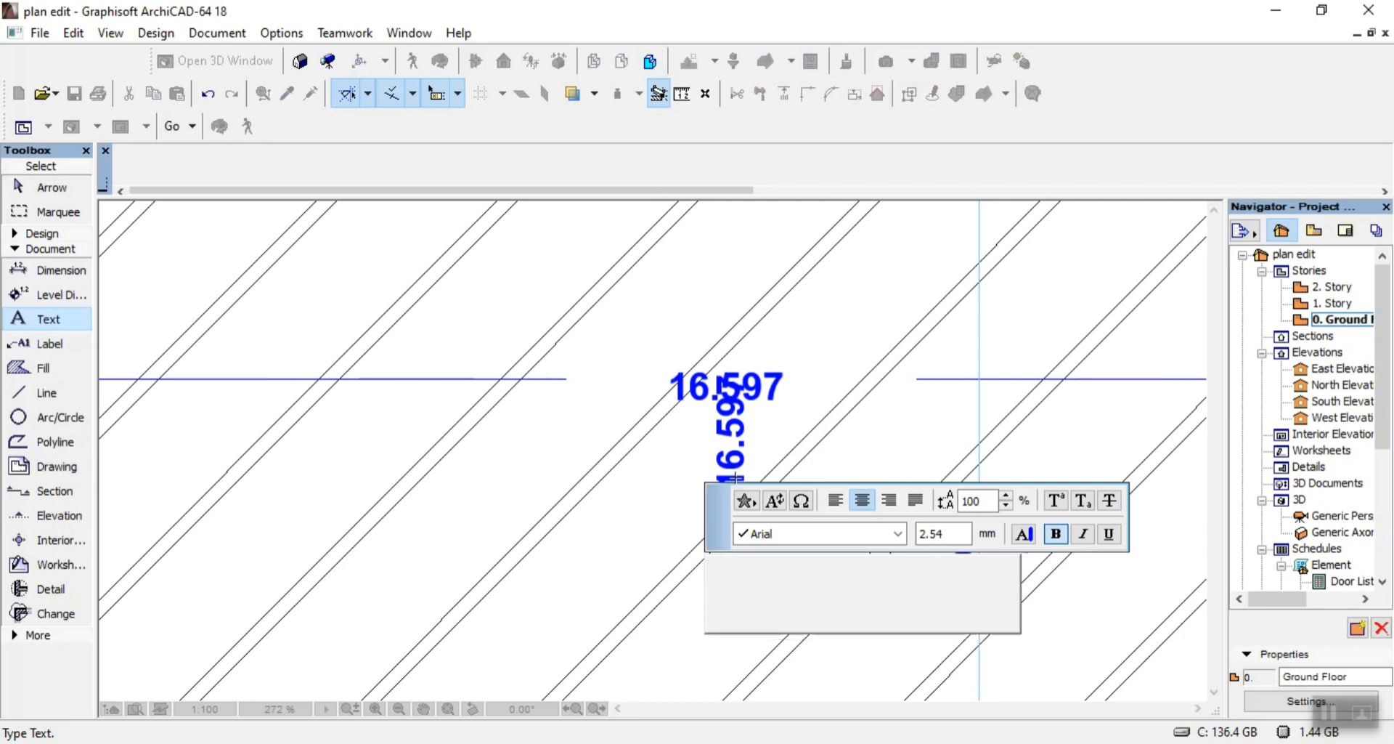
pyautogui.click(816, 431)
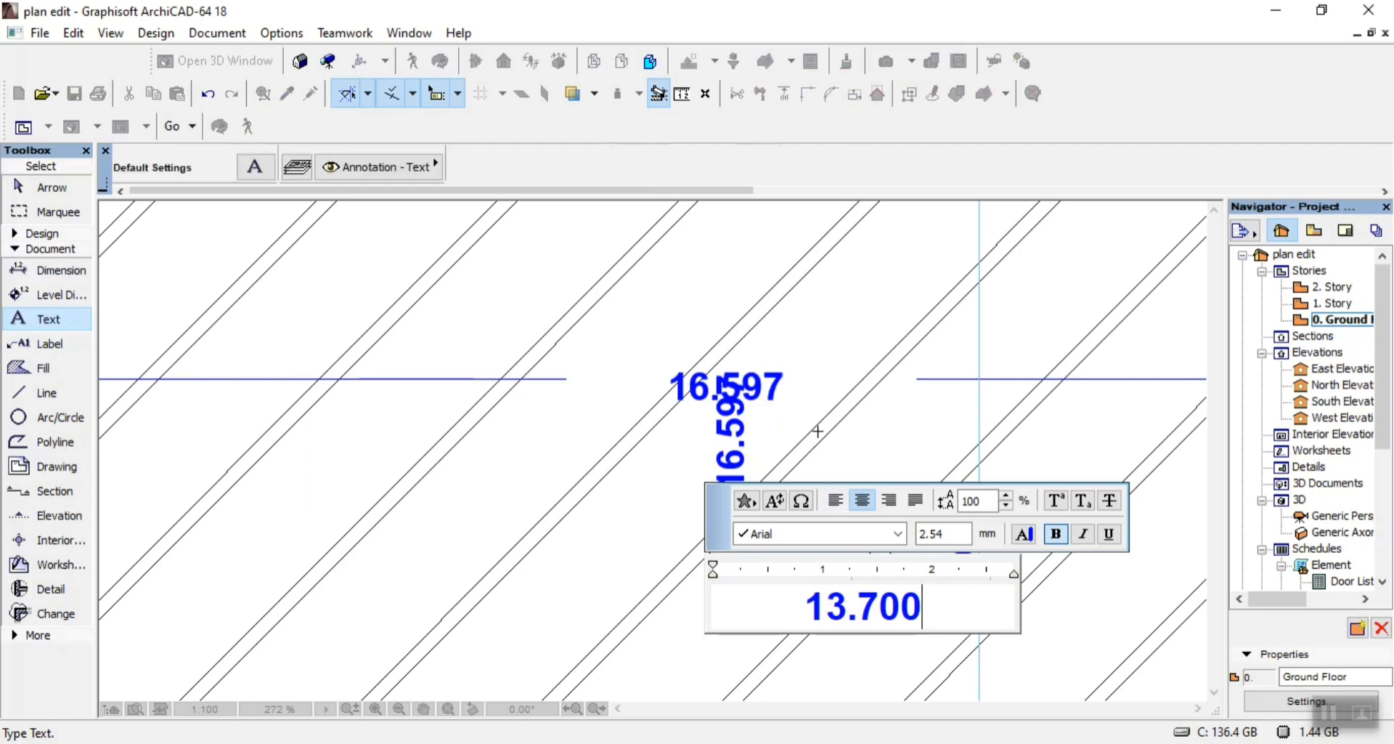
# Delete the hatched outline's vertical dimension and move the 13.700 label into the gap in the vertical line
pyautogui.click(979, 420)
pyautogui.press('Delete')
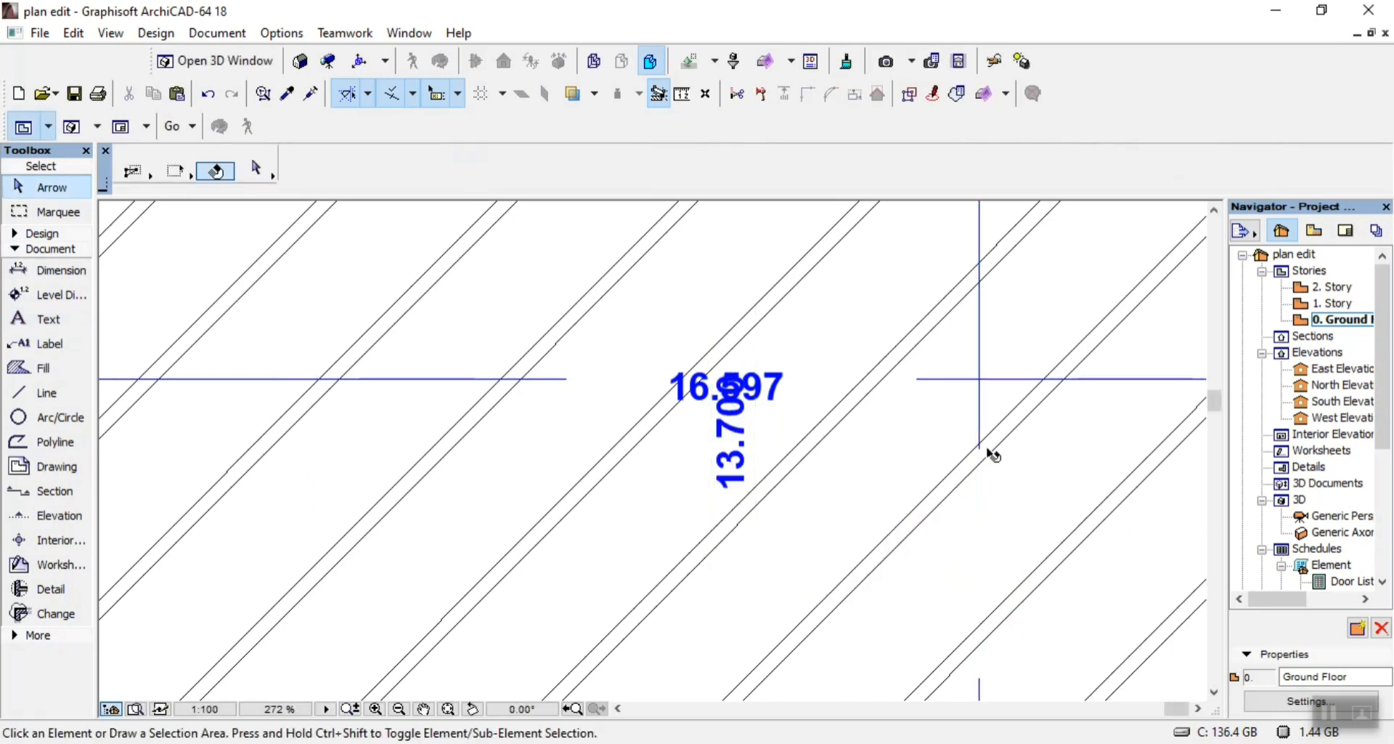
pyautogui.click(742, 451)
pyautogui.click(733, 432)
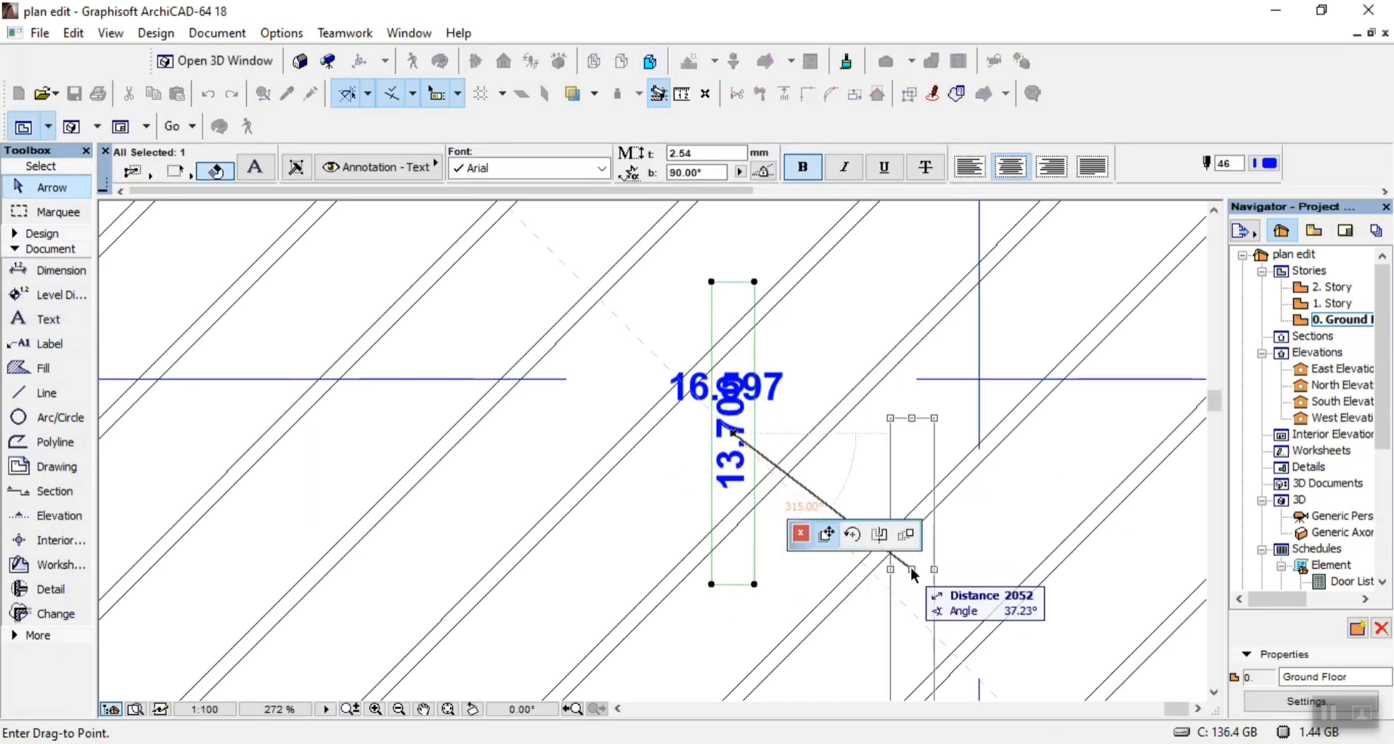
pyautogui.click(982, 592)
pyautogui.scroll(-4, 847, 426)
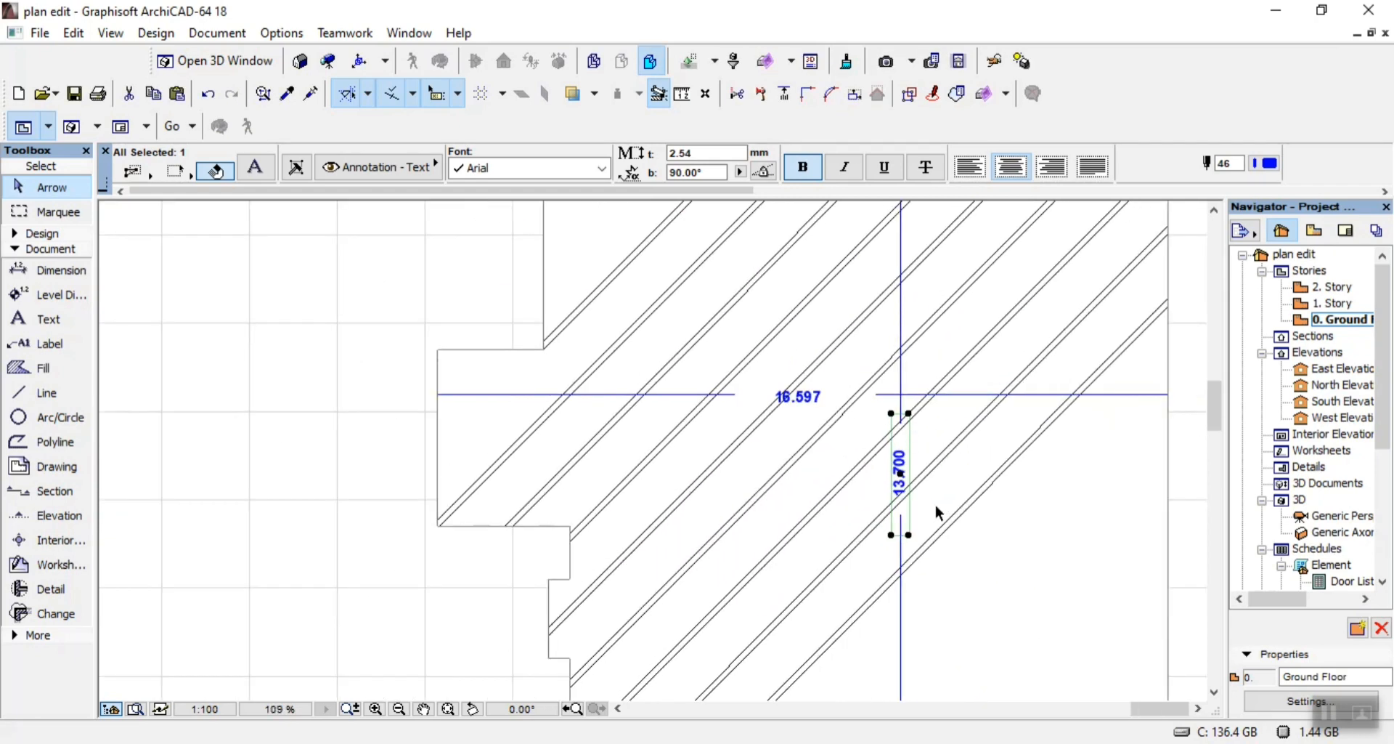
pyautogui.press('Escape')
# Draw a solid-line rectangle 30000 wide by 15000 high across the hatched outline, starting above and left of the building
pyautogui.scroll(-4, 825, 445)
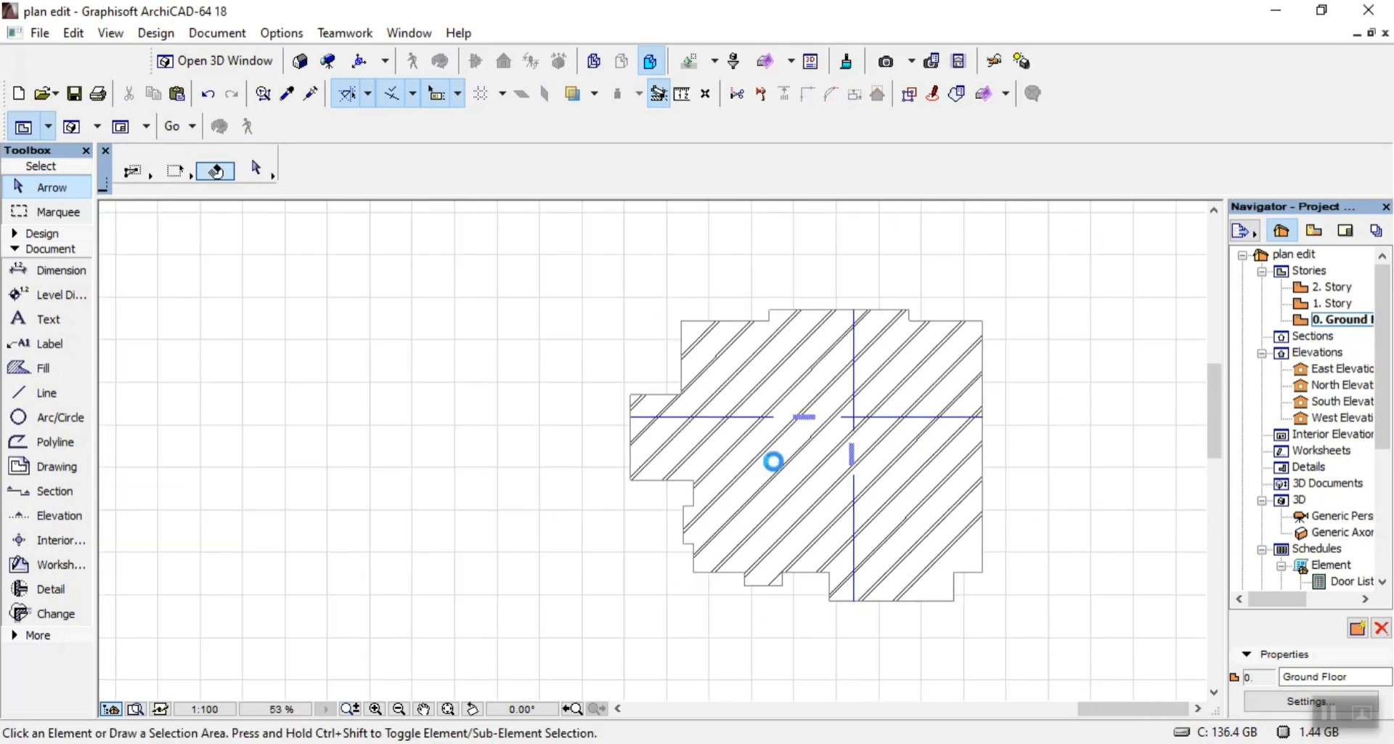
pyautogui.scroll(4, 836, 417)
pyautogui.scroll(-5, 828, 419)
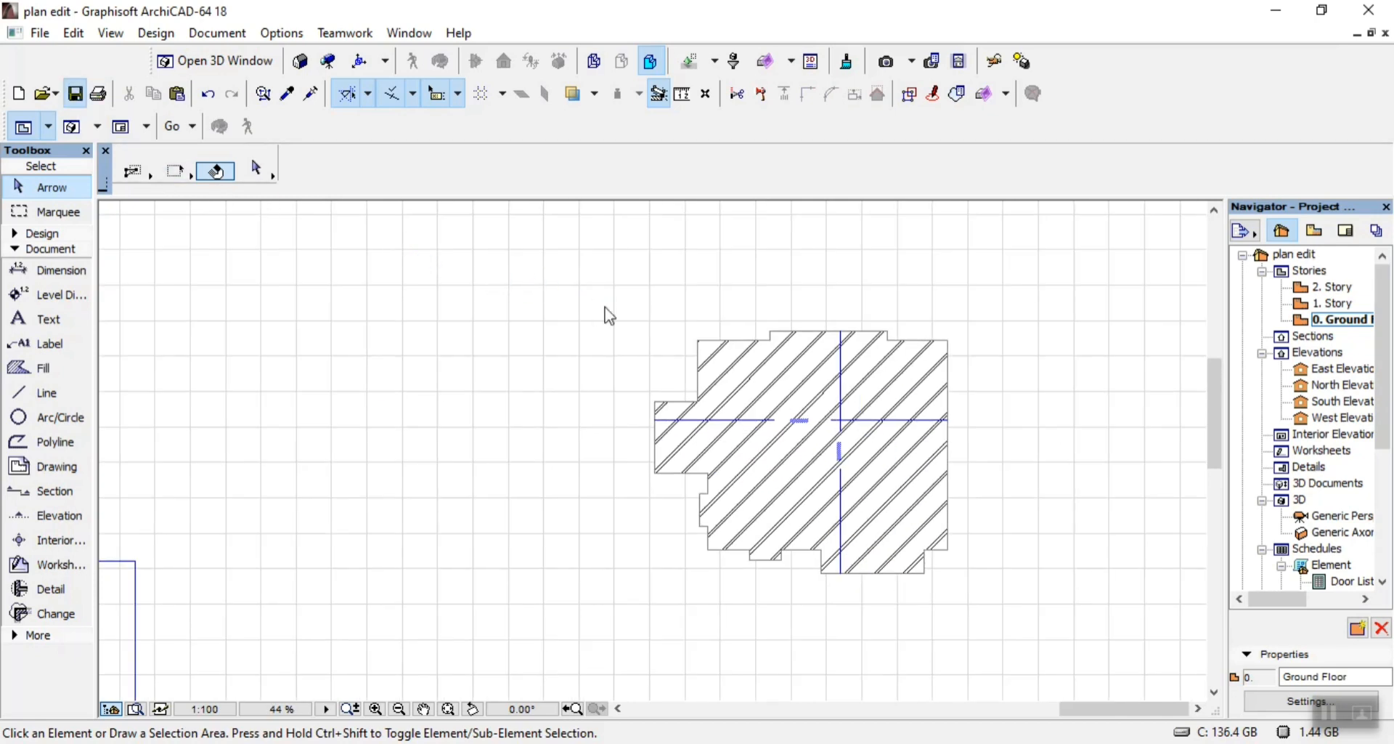
pyautogui.scroll(-3, 615, 343)
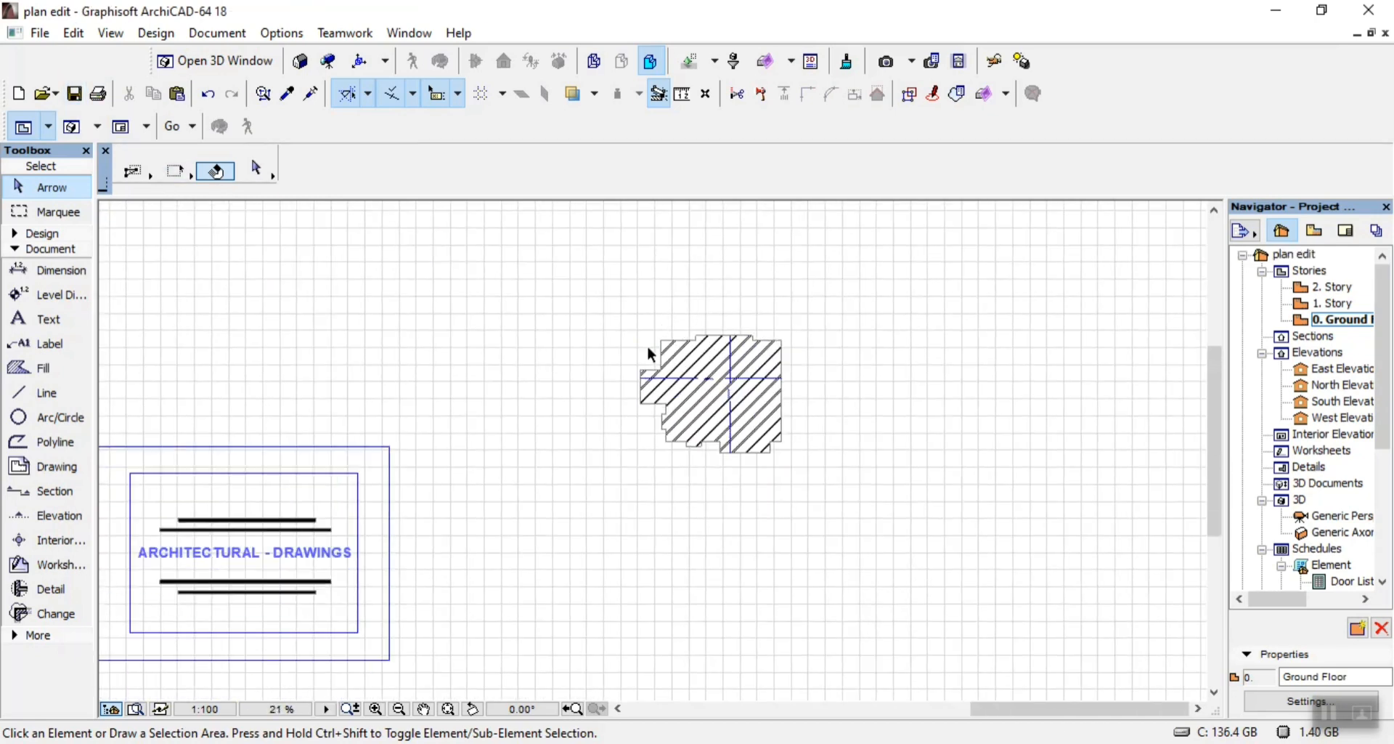
pyautogui.scroll(2, 629, 323)
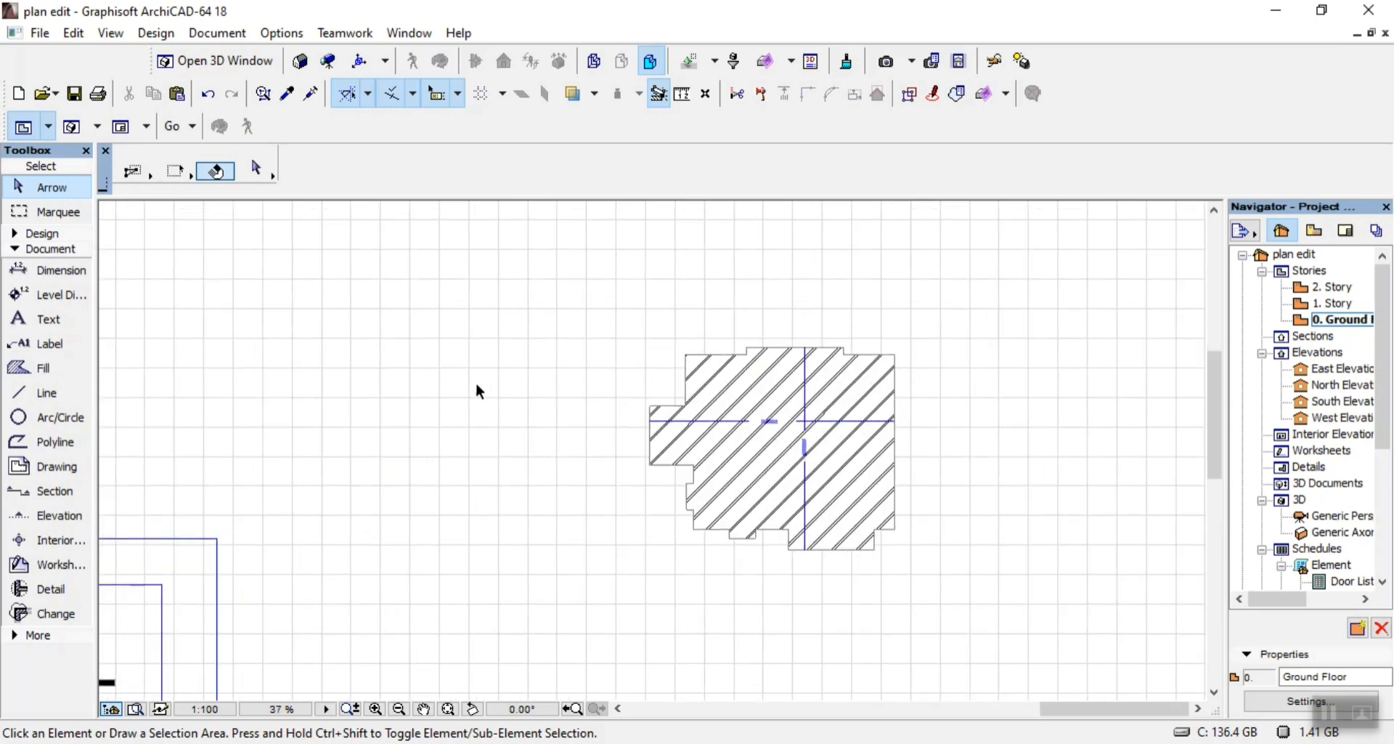
pyautogui.click(43, 393)
pyautogui.click(550, 167)
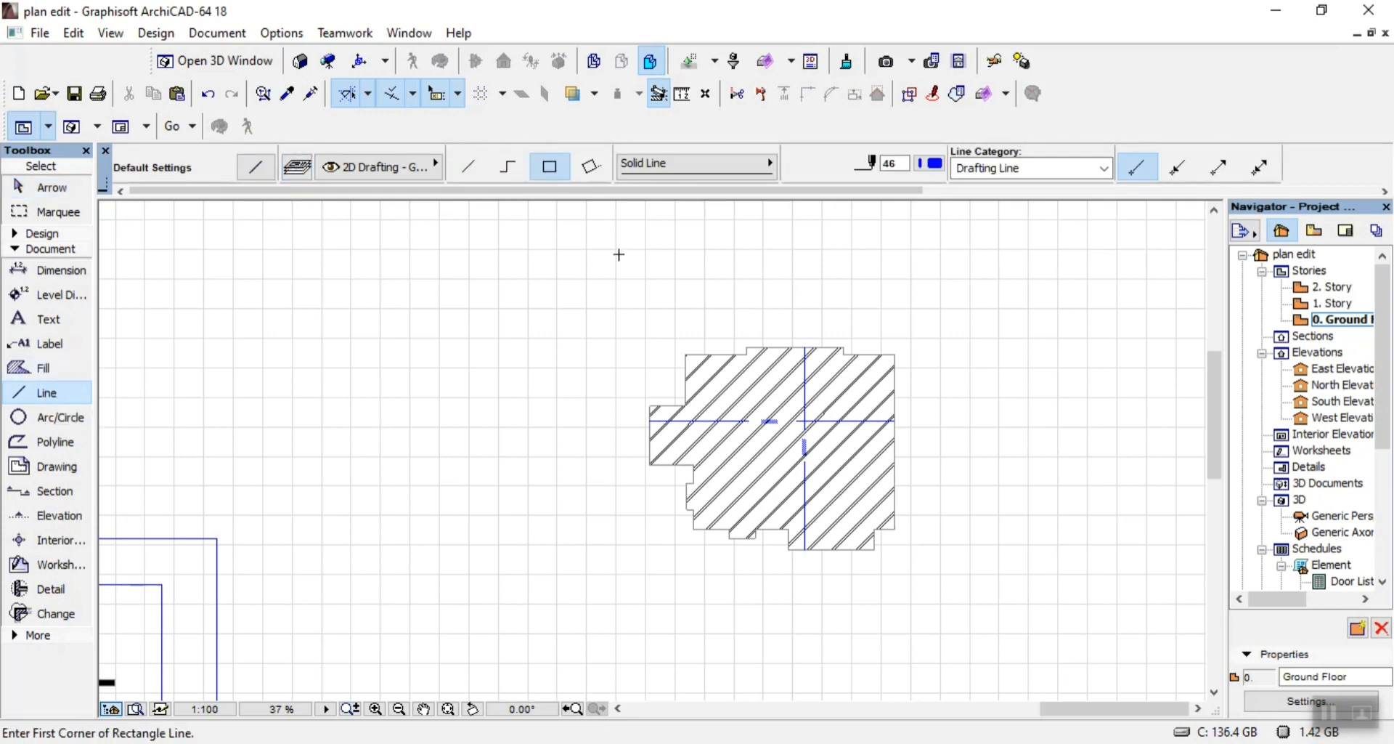
pyautogui.click(511, 278)
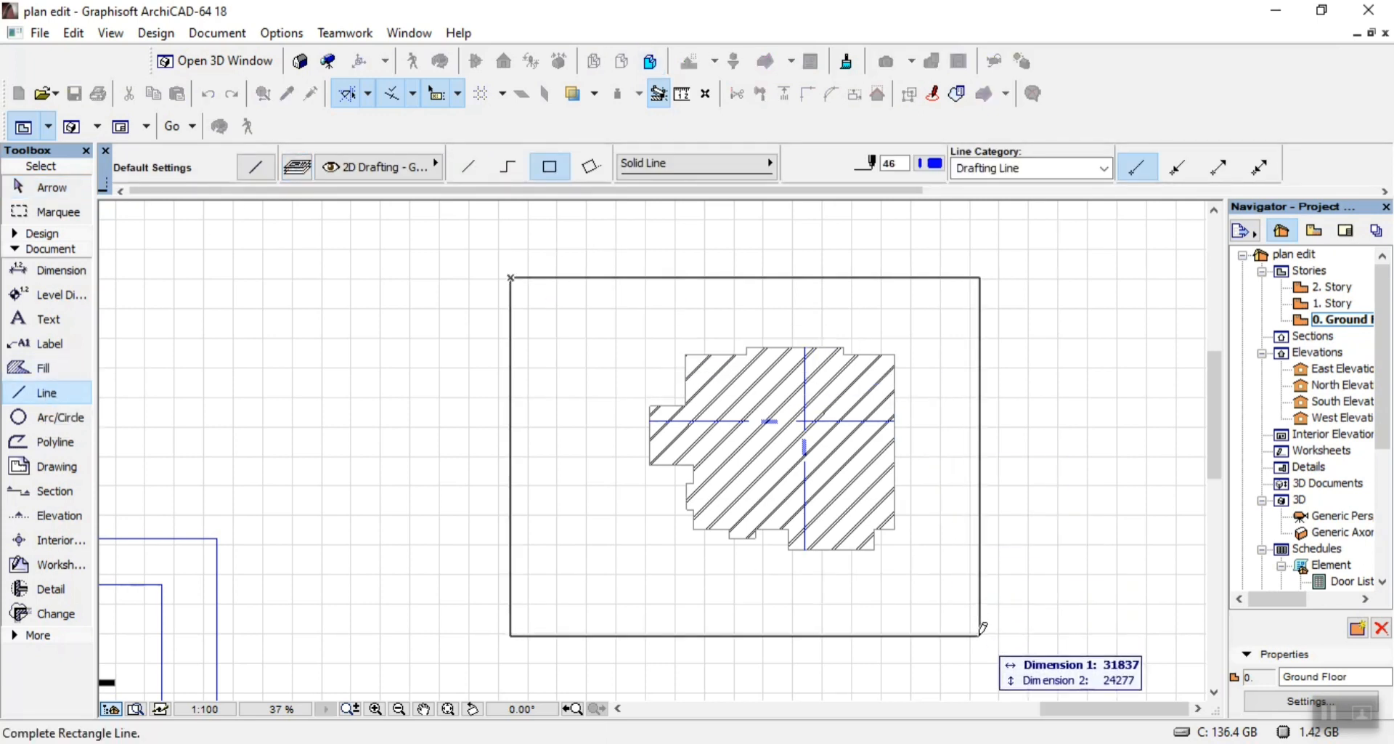
pyautogui.press('Tab')
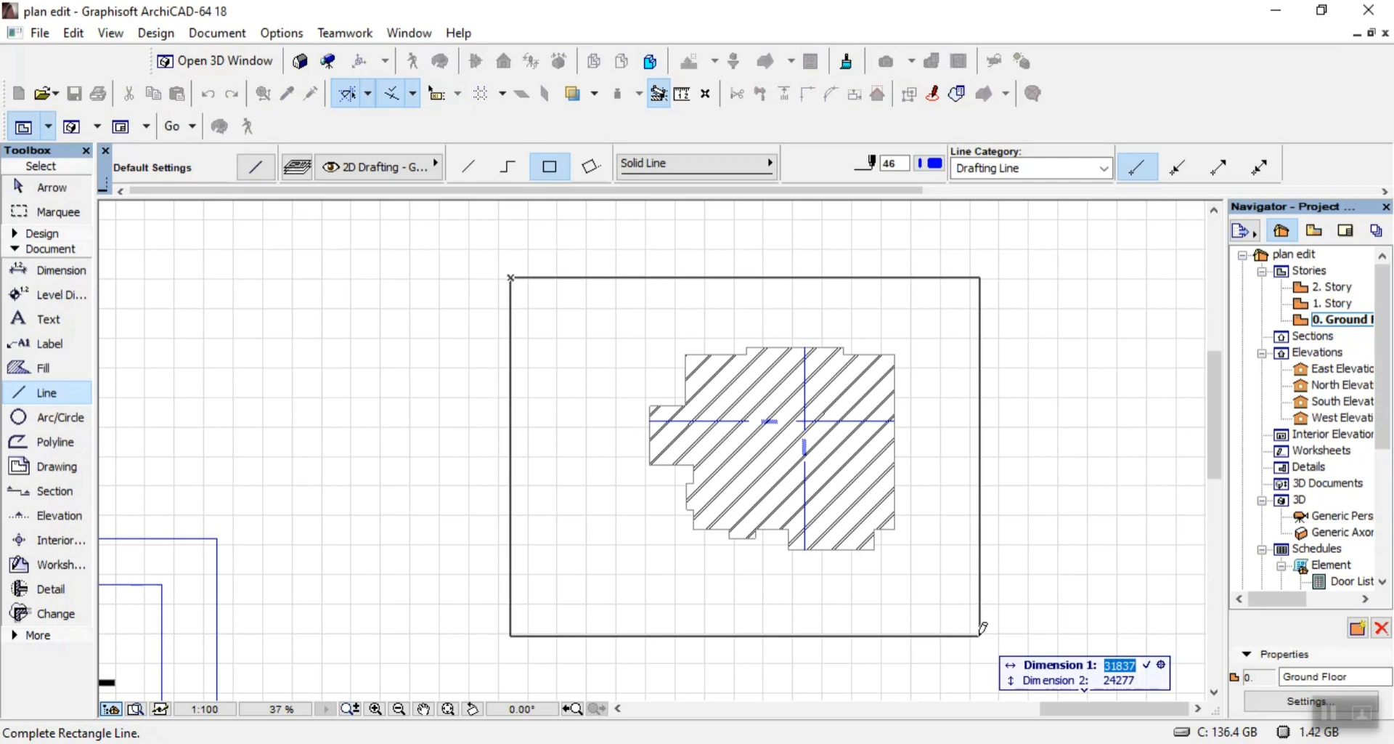
pyautogui.write('30000')
pyautogui.press('Tab')
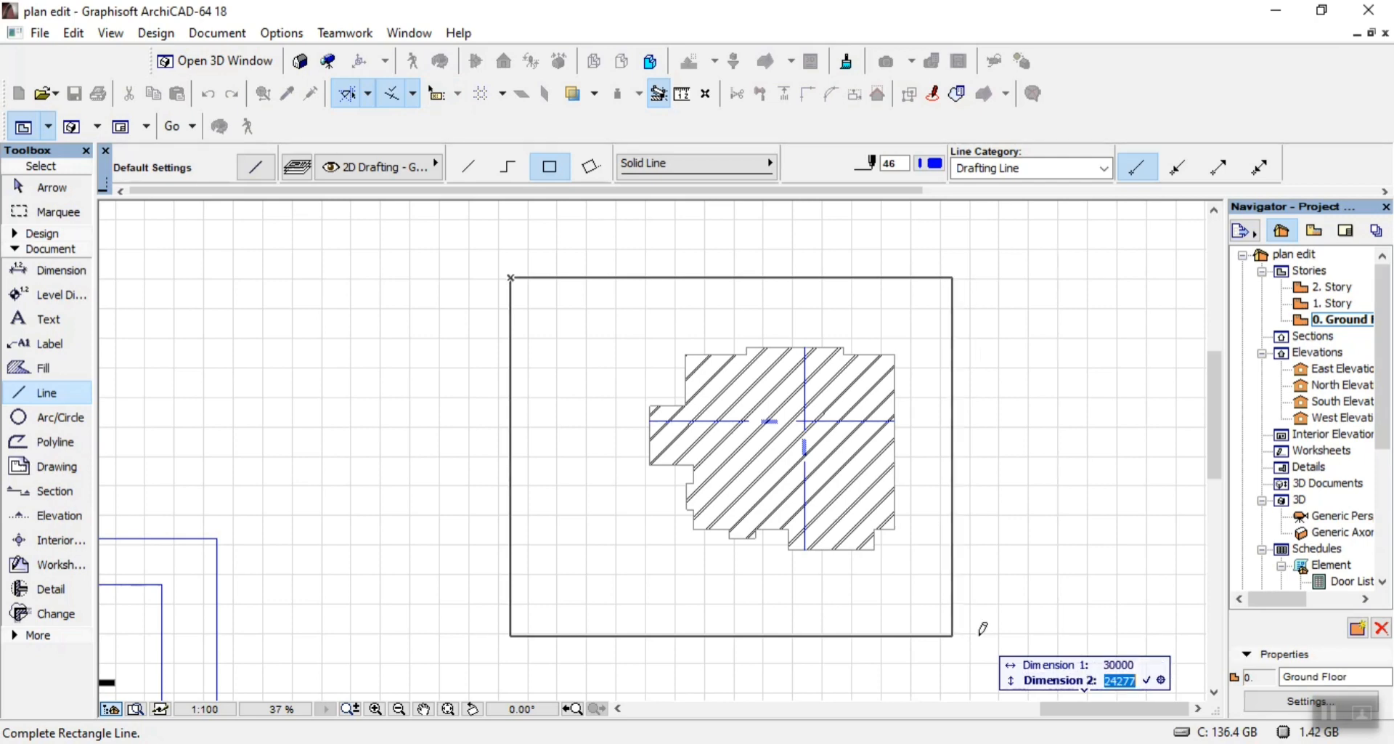
pyautogui.write('15000')
pyautogui.press('Return')
pyautogui.press('Escape')
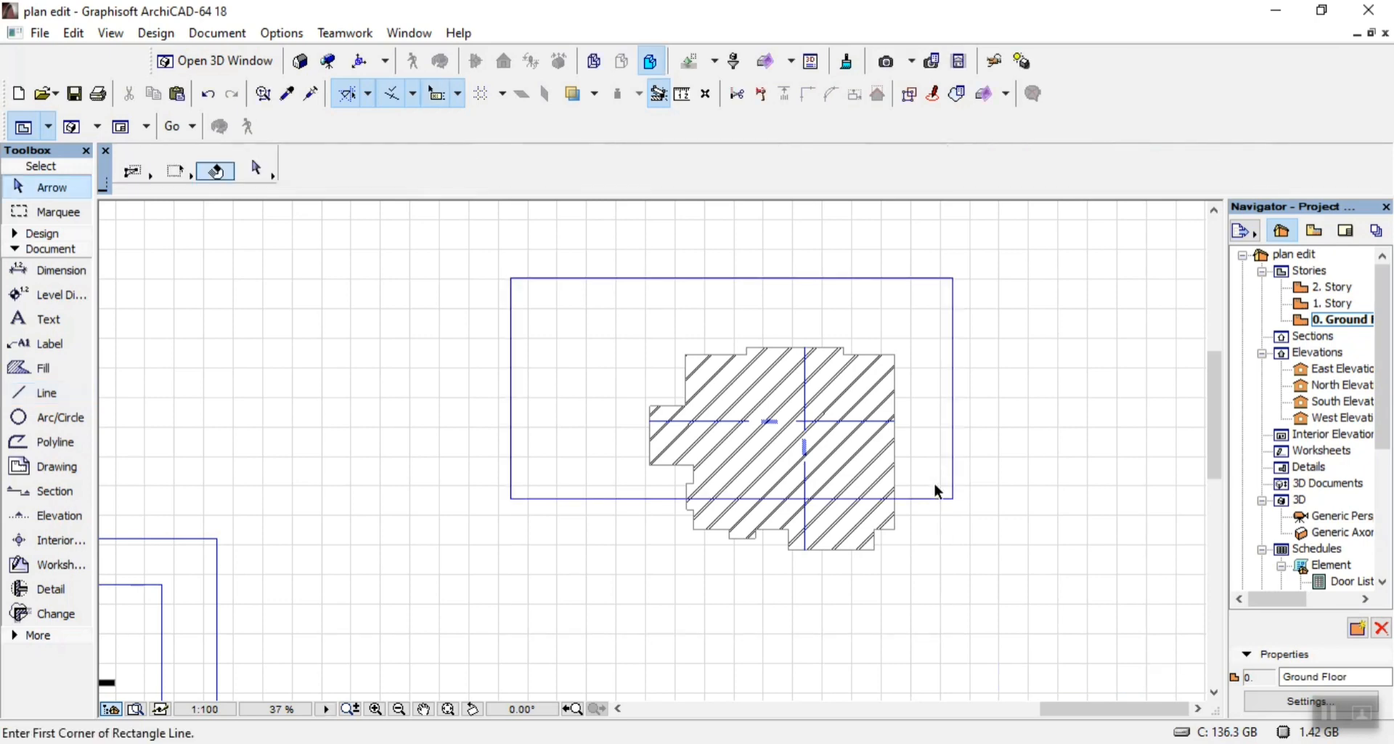
# Move the 30000 by 15000 rectangle down around the hatched building outline and delete the rectangle
pyautogui.click(953, 499)
pyautogui.hotkey('ctrl', 'd')
pyautogui.click(954, 499)
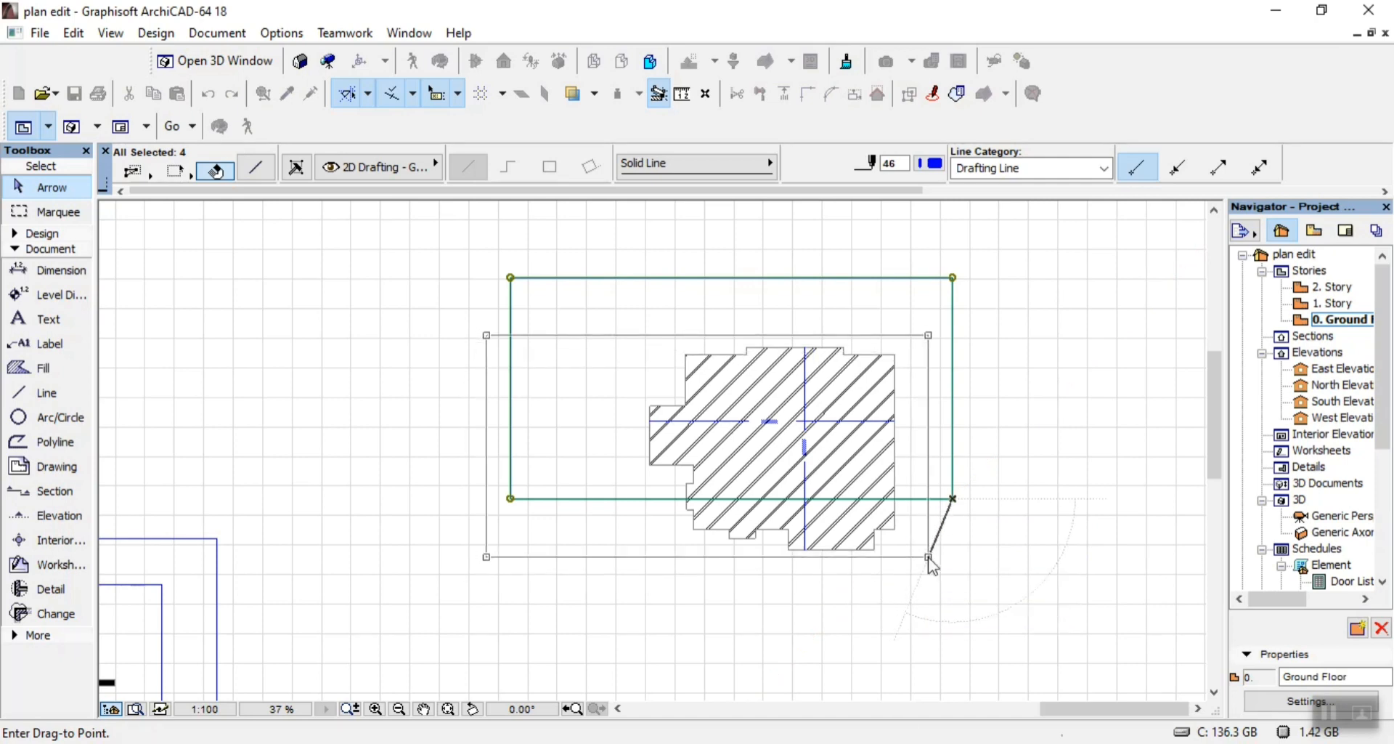
pyautogui.click(928, 558)
pyautogui.scroll(2, 928, 557)
pyautogui.scroll(-2, 931, 557)
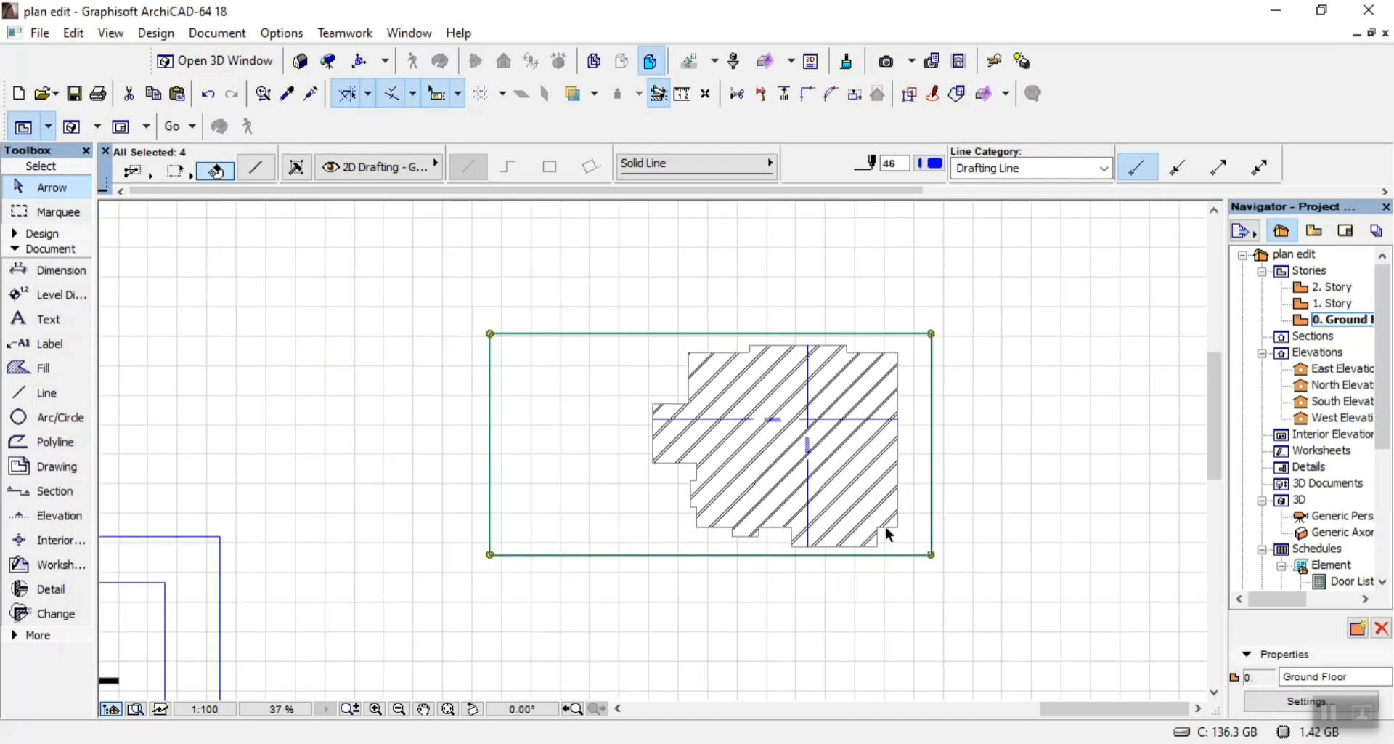
pyautogui.scroll(3, 872, 429)
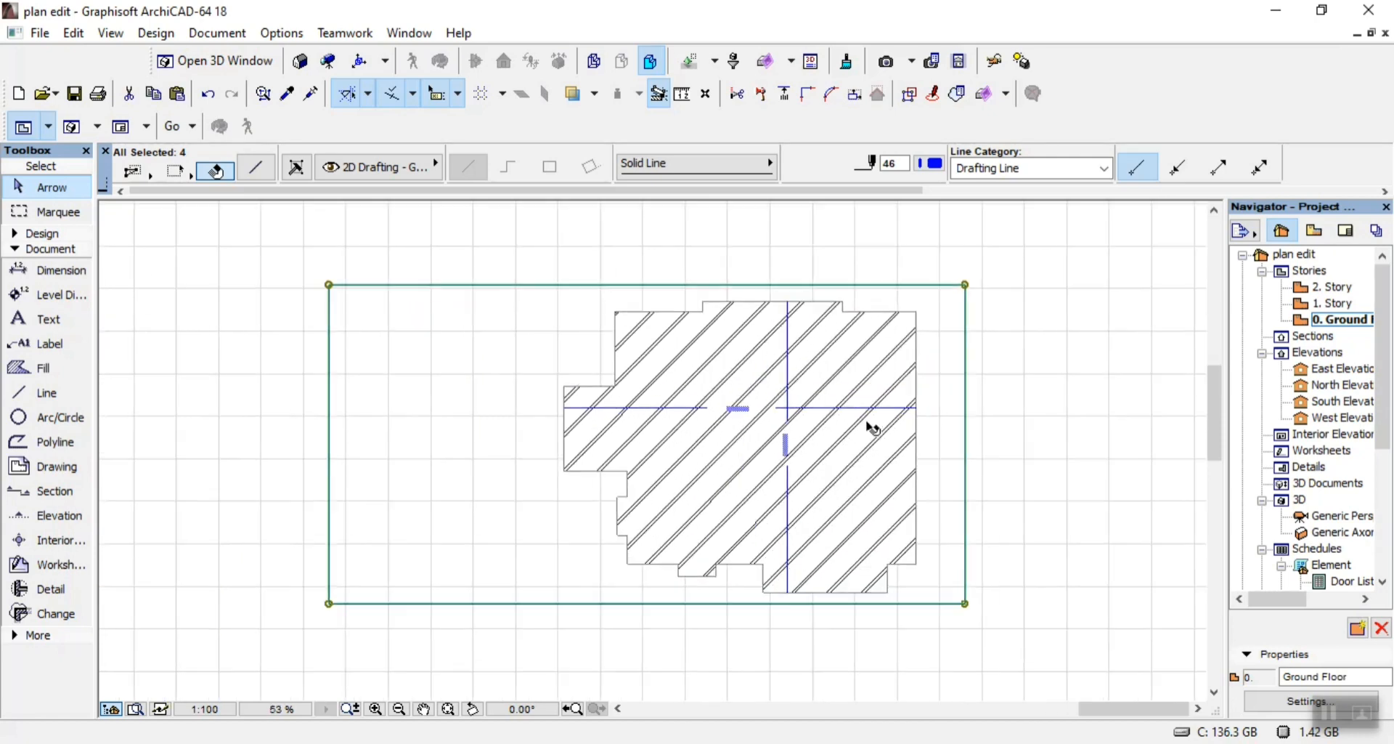
pyautogui.press('Escape')
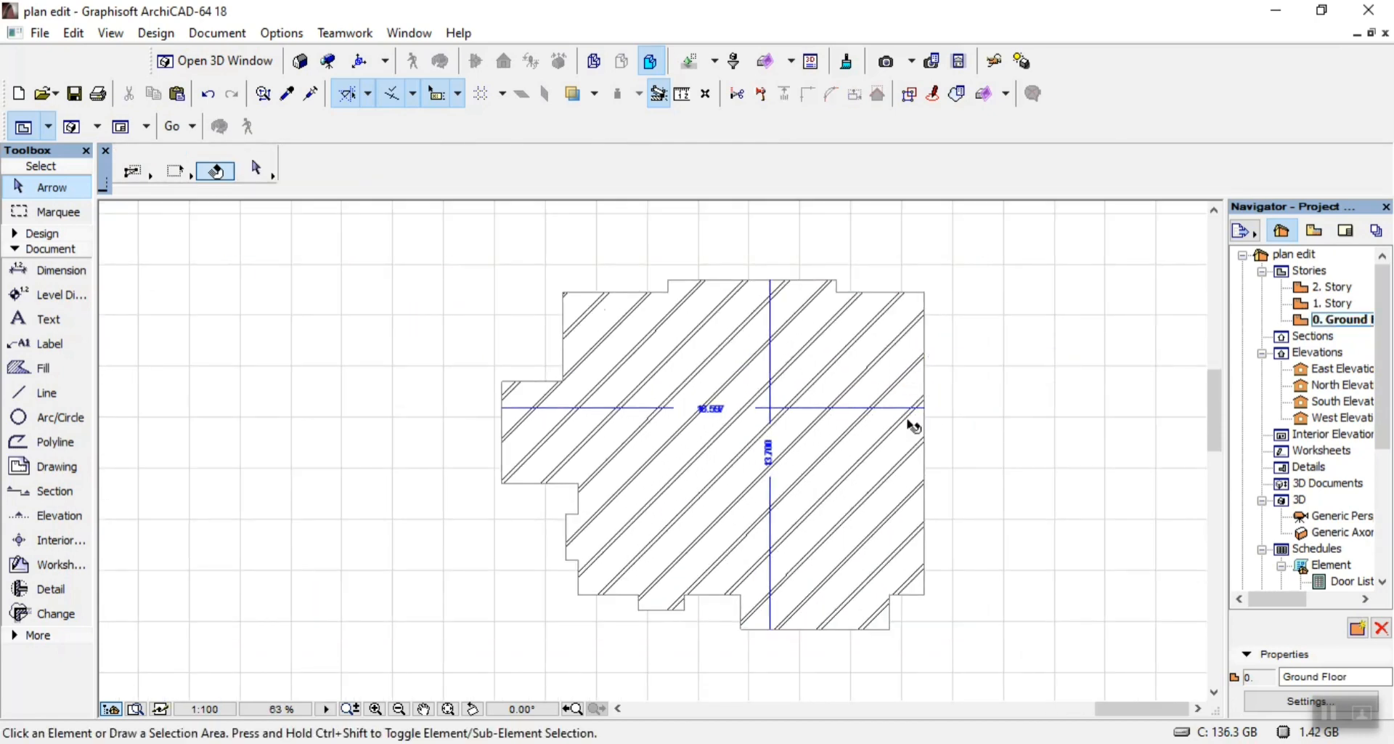
# Try to draw a solid-line rectangle around the hatched outline with dimensions 25000 and 16.500
pyautogui.click(48, 393)
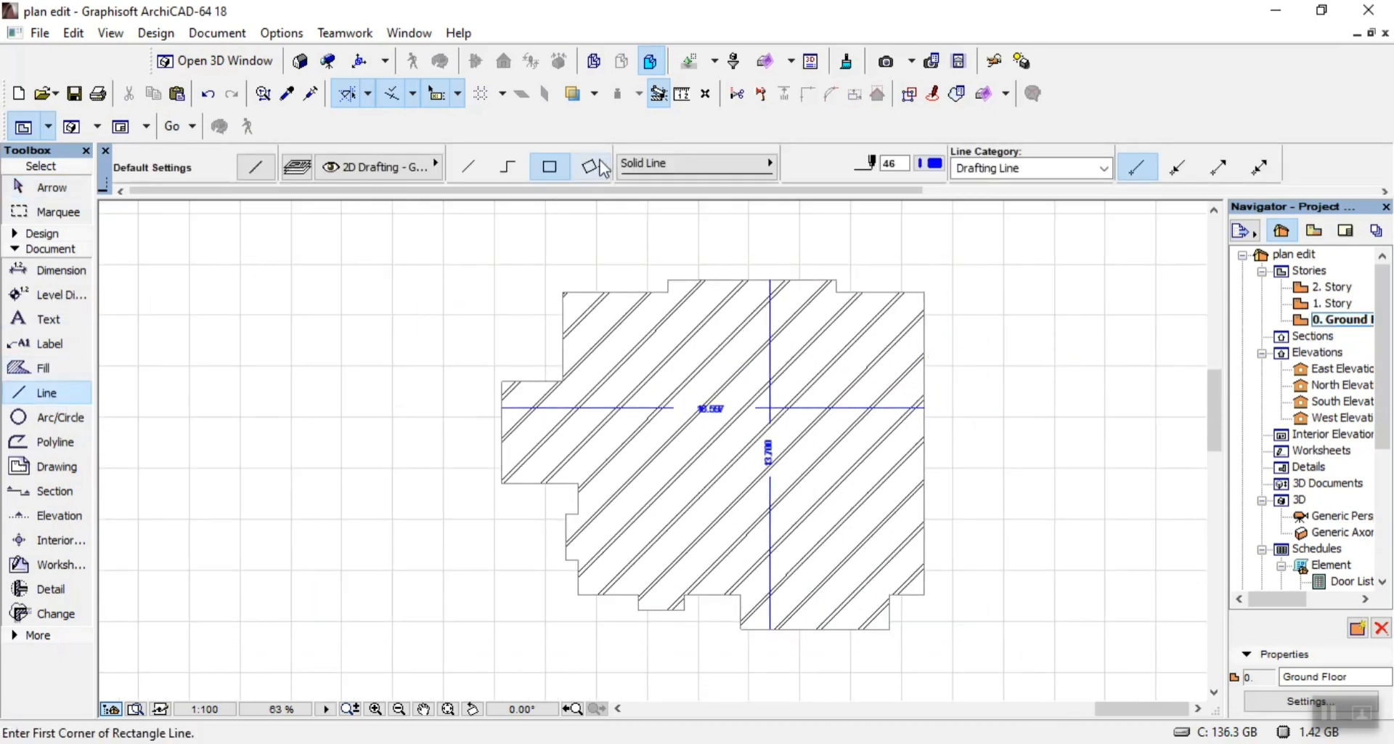
pyautogui.click(311, 252)
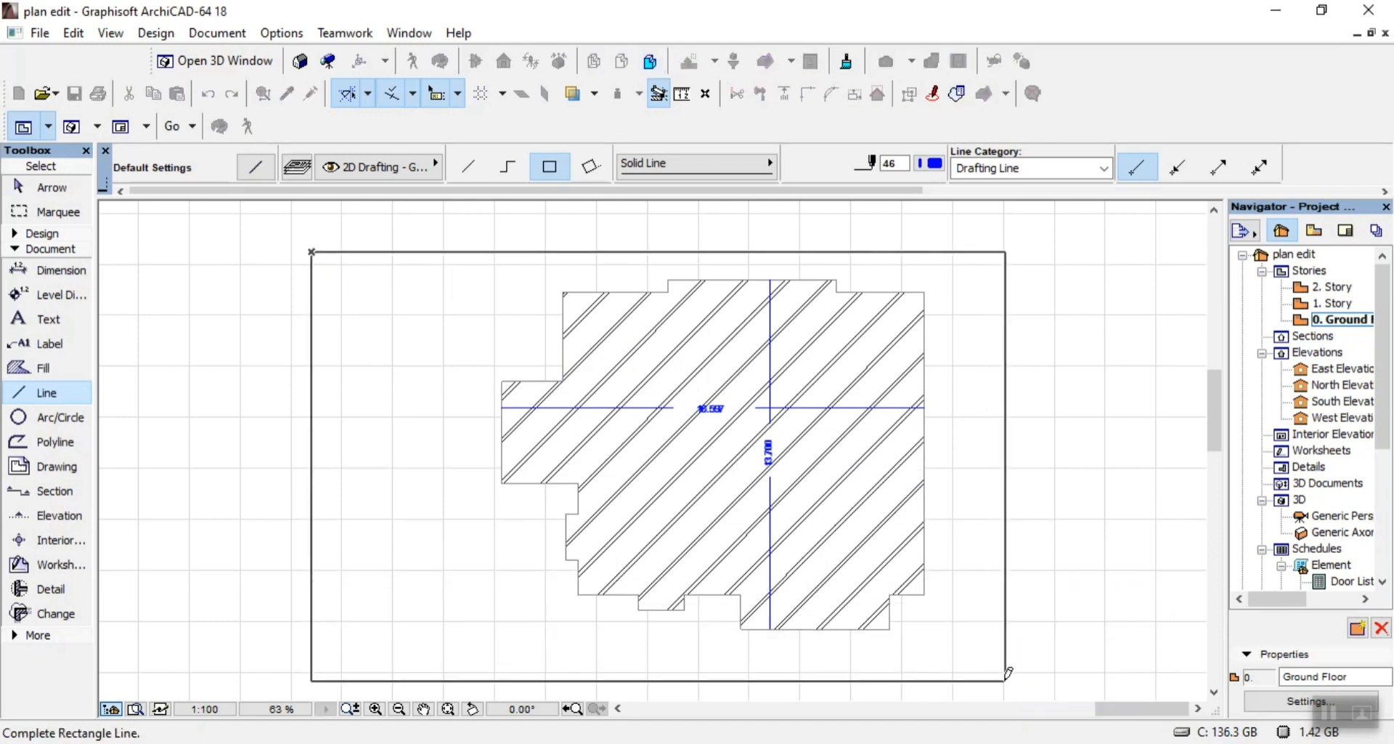
pyautogui.press('Tab')
pyautogui.write('2')
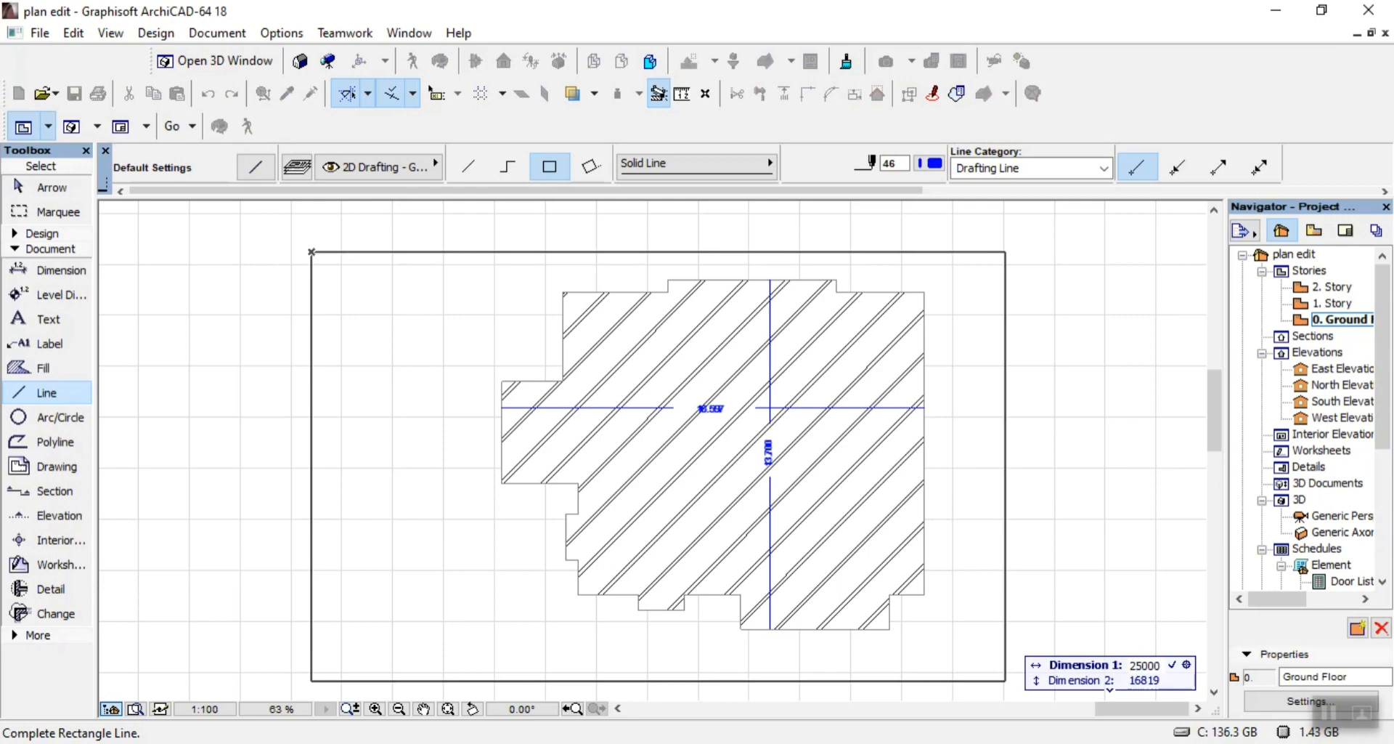
pyautogui.press('Tab')
pyautogui.write('1')
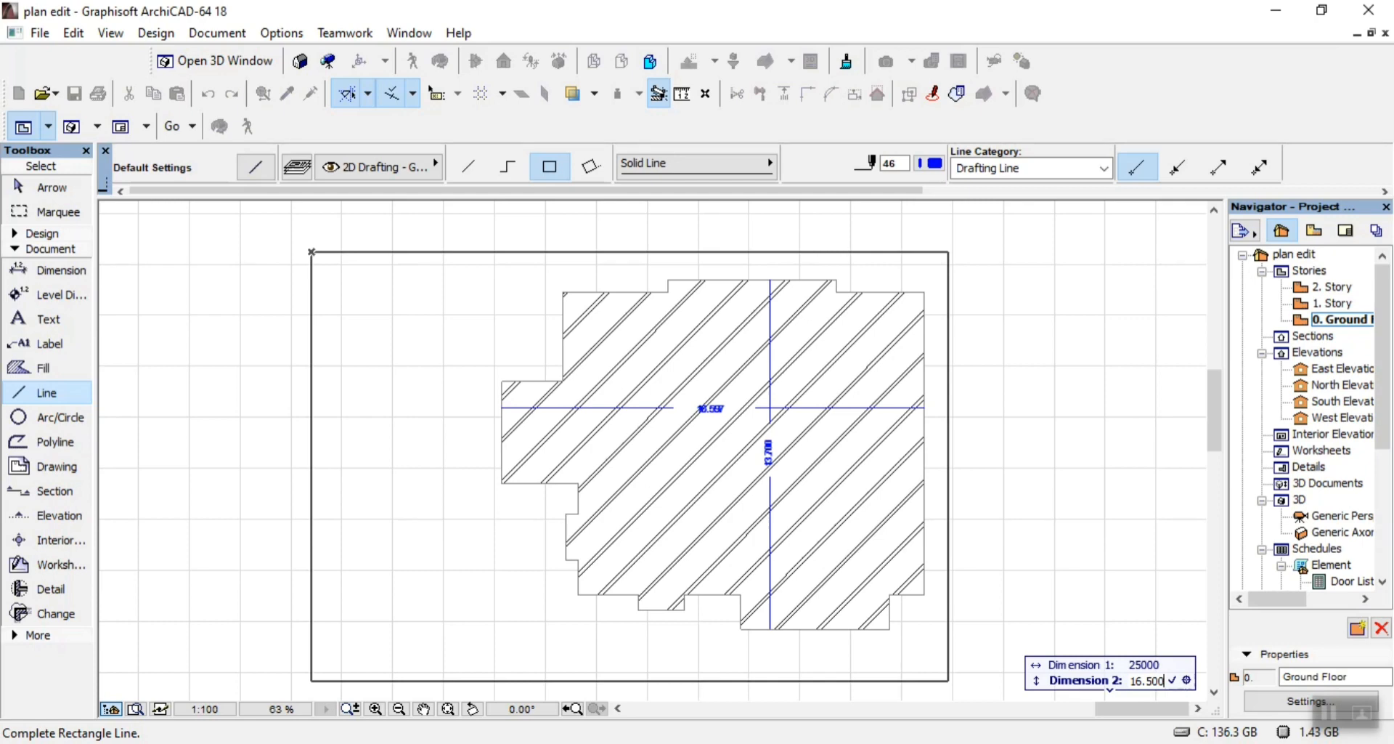
pyautogui.write('6.500')
pyautogui.press('Return')
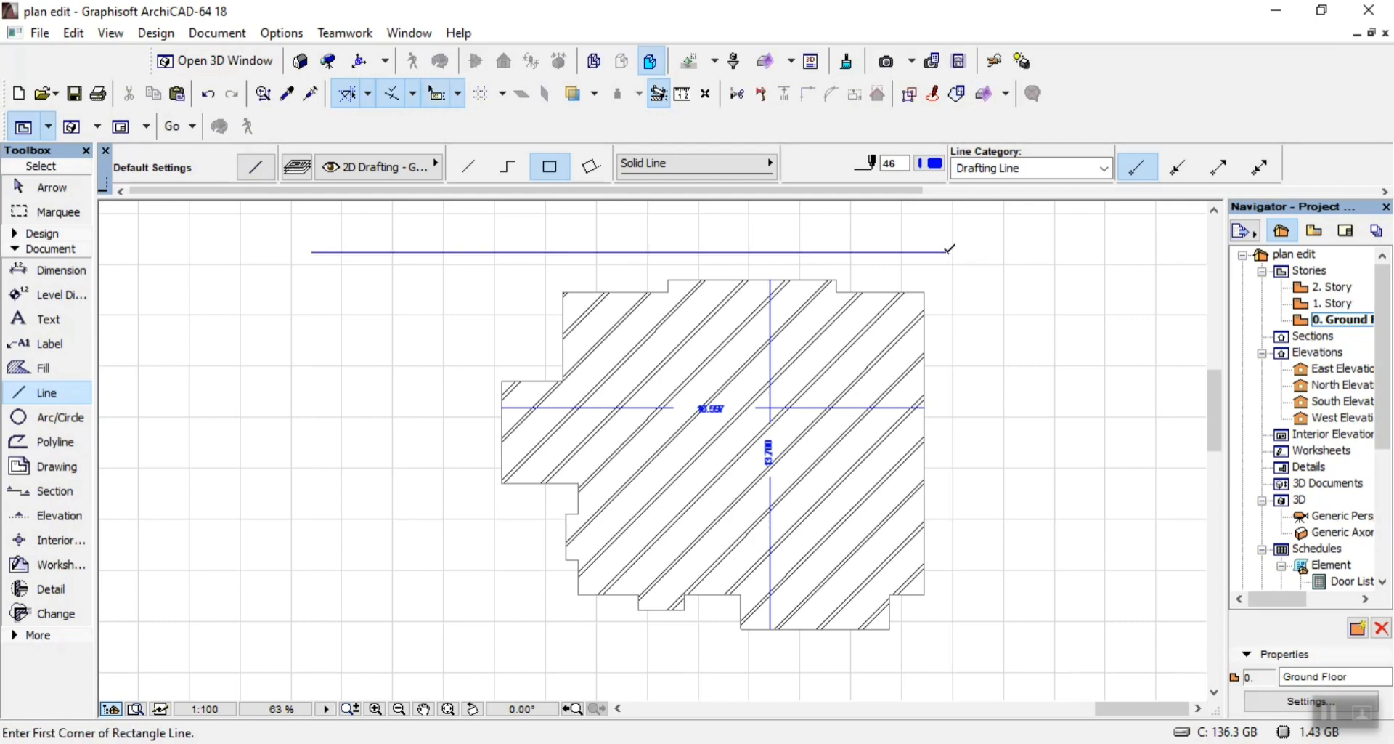
# Draw a solid-line rectangle 25000 wide by 16500 high, starting above and left of the hatched outline
pyautogui.click(254, 254)
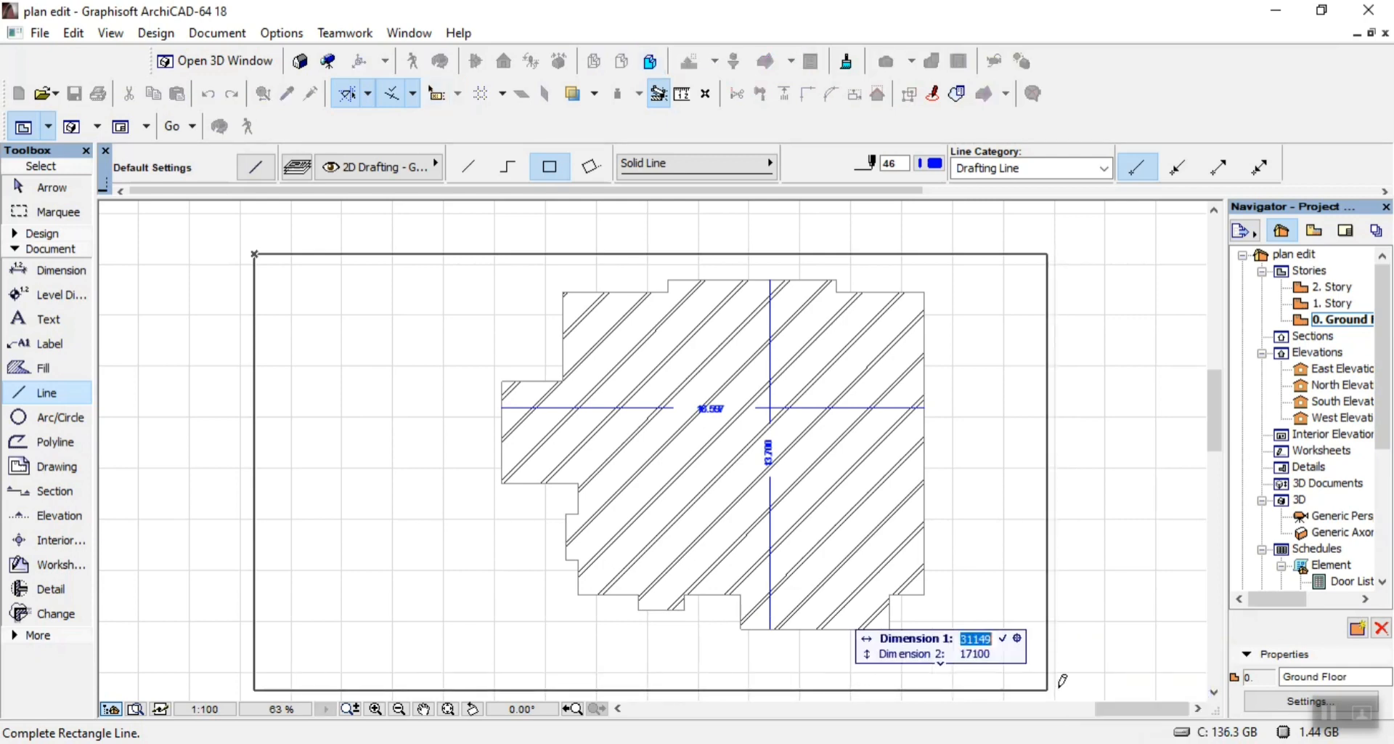
pyautogui.write('25000')
pyautogui.press('Tab')
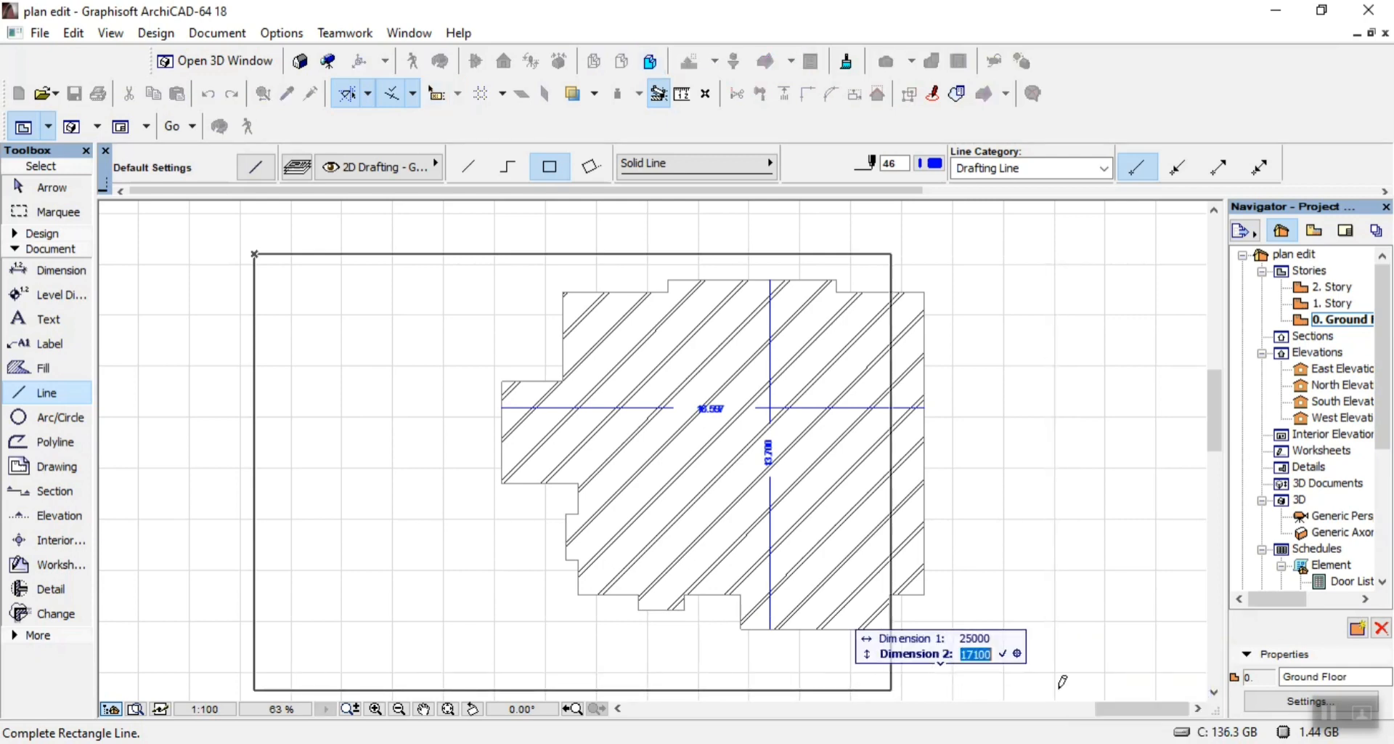
pyautogui.write('1650')
pyautogui.press('Return')
pyautogui.press('Escape')
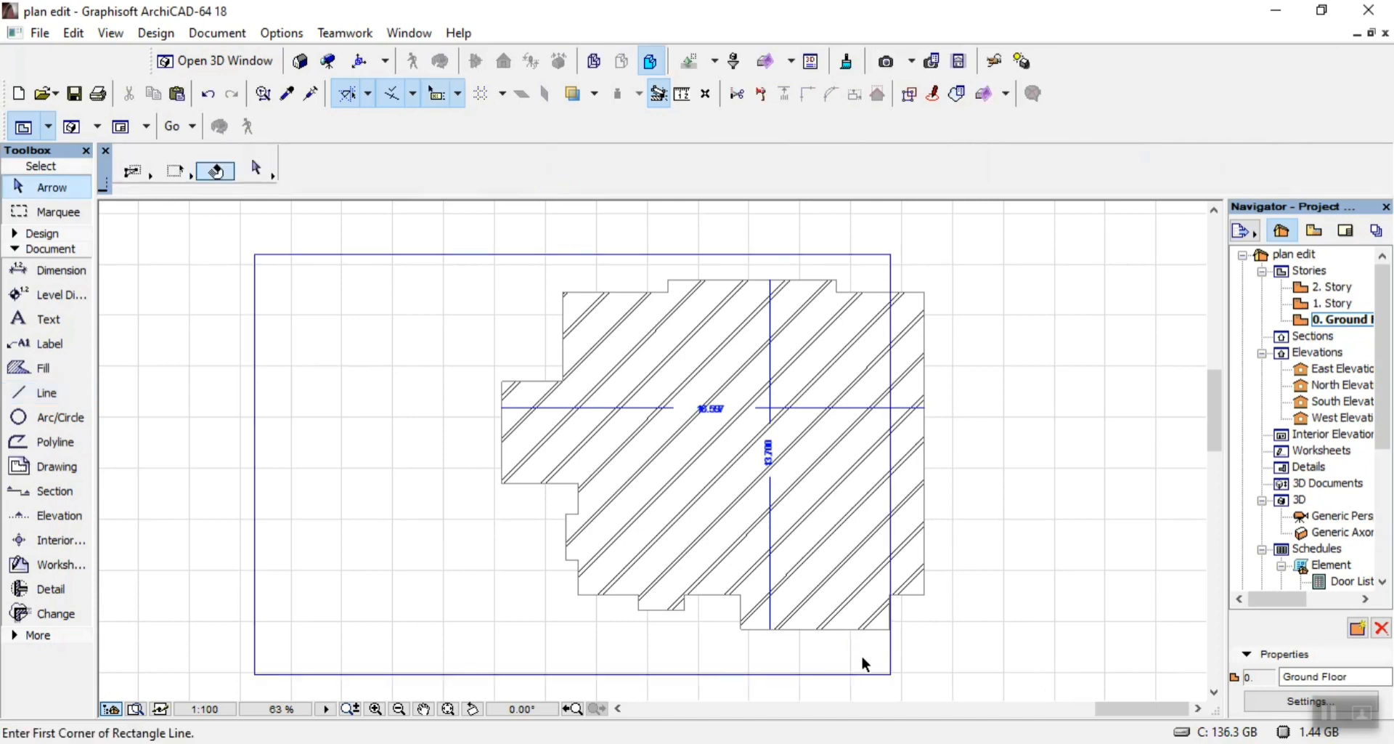
# Move the plot rectangle about 3340 to the right so it encloses the whole hatched outline
pyautogui.hotkey('ctrl', 'a')
pyautogui.hotkey('ctrl', 'd')
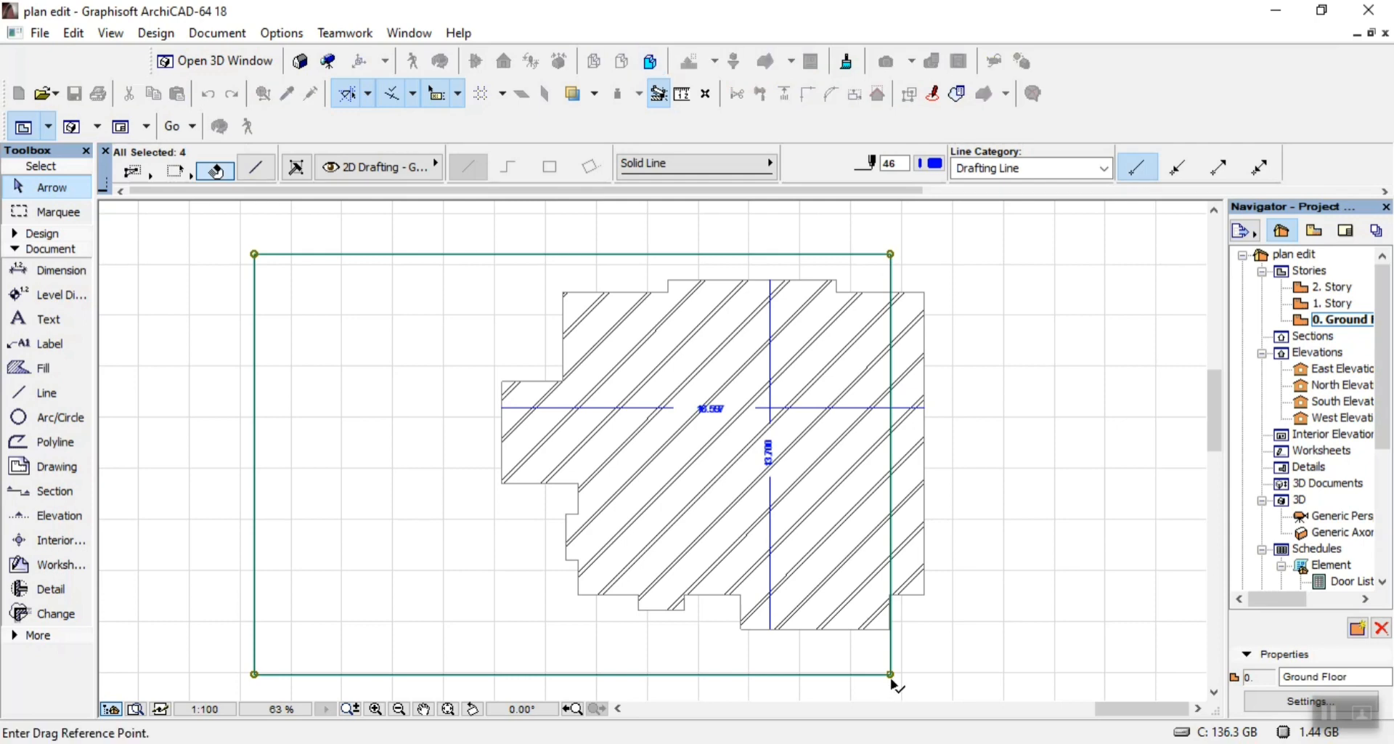
pyautogui.click(891, 674)
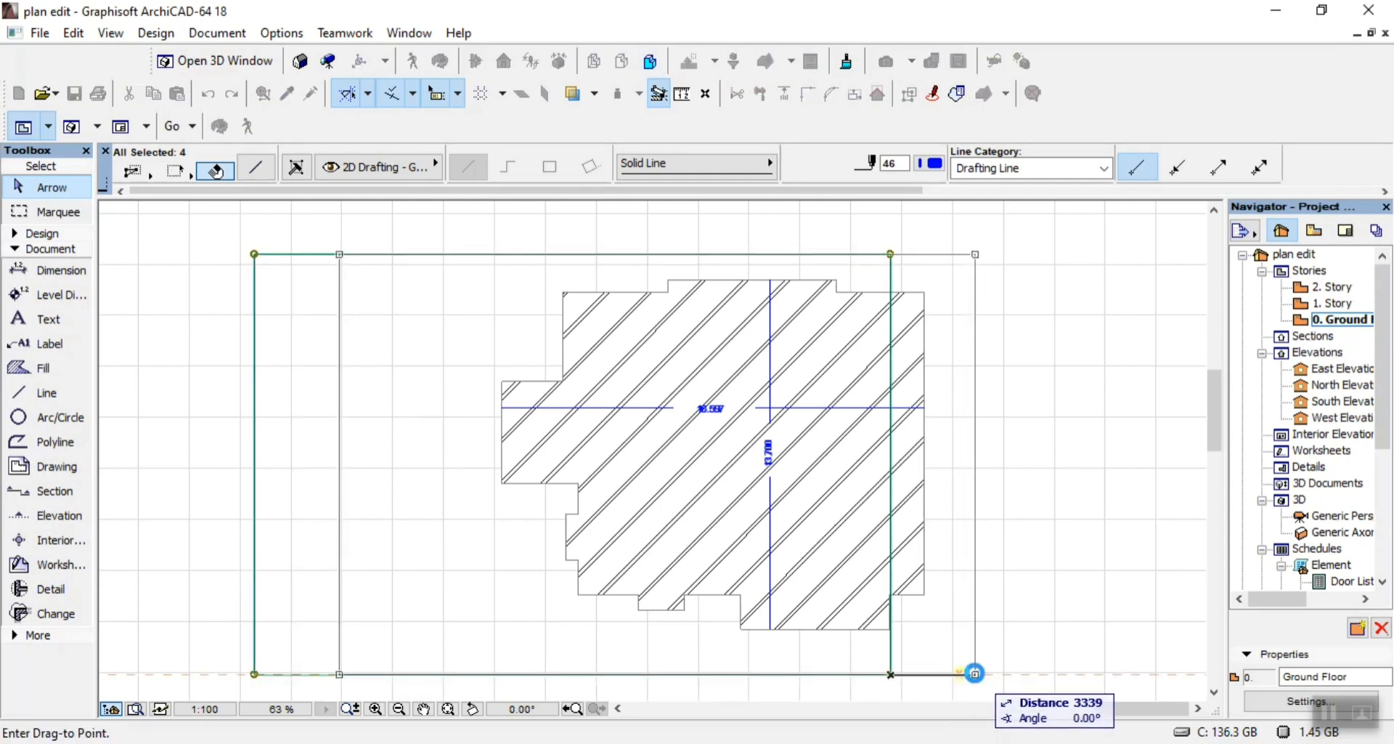
pyautogui.click(975, 675)
pyautogui.scroll(-3, 965, 462)
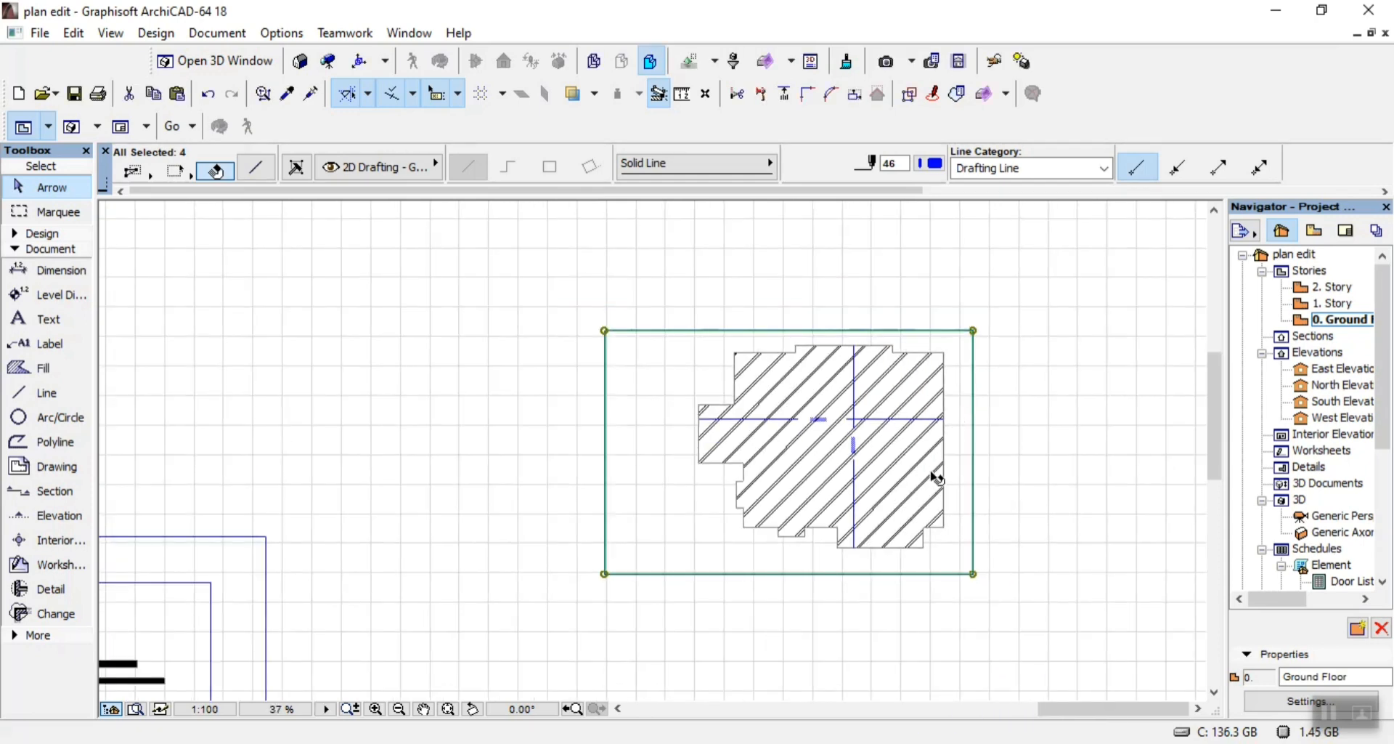
pyautogui.scroll(2, 997, 457)
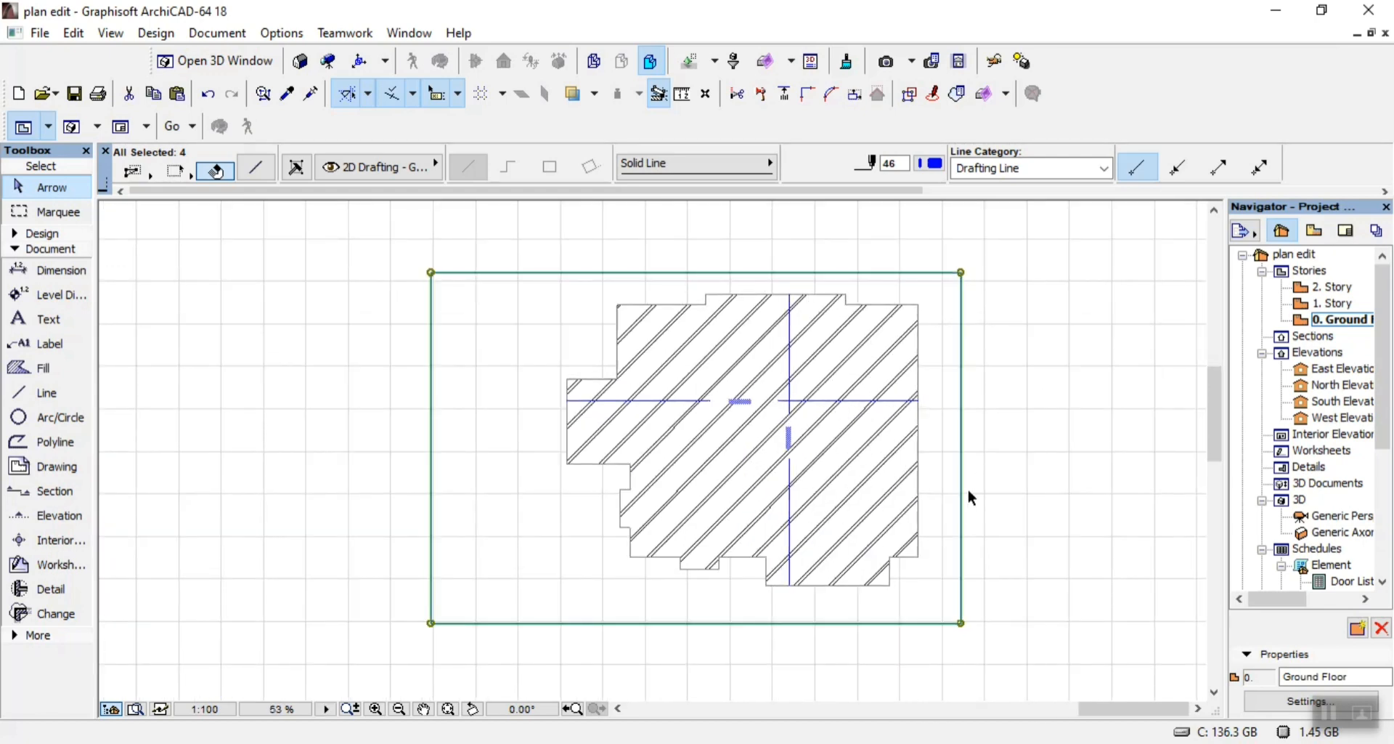
pyautogui.click(961, 427)
pyautogui.click(963, 363)
pyautogui.hotkey('ctrl', 'd')
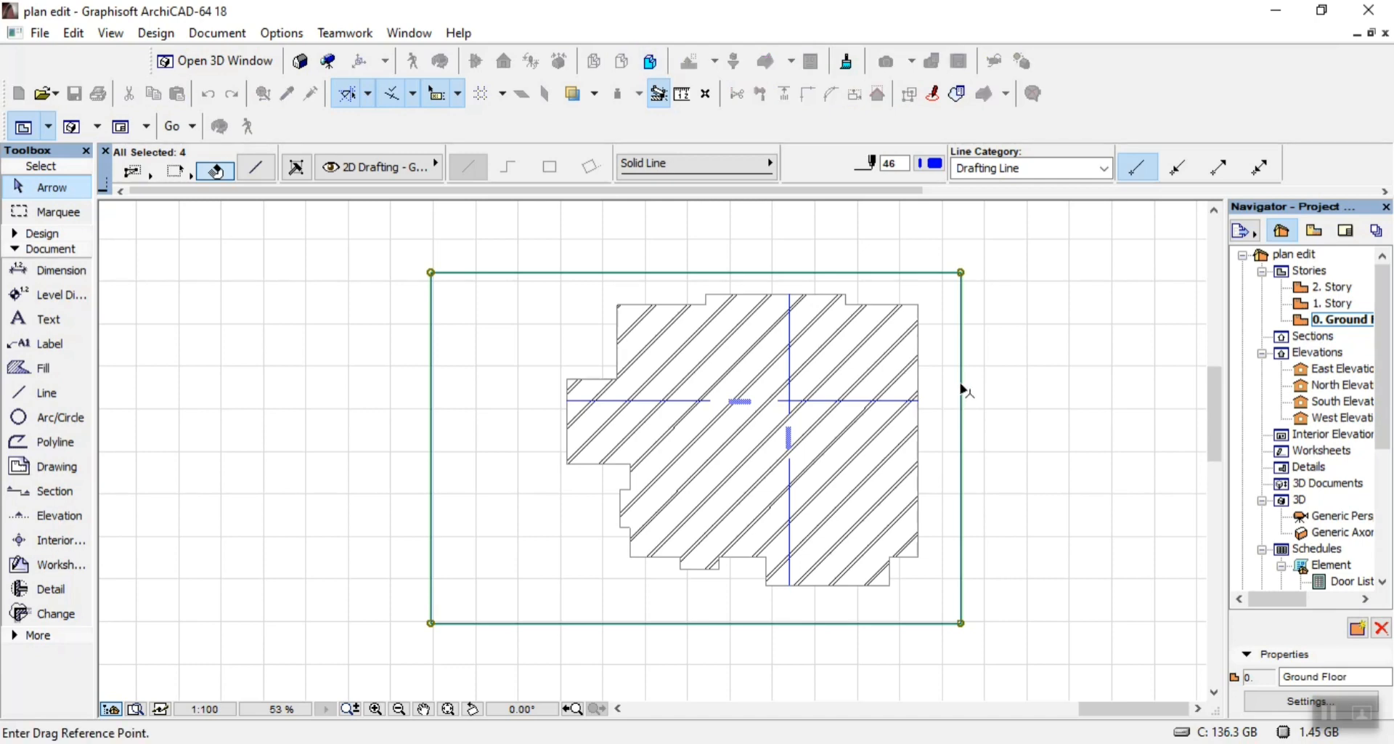
pyautogui.press('Escape')
pyautogui.press('Escape')
# Draw a helper polyline from the hatched outline's upper-right corner, starting with a 1200 segment to the right and continuing down past the plot rectangle's edge
pyautogui.click(45, 392)
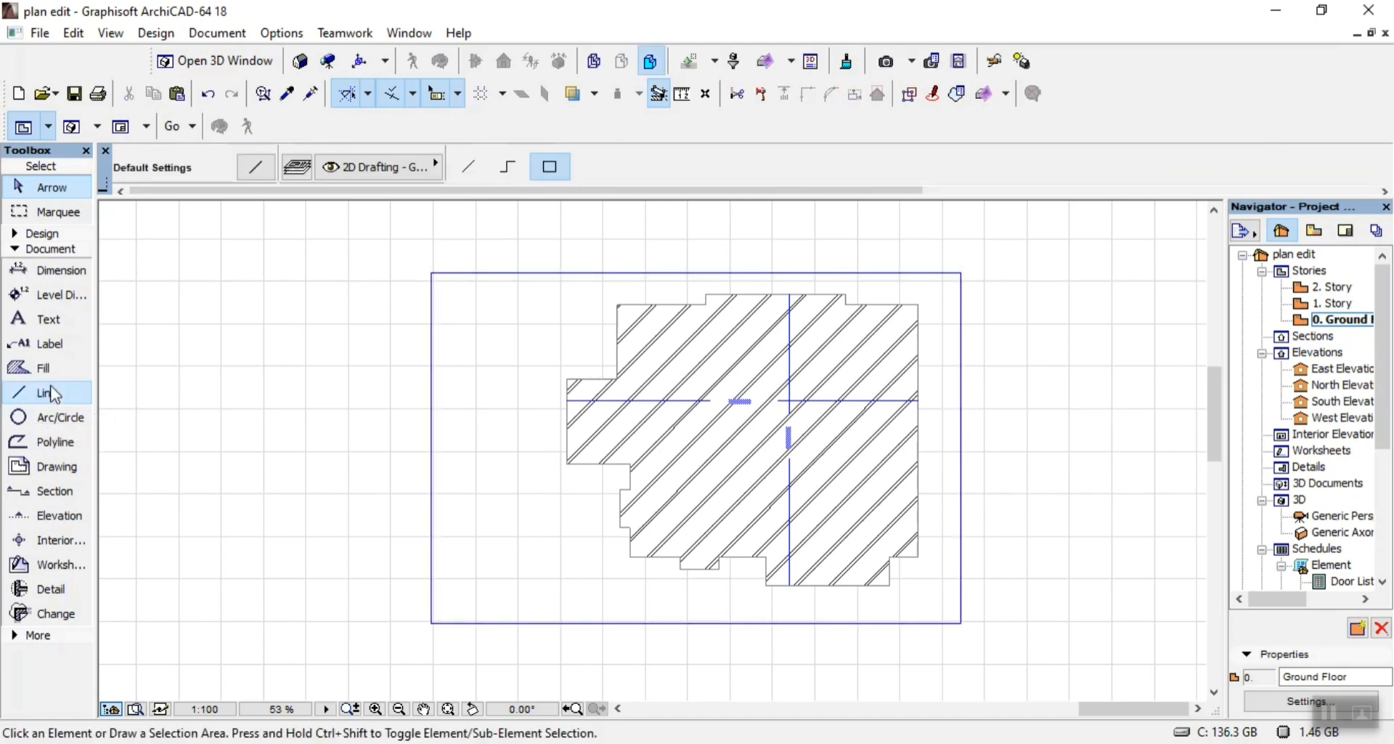
pyautogui.scroll(3, 995, 291)
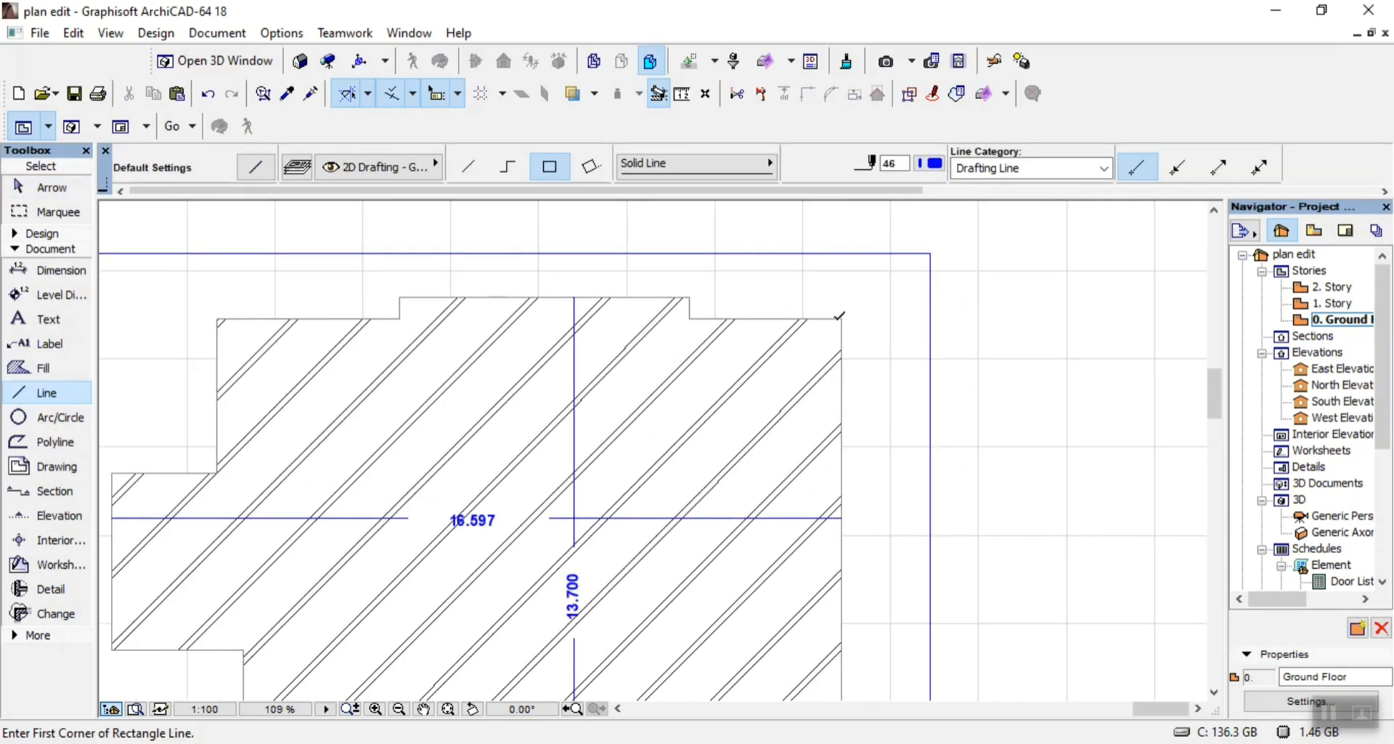
pyautogui.click(841, 318)
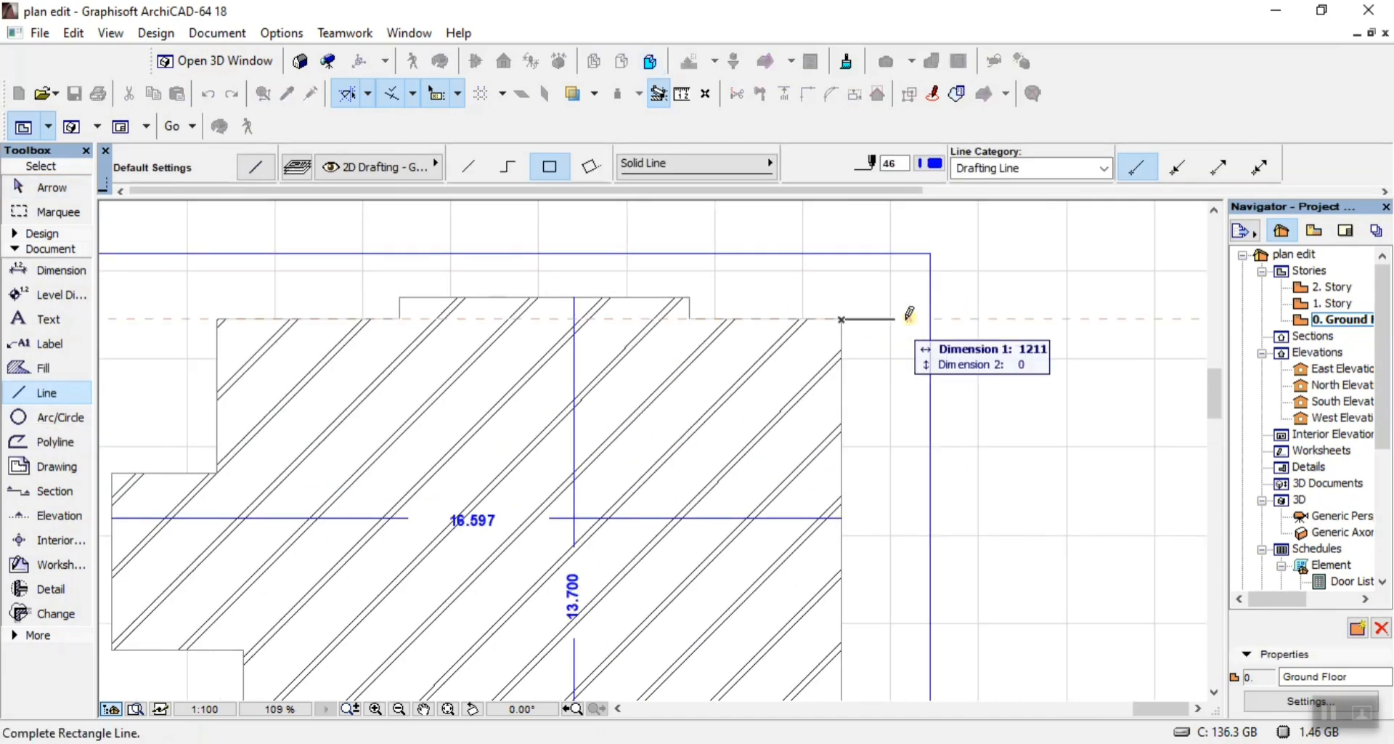
pyautogui.click(507, 174)
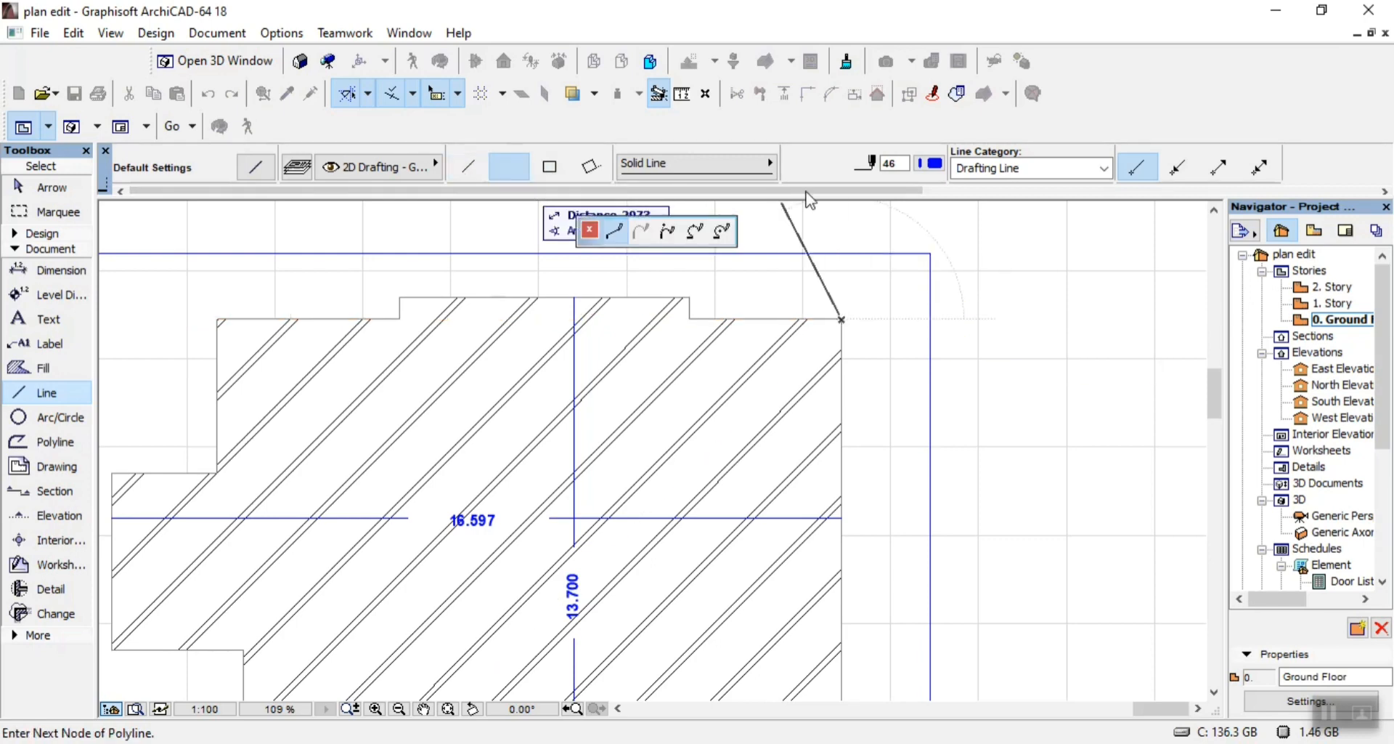
pyautogui.write('12')
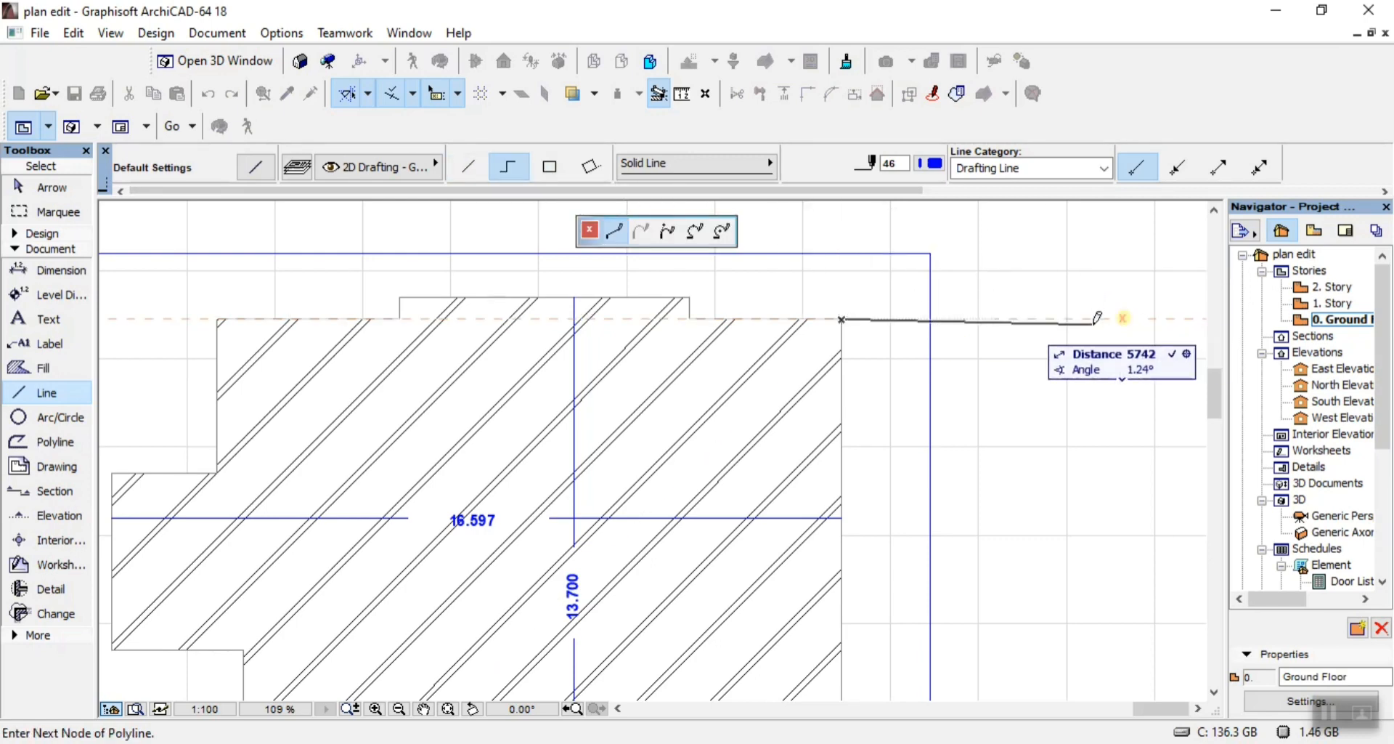
pyautogui.write('00')
pyautogui.press('Return')
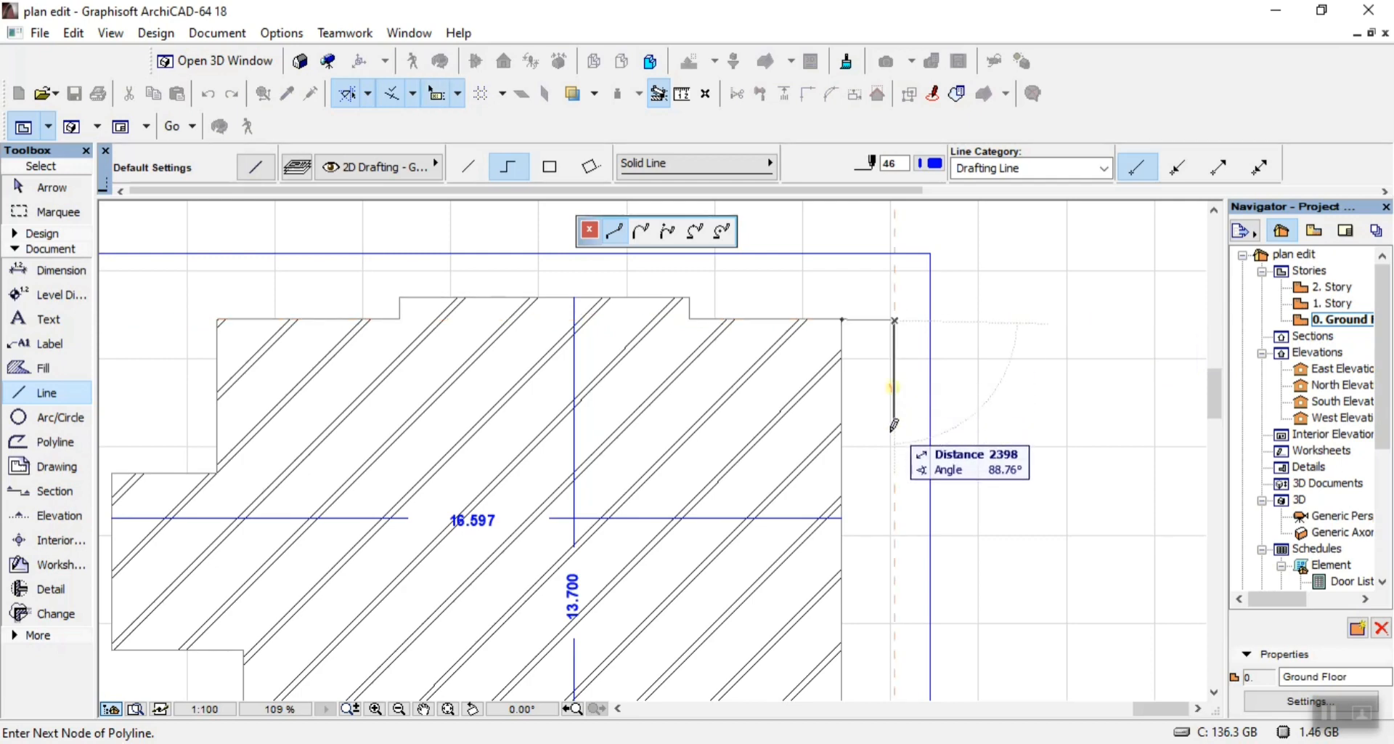
pyautogui.click(895, 435)
pyautogui.click(1104, 442)
pyautogui.rightClick(1116, 372)
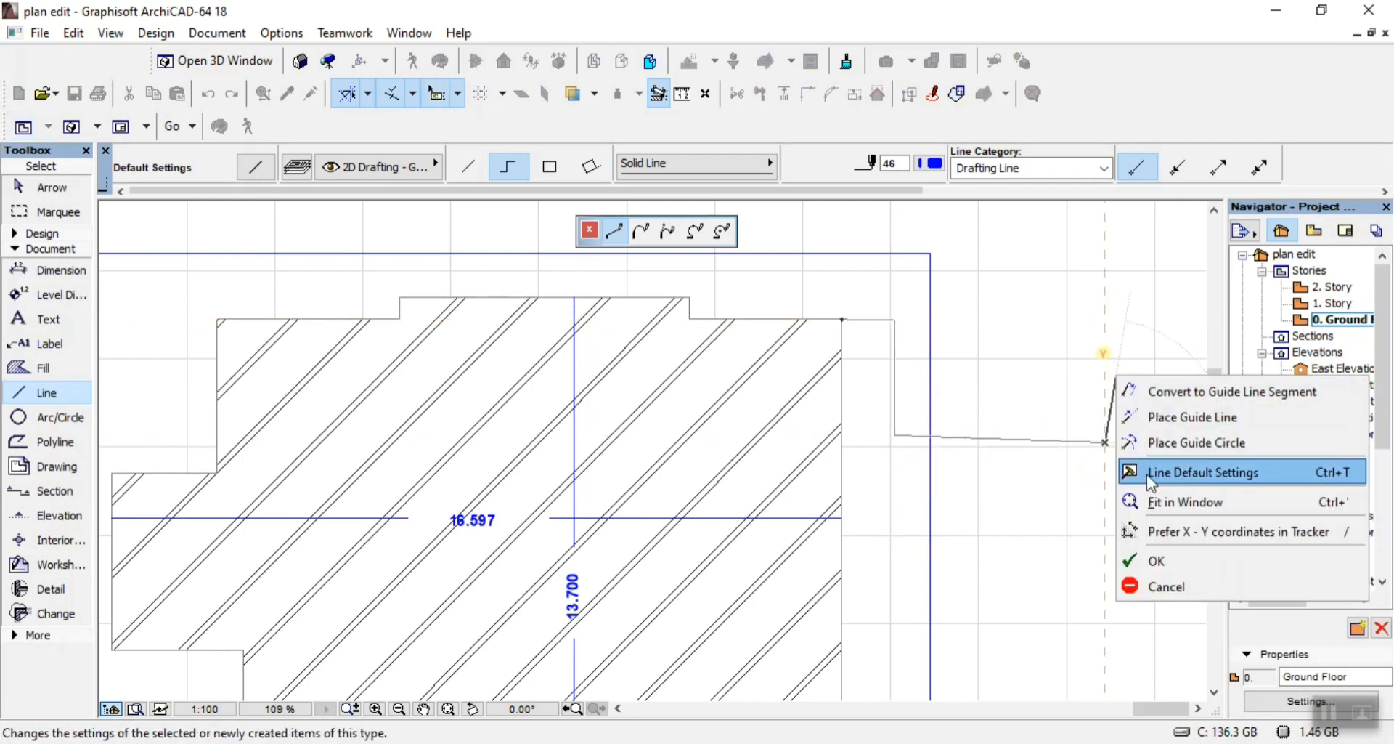
pyautogui.click(1155, 561)
pyautogui.press('Escape')
# Move the plot rectangle so its right edge meets the end of the 1200 helper segment, and delete the helper polyline
pyautogui.click(930, 254)
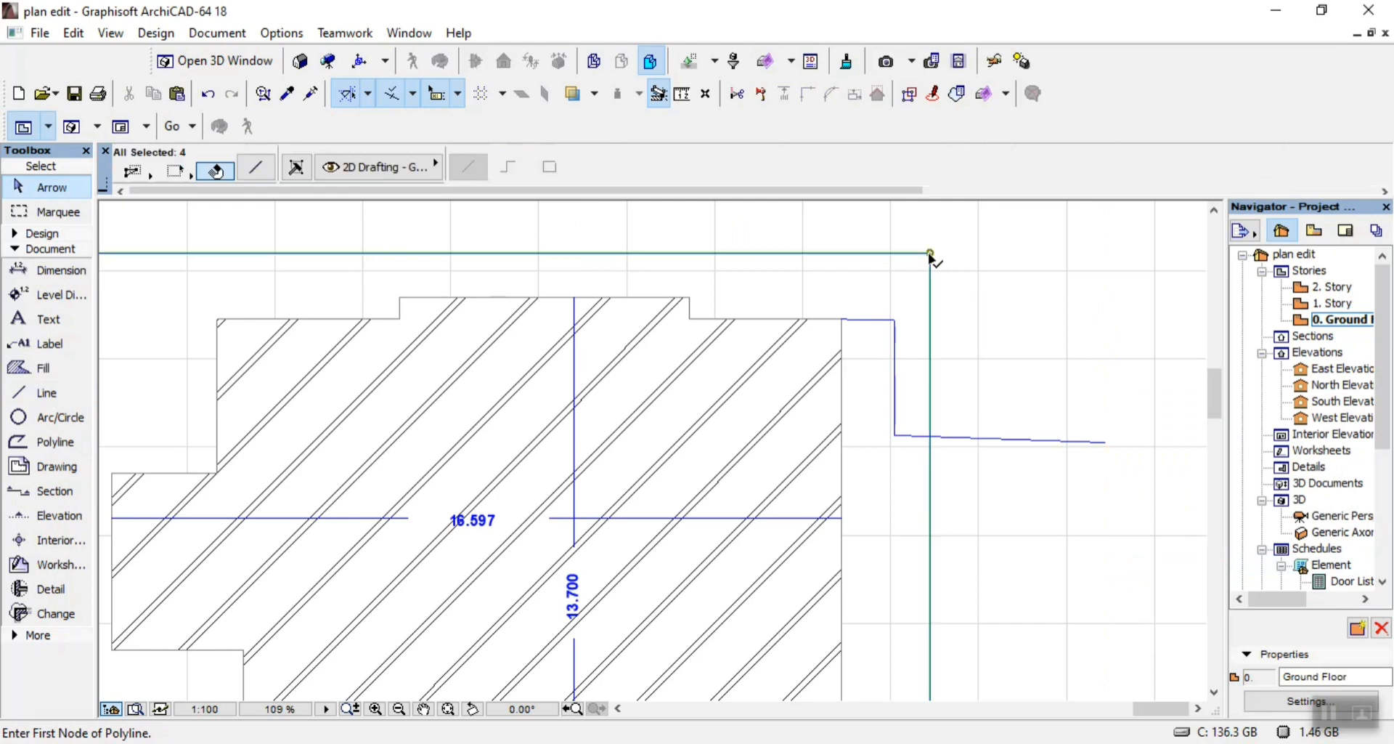
pyautogui.scroll(1, 930, 254)
pyautogui.hotkey('ctrl', 'd')
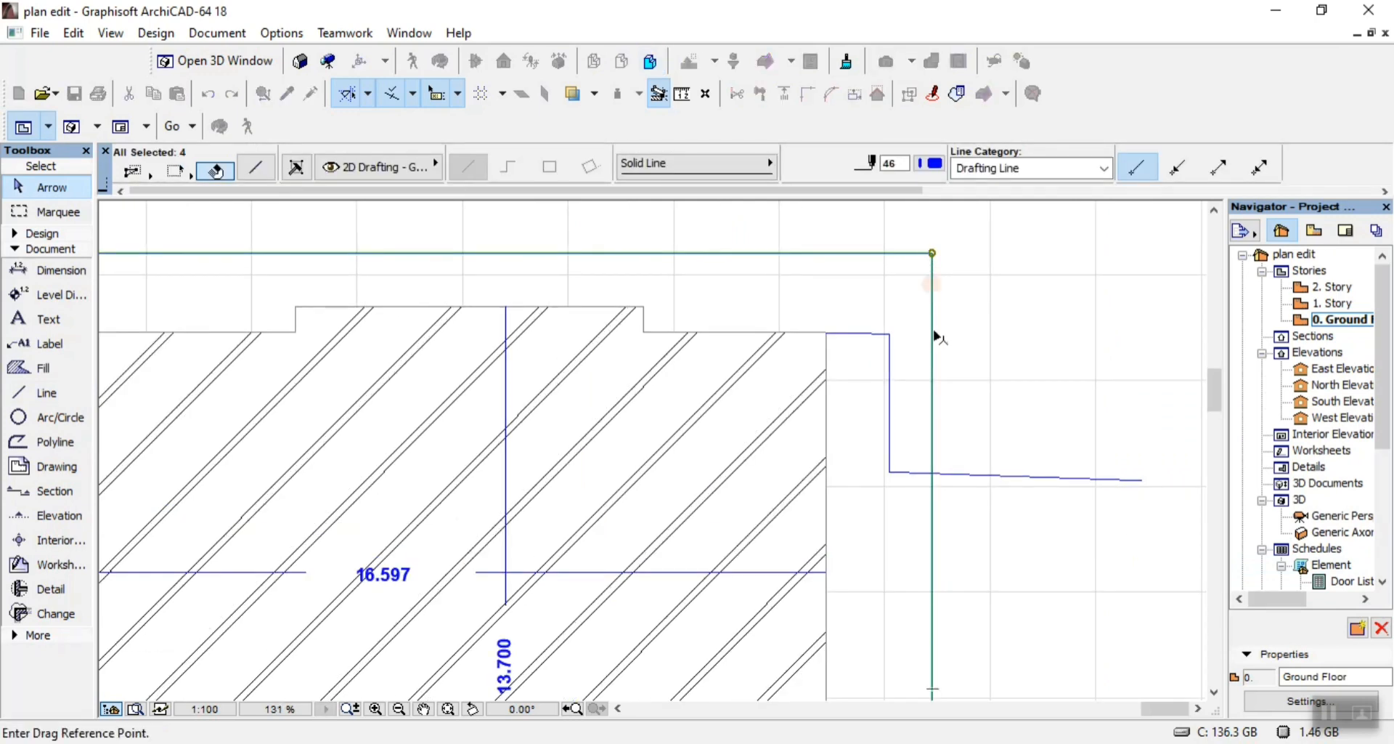
pyautogui.click(933, 329)
pyautogui.click(892, 334)
pyautogui.click(995, 317)
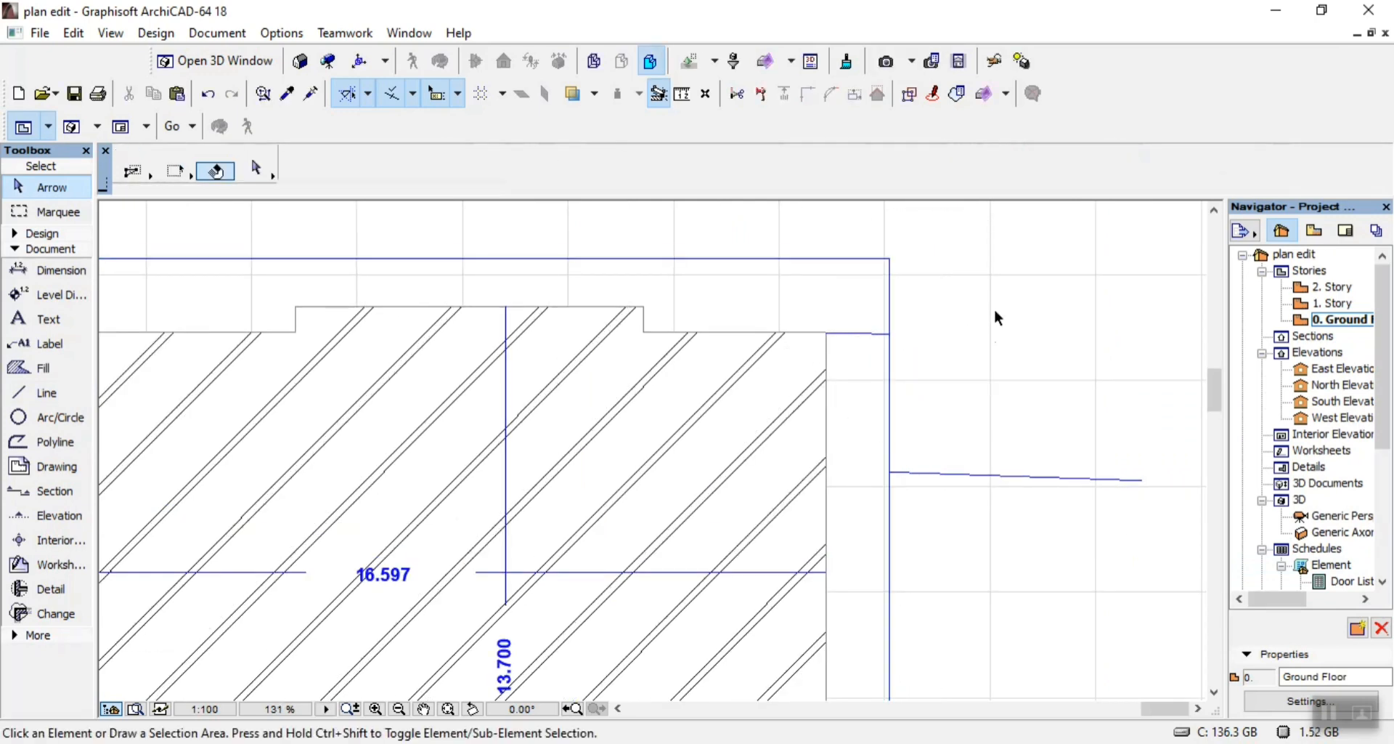
pyautogui.click(1009, 476)
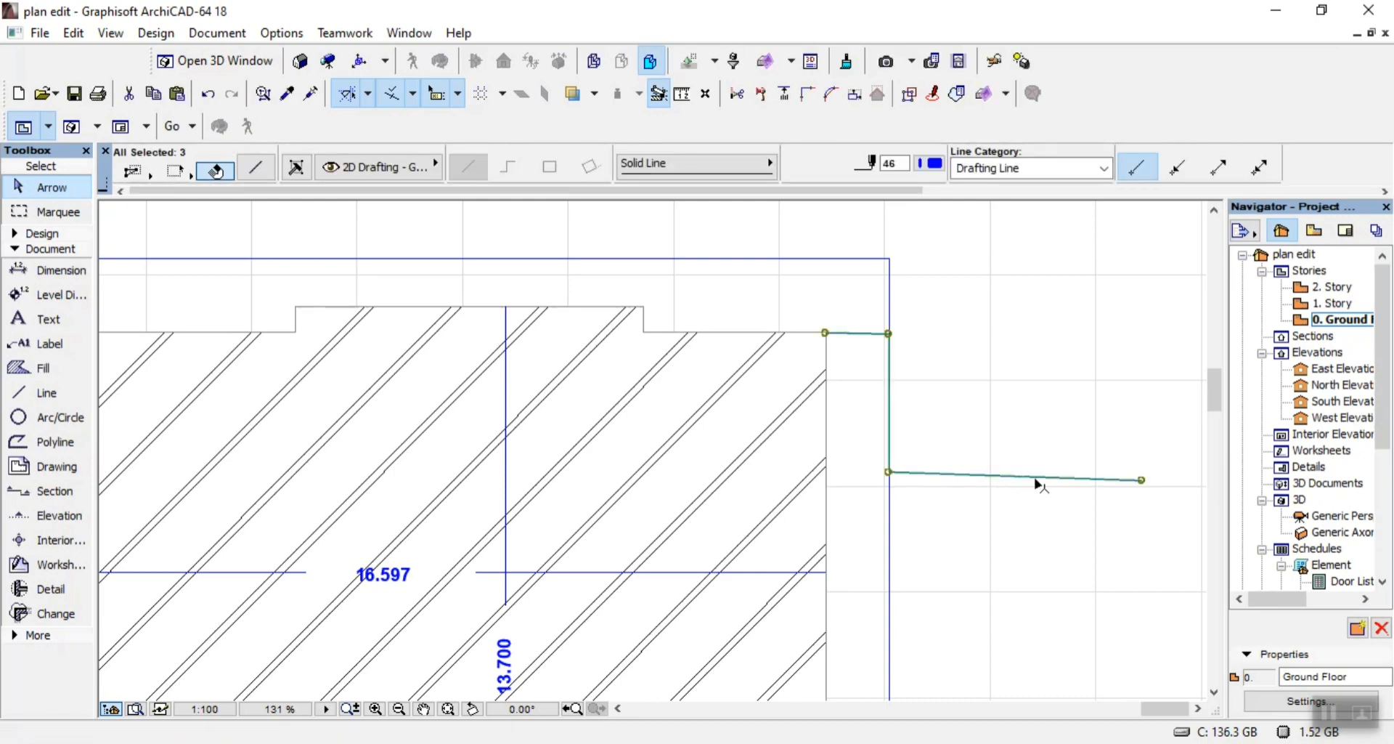
pyautogui.press('Delete')
# Draw a helper polyline from the upper-right corner of the outline's top projection, starting with a 1000 segment straight up
pyautogui.scroll(-5, 1039, 359)
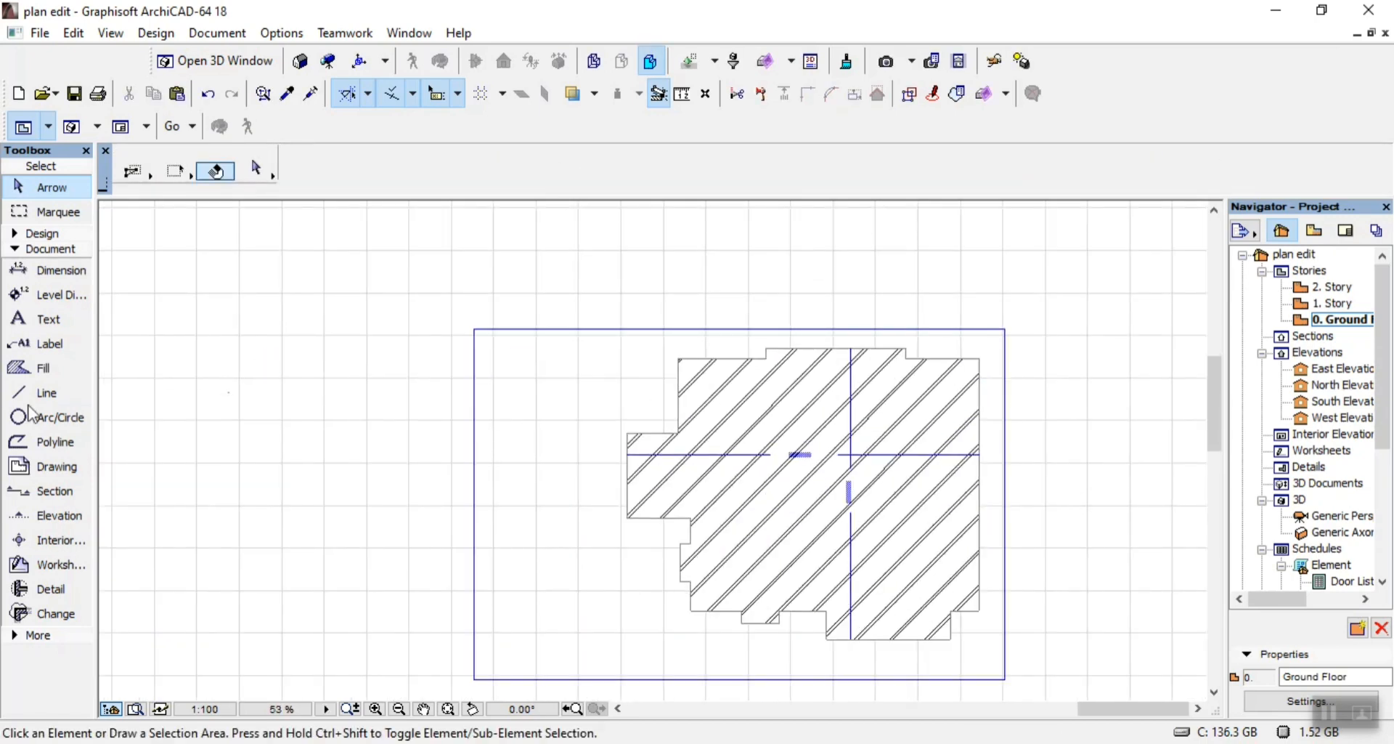
pyautogui.click(34, 395)
pyautogui.scroll(6, 900, 349)
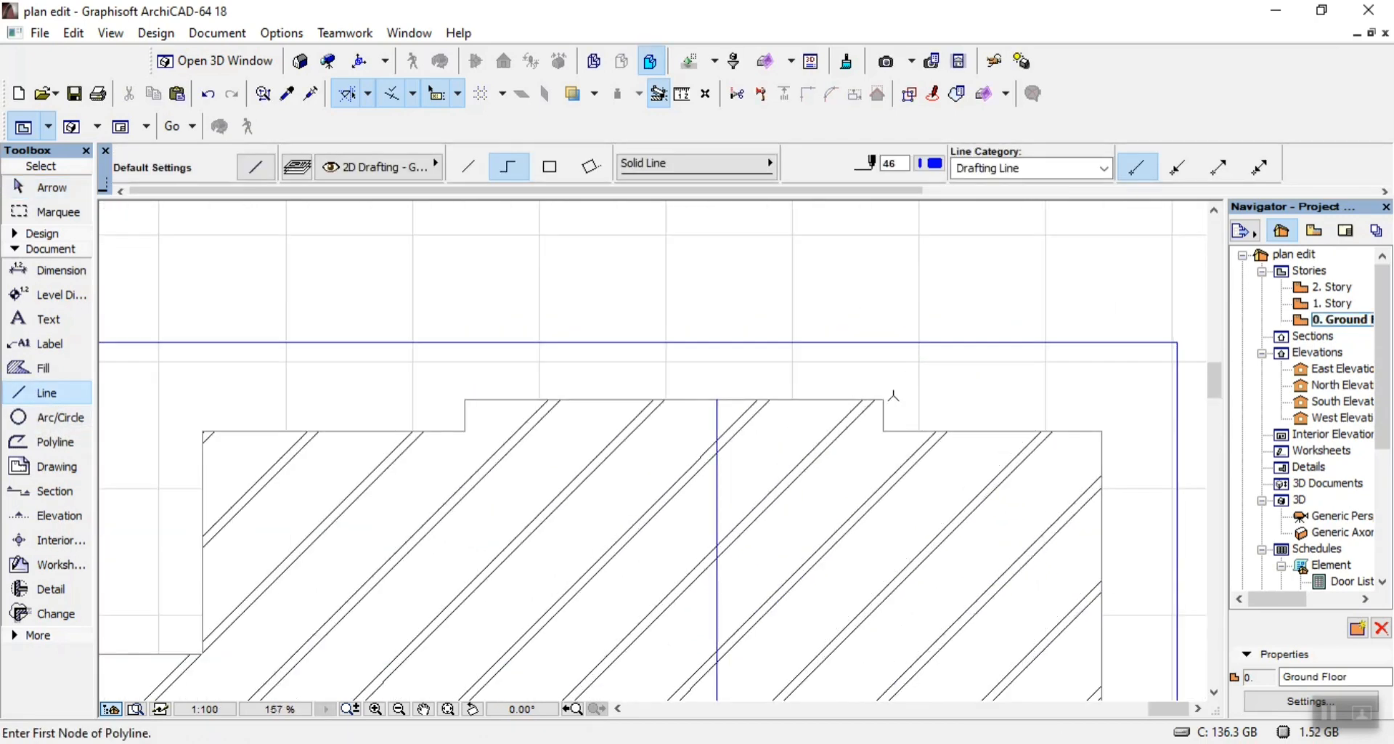
pyautogui.click(883, 398)
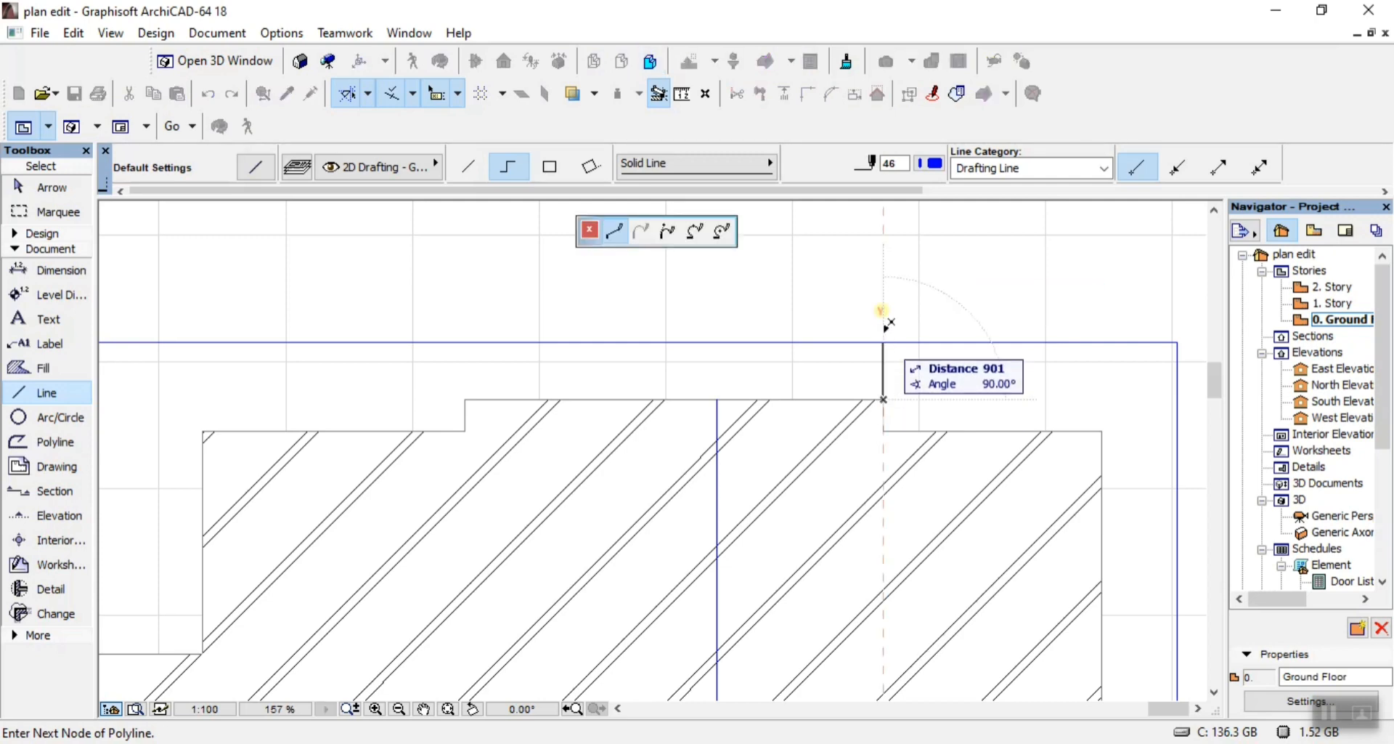
pyautogui.write('1')
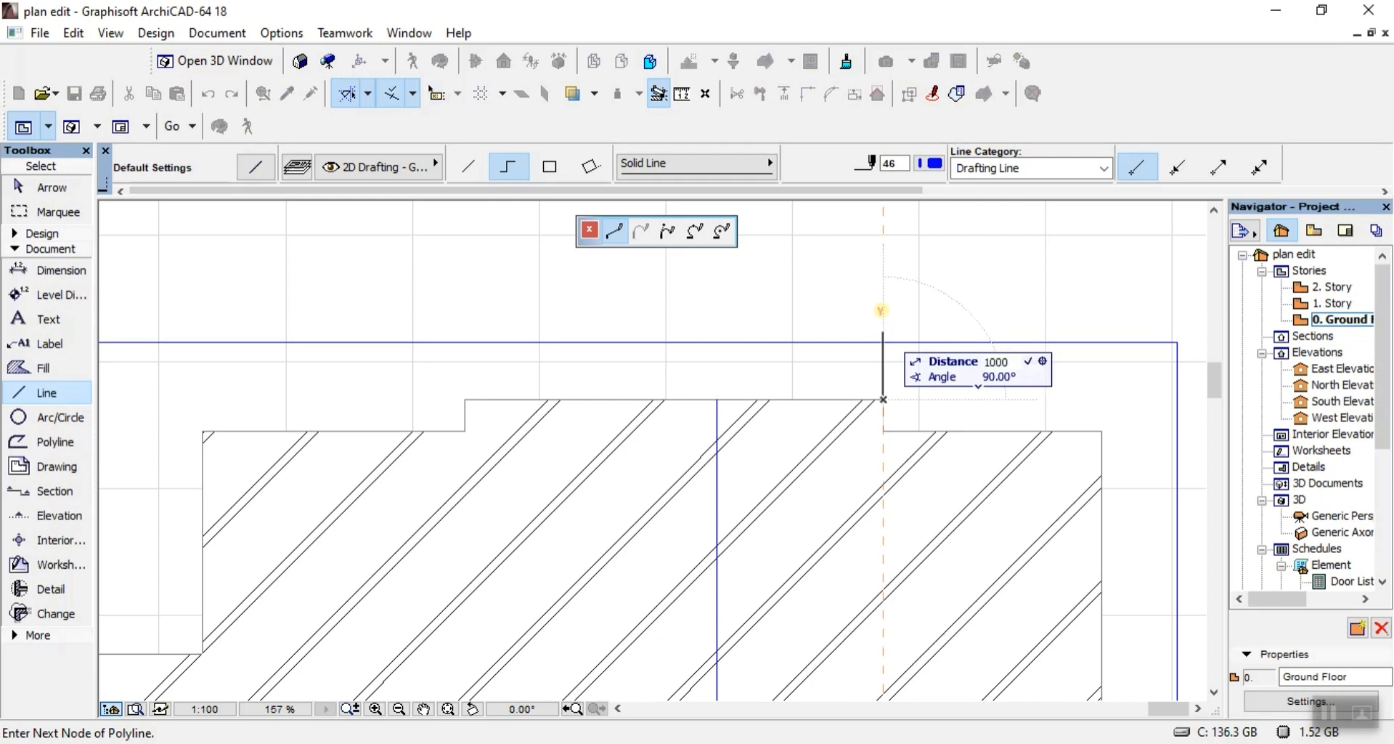
pyautogui.write('000')
pyautogui.press('Return')
pyautogui.click(837, 337)
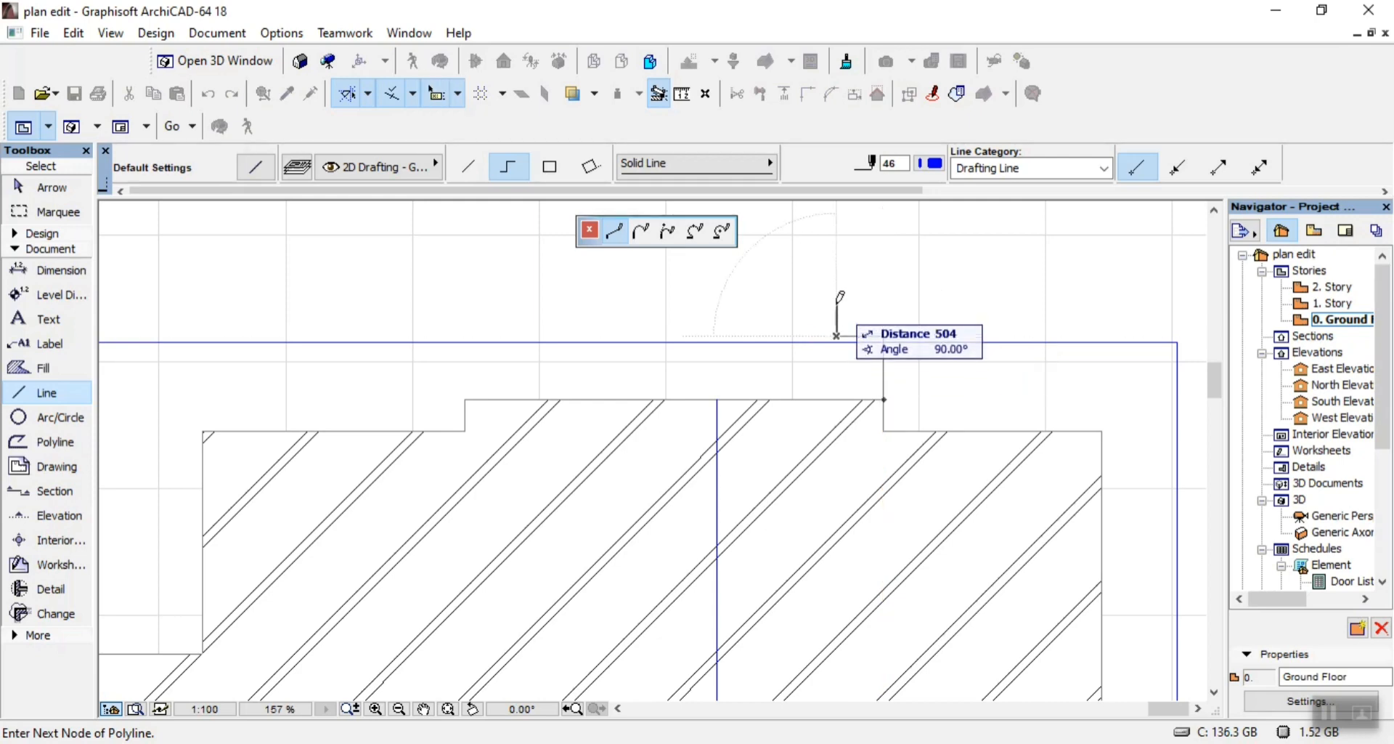
pyautogui.click(837, 304)
pyautogui.rightClick(892, 290)
pyautogui.click(941, 470)
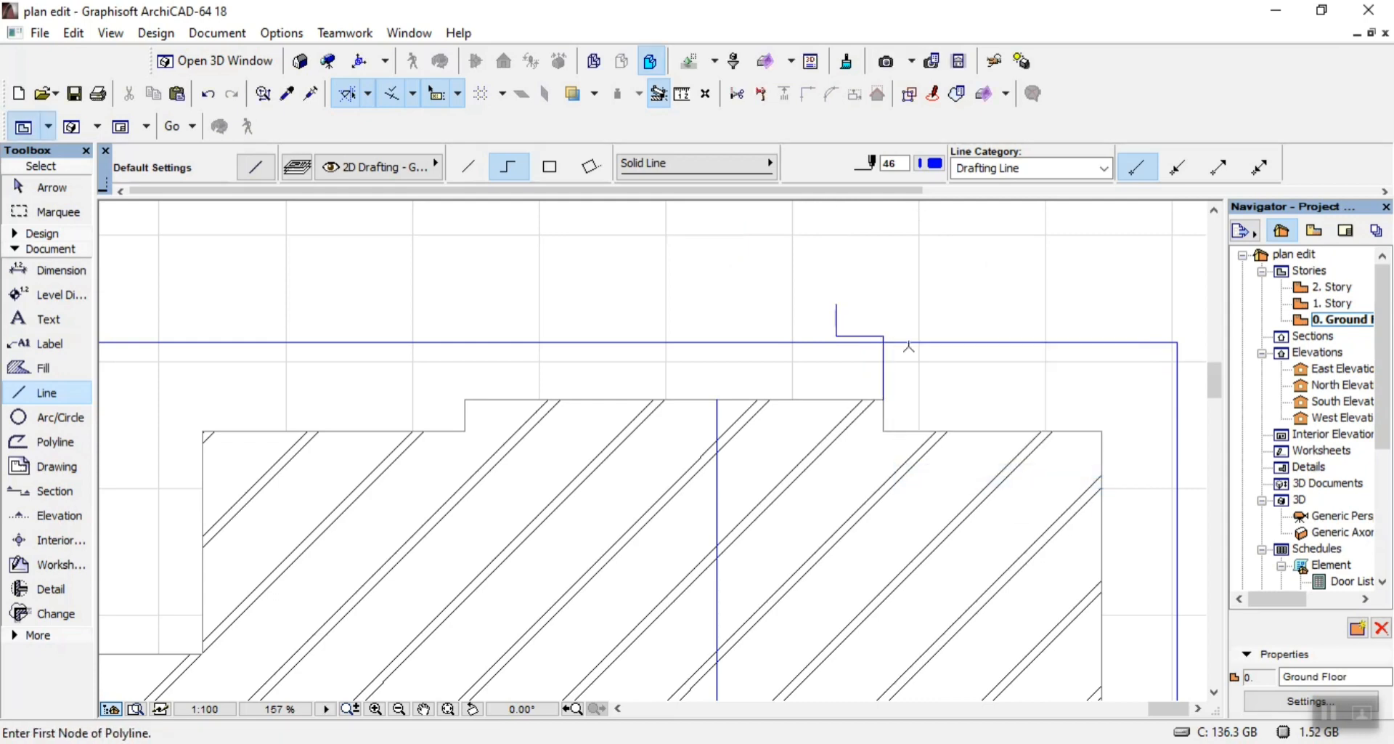
# Move the plot rectangle up so its top edge meets the end of the 1000 helper segment, and delete the helper polyline
pyautogui.press('w')
pyautogui.click(909, 343)
pyautogui.hotkey('ctrl', 'd')
pyautogui.scroll(5, 878, 331)
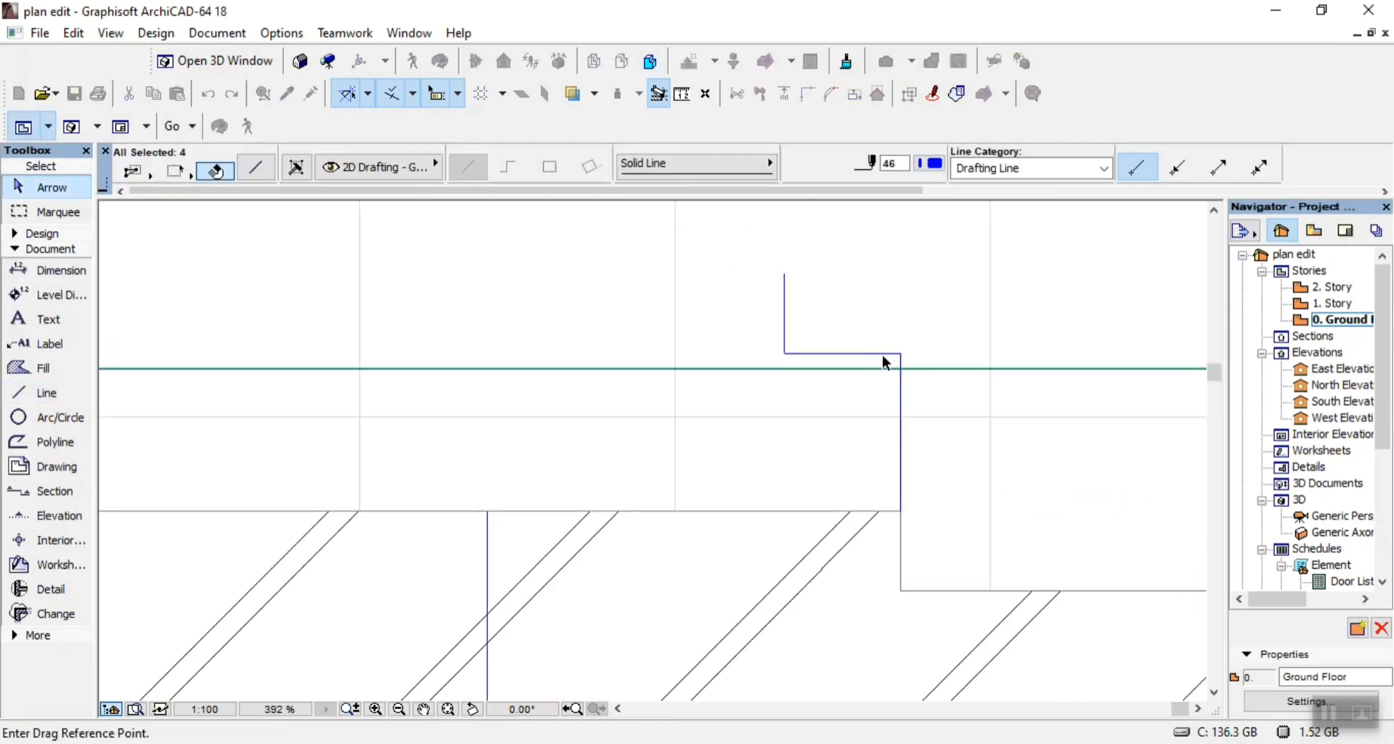
pyautogui.click(901, 369)
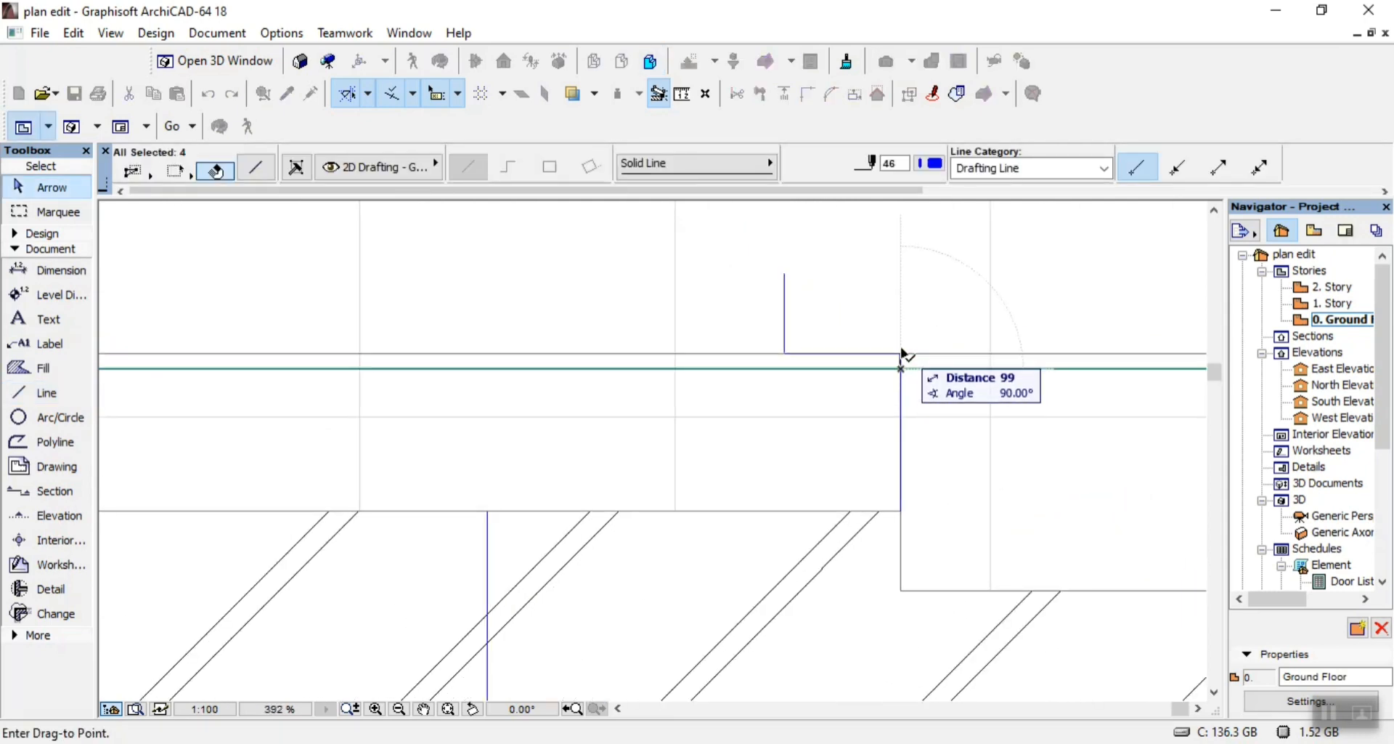
pyautogui.click(901, 353)
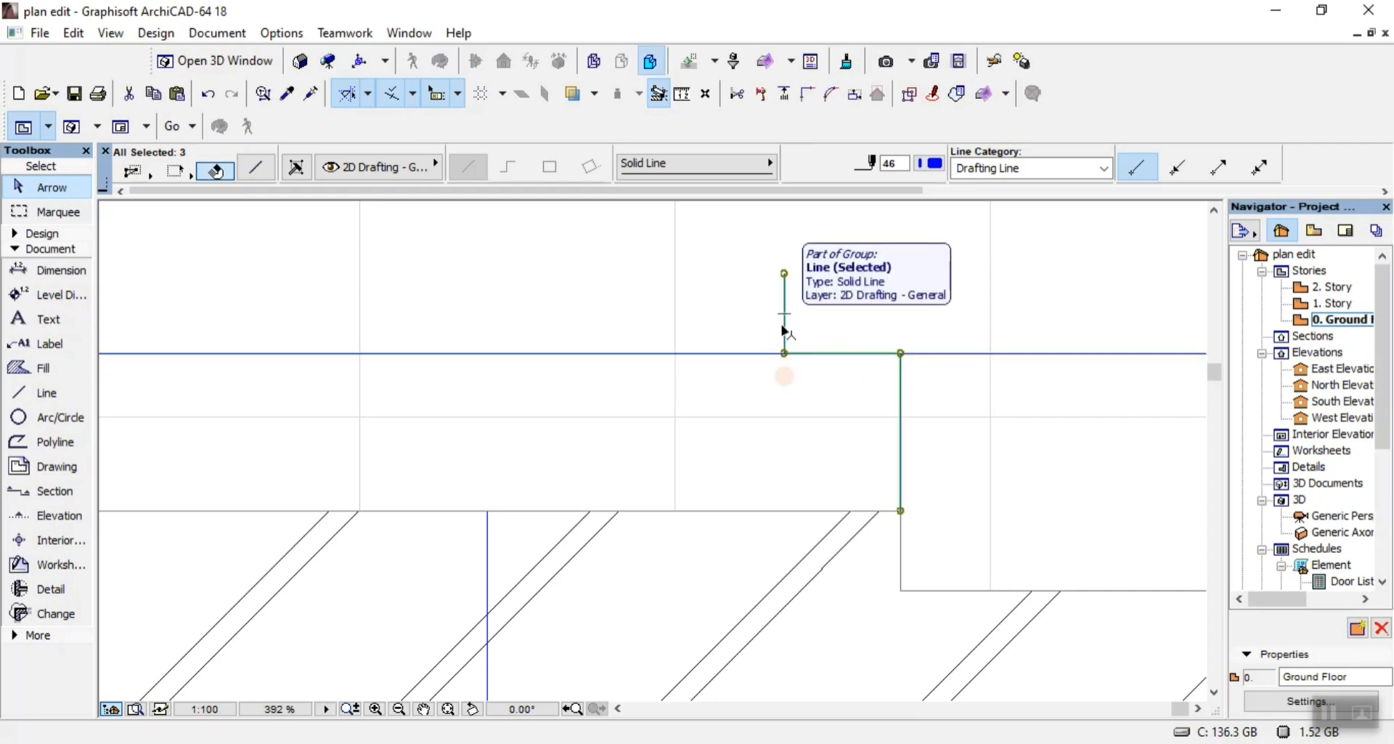
pyautogui.press('Delete')
pyautogui.scroll(-15, 792, 339)
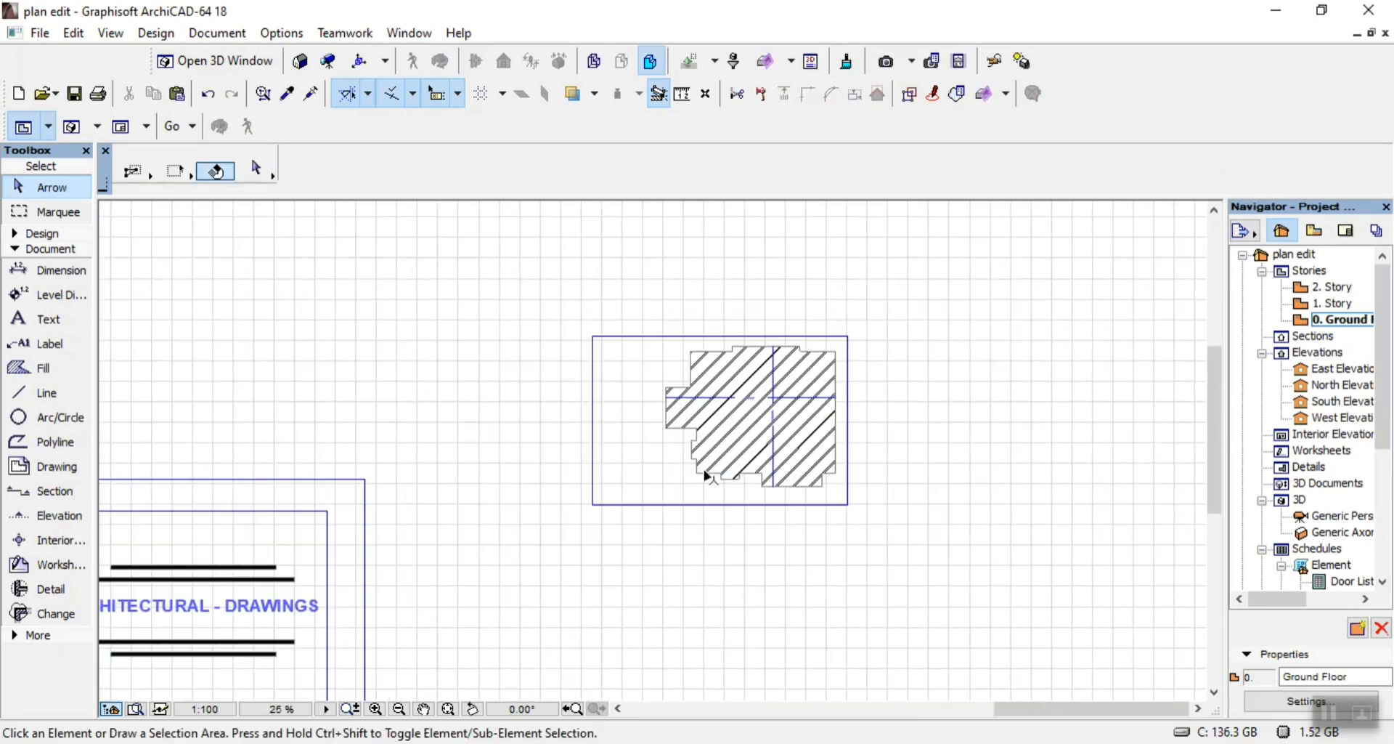
# Switch to 02.pdf to examine the corner posts and gate on the site plan's boundary, and return to the ArchiCAD drawing
pyautogui.scroll(3, 683, 482)
pyautogui.scroll(-3, 694, 483)
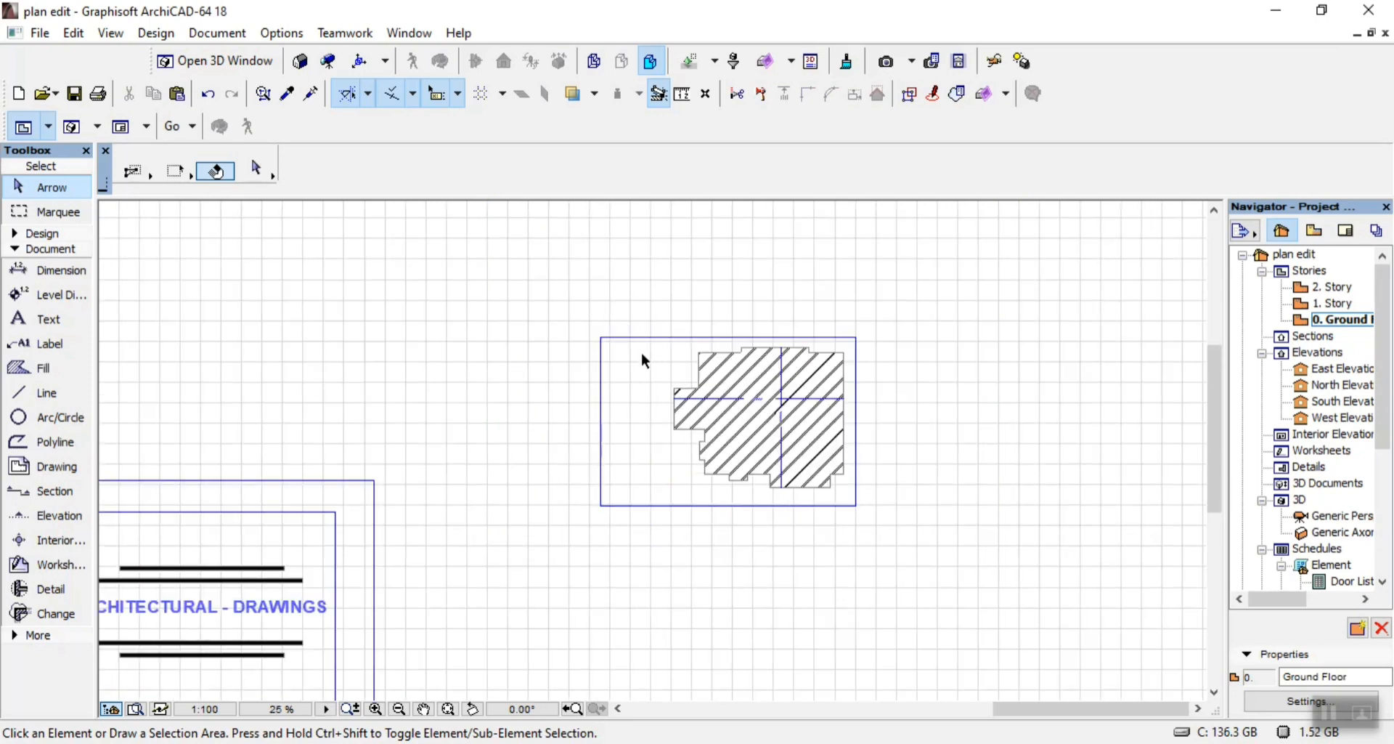
pyautogui.scroll(2, 622, 375)
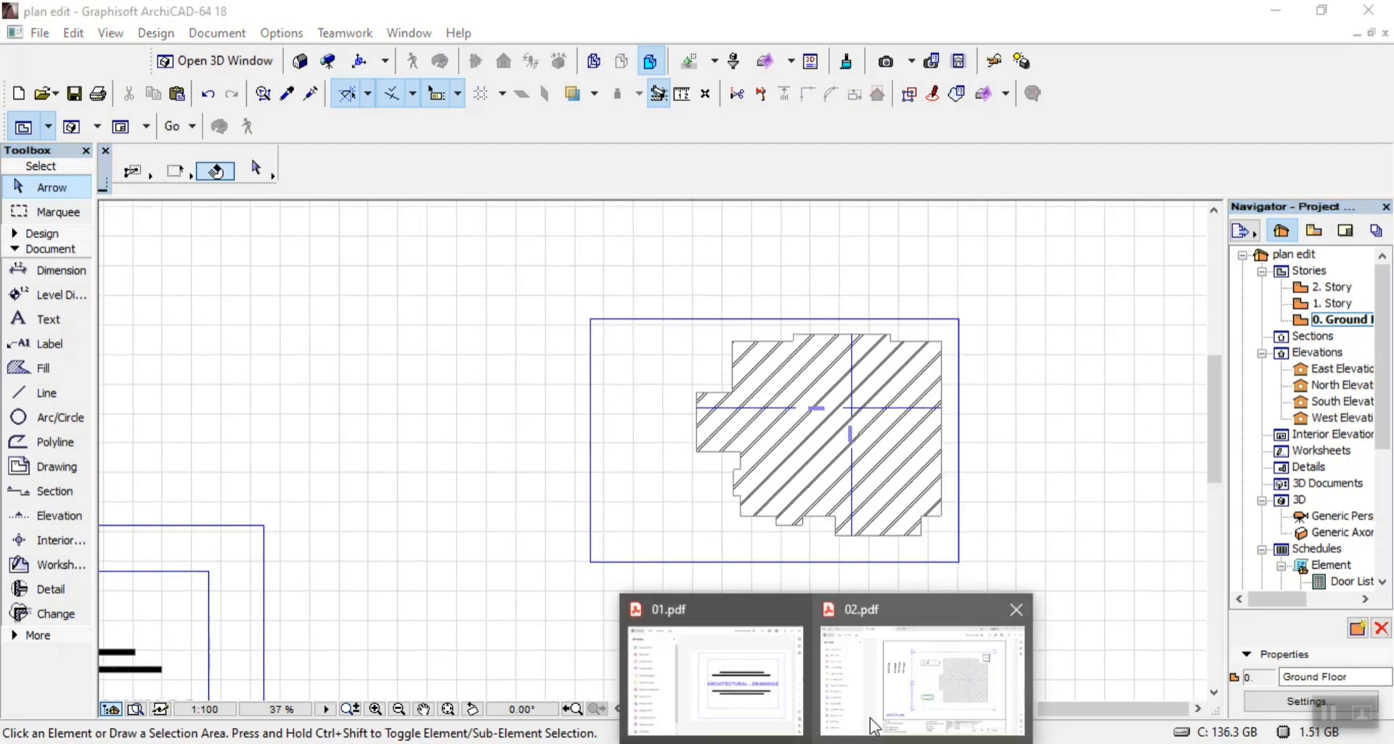
pyautogui.click(898, 676)
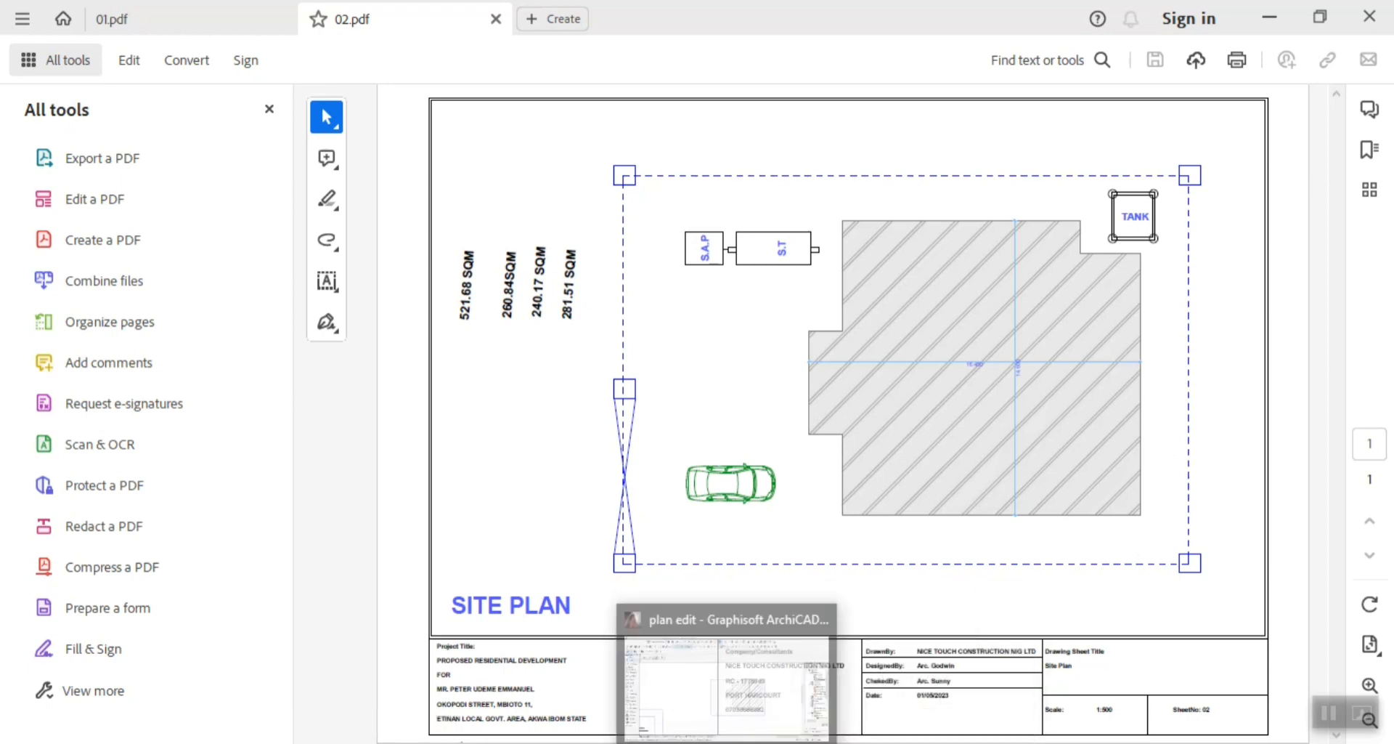
pyautogui.click(712, 614)
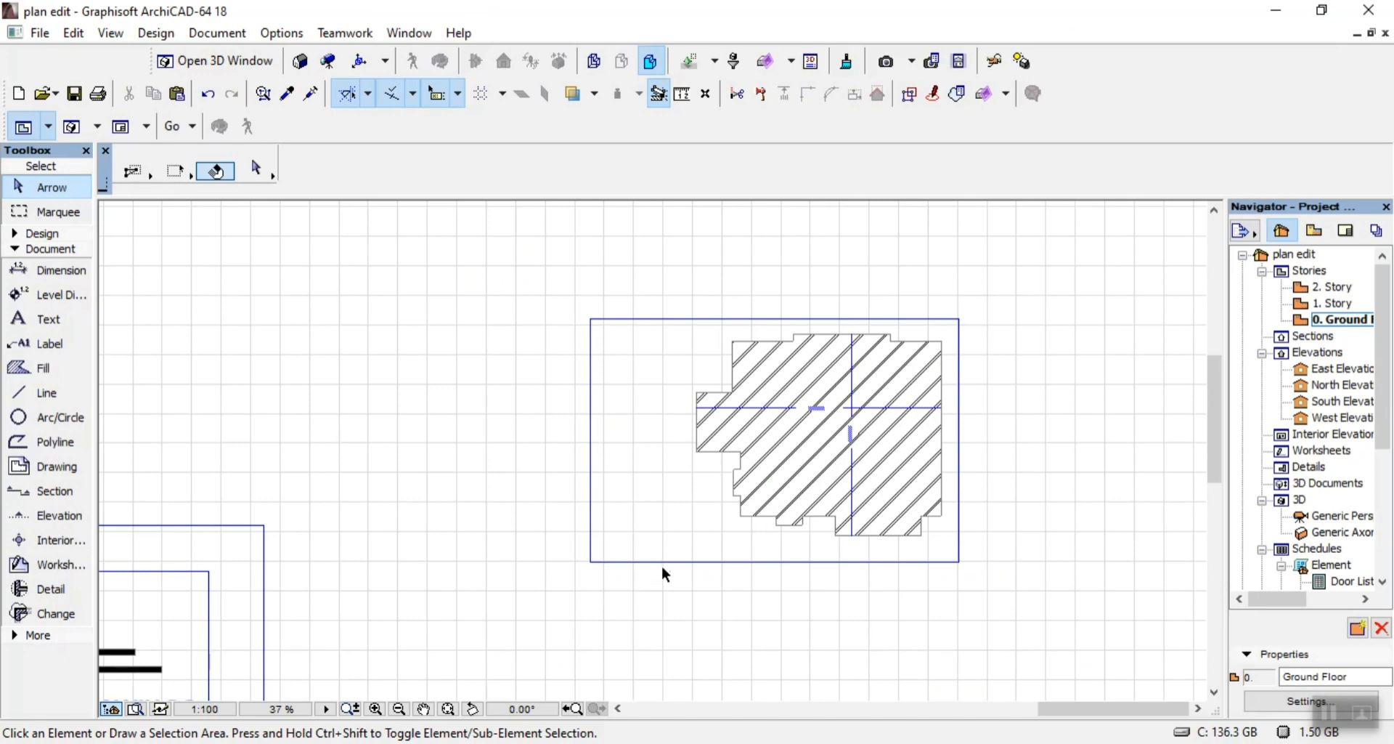
# Draw a small solid rectangle about 536 by 376 starting at the plot boundary's lower-left corner
pyautogui.click(40, 392)
pyautogui.click(550, 166)
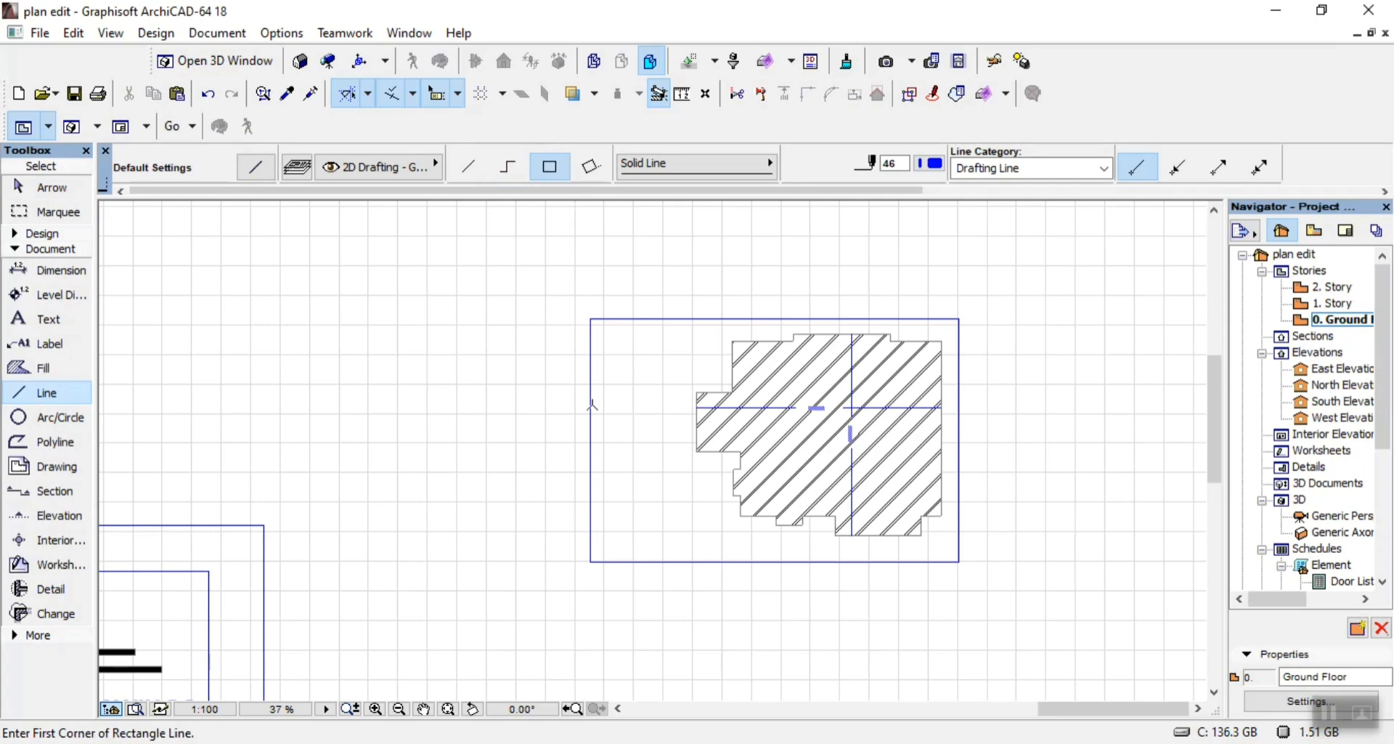
pyautogui.scroll(5, 578, 570)
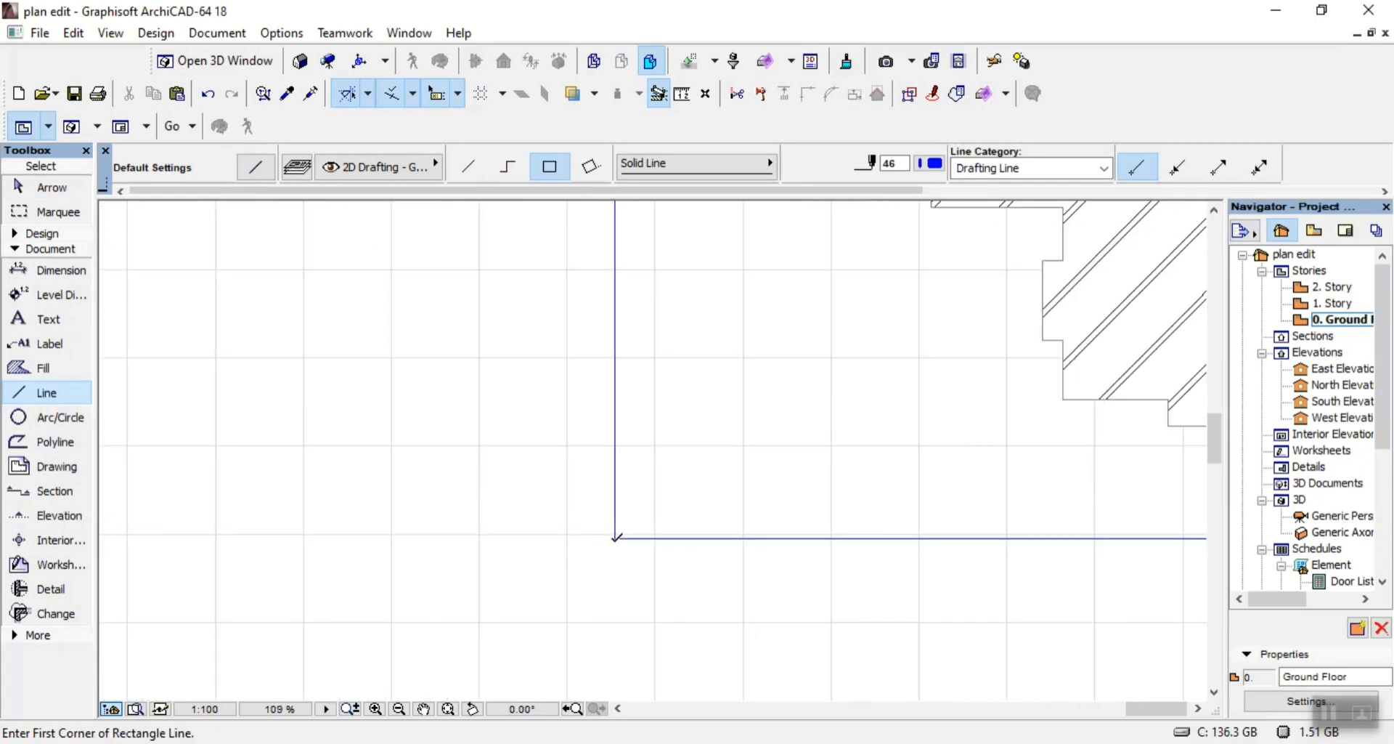
pyautogui.click(616, 537)
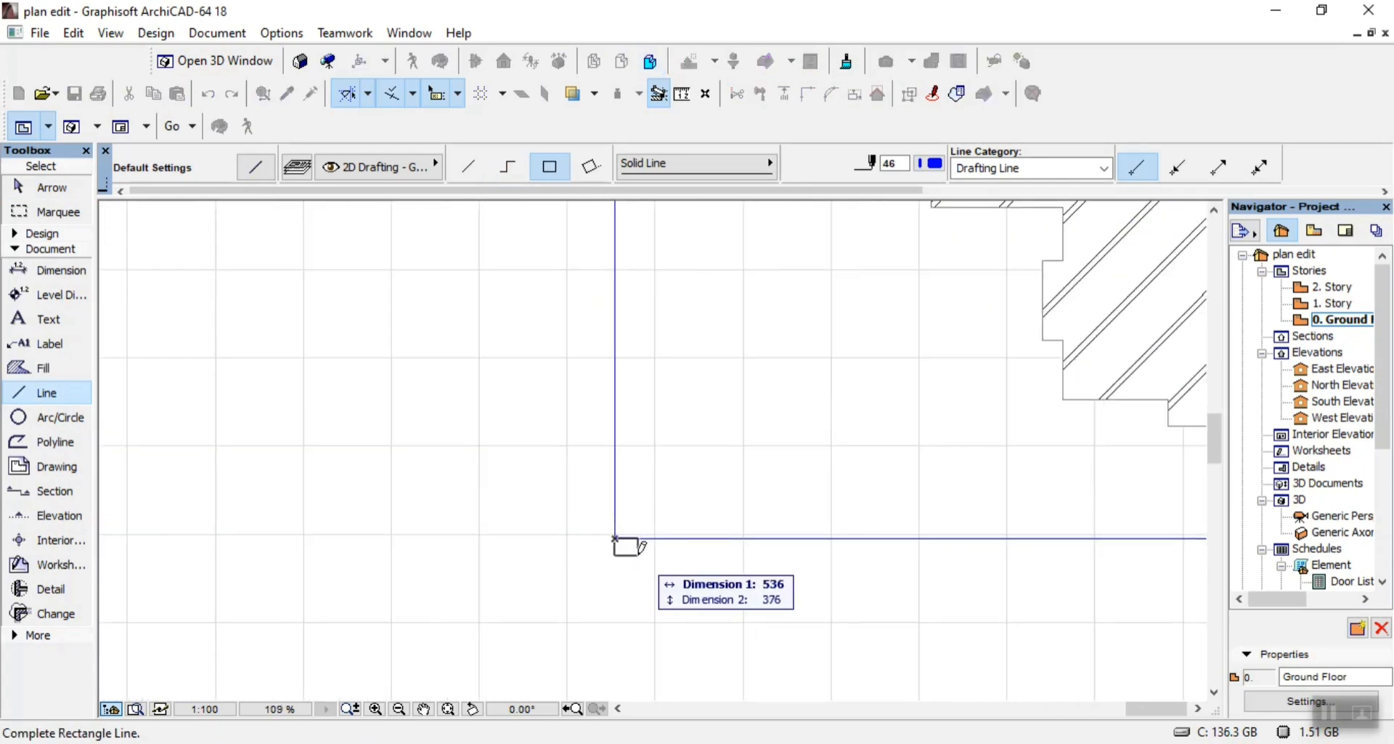
pyautogui.click(638, 554)
pyautogui.press('Escape')
# Move the small rectangle so it sits roughly centred on the plot's lower-left corner
pyautogui.click(628, 555)
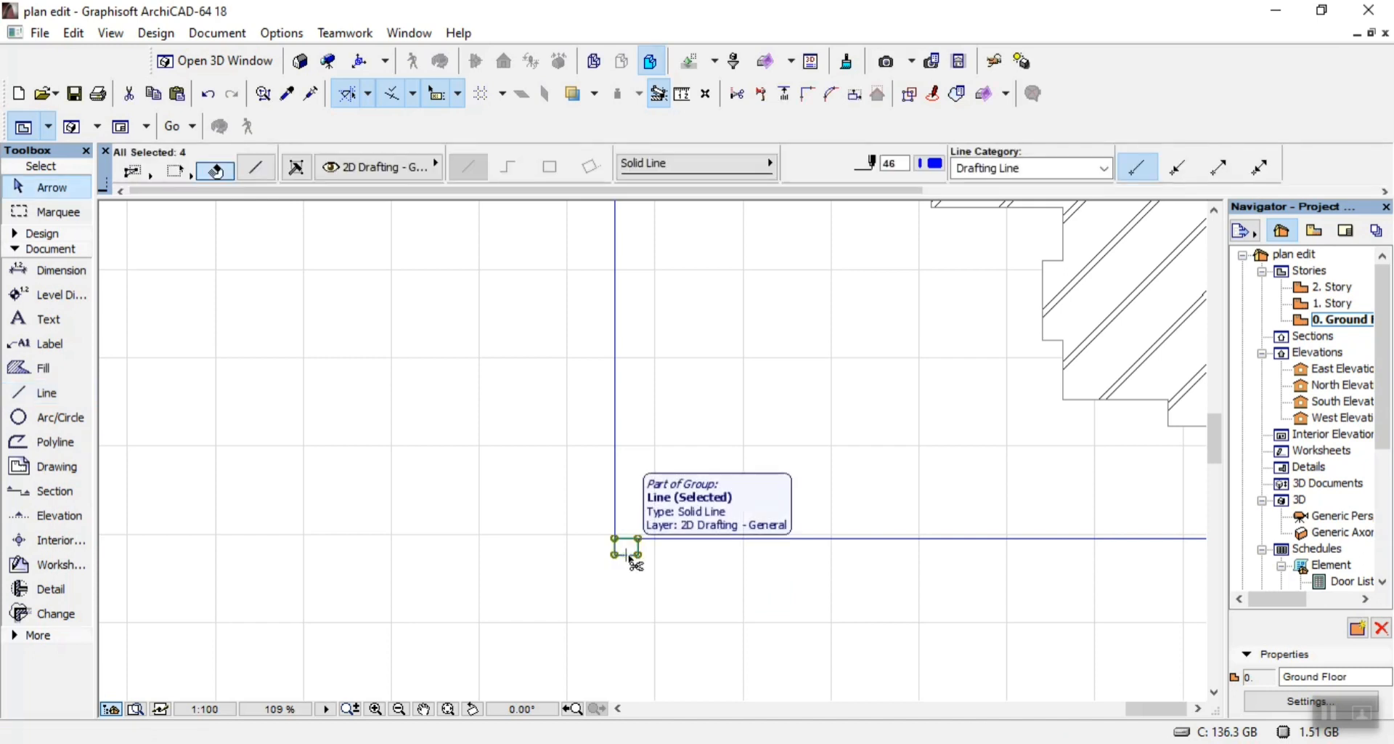
pyautogui.hotkey('ctrl', 'd')
pyautogui.scroll(3, 616, 538)
pyautogui.click(673, 598)
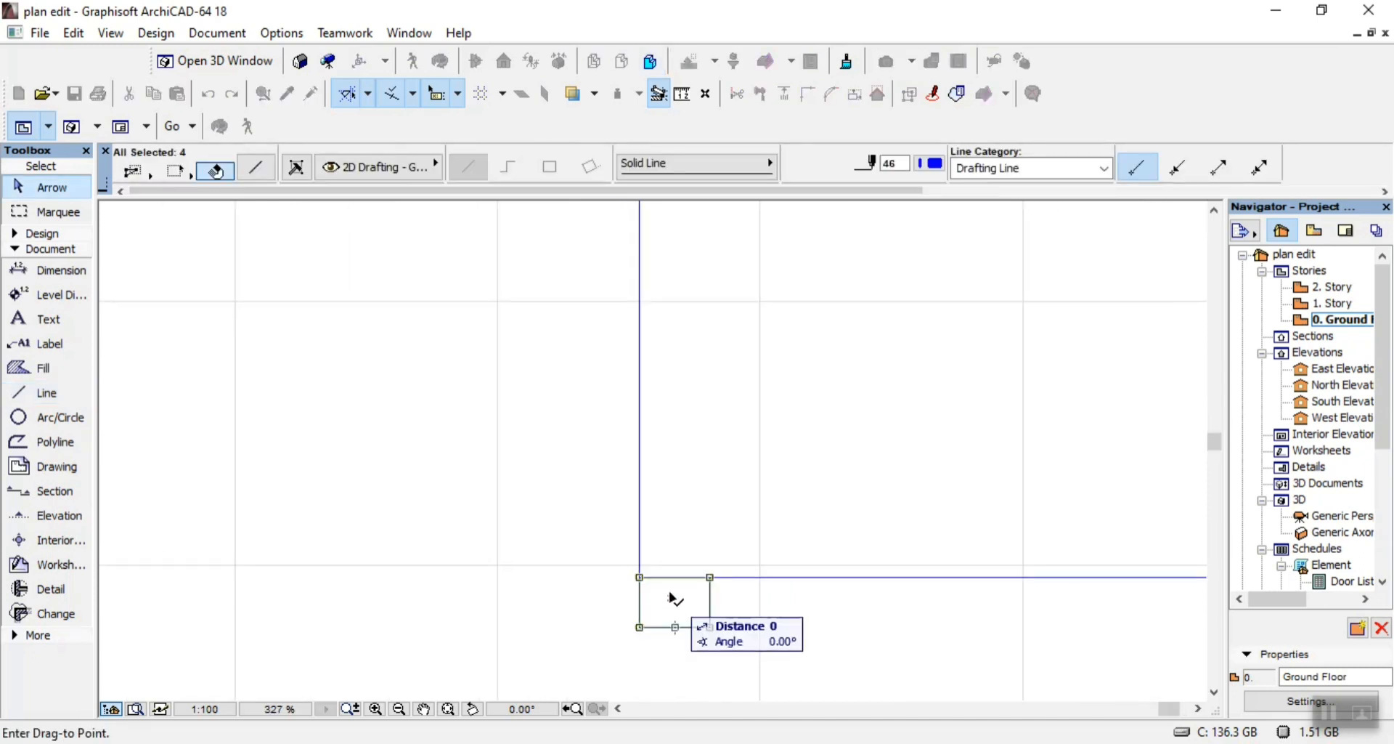
pyautogui.click(640, 577)
# Copy the small corner rectangle 4000 straight up along the plot's left edge
pyautogui.hotkey('ctrl', 'd')
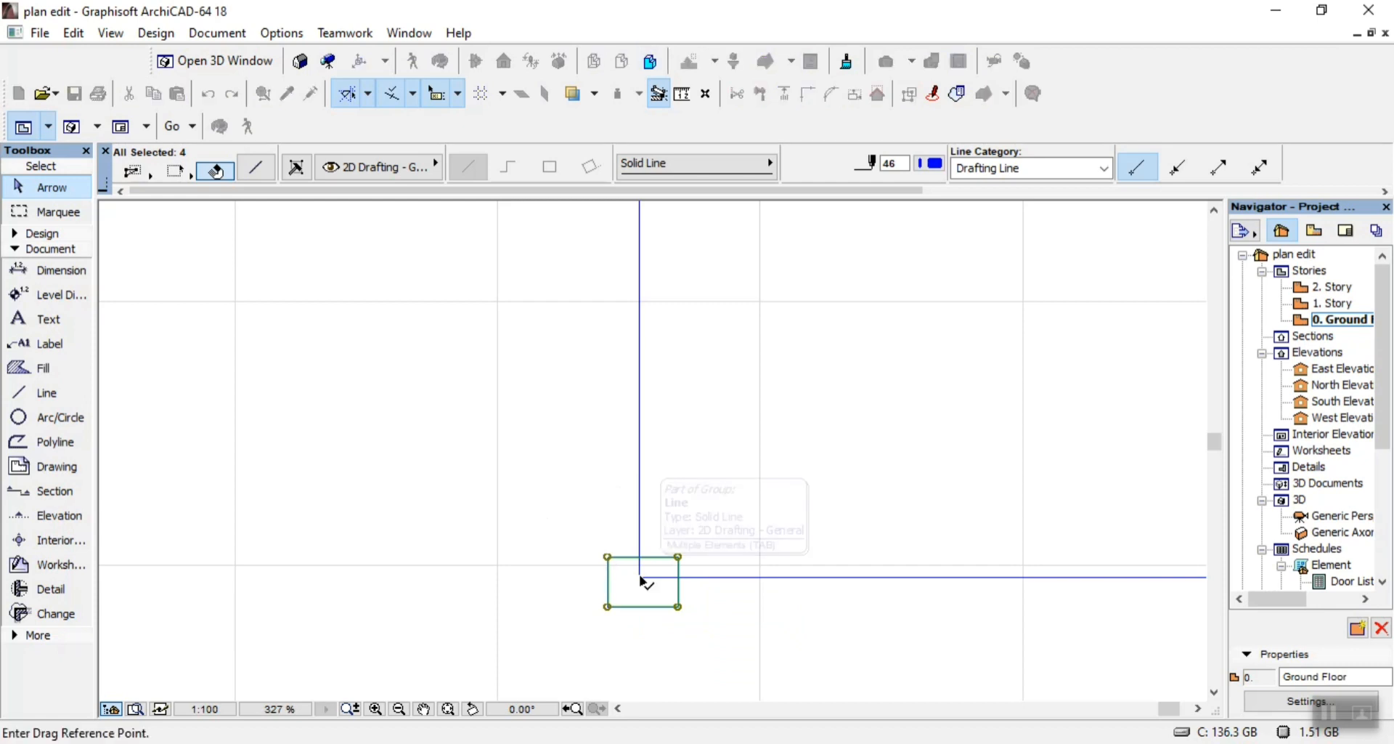
pyautogui.click(639, 576)
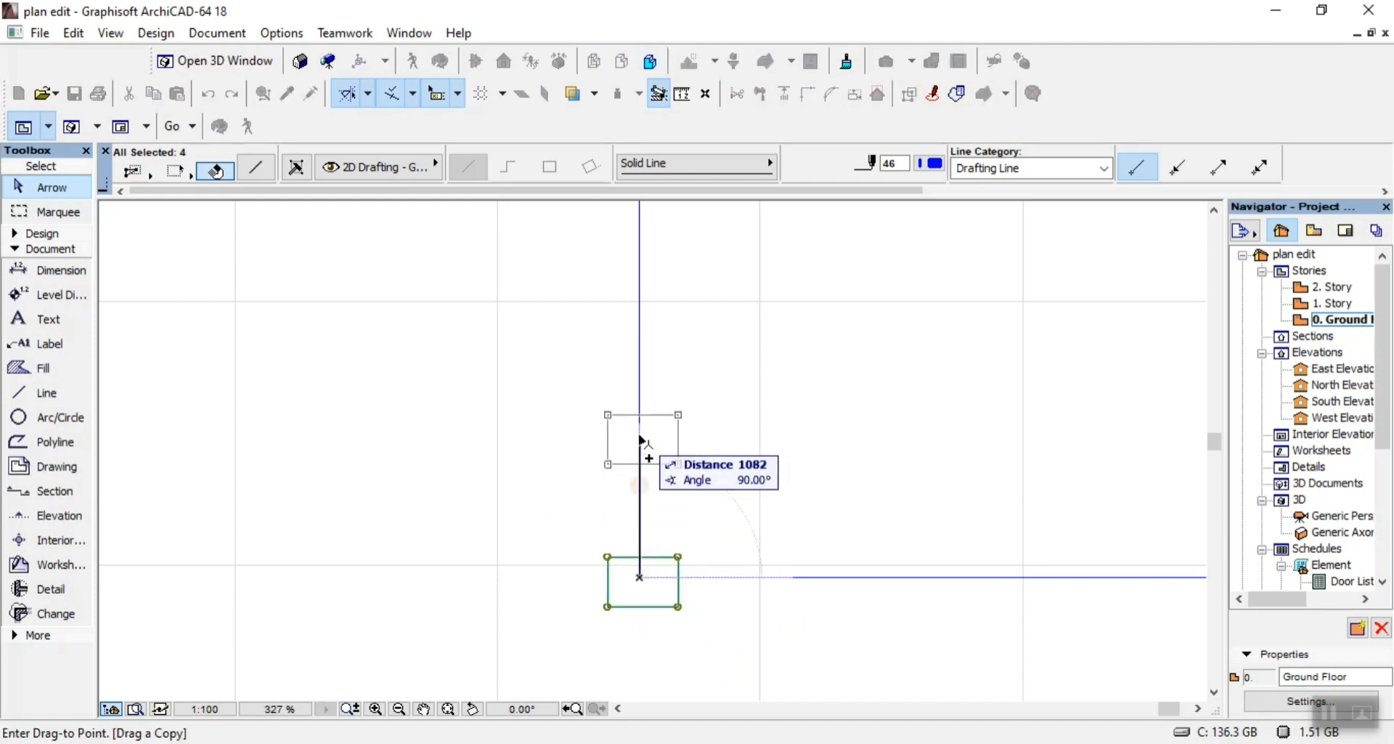
pyautogui.write('4000')
pyautogui.press('Return')
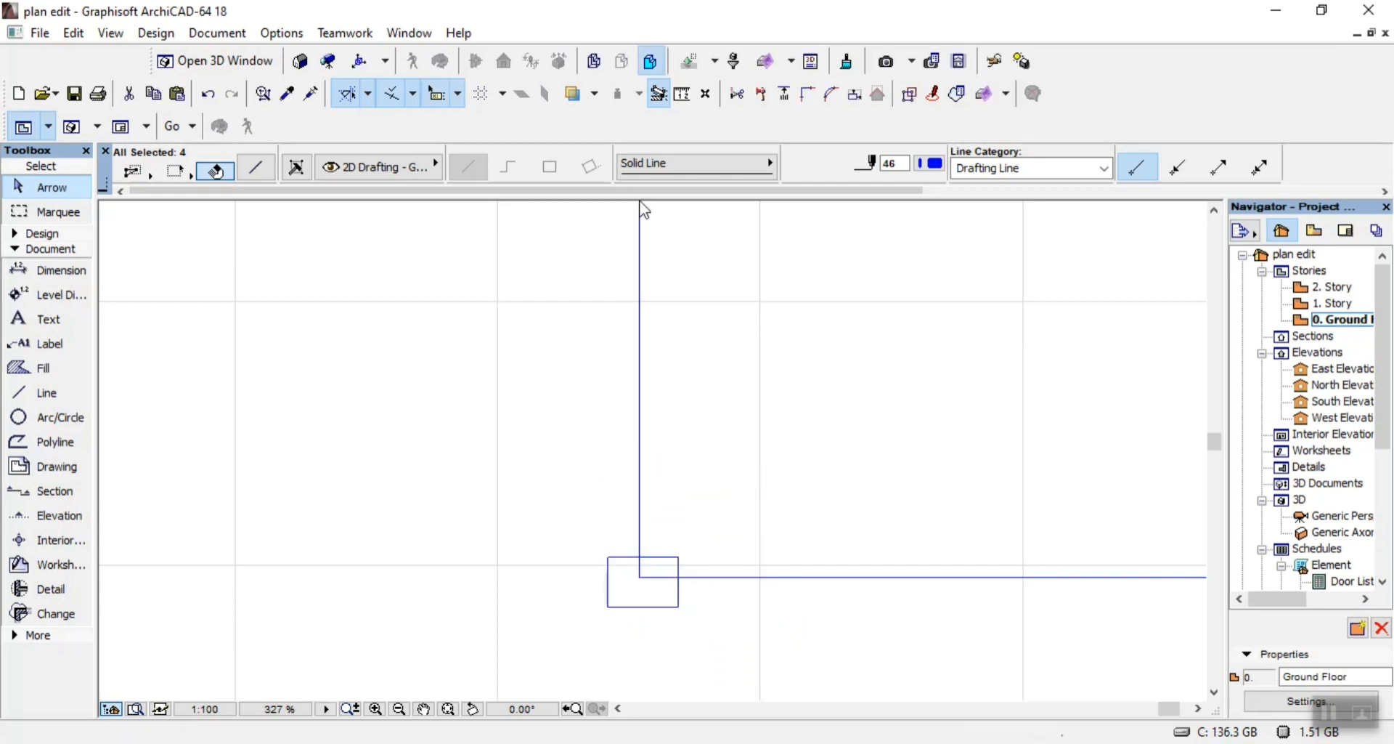
pyautogui.scroll(-5, 663, 424)
pyautogui.scroll(-6, 671, 346)
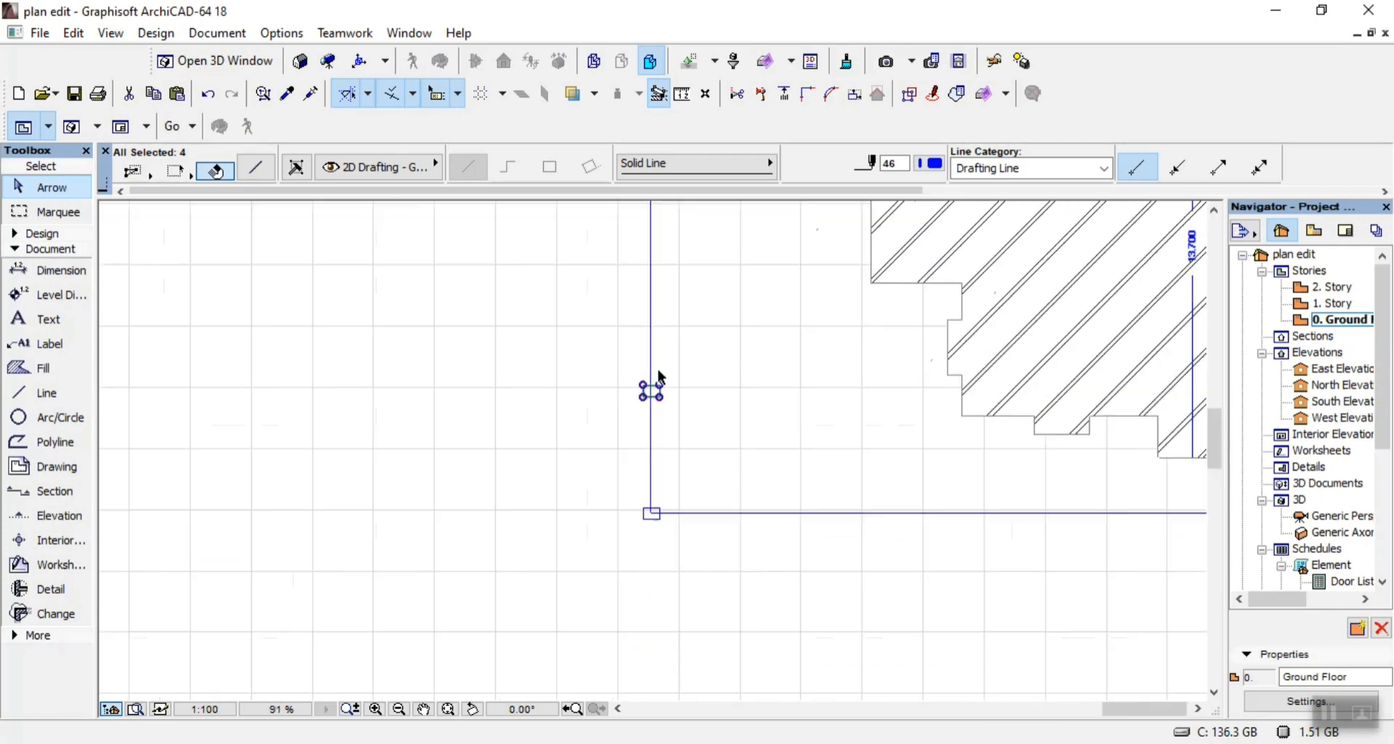
pyautogui.scroll(2, 660, 372)
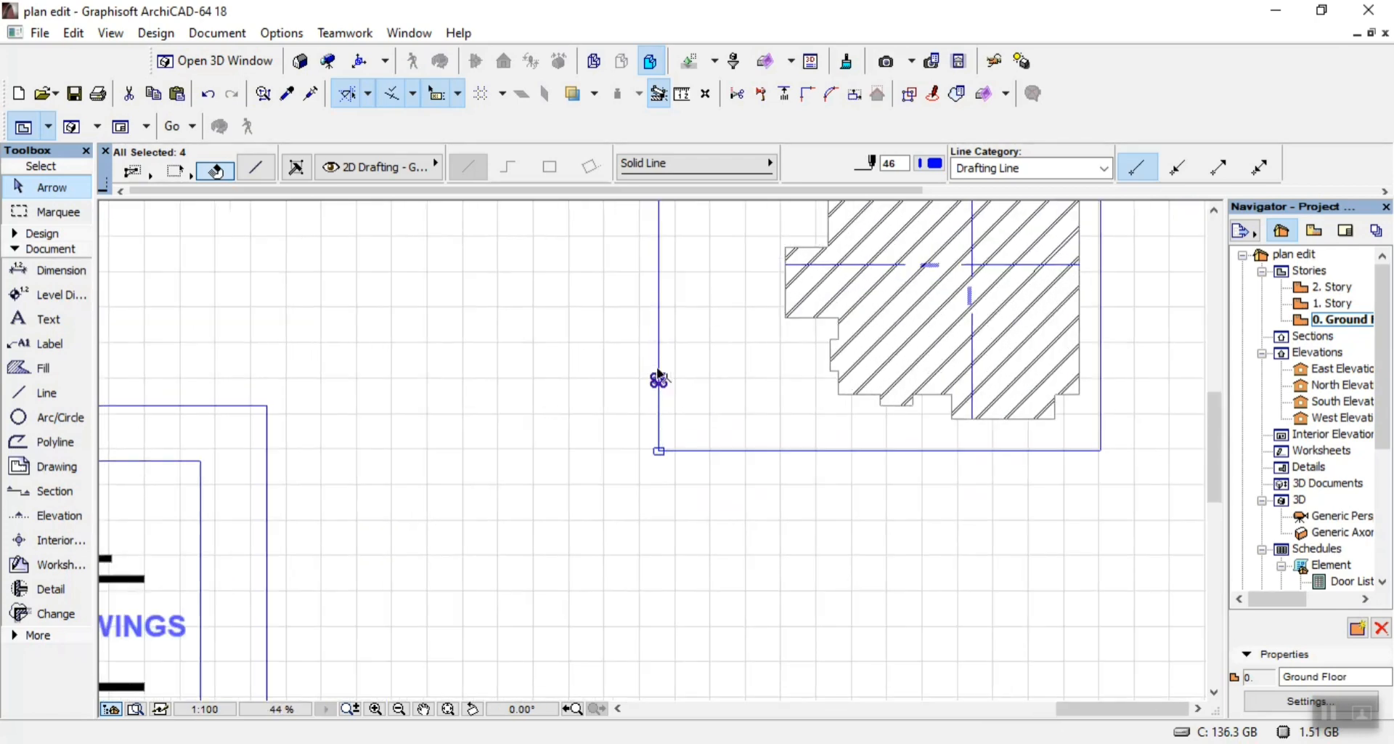
# Copy the small rectangle from the plot's left edge onto the plot's lower-right corner
pyautogui.scroll(3, 664, 454)
pyautogui.hotkey('ctrl', 'alt', 'd')
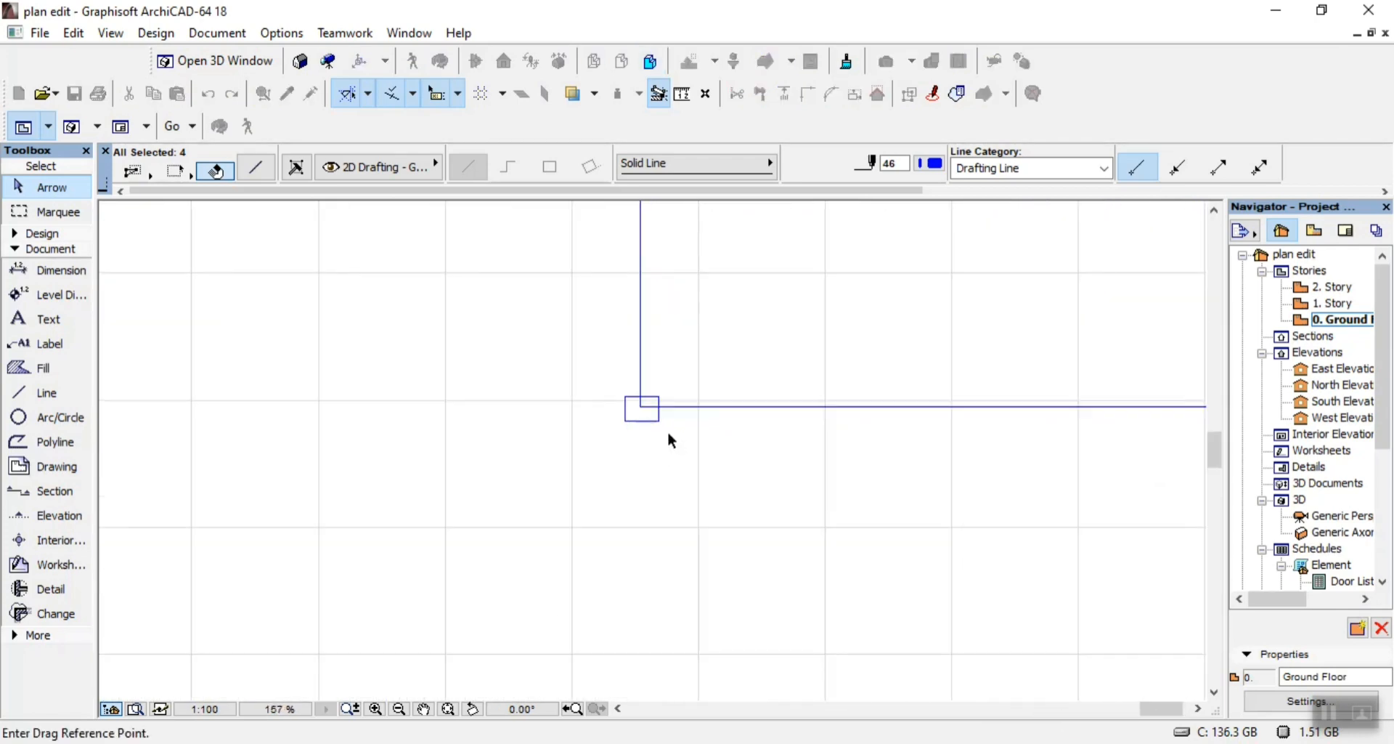
pyautogui.scroll(2, 658, 352)
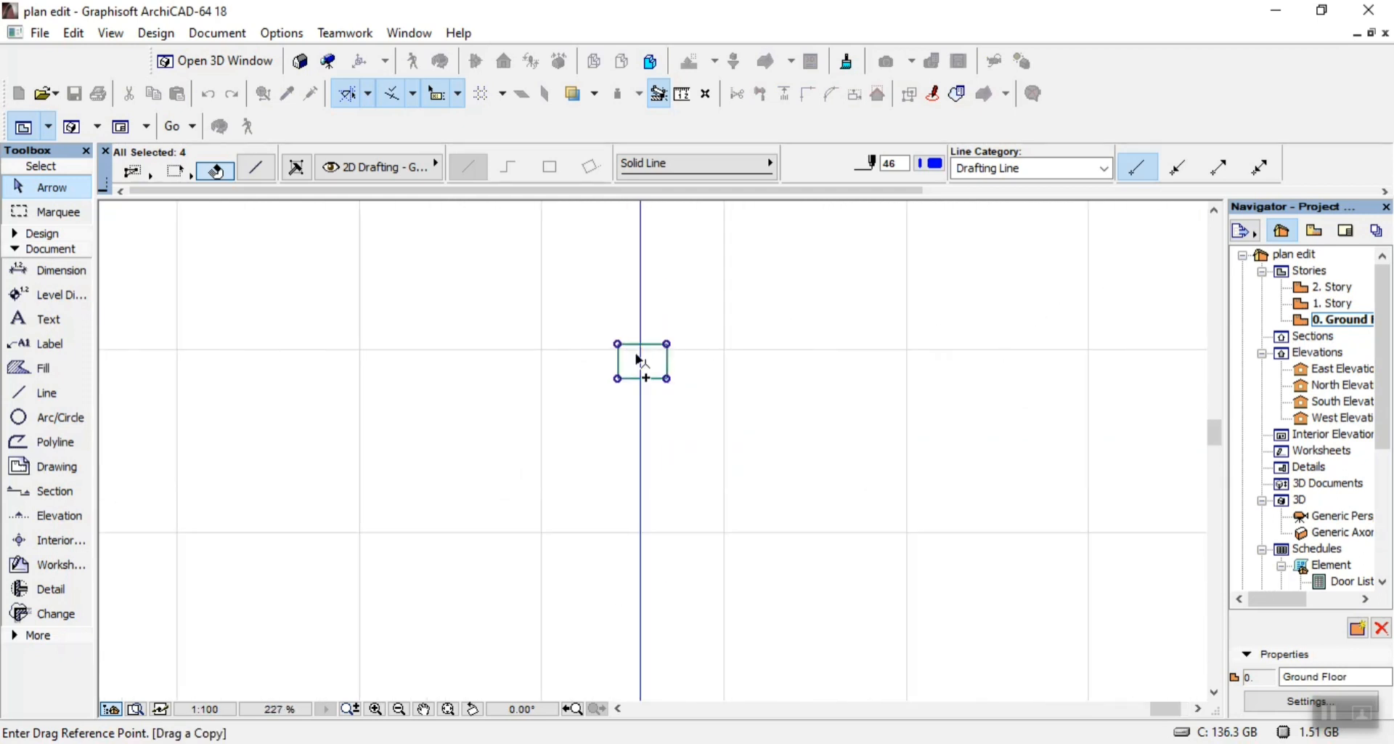
pyautogui.click(642, 365)
pyautogui.scroll(-4, 589, 328)
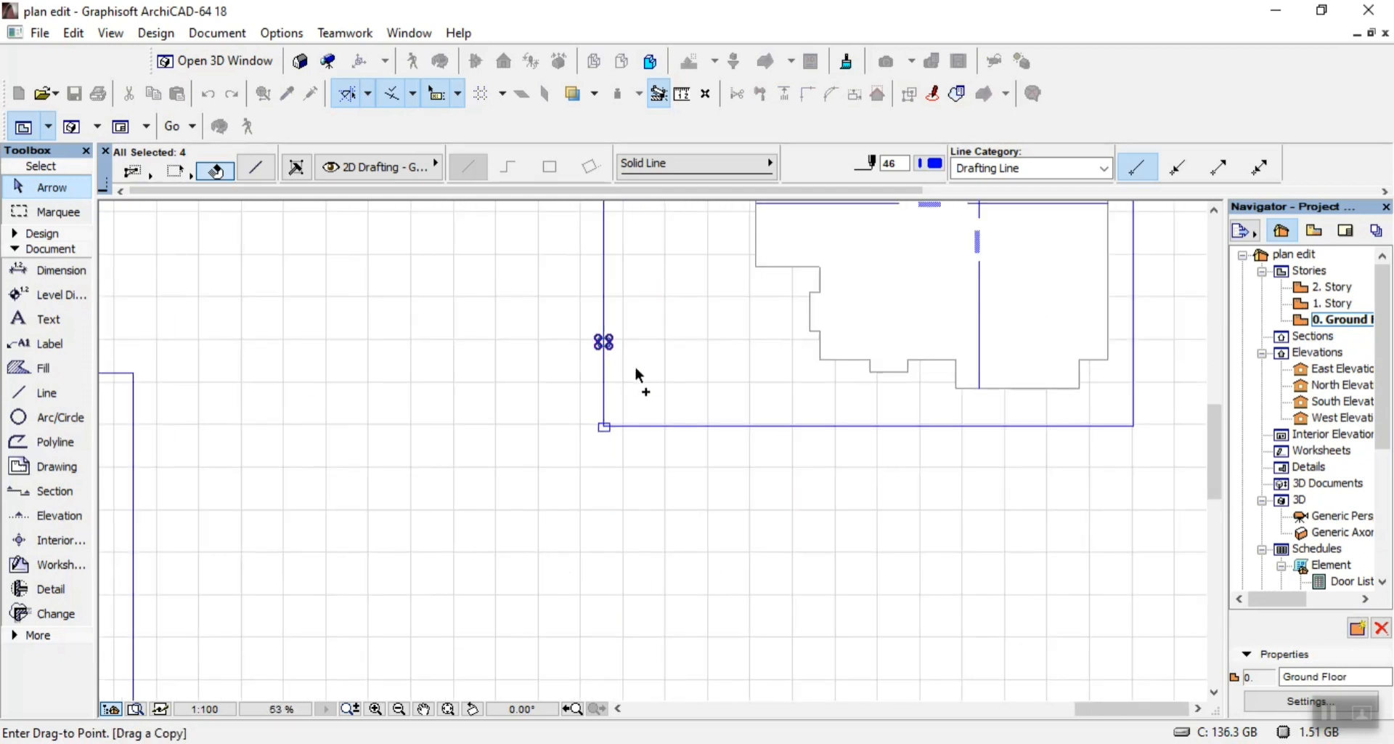
pyautogui.scroll(4, 1130, 414)
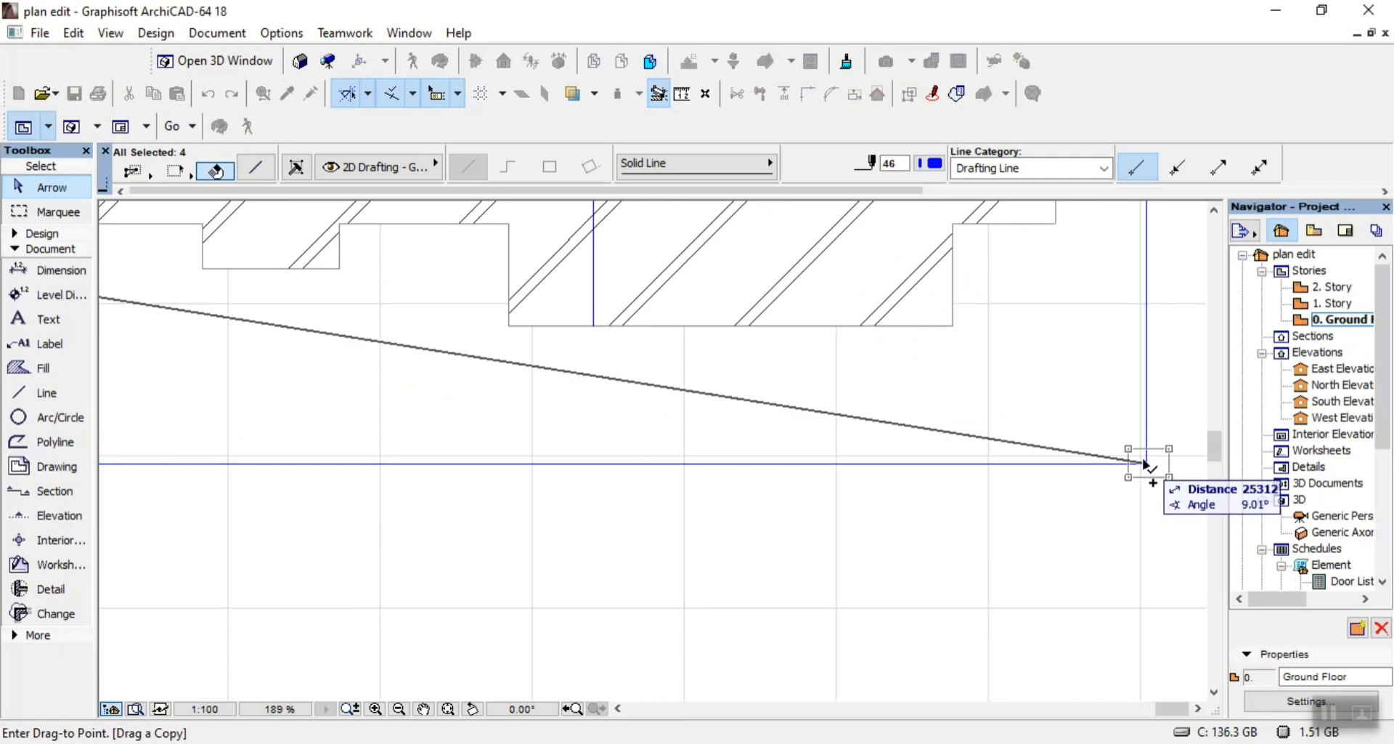
pyautogui.click(1143, 459)
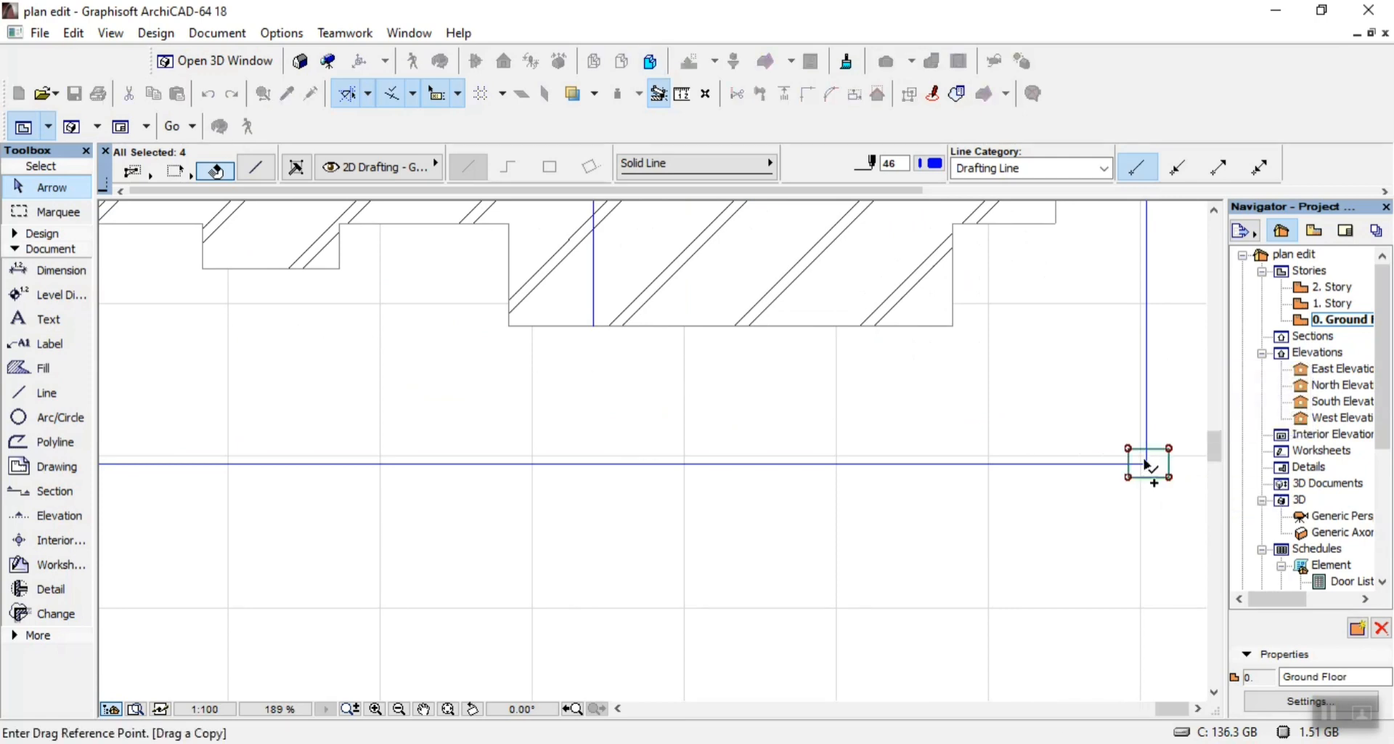
# Place further copies of the small rectangle on the plot's upper-right and upper-left corners
pyautogui.click(1146, 463)
pyautogui.scroll(-4, 1144, 501)
pyautogui.scroll(3, 1136, 380)
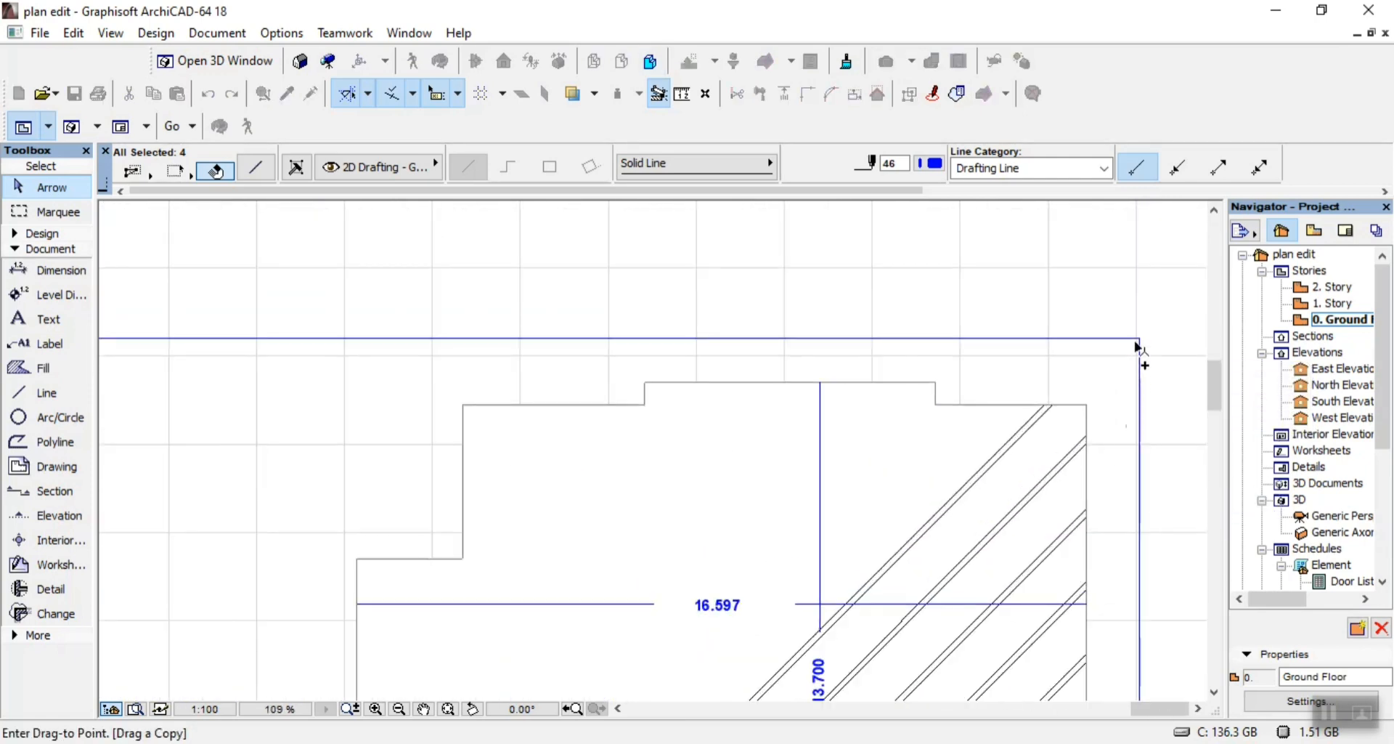
pyautogui.click(1141, 342)
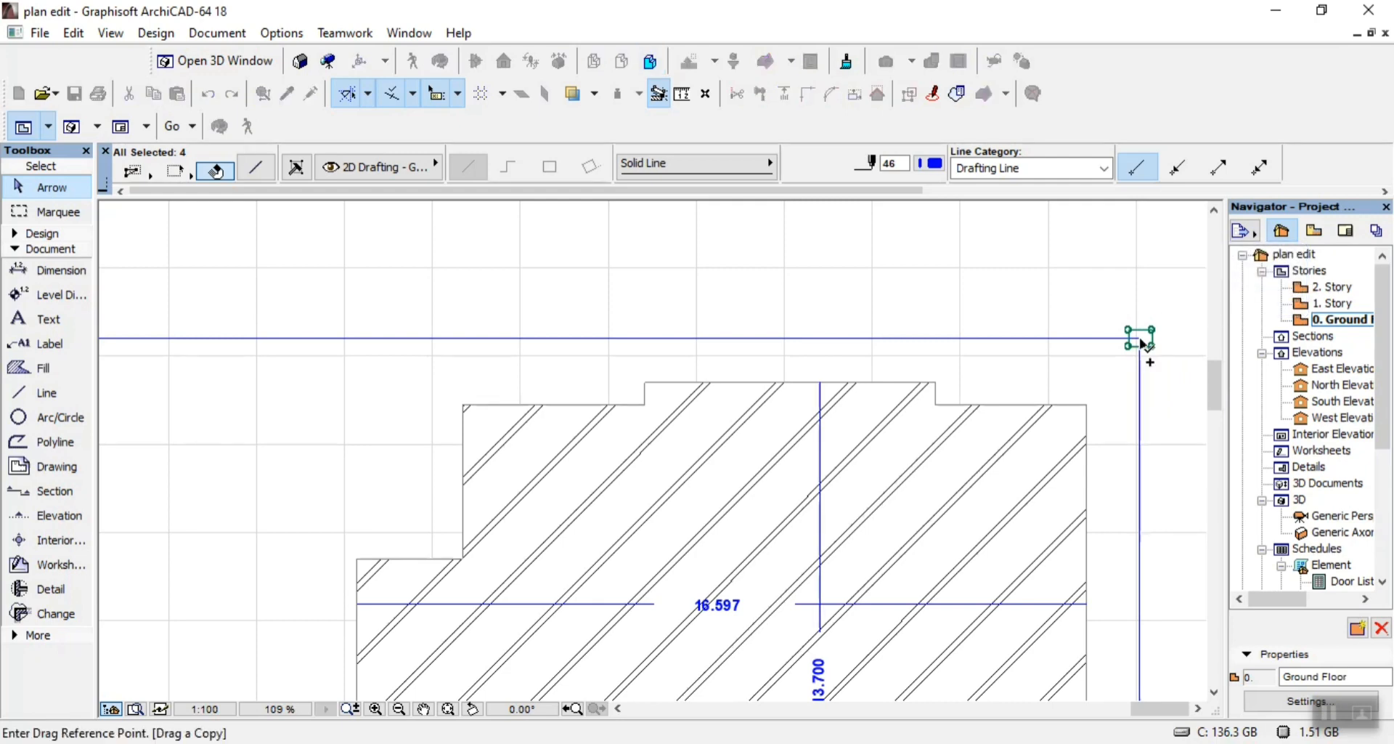
pyautogui.click(1142, 342)
pyautogui.scroll(-2, 1142, 341)
pyautogui.scroll(-3, 1141, 341)
pyautogui.scroll(6, 667, 299)
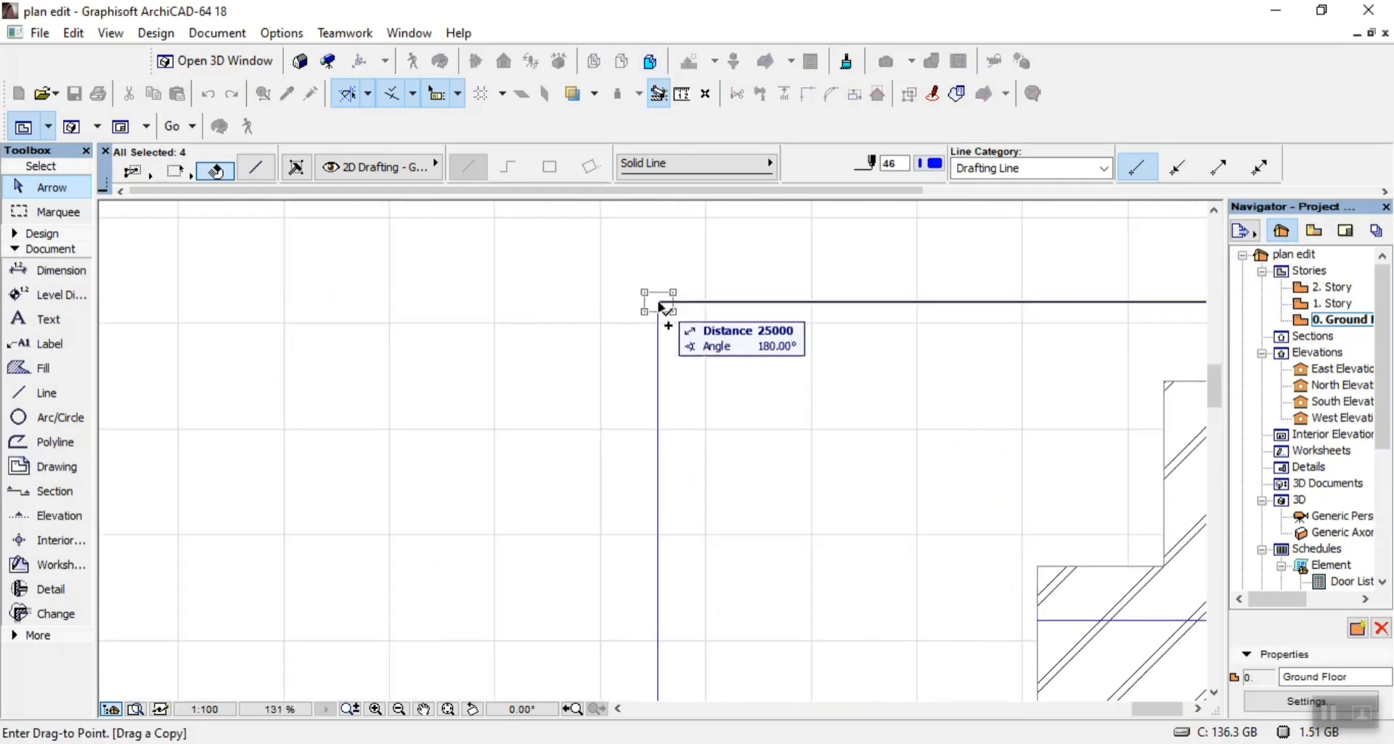
pyautogui.click(659, 304)
pyautogui.scroll(-6, 659, 303)
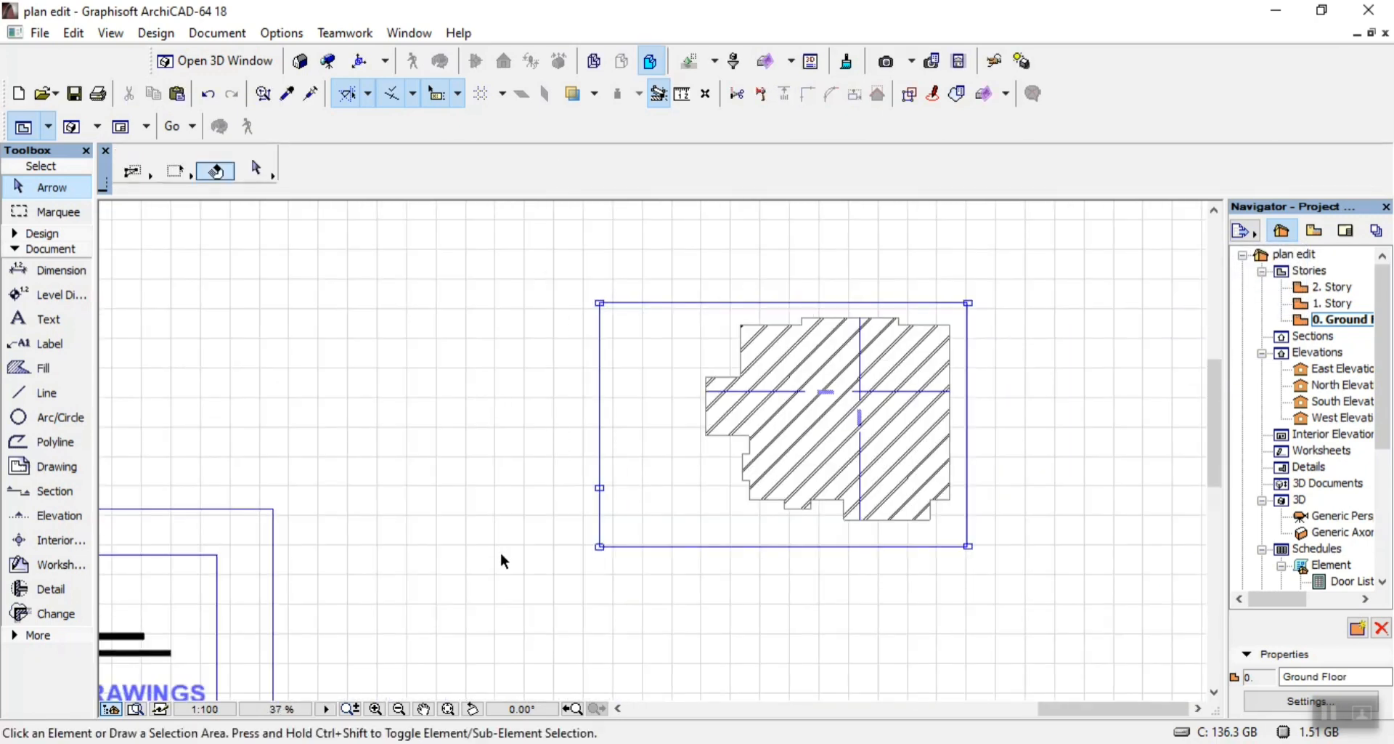
# Draw two crossing lines in the Dashed line type between the two lower small rectangles on the plot's left edge to mark the gate
pyautogui.click(37, 393)
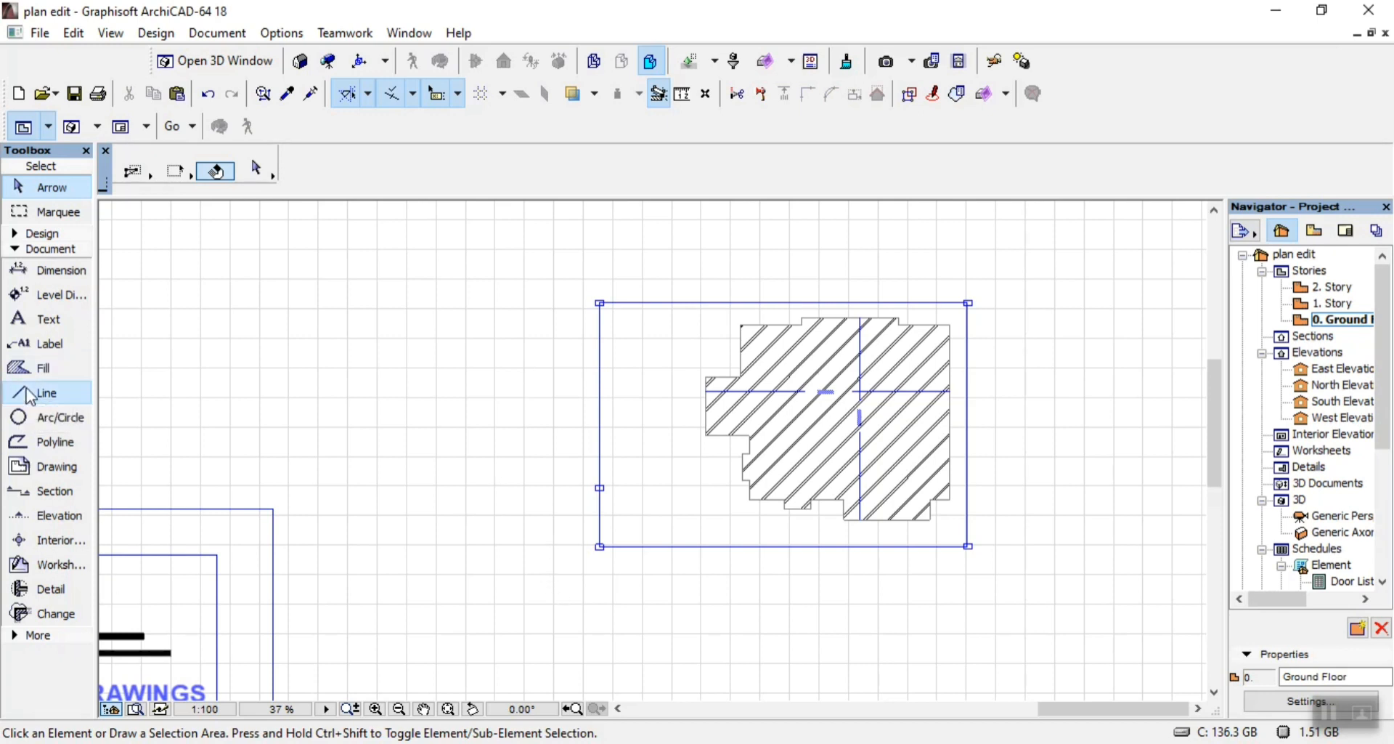
pyautogui.click(468, 166)
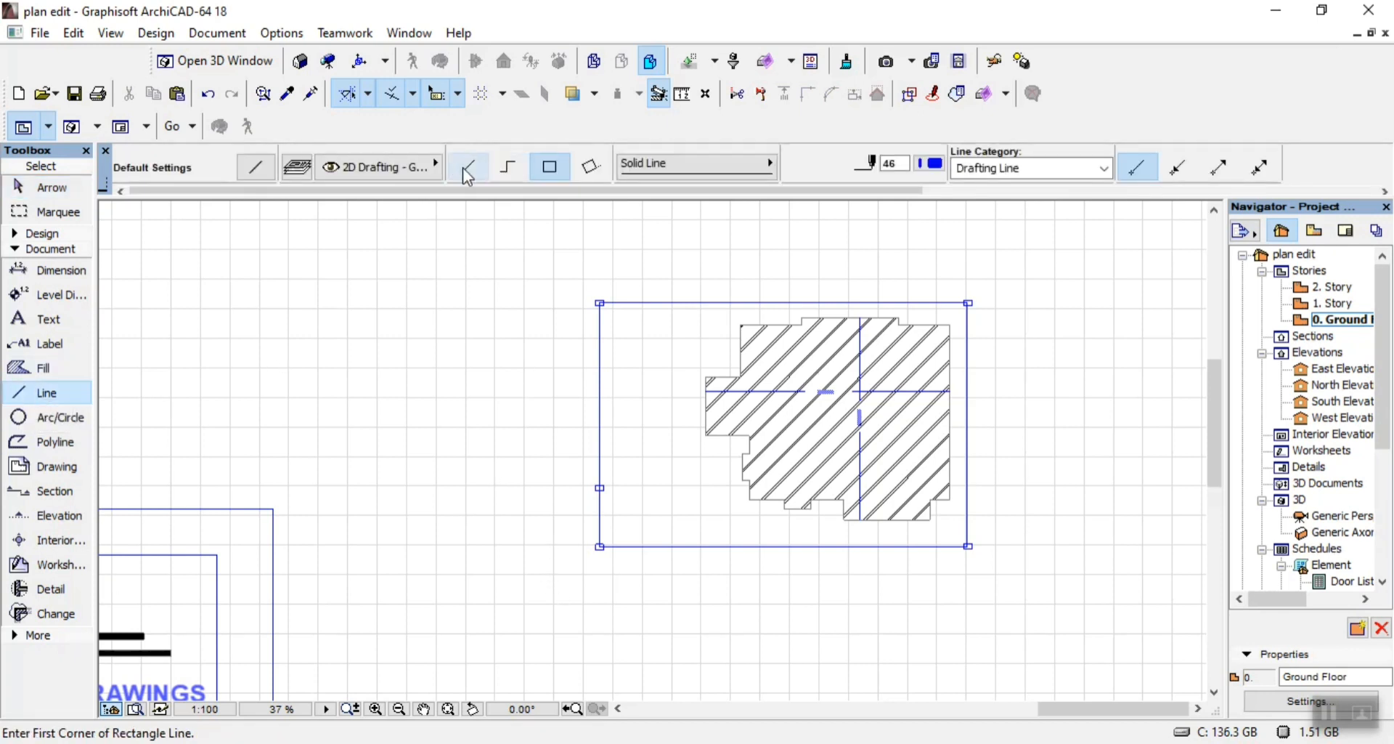
pyautogui.click(740, 173)
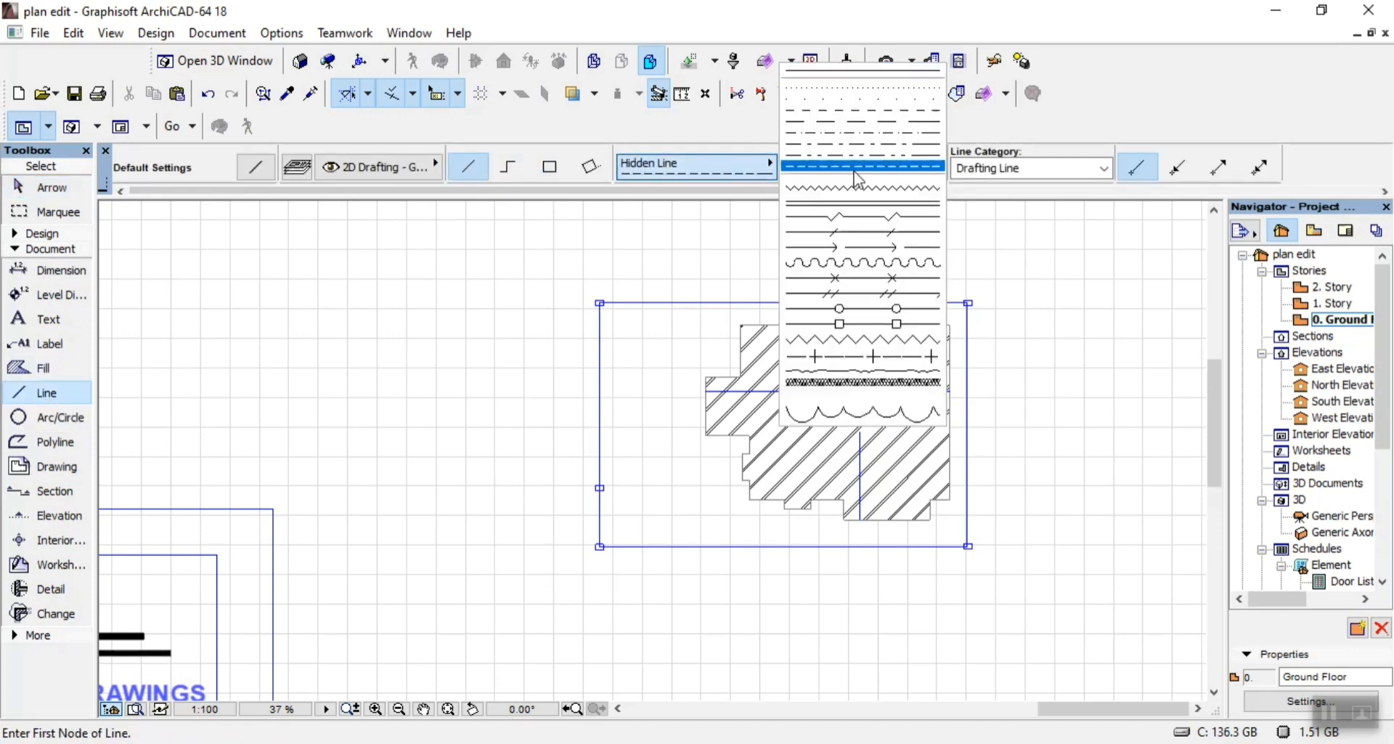
pyautogui.click(860, 114)
pyautogui.scroll(6, 610, 586)
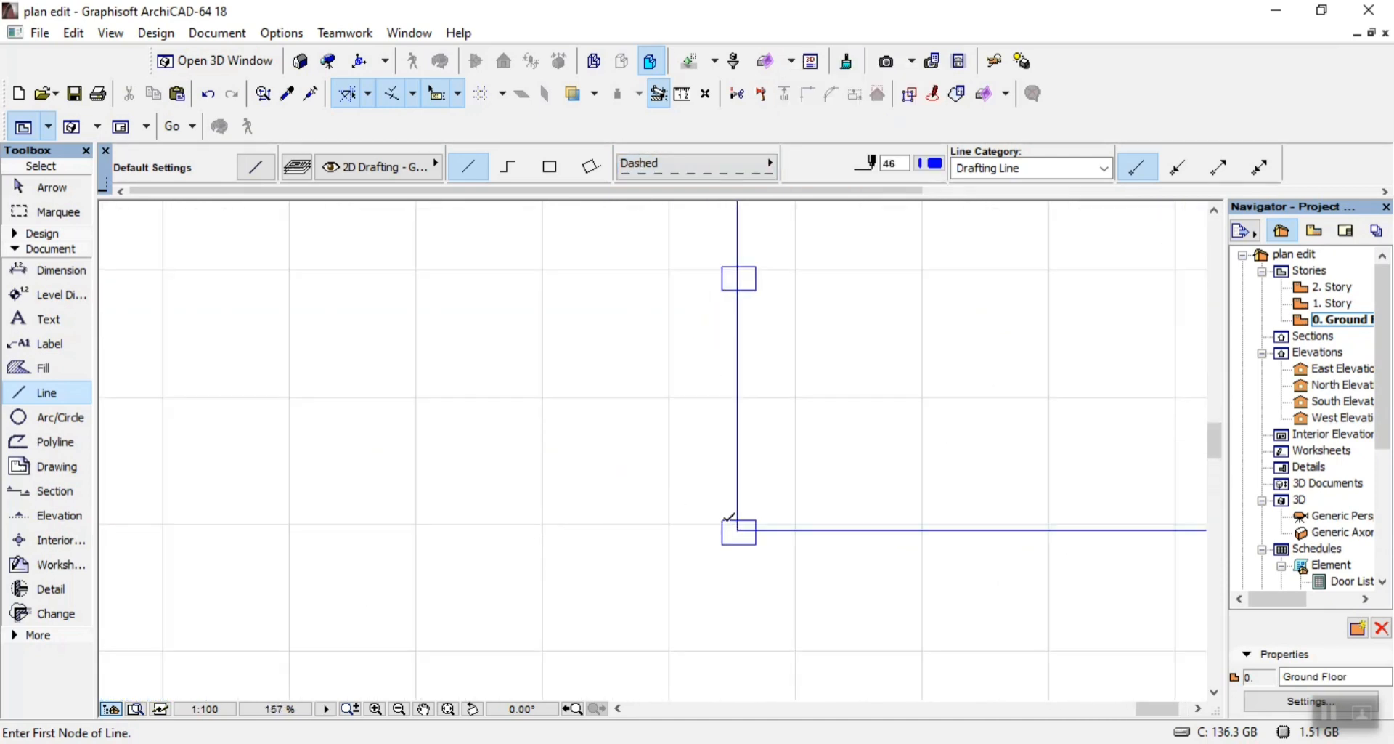
pyautogui.click(723, 529)
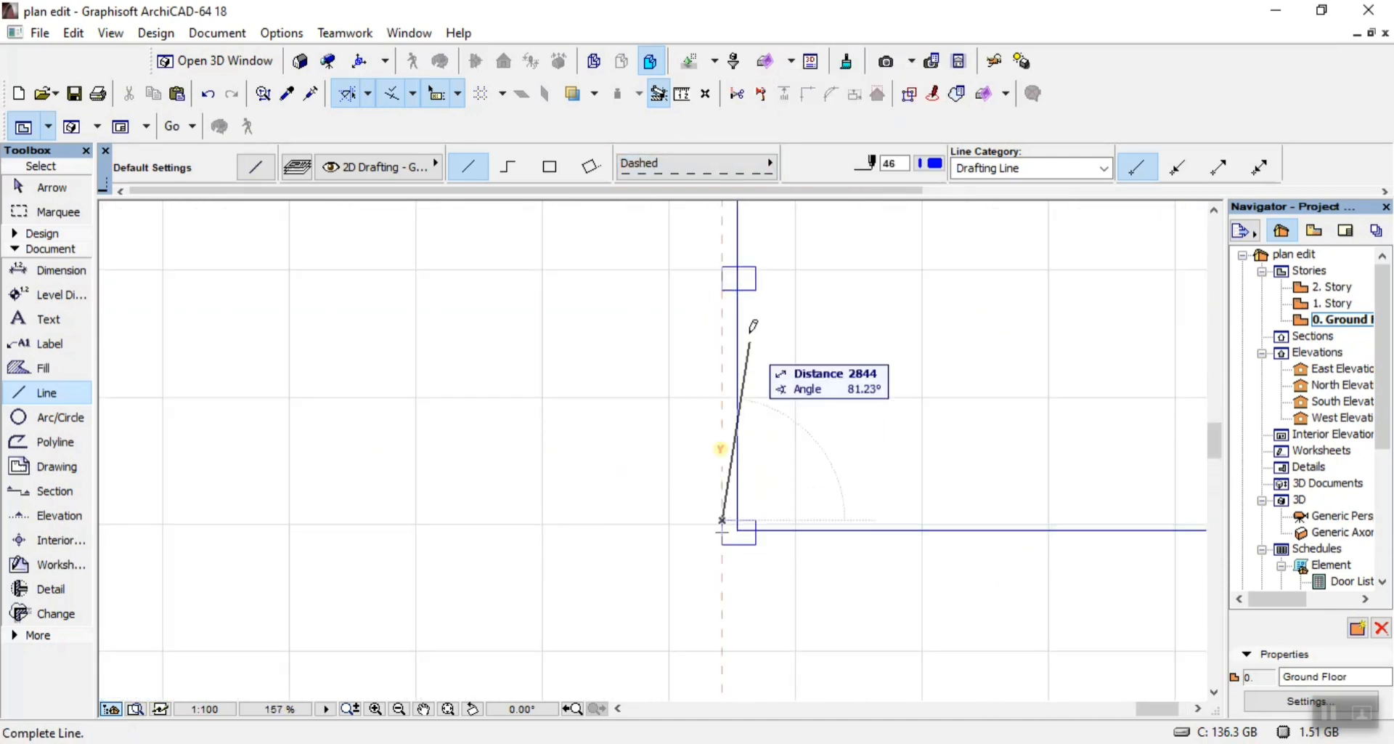
pyautogui.click(755, 291)
pyautogui.click(721, 290)
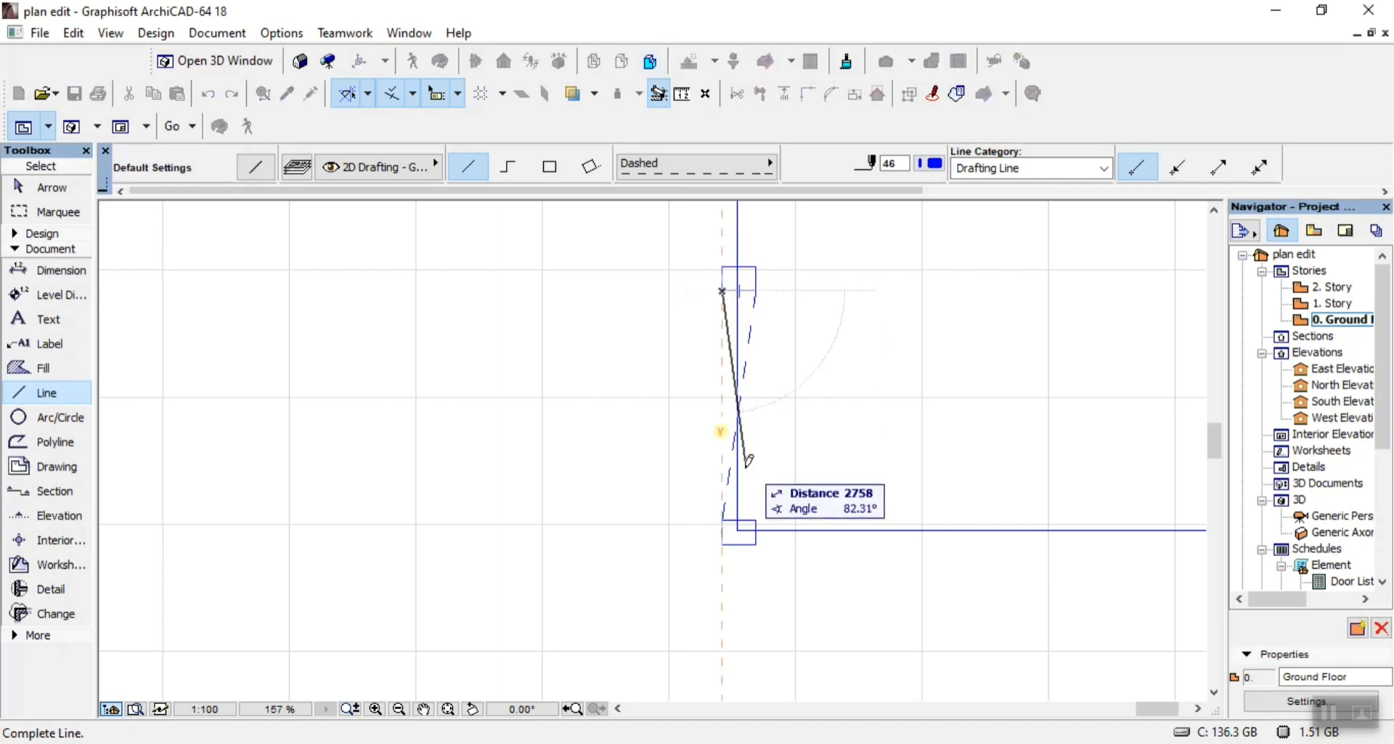
pyautogui.click(759, 513)
pyautogui.scroll(-5, 759, 512)
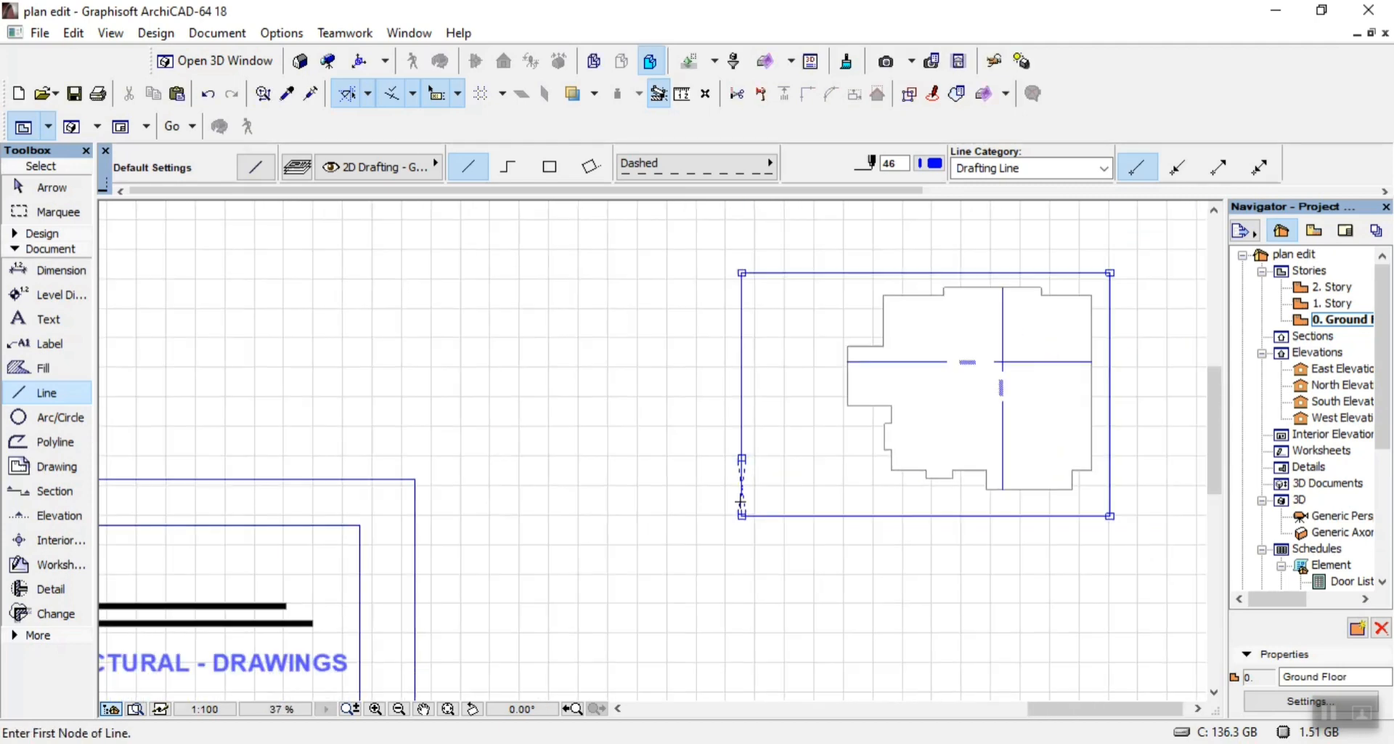
pyautogui.scroll(3, 1065, 247)
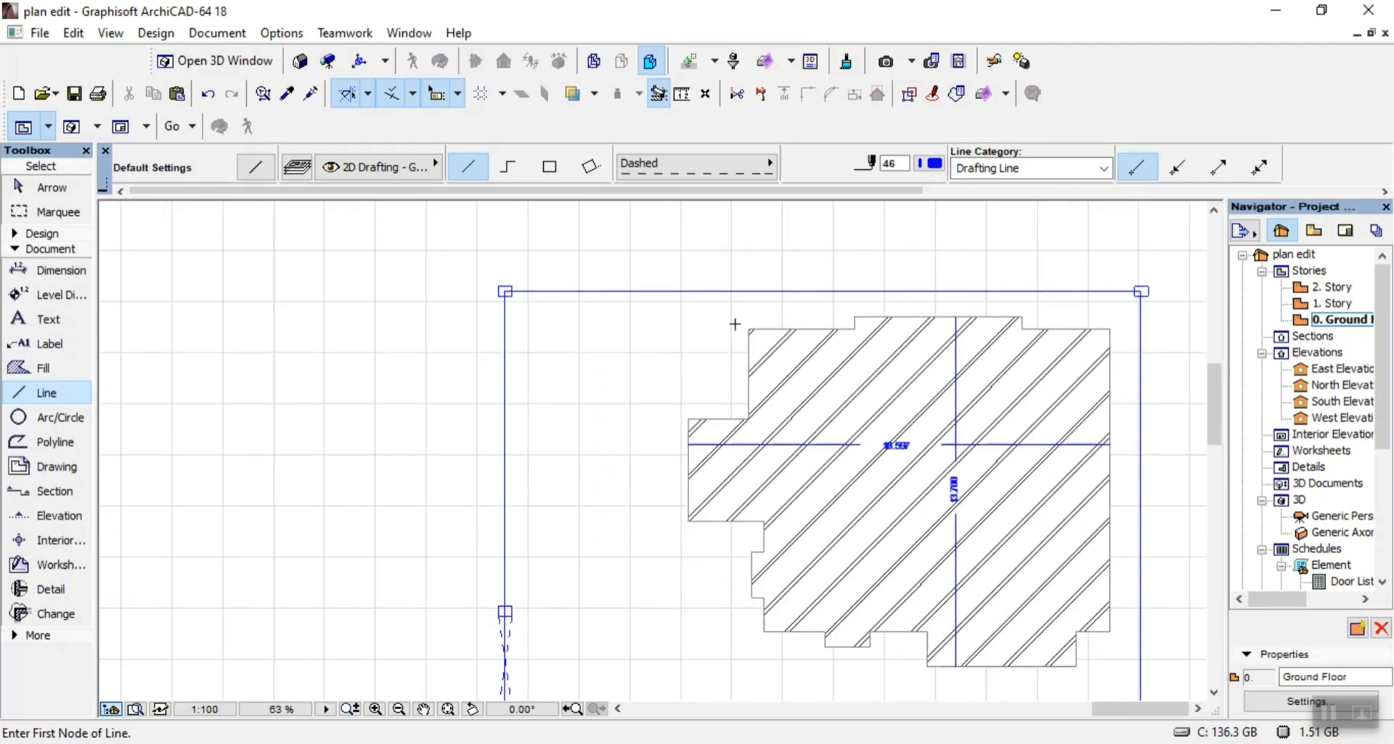
# Examine the drawn plot boundary, corner posts, gate and the hatched building's placement inside the plot
pyautogui.press('Escape')
pyautogui.scroll(-5, 629, 313)
pyautogui.scroll(3, 628, 384)
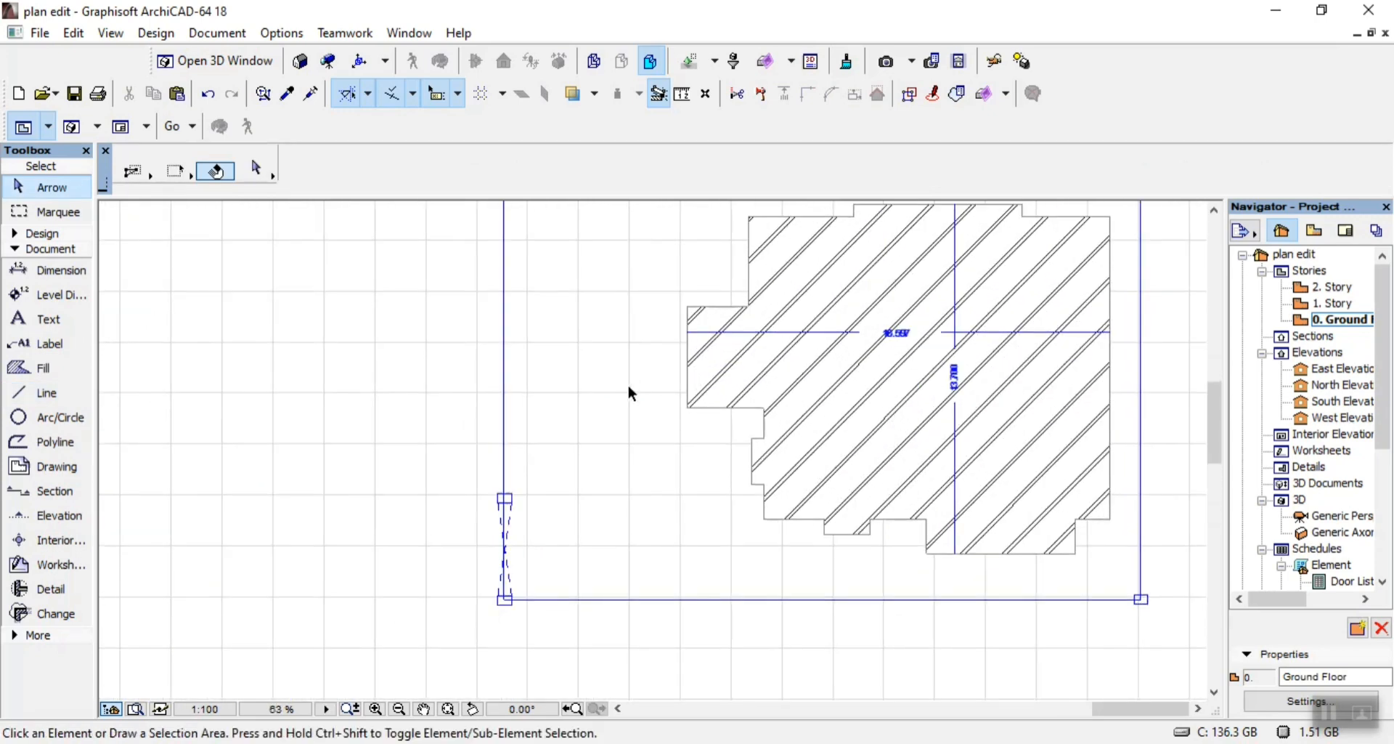
pyautogui.scroll(-2, 632, 355)
pyautogui.scroll(1, 643, 305)
pyautogui.scroll(2, 642, 326)
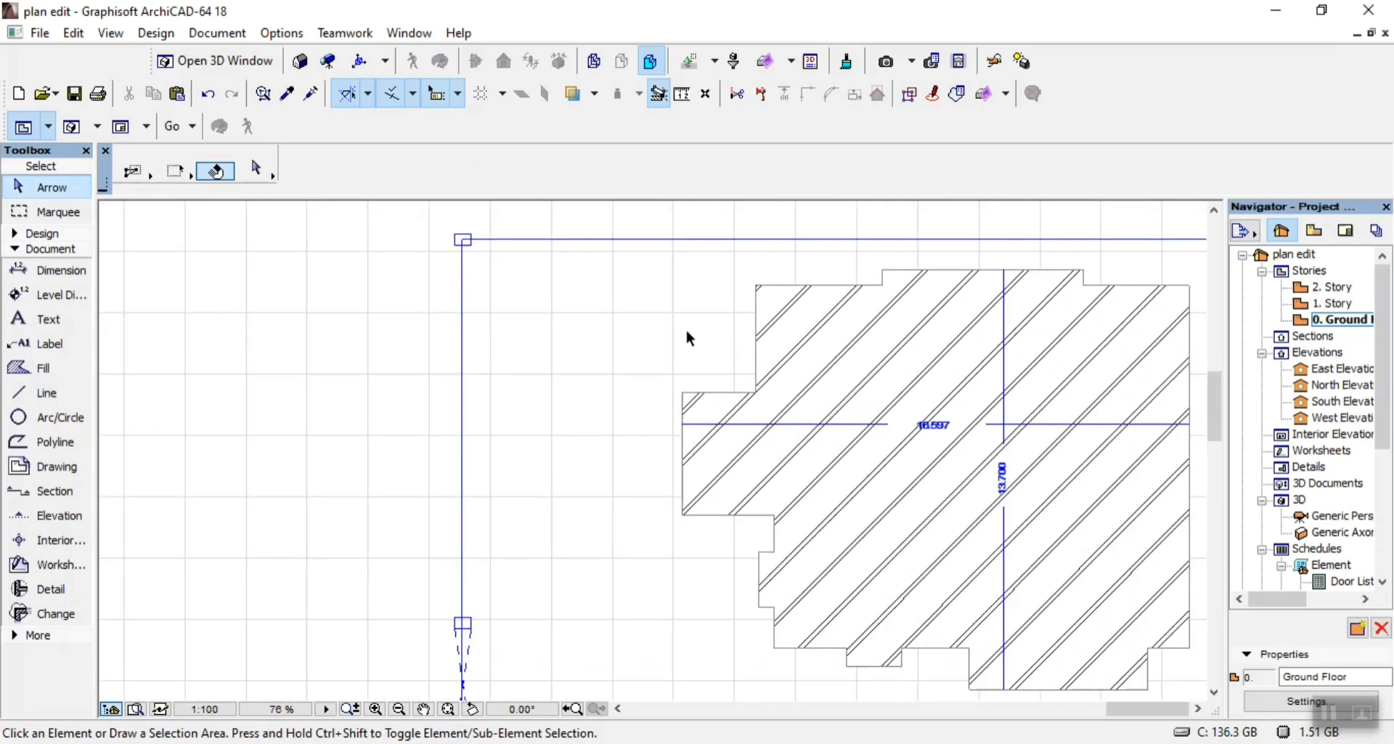
pyautogui.scroll(-3, 690, 339)
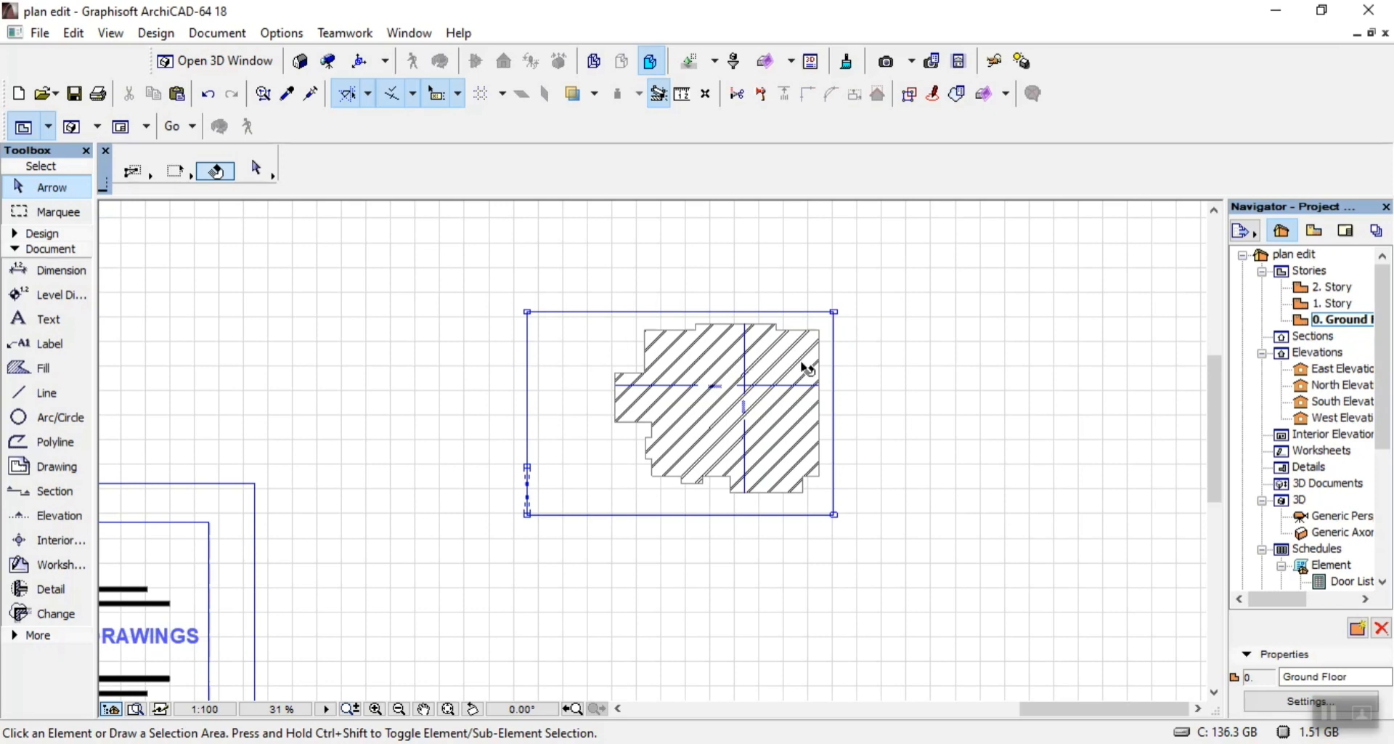
pyautogui.scroll(1, 806, 369)
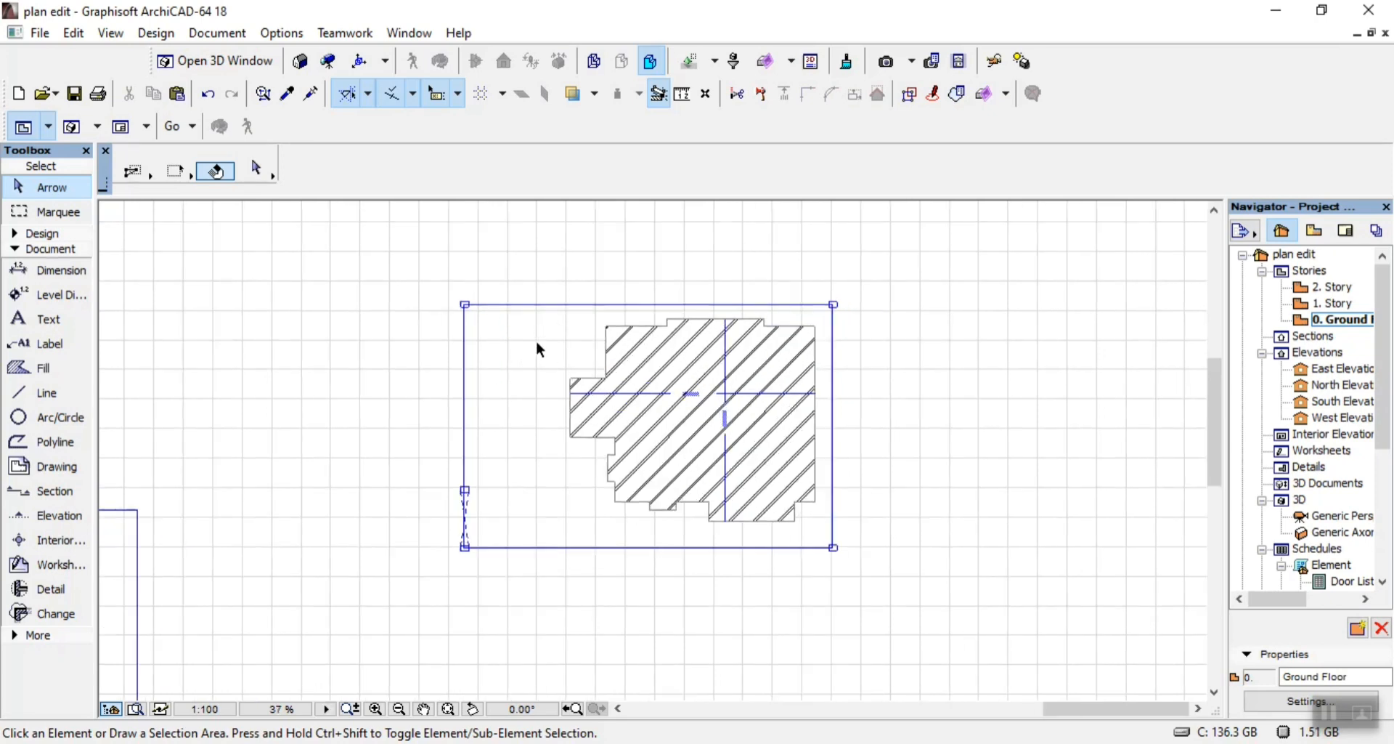
pyautogui.scroll(5, 831, 543)
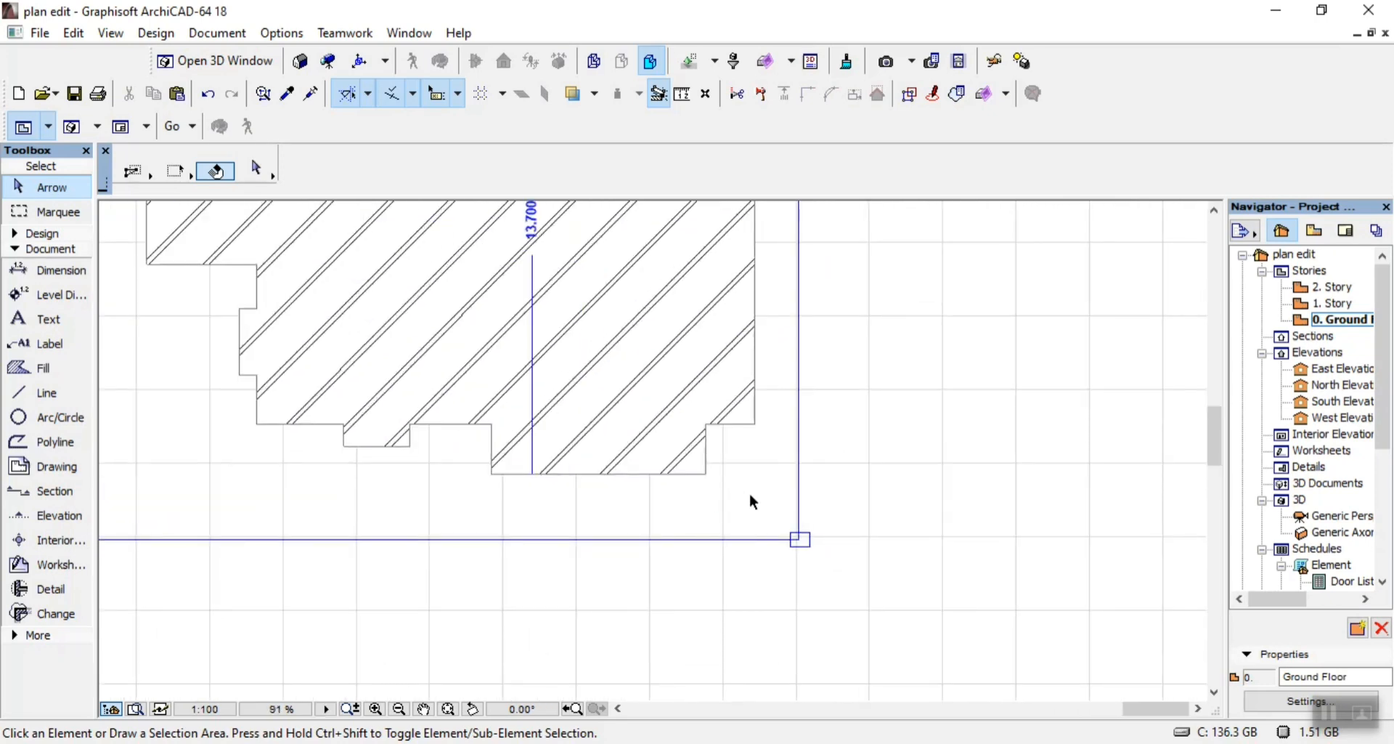
pyautogui.scroll(-5, 806, 536)
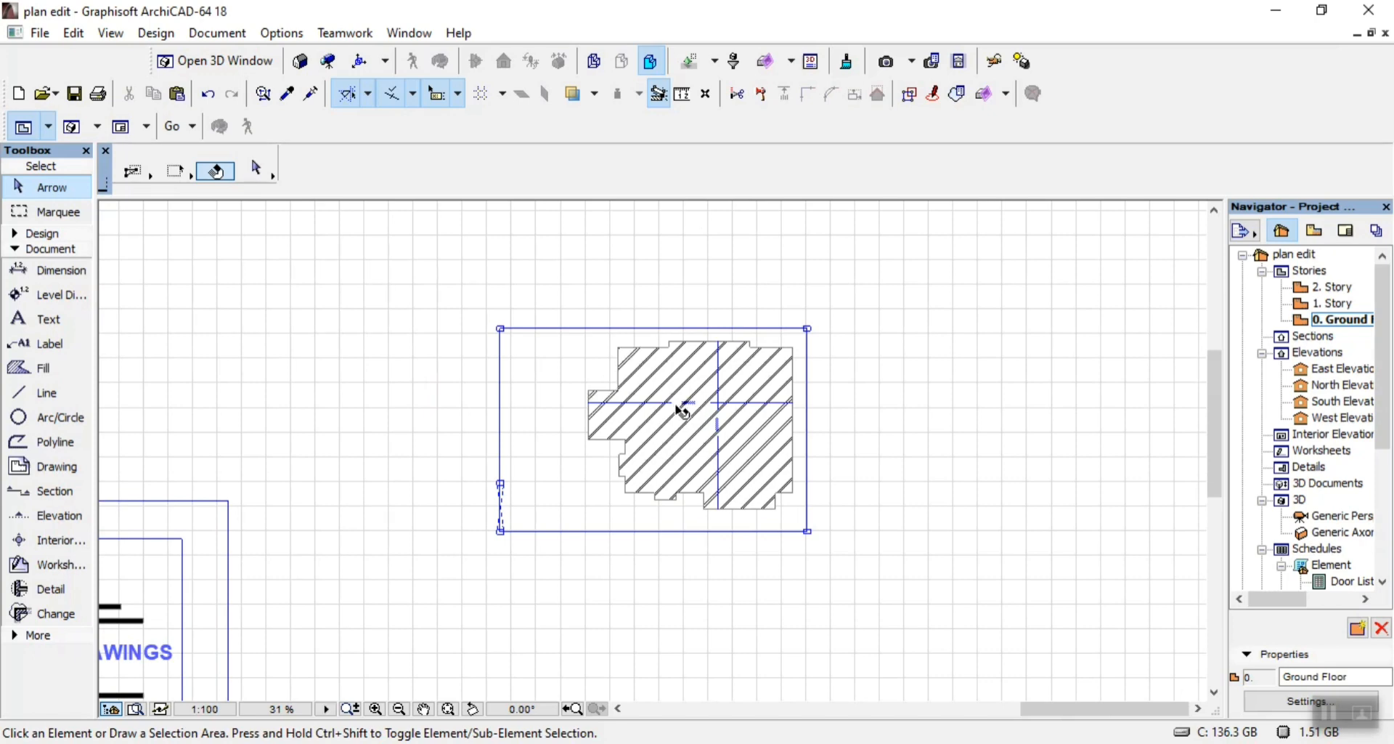
pyautogui.scroll(5, 782, 390)
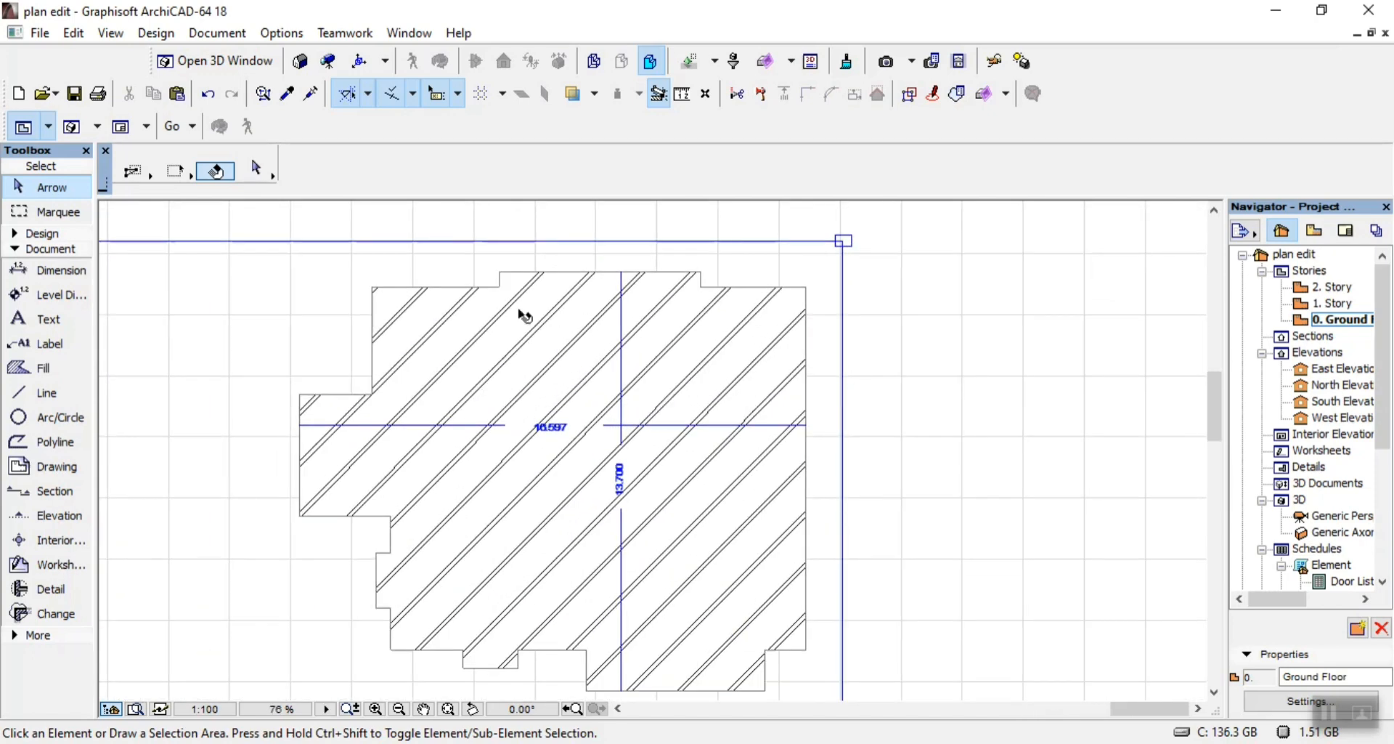
pyautogui.scroll(-3, 553, 312)
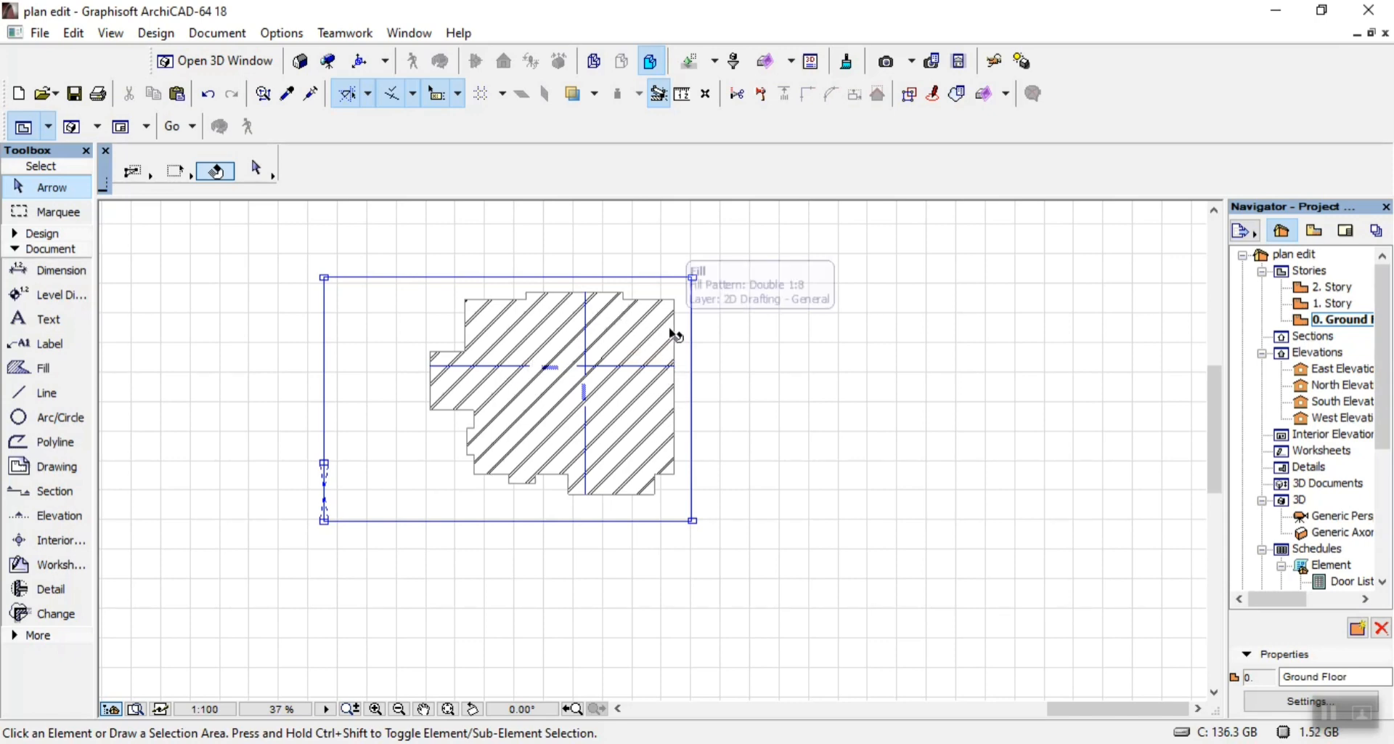
pyautogui.scroll(2, 683, 309)
pyautogui.scroll(-3, 868, 320)
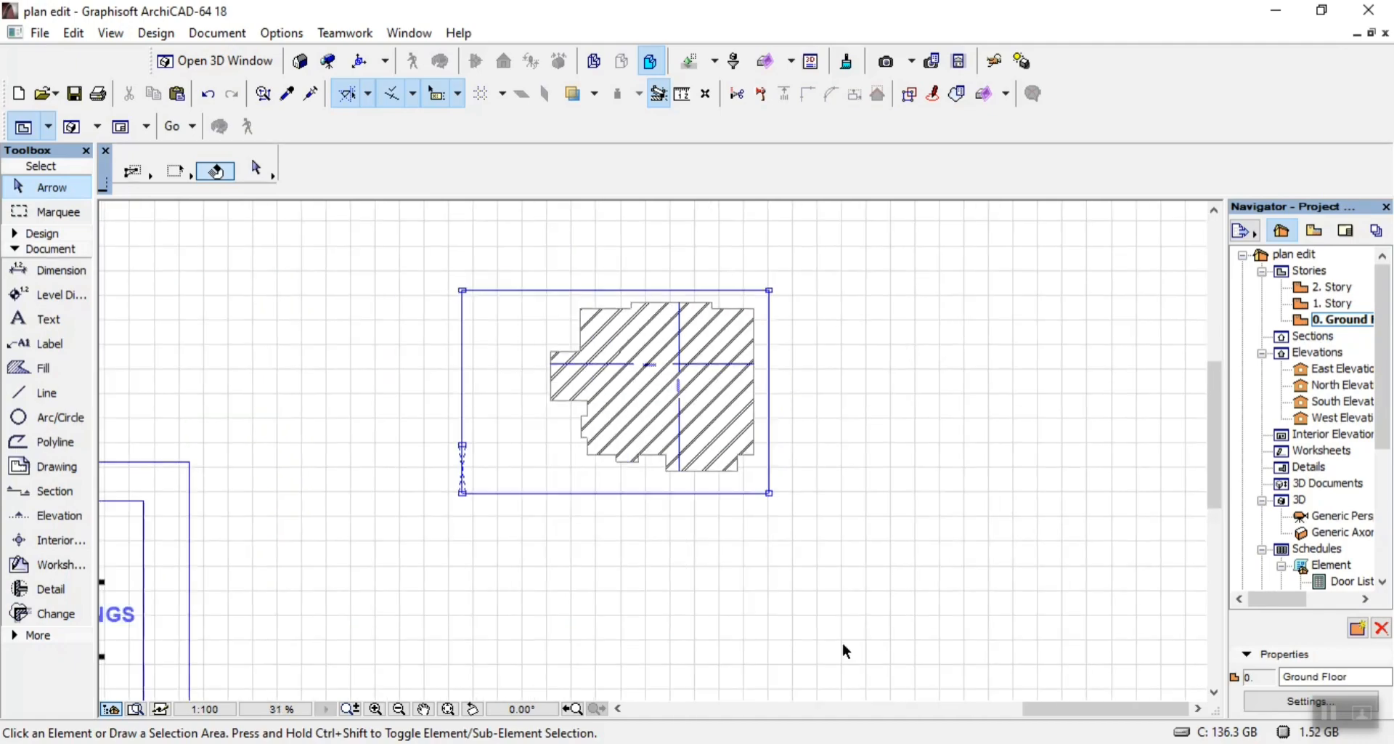
# Switch to 02.pdf to compare the building's position in the sample site plan, and return to ArchiCAD
pyautogui.click(825, 742)
pyautogui.click(920, 665)
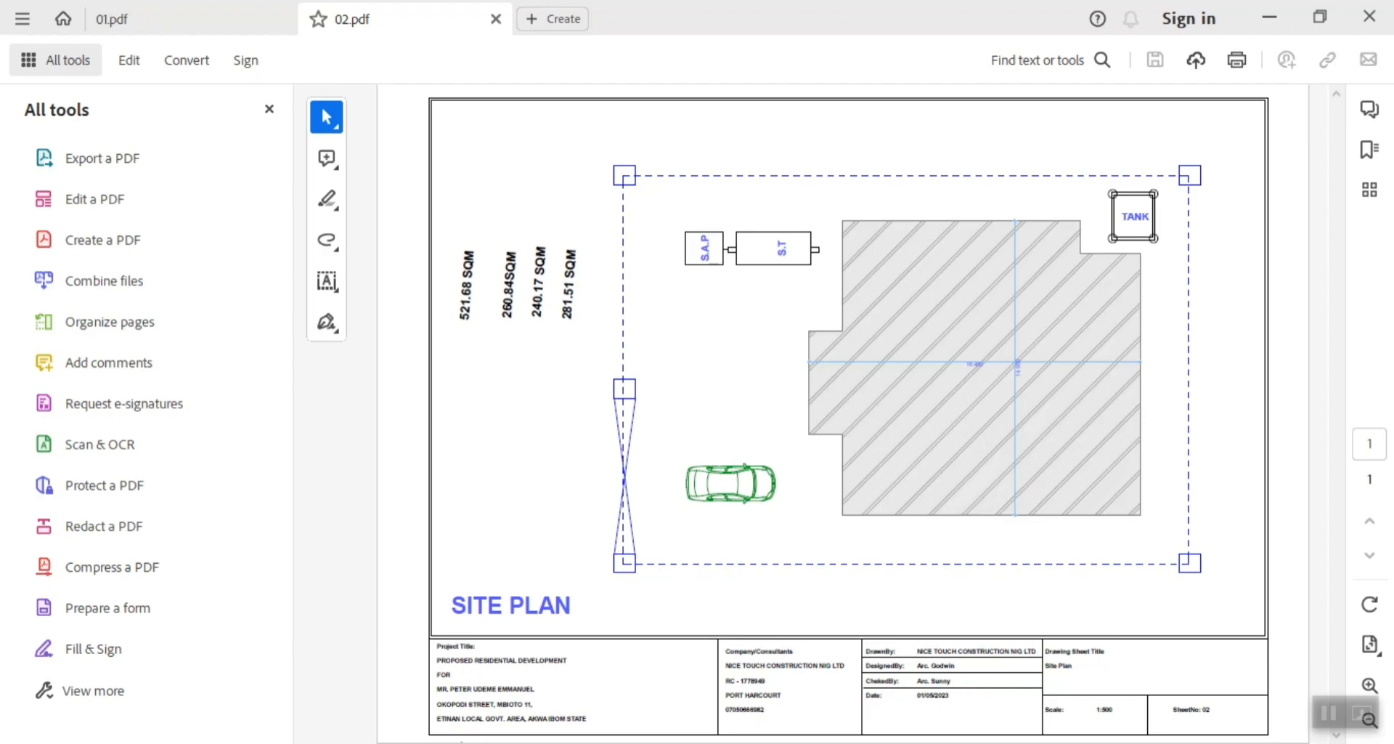
pyautogui.click(461, 743)
# Move the hatched building with its dimension lines and texts horizontally to the left, away from the plot's right boundary
pyautogui.scroll(2, 638, 320)
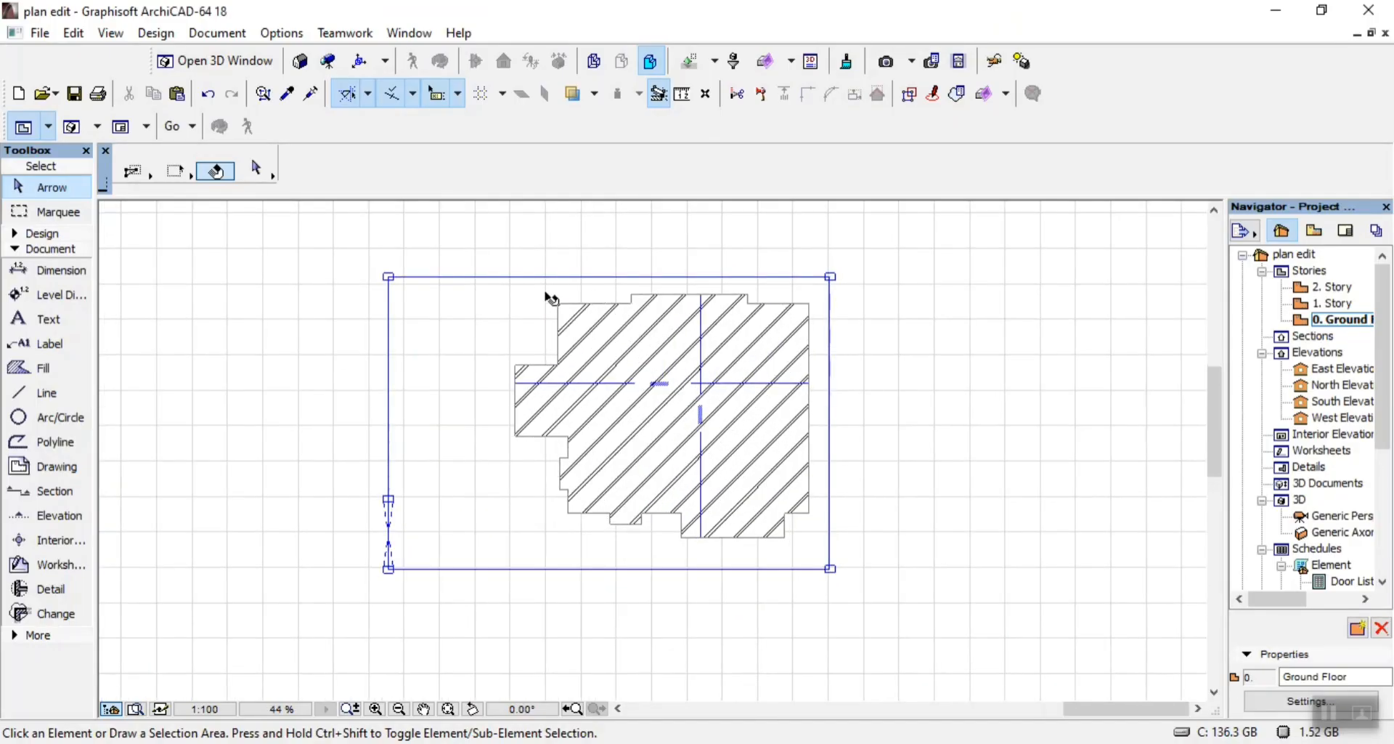
pyautogui.click(487, 297)
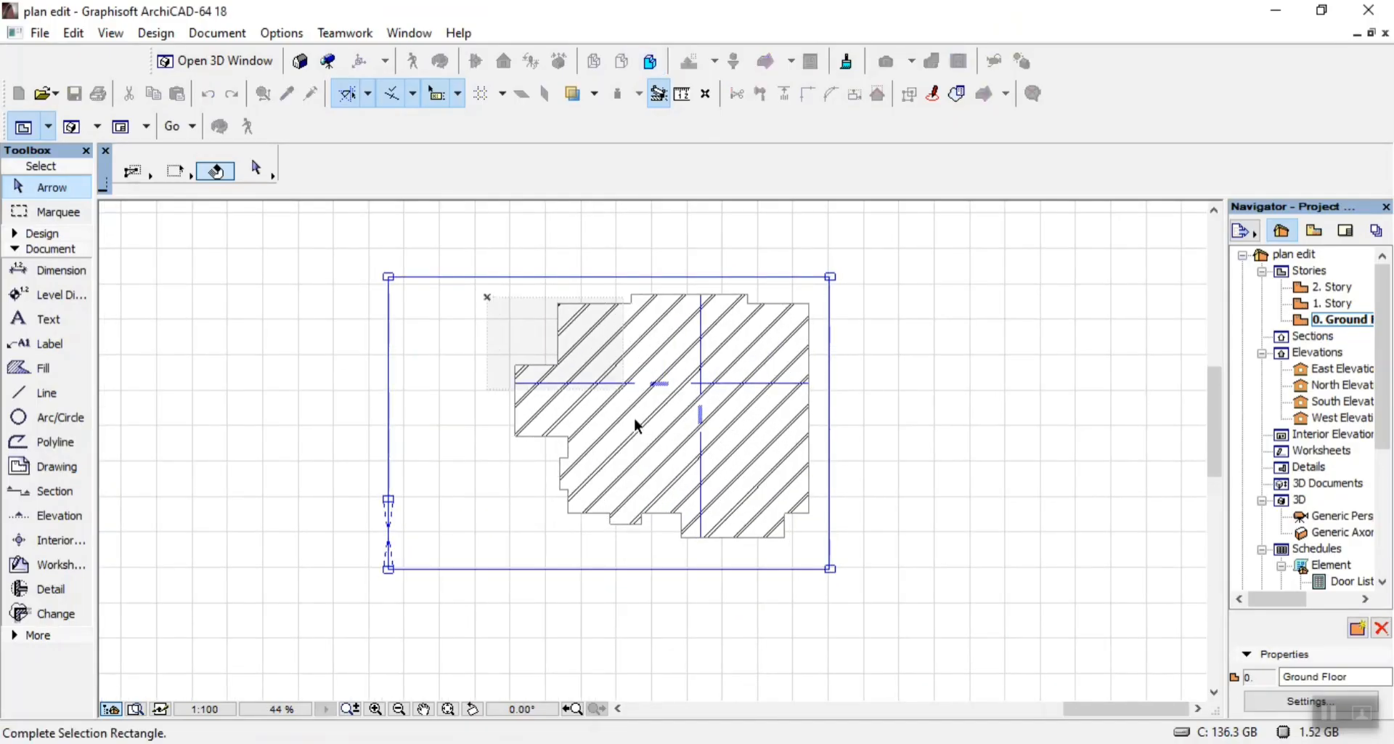
pyautogui.click(816, 539)
pyautogui.scroll(2, 581, 308)
pyautogui.scroll(1, 581, 309)
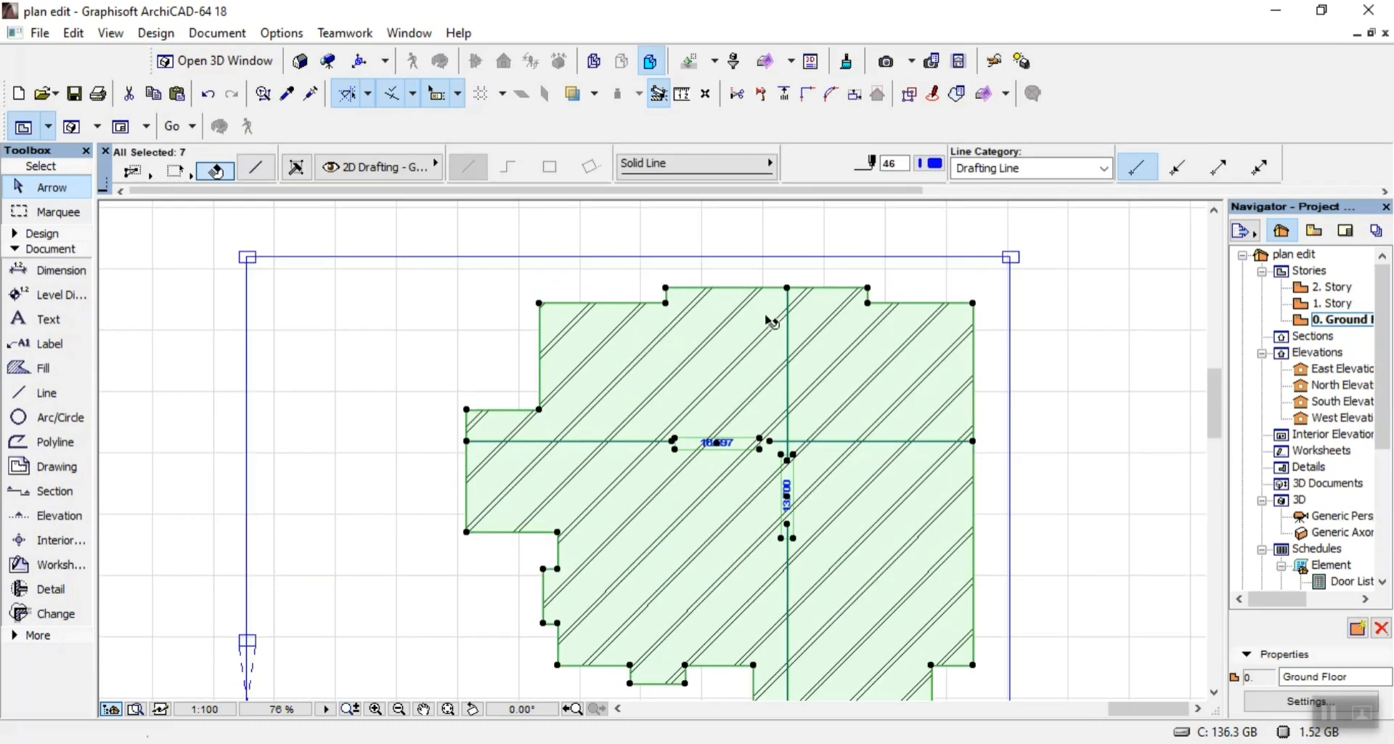
pyautogui.hotkey('ctrl', 'd')
pyautogui.click(973, 303)
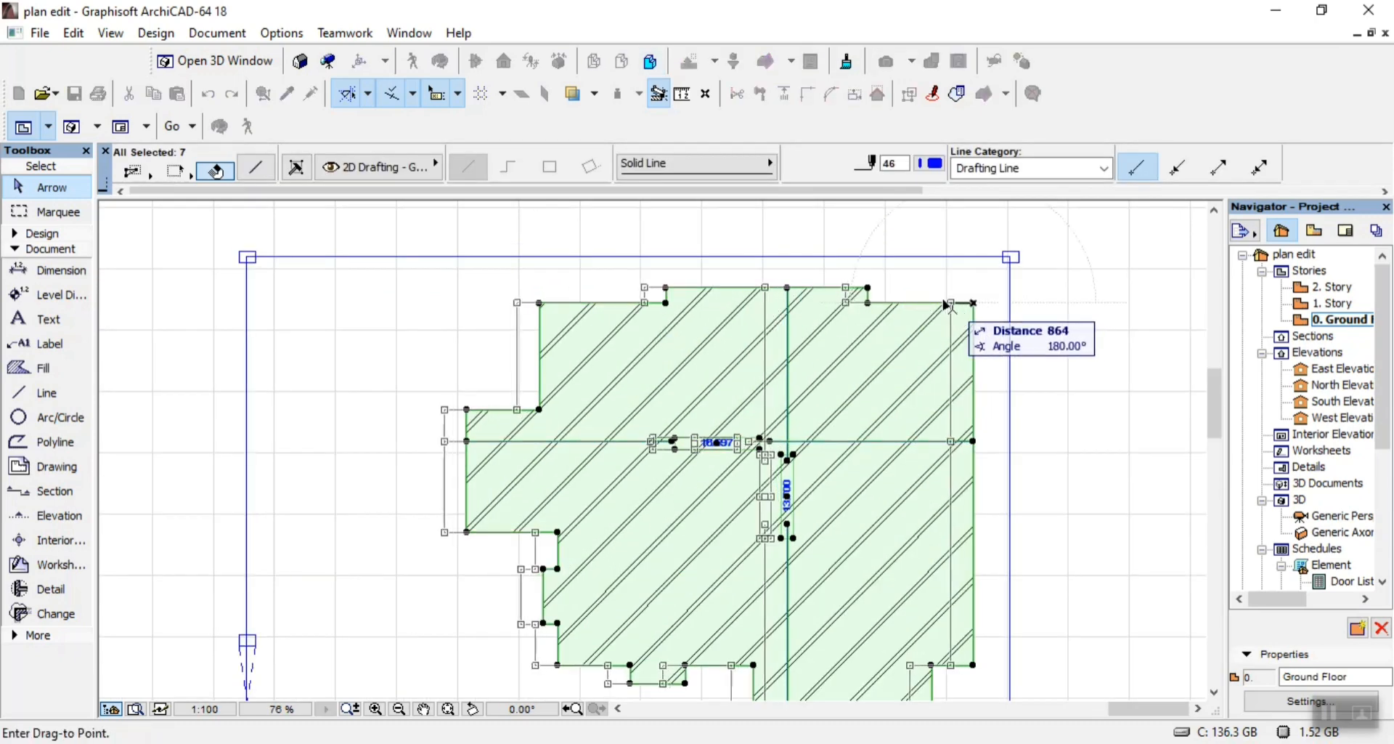
pyautogui.click(933, 303)
pyautogui.click(1058, 303)
pyautogui.scroll(-4, 785, 469)
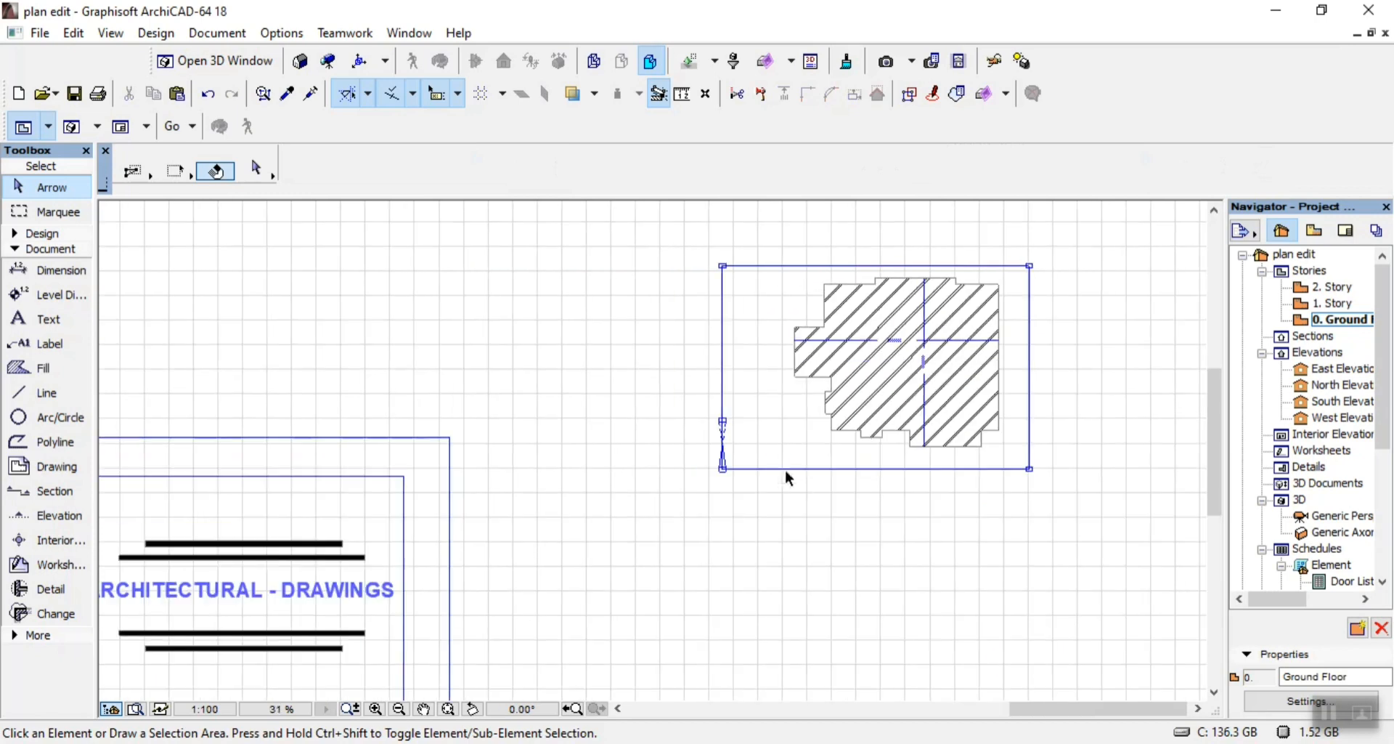
# Check the tank's shape and location near the plot's upper-right corner in 02.pdf, and return to ArchiCAD
pyautogui.scroll(3, 881, 308)
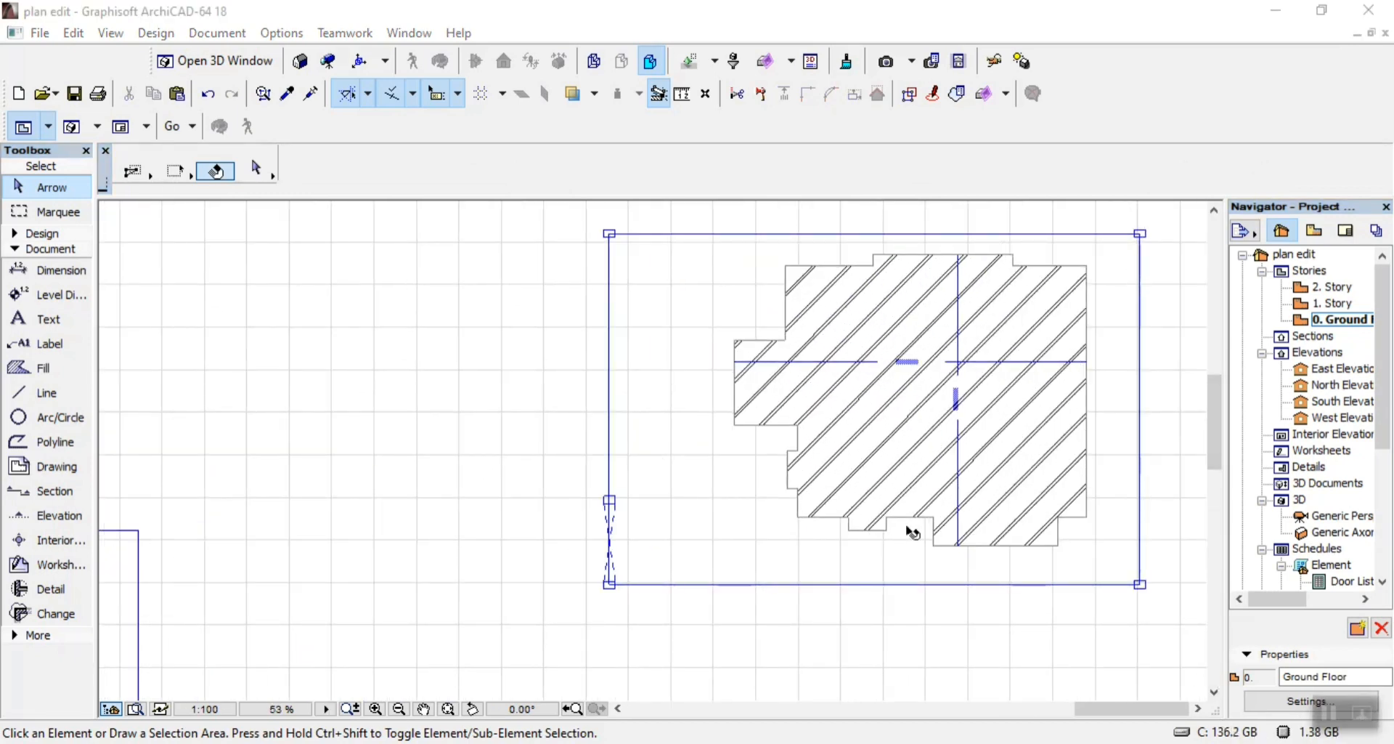
pyautogui.scroll(-2, 917, 524)
pyautogui.scroll(2, 1052, 356)
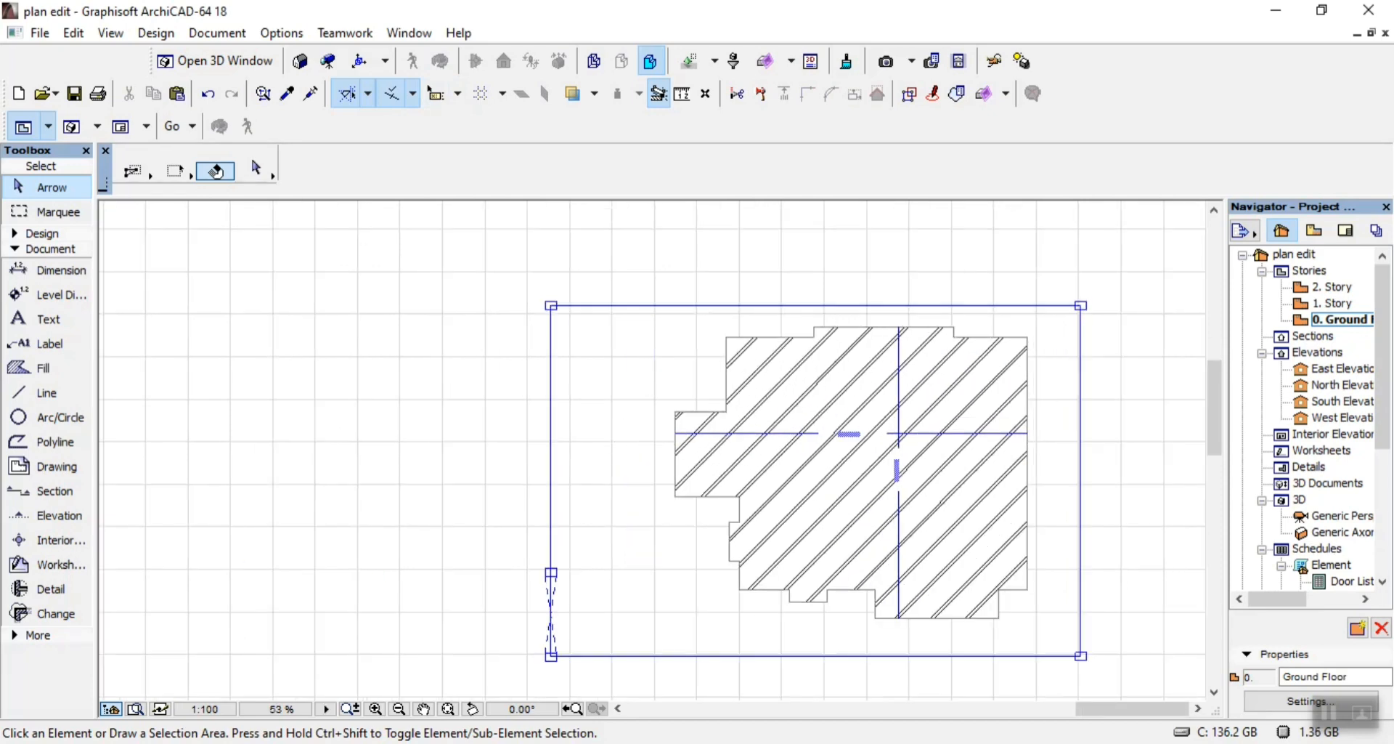
pyautogui.click(844, 693)
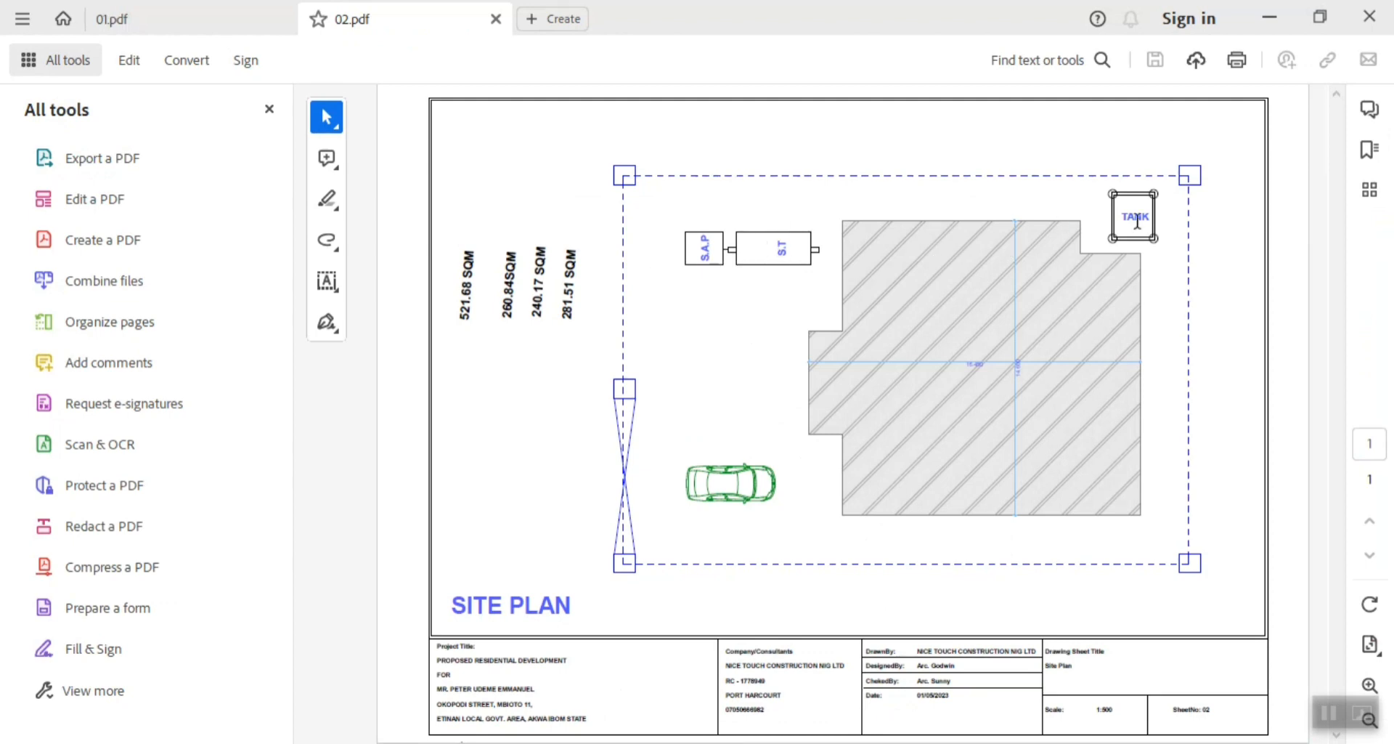
pyautogui.click(586, 742)
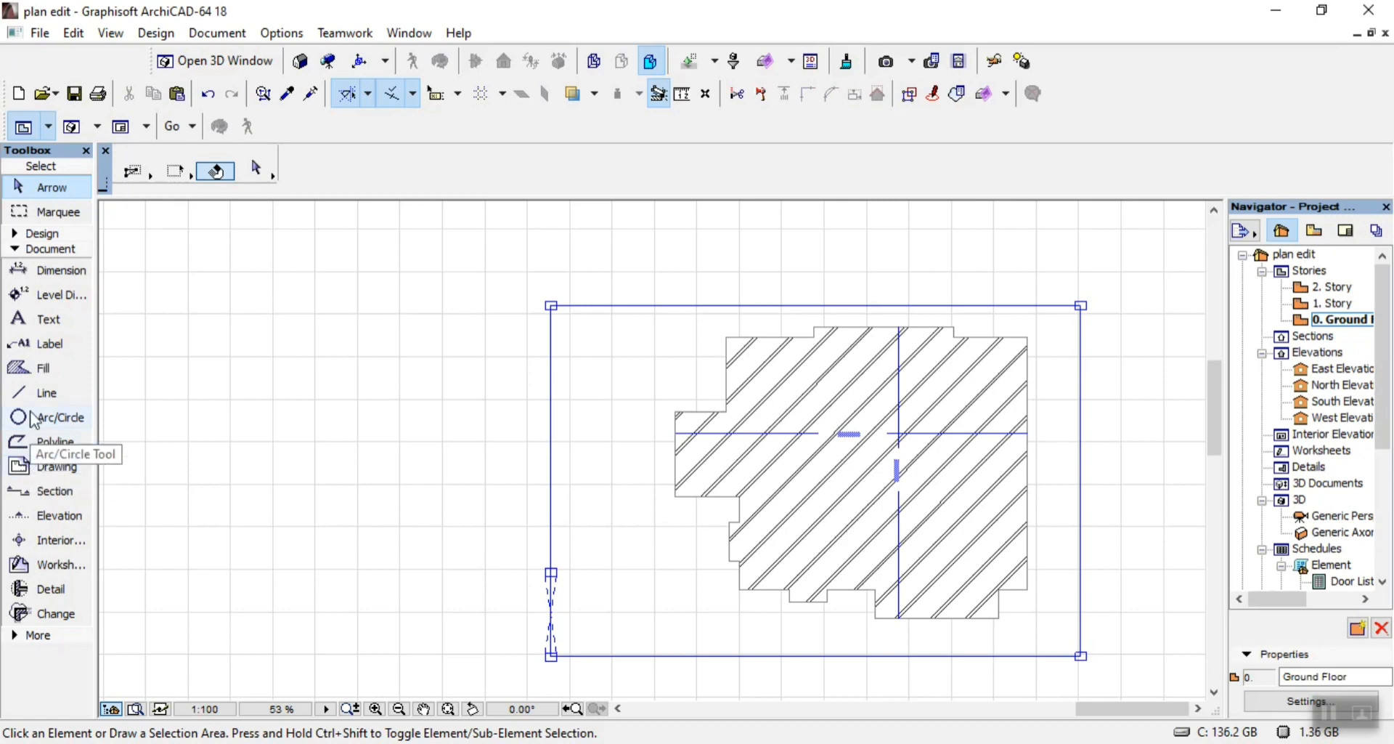
# Try drawing a 1200-wide rectangle in the Dashed line type near the plot's upper-right corner, and delete it
pyautogui.click(45, 393)
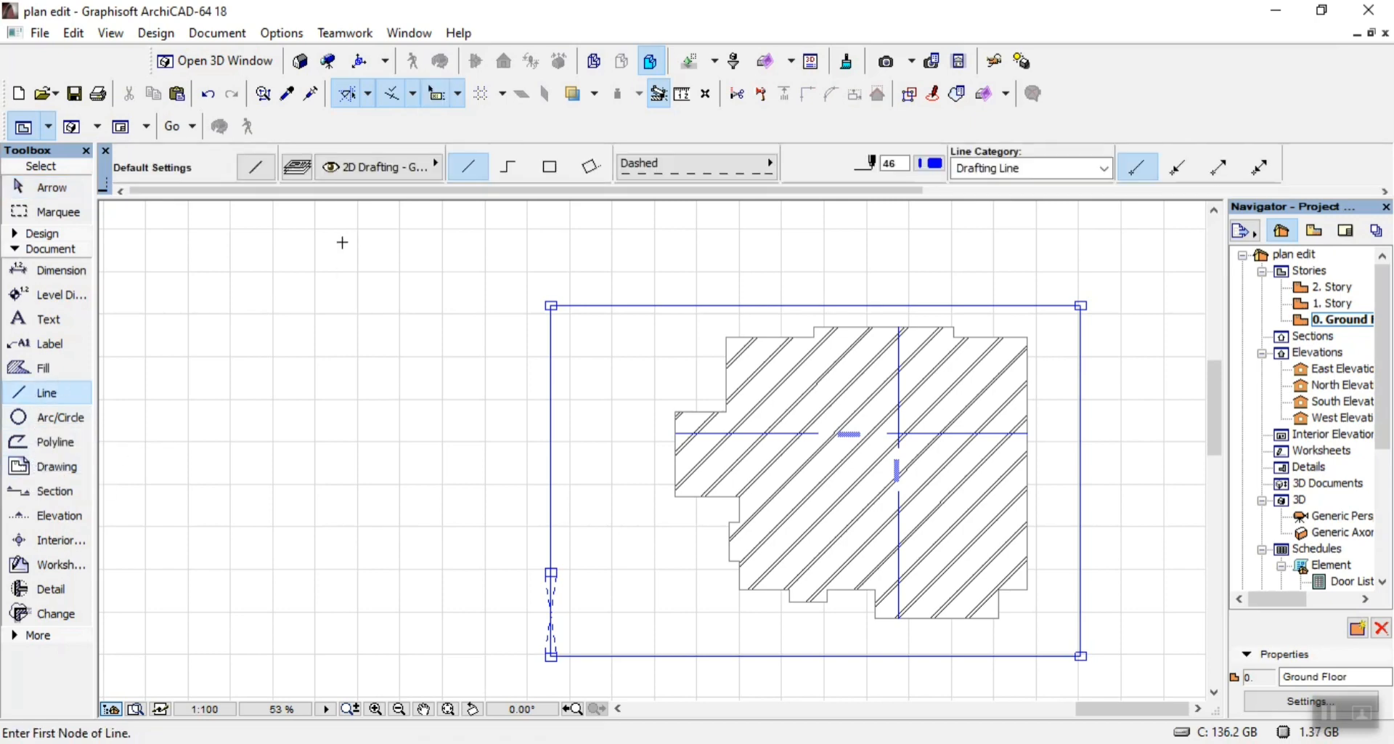
pyautogui.click(546, 169)
pyautogui.scroll(1, 1154, 553)
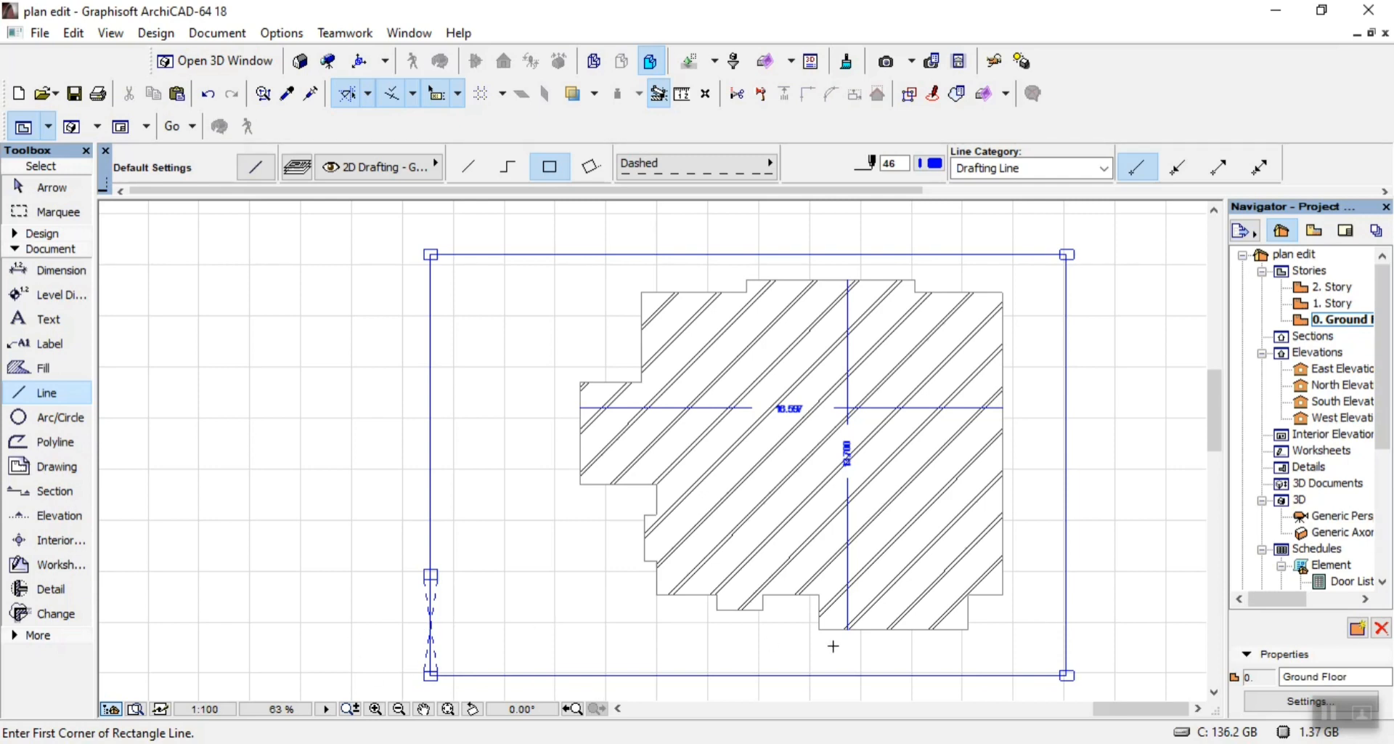
pyautogui.scroll(5, 1017, 224)
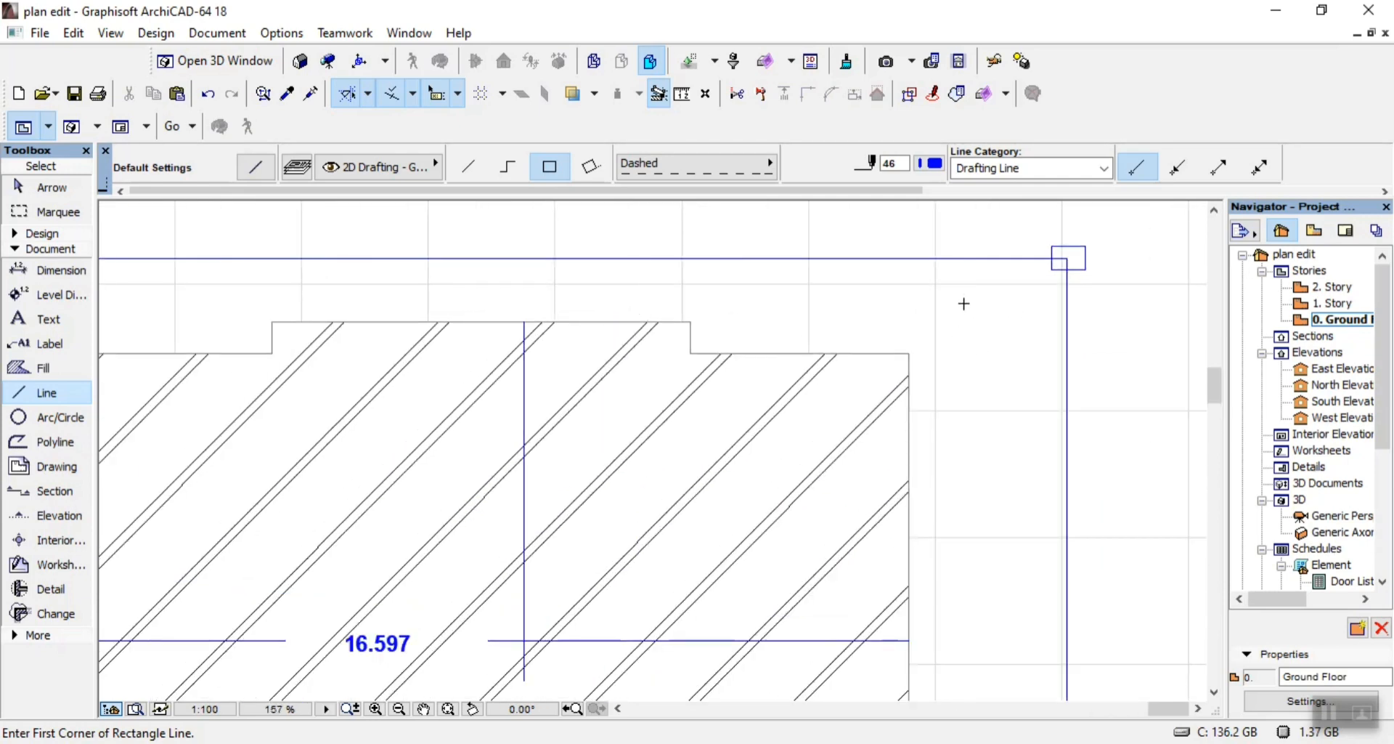
pyautogui.click(964, 303)
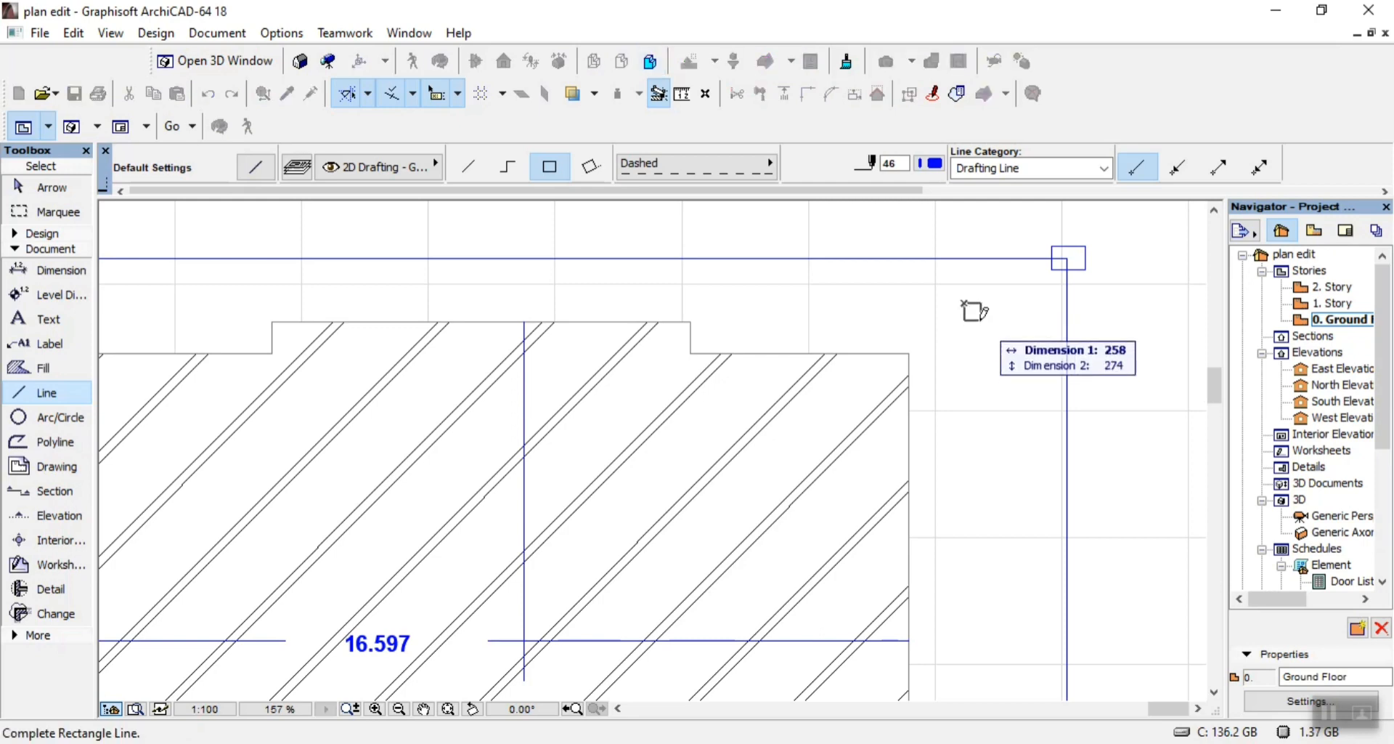
pyautogui.press('Tab')
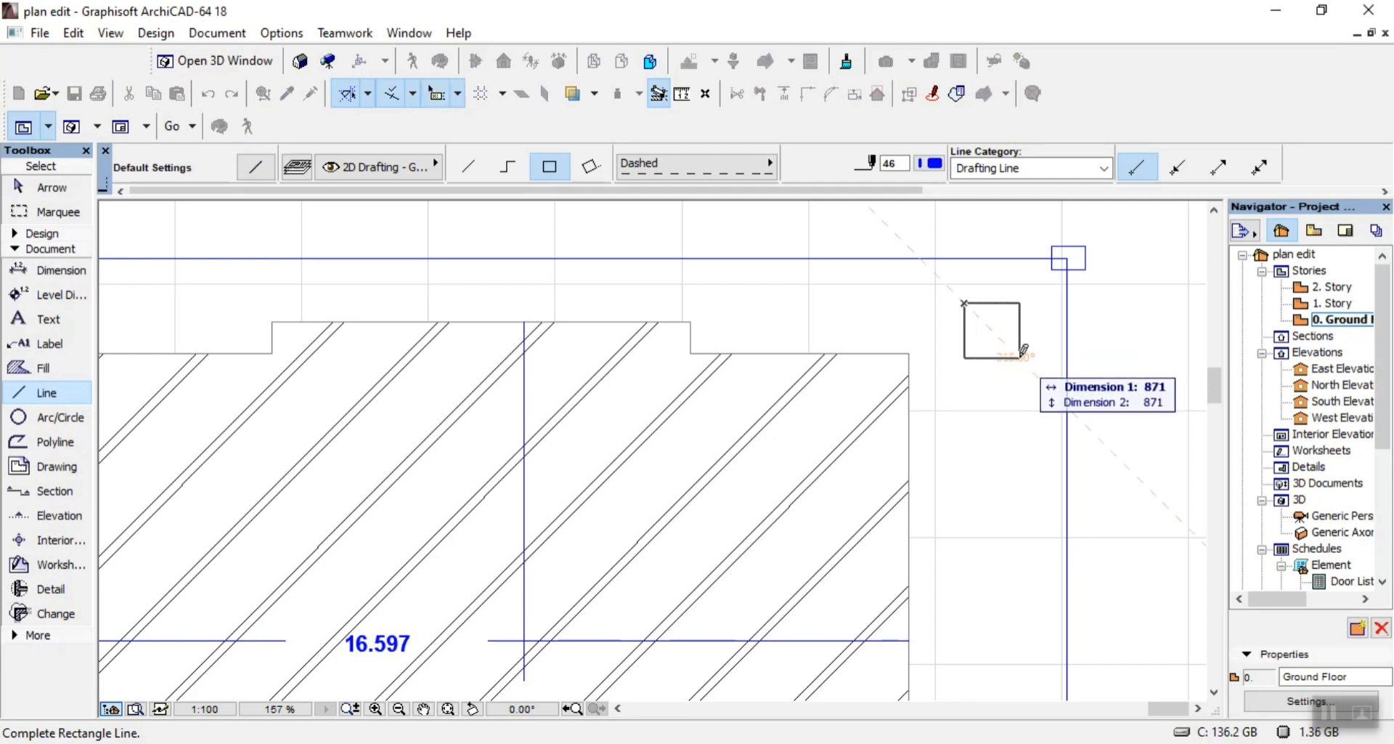
pyautogui.write('1200')
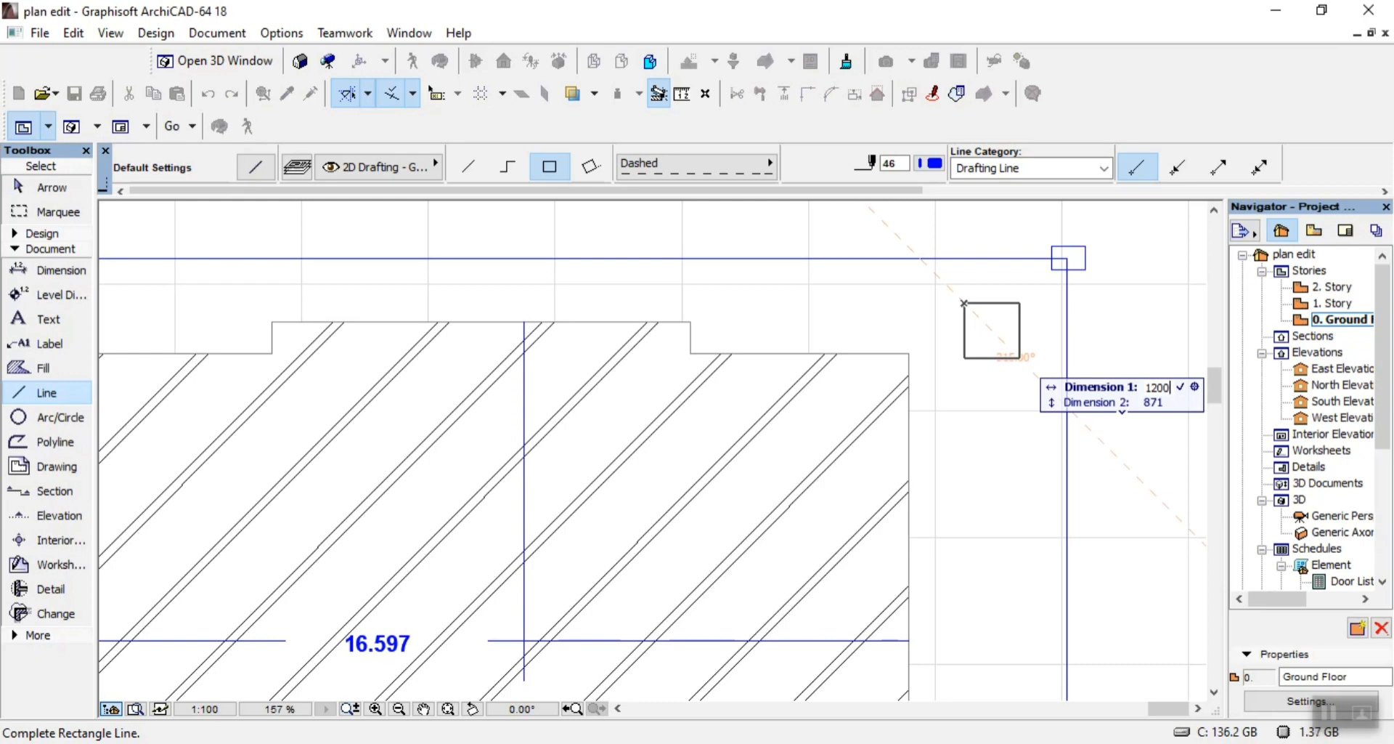
pyautogui.press('Return')
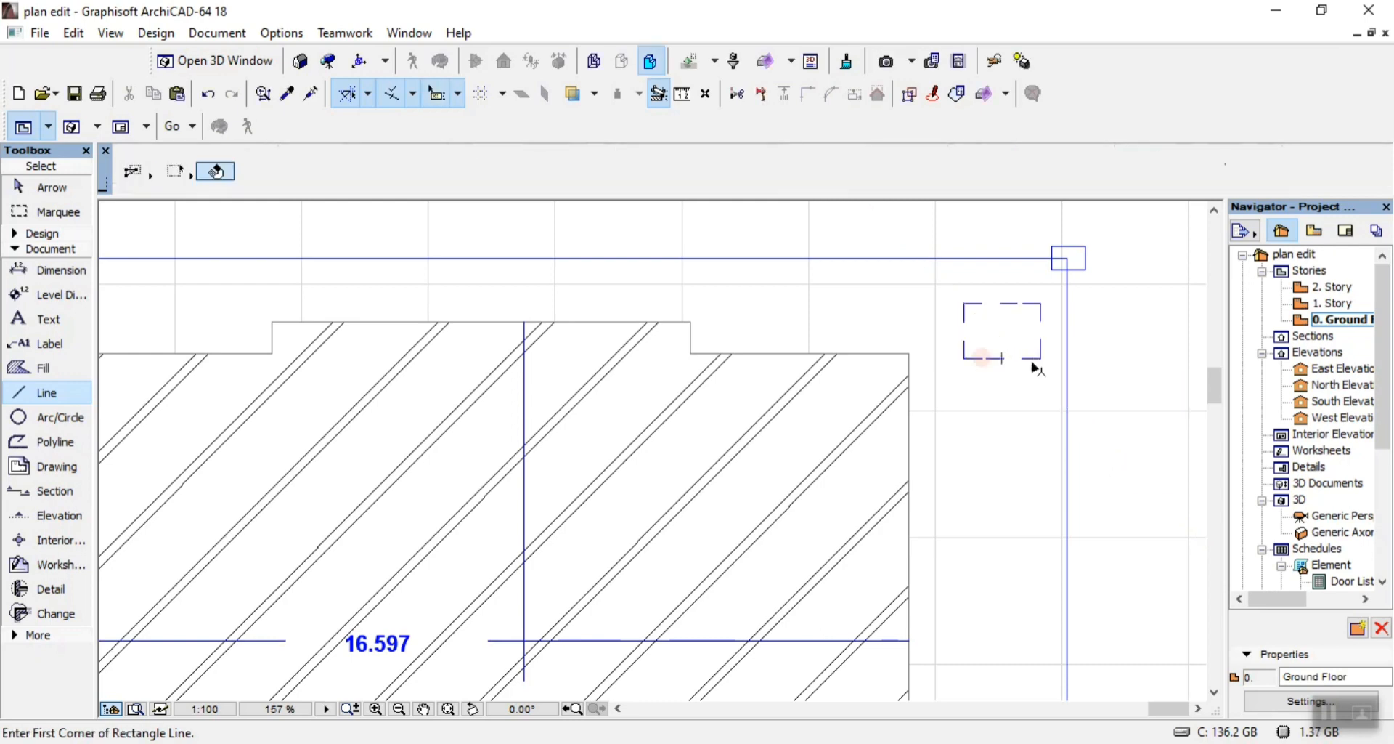
pyautogui.keyDown('shift'); pyautogui.click(1032, 360); pyautogui.keyUp('shift')
pyautogui.press('Delete')
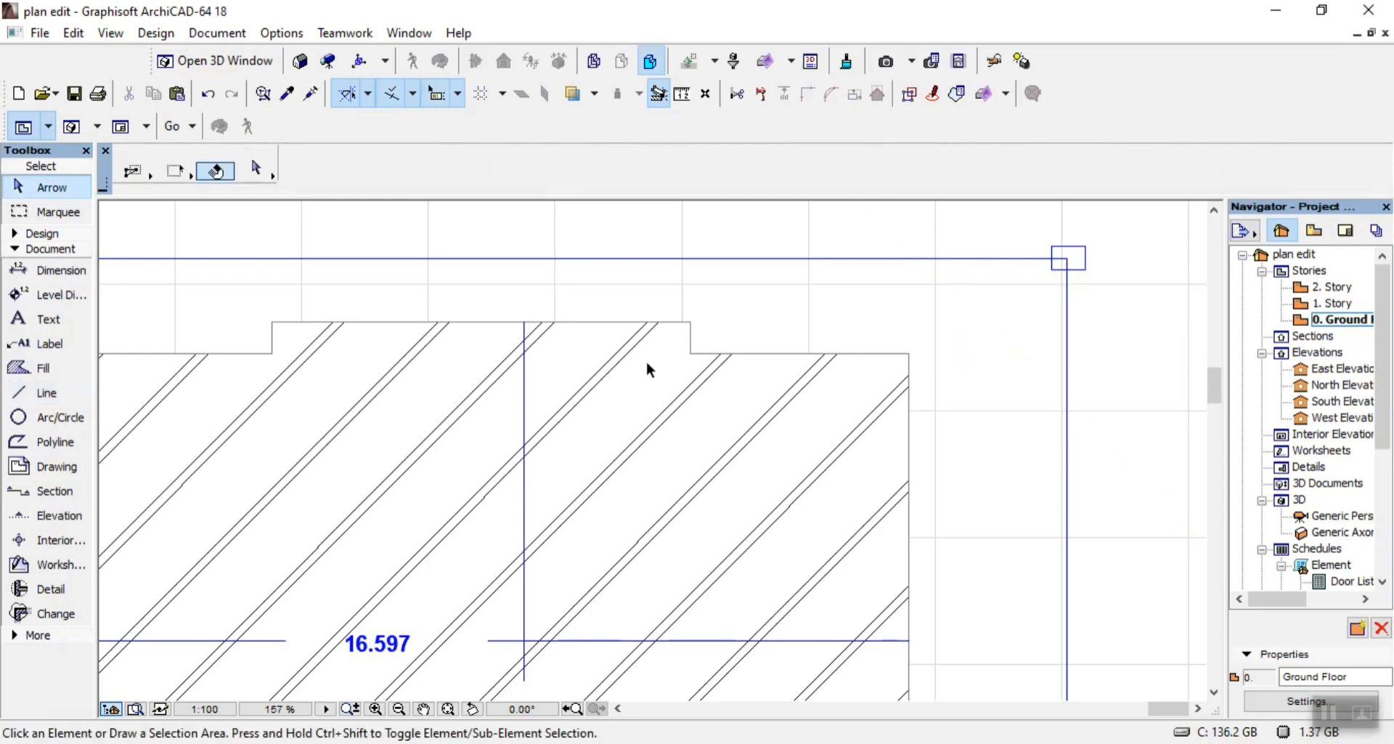
# Draw a 1200 by 1200 square in Solid Line between the building and the plot's upper-right corner for the tank
pyautogui.click(45, 392)
pyautogui.click(714, 172)
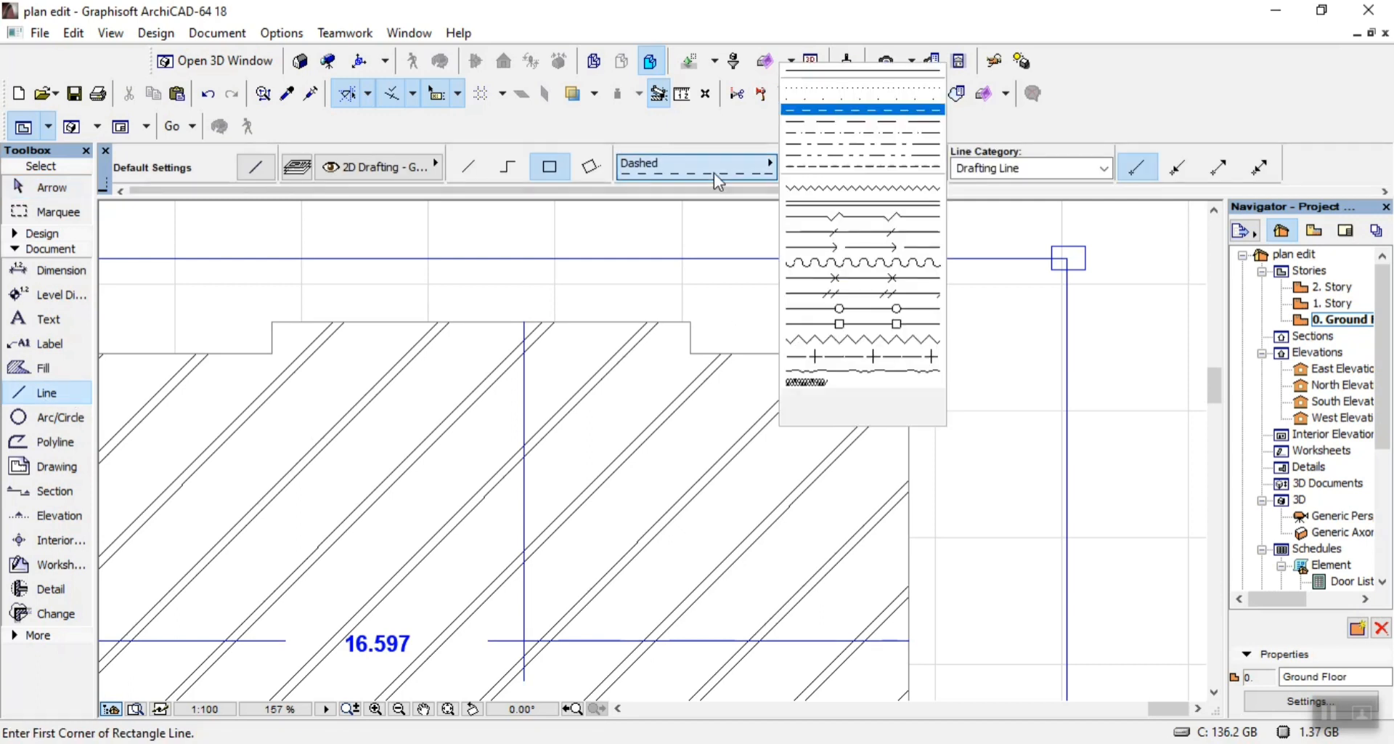
pyautogui.click(864, 71)
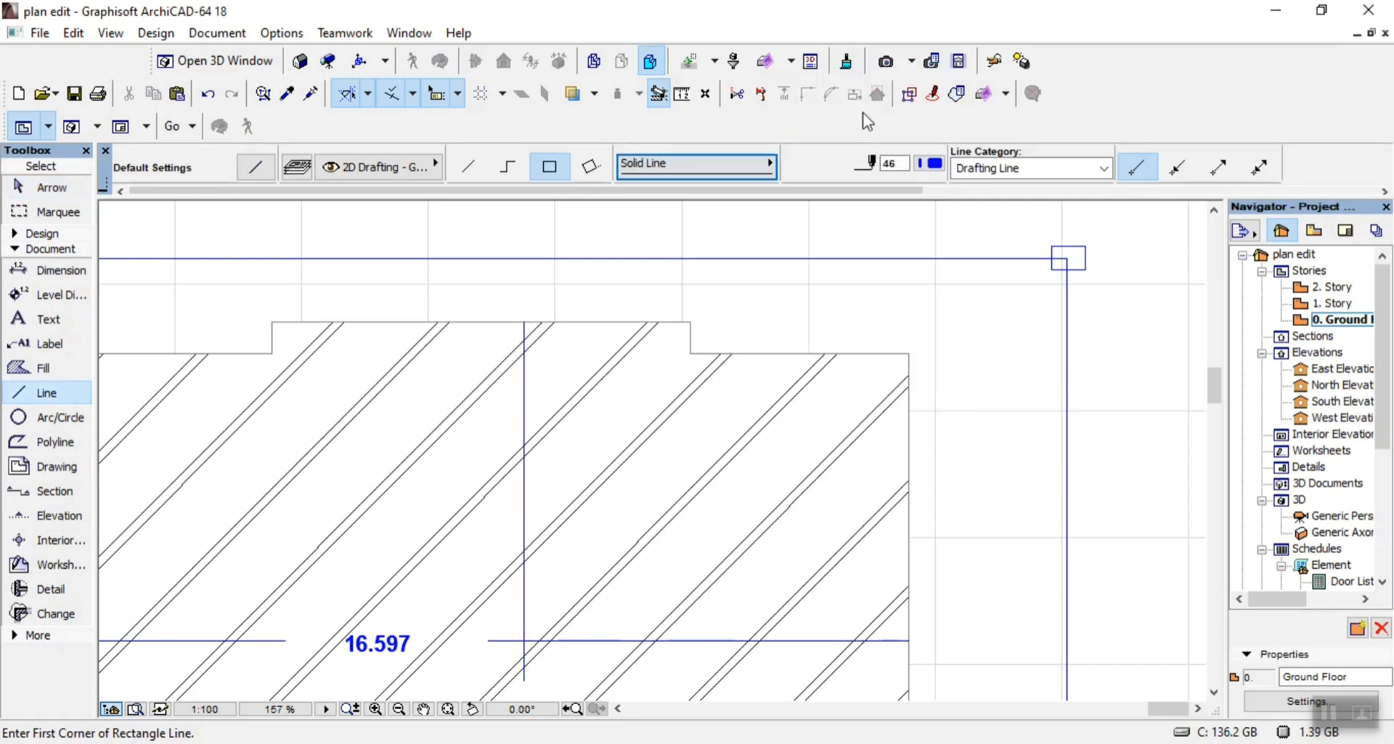
pyautogui.click(961, 315)
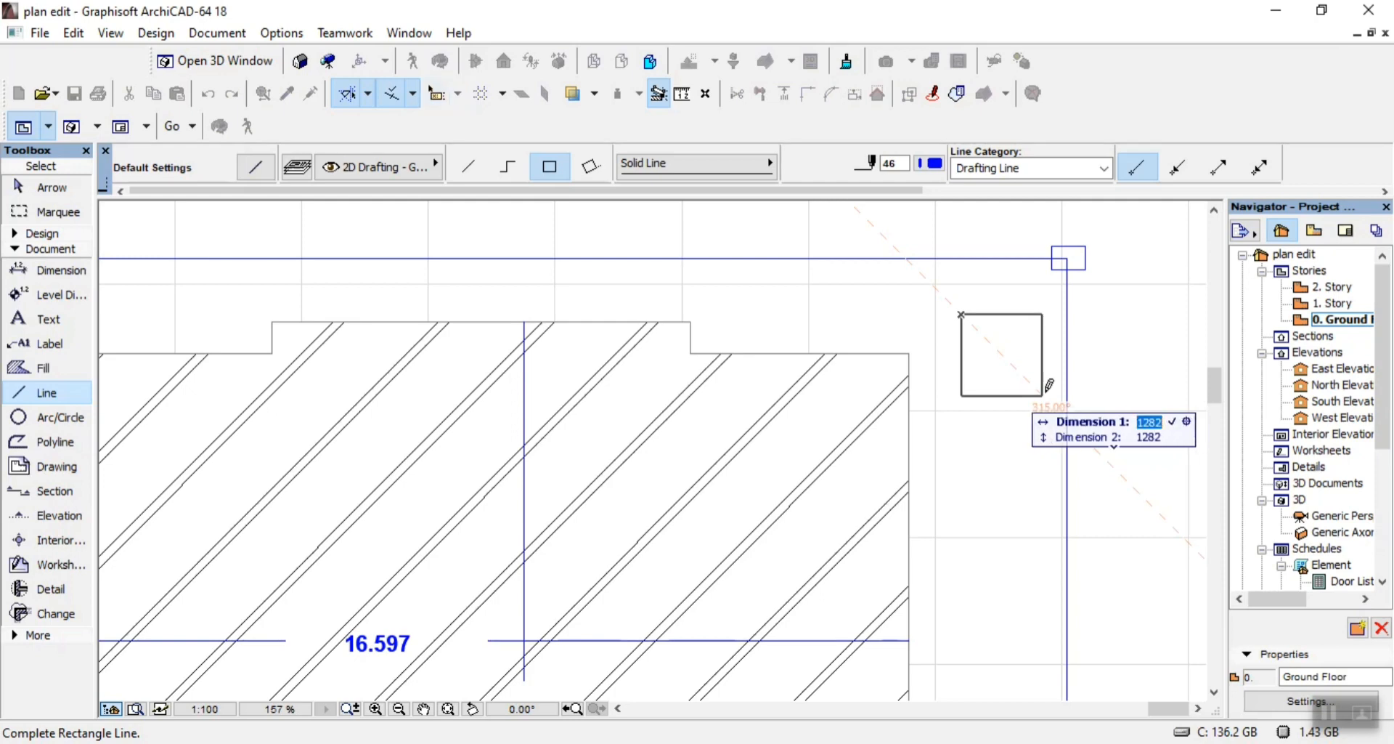
pyautogui.write('12')
pyautogui.press('Tab')
pyautogui.write('1')
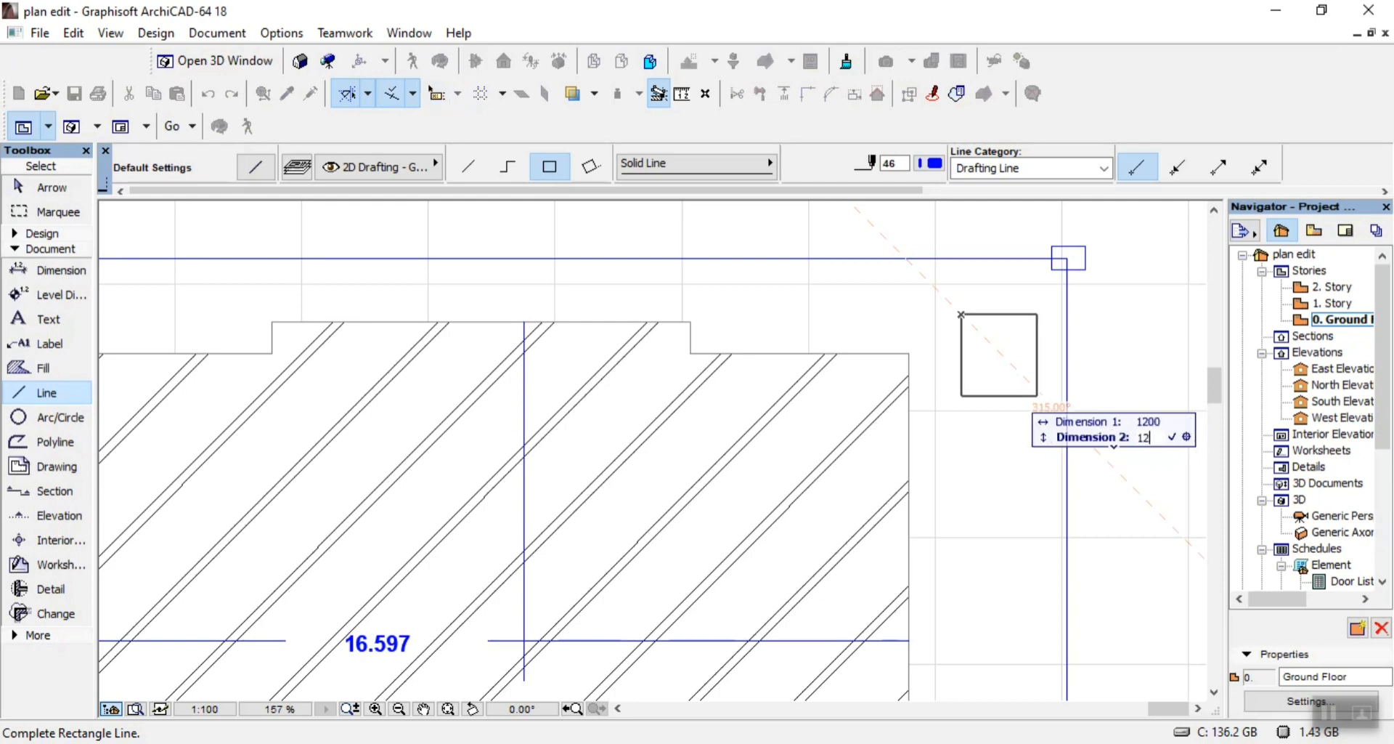
pyautogui.press('Return')
pyautogui.press('Escape')
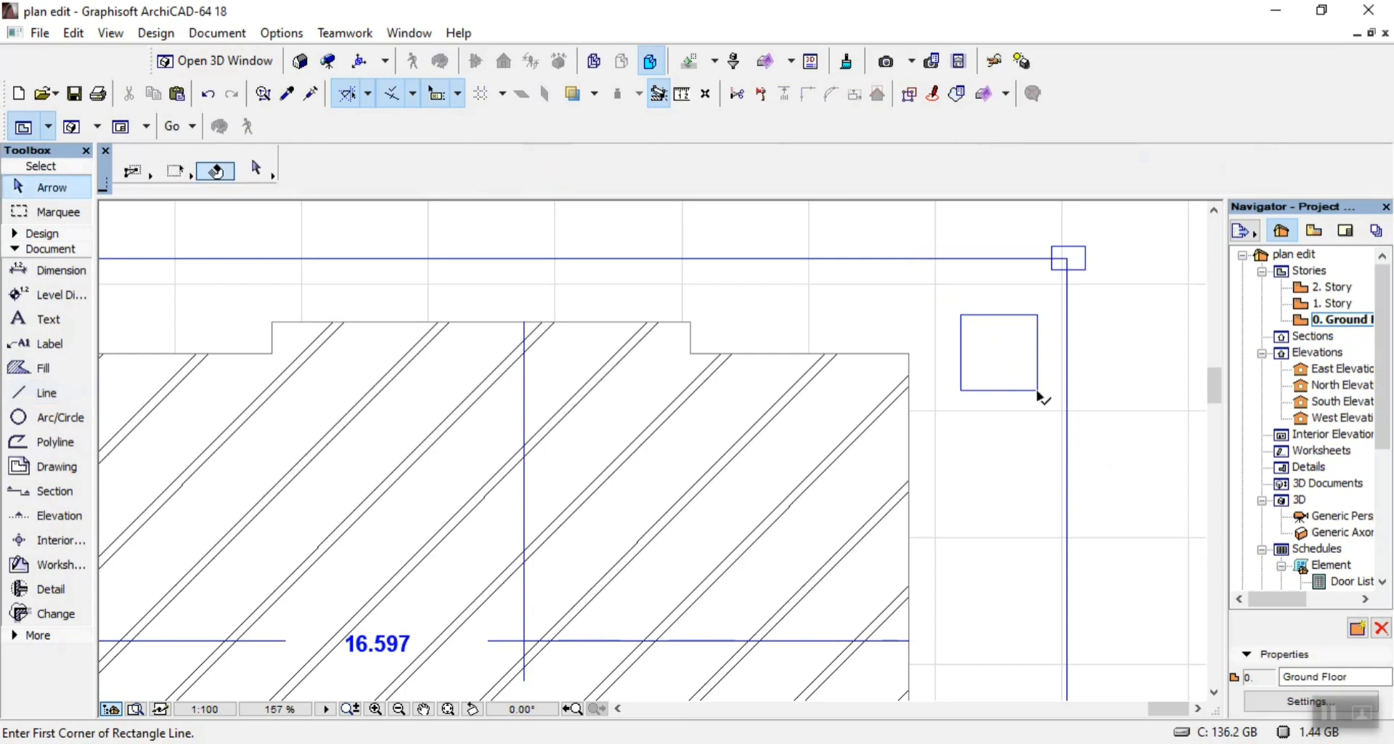
# Try to move the tank square from its lower-right corner
pyautogui.click(1036, 391)
pyautogui.hotkey('ctrl', 'd')
pyautogui.click(1036, 390)
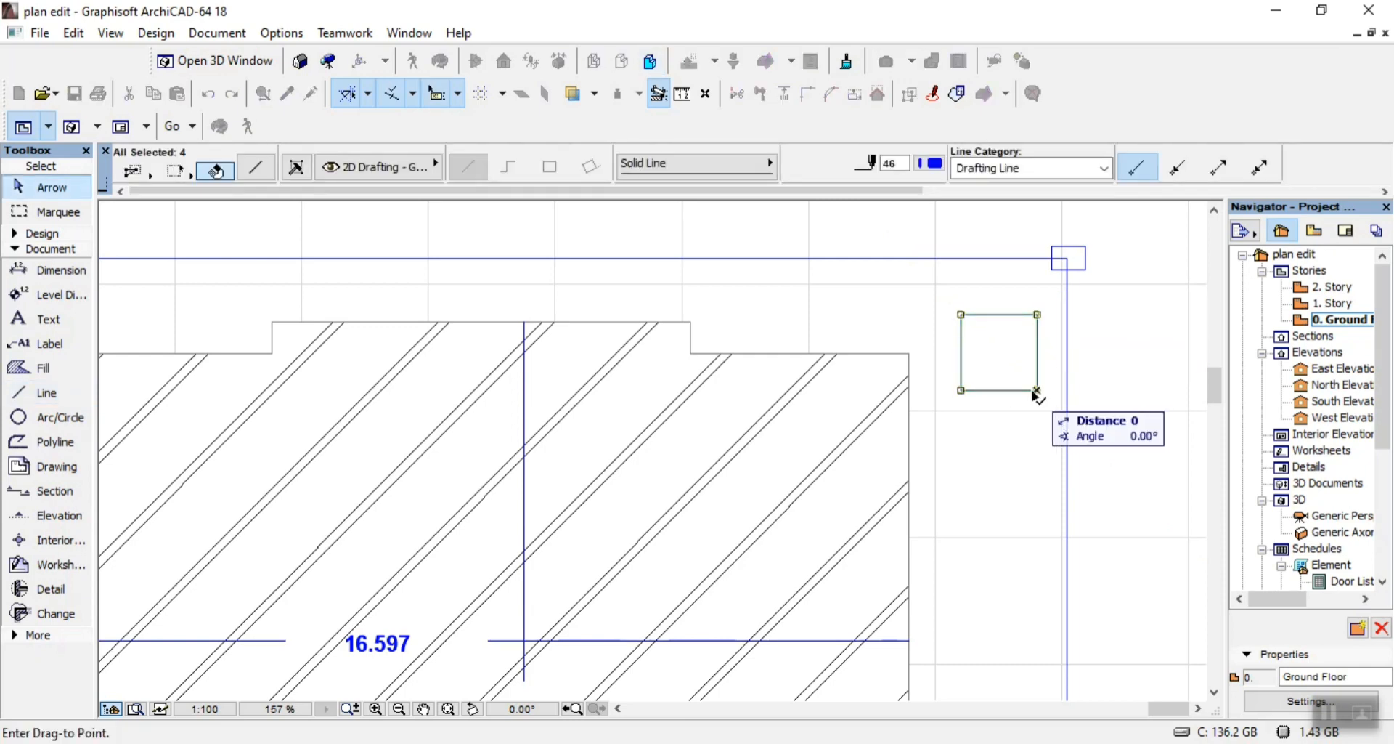
pyautogui.click(1031, 393)
pyautogui.scroll(4, 1024, 388)
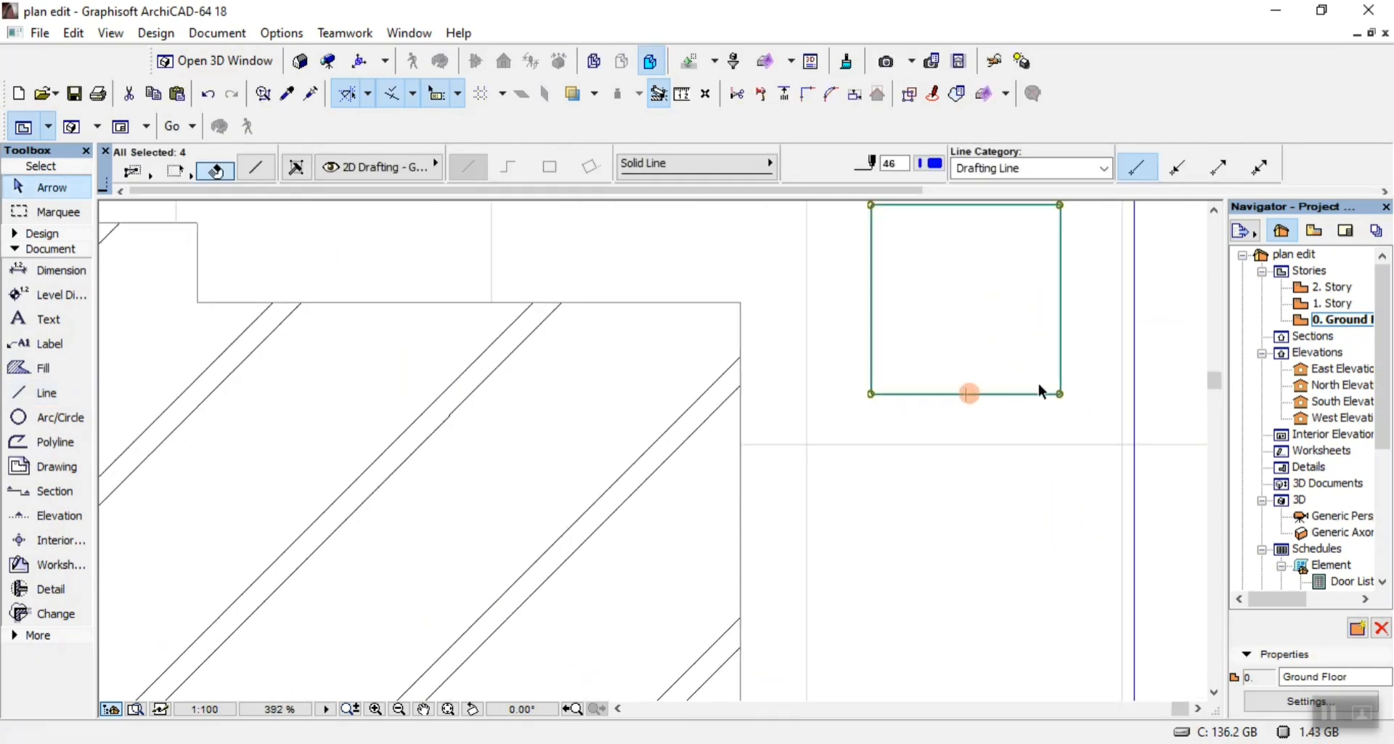
pyautogui.press('Escape')
# Draw an inner rectangle about 1023 by 1023 inside the tank square, leaving an even margin all around
pyautogui.click(42, 393)
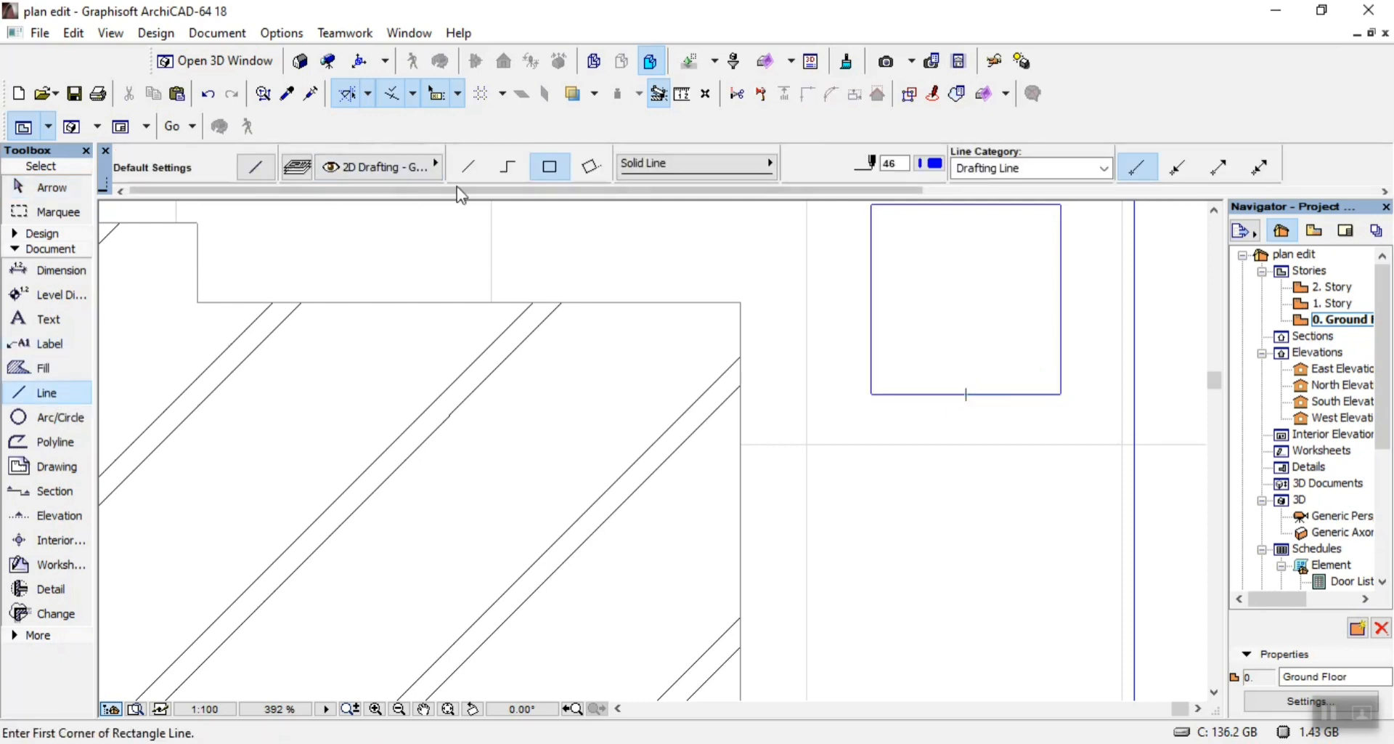
pyautogui.scroll(-1, 876, 414)
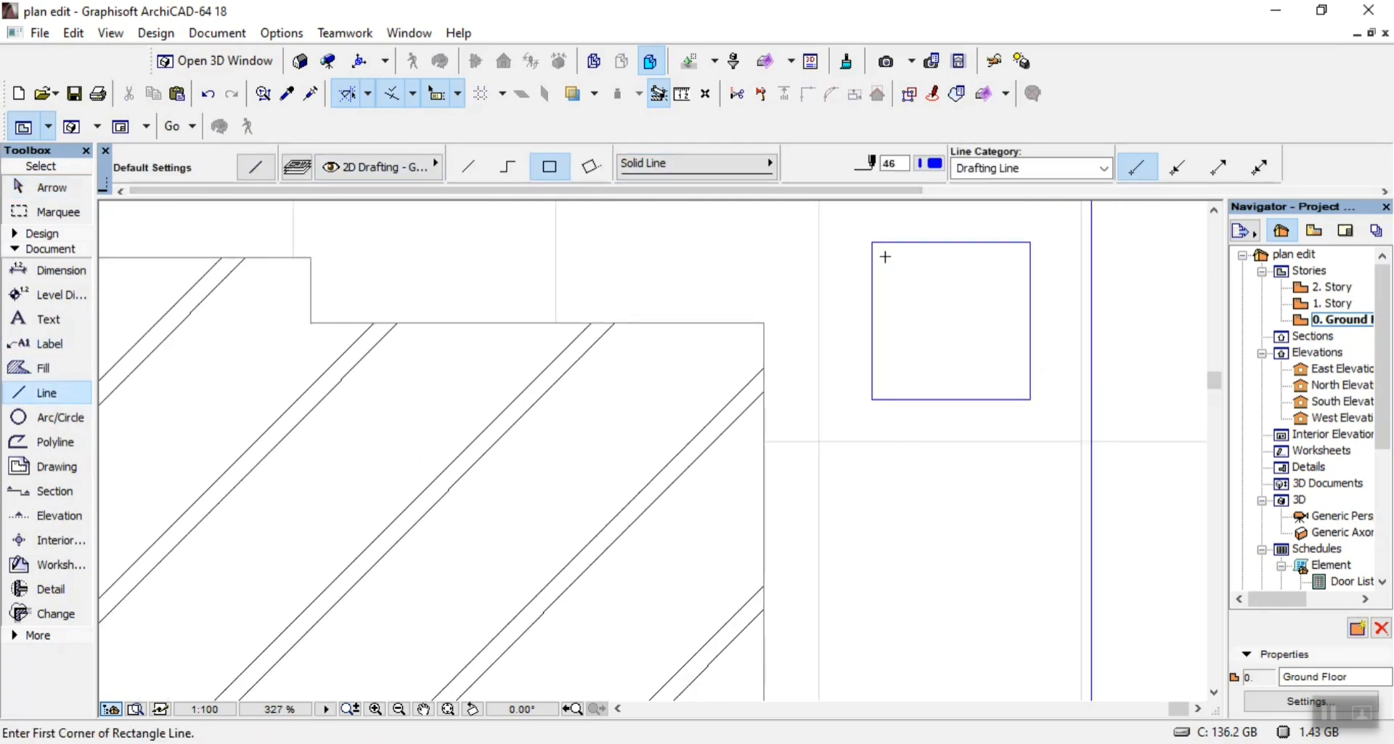
pyautogui.click(885, 255)
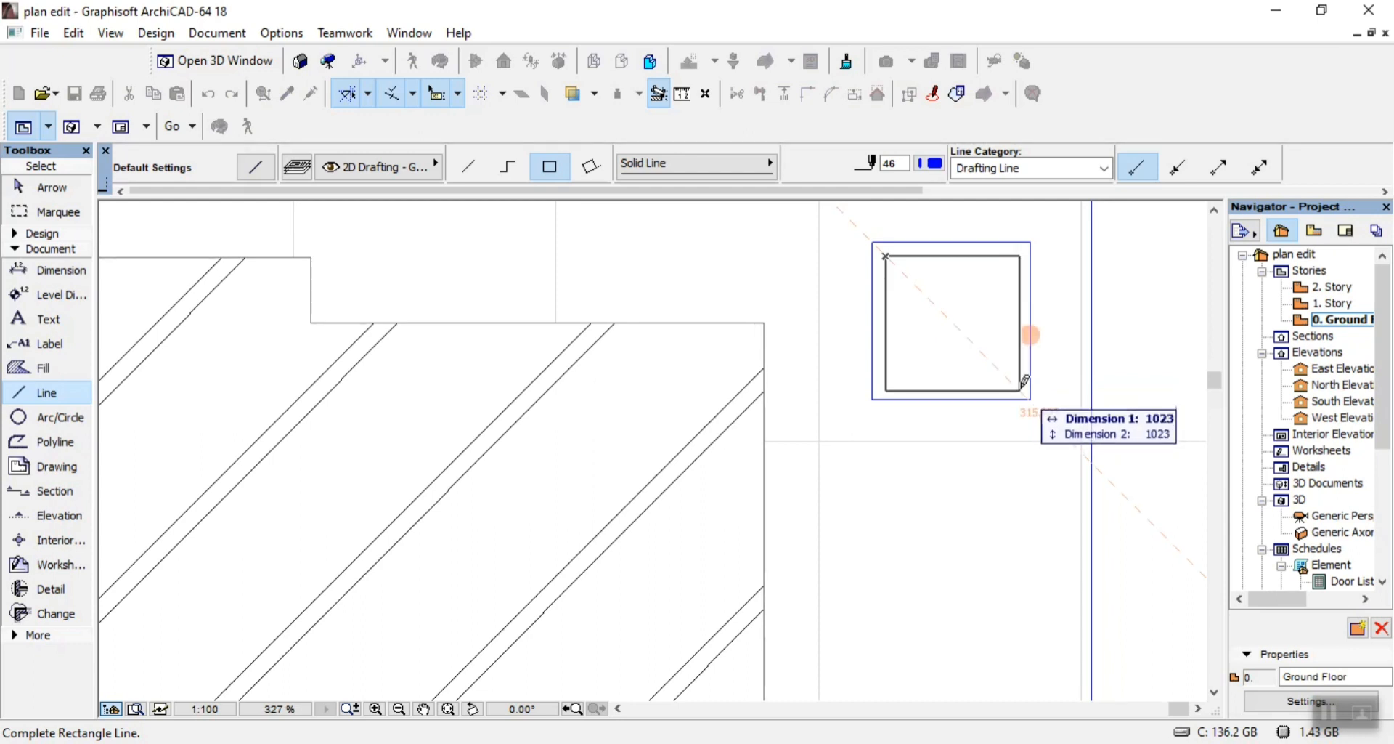
pyautogui.click(1018, 388)
# Draw small rectangles filling the margin between the inner and outer squares at the tank's two upper corners
pyautogui.scroll(4, 1028, 243)
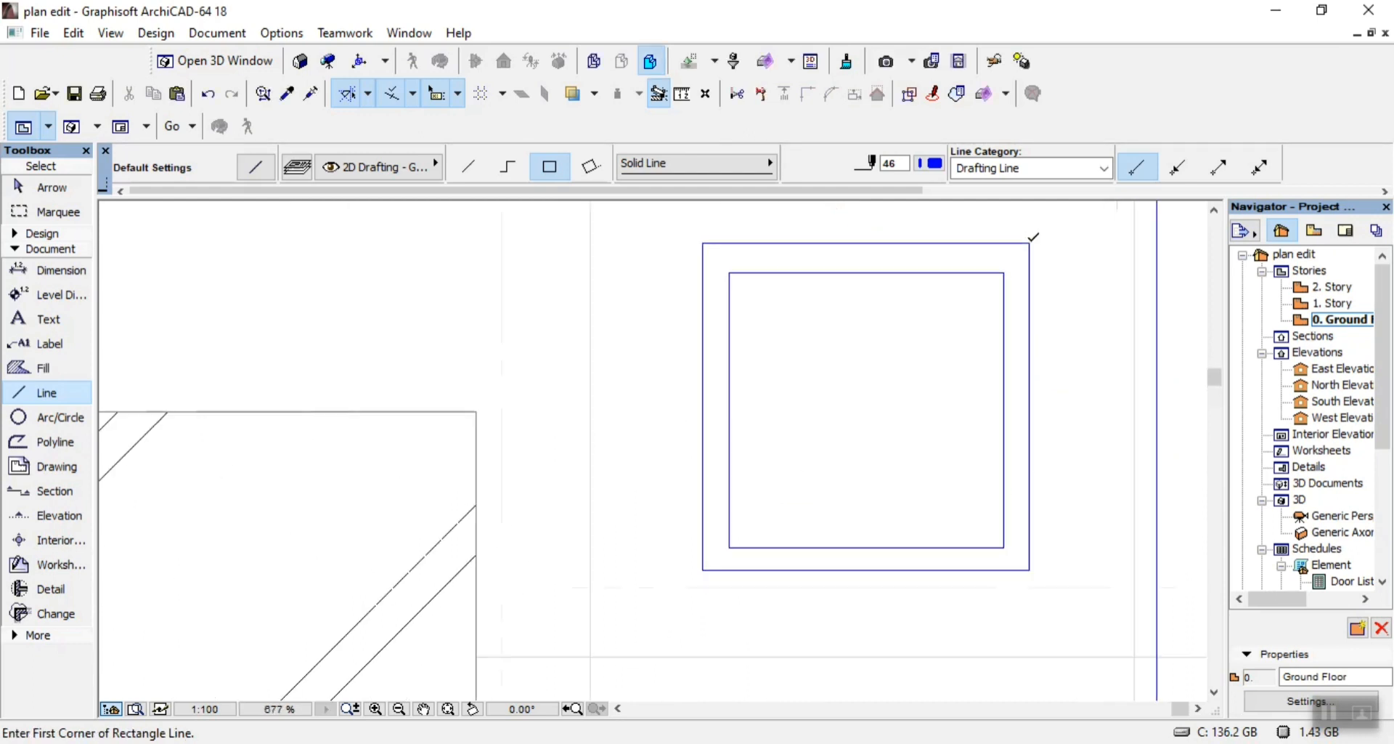
pyautogui.scroll(4, 996, 228)
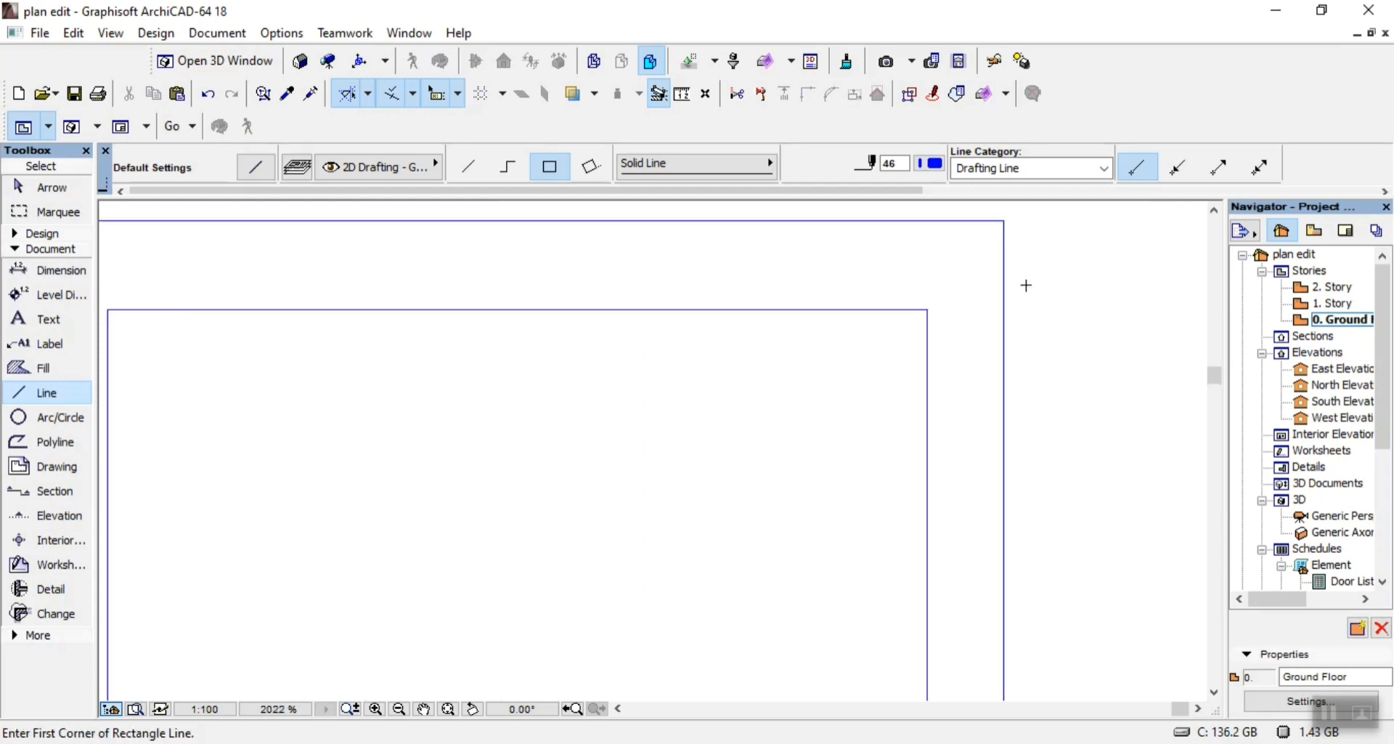
pyautogui.click(925, 221)
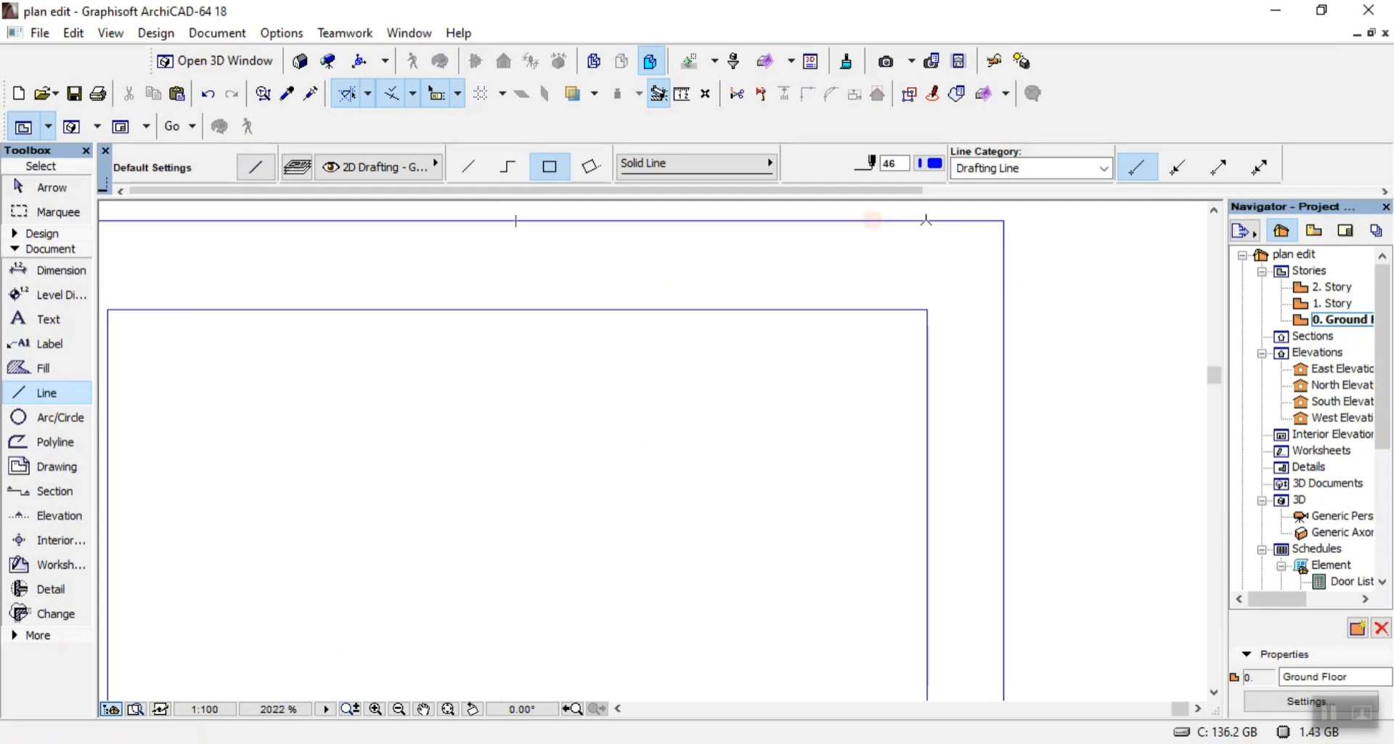
pyautogui.click(1000, 311)
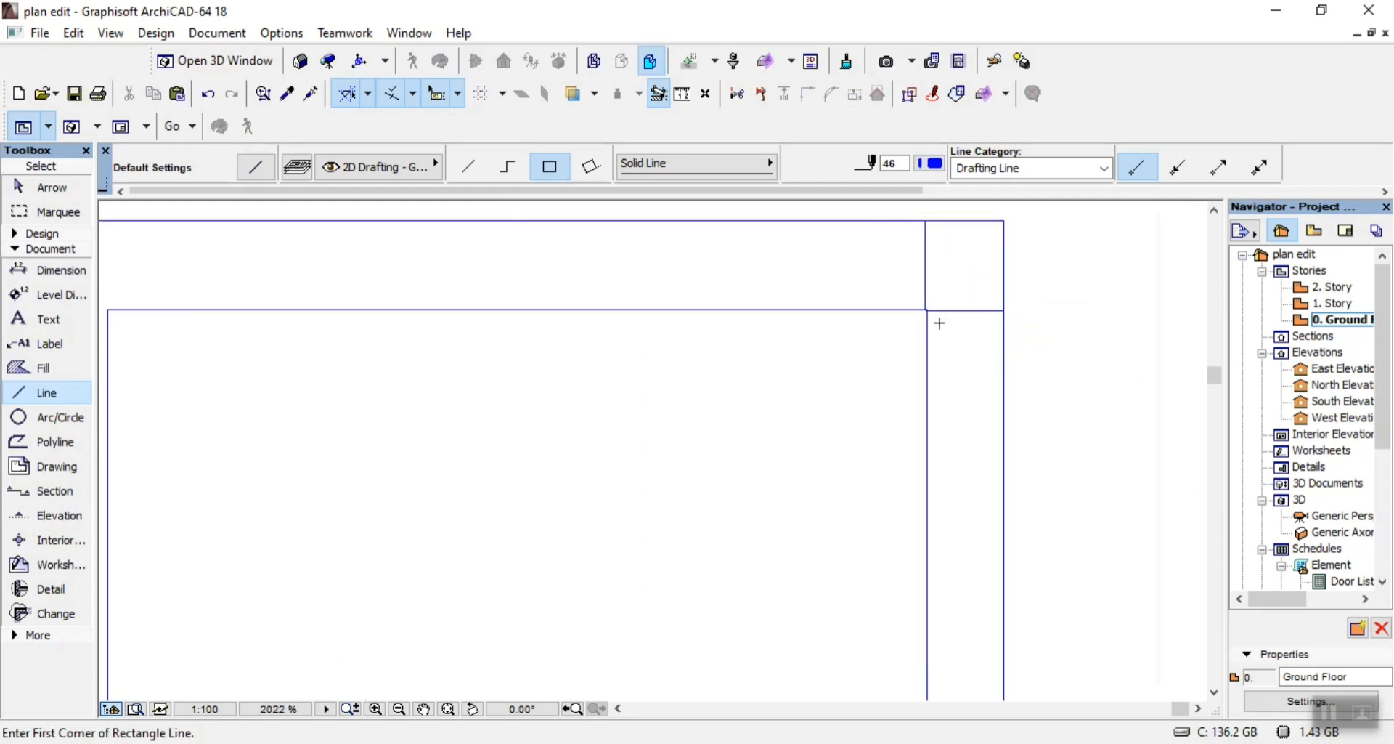
pyautogui.scroll(-3, 944, 320)
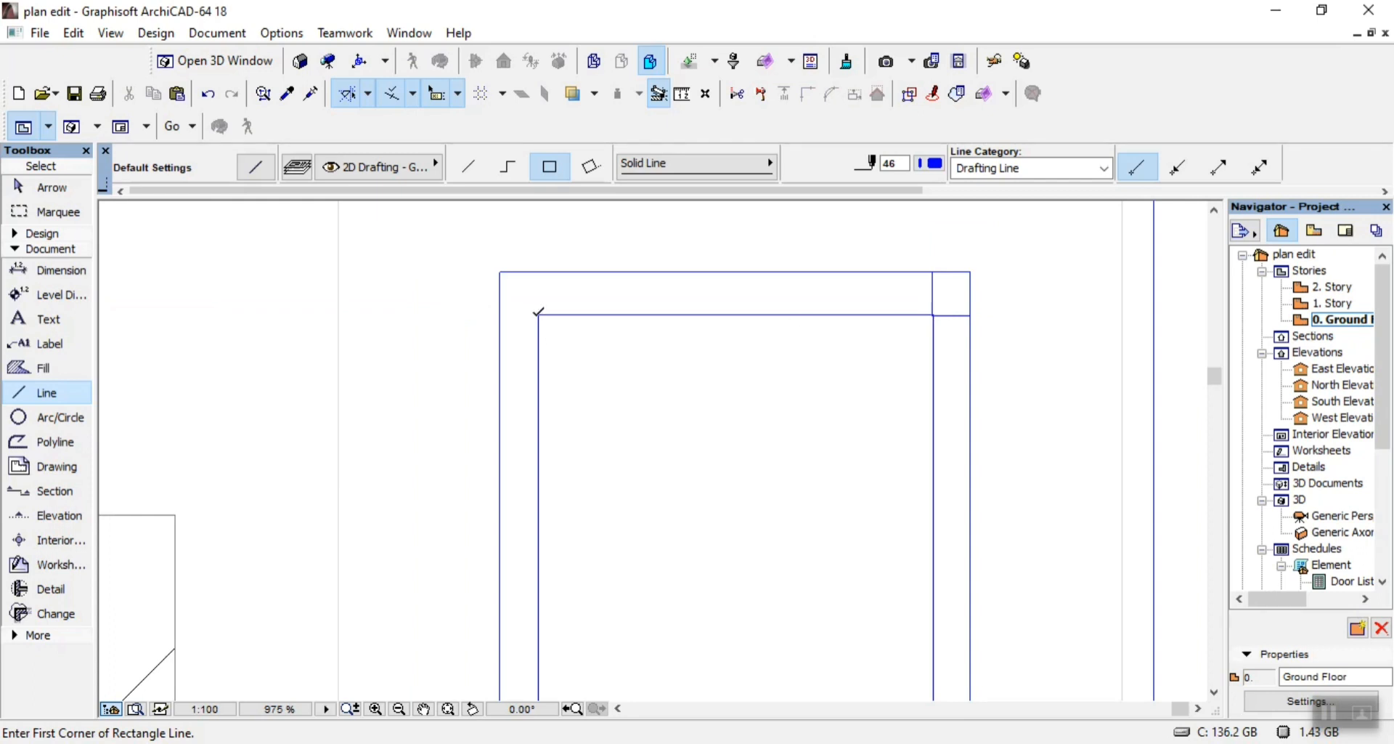
pyautogui.click(538, 312)
pyautogui.click(500, 272)
# Draw small rectangles filling the margin between the inner and outer squares at the tank's two lower corners
pyautogui.scroll(-4, 724, 265)
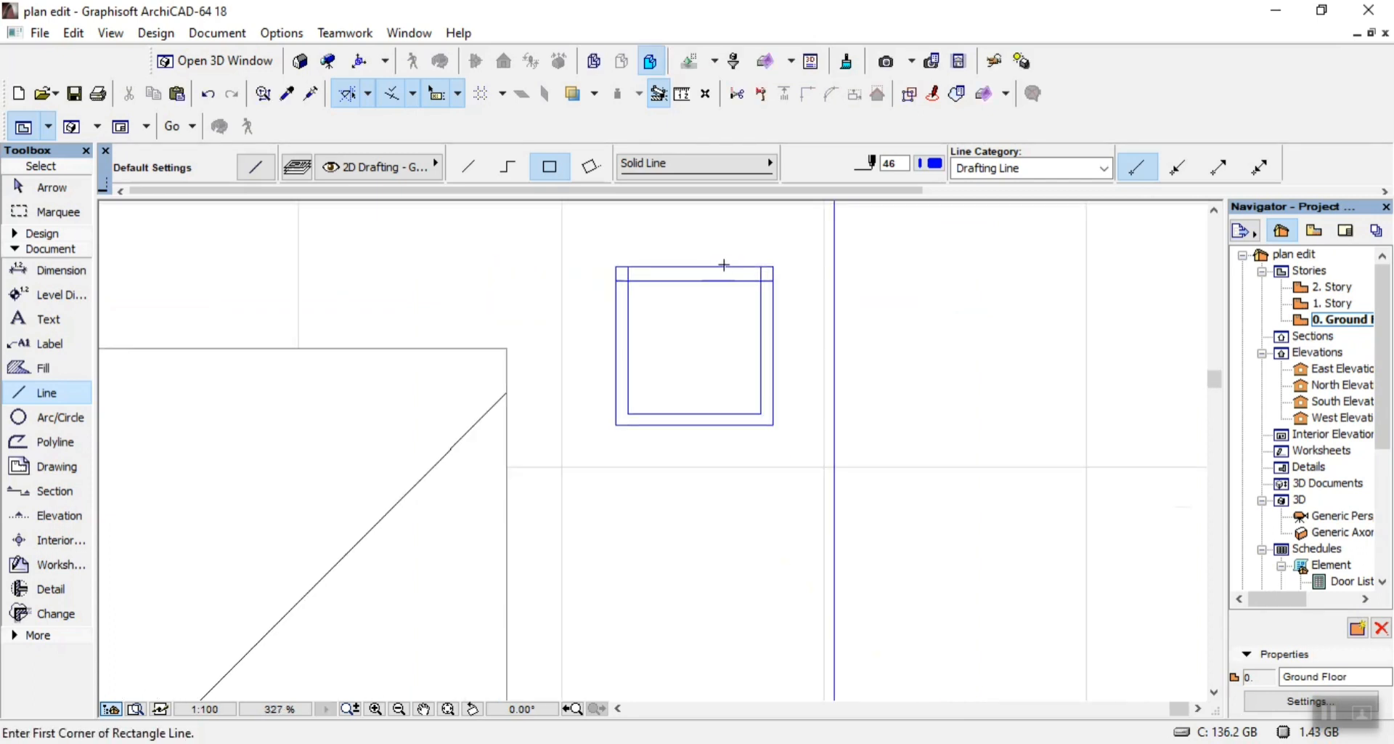
pyautogui.scroll(4, 605, 407)
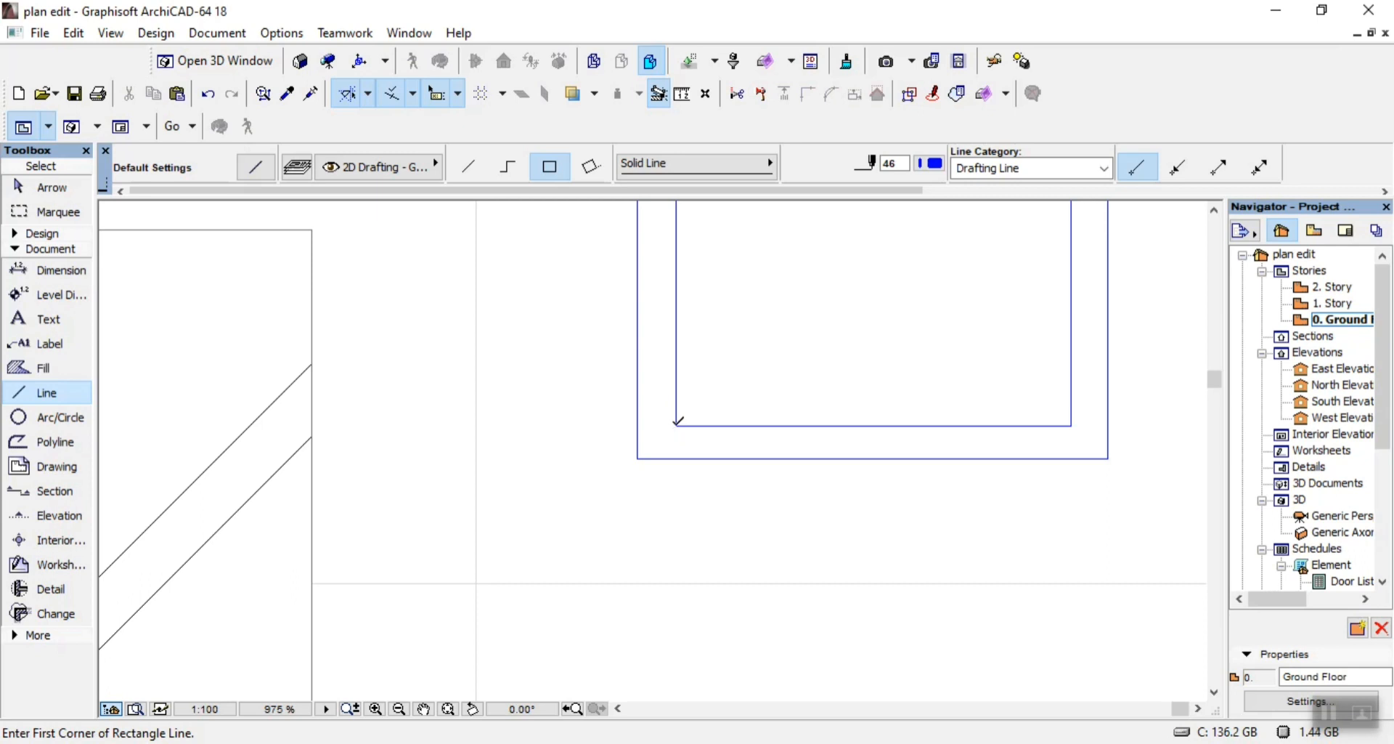
pyautogui.click(676, 425)
pyautogui.click(637, 458)
pyautogui.click(1072, 425)
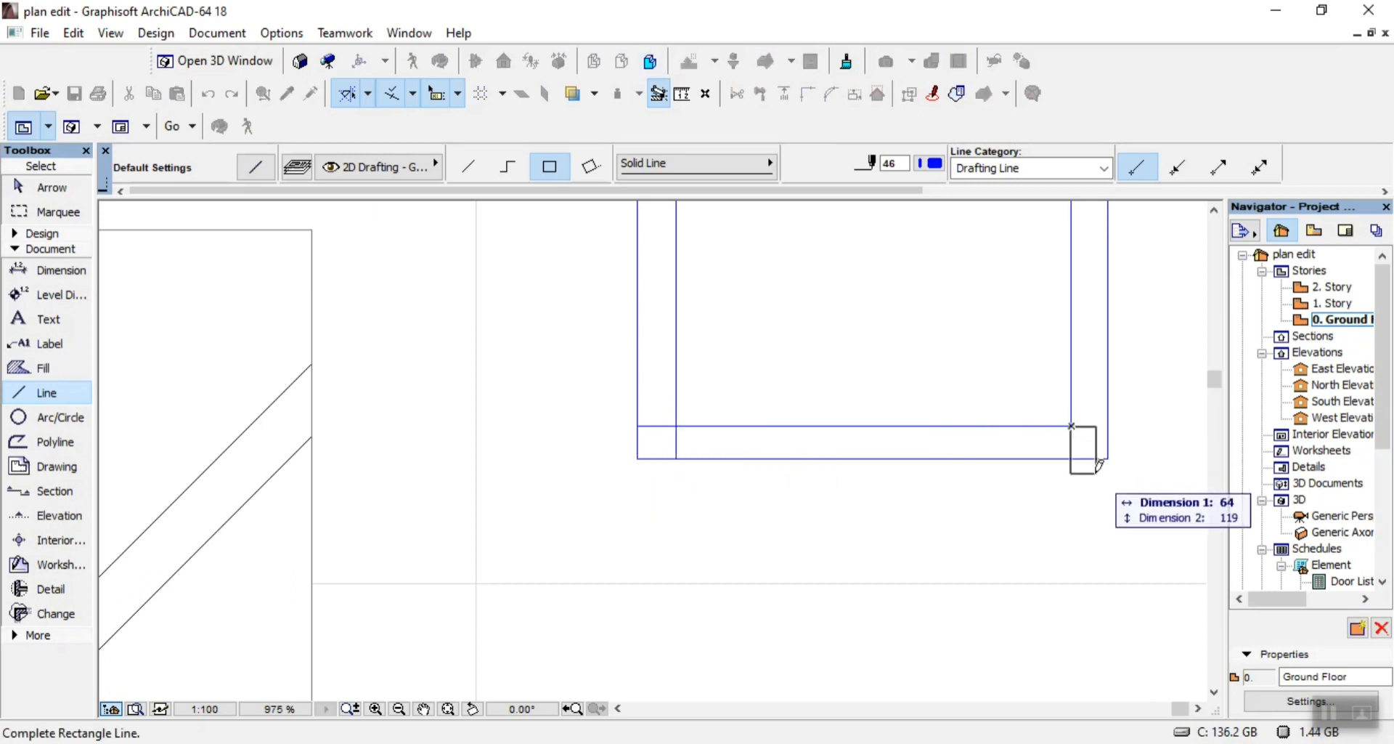
pyautogui.click(1108, 458)
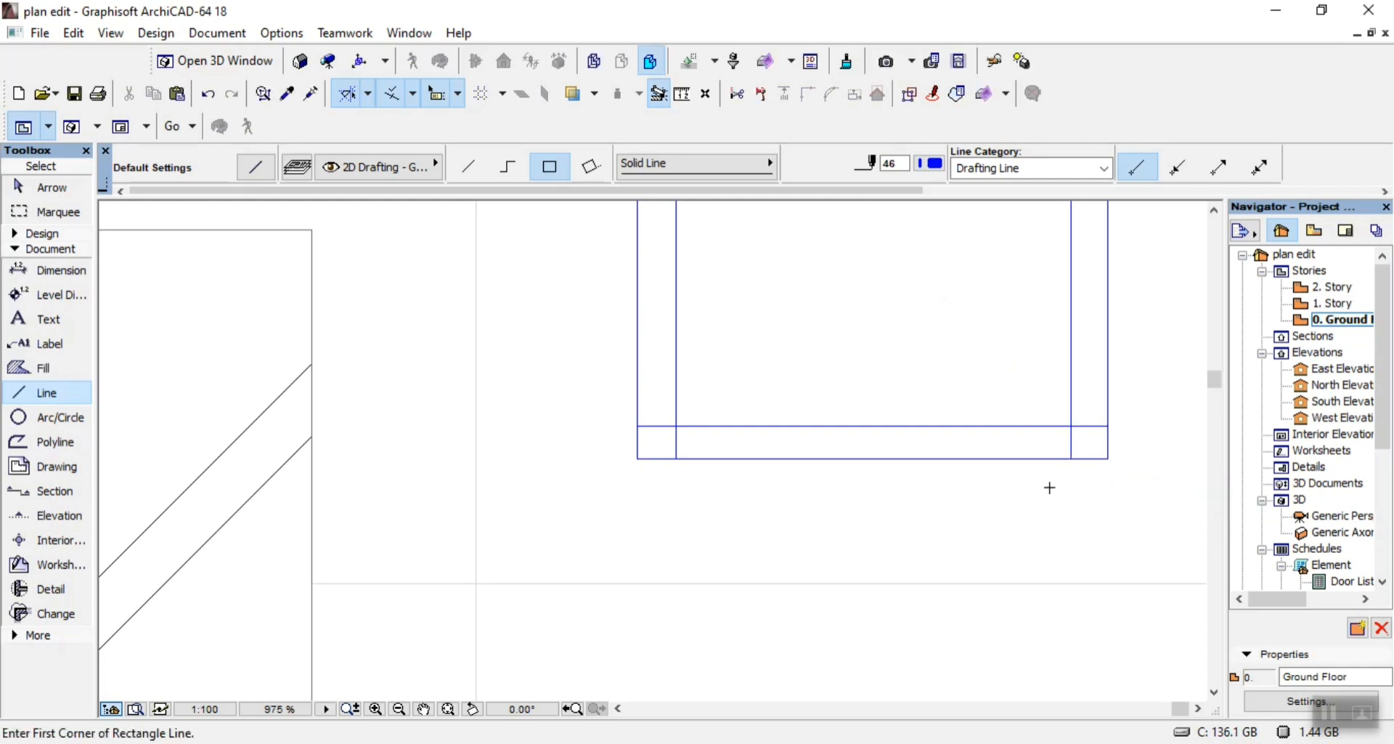
pyautogui.press('Escape')
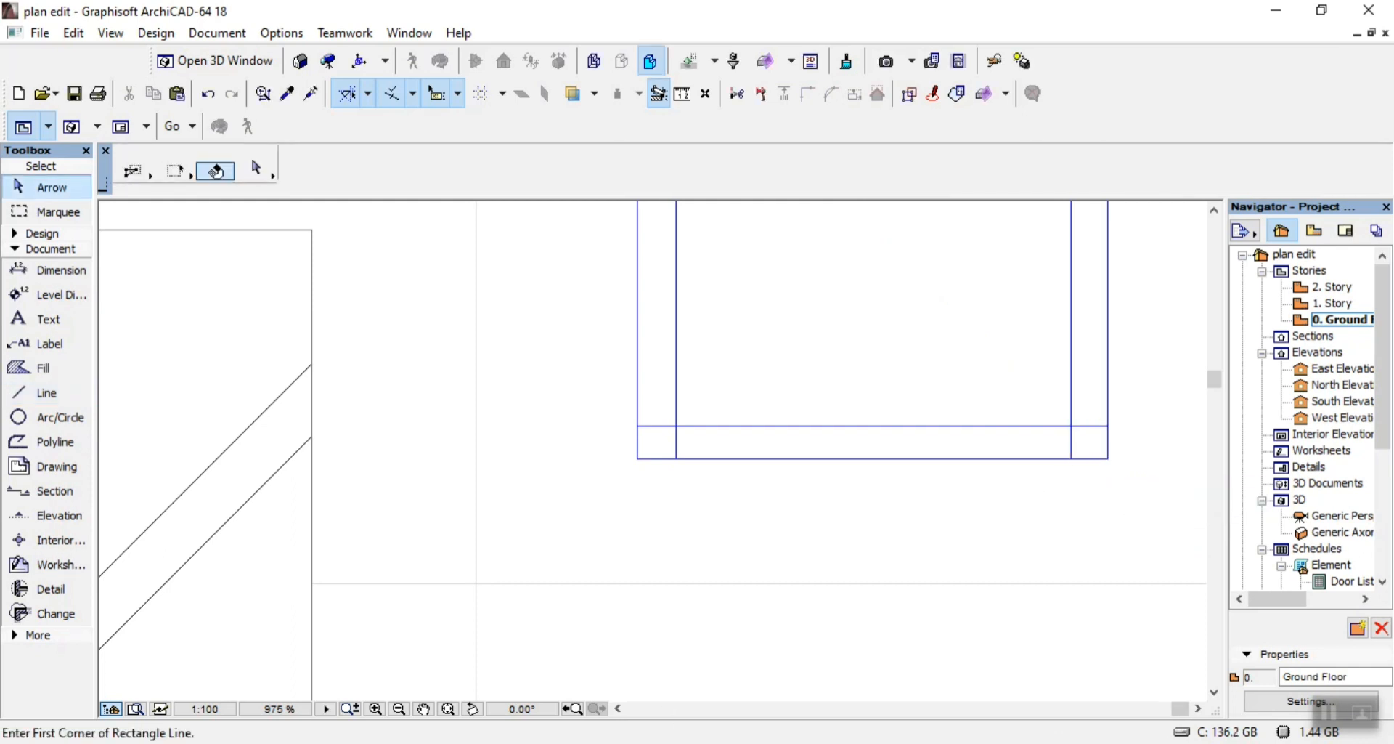
# Check the tank label in 02.pdf, return to ArchiCAD, and copy the 16.597 dimension text into the tank square
pyautogui.click(880, 715)
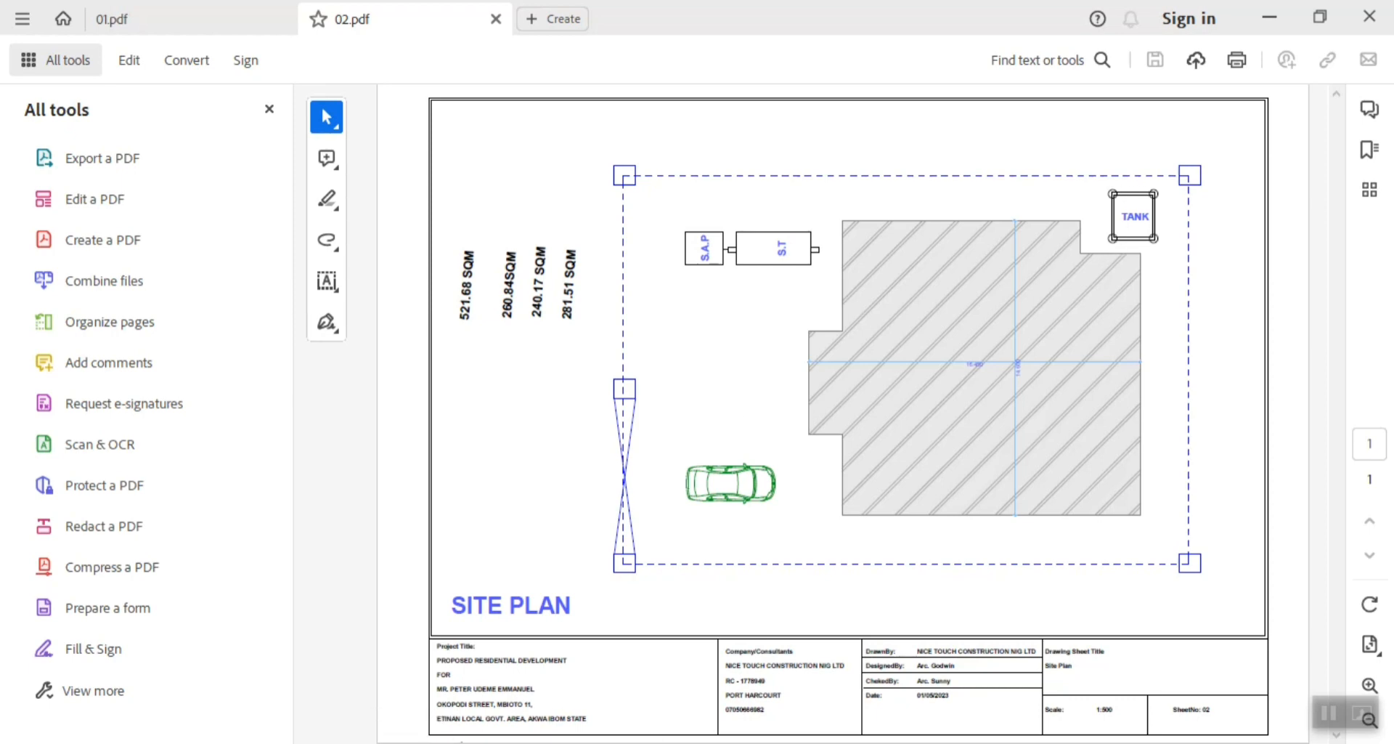
pyautogui.click(462, 743)
pyautogui.scroll(-5, 760, 515)
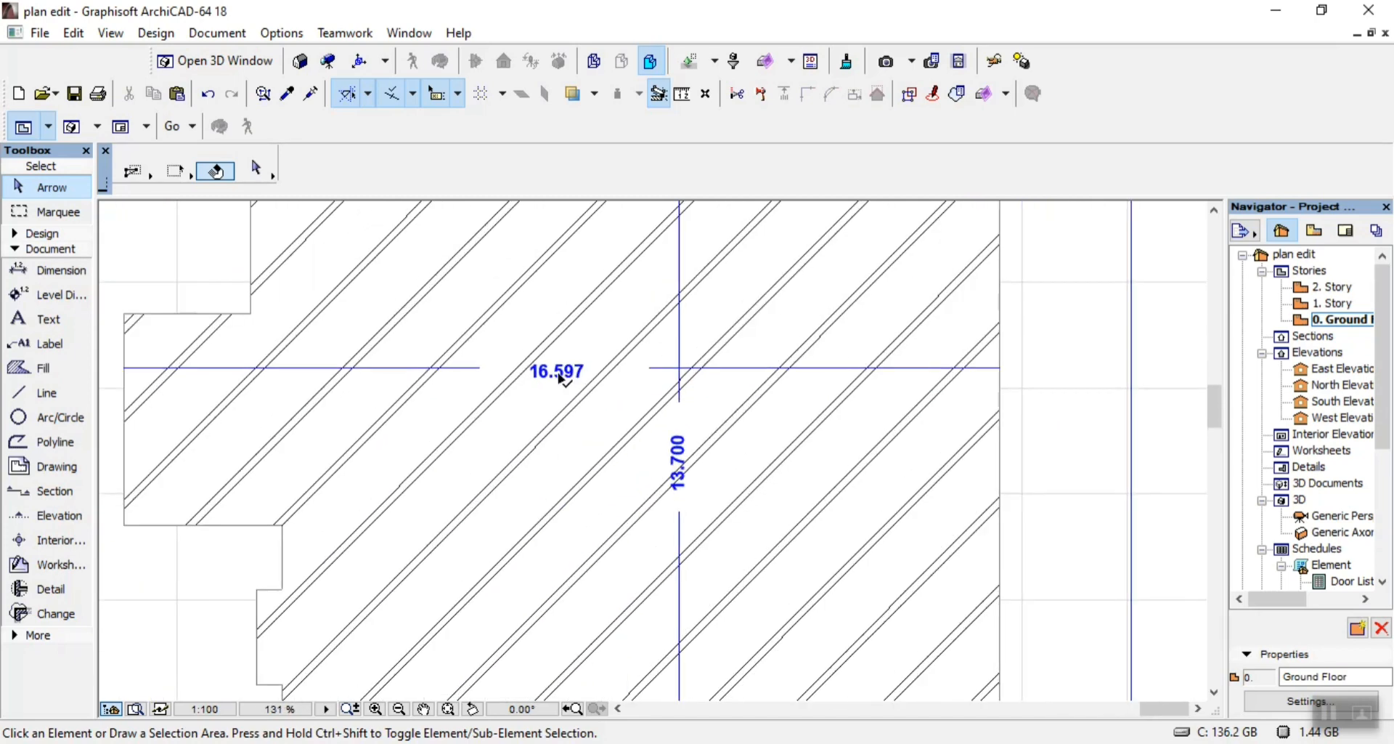
pyautogui.click(561, 374)
pyautogui.click(561, 374)
pyautogui.scroll(-3, 785, 389)
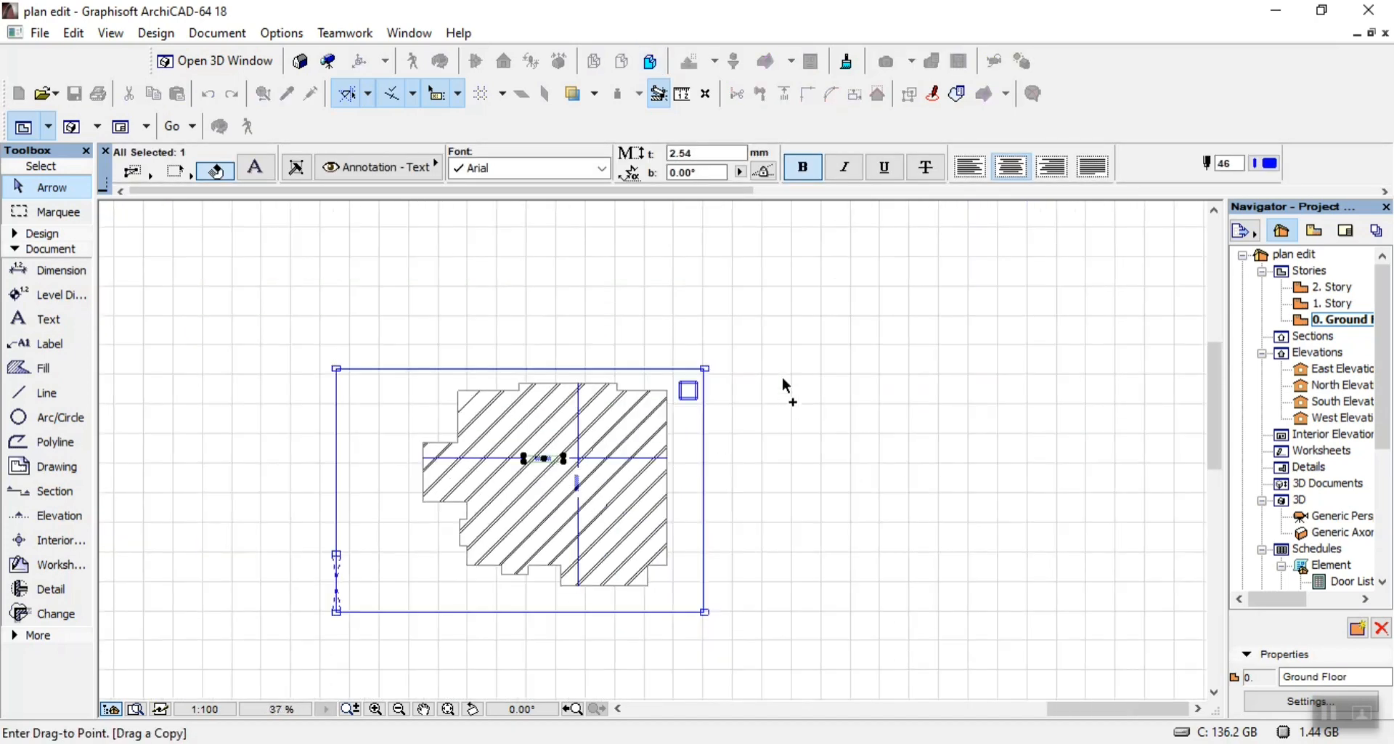
pyautogui.scroll(6, 538, 473)
pyautogui.scroll(2, 498, 372)
pyautogui.click(632, 449)
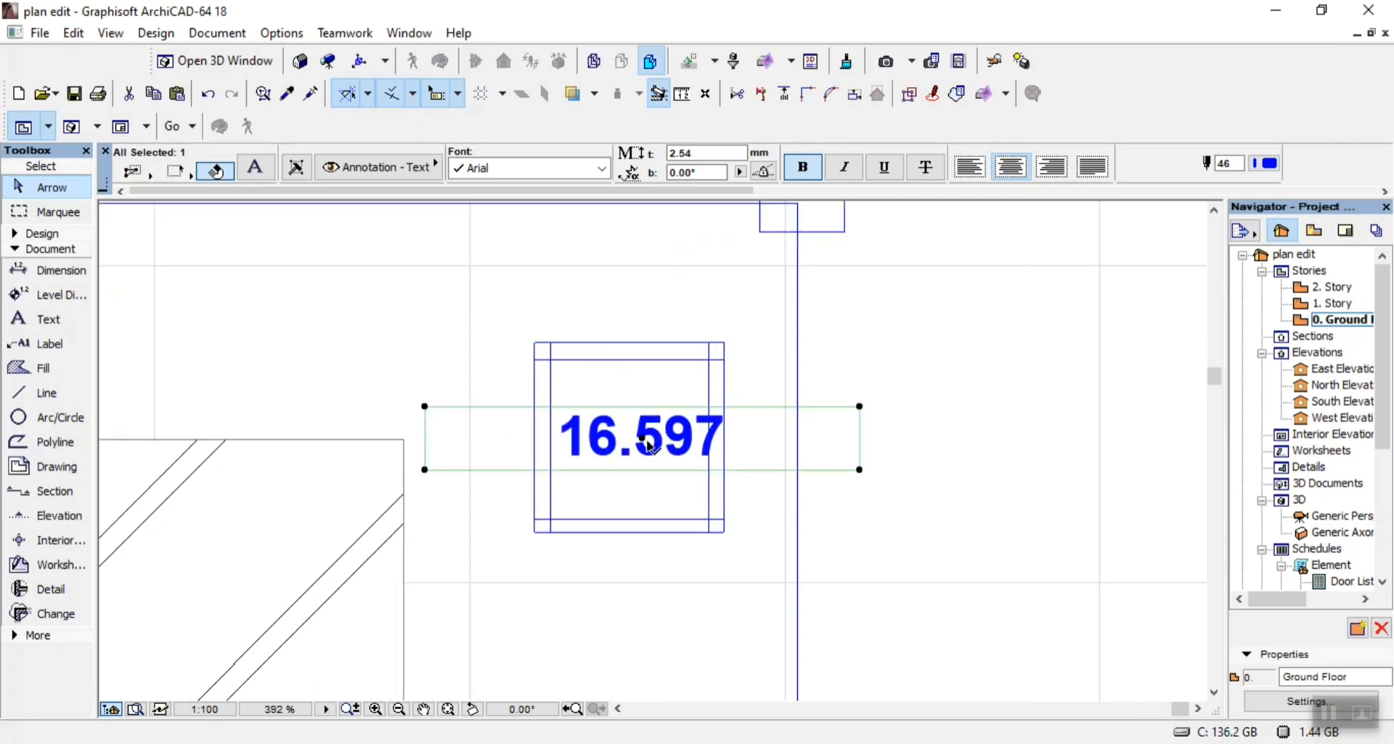
# Change the copied text in the tank square to TANK and reduce its text height to 1.76 mm
pyautogui.doubleClick(650, 440)
pyautogui.doubleClick(658, 441)
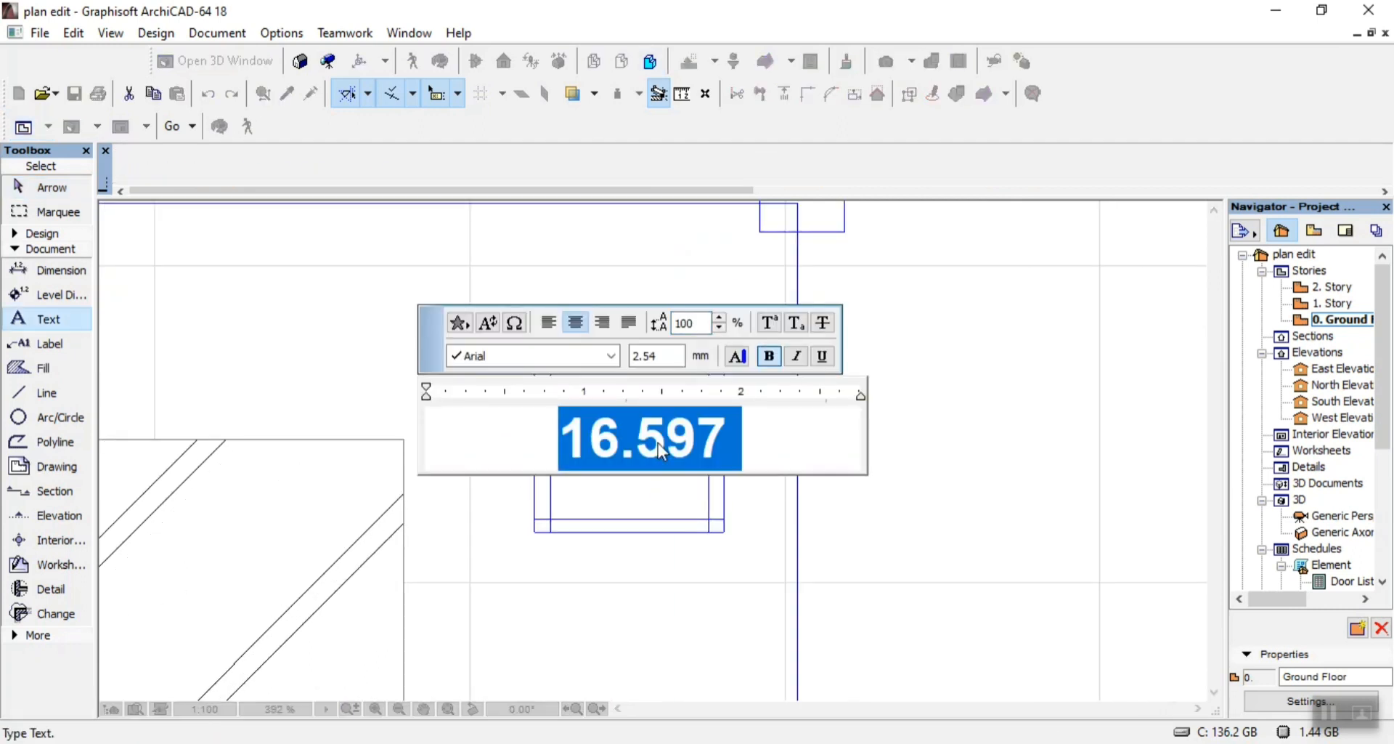
pyautogui.write('TS')
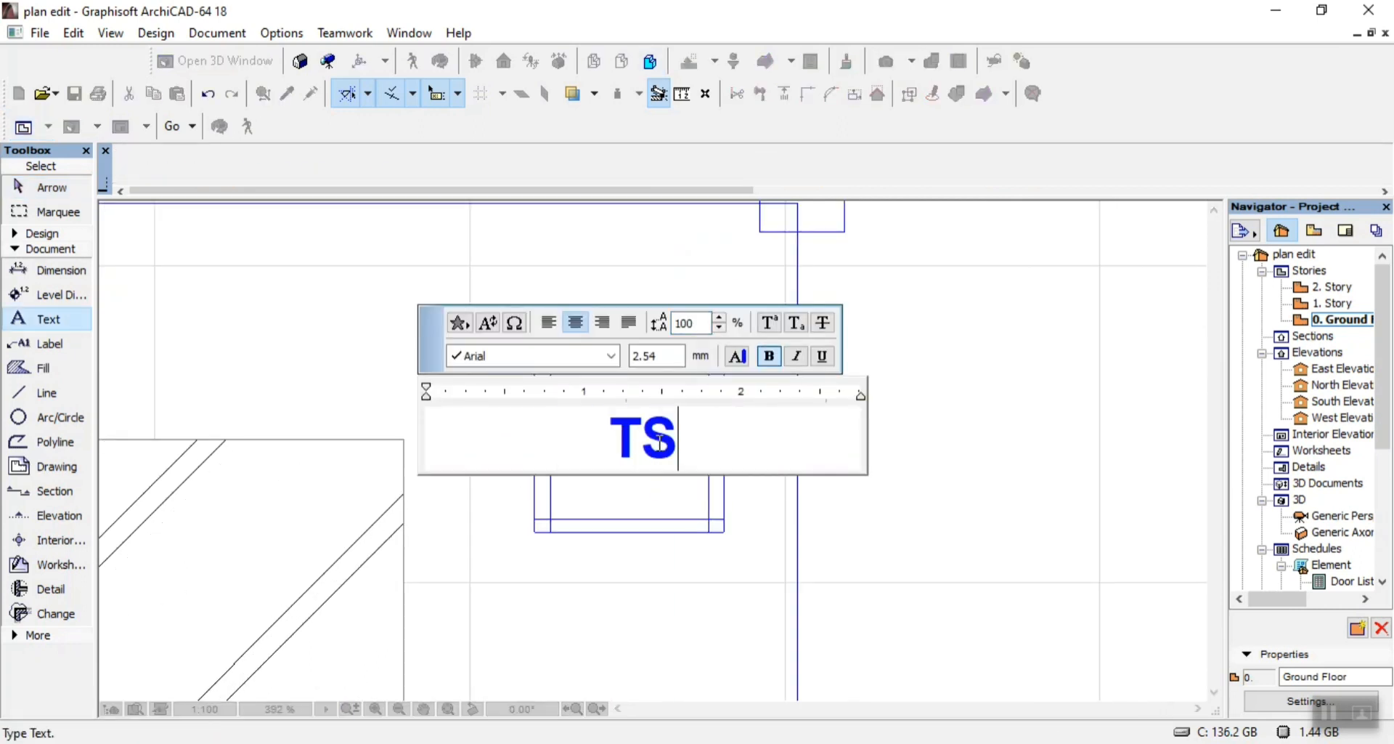
pyautogui.press('BackSpace')
pyautogui.write('ANK')
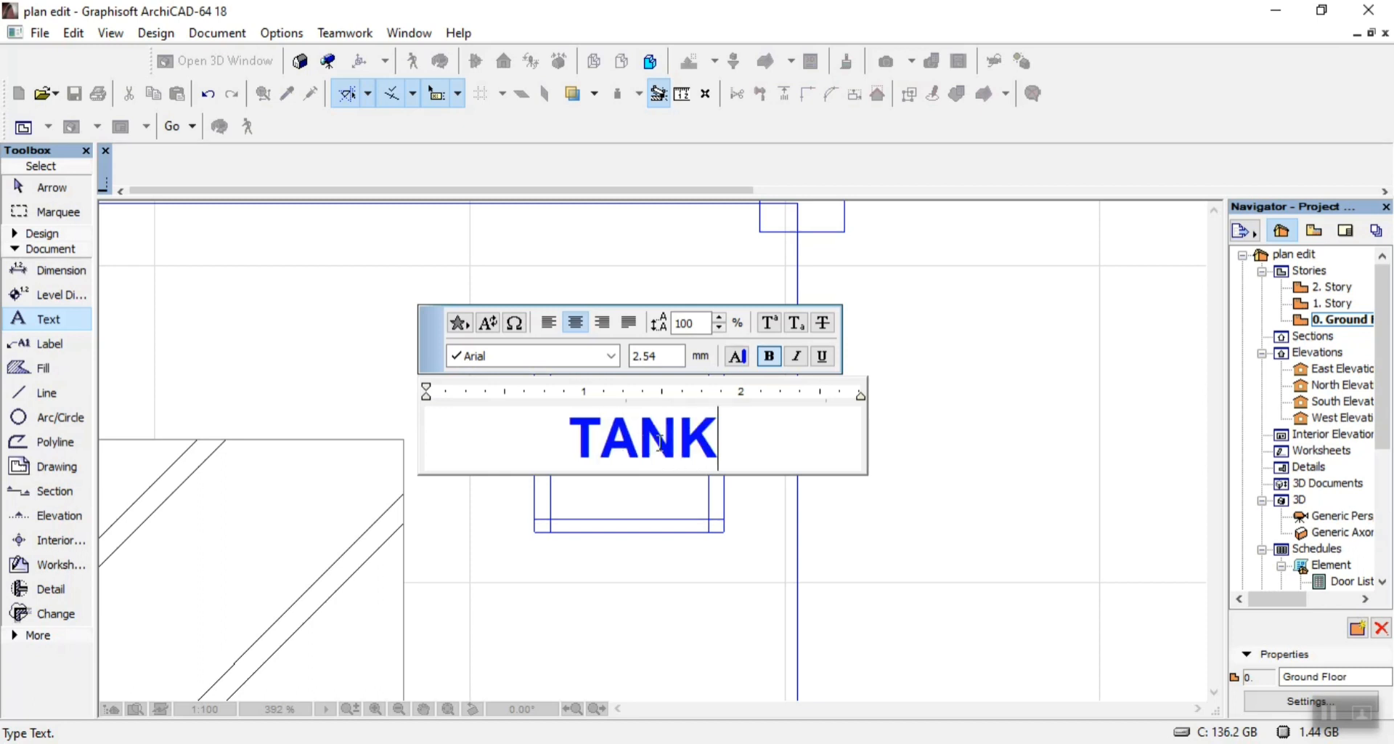
pyautogui.doubleClick(663, 451)
pyautogui.keyDown('ctrl'); pyautogui.scroll(-3, 663, 452); pyautogui.keyUp('ctrl')
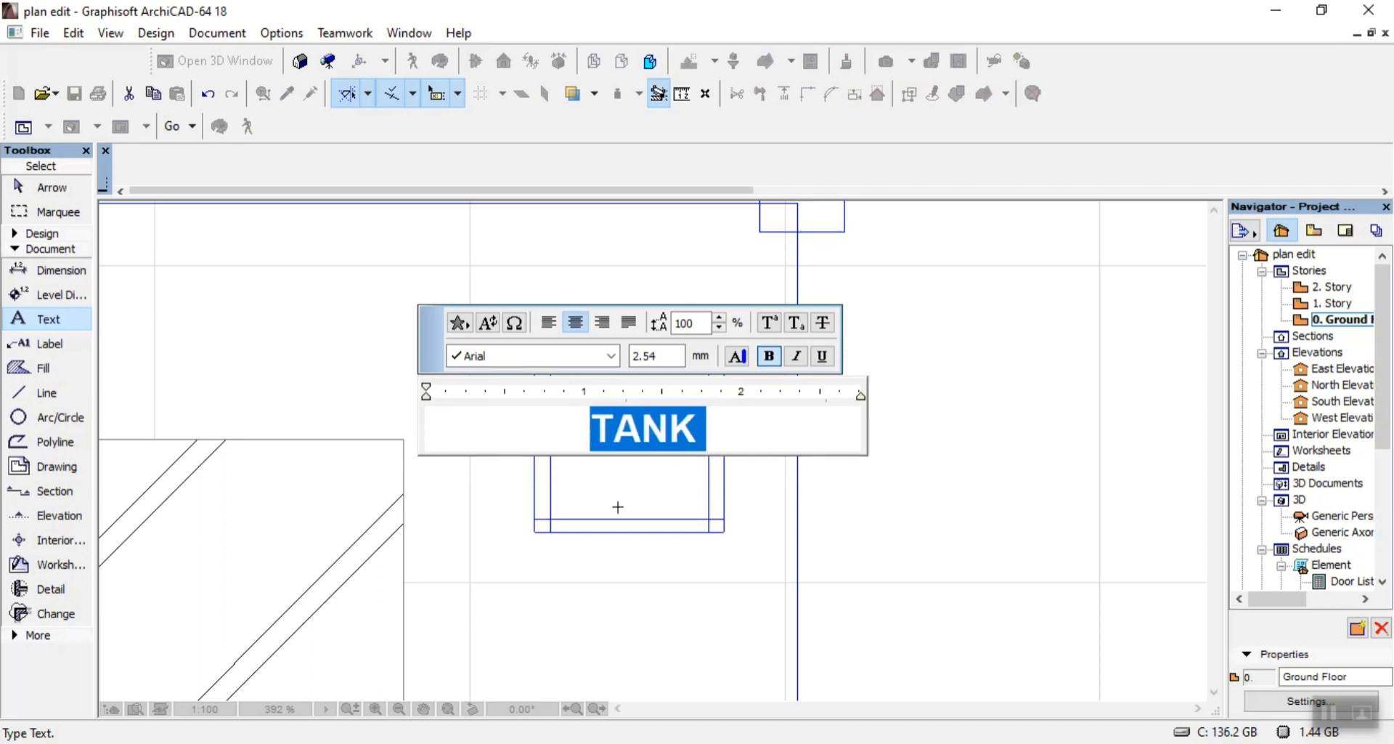
pyautogui.click(647, 585)
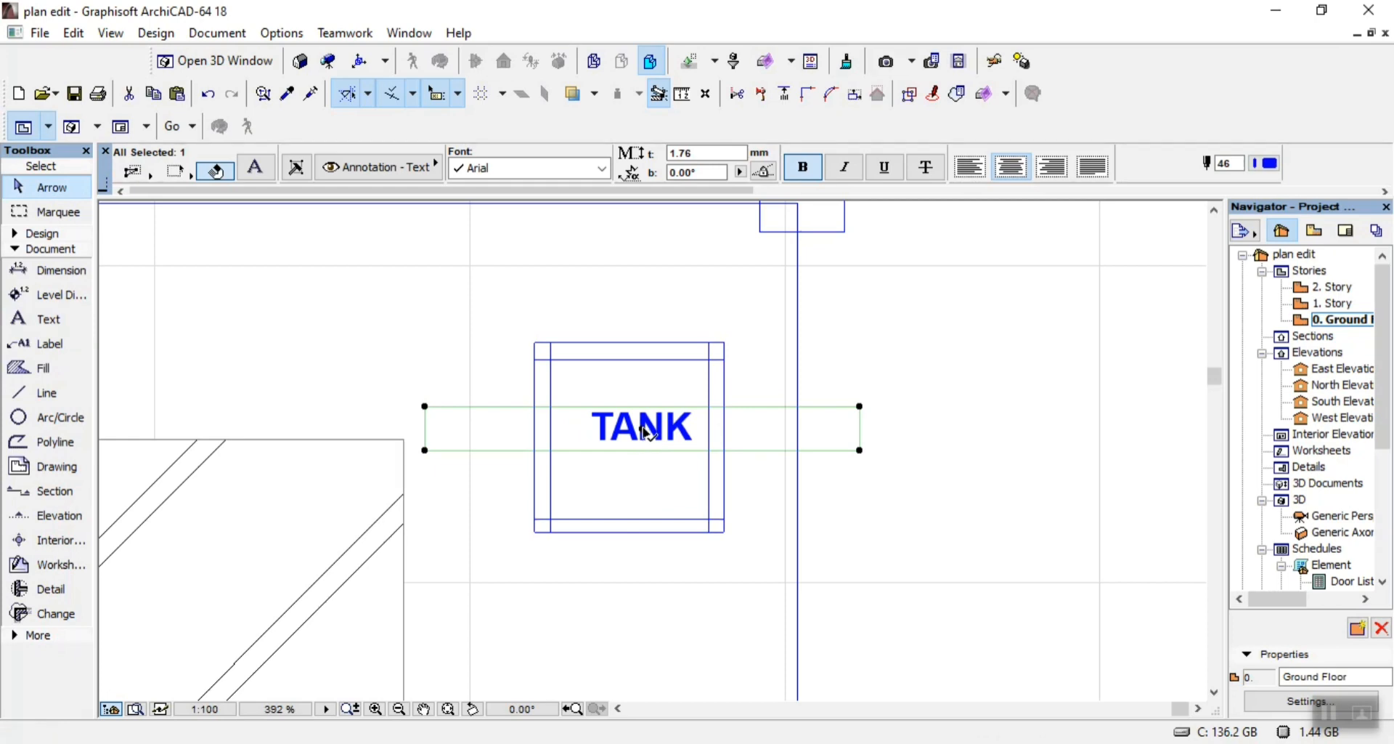
# Reposition the TANK label so it sits centred horizontally inside the tank's inner square
pyautogui.moveTo(642, 428); pyautogui.dragTo(622, 434)
pyautogui.click(629, 580)
pyautogui.scroll(-3, 898, 513)
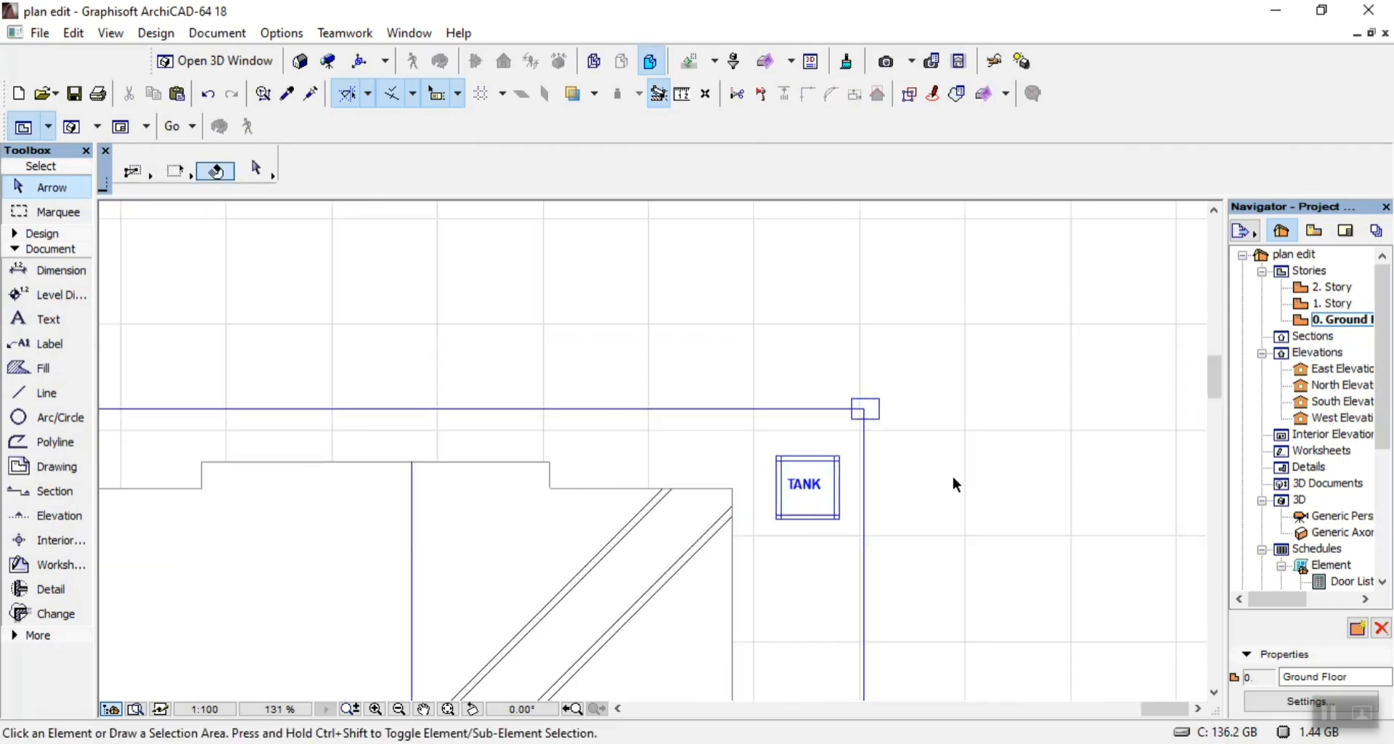
pyautogui.scroll(-6, 799, 417)
pyautogui.scroll(8, 770, 433)
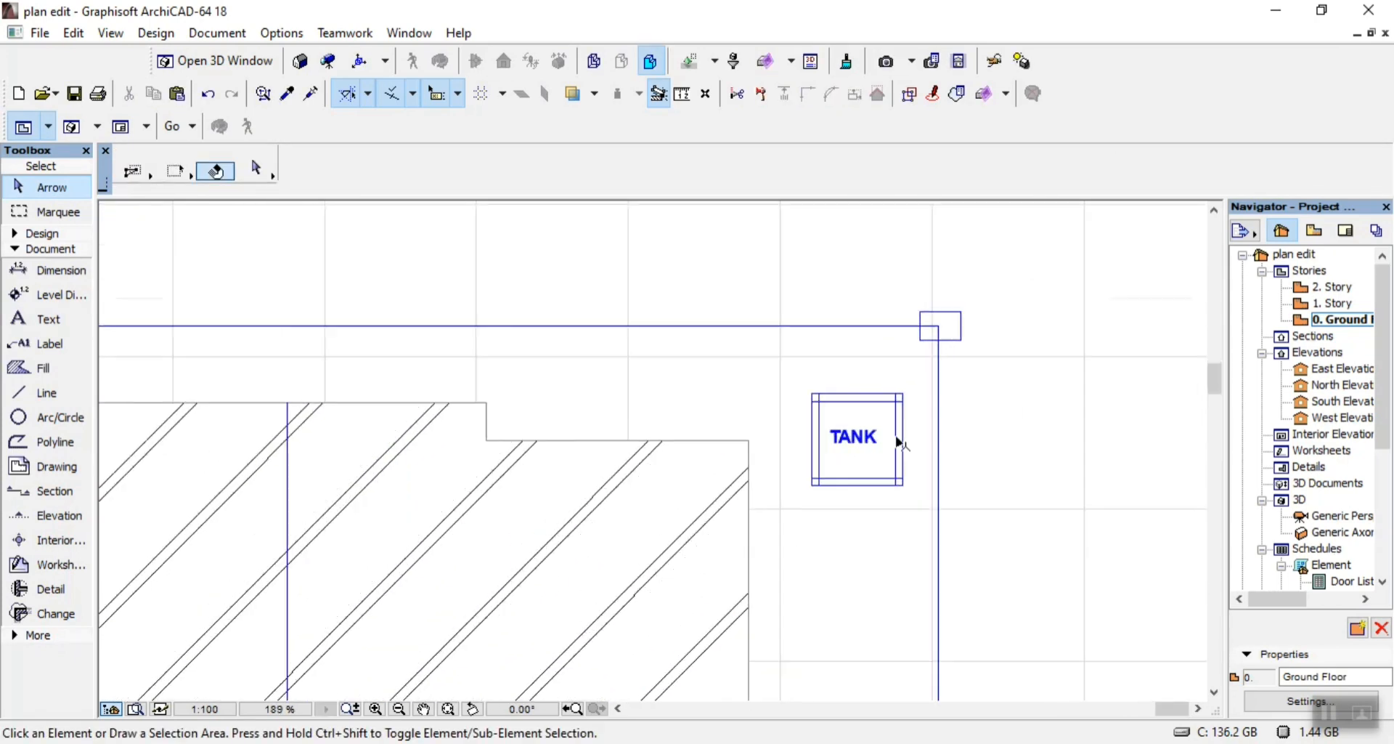
pyautogui.scroll(5, 901, 443)
pyautogui.click(764, 450)
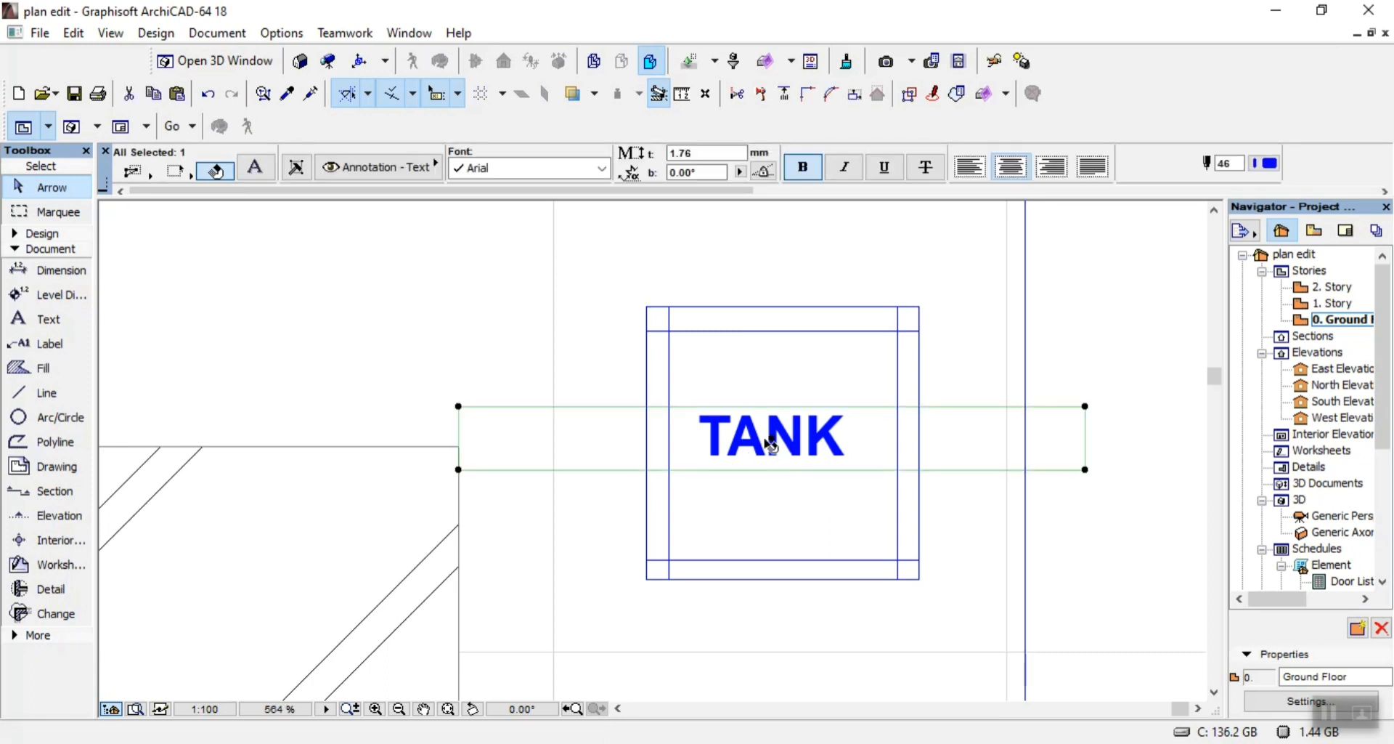
pyautogui.moveTo(774, 445); pyautogui.dragTo(798, 445)
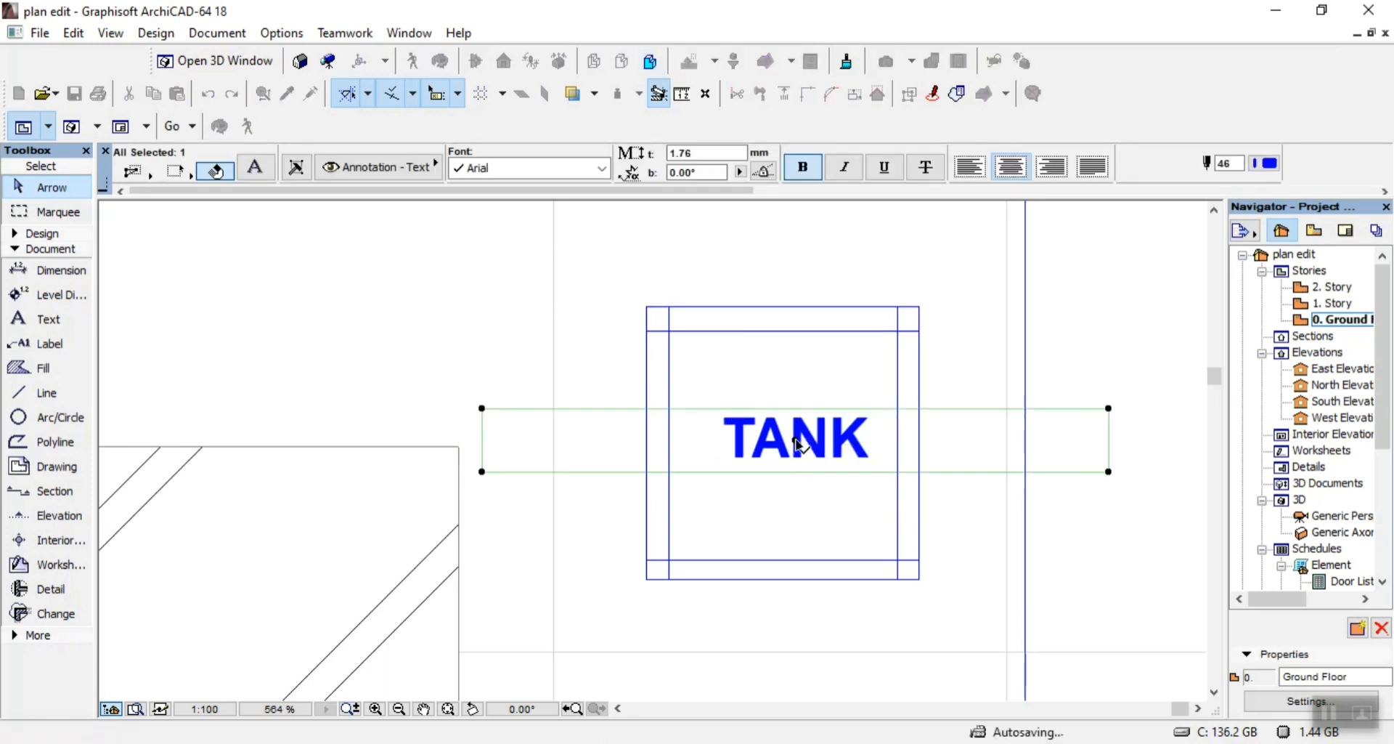
pyautogui.click(781, 603)
pyautogui.scroll(-10, 799, 428)
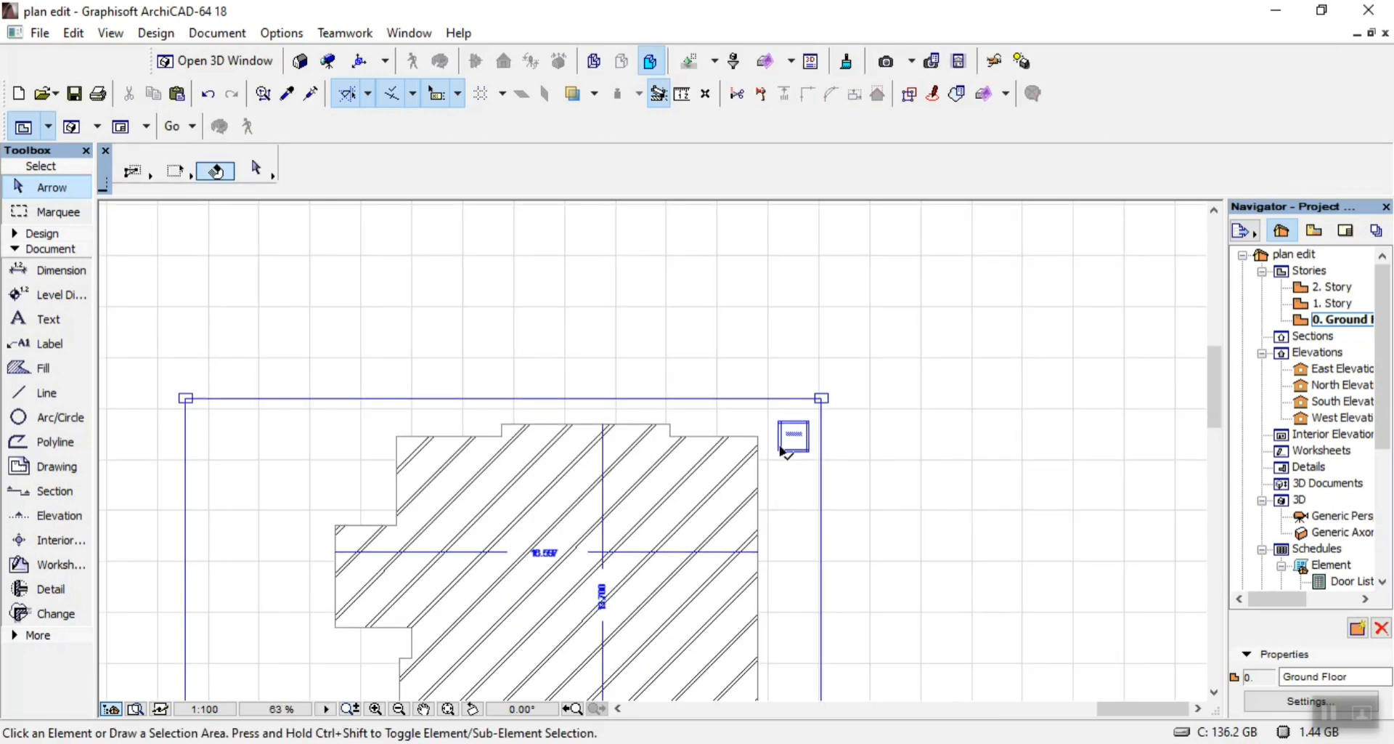
pyautogui.scroll(-4, 570, 539)
pyautogui.scroll(2, 607, 445)
pyautogui.scroll(-2, 824, 474)
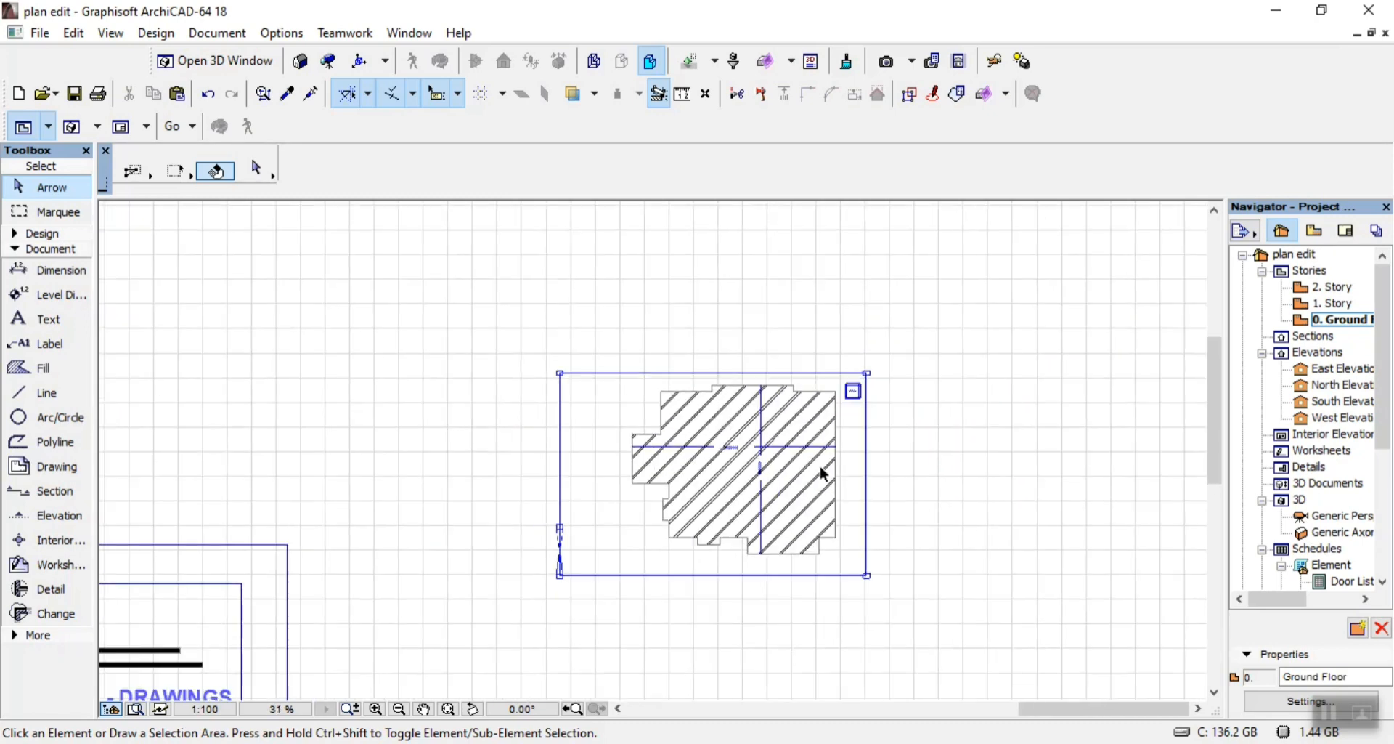
pyautogui.scroll(5, 828, 465)
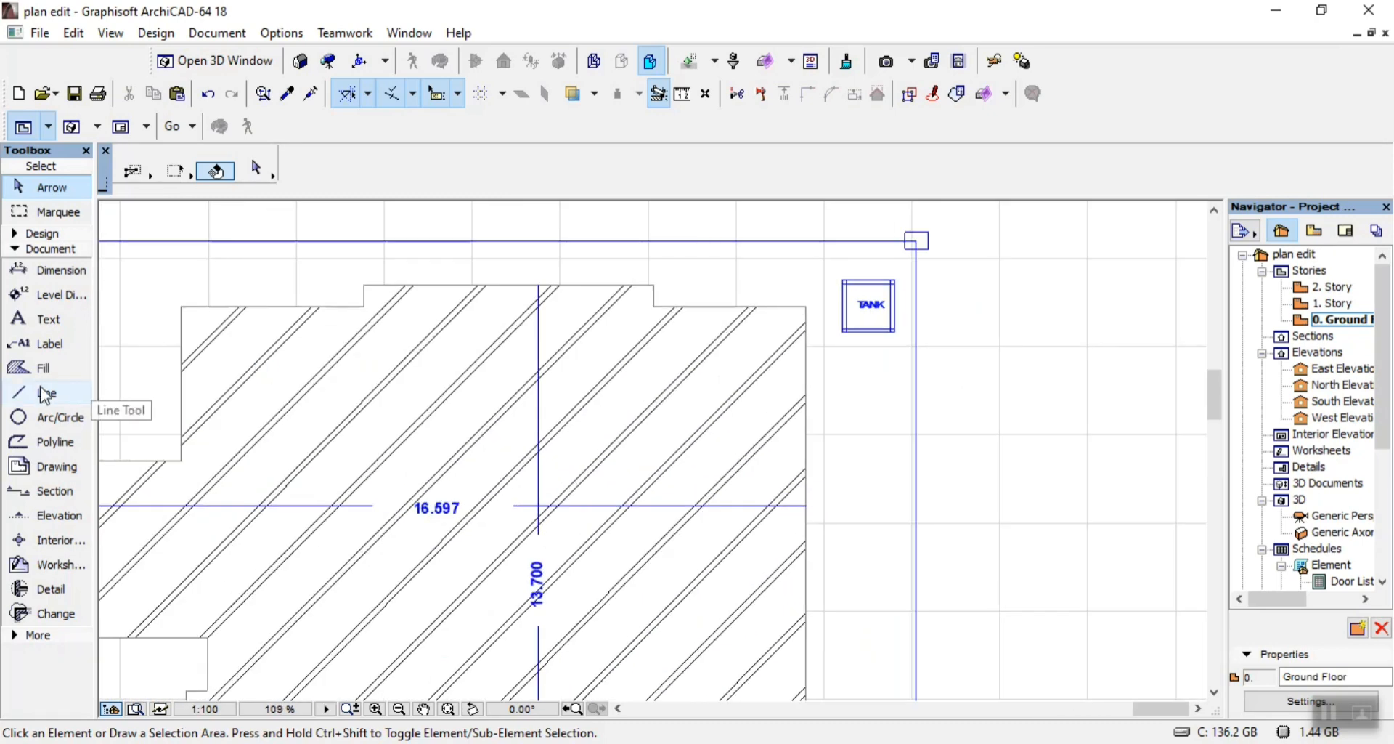
# Draw a circle with pen 46 and a radius of about 240 mm beside the building, just inside the right boundary line
pyautogui.click(29, 418)
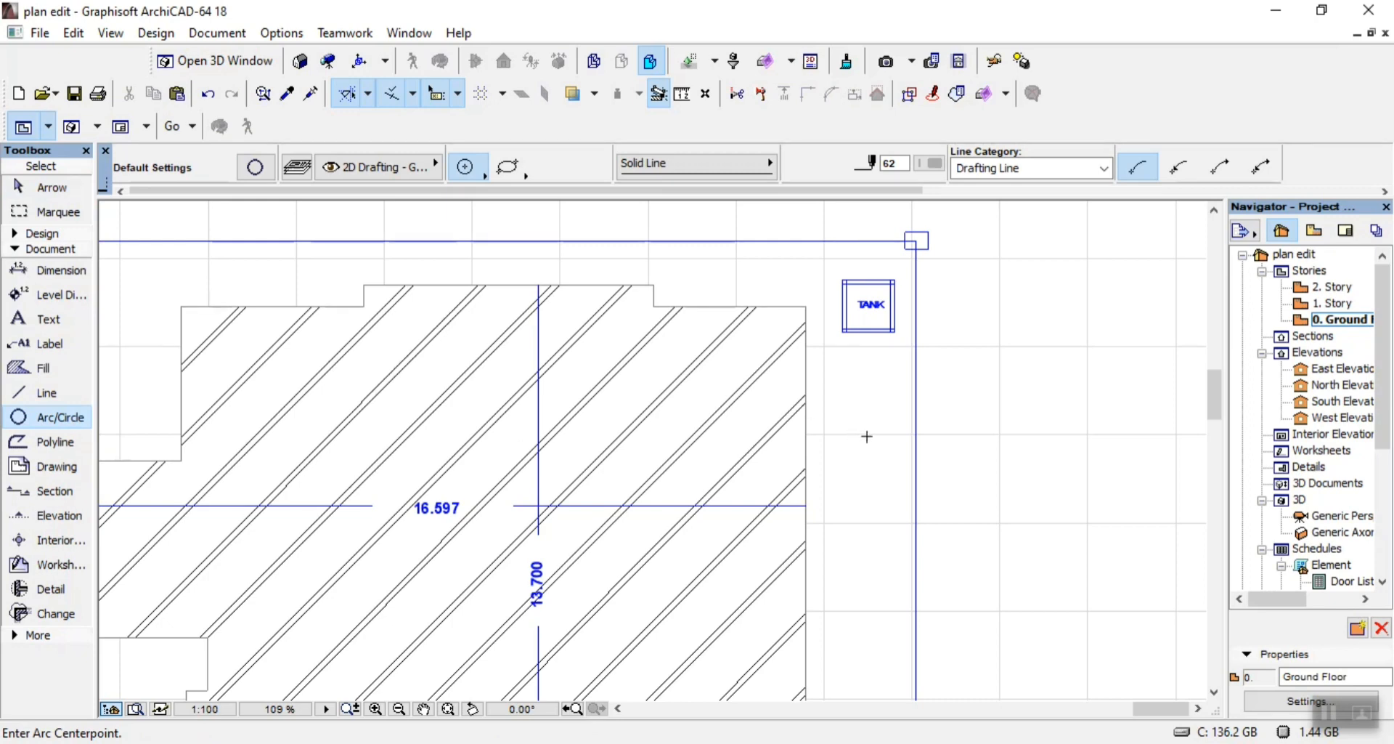
pyautogui.scroll(2, 885, 442)
pyautogui.click(931, 164)
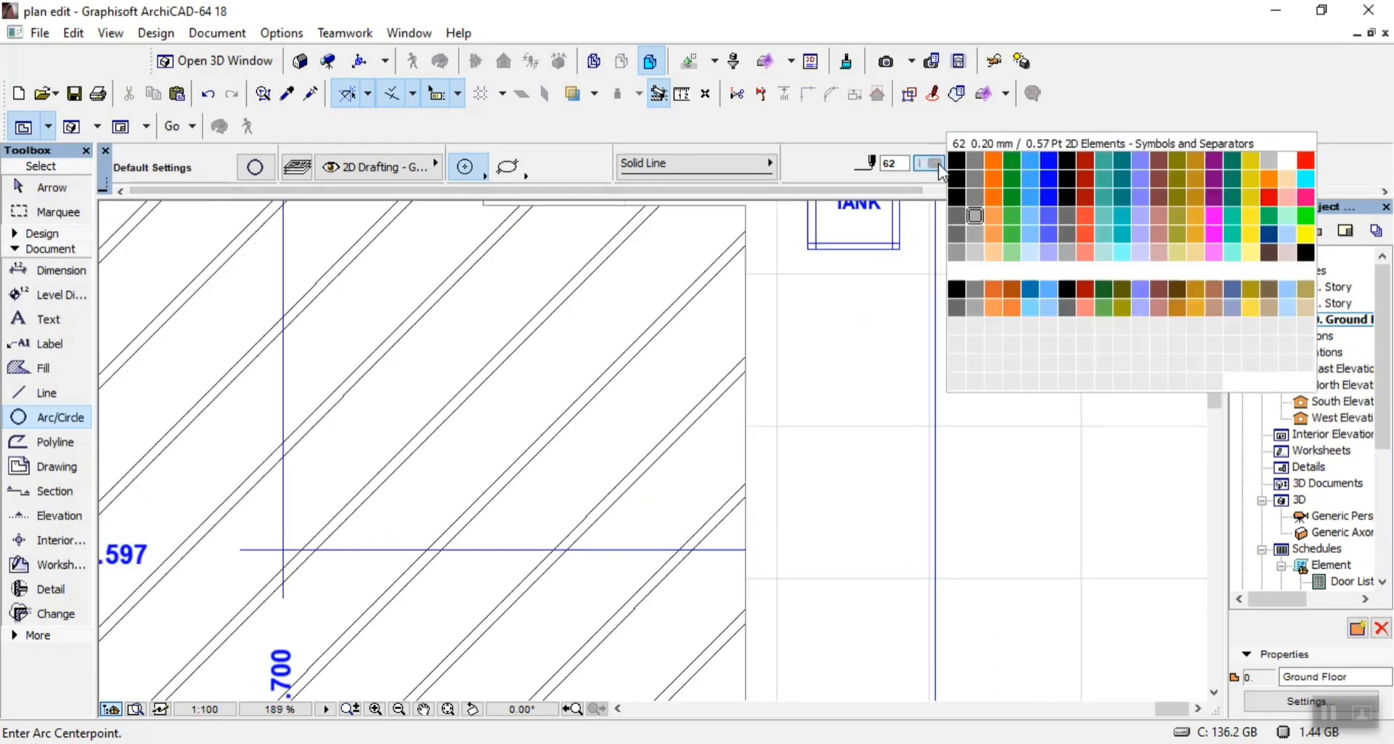
pyautogui.click(1051, 198)
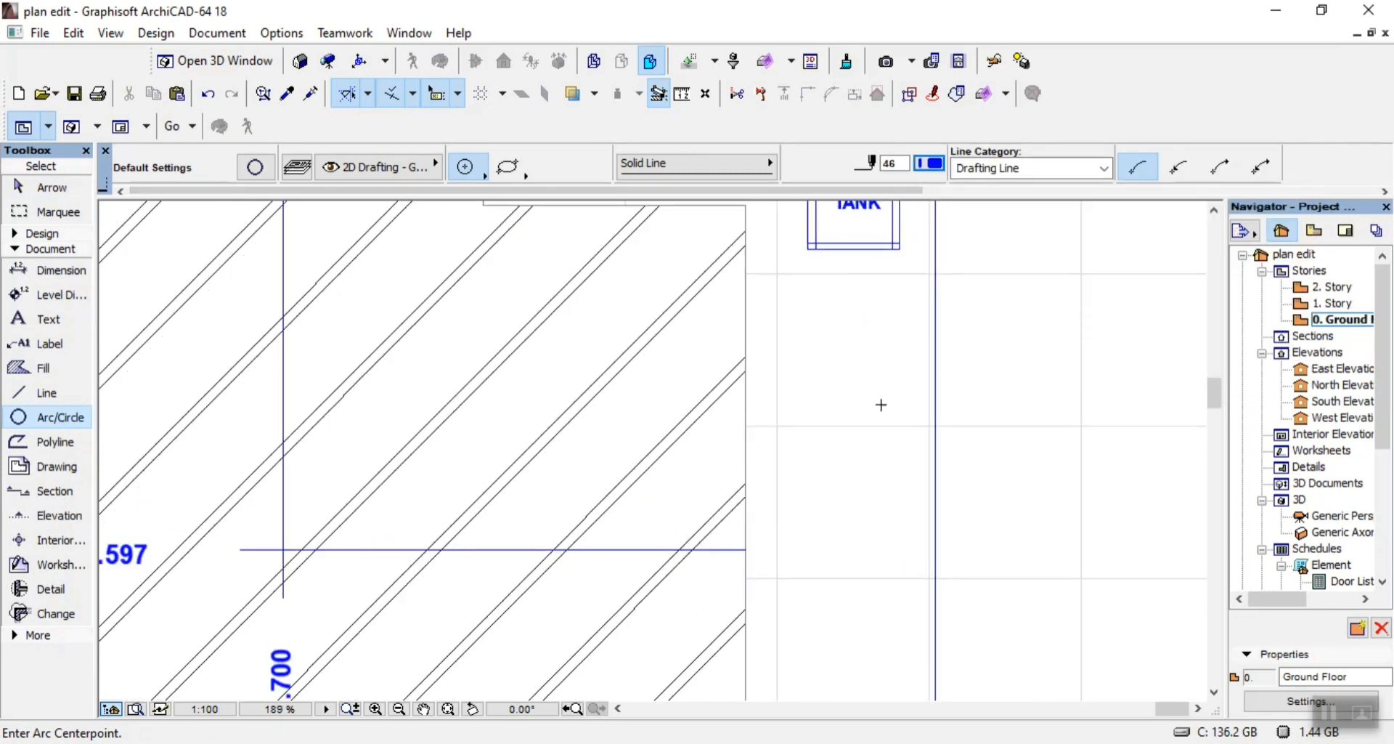
pyautogui.scroll(-3, 881, 404)
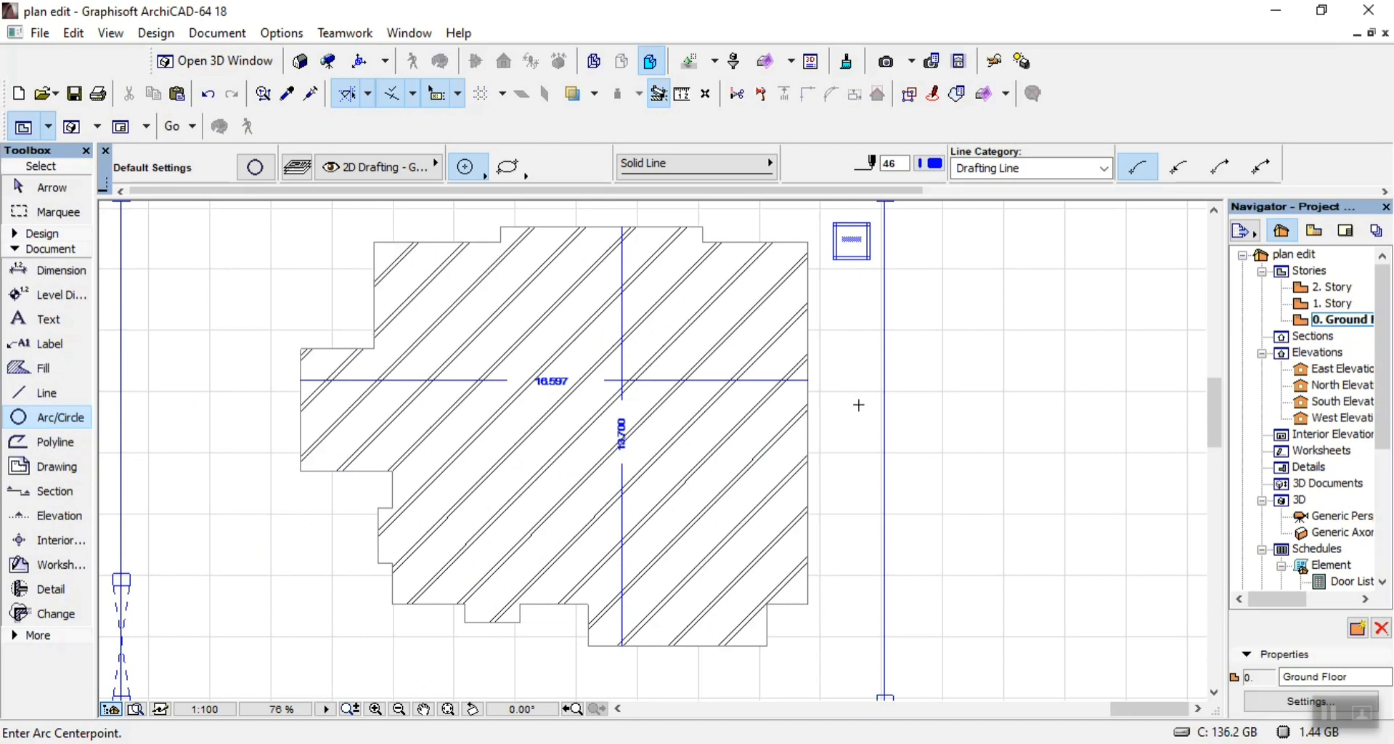
pyautogui.scroll(3, 858, 404)
pyautogui.click(902, 386)
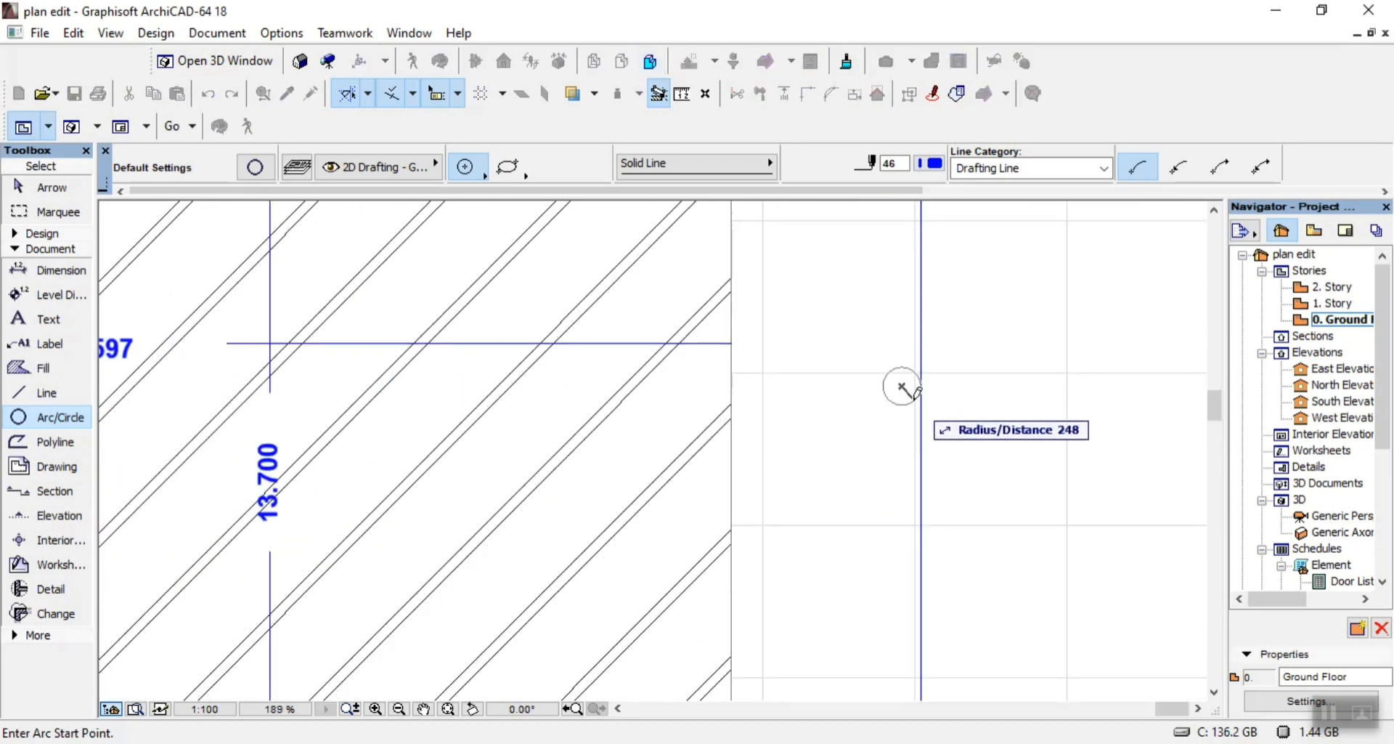
pyautogui.click(917, 392)
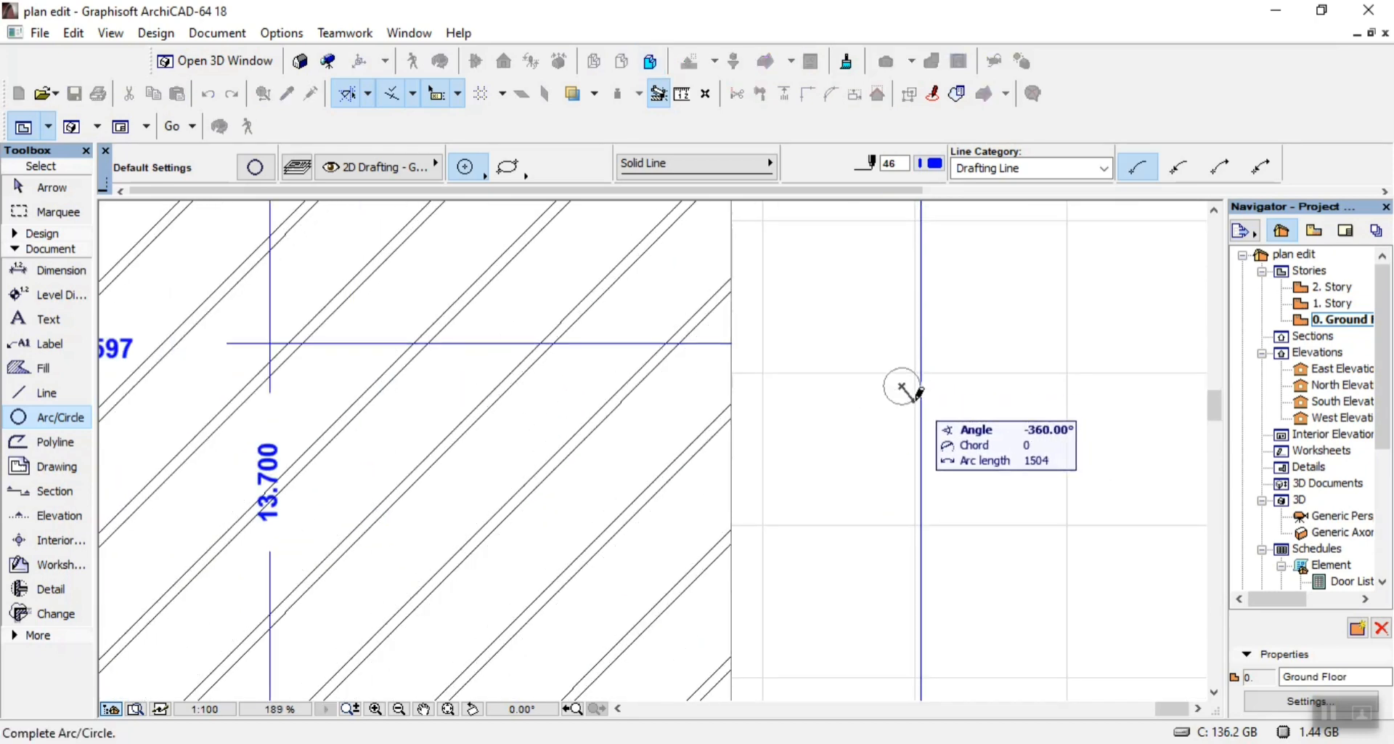
pyautogui.click(918, 393)
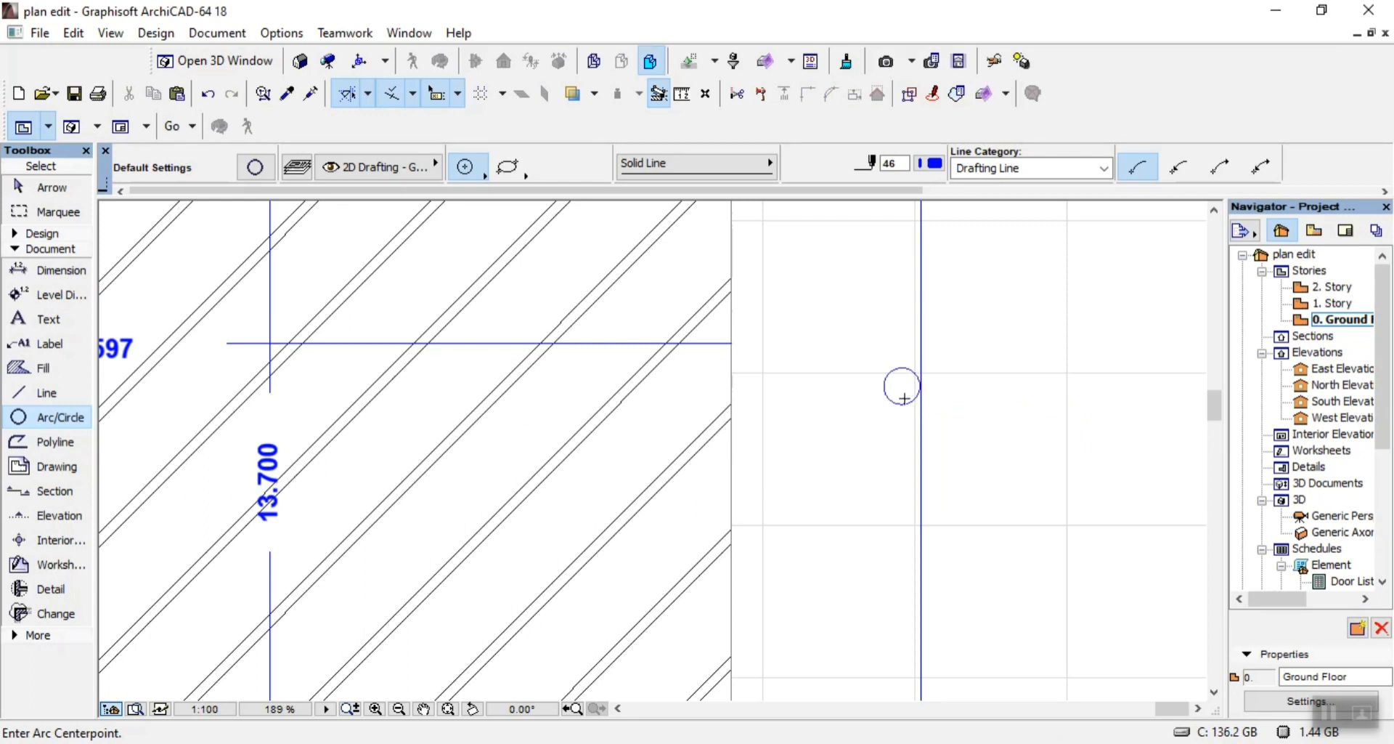
# Draw a smaller circle with a radius of about 110 mm inside the circle at the right boundary
pyautogui.scroll(4, 903, 398)
pyautogui.click(883, 338)
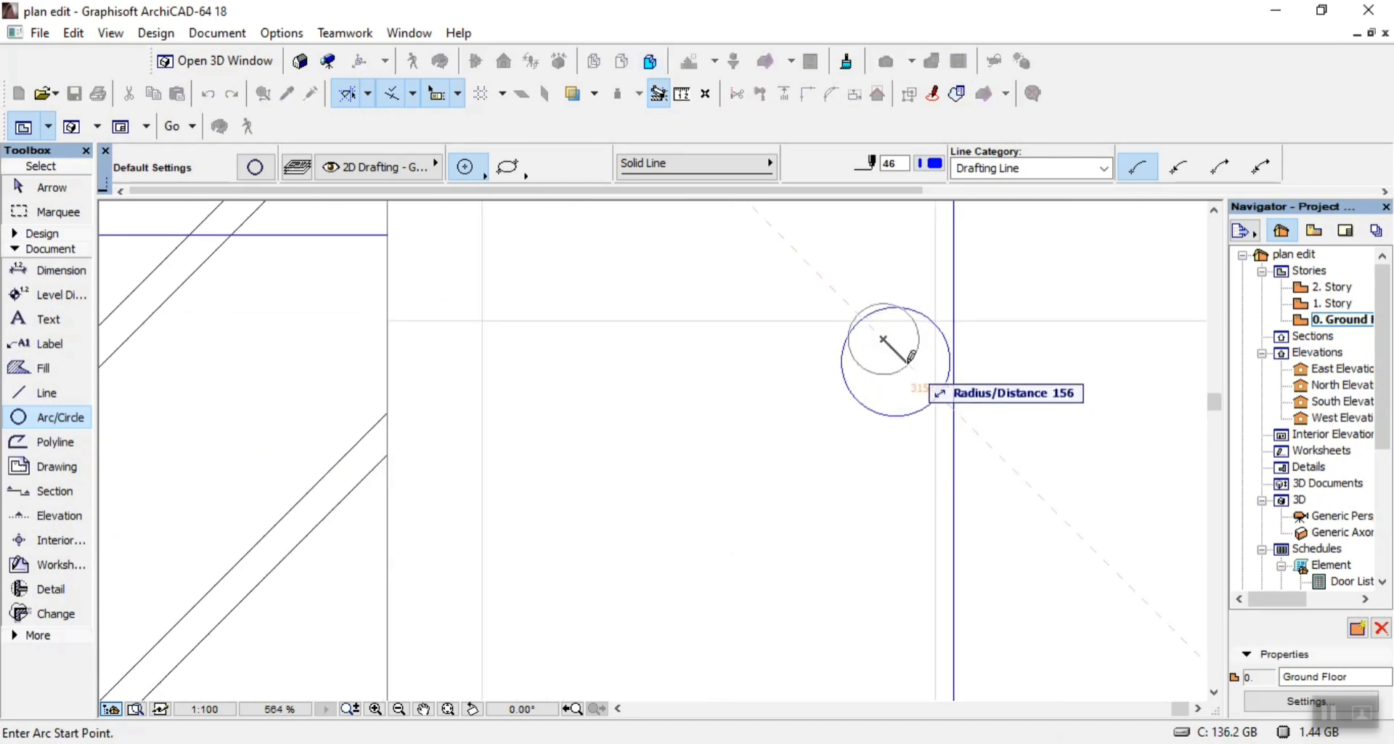
pyautogui.click(899, 344)
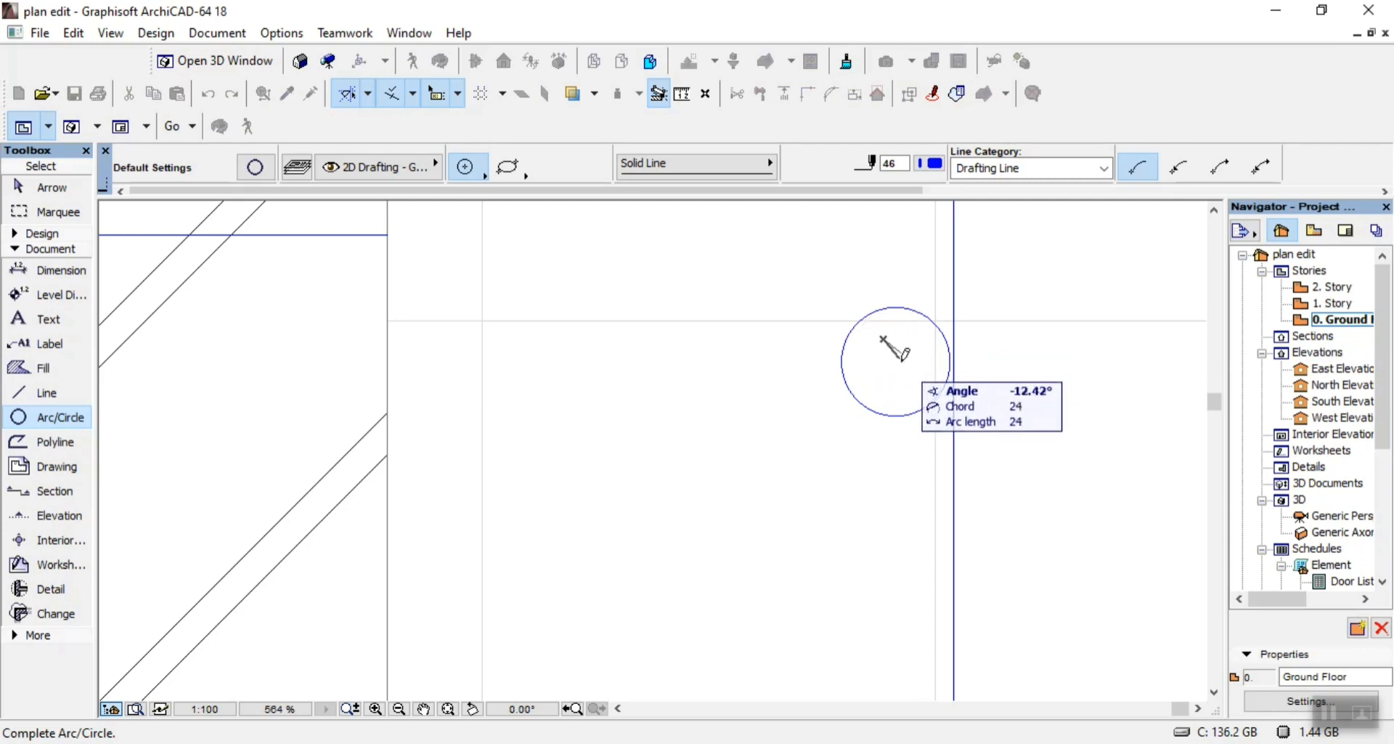
pyautogui.click(902, 350)
pyautogui.press('Escape')
# Move the small circle to the centre of the larger one so the two are concentric
pyautogui.click(879, 349)
pyautogui.click(887, 364)
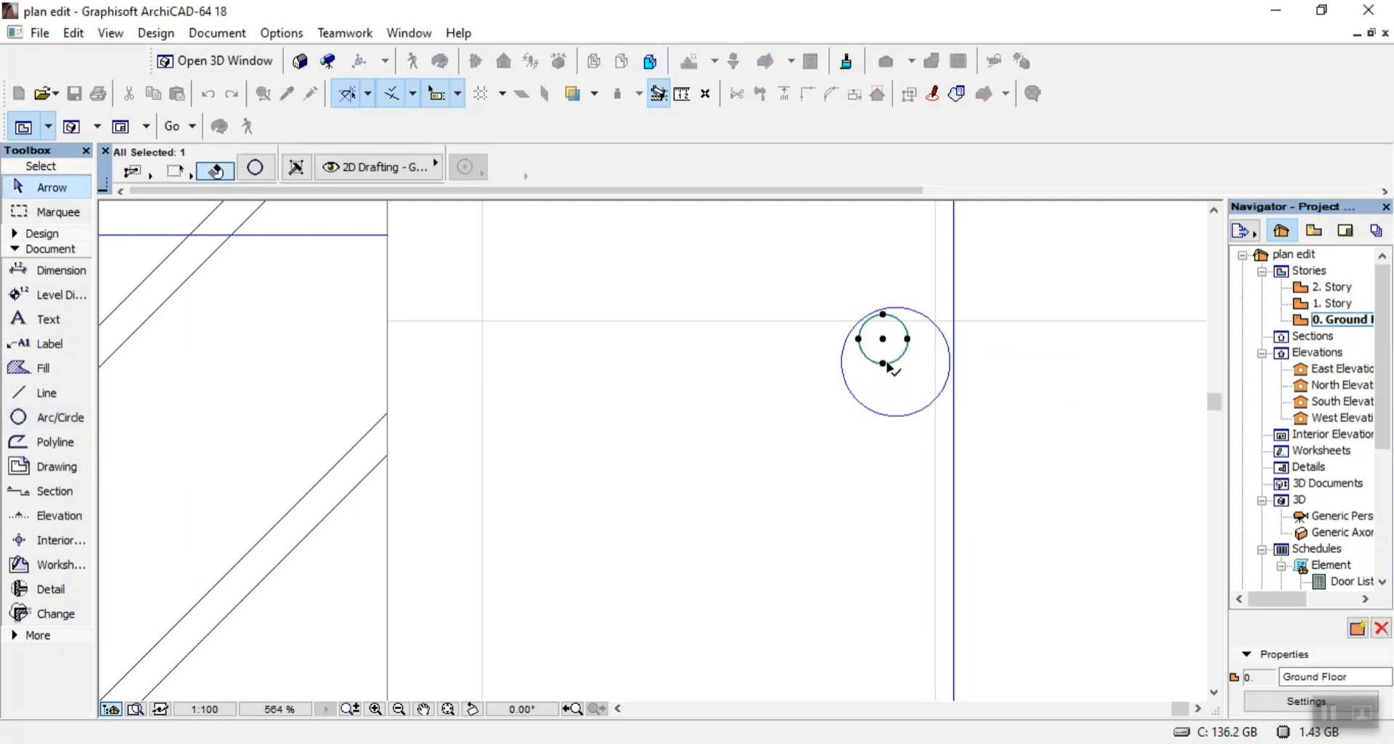
pyautogui.click(883, 339)
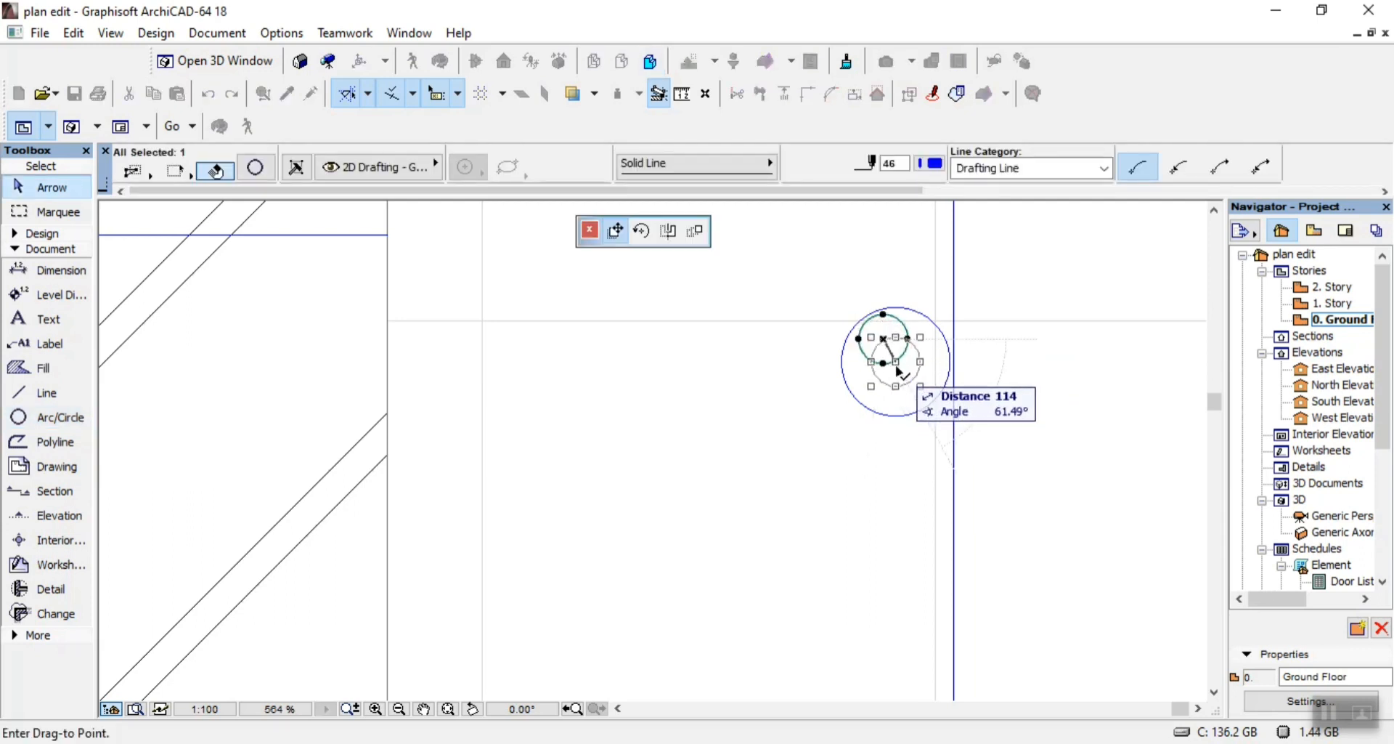
pyautogui.click(896, 364)
pyautogui.press('Escape')
pyautogui.scroll(-5, 838, 416)
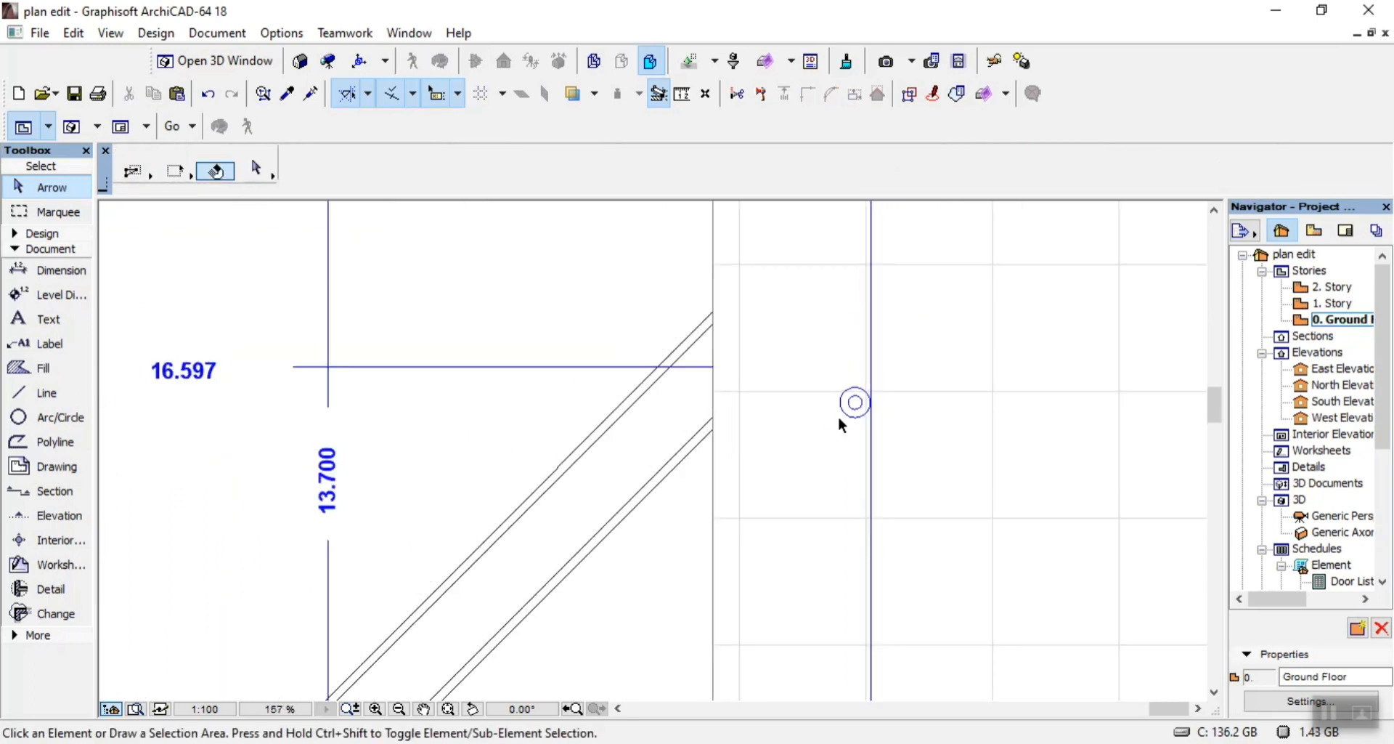
pyautogui.scroll(5, 848, 413)
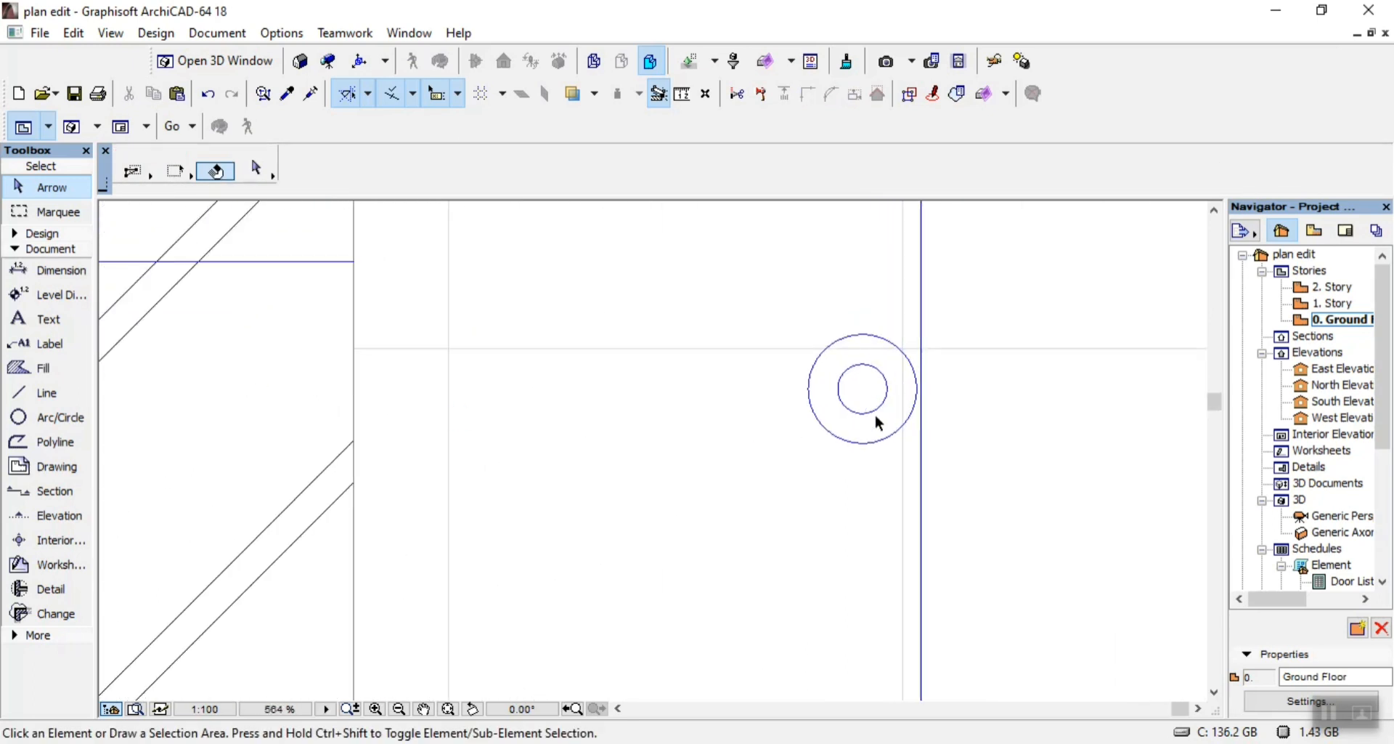
pyautogui.click(872, 414)
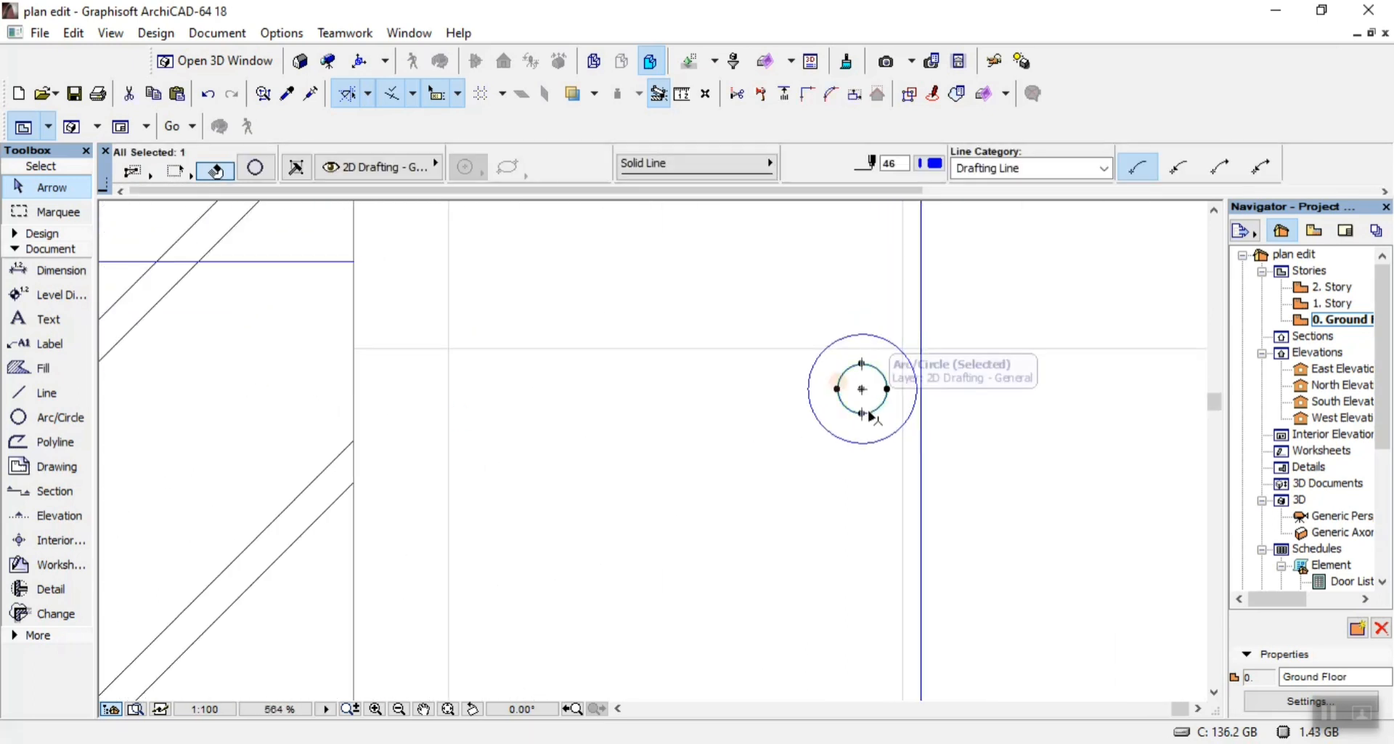
pyautogui.click(677, 441)
pyautogui.scroll(-8, 770, 373)
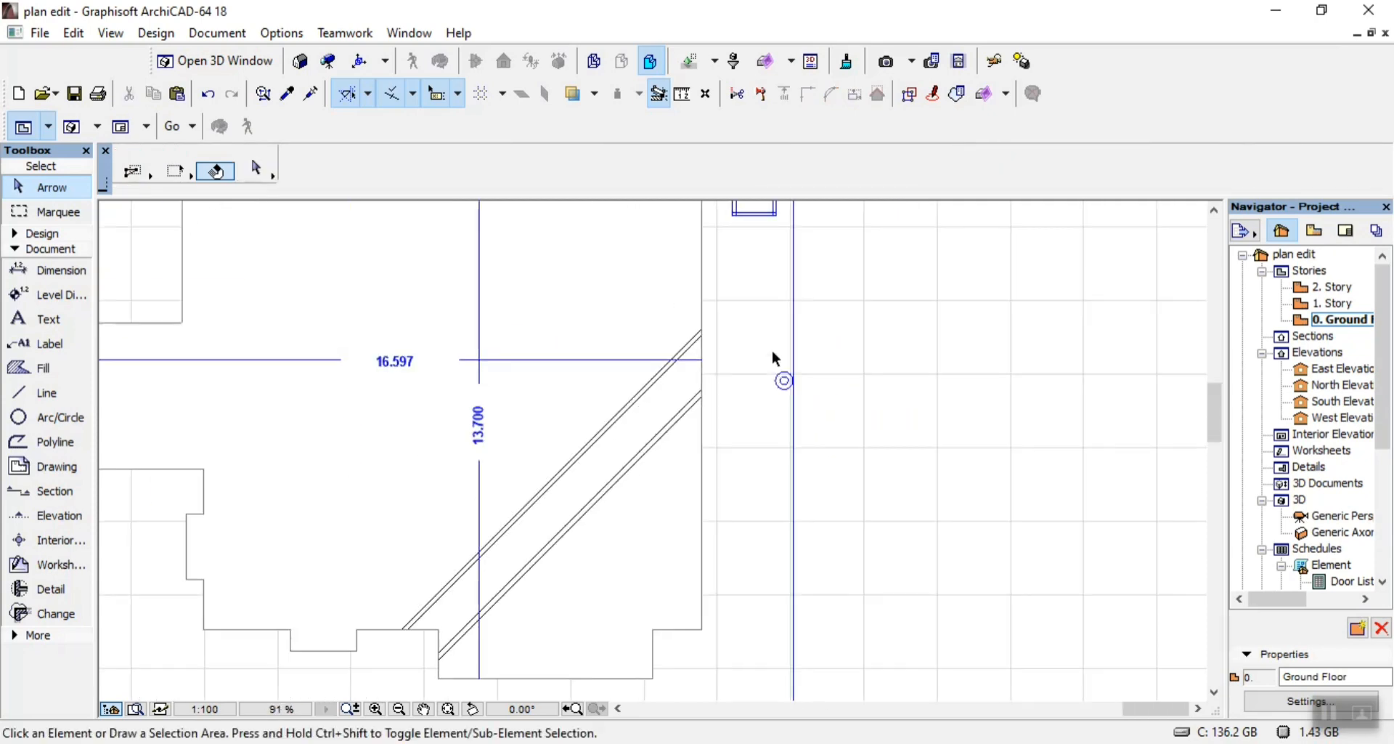
# Create a copy of the TANK label rotated -90° so it reads vertically
pyautogui.scroll(8, 712, 385)
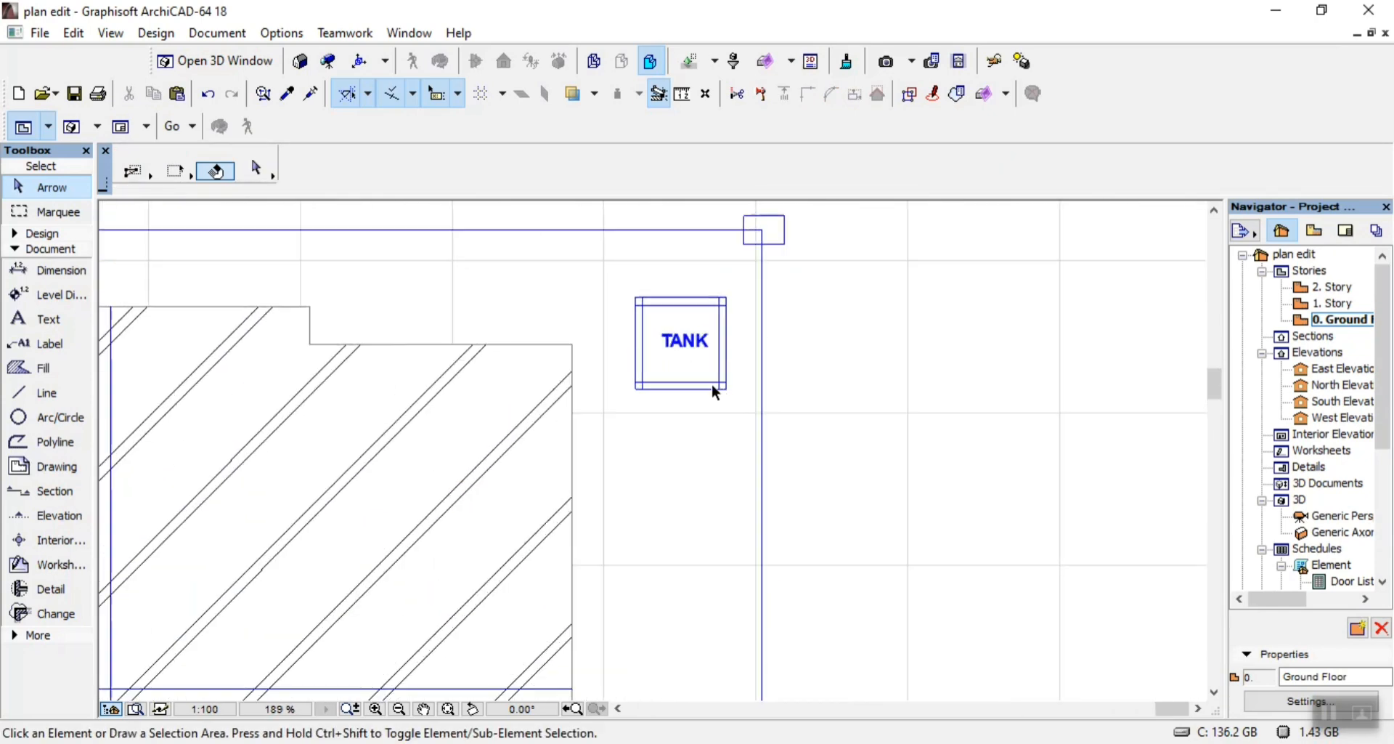
pyautogui.click(690, 335)
pyautogui.hotkey('ctrl', 'e')
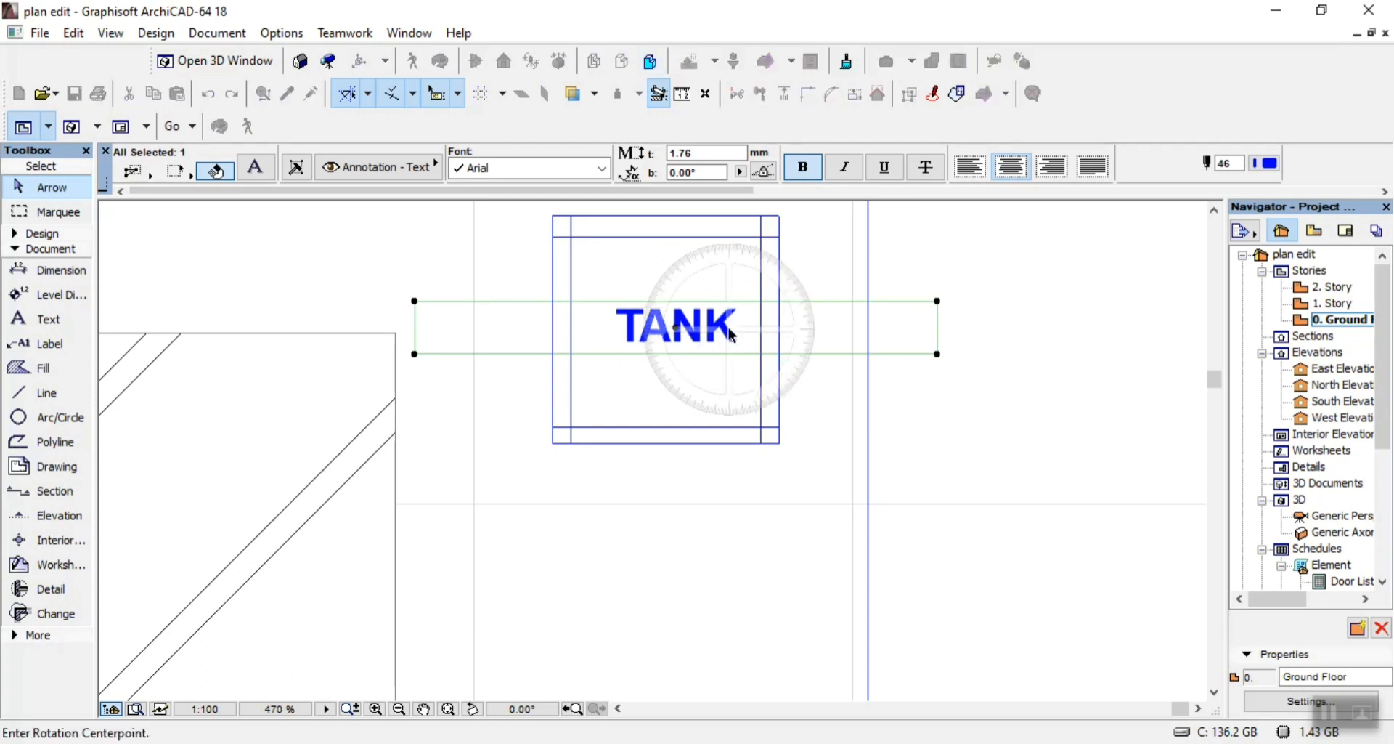
pyautogui.click(730, 329)
pyautogui.click(984, 329)
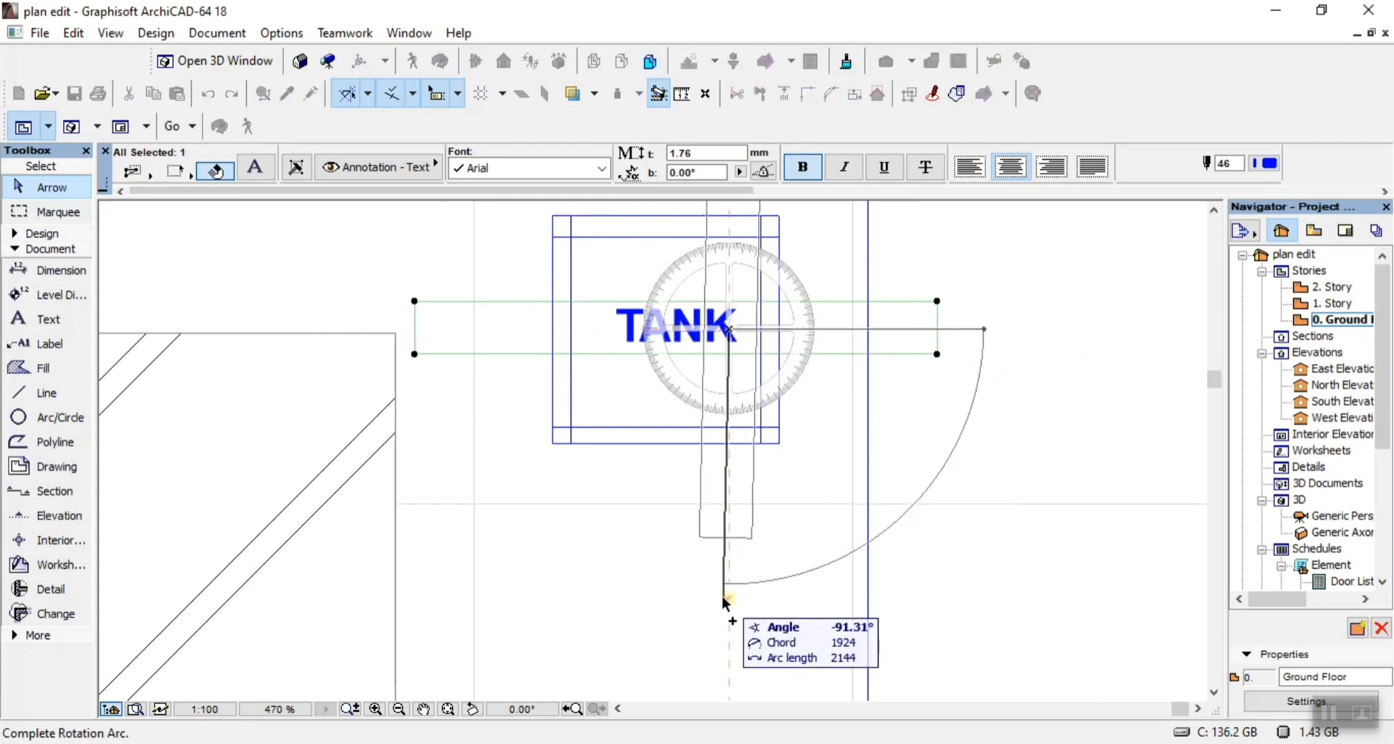
pyautogui.click(725, 602)
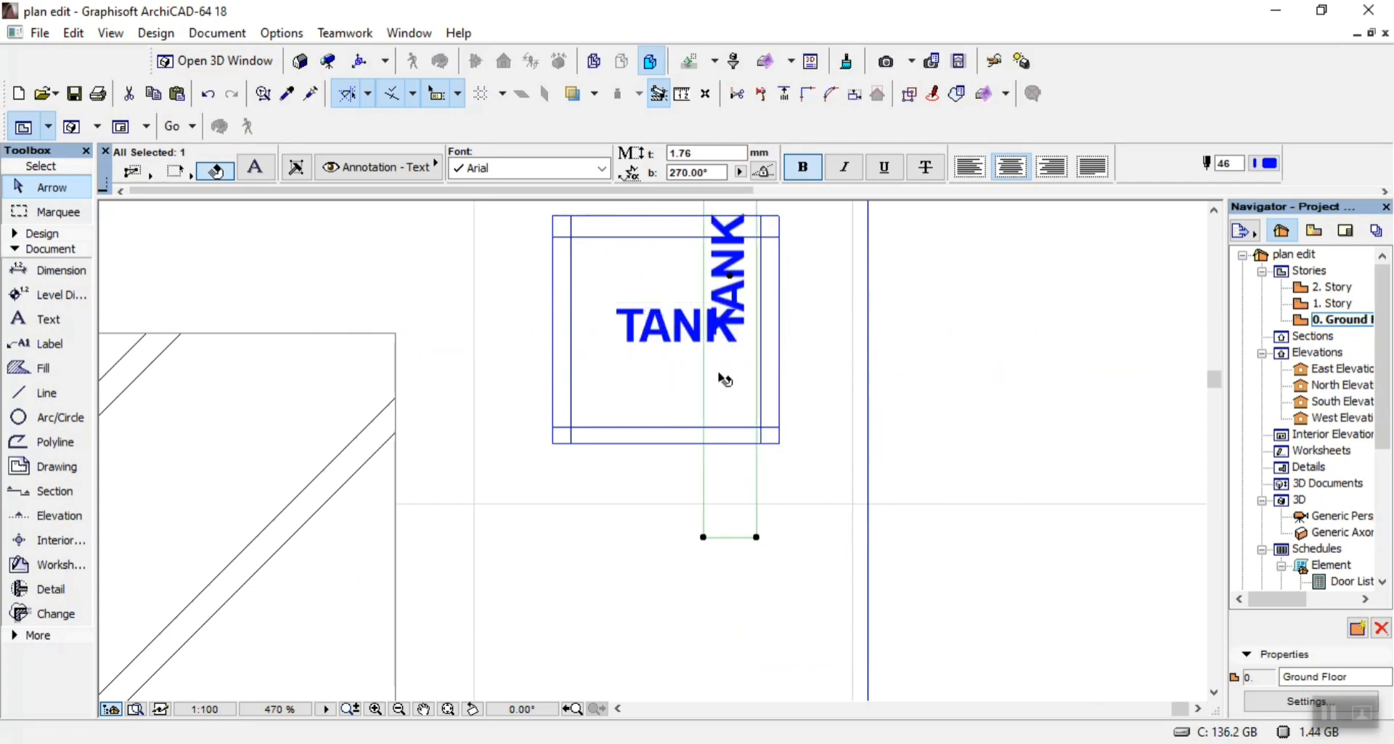
# Move the vertical TANK copy straight down to sit just left of the concentric circles
pyautogui.click(730, 281)
pyautogui.scroll(-4, 726, 290)
pyautogui.scroll(4, 744, 508)
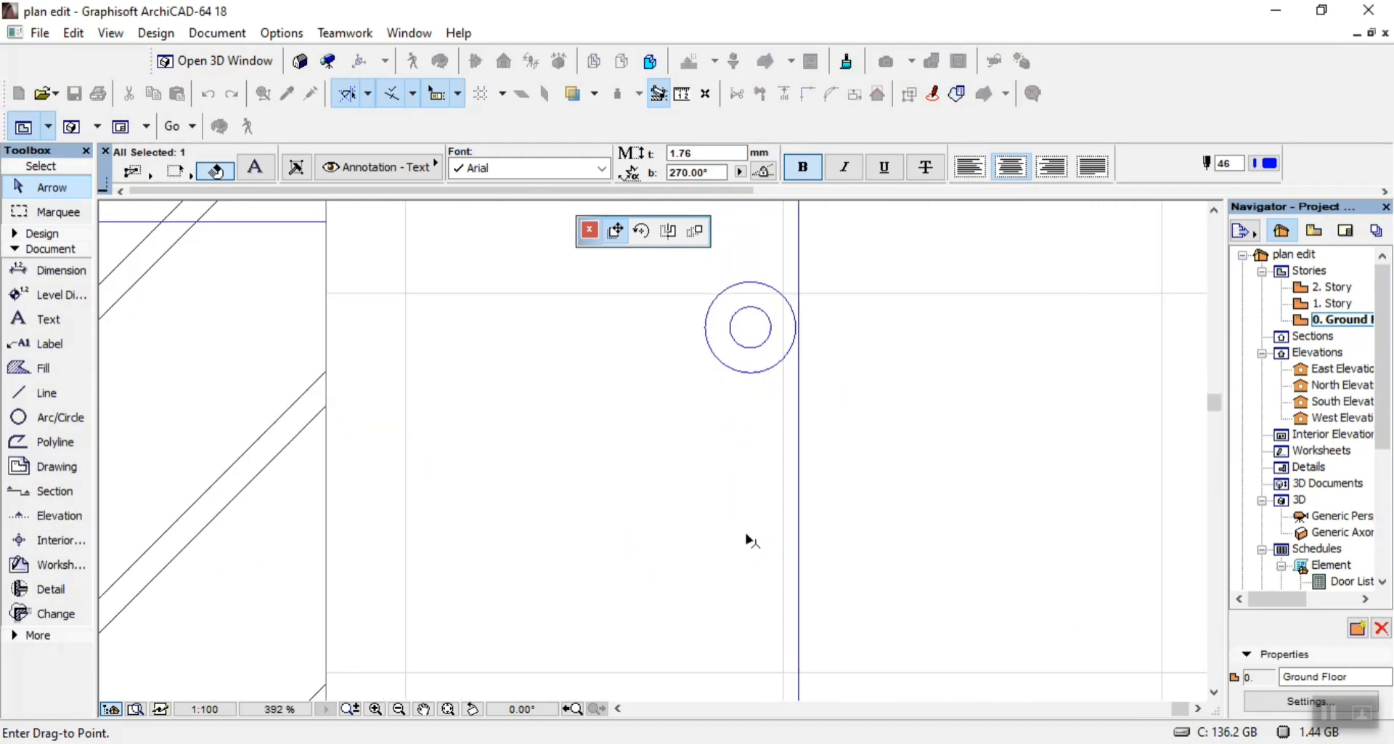
pyautogui.scroll(-4, 736, 461)
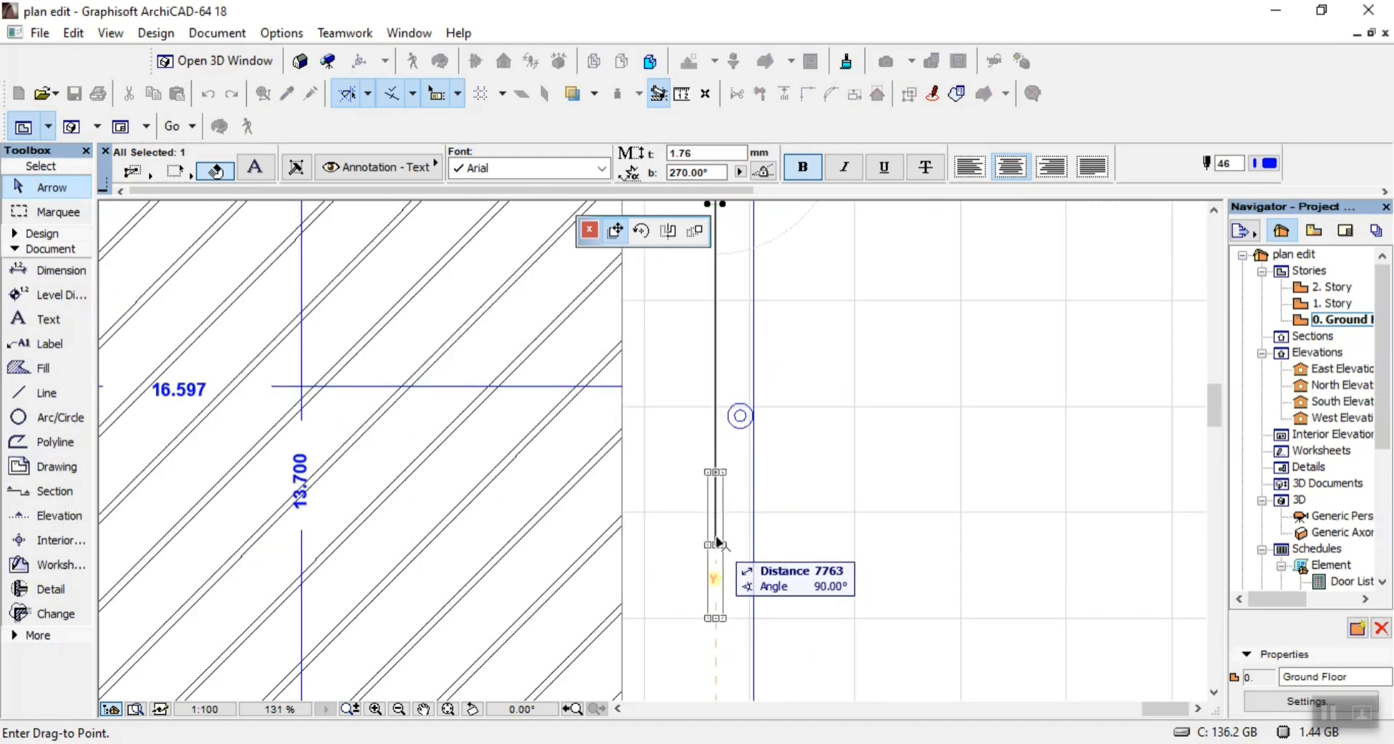
pyautogui.click(716, 446)
pyautogui.scroll(4, 719, 477)
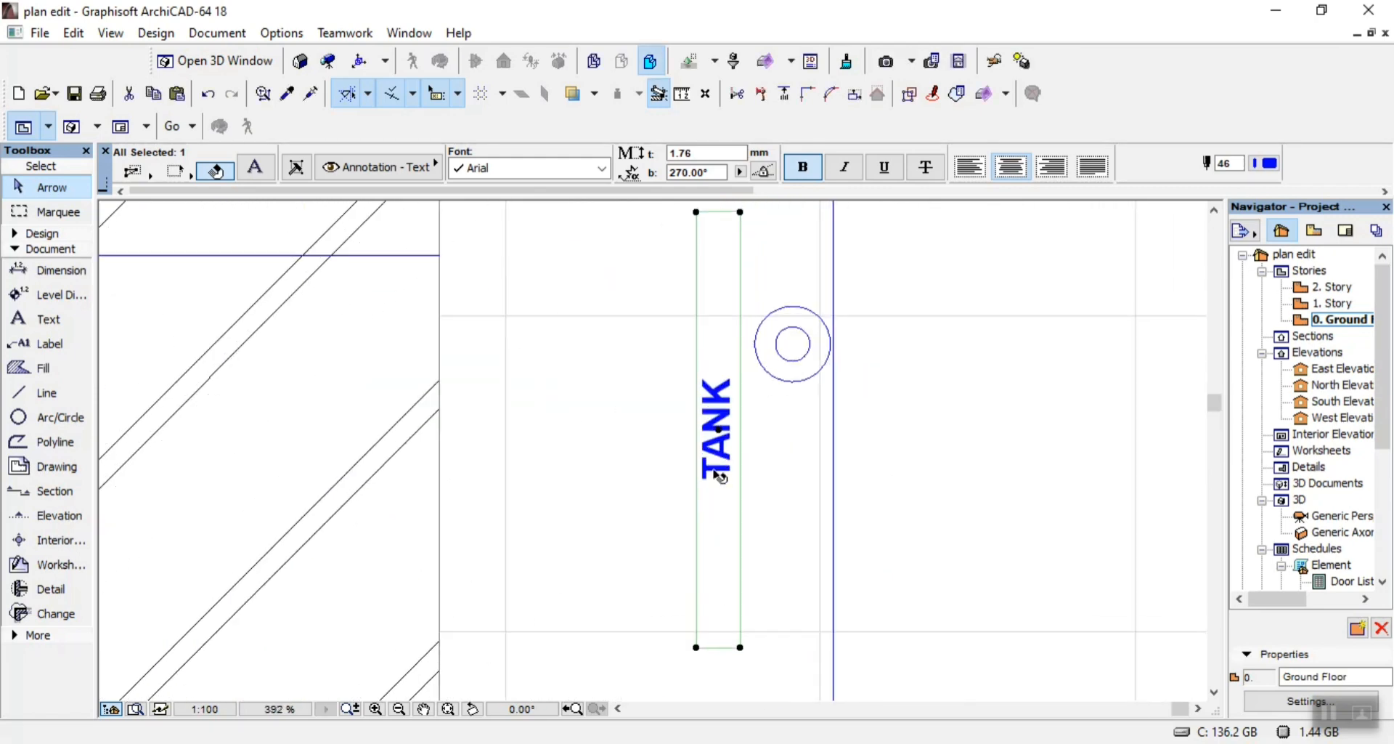
# Change the text of the vertical label beside the circles to BOREHOLE
pyautogui.doubleClick(719, 476)
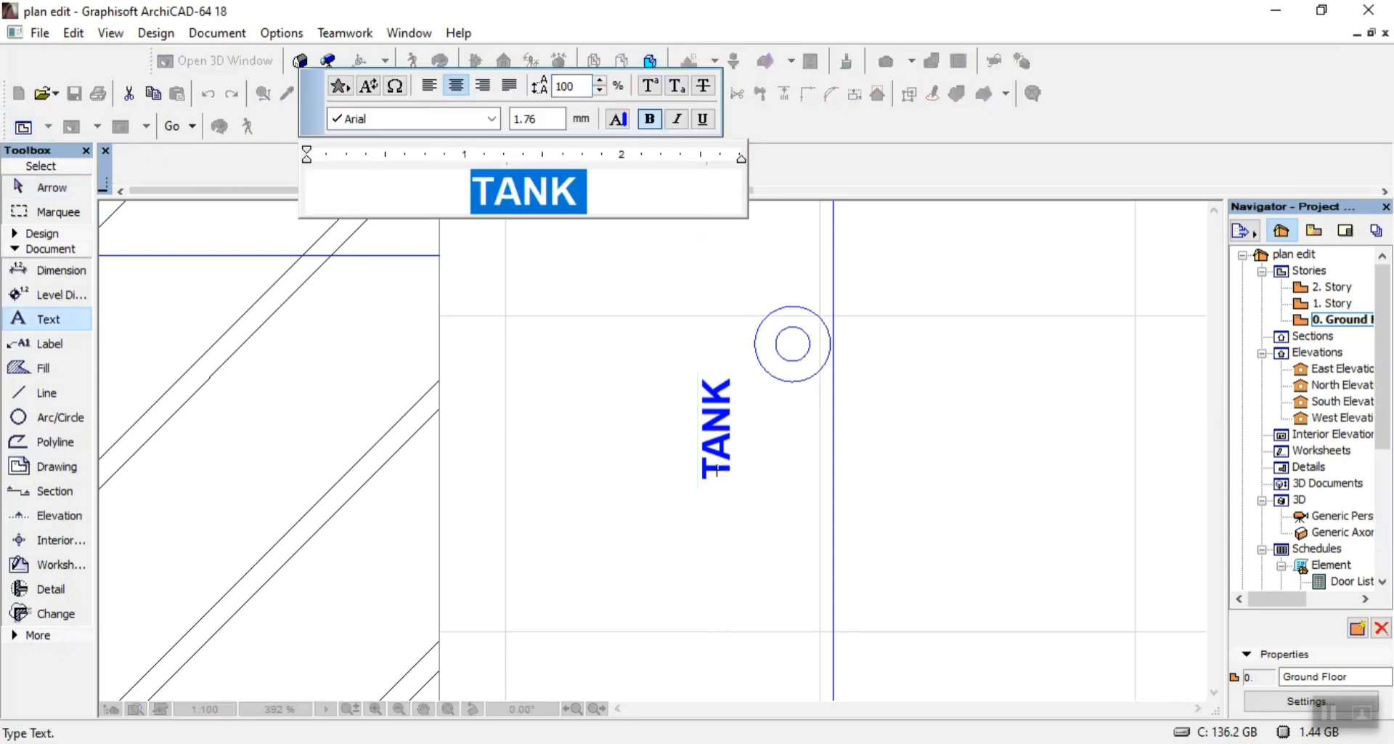
pyautogui.write('BORE')
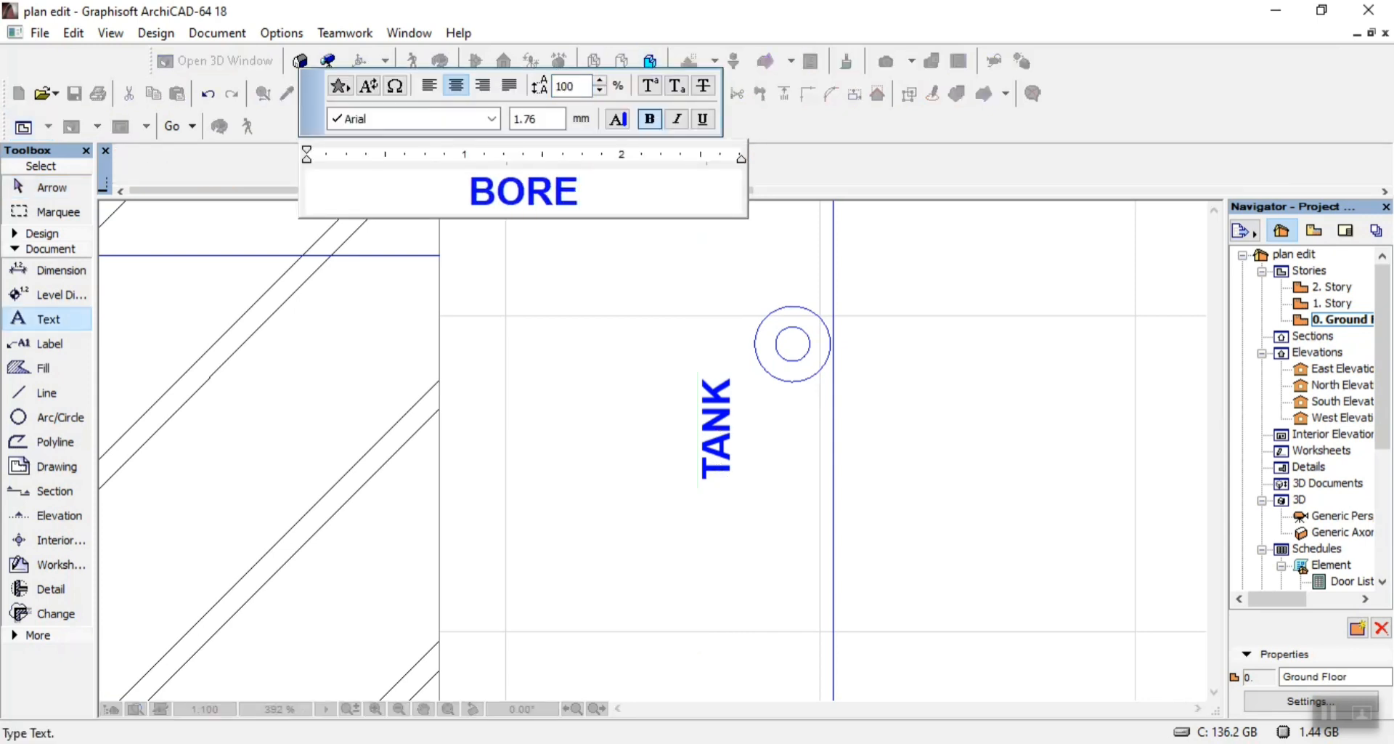
pyautogui.write('HOLE')
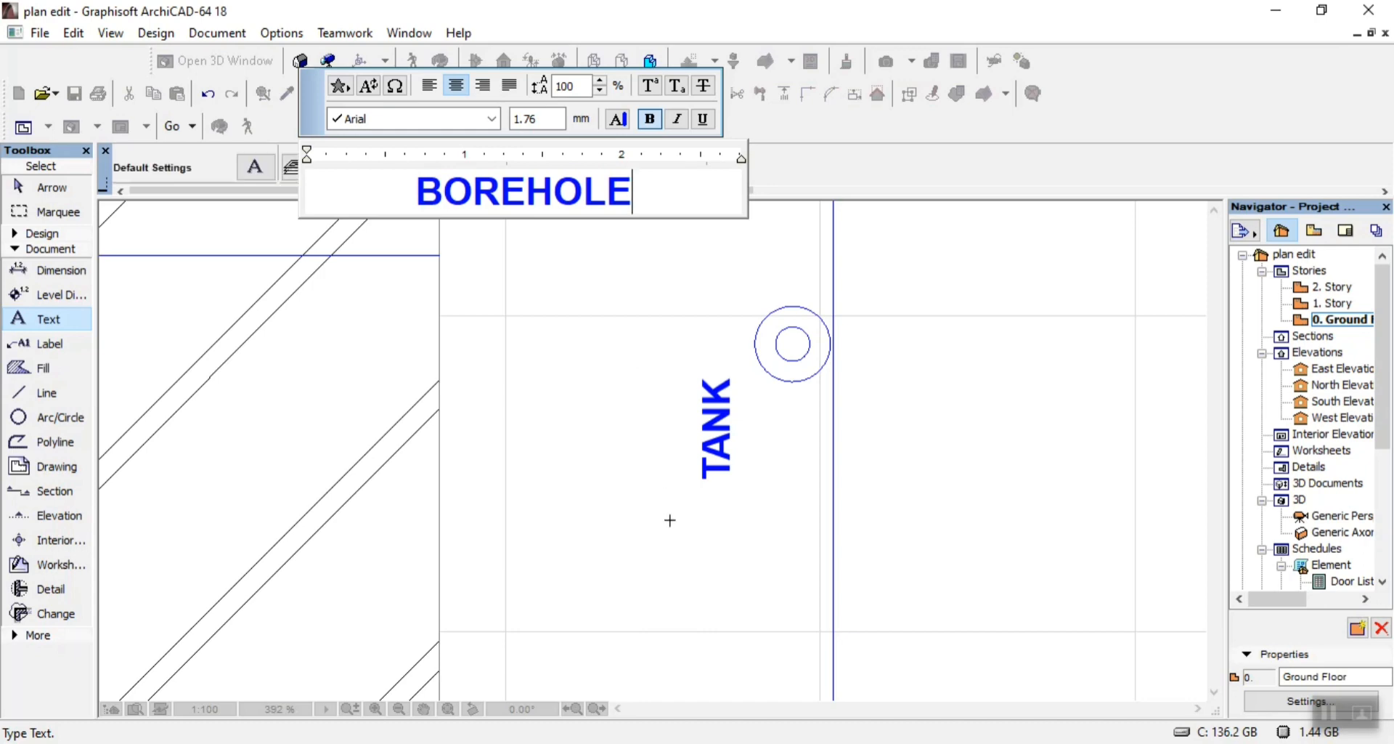
pyautogui.click(670, 520)
pyautogui.click(643, 522)
pyautogui.scroll(-5, 869, 433)
pyautogui.scroll(3, 850, 430)
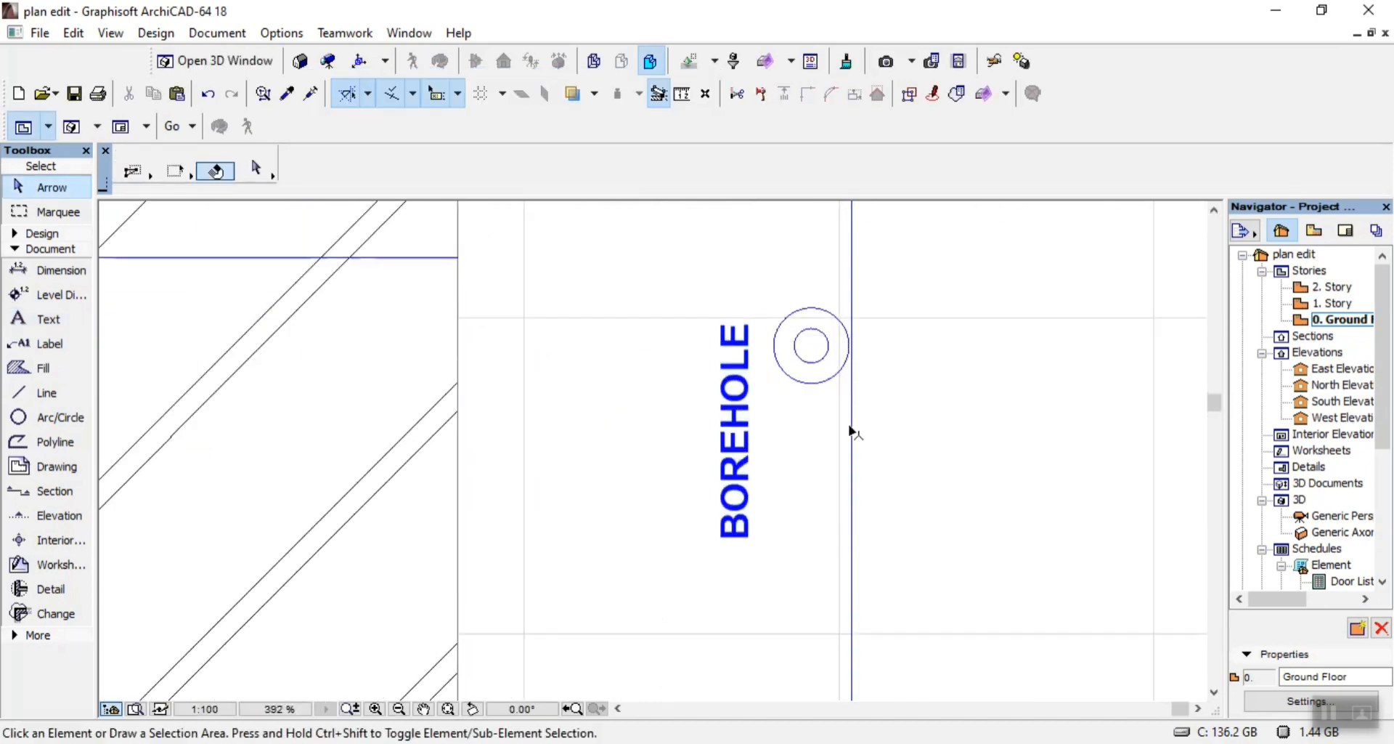
# Check the site plan in 02.pdf for the remaining details and return to ArchiCAD
pyautogui.scroll(-7, 828, 363)
pyautogui.scroll(3, 835, 213)
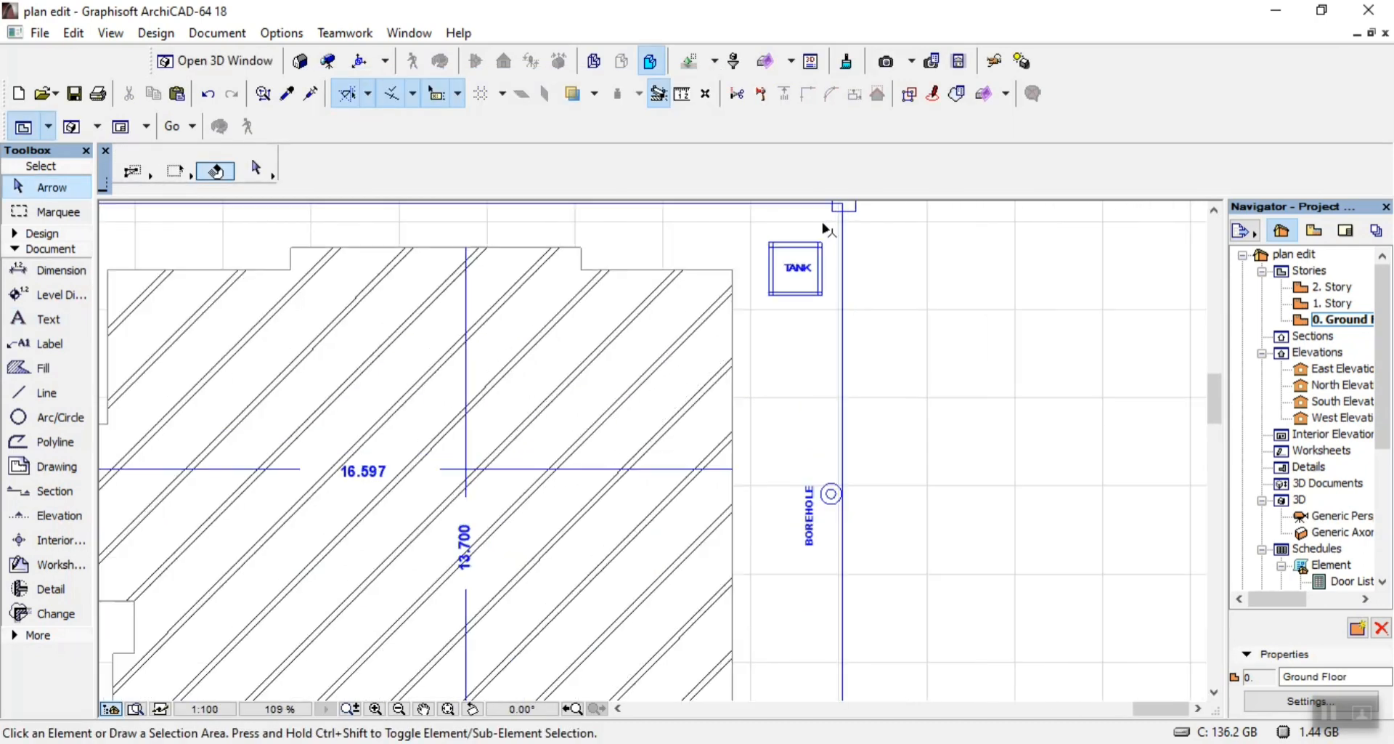
pyautogui.scroll(-4, 853, 257)
pyautogui.scroll(4, 400, 330)
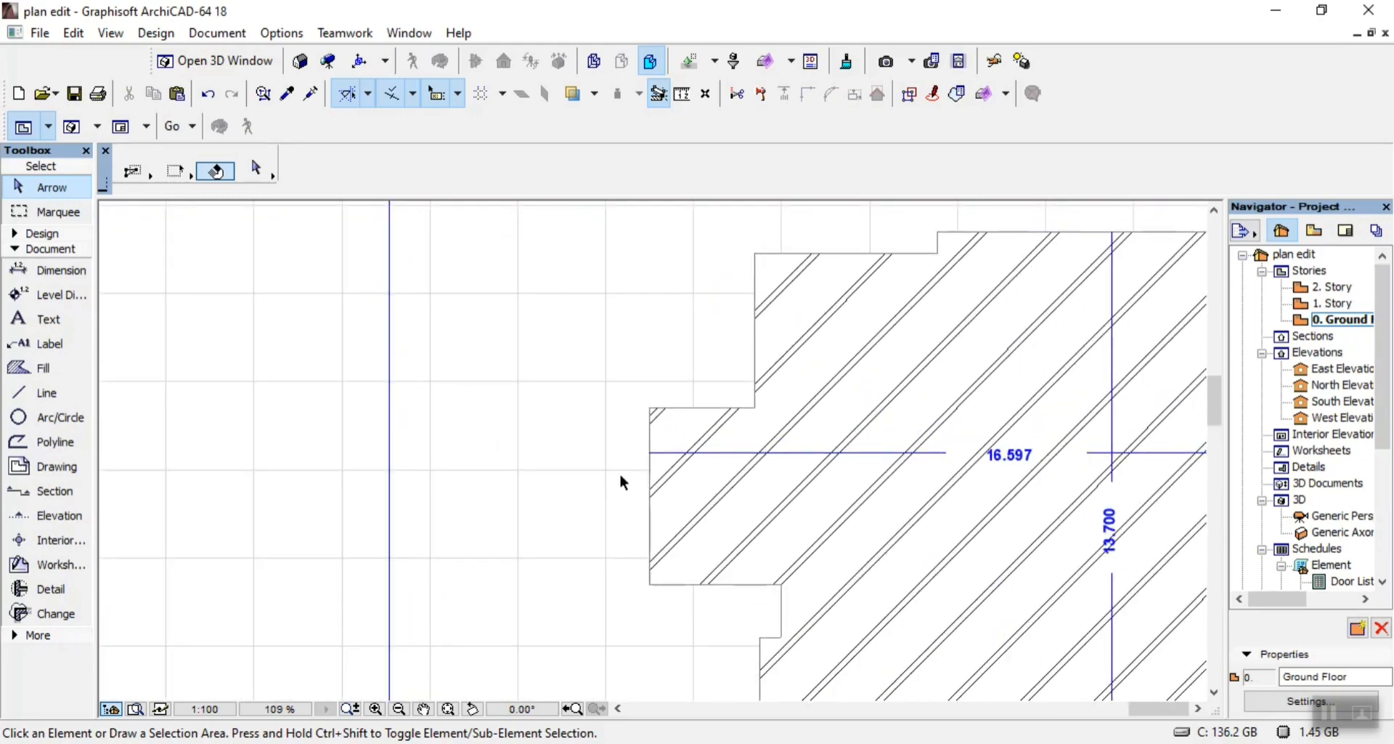
pyautogui.moveTo(734, 741)
pyautogui.click(870, 677)
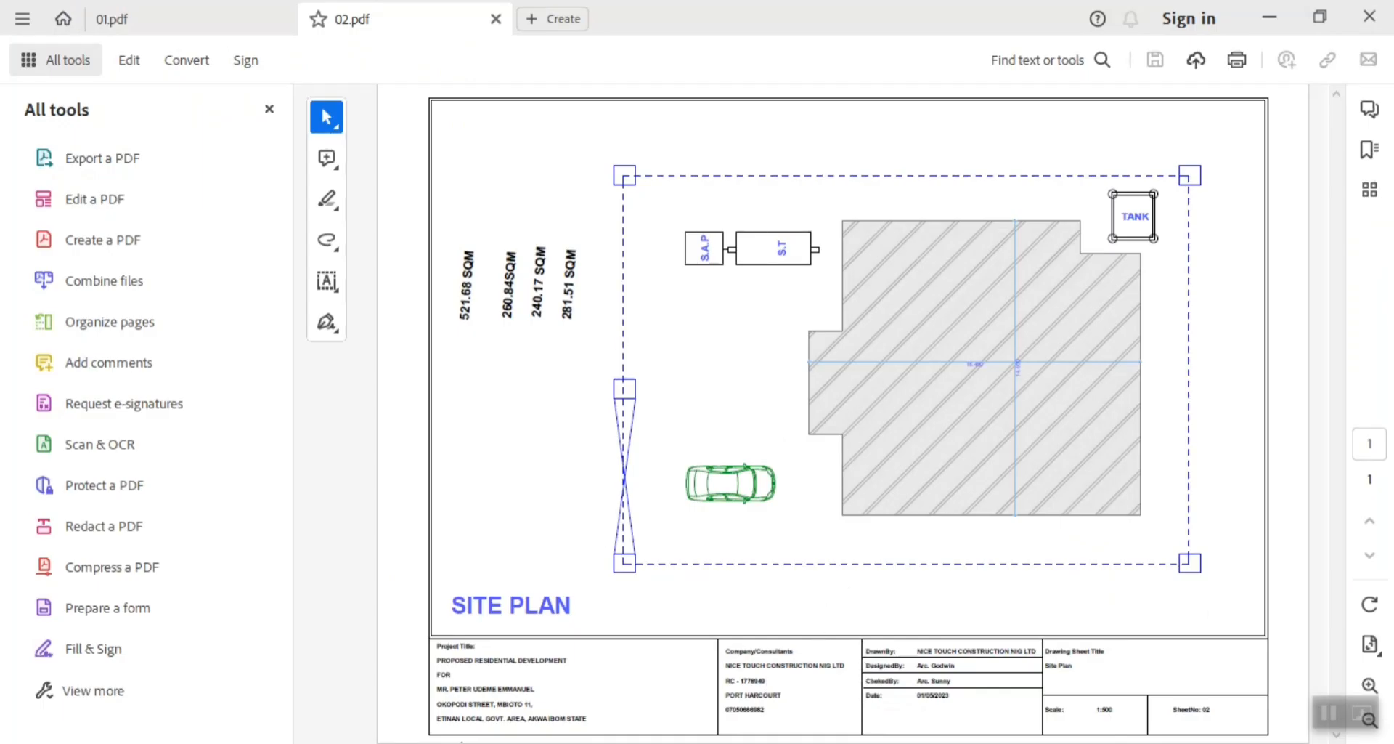
pyautogui.click(734, 741)
# Examine the open area between the left boundary line and the hatched building on the site plan
pyautogui.scroll(-5, 692, 379)
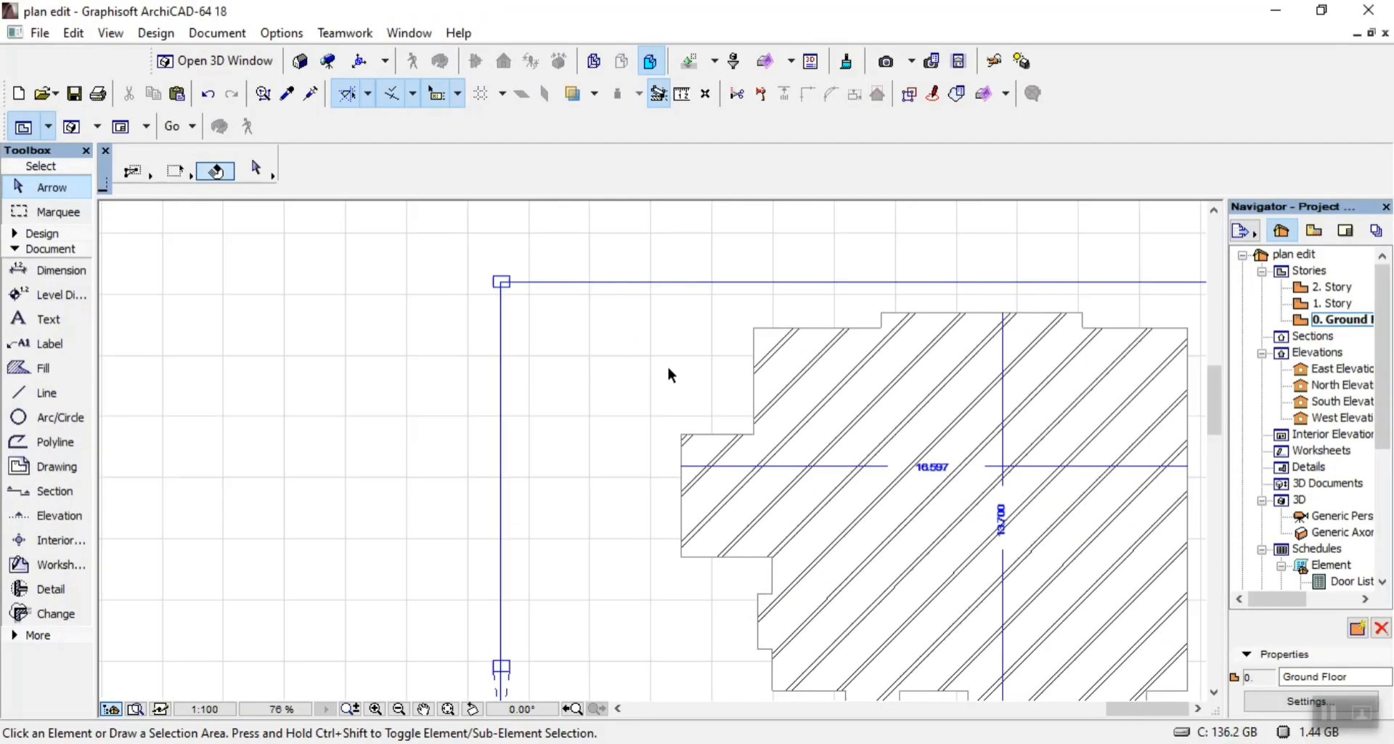
pyautogui.scroll(2, 668, 525)
pyautogui.scroll(-1, 647, 341)
pyautogui.scroll(3, 668, 337)
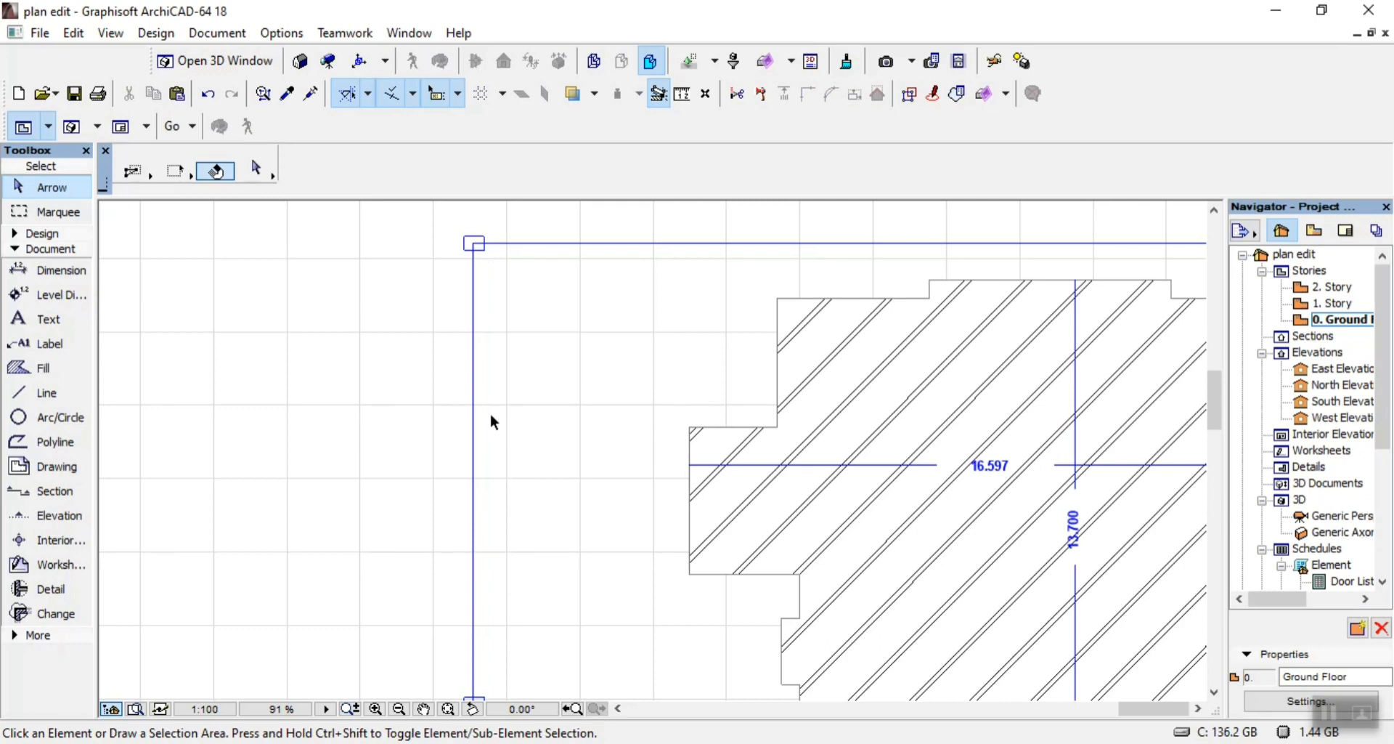
pyautogui.scroll(-3, 668, 313)
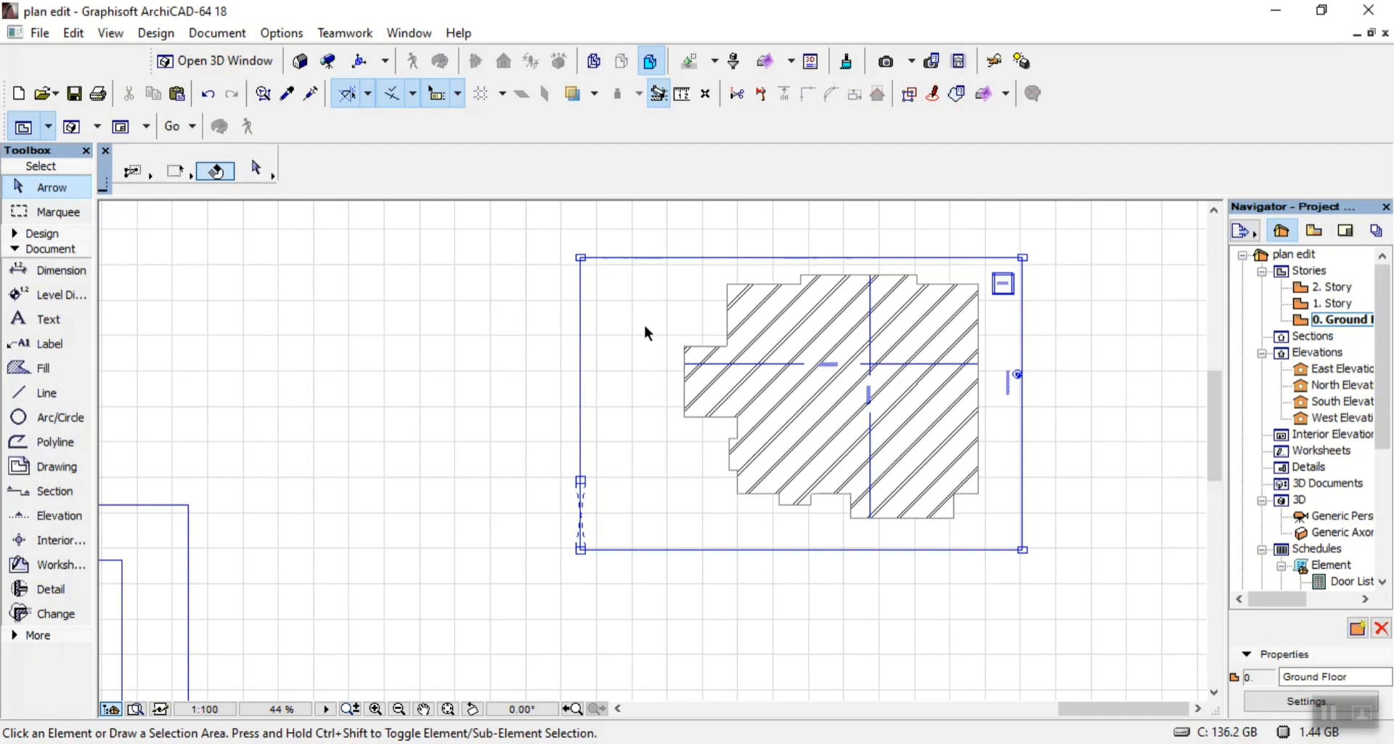
pyautogui.scroll(4, 657, 326)
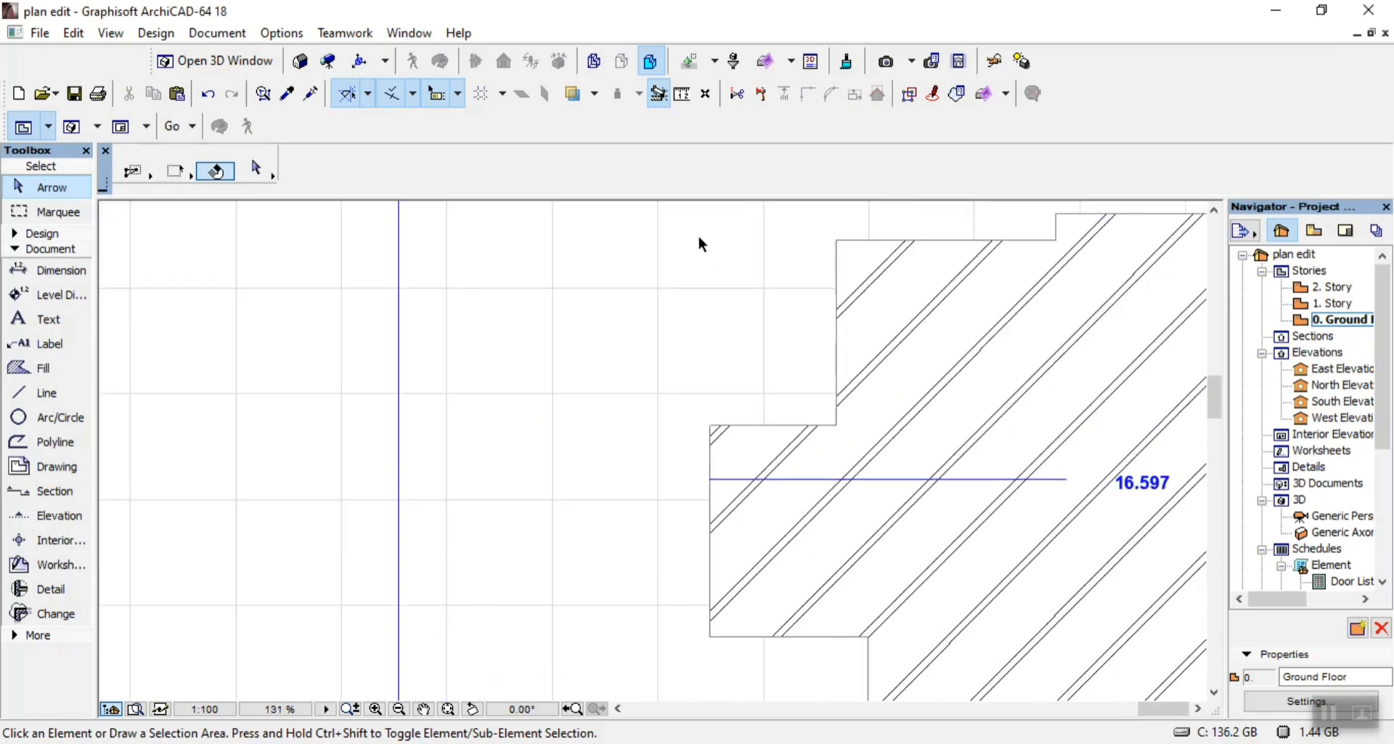
pyautogui.scroll(-4, 699, 234)
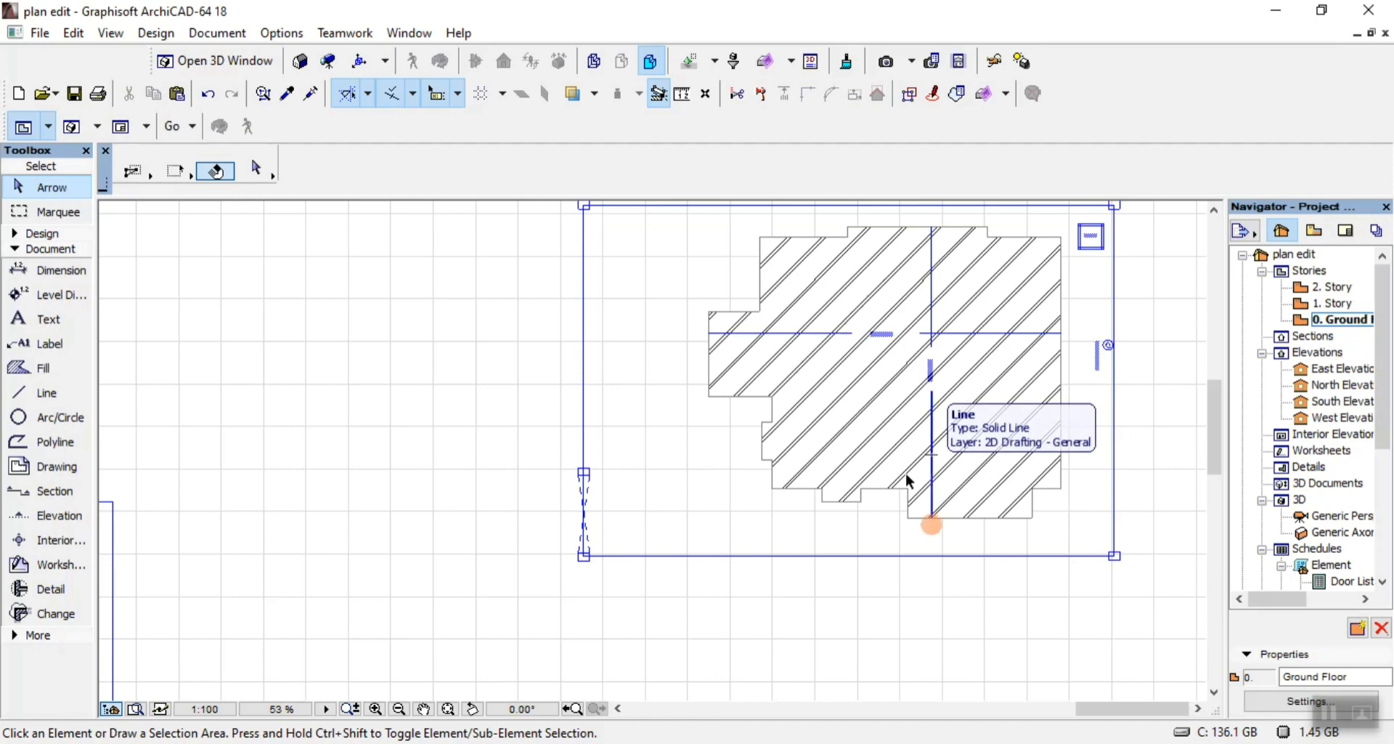
pyautogui.scroll(-3, 733, 370)
pyautogui.scroll(5, 725, 327)
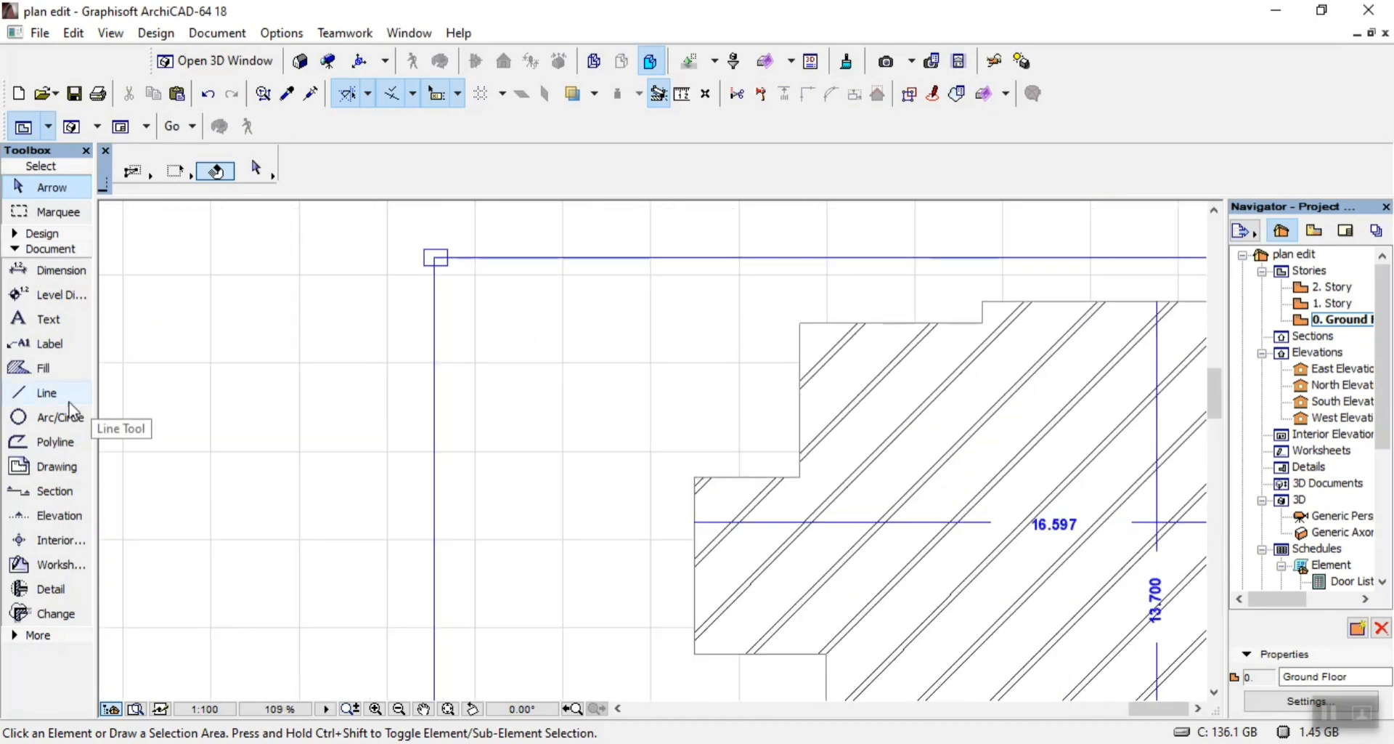
# Draw a small line rectangle in the open area beside the upper-left notch of the hatched building, clear of its outline
pyautogui.click(46, 392)
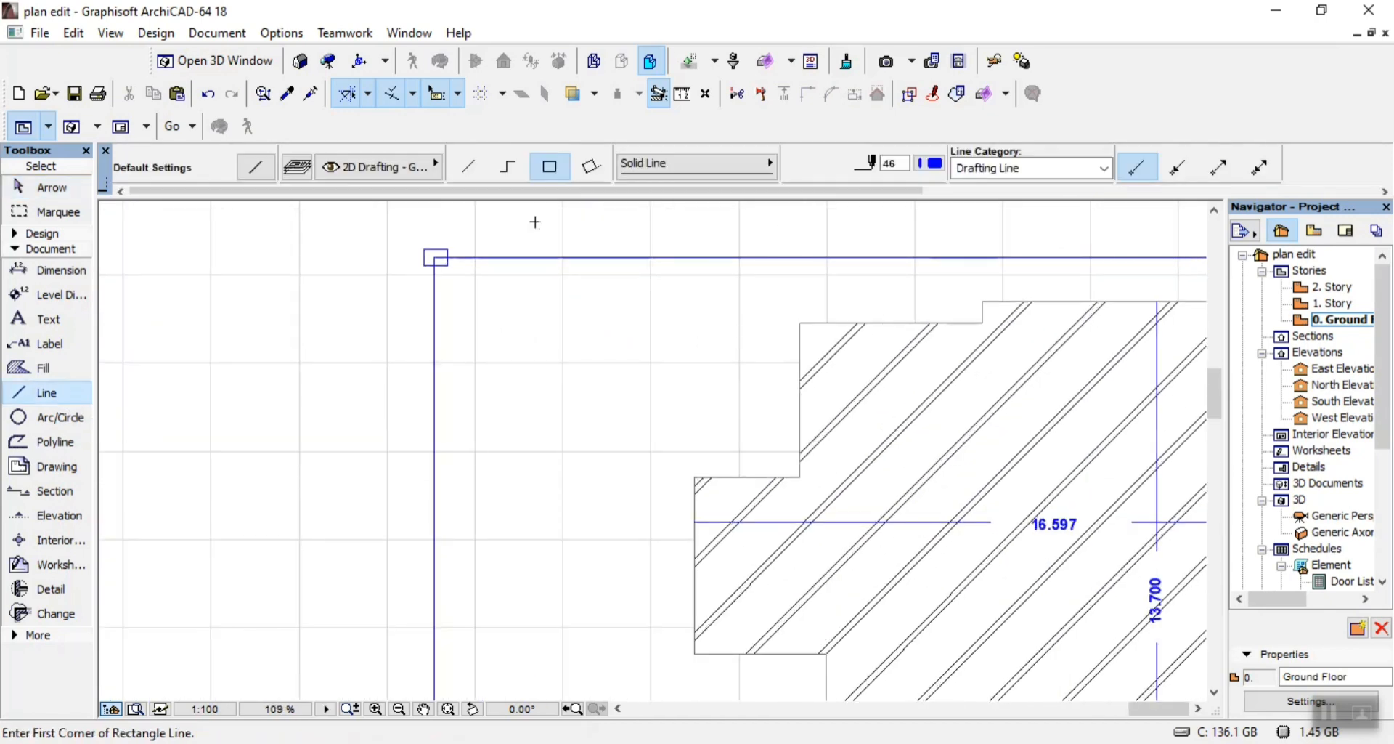
pyautogui.click(711, 352)
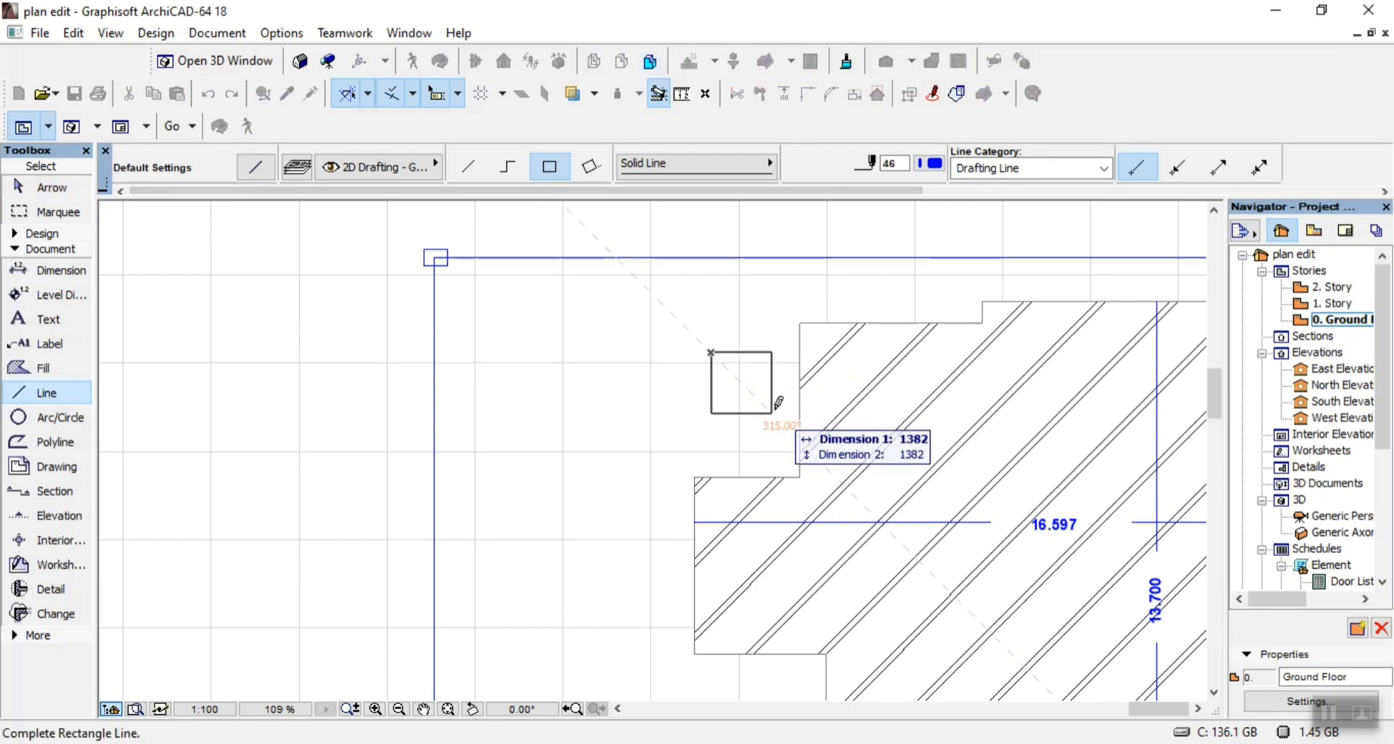
pyautogui.press('Escape')
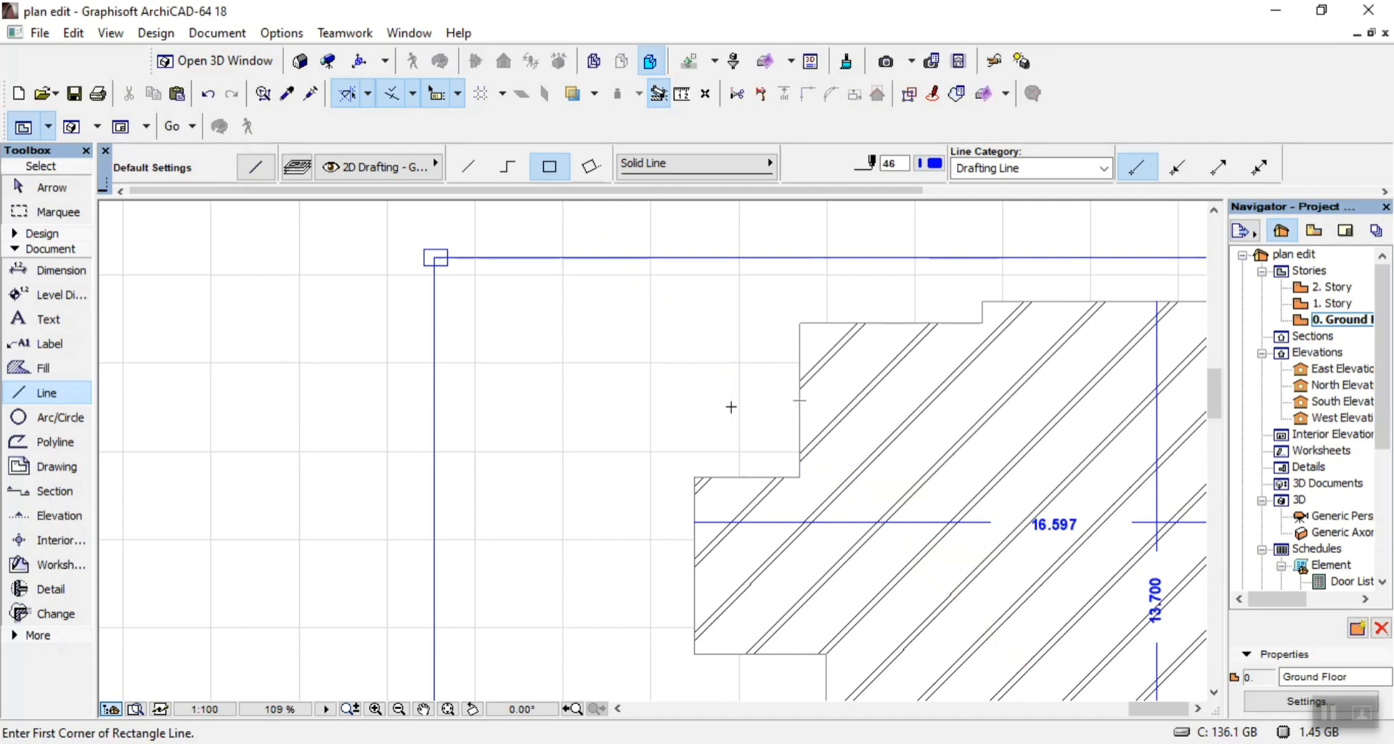
pyautogui.click(741, 416)
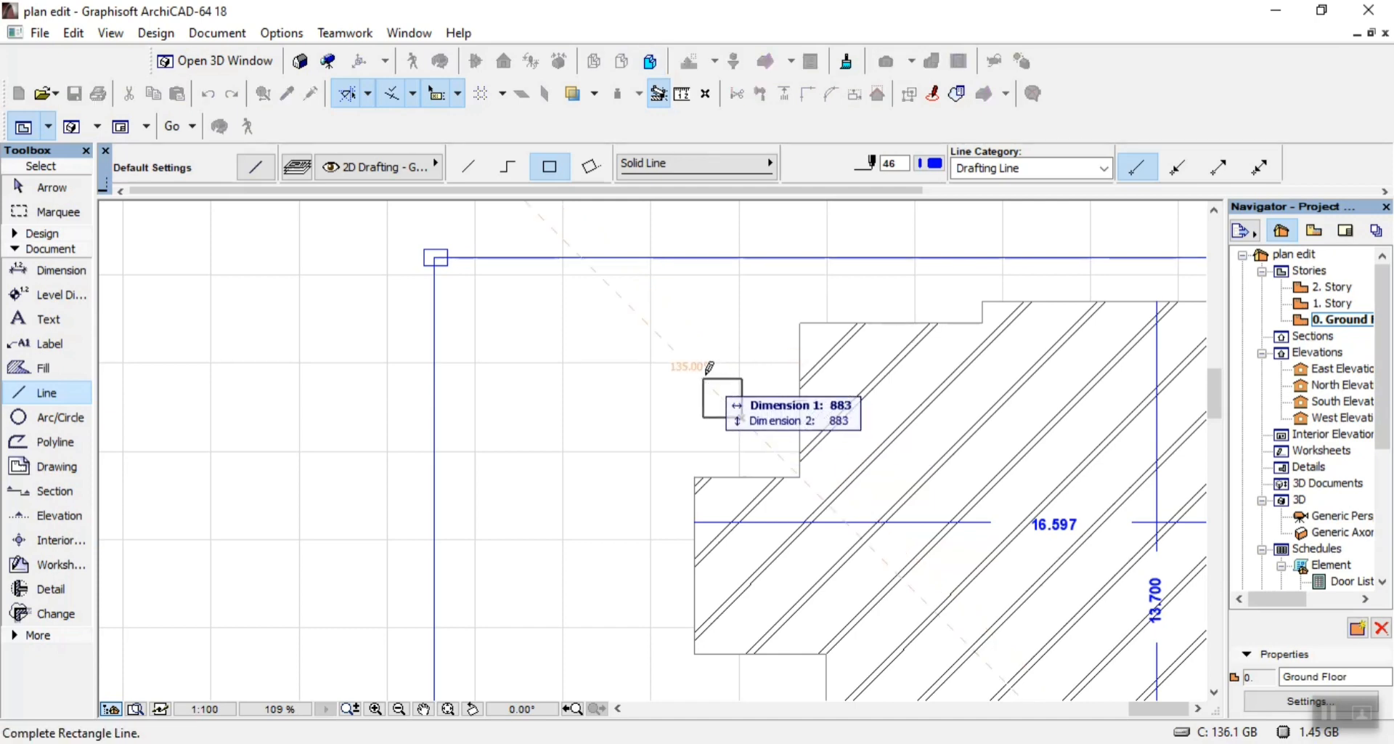
pyautogui.click(685, 352)
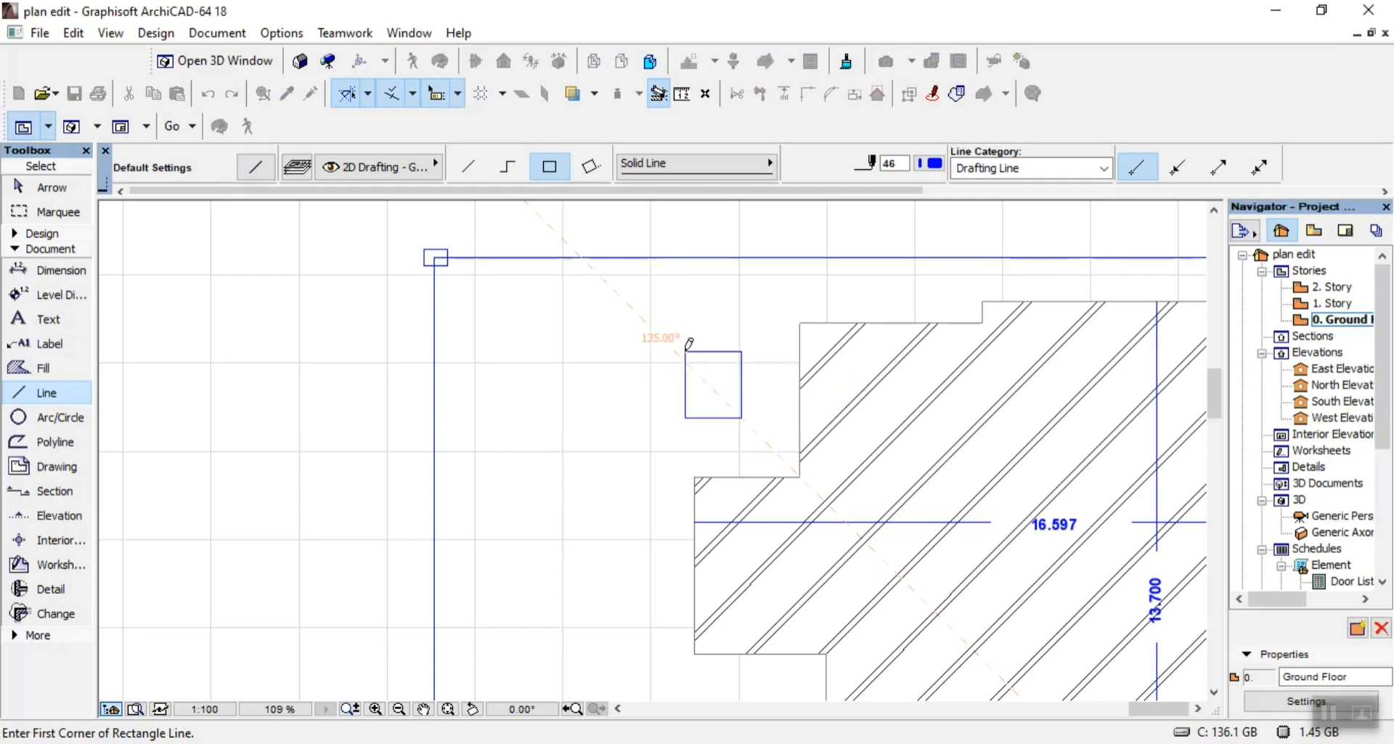
# Draw a square about 1522 mm per side against the left edge of the small rectangle, starting from its upper-left corner
pyautogui.click(686, 417)
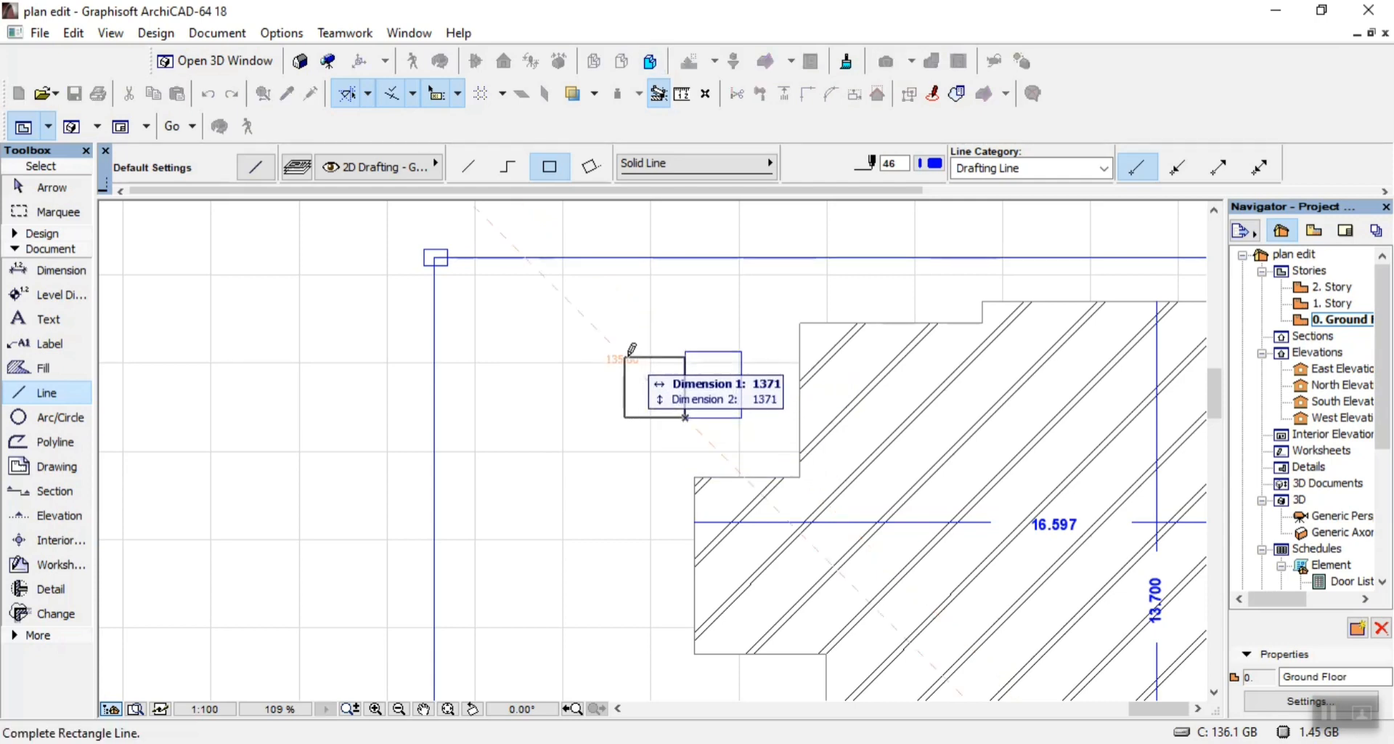
pyautogui.press('Escape')
pyautogui.click(686, 352)
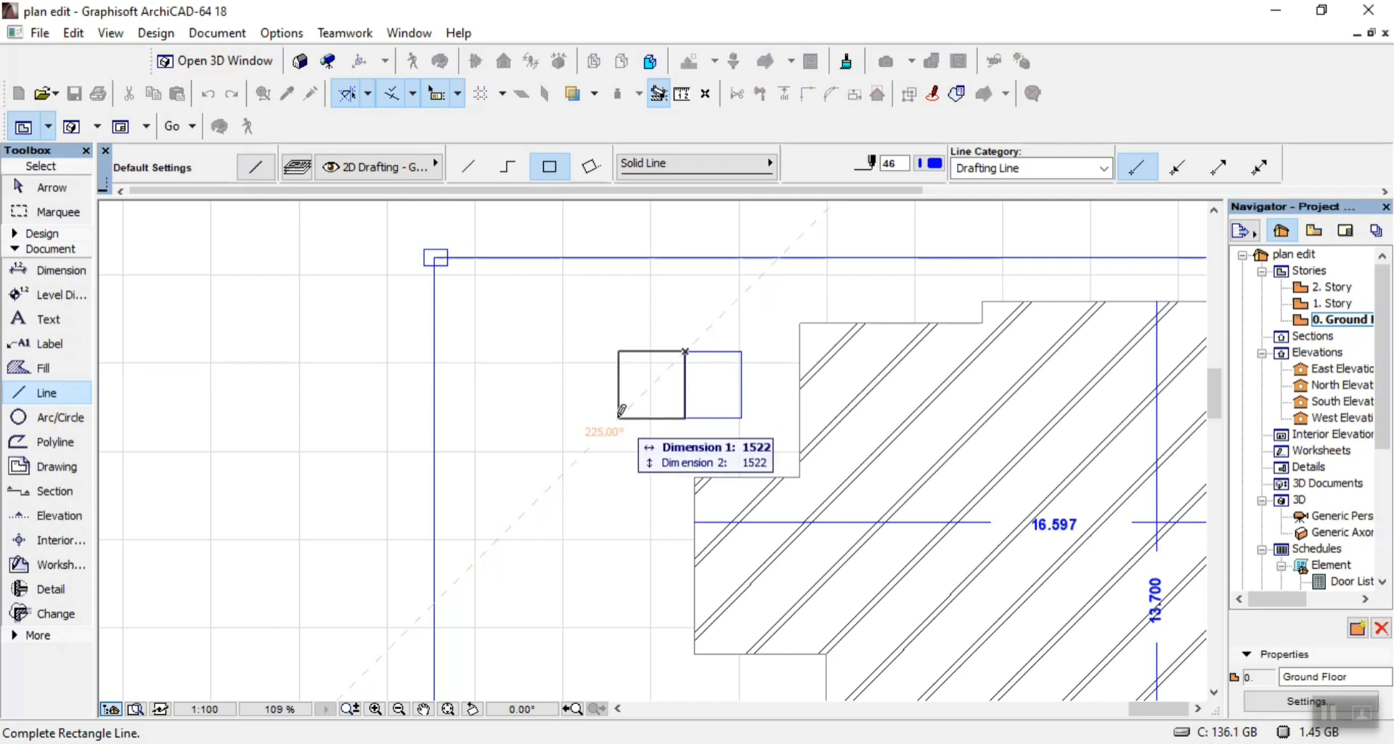
pyautogui.click(621, 411)
# Draw a much smaller line square just left of the two adjoining rectangles, near the middle of their height
pyautogui.click(613, 389)
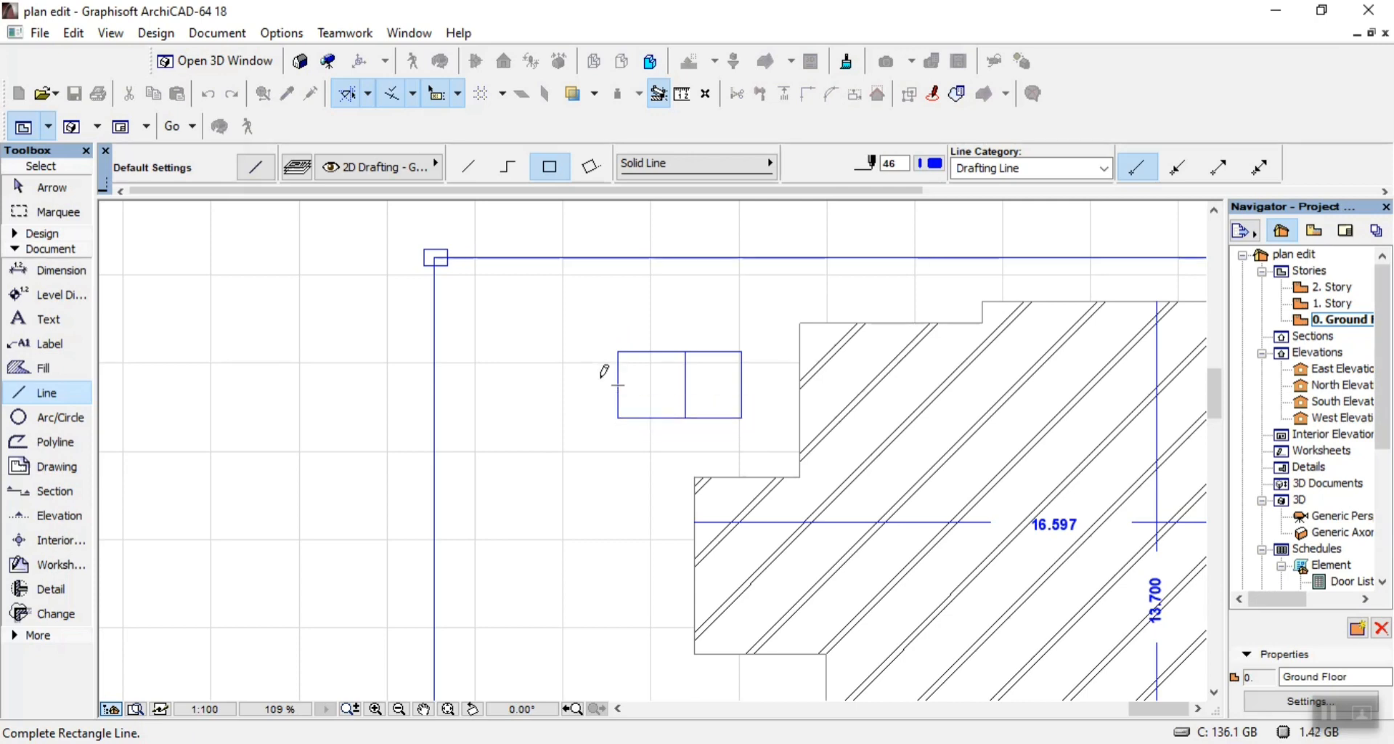
pyautogui.click(601, 377)
pyautogui.press('Escape')
# Move the tiny square horizontally to the right by about 128 mm so it touches the left edge of the larger square
pyautogui.scroll(7, 611, 389)
pyautogui.click(616, 395)
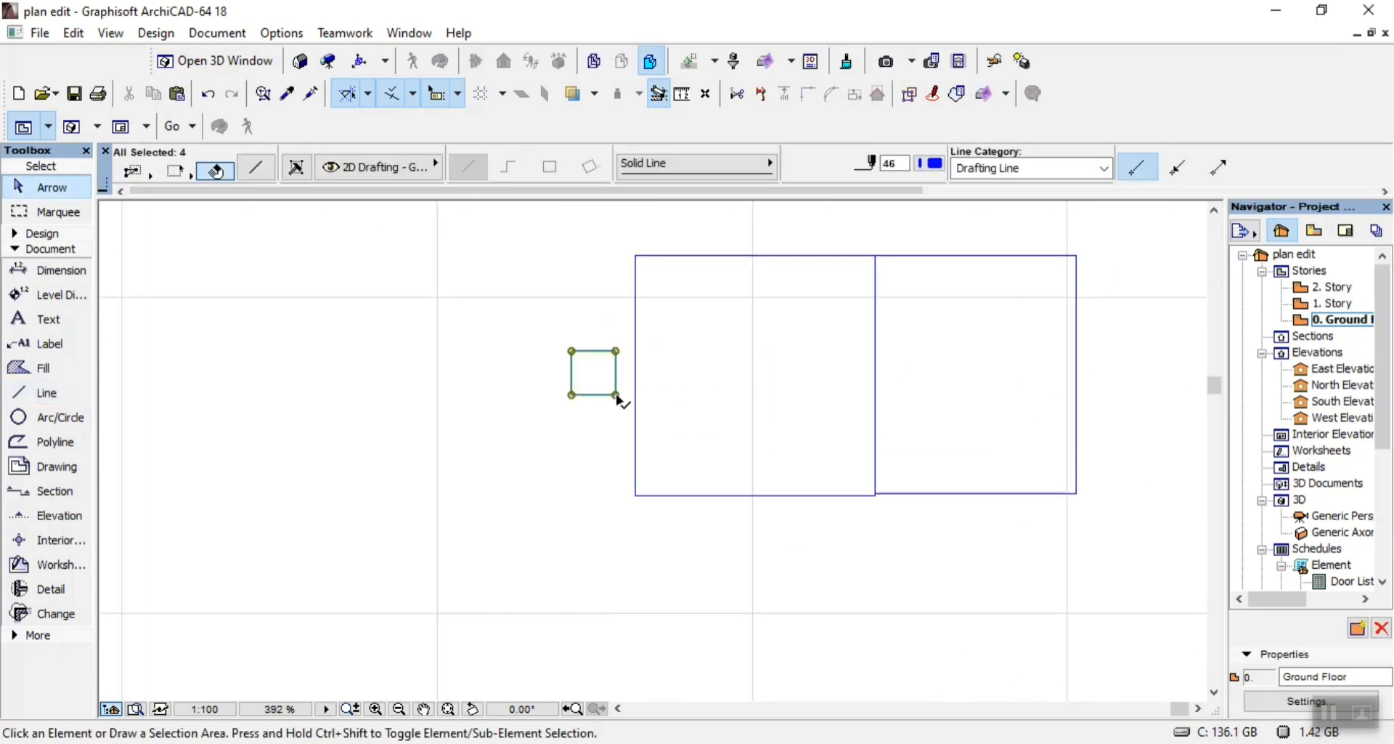
pyautogui.hotkey('ctrl', 'd')
pyautogui.click(616, 396)
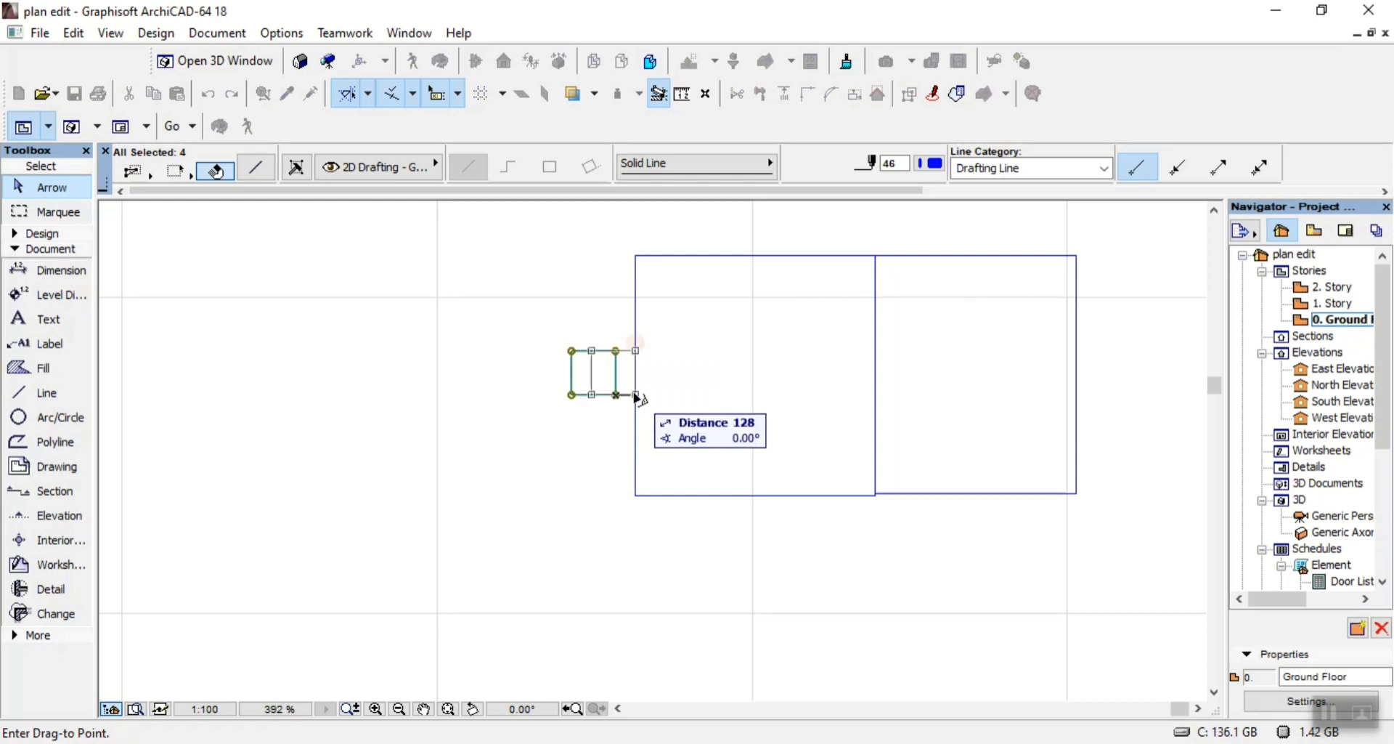
pyautogui.click(636, 394)
pyautogui.click(578, 413)
# Draw one line rectangle enclosing both adjoining rectangles, from the lower-left corner of the left one to the upper-right corner of the right one
pyautogui.scroll(-4, 610, 420)
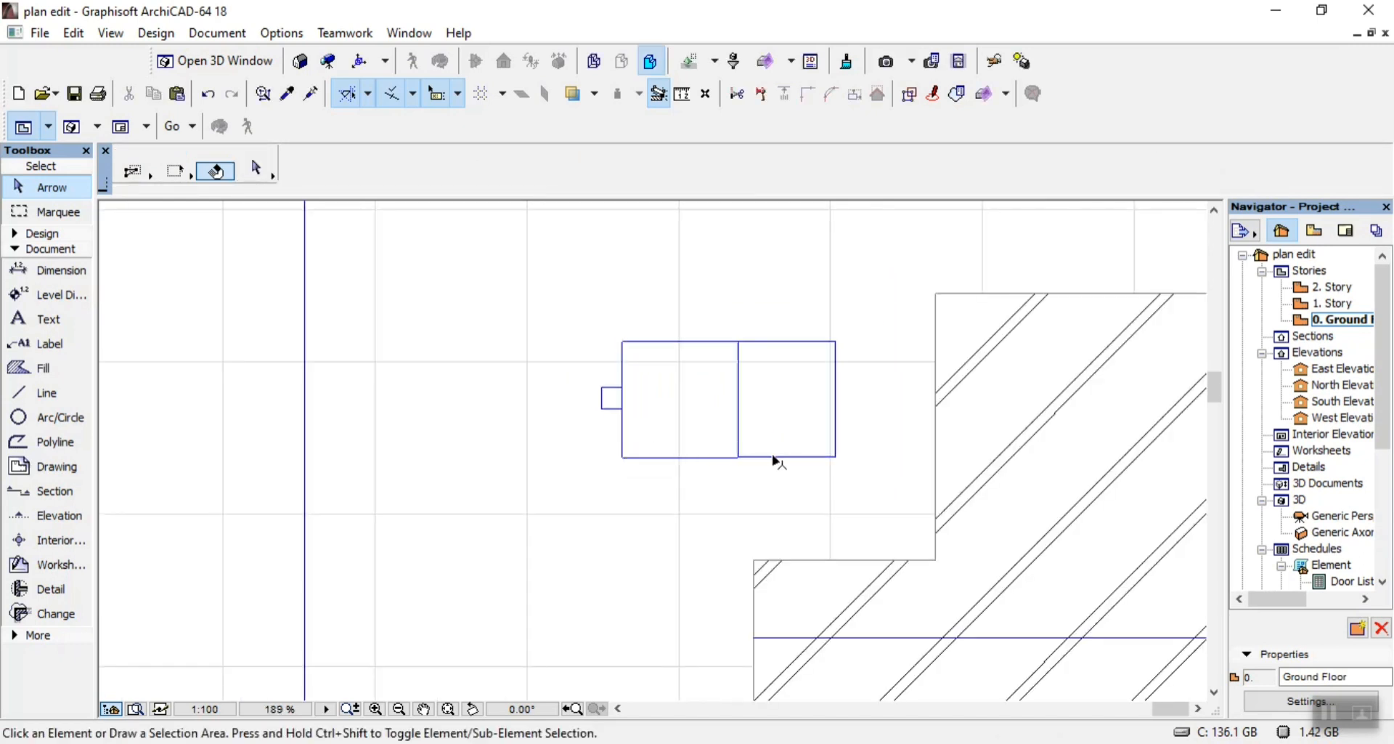
pyautogui.scroll(1, 722, 469)
pyautogui.click(46, 393)
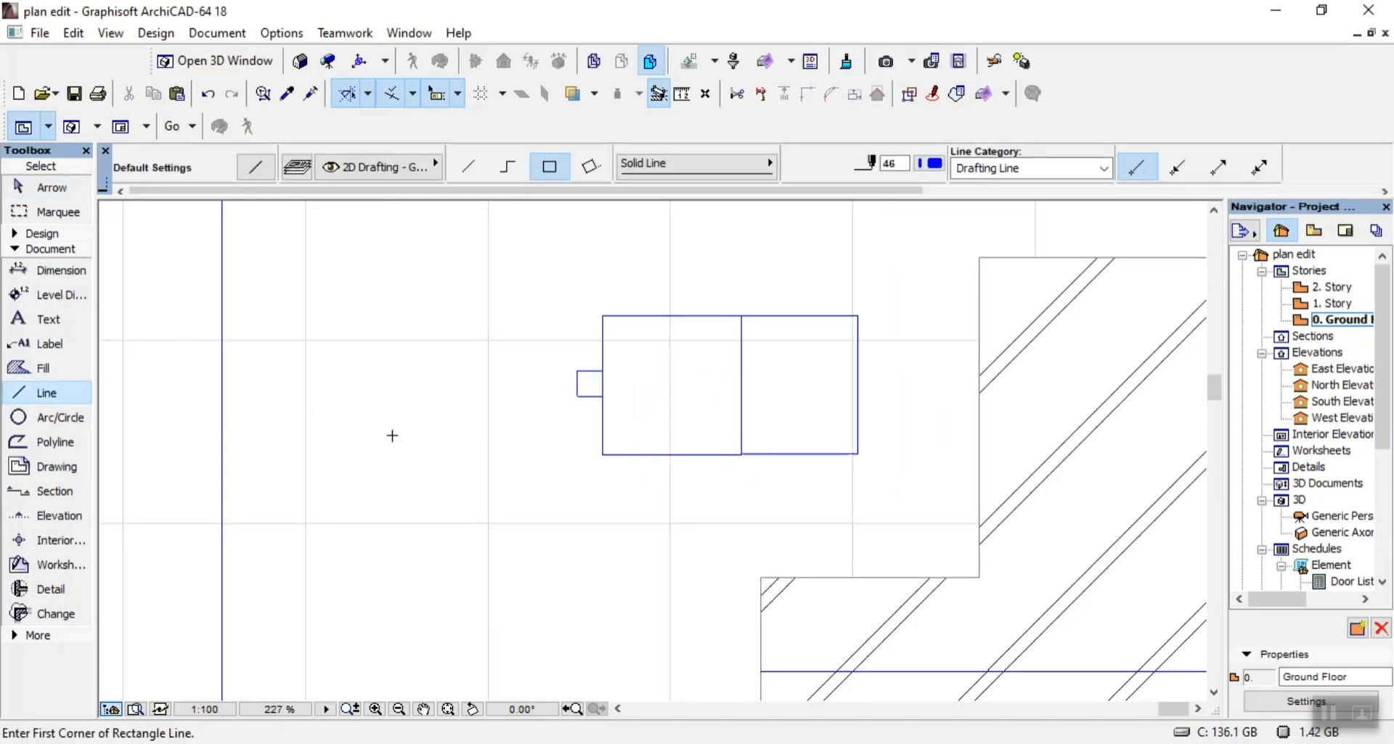
pyautogui.click(603, 454)
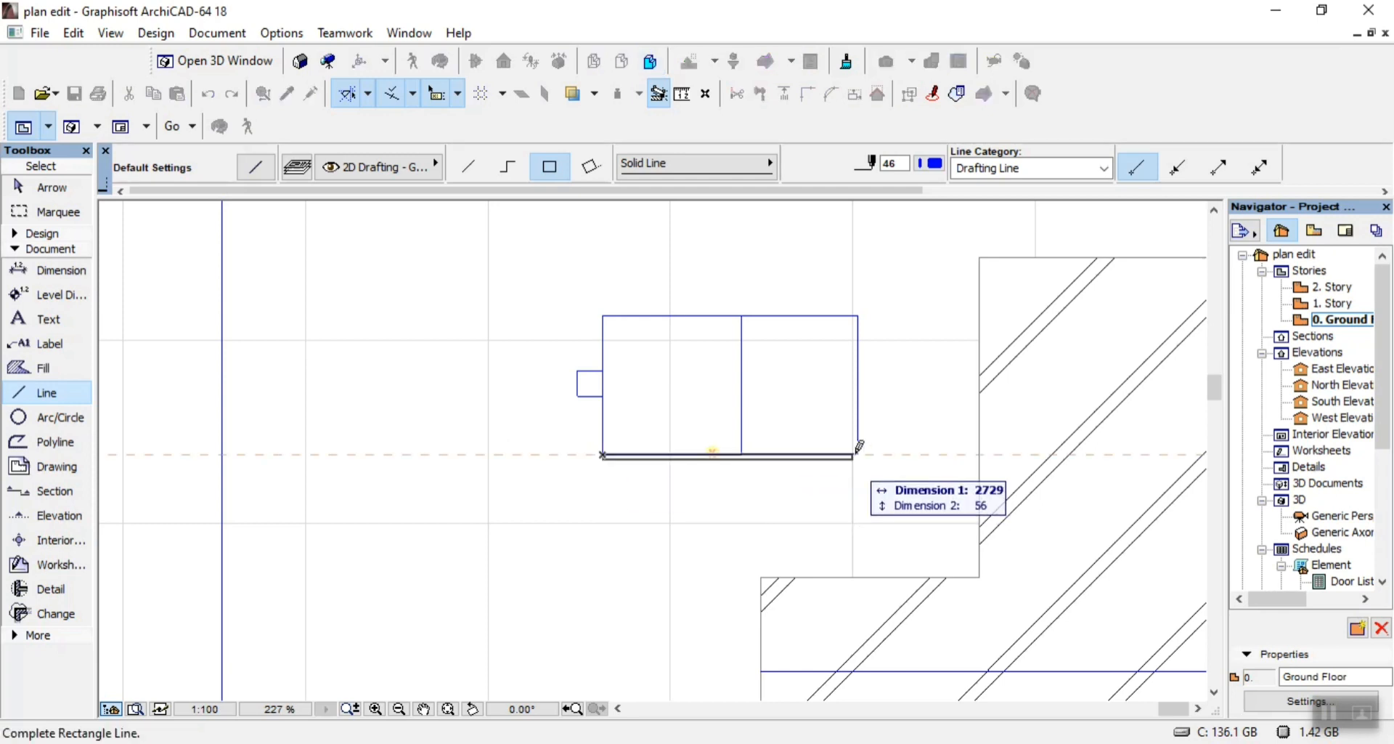
pyautogui.click(858, 315)
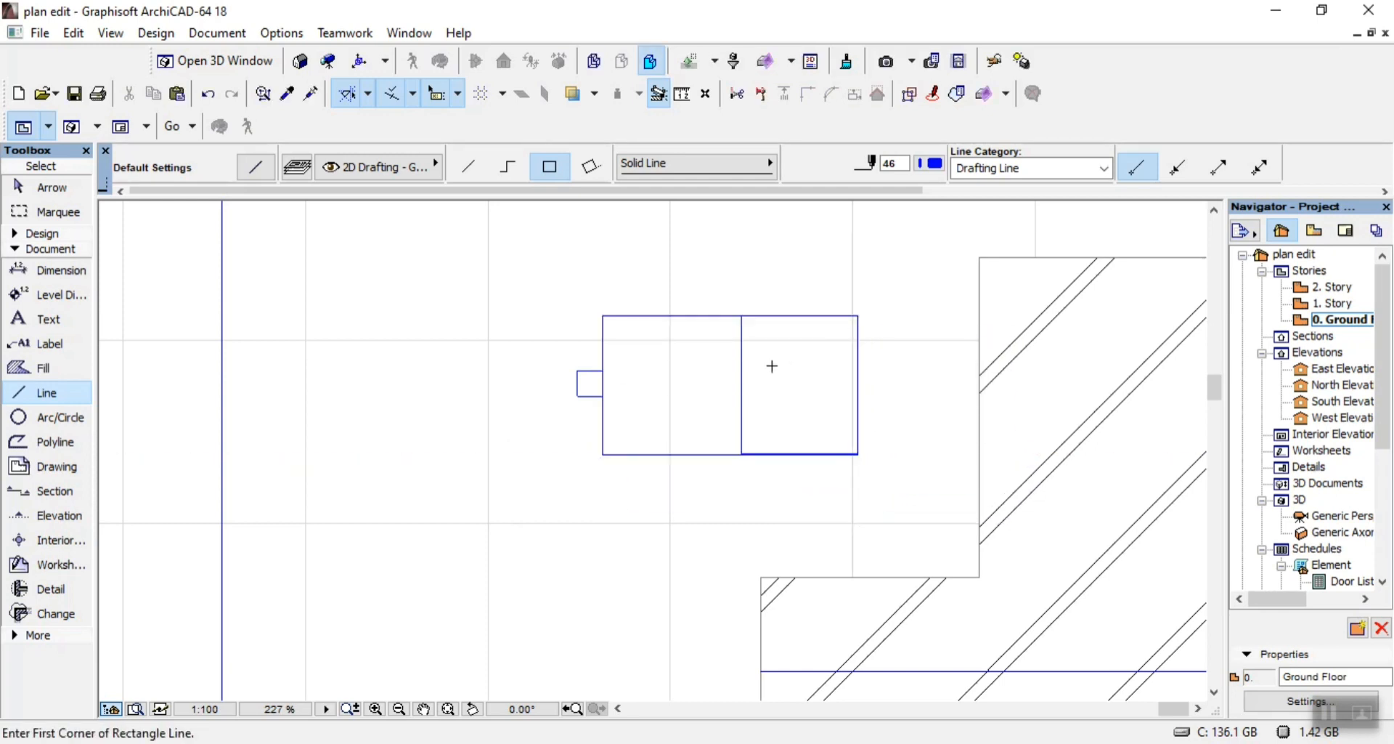
# Remove the duplicate line just above the lower edge of the right compartment in the two-part rectangle
pyautogui.press('Escape')
pyautogui.scroll(8, 758, 467)
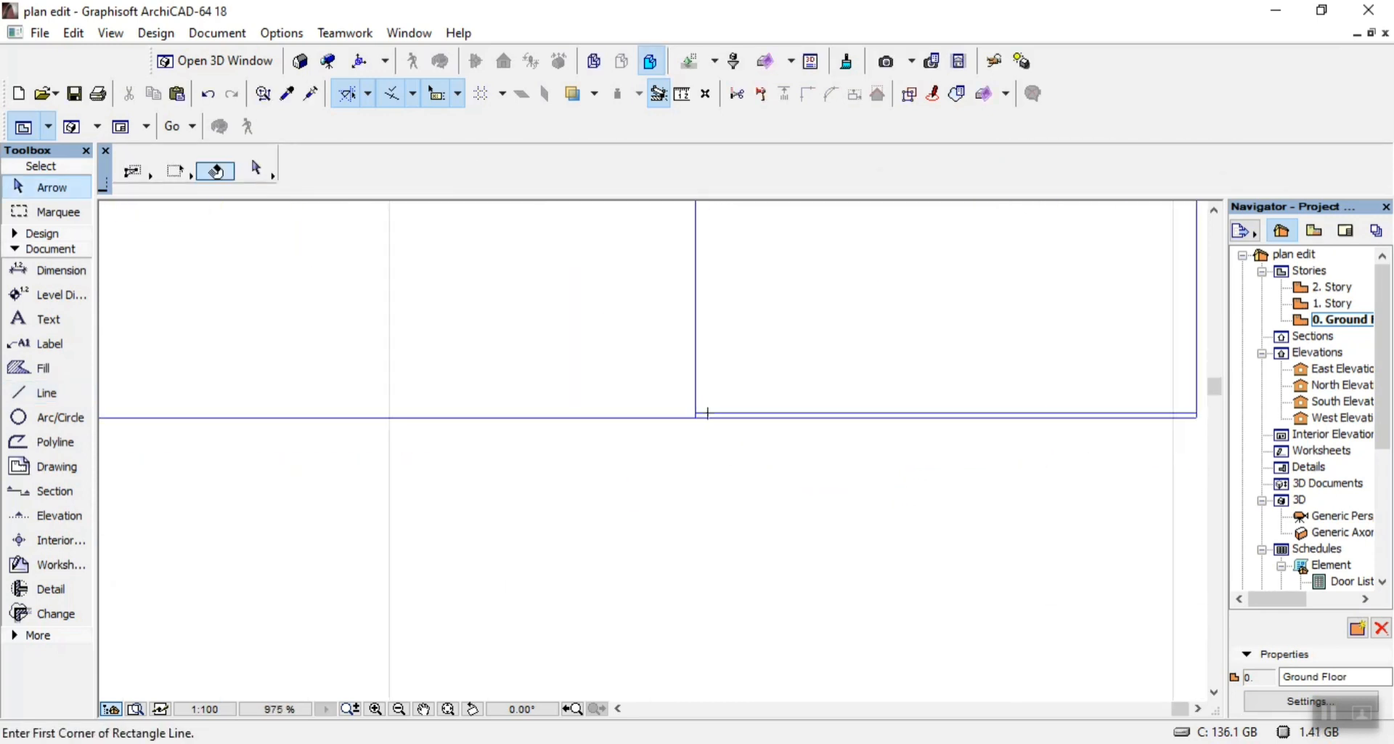
pyautogui.click(719, 419)
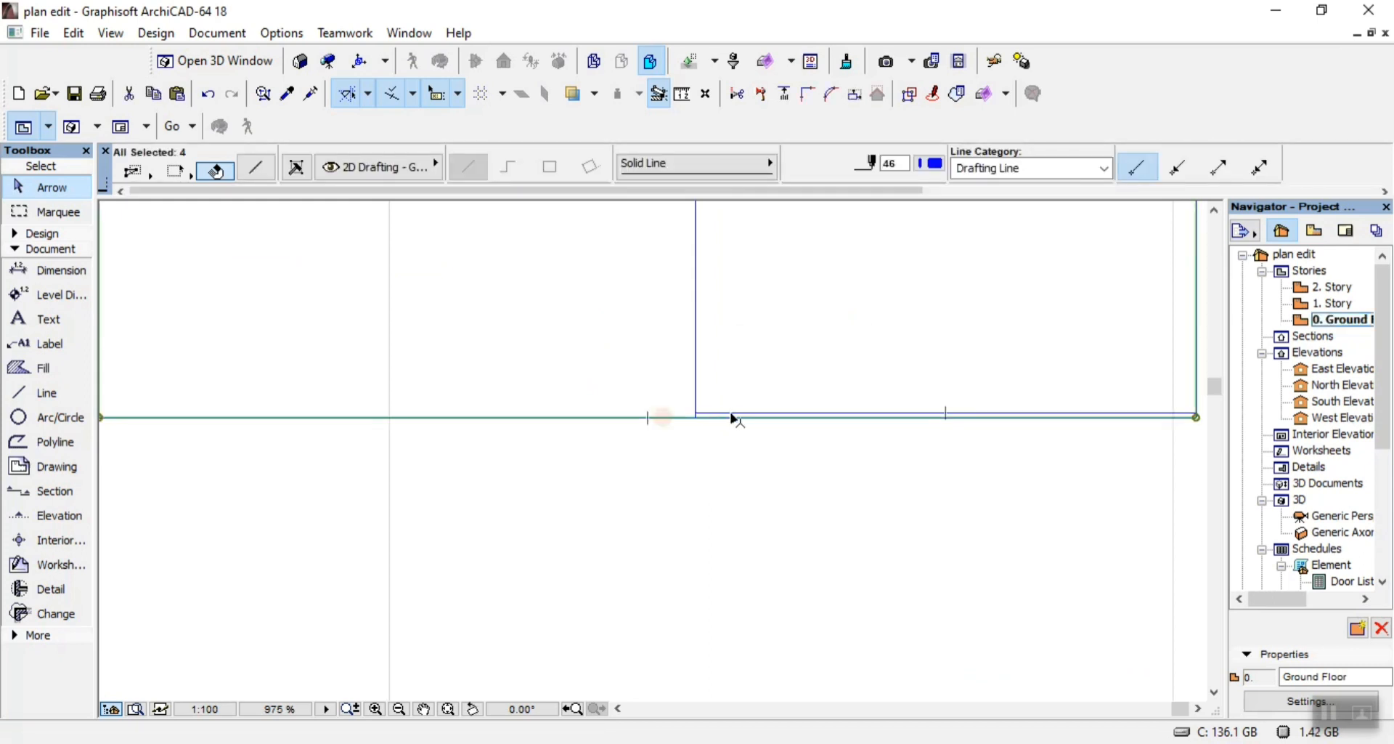
pyautogui.scroll(5, 722, 421)
pyautogui.press('Escape')
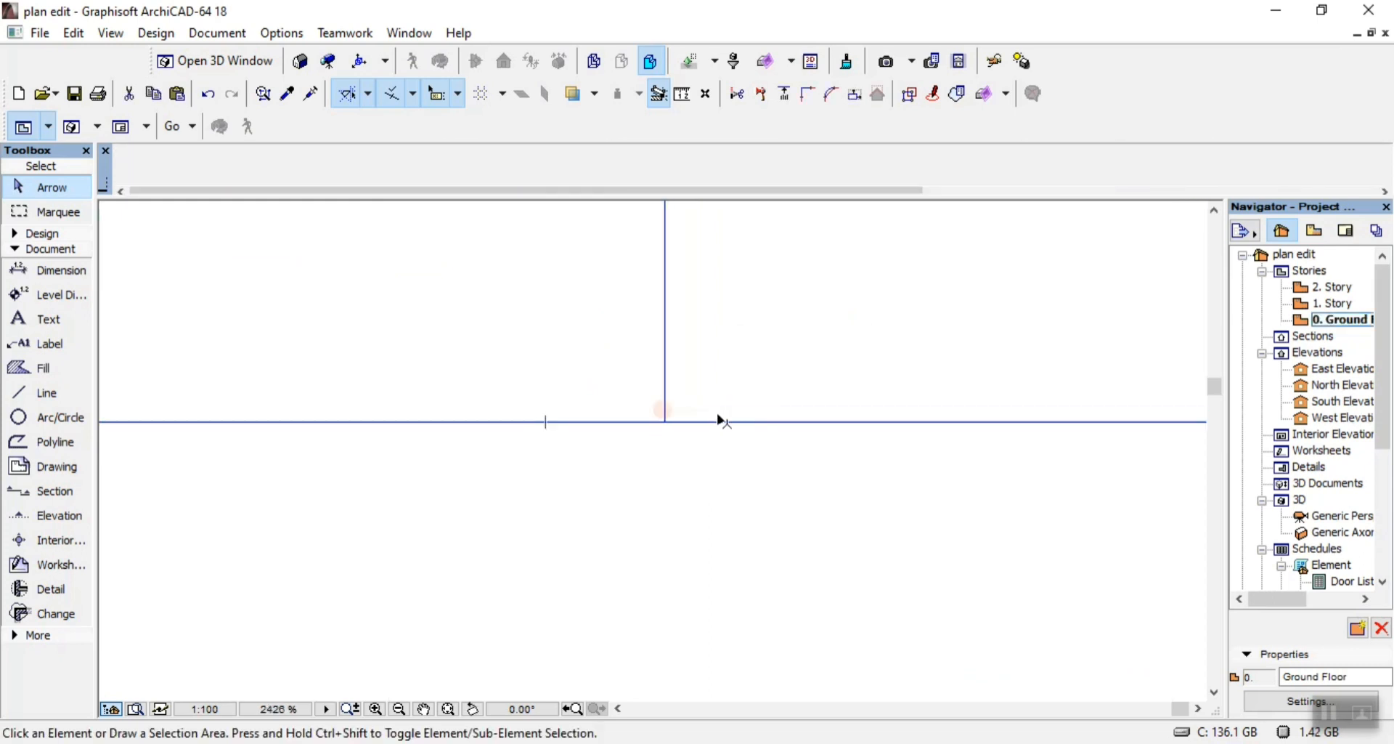
pyautogui.scroll(-15, 719, 422)
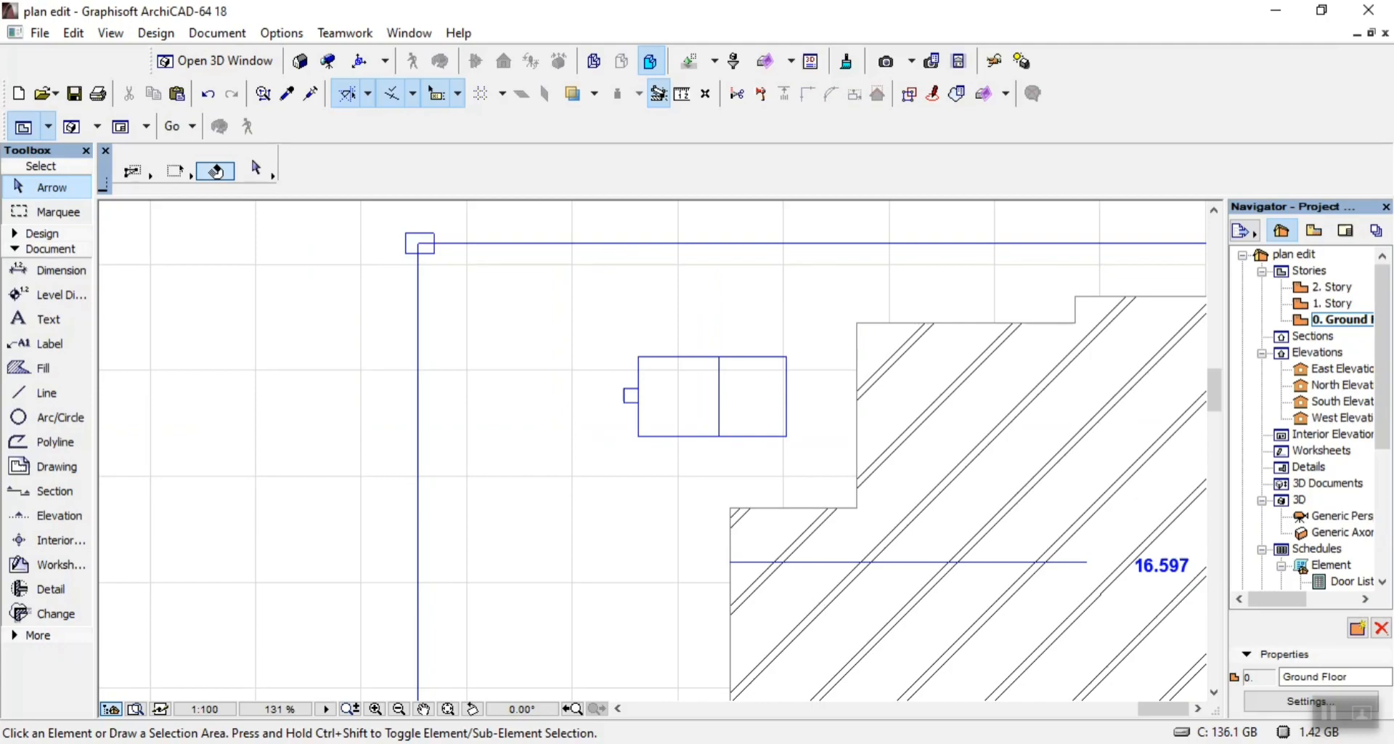
# Check the site plan in 02.pdf in Acrobat, return to ArchiCAD and copy the TANK label into the left compartment of the two-part rectangle
pyautogui.click(925, 676)
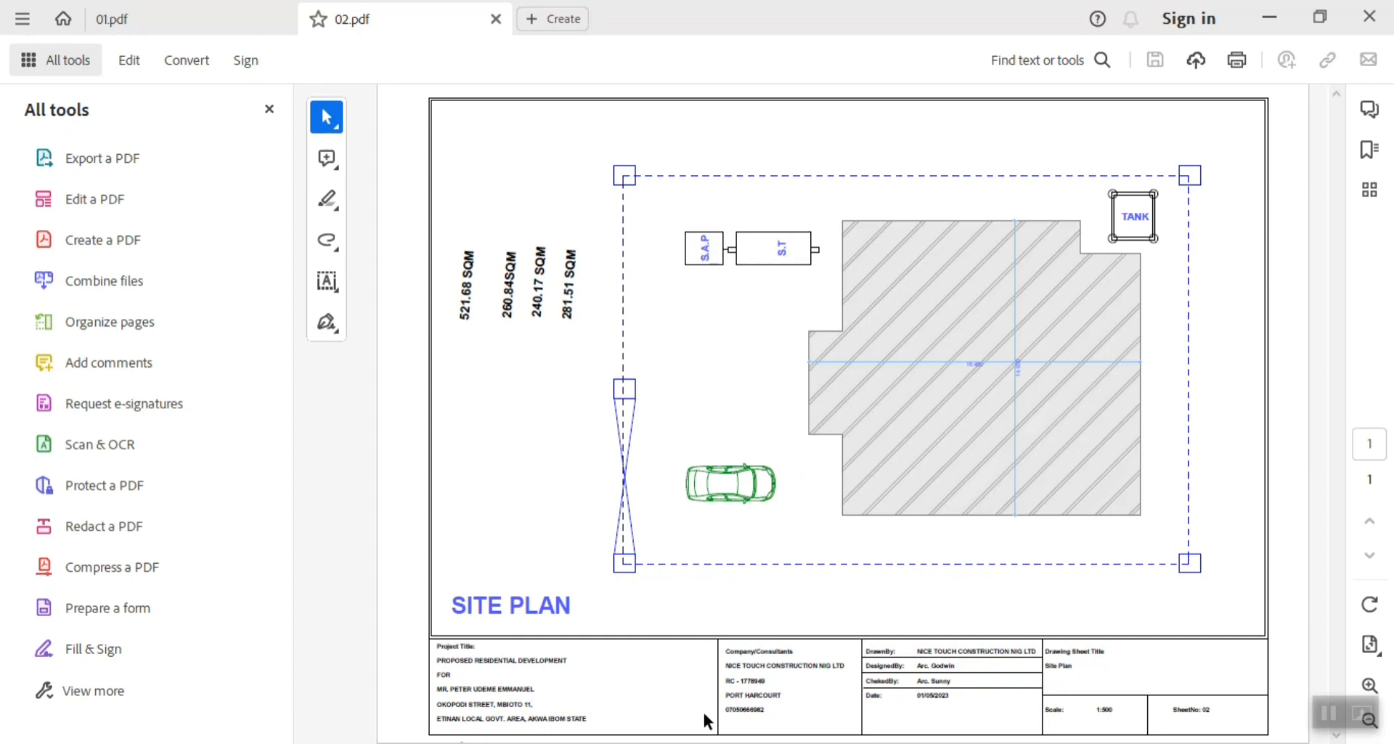
pyautogui.click(462, 742)
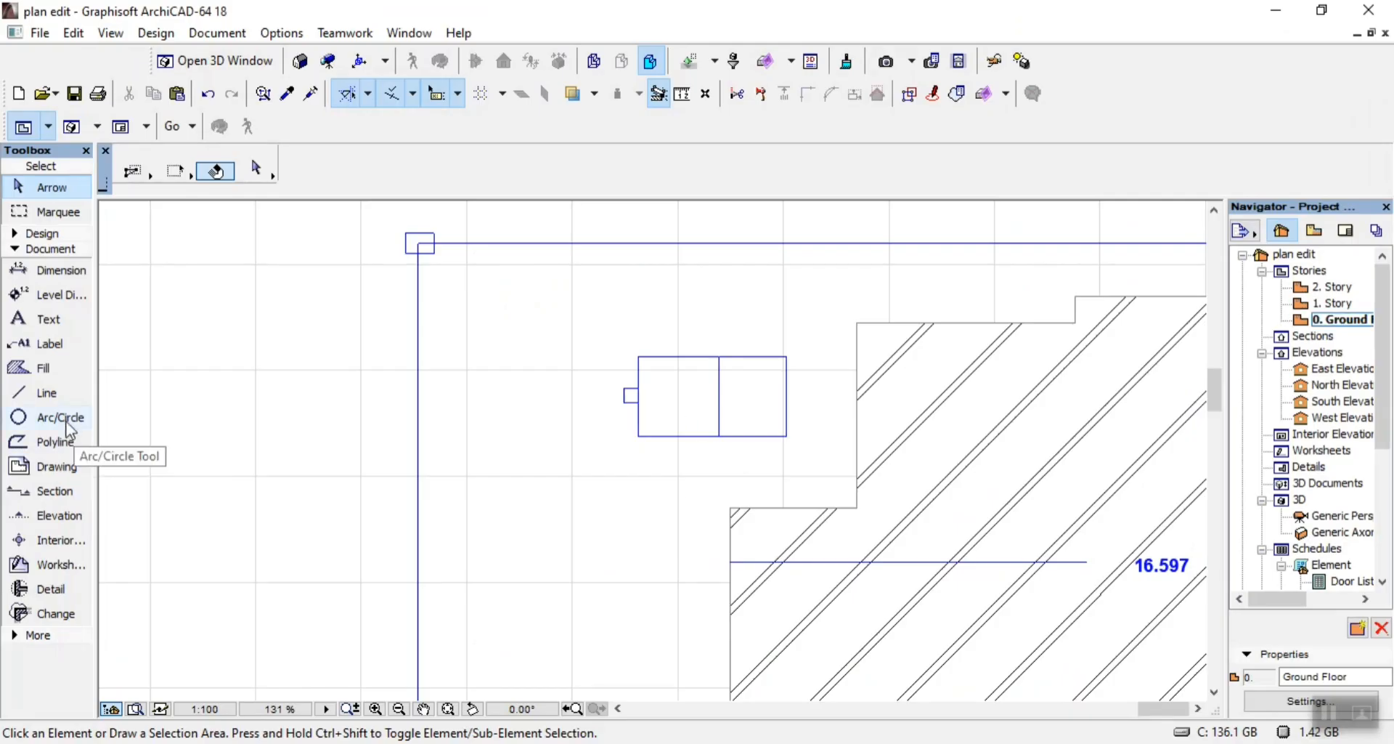
pyautogui.scroll(-3, 567, 464)
pyautogui.scroll(3, 894, 530)
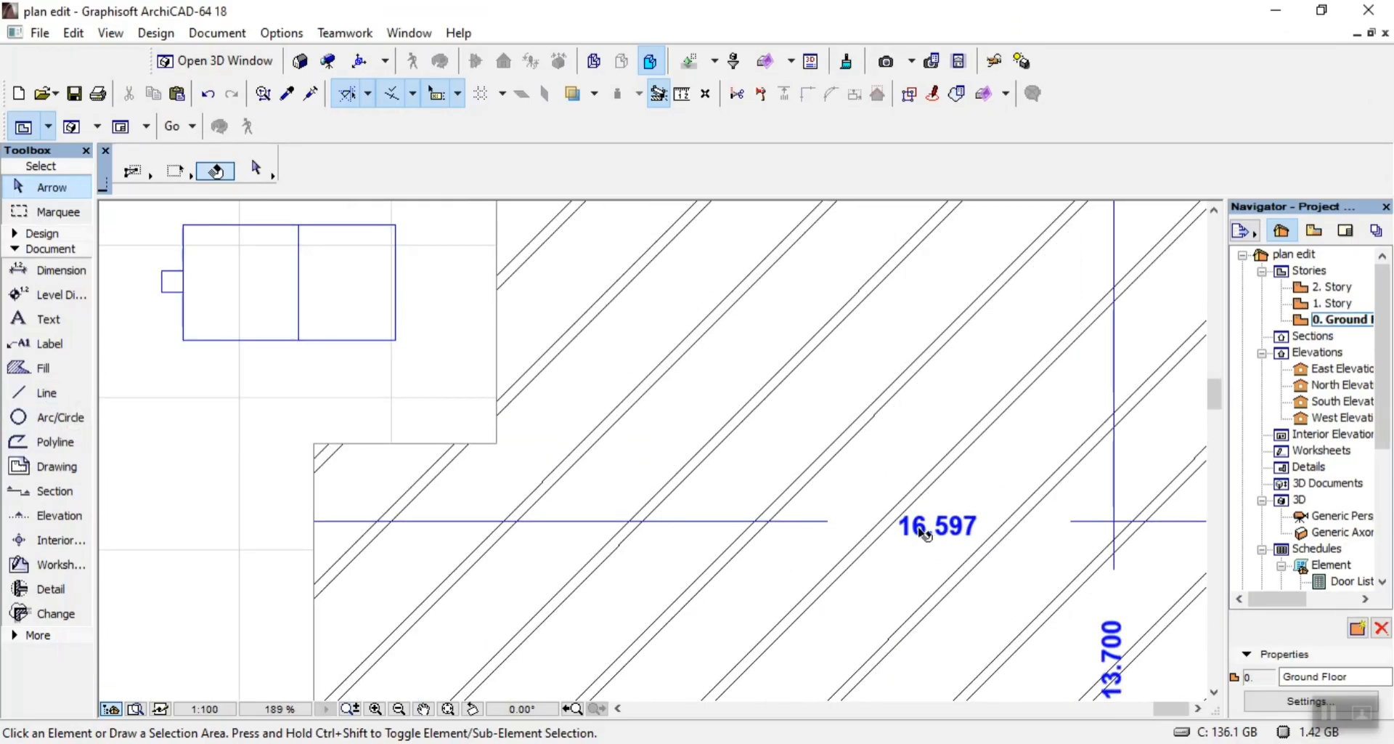
pyautogui.scroll(-5, 799, 469)
pyautogui.scroll(5, 908, 418)
pyautogui.scroll(3, 914, 416)
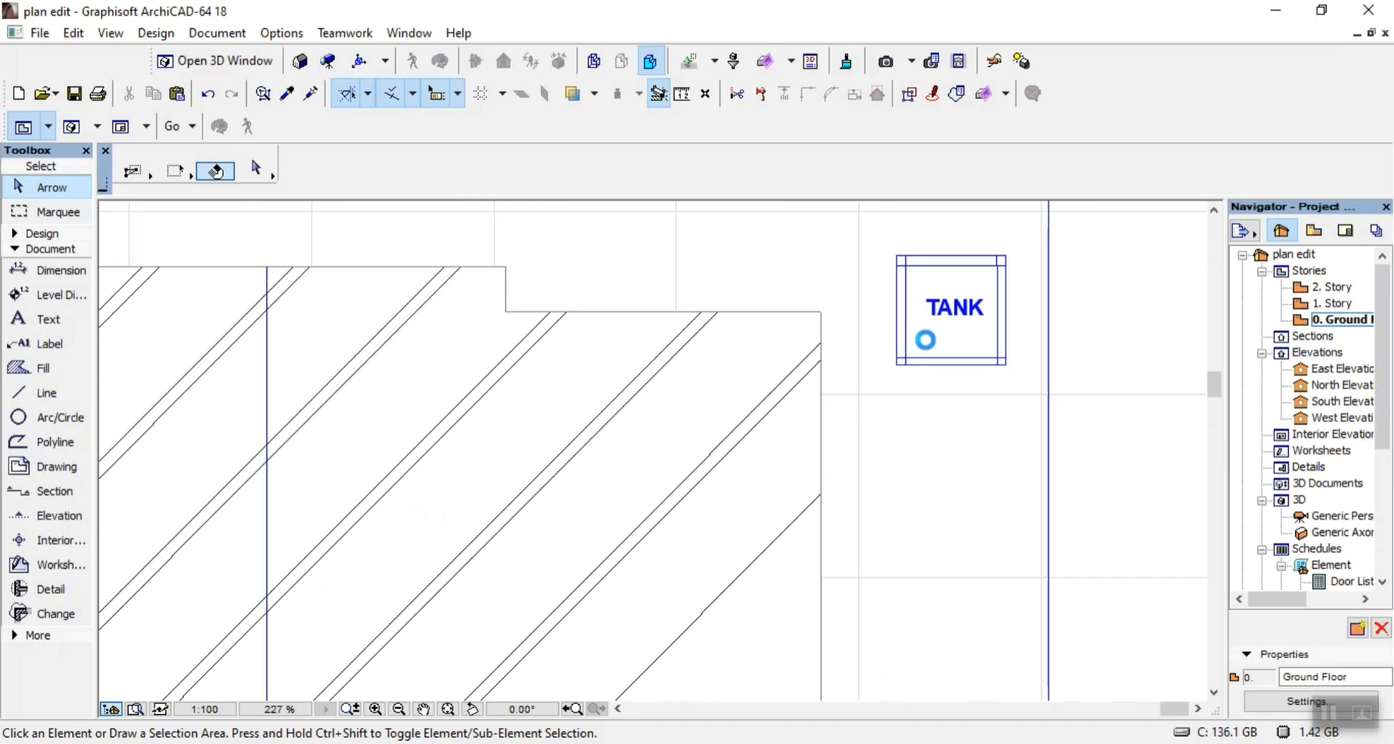
pyautogui.click(951, 314)
pyautogui.click(954, 317)
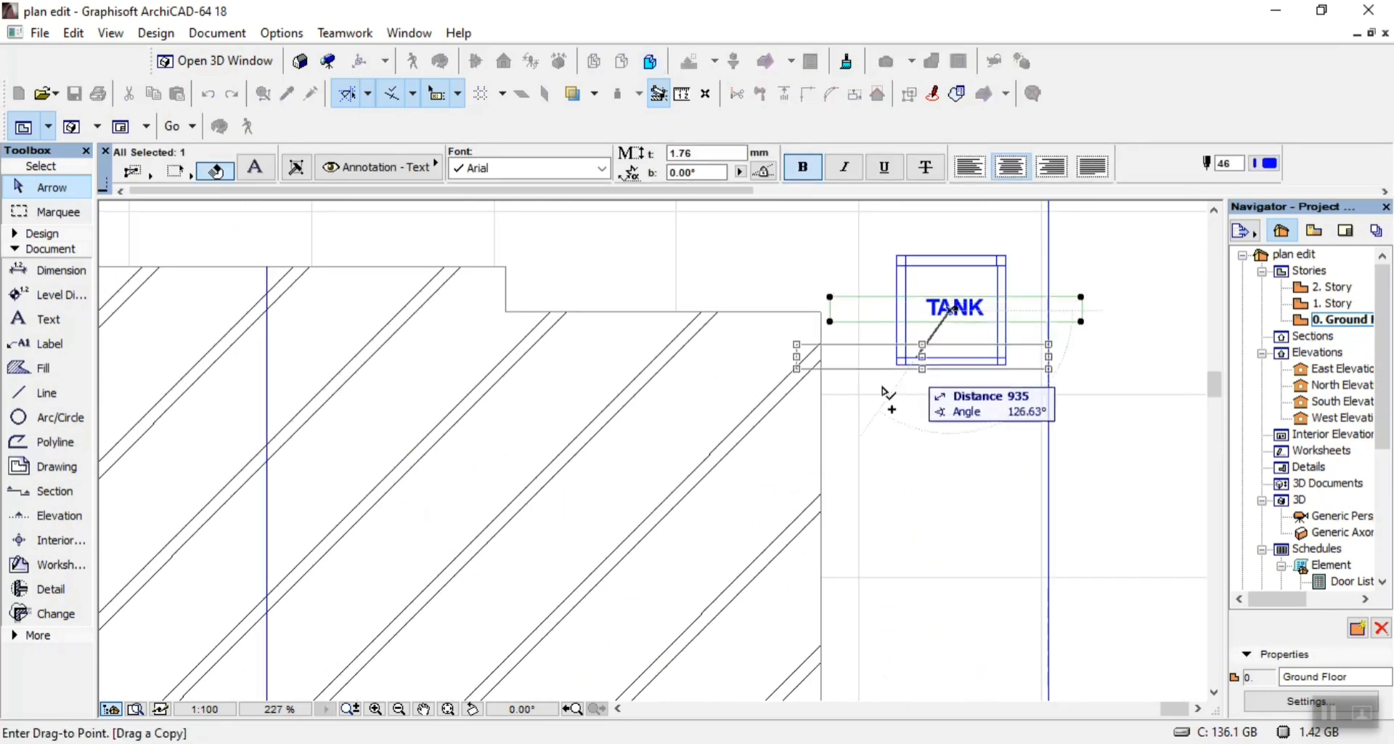
pyautogui.scroll(-3, 467, 482)
pyautogui.scroll(5, 298, 454)
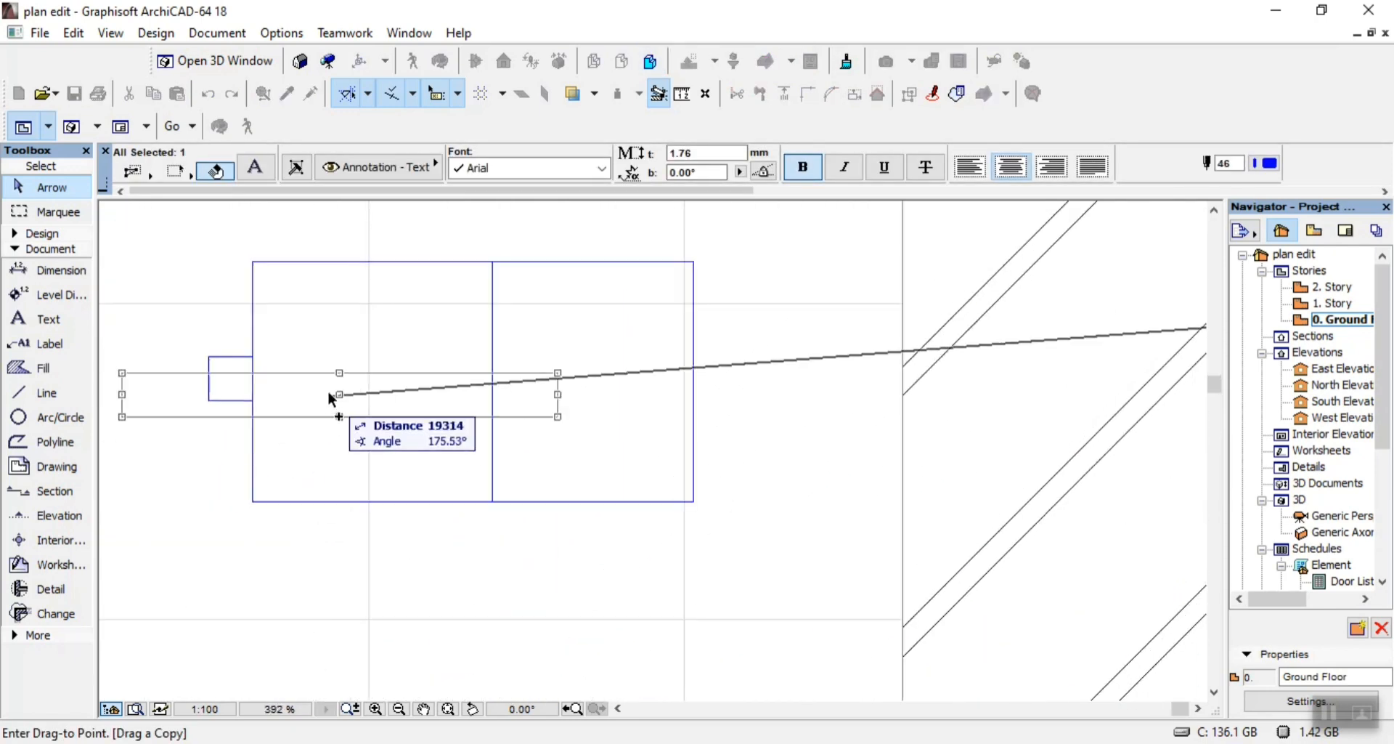
pyautogui.click(340, 397)
# Change the copied label's text in the left compartment to S.A.P
pyautogui.doubleClick(386, 396)
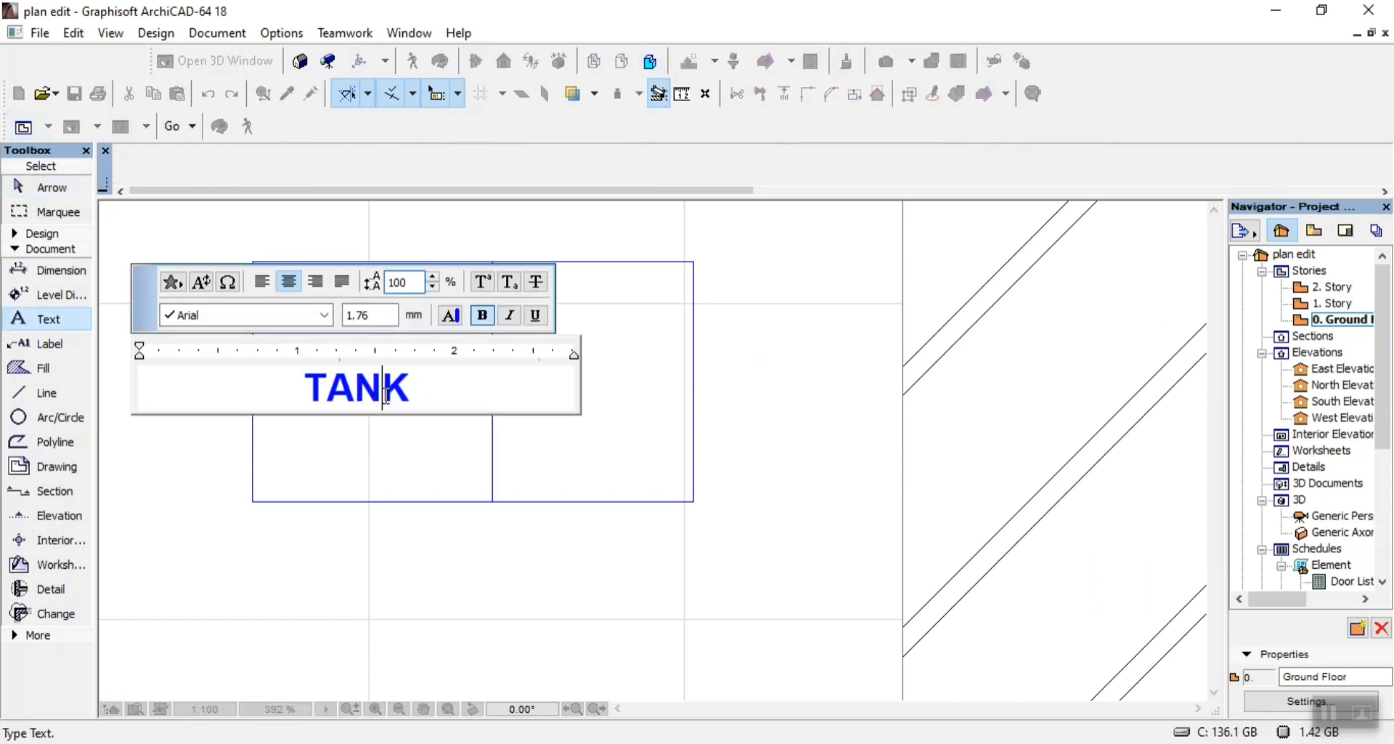
pyautogui.doubleClick(386, 396)
pyautogui.write('S')
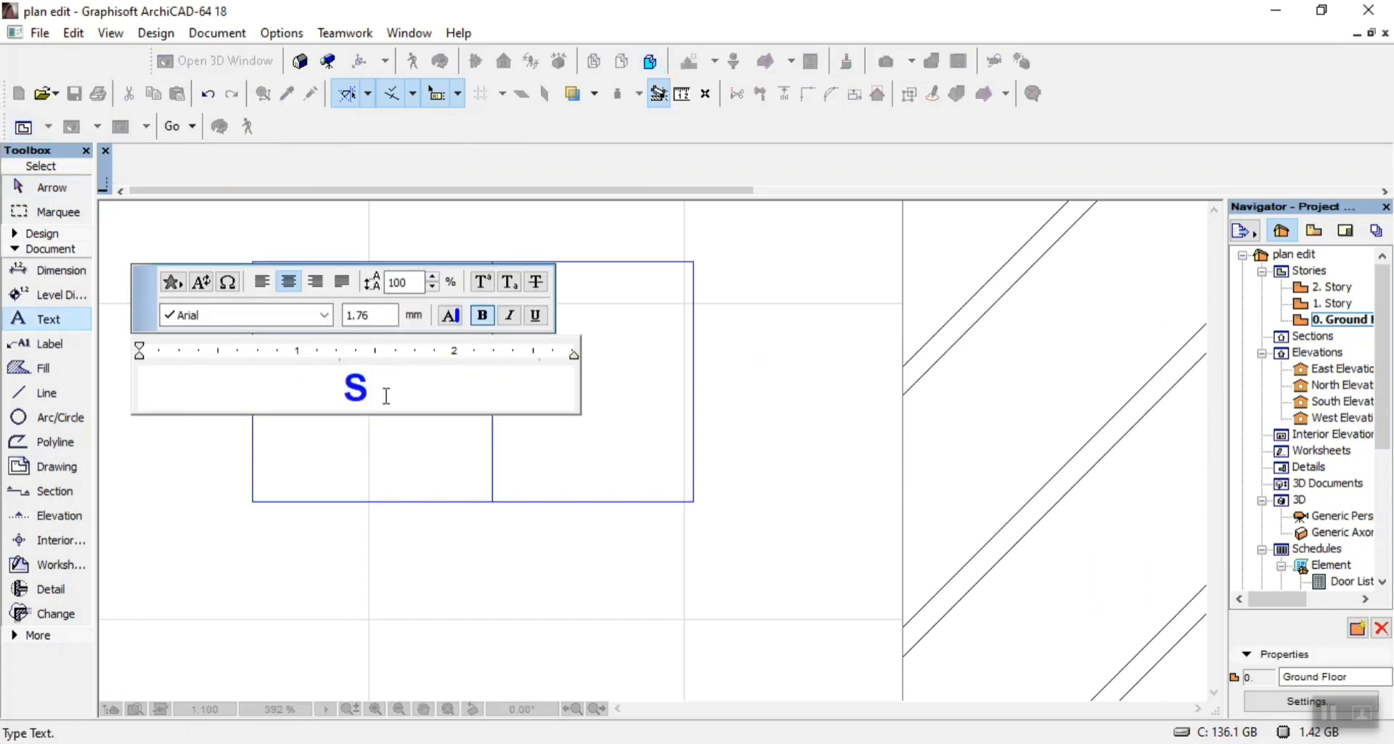
pyautogui.write('.A.P')
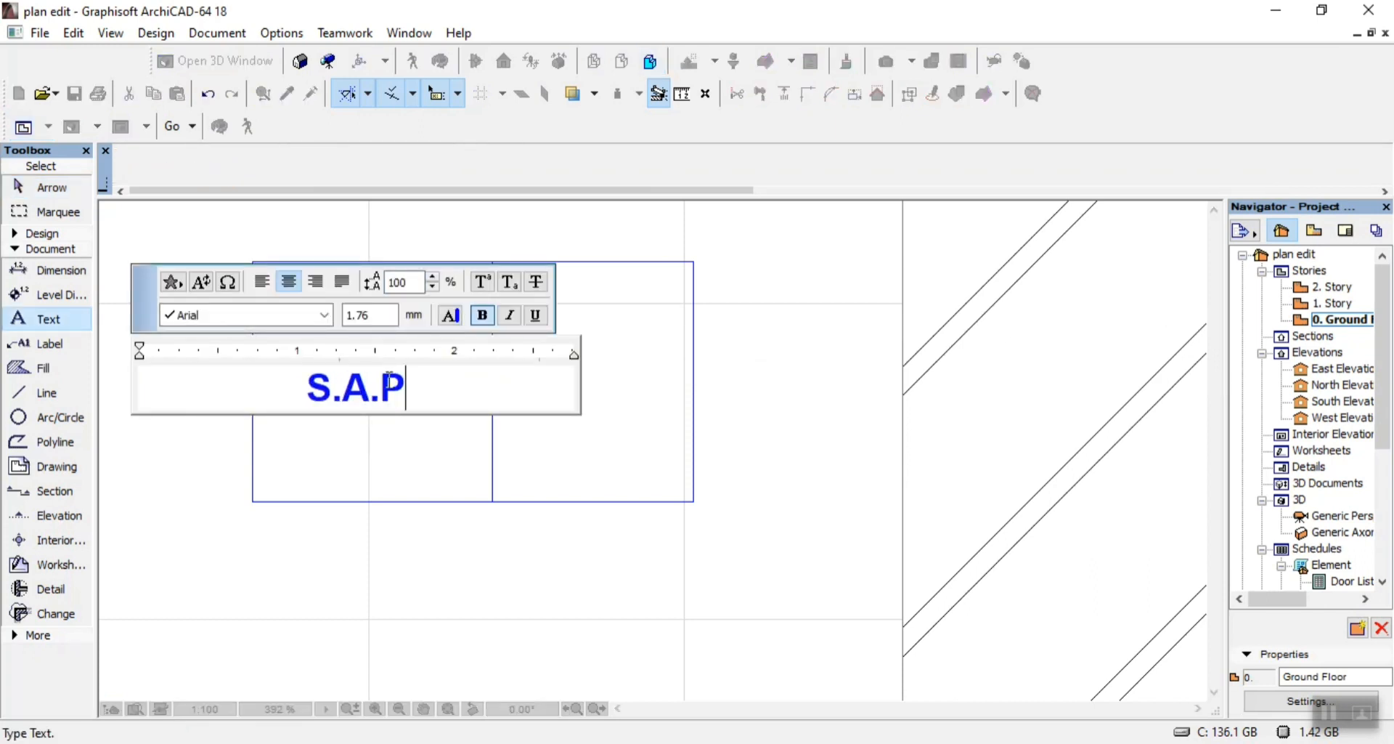
pyautogui.click(373, 473)
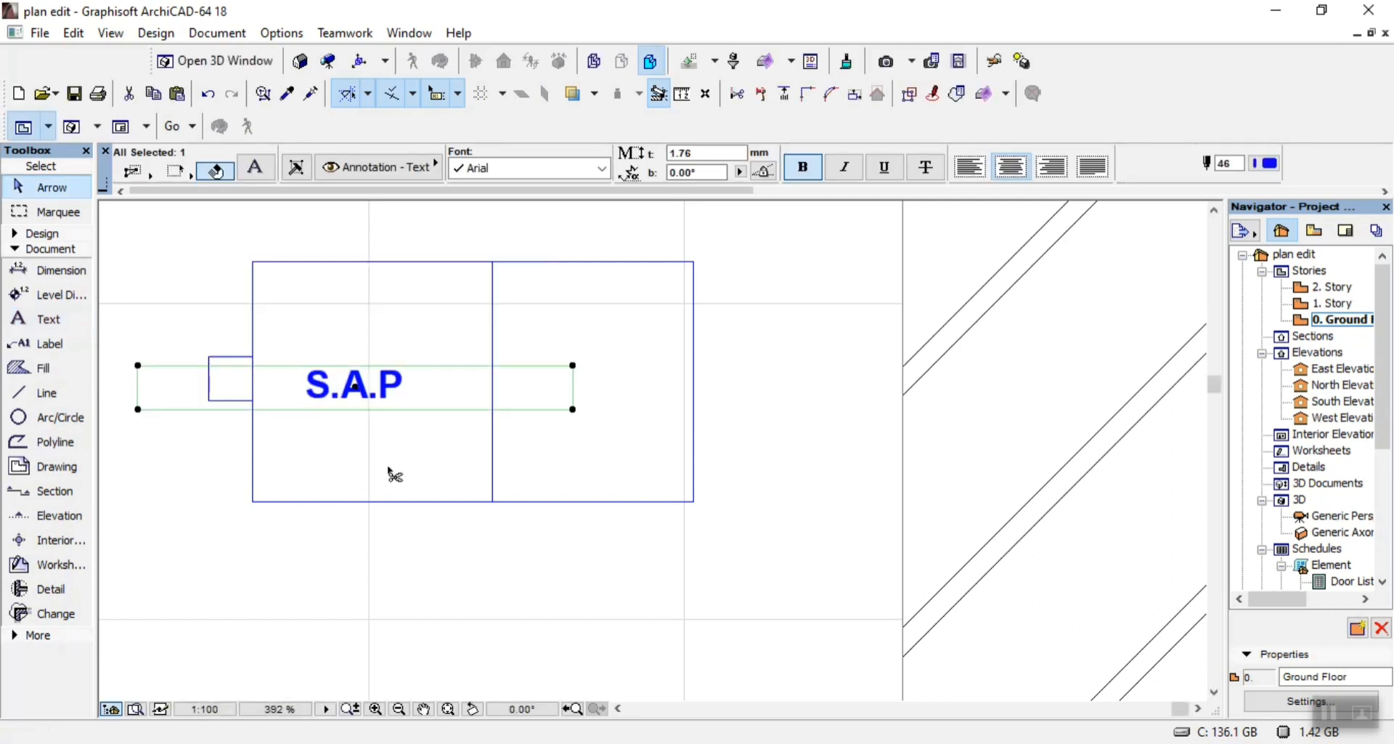
# Rotate the S.A.P label 90° to read vertically and move it to the middle of the left compartment
pyautogui.hotkey('ctrl', 'e')
pyautogui.click(399, 392)
pyautogui.click(632, 393)
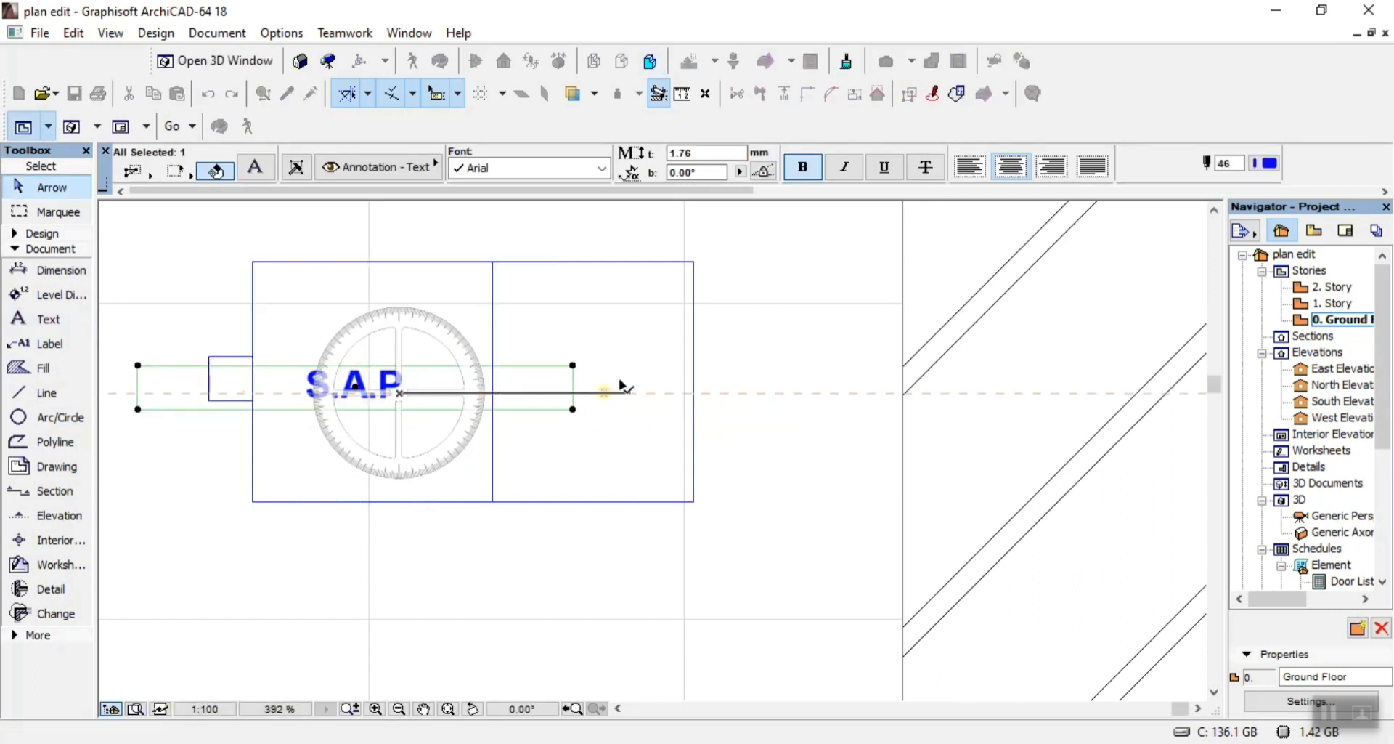
pyautogui.click(398, 222)
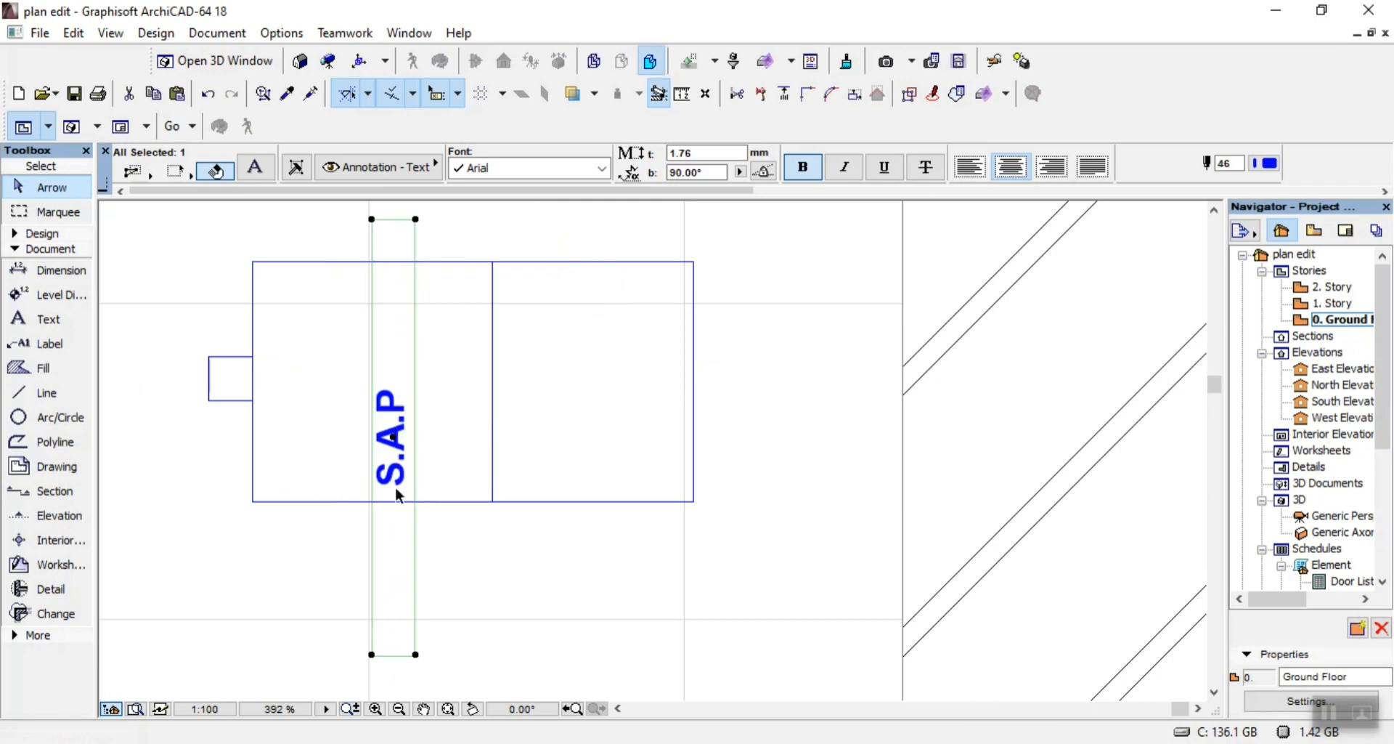
pyautogui.click(395, 437)
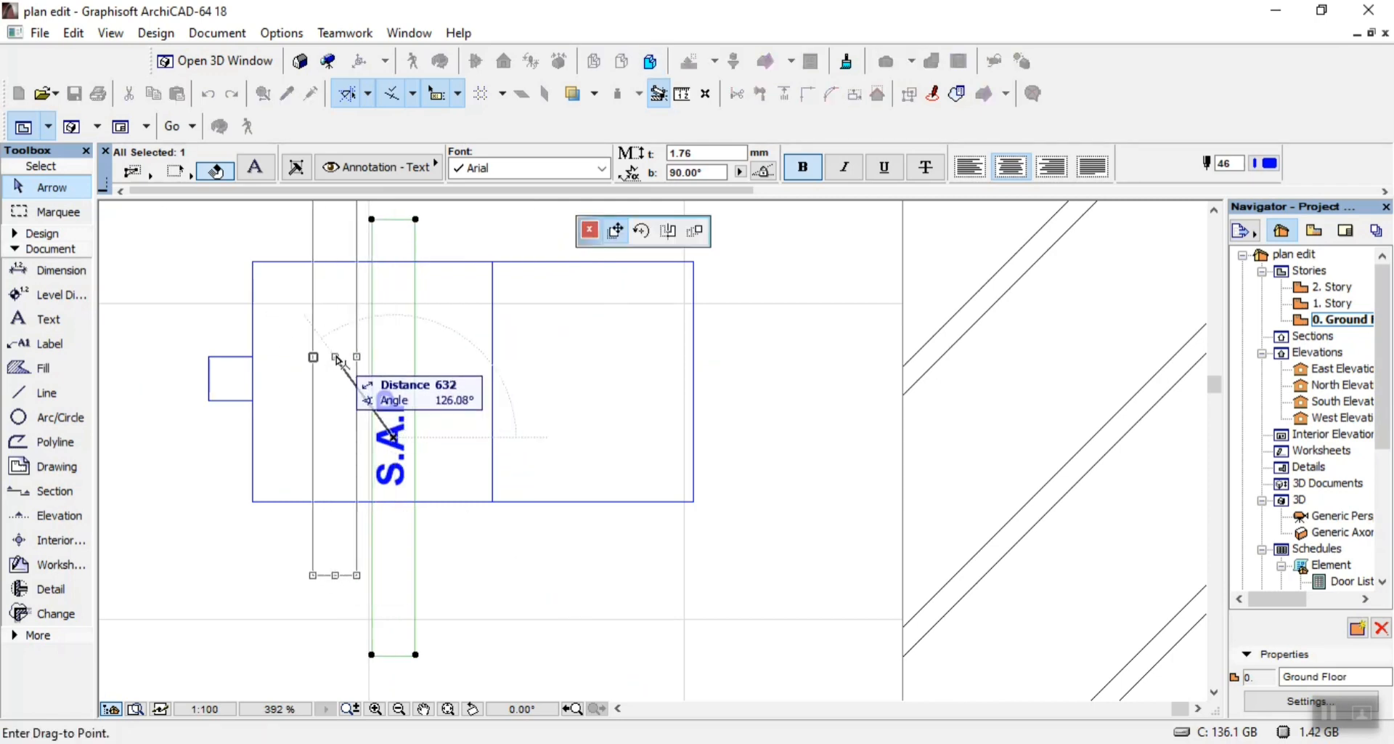
pyautogui.click(369, 379)
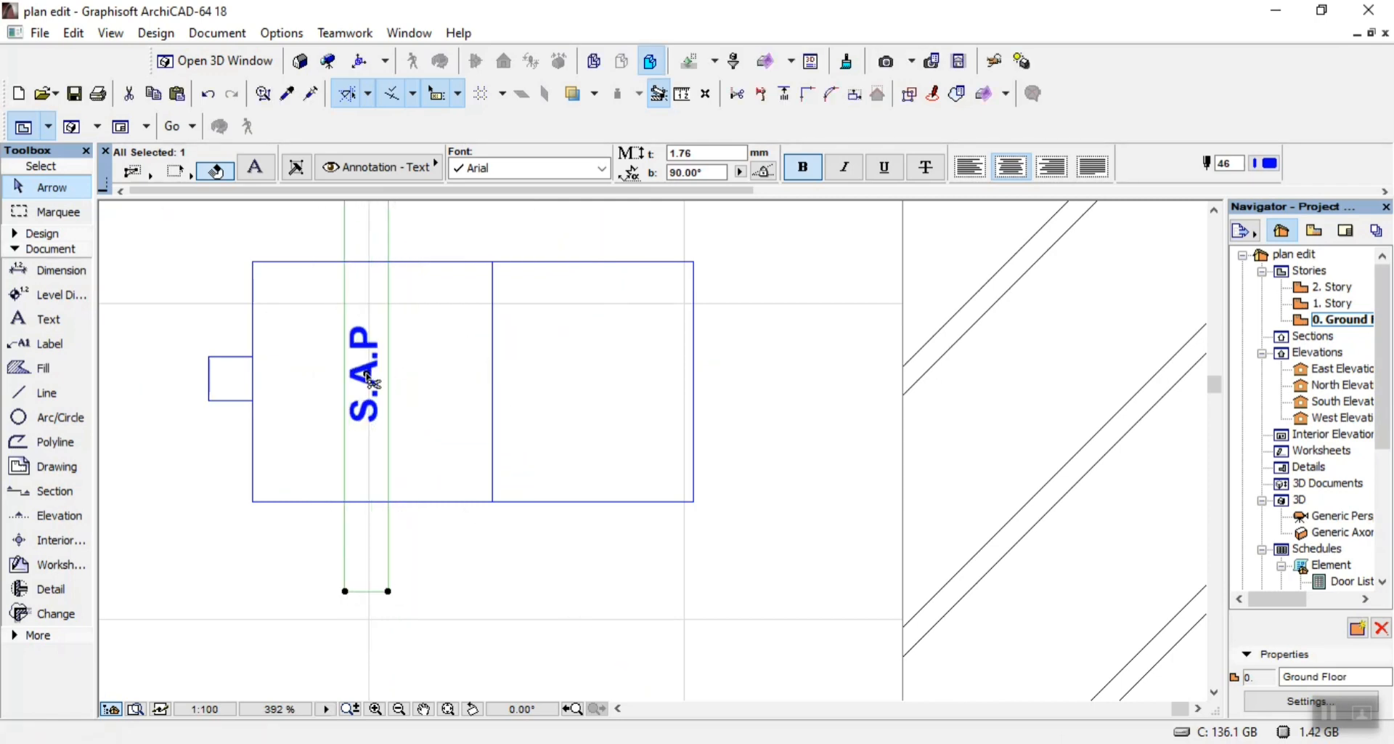
# Copy the S.A.P label horizontally into the right compartment and change the copy's text to S.T
pyautogui.press('ctrl')
pyautogui.click(369, 379)
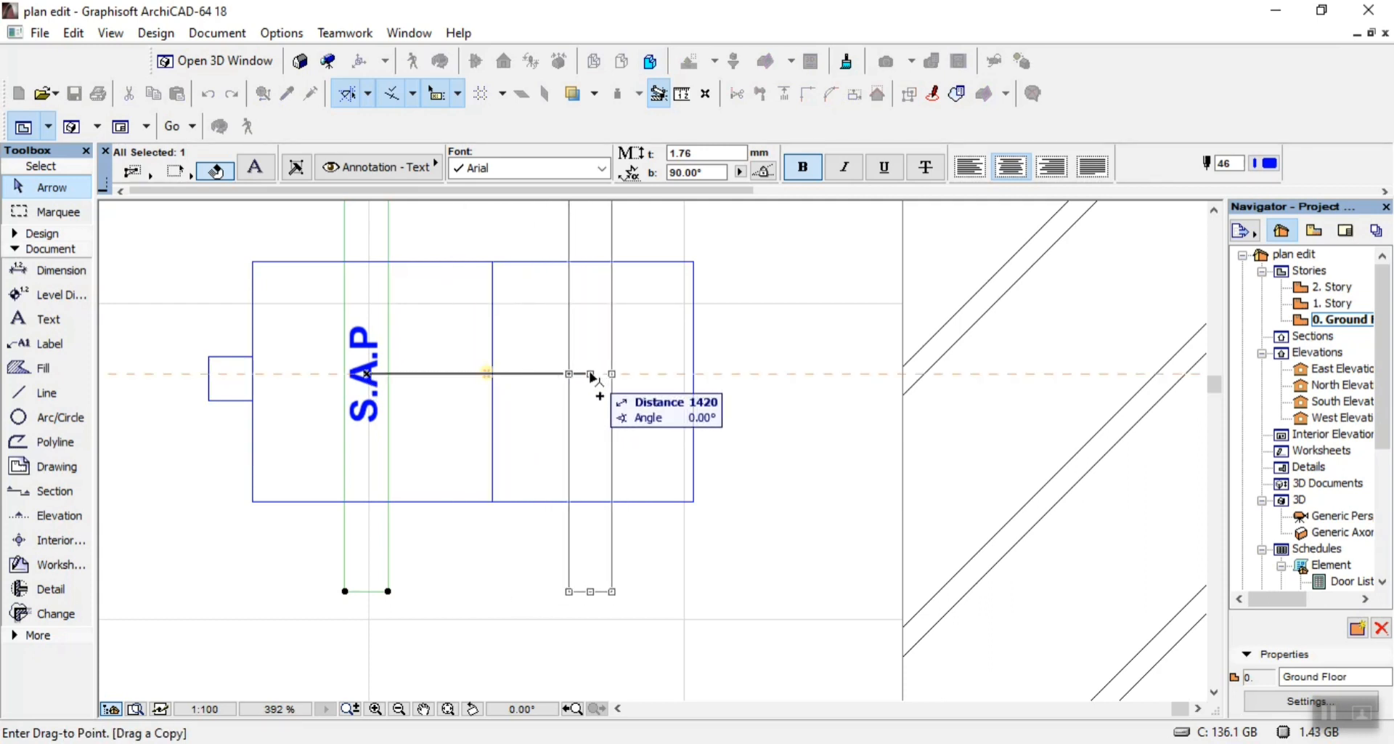
pyautogui.click(593, 378)
pyautogui.doubleClick(603, 361)
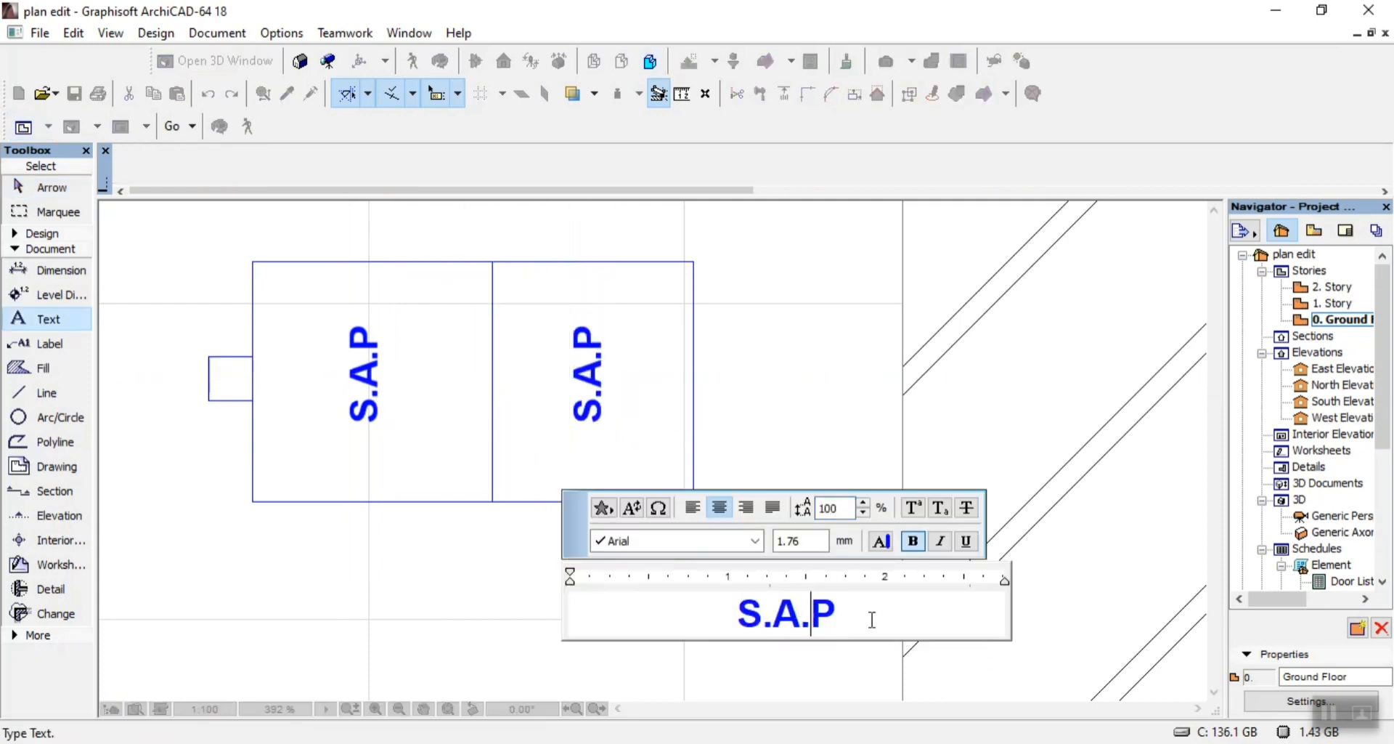
pyautogui.press('BackSpace')
pyautogui.press('BackSpace')
pyautogui.press('BackSpace')
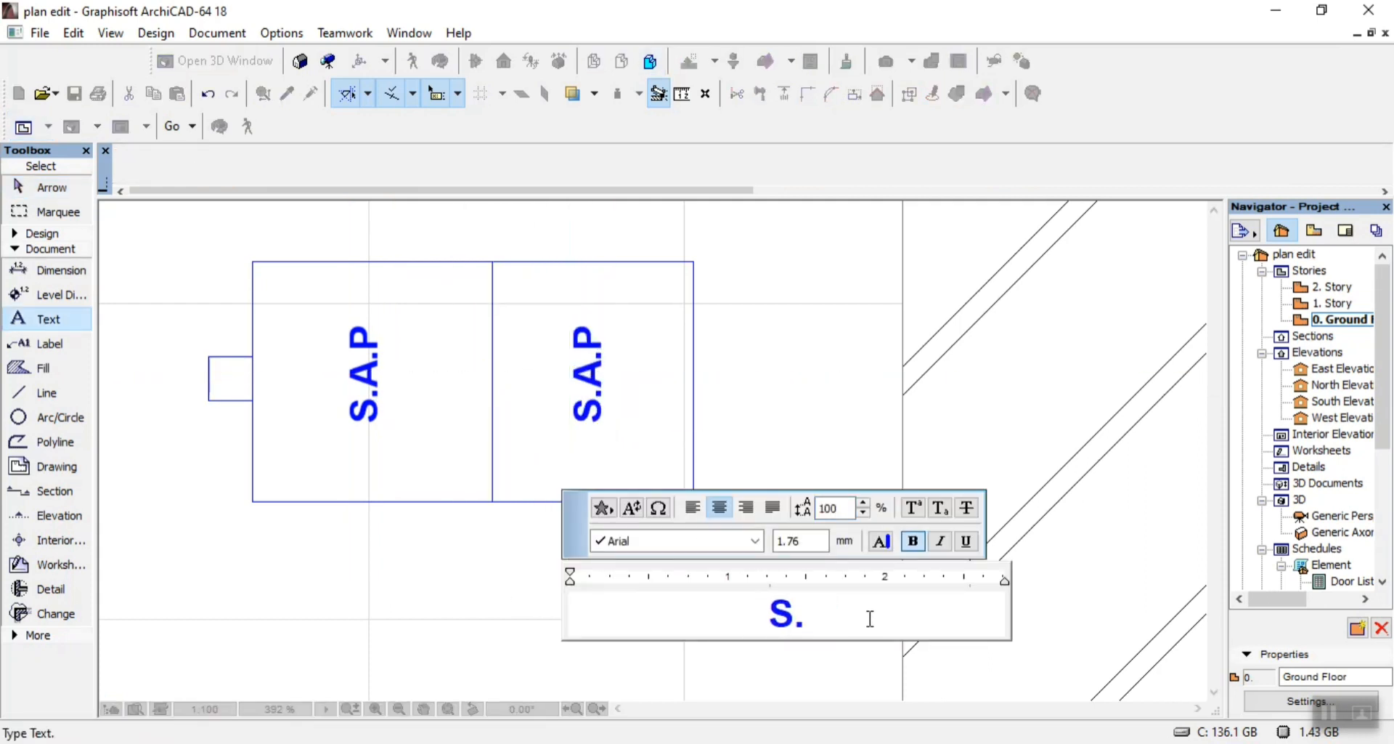
pyautogui.write('T')
pyautogui.click(841, 394)
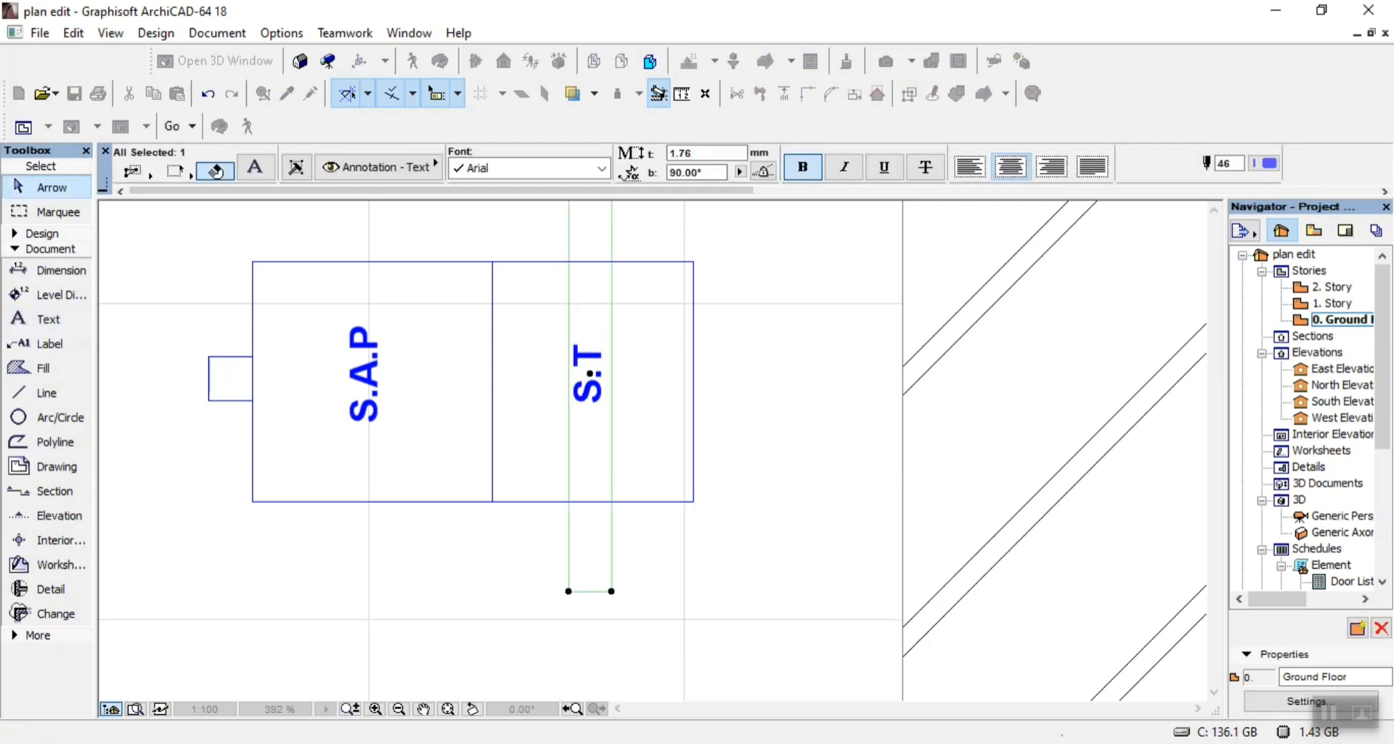
# Check the S.A.P and S.T tank layout in 02.pdf against the two-compartment outline in ArchiCAD
pyautogui.moveTo(770, 739)
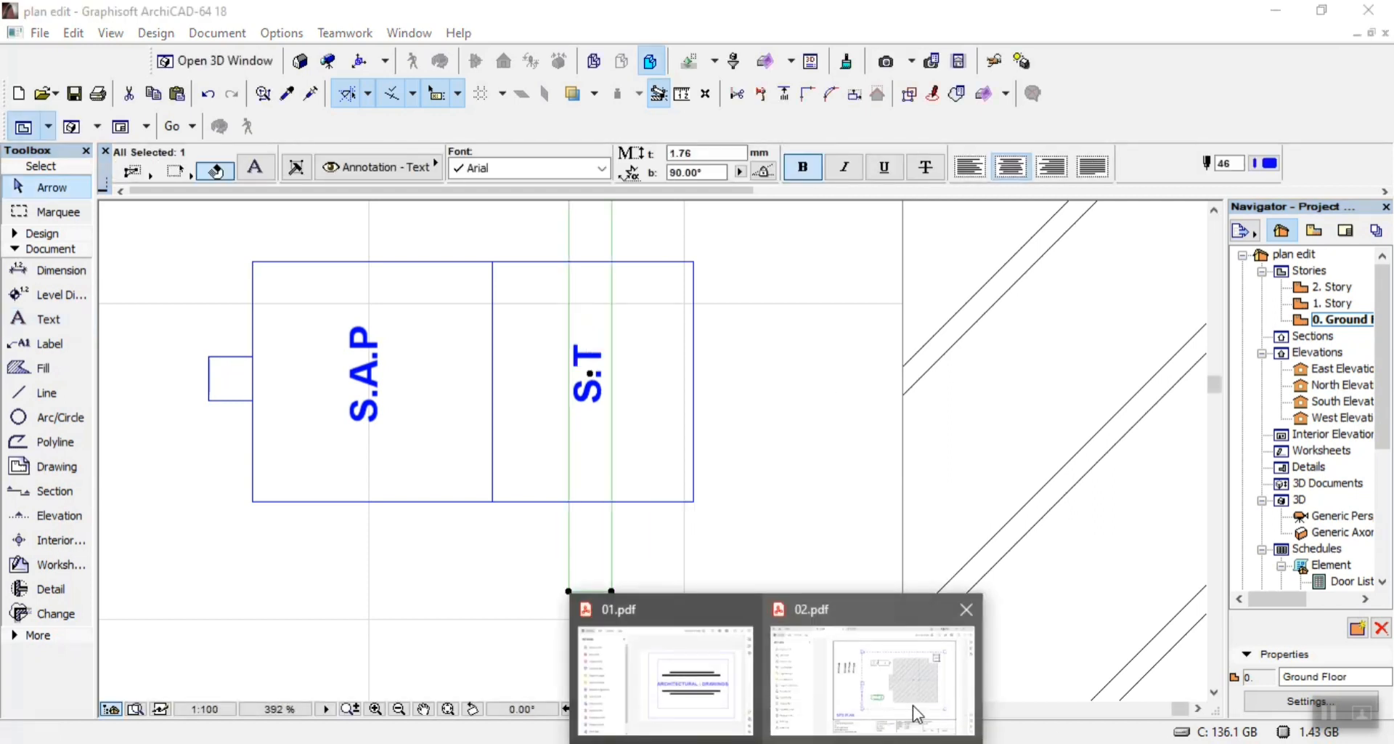
pyautogui.click(912, 703)
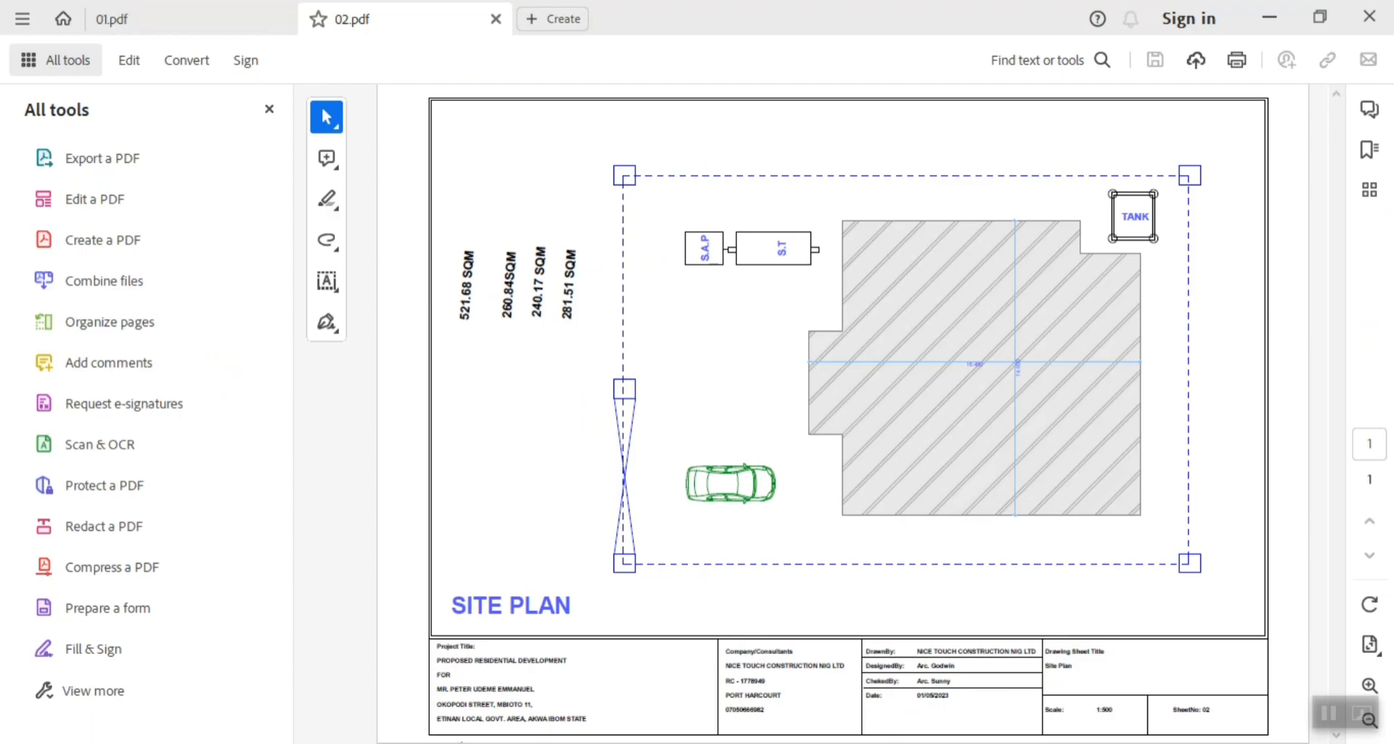
pyautogui.hotkey('alt', 'Tab')
pyautogui.click(491, 600)
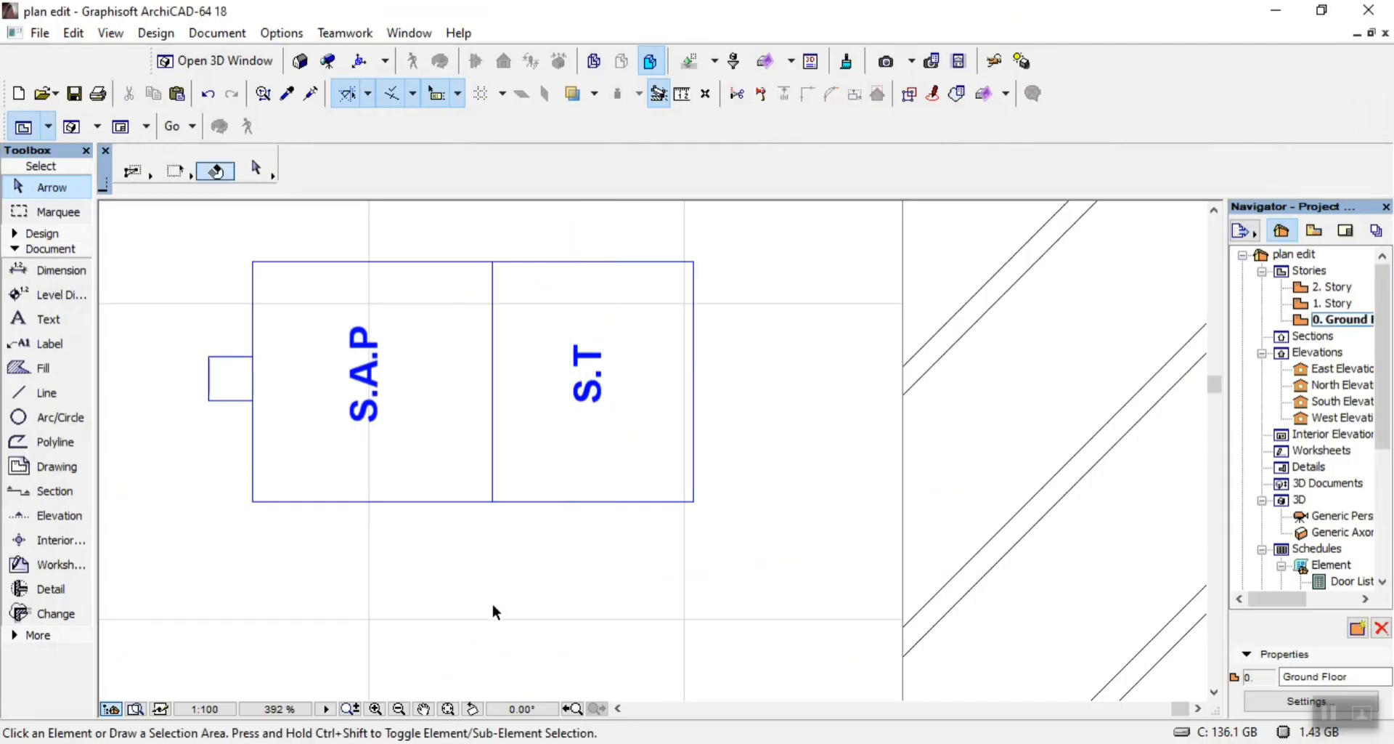
pyautogui.click(518, 501)
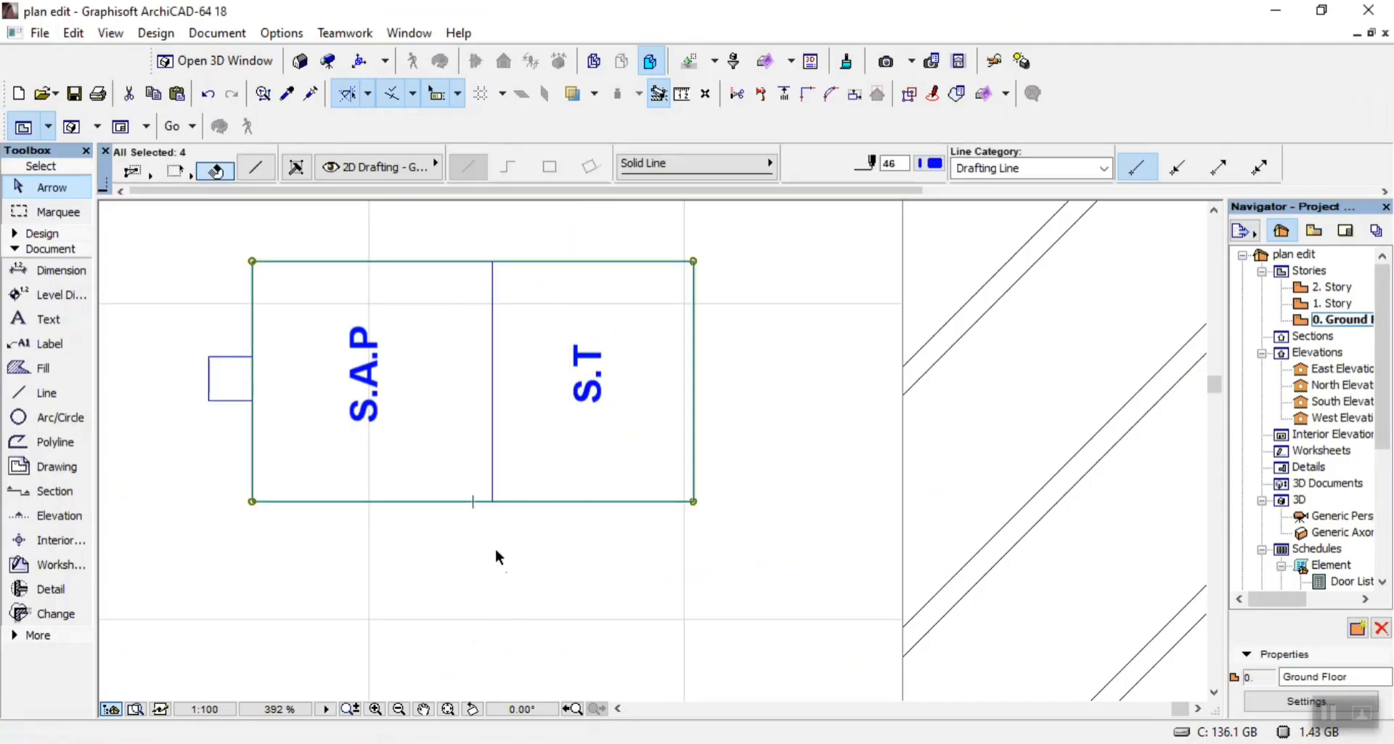
pyautogui.click(428, 619)
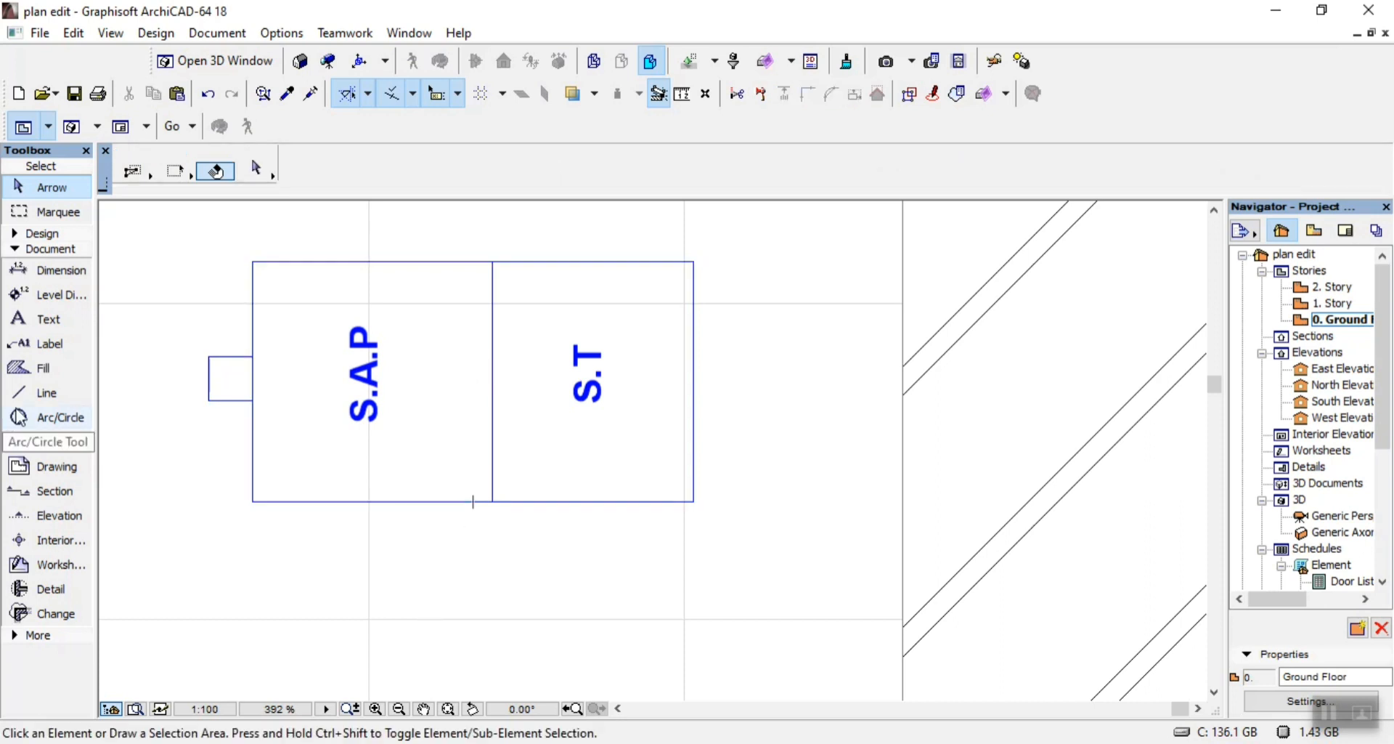
# Draw two small rectangular line connectors, one across the divider between S.A.P and S.T and one outside the S.T compartment's right edge
pyautogui.click(52, 394)
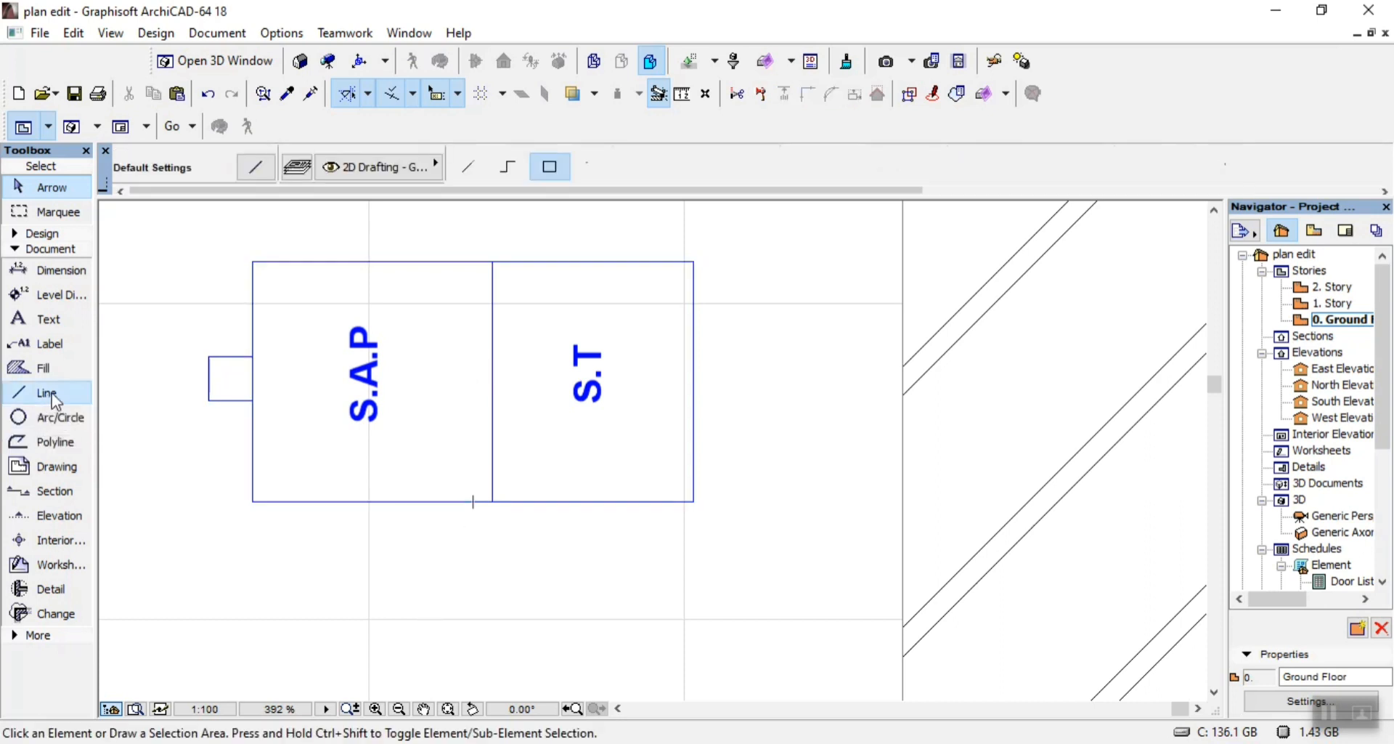
pyautogui.click(485, 370)
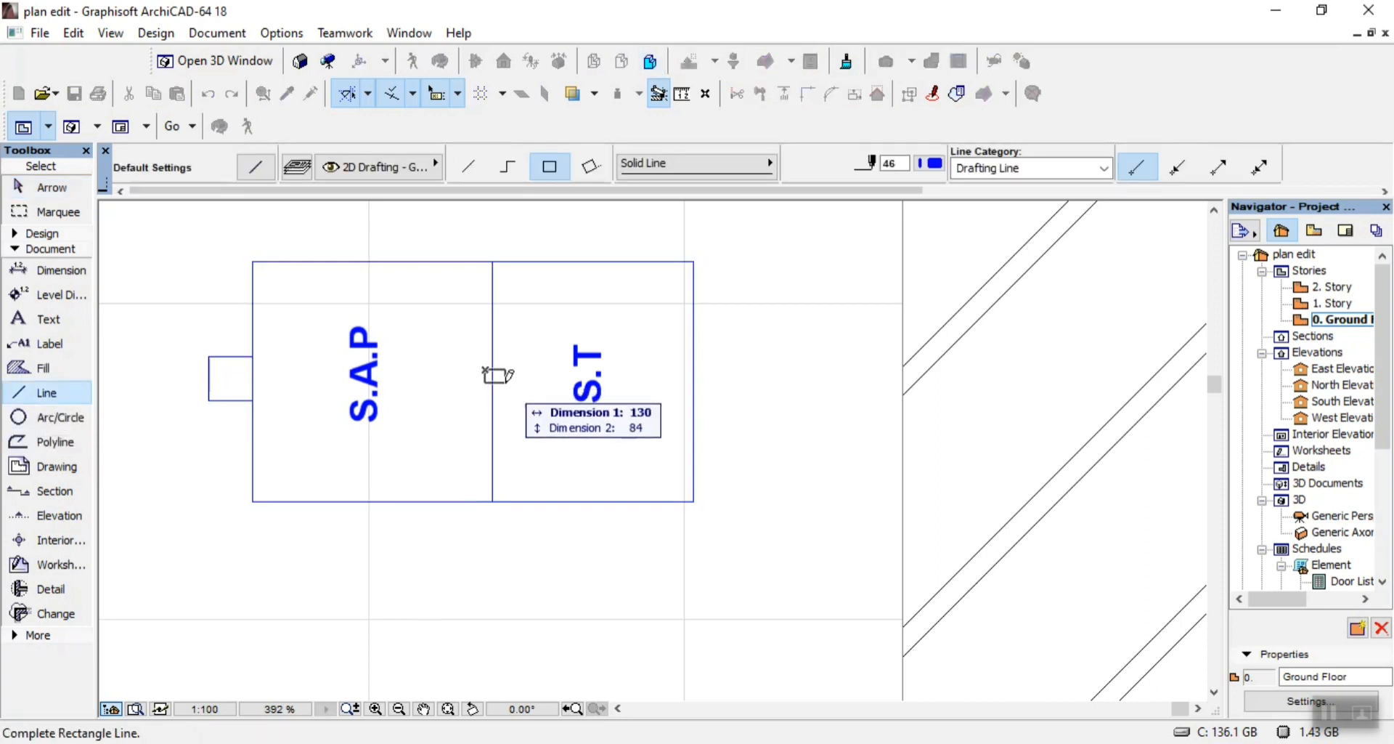
pyautogui.click(507, 388)
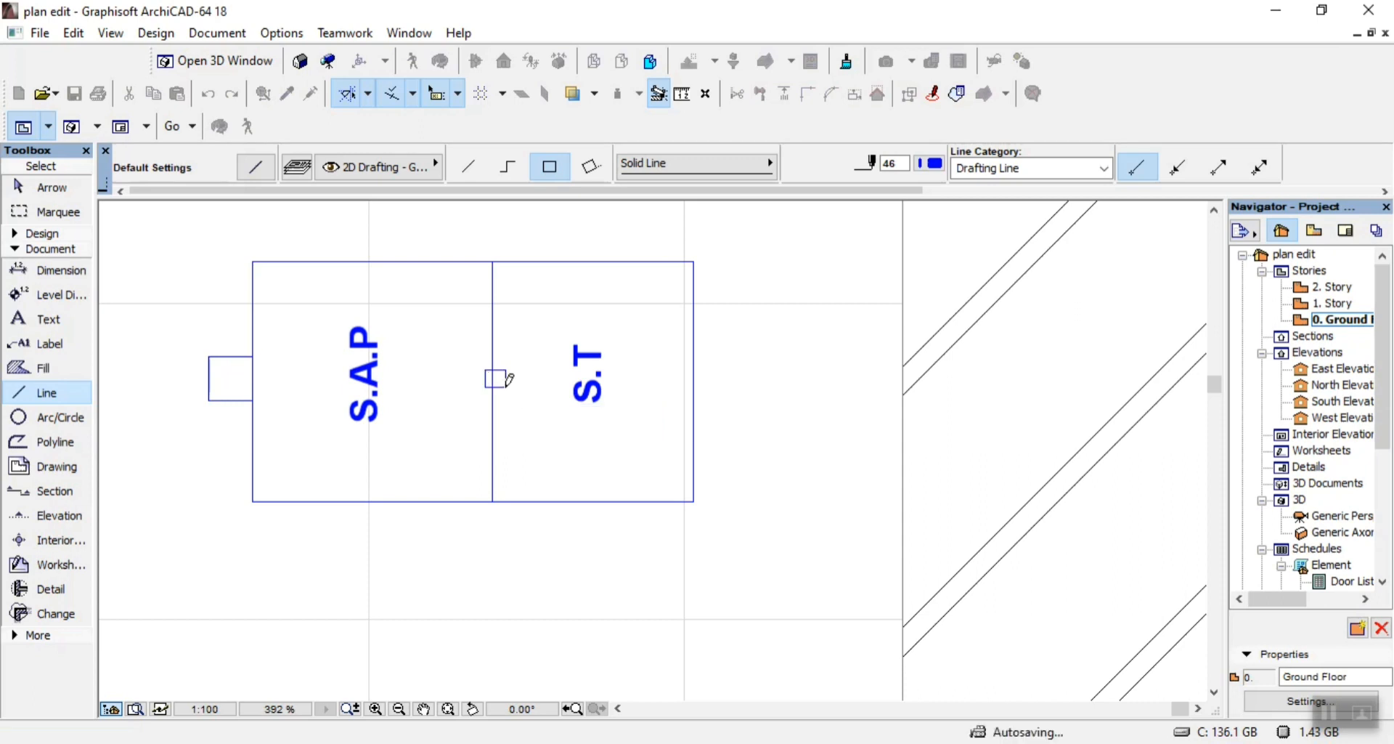
pyautogui.click(692, 376)
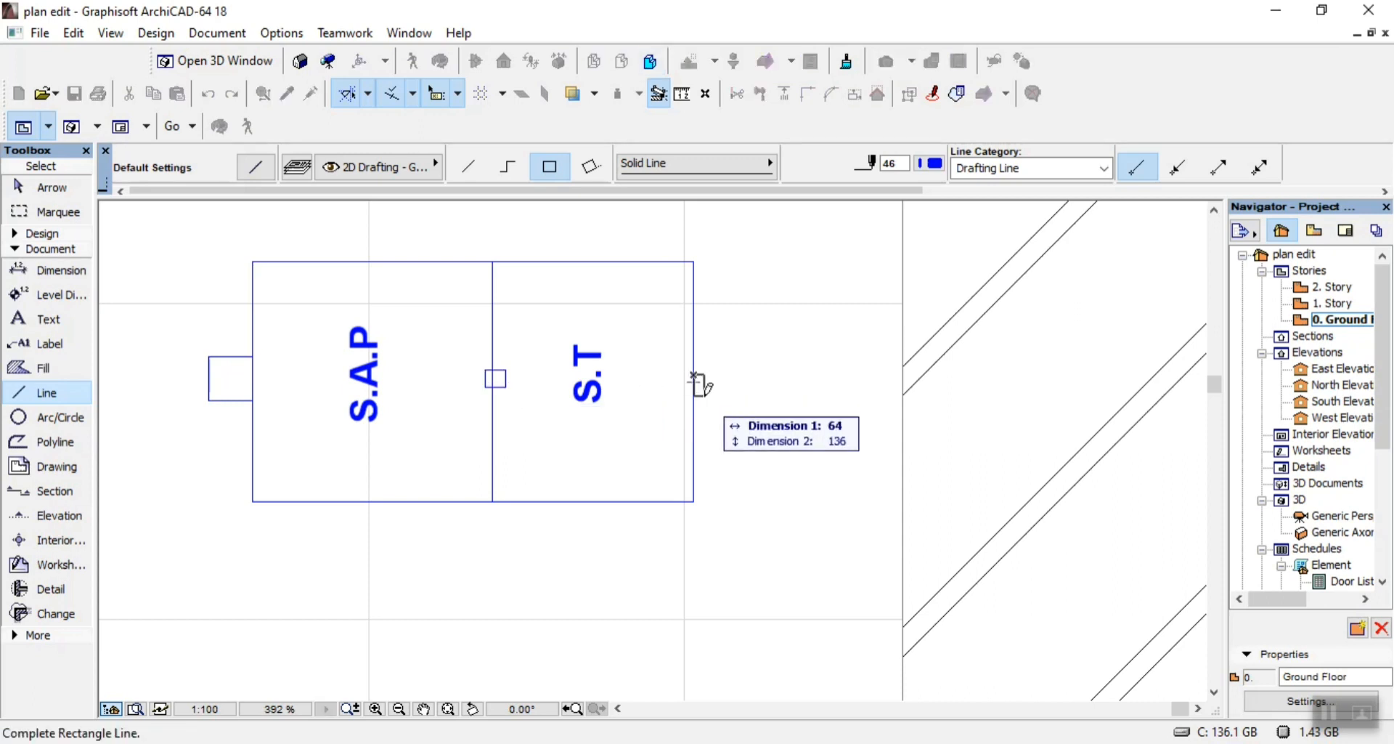
pyautogui.click(711, 392)
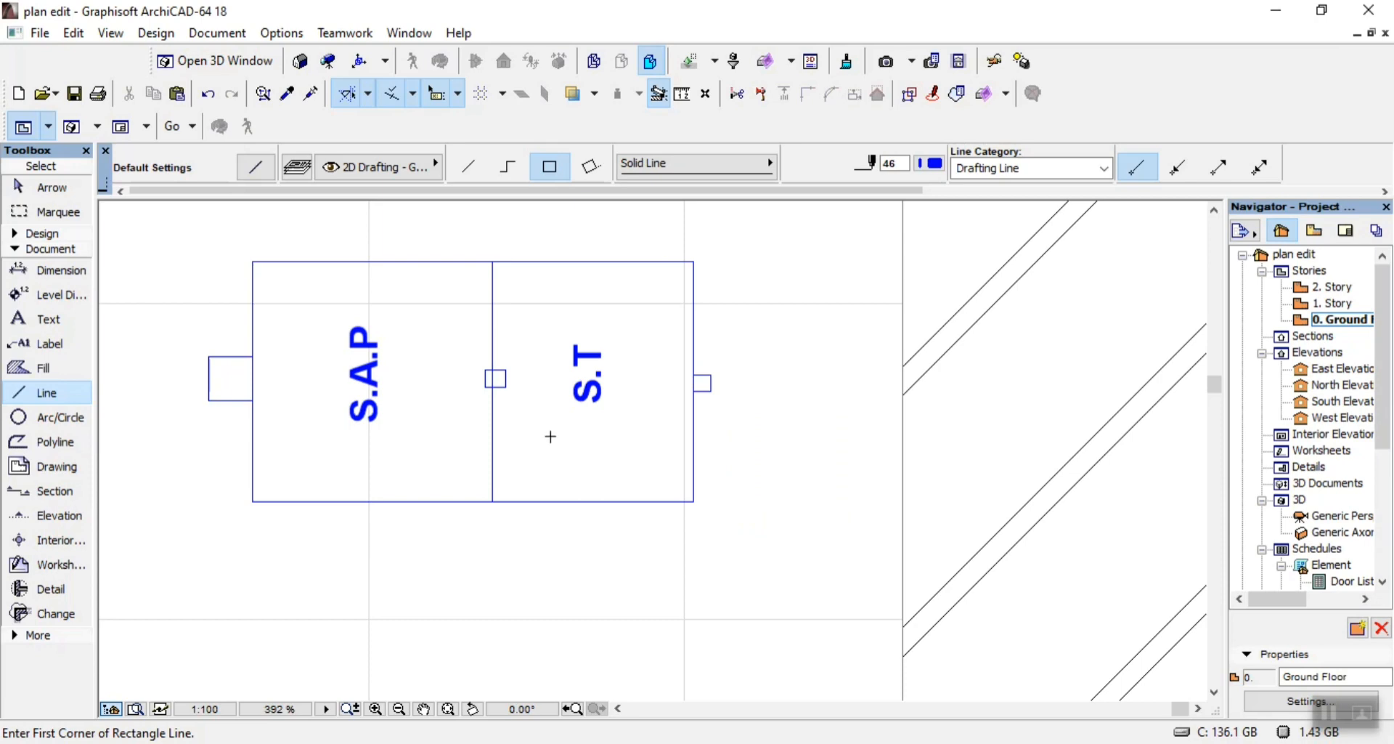
pyautogui.press('Escape')
pyautogui.scroll(-8, 743, 424)
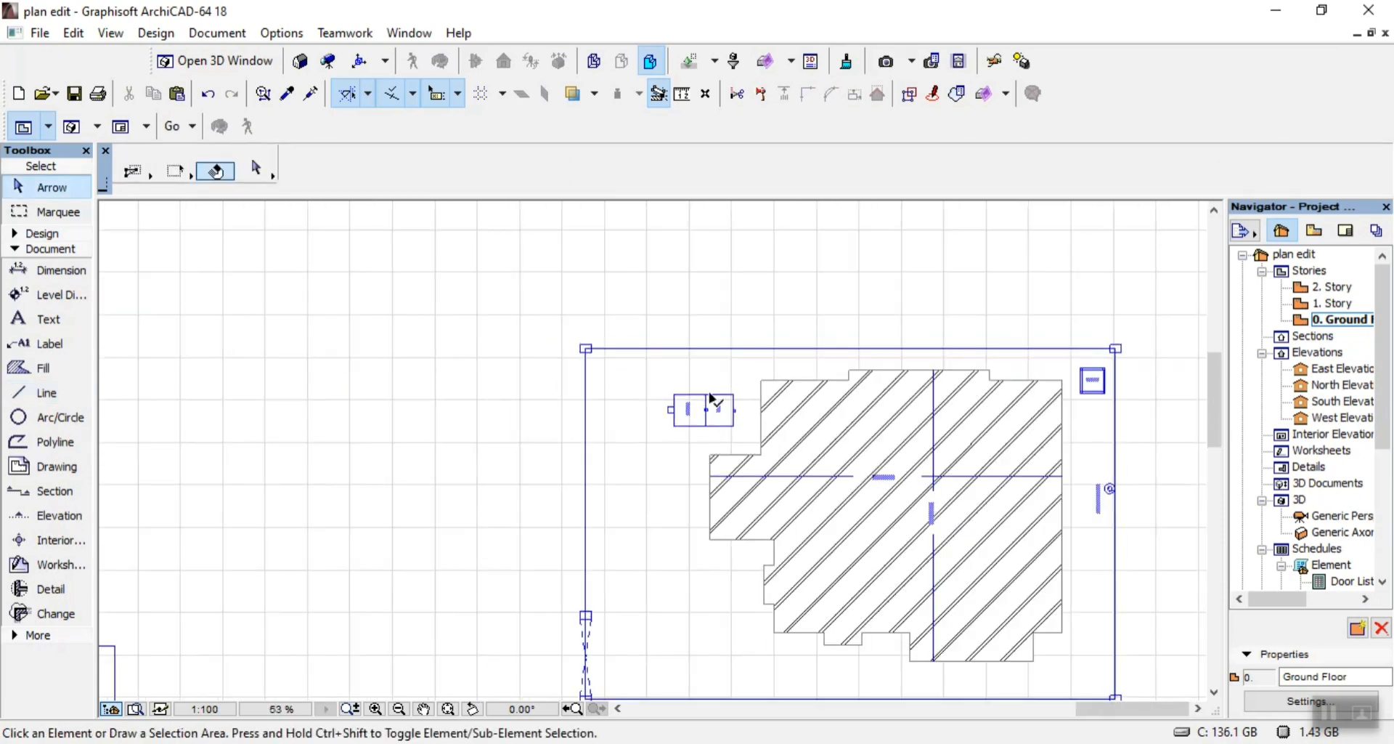
pyautogui.scroll(4, 713, 398)
pyautogui.scroll(-4, 726, 432)
pyautogui.scroll(3, 642, 391)
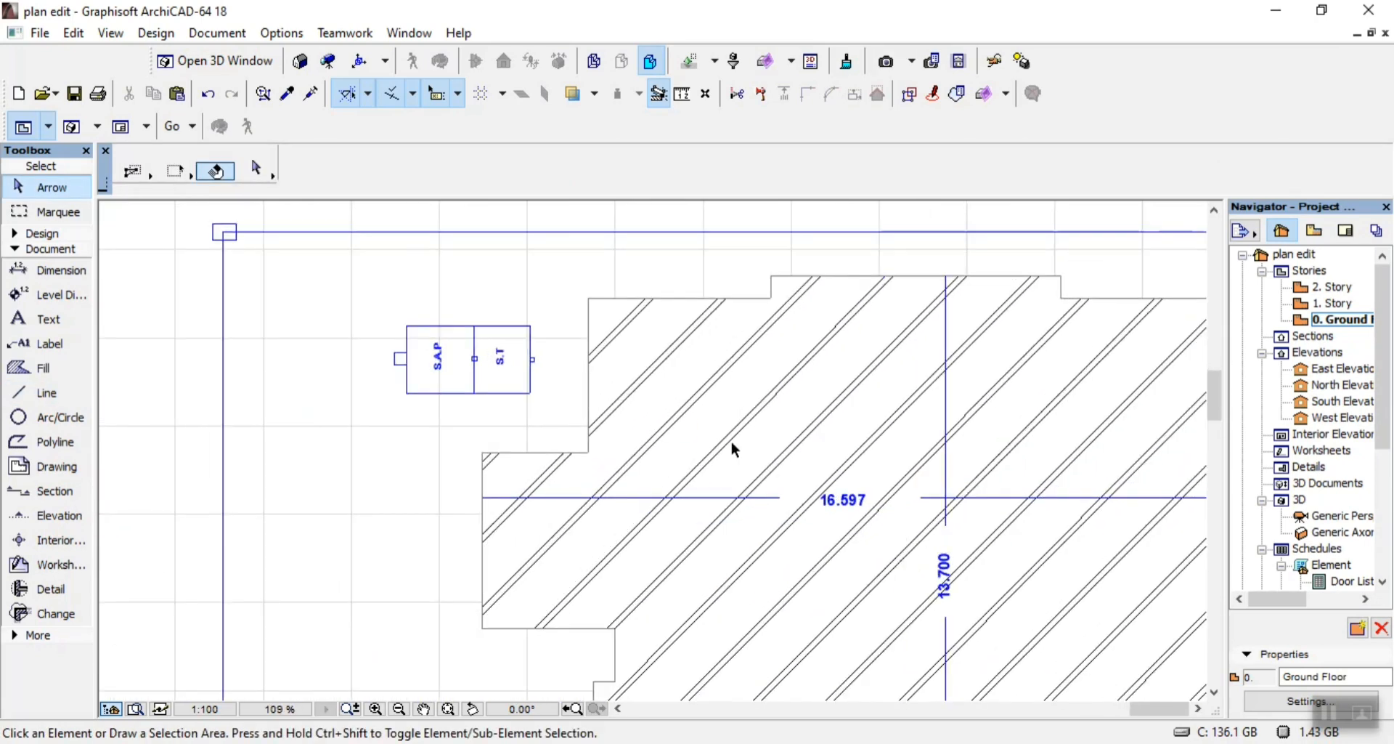
pyautogui.scroll(-3, 726, 436)
pyautogui.scroll(4, 1002, 501)
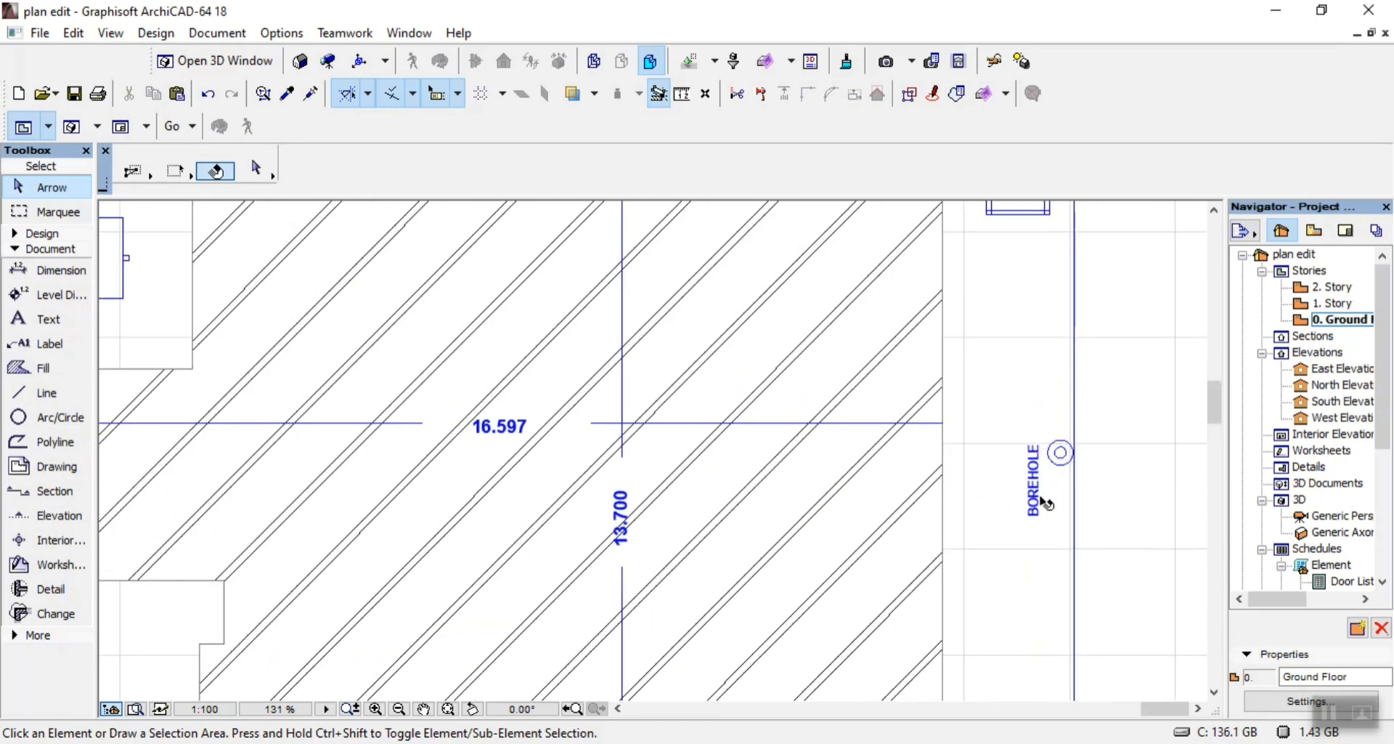
# Save the plan edit project with the completed soakaway and septic tank symbols
pyautogui.scroll(-4, 1018, 511)
pyautogui.scroll(1, 1005, 390)
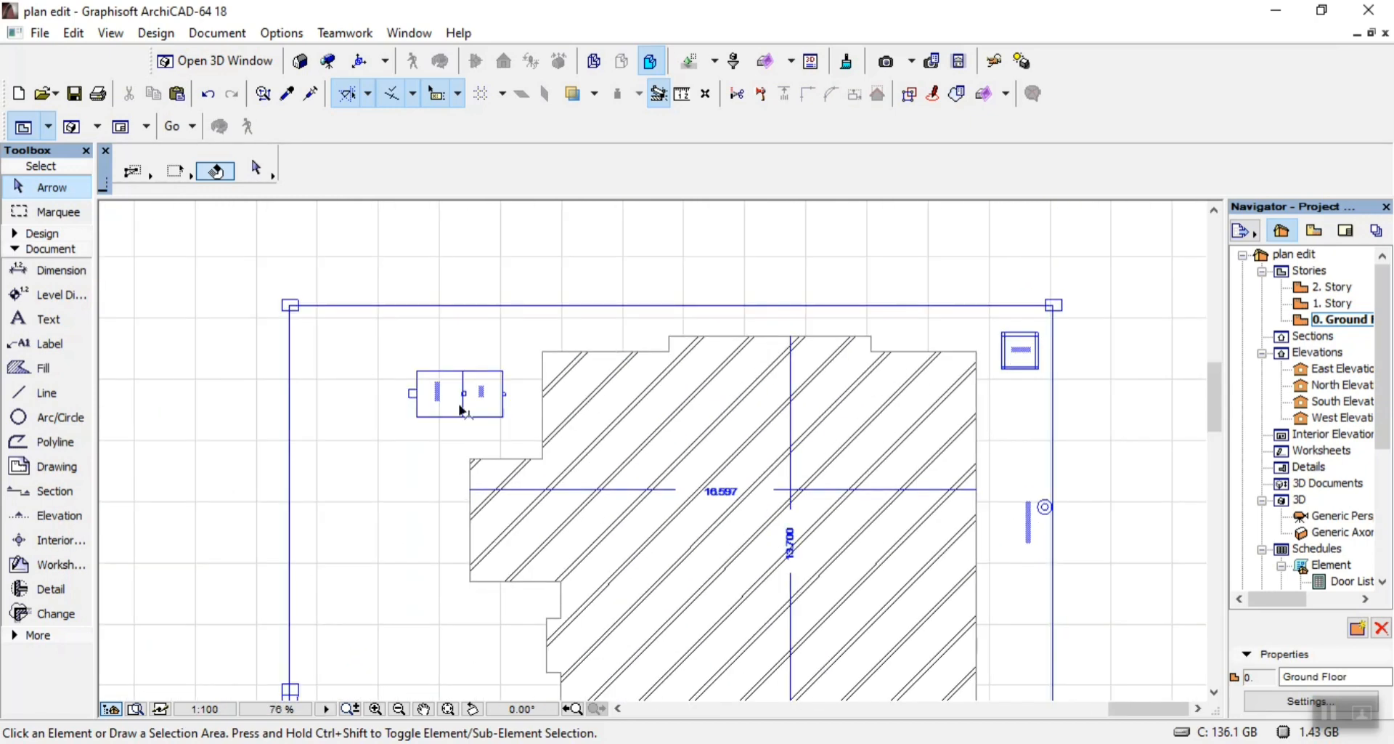
pyautogui.scroll(2, 463, 411)
pyautogui.scroll(-4, 624, 388)
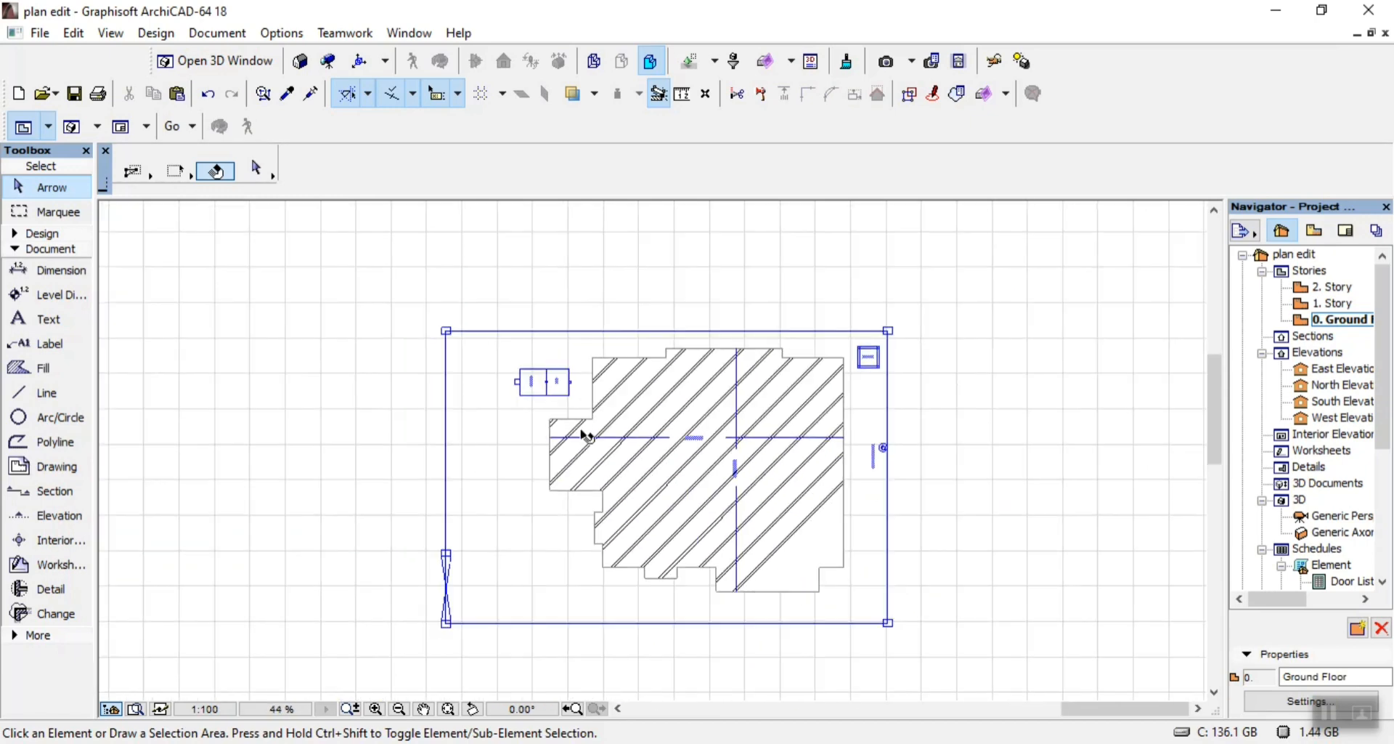
pyautogui.click(75, 96)
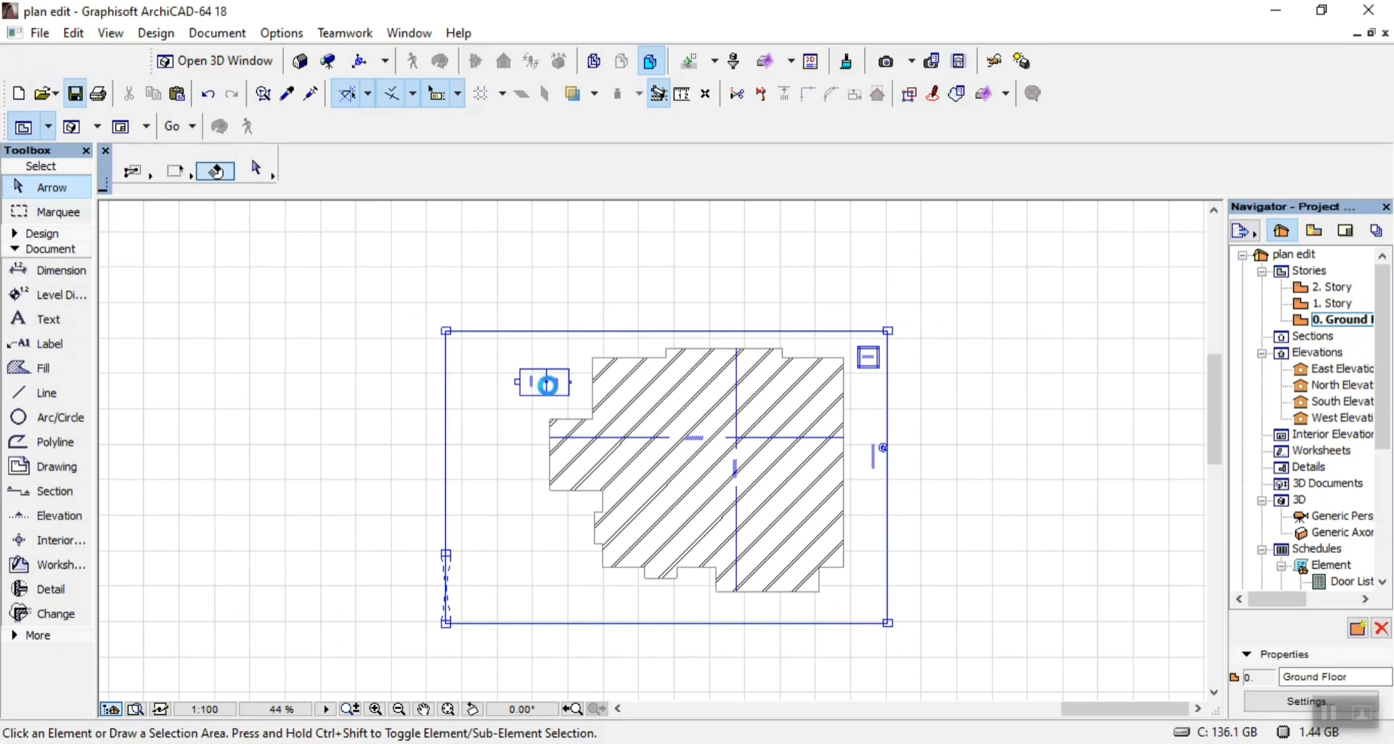
# Draw a vertical dashed single line along the site's gate-side boundary, extending well beyond the site at both ends
pyautogui.scroll(-2, 541, 386)
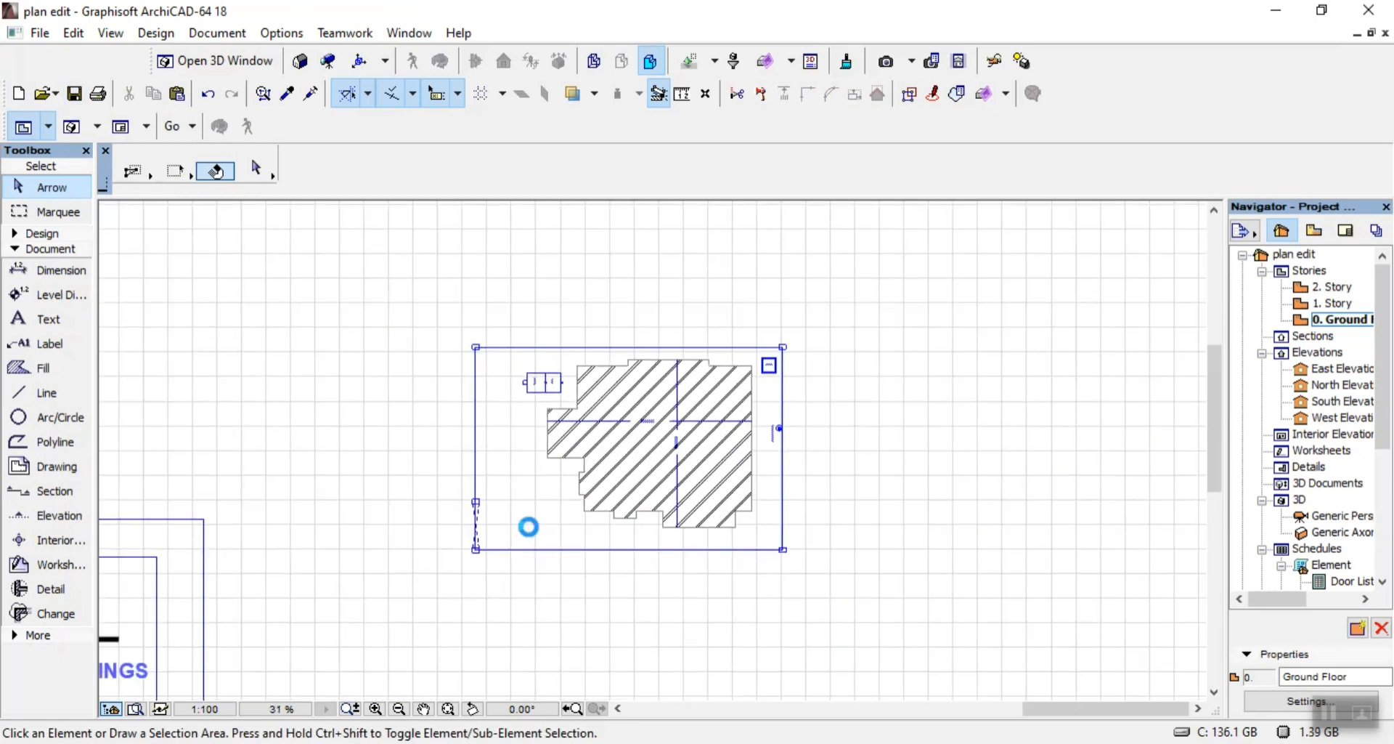
pyautogui.scroll(4, 526, 519)
pyautogui.scroll(-2, 554, 494)
pyautogui.scroll(-2, 346, 471)
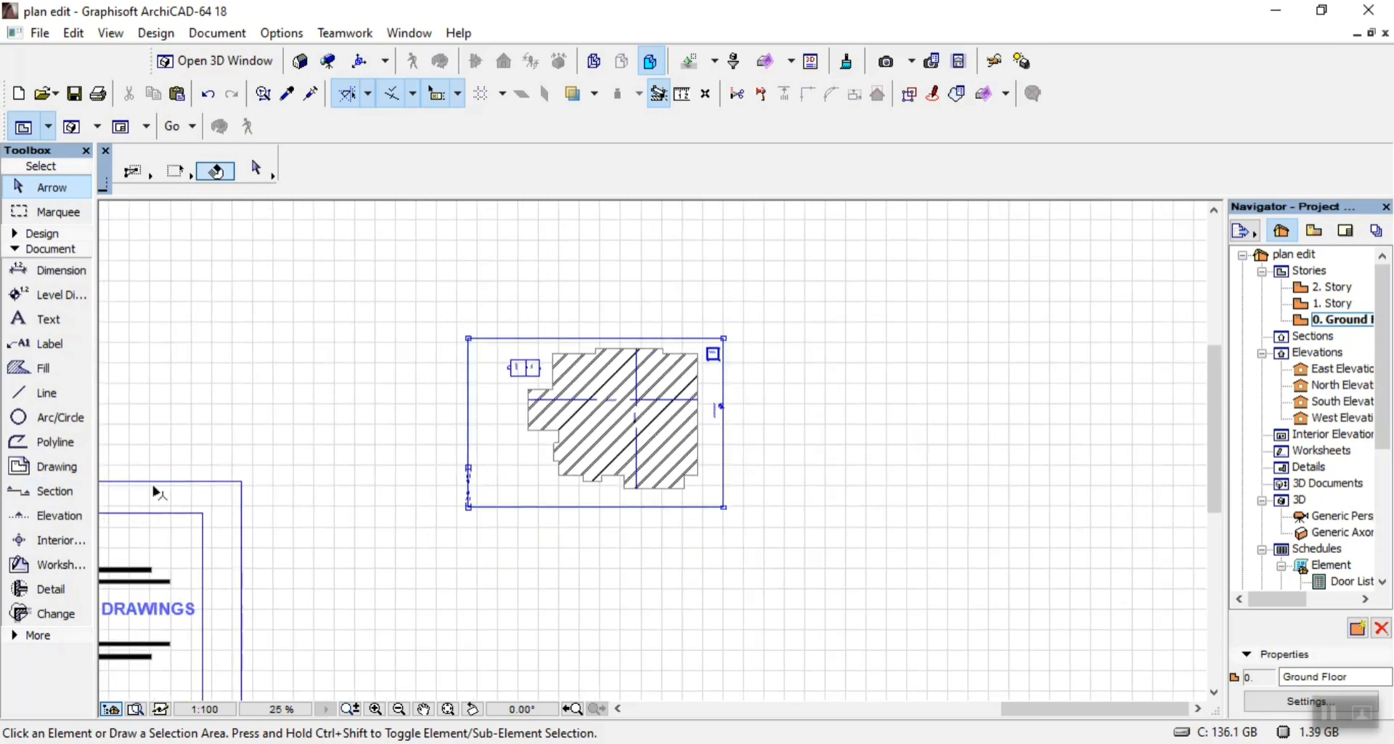
pyautogui.click(47, 395)
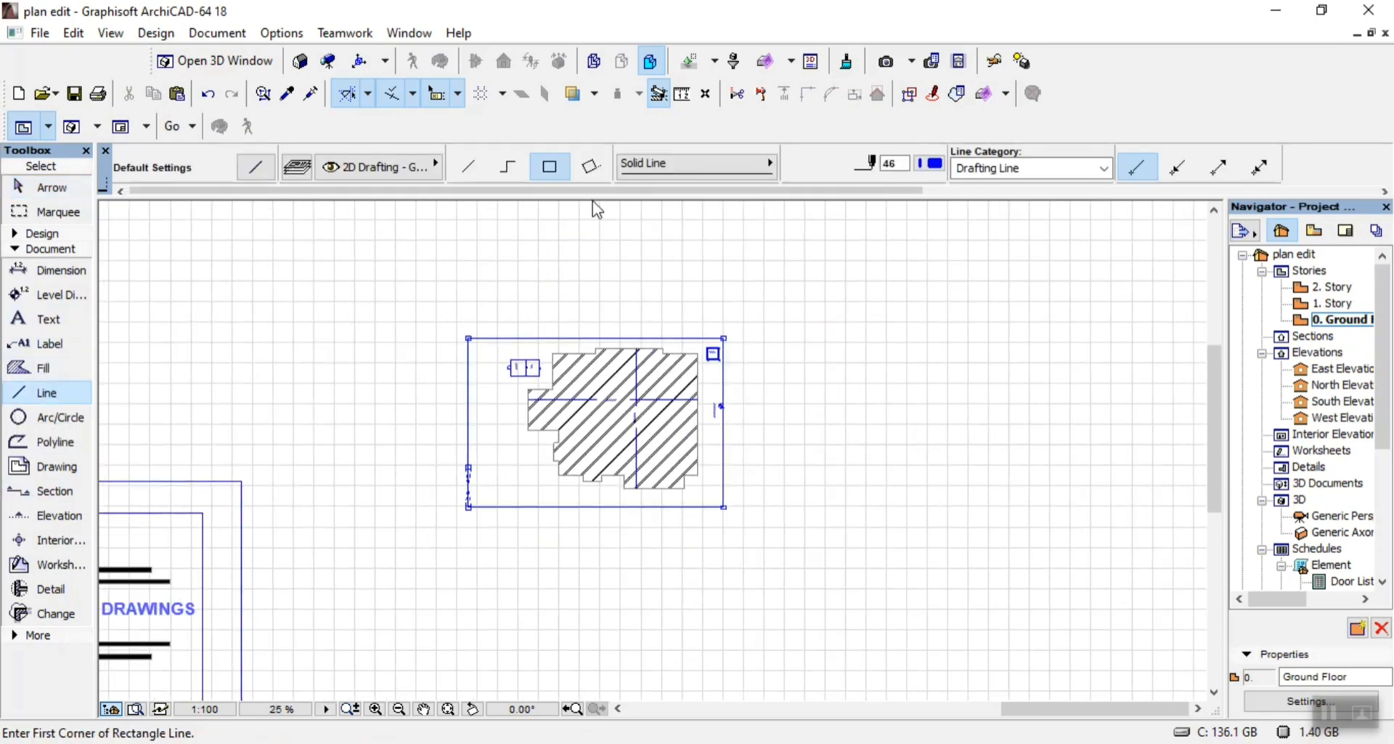
pyautogui.click(695, 164)
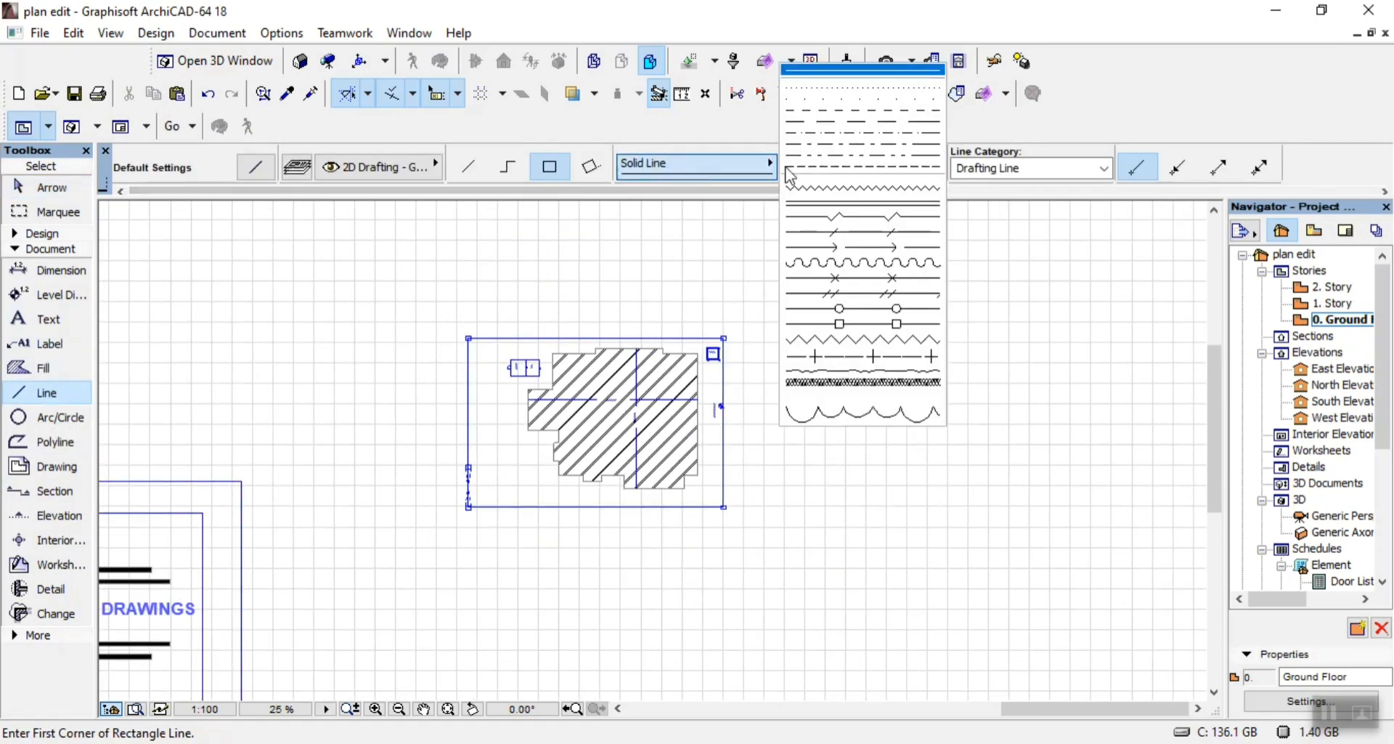
pyautogui.click(858, 110)
pyautogui.scroll(5, 475, 548)
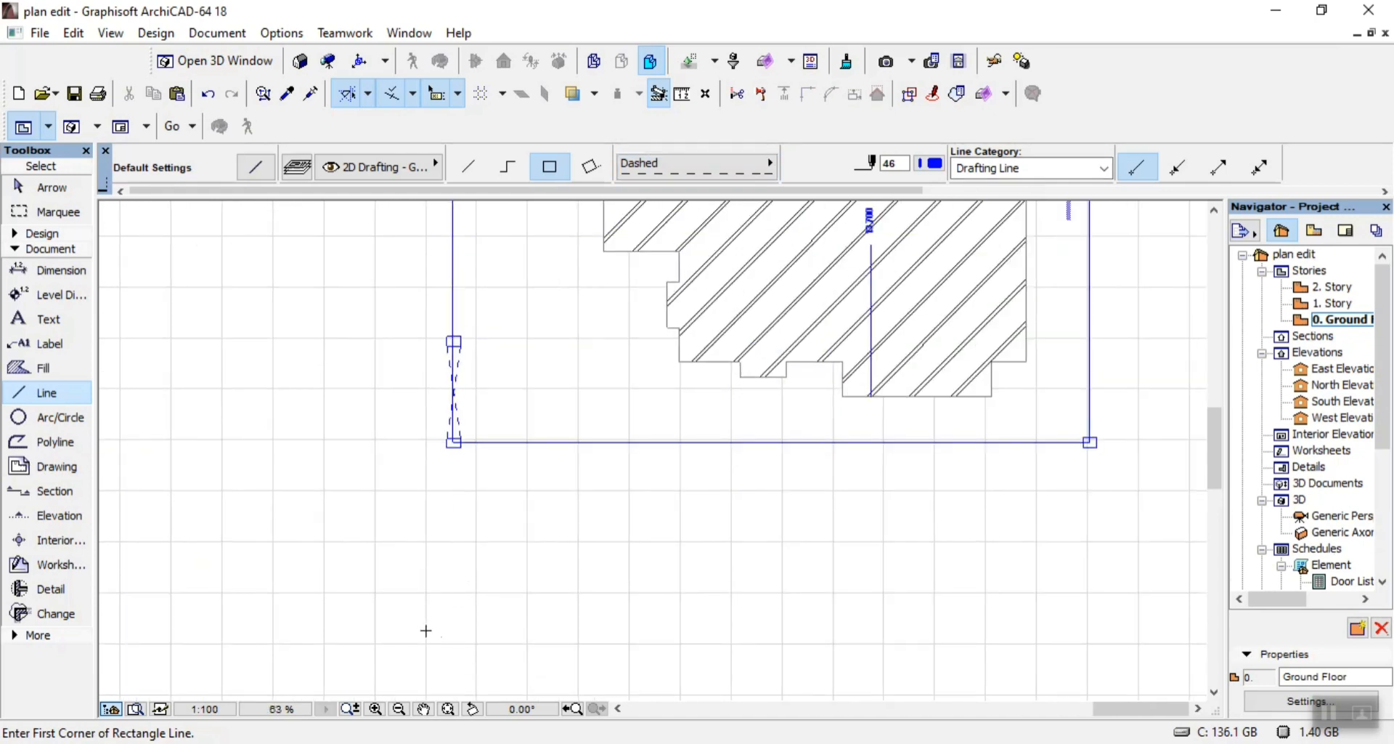
pyautogui.scroll(-5, 449, 669)
pyautogui.click(456, 663)
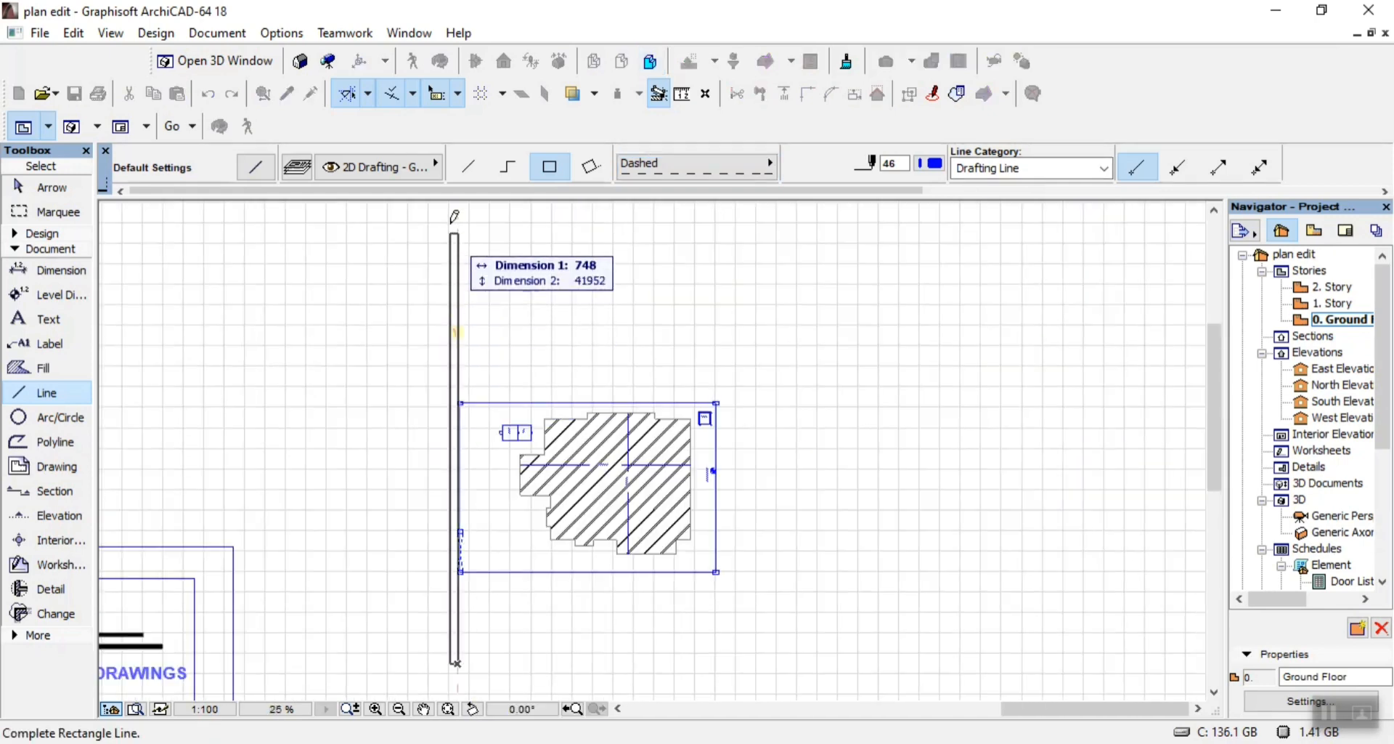
pyautogui.click(471, 168)
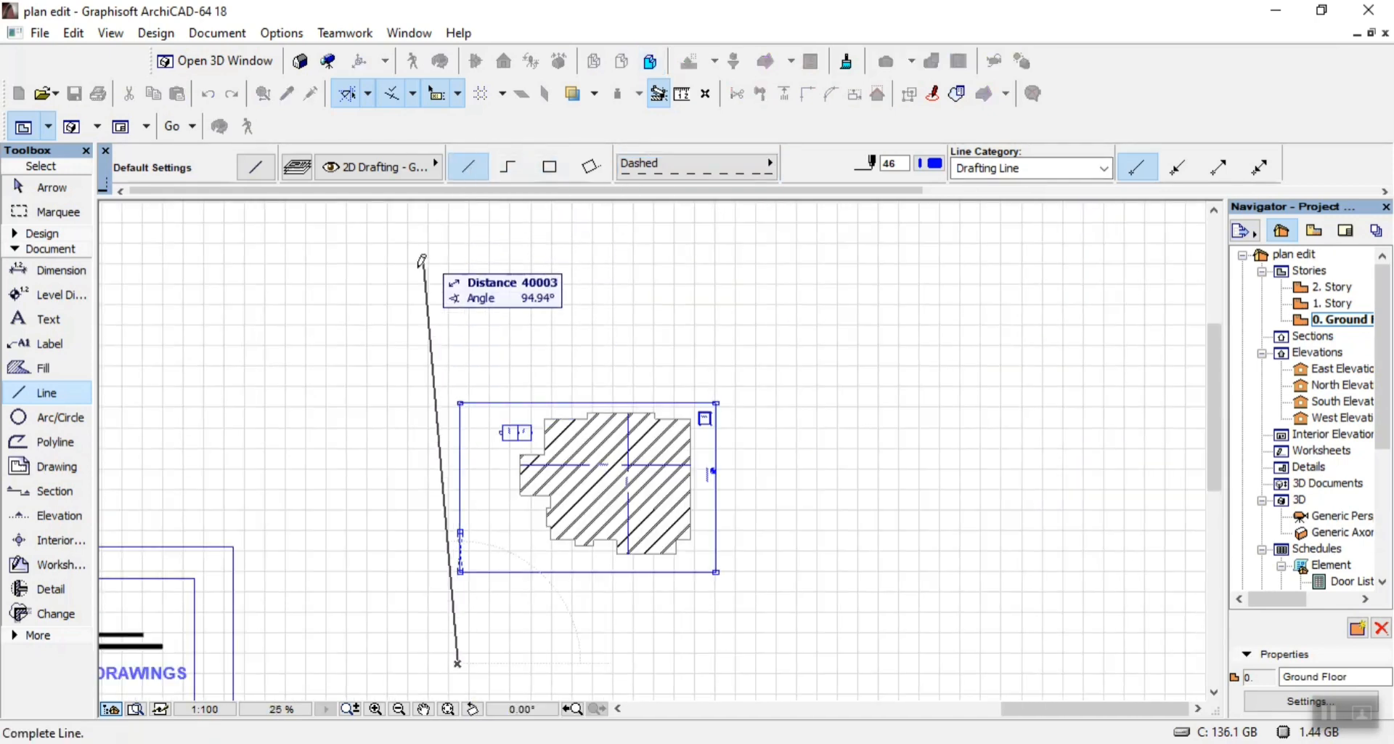
pyautogui.click(458, 203)
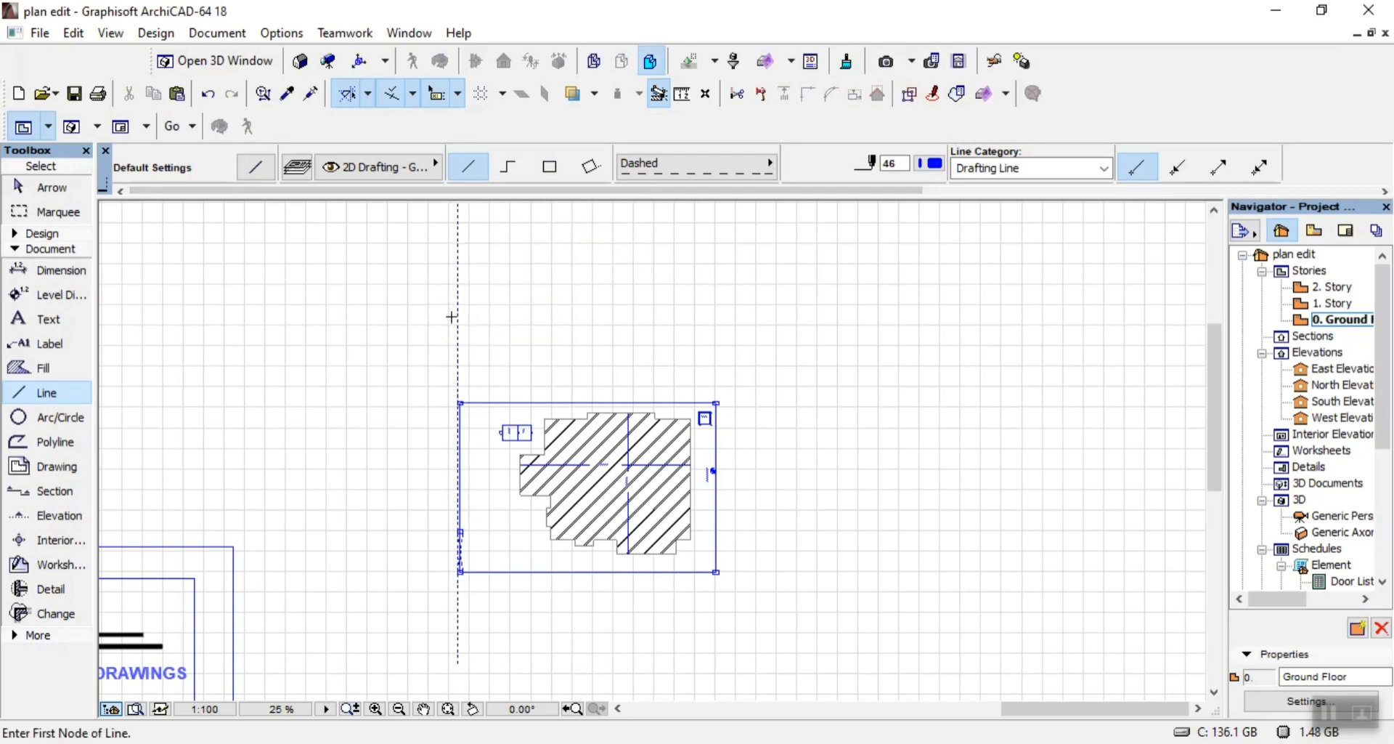
pyautogui.press('Escape')
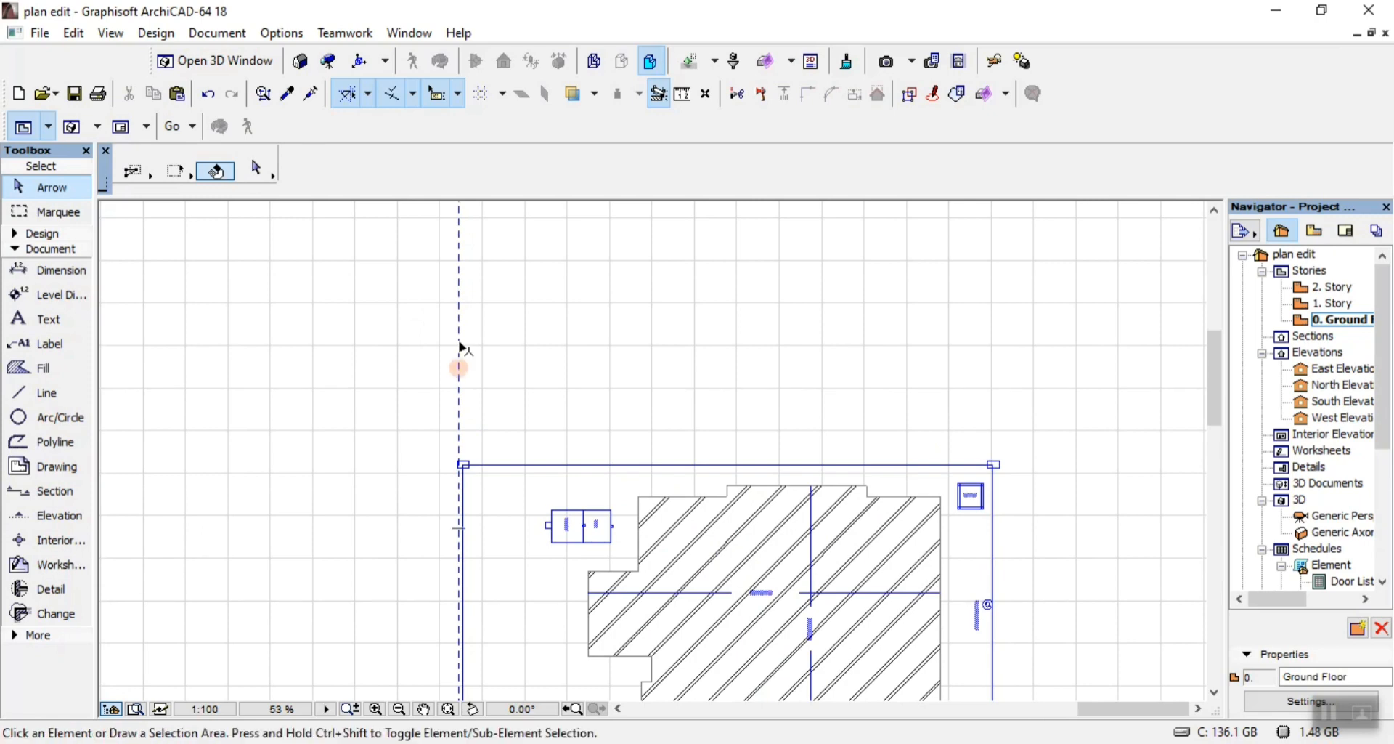
# Move the dashed line sideways so it aligns exactly with the upper-left boundary corner
pyautogui.click(460, 349)
pyautogui.scroll(5, 450, 461)
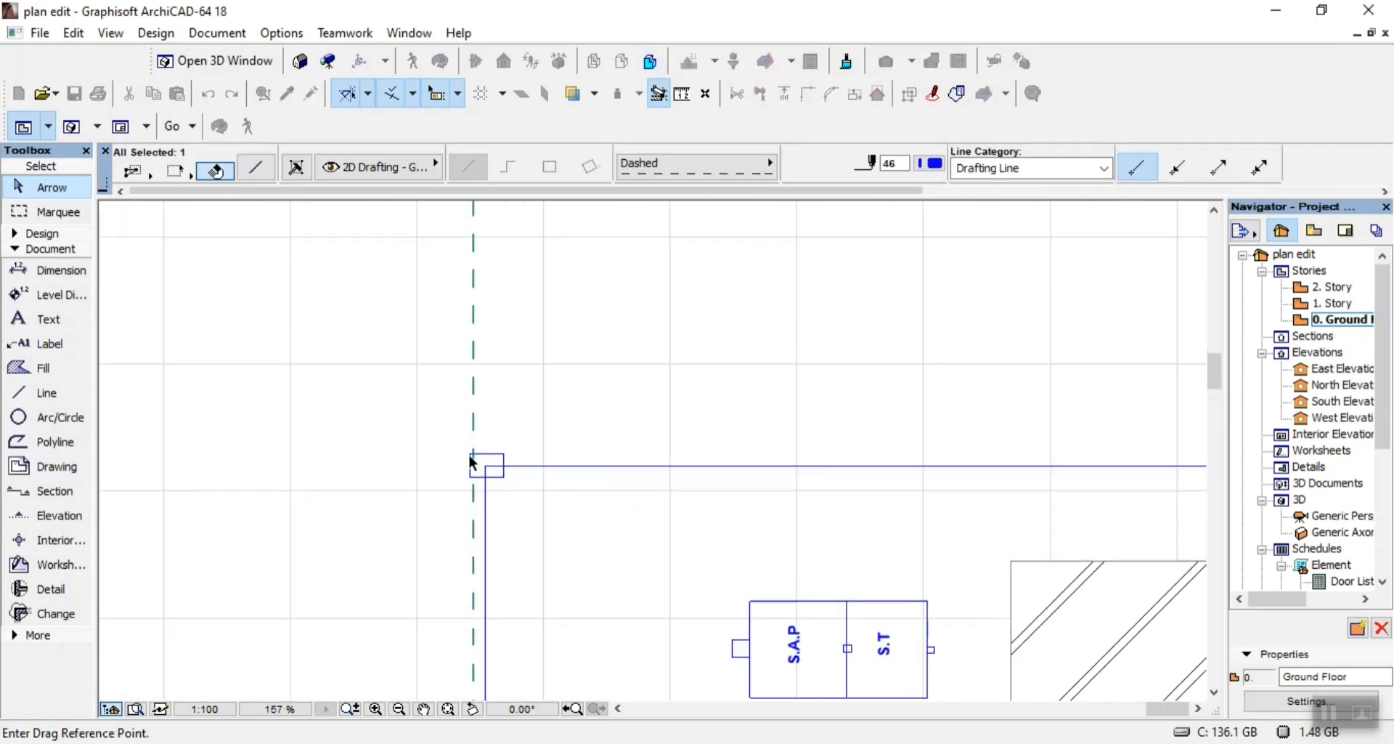
pyautogui.click(476, 466)
pyautogui.click(485, 465)
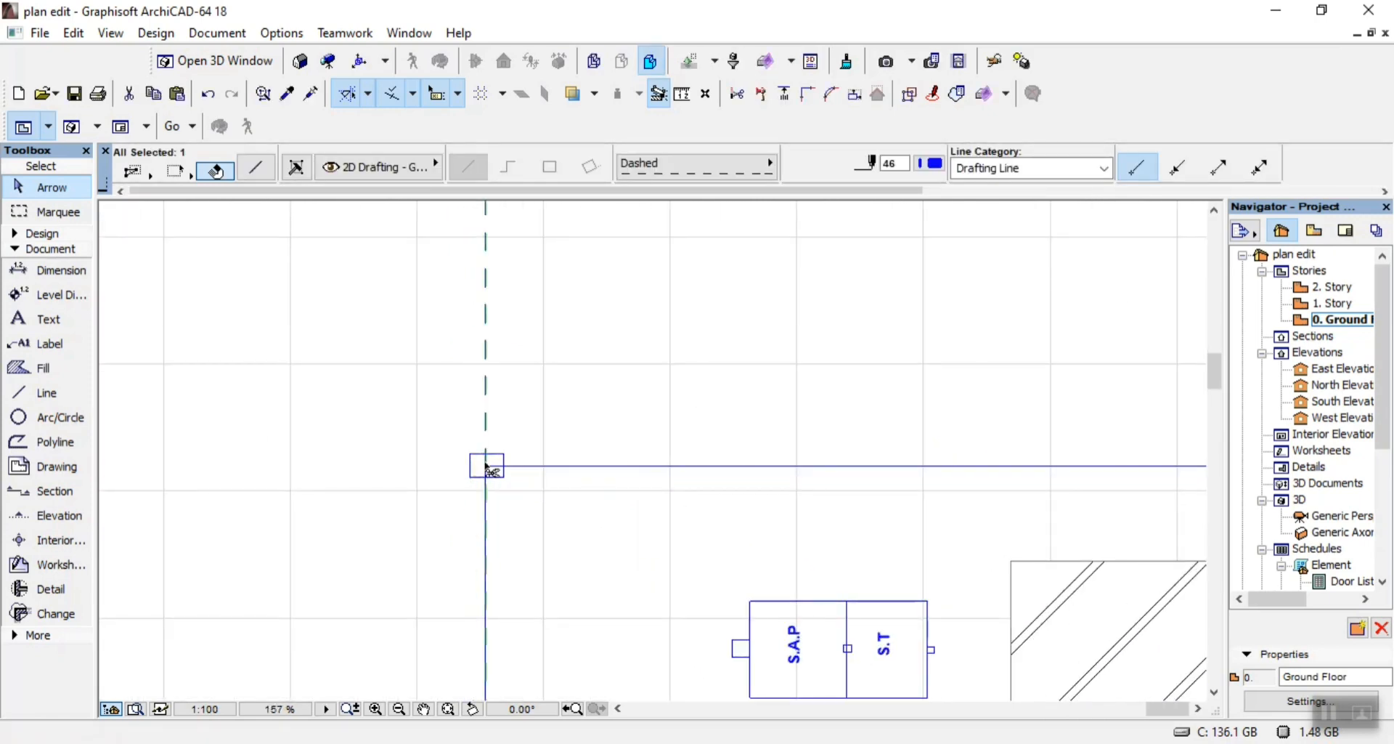
# Copy the dashed line 4500 mm horizontally to the left, outside the site, and deselect it
pyautogui.hotkey('ctrl', 'shift', 'd')
pyautogui.click(485, 466)
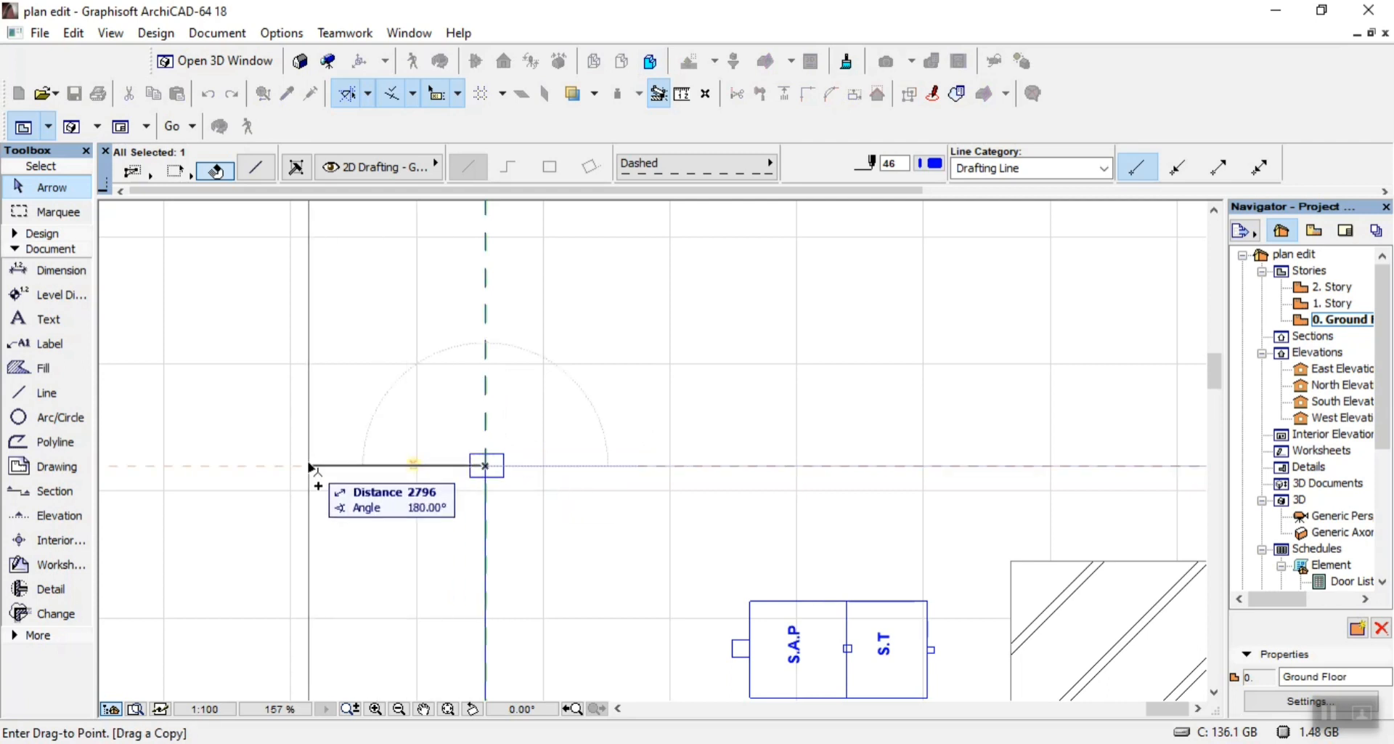
pyautogui.write('3')
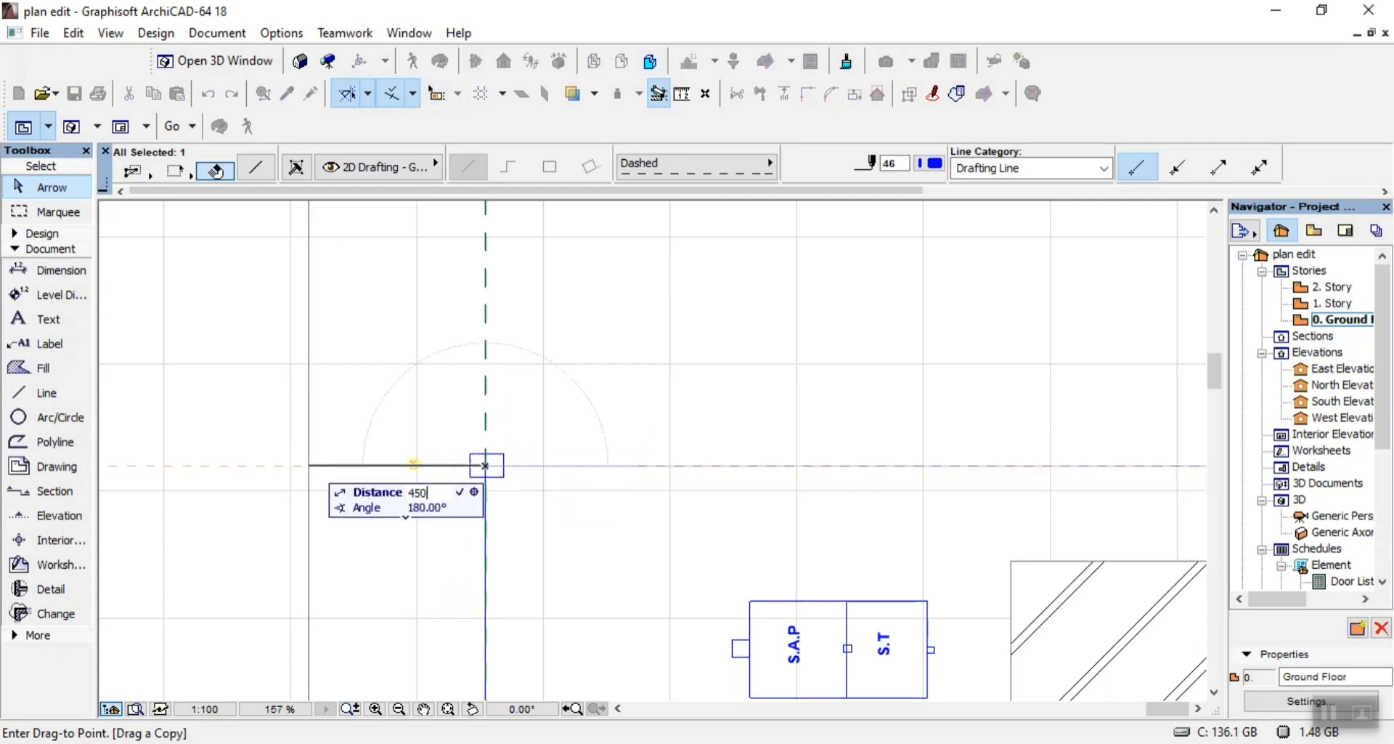
pyautogui.press('Return')
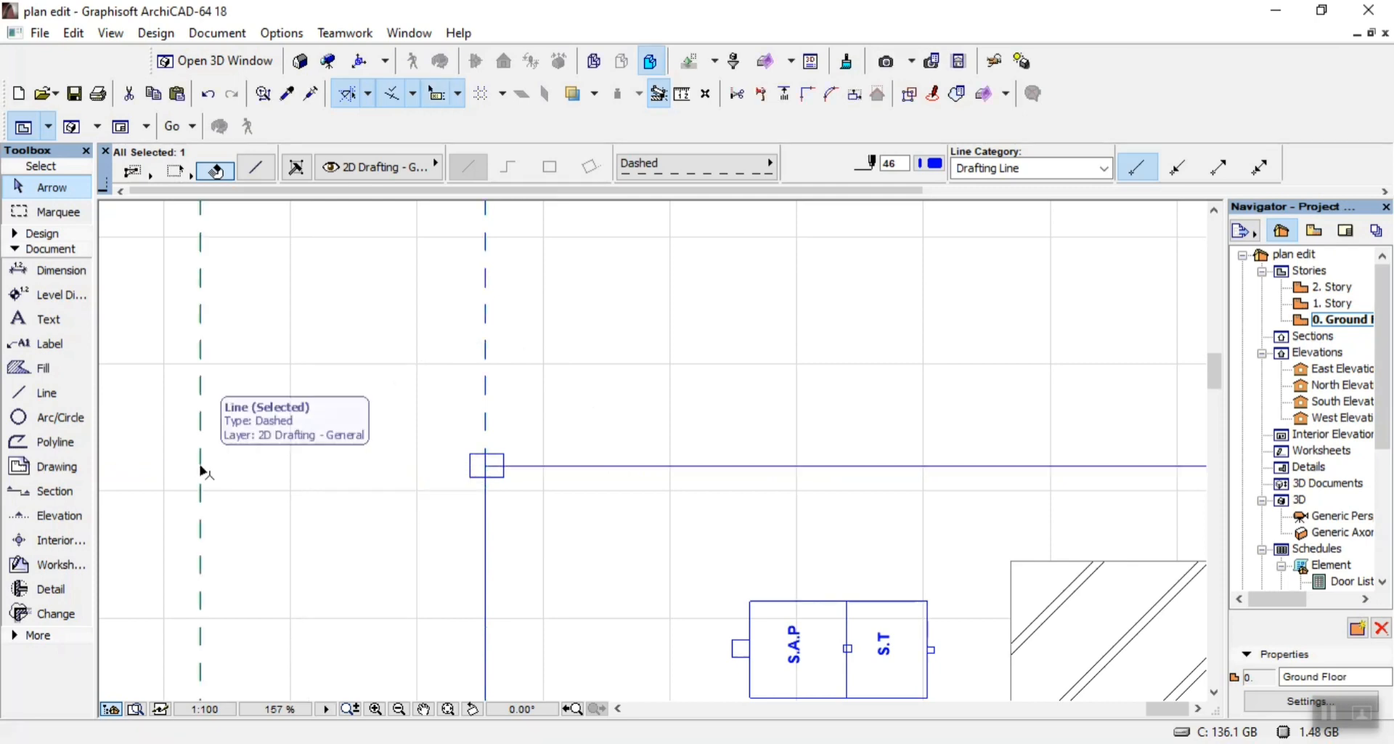
pyautogui.scroll(-8, 456, 406)
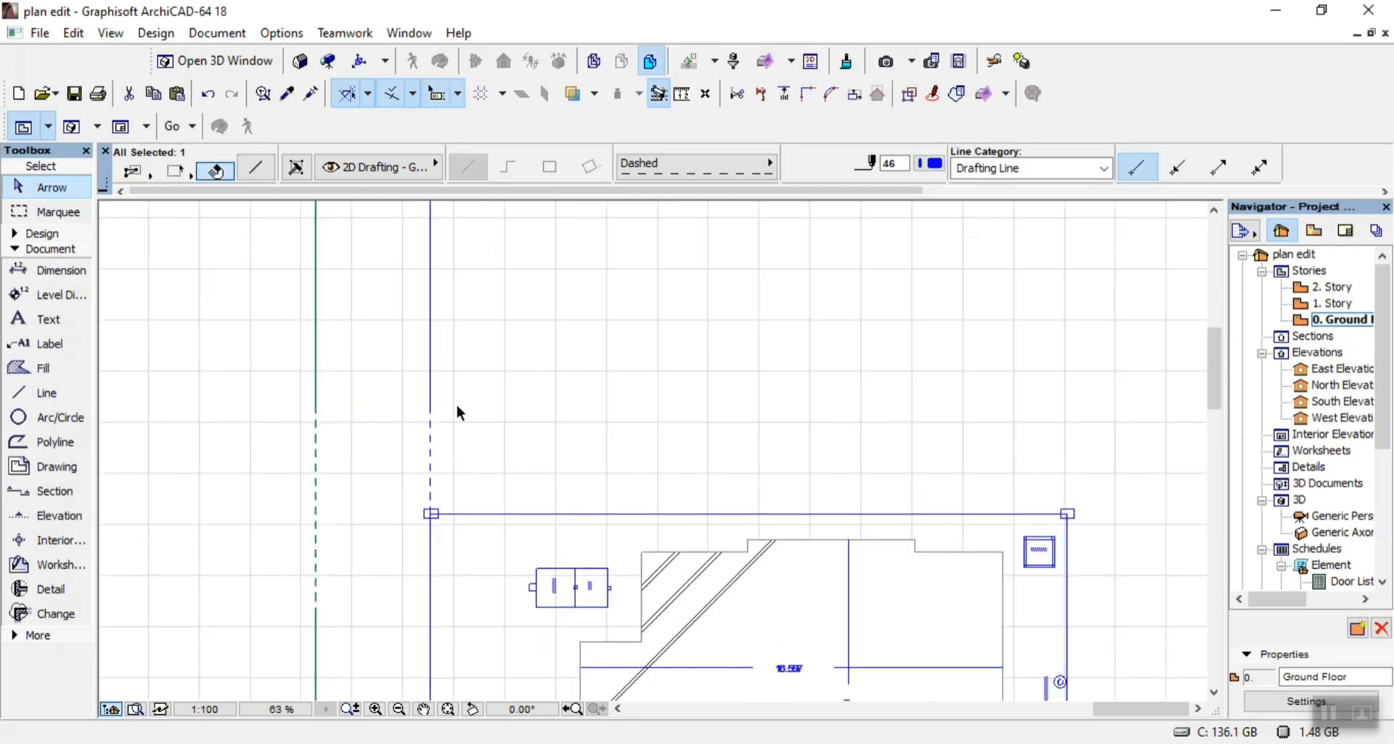
pyautogui.scroll(3, 524, 370)
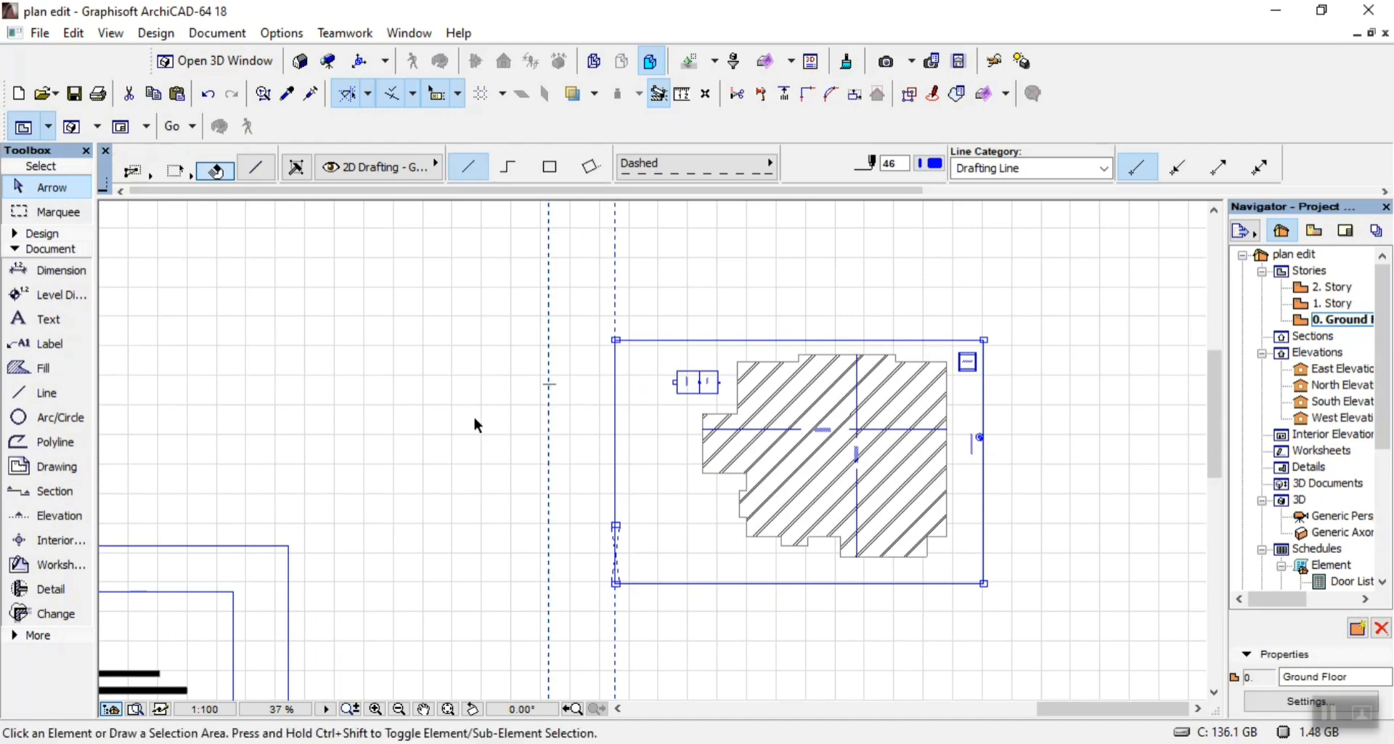
pyautogui.click(474, 421)
# Search the object library for CAR and set Executive Car 18 as the object to place
pyautogui.scroll(3, 657, 655)
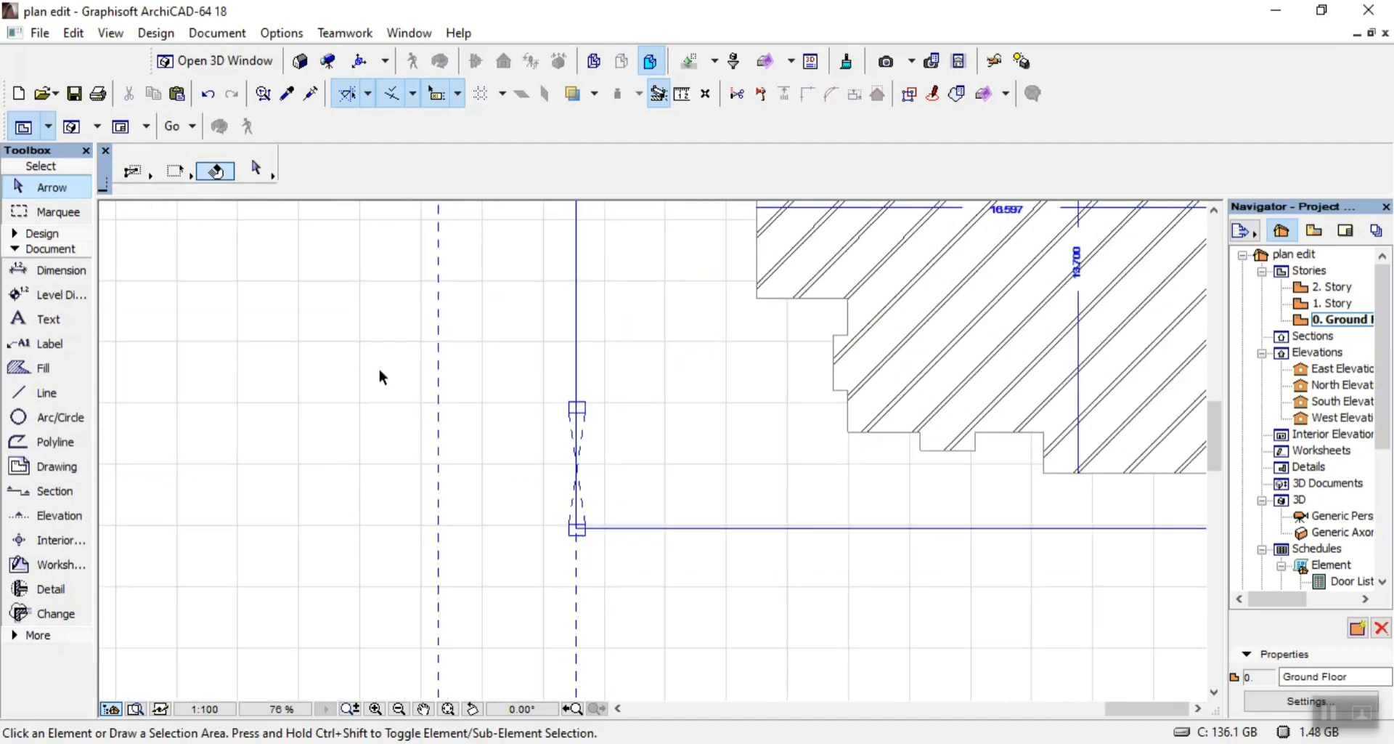
pyautogui.click(48, 234)
pyautogui.click(45, 551)
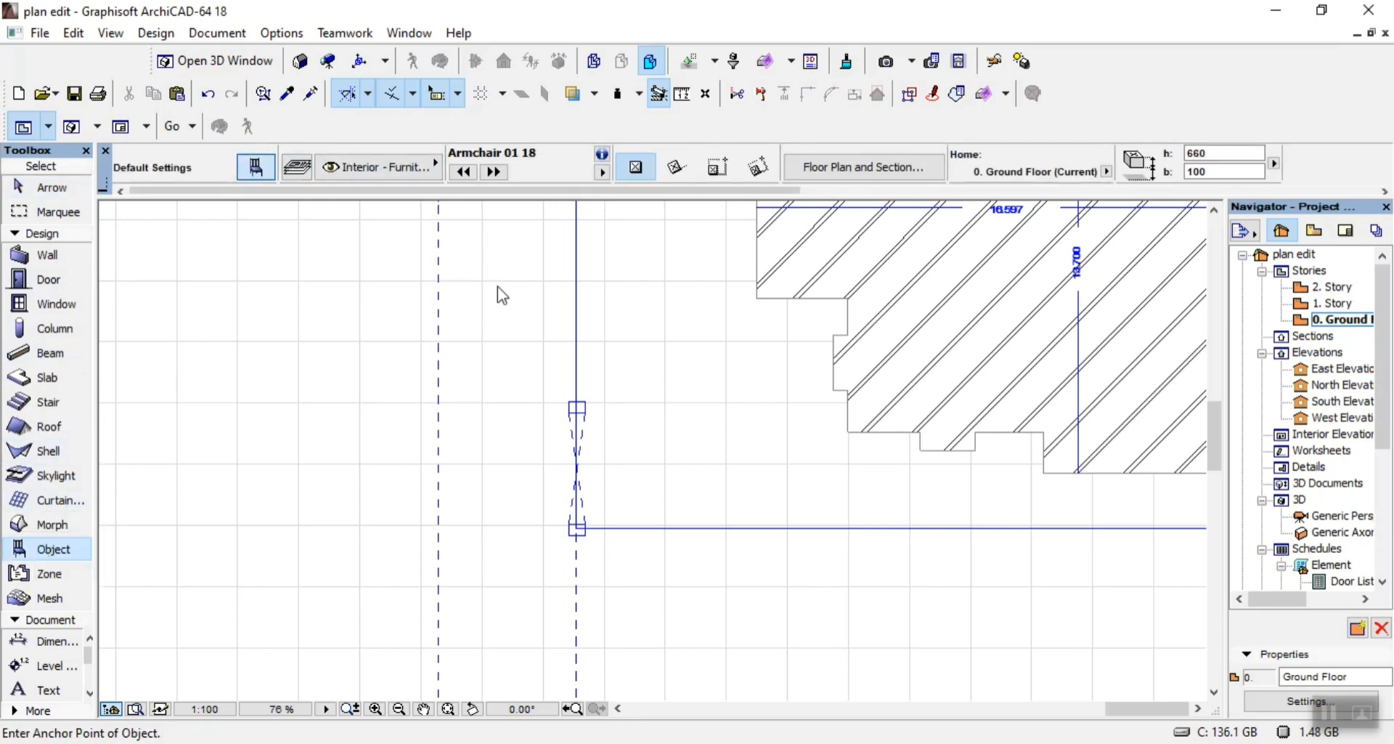
pyautogui.hotkey('ctrl', 't')
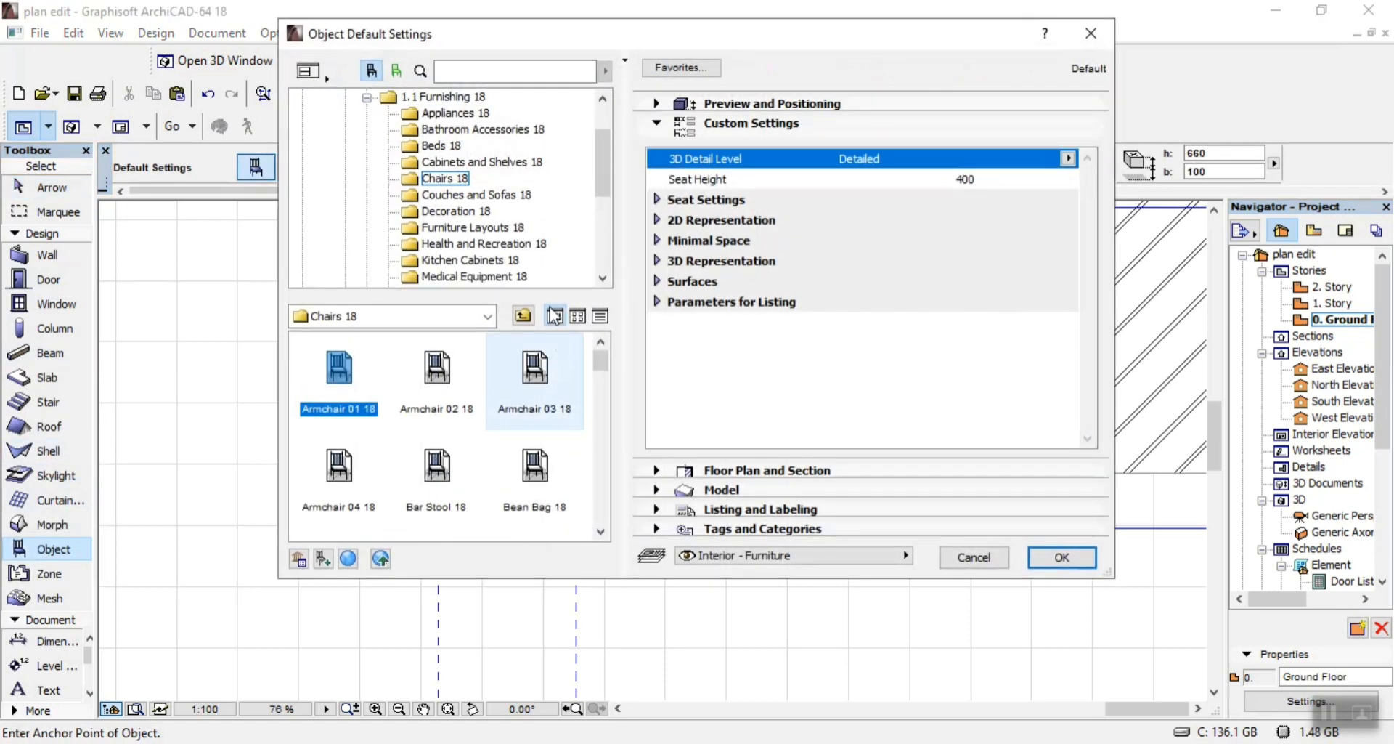
pyautogui.click(534, 70)
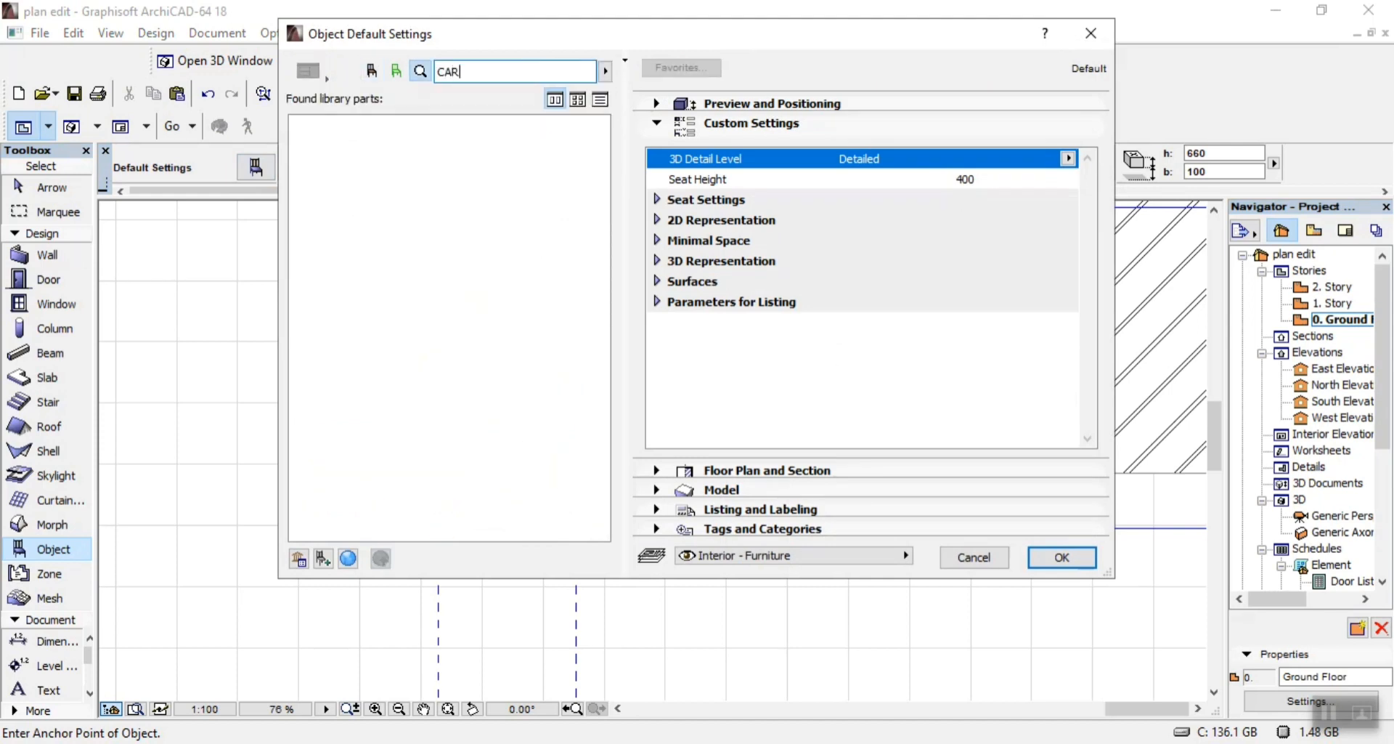
pyautogui.press('Return')
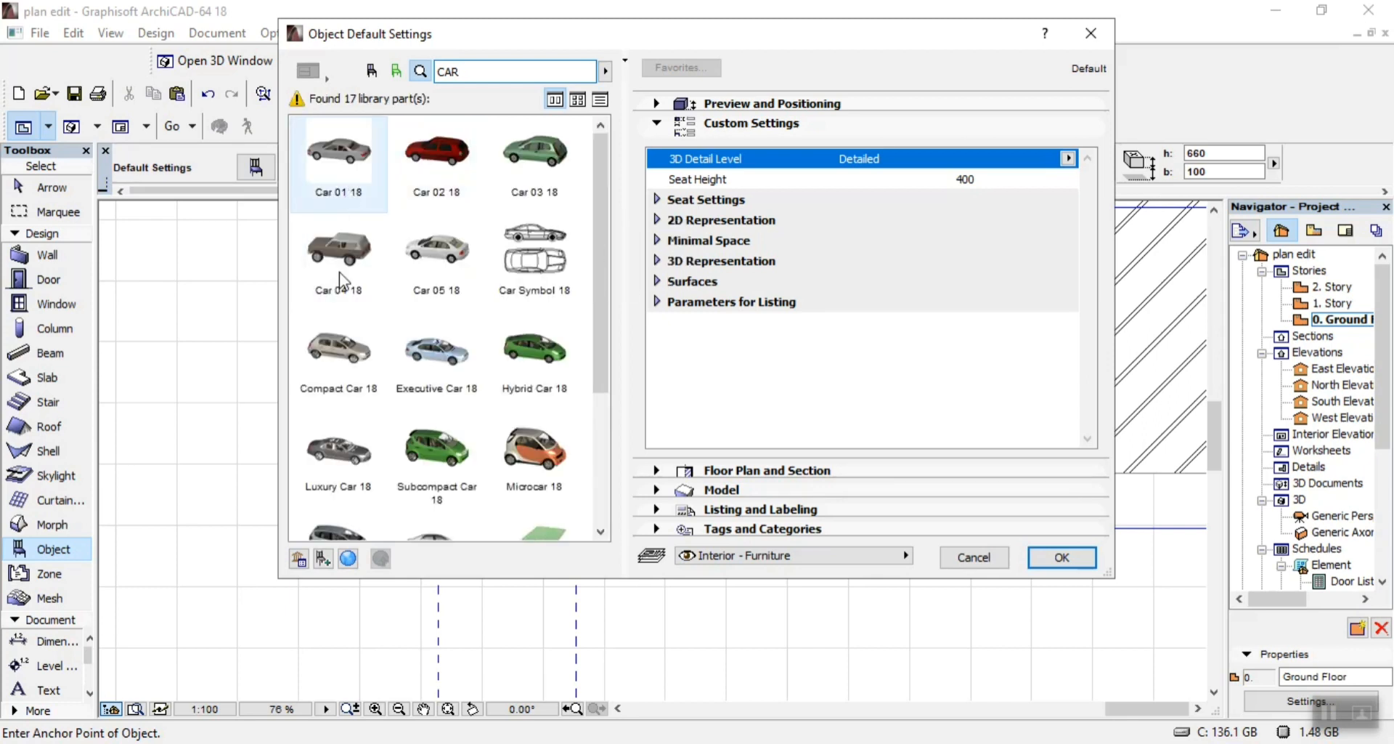
pyautogui.click(439, 359)
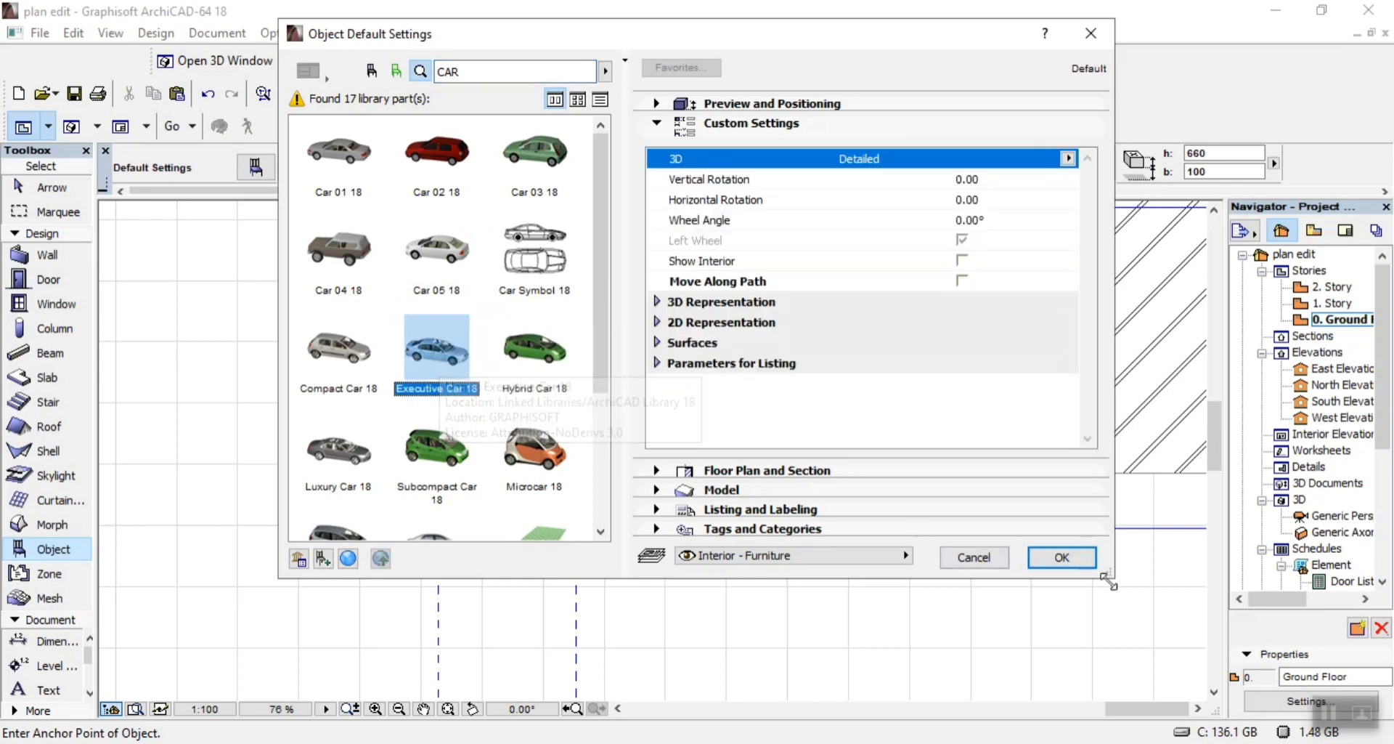
pyautogui.click(1062, 557)
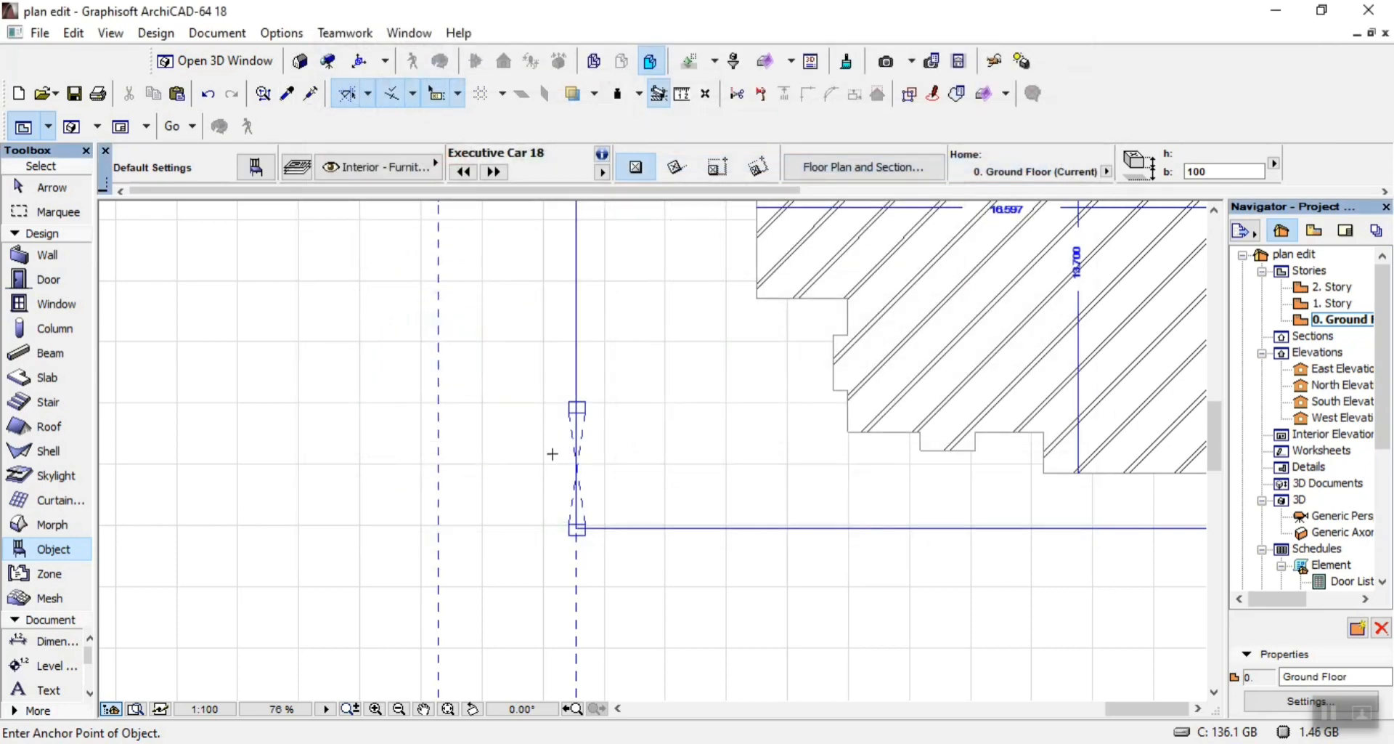
# Place two Executive Car 18 objects, one inside the gate and one above it beside the building's recessed corner
pyautogui.click(717, 466)
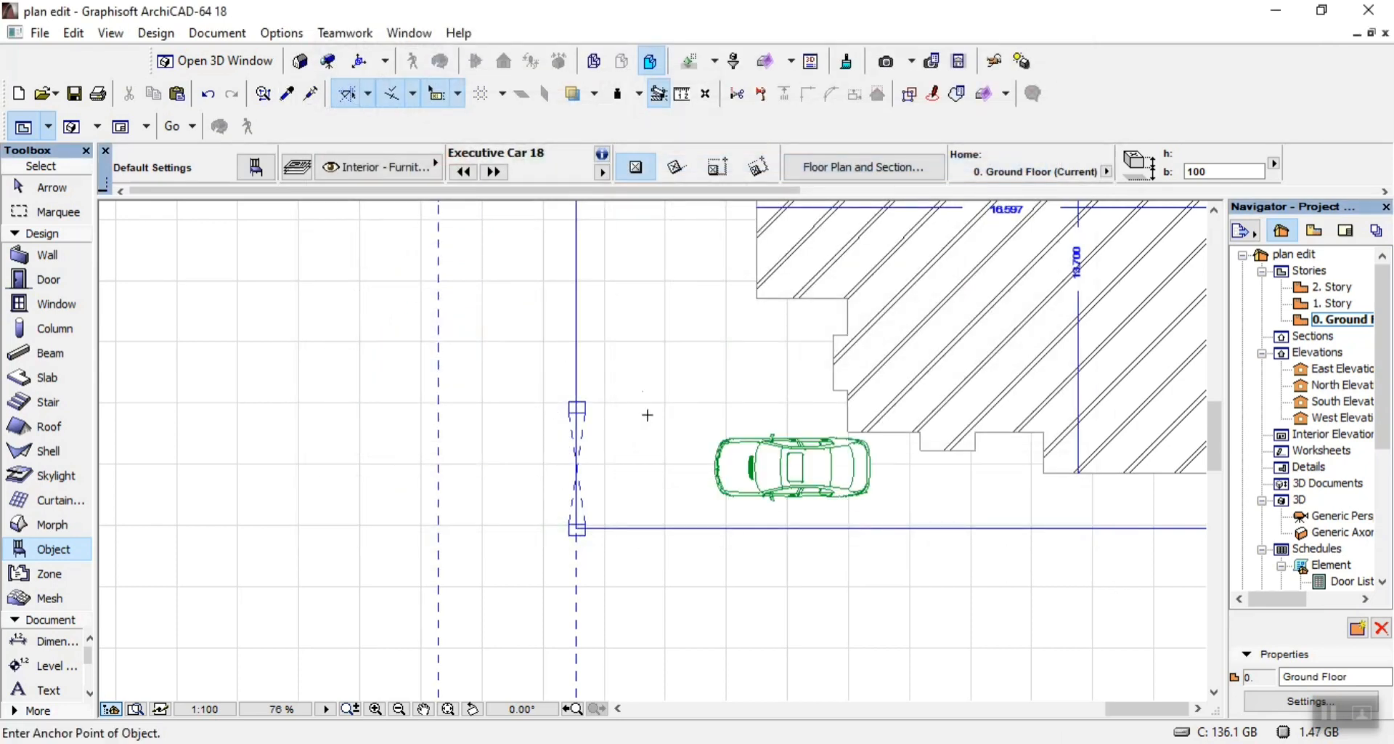
pyautogui.scroll(-4, 653, 396)
pyautogui.click(670, 327)
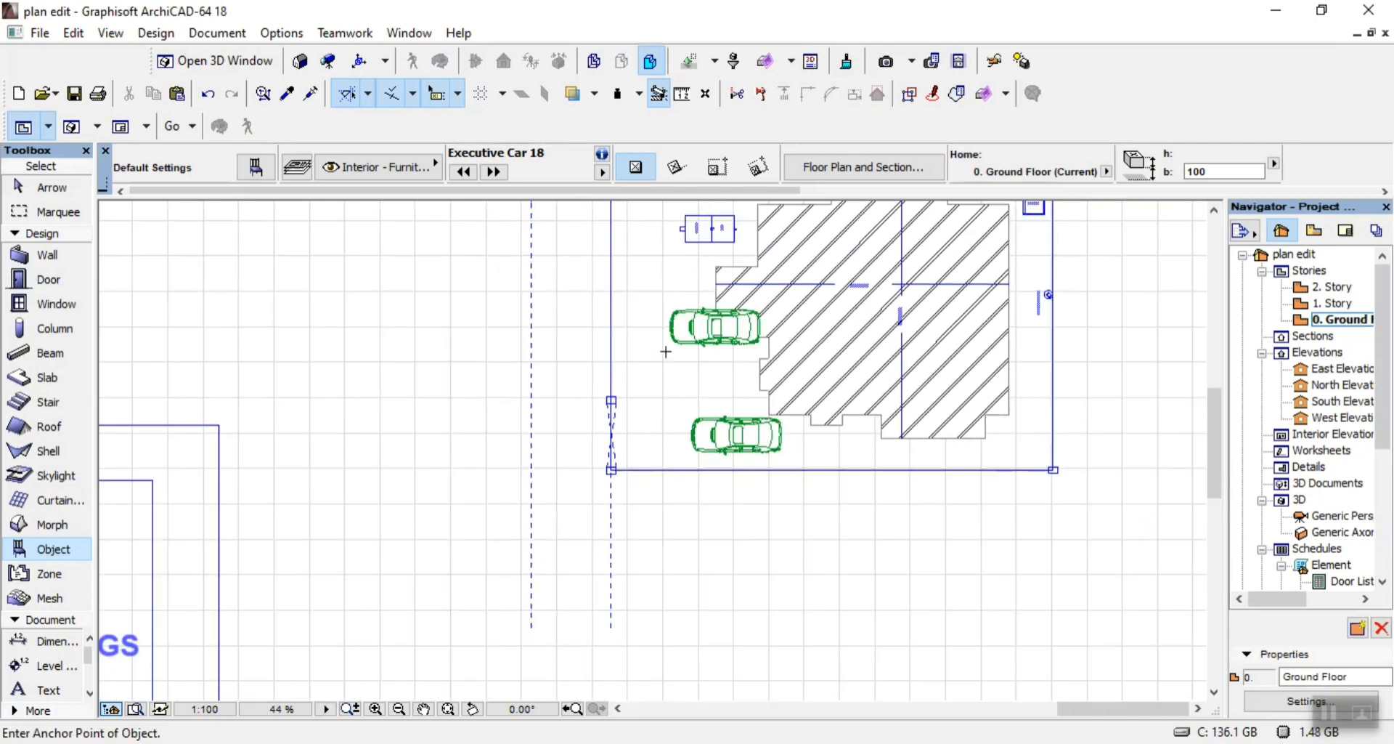
pyautogui.press('Escape')
# Move the lower car about 1670 mm horizontally to the left, closer to the gate
pyautogui.click(729, 445)
pyautogui.scroll(4, 731, 442)
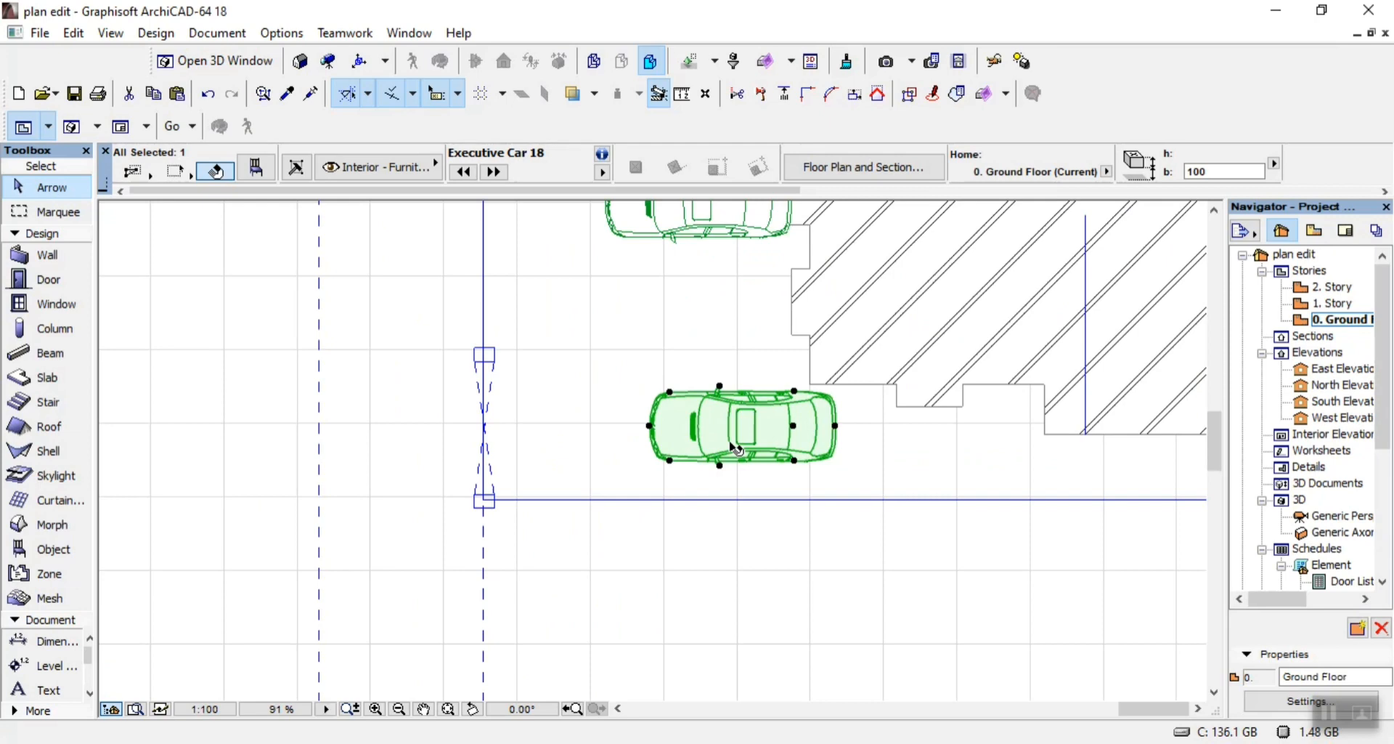
pyautogui.hotkey('ctrl', 'd')
pyautogui.click(749, 430)
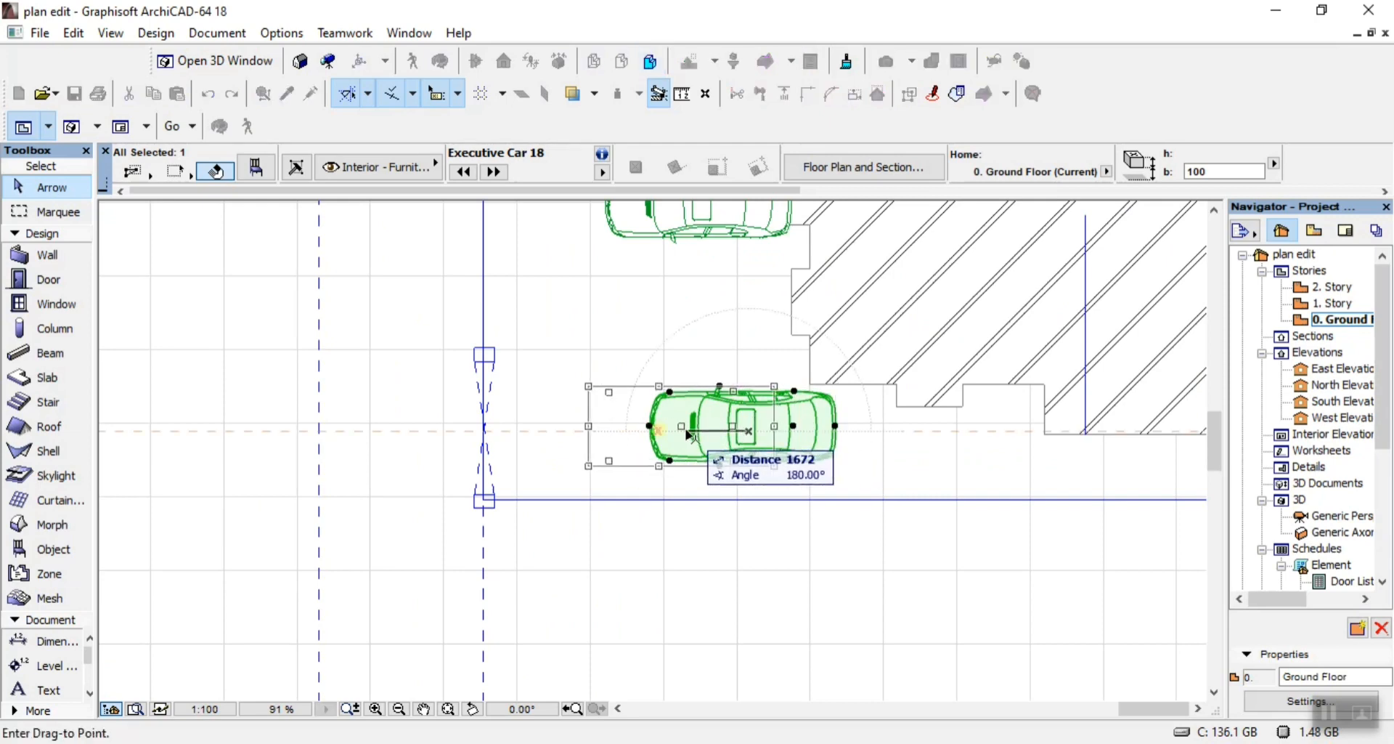
pyautogui.click(690, 433)
# Rotate the upper car 90° clockwise so that it stands vertically with its front facing up
pyautogui.scroll(-4, 741, 465)
pyautogui.scroll(4, 712, 341)
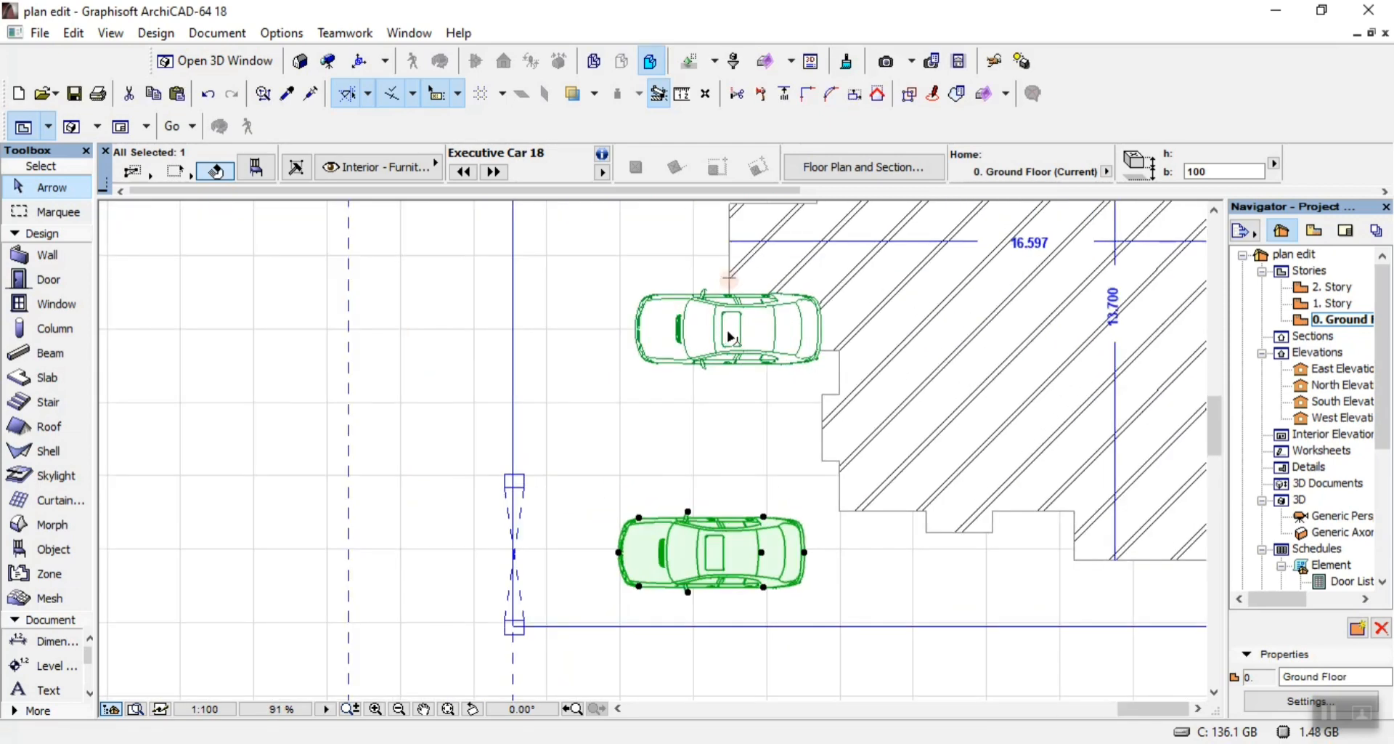
pyautogui.click(710, 352)
pyautogui.click(708, 354)
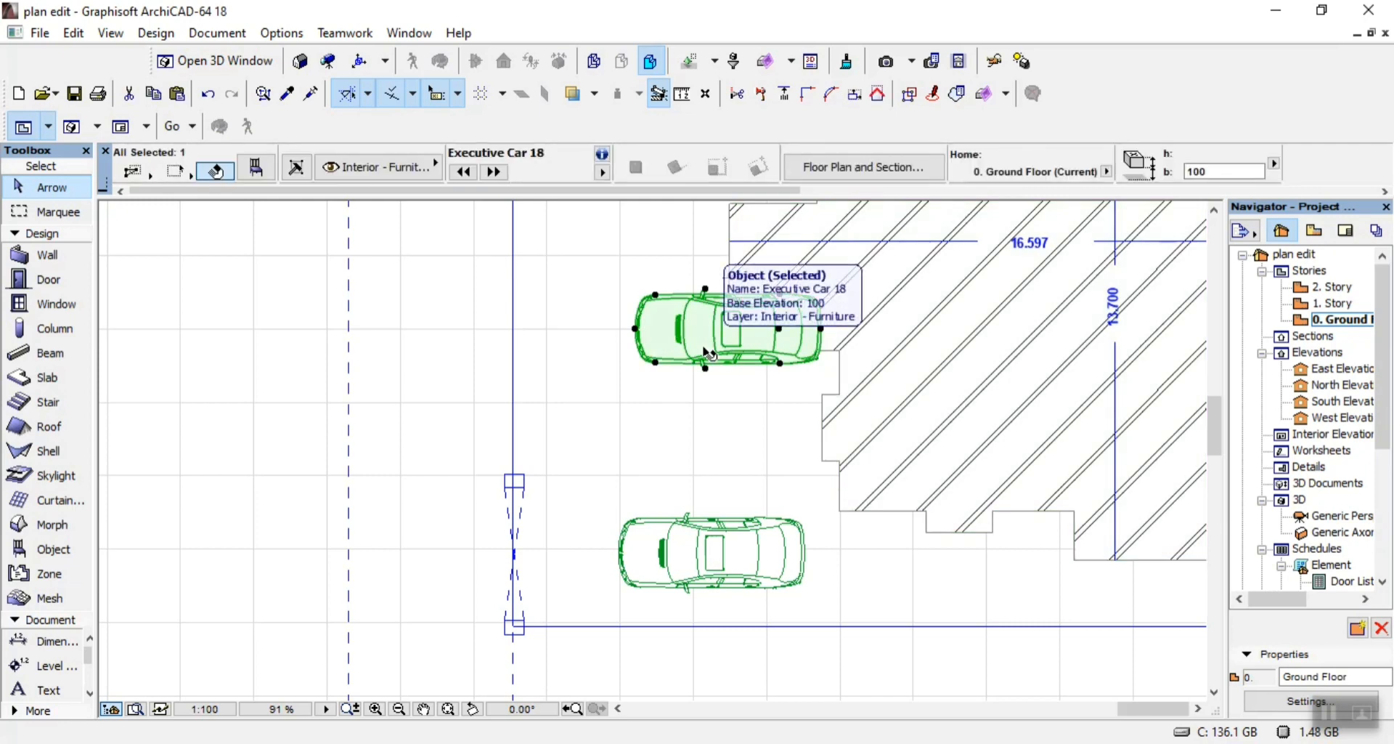
pyautogui.hotkey('ctrl', 'e')
pyautogui.click(704, 347)
pyautogui.click(580, 347)
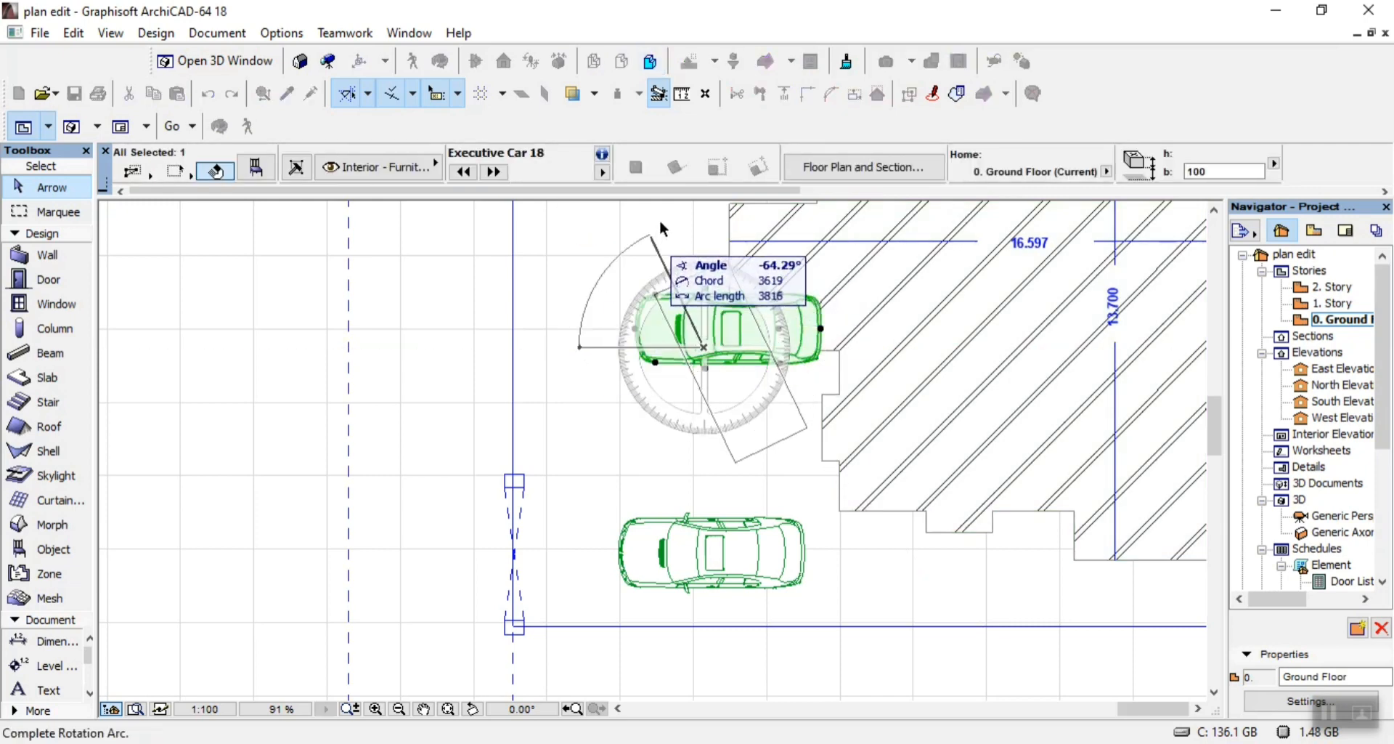
pyautogui.click(708, 222)
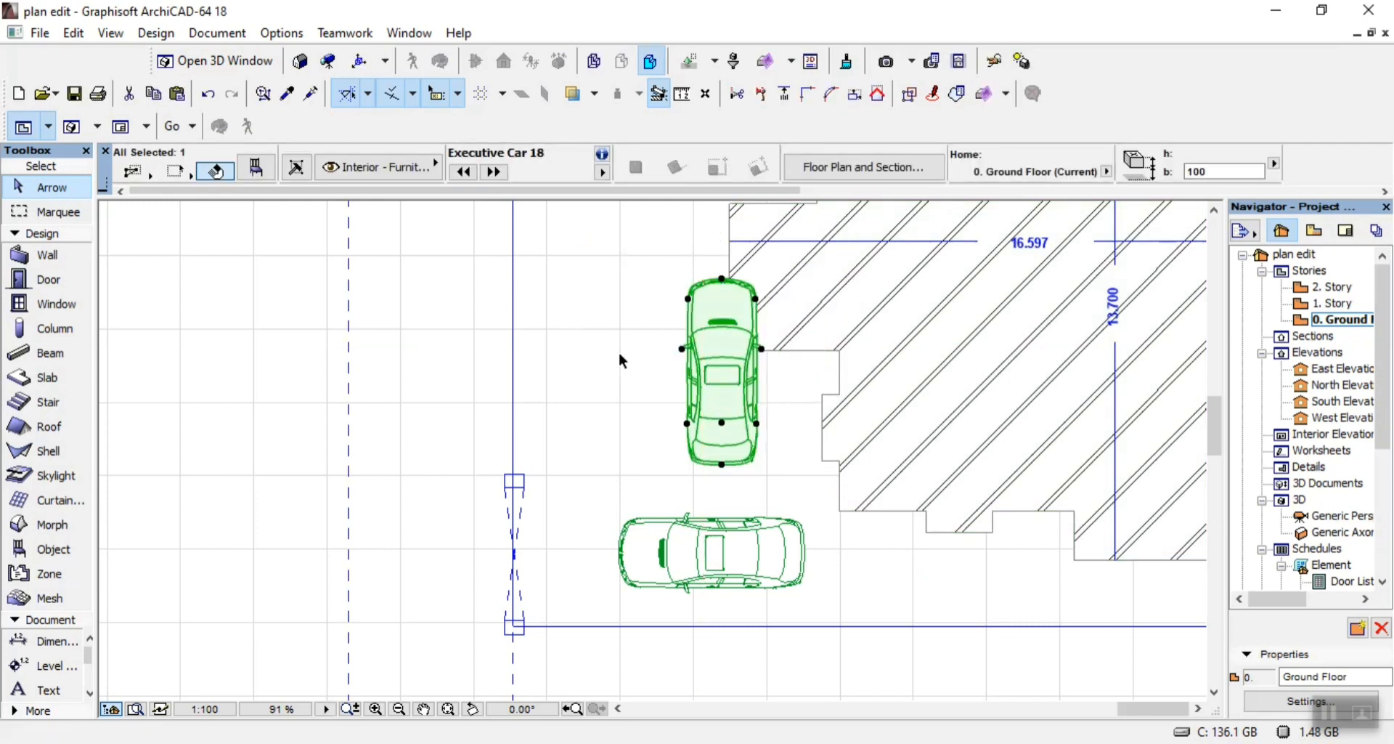
# Move the vertical Executive Car 18 away from the building, to the upper left inside the plot
pyautogui.hotkey('ctrl', 'd')
pyautogui.click(710, 375)
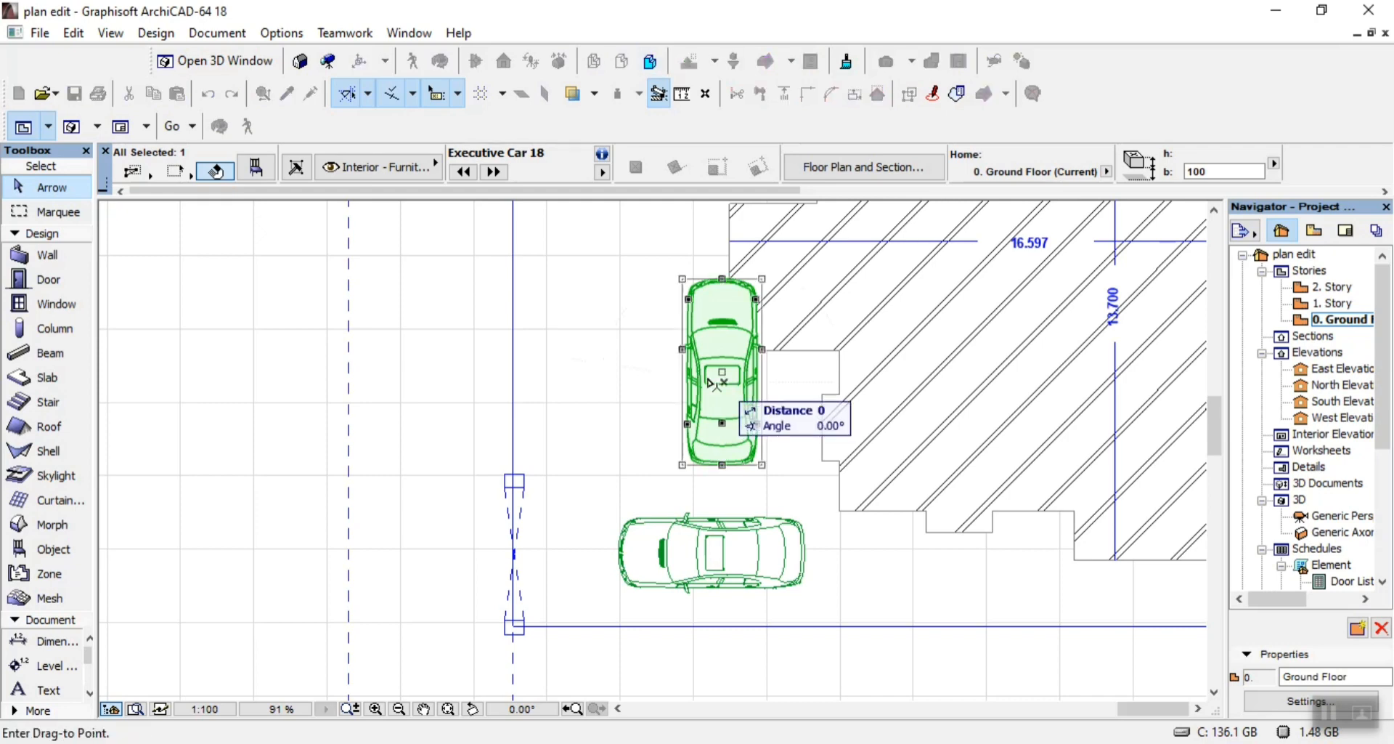
pyautogui.click(632, 339)
pyautogui.scroll(-4, 799, 412)
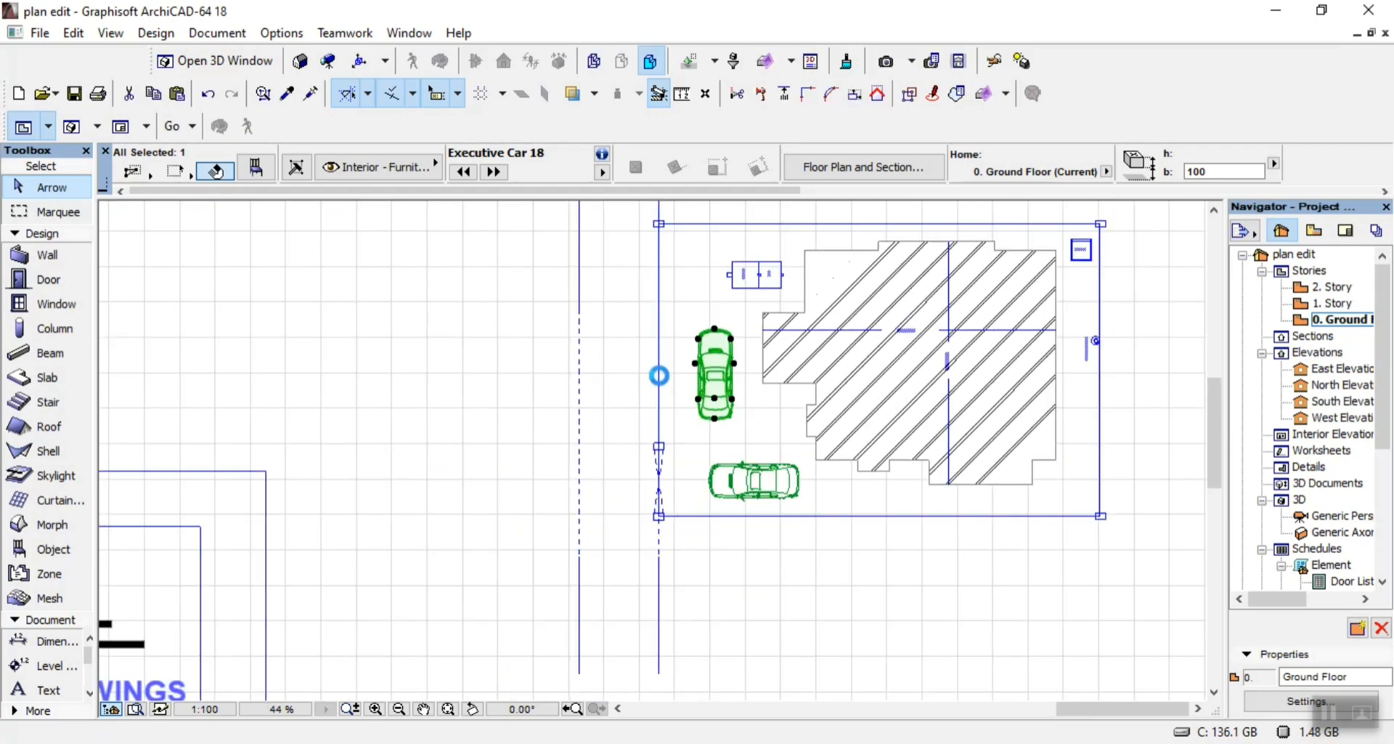
pyautogui.scroll(3, 650, 370)
# Place two copies of the vertical car on the access road, one directly above the other, outside the gate
pyautogui.hotkey('ctrl', 'shift', 'd')
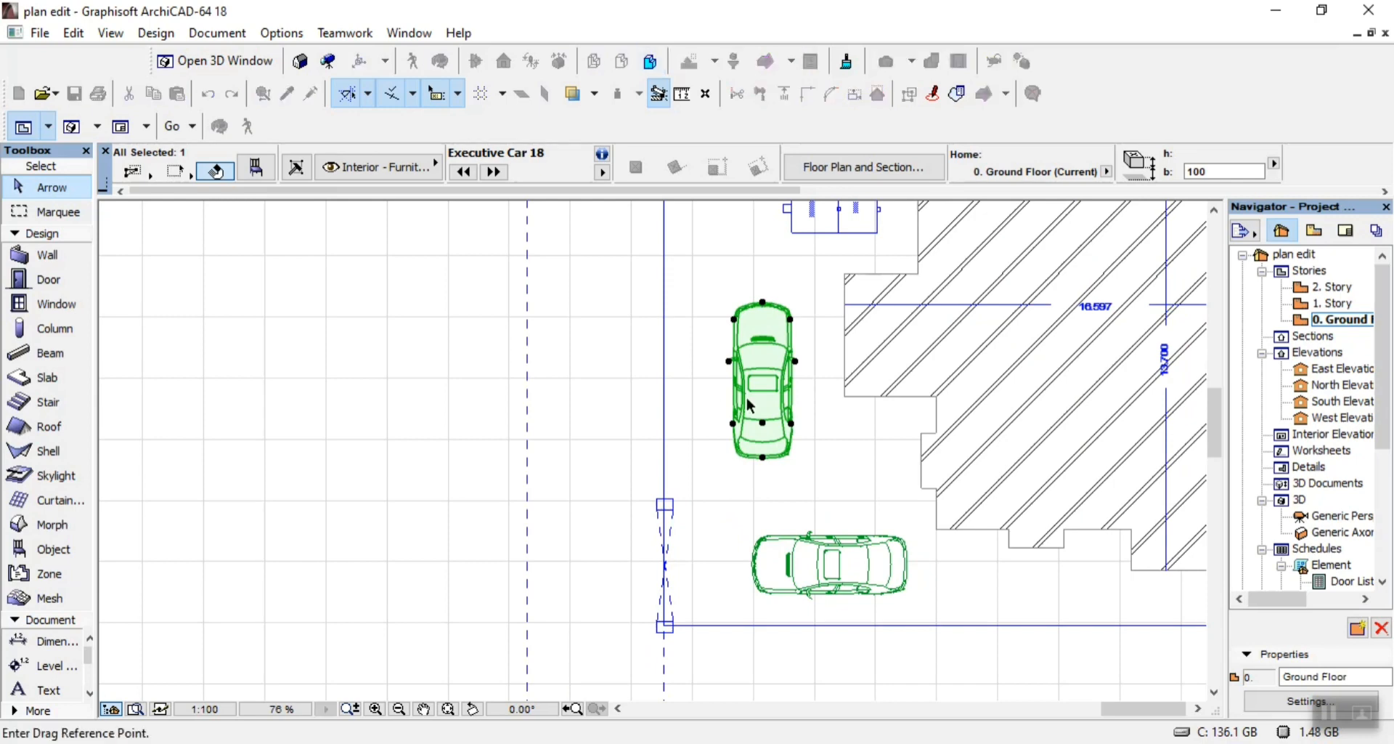
pyautogui.click(764, 387)
pyautogui.click(600, 289)
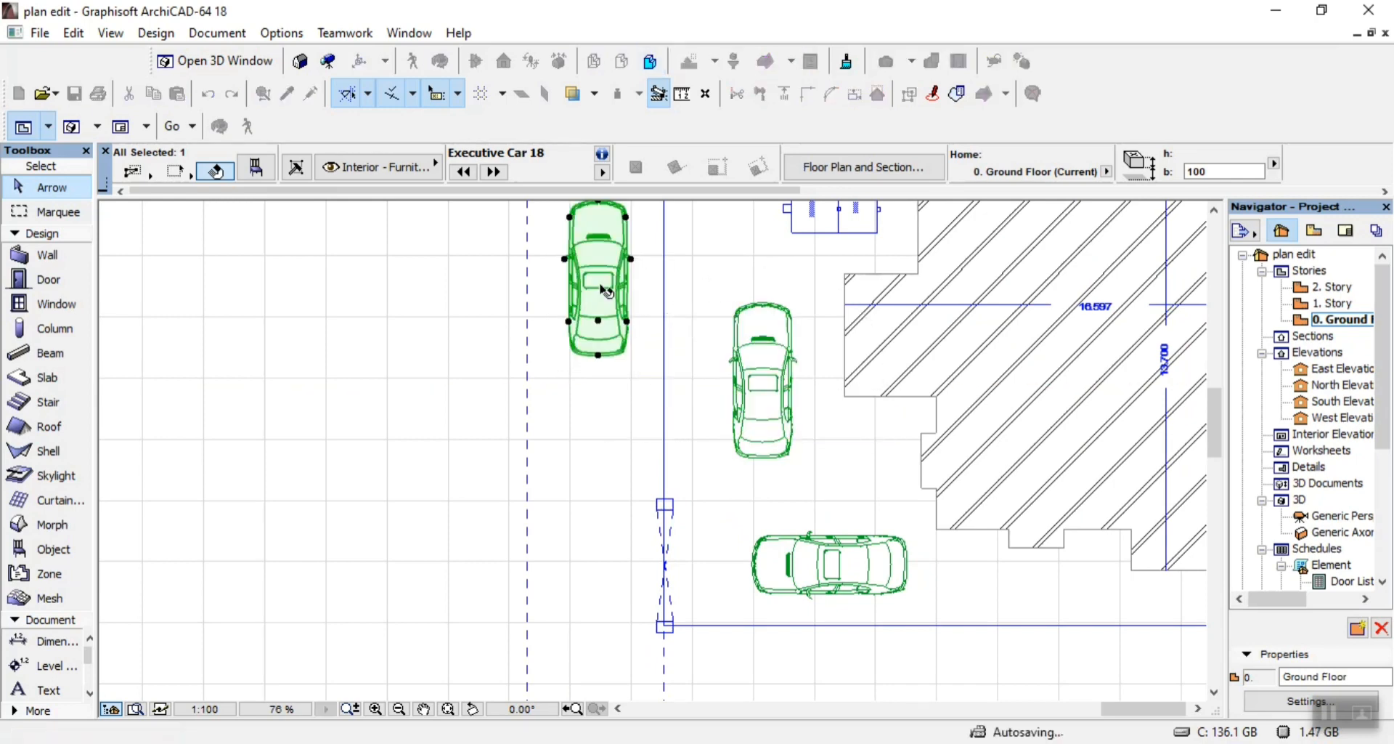
pyautogui.hotkey('ctrl', 'shift', 'd')
pyautogui.click(601, 289)
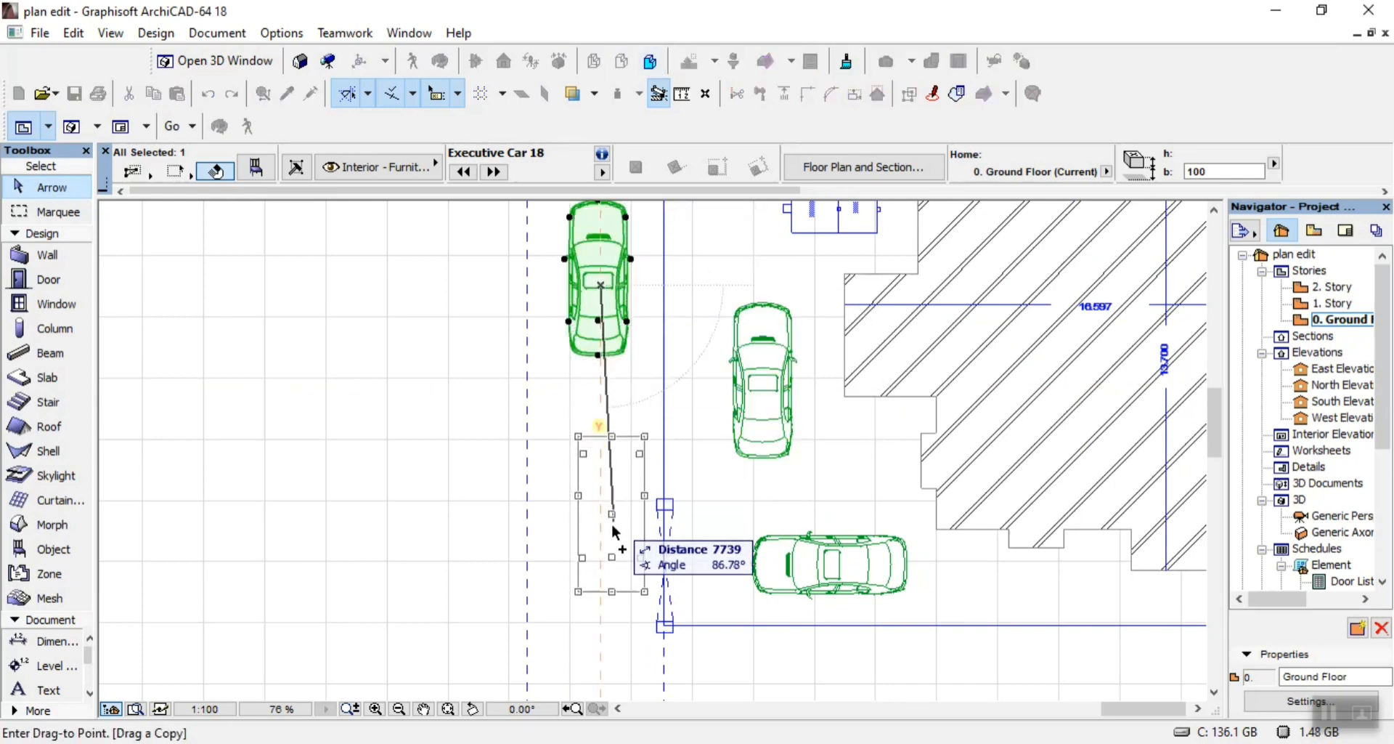
pyautogui.click(601, 528)
pyautogui.scroll(-5, 681, 424)
pyautogui.scroll(6, 647, 385)
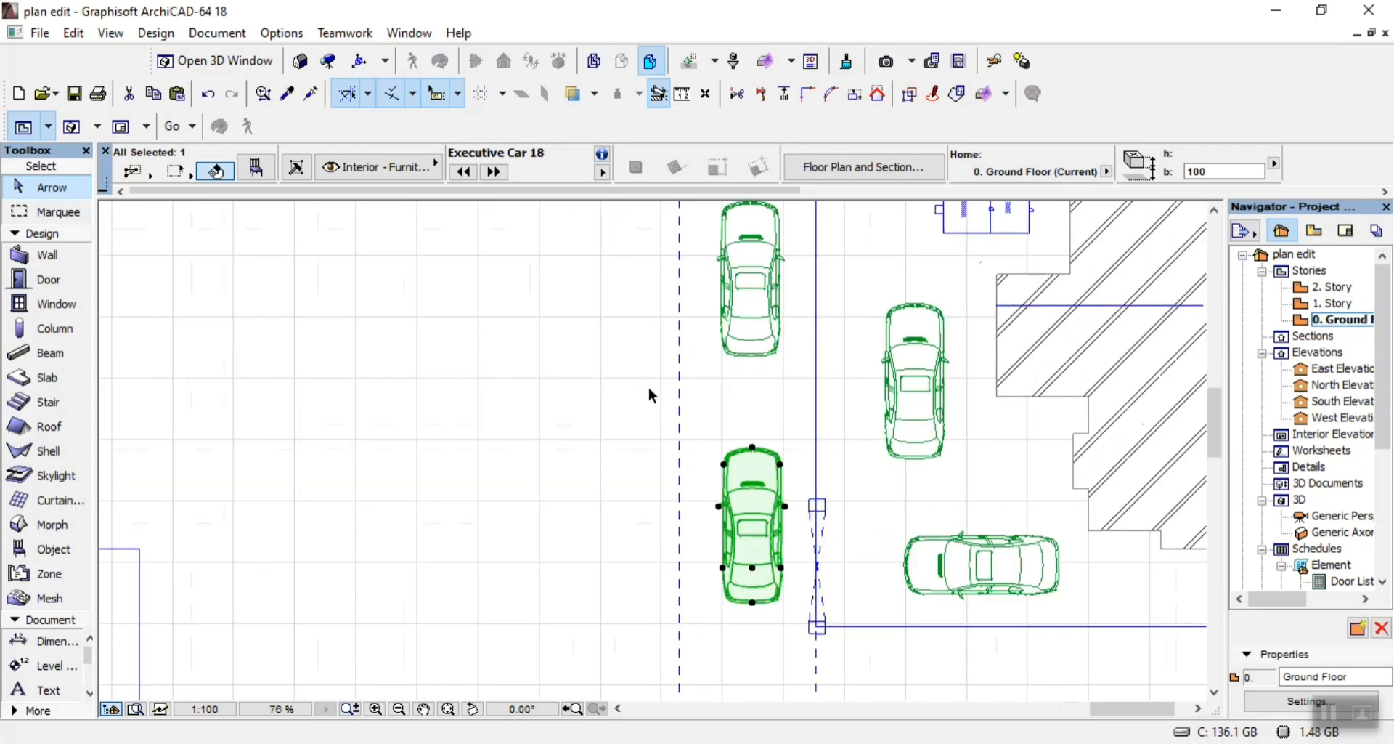
# Move the outer dashed access road line farther left, away from the two road cars
pyautogui.click(684, 369)
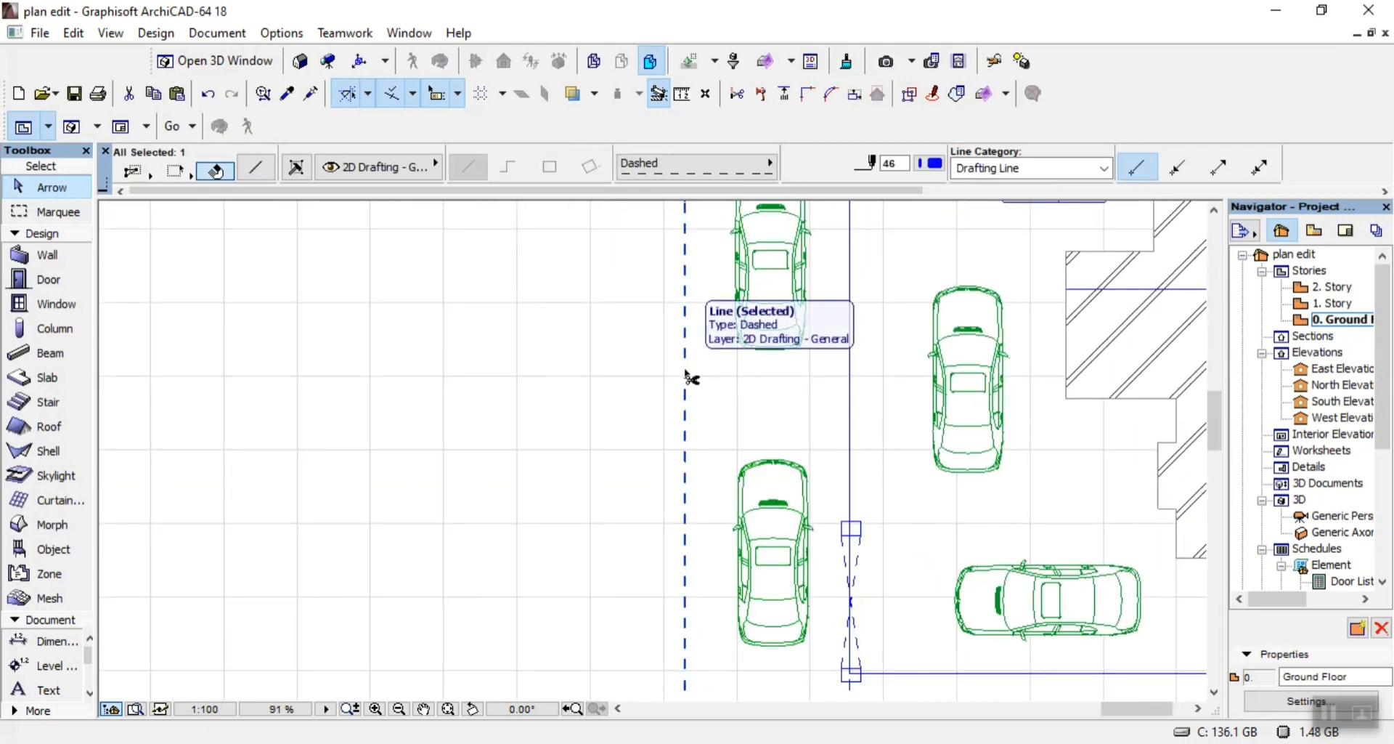
pyautogui.hotkey('ctrl', 'd')
pyautogui.click(684, 369)
pyautogui.click(635, 370)
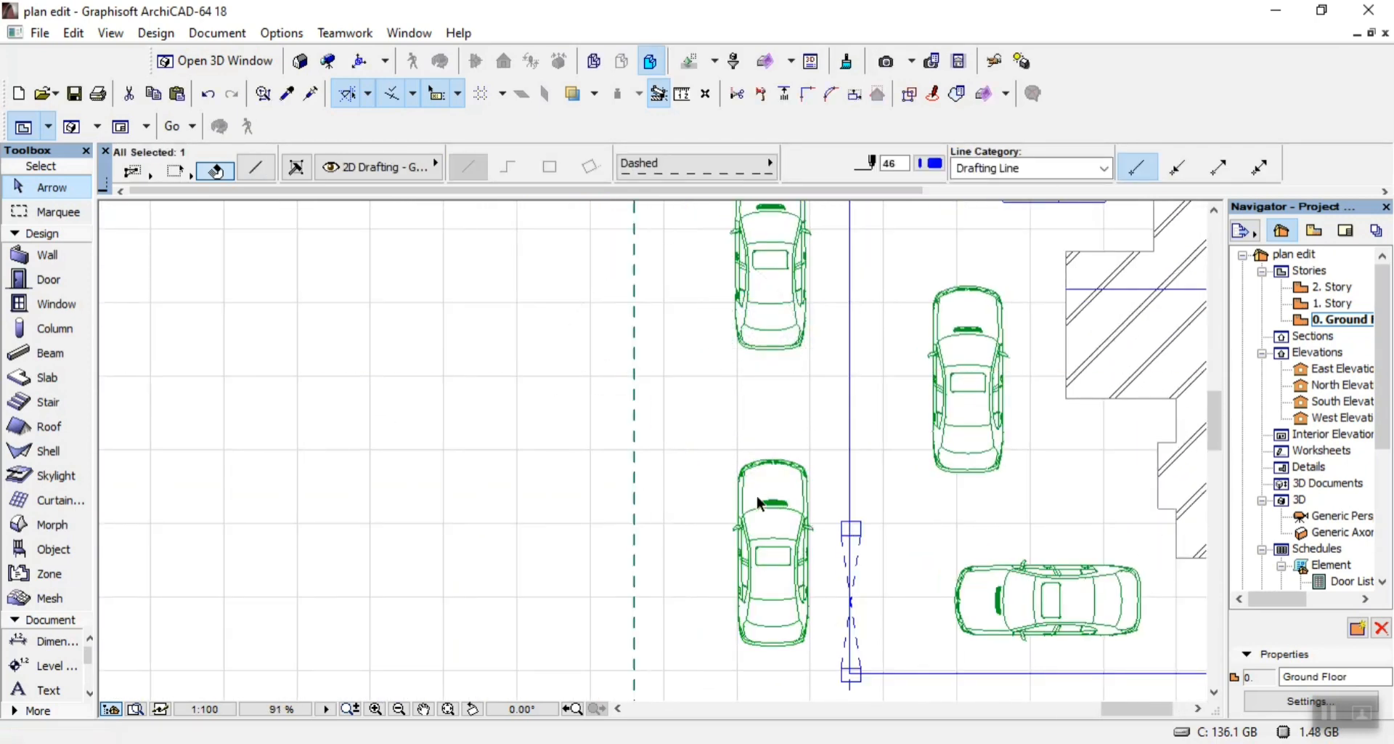
# Move both access road cars together slightly to the left, between the dashed road lines
pyautogui.click(761, 501)
pyautogui.keyDown('shift'); pyautogui.click(764, 312); pyautogui.keyUp('shift')
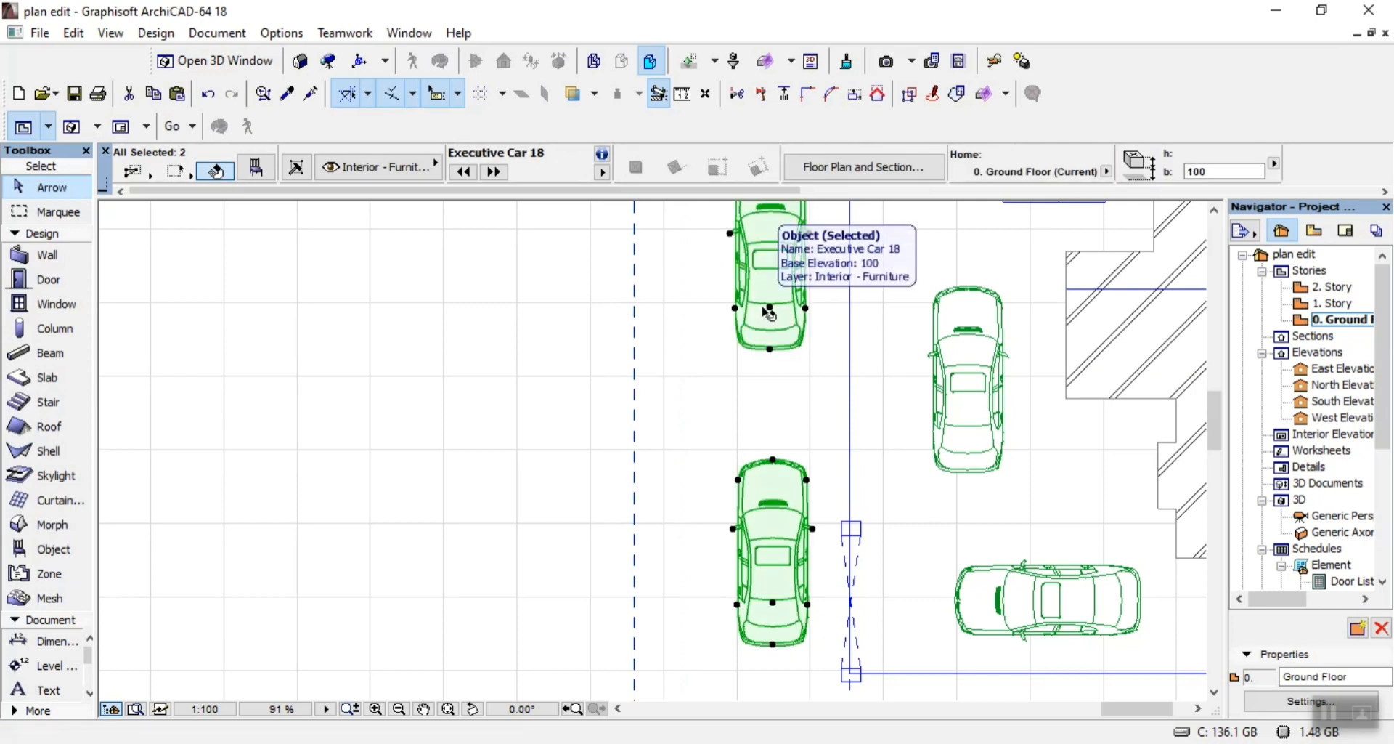
pyautogui.hotkey('ctrl', 'd')
pyautogui.click(764, 312)
pyautogui.click(752, 312)
pyautogui.scroll(-3, 753, 312)
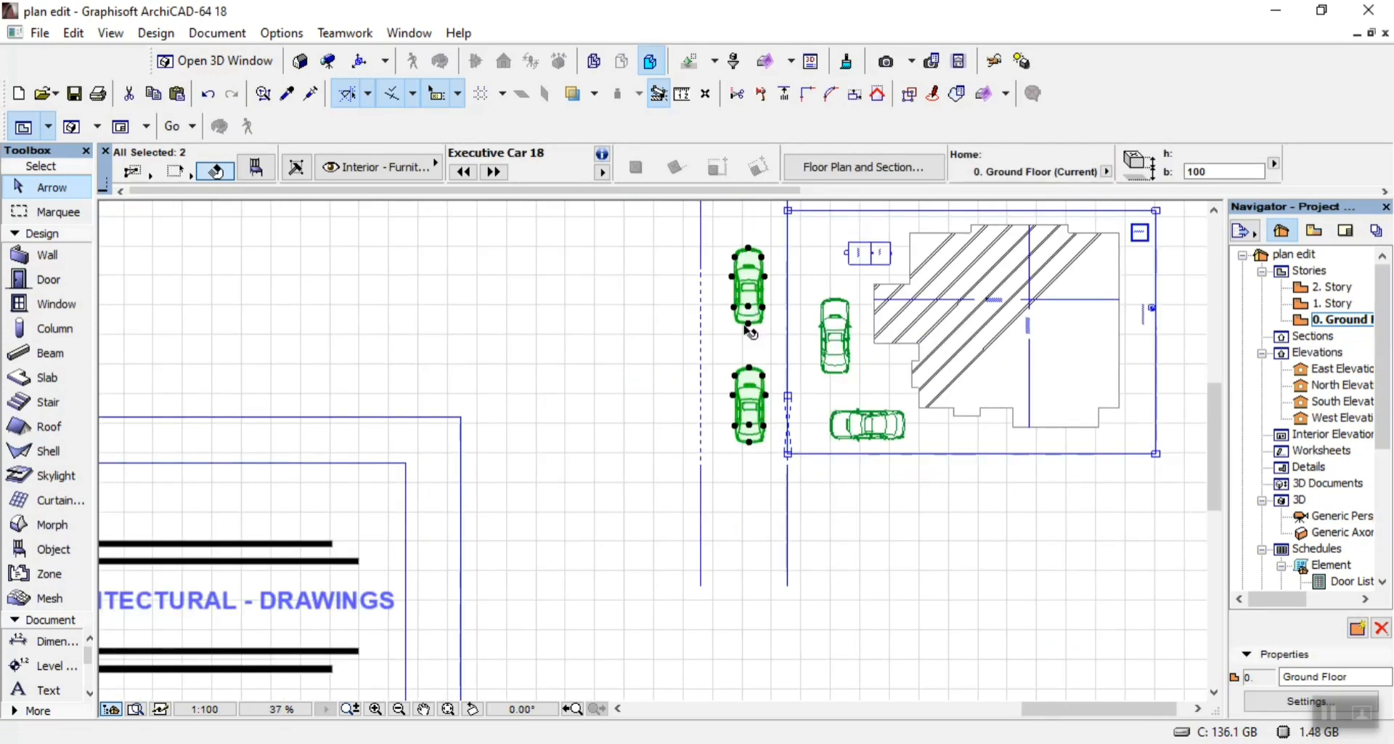
pyautogui.click(732, 501)
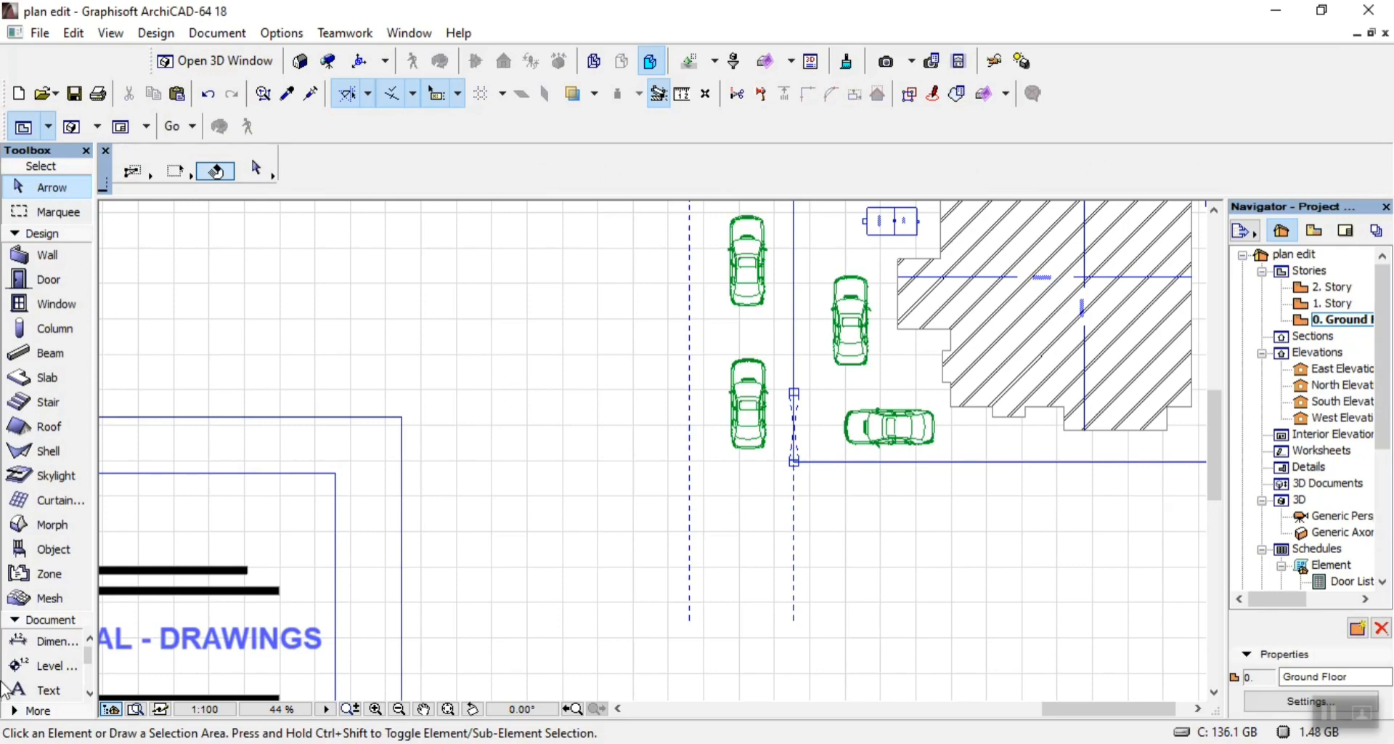
# Examine the whole site plan, including the access road, parked cars, building and plot boundary
pyautogui.scroll(-3, 721, 531)
pyautogui.scroll(2, 740, 325)
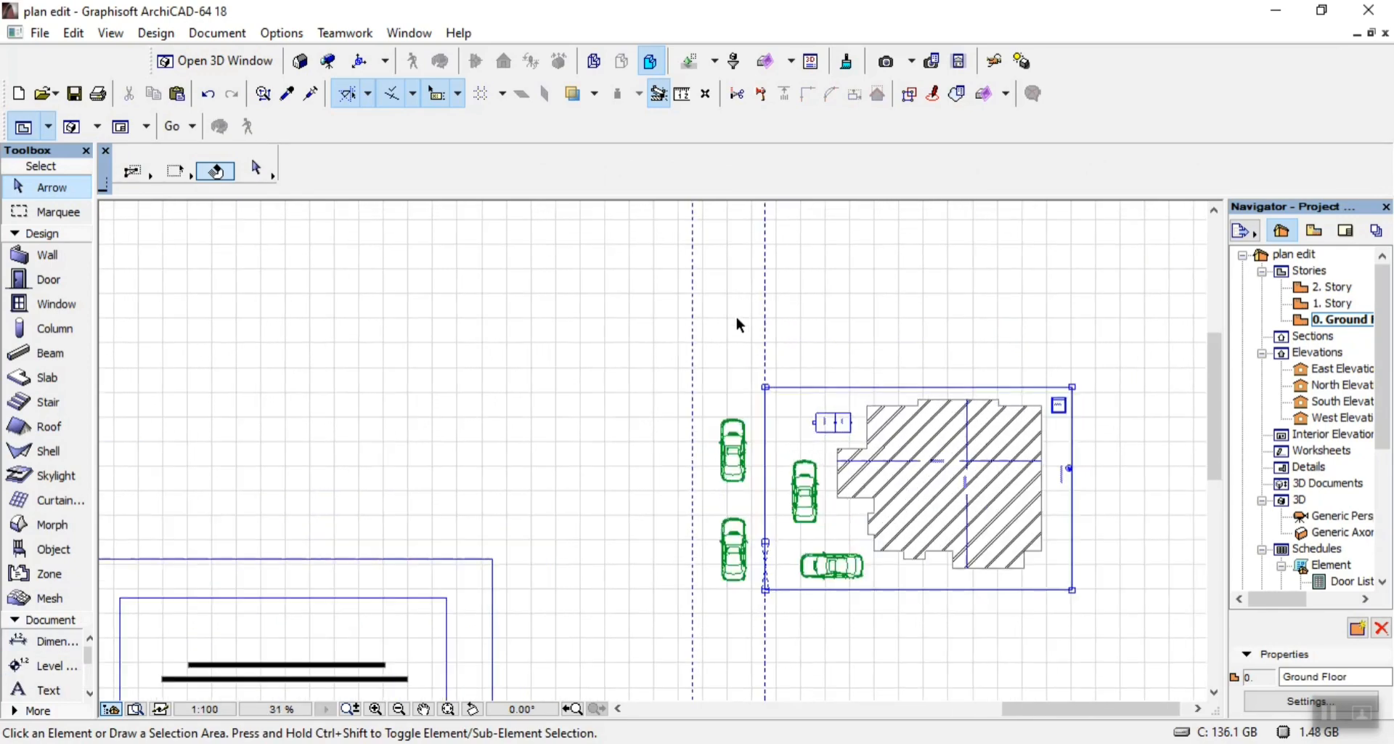
pyautogui.scroll(2, 734, 341)
pyautogui.scroll(-4, 732, 362)
pyautogui.scroll(3, 734, 392)
pyautogui.scroll(-1, 722, 385)
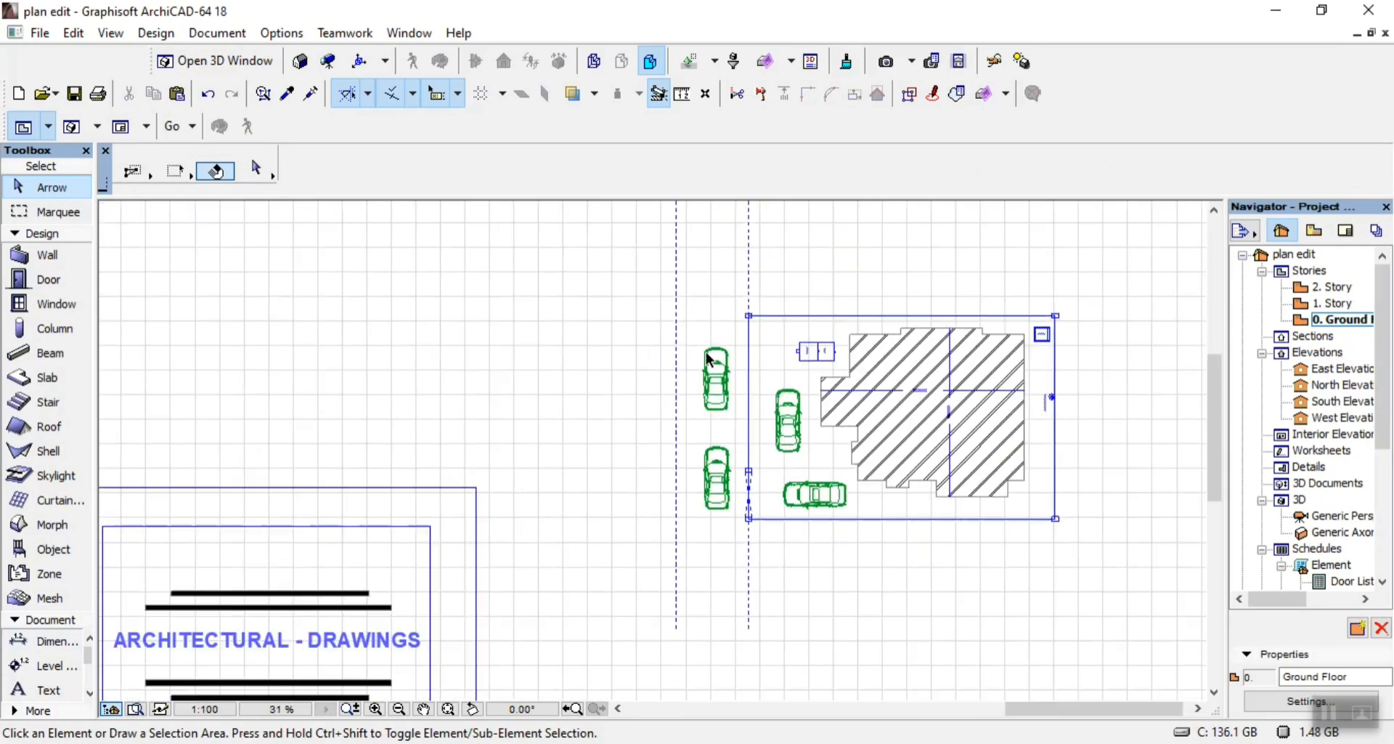
pyautogui.scroll(-1, 710, 358)
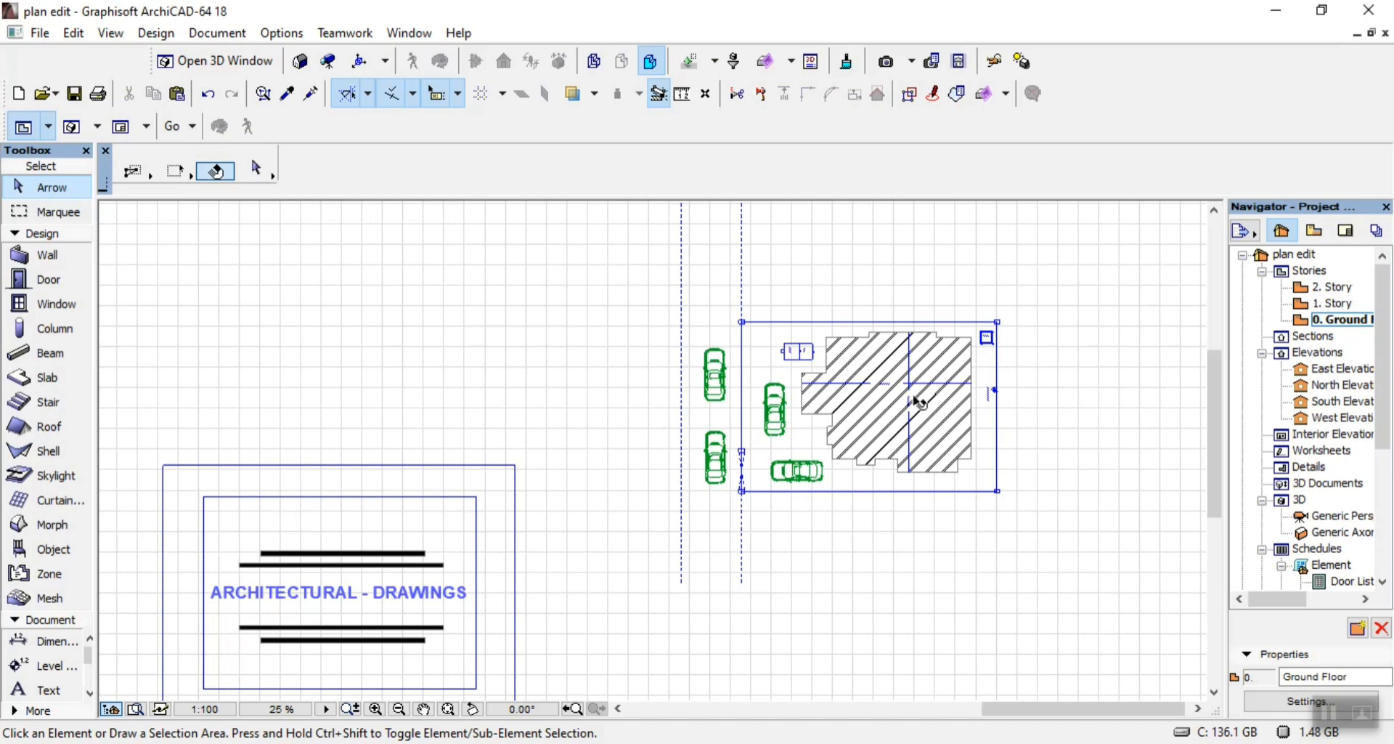
pyautogui.scroll(2, 918, 402)
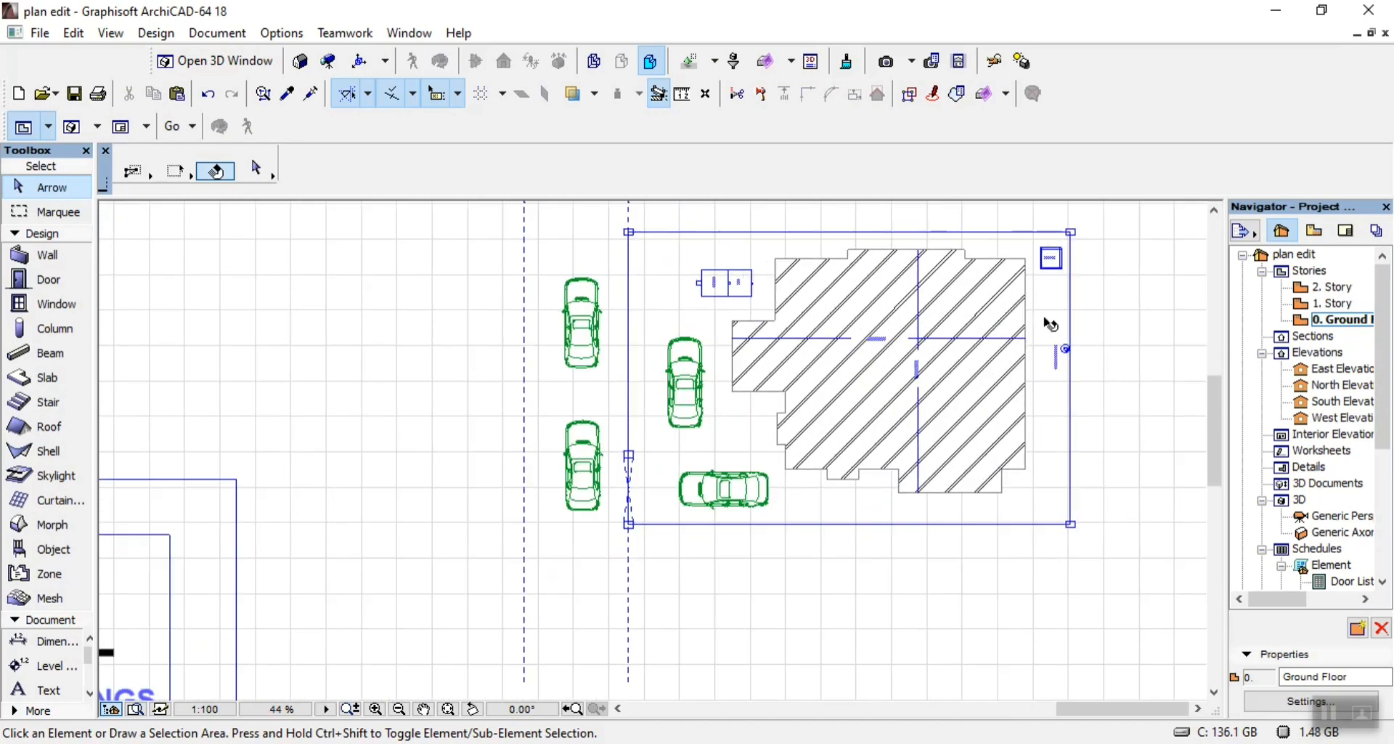
pyautogui.scroll(3, 1053, 464)
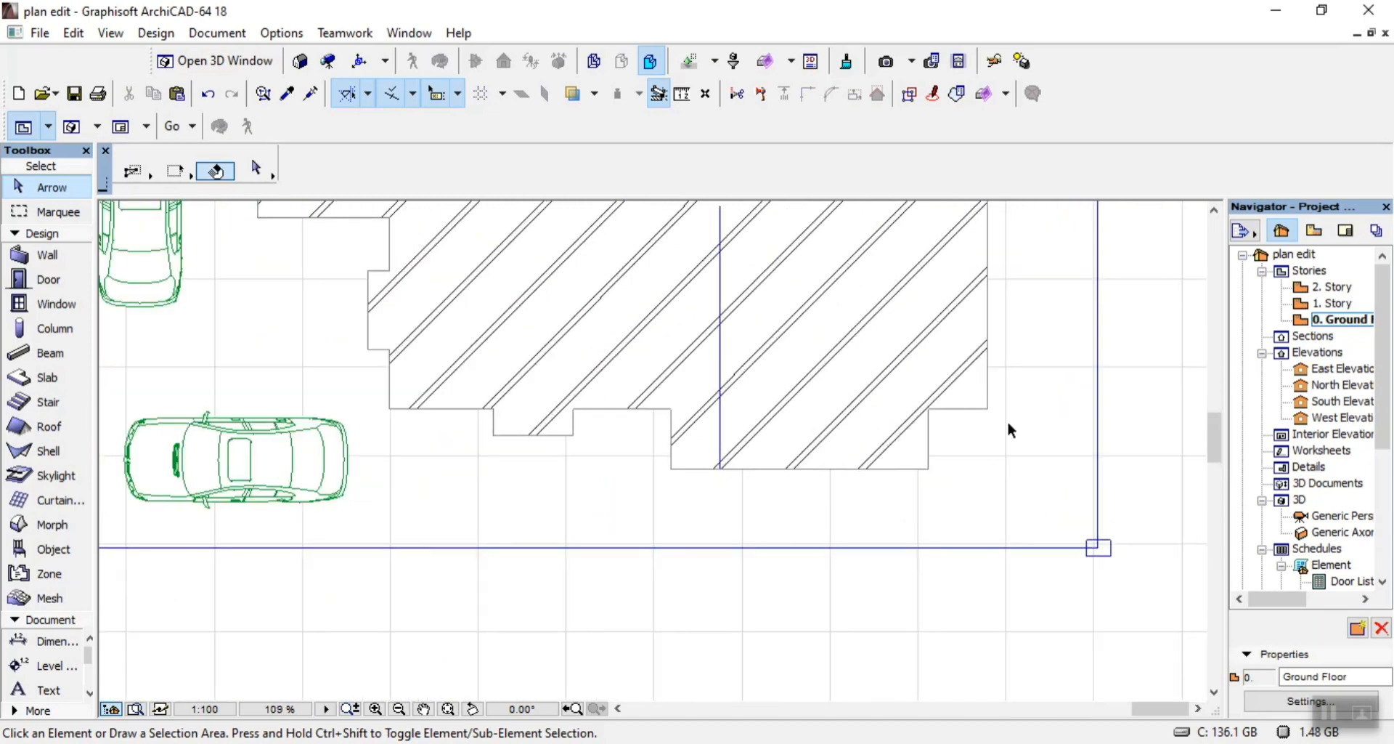
pyautogui.scroll(-2, 1017, 436)
pyautogui.scroll(-2, 1049, 485)
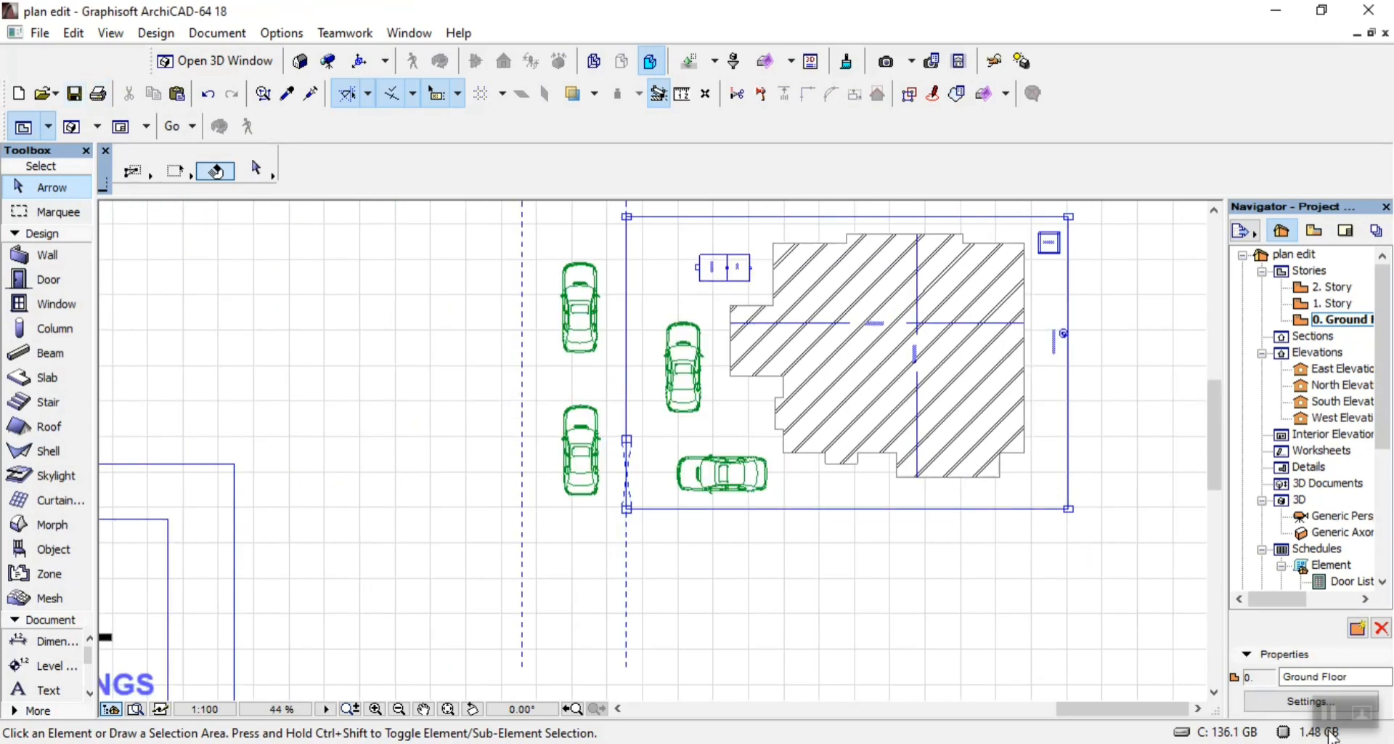
pyautogui.scroll(-1, 755, 563)
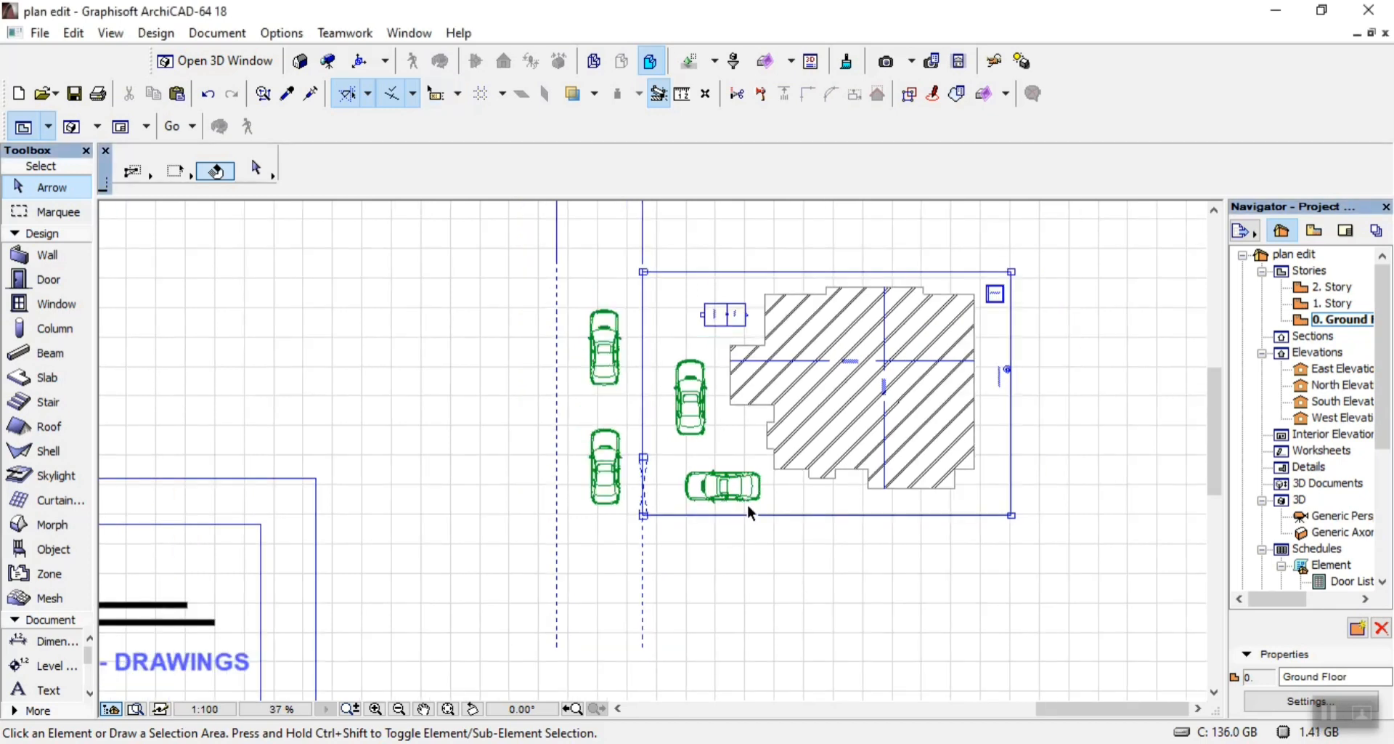
# Copy the building's 16.597 dimension text to just above the upper boundary line of the plot
pyautogui.scroll(3, 863, 287)
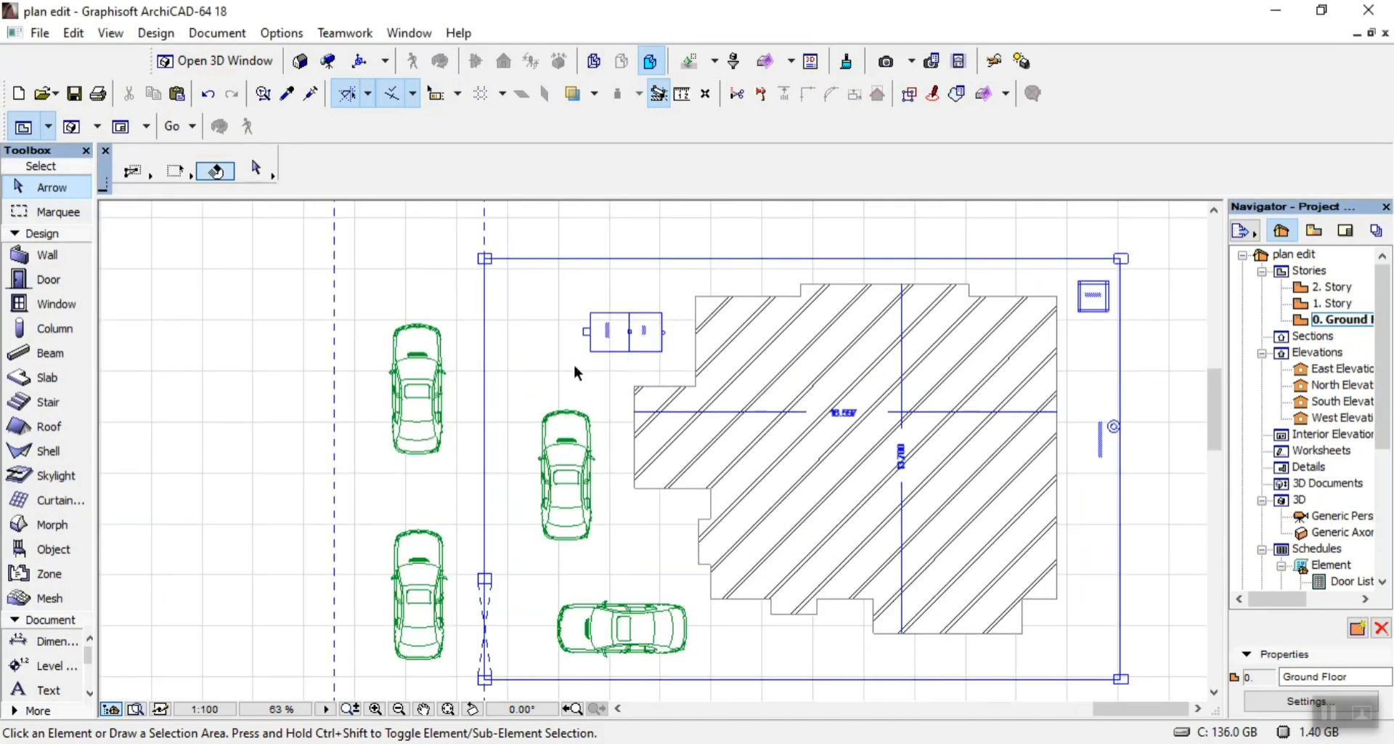
pyautogui.scroll(3, 758, 262)
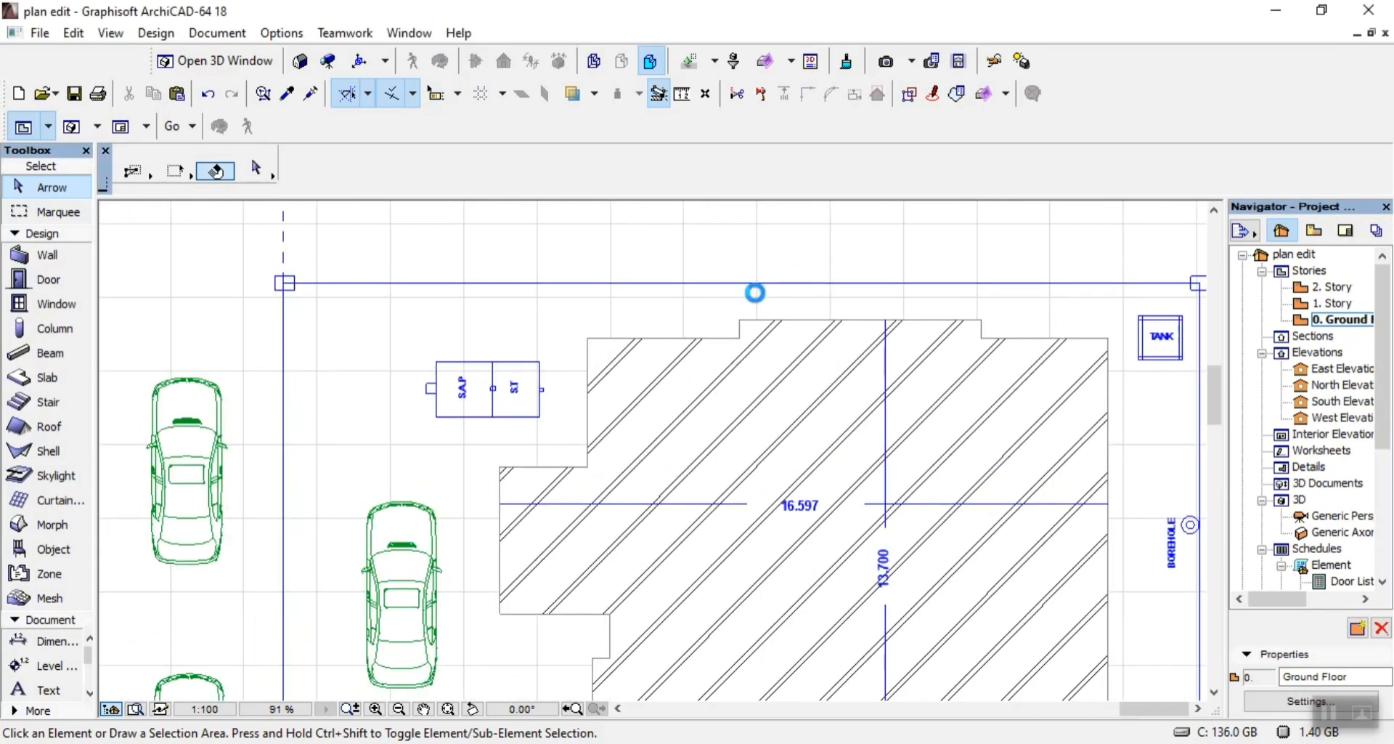
pyautogui.click(804, 508)
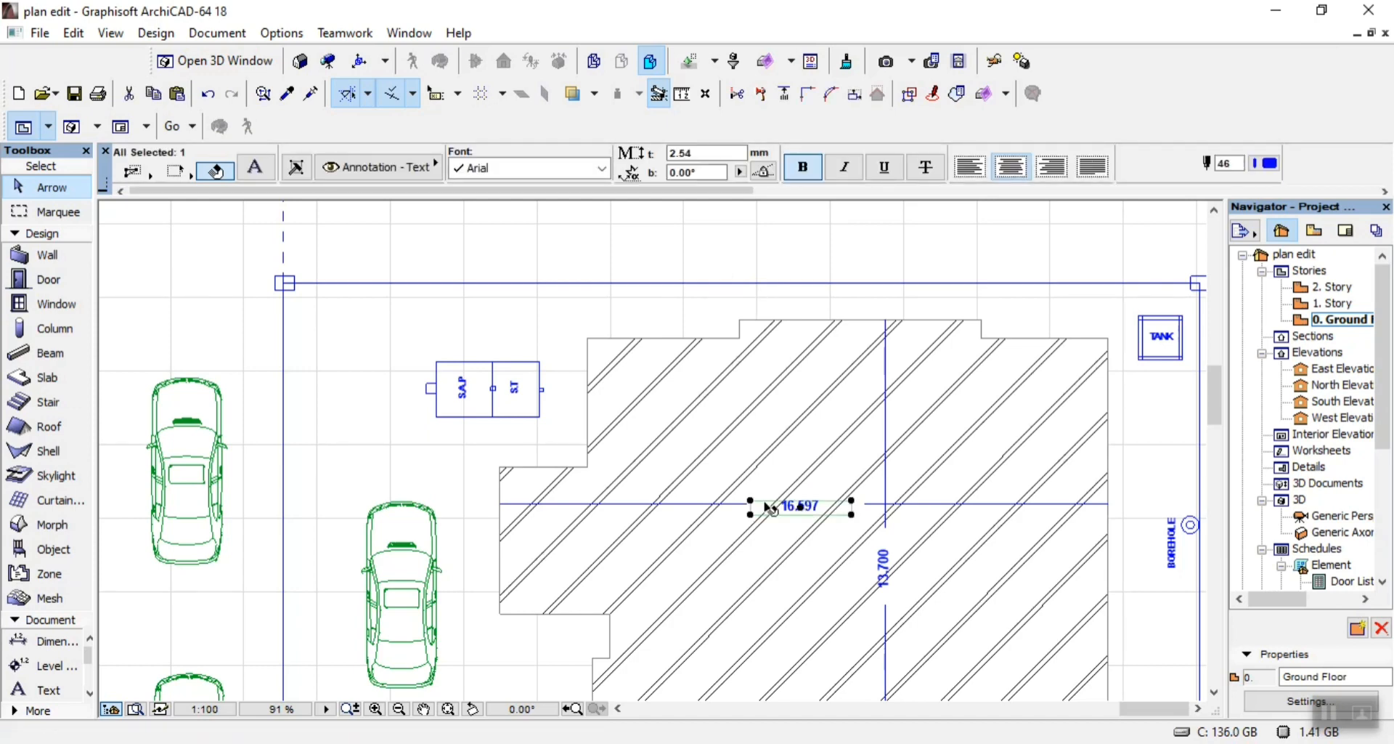
pyautogui.scroll(3, 806, 512)
pyautogui.hotkey('ctrl', 'd')
pyautogui.press('ctrl')
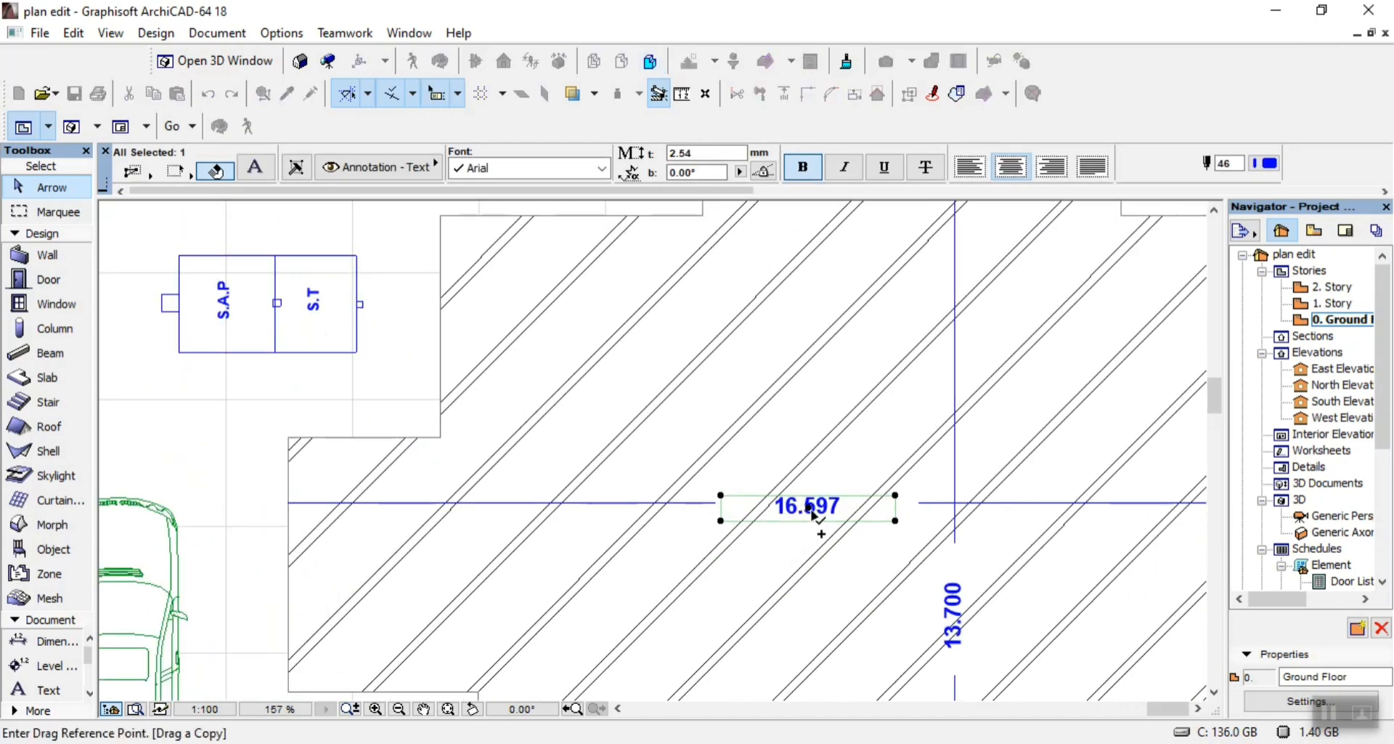
pyautogui.click(809, 510)
pyautogui.scroll(-6, 812, 514)
pyautogui.scroll(6, 798, 400)
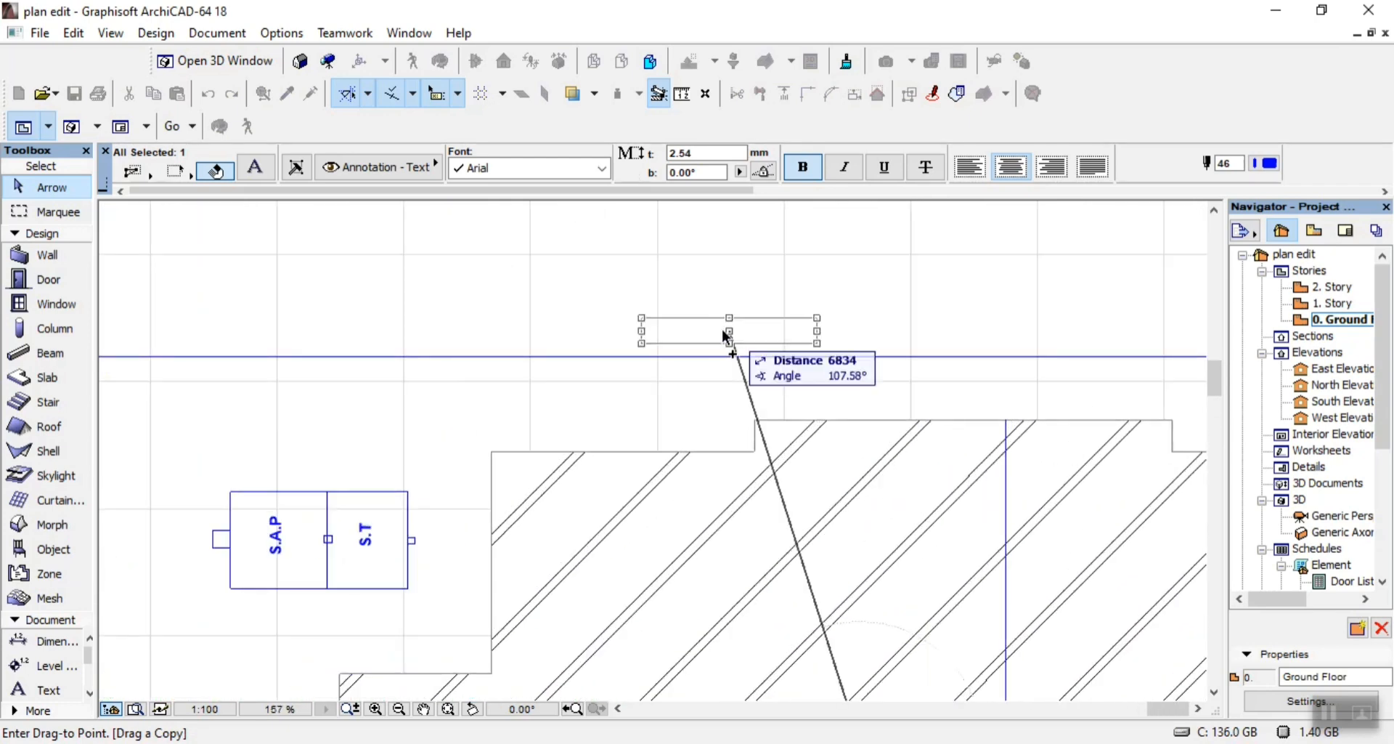
pyautogui.click(649, 337)
# Change the copied label above the upper boundary line to 25000
pyautogui.doubleClick(695, 336)
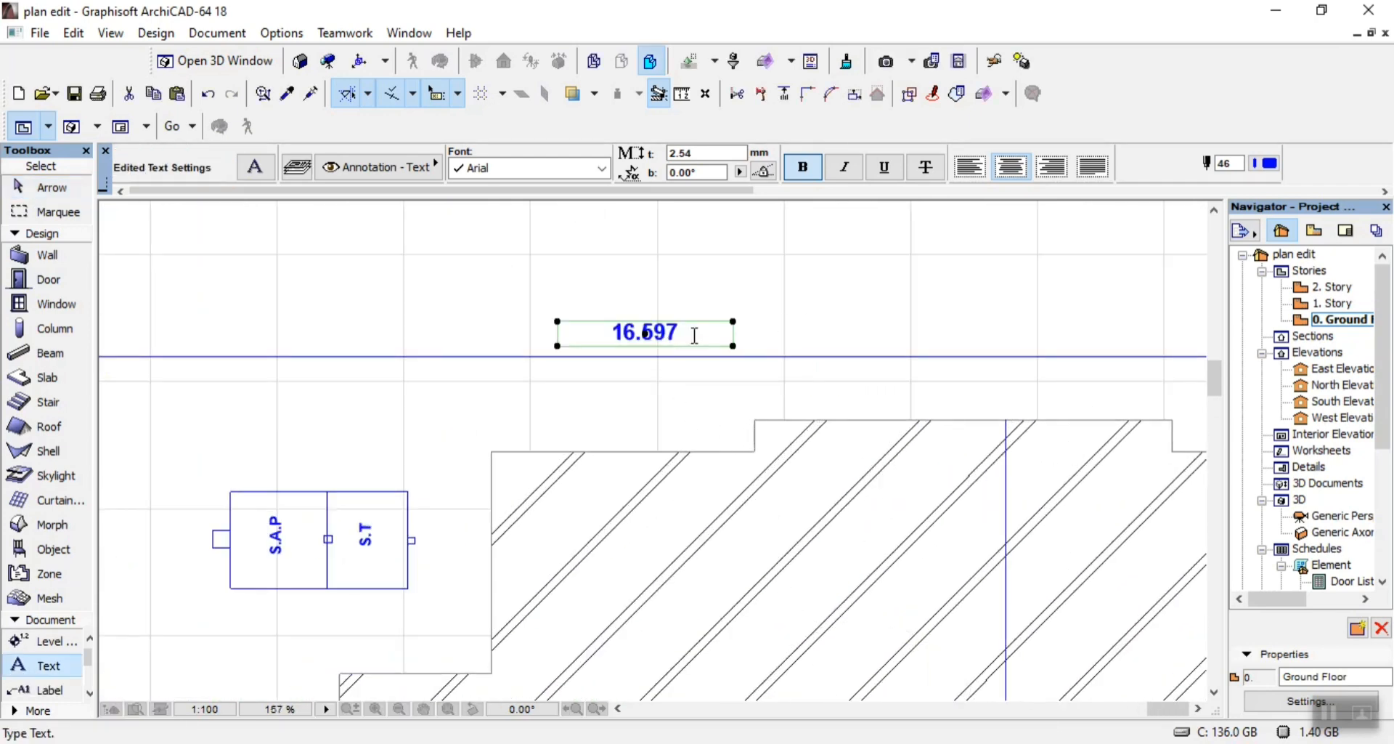
pyautogui.hotkey('ctrl', 'a')
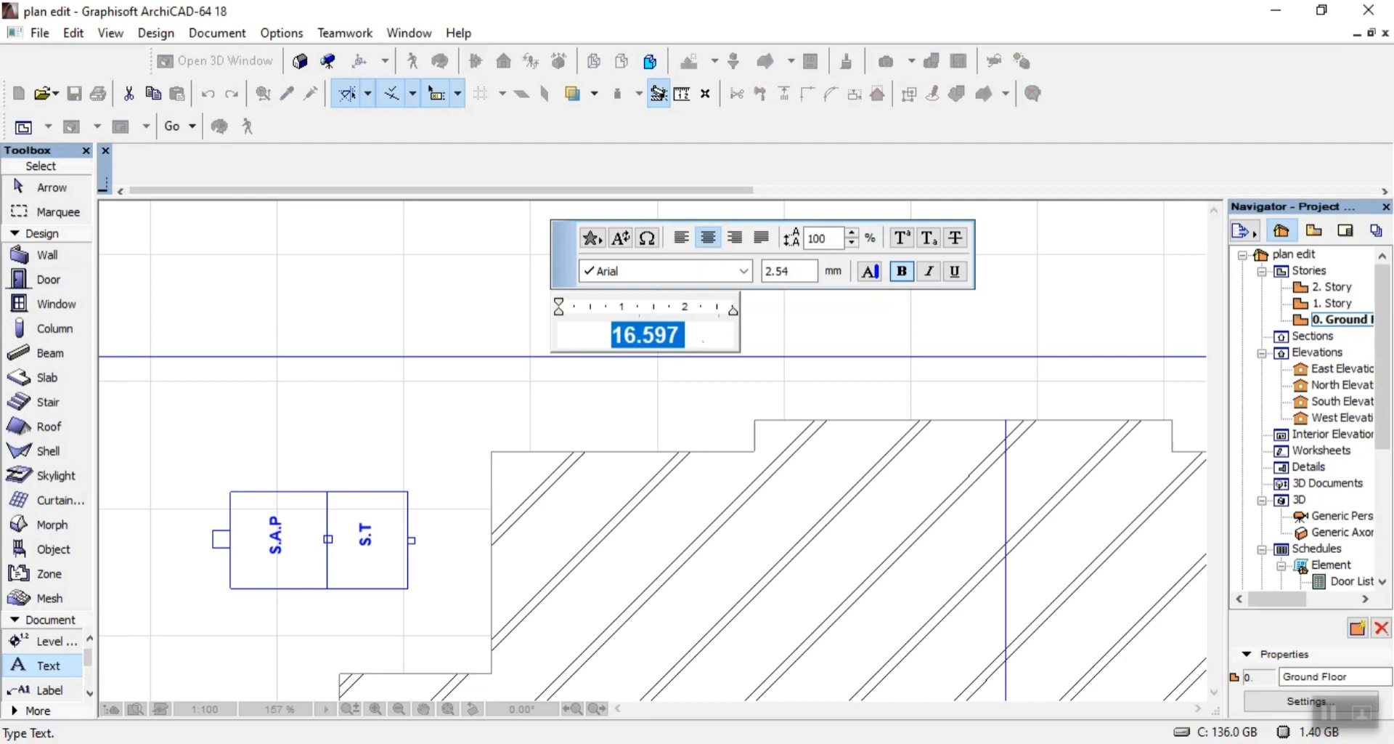
pyautogui.write('25000')
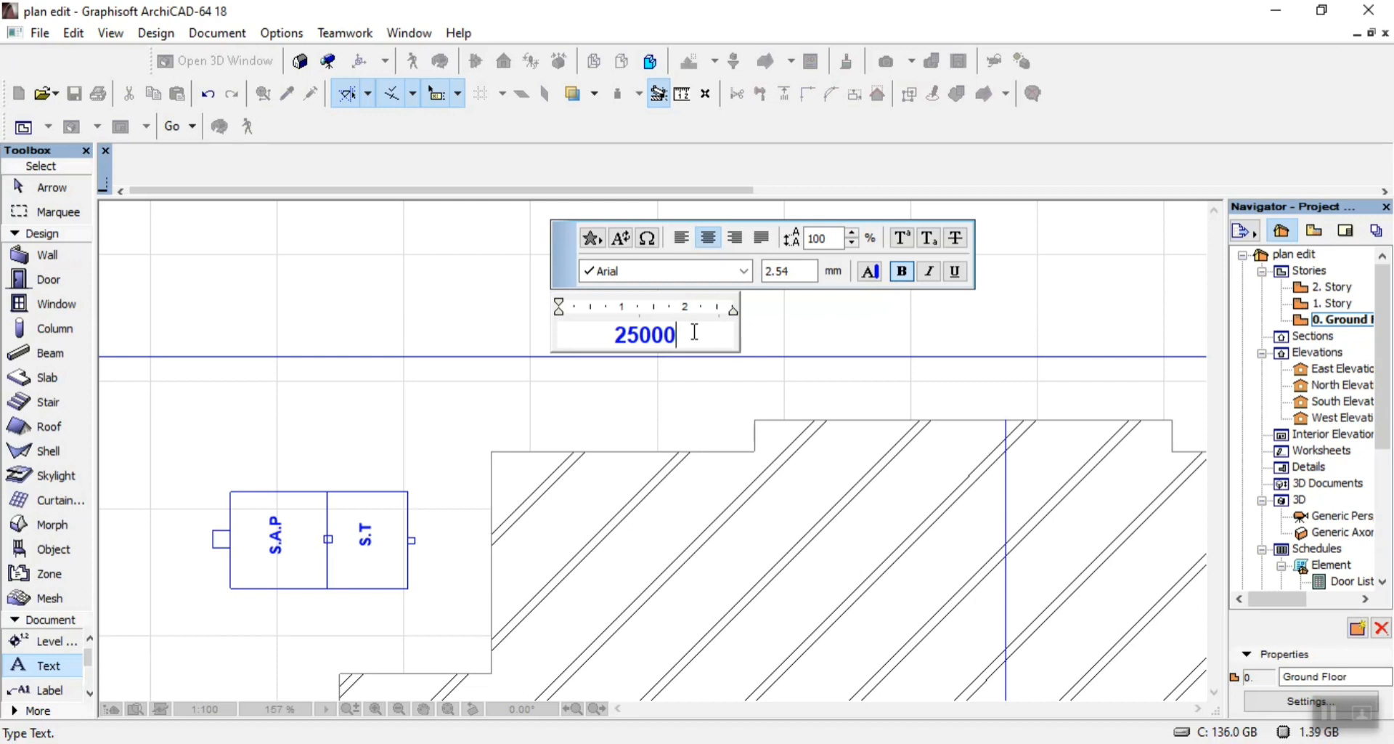
pyautogui.click(1003, 319)
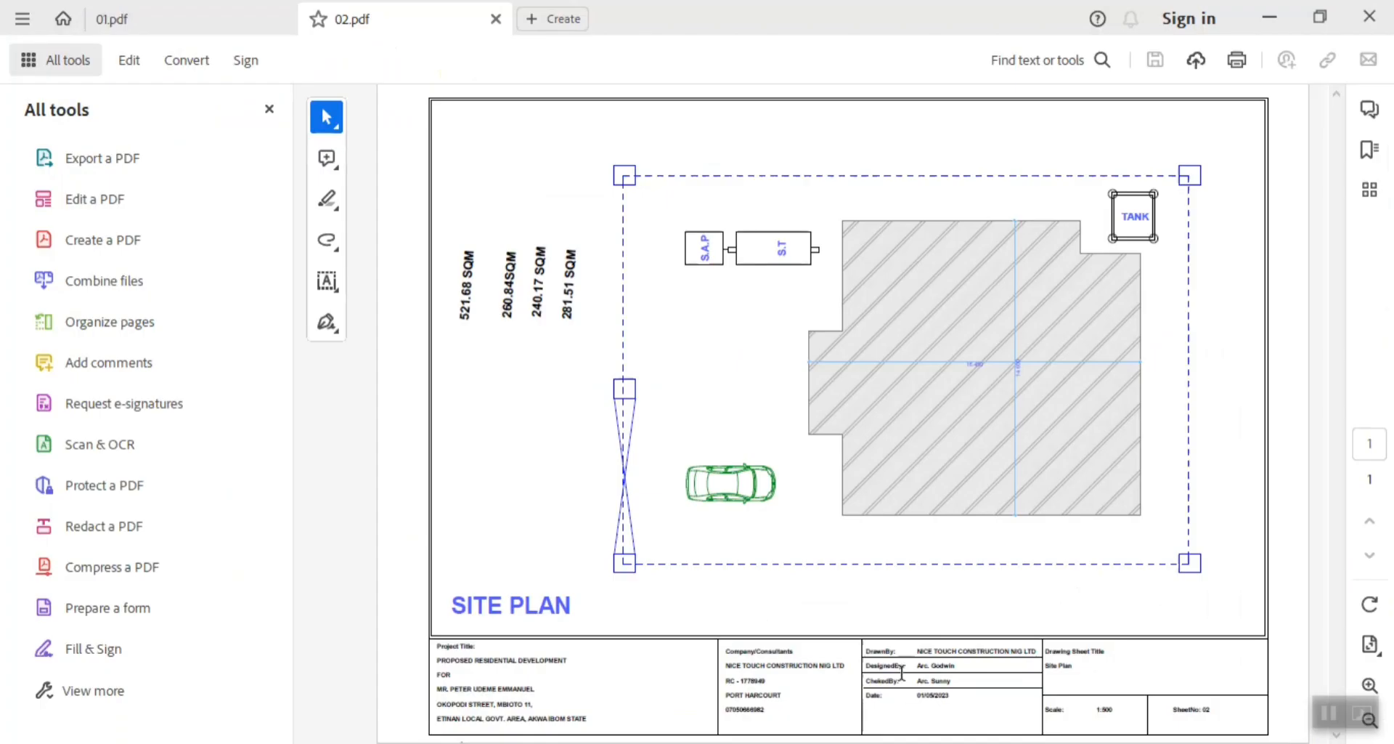
# Check the reference site plan in 02.pdf and return to the ArchiCAD drawing
pyautogui.click(871, 676)
pyautogui.click(462, 741)
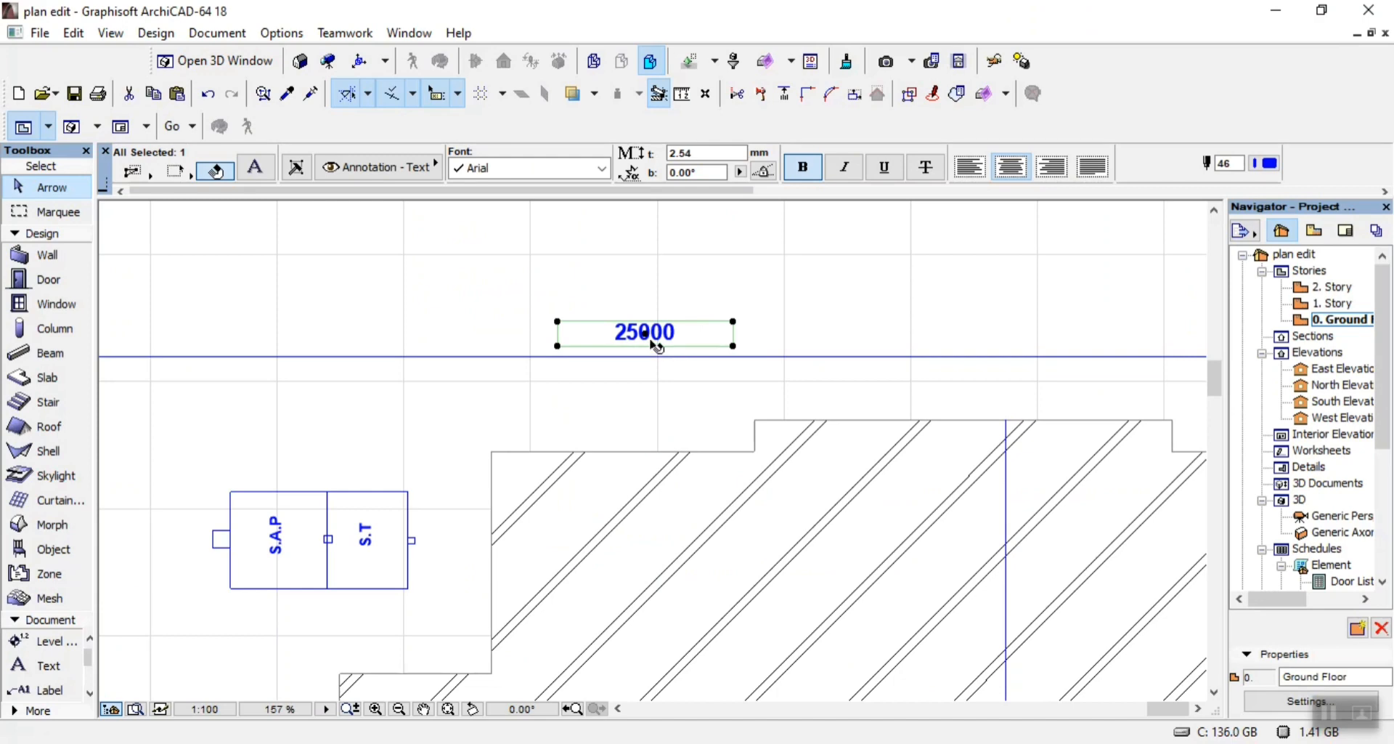
# Copy the 25000 label straight down about 17370 mm to just below the lower boundary line
pyautogui.hotkey('ctrl', 'shift', 'd')
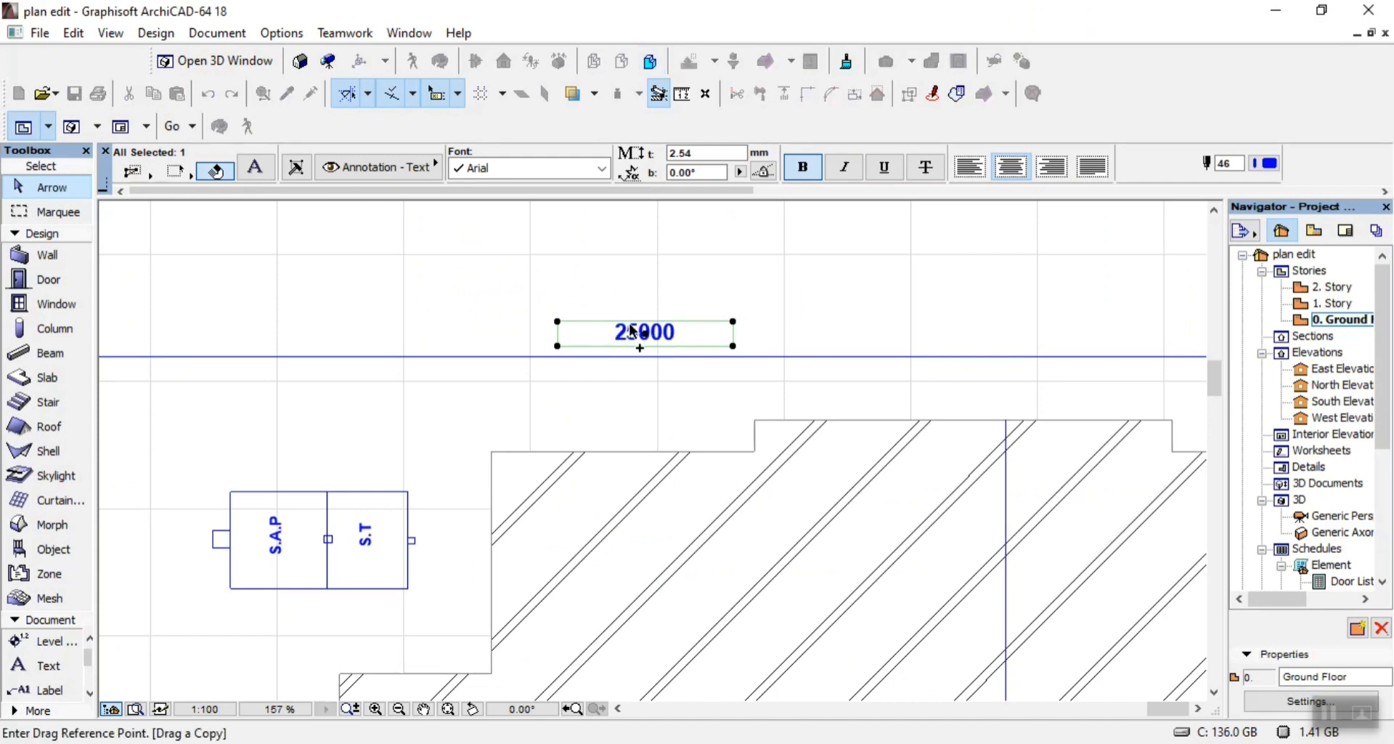
pyautogui.click(633, 332)
pyautogui.scroll(-5, 631, 255)
pyautogui.scroll(4, 651, 550)
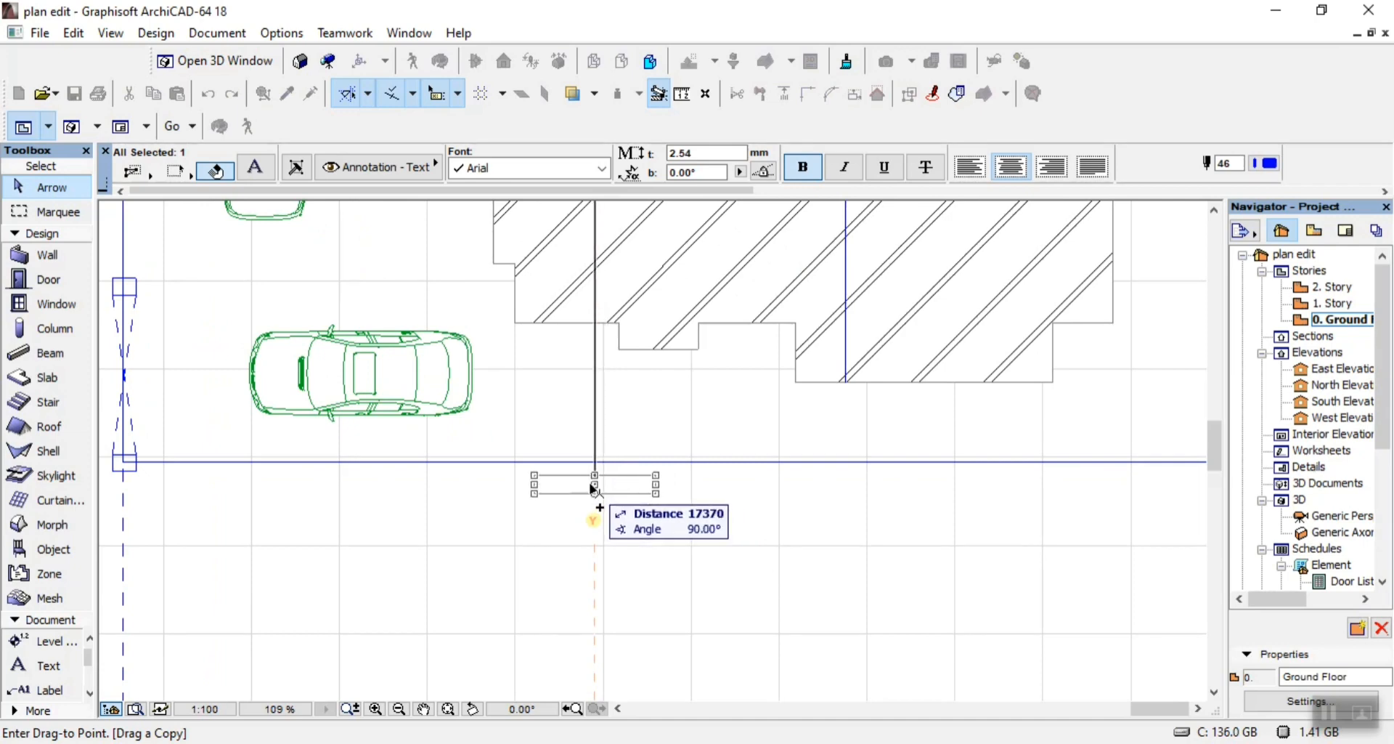
pyautogui.click(594, 486)
# Create a copy of the lower 25000 label rotated 90° counter-clockwise
pyautogui.hotkey('ctrl', 'alt', 'e')
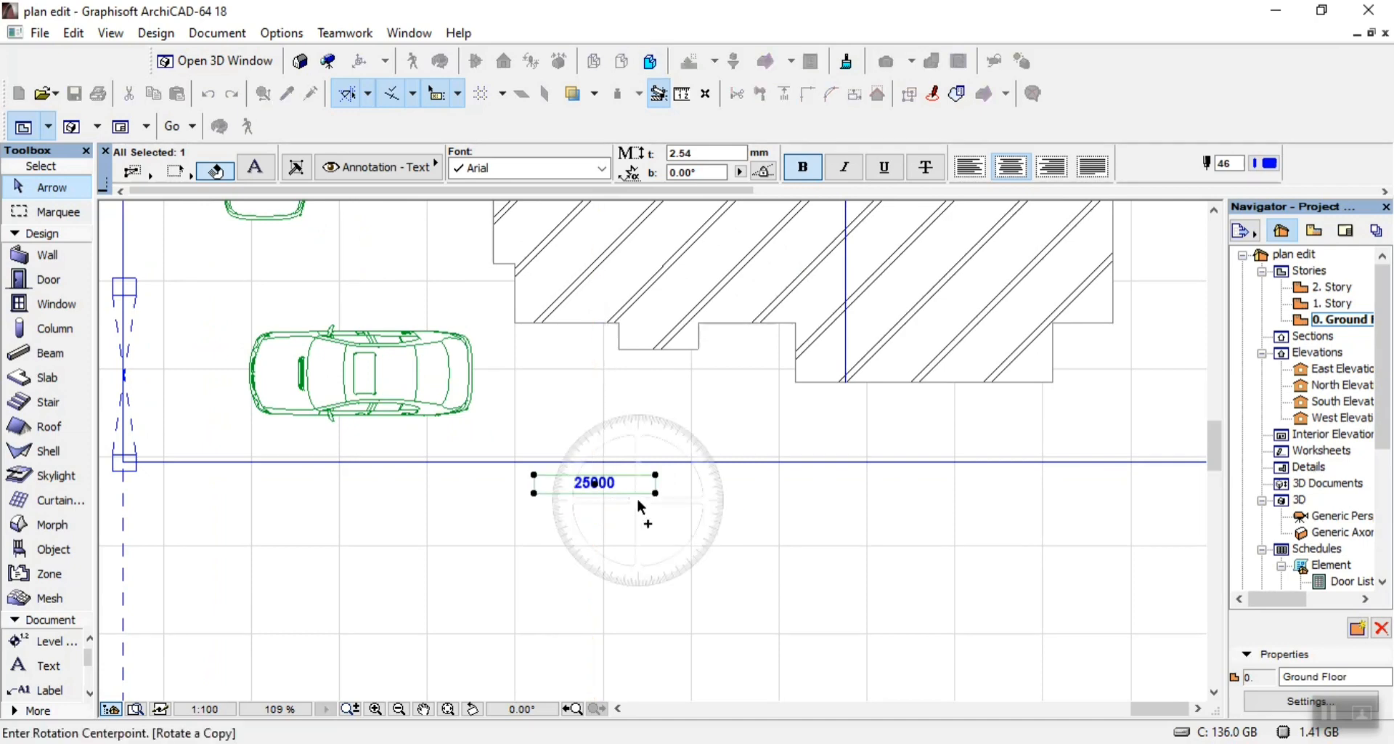
pyautogui.click(646, 503)
pyautogui.click(778, 503)
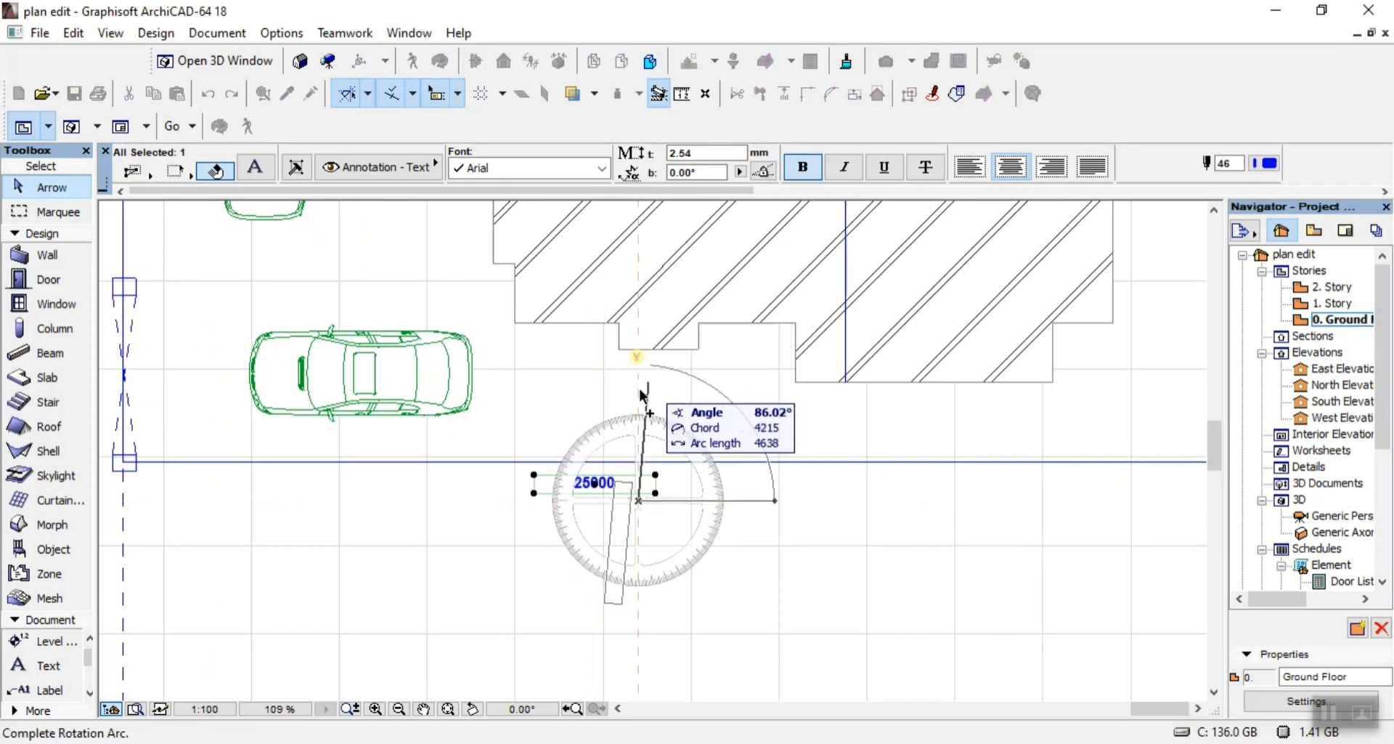
pyautogui.click(636, 436)
# Move the rotated 25000 label to just outside the right boundary line, beside the borehole
pyautogui.click(624, 544)
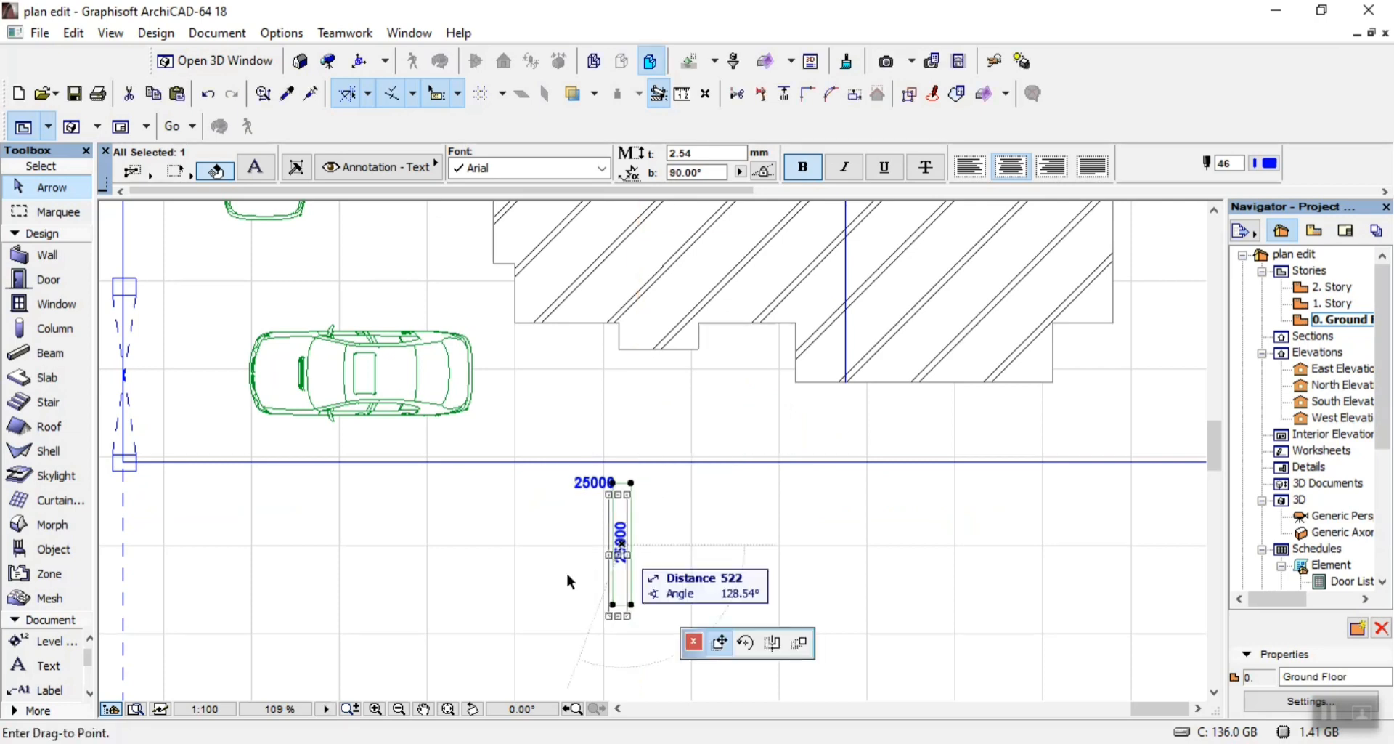
pyautogui.scroll(-3, 569, 579)
pyautogui.scroll(4, 799, 404)
pyautogui.click(766, 398)
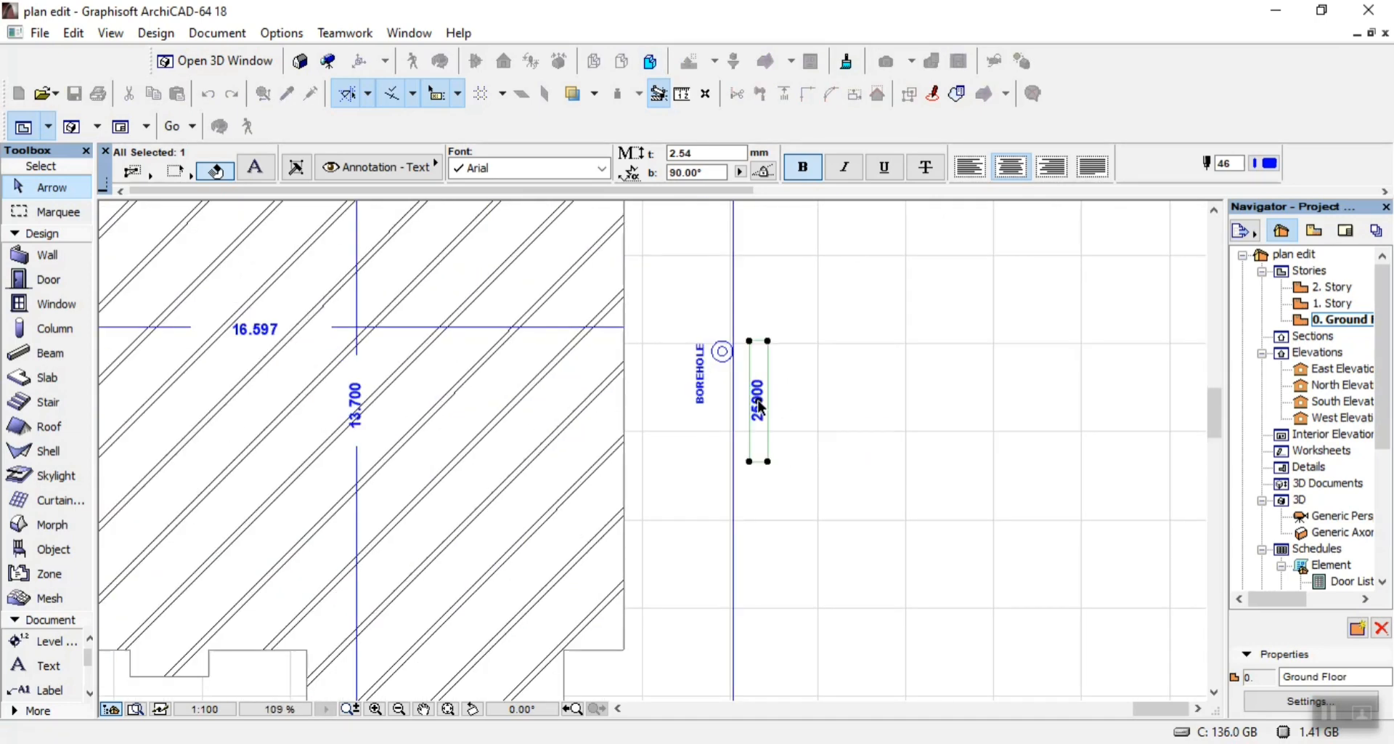
# Change the rotated label's text beside the borehole, outside the right boundary line, to 16.500
pyautogui.doubleClick(767, 414)
pyautogui.hotkey('ctrl', 'a')
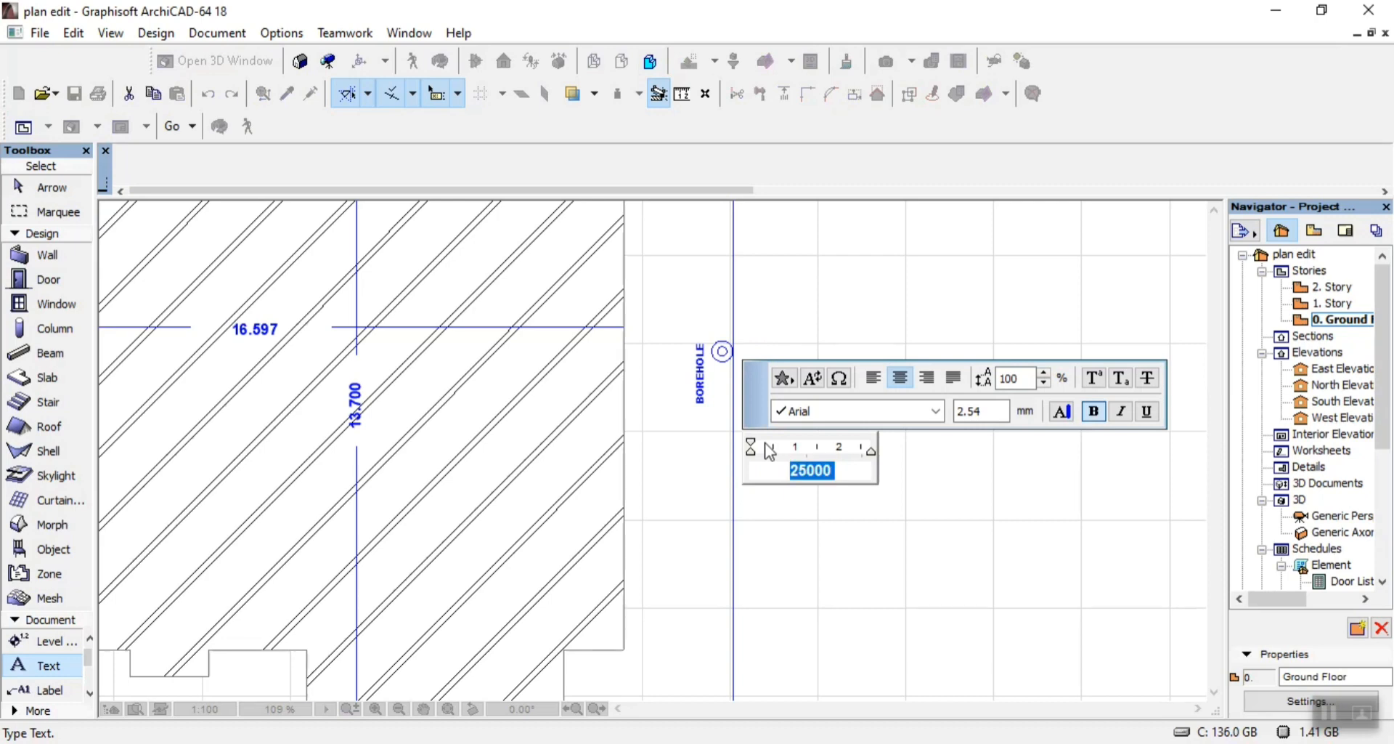
pyautogui.write('16.')
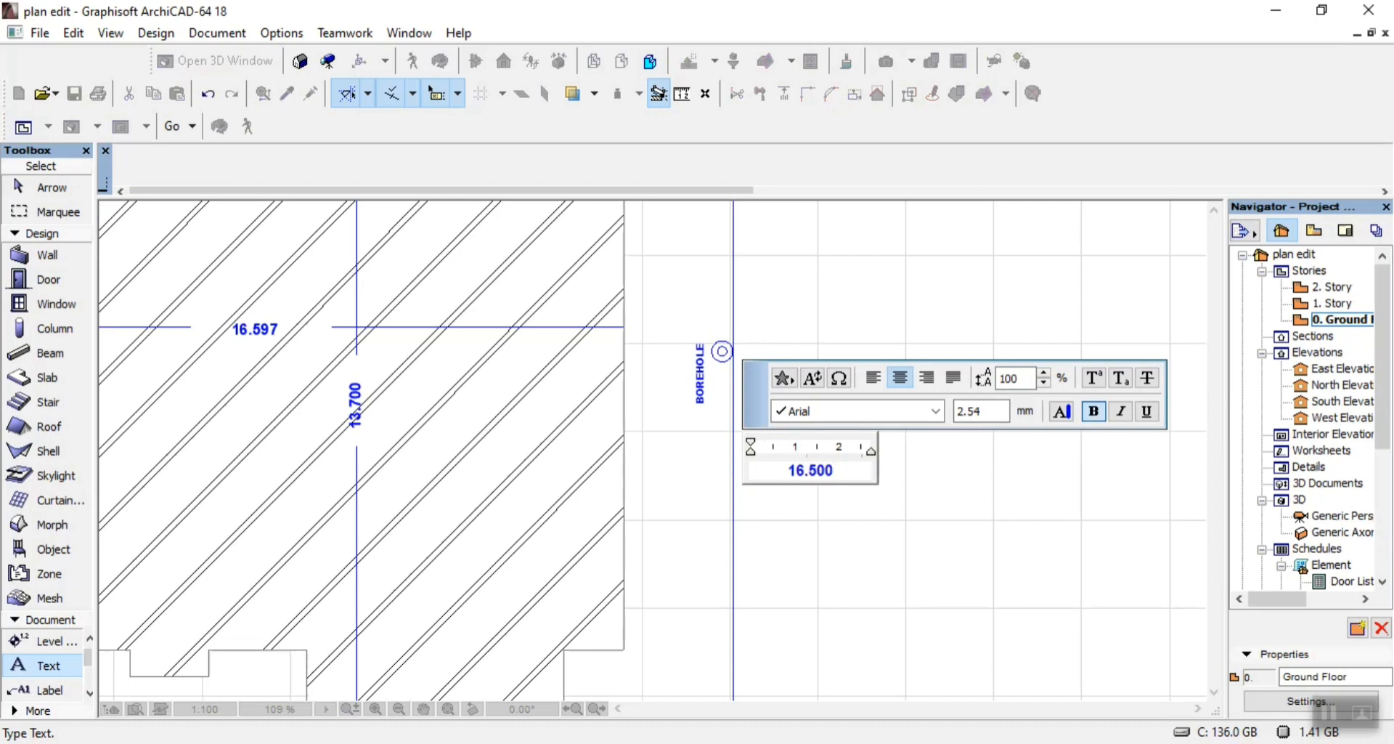
pyautogui.click(912, 302)
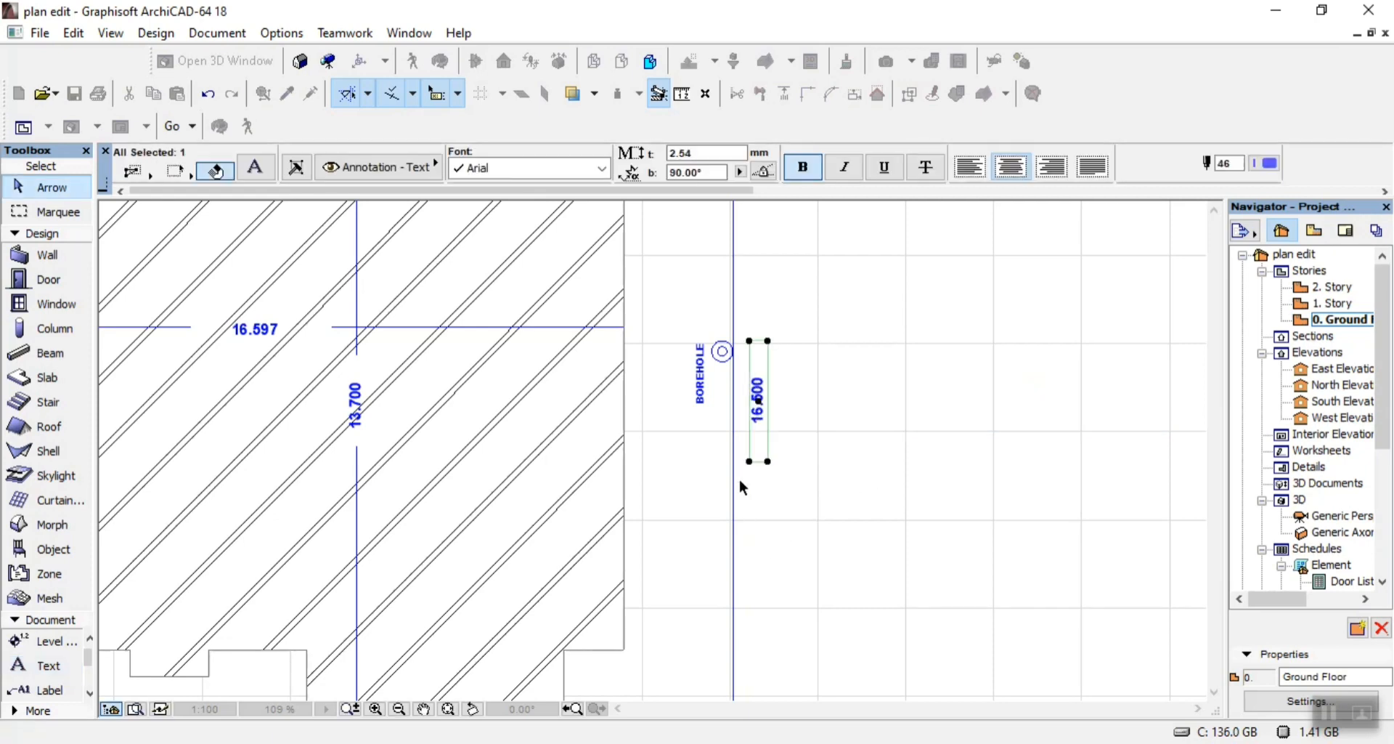
# Change the text of the label above the upper boundary line to 25.000
pyautogui.scroll(-3, 739, 477)
pyautogui.scroll(5, 461, 212)
pyautogui.doubleClick(455, 229)
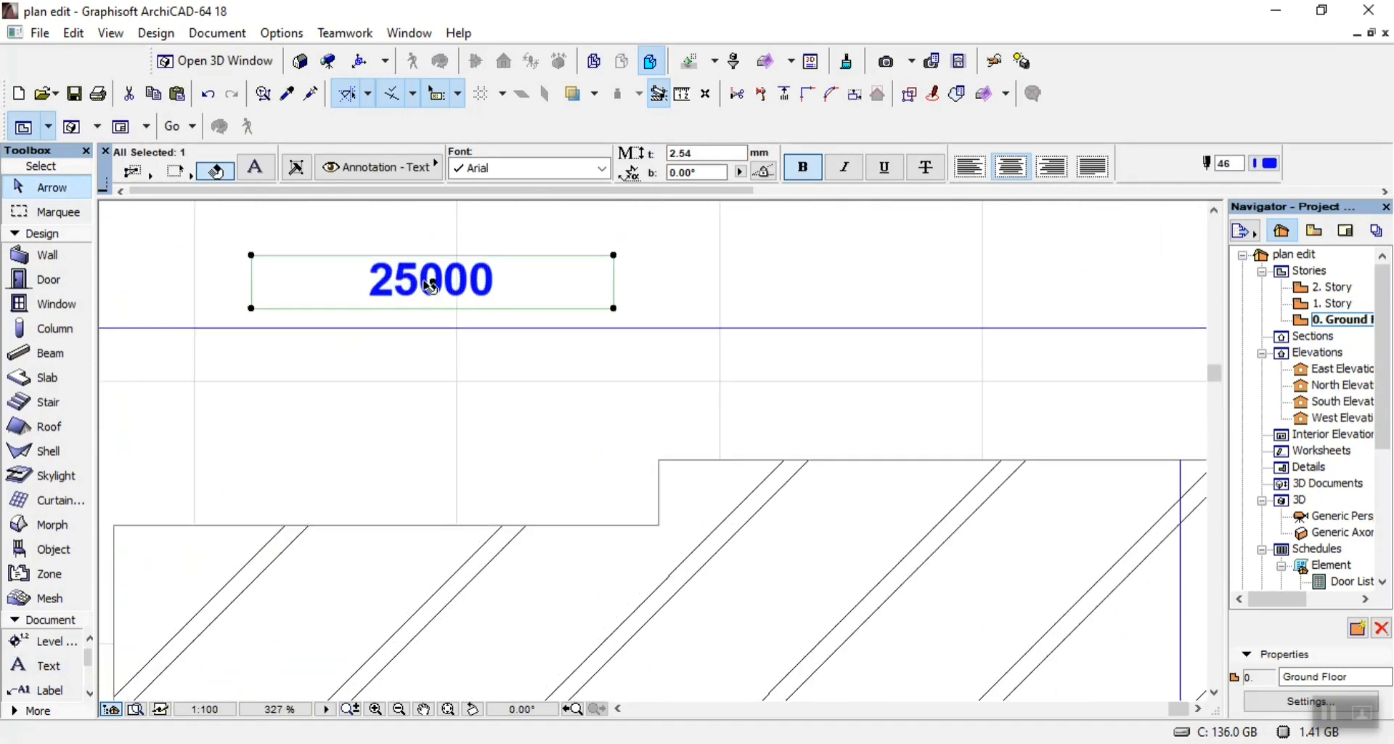
pyautogui.write('.')
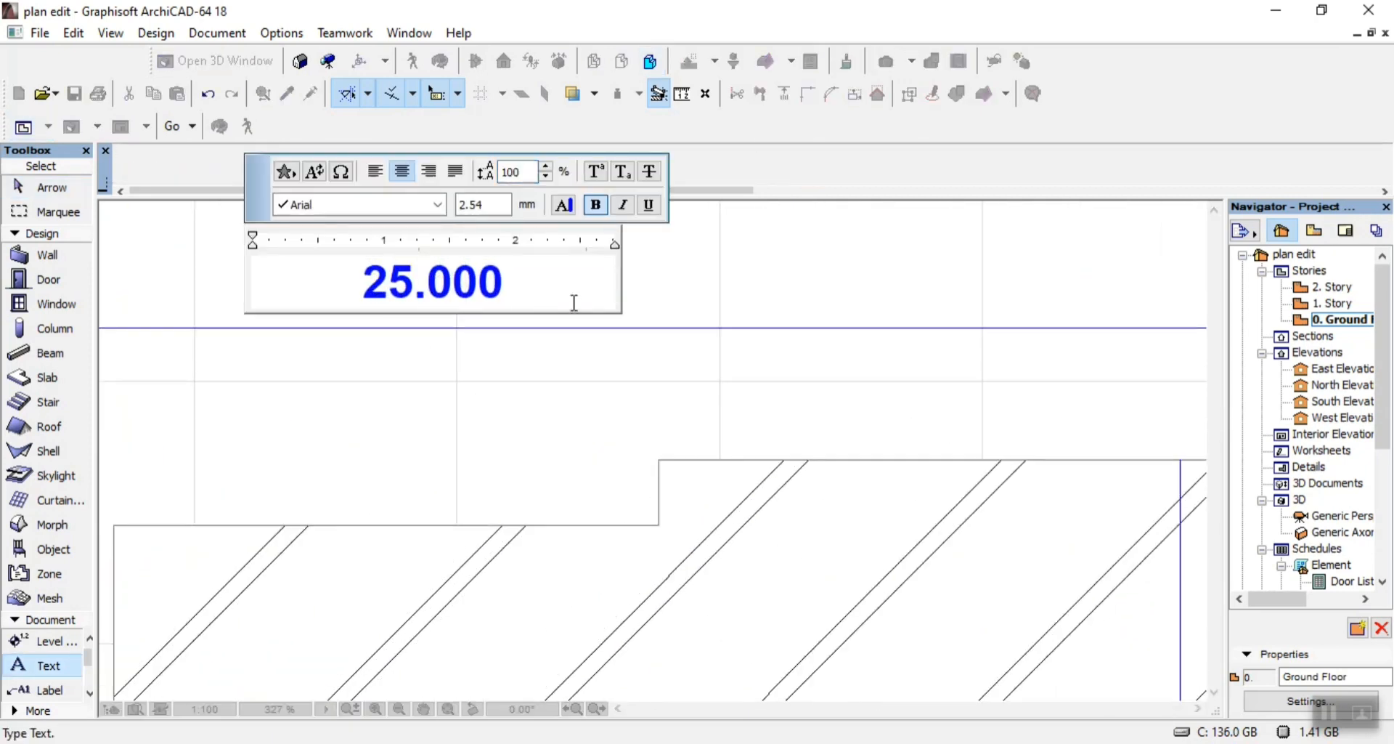
pyautogui.click(772, 280)
# Change the text of the label below the lower boundary line to 25.000
pyautogui.scroll(-8, 683, 522)
pyautogui.scroll(6, 709, 601)
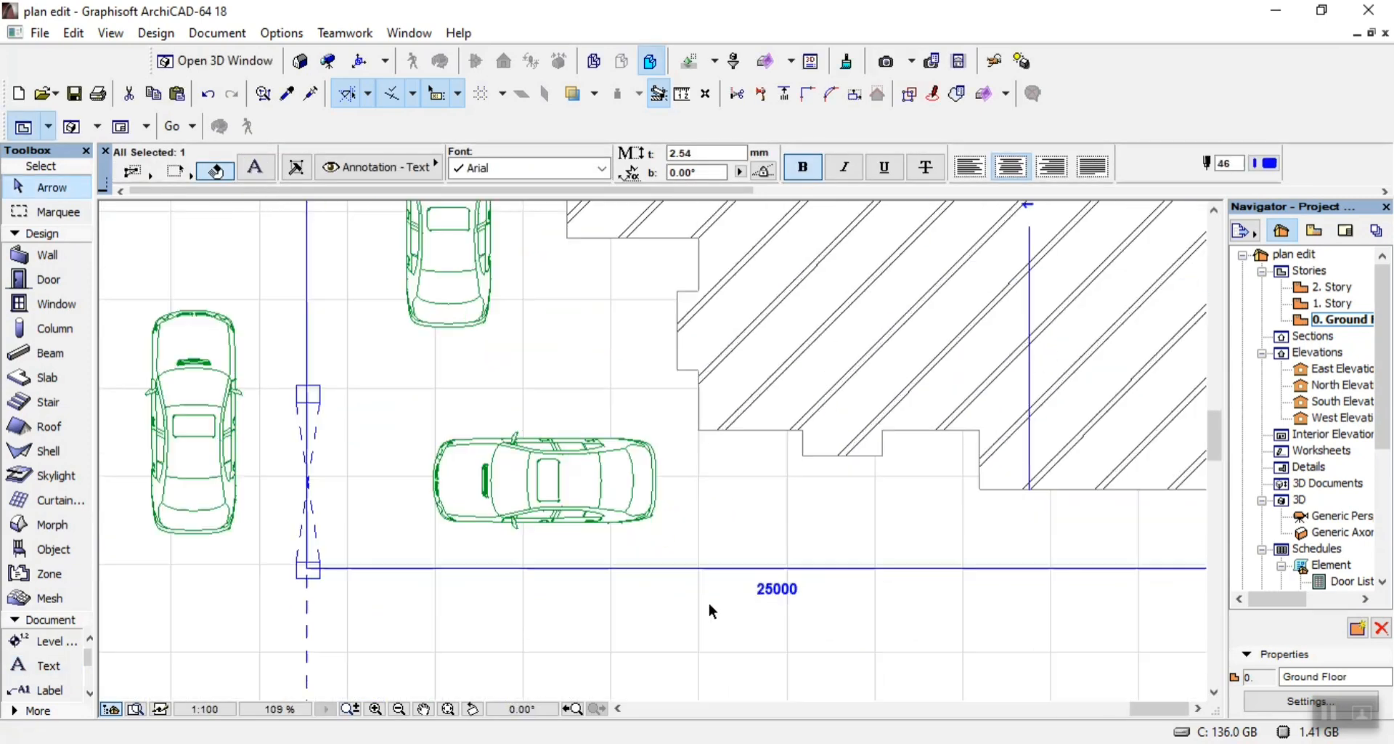
pyautogui.scroll(3, 708, 601)
pyautogui.click(842, 582)
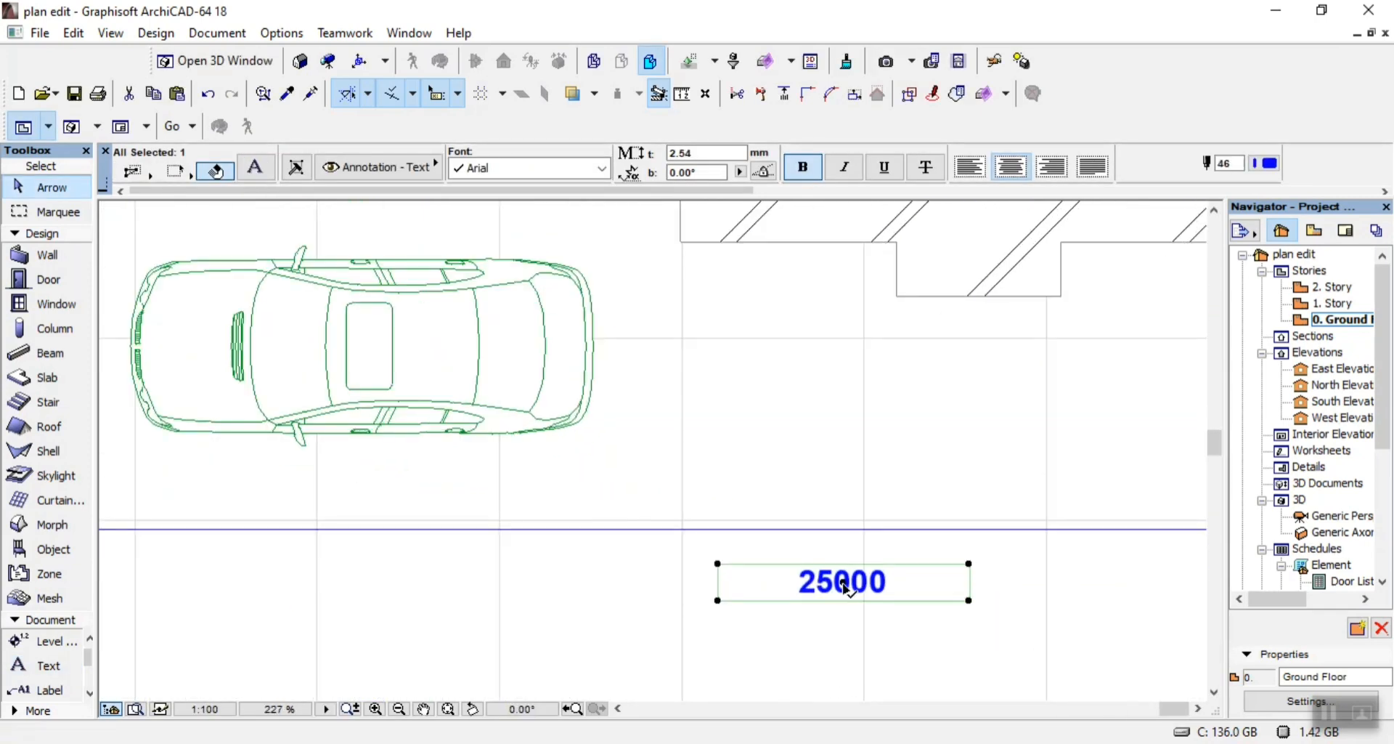
pyautogui.doubleClick(836, 590)
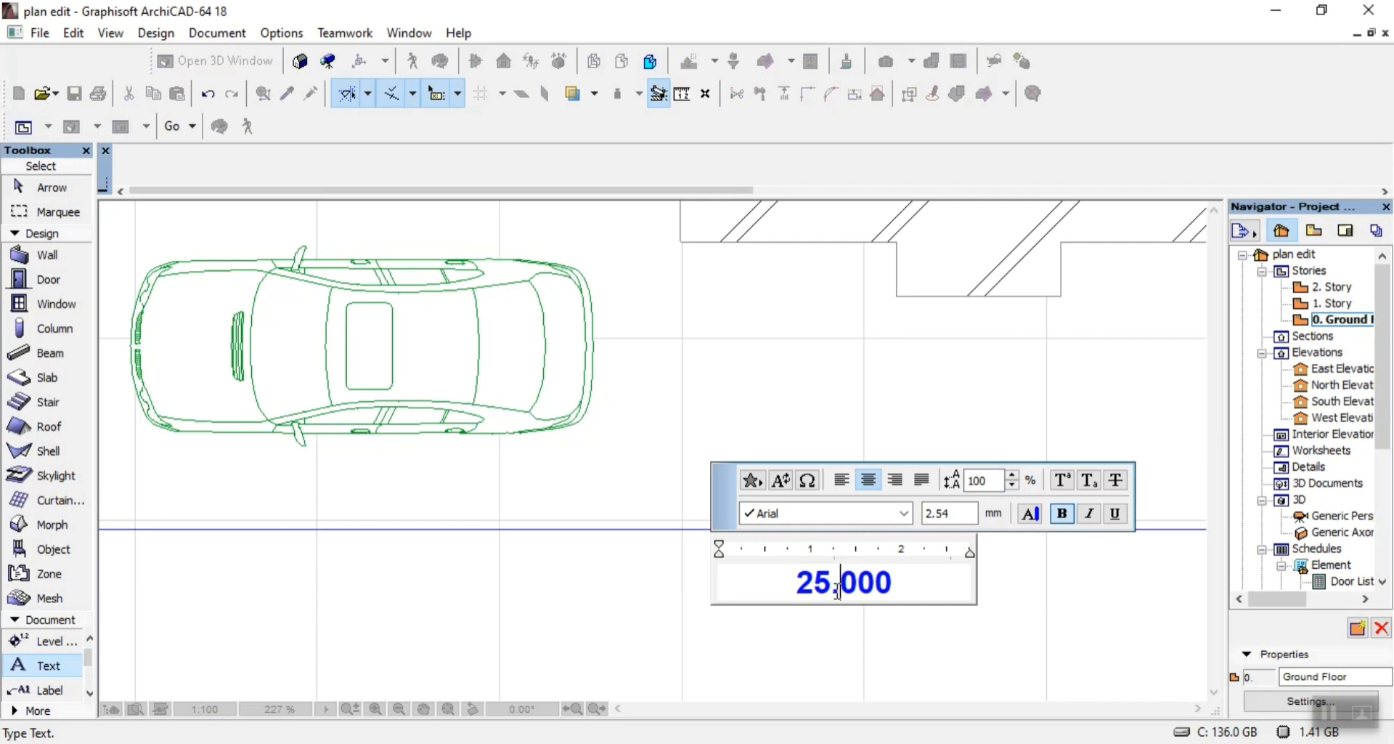
pyautogui.click(624, 407)
pyautogui.scroll(-5, 874, 439)
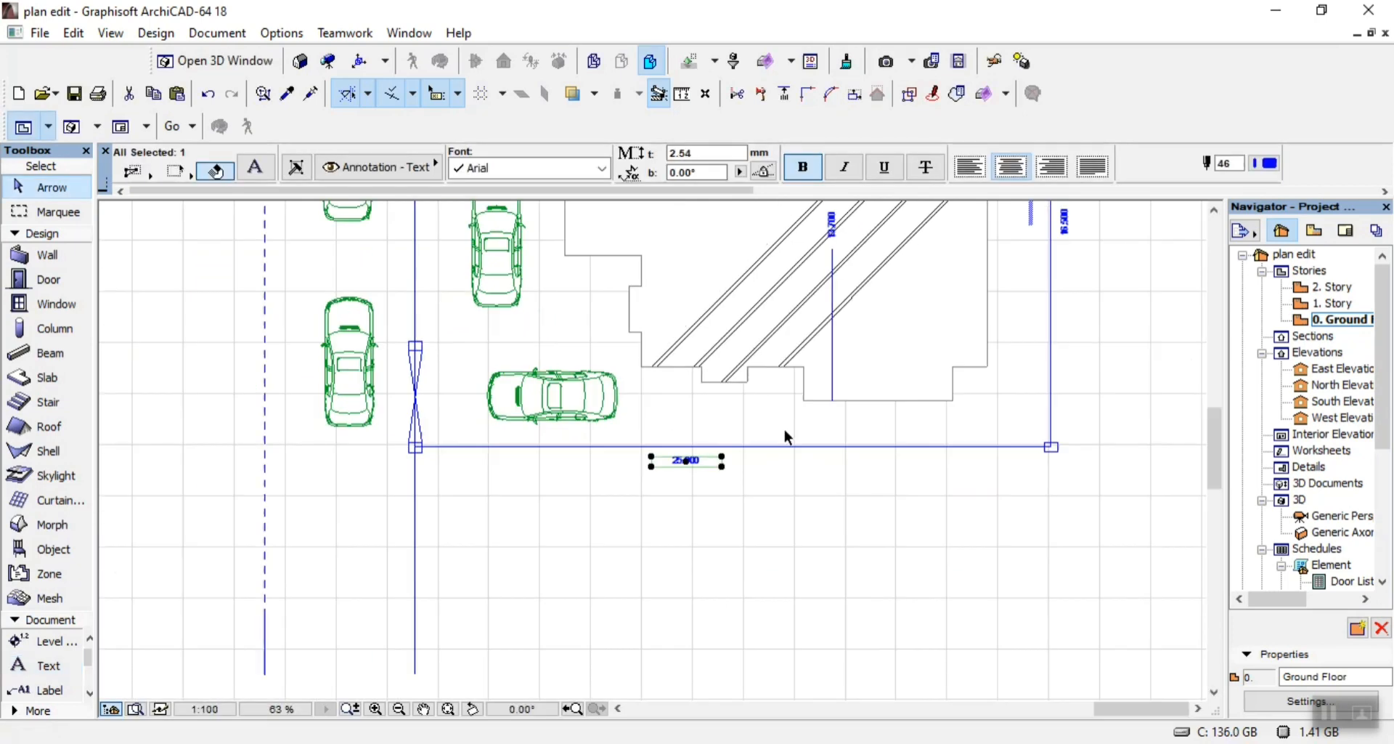
# Copy the rotated 16.500 label about 26070 mm across the plot to just outside the left boundary line
pyautogui.scroll(5, 1105, 211)
pyautogui.click(999, 255)
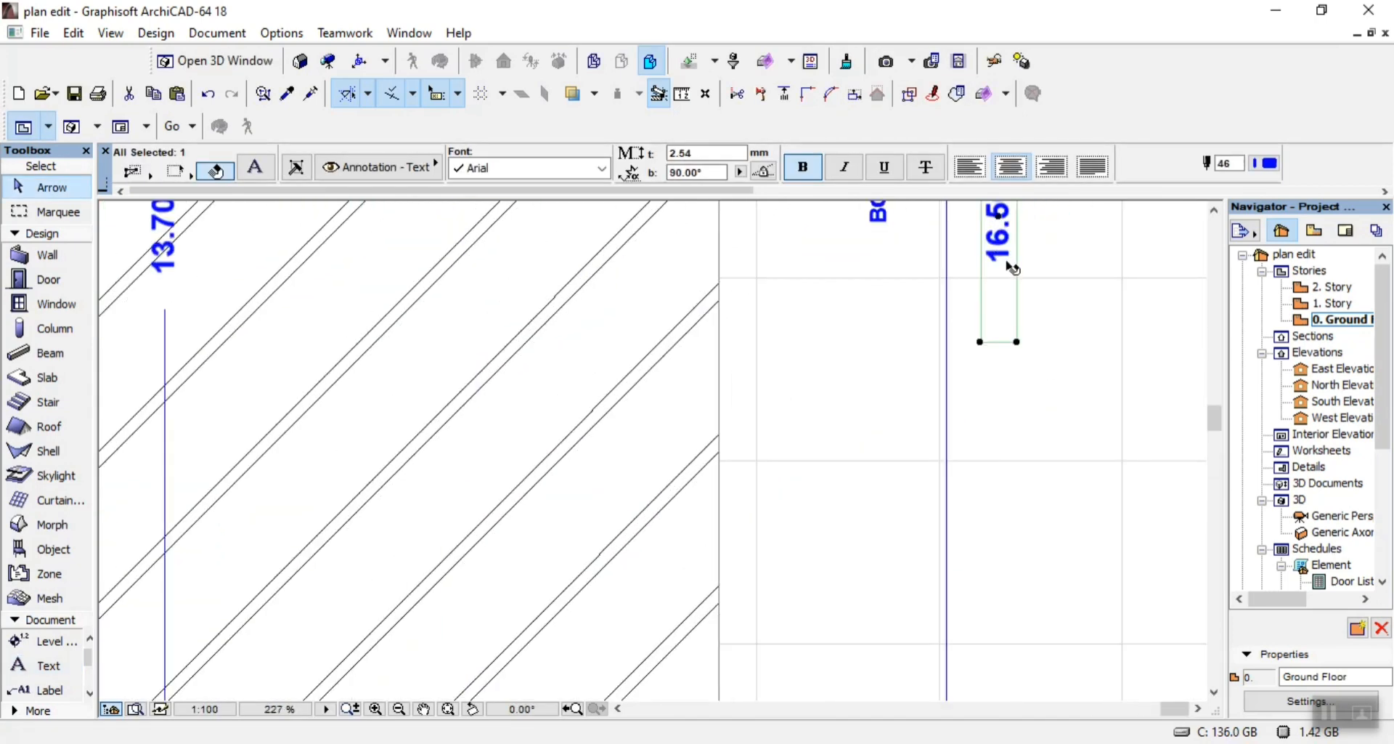
pyautogui.hotkey('ctrl', 'shift', 'd')
pyautogui.click(1009, 265)
pyautogui.scroll(-3, 1079, 384)
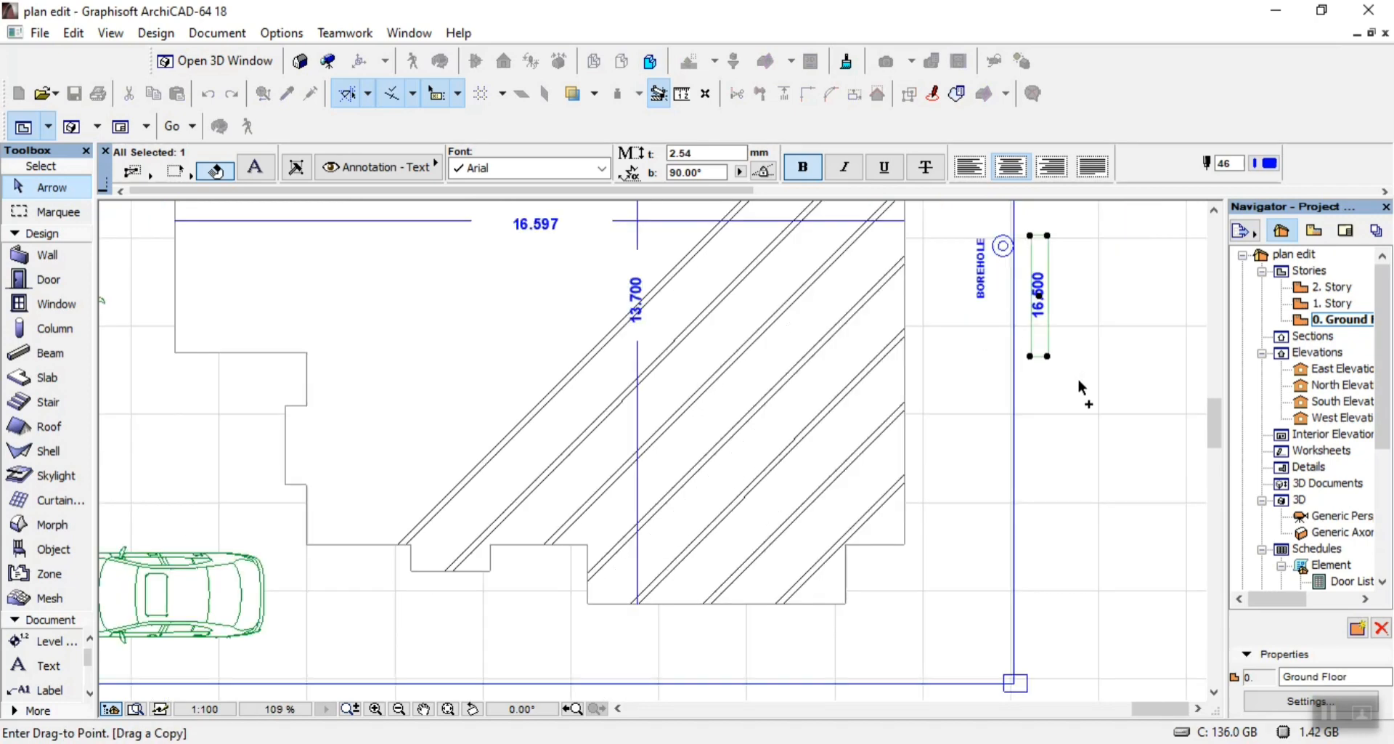
pyautogui.scroll(-4, 1079, 385)
pyautogui.scroll(7, 501, 321)
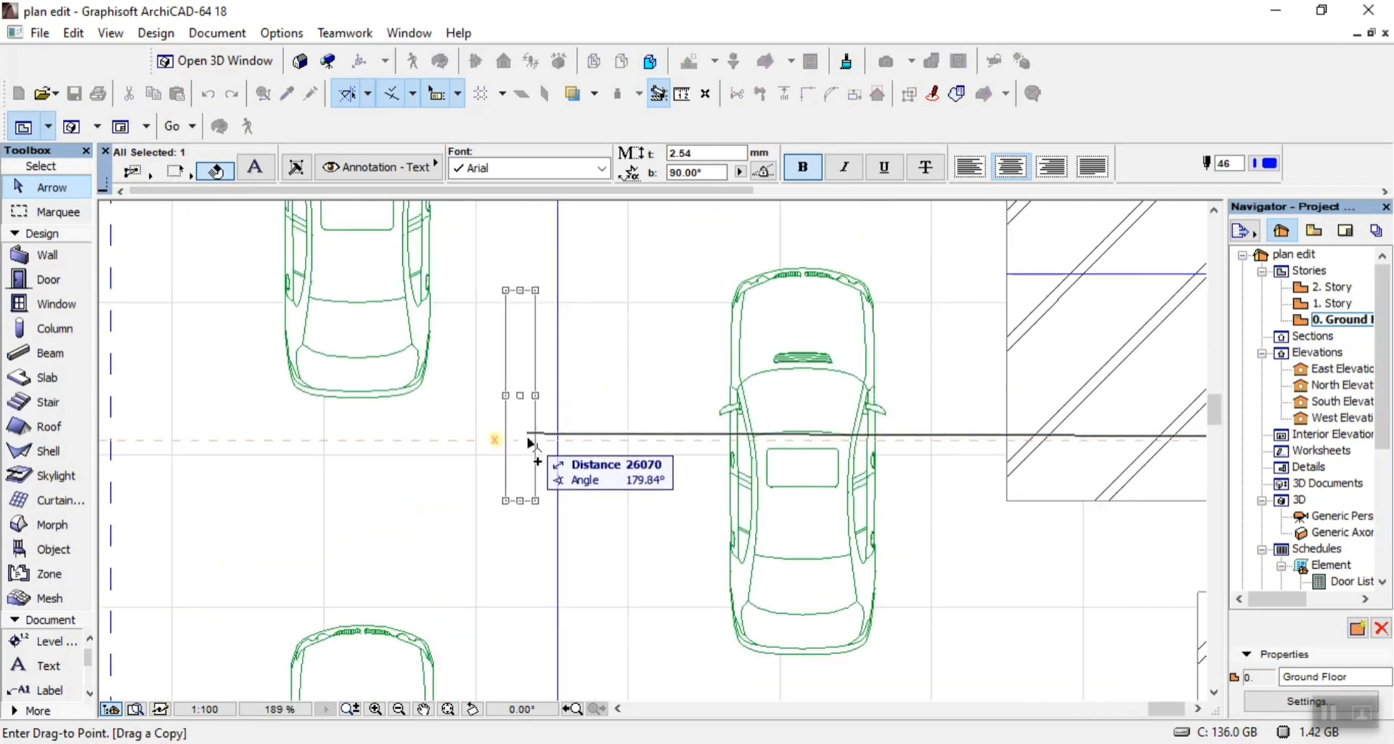
pyautogui.click(529, 441)
# Copy the left boundary's 16.500 label down to just outside the gate near the lower corner
pyautogui.scroll(-3, 530, 435)
pyautogui.scroll(3, 546, 355)
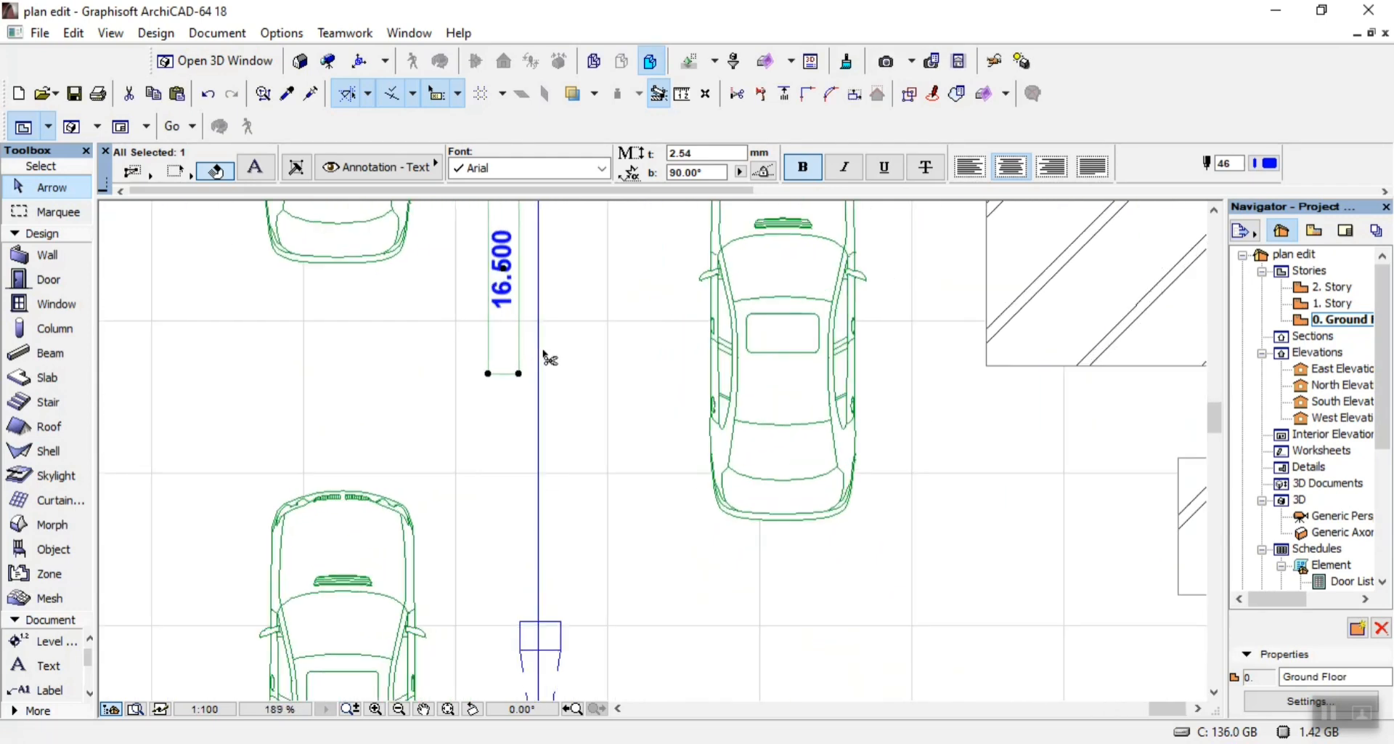
pyautogui.hotkey('ctrl', 'shift', 'd')
pyautogui.click(508, 269)
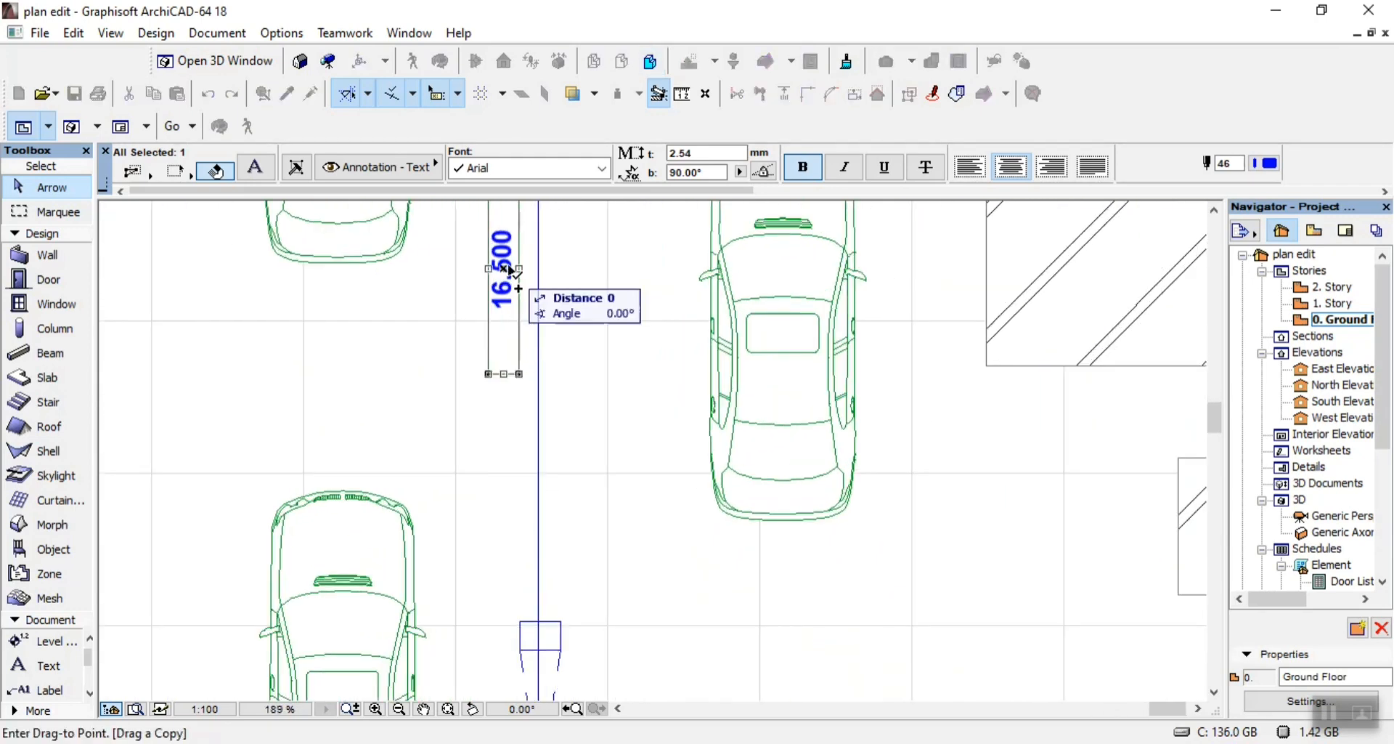
pyautogui.scroll(-6, 525, 273)
pyautogui.scroll(6, 554, 434)
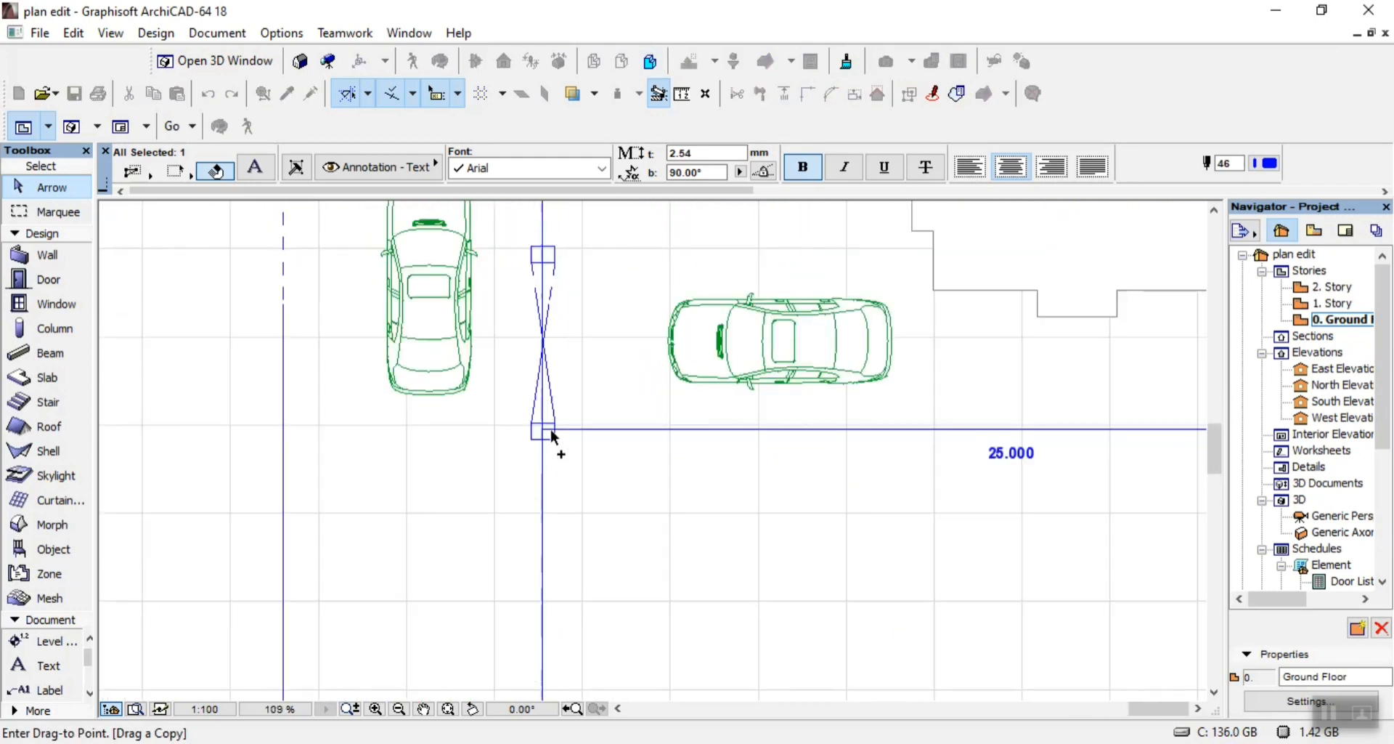
pyautogui.click(516, 331)
# Replace the text of the copied label beside the gate with GATE
pyautogui.doubleClick(498, 337)
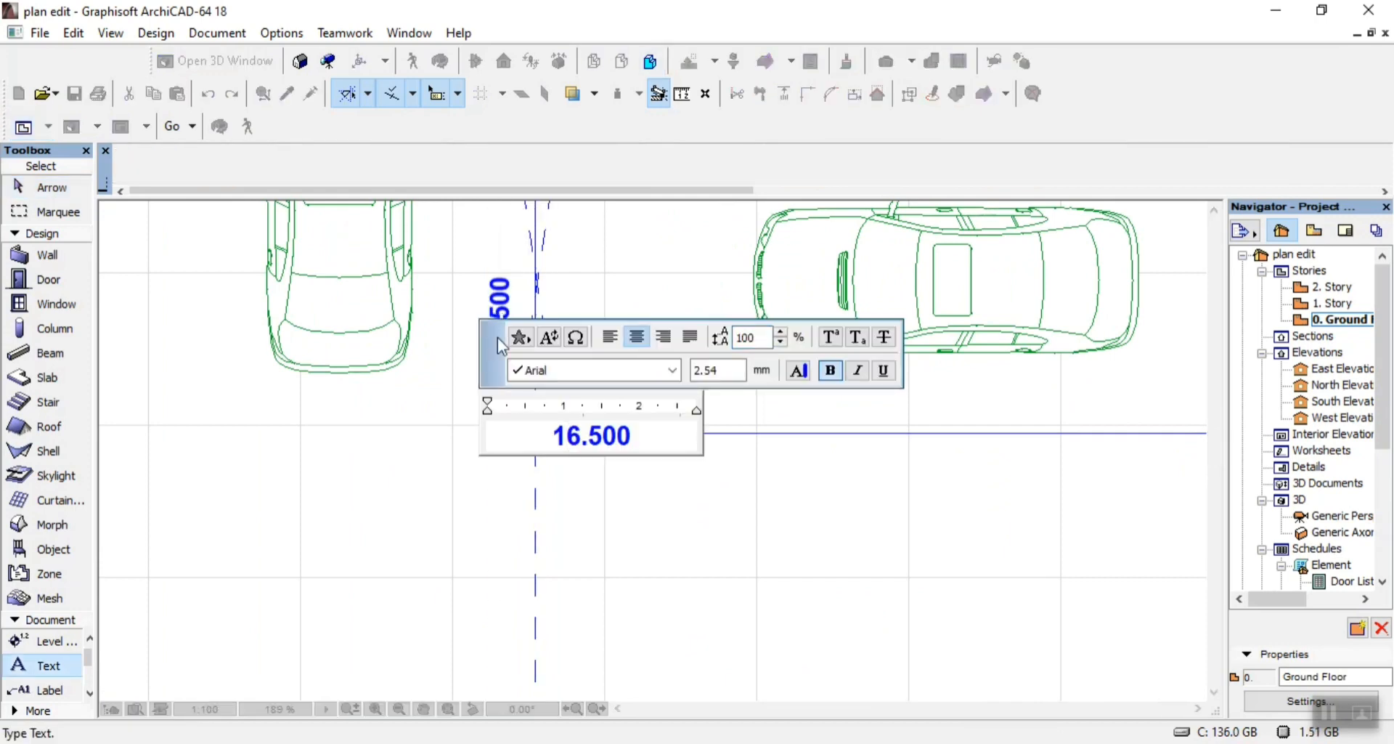
pyautogui.hotkey('ctrl', 'a')
pyautogui.write('GATE')
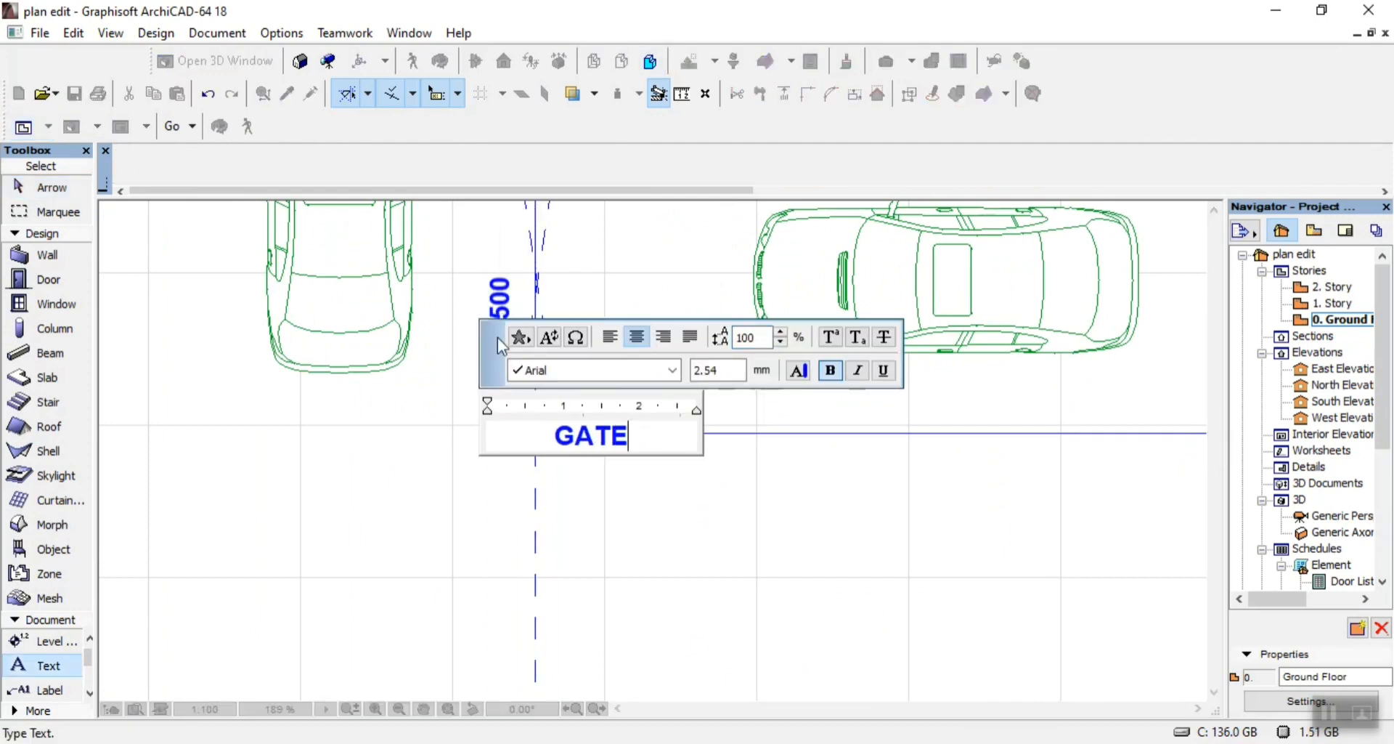
pyautogui.click(410, 445)
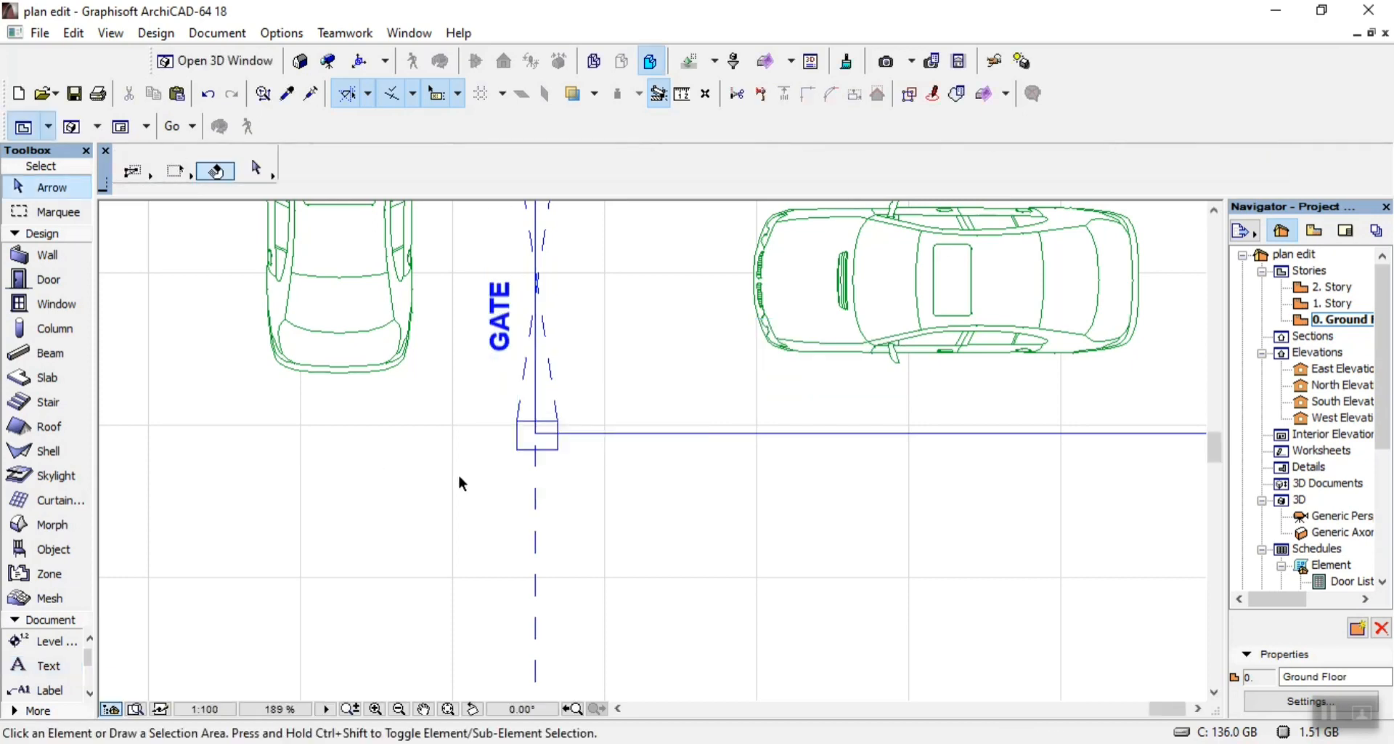
# Review the labelled boundaries across the site plan and compare the layout with the reference in 02.pdf
pyautogui.scroll(-6, 572, 488)
pyautogui.scroll(5, 803, 567)
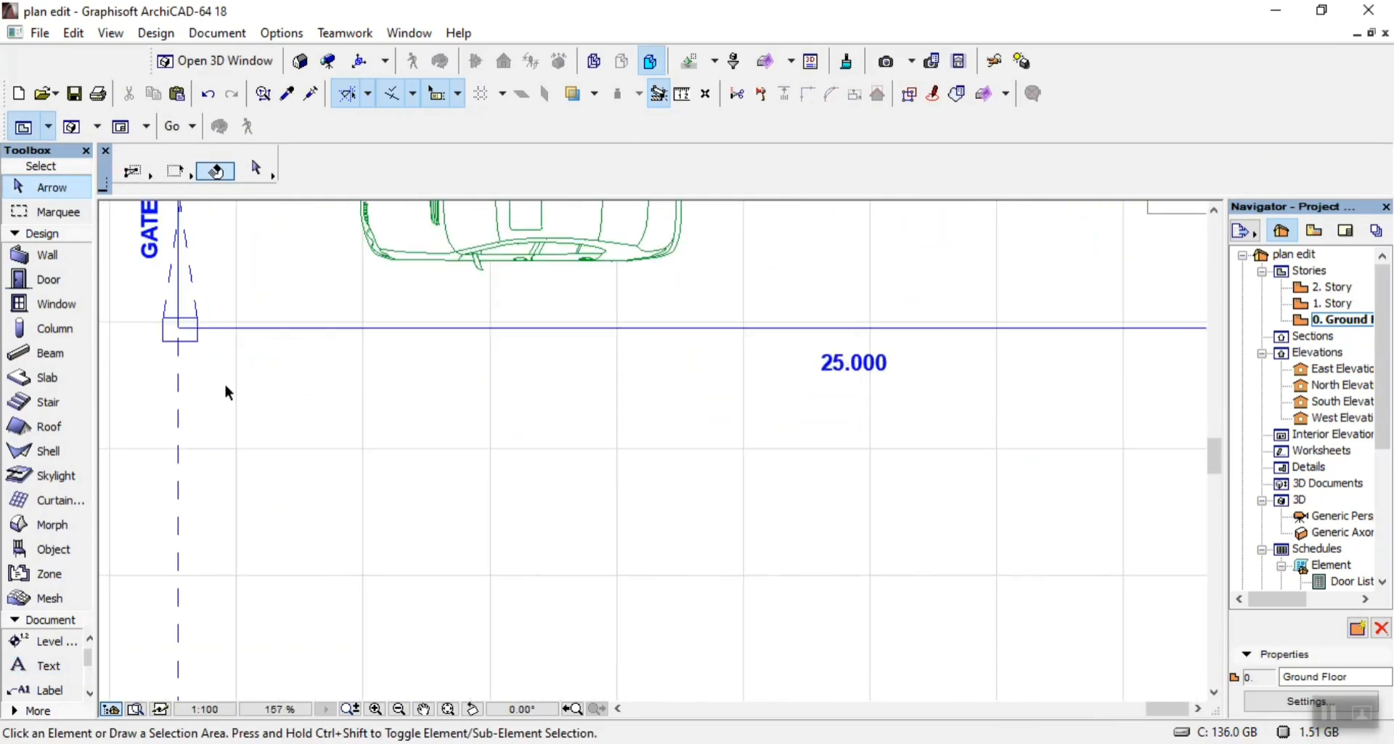
pyautogui.scroll(-3, 283, 359)
pyautogui.scroll(-4, 552, 411)
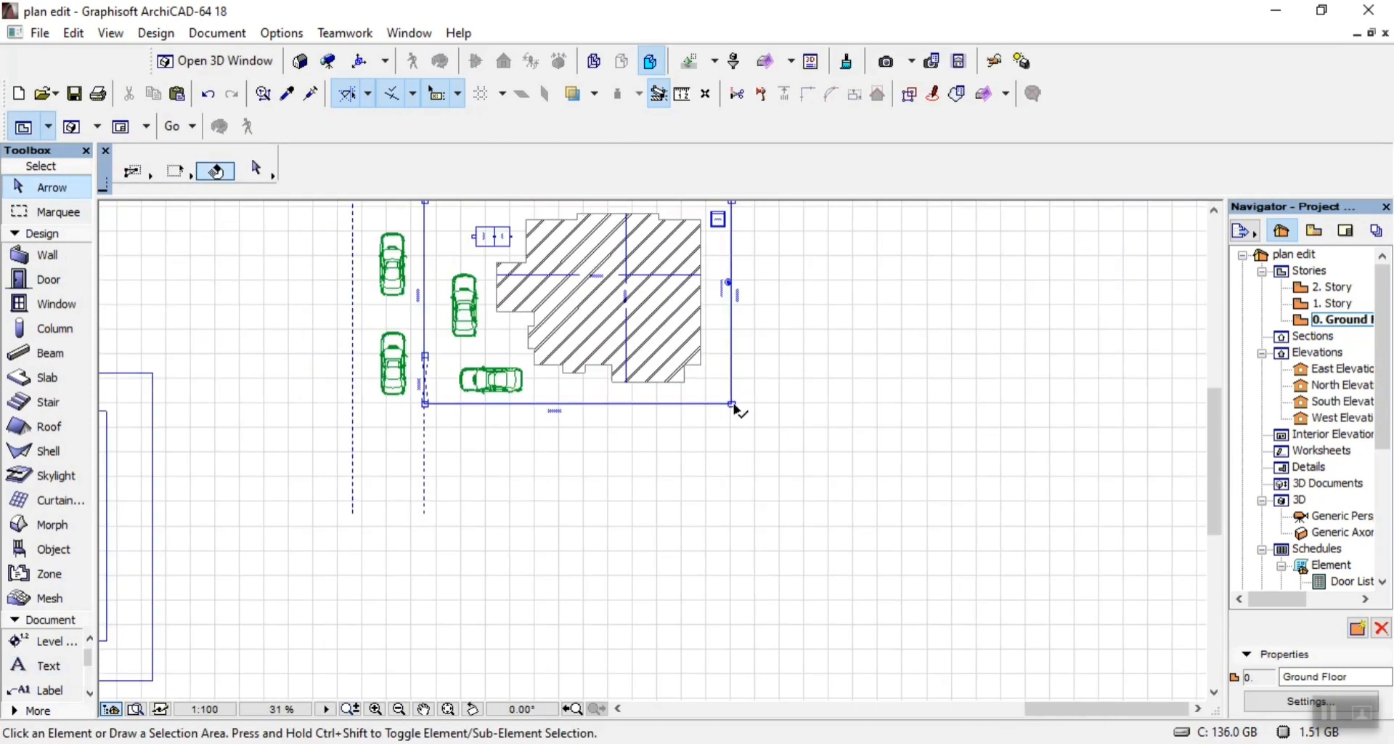
pyautogui.scroll(-2, 733, 407)
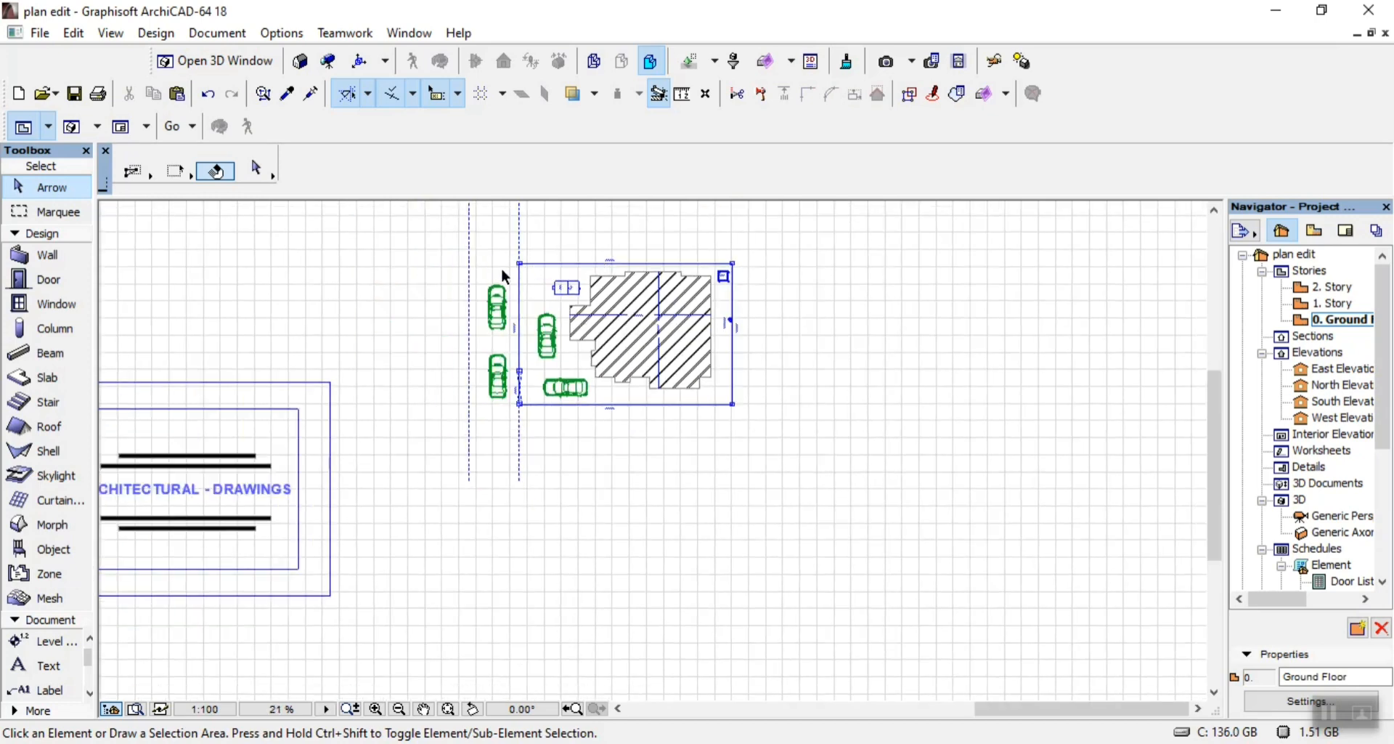
pyautogui.scroll(6, 510, 311)
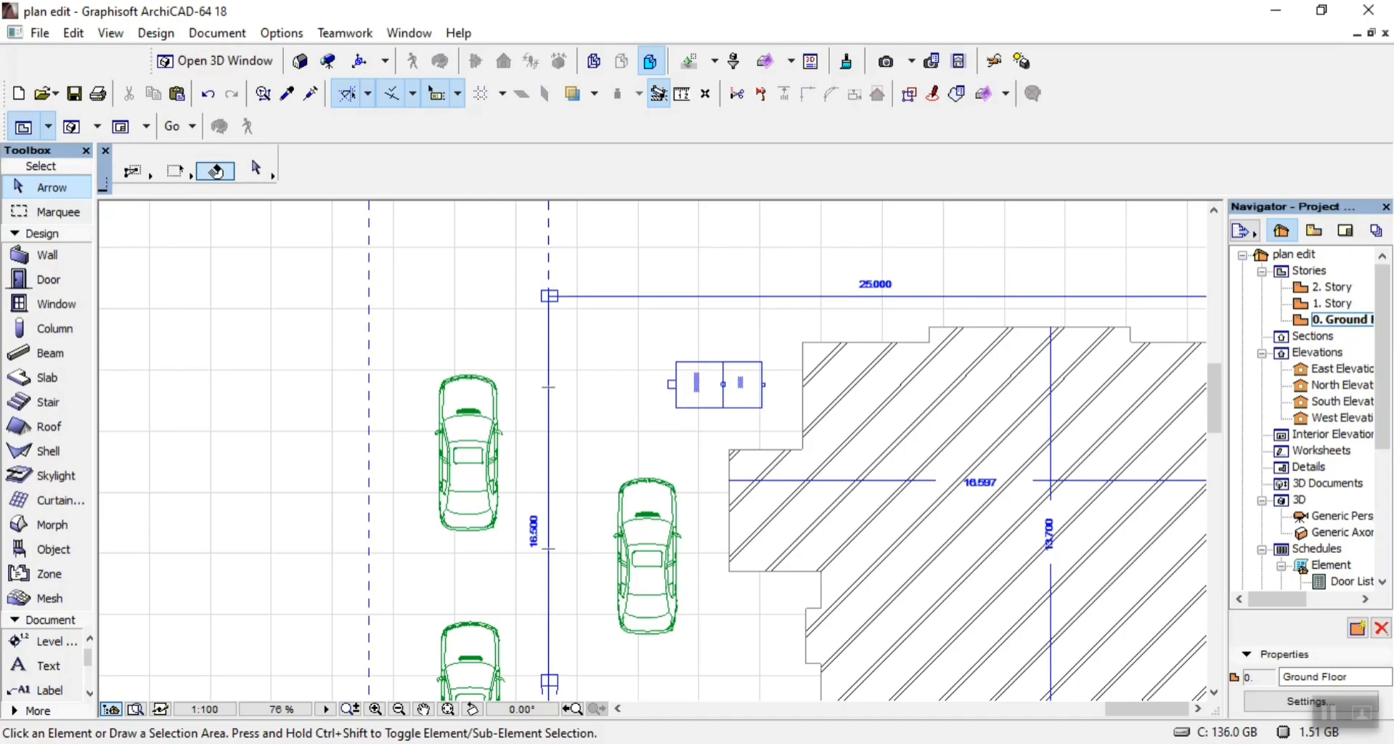
pyautogui.click(912, 690)
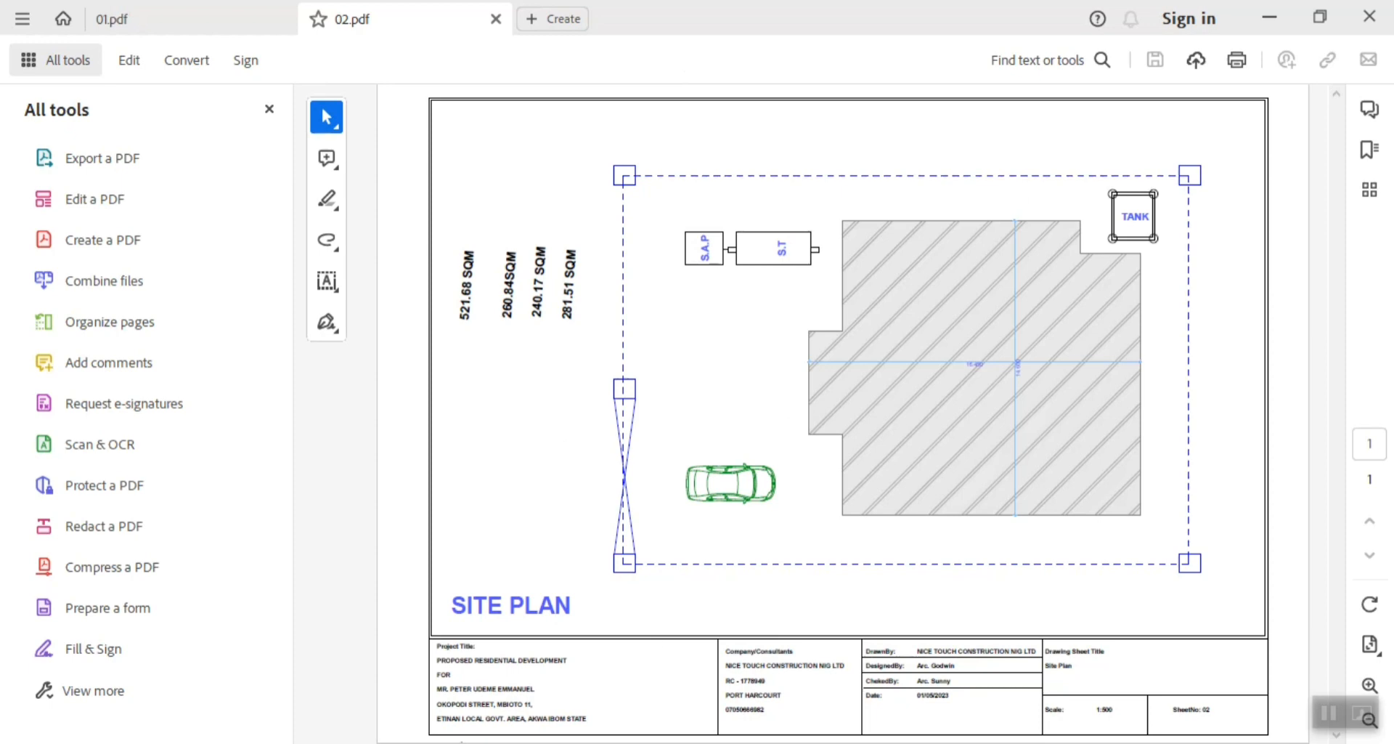
# Switch to File Explorer and open the NEW PROJECT folder inside the client's folder under Company Jobs
pyautogui.click(407, 742)
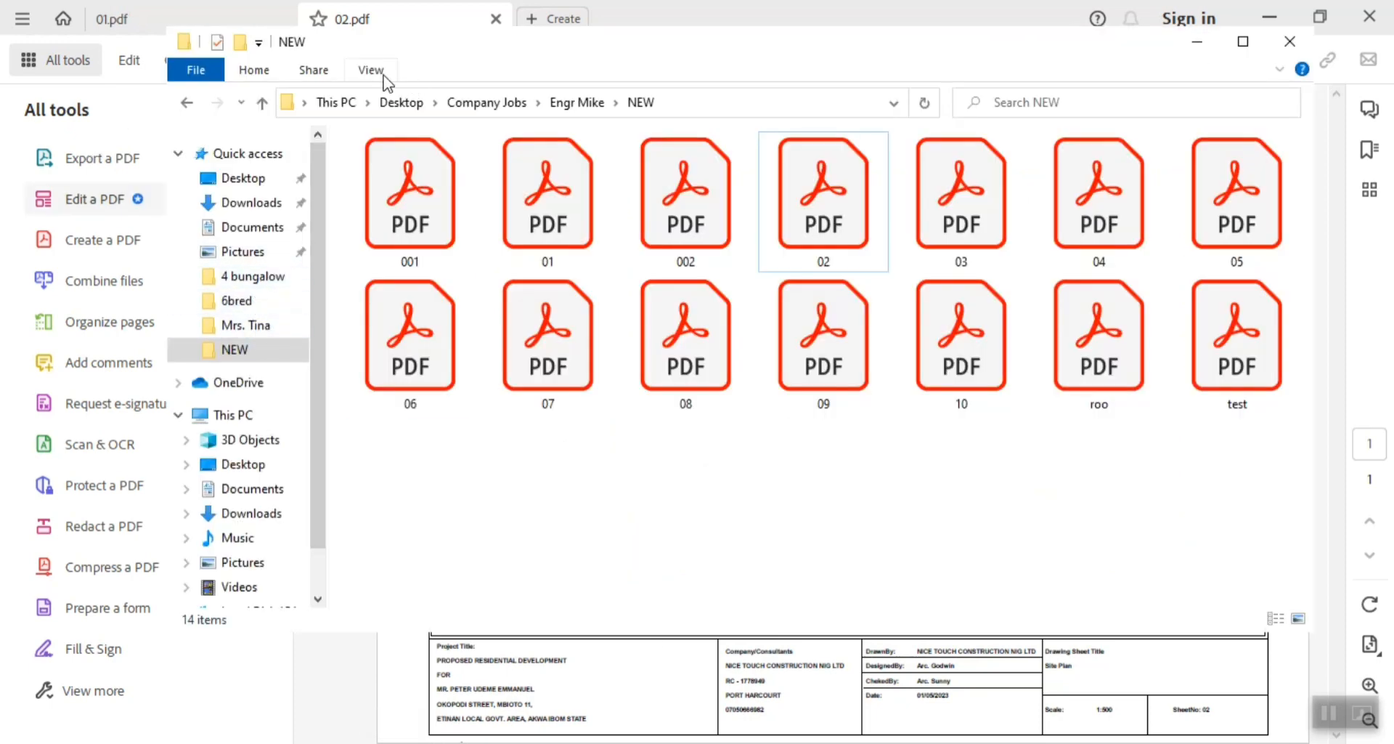
pyautogui.click(520, 106)
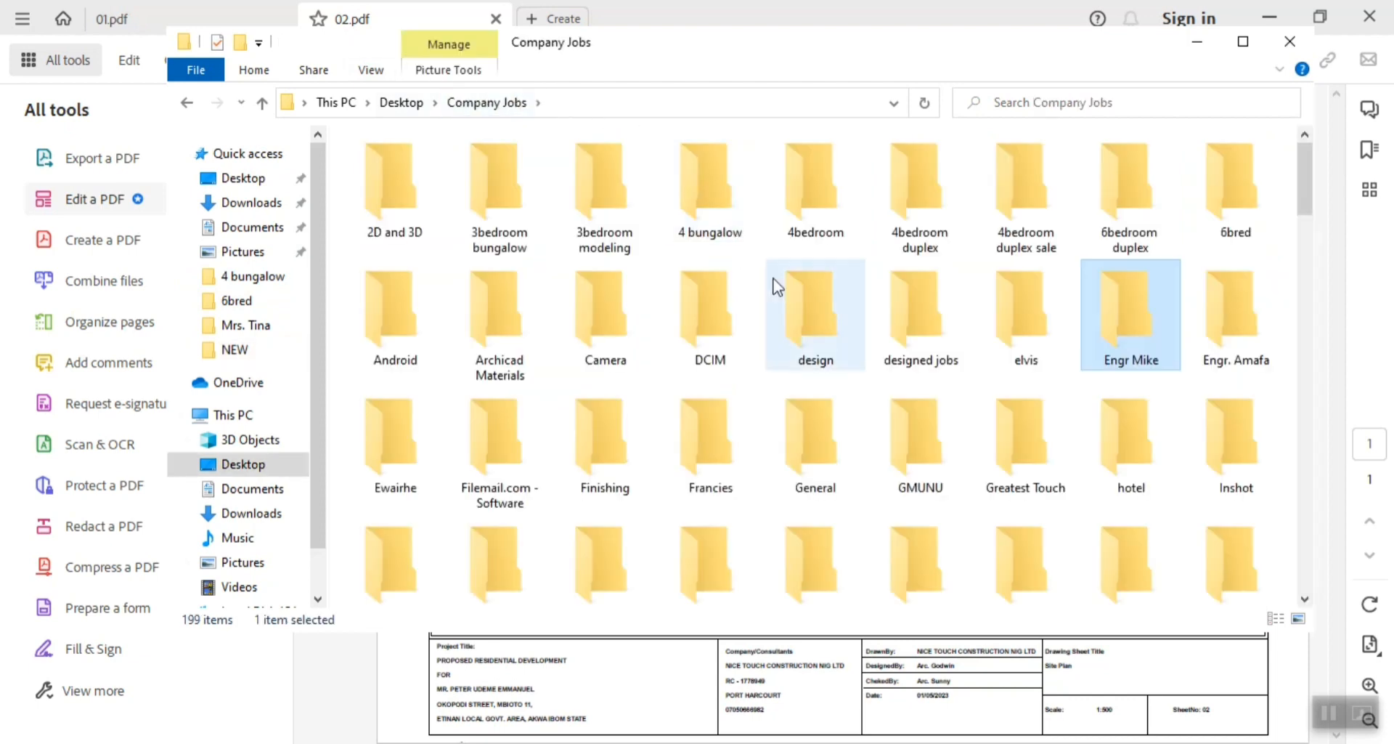
pyautogui.click(417, 459)
pyautogui.doubleClick(418, 459)
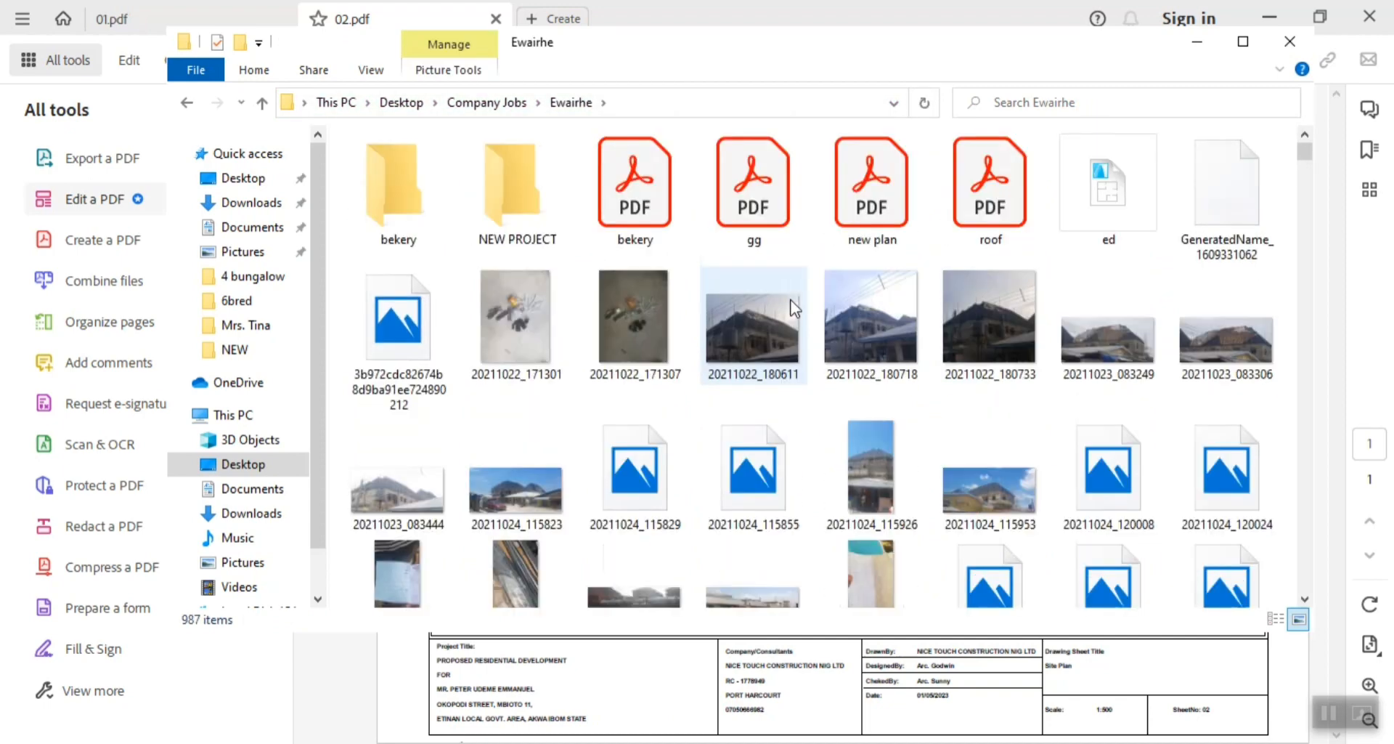
pyautogui.click(533, 220)
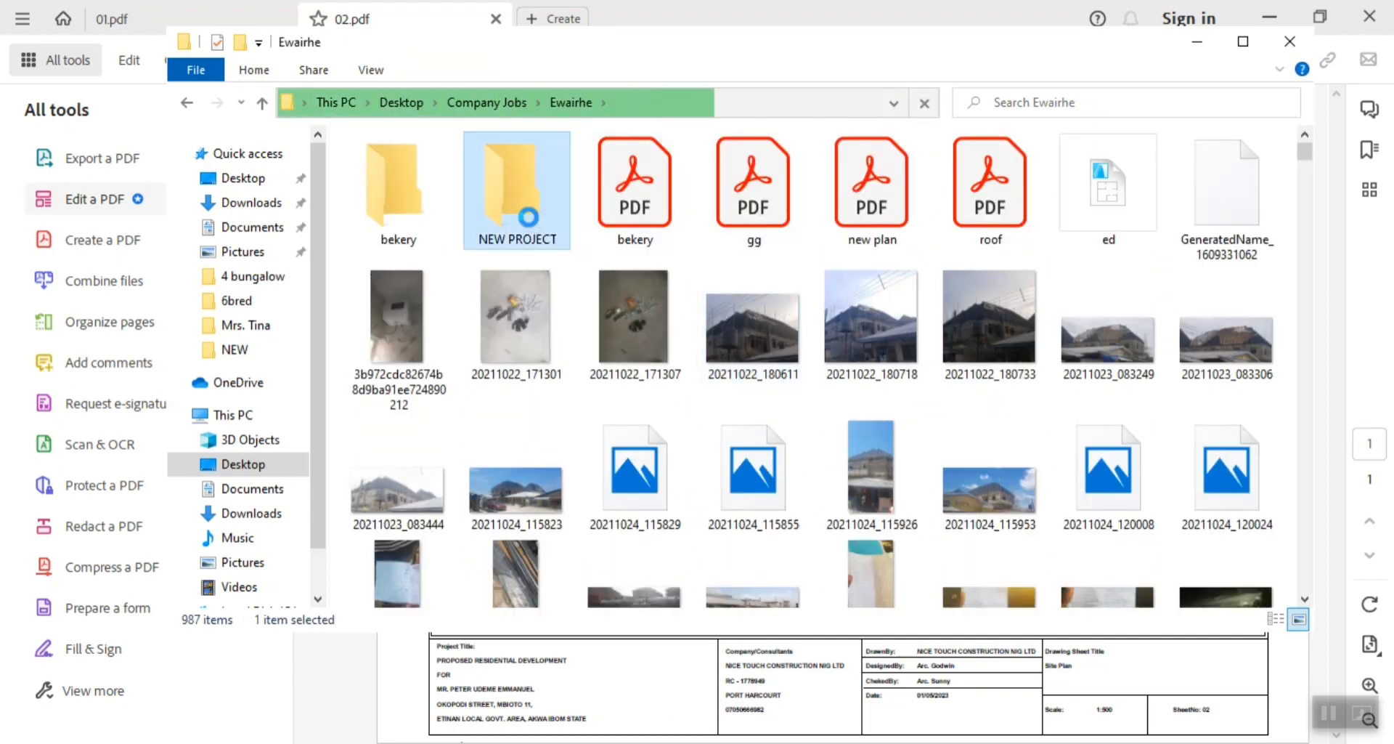
pyautogui.doubleClick(534, 225)
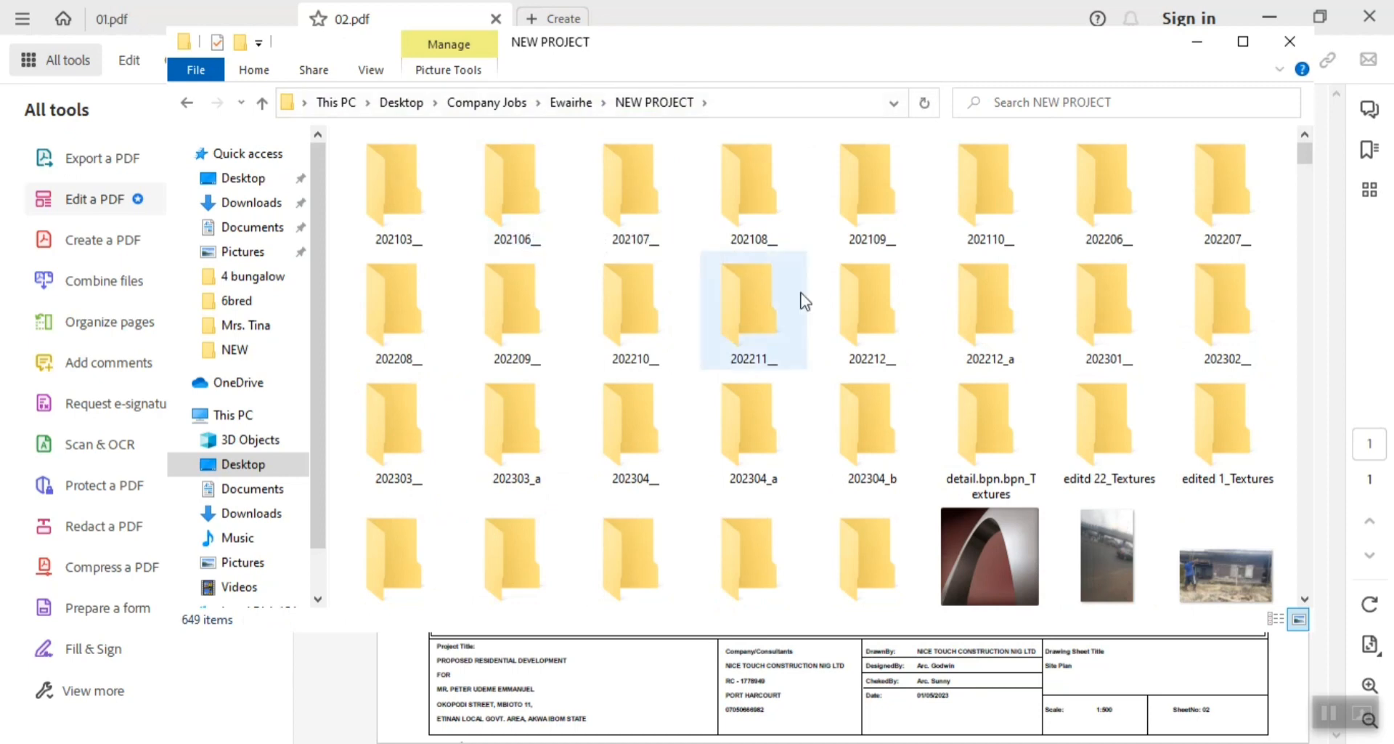
# Open the fi folder within NEW PROJECT and enlarge its file icons to look through the PDF drawings
pyautogui.scroll(-2, 875, 298)
pyautogui.scroll(-5, 874, 307)
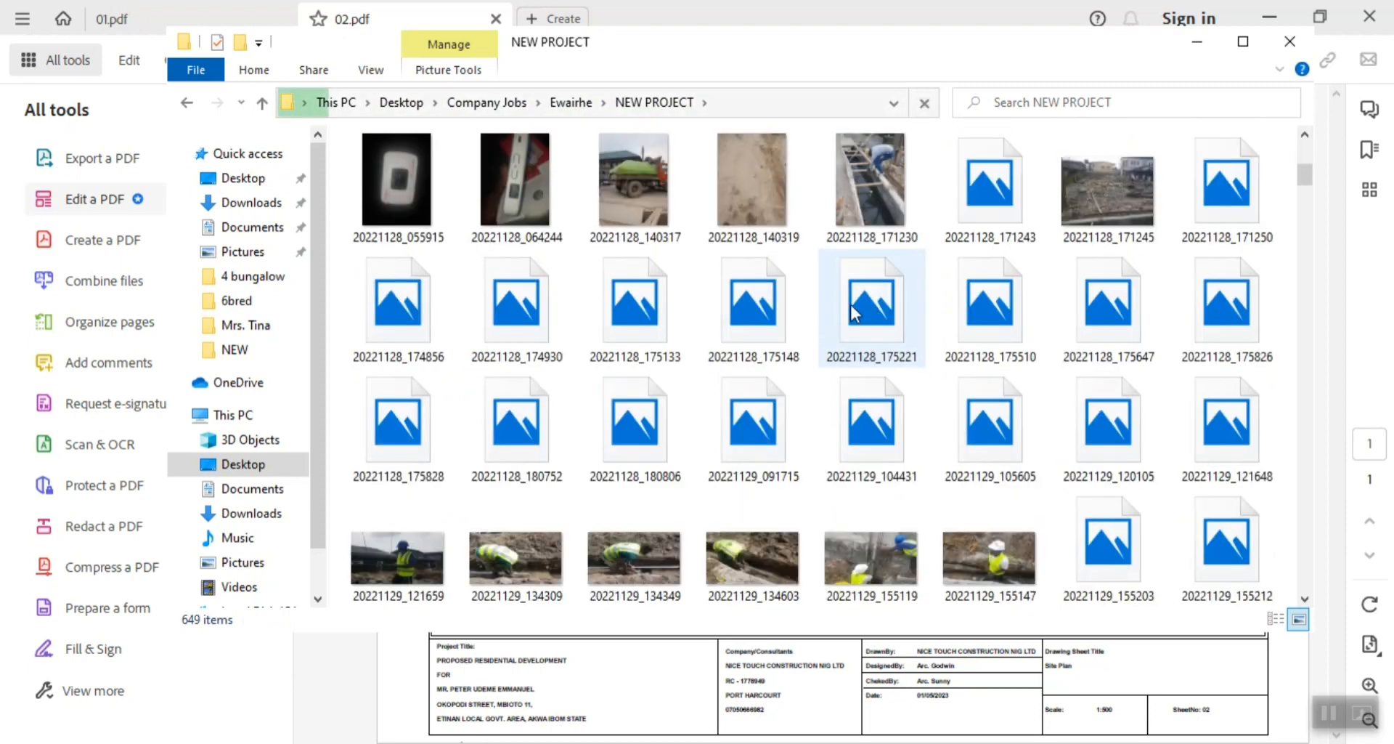
pyautogui.scroll(8, 832, 305)
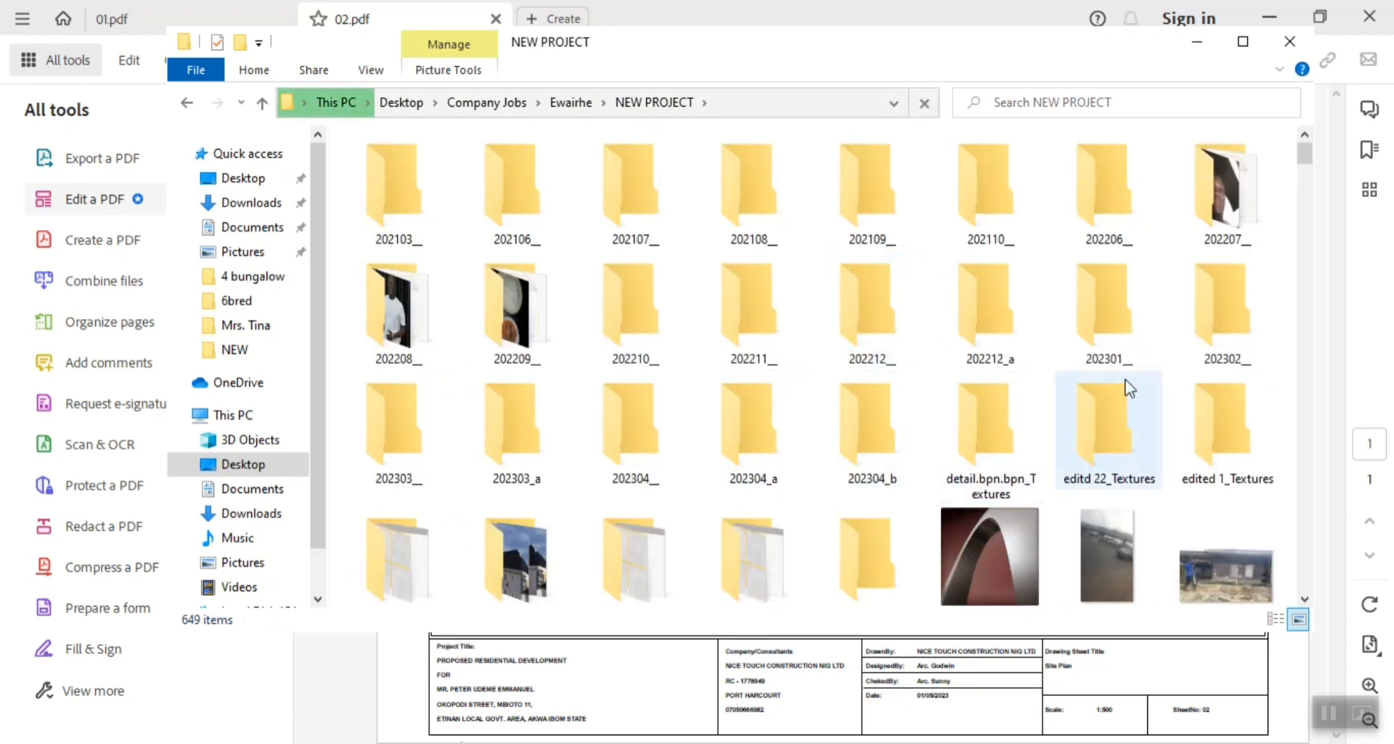
pyautogui.scroll(-2, 581, 421)
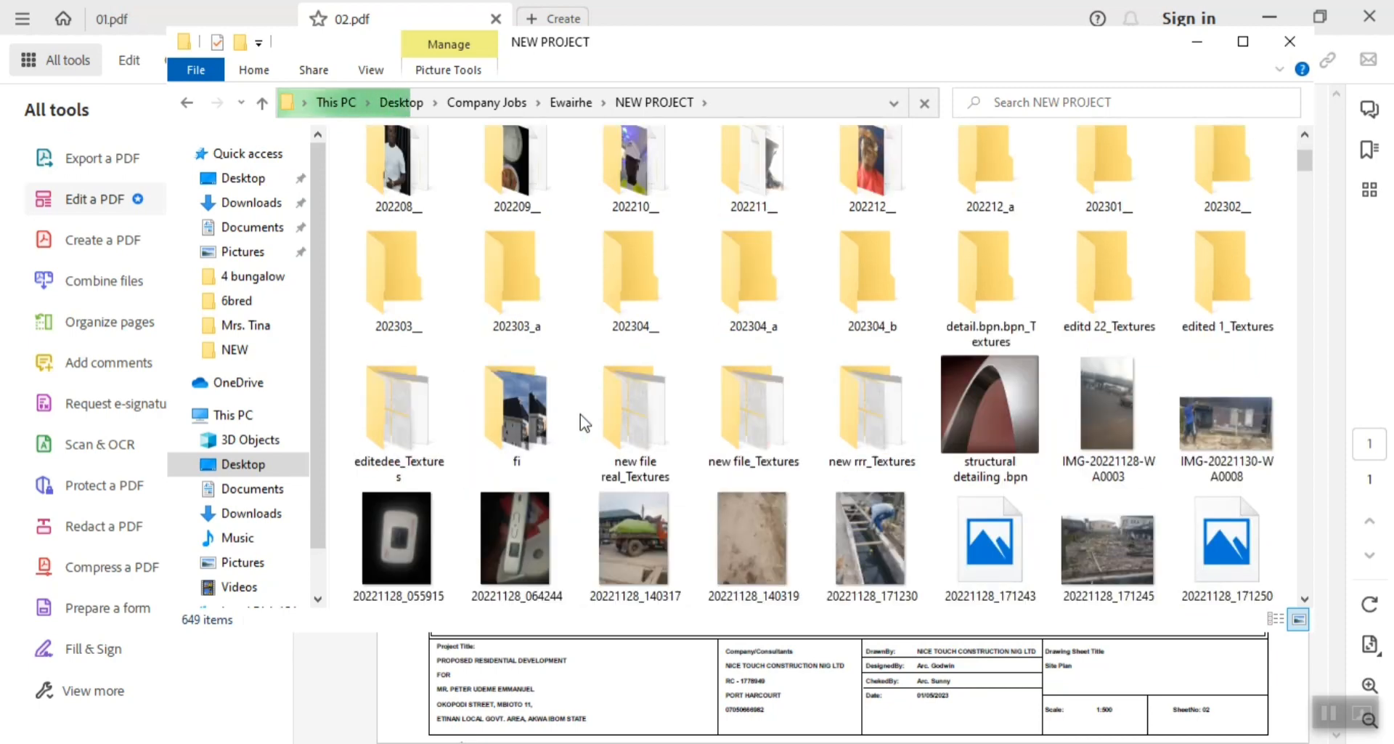
pyautogui.doubleClick(524, 435)
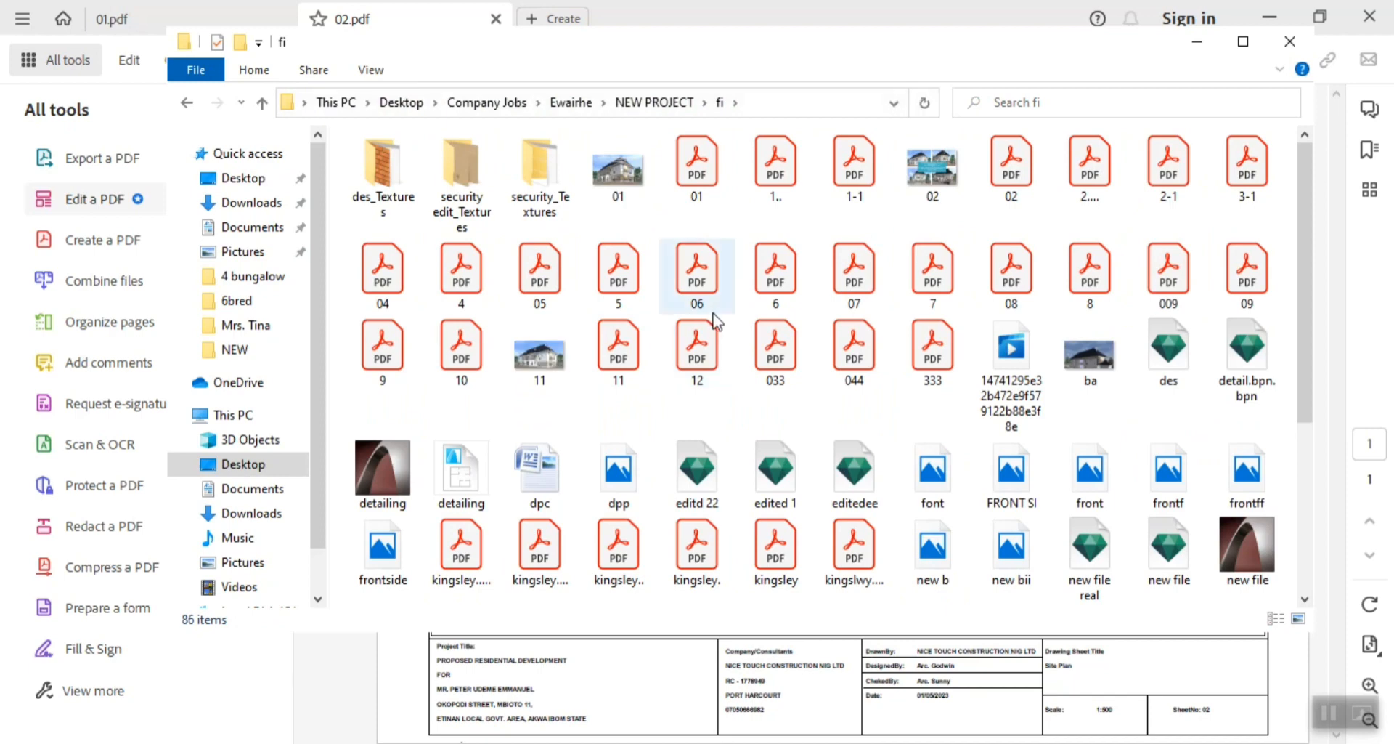
pyautogui.keyDown('ctrl'); pyautogui.scroll(3, 716, 319); pyautogui.keyUp('ctrl')
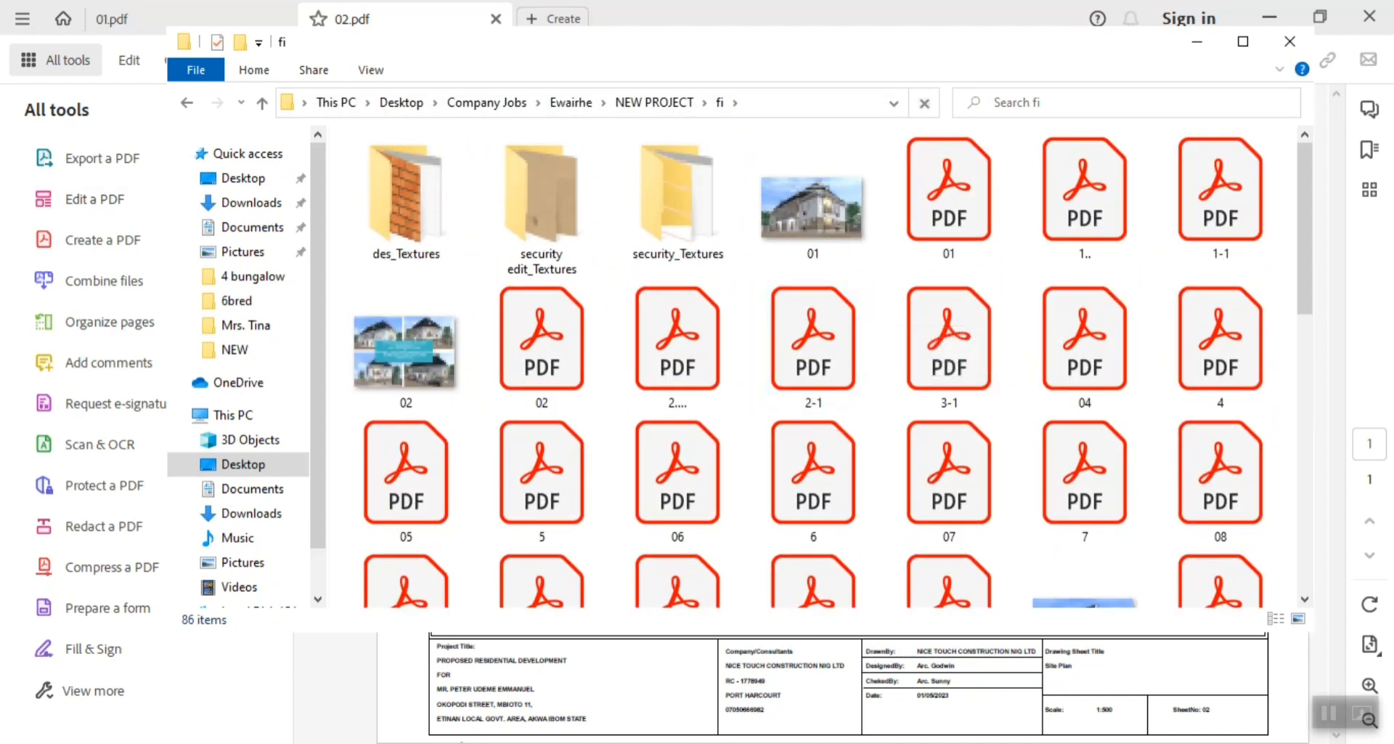
pyautogui.click(872, 663)
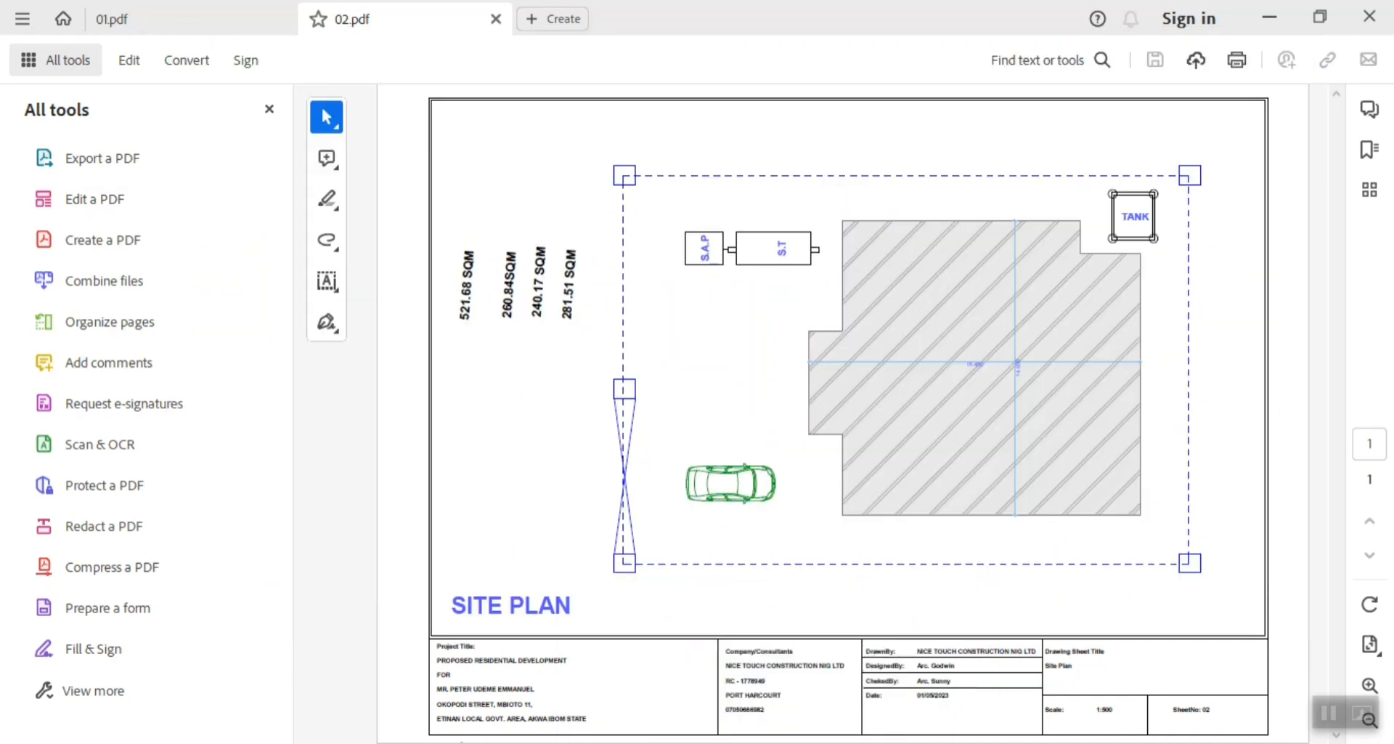
pyautogui.click(417, 741)
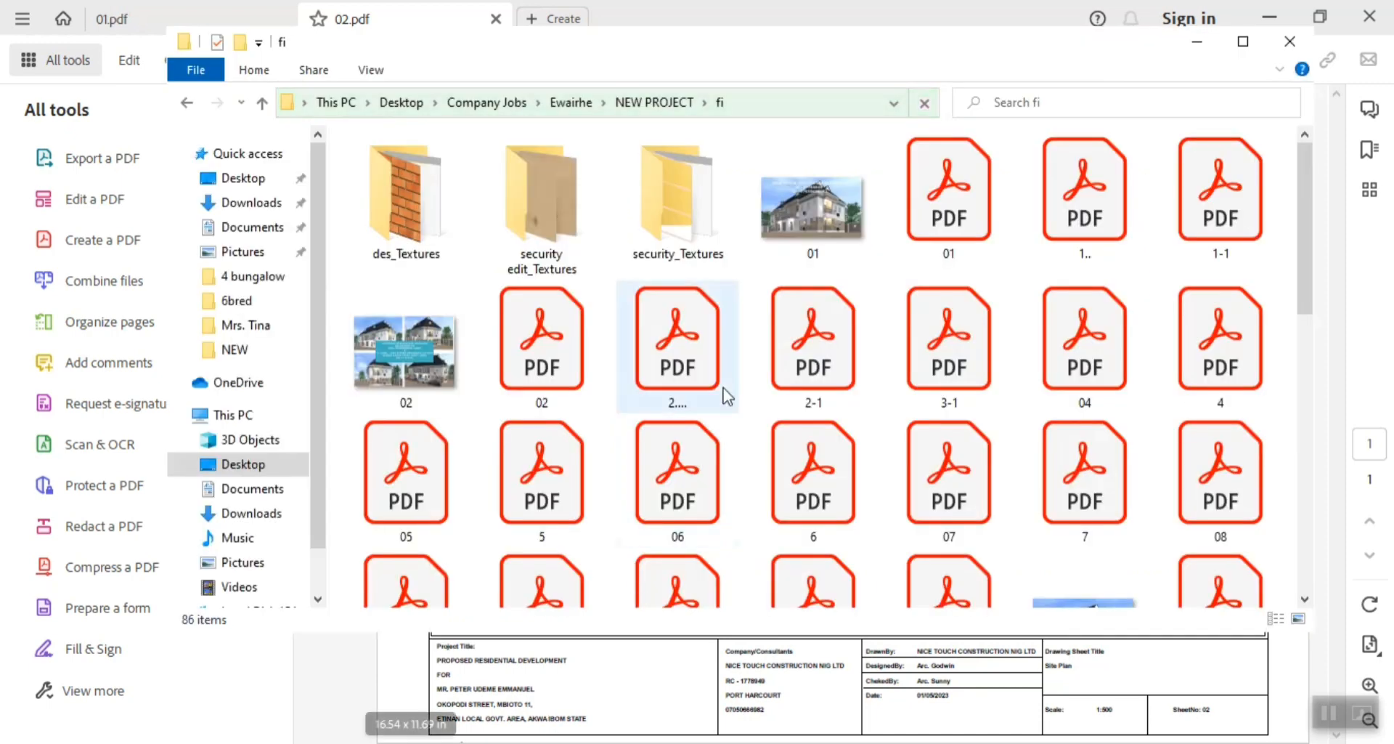
# Open the 02 PDF from the fi folder in Adobe Acrobat Reader and inspect the survey beacon labels at its plot corners
pyautogui.click(539, 319)
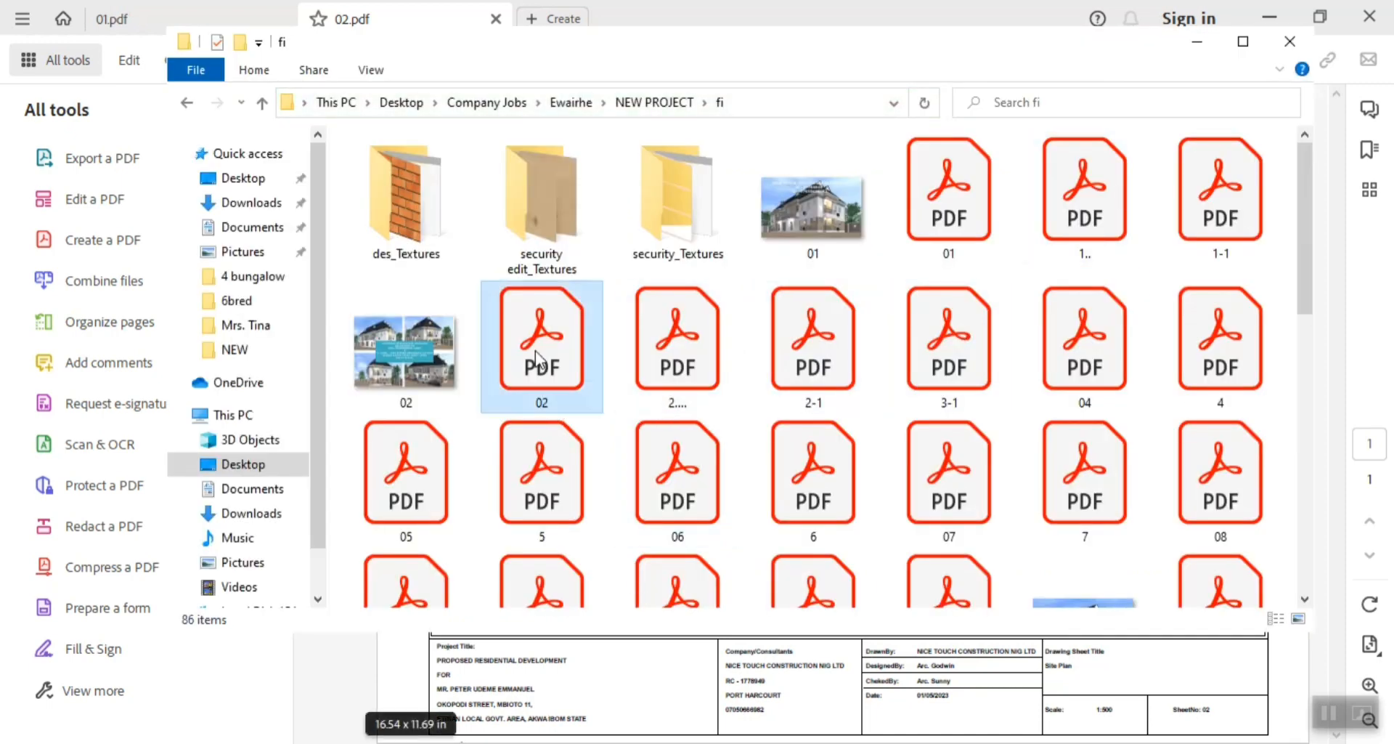
pyautogui.rightClick(536, 317)
pyautogui.moveTo(737, 420)
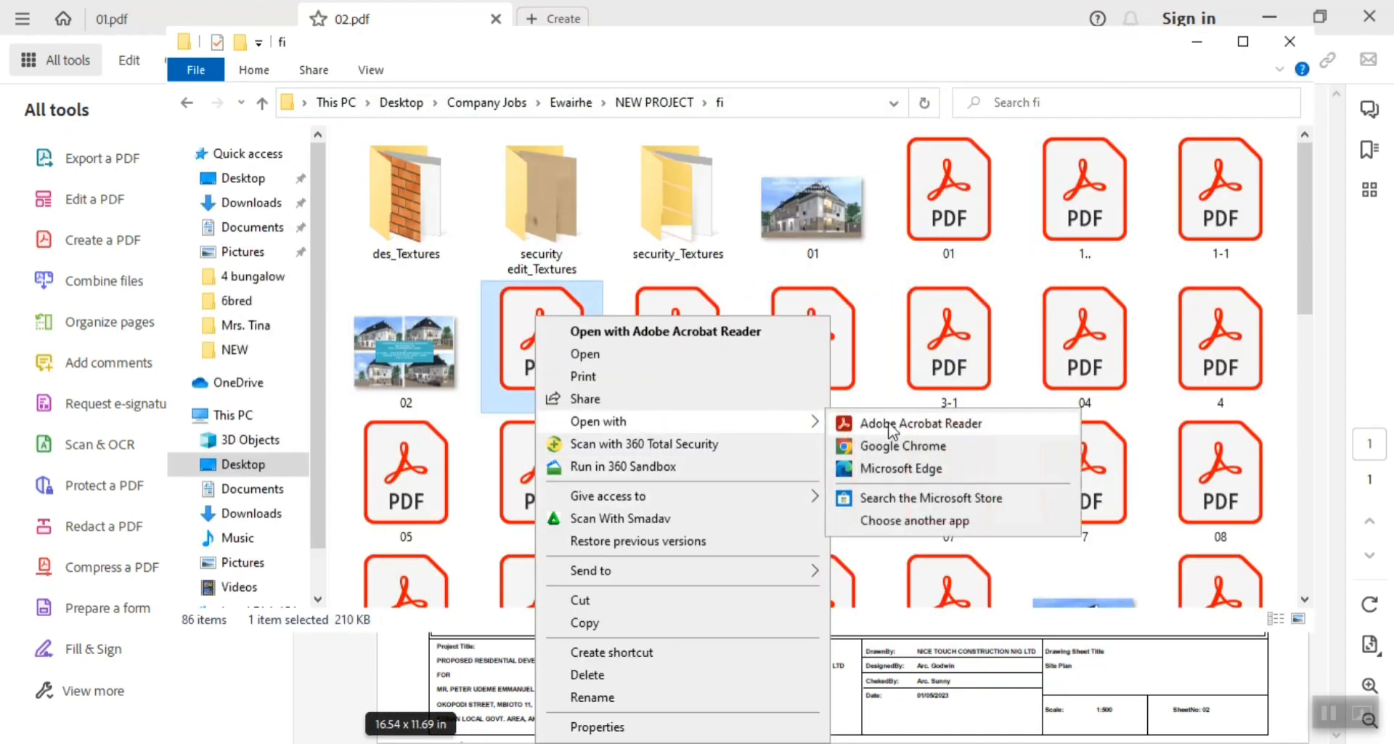
pyautogui.click(888, 422)
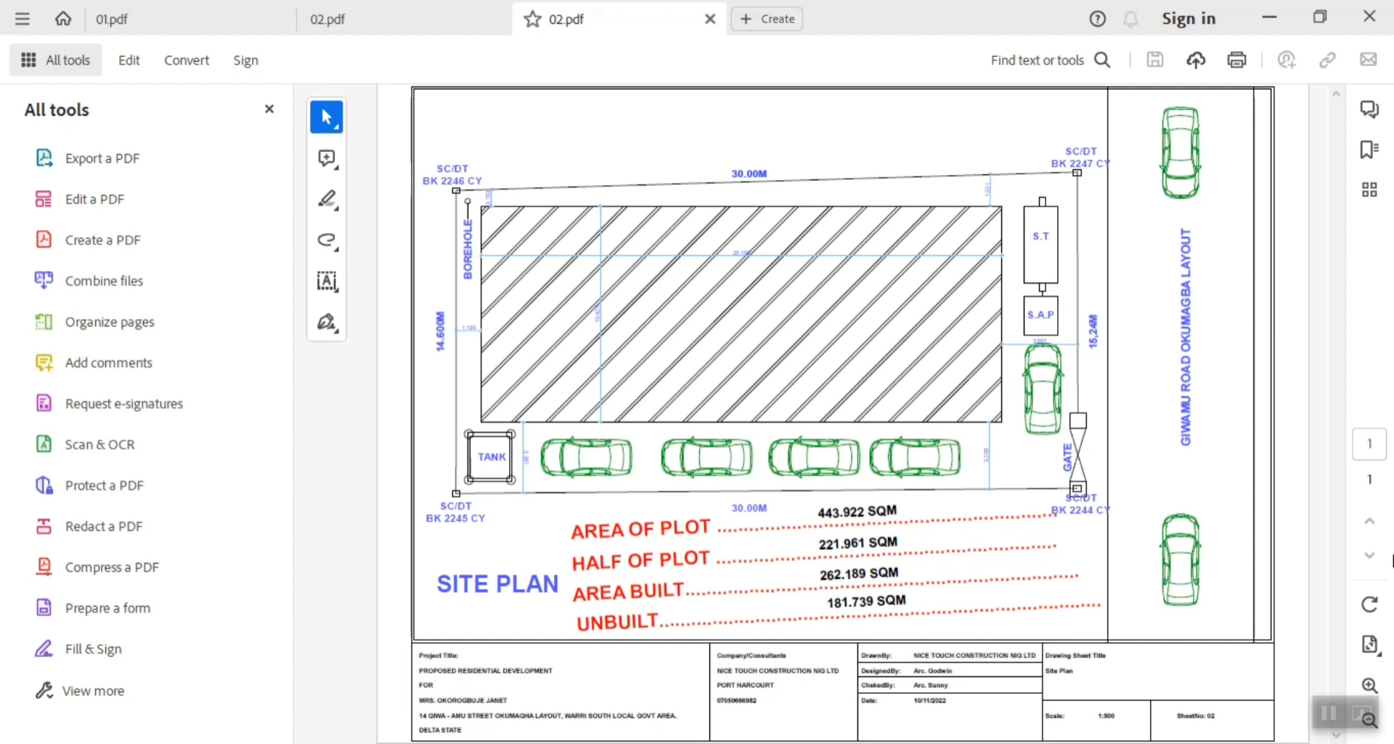
pyautogui.click(1369, 685)
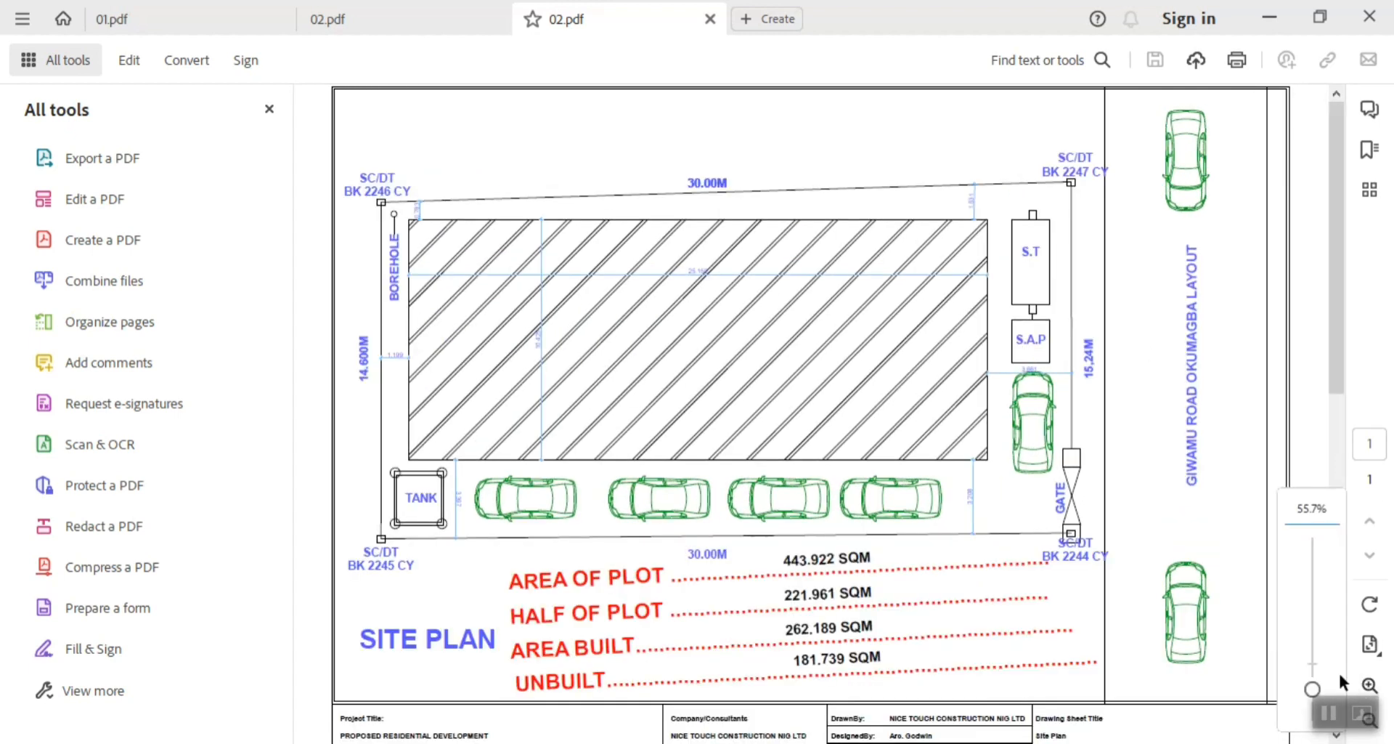
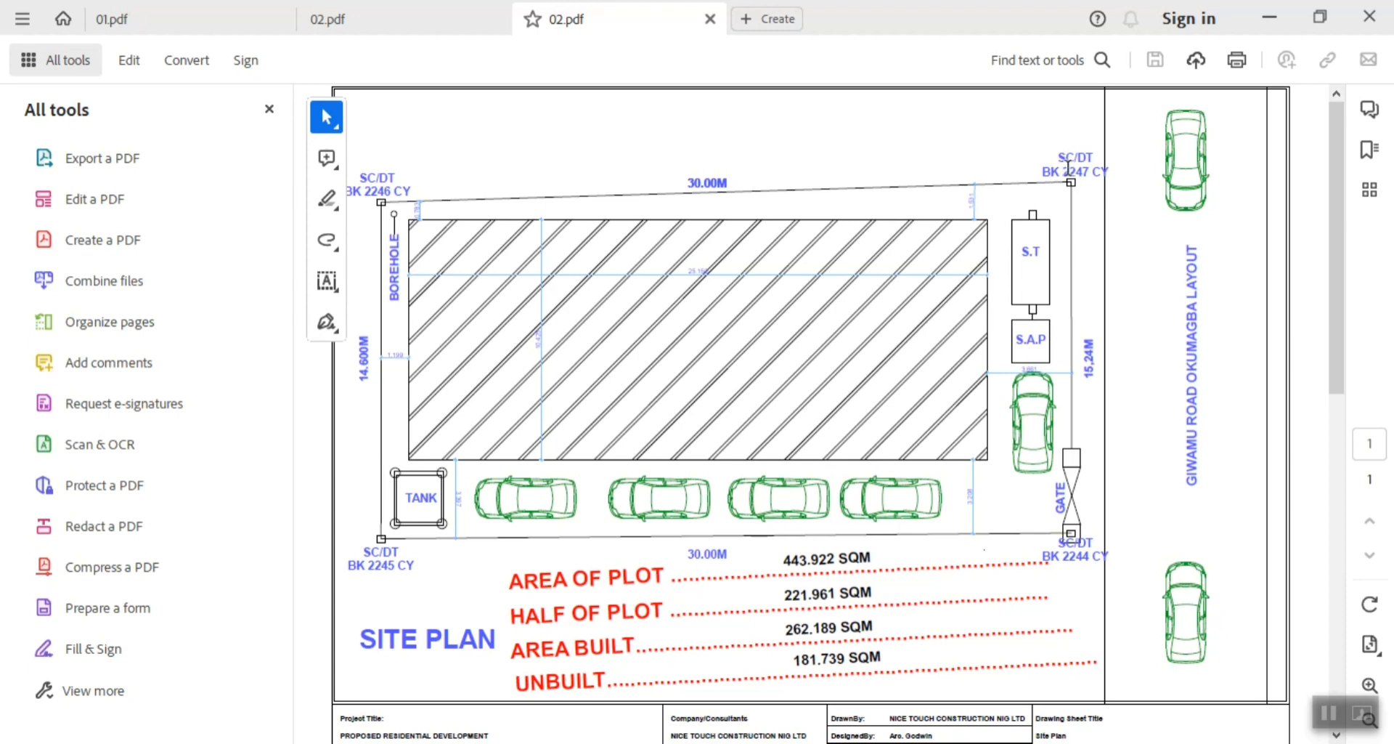
pyautogui.moveTo(1058, 156); pyautogui.dragTo(1098, 173)
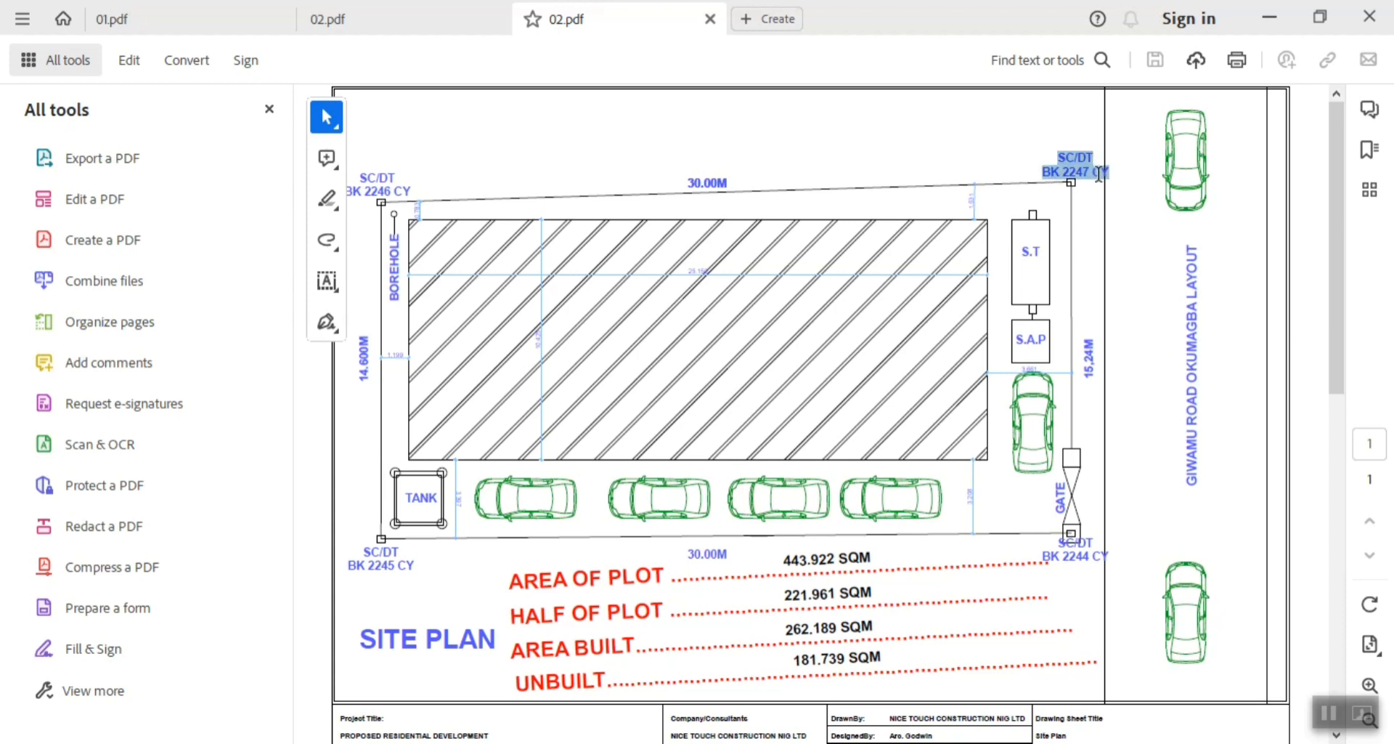
pyautogui.click(1080, 178)
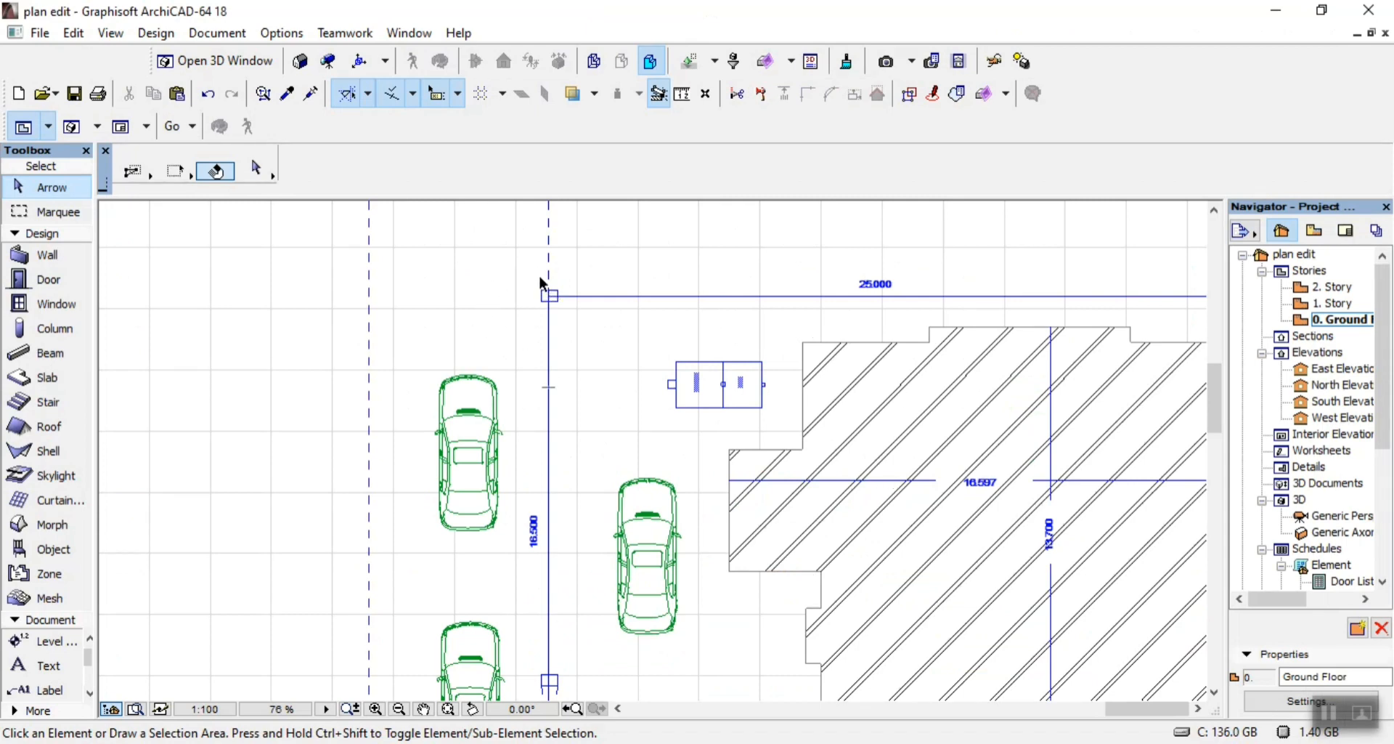
# Switch to ArchiCAD and examine the plot corners, the gate and the open spaces around the hatched building on the site plan
pyautogui.scroll(-5, 503, 255)
pyautogui.scroll(6, 872, 252)
pyautogui.scroll(7, 730, 303)
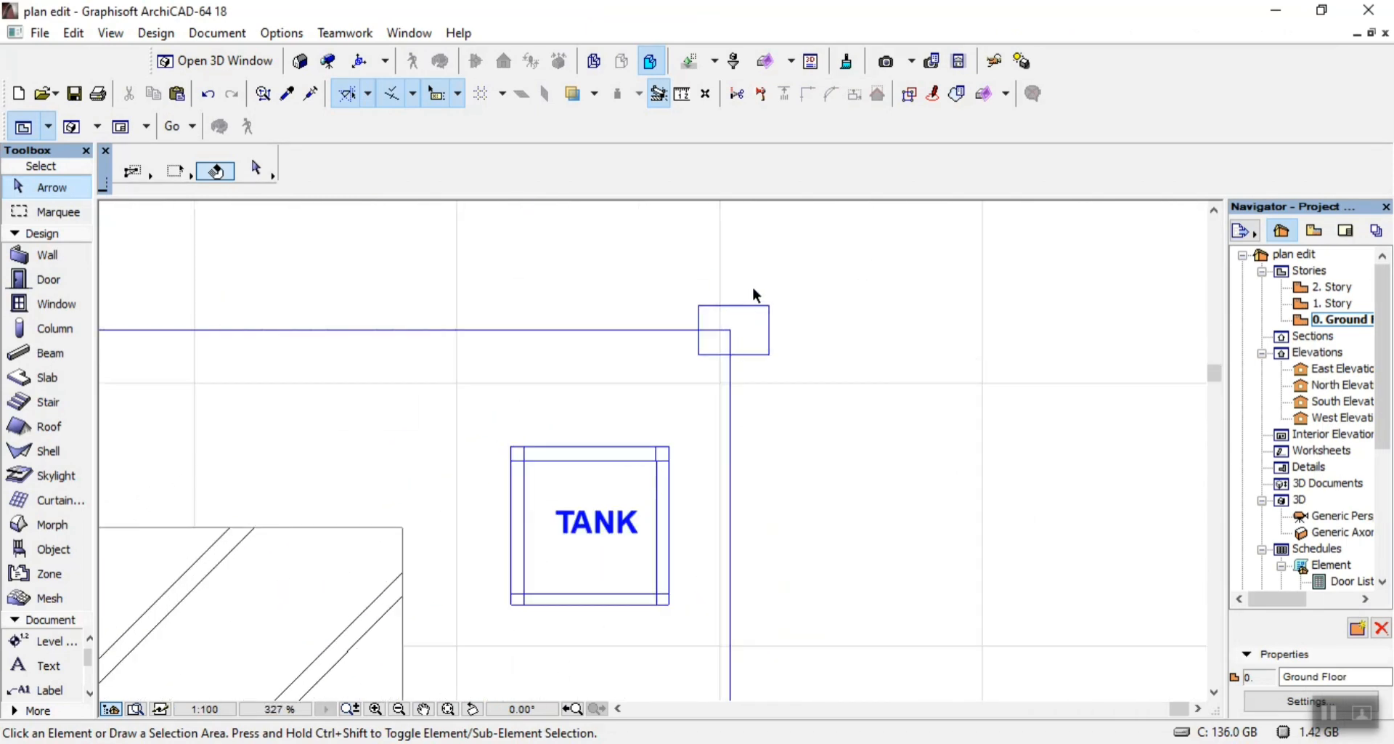
pyautogui.scroll(-2, 754, 294)
pyautogui.scroll(-4, 806, 577)
pyautogui.scroll(5, 794, 545)
pyautogui.scroll(4, 811, 357)
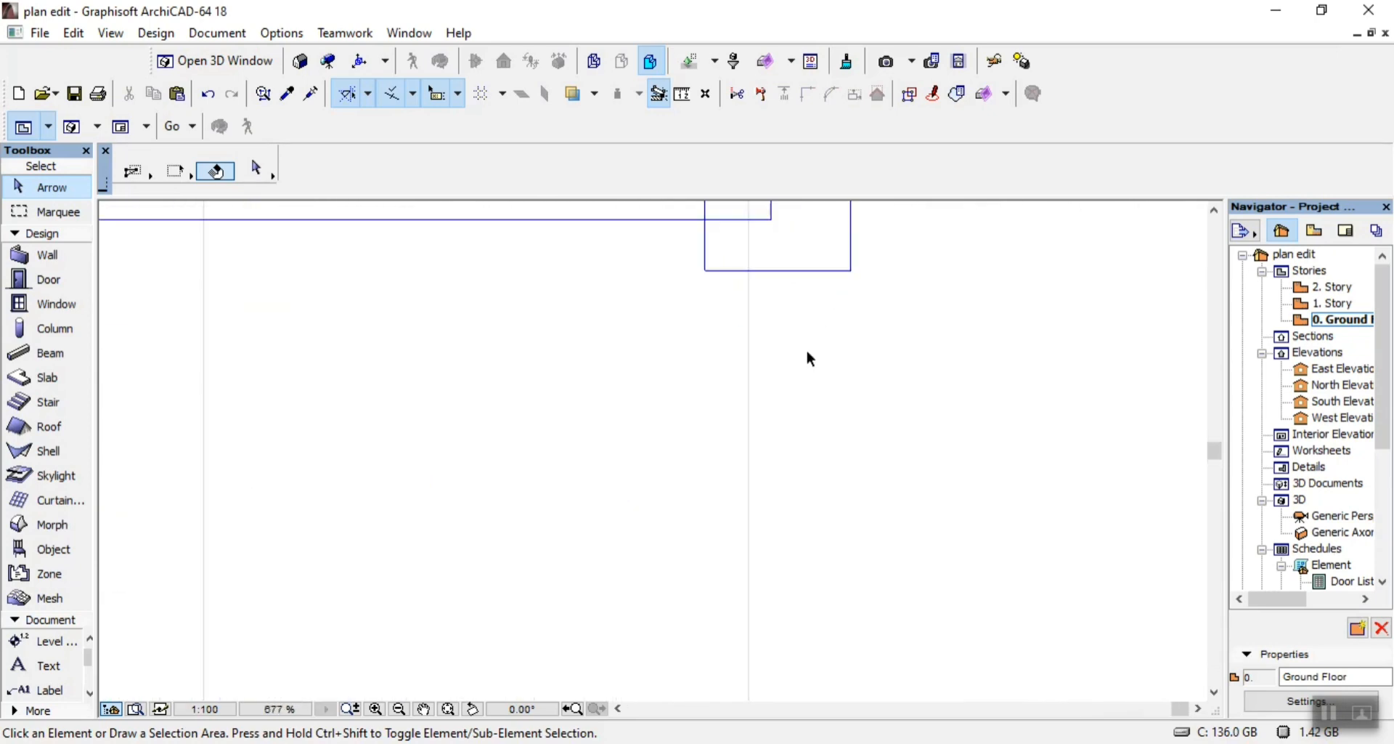
pyautogui.scroll(-2, 854, 328)
pyautogui.scroll(-3, 494, 427)
pyautogui.scroll(4, 436, 380)
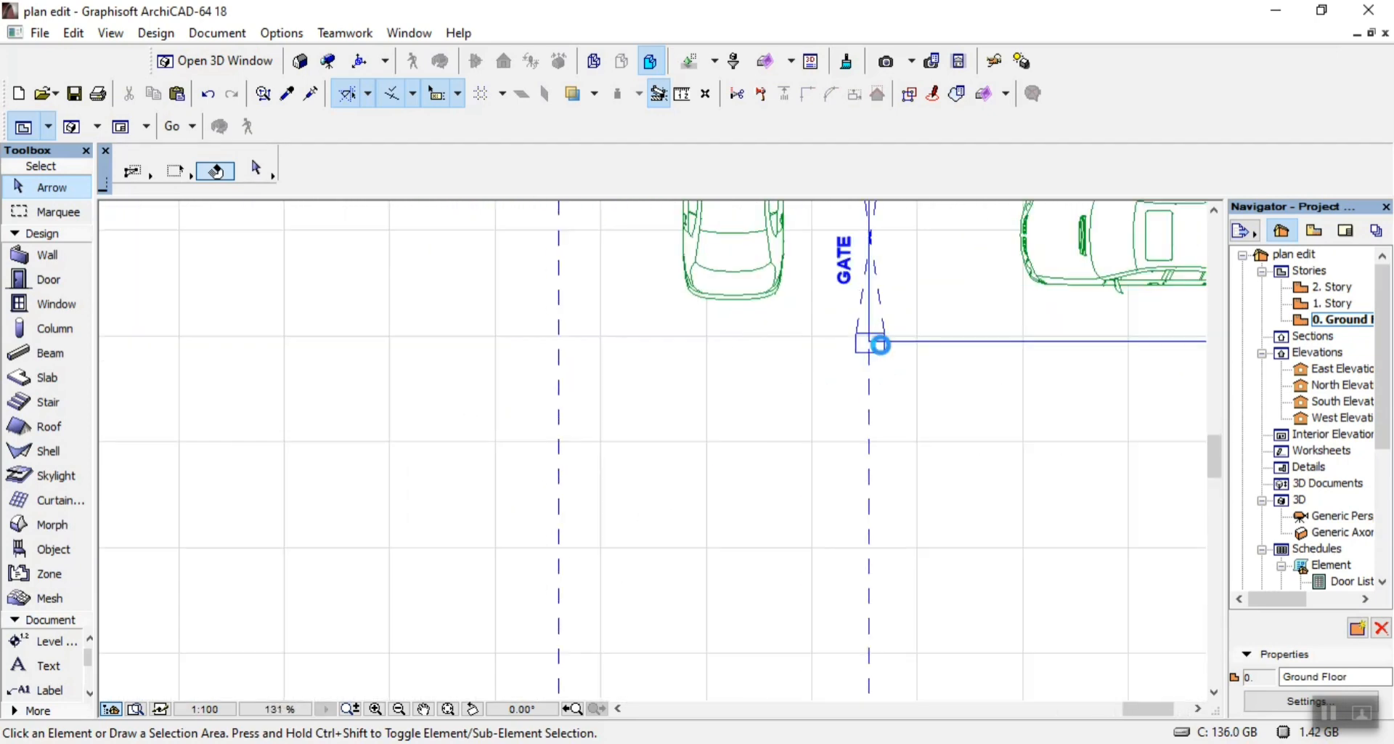
pyautogui.scroll(2, 868, 364)
pyautogui.scroll(-9, 840, 338)
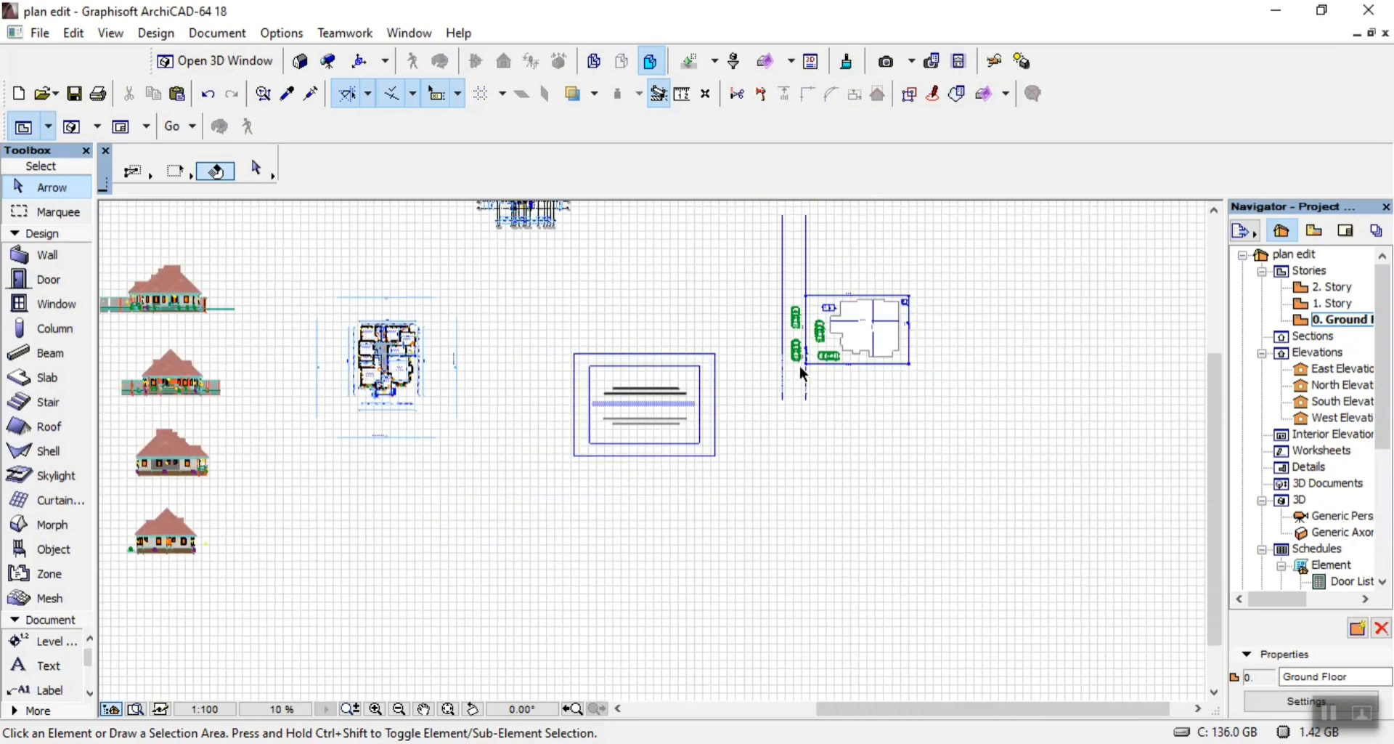
pyautogui.scroll(-2, 800, 366)
pyautogui.scroll(4, 800, 351)
pyautogui.scroll(-3, 839, 408)
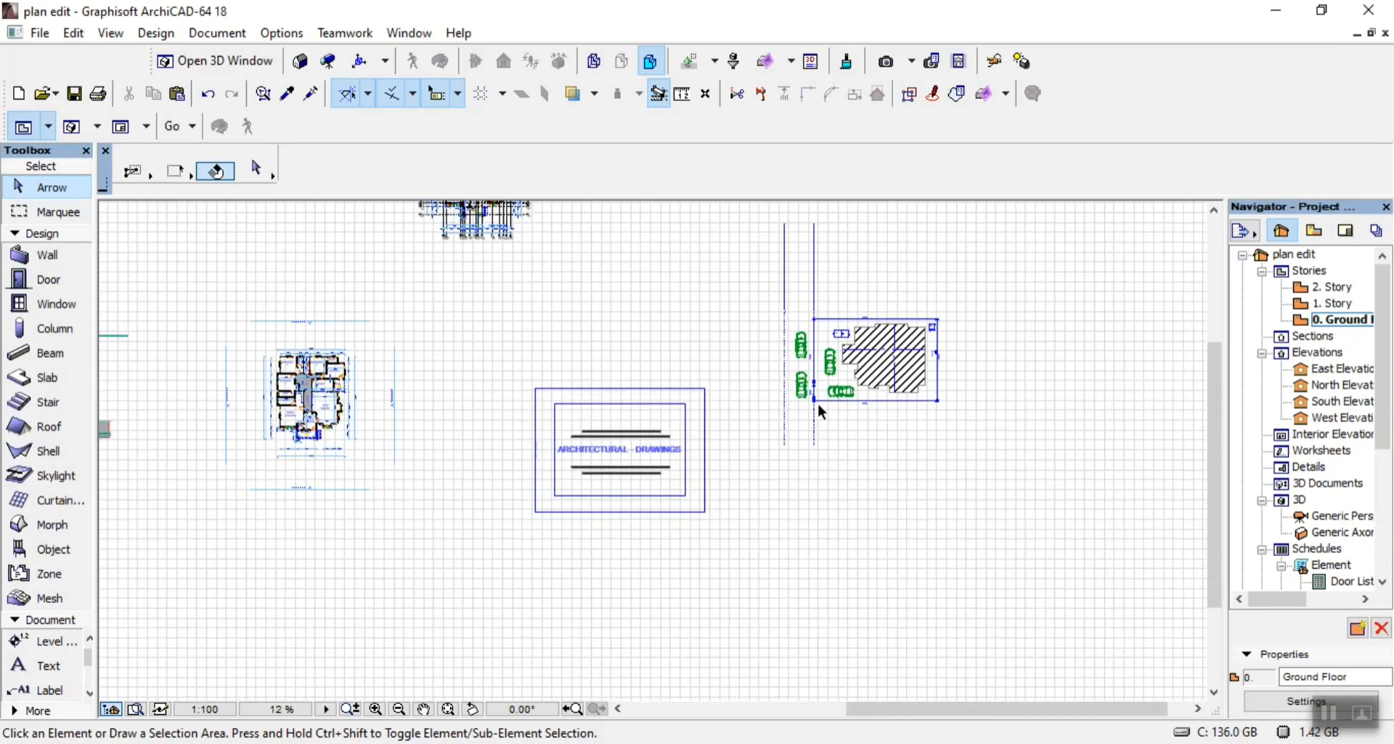
pyautogui.scroll(4, 823, 412)
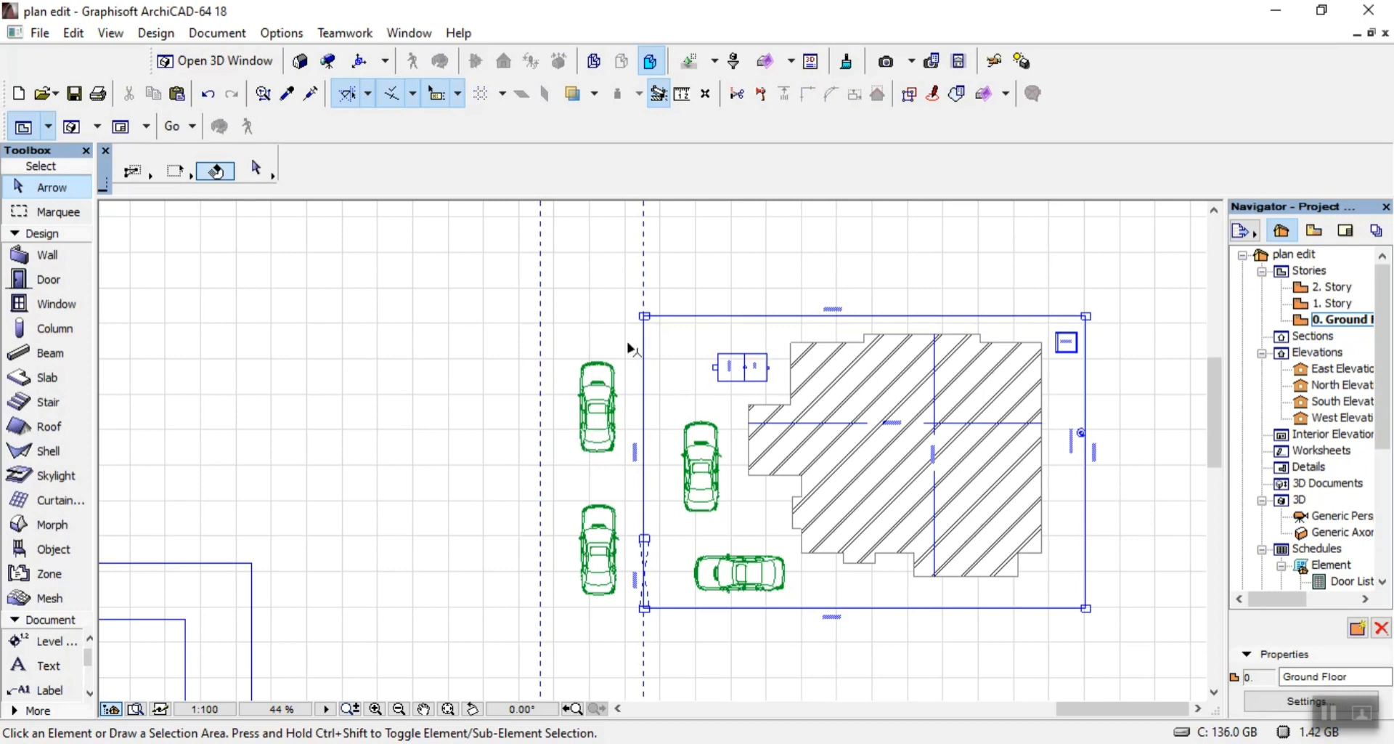
pyautogui.scroll(-3, 690, 346)
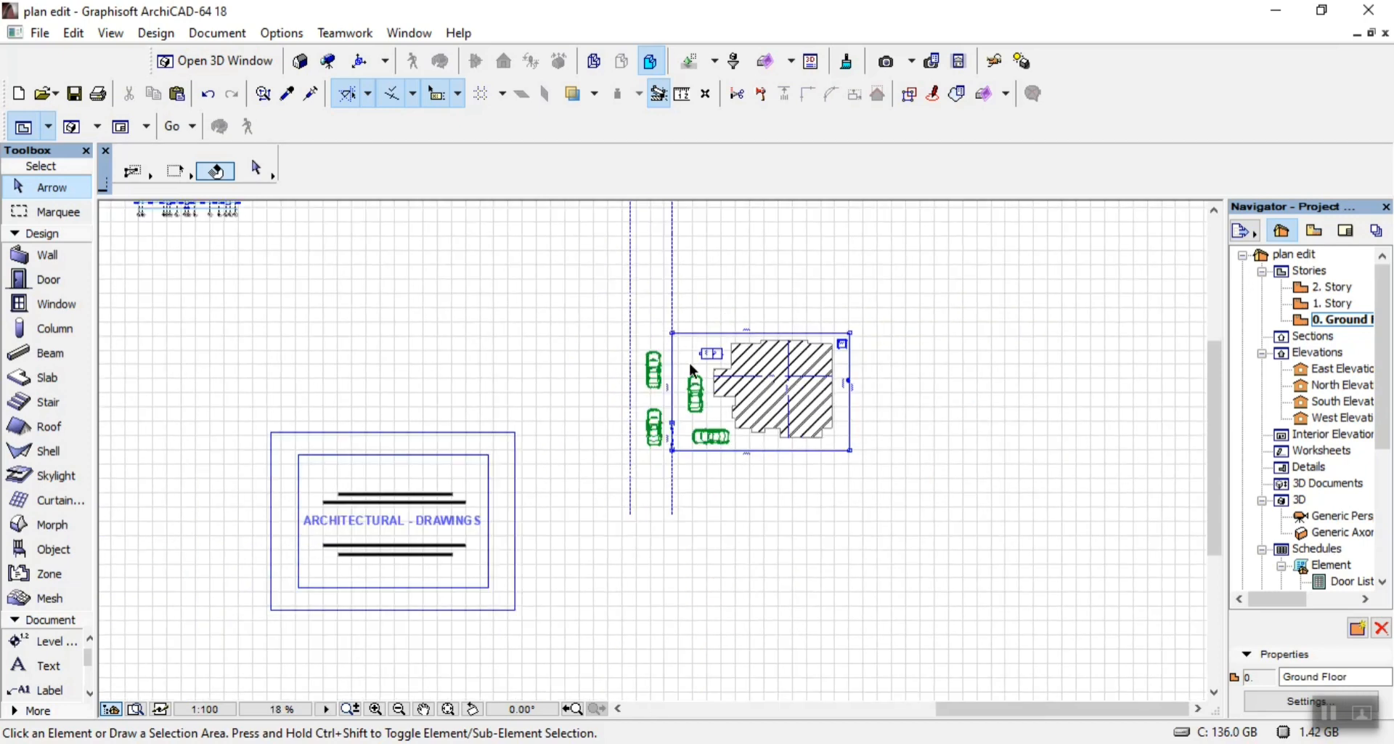
# Dimension the setback between the plot boundary on the tank side and the facing wall of the hatched building, below the tank
pyautogui.scroll(2, 694, 378)
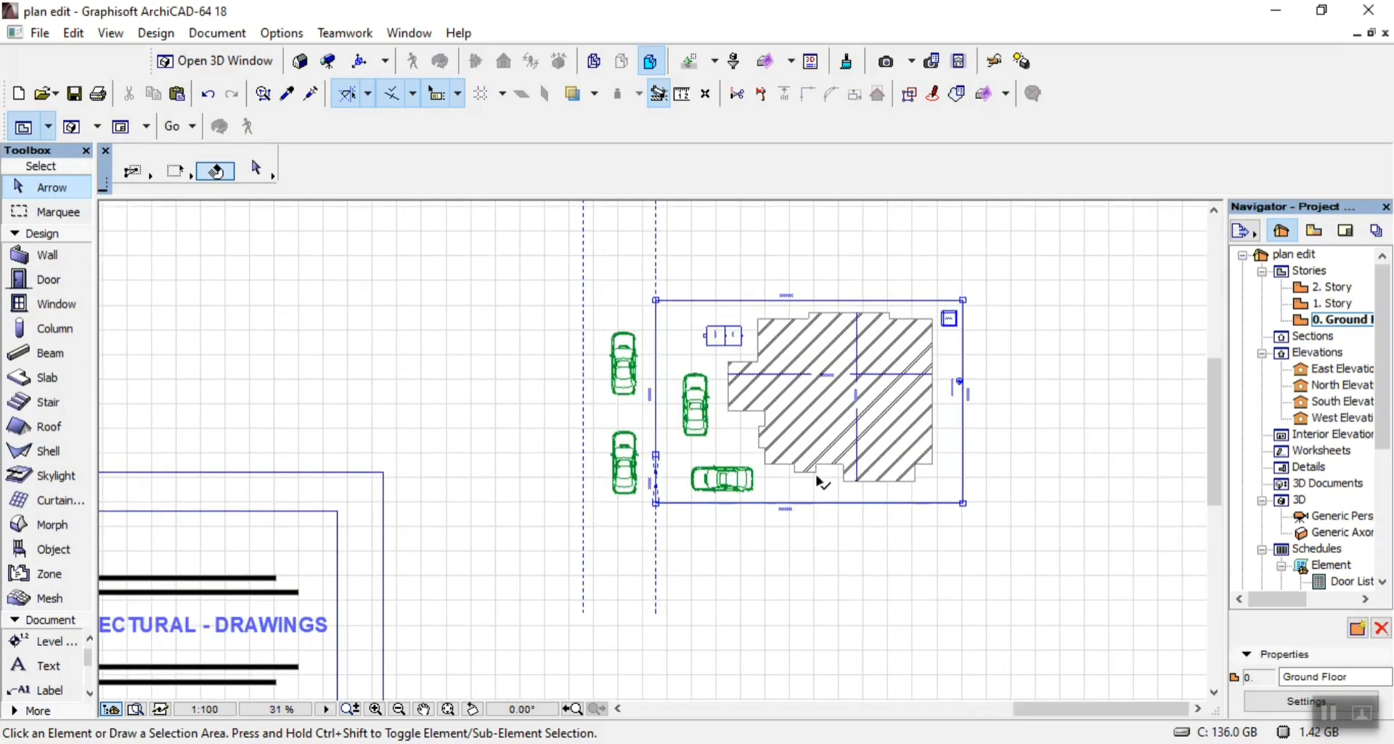
pyautogui.scroll(3, 893, 400)
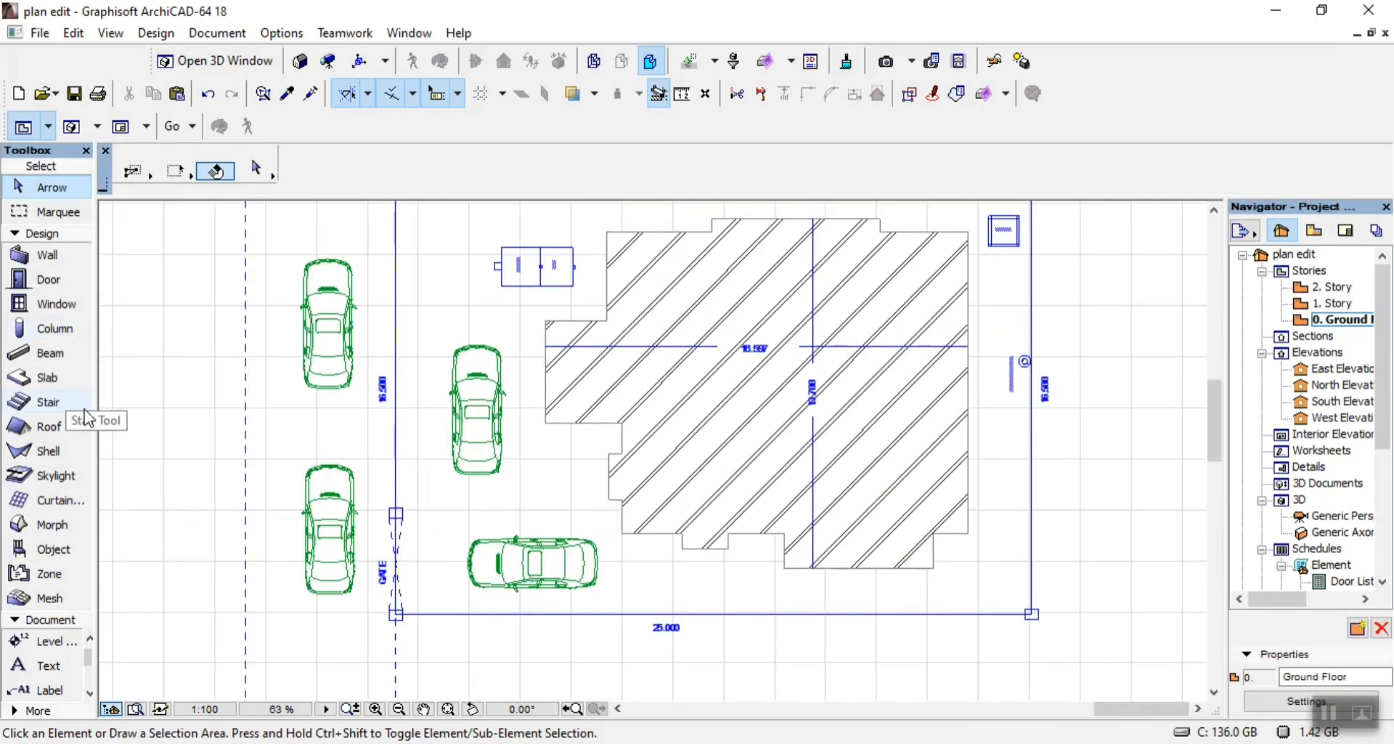
pyautogui.click(45, 233)
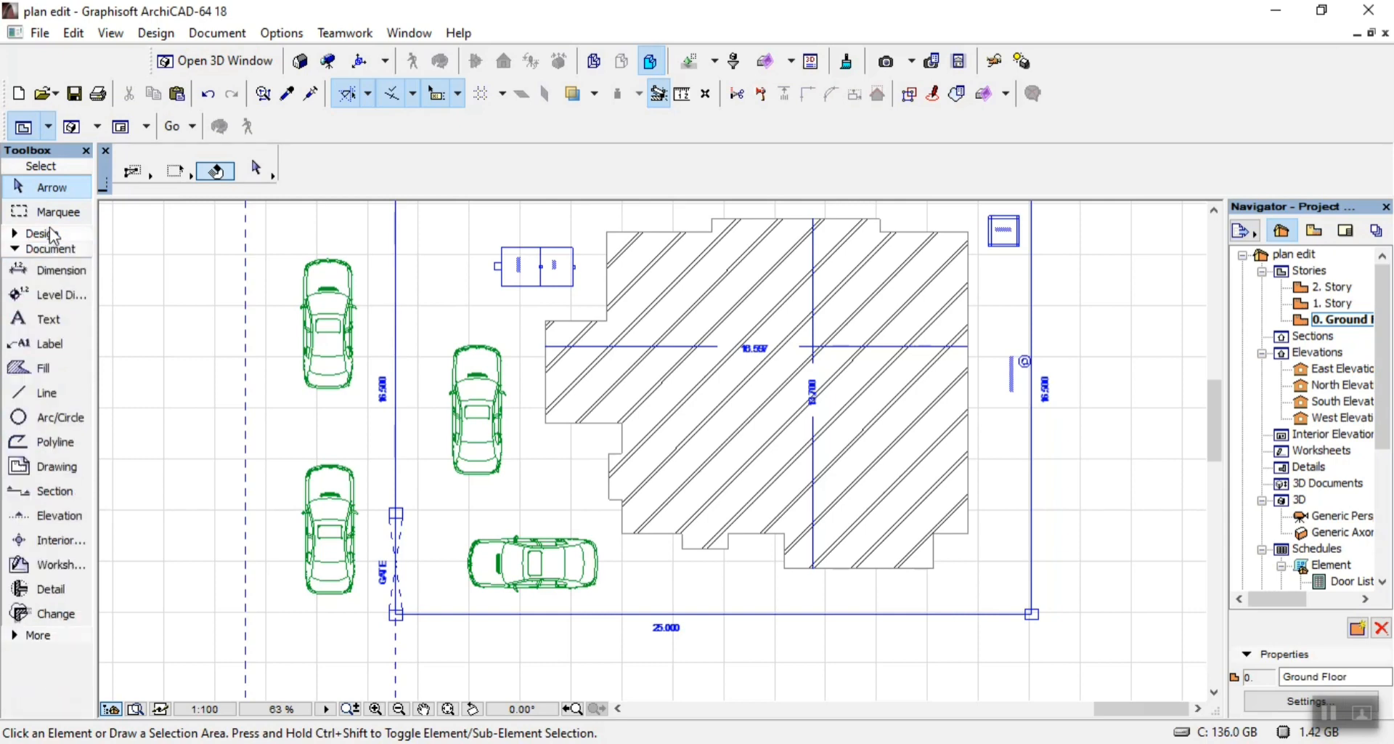
pyautogui.click(60, 270)
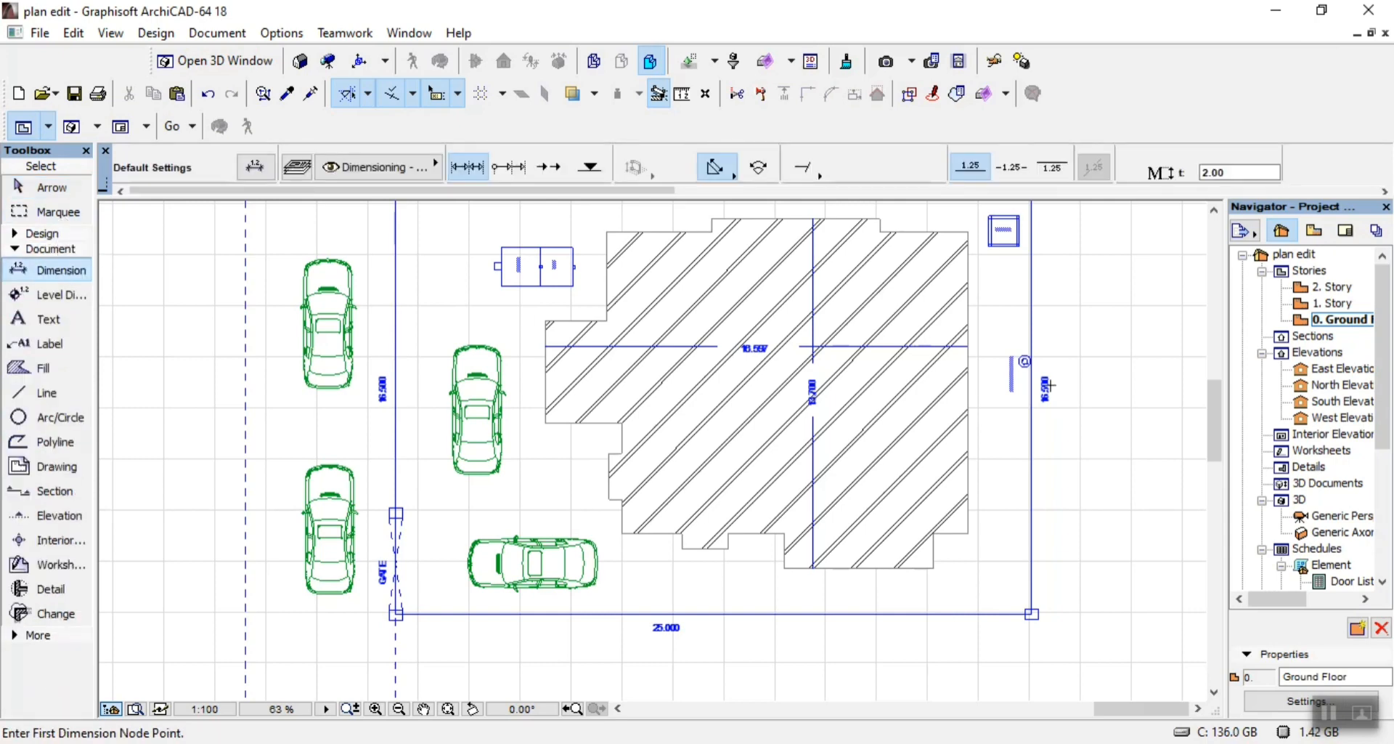
pyautogui.scroll(4, 1039, 230)
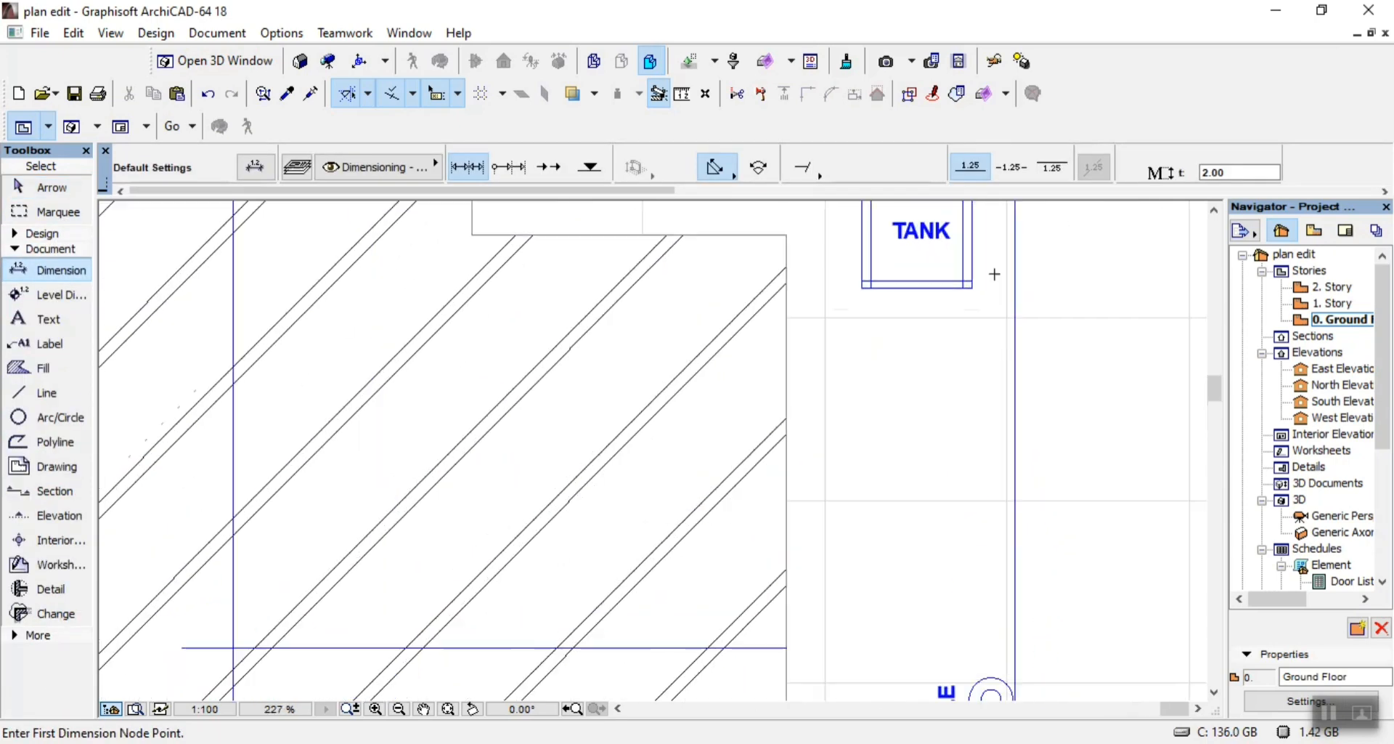
pyautogui.click(1015, 305)
pyautogui.click(787, 314)
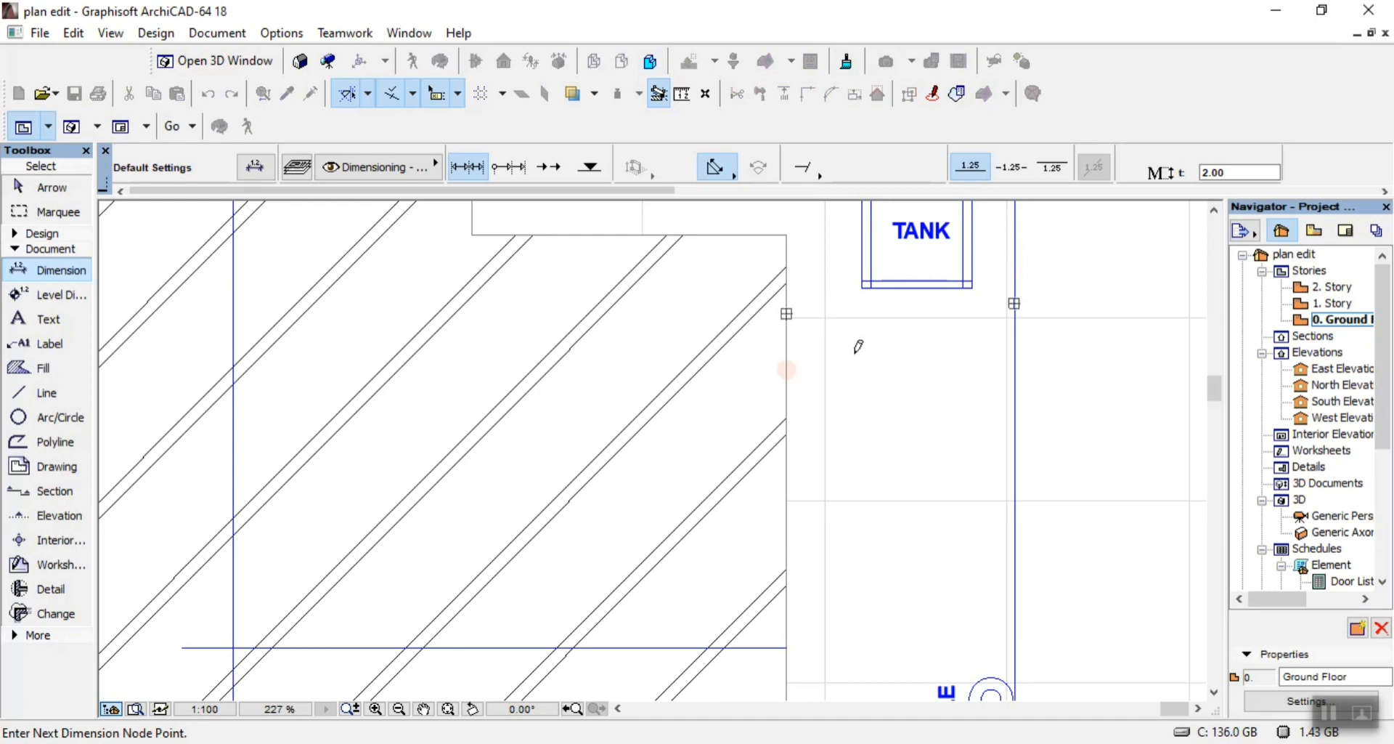
pyautogui.rightClick(858, 355)
pyautogui.click(933, 508)
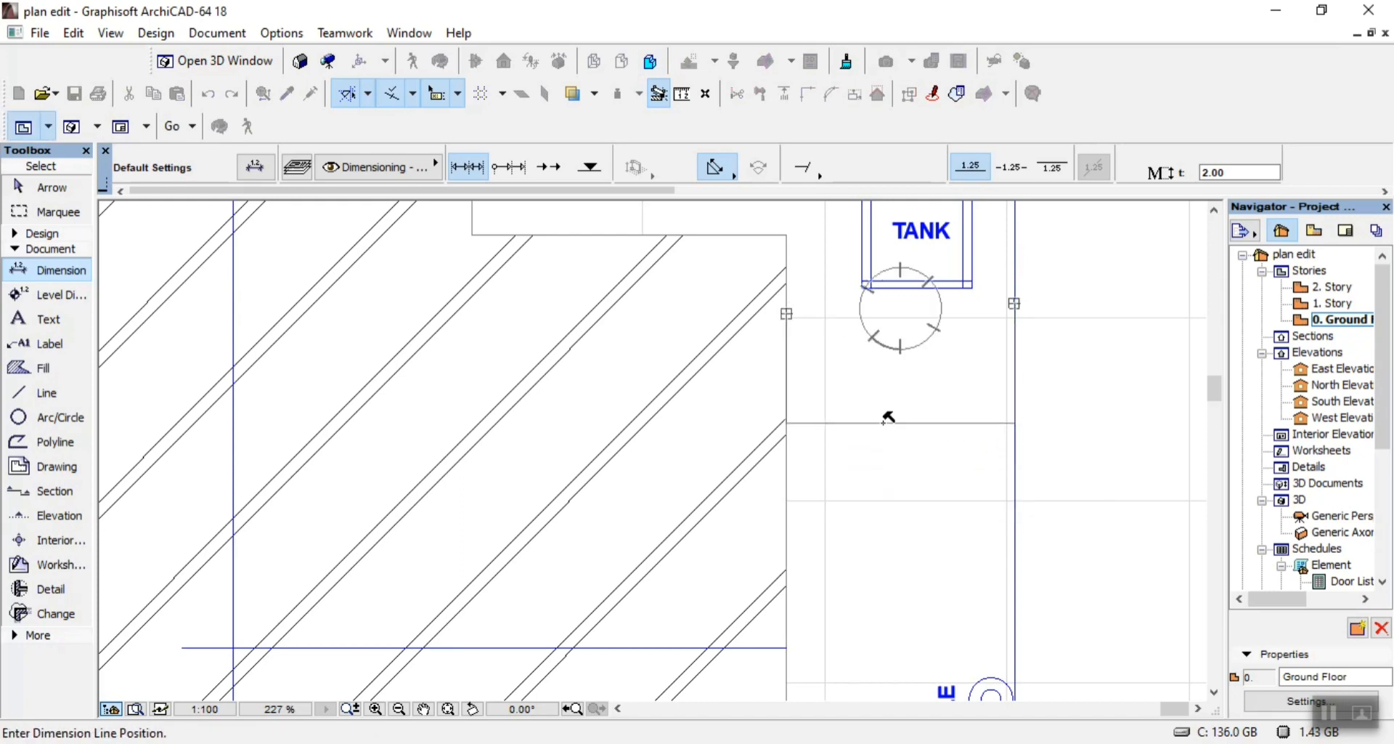
pyautogui.click(891, 420)
# Dimension the setback from the recessed part of the building's upper edge near the tank to the upper plot boundary
pyautogui.scroll(-4, 803, 392)
pyautogui.scroll(4, 831, 405)
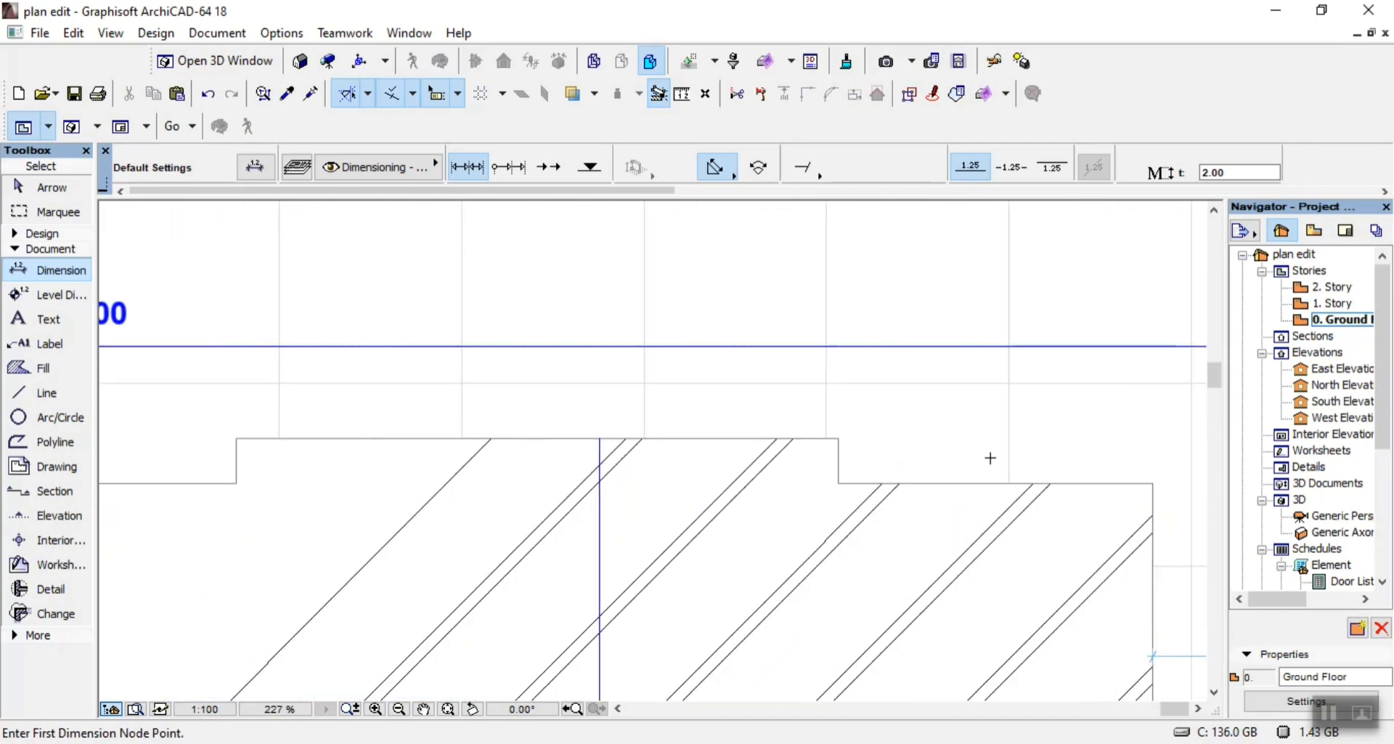
pyautogui.click(996, 481)
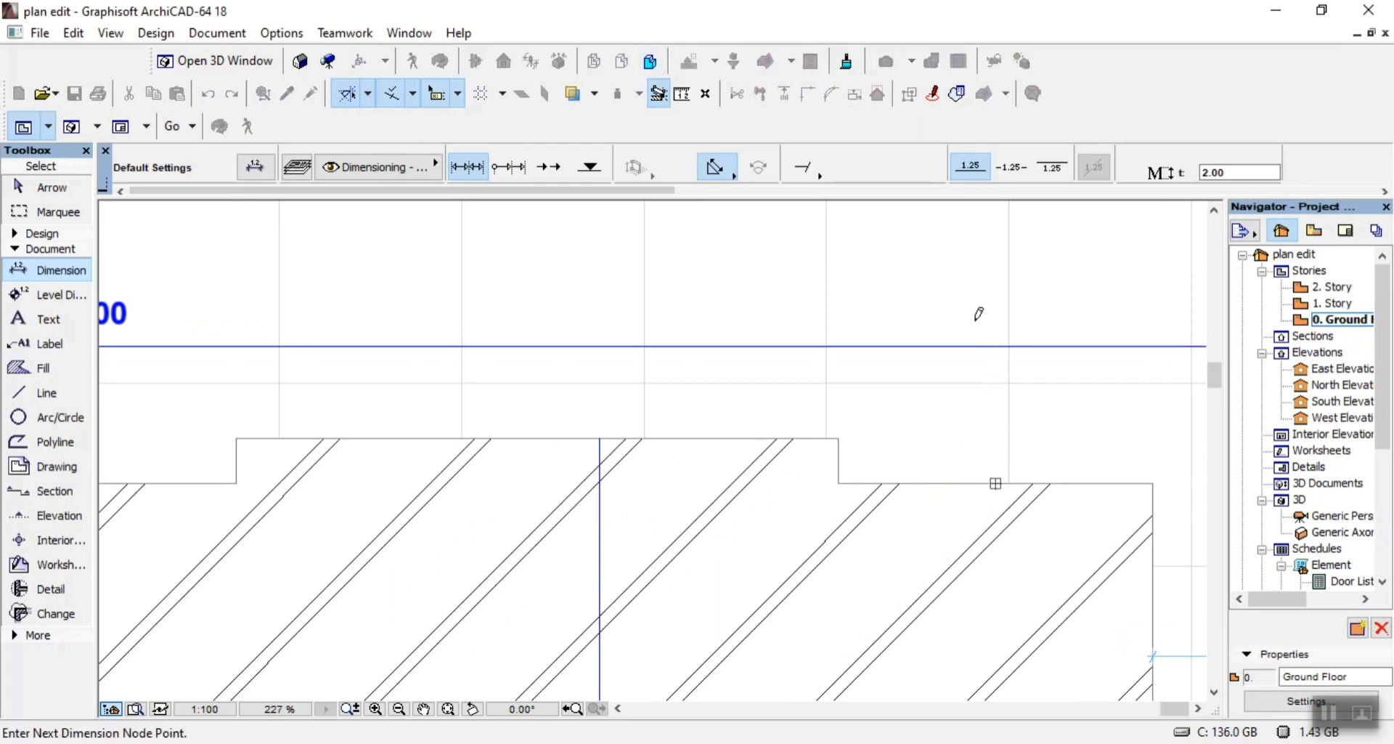
pyautogui.click(983, 345)
pyautogui.rightClick(943, 415)
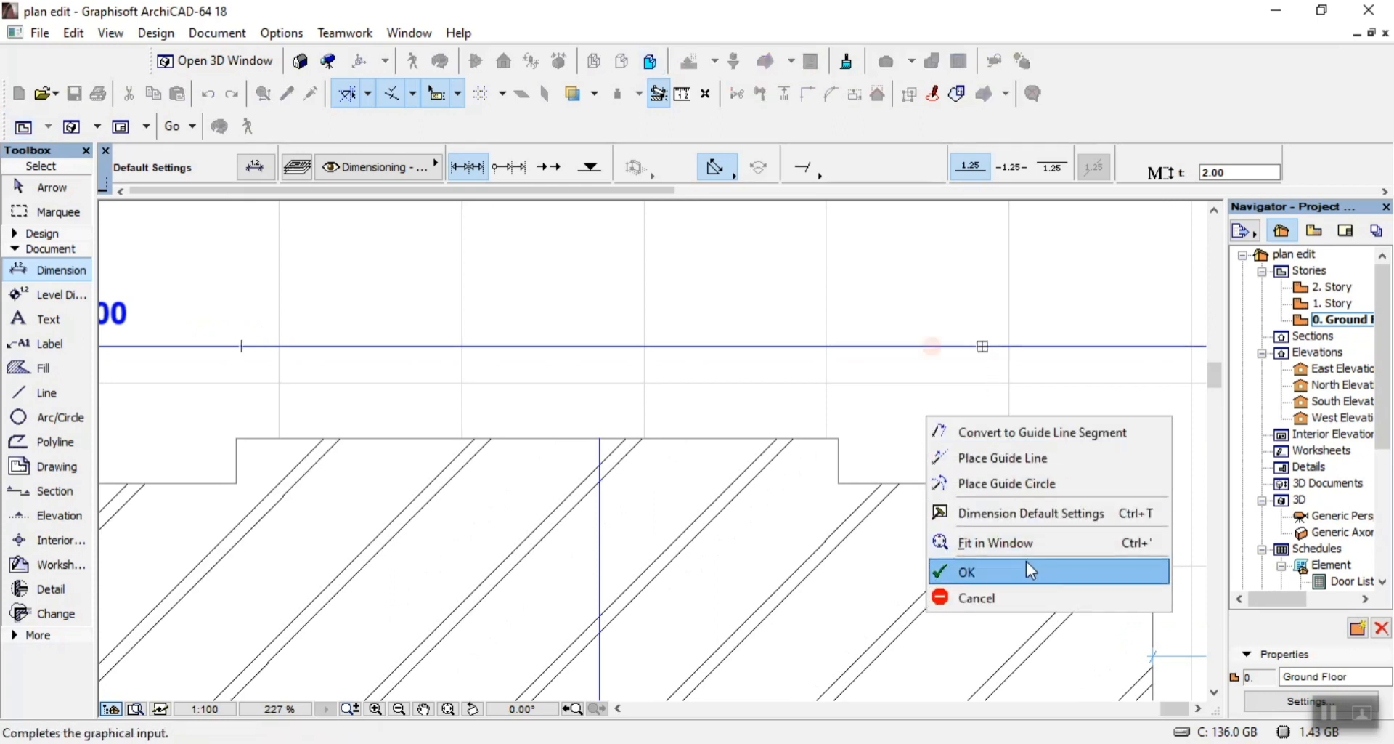
pyautogui.click(966, 571)
pyautogui.click(1061, 421)
# Dimension the setback from the upper plot boundary to the projecting middle section of the building's upper edge
pyautogui.scroll(-4, 1012, 445)
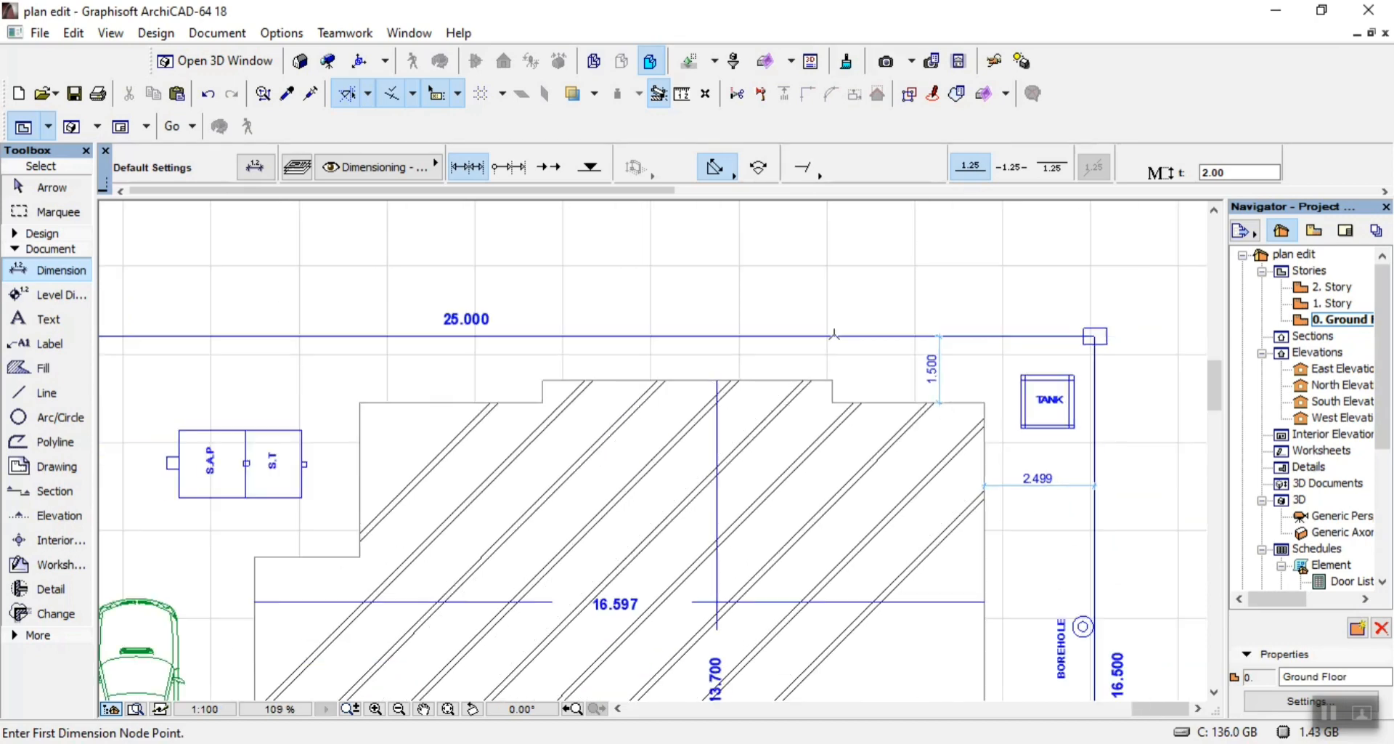
pyautogui.scroll(4, 654, 359)
pyautogui.click(724, 300)
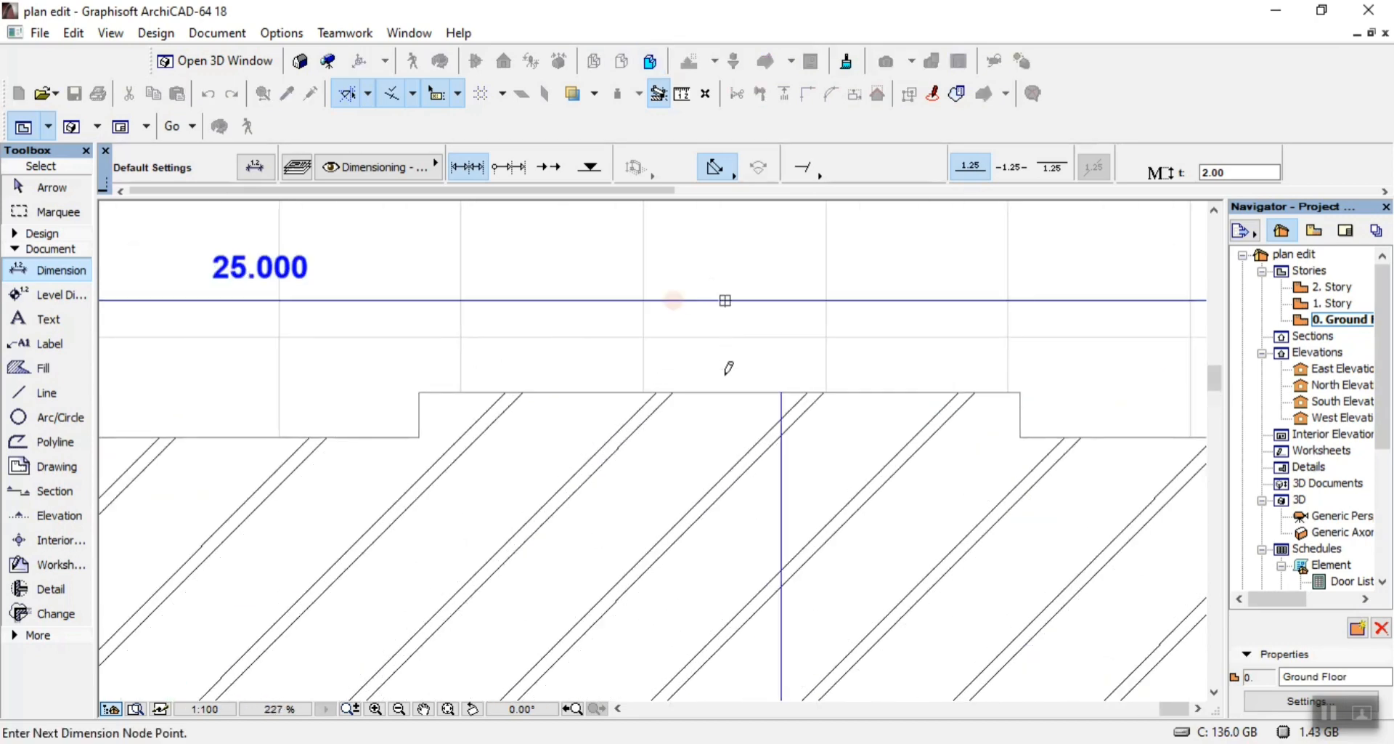
pyautogui.click(725, 393)
pyautogui.rightClick(760, 322)
pyautogui.click(807, 493)
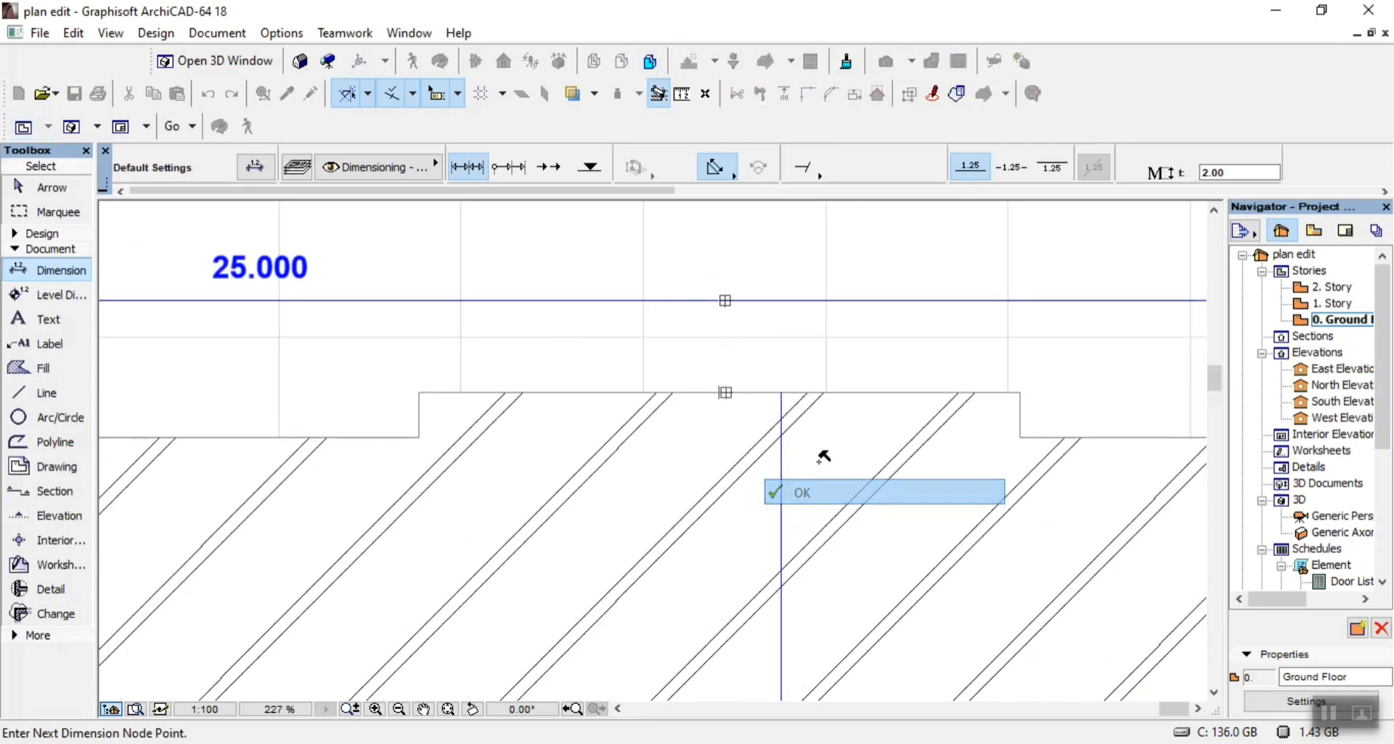
pyautogui.click(825, 363)
# Dimension the setback from the recess in the building's lower edge to the lower plot boundary
pyautogui.scroll(-5, 757, 219)
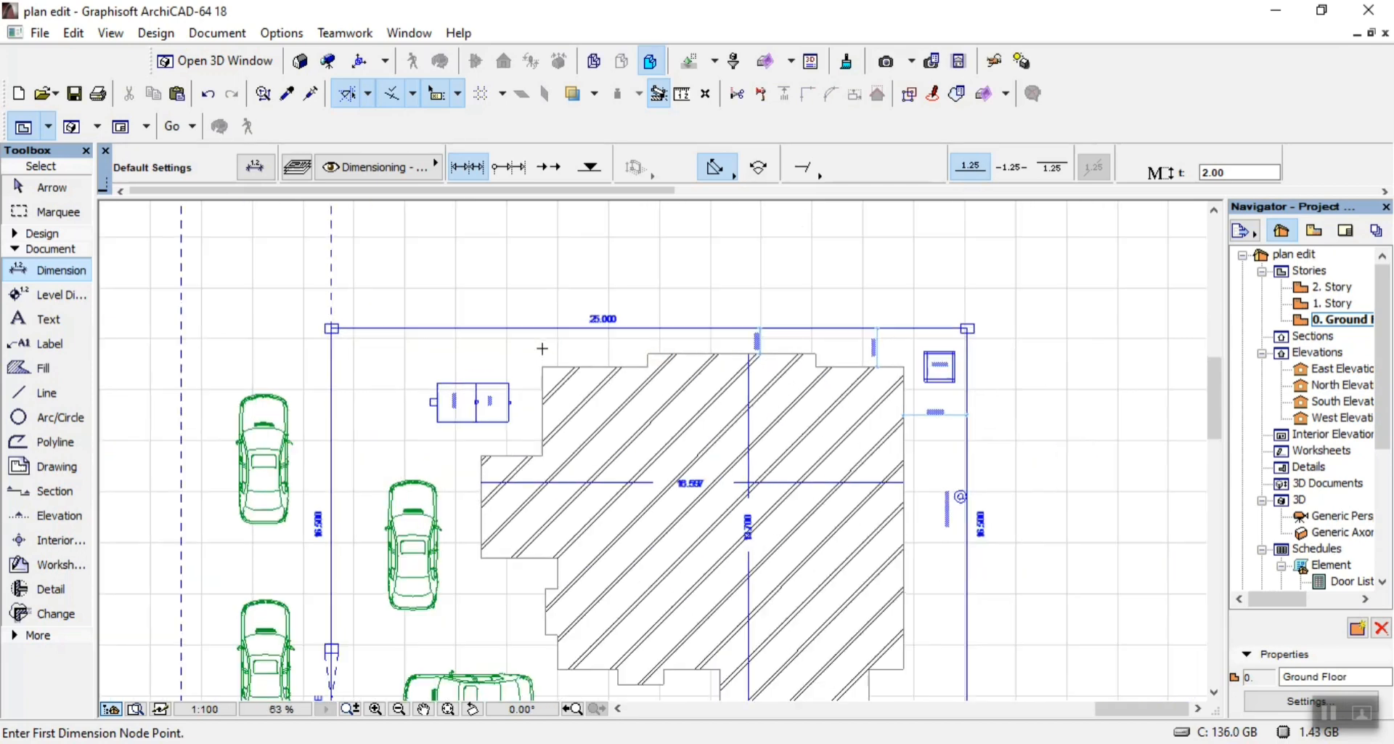
pyautogui.scroll(3, 708, 464)
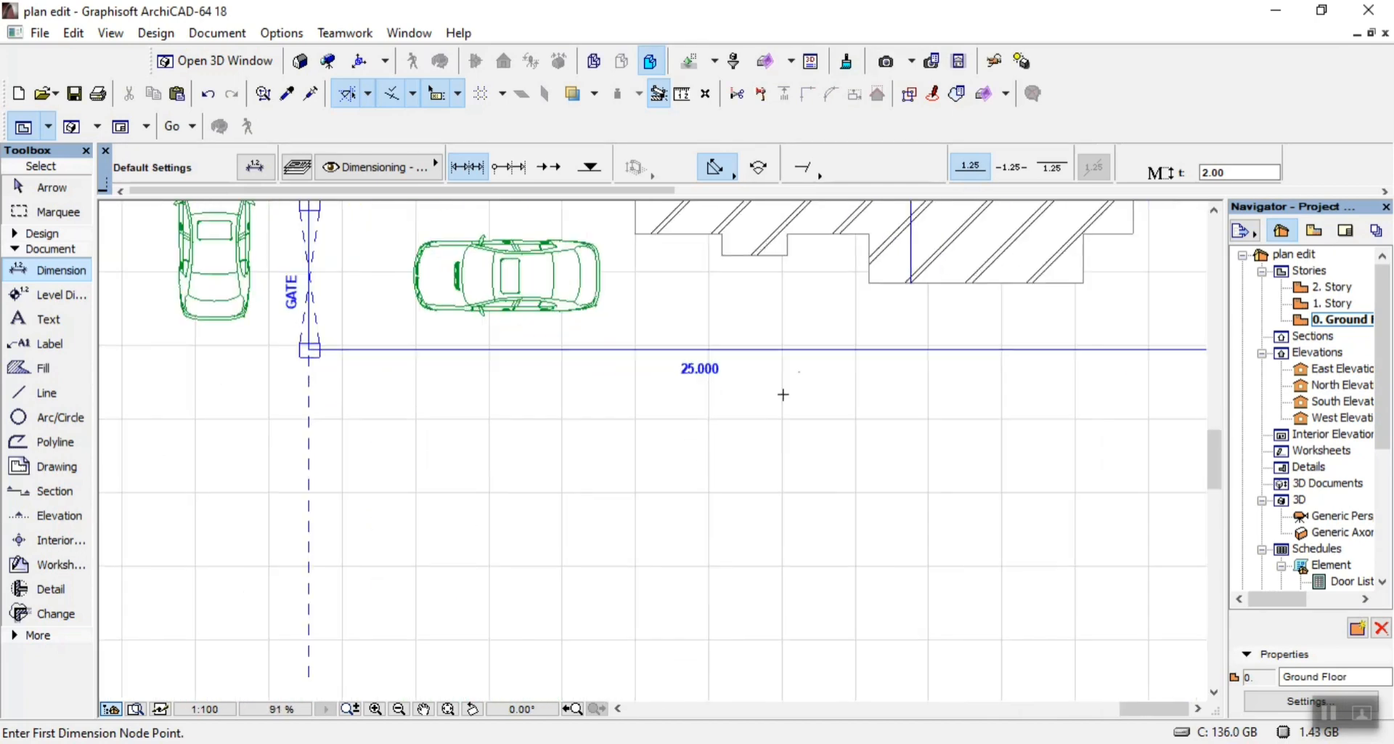
pyautogui.click(830, 233)
pyautogui.click(829, 350)
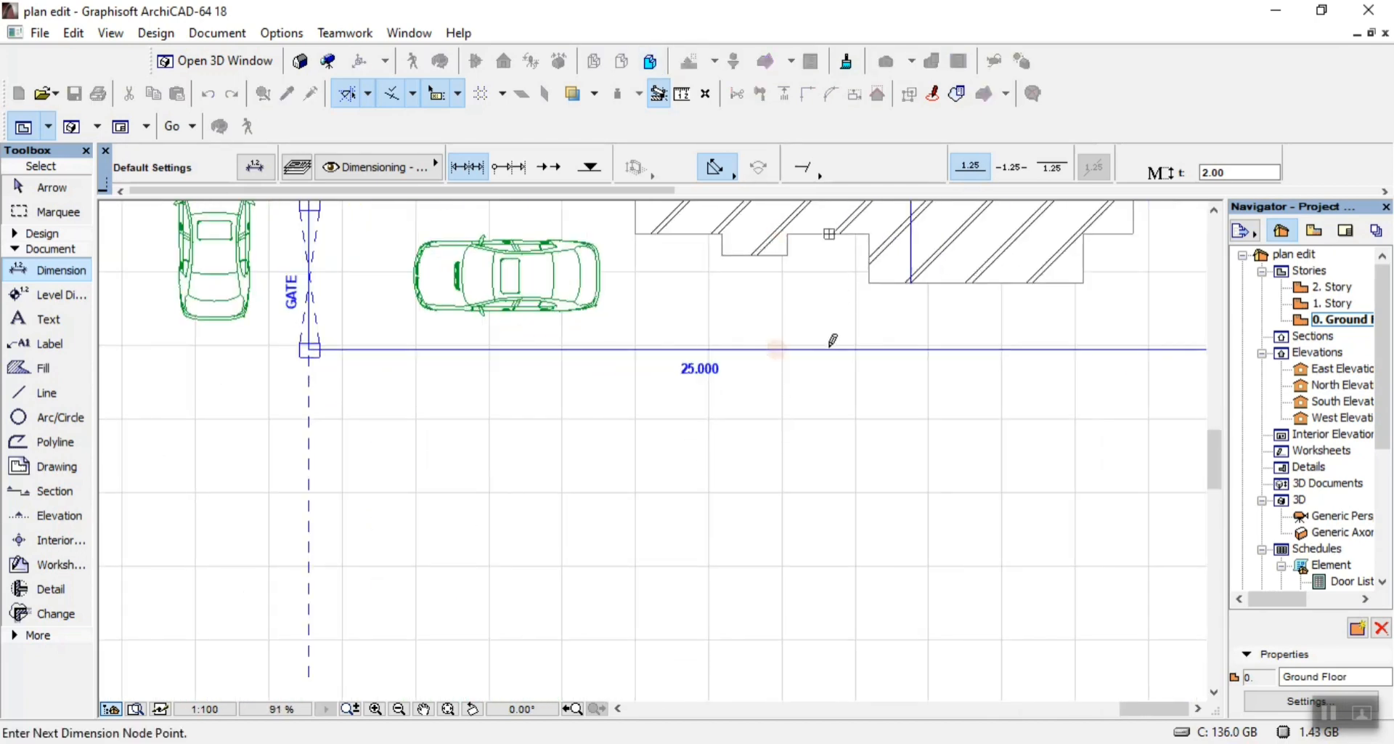
pyautogui.rightClick(777, 287)
pyautogui.click(854, 450)
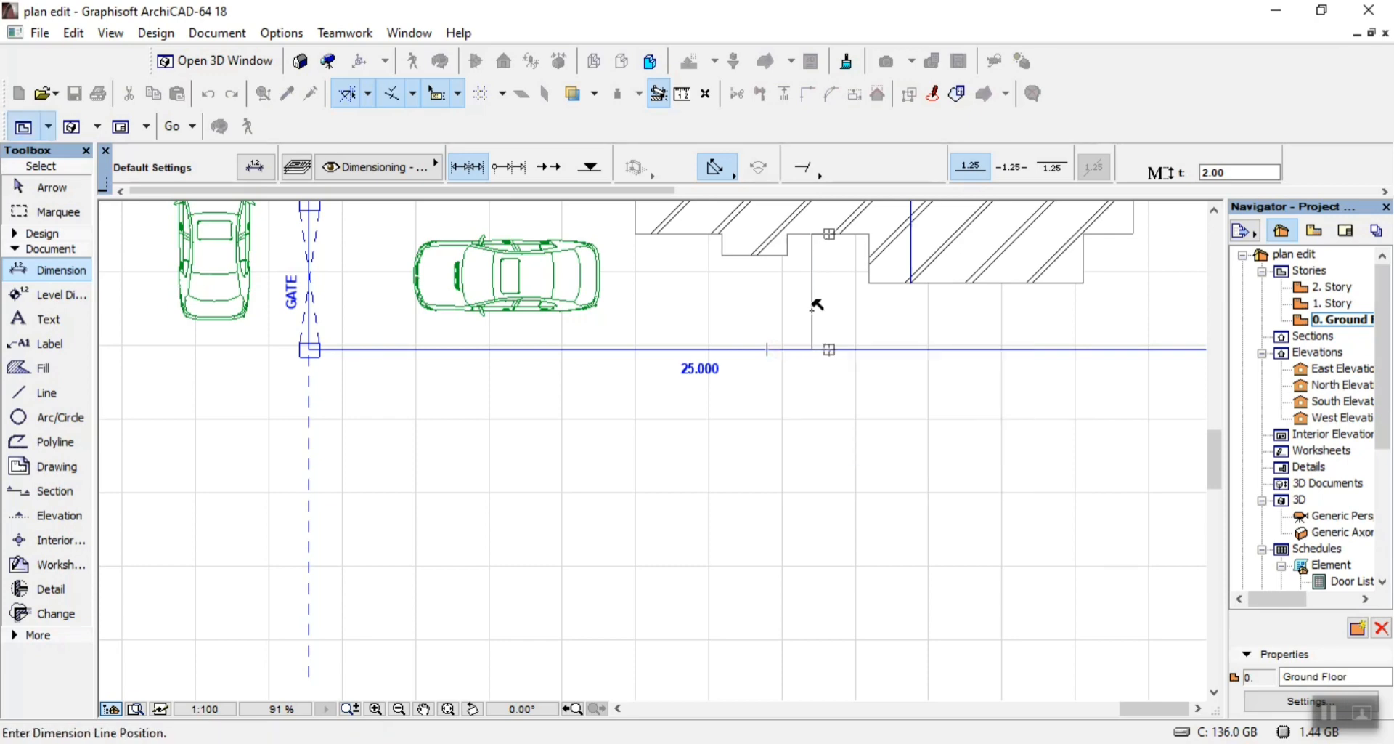
pyautogui.click(812, 303)
# Dimension the setback between the gate-side plot boundary, just above the gate, and the facing wall of the hatched building
pyautogui.scroll(-5, 812, 312)
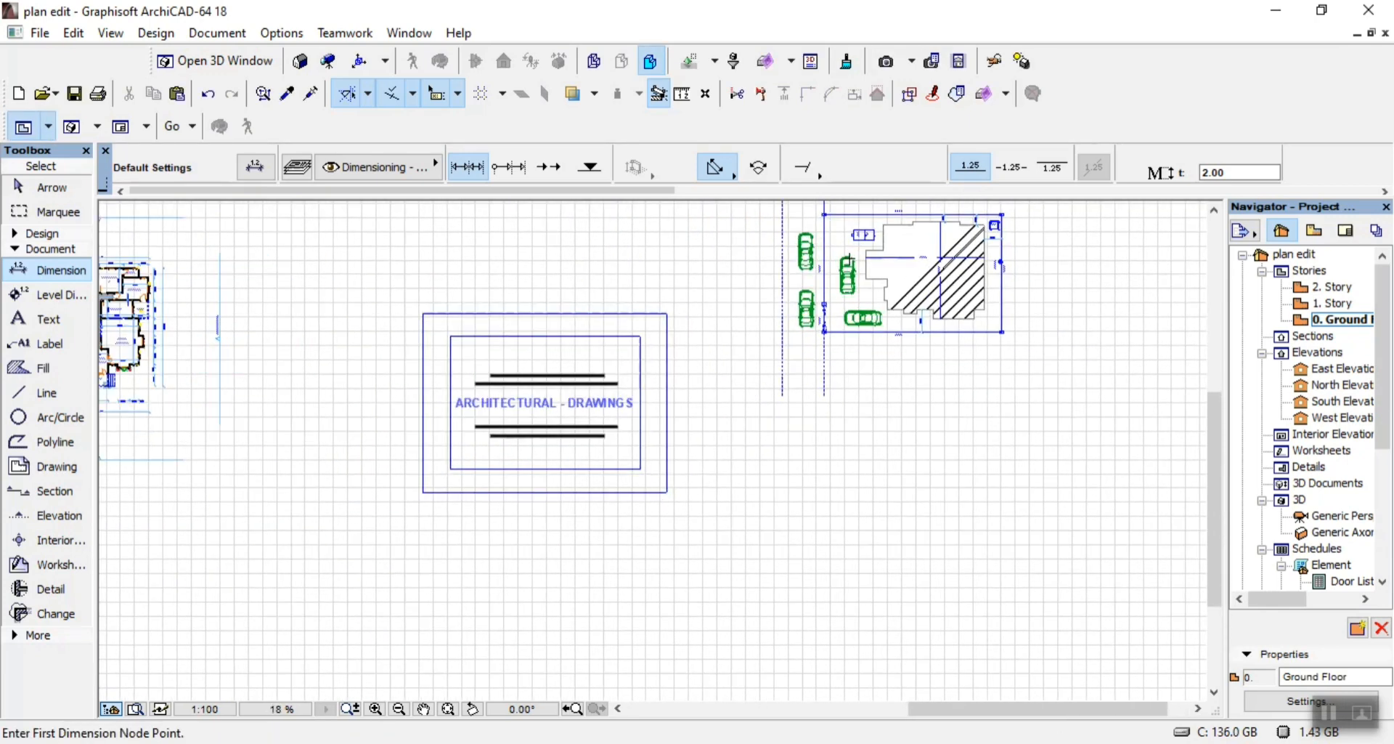
pyautogui.scroll(8, 940, 342)
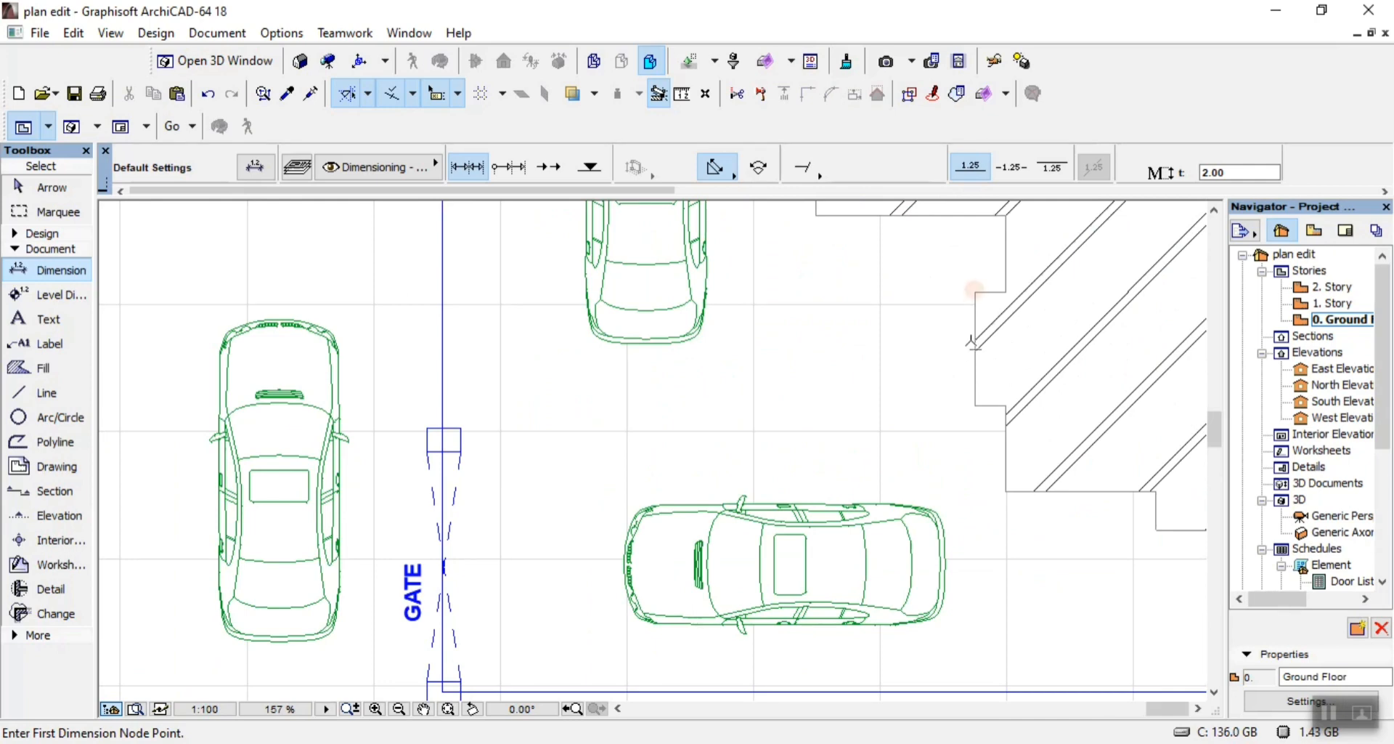
pyautogui.click(975, 342)
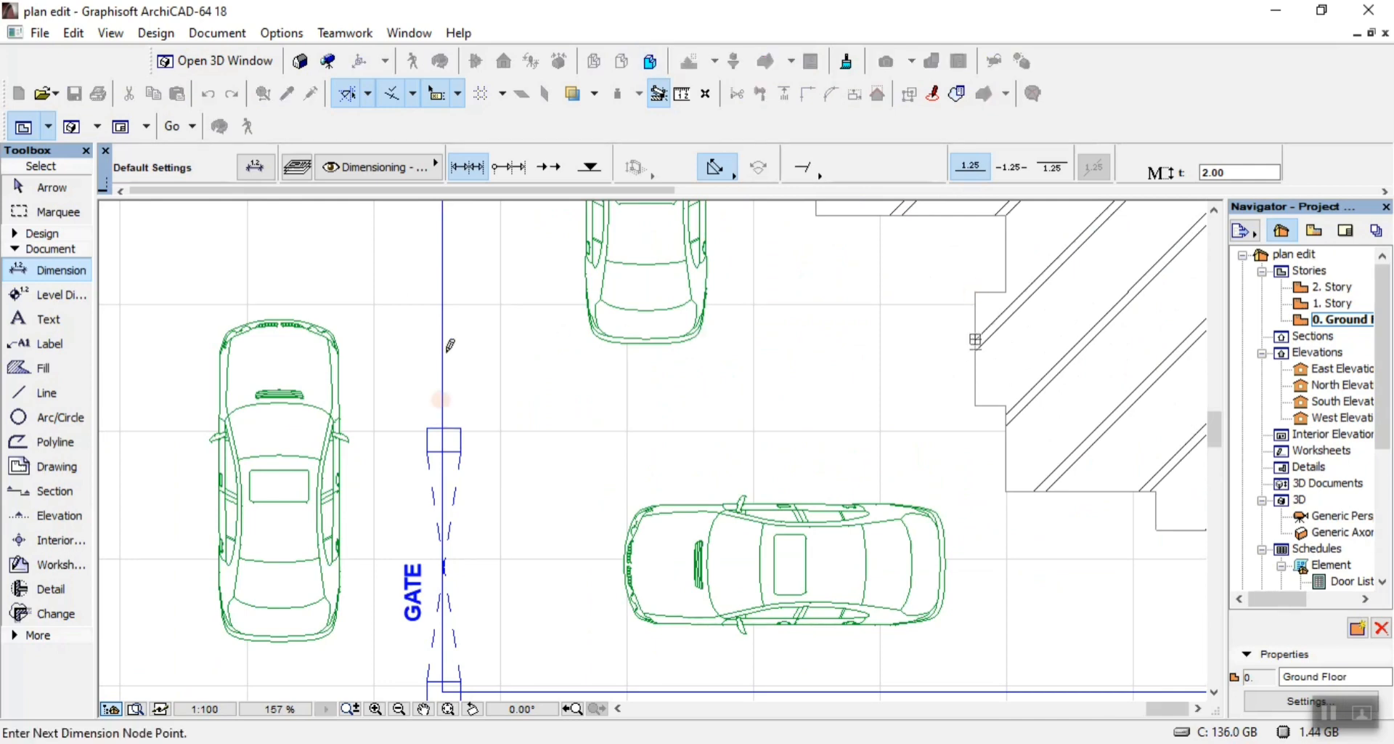
pyautogui.click(442, 352)
pyautogui.rightClick(503, 369)
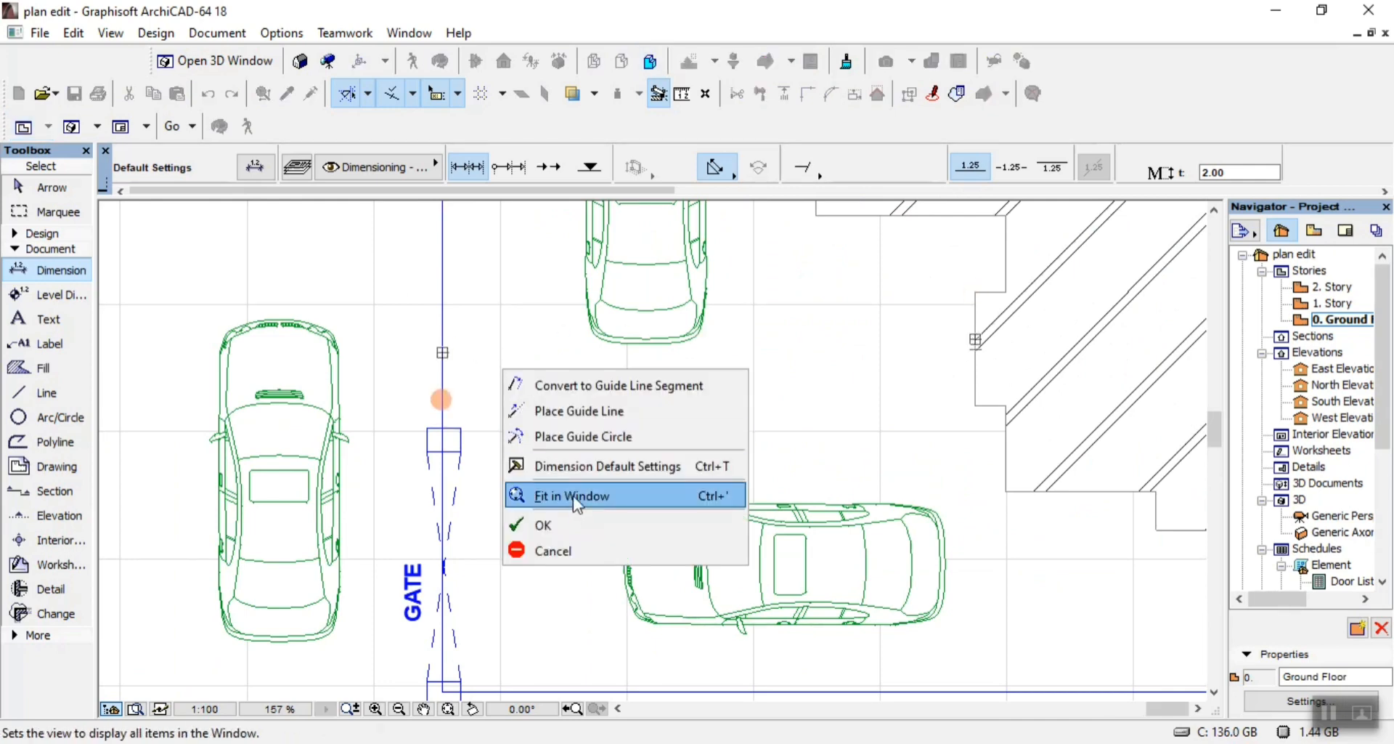
pyautogui.click(578, 521)
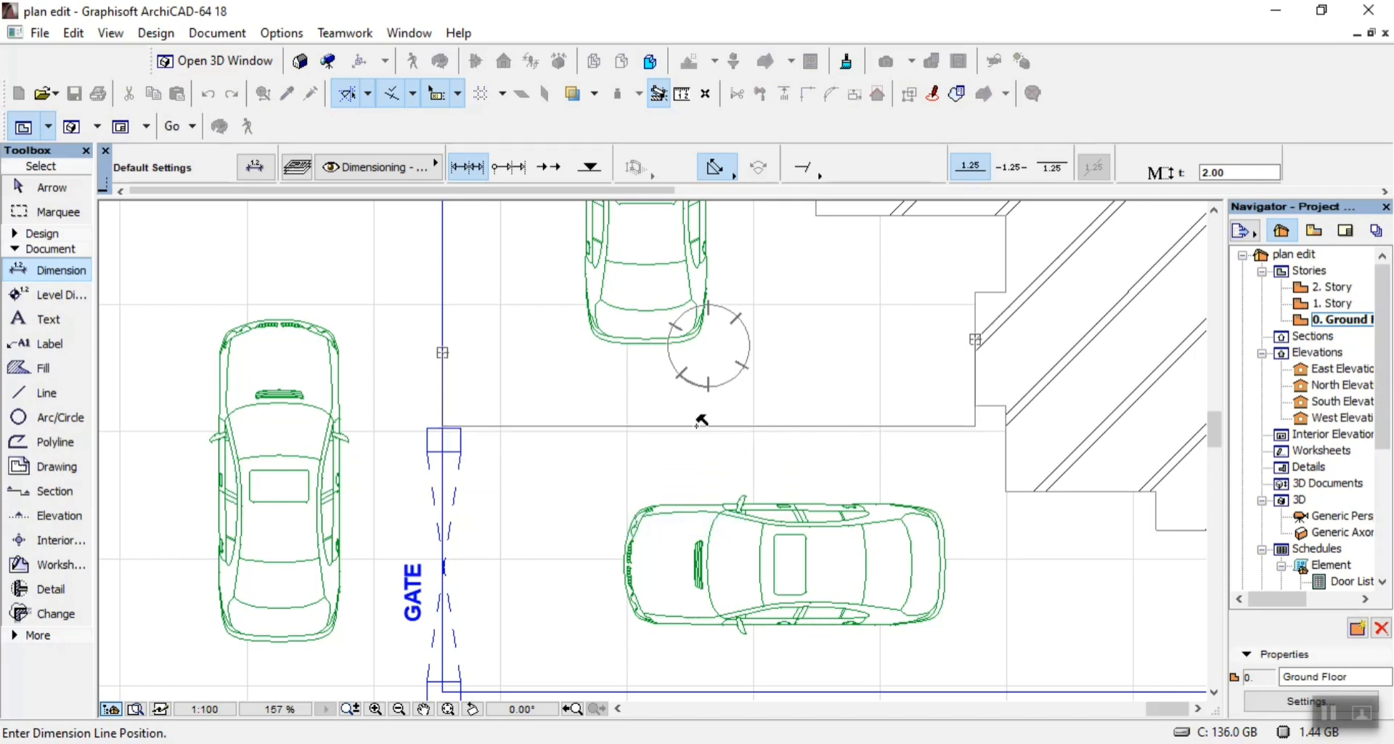
pyautogui.click(675, 406)
pyautogui.scroll(-5, 783, 266)
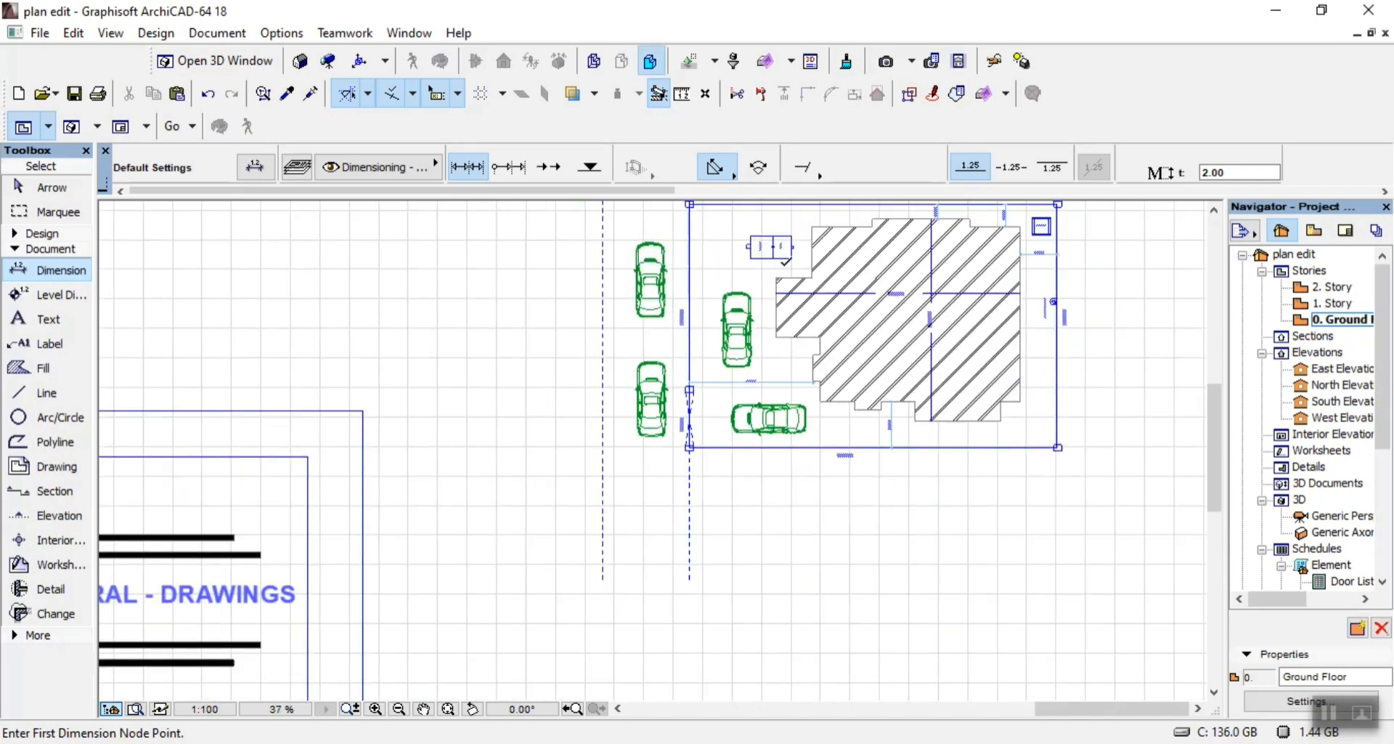
pyautogui.press('Escape')
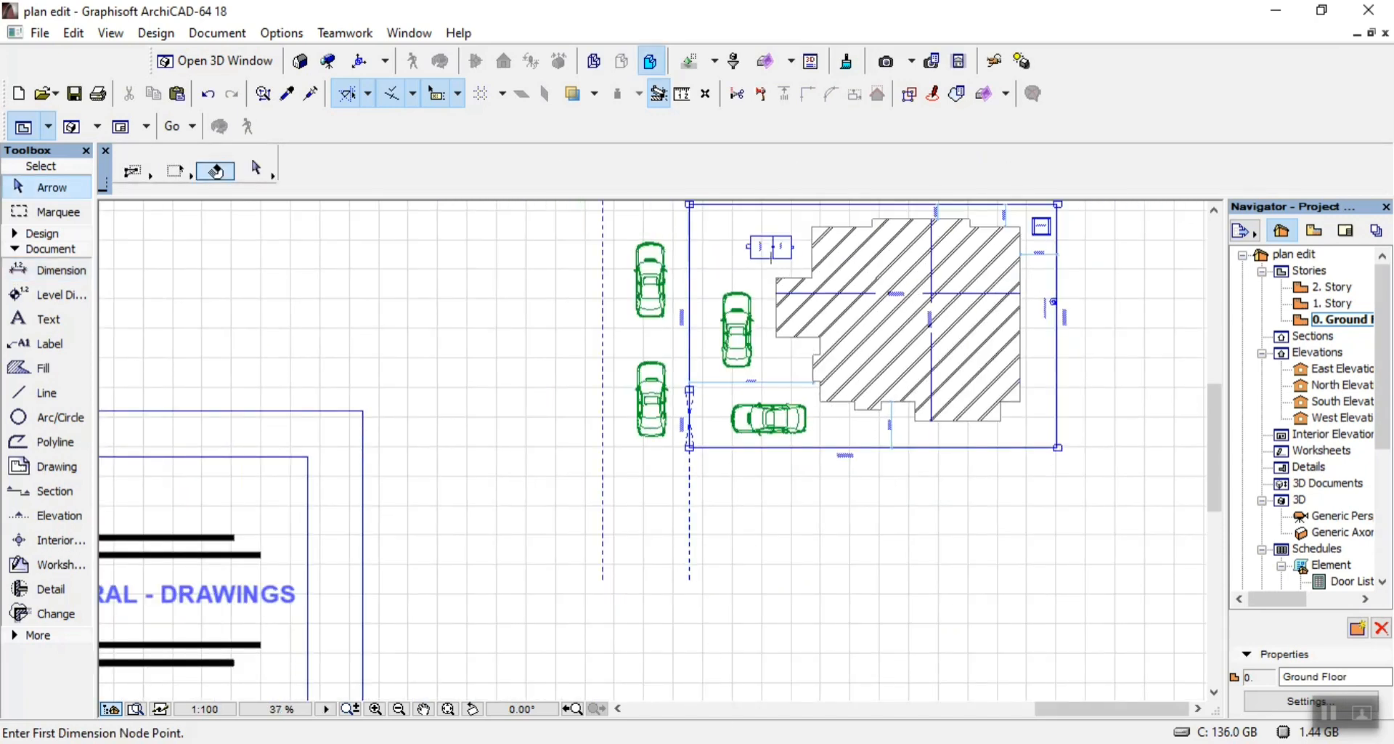
# Examine the boundary length labels and area schedule on the reference site plan in 02.pdf, and return to the ArchiCAD drawing
pyautogui.moveTo(777, 740)
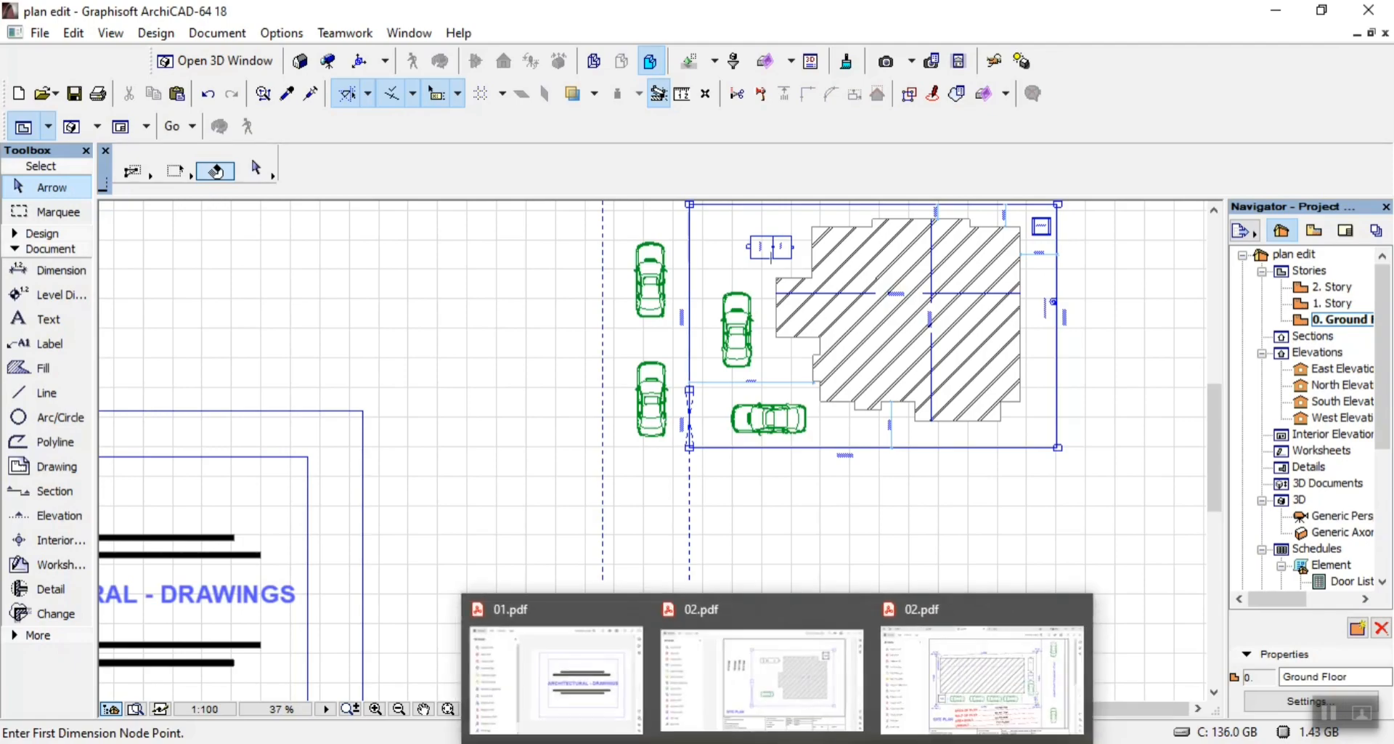
pyautogui.click(932, 682)
pyautogui.scroll(-2, 1036, 397)
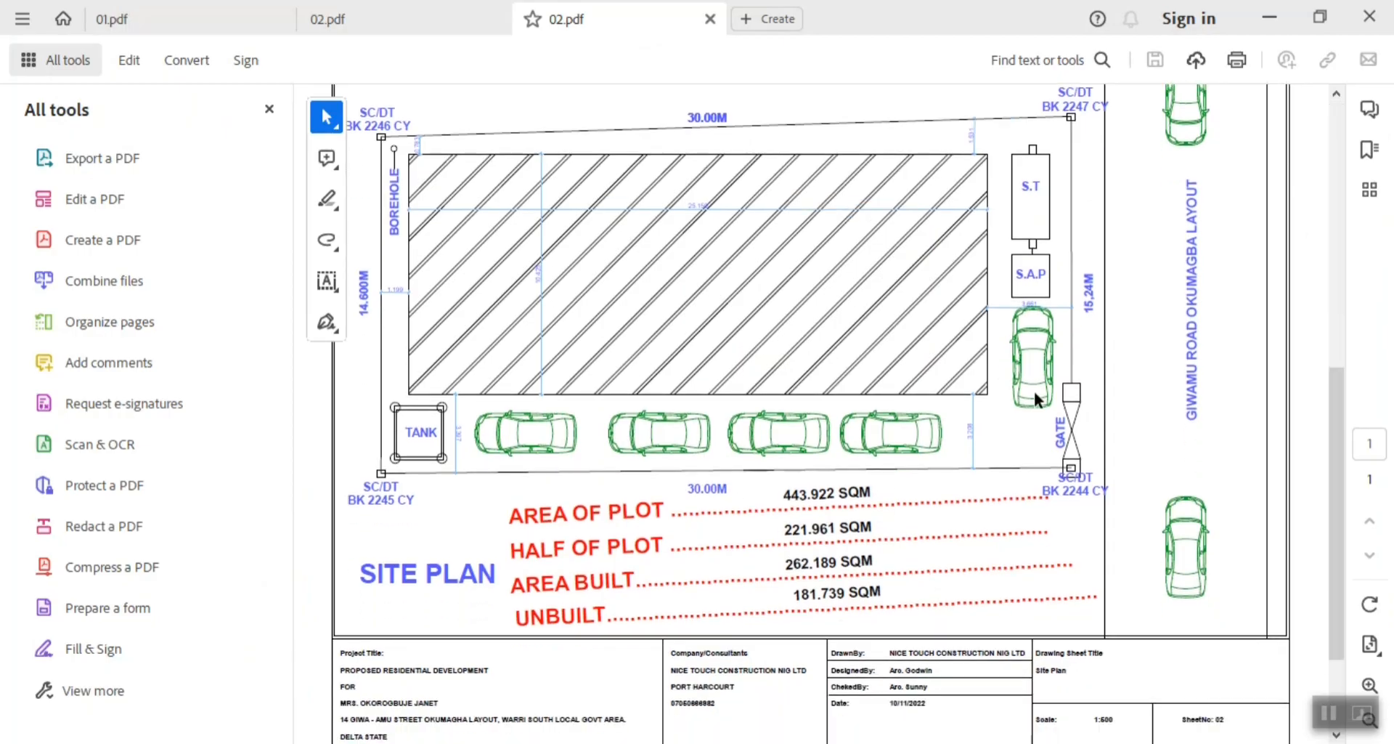
pyautogui.scroll(-1, 786, 530)
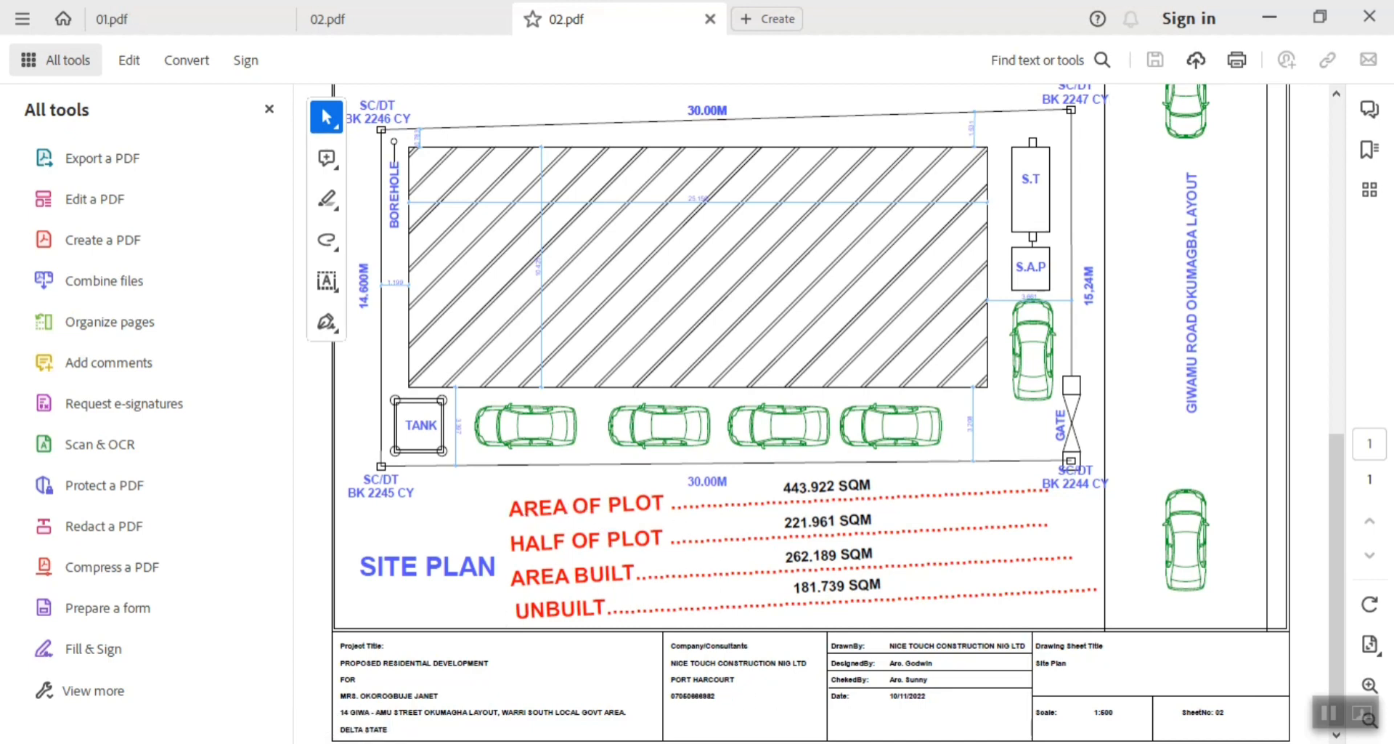
pyautogui.click(762, 671)
# Add the metre unit to the upper plot boundary's length label so it reads 25.000M
pyautogui.scroll(-2, 722, 544)
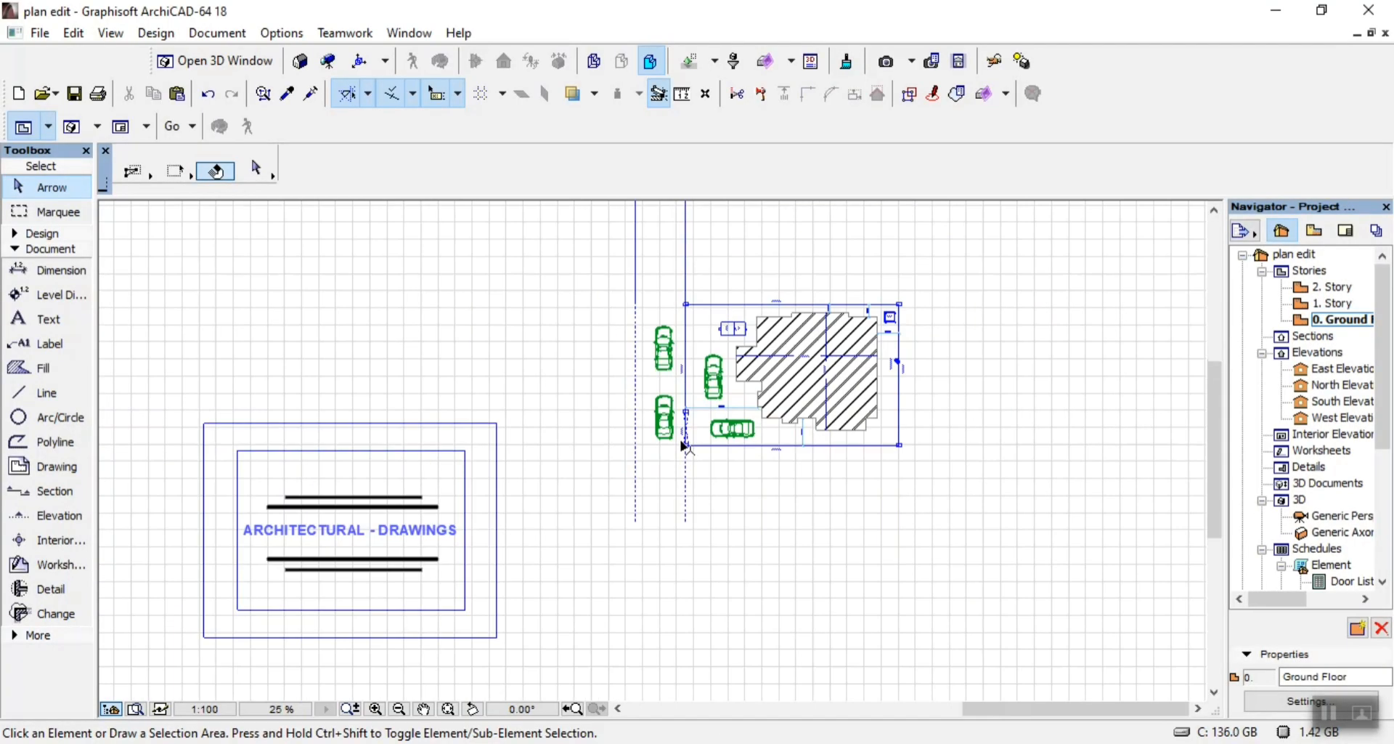
pyautogui.scroll(3, 831, 318)
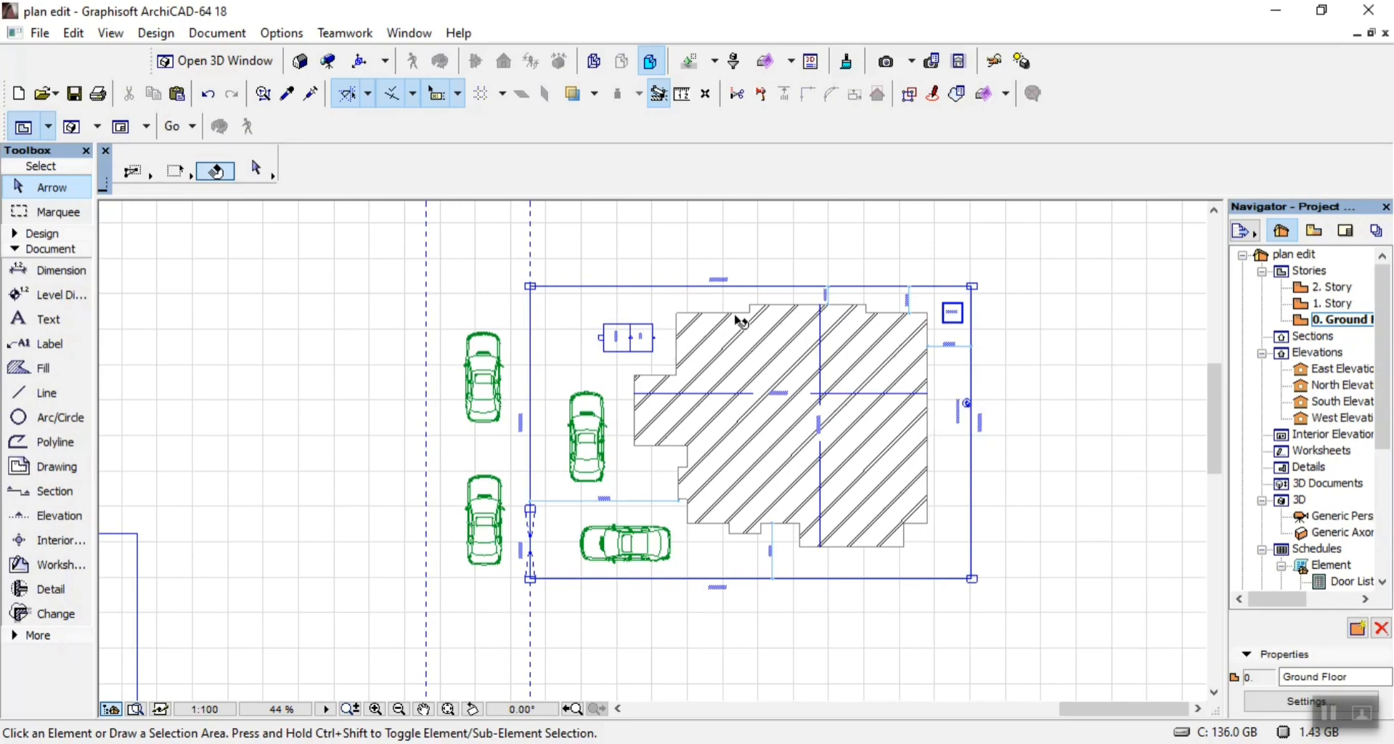
pyautogui.scroll(5, 733, 312)
pyautogui.scroll(-2, 643, 263)
pyautogui.scroll(4, 719, 398)
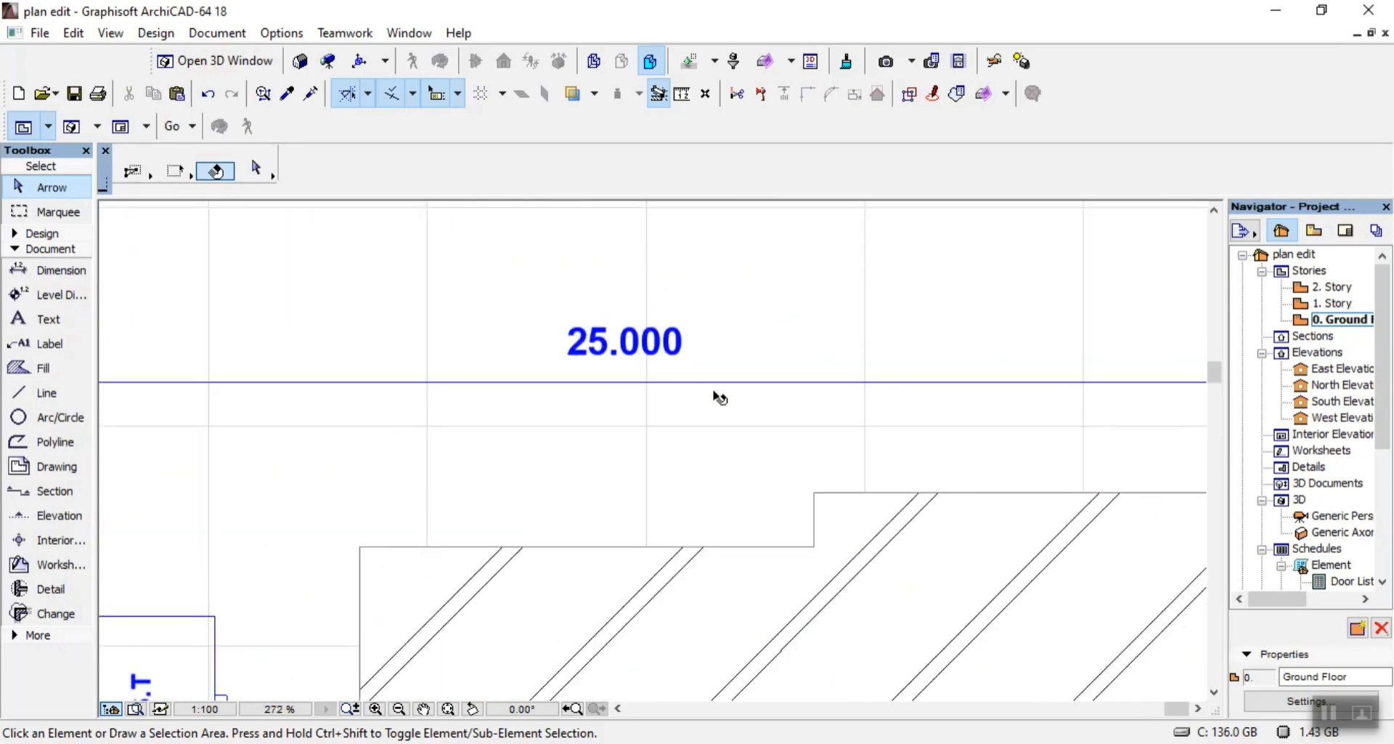
pyautogui.doubleClick(699, 356)
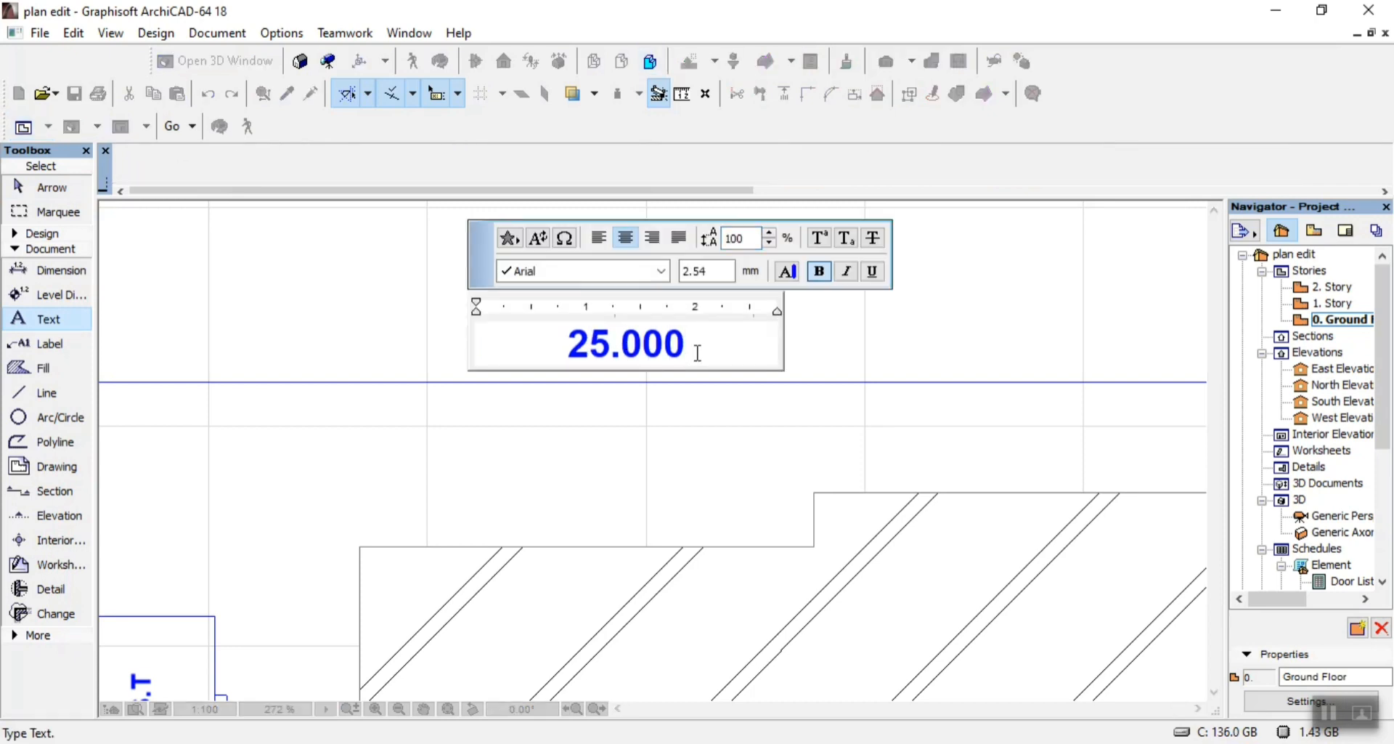
pyautogui.write('M')
pyautogui.click(964, 352)
pyautogui.scroll(-5, 717, 266)
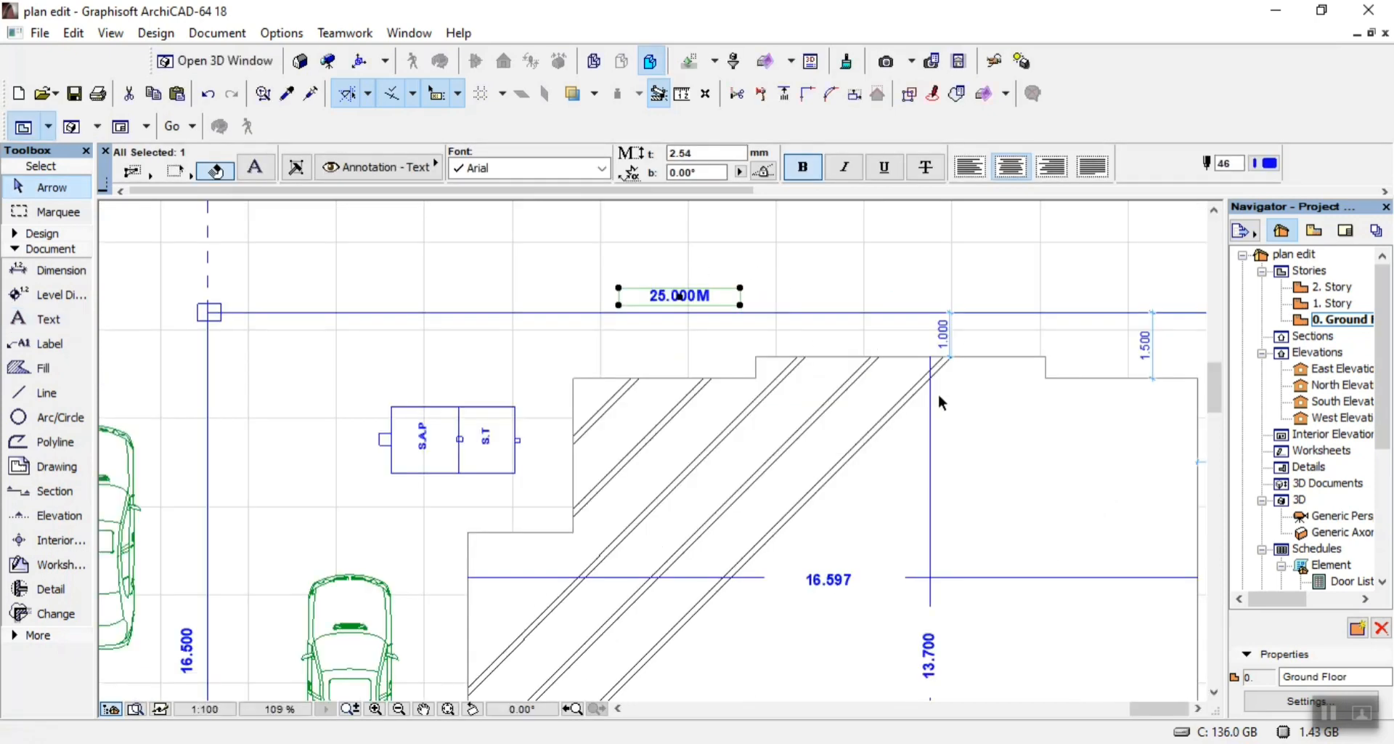
# Add the metre unit to the length label of the plot boundary beside the borehole so it reads 16.500M
pyautogui.scroll(-5, 725, 274)
pyautogui.scroll(7, 949, 423)
pyautogui.click(674, 363)
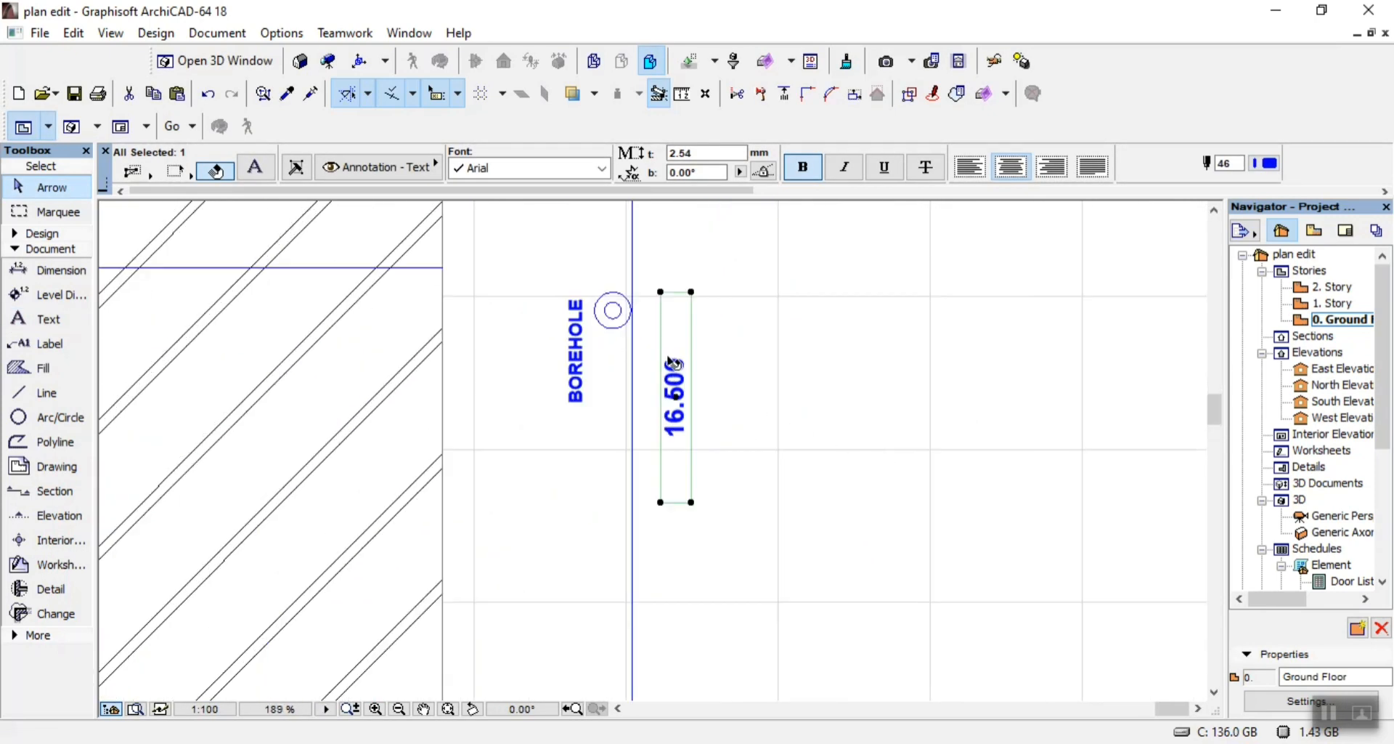
pyautogui.doubleClick(674, 363)
pyautogui.write('M')
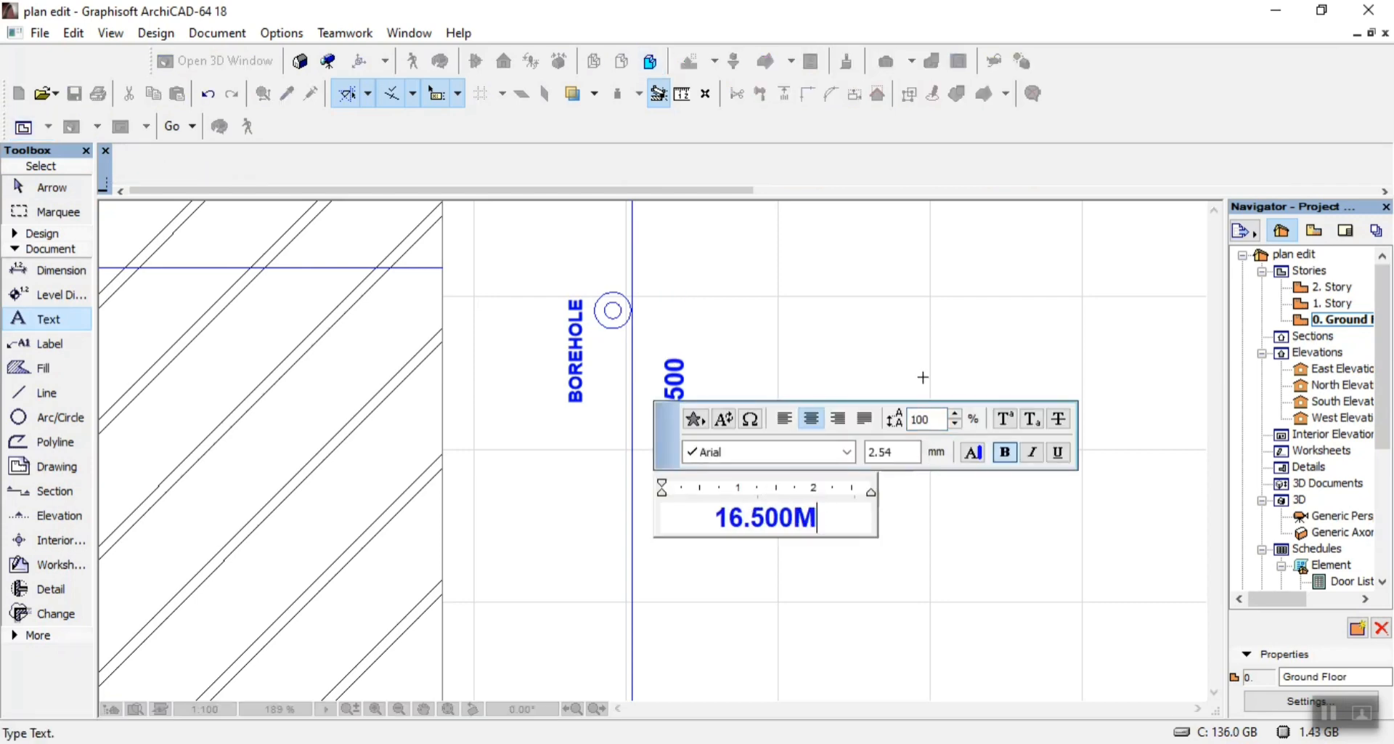
pyautogui.click(940, 303)
# Add the metre unit to the lower plot boundary's length label so it reads 25.000M
pyautogui.scroll(-10, 965, 266)
pyautogui.scroll(8, 747, 390)
pyautogui.moveTo(757, 392); pyautogui.dragTo(794, 537, button='middle')
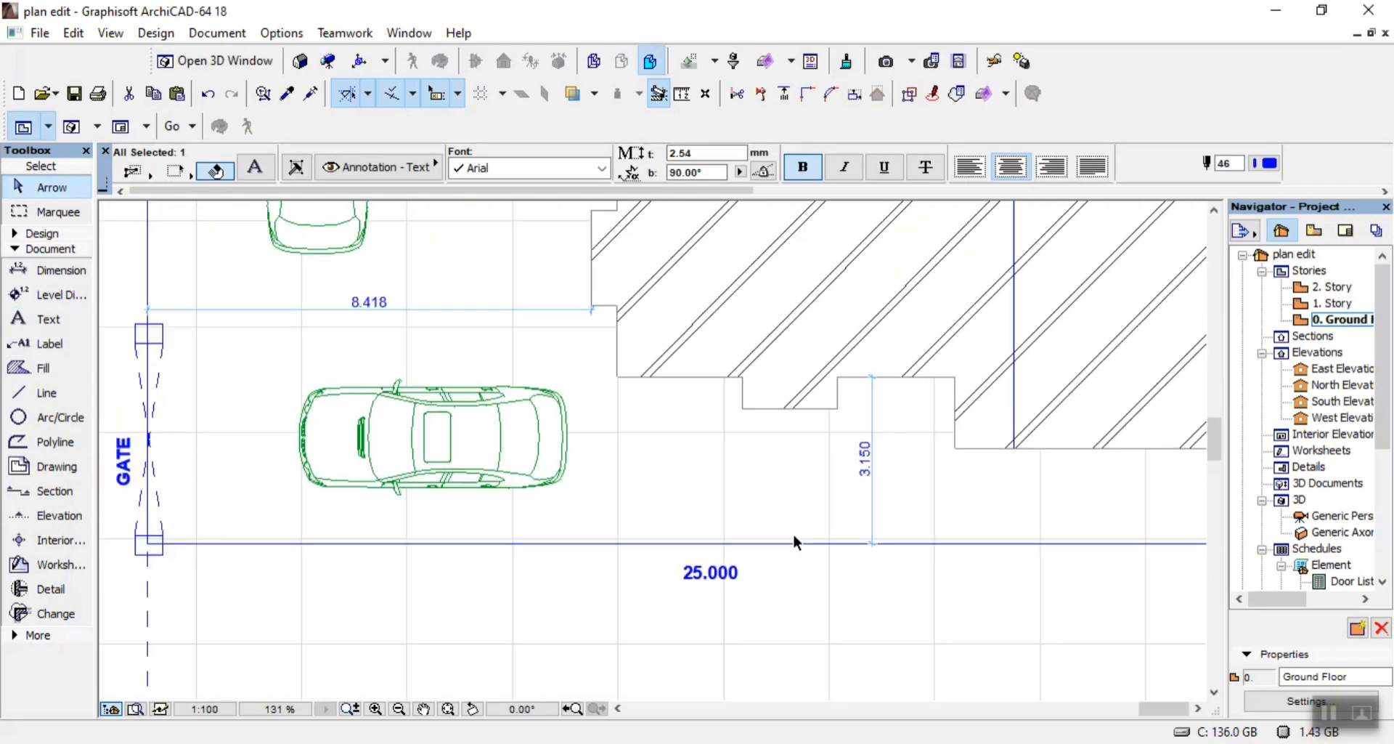
pyautogui.scroll(5, 742, 581)
pyautogui.click(740, 538)
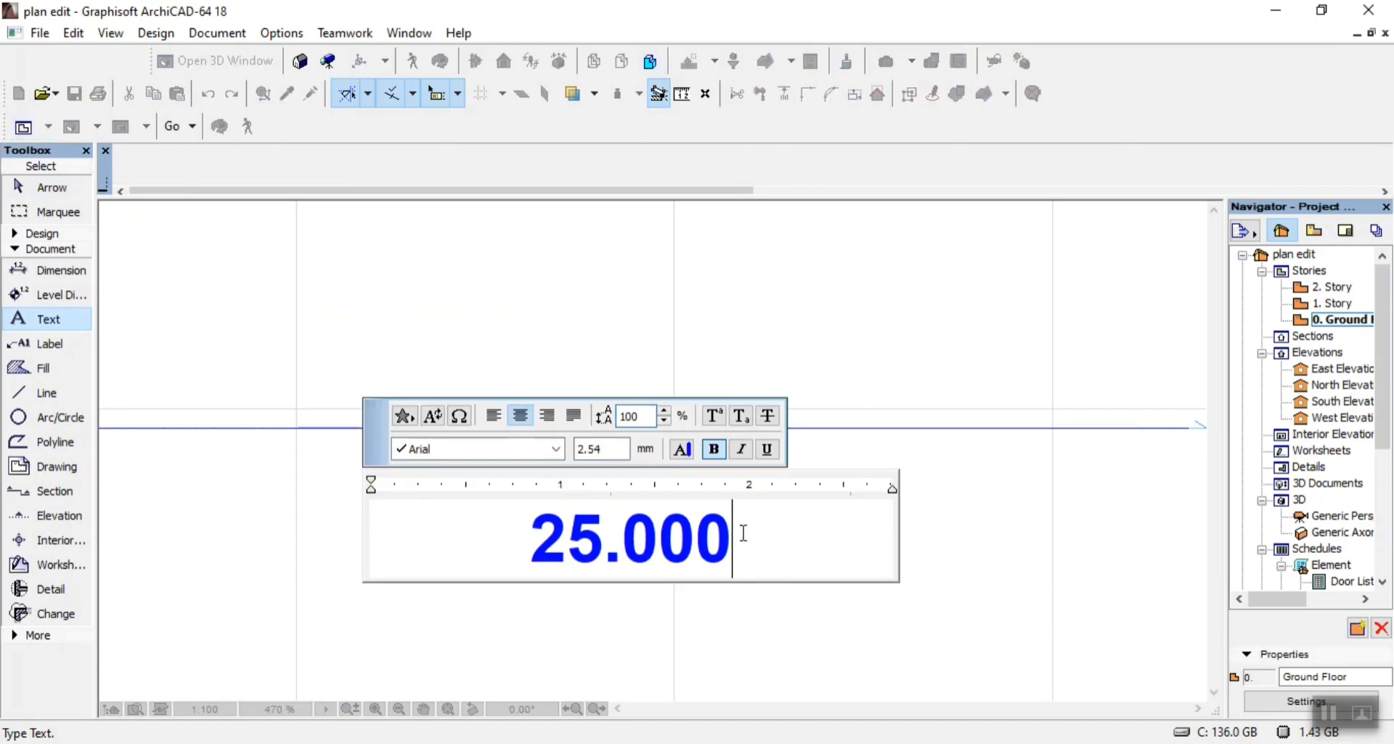
pyautogui.write('M')
pyautogui.click(912, 385)
# Add the metre unit to the gate-side plot boundary's length label so it reads 16.500M, and clear the selection
pyautogui.scroll(-10, 920, 391)
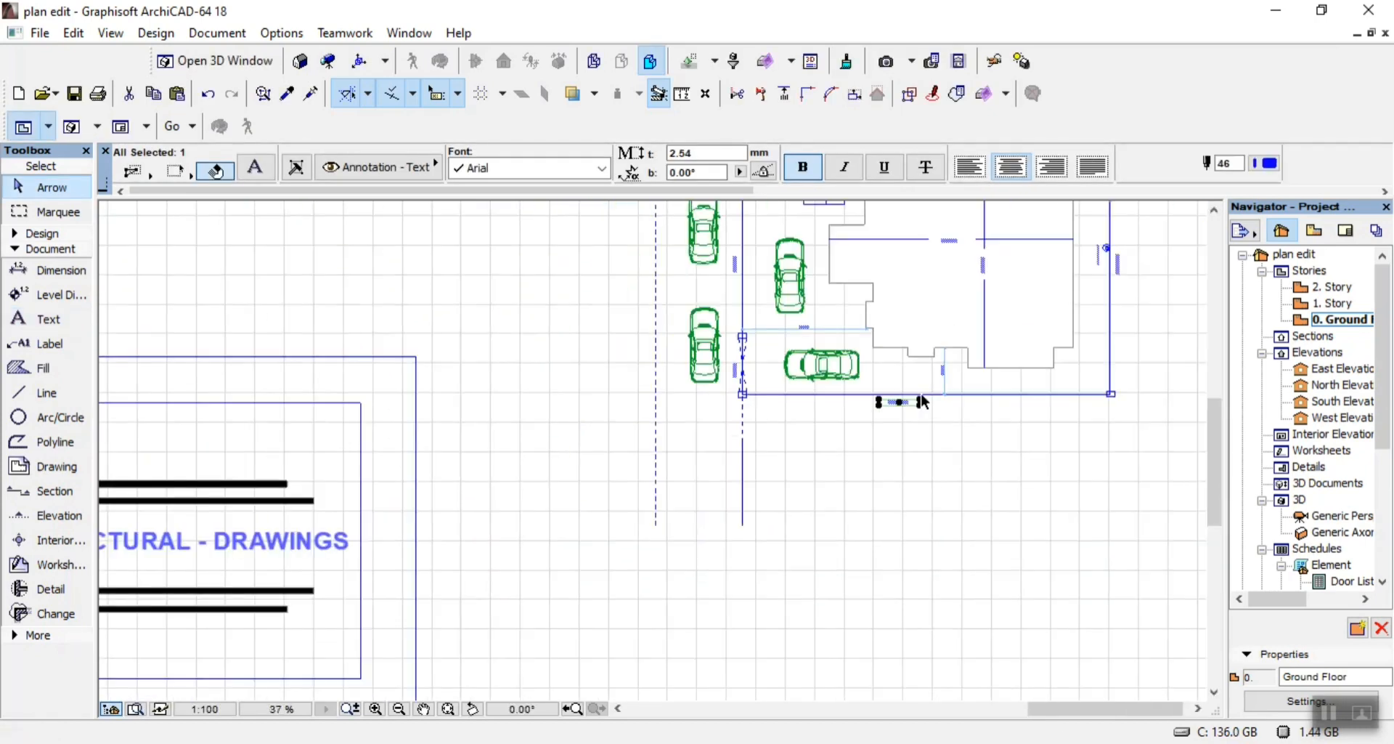
pyautogui.scroll(5, 785, 218)
pyautogui.scroll(6, 787, 219)
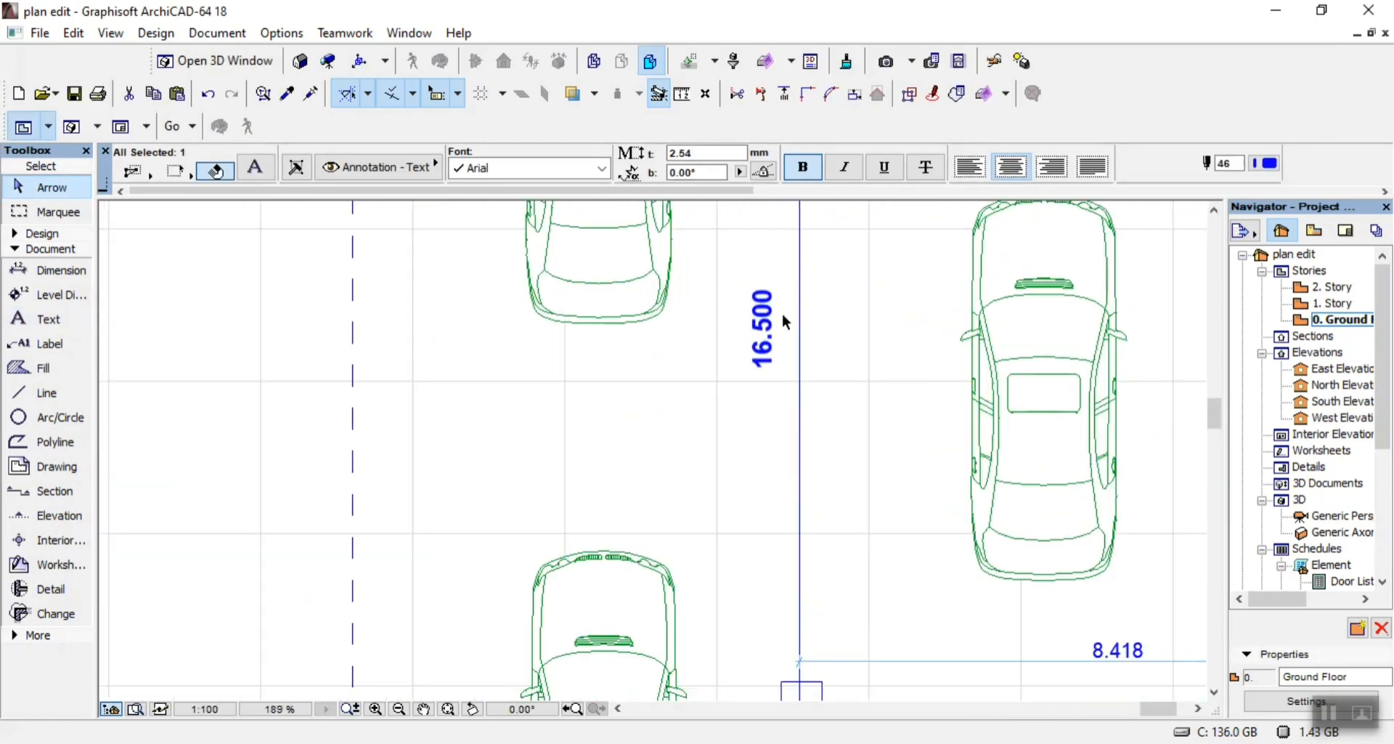
pyautogui.doubleClick(763, 269)
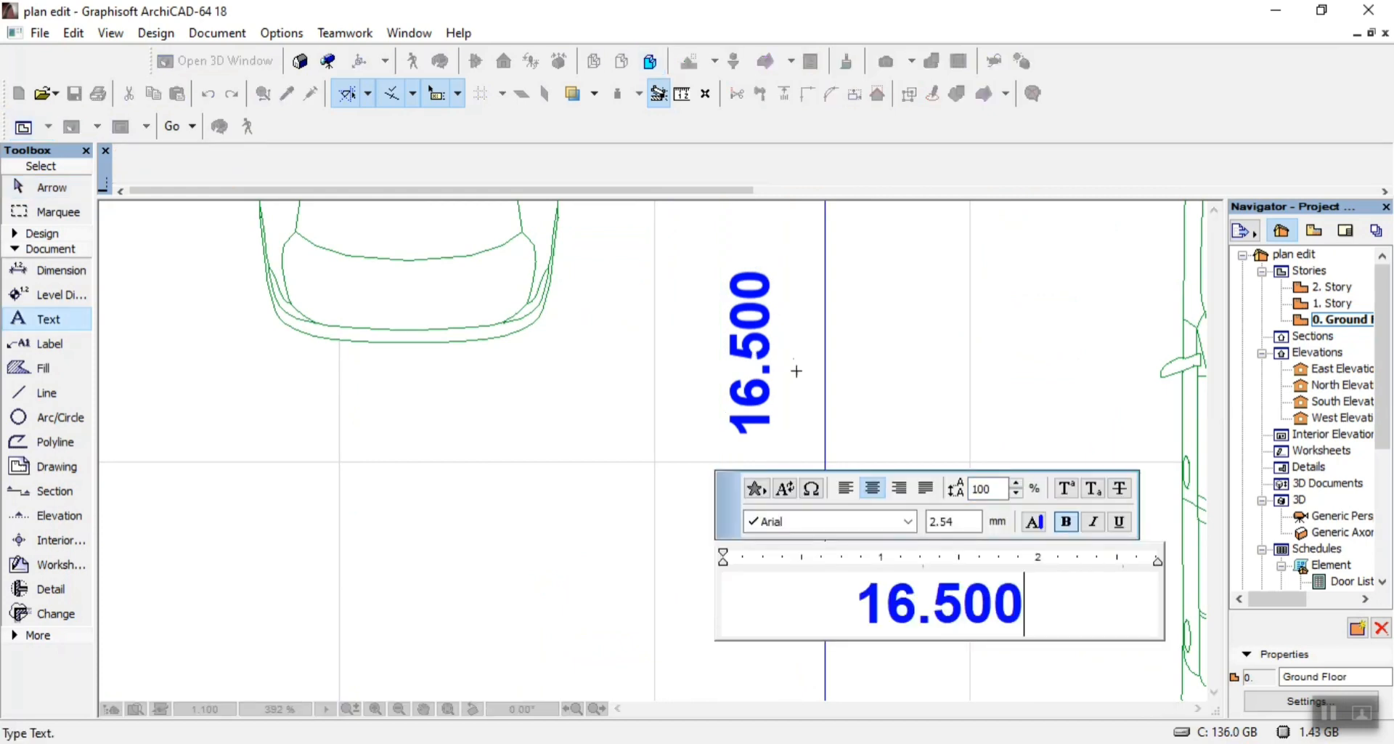
pyautogui.write('M')
pyautogui.click(571, 425)
pyautogui.scroll(-7, 570, 425)
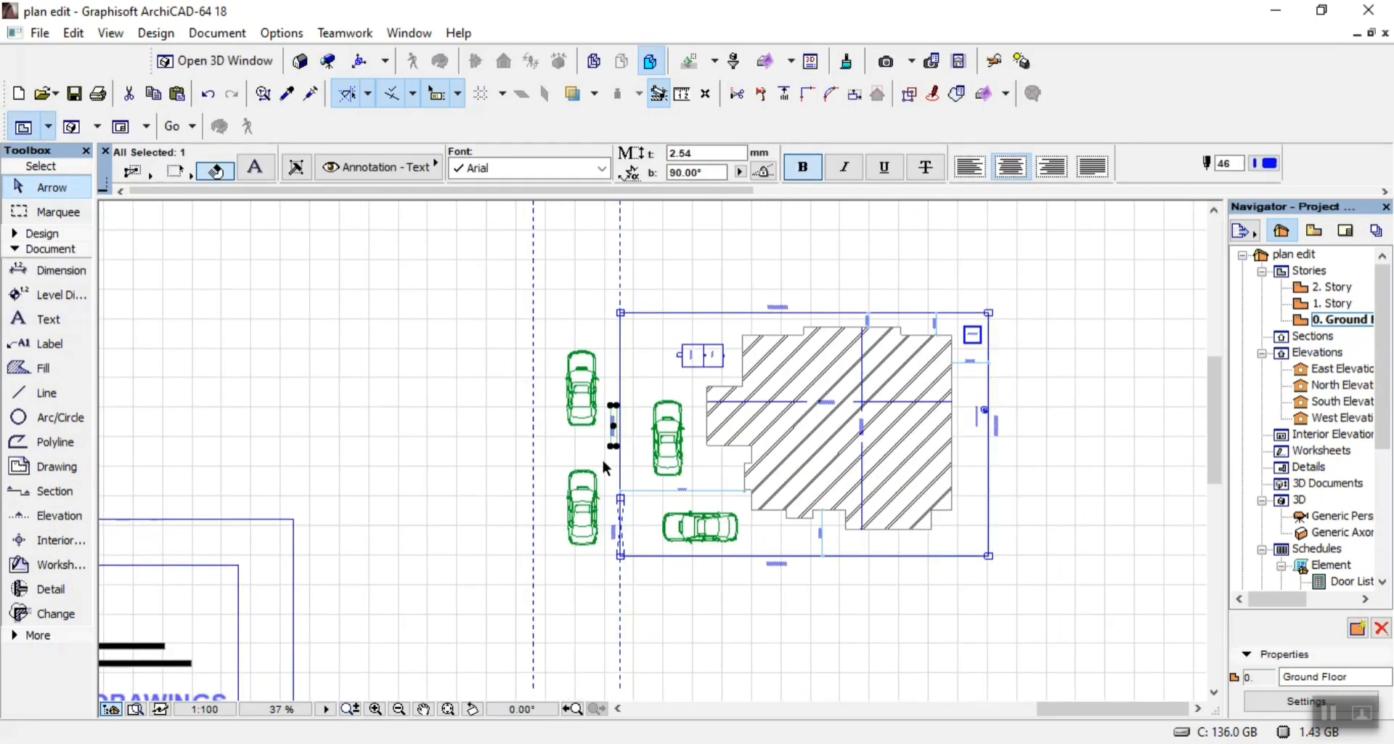
pyautogui.click(696, 632)
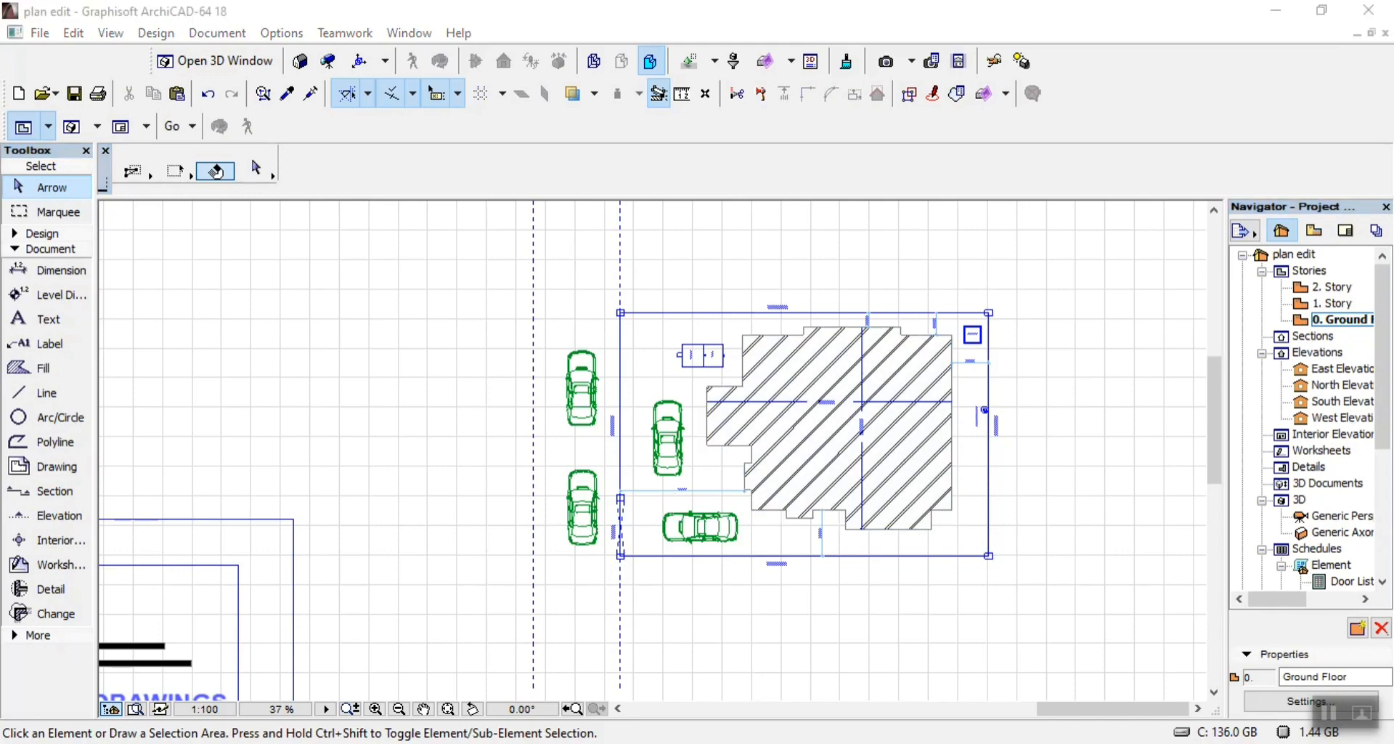
# Place a copy of the lower boundary's 25.000M label beneath that boundary, close to the gate corner
pyautogui.click(915, 682)
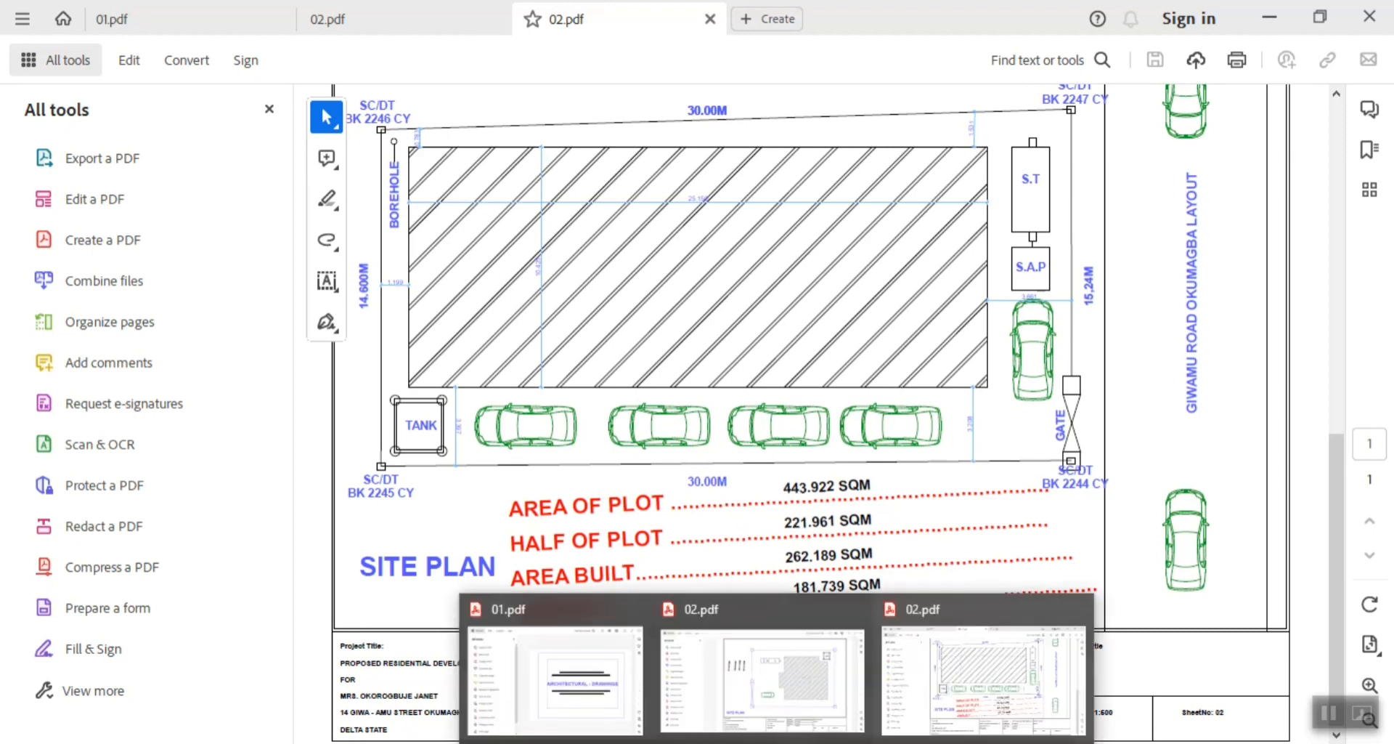
pyautogui.click(824, 741)
pyautogui.scroll(-3, 757, 411)
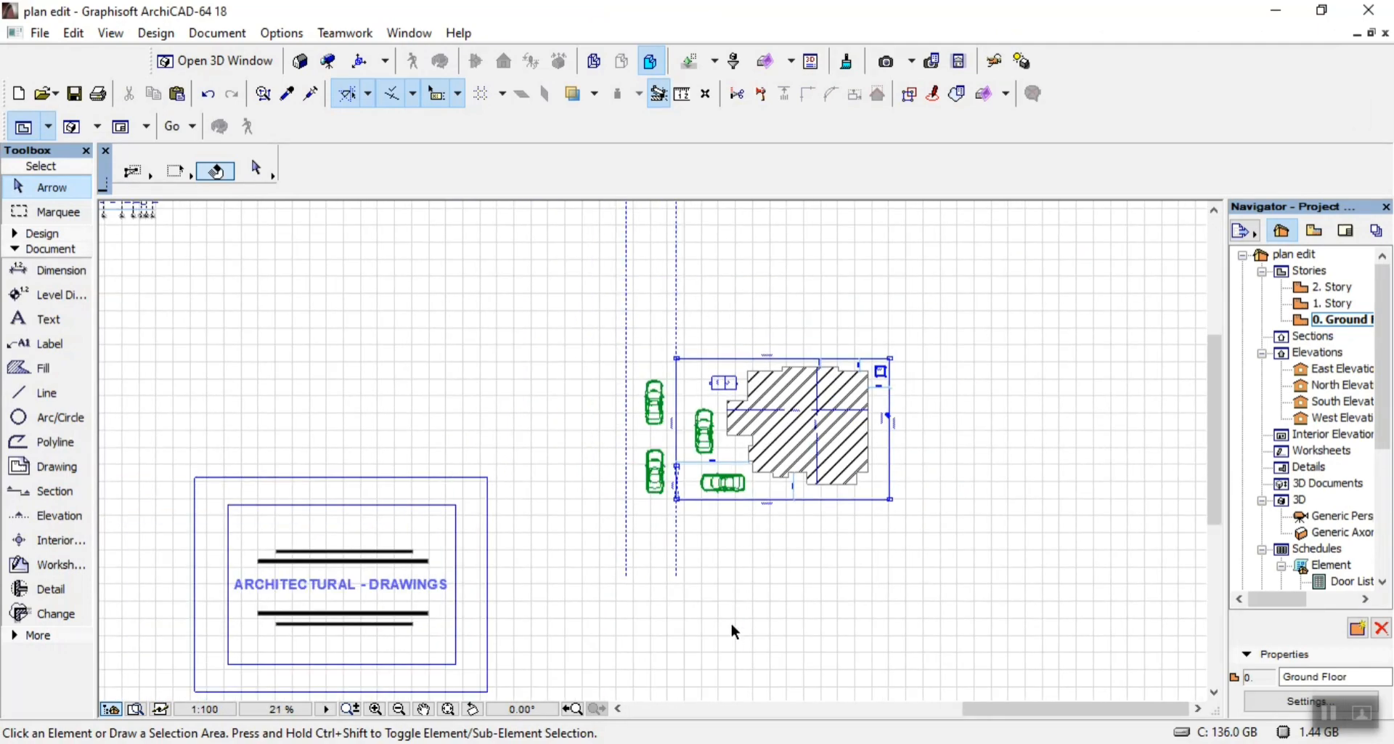
pyautogui.scroll(3, 770, 471)
pyautogui.scroll(-3, 767, 390)
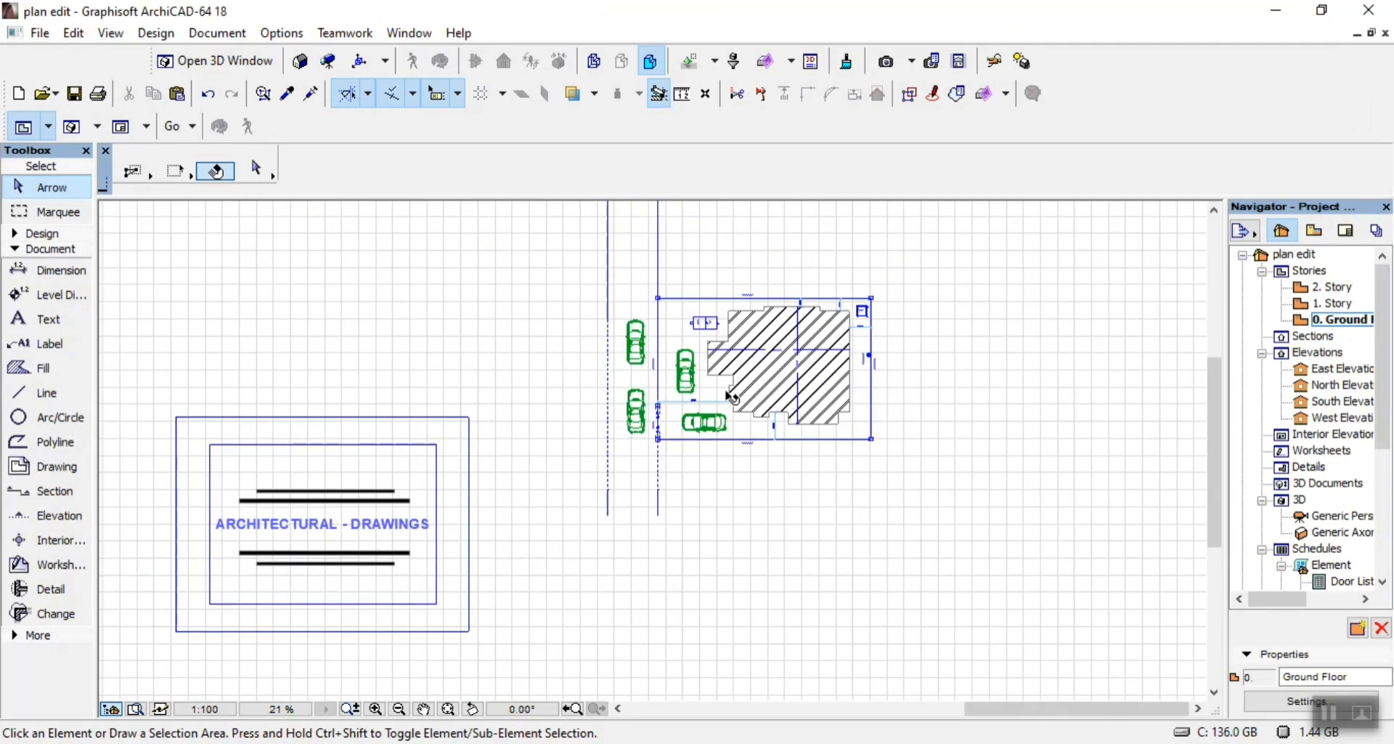
pyautogui.scroll(5, 735, 450)
pyautogui.click(806, 407)
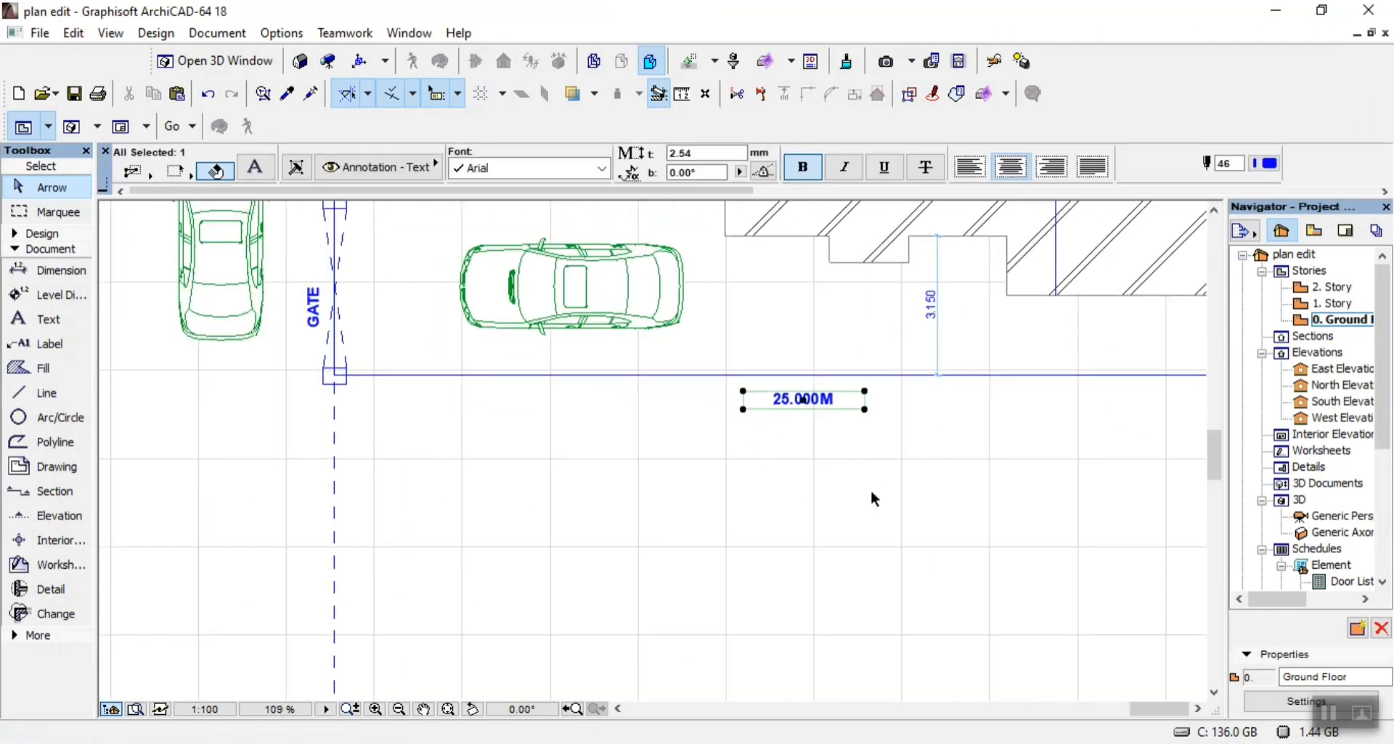
pyautogui.click(817, 408)
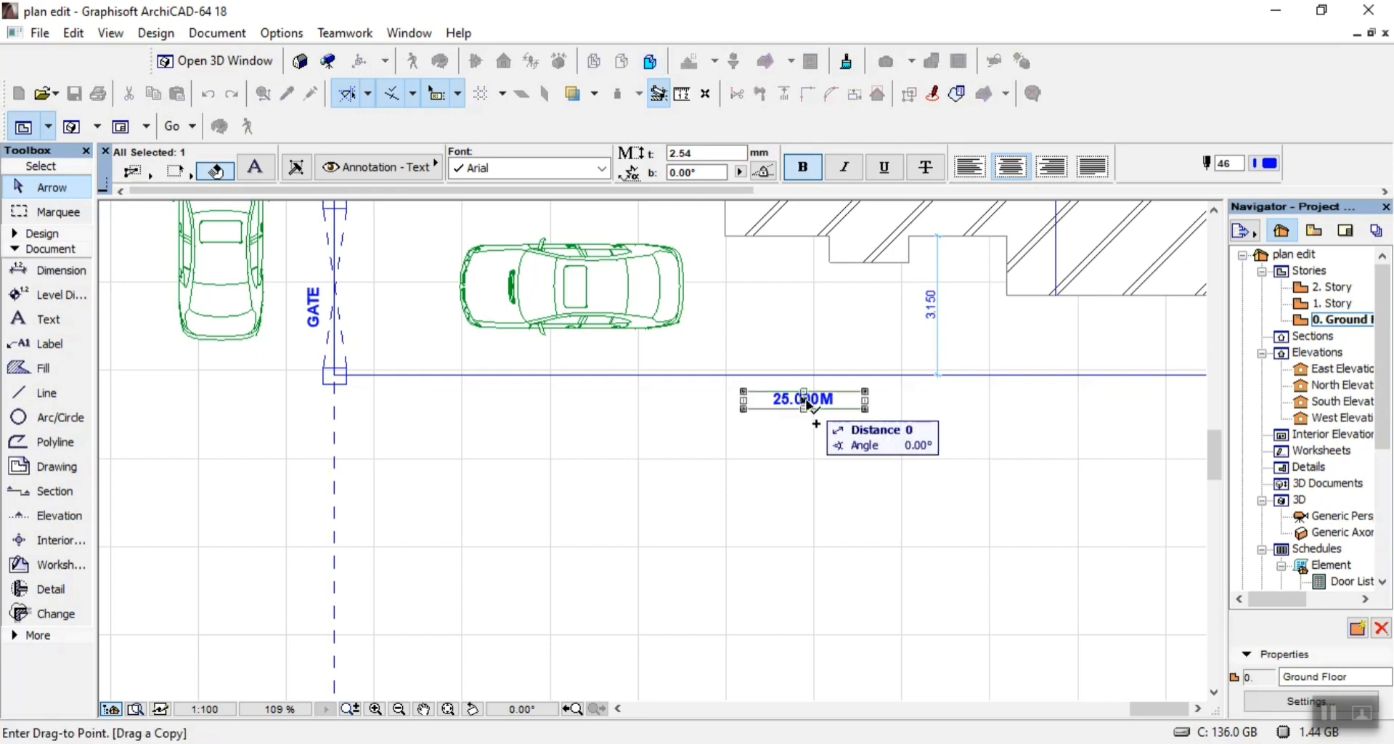
pyautogui.click(468, 453)
# Replace the text of the copied 25.000M label near the gate corner with "AREA PLOT:" followed by a long dotted leader
pyautogui.scroll(4, 421, 443)
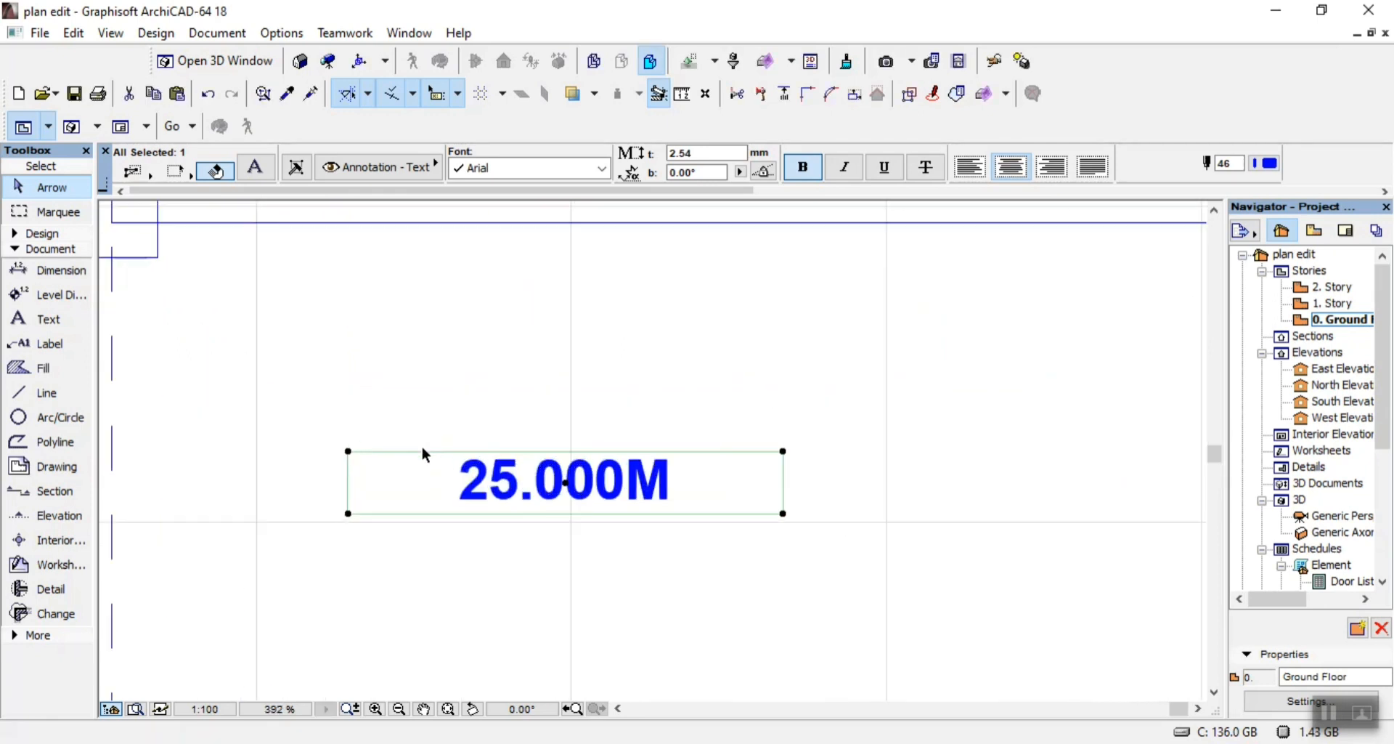
pyautogui.doubleClick(558, 490)
pyautogui.doubleClick(551, 500)
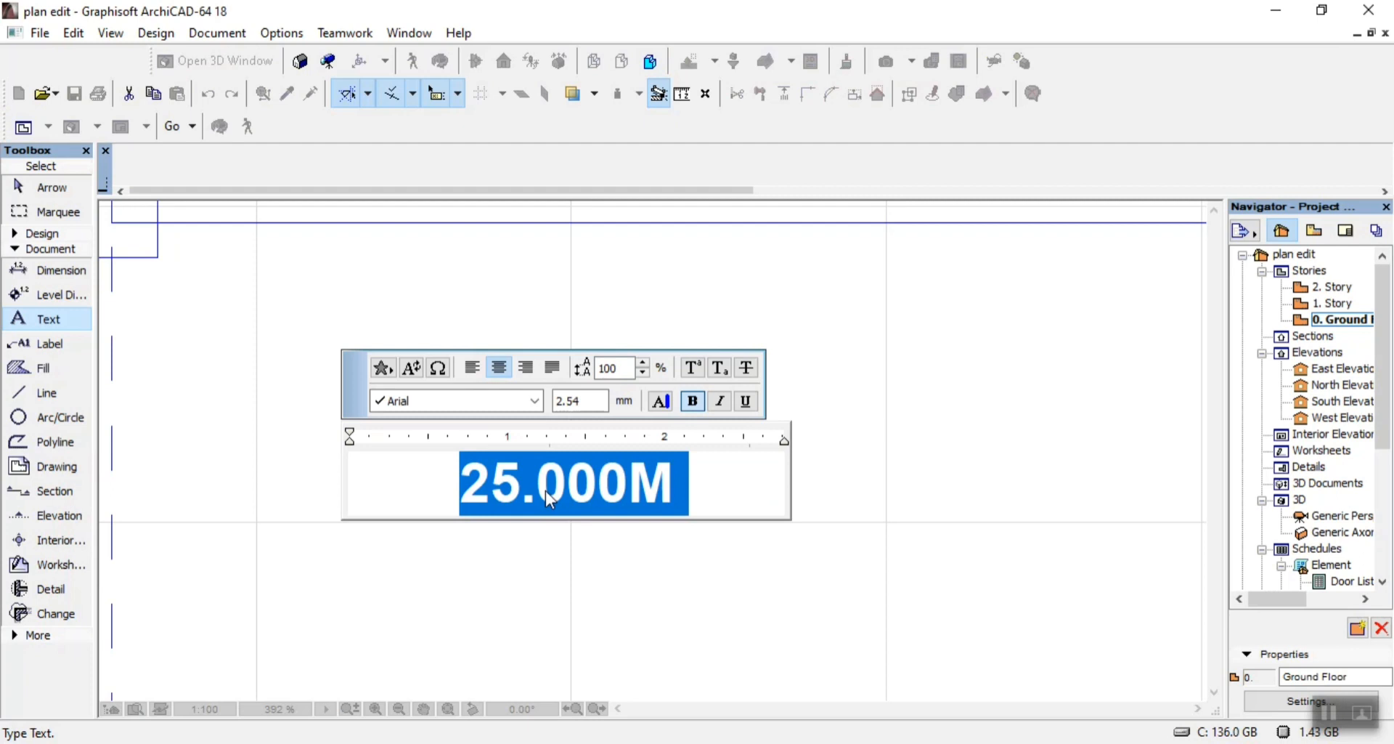
pyautogui.write('ARE')
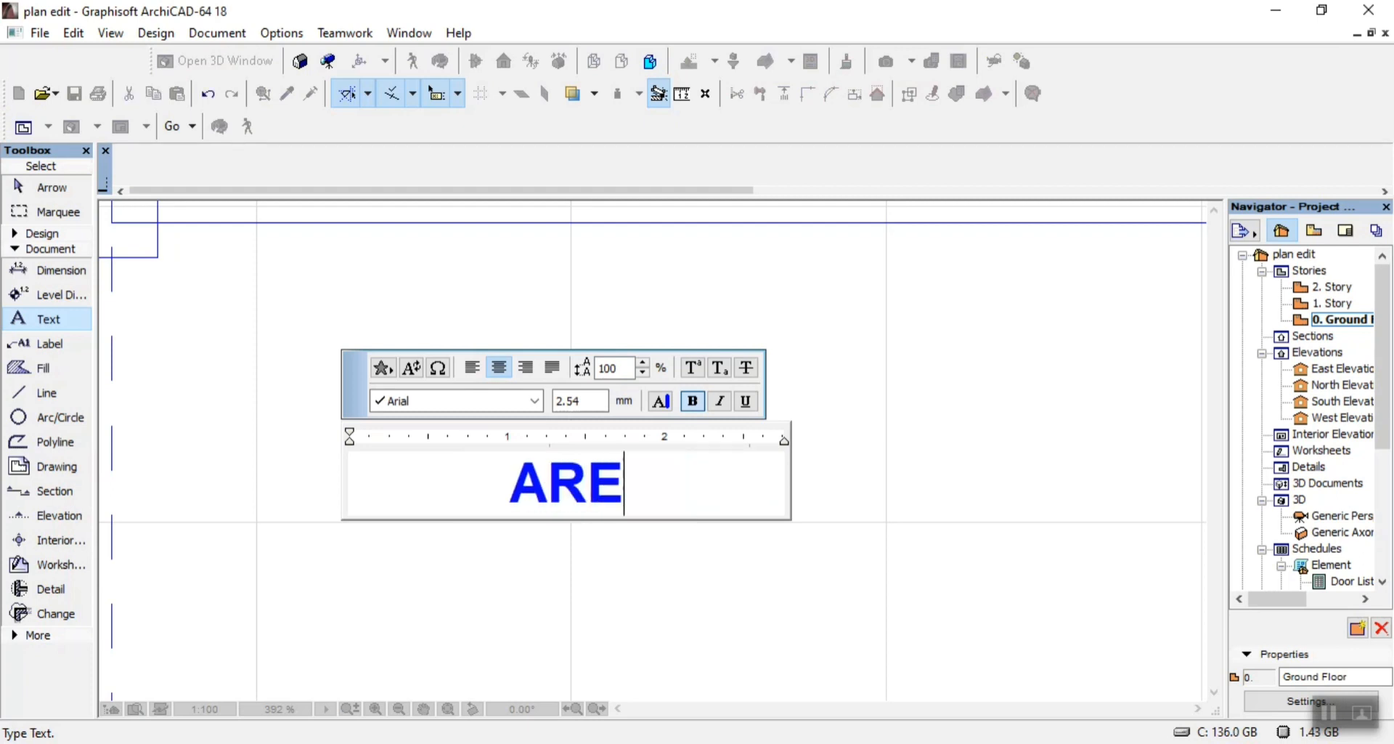
pyautogui.write('A PLOT')
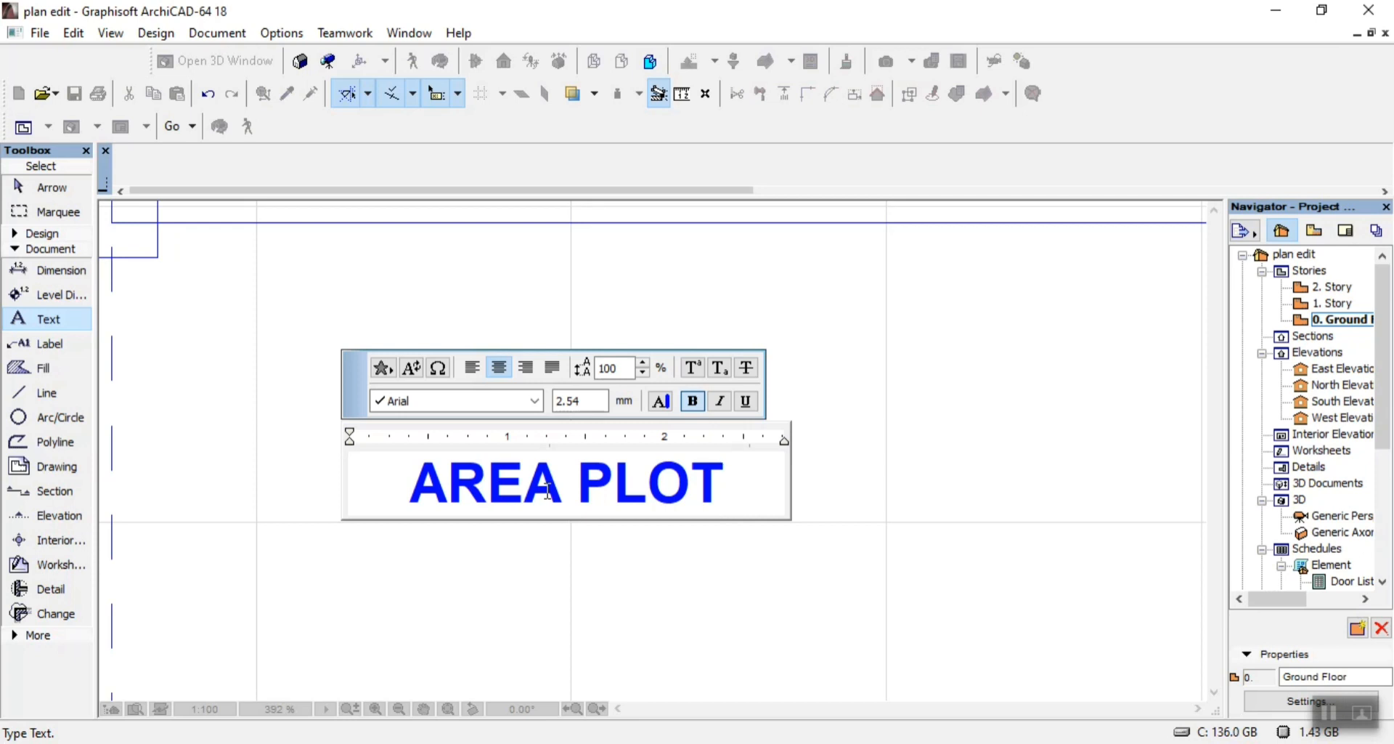
pyautogui.press('BackSpace')
pyautogui.write(':...')
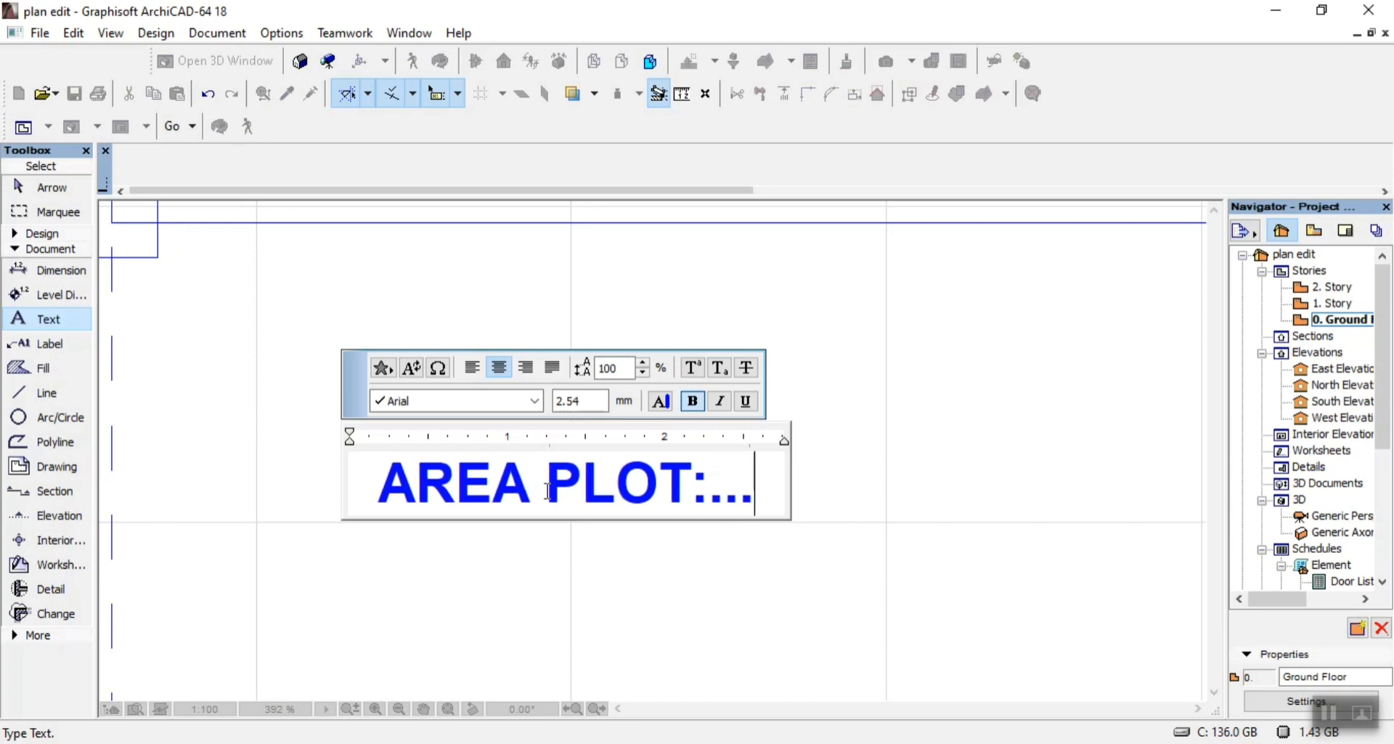
pyautogui.write('................... ..........')
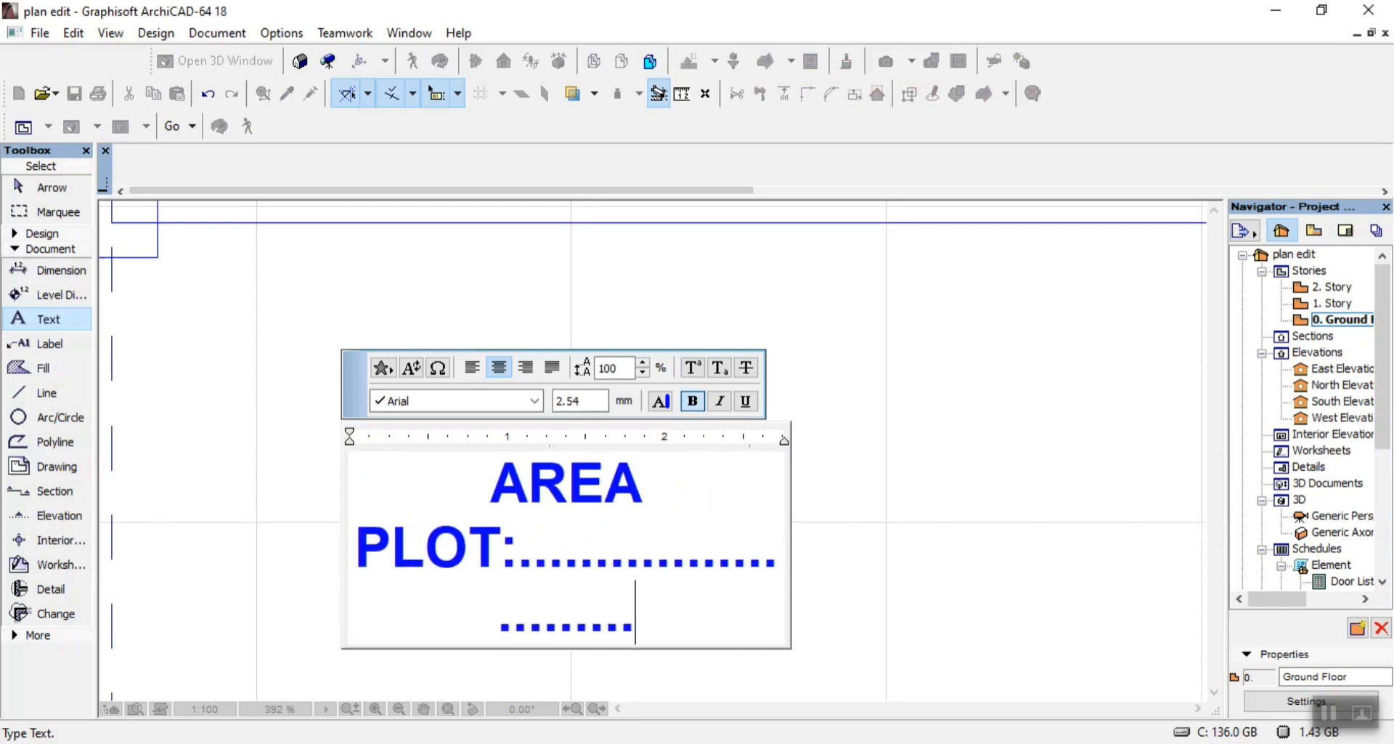
pyautogui.write('....................')
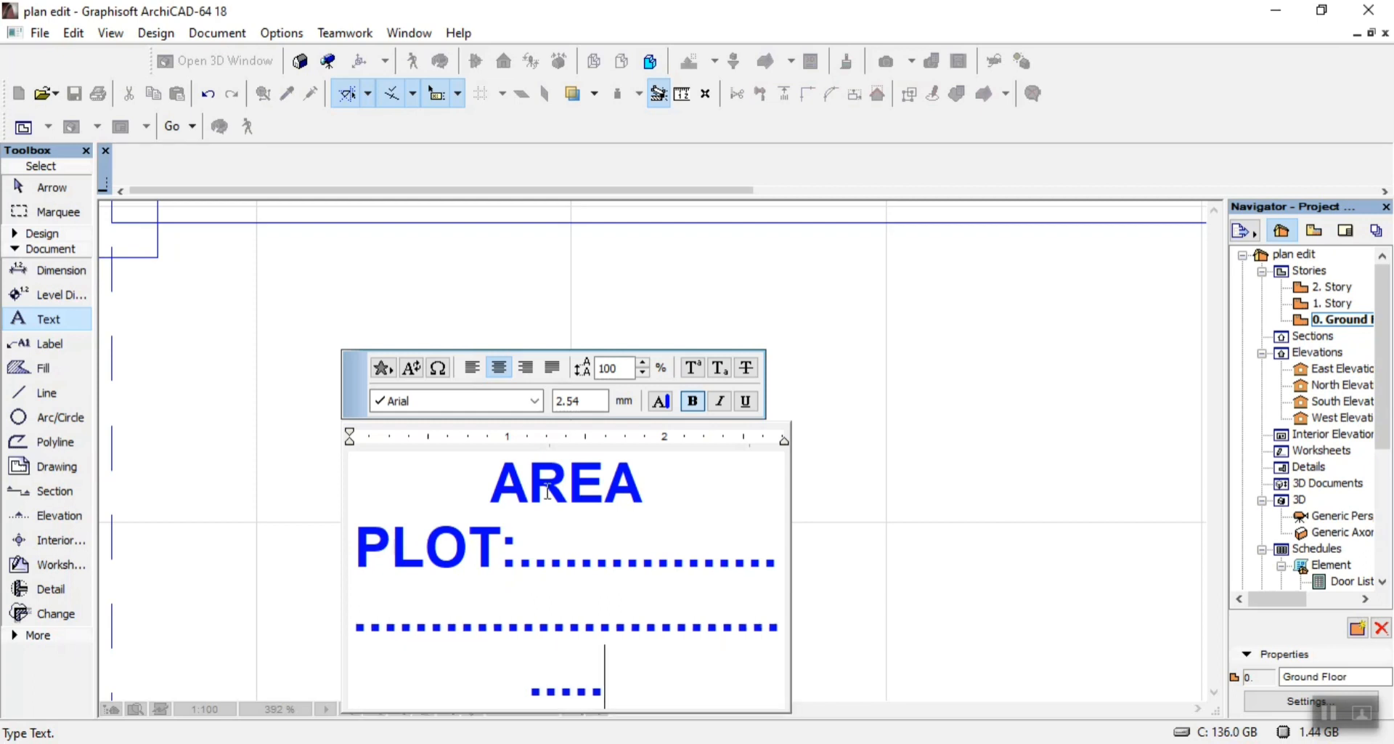
pyautogui.write('.... ...........')
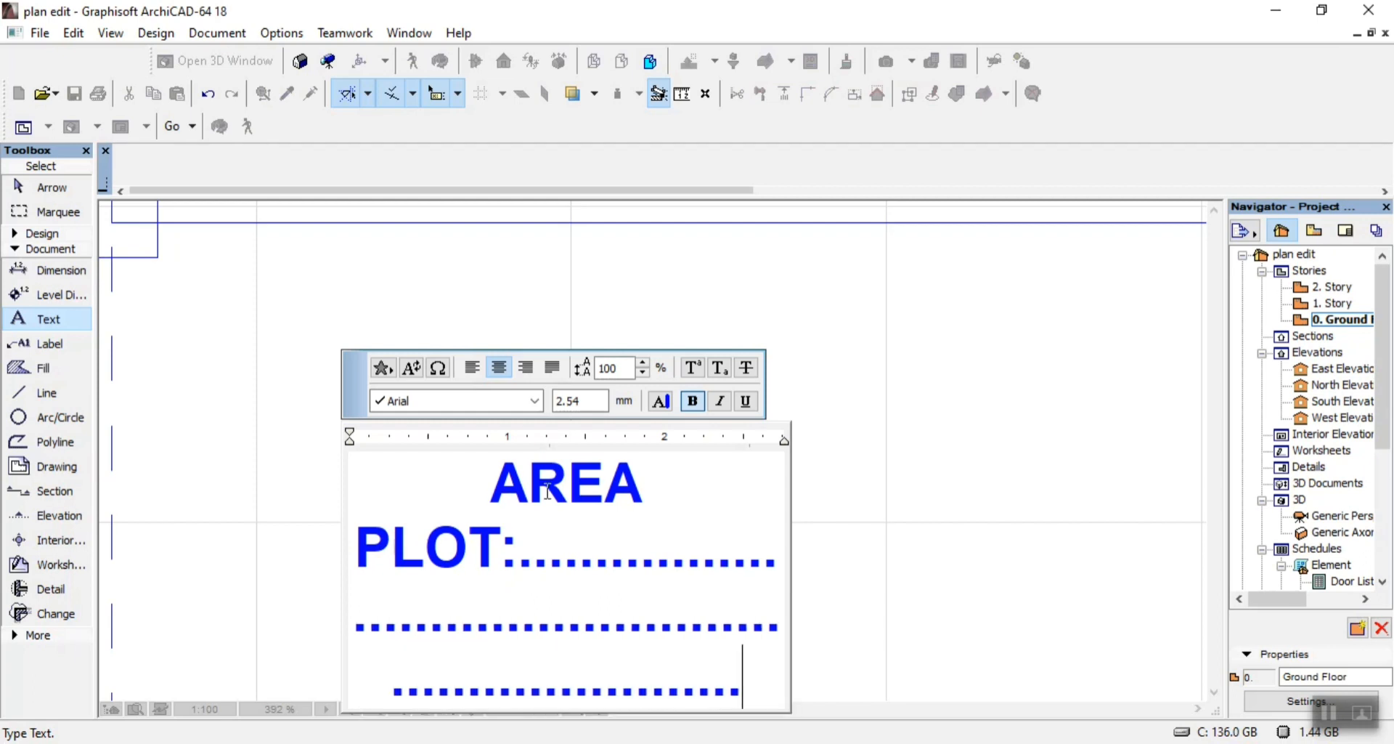
# Recolour the entire AREA PLOT text red with pen 20 and finish editing it
pyautogui.hotkey('ctrl', 'a')
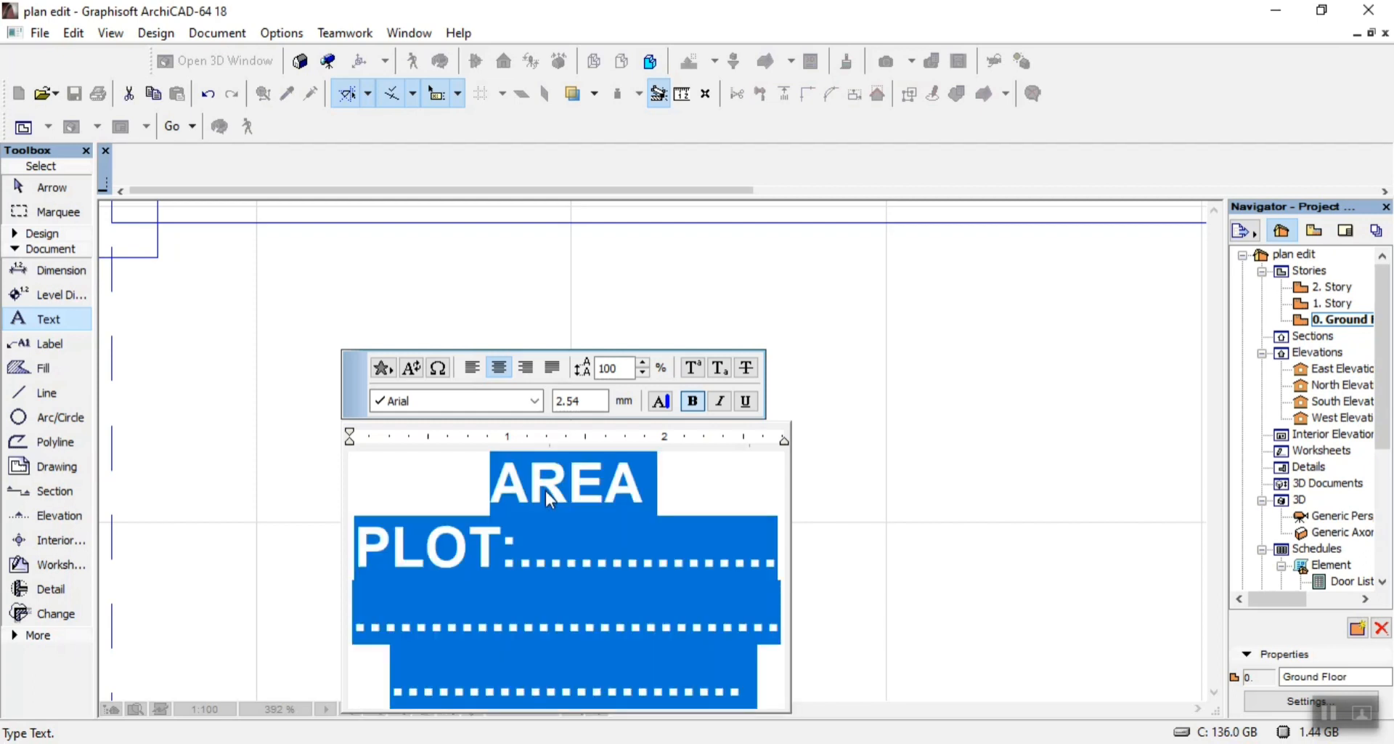
pyautogui.click(660, 401)
pyautogui.click(979, 412)
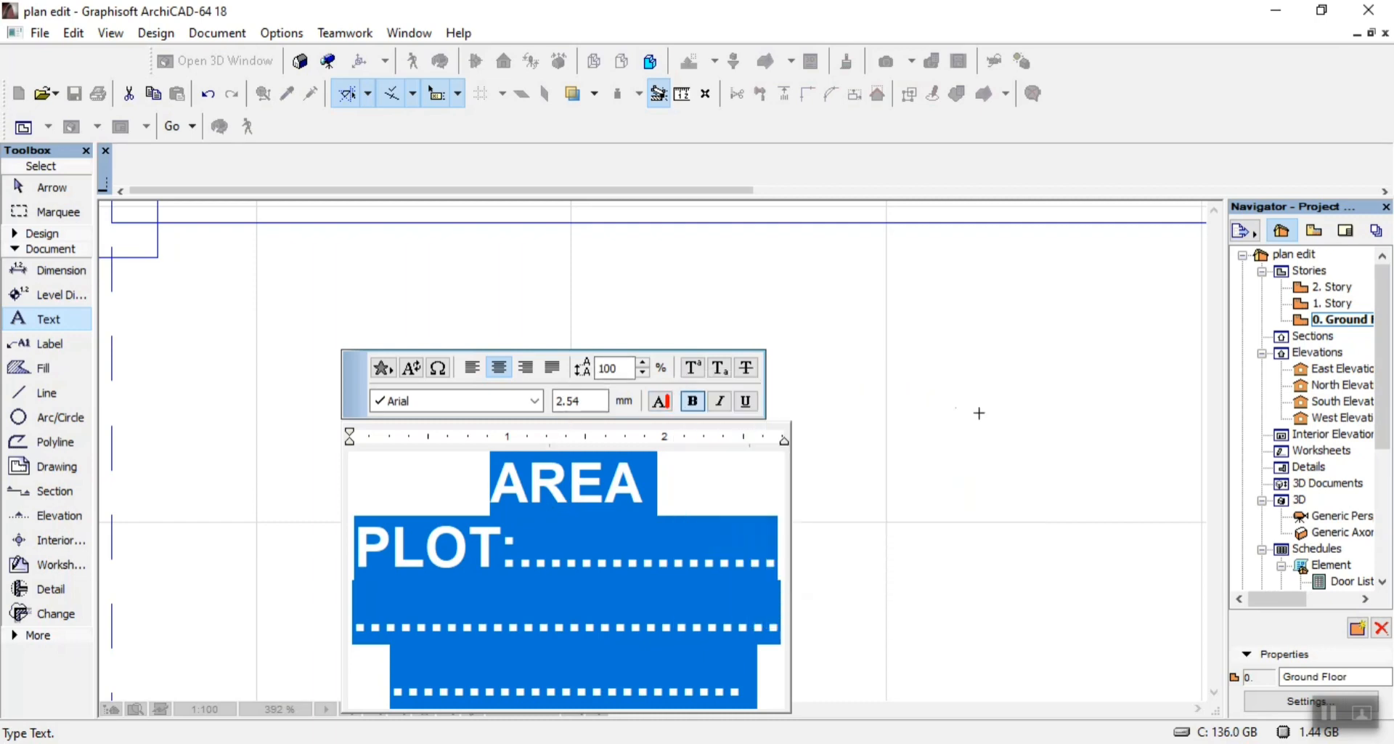
pyautogui.click(903, 487)
pyautogui.scroll(-5, 788, 492)
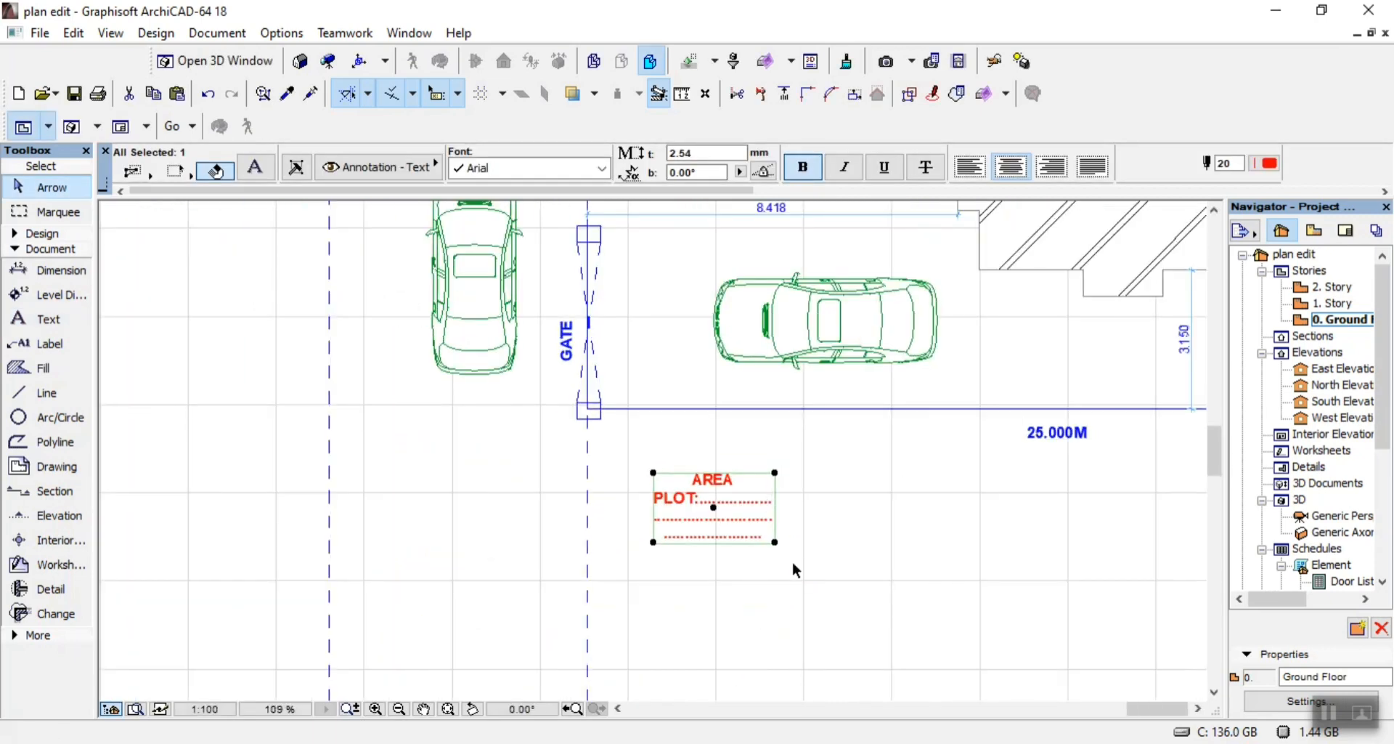
# Widen the AREA PLOT text block until its wording and dotted leader fit on one line
pyautogui.click(775, 543)
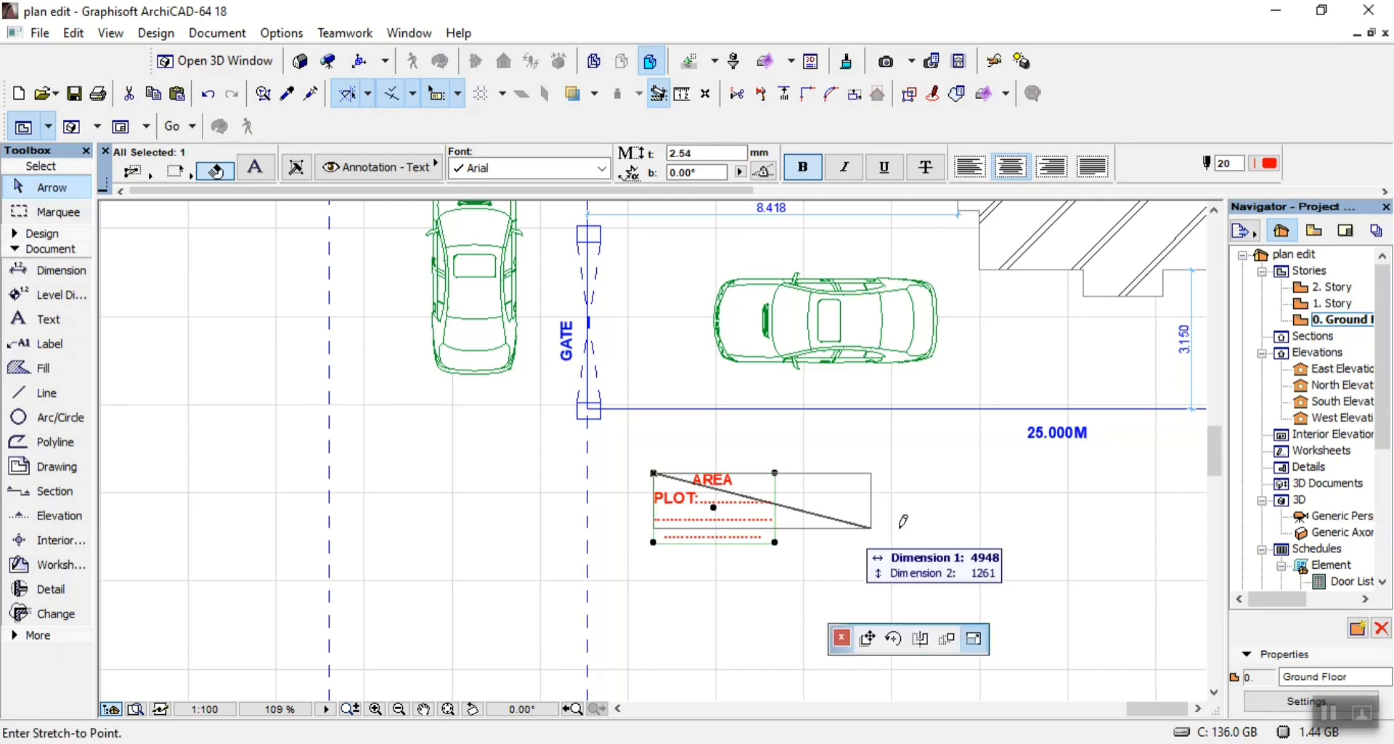
pyautogui.click(1032, 541)
pyautogui.scroll(2, 879, 507)
pyautogui.scroll(-2, 853, 523)
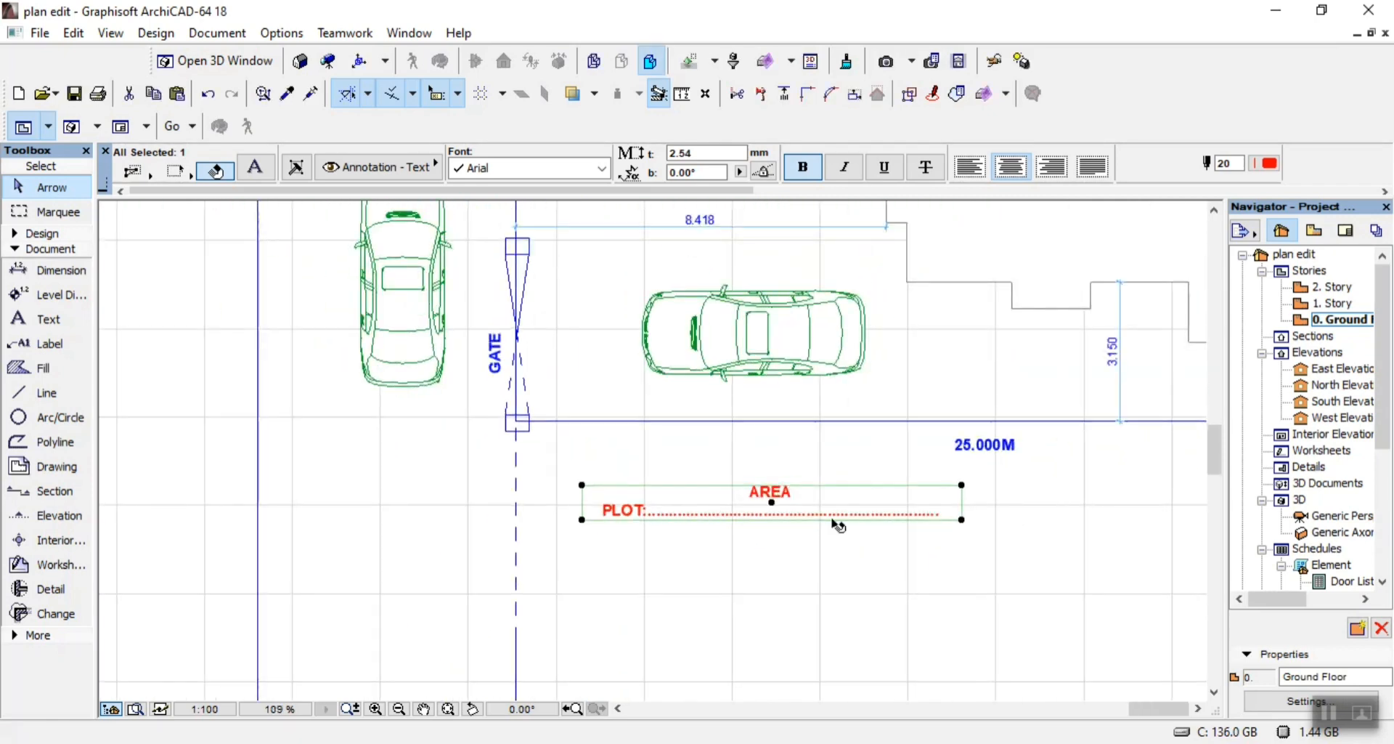
pyautogui.click(962, 521)
pyautogui.click(1130, 518)
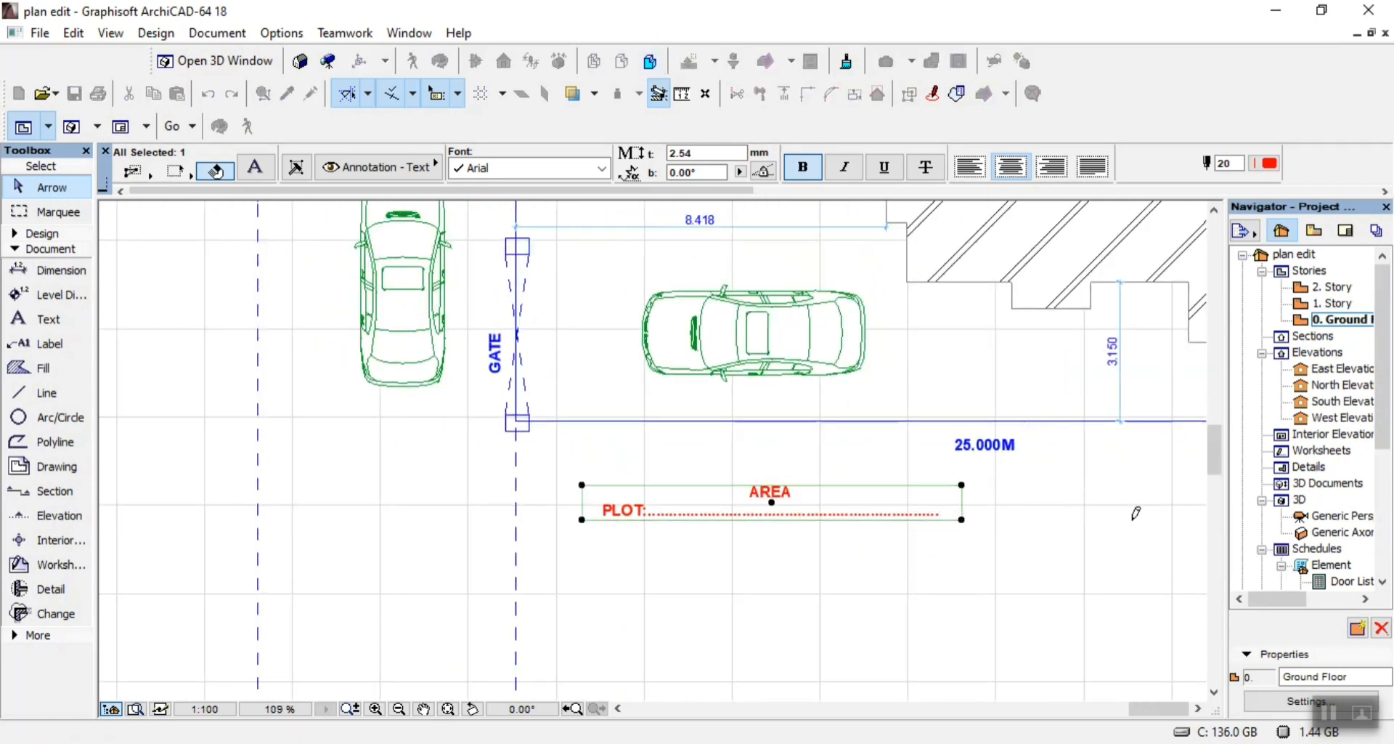
pyautogui.click(841, 527)
pyautogui.scroll(2, 770, 511)
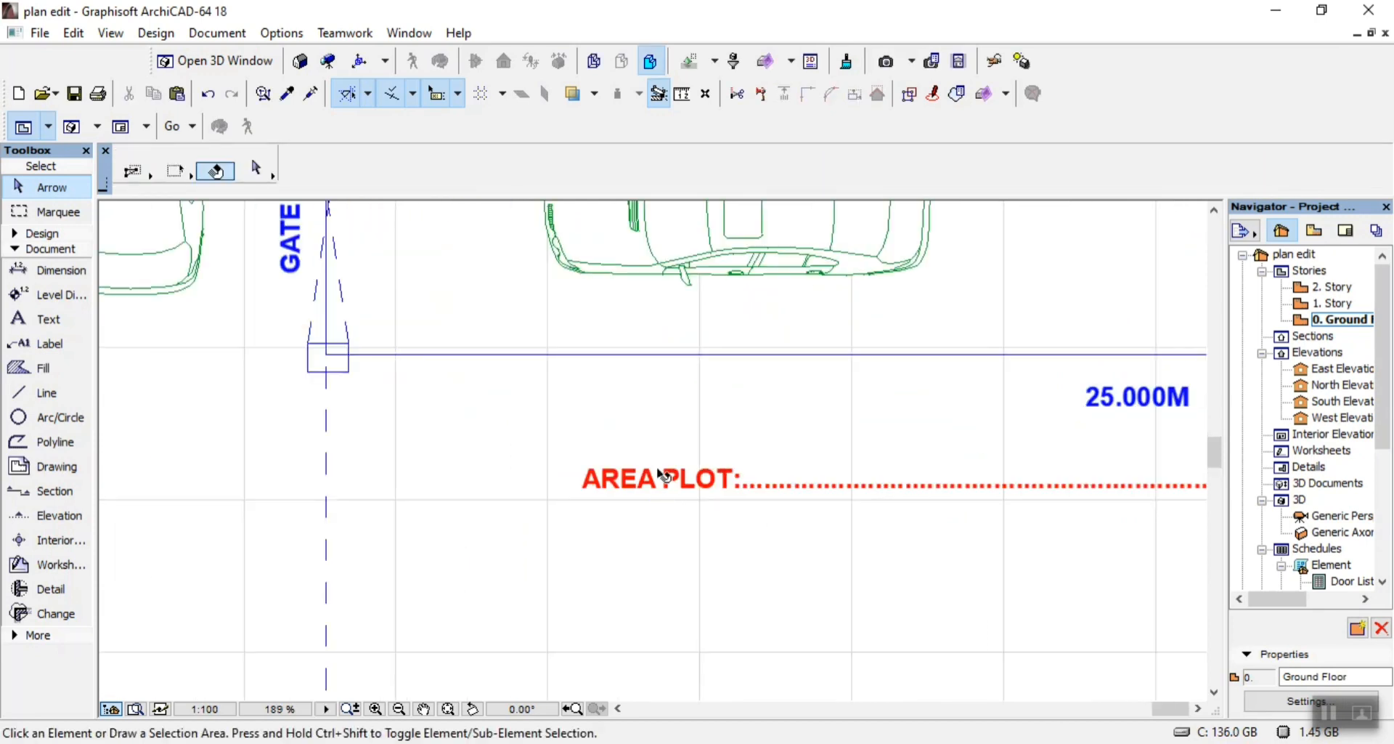
# Place three copies of the AREA PLOT line beneath the original, stacked one under another
pyautogui.click(697, 485)
pyautogui.hotkey('ctrl', 'shift', 'd')
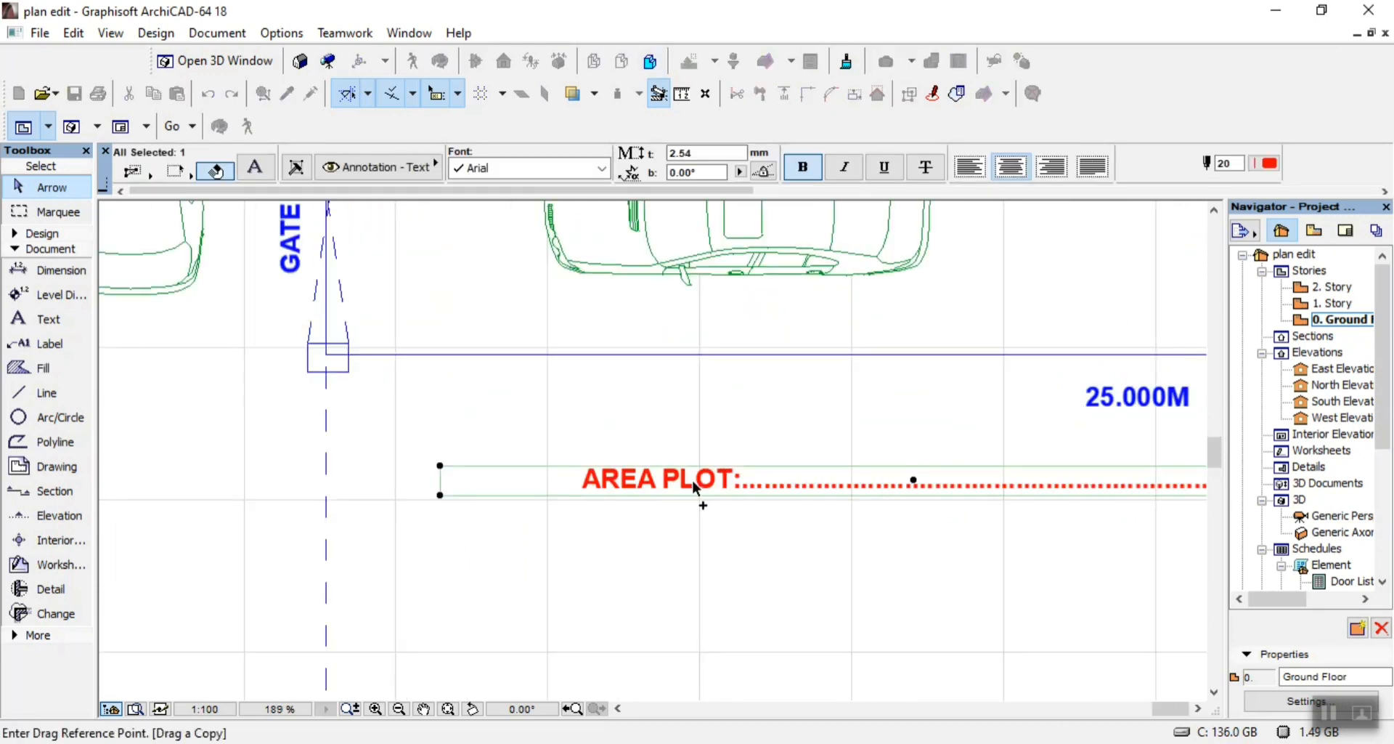
pyautogui.click(696, 488)
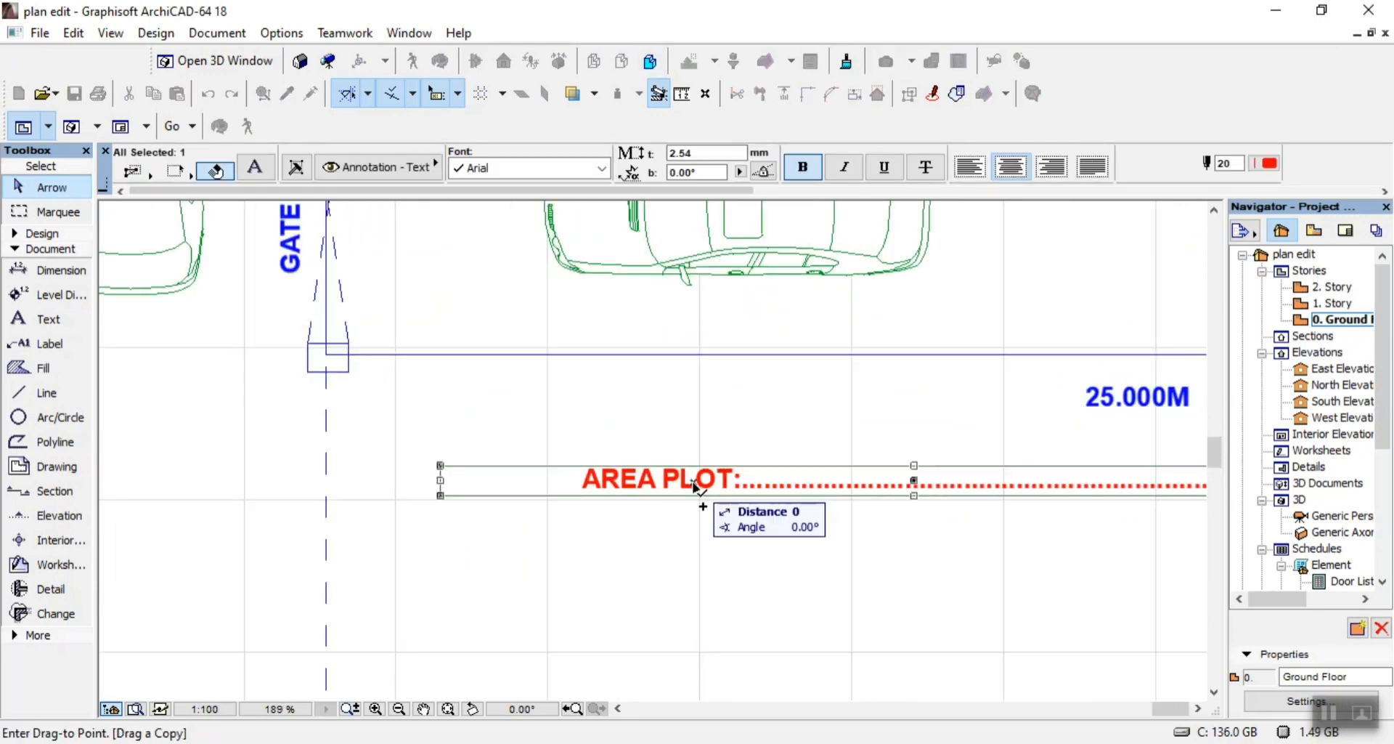
pyautogui.click(699, 540)
pyautogui.hotkey('ctrl', 'shift', 'd')
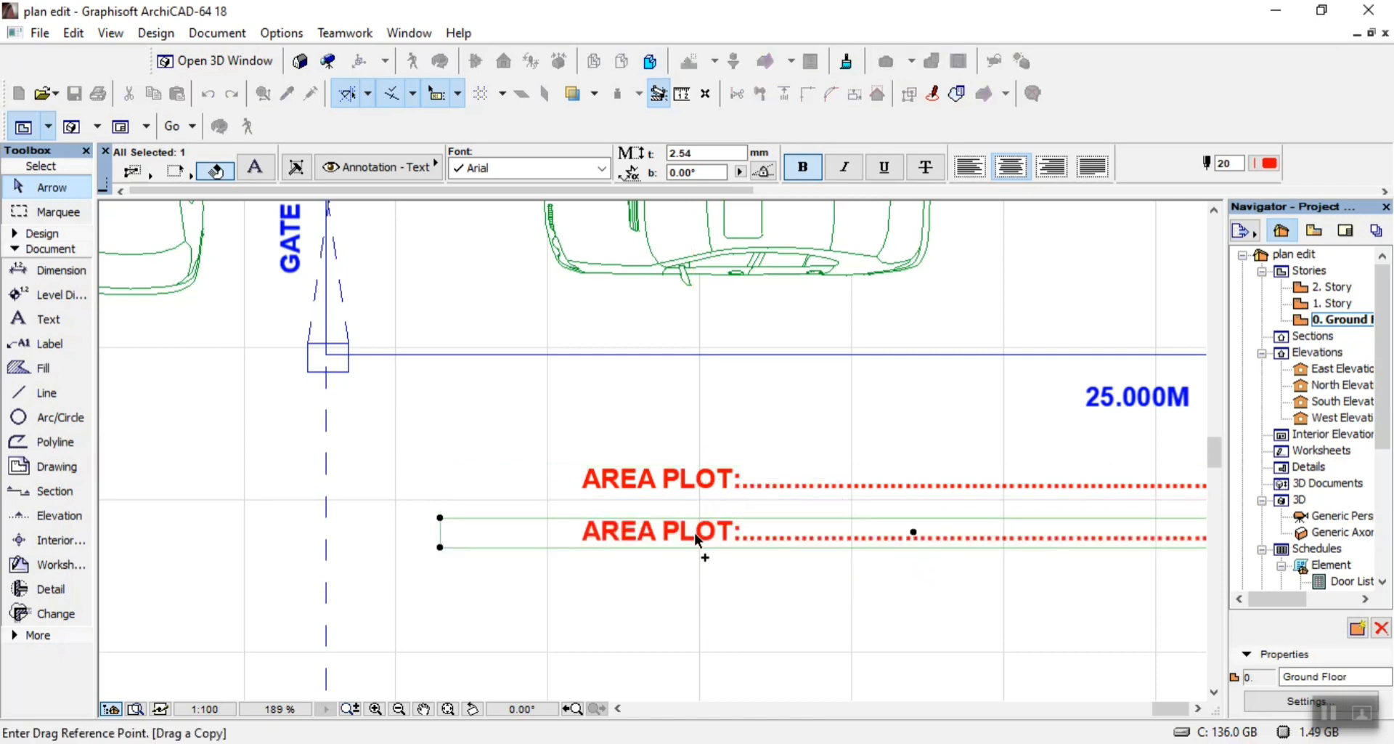
pyautogui.click(695, 534)
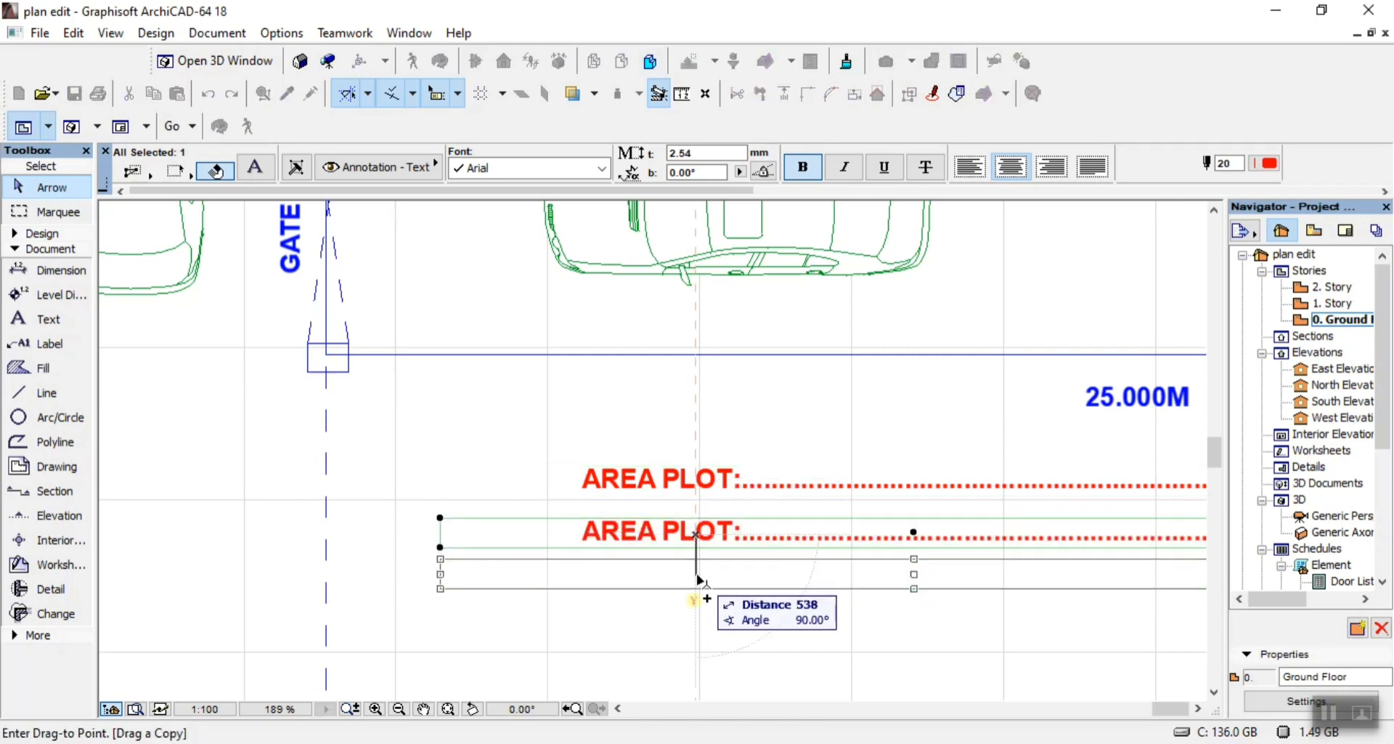
pyautogui.click(700, 580)
pyautogui.hotkey('ctrl', 'shift', 'd')
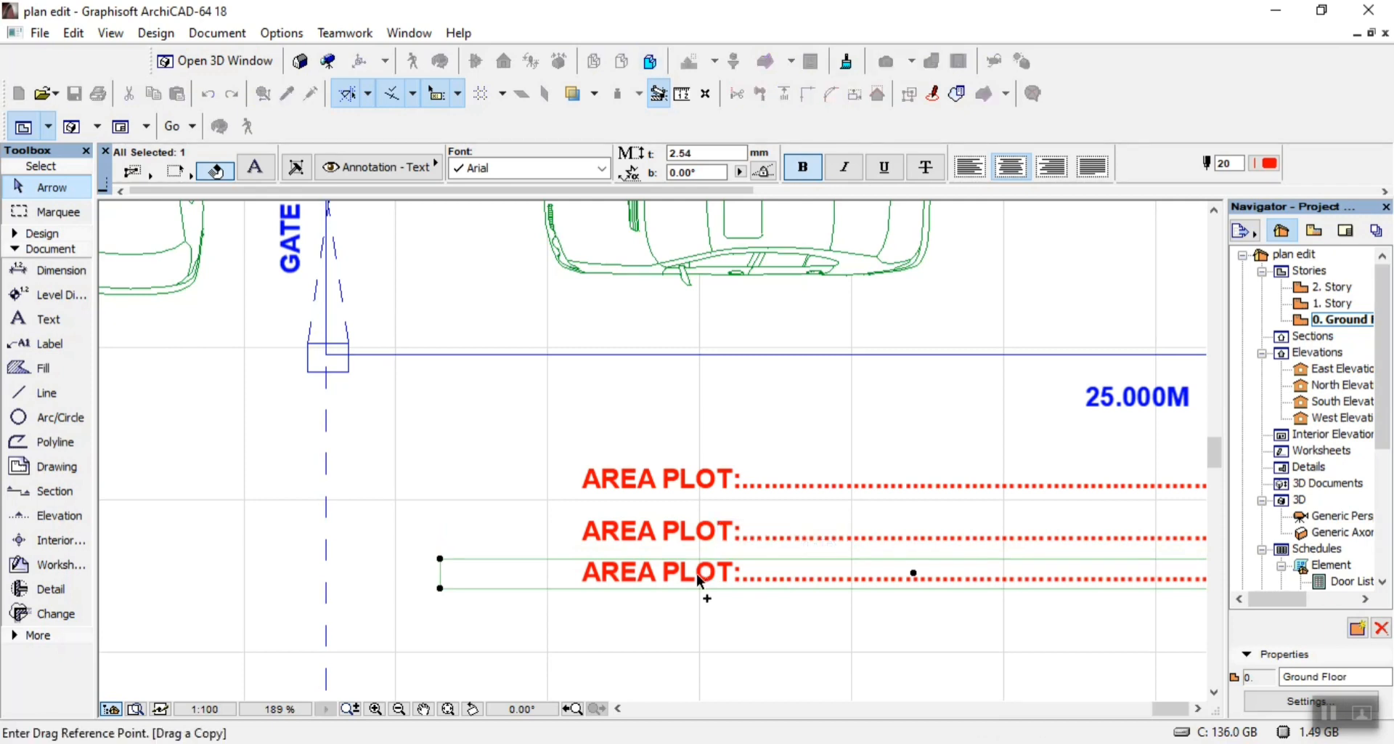
pyautogui.click(699, 580)
pyautogui.click(701, 629)
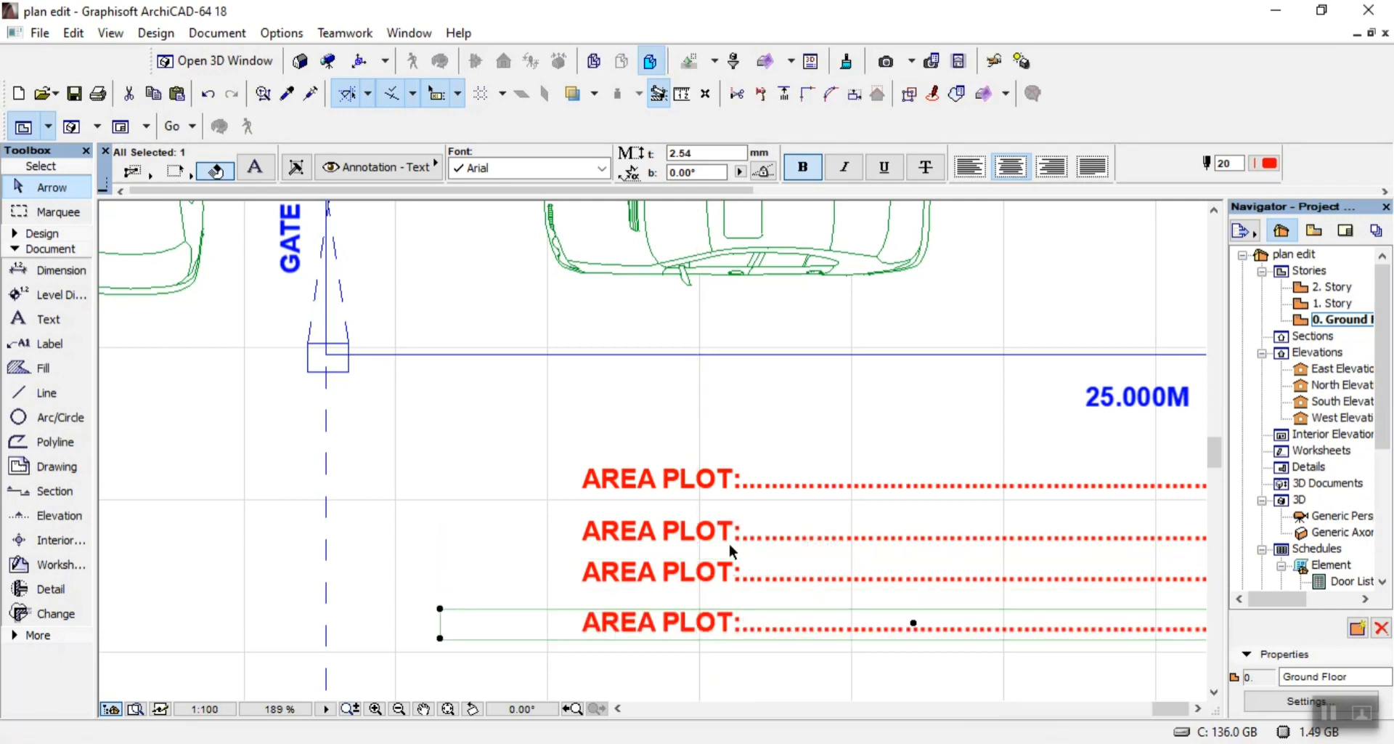
# Move the second AREA PLOT line straight up by about 200 mm, closer to the first line
pyautogui.click(714, 532)
pyautogui.hotkey('ctrl', 'shift', 'd')
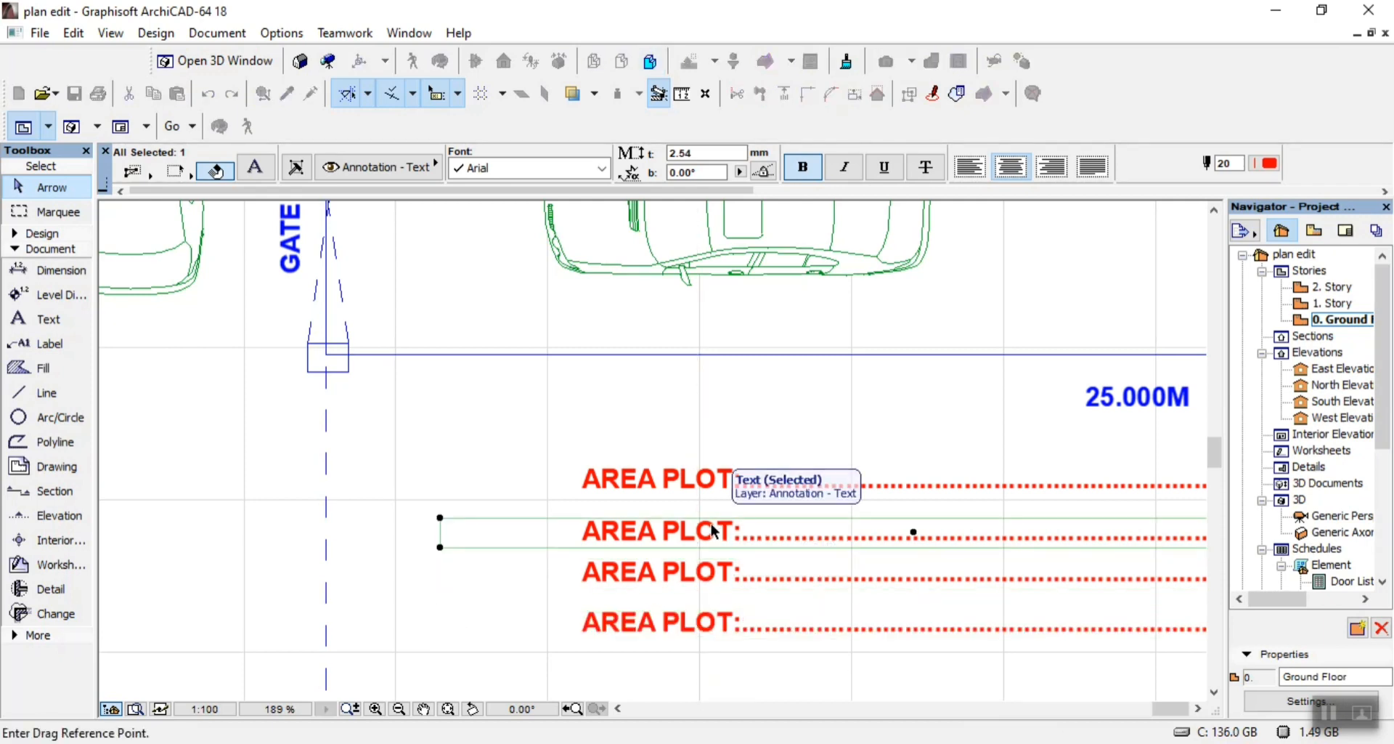
pyautogui.click(699, 532)
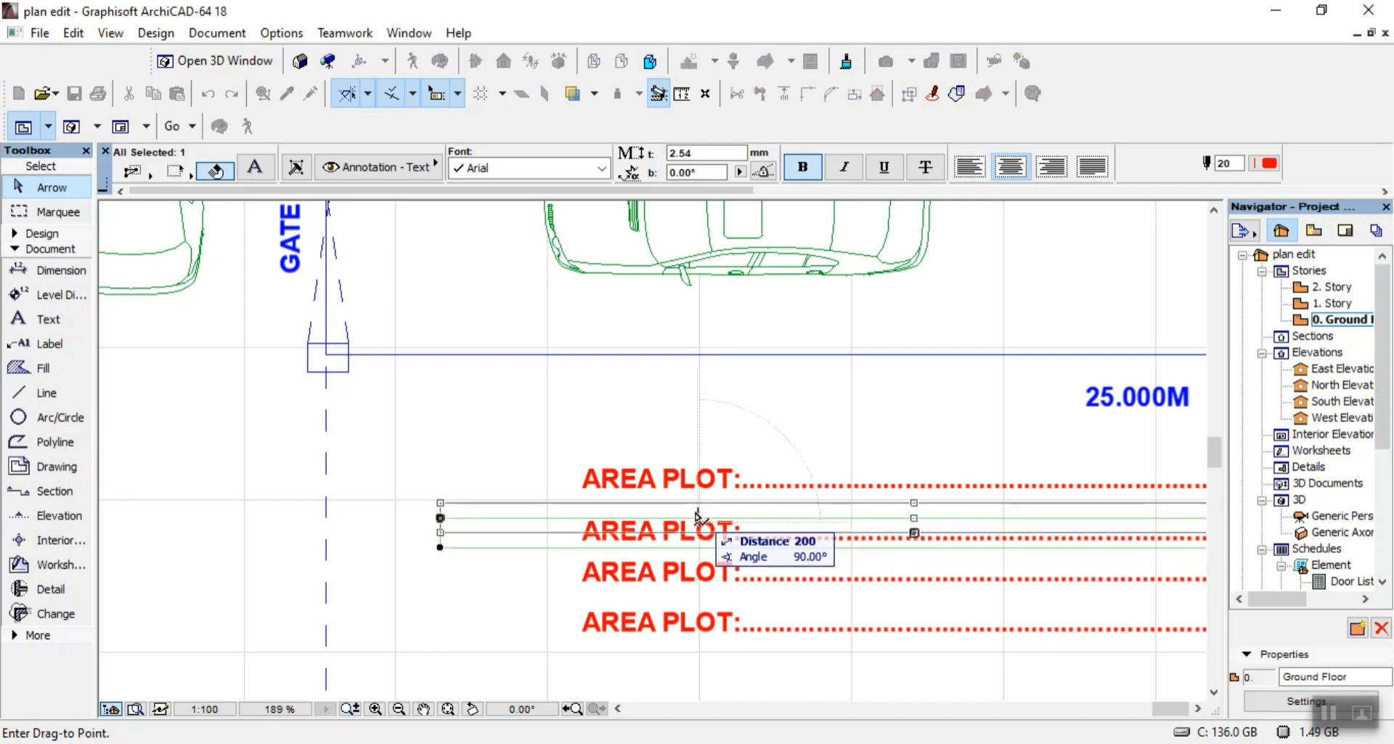
pyautogui.click(699, 517)
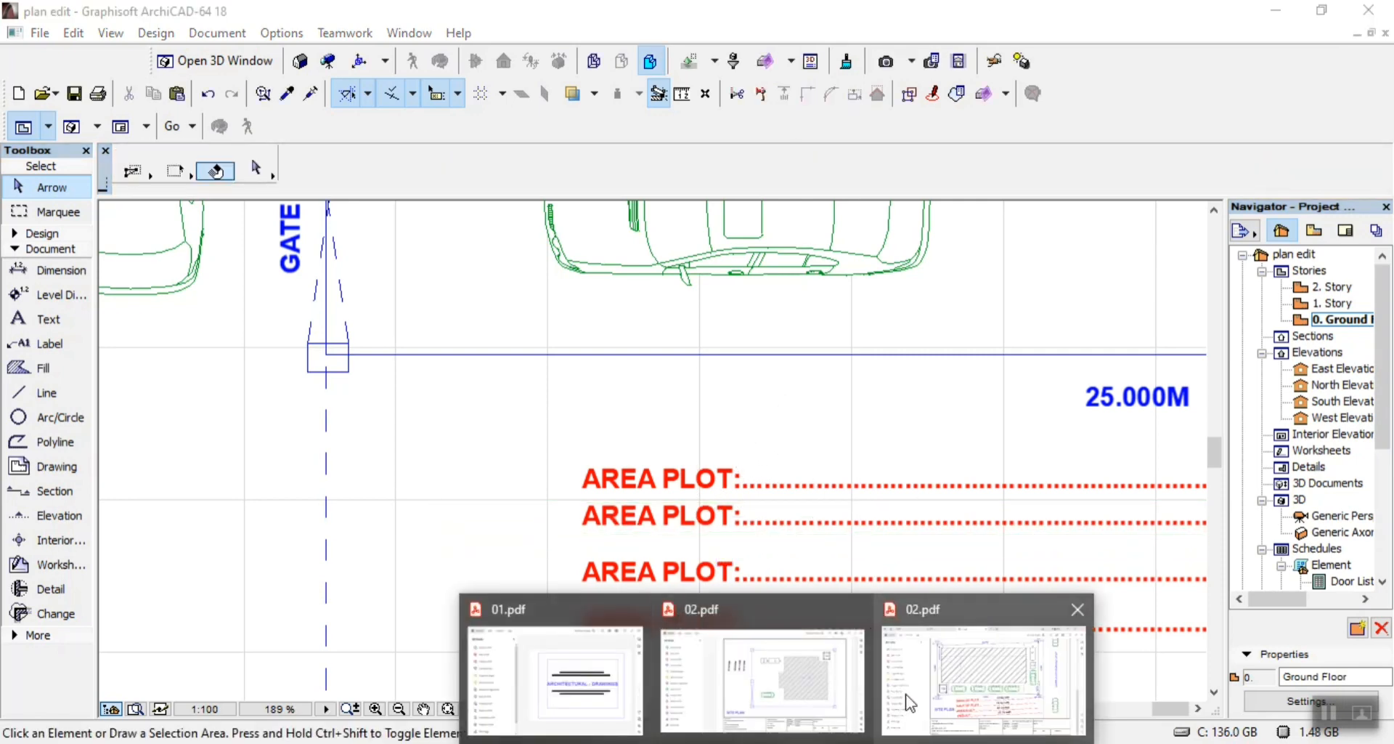
# Check the area list in the reference site plan 02.pdf, and change the second schedule line's wording to HALF PLOT
pyautogui.click(908, 703)
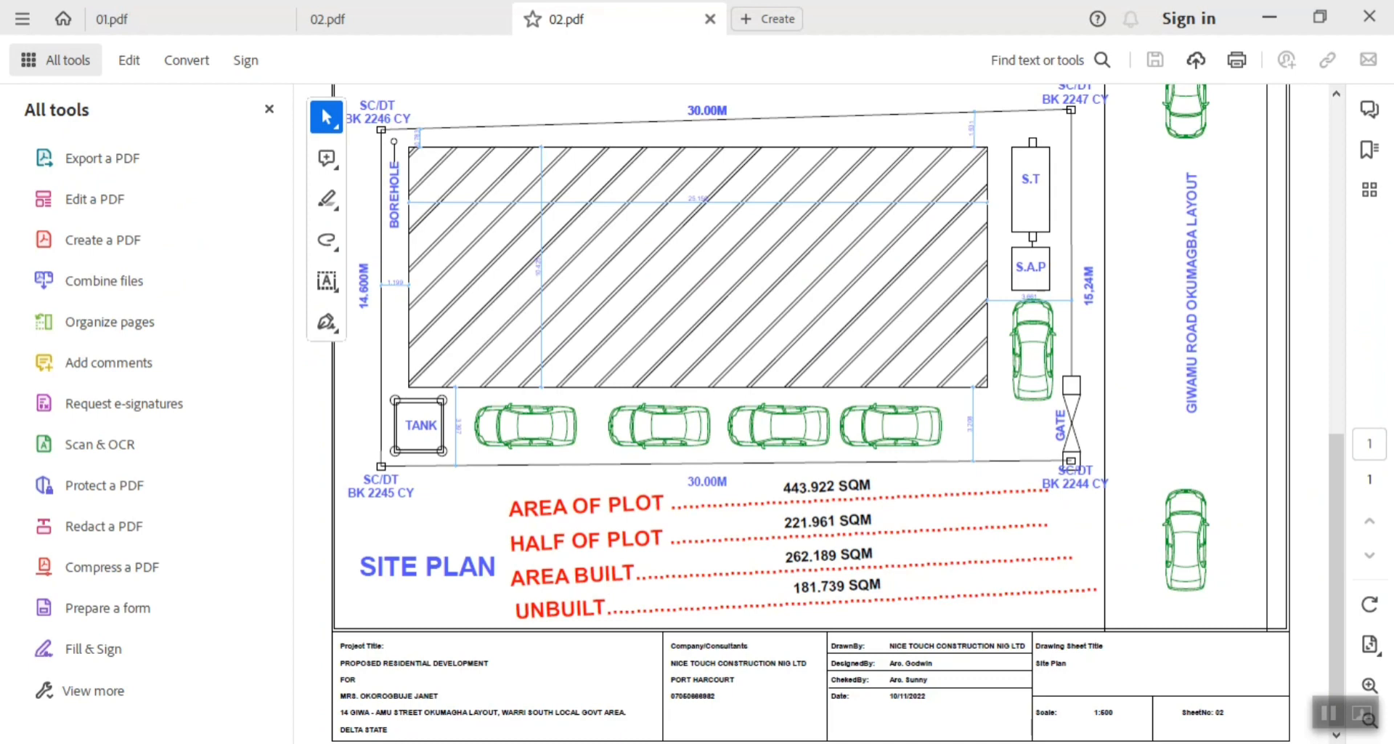
pyautogui.click(723, 742)
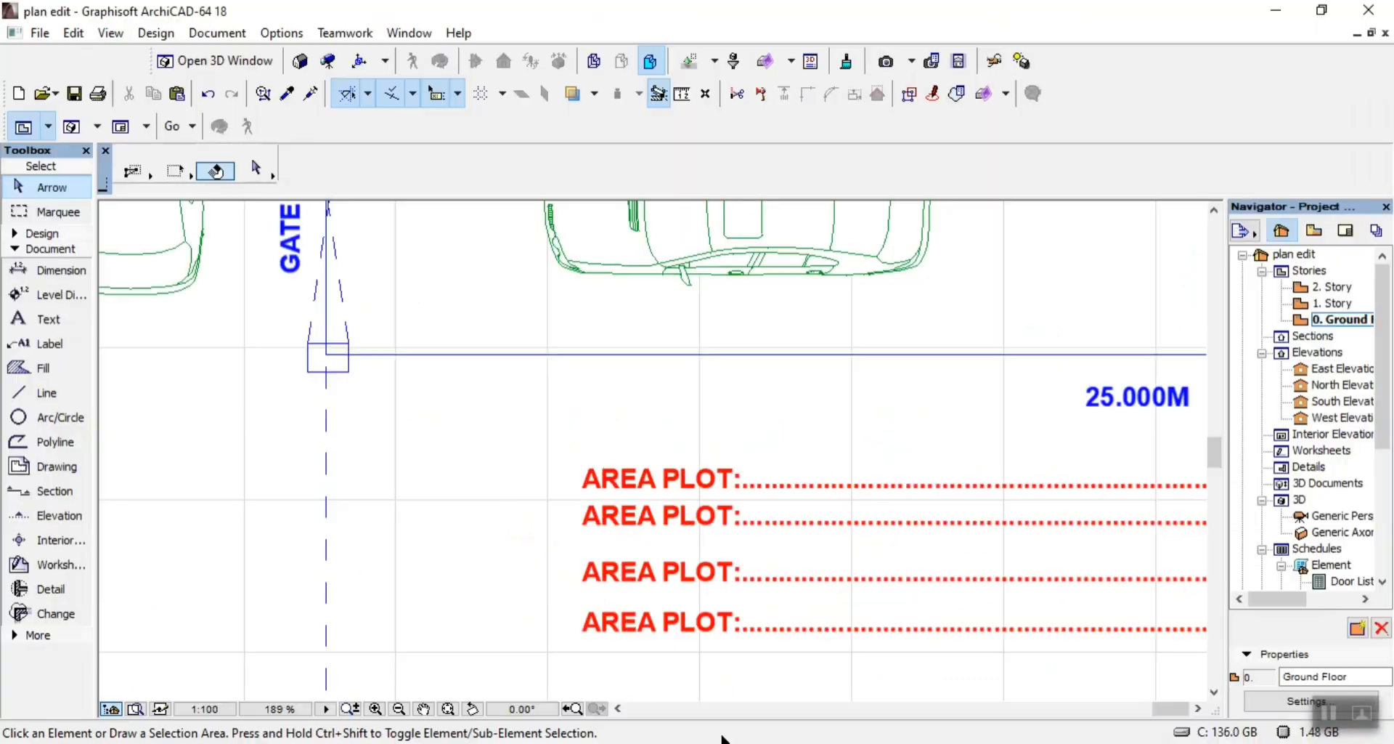
pyautogui.doubleClick(655, 519)
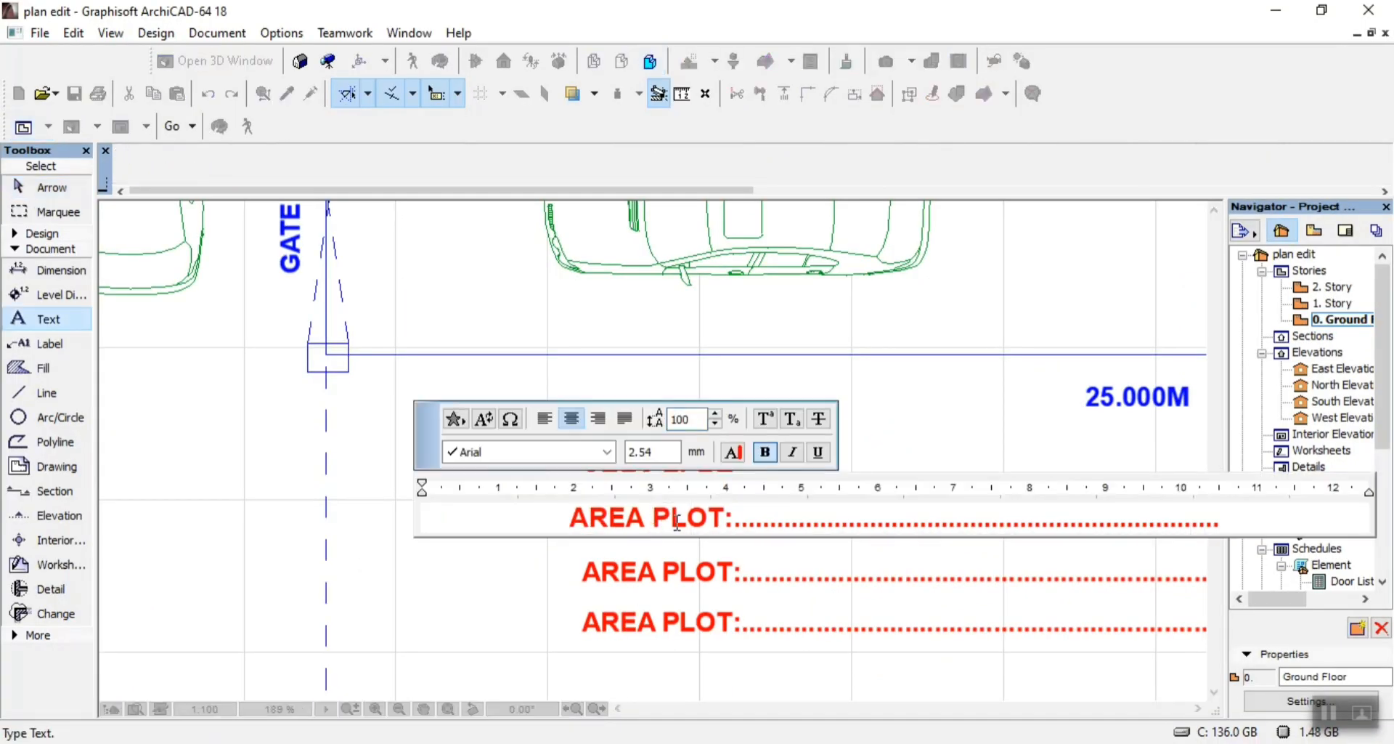
pyautogui.press('BackSpace')
pyautogui.press('BackSpace')
pyautogui.press('BackSpace')
pyautogui.press('BackSpace')
pyautogui.write('HALF')
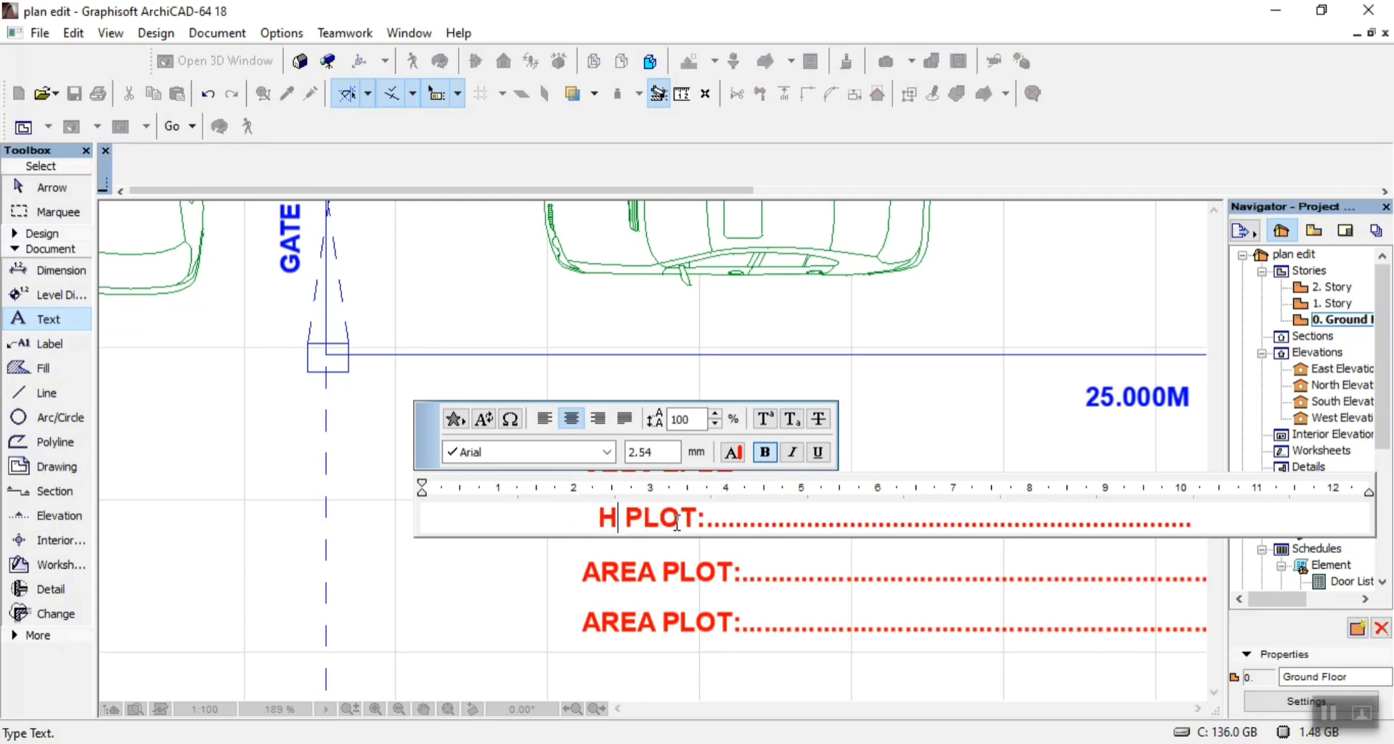
# Change the third schedule line's wording to AREA BUILT, keeping its colon and dotted leader
pyautogui.click(652, 574)
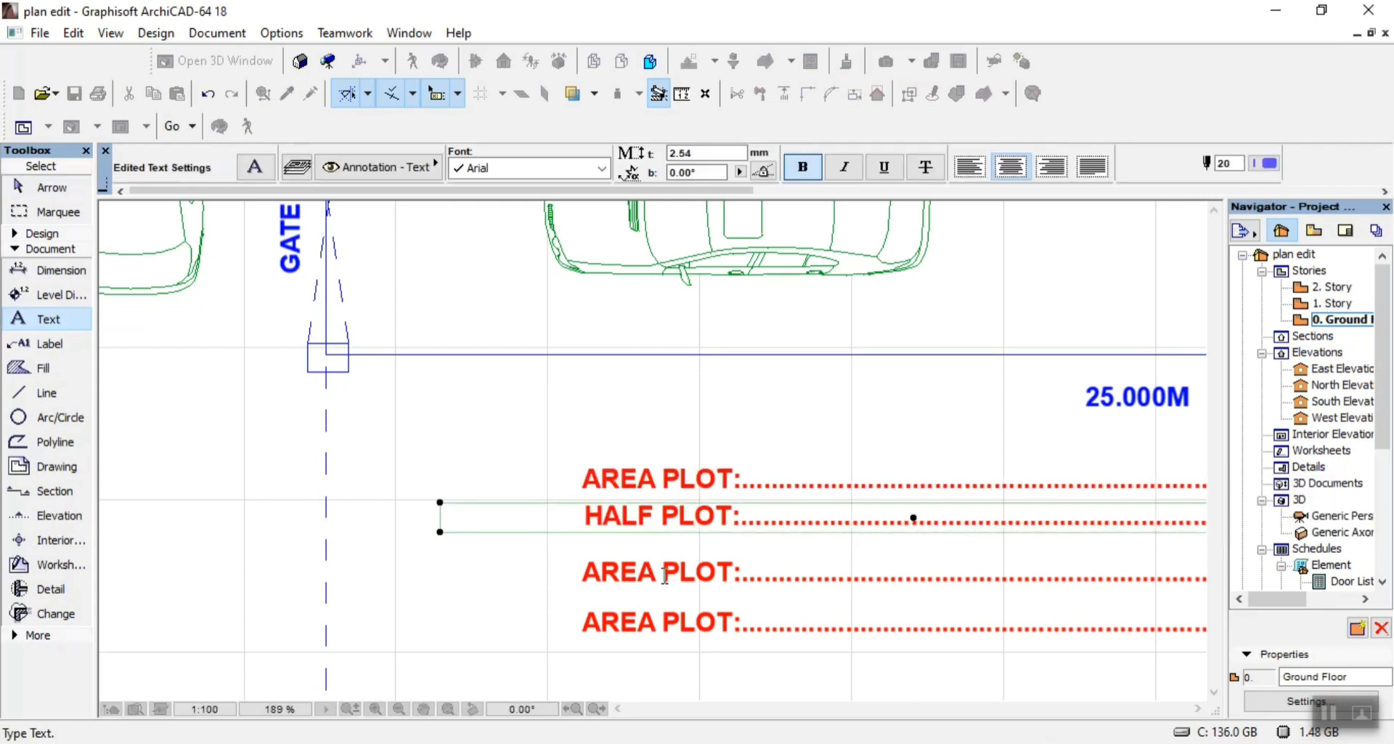
pyautogui.click(650, 577)
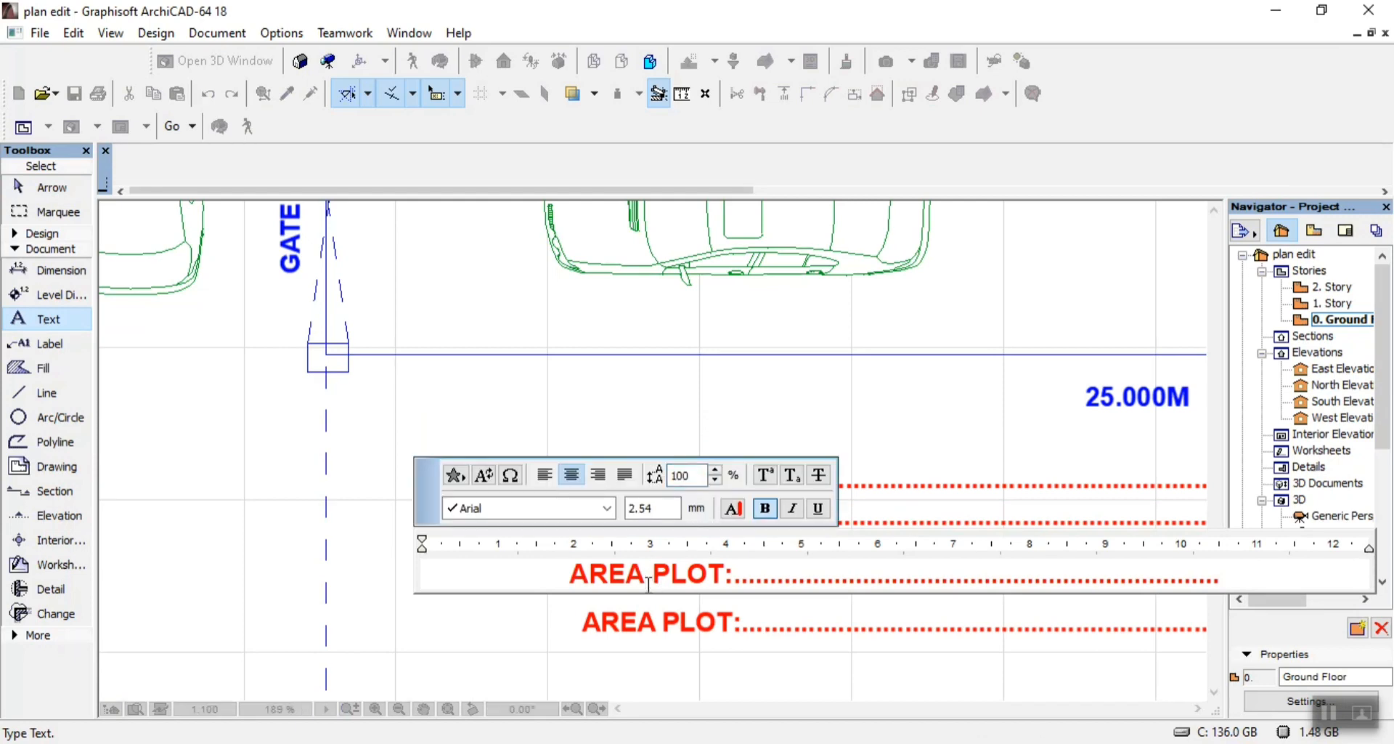
pyautogui.write('BUILT')
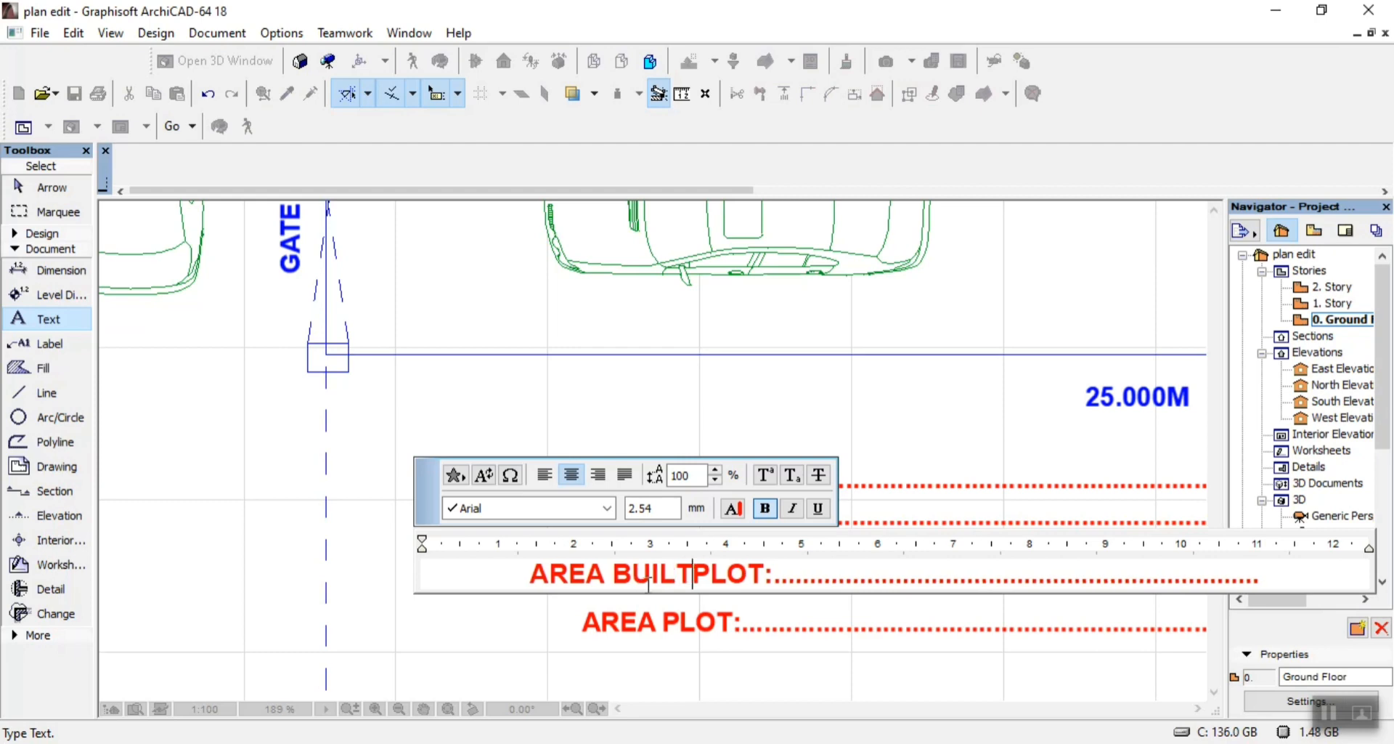
pyautogui.press('Delete')
pyautogui.press('Delete')
pyautogui.press('Delete')
pyautogui.press('Delete')
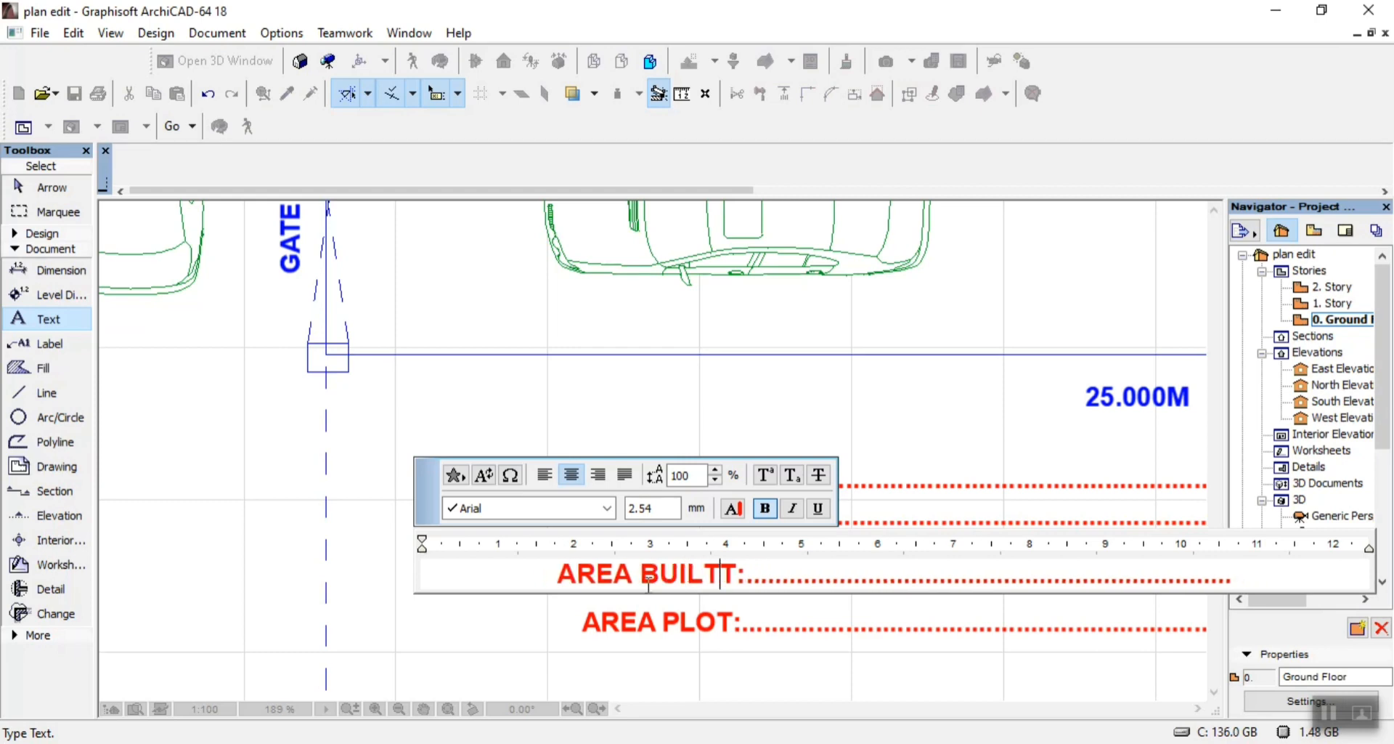
# Change the fourth schedule line's wording to UNBUILT, keeping its colon and dotted leader
pyautogui.click(603, 621)
pyautogui.click(602, 621)
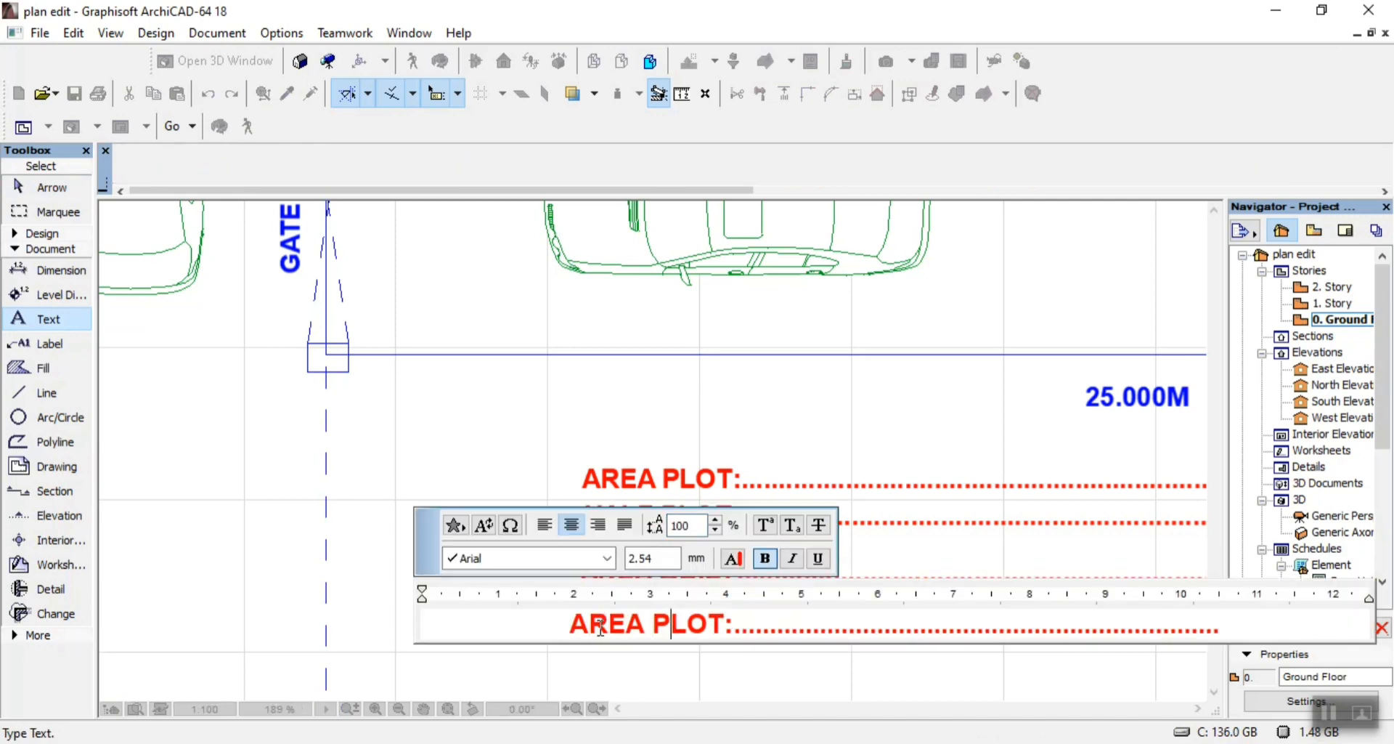
pyautogui.press('BackSpace')
pyautogui.press('BackSpace')
pyautogui.press('BackSpace')
pyautogui.press('BackSpace')
pyautogui.press('BackSpace')
pyautogui.press('BackSpace')
pyautogui.press('BackSpace')
pyautogui.press('BackSpace')
pyautogui.press('BackSpace')
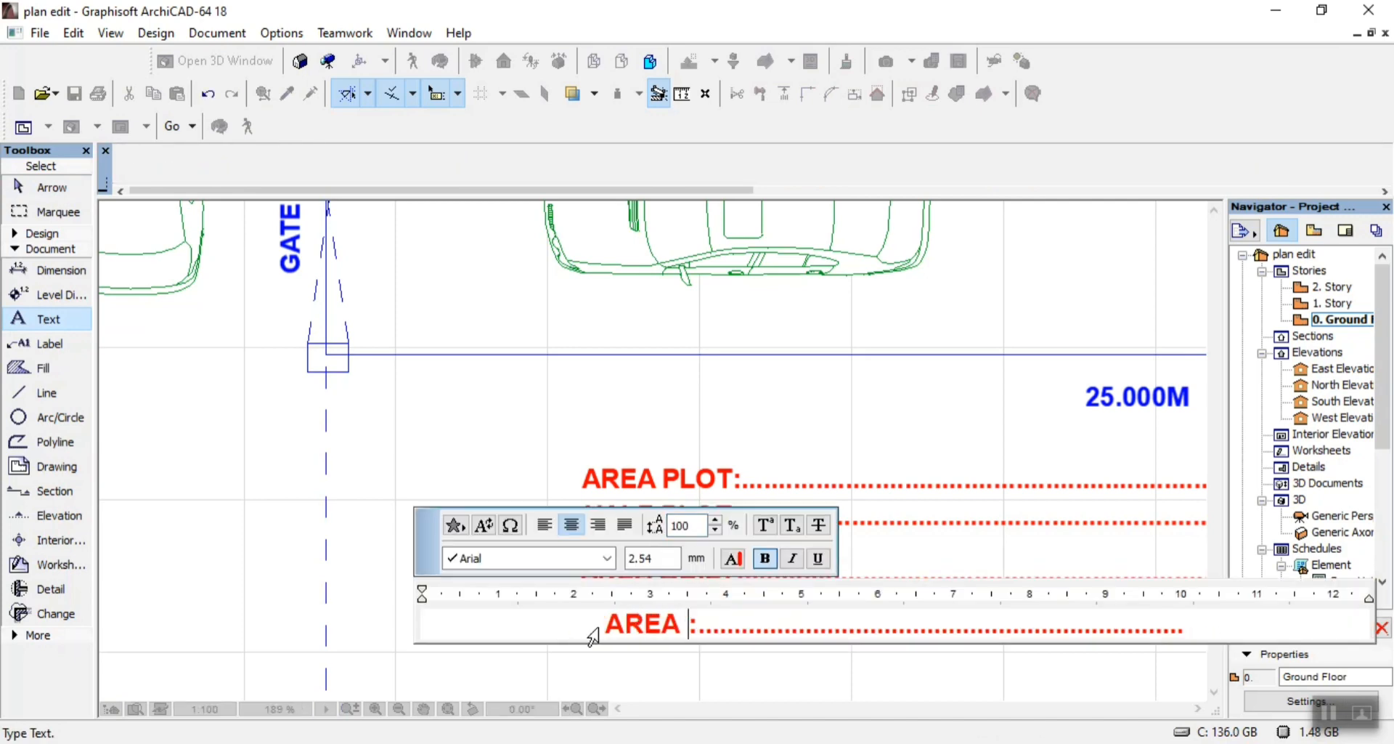
pyautogui.write('UN')
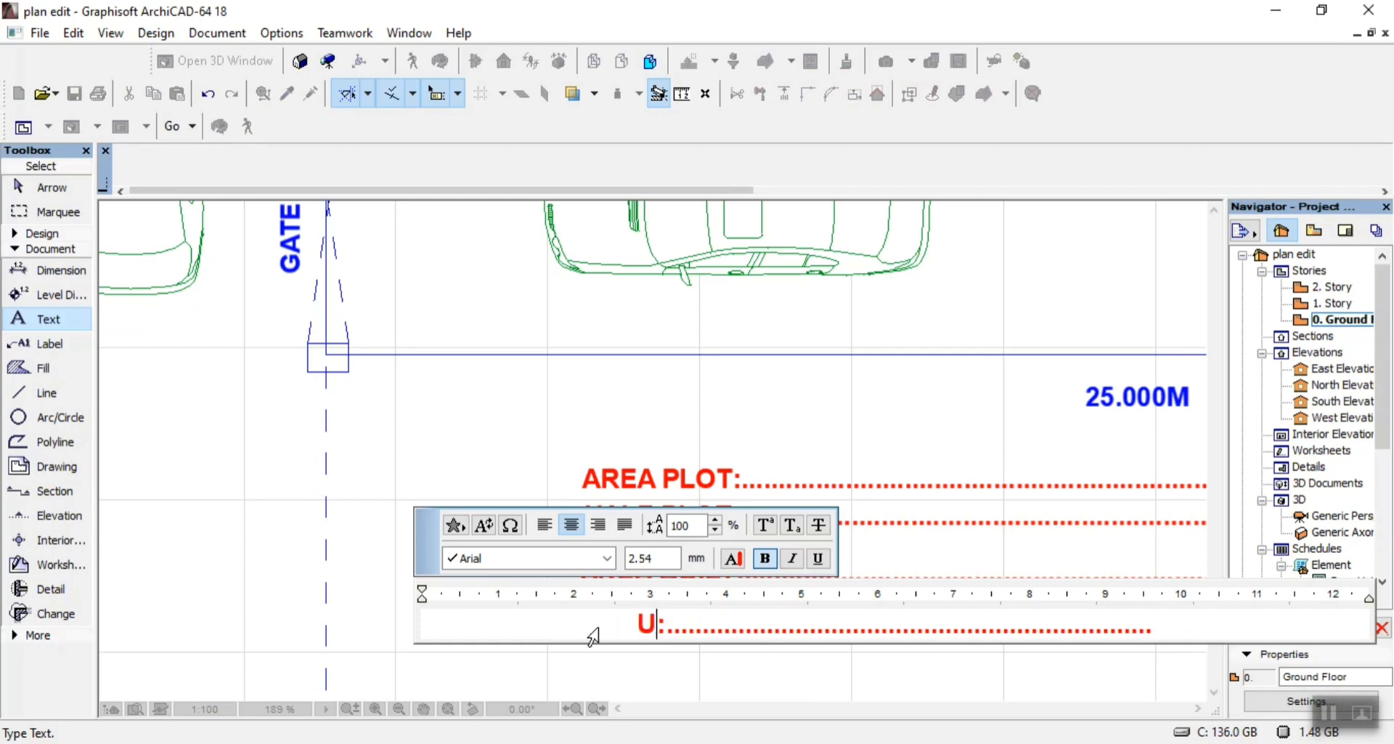
pyautogui.write('BY')
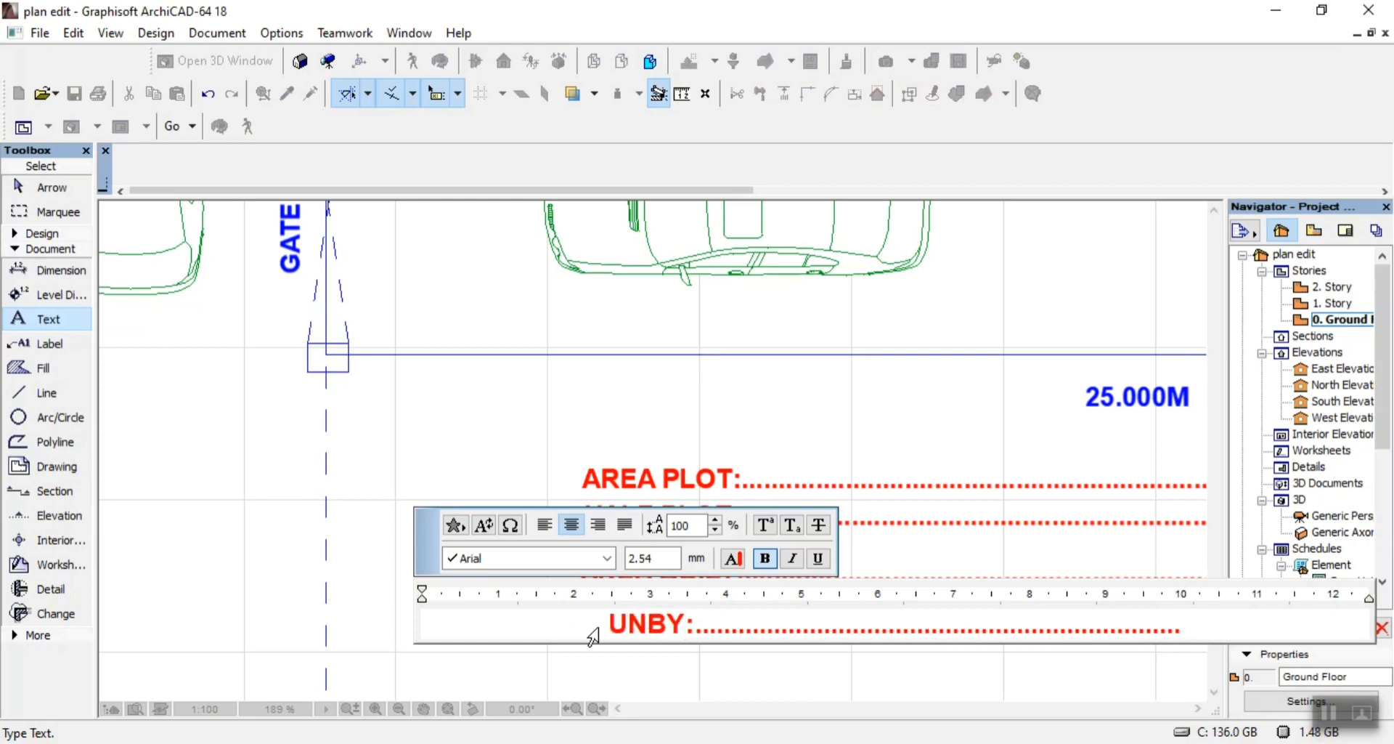
pyautogui.press('BackSpace')
pyautogui.write('UILT')
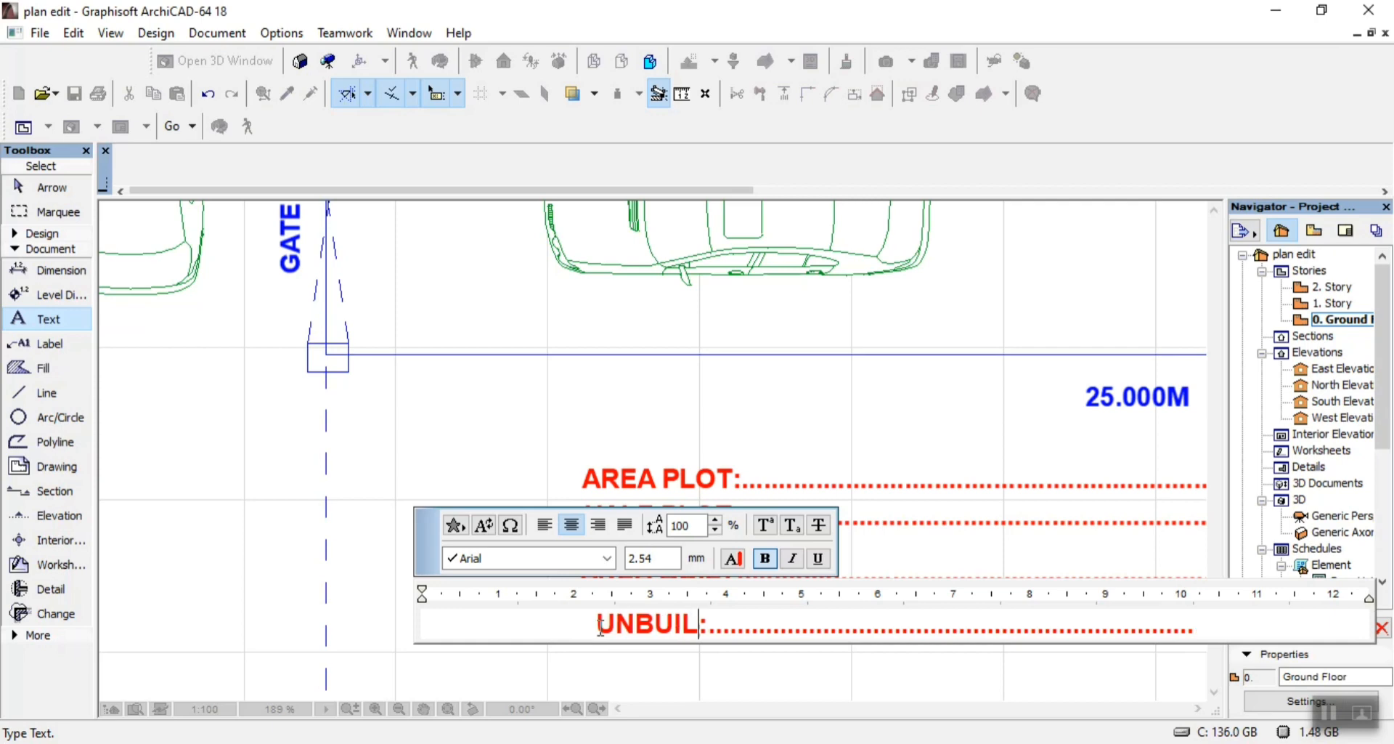
pyautogui.click(507, 417)
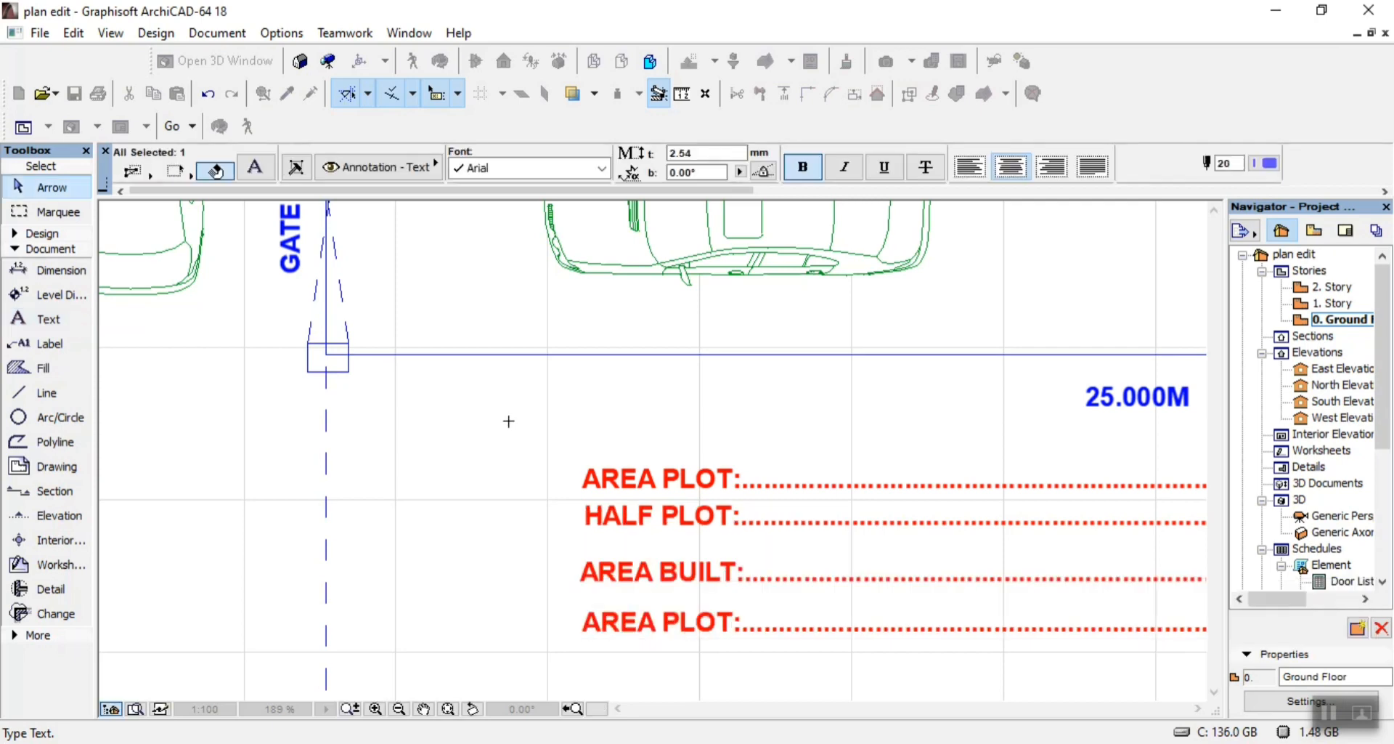
# Copy the 25.000M boundary length text onto the dotted leader of the AREA PLOT line
pyautogui.scroll(-3, 512, 425)
pyautogui.scroll(2, 616, 456)
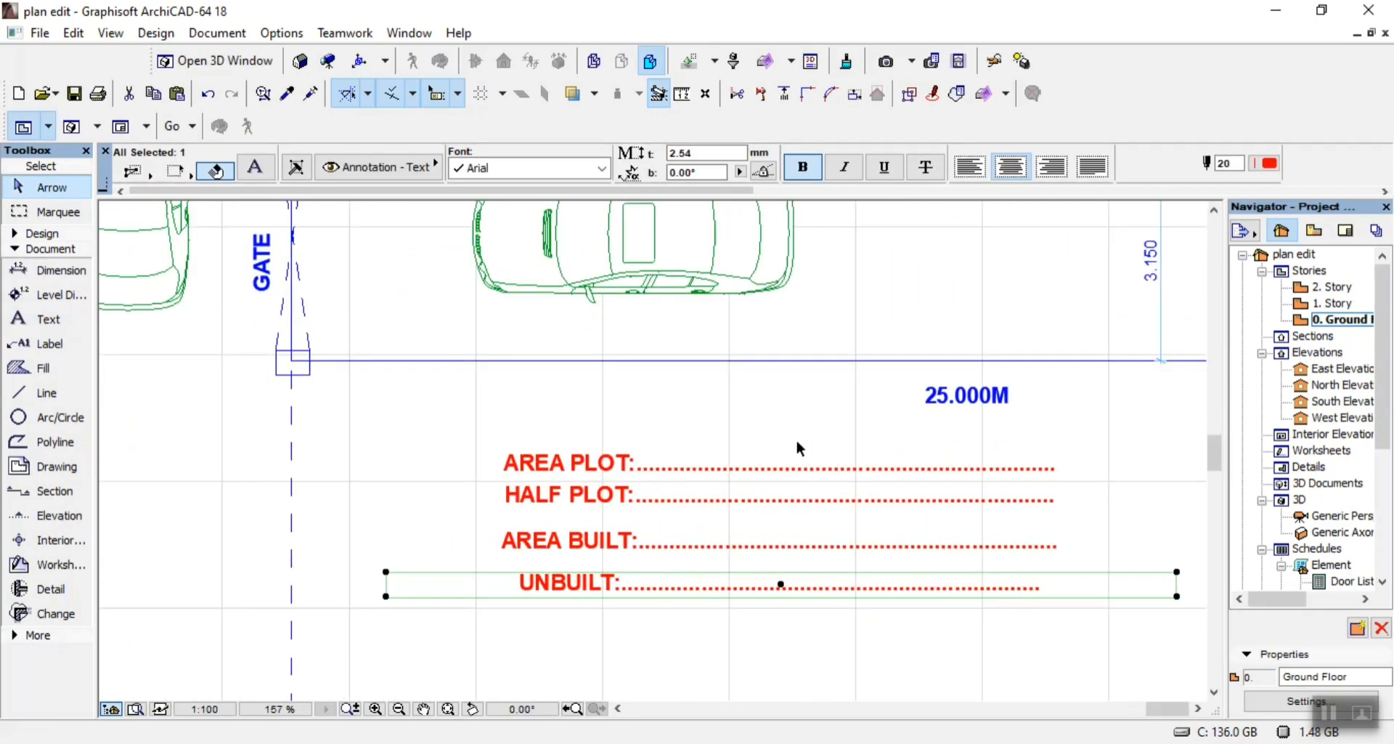
pyautogui.click(982, 396)
pyautogui.hotkey('ctrl', 'd')
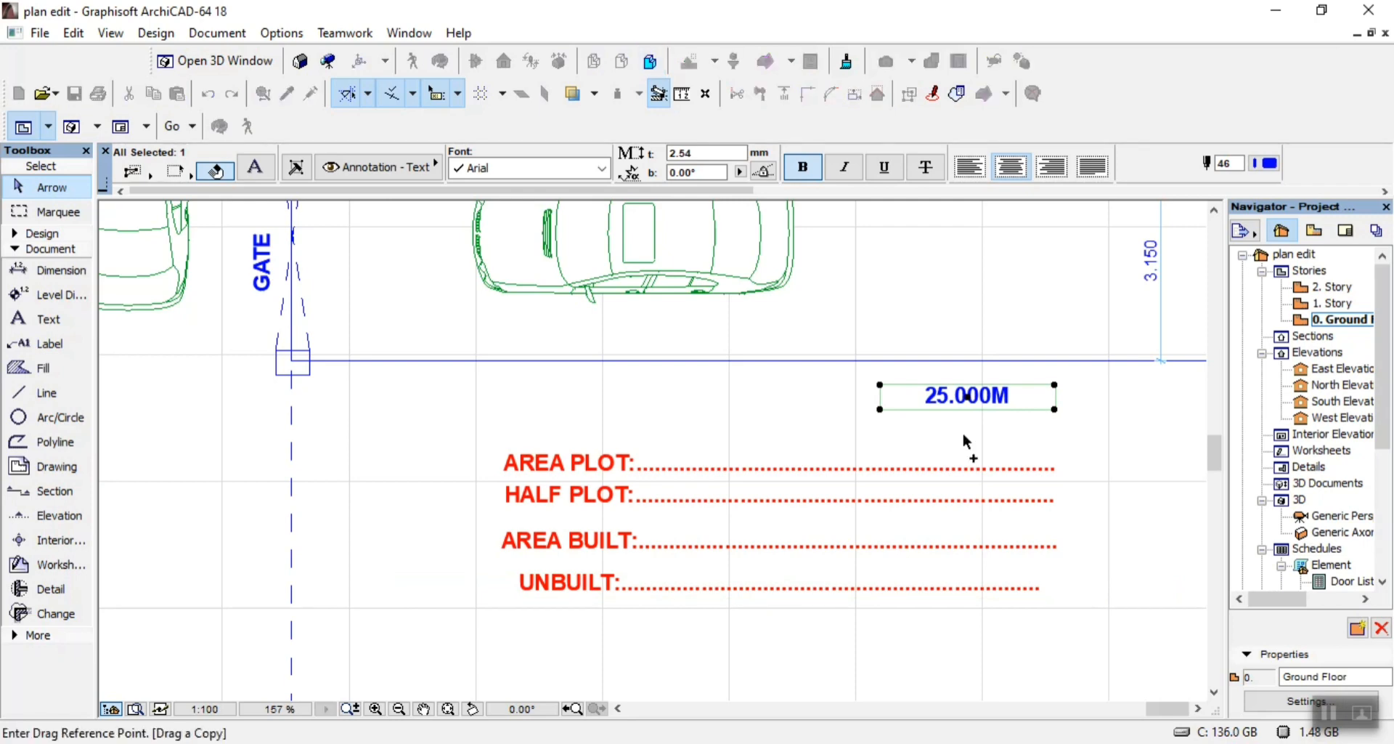
pyautogui.click(962, 393)
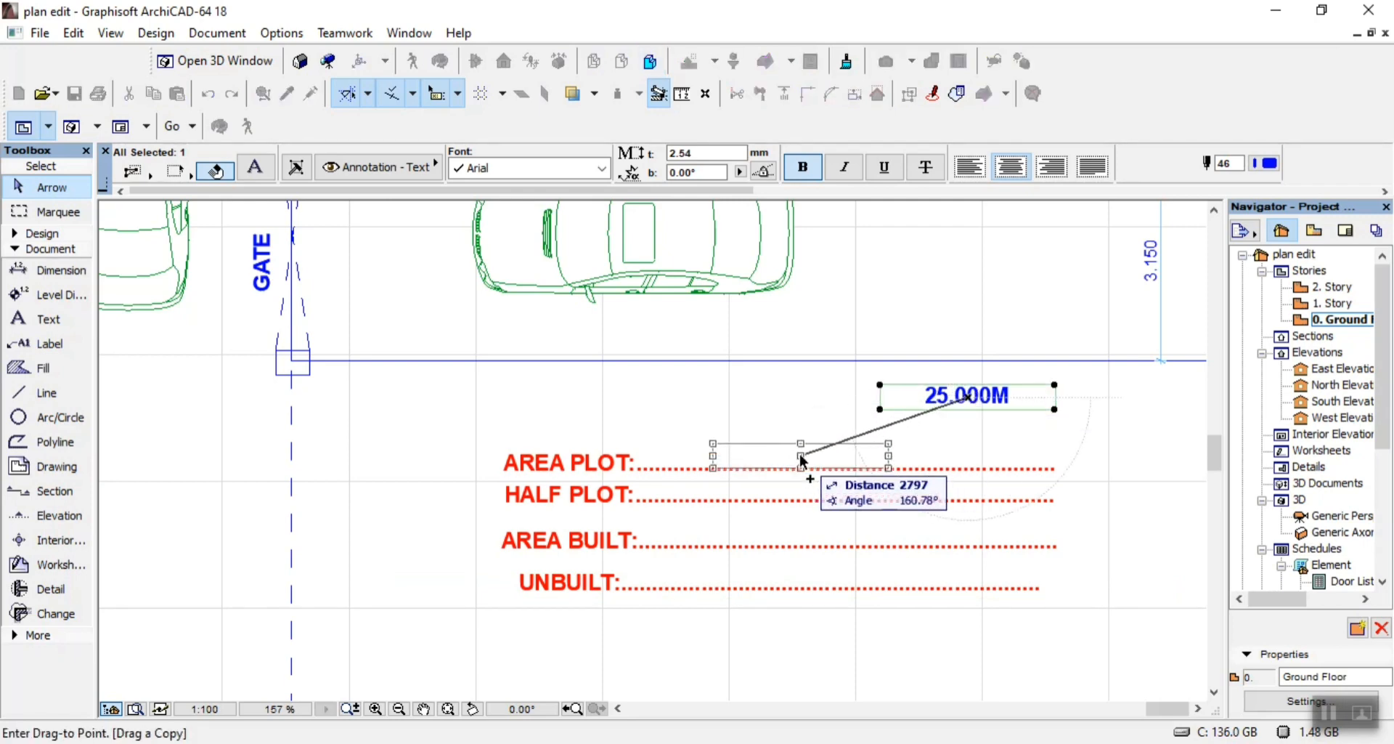
pyautogui.click(796, 455)
# Replace the text of the copy on the AREA PLOT line with 412,500SQM
pyautogui.doubleClick(846, 456)
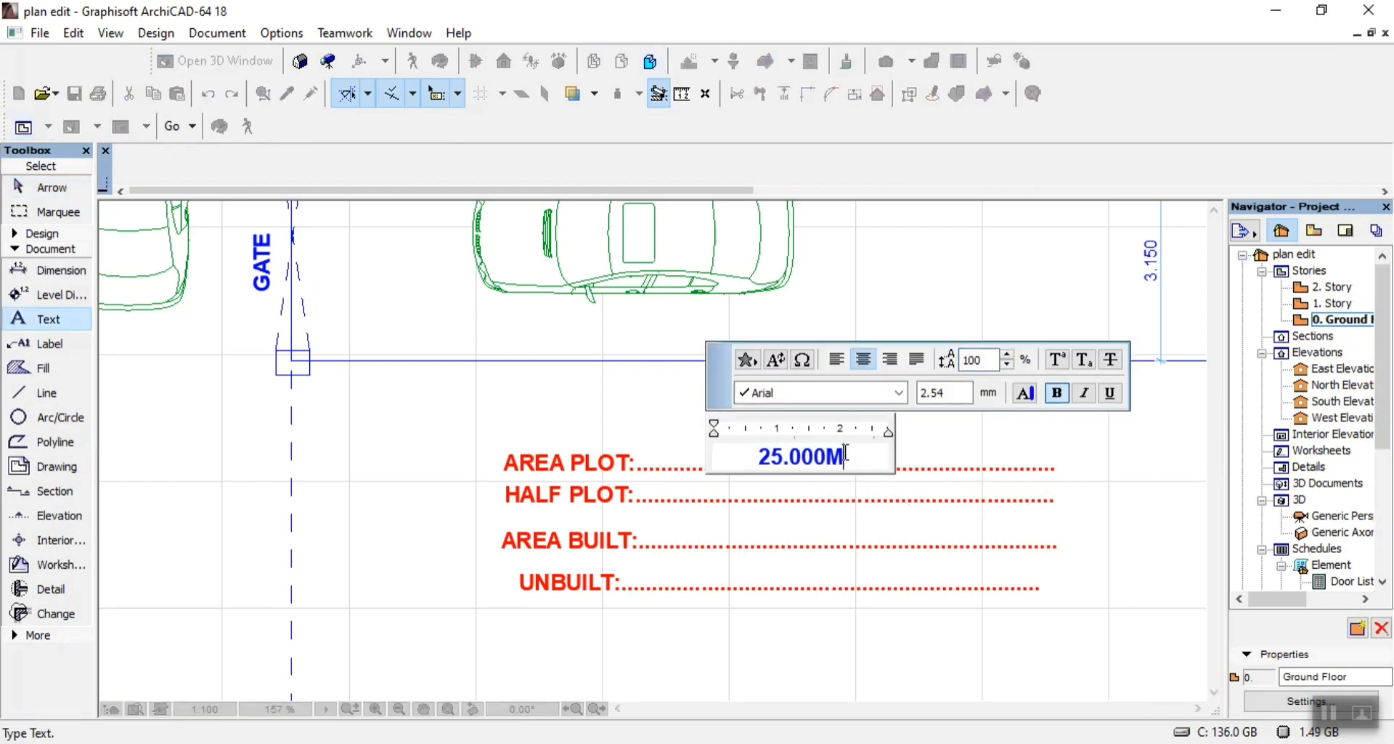
pyautogui.press('BackSpace')
pyautogui.press('BackSpace')
pyautogui.press('BackSpace')
pyautogui.press('BackSpace')
pyautogui.press('BackSpace')
pyautogui.press('BackSpace')
pyautogui.press('BackSpace')
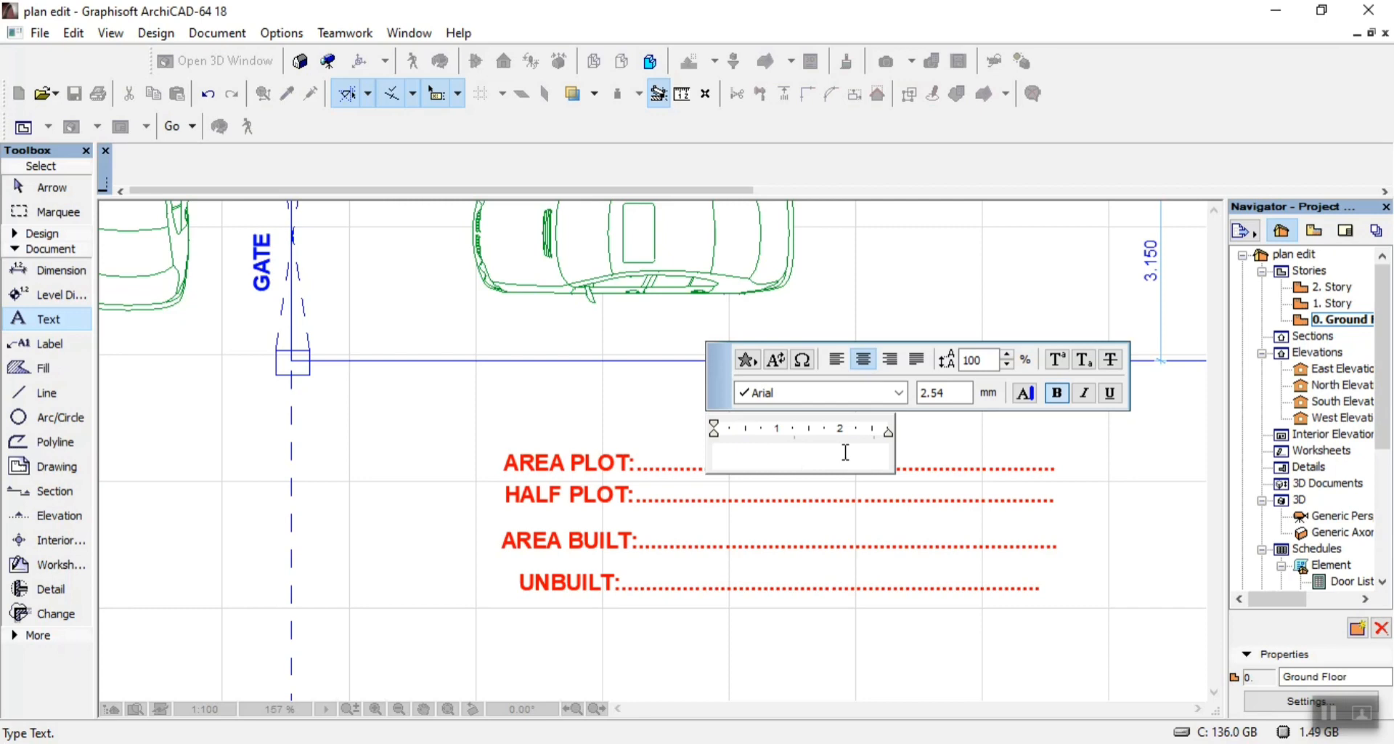
pyautogui.write('412,500SQM')
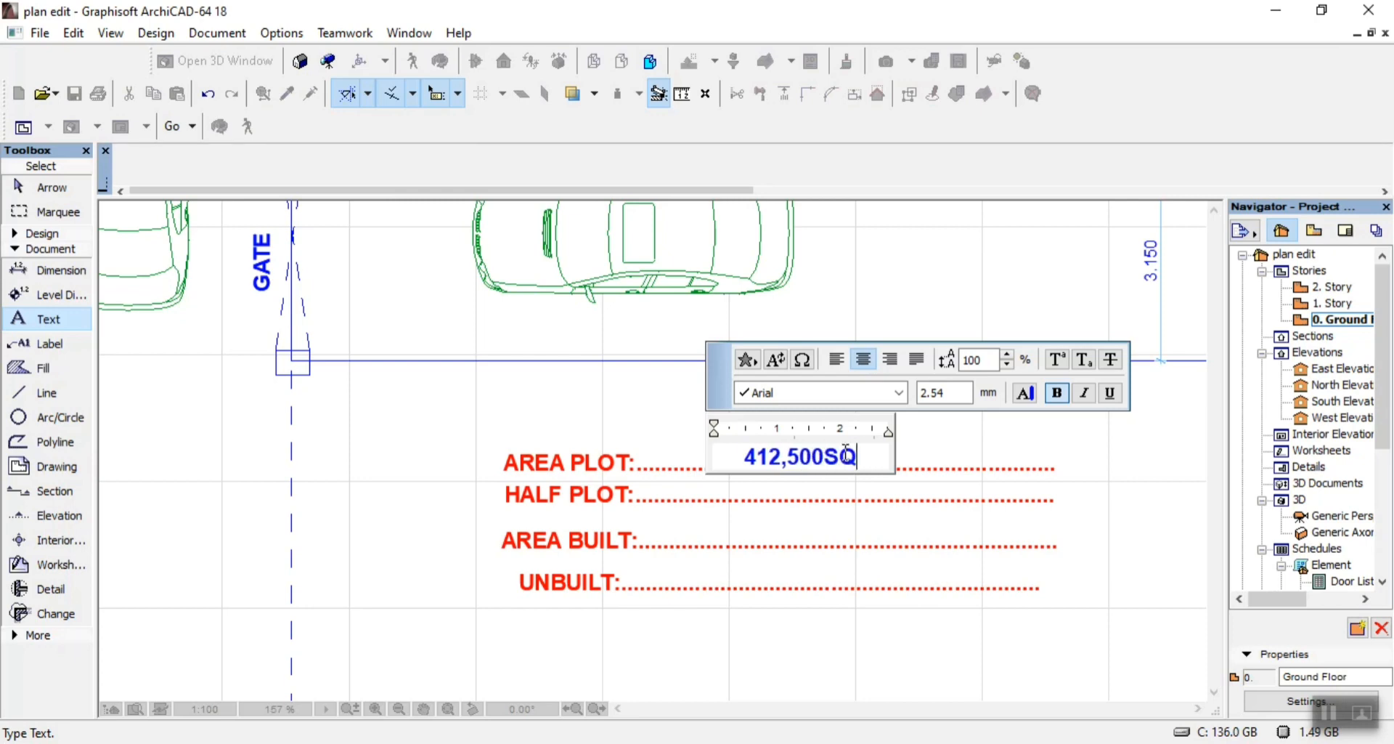
pyautogui.click(704, 651)
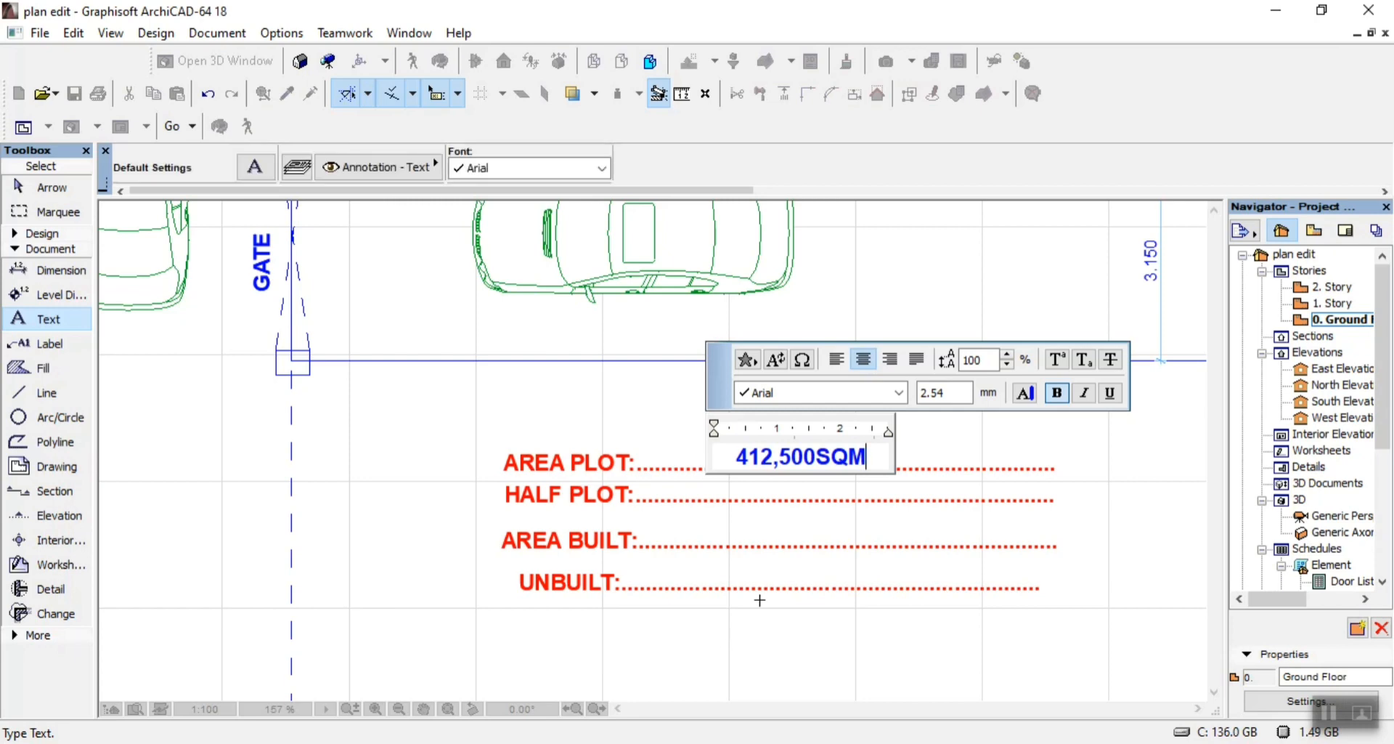
# Move the 412,500SQM text up about 200 mm, and copy it about 716 mm straight down onto the HALF PLOT line
pyautogui.click(803, 455)
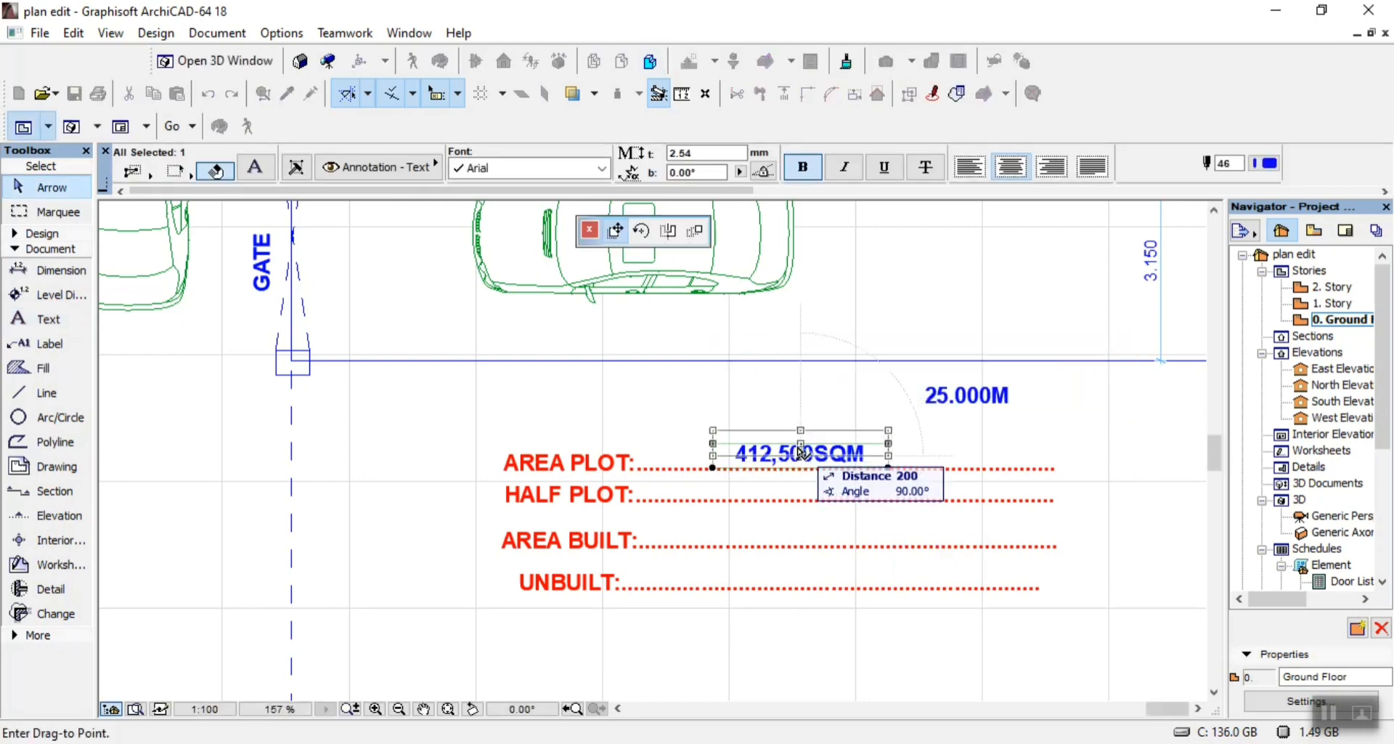
pyautogui.click(801, 452)
pyautogui.click(802, 445)
pyautogui.press('ctrl')
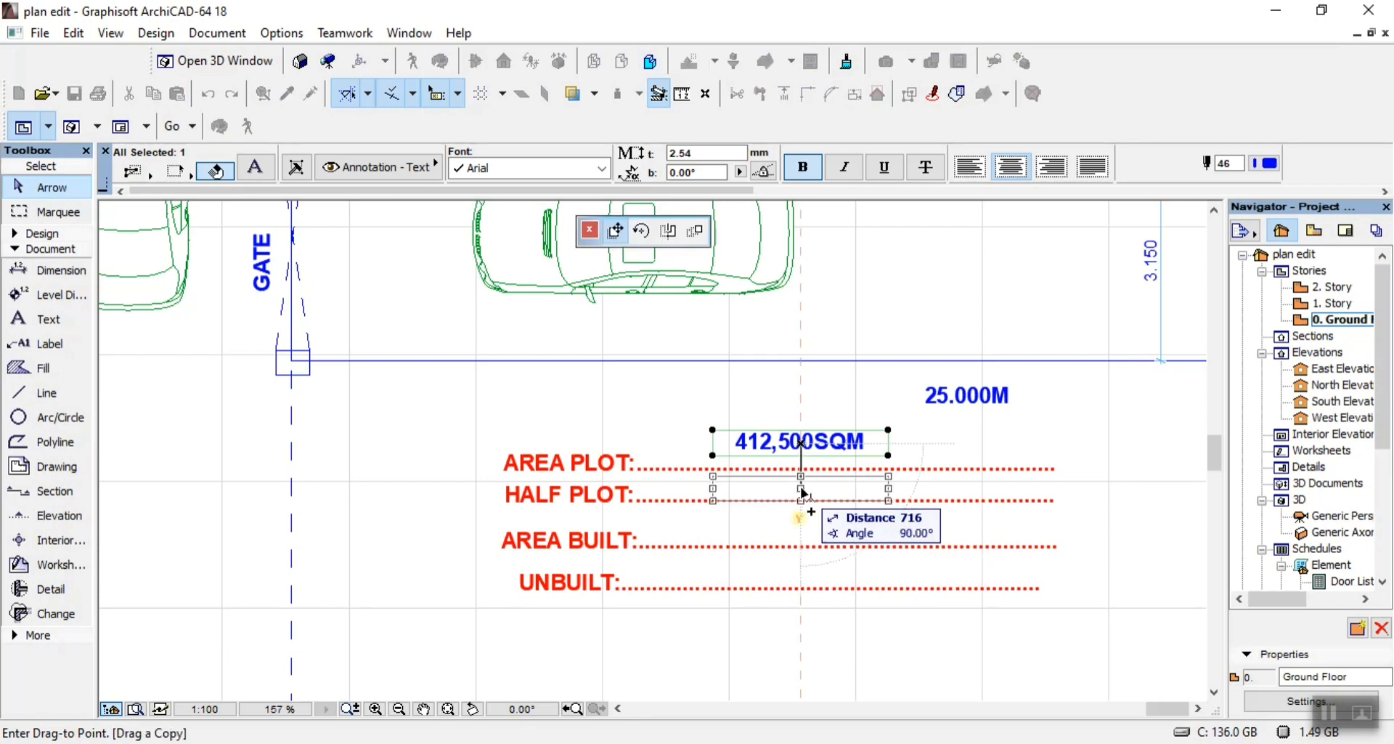
pyautogui.click(800, 491)
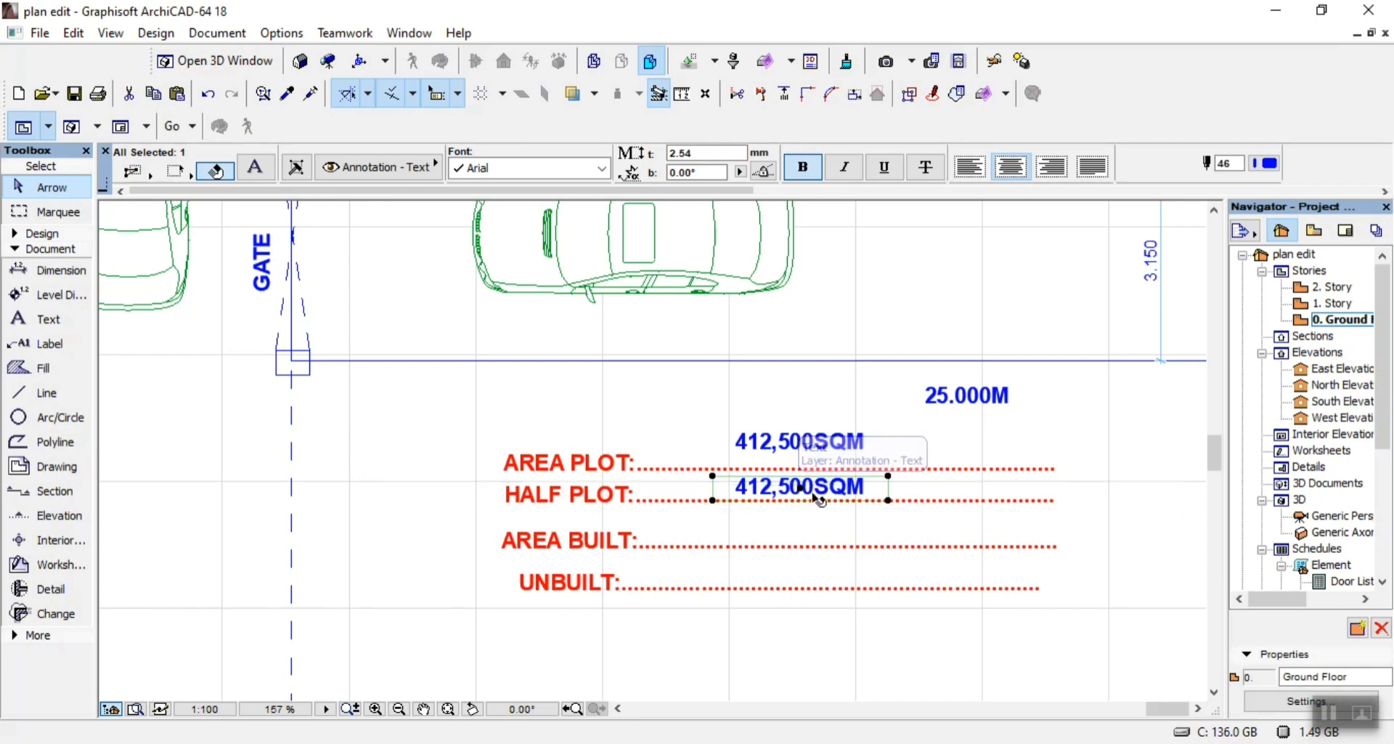
# Change the copied value on the HALF PLOT line to 206,250SQM
pyautogui.scroll(4, 783, 494)
pyautogui.doubleClick(796, 478)
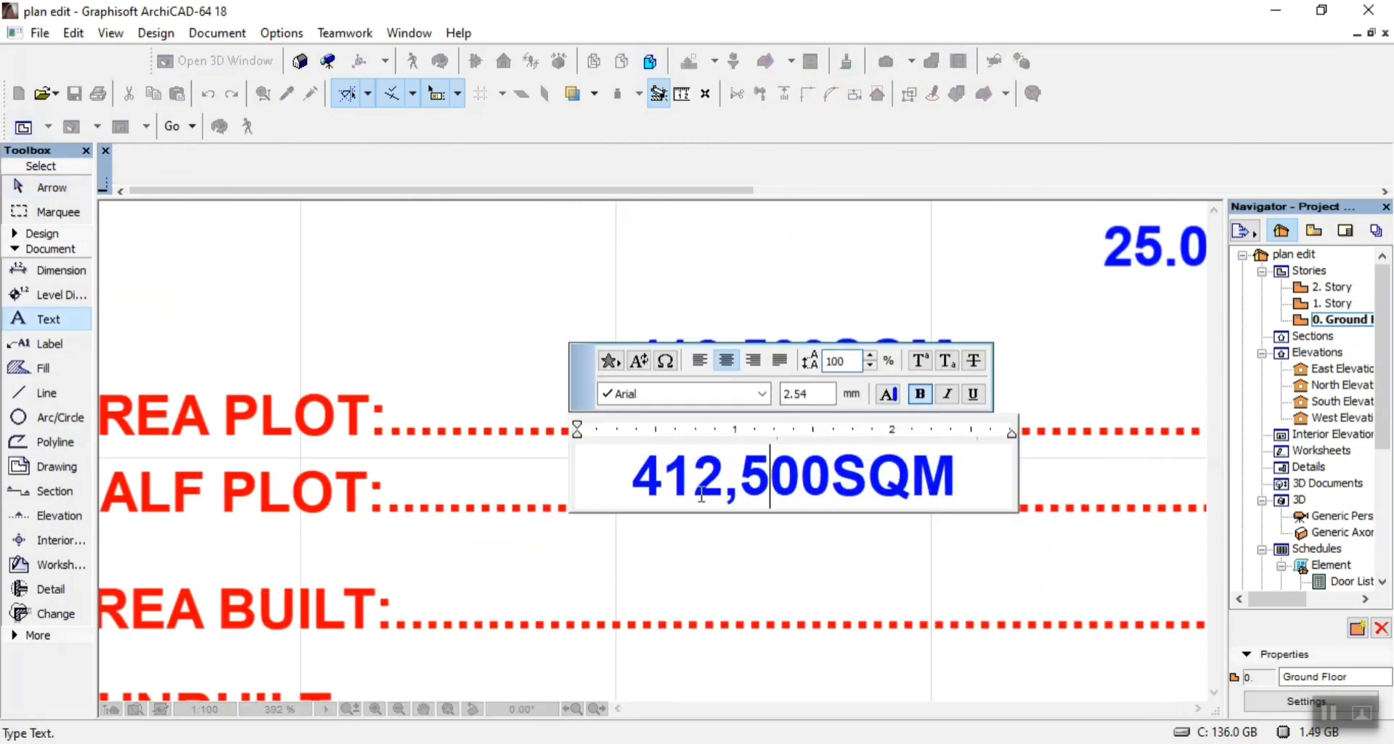
pyautogui.press('Left')
pyautogui.press('Left')
pyautogui.press('BackSpace')
pyautogui.press('BackSpace')
pyautogui.press('BackSpace')
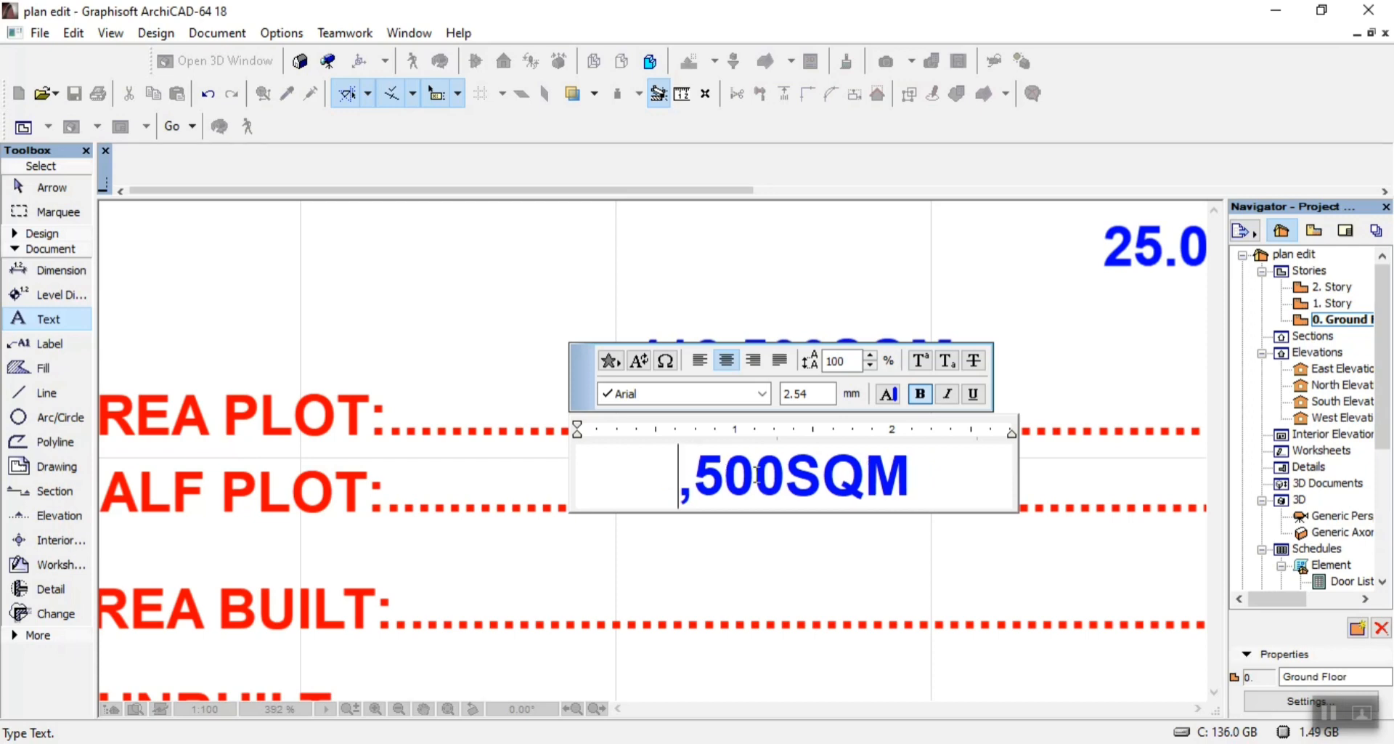
pyautogui.write('206')
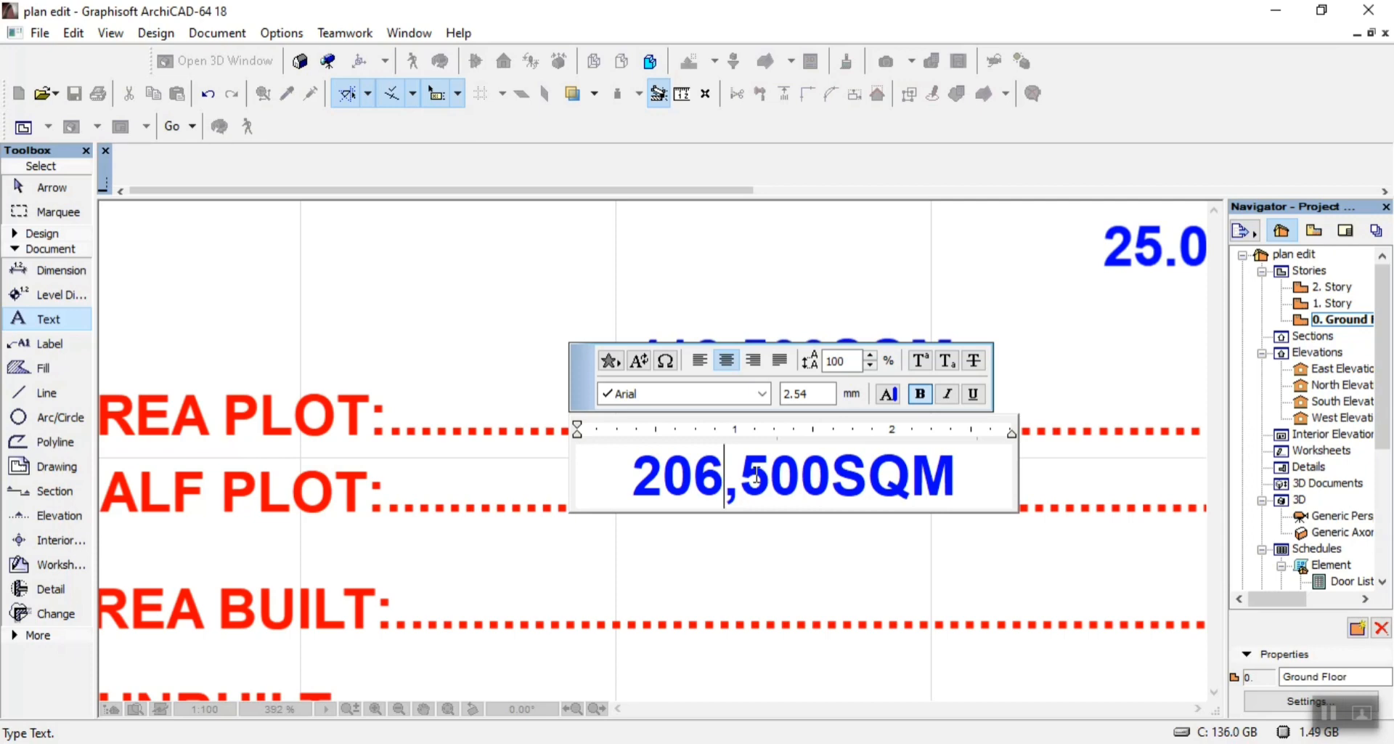
pyautogui.press('Right')
pyautogui.press('Right')
pyautogui.press('Right')
pyautogui.press('Right')
pyautogui.press('BackSpace')
pyautogui.press('BackSpace')
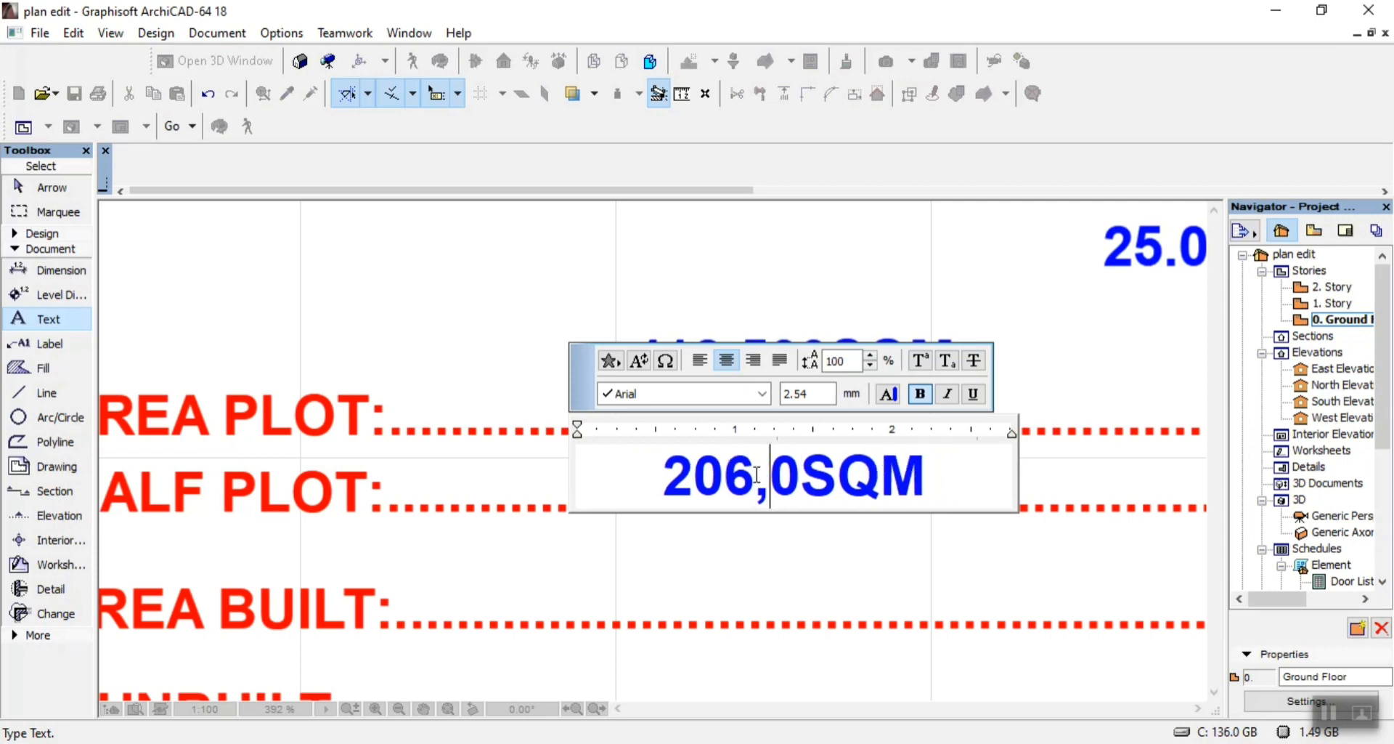
pyautogui.write('25')
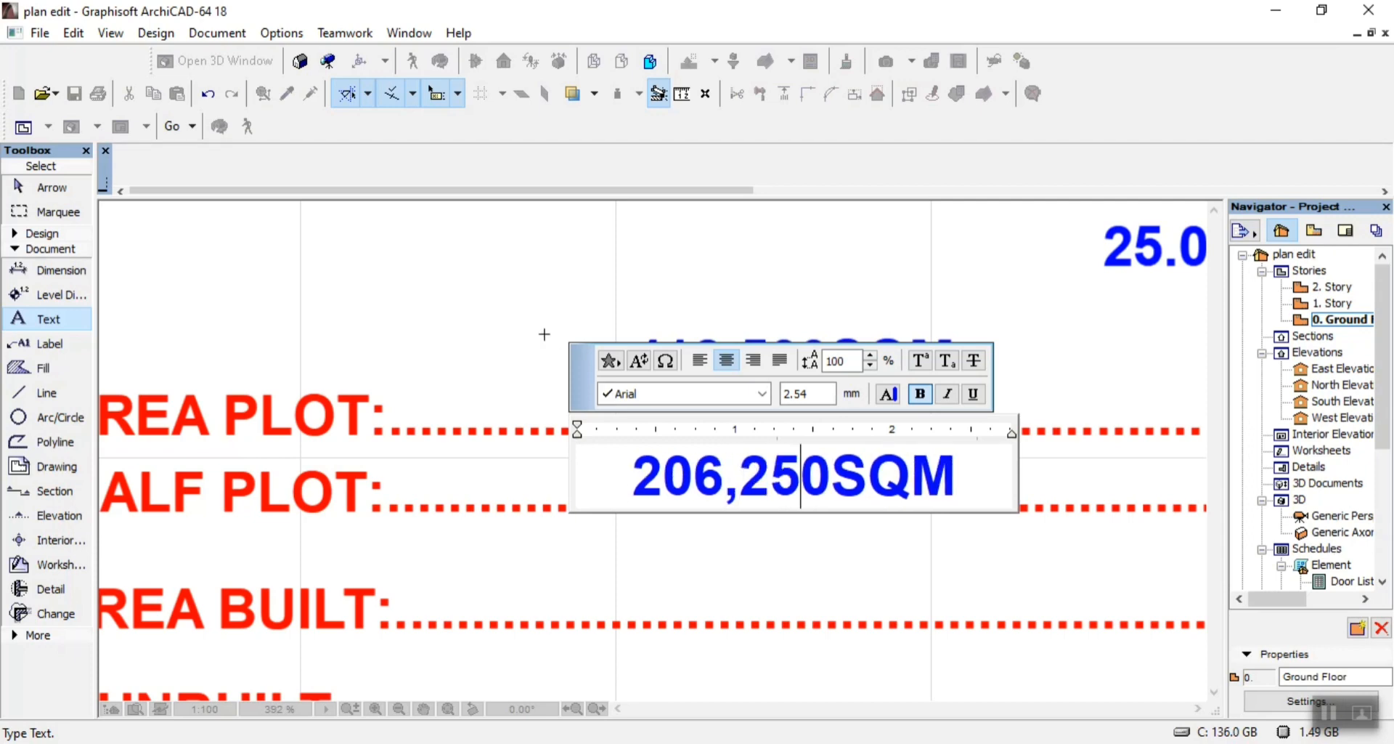
pyautogui.click(500, 379)
# Review the placed schedule values, and examine the hatched building footprint with its overall dimensions
pyautogui.scroll(-5, 626, 394)
pyautogui.scroll(4, 665, 429)
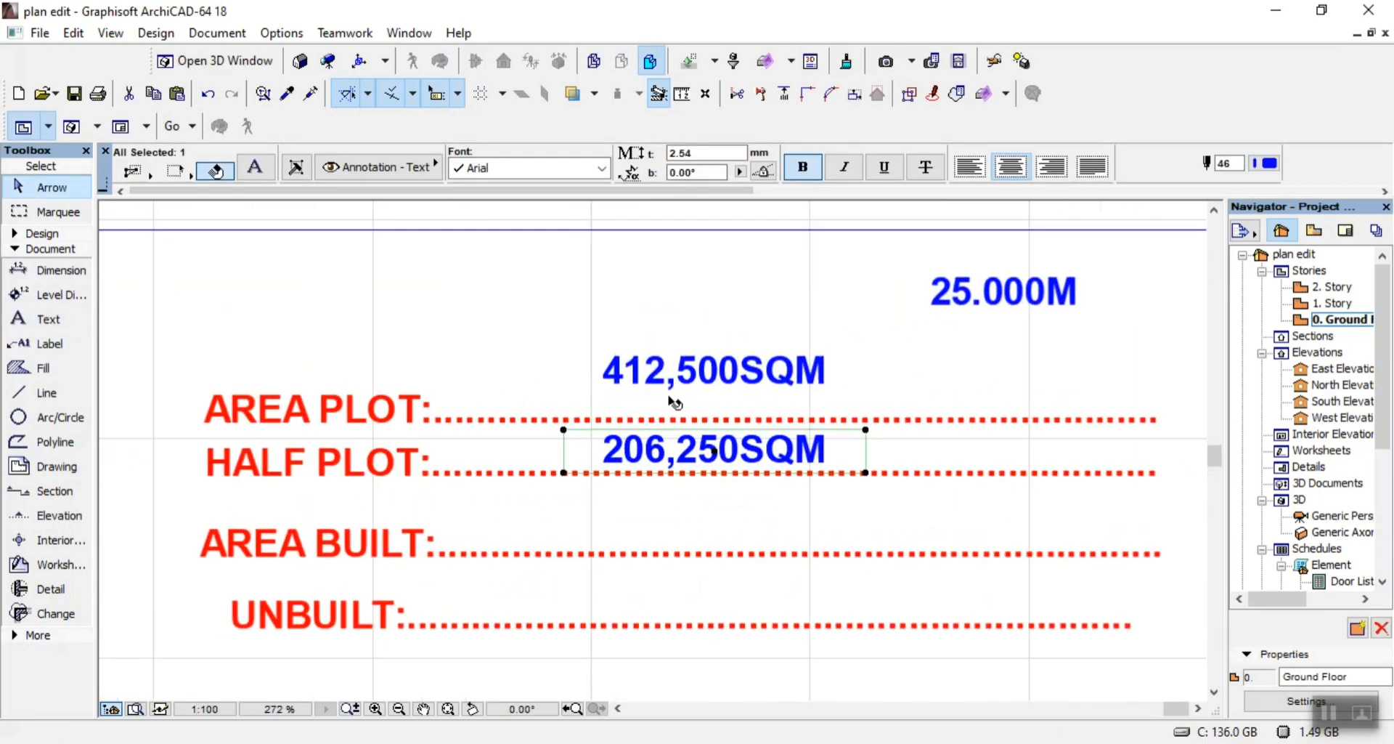
pyautogui.scroll(-1, 694, 447)
pyautogui.scroll(1, 687, 396)
pyautogui.scroll(3, 686, 392)
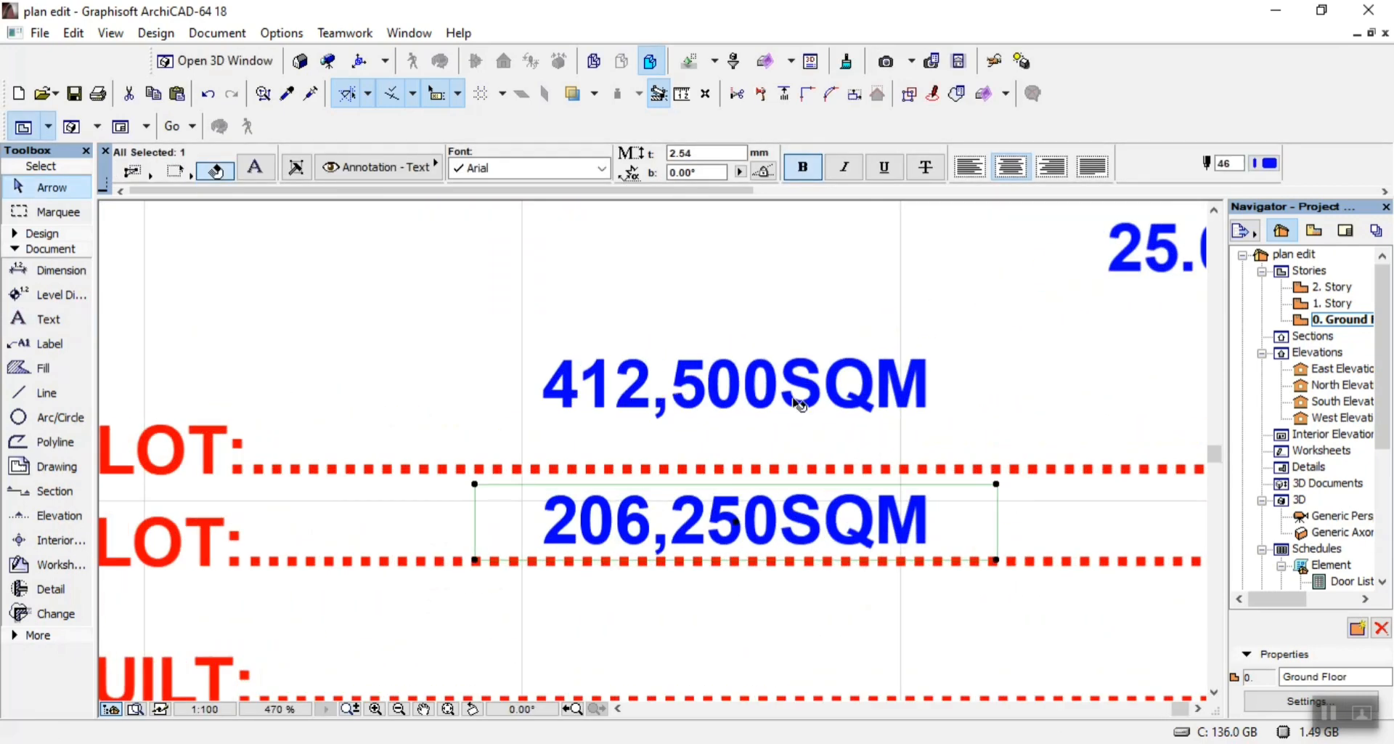
pyautogui.scroll(-3, 718, 385)
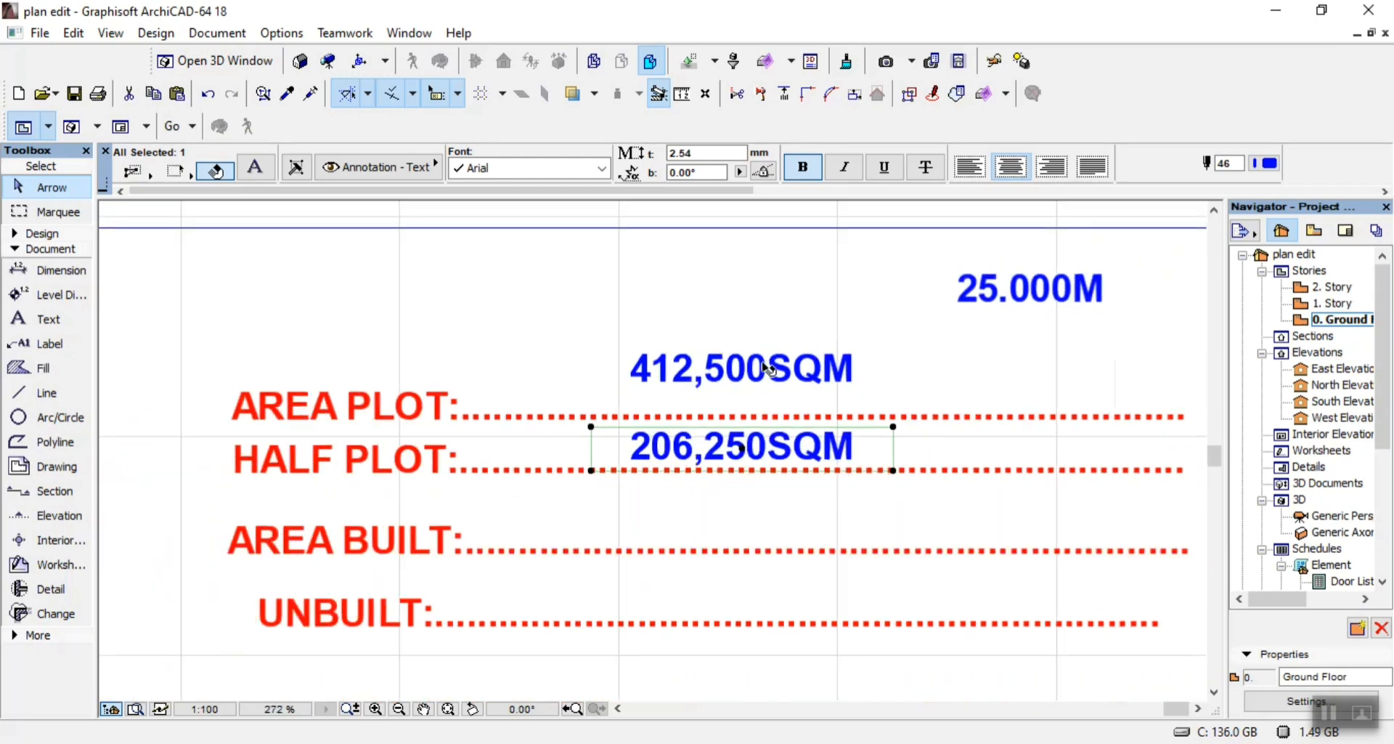
pyautogui.scroll(3, 704, 436)
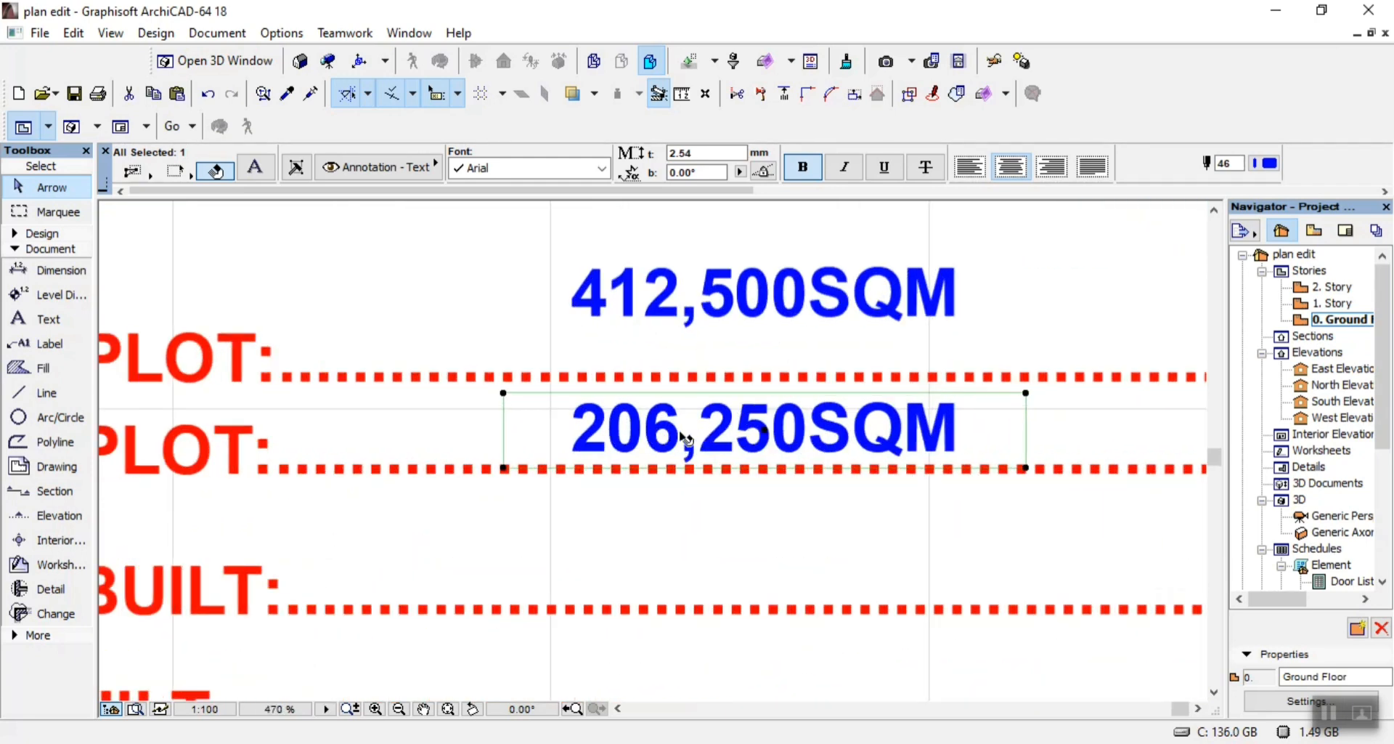
pyautogui.scroll(-5, 706, 435)
pyautogui.scroll(-5, 578, 512)
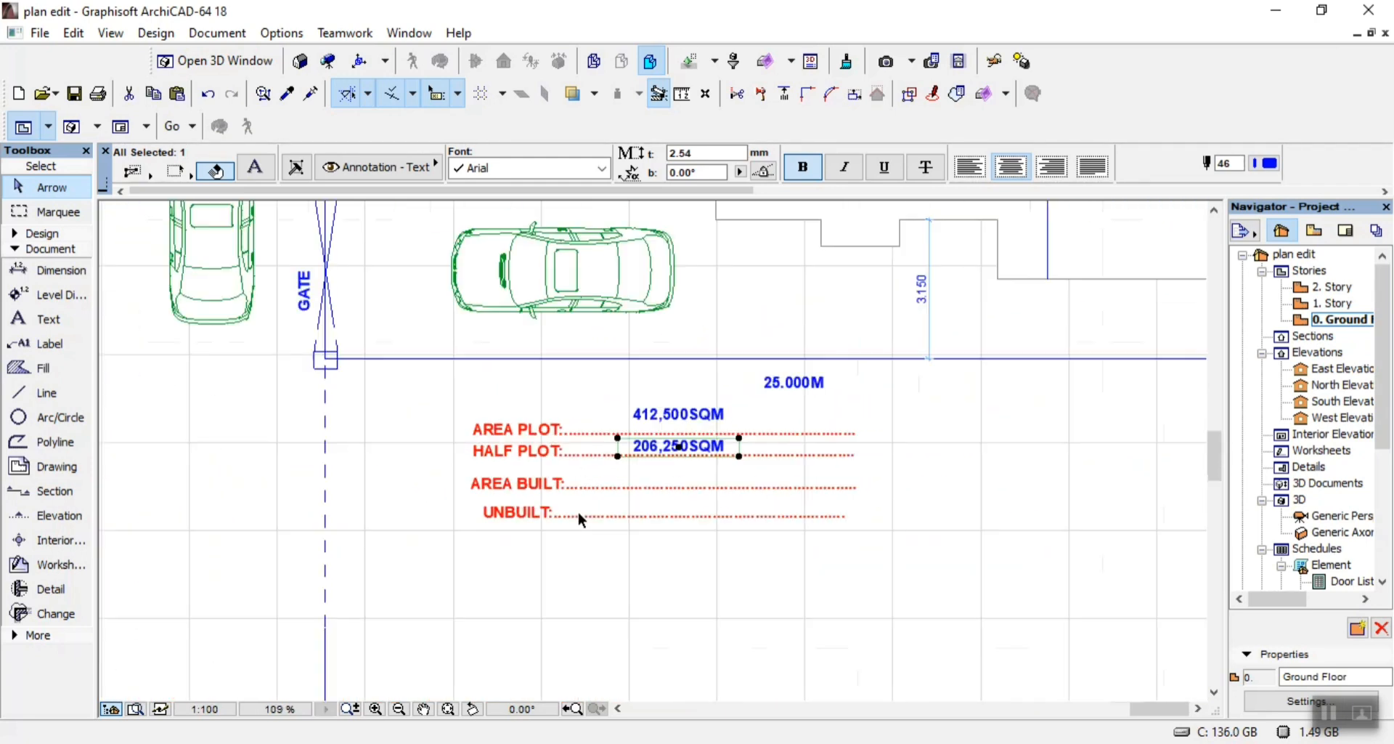
pyautogui.scroll(3, 715, 311)
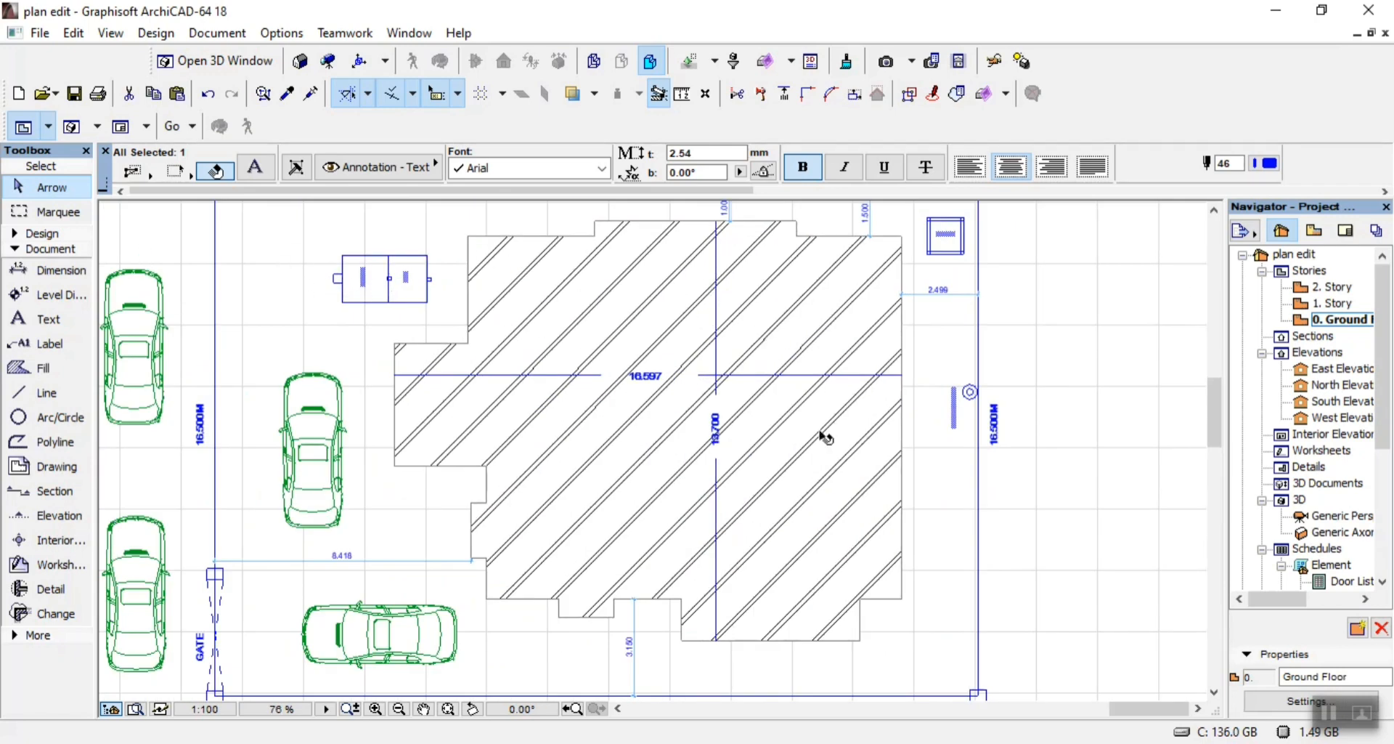
pyautogui.click(1053, 379)
pyautogui.click(78, 85)
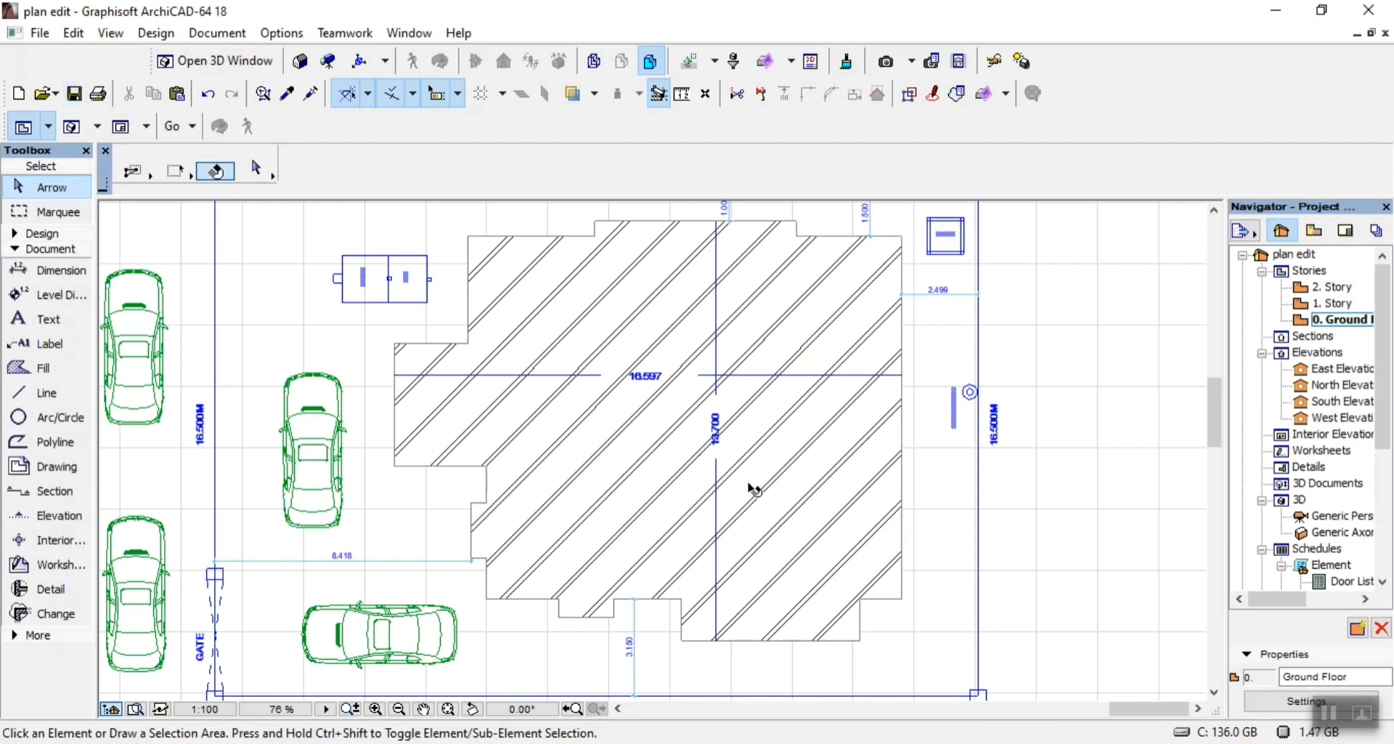
pyautogui.scroll(4, 672, 392)
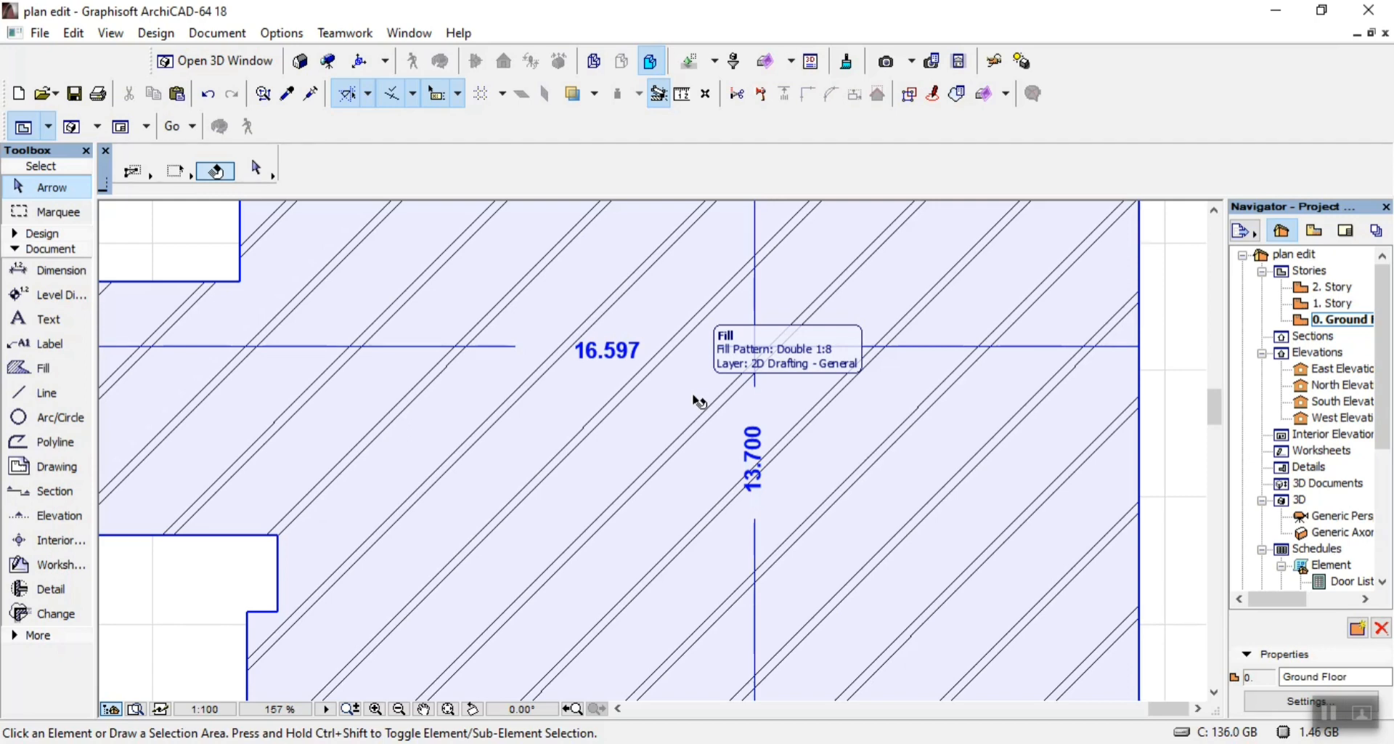
pyautogui.scroll(-6, 708, 398)
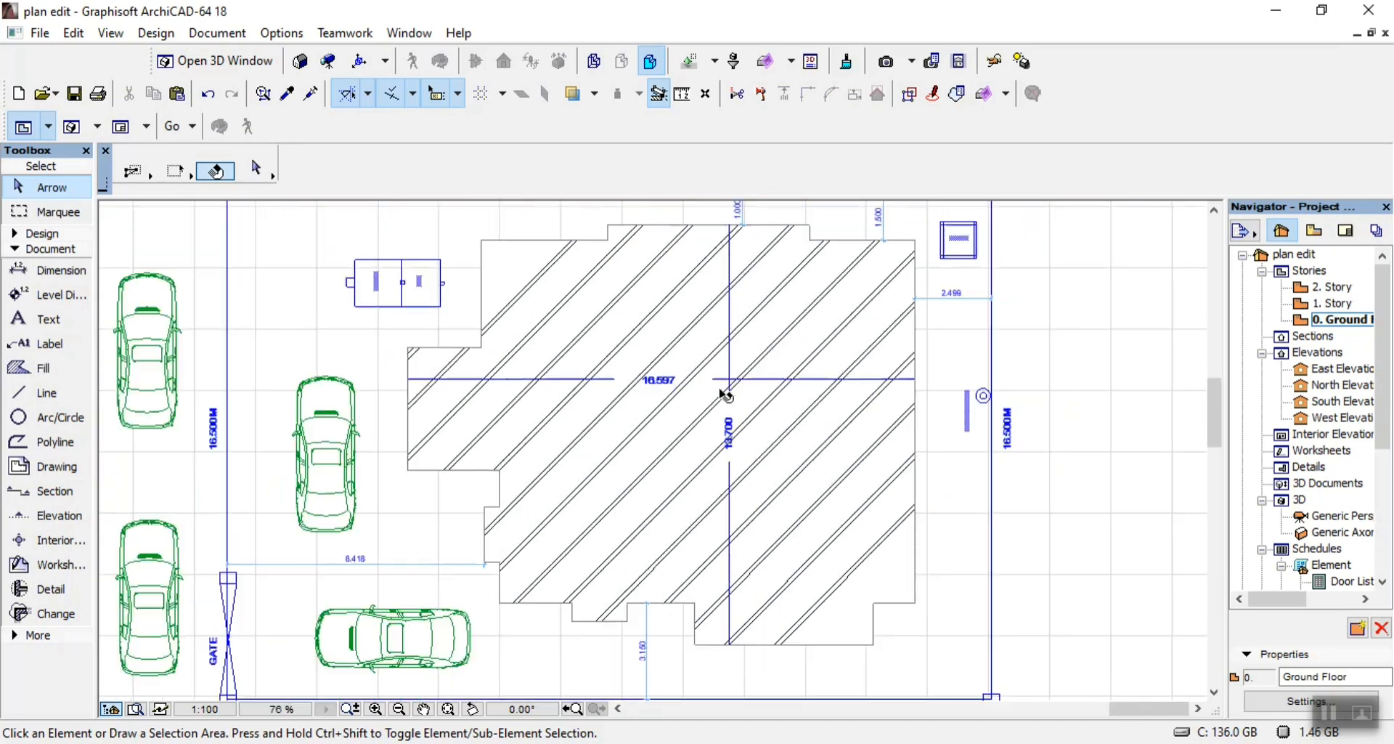
pyautogui.scroll(6, 637, 584)
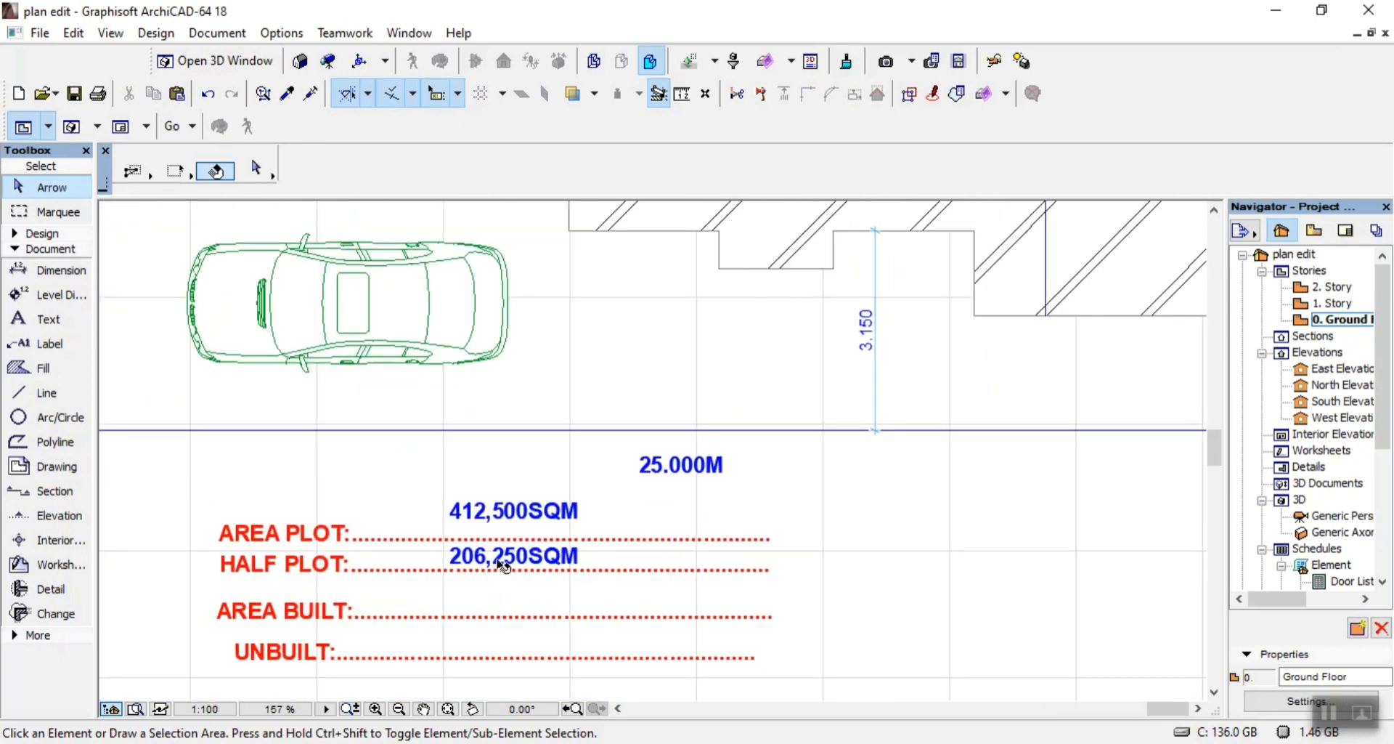
# Copy the 206,250SQM text from the HALF PLOT line about 578 mm straight down, just above the AREA BUILT line
pyautogui.click(512, 559)
pyautogui.hotkey('ctrl', 'shift', 'd')
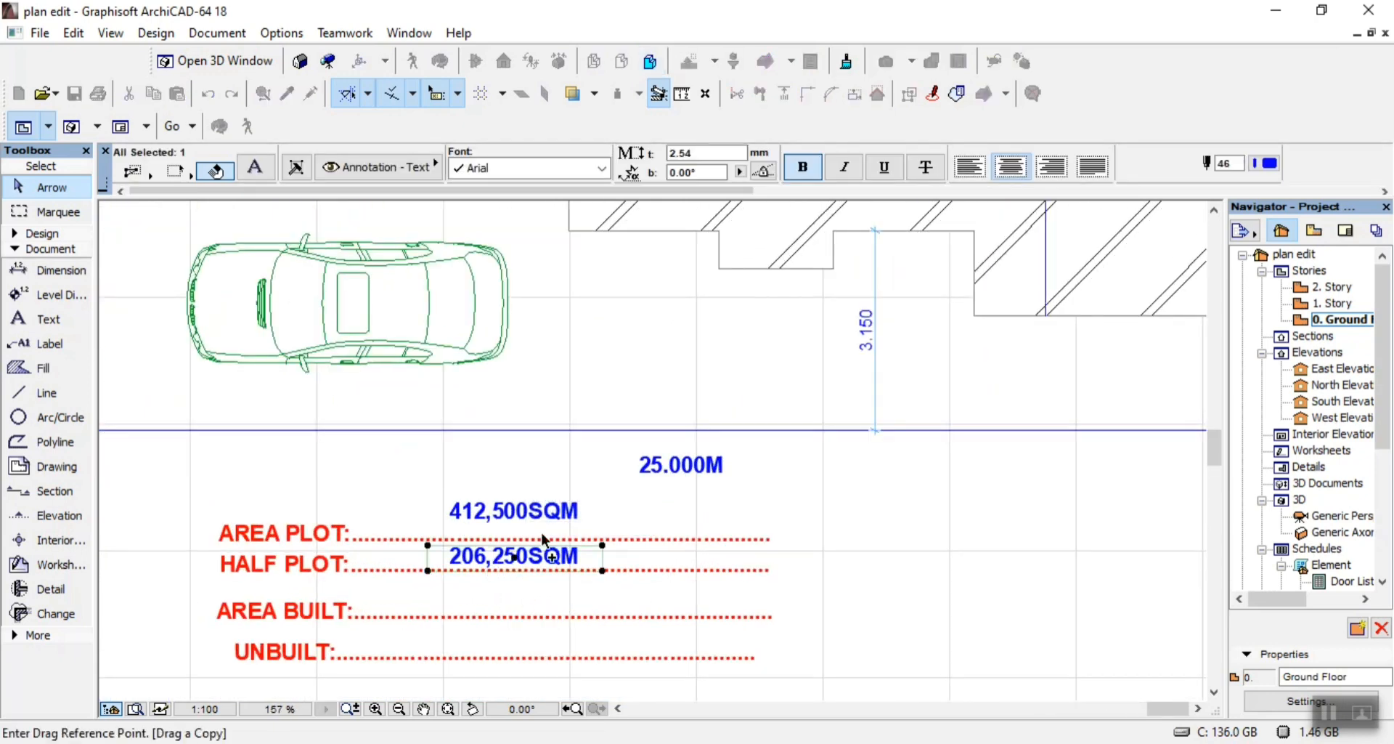
pyautogui.click(512, 565)
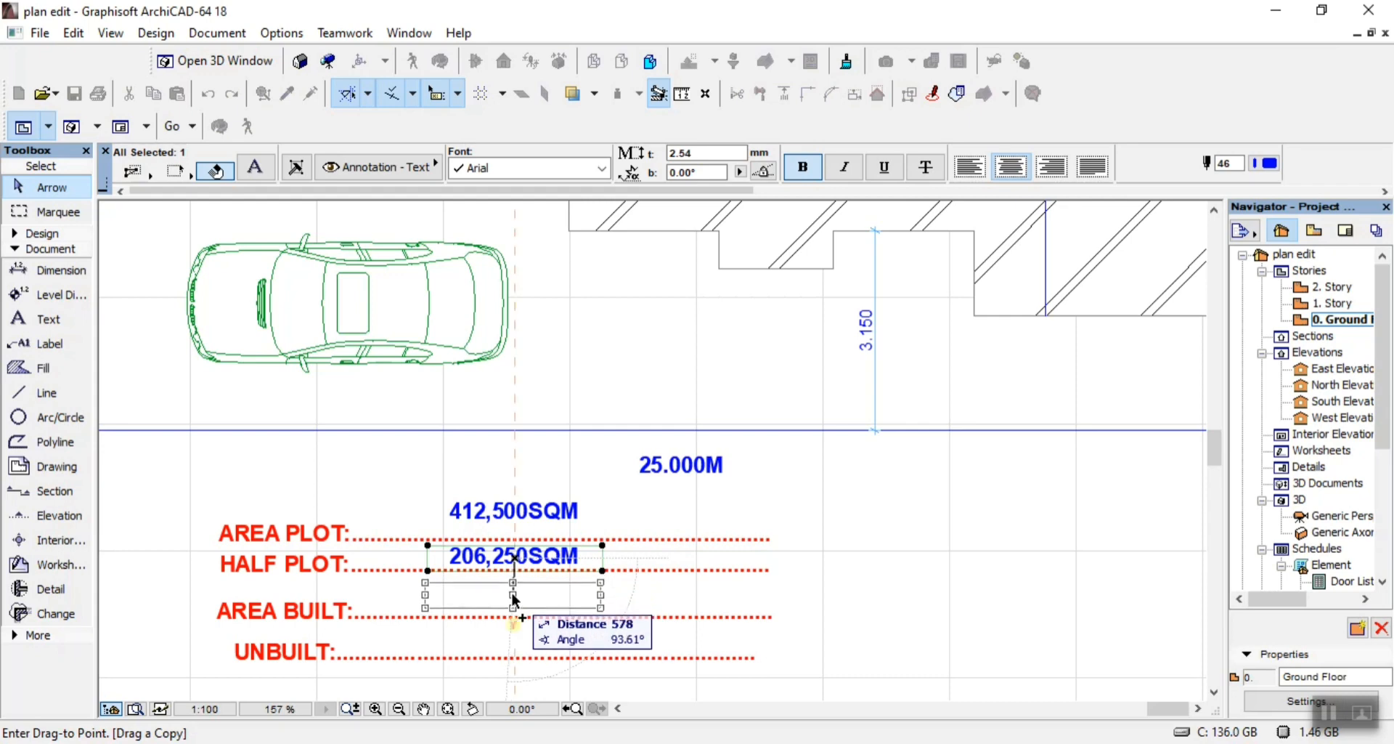
pyautogui.click(511, 602)
pyautogui.scroll(3, 478, 613)
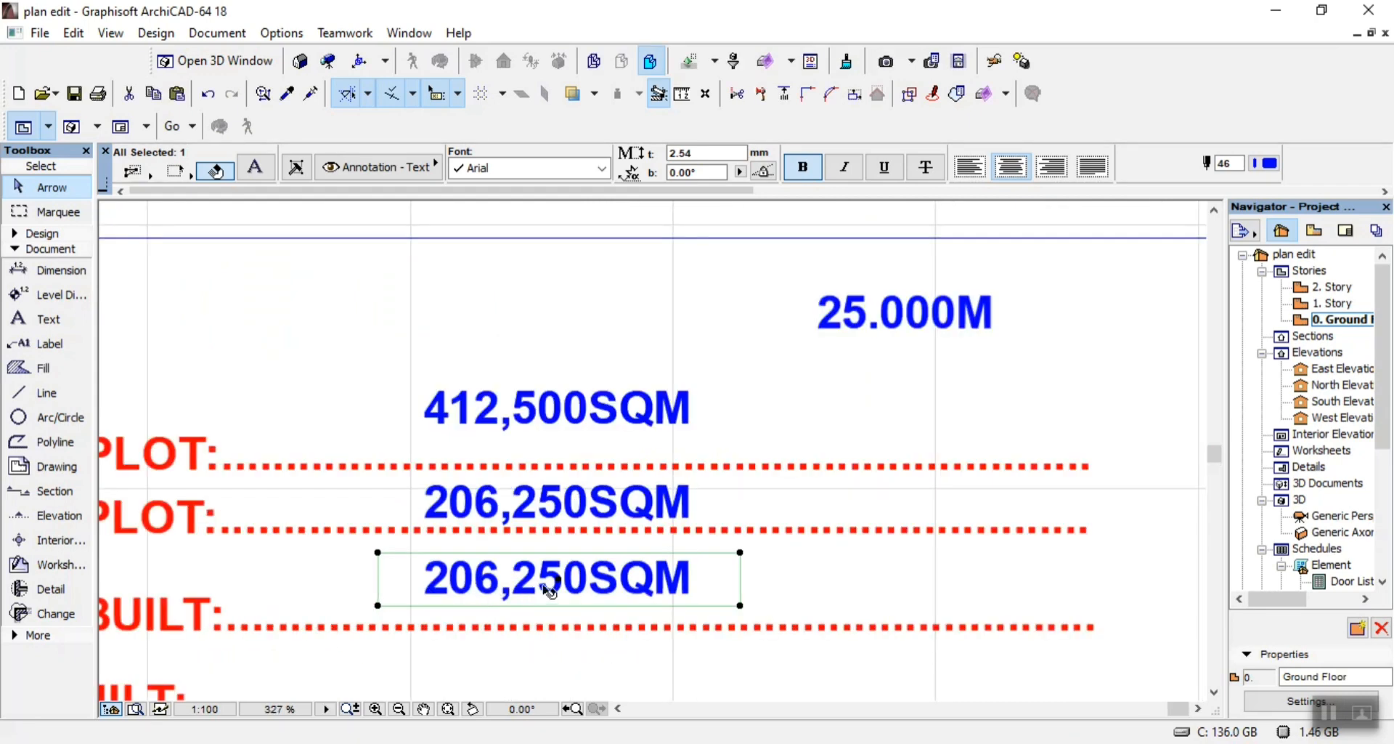
# Change the copied value on the AREA BUILT line to 227.379SQM
pyautogui.doubleClick(592, 586)
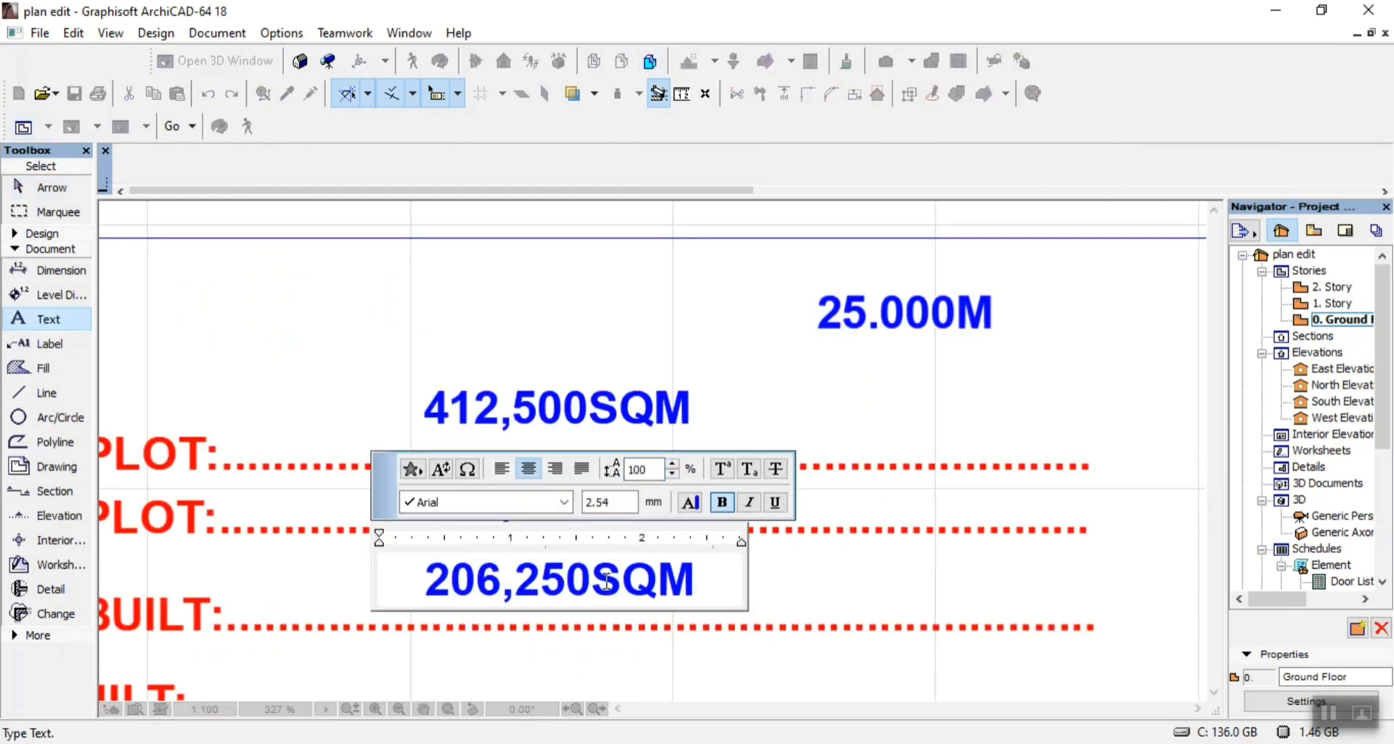
pyautogui.press('BackSpace')
pyautogui.press('BackSpace')
pyautogui.press('BackSpace')
pyautogui.press('BackSpace')
pyautogui.press('BackSpace')
pyautogui.press('BackSpace')
pyautogui.press('BackSpace')
pyautogui.write('22')
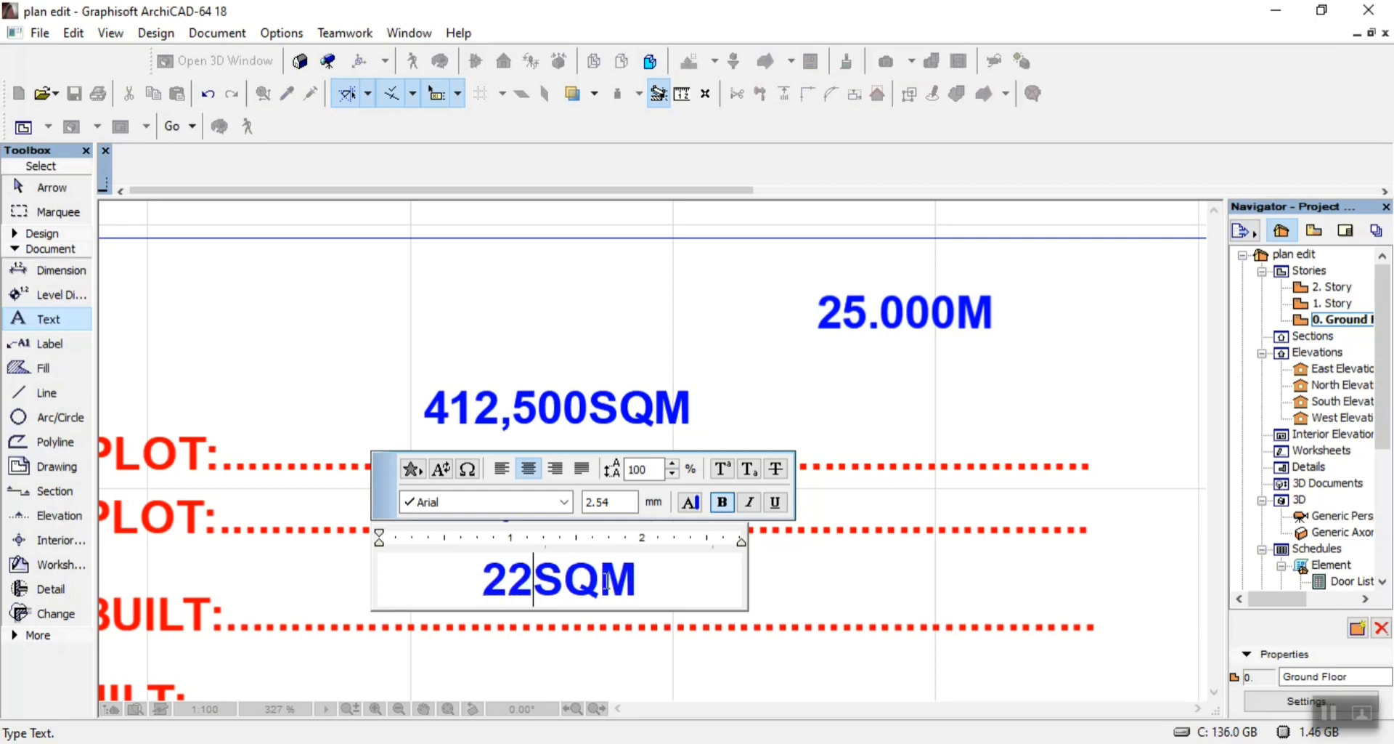
pyautogui.write('7.')
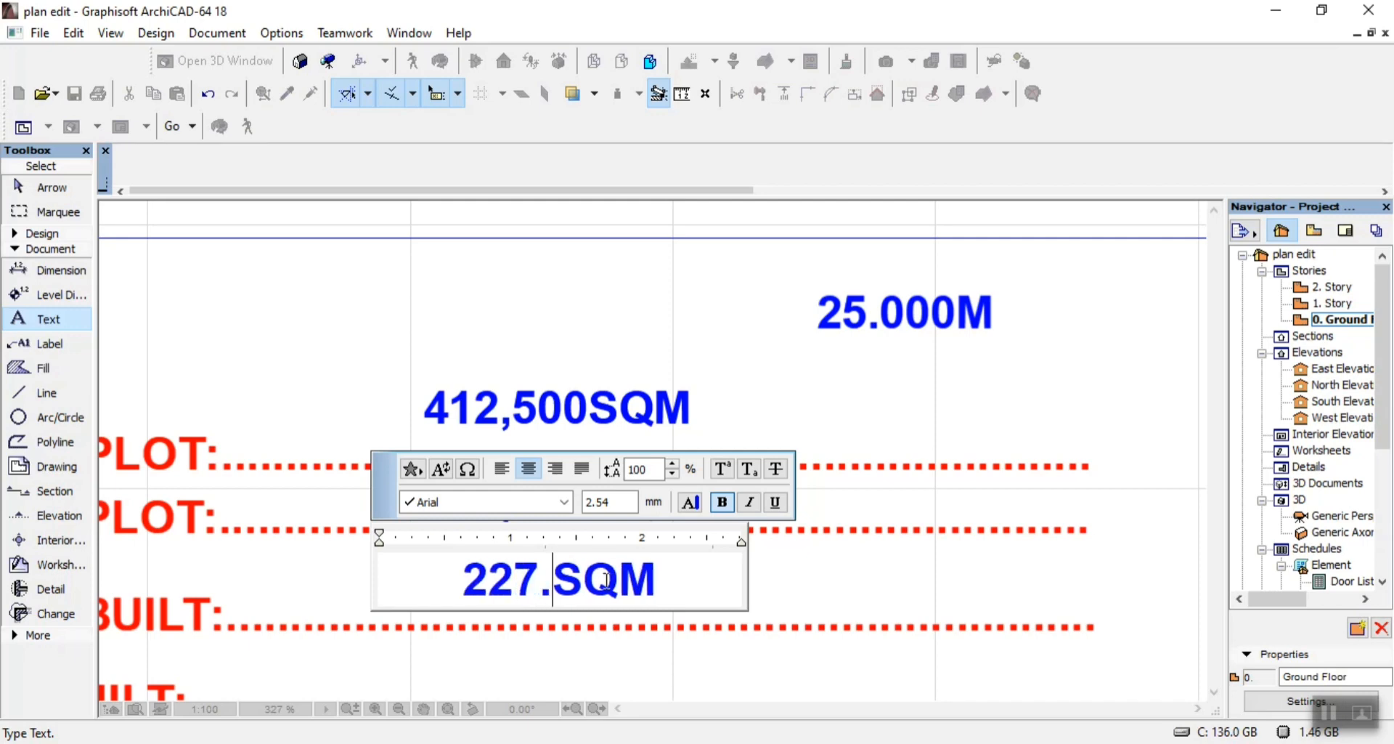
pyautogui.write('379')
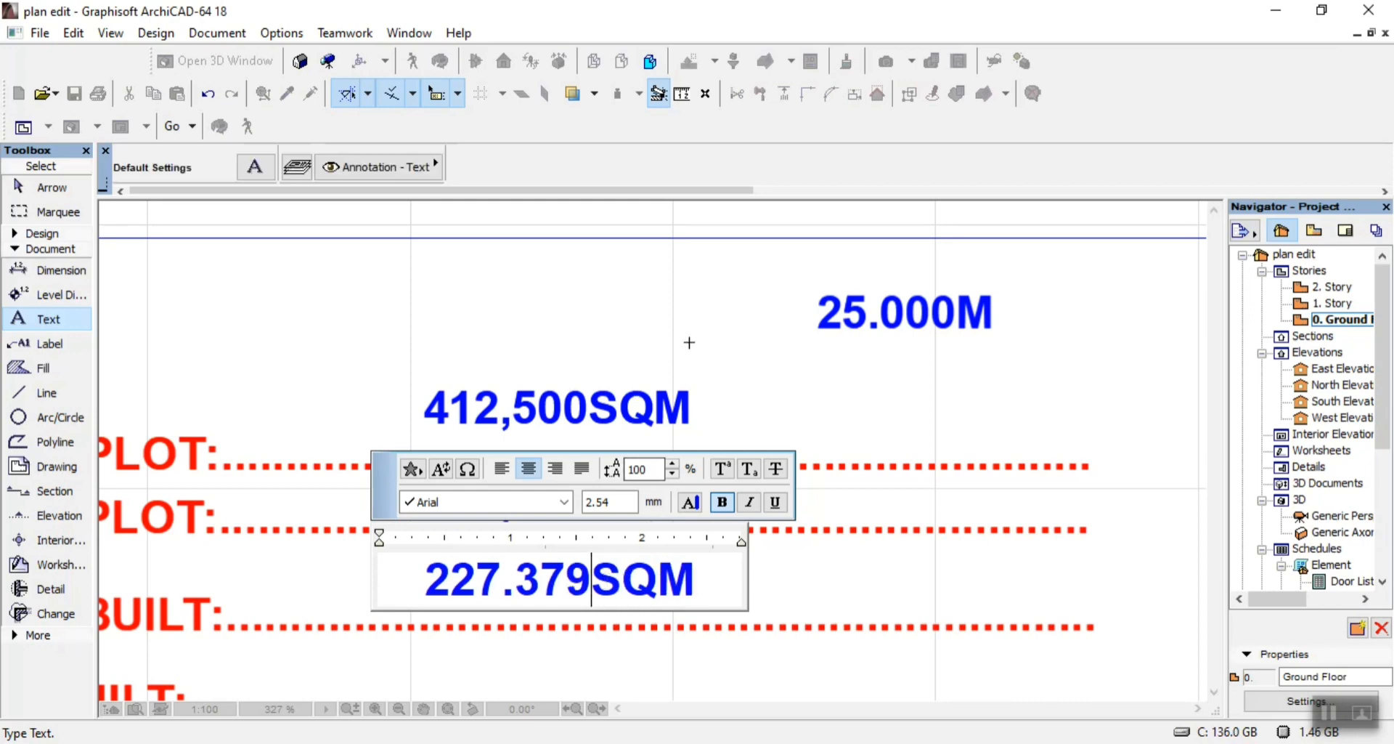
pyautogui.press('Escape')
# Move the 227.379SQM text down about 117 mm, closer to the AREA BUILT dotted line
pyautogui.click(565, 592)
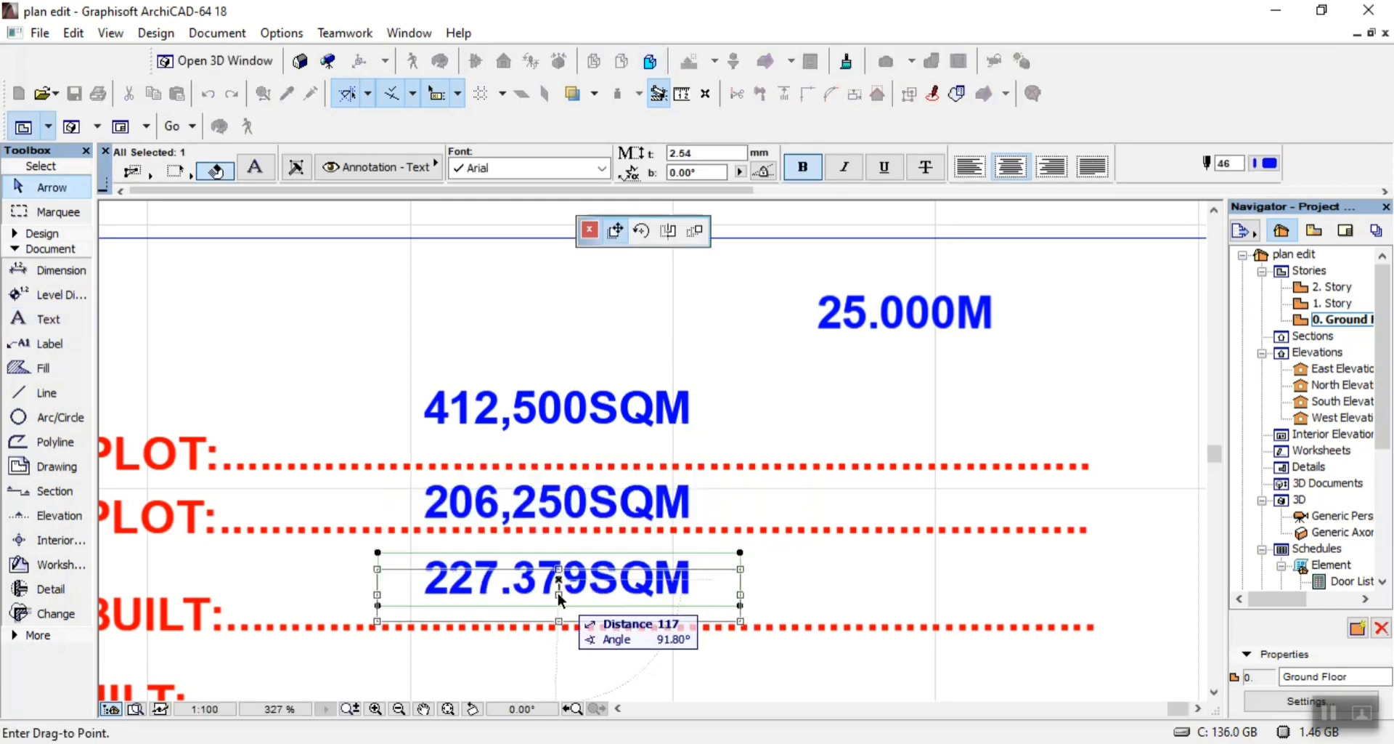
pyautogui.scroll(-4, 659, 559)
pyautogui.scroll(-3, 710, 472)
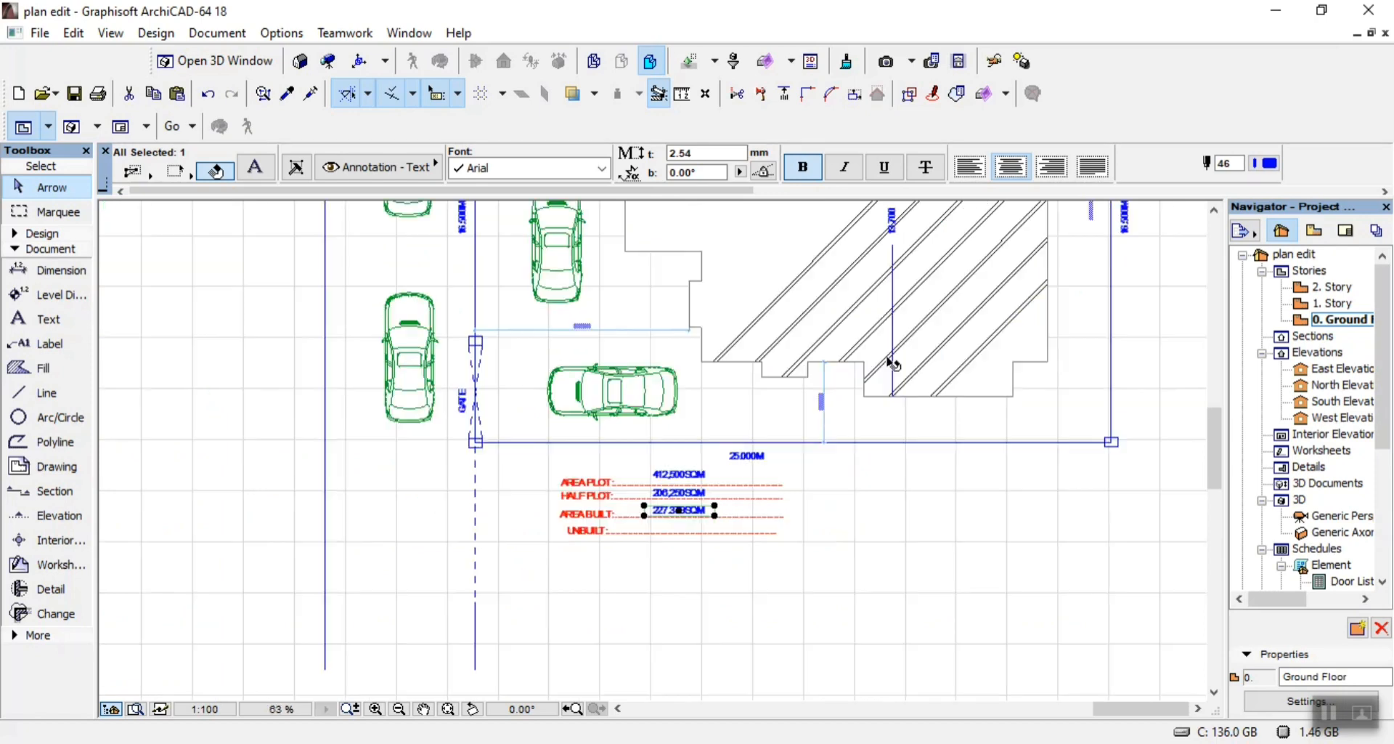
# Copy the 227.379SQM text straight down onto the UNBUILT line, keeping it aligned with the other schedule values
pyautogui.scroll(5, 679, 544)
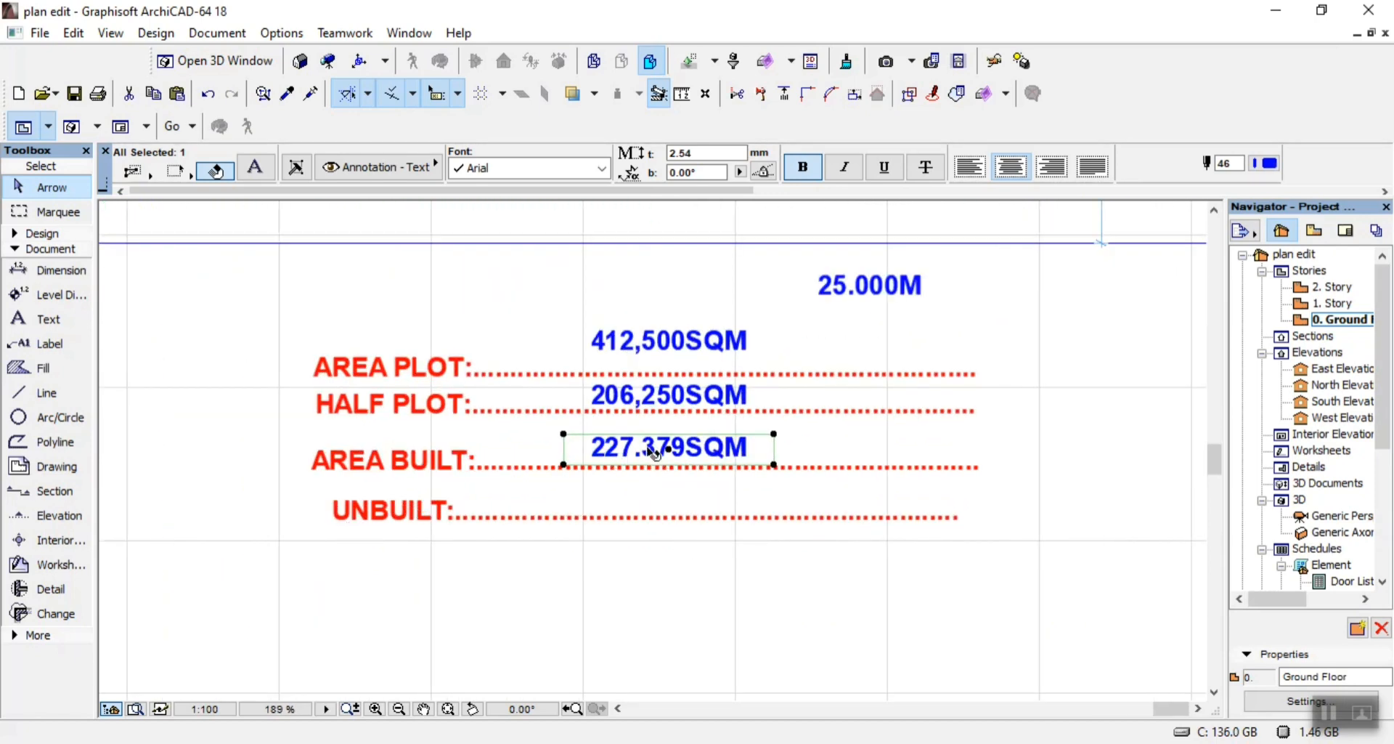
pyautogui.scroll(2, 645, 452)
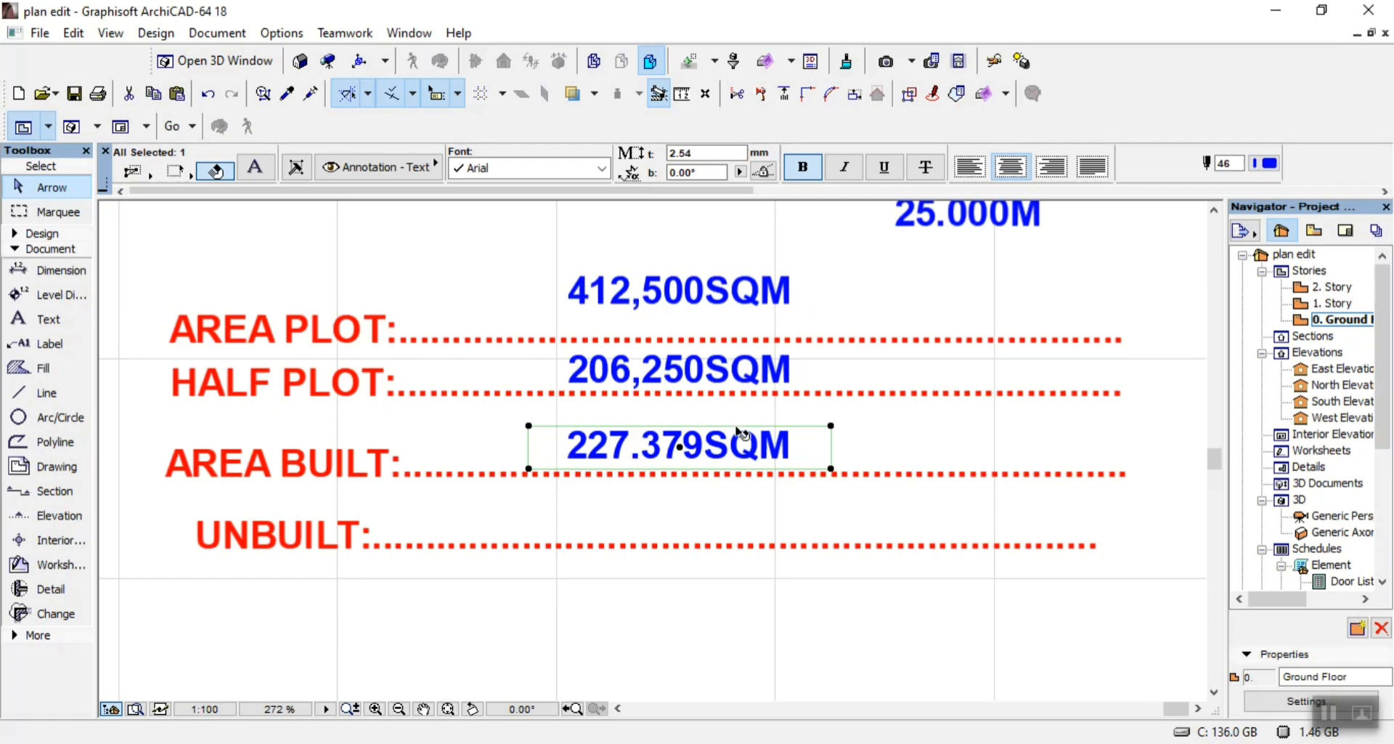
pyautogui.hotkey('ctrl', 'd')
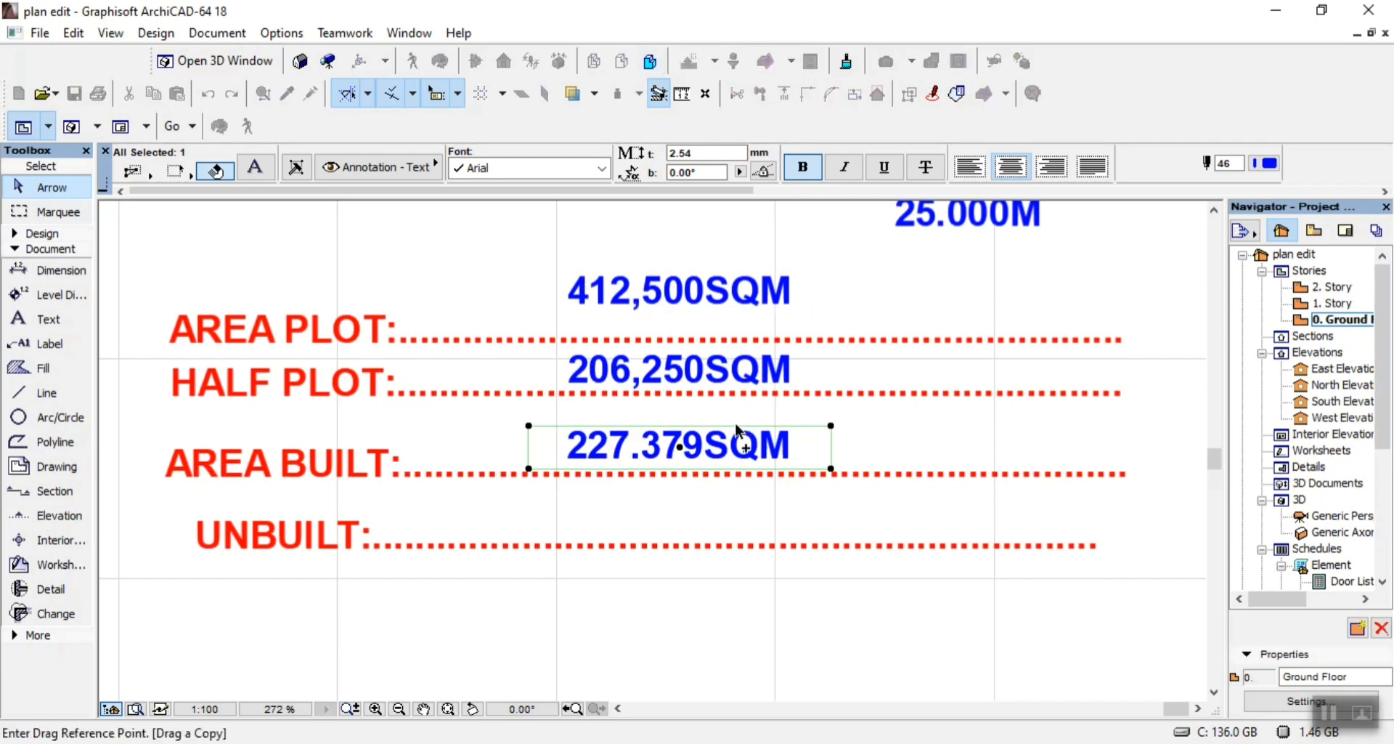
pyautogui.click(681, 448)
pyautogui.click(681, 518)
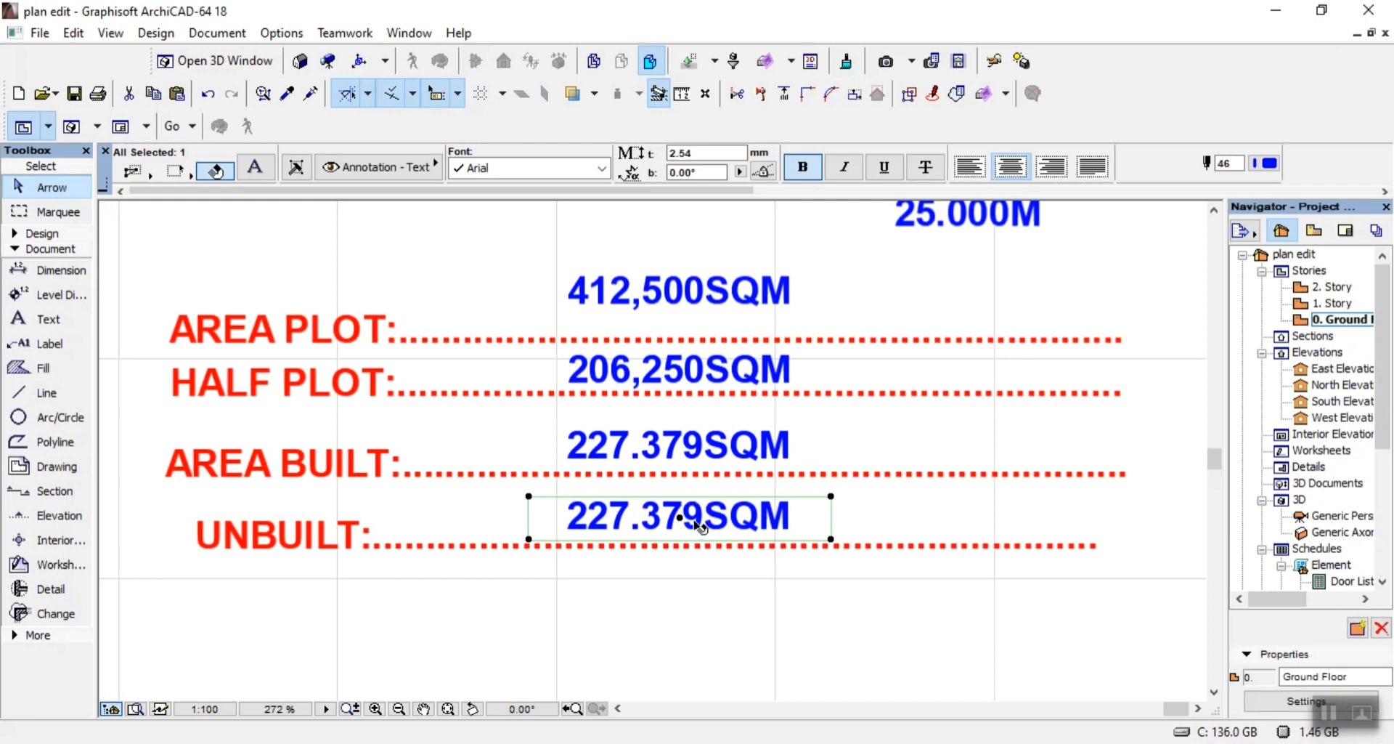
# Change the copied value on the UNBUILT line to 185,121SQM
pyautogui.doubleClick(698, 525)
pyautogui.press('BackSpace')
pyautogui.press('BackSpace')
pyautogui.press('BackSpace')
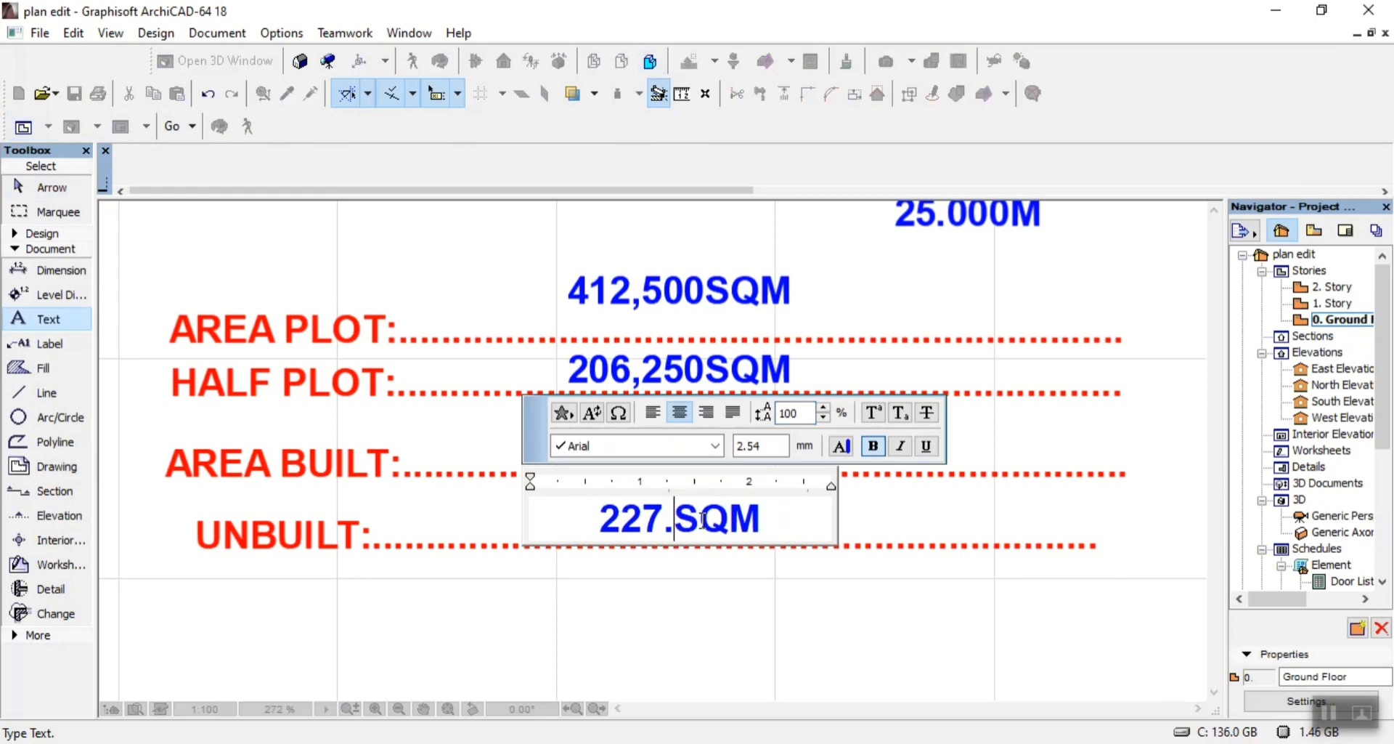
pyautogui.press('BackSpace')
pyautogui.press('BackSpace')
pyautogui.press('BackSpace')
pyautogui.press('BackSpace')
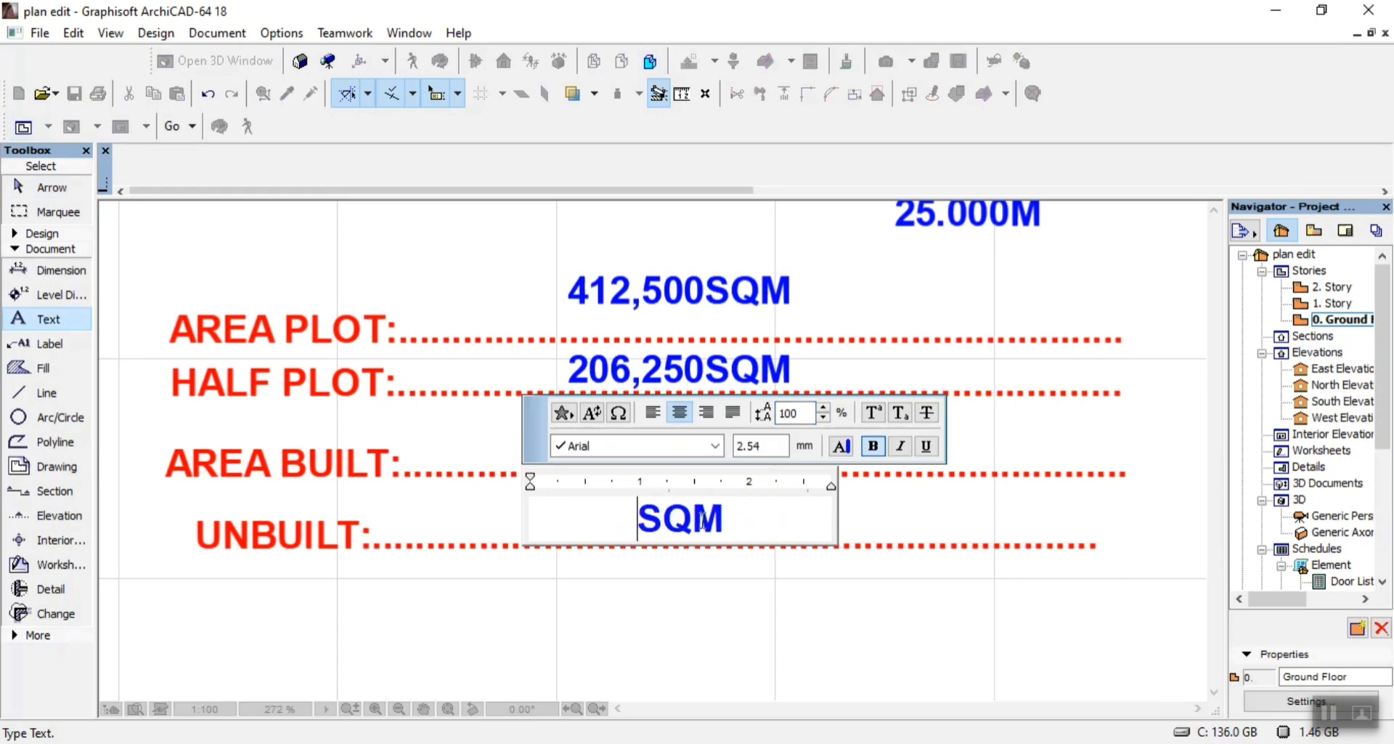
pyautogui.write('185')
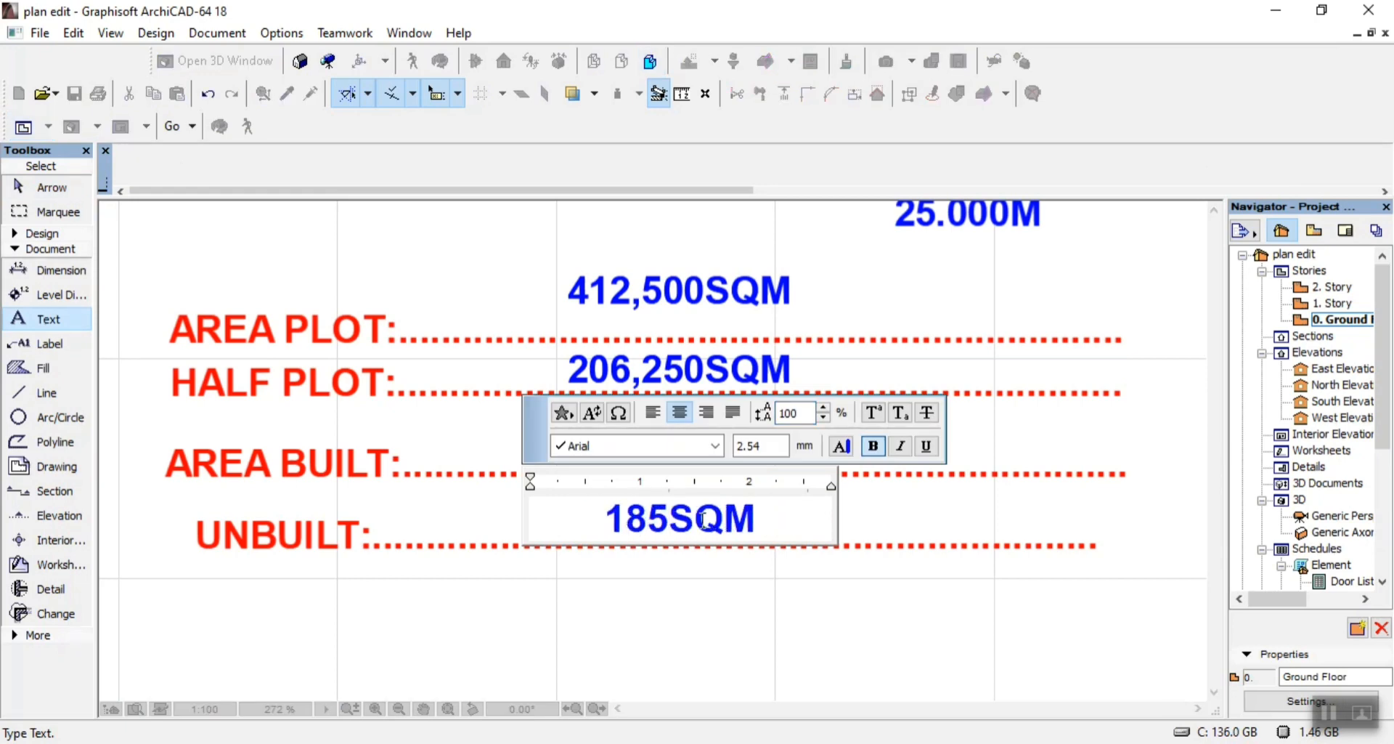
pyautogui.write(',')
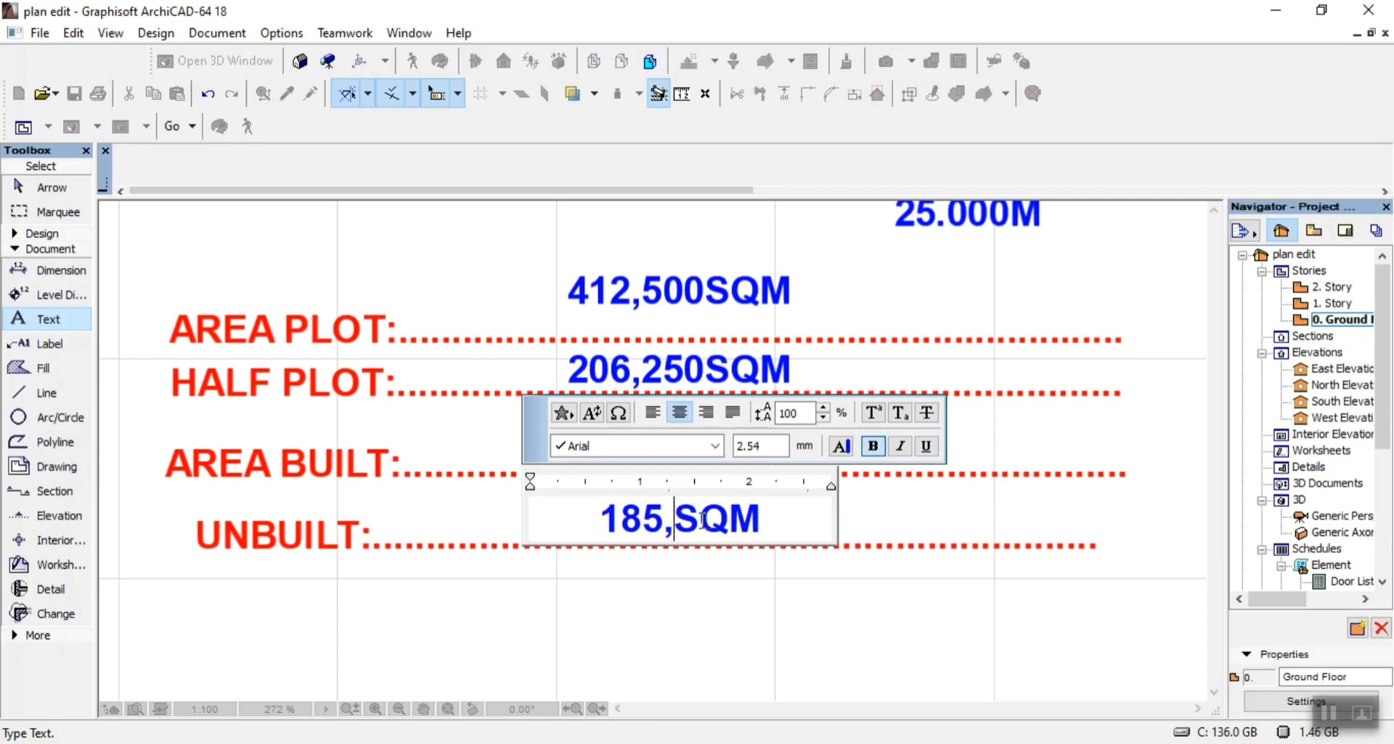
pyautogui.write('121')
pyautogui.click(693, 593)
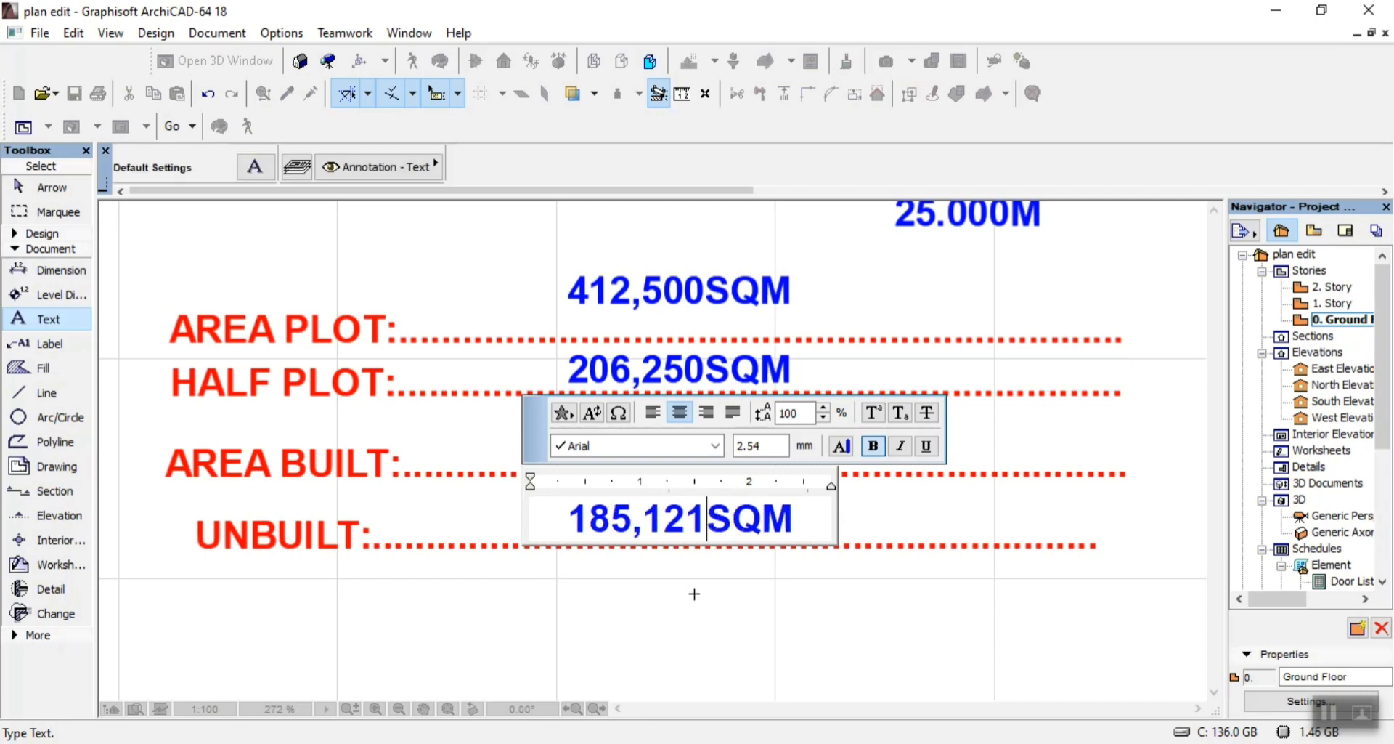
pyautogui.click(756, 573)
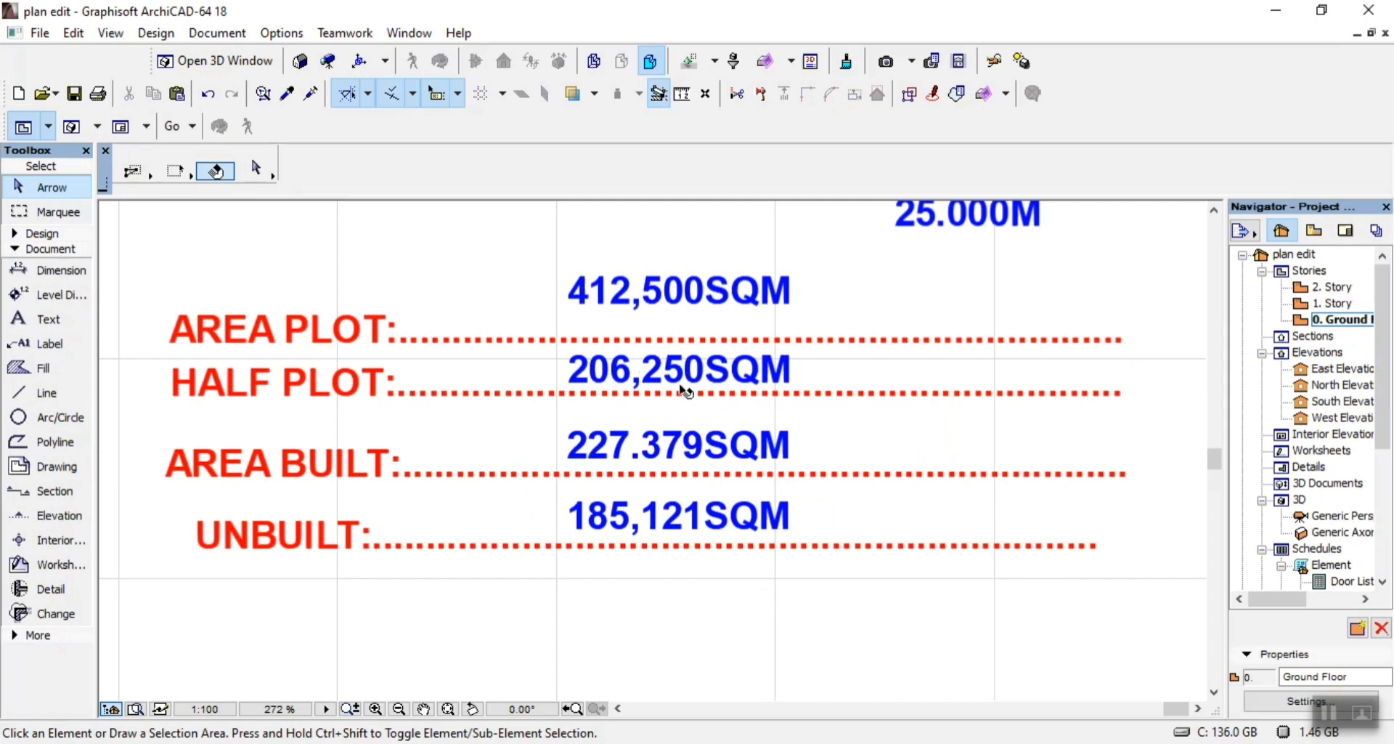
# Review the four filled area schedule lines against the hatched building footprint and its overall length and width dimensions
pyautogui.scroll(-5, 741, 429)
pyautogui.scroll(4, 726, 430)
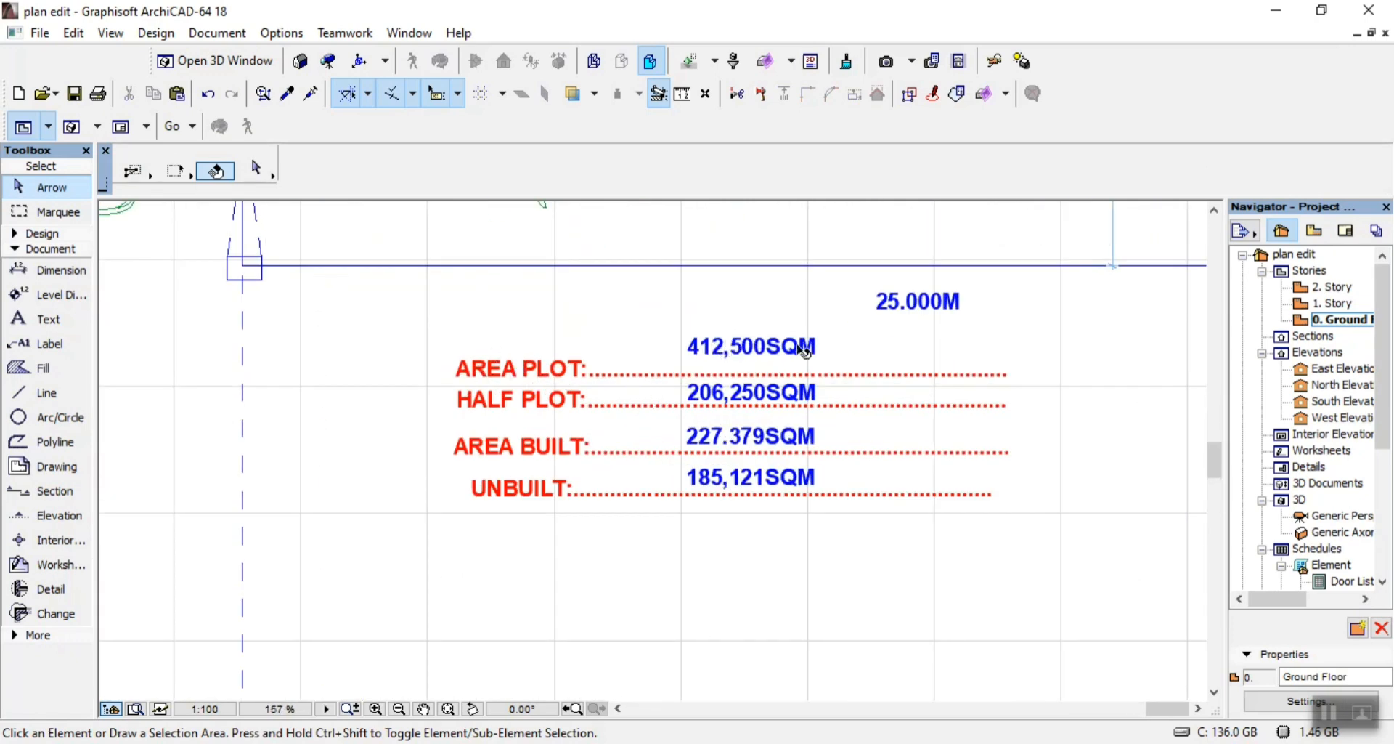
pyautogui.scroll(2, 536, 419)
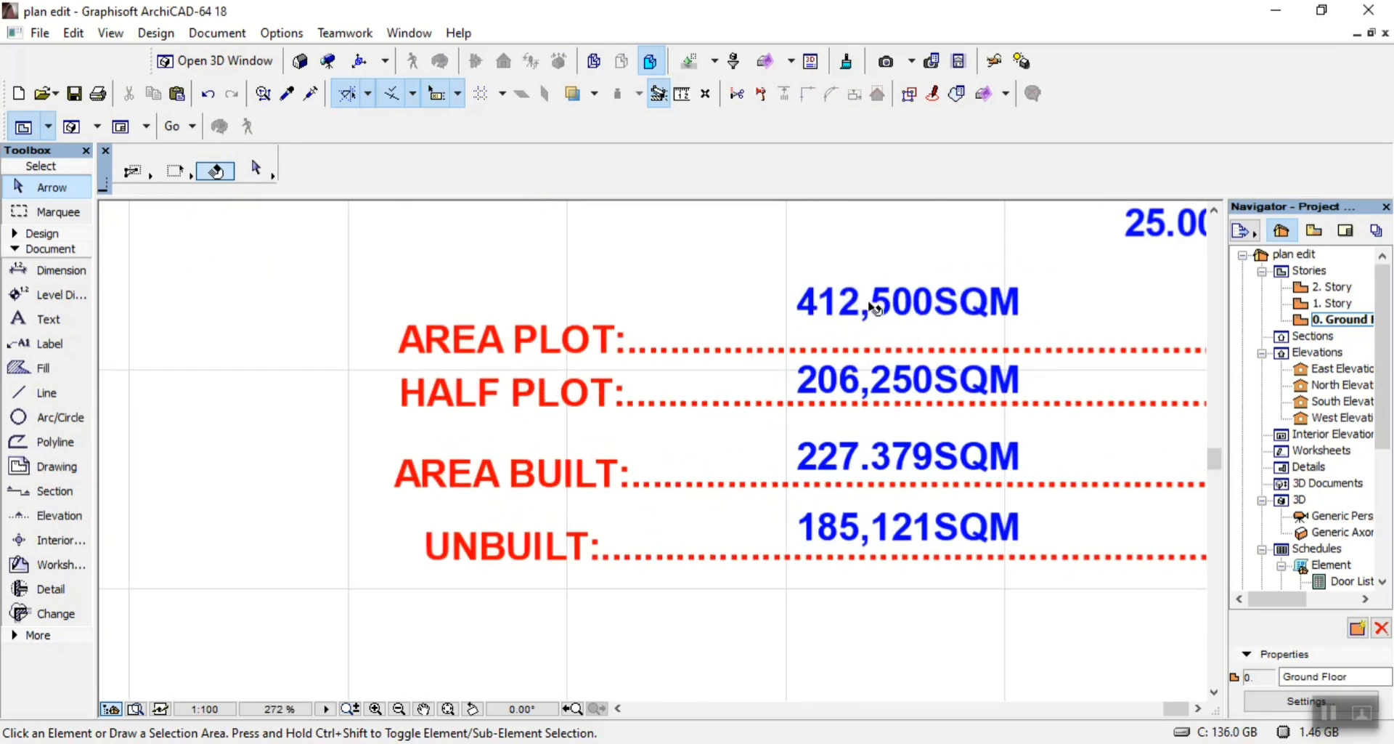
pyautogui.scroll(-1, 530, 456)
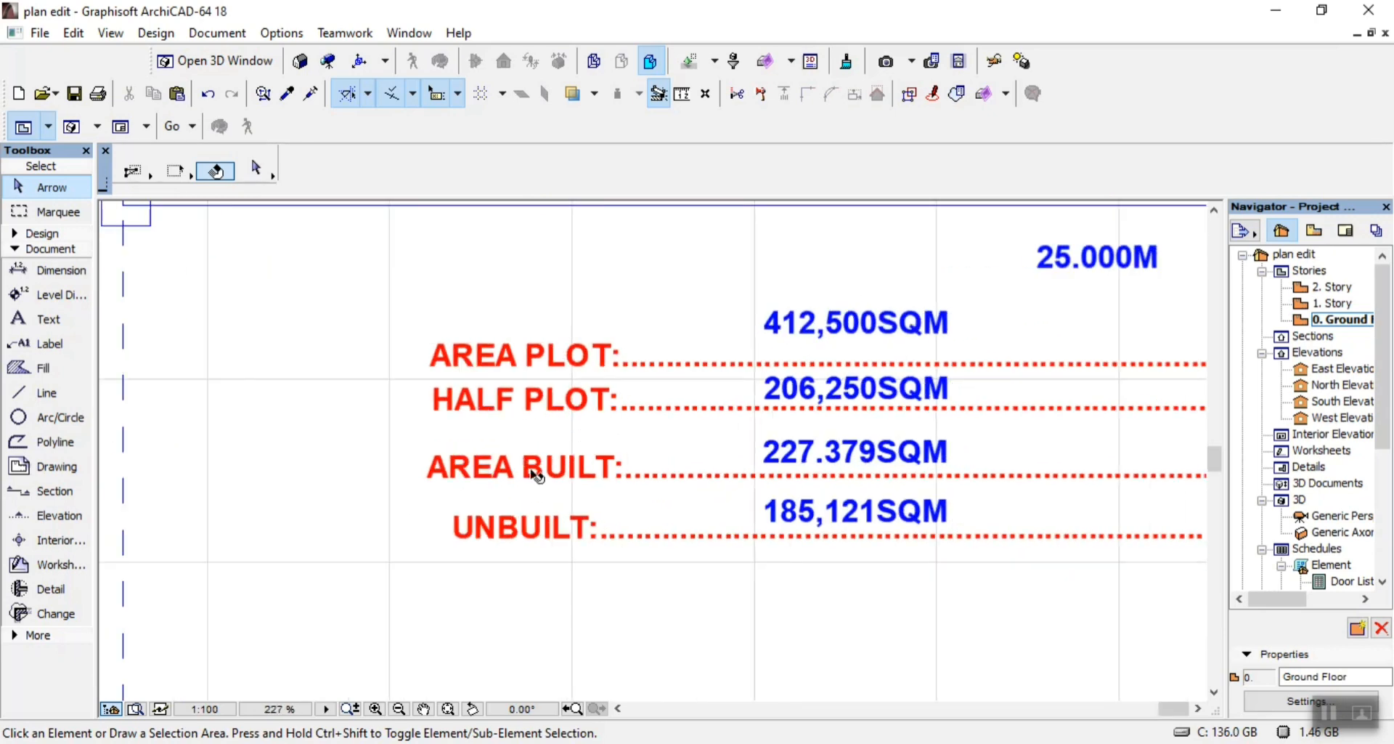
pyautogui.scroll(-5, 529, 455)
pyautogui.scroll(-4, 806, 399)
pyautogui.scroll(4, 935, 261)
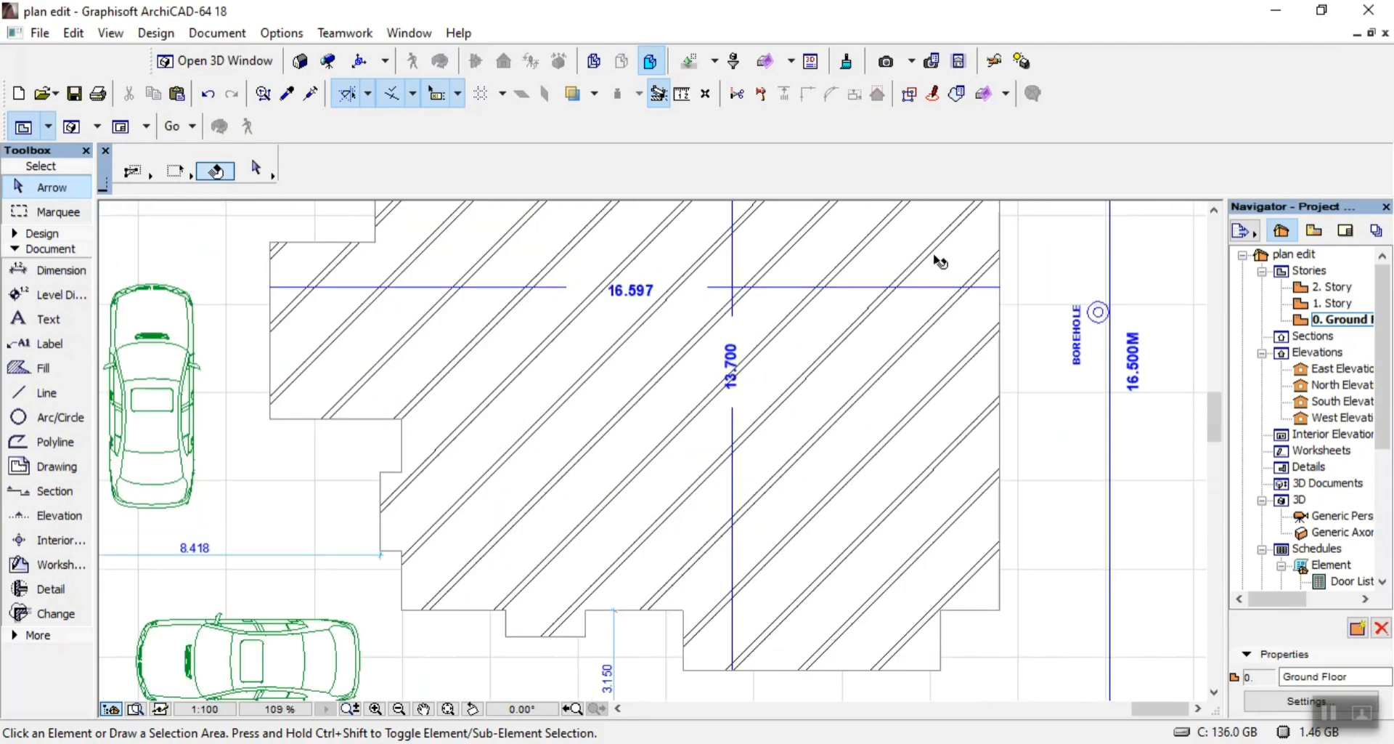
pyautogui.scroll(-3, 884, 318)
pyautogui.scroll(4, 842, 243)
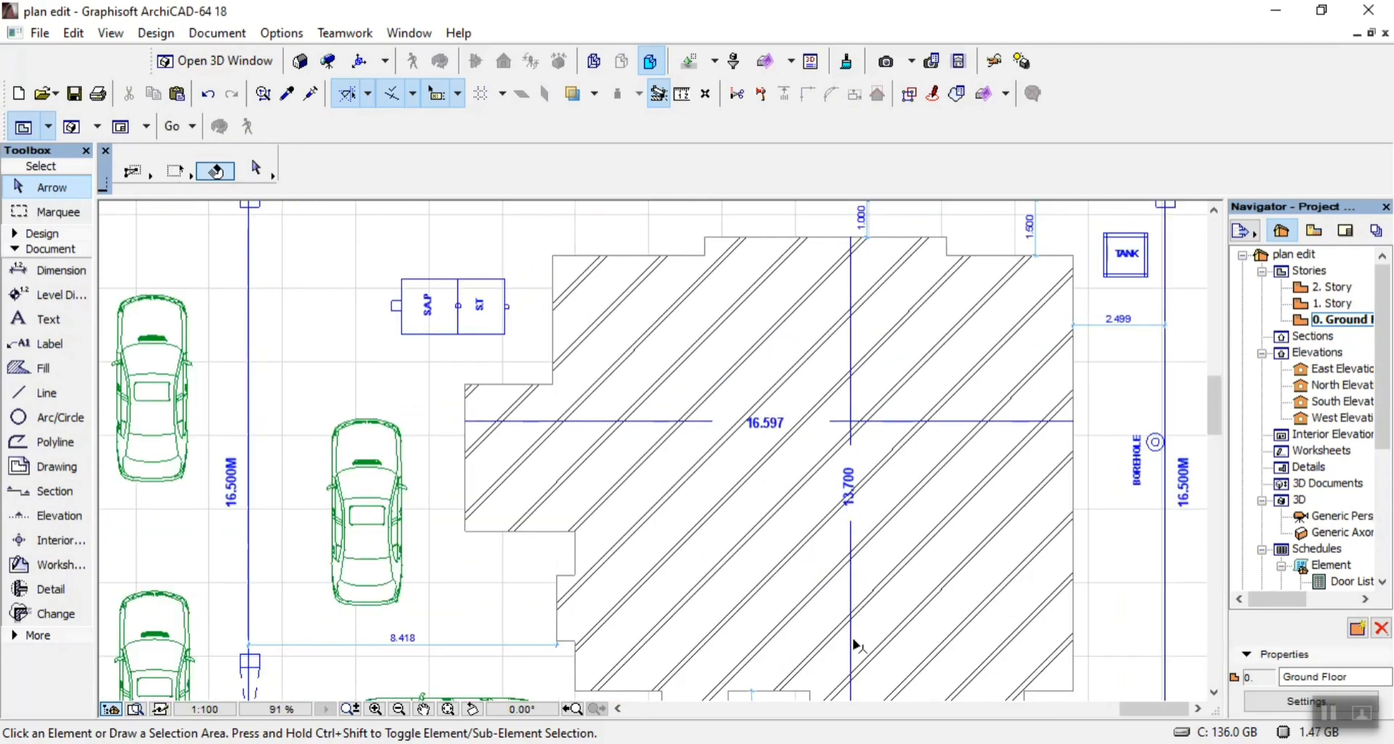
pyautogui.scroll(3, 907, 533)
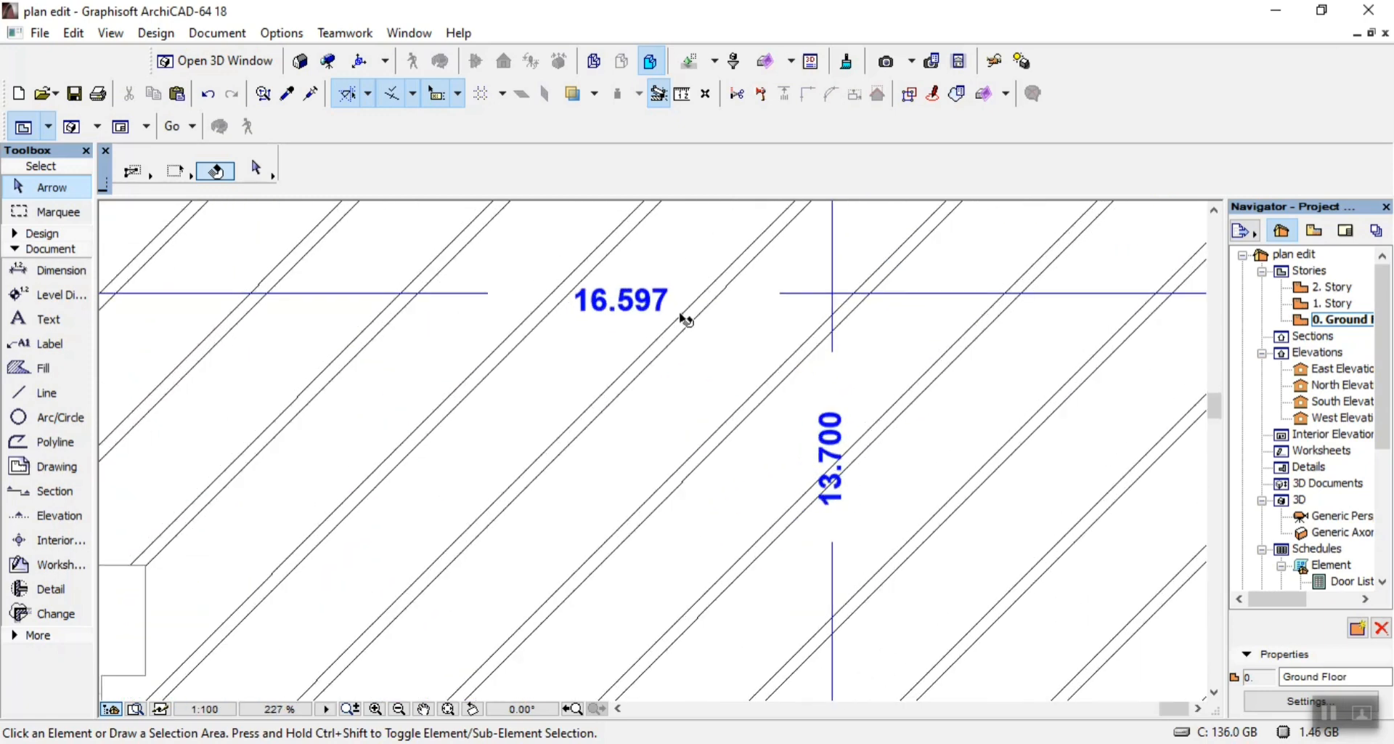
pyautogui.click(614, 305)
pyautogui.scroll(-5, 597, 301)
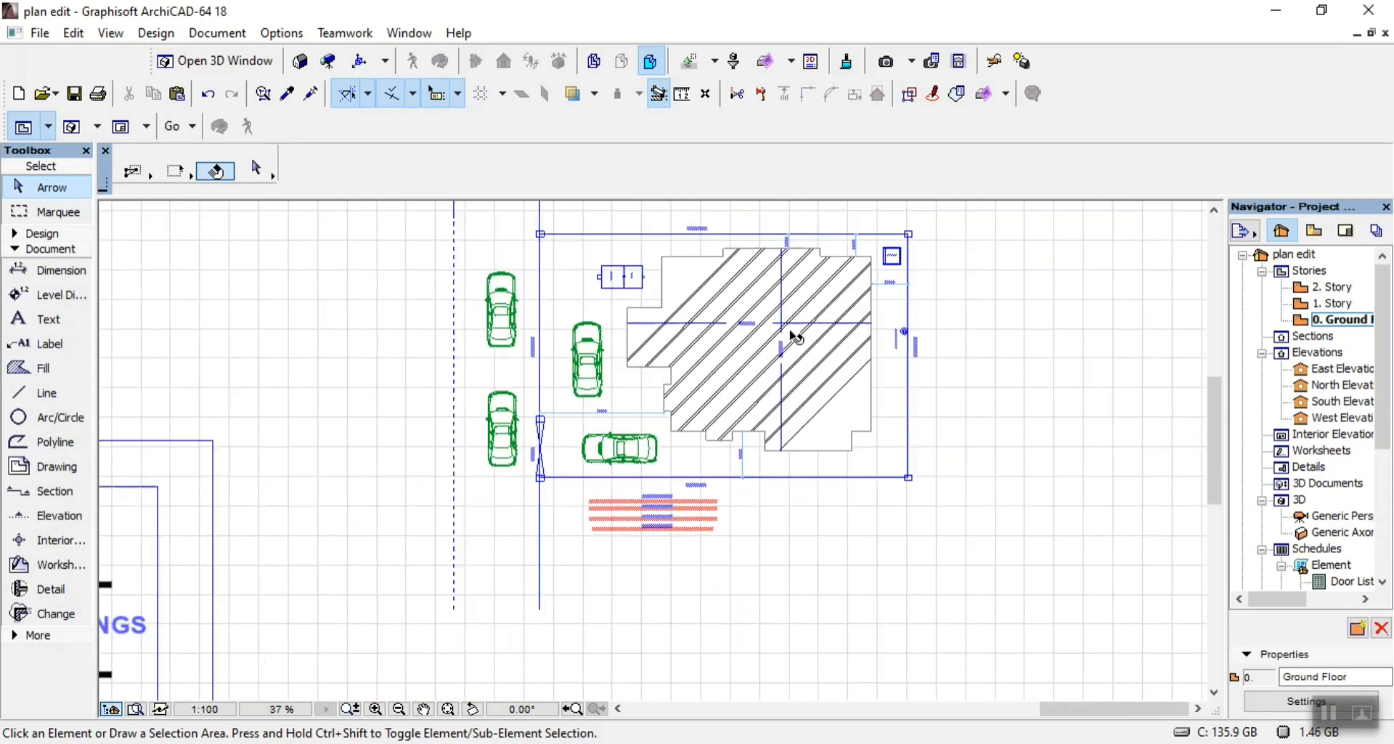
pyautogui.scroll(4, 719, 444)
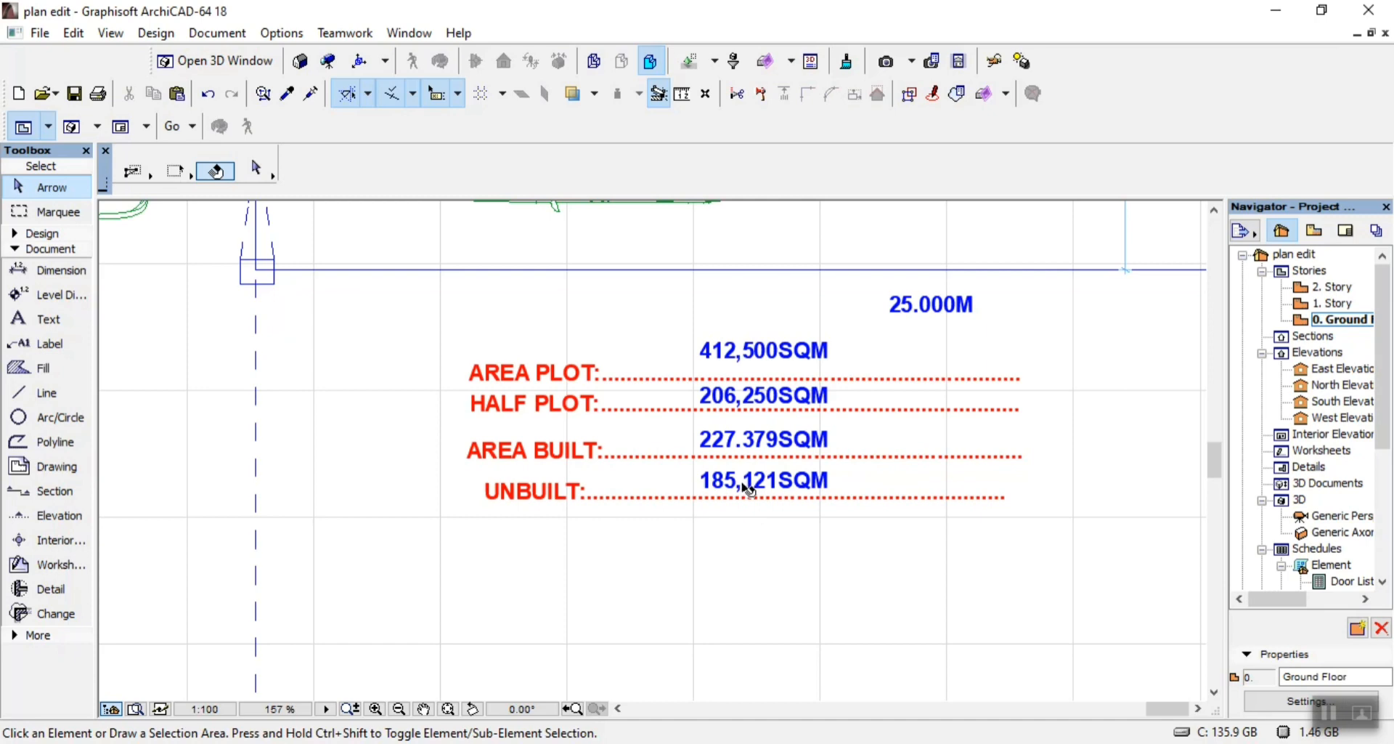
pyautogui.scroll(-4, 752, 488)
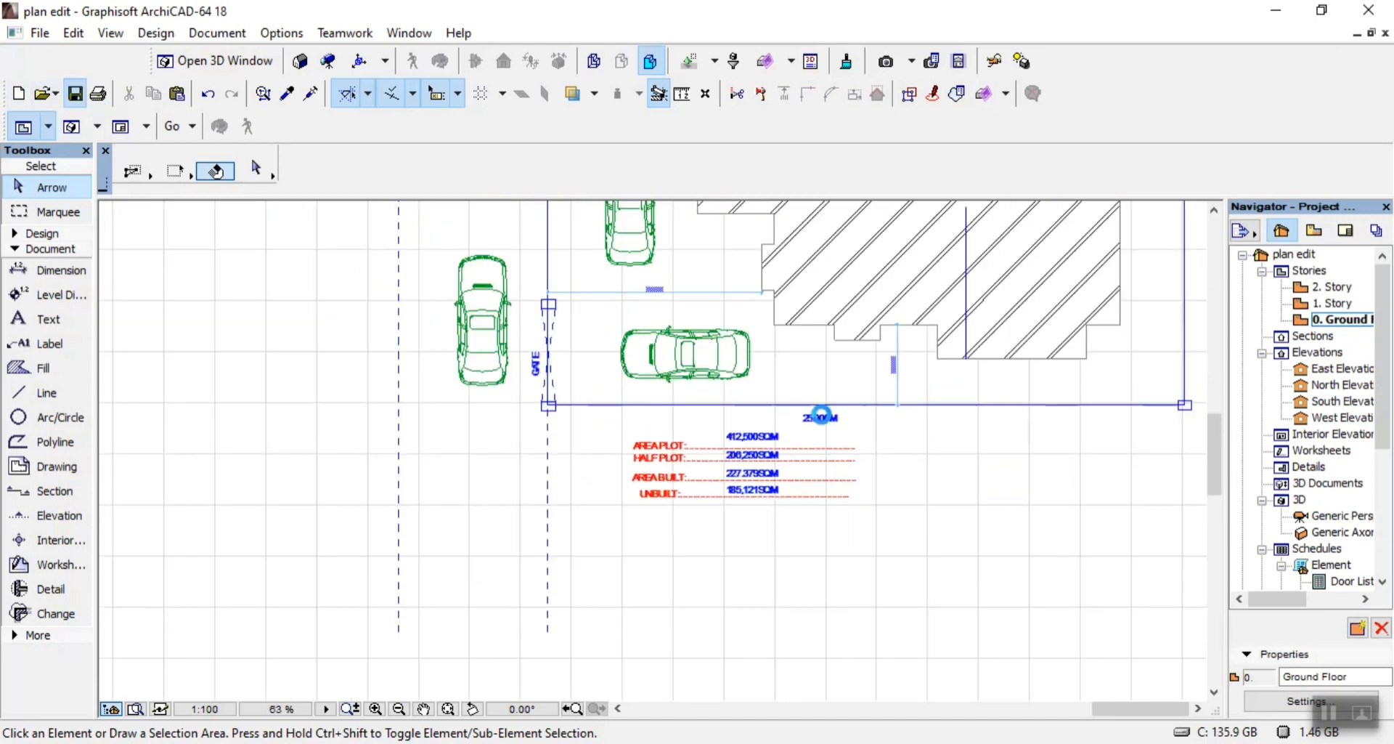
pyautogui.scroll(1, 834, 491)
pyautogui.scroll(-5, 834, 491)
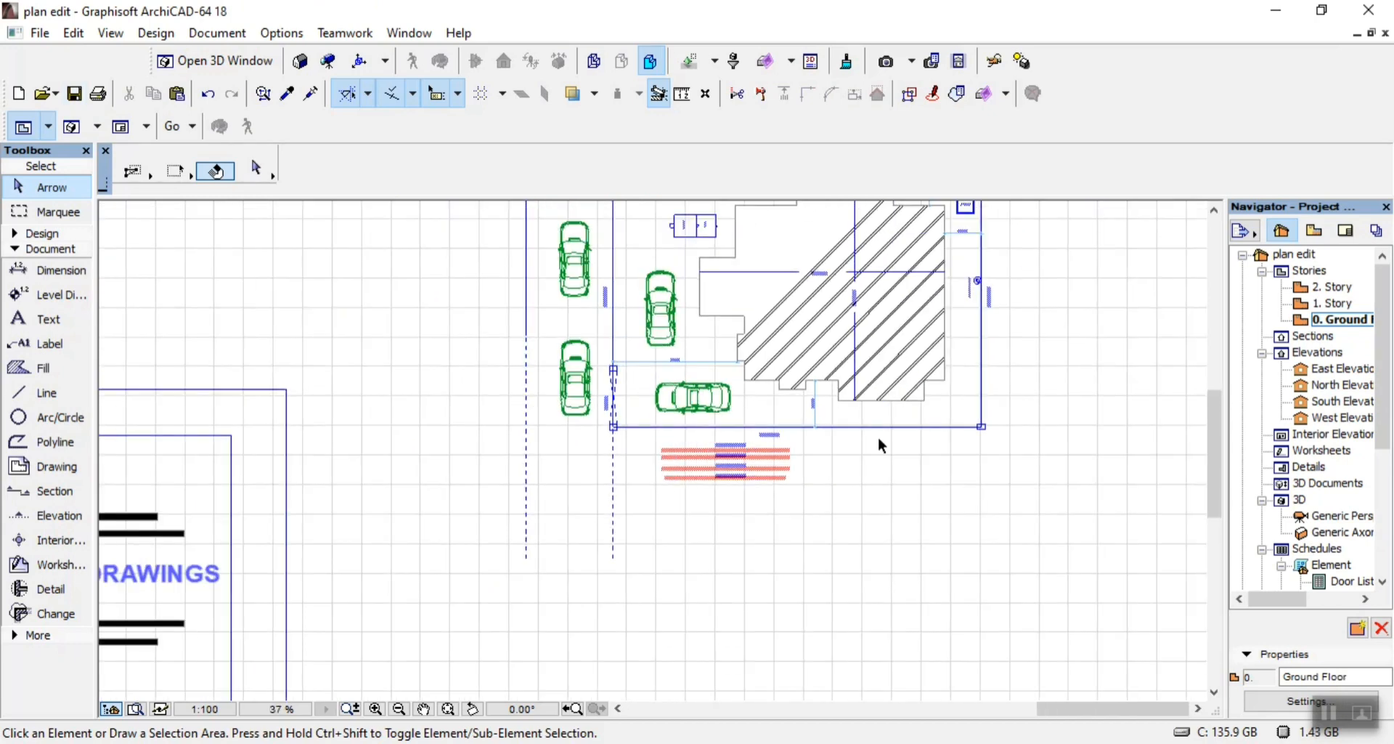
pyautogui.scroll(-1, 852, 443)
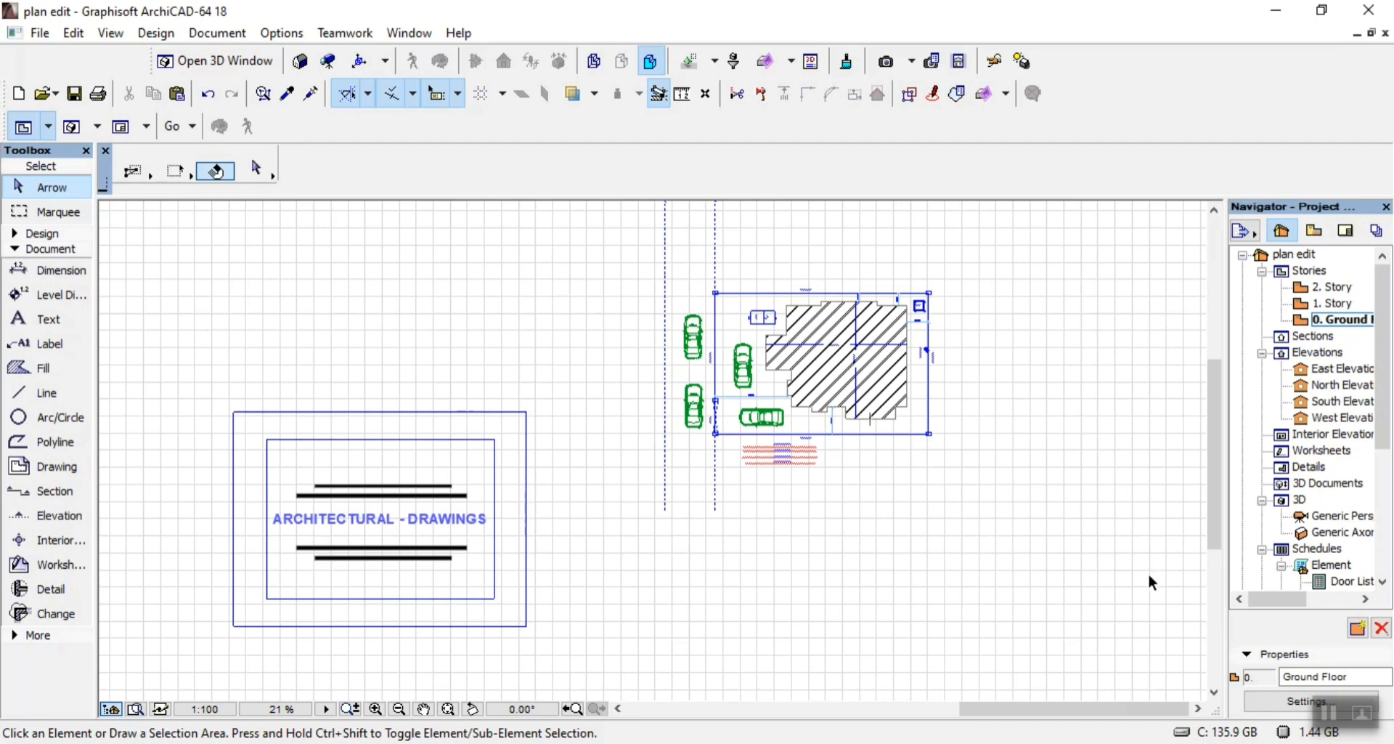
pyautogui.scroll(5, 808, 448)
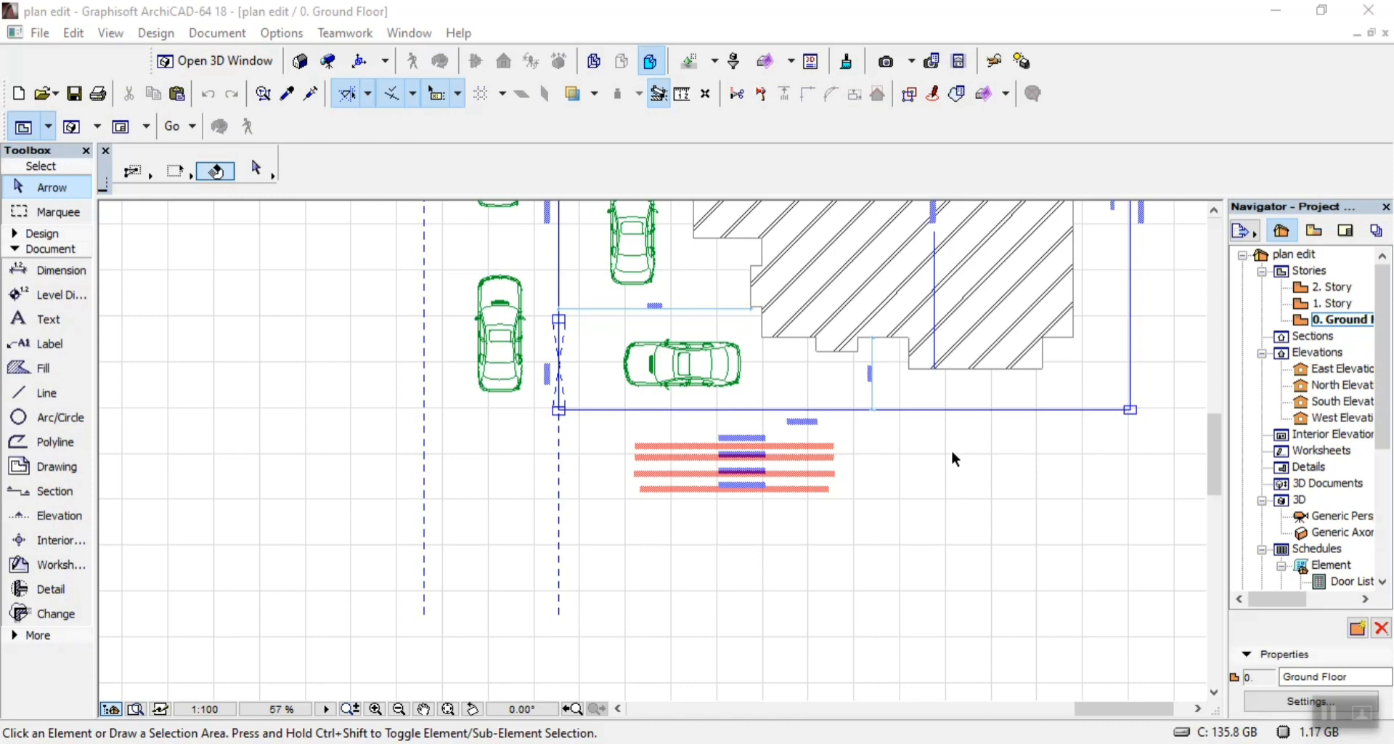
pyautogui.scroll(-2, 765, 517)
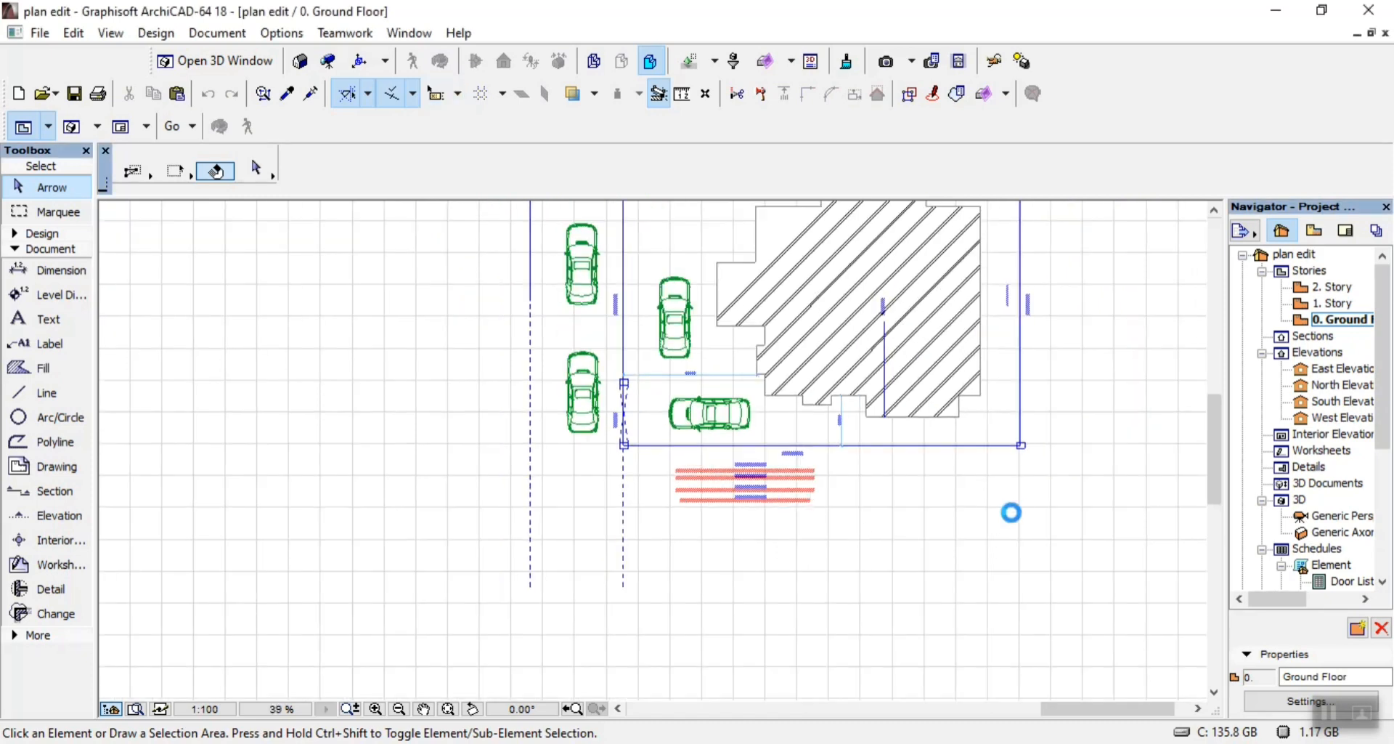
pyautogui.scroll(2, 944, 502)
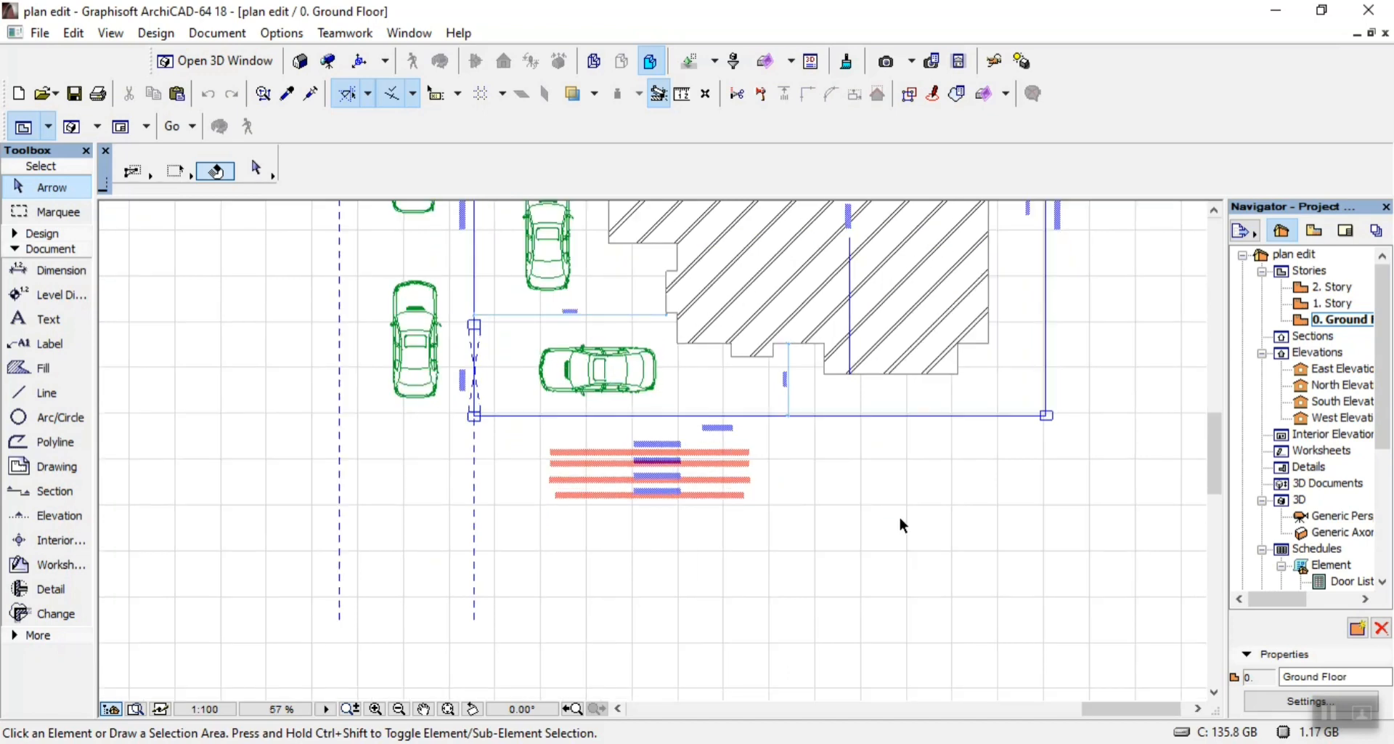
# Switch to Acrobat Reader with the reference site plan 02.pdf and maximize its window
pyautogui.click(806, 741)
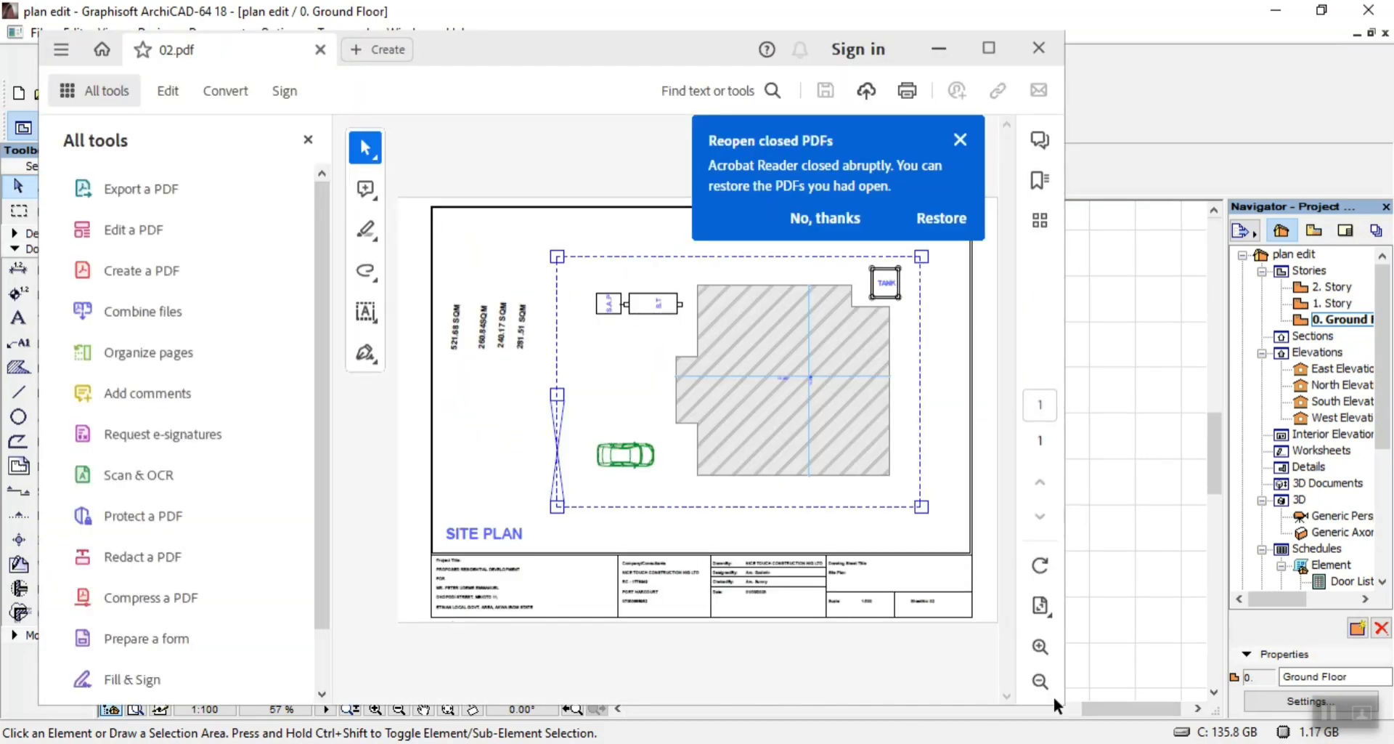
pyautogui.click(992, 49)
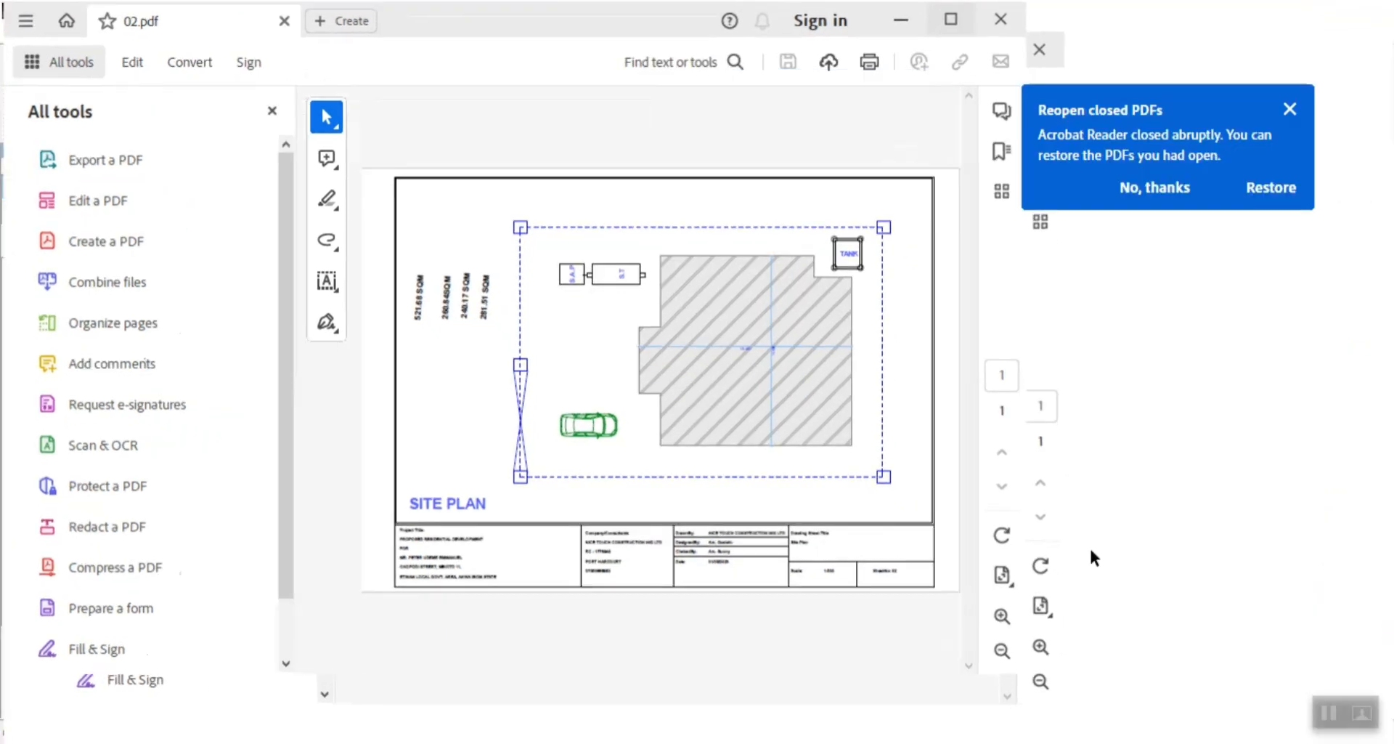
# Examine the title block, its project and company text, and the double frame lines around the site plan in 02.pdf
pyautogui.click(1368, 686)
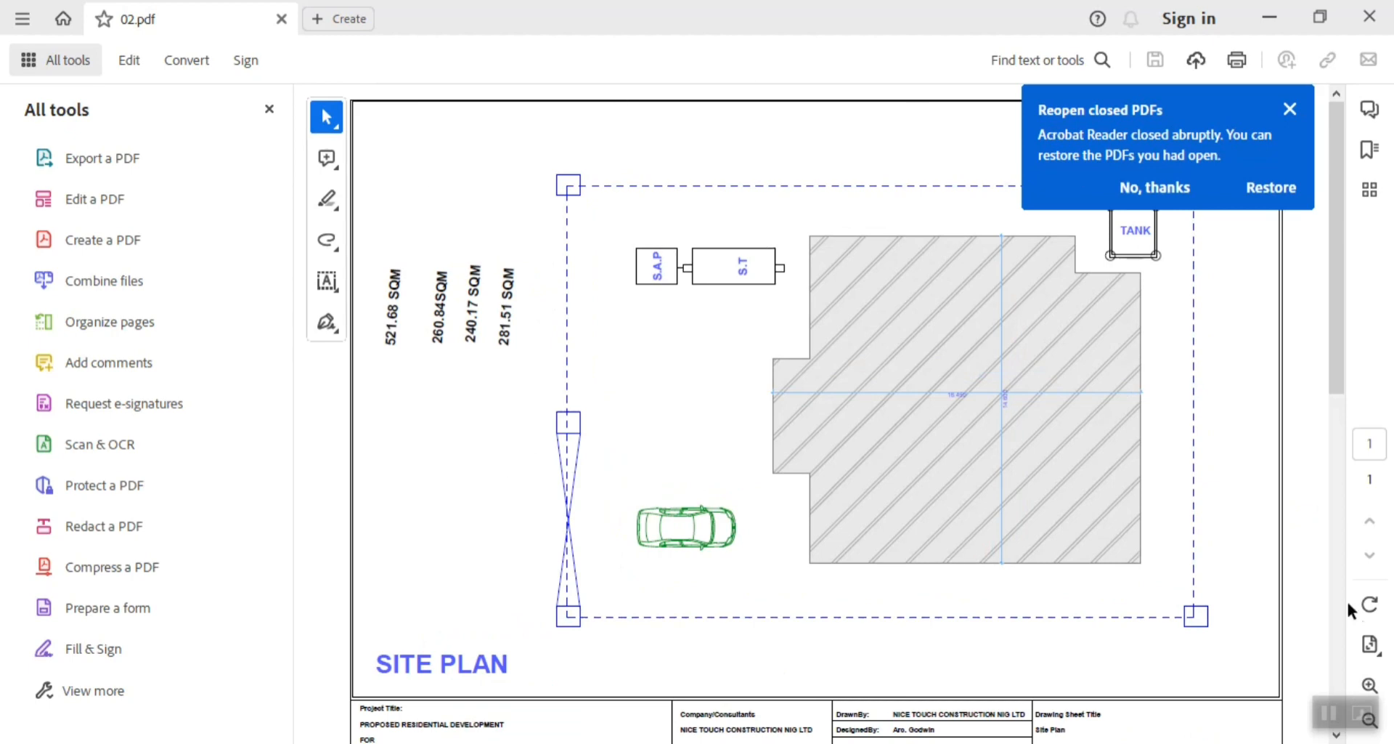
pyautogui.click(1369, 683)
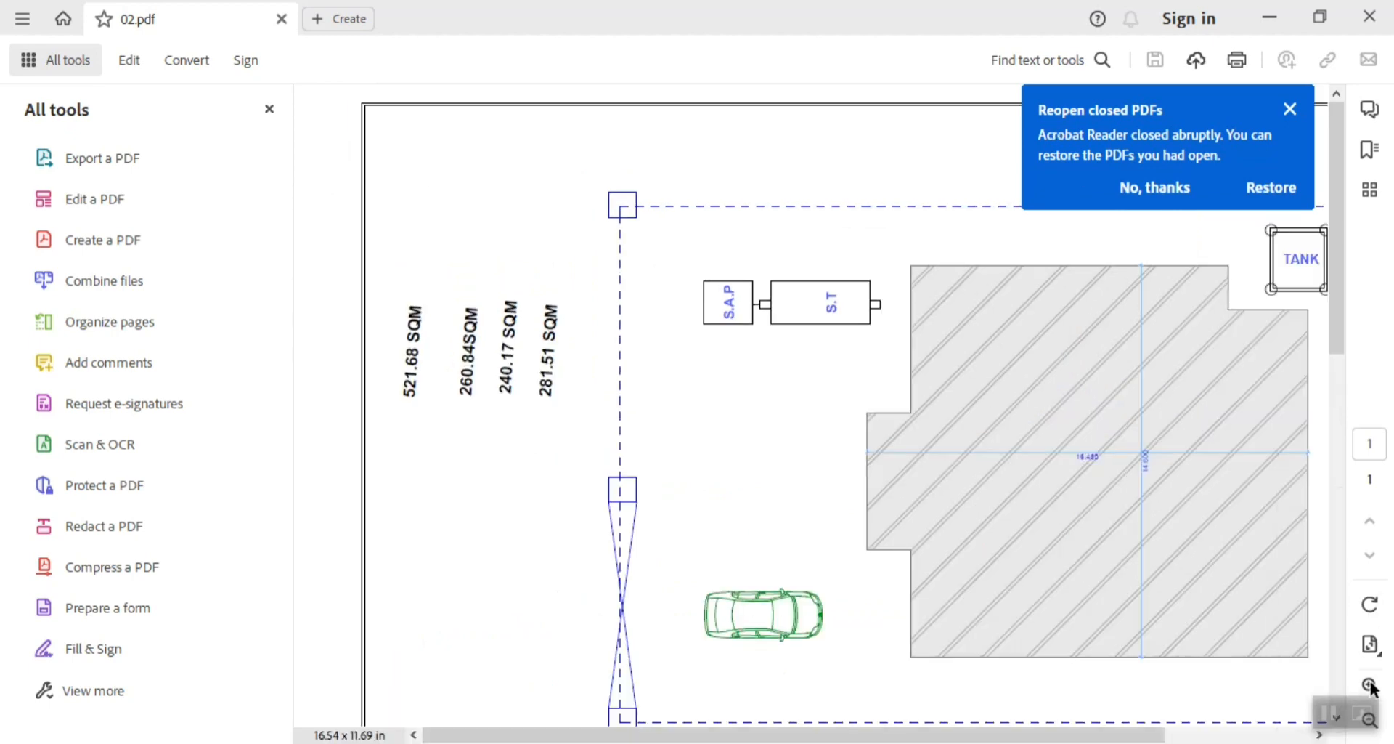
pyautogui.click(1369, 685)
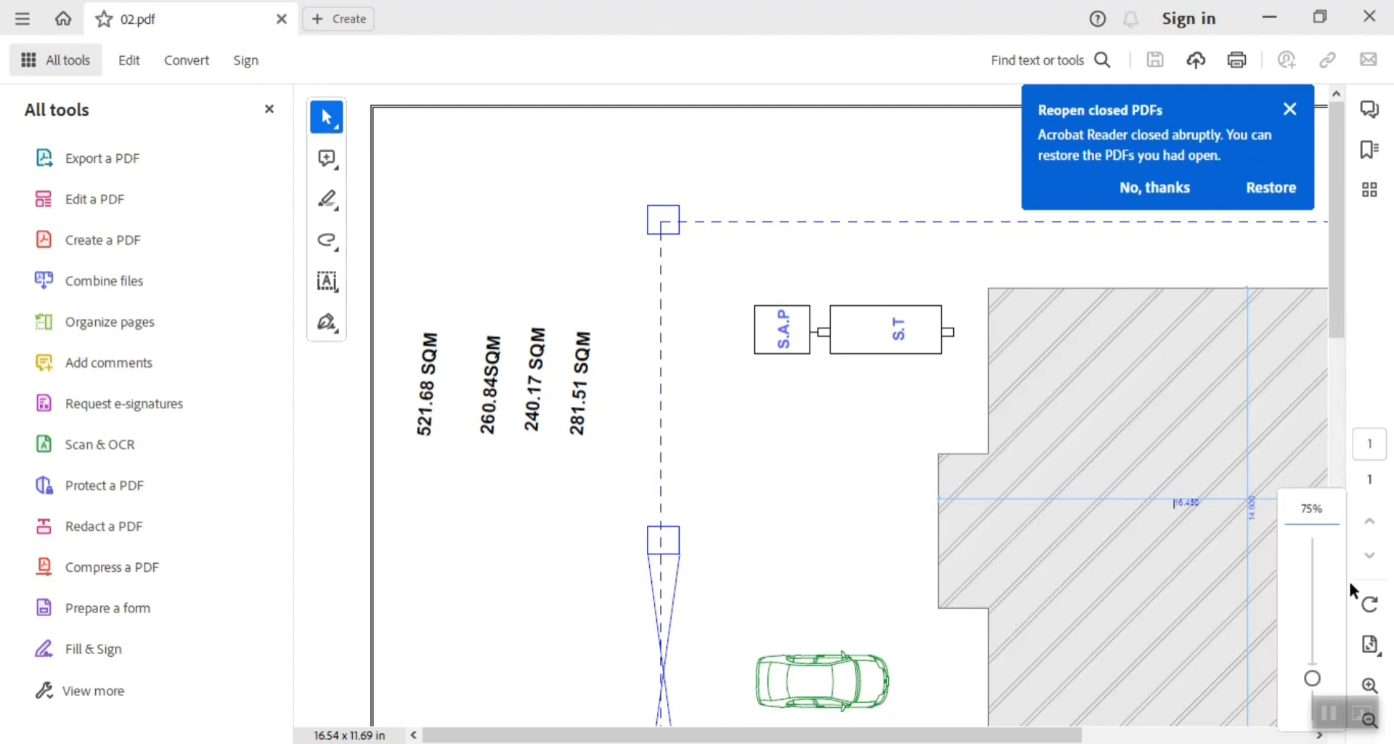
pyautogui.scroll(-3, 898, 729)
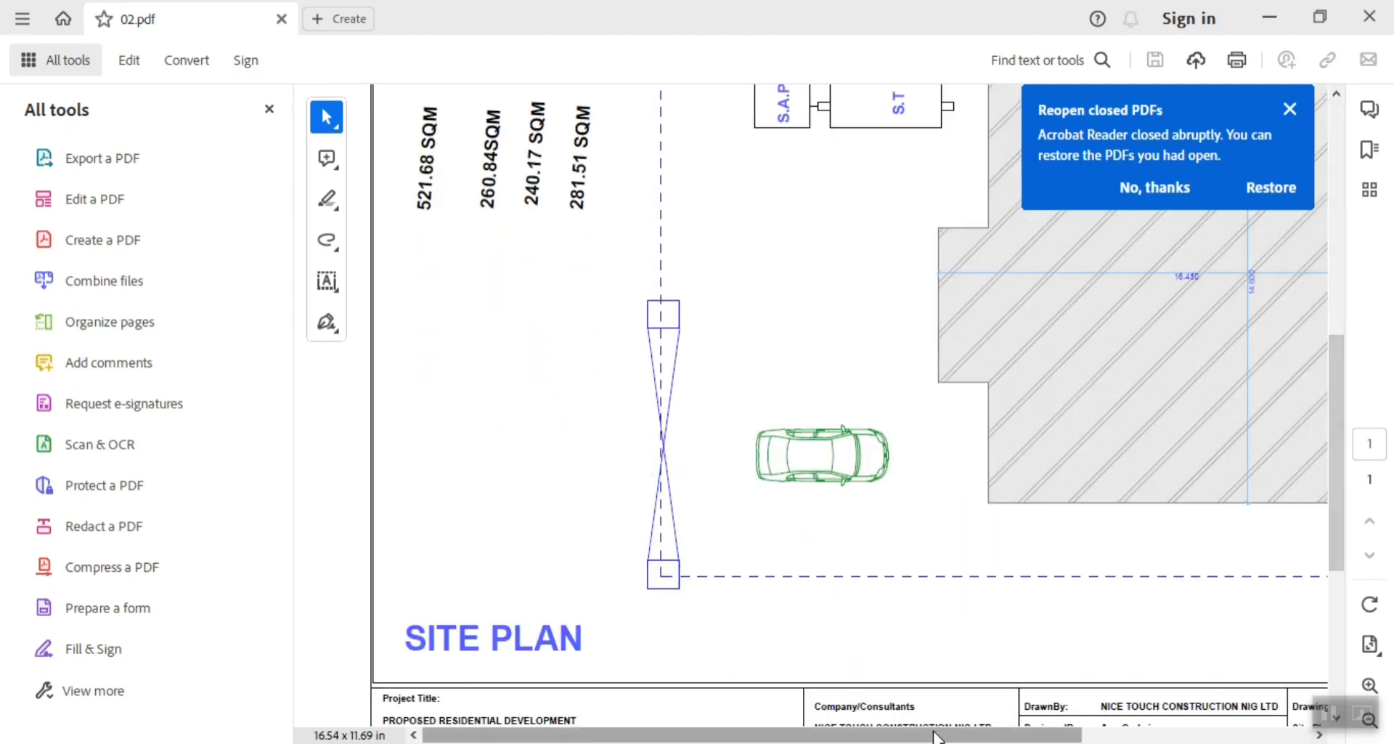
pyautogui.scroll(-2, 1337, 581)
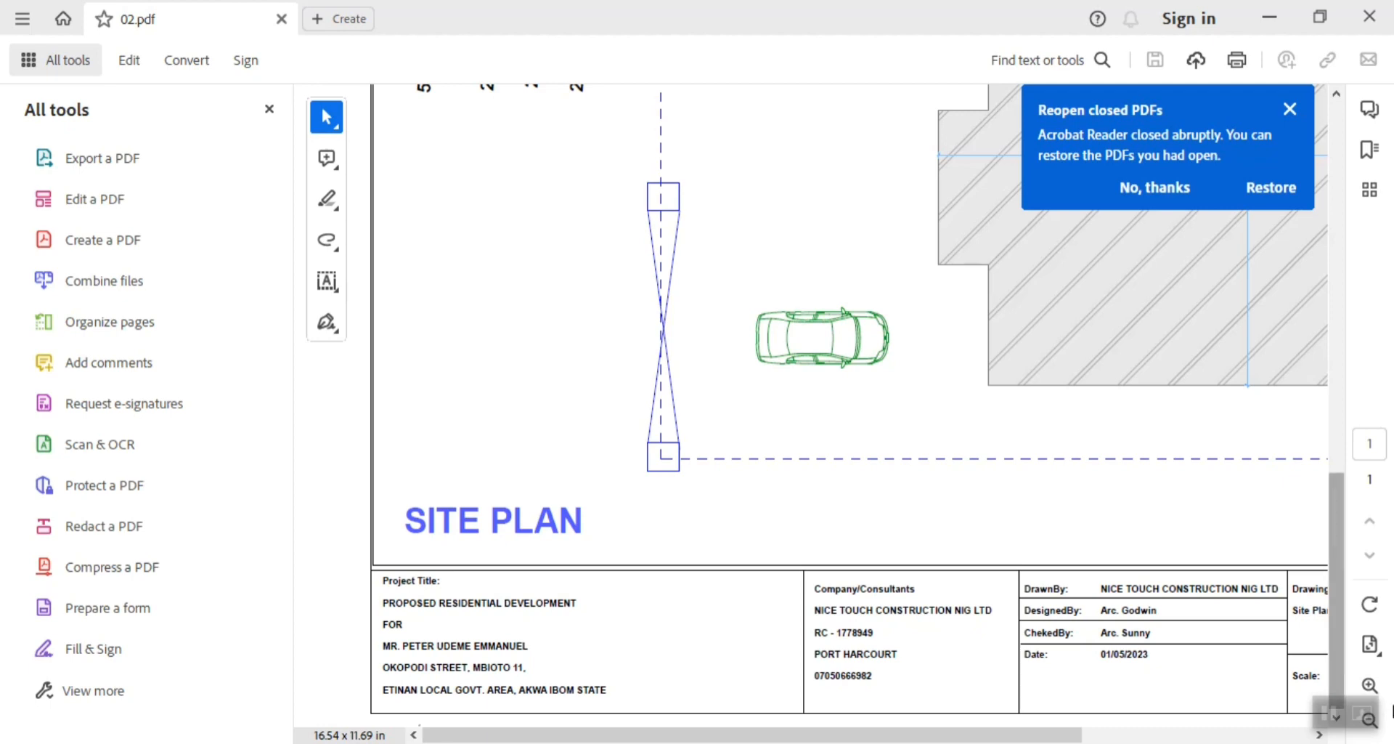
pyautogui.click(1371, 683)
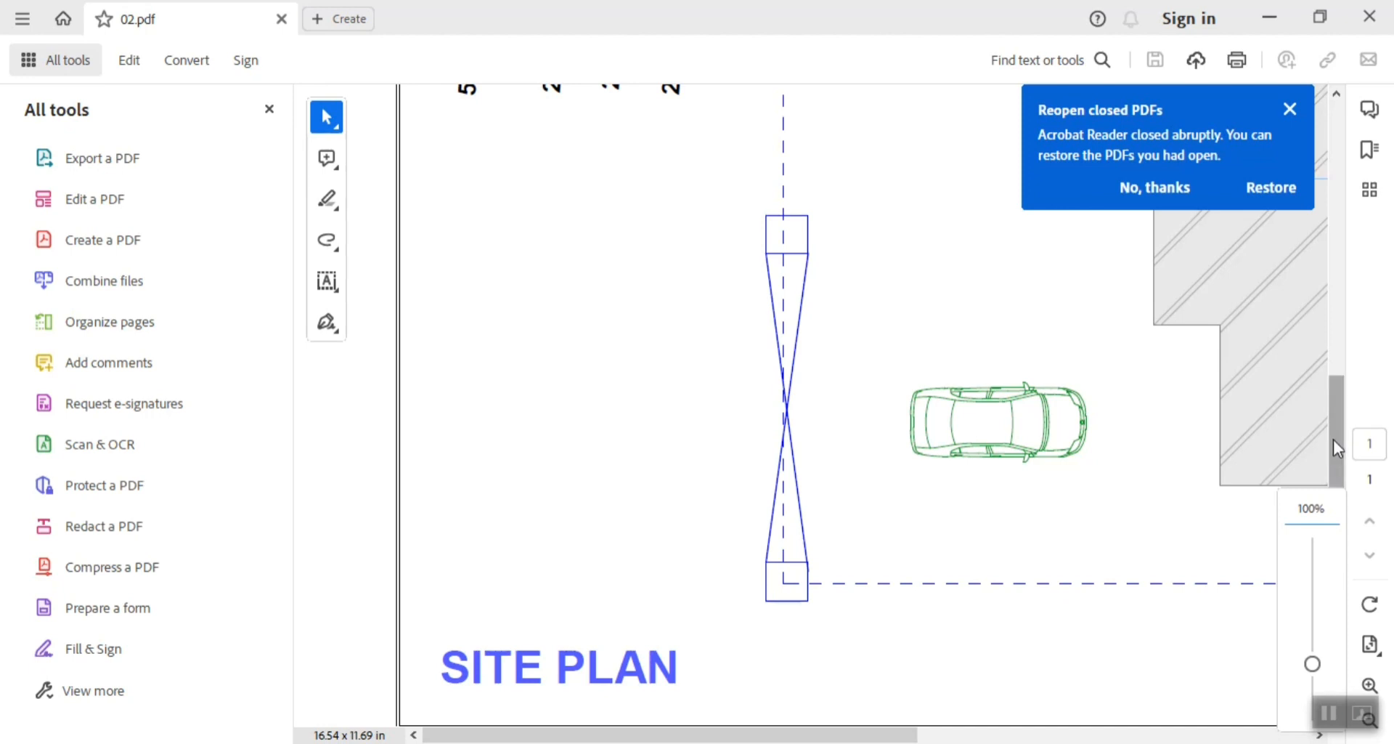
pyautogui.moveTo(1333, 442); pyautogui.dragTo(1331, 591)
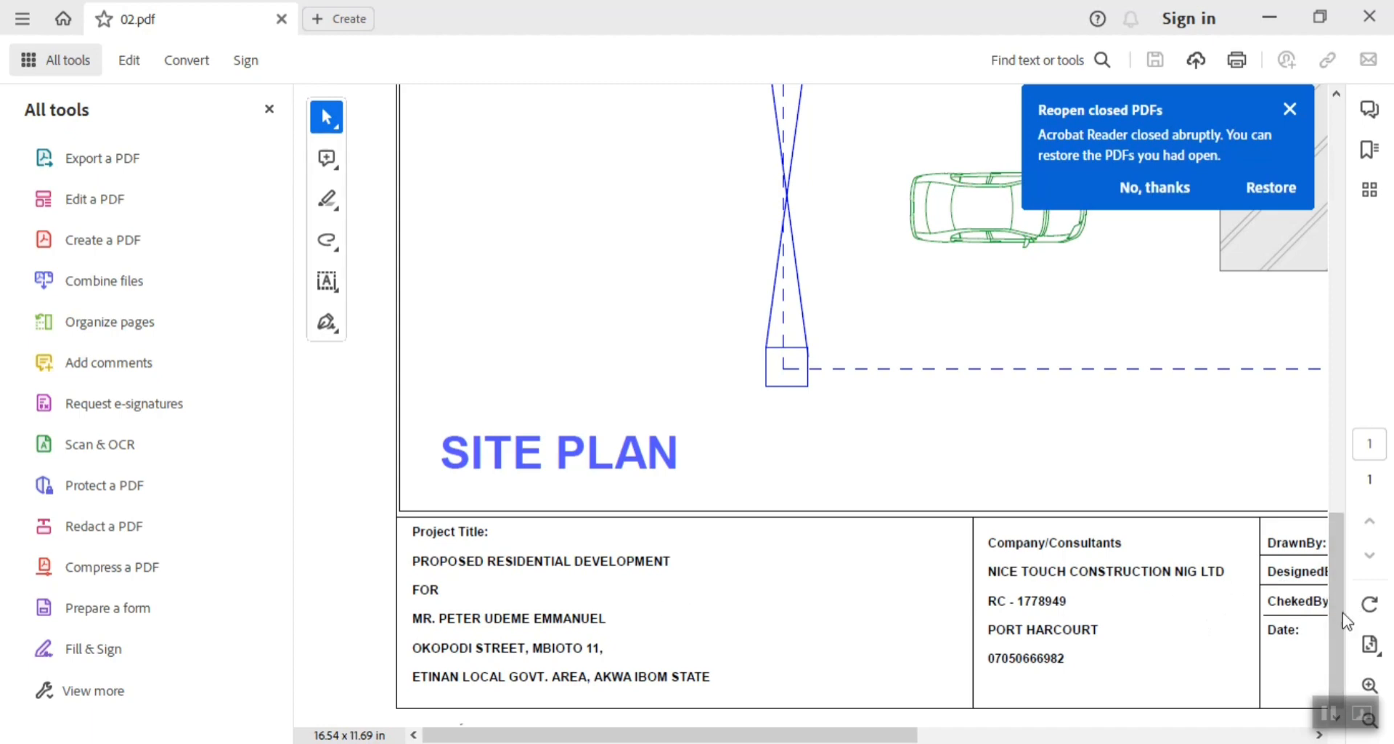
pyautogui.moveTo(1347, 607)
pyautogui.mouseDown()
pyautogui.moveTo(1349, 263)
pyautogui.moveTo(1337, 610)
pyautogui.mouseUp()
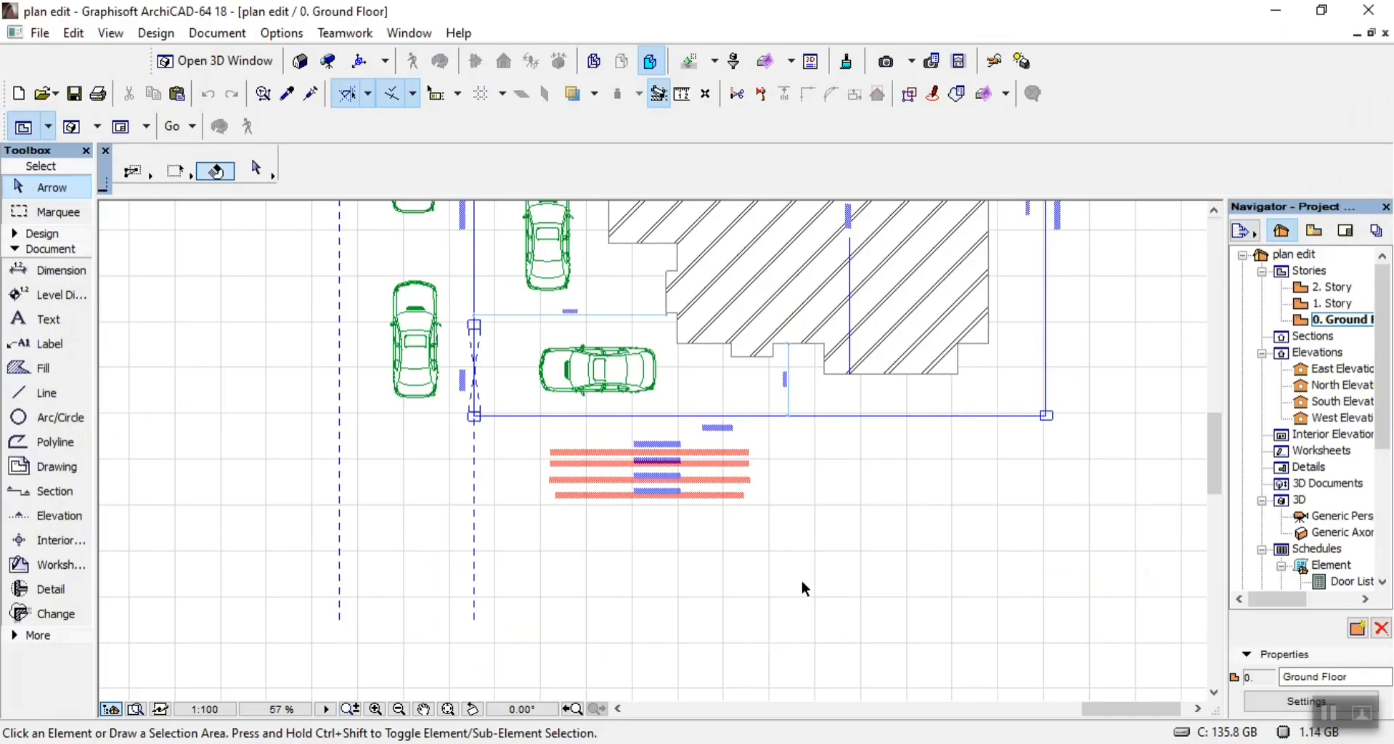
# Switch to ArchiCAD and draw a solid black rectangle with pen 41 framing the site plan, parked cars and area schedule
pyautogui.scroll(-2, 800, 579)
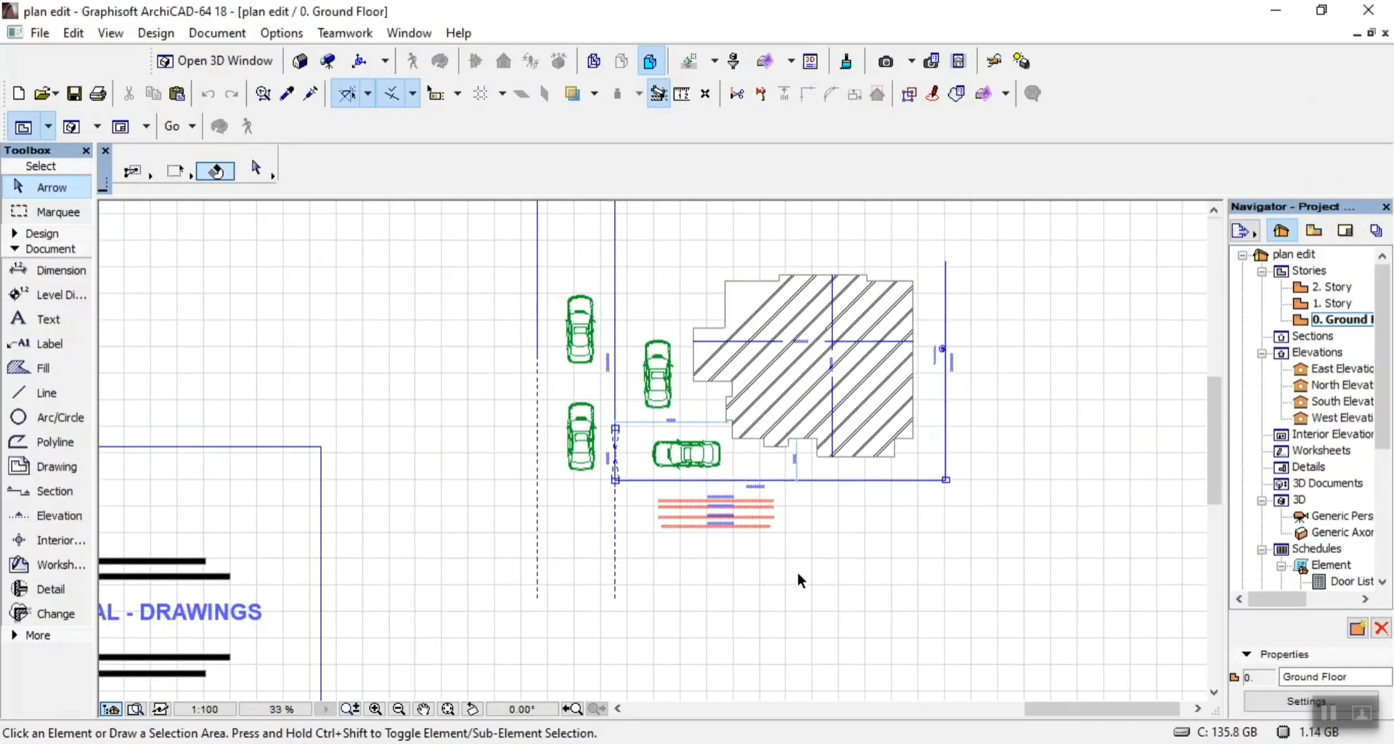
pyautogui.click(51, 394)
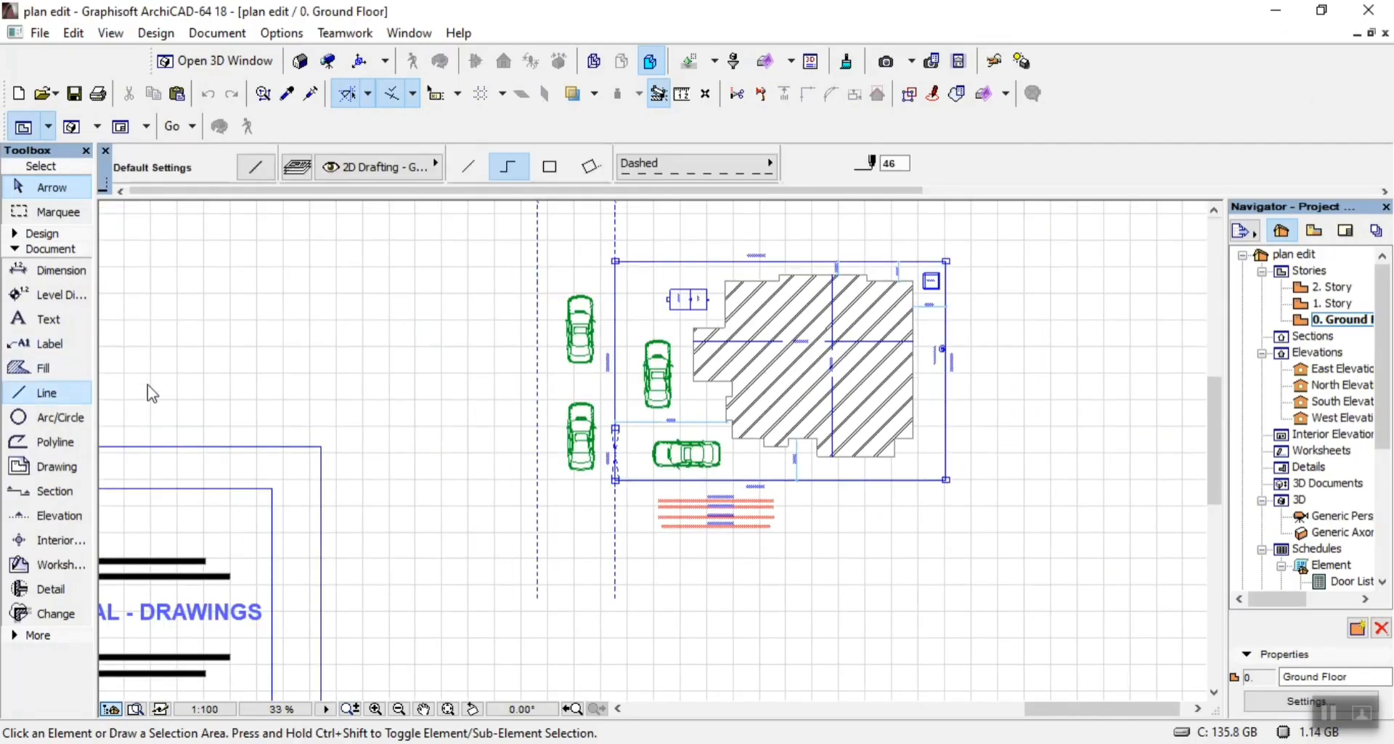
pyautogui.click(563, 167)
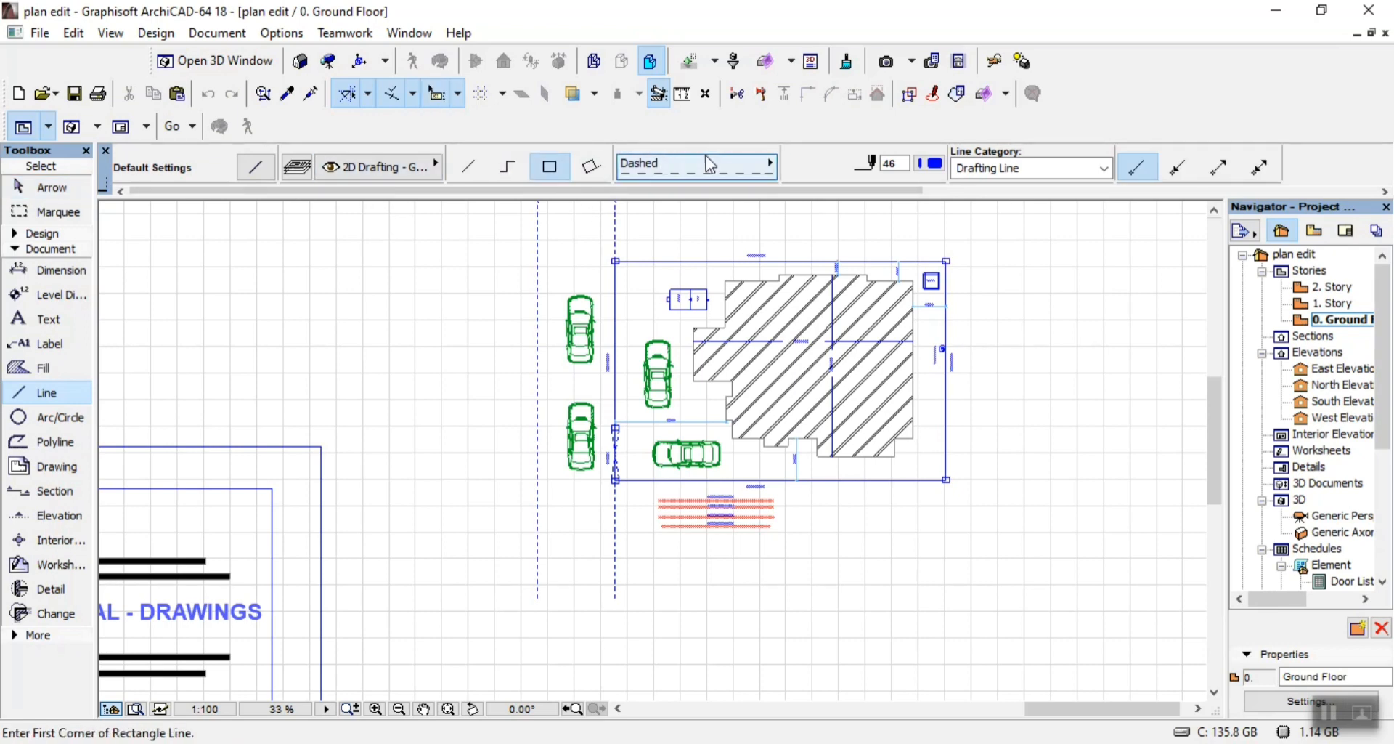
pyautogui.click(935, 163)
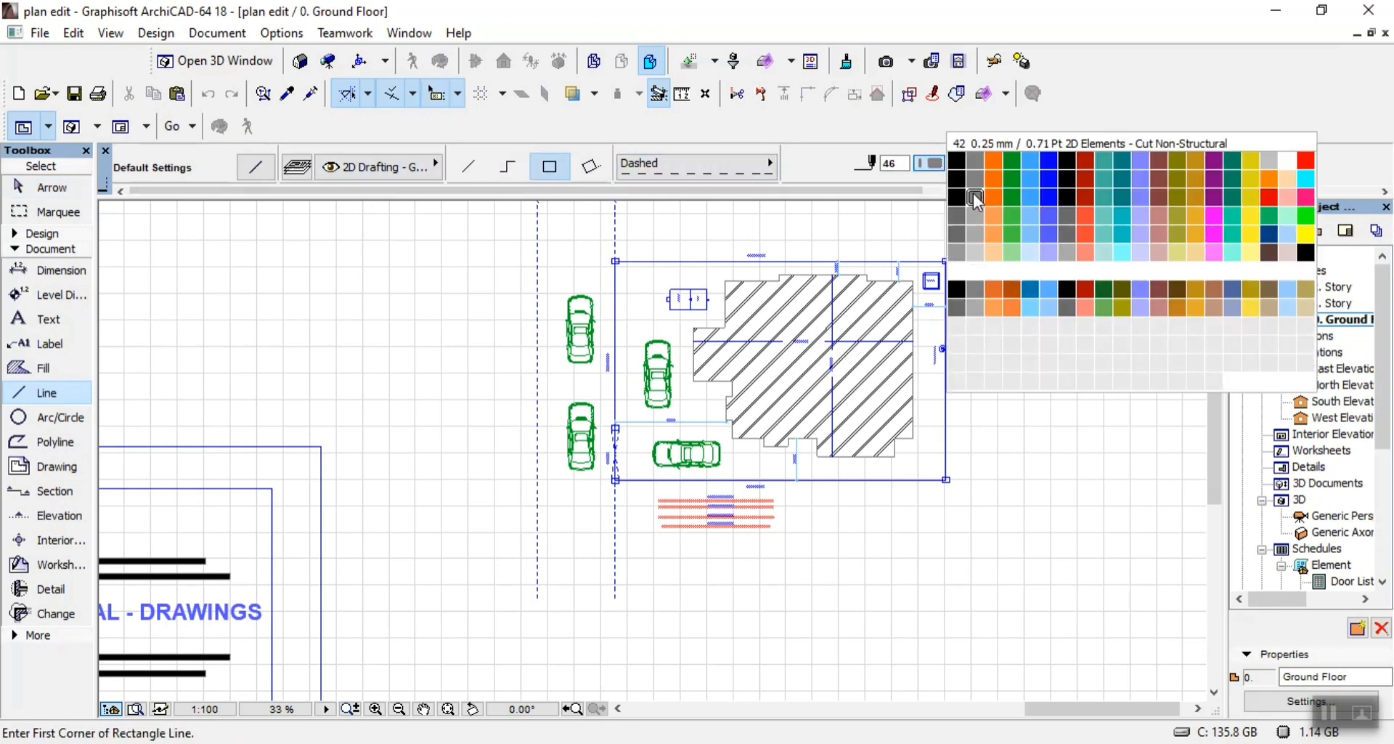
pyautogui.click(957, 197)
pyautogui.click(674, 168)
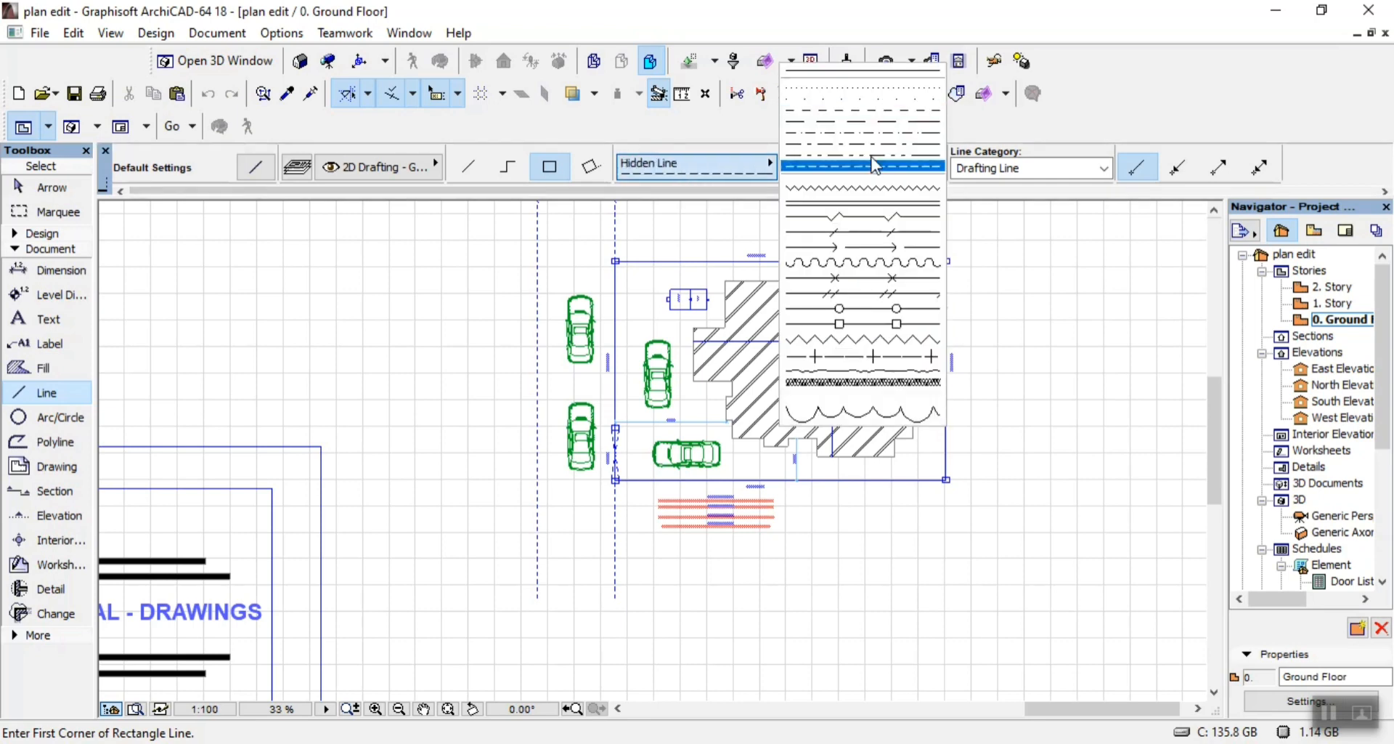
pyautogui.click(863, 70)
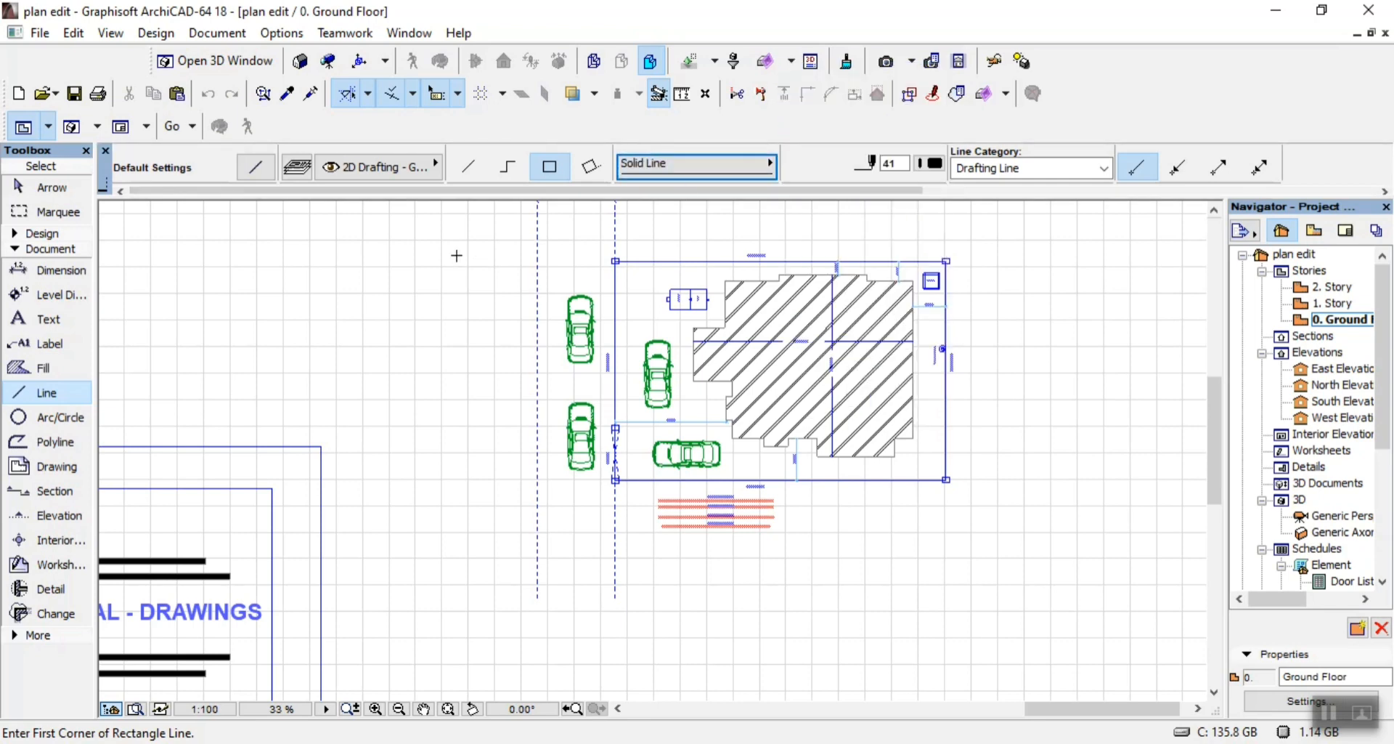
pyautogui.click(496, 227)
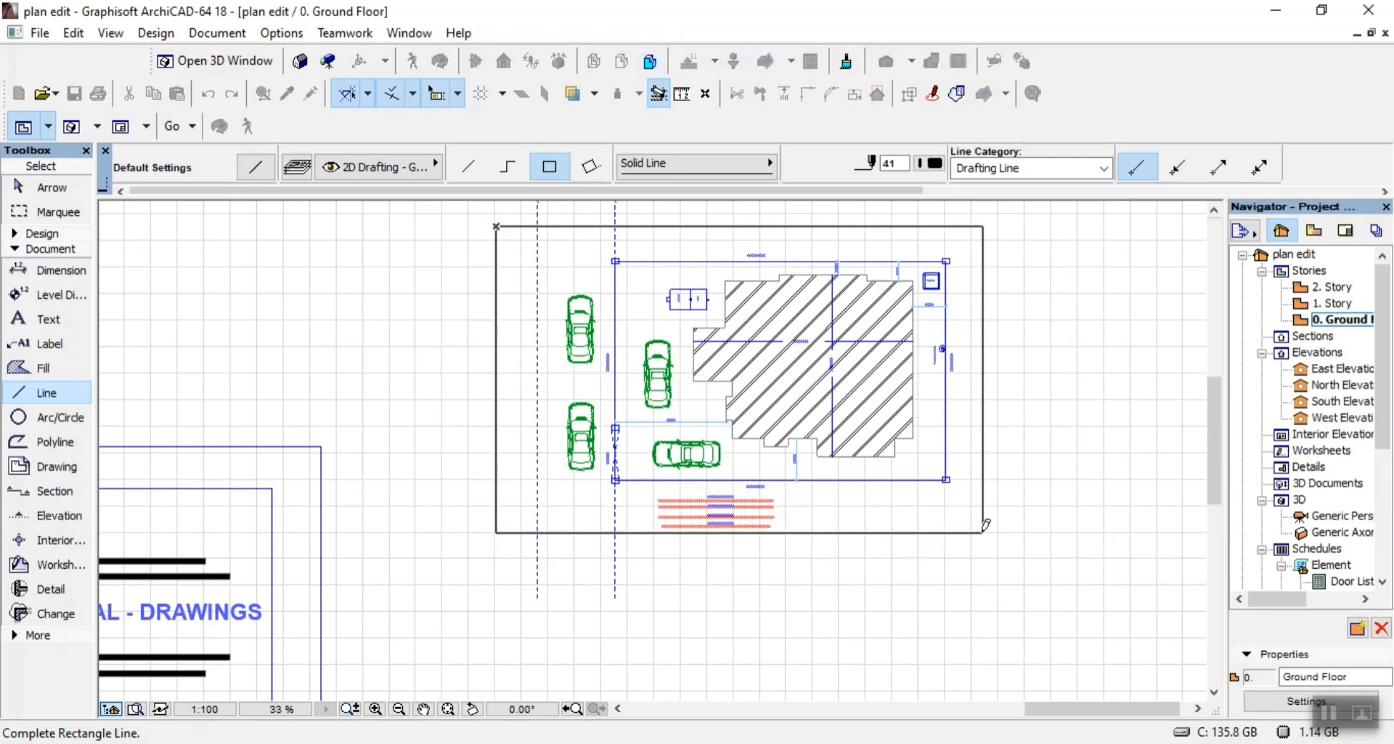
pyautogui.click(983, 532)
pyautogui.press('Escape')
# Move all four lines of the new black frame a short distance horizontally to the right
pyautogui.hotkey('ctrl', 'a')
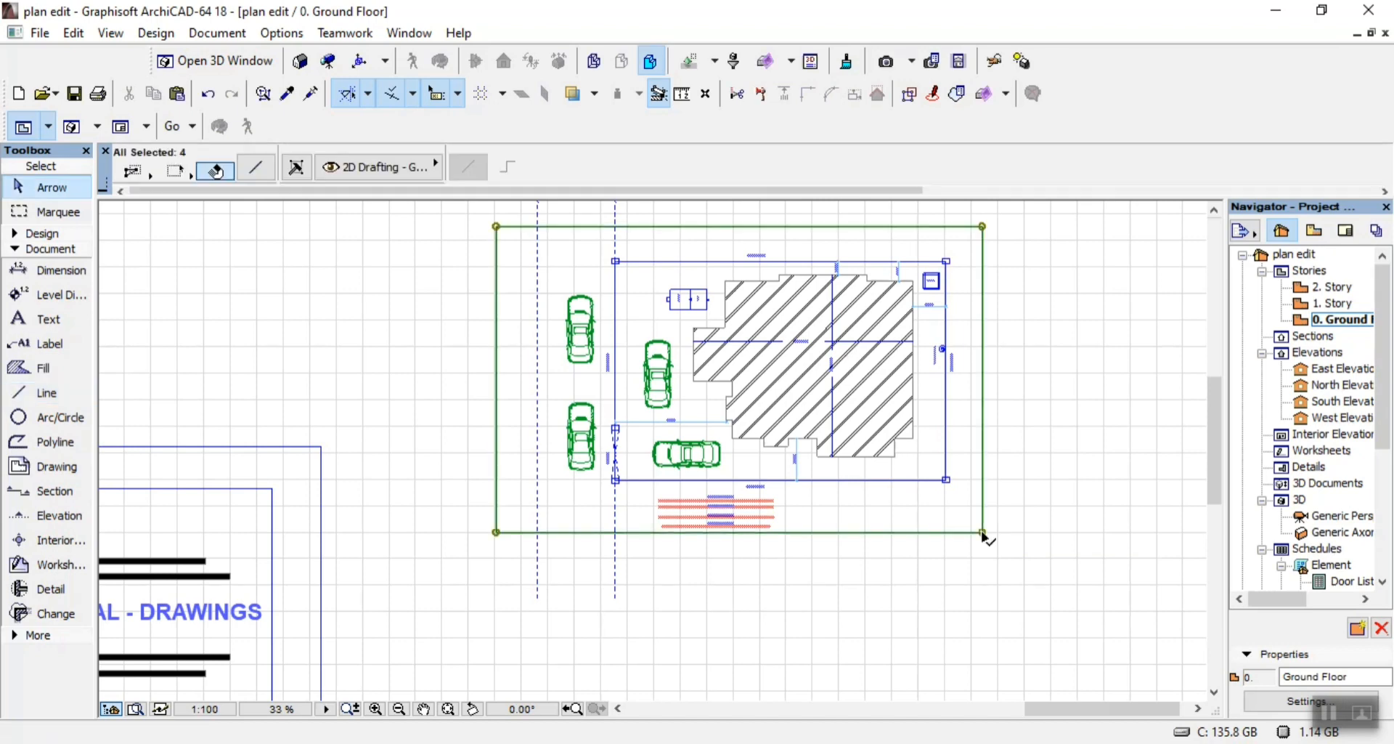
pyautogui.hotkey('ctrl', 'd')
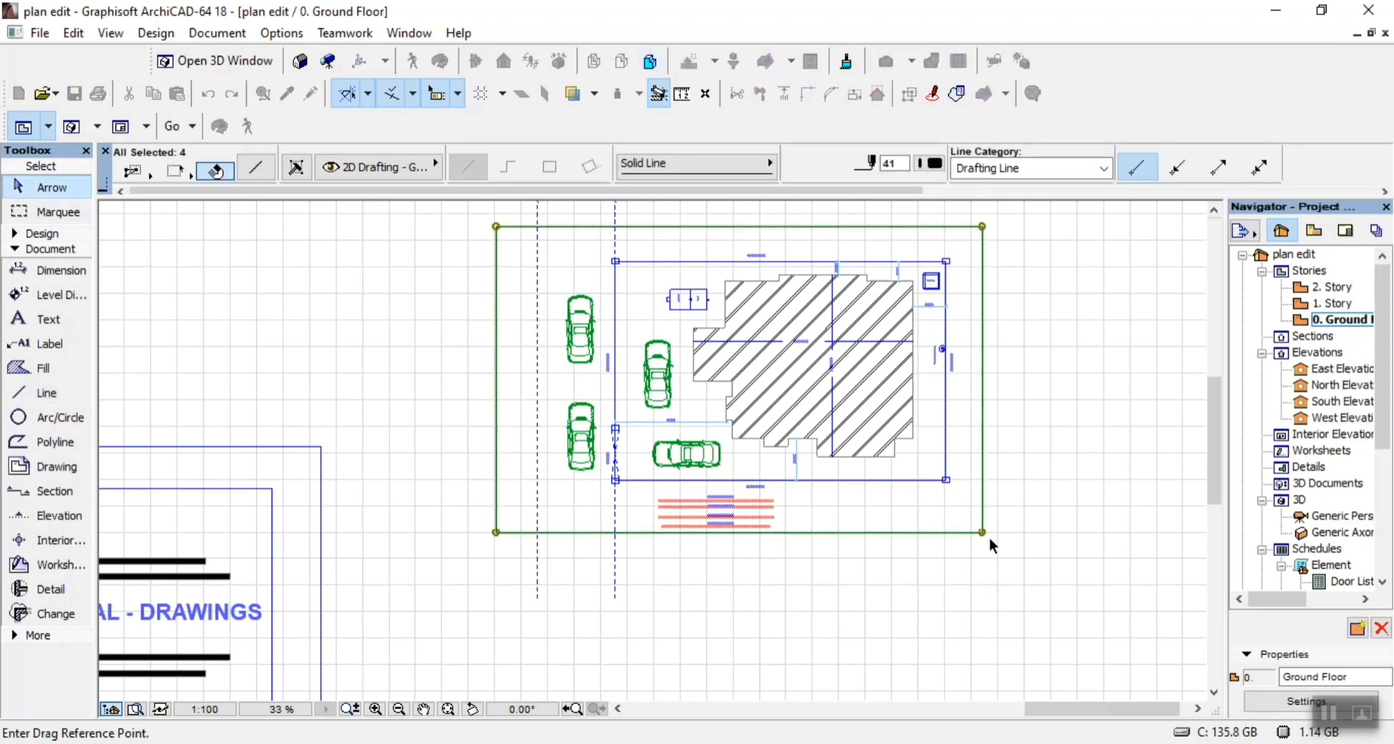
pyautogui.click(983, 533)
pyautogui.click(1000, 533)
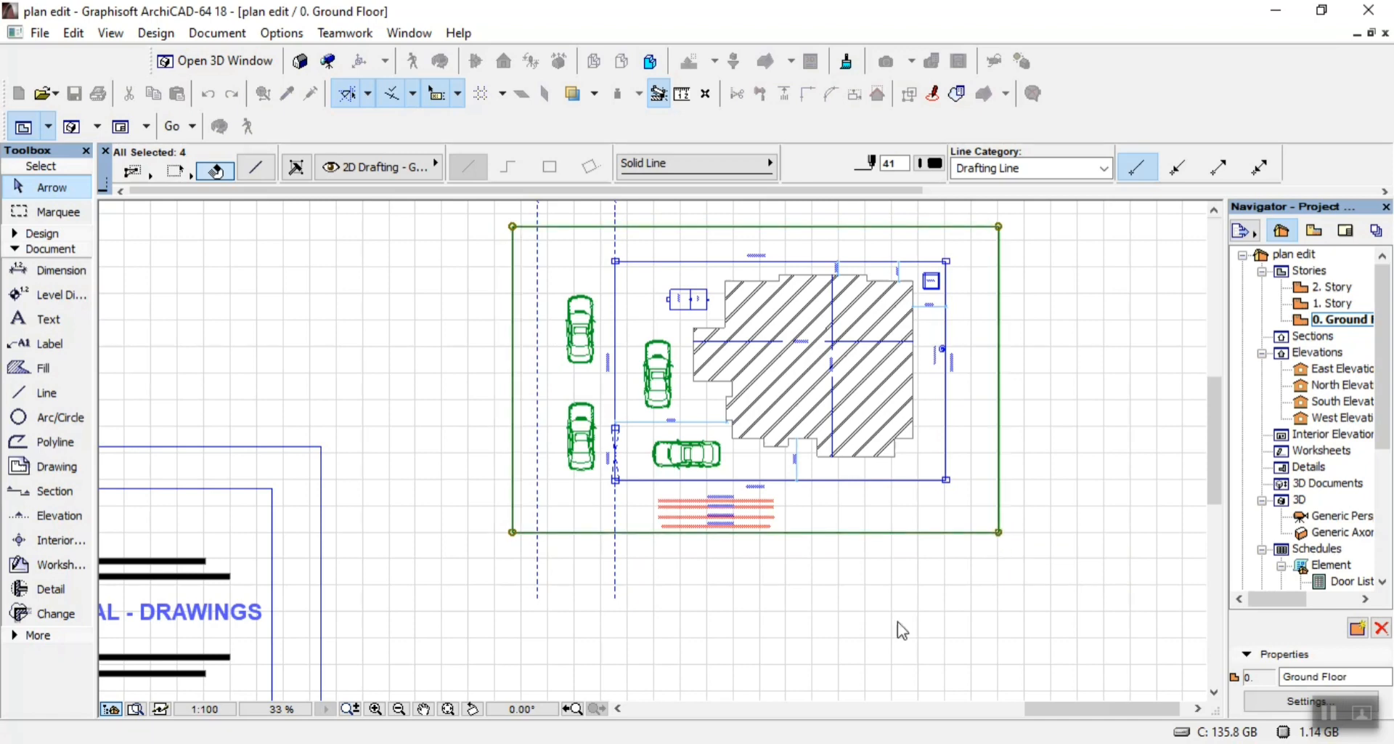
pyautogui.click(900, 577)
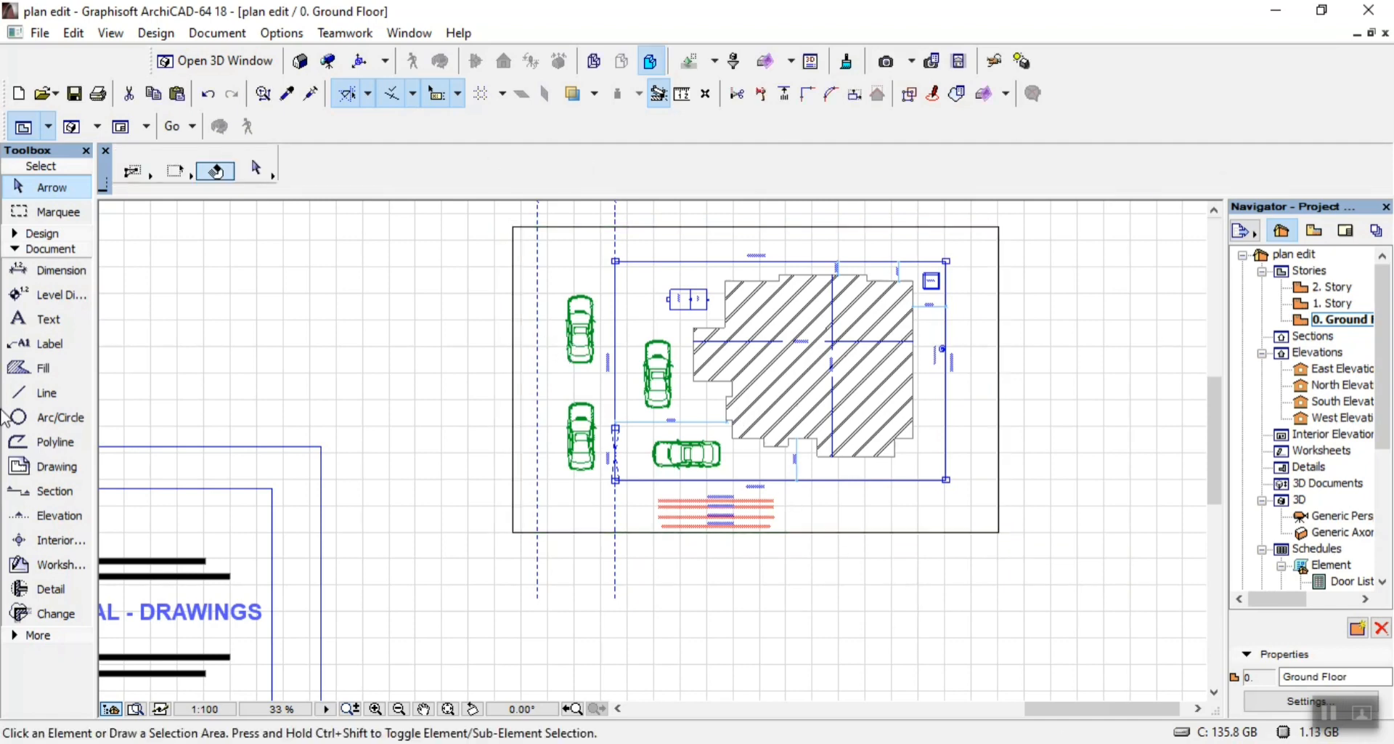
# Draw an outer frame rectangle about 37 m wide just outside the first one, extending further below it for a title block strip
pyautogui.click(48, 394)
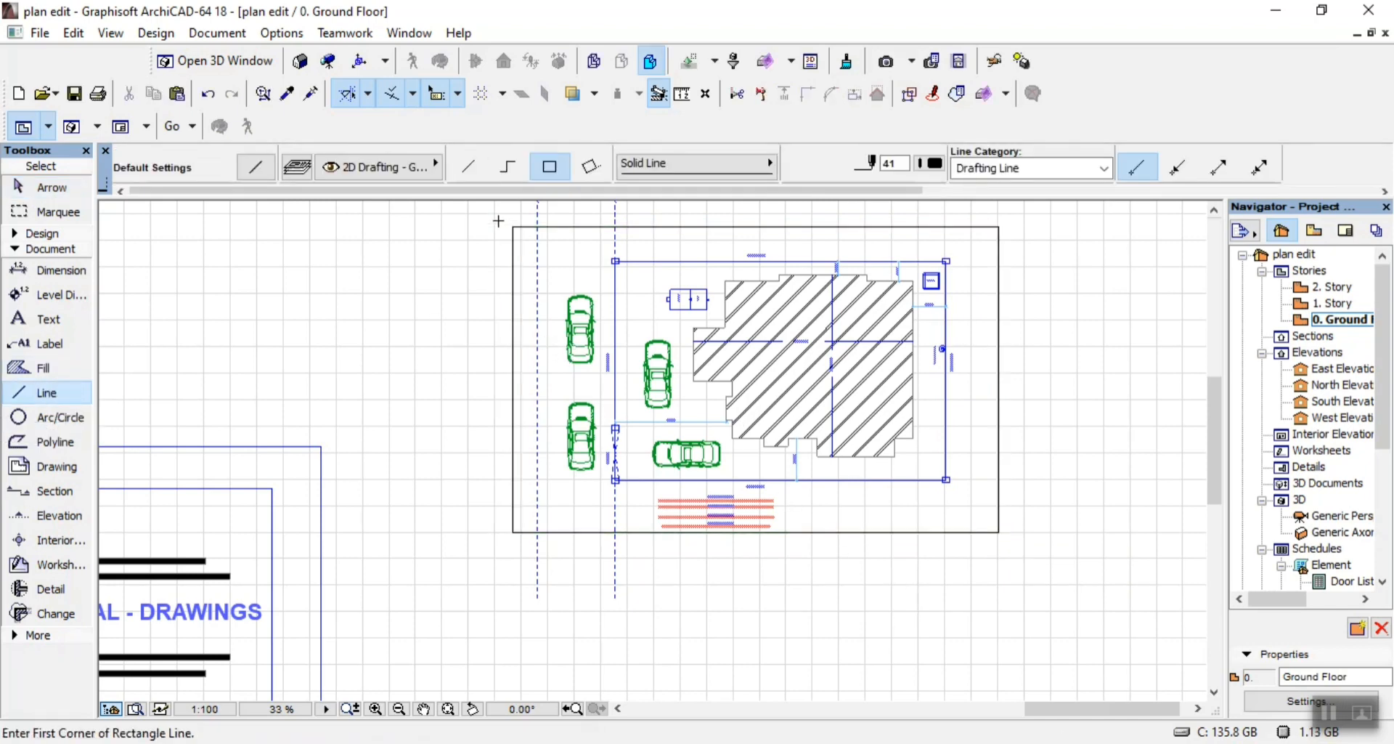
pyautogui.scroll(3, 498, 206)
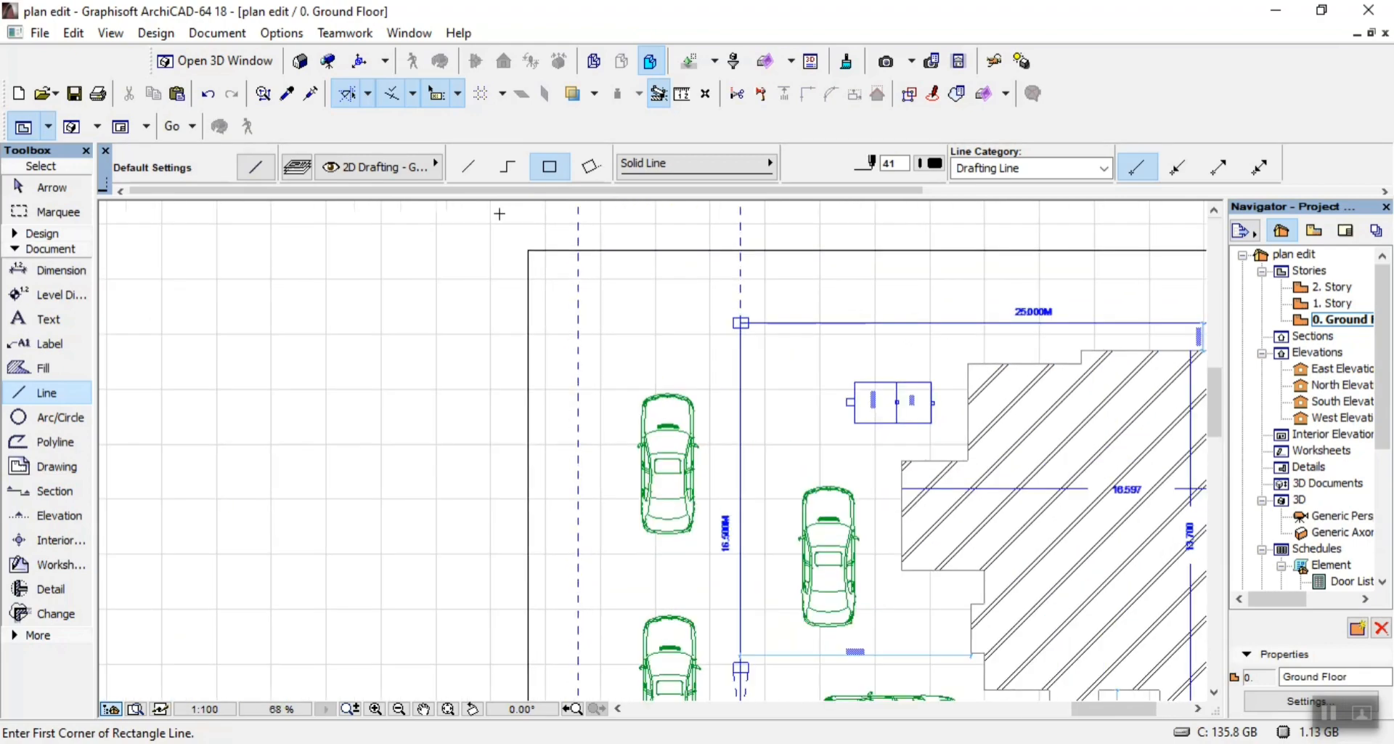
pyautogui.click(523, 245)
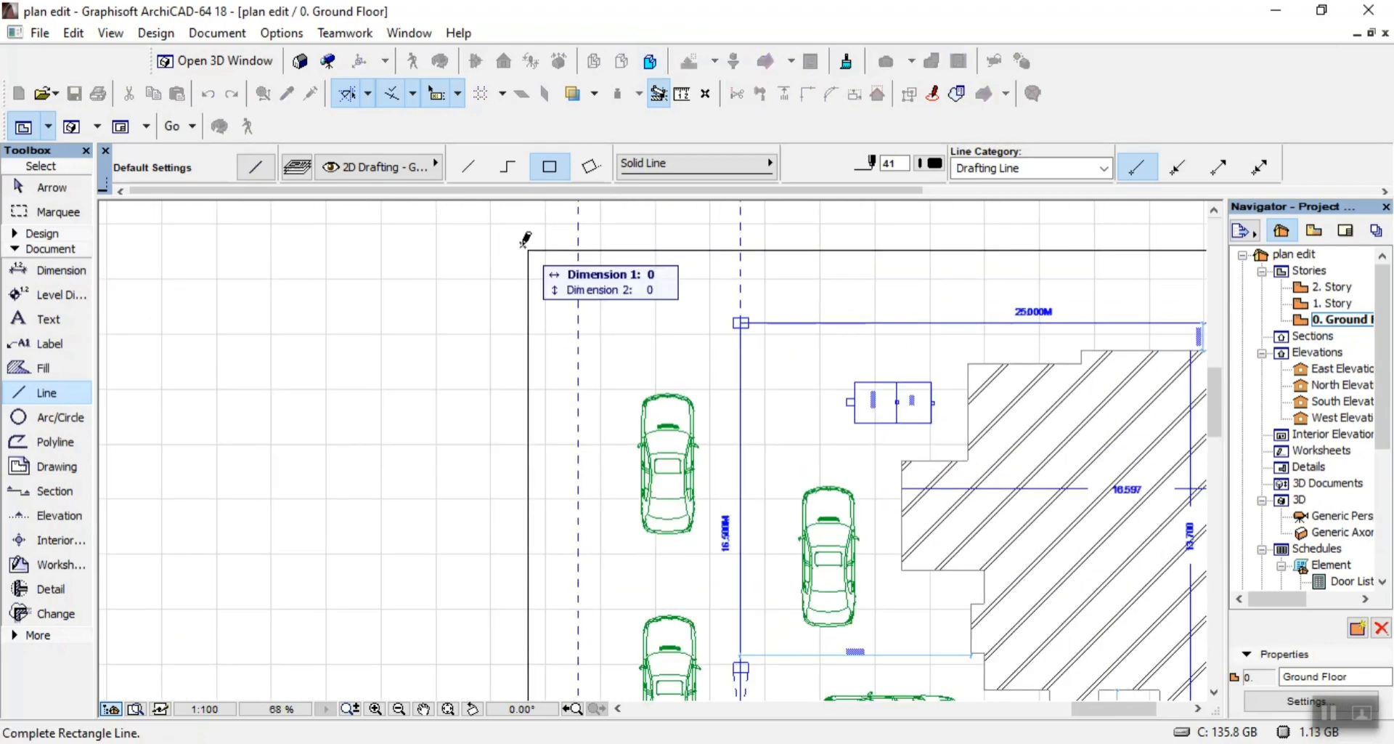
pyautogui.scroll(-5, 529, 234)
pyautogui.scroll(8, 790, 372)
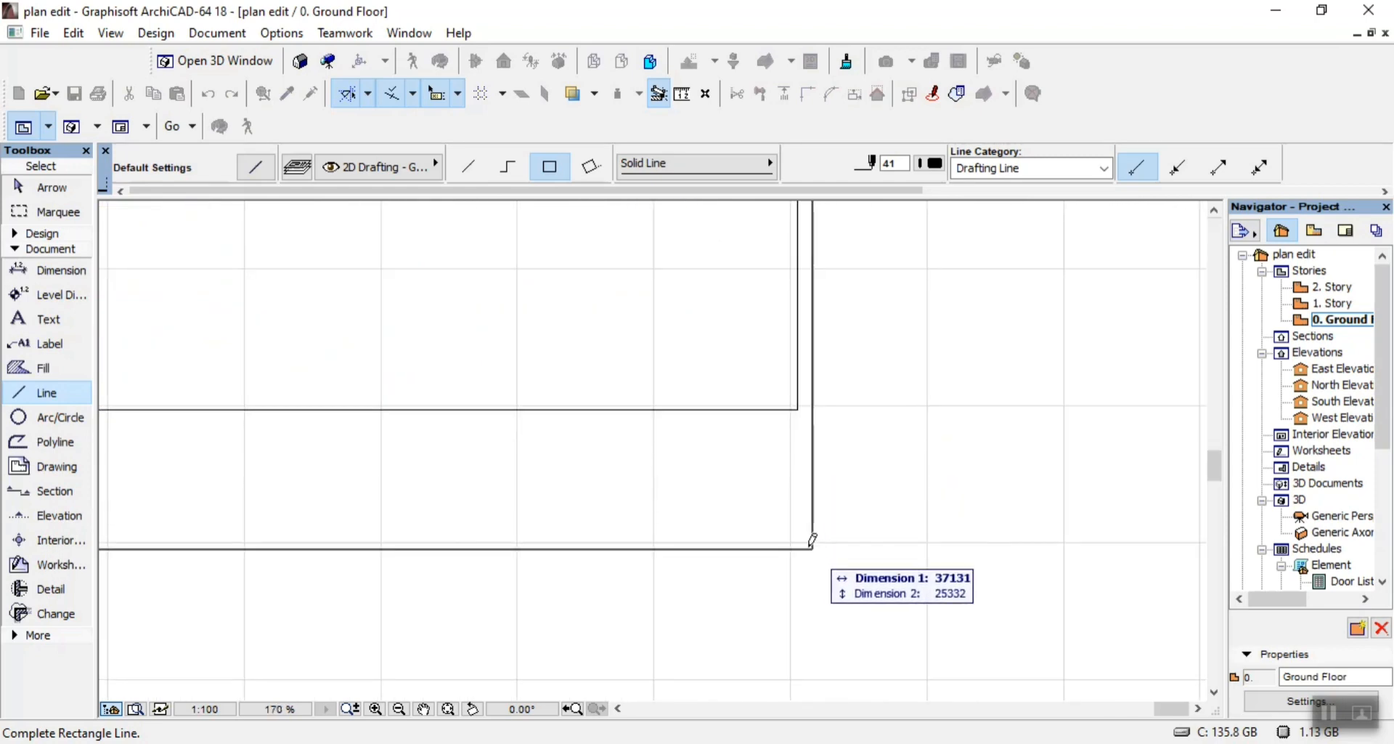
pyautogui.scroll(1, 812, 550)
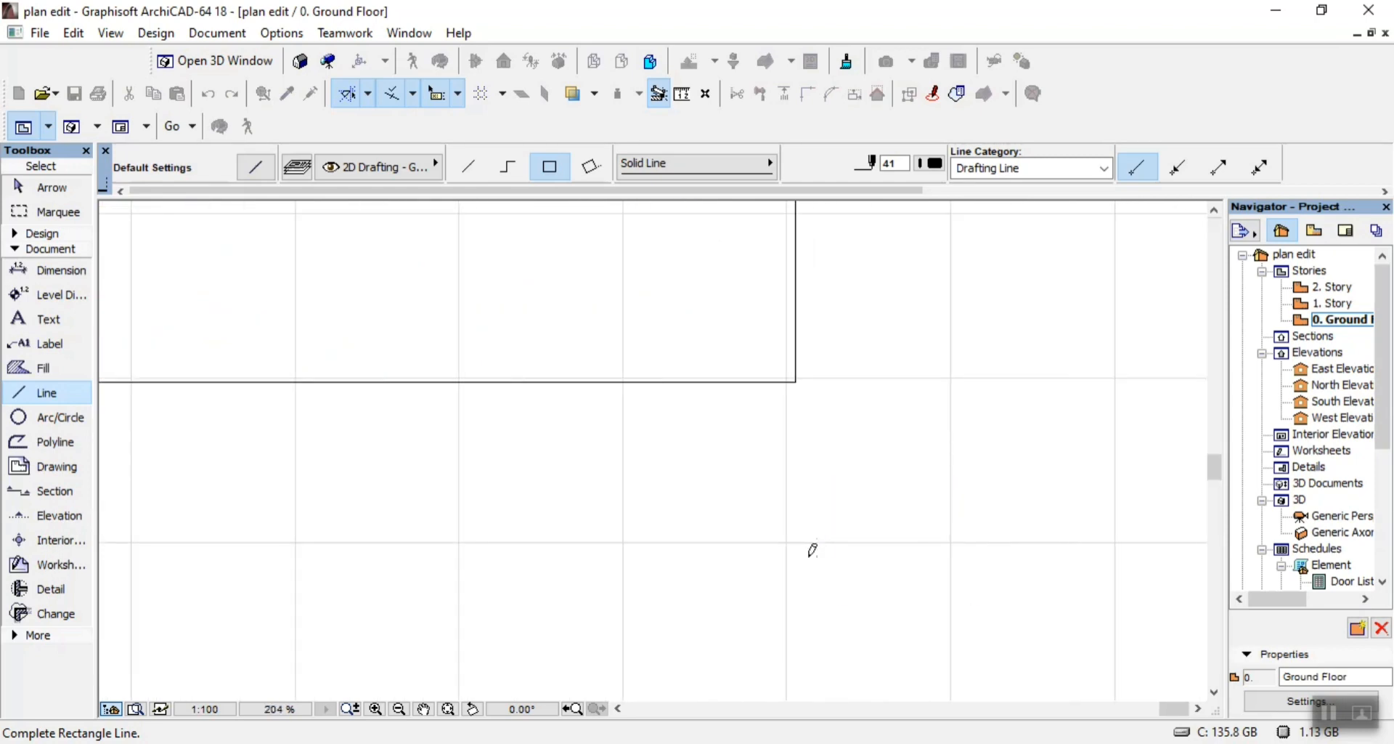
pyautogui.click(806, 650)
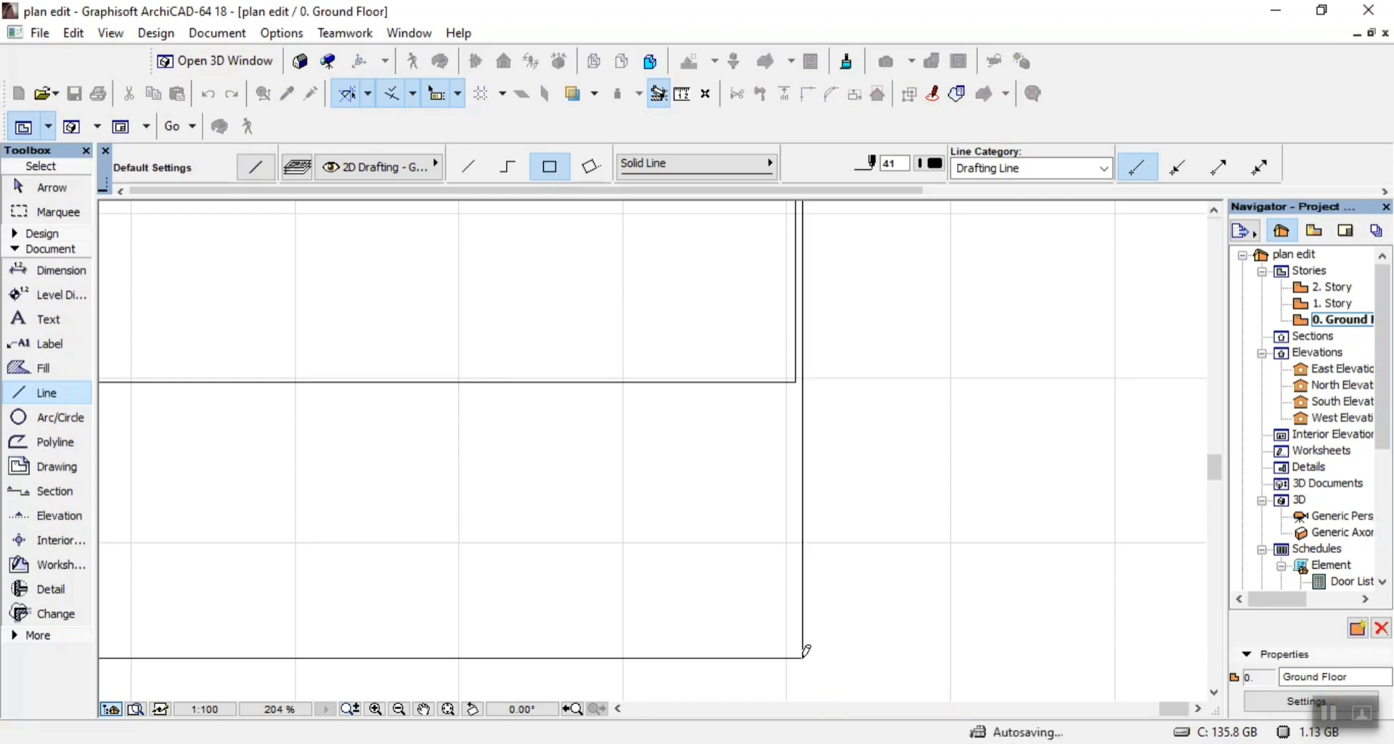
pyautogui.scroll(-6, 896, 548)
pyautogui.scroll(-1, 955, 469)
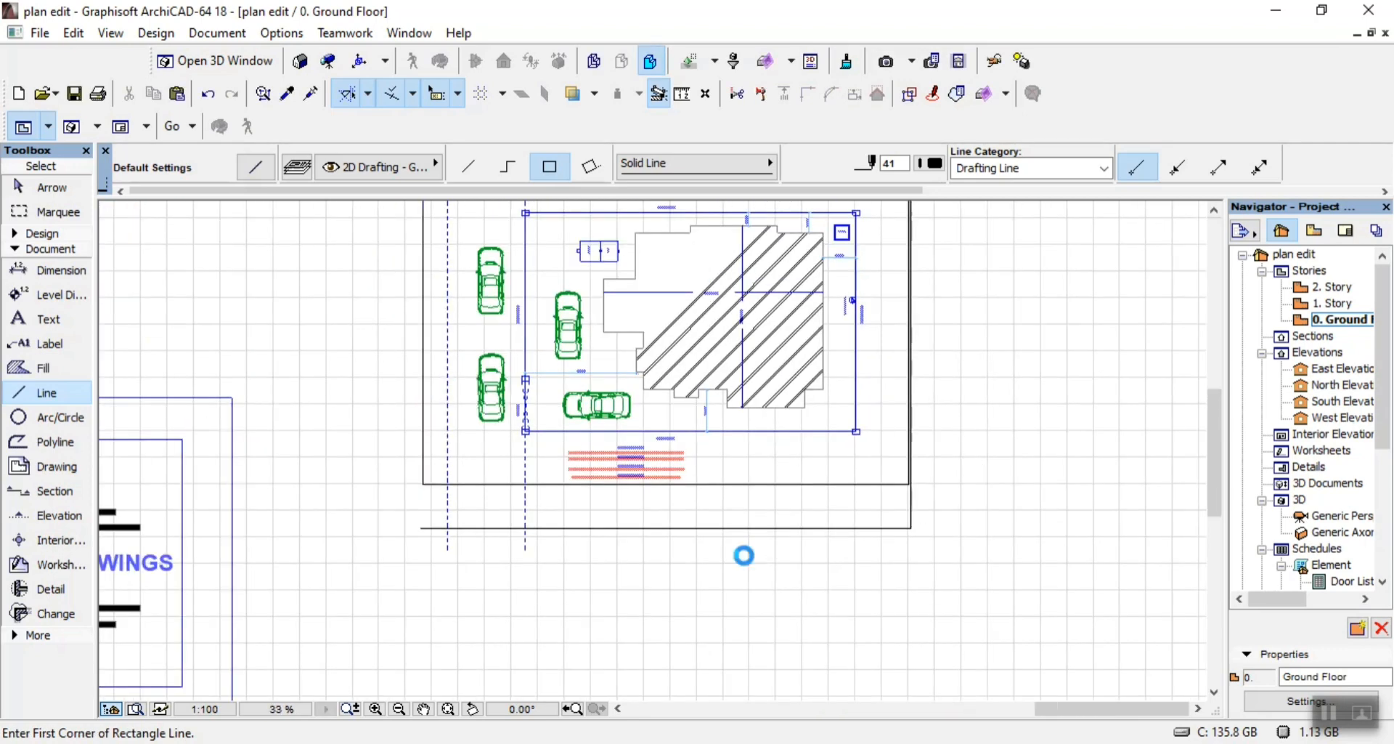
pyautogui.scroll(6, 583, 564)
pyautogui.scroll(-3, 719, 481)
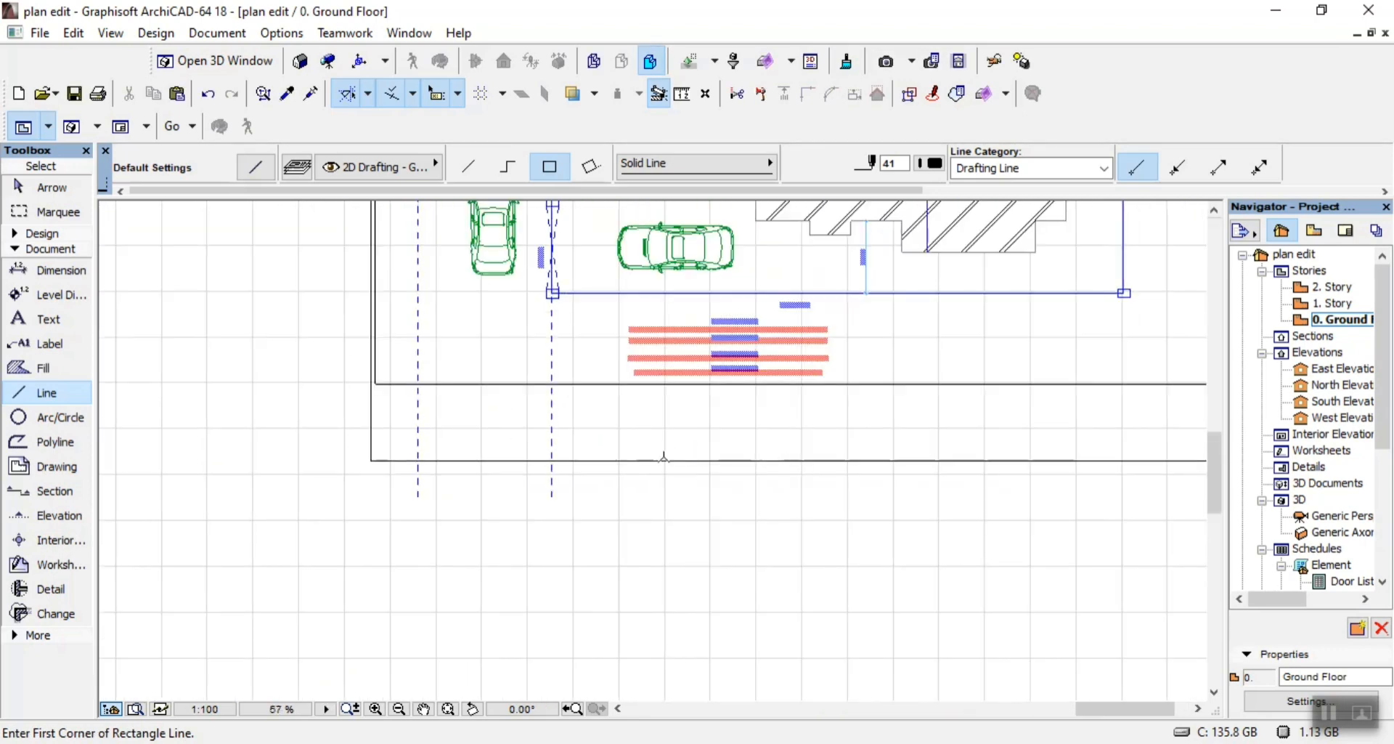
pyautogui.press('Escape')
# Trim both dashed road lines between the two lower frame lines and delete their leftover ends below the outer frame
pyautogui.scroll(5, 543, 459)
pyautogui.keyDown('ctrl'); pyautogui.click(567, 392); pyautogui.keyUp('ctrl')
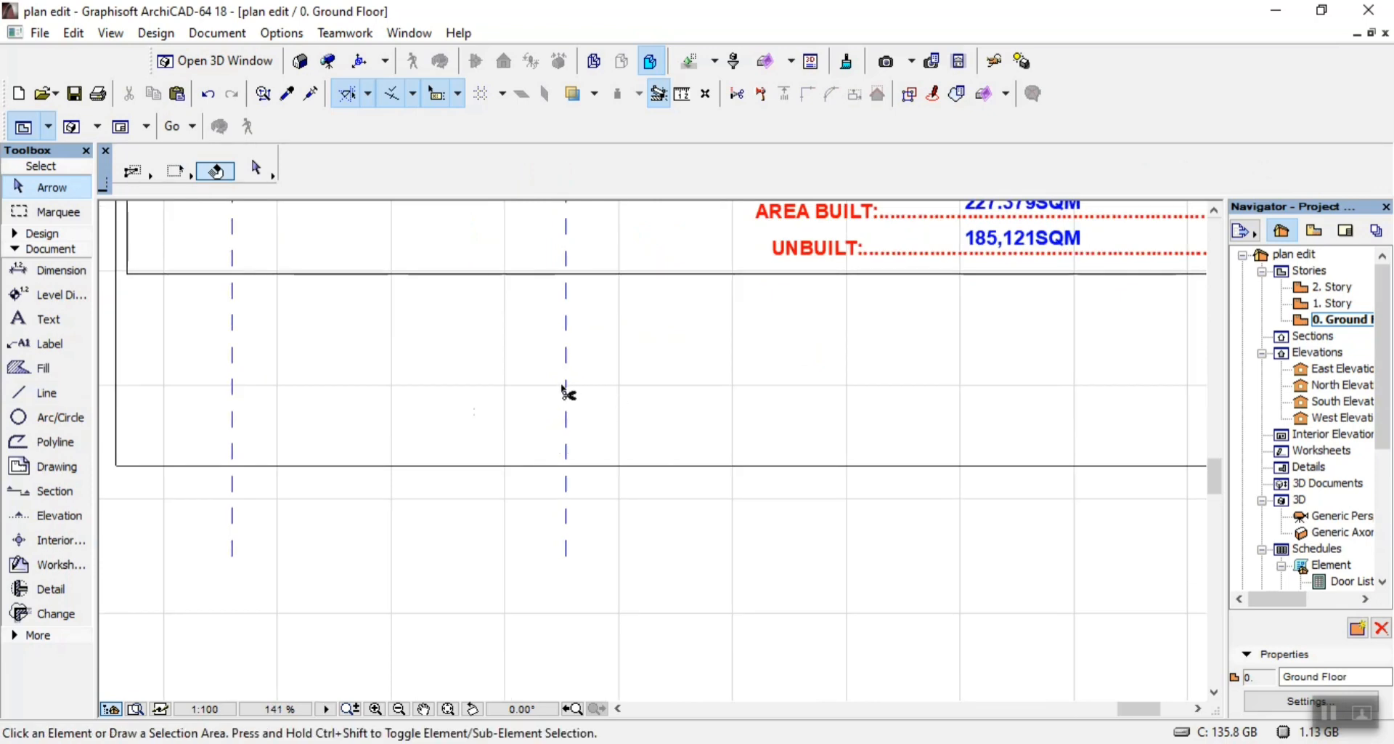
pyautogui.keyDown('ctrl'); pyautogui.click(232, 381); pyautogui.keyUp('ctrl')
pyautogui.moveTo(190, 505); pyautogui.dragTo(650, 621)
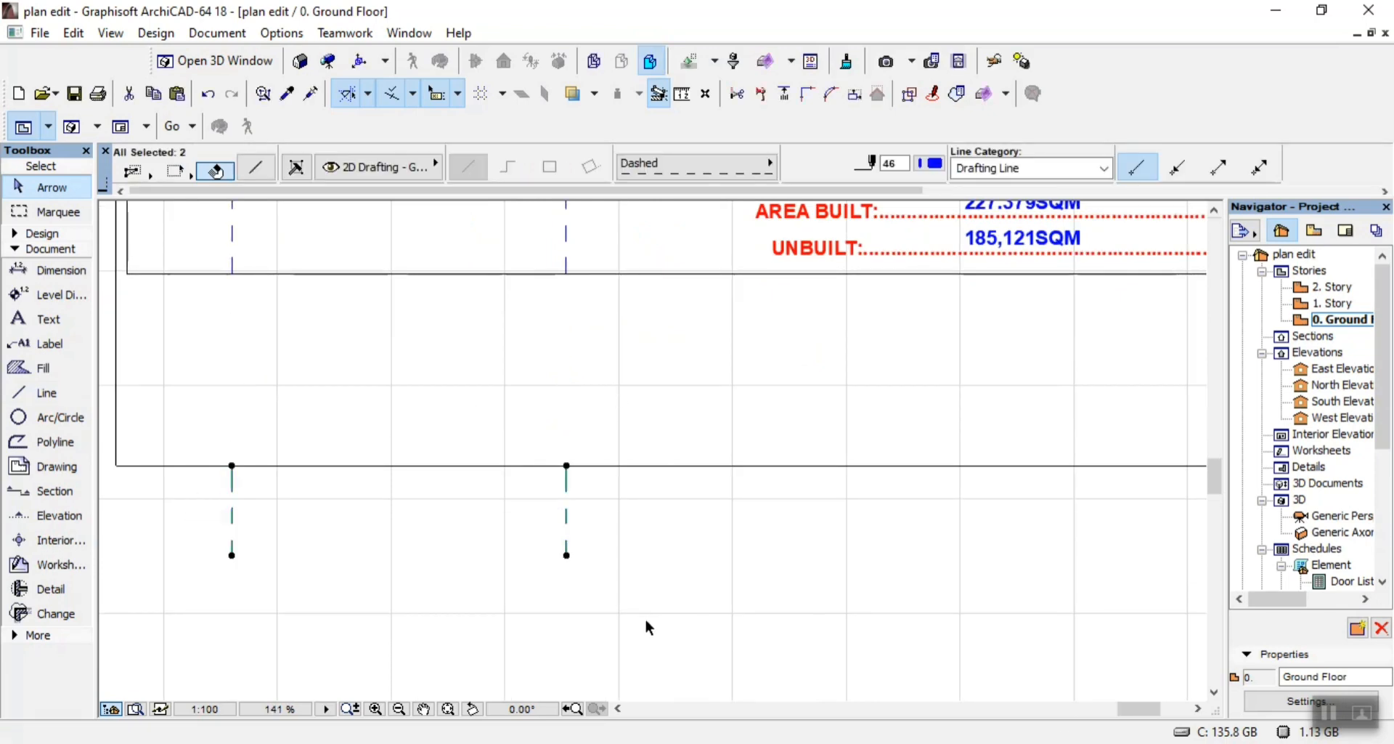
pyautogui.press('Delete')
pyautogui.scroll(-4, 801, 500)
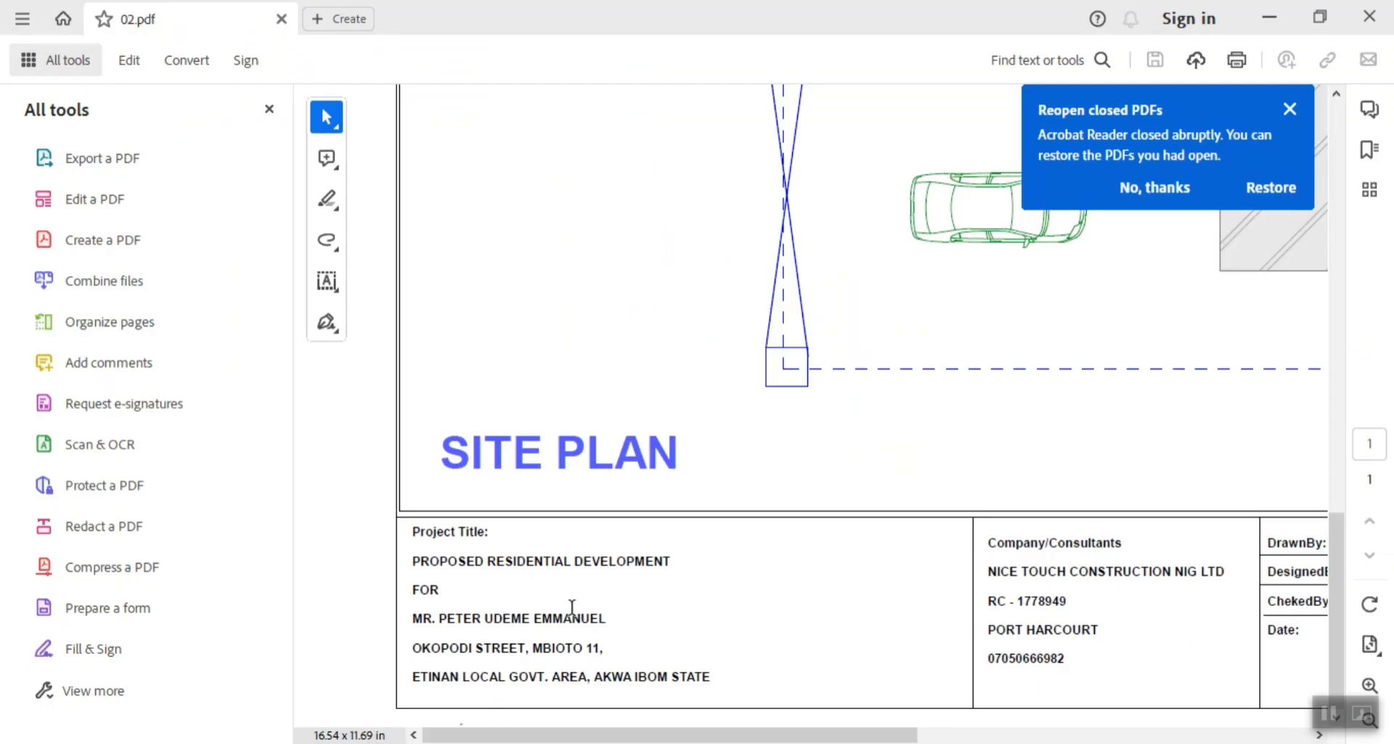
# Switch to the reference 02.pdf and select the project title text in its title block, turning off the Edit PDF tip for good
pyautogui.moveTo(738, 735)
pyautogui.mouseDown()
pyautogui.moveTo(1147, 741)
pyautogui.moveTo(508, 738)
pyautogui.moveTo(461, 725)
pyautogui.mouseUp()
pyautogui.moveTo(414, 533); pyautogui.dragTo(750, 679)
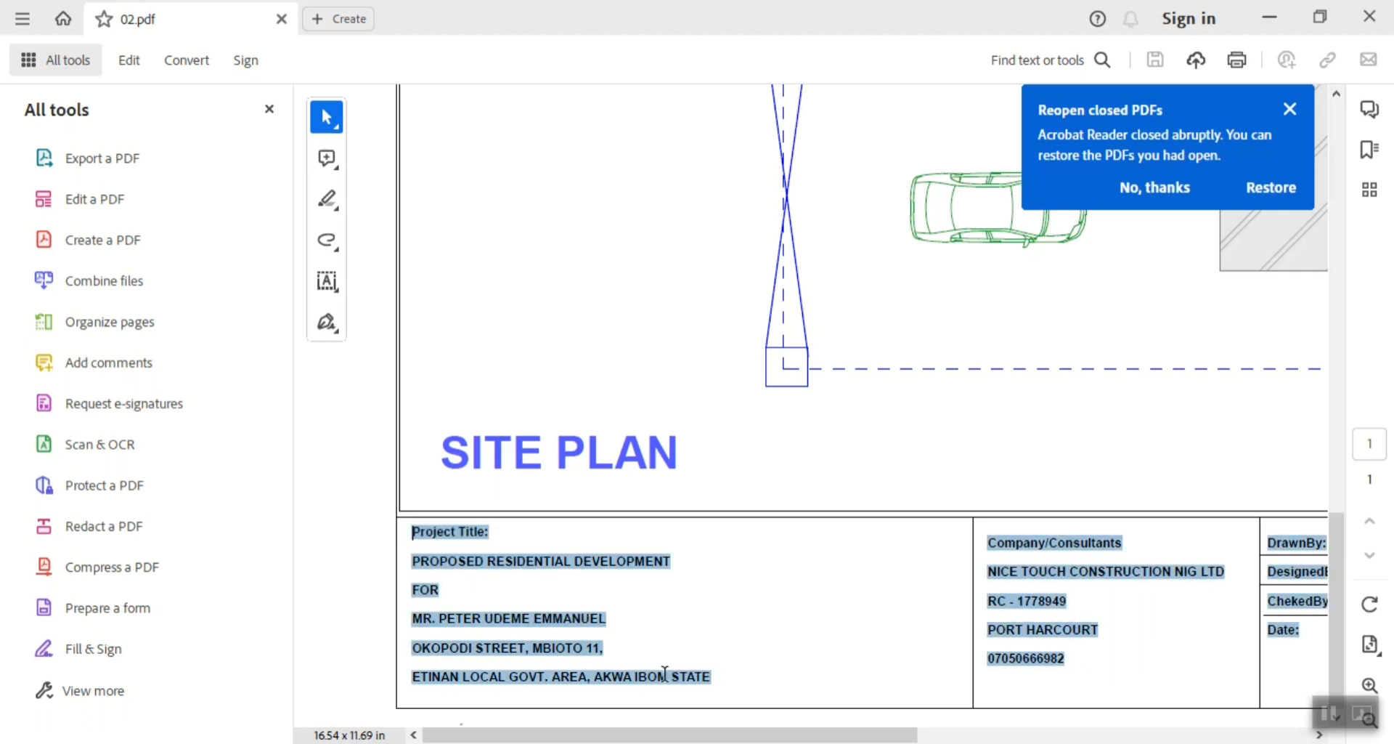
pyautogui.moveTo(665, 674); pyautogui.dragTo(667, 679)
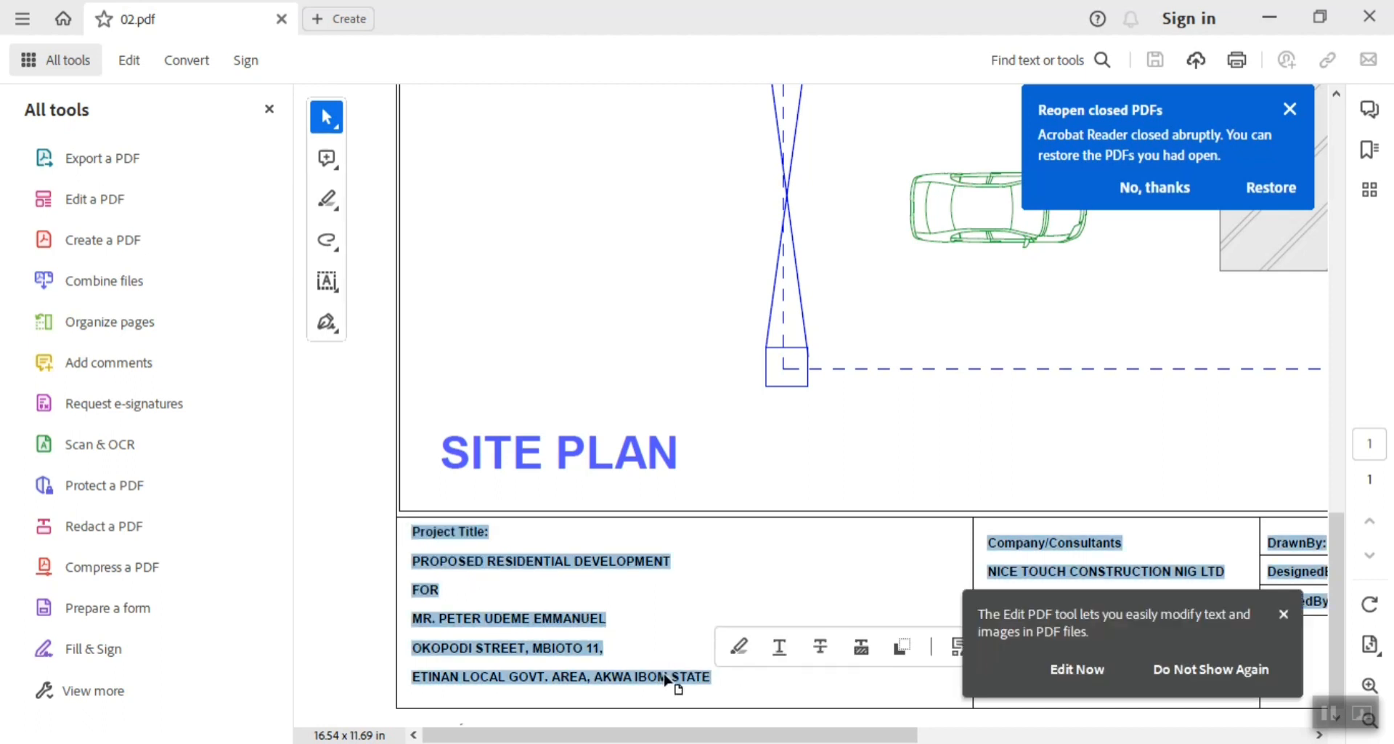
pyautogui.click(1194, 674)
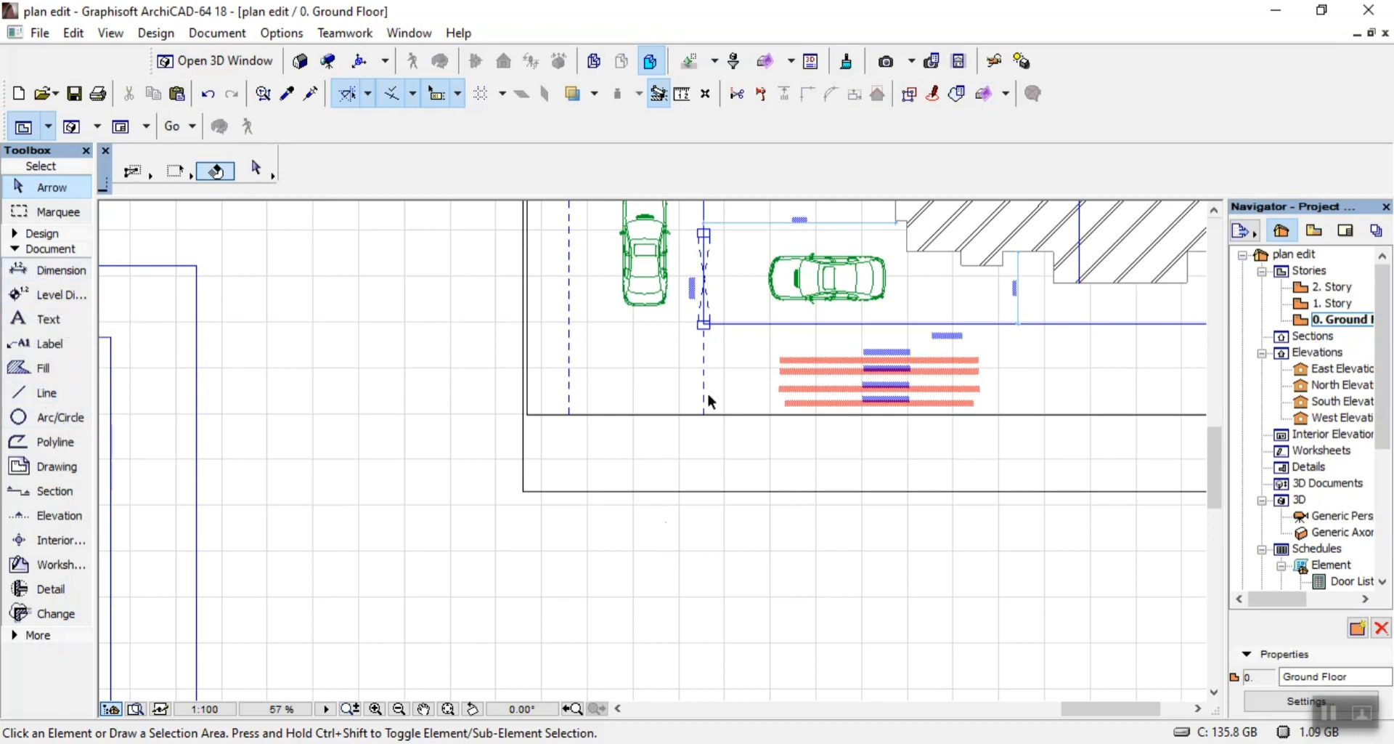
# Copy the 25.000M text into the strip between the two lower frame lines and select the copy's whole content for replacement
pyautogui.scroll(3, 710, 279)
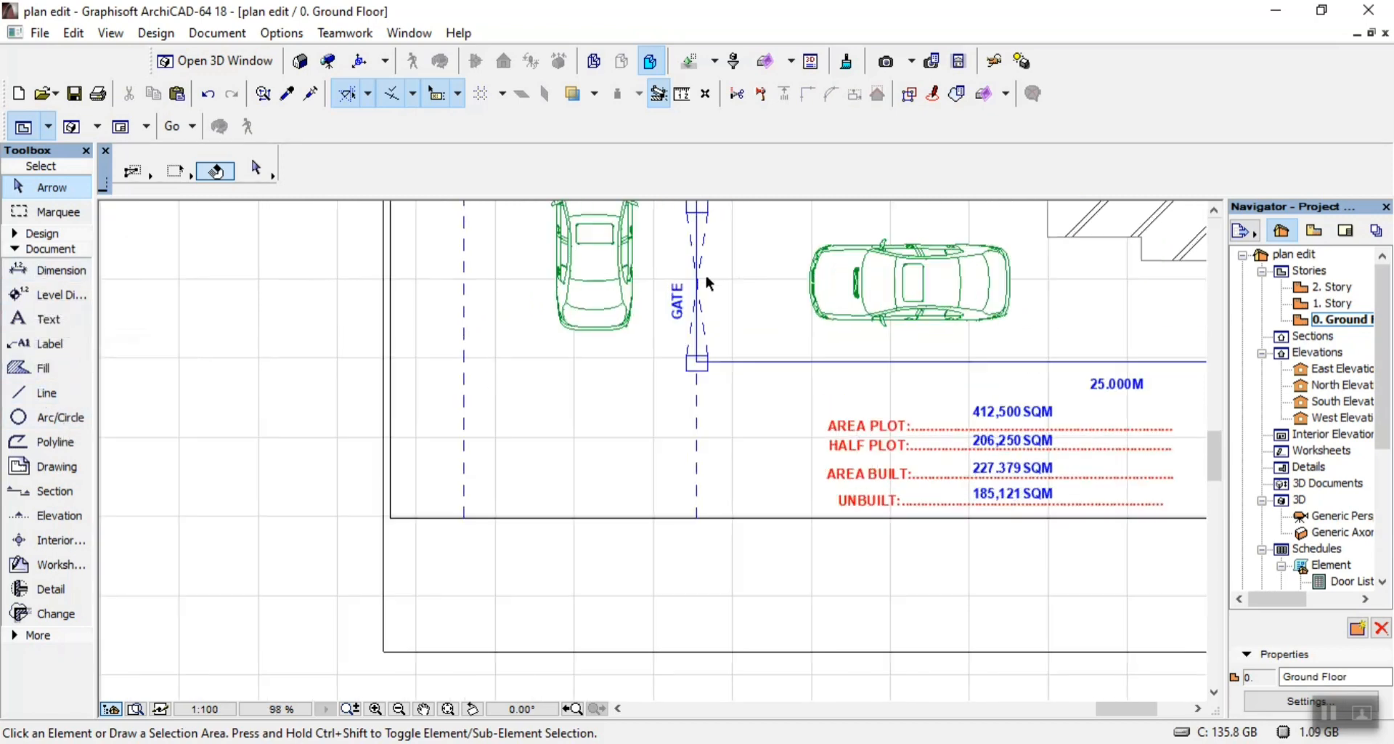
pyautogui.click(1137, 392)
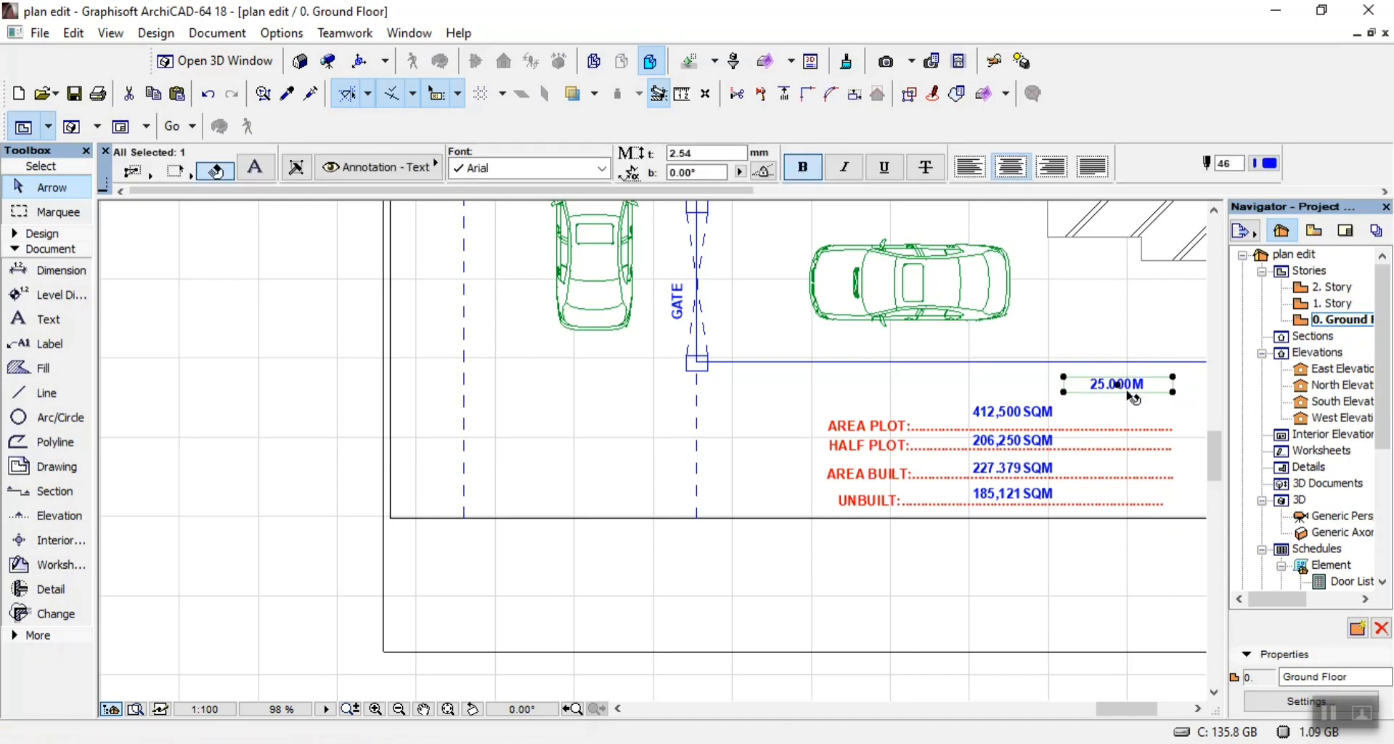
pyautogui.click(1125, 392)
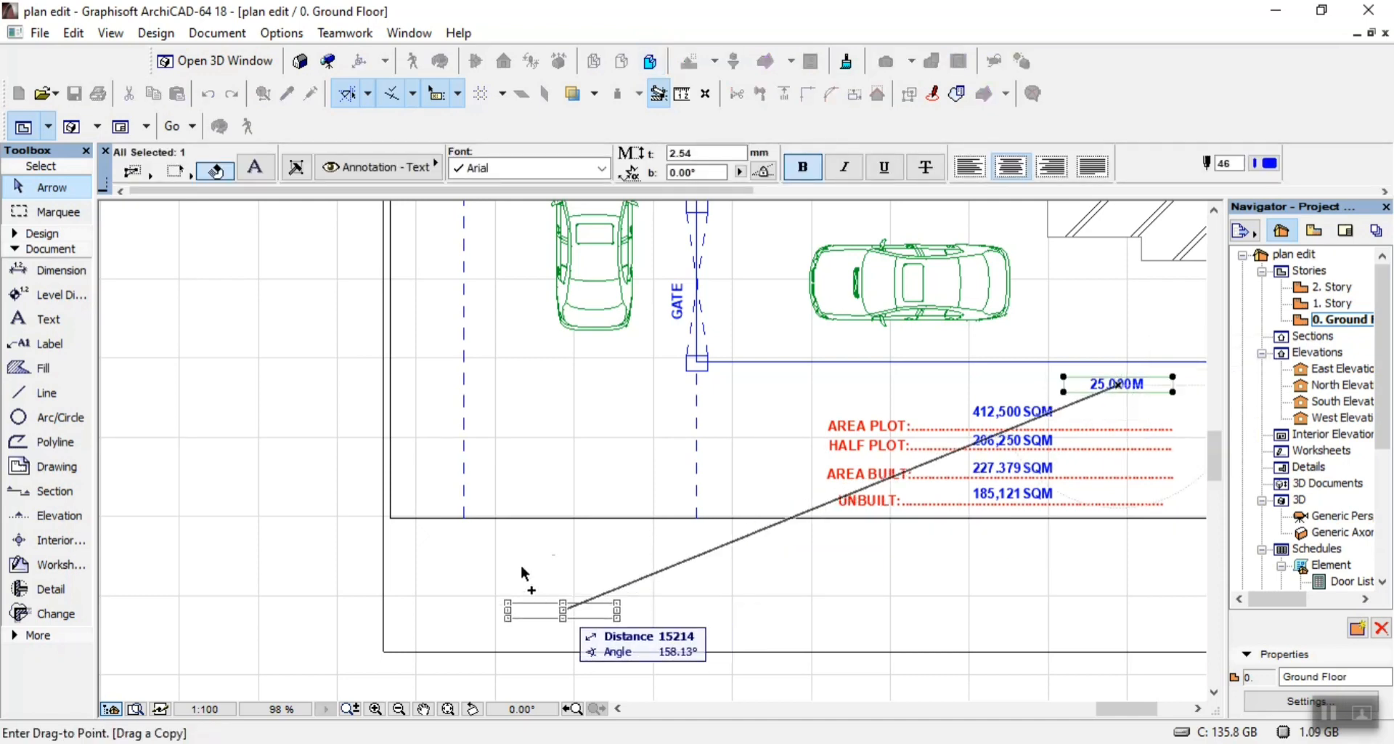
pyautogui.click(498, 539)
pyautogui.scroll(3, 498, 538)
pyautogui.scroll(2, 501, 543)
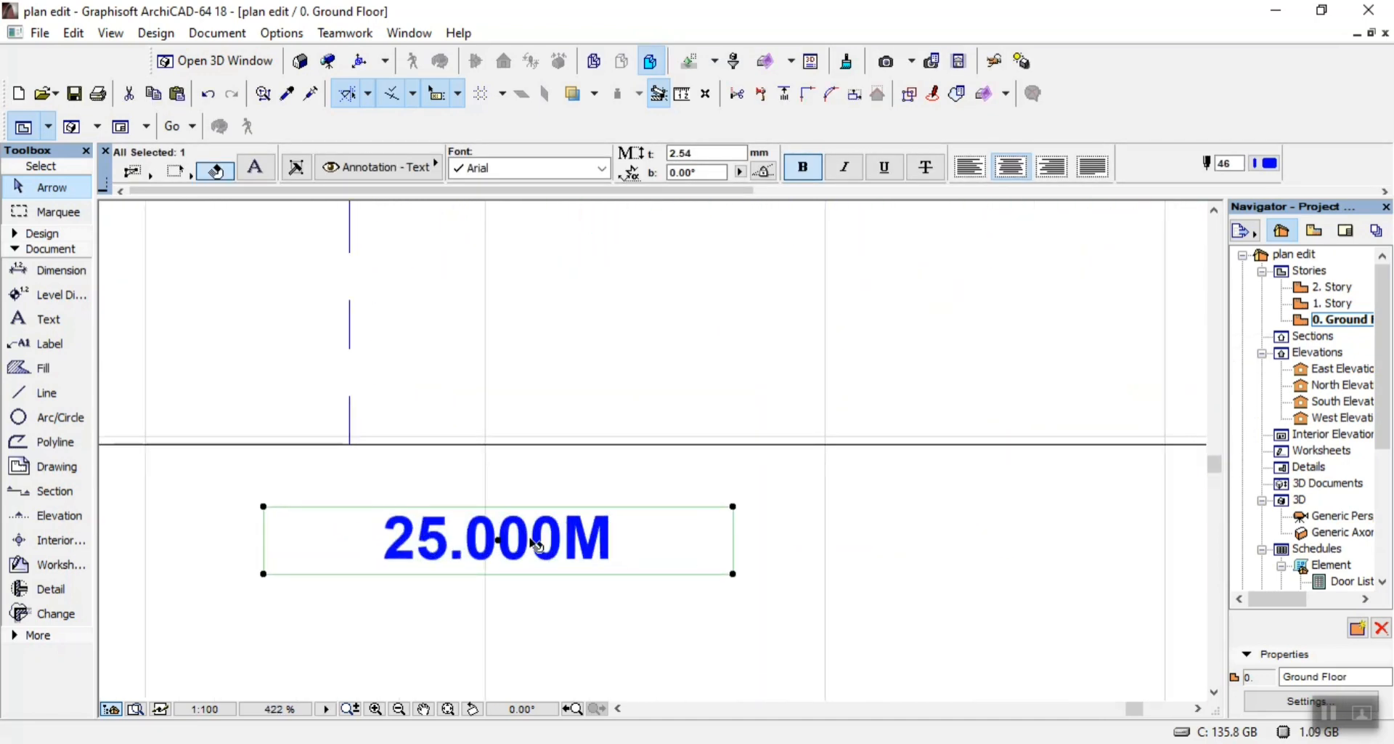
pyautogui.doubleClick(536, 545)
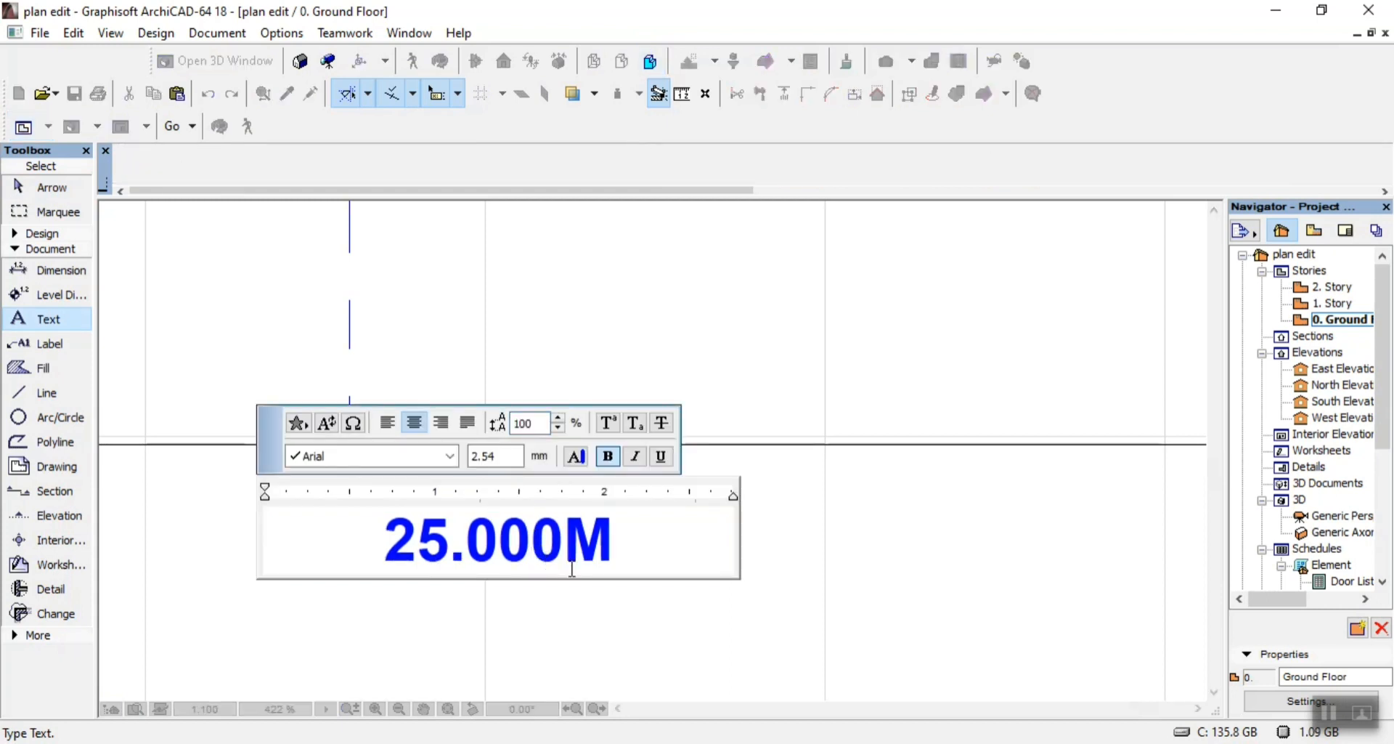
pyautogui.hotkey('ctrl', 'a')
pyautogui.write('281.51 SQM')
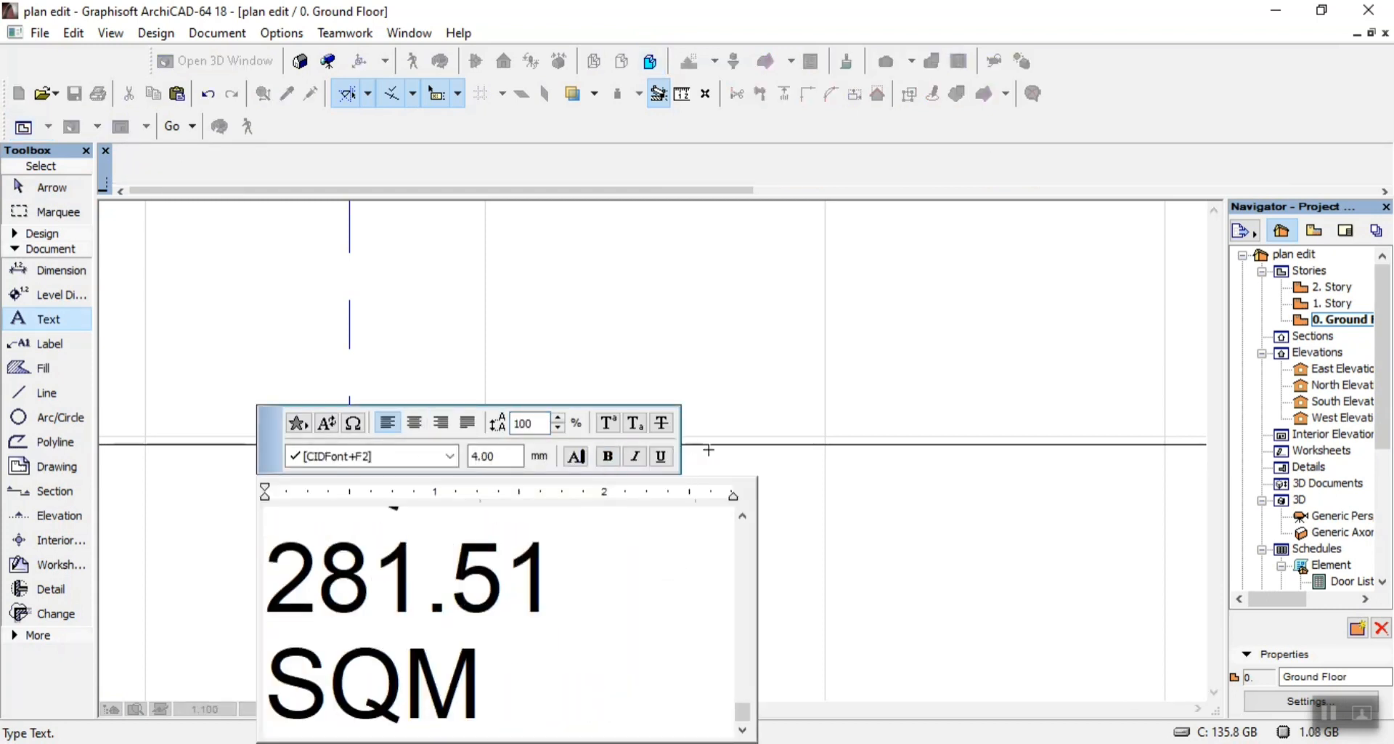
pyautogui.hotkey('ctrl', 'z')
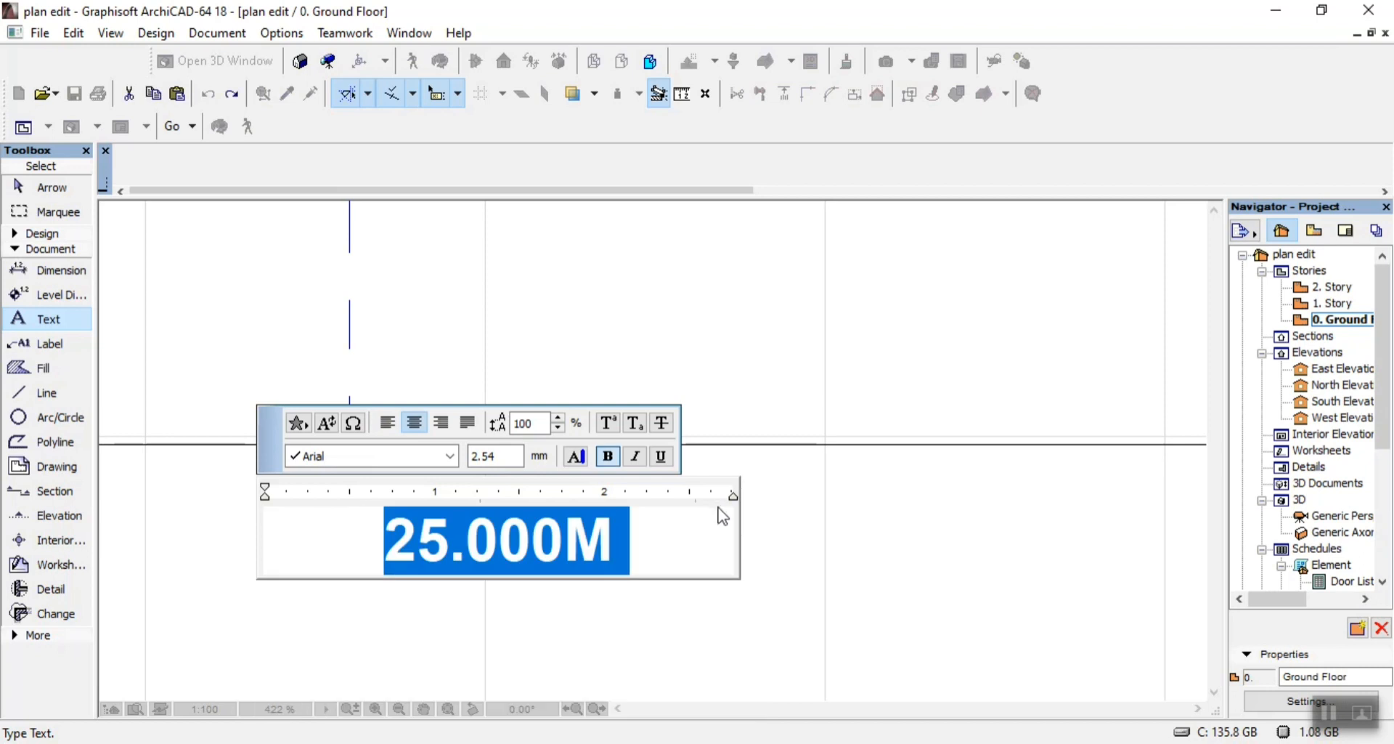
pyautogui.write('281.51 SQM')
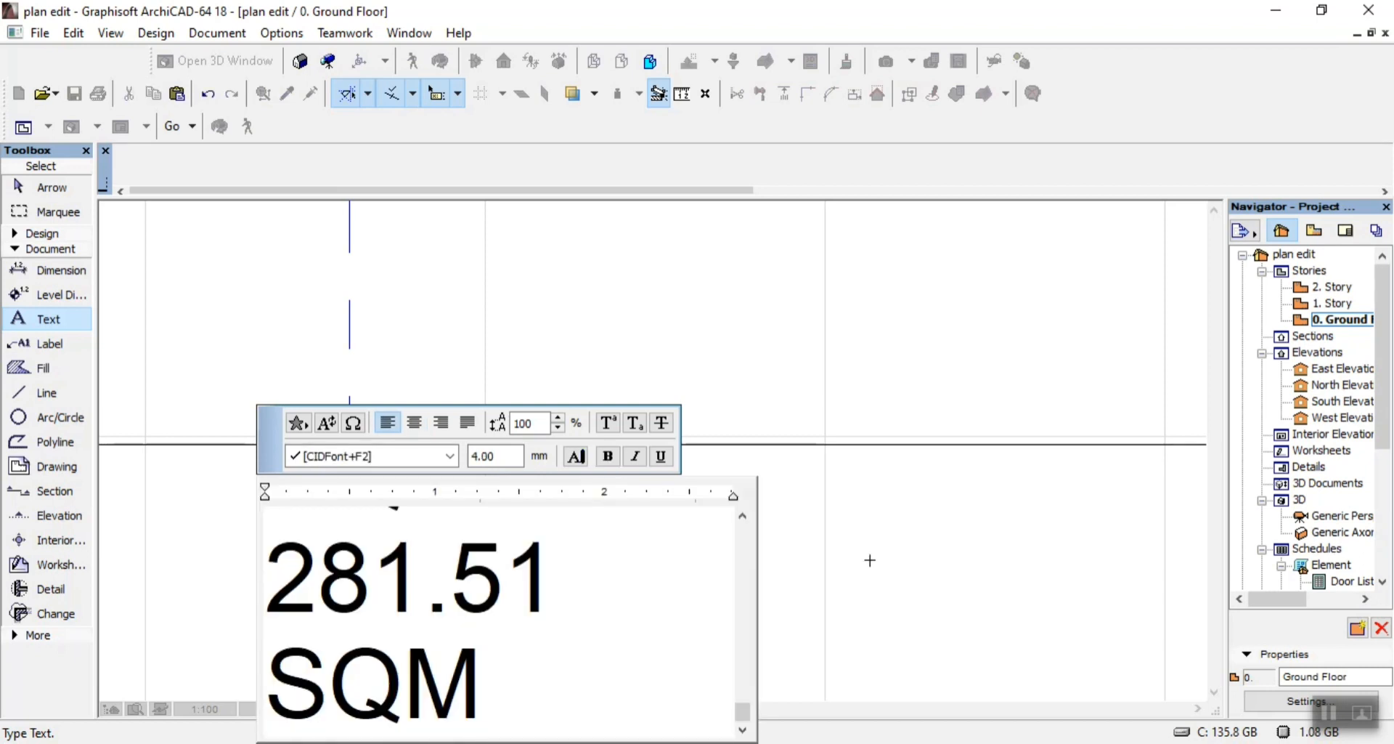
pyautogui.hotkey('ctrl', 'z')
pyautogui.write('281.51 SQM')
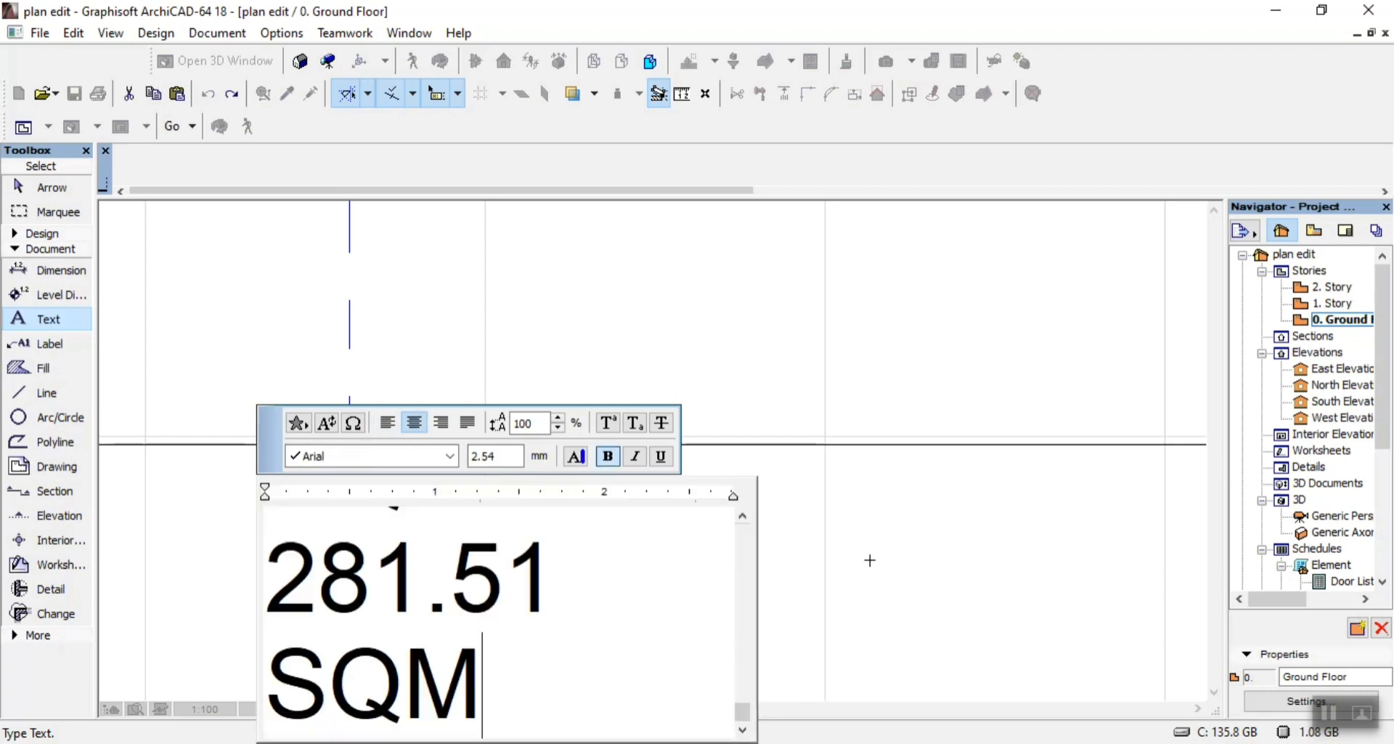
pyautogui.hotkey('ctrl', 'z')
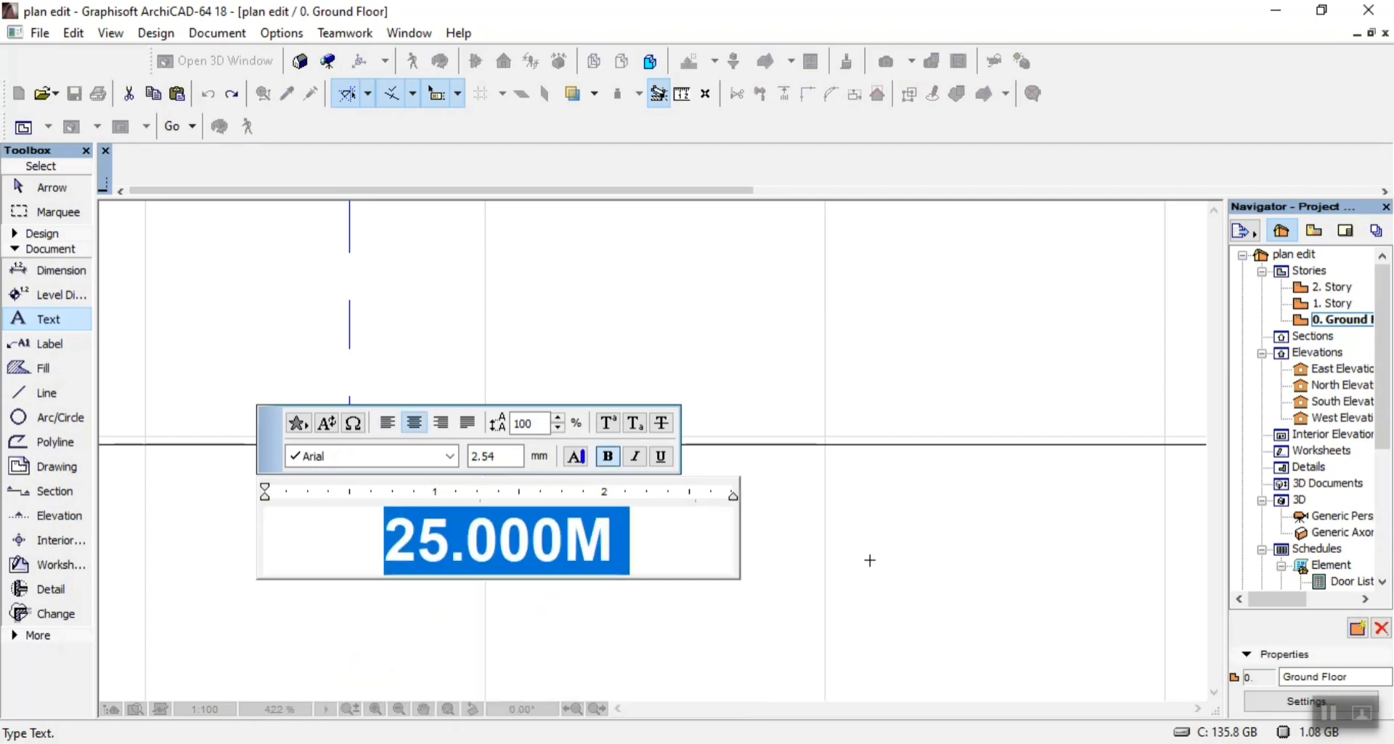
# Replace the copied 25.000M text with the title block text copied from the reference PDF
pyautogui.press('BackSpace')
pyautogui.hotkey('ctrl', 'v')
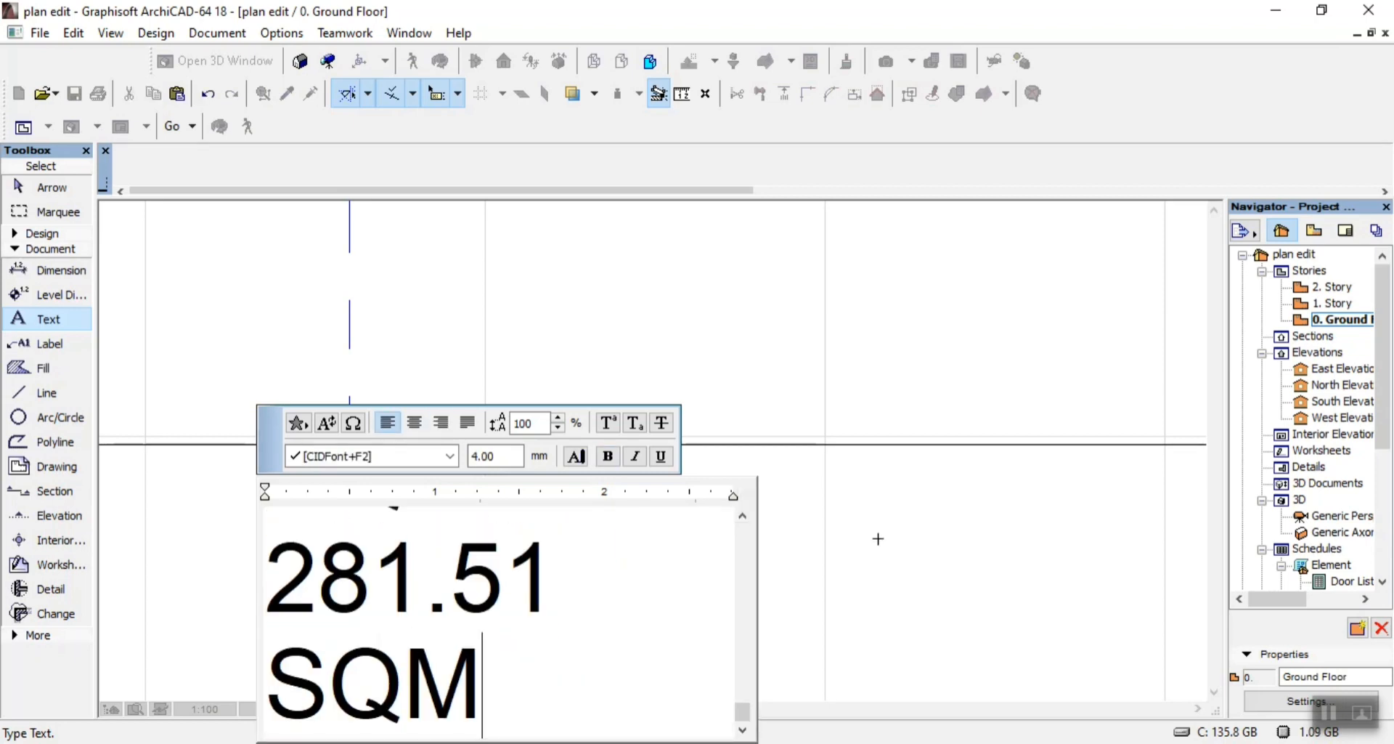
pyautogui.click(846, 537)
# Stretch the pasted text box horizontally to about two and a half times its width so the title lines wrap less
pyautogui.scroll(-6, 632, 551)
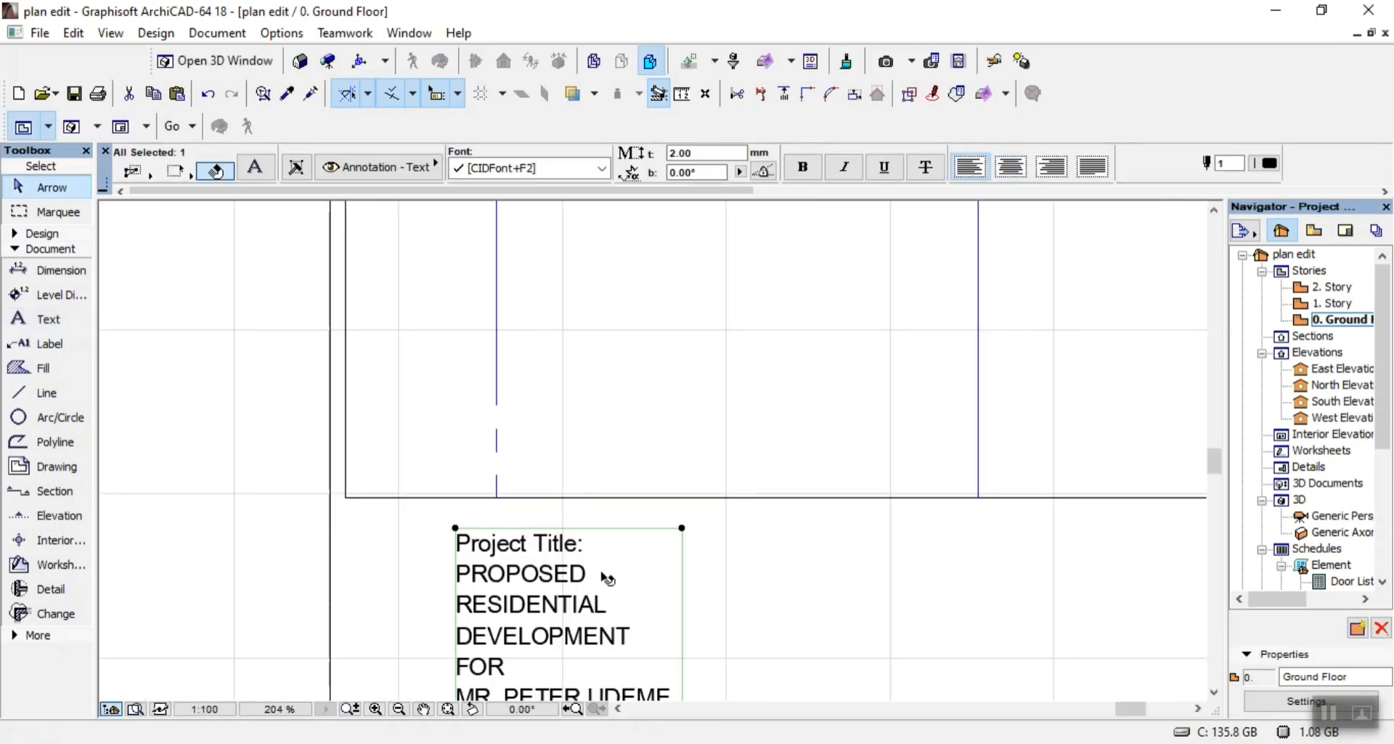
pyautogui.scroll(-2, 607, 575)
pyautogui.scroll(6, 616, 641)
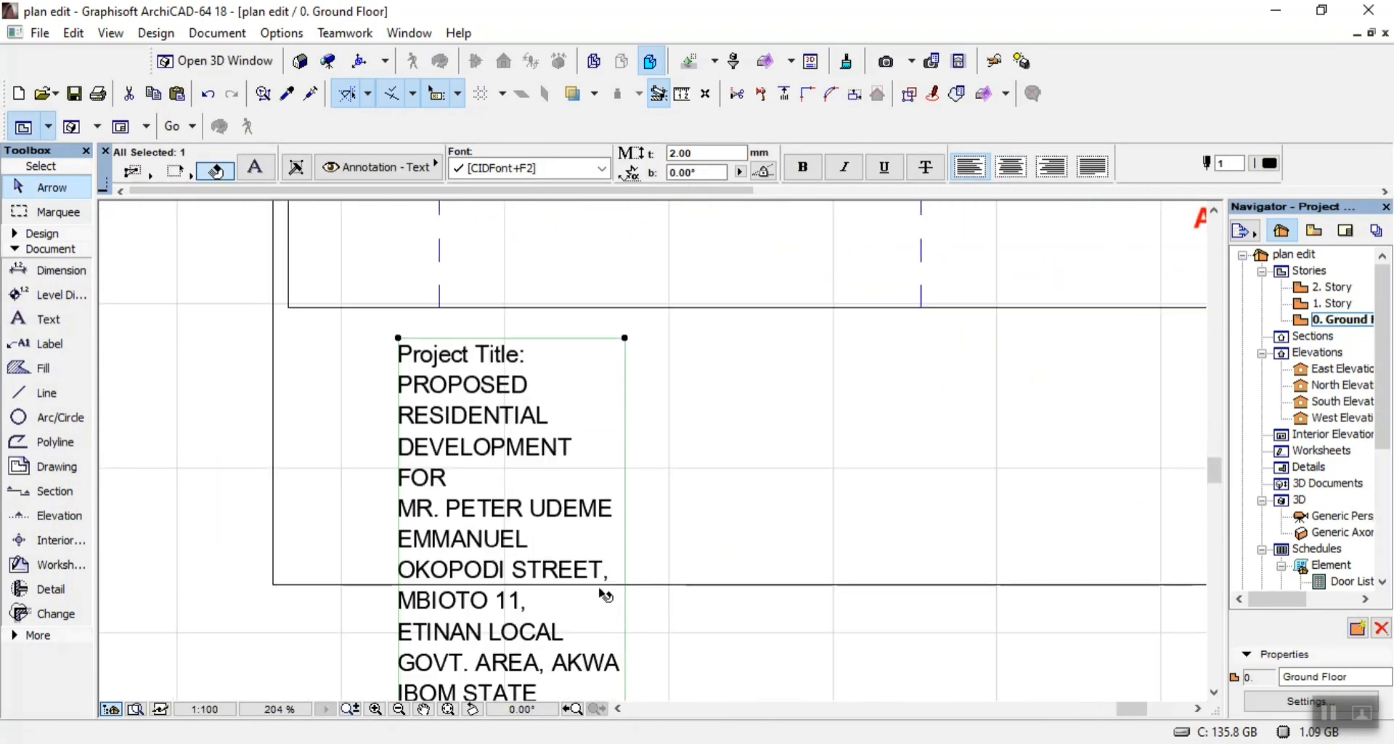
pyautogui.click(625, 337)
pyautogui.click(980, 331)
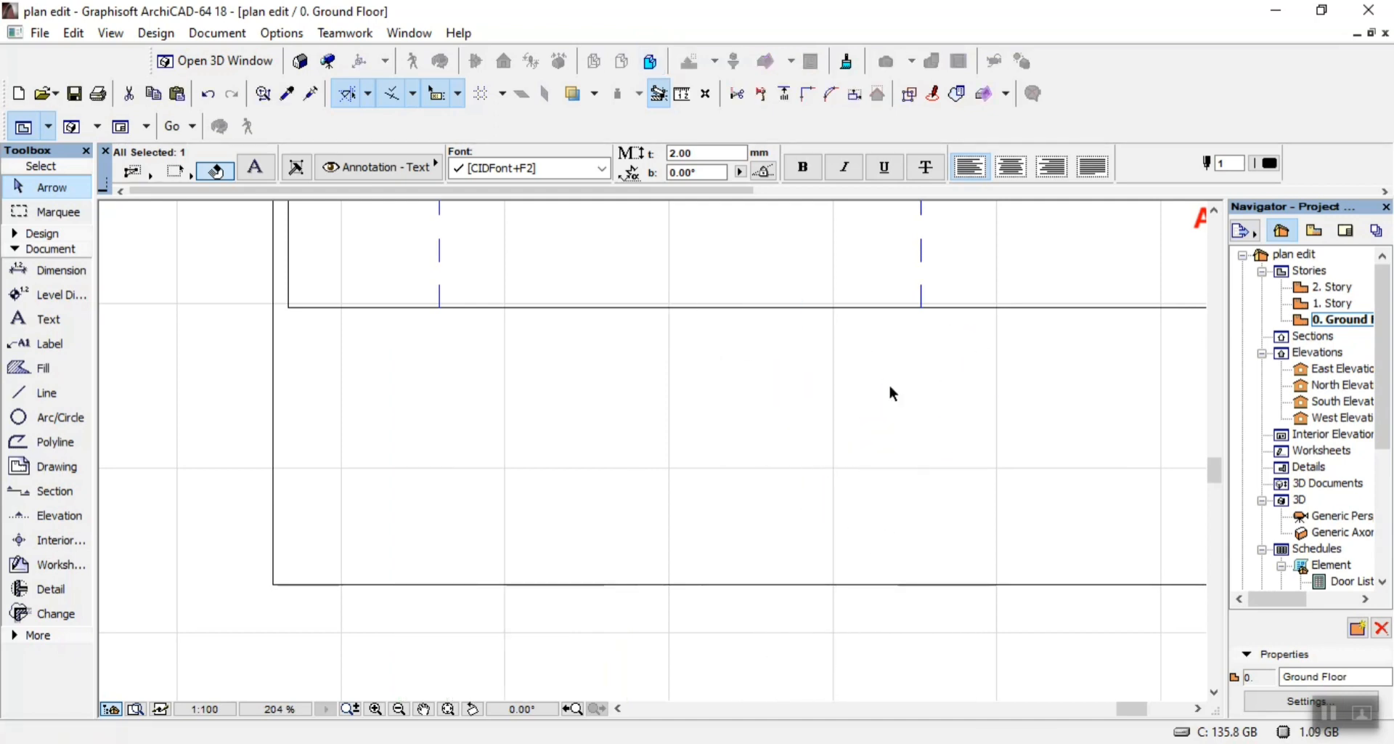
pyautogui.scroll(-10, 650, 395)
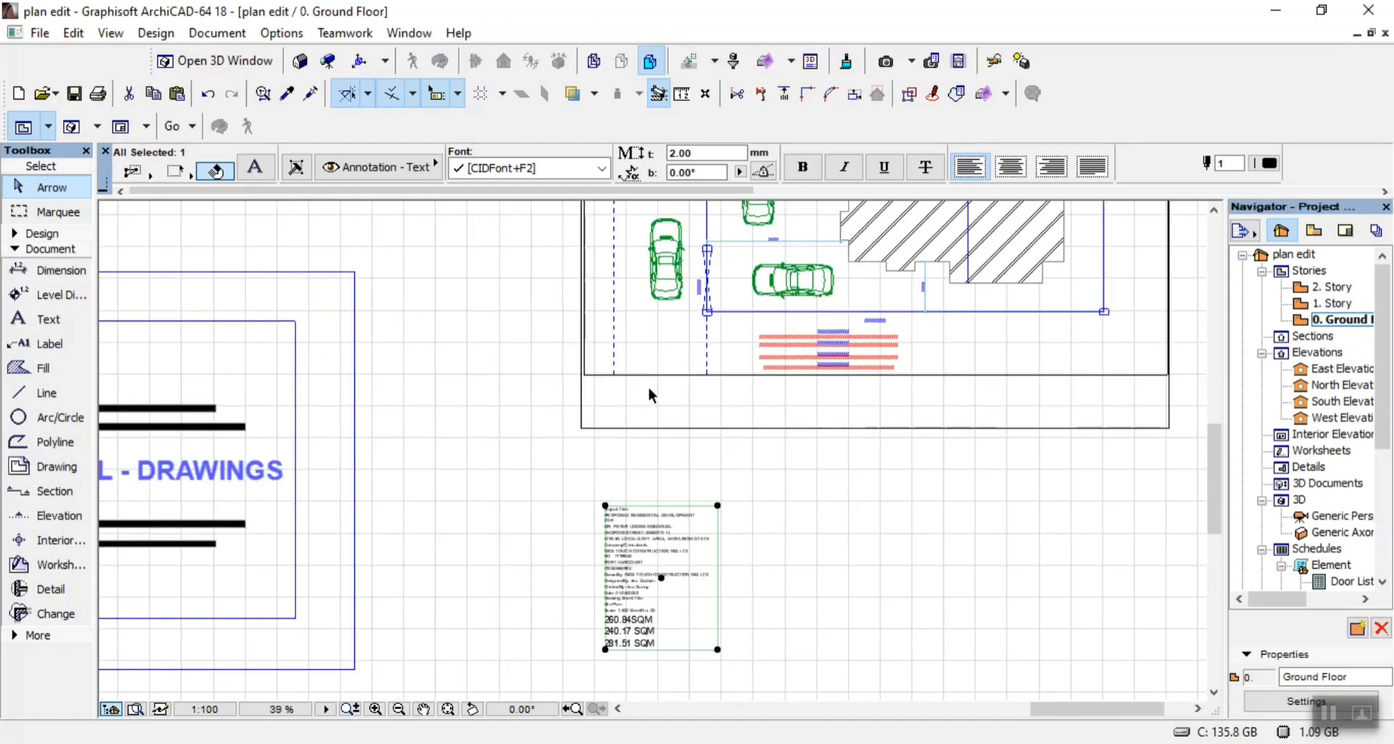
# Delete the three area lines 260.84SQM, 240.17 SQM and 281.51 SQM from the end of the title block text
pyautogui.scroll(6, 692, 656)
pyautogui.doubleClick(612, 554)
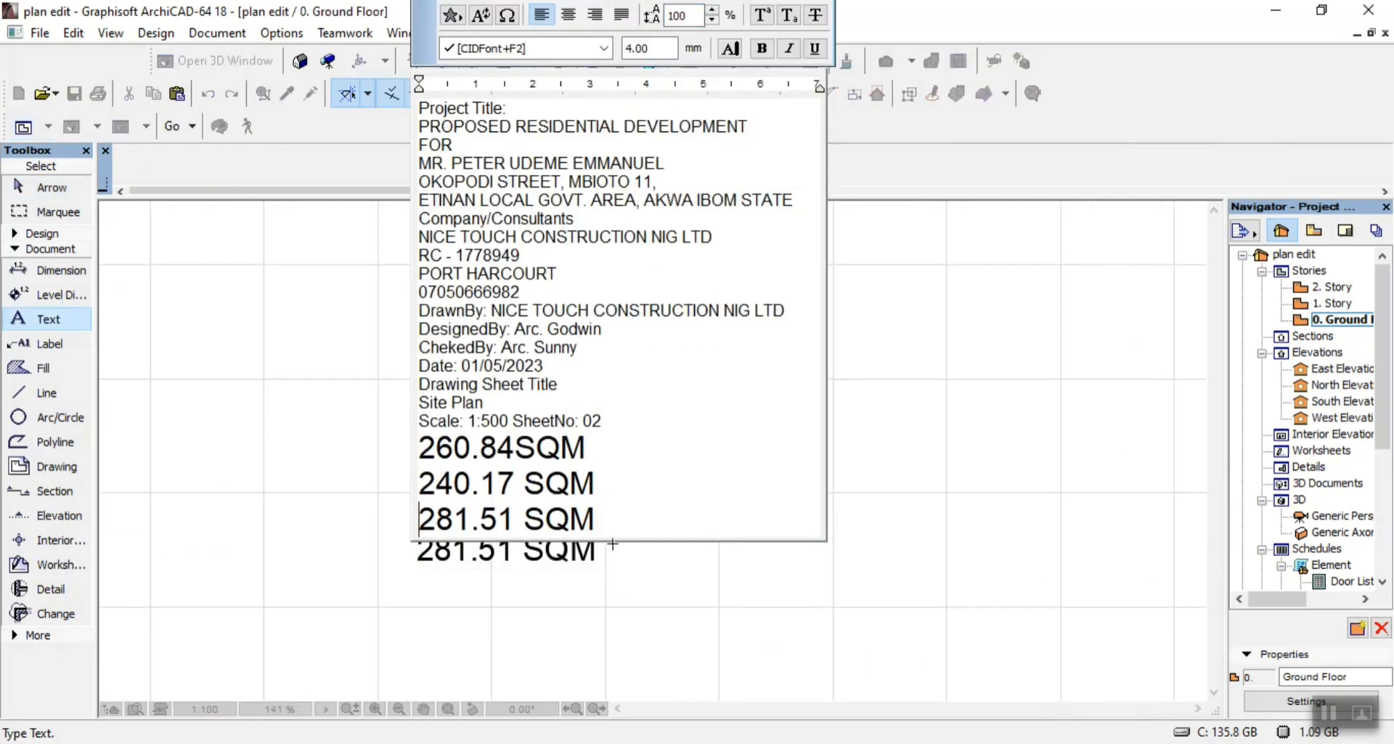
pyautogui.press('Right')
pyautogui.press('Right')
pyautogui.press('Right')
pyautogui.press('Right')
pyautogui.press('BackSpace')
pyautogui.press('BackSpace')
pyautogui.press('BackSpace')
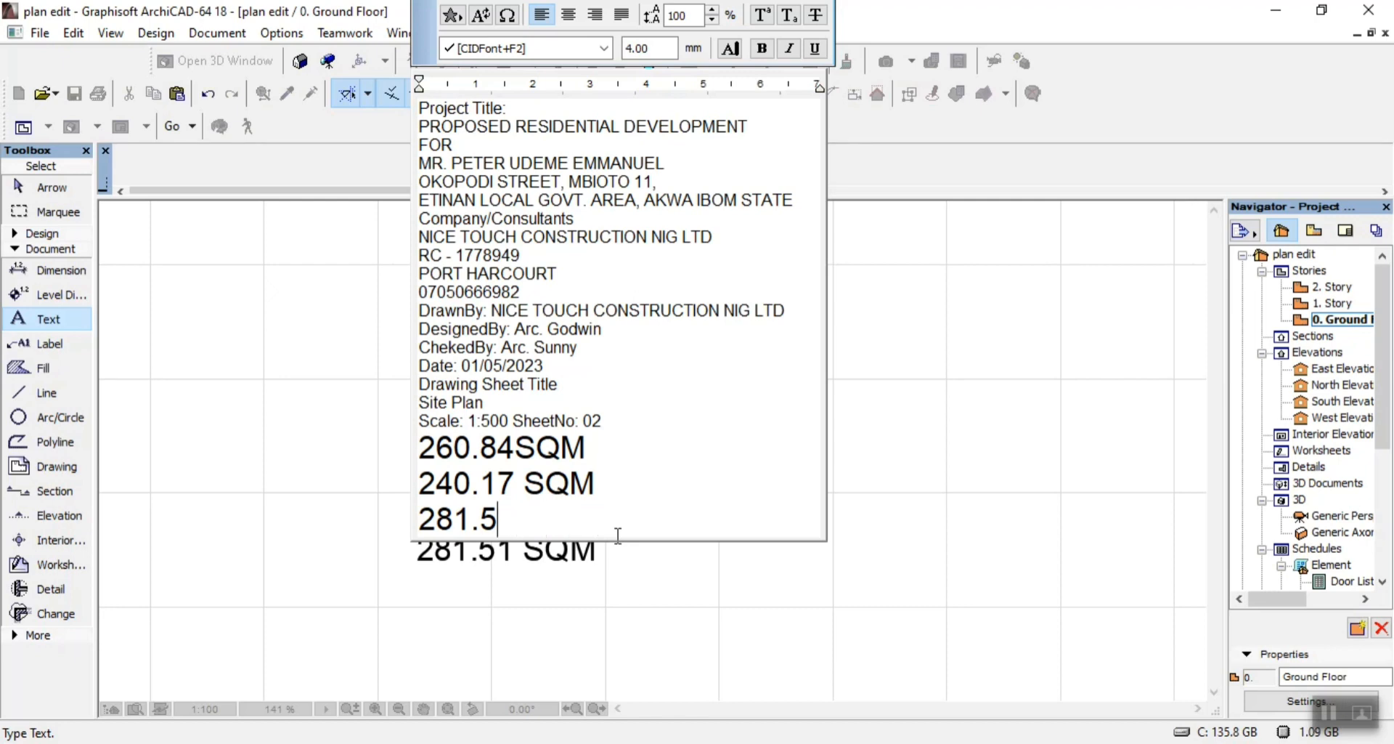
pyautogui.press('BackSpace')
pyautogui.press('BackSpace')
pyautogui.press('BackSpace')
pyautogui.press('BackSpace')
pyautogui.press('BackSpace')
pyautogui.press('BackSpace')
pyautogui.press('BackSpace')
pyautogui.press('BackSpace')
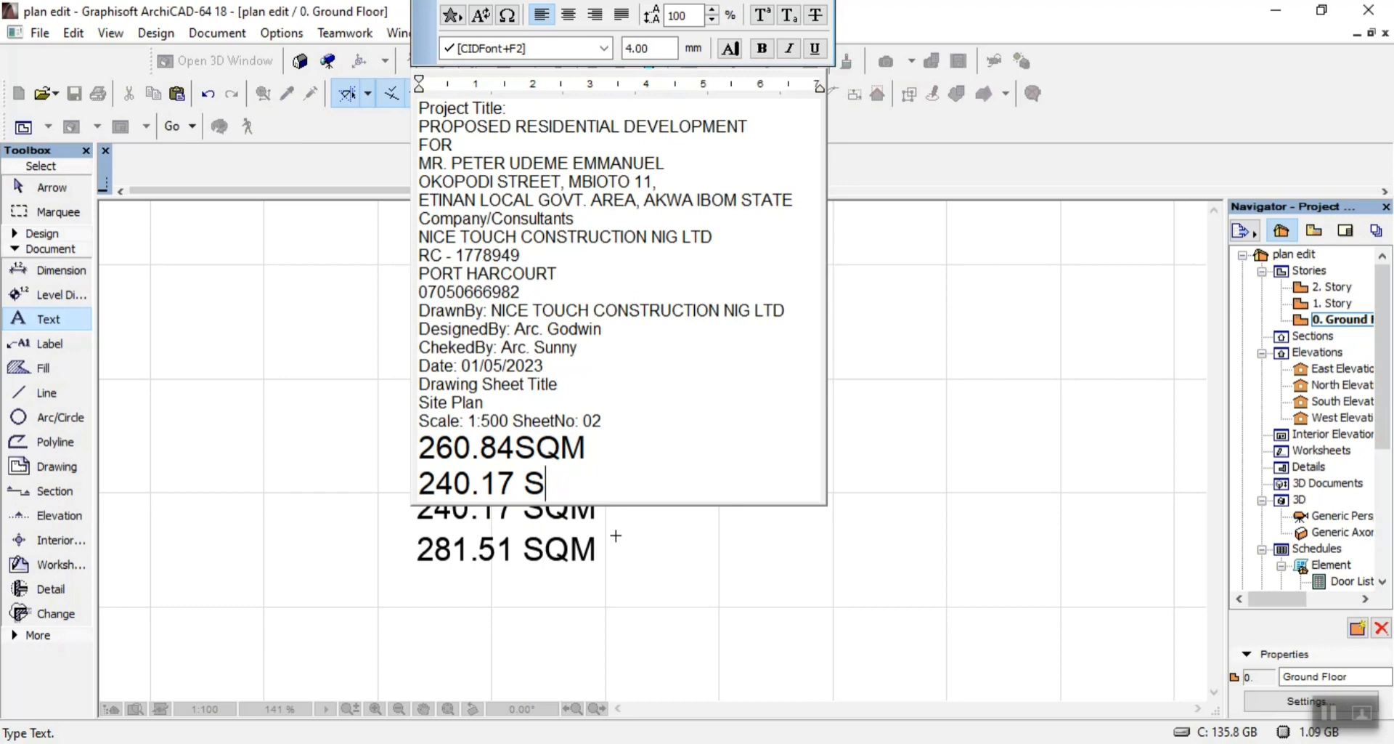
pyautogui.press('BackSpace')
pyautogui.press('BackSpace')
pyautogui.press('BackSpace')
pyautogui.press('BackSpace')
pyautogui.press('BackSpace')
pyautogui.press('BackSpace')
pyautogui.press('BackSpace')
pyautogui.press('BackSpace')
pyautogui.press('BackSpace')
pyautogui.press('BackSpace')
pyautogui.press('BackSpace')
pyautogui.press('BackSpace')
pyautogui.press('BackSpace')
pyautogui.press('BackSpace')
pyautogui.press('BackSpace')
pyautogui.press('BackSpace')
pyautogui.press('BackSpace')
pyautogui.press('BackSpace')
pyautogui.press('BackSpace')
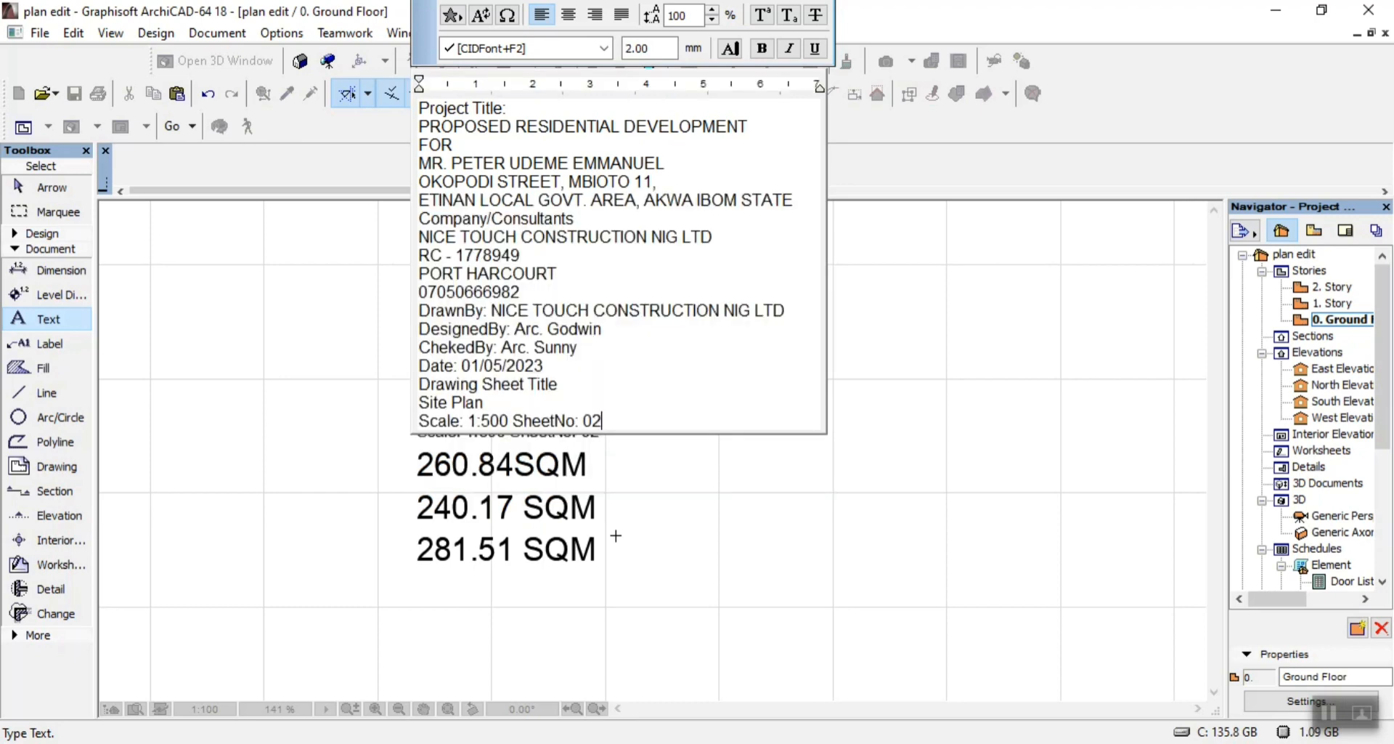
# Delete the scale and sheet number line, the Site Plan line and the word Title from the end of the text
pyautogui.press('BackSpace')
pyautogui.press('BackSpace')
pyautogui.press('BackSpace')
pyautogui.press('BackSpace')
pyautogui.press('BackSpace')
pyautogui.press('BackSpace')
pyautogui.press('BackSpace')
pyautogui.press('BackSpace')
pyautogui.press('BackSpace')
pyautogui.press('BackSpace')
pyautogui.press('BackSpace')
pyautogui.press('BackSpace')
pyautogui.press('BackSpace')
pyautogui.press('BackSpace')
pyautogui.press('BackSpace')
pyautogui.press('BackSpace')
pyautogui.press('BackSpace')
pyautogui.press('BackSpace')
pyautogui.press('BackSpace')
pyautogui.press('BackSpace')
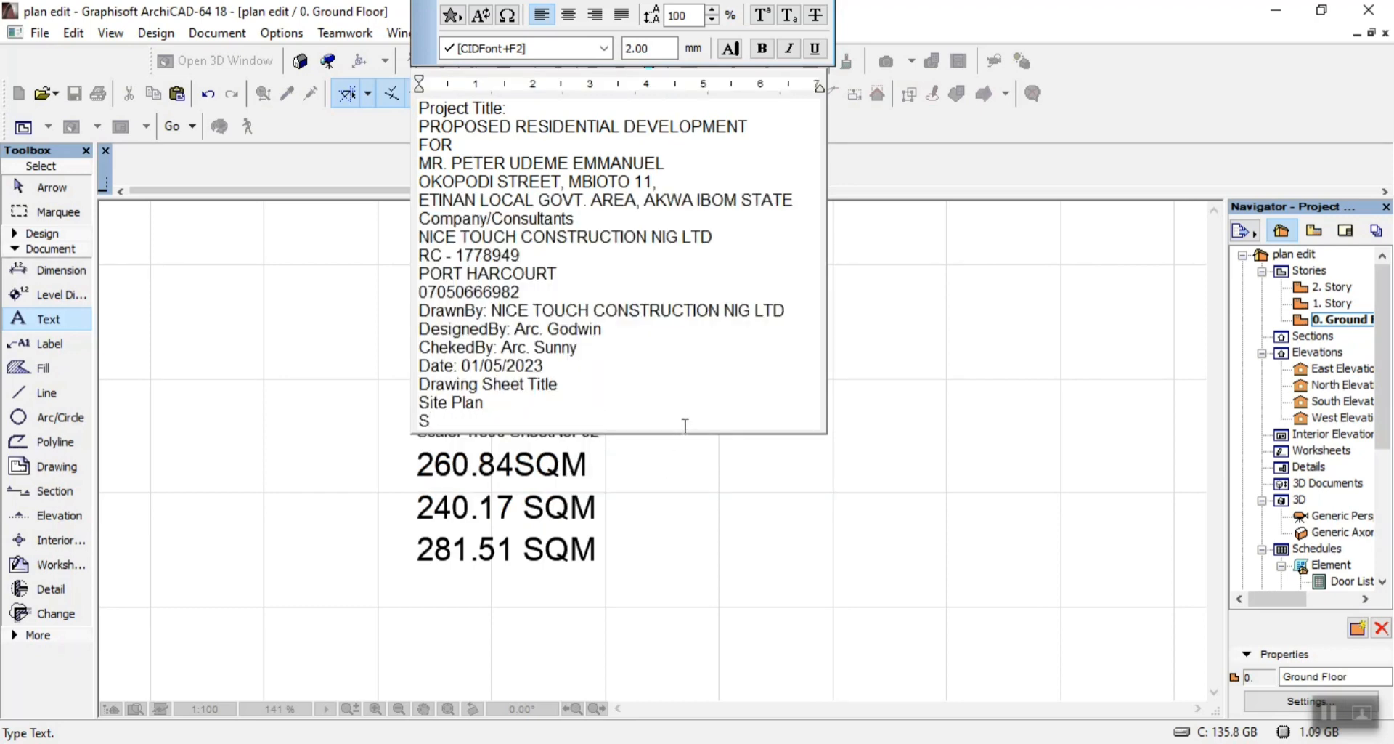
pyautogui.press('BackSpace')
pyautogui.press('BackSpace')
pyautogui.press('BackSpace')
pyautogui.press('BackSpace')
pyautogui.press('BackSpace')
pyautogui.press('BackSpace')
pyautogui.press('BackSpace')
pyautogui.press('BackSpace')
pyautogui.press('BackSpace')
pyautogui.press('BackSpace')
pyautogui.press('BackSpace')
pyautogui.press('BackSpace')
pyautogui.press('BackSpace')
pyautogui.press('BackSpace')
pyautogui.press('BackSpace')
pyautogui.press('BackSpace')
pyautogui.press('BackSpace')
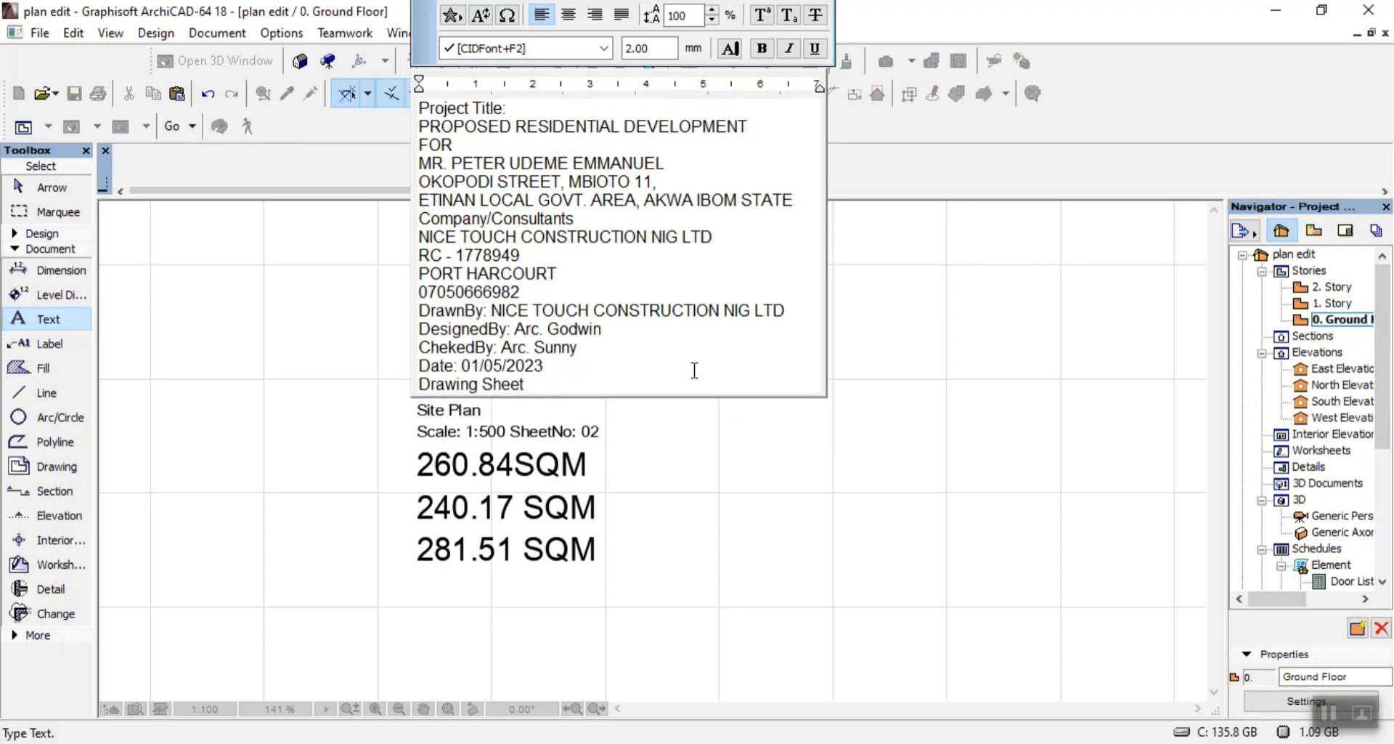
# Delete everything from Company/Consultants down to Drawing Sheet, leaving only the project title lines, and finish editing the text
pyautogui.hotkey('shift', 'Home')
pyautogui.hotkey('shift', 'Up')
pyautogui.hotkey('shift', 'Up')
pyautogui.hotkey('shift', 'Up')
pyautogui.hotkey('shift', 'Up')
pyautogui.hotkey('shift', 'Up')
pyautogui.hotkey('shift', 'Up')
pyautogui.hotkey('shift', 'Up')
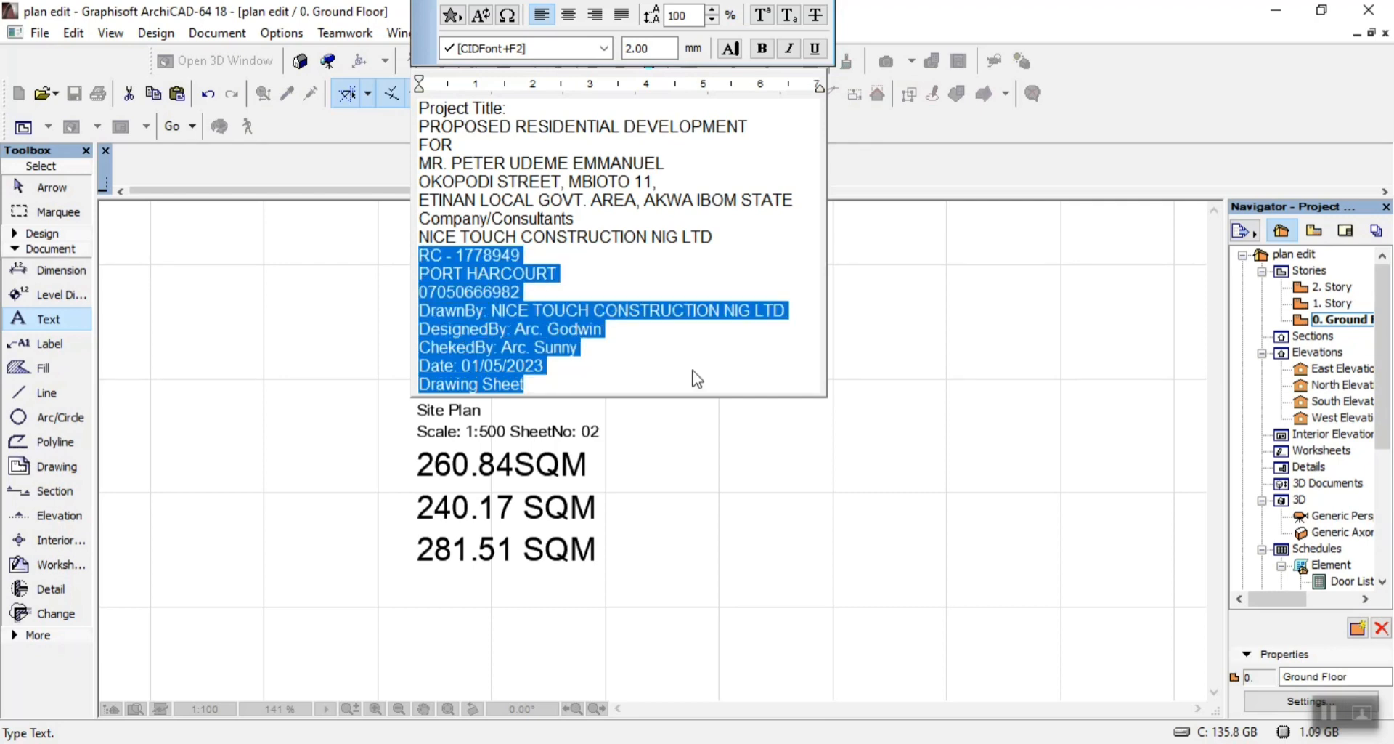
pyautogui.hotkey('shift', 'Up')
pyautogui.hotkey('shift', 'Up')
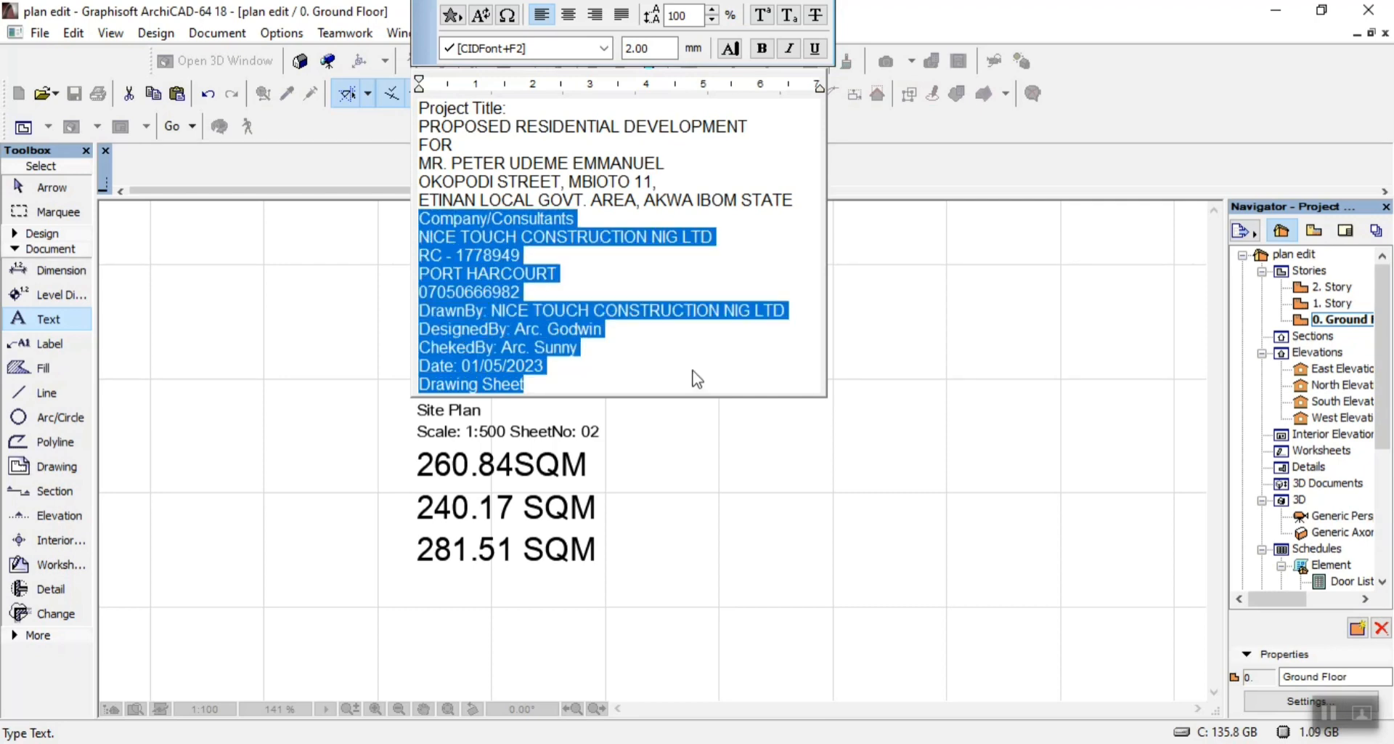
pyautogui.press('Delete')
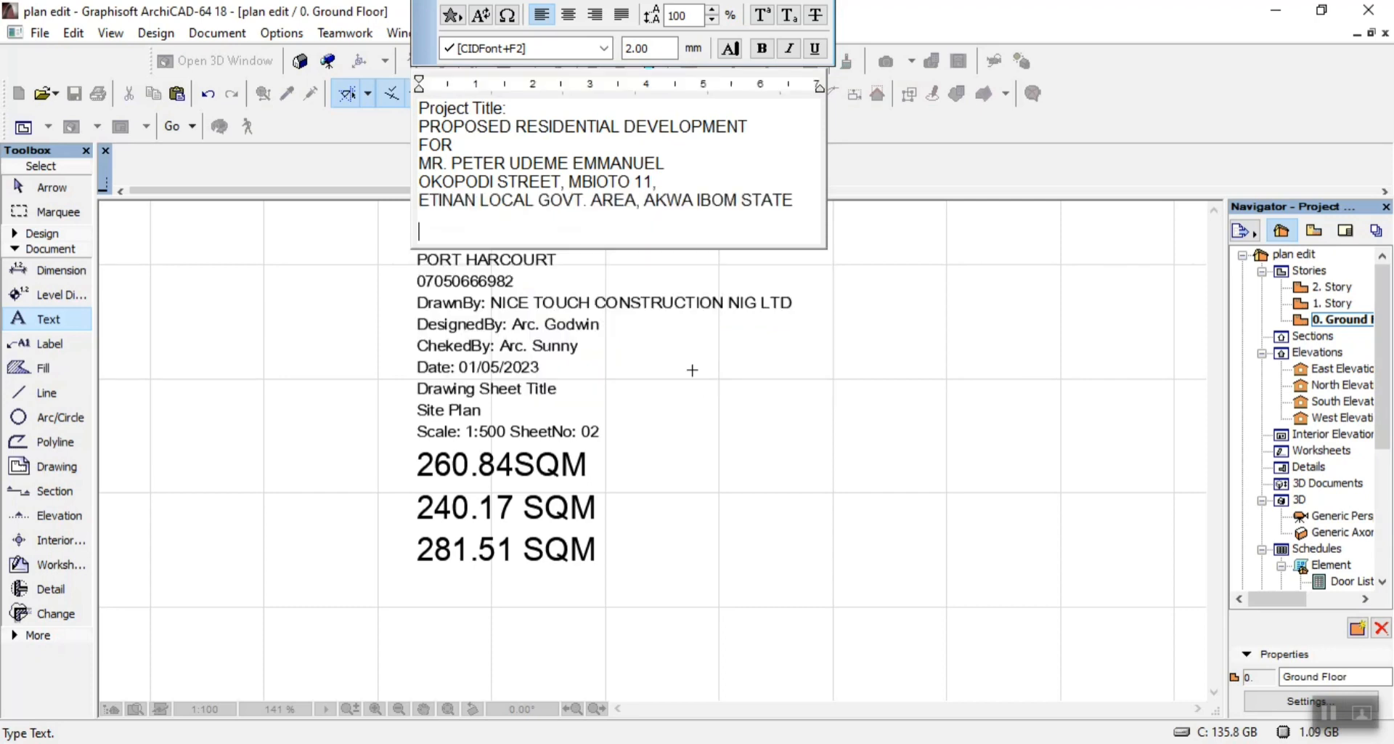
pyautogui.click(735, 478)
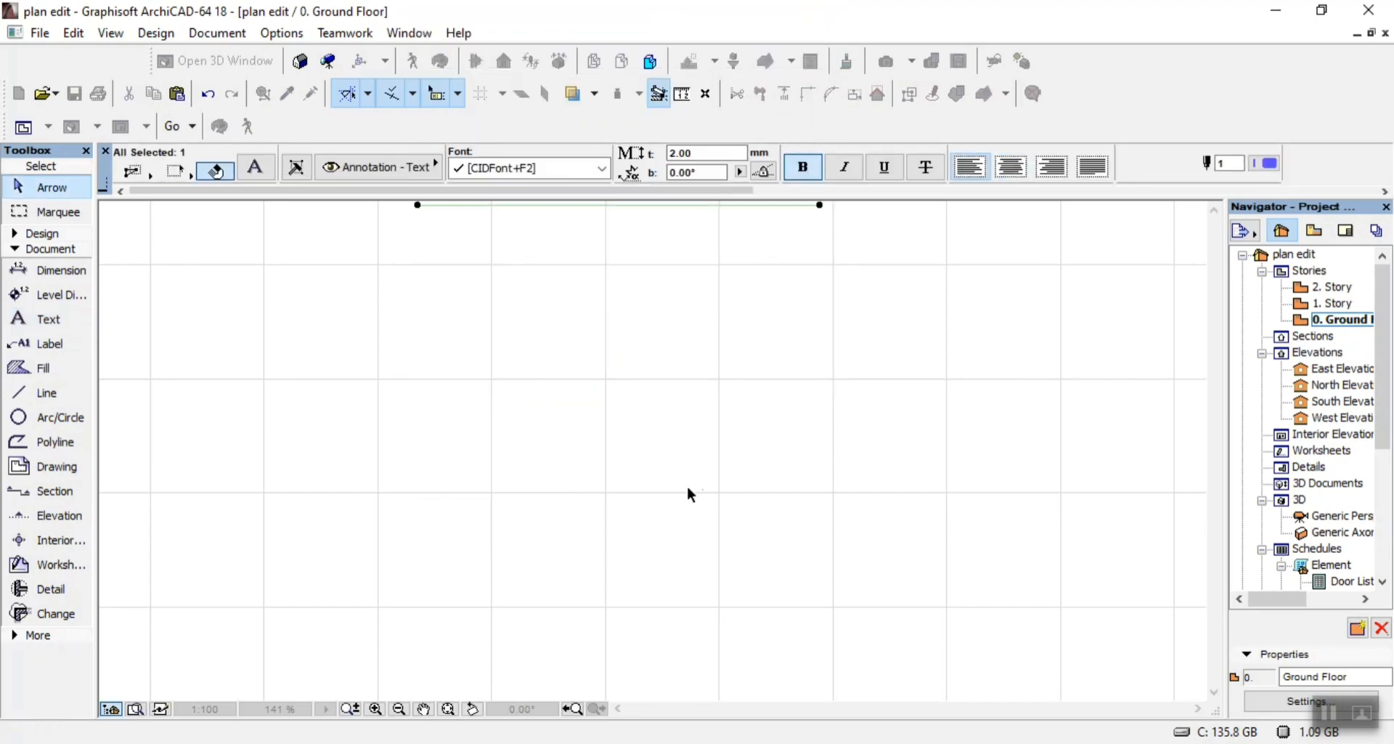
# Move the project title text box about 8 m up into the start of the title block strip, just inside the outer frame
pyautogui.scroll(-2, 687, 485)
pyautogui.scroll(2, 675, 291)
pyautogui.scroll(3, 677, 292)
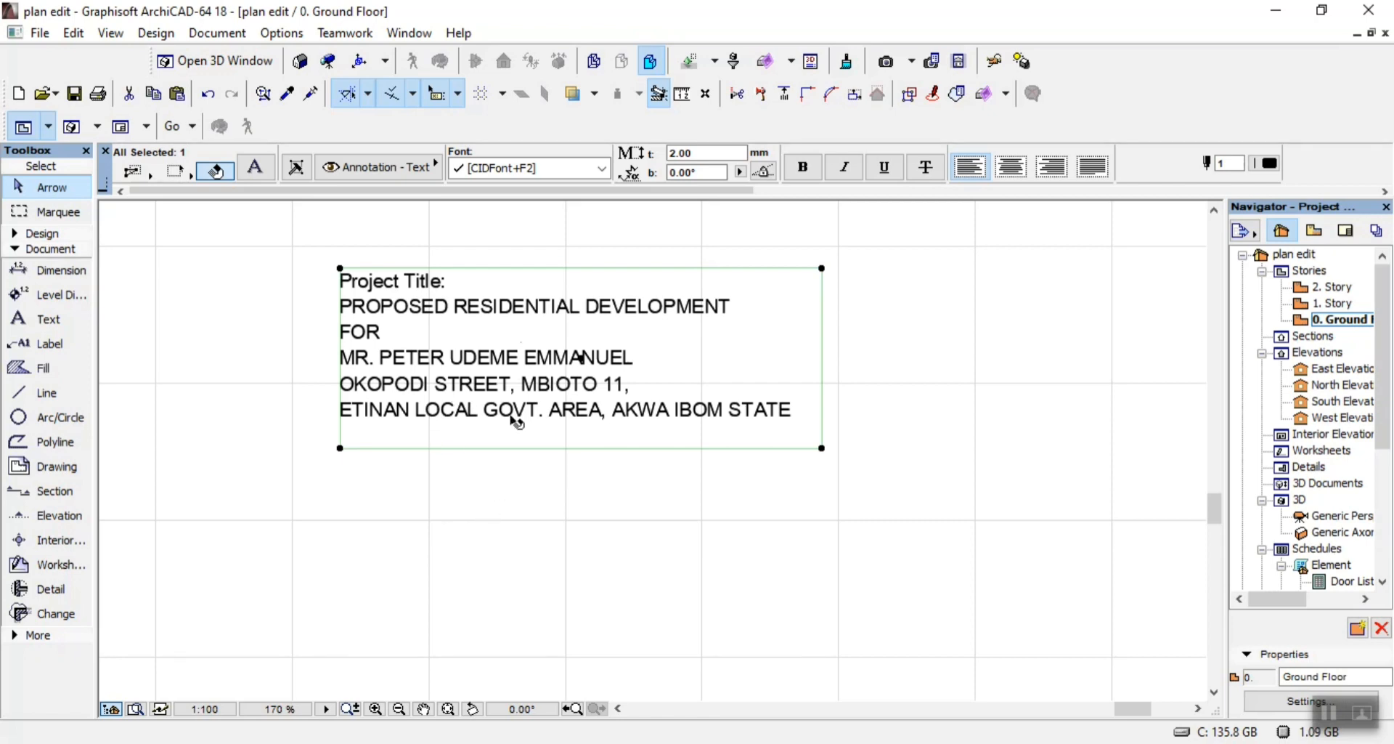
pyautogui.scroll(-5, 515, 356)
pyautogui.scroll(5, 513, 357)
pyautogui.scroll(1, 581, 519)
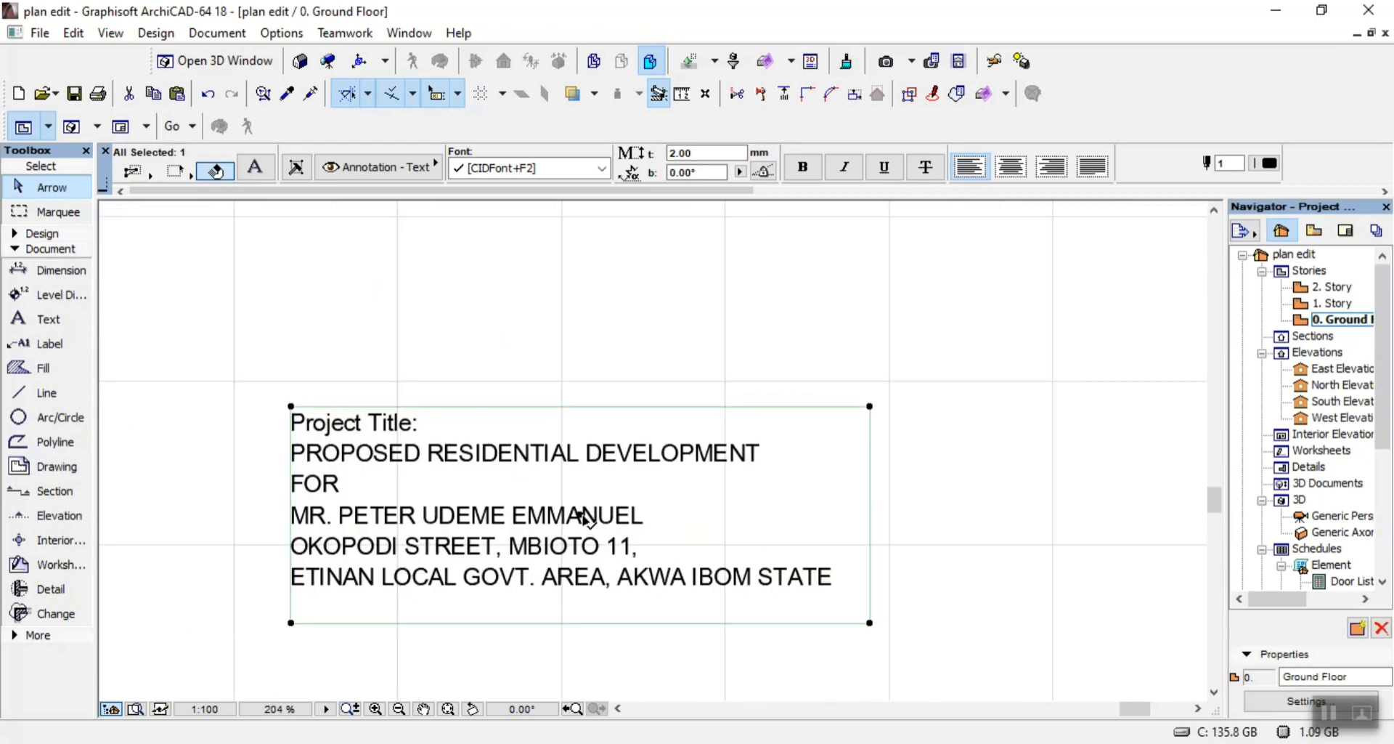
pyautogui.click(586, 517)
pyautogui.scroll(-5, 610, 552)
pyautogui.scroll(4, 613, 437)
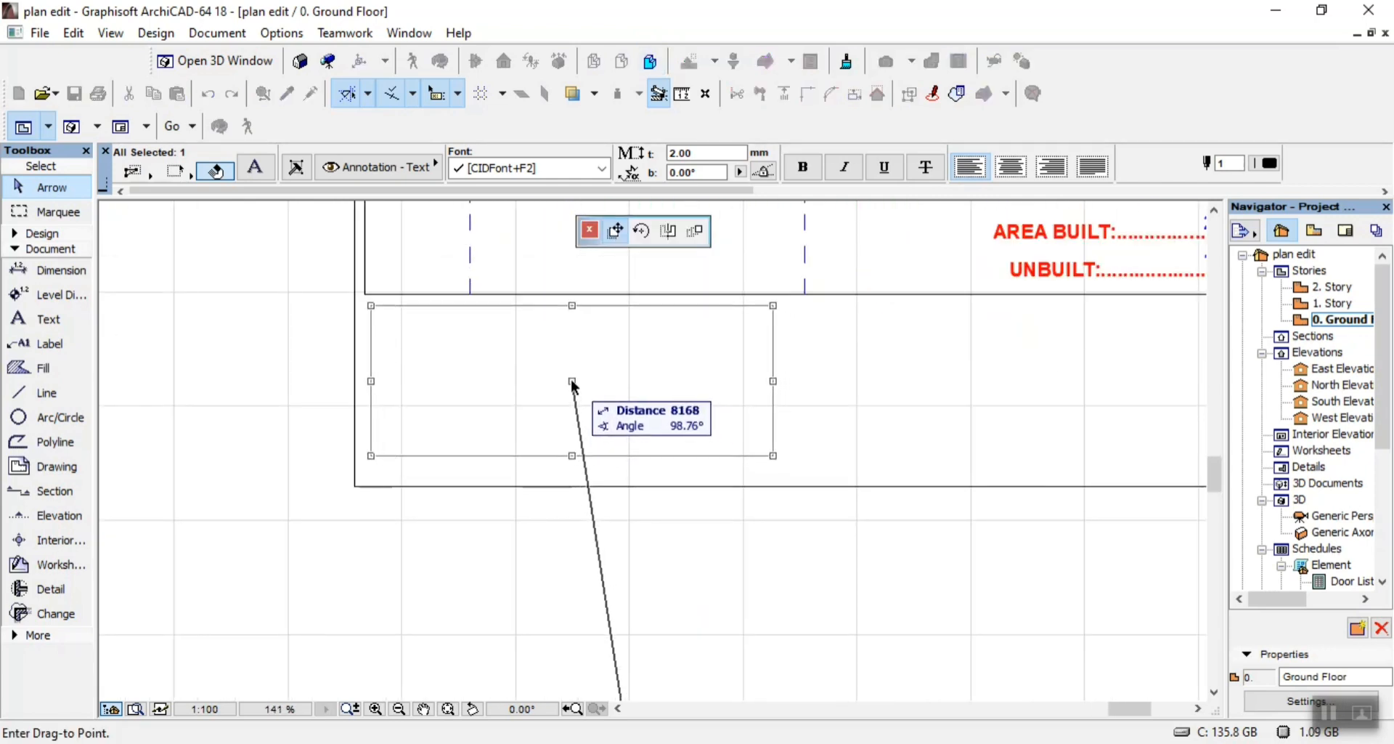
pyautogui.click(574, 385)
pyautogui.scroll(2, 448, 323)
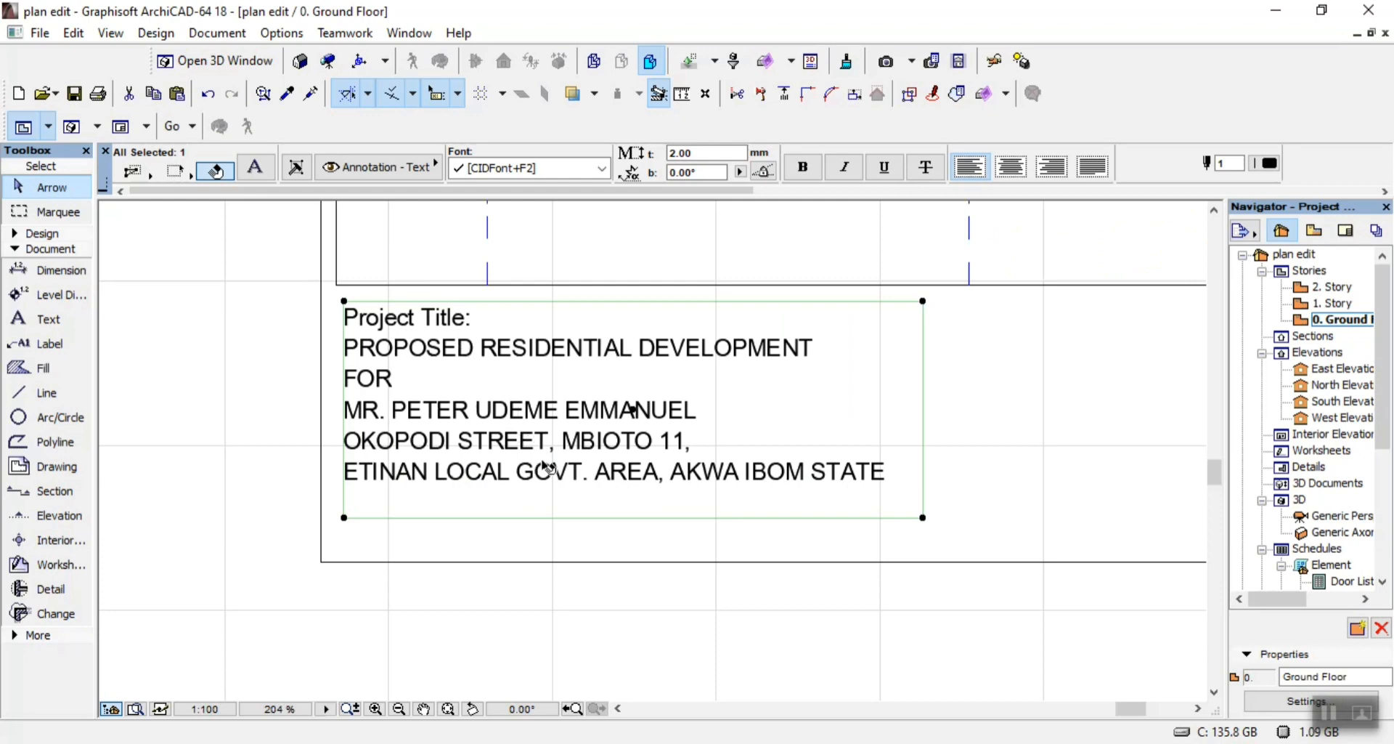
pyautogui.click(589, 578)
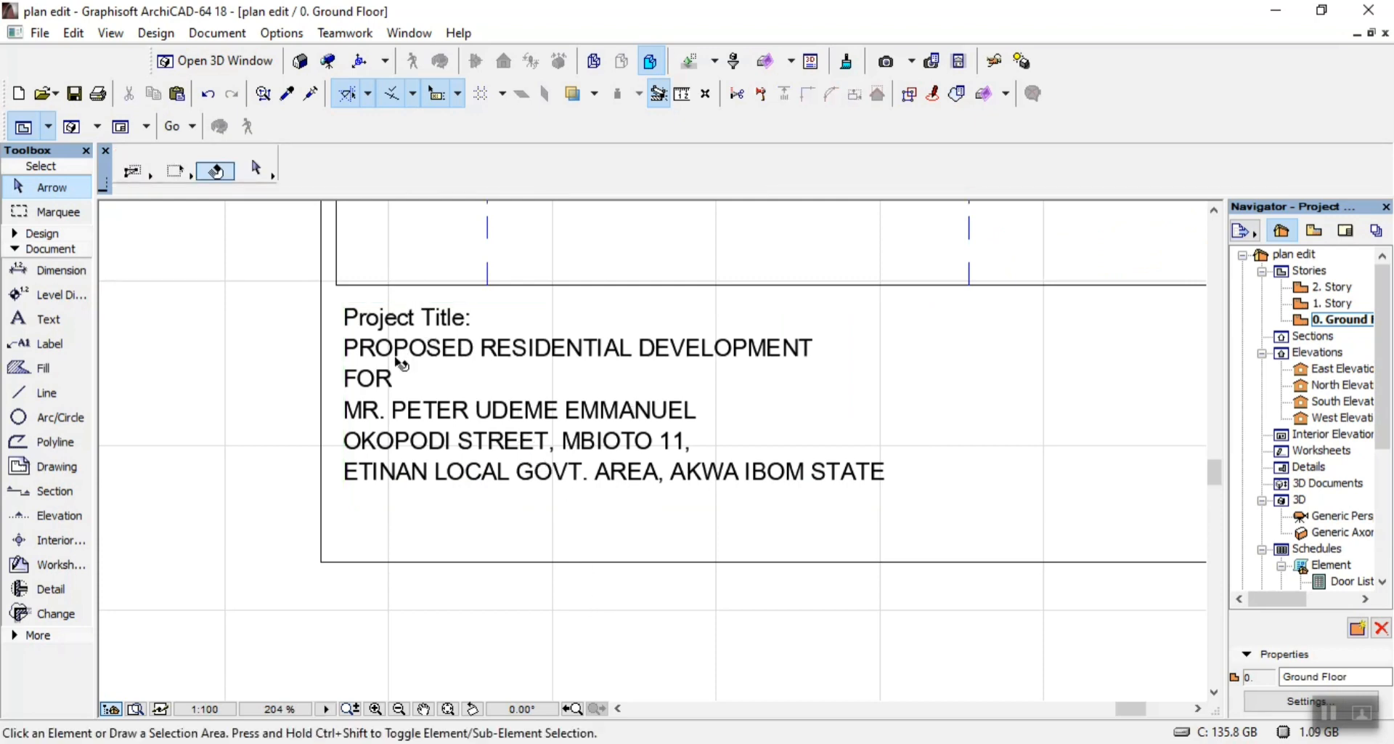
# Drag a copy of the project title text box sideways along the title block strip, placing it just past the end of the original
pyautogui.scroll(-1, 470, 362)
pyautogui.scroll(2, 483, 375)
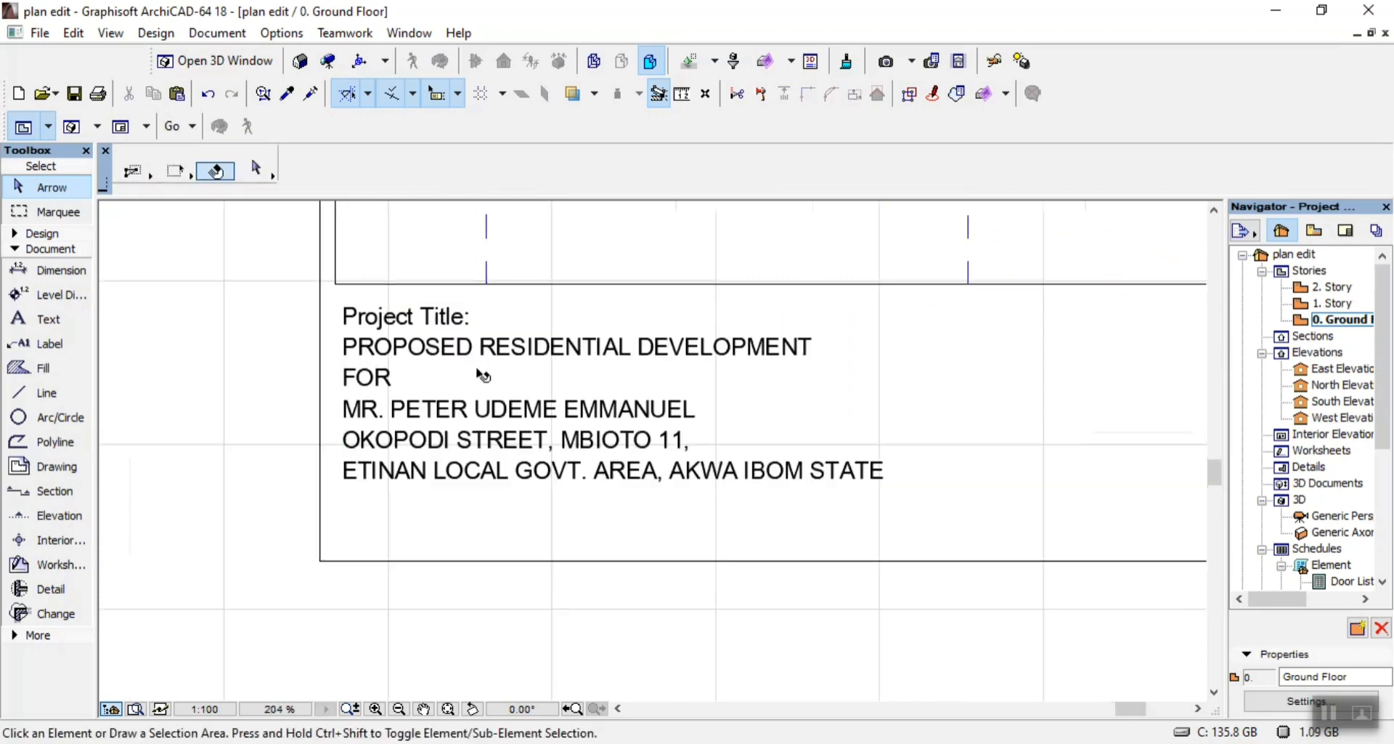
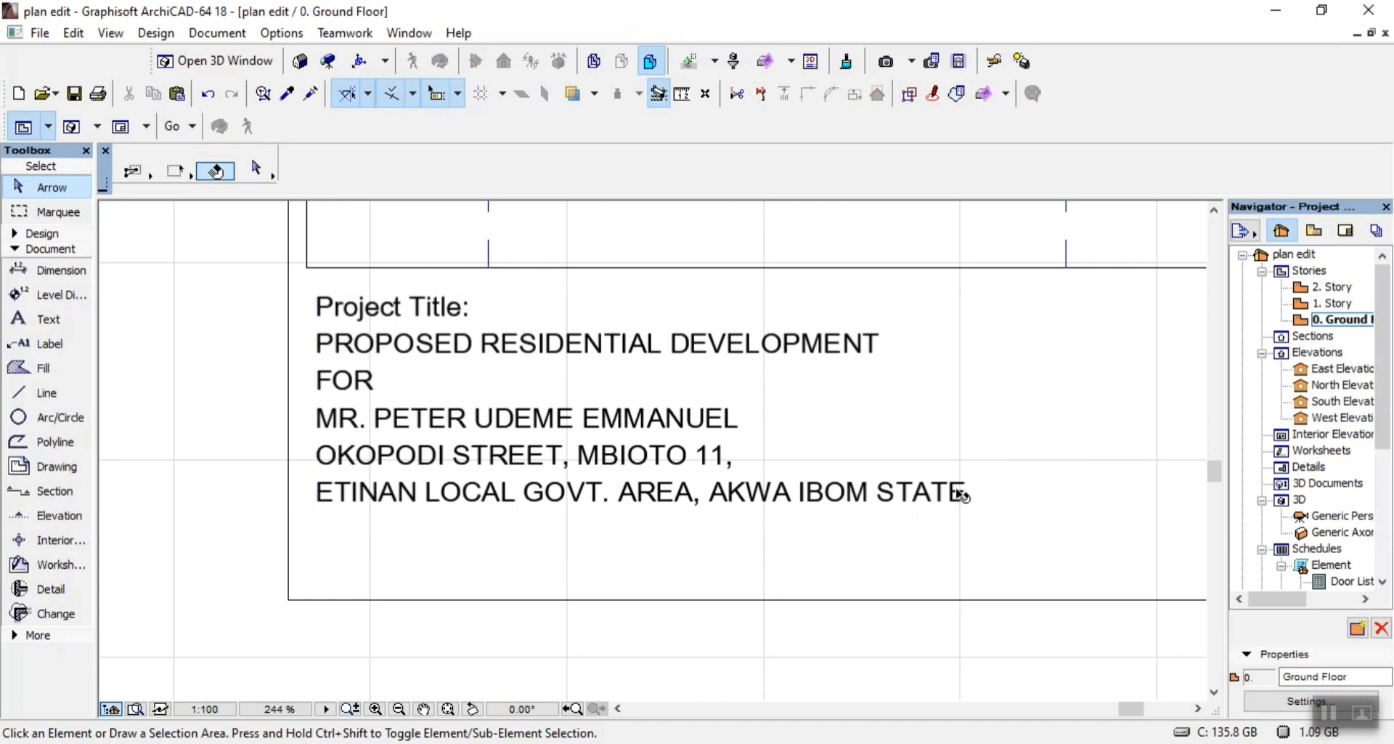
pyautogui.scroll(-6, 616, 578)
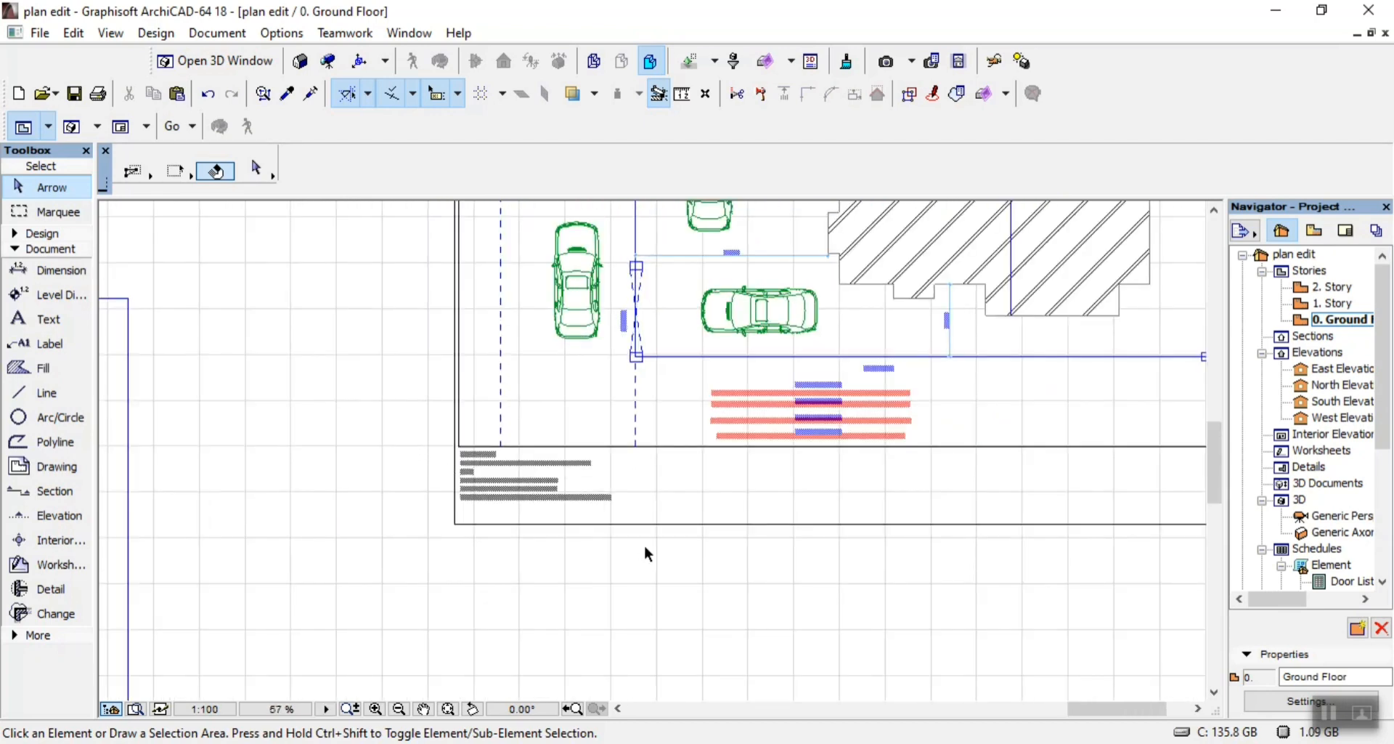
pyautogui.scroll(4, 643, 545)
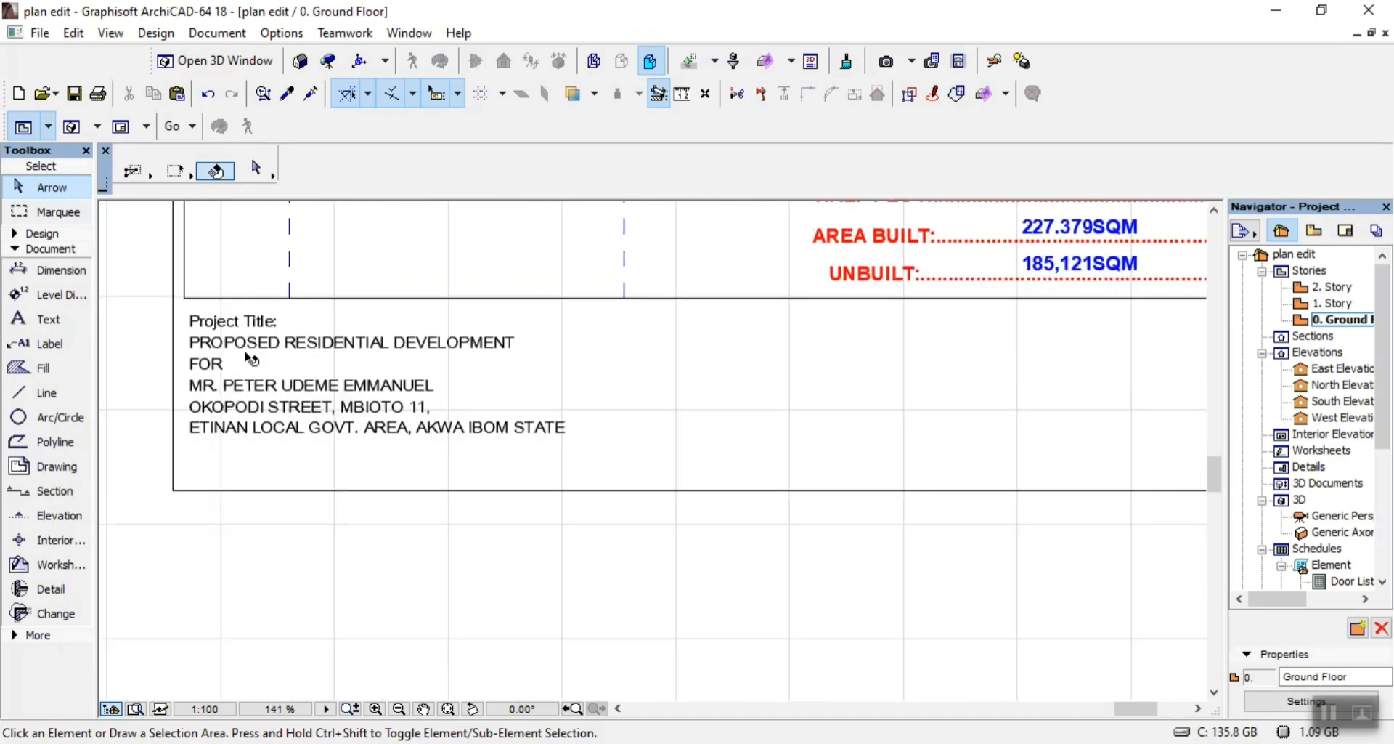
pyautogui.scroll(2, 251, 358)
pyautogui.click(272, 453)
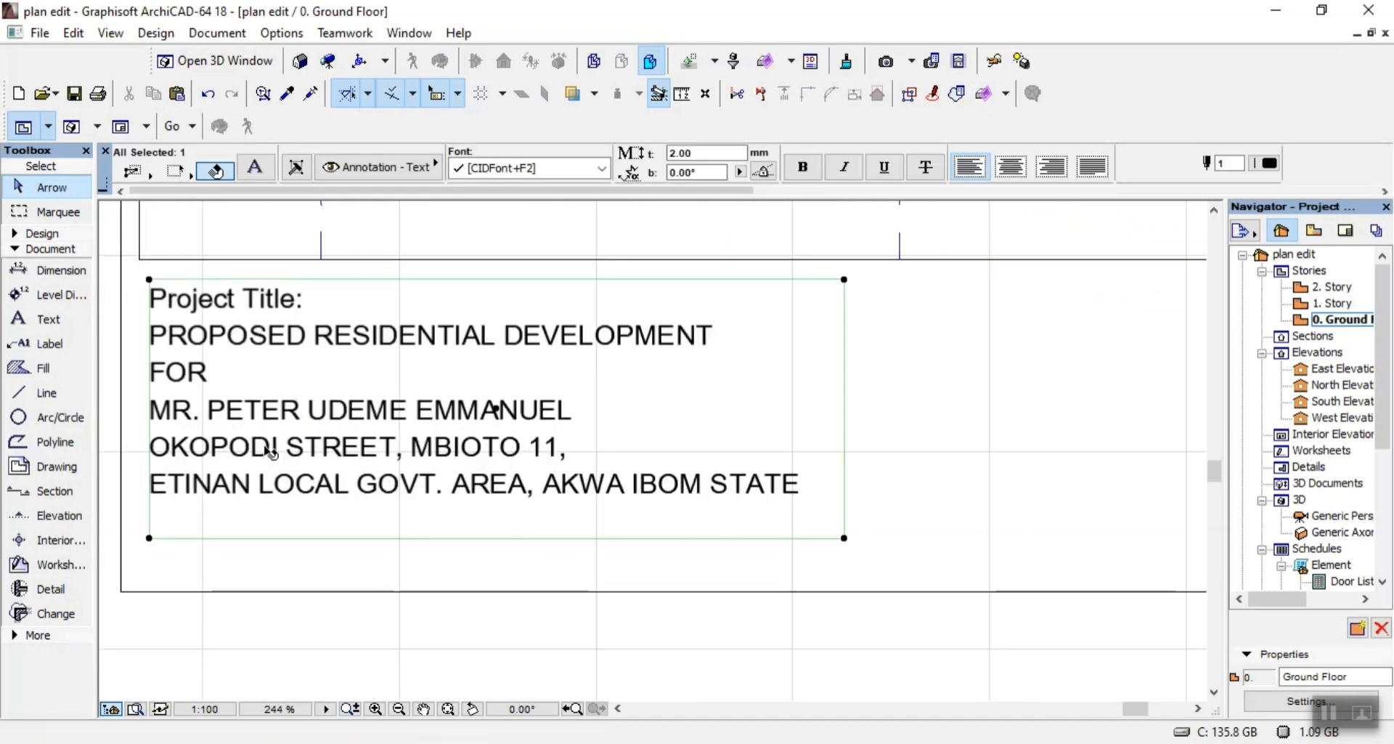
pyautogui.hotkey('ctrl', 'shift', 'd')
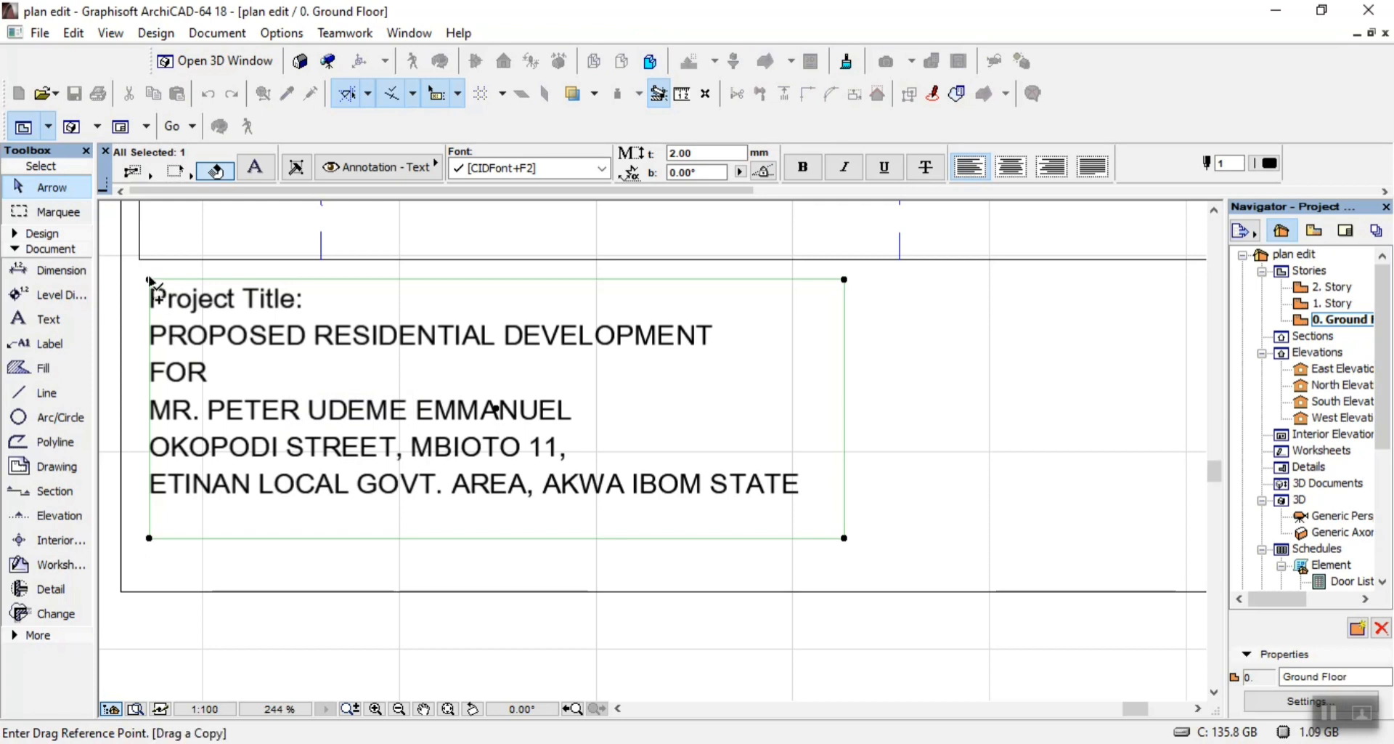
pyautogui.click(150, 279)
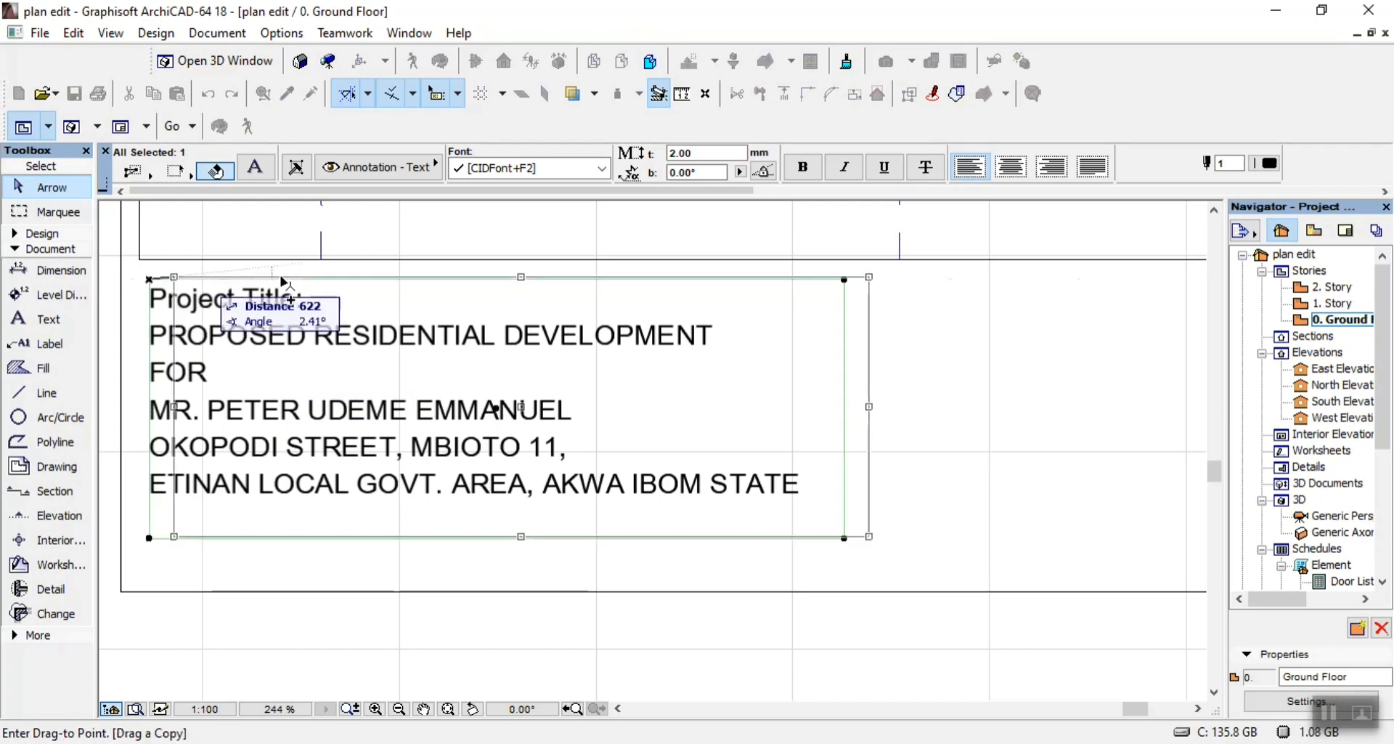
pyautogui.click(870, 282)
pyautogui.scroll(-3, 700, 320)
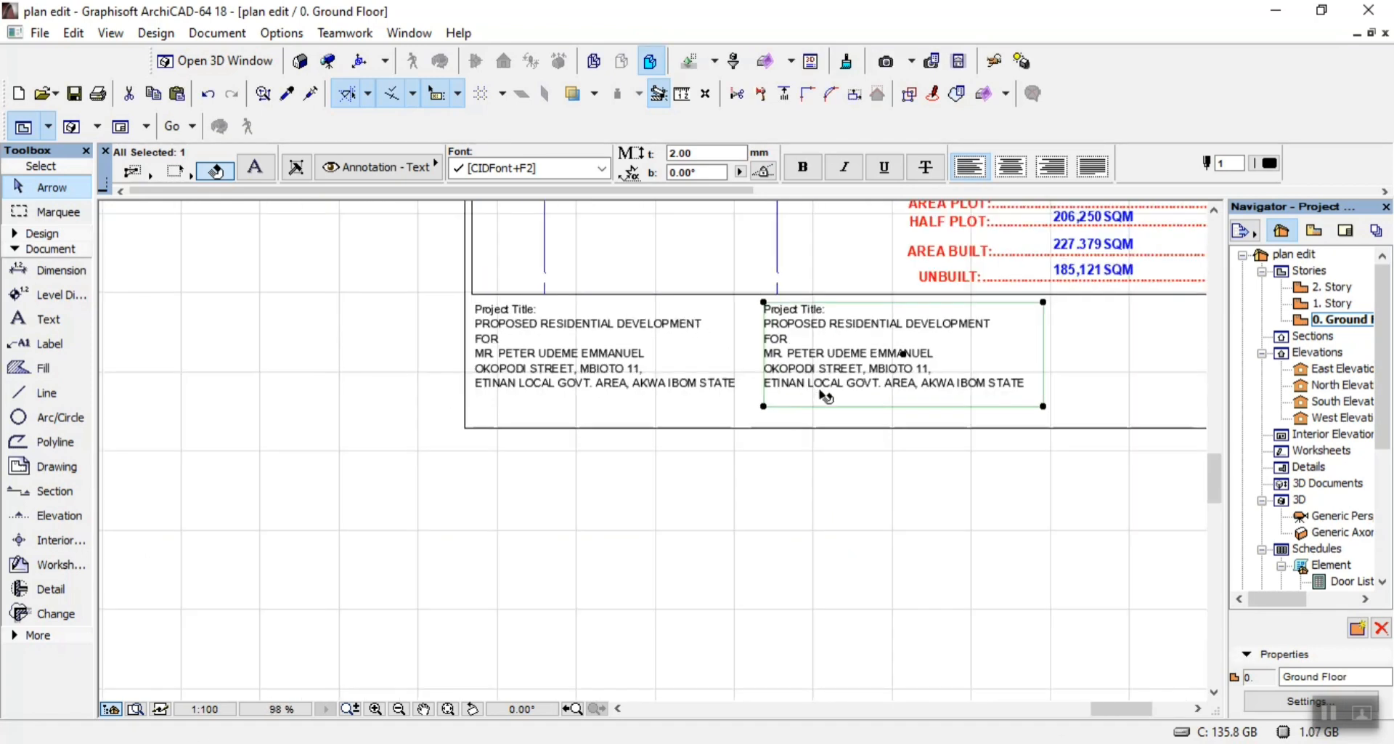
# Replace the whole content of the copied text box with the title block text copied from the PDF
pyautogui.doubleClick(879, 385)
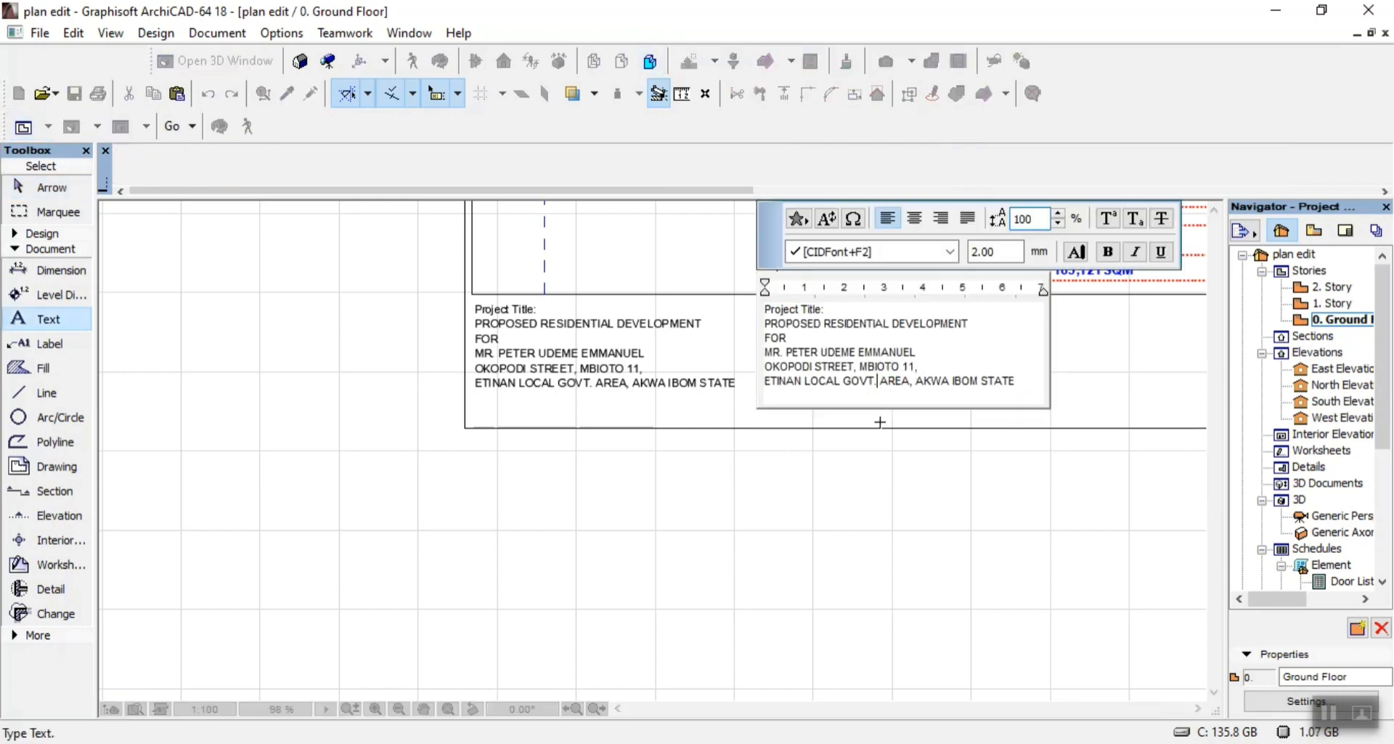
pyautogui.hotkey('ctrl', 'a')
pyautogui.hotkey('ctrl', 'v')
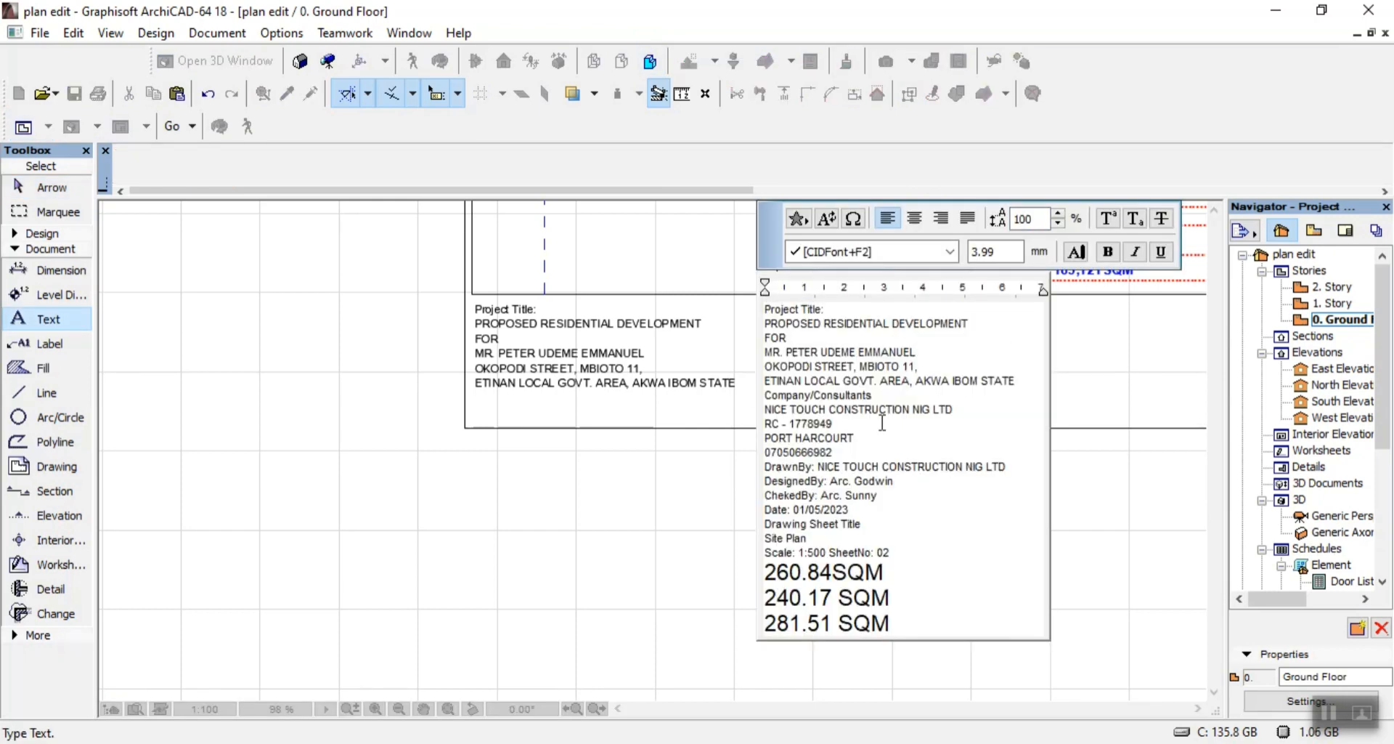
# Delete everything from the DrawnBy line down to the 281.51 SQM line at the end of the pasted text
pyautogui.hotkey('shift', 'Up')
pyautogui.hotkey('shift', 'Home')
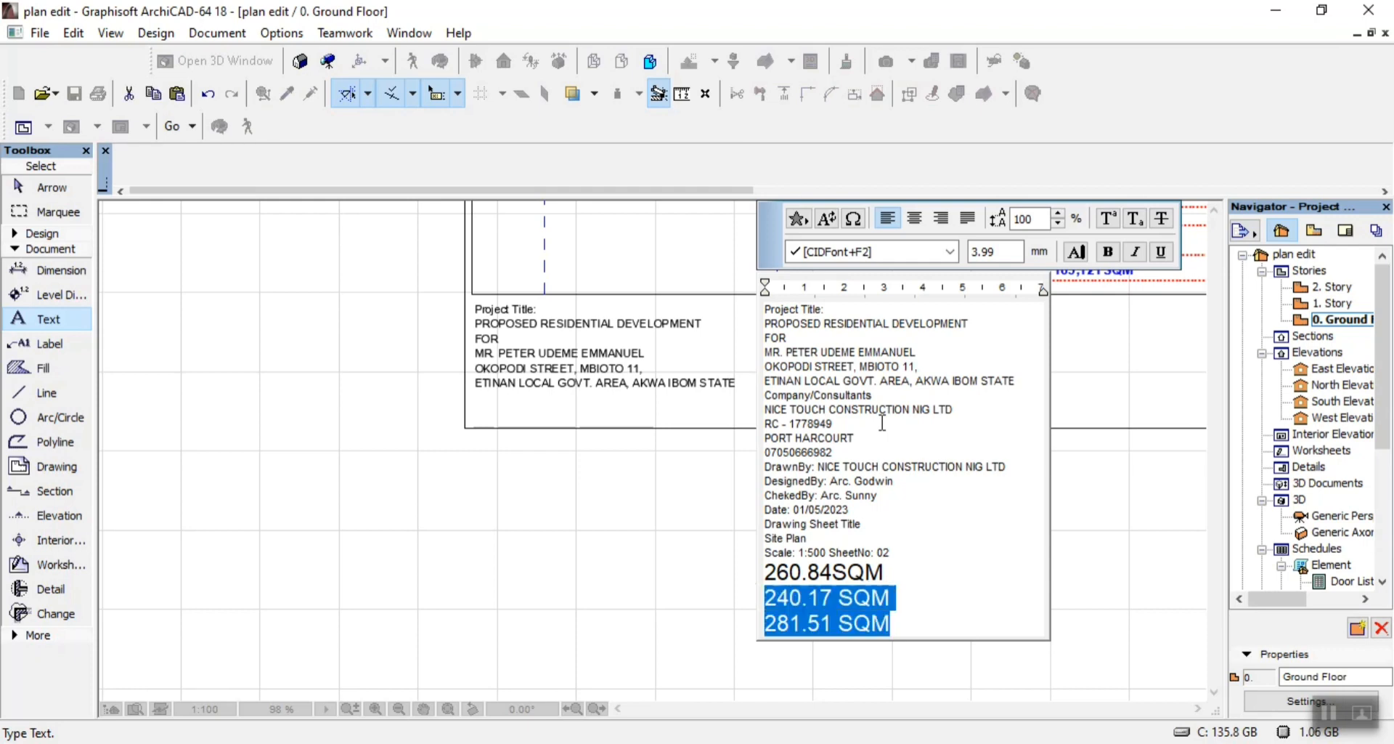
pyautogui.hotkey('shift', 'Up')
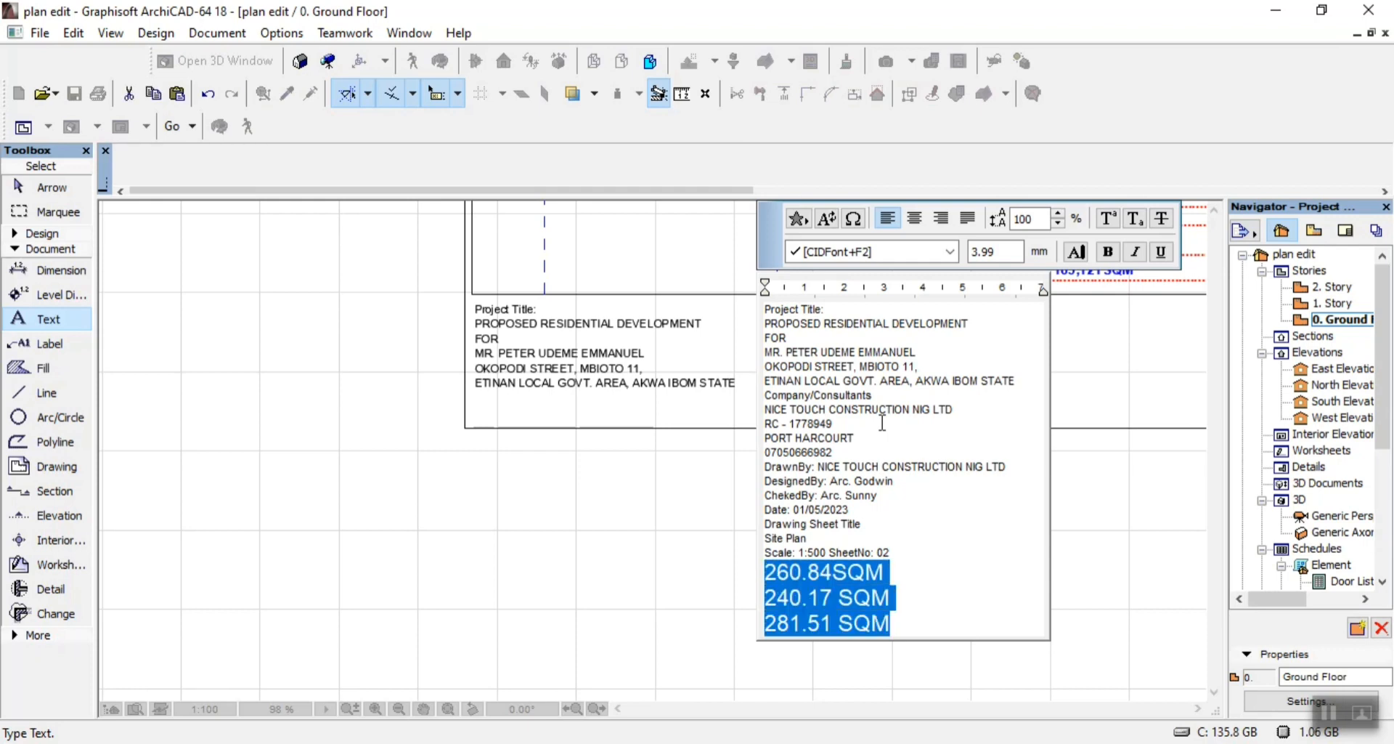
pyautogui.hotkey('shift', 'Up')
pyautogui.hotkey('shift', 'Up')
pyautogui.hotkey('shift', 'Up')
pyautogui.hotkey('shift', 'Up')
pyautogui.hotkey('shift', 'Up')
pyautogui.hotkey('shift', 'Up')
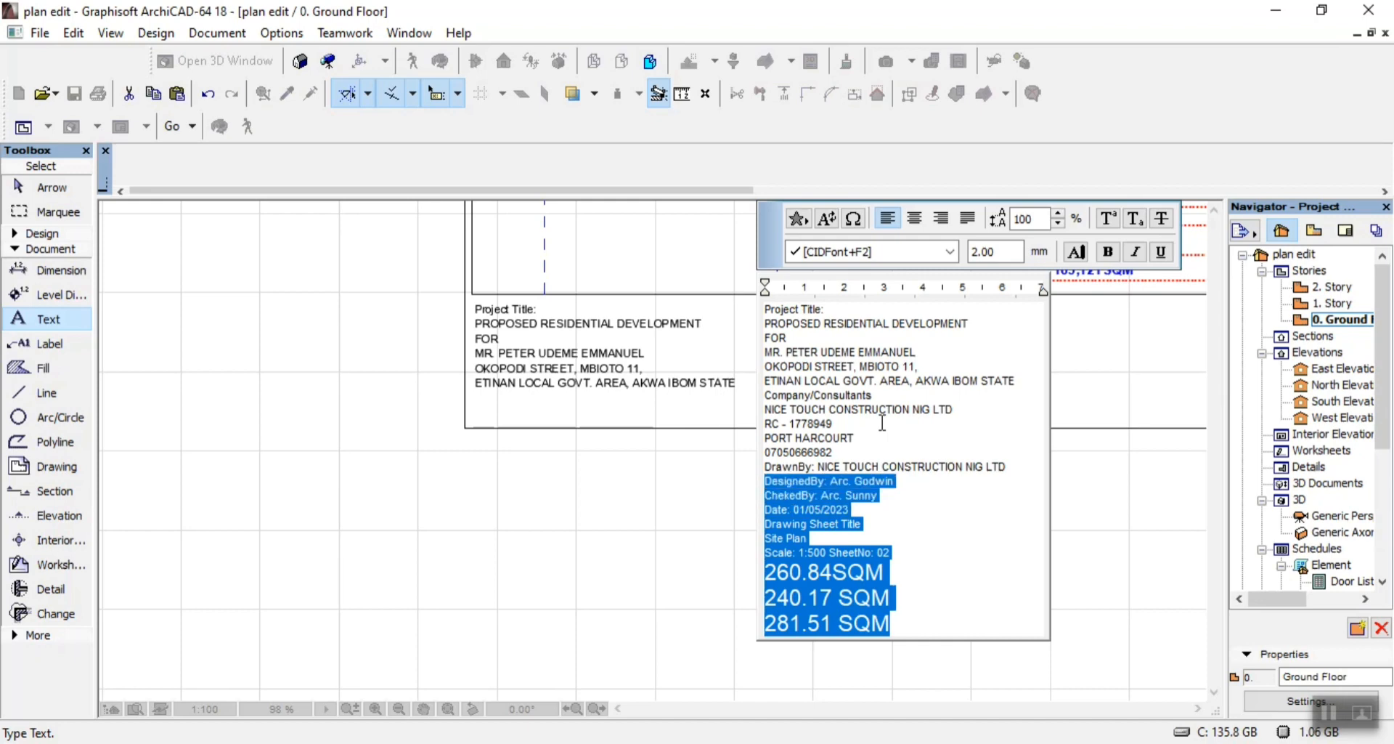
pyautogui.hotkey('shift', 'Up')
pyautogui.press('Delete')
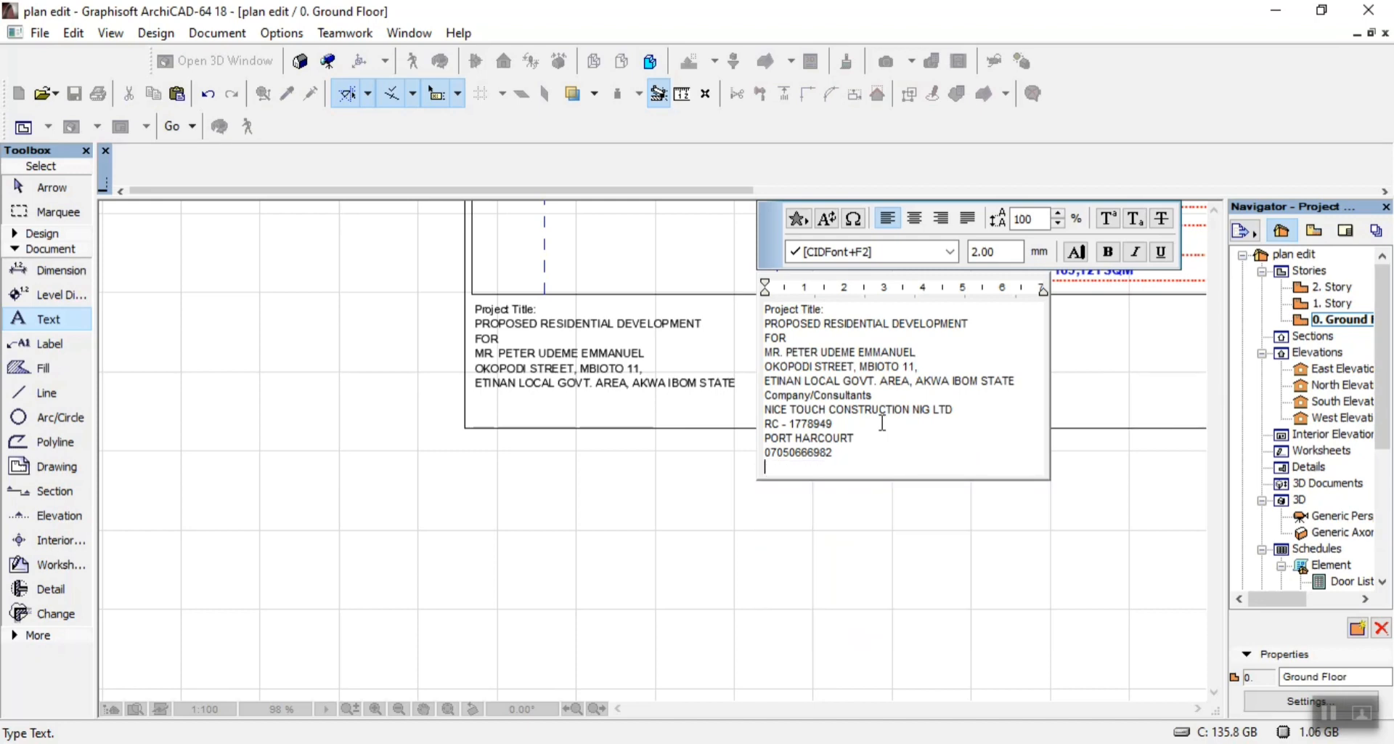
# Delete the project title lines above Company/Consultants, leaving only the company details, and finish editing the text
pyautogui.press('Up')
pyautogui.press('Up')
pyautogui.press('Right')
pyautogui.hotkey('shift', 'Up')
pyautogui.hotkey('shift', 'Up')
pyautogui.hotkey('shift', 'Up')
pyautogui.hotkey('shift', 'Up')
pyautogui.hotkey('shift', 'Up')
pyautogui.hotkey('shift', 'Up')
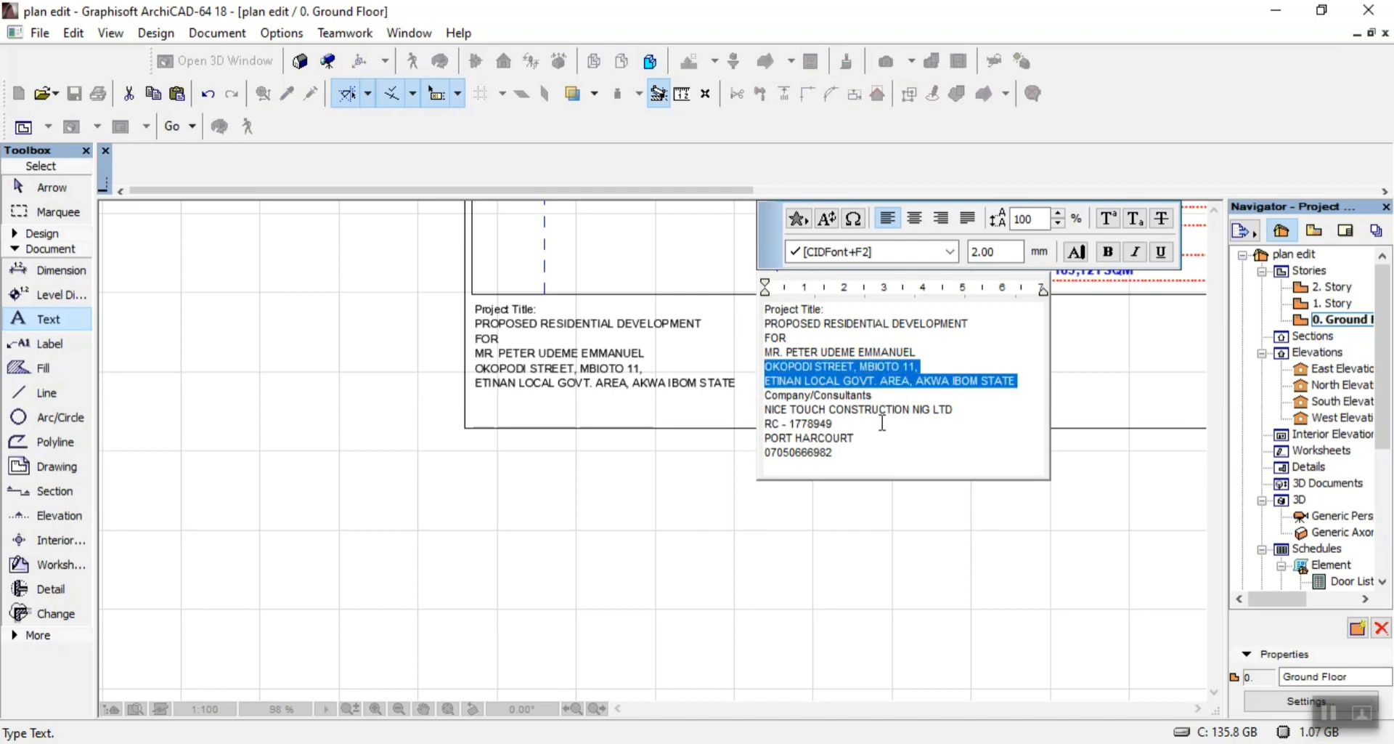
pyautogui.press('Delete')
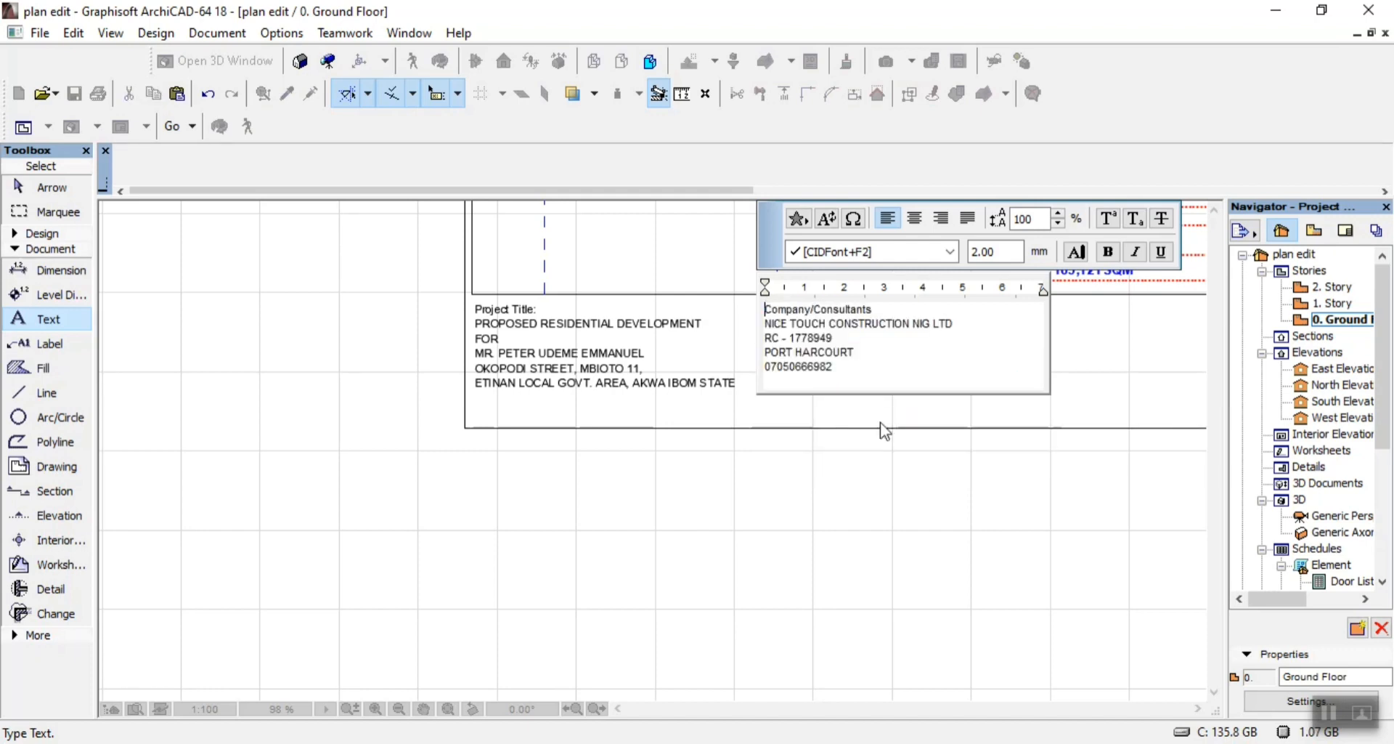
pyautogui.click(912, 551)
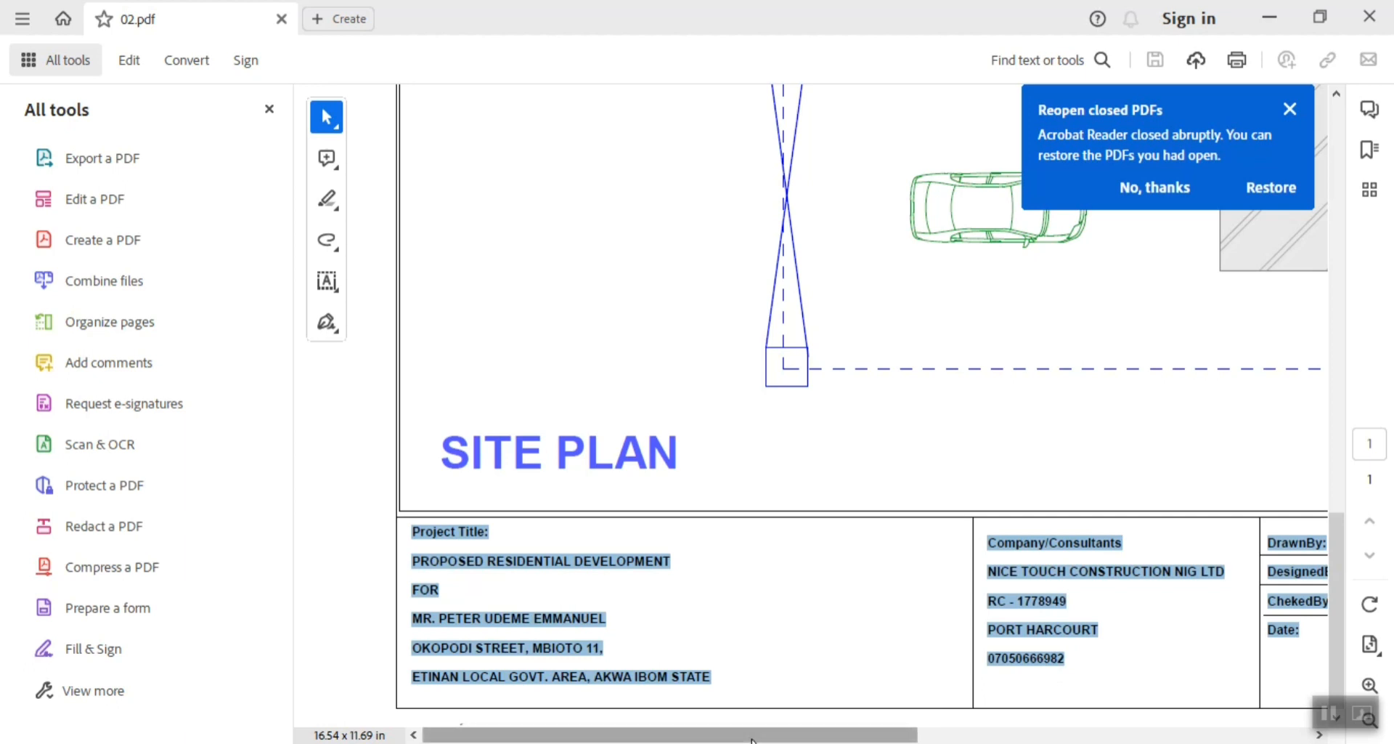
# Examine the title block columns beyond Company/Consultants in the reference PDF 02.pdf, and return to ArchiCAD with the text deselected
pyautogui.moveTo(750, 736); pyautogui.dragTo(1041, 735)
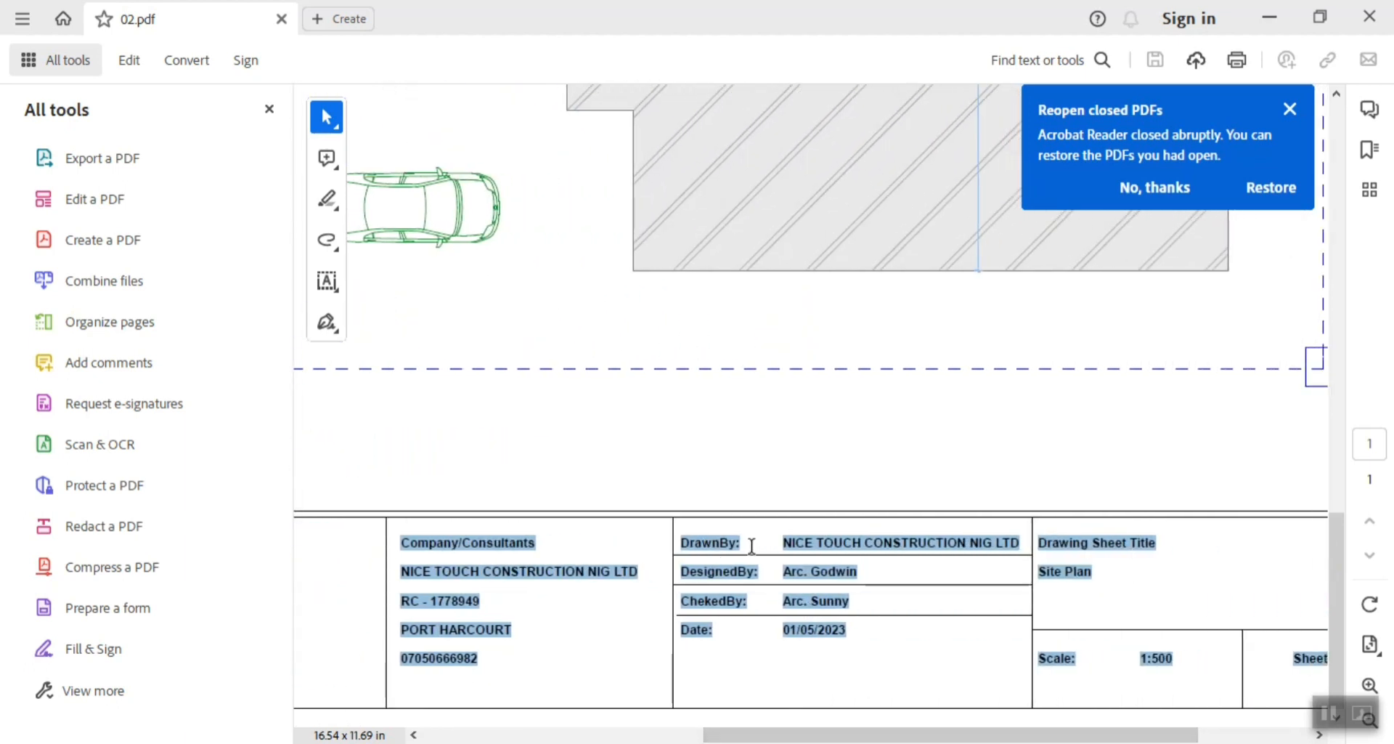
pyautogui.hotkey('alt', 'Tab')
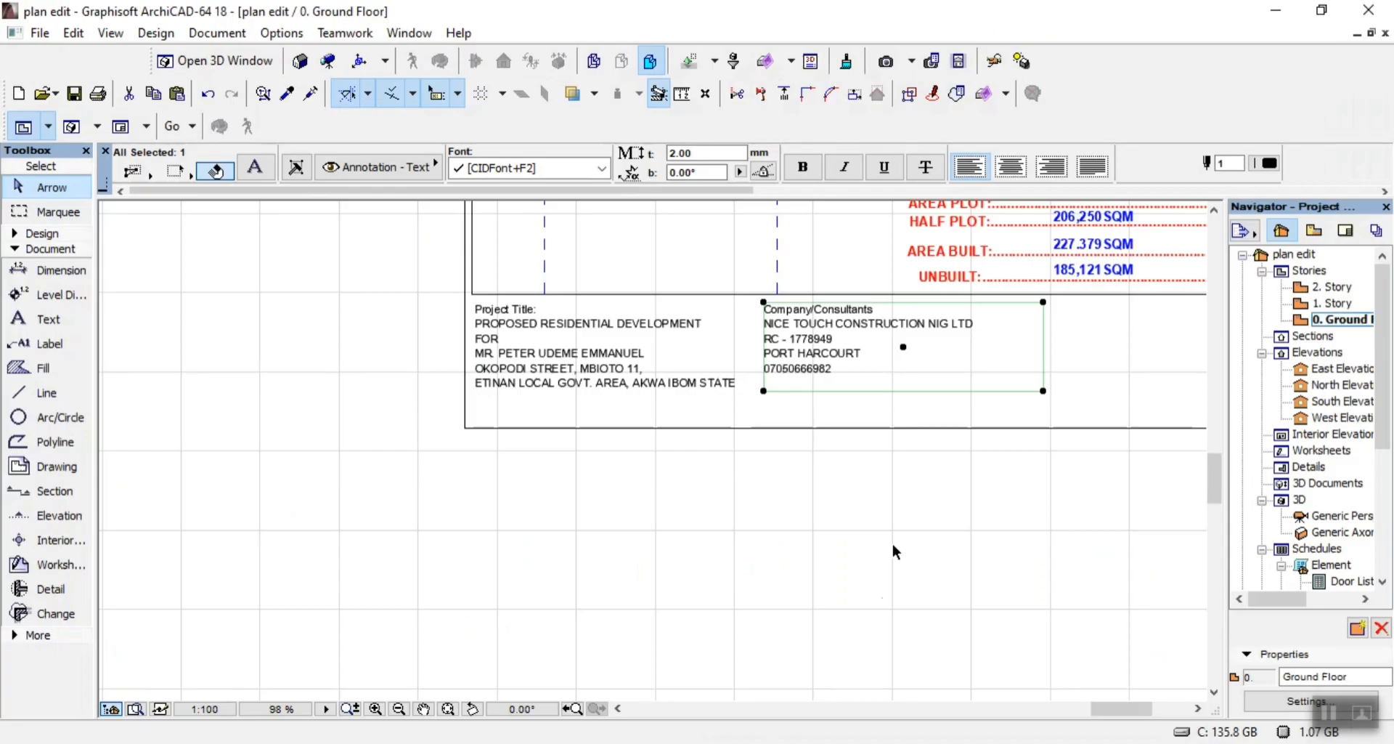
pyautogui.click(881, 473)
# Enlarge the Company/Consultants heading line to 2.16 mm and finish editing the text box
pyautogui.scroll(5, 886, 302)
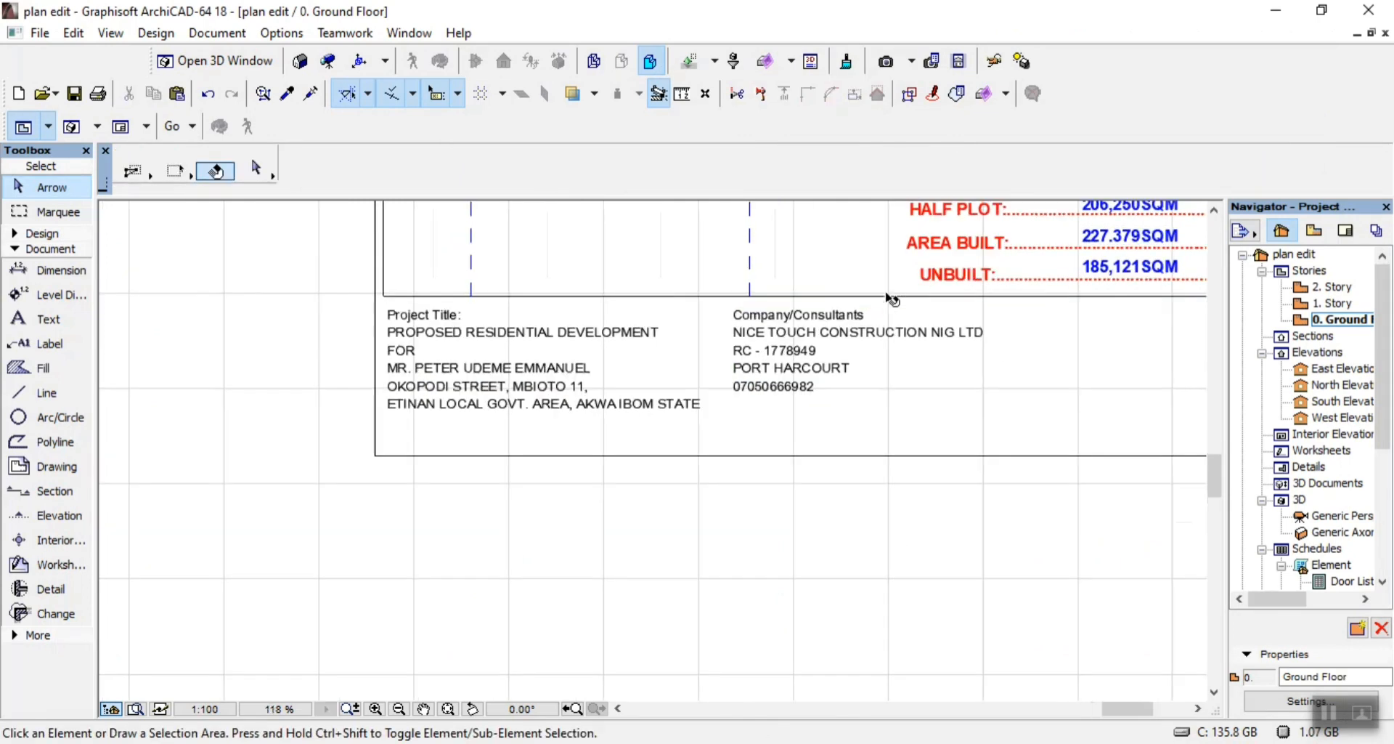
pyautogui.doubleClick(847, 315)
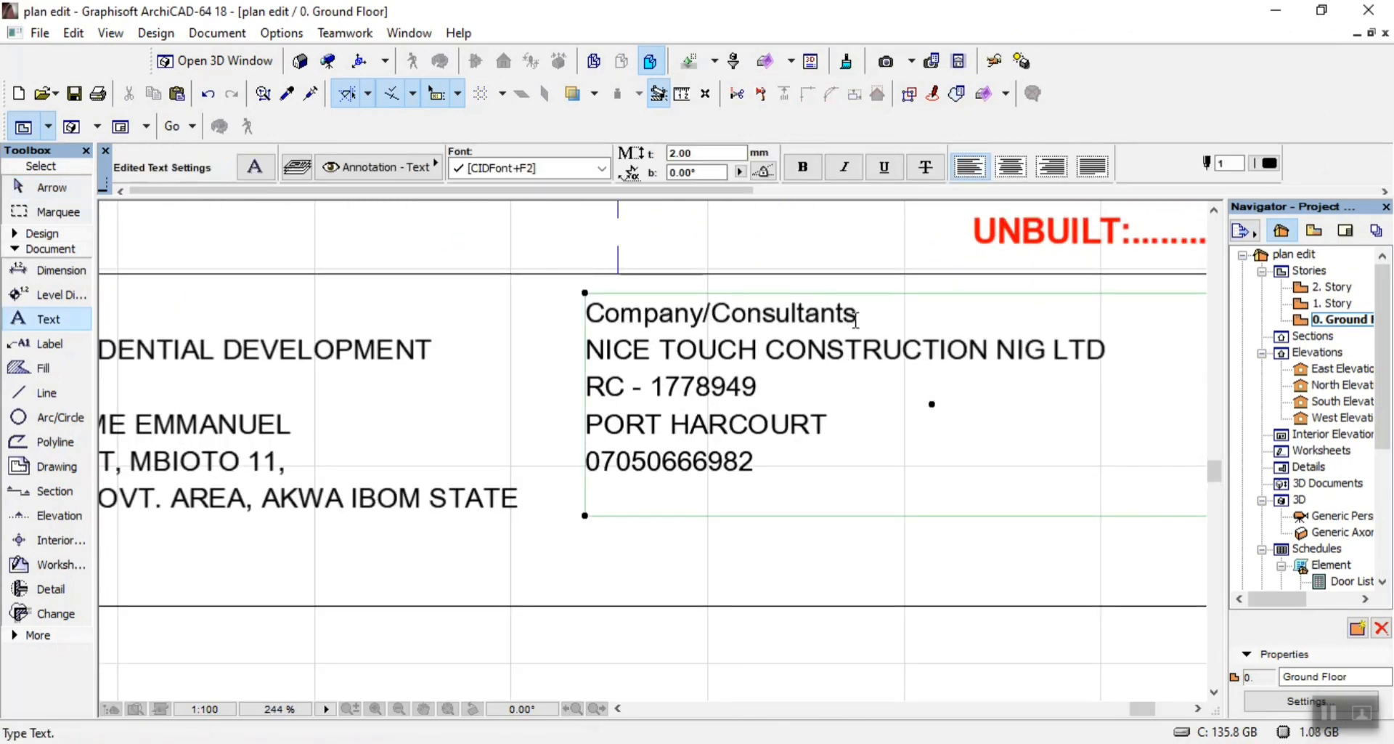
pyautogui.hotkey('ctrl', 'shift', 'Left')
pyautogui.hotkey('ctrl', 'shift', 'Left')
pyautogui.hotkey('ctrl', 'shift', 'Left')
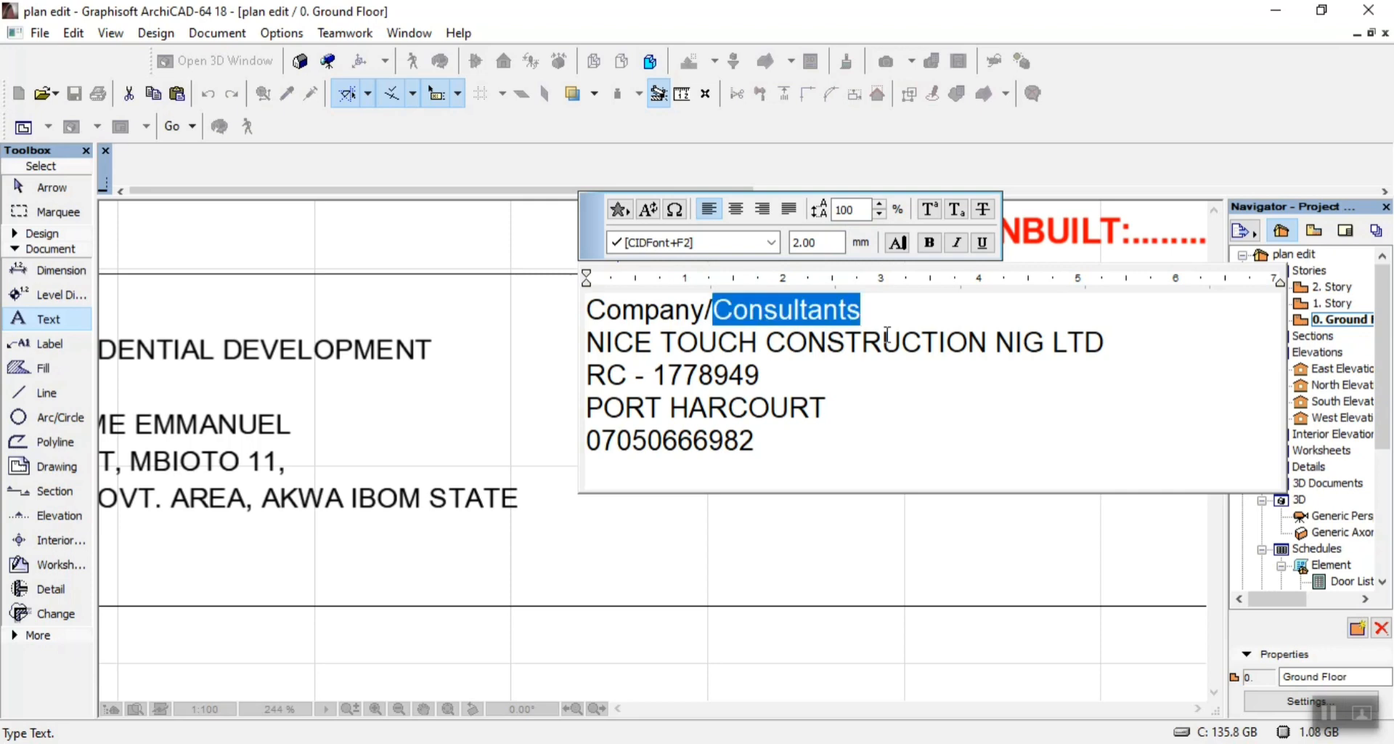
pyautogui.hotkey('ctrl', 'shift', '.')
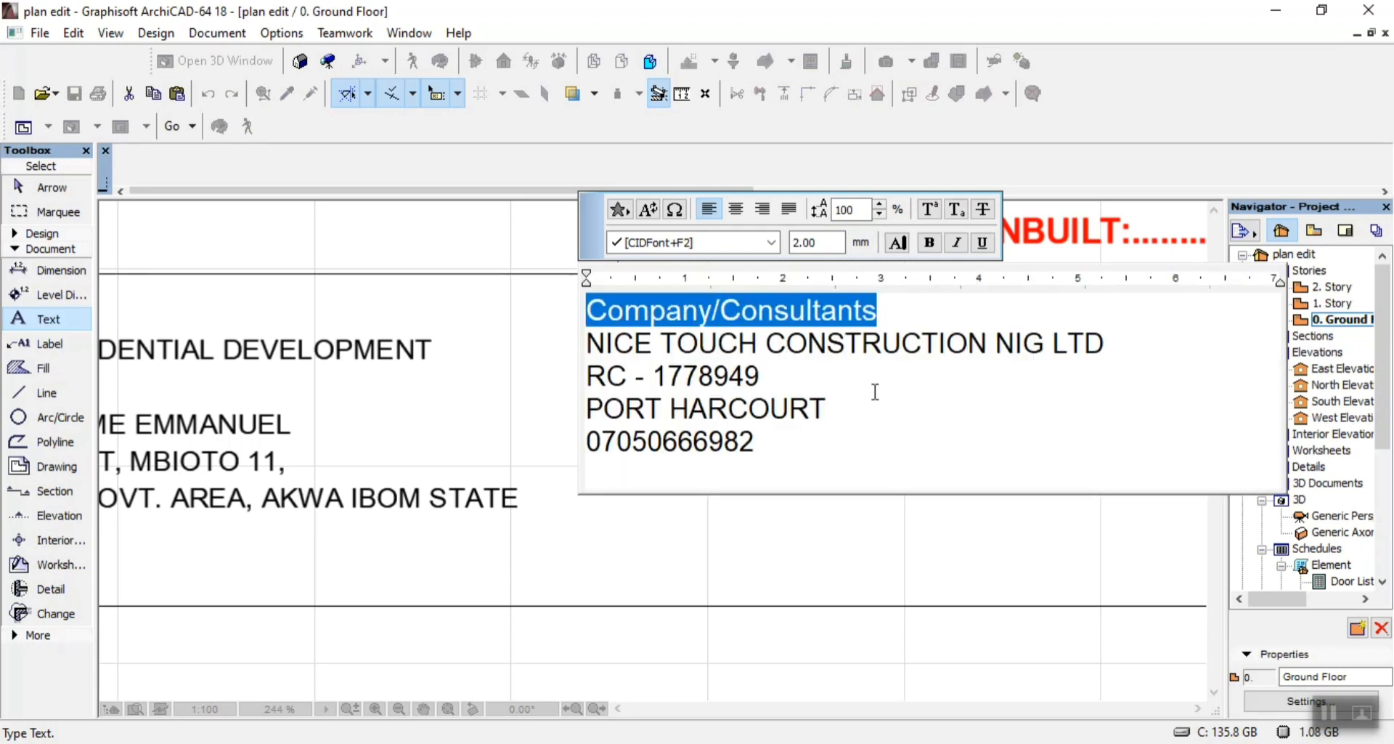
pyautogui.click(875, 393)
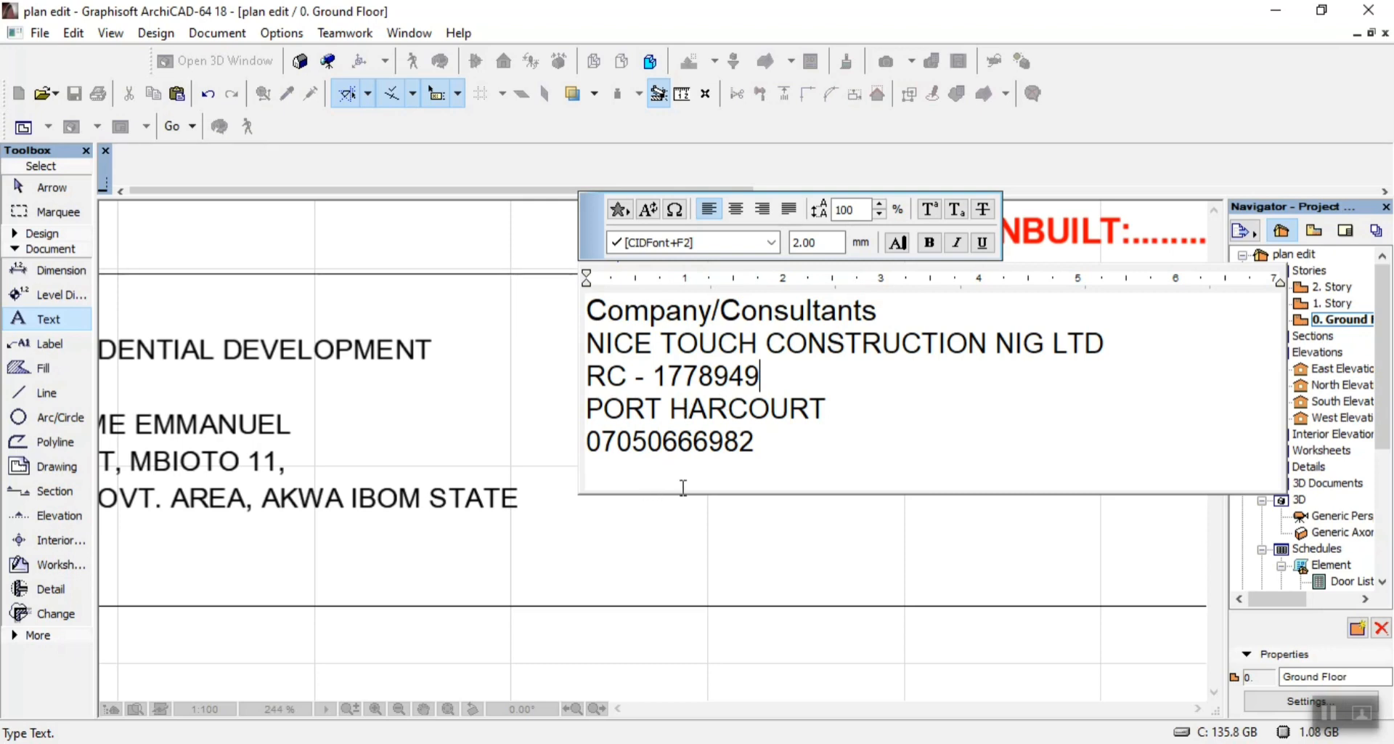
pyautogui.click(851, 561)
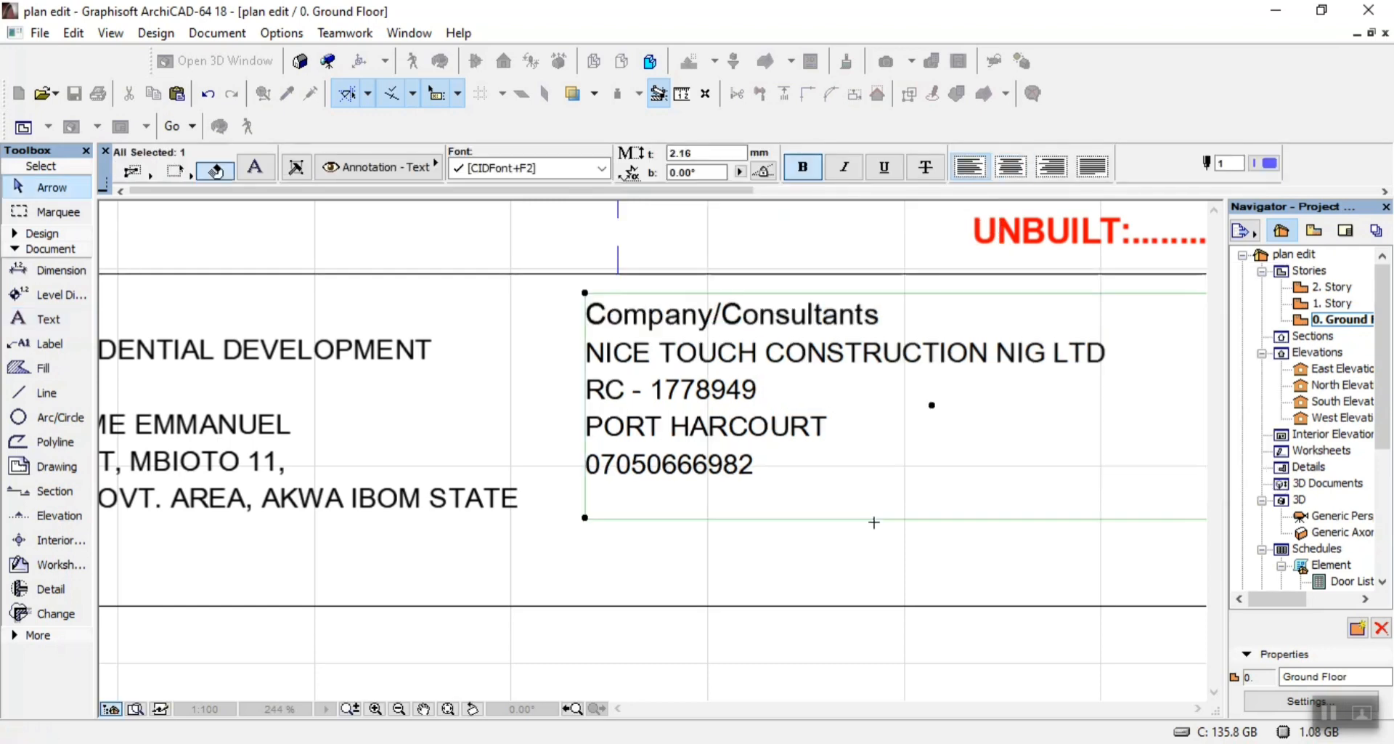
pyautogui.scroll(-4, 871, 522)
pyautogui.scroll(4, 584, 498)
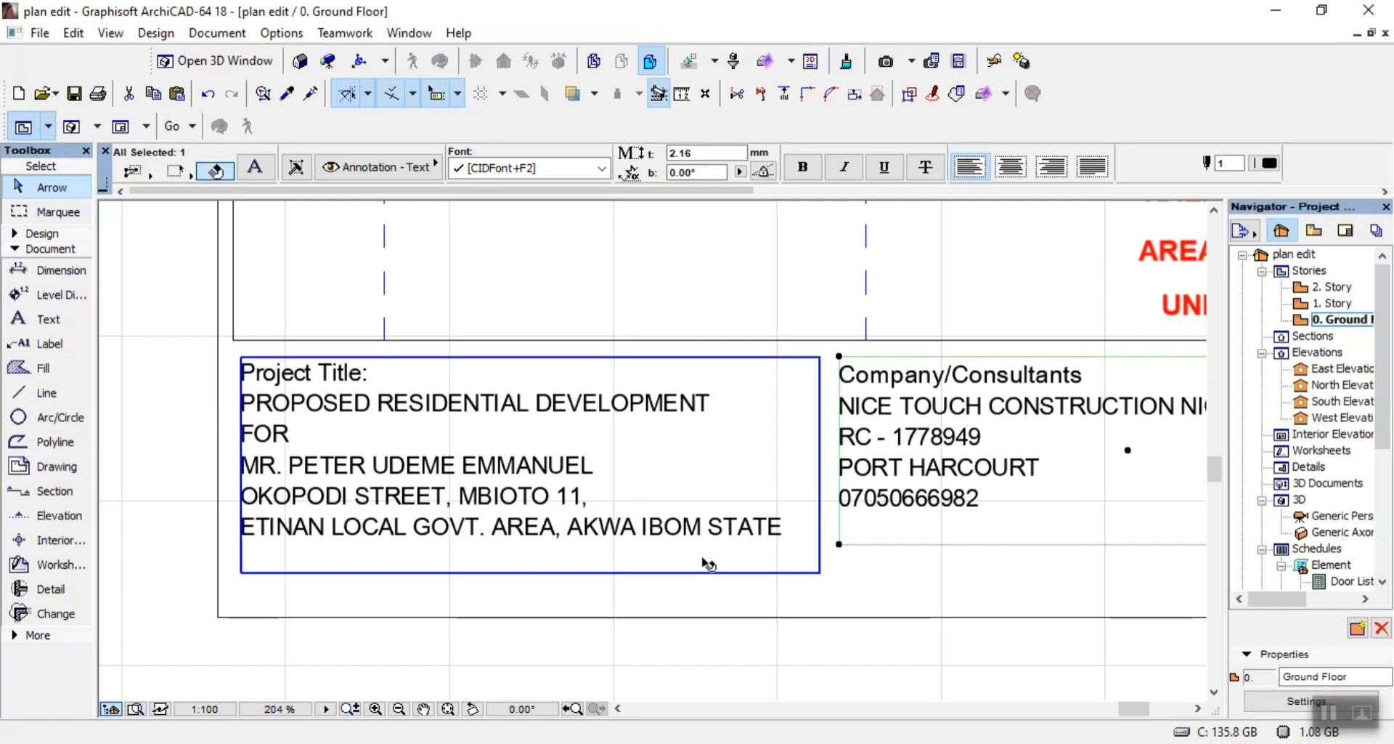
pyautogui.scroll(-3, 509, 538)
pyautogui.scroll(4, 822, 466)
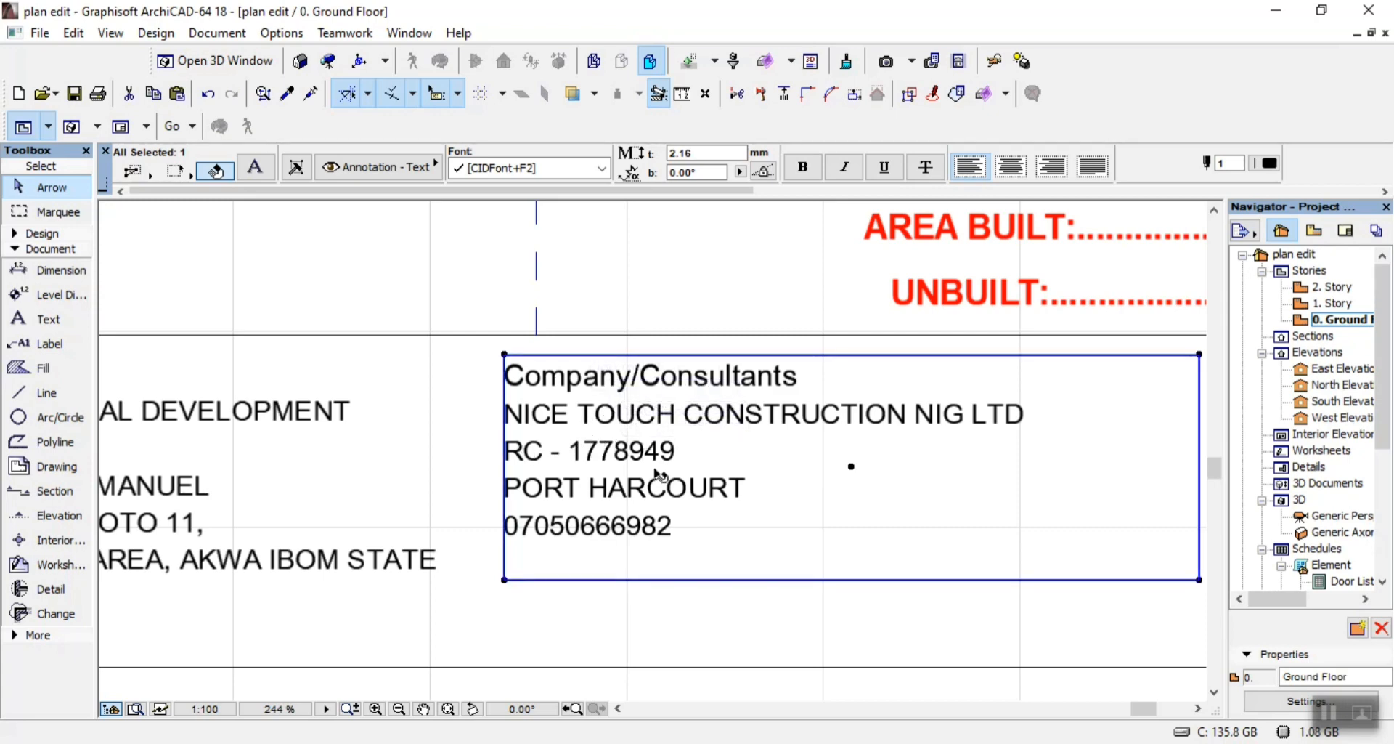
# Examine the Company/Consultants text block and how it sits in the title block of the site plan sheet
pyautogui.scroll(1, 631, 488)
pyautogui.scroll(2, 631, 488)
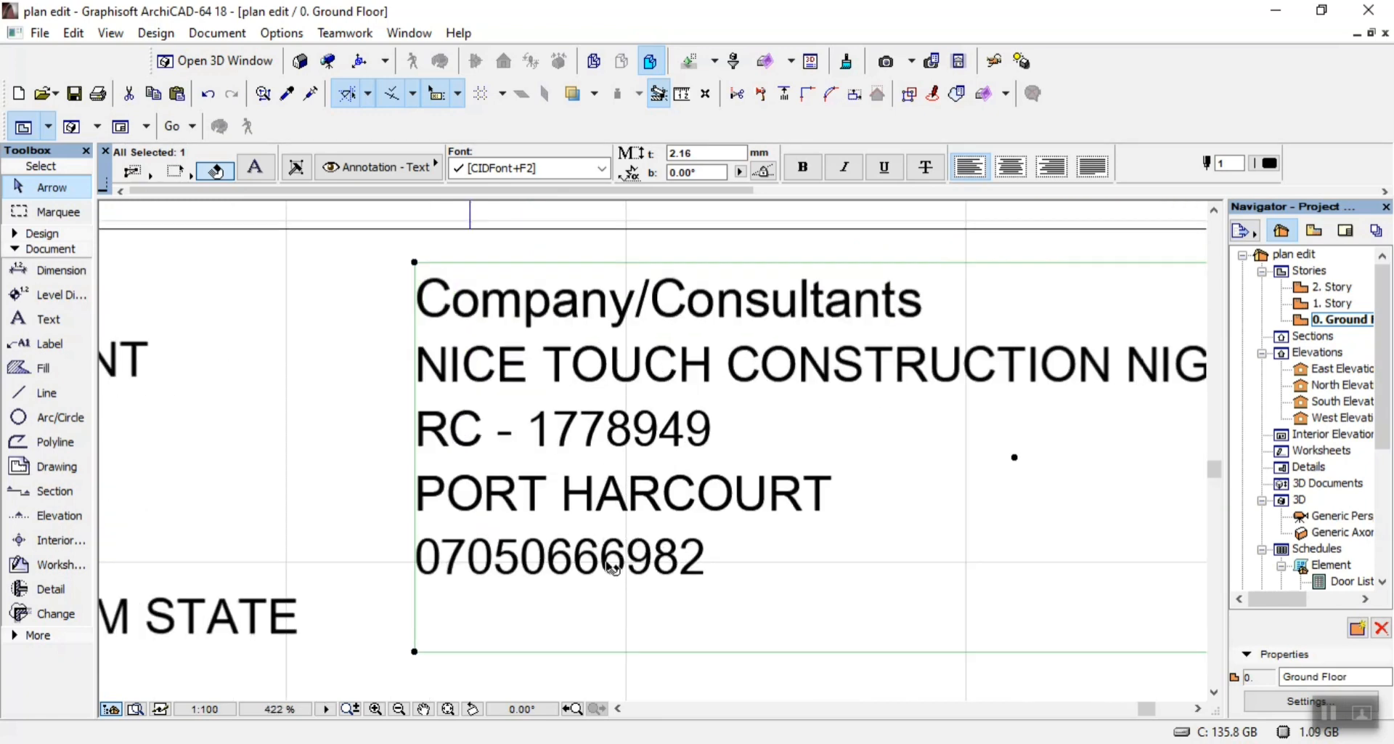
pyautogui.scroll(-3, 613, 530)
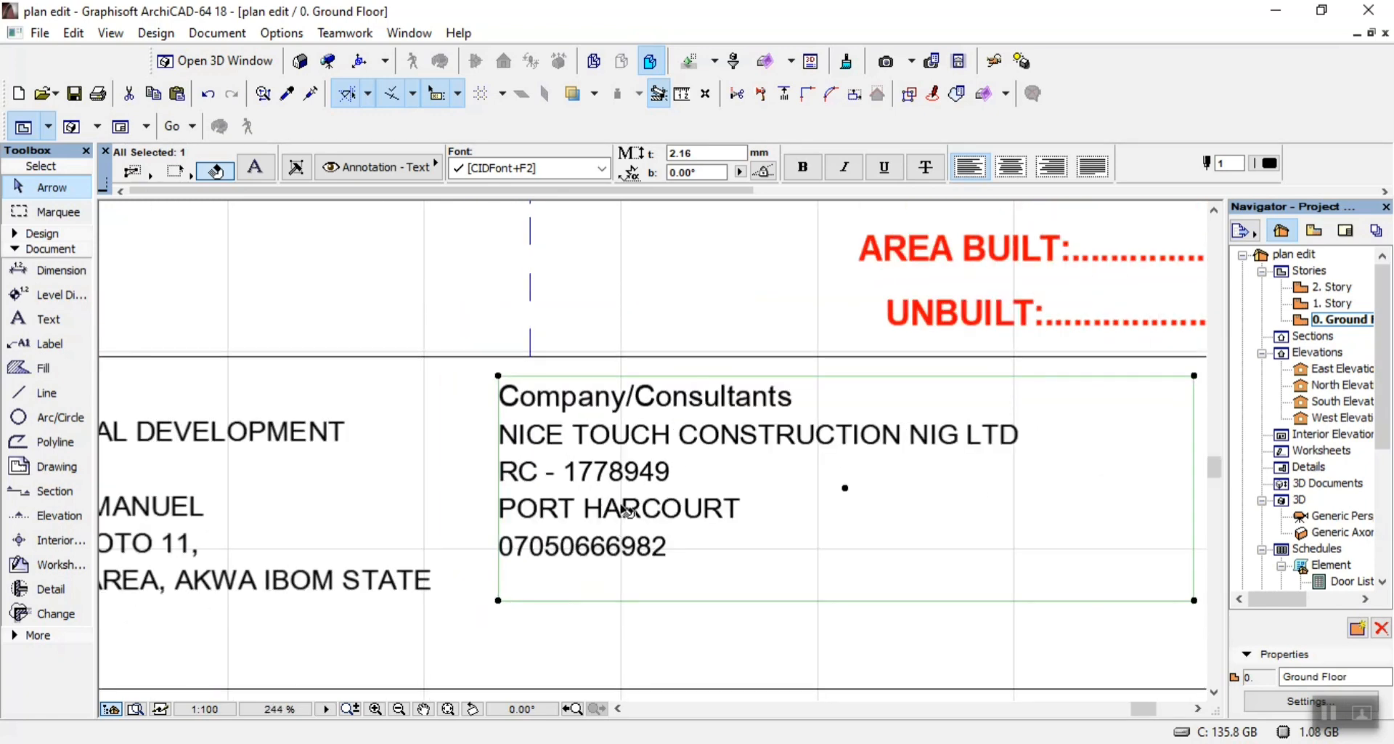
pyautogui.scroll(-2, 623, 504)
pyautogui.scroll(-1, 629, 501)
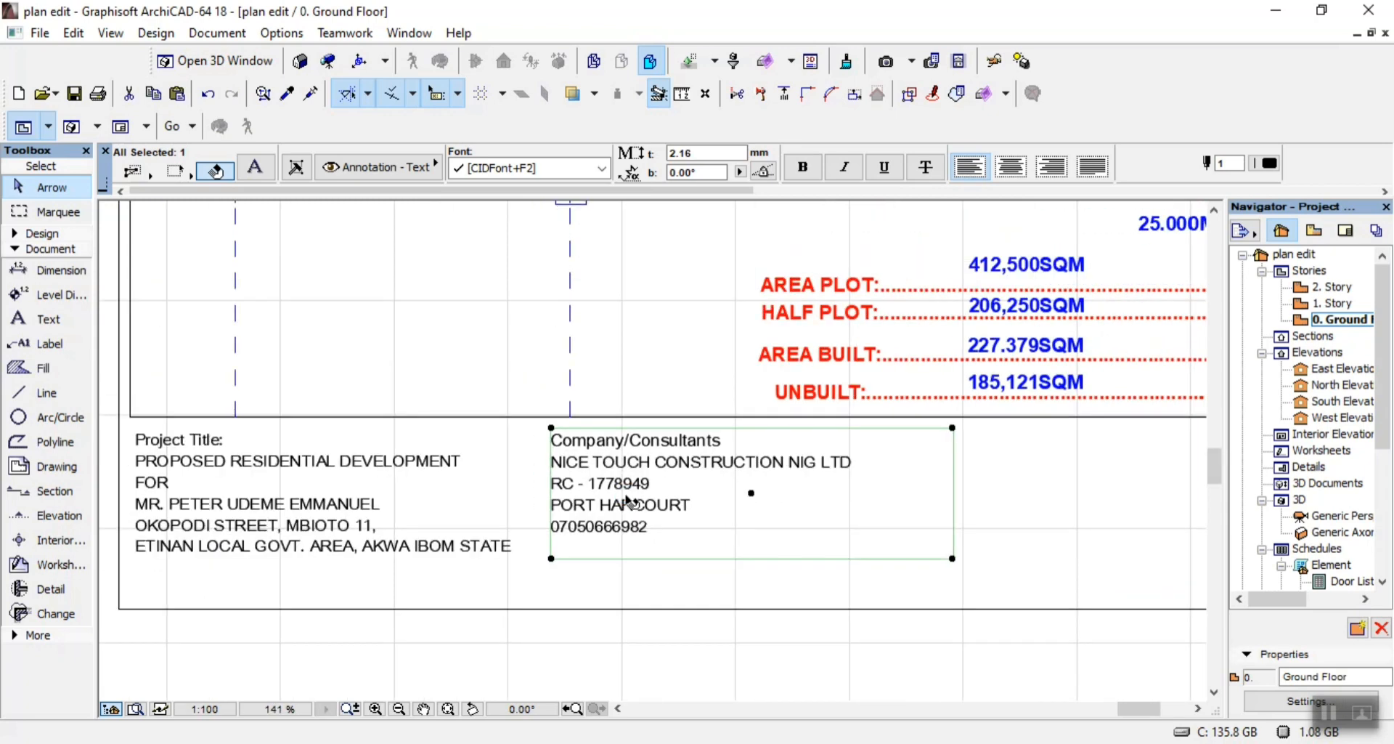
pyautogui.scroll(-1, 629, 501)
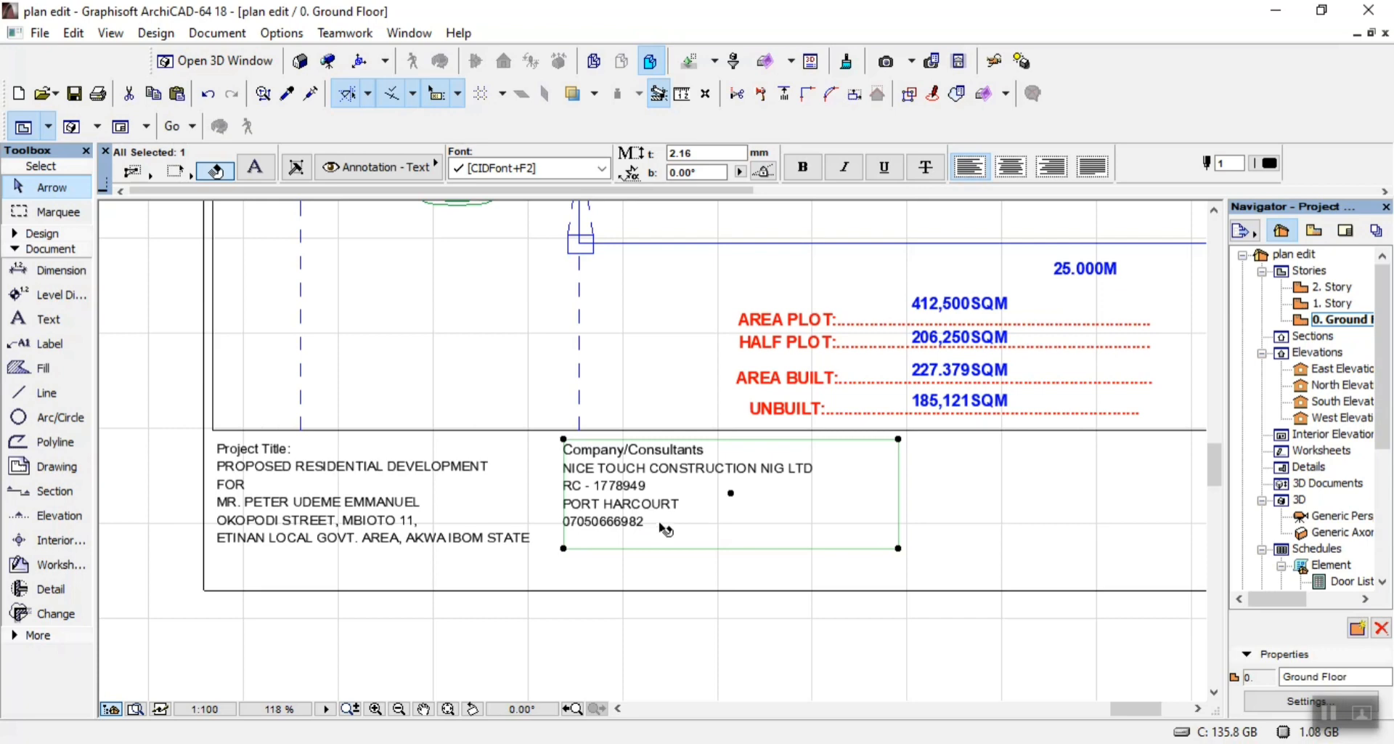
pyautogui.scroll(-2, 639, 508)
pyautogui.scroll(-4, 639, 504)
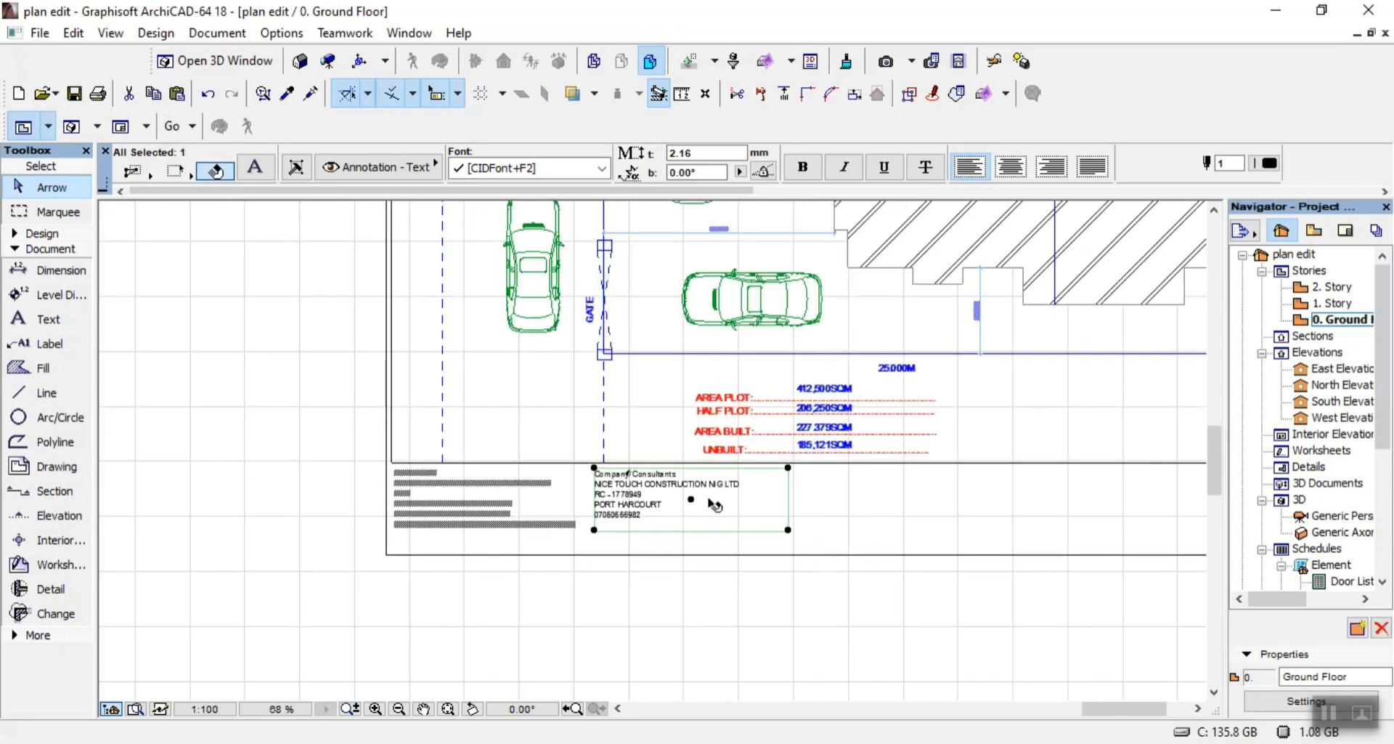
# Place a copy of the Company/Consultants text block directly to its right, level with the original and starting at its right edge
pyautogui.scroll(3, 767, 520)
pyautogui.scroll(2, 767, 527)
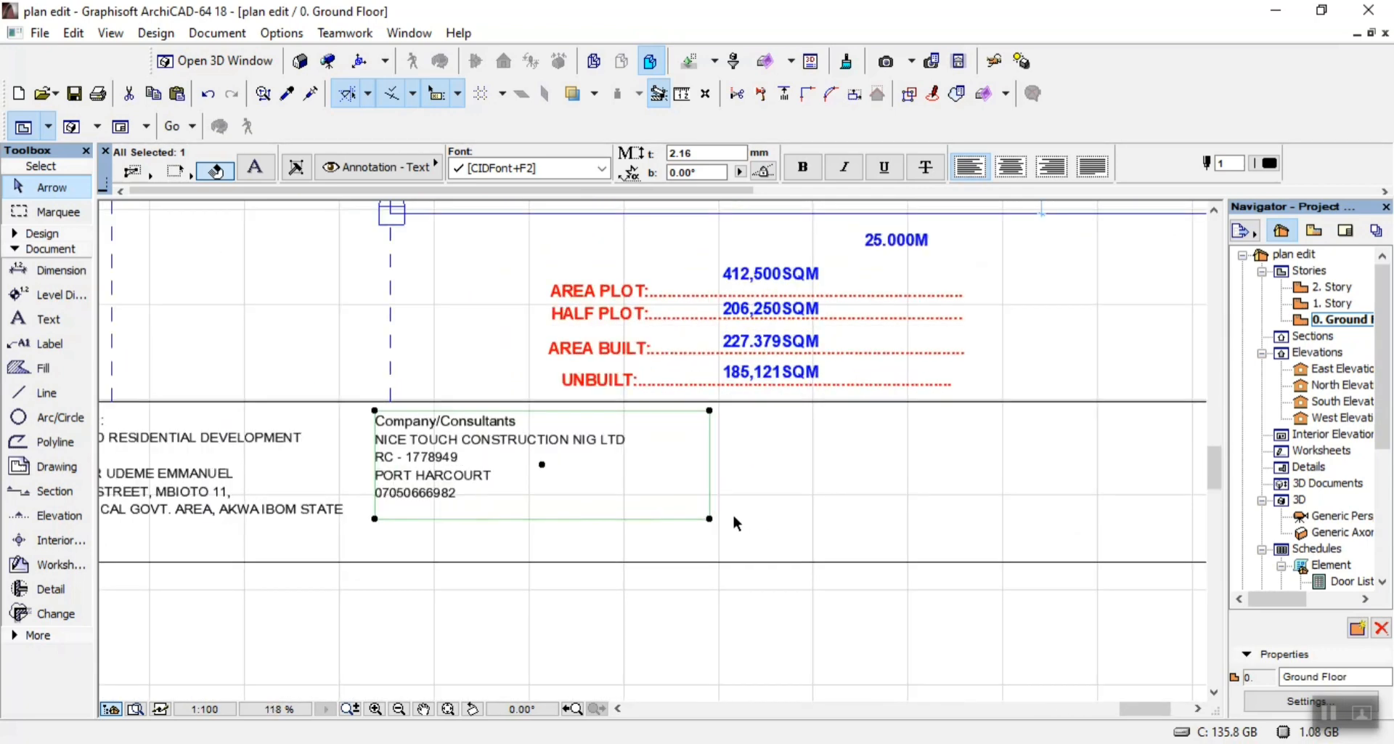
pyautogui.scroll(2, 712, 520)
pyautogui.hotkey('ctrl', 'shift', 'd')
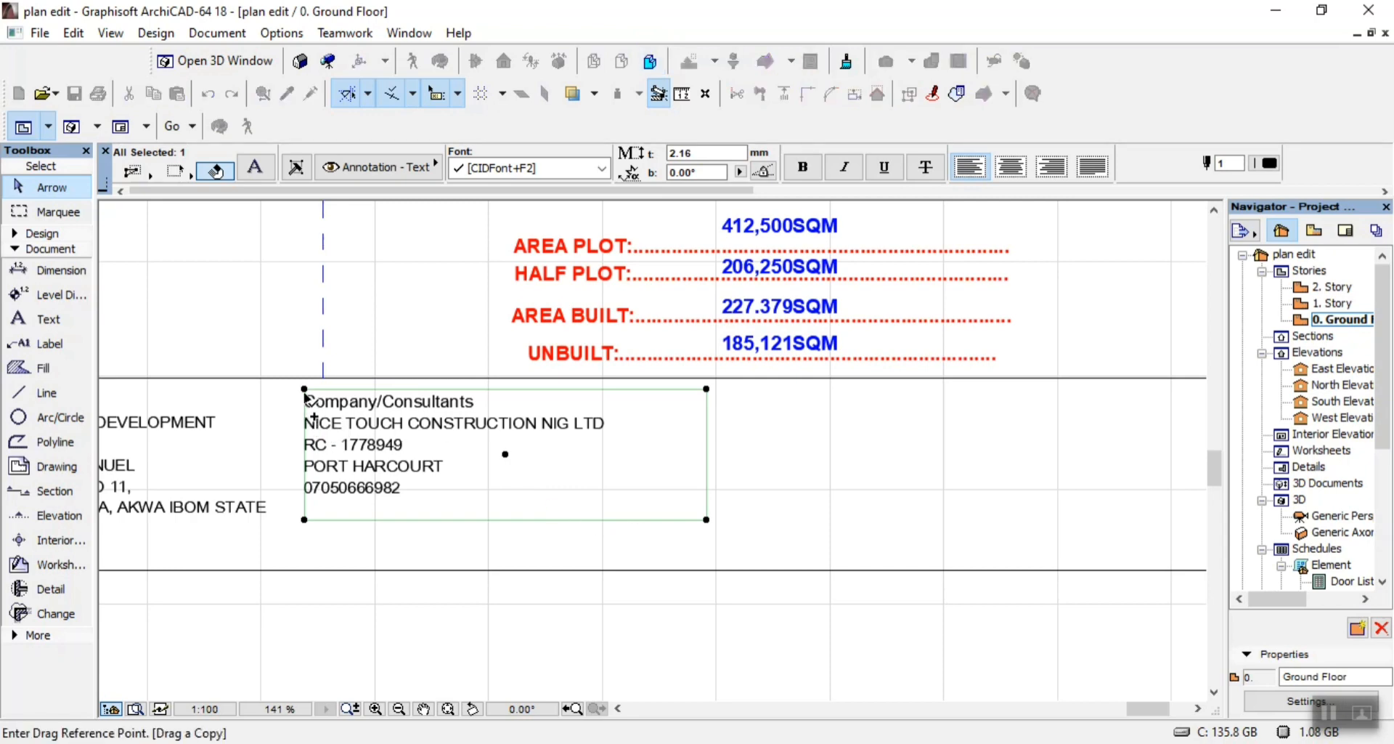
pyautogui.click(304, 390)
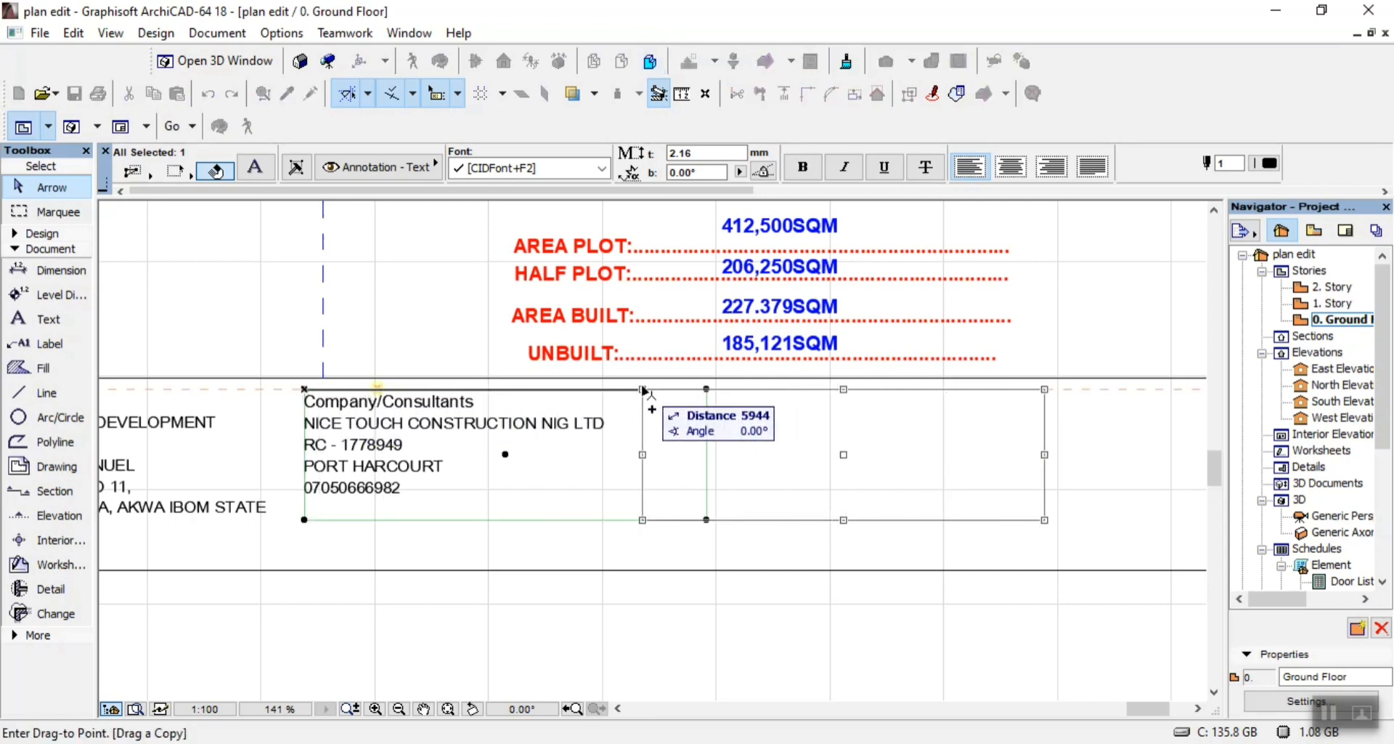
pyautogui.click(706, 390)
pyautogui.click(695, 610)
# Return from 02.pdf to ArchiCAD and replace the copied block's content with the title-block text copied from the PDF
pyautogui.scroll(-2, 695, 602)
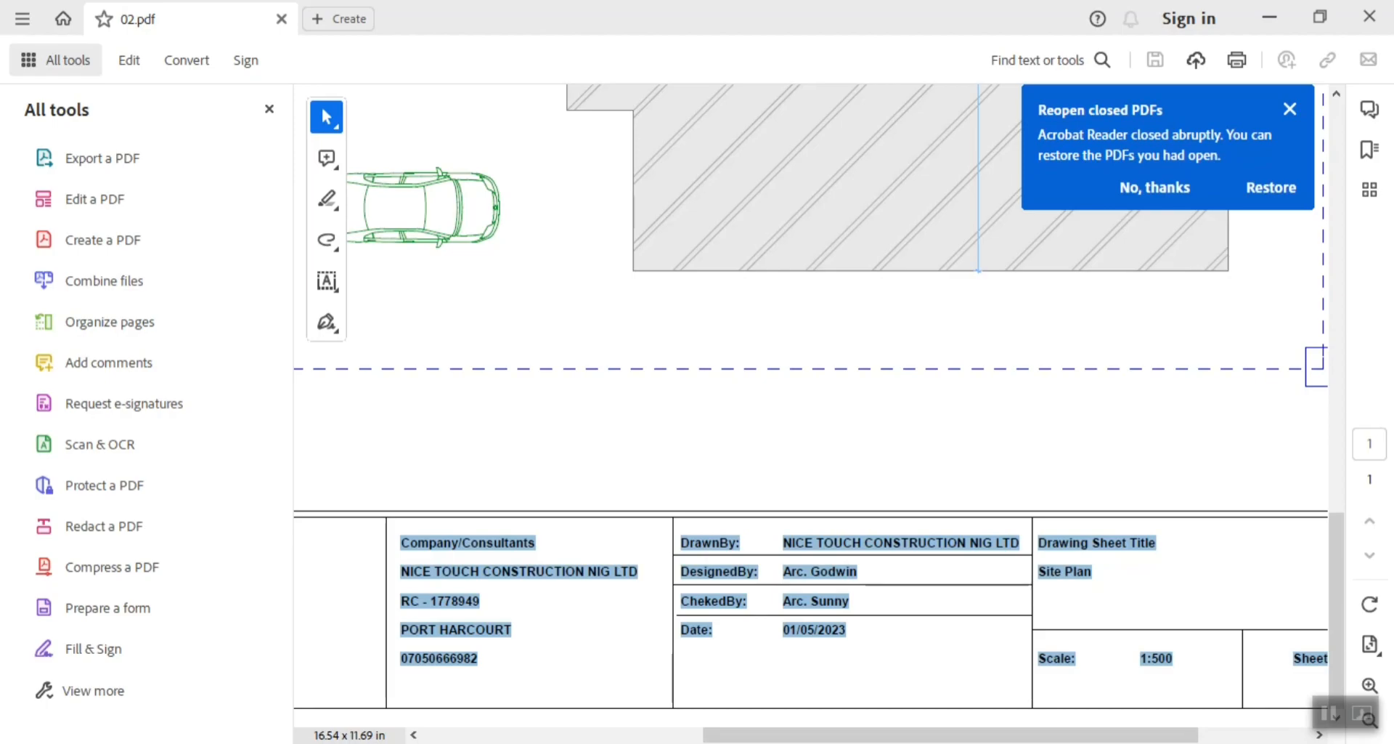
pyautogui.hotkey('alt', 'Tab')
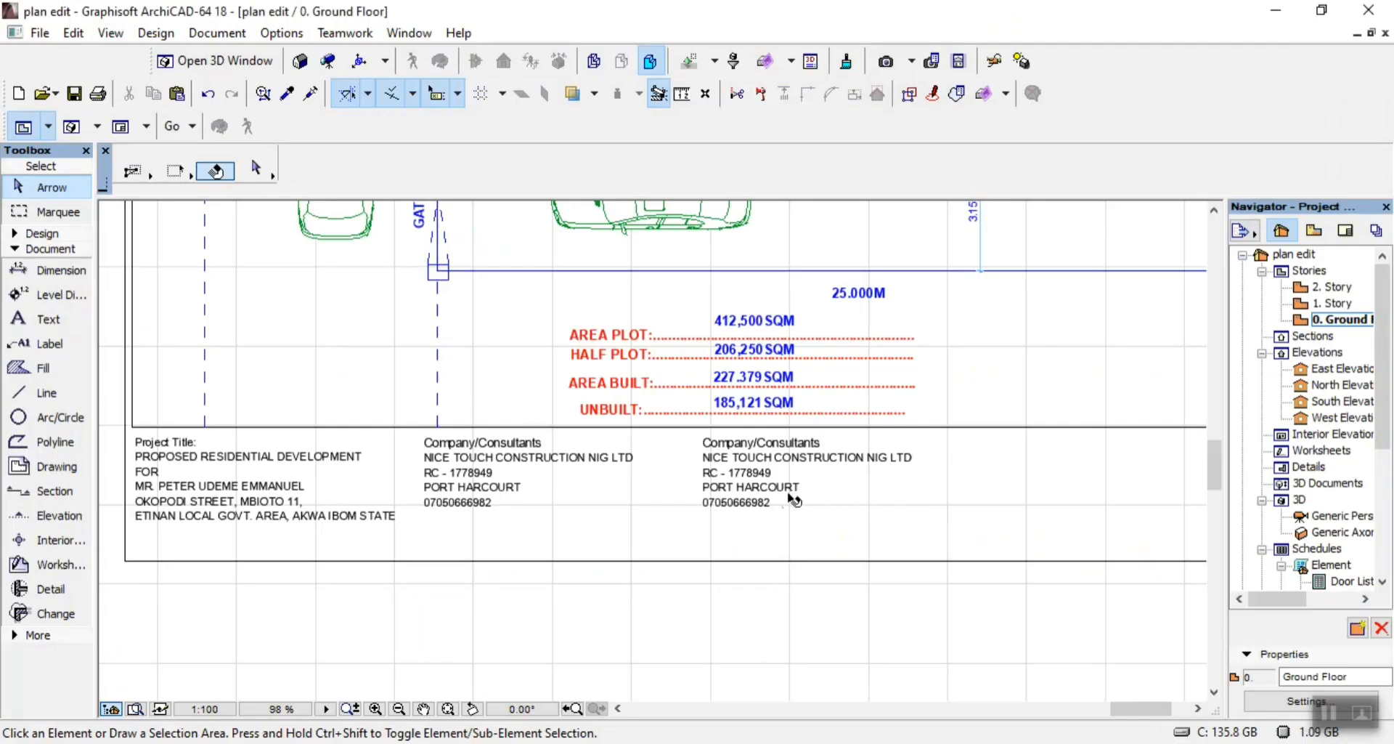
pyautogui.doubleClick(791, 500)
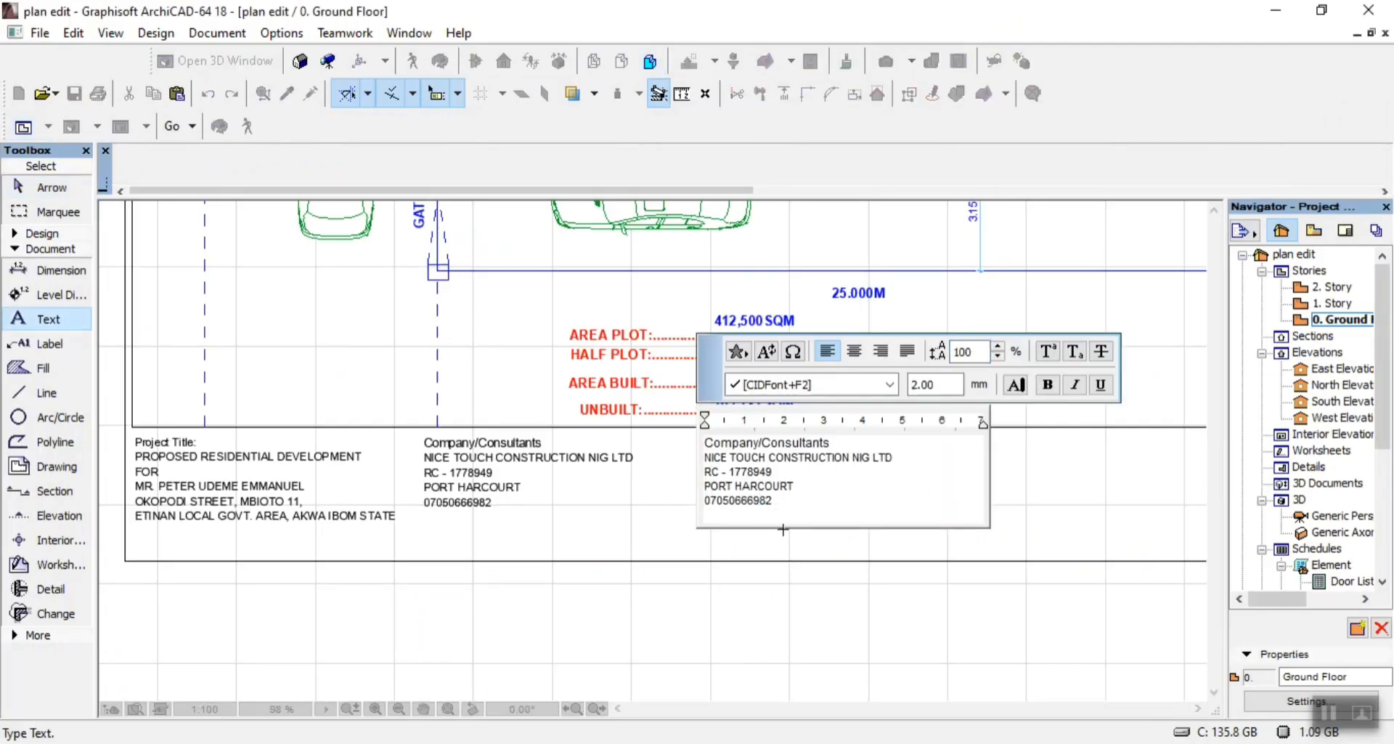
pyautogui.hotkey('ctrl', 'a')
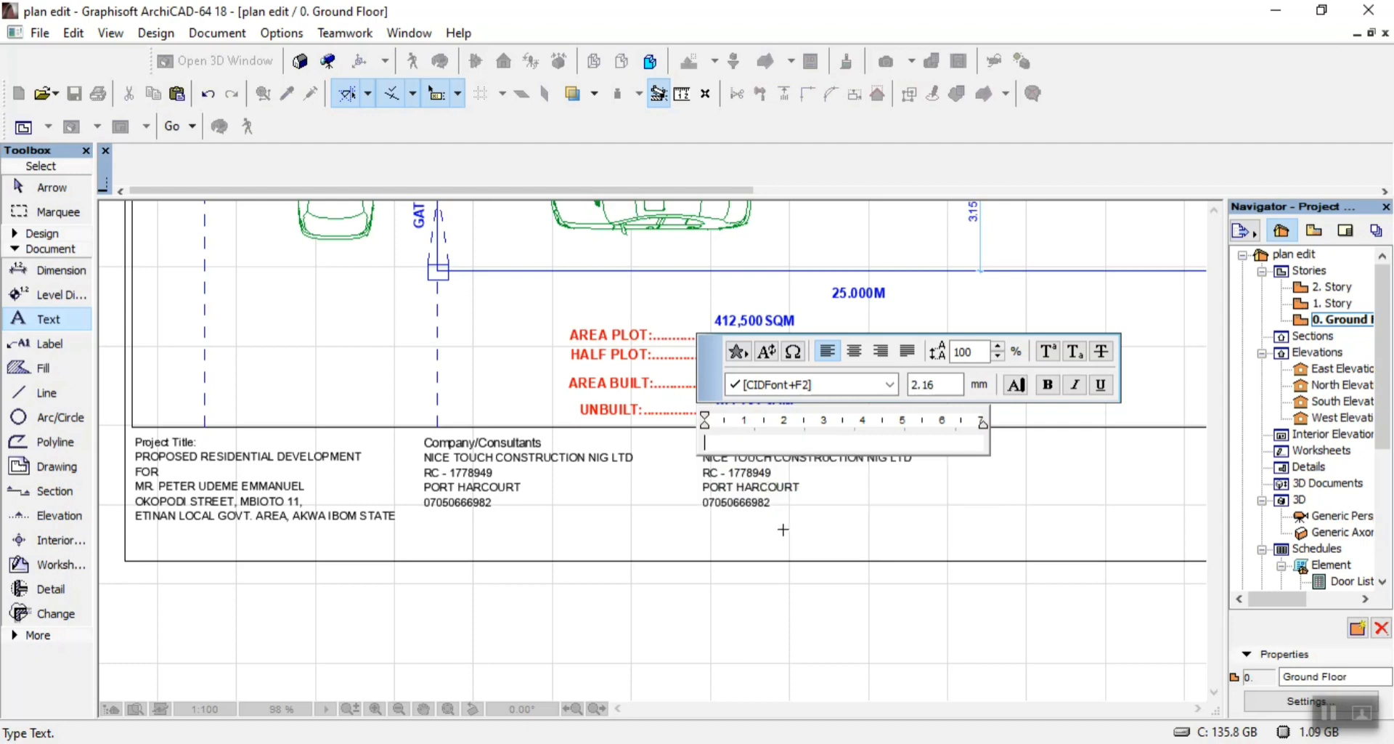
pyautogui.hotkey('ctrl', 'v')
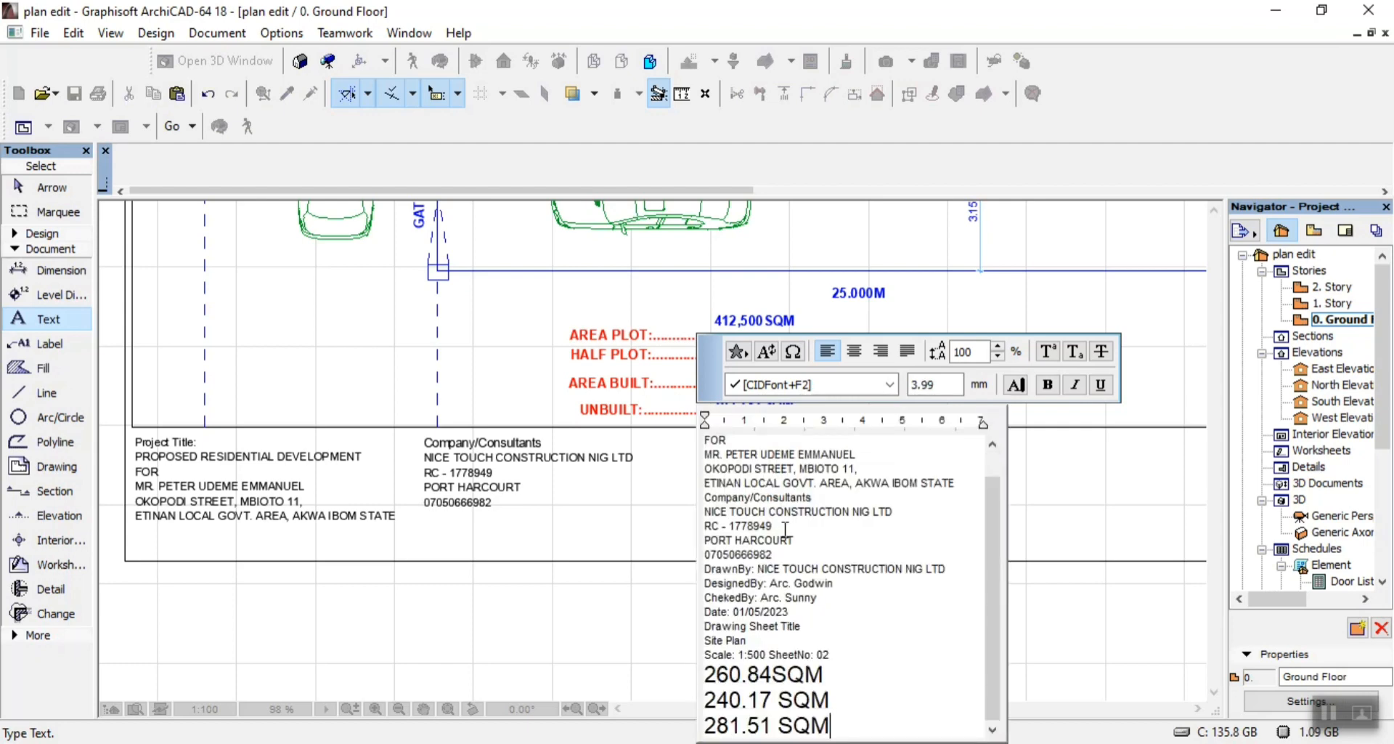
# Delete the pasted lines from Drawing Sheet Title through the last SQM value at the end of the text
pyautogui.hotkey('shift', 'Up')
pyautogui.hotkey('shift', 'Up')
pyautogui.hotkey('shift', 'Up')
pyautogui.hotkey('shift', 'Up')
pyautogui.hotkey('shift', 'Up')
pyautogui.hotkey('shift', 'Up')
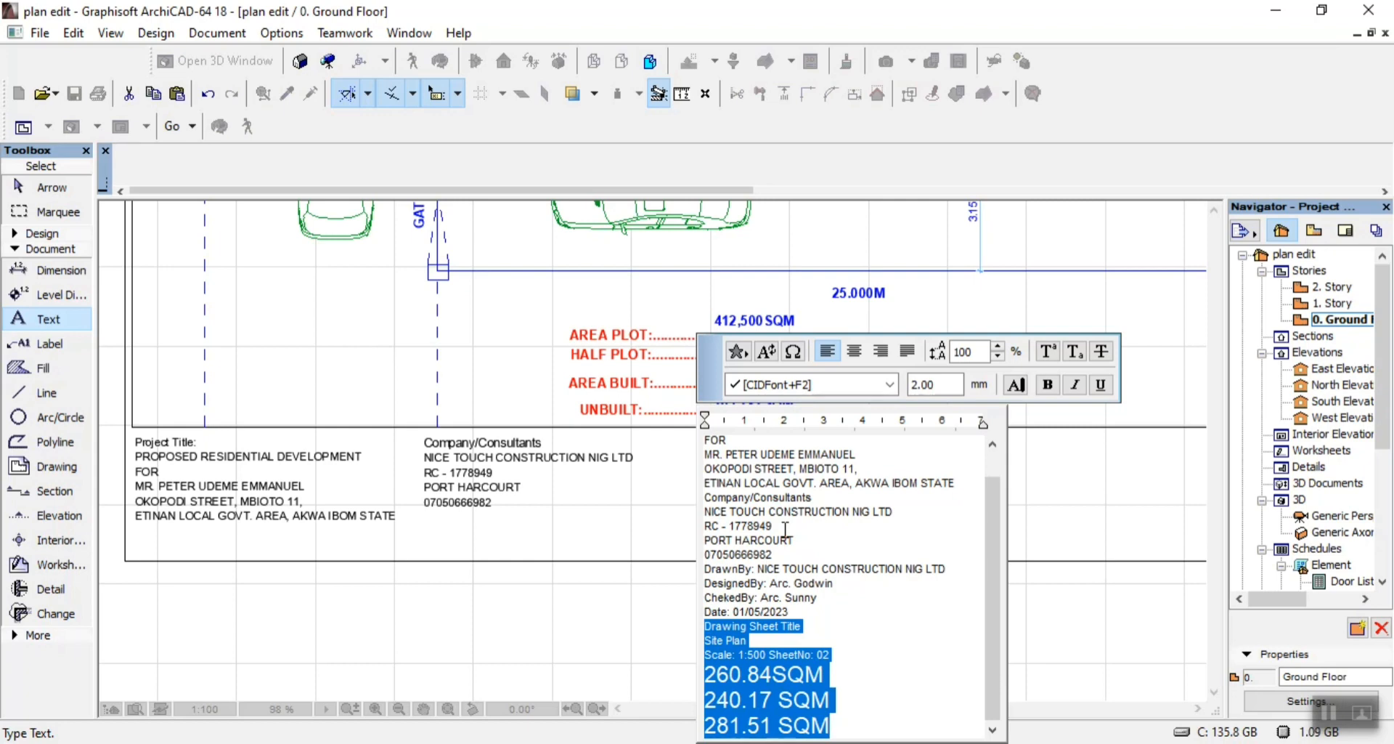
pyautogui.press('Delete')
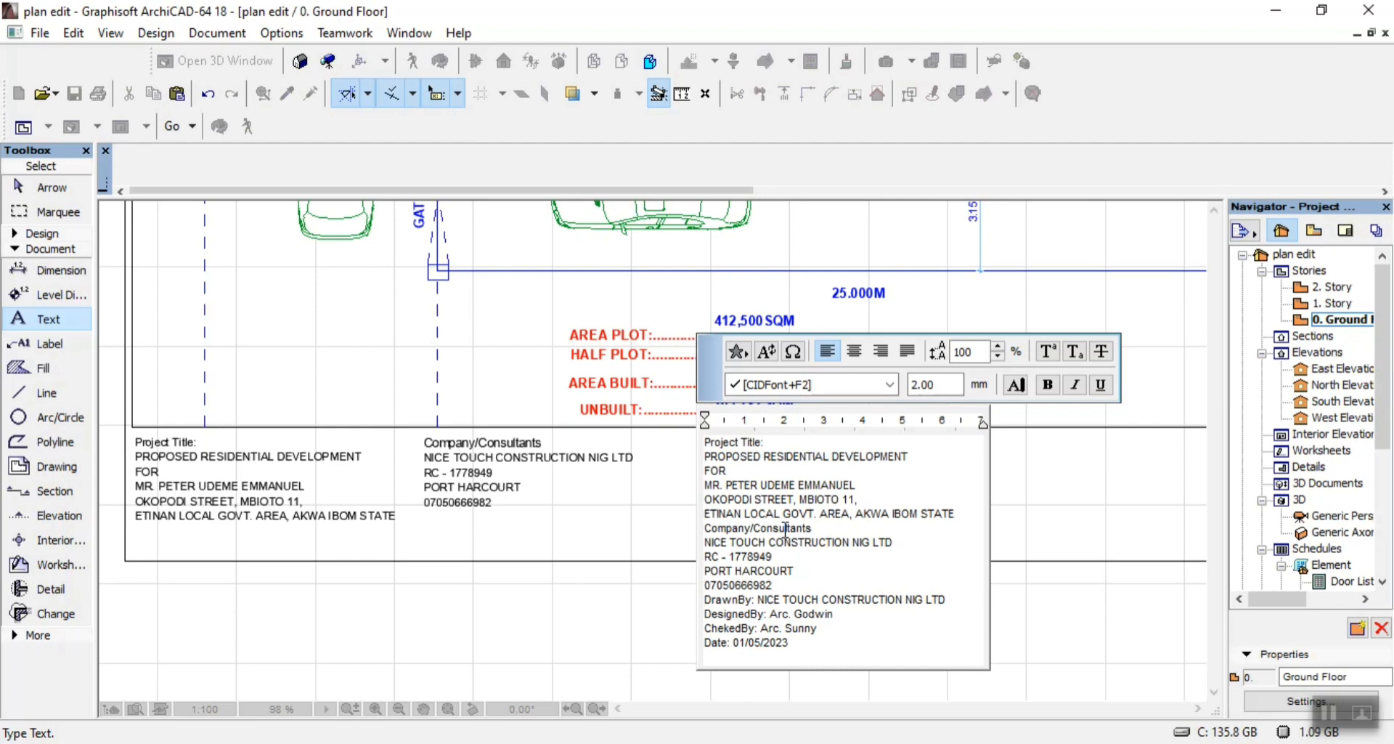
# Delete all pasted project and company lines above DrawnBy, keeping the DrawnBy, DesignedBy, ChekedBy and Date entries
pyautogui.hotkey('shift', 'Home')
pyautogui.hotkey('shift', 'Up')
pyautogui.hotkey('shift', 'Up')
pyautogui.hotkey('shift', 'Up')
pyautogui.hotkey('shift', 'Up')
pyautogui.hotkey('shift', 'Up')
pyautogui.hotkey('shift', 'Up')
pyautogui.hotkey('shift', 'Up')
pyautogui.hotkey('shift', 'Up')
pyautogui.hotkey('shift', 'Up')
pyautogui.hotkey('shift', 'Up')
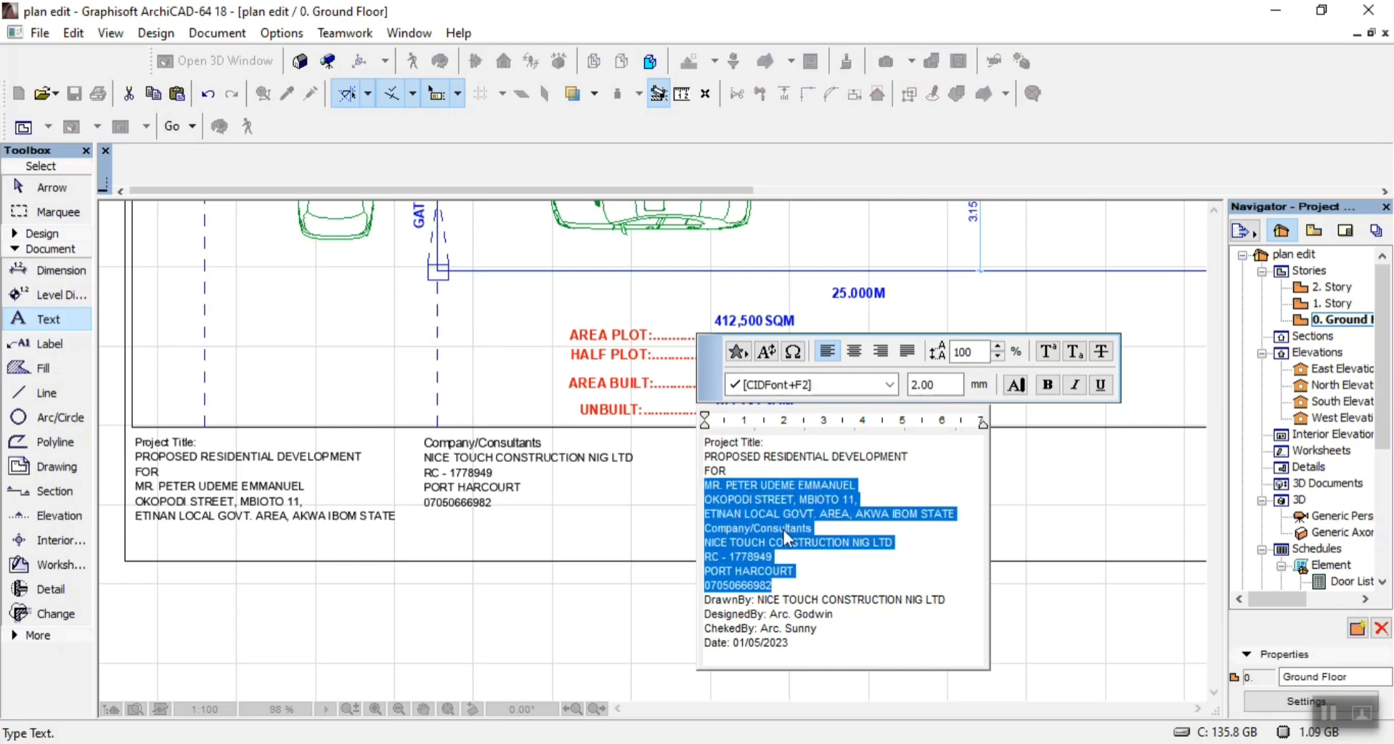
pyautogui.press('Delete')
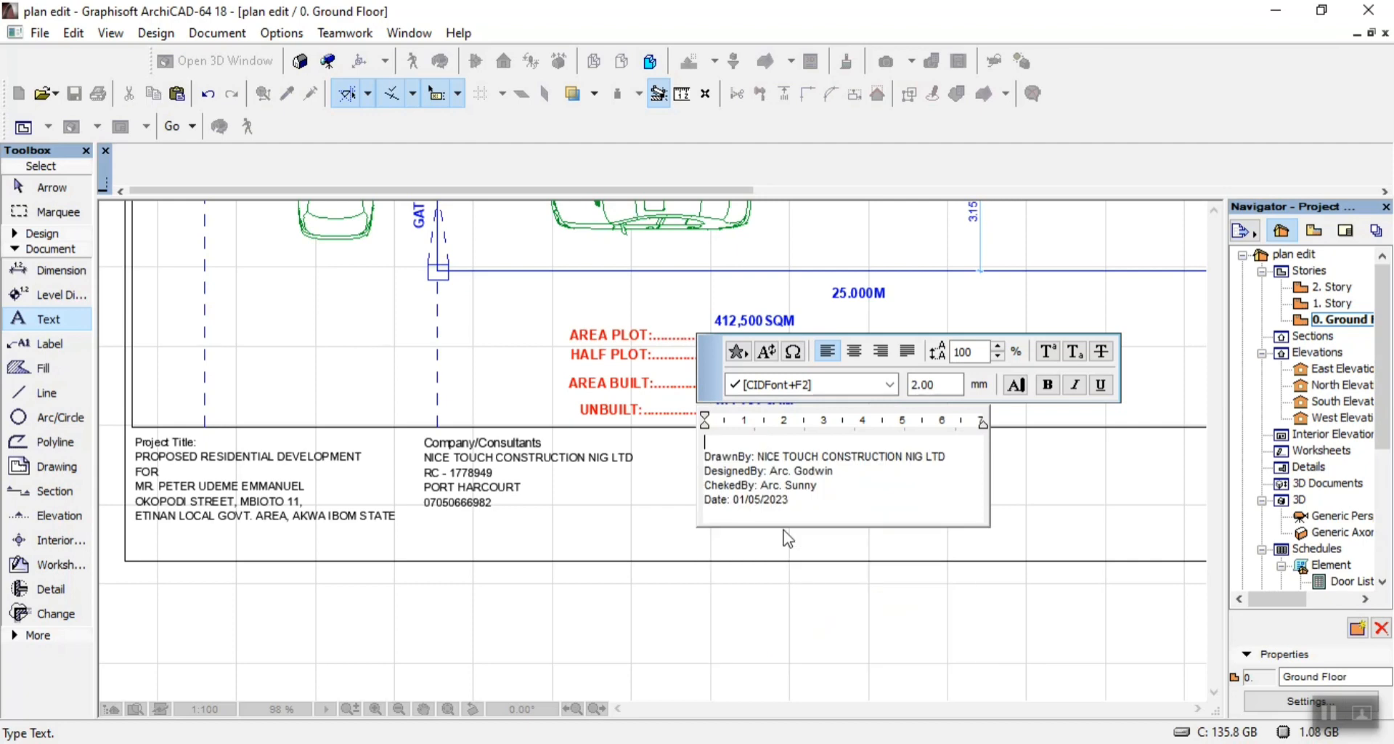
pyautogui.click(752, 641)
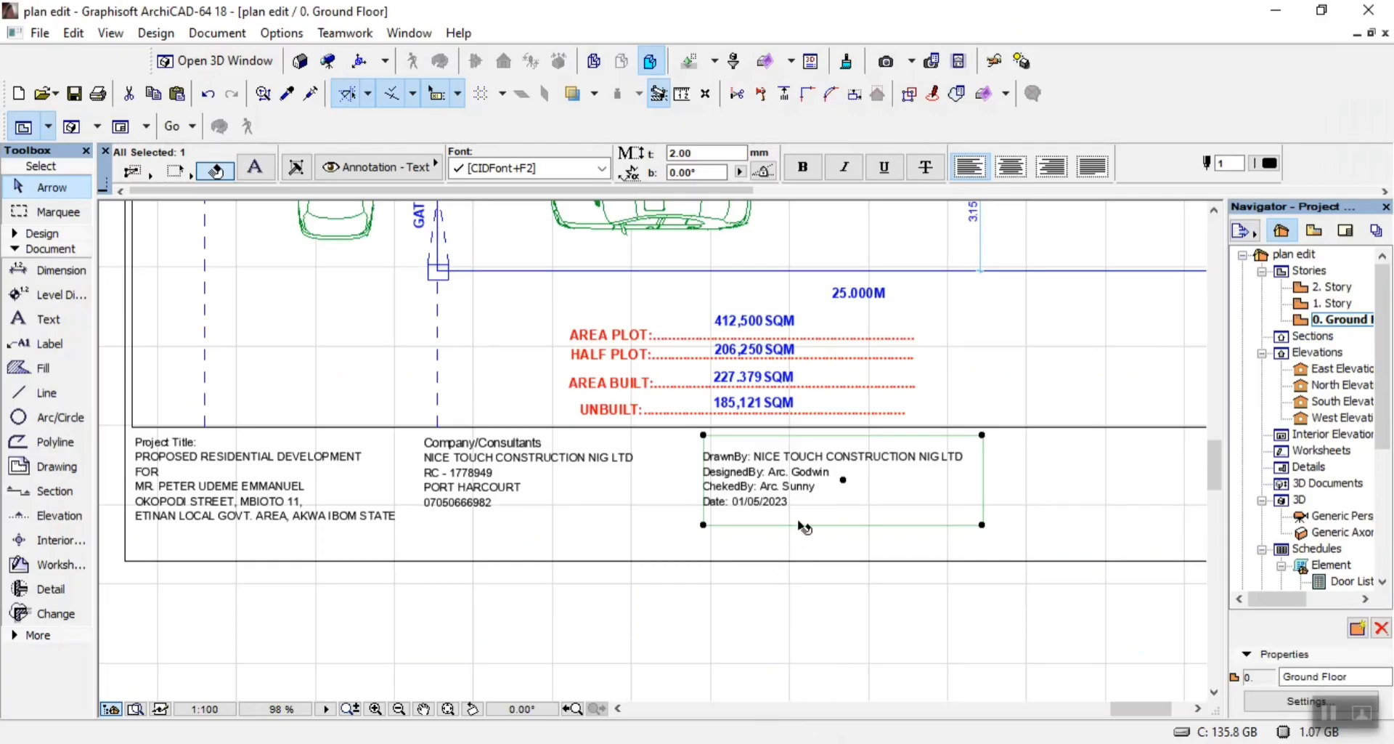
# Insert tab spacing between each label and its value in the DrawnBy, DesignedBy, ChekedBy and Date lines
pyautogui.scroll(2, 798, 476)
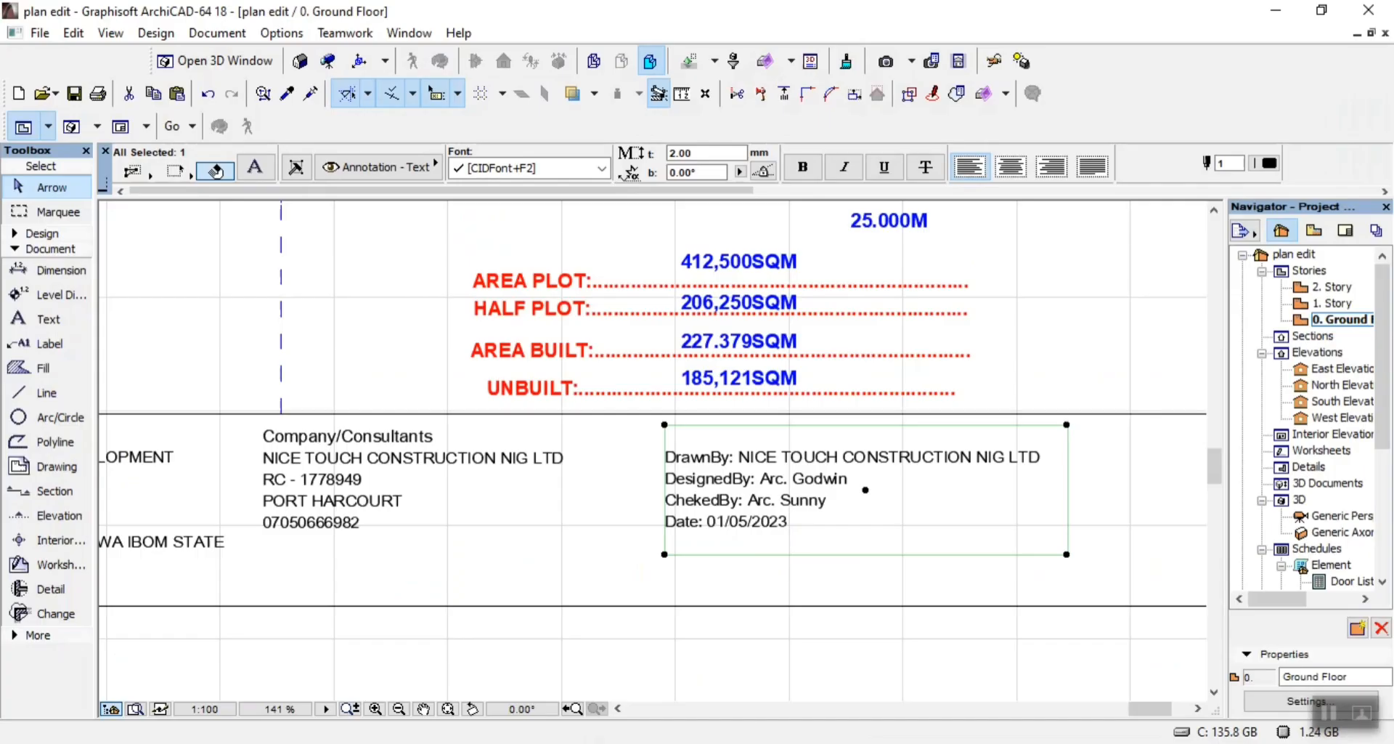
pyautogui.doubleClick(739, 454)
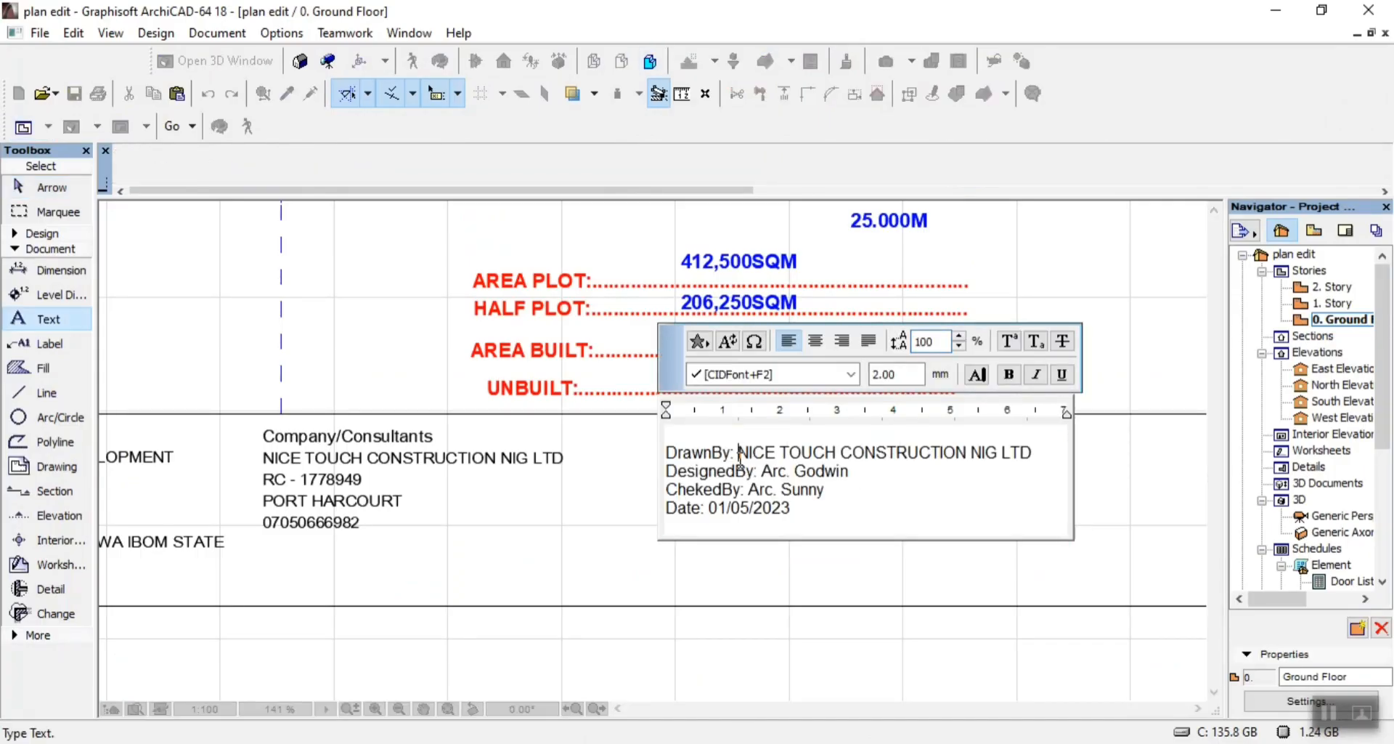
pyautogui.press('Tab')
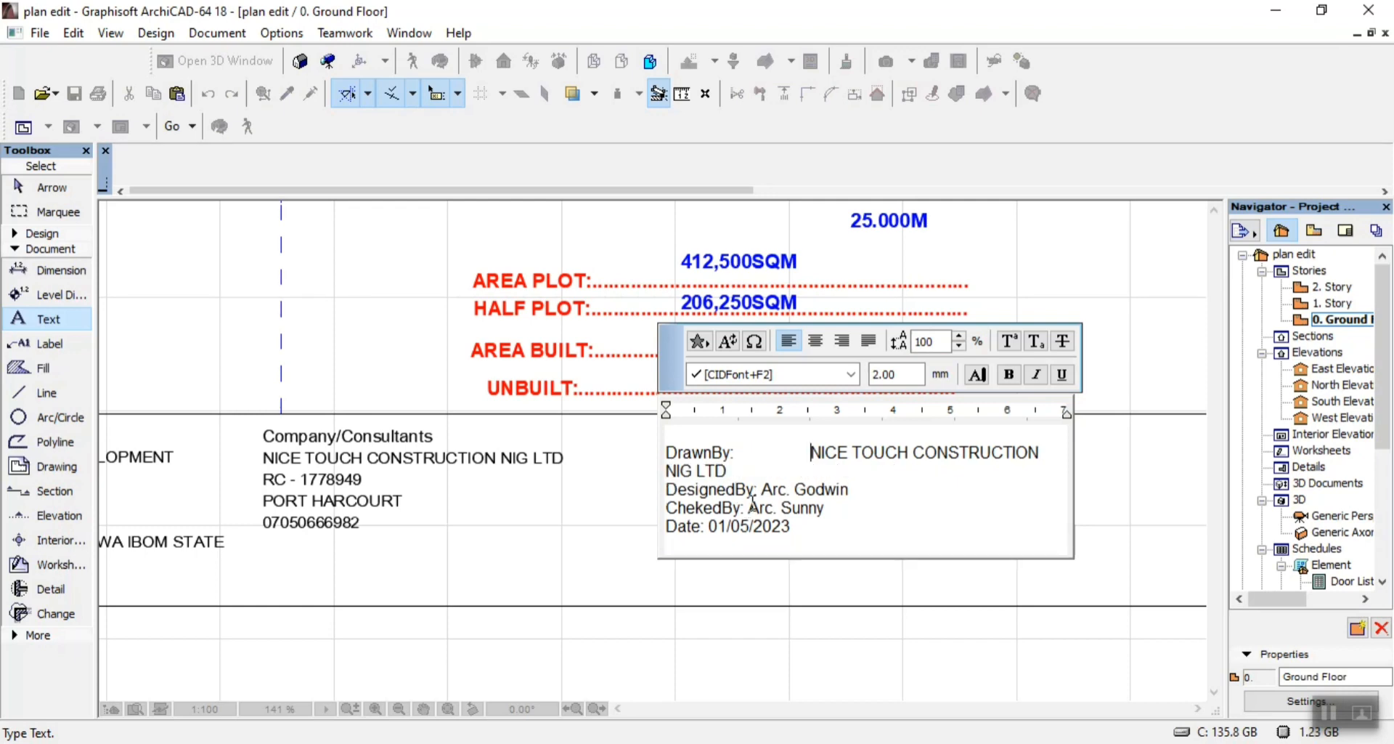
pyautogui.press('Tab')
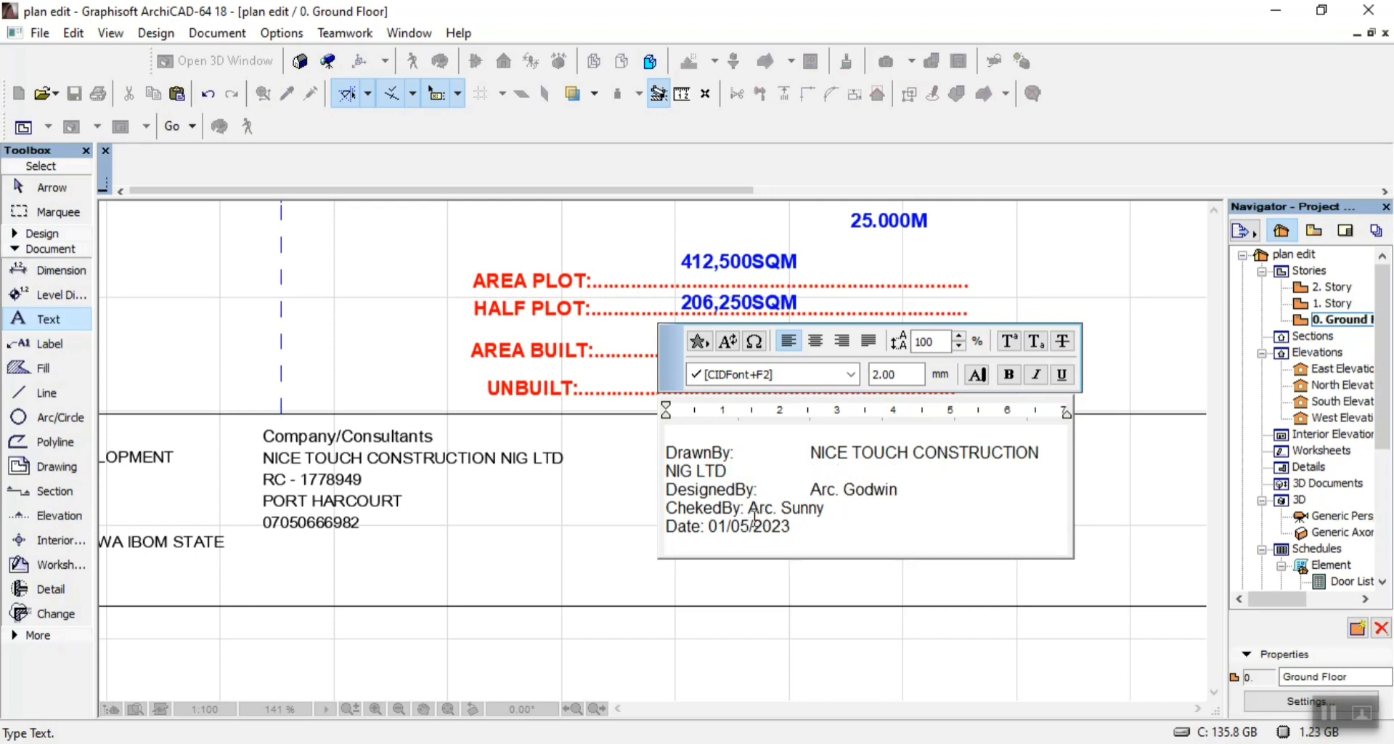
pyautogui.click(748, 508)
pyautogui.press('Tab')
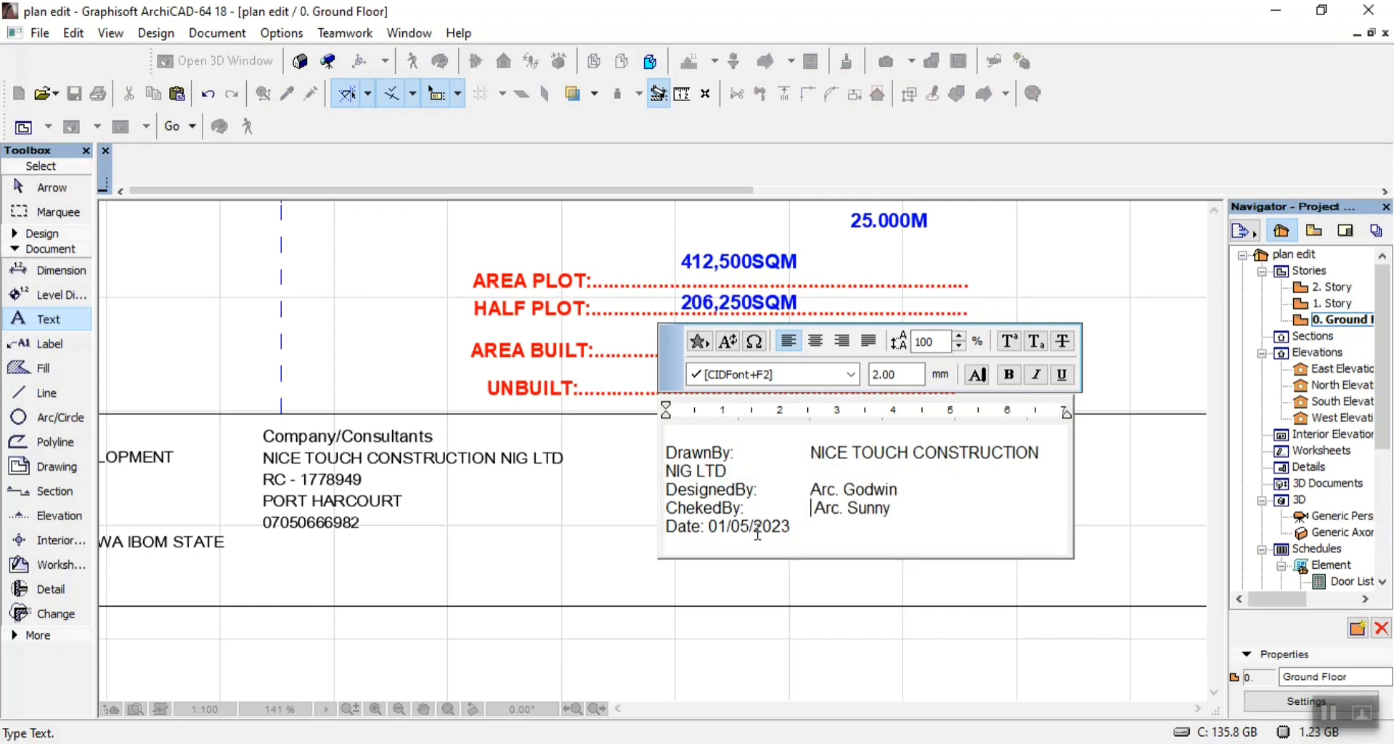
pyautogui.click(712, 528)
pyautogui.press('Tab')
pyautogui.press('Tab')
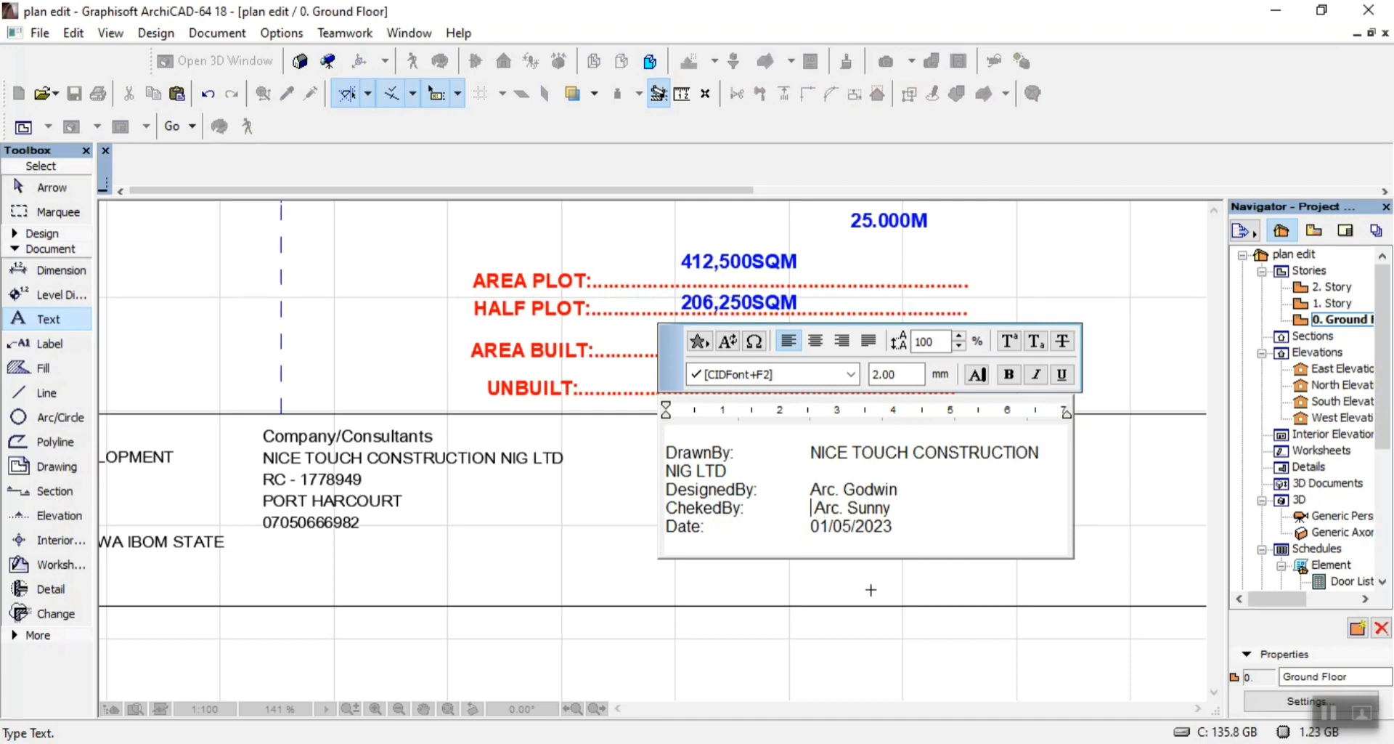
# Align the ChekedBy value with the others by removing its stray space, and widen the text box leftward so each entry fits one line
pyautogui.click(810, 510)
pyautogui.press('BackSpace')
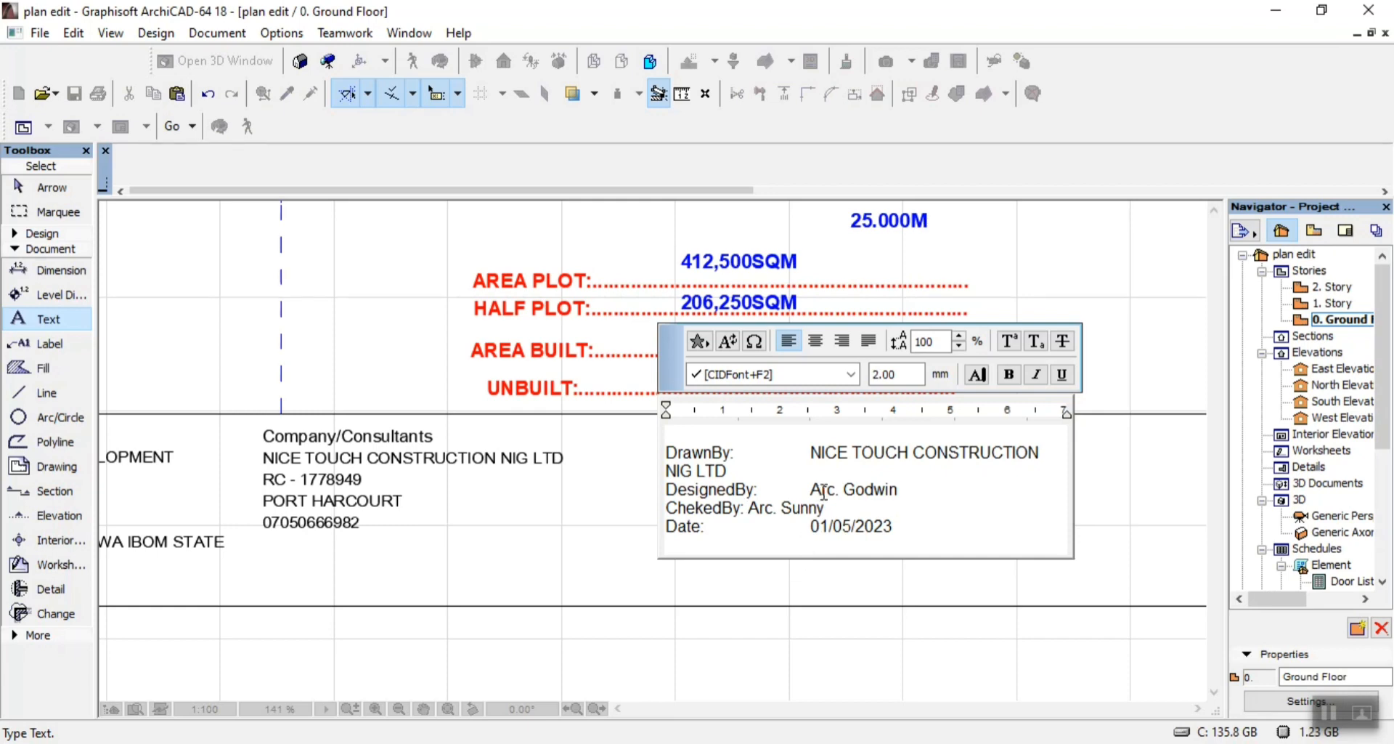
pyautogui.press('Tab')
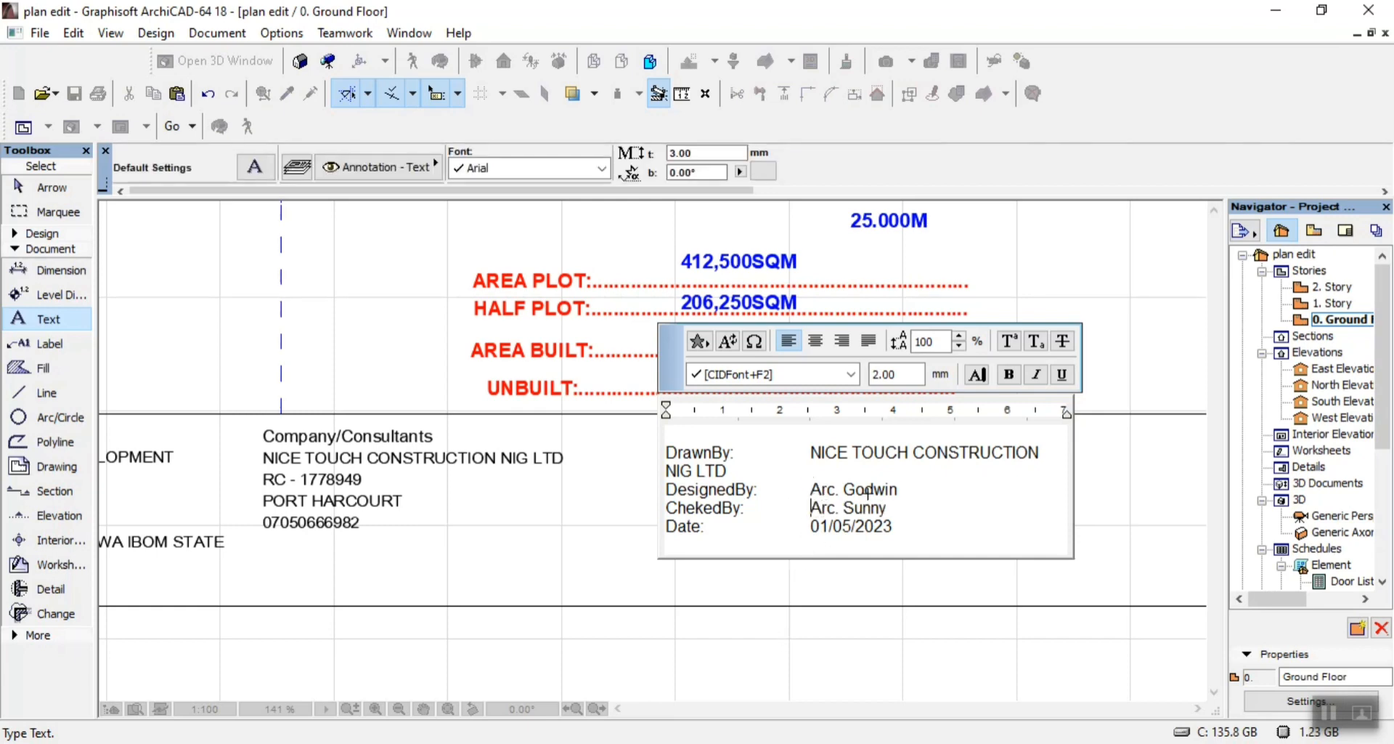
pyautogui.click(778, 644)
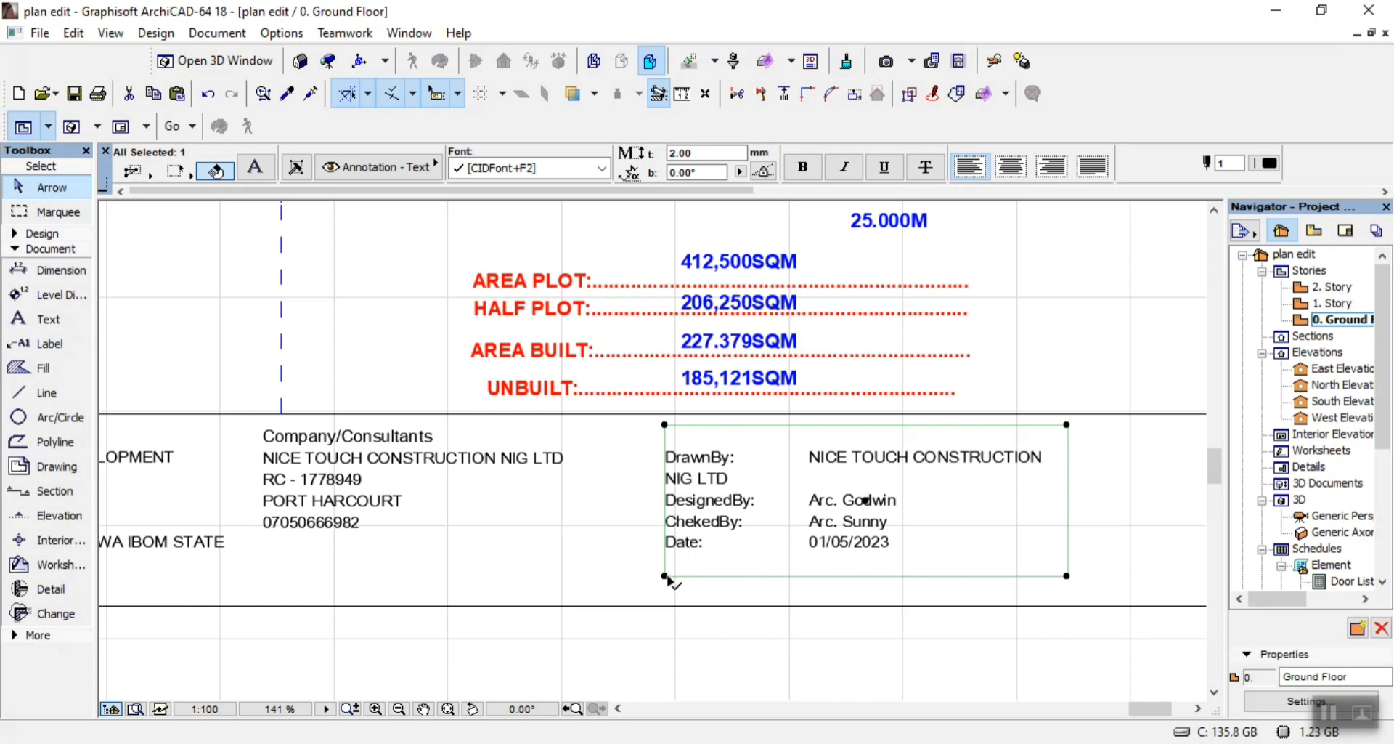
pyautogui.moveTo(664, 576)
pyautogui.mouseDown()
pyautogui.moveTo(625, 617)
pyautogui.moveTo(607, 554)
pyautogui.mouseUp()
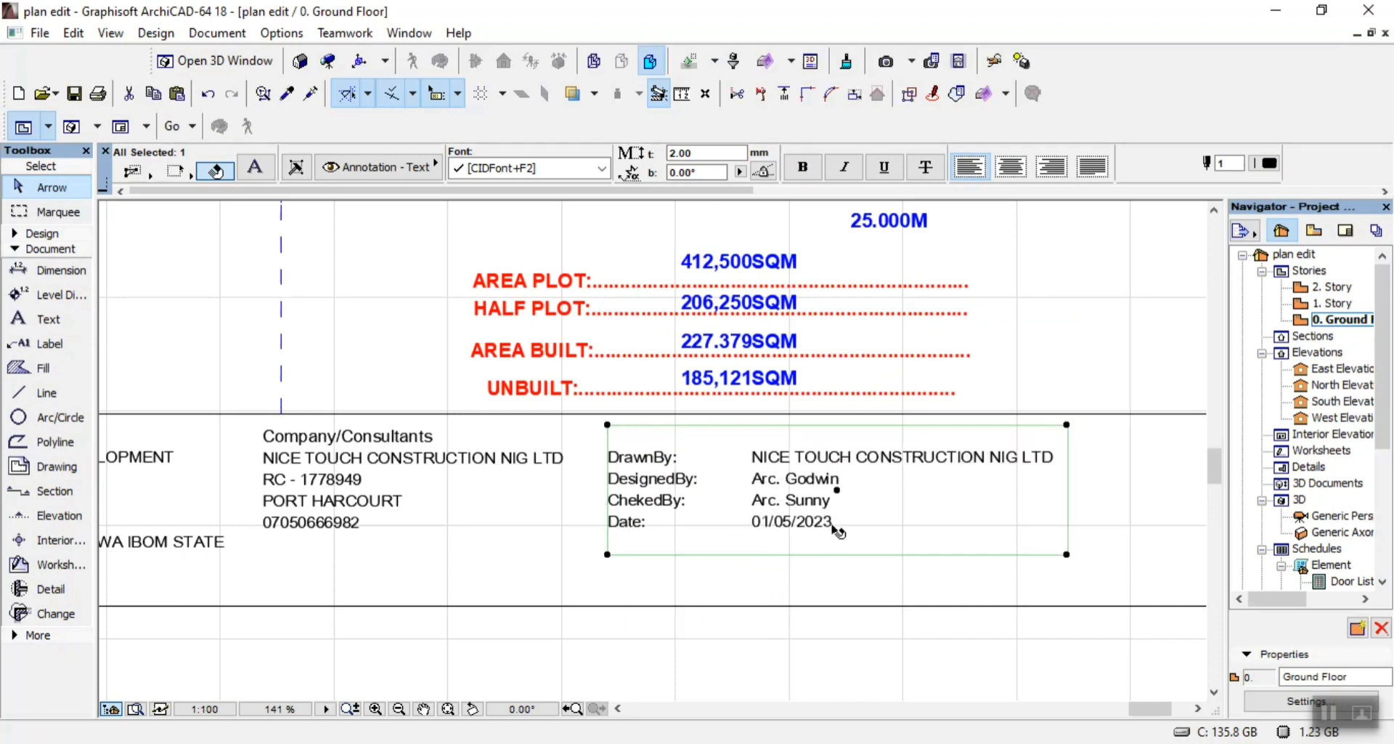
# Insert a blank line between each of the DrawnBy, DesignedBy, ChekedBy and Date entries
pyautogui.scroll(-3, 711, 451)
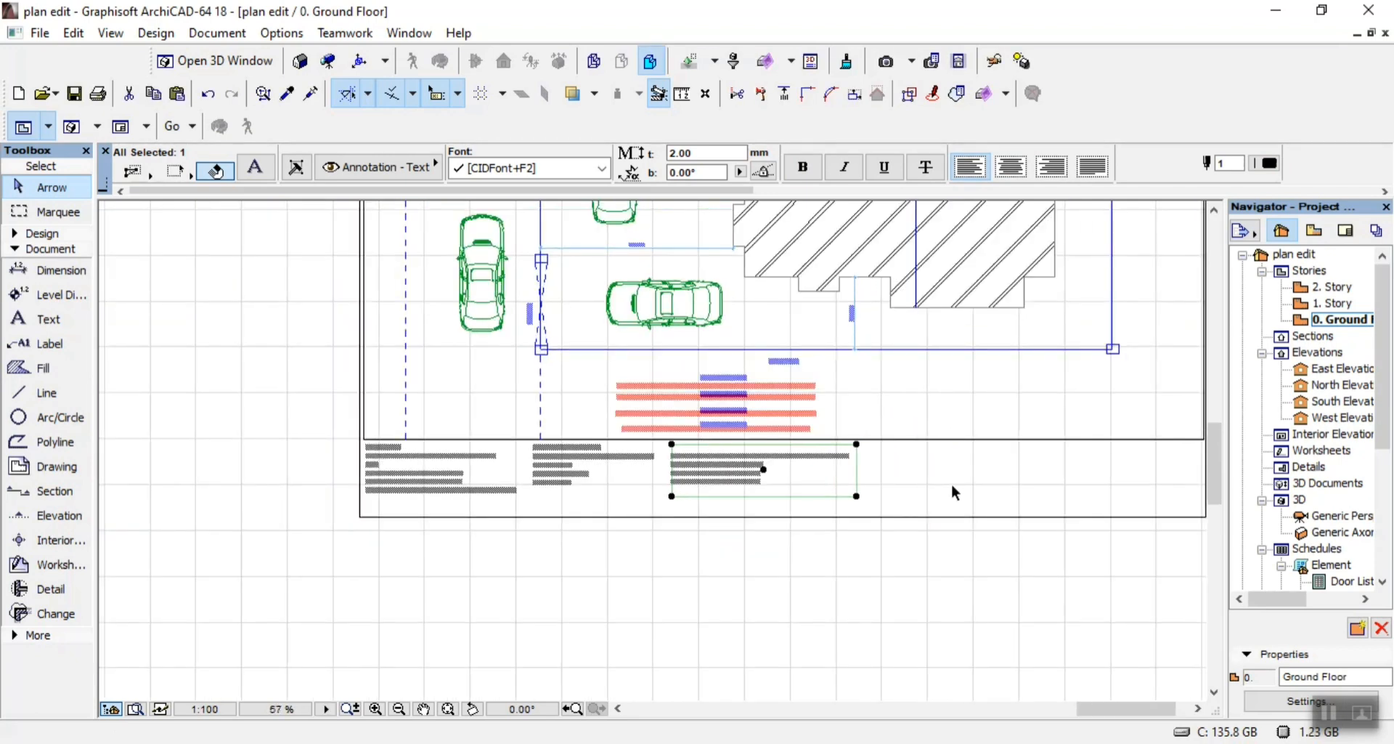
pyautogui.scroll(4, 907, 501)
pyautogui.scroll(2, 172, 472)
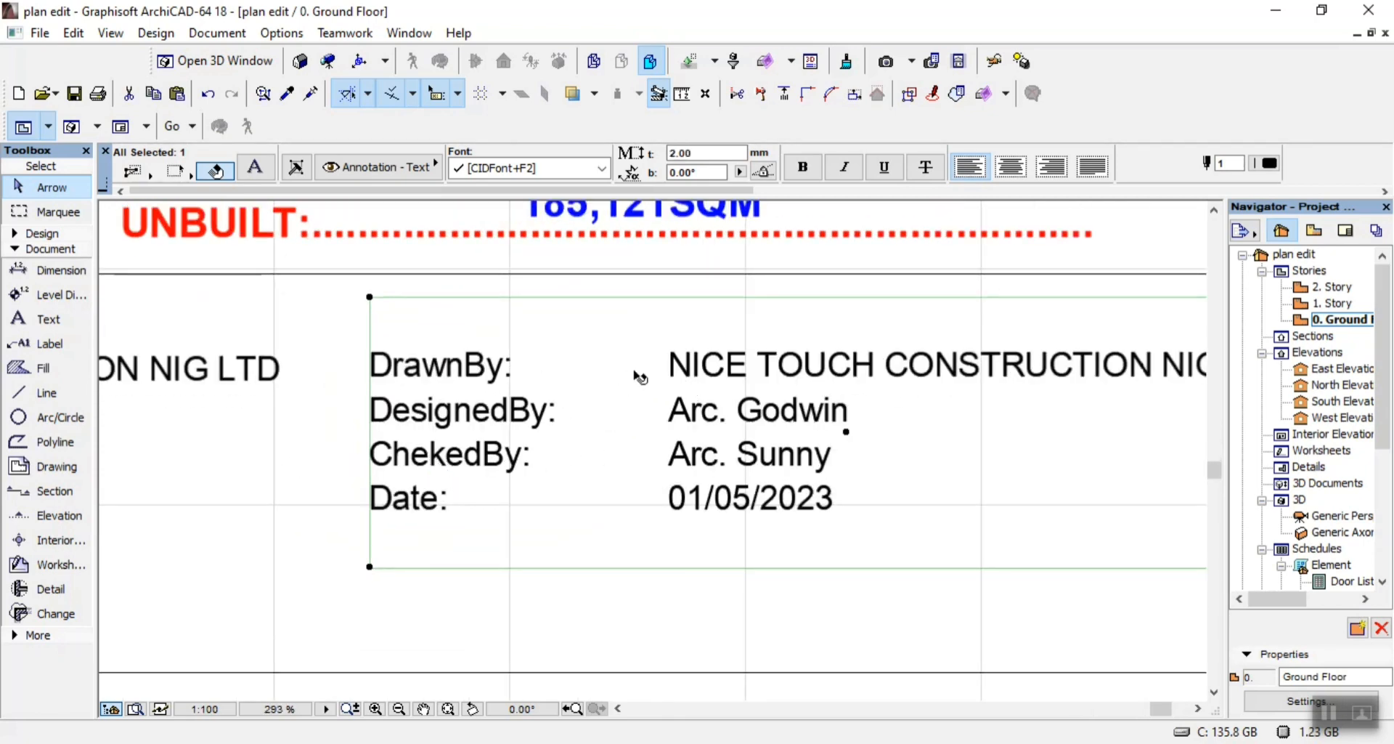
pyautogui.scroll(-3, 991, 398)
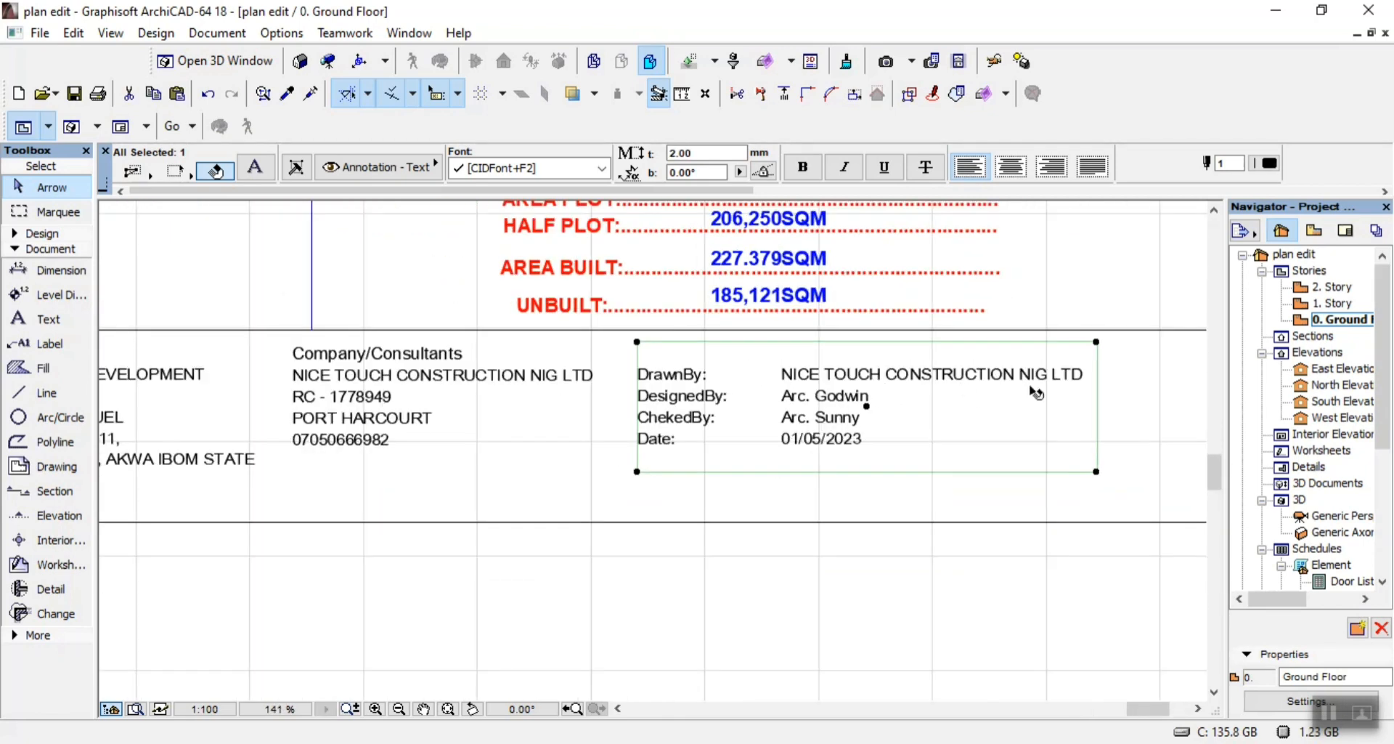
pyautogui.doubleClick(1087, 379)
pyautogui.press('Return')
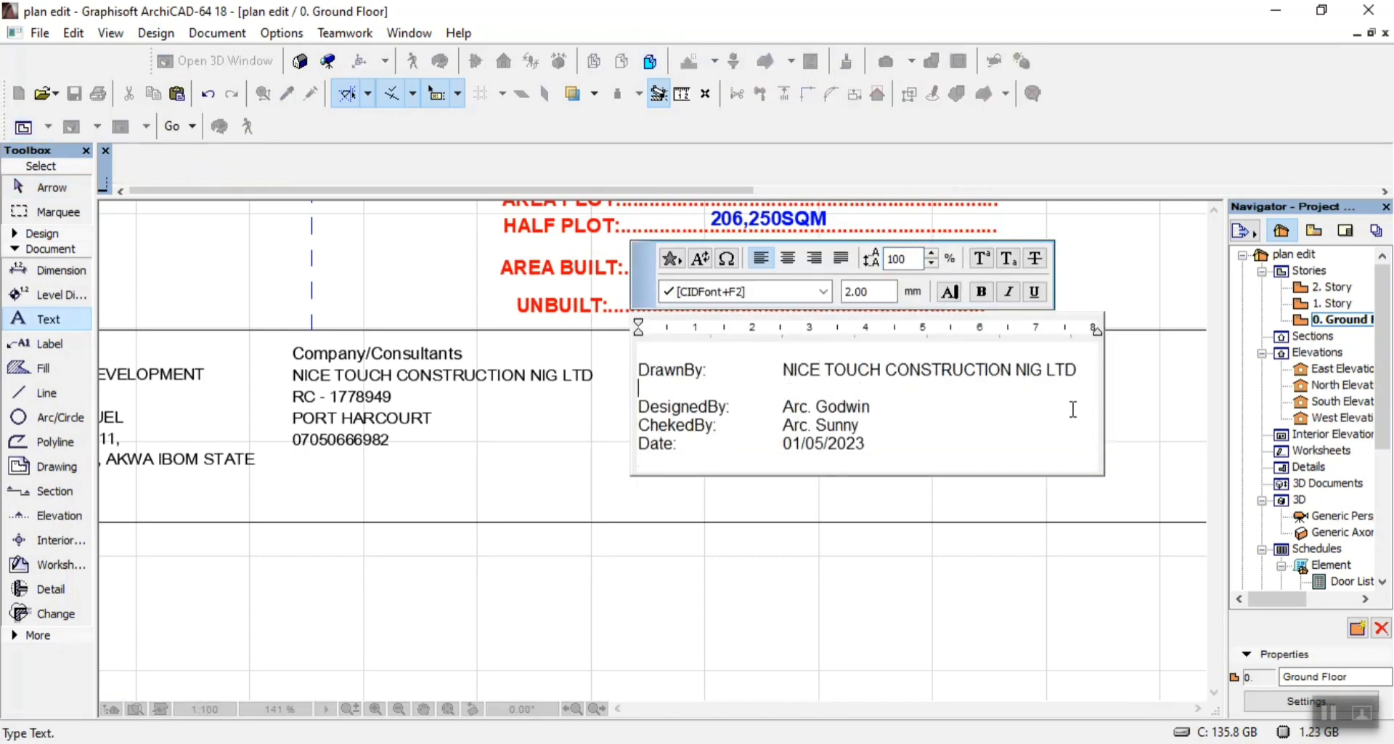
pyautogui.press('Return')
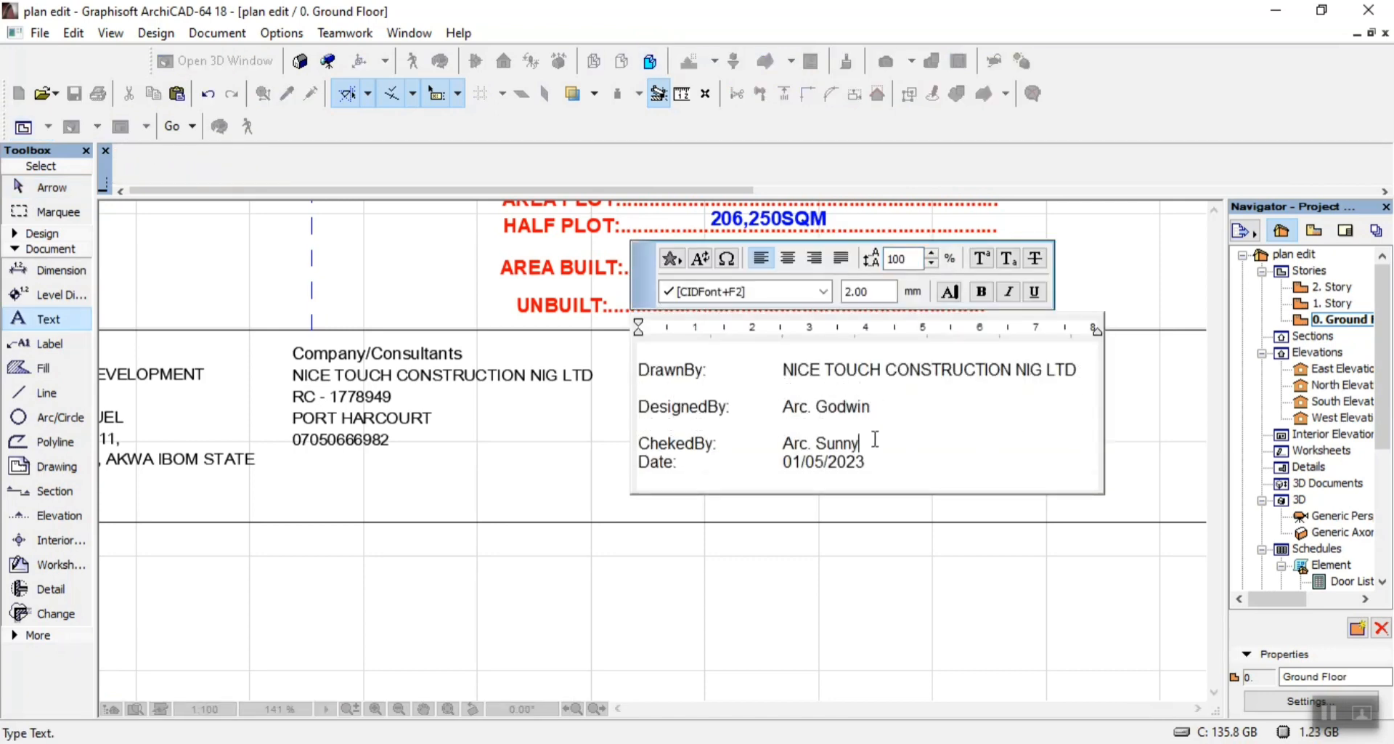
pyautogui.press('Return')
pyautogui.click(665, 630)
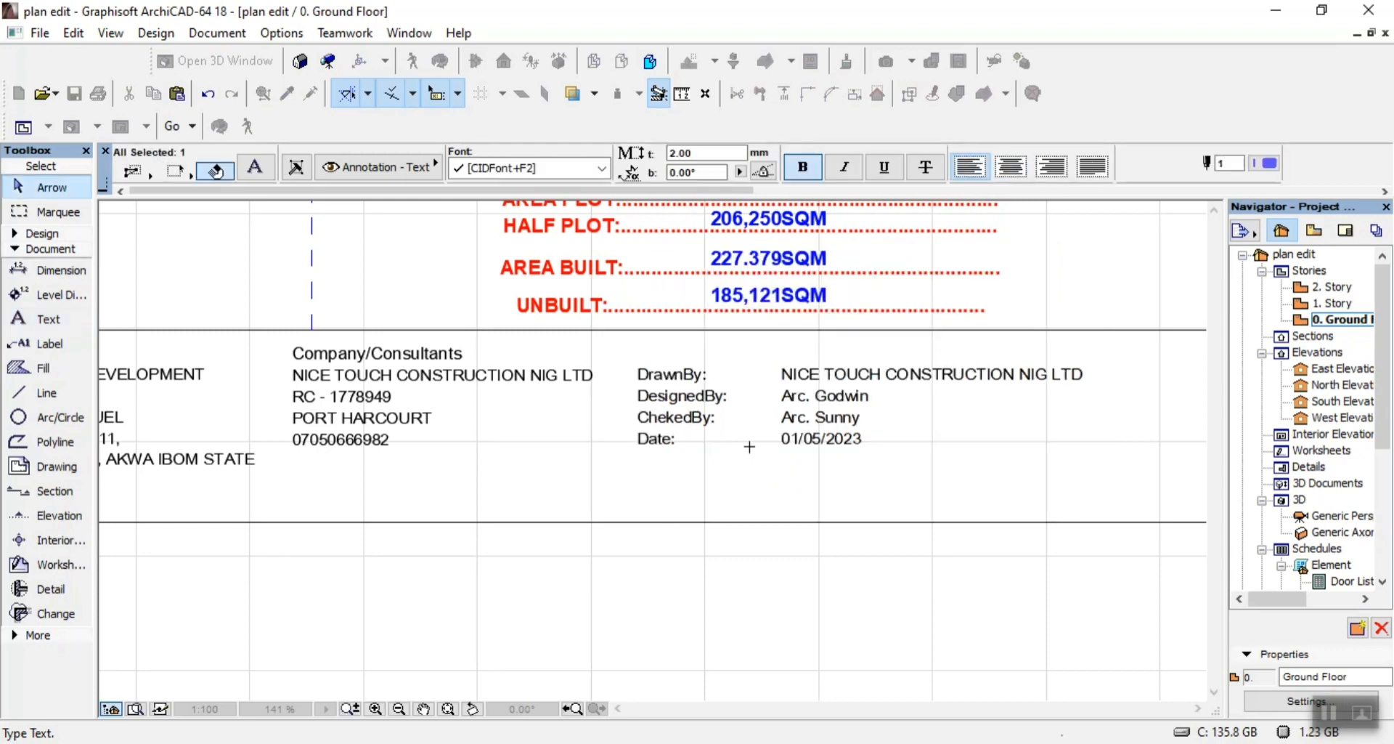
# Move the DrawnBy text block slightly upward within the title block strip and deselect it
pyautogui.moveTo(868, 440); pyautogui.dragTo(867, 429)
pyautogui.click(849, 567)
pyautogui.scroll(-3, 656, 482)
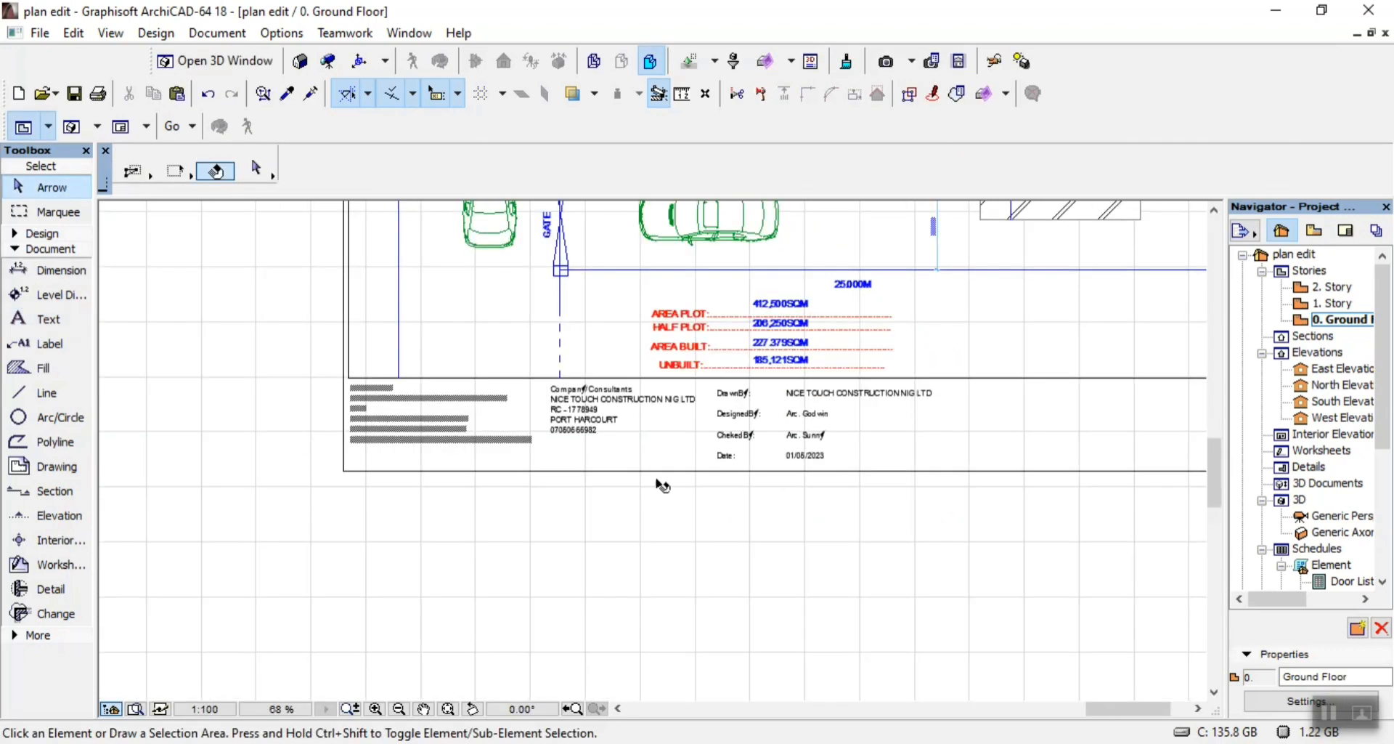
# Examine the project title, company and DrawnBy text blocks in the title block strip beneath the site plan
pyautogui.scroll(5, 367, 517)
pyautogui.scroll(-10, 416, 420)
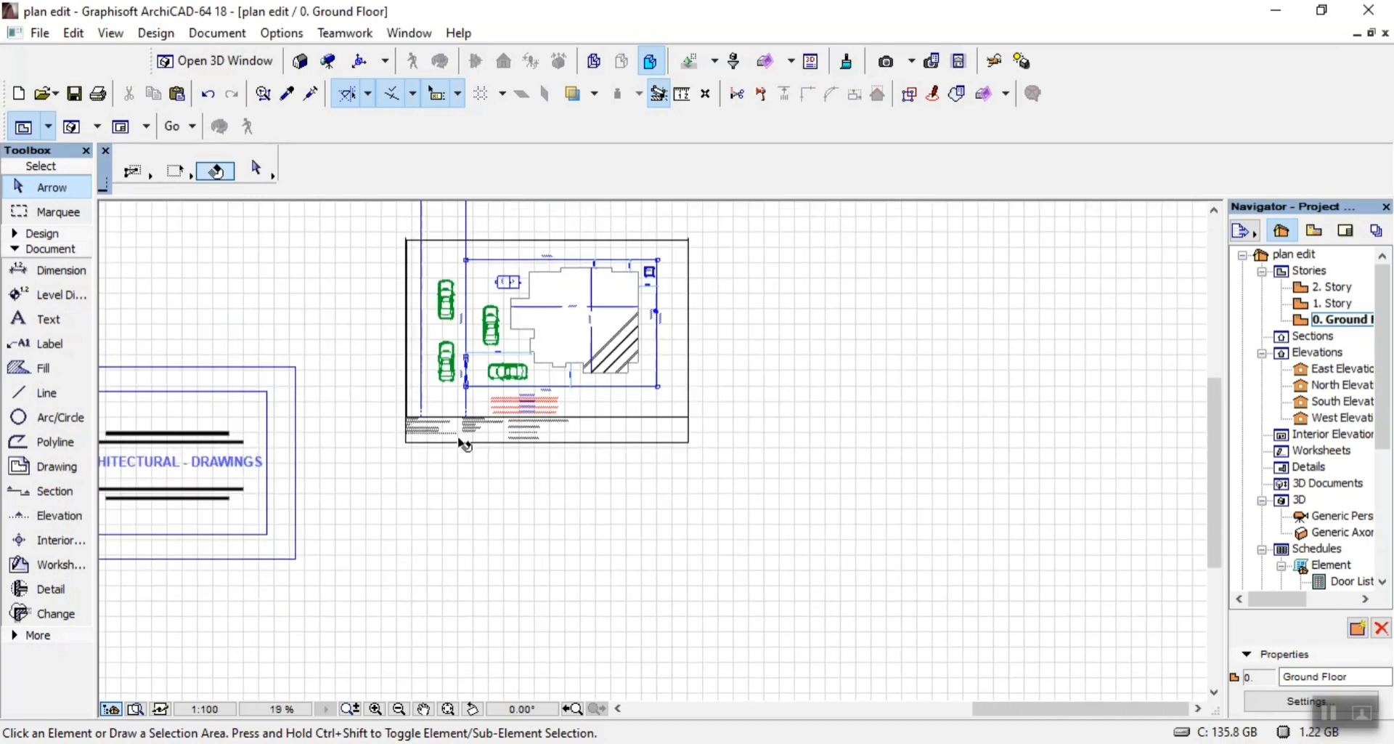
pyautogui.scroll(6, 621, 305)
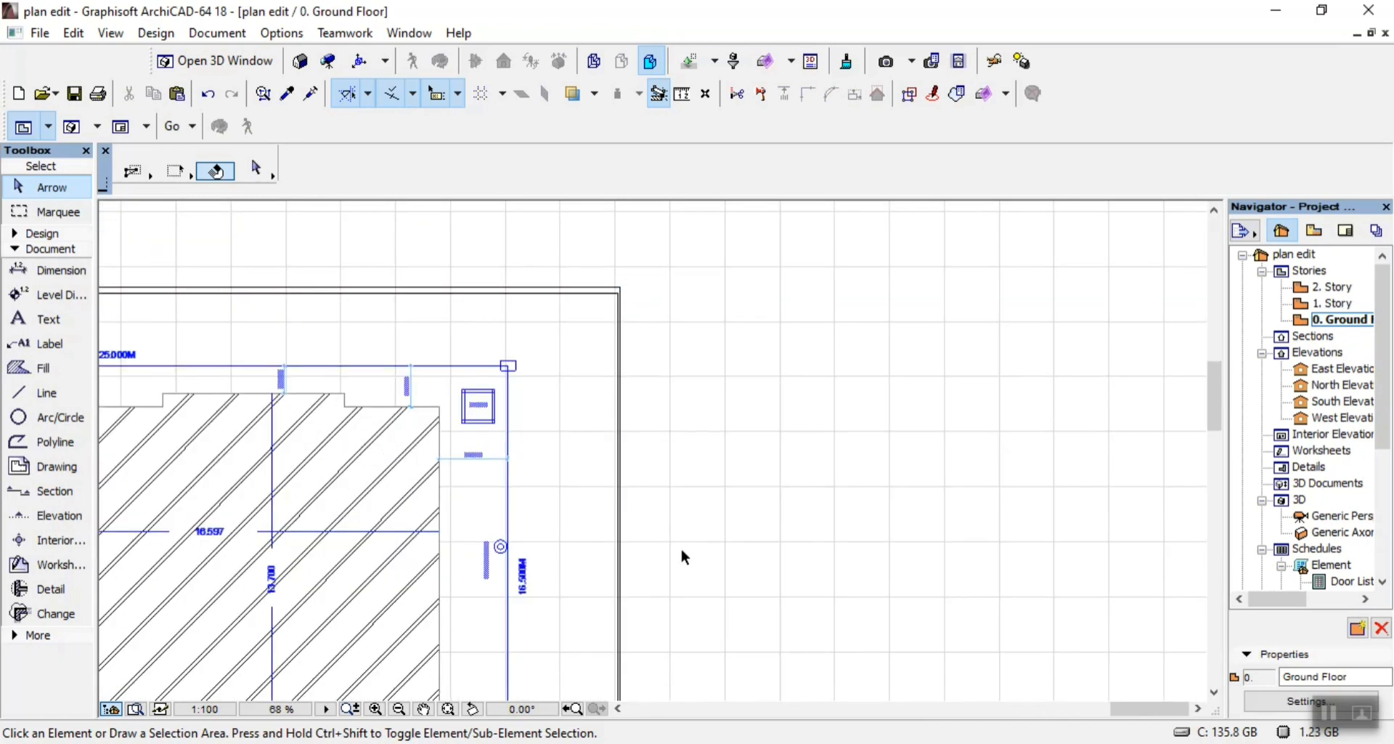
pyautogui.scroll(-4, 682, 557)
pyautogui.scroll(5, 436, 647)
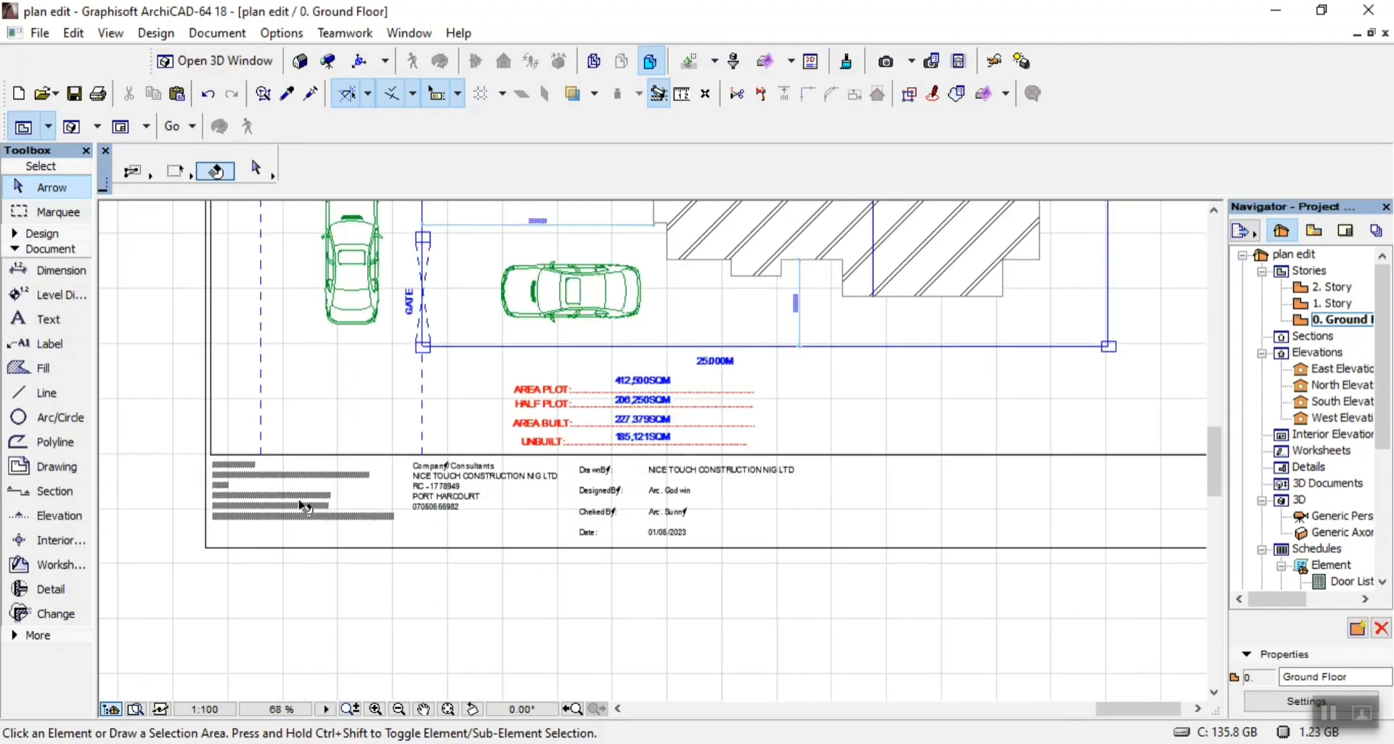
pyautogui.scroll(4, 303, 506)
pyautogui.scroll(-4, 276, 588)
pyautogui.scroll(2, 221, 512)
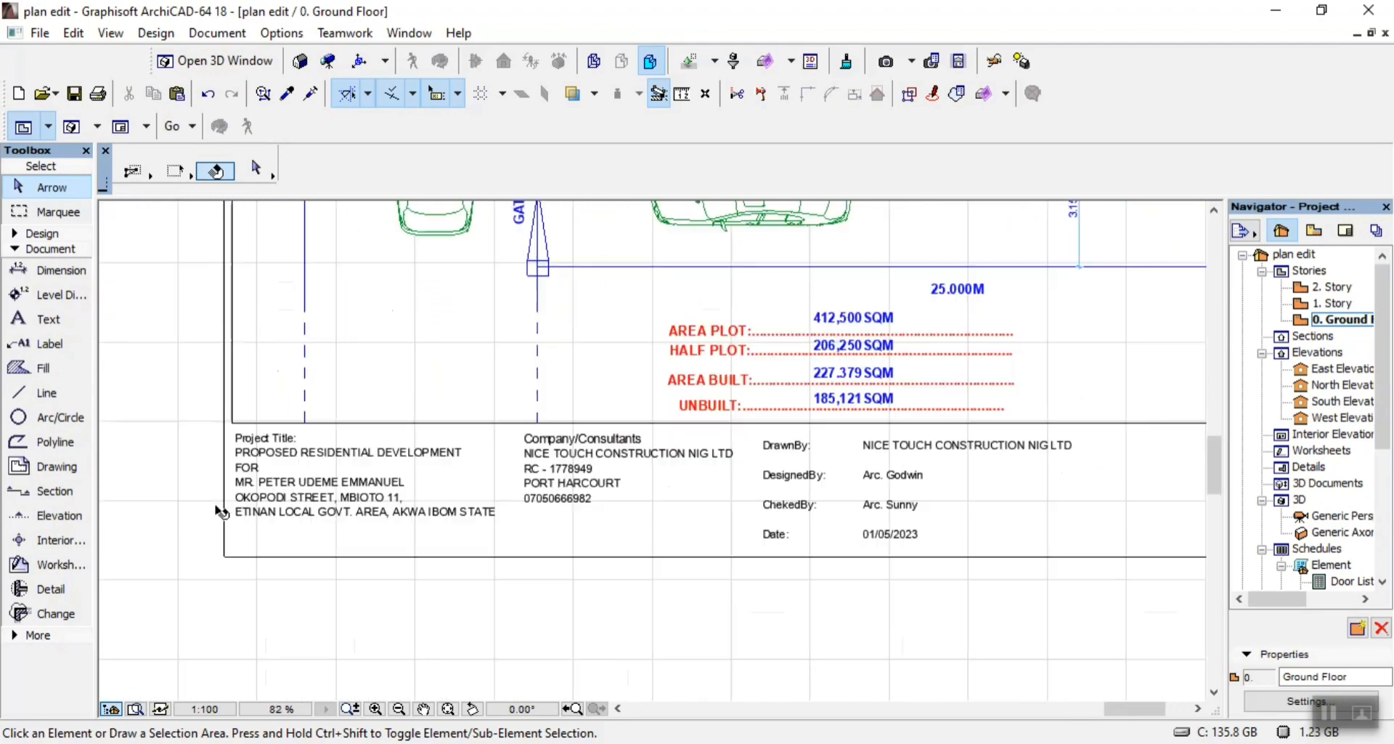
pyautogui.scroll(3, 221, 512)
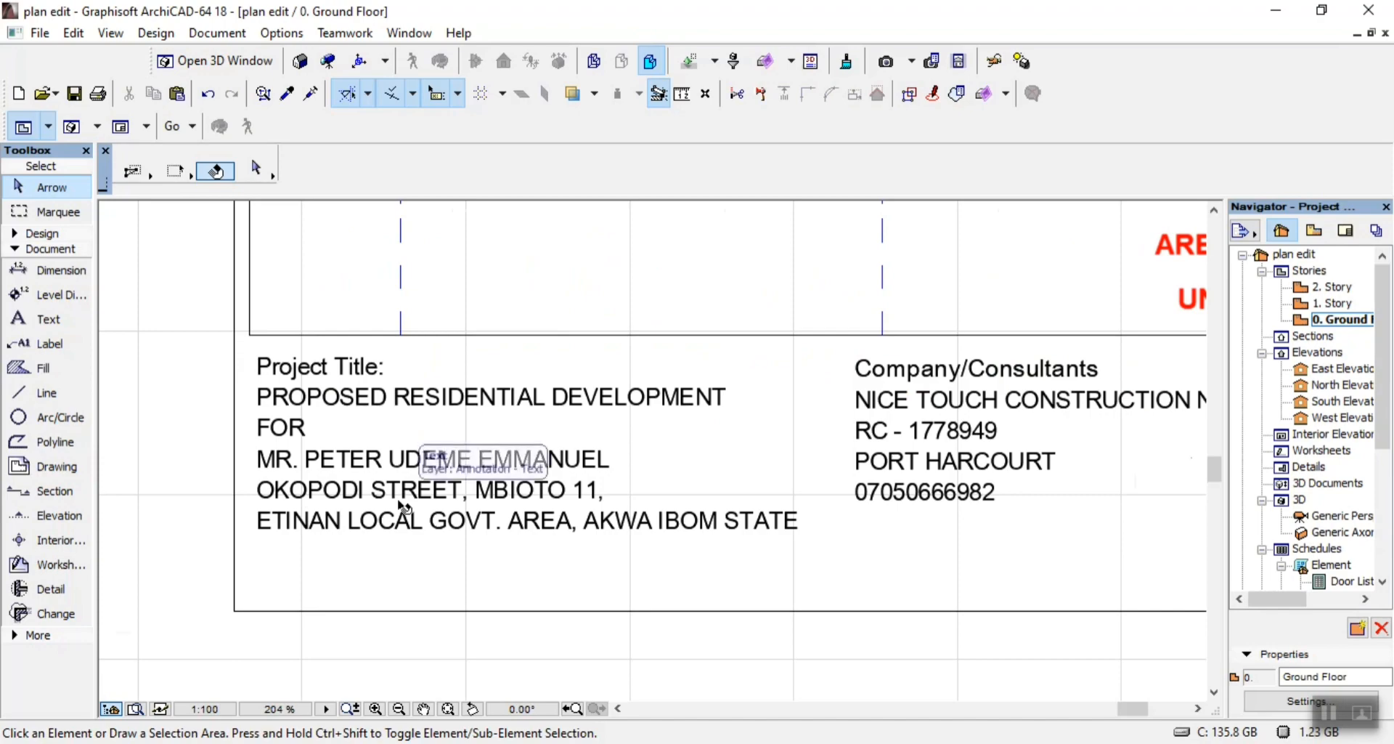
pyautogui.scroll(-6, 359, 477)
pyautogui.scroll(7, 475, 481)
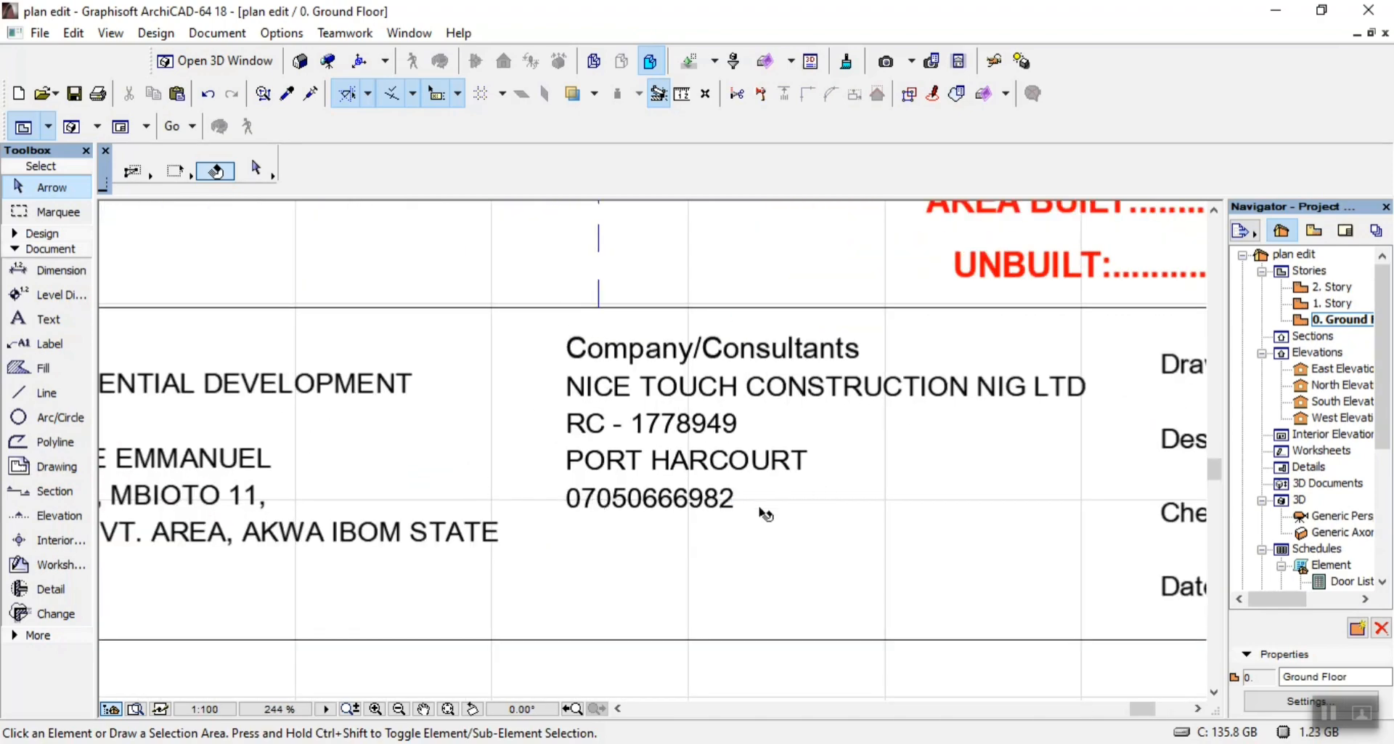
pyautogui.scroll(-6, 704, 508)
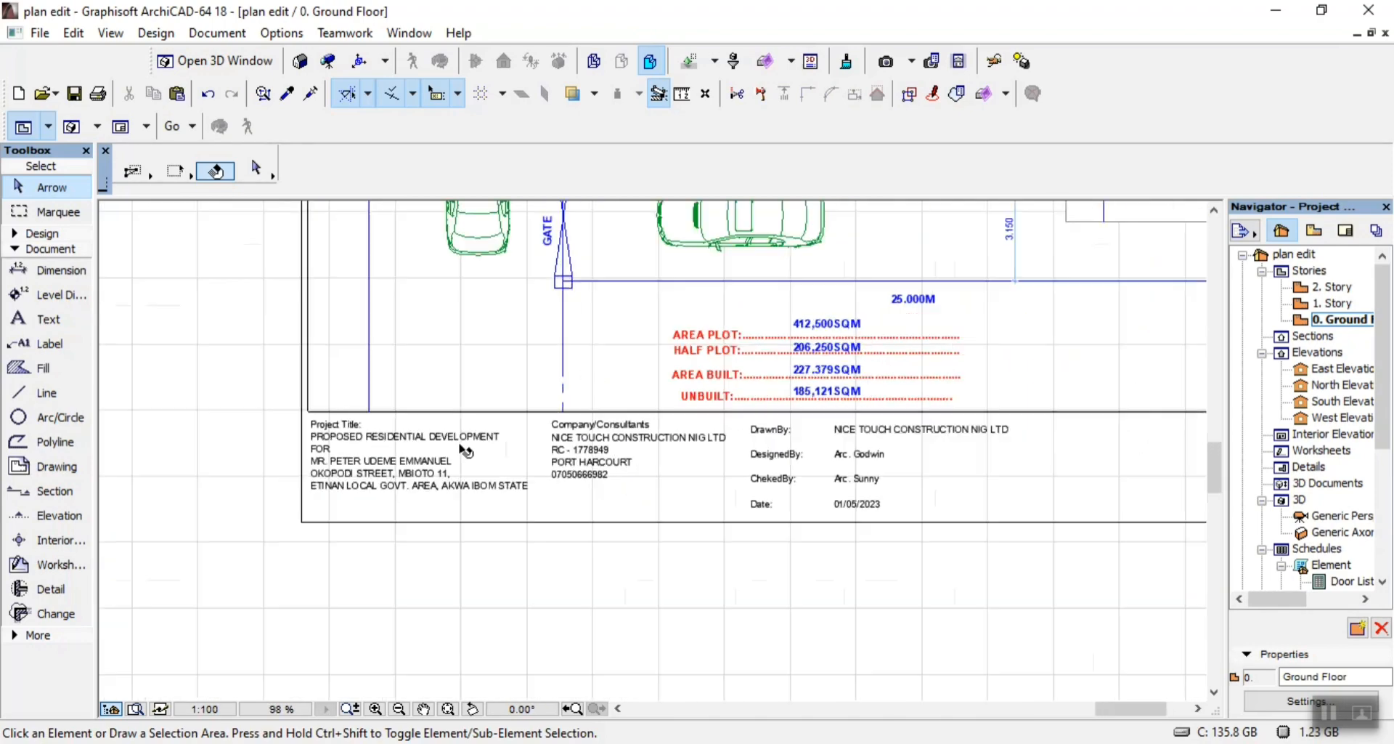
# Draw a single straight horizontal line between the DesignedBy and ChekedBy entries, spanning from the labels past the end of the values
pyautogui.scroll(5, 774, 613)
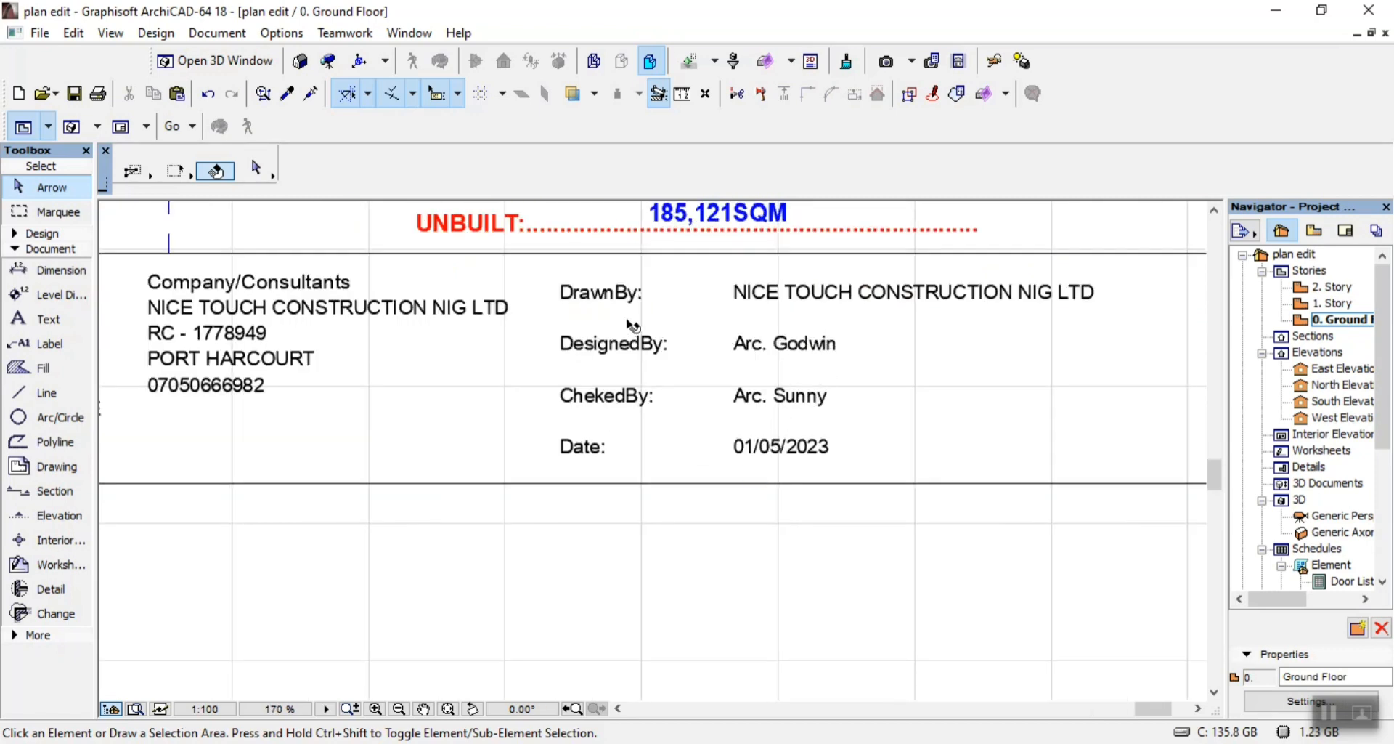
pyautogui.click(29, 392)
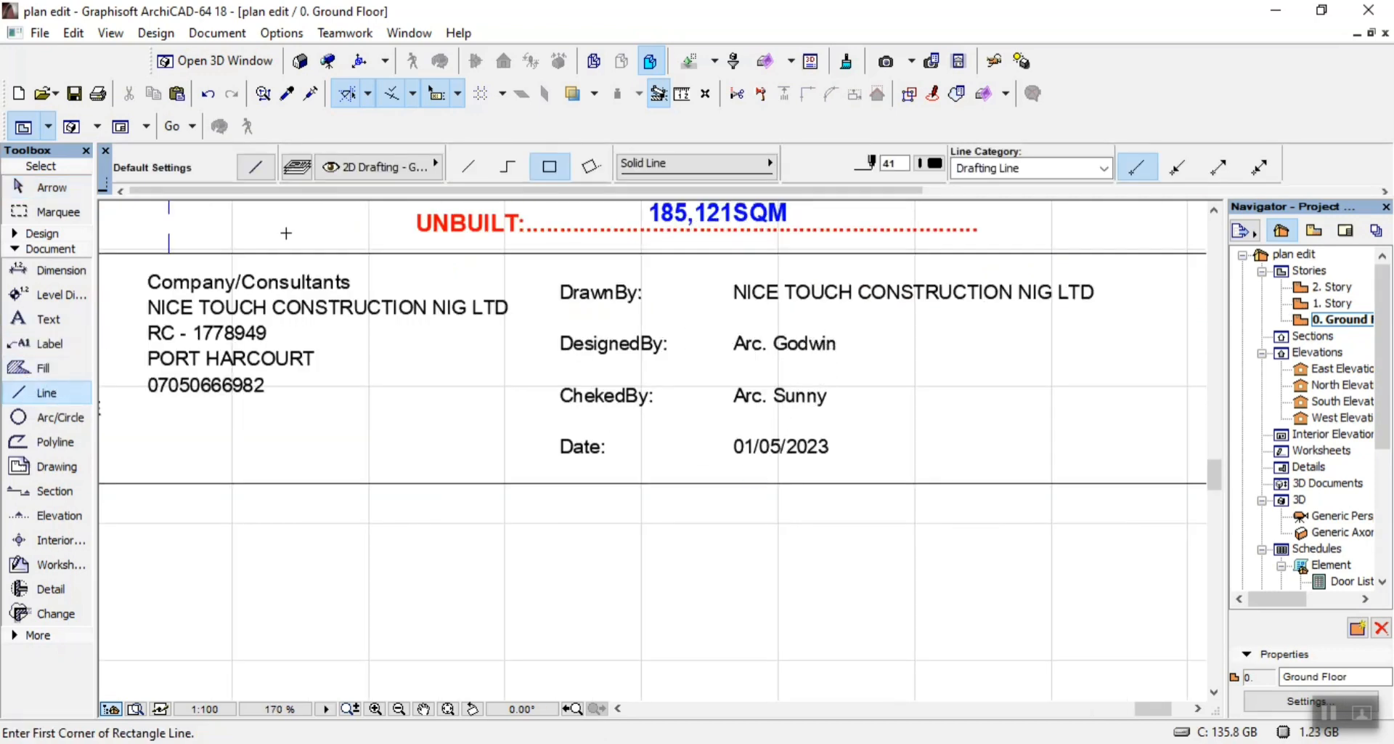
pyautogui.click(560, 318)
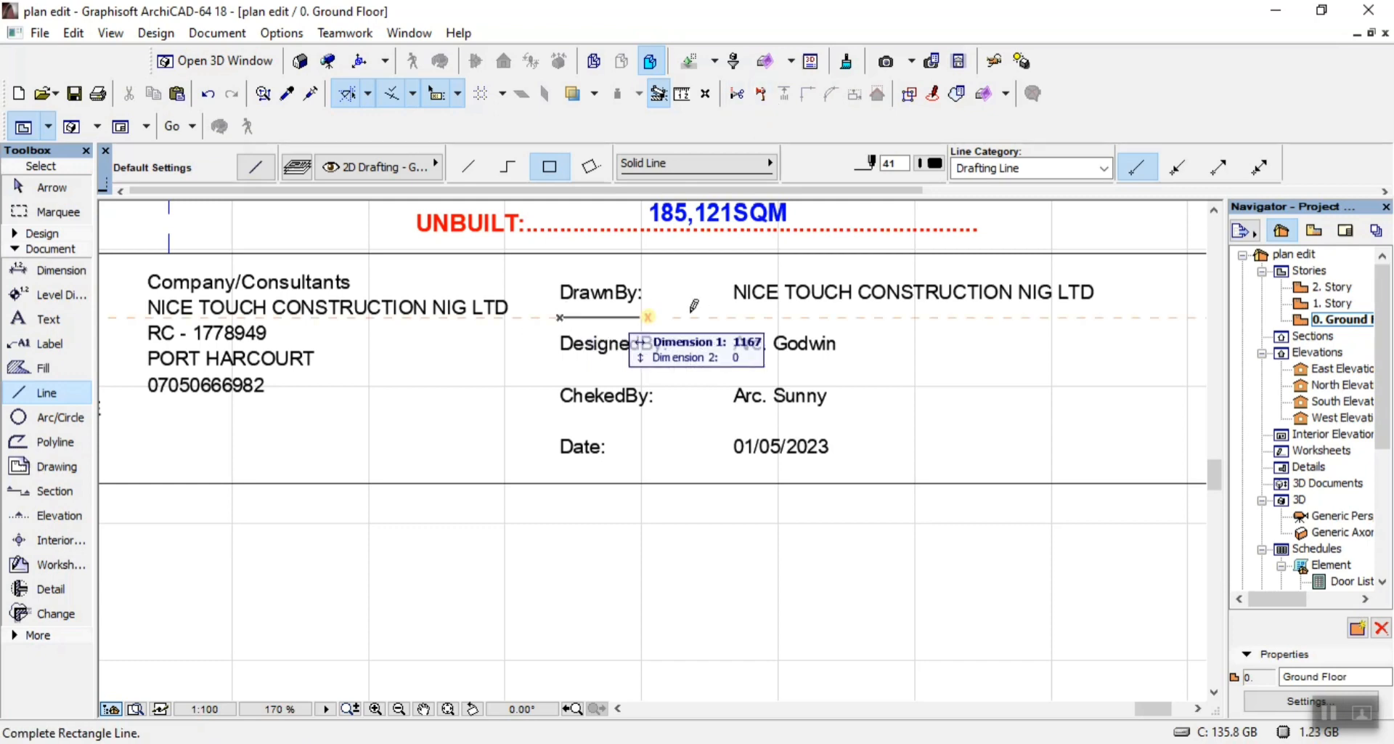
pyautogui.press('Escape')
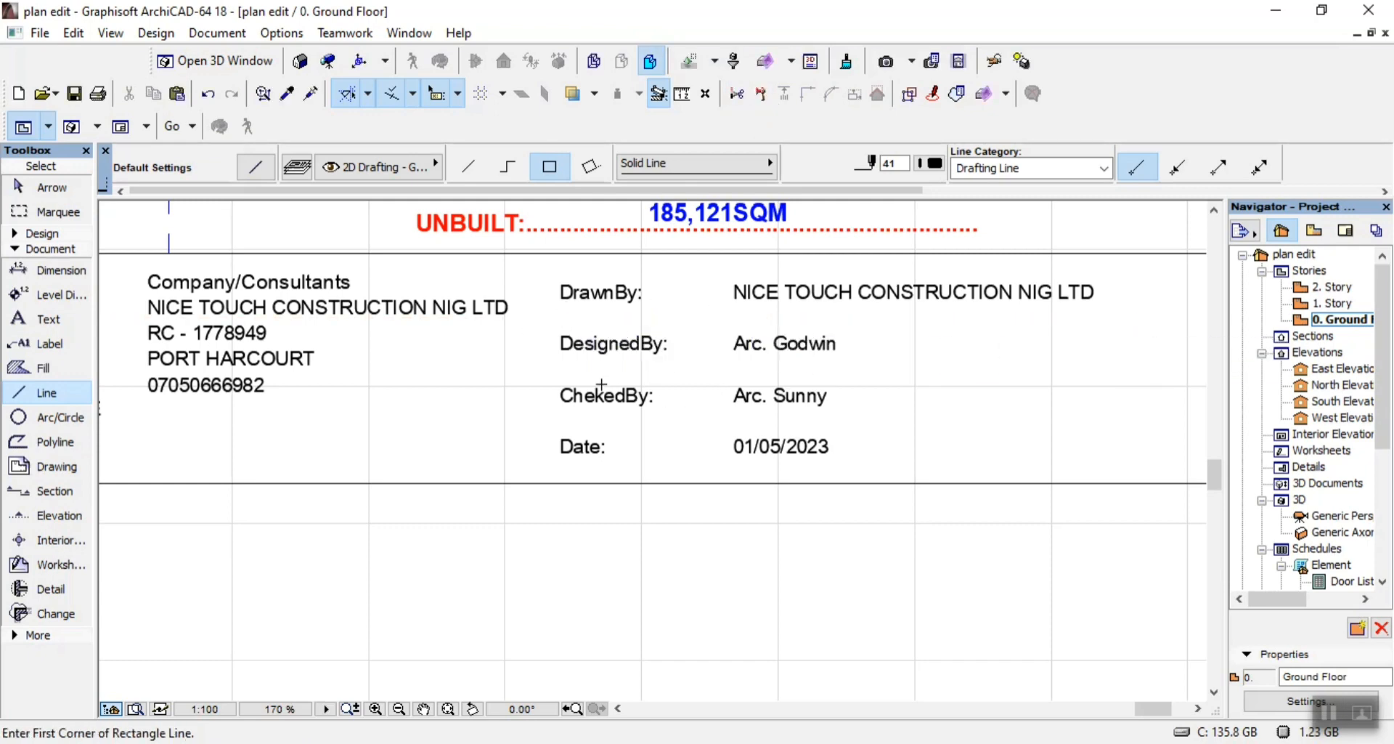
pyautogui.click(567, 368)
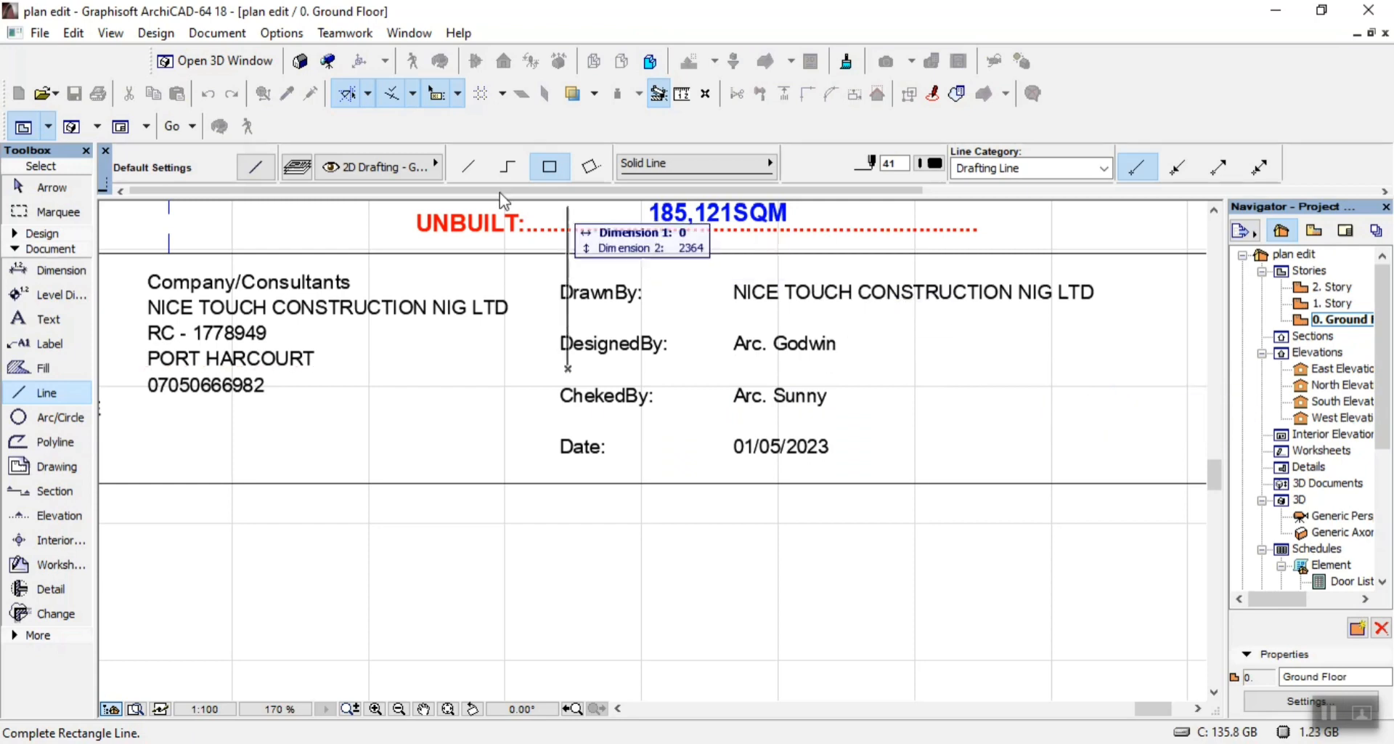
pyautogui.click(467, 167)
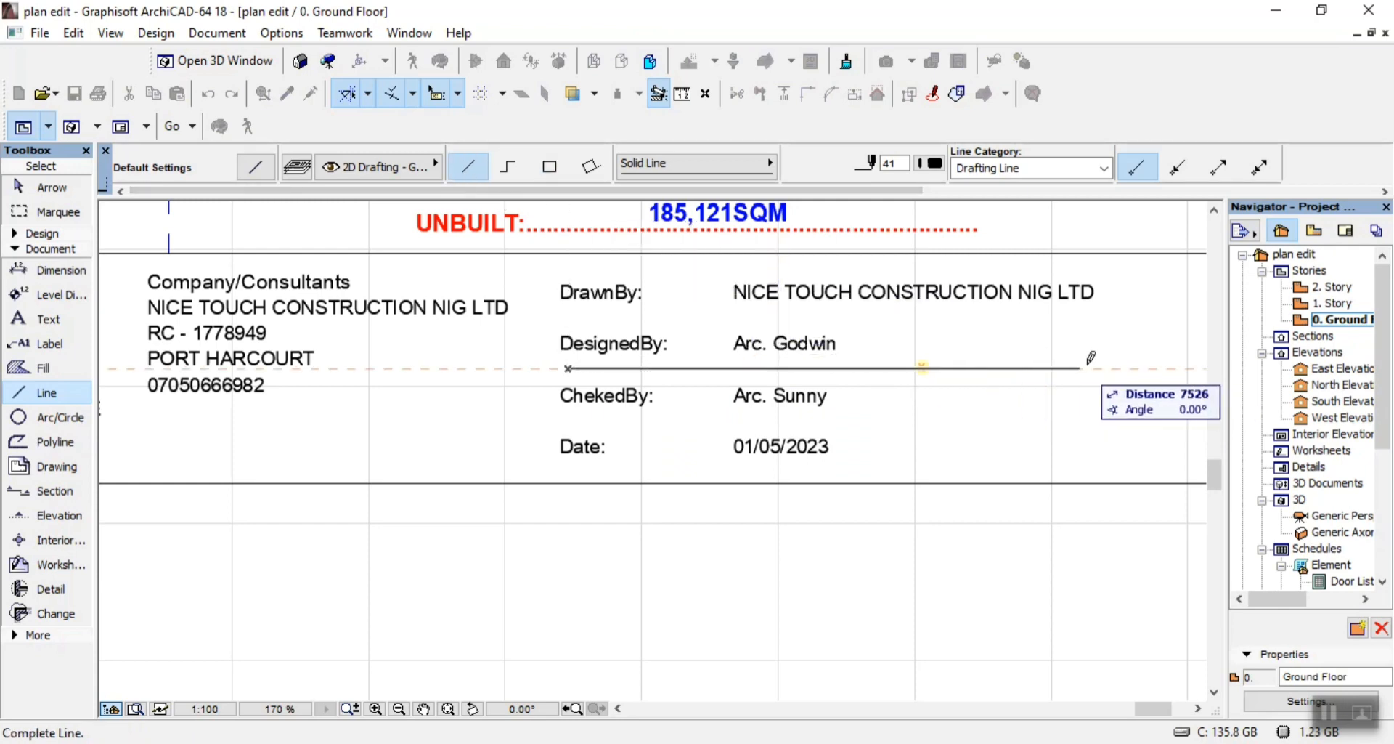
pyautogui.keyDown('shift'); pyautogui.click(1115, 368); pyautogui.keyUp('shift')
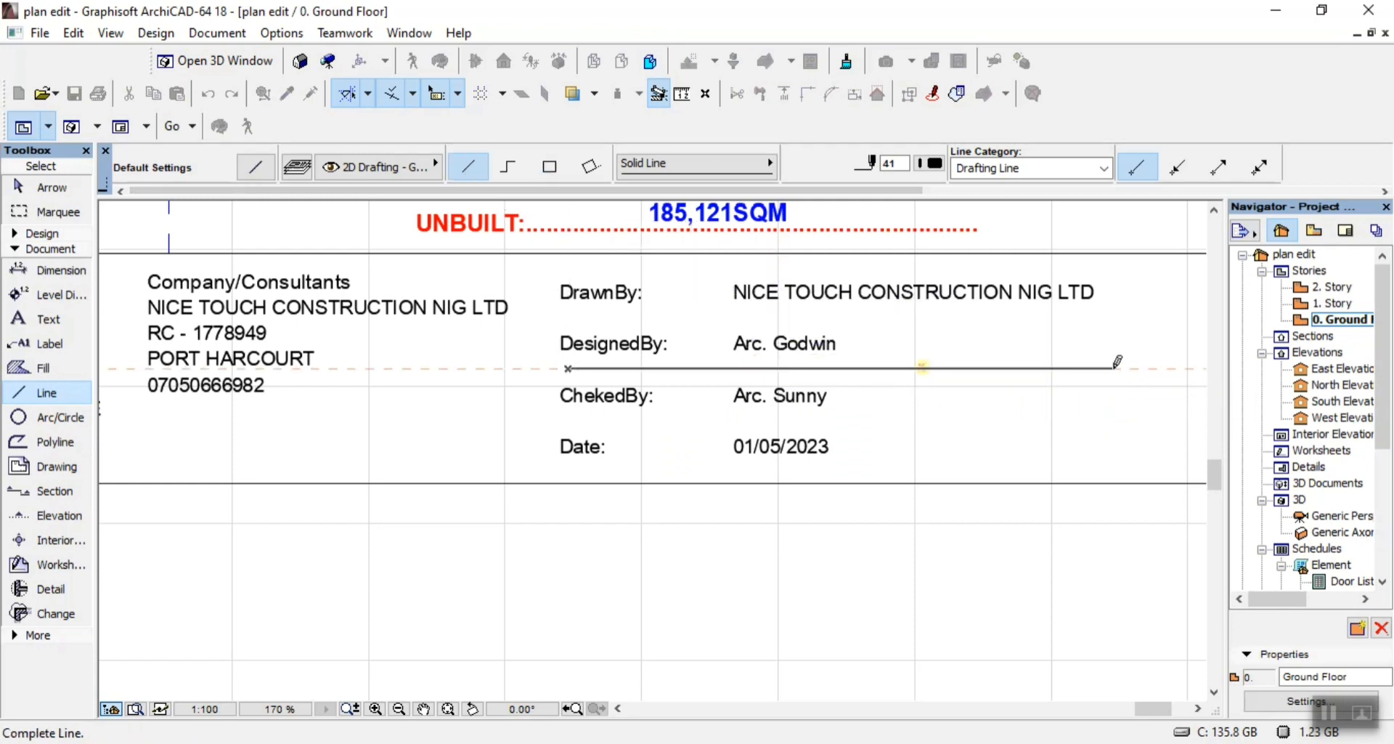
pyautogui.click(1067, 380)
pyautogui.press('Escape')
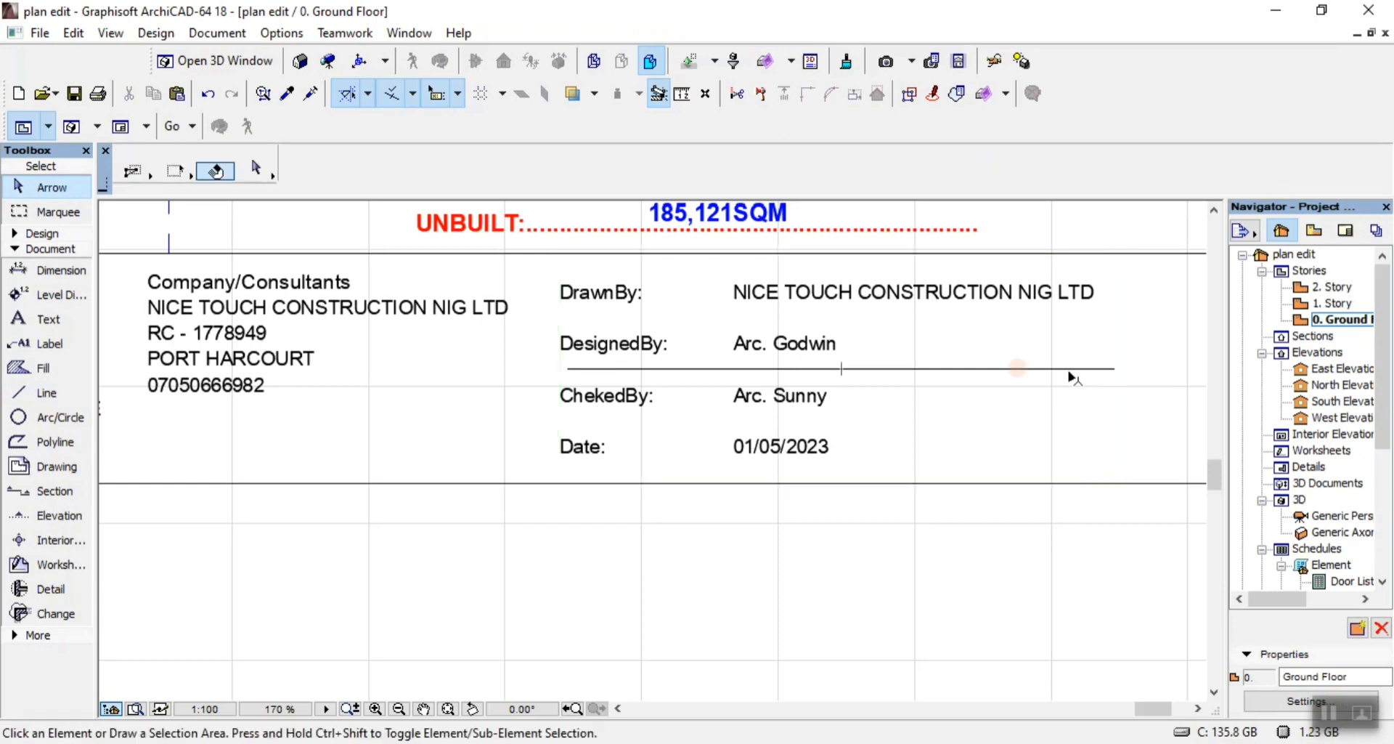
# Move the new line slightly to the left so it starts just before the DesignedBy and ChekedBy labels
pyautogui.click(1077, 370)
pyautogui.hotkey('ctrl', 'd')
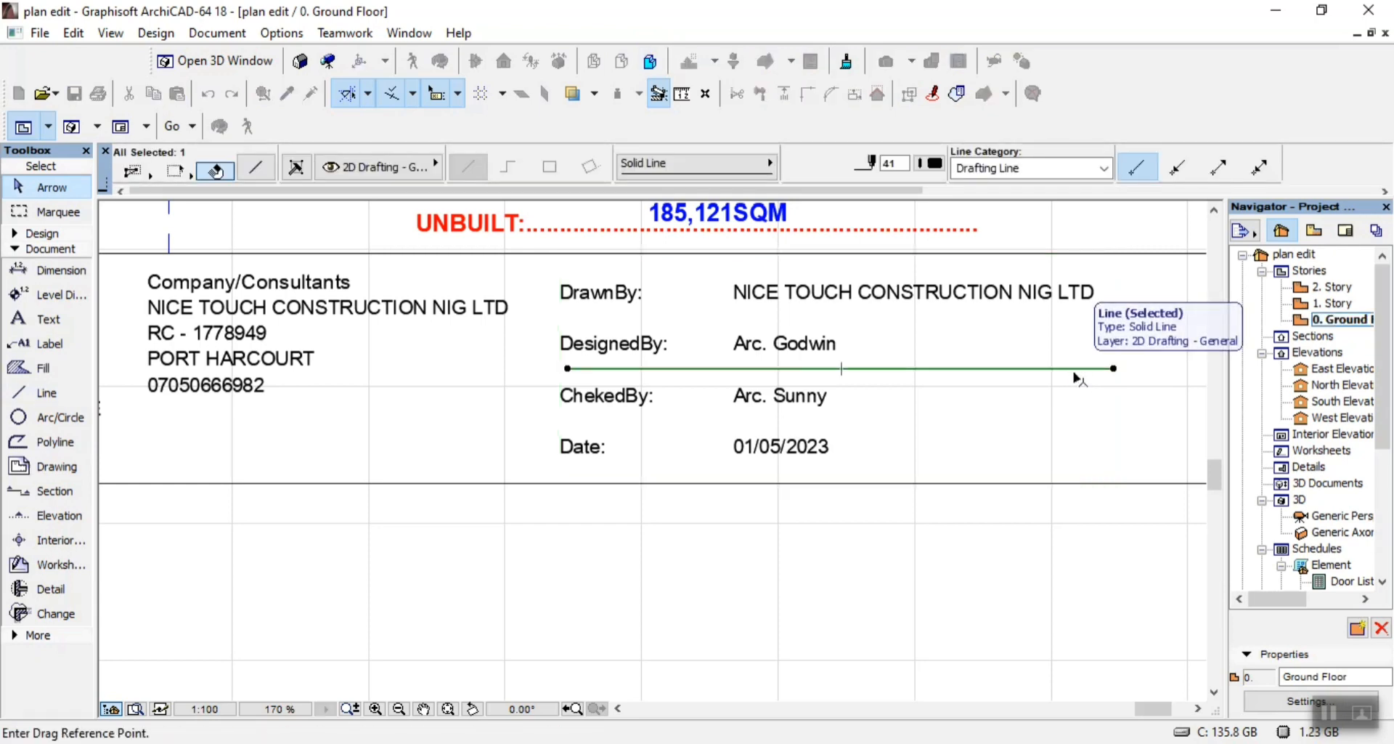
pyautogui.click(1075, 369)
pyautogui.click(1060, 369)
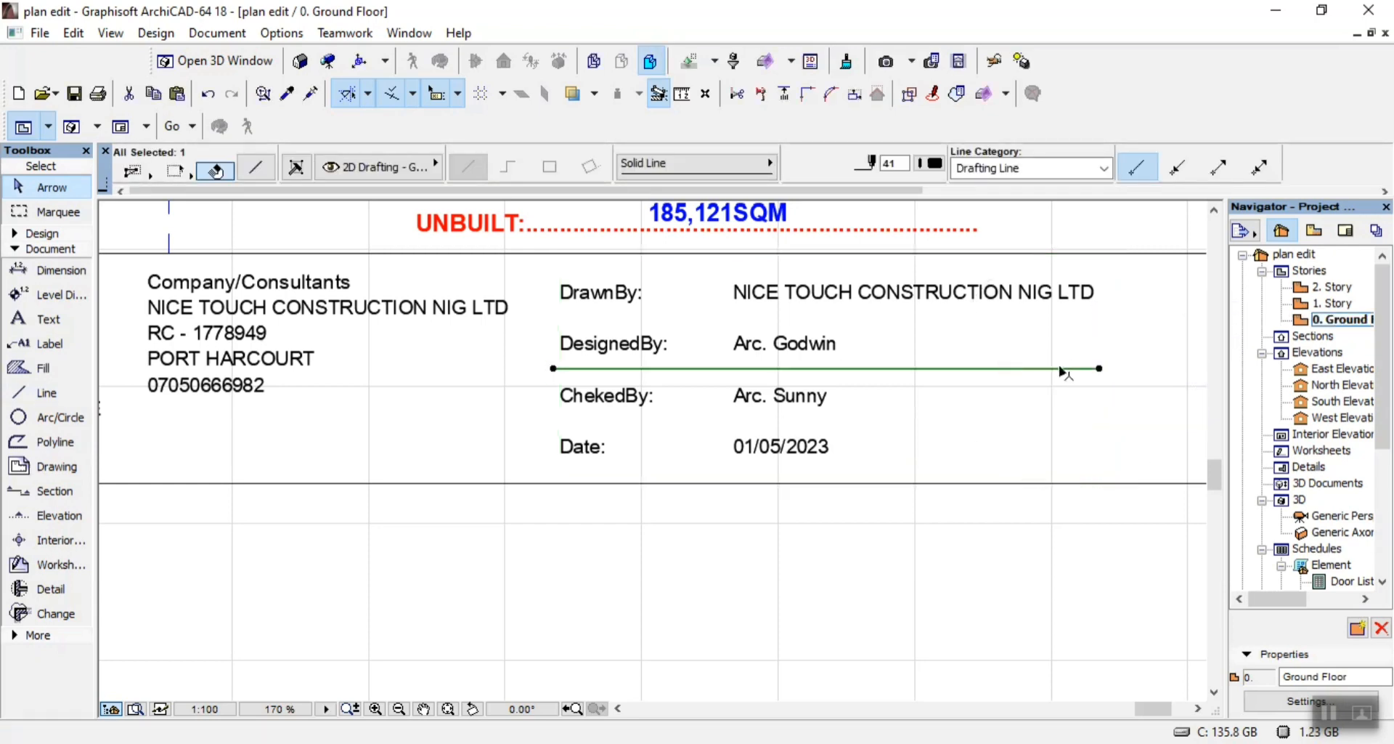
# Copy the separator line vertically to beneath the DrawnBy entry and to beneath the ChekedBy entry, and deselect it
pyautogui.hotkey('ctrl', 'shift', 'd')
pyautogui.click(1060, 369)
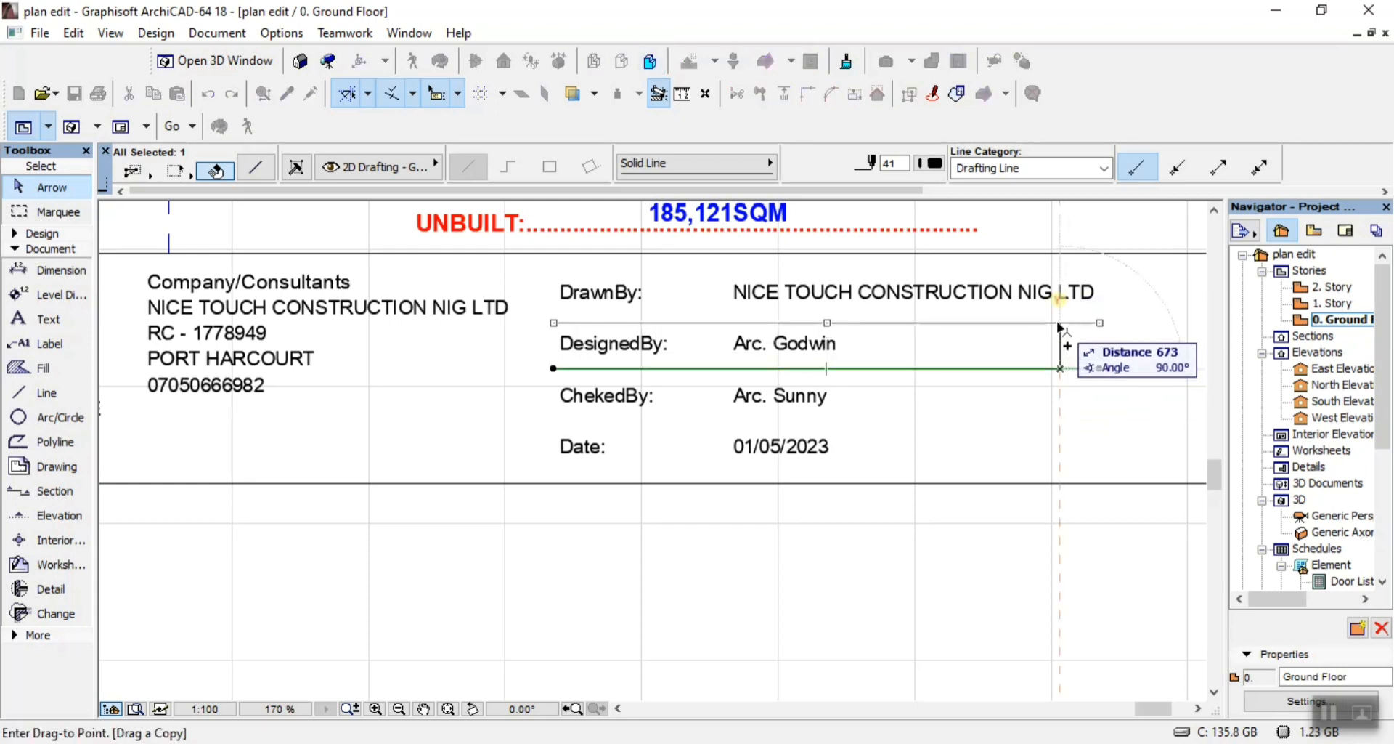
pyautogui.click(1059, 319)
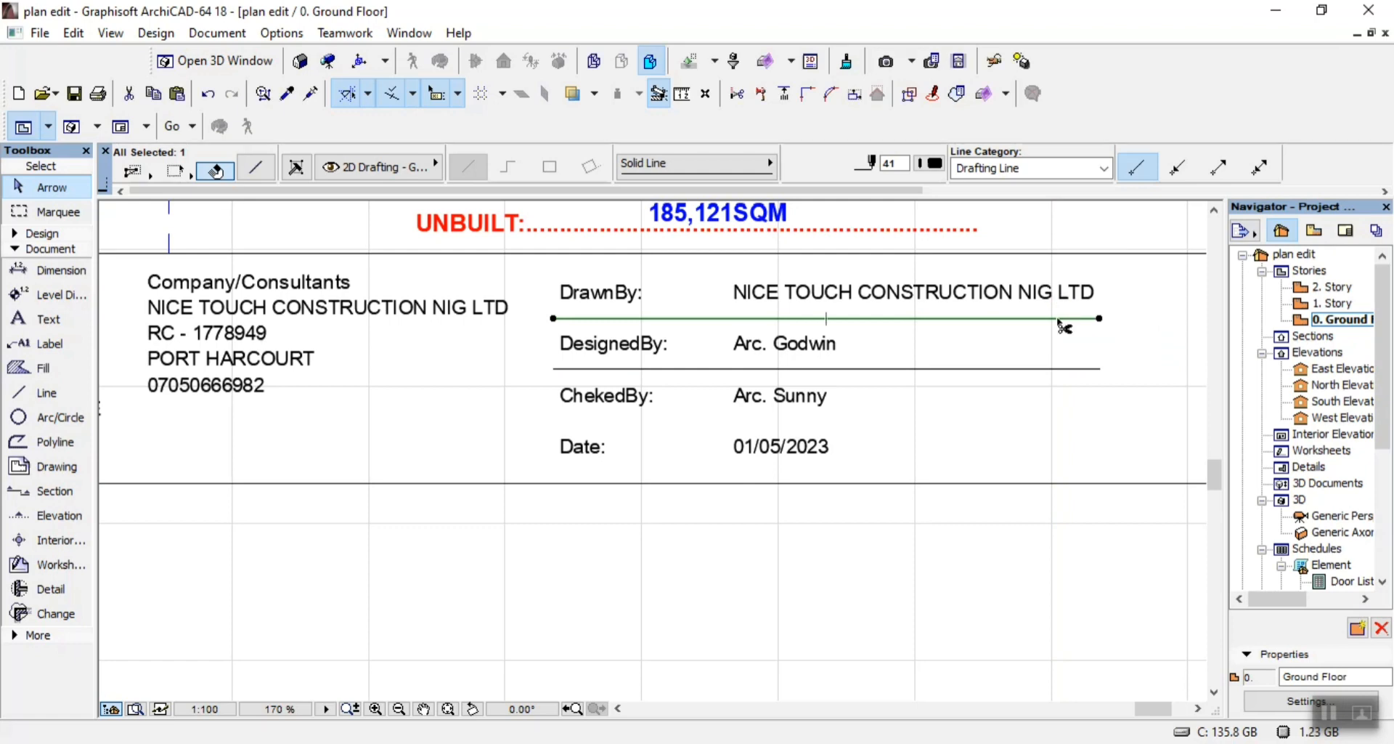
pyautogui.hotkey('ctrl', 'shift', 'd')
pyautogui.click(1059, 319)
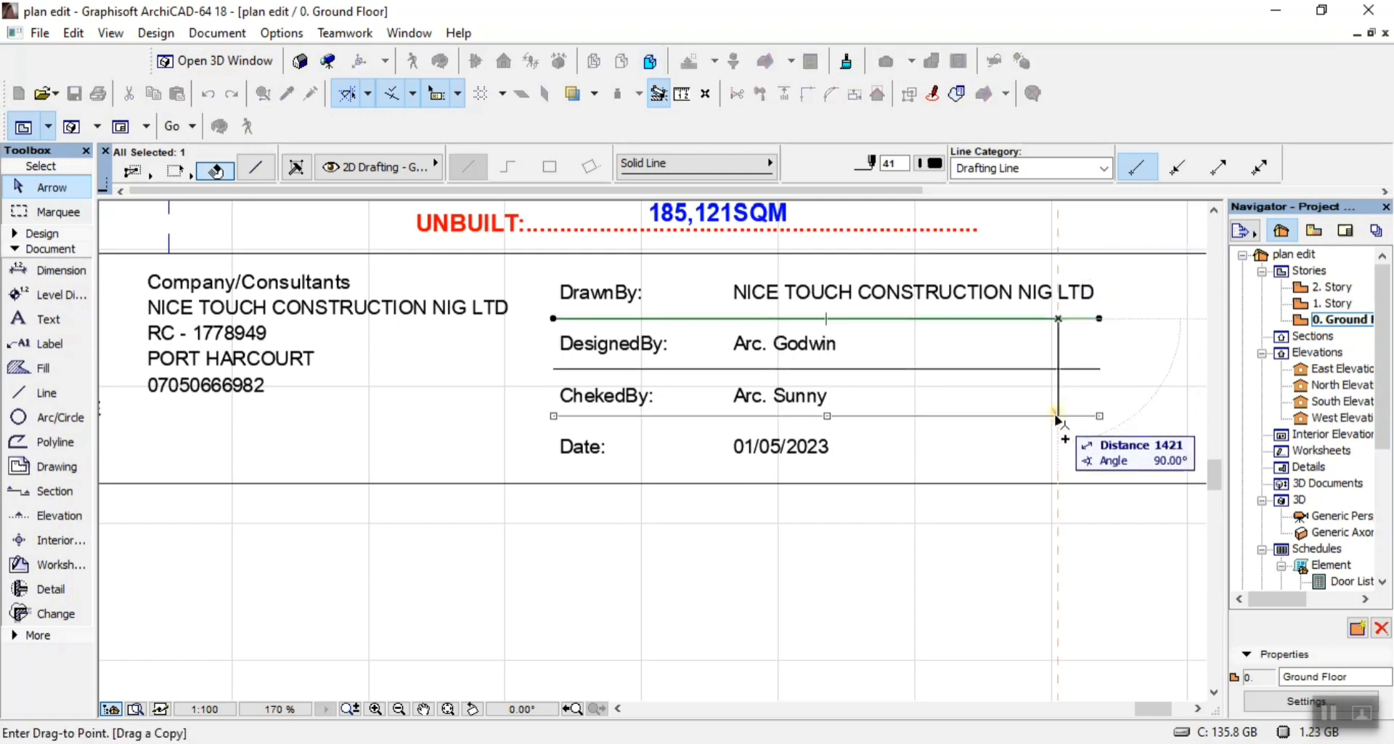
pyautogui.click(1058, 424)
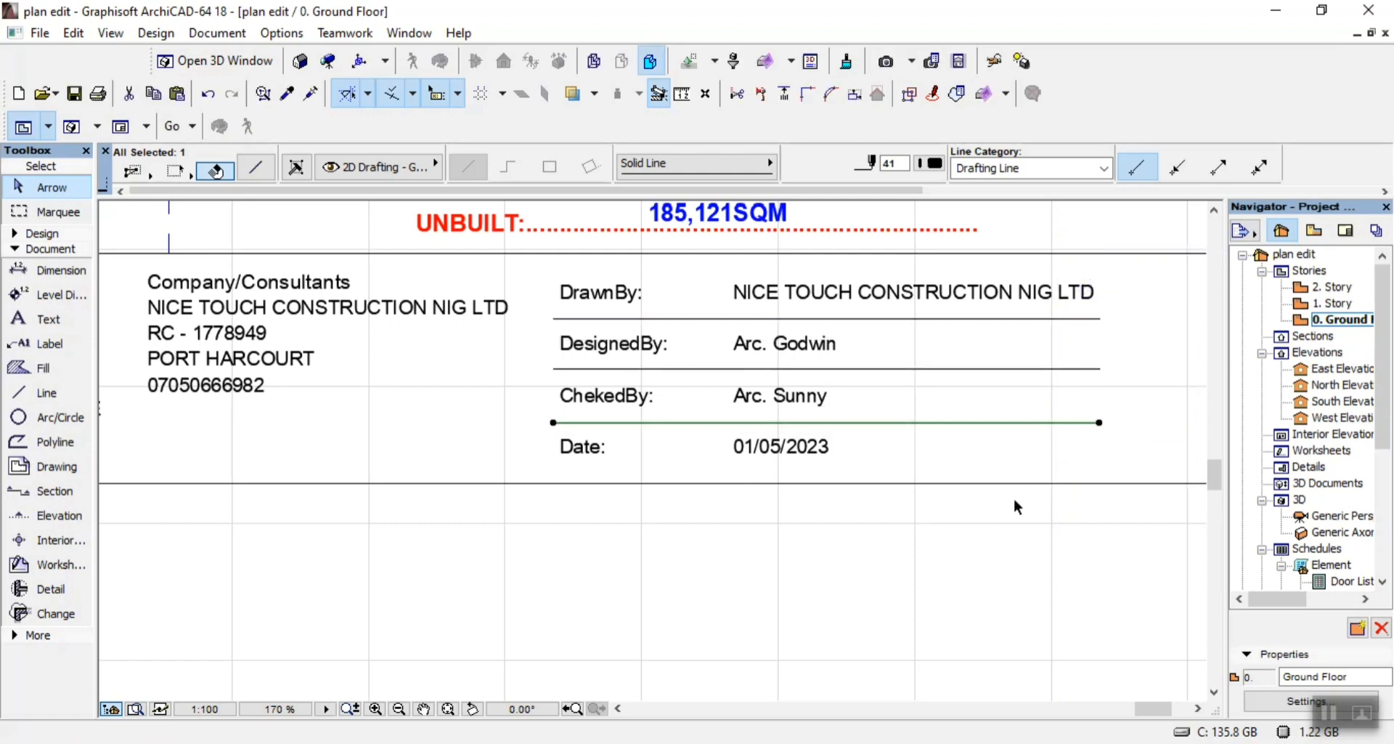
pyautogui.click(936, 505)
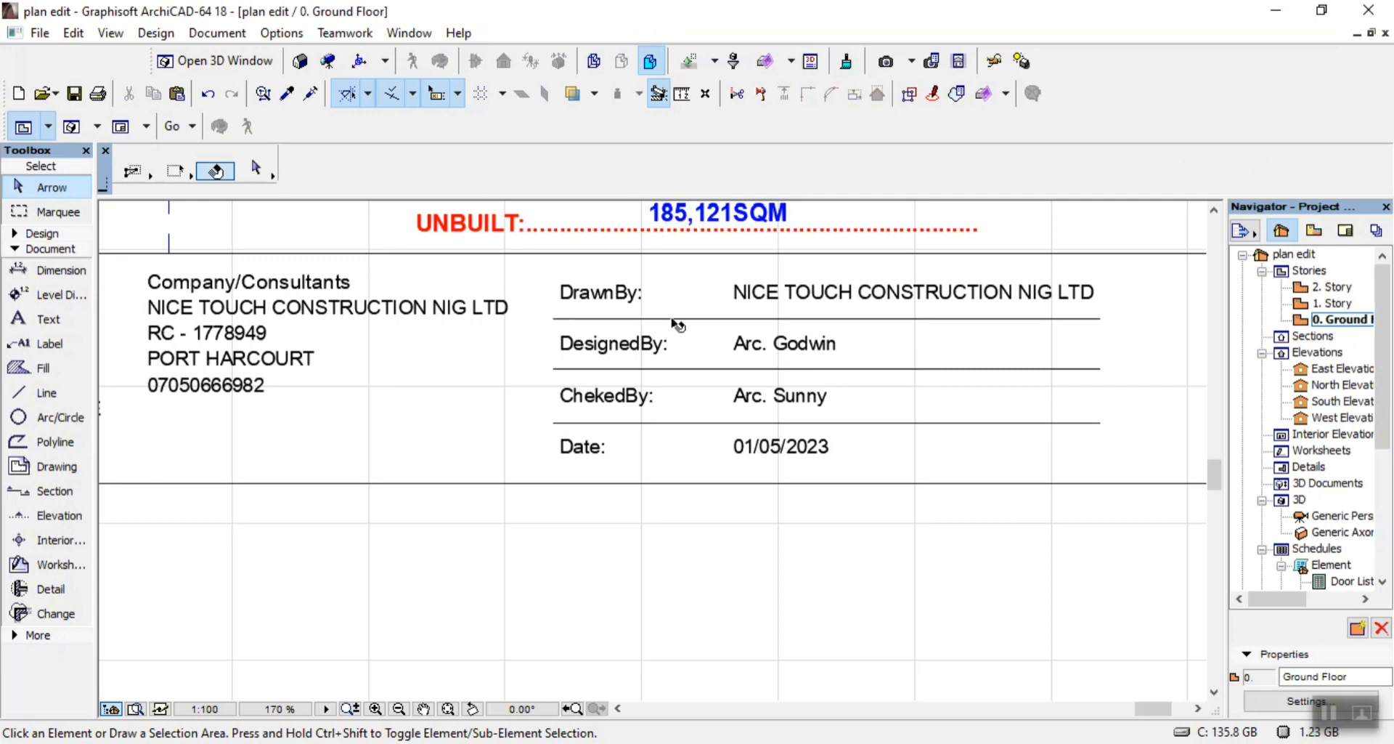
# Review the ruled entries, examine the remaining title block cells beside them in 02.pdf in Acrobat Reader, and return to ArchiCAD
pyautogui.scroll(-3, 675, 325)
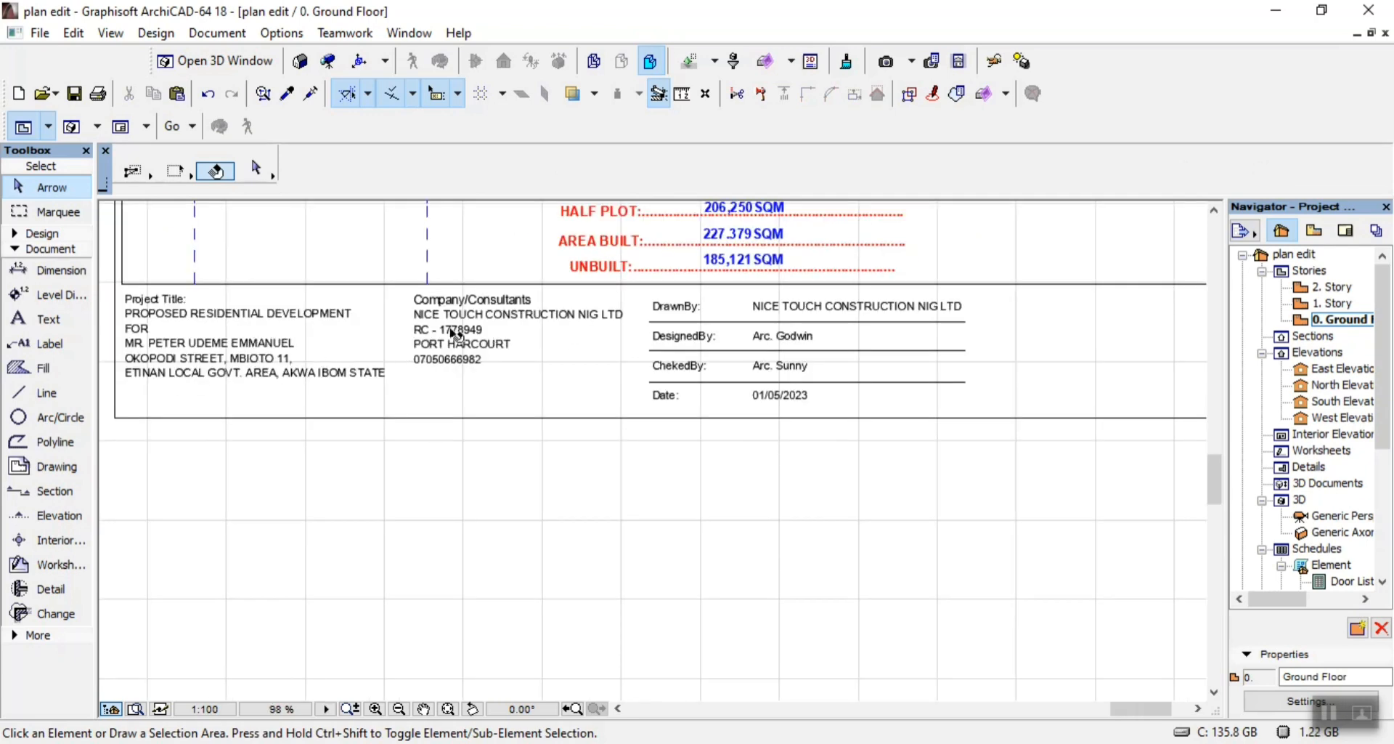
pyautogui.scroll(4, 457, 335)
pyautogui.scroll(-3, 468, 366)
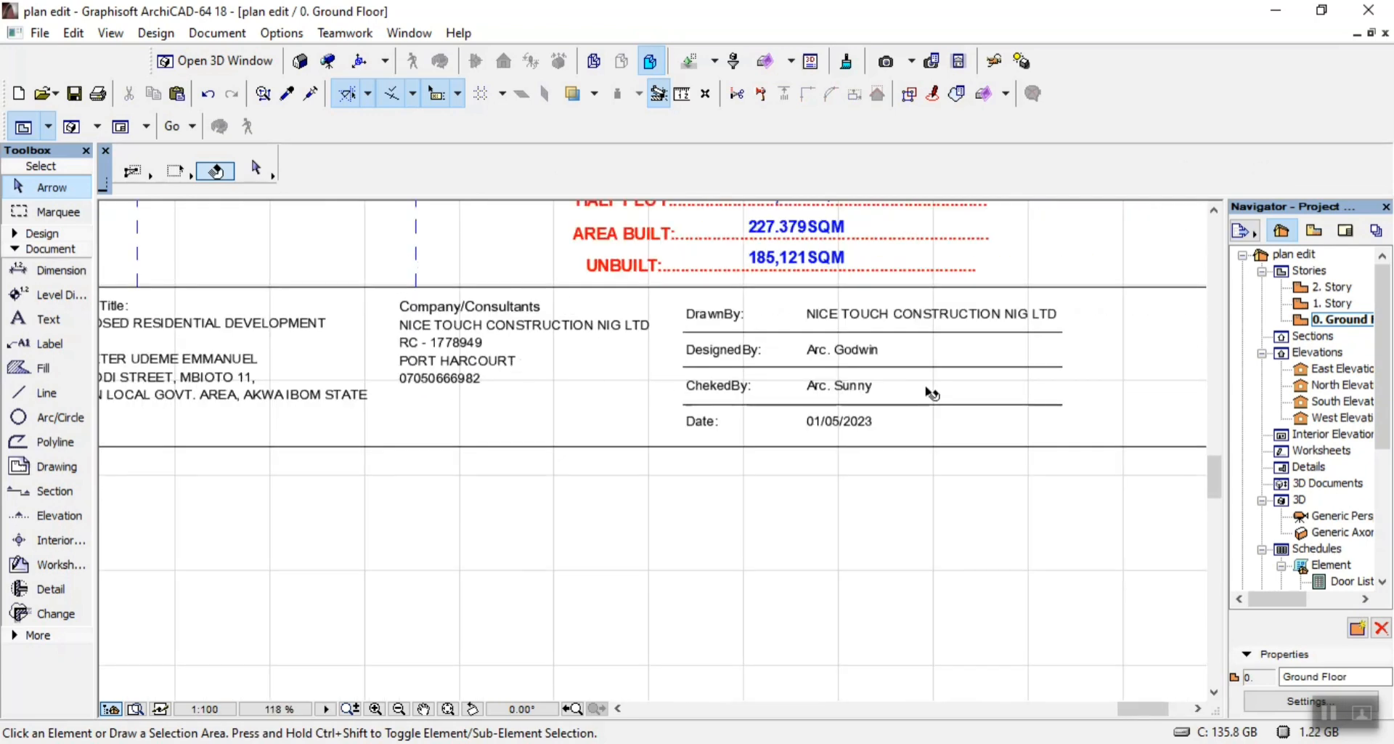
pyautogui.scroll(3, 918, 395)
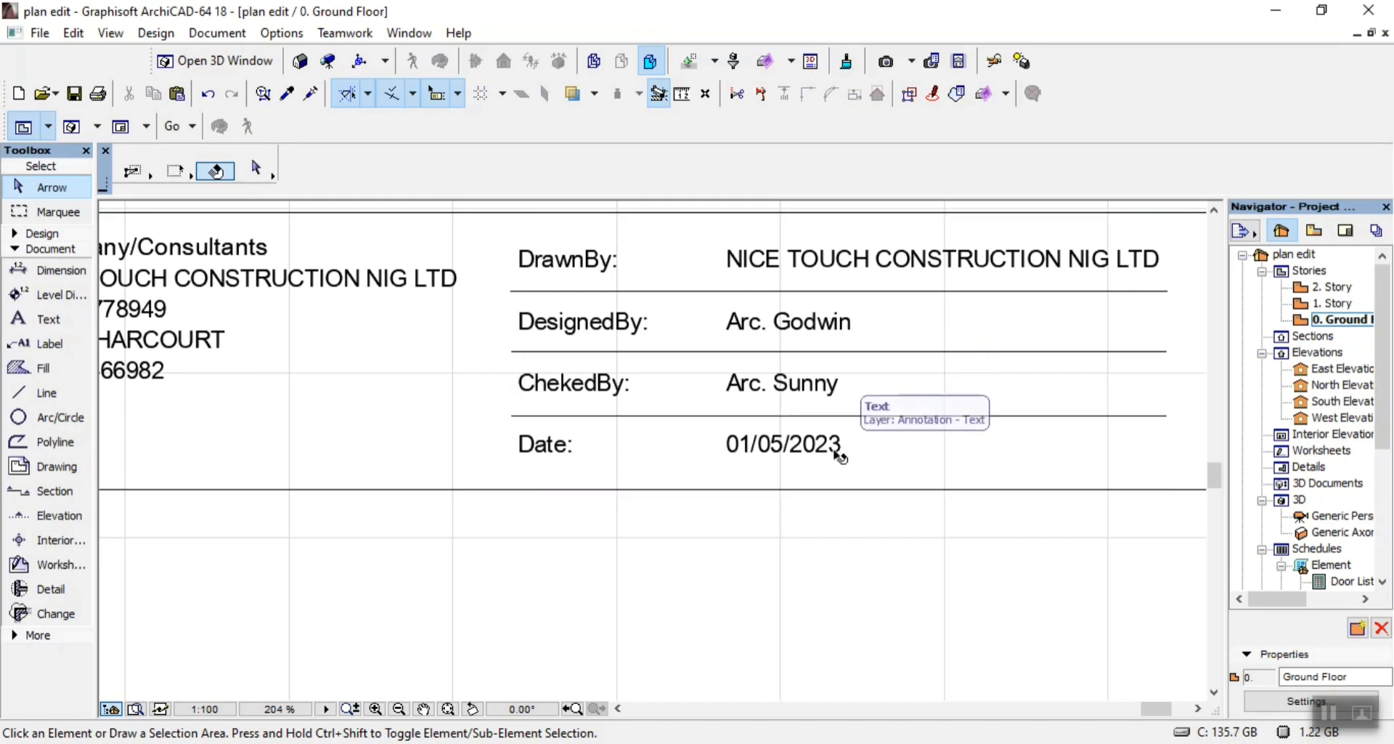
pyautogui.scroll(-3, 726, 445)
pyautogui.scroll(-2, 649, 429)
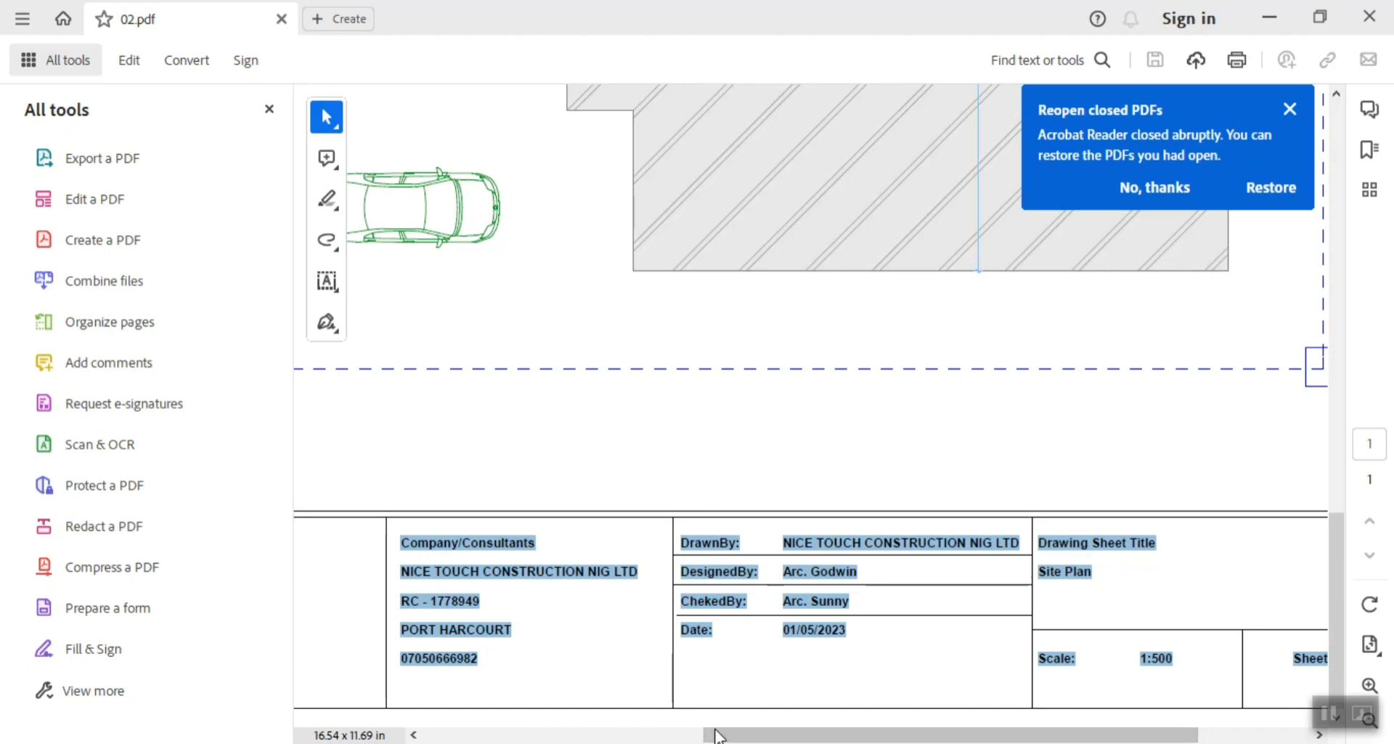
pyautogui.moveTo(840, 734); pyautogui.dragTo(964, 736)
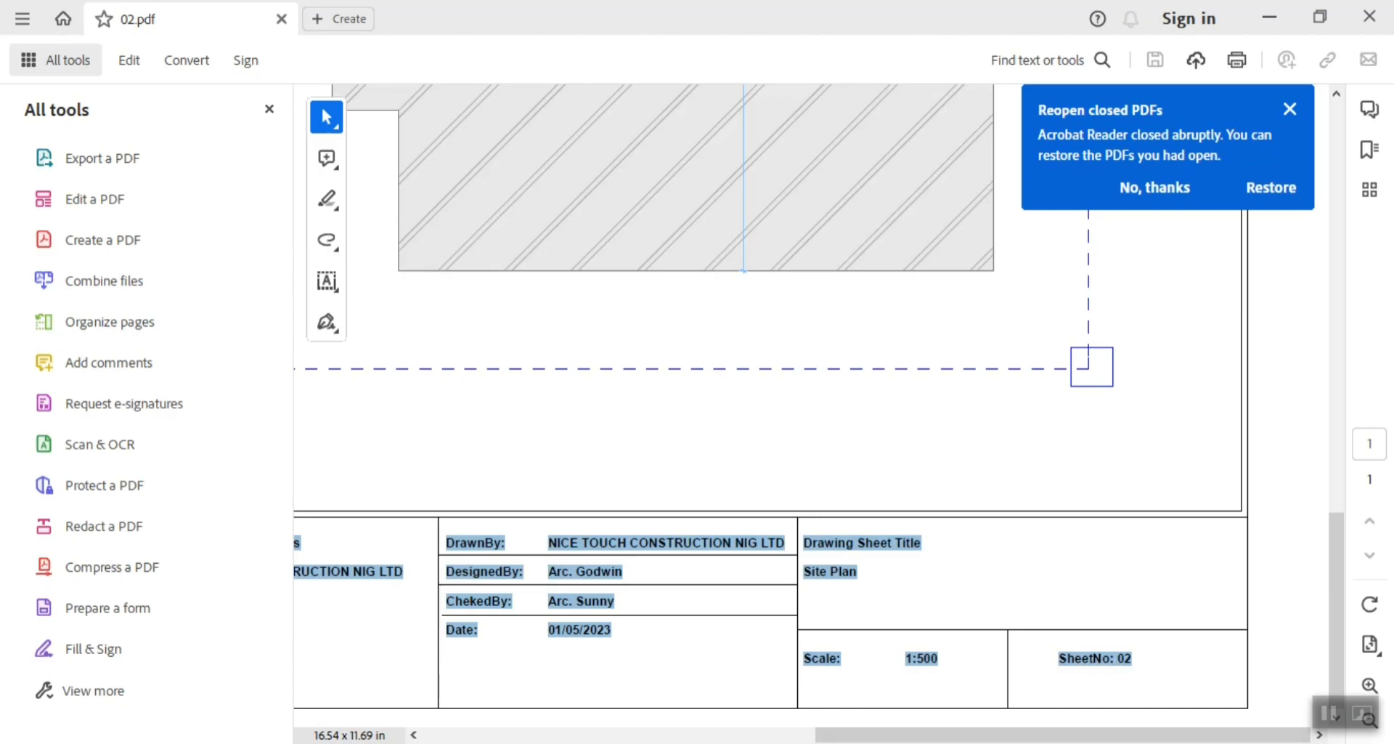
pyautogui.hotkey('alt', 'Tab')
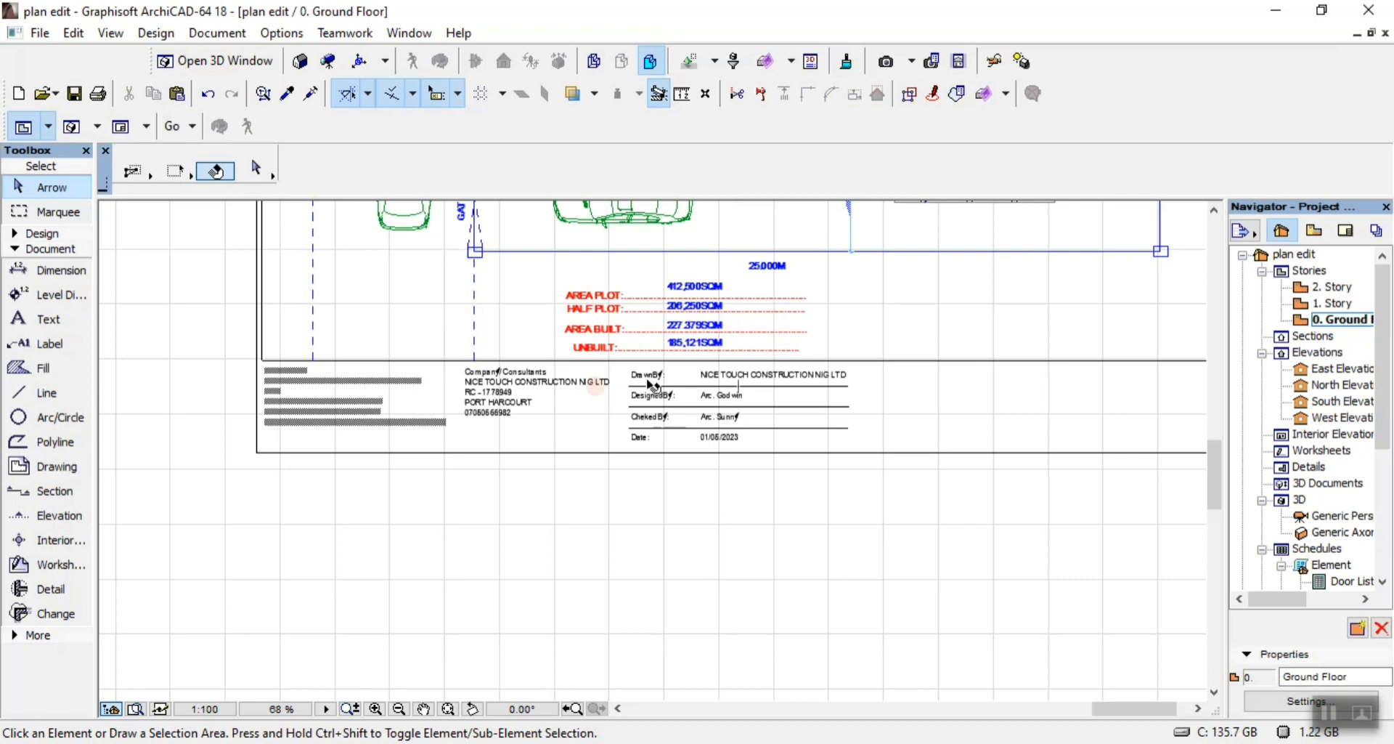
# Place a copy of the DrawnBy text block to its right within the title block strip
pyautogui.click(651, 385)
pyautogui.scroll(3, 912, 389)
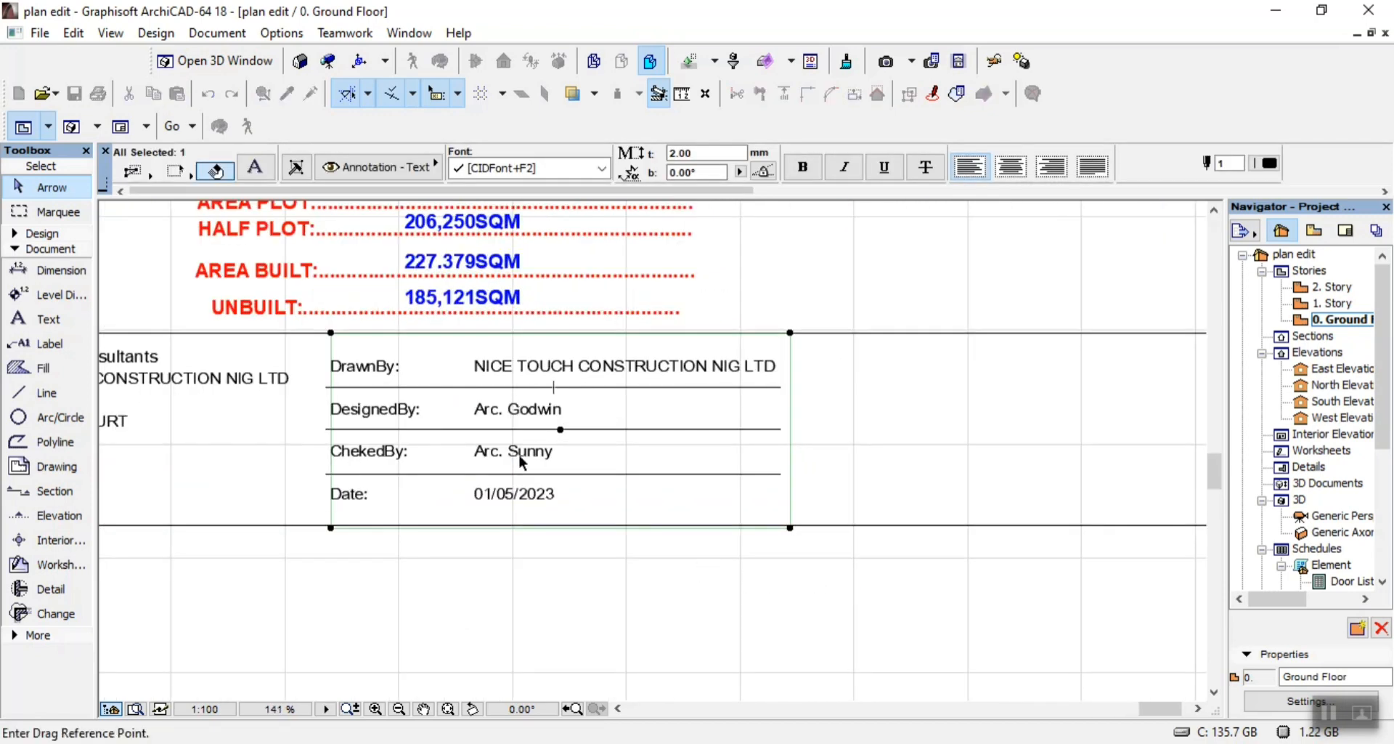
pyautogui.press('ctrl')
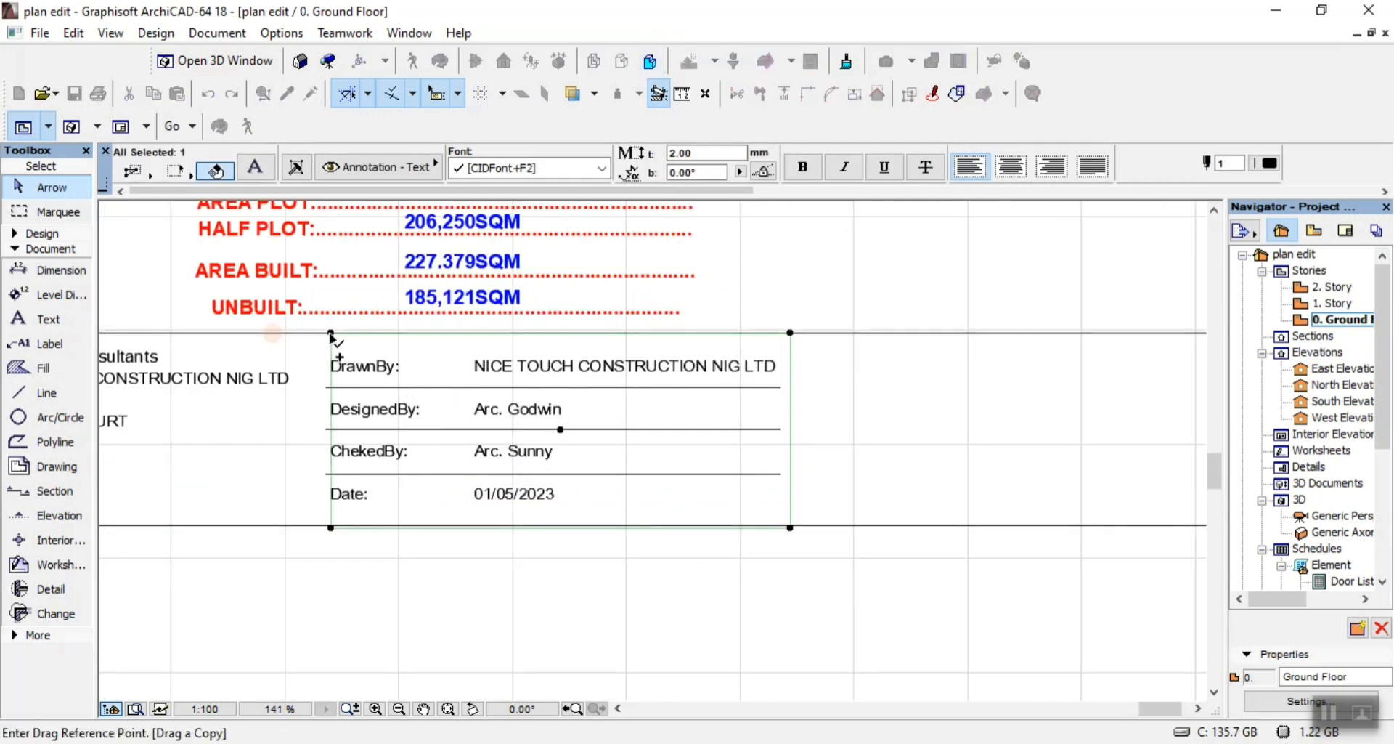
pyautogui.click(331, 333)
pyautogui.click(854, 339)
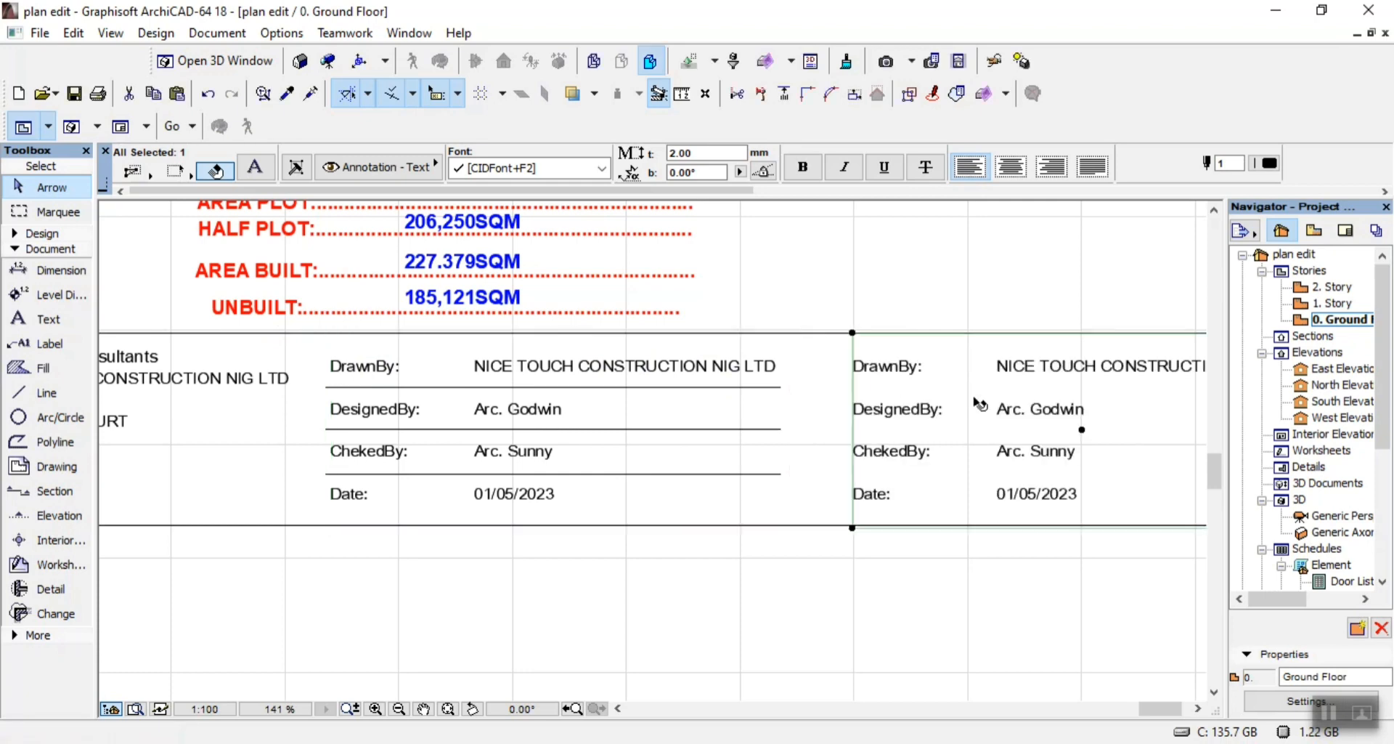
pyautogui.scroll(-3, 734, 396)
pyautogui.scroll(3, 847, 467)
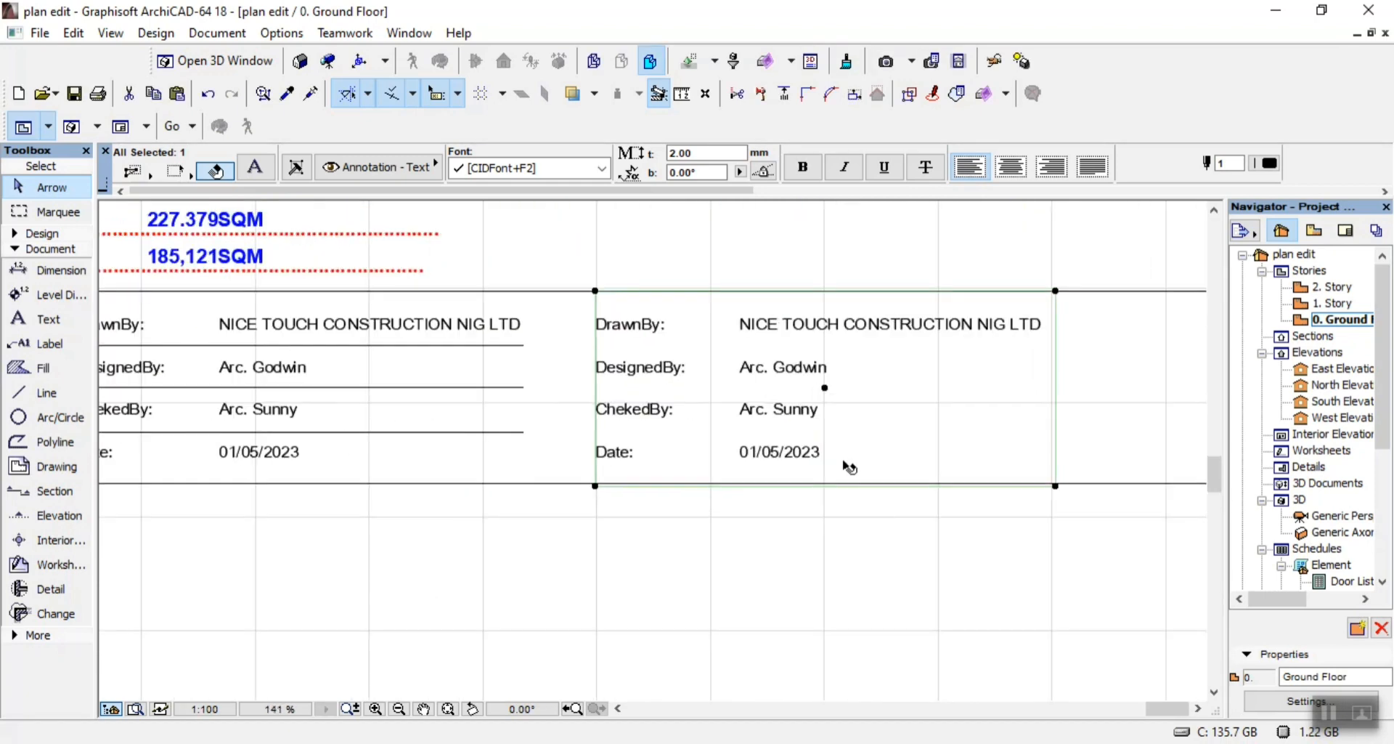
# Replace all the text in the copied block with the title block text copied from the PDF
pyautogui.doubleClick(845, 468)
pyautogui.hotkey('ctrl', 'a')
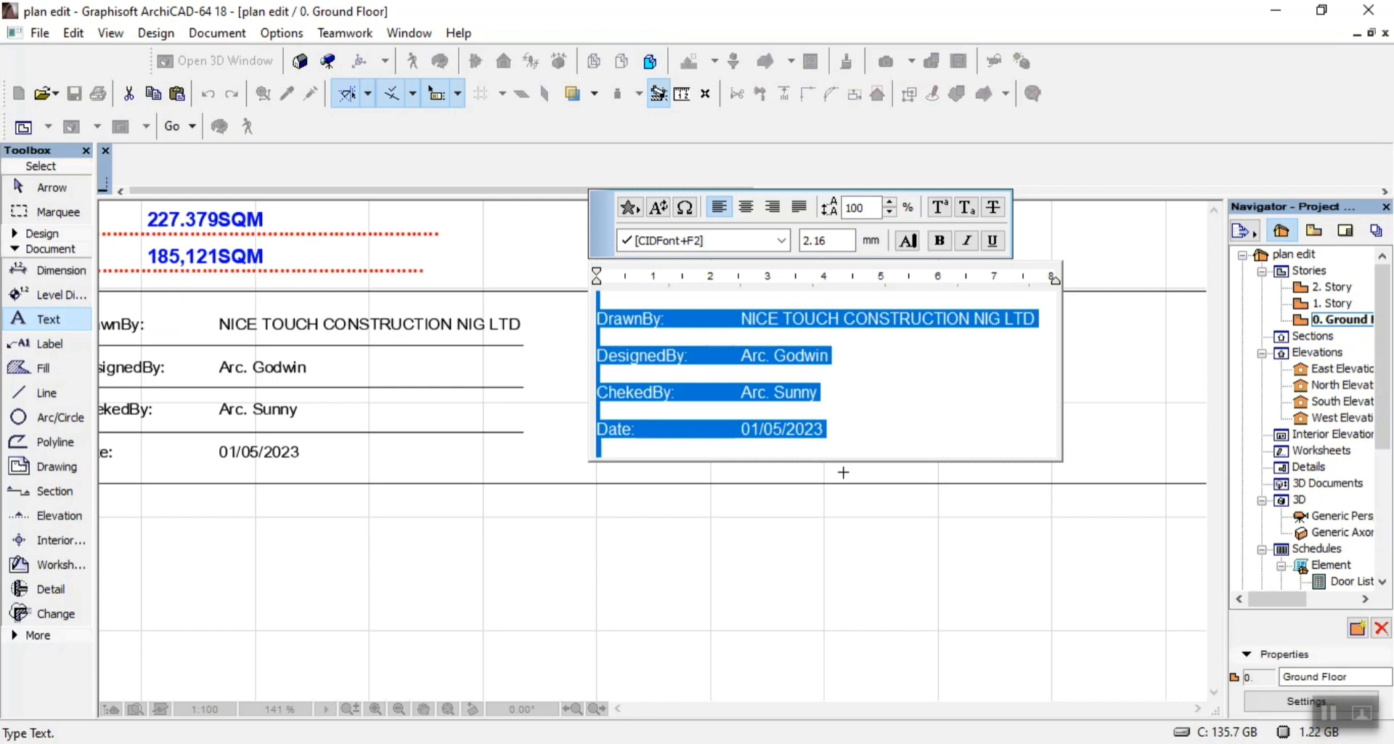
pyautogui.press('Delete')
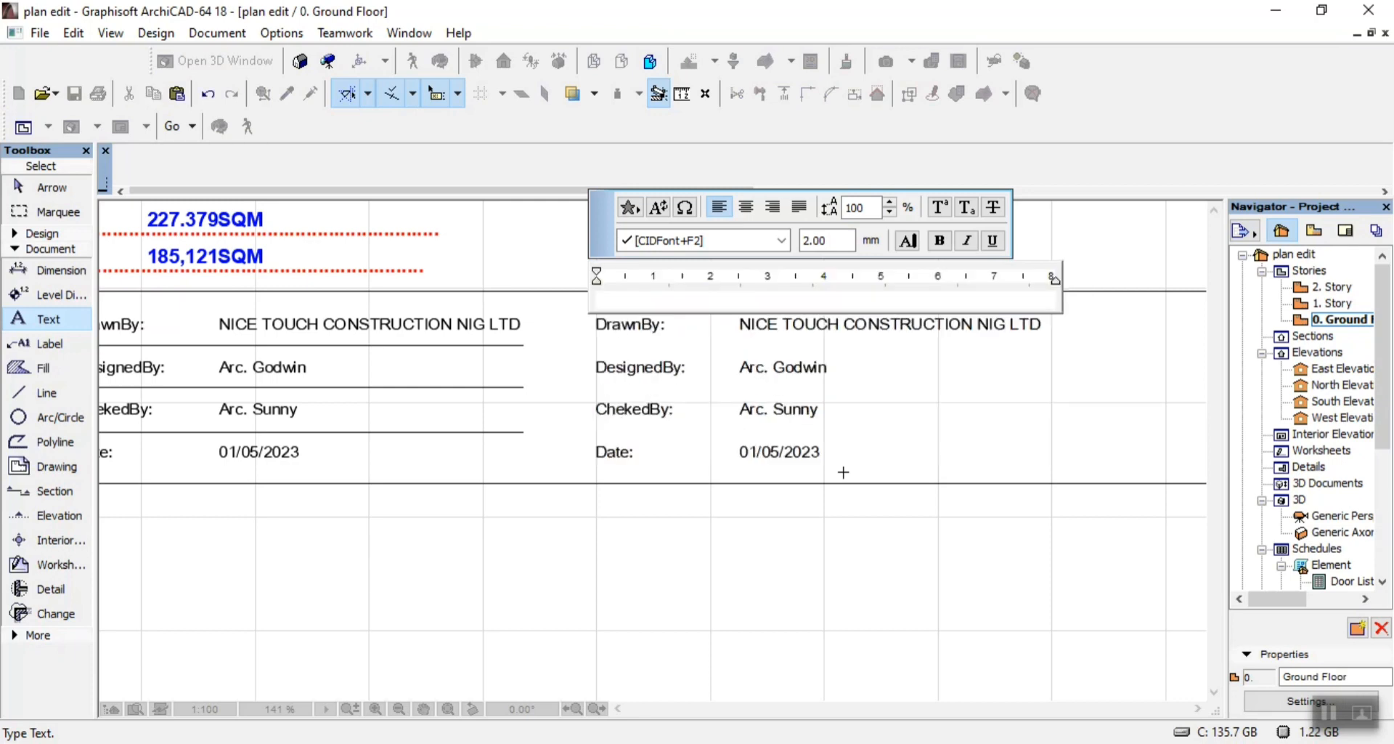
pyautogui.hotkey('ctrl', 'v')
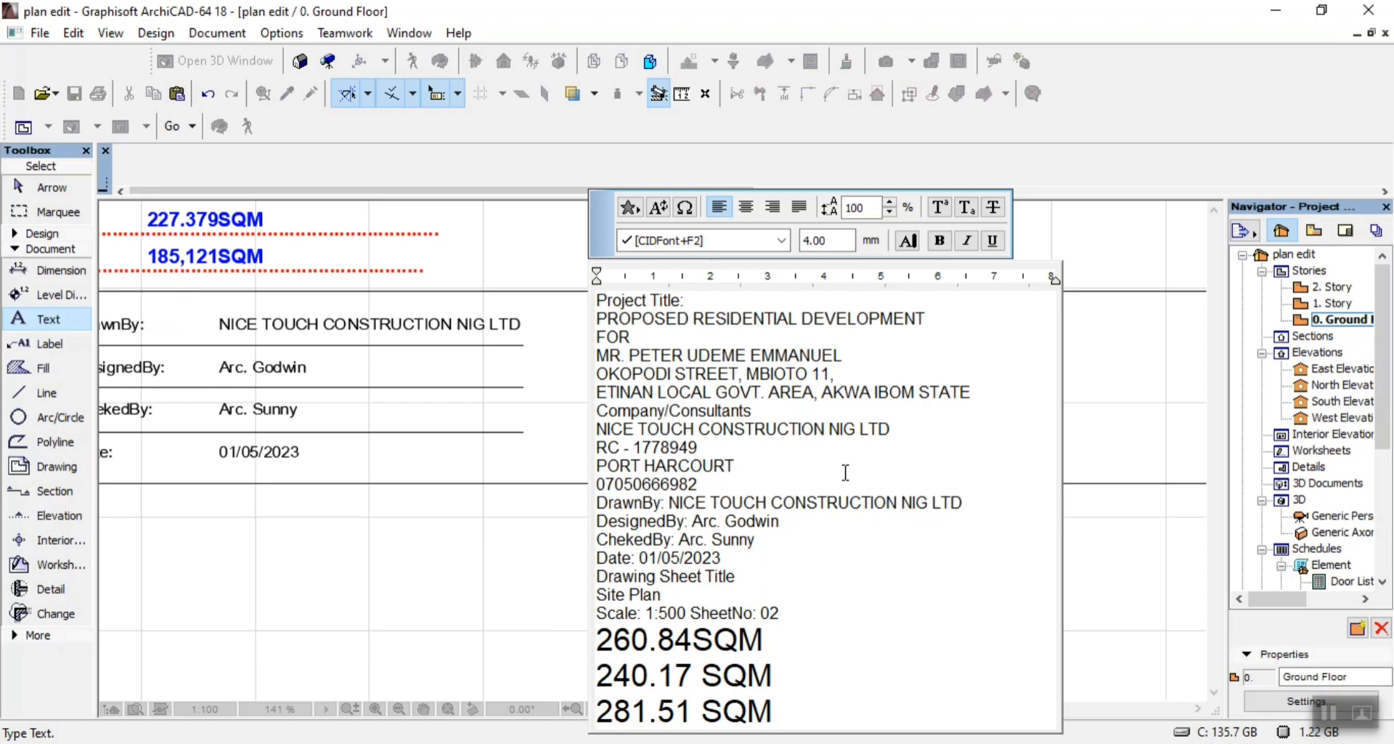
# Delete the three SQM area lines beneath the Scale and SheetNo line of the copied text block
pyautogui.hotkey('shift', 'Up')
pyautogui.hotkey('shift', 'Up')
pyautogui.hotkey('shift', 'Up')
pyautogui.hotkey('shift', 'Up')
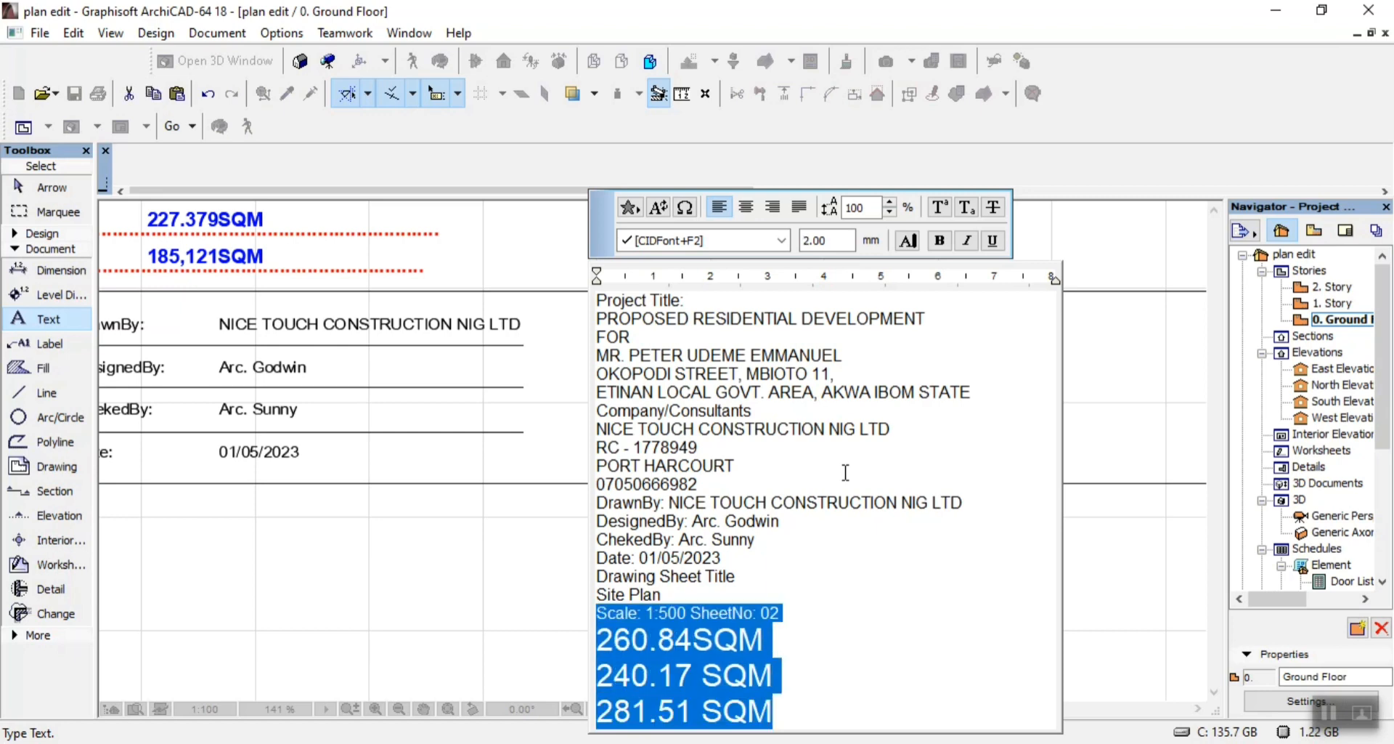
pyautogui.hotkey('shift', 'Down')
pyautogui.press('Delete')
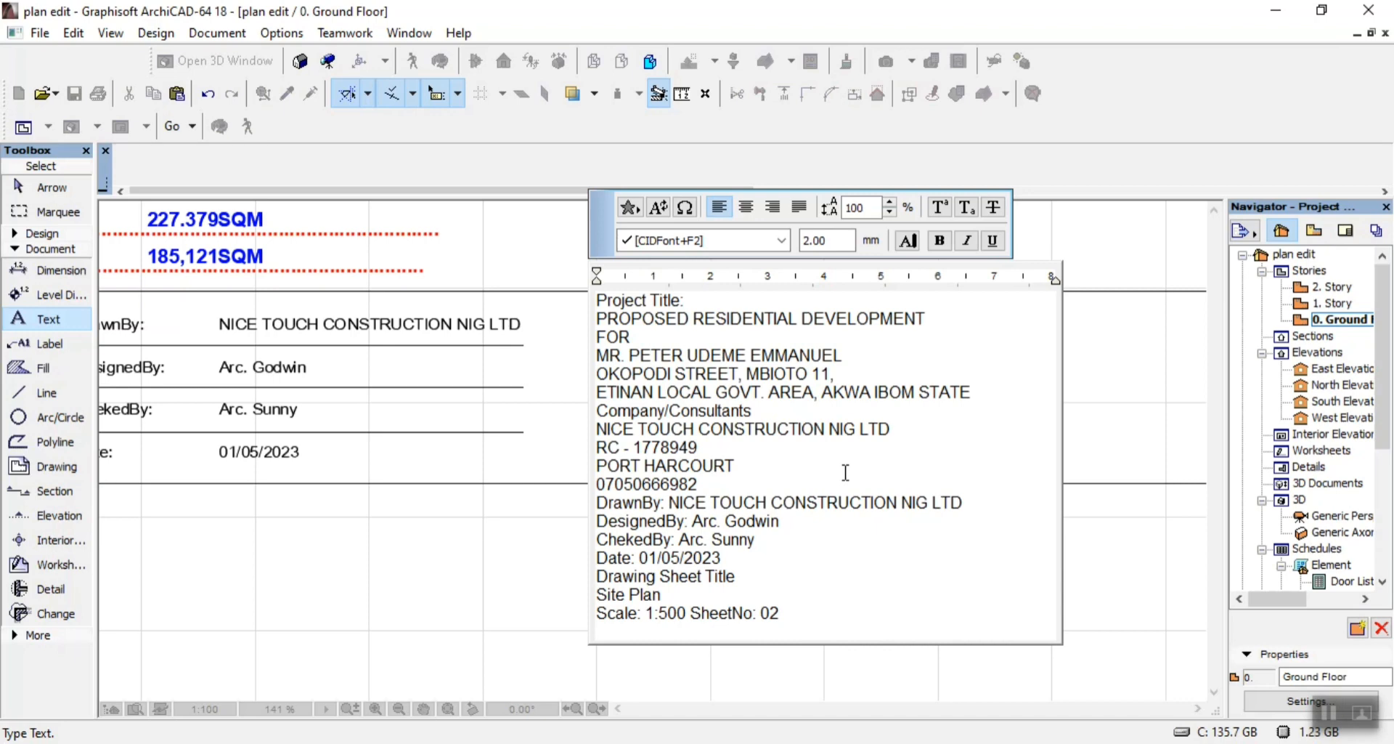
# Delete all text above Drawing Sheet Title, keeping only the sheet title, Site Plan and Scale lines, and finish editing the block
pyautogui.hotkey('shift', 'Home')
pyautogui.hotkey('shift', 'Up')
pyautogui.hotkey('shift', 'Up')
pyautogui.hotkey('shift', 'Up')
pyautogui.hotkey('shift', 'Up')
pyautogui.hotkey('shift', 'Up')
pyautogui.hotkey('shift', 'Up')
pyautogui.hotkey('shift', 'Up')
pyautogui.hotkey('shift', 'Up')
pyautogui.hotkey('shift', 'Up')
pyautogui.hotkey('shift', 'Up')
pyautogui.hotkey('shift', 'Up')
pyautogui.hotkey('shift', 'Up')
pyautogui.hotkey('shift', 'Up')
pyautogui.hotkey('shift', 'Up')
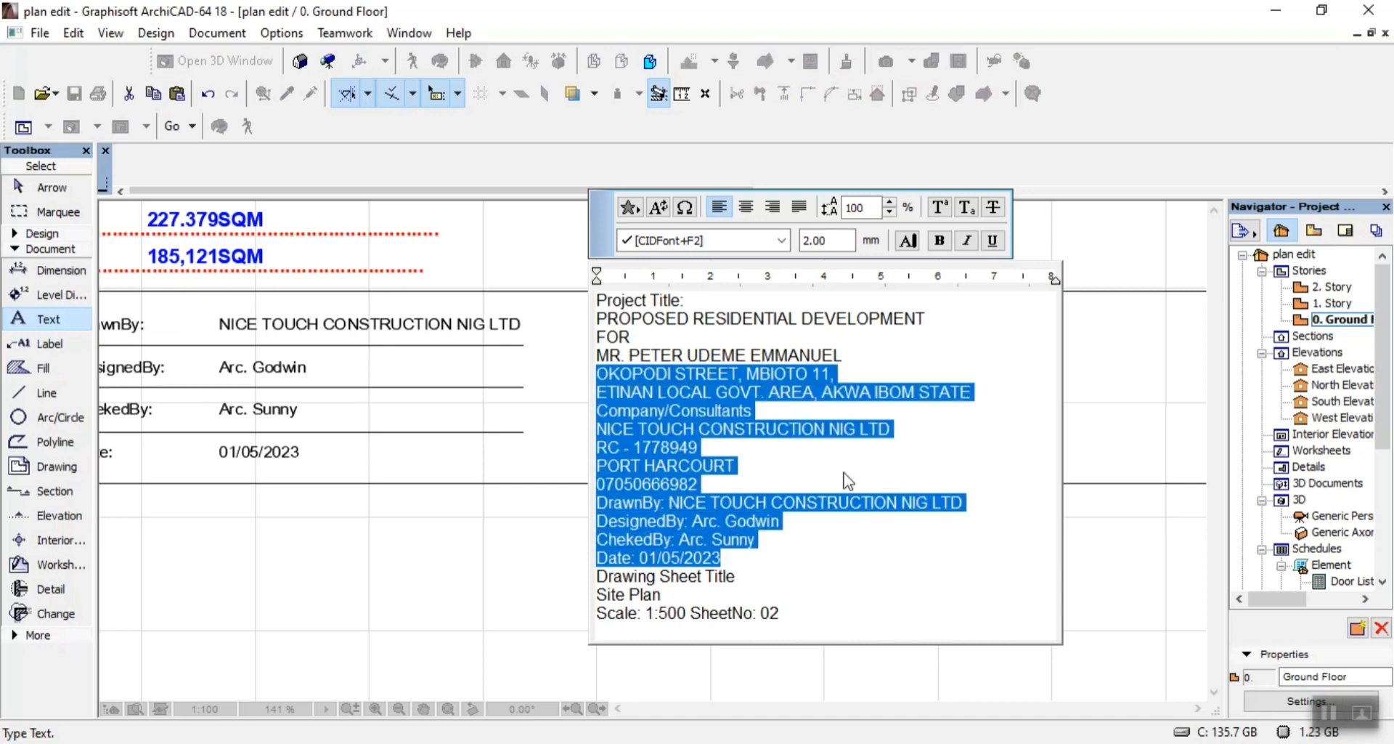
pyautogui.press('Delete')
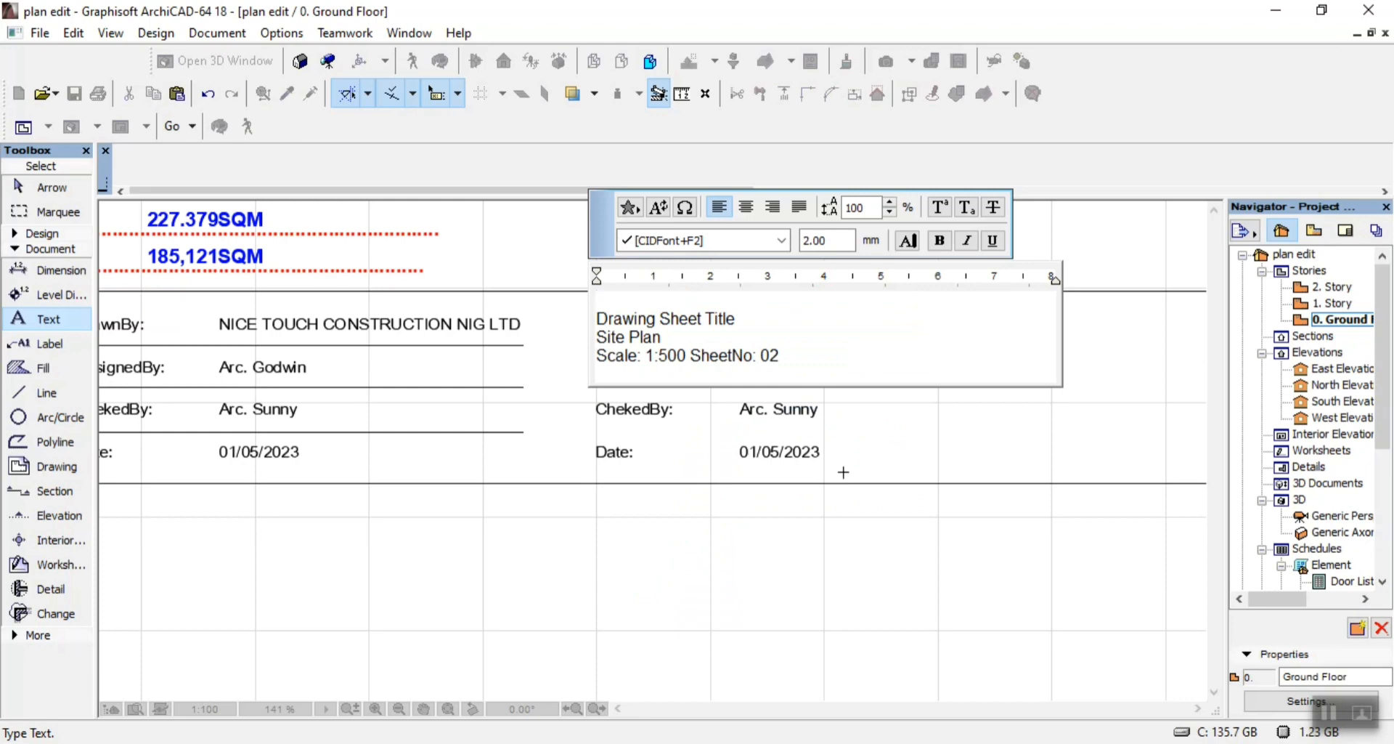
pyautogui.click(819, 632)
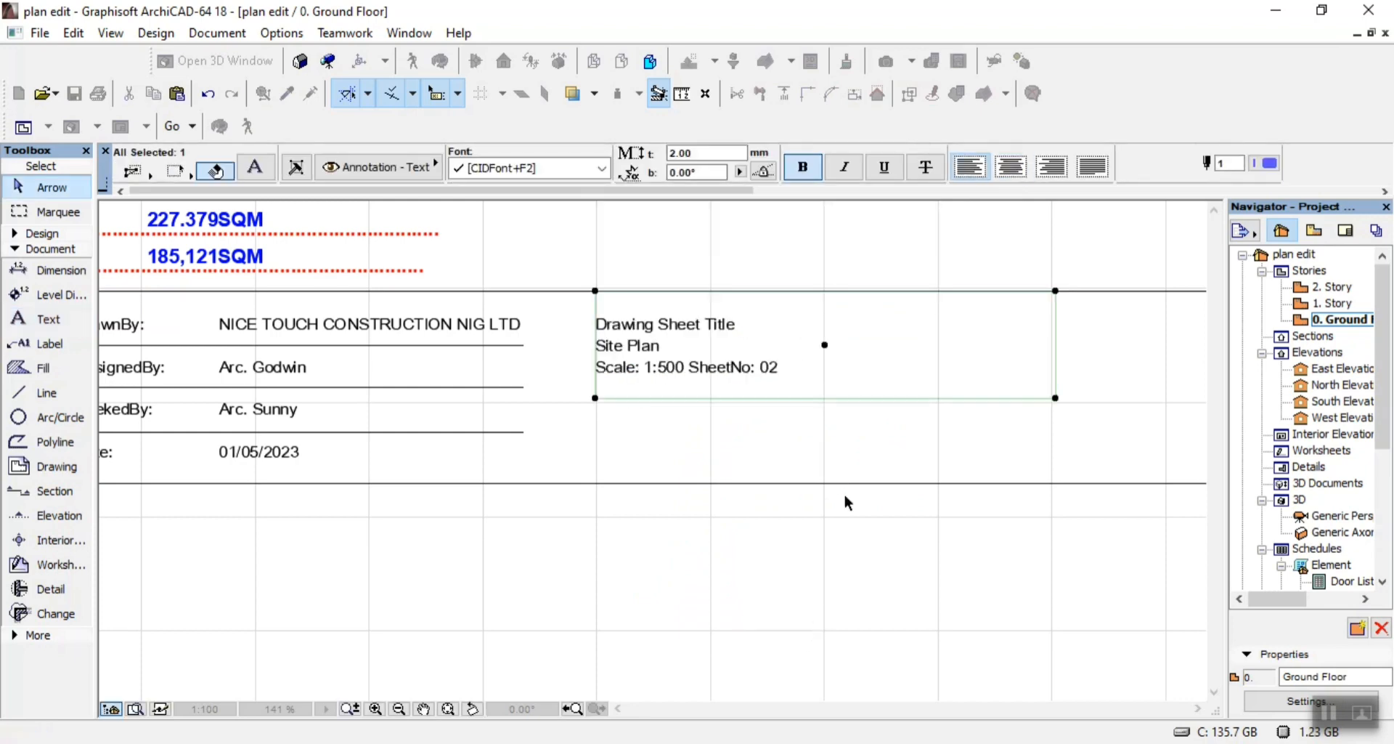
# Add a colon after Drawing Sheet Title and insert two blank lines between Site Plan and the Scale line
pyautogui.scroll(-3, 580, 477)
pyautogui.scroll(-3, 708, 465)
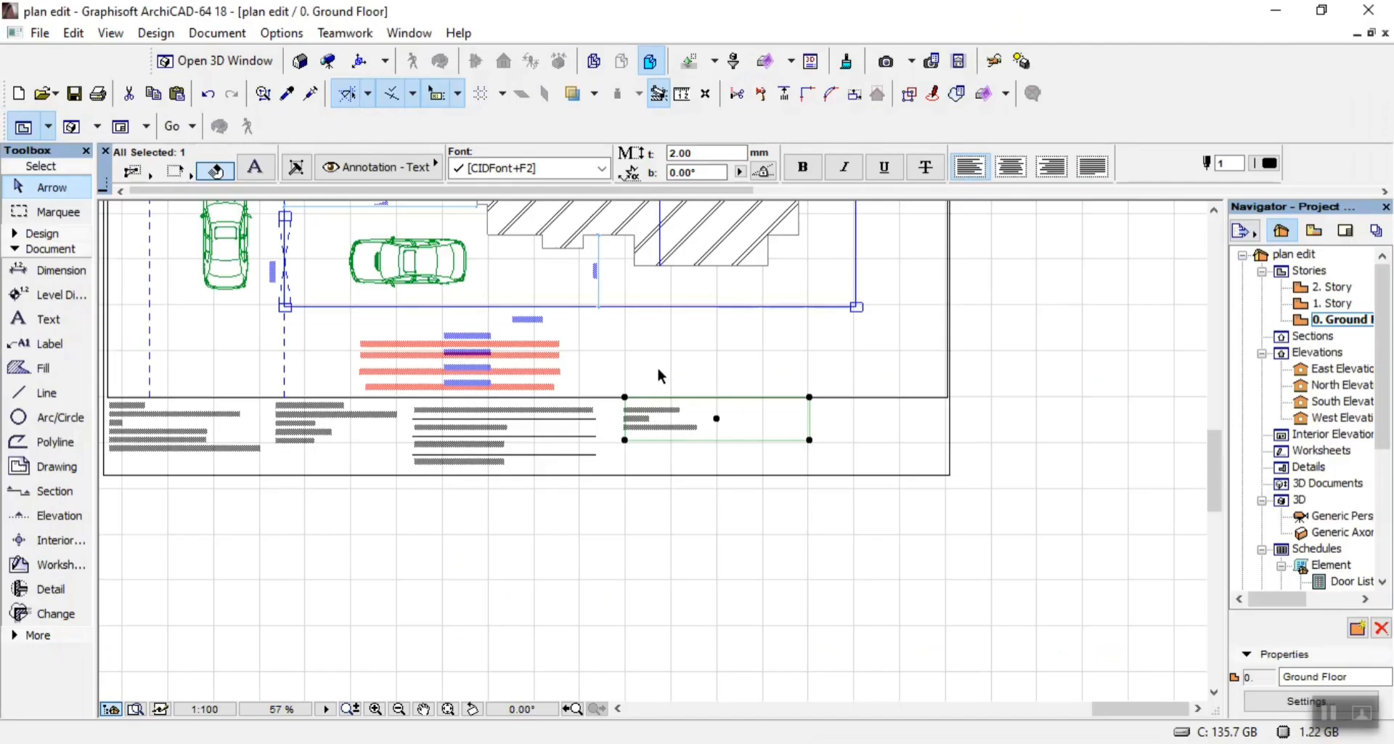
pyautogui.scroll(5, 656, 367)
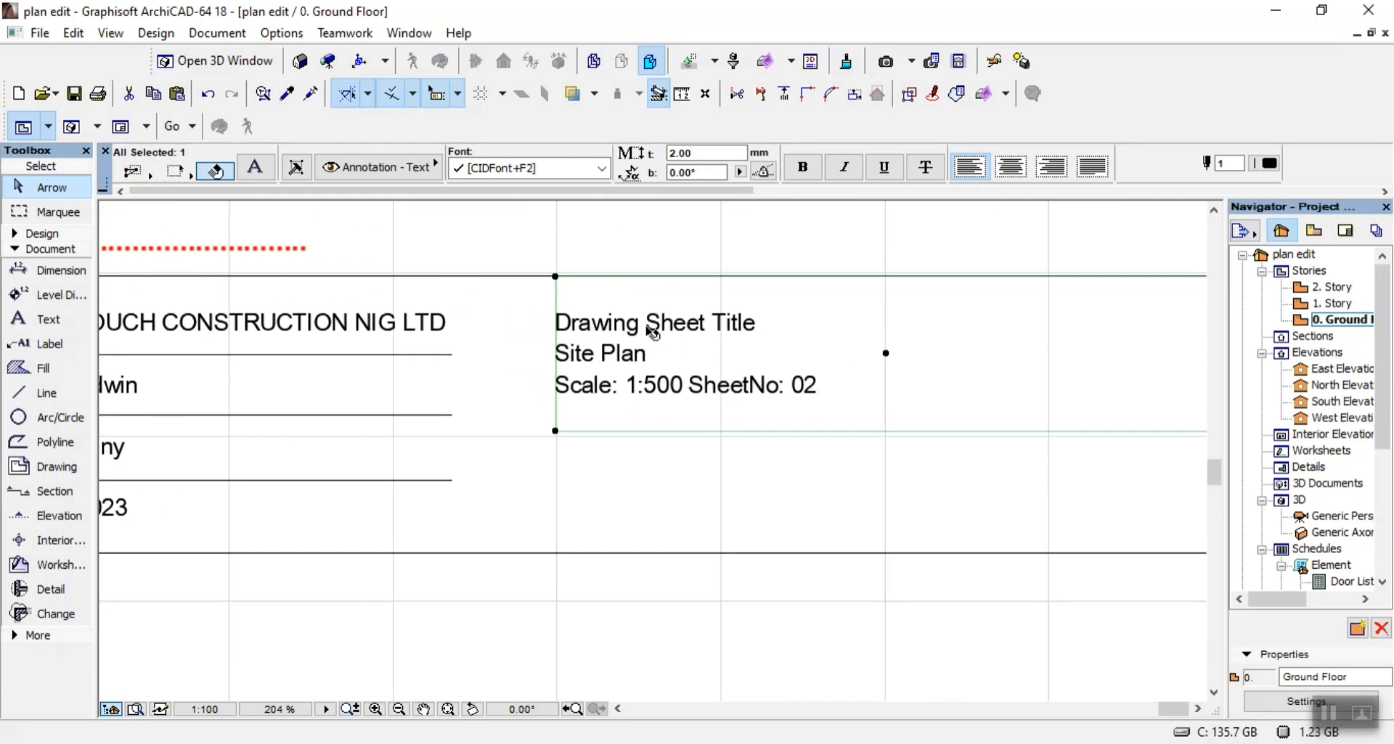
pyautogui.doubleClick(760, 329)
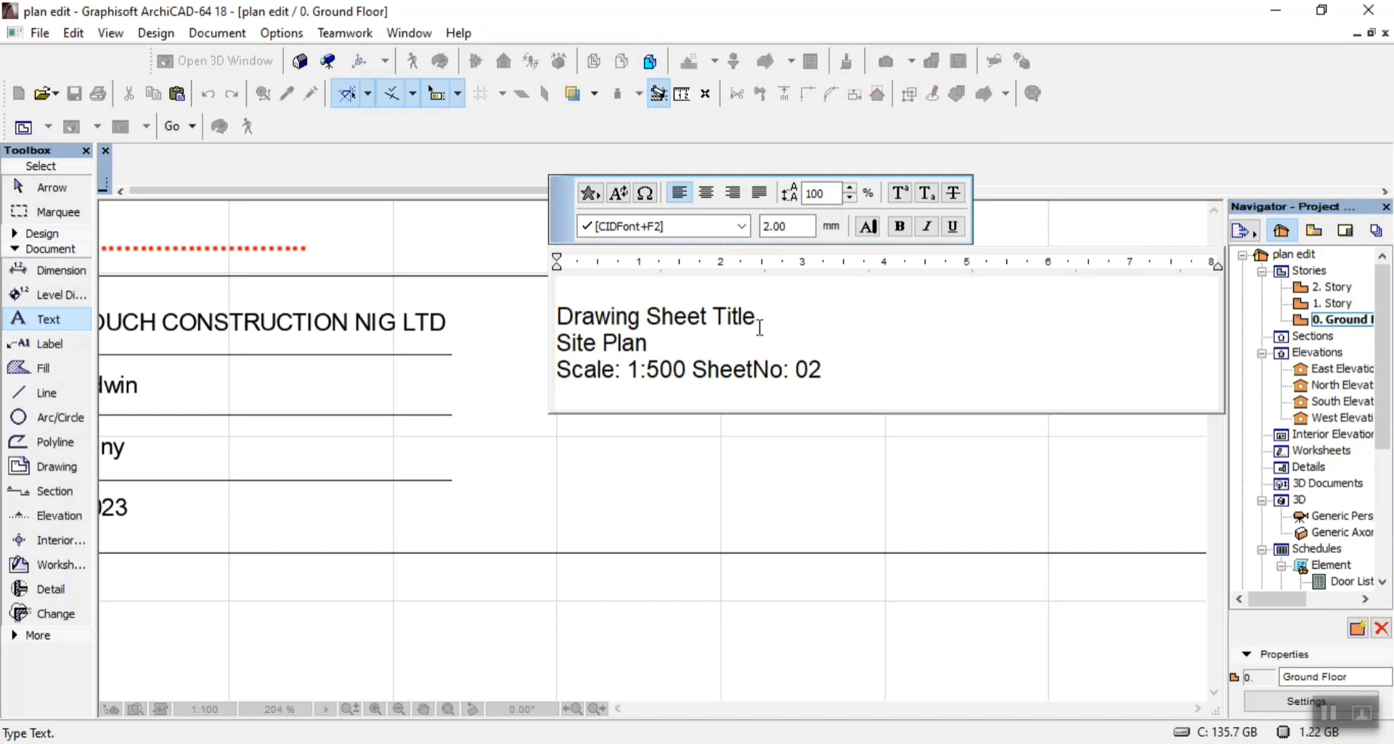
pyautogui.write(':')
pyautogui.press('Return')
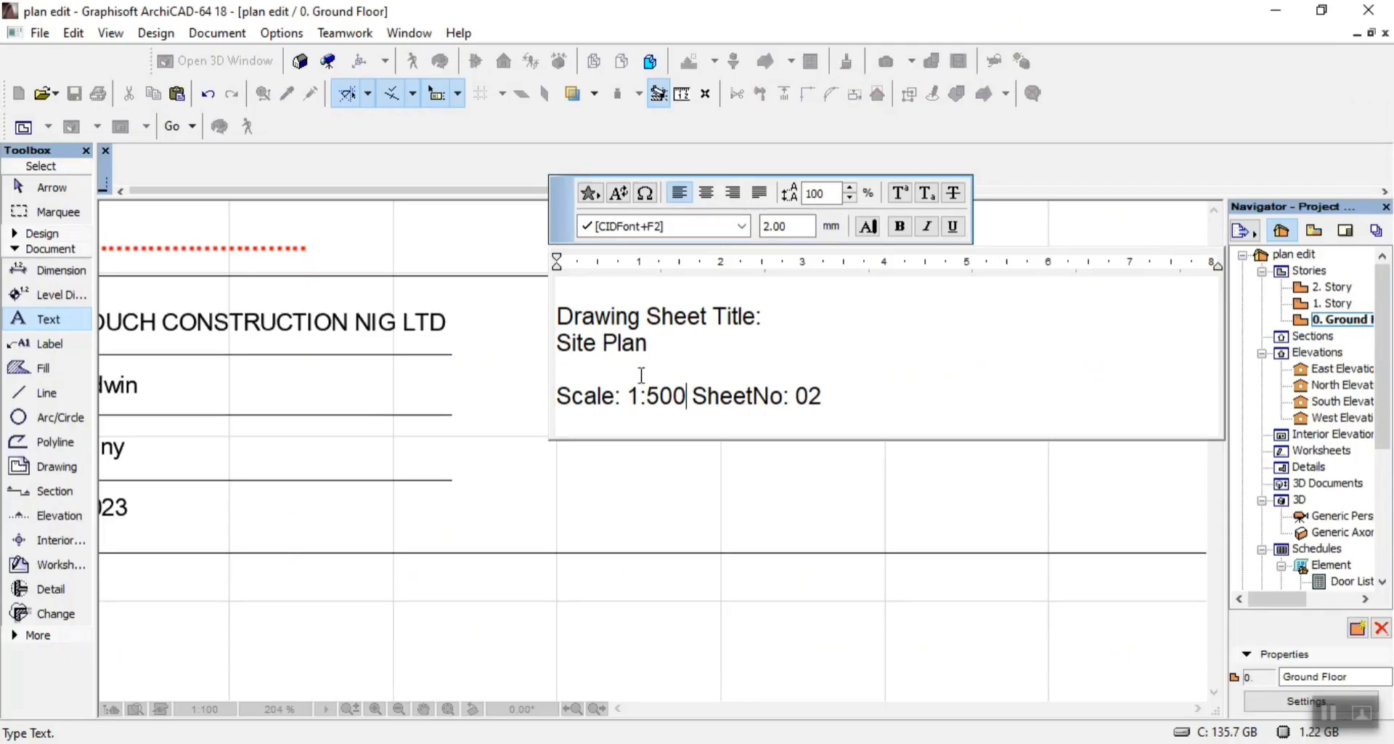
pyautogui.press('Return')
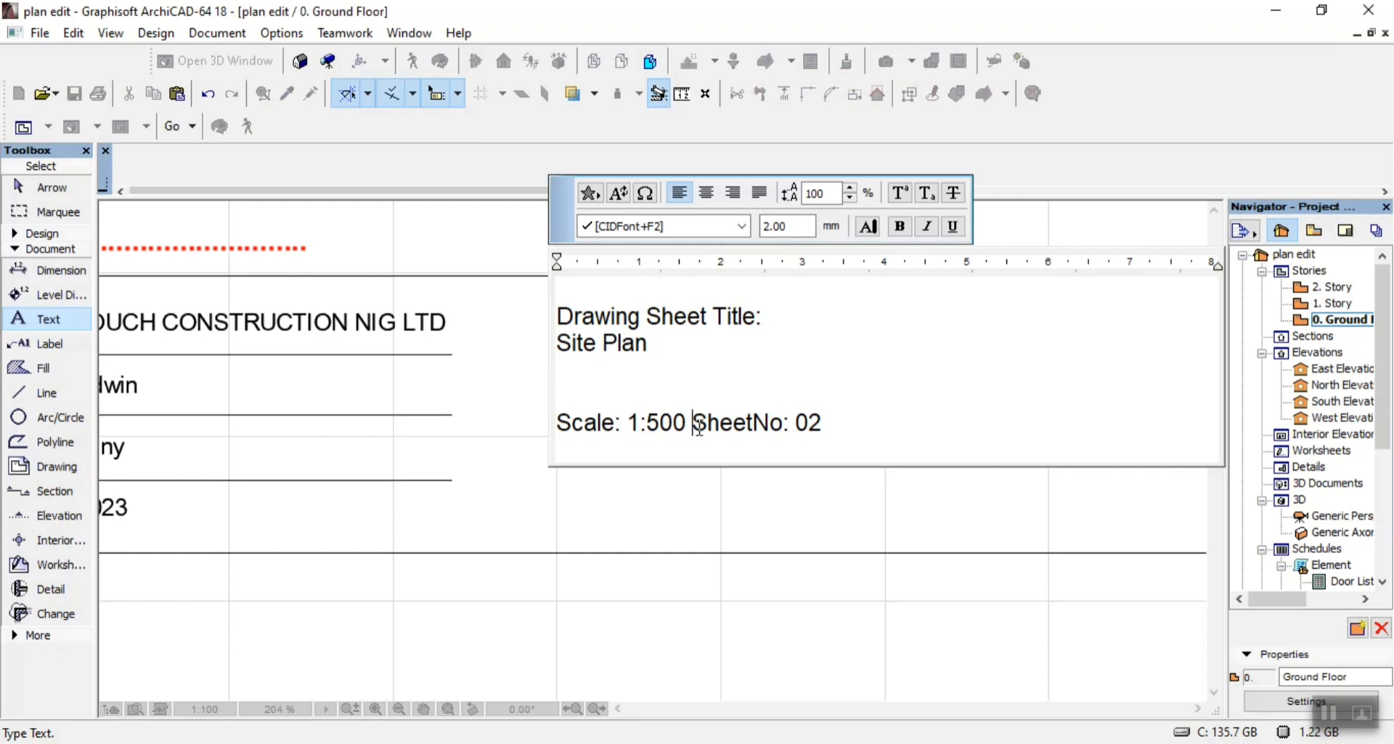
# Separate SheetNo: 02 from Scale: 1:500 with three tab spaces and finish editing the text block
pyautogui.press('Tab')
pyautogui.press('Tab')
pyautogui.press('Tab')
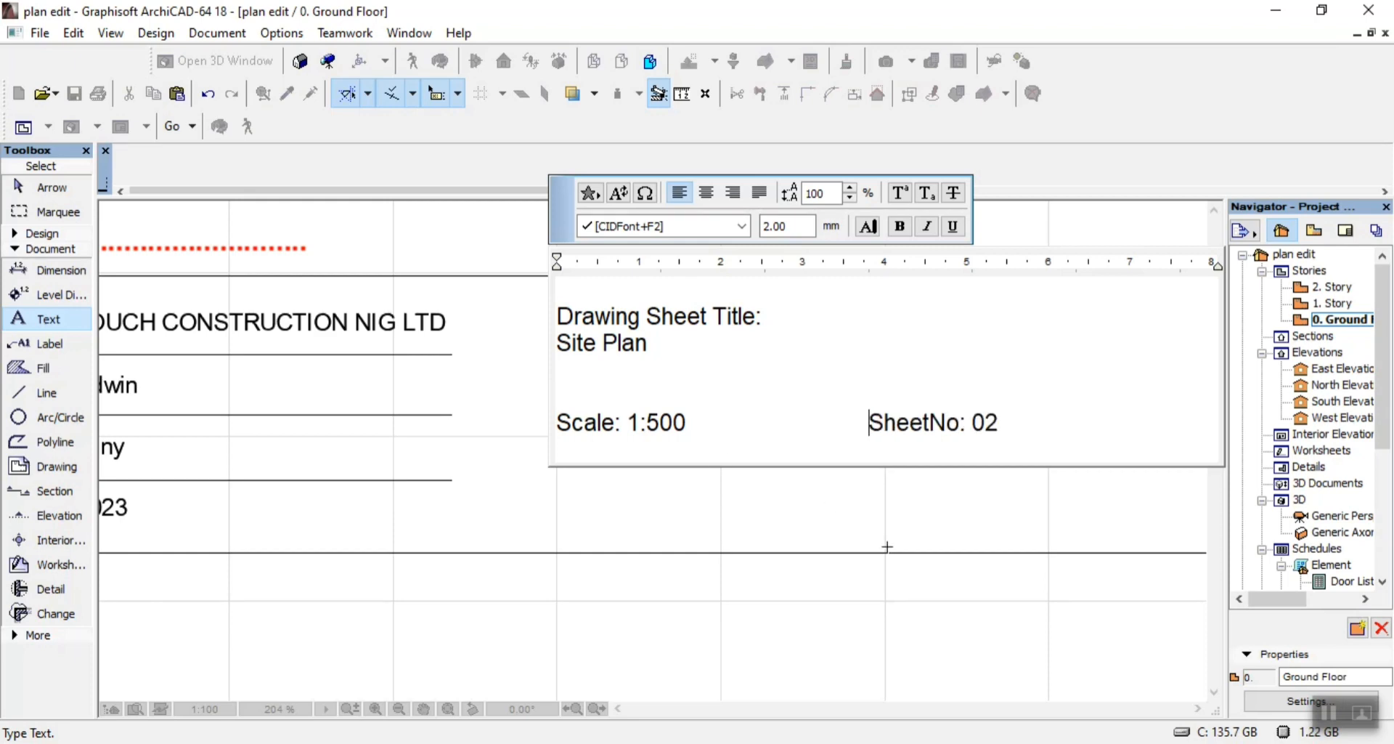
pyautogui.click(788, 533)
pyautogui.scroll(-7, 796, 528)
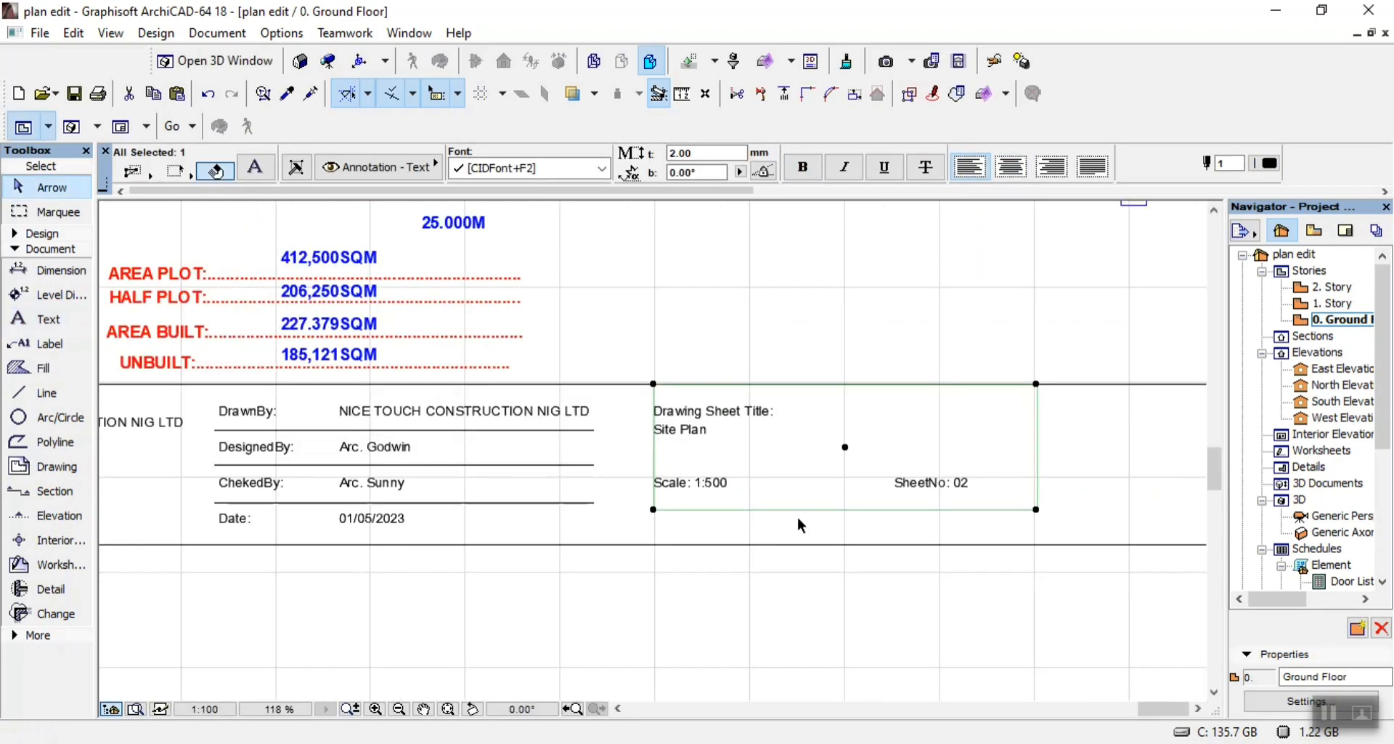
# Compare the sheet title block's layout with the Drawing Sheet Title, Scale and SheetNo cells in 02.pdf in Acrobat Reader, and return to ArchiCAD
pyautogui.scroll(-3, 828, 514)
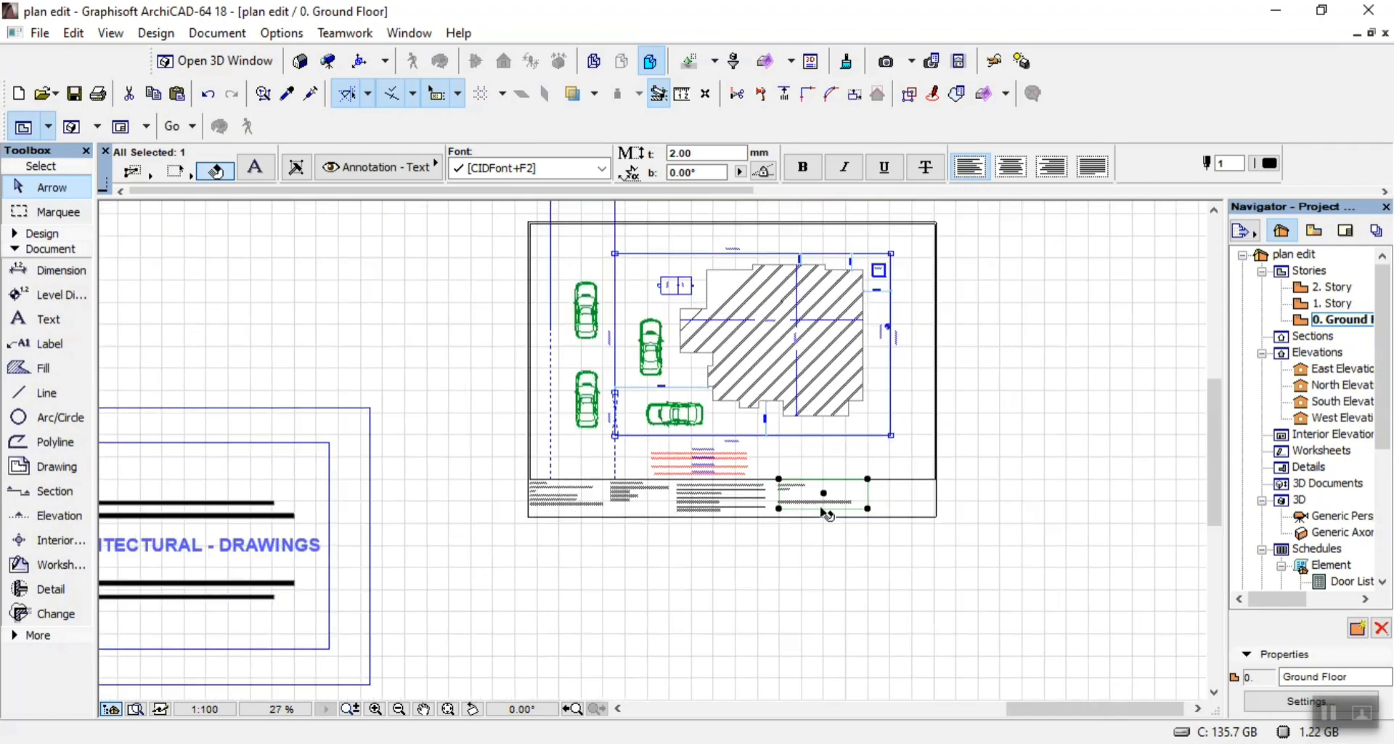
pyautogui.scroll(4, 828, 514)
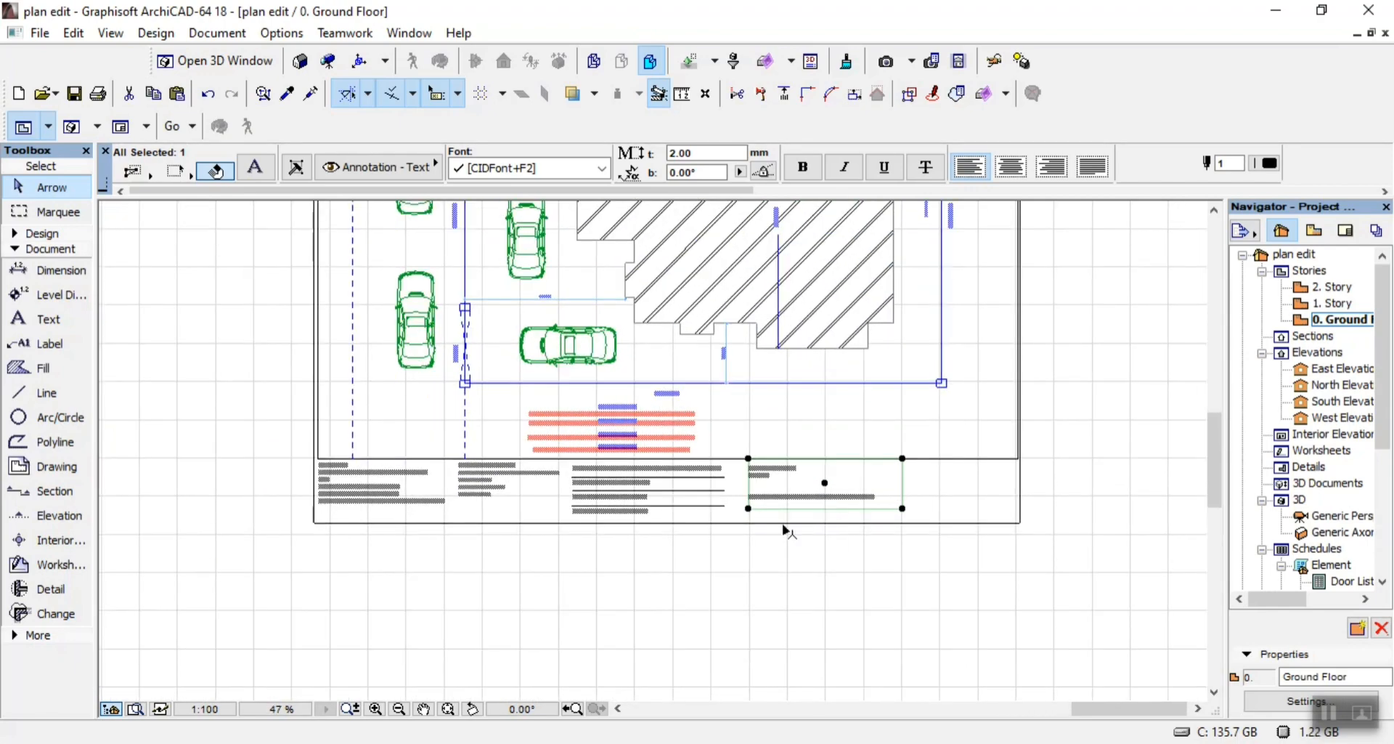
pyautogui.scroll(3, 785, 529)
pyautogui.scroll(3, 968, 497)
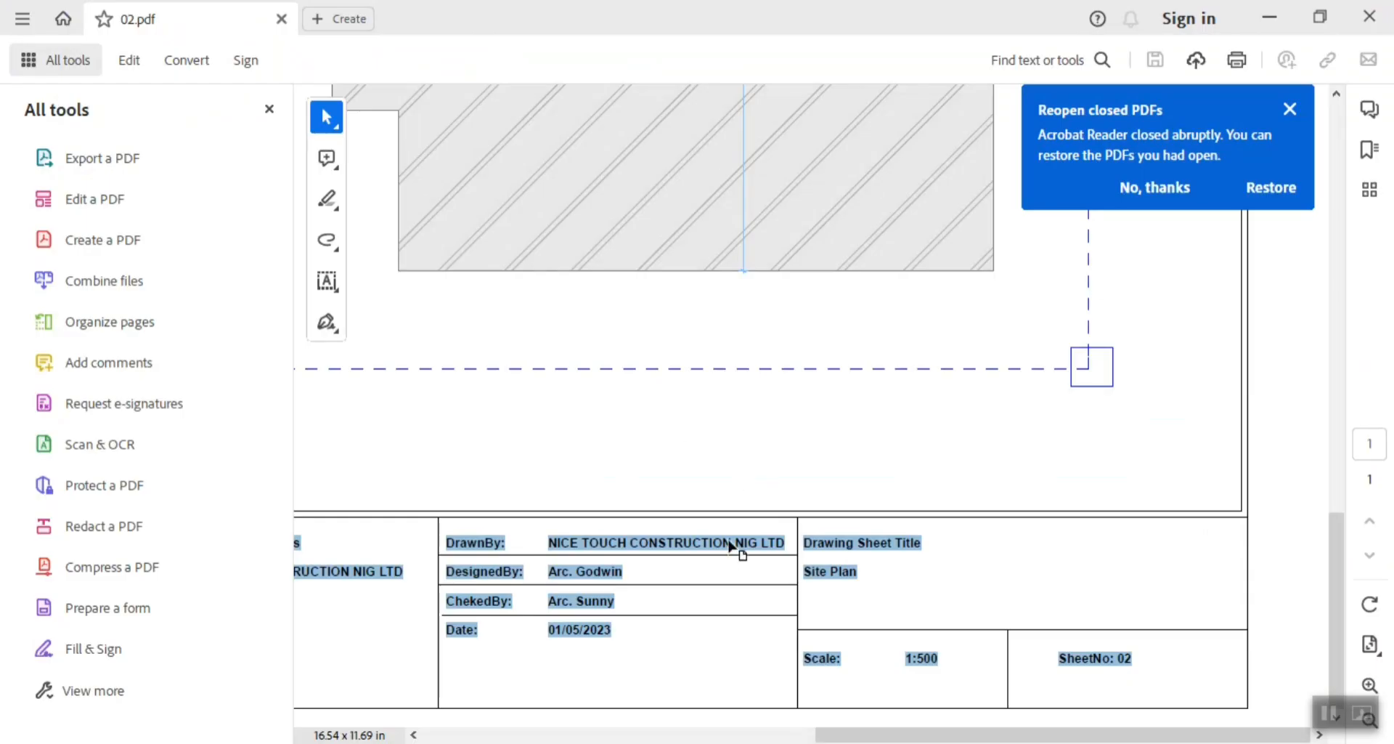
pyautogui.scroll(3, 730, 544)
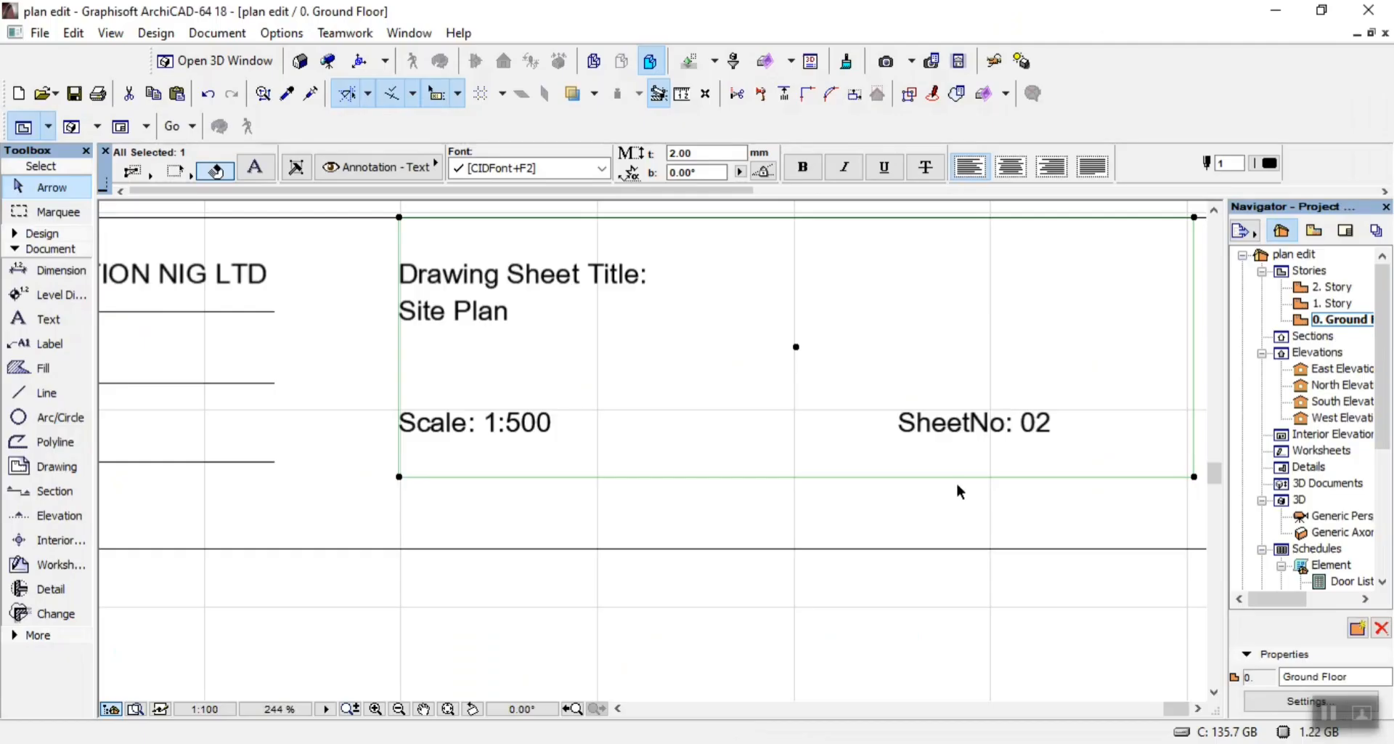
pyautogui.scroll(-5, 841, 503)
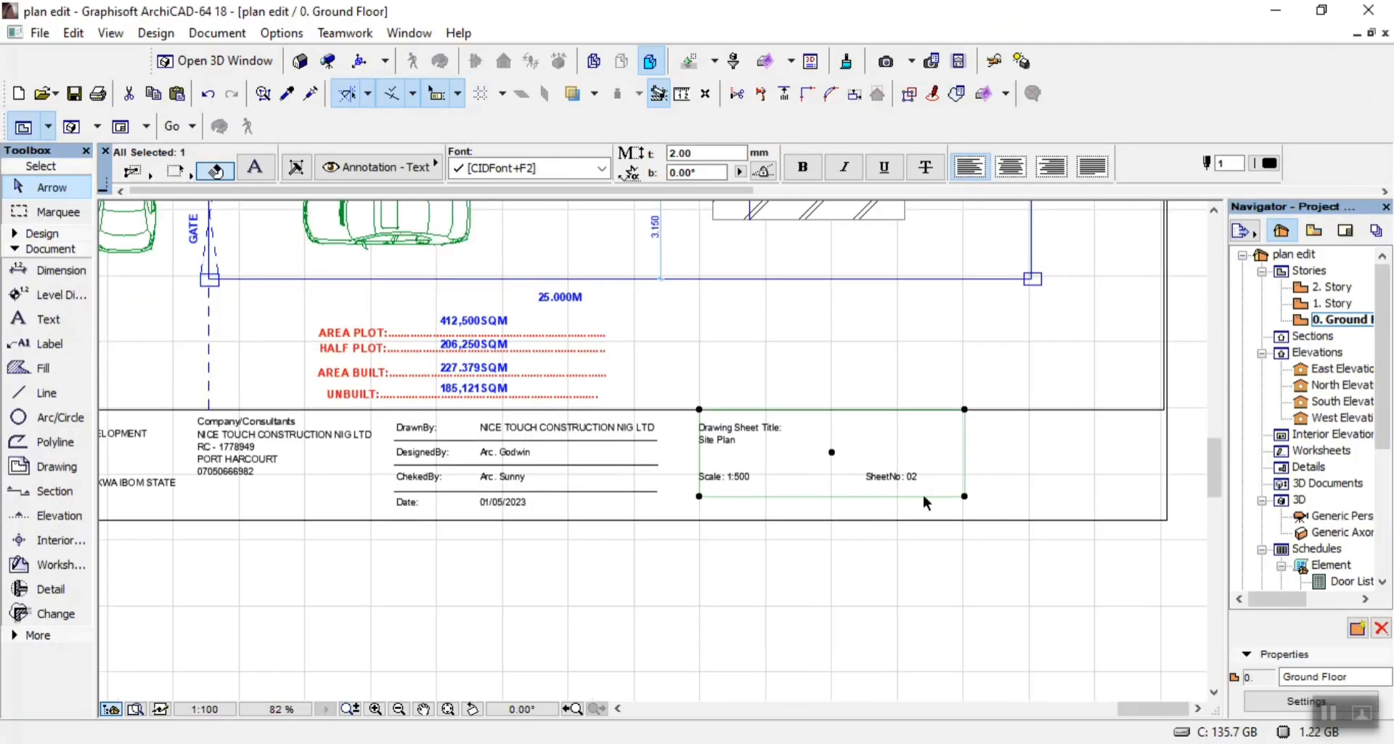
pyautogui.scroll(4, 923, 494)
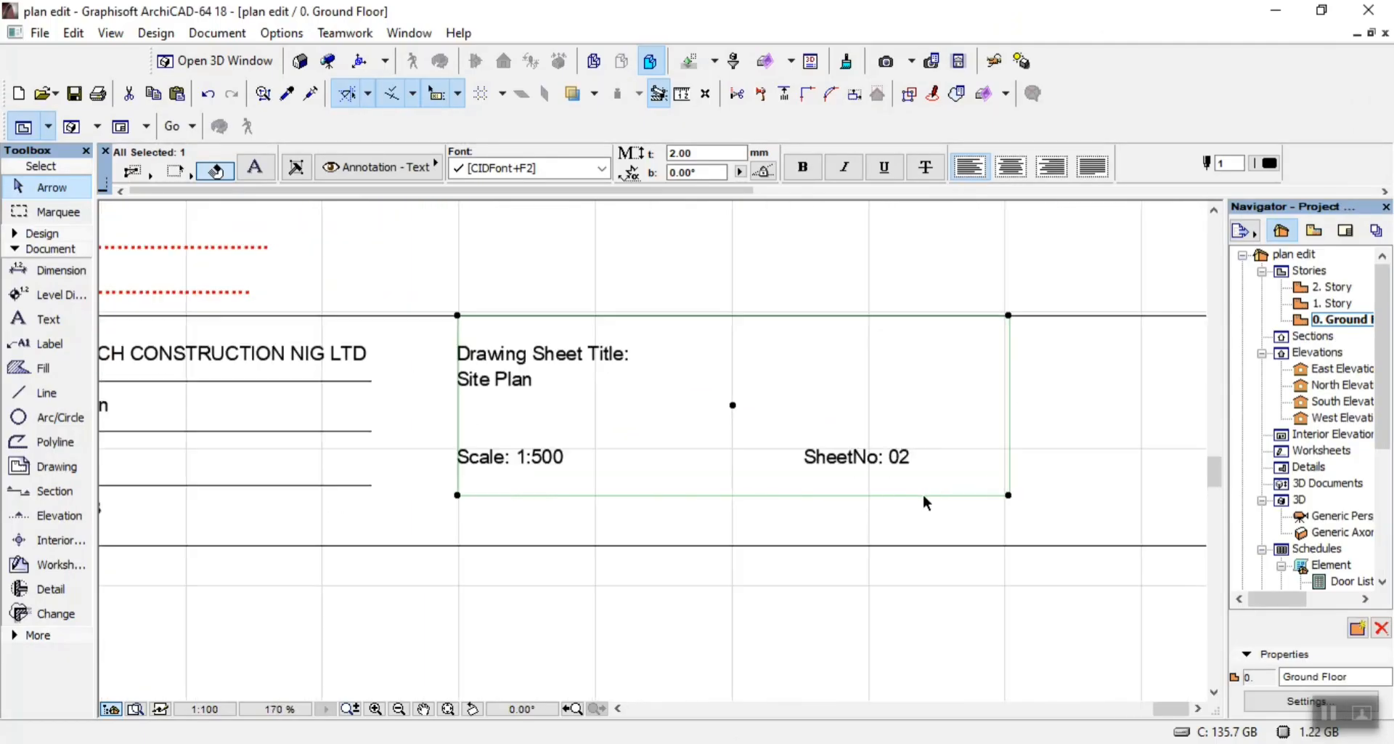
# Draw a horizontal solid line between Site Plan and the Scale line, extending just past the SheetNo entry
pyautogui.click(739, 586)
pyautogui.click(29, 398)
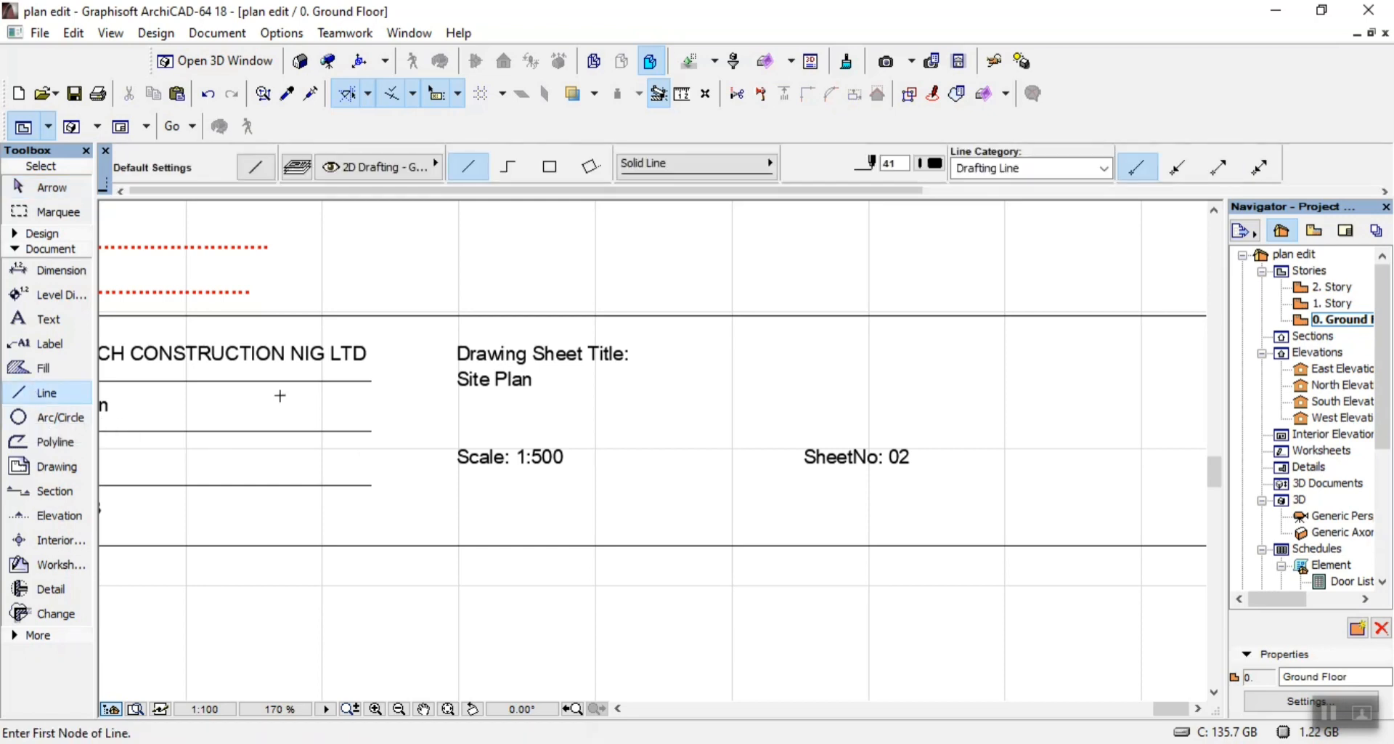
pyautogui.click(451, 419)
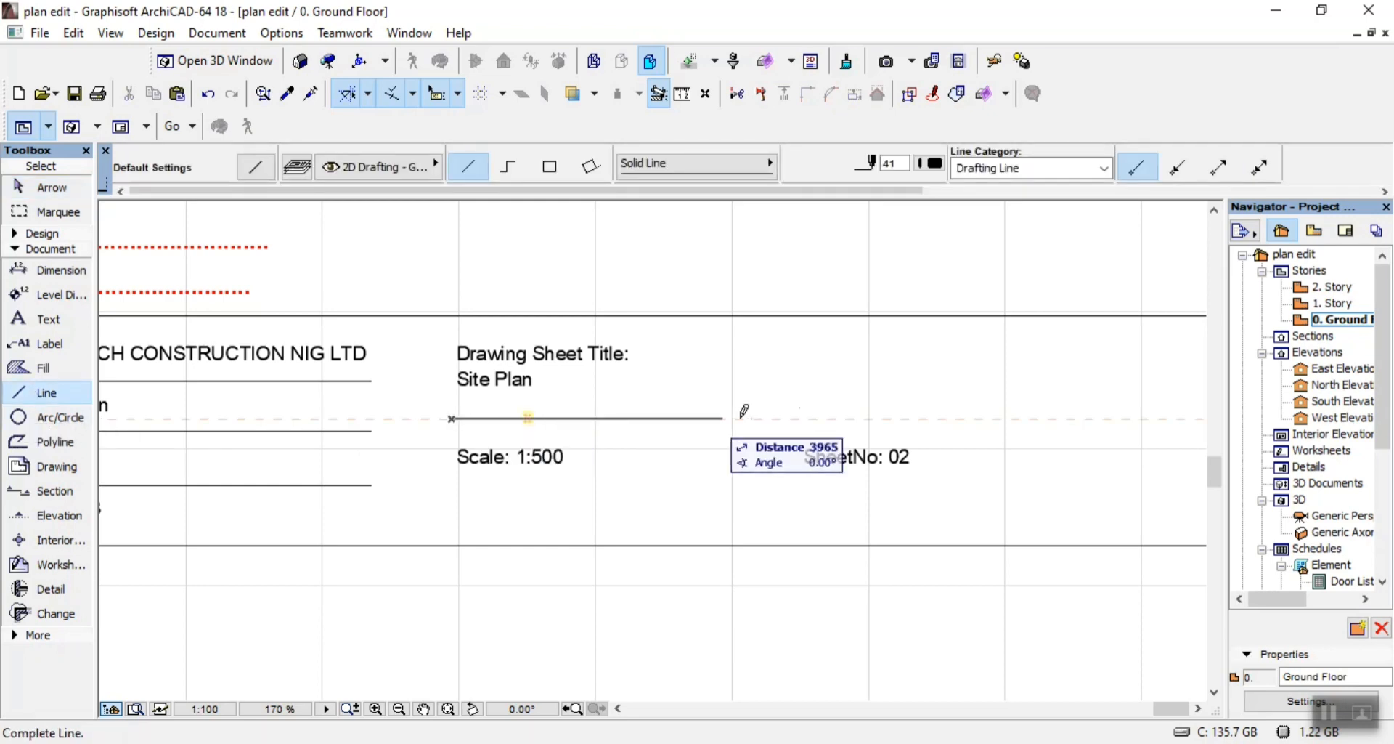
pyautogui.click(949, 418)
pyautogui.press('Escape')
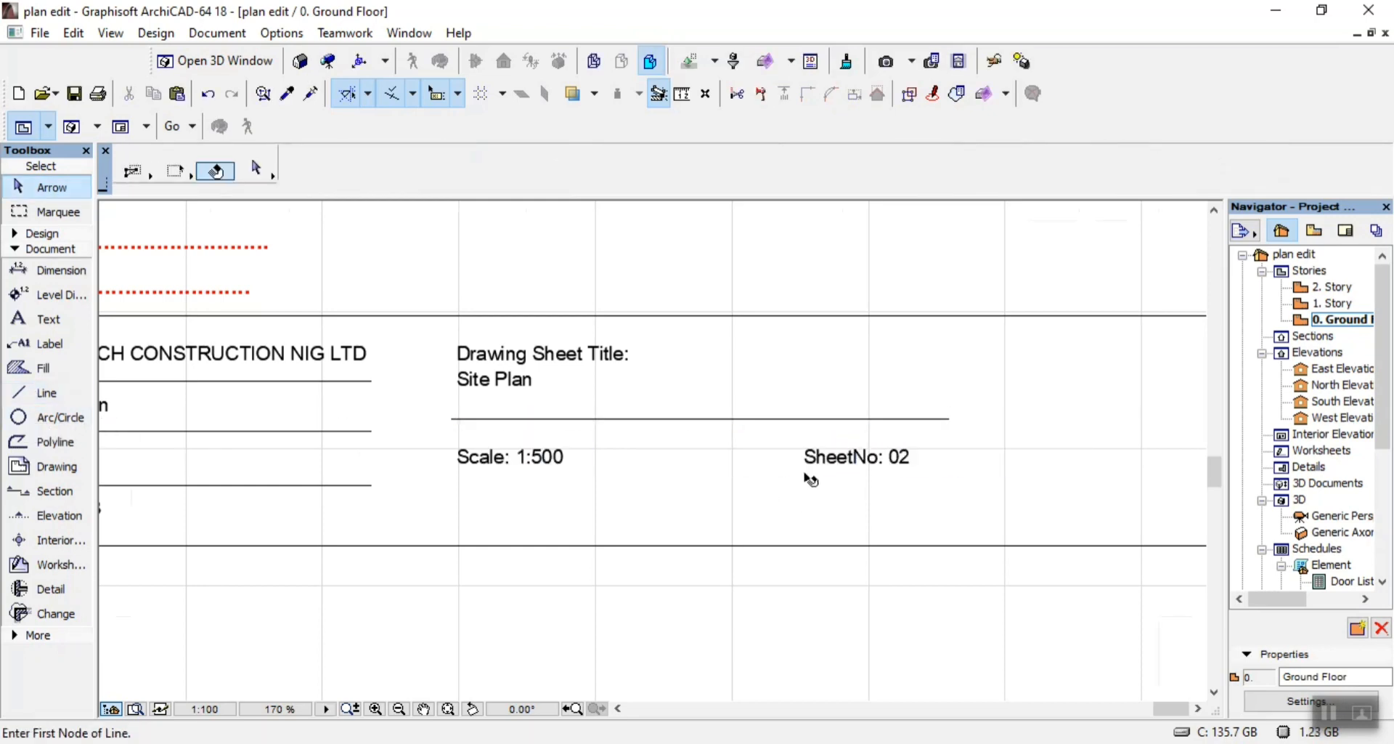
# Draw a rectangular line from the inner frame's upper-left corner down to its lower edge, about 34190 by 23084, short of the right edge
pyautogui.scroll(-6, 805, 474)
pyautogui.scroll(7, 175, 467)
pyautogui.scroll(1, 182, 440)
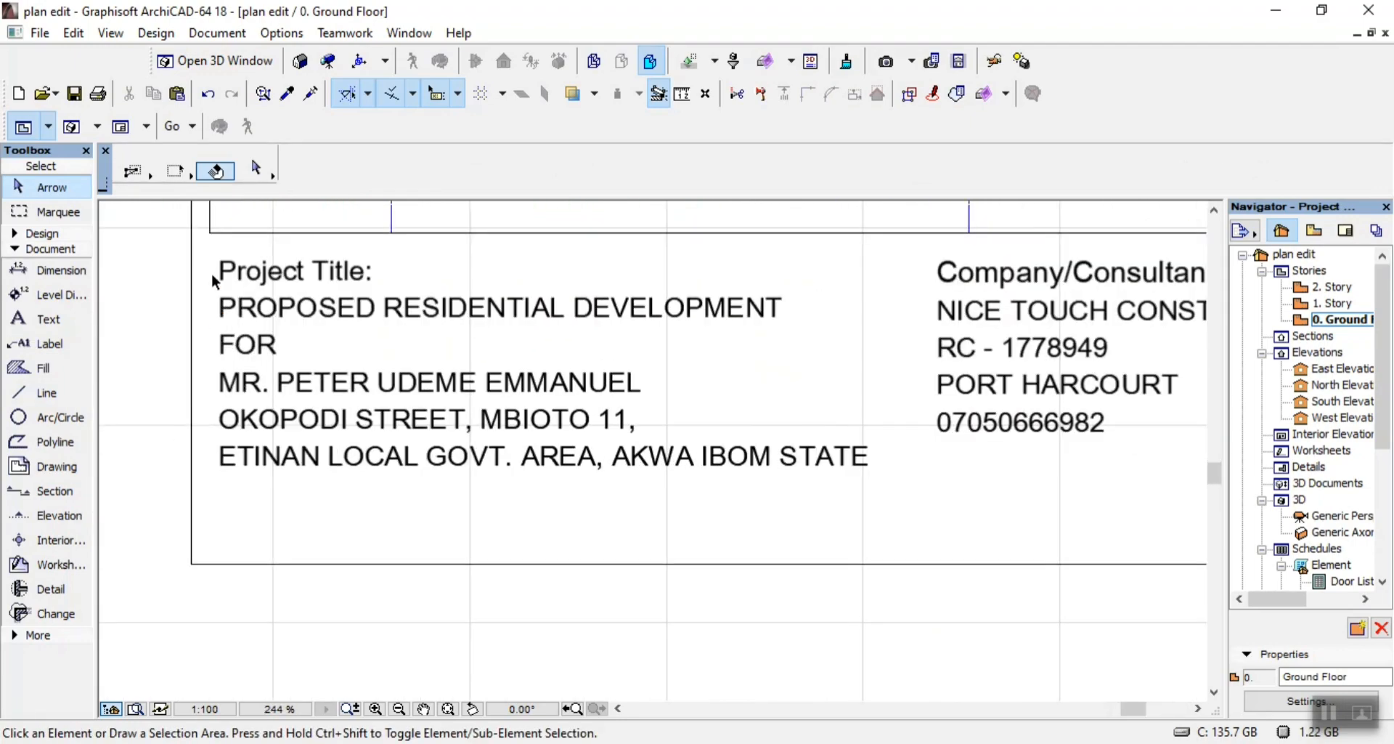
pyautogui.scroll(-14, 223, 298)
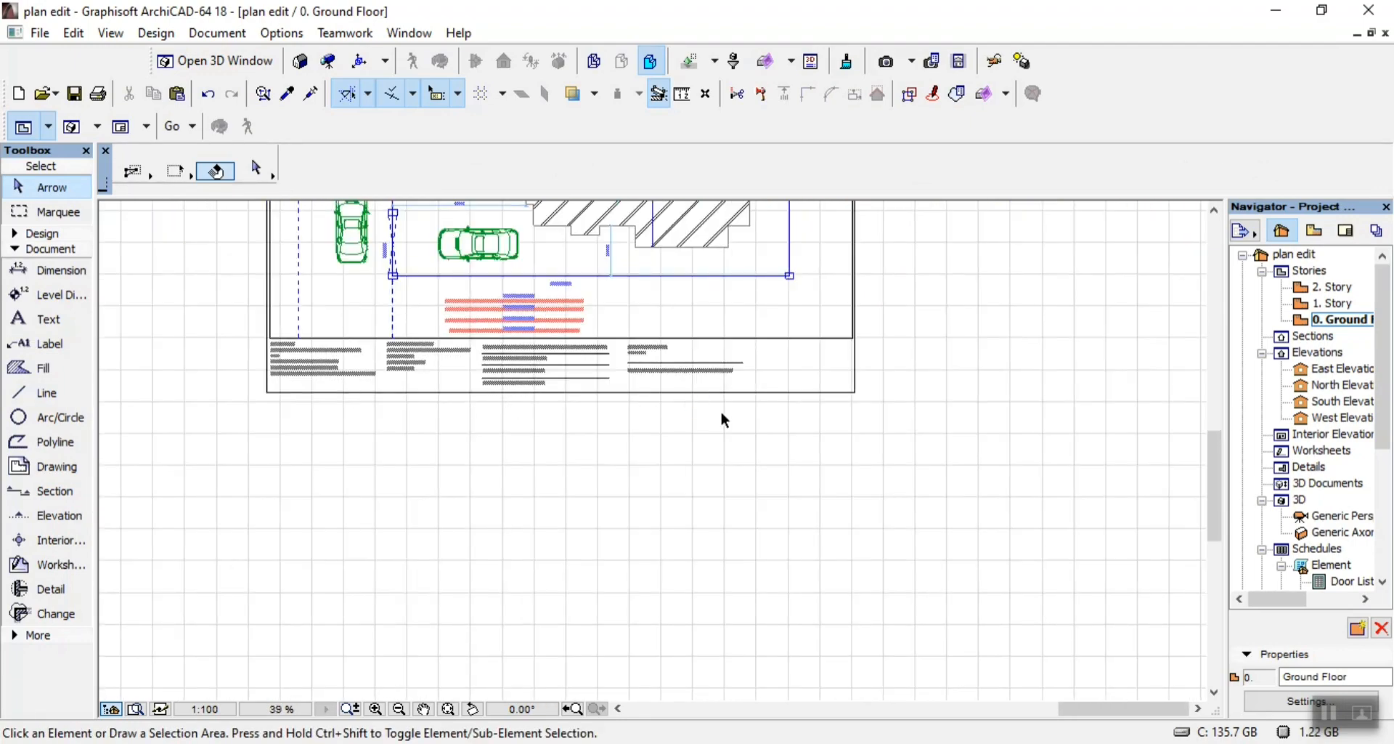
pyautogui.scroll(6, 802, 444)
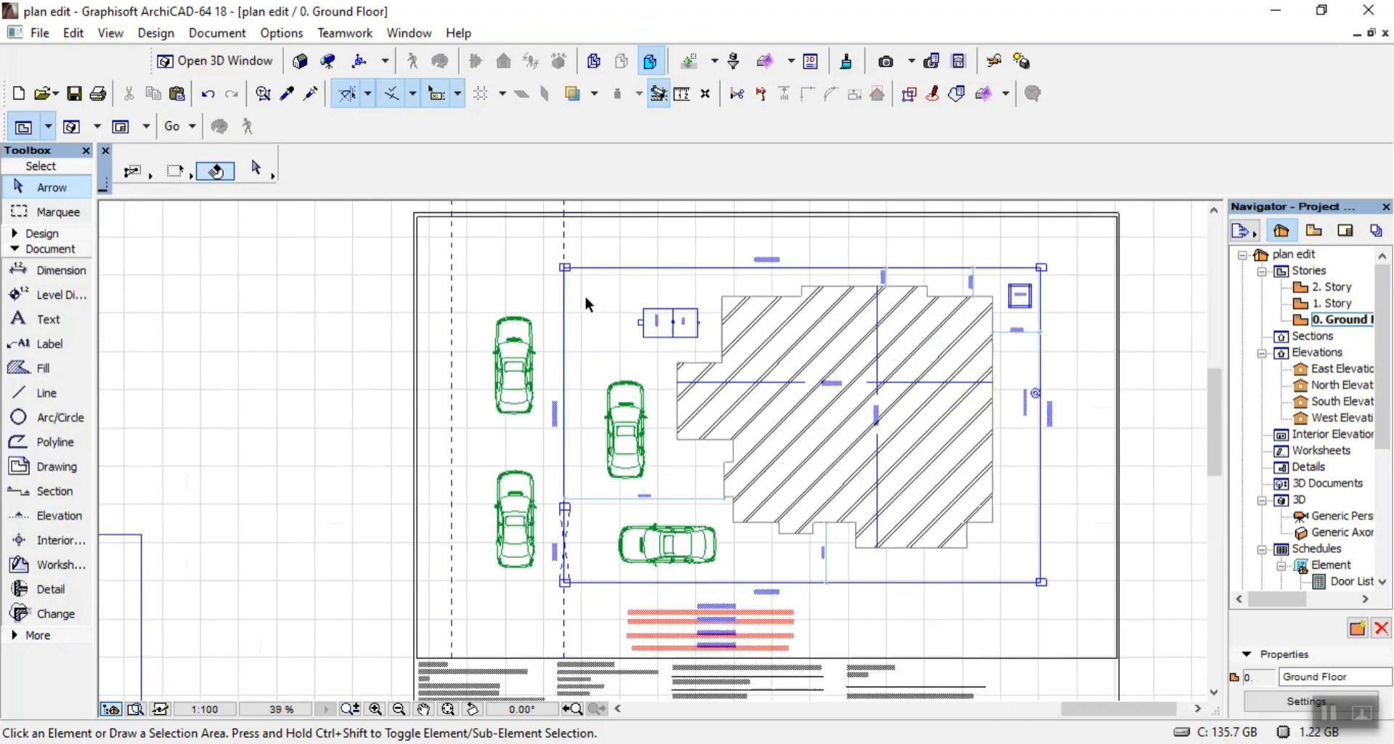
pyautogui.scroll(-3, 944, 331)
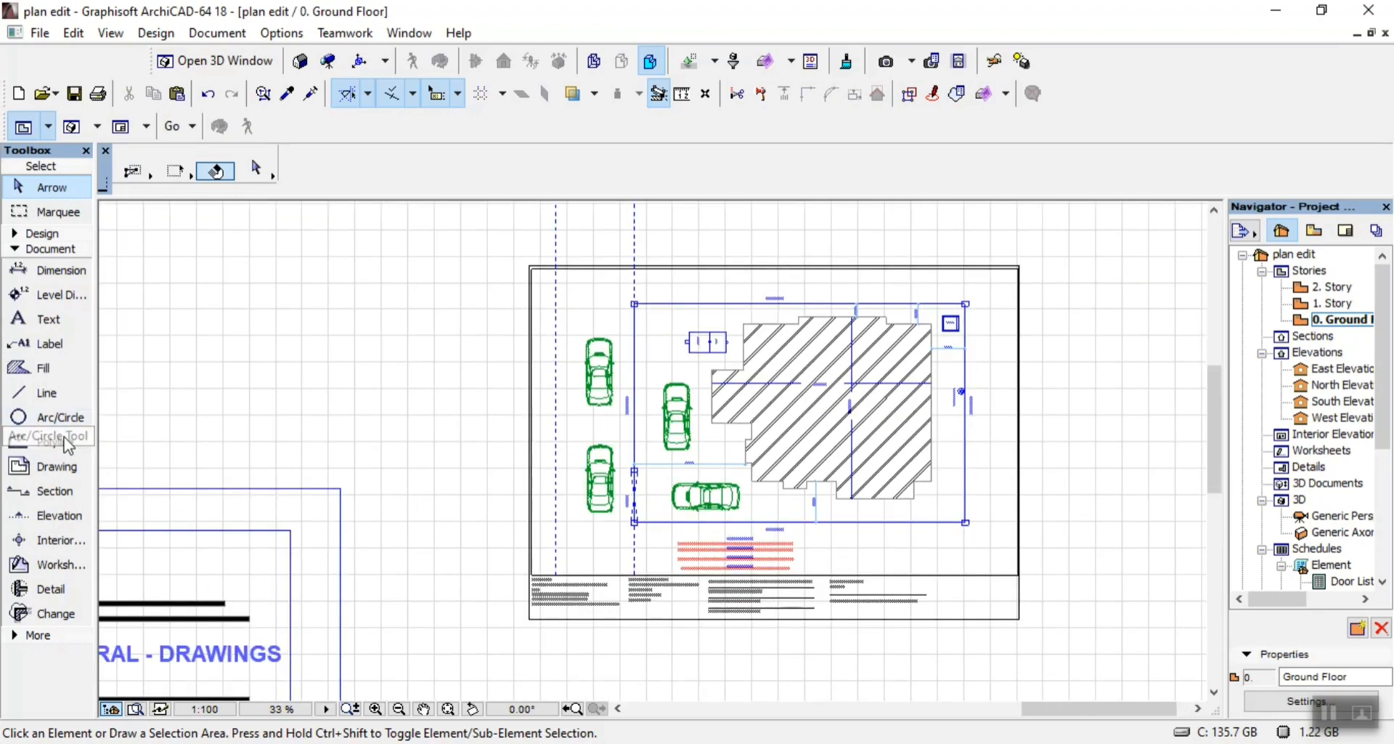
pyautogui.click(29, 393)
pyautogui.scroll(9, 541, 265)
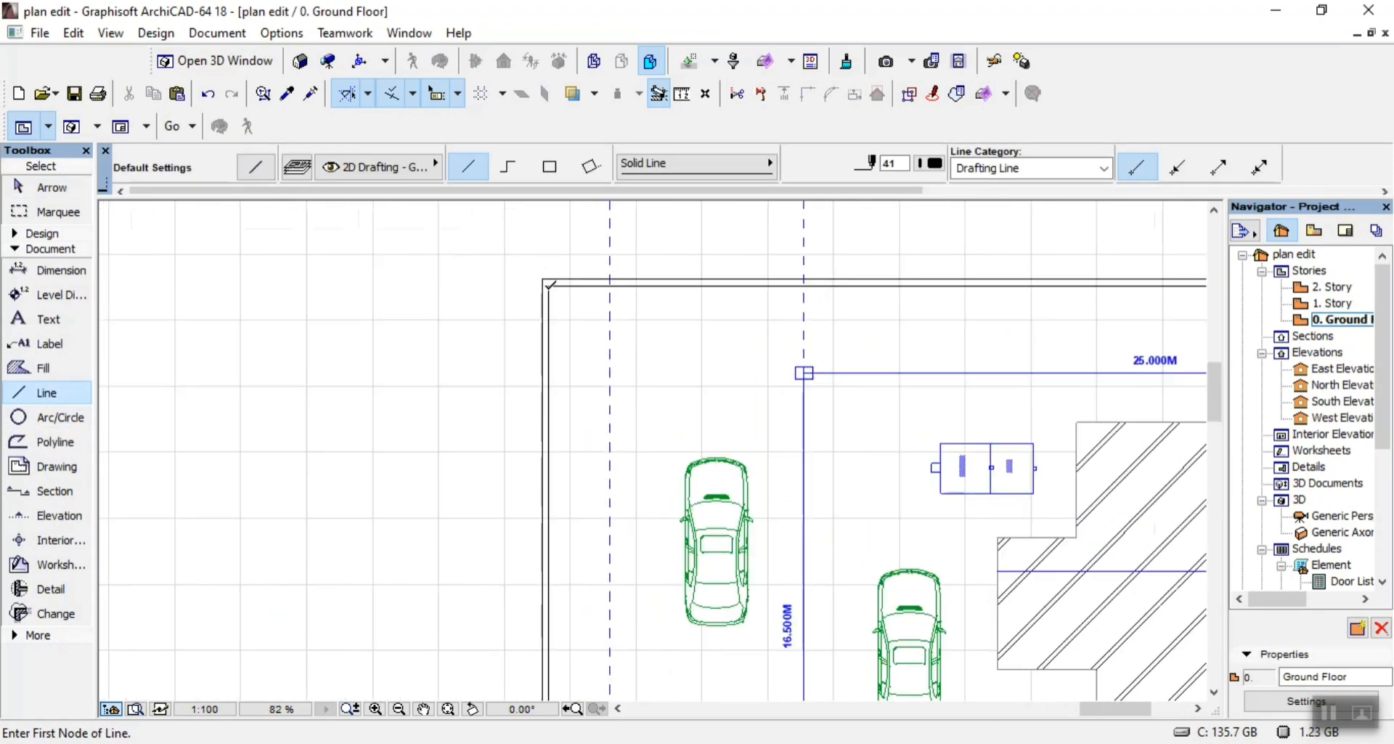
pyautogui.click(550, 283)
pyautogui.scroll(-8, 547, 276)
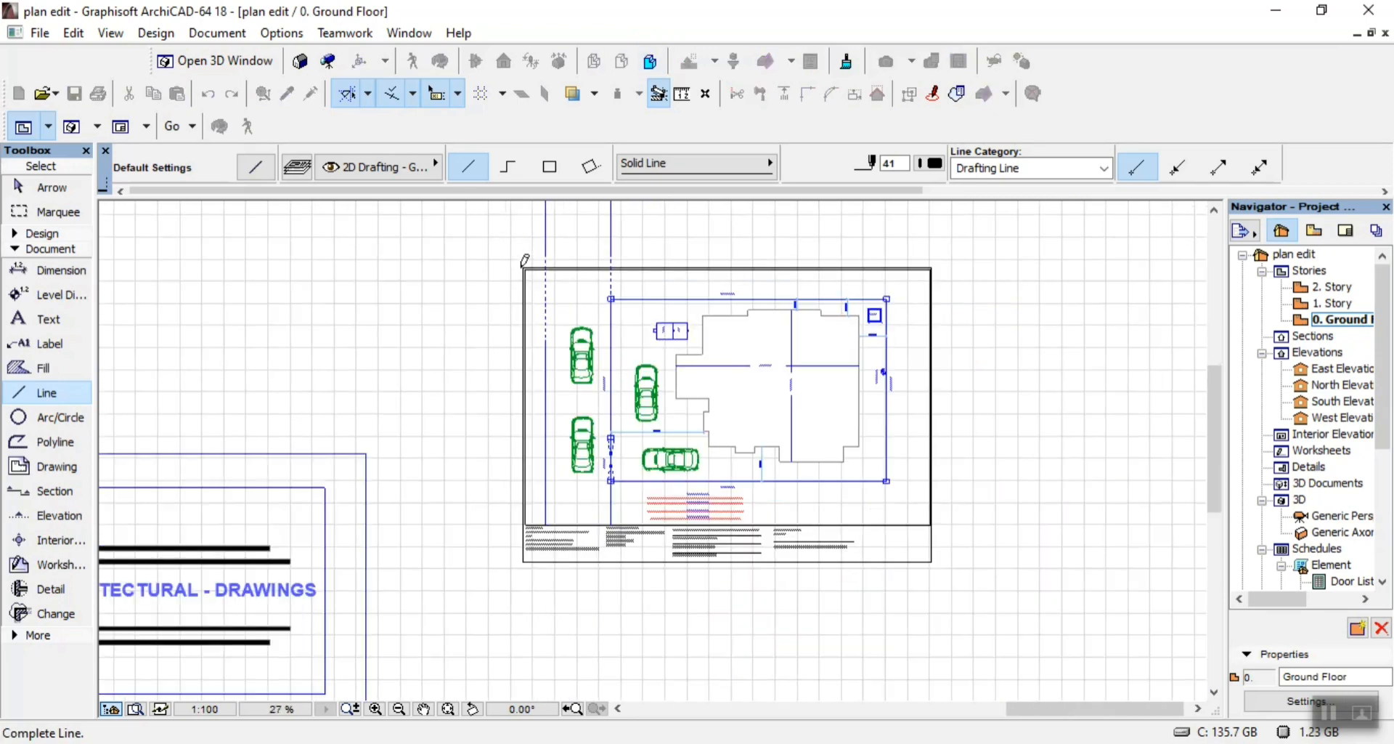
pyautogui.scroll(4, 847, 517)
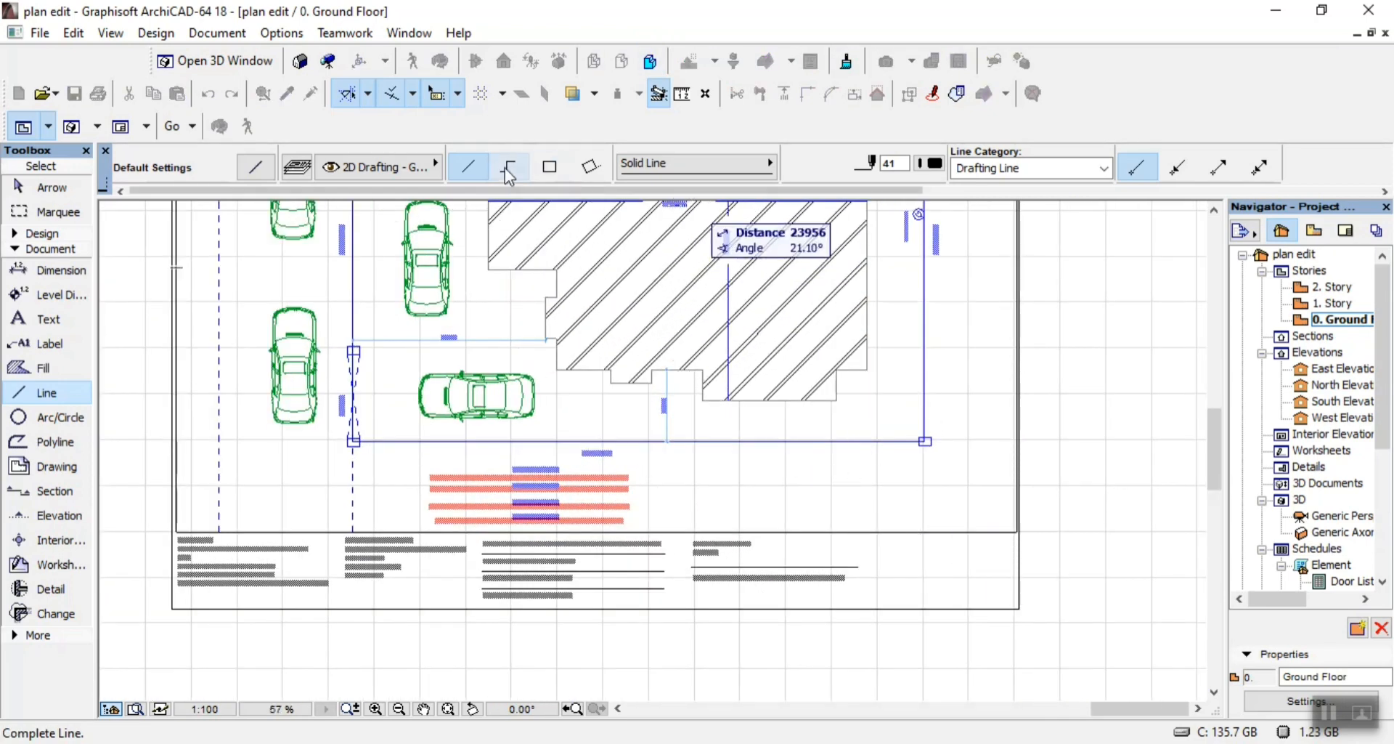
pyautogui.click(546, 168)
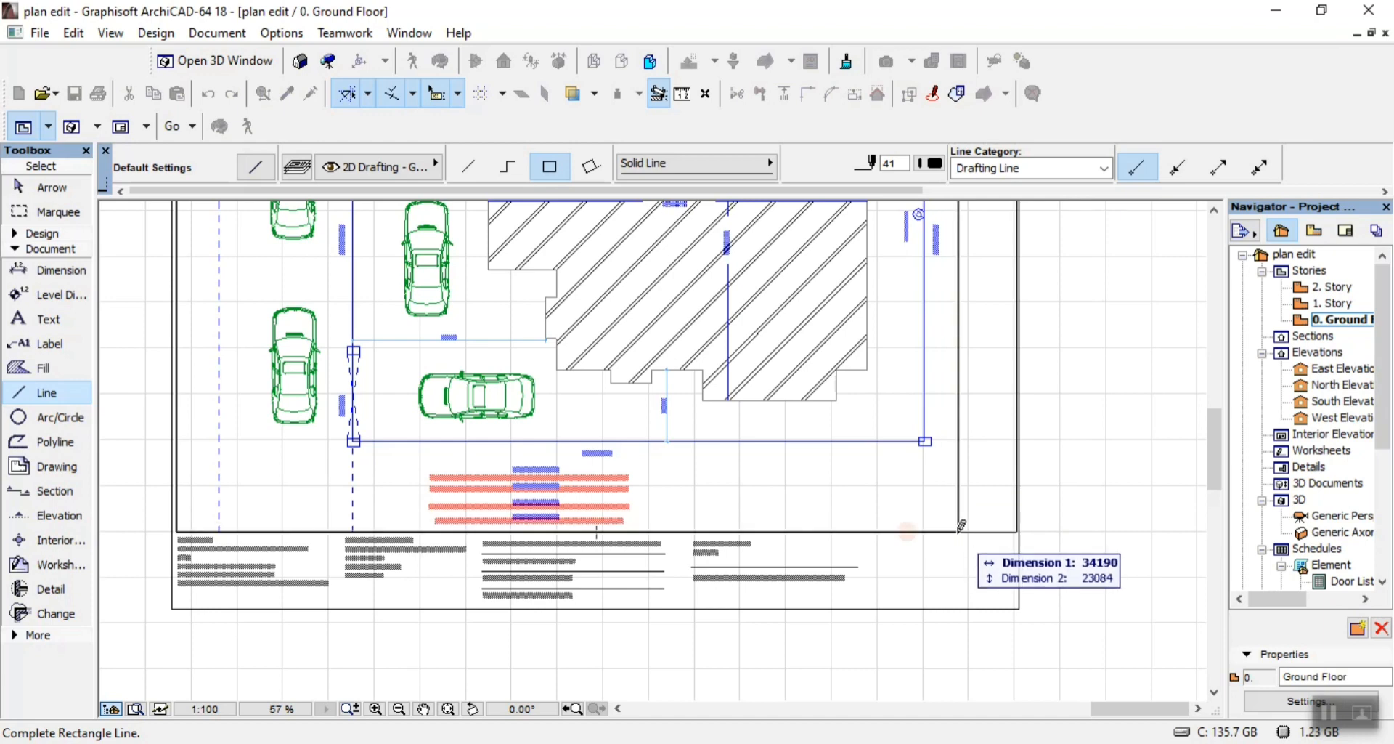
pyautogui.click(961, 524)
# Draw a rectangular line from the outer frame's upper-left corner to its lower edge, about 34575 by 26661, short of the right edge
pyautogui.scroll(-6, 676, 562)
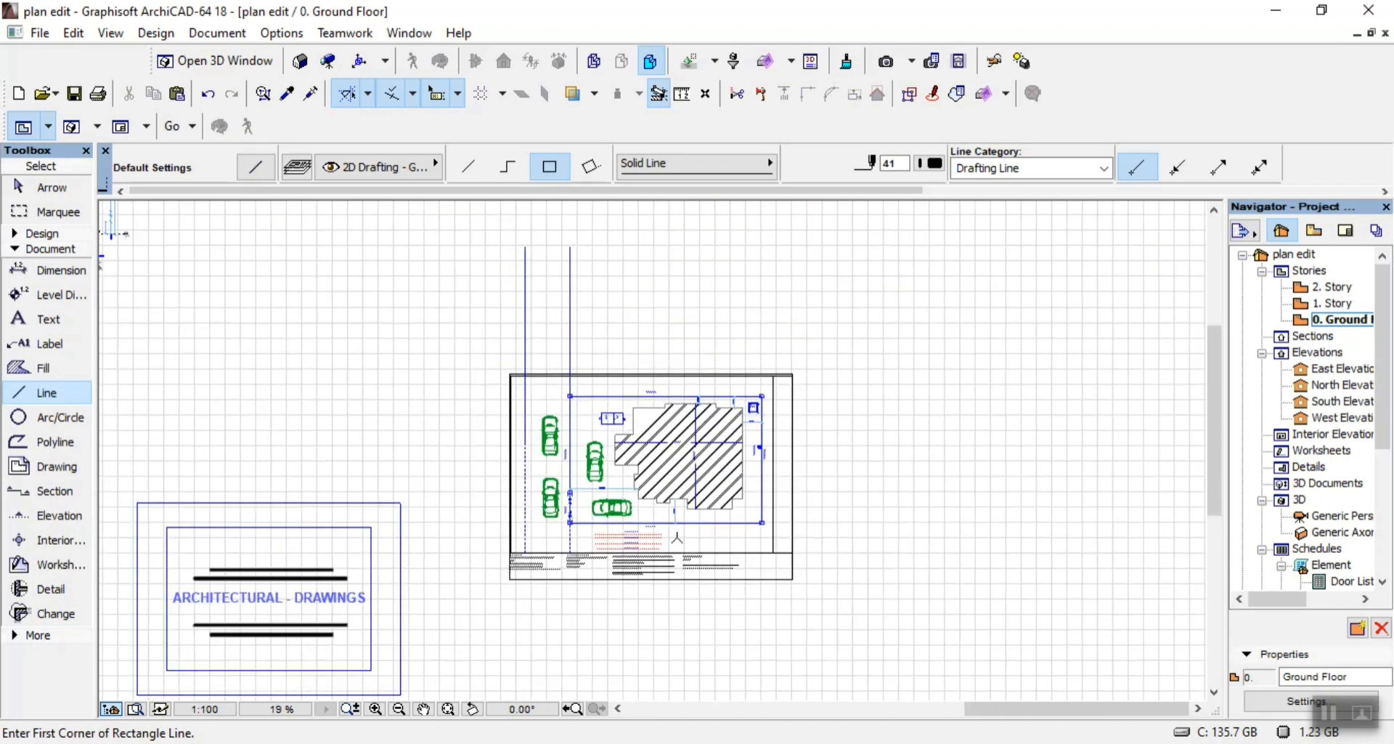
pyautogui.scroll(9, 531, 399)
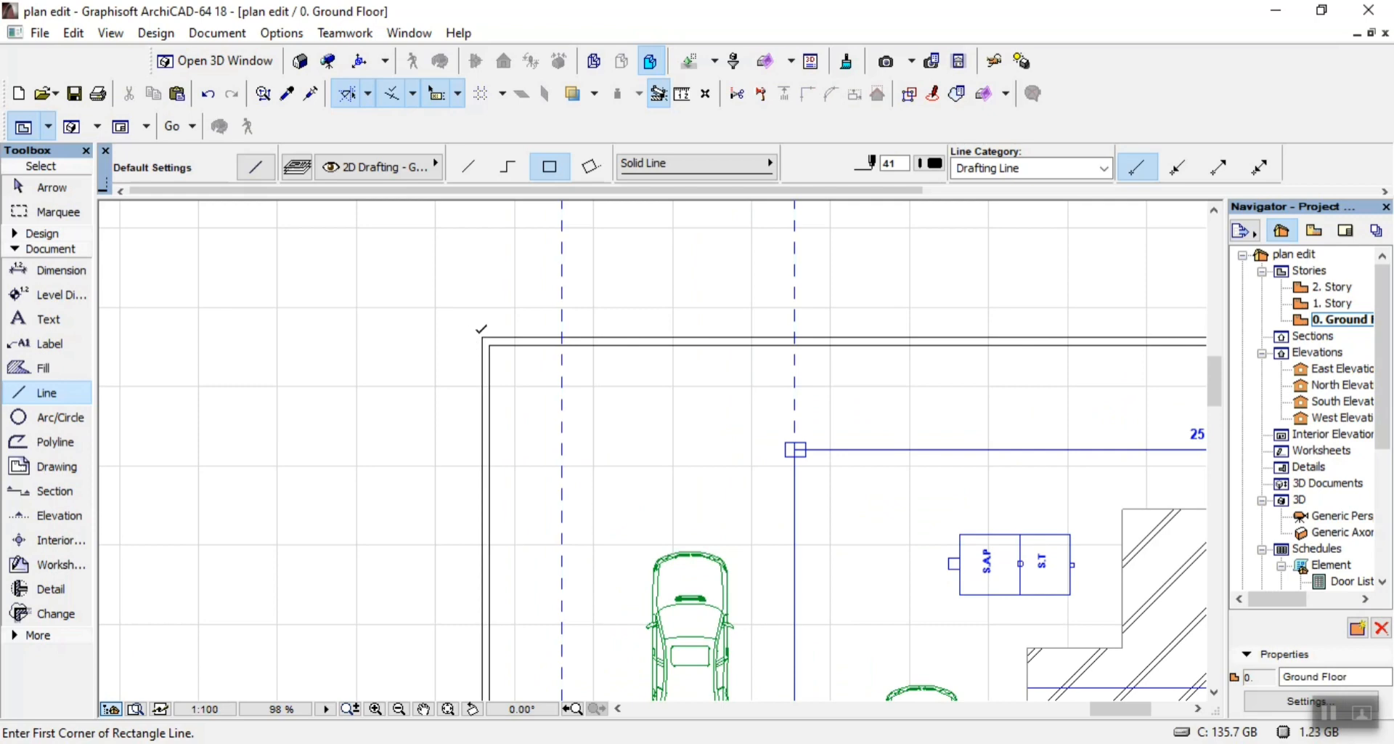
pyautogui.click(484, 334)
pyautogui.scroll(-5, 484, 334)
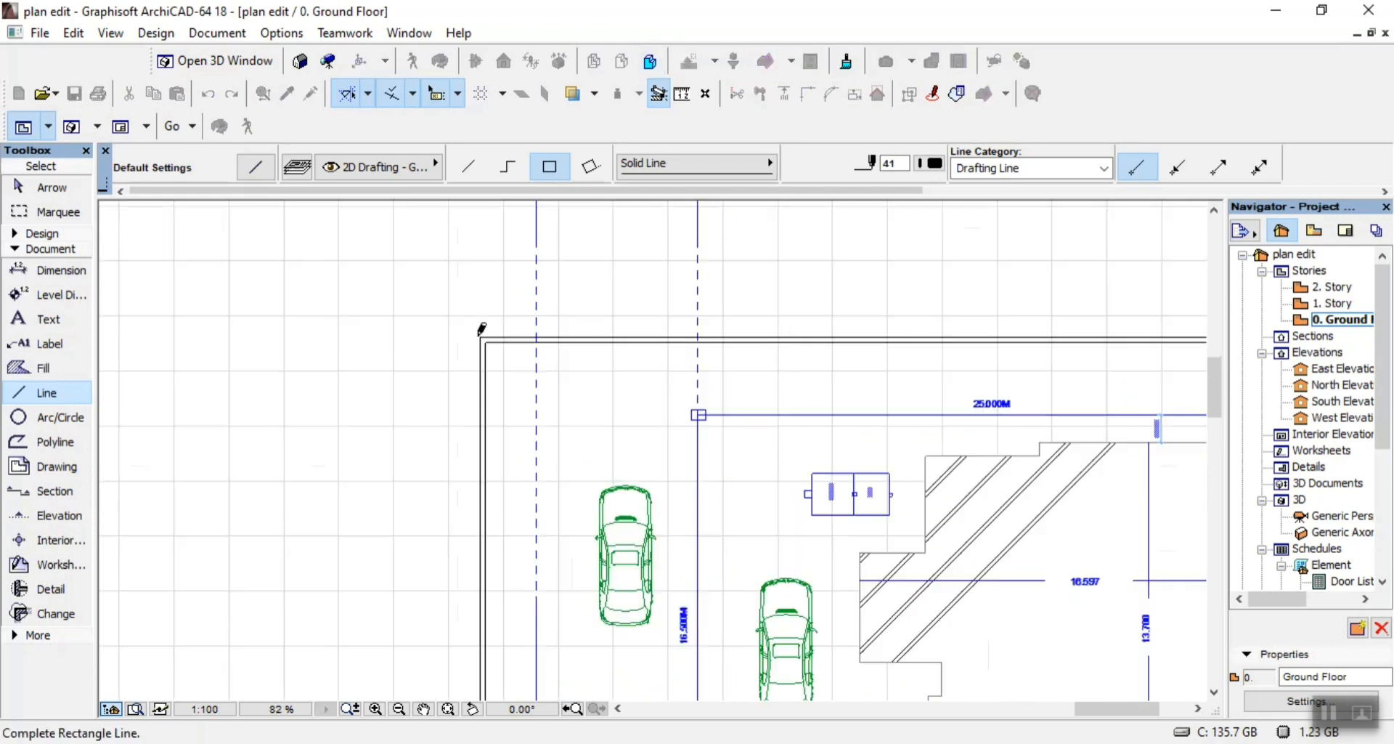
pyautogui.scroll(4, 709, 488)
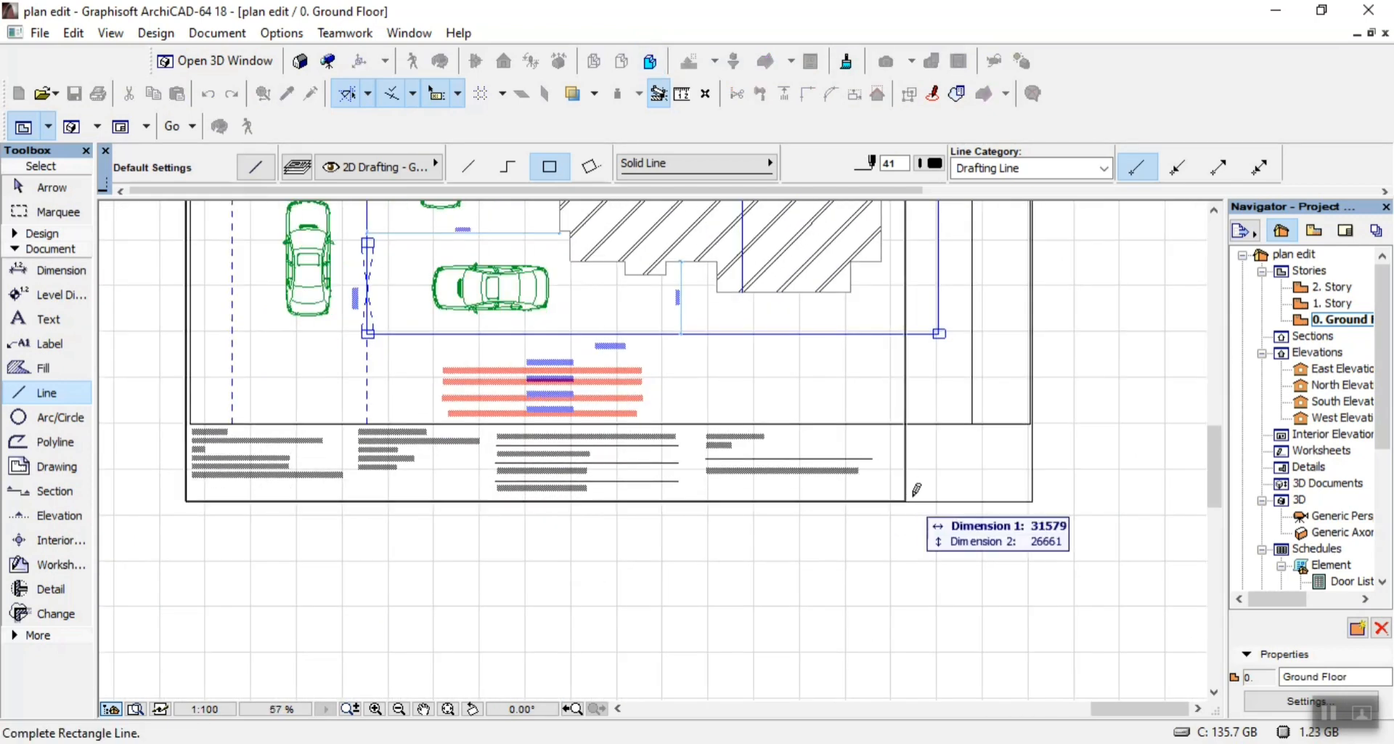
pyautogui.scroll(4, 958, 498)
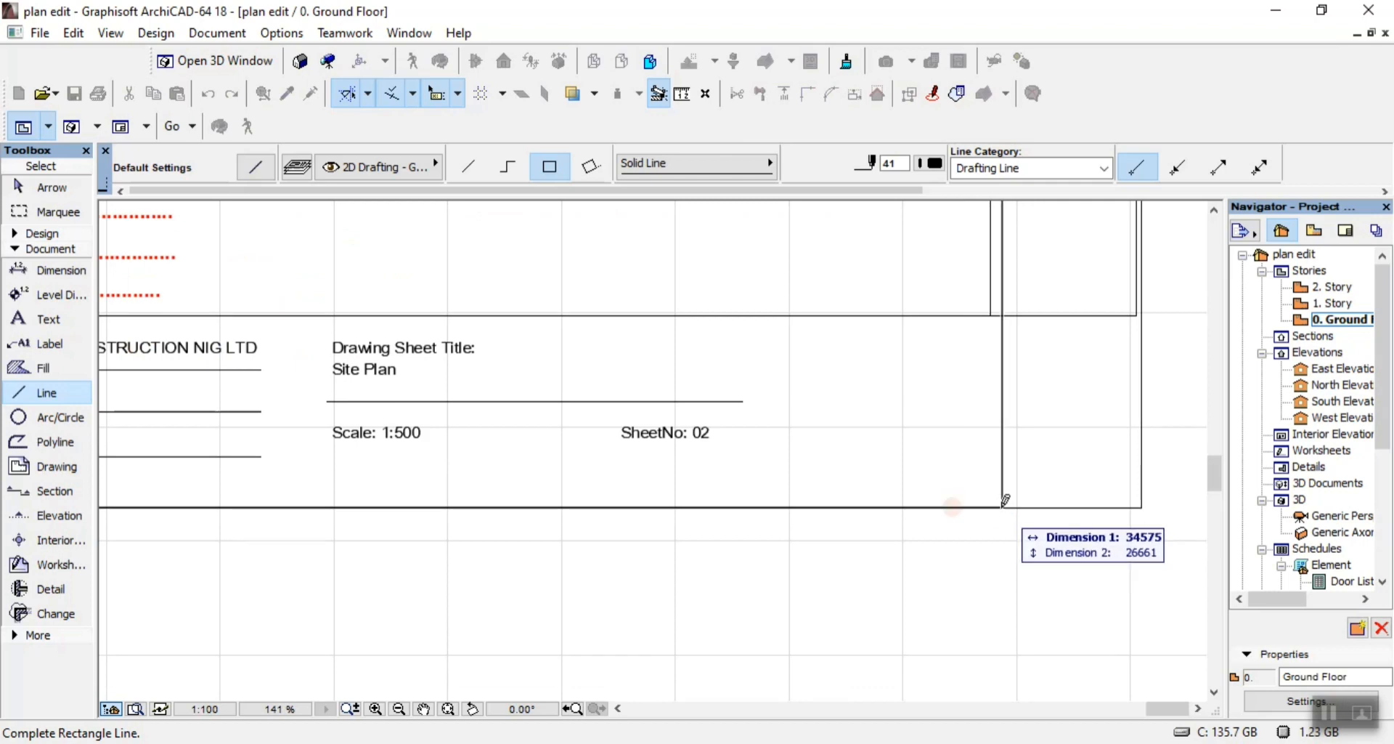
pyautogui.click(1004, 502)
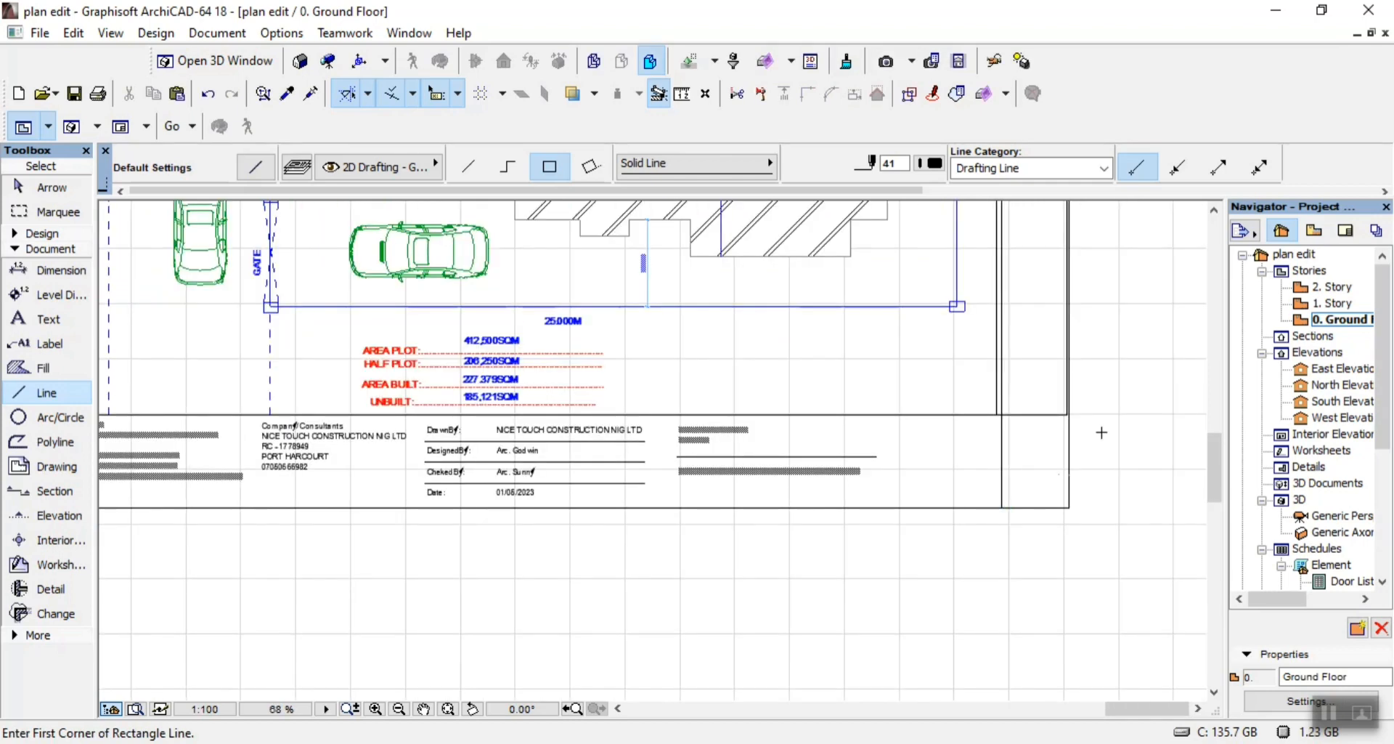
# Delete the old inner and outer frame rectangles that extend past the right edge of the newly drawn sheet frame
pyautogui.press('w')
pyautogui.moveTo(1035, 389); pyautogui.dragTo(1108, 451)
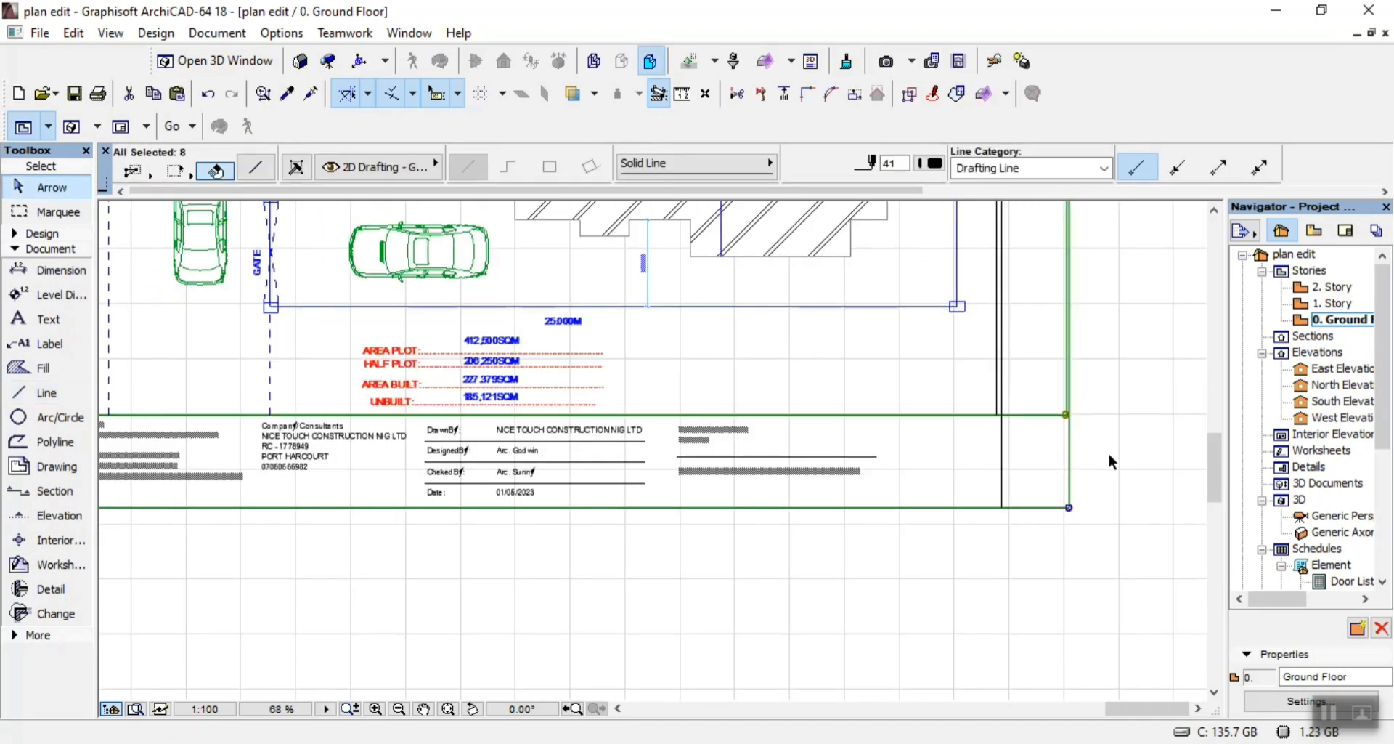
pyautogui.click(1109, 456)
pyautogui.scroll(-5, 1100, 456)
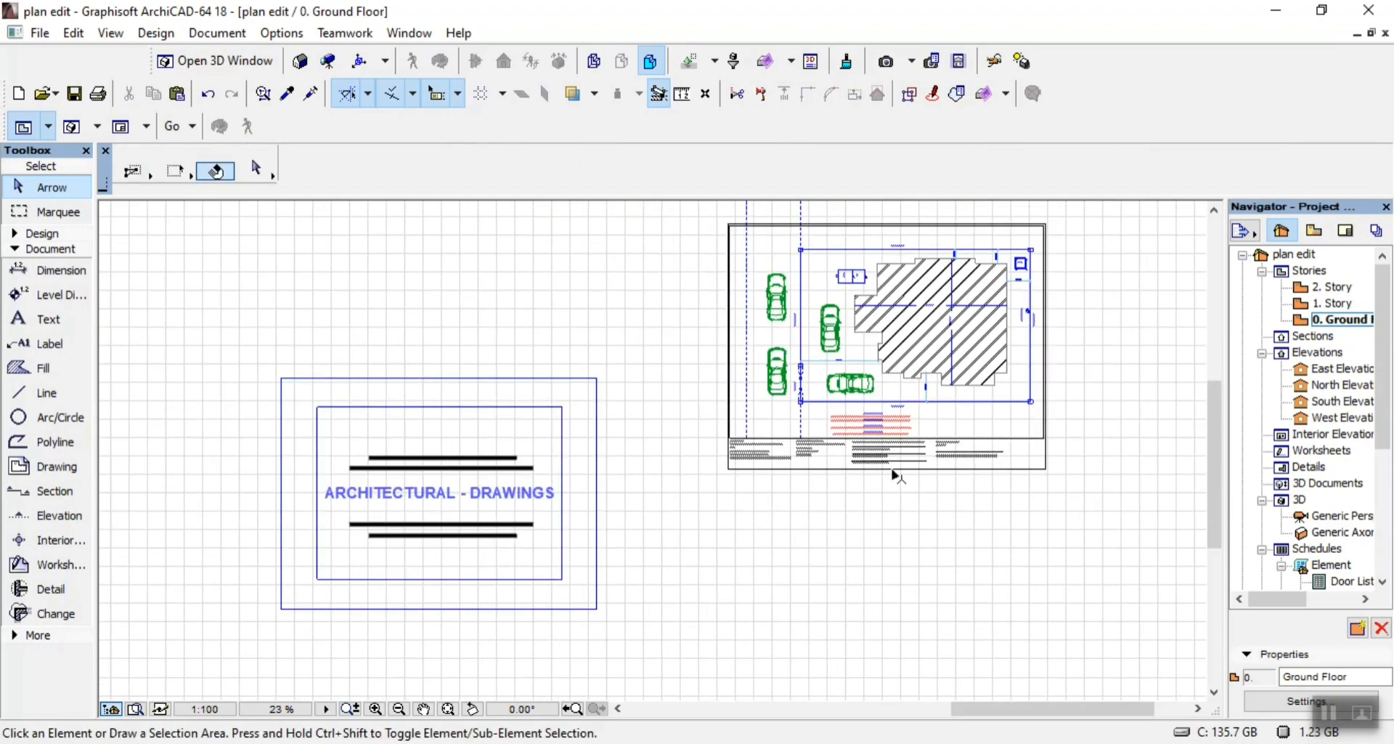
# Trim off the parts of the two dashed vertical lines that project above the sheet frame's upper edge
pyautogui.scroll(-3, 864, 452)
pyautogui.scroll(10, 865, 451)
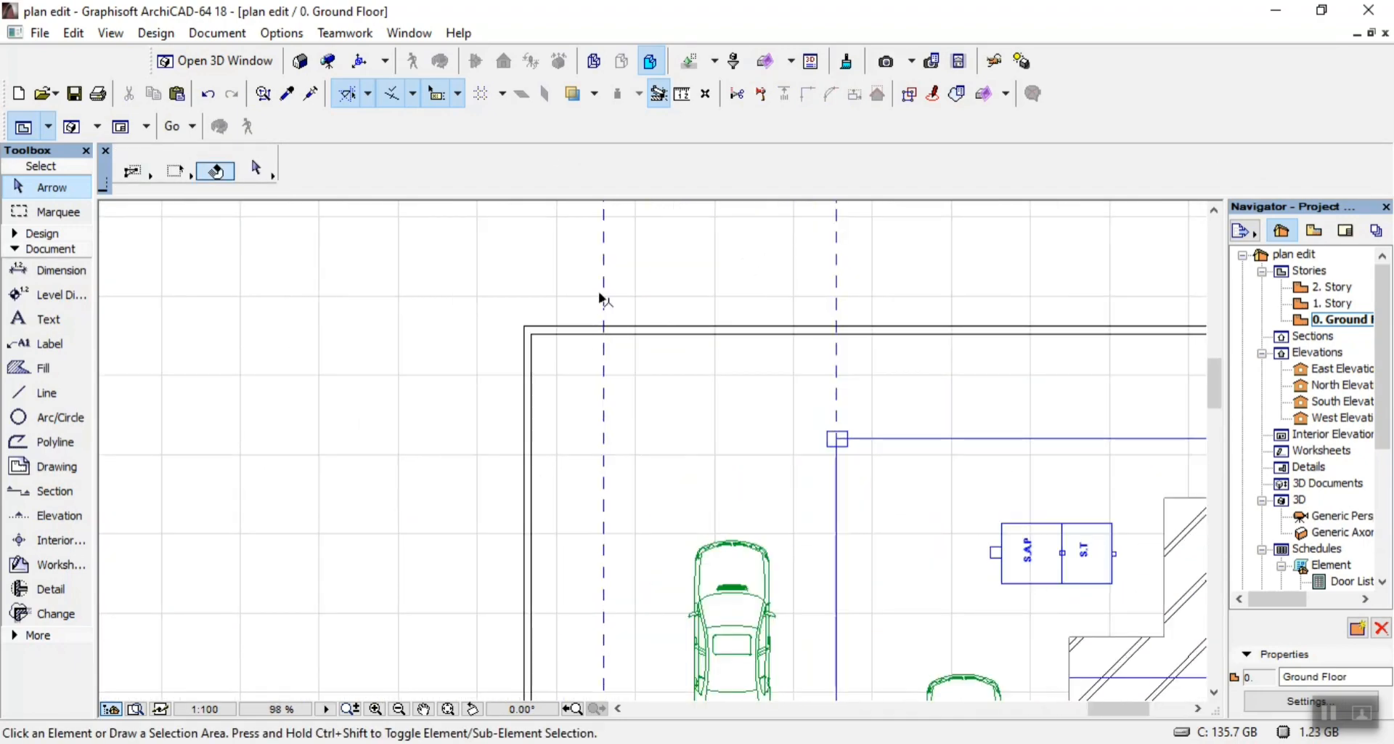
pyautogui.keyDown('ctrl'); pyautogui.click(602, 297); pyautogui.keyUp('ctrl')
pyautogui.scroll(-7, 621, 304)
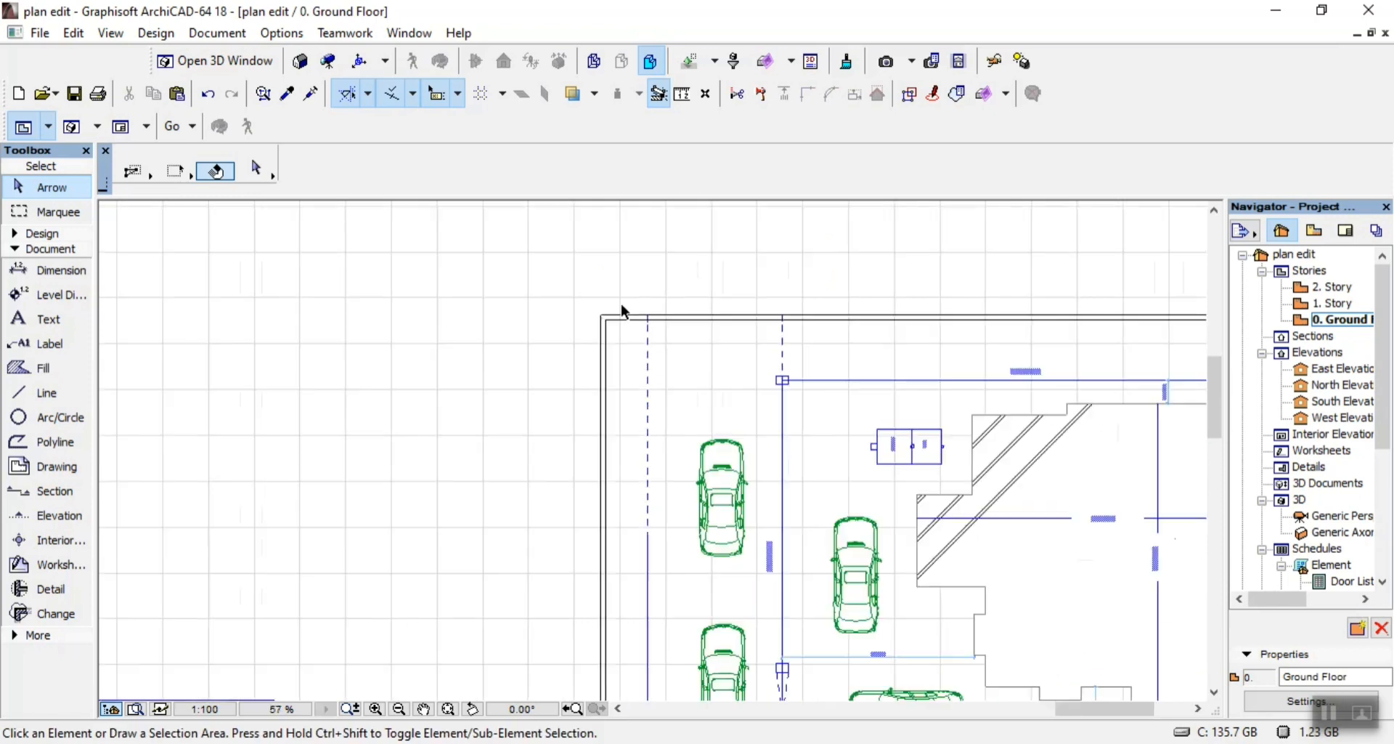
# Draw rectangular line borders around the Project Title cell, about 7191 by 3348, and the Company/Consultants cell, about 6097 by 3348
pyautogui.scroll(3, 686, 469)
pyautogui.scroll(2, 687, 470)
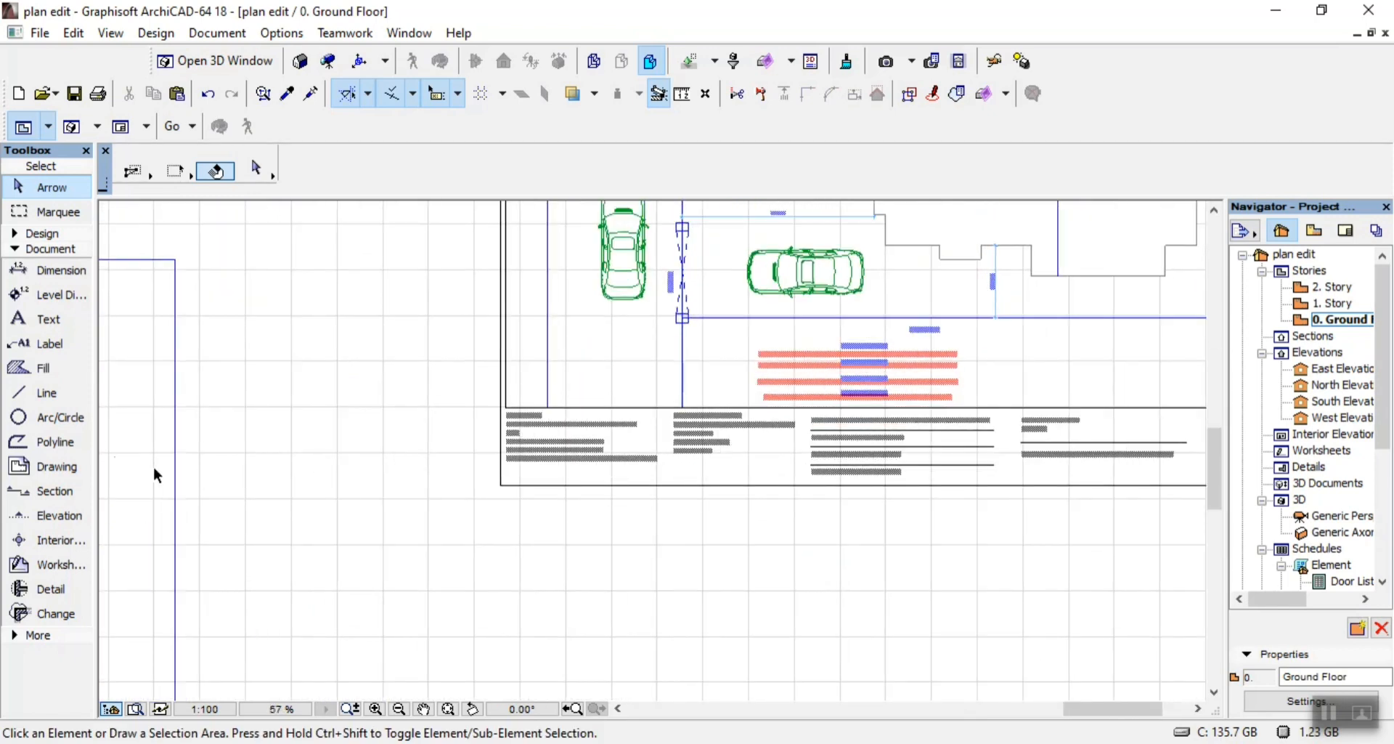
pyautogui.click(45, 392)
pyautogui.scroll(4, 493, 434)
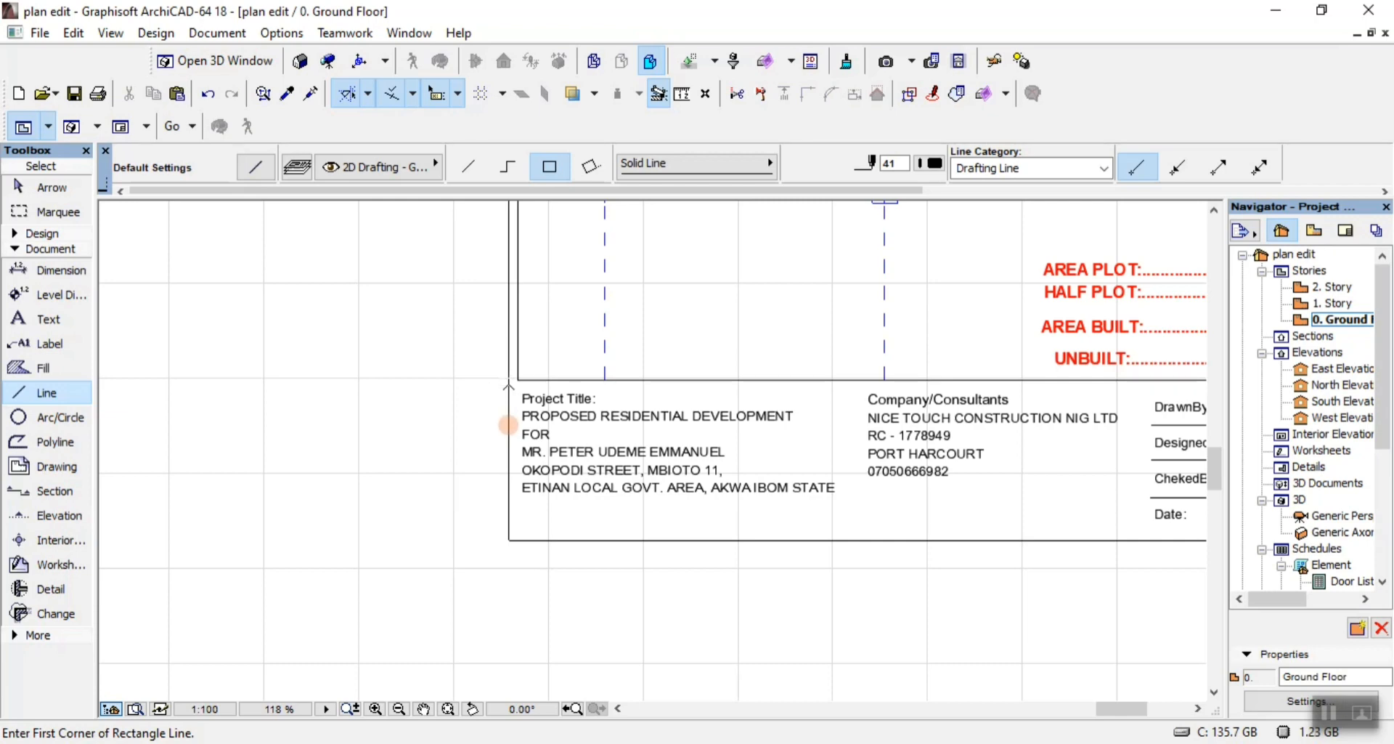
pyautogui.click(509, 380)
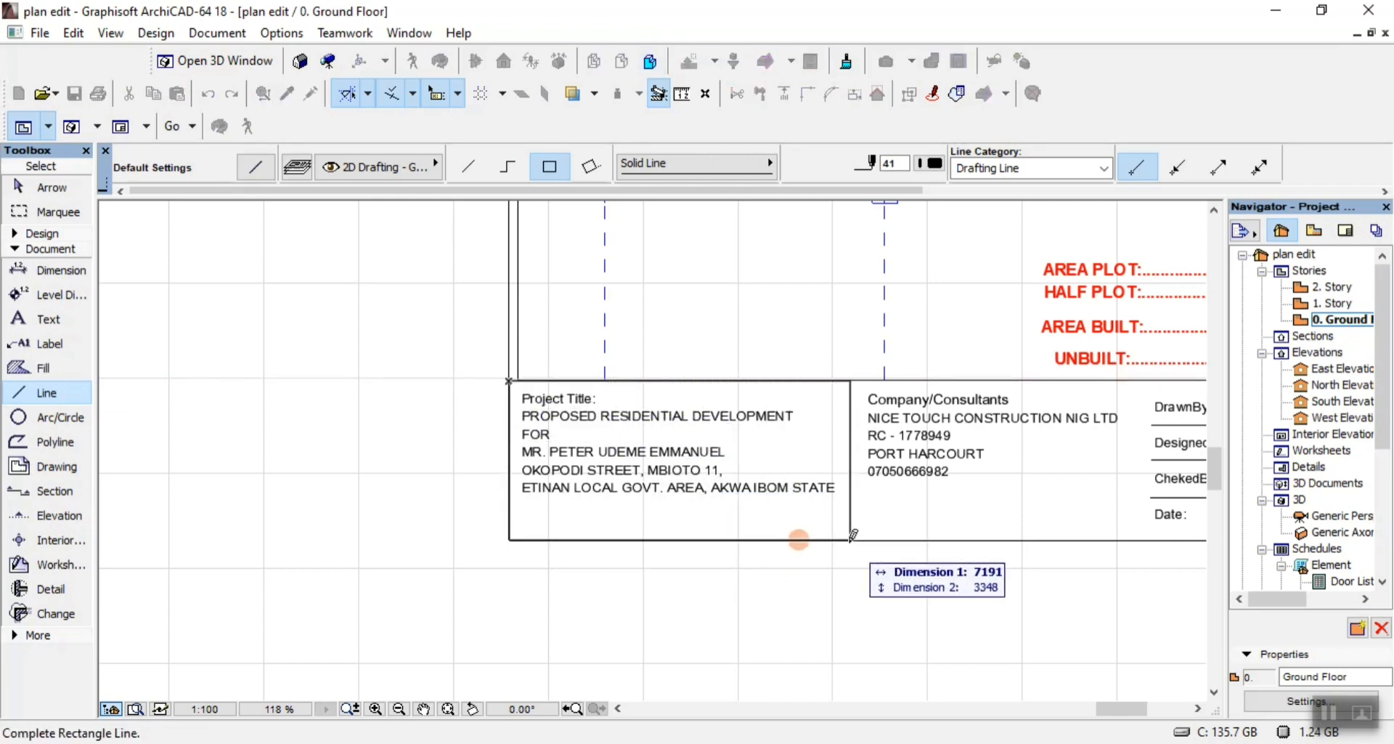
pyautogui.click(850, 539)
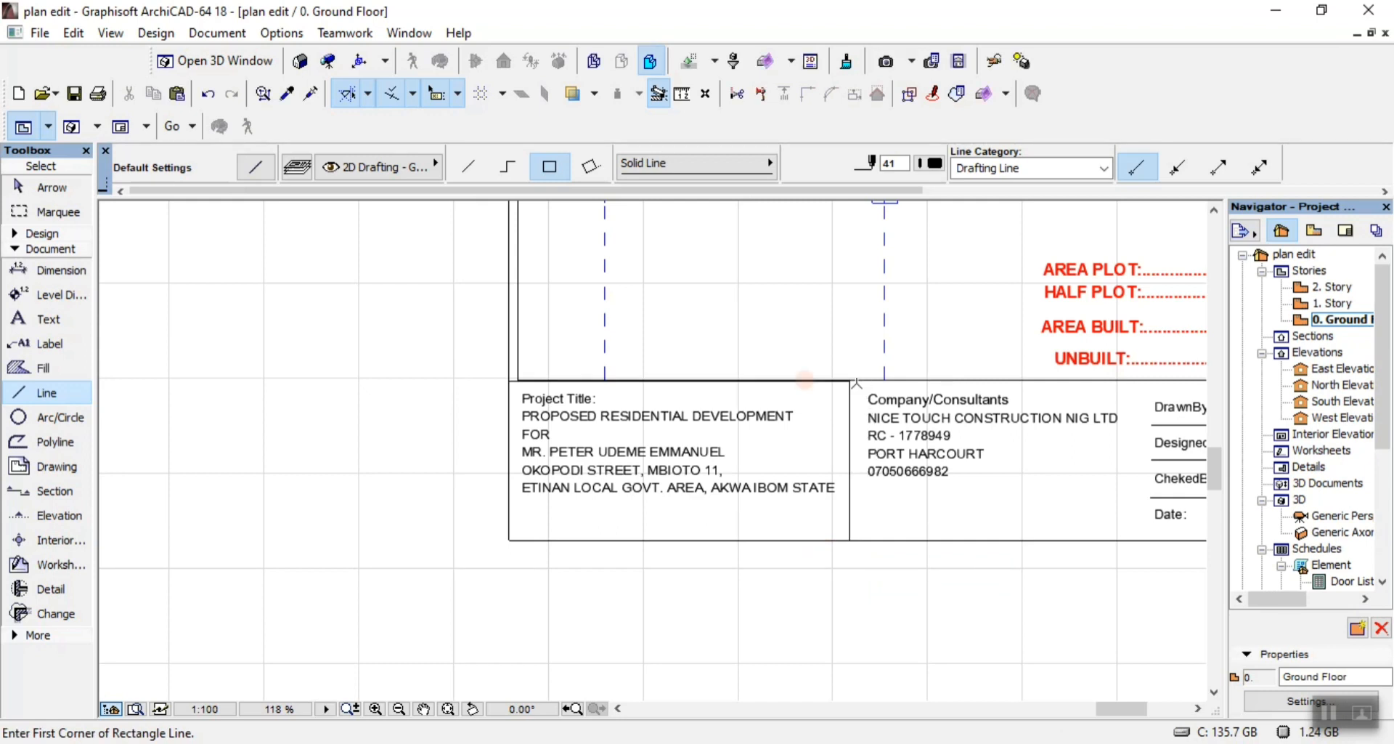
pyautogui.click(850, 380)
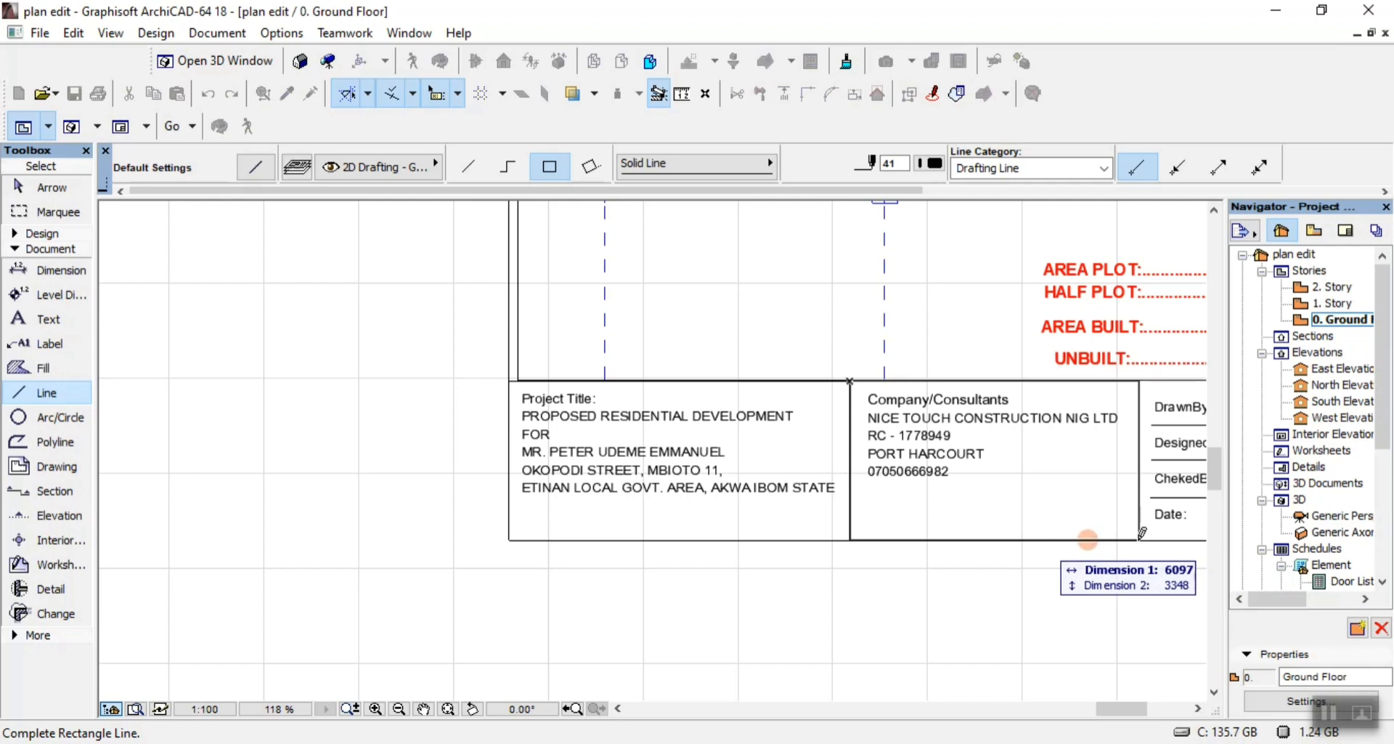
pyautogui.click(1140, 538)
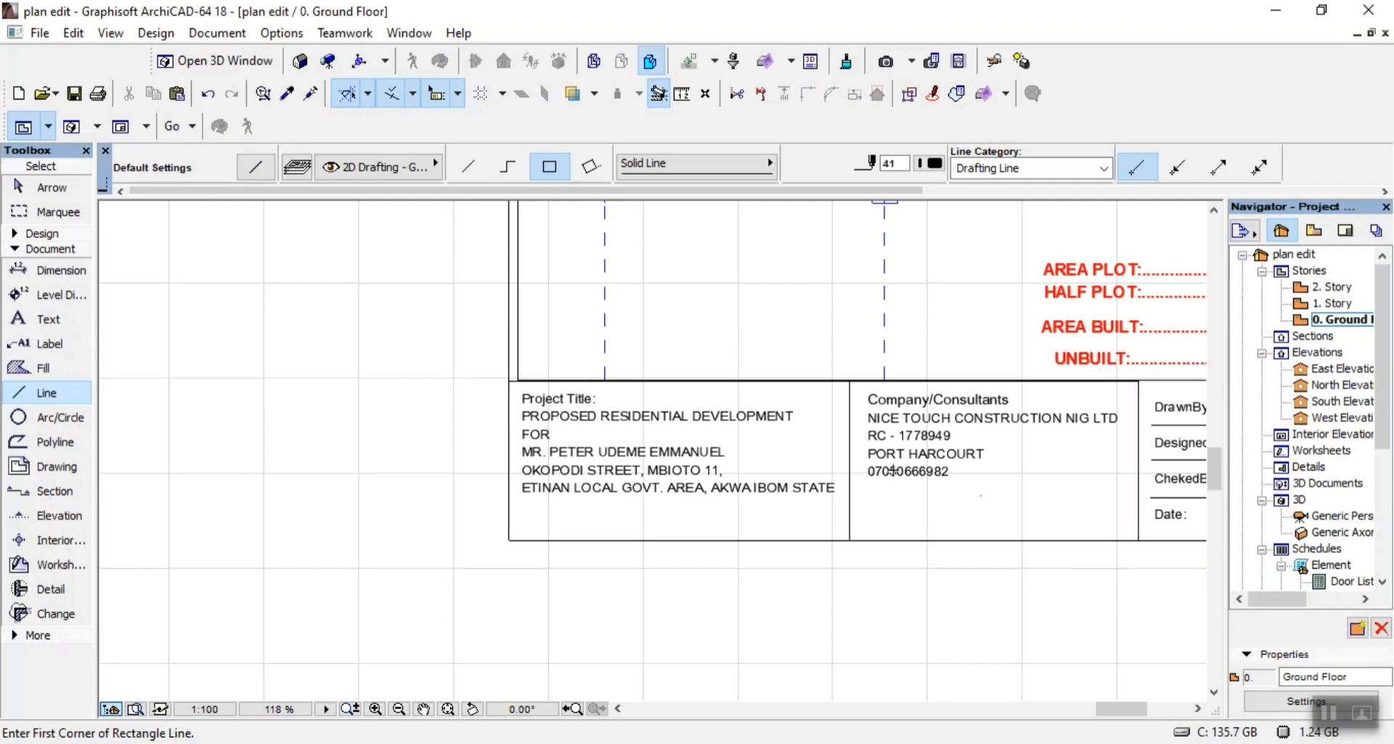
# Draw a rectangular line border around the DrawnBy to Date entries, from the company cell's upper-right corner to the frame's lower edge
pyautogui.scroll(-3, 736, 436)
pyautogui.scroll(3, 957, 506)
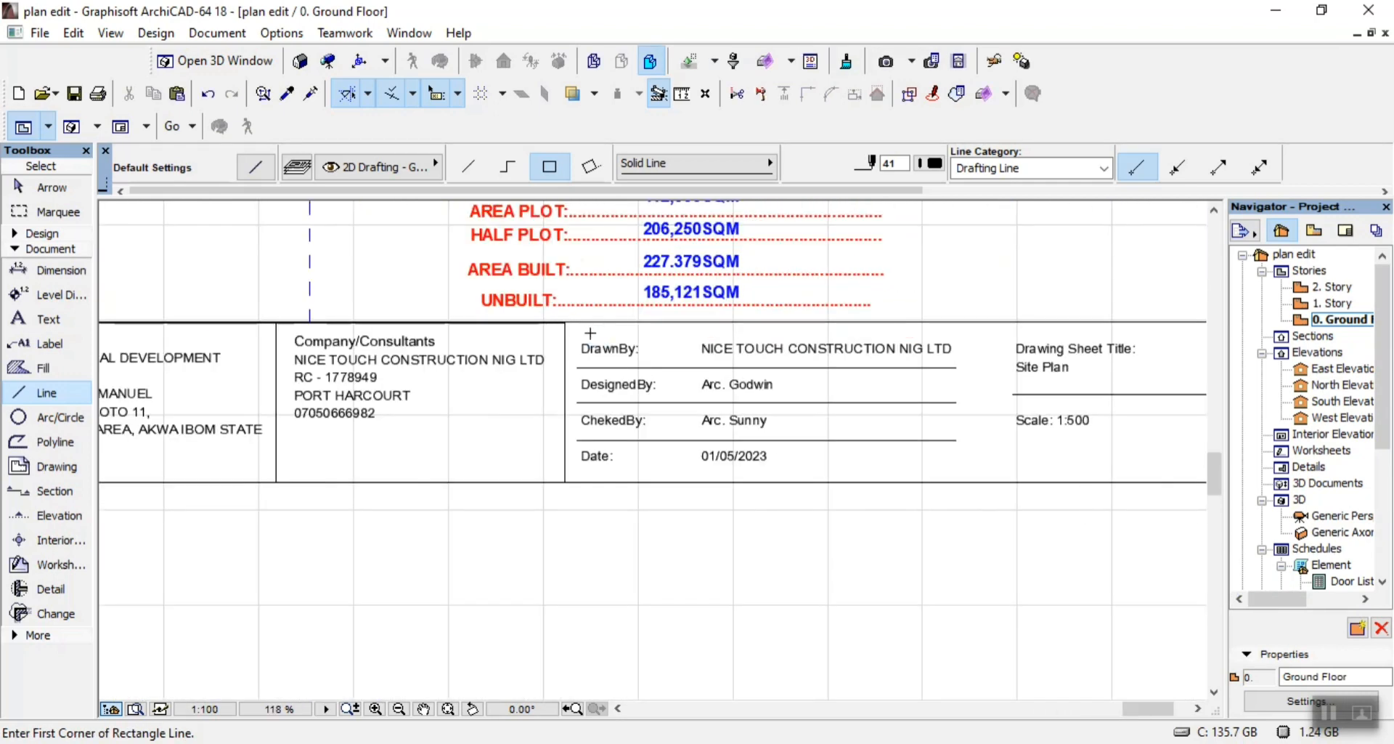
pyautogui.click(566, 321)
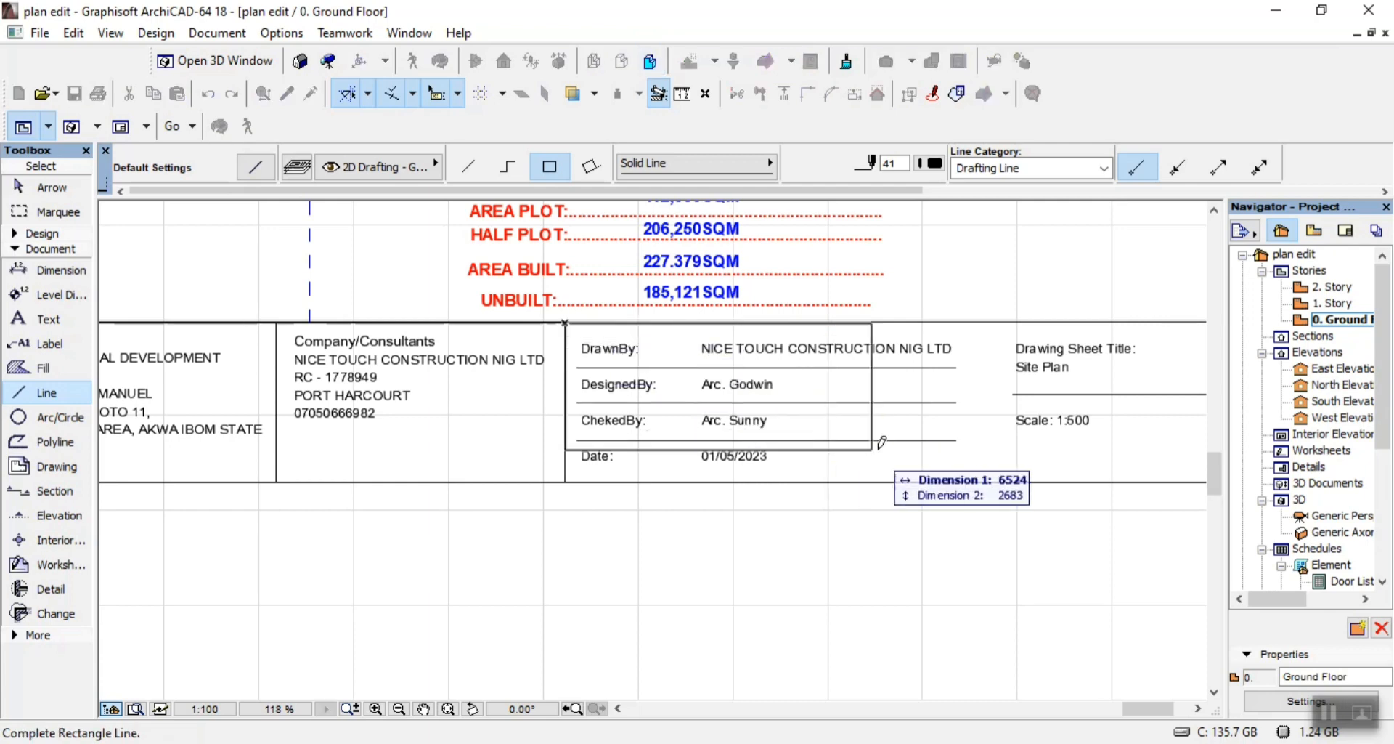
pyautogui.click(979, 476)
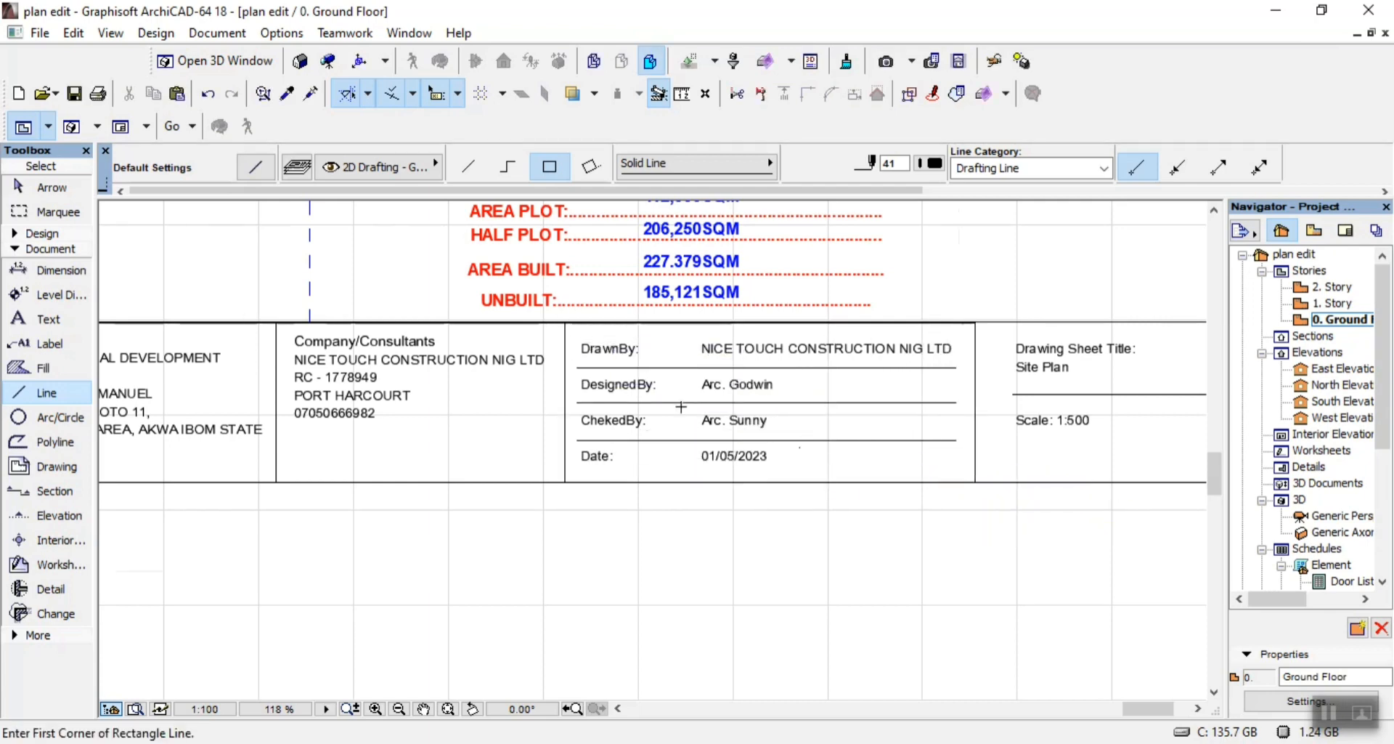
# Stretch the horizontal line above Scale and SheetNo to the outer frame's right edge, and save the project
pyautogui.scroll(-3, 944, 436)
pyautogui.scroll(3, 944, 414)
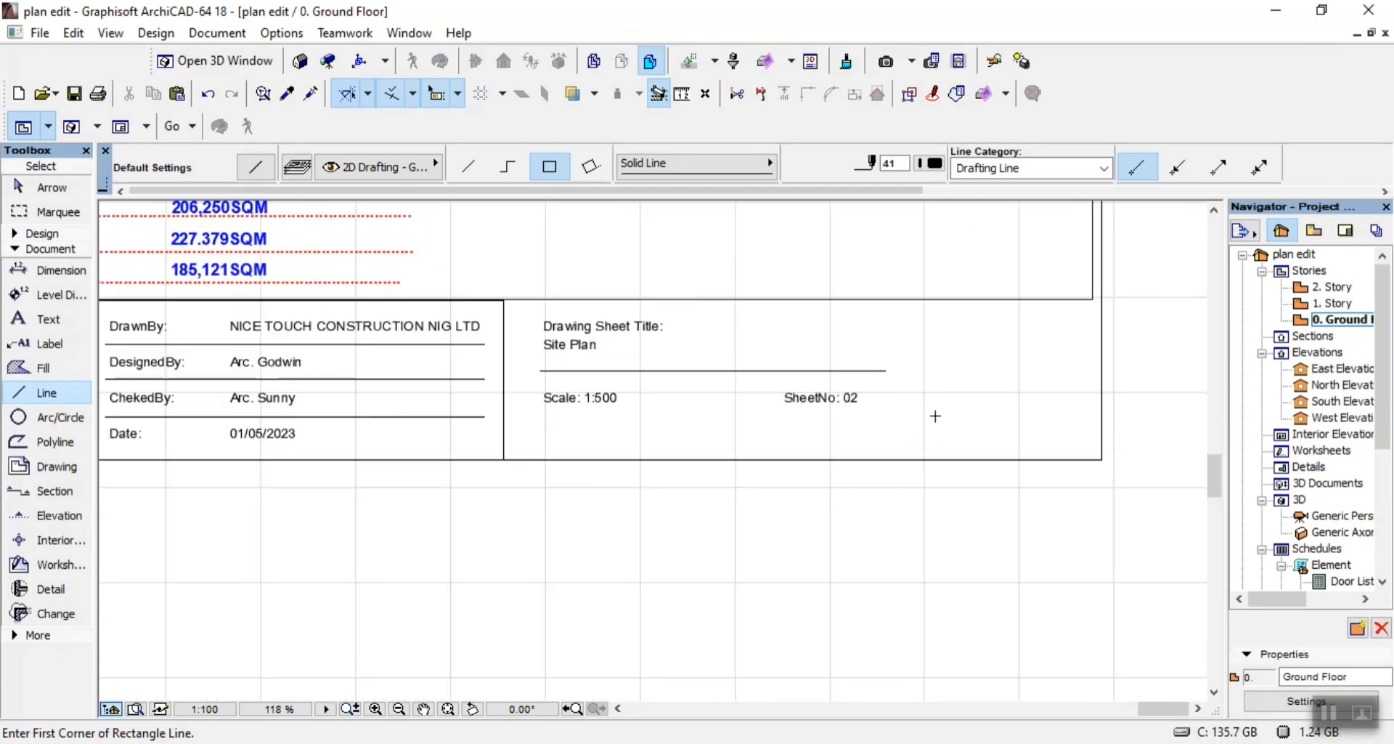
pyautogui.scroll(-2, 935, 416)
pyautogui.press('Escape')
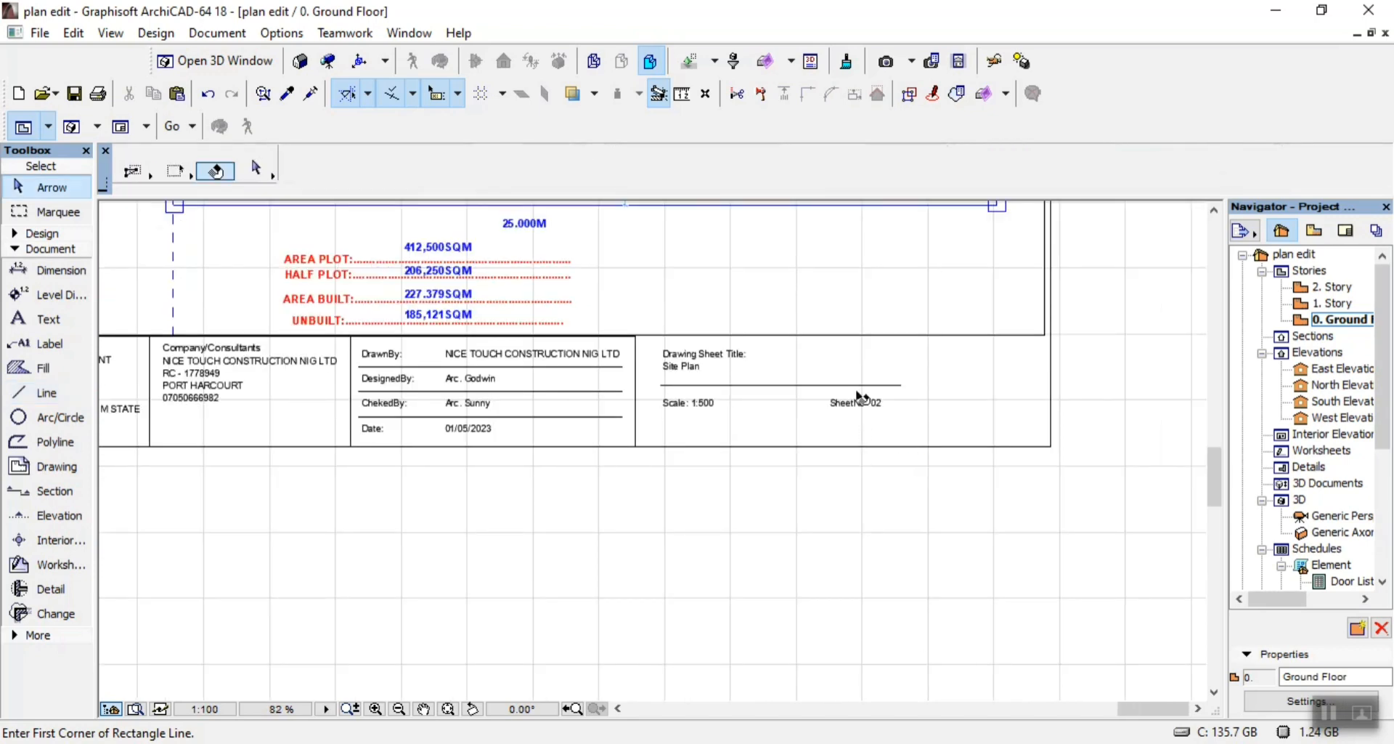
pyautogui.click(871, 391)
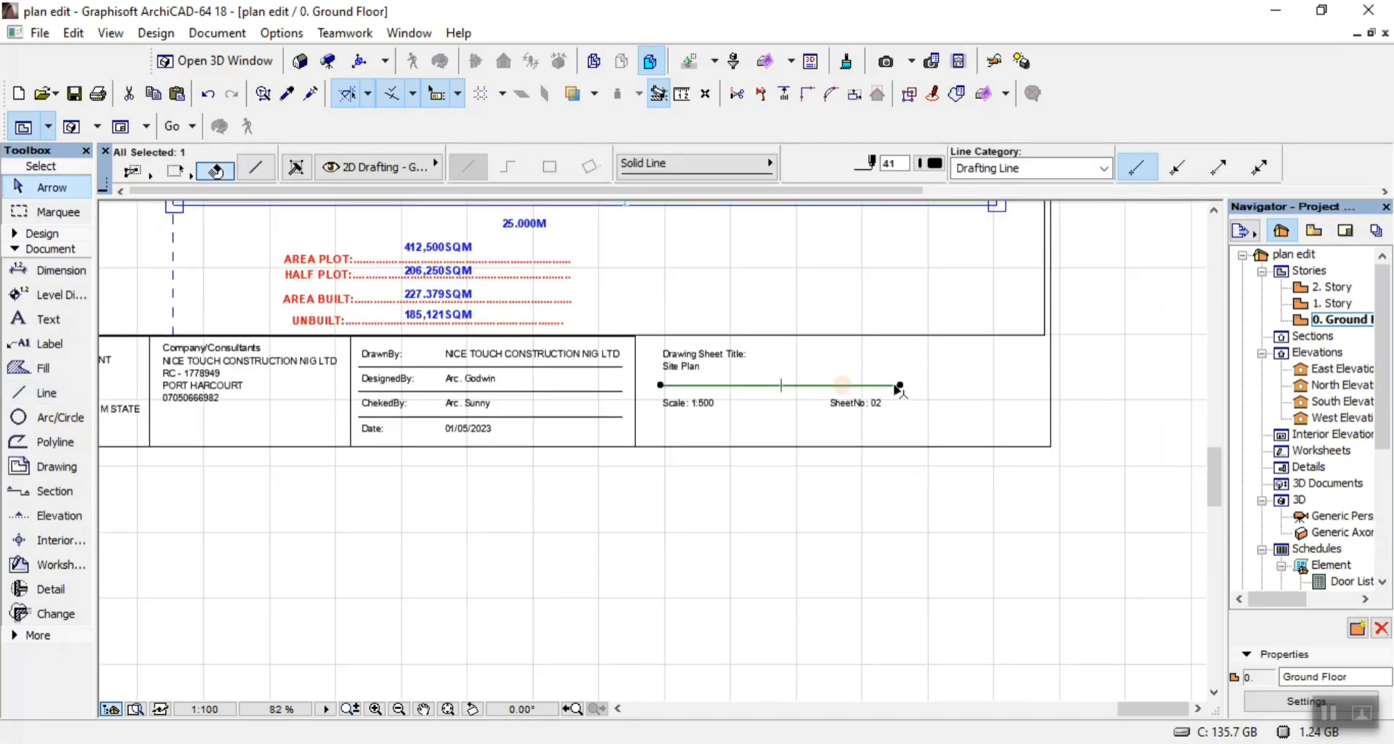
pyautogui.click(901, 386)
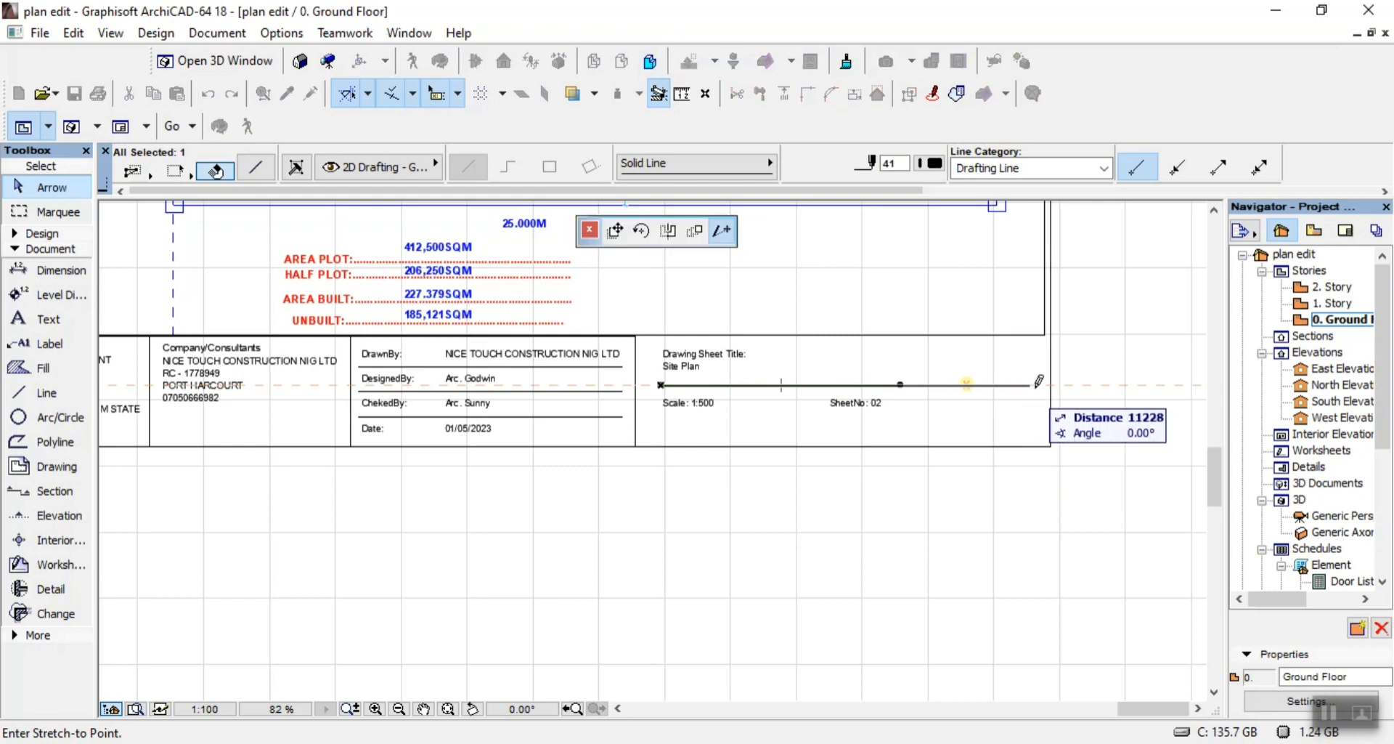
pyautogui.click(1058, 383)
pyautogui.press('Escape')
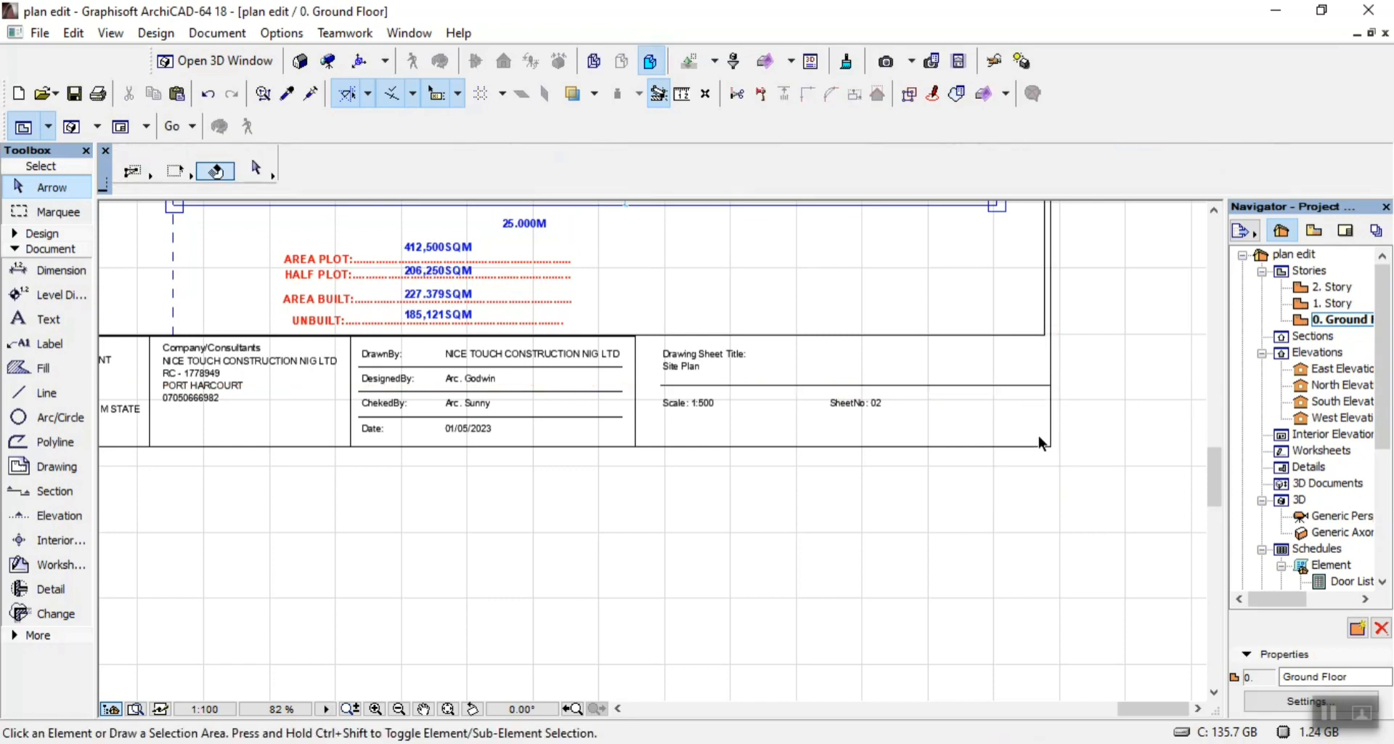
pyautogui.scroll(-4, 1039, 435)
pyautogui.click(74, 93)
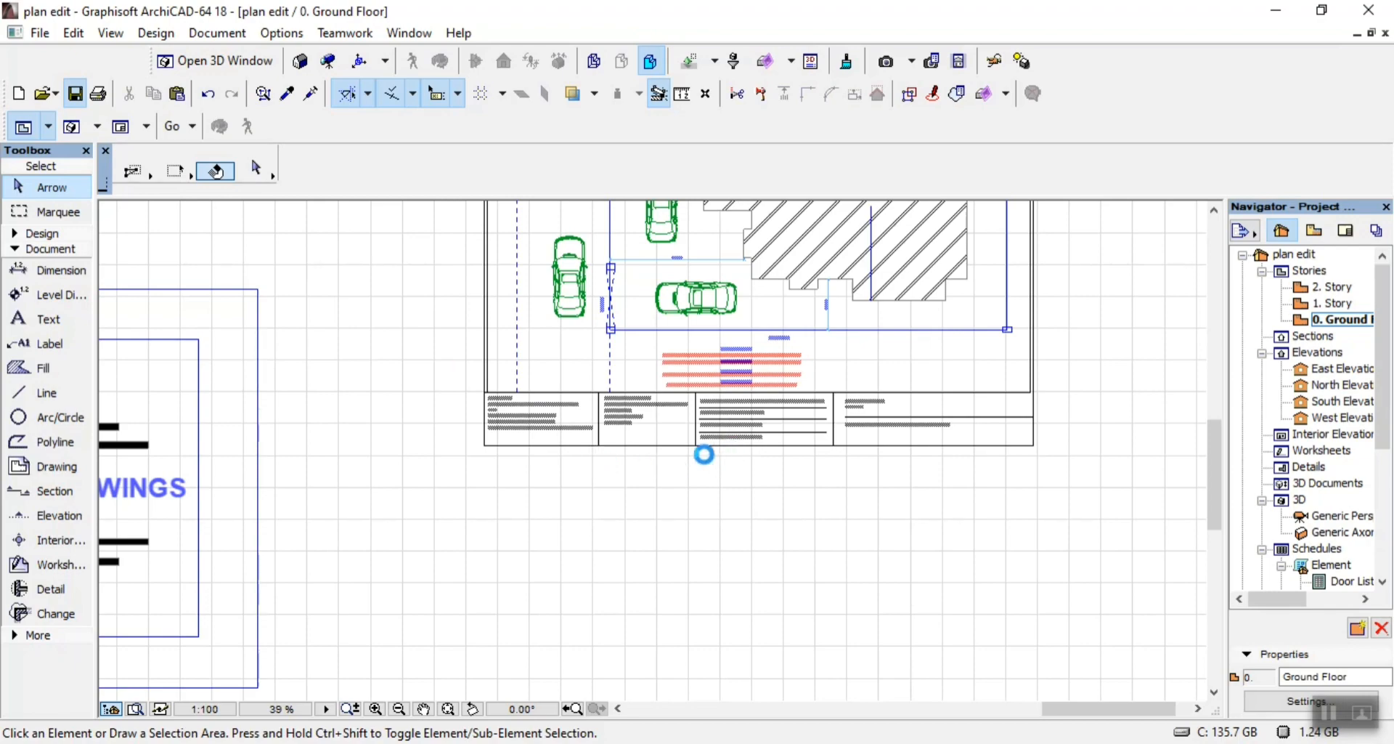
pyautogui.scroll(5, 748, 472)
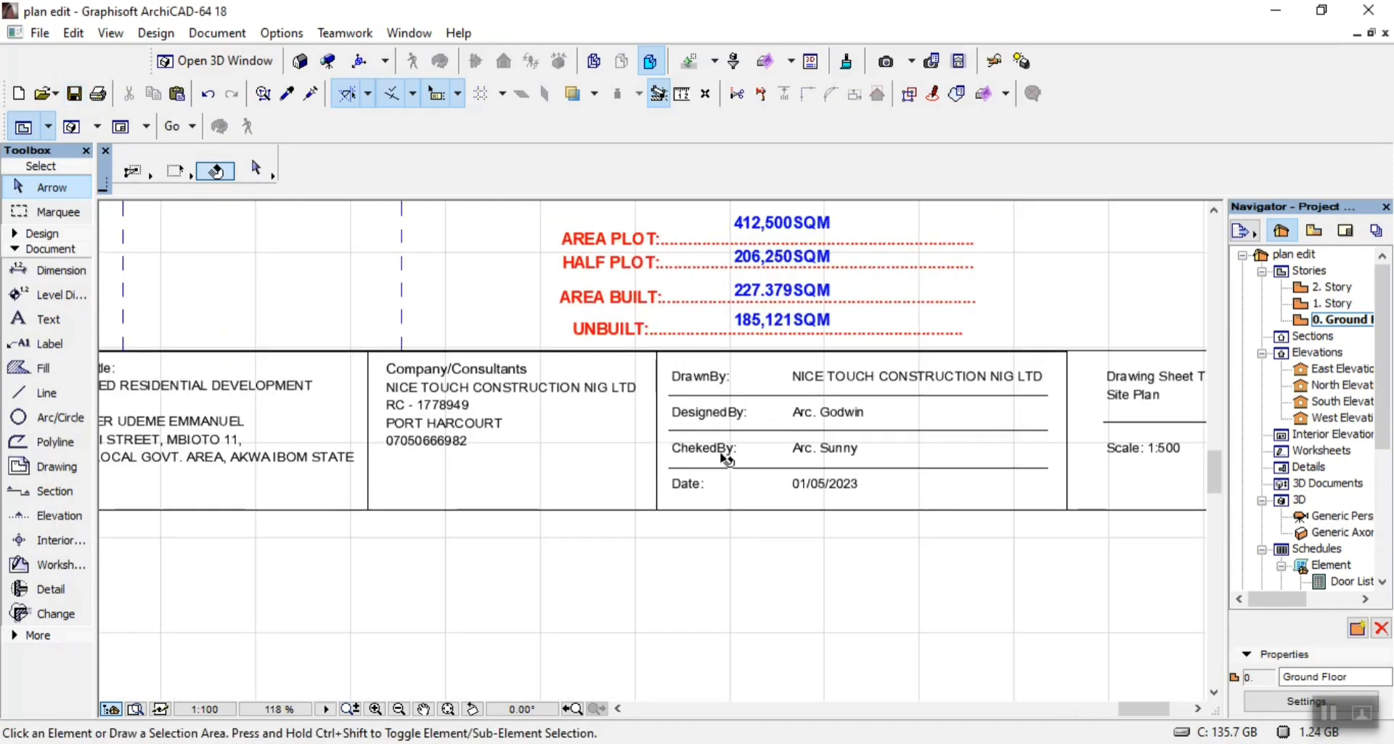
pyautogui.scroll(-4, 722, 476)
pyautogui.scroll(4, 815, 305)
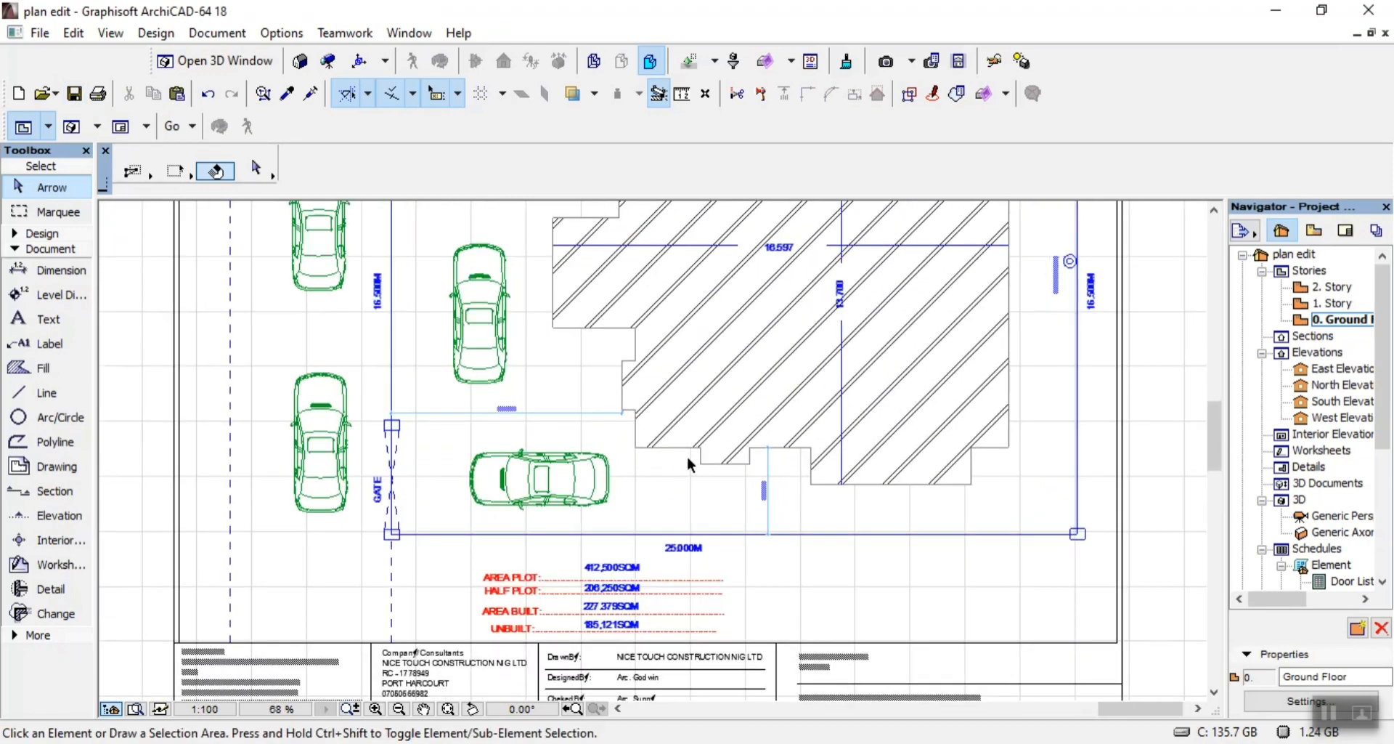
pyautogui.scroll(-5, 678, 418)
pyautogui.scroll(4, 614, 483)
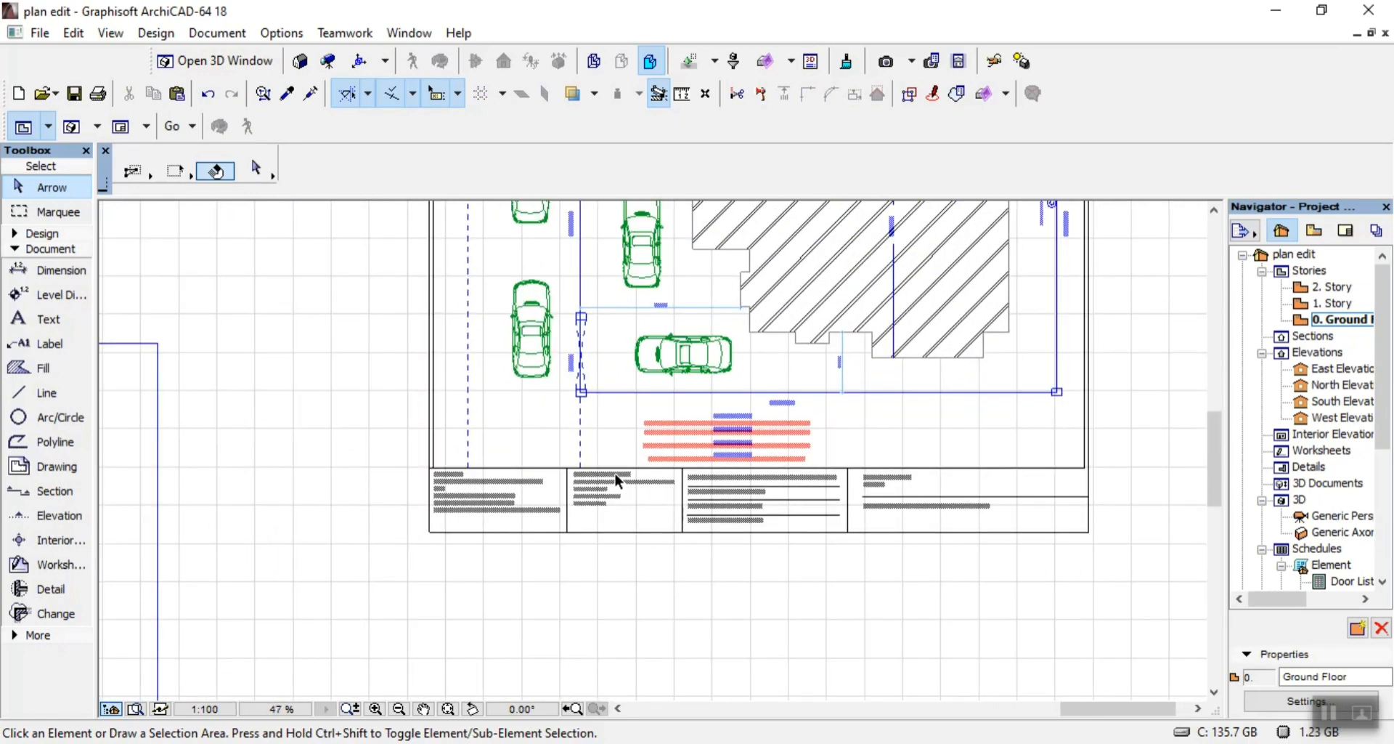
pyautogui.scroll(4, 610, 497)
pyautogui.scroll(-4, 646, 491)
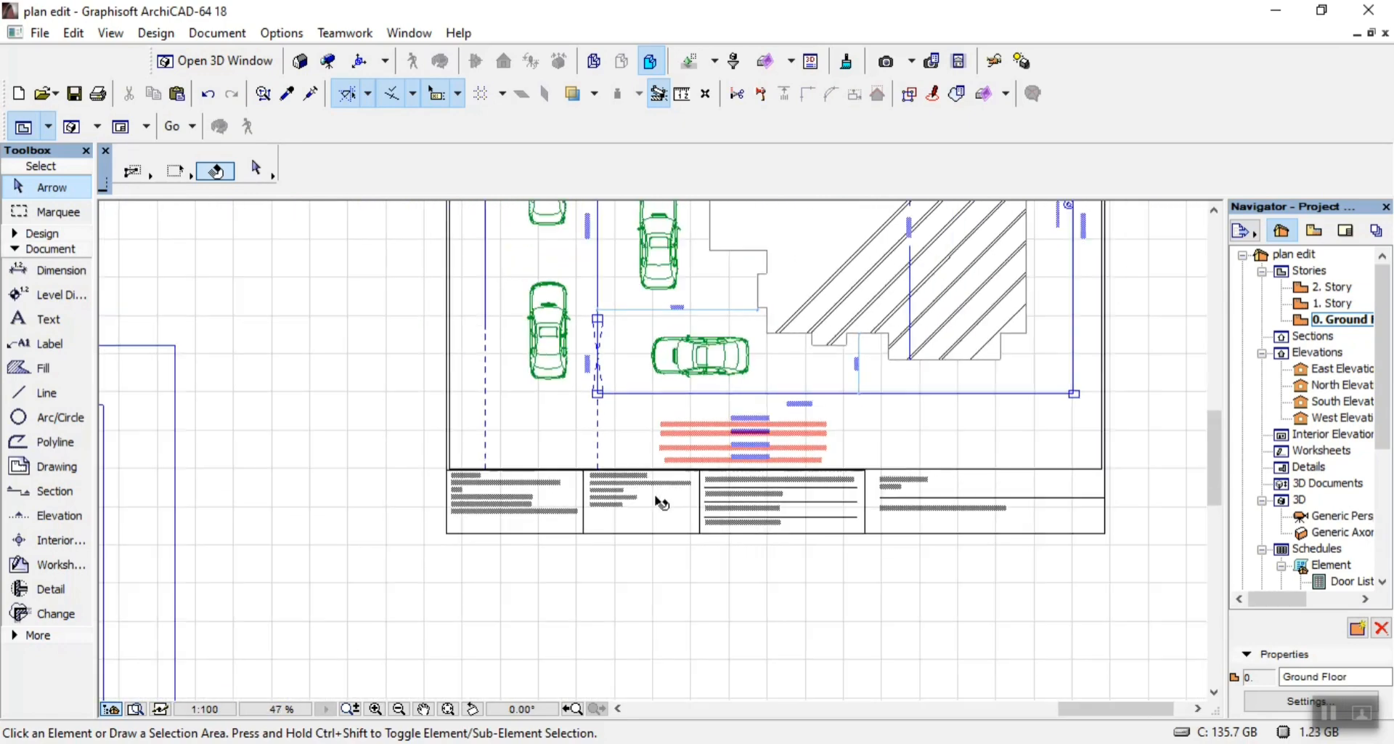
# Copy the 25.000M text below the plot into the empty area above the Project Title cell, between the dashed lines
pyautogui.scroll(4, 777, 403)
pyautogui.click(781, 447)
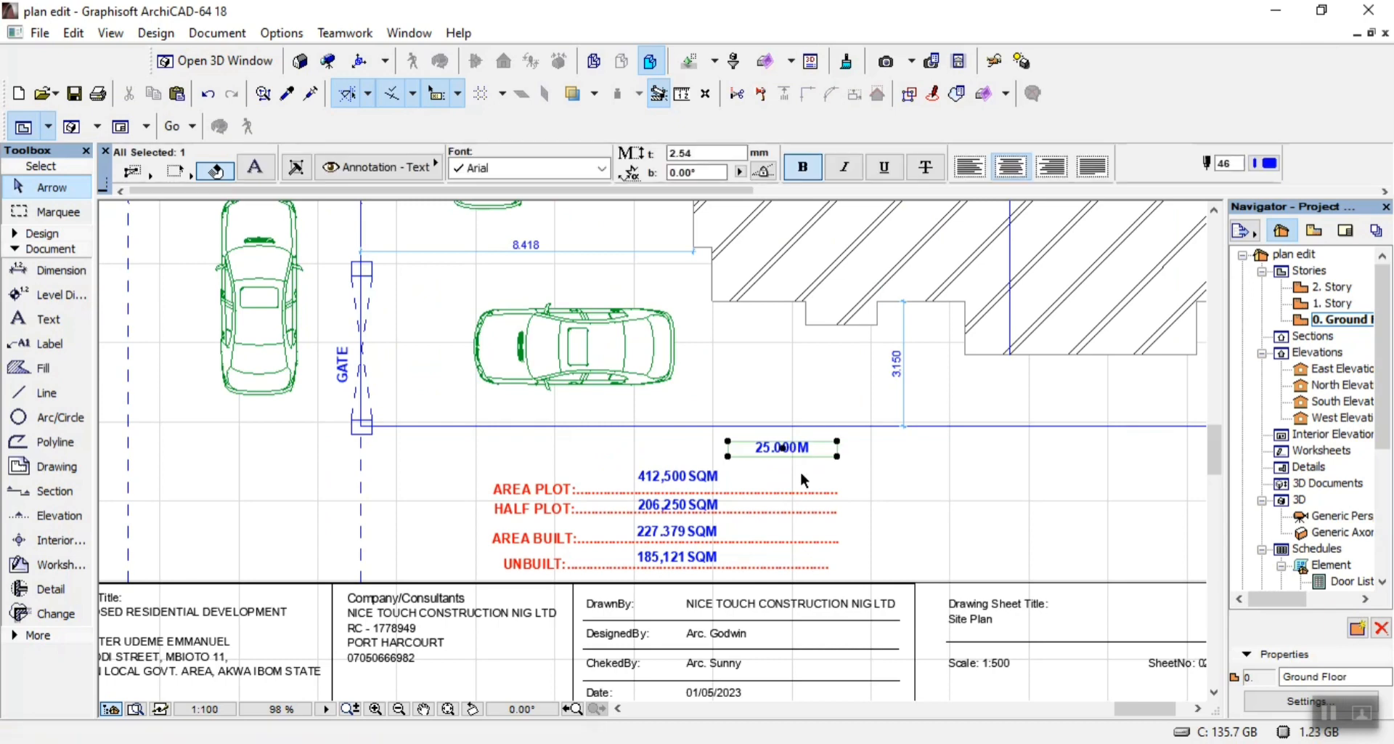
pyautogui.hotkey('ctrl', 'shift', 'd')
pyautogui.click(785, 451)
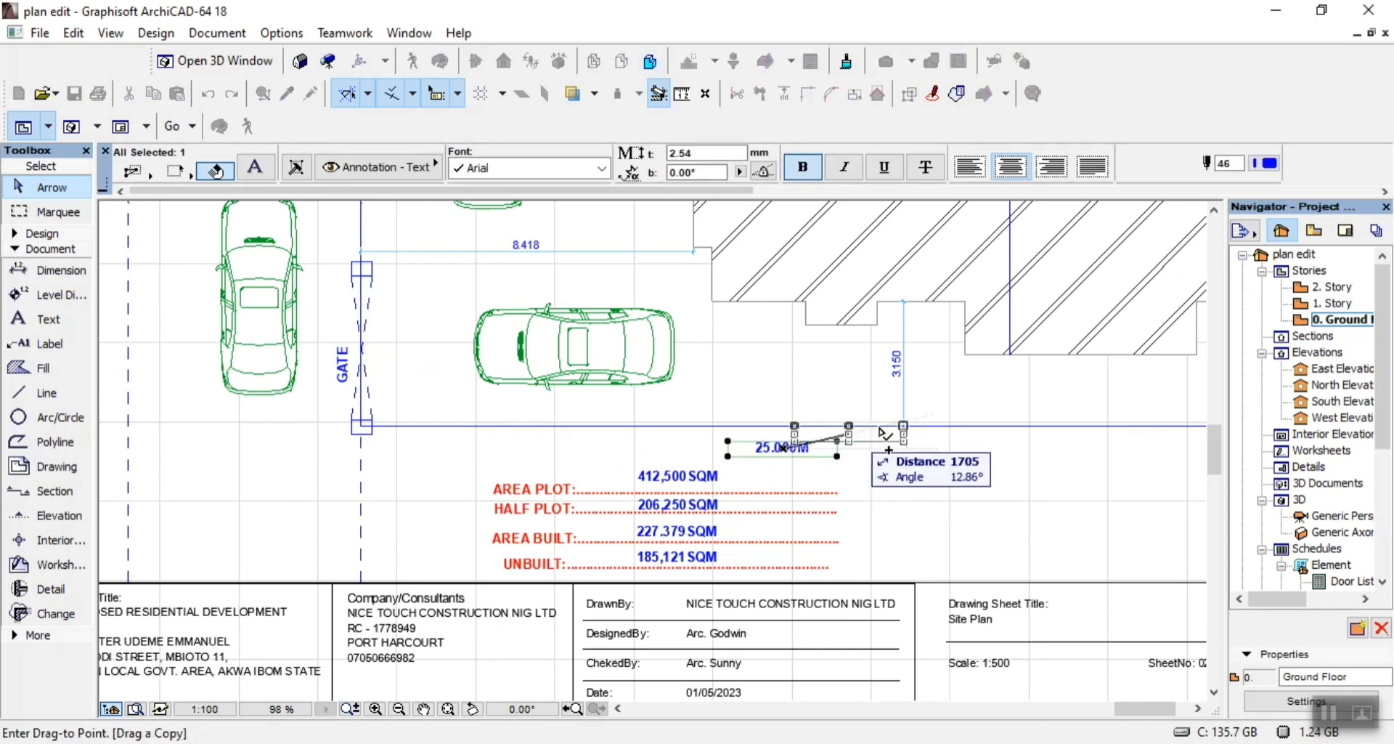
pyautogui.scroll(-3, 498, 576)
pyautogui.scroll(5, 460, 508)
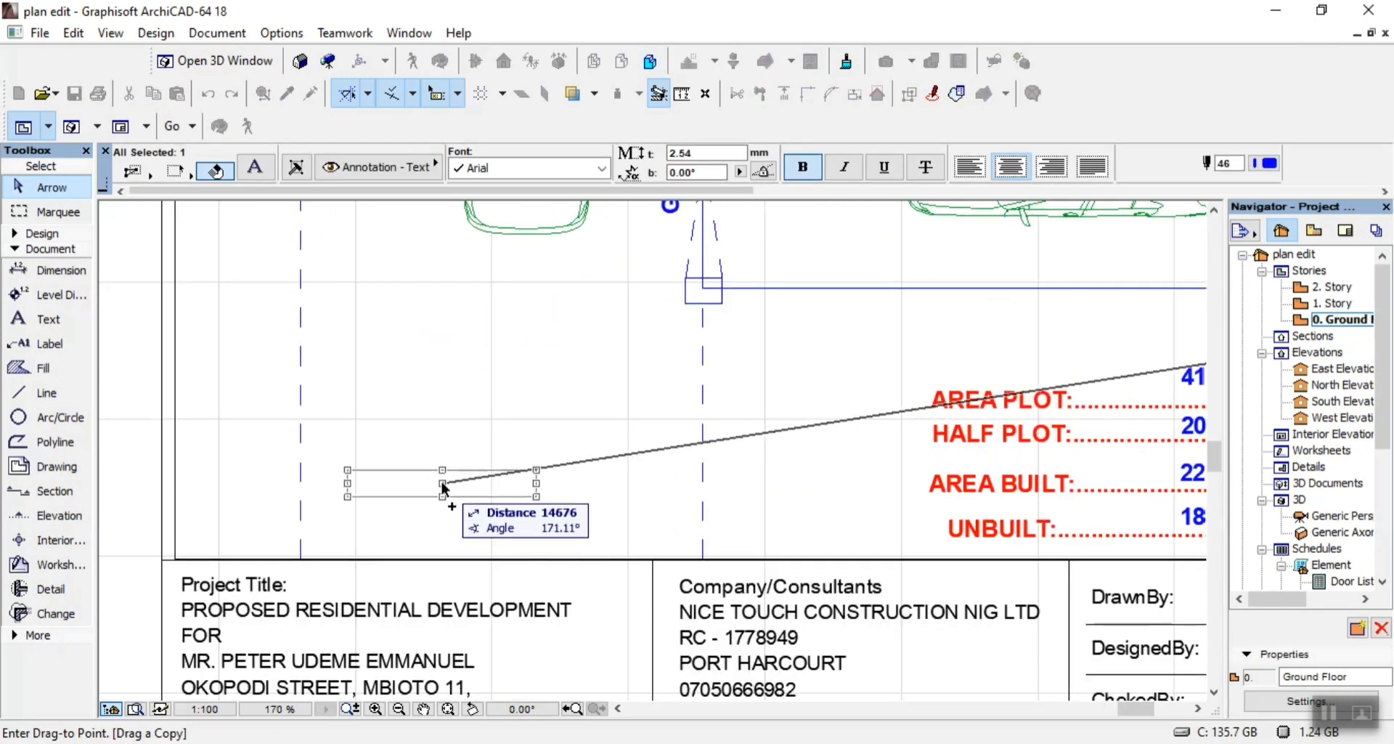
pyautogui.click(424, 501)
# Change the copied text above the Project Title cell to SITE PLAN at 3.20 mm text height
pyautogui.doubleClick(472, 485)
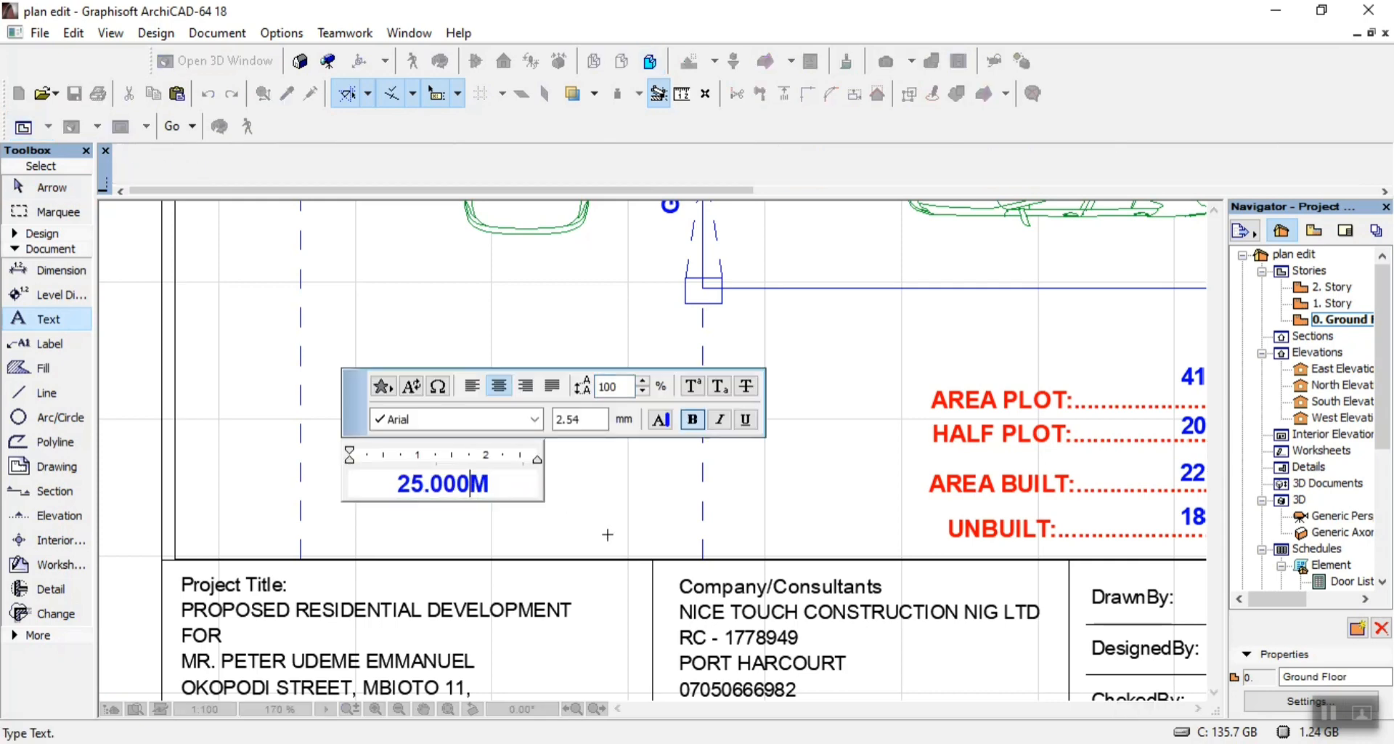
pyautogui.hotkey('ctrl', 'a')
pyautogui.hotkey('ctrl', 'shift', '.')
pyautogui.hotkey('ctrl', 'shift', '.')
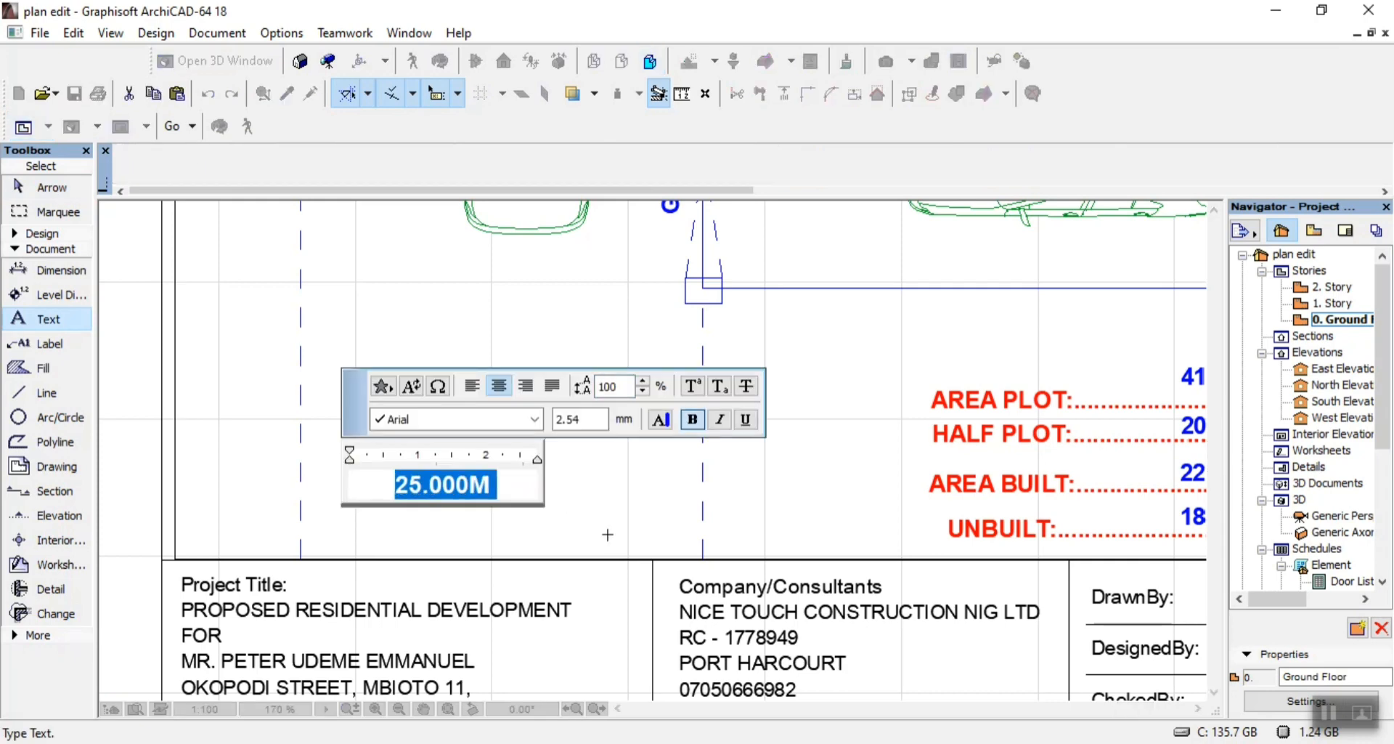
pyautogui.write('SI')
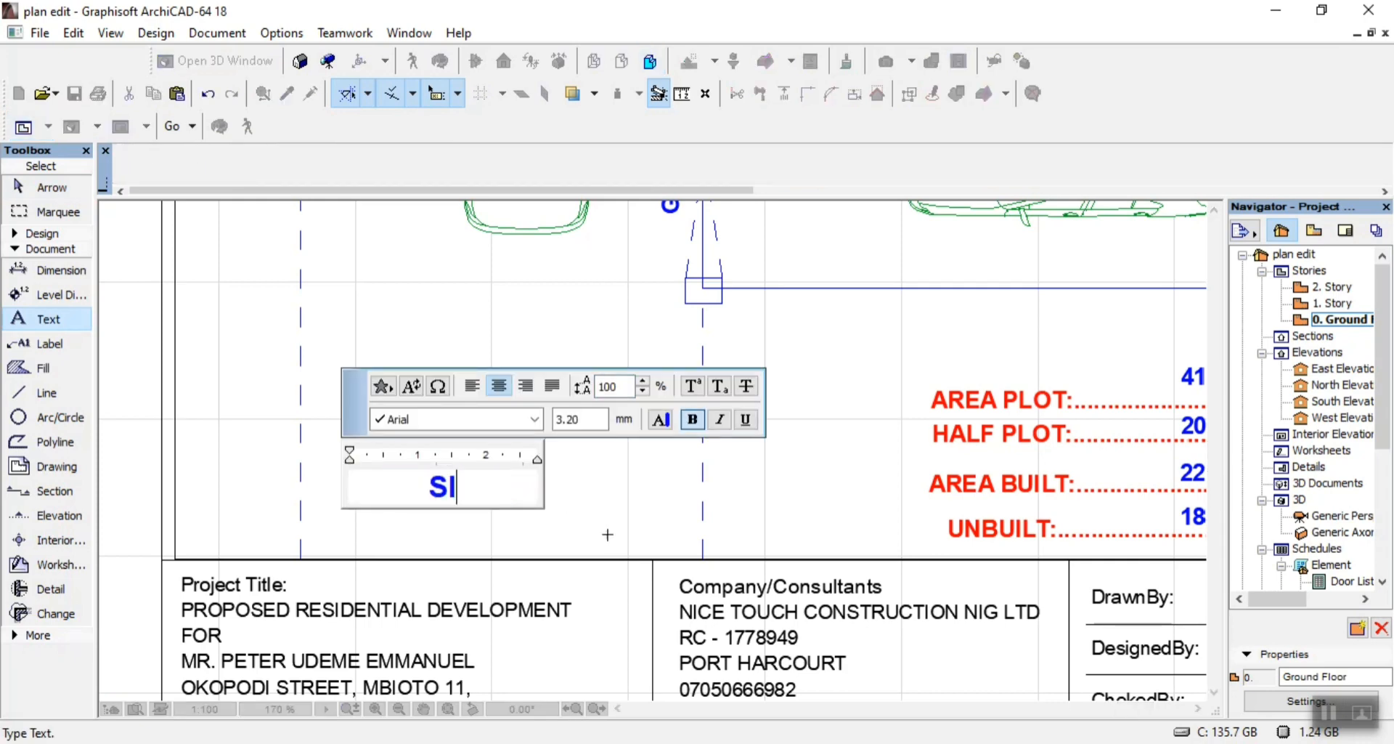
pyautogui.write('TE PLAN')
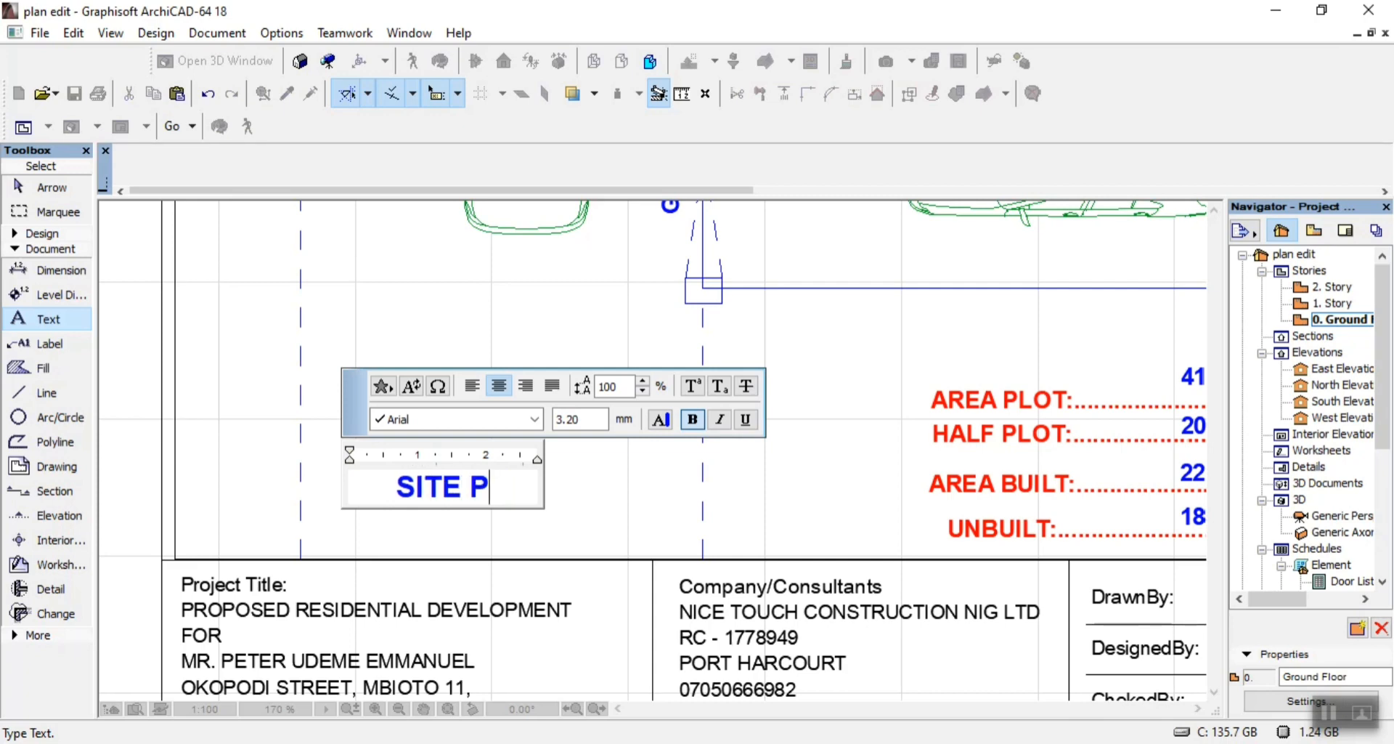
pyautogui.click(528, 307)
pyautogui.click(543, 351)
# Review the SITE PLAN label and the title block's Project Title, Company/Consultants and DrawnBy cells up close
pyautogui.scroll(-2, 523, 402)
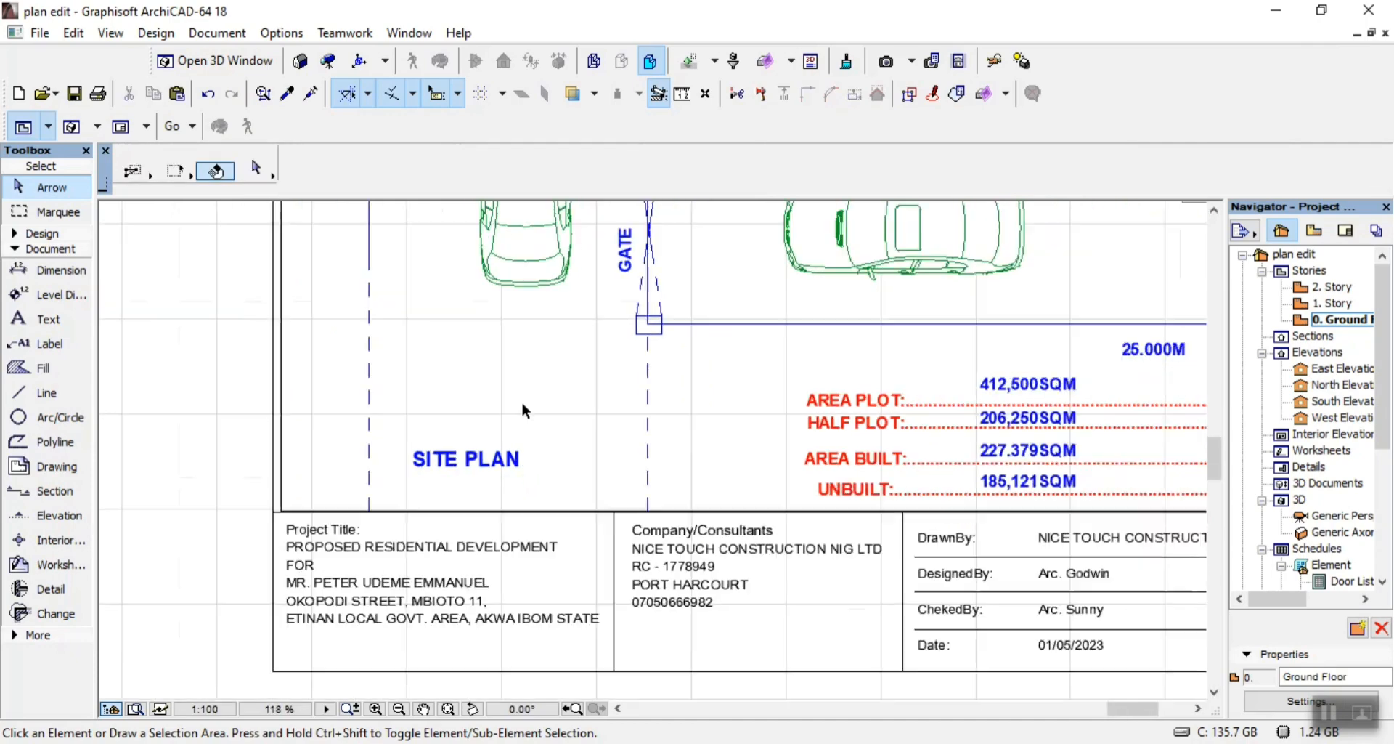
pyautogui.scroll(-2, 523, 405)
pyautogui.scroll(6, 512, 445)
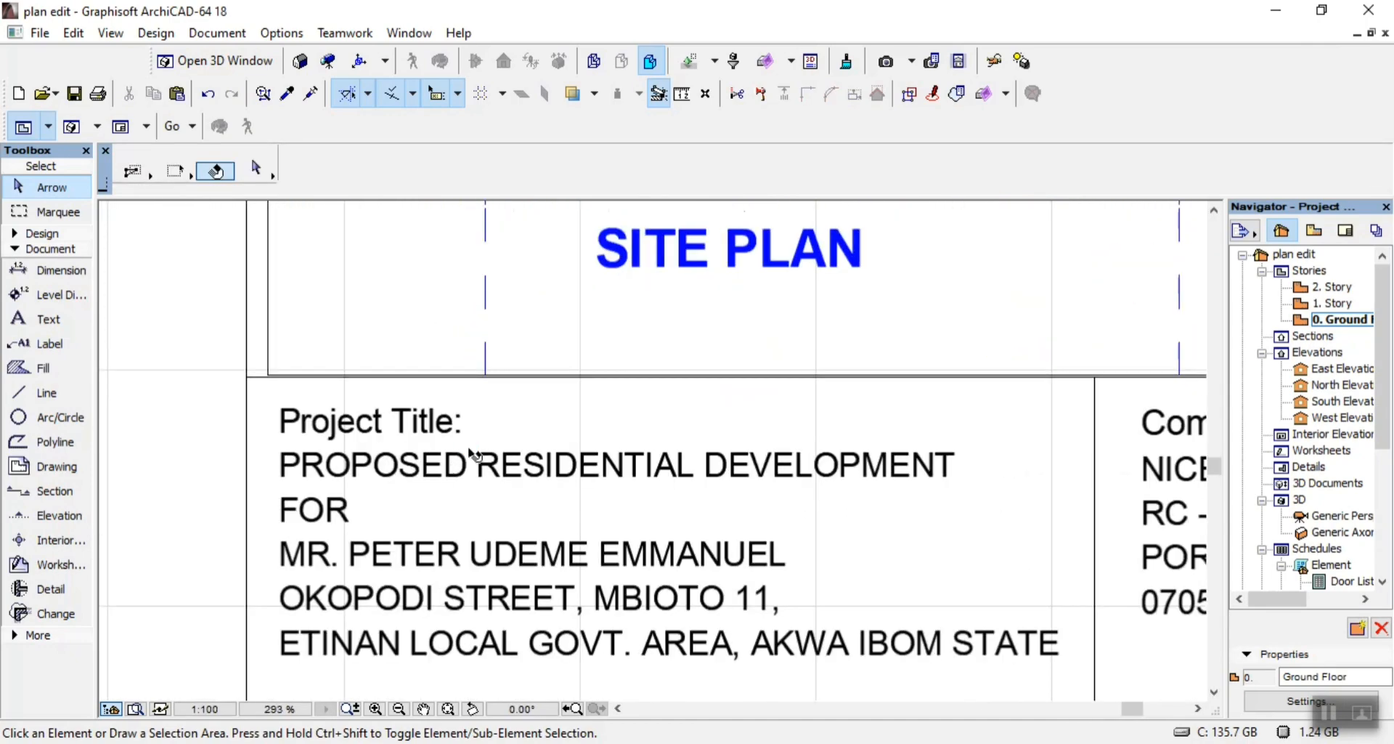
pyautogui.scroll(-6, 472, 454)
pyautogui.scroll(5, 479, 456)
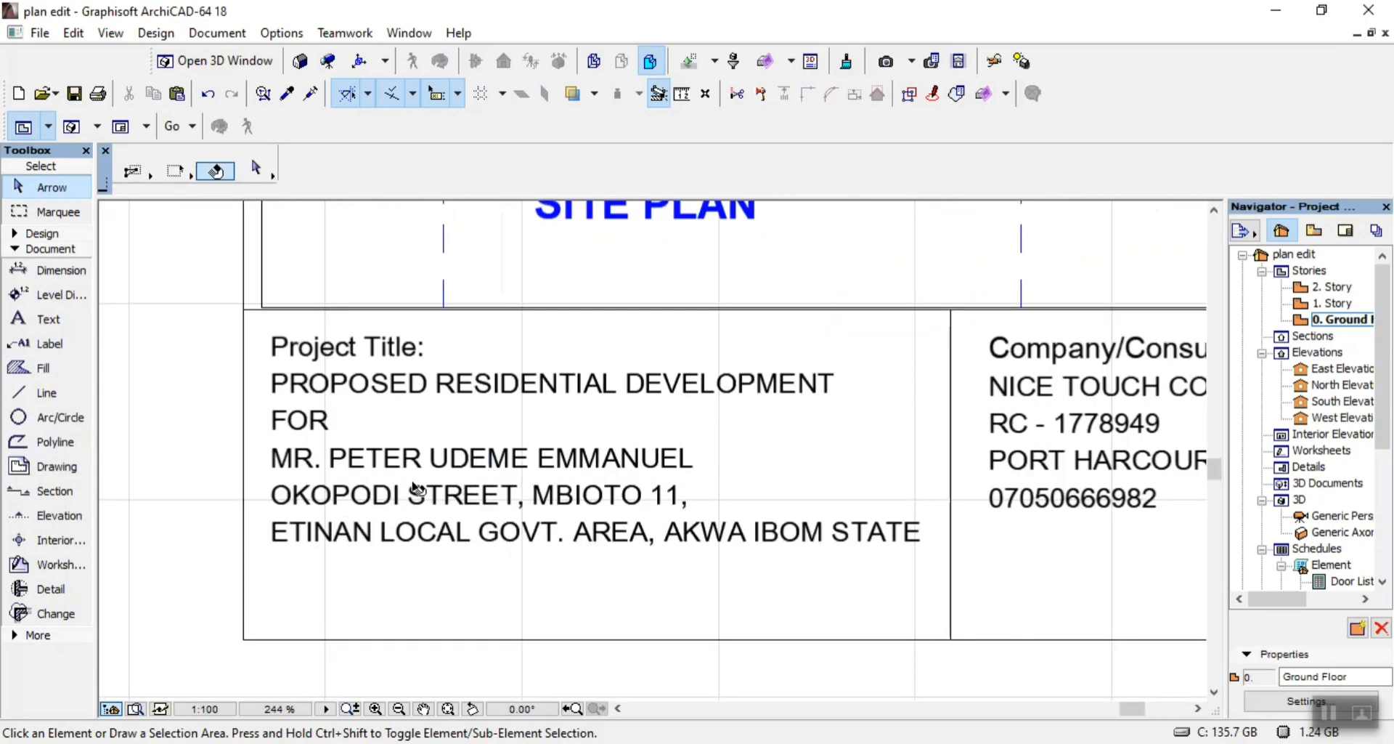
pyautogui.scroll(-3, 567, 501)
pyautogui.scroll(4, 791, 479)
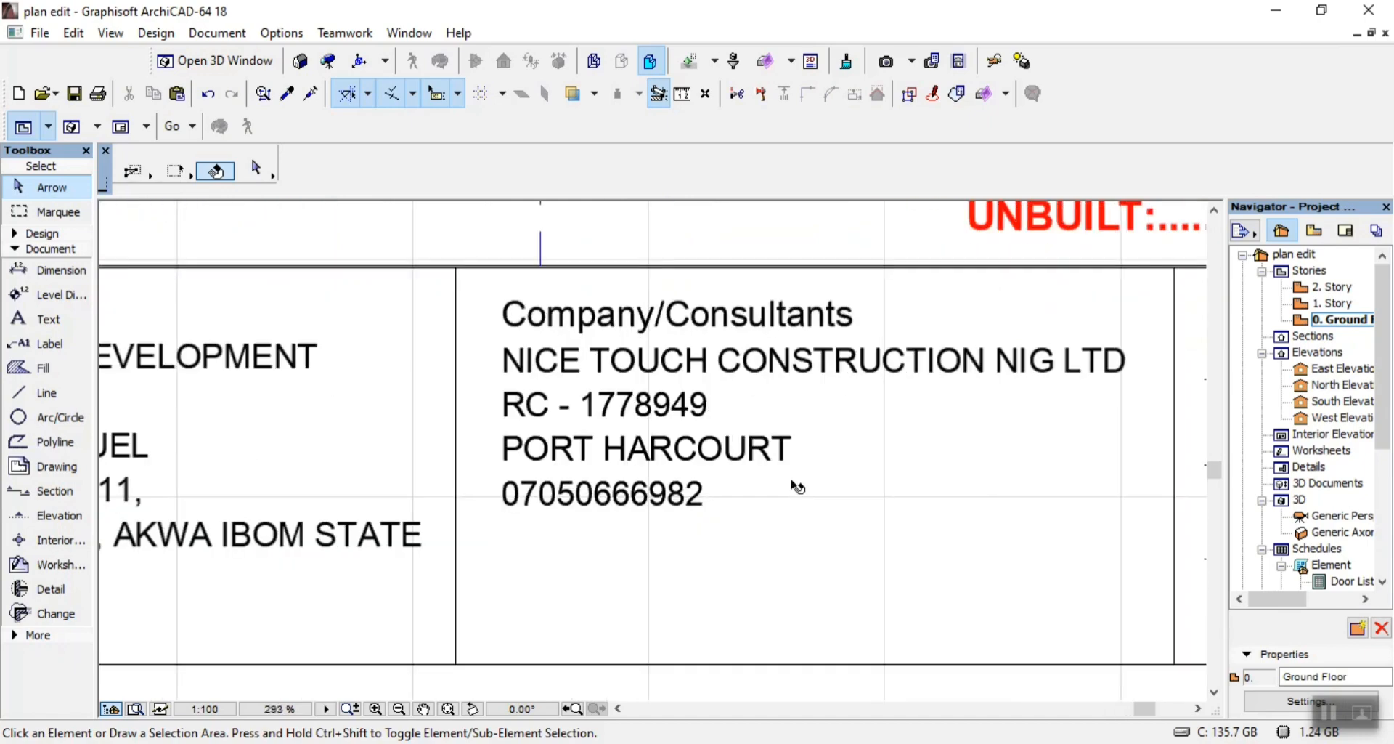
pyautogui.scroll(-4, 753, 491)
pyautogui.scroll(3, 840, 516)
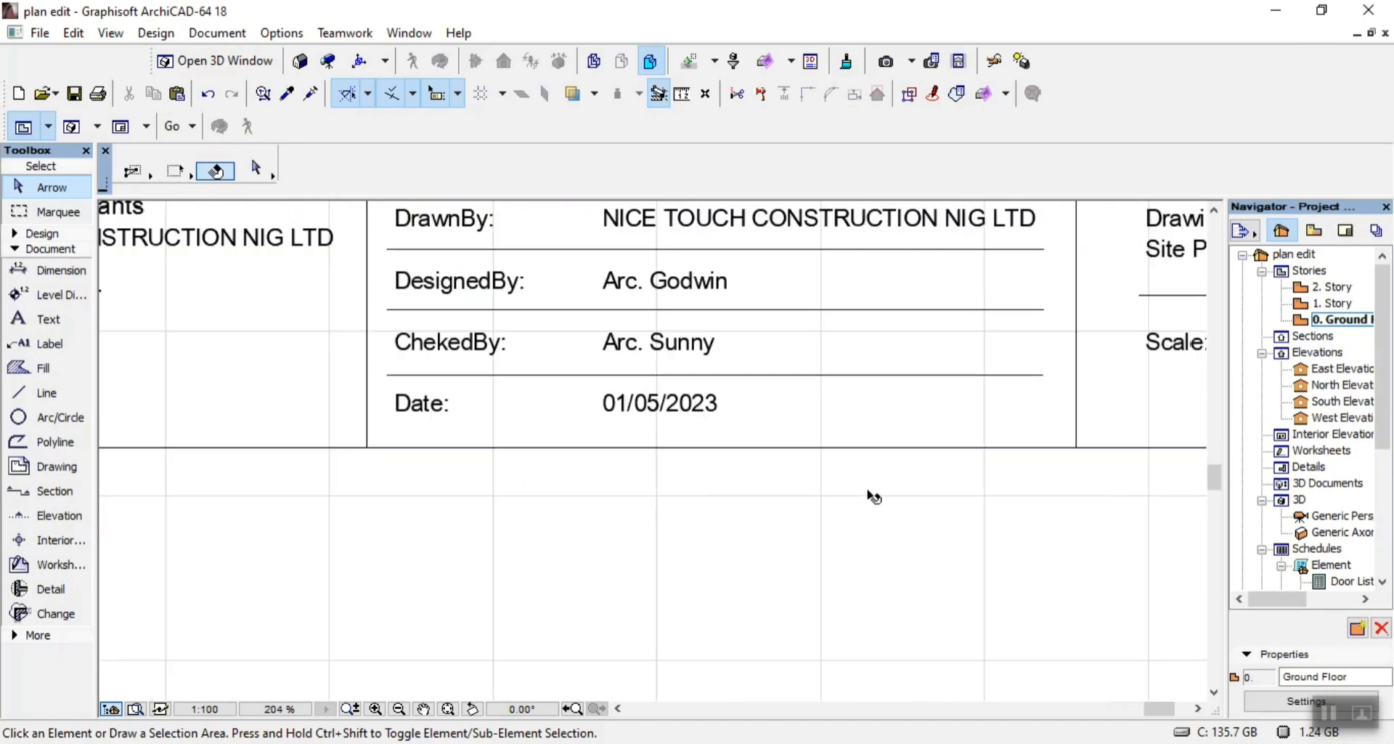
# Review the DrawnBy and Drawing Sheet Title cells up close, and compare the site plan sheet with the ARCHITECTURAL - DRAWINGS cover sheet
pyautogui.scroll(-4, 768, 359)
pyautogui.scroll(3, 1160, 341)
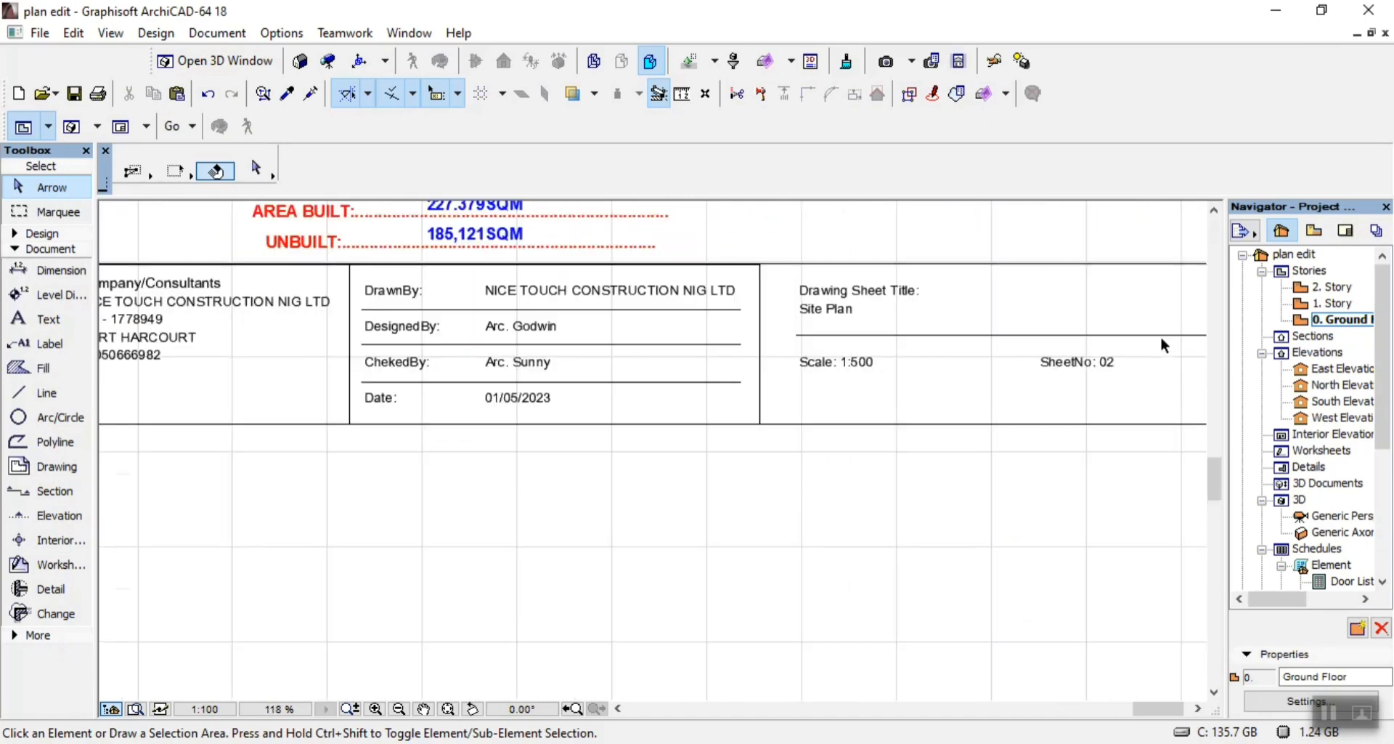
pyautogui.scroll(-1, 1160, 342)
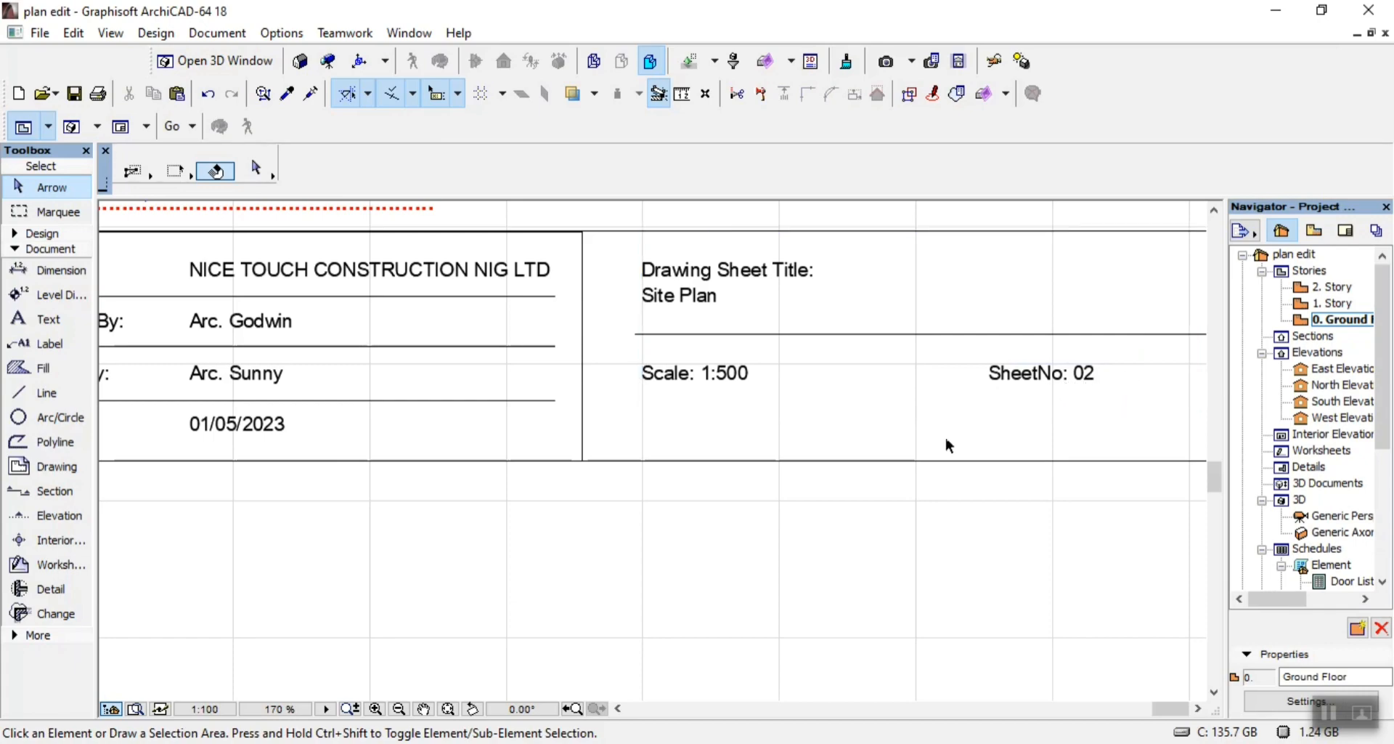
pyautogui.scroll(-8, 916, 436)
pyautogui.scroll(4, 966, 320)
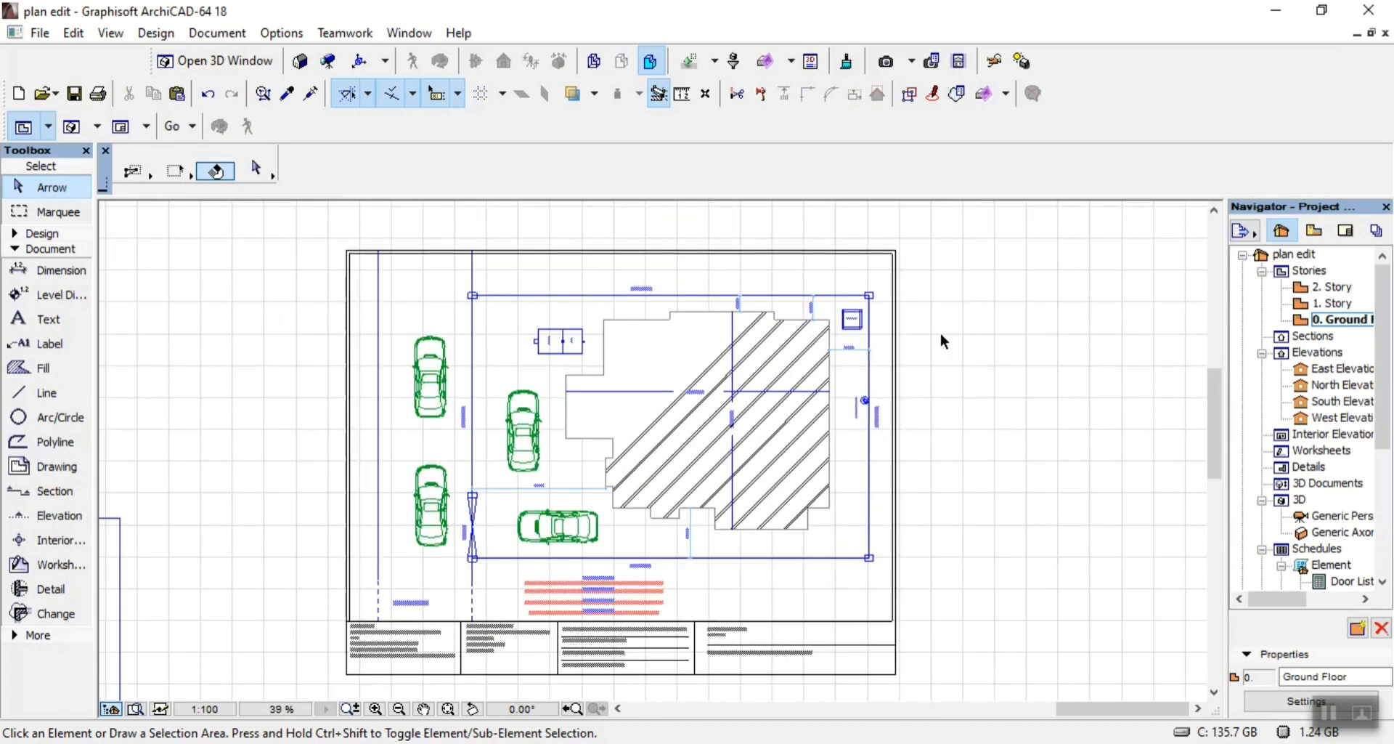
pyautogui.scroll(-5, 765, 438)
pyautogui.scroll(4, 548, 505)
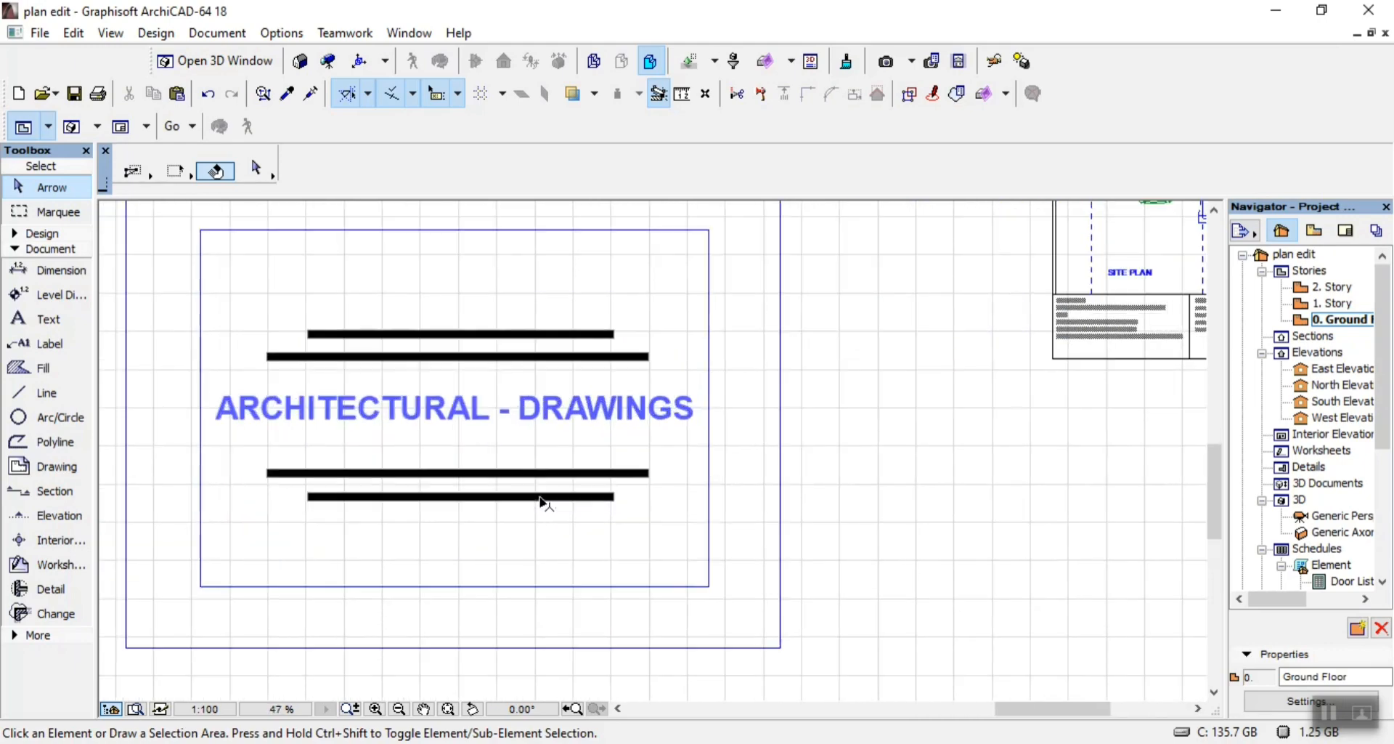
pyautogui.scroll(-4, 878, 445)
pyautogui.scroll(2, 986, 385)
pyautogui.scroll(-2, 986, 385)
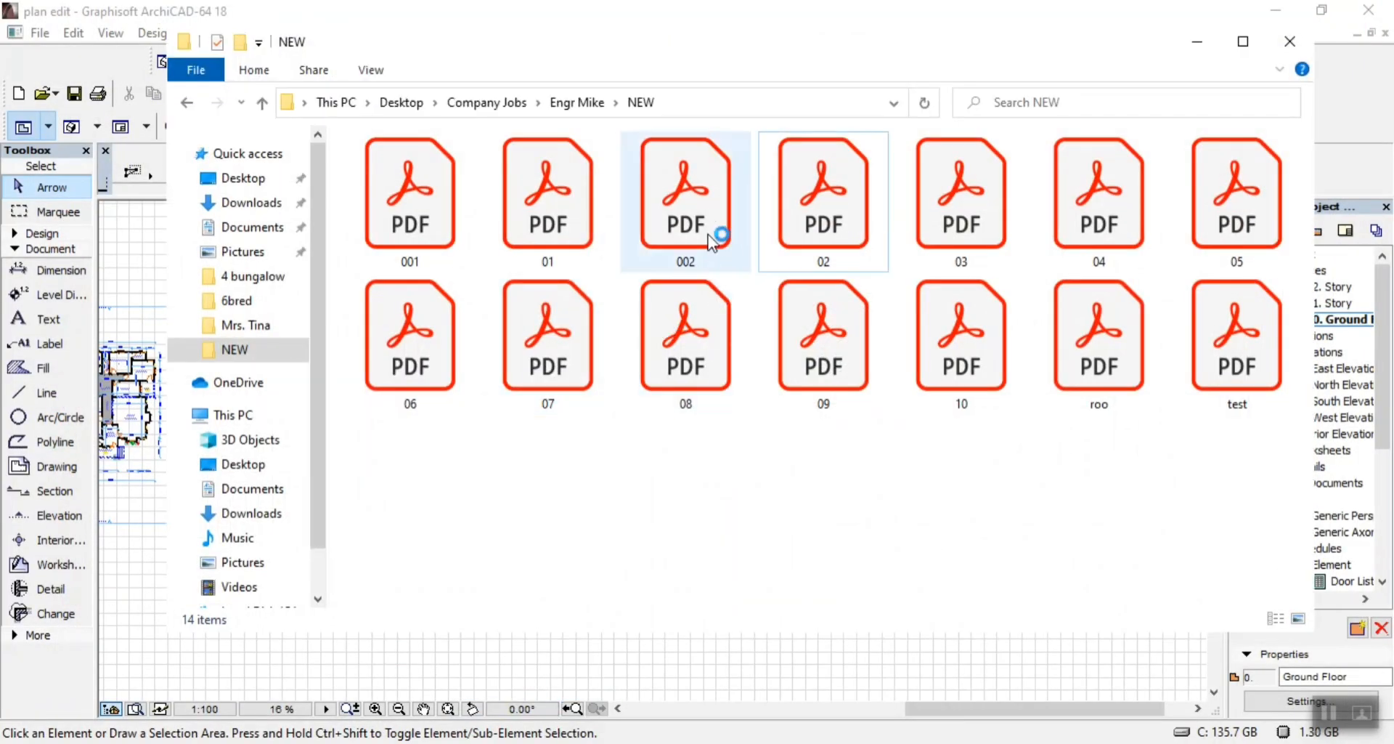
# Open the PDF 03 from the NEW folder in Adobe Acrobat Reader as the next reference
pyautogui.click(973, 236)
pyautogui.rightClick(973, 237)
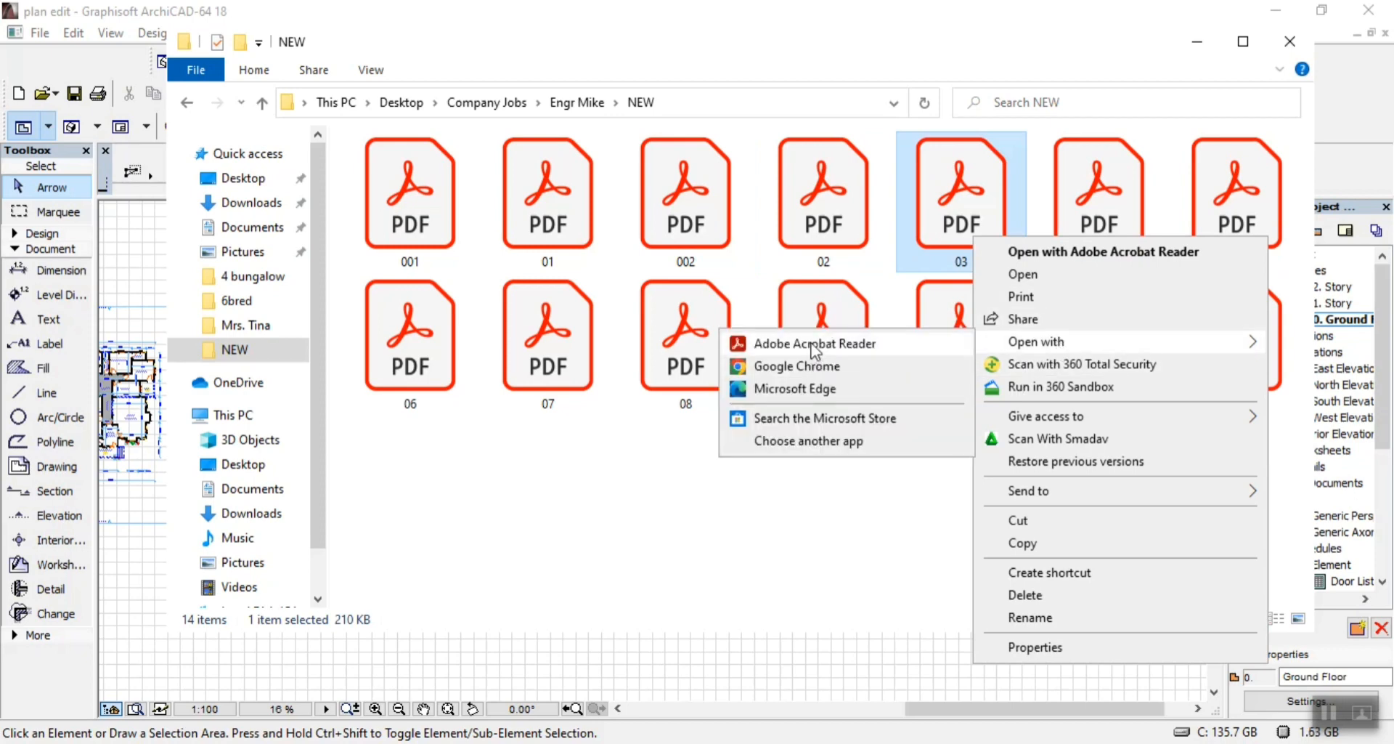
pyautogui.click(849, 348)
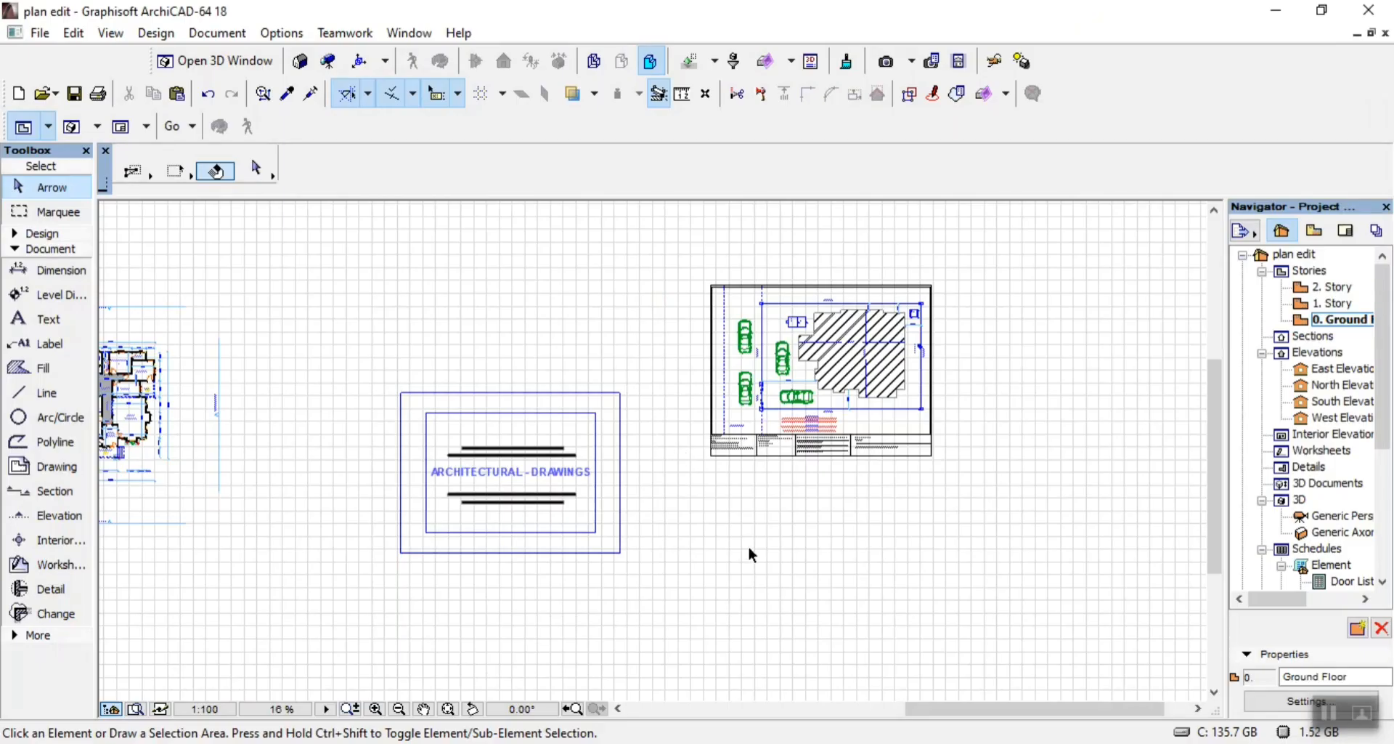
pyautogui.scroll(-2, 750, 549)
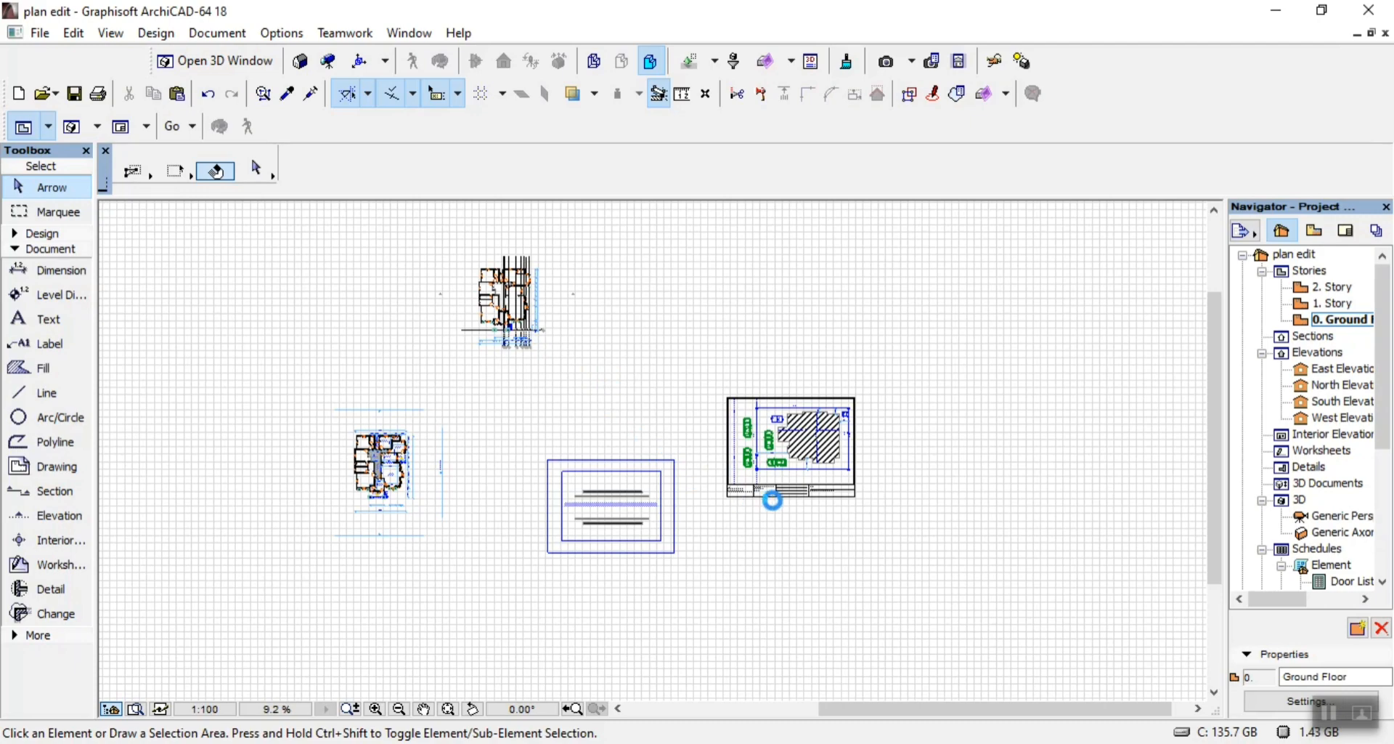
pyautogui.scroll(1, 450, 320)
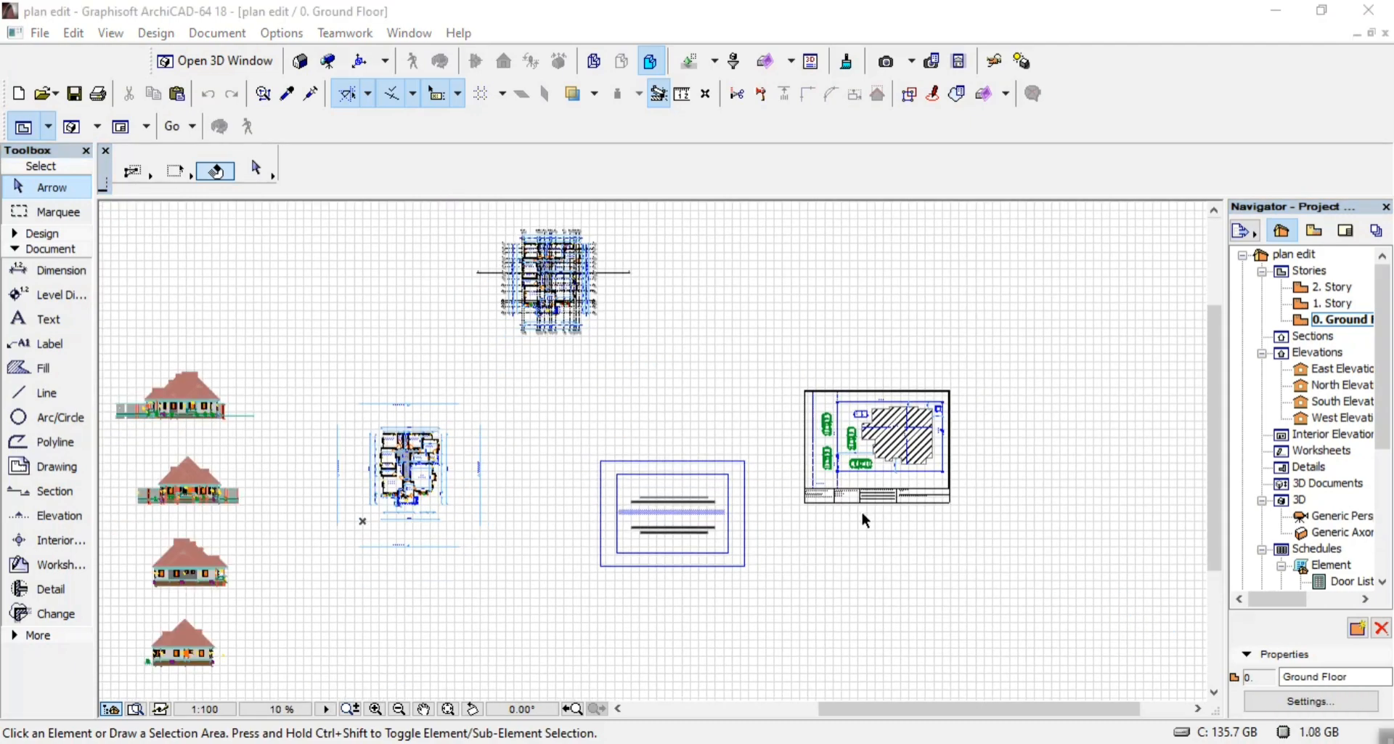
# Shift the SheetNo: 02 entry one tab stop to the right within the Drawing Sheet Title text block
pyautogui.scroll(3, 900, 501)
pyautogui.scroll(6, 908, 505)
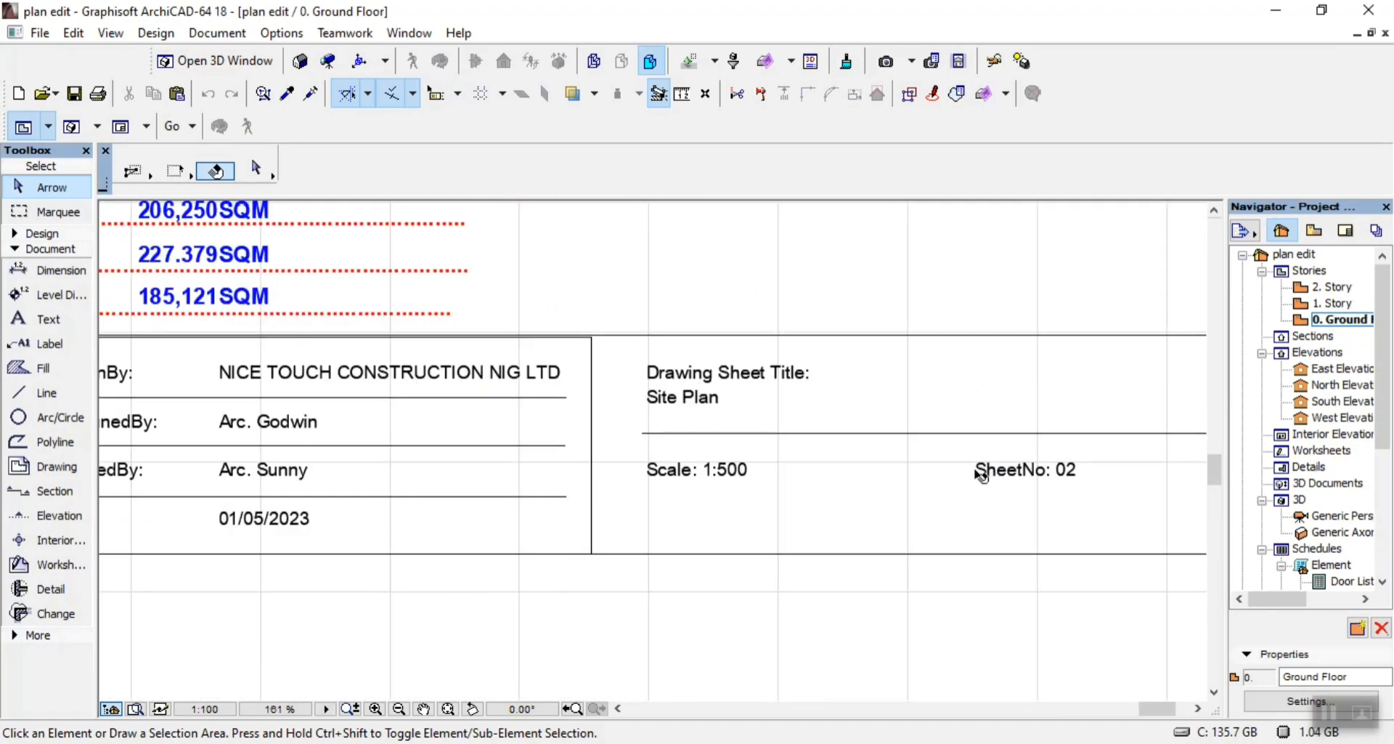
pyautogui.click(982, 477)
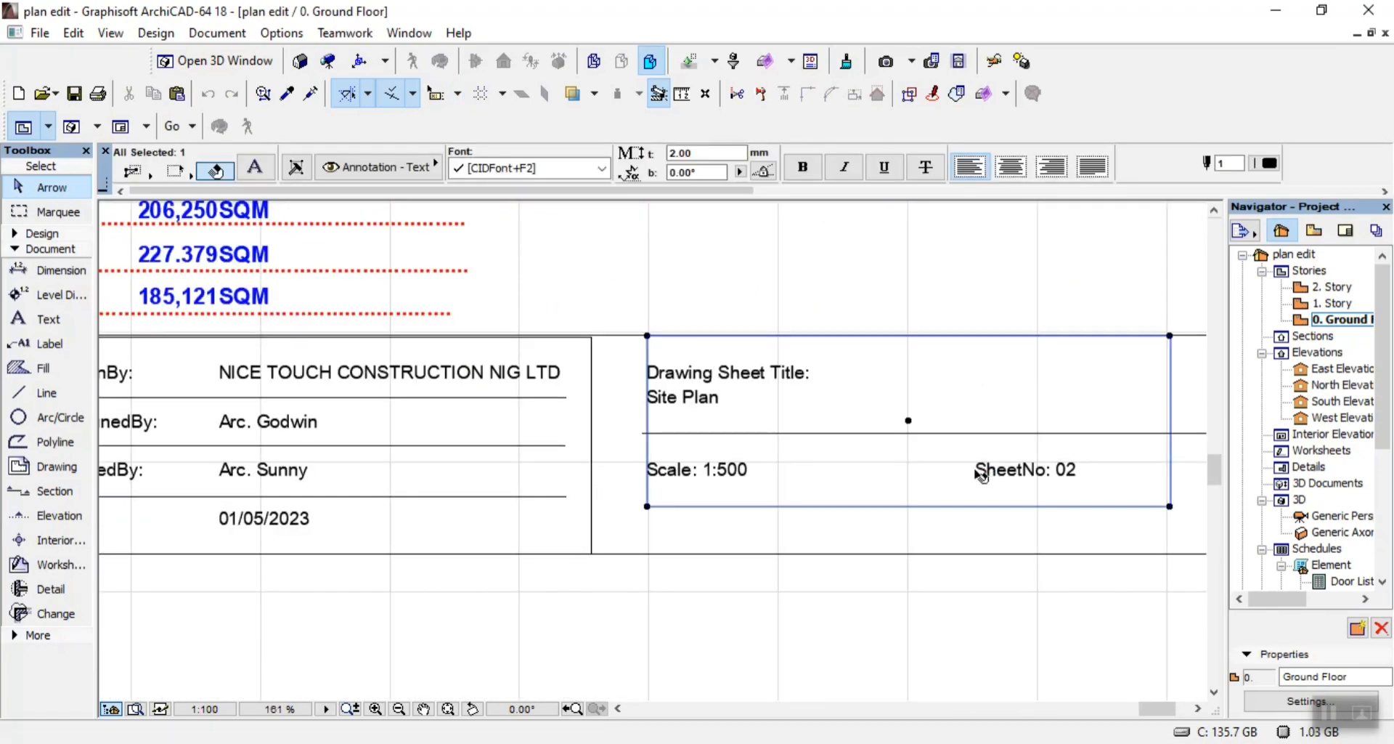
pyautogui.doubleClick(982, 476)
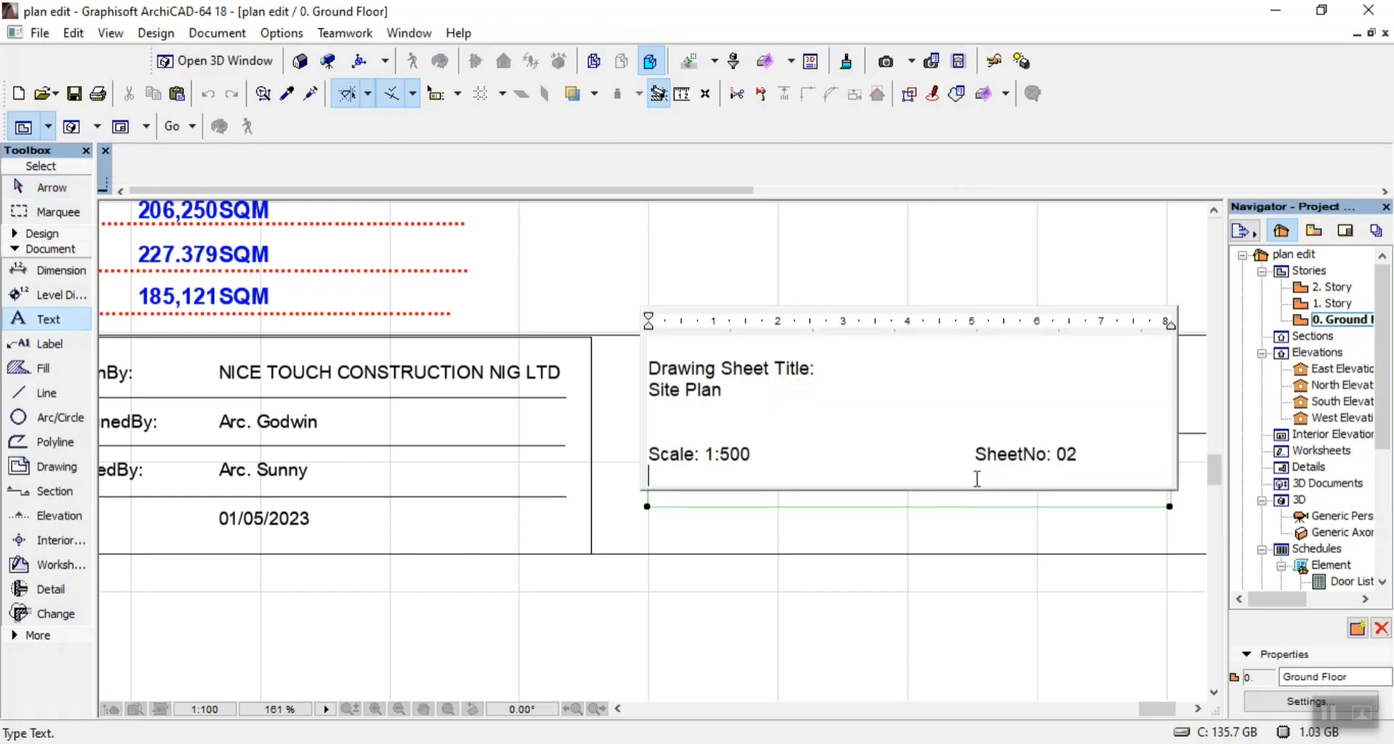
pyautogui.click(981, 466)
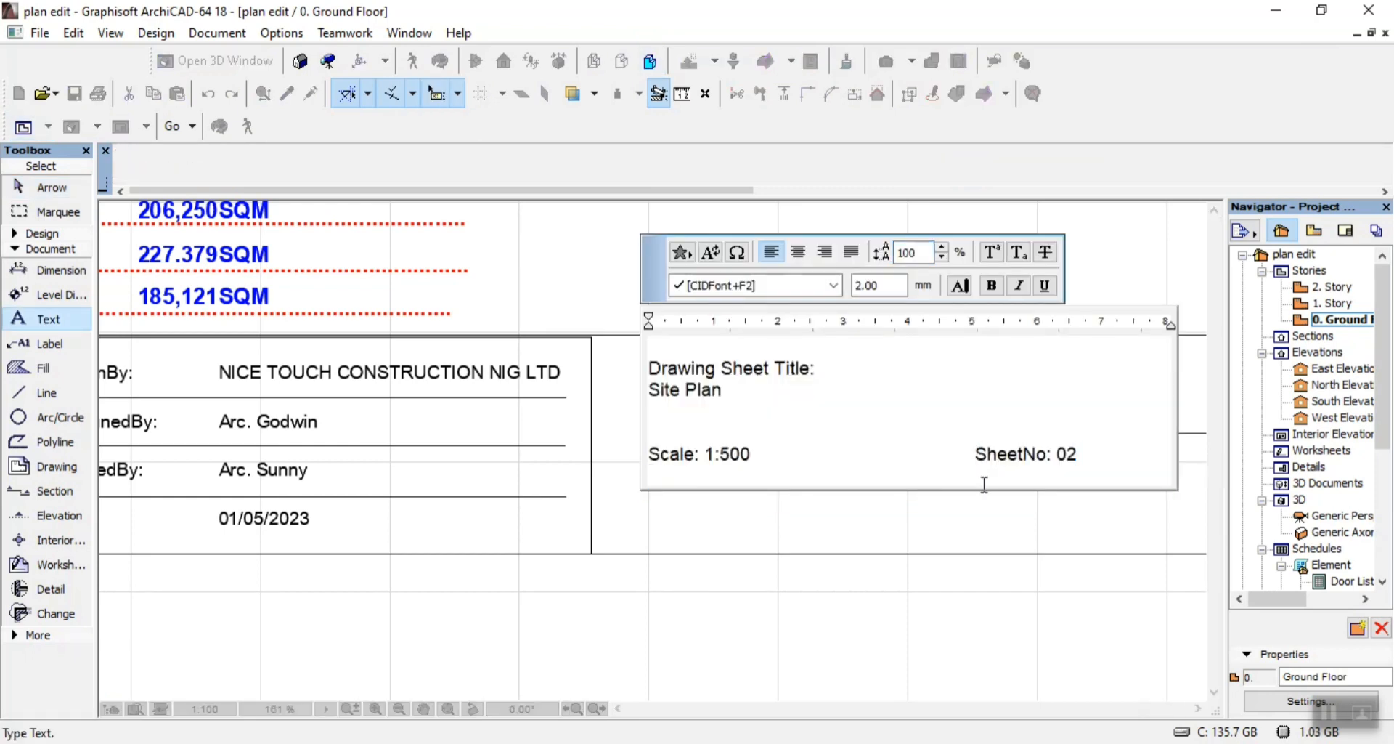
pyautogui.press('Tab')
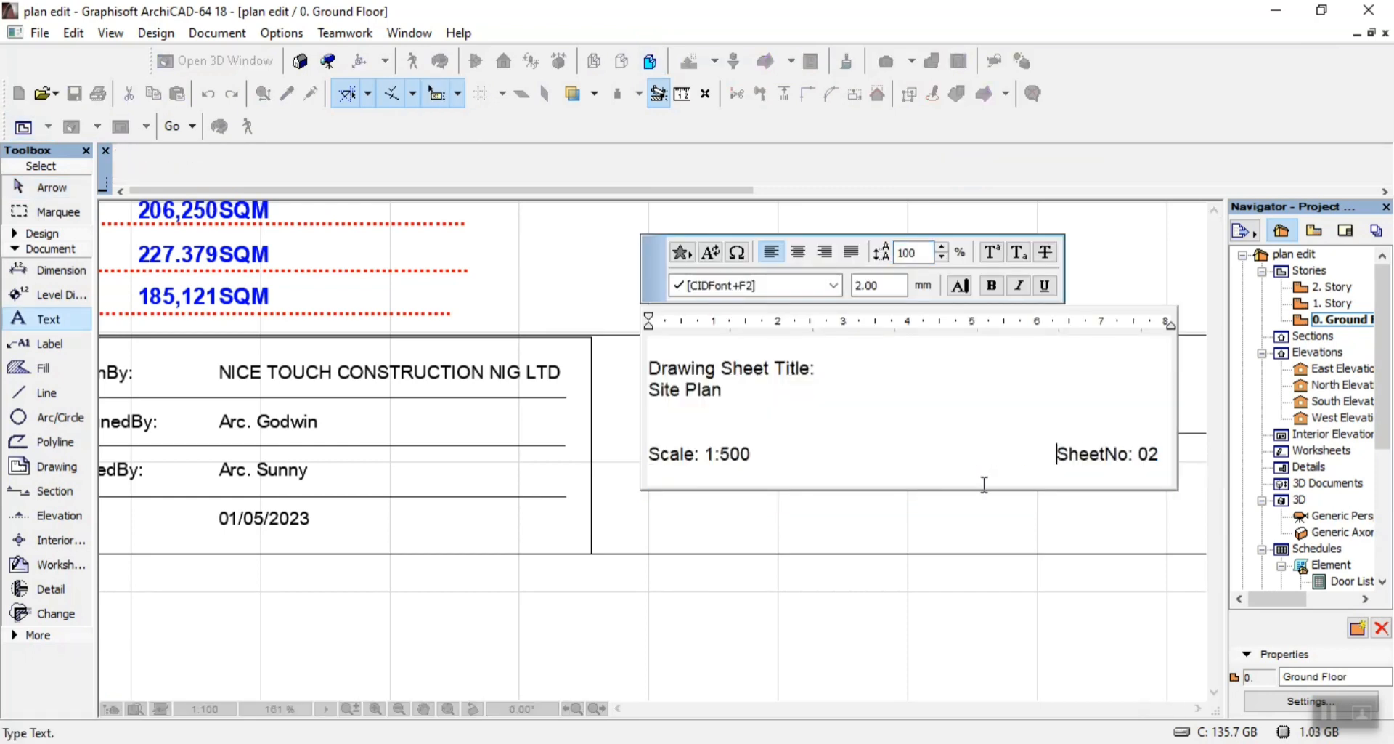
pyautogui.click(927, 588)
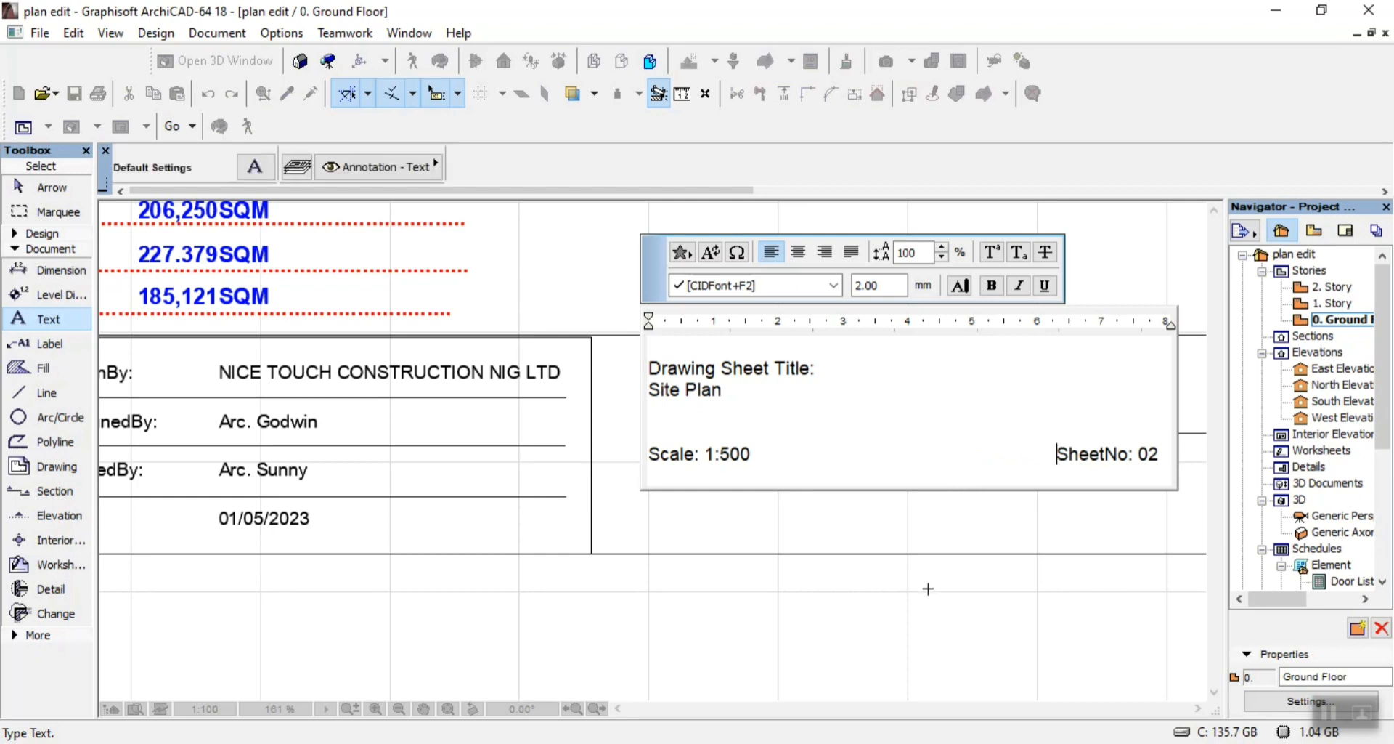
# Draw a vertical line between Scale and SheetNo, from the title block's lower border up to the horizontal divider
pyautogui.click(48, 396)
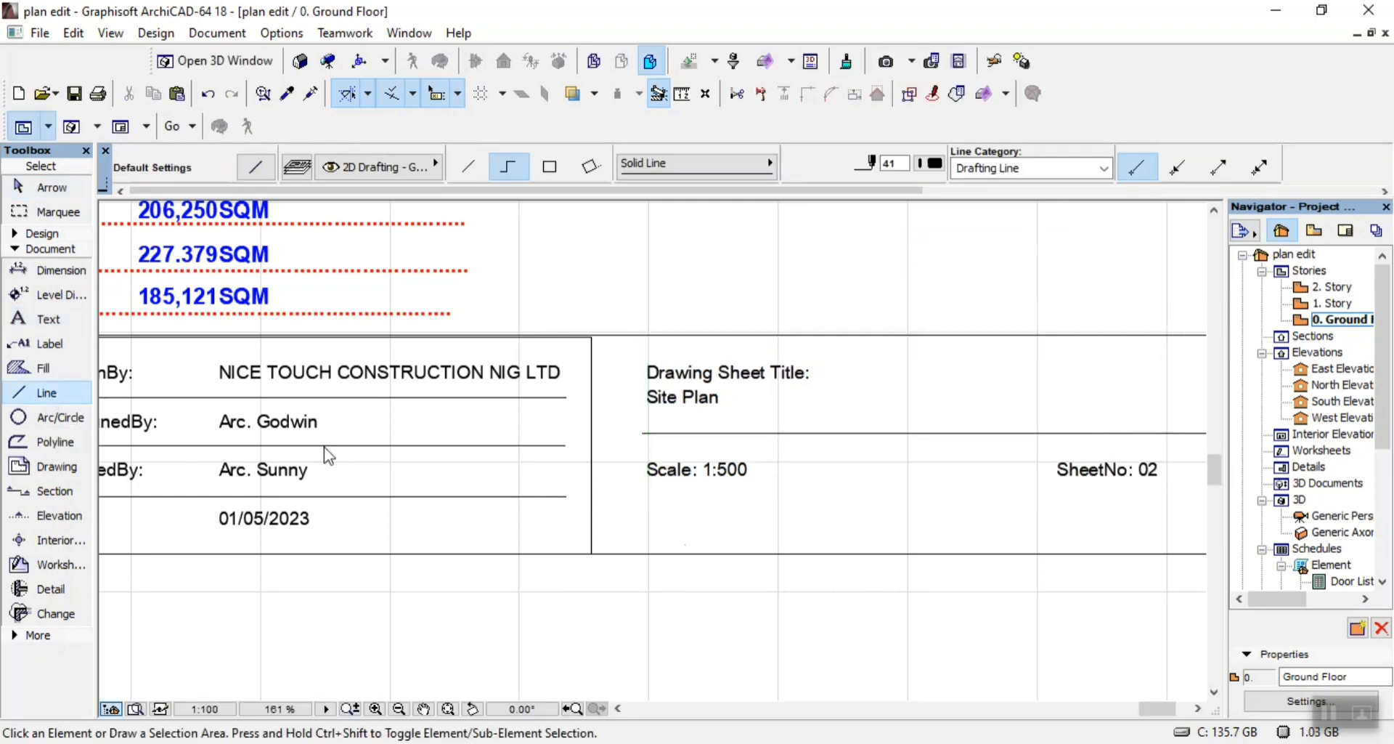
pyautogui.click(930, 553)
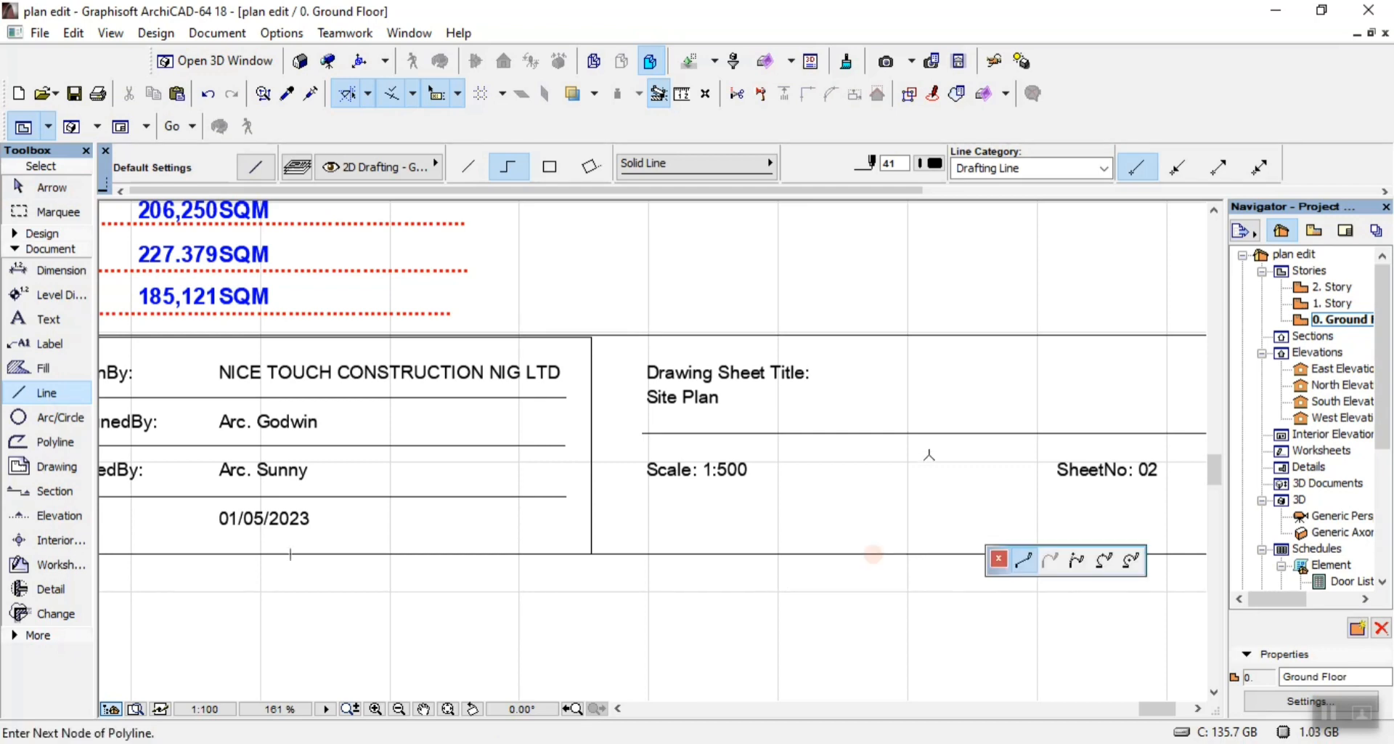
pyautogui.click(930, 433)
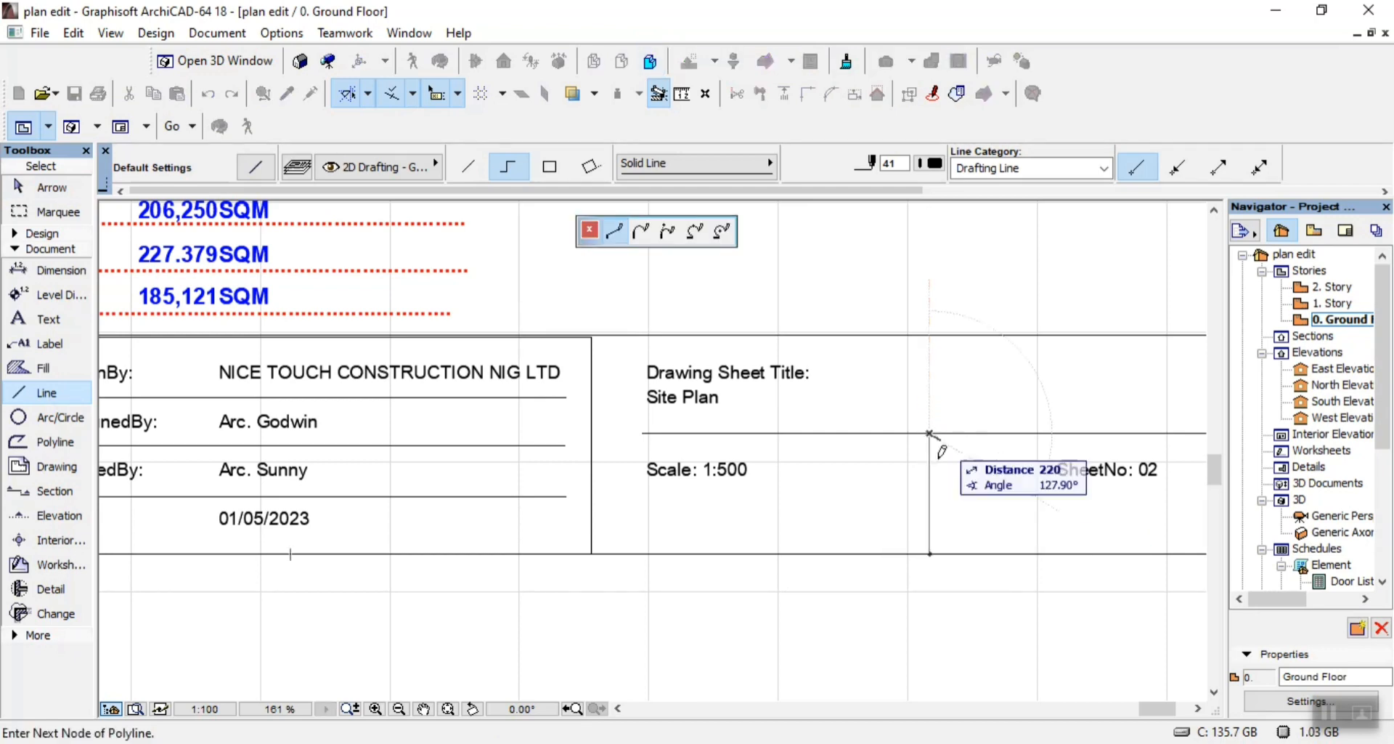
pyautogui.rightClick(988, 466)
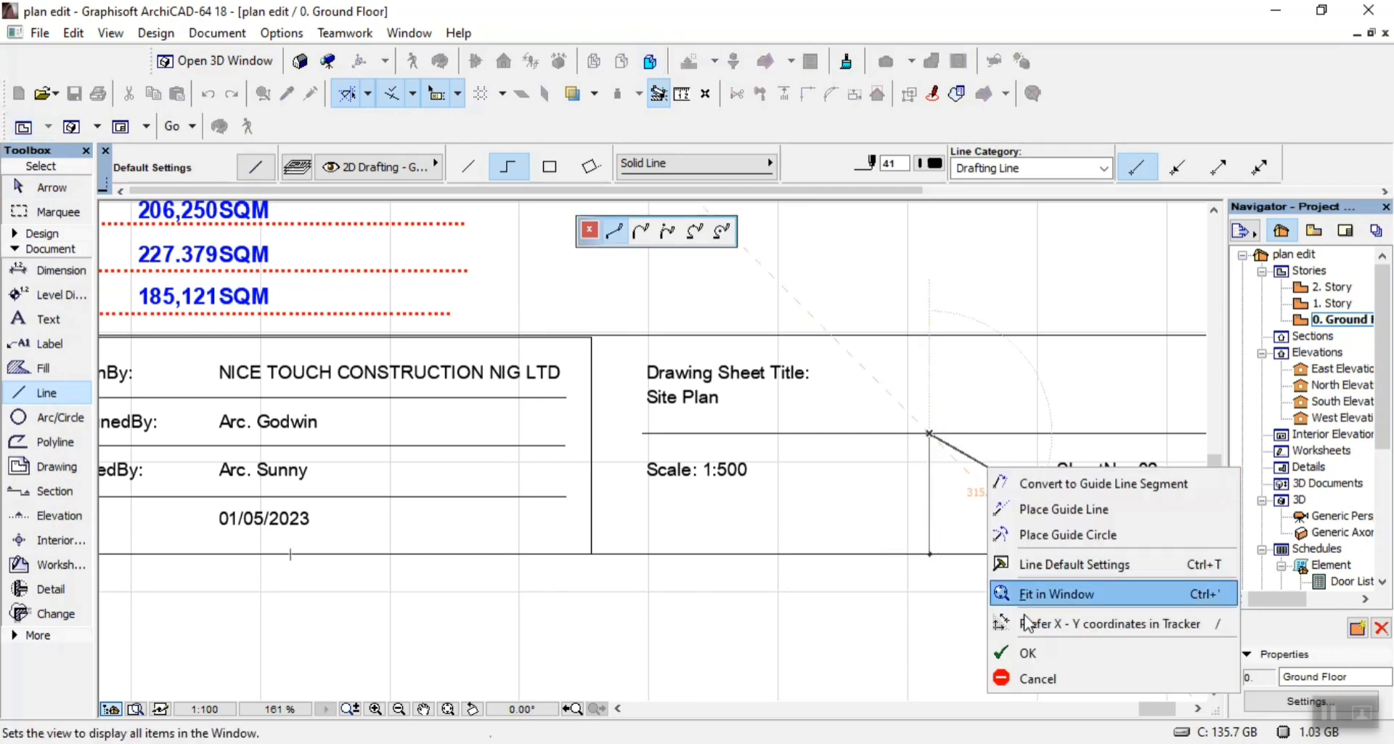
pyautogui.click(1046, 653)
pyautogui.press('Escape')
pyautogui.scroll(-8, 870, 586)
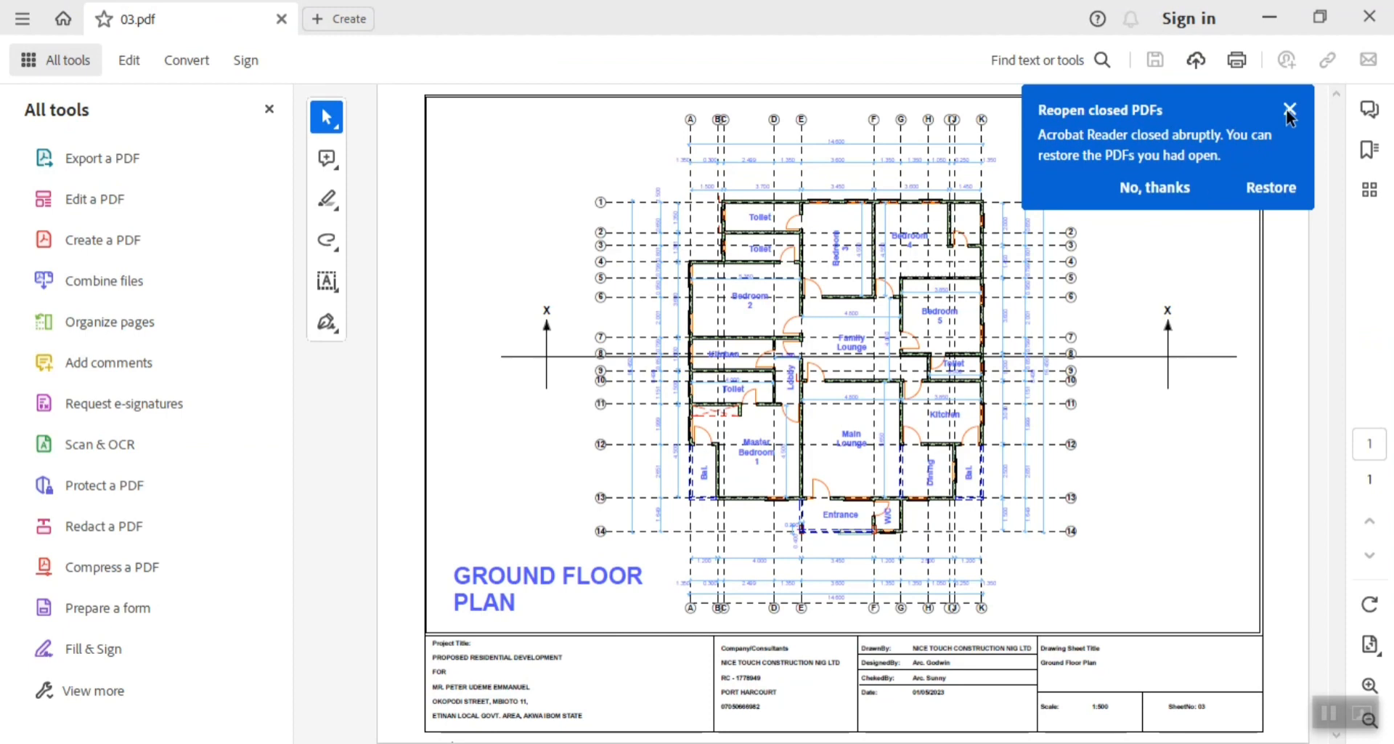
# Decline restoring the closed PDFs in Acrobat Reader, and delete both arrowhead fills at the ends of the floor plan's section line in ArchiCAD
pyautogui.click(1133, 186)
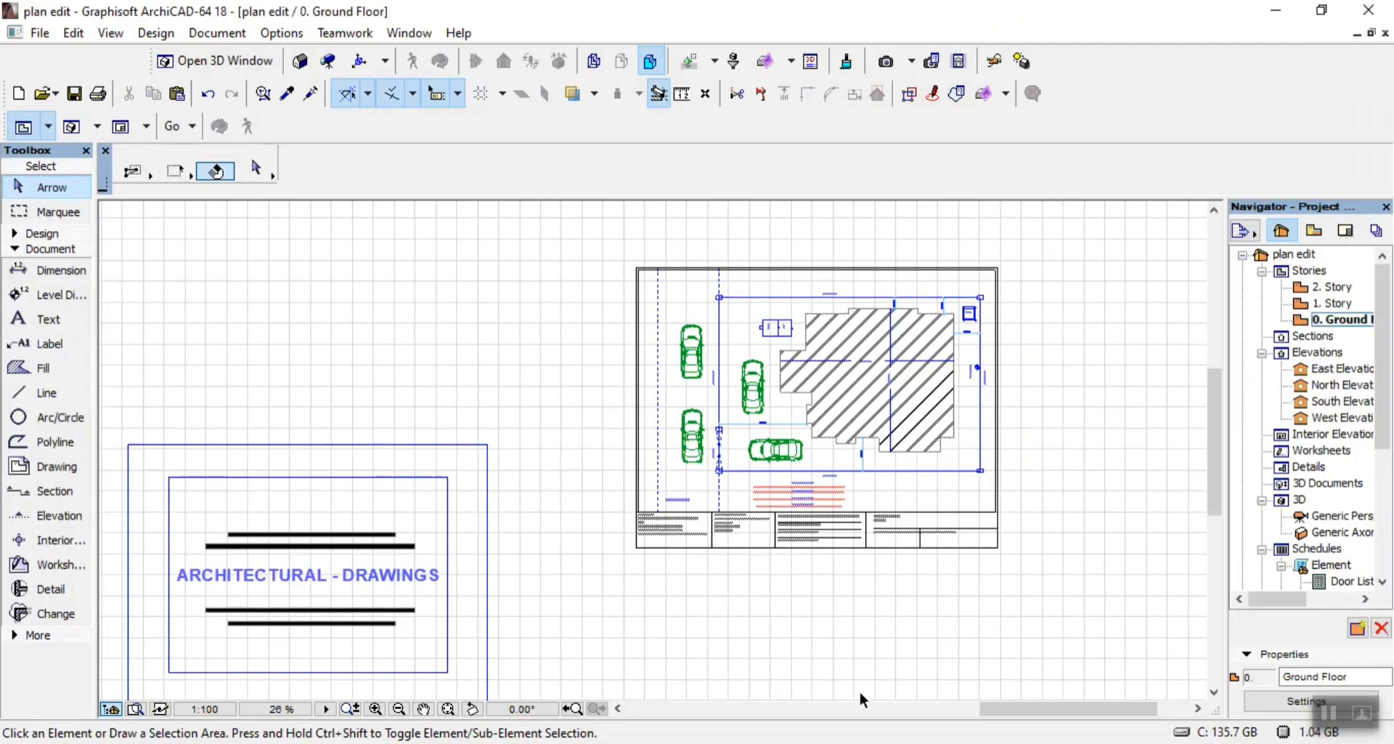
pyautogui.scroll(-6, 854, 549)
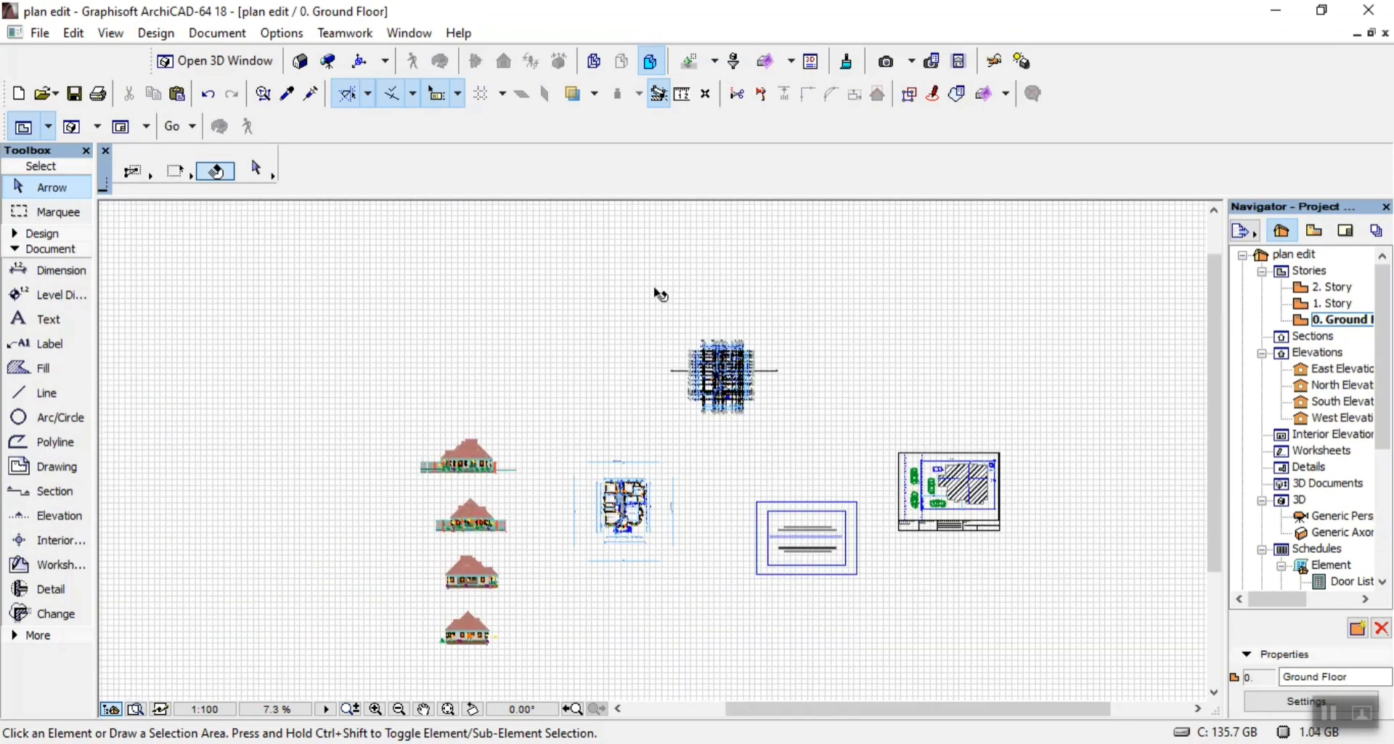
pyautogui.scroll(9, 798, 404)
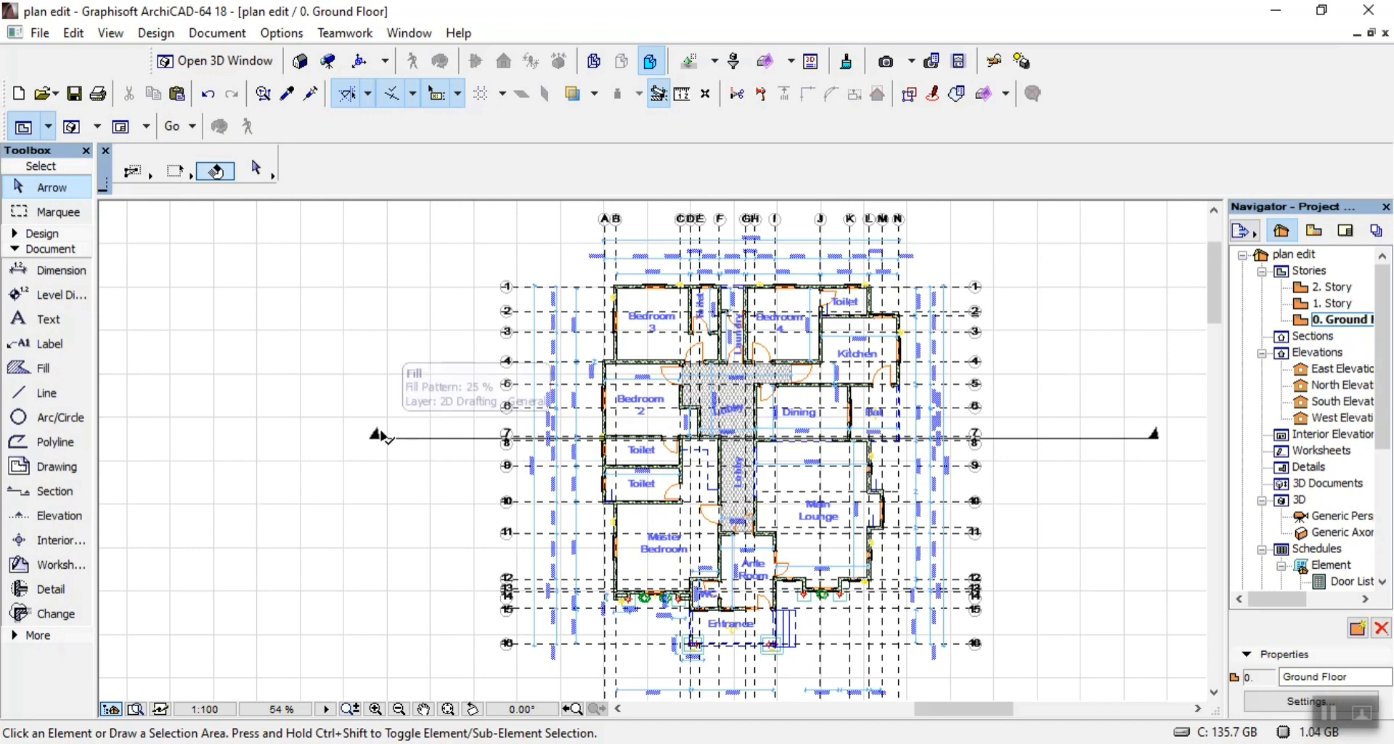
pyautogui.click(534, 437)
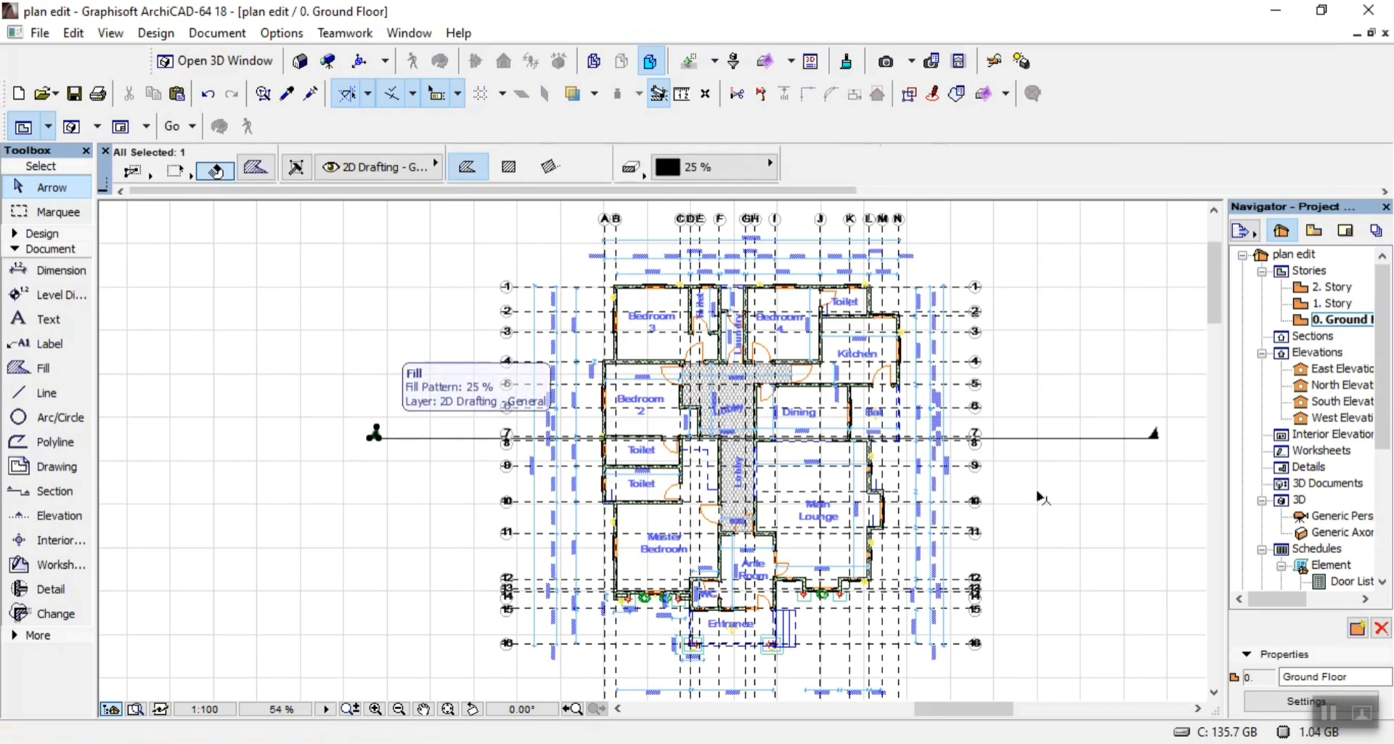
pyautogui.keyDown('shift'); pyautogui.click(1154, 435); pyautogui.keyUp('shift')
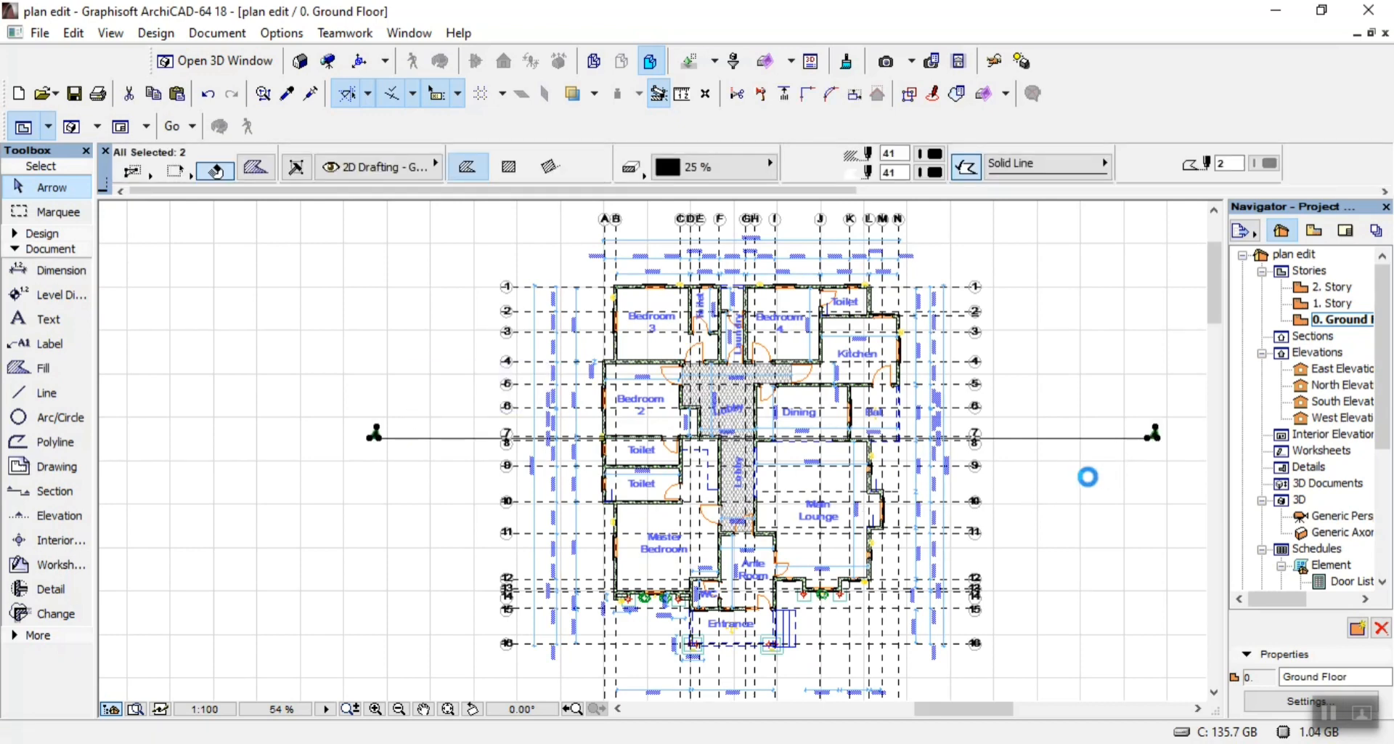
# Check the section marker in 03.pdf and draw a matching vertical line across the section line on the plan's left side
pyautogui.click(451, 742)
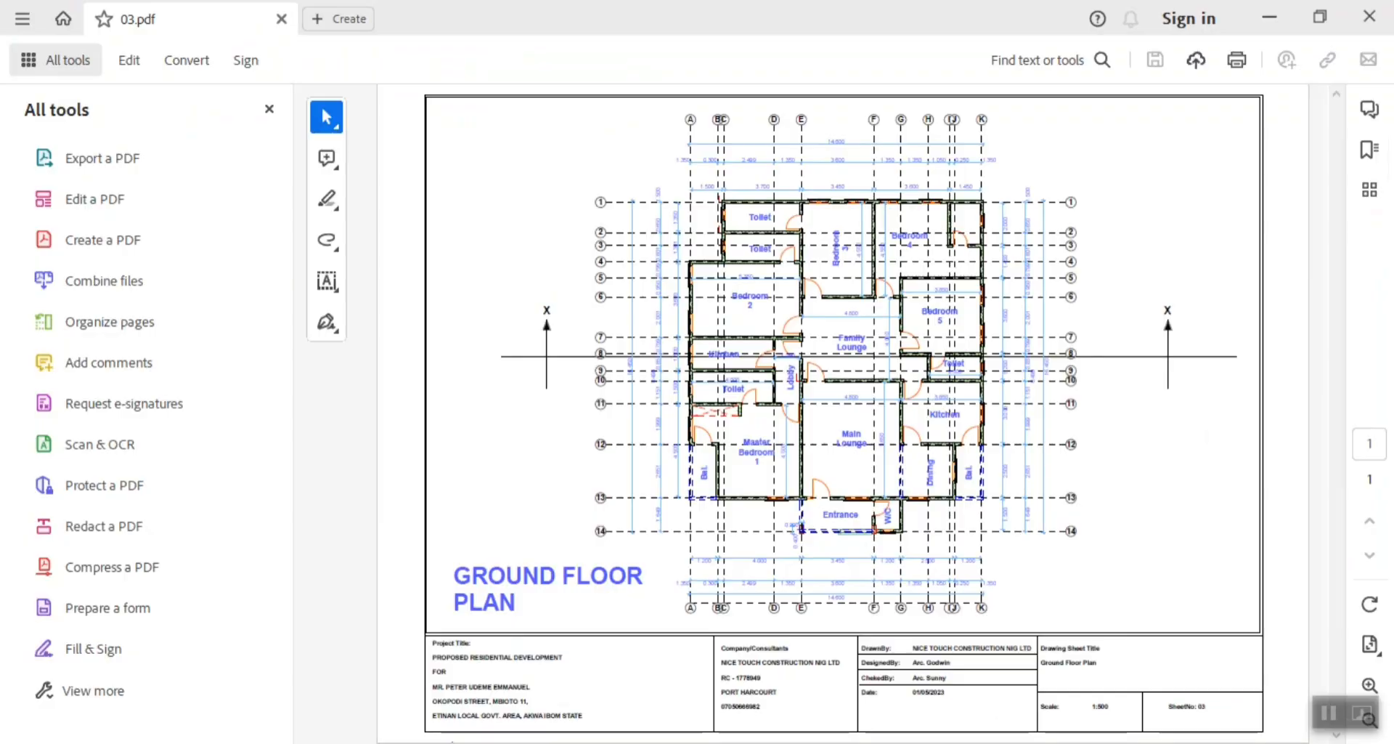
pyautogui.click(452, 741)
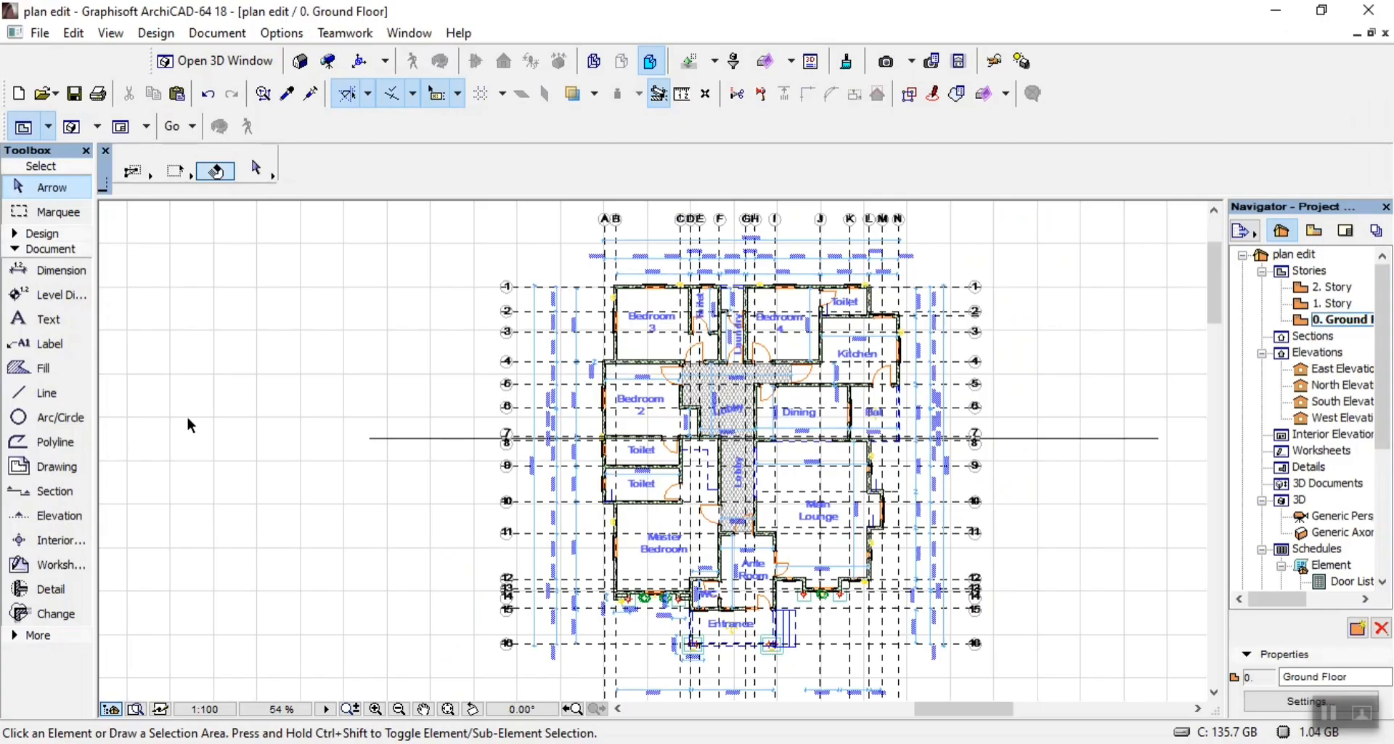
pyautogui.click(47, 392)
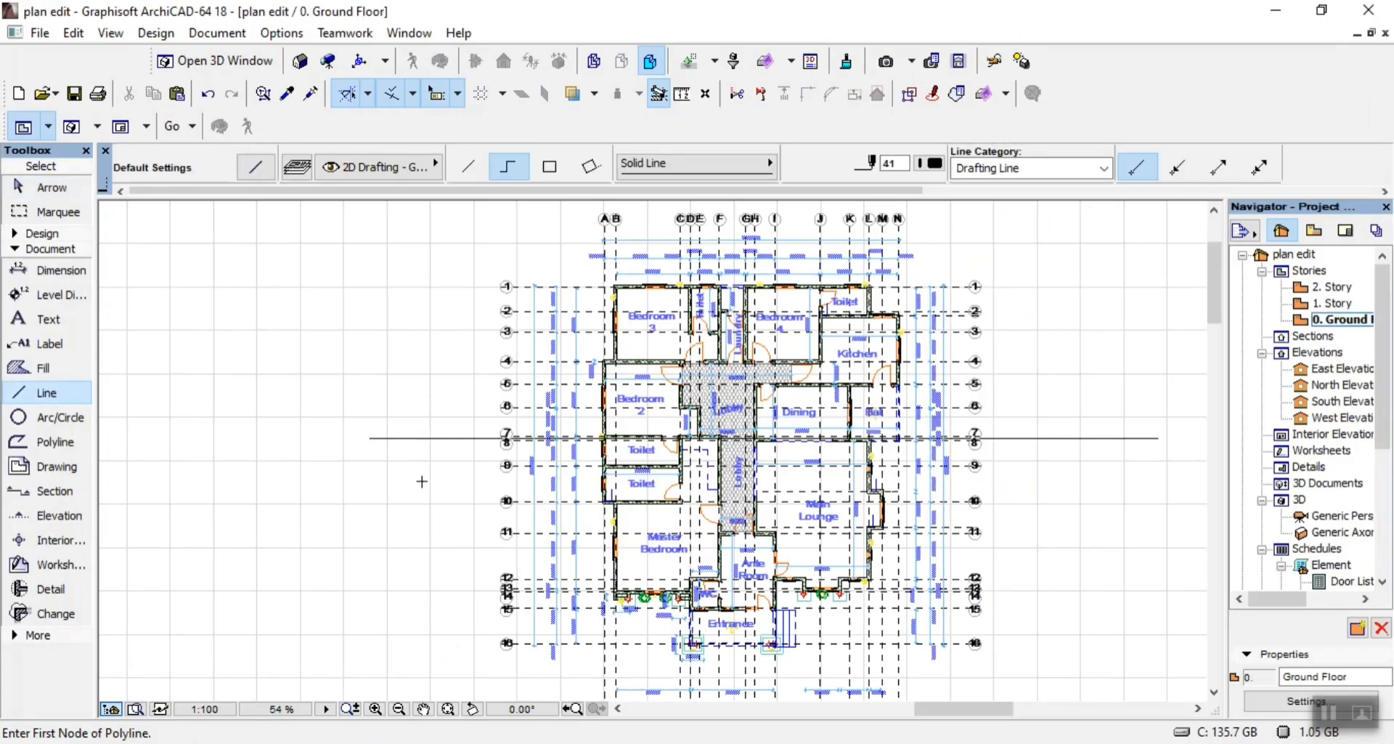
pyautogui.click(438, 490)
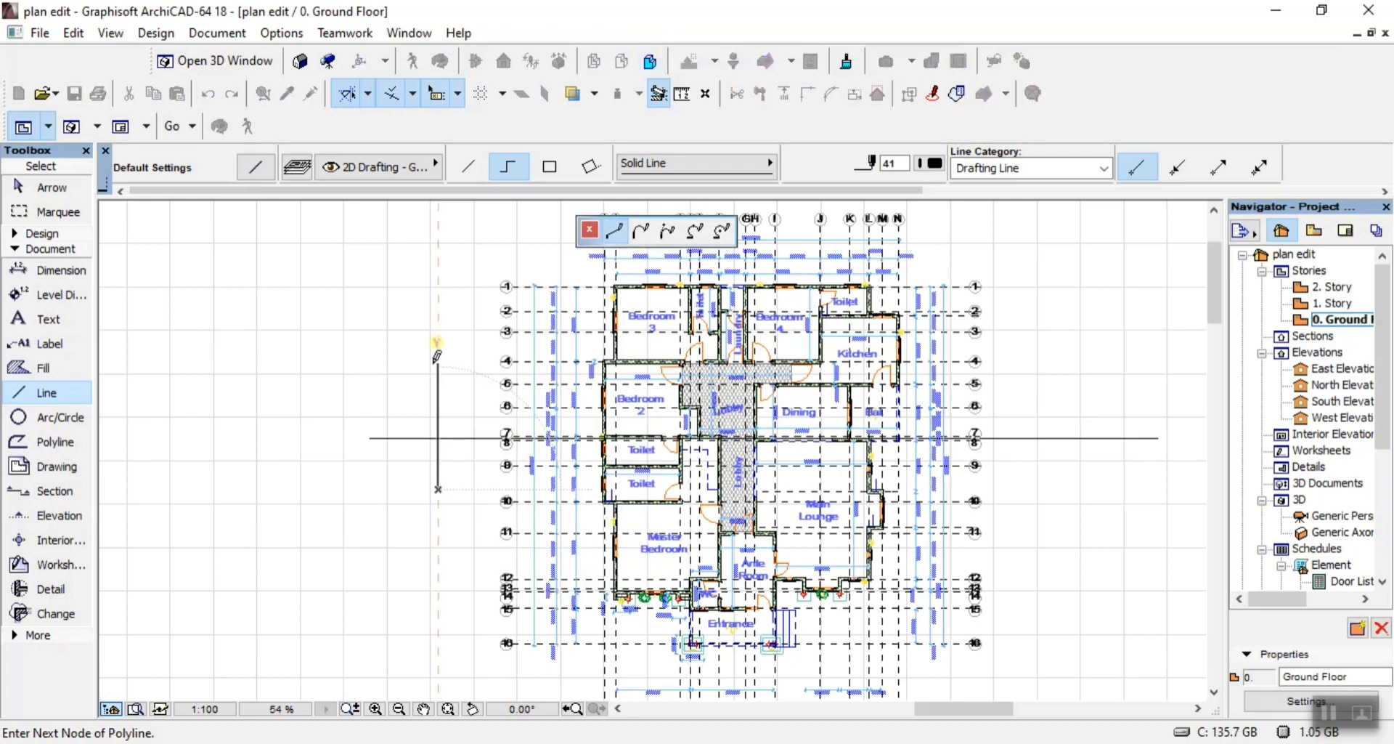
pyautogui.scroll(5, 438, 358)
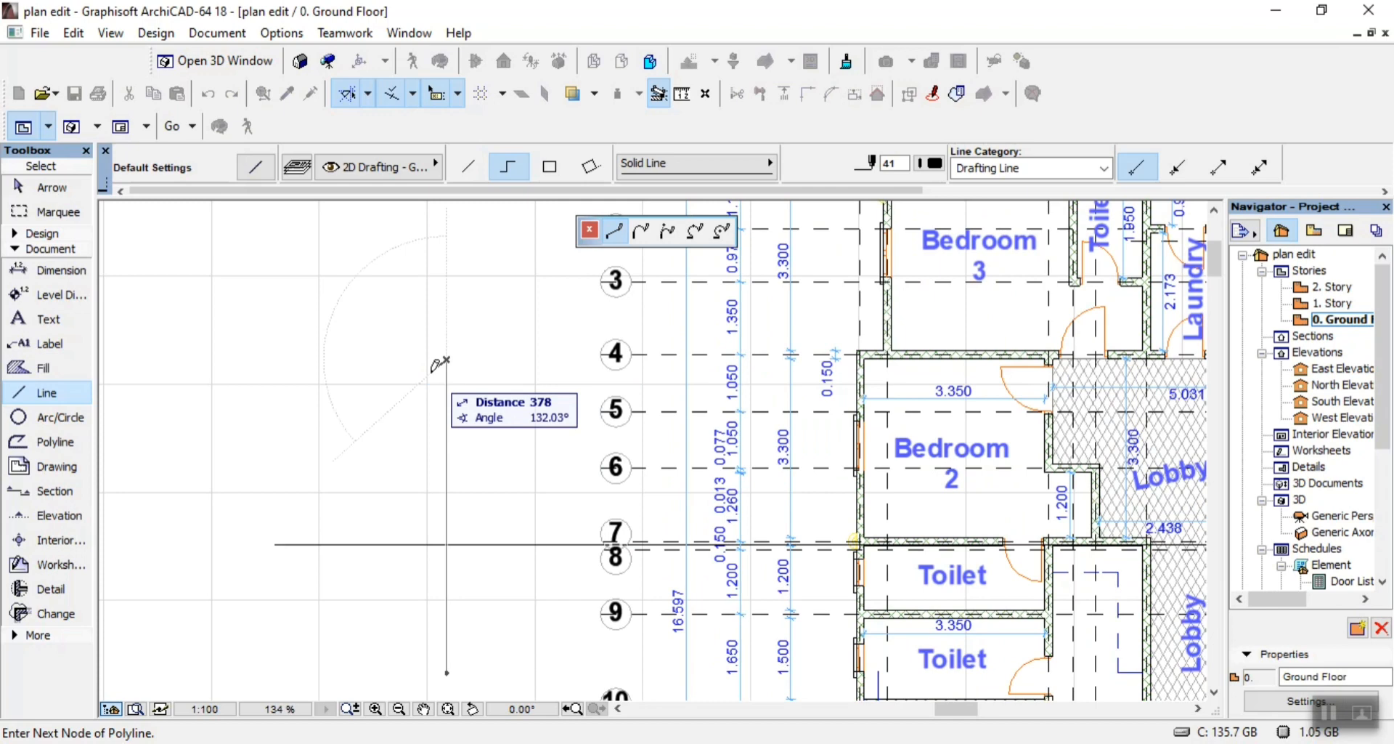
pyautogui.rightClick(433, 368)
pyautogui.click(508, 570)
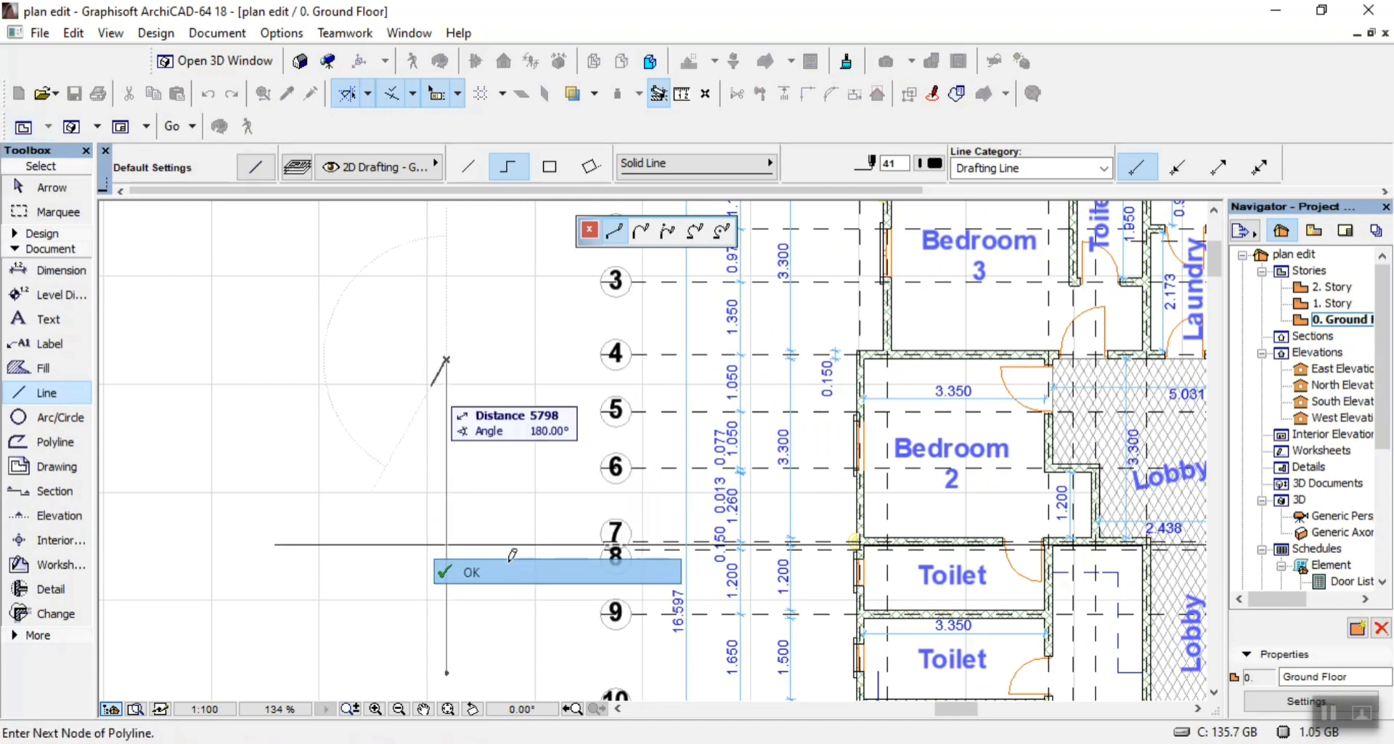
# Draw a small triangular fill as an upward arrowhead at the upper end of the vertical section marker line
pyautogui.click(56, 367)
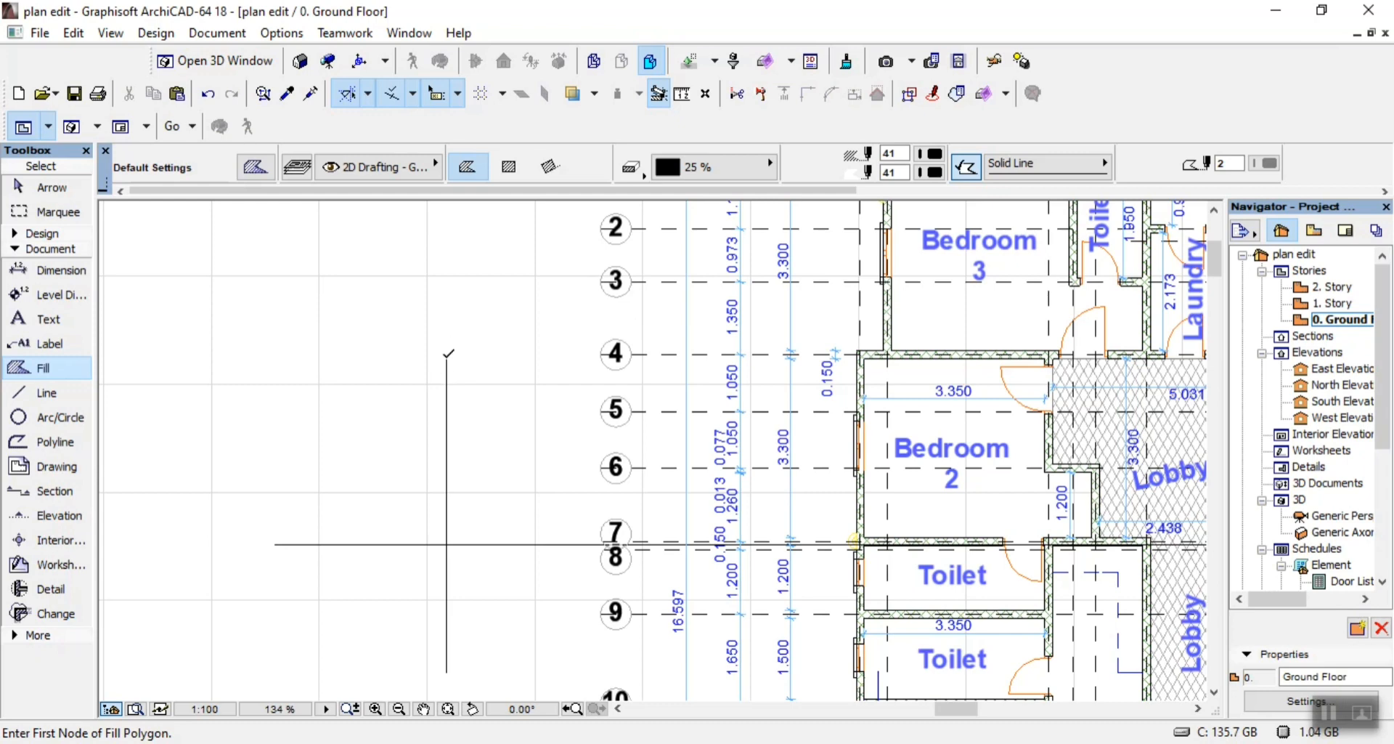
pyautogui.click(446, 356)
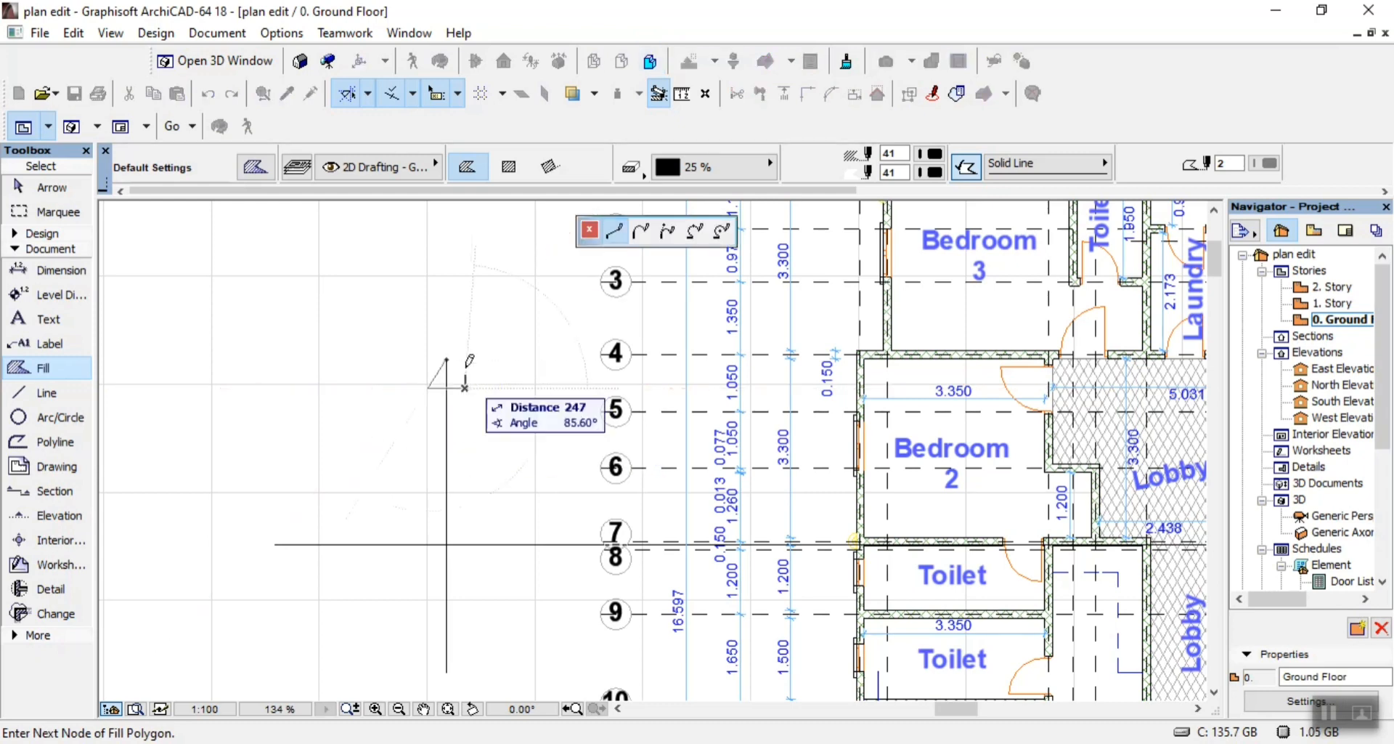
pyautogui.click(446, 359)
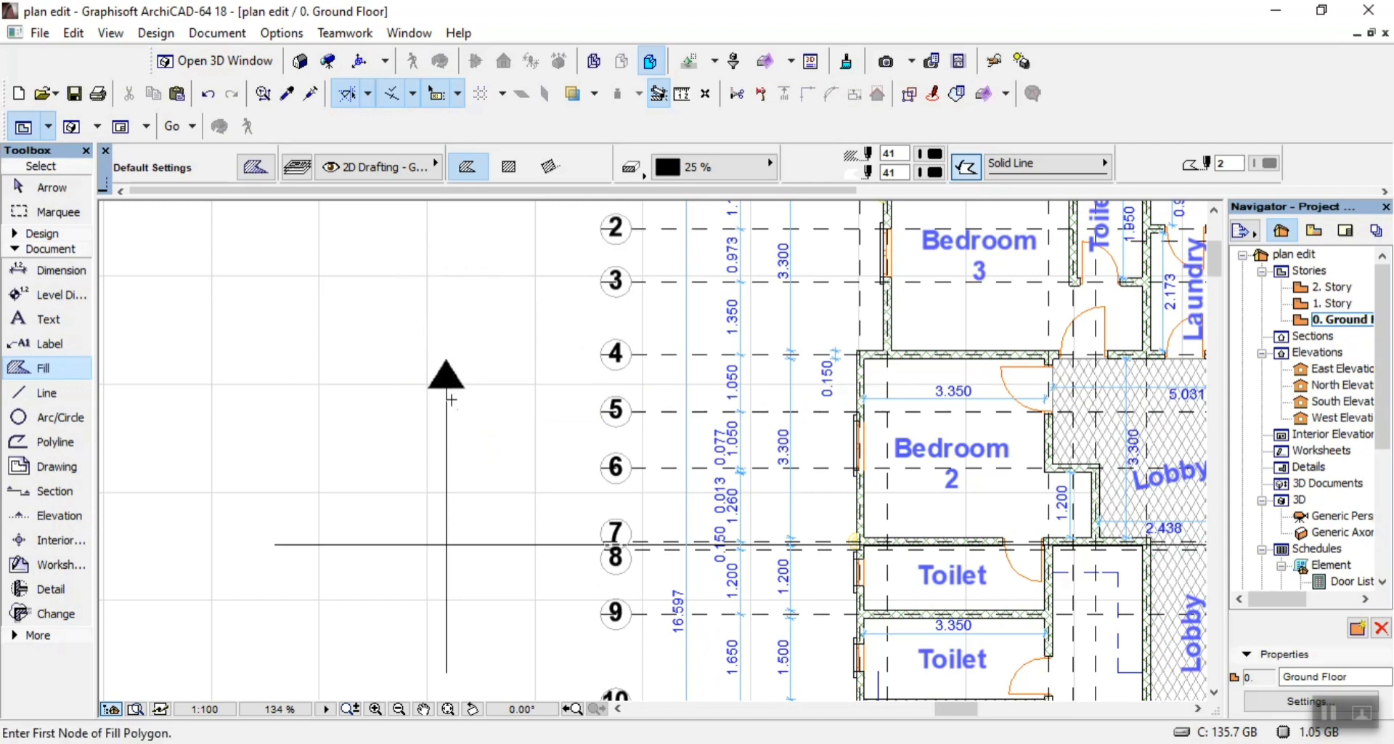
pyautogui.press('Escape')
pyautogui.click(452, 423)
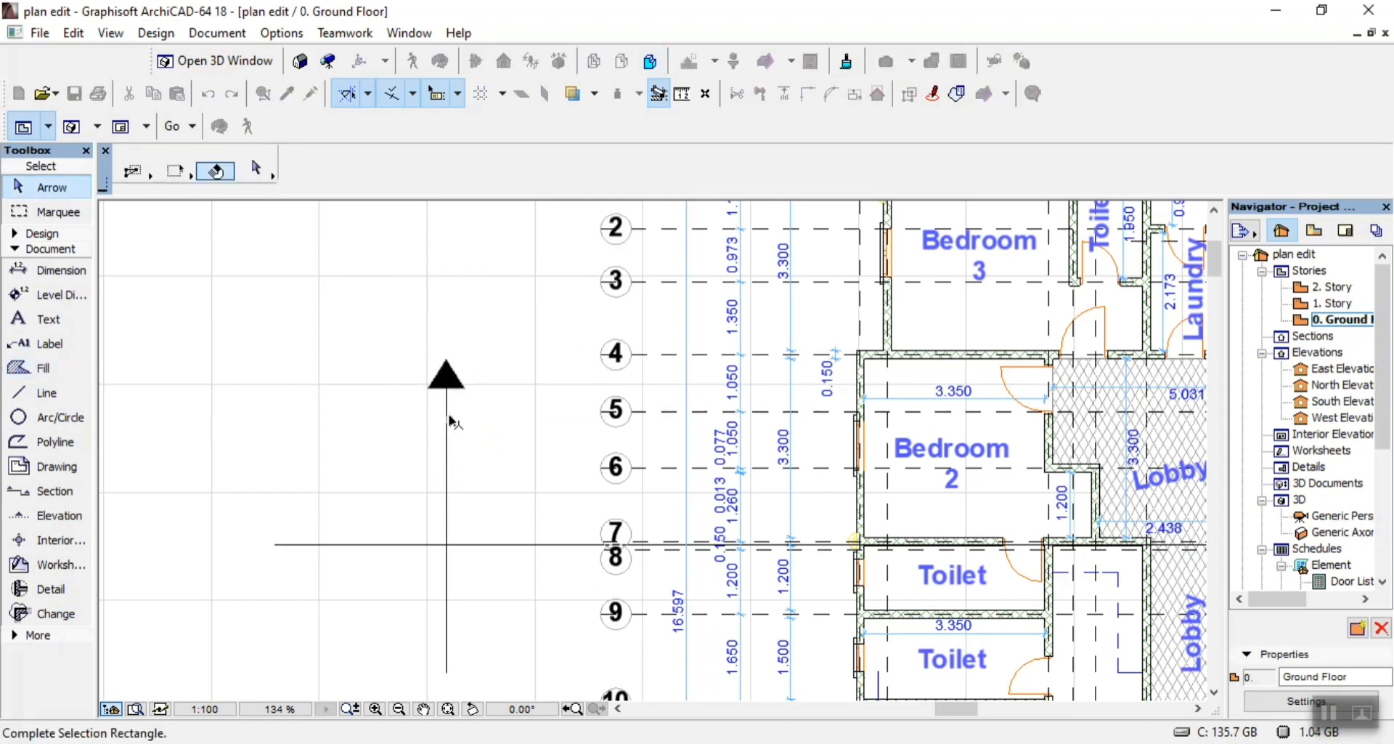
# Copy the Bedroom 3 label to just above the section marker's arrowhead and change the copy's text to X
pyautogui.click(450, 420)
pyautogui.click(963, 253)
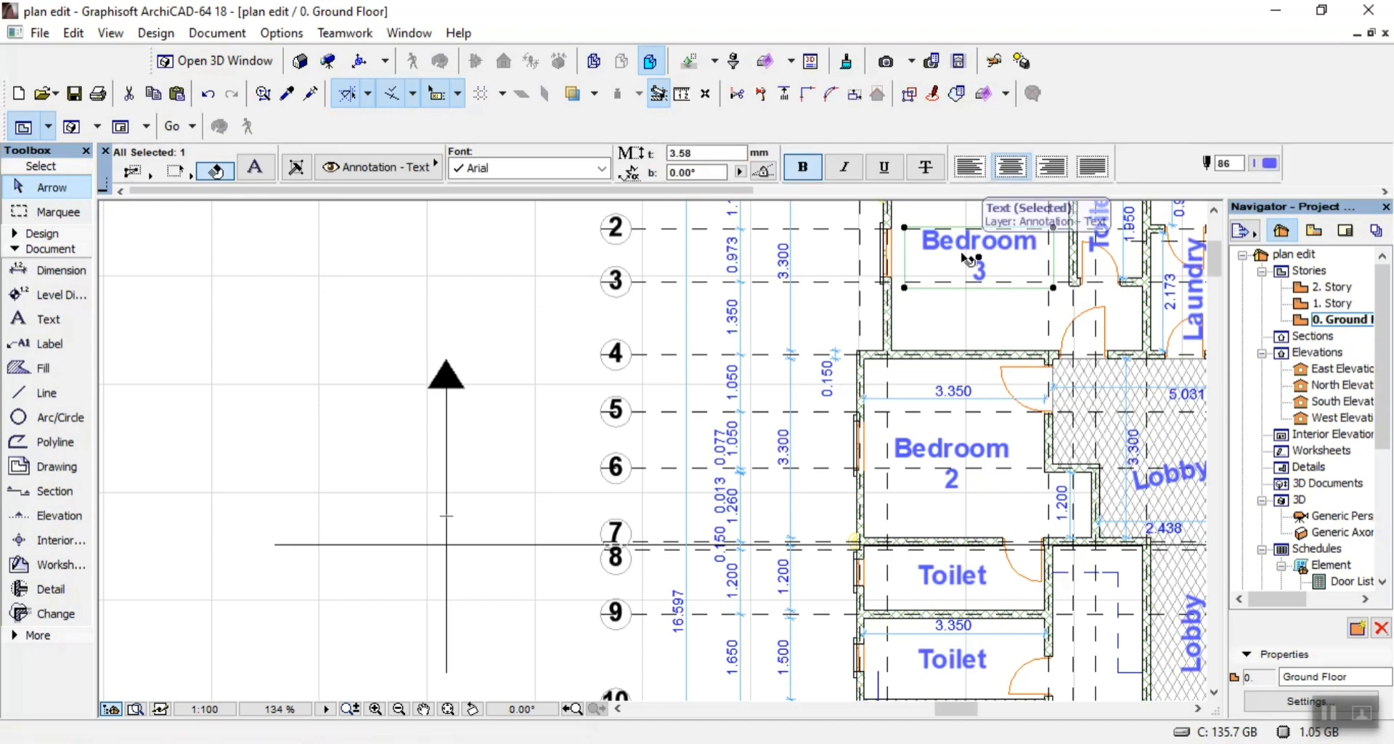
pyautogui.hotkey('ctrl', 'shift', 'd')
pyautogui.click(980, 256)
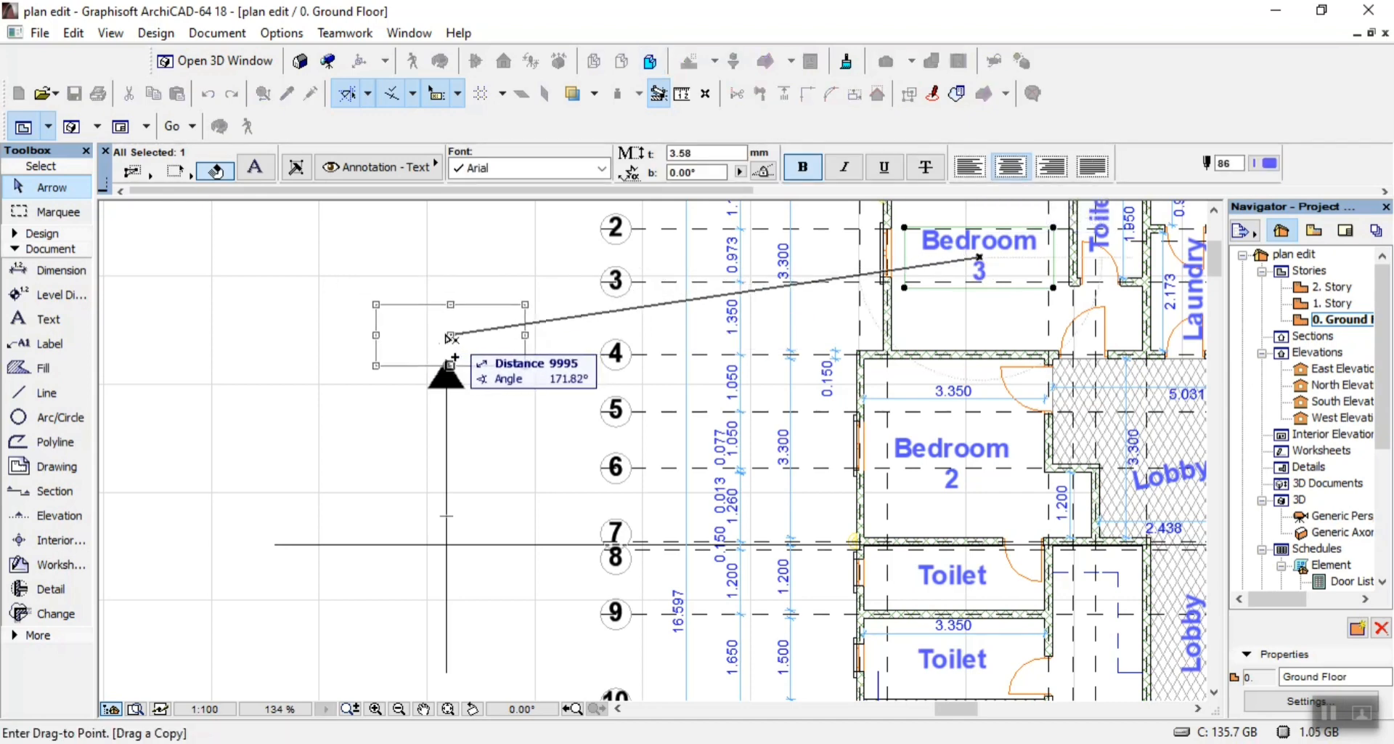
pyautogui.click(450, 332)
pyautogui.doubleClick(472, 338)
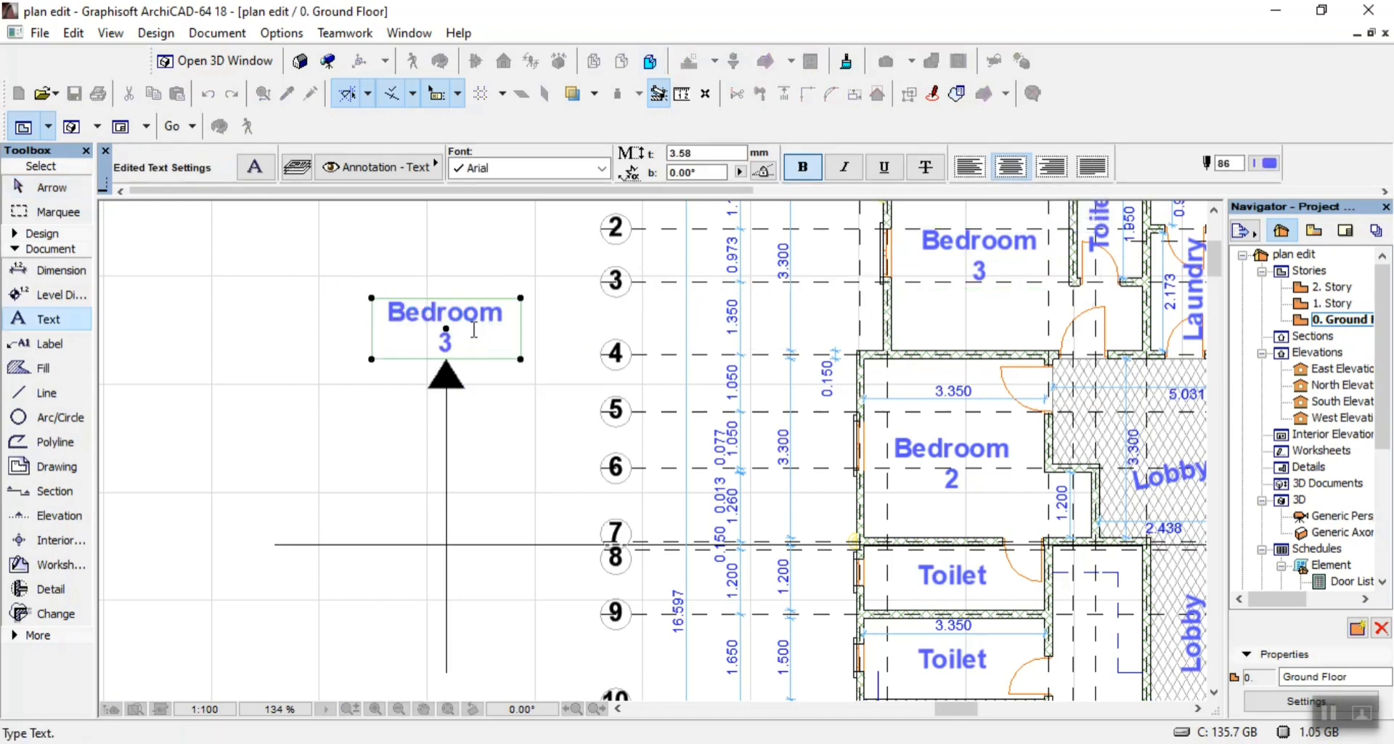
pyautogui.write('x')
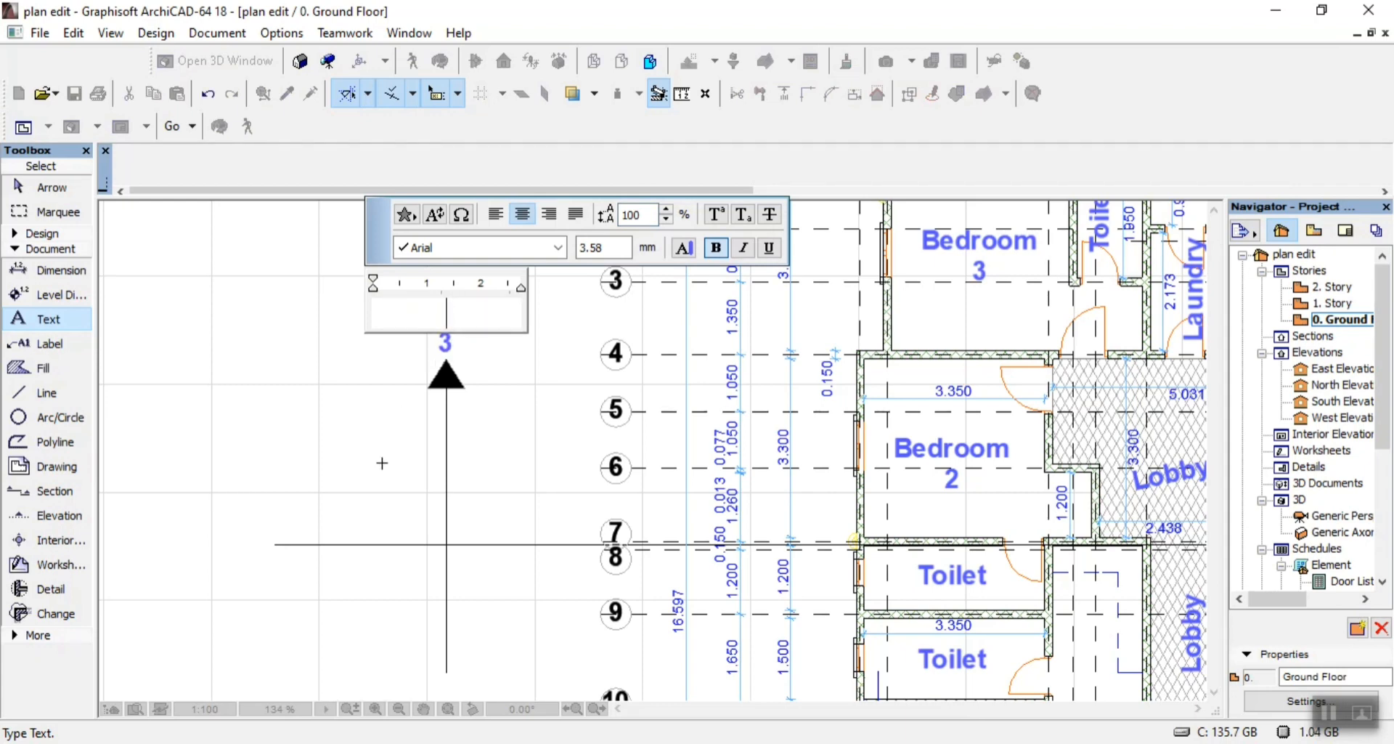
pyautogui.click(339, 395)
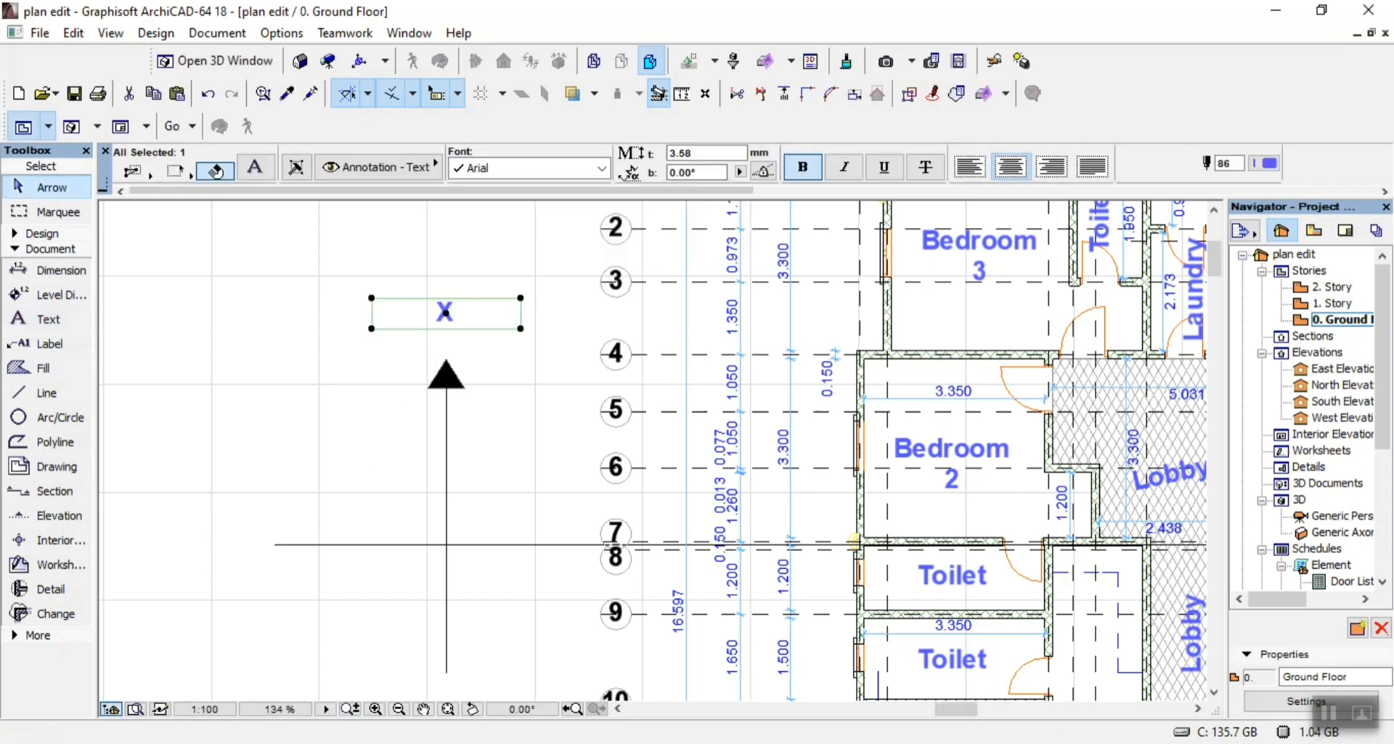
# Set the X label's text colour to black pen 41 and move the label down to just above the arrowhead
pyautogui.hotkey('alt', 'Tab')
pyautogui.hotkey('alt', 'Tab')
pyautogui.doubleClick(476, 318)
pyautogui.hotkey('ctrl', 'a')
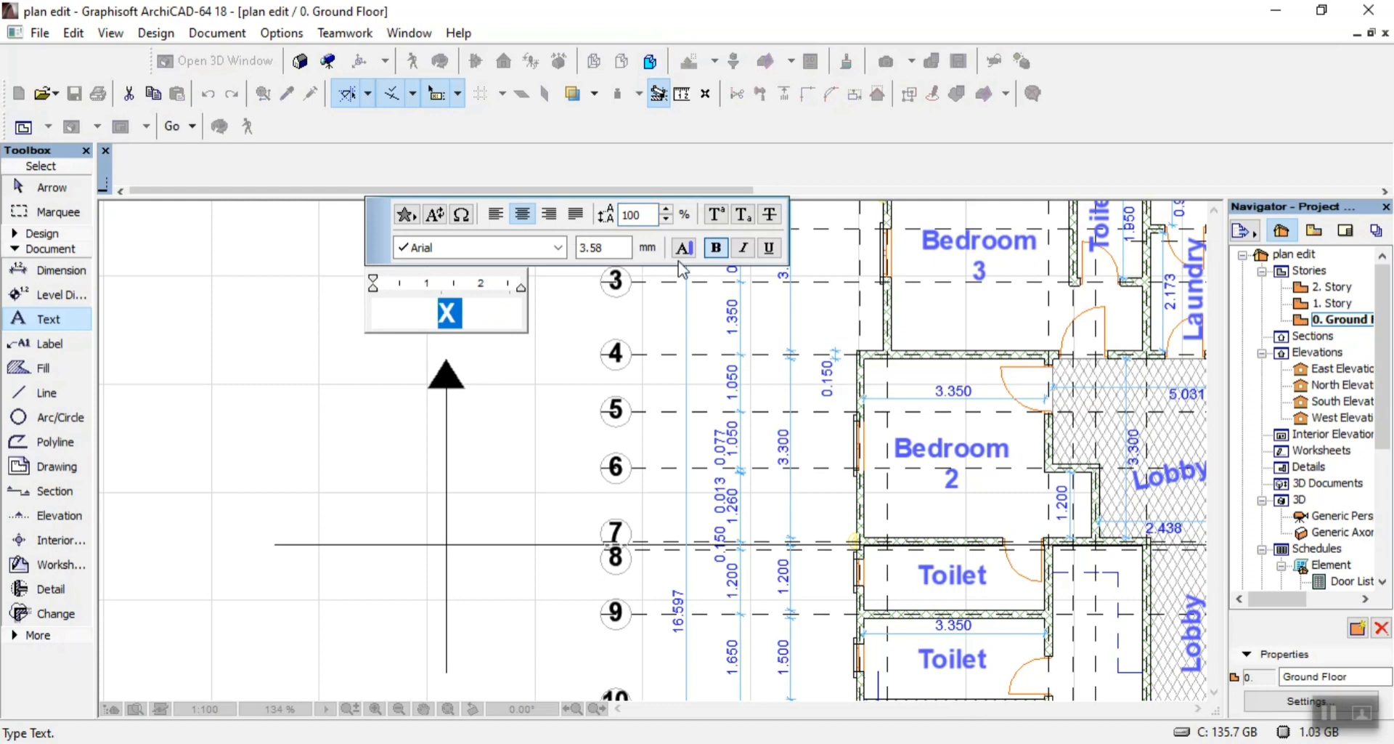
pyautogui.click(684, 249)
pyautogui.click(705, 280)
pyautogui.click(685, 251)
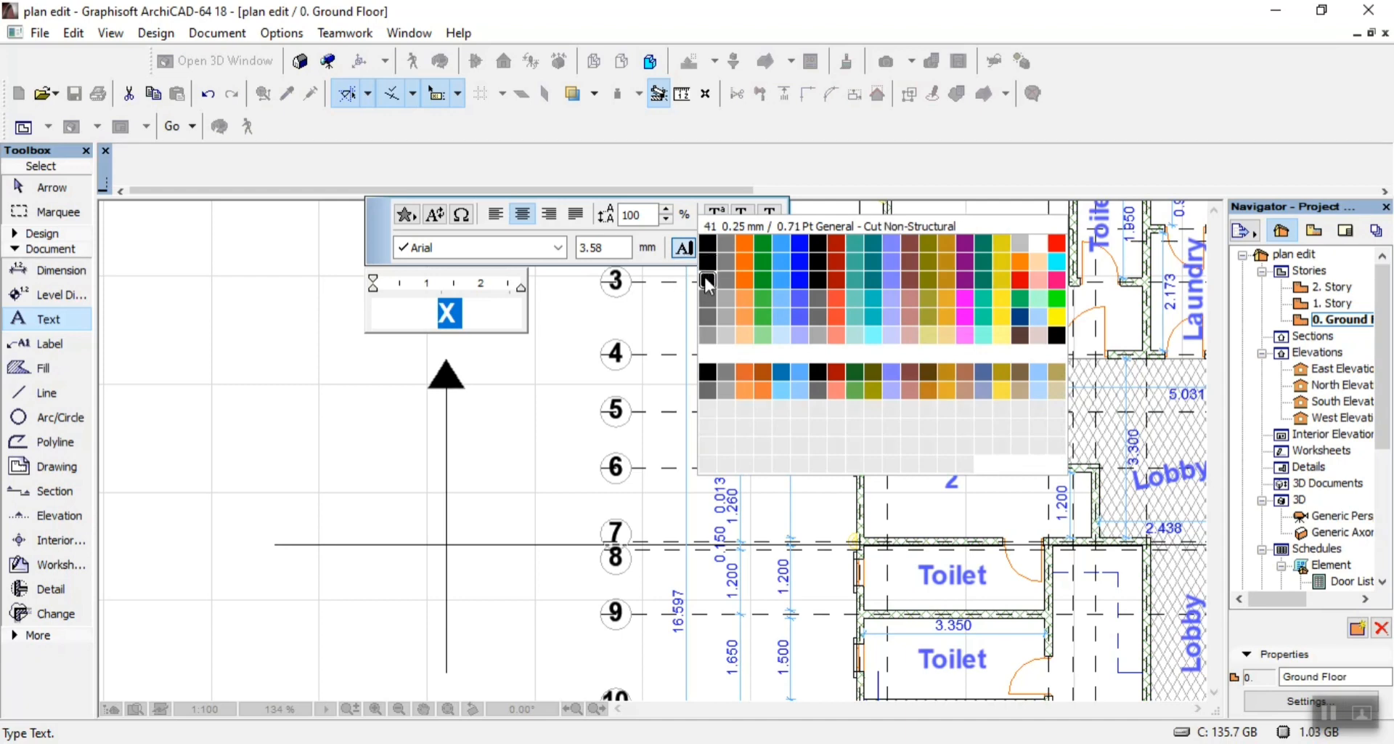
pyautogui.click(706, 279)
pyautogui.click(528, 418)
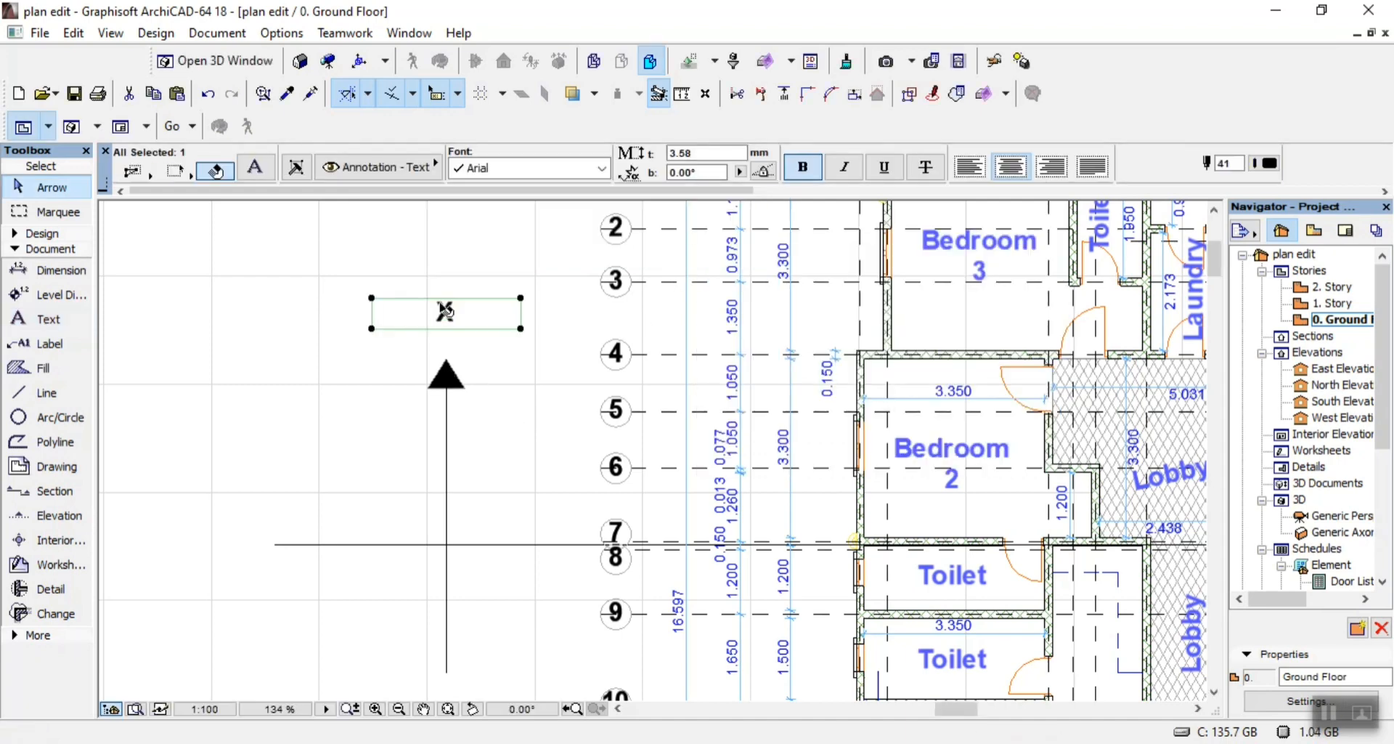
pyautogui.moveTo(451, 317); pyautogui.dragTo(452, 347)
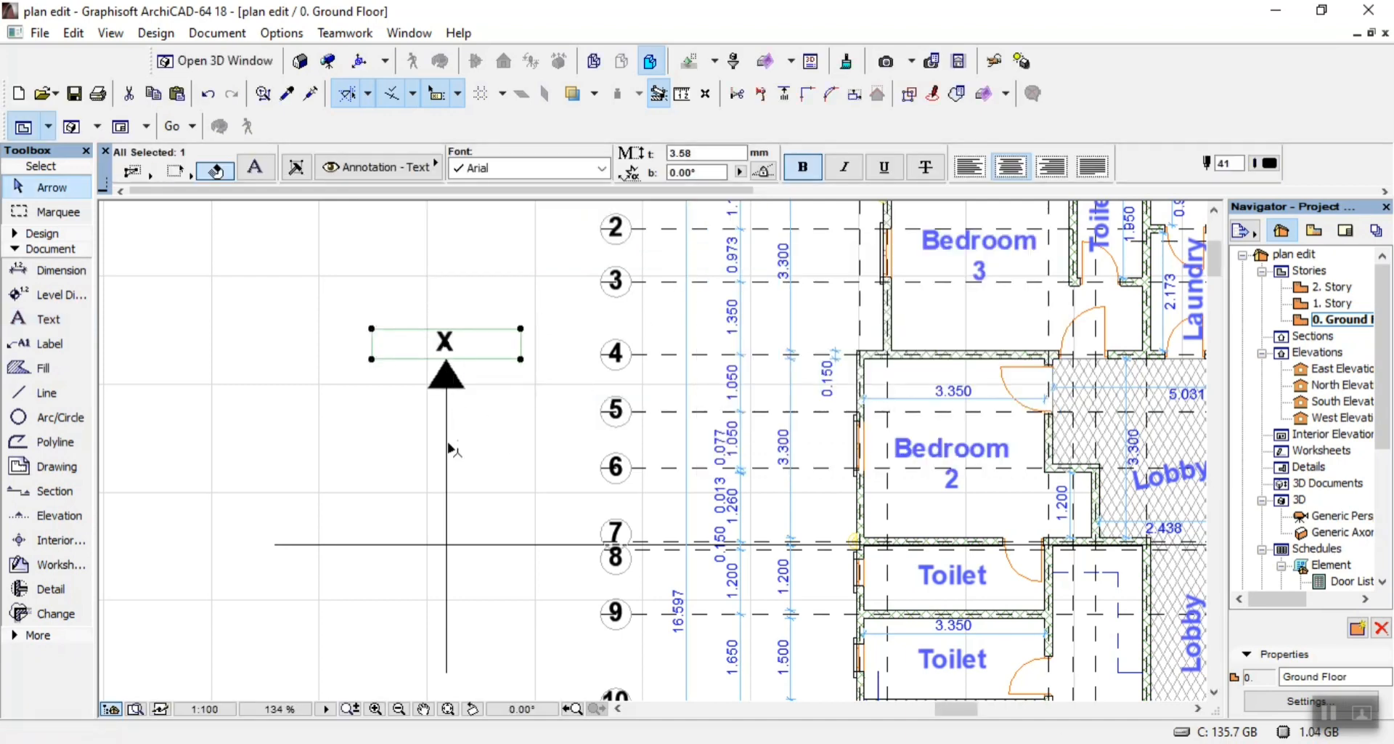
# Copy the X label, arrowhead and vertical marker line together to the section line's end on the plan's right side
pyautogui.keyDown('shift'); pyautogui.click(447, 441); pyautogui.keyUp('shift')
pyautogui.keyDown('shift'); pyautogui.click(448, 377); pyautogui.keyUp('shift')
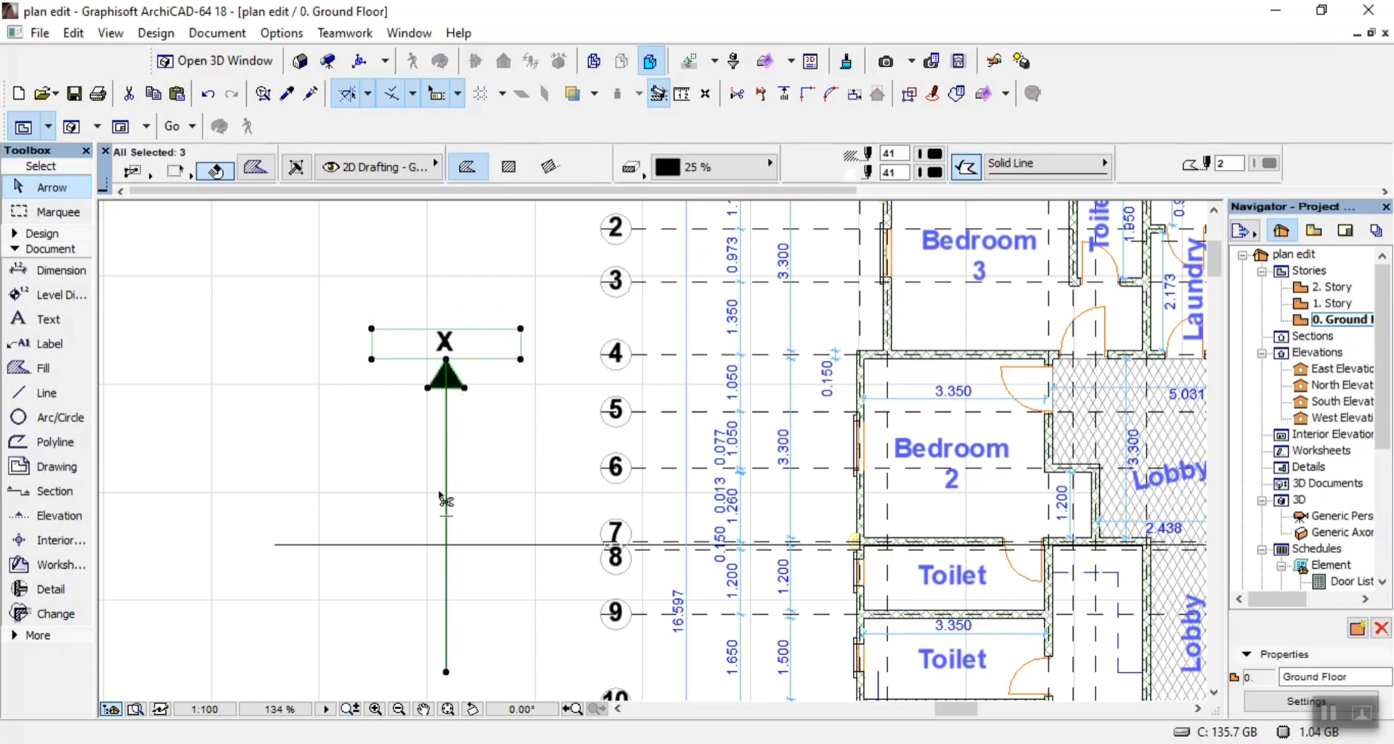
pyautogui.hotkey('ctrl', 'd')
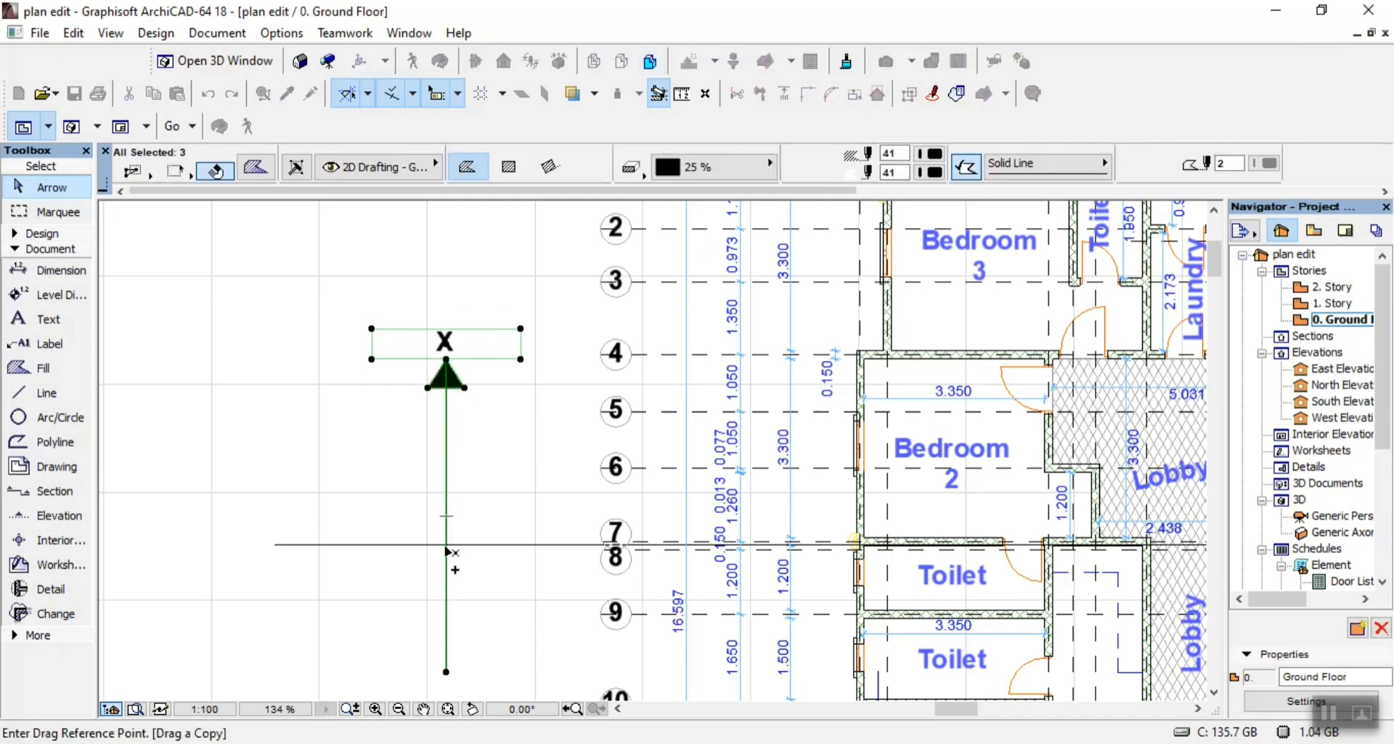
pyautogui.click(447, 552)
pyautogui.scroll(-5, 407, 567)
pyautogui.scroll(4, 788, 563)
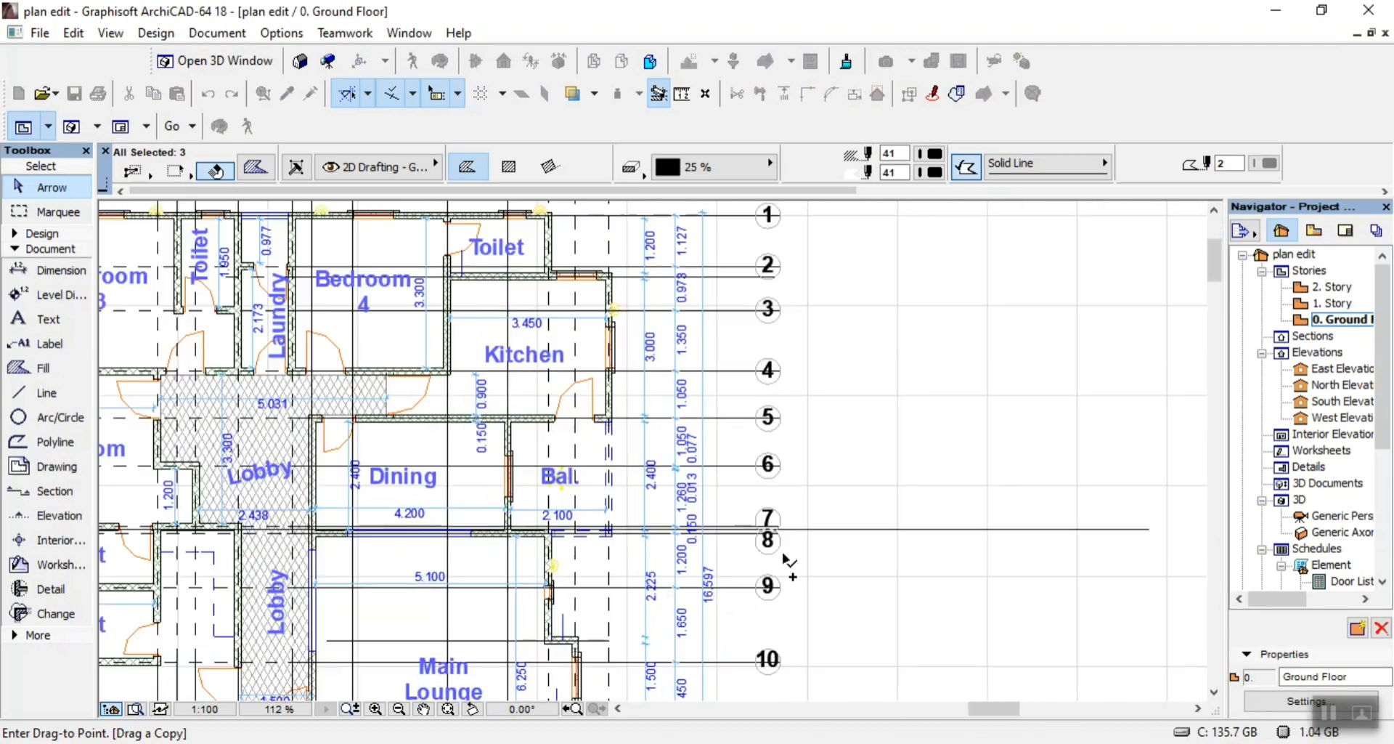
pyautogui.click(867, 536)
# Examine the ground floor plan with both section markers, including its grid lines, dimensions and entrance area
pyautogui.scroll(-6, 931, 495)
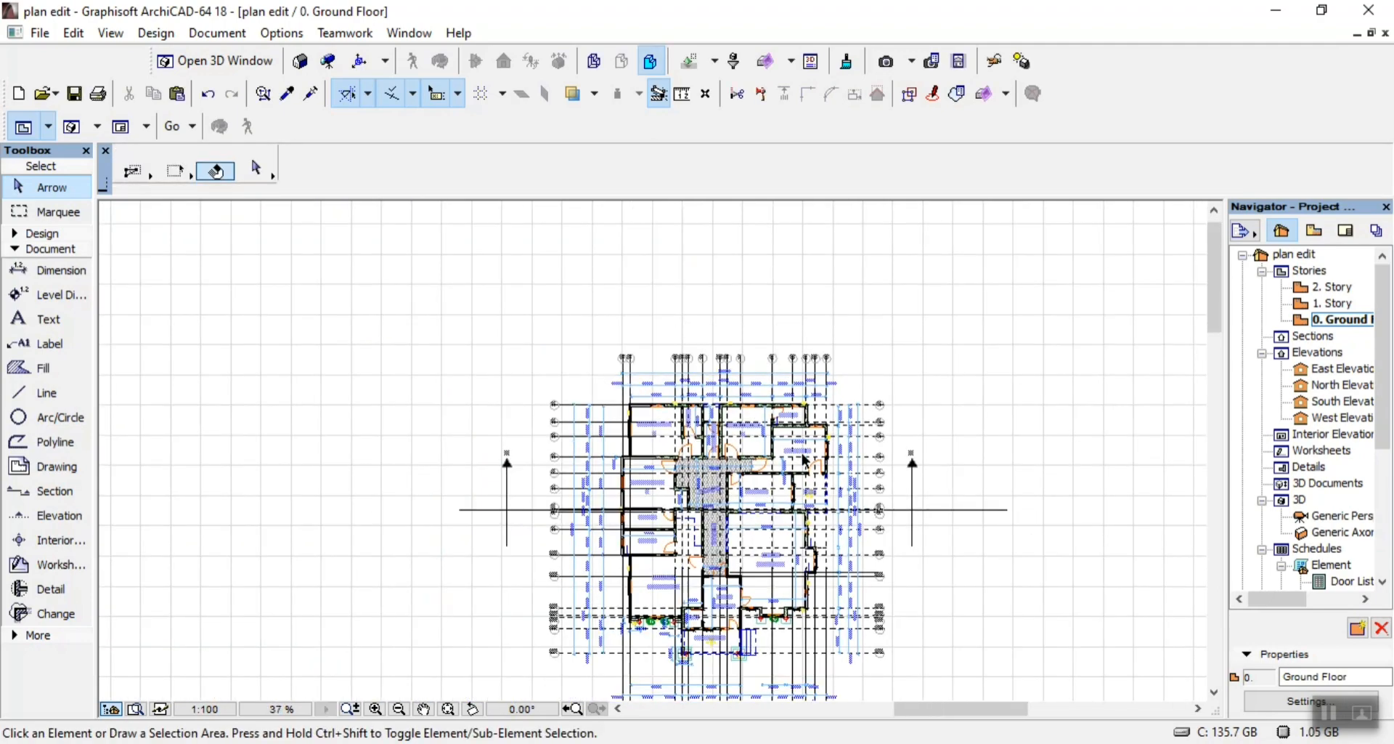
pyautogui.scroll(-5, 589, 367)
pyautogui.scroll(3, 630, 498)
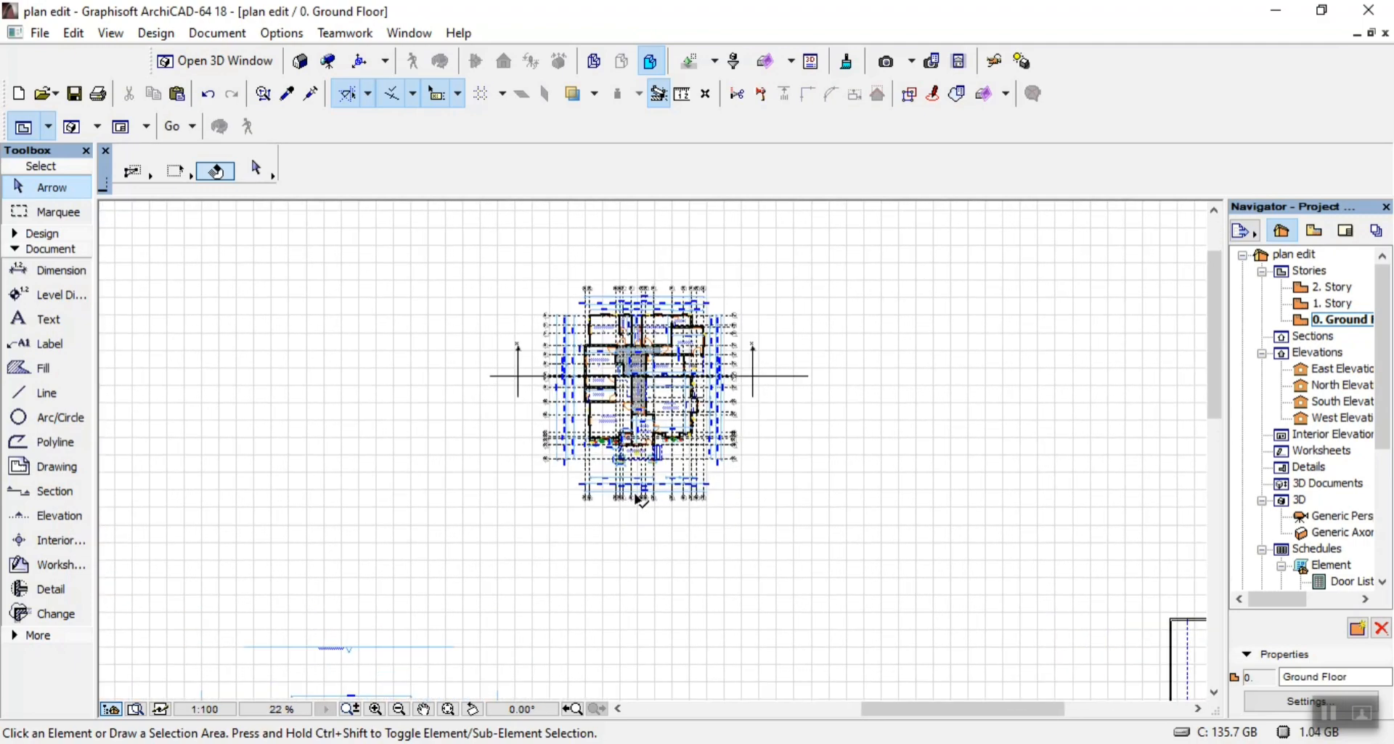
pyautogui.scroll(5, 664, 463)
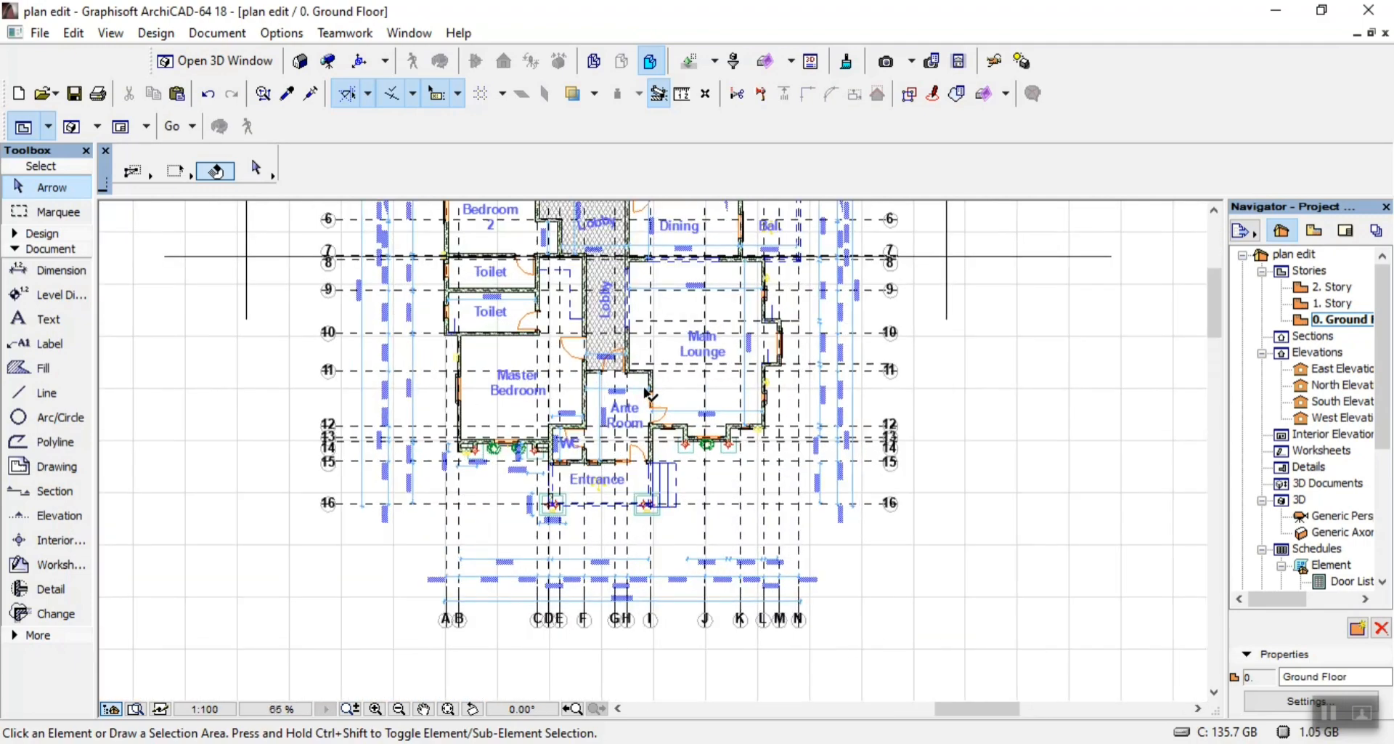
pyautogui.scroll(4, 639, 413)
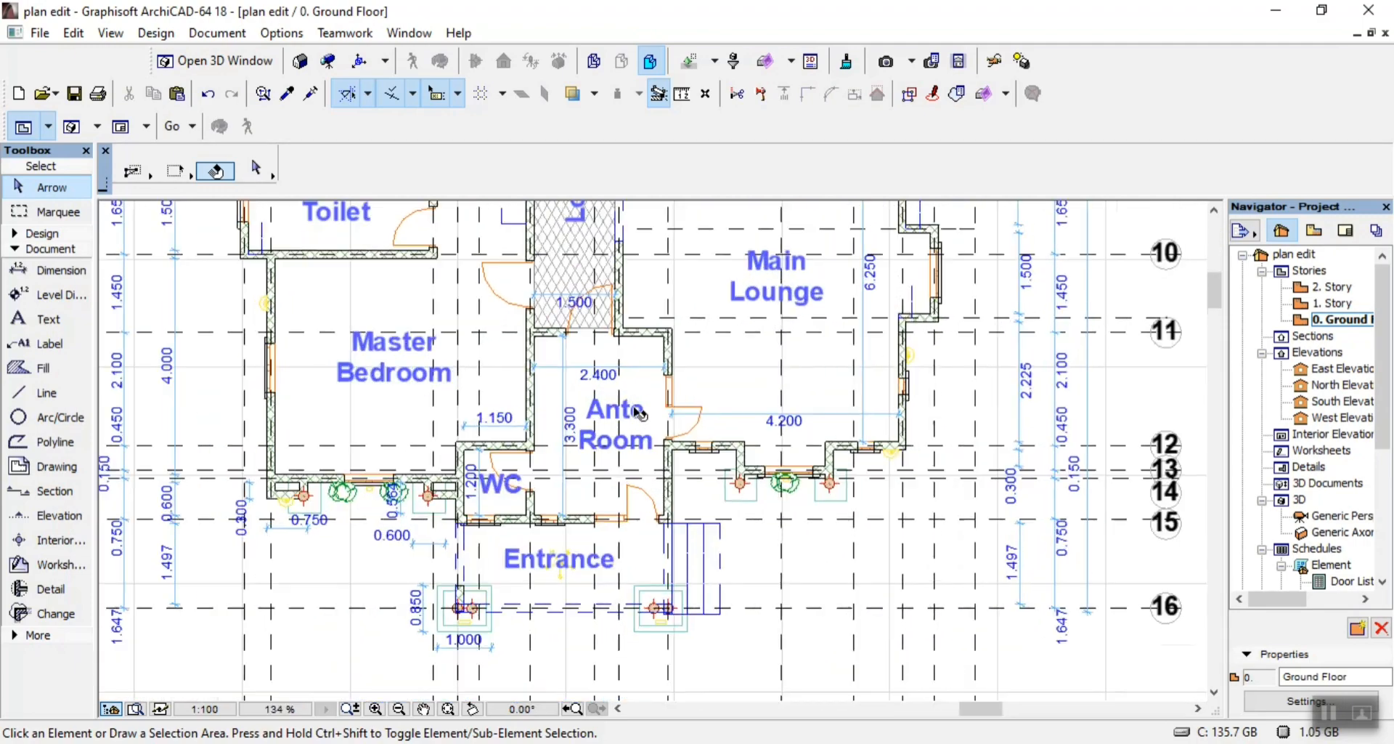
pyautogui.scroll(-6, 639, 413)
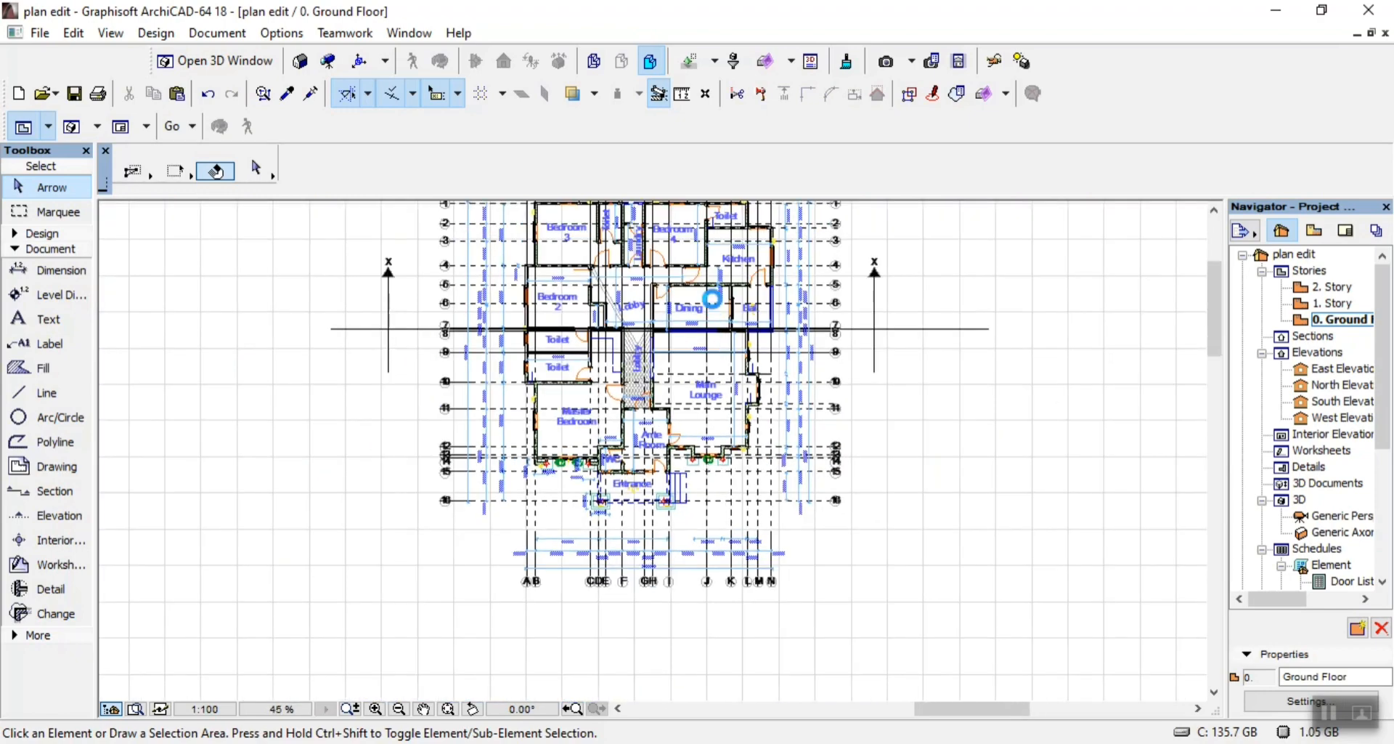
pyautogui.scroll(-3, 748, 324)
pyautogui.scroll(2, 769, 213)
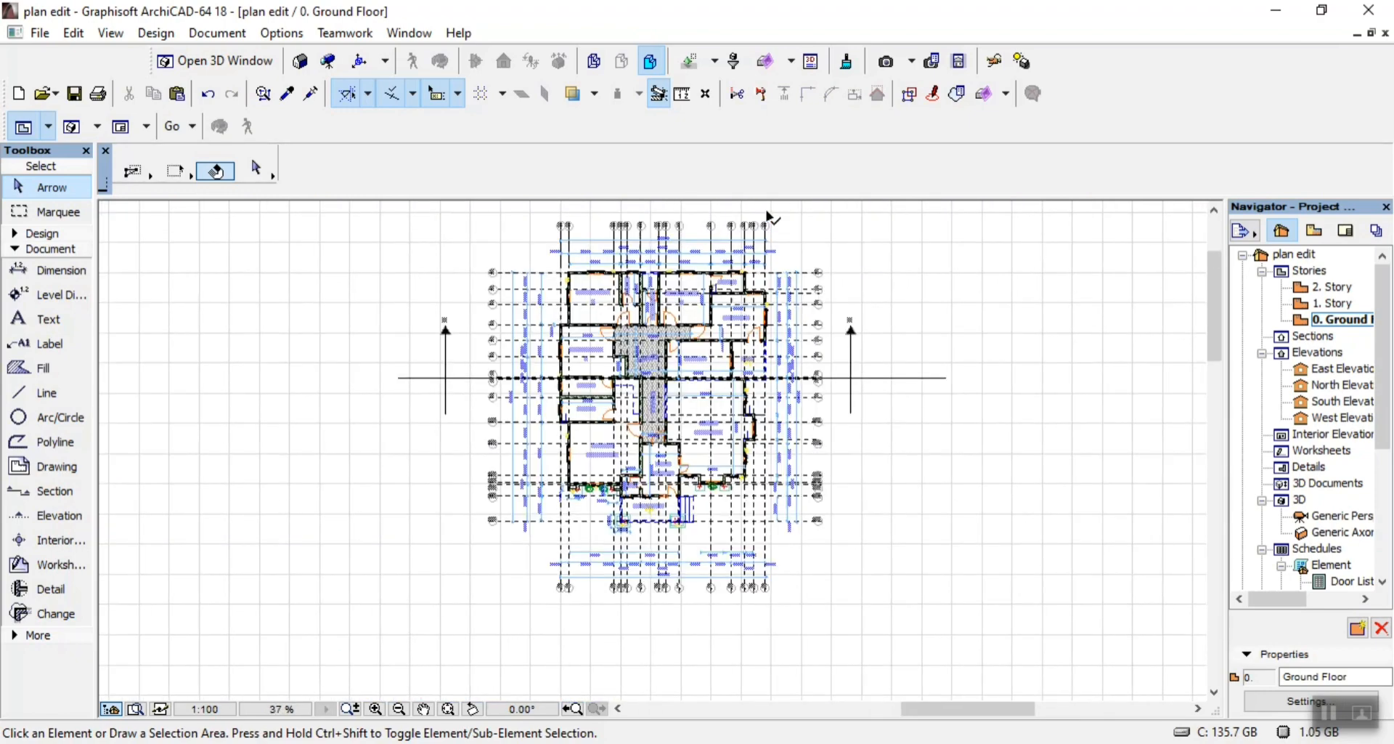
pyautogui.scroll(3, 770, 217)
pyautogui.scroll(4, 517, 274)
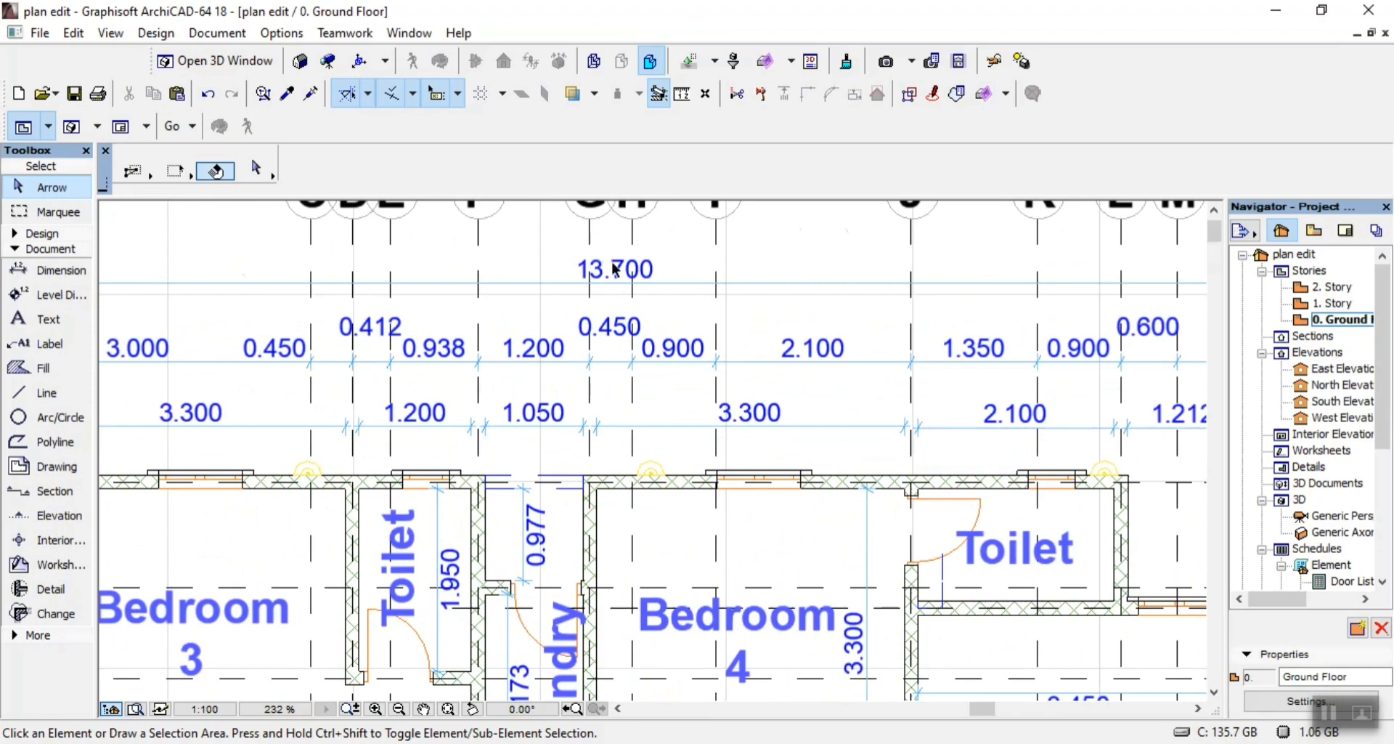
pyautogui.scroll(-6, 615, 270)
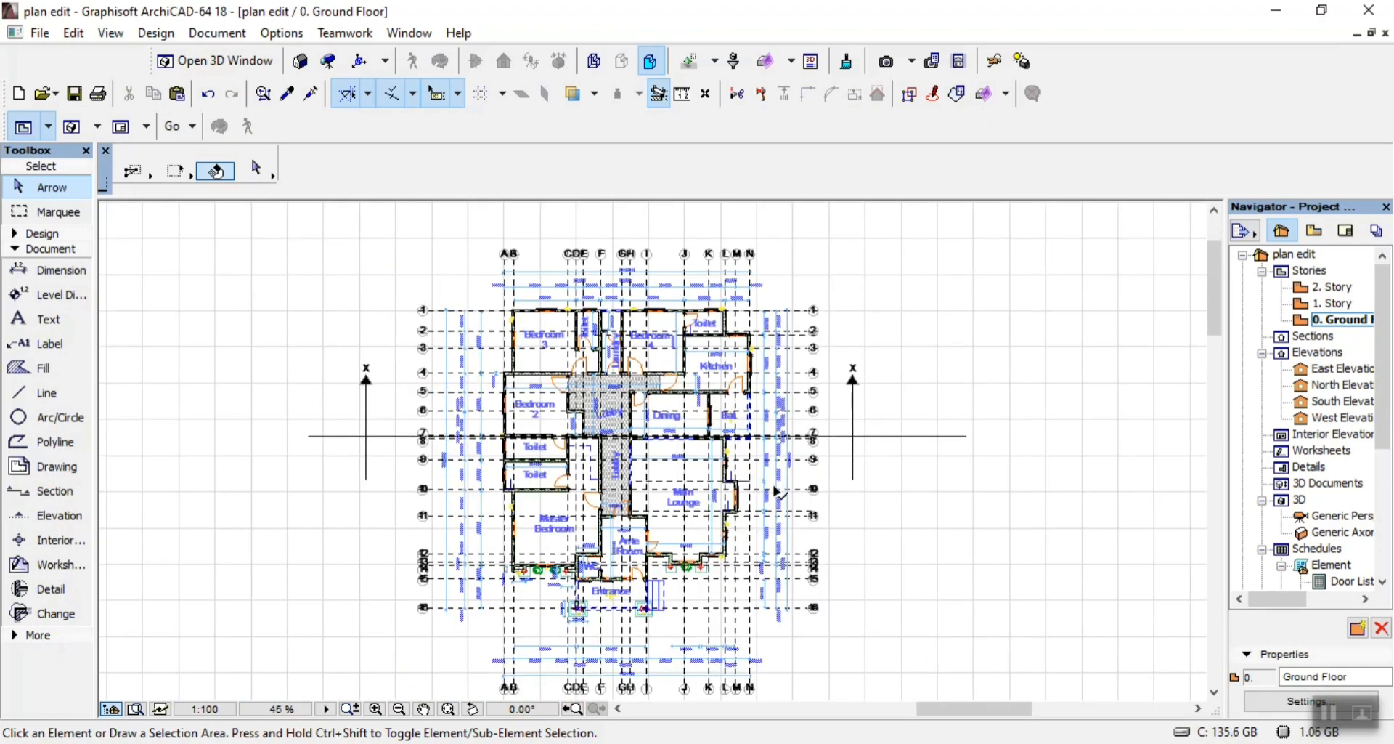
pyautogui.scroll(-3, 777, 492)
pyautogui.scroll(3, 731, 451)
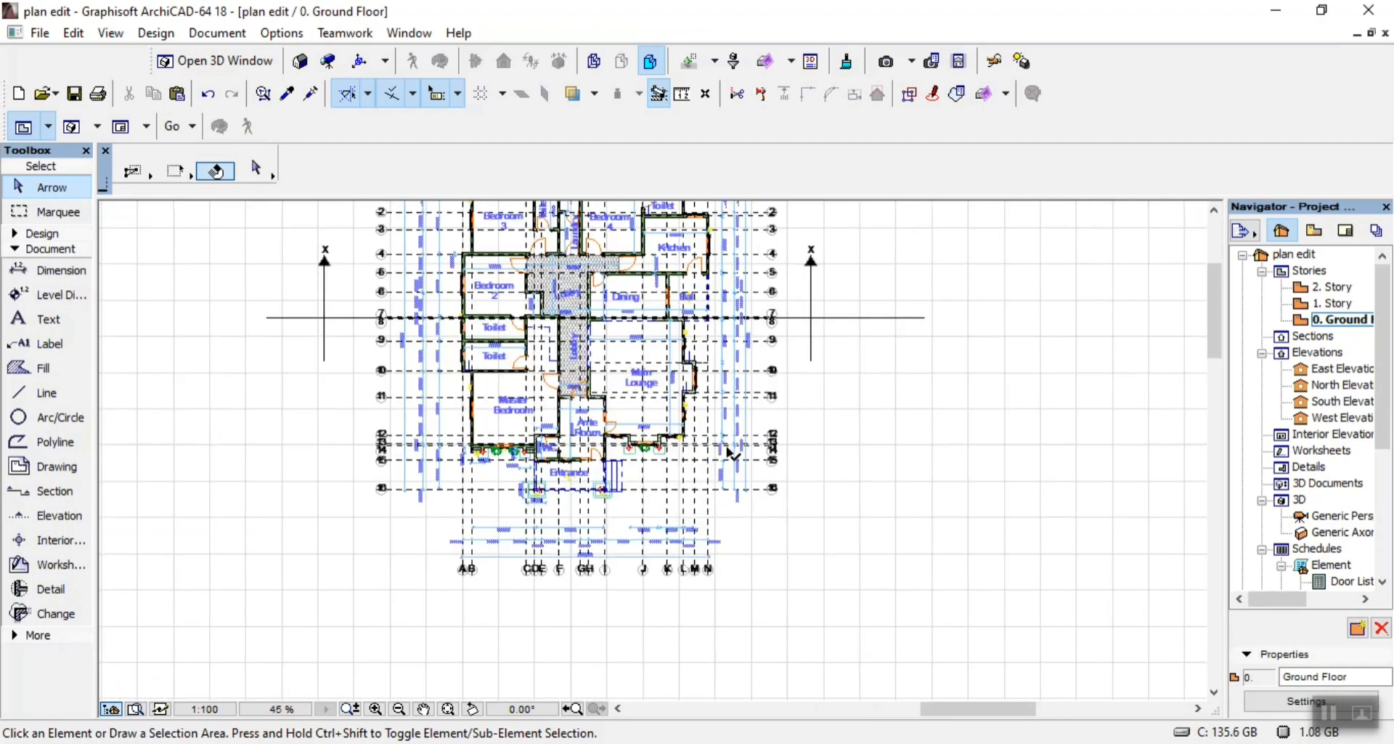
pyautogui.scroll(3, 732, 451)
# Copy the four title-block text blocks from beneath the site plan to just below the ground floor plan
pyautogui.scroll(-5, 831, 523)
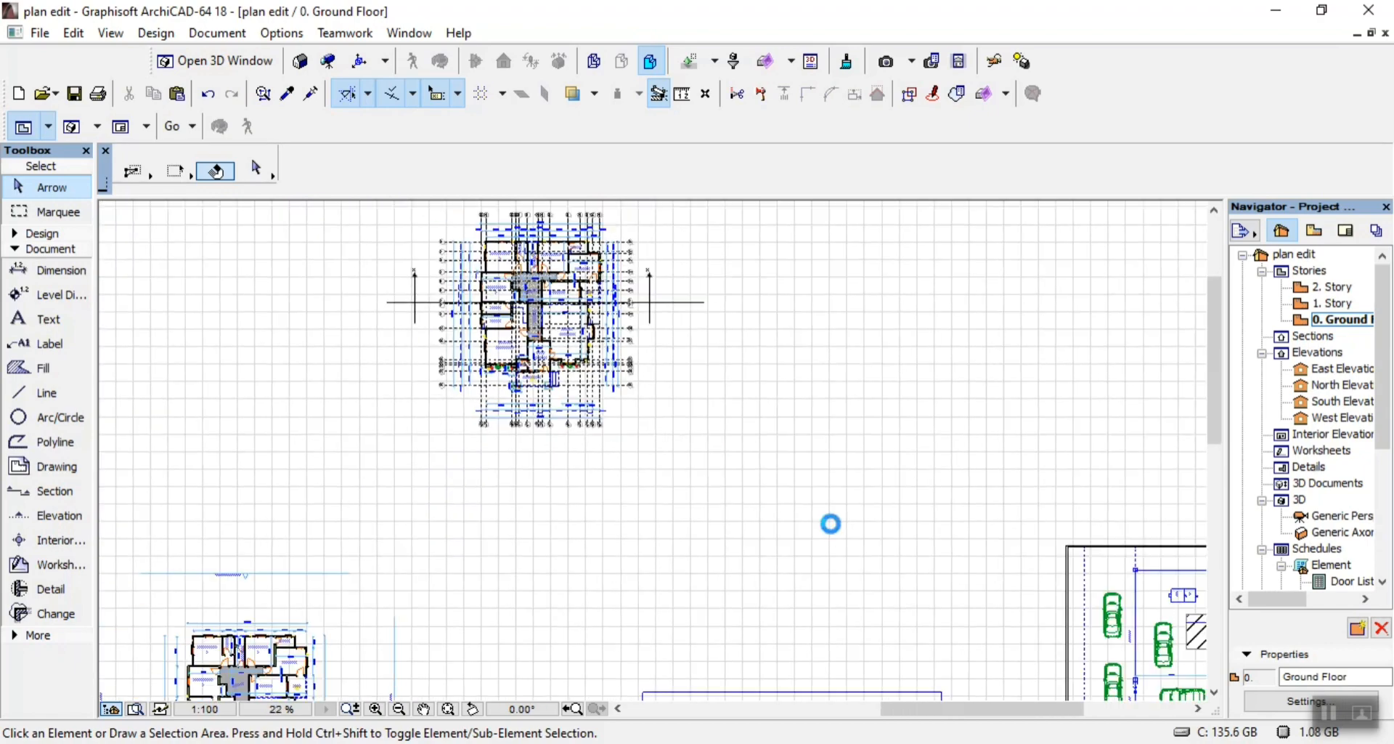
pyautogui.scroll(-2, 983, 600)
pyautogui.scroll(5, 853, 504)
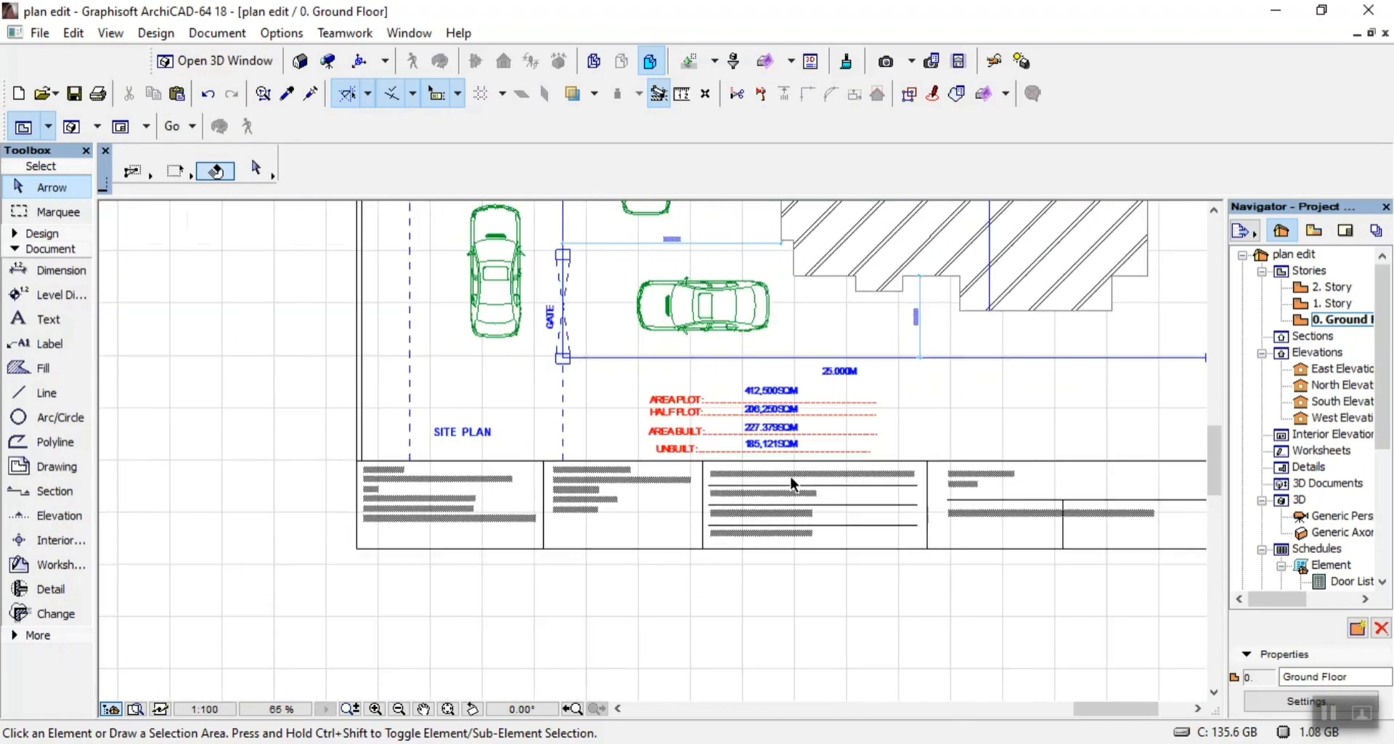
pyautogui.scroll(-3, 893, 537)
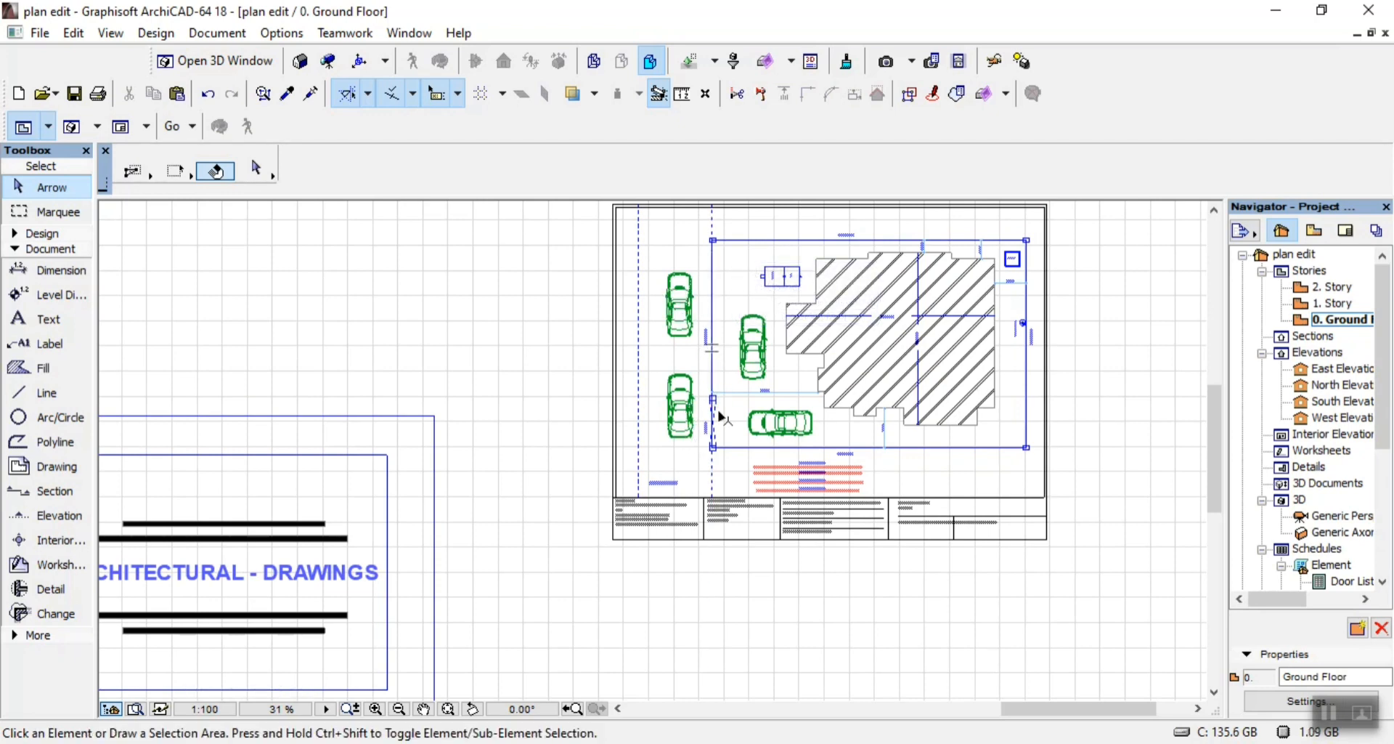
pyautogui.scroll(3, 802, 541)
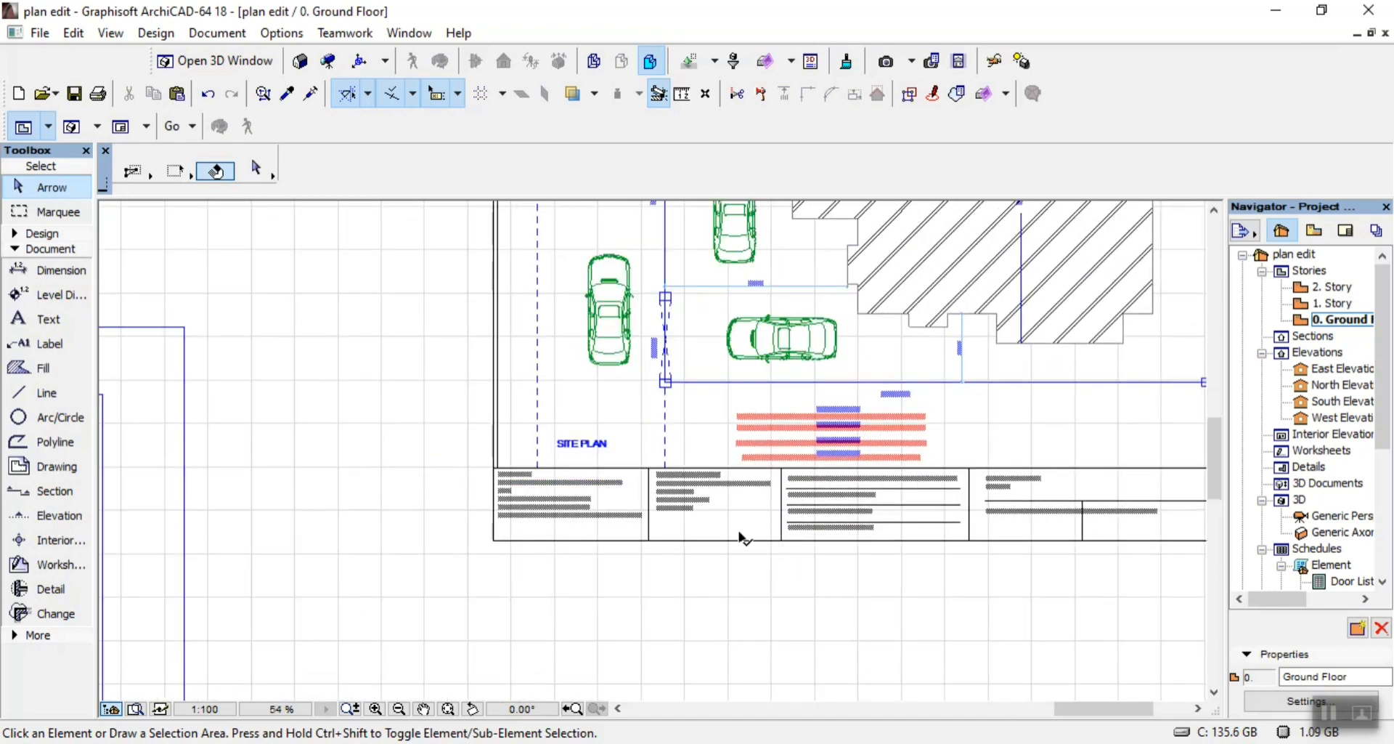
pyautogui.click(566, 498)
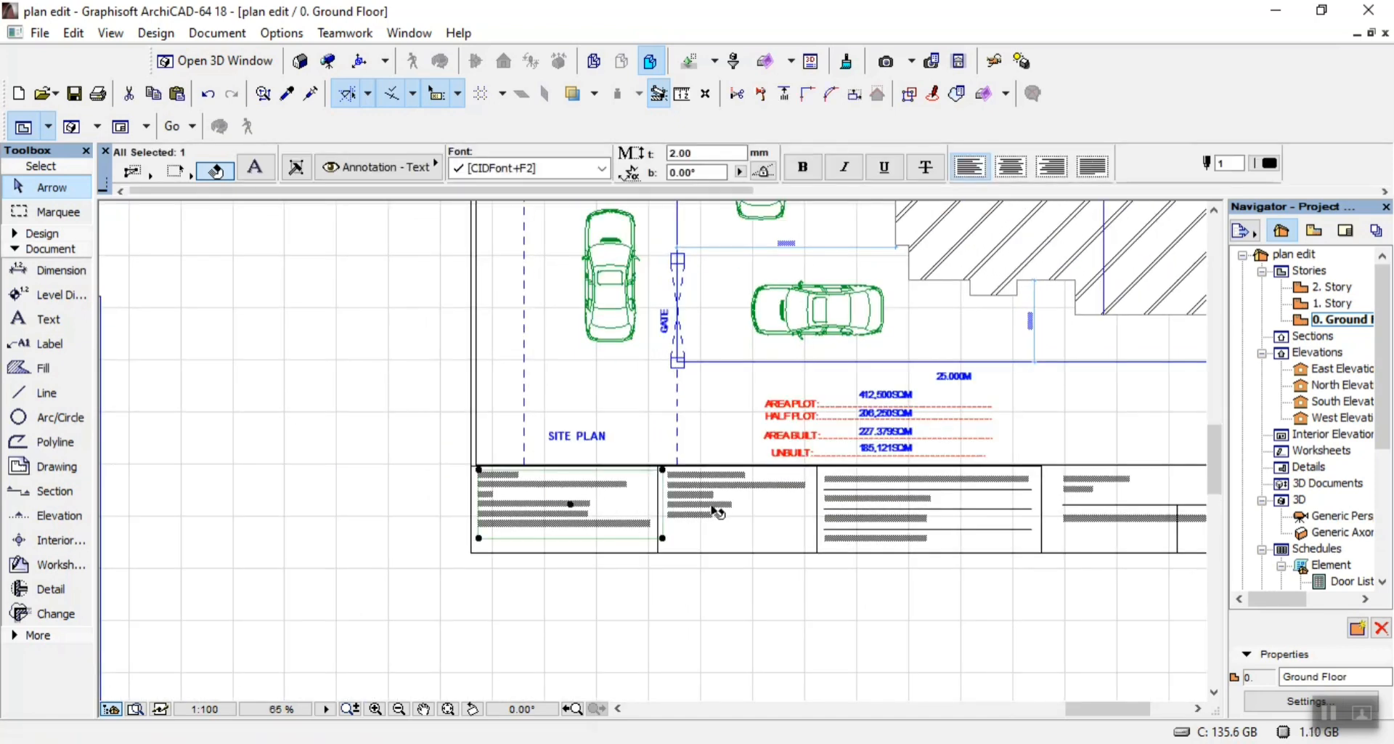
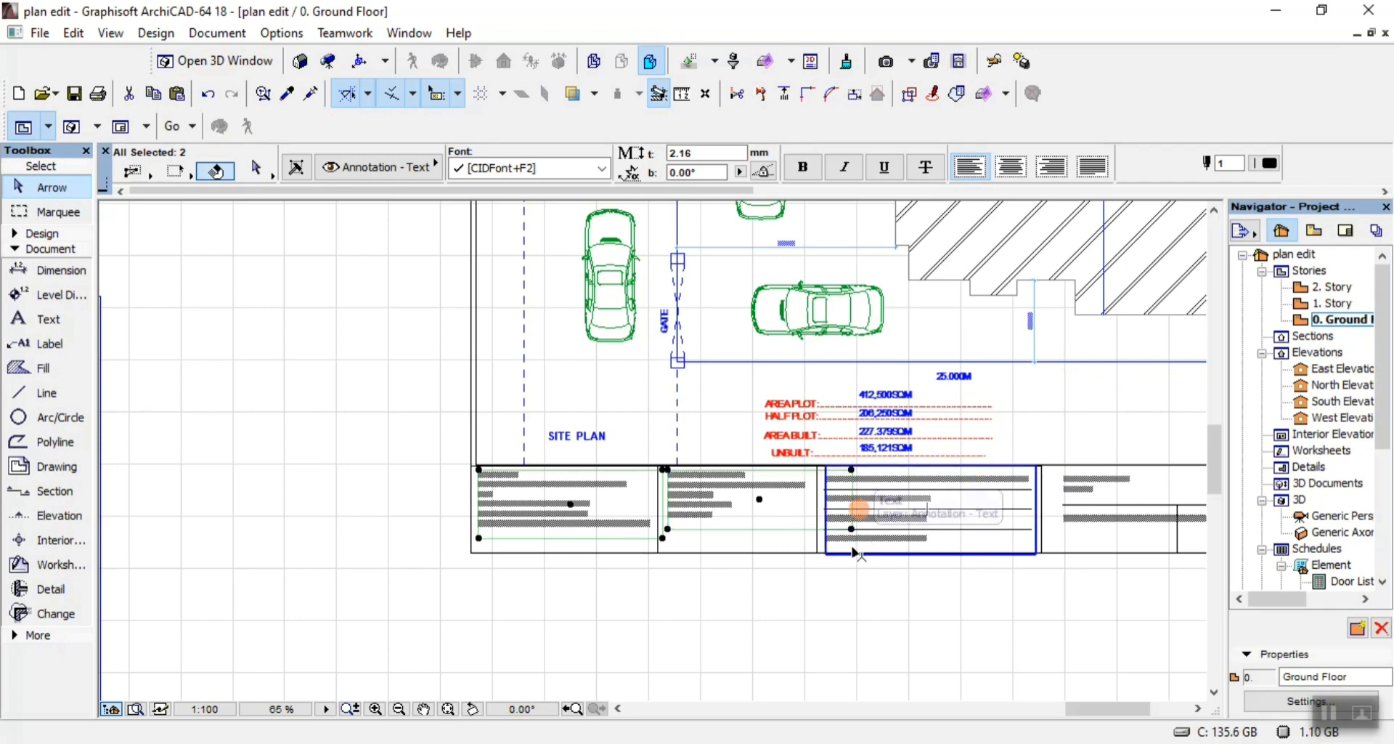
pyautogui.keyDown('shift'); pyautogui.click(931, 491); pyautogui.keyUp('shift')
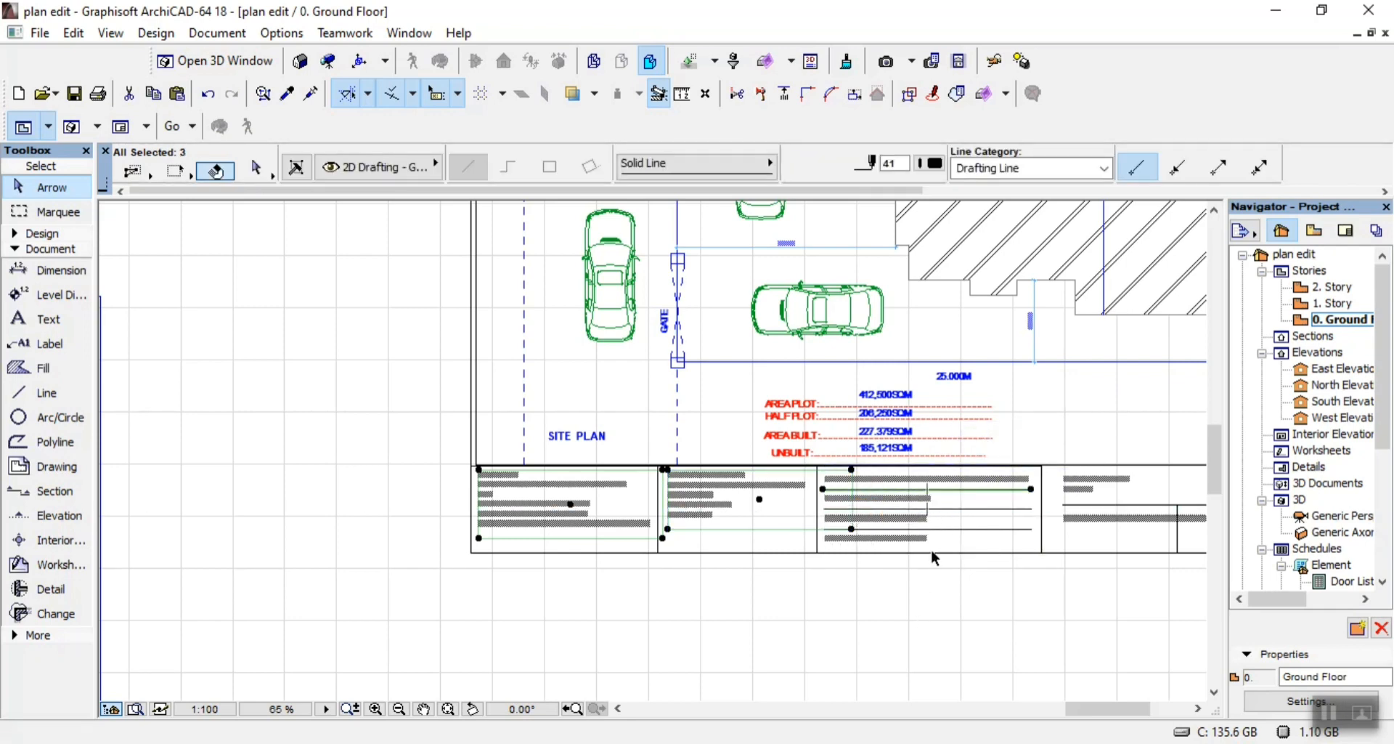
pyautogui.keyDown('shift'); pyautogui.click(970, 491); pyautogui.keyUp('shift')
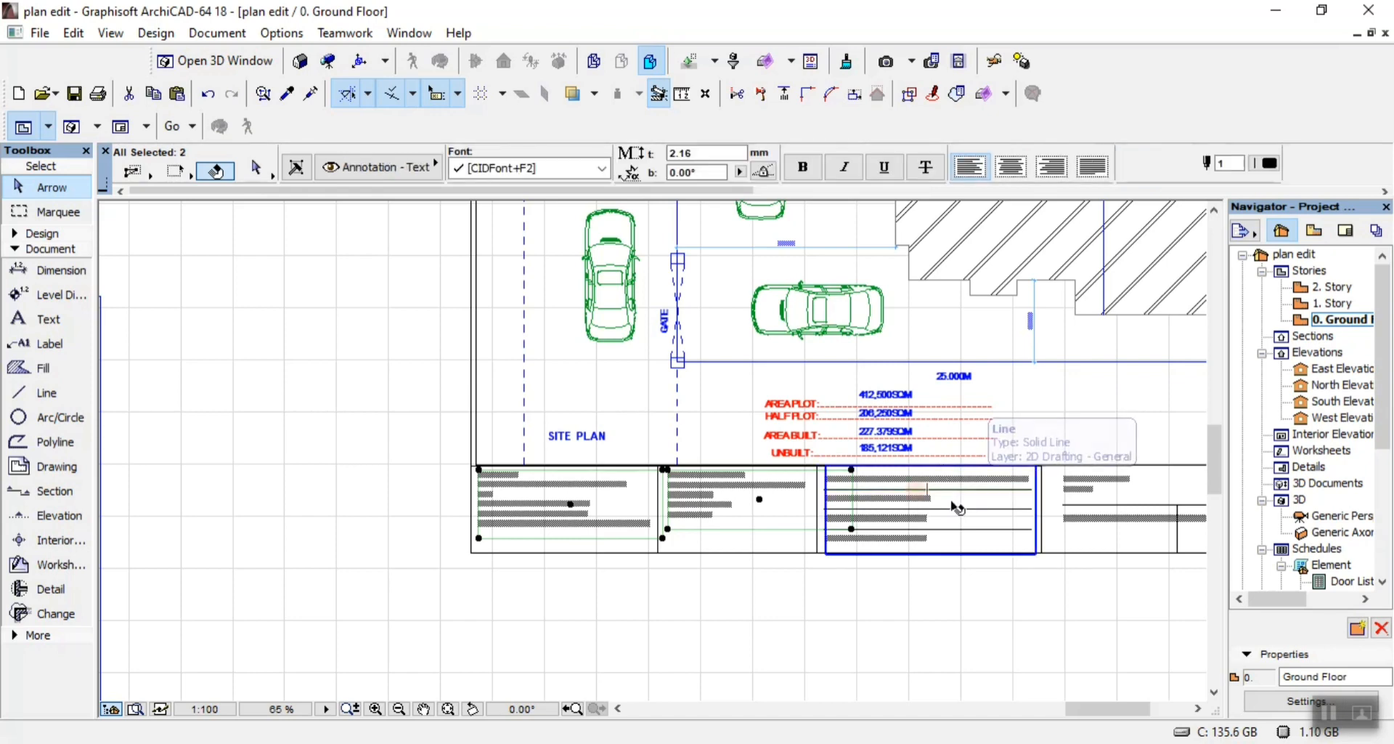
pyautogui.keyDown('shift'); pyautogui.click(953, 501); pyautogui.keyUp('shift')
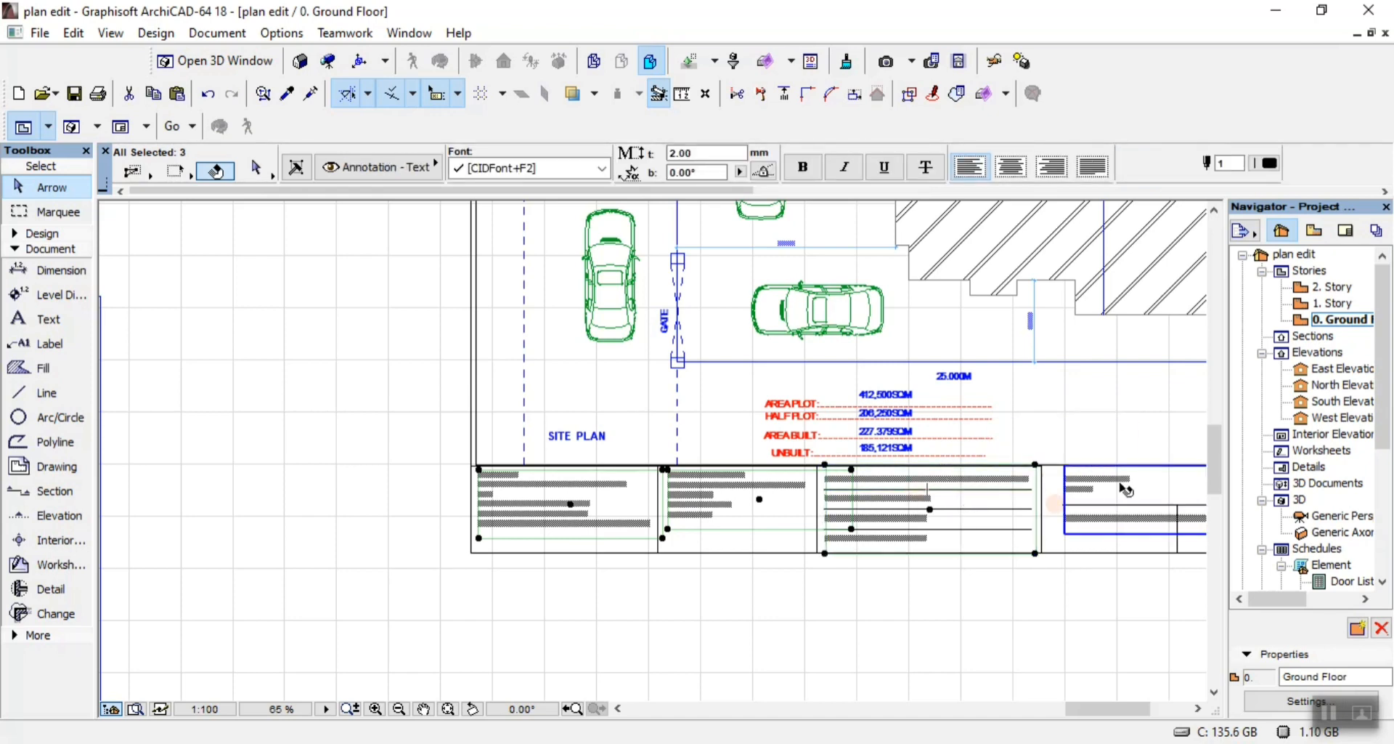
pyautogui.keyDown('shift'); pyautogui.click(1109, 506); pyautogui.keyUp('shift')
pyautogui.scroll(-3, 904, 511)
pyautogui.hotkey('ctrl', 'd')
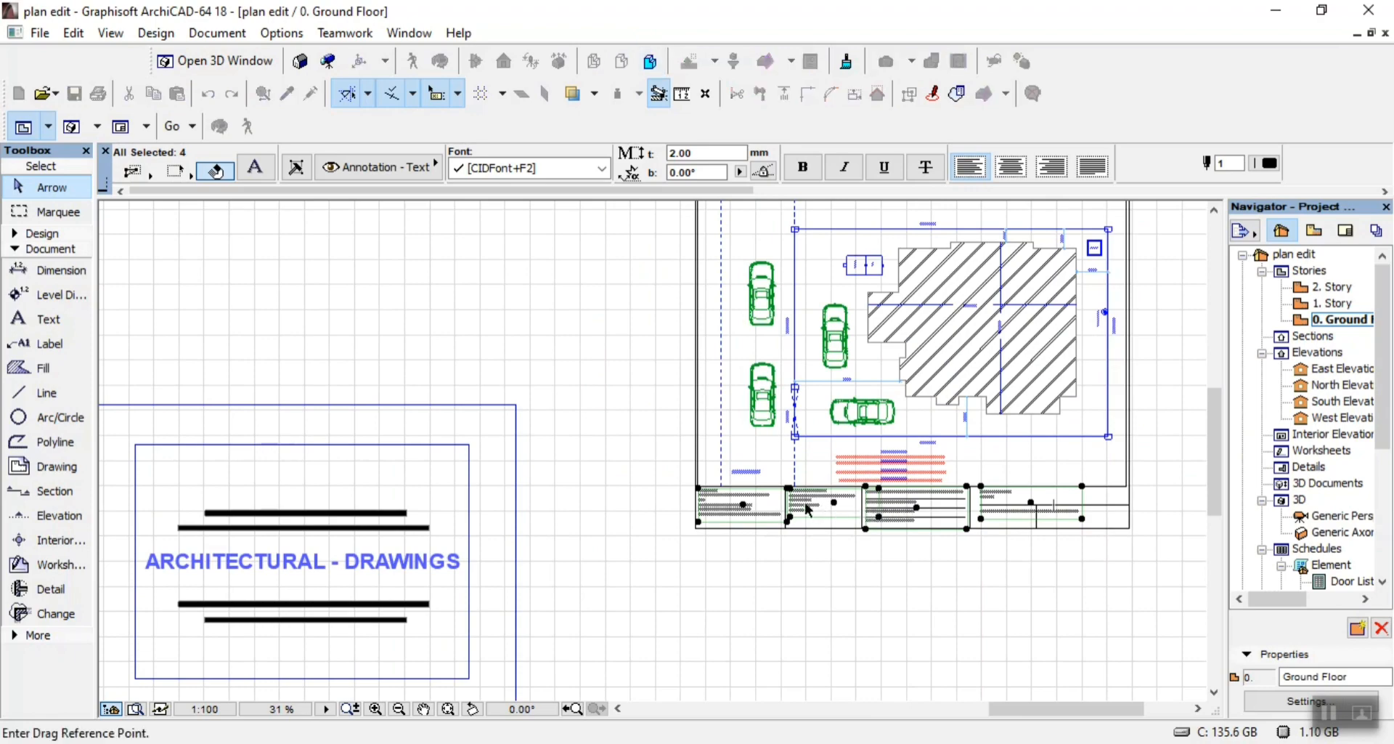
pyautogui.click(699, 488)
pyautogui.scroll(-6, 735, 541)
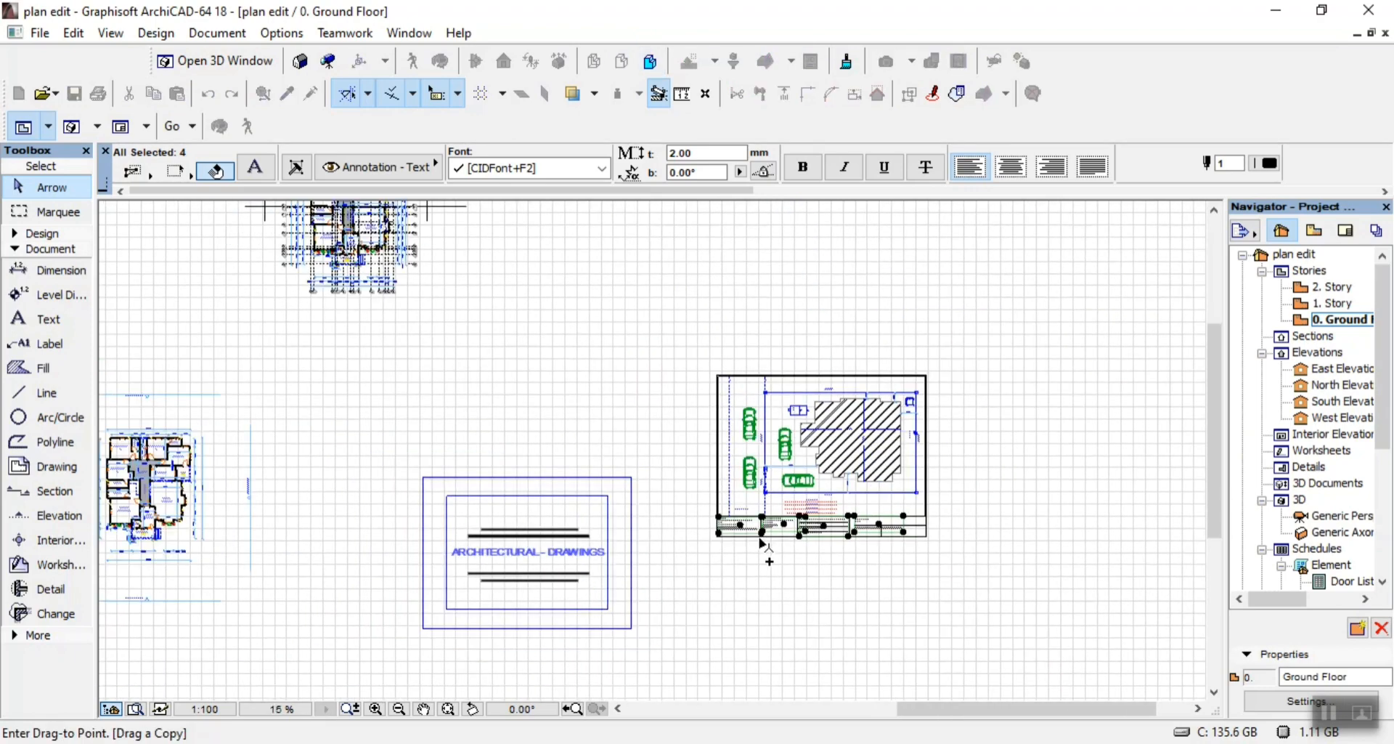
pyautogui.scroll(1, 412, 357)
pyautogui.scroll(5, 415, 363)
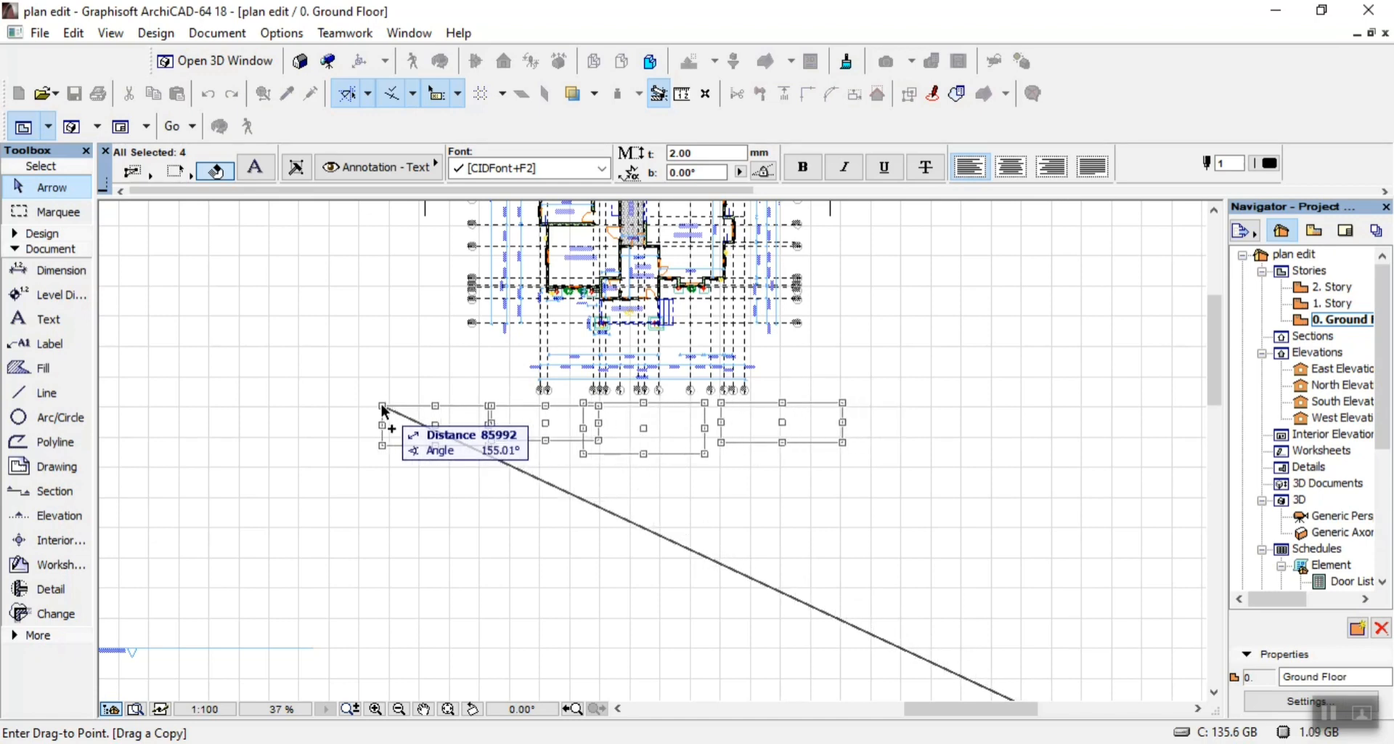
pyautogui.click(382, 404)
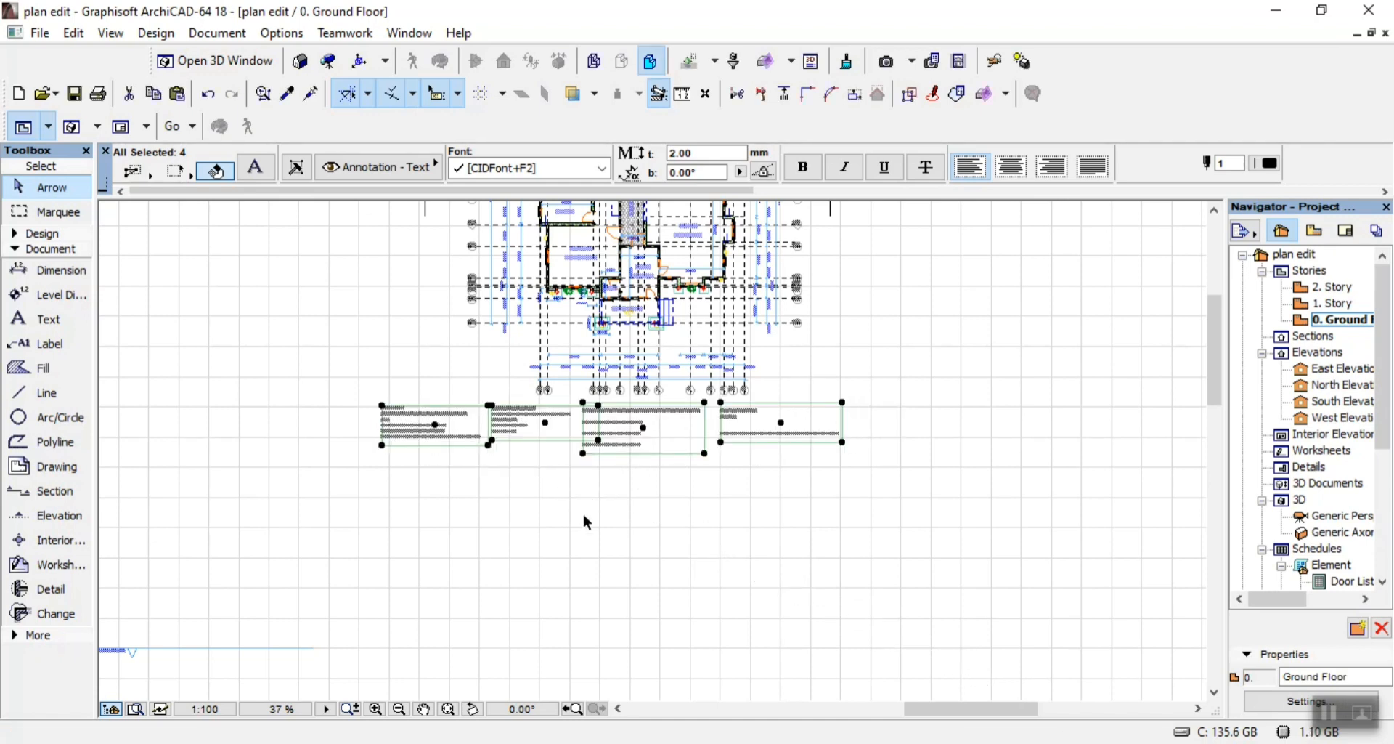
# Move the four copied title-block texts straight down about 5000 mm, clear of the ground floor plan's lower grid labels
pyautogui.click(468, 427)
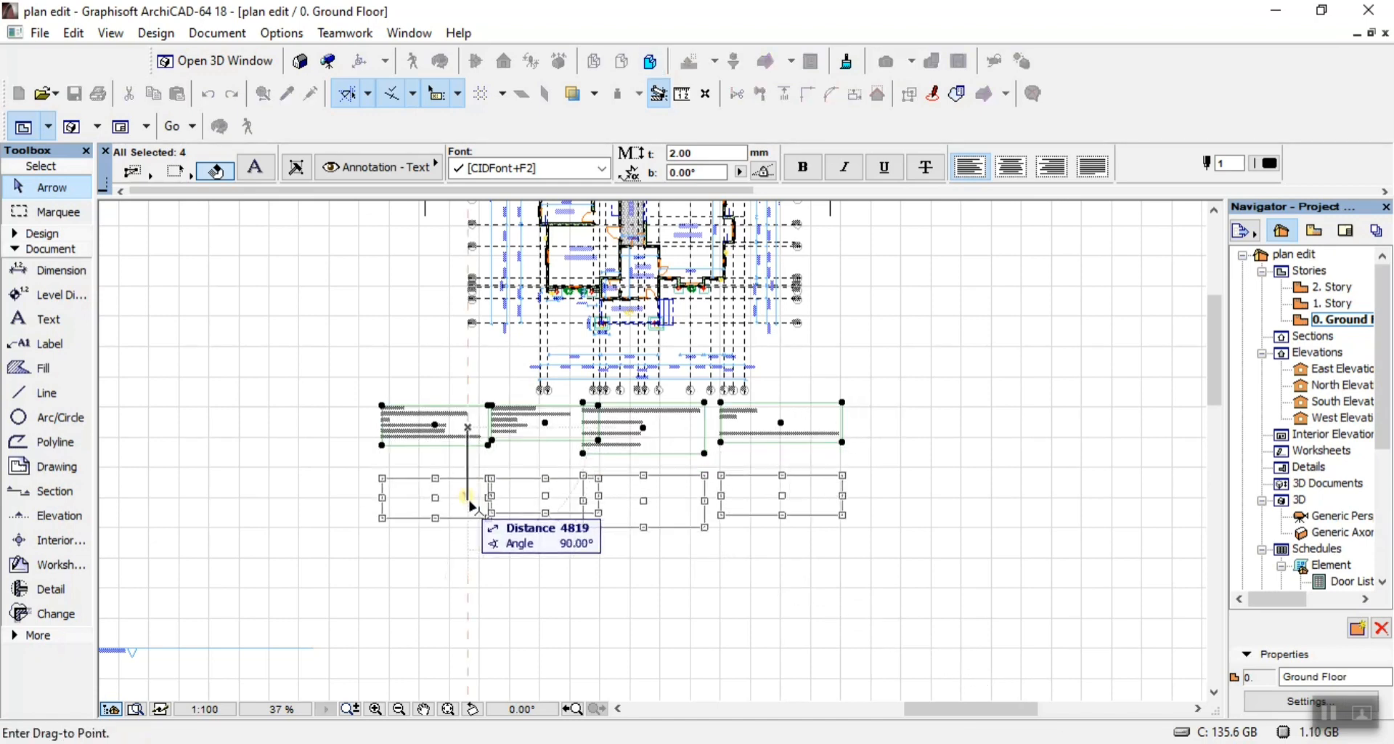
pyautogui.click(468, 505)
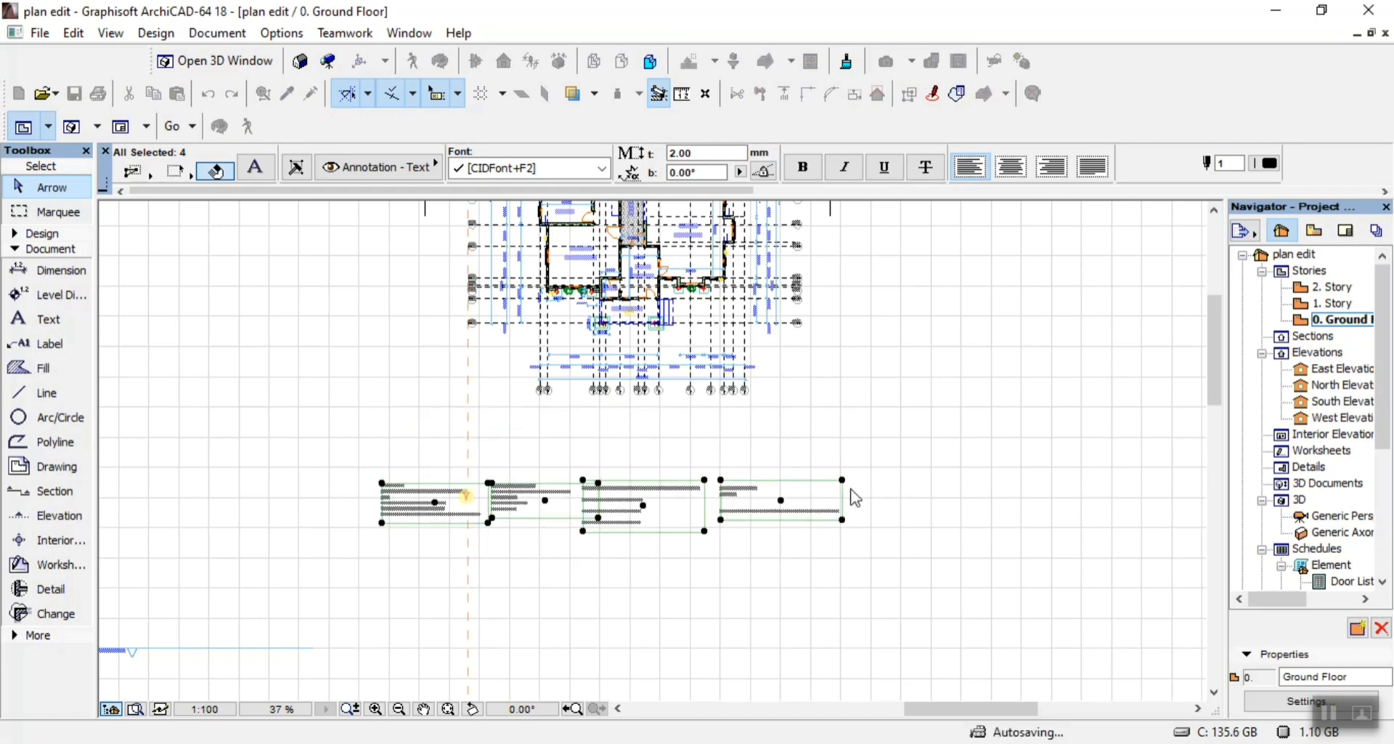
pyautogui.click(812, 440)
pyautogui.scroll(-4, 812, 440)
pyautogui.scroll(2, 879, 323)
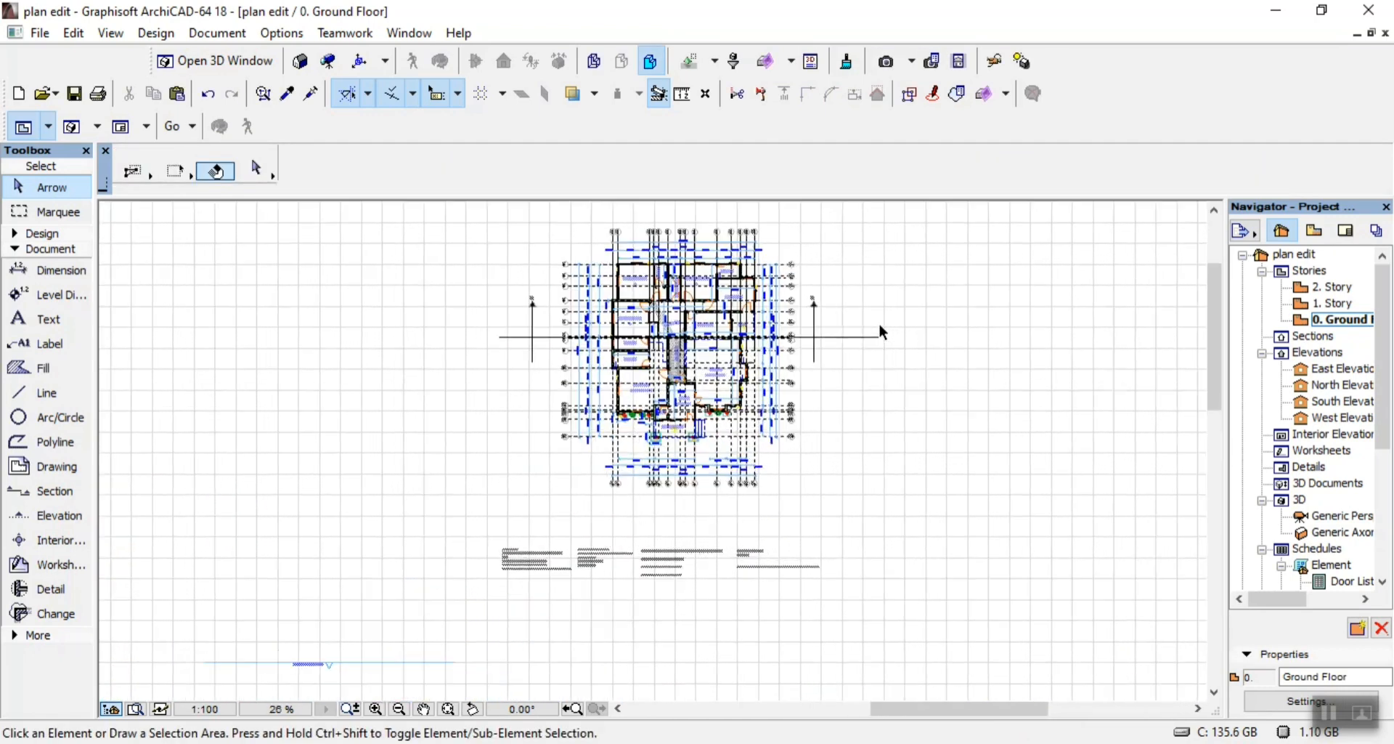
# Draw a rectangular line frame of about 34500 by 27000 mm around the ground floor plan
pyautogui.click(68, 394)
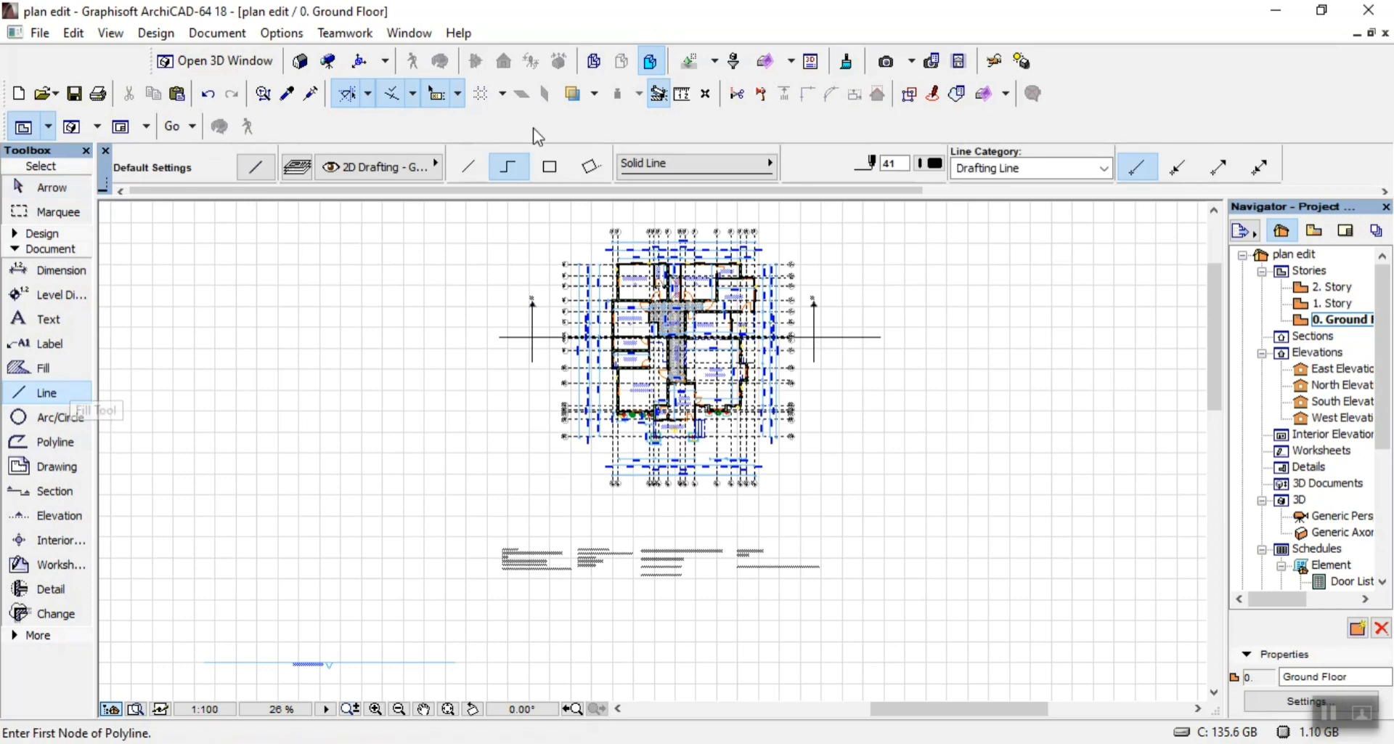
pyautogui.click(560, 172)
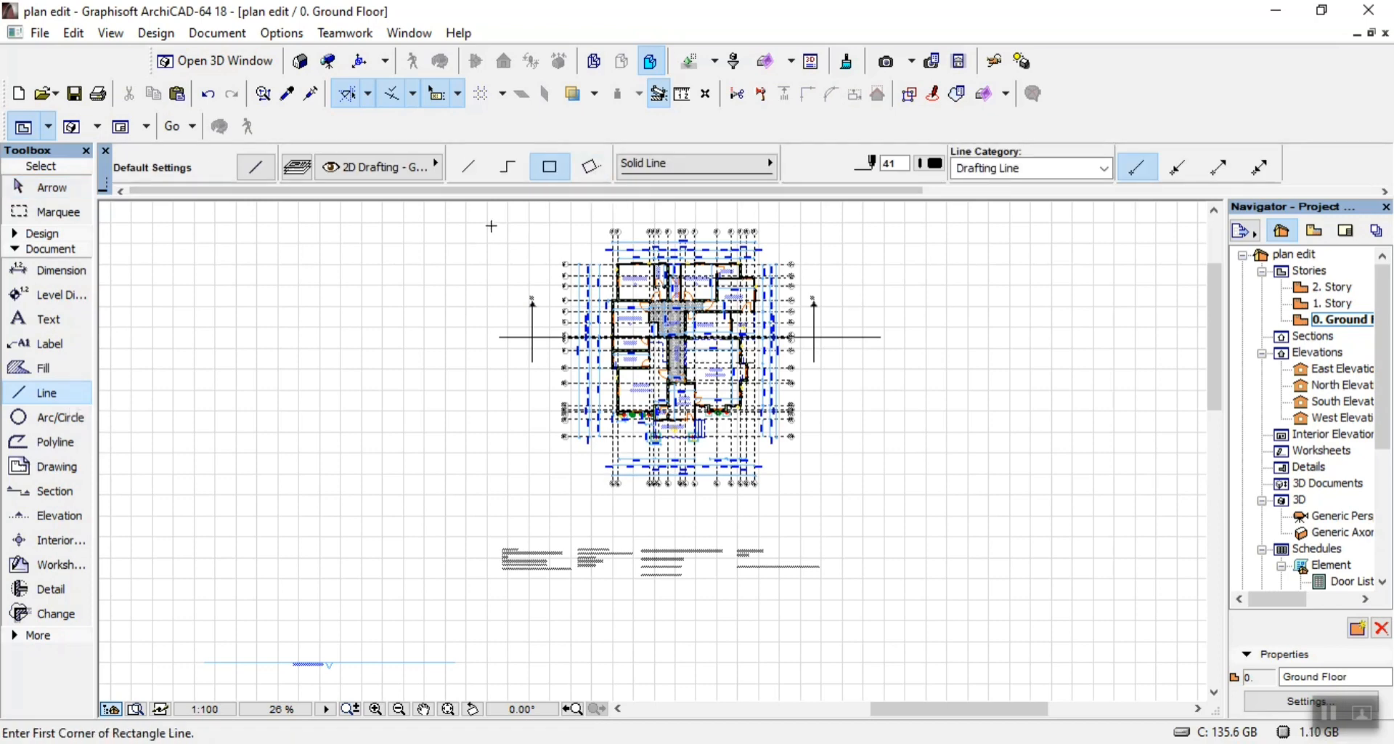
pyautogui.click(490, 211)
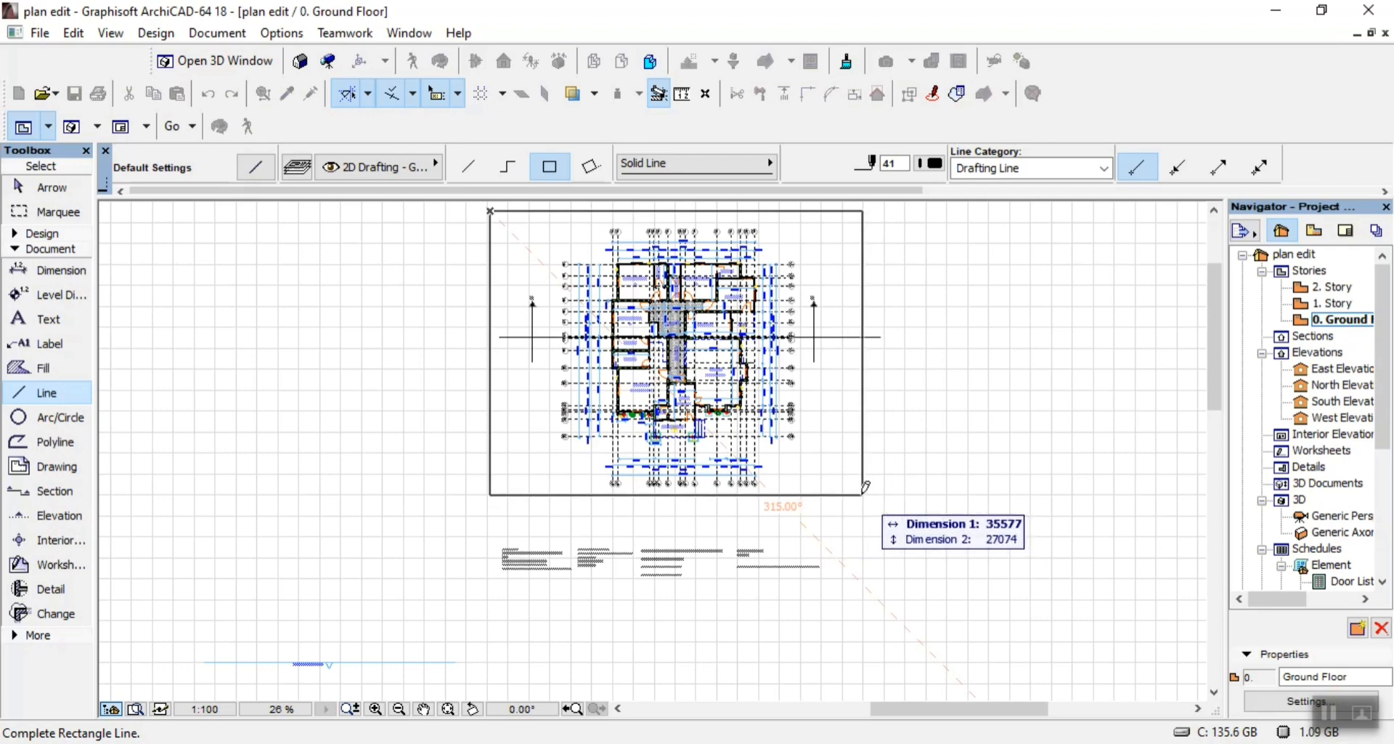
pyautogui.click(854, 485)
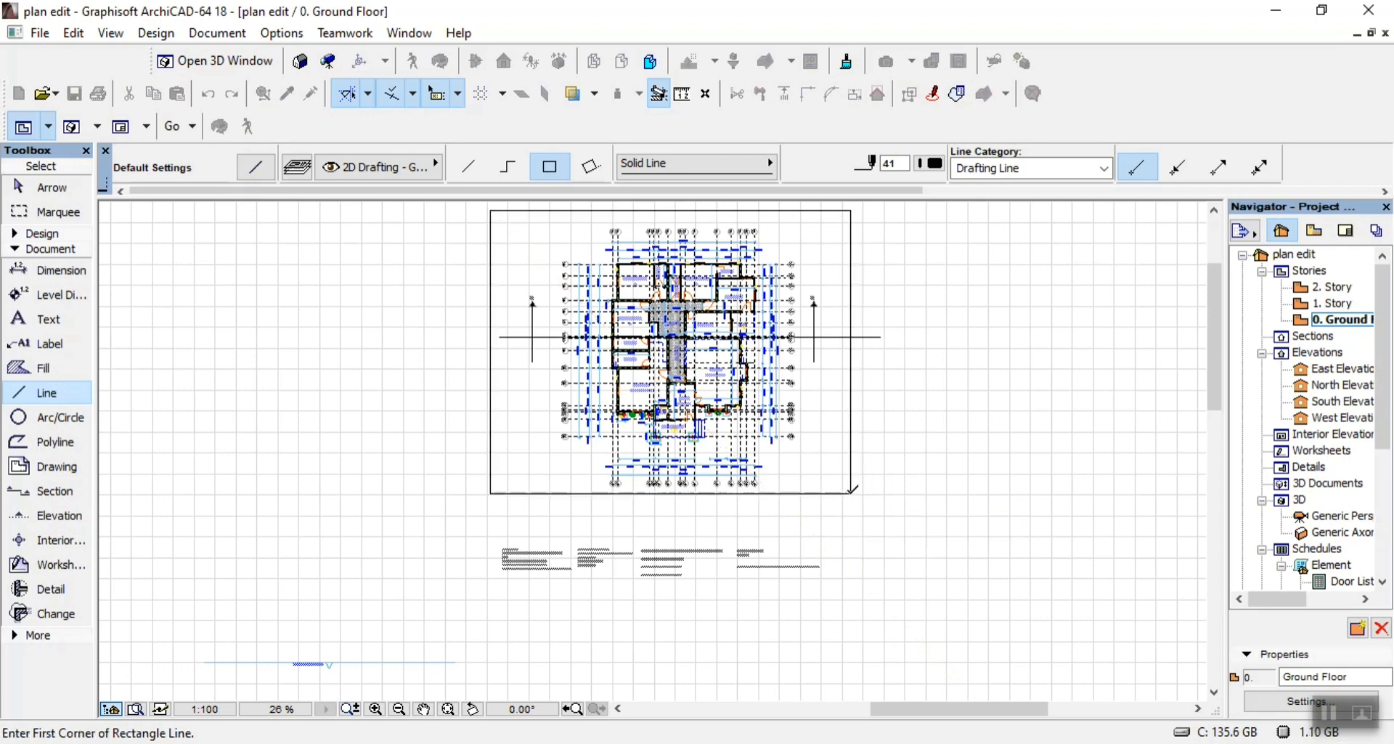
pyautogui.press('shift')
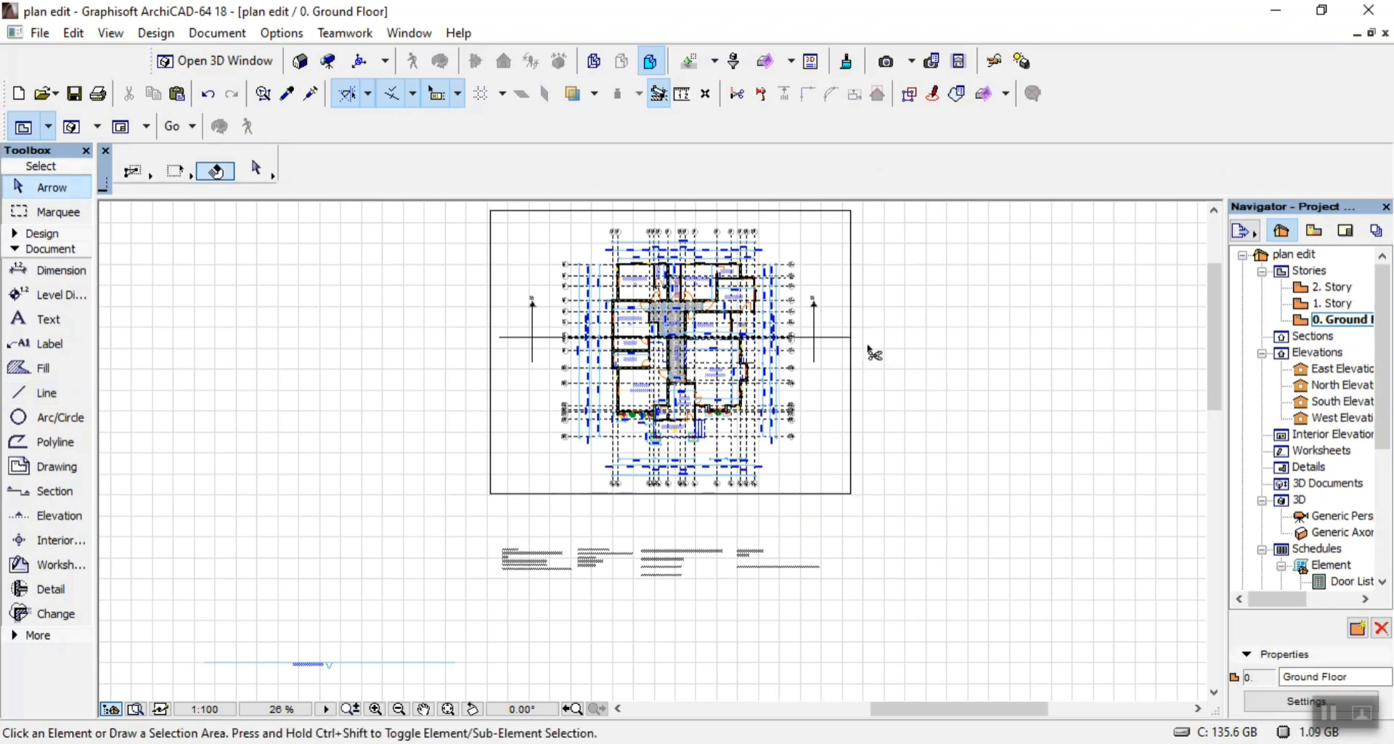
# Move the rectangular frame slightly to the right so its left edge lines up with the title-block texts
pyautogui.click(855, 491)
pyautogui.hotkey('ctrl', 'd')
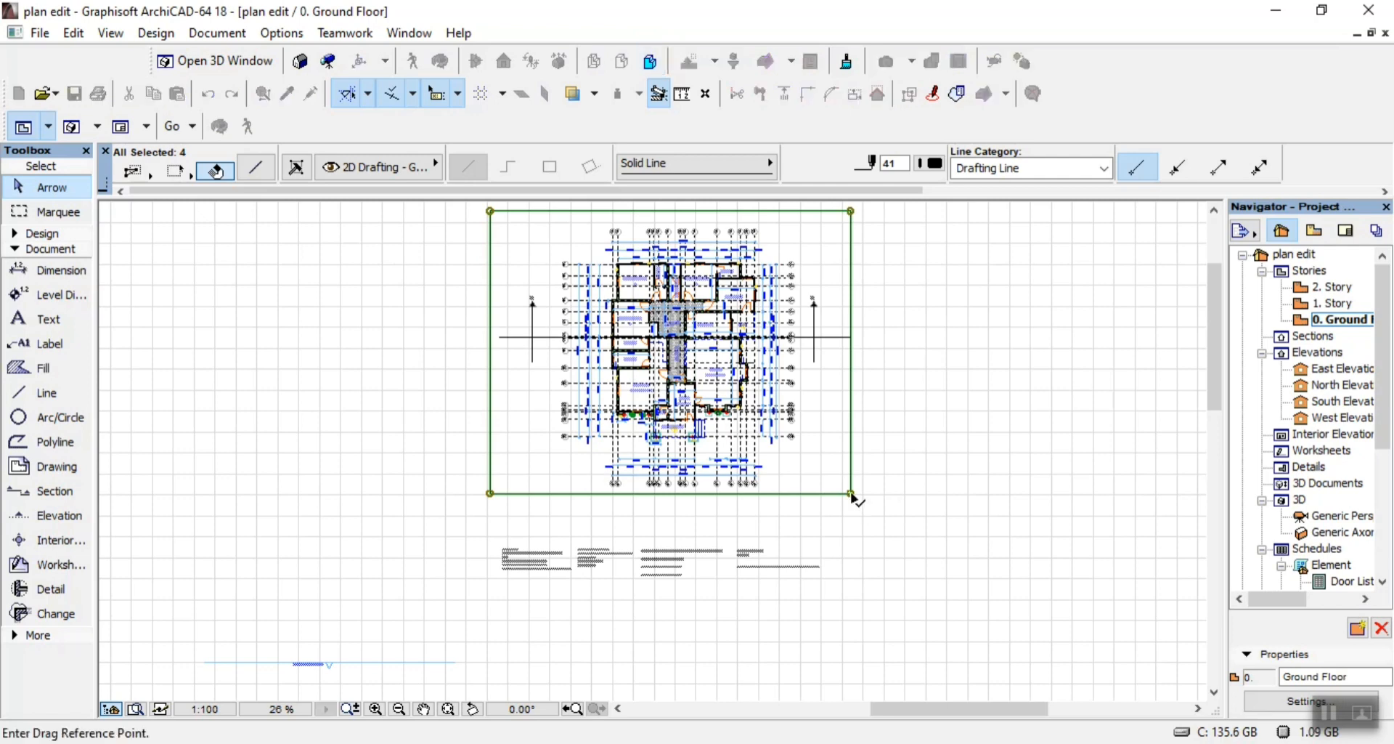
pyautogui.click(853, 494)
pyautogui.click(863, 494)
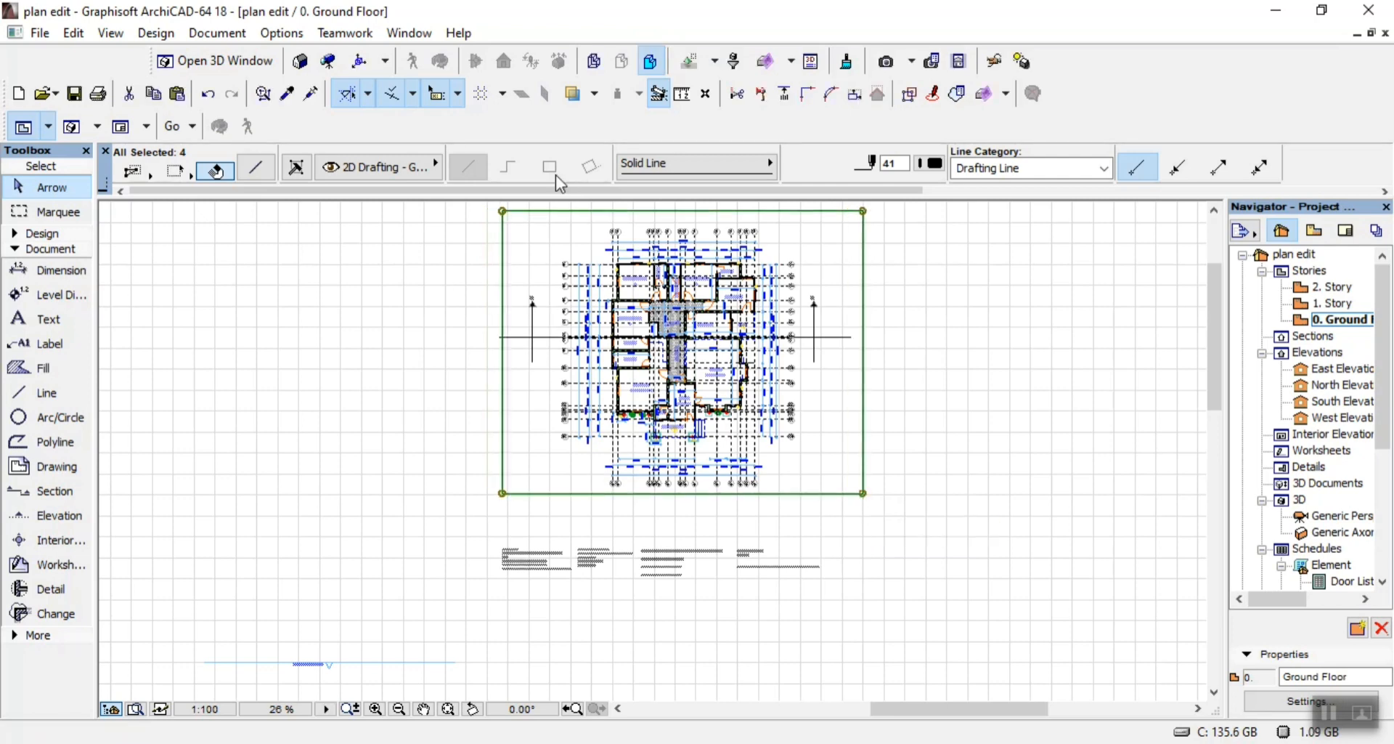
pyautogui.press('Escape')
# Move the four title-block texts up to the frame's lower edge, starting just inside its bottom-left corner
pyautogui.moveTo(508, 529); pyautogui.dragTo(802, 625)
pyautogui.hotkey('ctrl', 'd')
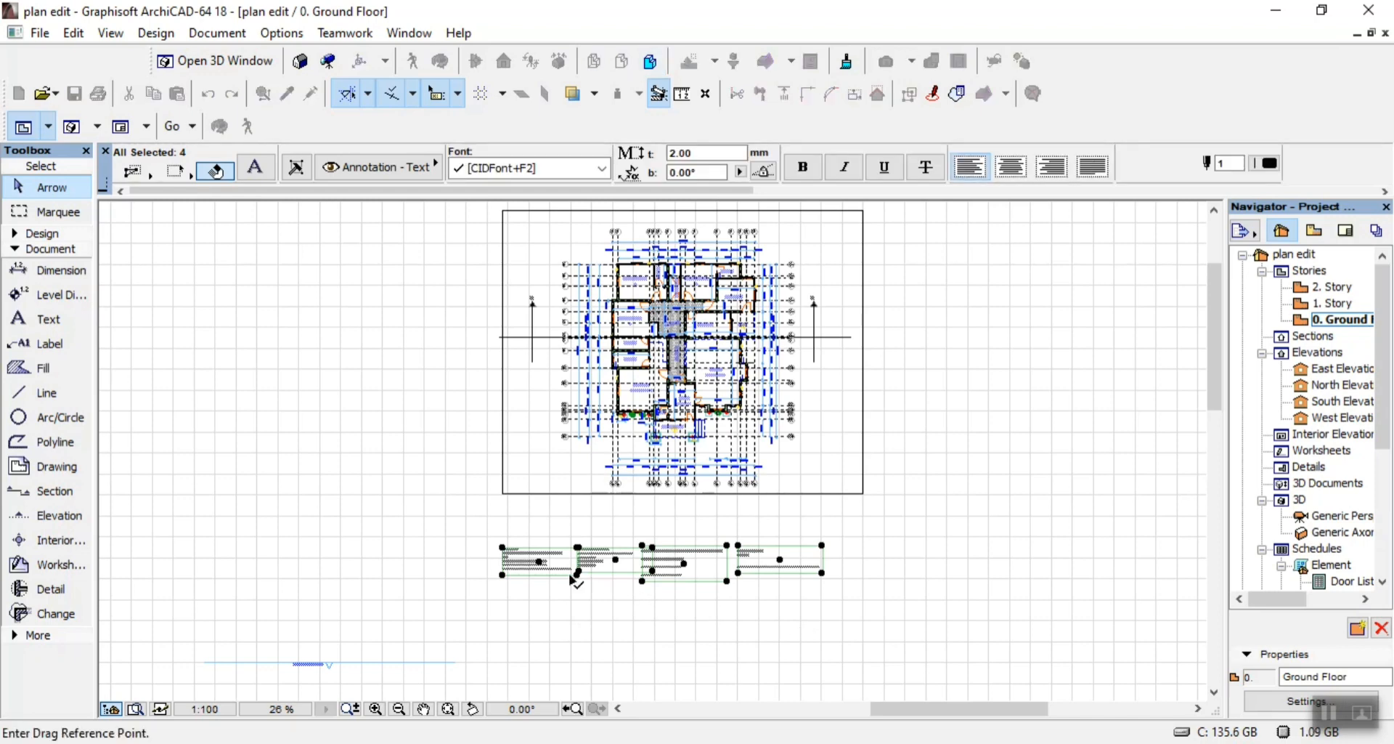
pyautogui.scroll(3, 542, 562)
pyautogui.click(425, 512)
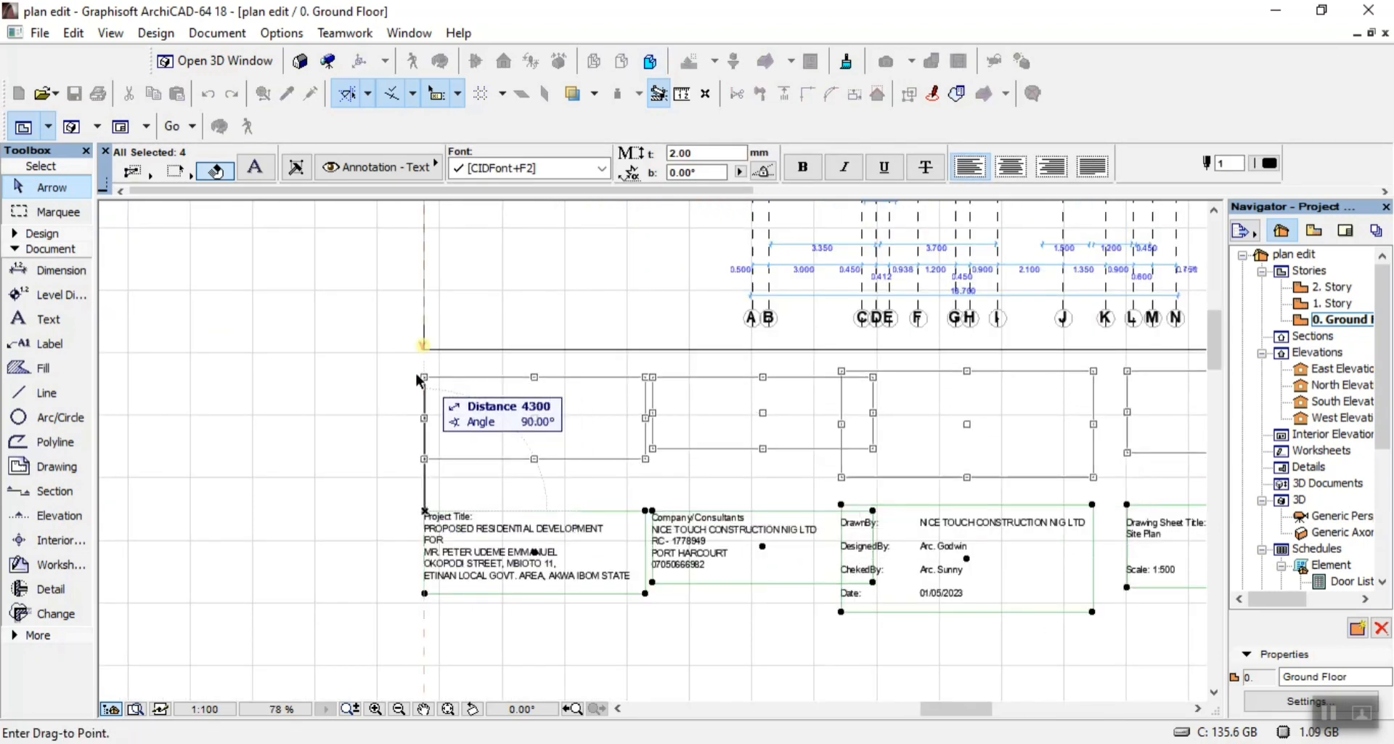
pyautogui.click(436, 353)
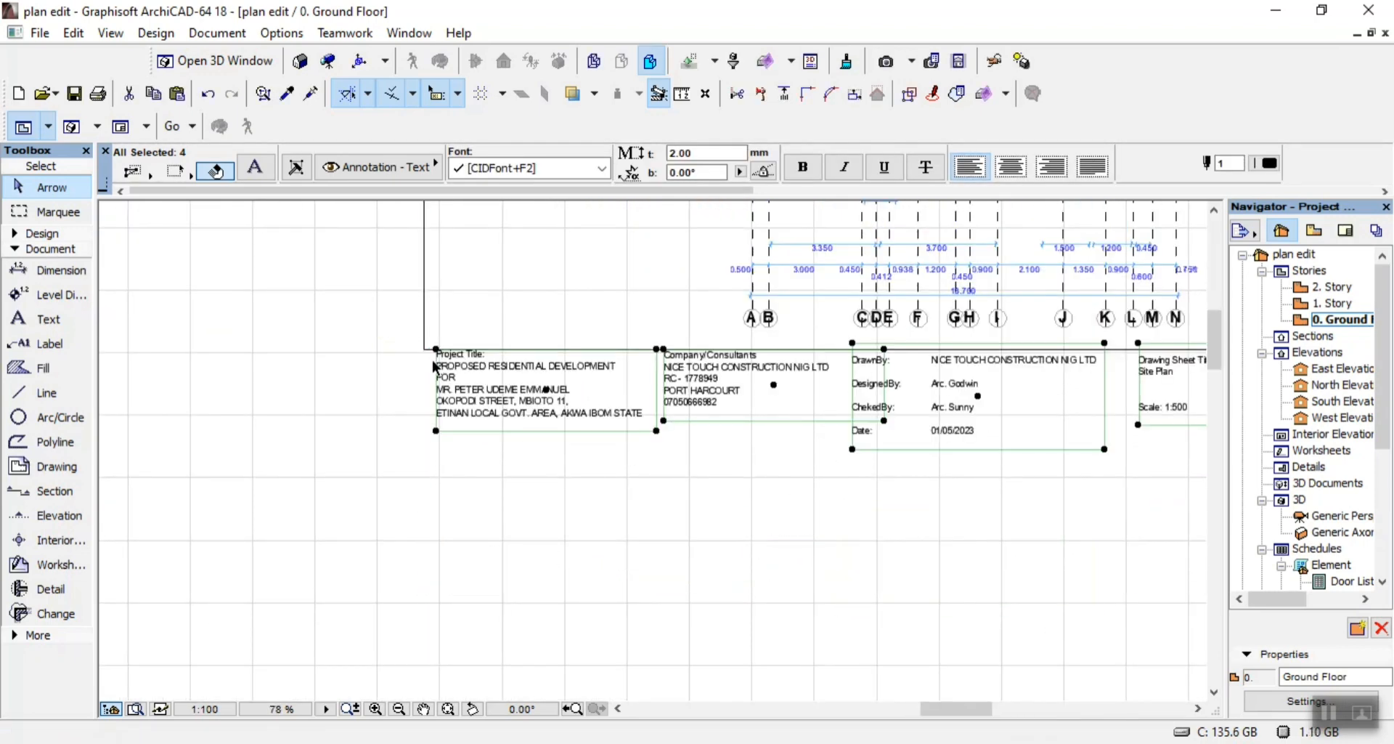
# Shift the four title-block texts slightly down to leave a small gap below the frame's bottom line
pyautogui.scroll(4, 451, 367)
pyautogui.hotkey('ctrl', 'd')
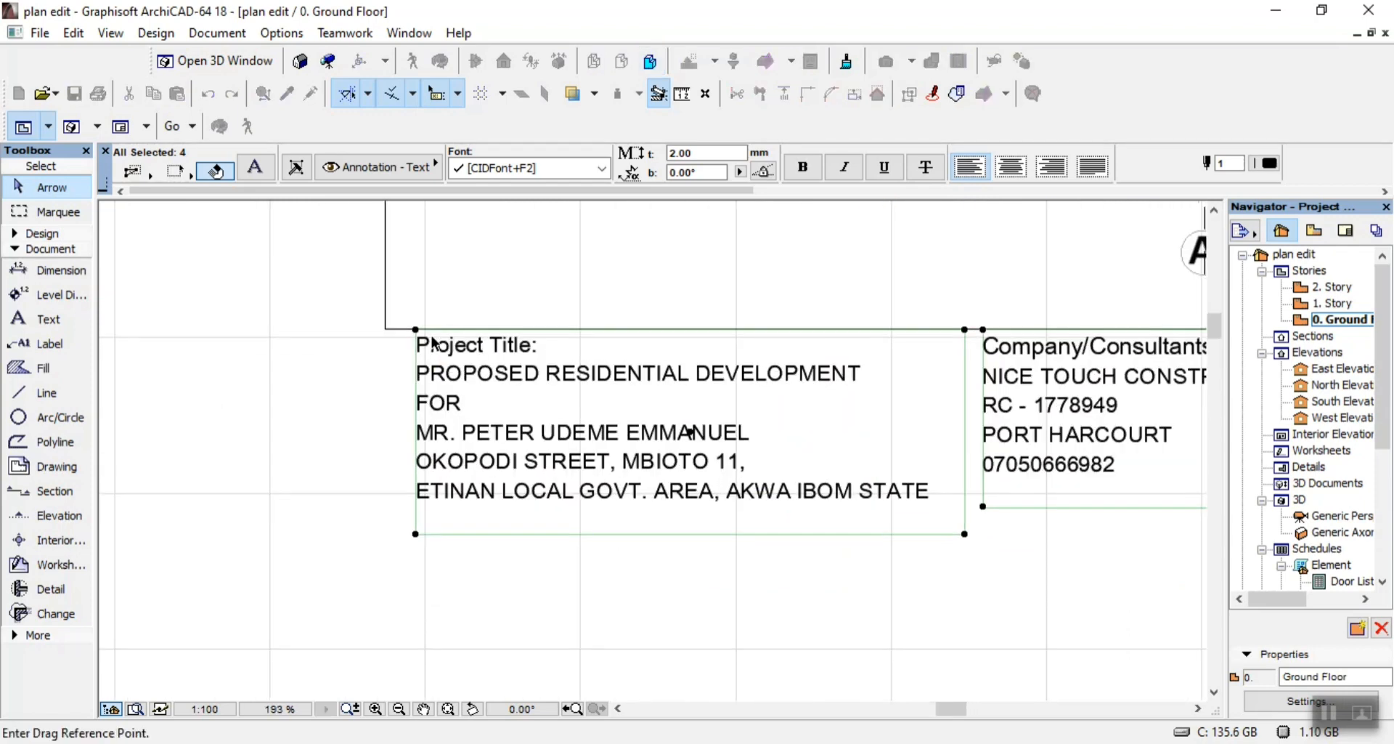
pyautogui.click(416, 331)
pyautogui.click(417, 346)
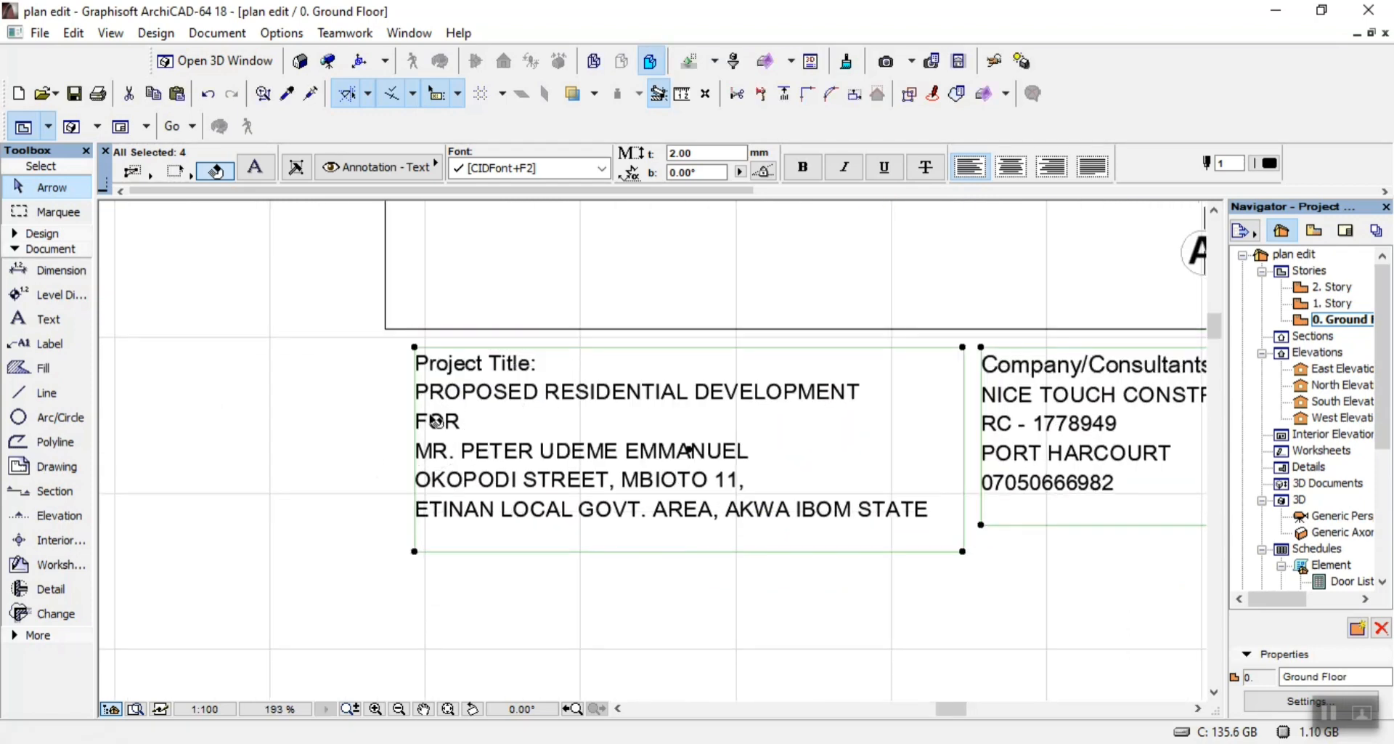
pyautogui.scroll(-6, 325, 393)
pyautogui.scroll(-2, 329, 393)
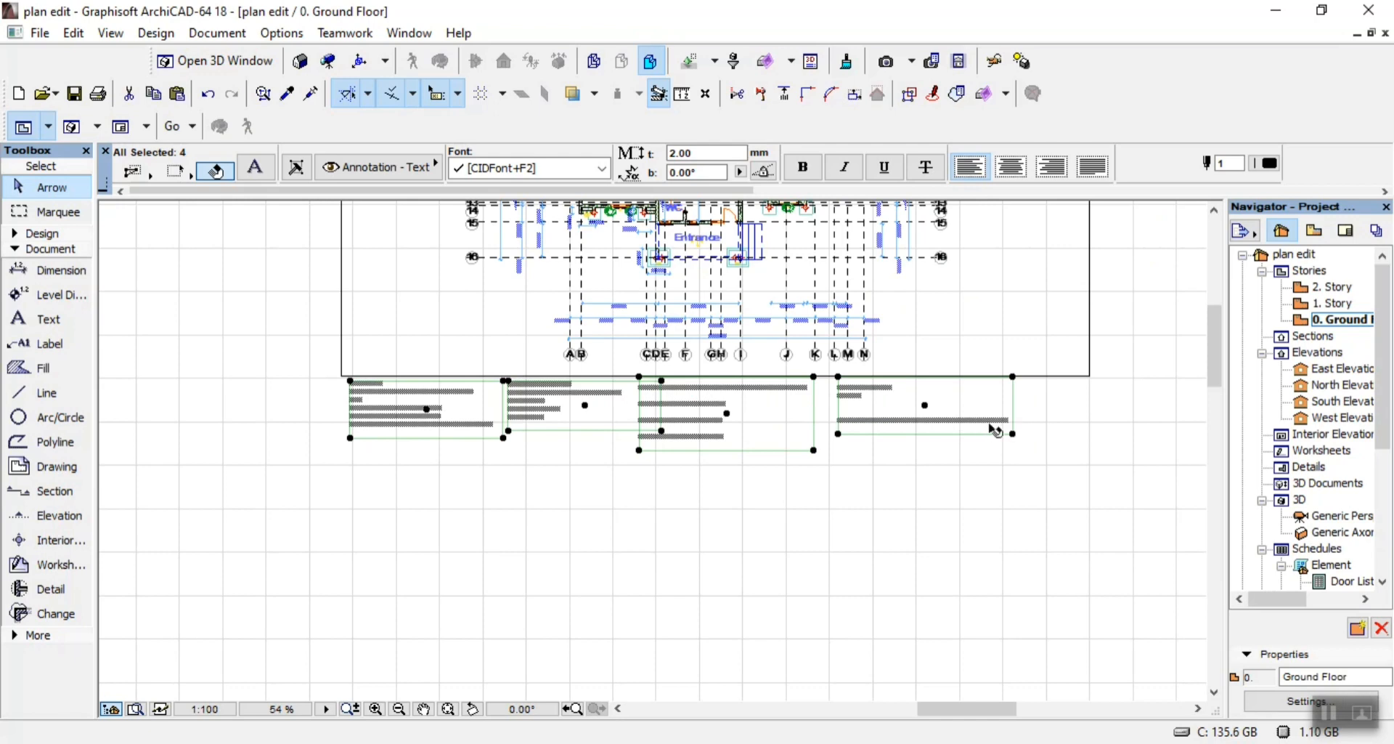
pyautogui.scroll(2, 694, 420)
pyautogui.click(794, 541)
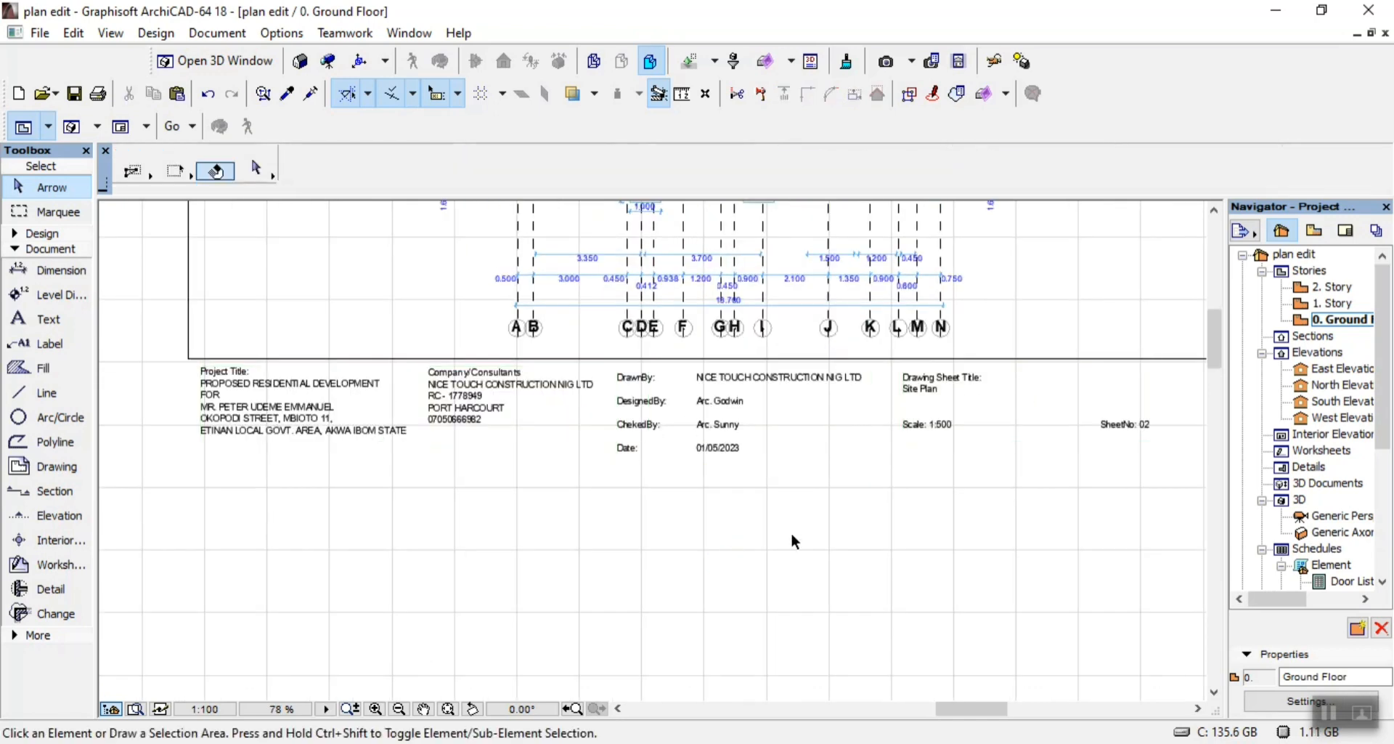
# Move the drawing sheet title text block right so its top-right corner meets the frame's bottom-right corner
pyautogui.click(930, 400)
pyautogui.scroll(-1, 696, 479)
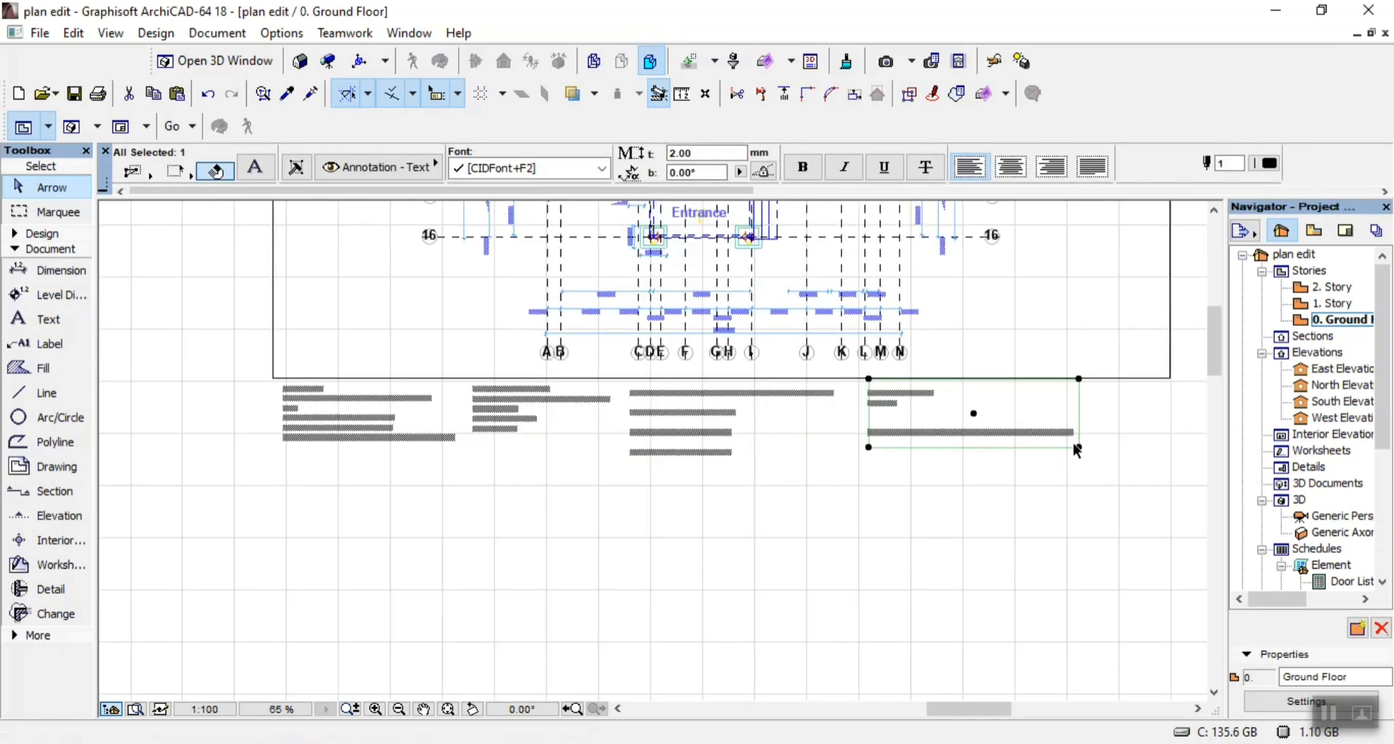
pyautogui.scroll(1, 1078, 450)
pyautogui.hotkey('ctrl', 'd')
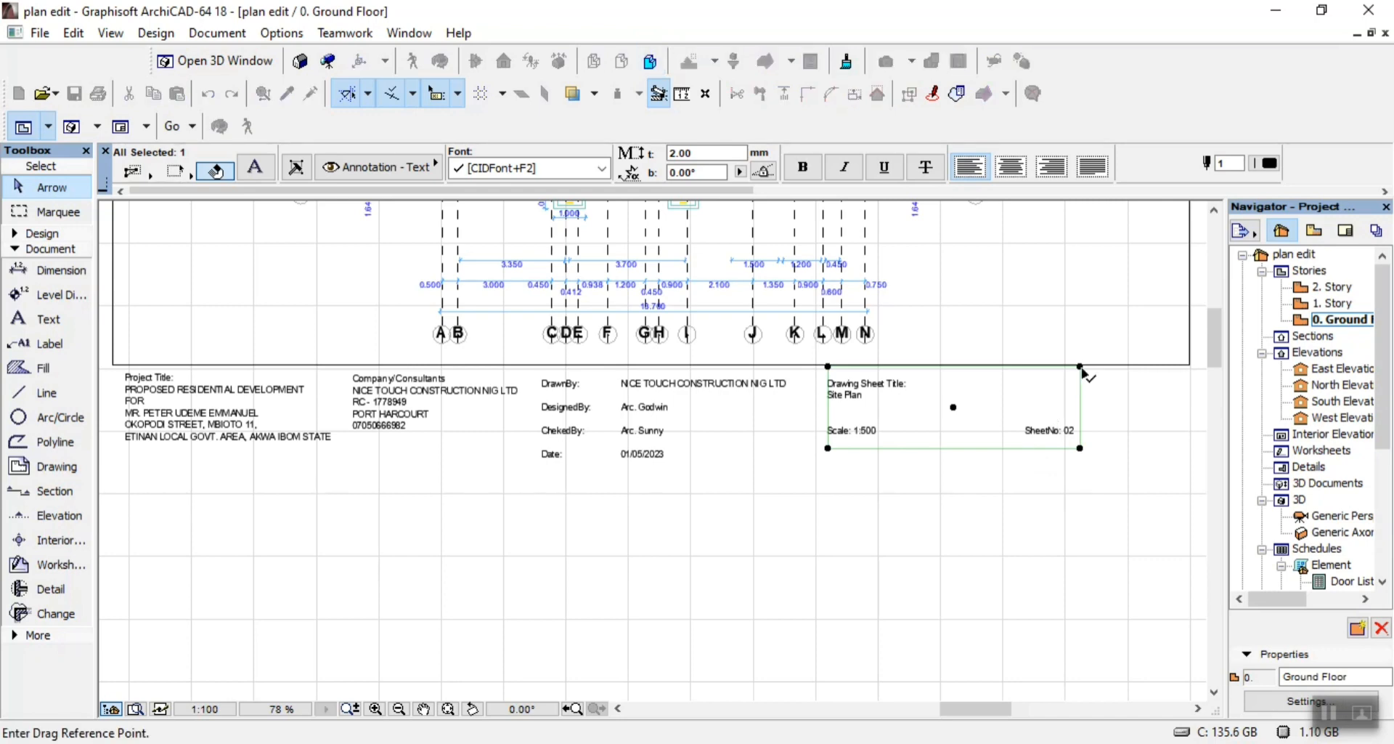
pyautogui.click(1080, 366)
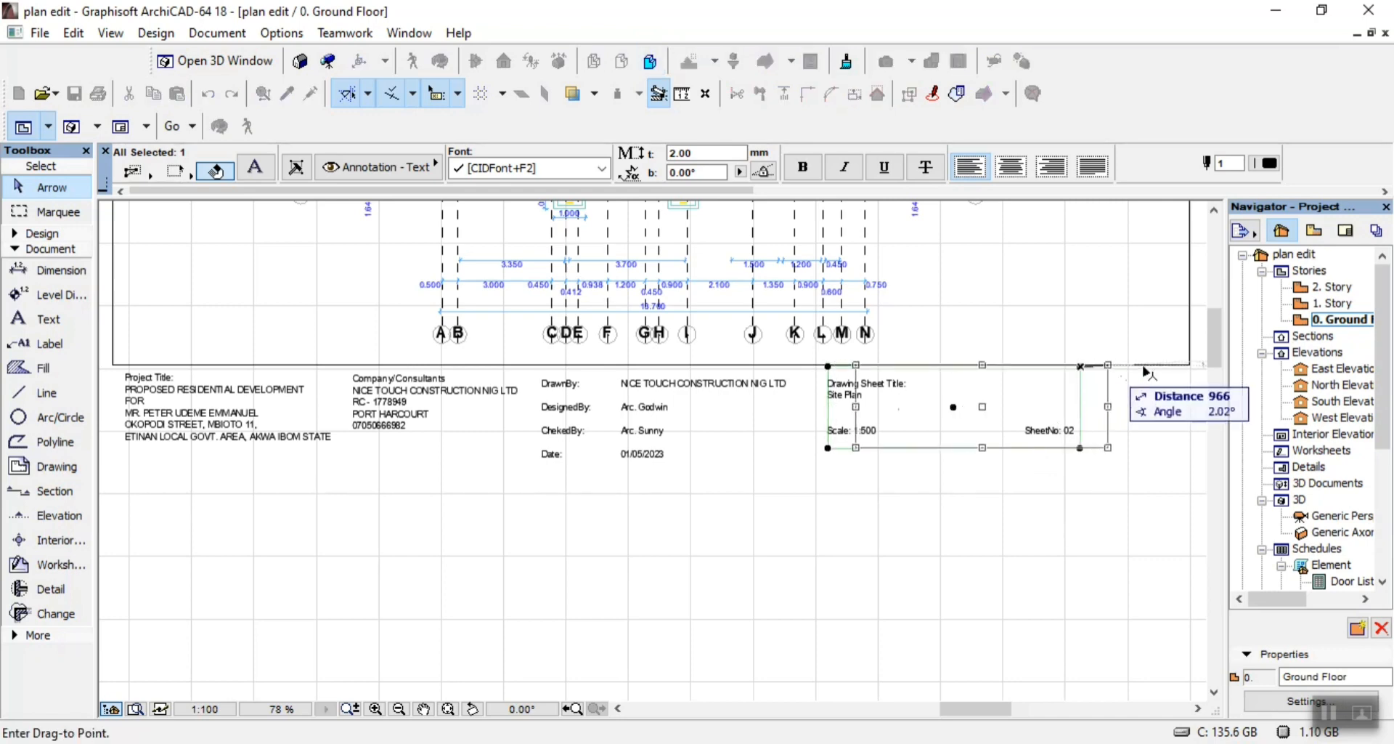
pyautogui.click(1190, 366)
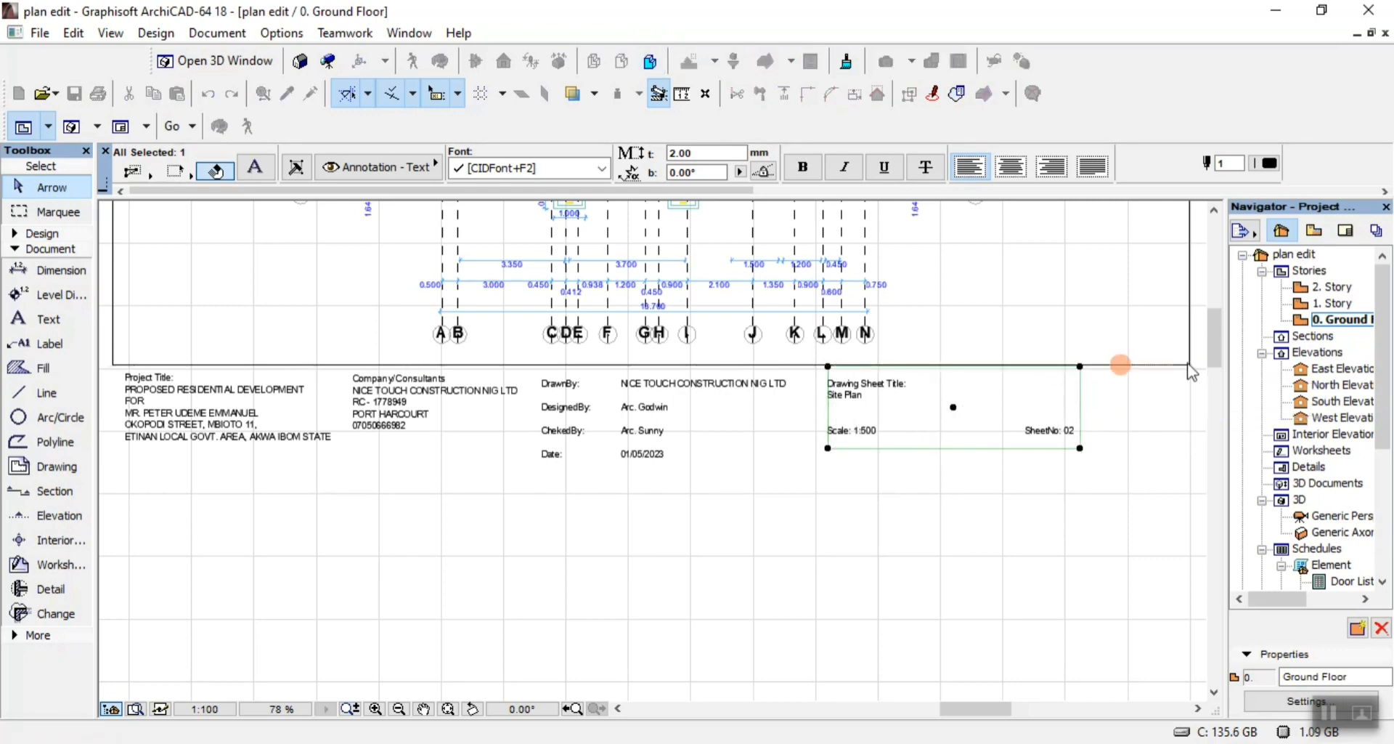
# Move the DrawnBy/DesignedBy text block to the right, towards the drawing sheet title text
pyautogui.click(669, 391)
pyautogui.hotkey('ctrl', 'd')
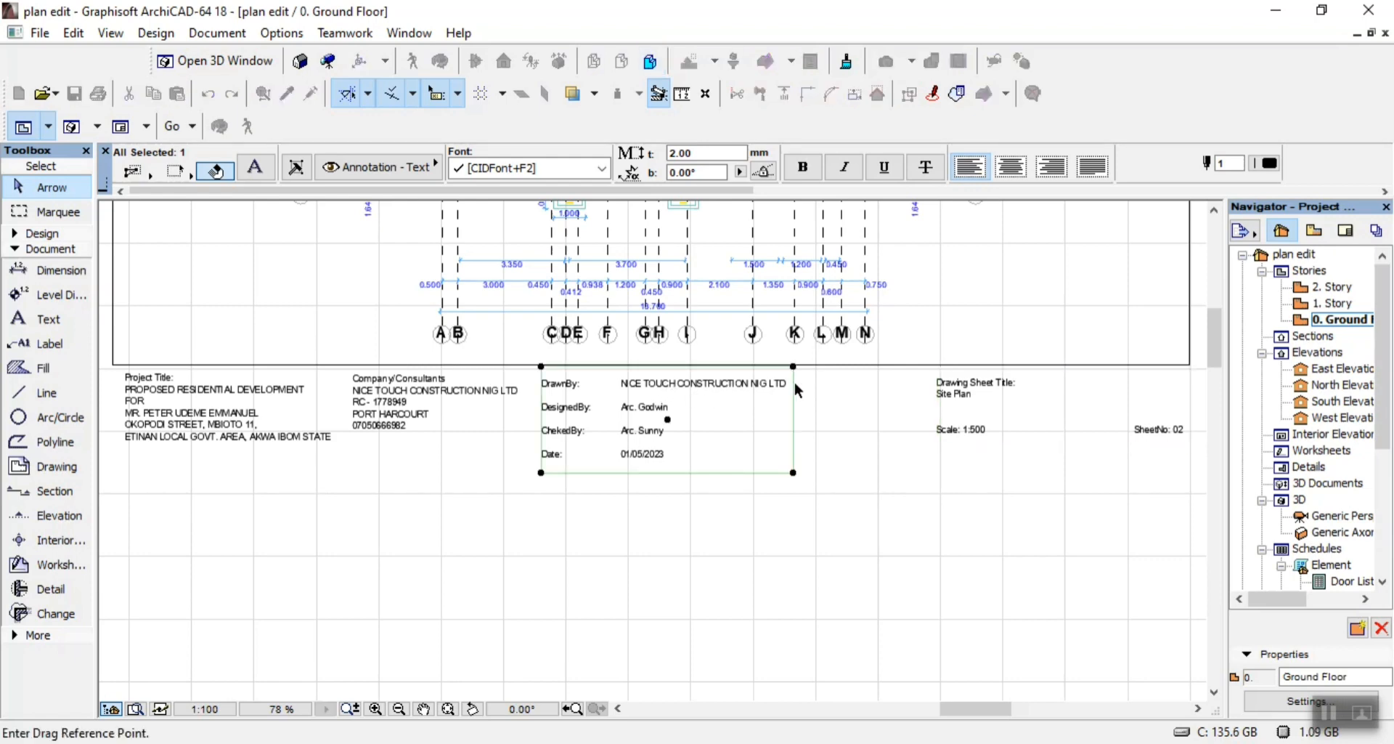
pyautogui.click(790, 390)
pyautogui.click(840, 390)
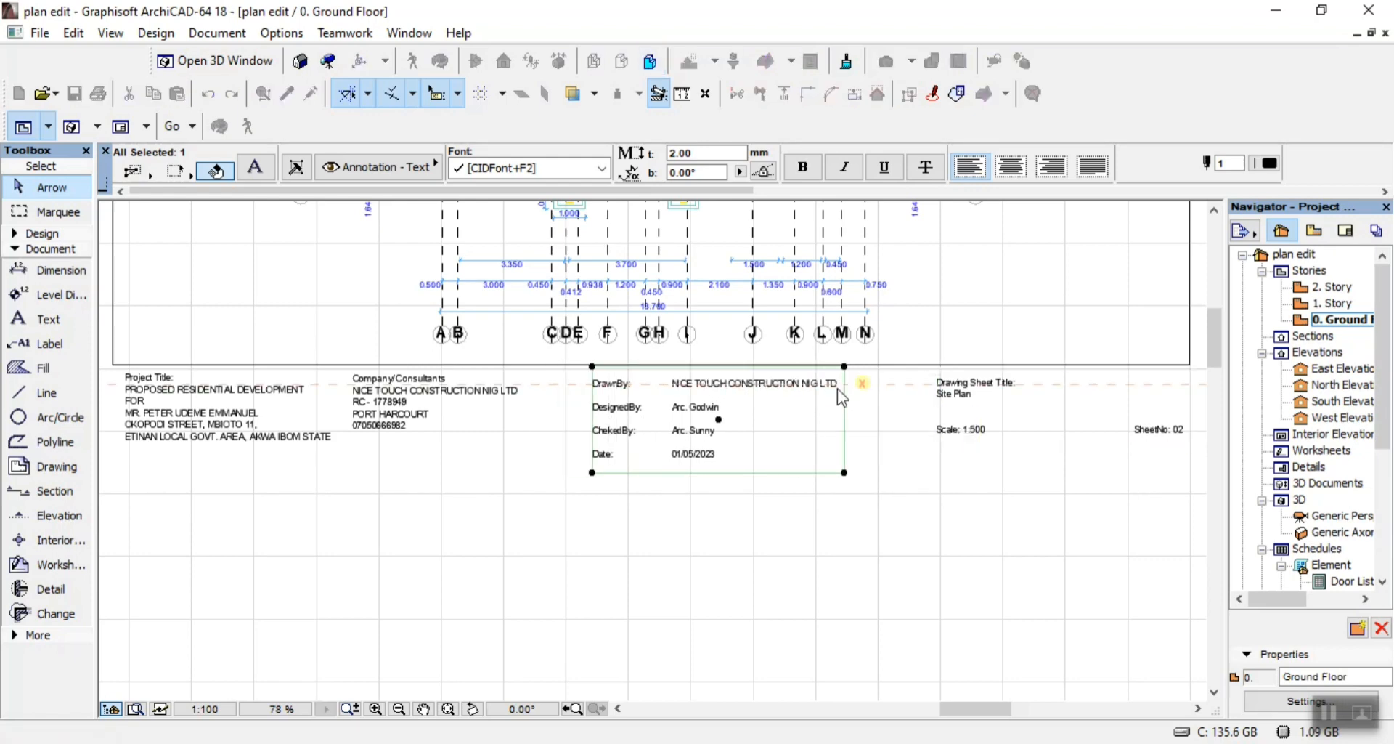
# Move the Company/Consultants text block slightly right to widen the gap after the project title text
pyautogui.click(389, 423)
pyautogui.hotkey('ctrl', 'd')
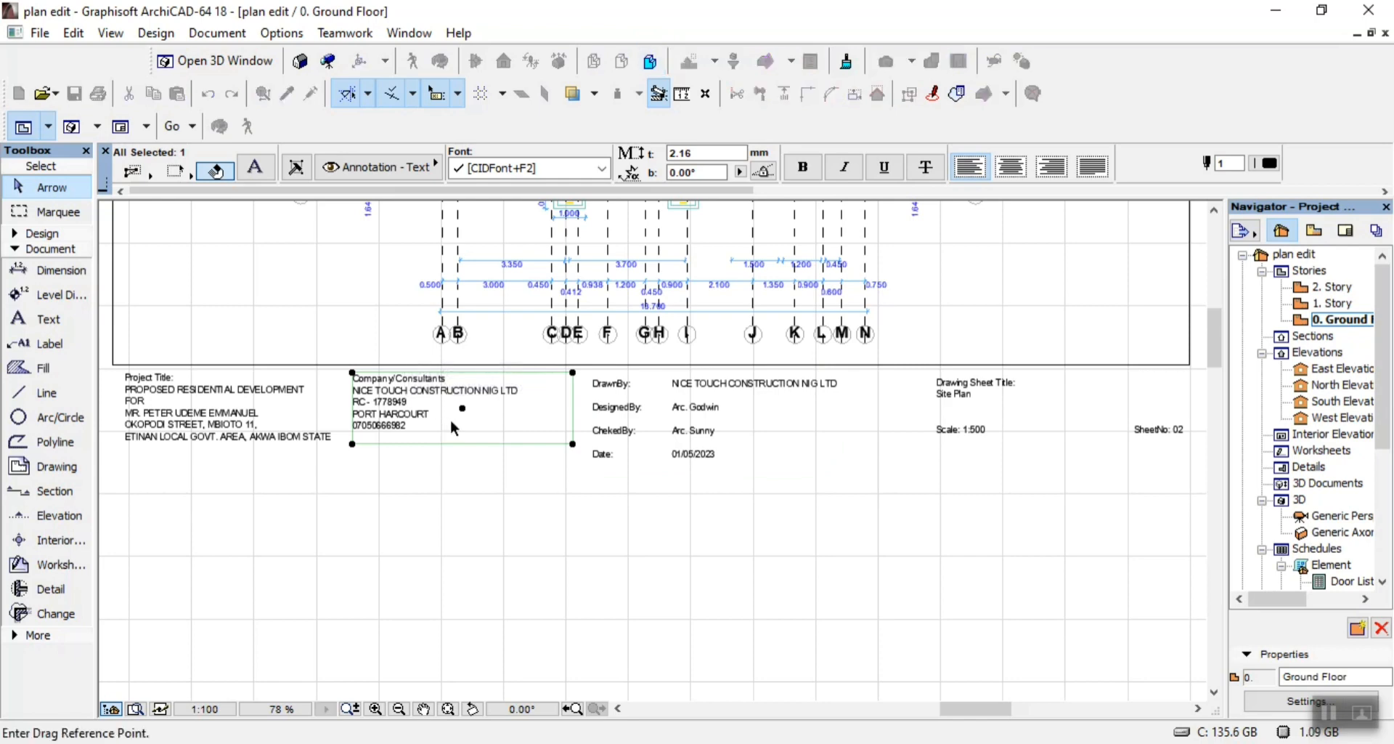
pyautogui.click(458, 420)
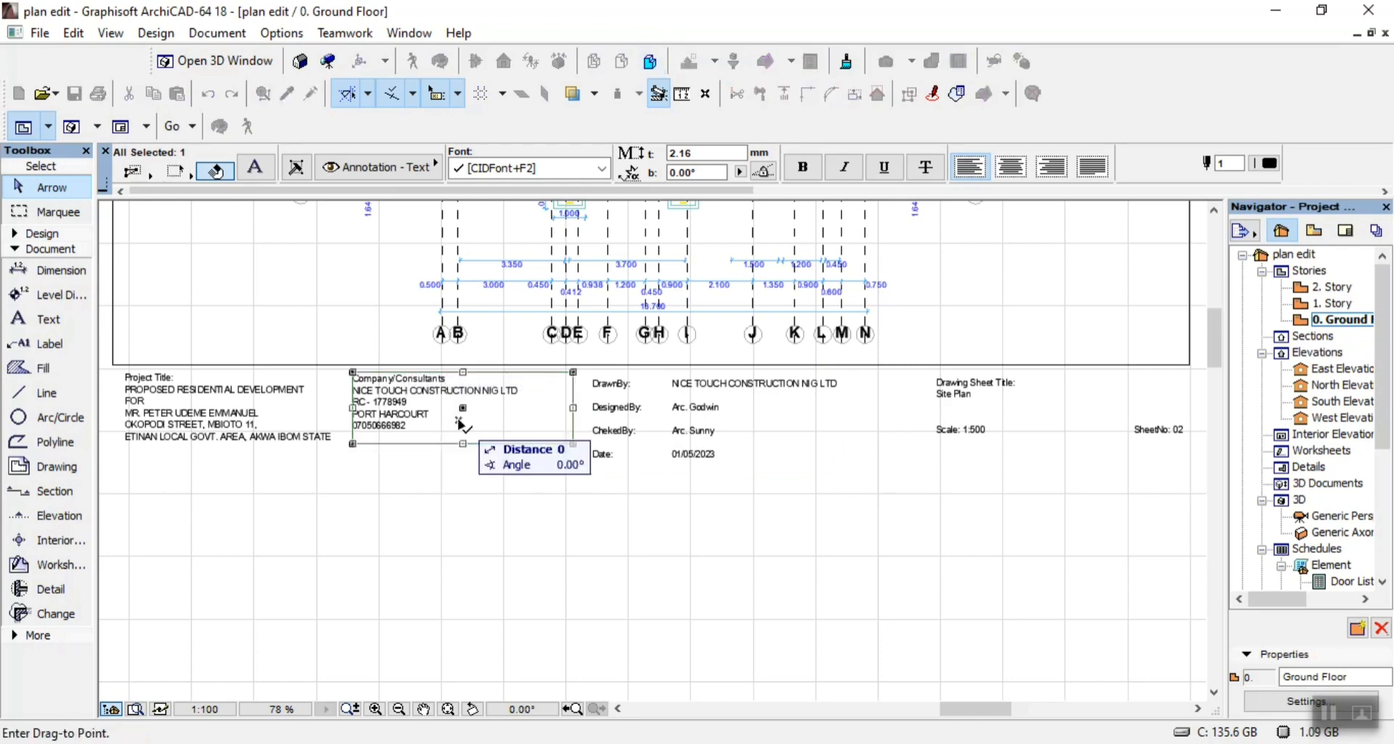
pyautogui.click(496, 425)
# Shift the DrawnBy/DesignedBy text block a little further right to even out the title-block columns
pyautogui.click(712, 422)
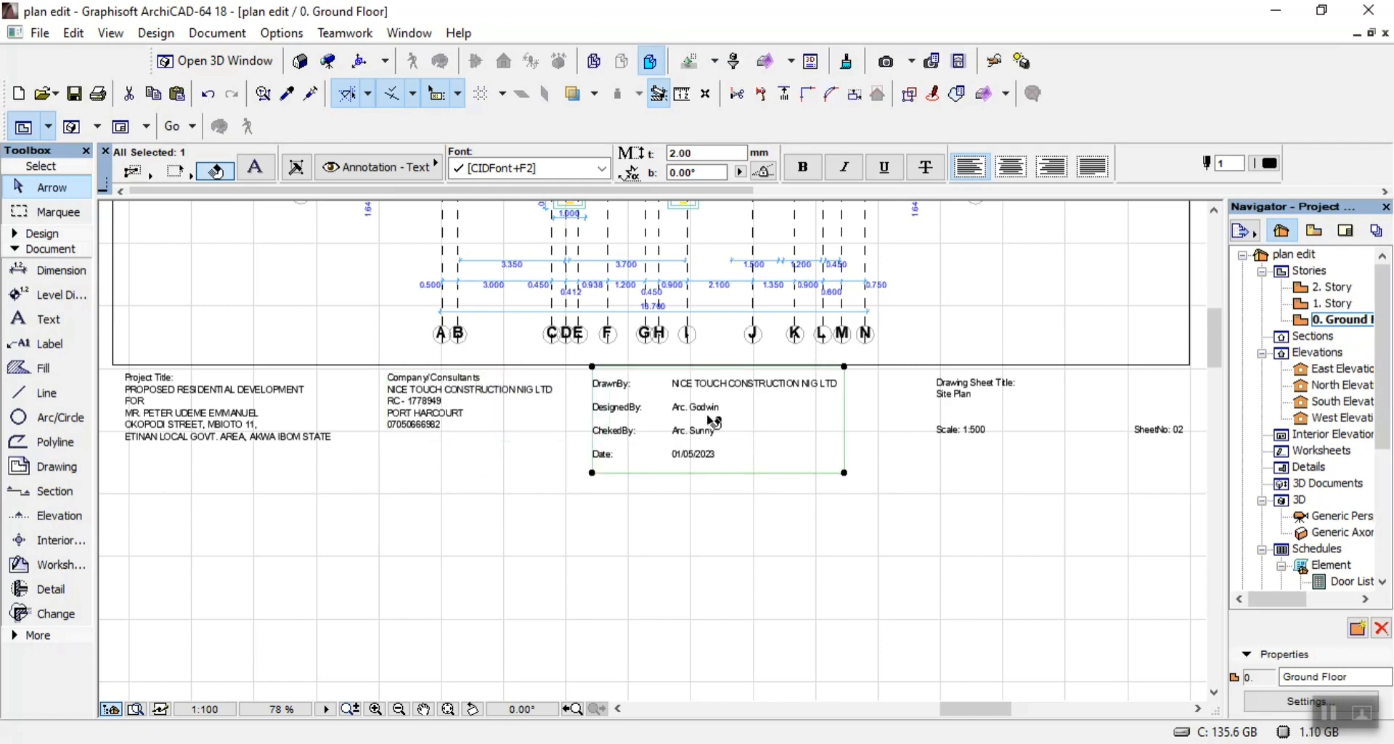
pyautogui.hotkey('ctrl', 'd')
pyautogui.click(708, 417)
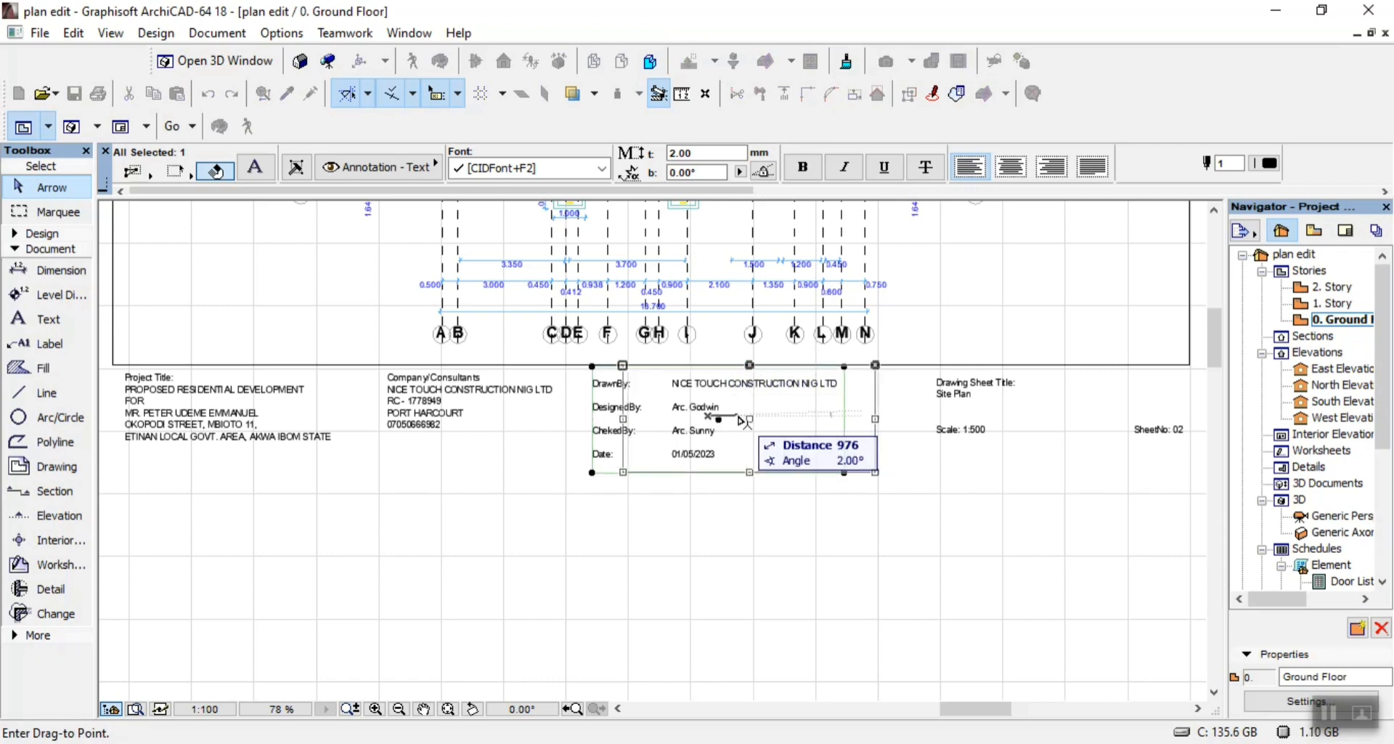
pyautogui.click(751, 421)
pyautogui.click(716, 553)
# Draw an outer border rectangle, about 35040 × 31150, around the floor plan frame and the title-block texts
pyautogui.scroll(-2, 717, 545)
pyautogui.scroll(-1, 719, 541)
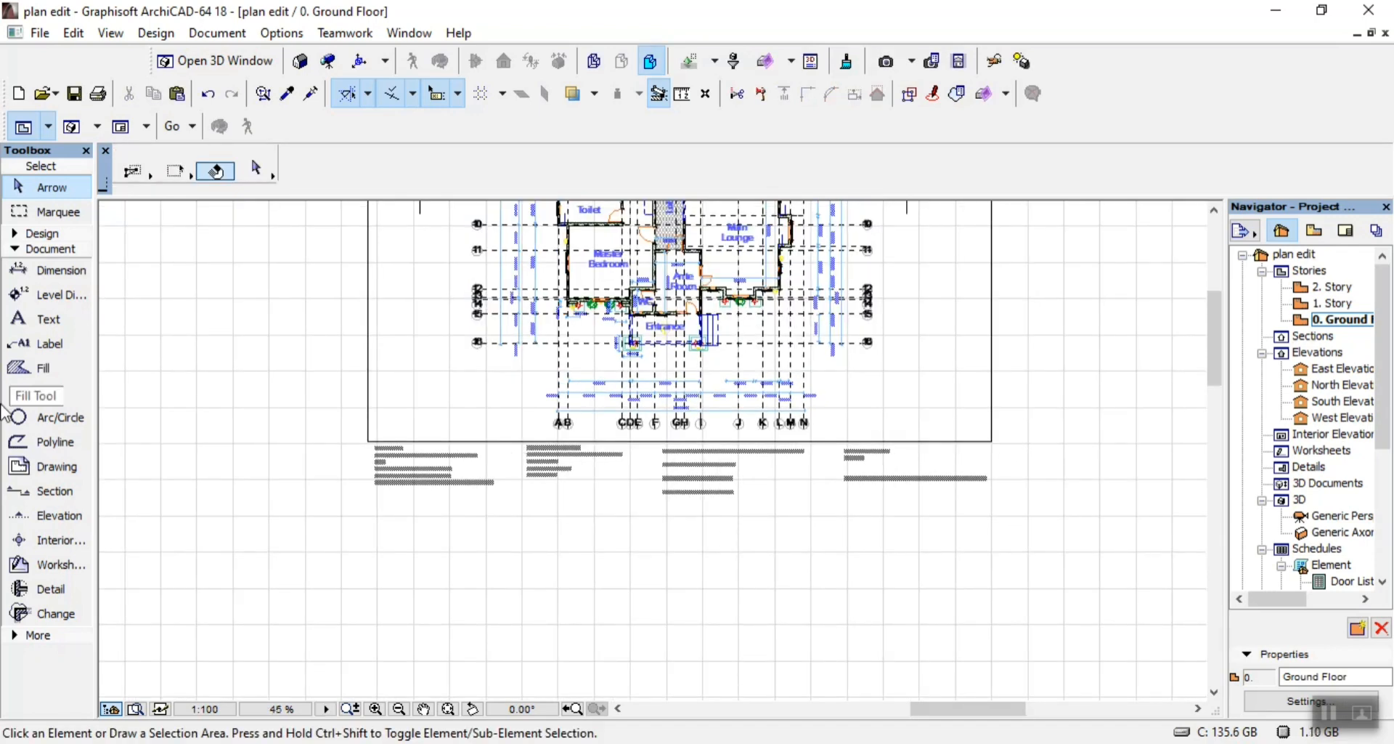
pyautogui.click(48, 393)
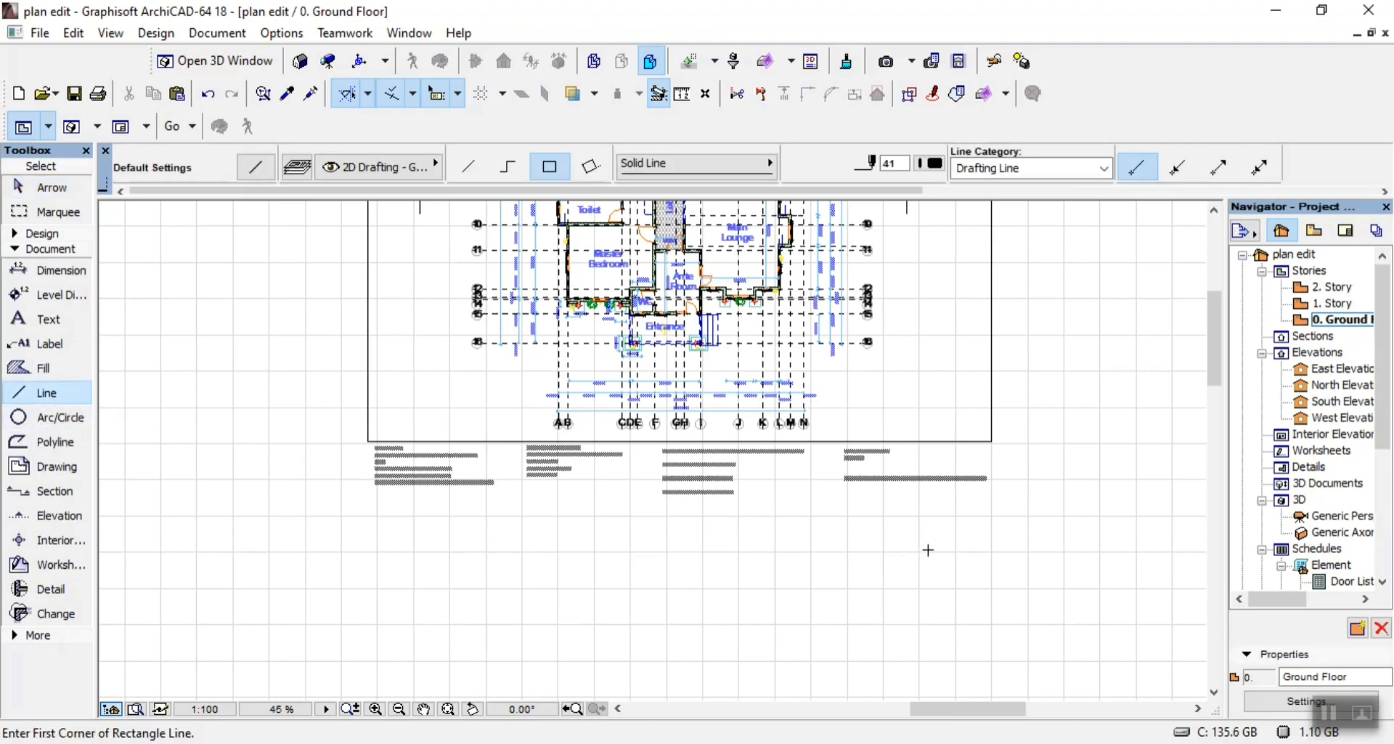
pyautogui.scroll(-4, 929, 550)
pyautogui.scroll(6, 635, 327)
pyautogui.scroll(-4, 703, 264)
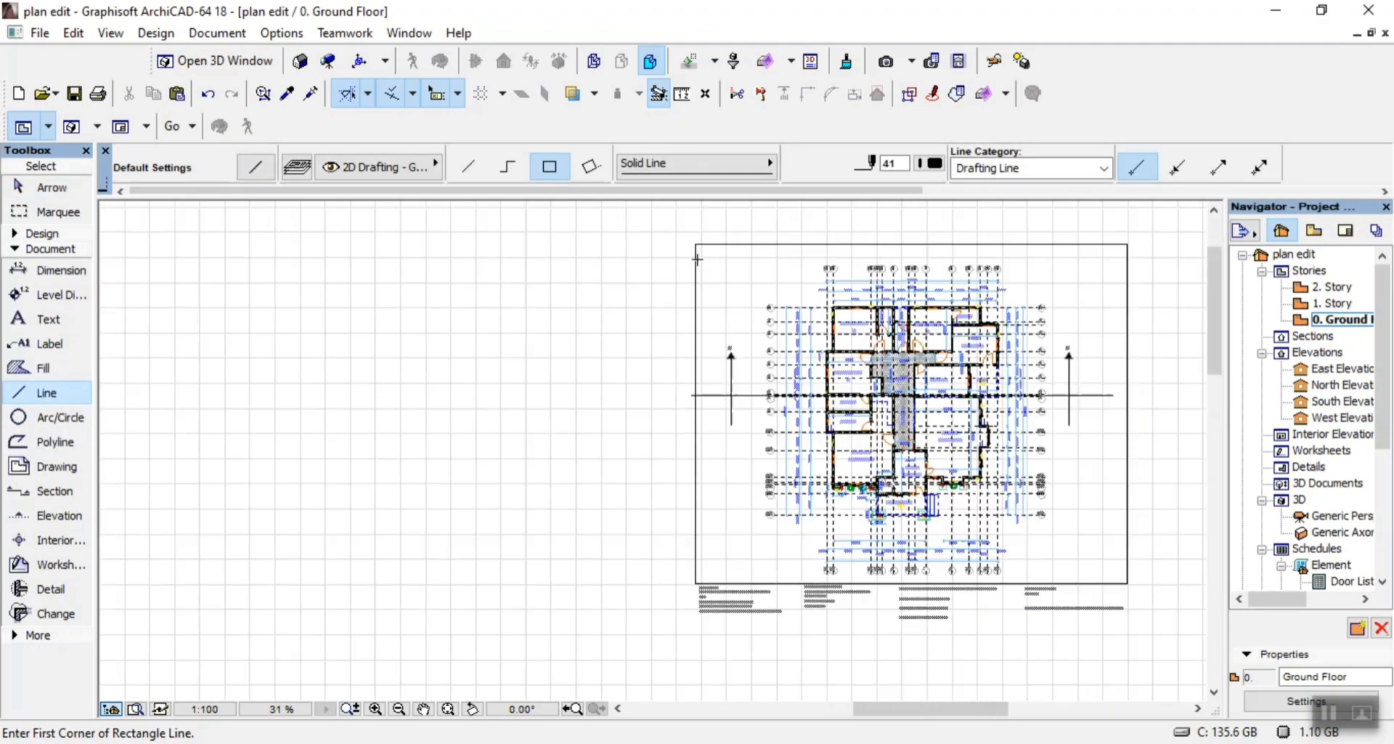
pyautogui.scroll(5, 697, 260)
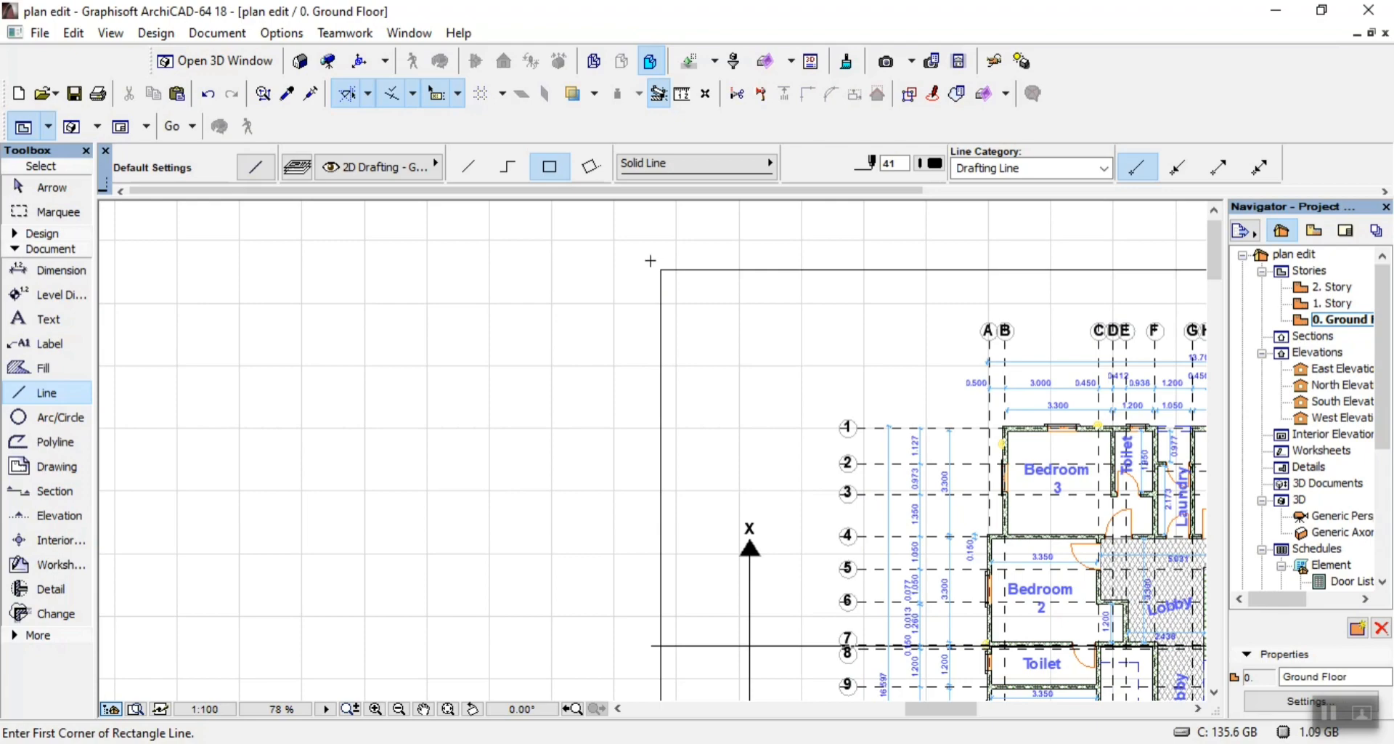
pyautogui.click(660, 269)
pyautogui.scroll(-9, 660, 269)
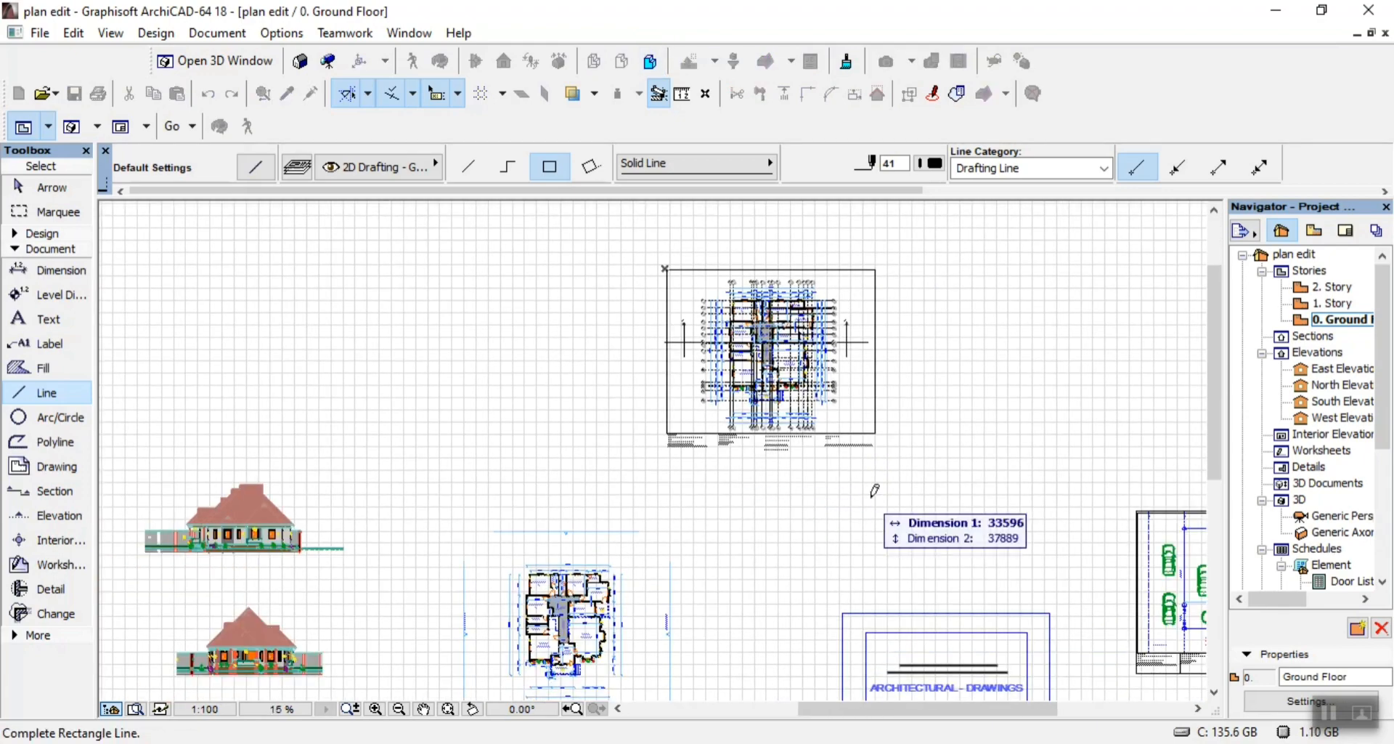
pyautogui.scroll(9, 875, 491)
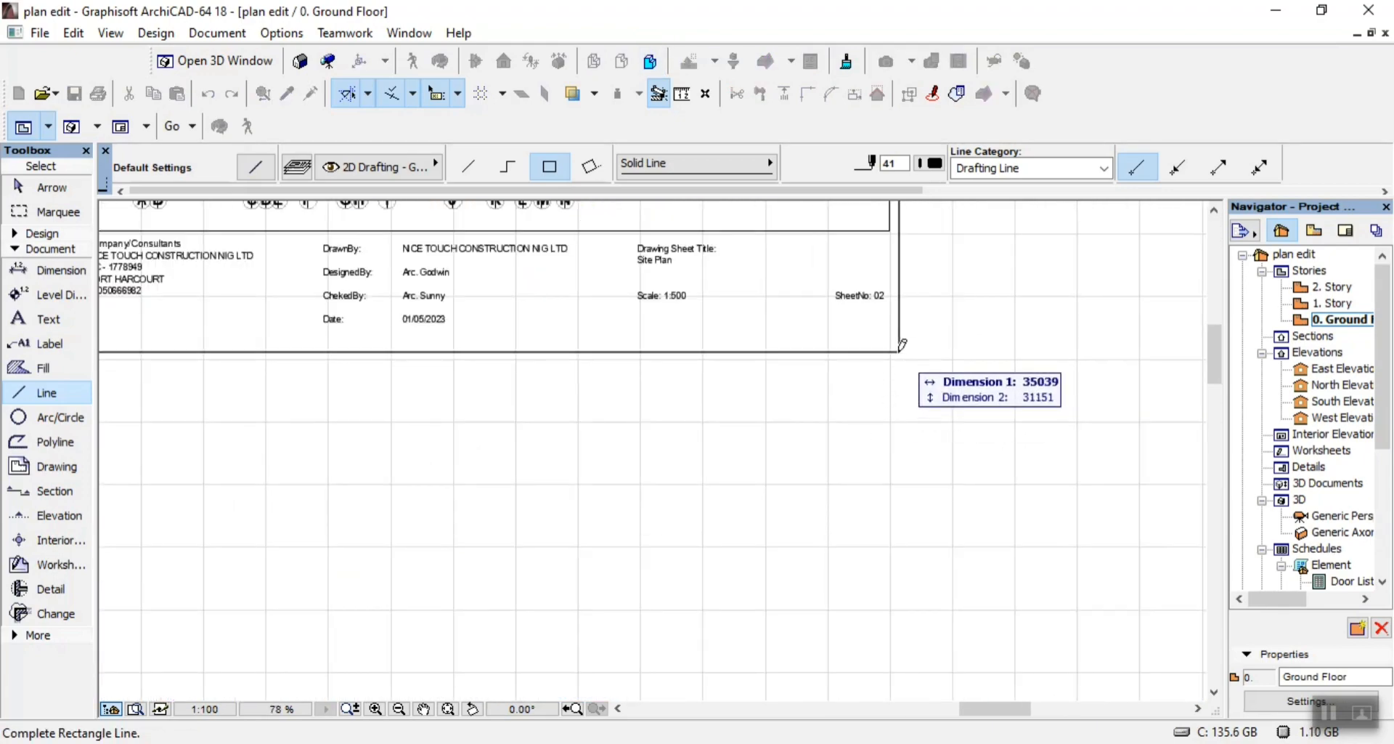
pyautogui.click(900, 350)
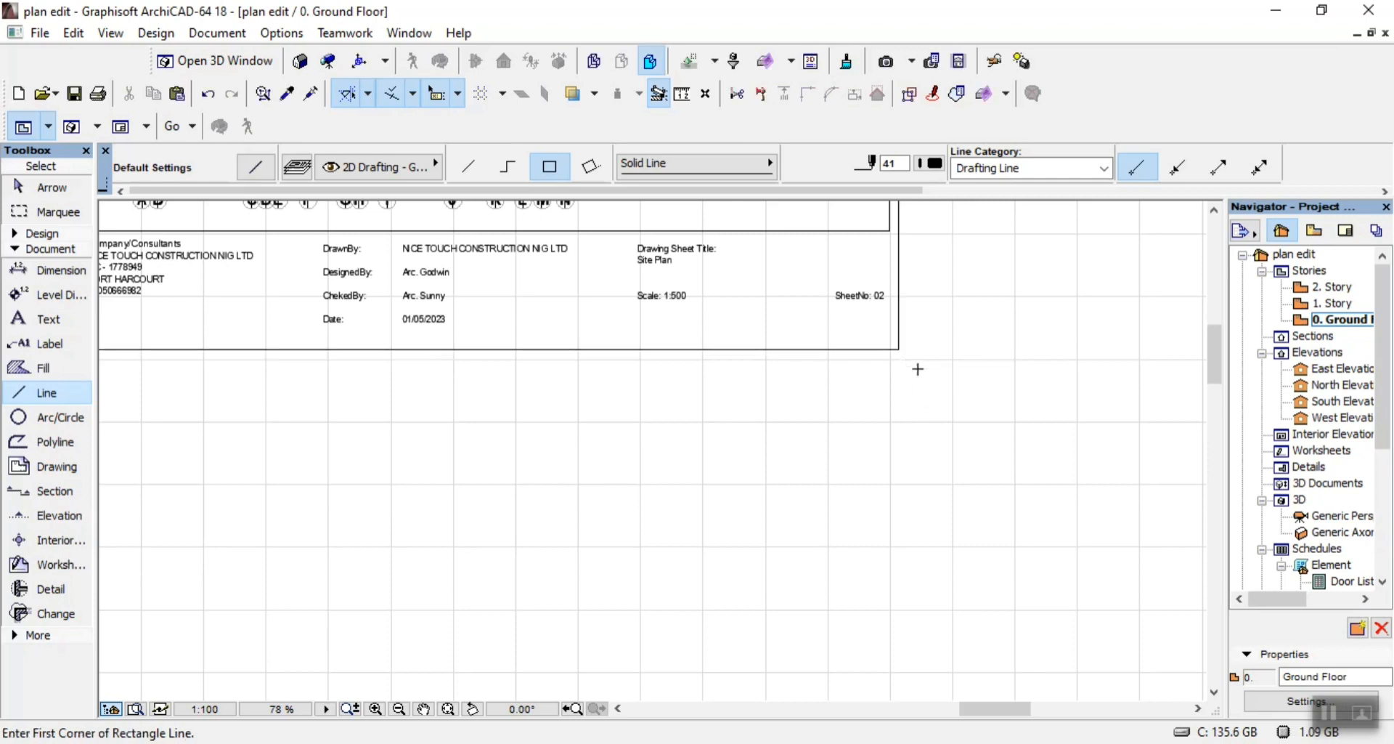
# Move the outer border rectangle straight up by about 578, keeping the frame and title-block texts inside it
pyautogui.scroll(-4, 922, 385)
pyautogui.scroll(1, 457, 339)
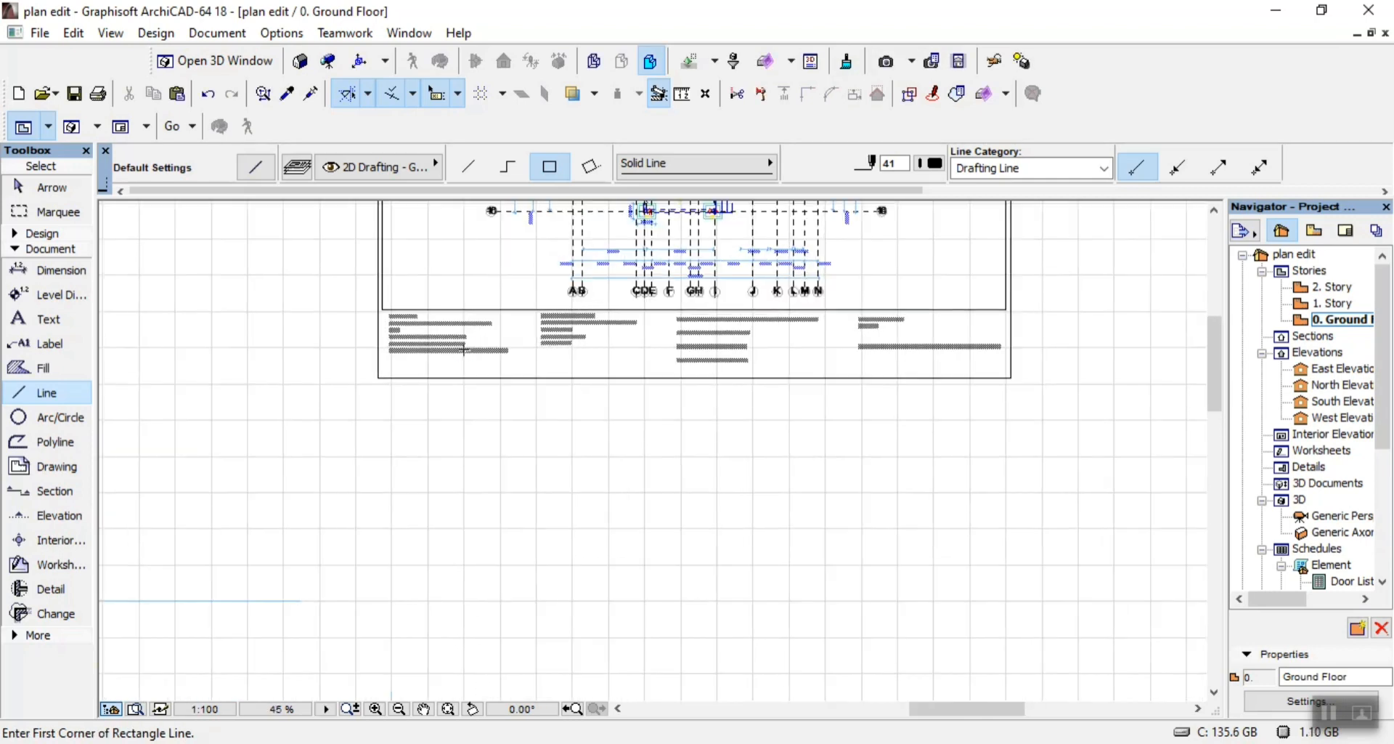
pyautogui.press('Escape')
pyautogui.click(438, 377)
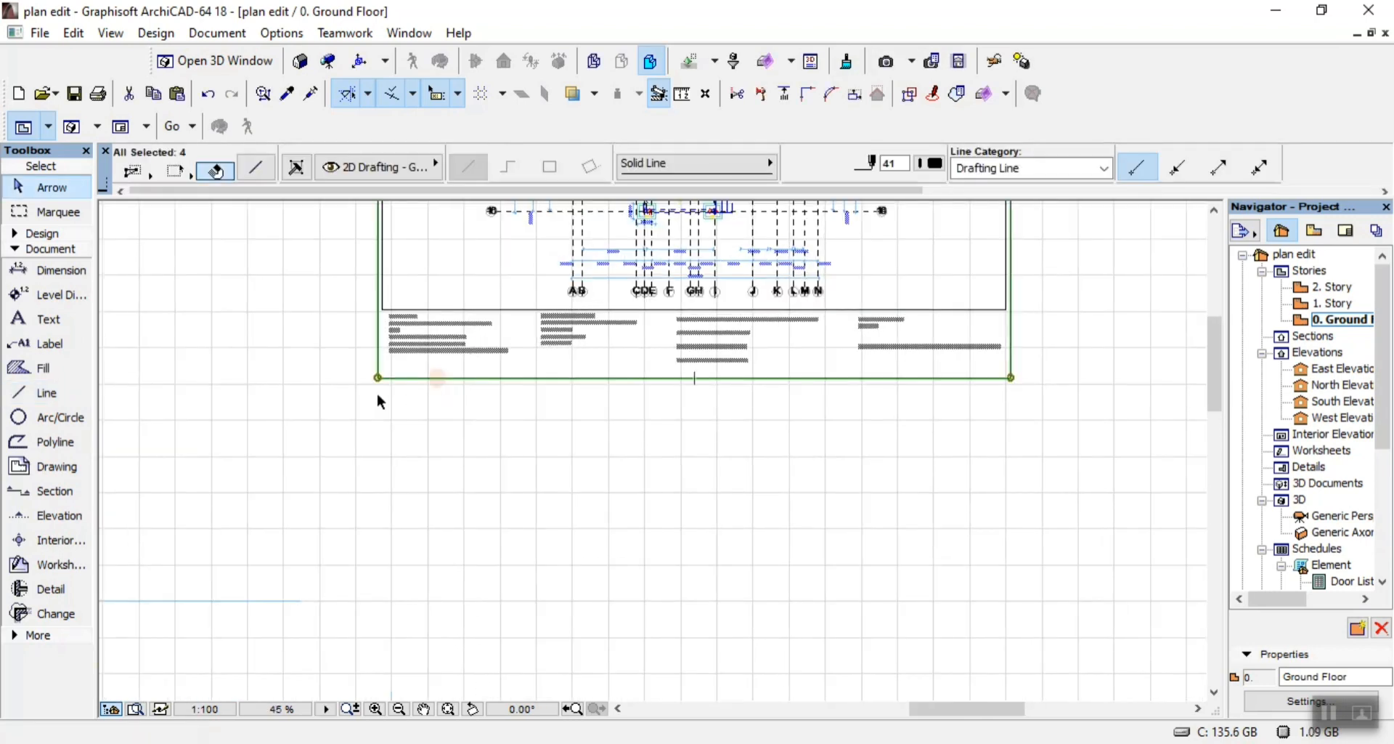
pyautogui.click(378, 379)
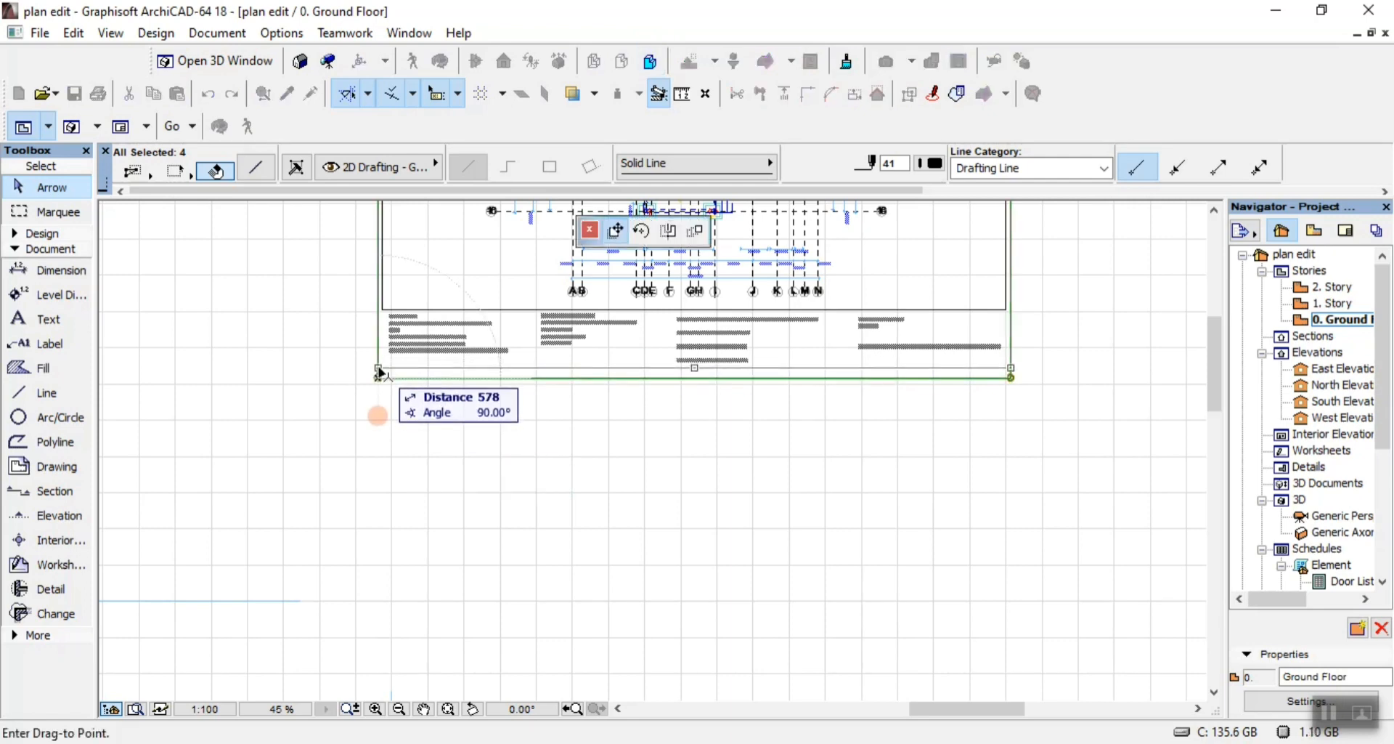
pyautogui.click(377, 369)
pyautogui.scroll(-5, 426, 427)
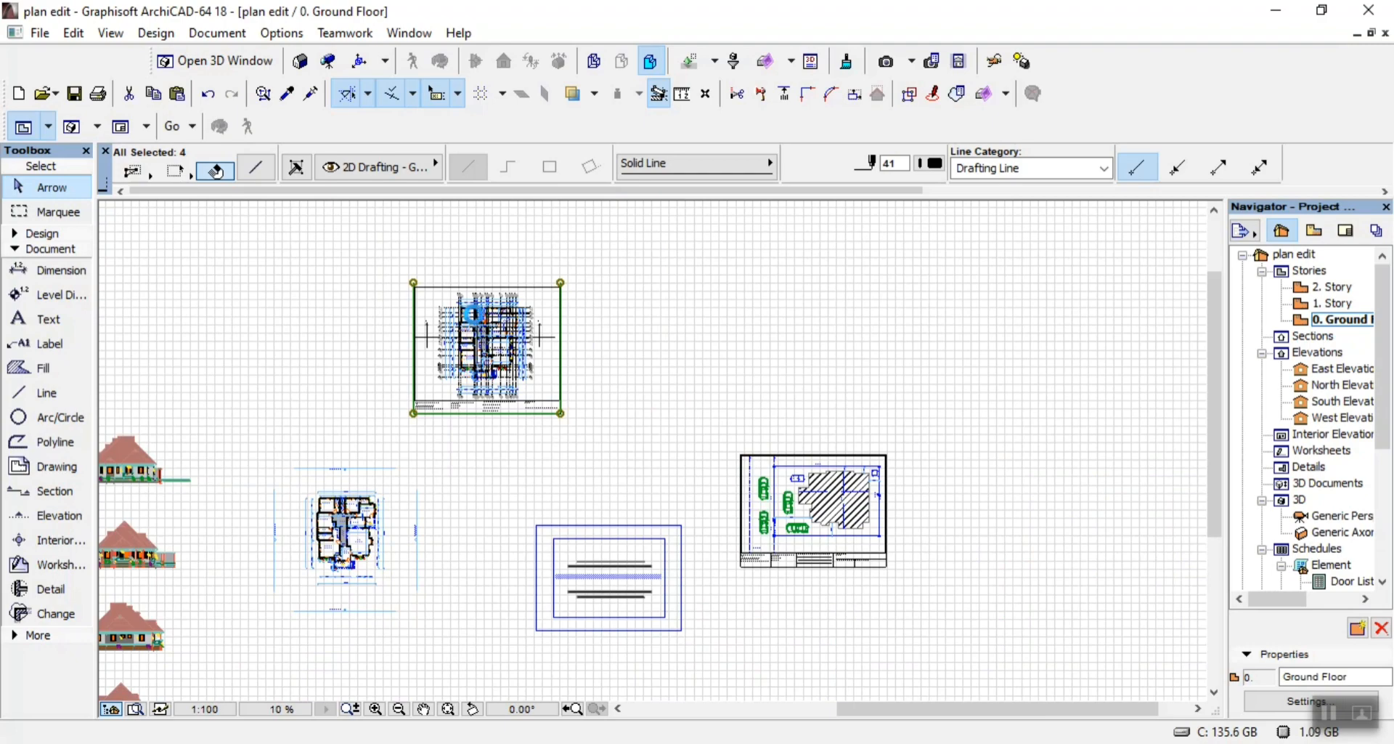
pyautogui.scroll(5, 476, 277)
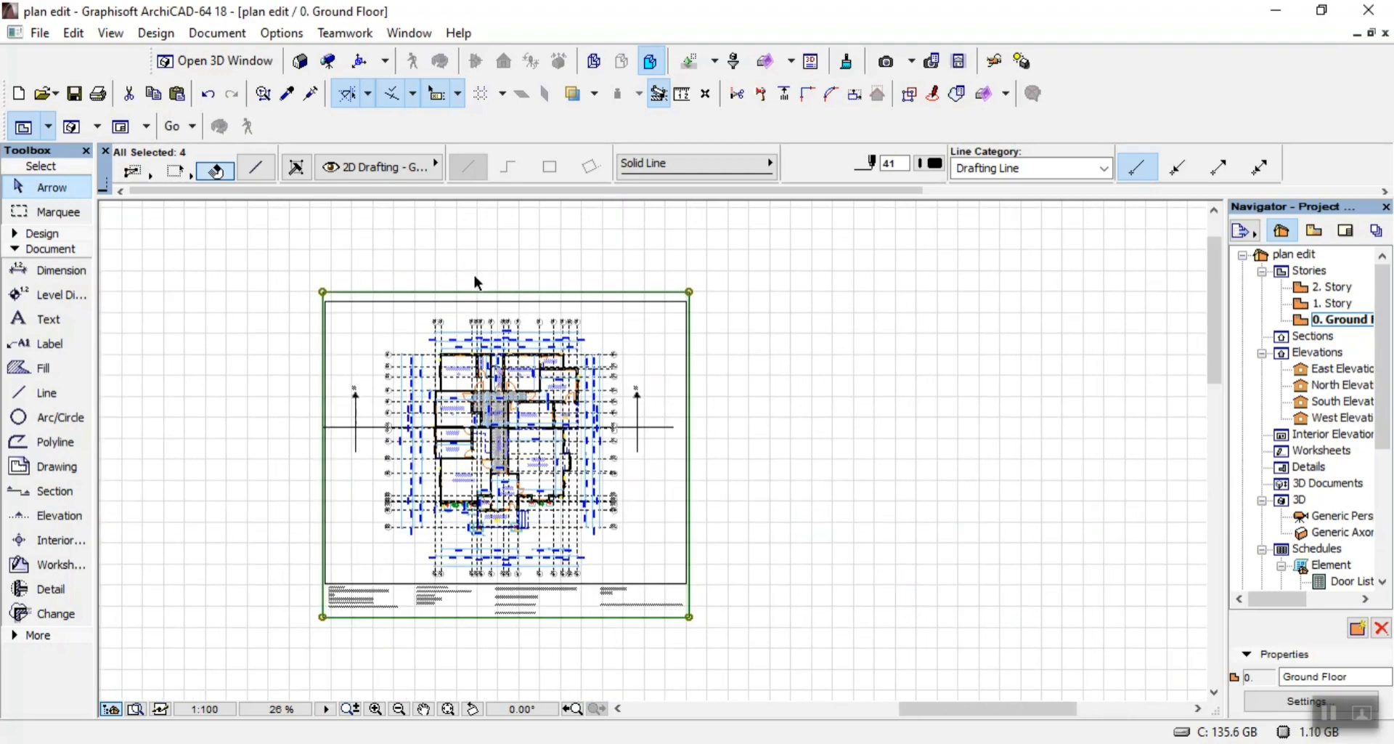
pyautogui.scroll(-3, 501, 341)
pyautogui.scroll(4, 457, 476)
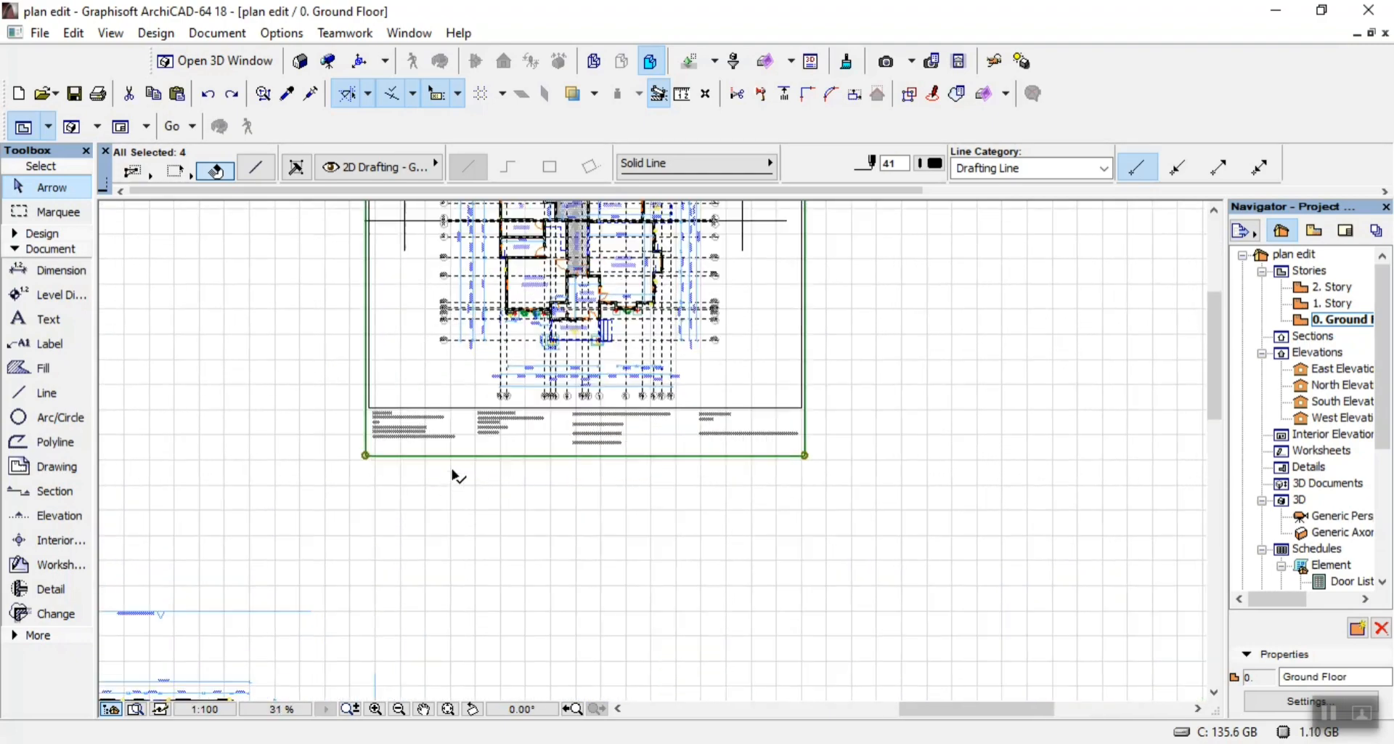
pyautogui.scroll(4, 463, 432)
pyautogui.press('Escape')
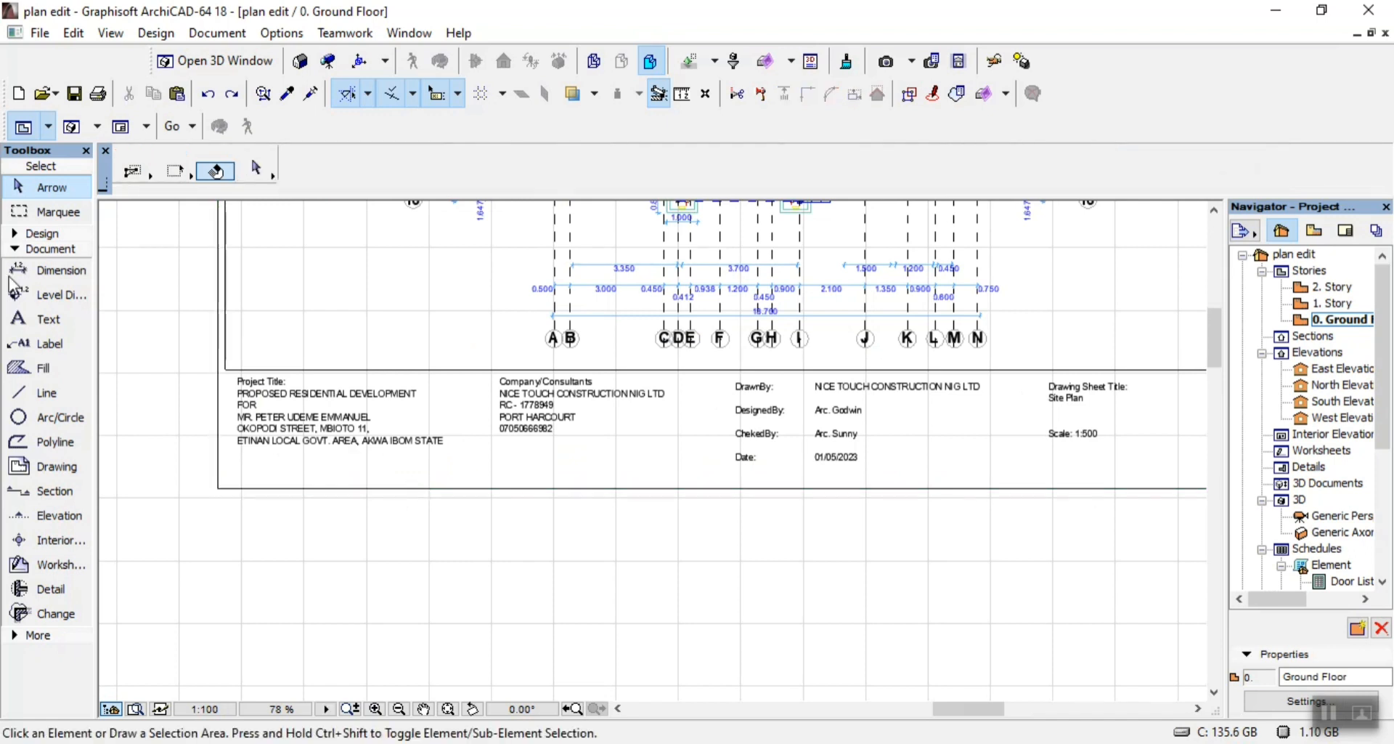
# Draw a rectangle about 7570 × 3540 around the project title text, starting from the inner frame's bottom-left corner
pyautogui.click(71, 395)
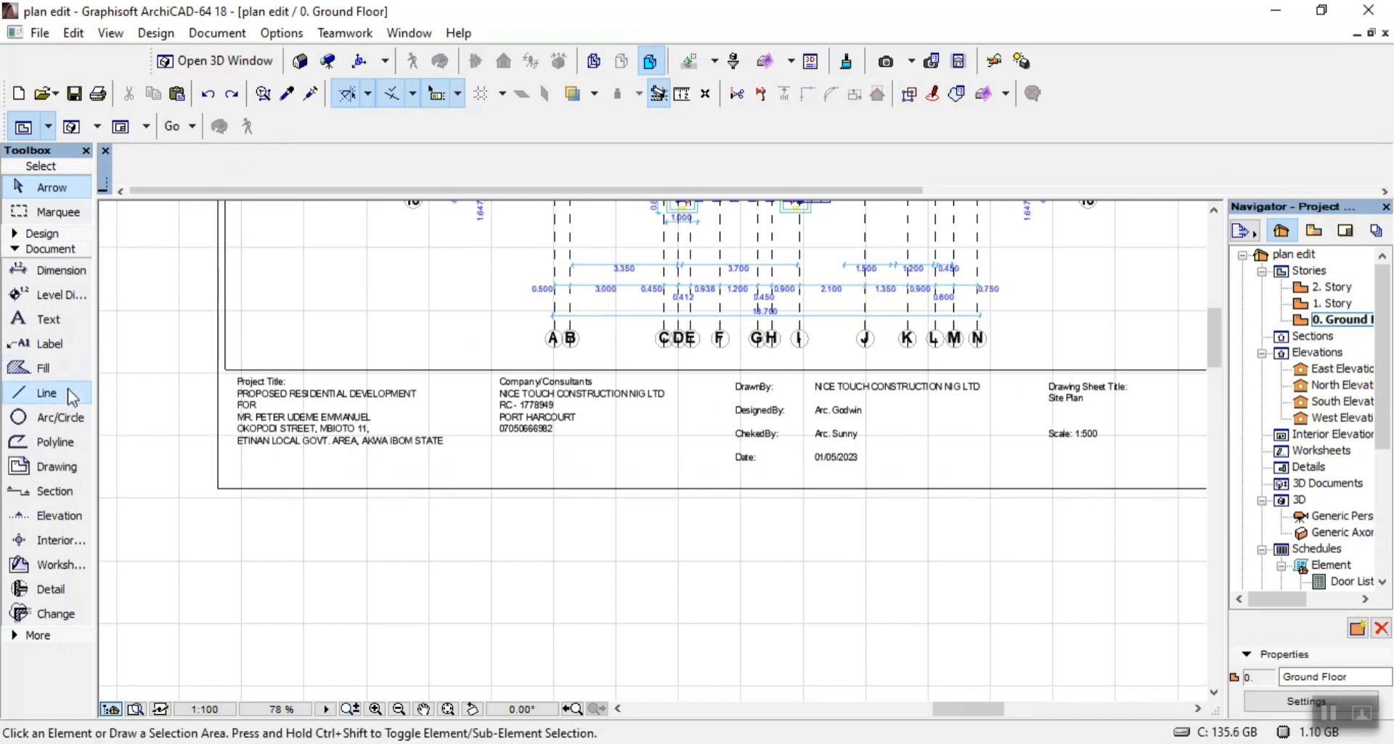
pyautogui.click(226, 369)
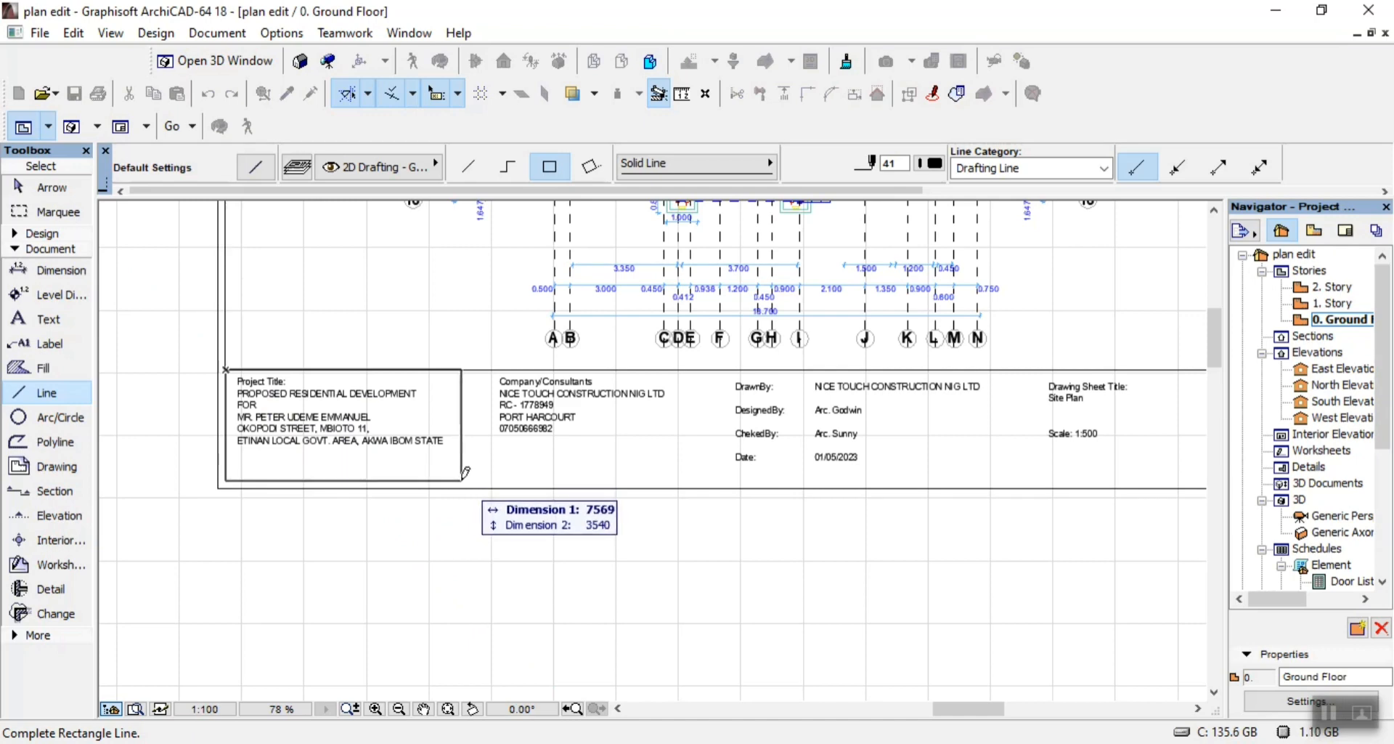
pyautogui.click(463, 478)
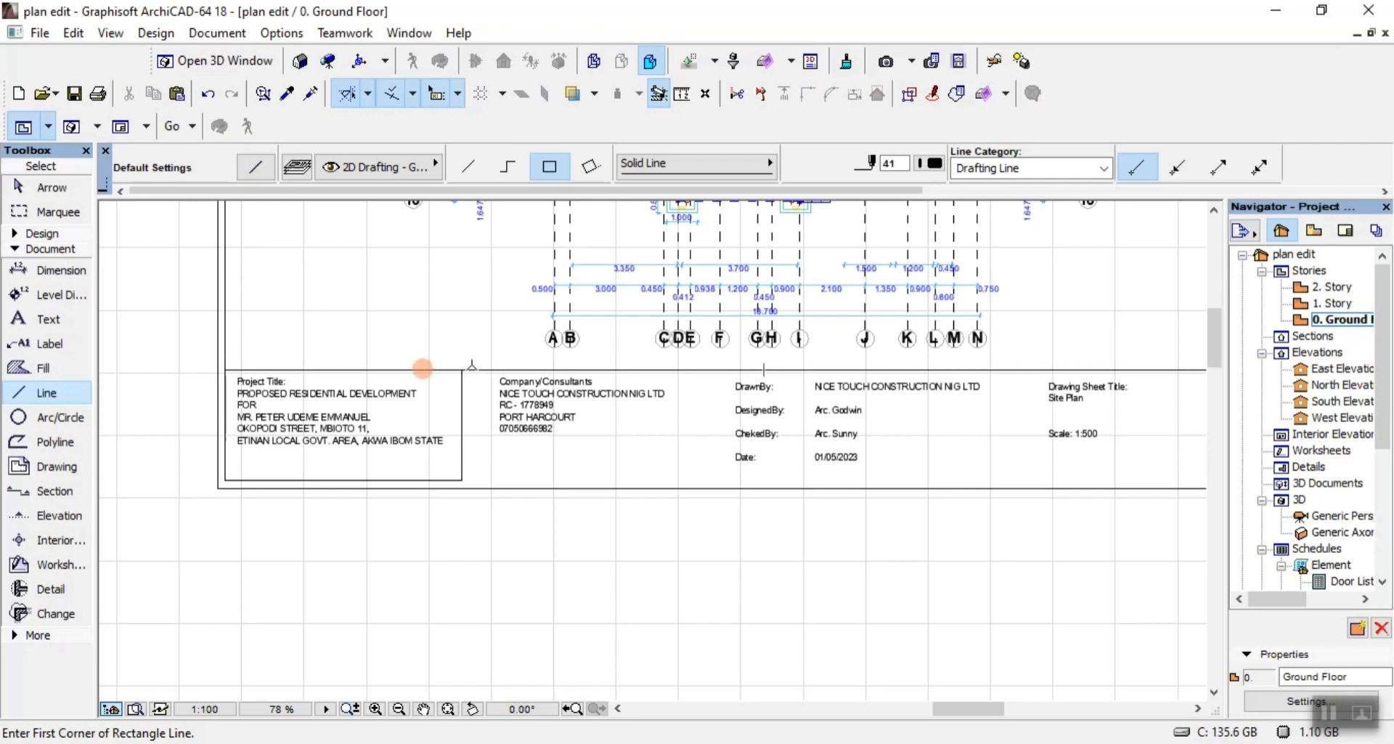
# Draw rectangles under the frame around the Company/Consultants text, about 8050 × 3480, and the DrawnBy/DesignedBy text, about 8670 × 3440, leaving small gaps
pyautogui.click(467, 371)
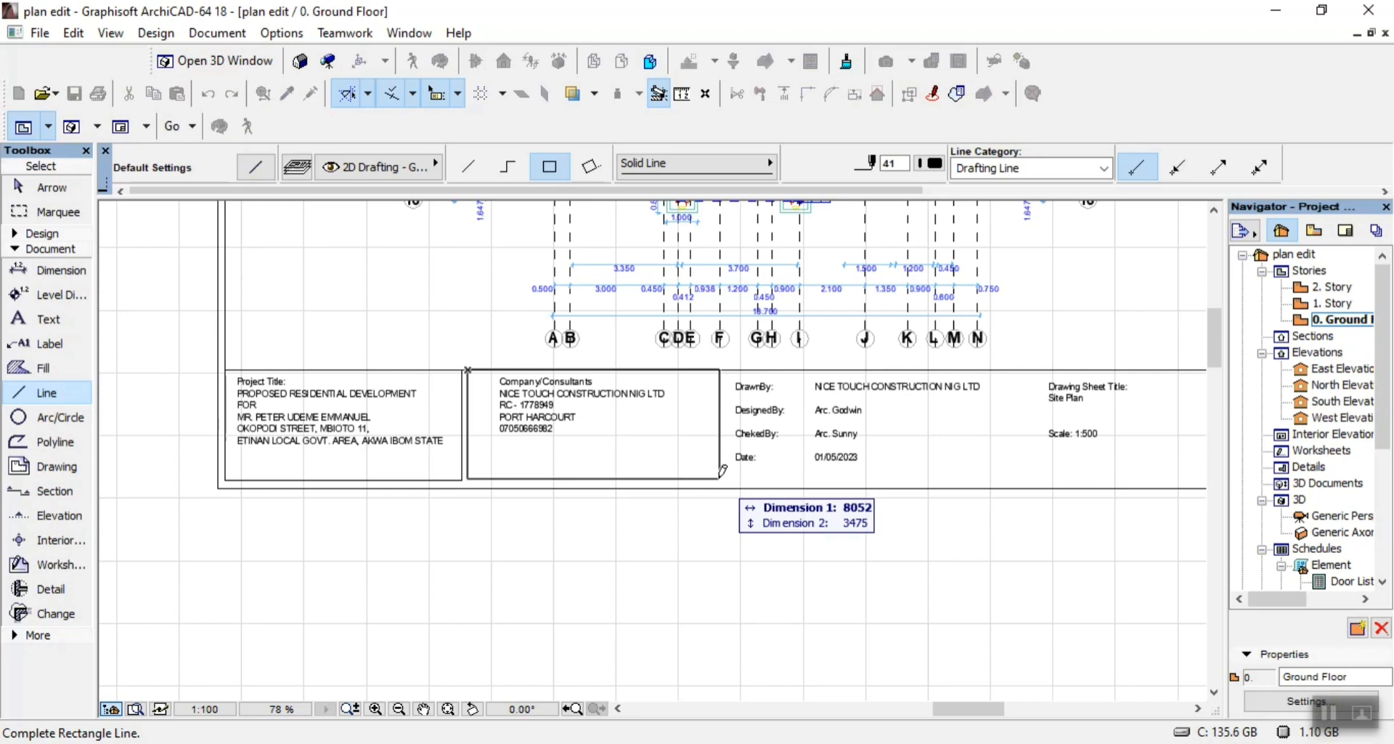
pyautogui.click(720, 477)
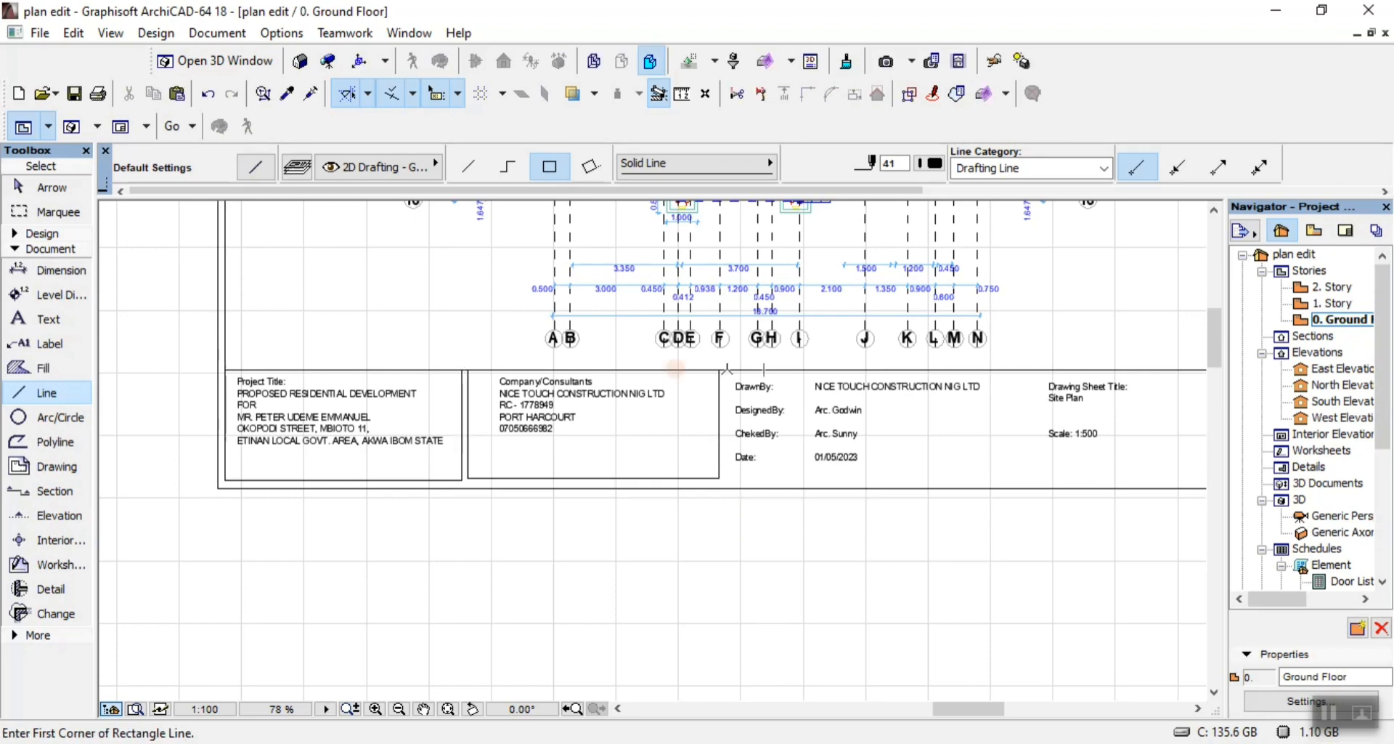
pyautogui.click(727, 370)
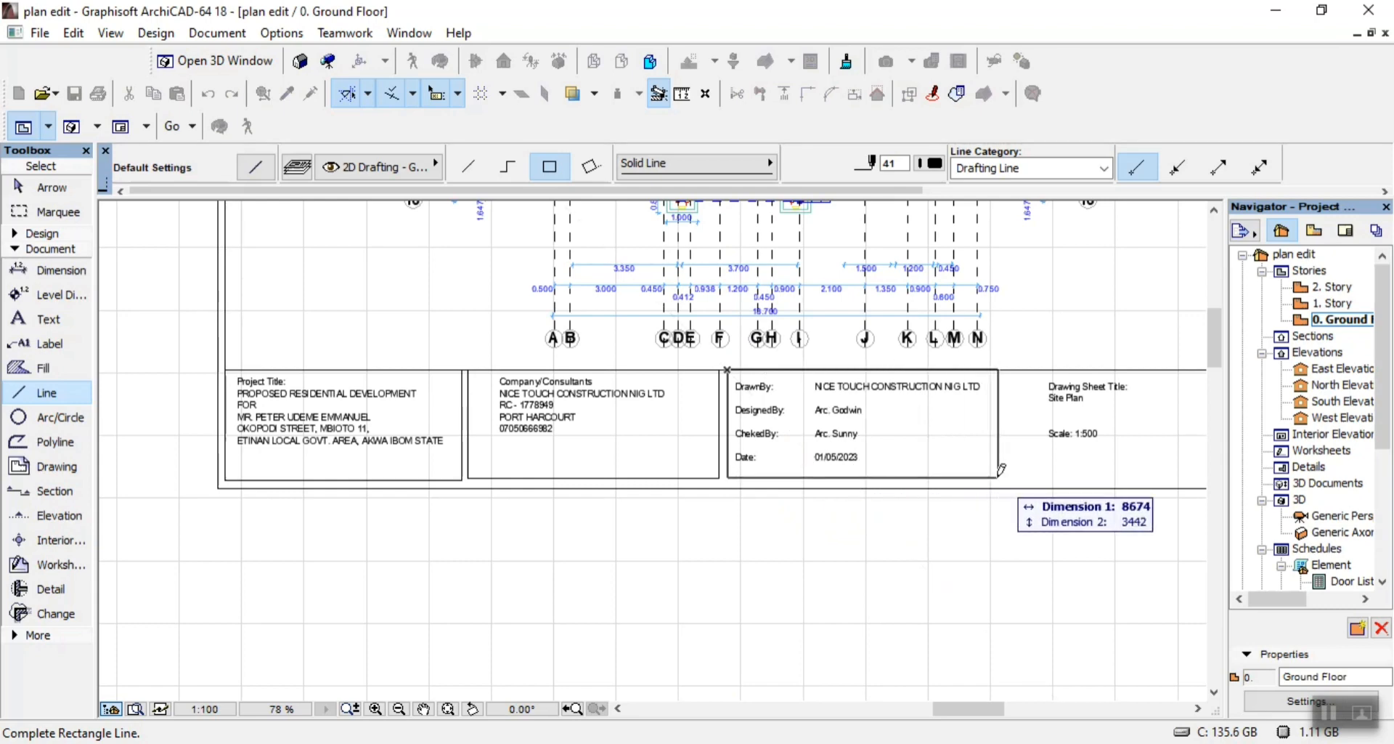
pyautogui.click(1000, 470)
# Try a rectangle about 9420 × 3350 around the drawing sheet title text, and remove it
pyautogui.scroll(-5, 883, 458)
pyautogui.scroll(4, 955, 458)
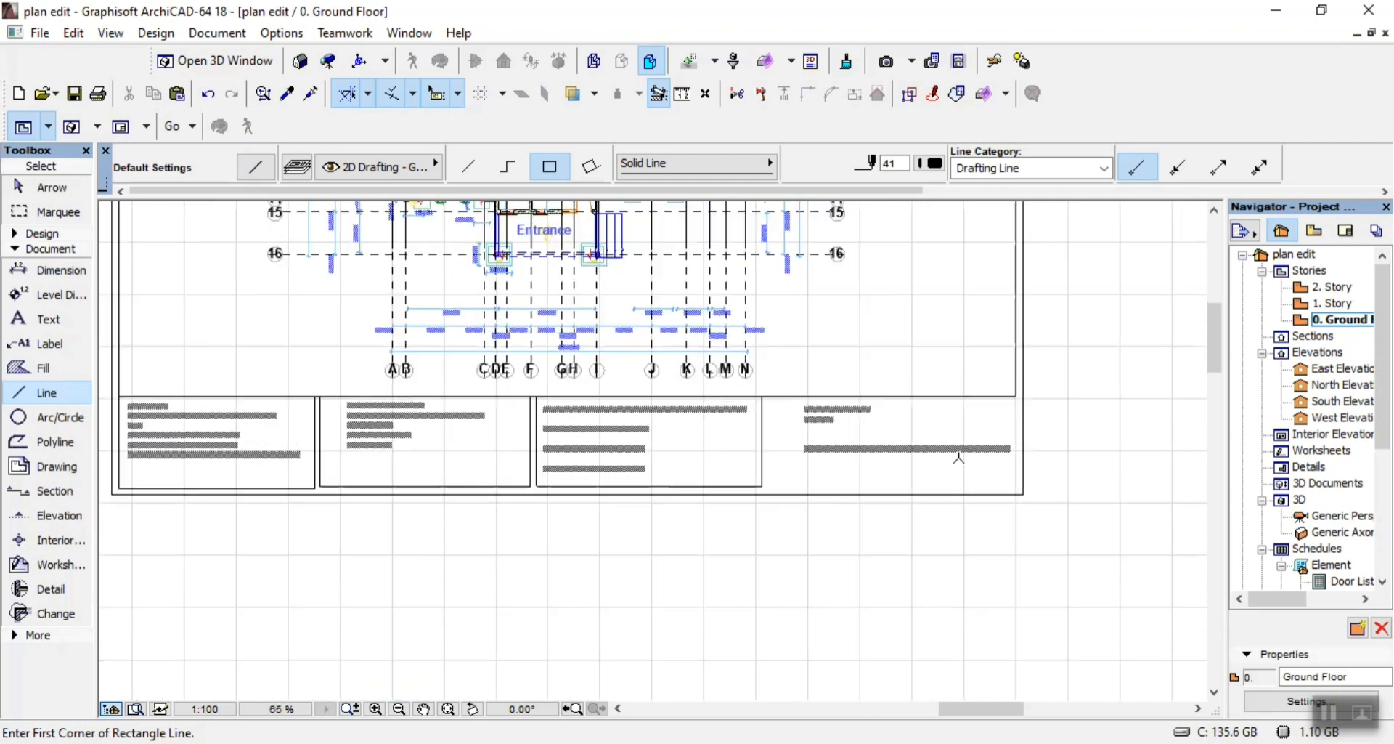
pyautogui.click(778, 397)
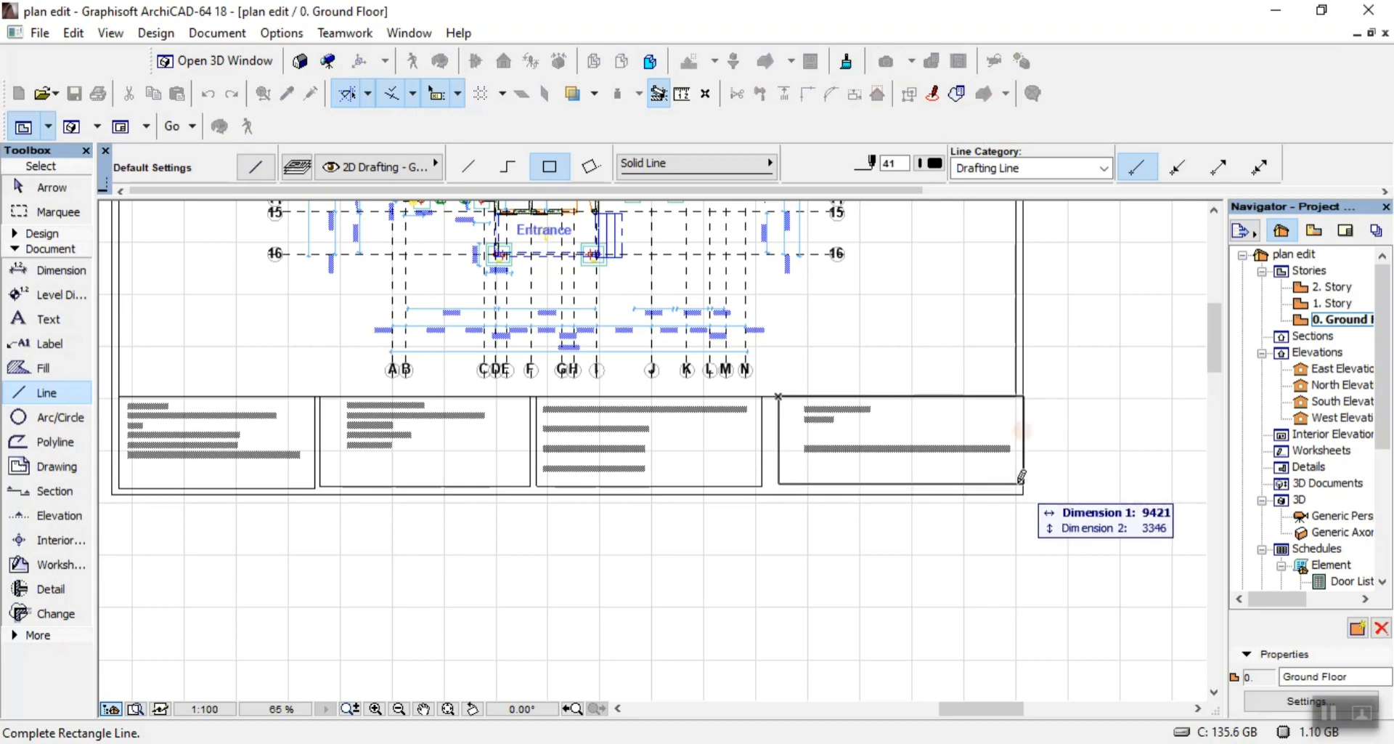
pyautogui.click(1022, 476)
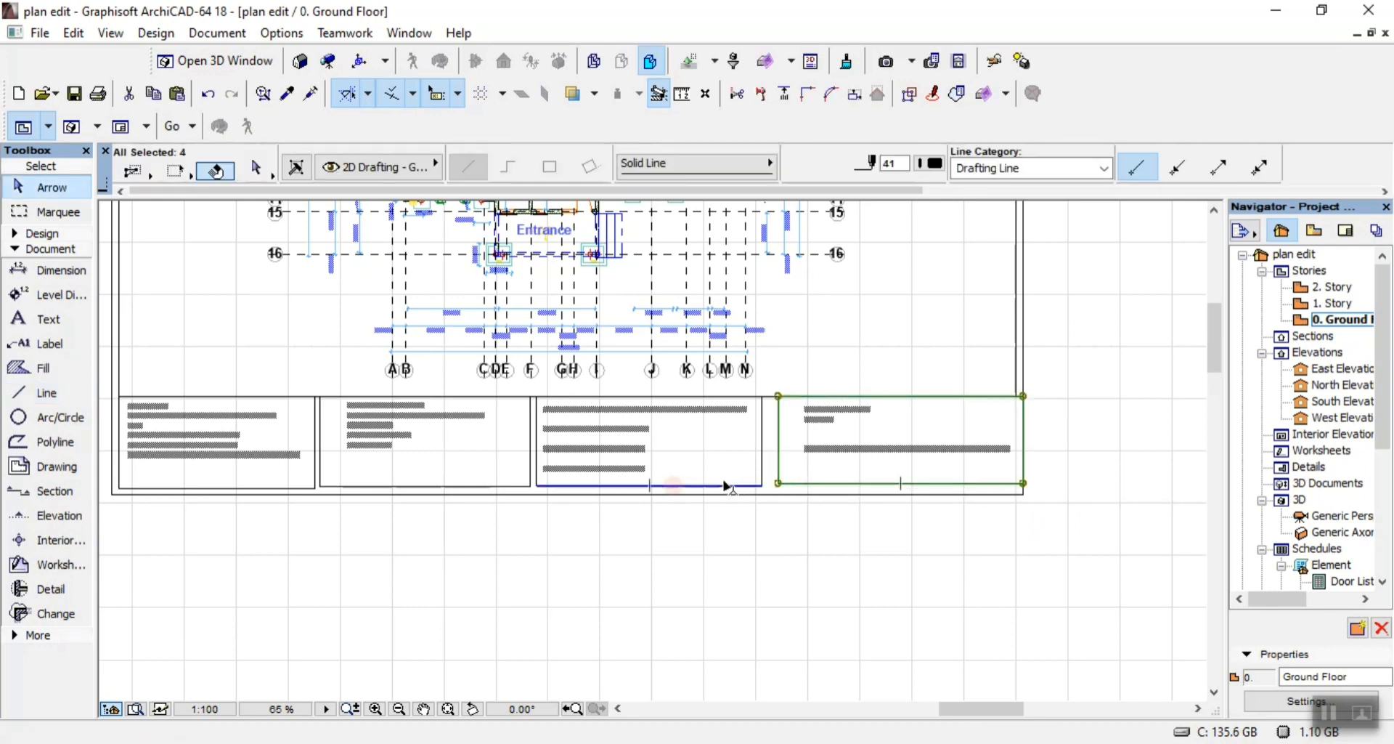
pyautogui.click(792, 473)
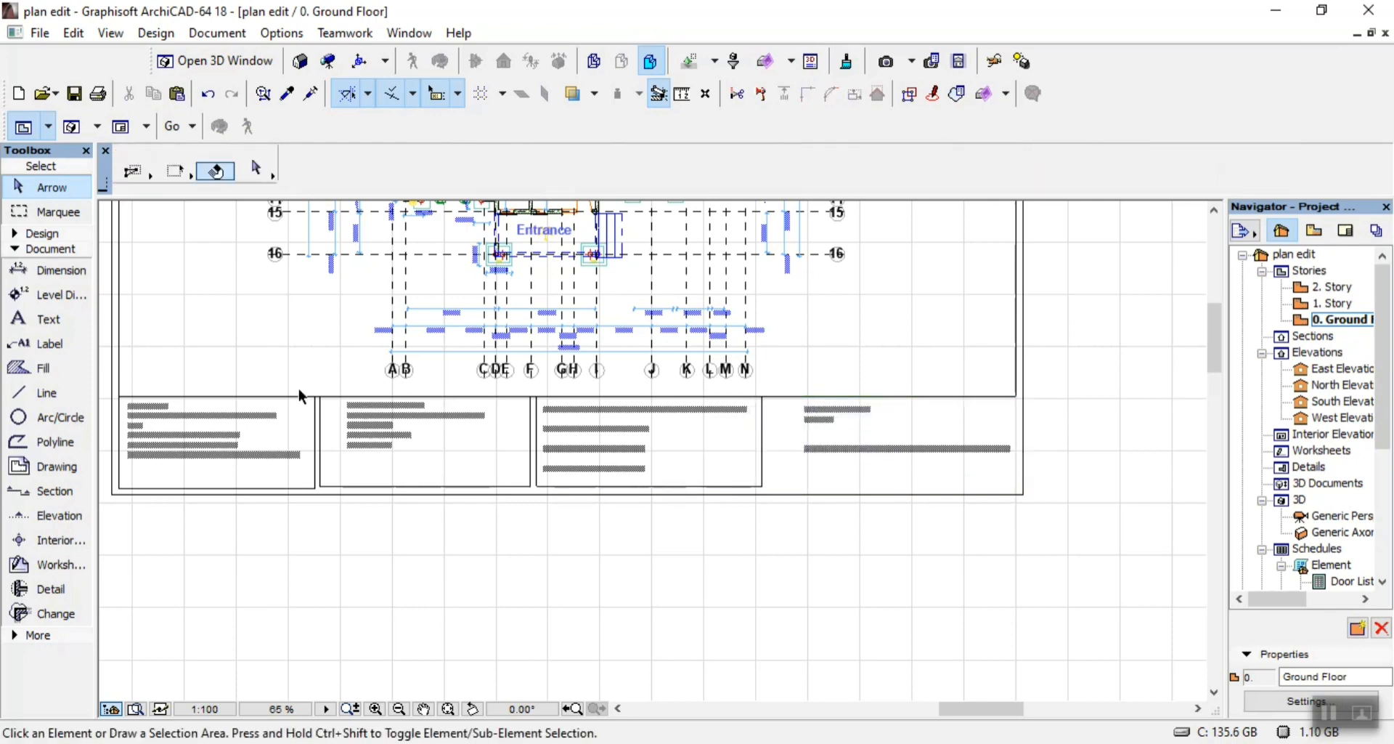
# Copy the DrawnBy rectangle horizontally to the right around the drawing sheet title text, aligning its right edge with the inner frame
pyautogui.click(759, 472)
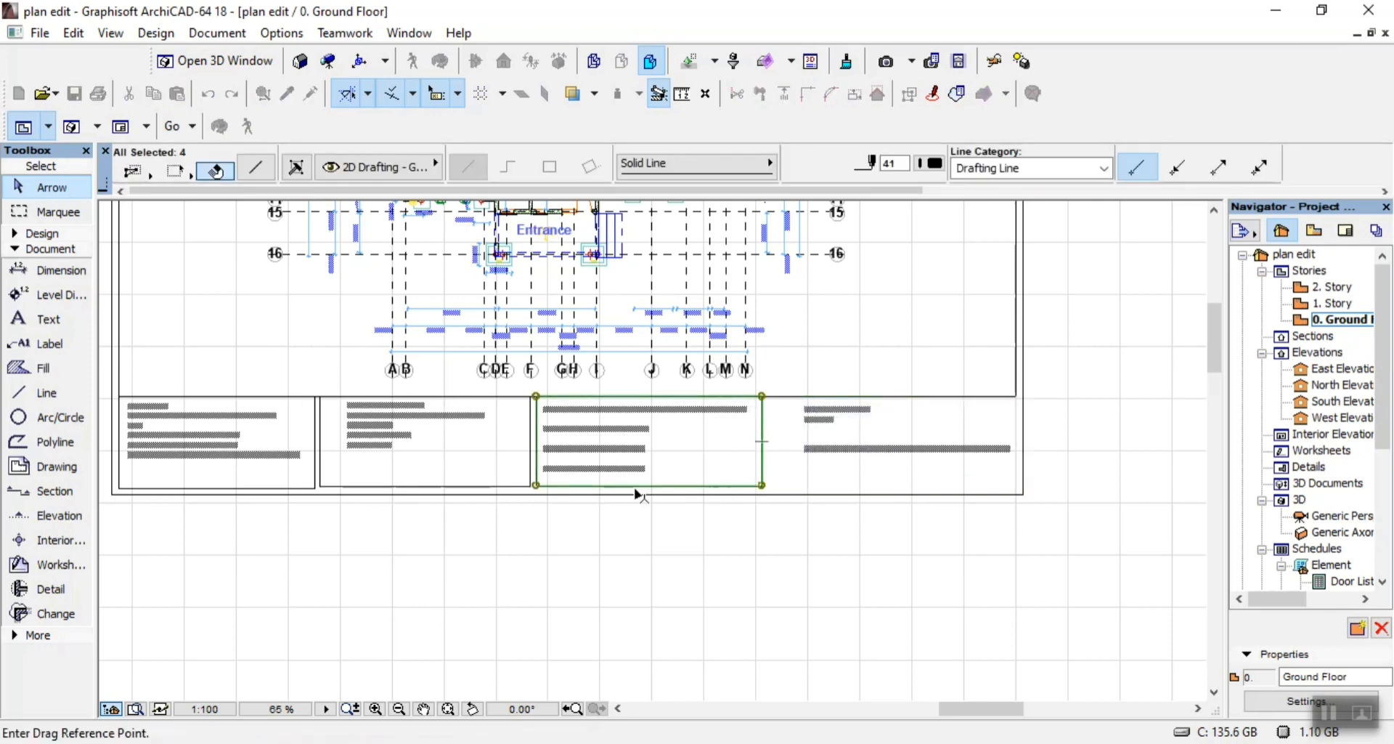
pyautogui.click(536, 396)
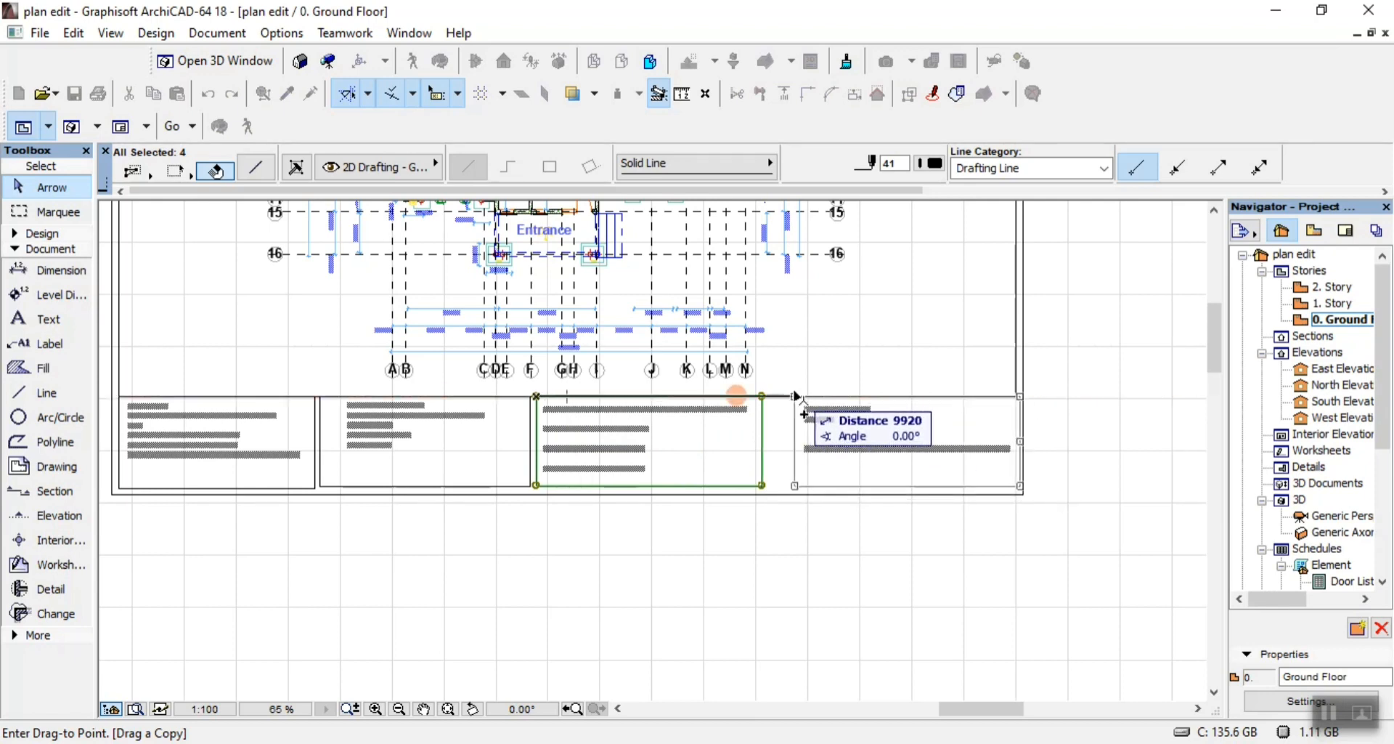
pyautogui.click(788, 396)
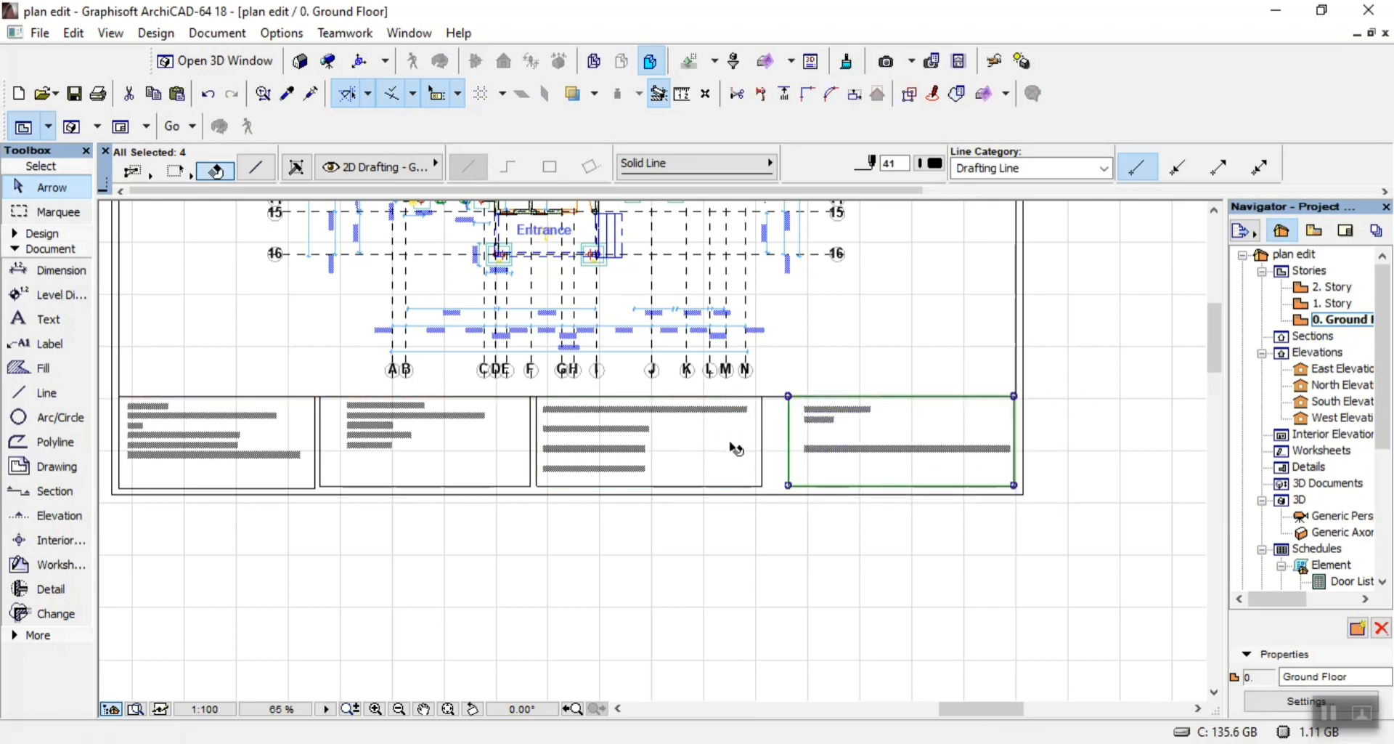
pyautogui.keyDown('shift'); pyautogui.click(719, 477); pyautogui.keyUp('shift')
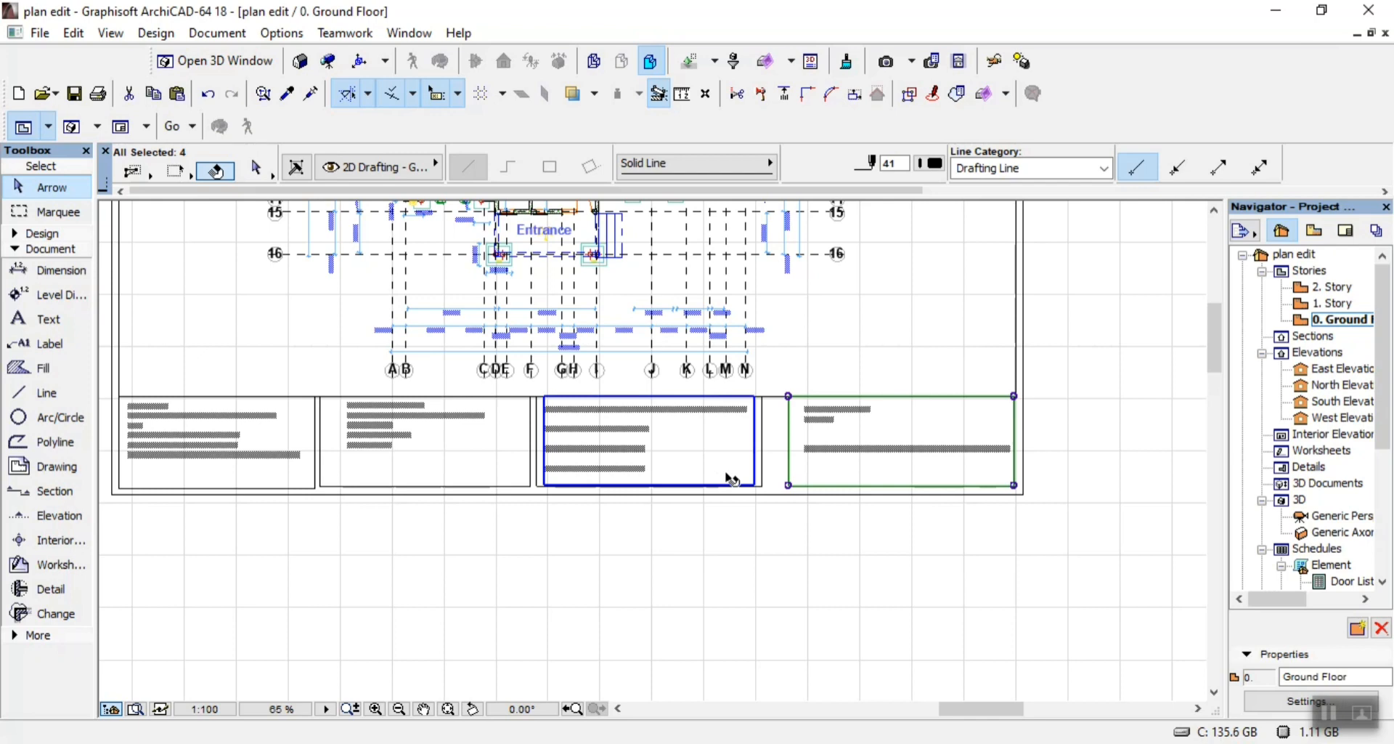
pyautogui.click(772, 488)
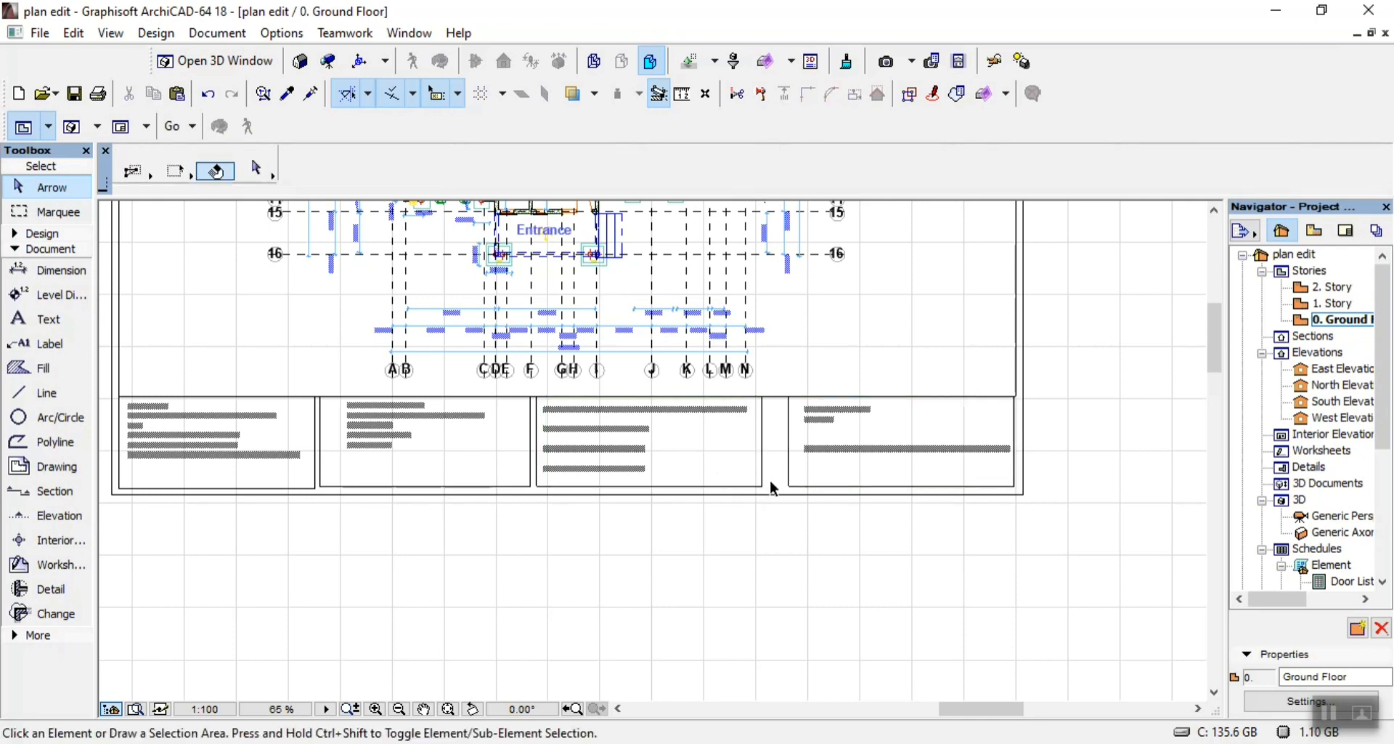
# Move all four title block rectangles together slightly right and down, leaving a small gap below the inner frame's bottom edge
pyautogui.click(790, 480)
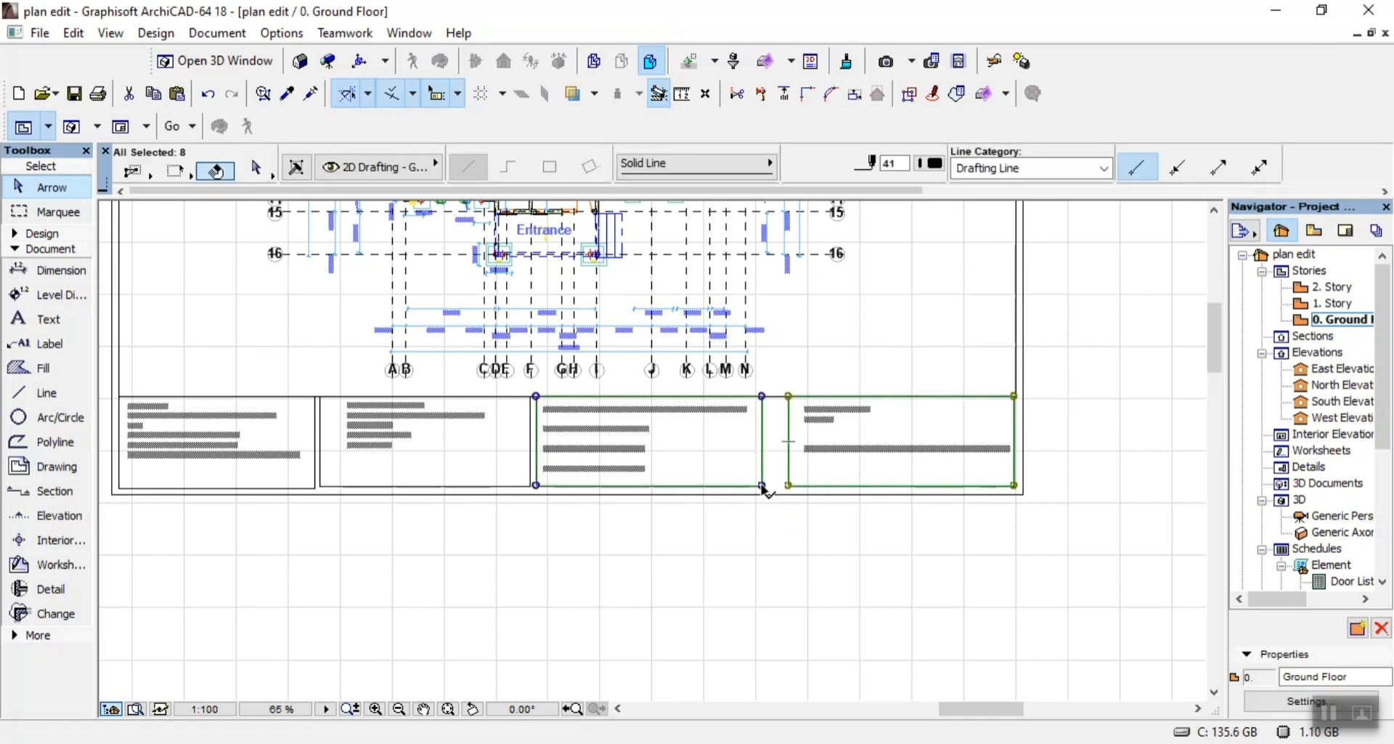
pyautogui.keyDown('shift'); pyautogui.click(509, 486); pyautogui.keyUp('shift')
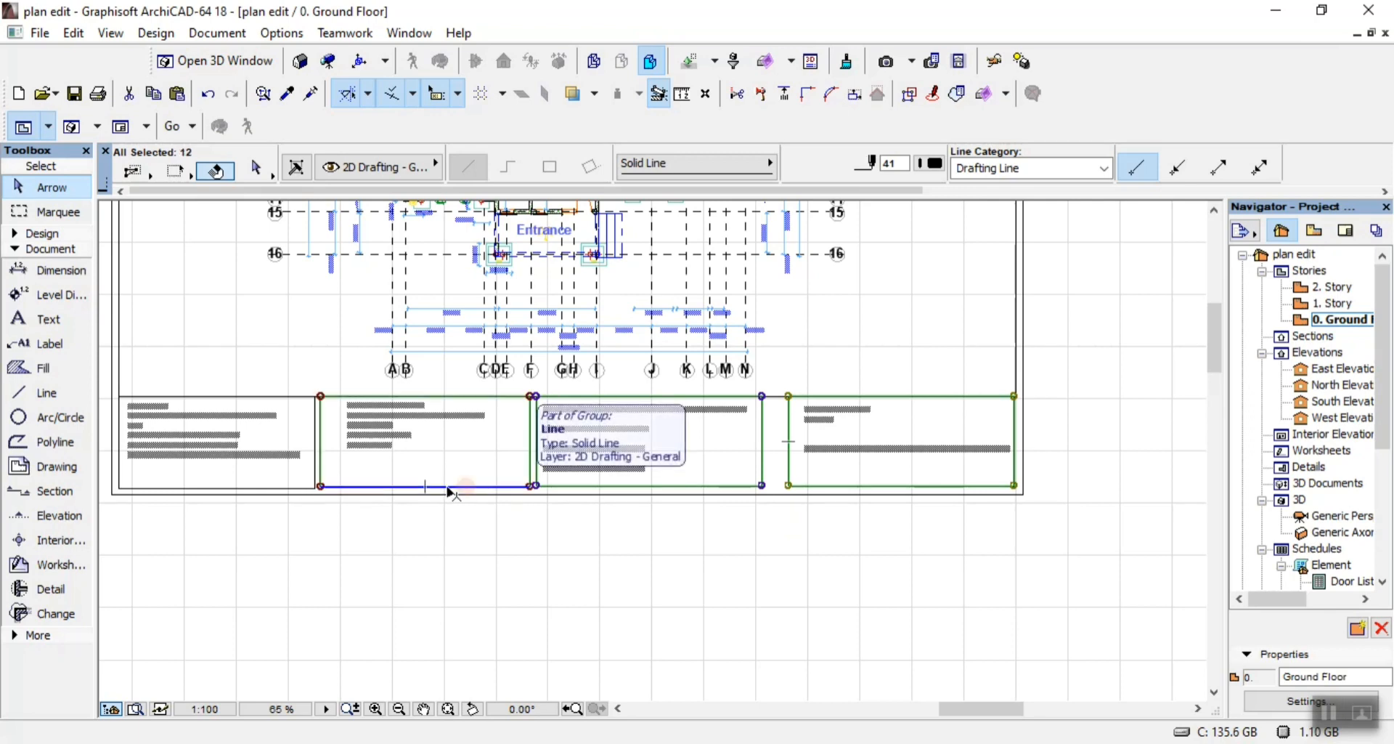
pyautogui.keyDown('shift'); pyautogui.click(313, 488); pyautogui.keyUp('shift')
pyautogui.hotkey('ctrl', 'd')
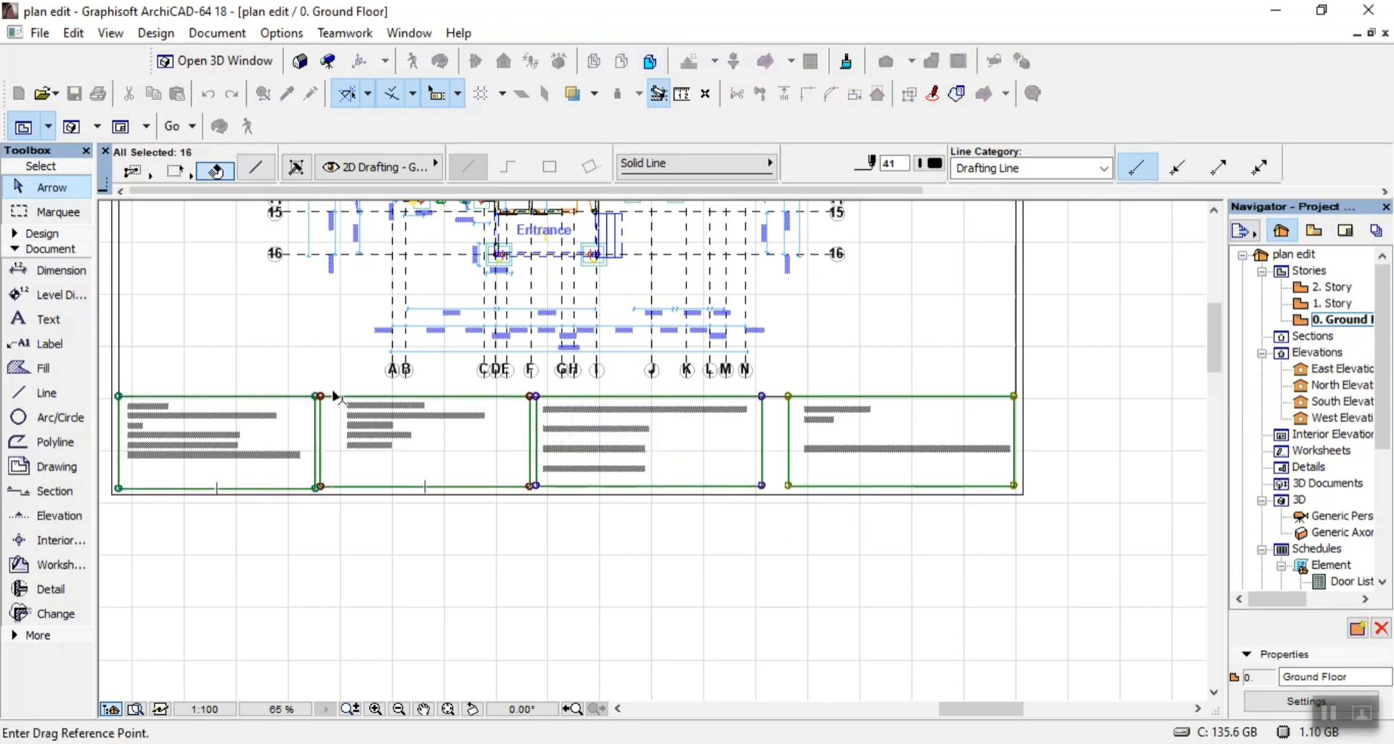
pyautogui.scroll(3, 335, 396)
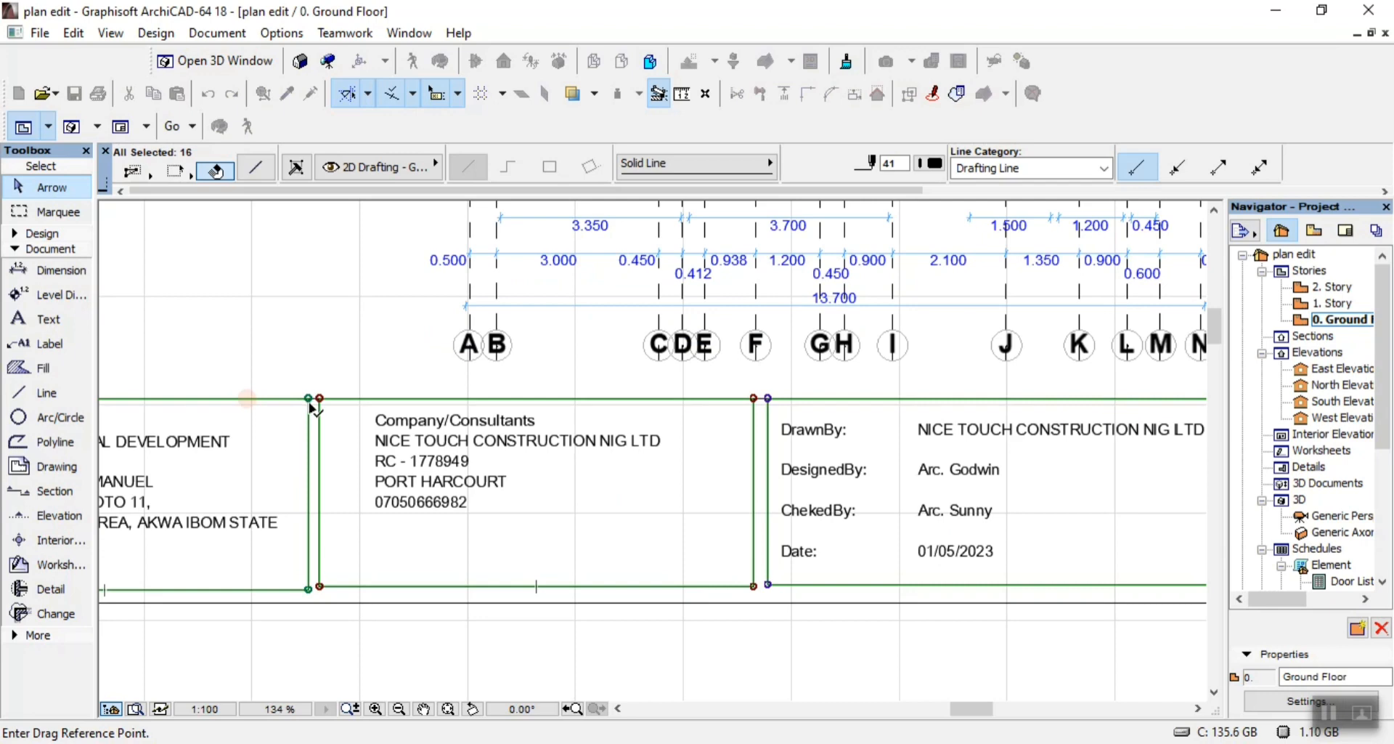
pyautogui.click(312, 402)
pyautogui.click(323, 404)
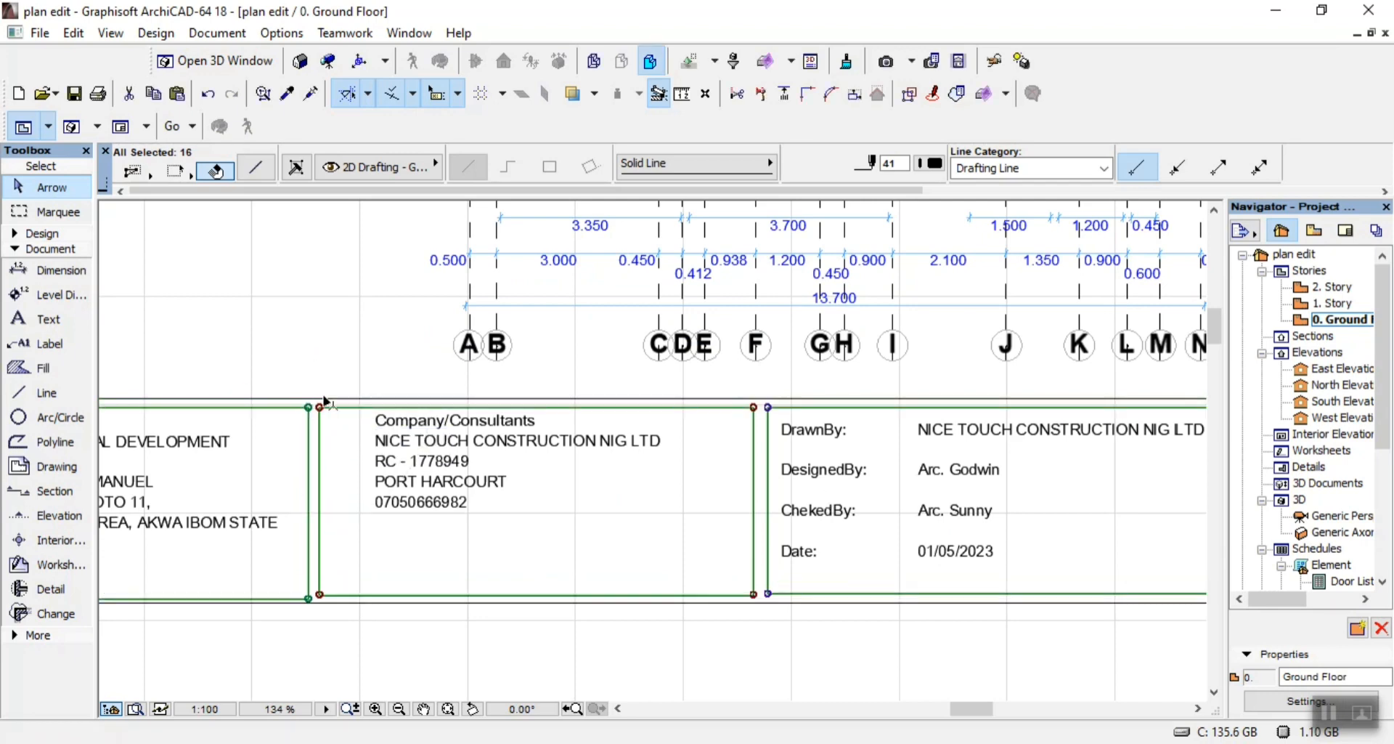
pyautogui.scroll(-3, 335, 392)
pyautogui.click(370, 561)
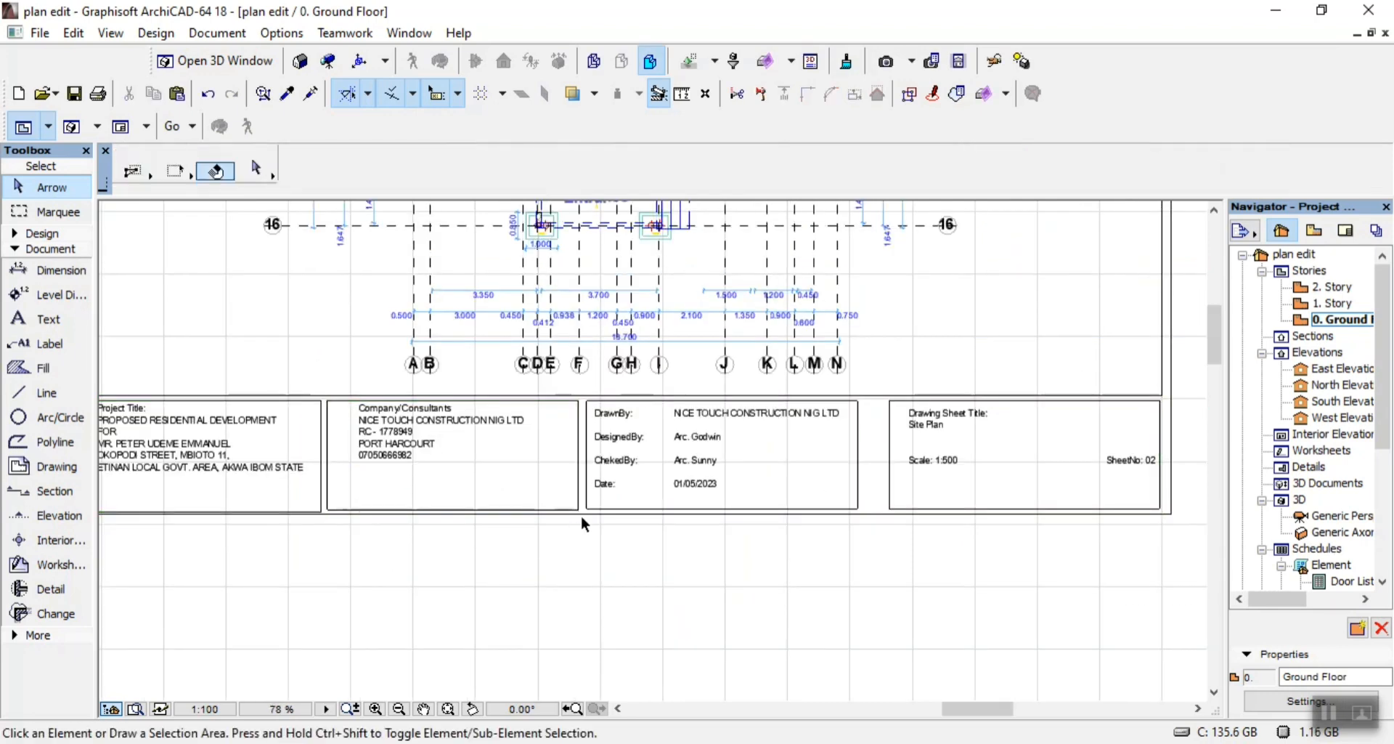
# Draw three horizontal lines across the DrawnBy rectangle to separate the DrawnBy, DesignedBy, ChekedBy and Date rows
pyautogui.scroll(-2, 687, 489)
pyautogui.scroll(3, 414, 492)
pyautogui.click(43, 394)
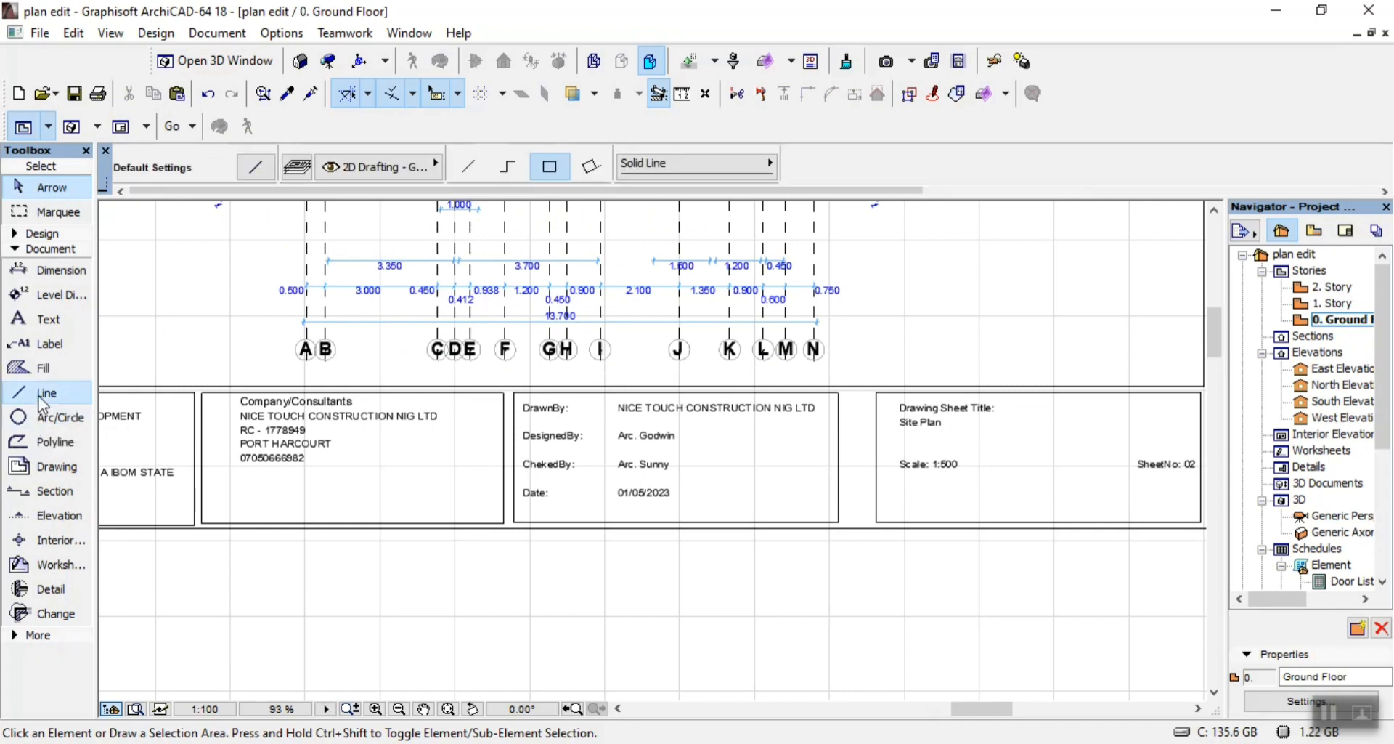
pyautogui.click(468, 166)
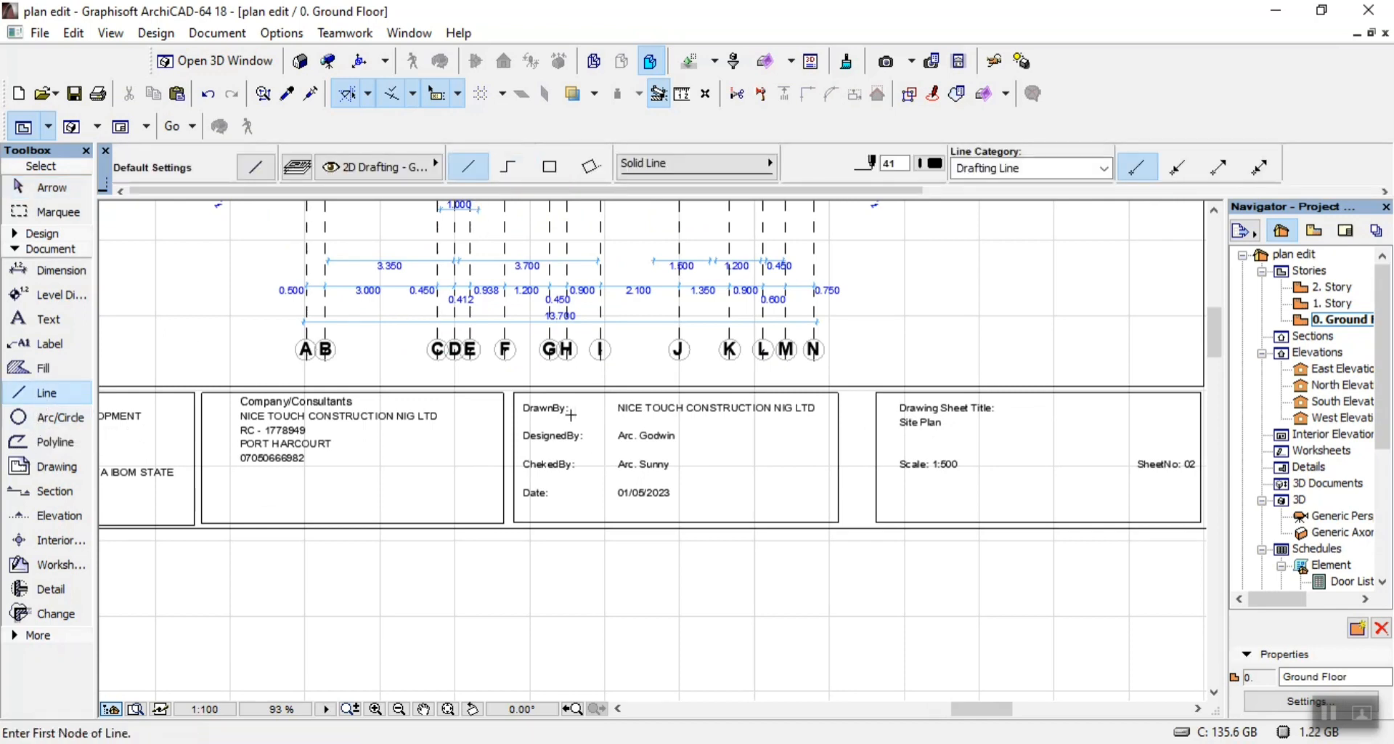
pyautogui.scroll(3, 571, 415)
pyautogui.click(495, 427)
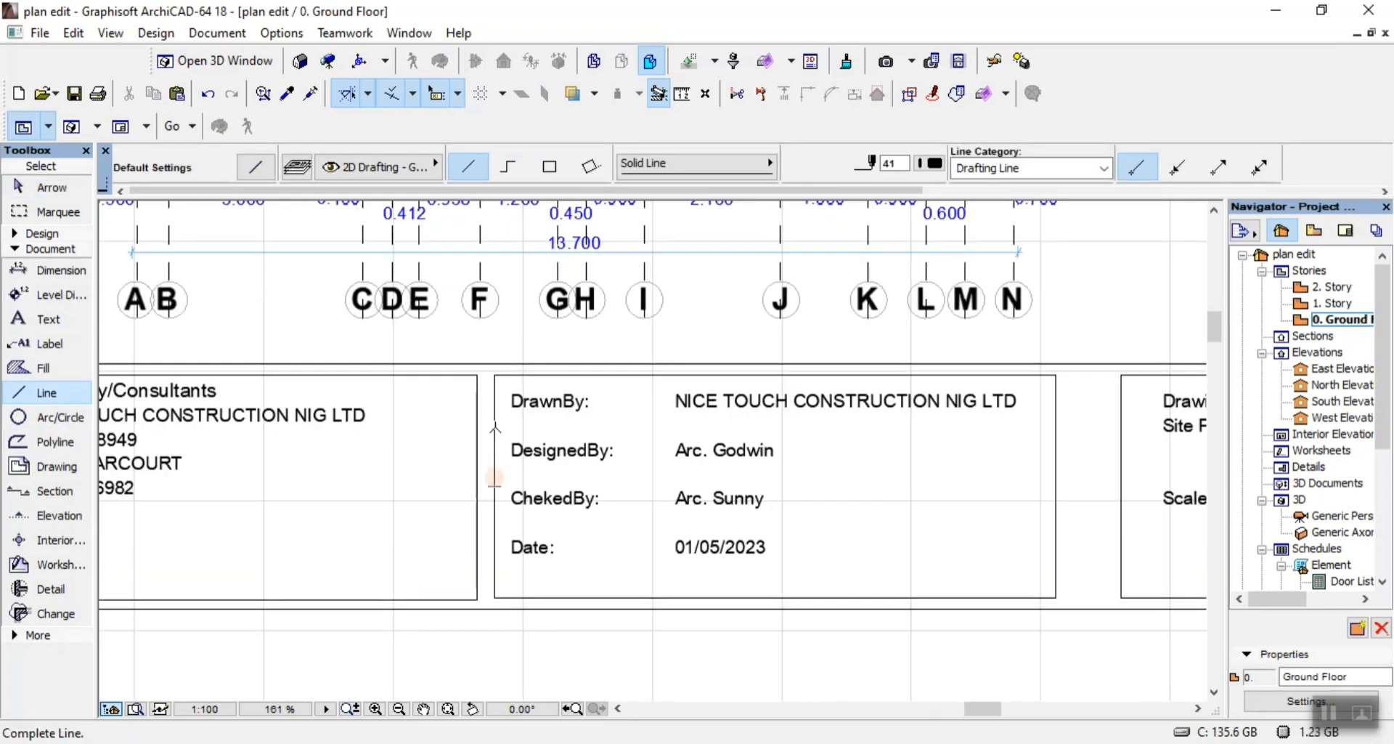
pyautogui.click(1057, 426)
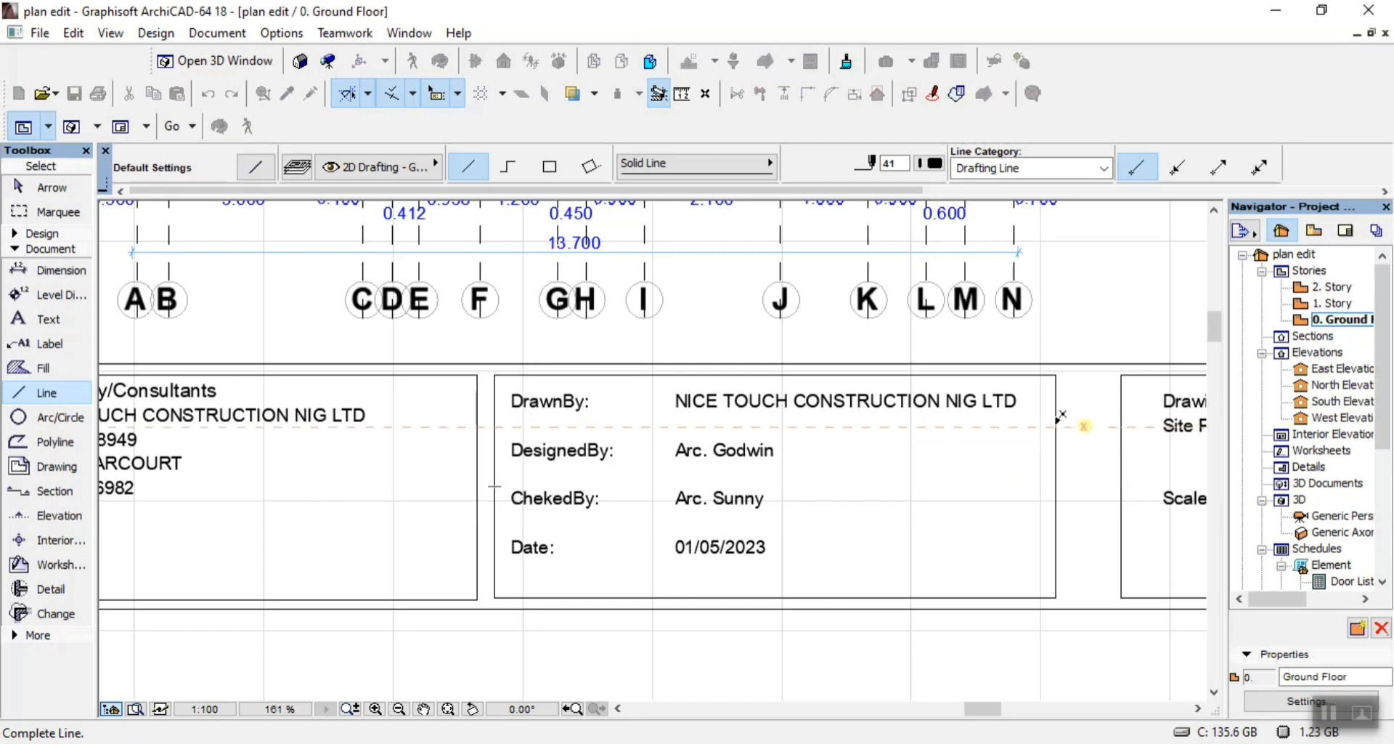
pyautogui.click(1056, 477)
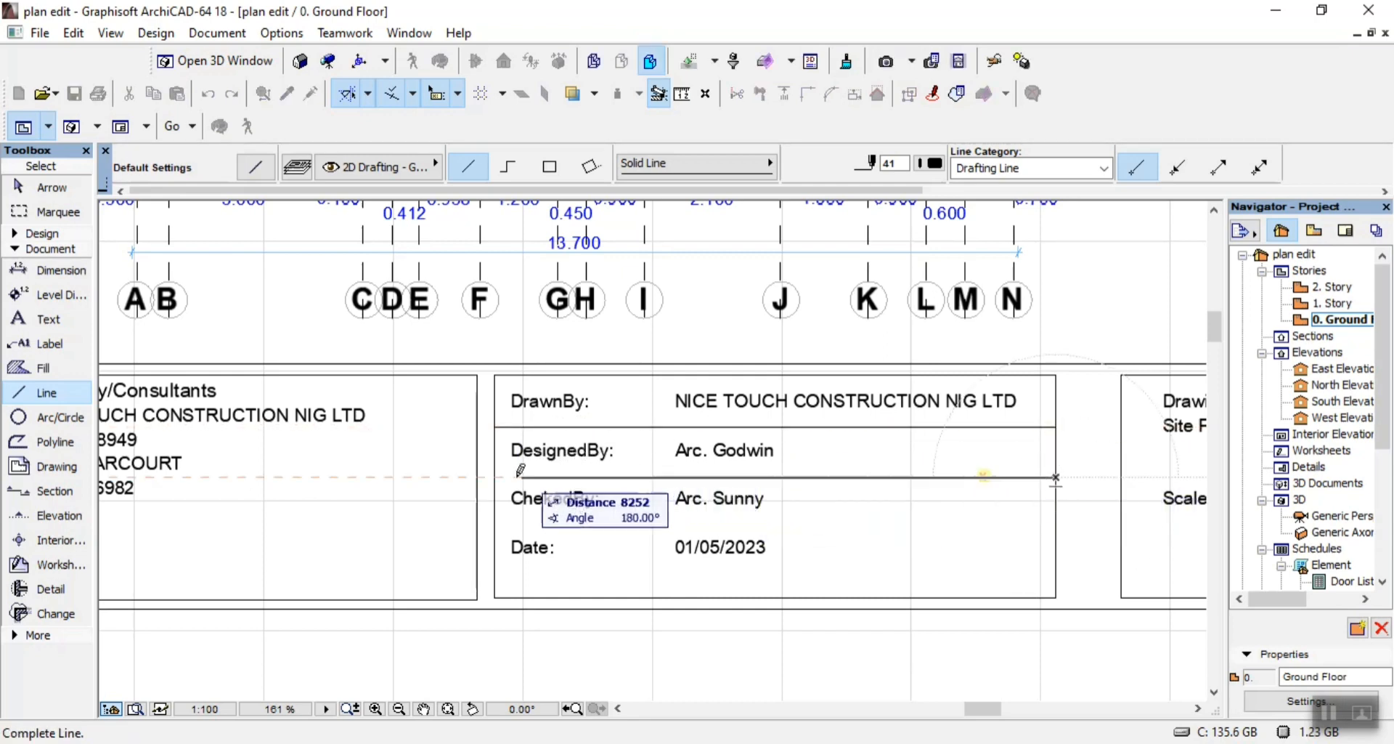
pyautogui.click(494, 477)
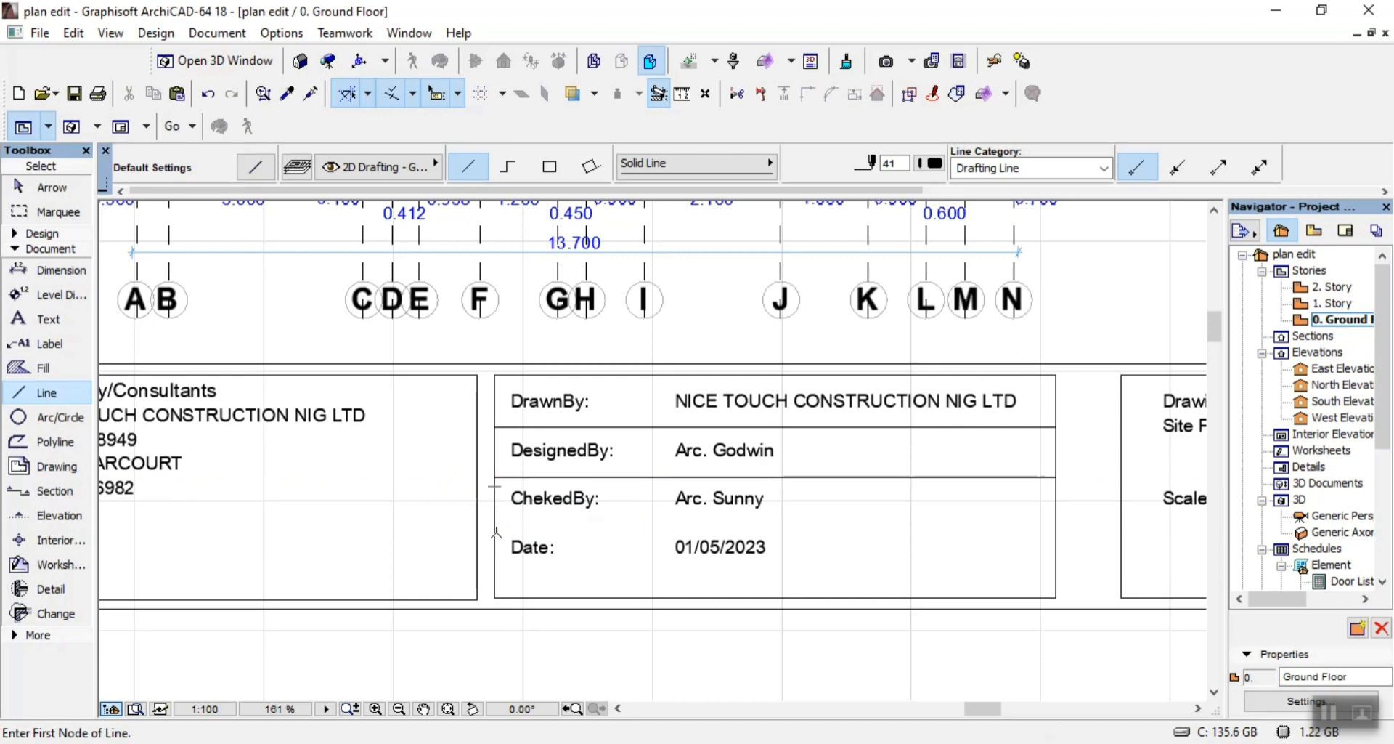
pyautogui.click(494, 527)
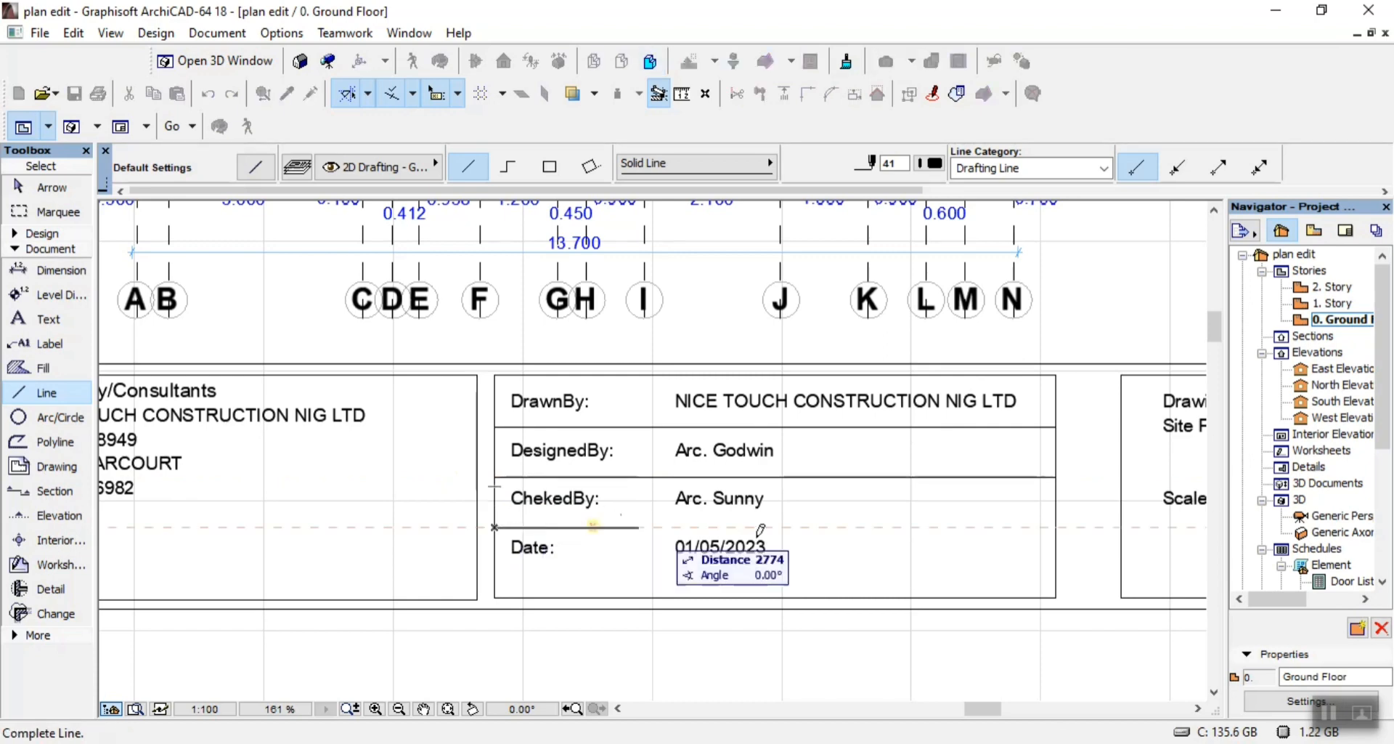
pyautogui.click(1056, 526)
# Divide the drawing sheet title rectangle with a horizontal line above the scale text and a vertical line down between Scale and SheetNo
pyautogui.scroll(-4, 1058, 521)
pyautogui.scroll(4, 1005, 464)
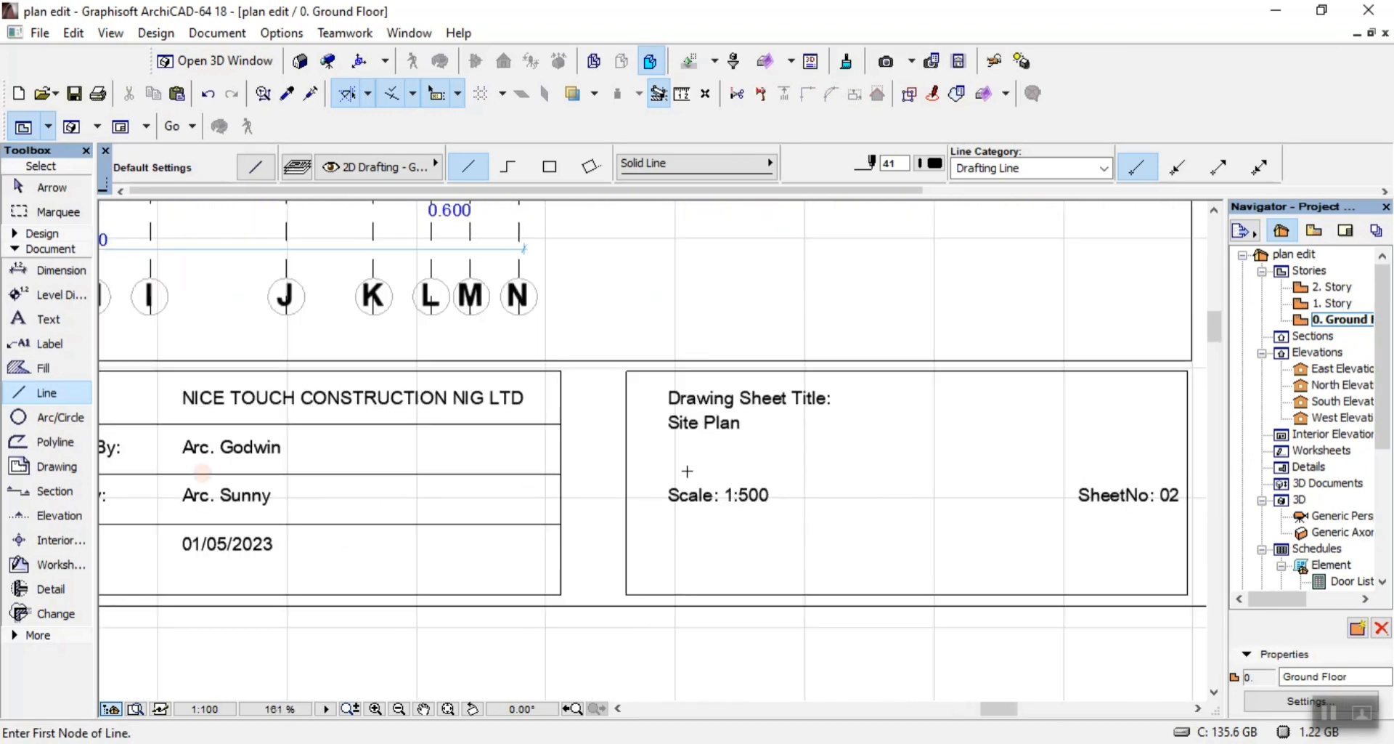
pyautogui.click(626, 472)
pyautogui.scroll(-3, 629, 480)
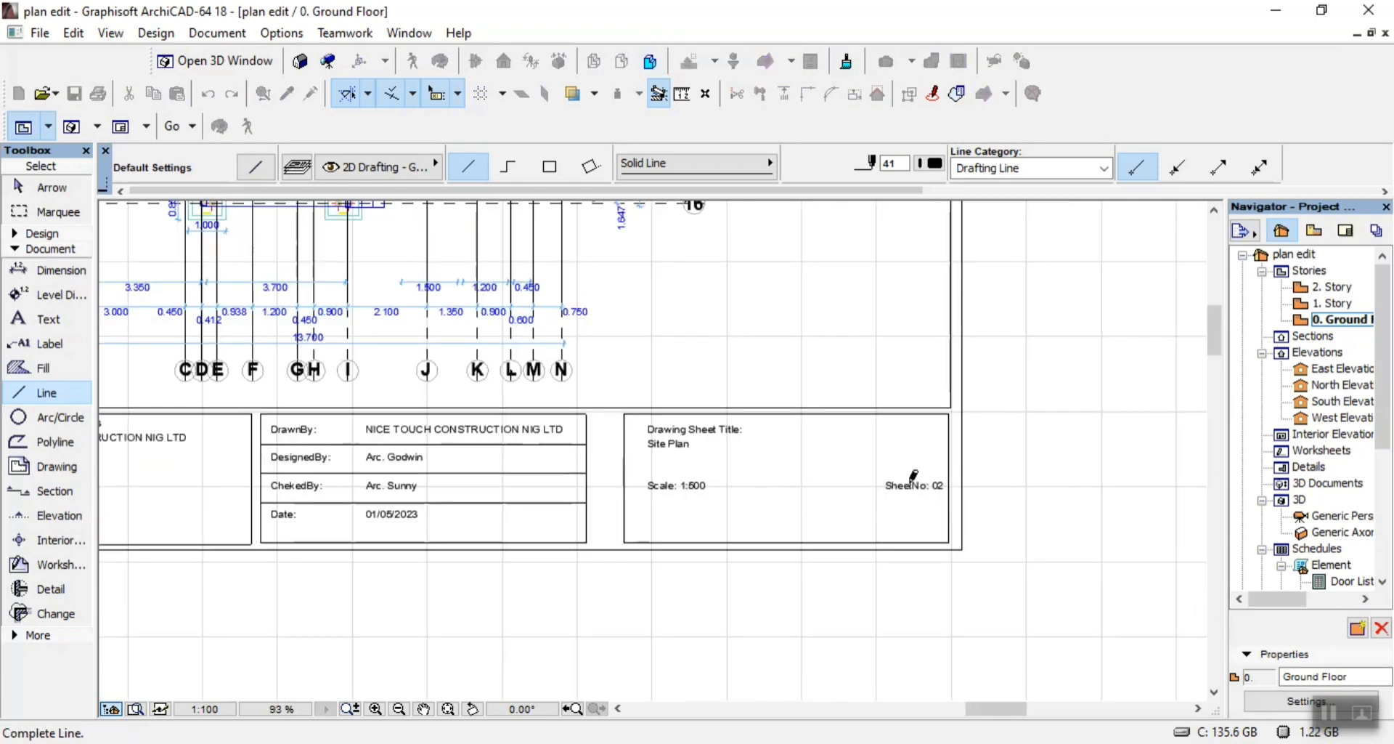
pyautogui.scroll(3, 900, 481)
pyautogui.click(917, 459)
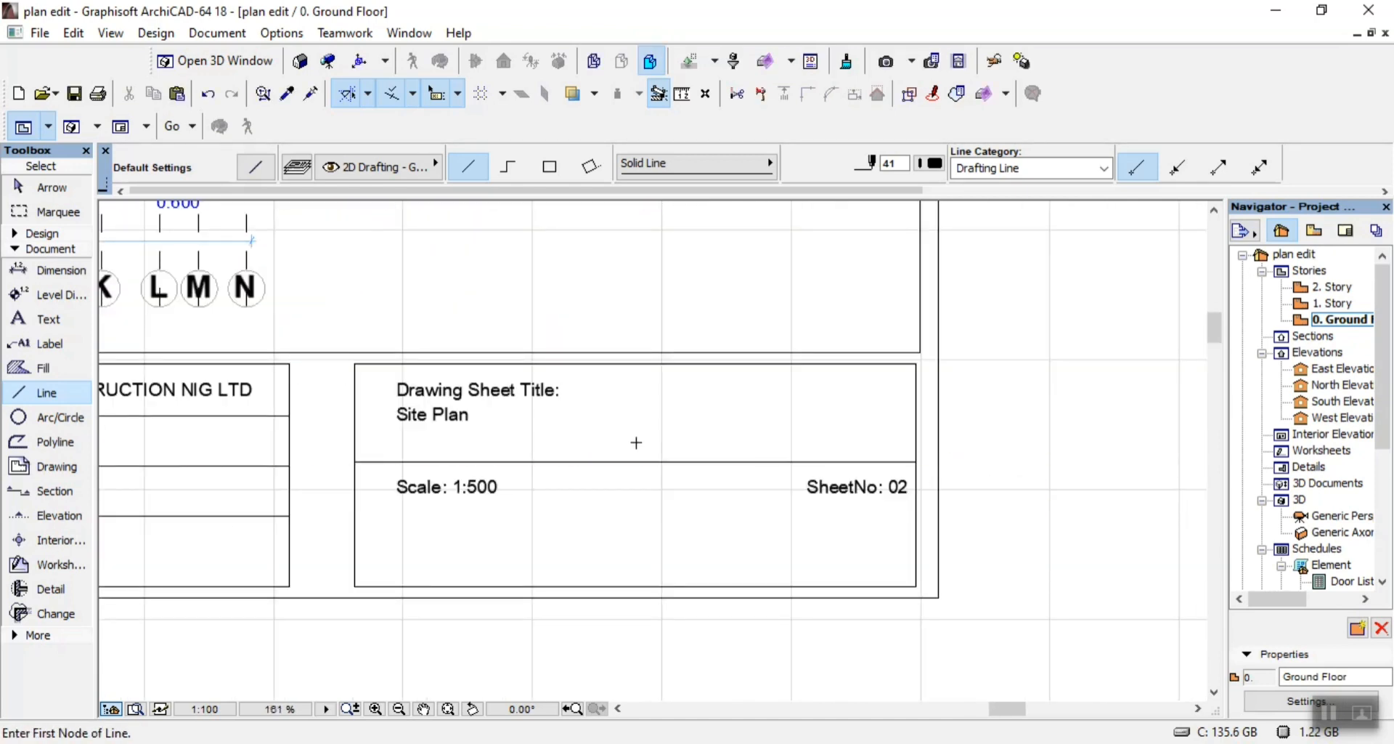
pyautogui.click(656, 462)
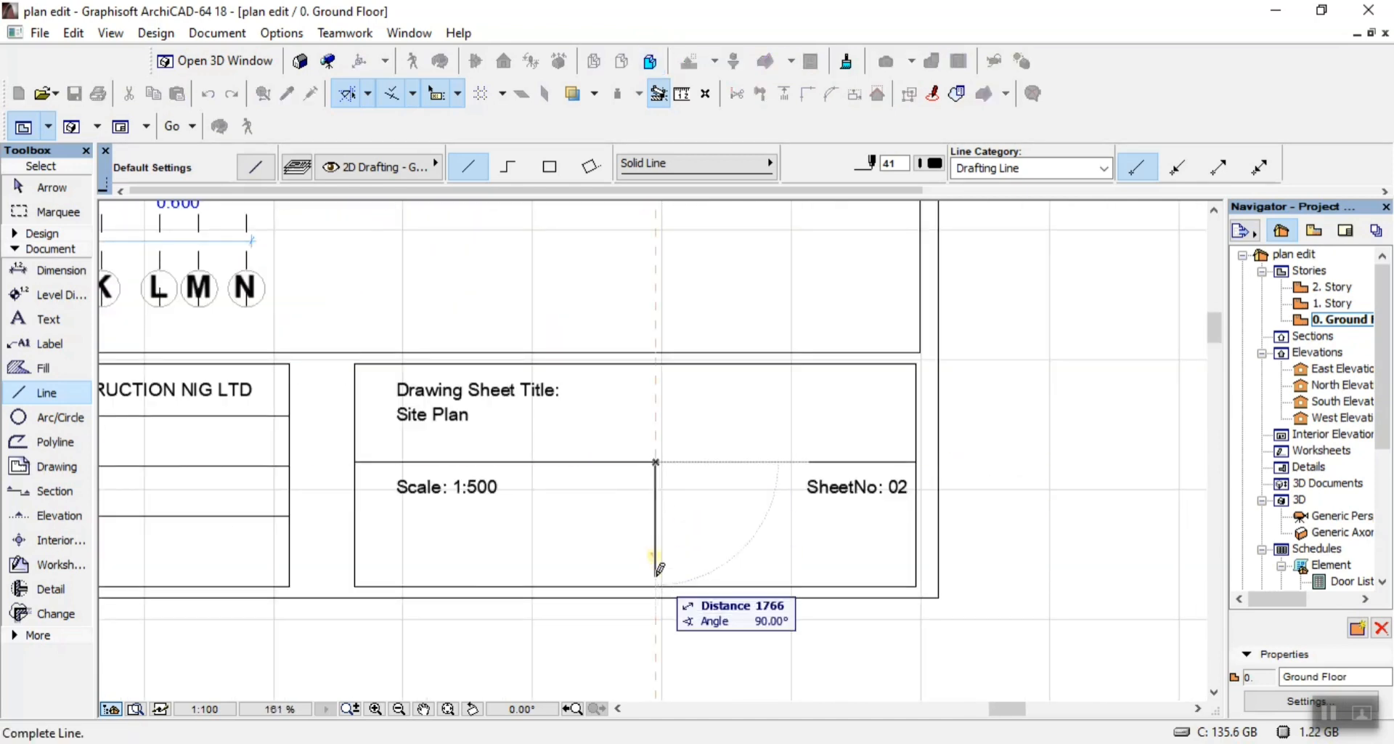
pyautogui.click(656, 585)
pyautogui.press('Escape')
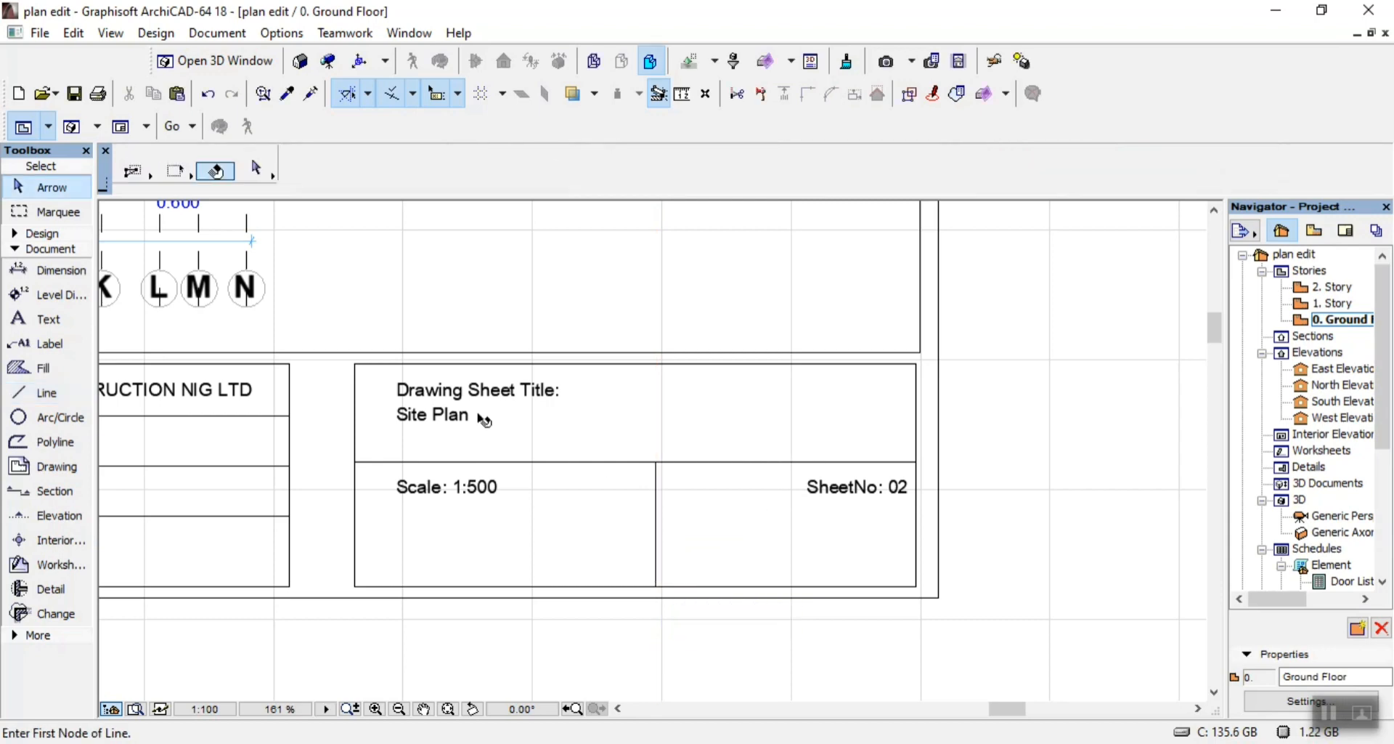
# Edit the drawing sheet title text to SheetNo: 03 and replace Site Plan with Ground Floor
pyautogui.scroll(2, 535, 398)
pyautogui.scroll(-1, 520, 455)
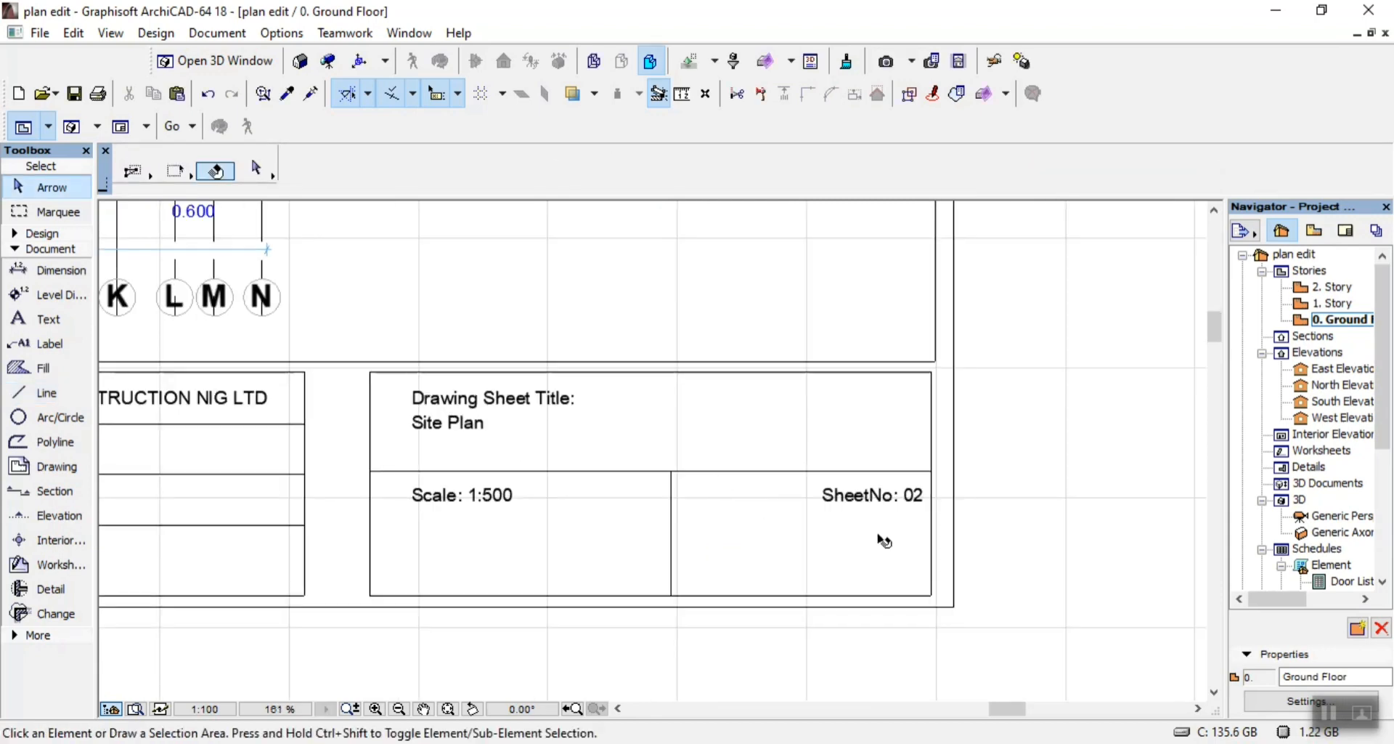
pyautogui.doubleClick(929, 501)
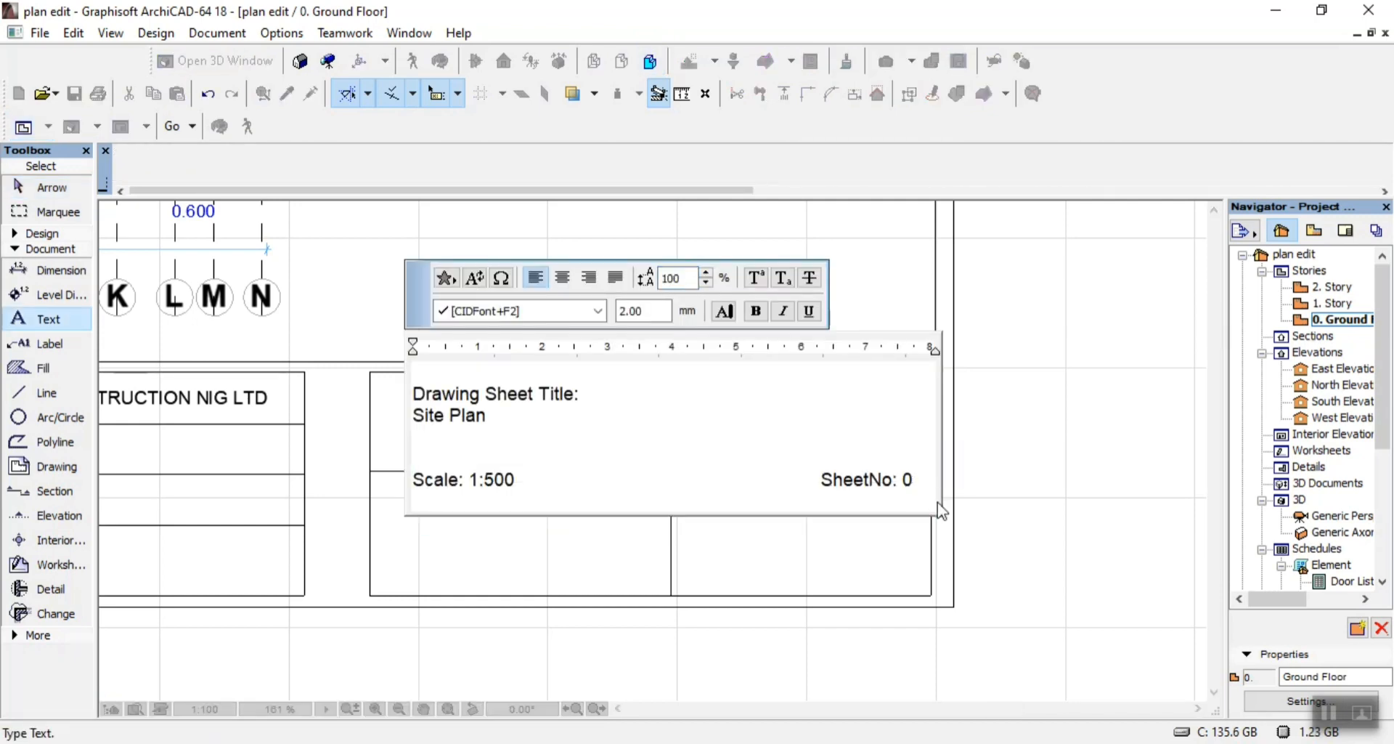
pyautogui.click(1031, 549)
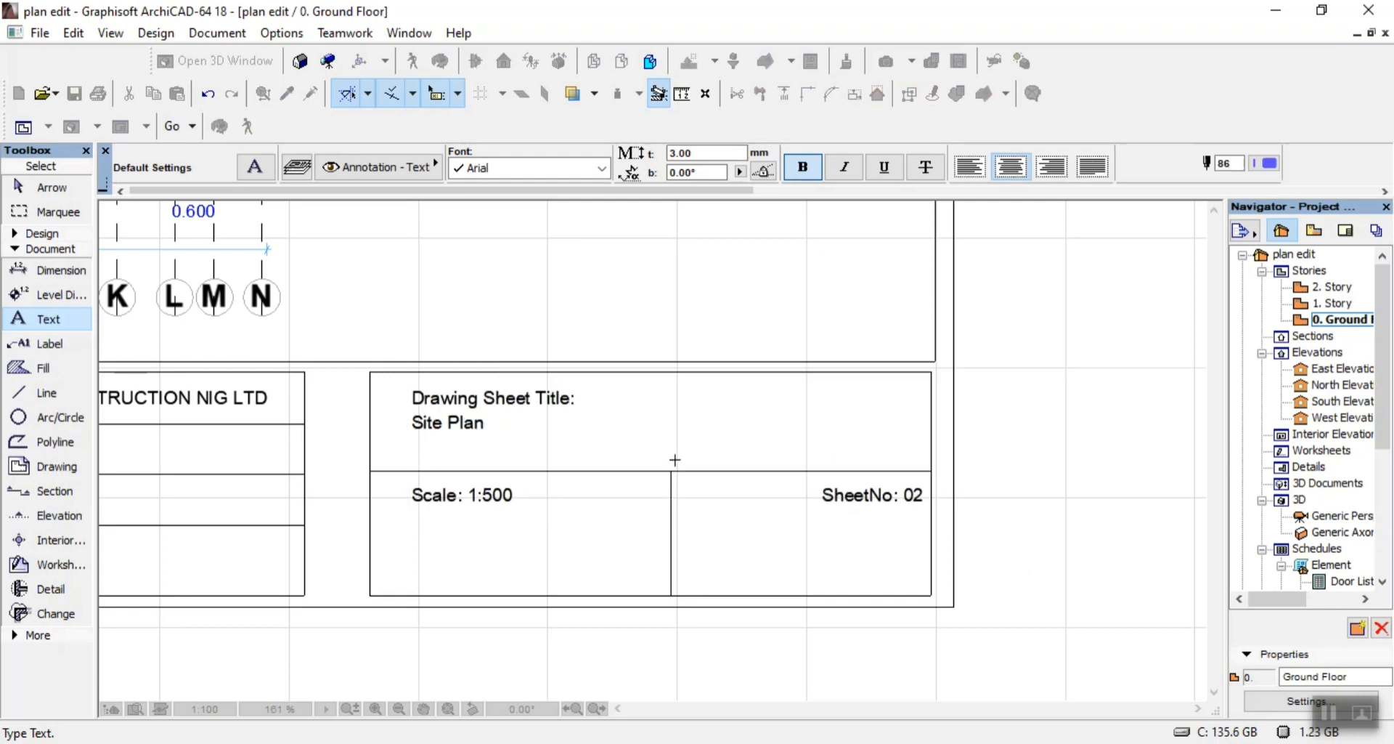
pyautogui.doubleClick(510, 429)
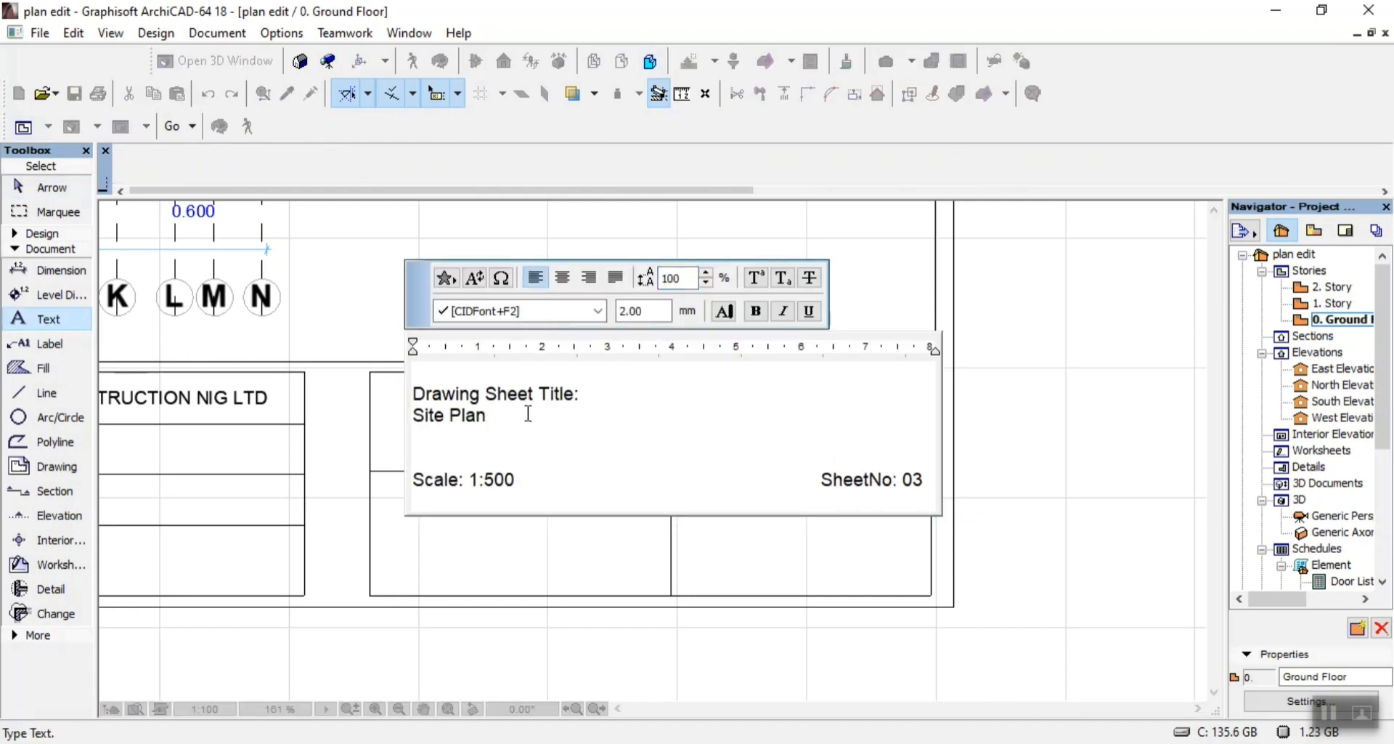
pyautogui.press('BackSpace')
pyautogui.press('BackSpace')
pyautogui.press('BackSpace')
pyautogui.press('BackSpace')
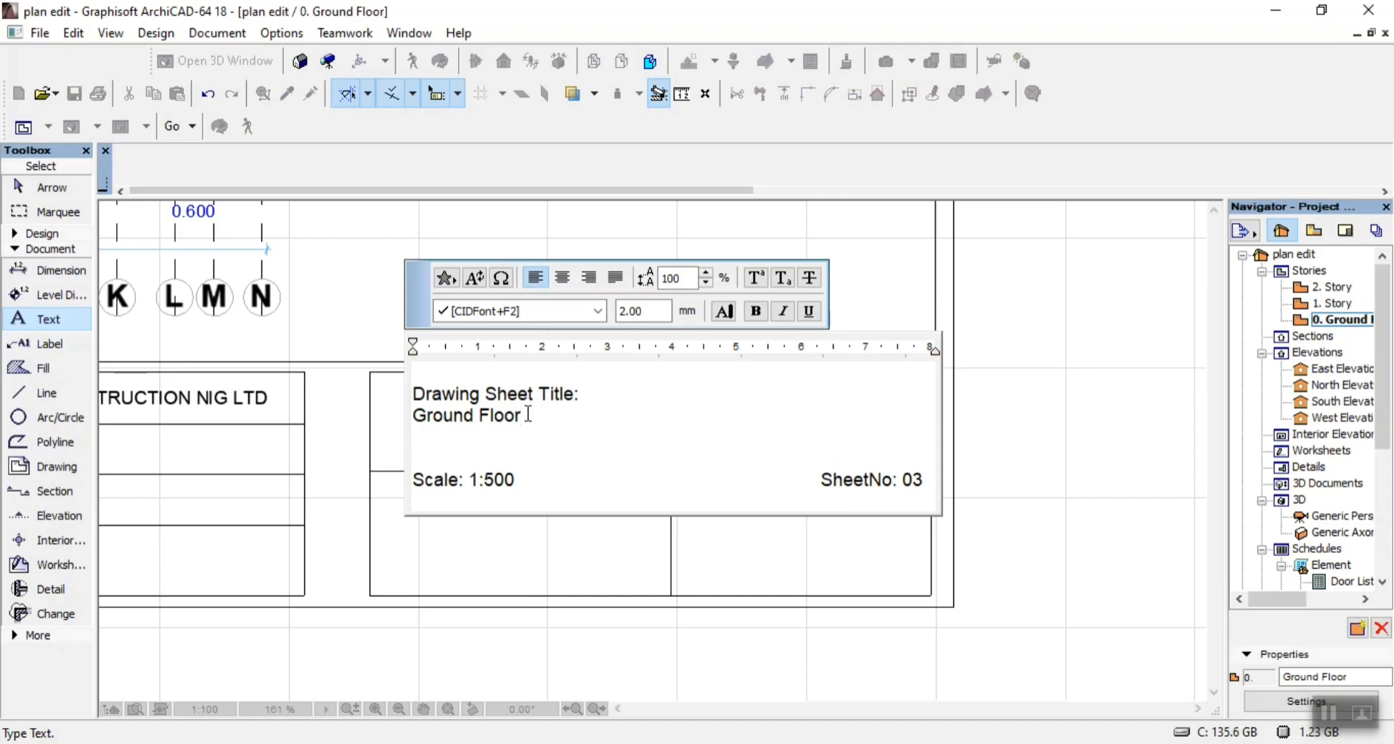
pyautogui.click(1049, 348)
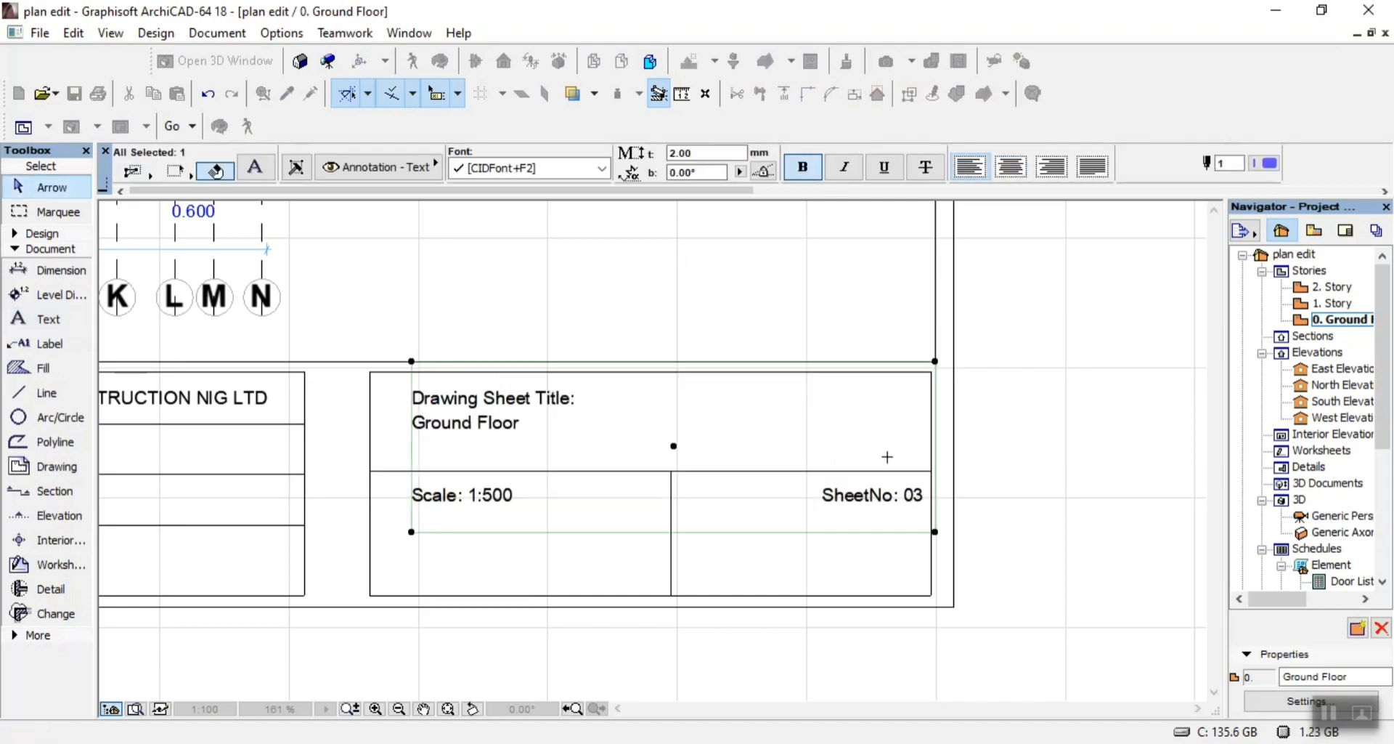
# Extend the sheet title to Ground Floor Plan, keeping the blank lines above the scale text
pyautogui.scroll(-6, 896, 459)
pyautogui.scroll(-5, 490, 471)
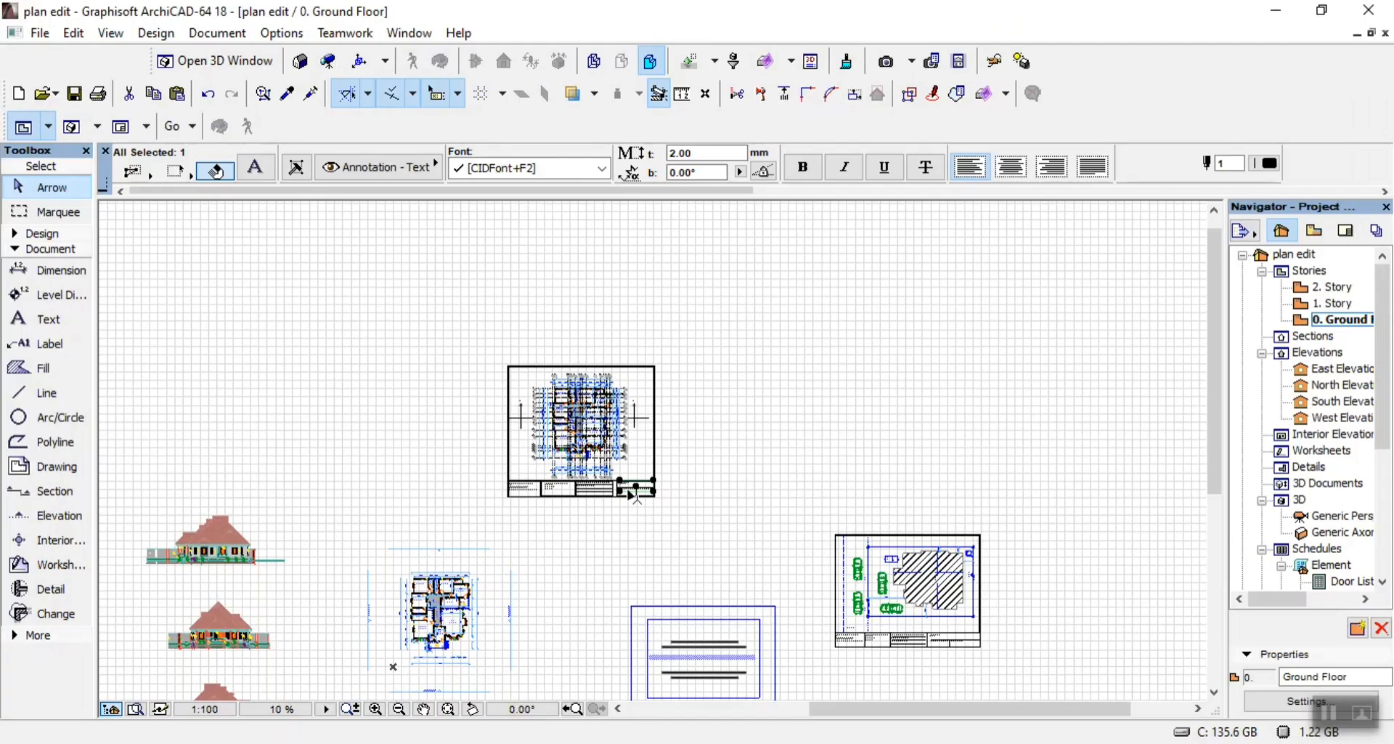
pyautogui.scroll(10, 636, 496)
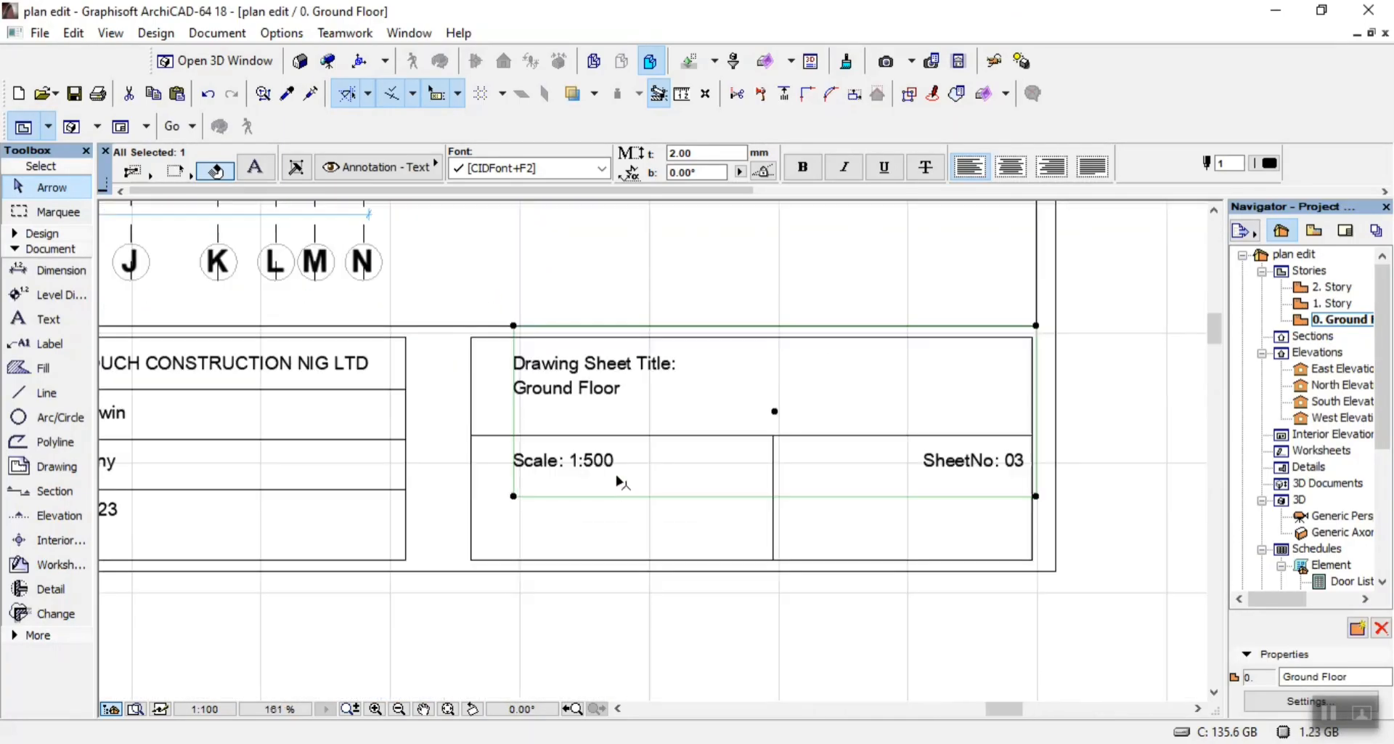
pyautogui.doubleClick(632, 358)
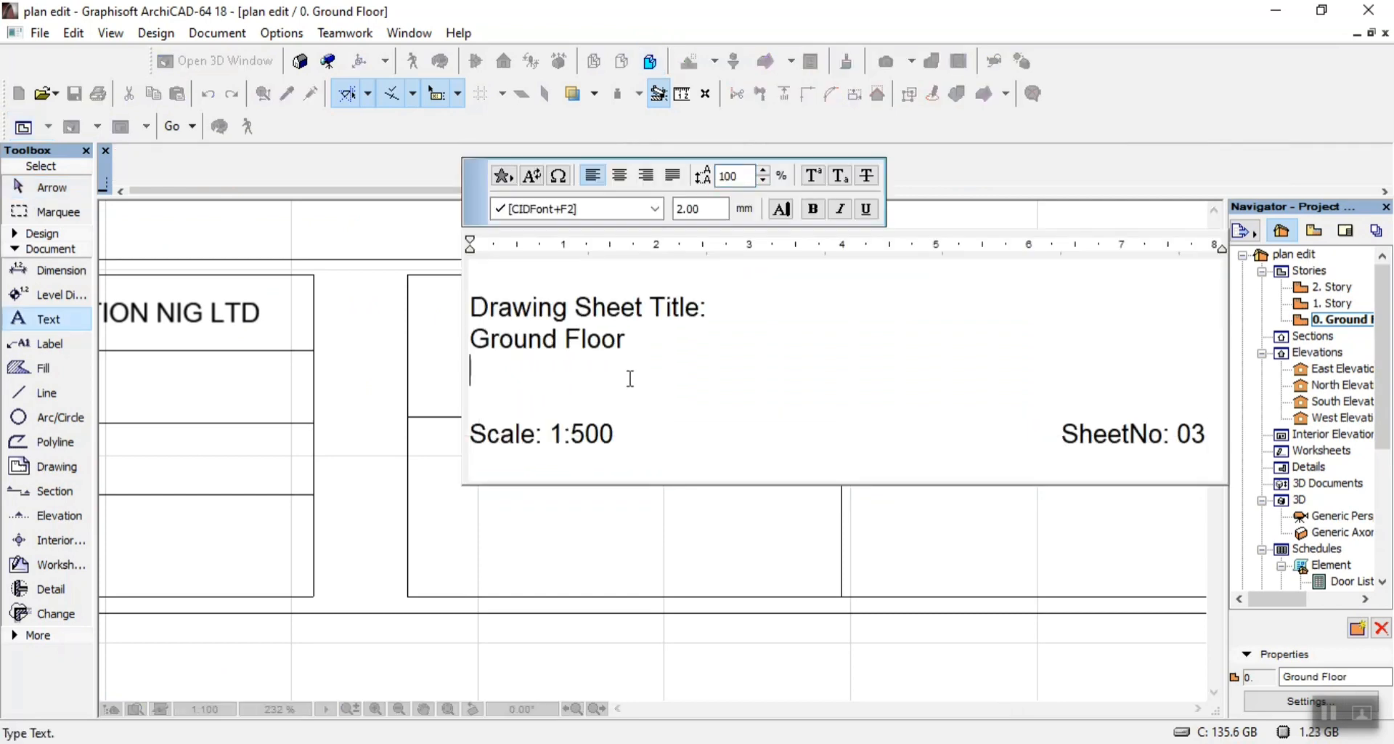
pyautogui.press('BackSpace')
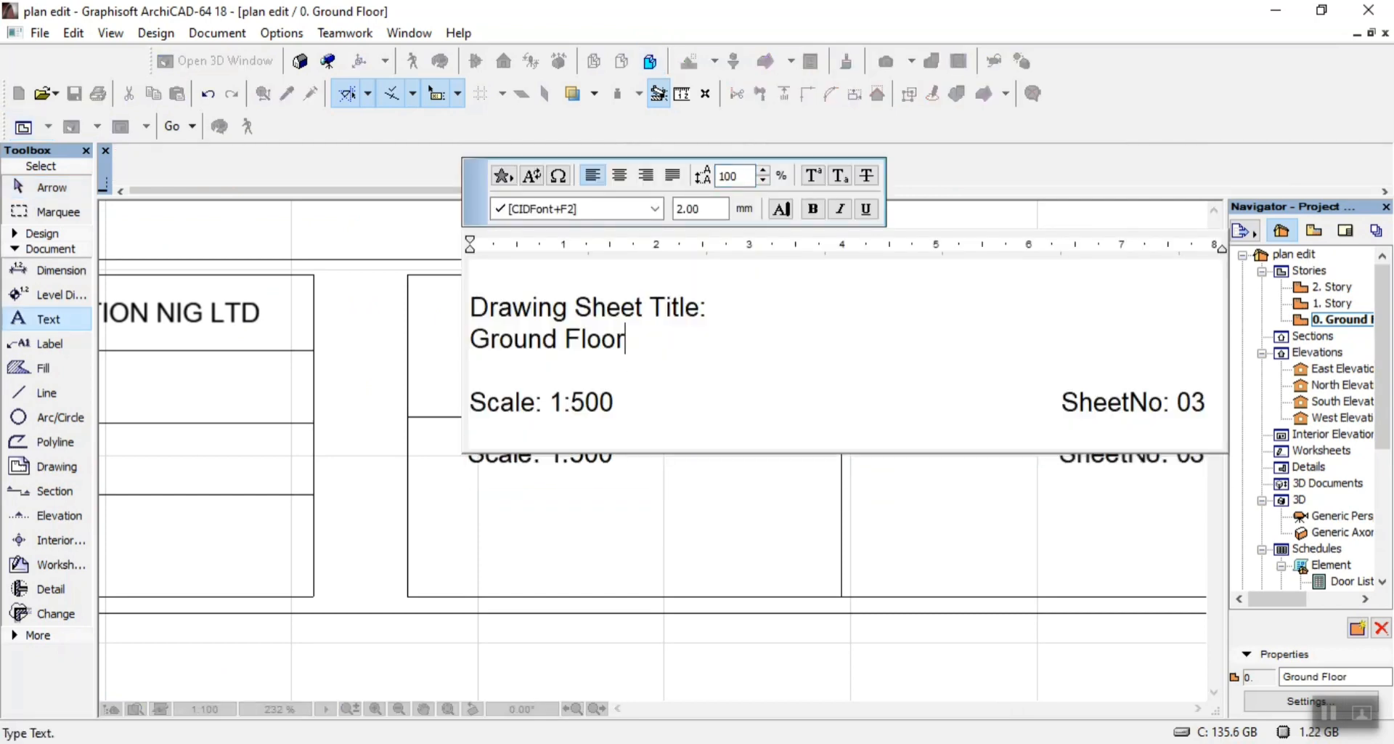
pyautogui.write('Pl')
pyautogui.write(' Pla')
pyautogui.press('Return')
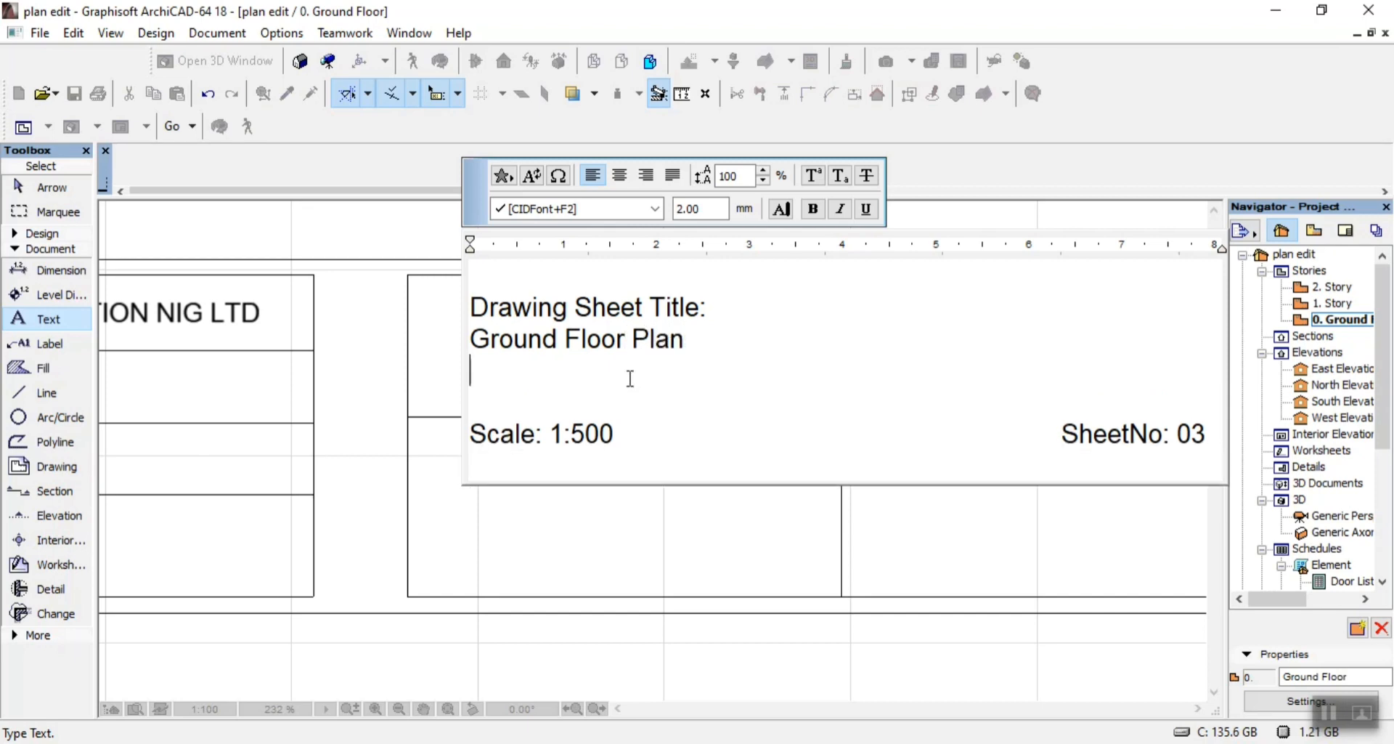
pyautogui.click(517, 666)
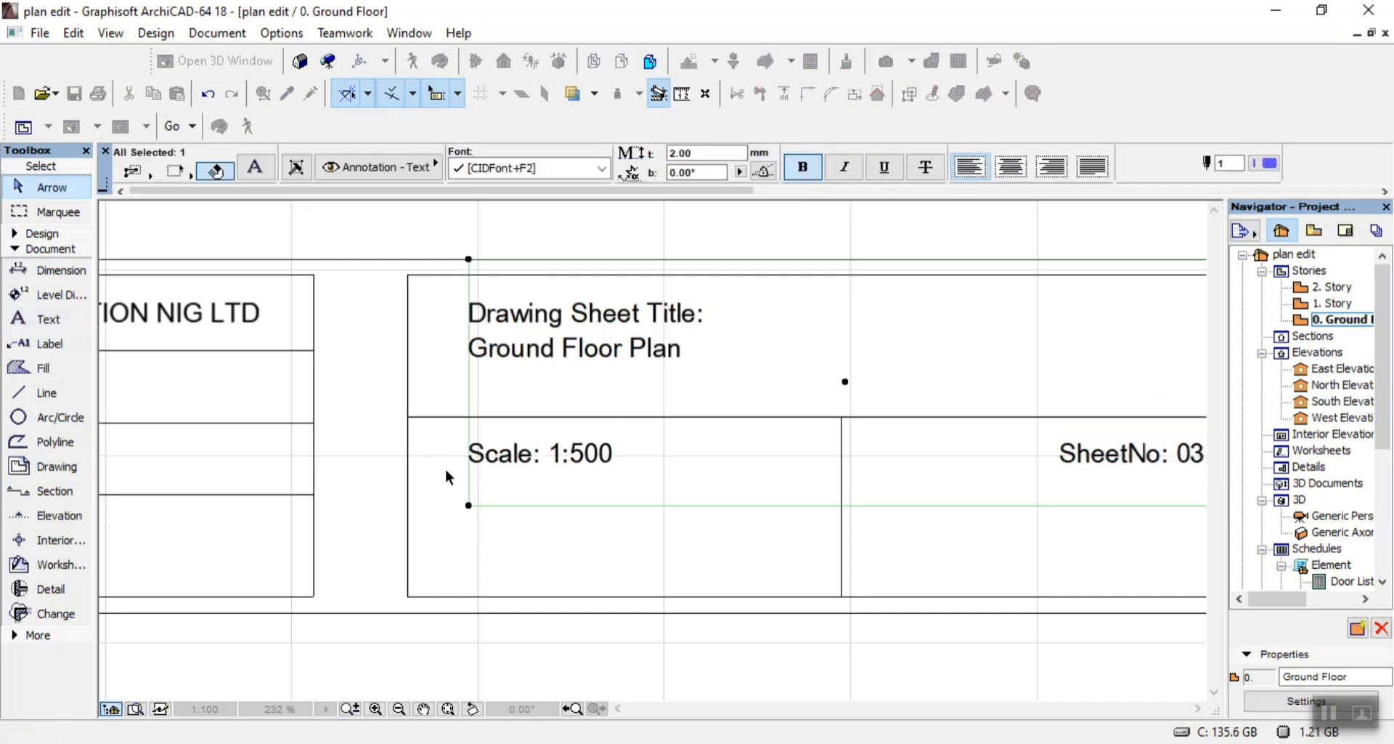
# Move the drawing sheet title text slightly left and down so that it fits inside its rectangle
pyautogui.scroll(-3, 566, 463)
pyautogui.scroll(-1, 566, 463)
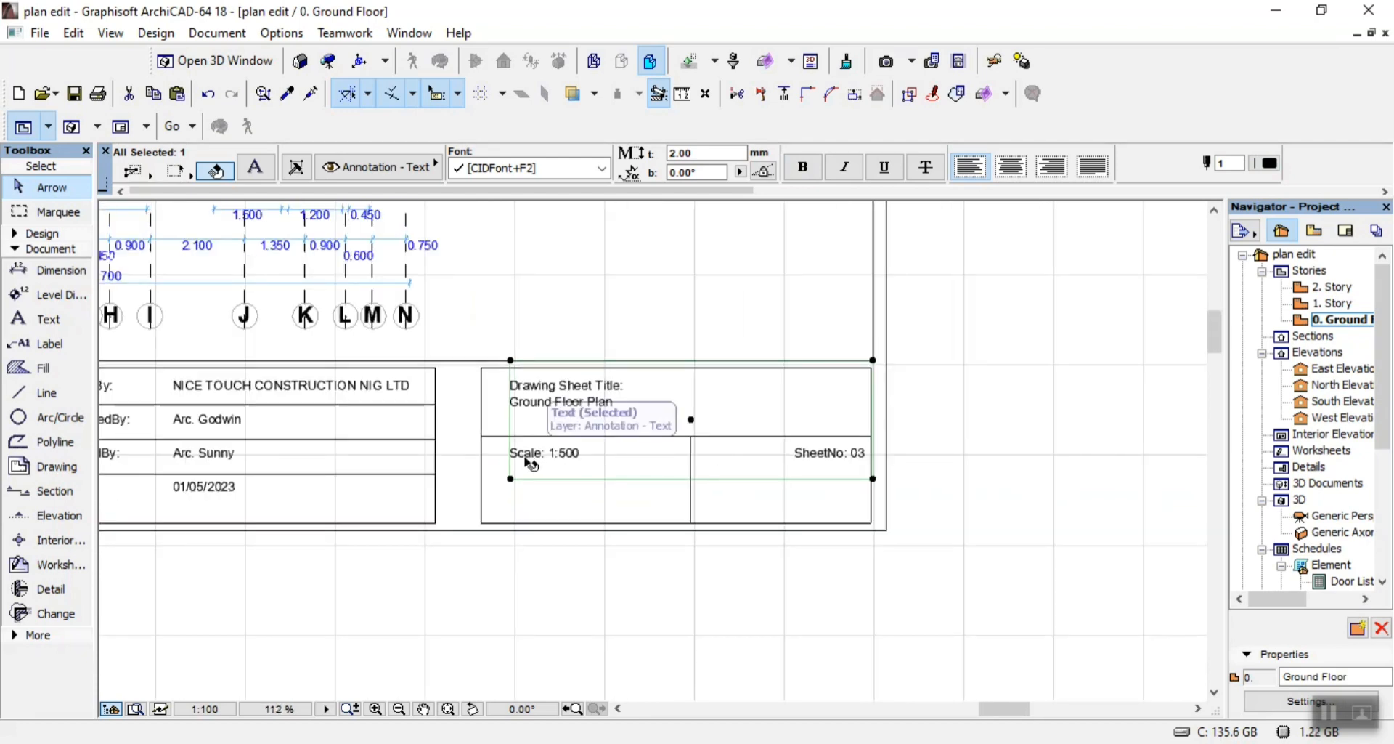
pyautogui.scroll(2, 526, 462)
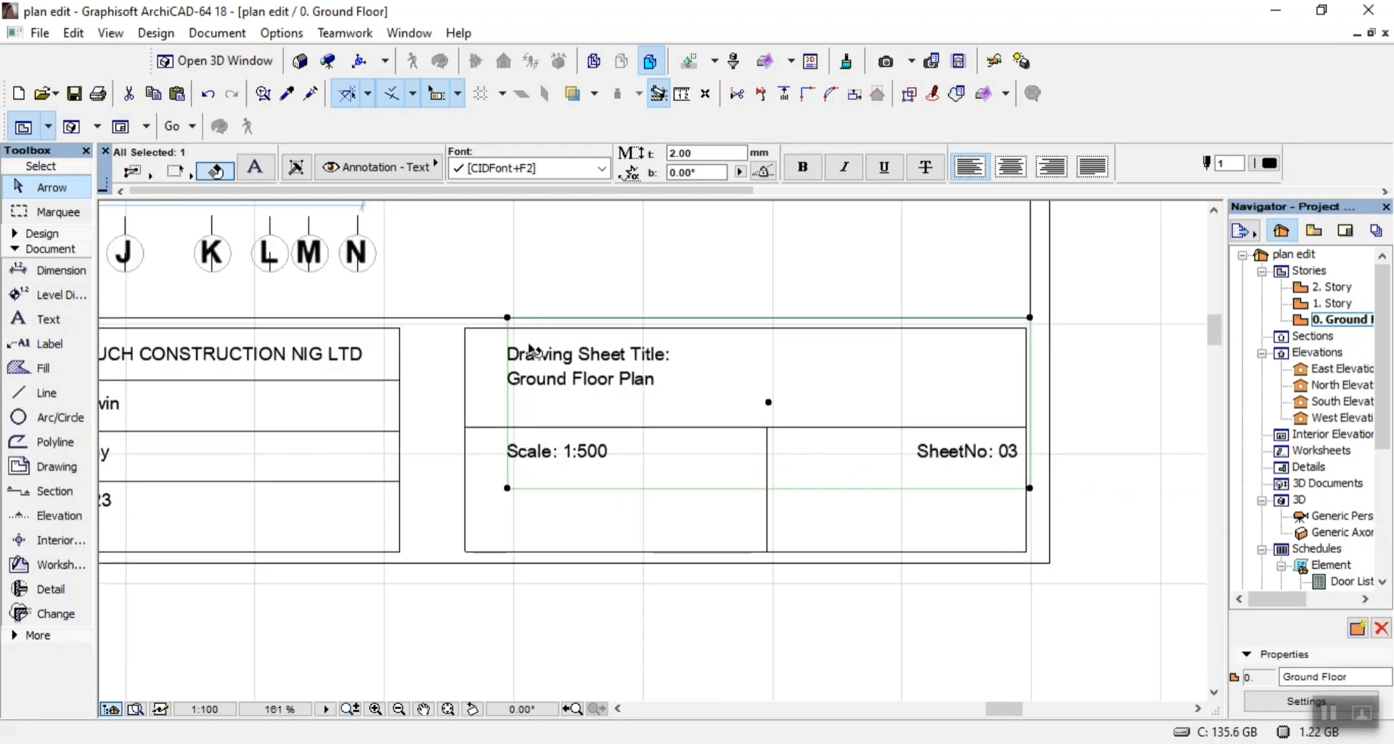
pyautogui.hotkey('ctrl', 'd')
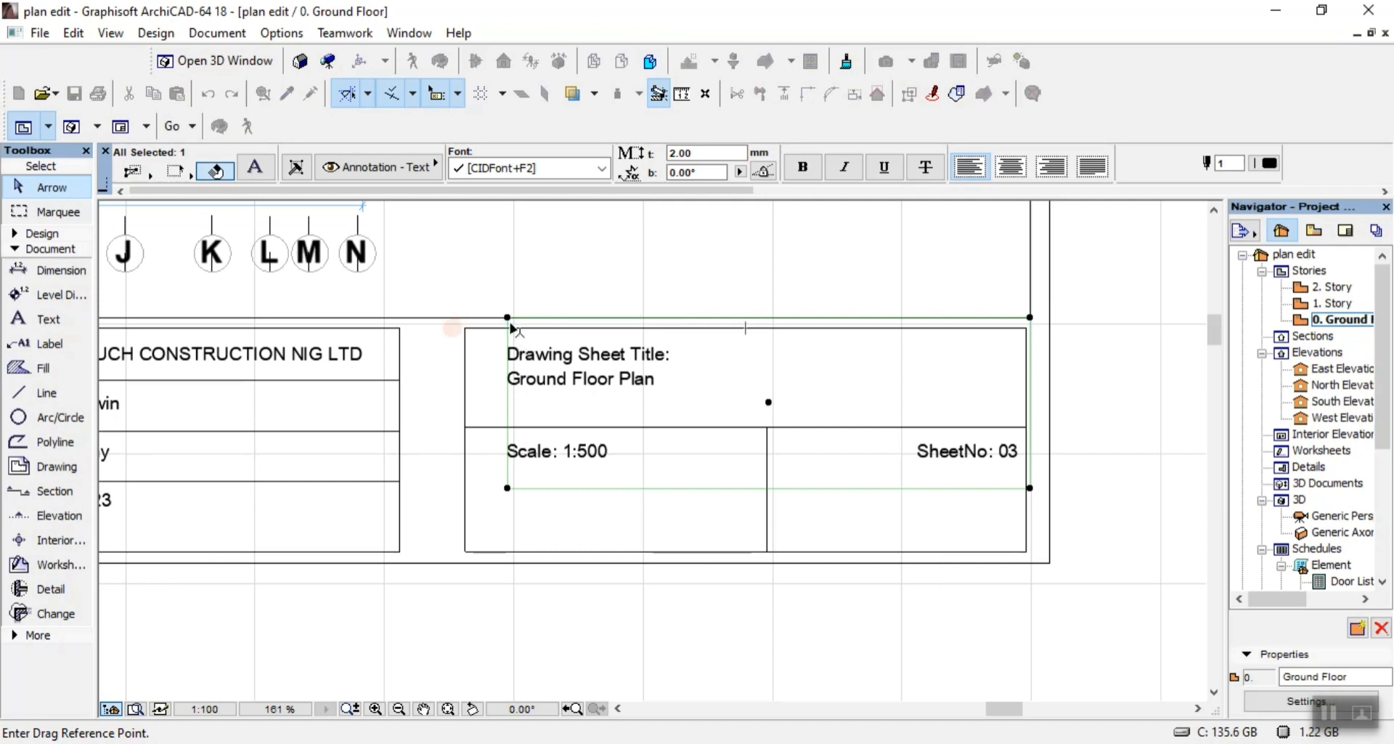
pyautogui.click(511, 328)
pyautogui.click(492, 339)
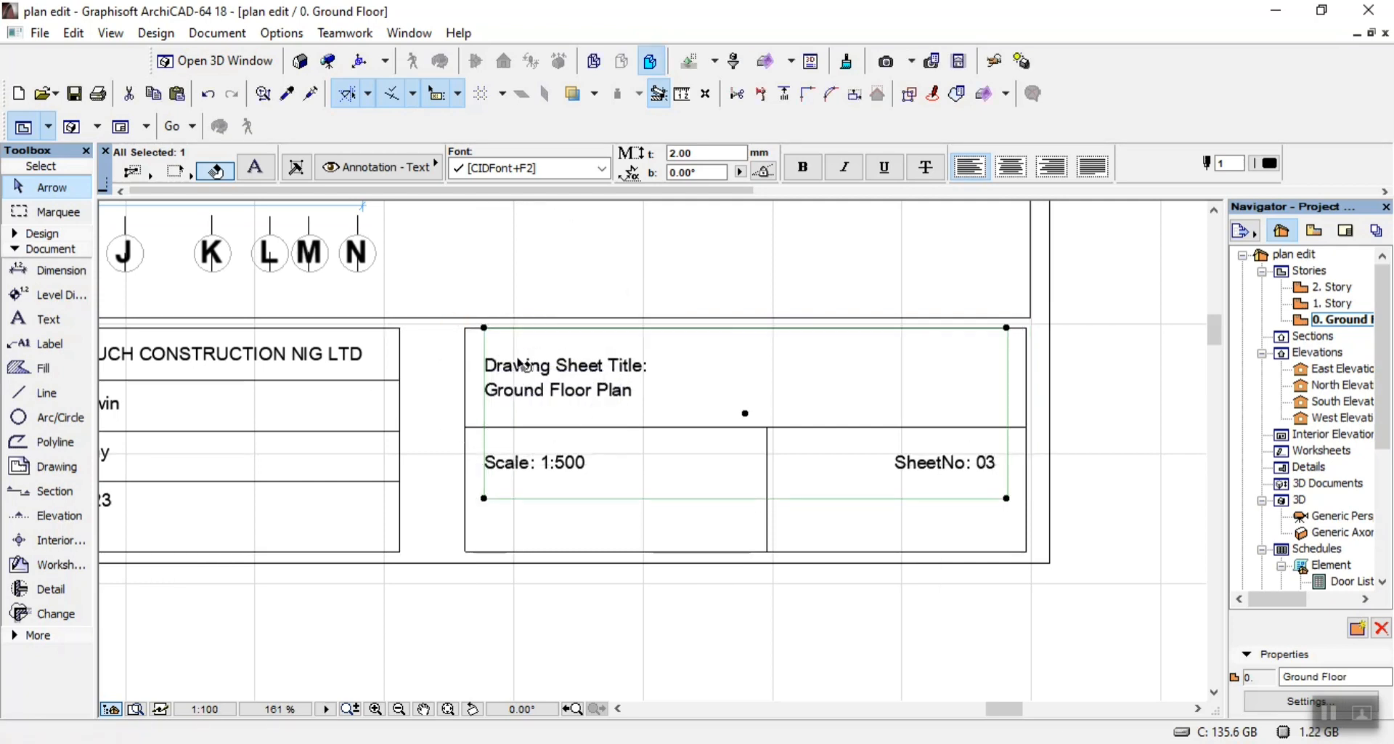
pyautogui.doubleClick(655, 415)
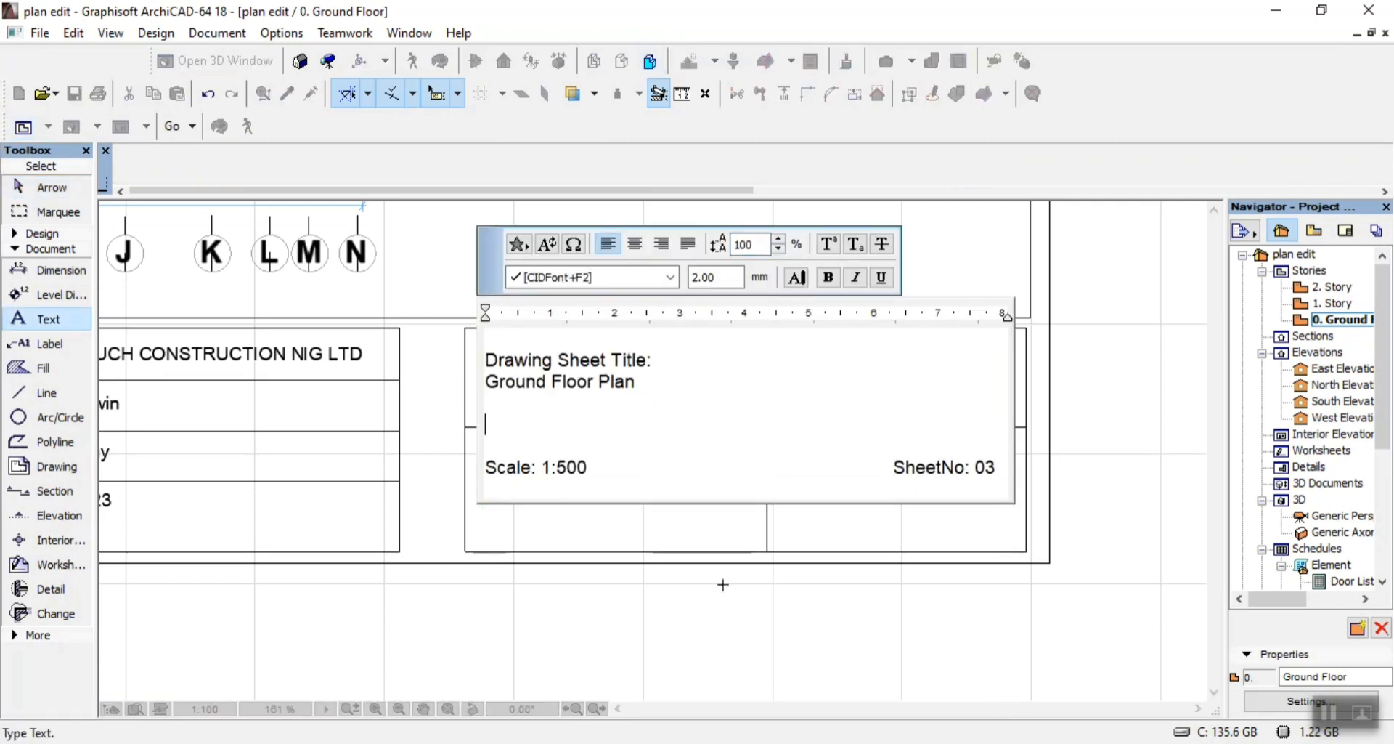
pyautogui.click(729, 632)
pyautogui.click(744, 626)
# Enlarge the SITE PLAN label on the site plan sheet to 7.64 mm and change its text colour to black
pyautogui.scroll(-3, 870, 576)
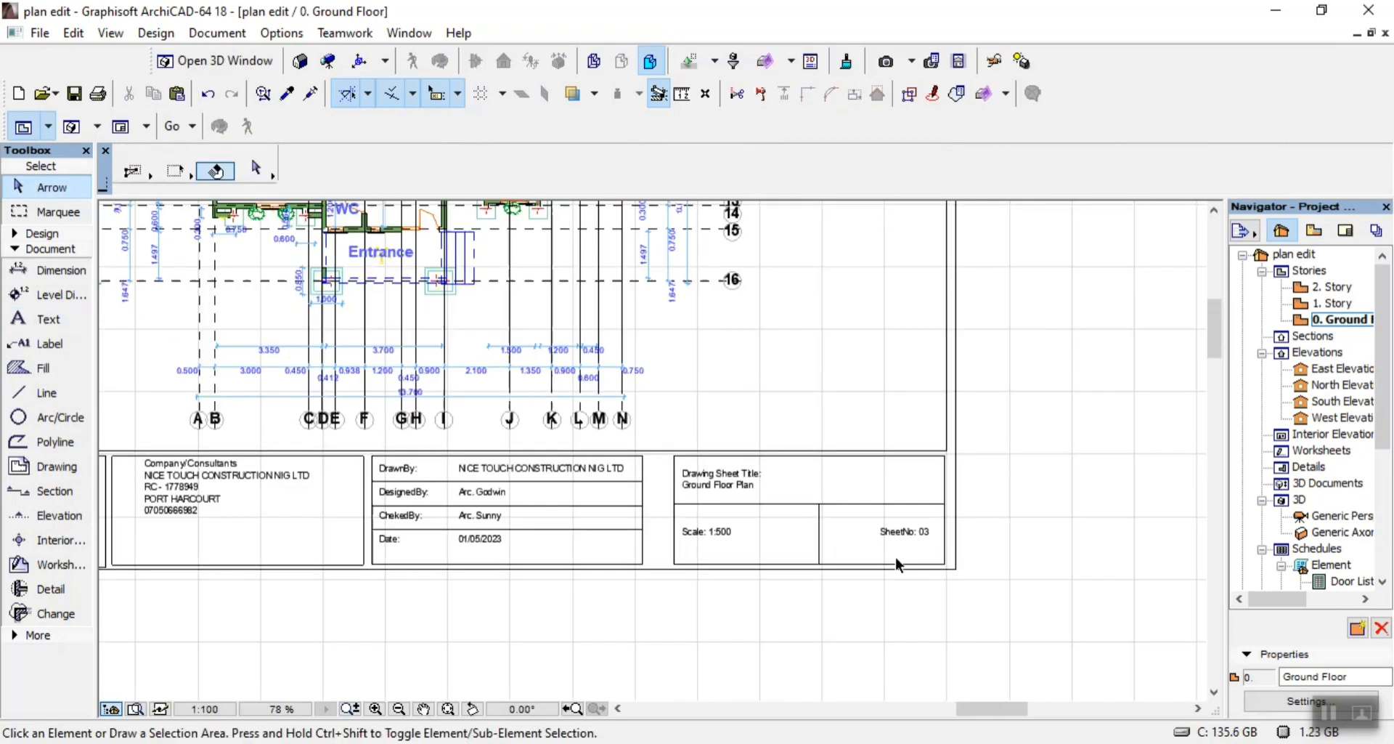
pyautogui.scroll(-1, 896, 558)
pyautogui.scroll(-3, 522, 479)
pyautogui.scroll(4, 334, 335)
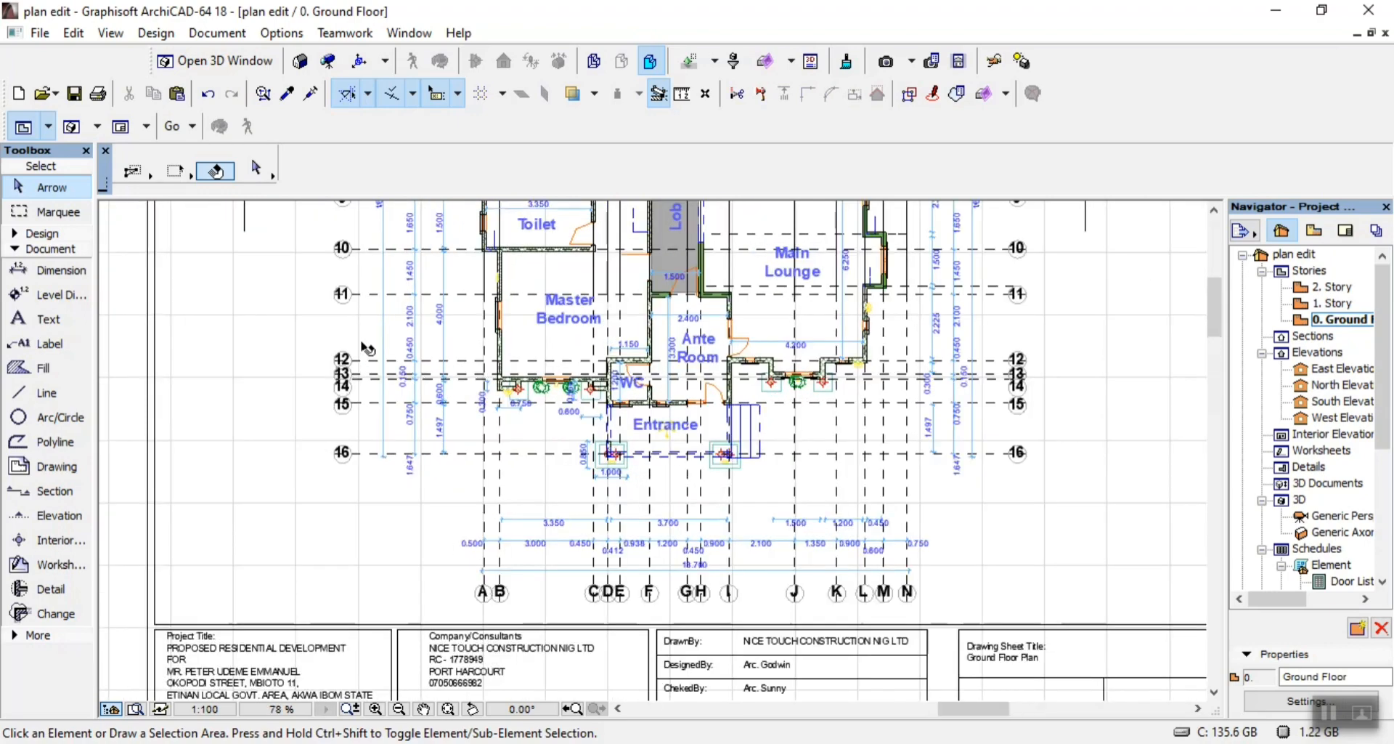
pyautogui.scroll(-8, 367, 348)
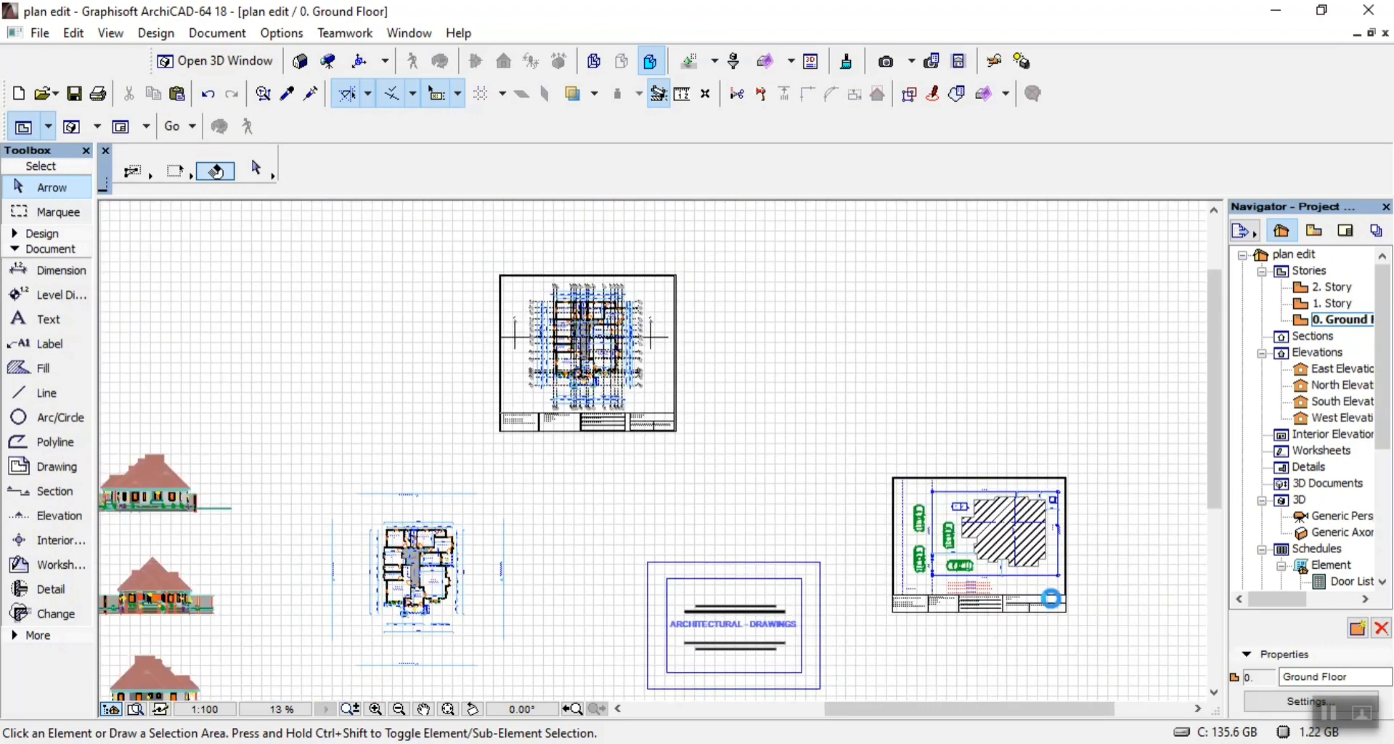
pyautogui.scroll(8, 901, 624)
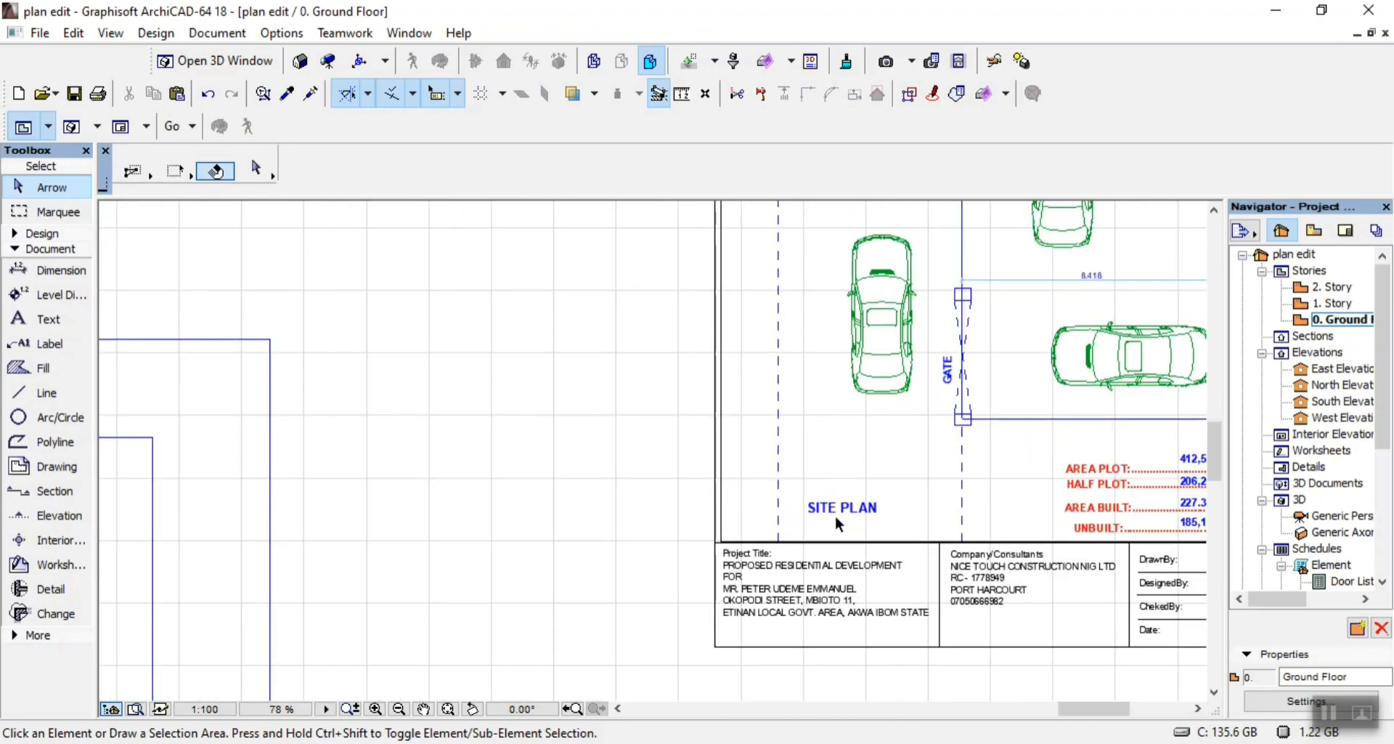
pyautogui.doubleClick(864, 510)
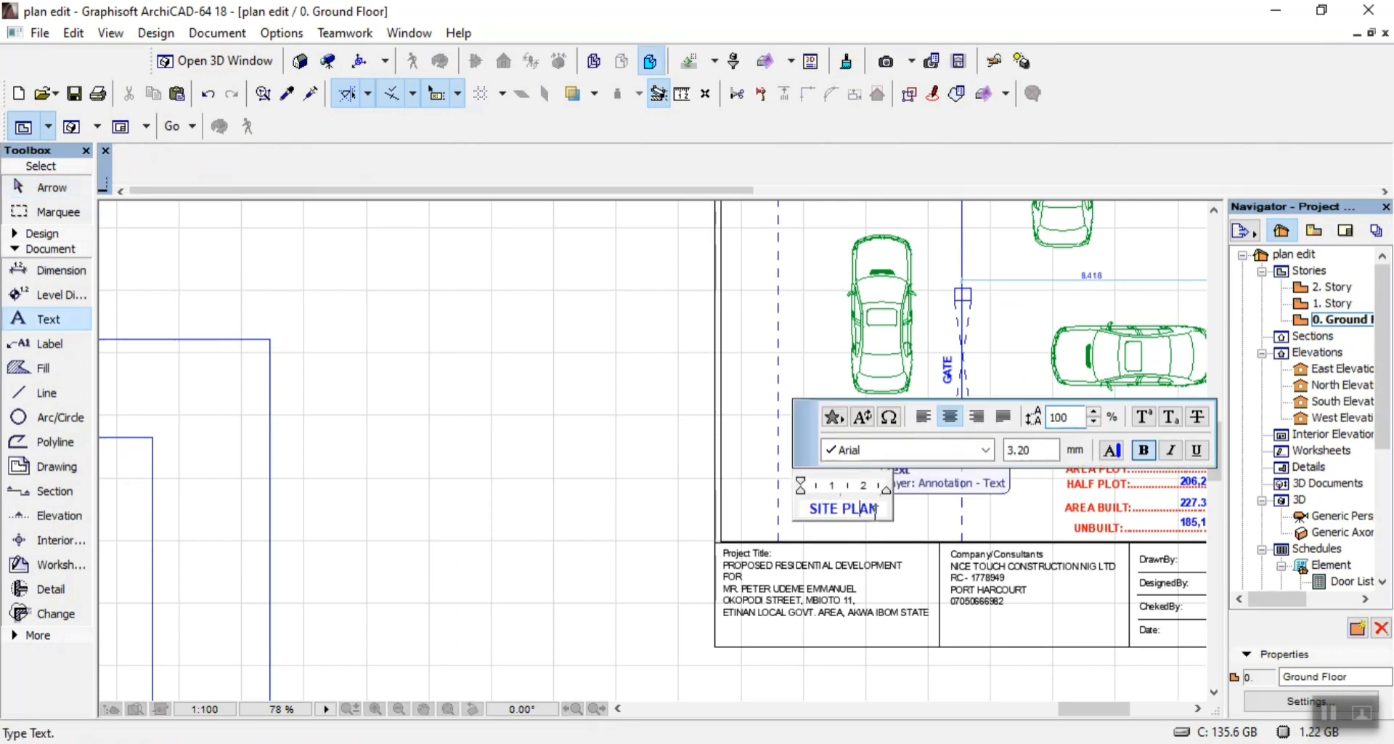
pyautogui.hotkey('ctrl', 'a')
pyautogui.keyDown('ctrl'); pyautogui.scroll(10, 878, 530); pyautogui.keyUp('ctrl')
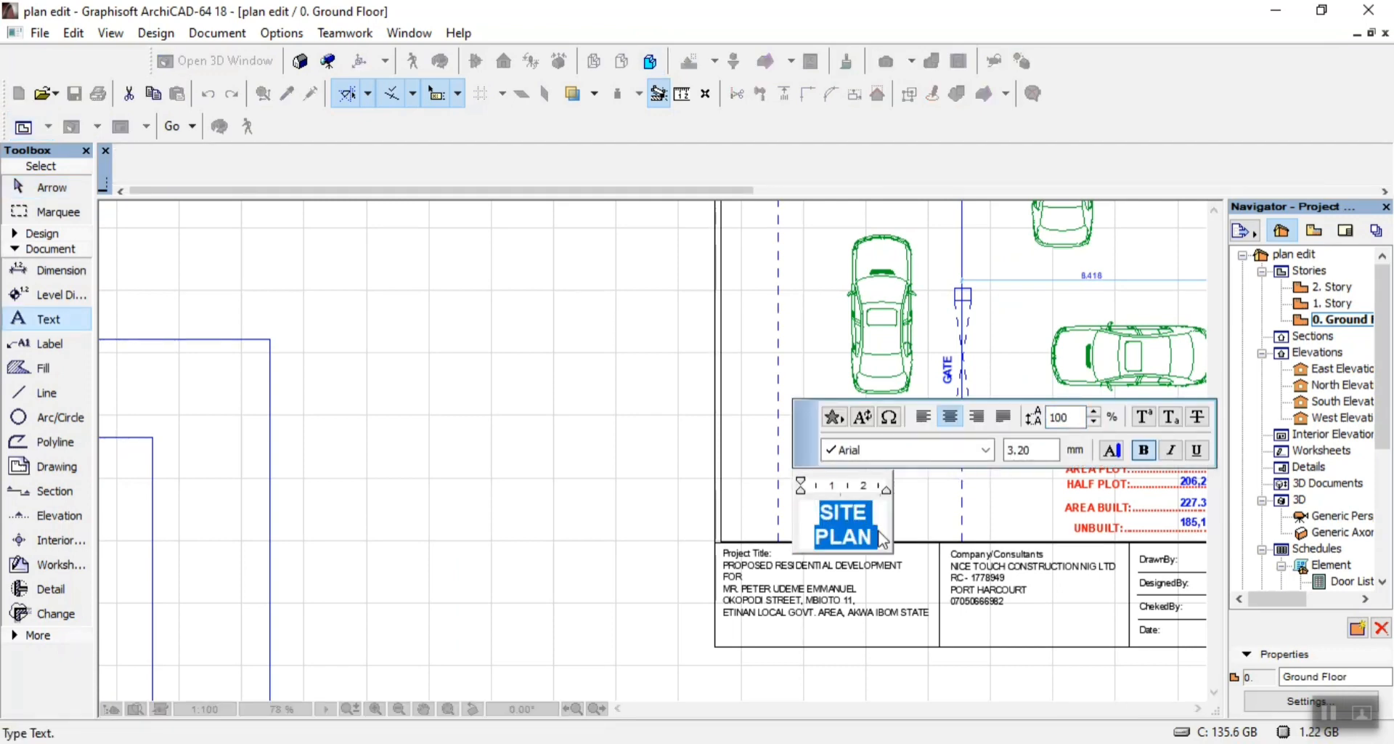
pyautogui.click(1112, 449)
pyautogui.click(765, 522)
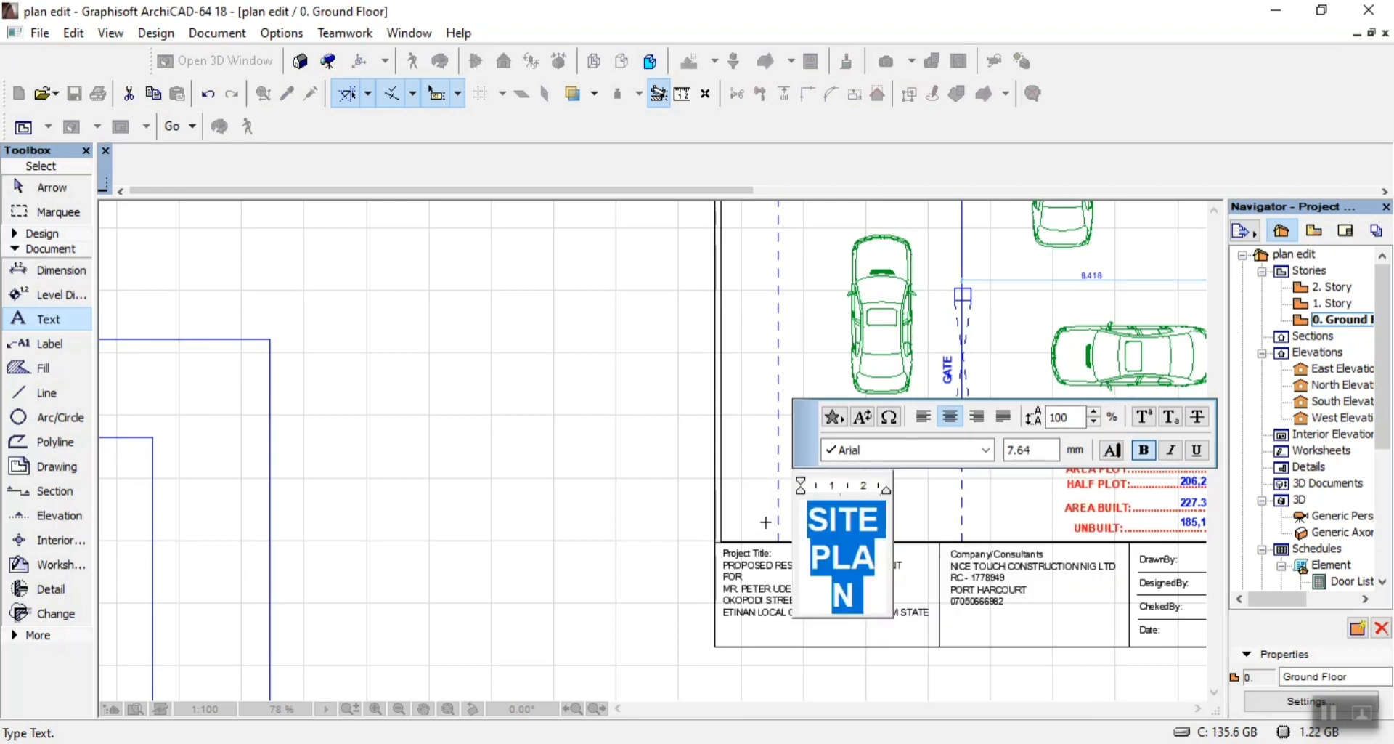
pyautogui.click(660, 522)
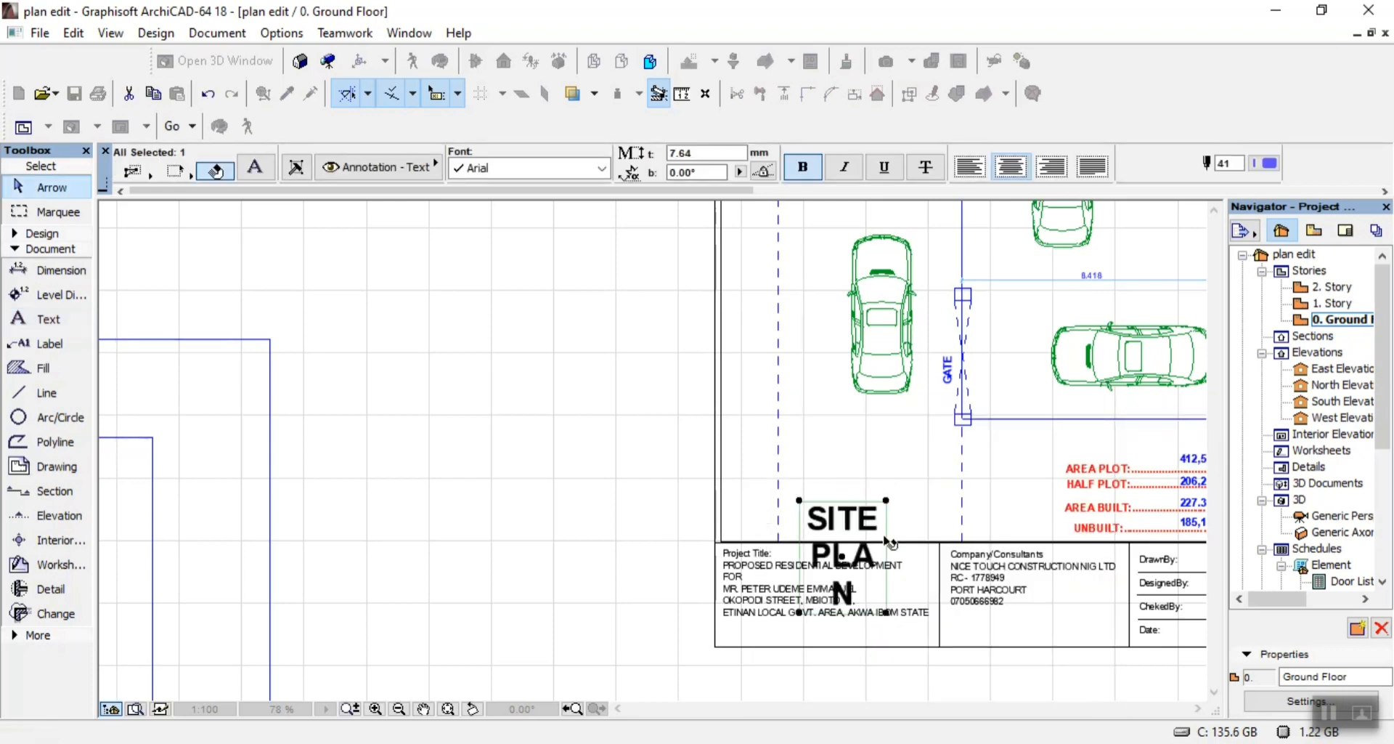
# Widen the SITE PLAN text box so the label fits on one line and move it up above the title block
pyautogui.click(886, 500)
pyautogui.click(1075, 497)
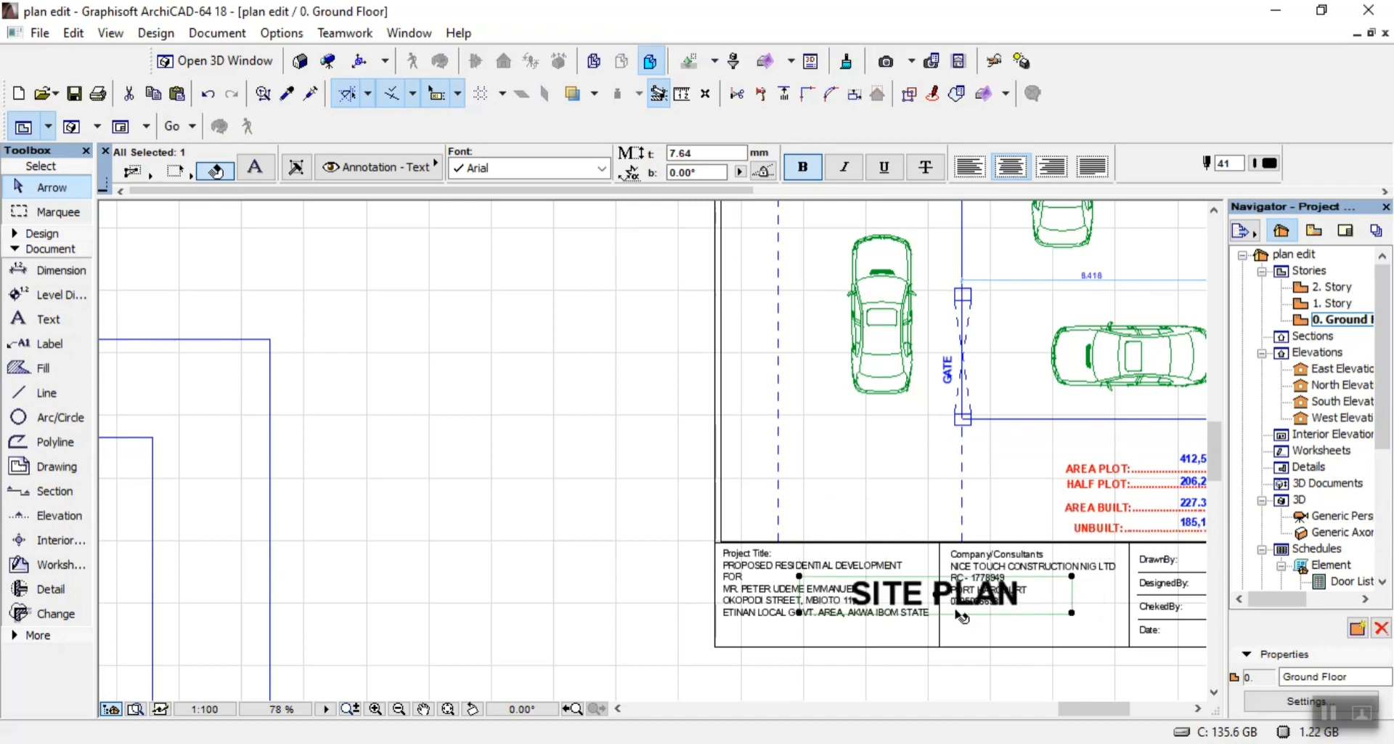
pyautogui.click(935, 595)
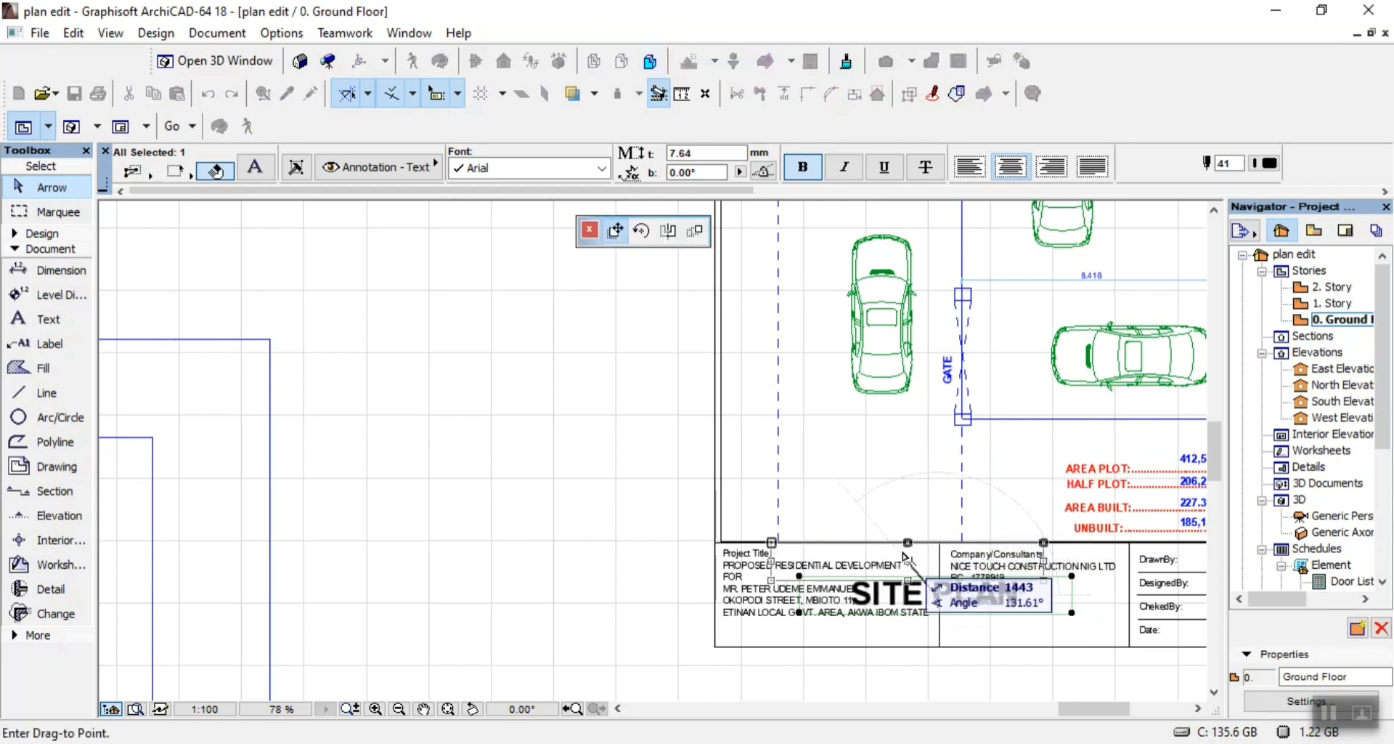
pyautogui.click(890, 505)
# Copy the SITE PLAN label to the ground floor sheet, beside the gridline bubbles just above the project title box
pyautogui.click(891, 504)
pyautogui.press('ctrl')
pyautogui.scroll(-5, 810, 629)
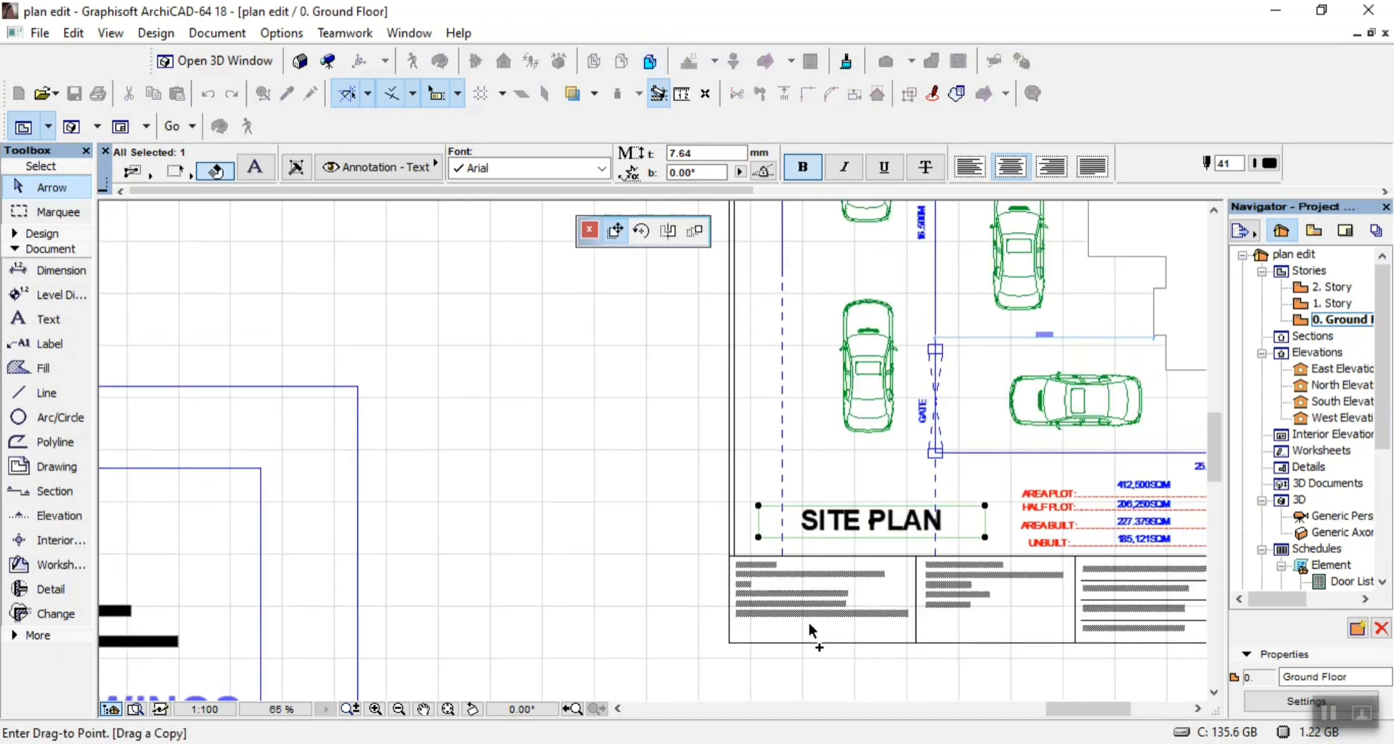
pyautogui.scroll(2, 131, 264)
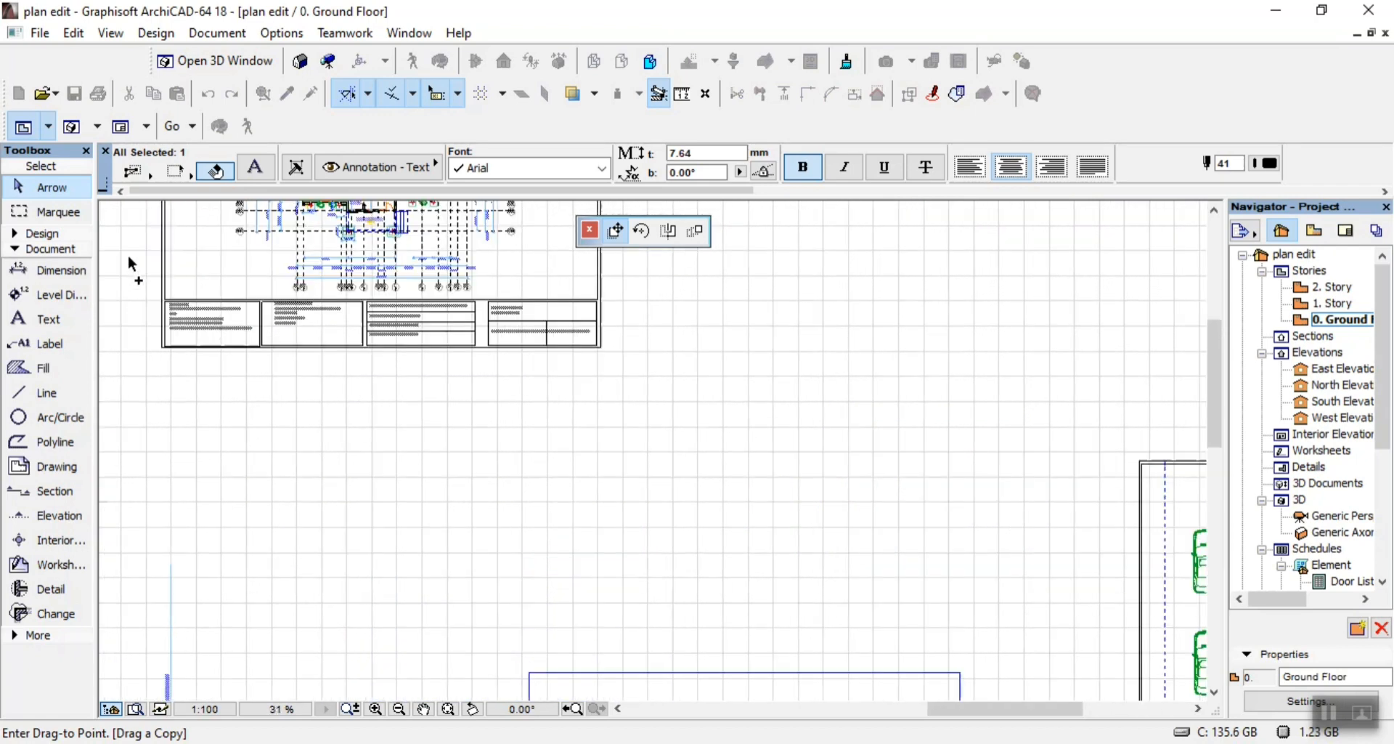
pyautogui.scroll(4, 310, 276)
pyautogui.click(310, 276)
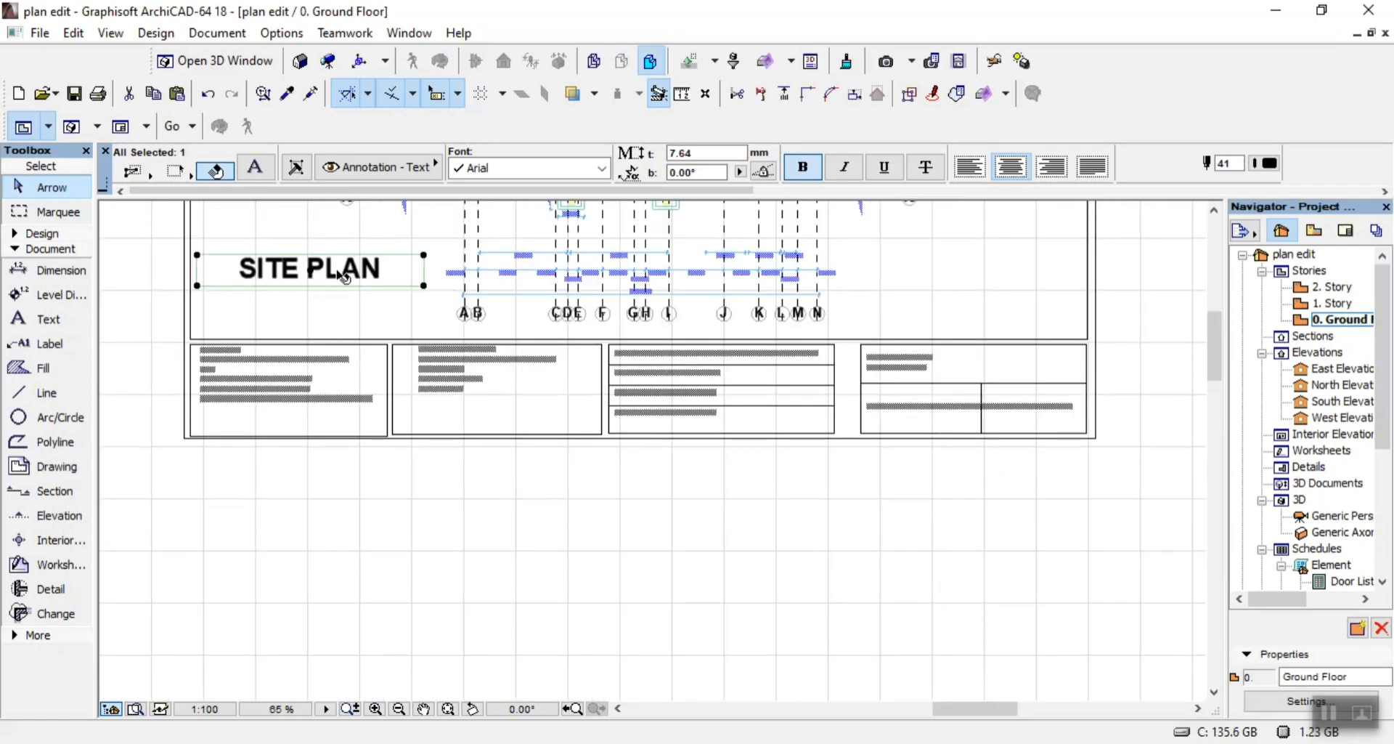
# Replace the word SITE with Ground Floor in the copied label on the ground floor sheet
pyautogui.doubleClick(311, 273)
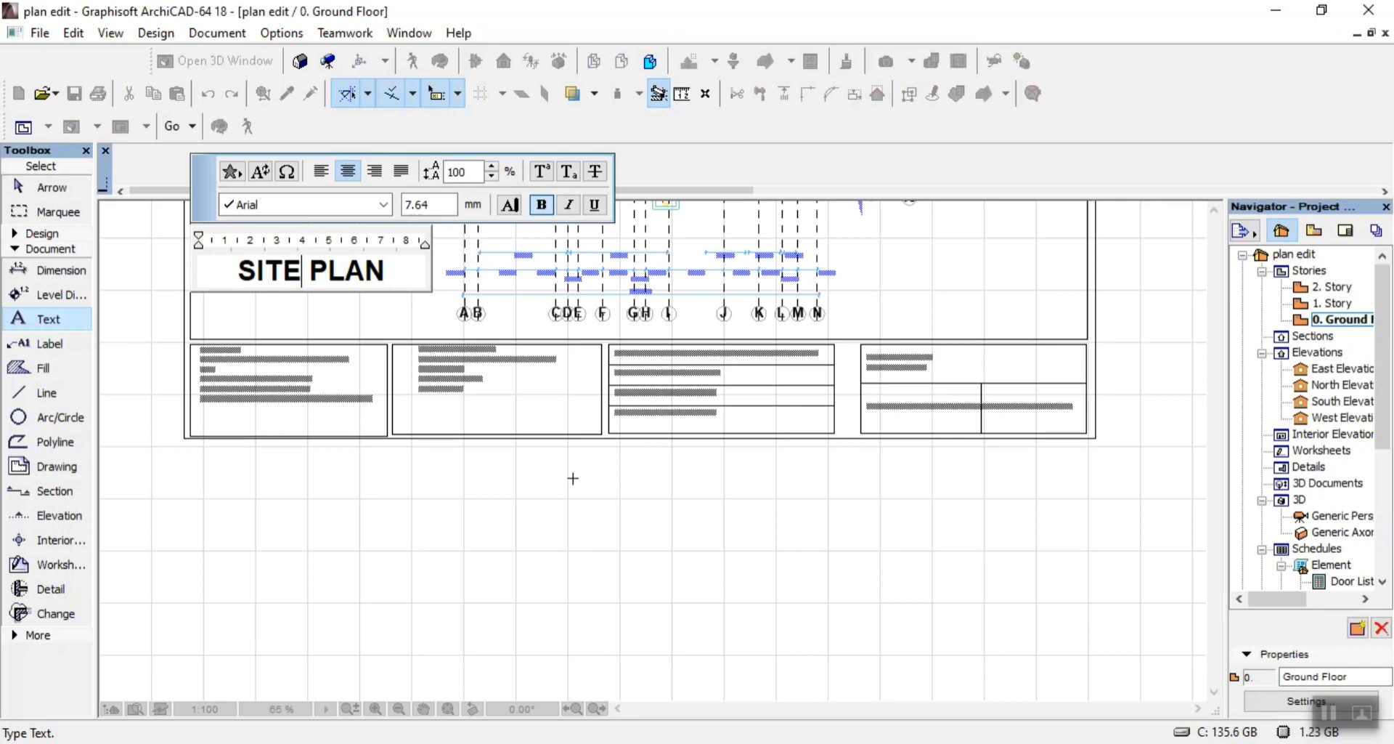
pyautogui.press('BackSpace')
pyautogui.press('BackSpace')
pyautogui.press('BackSpace')
pyautogui.press('BackSpace')
pyautogui.write('G')
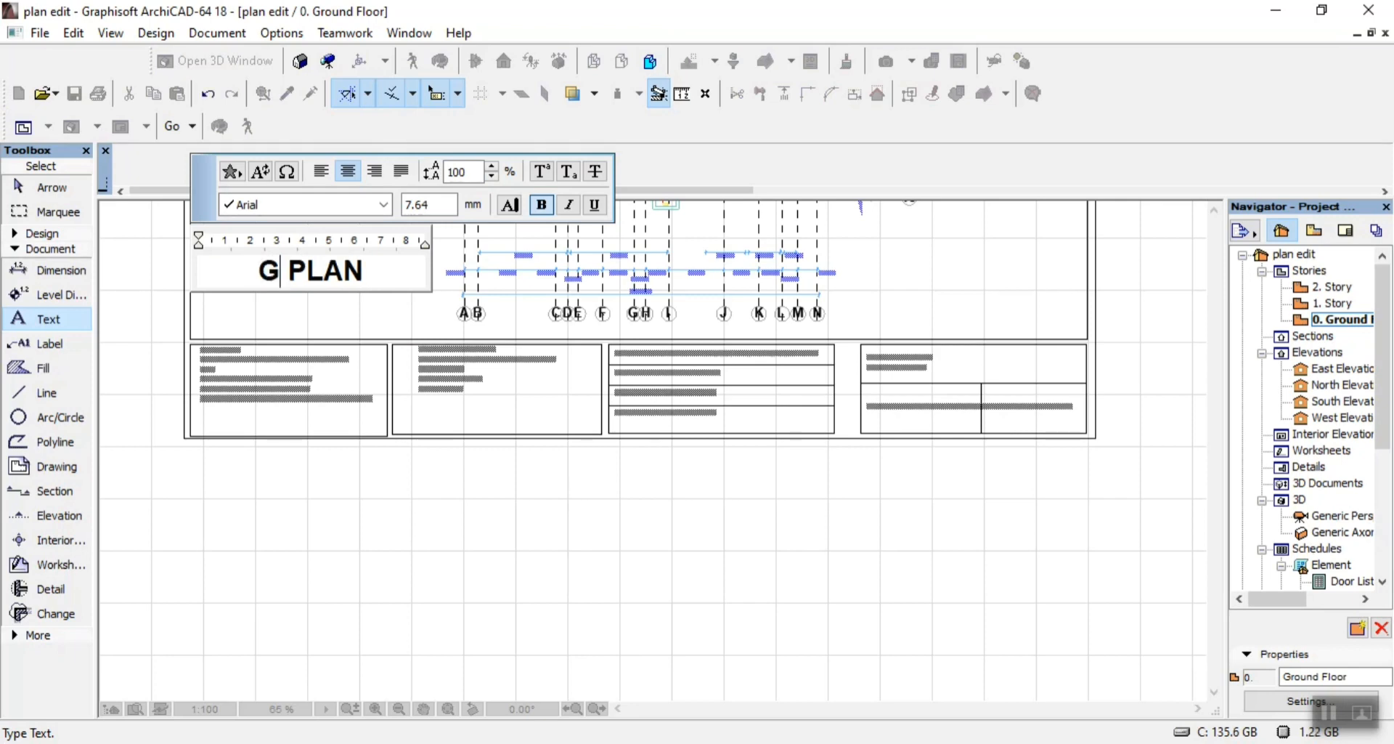
pyautogui.write('round F')
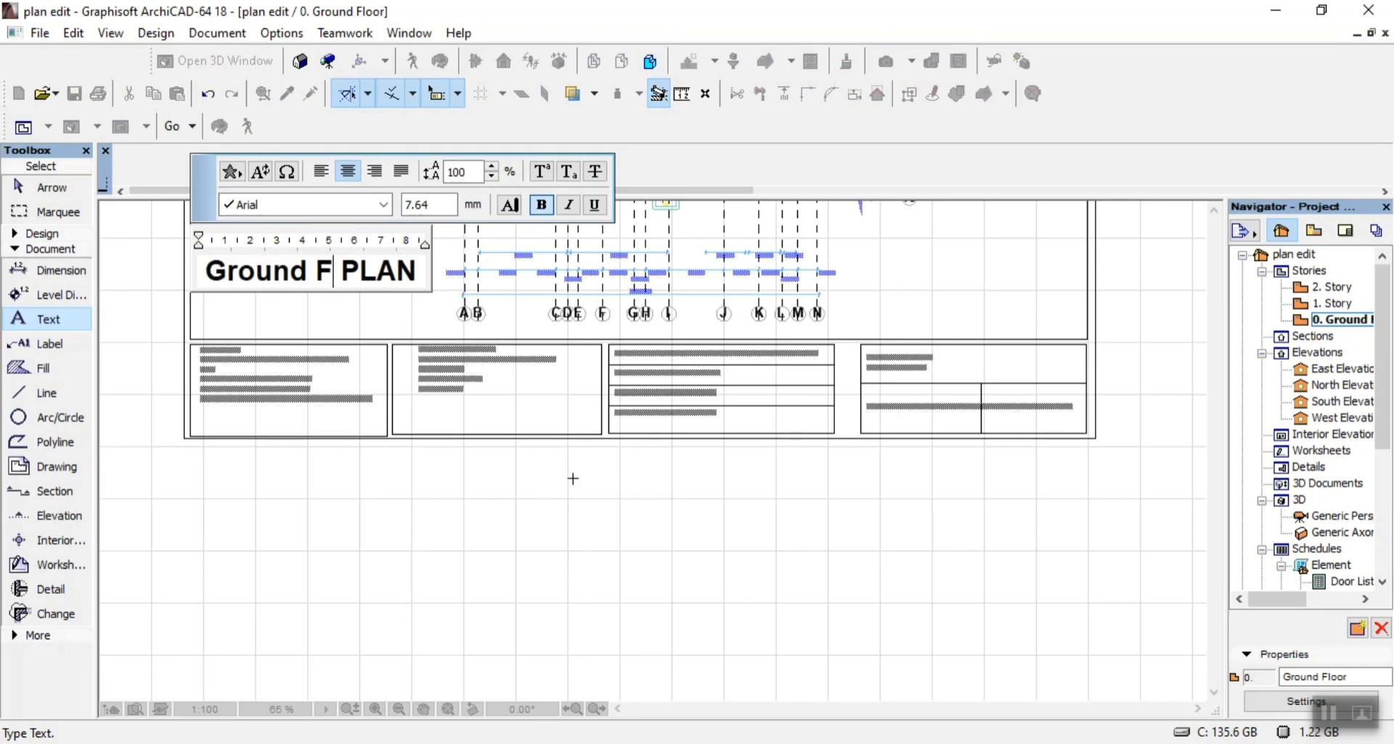
pyautogui.write('loor')
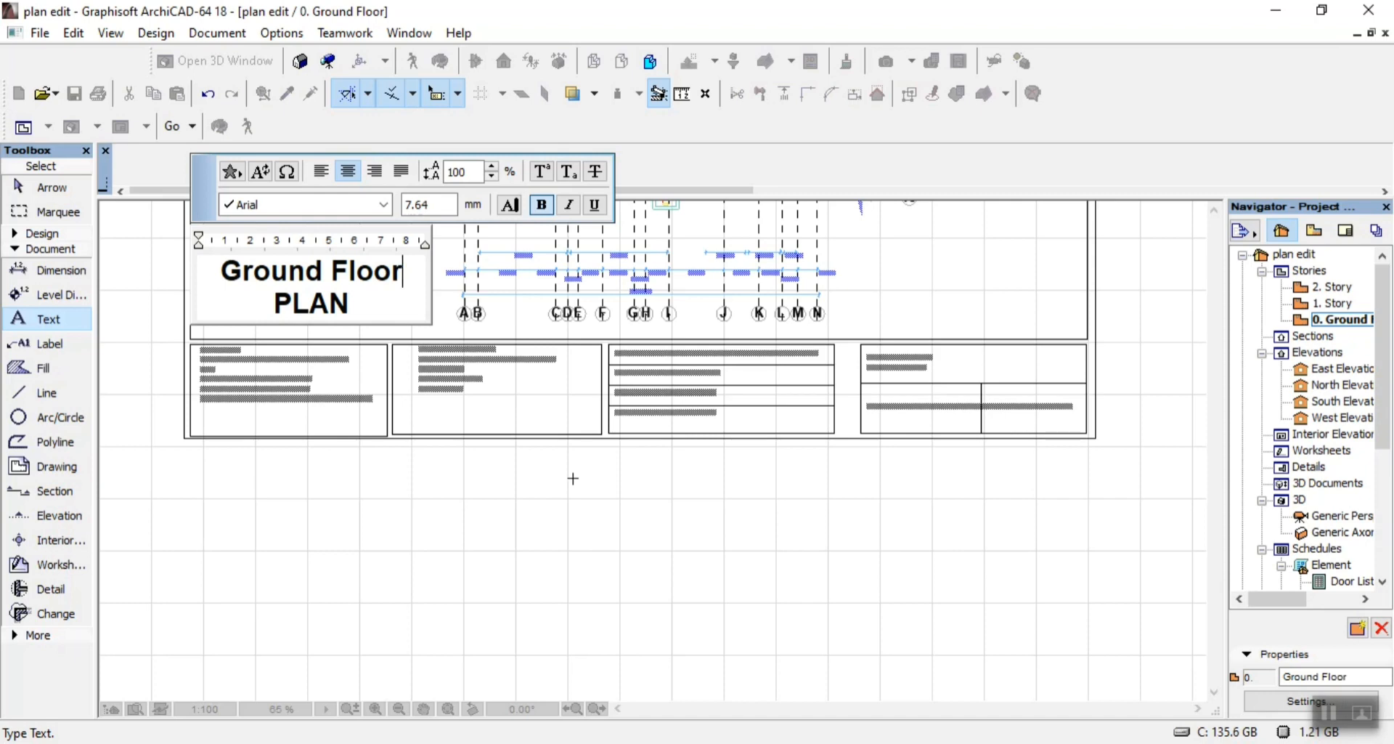
# Replace PLAN with Plan on a second line beneath Ground Floor in the copied label
pyautogui.press('BackSpace')
pyautogui.press('BackSpace')
pyautogui.press('BackSpace')
pyautogui.press('BackSpace')
pyautogui.press('Return')
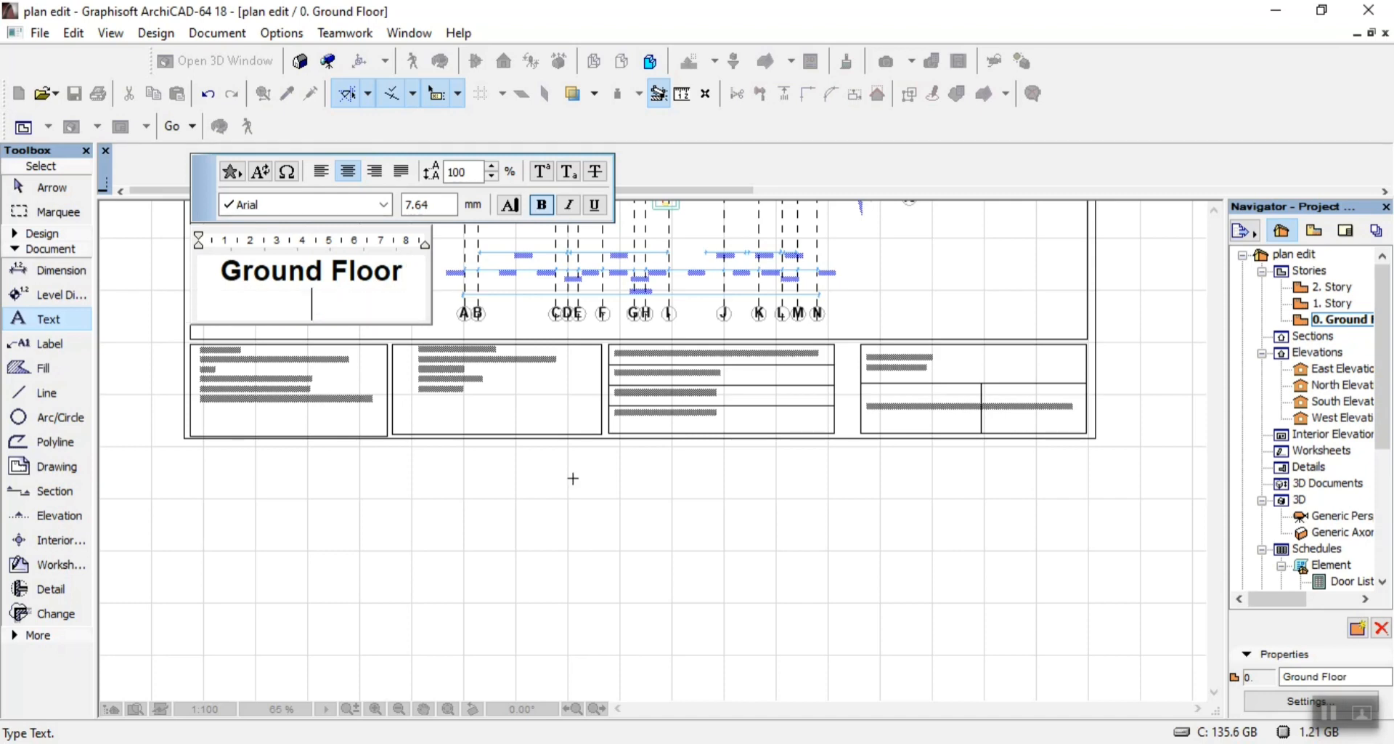
pyautogui.write('Plan')
pyautogui.click(550, 536)
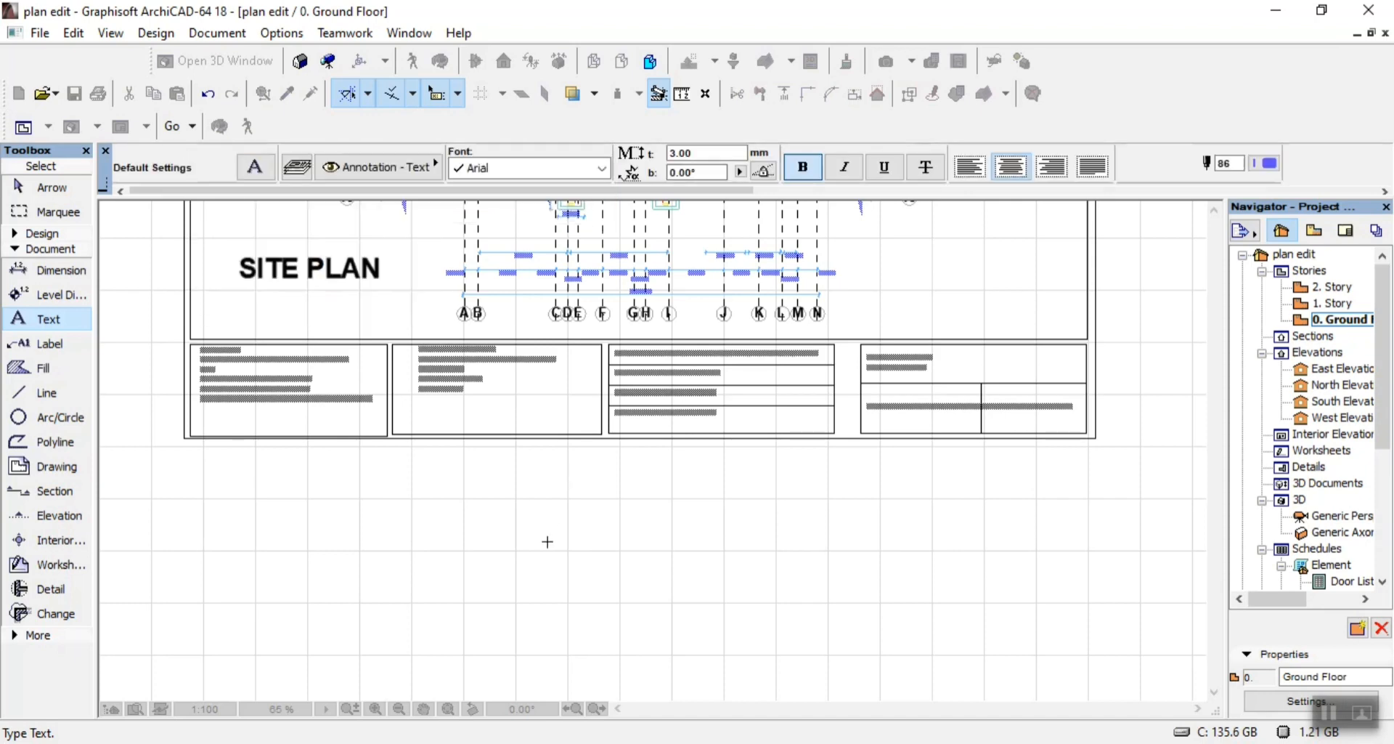
pyautogui.scroll(-1, 485, 546)
pyautogui.click(400, 520)
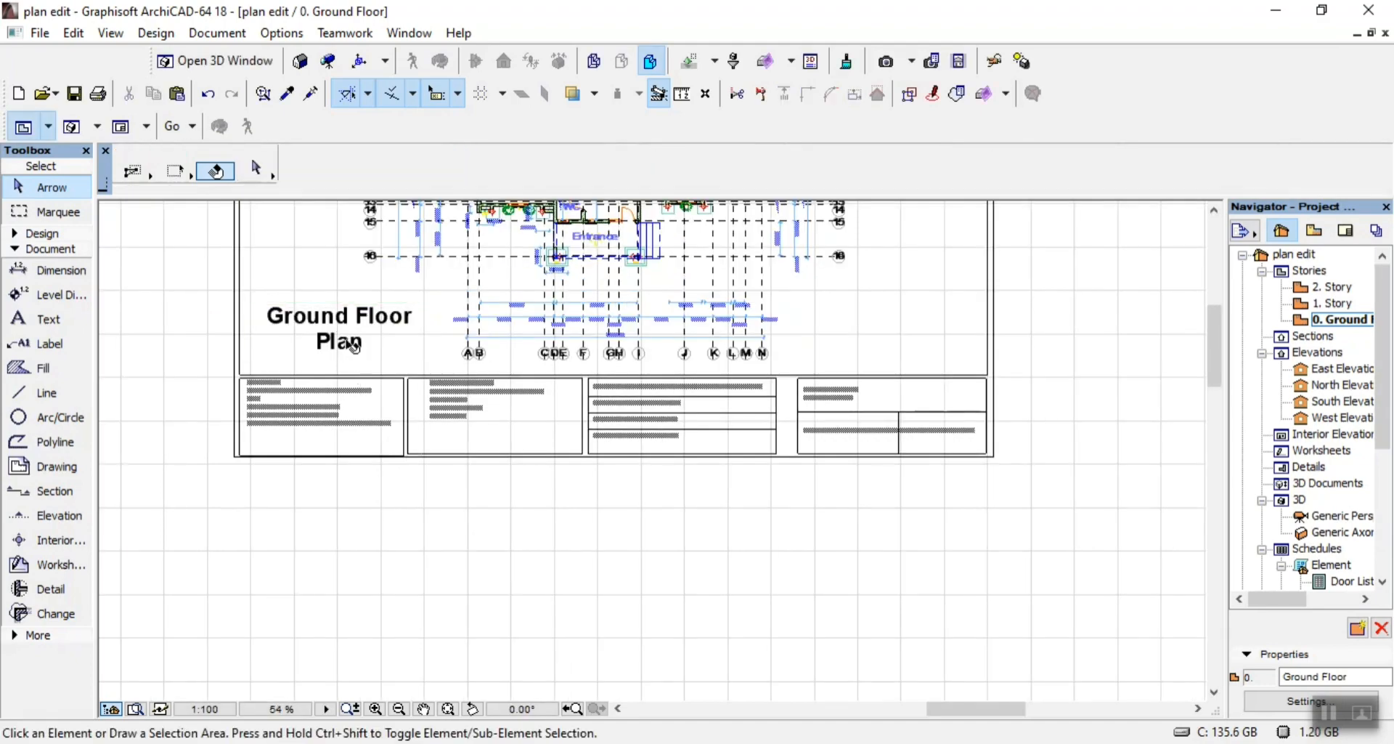
# Review the ground floor sheet, the Architectural - Drawings cover sheet and the site plan sheet with its title block
pyautogui.scroll(-5, 448, 289)
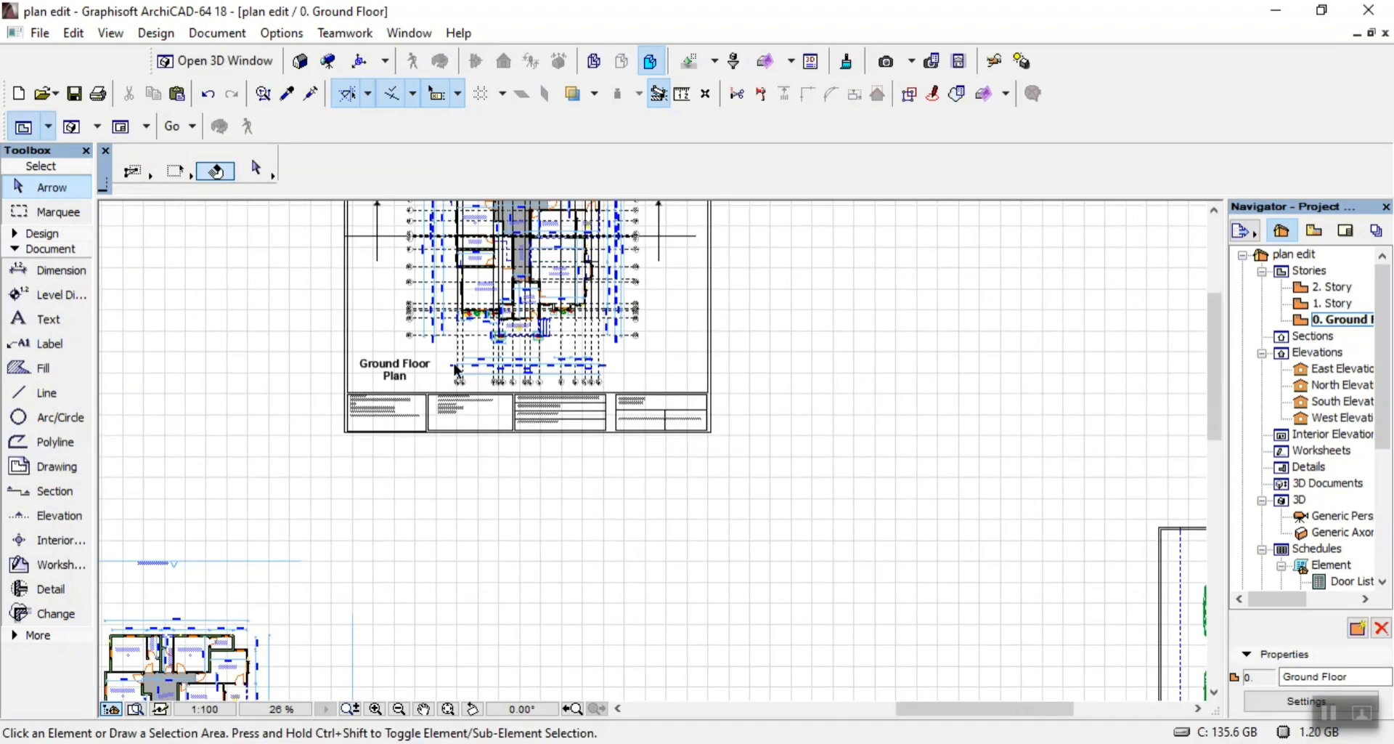
pyautogui.scroll(2, 435, 231)
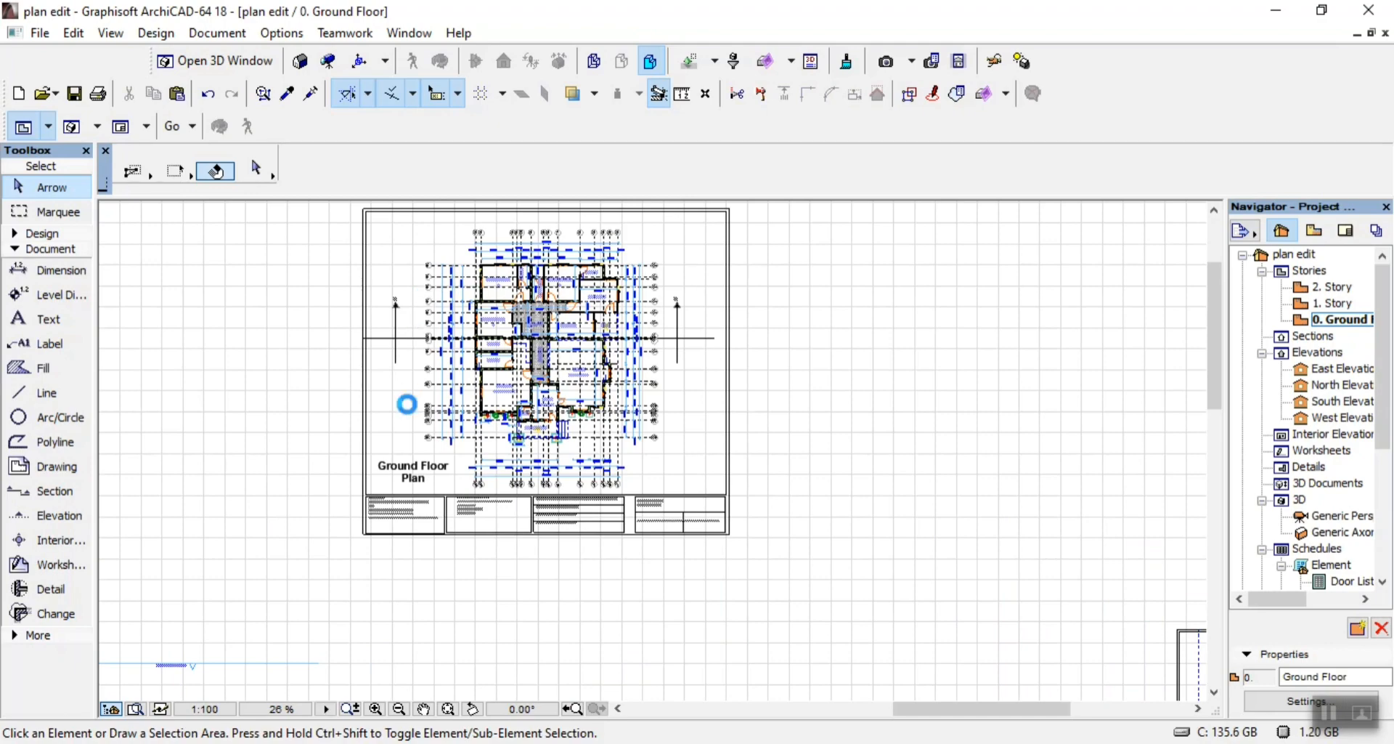
pyautogui.scroll(-6, 409, 389)
pyautogui.moveTo(579, 641); pyautogui.dragTo(557, 567, button='middle')
pyautogui.scroll(3, 557, 566)
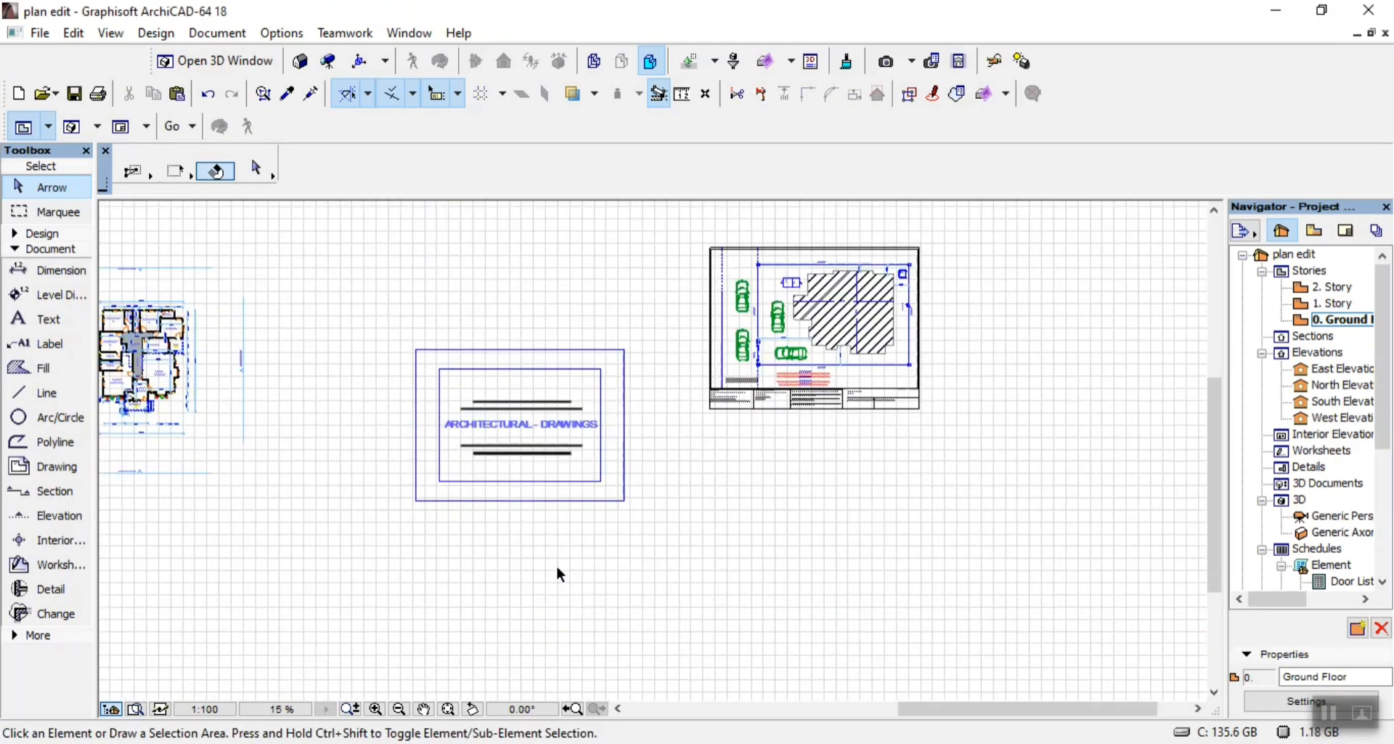
pyautogui.scroll(3, 527, 387)
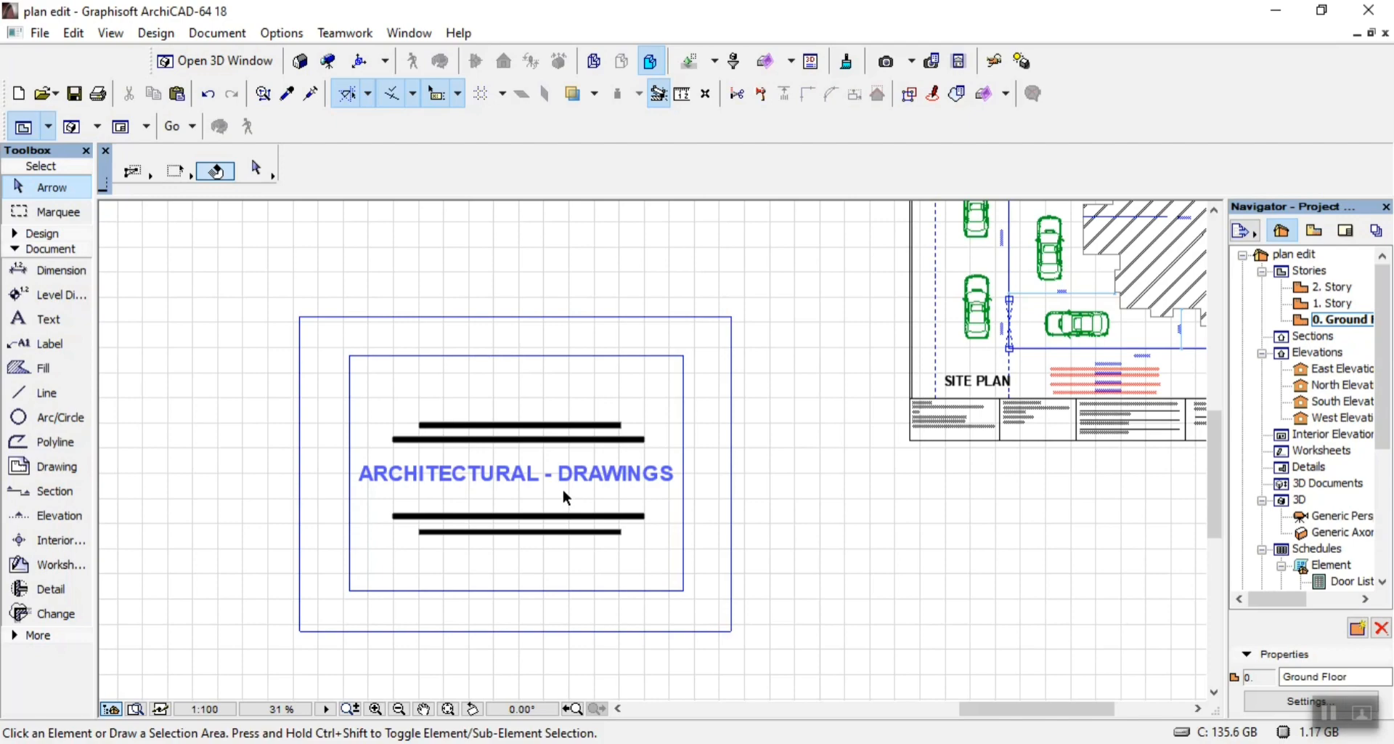
pyautogui.scroll(-3, 569, 524)
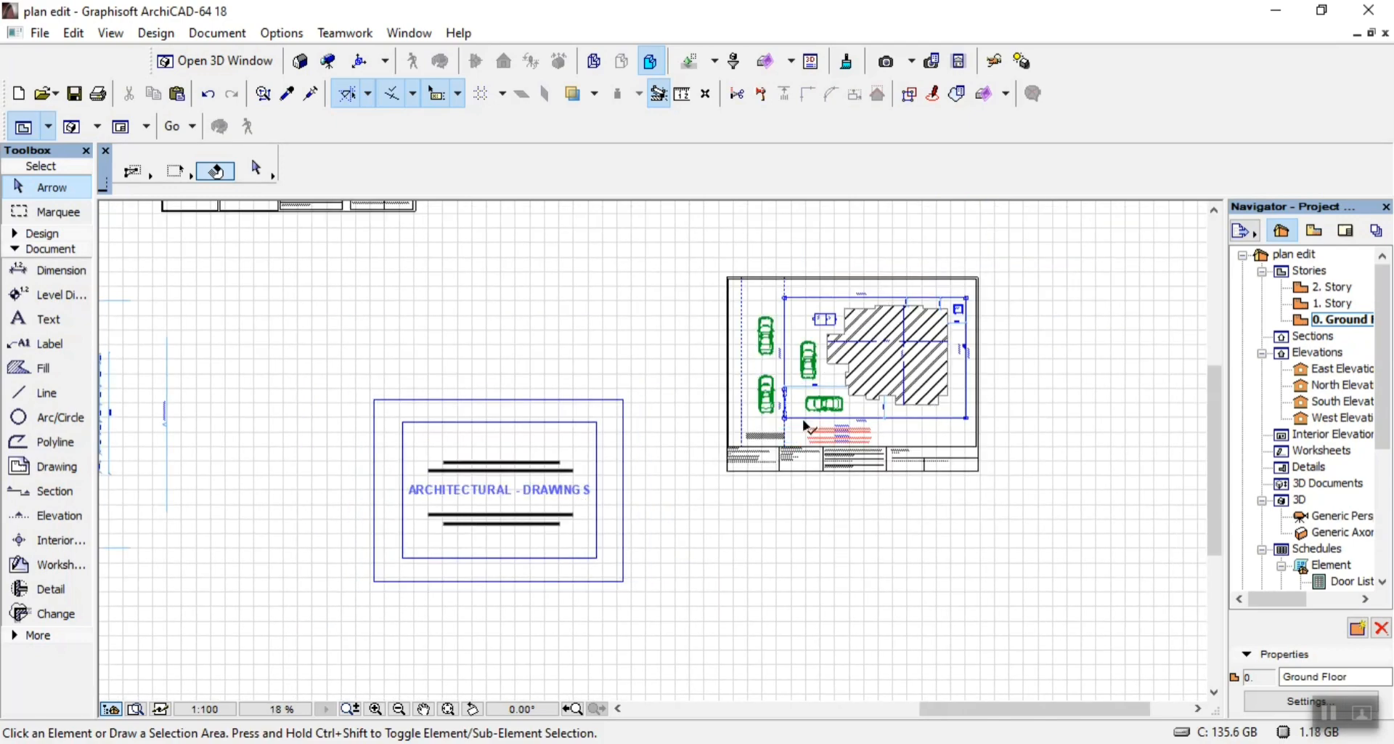
pyautogui.scroll(3, 871, 370)
pyautogui.scroll(5, 835, 411)
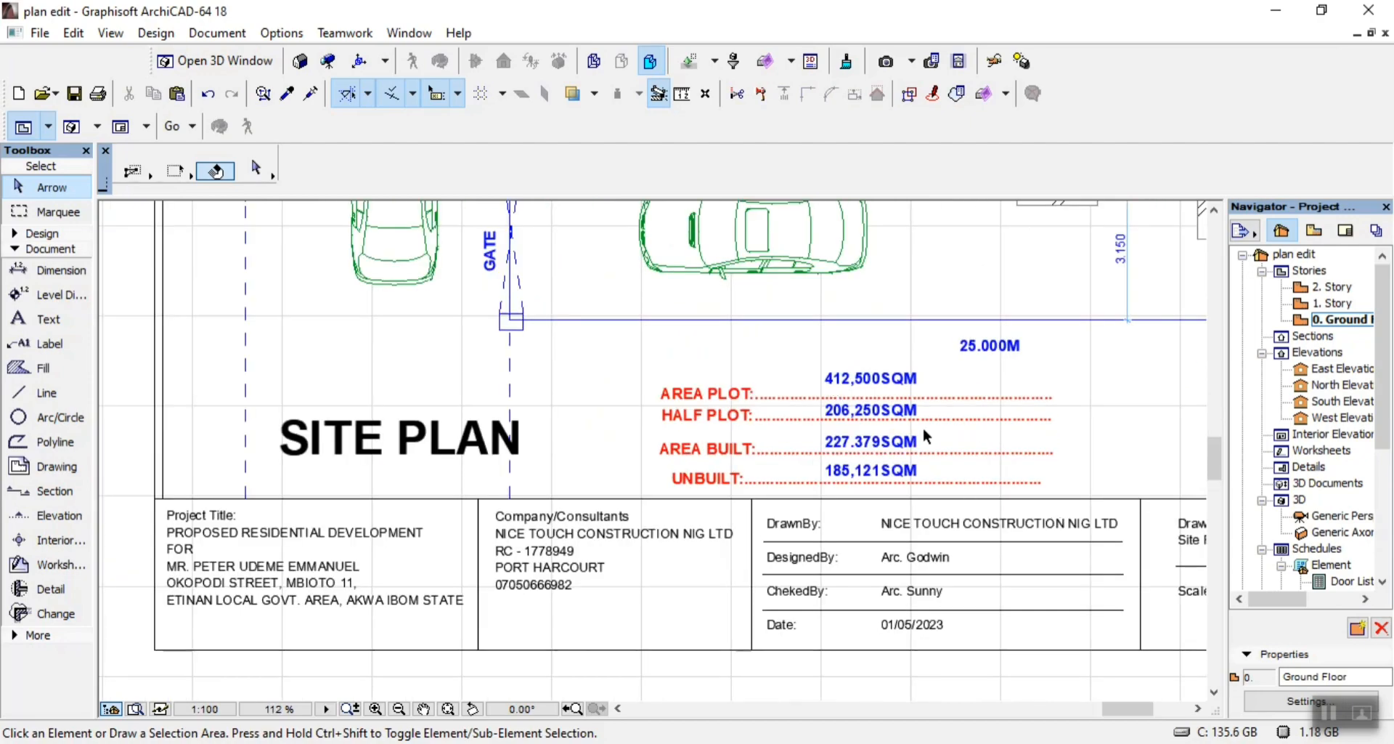
pyautogui.scroll(-6, 916, 436)
pyautogui.scroll(-2, 682, 315)
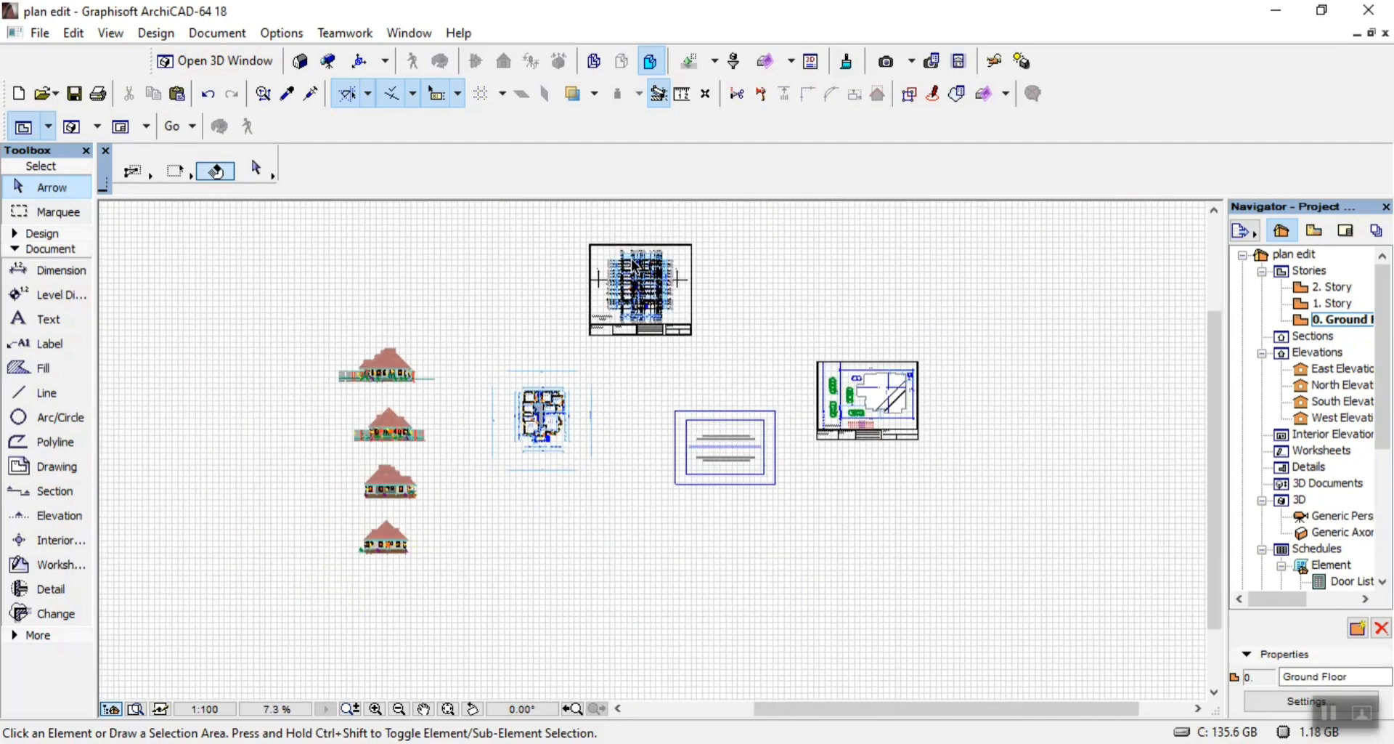
# Examine the ground floor sheet's plan title, room layout, dimensions and gridline labels
pyautogui.scroll(4, 642, 241)
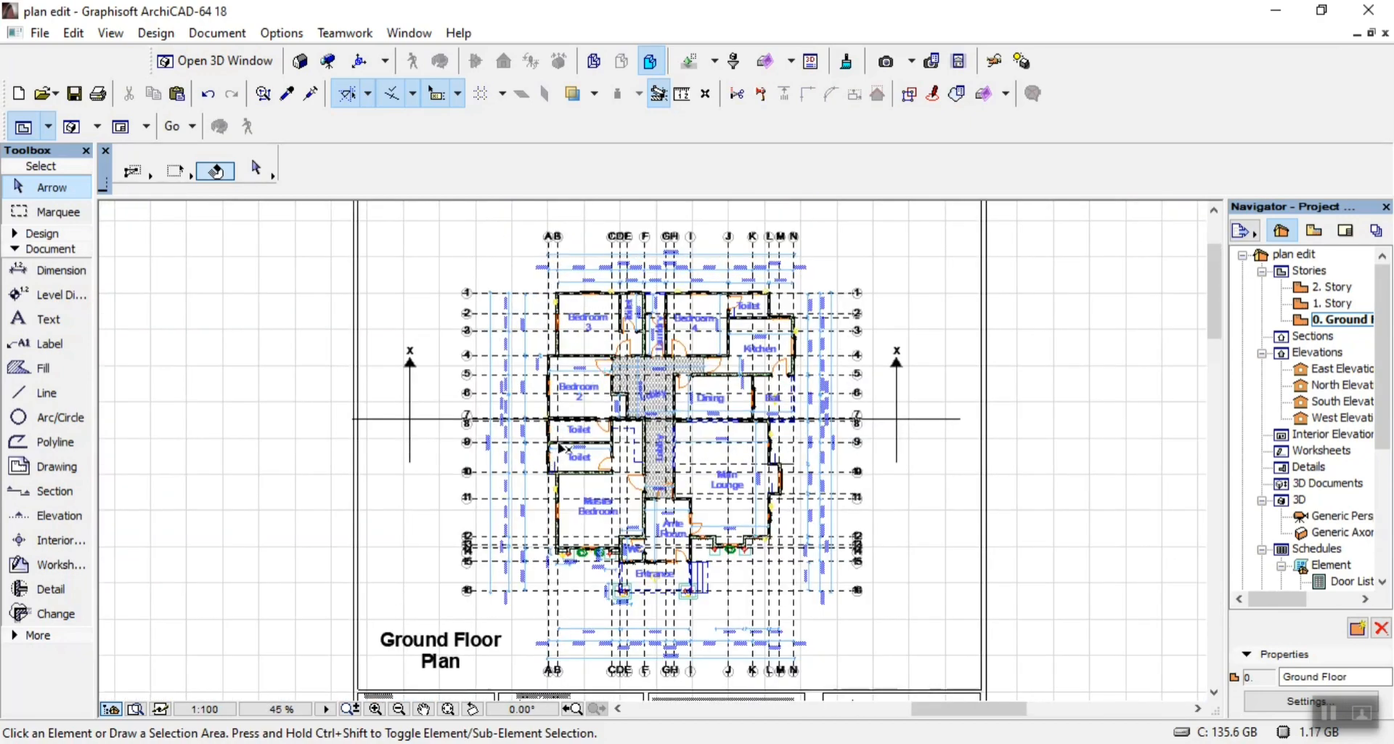
pyautogui.scroll(-3, 552, 457)
pyautogui.scroll(4, 537, 502)
pyautogui.scroll(3, 550, 460)
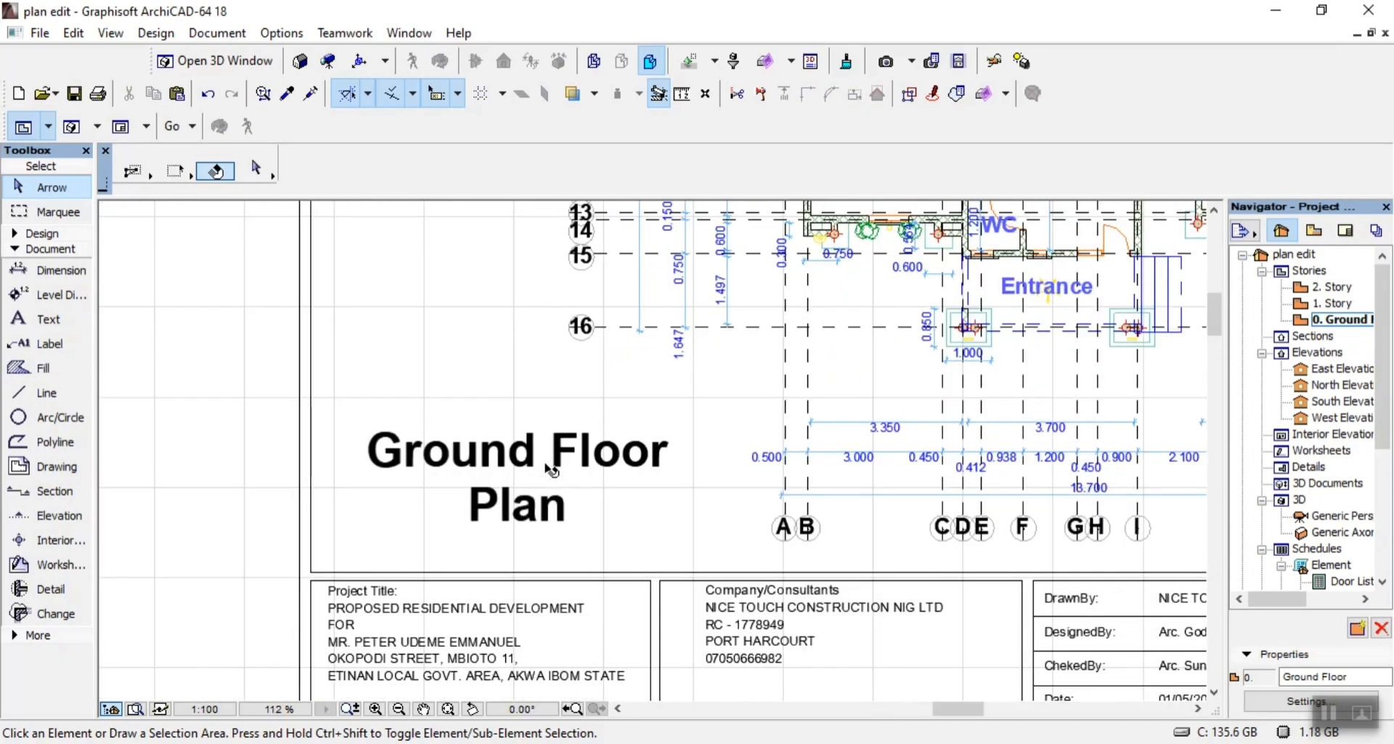
pyautogui.scroll(-3, 552, 465)
pyautogui.scroll(-4, 617, 467)
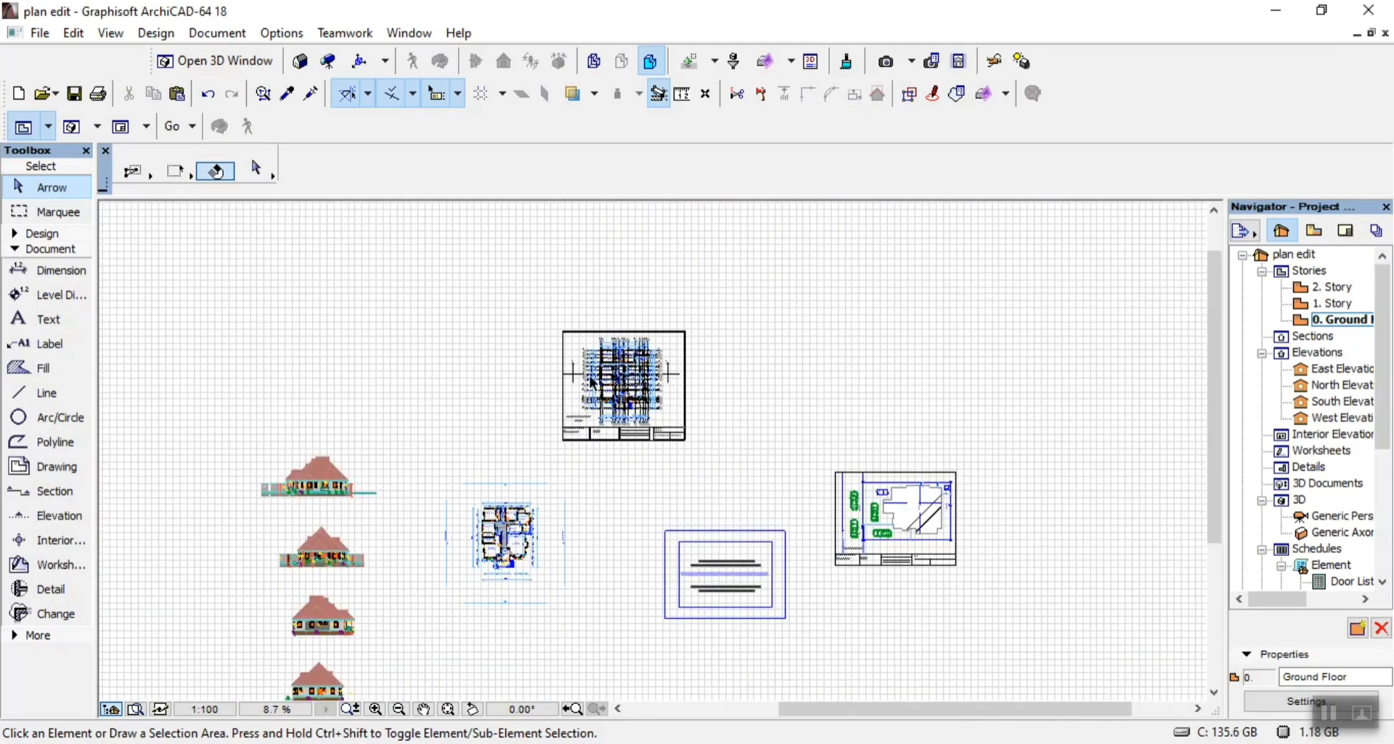
pyautogui.scroll(5, 652, 272)
pyautogui.scroll(3, 701, 310)
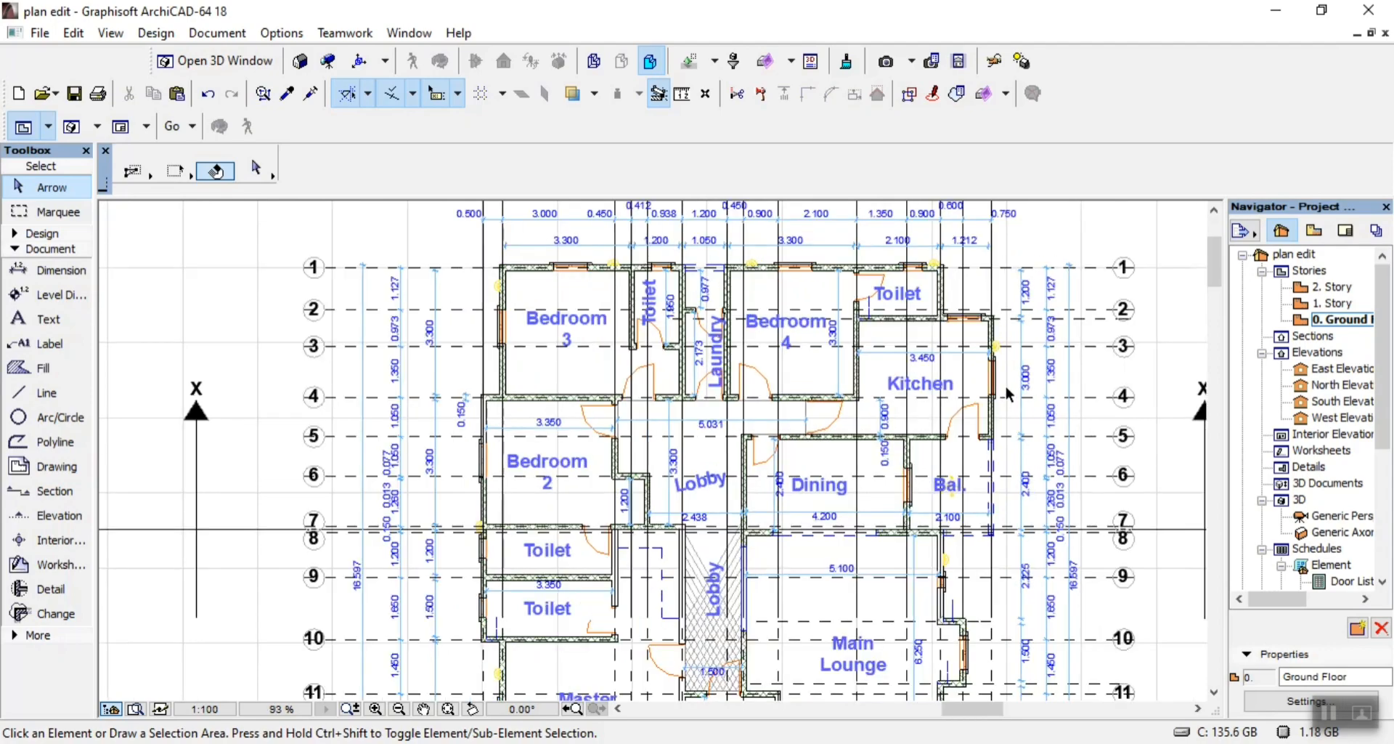
pyautogui.scroll(-3, 918, 405)
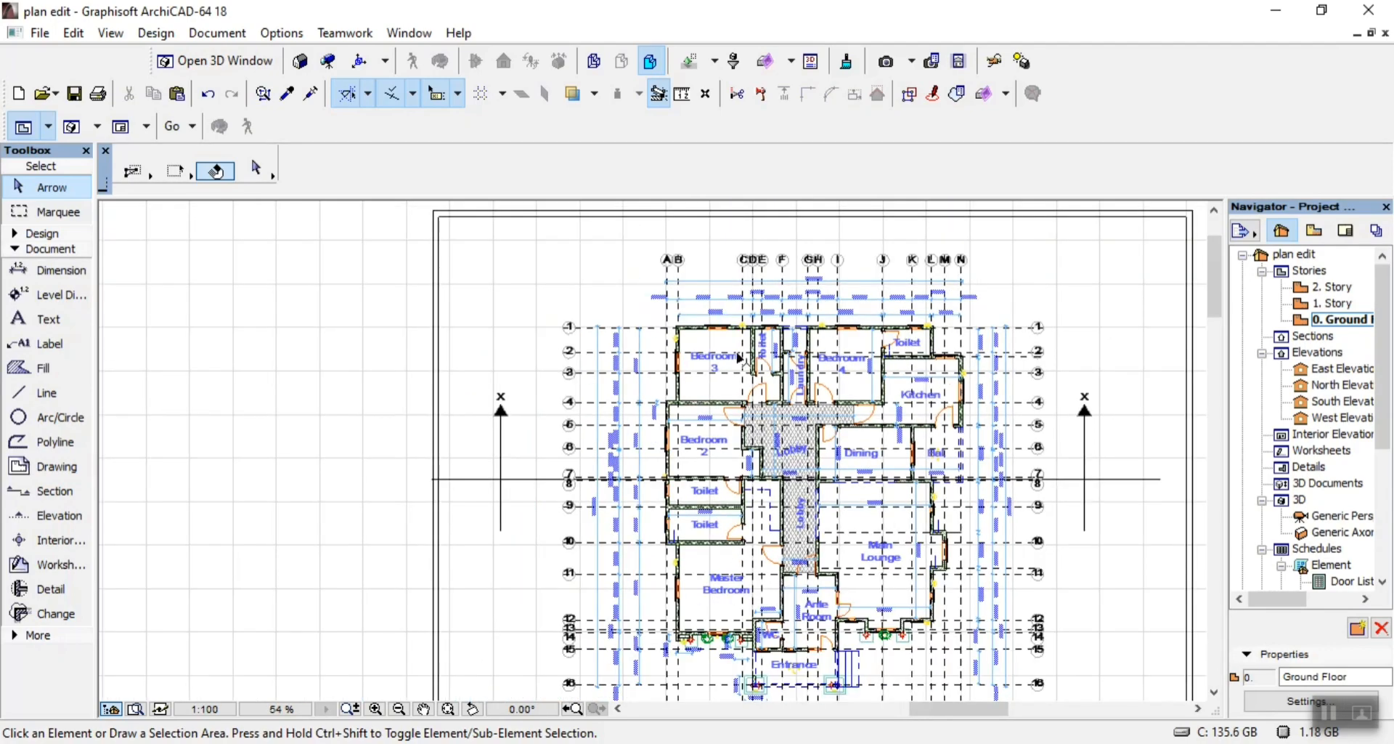
pyautogui.scroll(5, 715, 323)
pyautogui.scroll(-5, 715, 323)
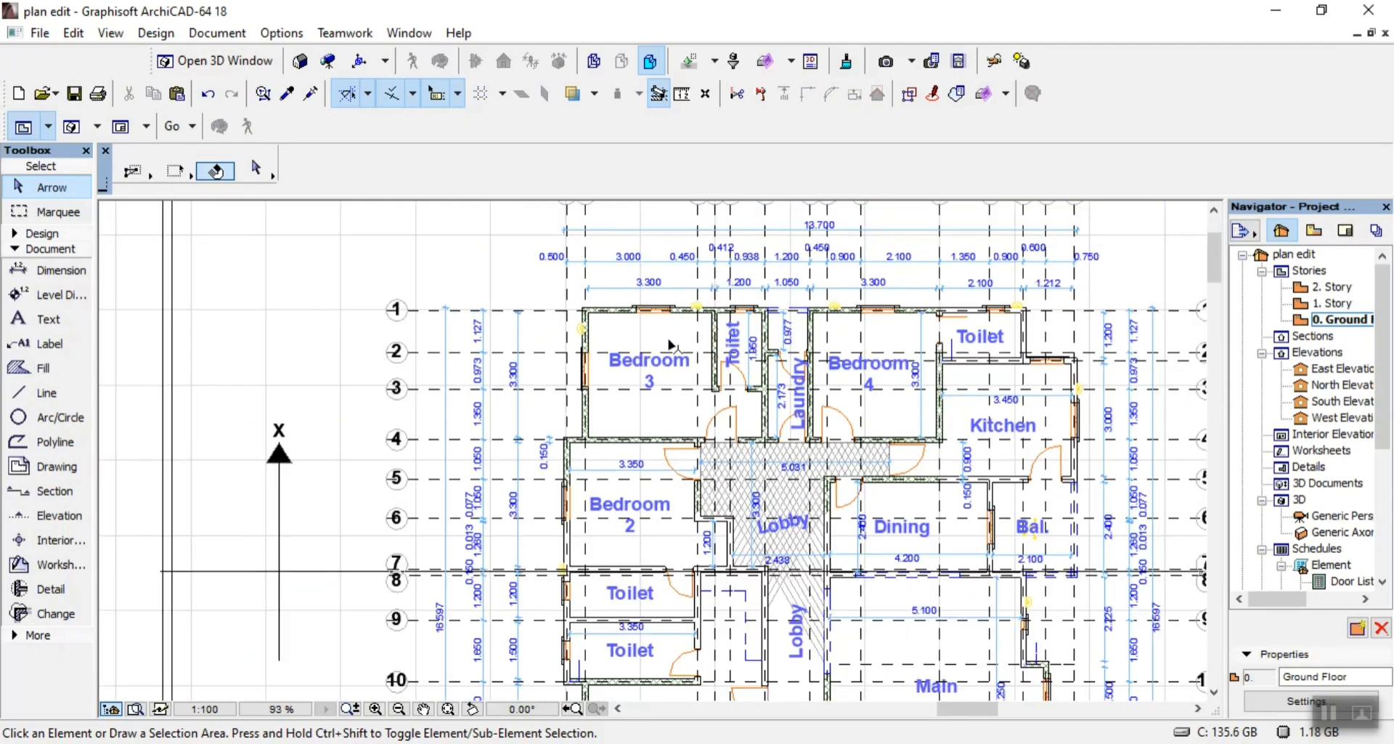
pyautogui.scroll(3, 703, 246)
pyautogui.scroll(2, 702, 243)
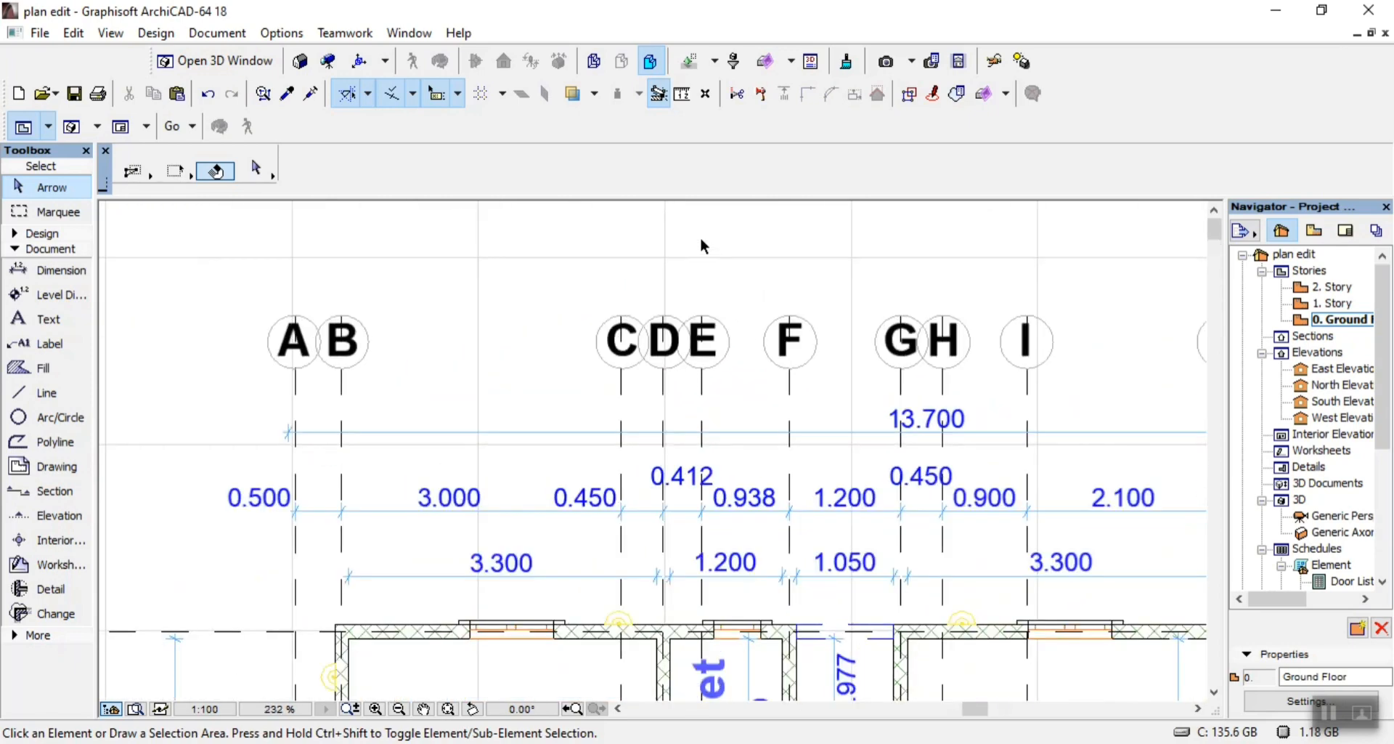
# Examine the ground floor sheet's title block, including its drawing sheet title, scale and sheet number
pyautogui.scroll(-5, 702, 247)
pyautogui.scroll(-2, 704, 270)
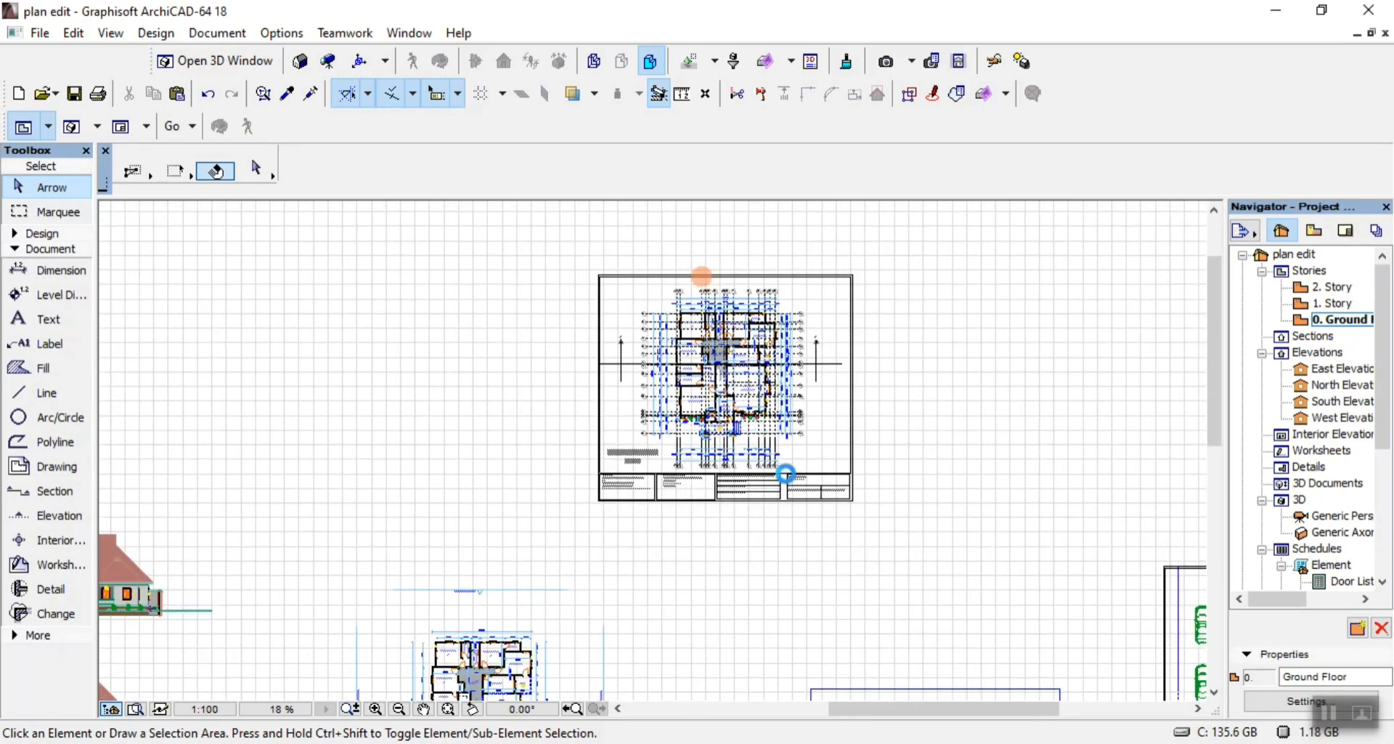
pyautogui.scroll(5, 828, 561)
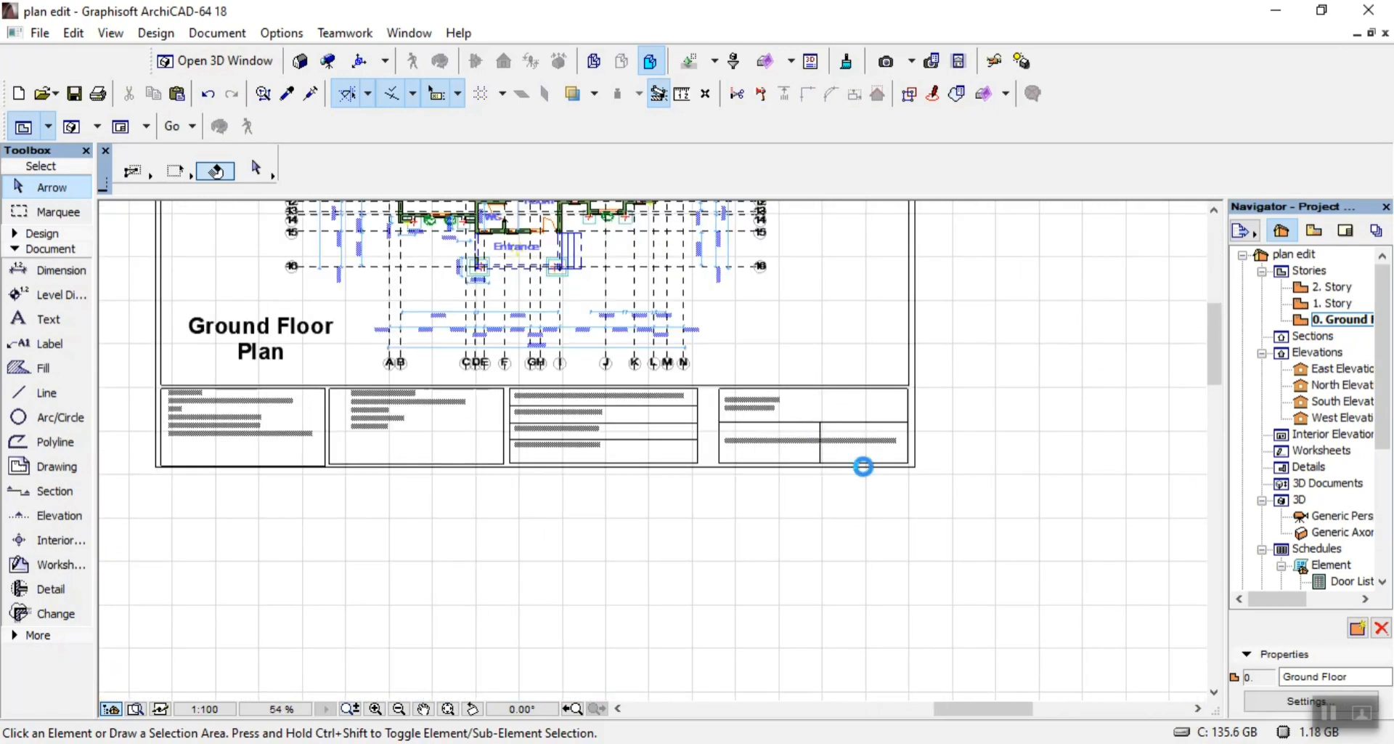
pyautogui.scroll(3, 502, 425)
pyautogui.scroll(-4, 529, 407)
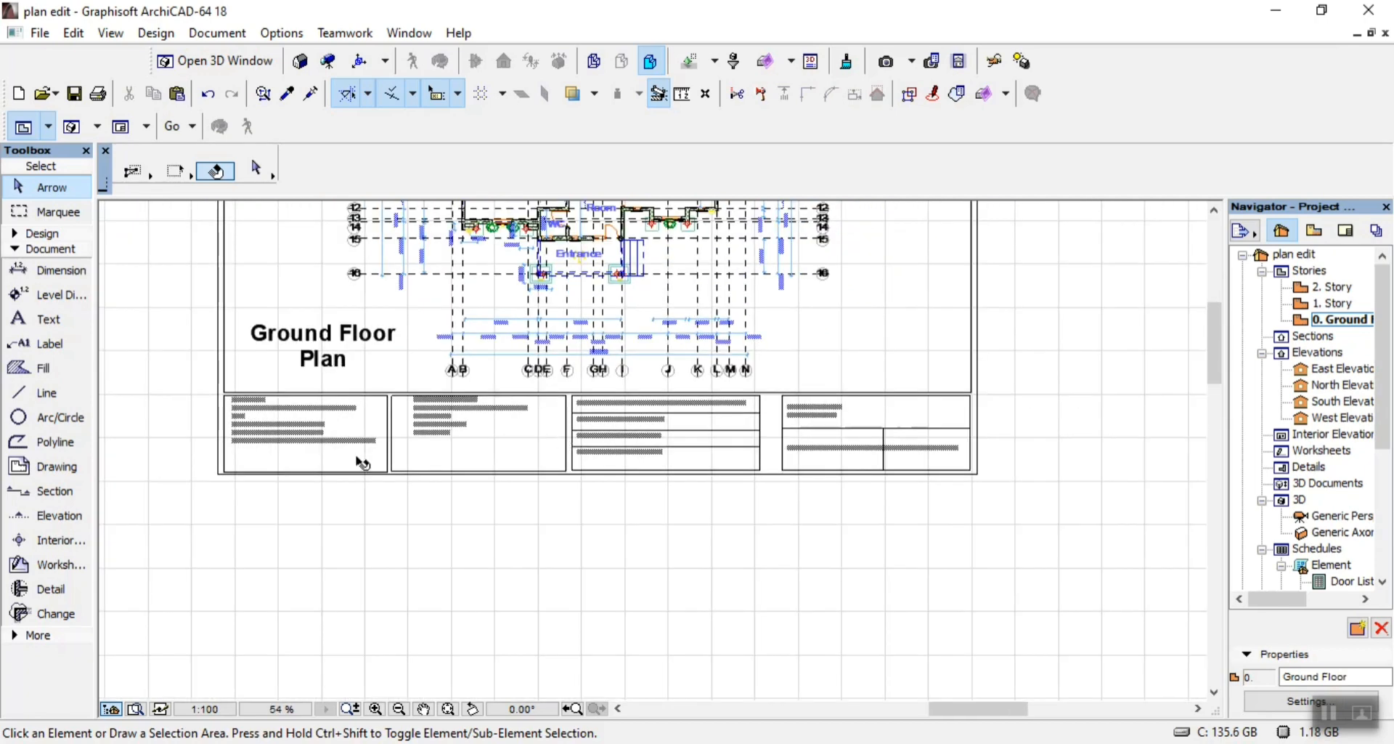
pyautogui.scroll(2, 972, 441)
pyautogui.scroll(2, 971, 441)
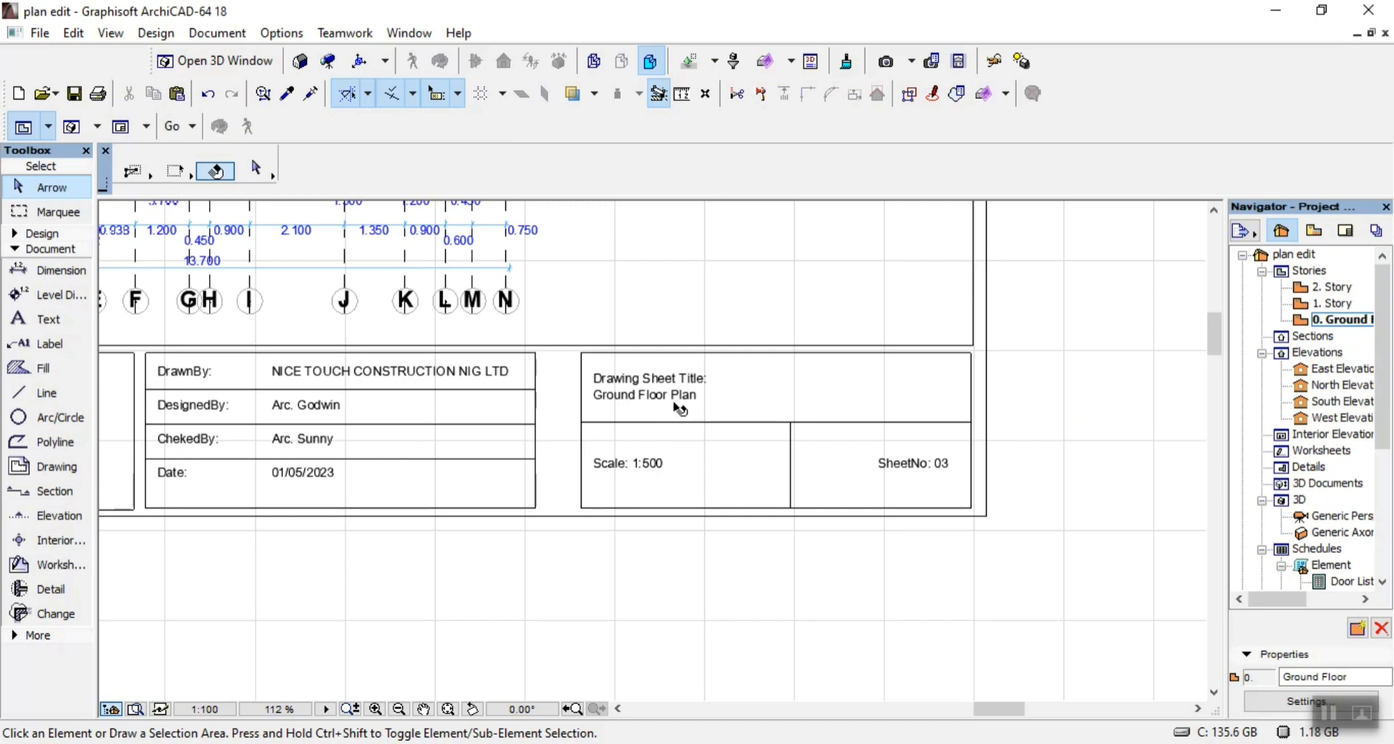
pyautogui.scroll(-3, 911, 472)
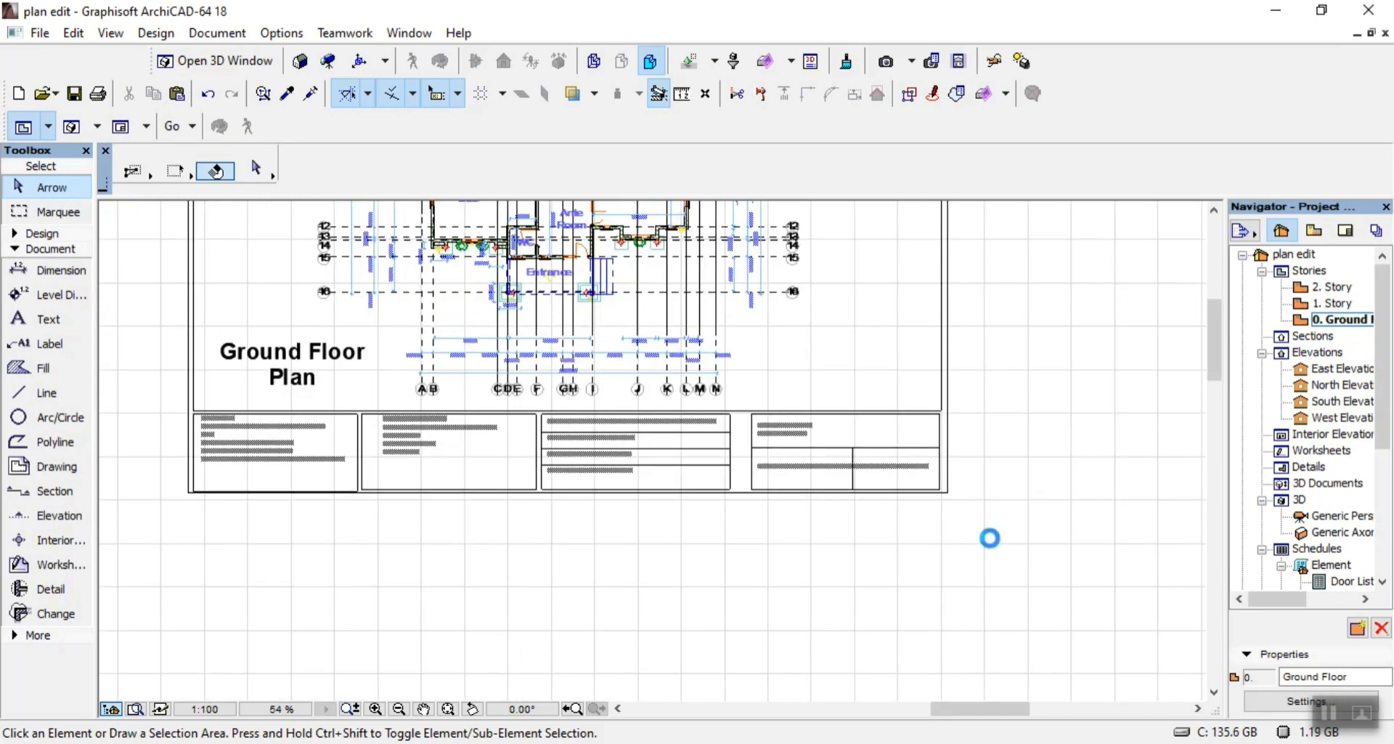
# Group the border and title block elements of the ground floor sheet
pyautogui.click(992, 543)
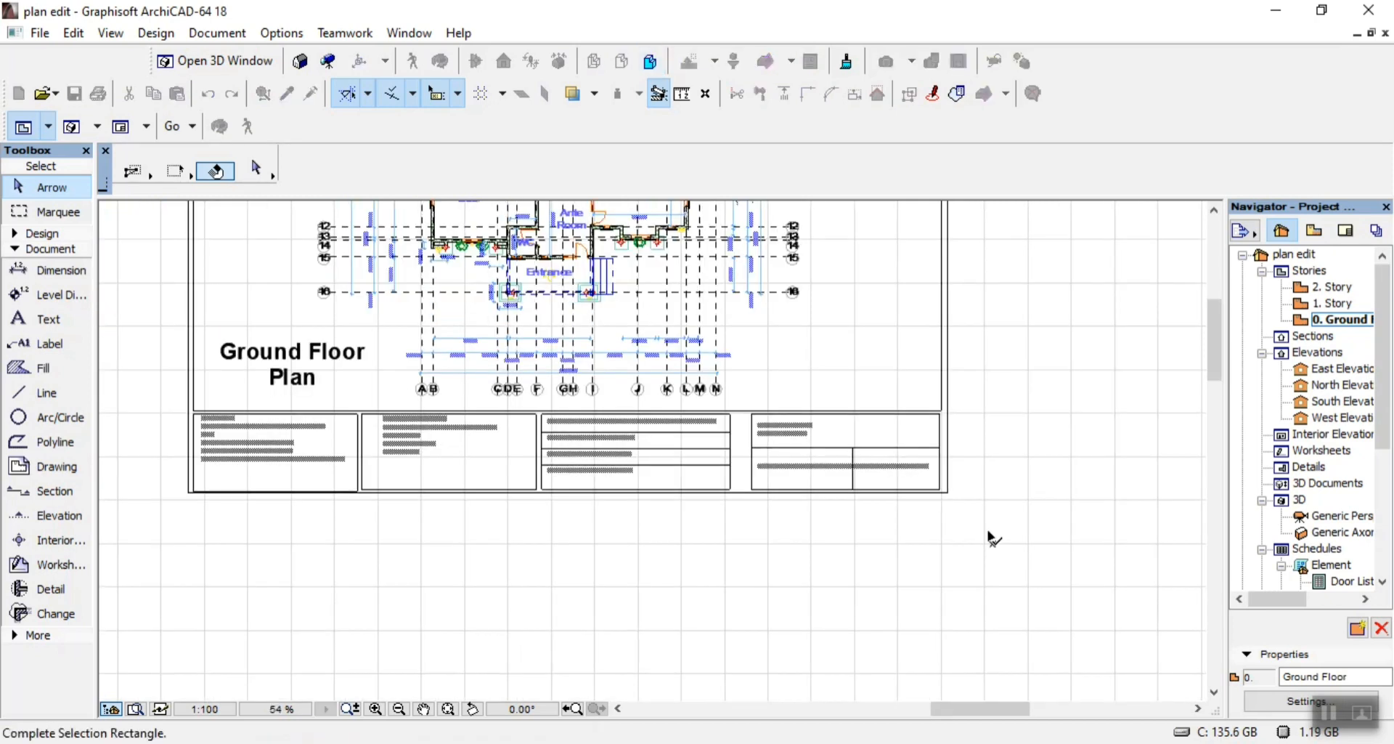
pyautogui.click(181, 404)
pyautogui.scroll(-2, 592, 521)
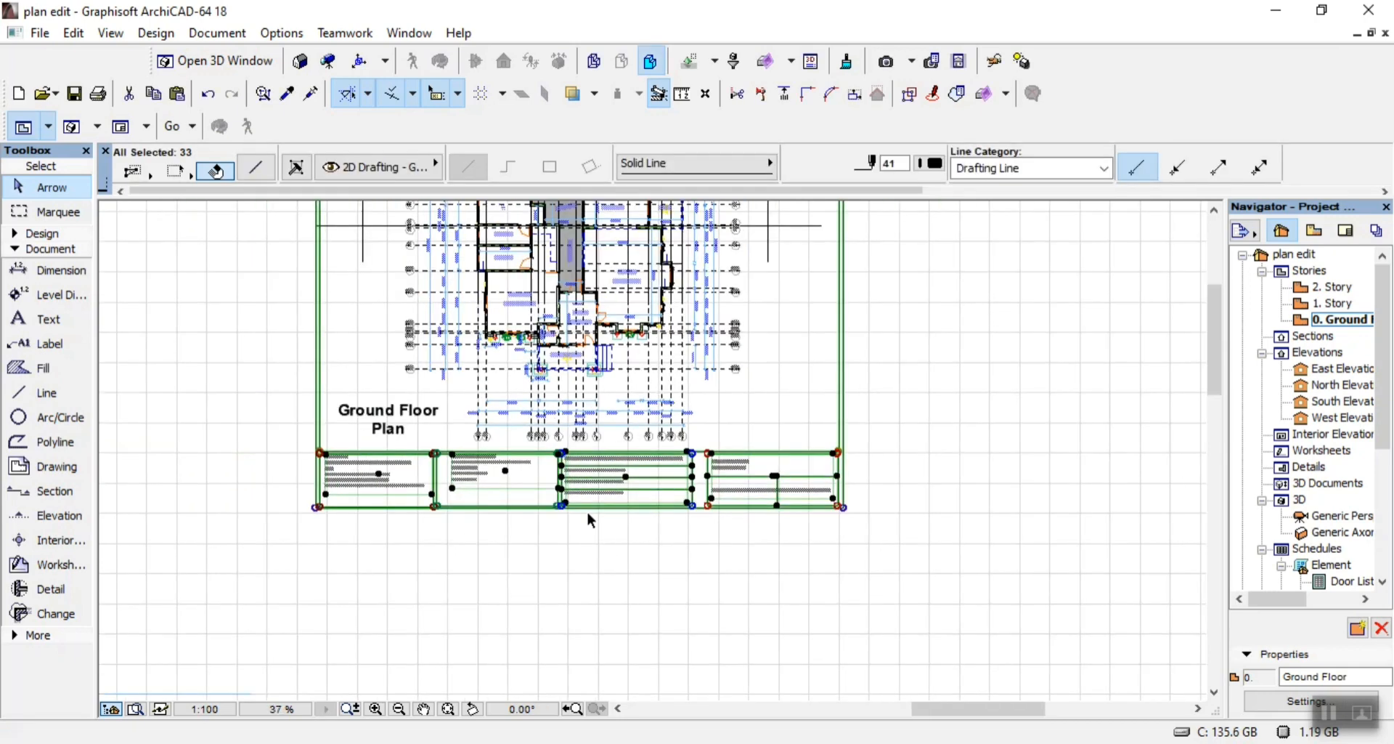
pyautogui.scroll(5, 392, 419)
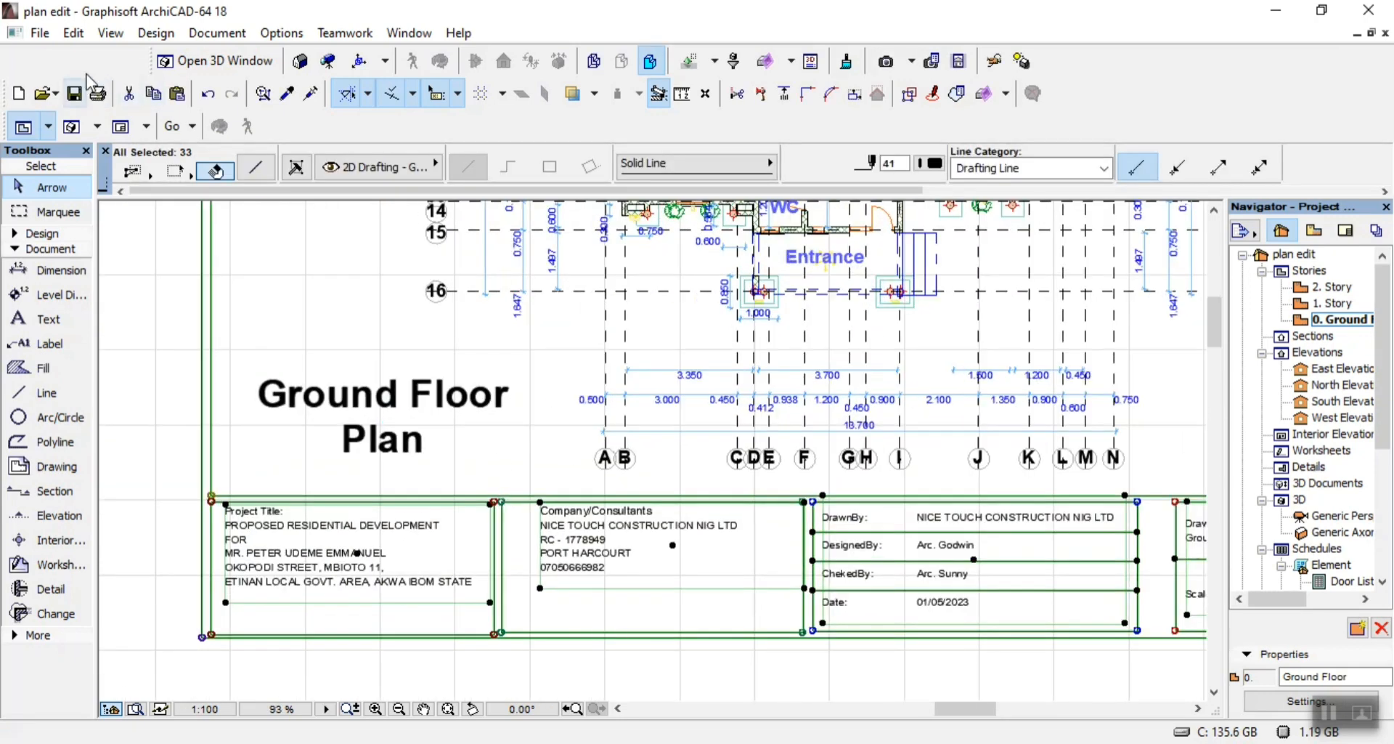
pyautogui.click(72, 38)
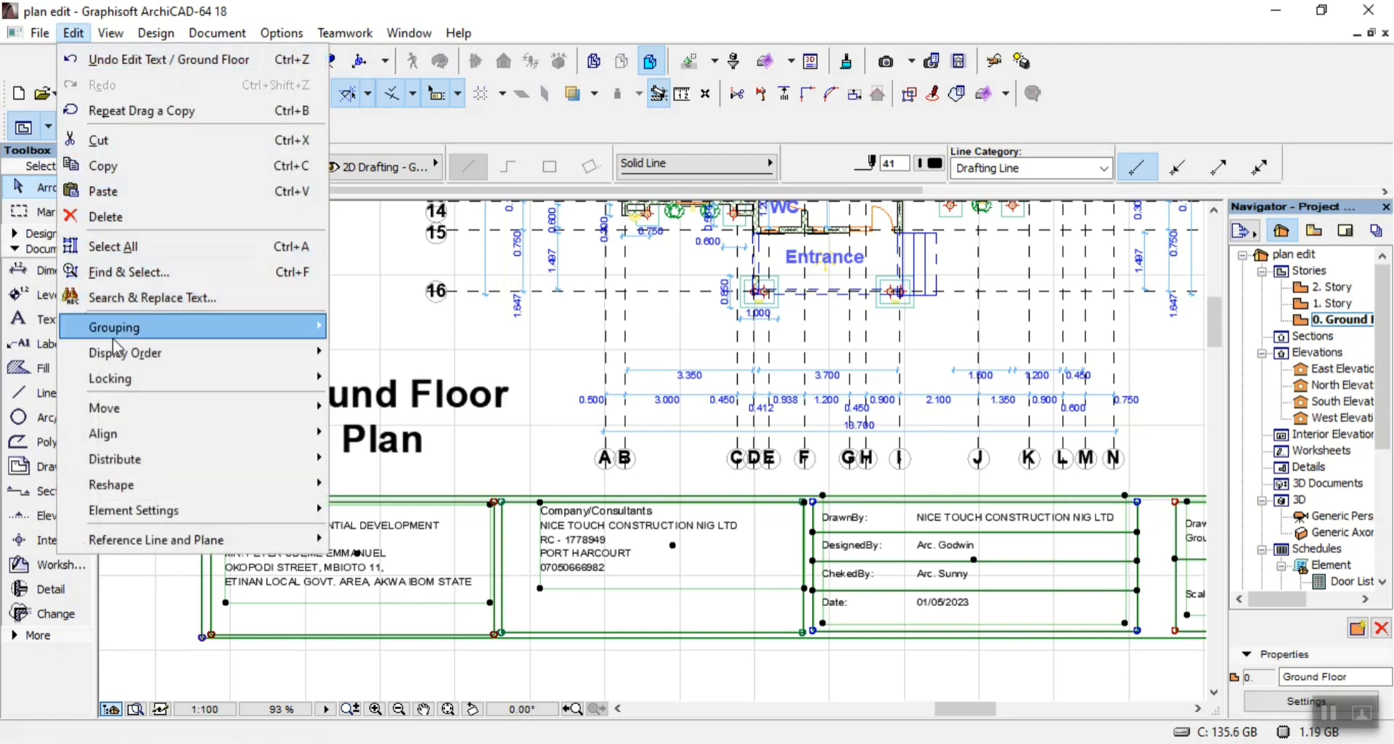
pyautogui.moveTo(137, 333)
pyautogui.click(372, 326)
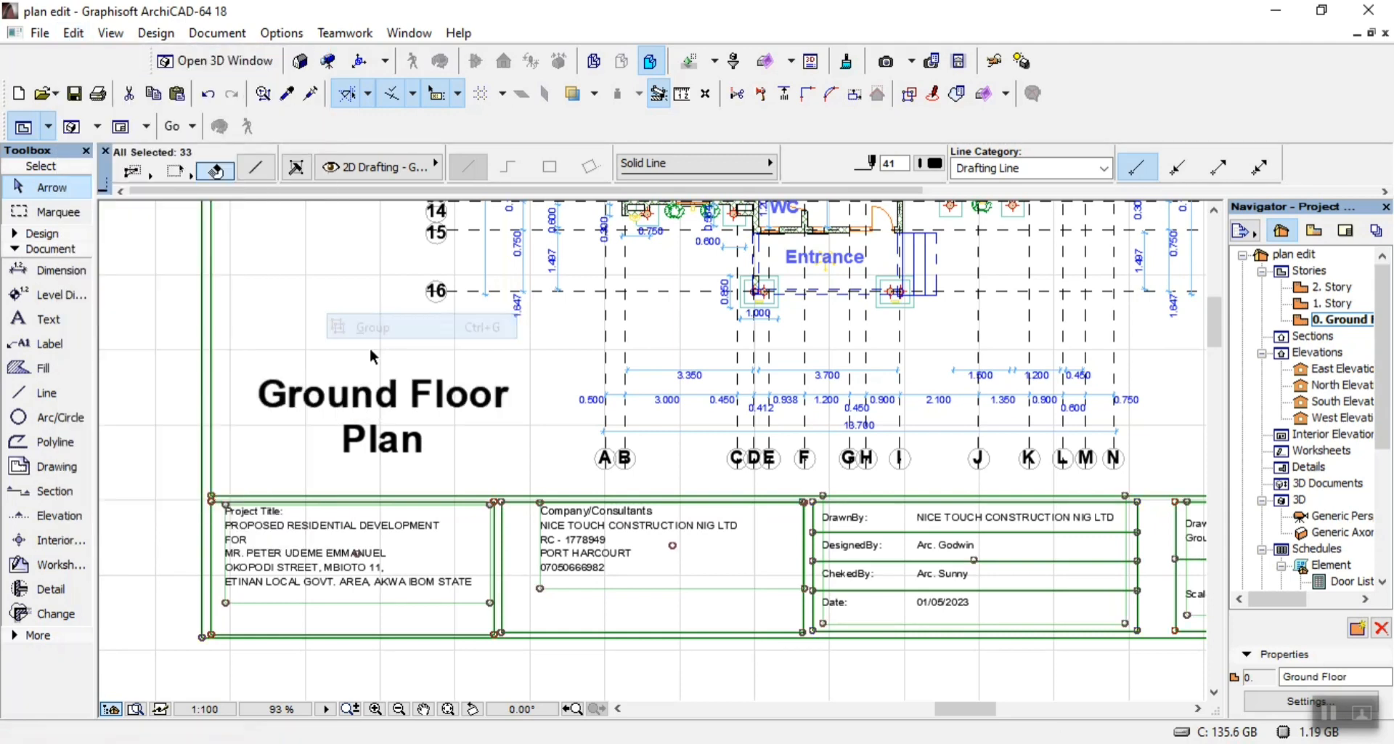
pyautogui.scroll(2, 186, 355)
pyautogui.click(165, 337)
pyautogui.scroll(-6, 669, 396)
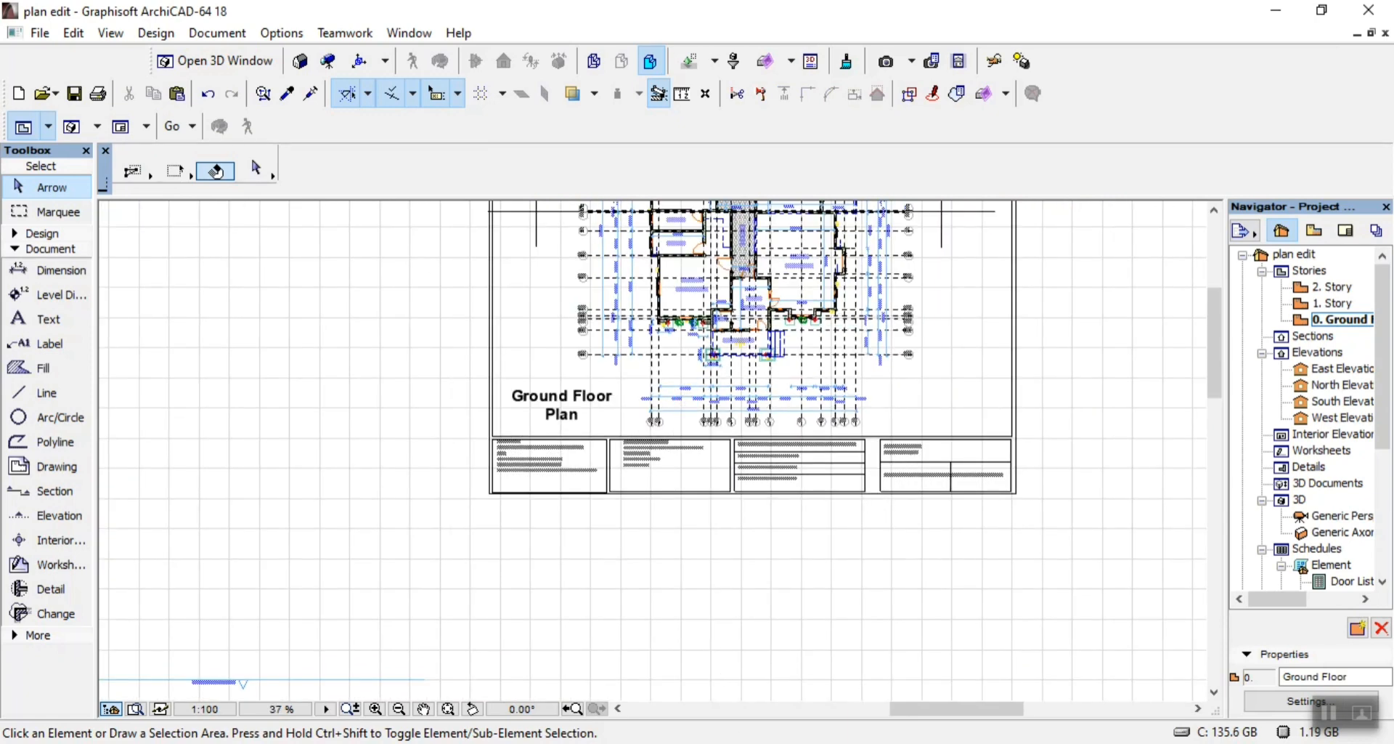
# Open the PDF file 04 from the NEW folder in Adobe Acrobat Reader
pyautogui.click(567, 743)
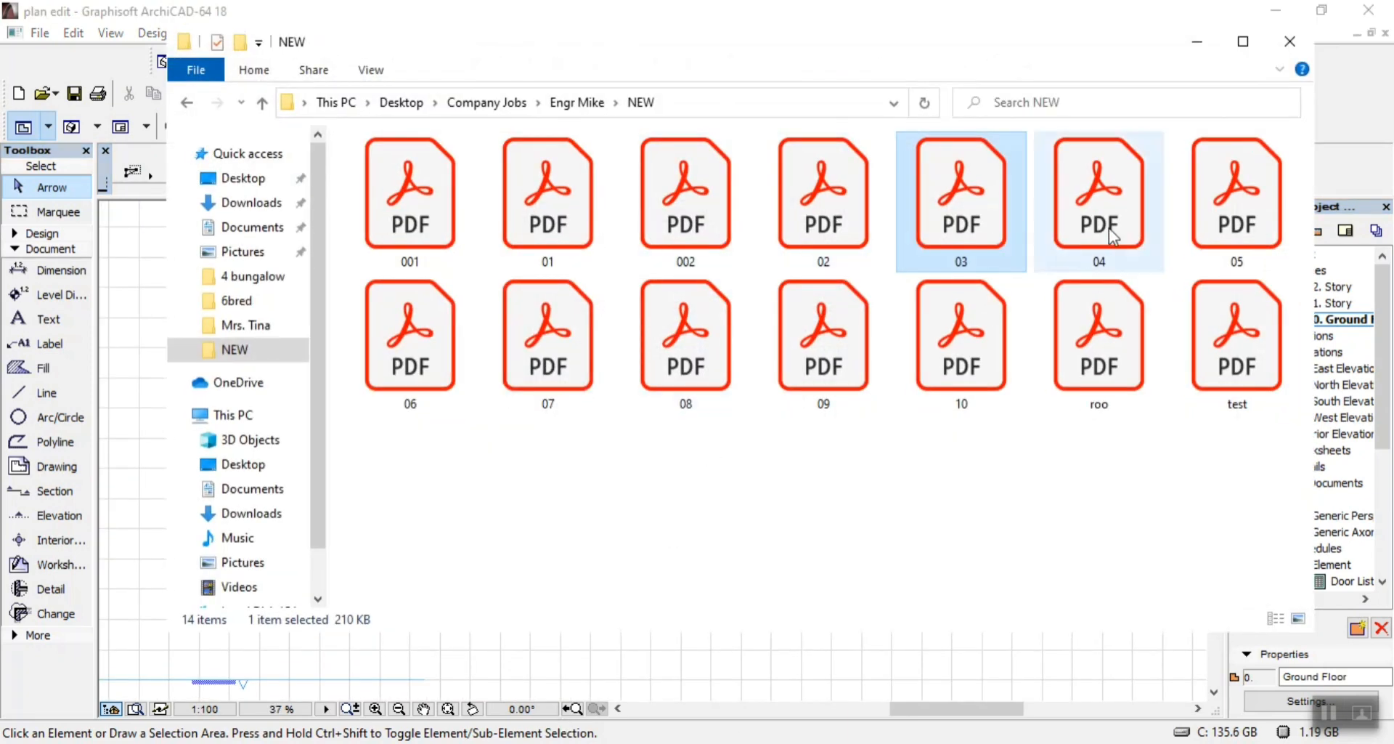
pyautogui.rightClick(1113, 236)
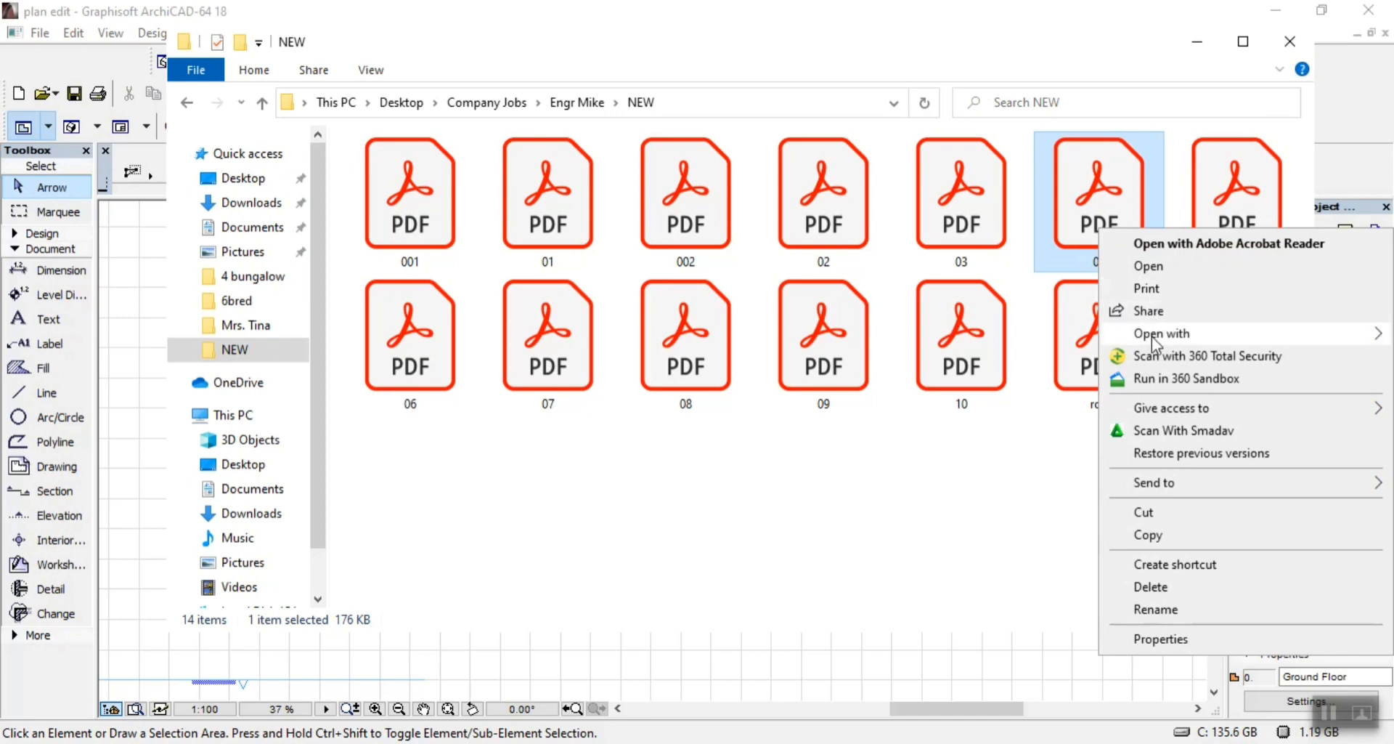
pyautogui.moveTo(1155, 340)
pyautogui.click(961, 335)
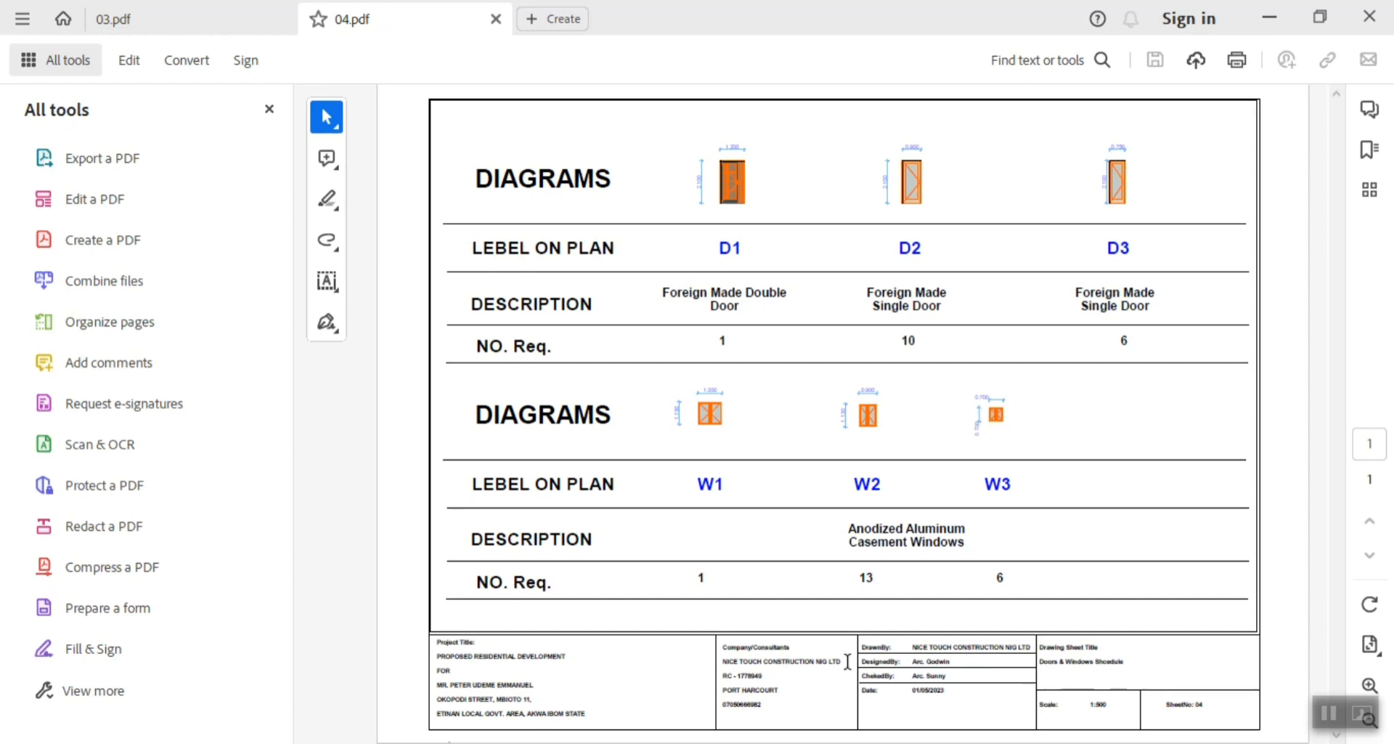
# Switch to ArchiCAD and copy the grouped border and title block to the empty area east of the ground floor sheet
pyautogui.click(449, 742)
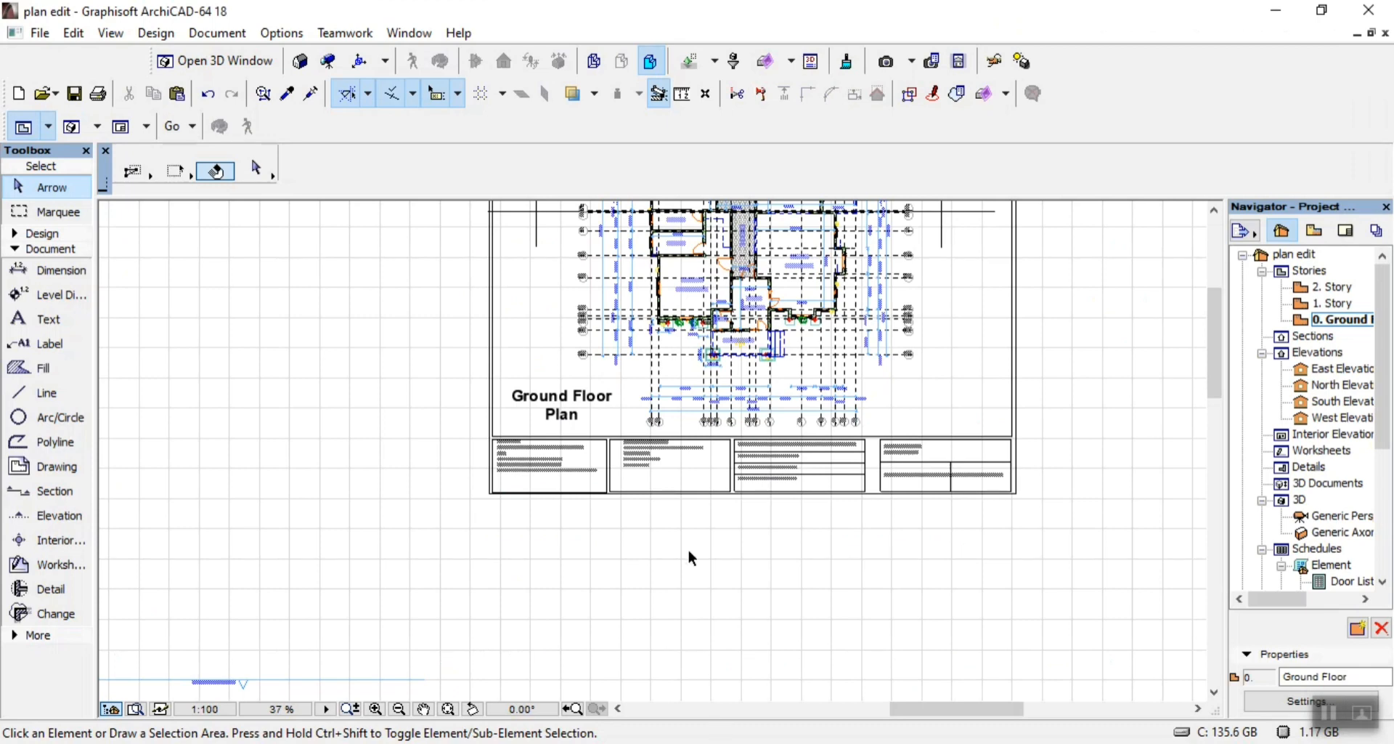
pyautogui.moveTo(1039, 563); pyautogui.dragTo(501, 498)
pyautogui.hotkey('ctrl', 'd')
pyautogui.press('ctrl')
pyautogui.click(491, 494)
pyautogui.scroll(-3, 440, 573)
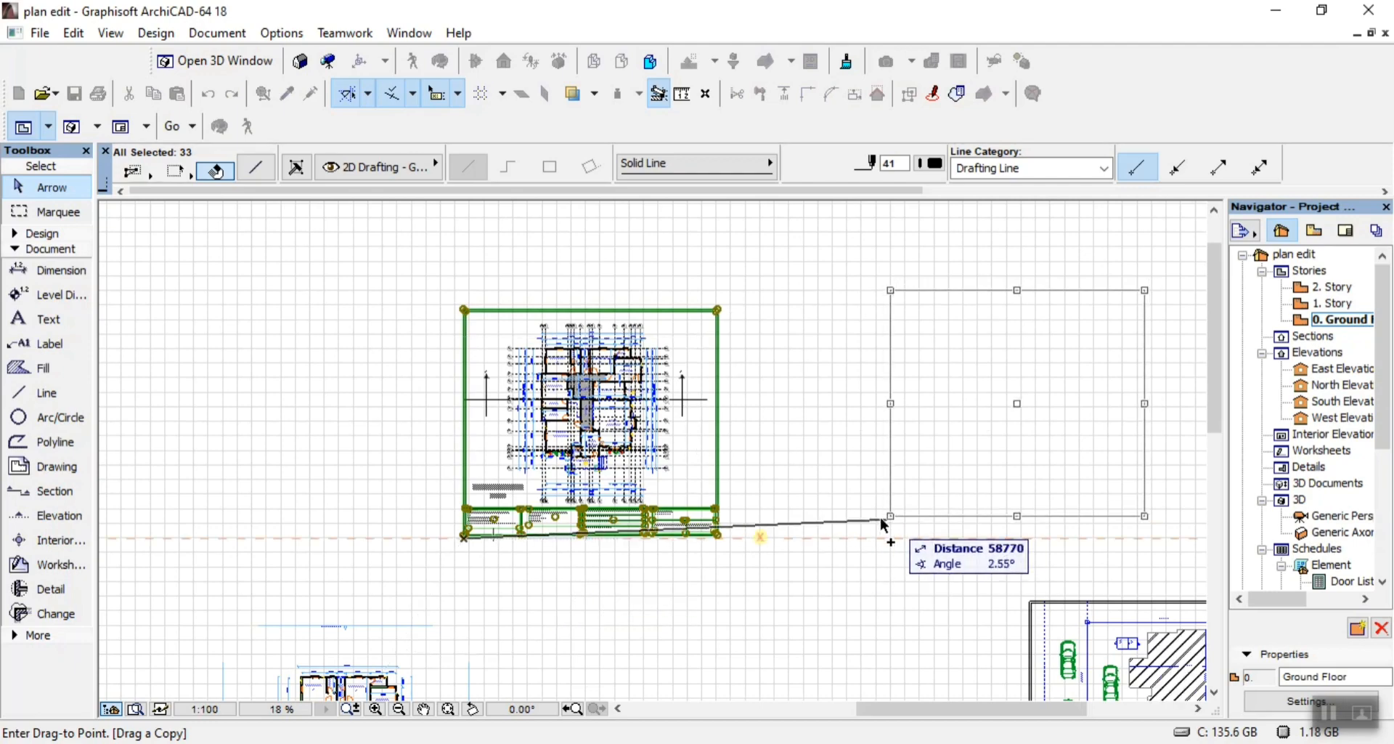
pyautogui.click(877, 551)
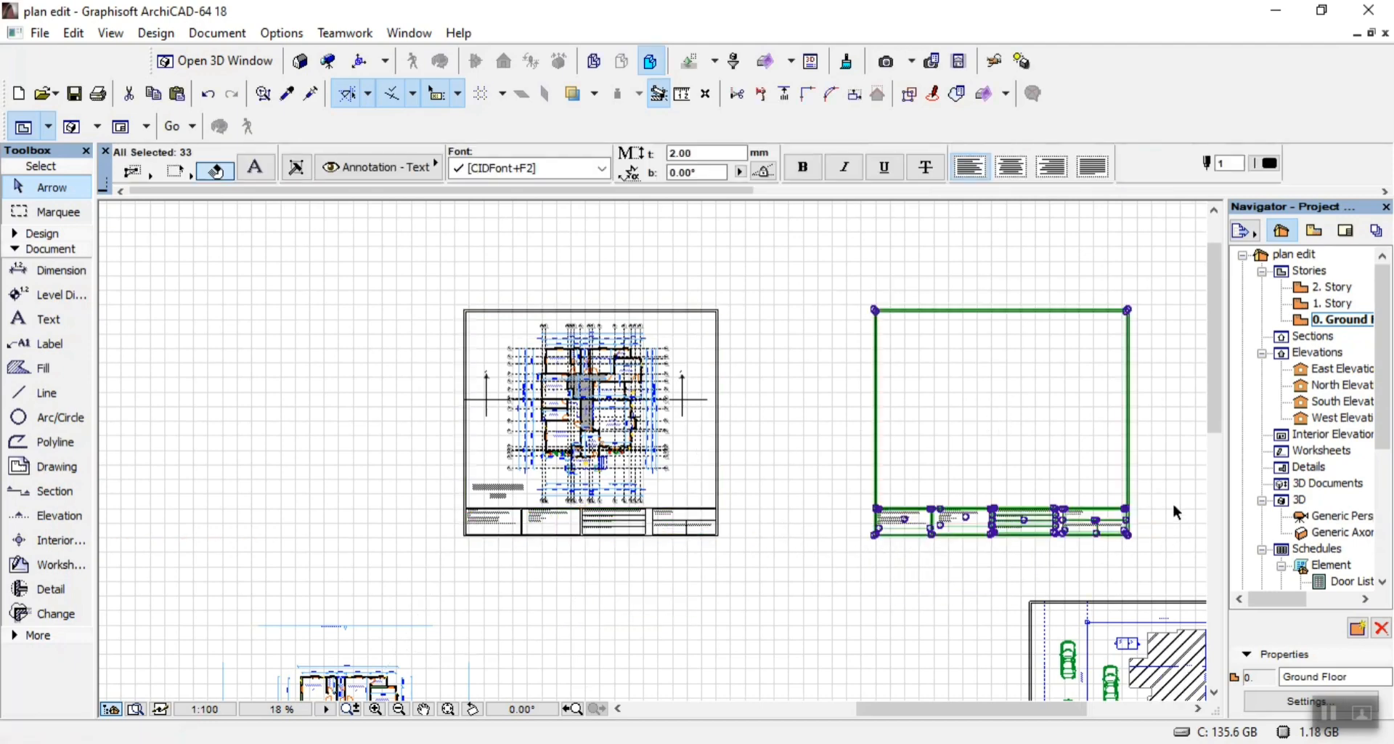
pyautogui.scroll(3, 1174, 502)
pyautogui.scroll(-3, 624, 581)
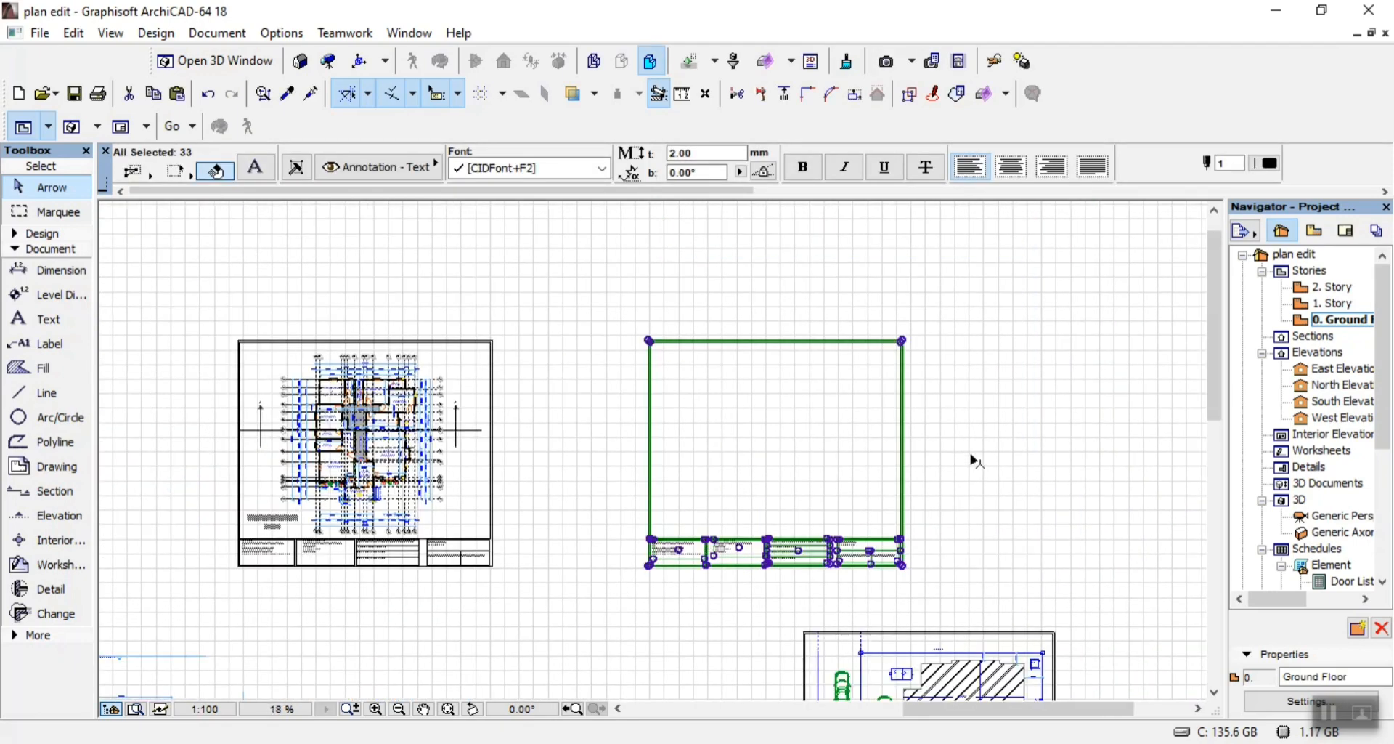
pyautogui.click(944, 472)
# Examine the windows on the coloured elevation drawings west of the plan
pyautogui.scroll(-6, 929, 499)
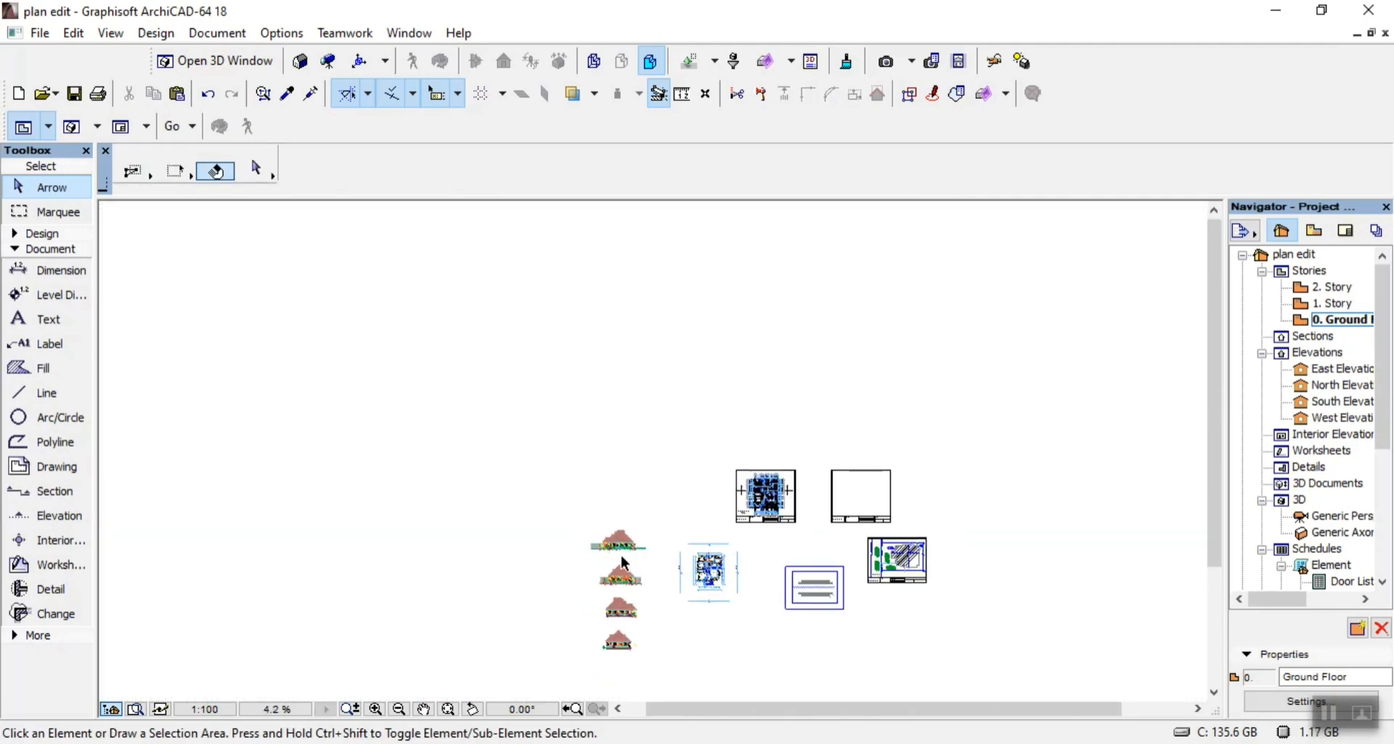
pyautogui.scroll(4, 621, 557)
pyautogui.scroll(12, 620, 556)
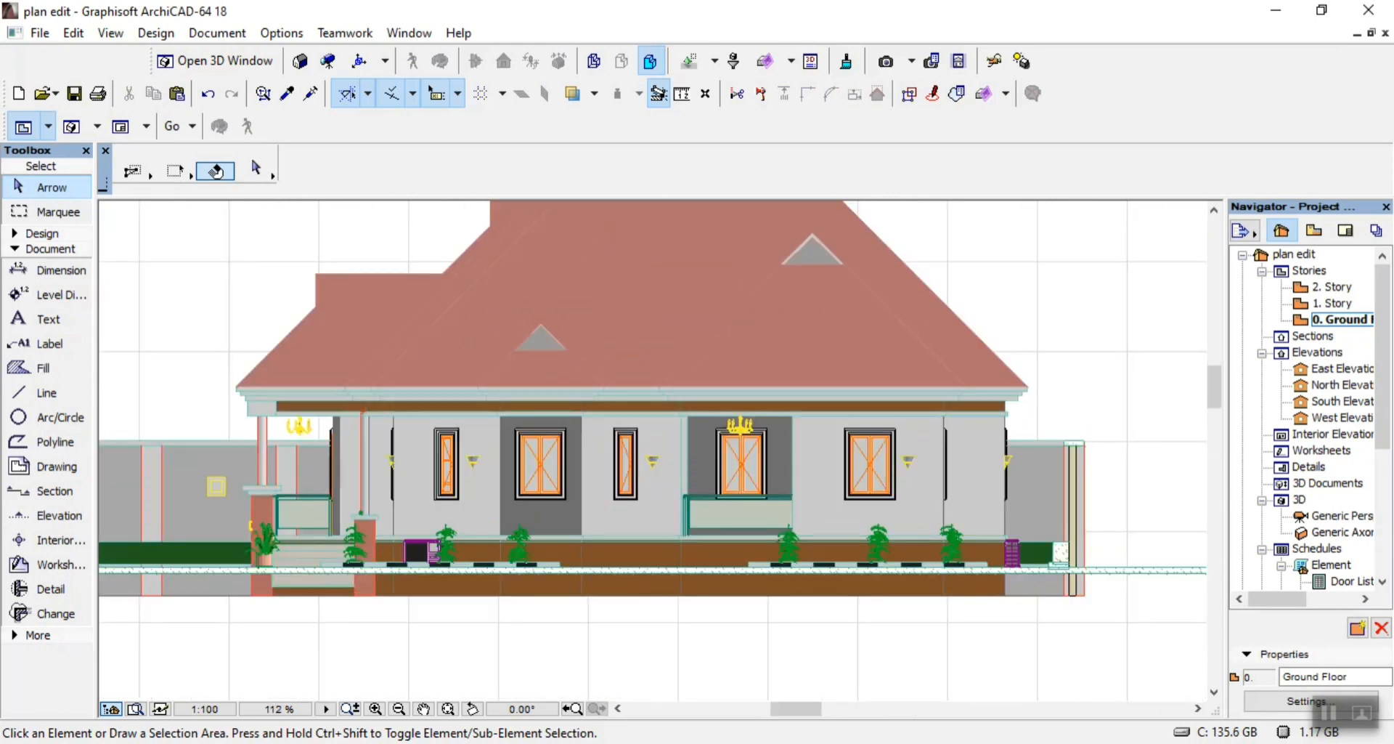
# Switch to 04.pdf in Acrobat and examine the D1, D2 and D3 door diagrams, dimensions, descriptions and required numbers
pyautogui.moveTo(777, 741)
pyautogui.click(910, 618)
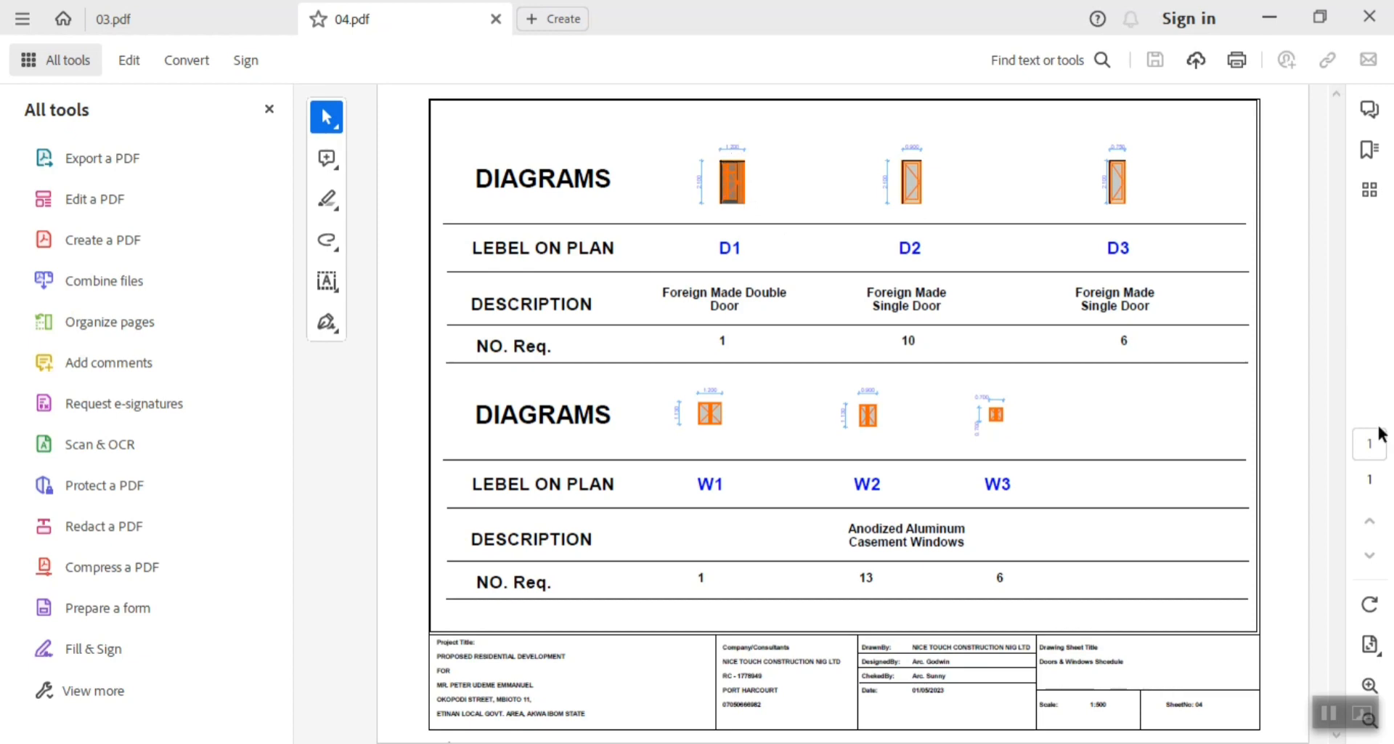
pyautogui.click(1370, 682)
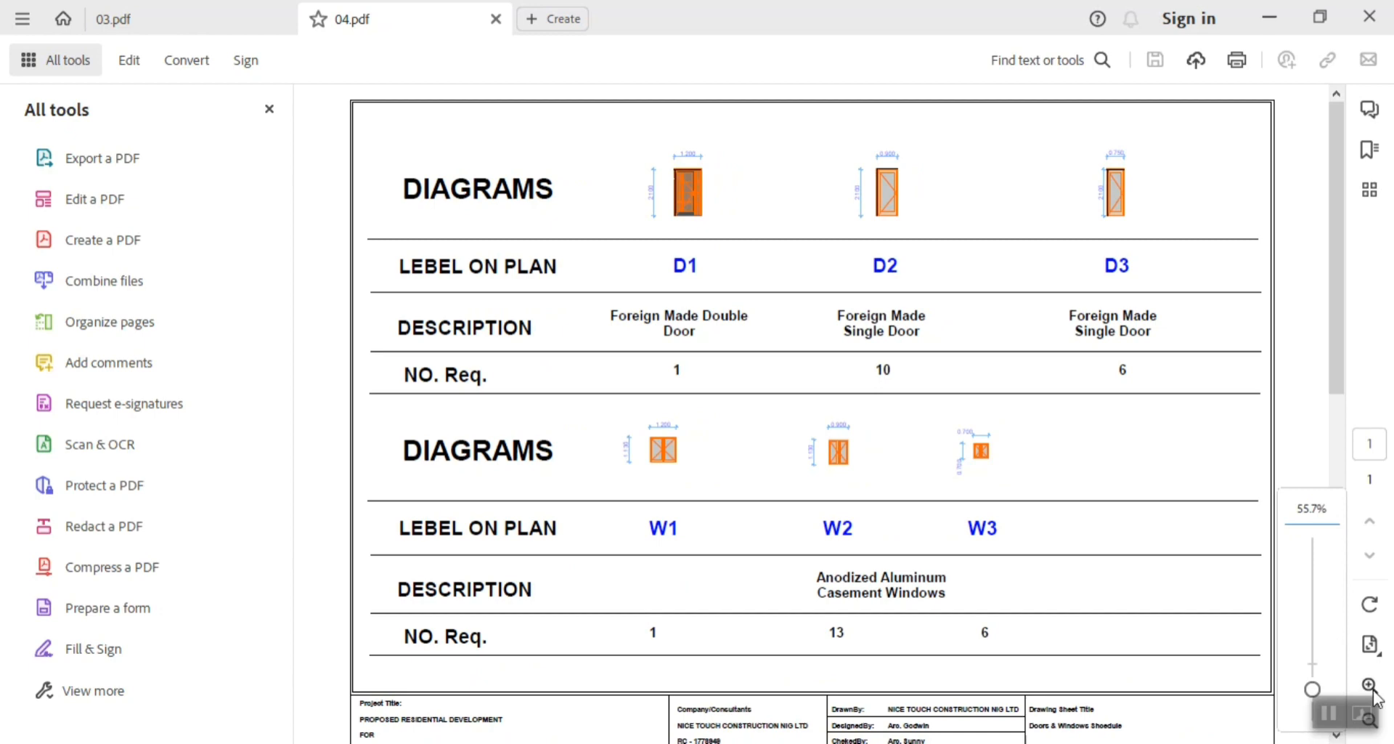
pyautogui.click(1370, 684)
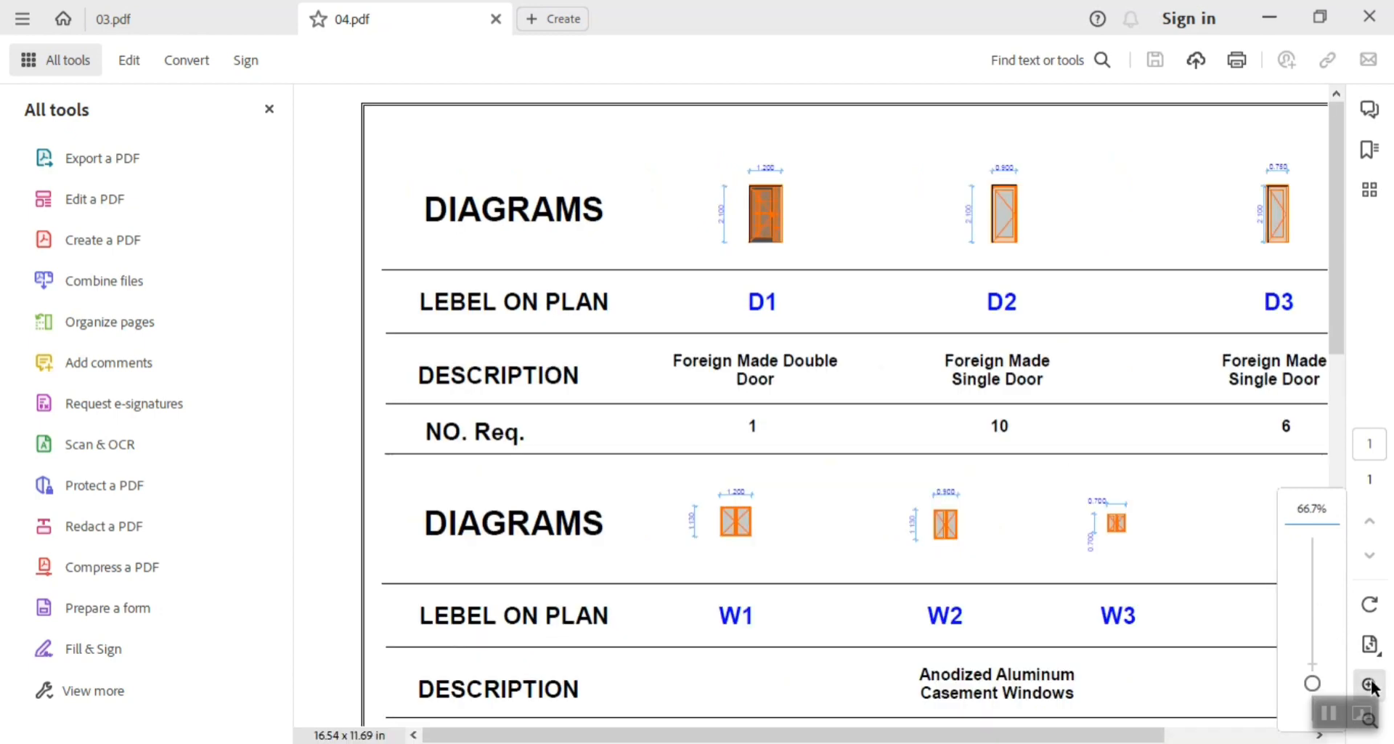
pyautogui.click(1370, 684)
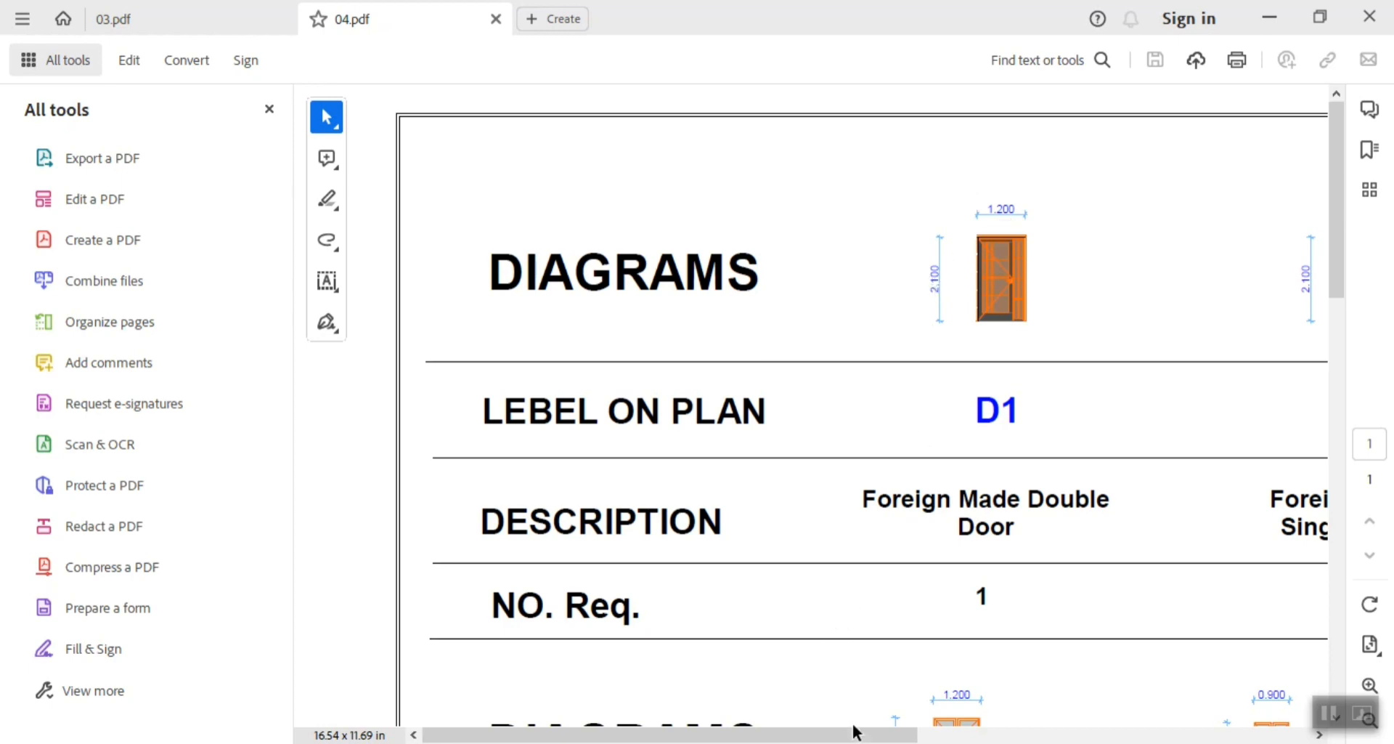
pyautogui.moveTo(854, 732); pyautogui.dragTo(1091, 726)
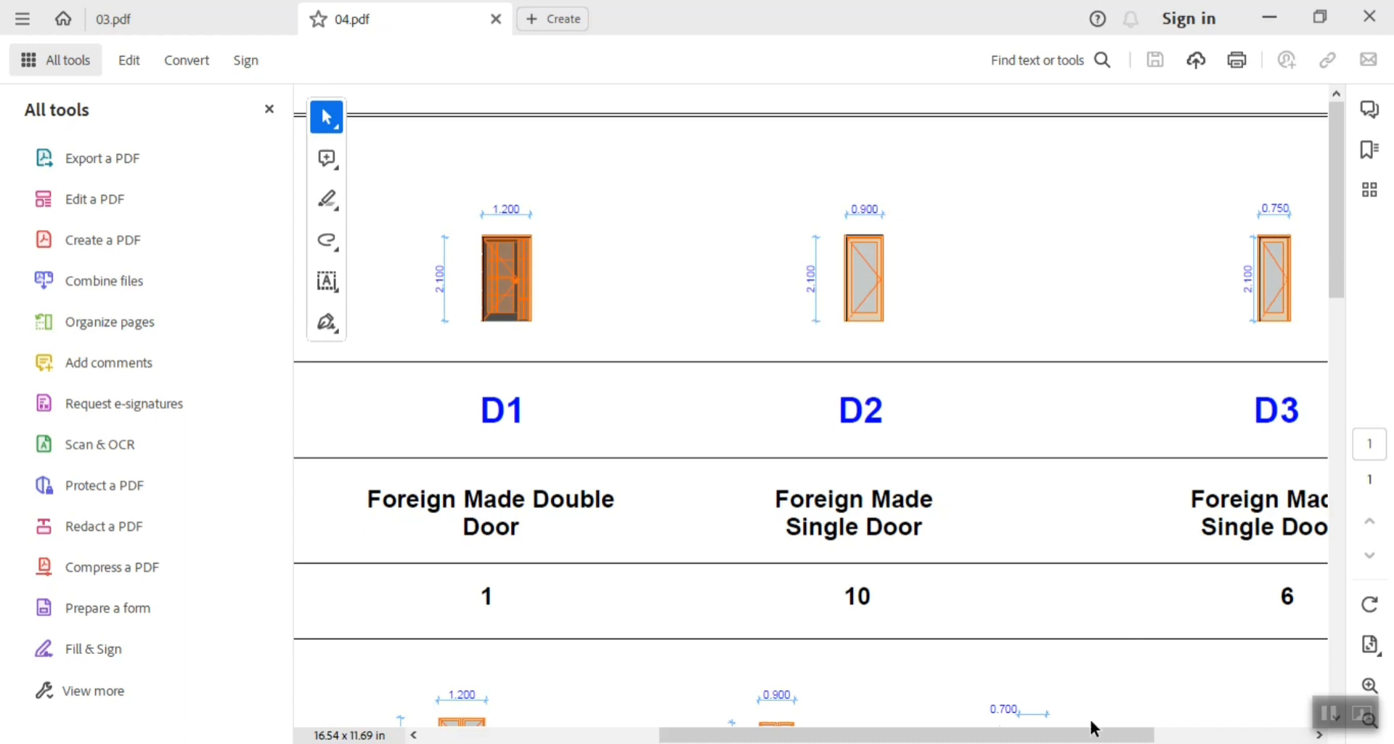
pyautogui.moveTo(1092, 727); pyautogui.dragTo(1000, 688)
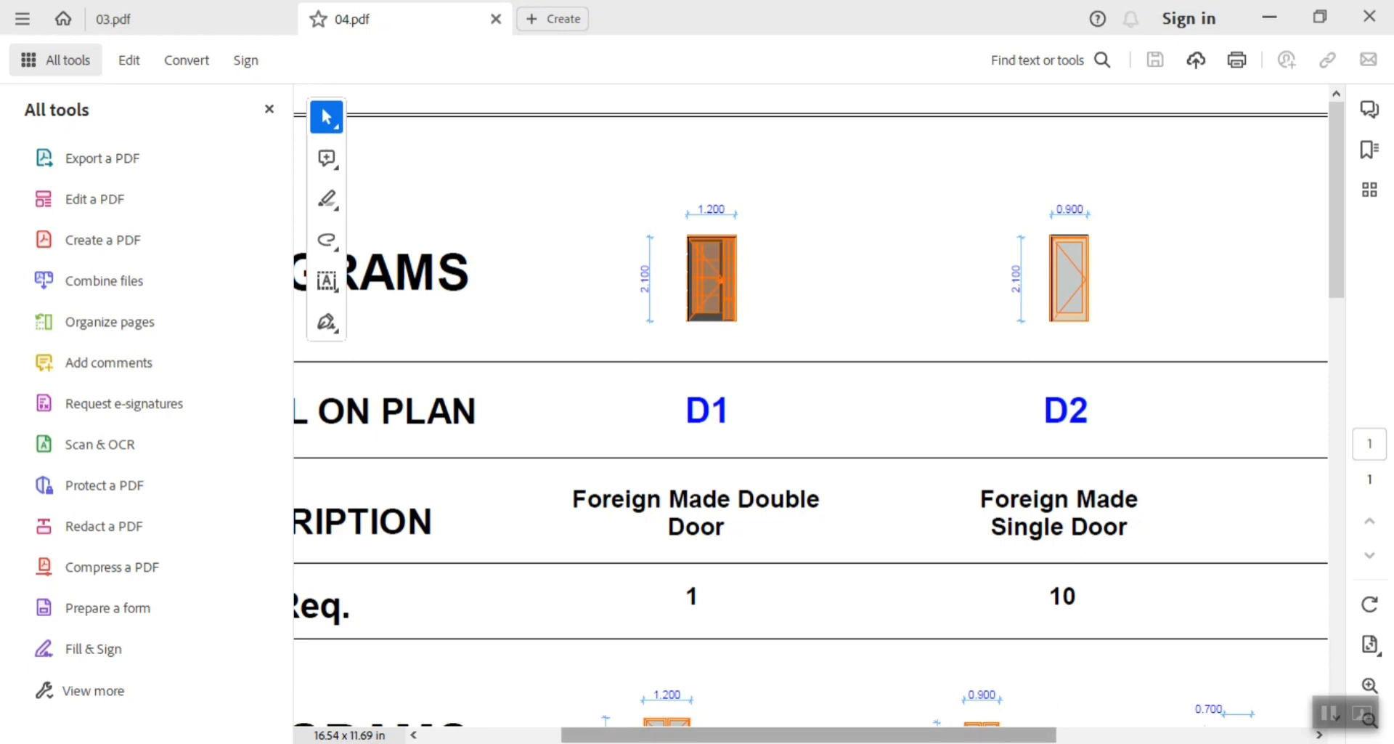
pyautogui.moveTo(953, 740); pyautogui.dragTo(1127, 736)
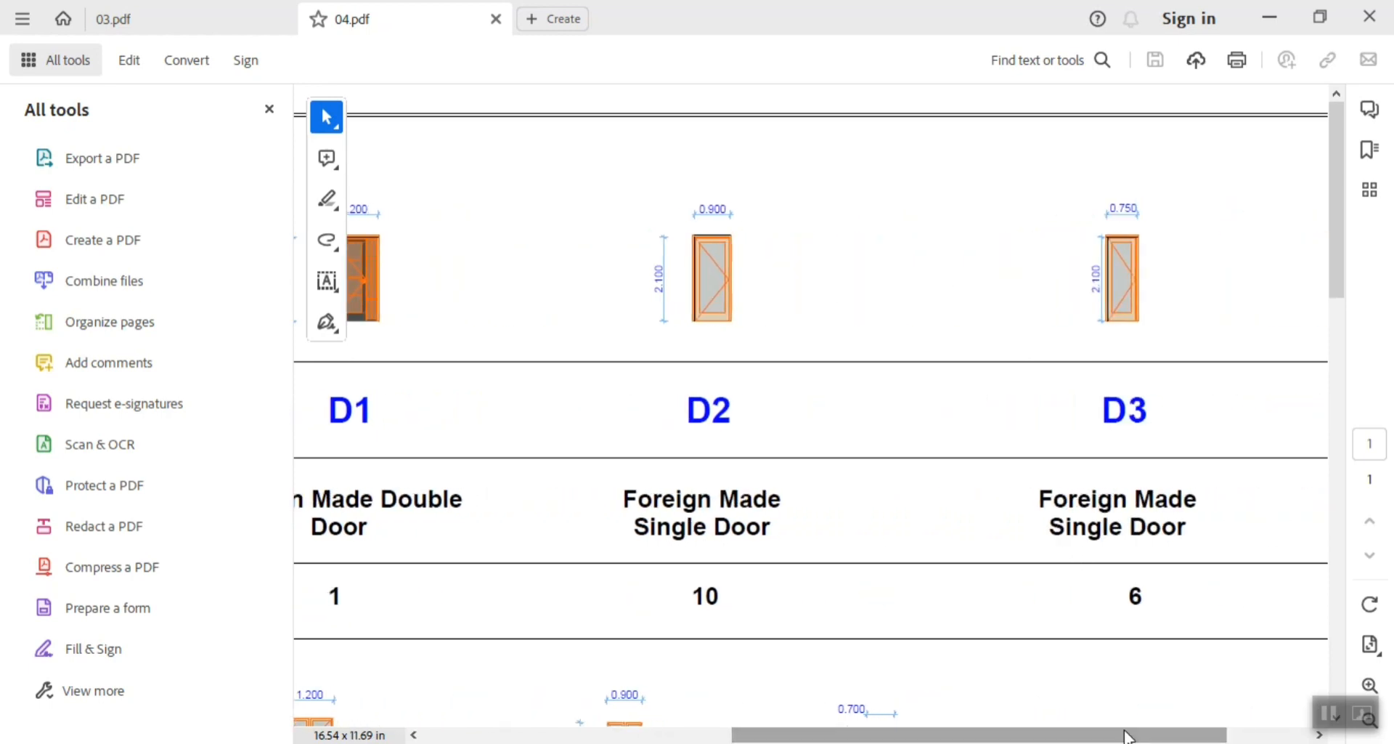
# Examine the W1, W2 and W3 window diagrams and a close-up of the D1 door diagram in the schedule
pyautogui.moveTo(1333, 222); pyautogui.dragTo(1322, 461)
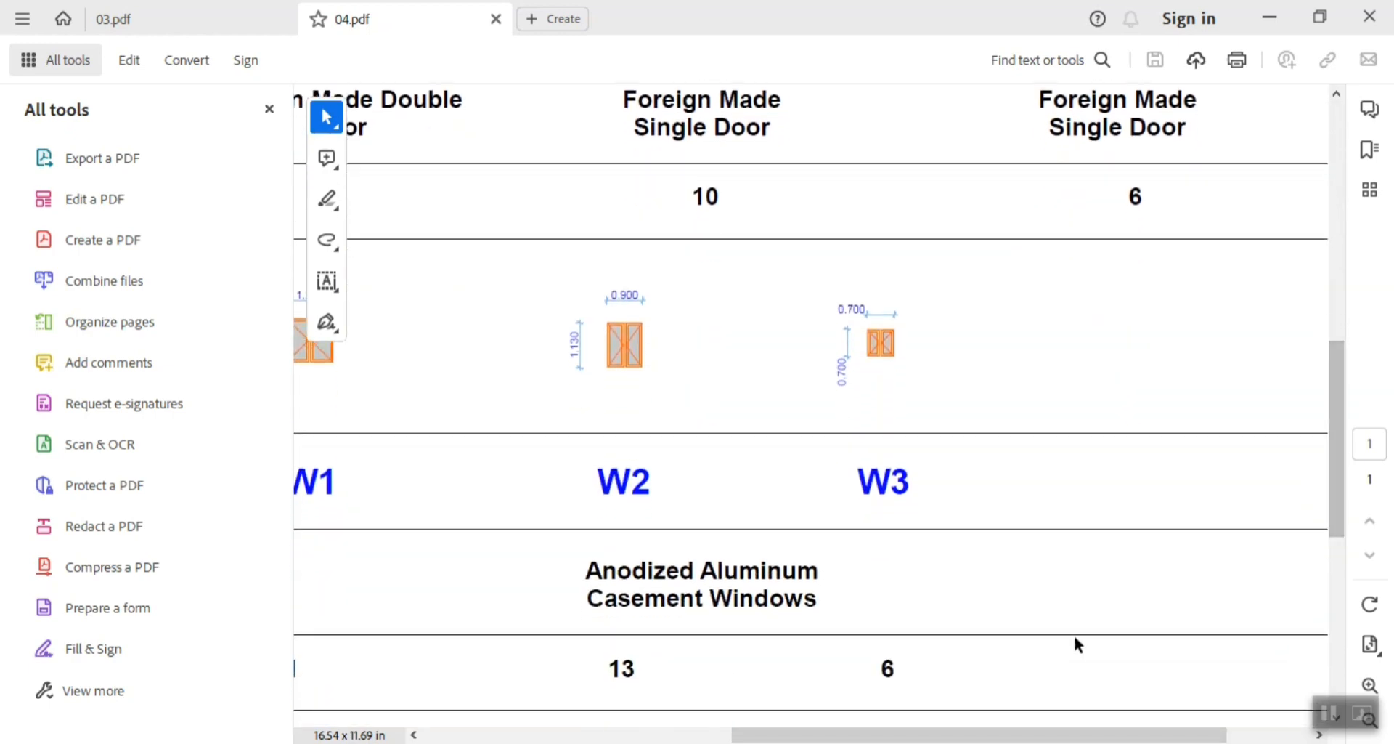
pyautogui.moveTo(1064, 734); pyautogui.dragTo(883, 658)
pyautogui.moveTo(1336, 446); pyautogui.dragTo(1347, 286)
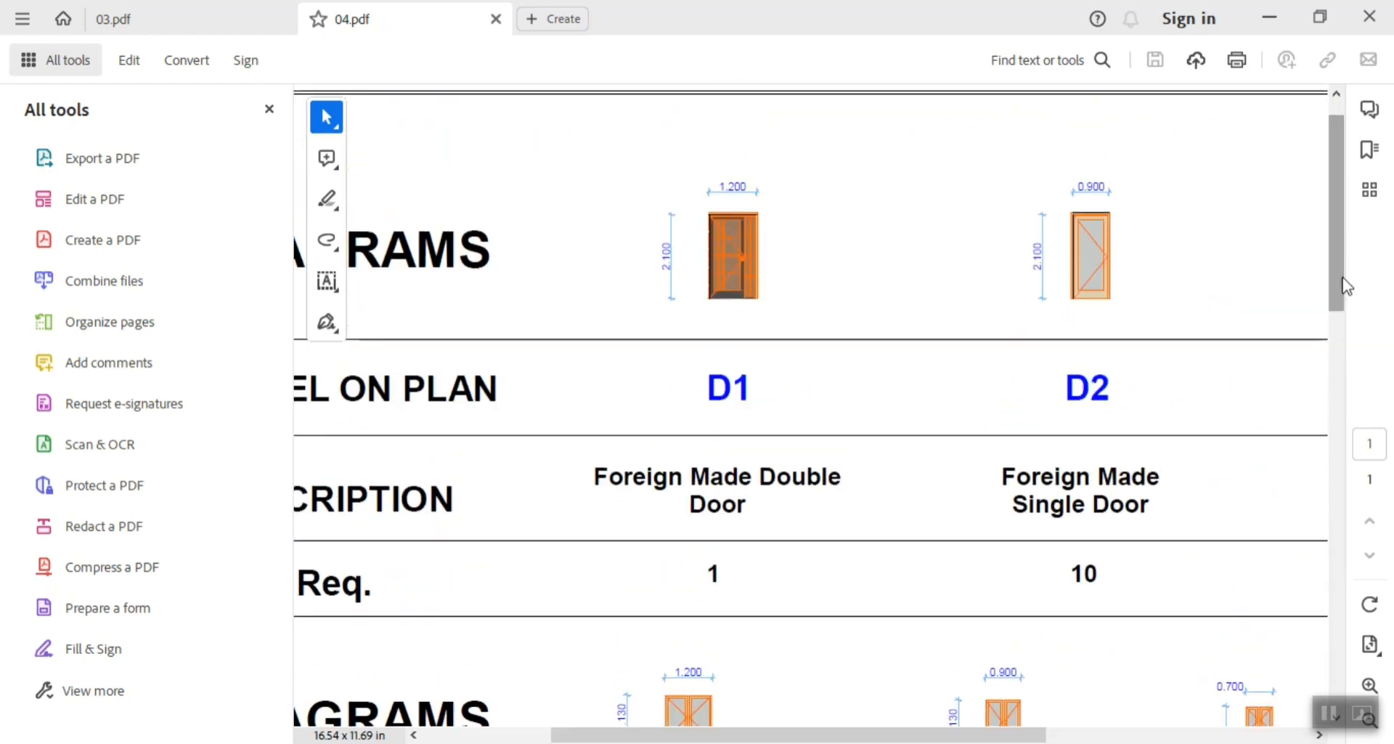
pyautogui.click(1369, 685)
pyautogui.click(1369, 686)
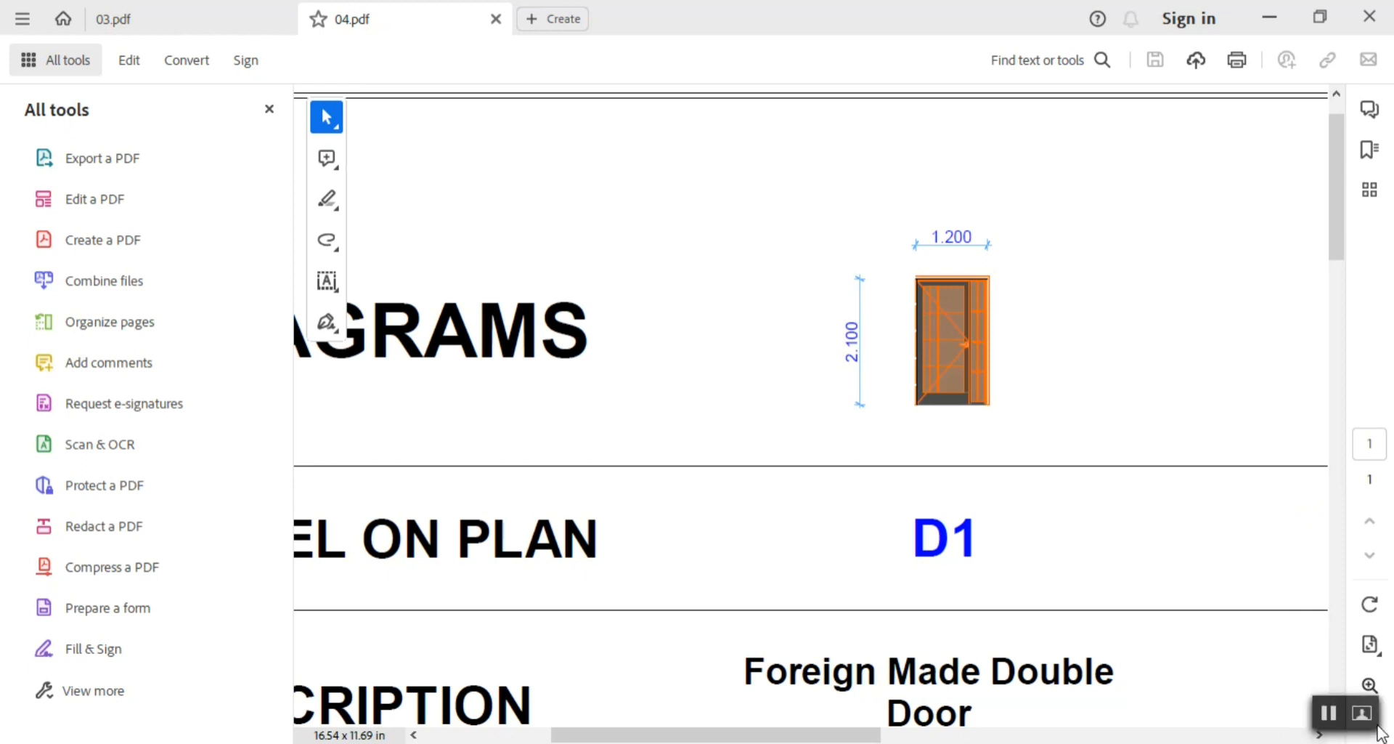
# Close all open PDF documents and reopen file 04 in Adobe Acrobat Reader
pyautogui.click(1370, 16)
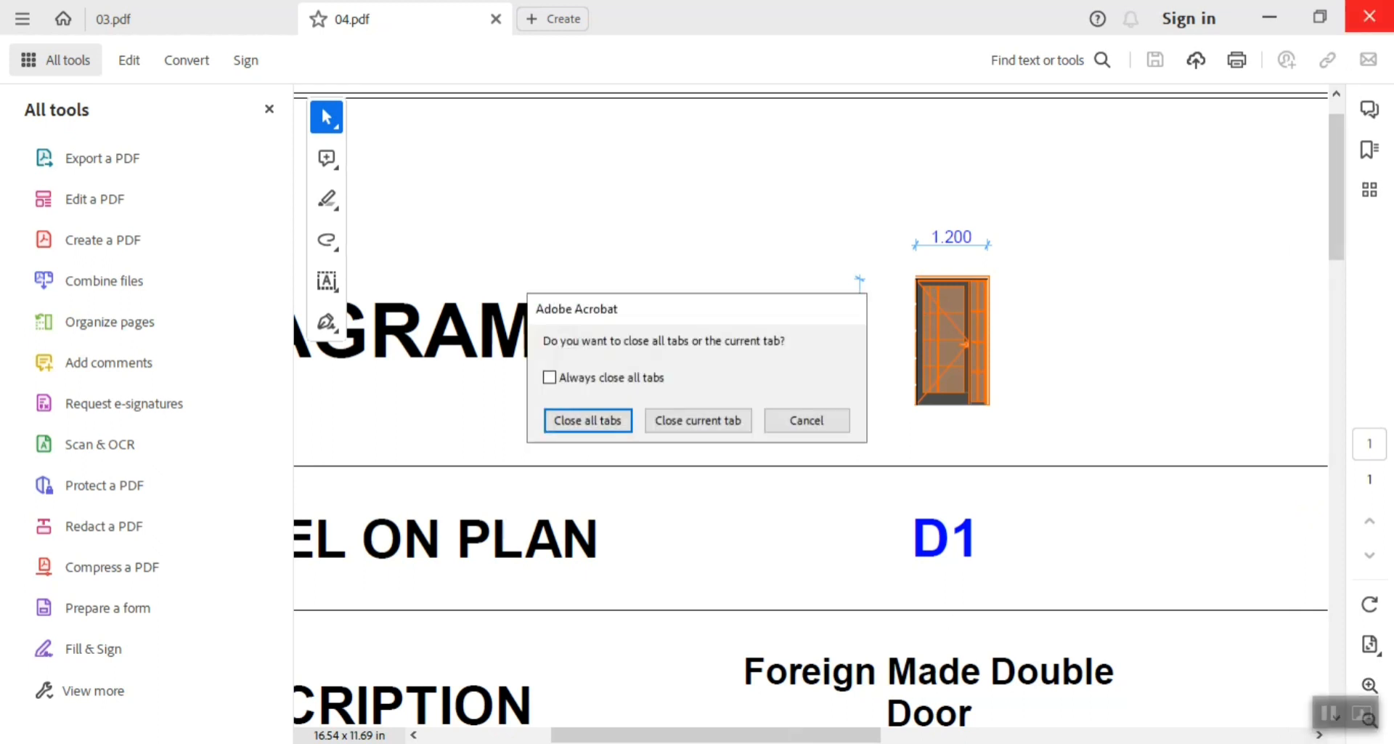
pyautogui.click(591, 425)
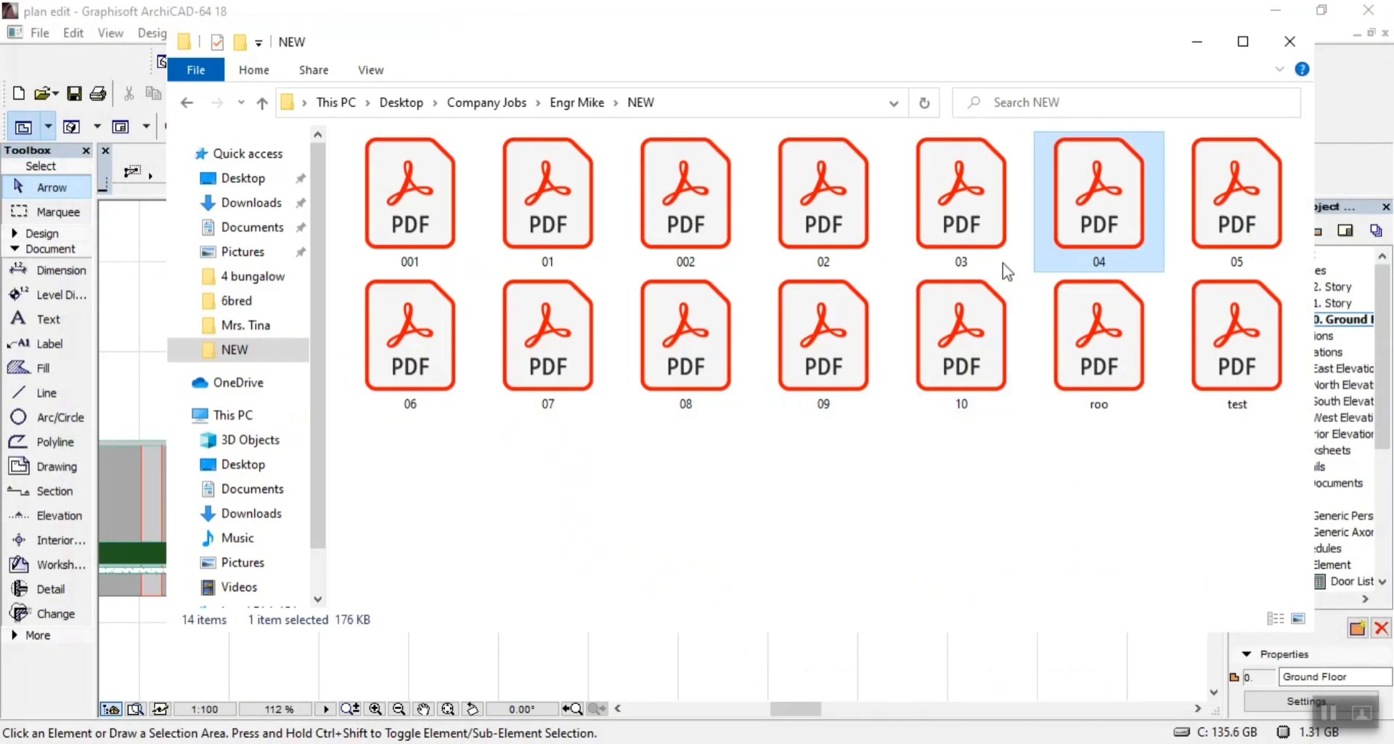
pyautogui.rightClick(1091, 241)
pyautogui.moveTo(1154, 338)
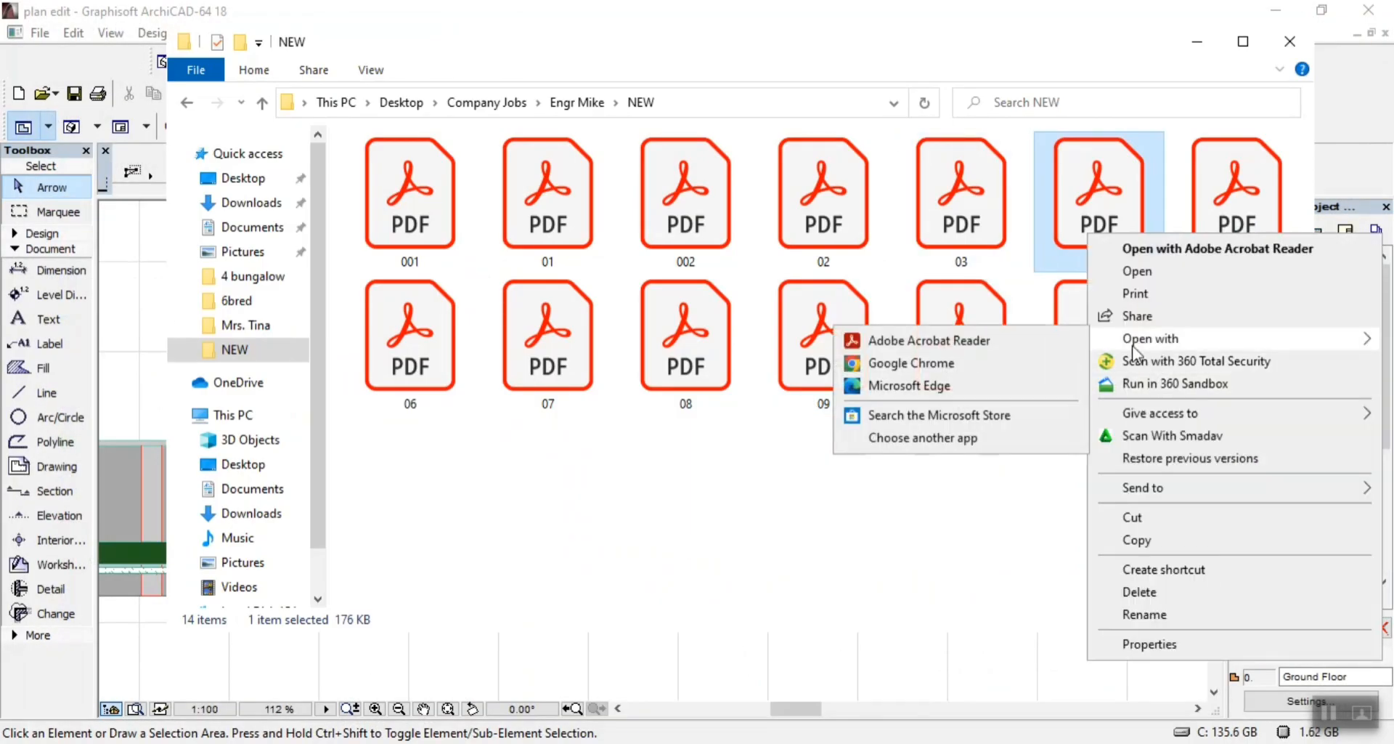
pyautogui.click(960, 361)
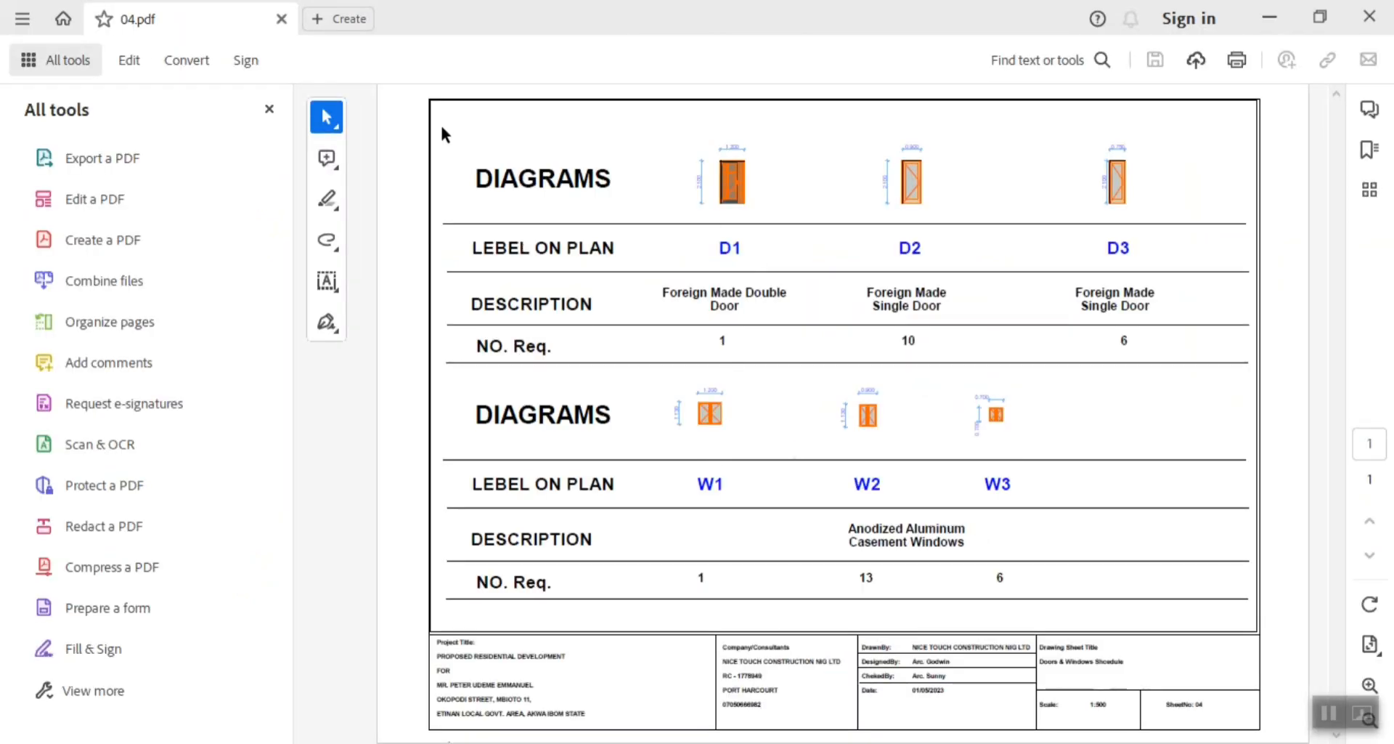
# Copy the door and window schedule text from the PDF and paste it into the empty title-block sheet in ArchiCAD
pyautogui.moveTo(460, 171); pyautogui.dragTo(1006, 583)
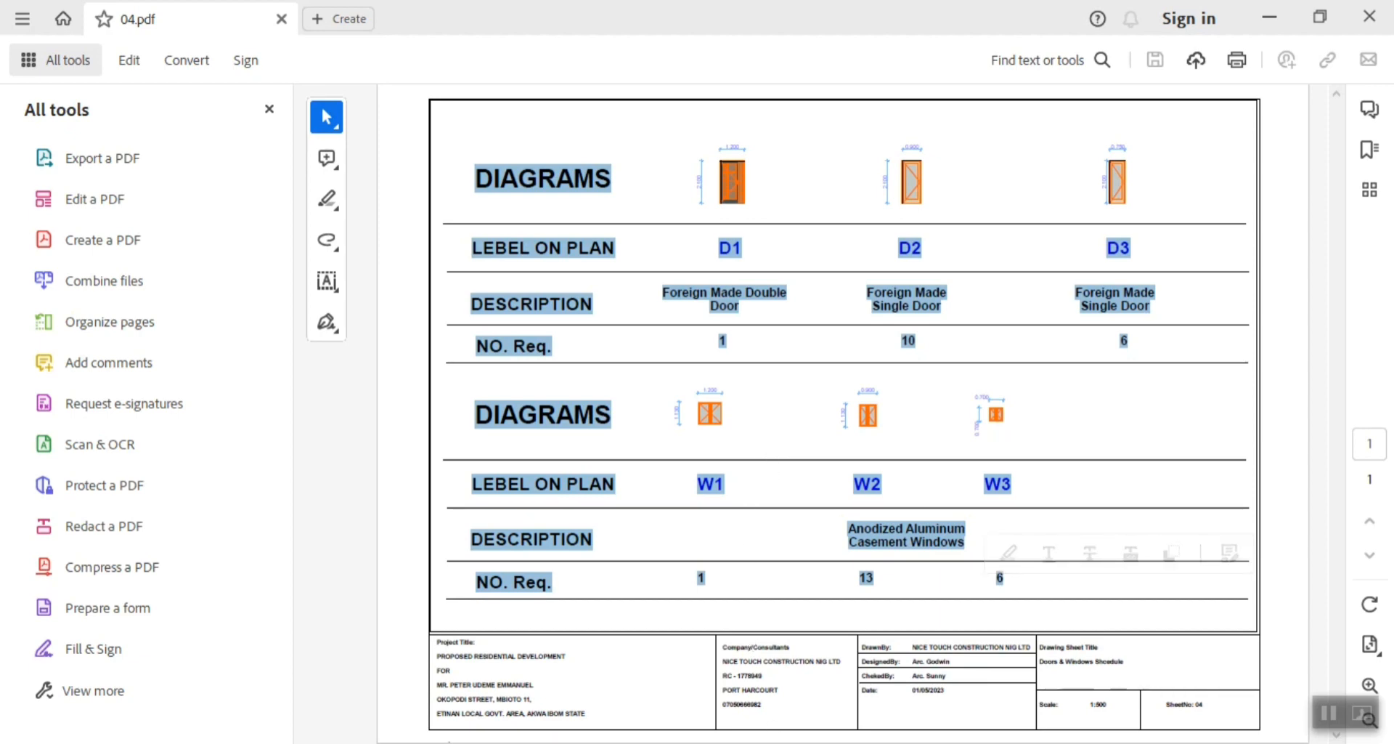
pyautogui.click(736, 741)
pyautogui.scroll(-10, 773, 631)
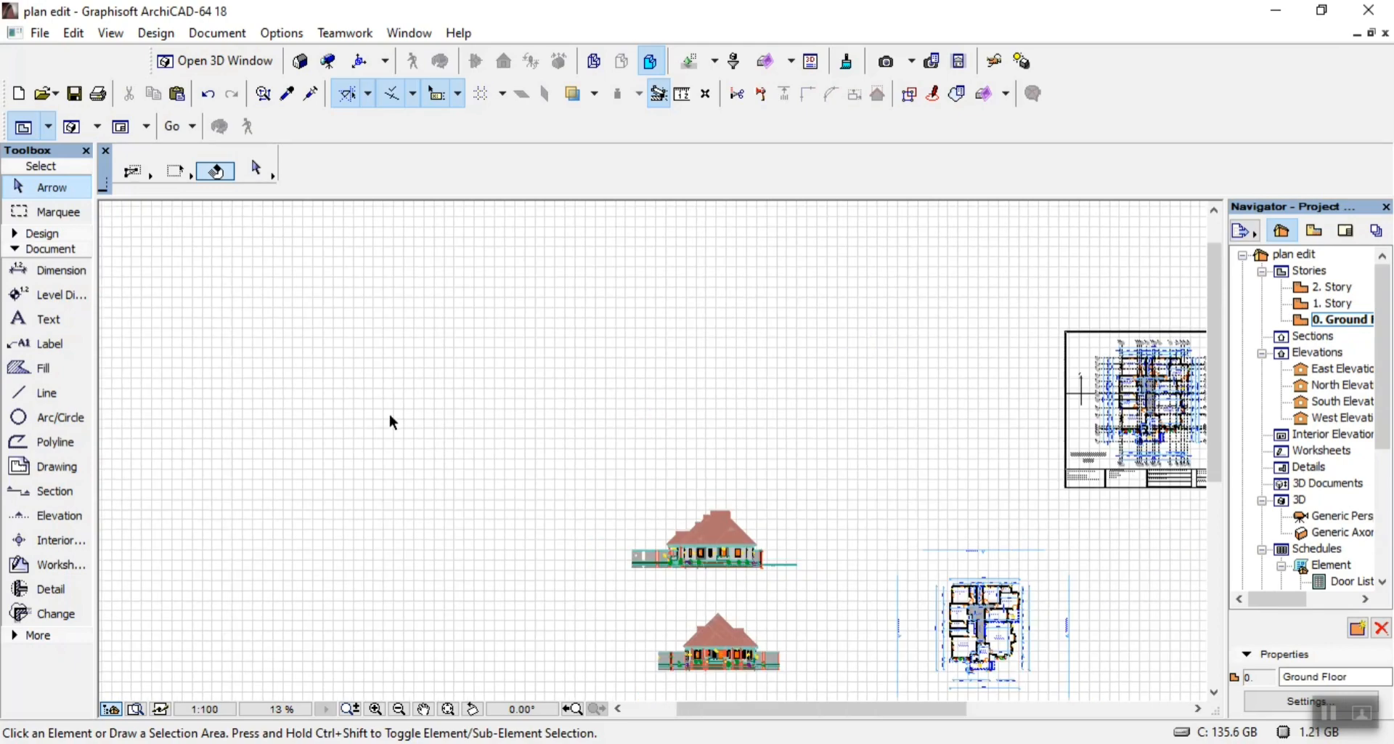
pyautogui.scroll(-3, 1085, 462)
pyautogui.scroll(4, 1162, 438)
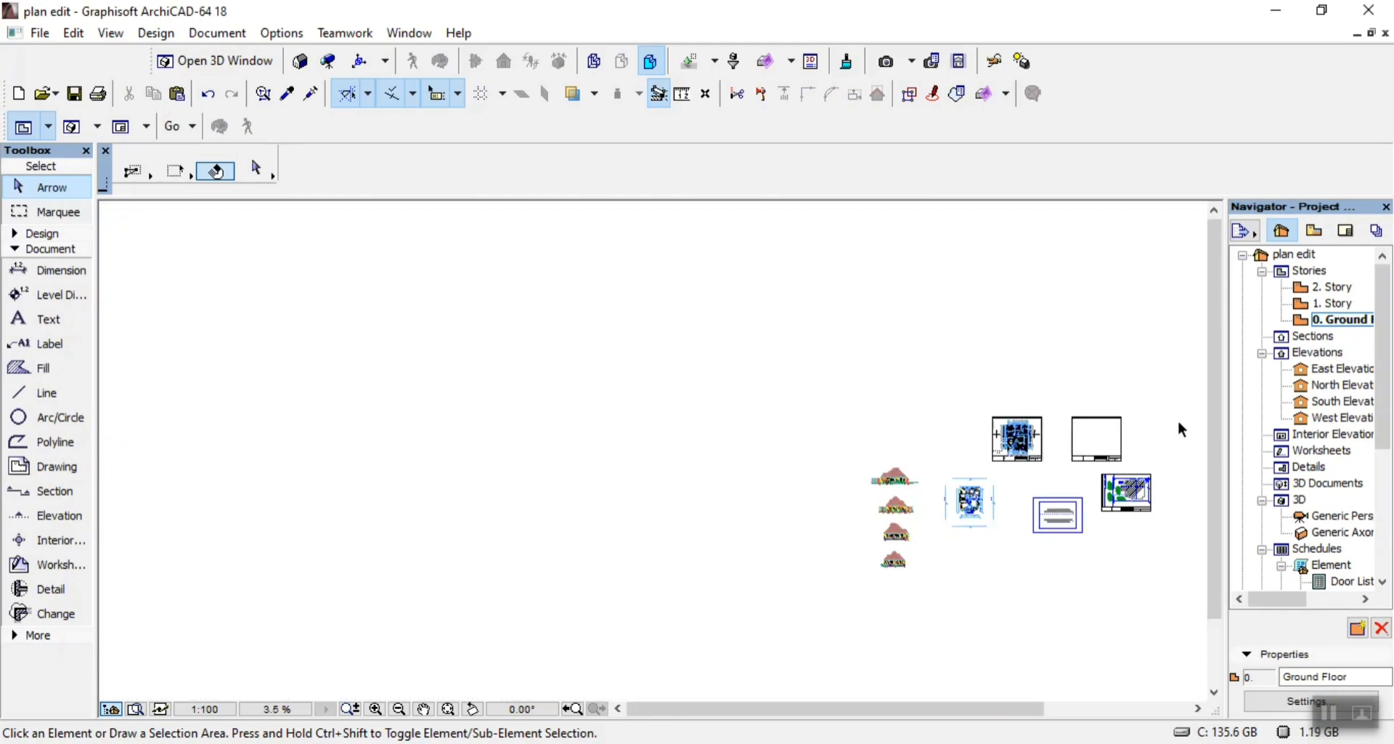
pyautogui.scroll(3, 1132, 479)
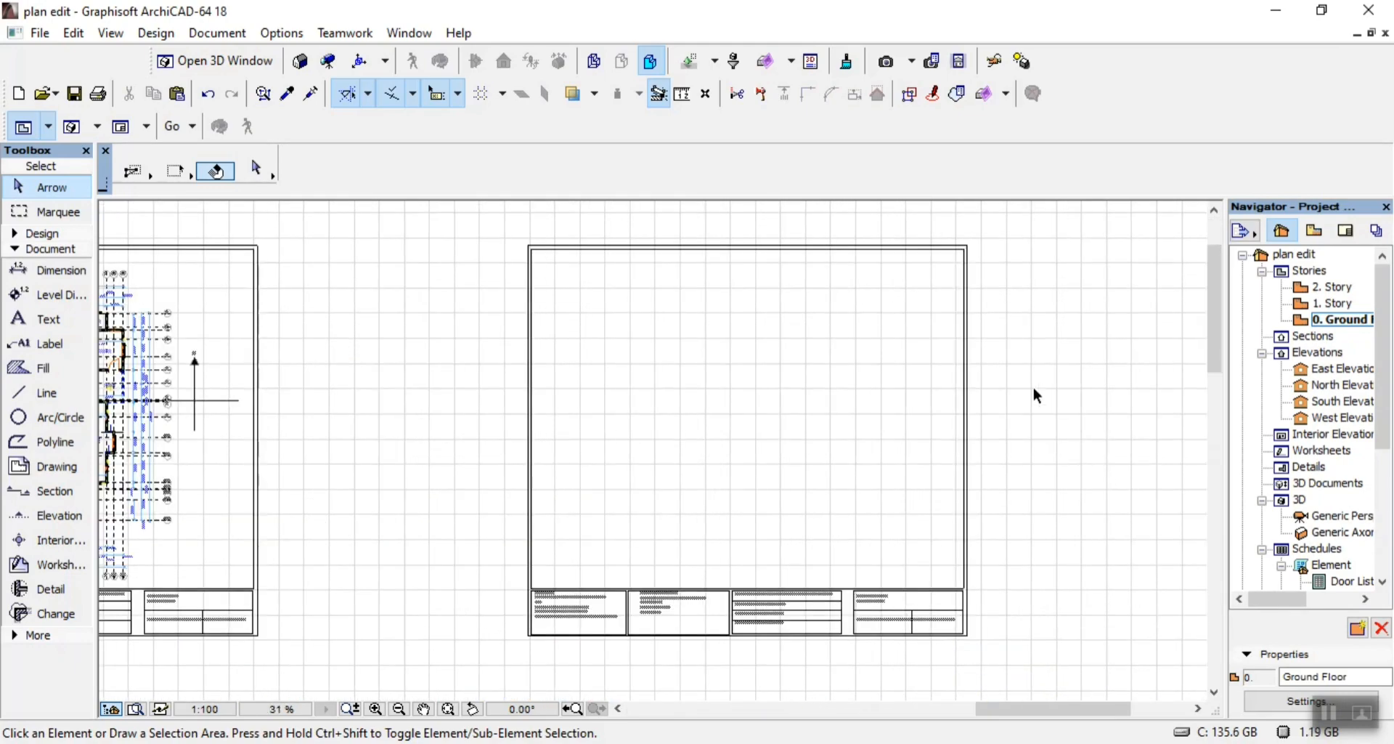
pyautogui.rightClick(1027, 325)
pyautogui.click(1086, 339)
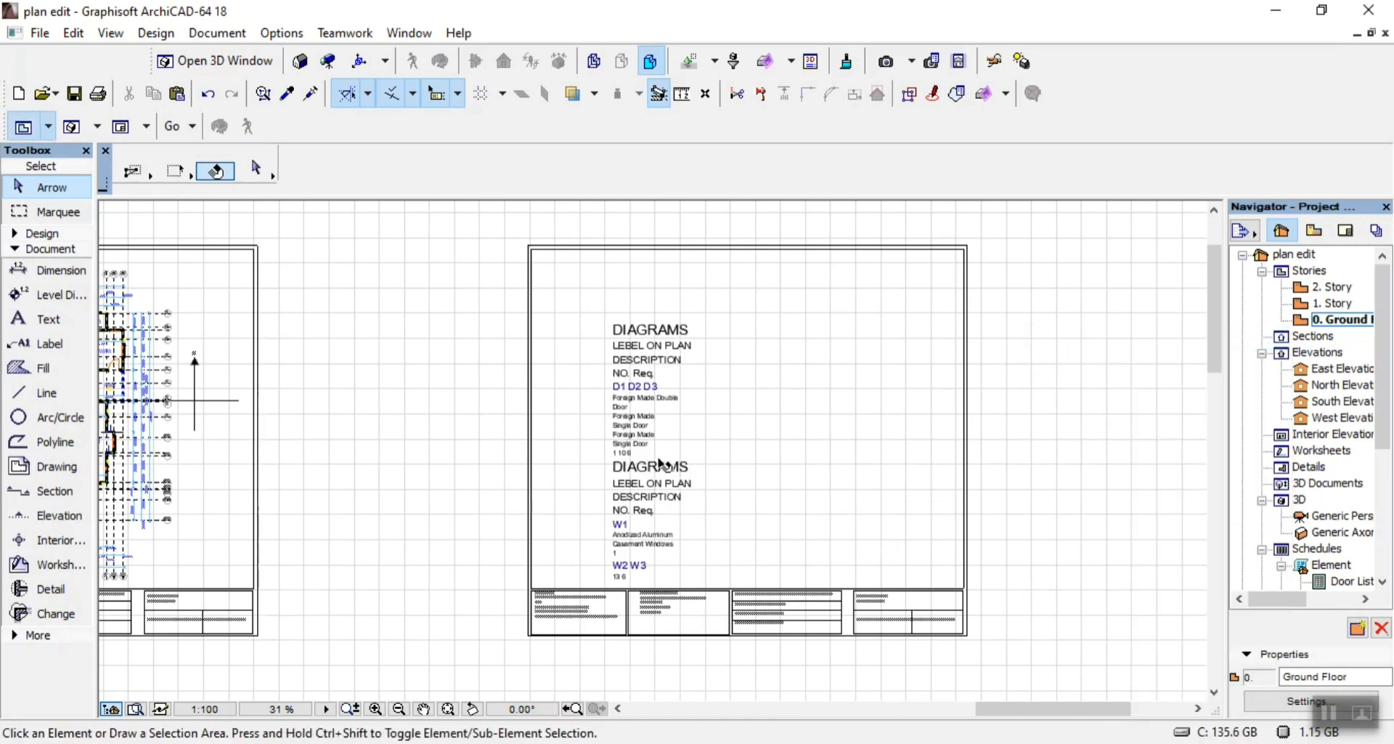
# Move the pasted schedule text block out of the empty sheet into the gap beside the ground floor plan sheet
pyautogui.moveTo(592, 318); pyautogui.dragTo(716, 578)
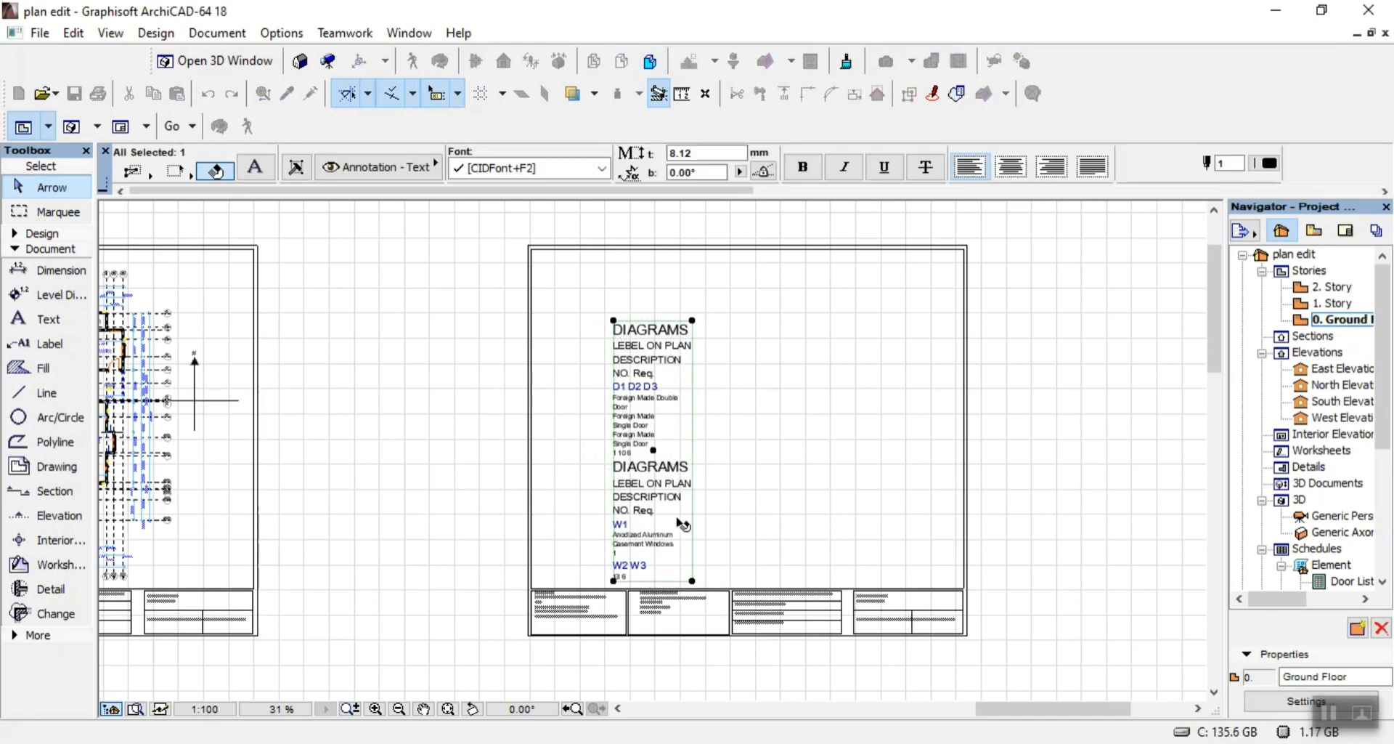
pyautogui.click(655, 451)
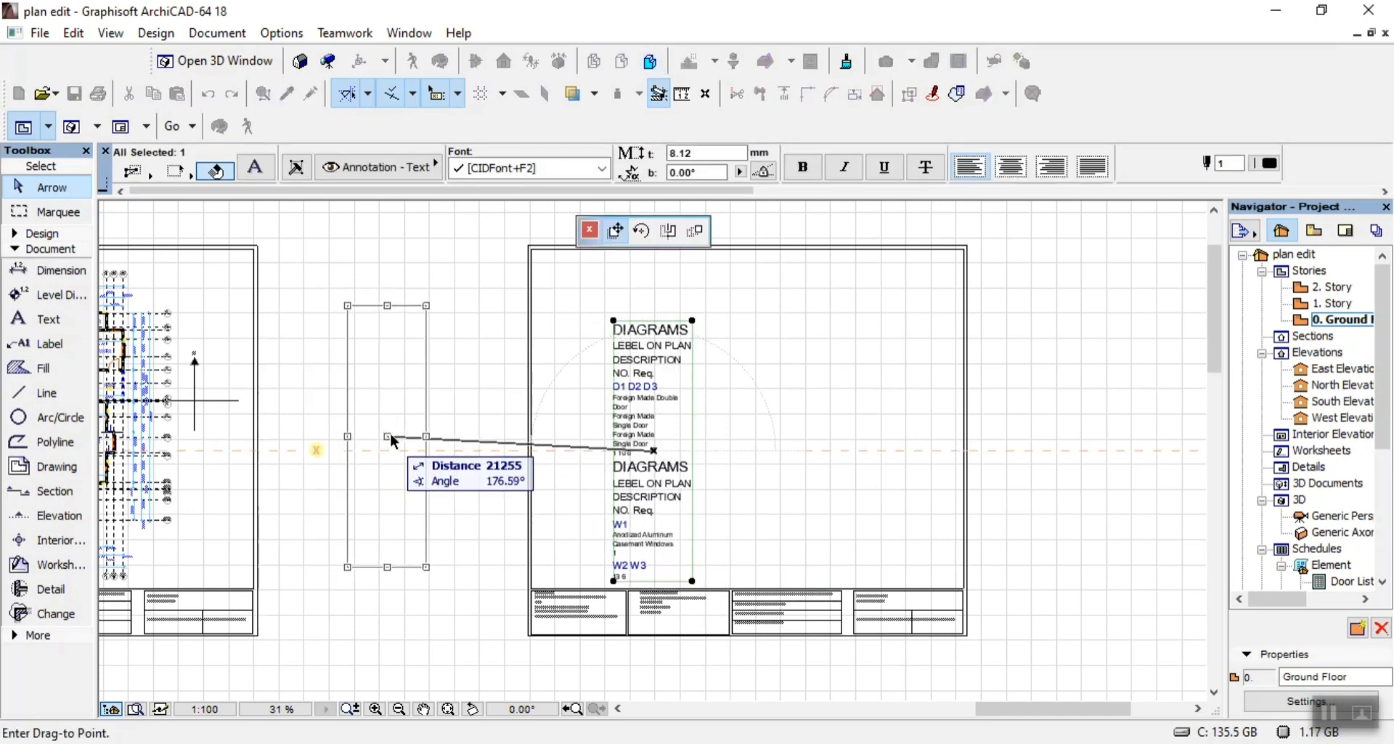
pyautogui.click(409, 450)
pyautogui.click(642, 477)
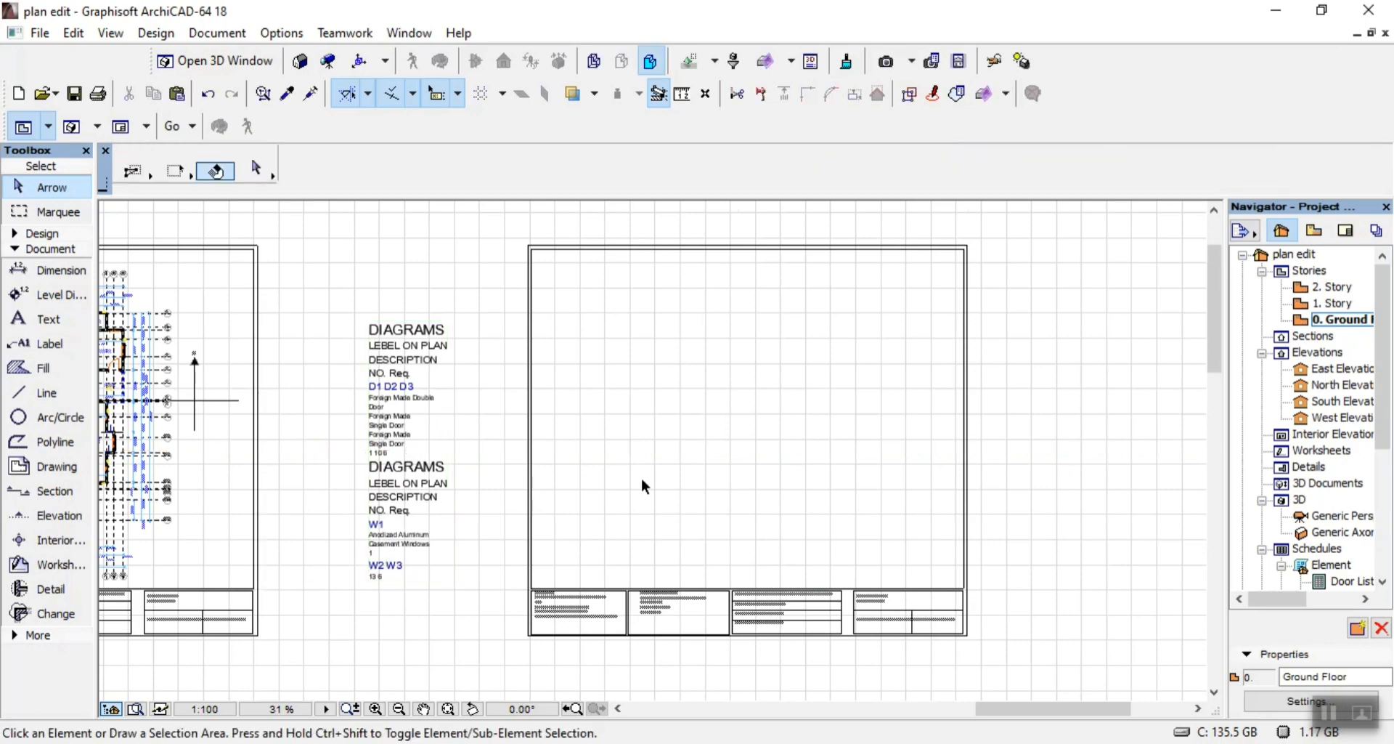
# Select the westernmost narrow window and the adjacent double casement window on the uppermost coloured elevation and begin copying them out of it
pyautogui.scroll(-5, 803, 458)
pyautogui.scroll(-2, 352, 541)
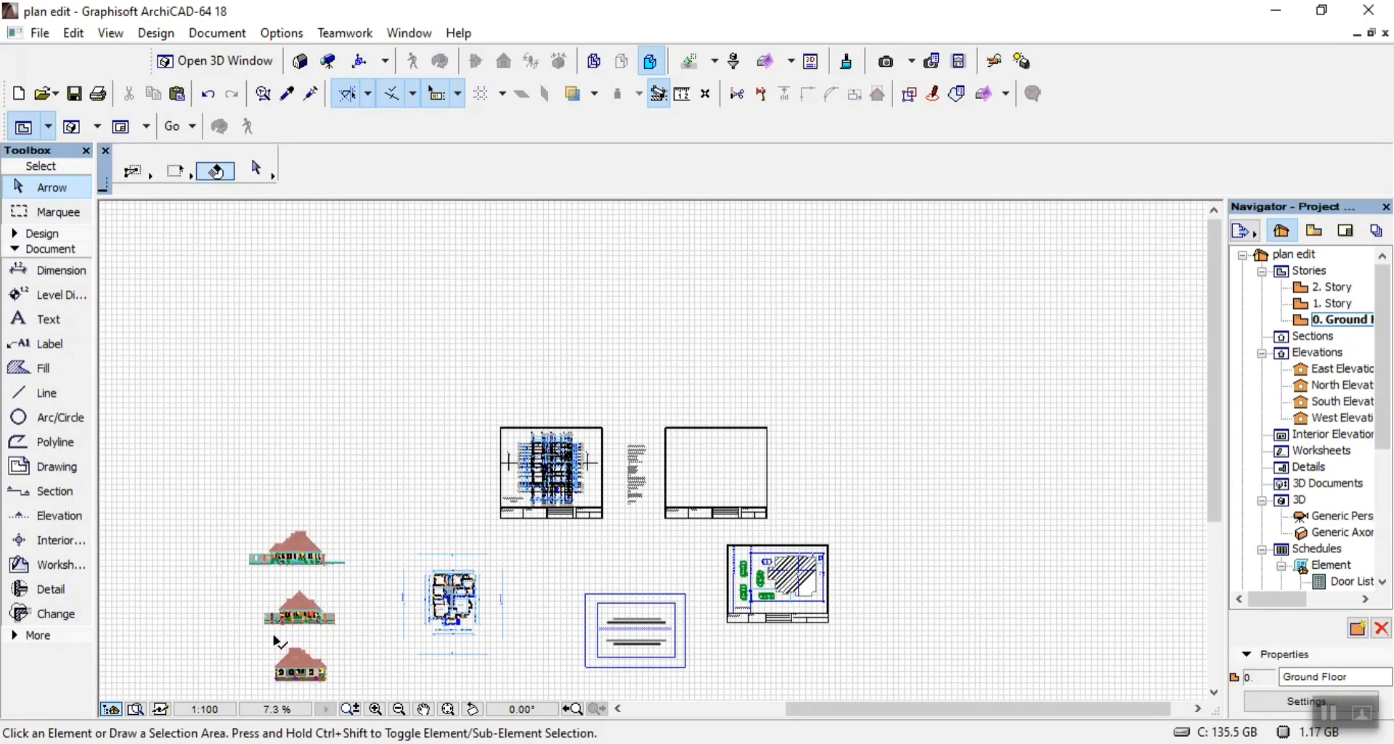
pyautogui.scroll(3, 289, 613)
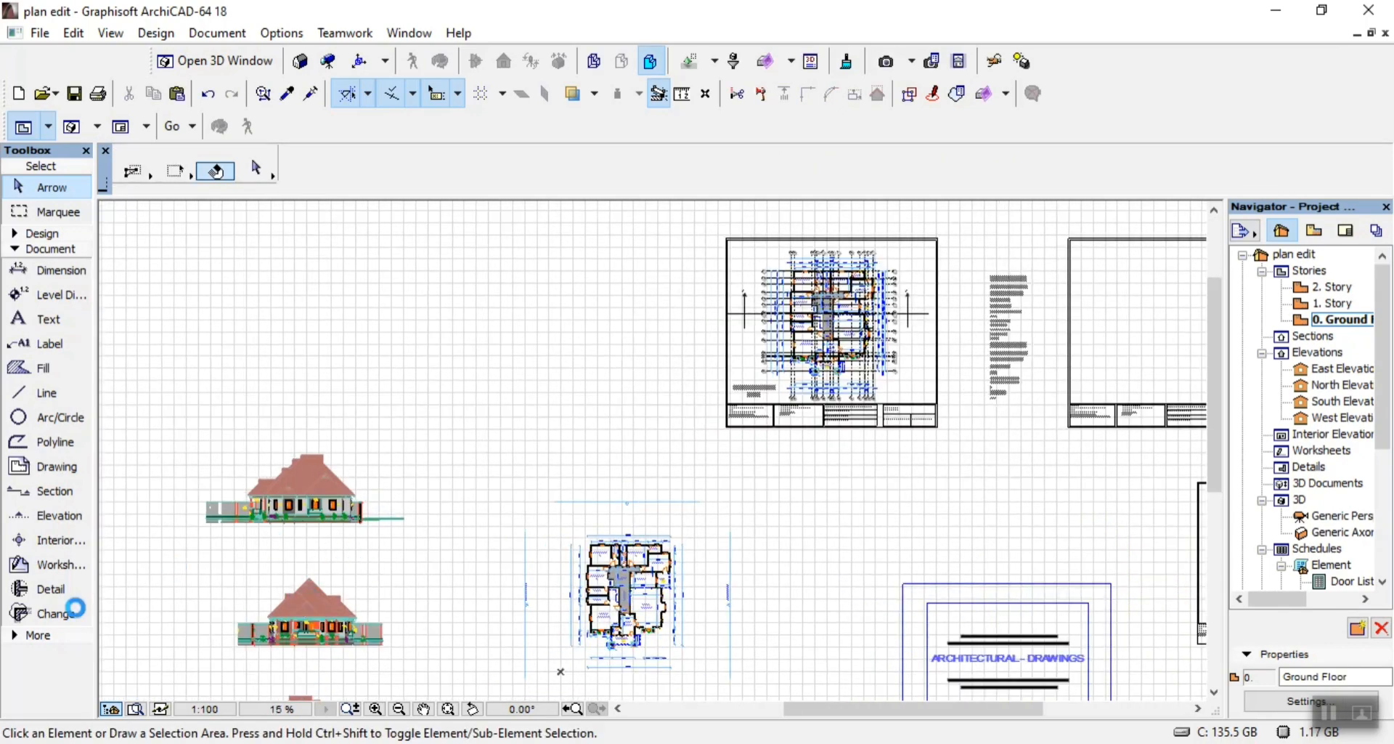
pyautogui.scroll(6, 216, 536)
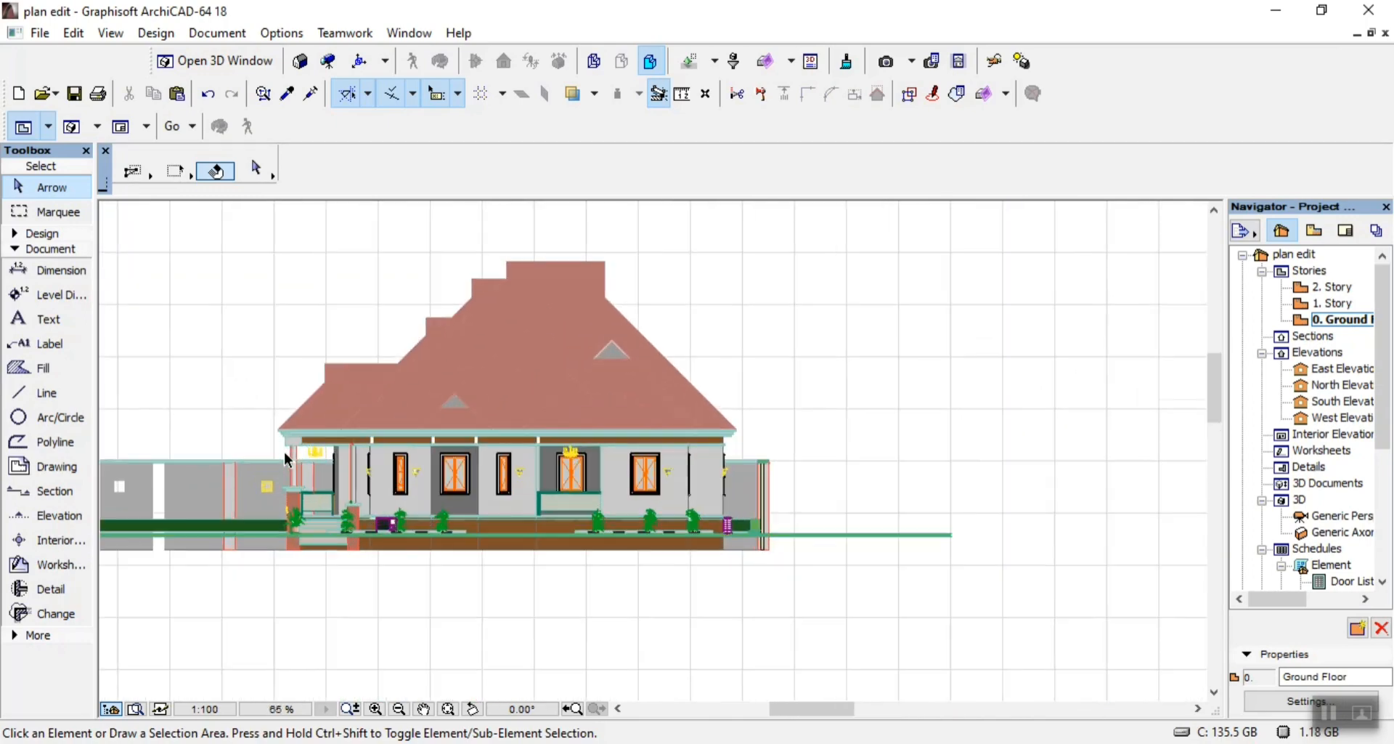
pyautogui.scroll(4, 405, 491)
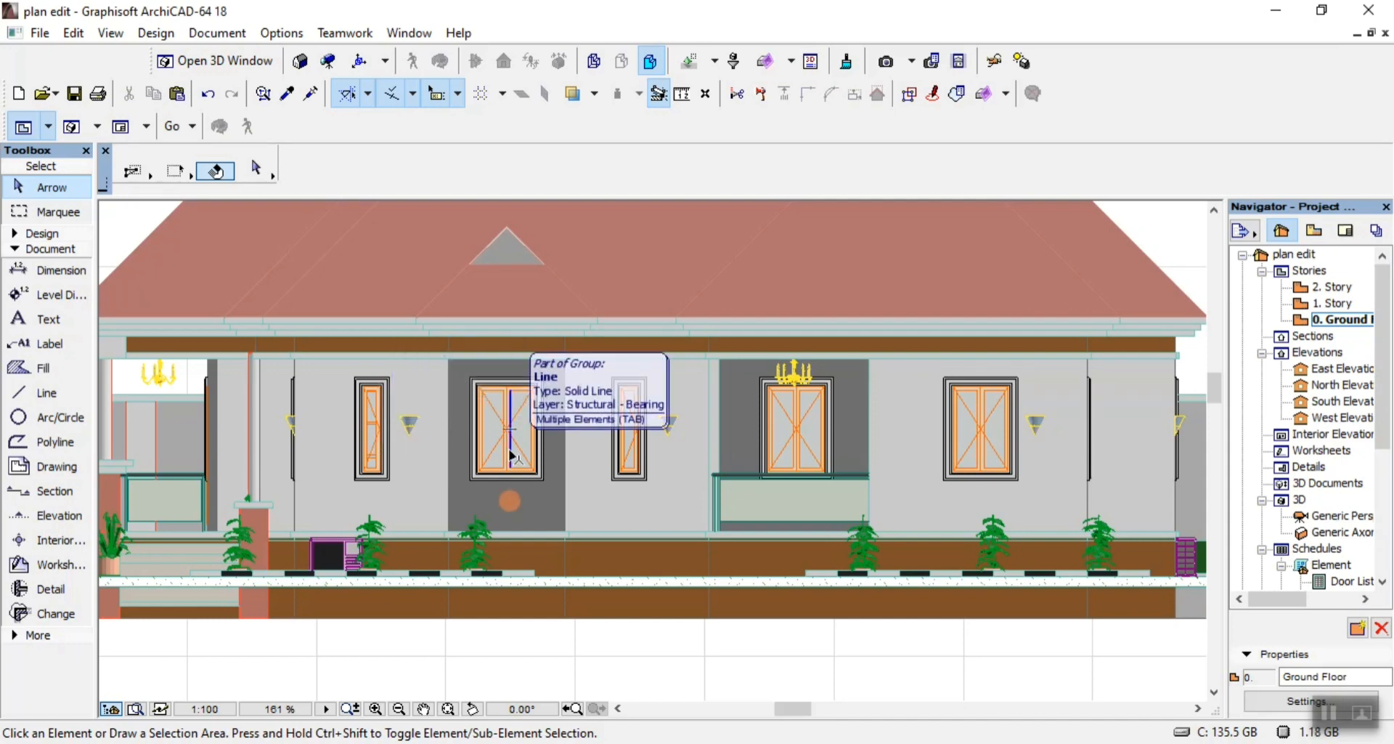
pyautogui.click(510, 494)
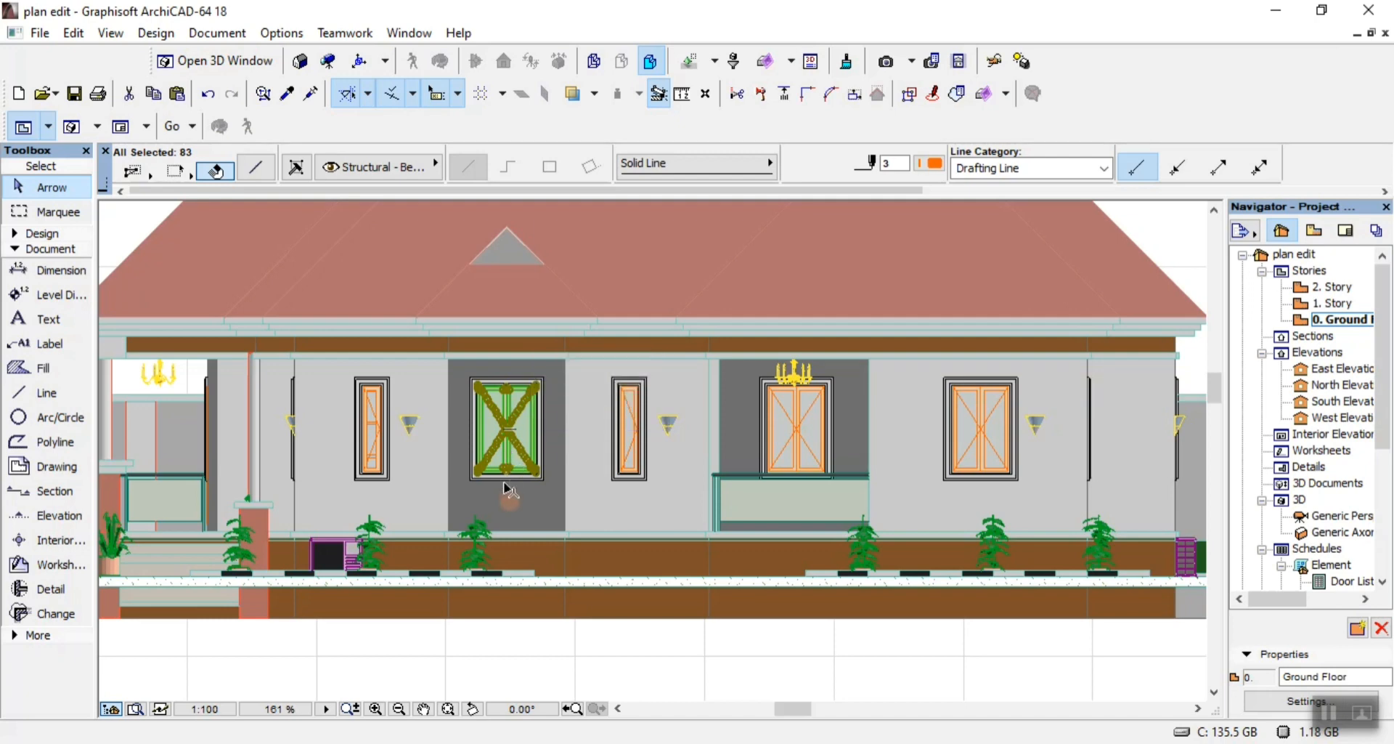
pyautogui.press('Escape')
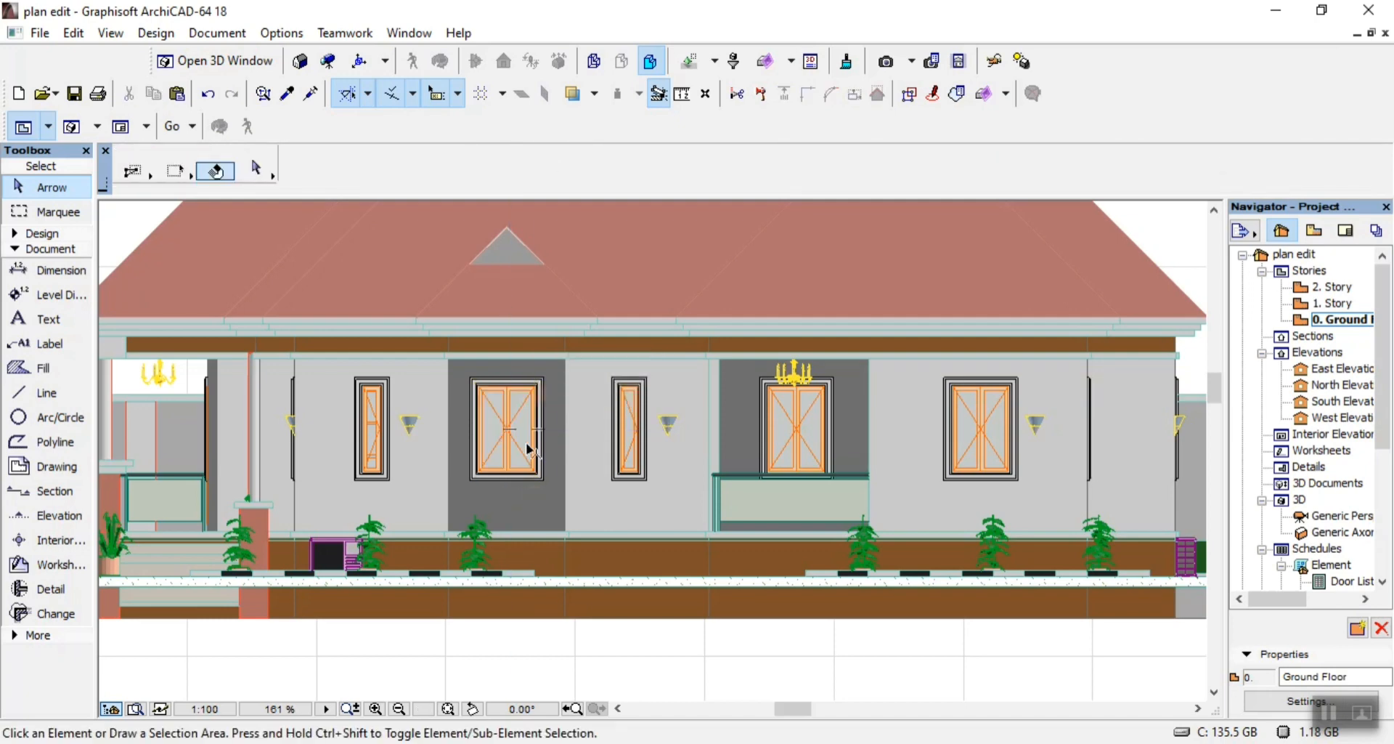
pyautogui.click(528, 443)
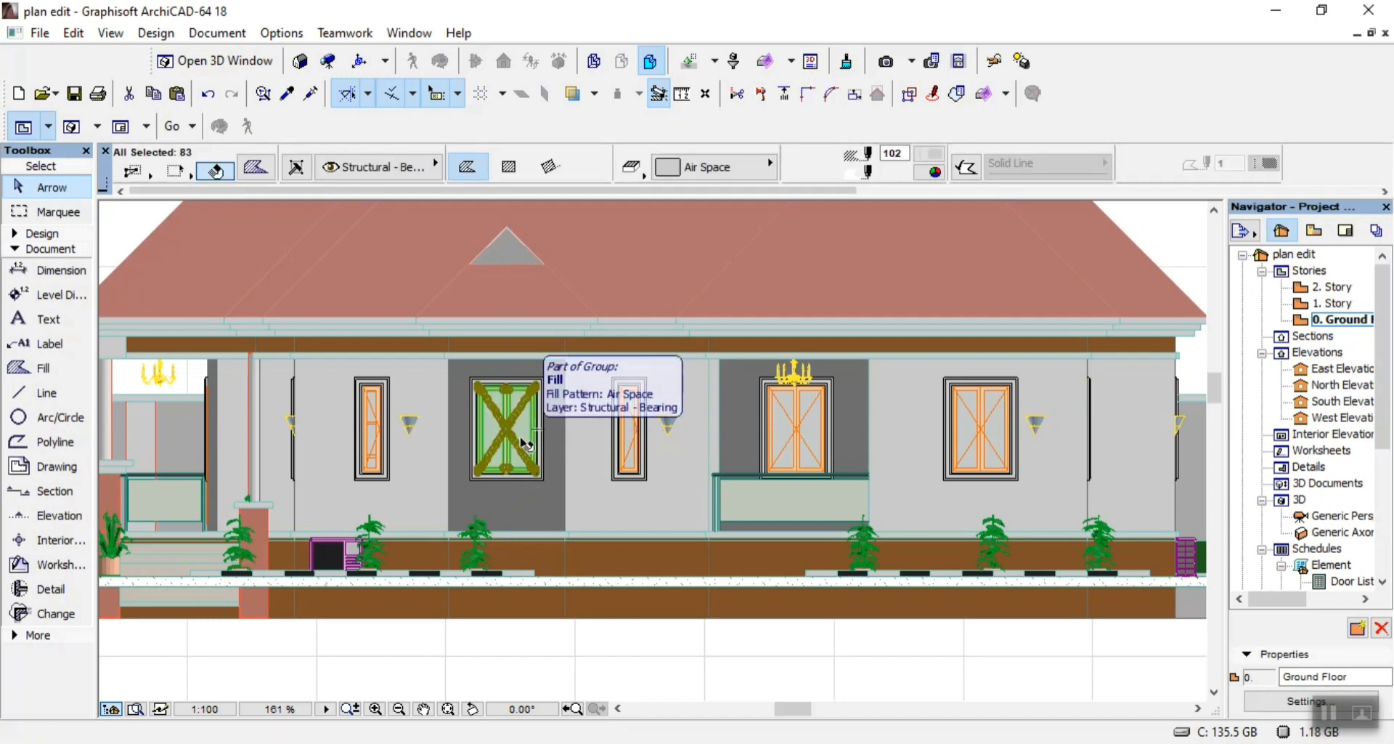
pyautogui.keyDown('shift'); pyautogui.click(375, 450); pyautogui.keyUp('shift')
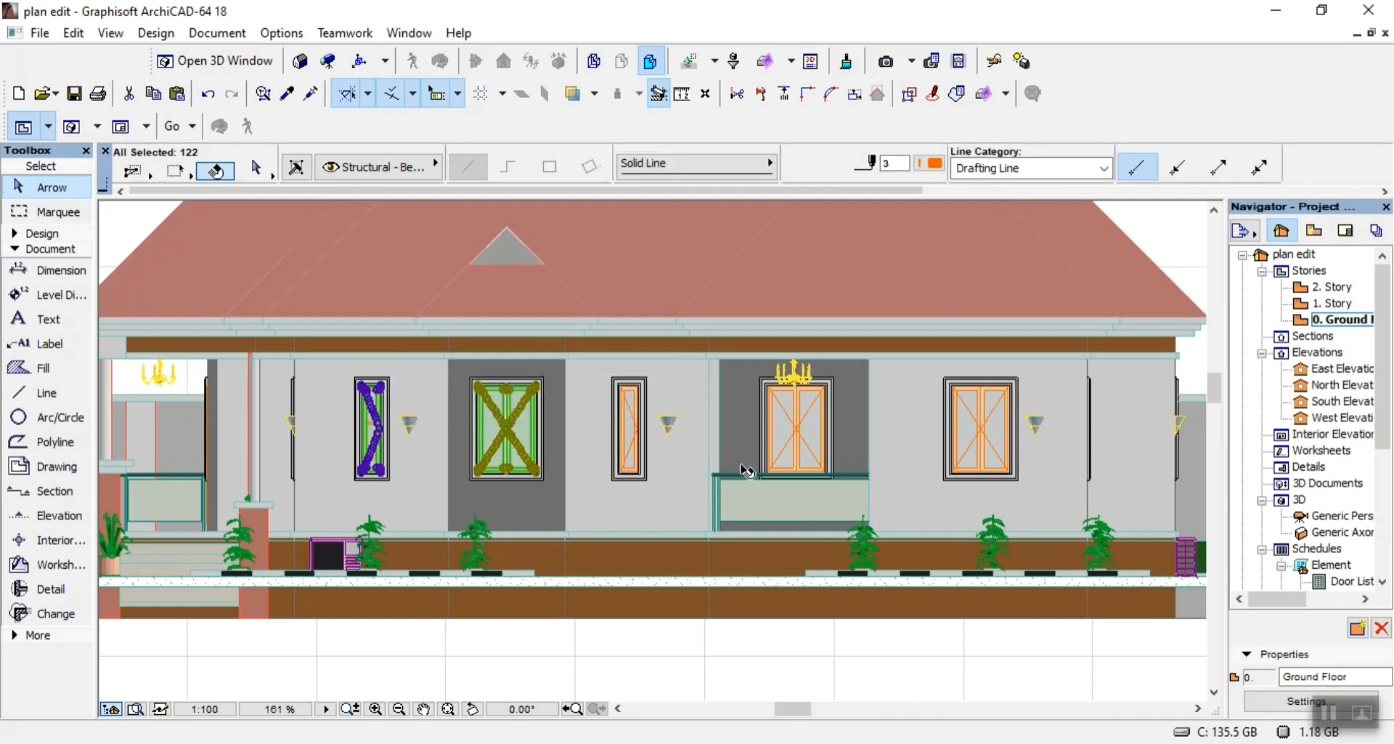
pyautogui.hotkey('ctrl', 'alt', 'd')
pyautogui.click(485, 452)
pyautogui.scroll(-5, 408, 454)
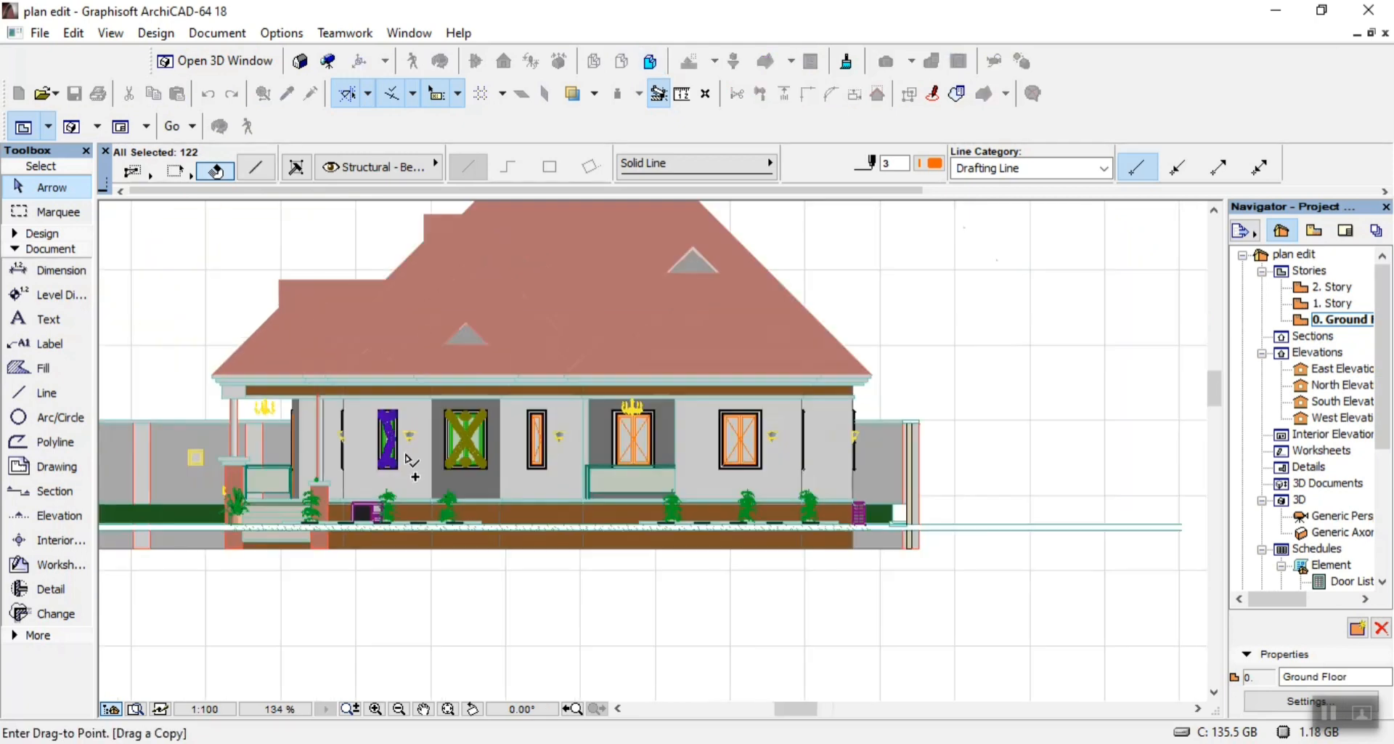
# Place the copy of the two selected first-elevation windows inside the empty title-block sheet beside the floor plan sheet
pyautogui.scroll(-5, 405, 453)
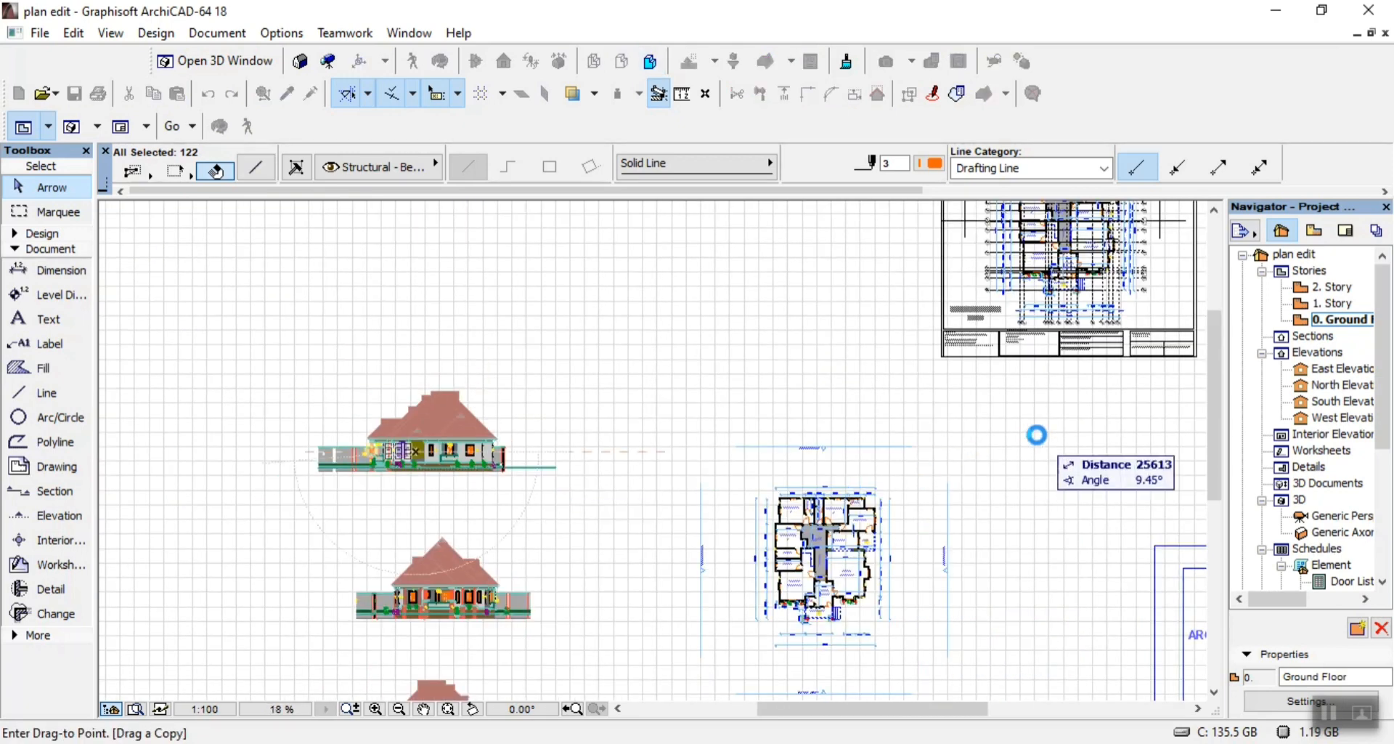
pyautogui.scroll(-3, 692, 447)
pyautogui.scroll(2, 1092, 399)
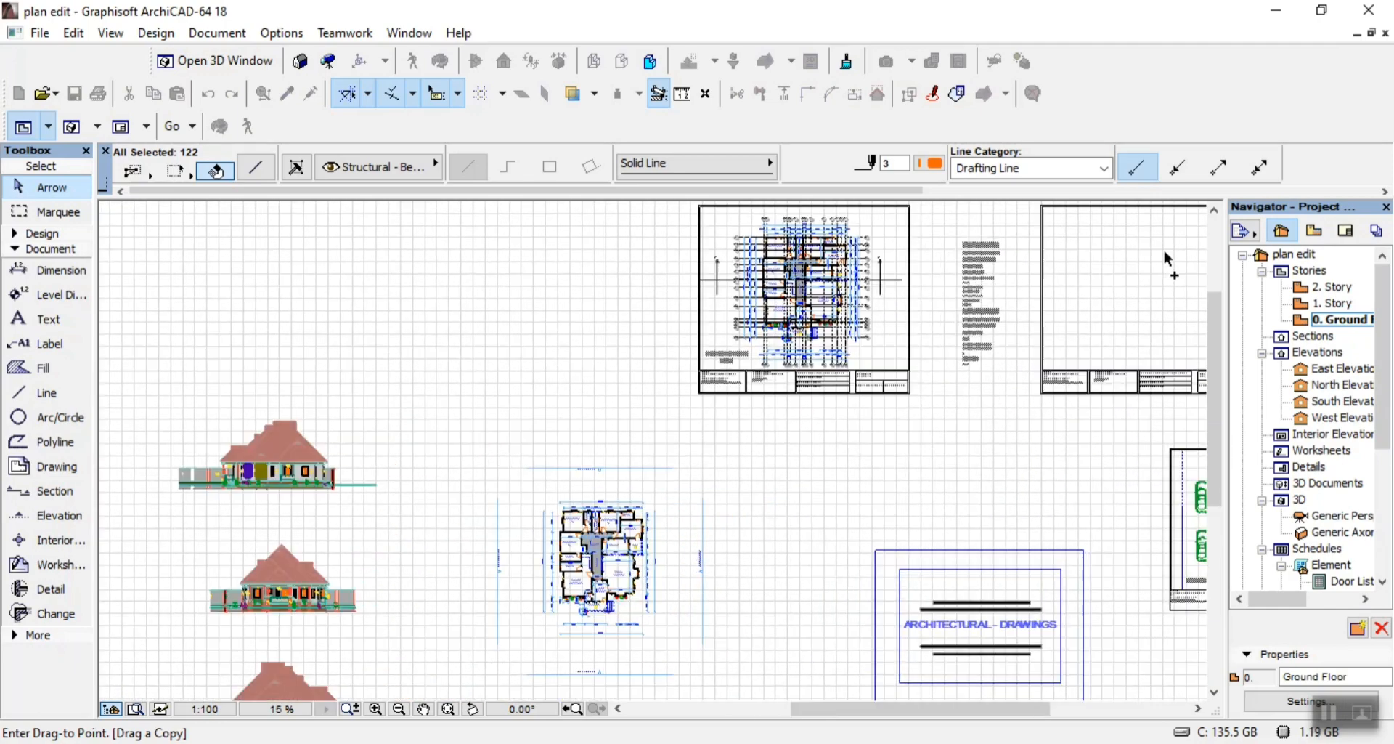
pyautogui.moveTo(1057, 425); pyautogui.dragTo(856, 450, button='middle')
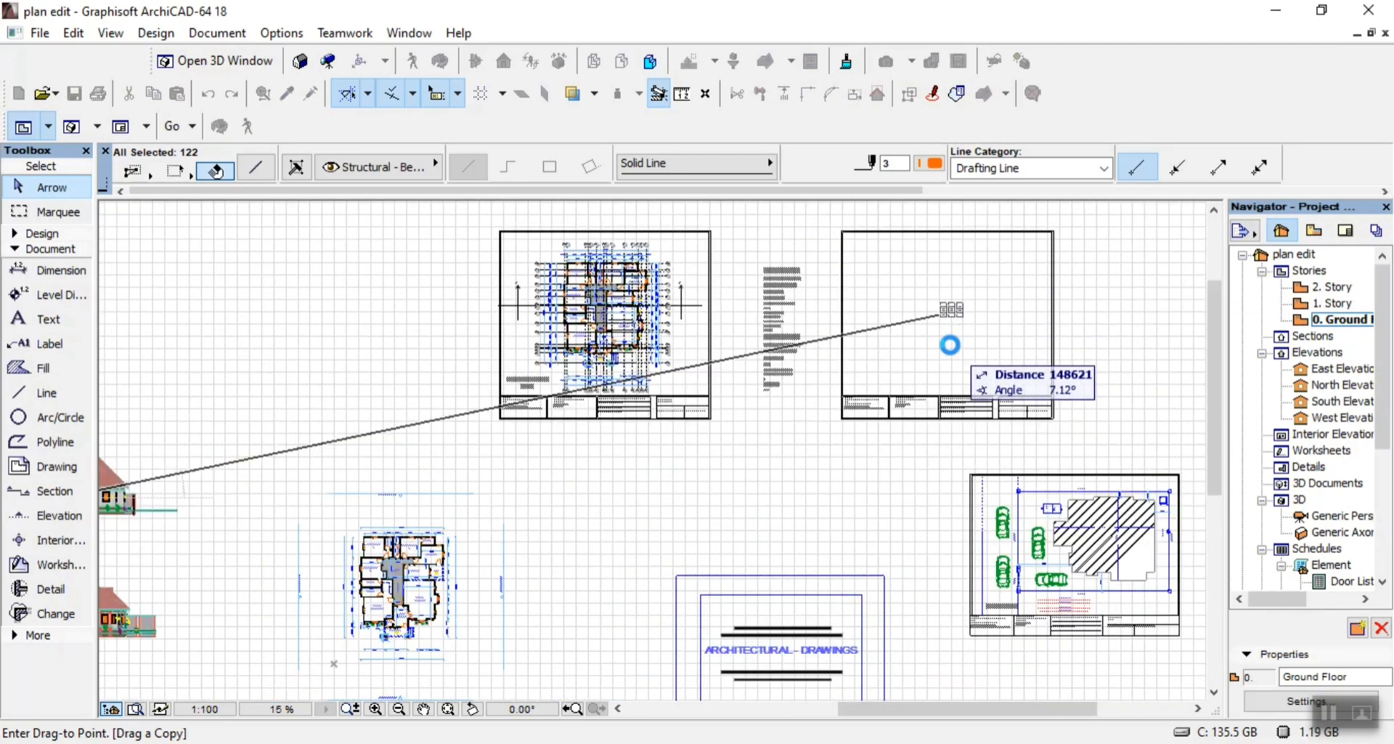
pyautogui.click(939, 343)
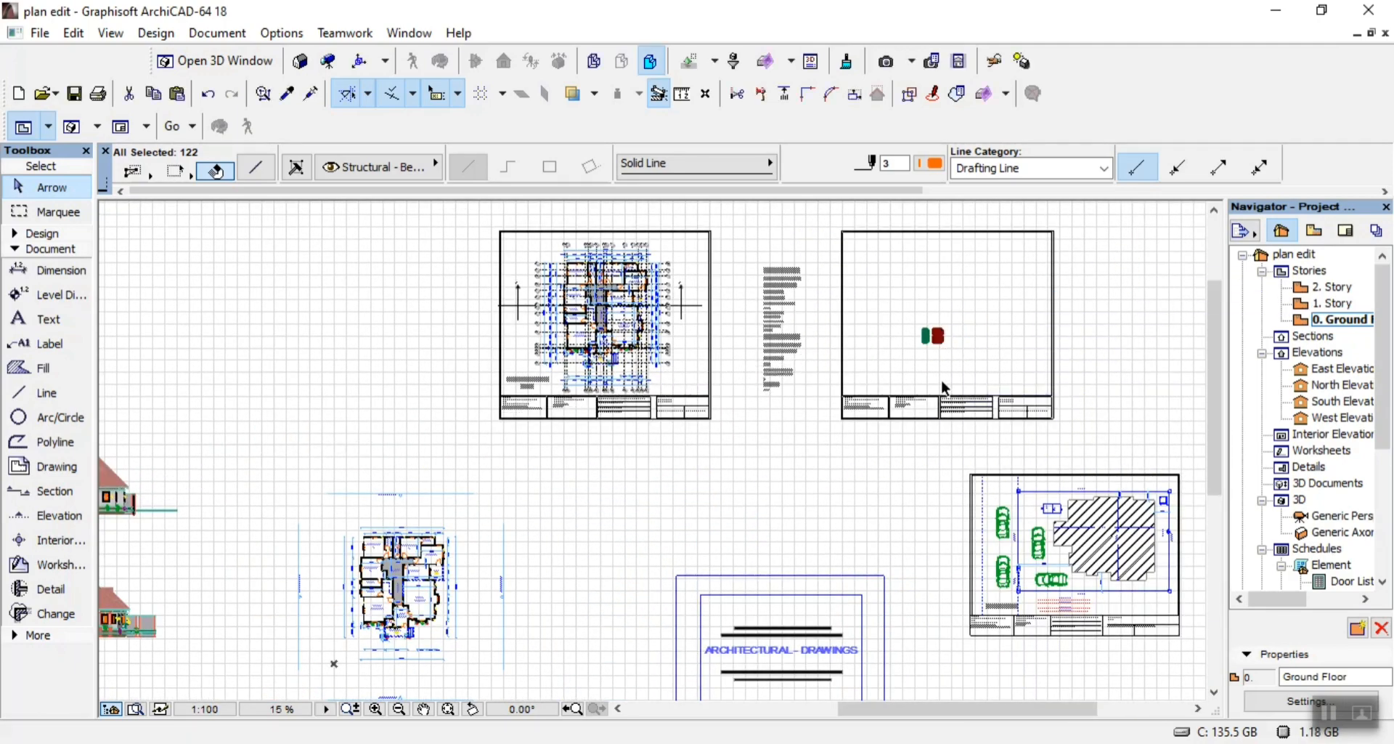
# Select the narrow window right of the entrance porch and the small window left of the entrance on the second elevation
pyautogui.scroll(-1, 981, 414)
pyautogui.scroll(4, 191, 626)
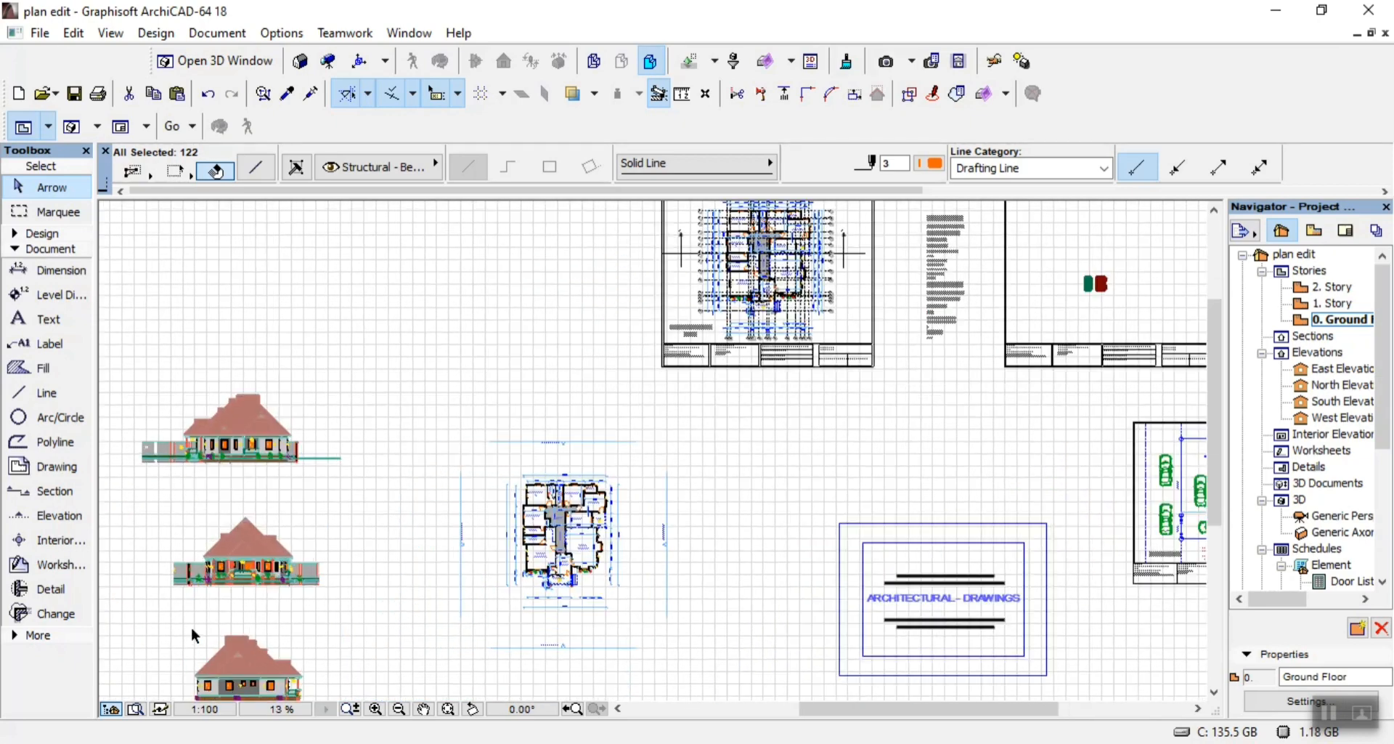
pyautogui.scroll(4, 221, 569)
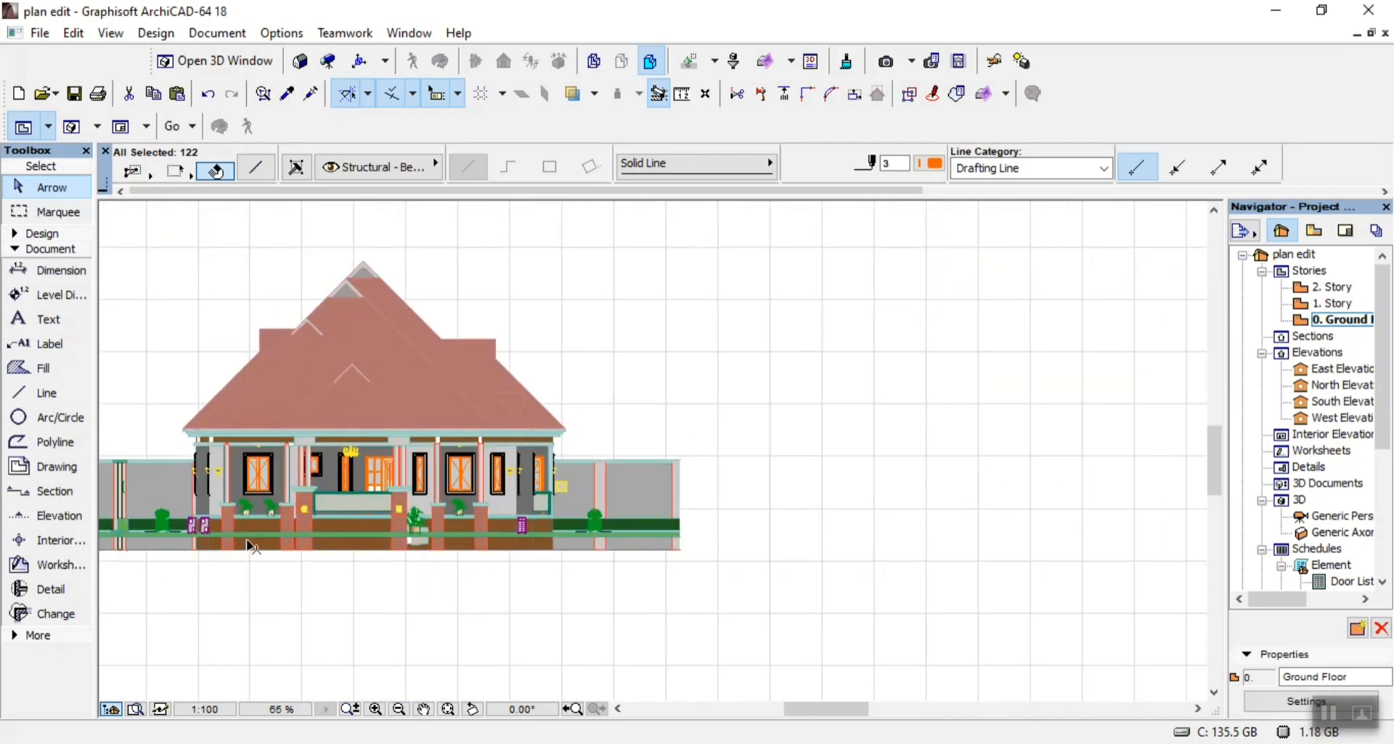
pyautogui.scroll(2, 254, 538)
pyautogui.scroll(1, 343, 434)
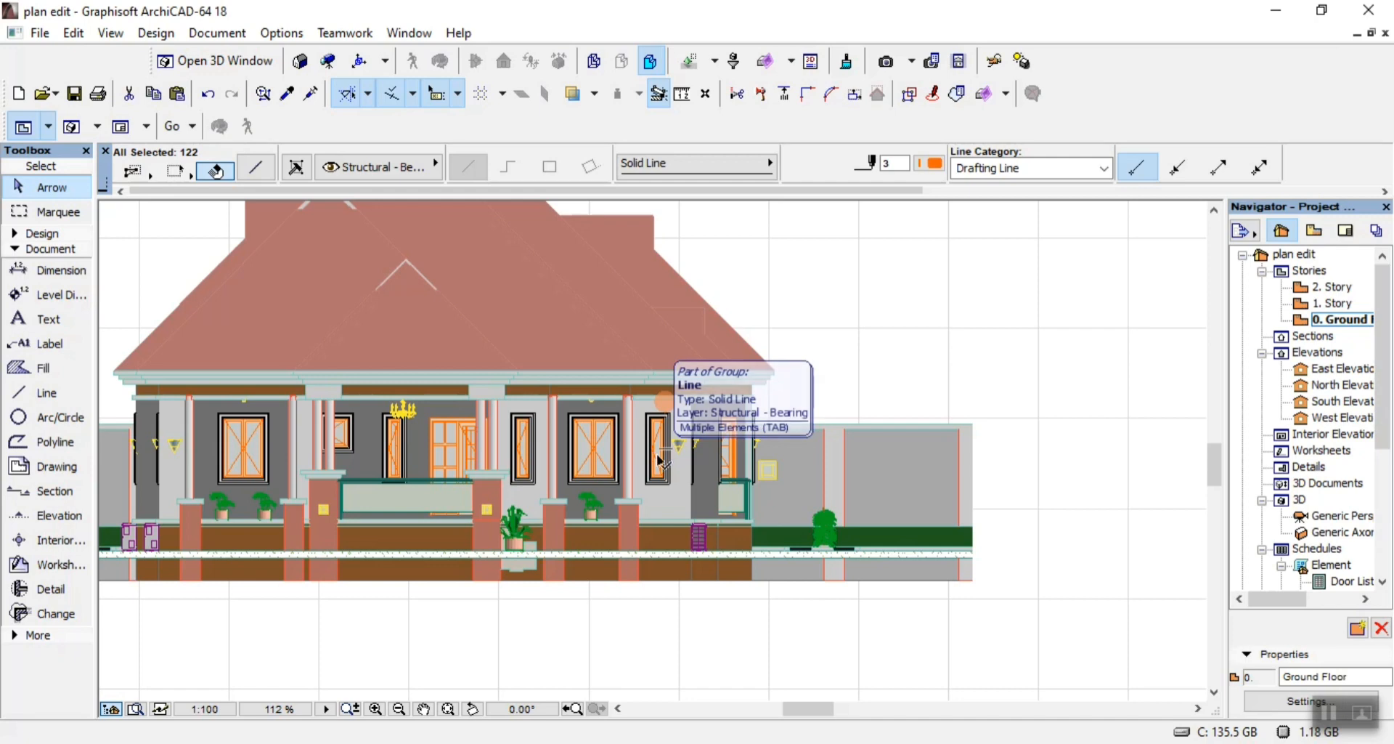
pyautogui.keyDown('shift'); pyautogui.click(343, 436); pyautogui.keyUp('shift')
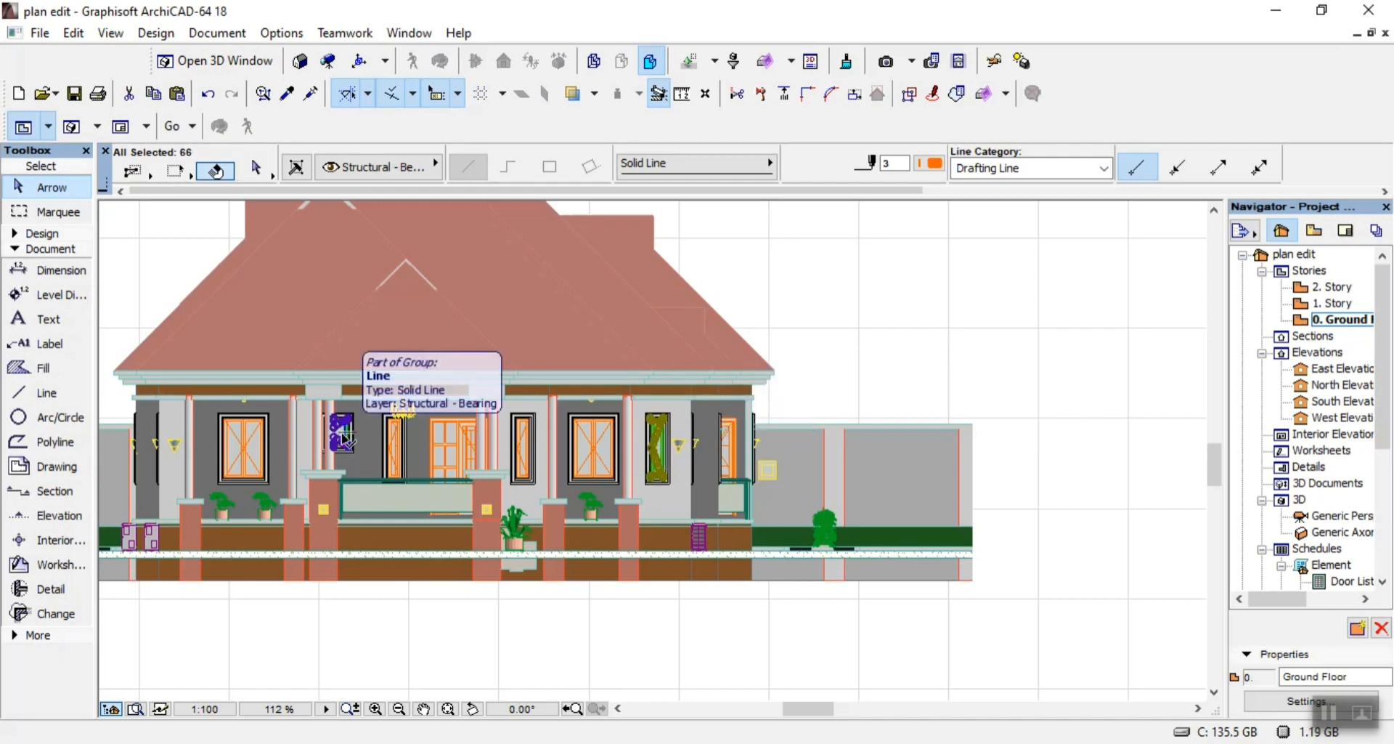
# Add the second window from the left on the third elevation and the rightmost window on the fourth elevation to the selection
pyautogui.scroll(-6, 398, 420)
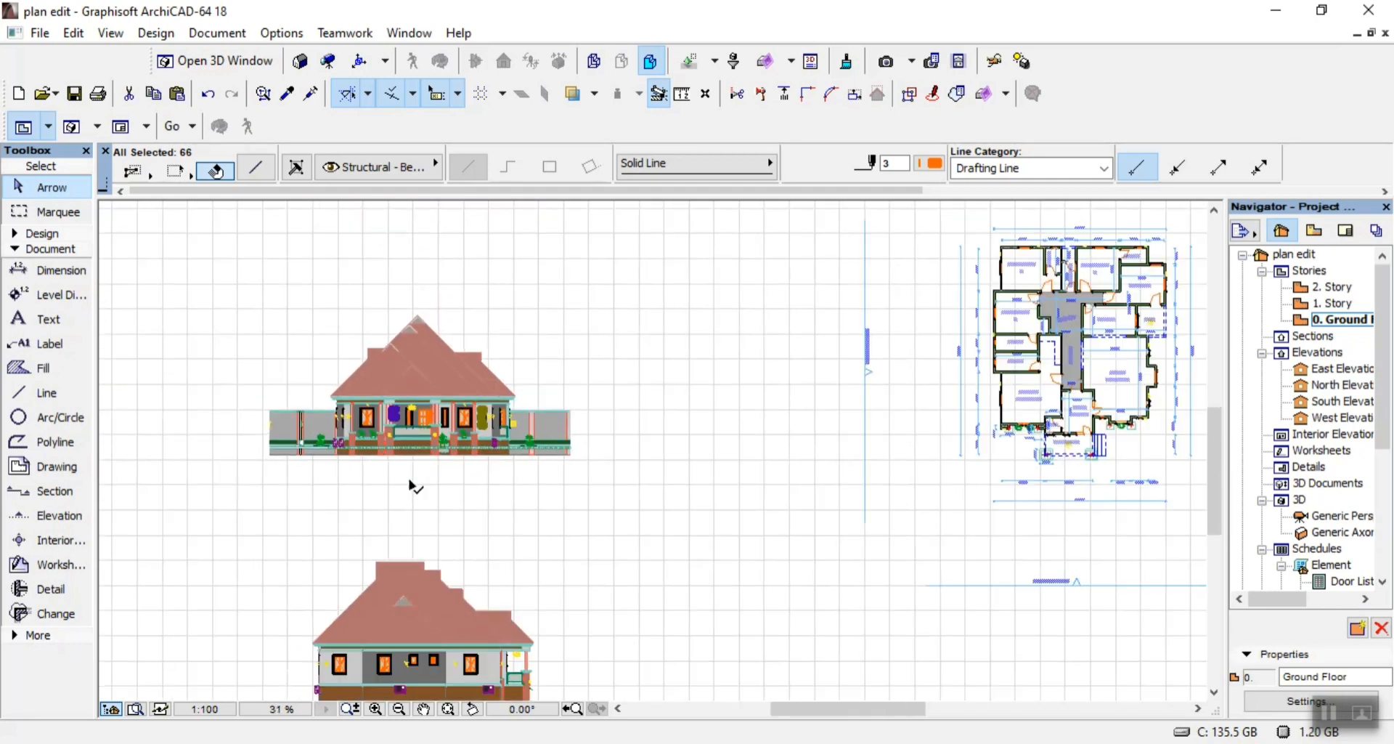
pyautogui.scroll(-1, 406, 604)
pyautogui.scroll(5, 390, 613)
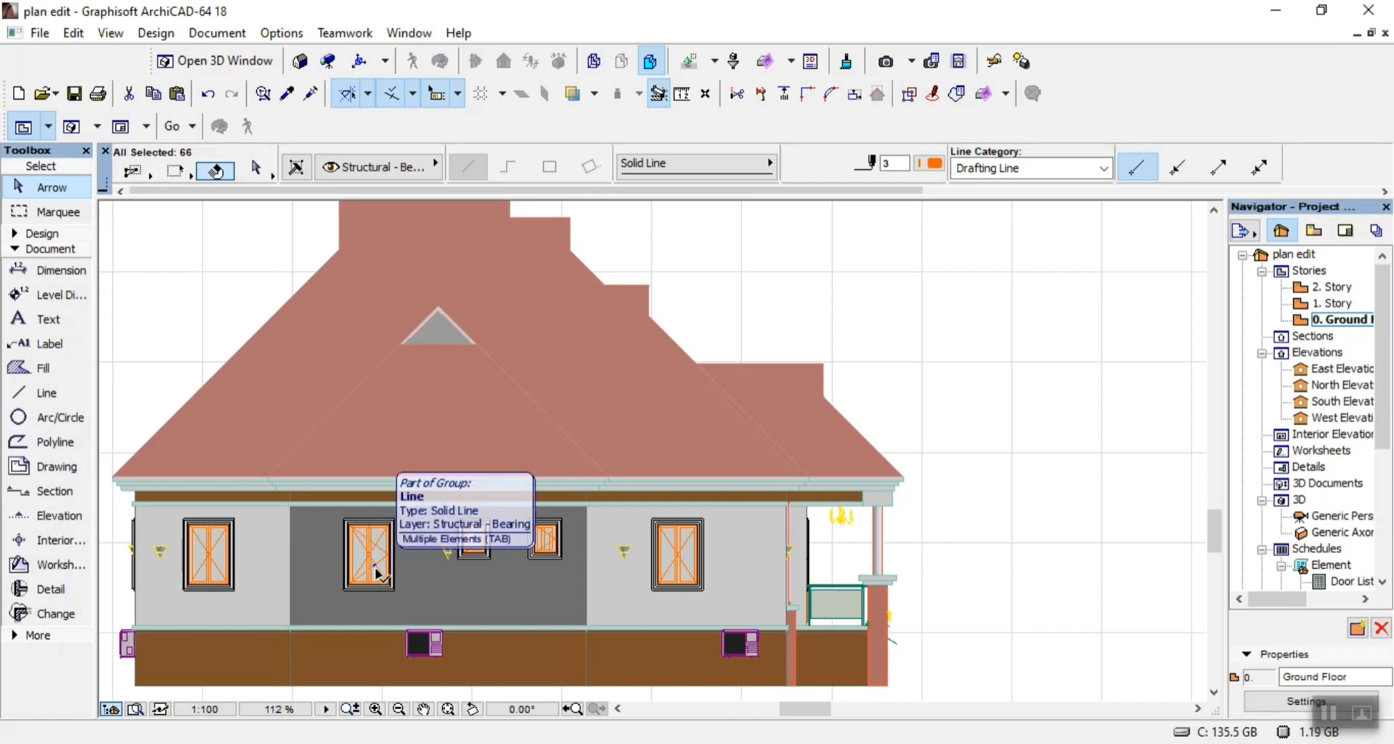
pyautogui.click(377, 574)
pyautogui.scroll(-3, 420, 577)
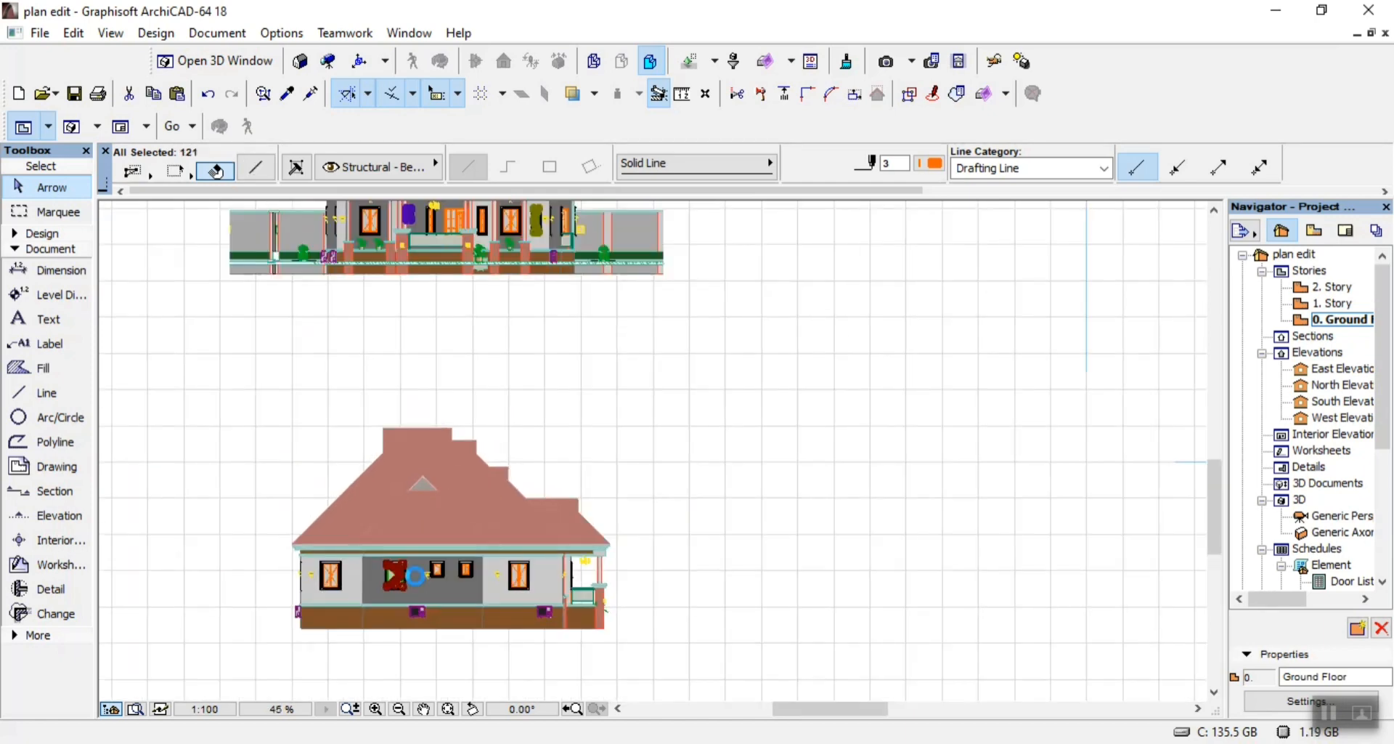
pyautogui.scroll(-2, 472, 510)
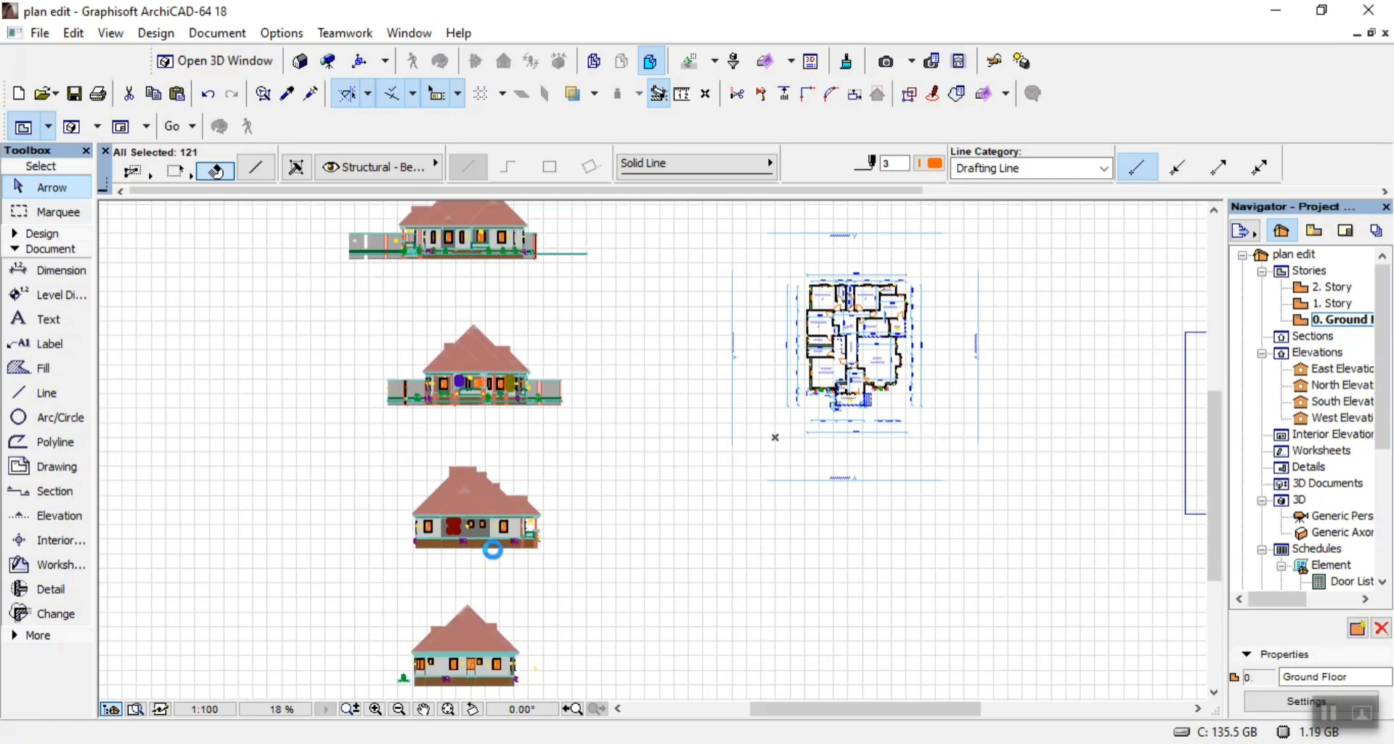
pyautogui.scroll(5, 481, 649)
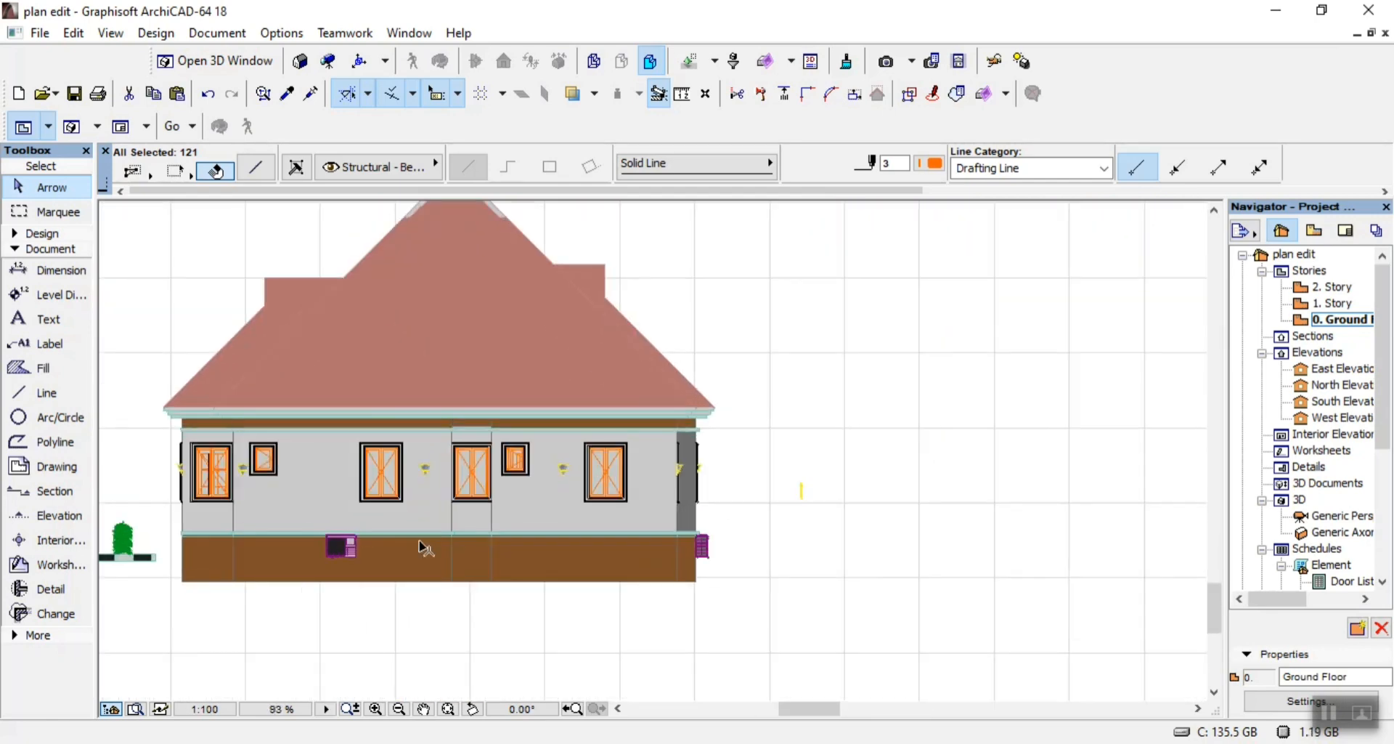
pyautogui.scroll(1, 415, 542)
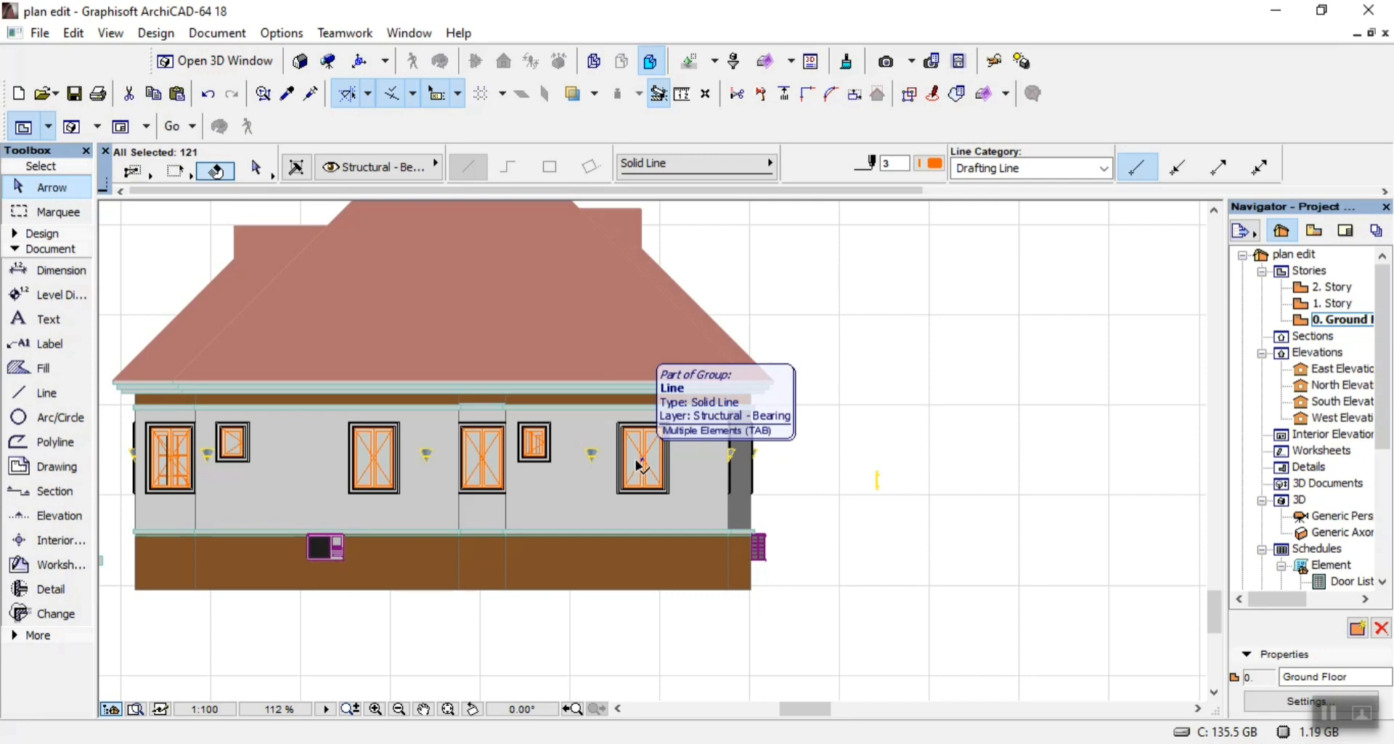
pyautogui.click(640, 464)
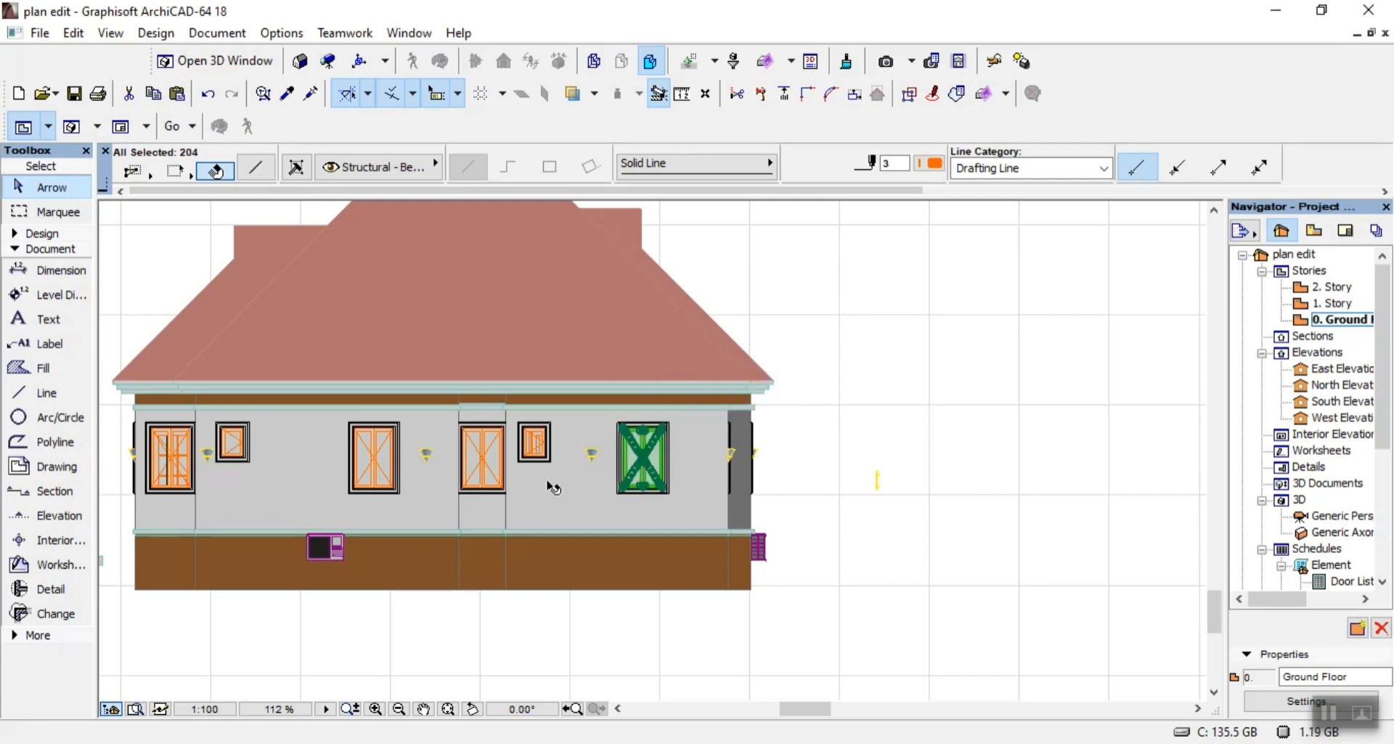
# Drag a copy of the selected windows to the blank area right of the empty title-block sheet, then clear the selection
pyautogui.hotkey('ctrl', 'd')
pyautogui.click(661, 477)
pyautogui.scroll(-8, 449, 506)
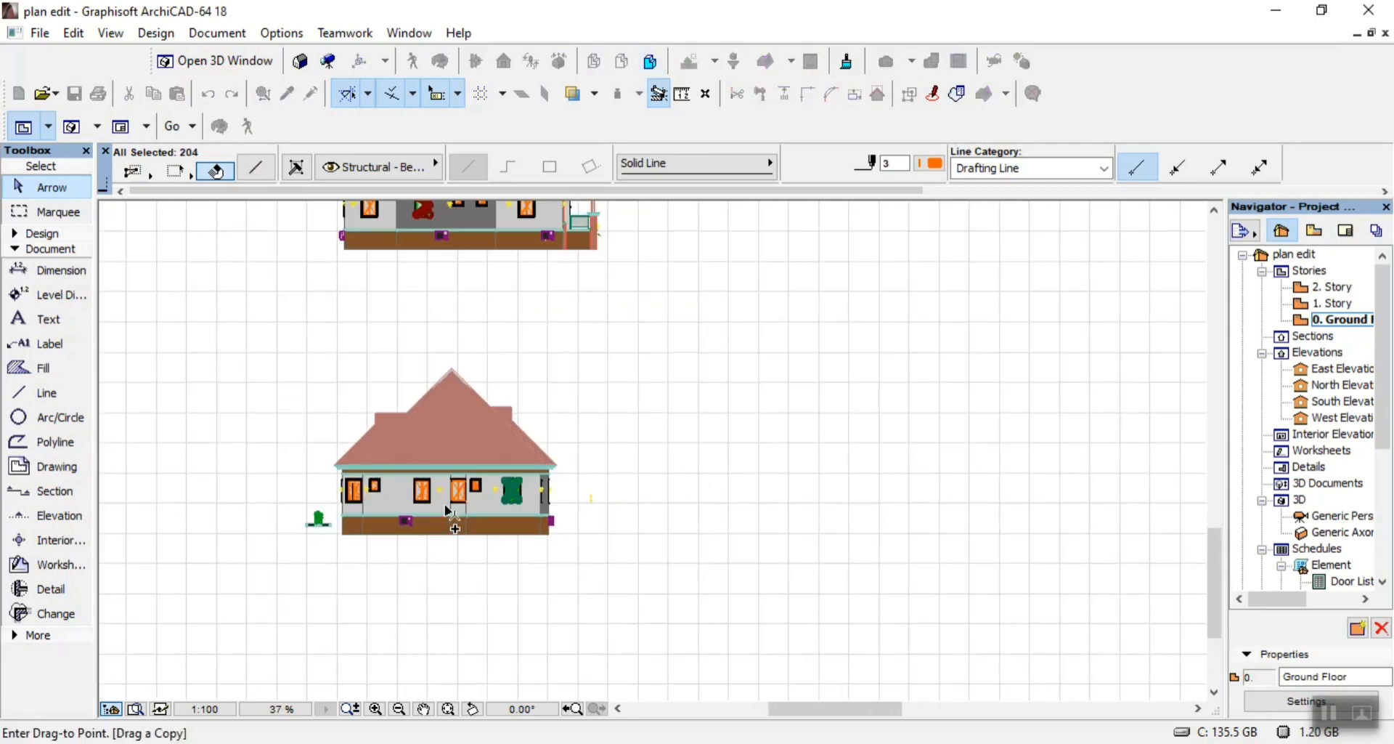
pyautogui.scroll(-6, 455, 512)
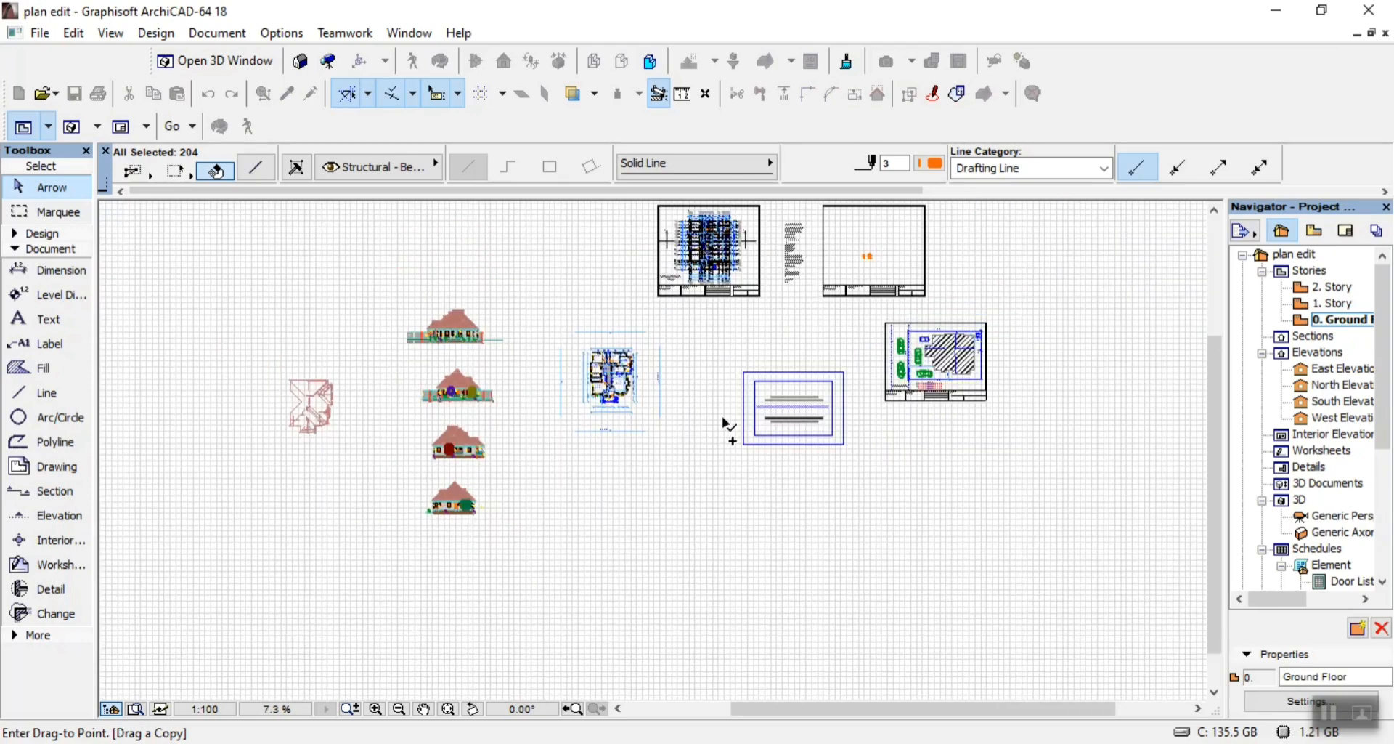
pyautogui.scroll(4, 899, 314)
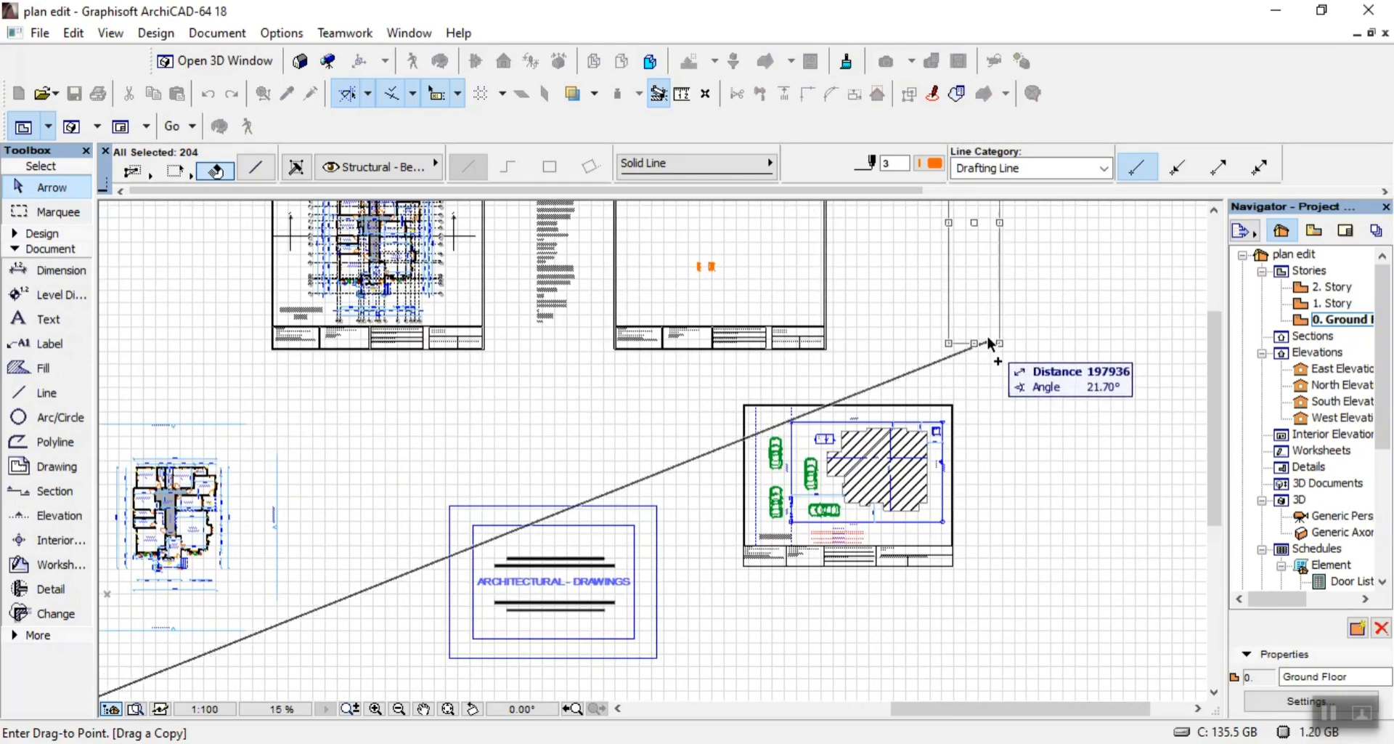
pyautogui.click(987, 334)
pyautogui.rightClick(1030, 333)
pyautogui.click(1017, 372)
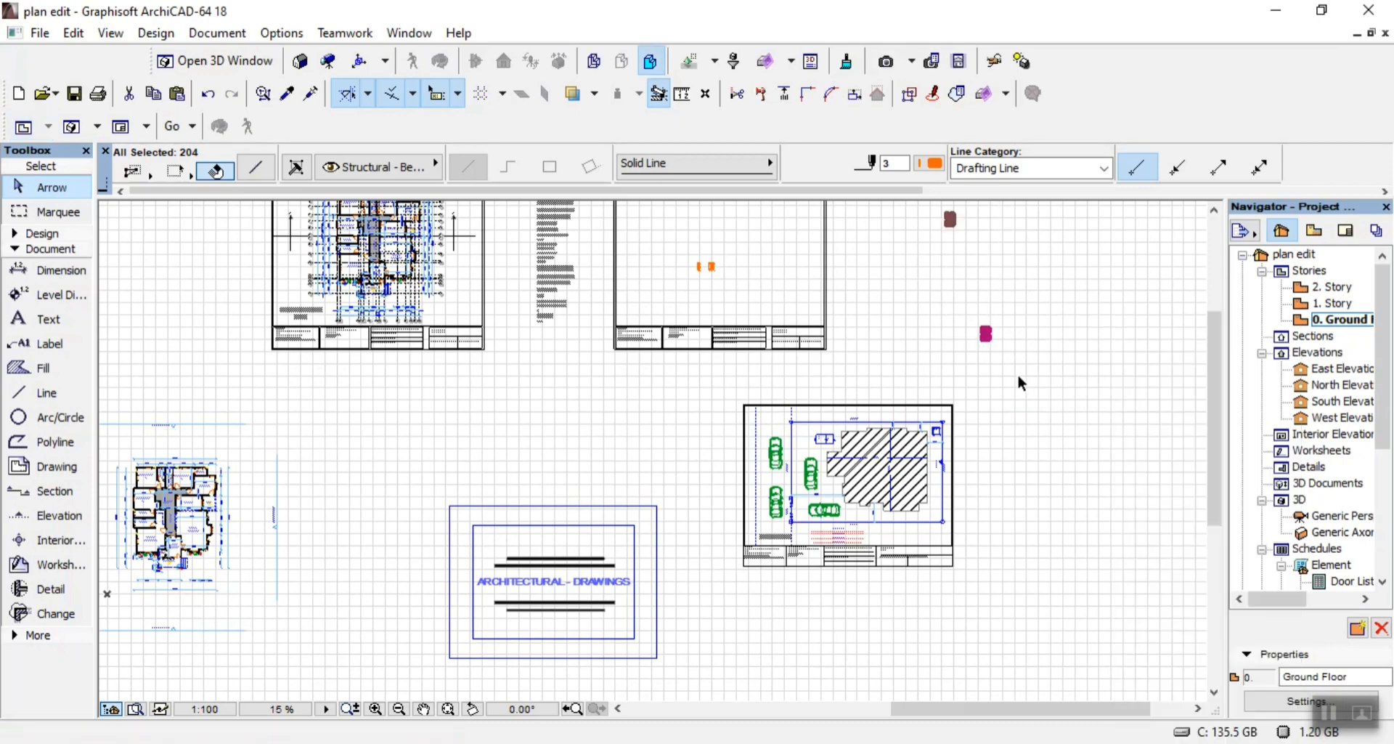
pyautogui.click(984, 378)
# Examine the windows and doors on the four elevation drawings and the ground floor plan for types still to copy
pyautogui.scroll(-4, 882, 373)
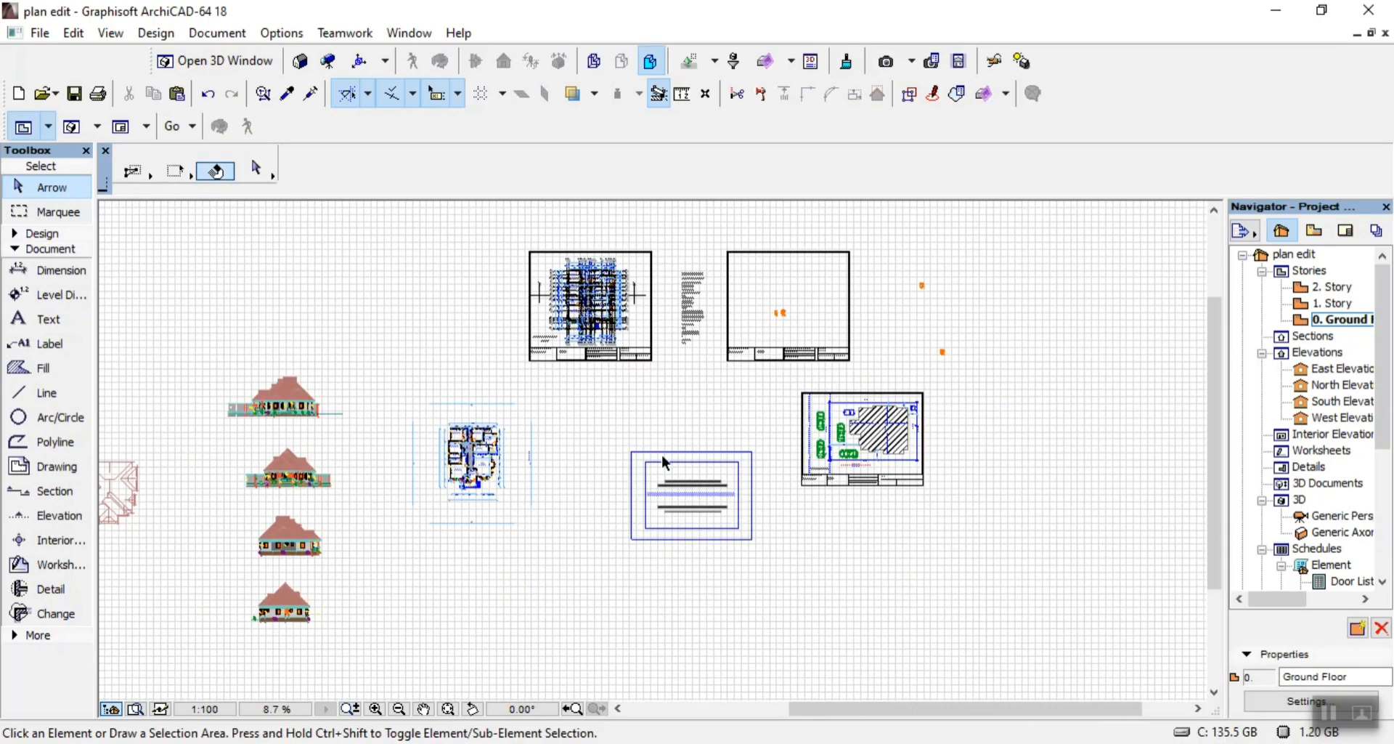
pyautogui.scroll(5, 476, 435)
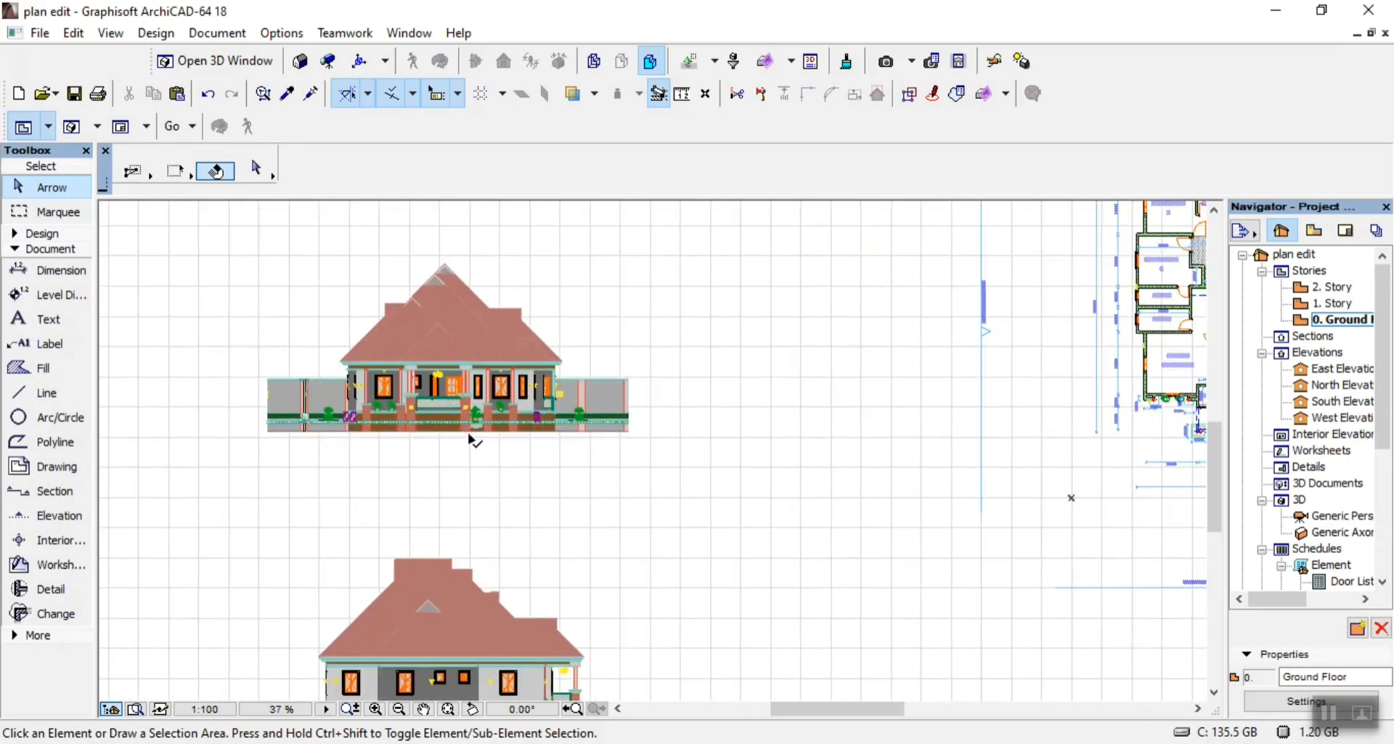
pyautogui.scroll(-2, 473, 435)
pyautogui.scroll(-1, 506, 314)
pyautogui.scroll(5, 418, 232)
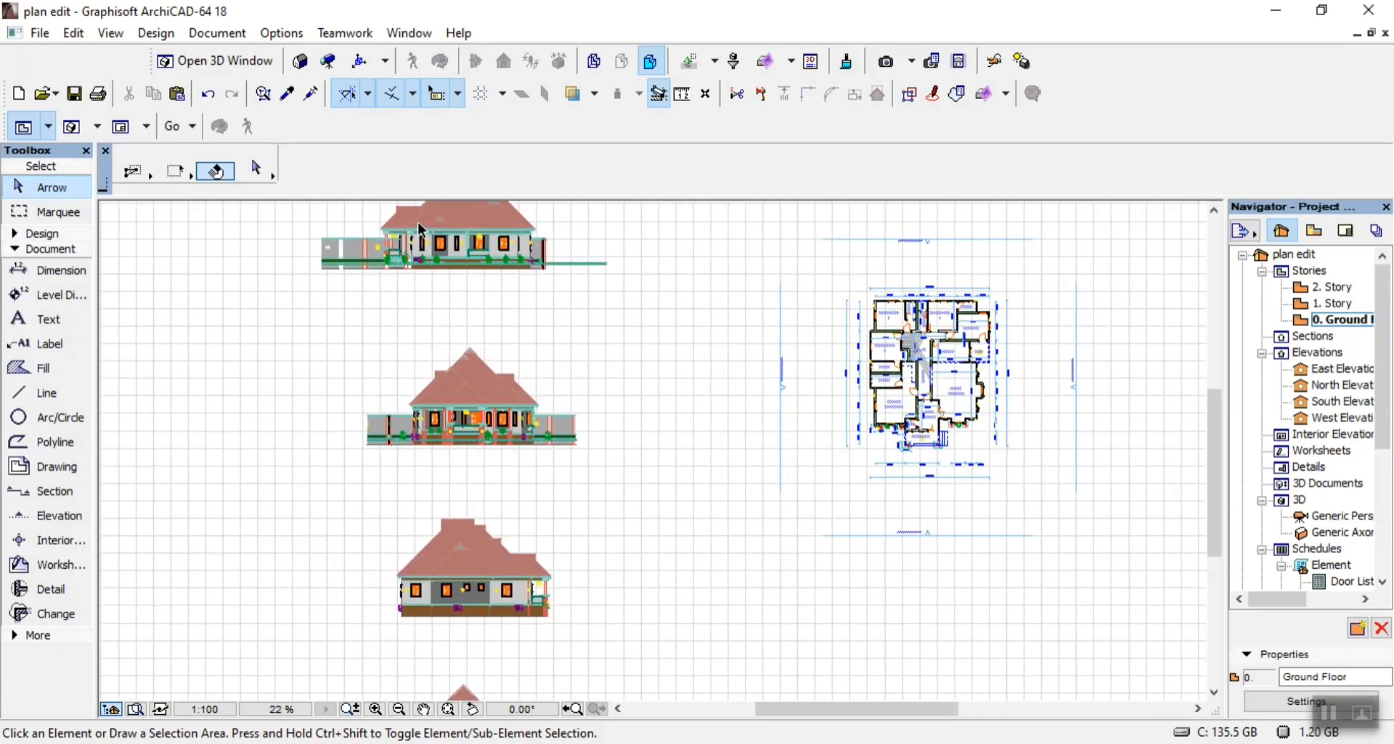
pyautogui.scroll(1, 475, 271)
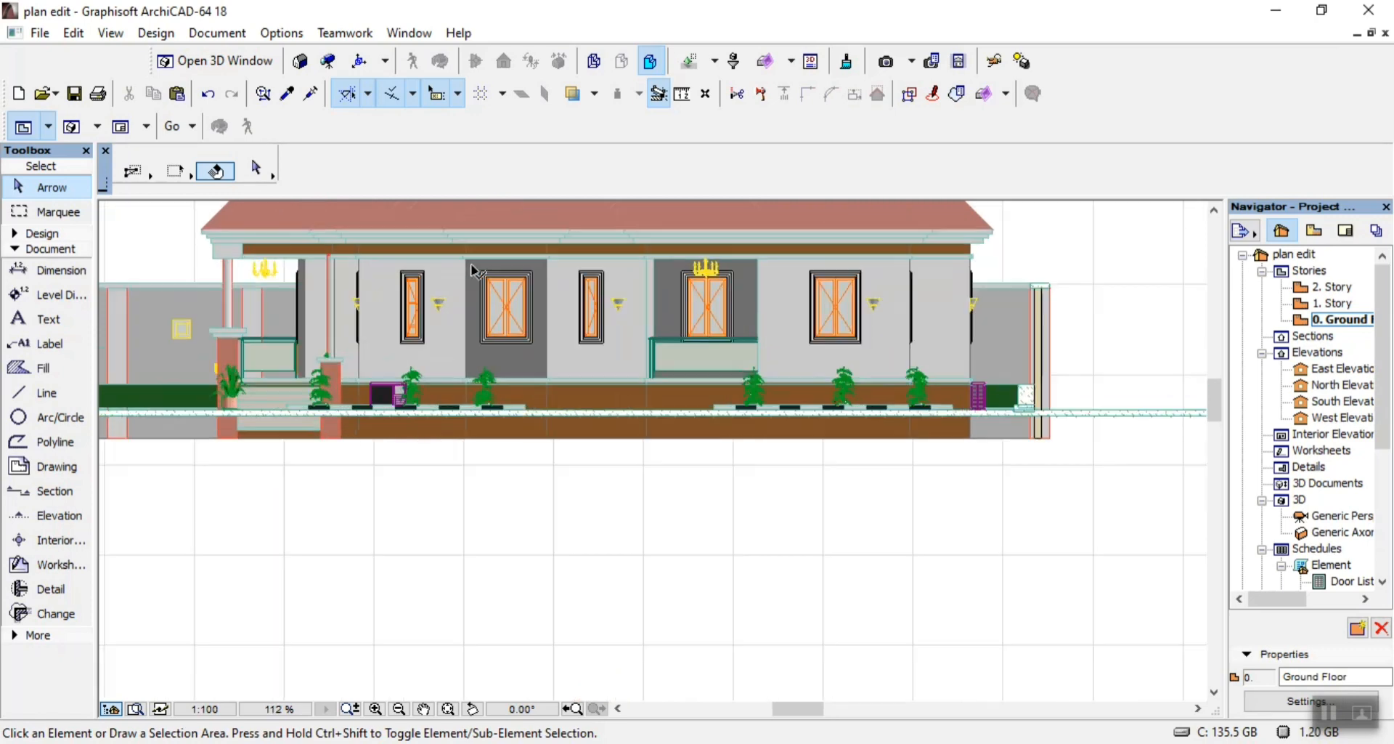
pyautogui.scroll(-7, 475, 270)
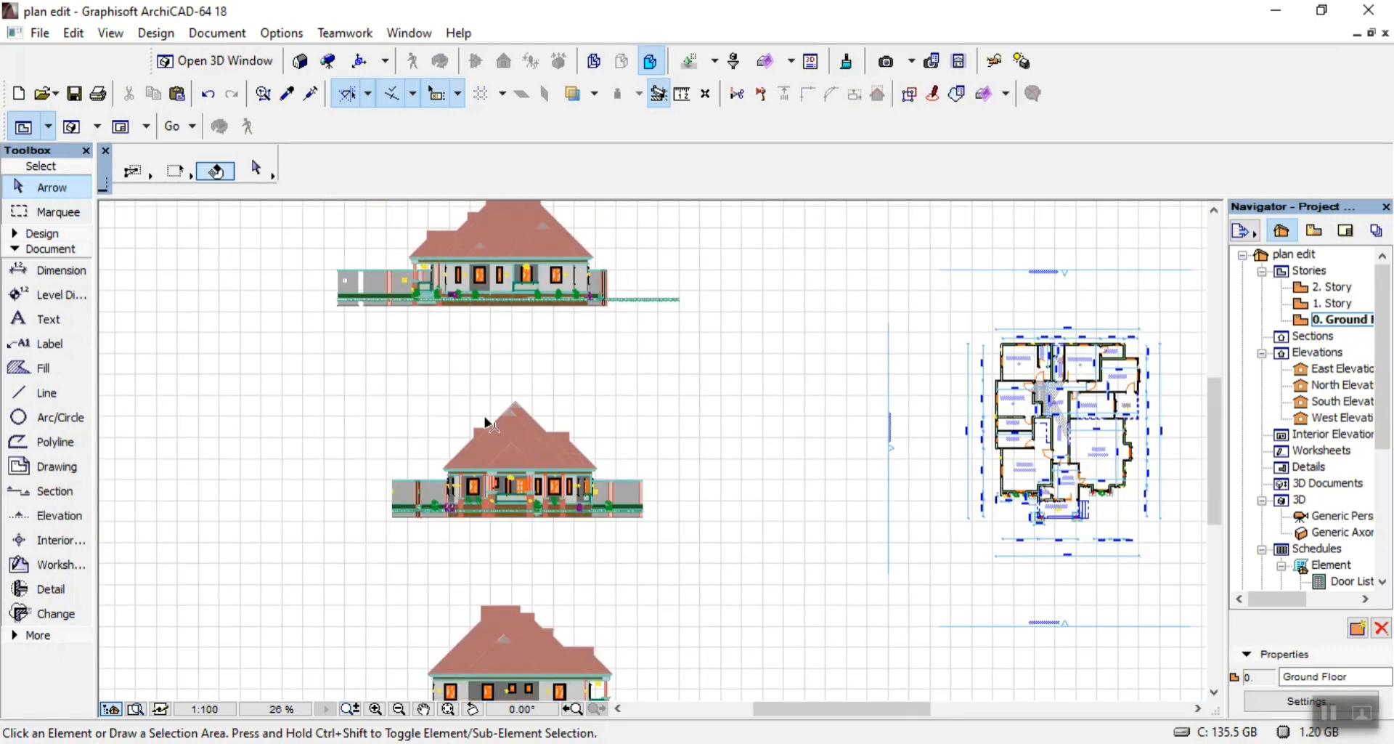
pyautogui.scroll(4, 501, 587)
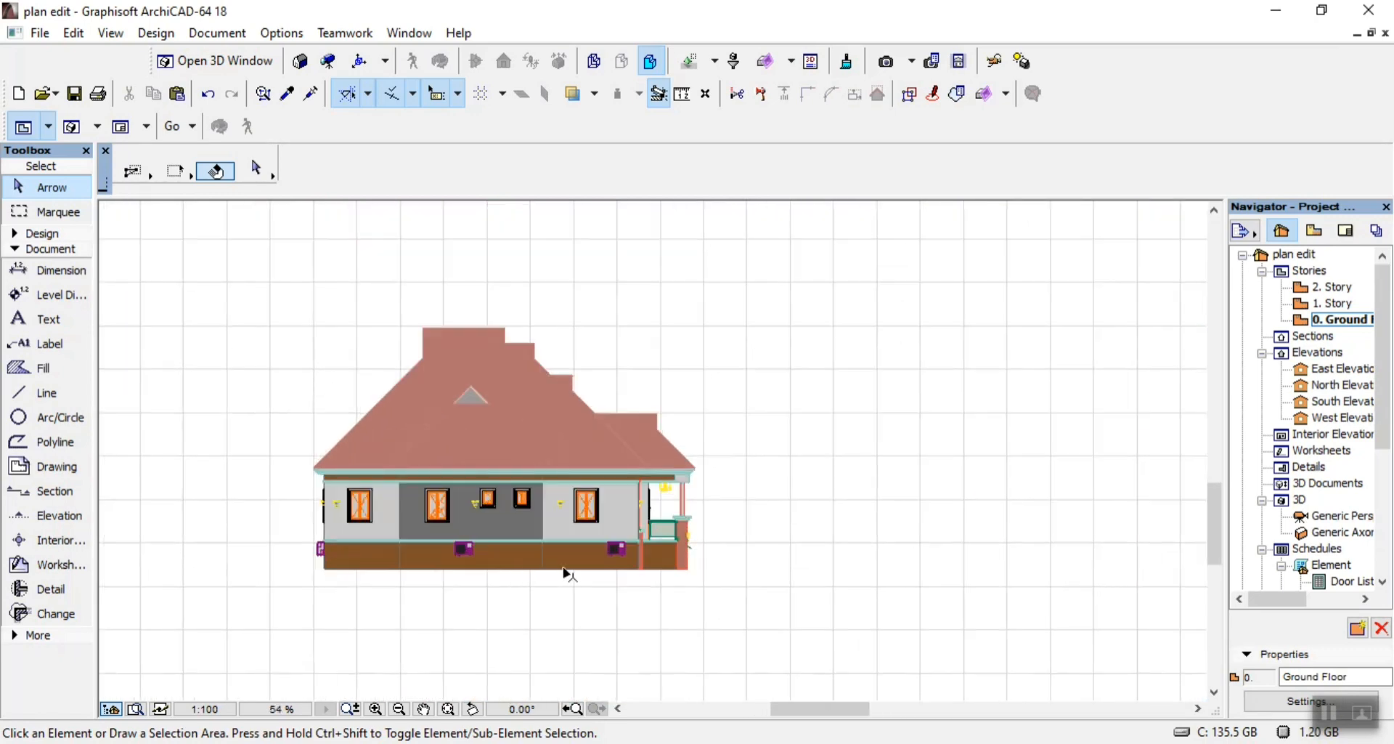
pyautogui.scroll(-5, 601, 564)
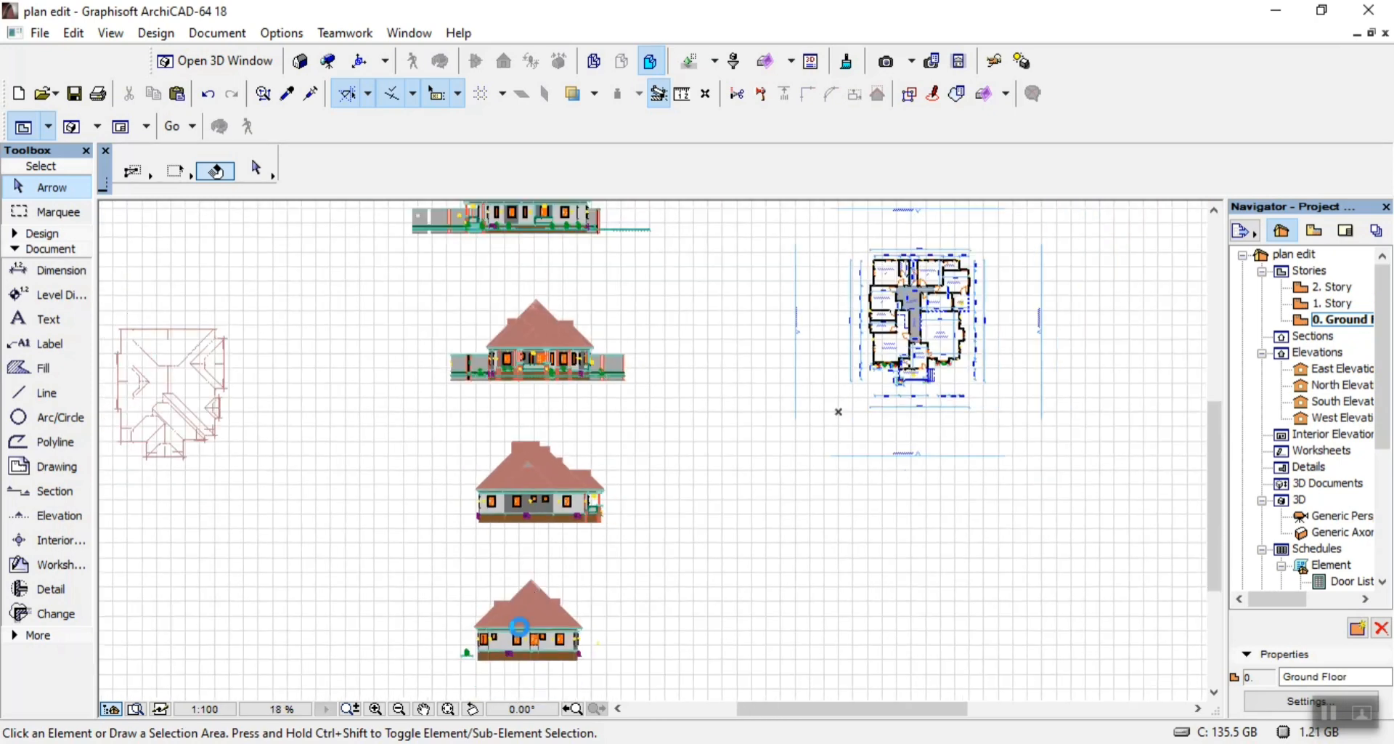
pyautogui.scroll(3, 524, 646)
pyautogui.scroll(4, 525, 648)
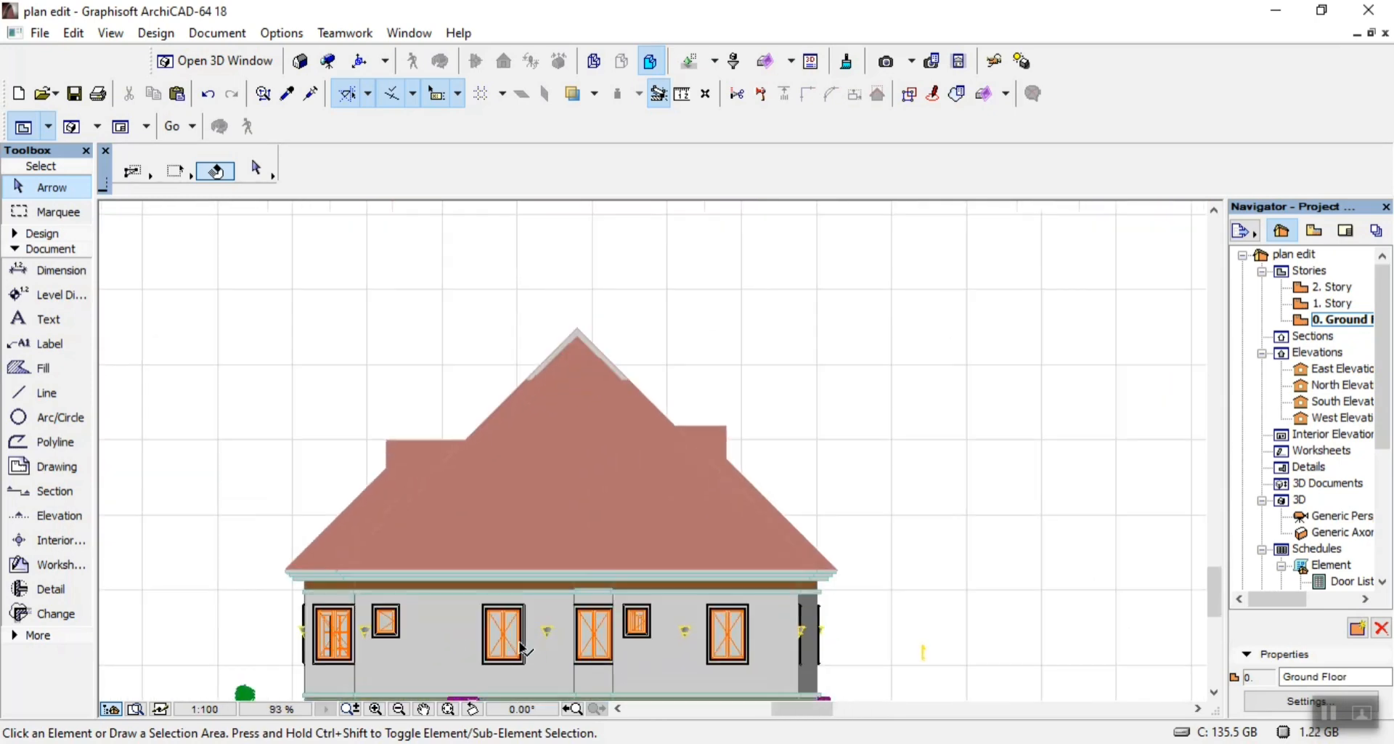
pyautogui.scroll(-4, 520, 636)
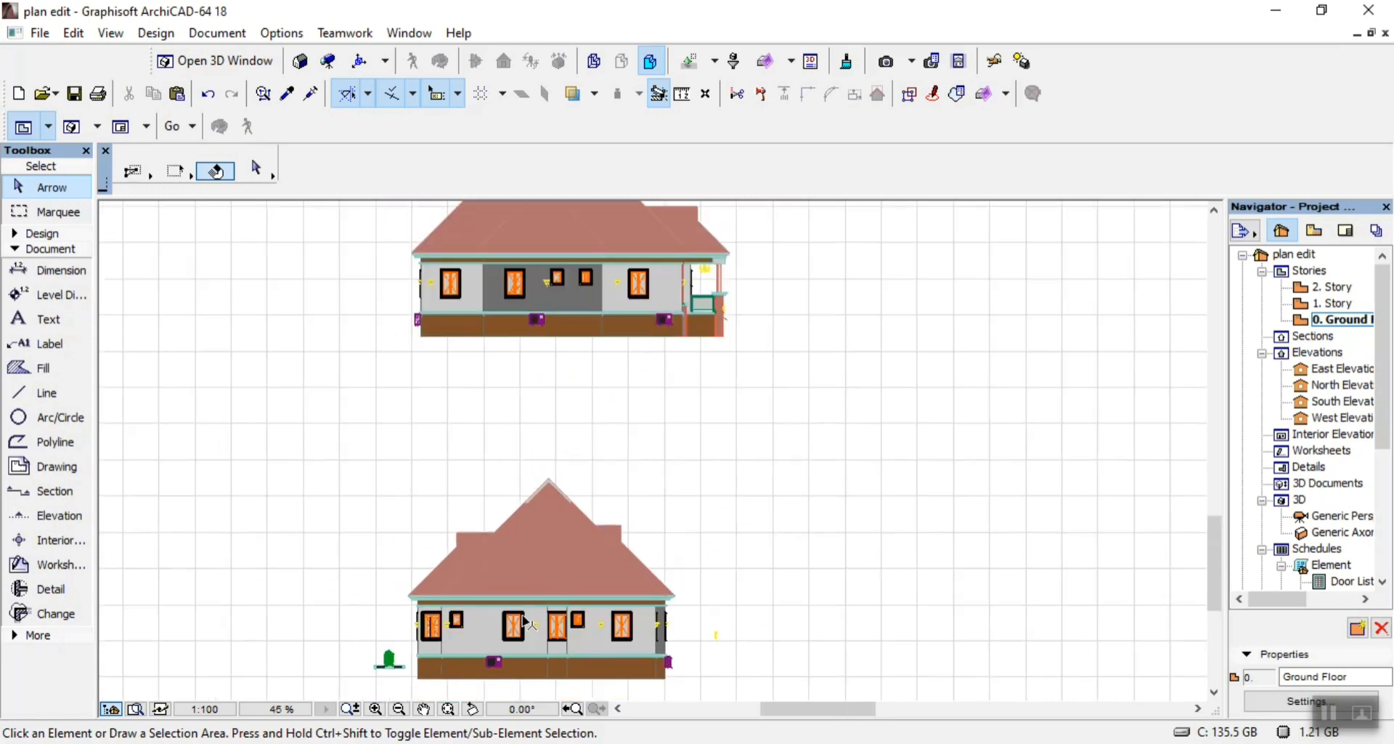
pyautogui.scroll(-1, 531, 616)
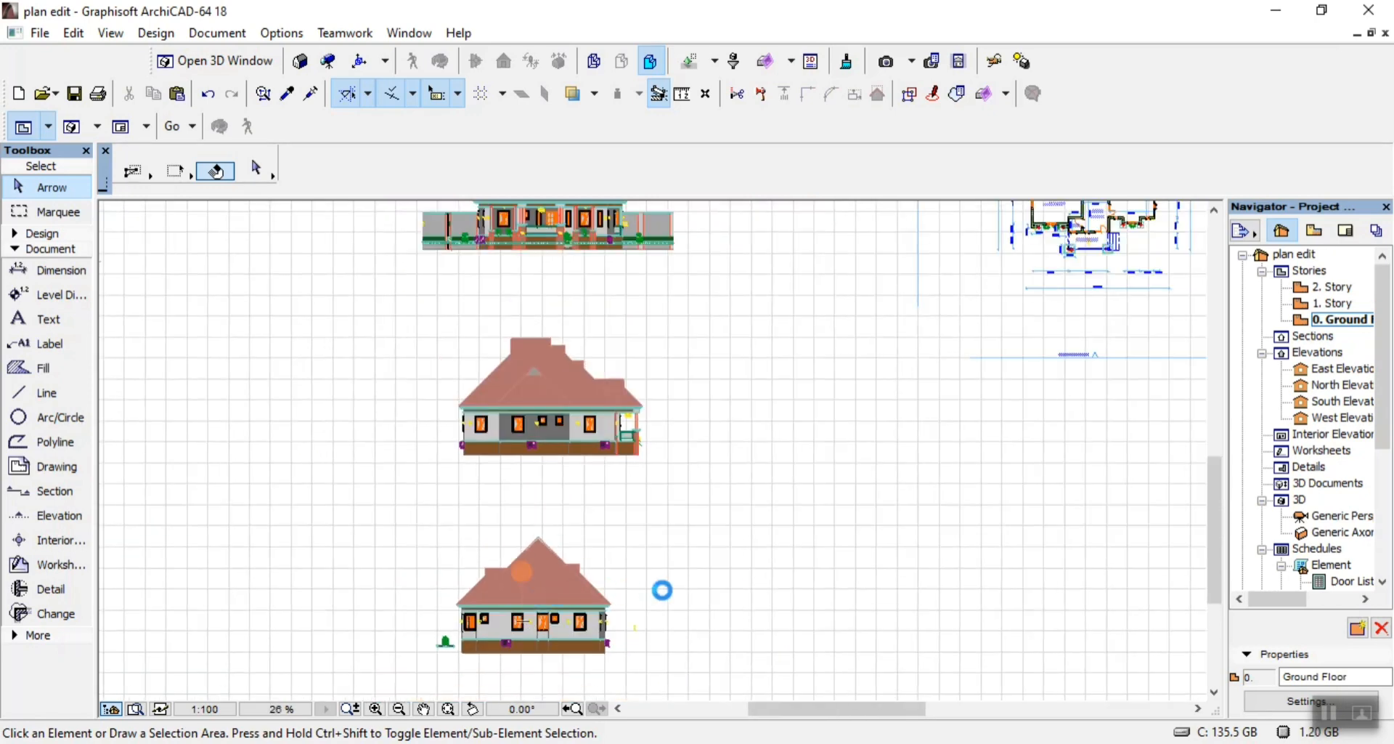
pyautogui.scroll(-2, 451, 522)
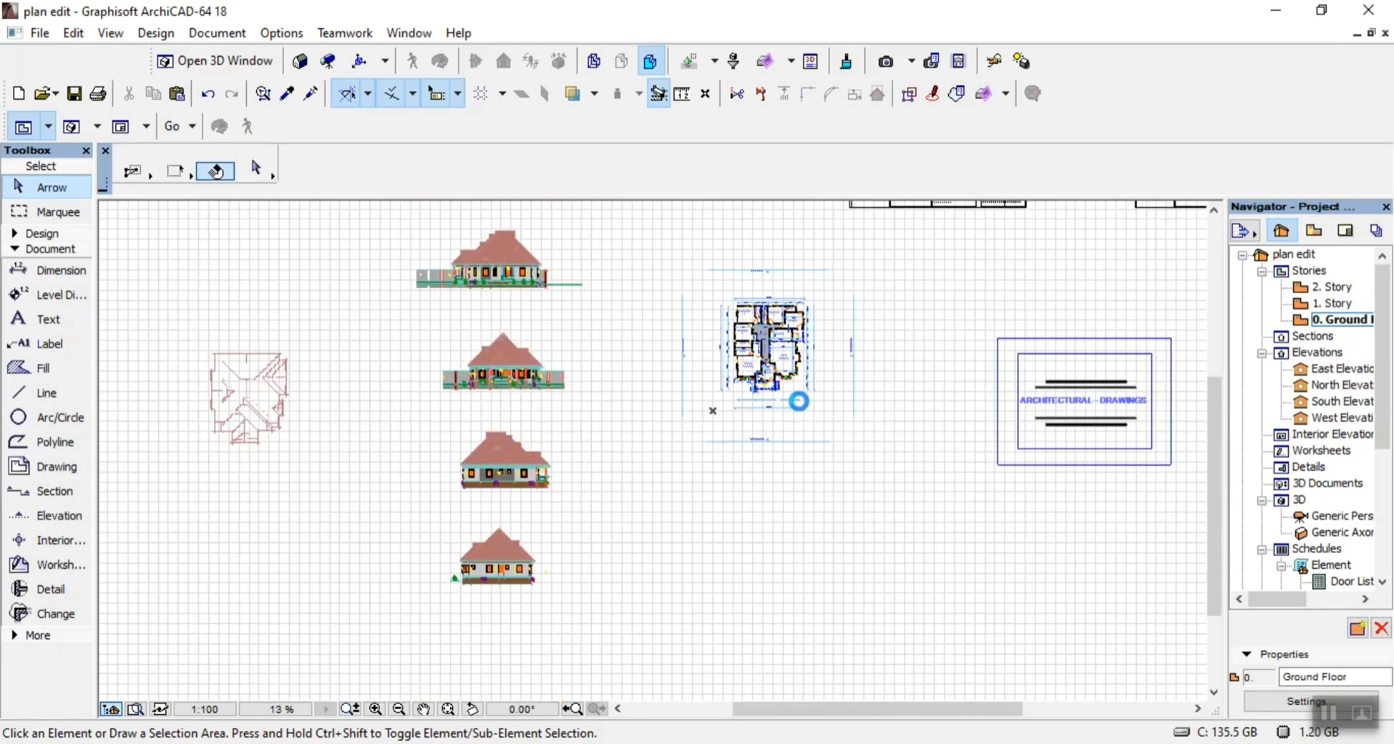
pyautogui.scroll(5, 775, 372)
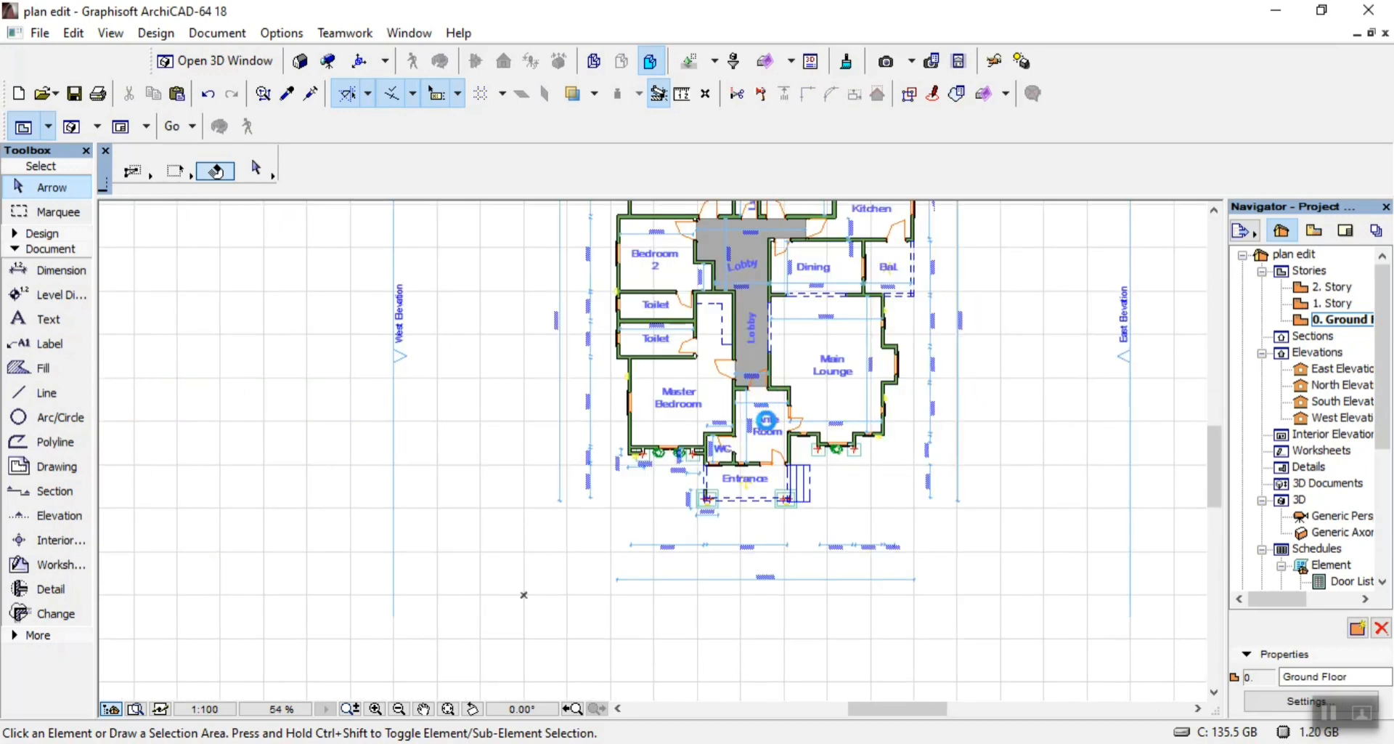
# Open the North Elevation and copy the single door in the middle of the facade
pyautogui.doubleClick(1323, 371)
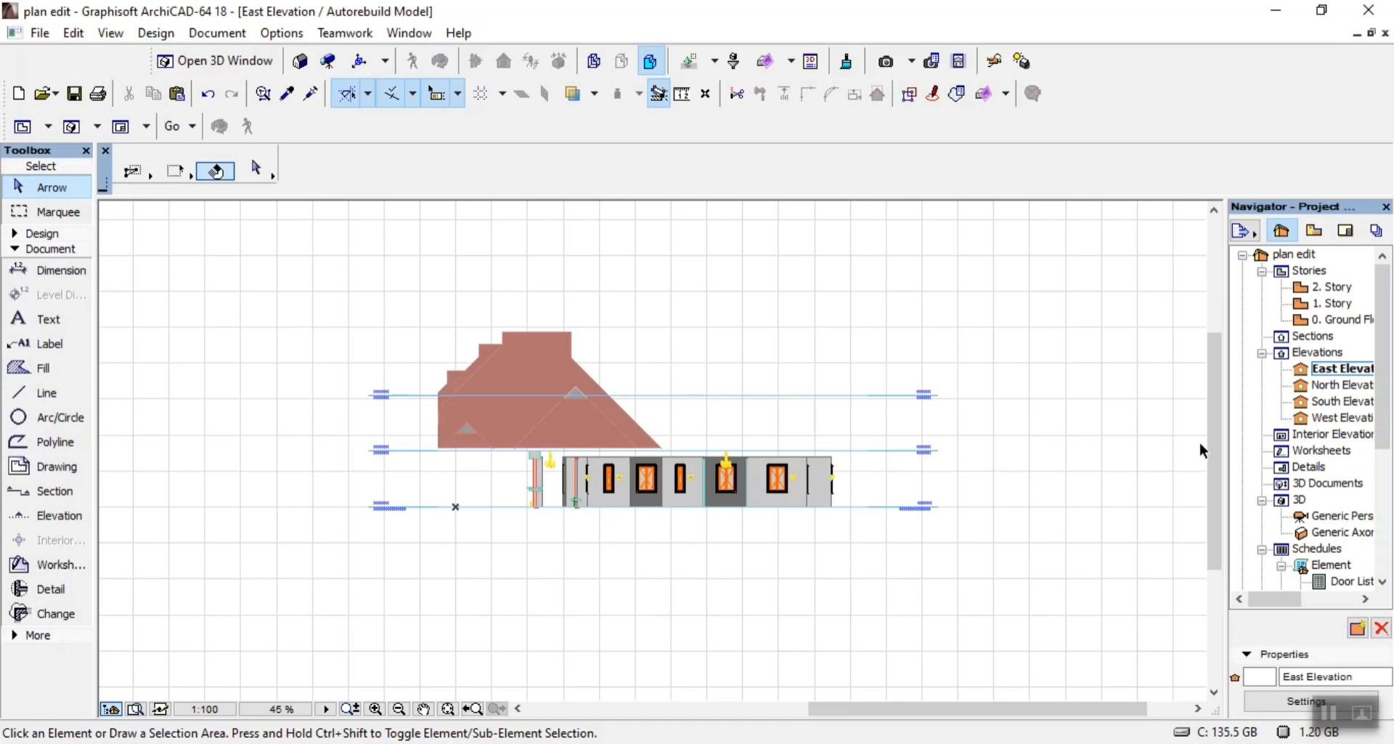
pyautogui.doubleClick(1331, 393)
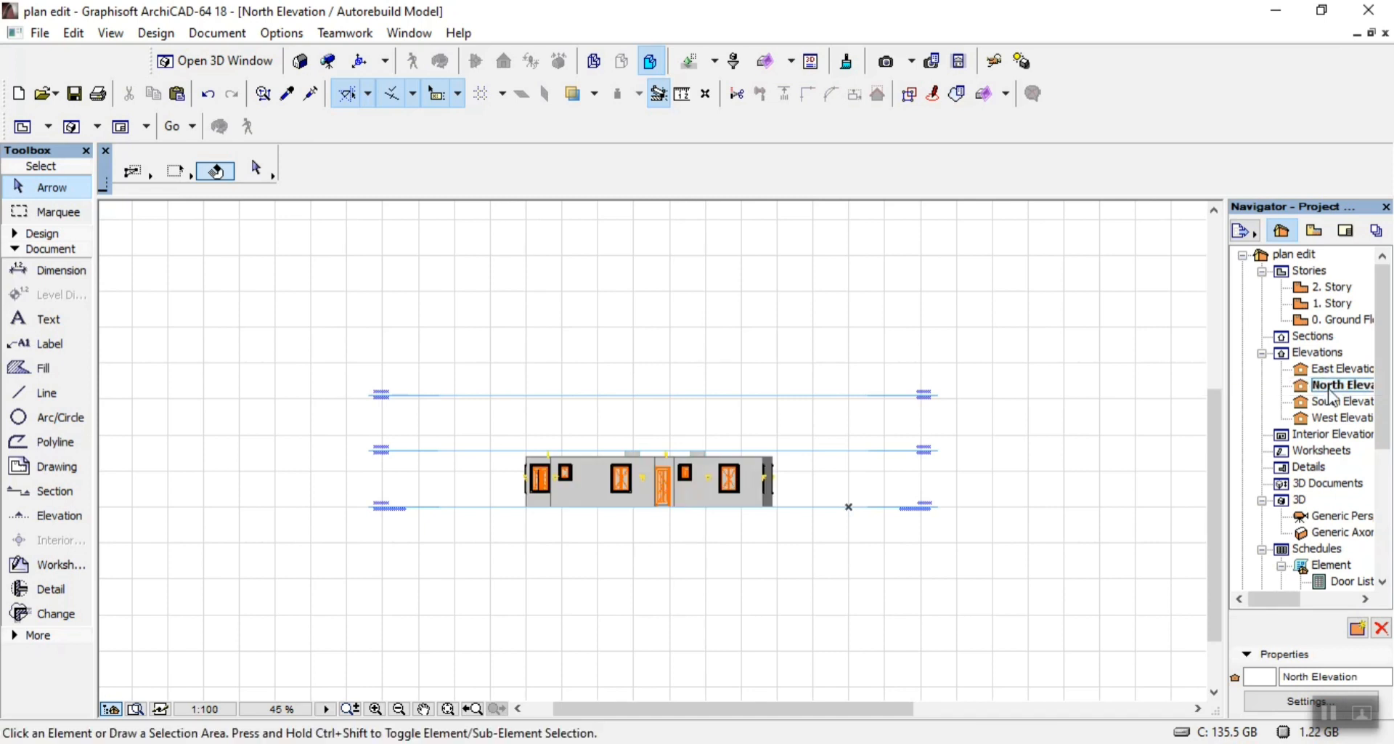
pyautogui.scroll(4, 703, 502)
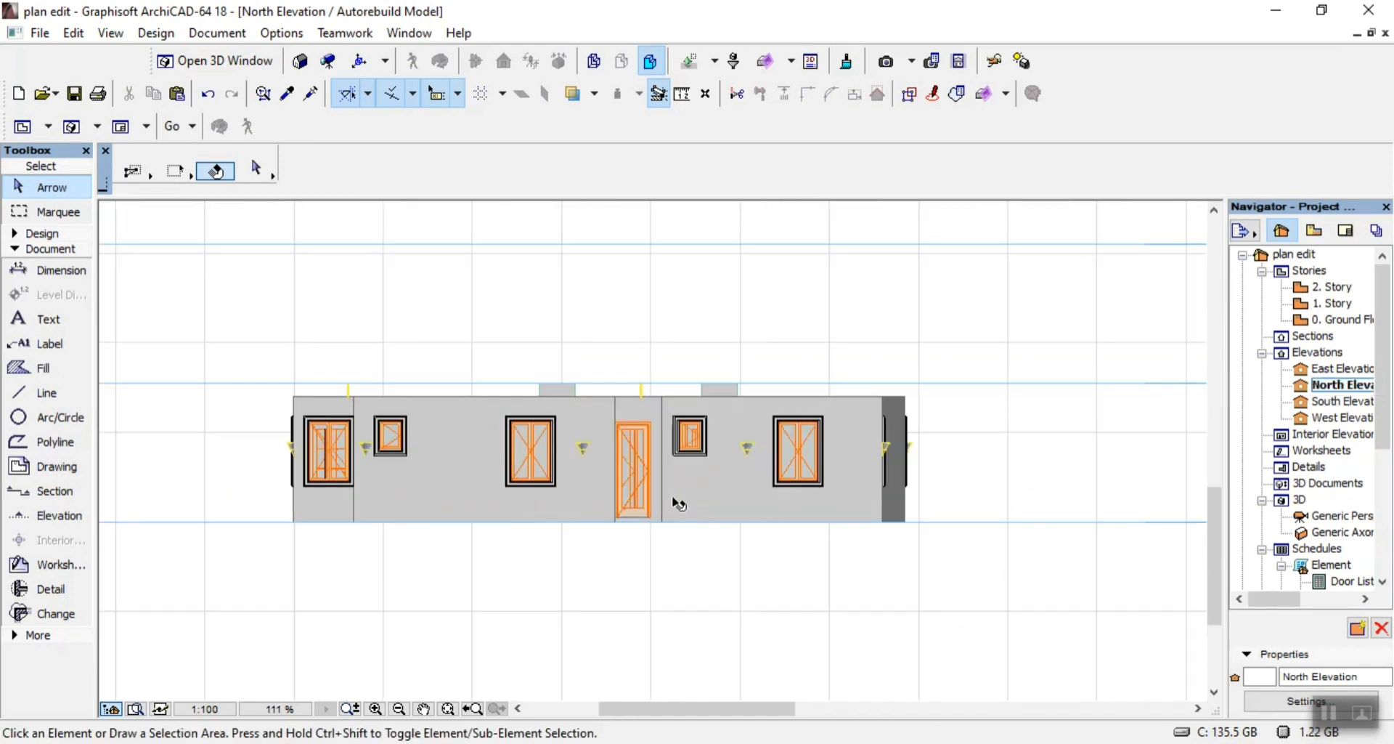
pyautogui.click(639, 476)
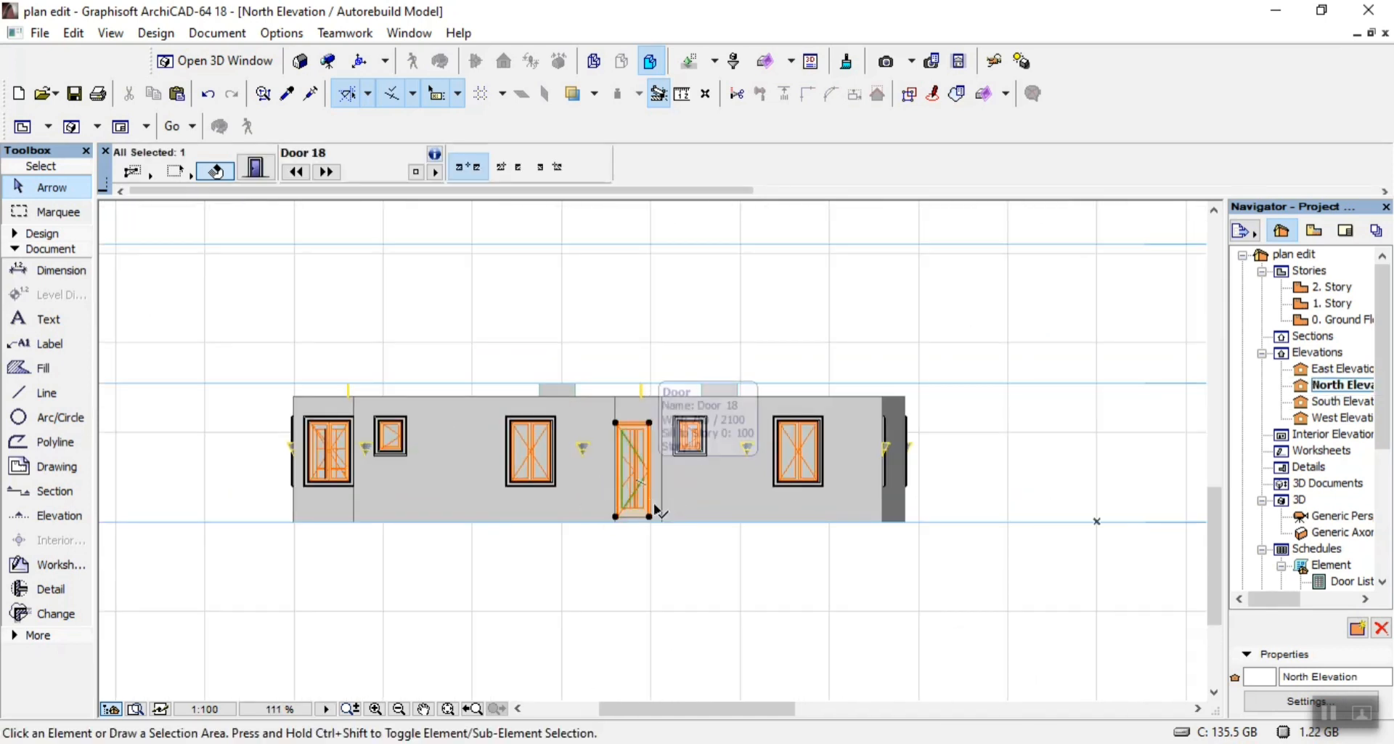
pyautogui.press('Escape')
pyautogui.click(650, 432)
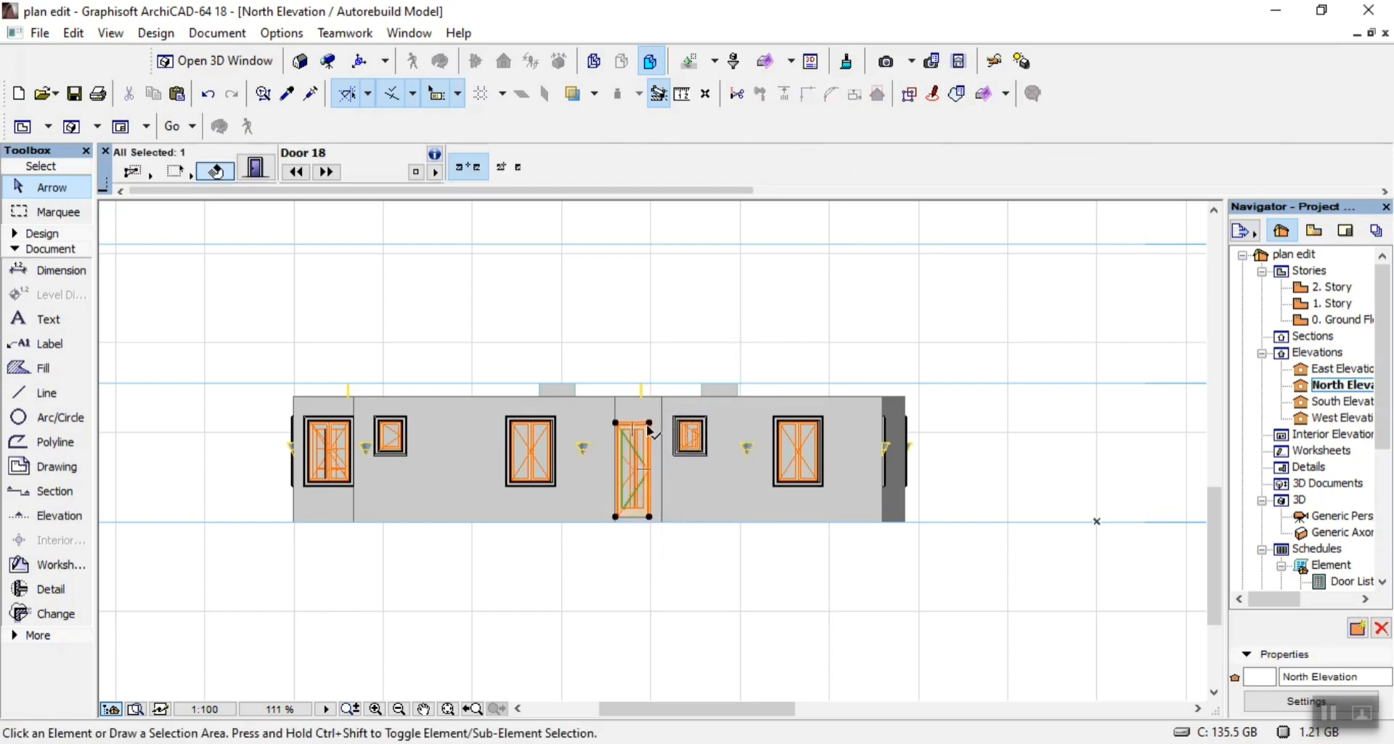
pyautogui.hotkey('ctrl', 't')
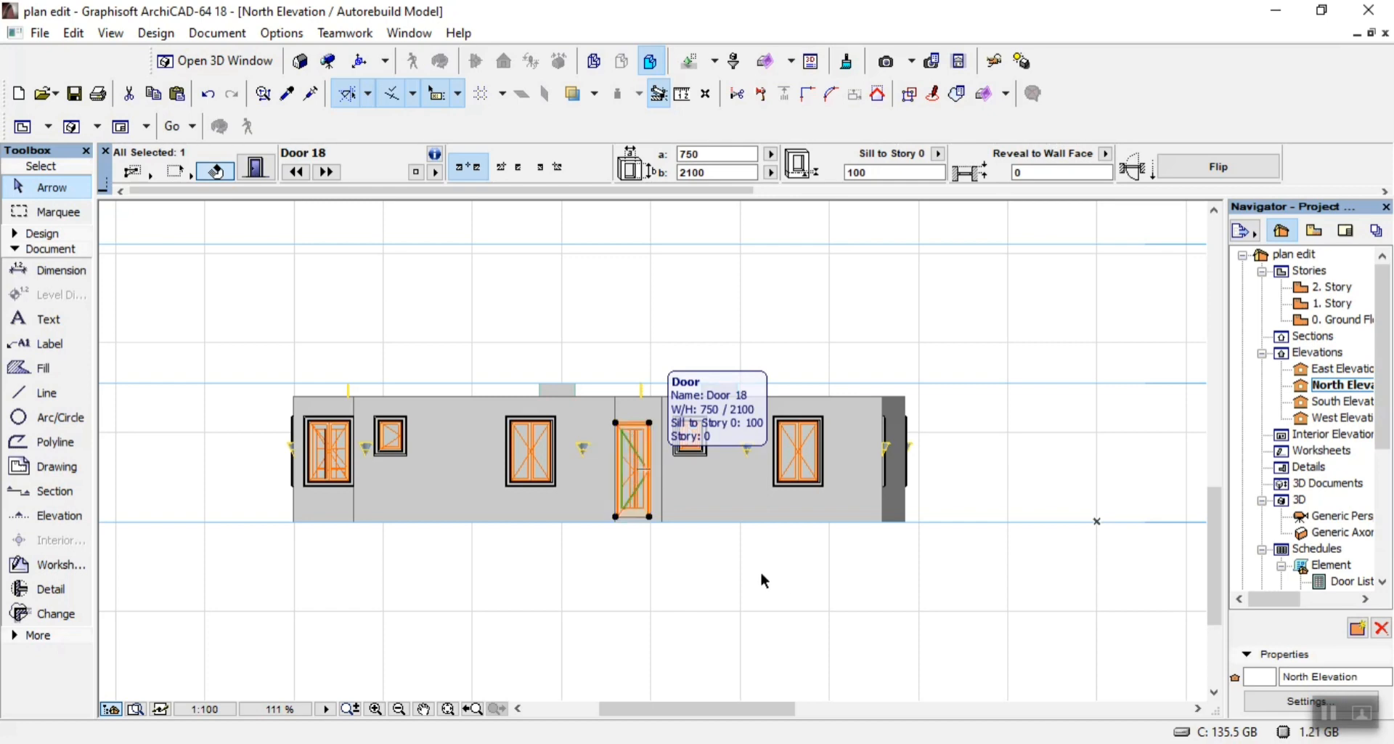
# Try to paste the copied door at the center of the current Ground Floor view, keeping the current zoom
pyautogui.doubleClick(1335, 319)
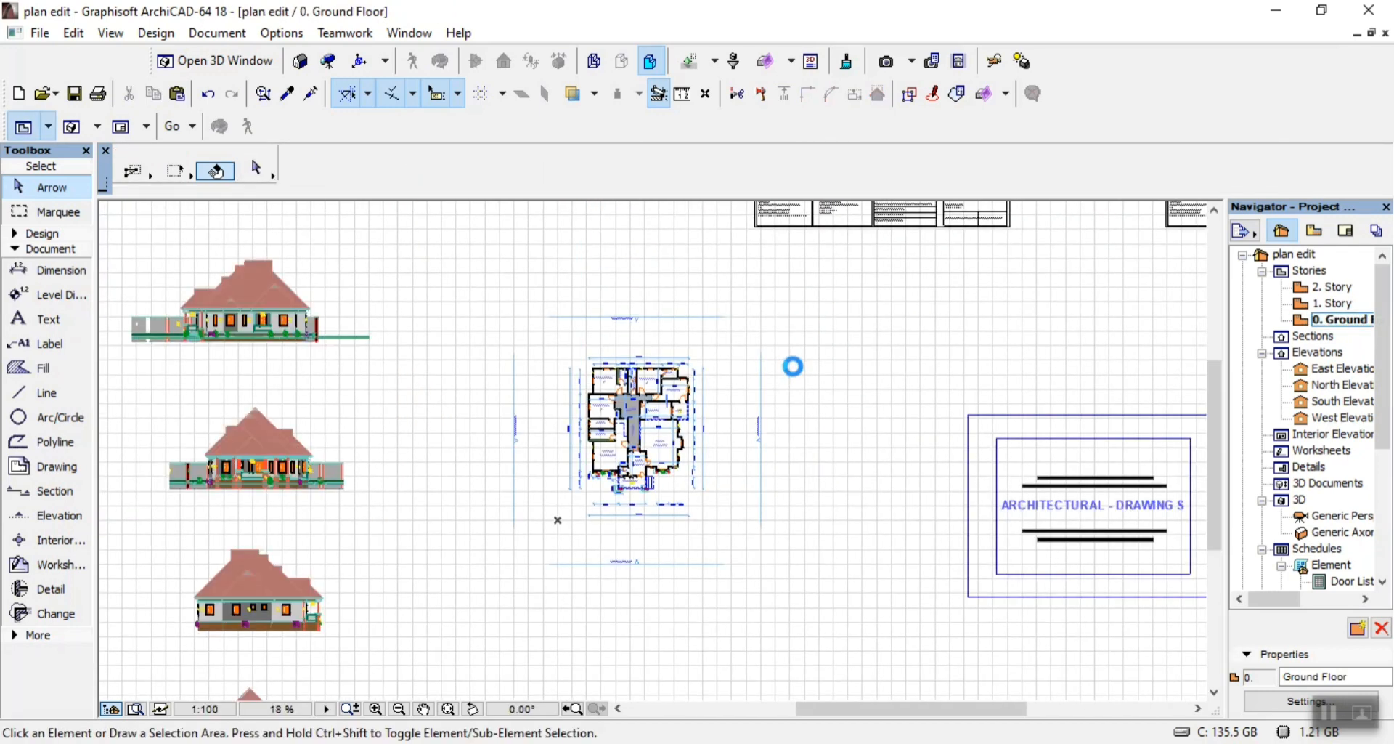
pyautogui.scroll(-4, 719, 423)
pyautogui.scroll(5, 1136, 267)
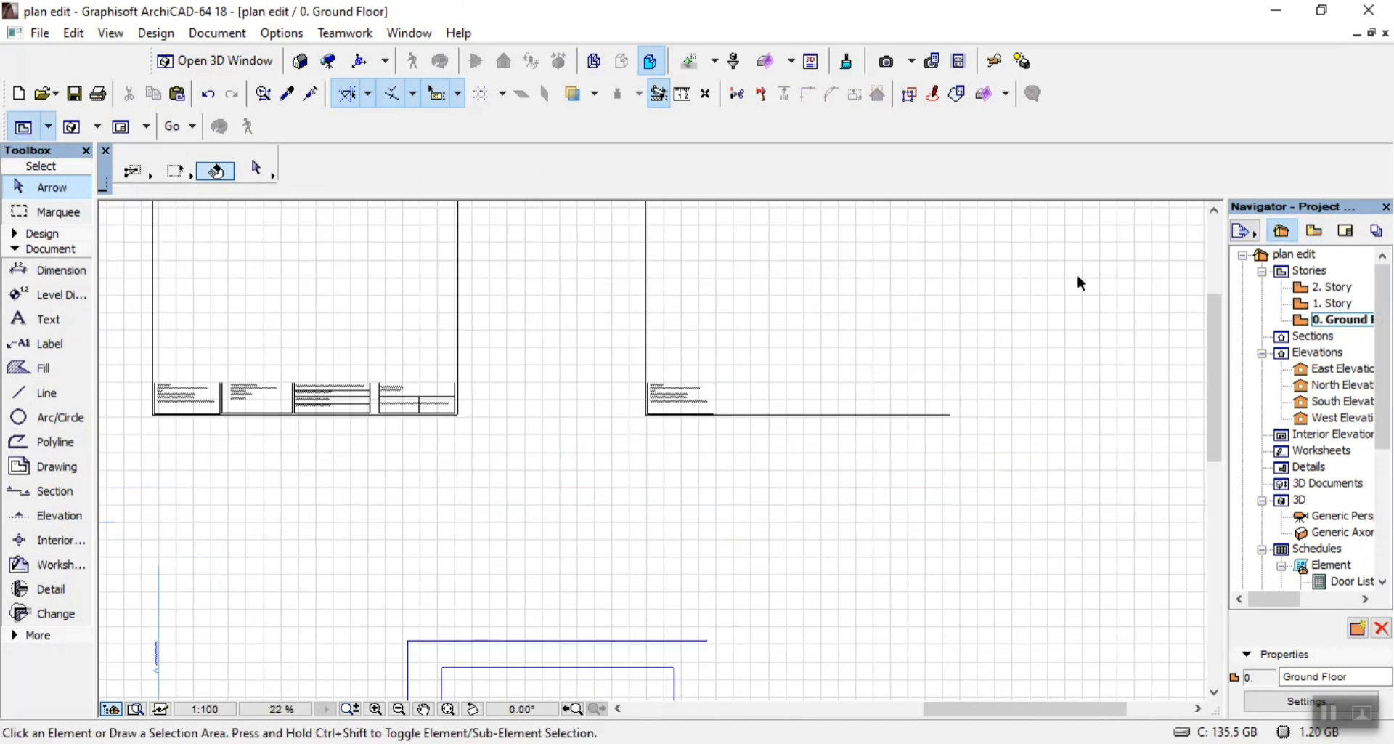
pyautogui.rightClick(1057, 325)
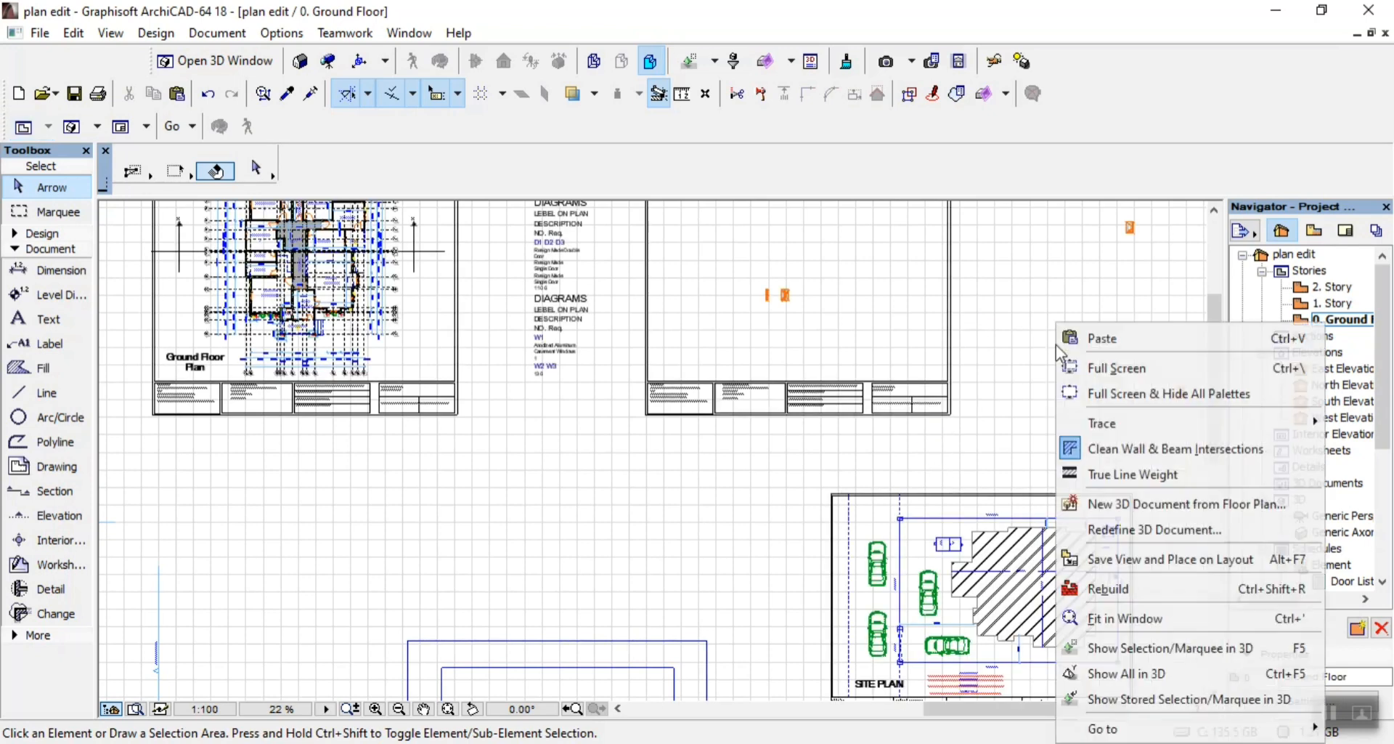
pyautogui.click(1093, 344)
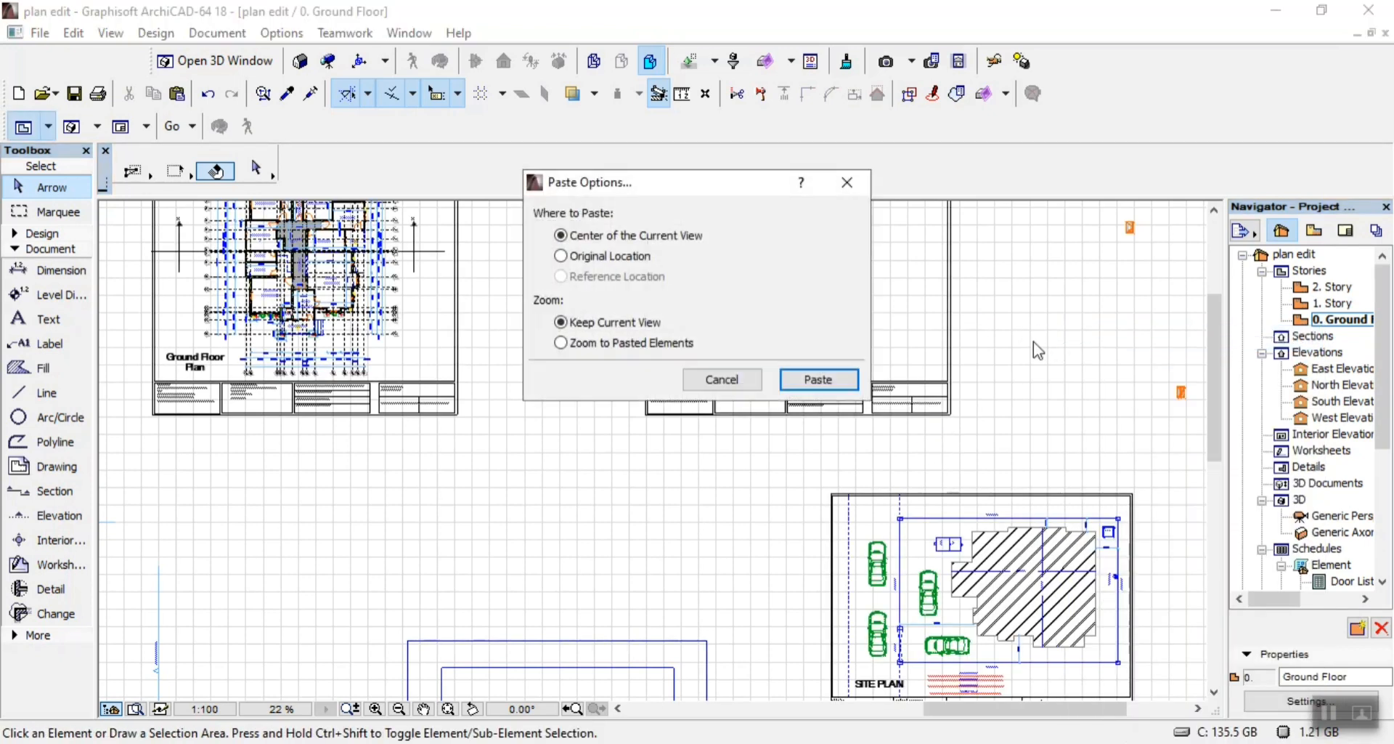
pyautogui.click(804, 379)
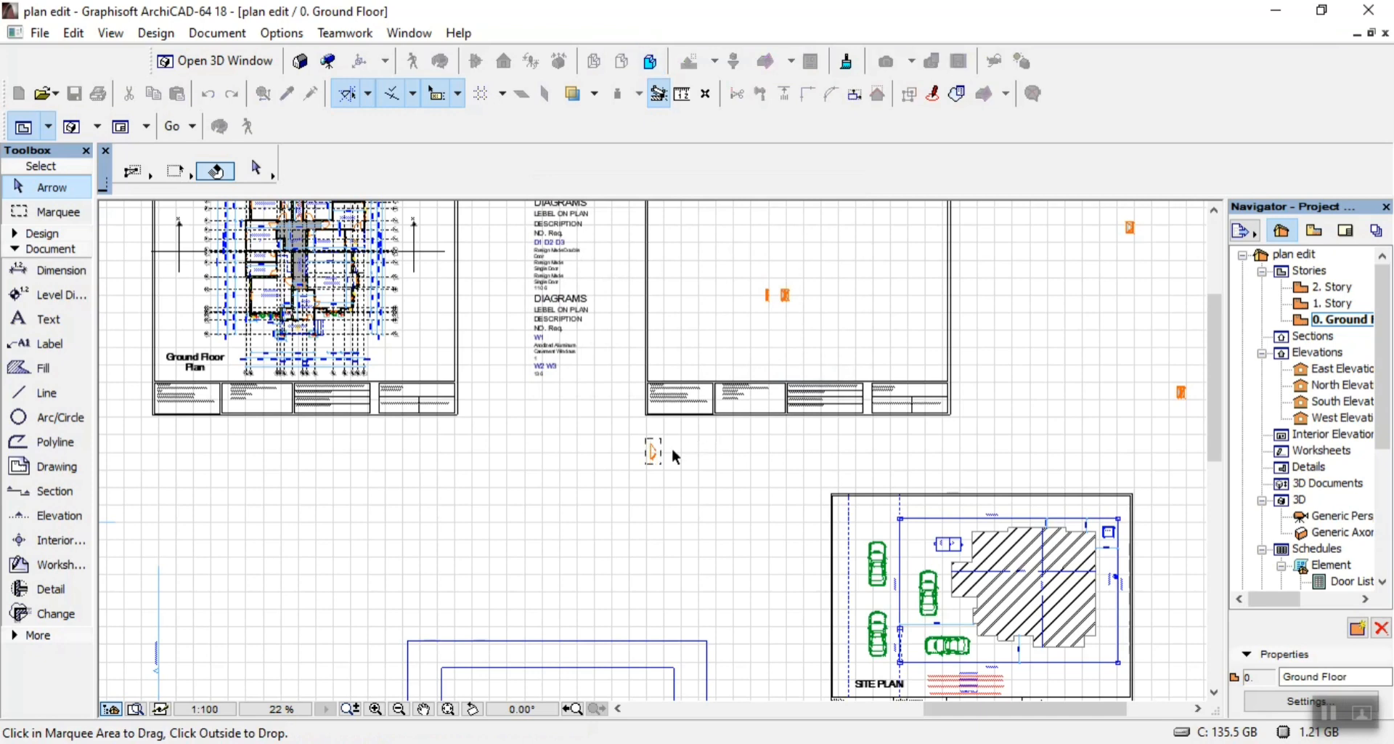
pyautogui.scroll(5, 654, 463)
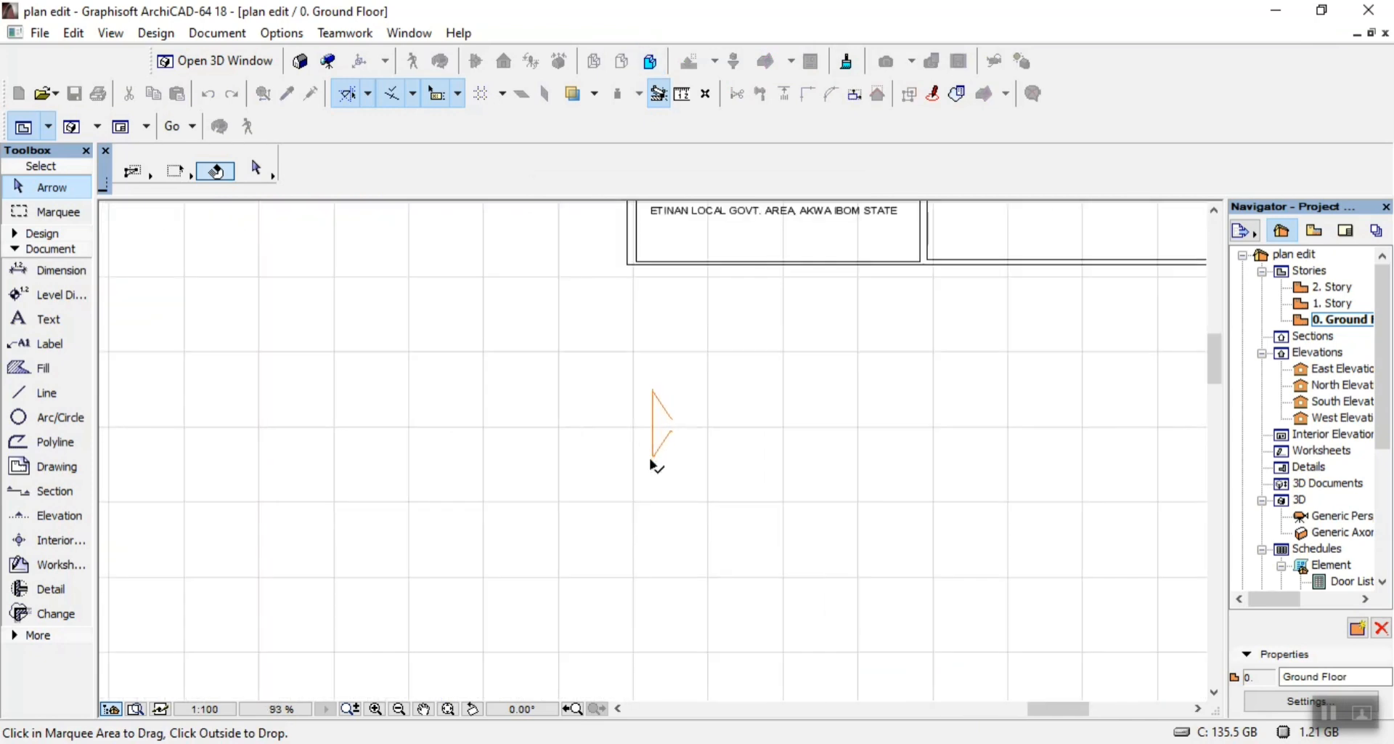
pyautogui.click(697, 468)
pyautogui.click(659, 430)
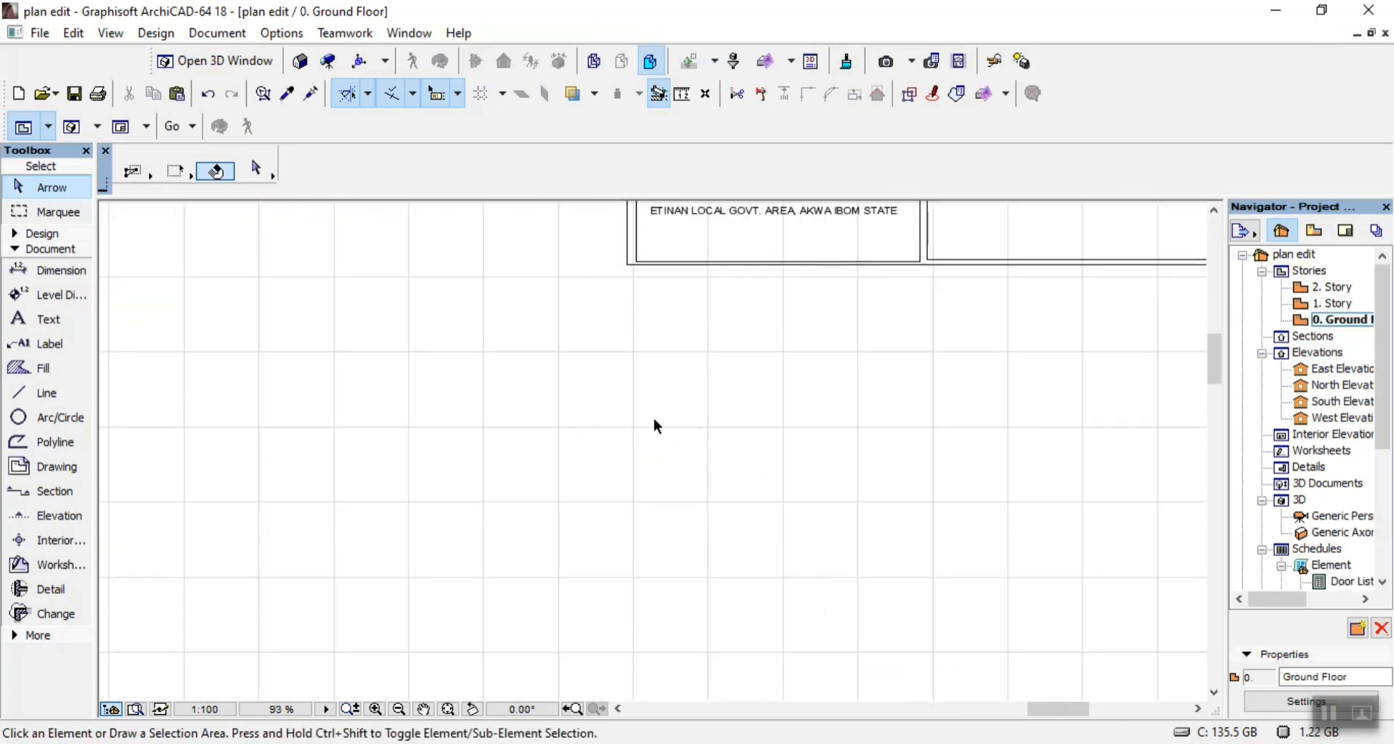
# Return to the North Elevation and copy the middle door with both overlapping door elements selected
pyautogui.click(1346, 374)
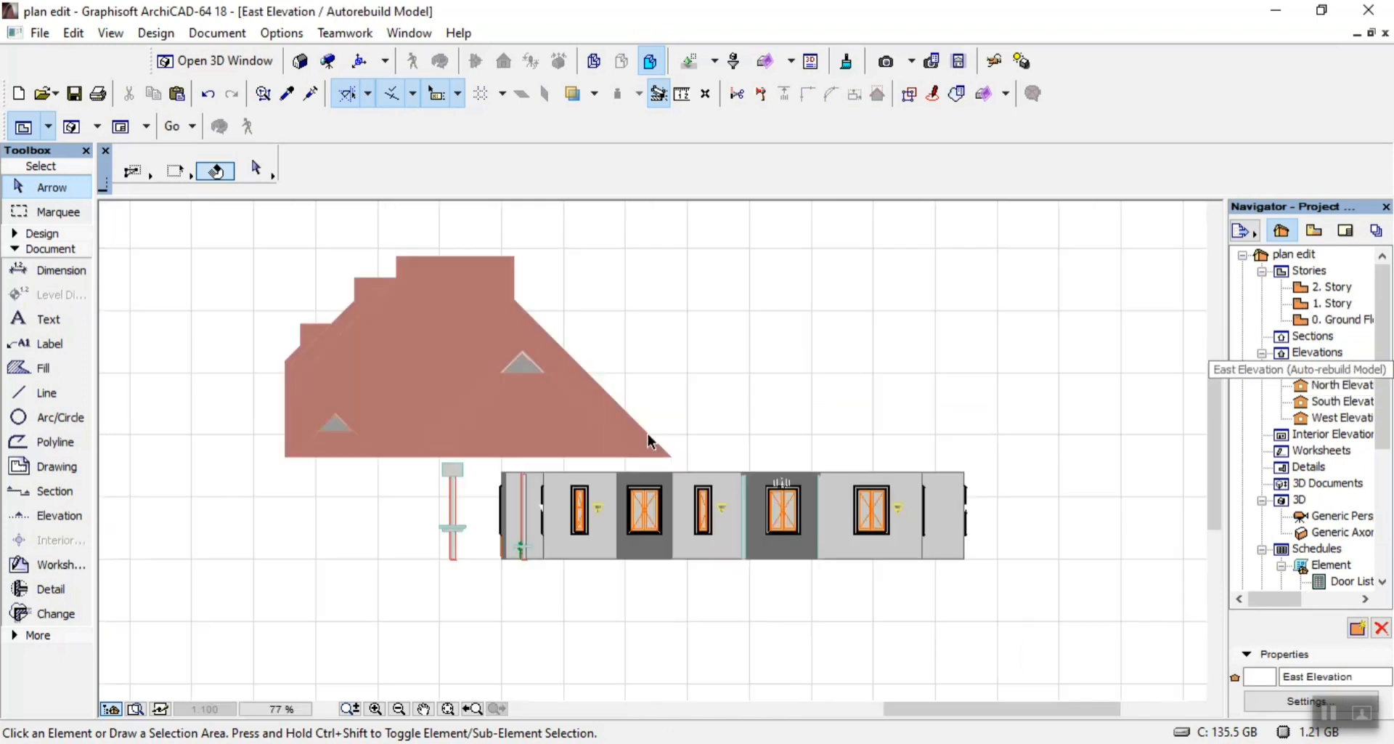
pyautogui.scroll(2, 648, 434)
pyautogui.scroll(-2, 577, 498)
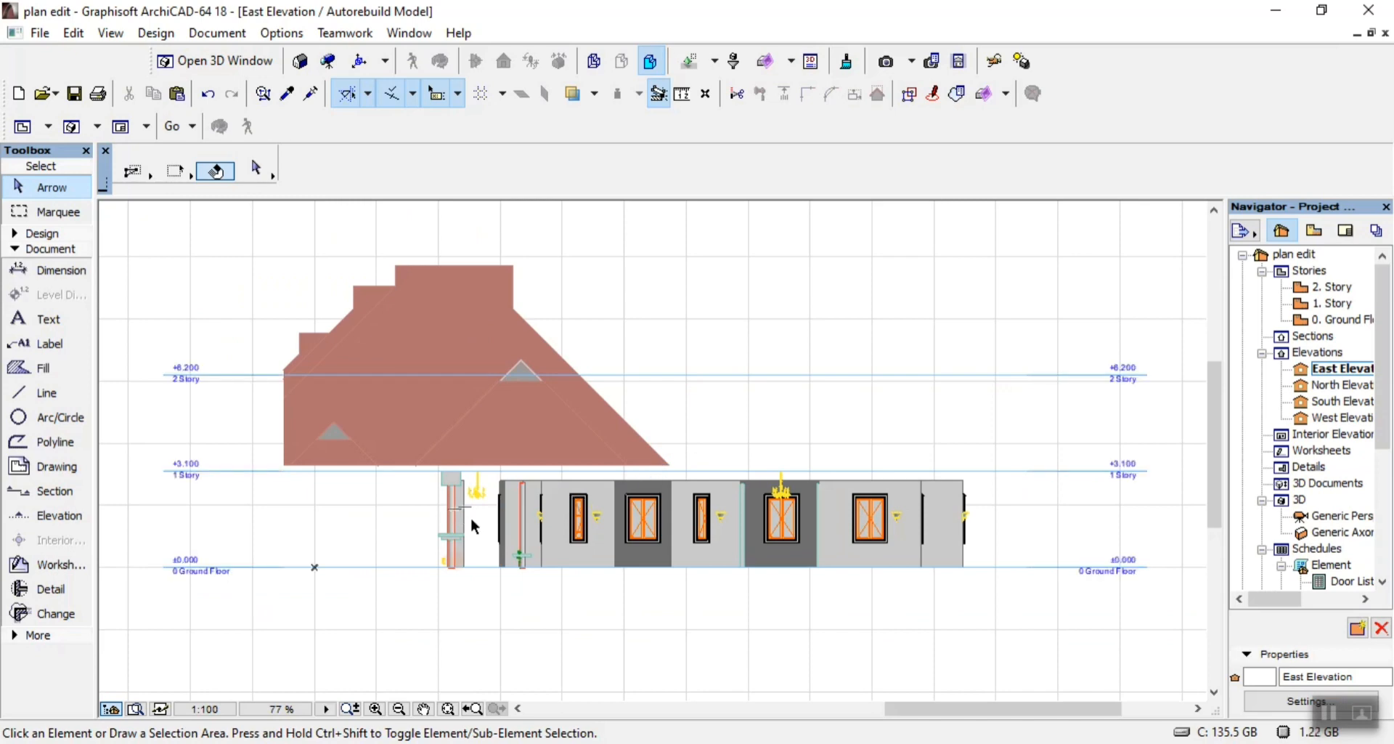
pyautogui.scroll(-2, 715, 478)
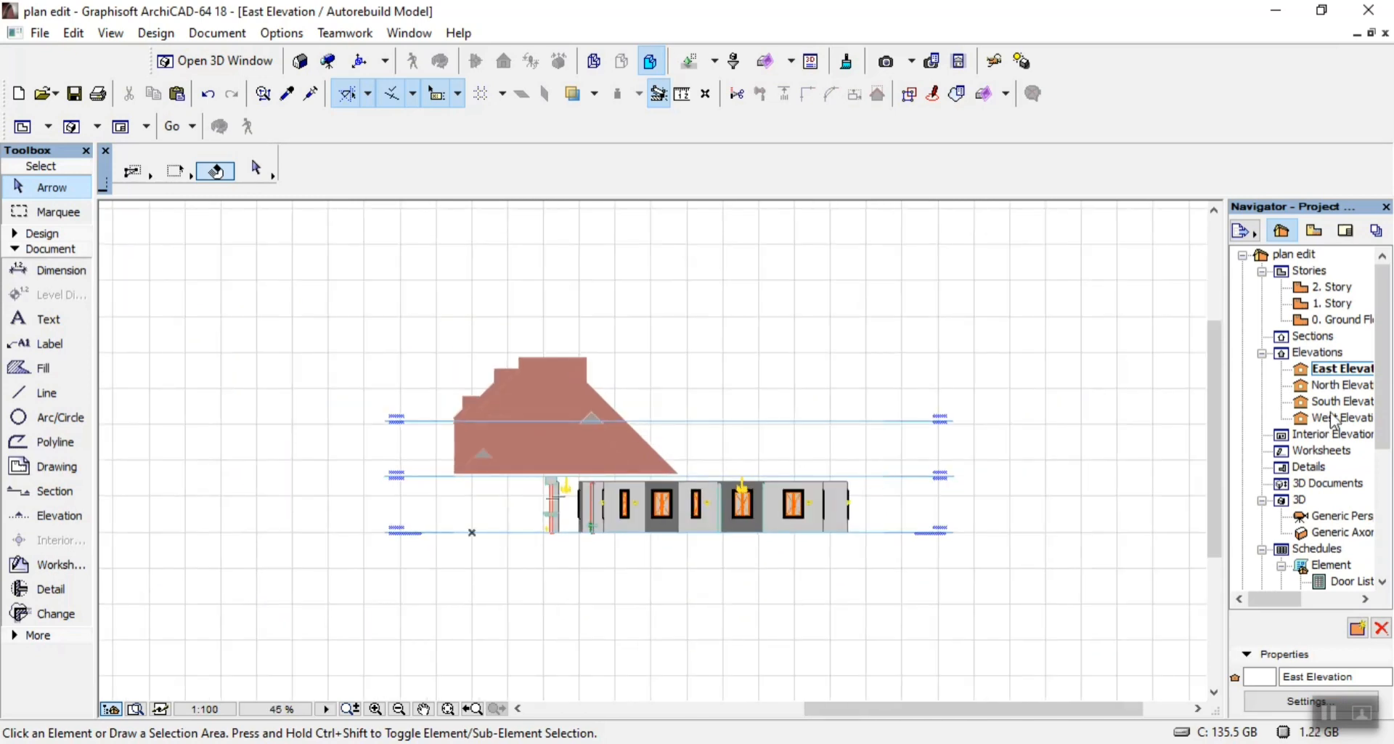
pyautogui.doubleClick(1340, 386)
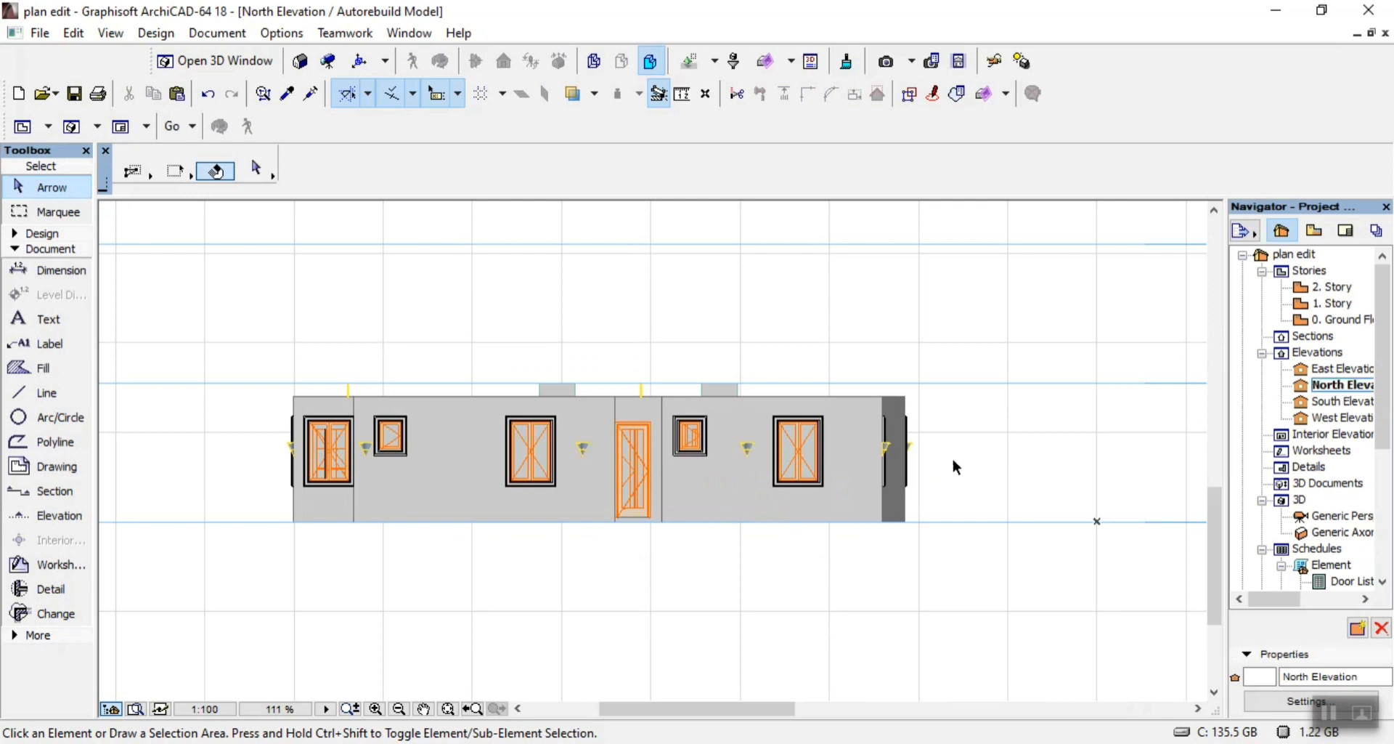
pyautogui.scroll(3, 639, 484)
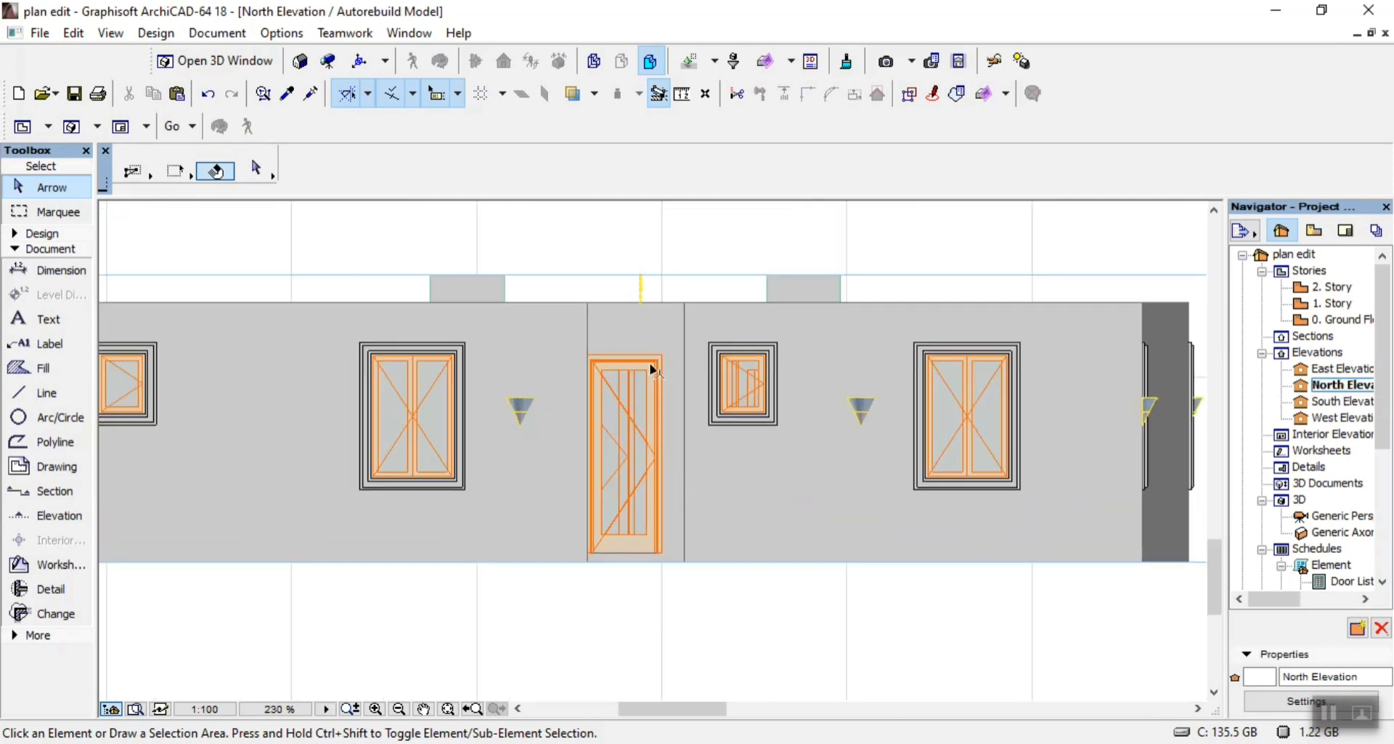
pyautogui.click(663, 365)
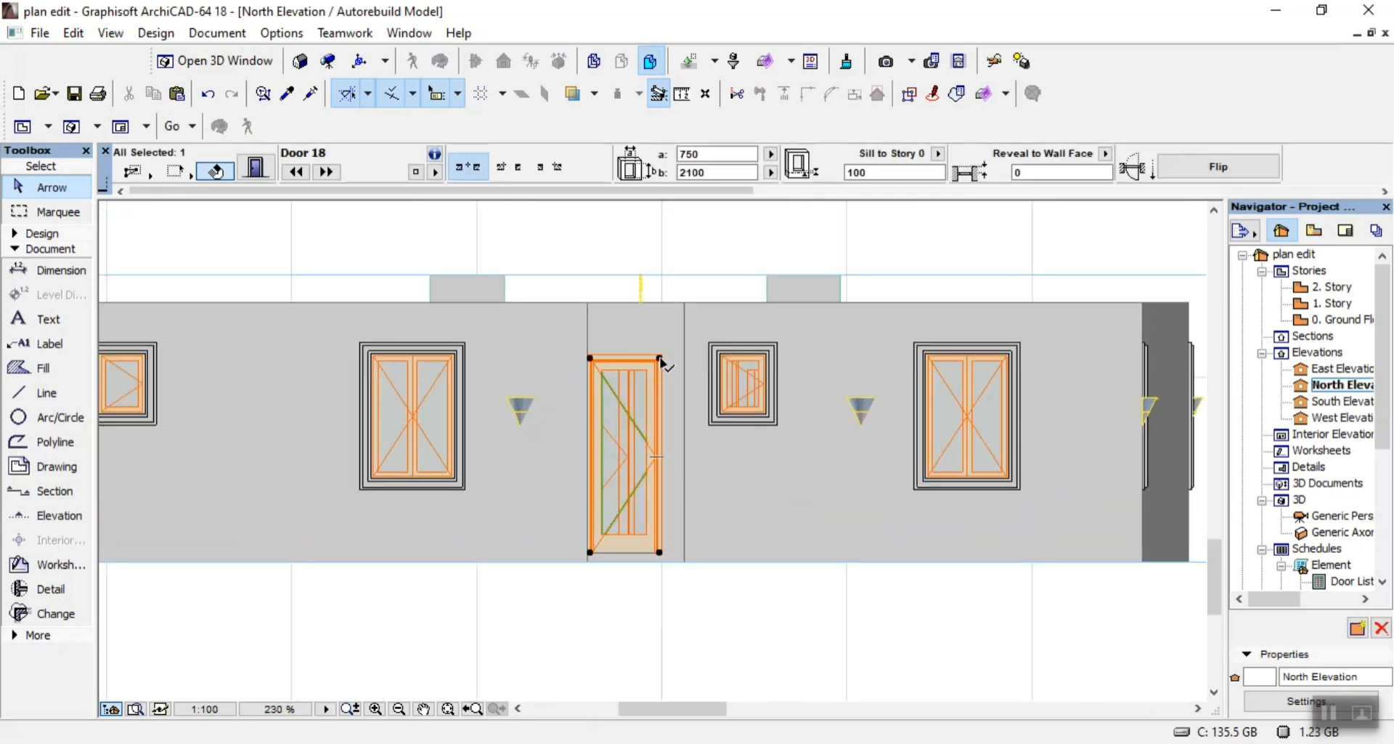
pyautogui.scroll(1, 633, 377)
pyautogui.scroll(1, 619, 383)
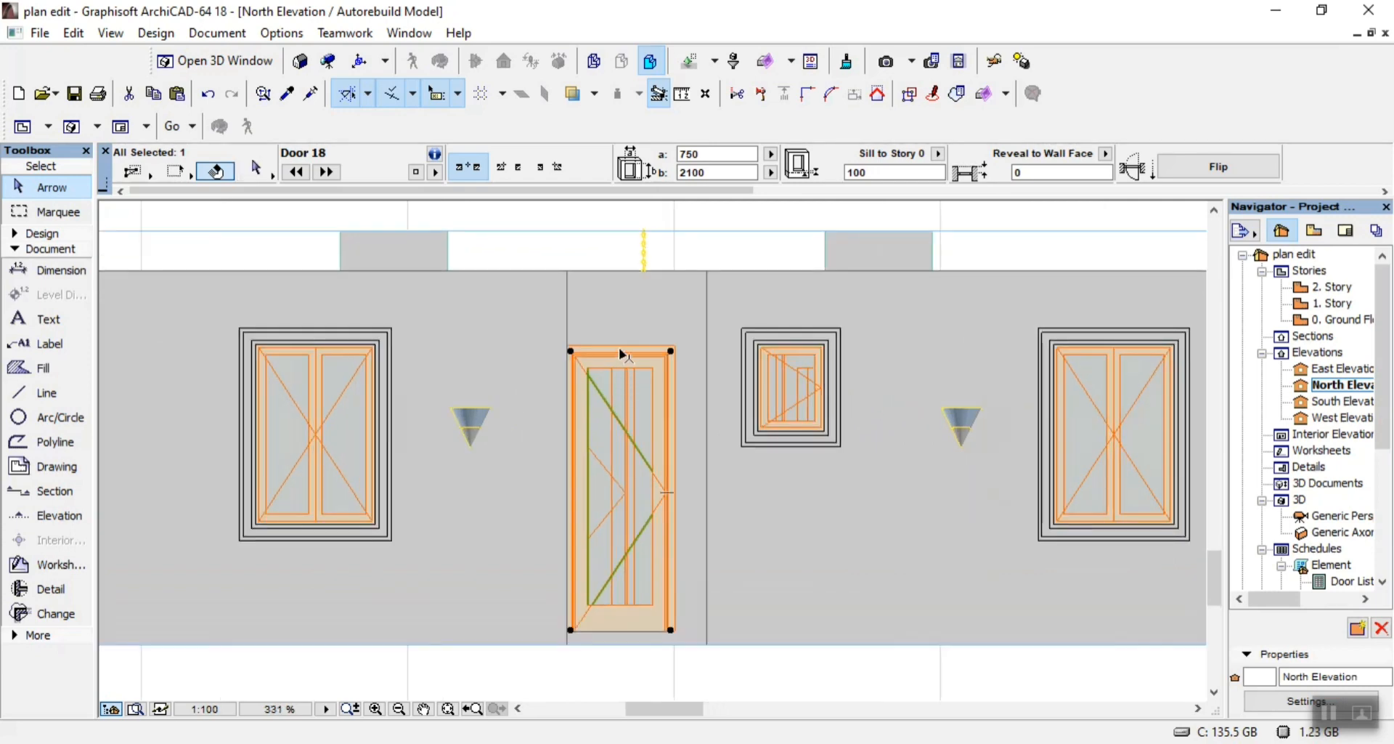
pyautogui.keyDown('shift'); pyautogui.click(620, 356); pyautogui.keyUp('shift')
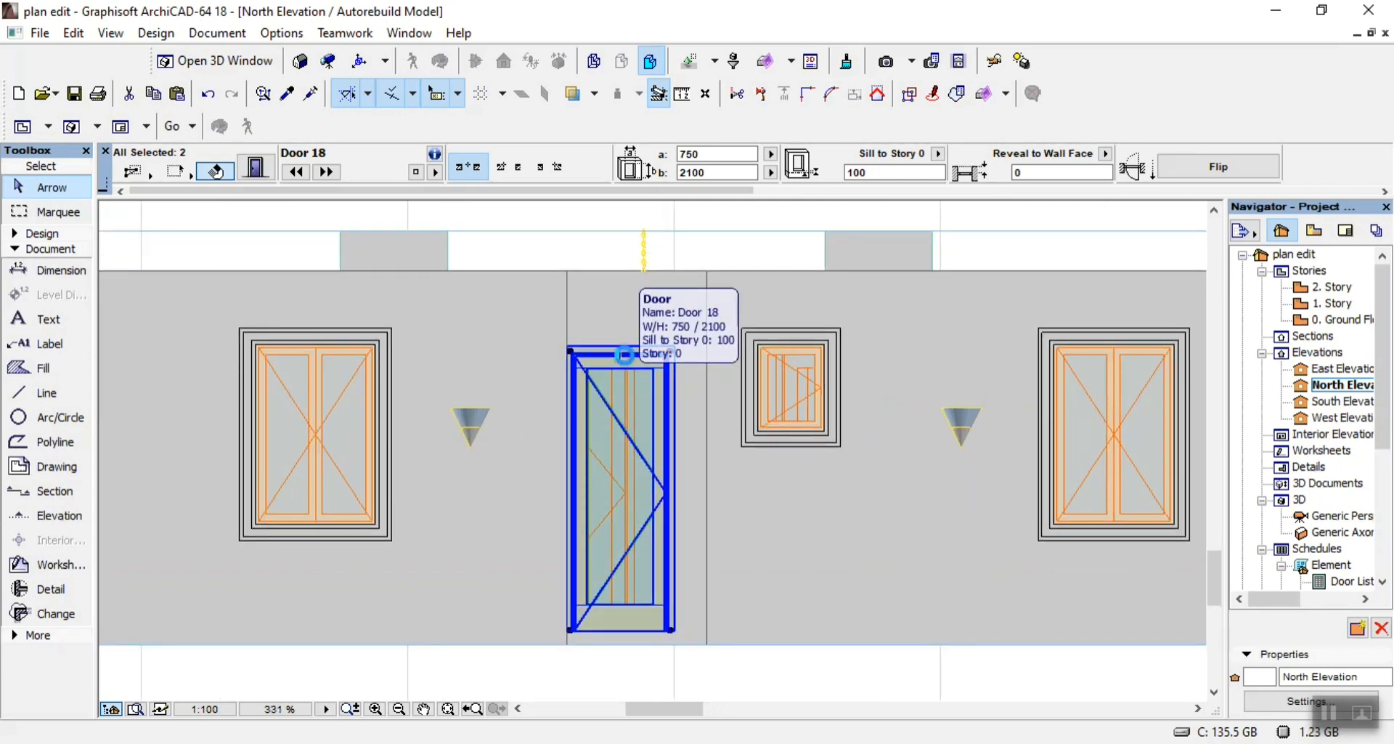
# Paste the copied door onto the Ground Floor and place it between the two window copies beside the empty title-block sheet
pyautogui.click(1325, 331)
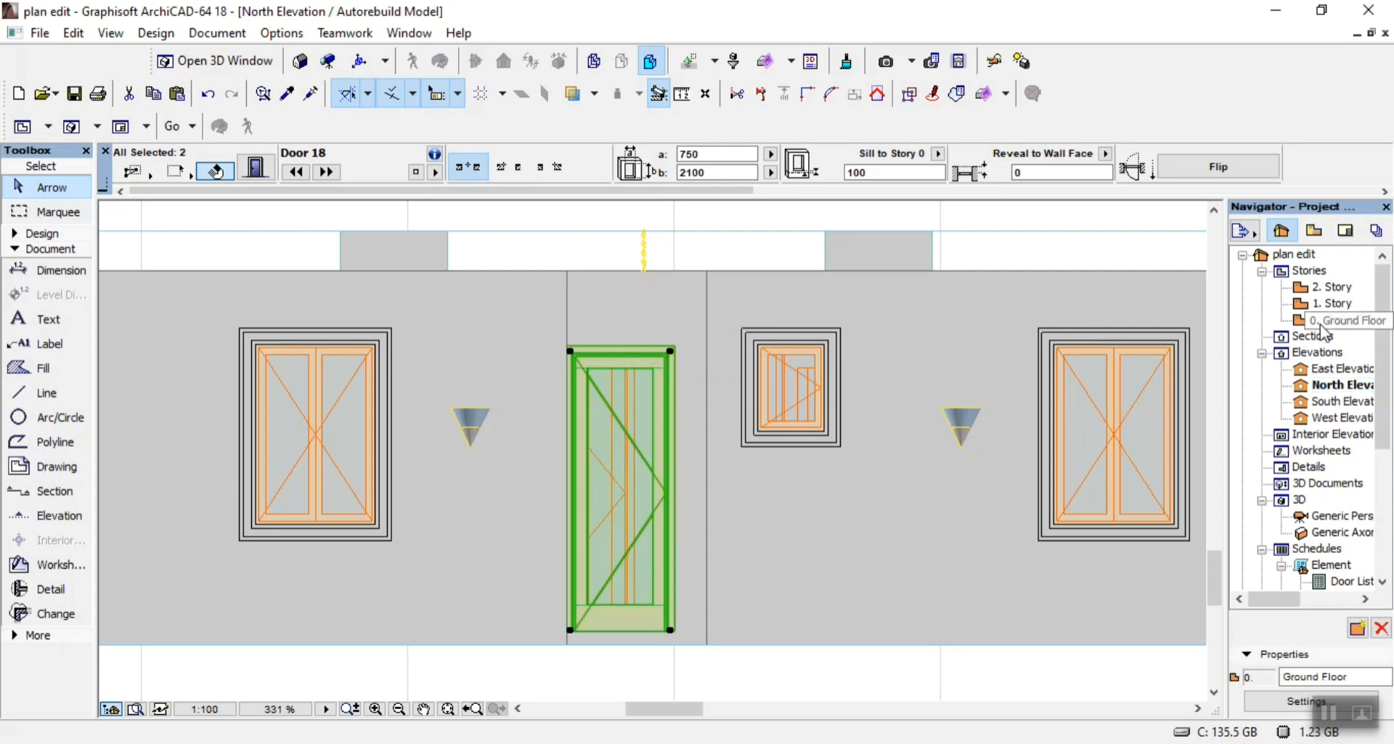
pyautogui.doubleClick(1326, 330)
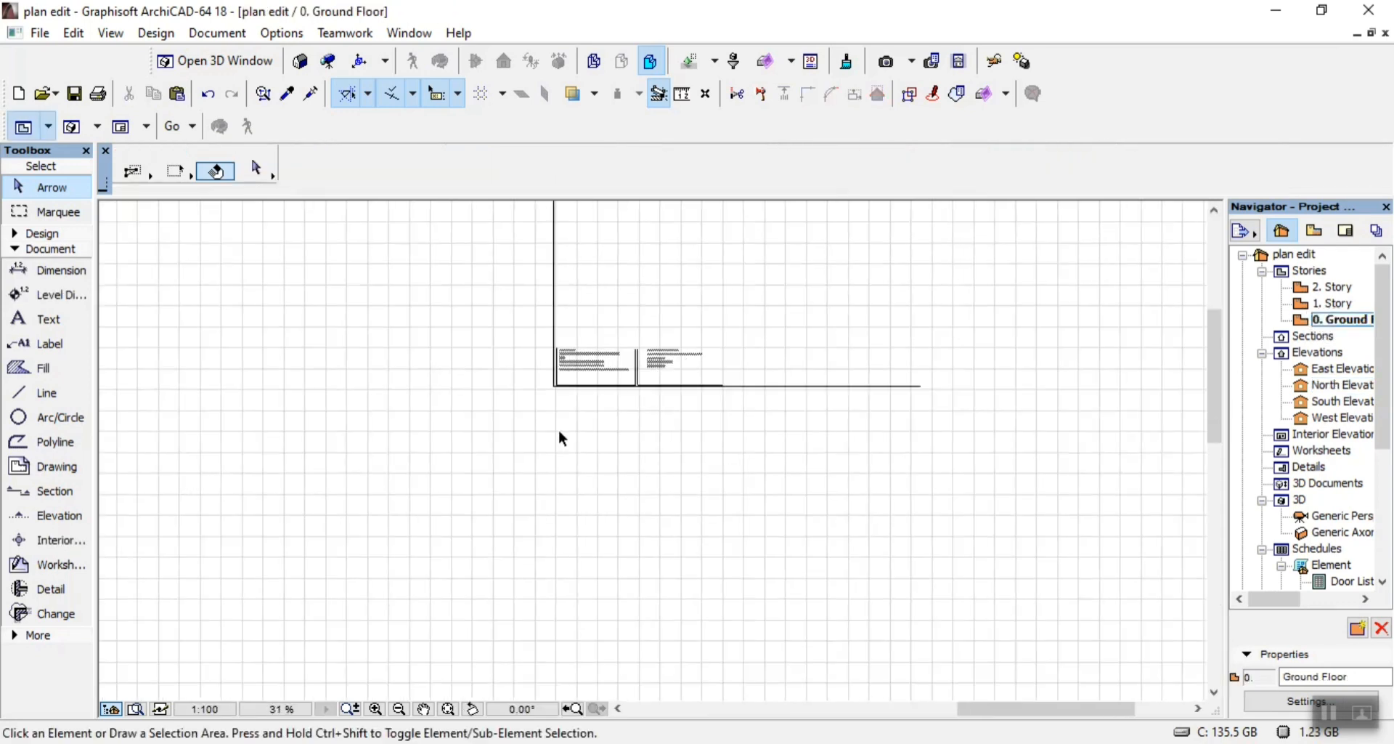
pyautogui.rightClick(978, 324)
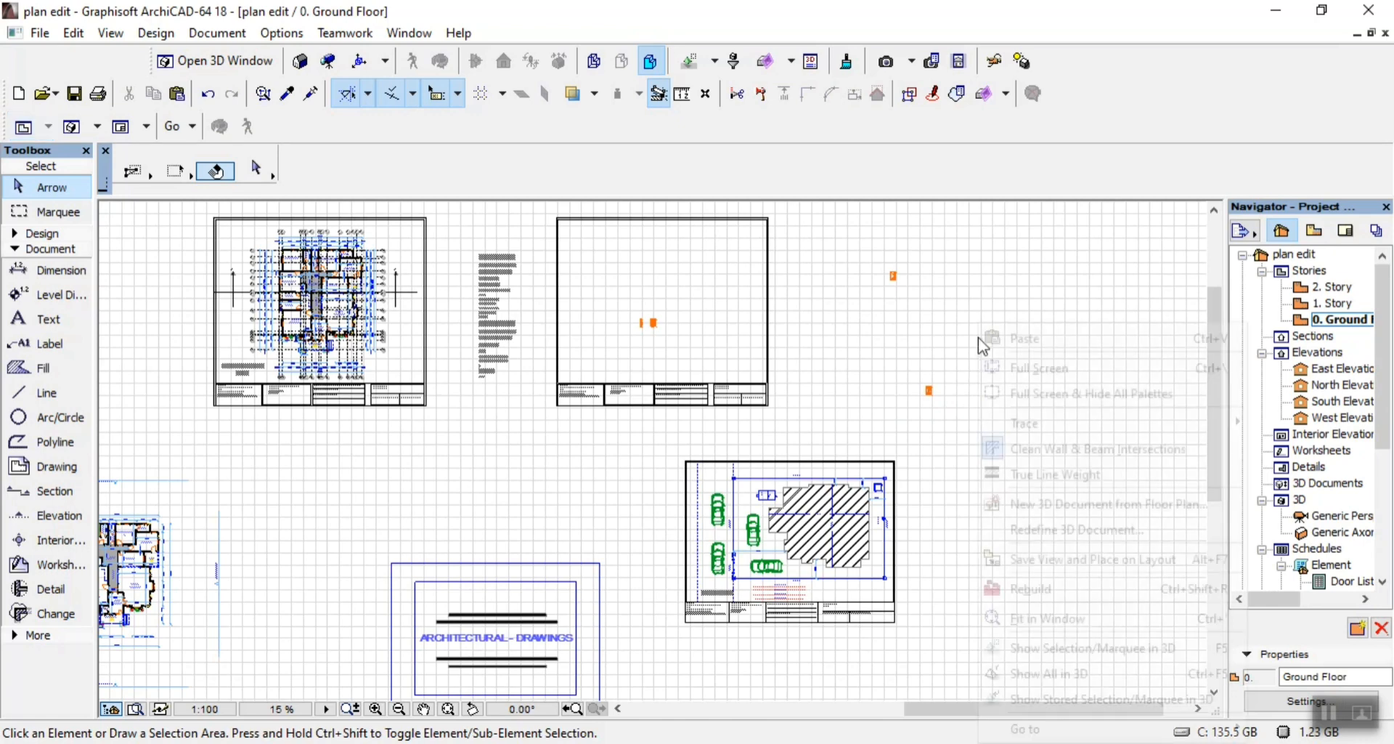
pyautogui.click(1018, 338)
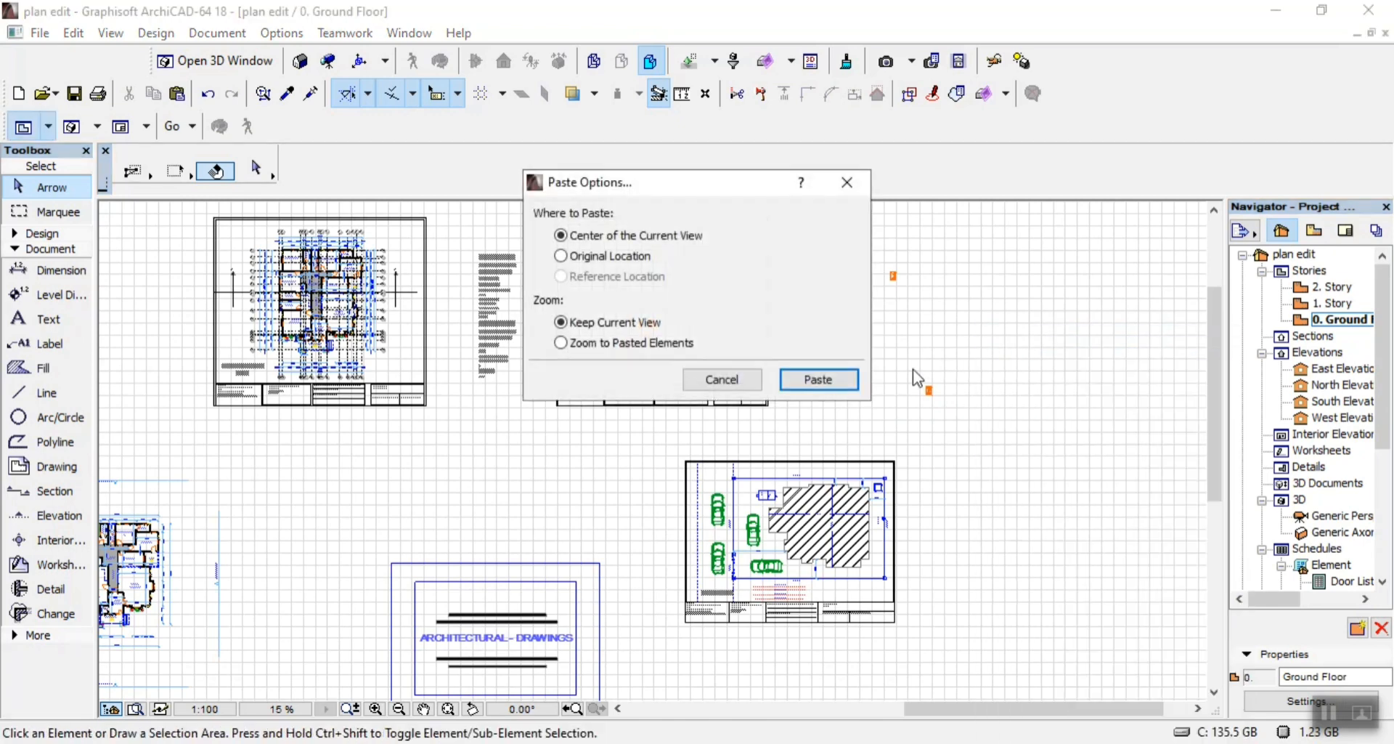
pyautogui.click(851, 381)
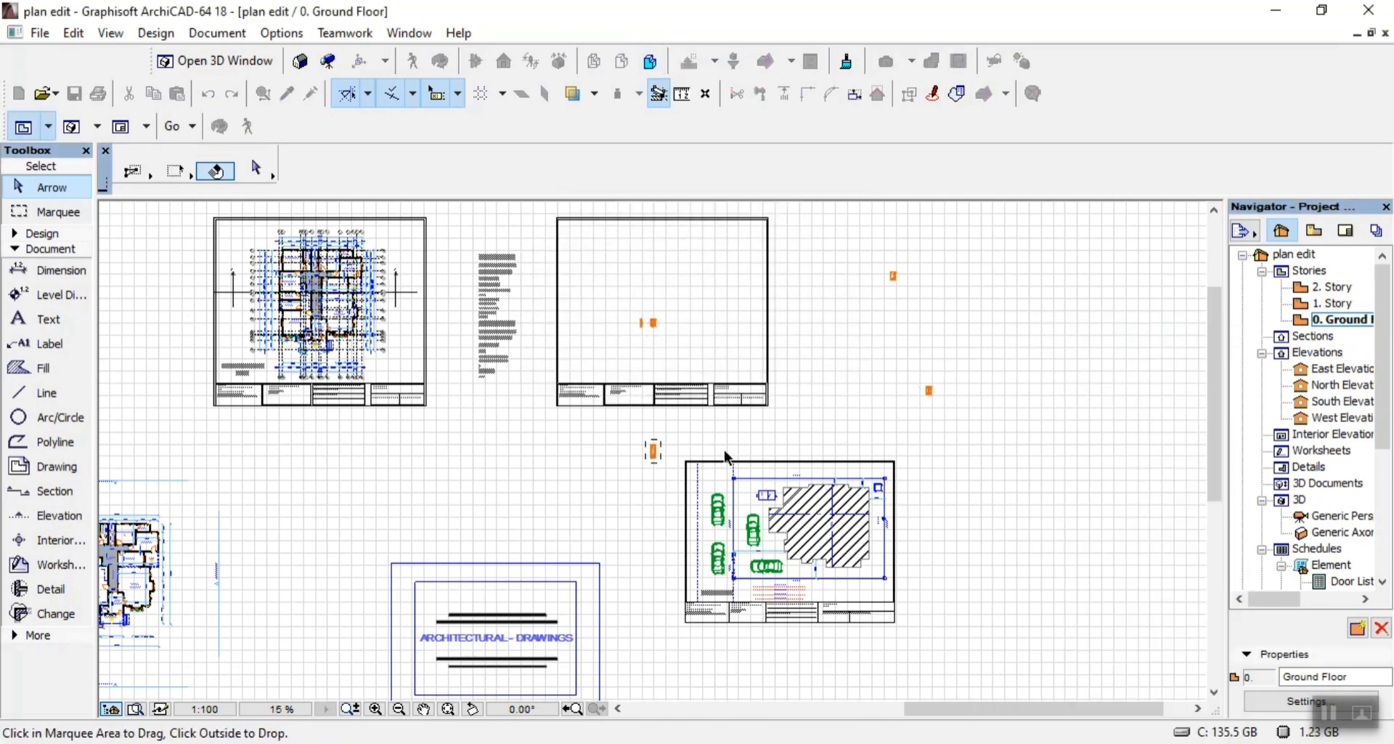
pyautogui.click(652, 456)
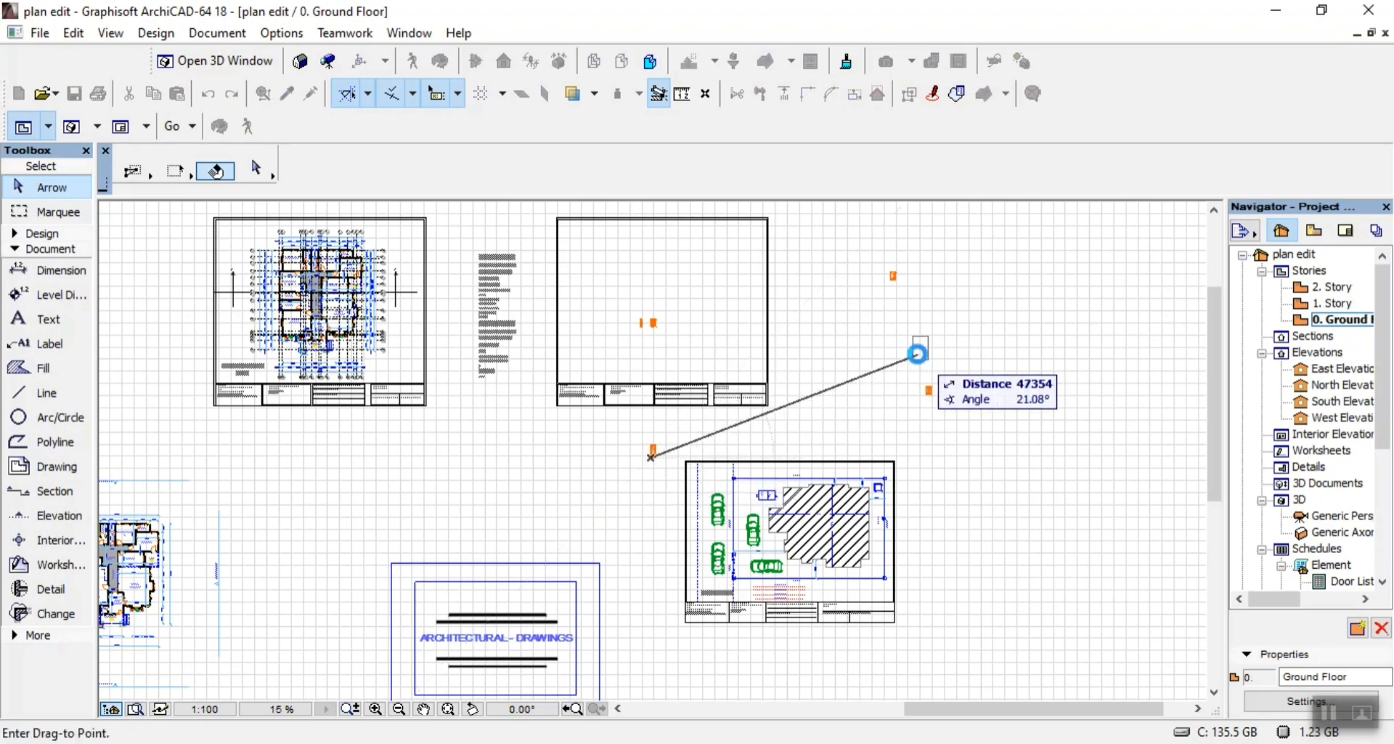
pyautogui.click(918, 353)
pyautogui.rightClick(971, 359)
pyautogui.click(1011, 411)
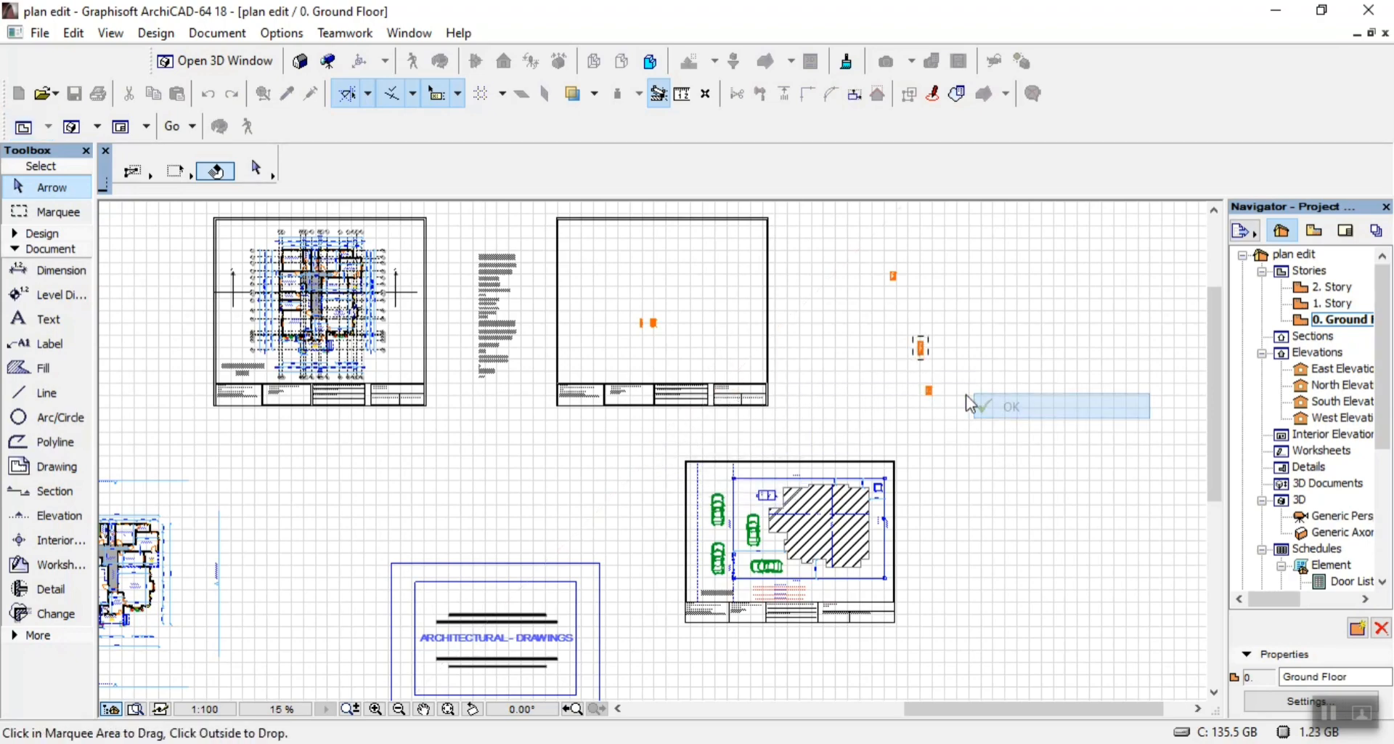
pyautogui.scroll(3, 933, 370)
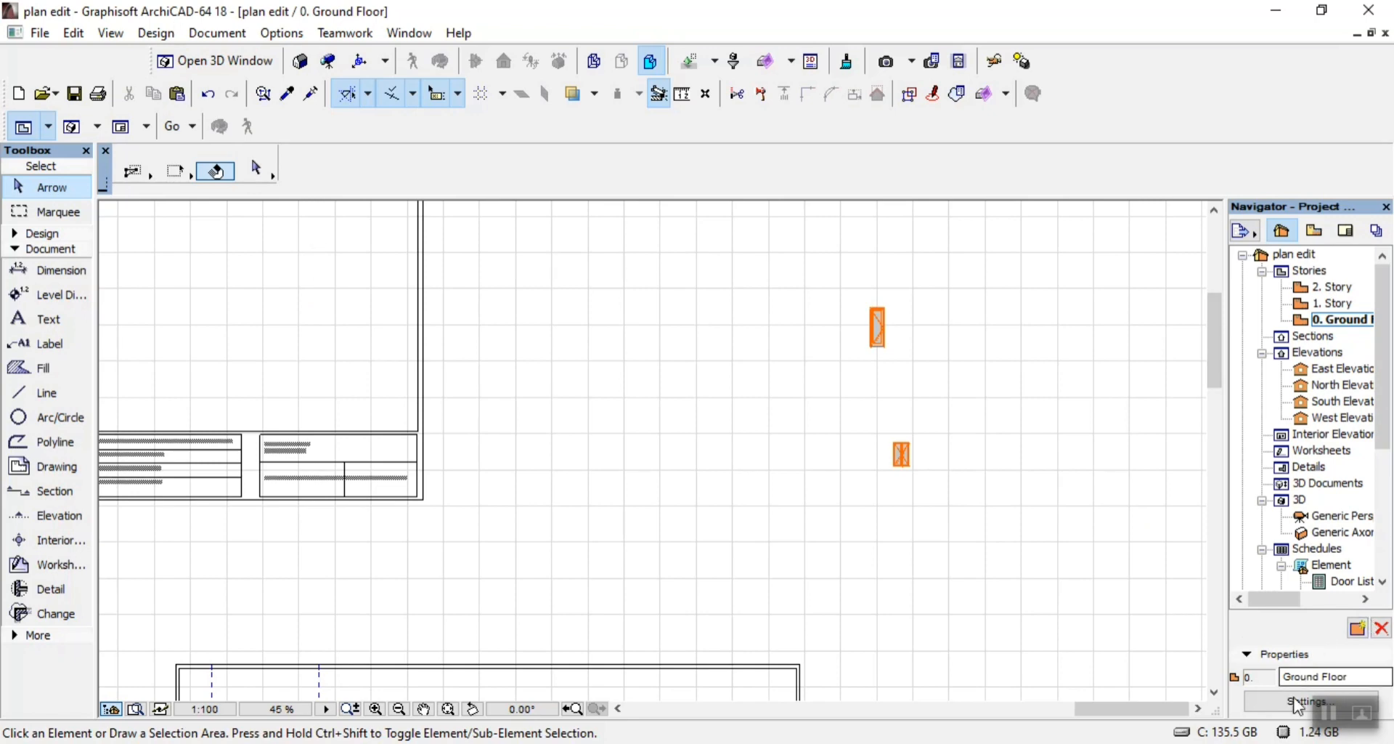
# Open the South Elevation and copy the entrance door with sidelight, partly hidden behind the porch columns
pyautogui.scroll(-2, 959, 531)
pyautogui.scroll(-3, 959, 528)
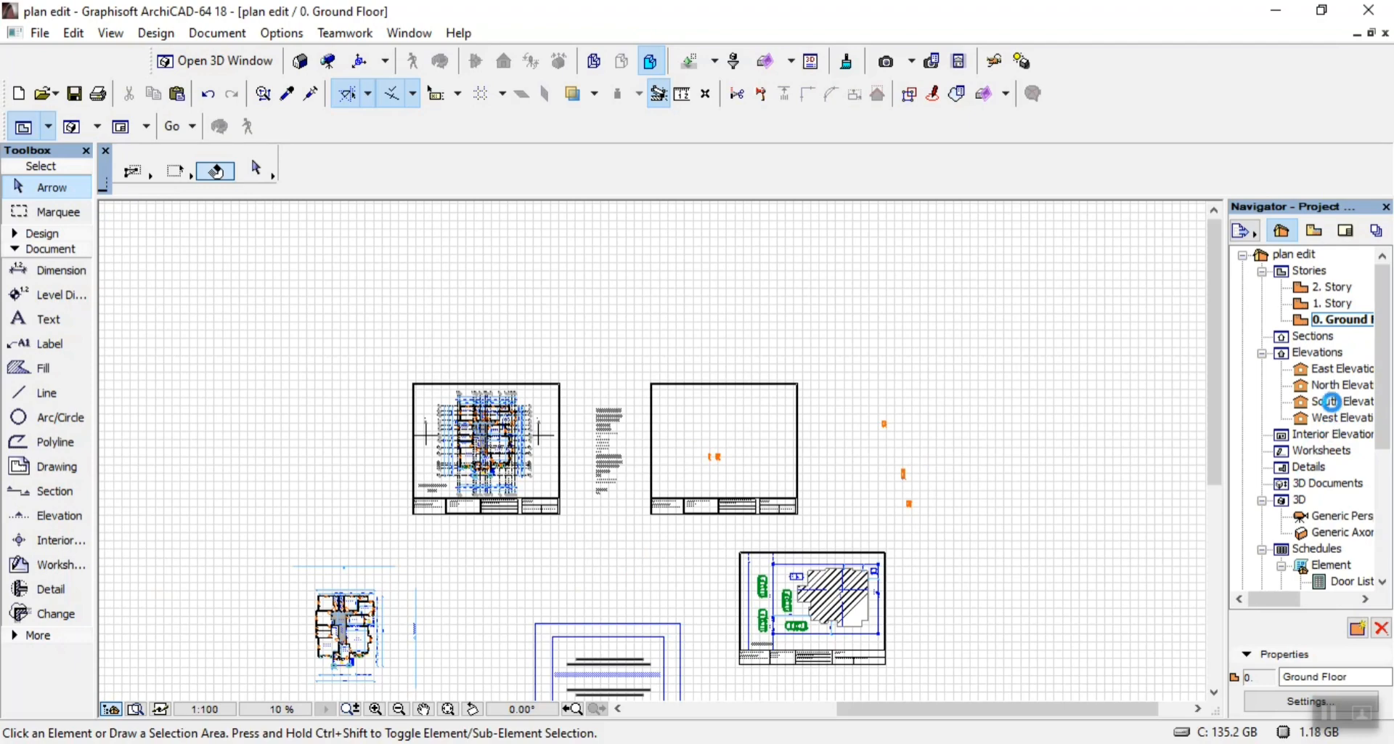
pyautogui.scroll(10, 465, 497)
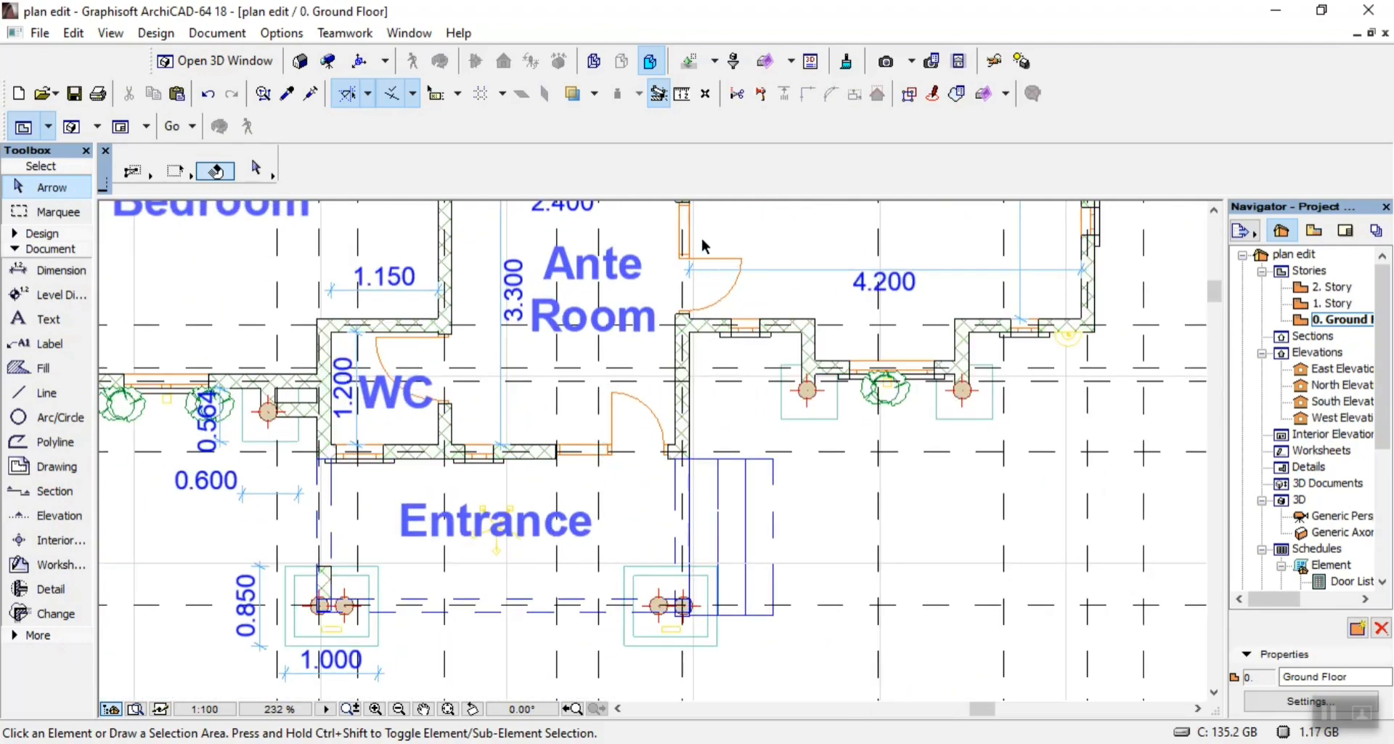
pyautogui.scroll(-2, 415, 365)
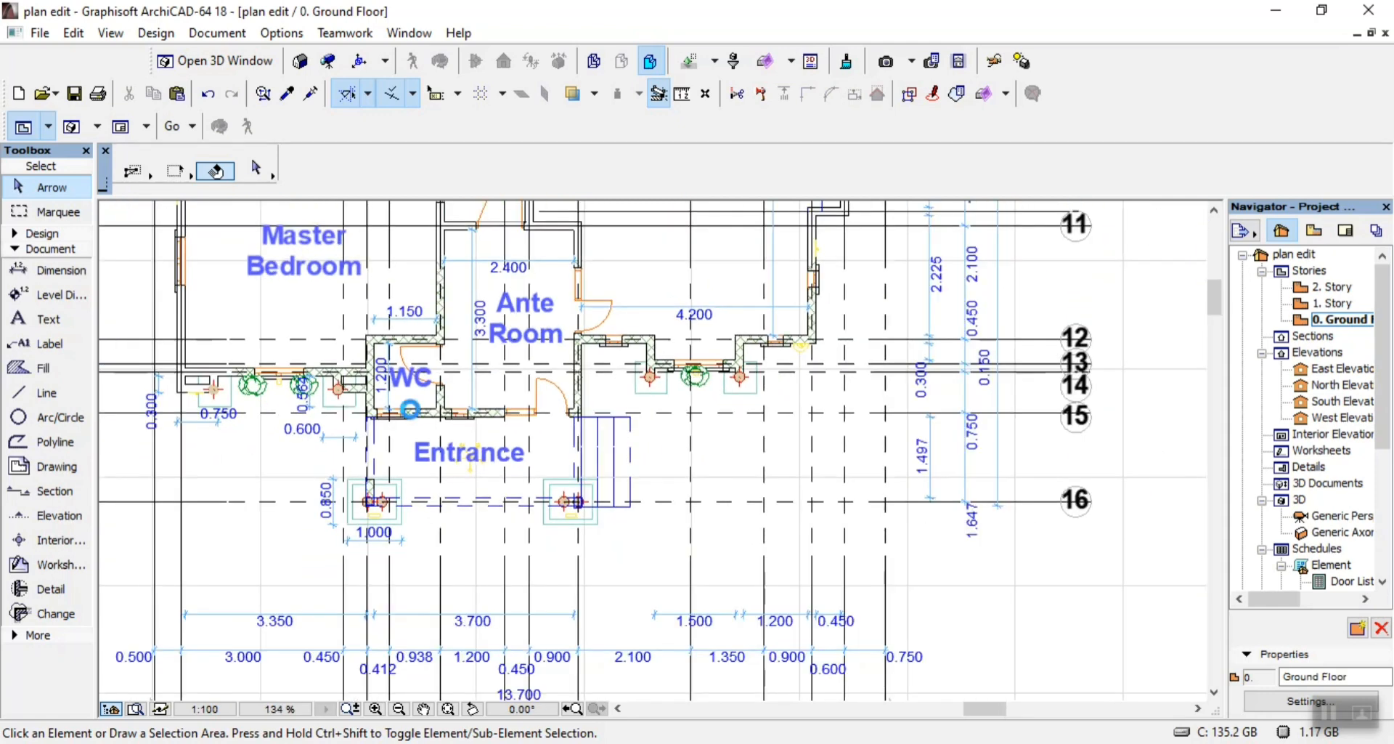
pyautogui.doubleClick(1340, 403)
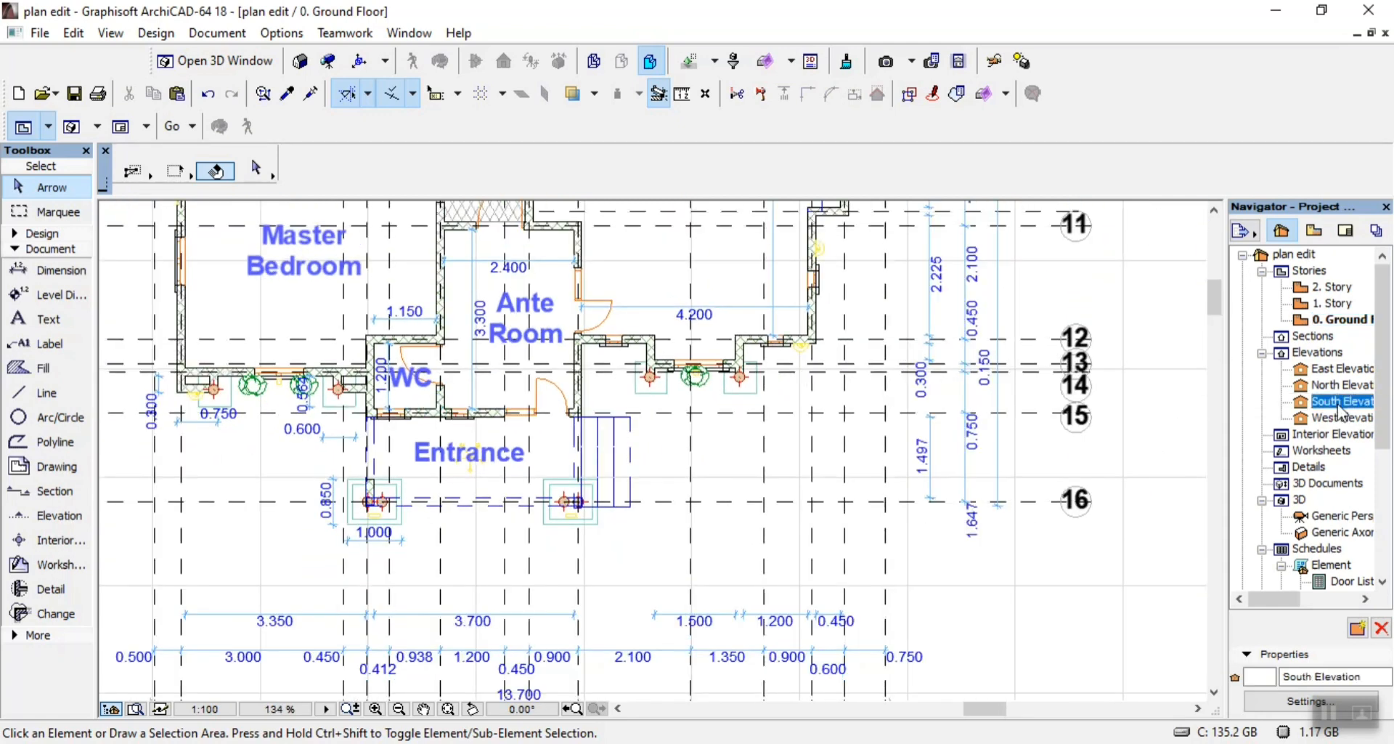
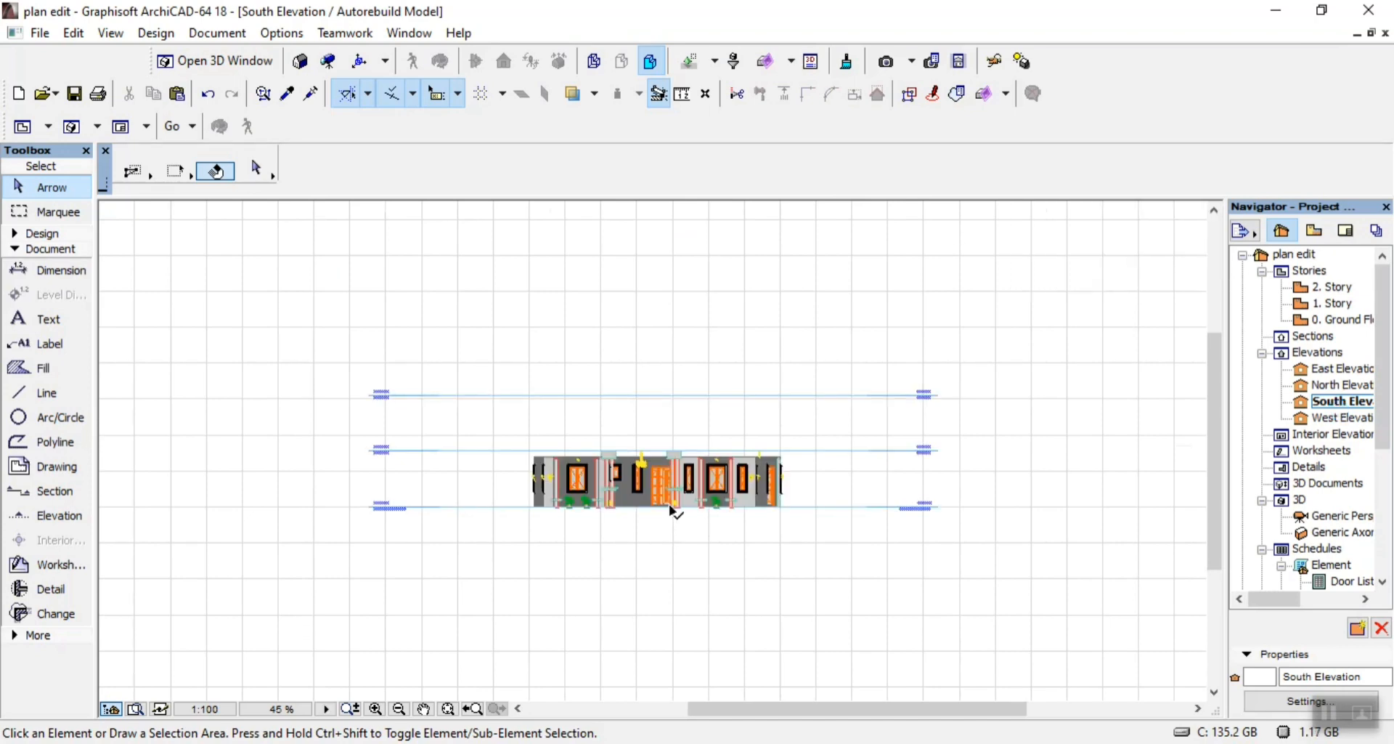
pyautogui.scroll(6, 669, 507)
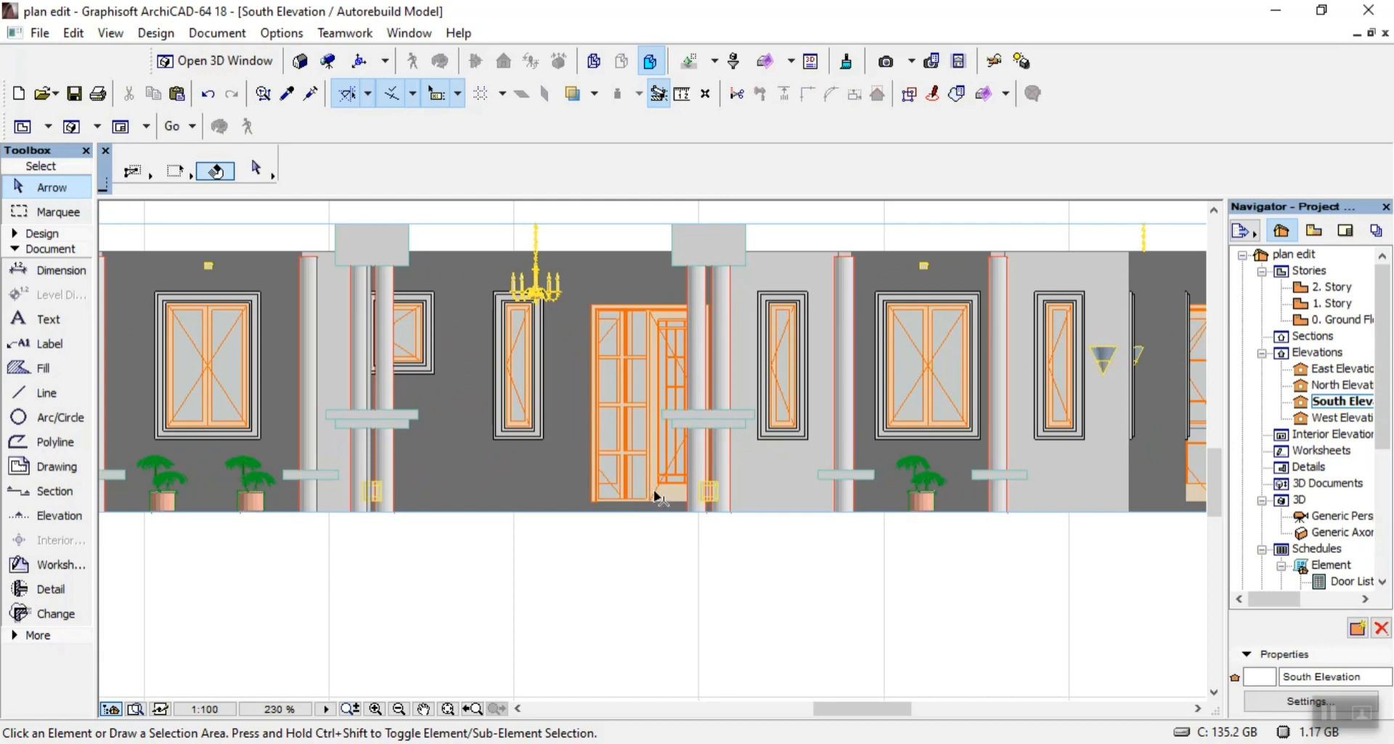
pyautogui.click(662, 503)
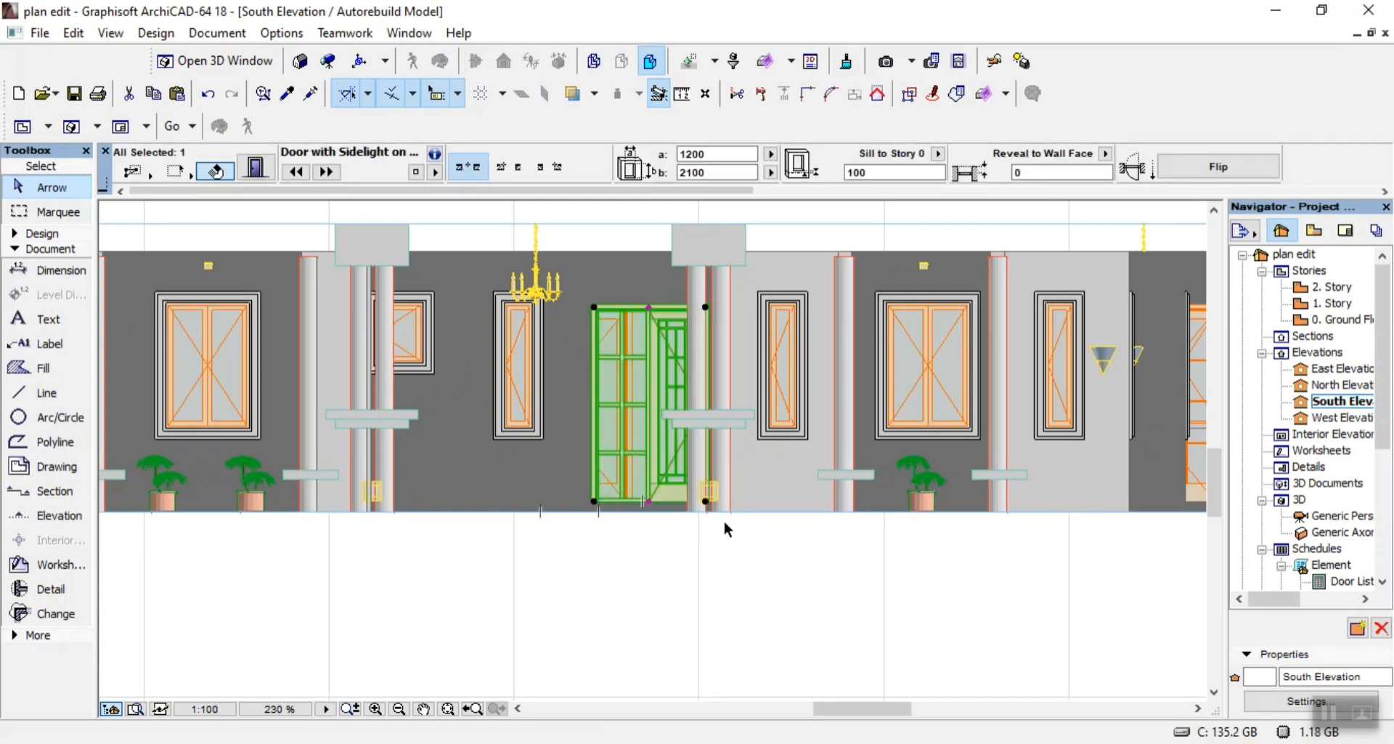
# Paste the copied sidelight door onto the Ground Floor and place it inside the empty title-block sheet, above the title block's left part
pyautogui.doubleClick(1340, 320)
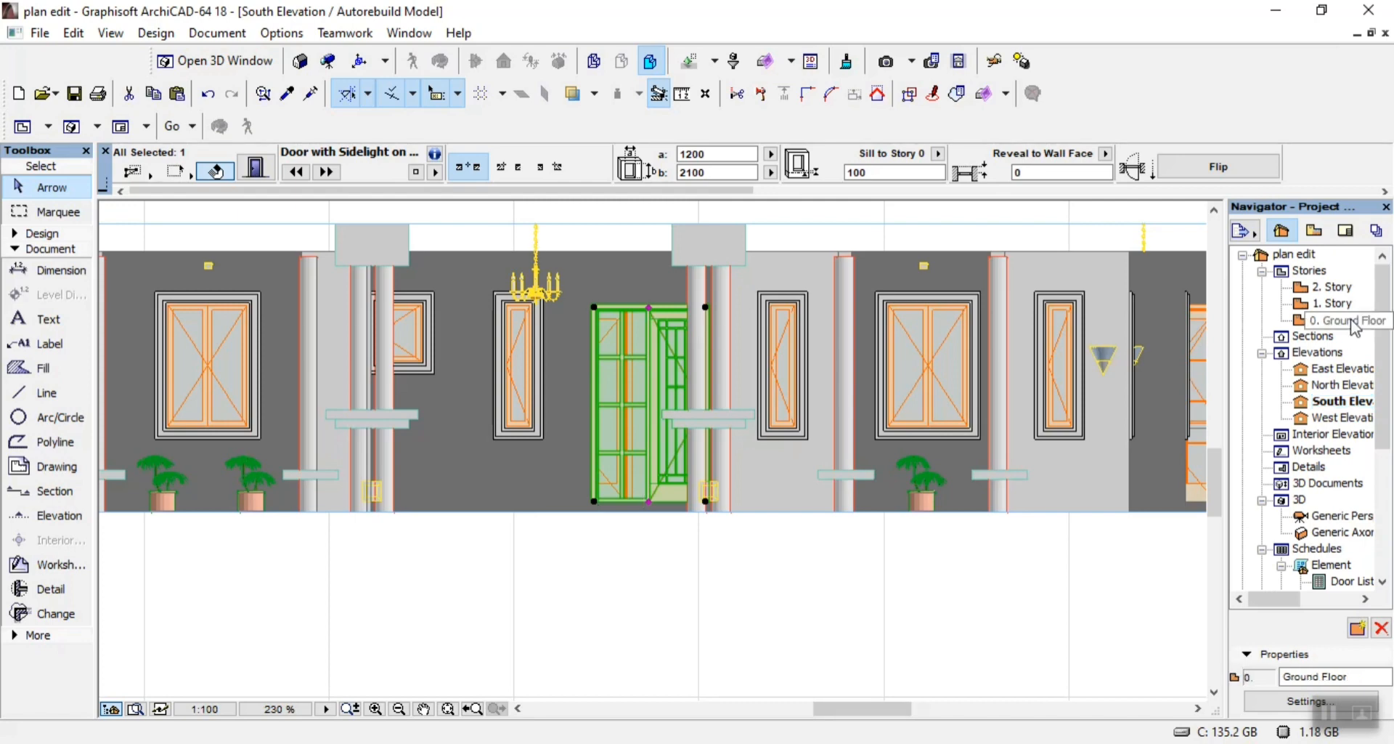
pyautogui.scroll(-8, 768, 445)
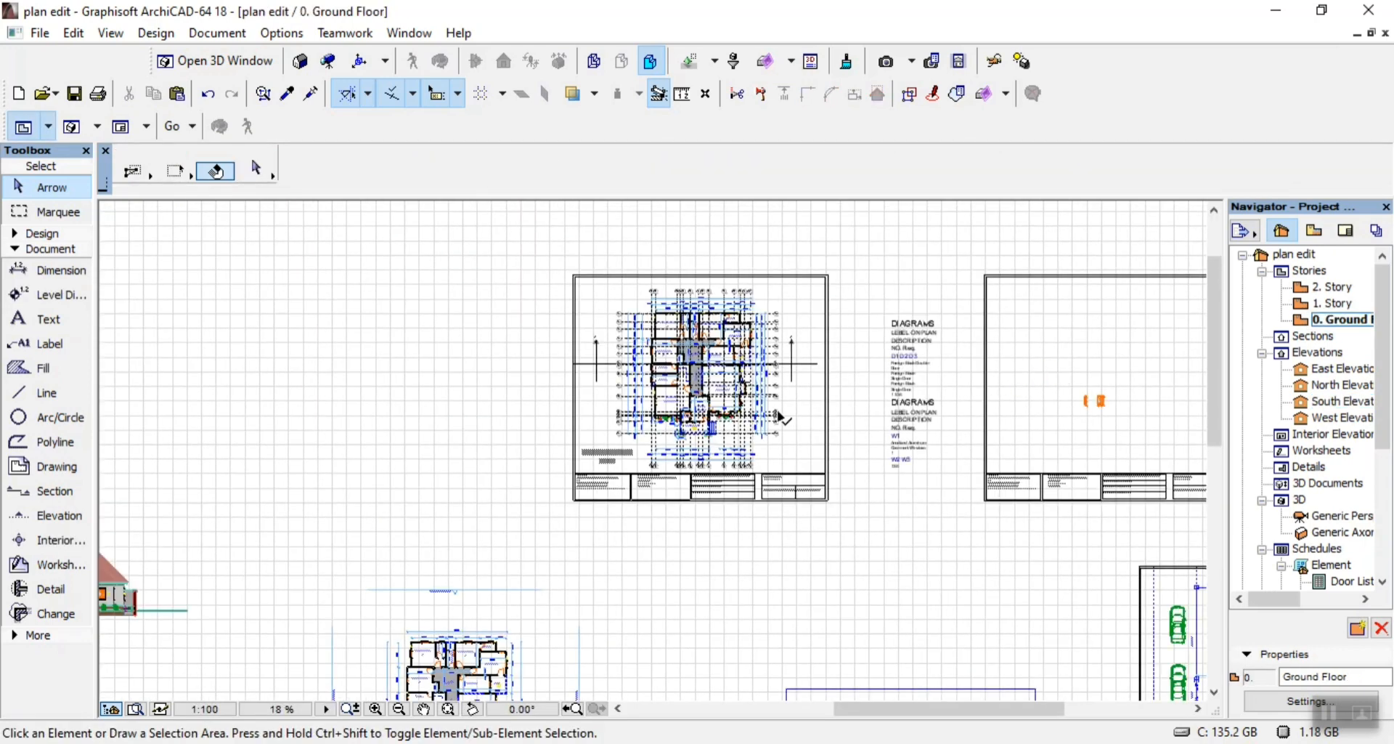
pyautogui.scroll(-3, 781, 416)
pyautogui.scroll(4, 1045, 410)
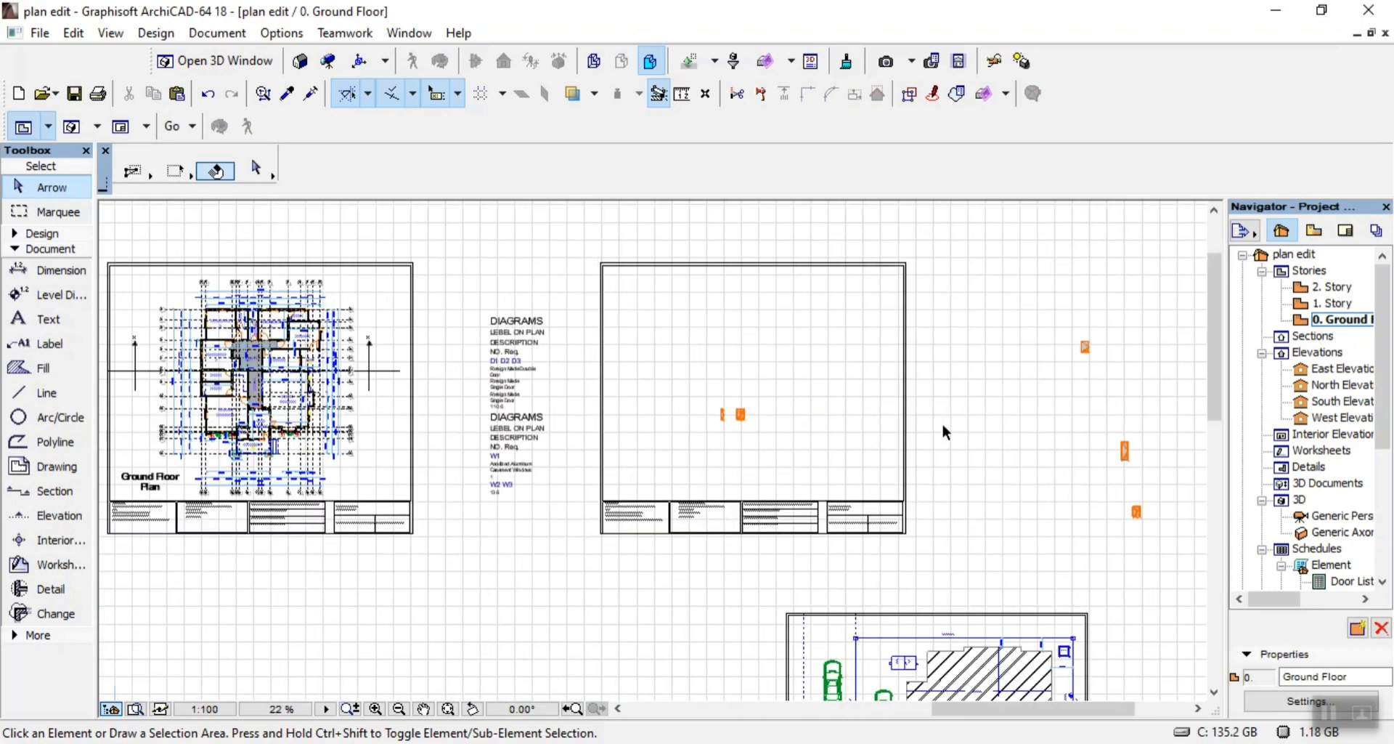
pyautogui.rightClick(1001, 394)
pyautogui.click(1078, 350)
pyautogui.click(828, 376)
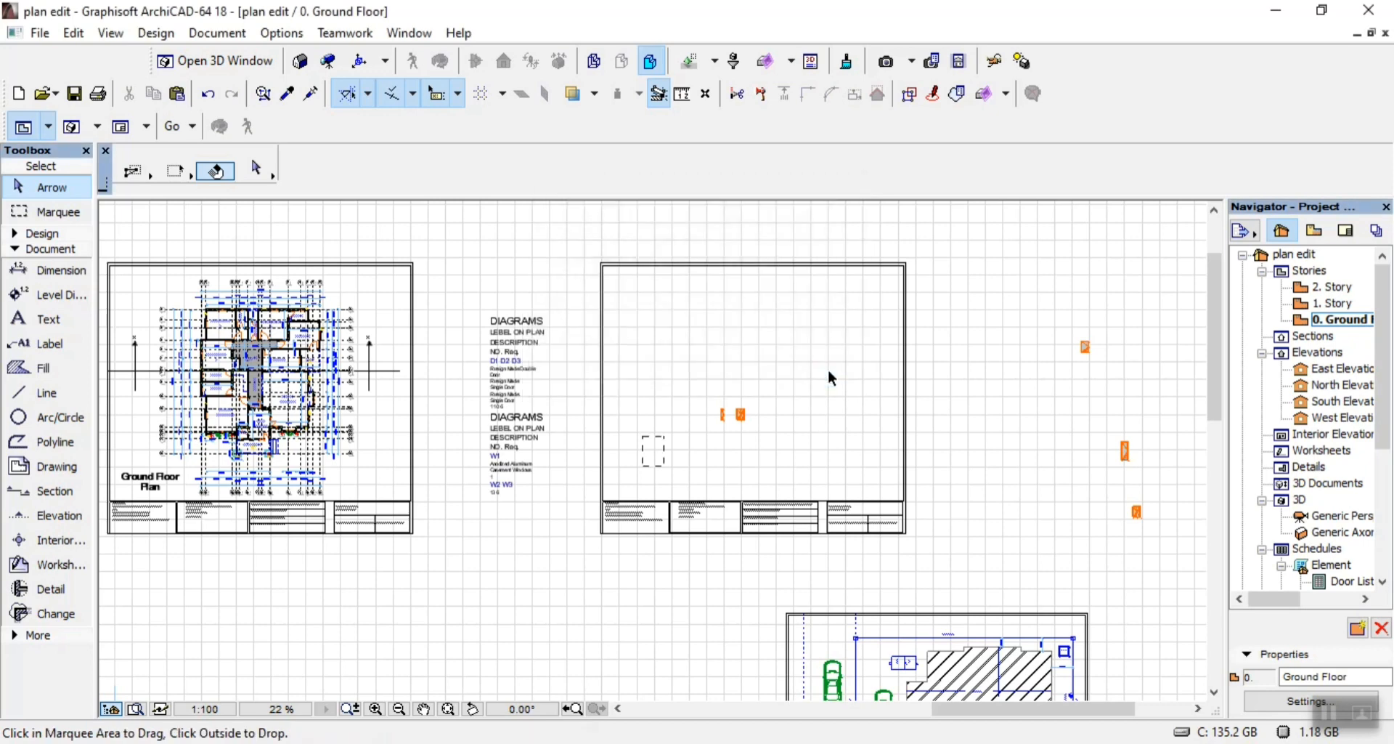
pyautogui.rightClick(740, 451)
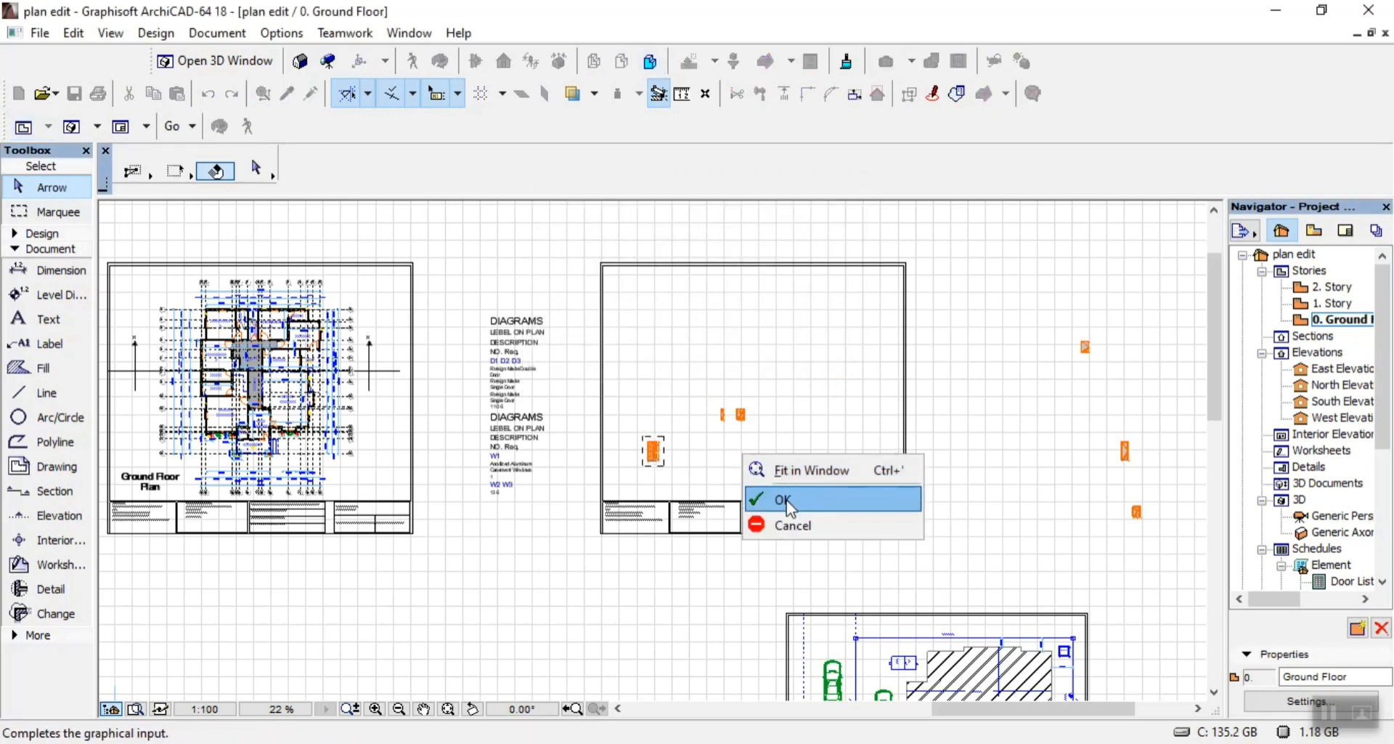
pyautogui.click(785, 497)
# Examine the pasted sidelight door for missing parts and check the South and West Elevations for doors
pyautogui.scroll(2, 664, 475)
pyautogui.scroll(4, 664, 478)
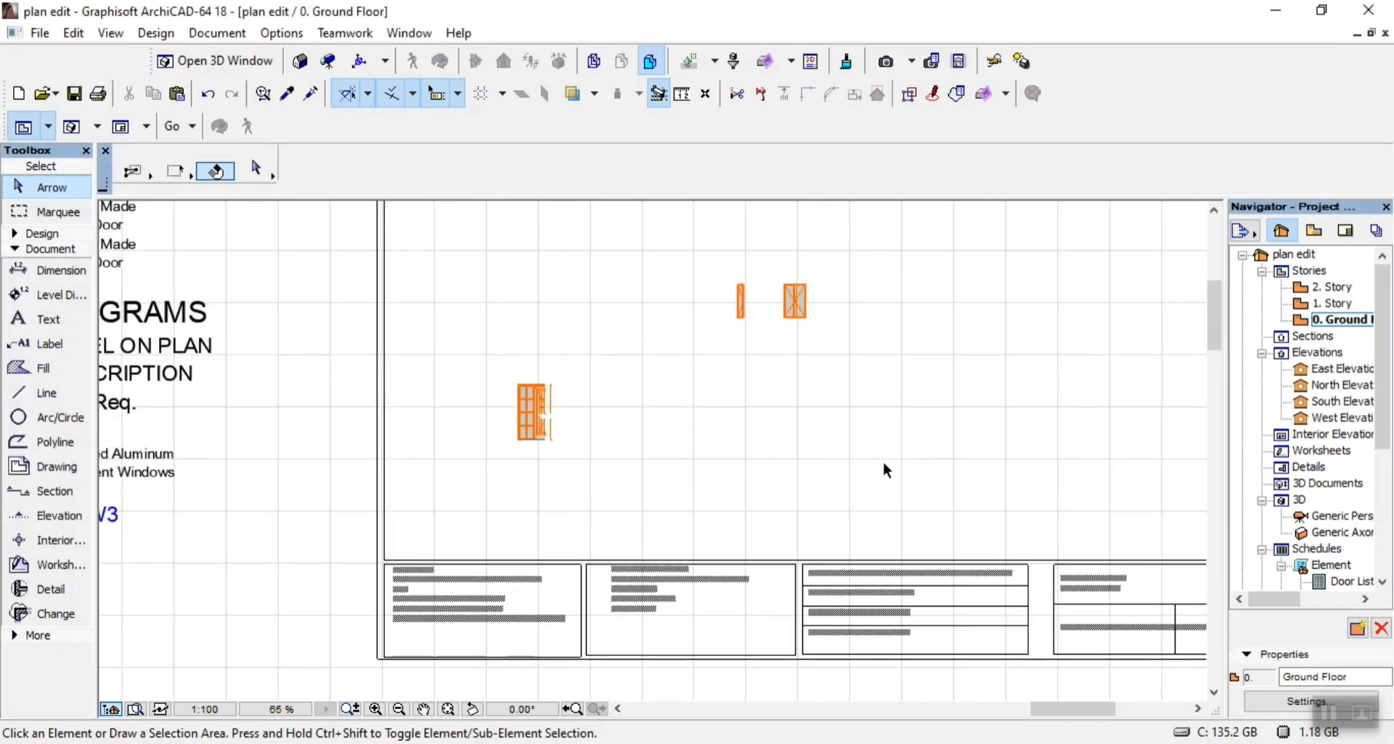
pyautogui.scroll(4, 610, 436)
pyautogui.scroll(3, 505, 433)
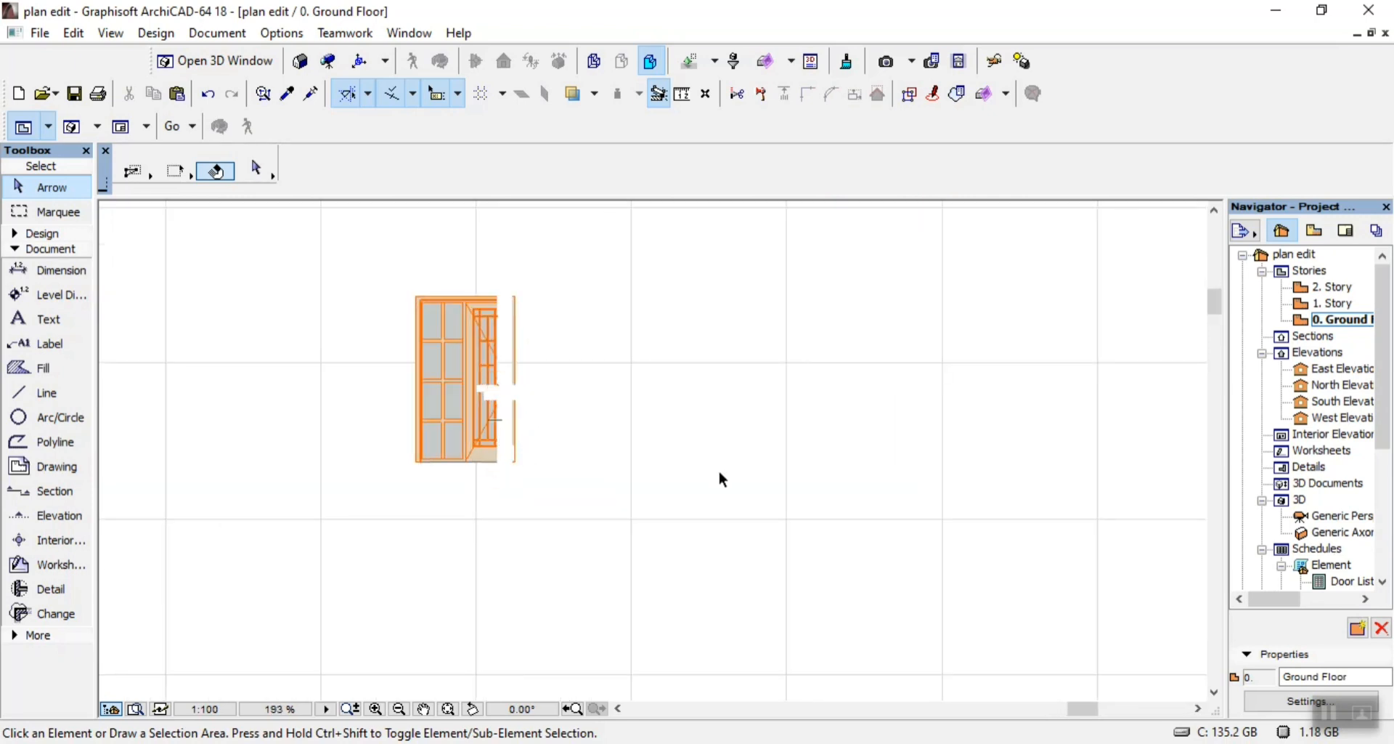
pyautogui.doubleClick(1333, 402)
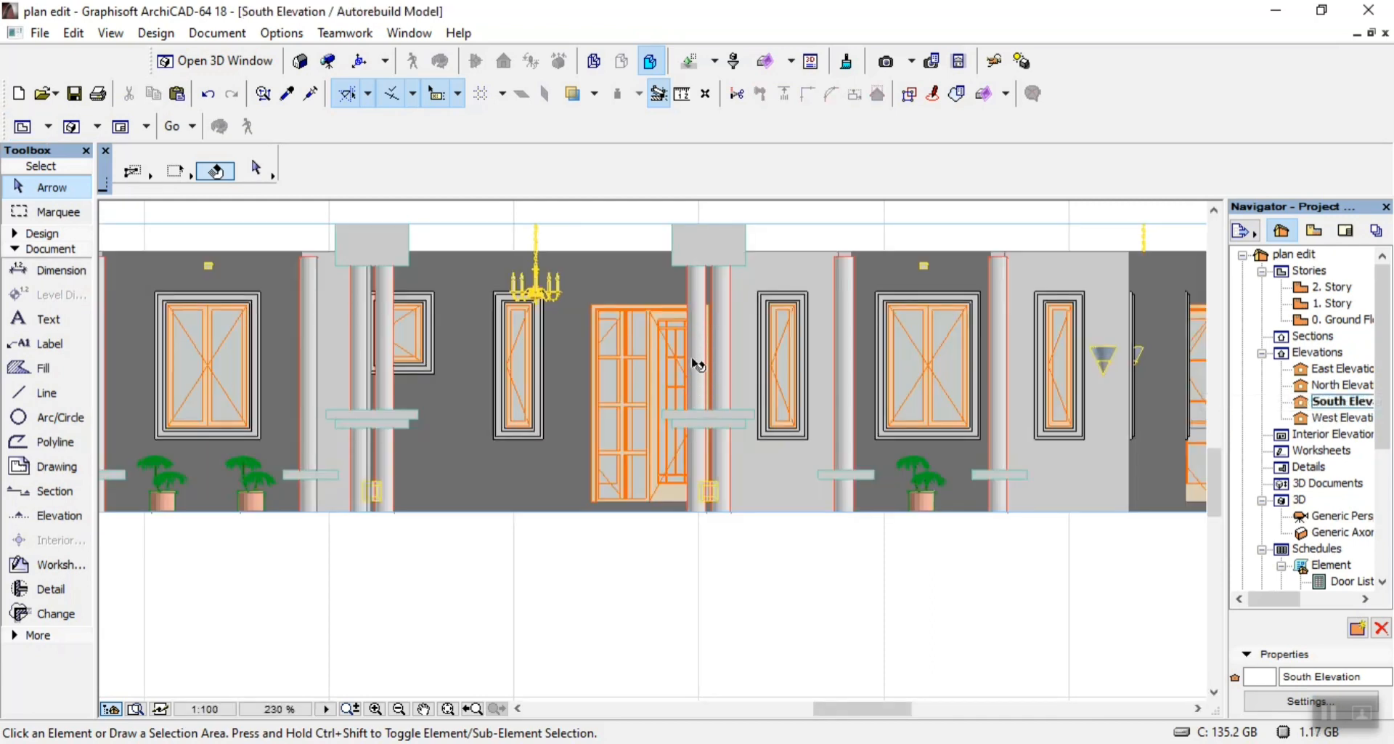
pyautogui.scroll(-2, 773, 464)
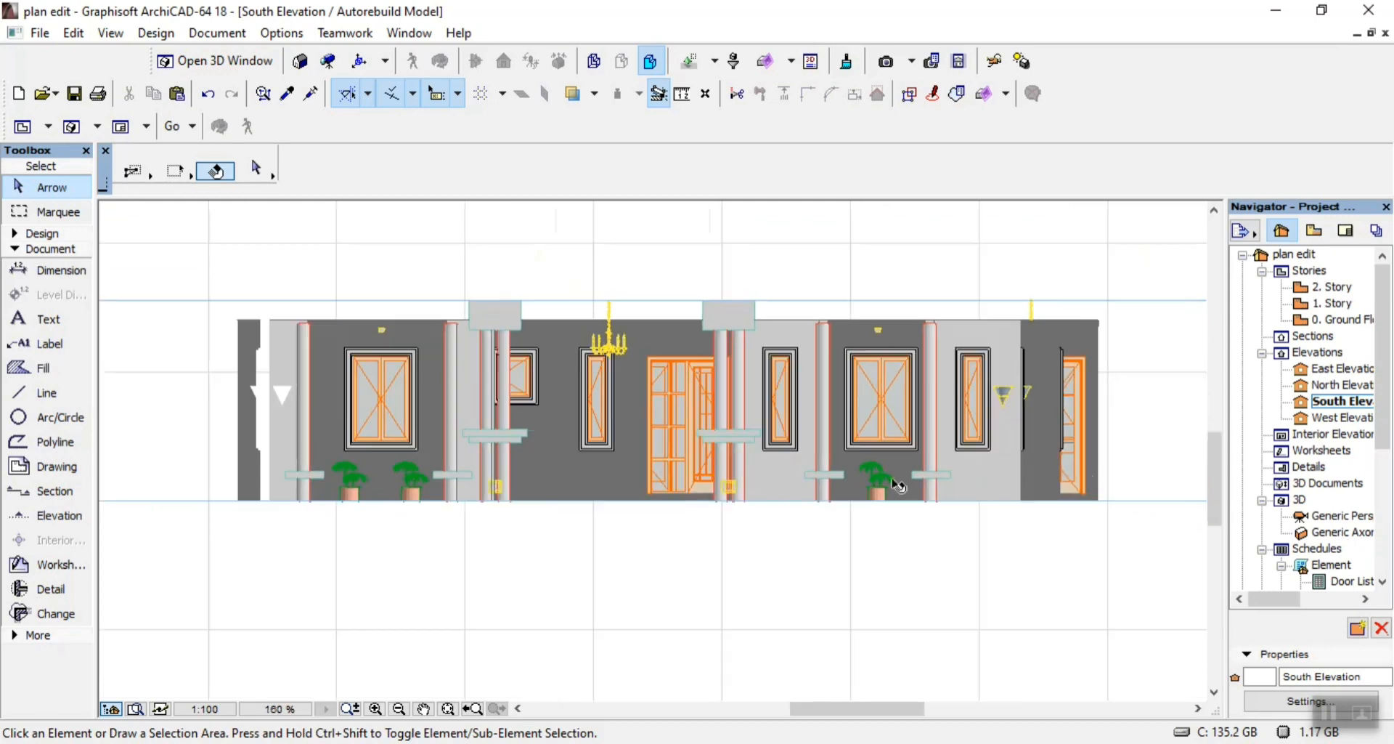
pyautogui.doubleClick(1331, 420)
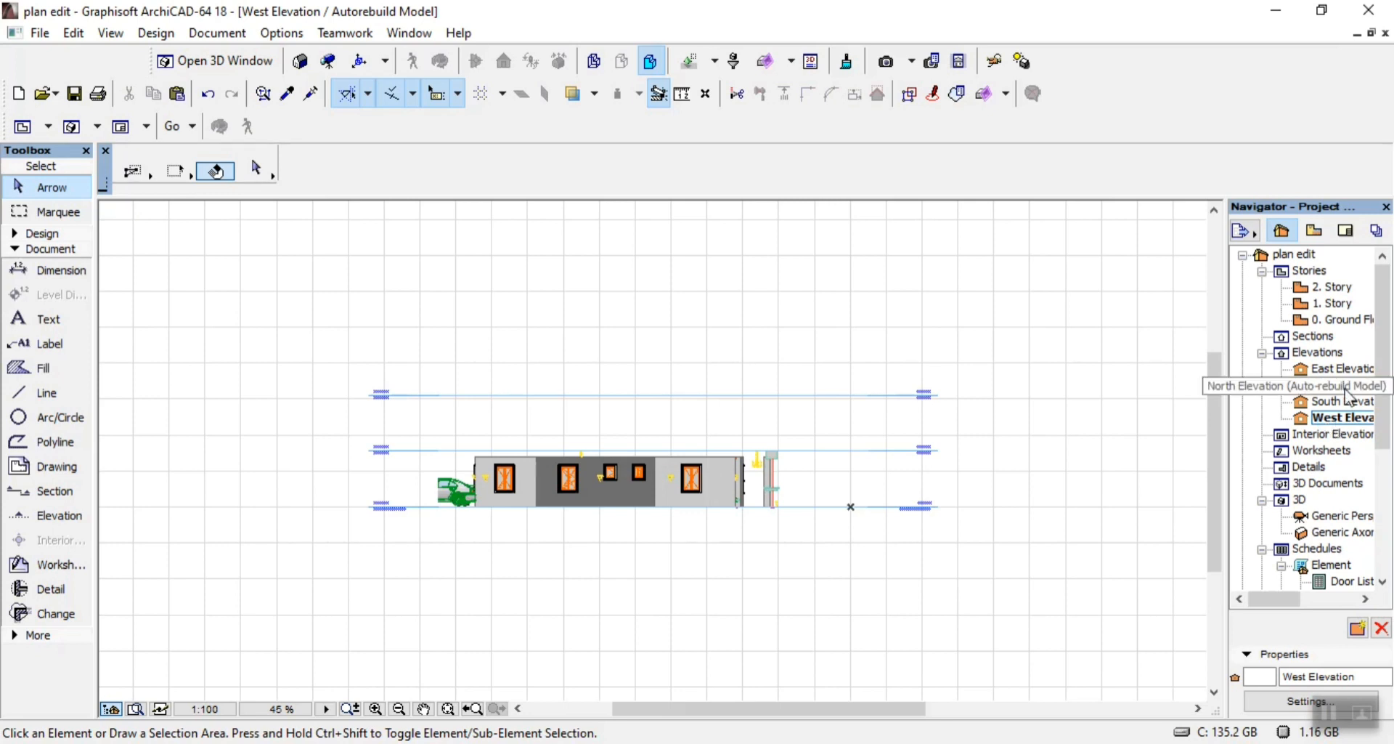
# On the Ground Floor plan, move the front entrance wall with its sidelight door out in front of the entrance columns
pyautogui.click(1335, 322)
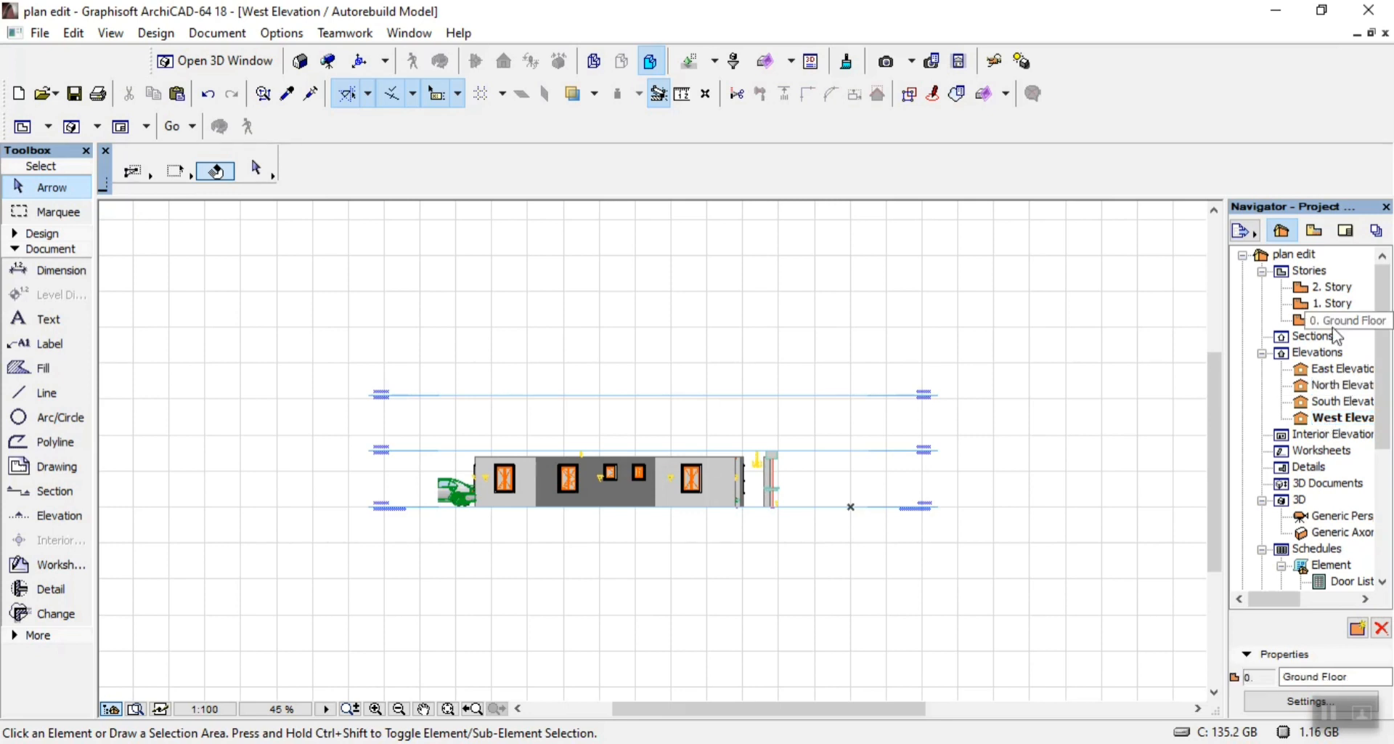
pyautogui.scroll(-13, 677, 518)
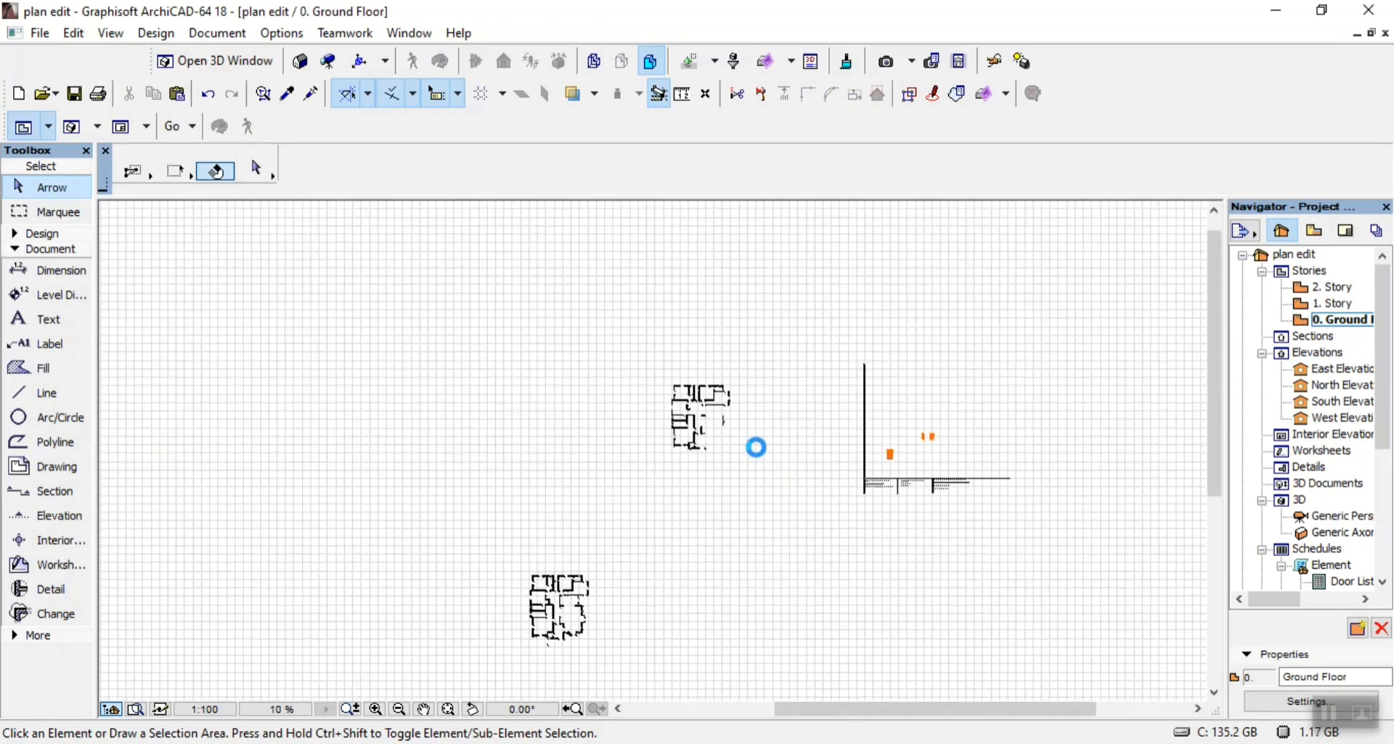
pyautogui.scroll(3, 662, 455)
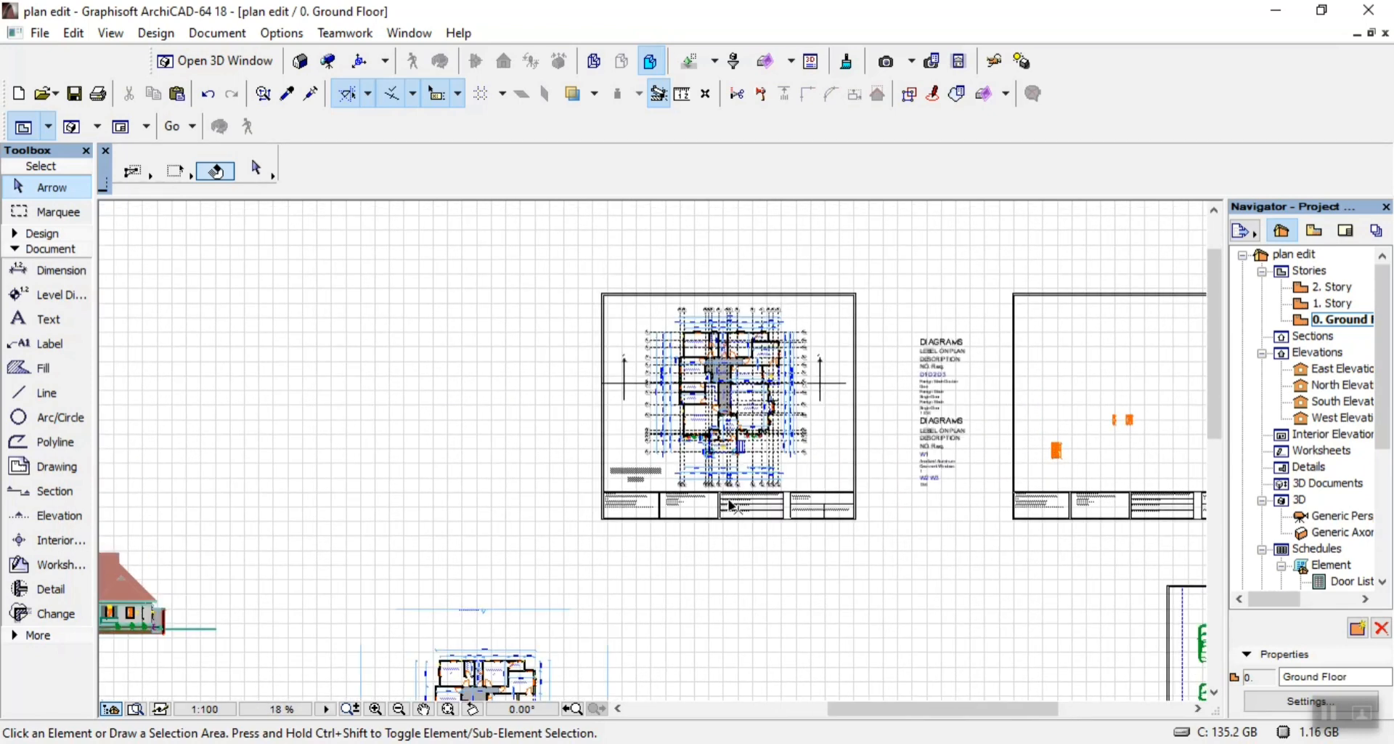
pyautogui.scroll(-5, 675, 566)
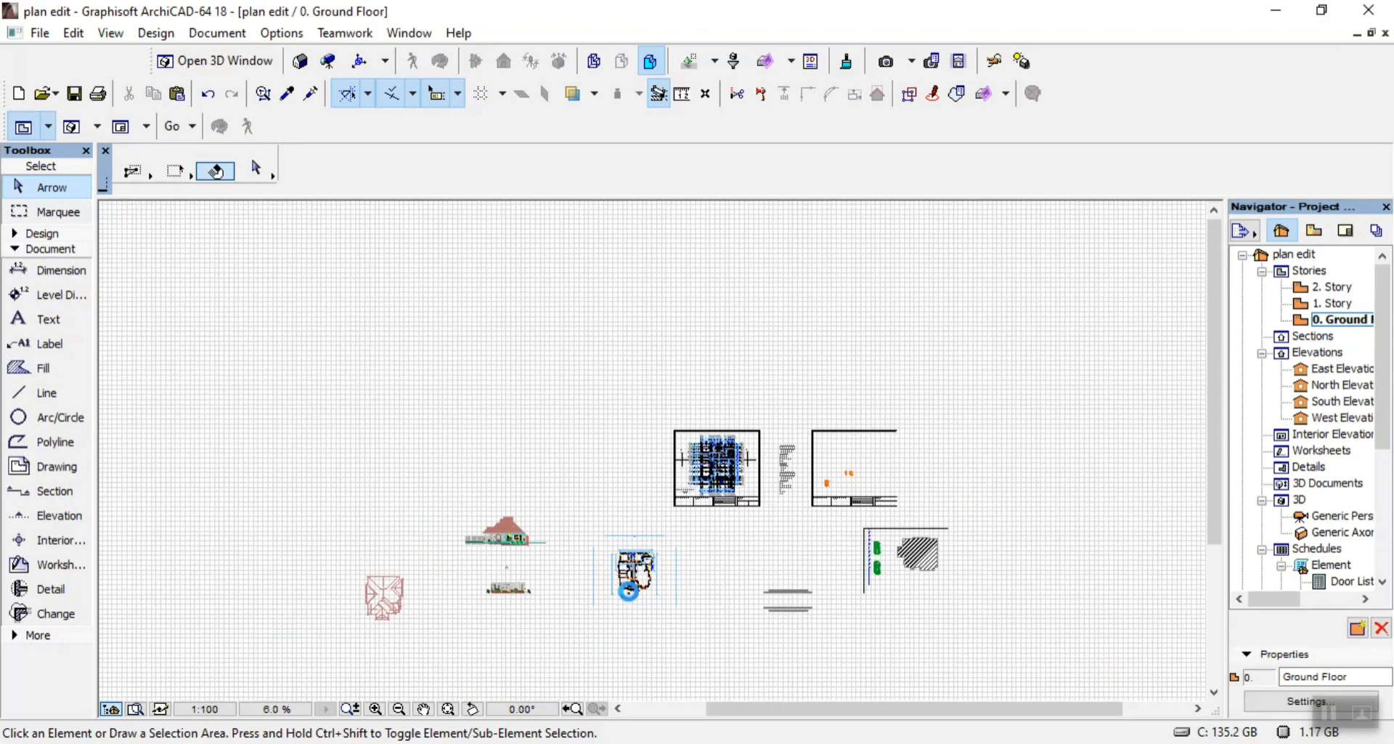
pyautogui.scroll(8, 639, 597)
pyautogui.scroll(3, 633, 592)
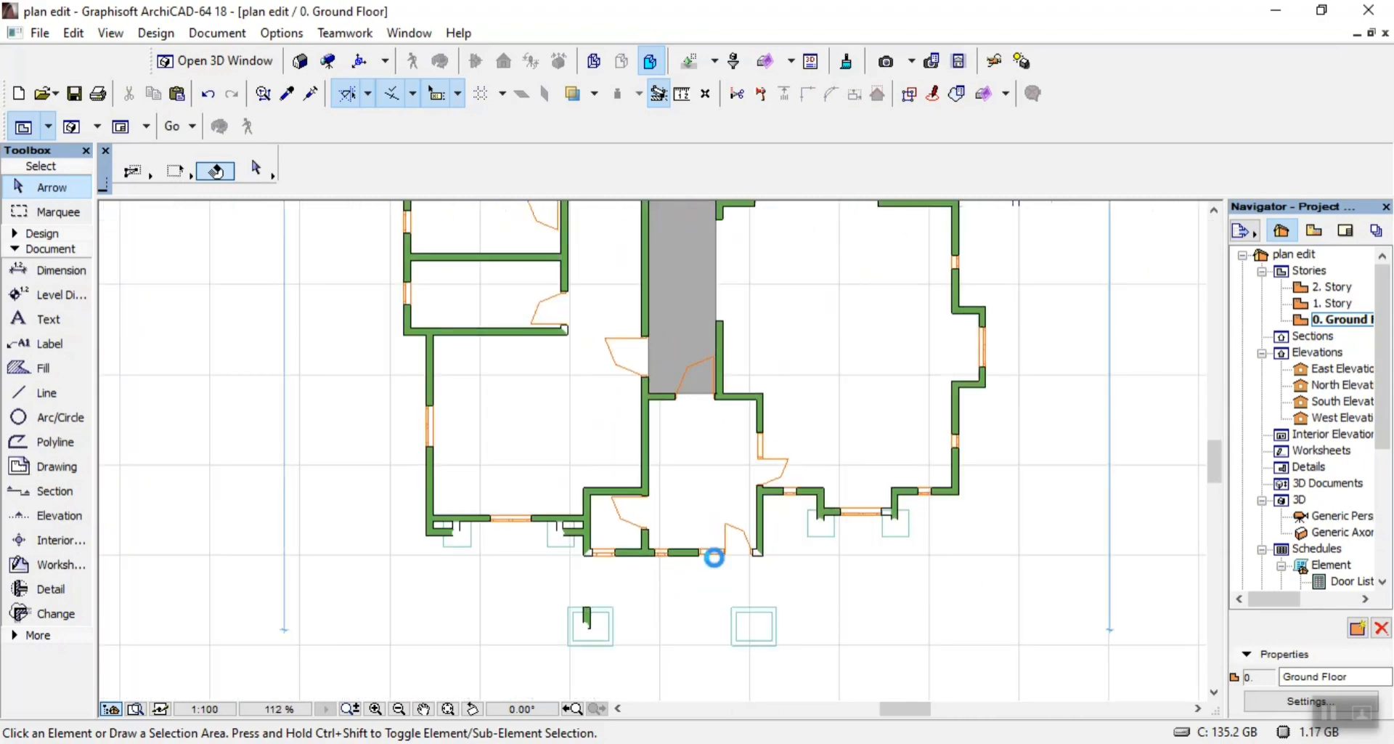
pyautogui.scroll(-5, 717, 563)
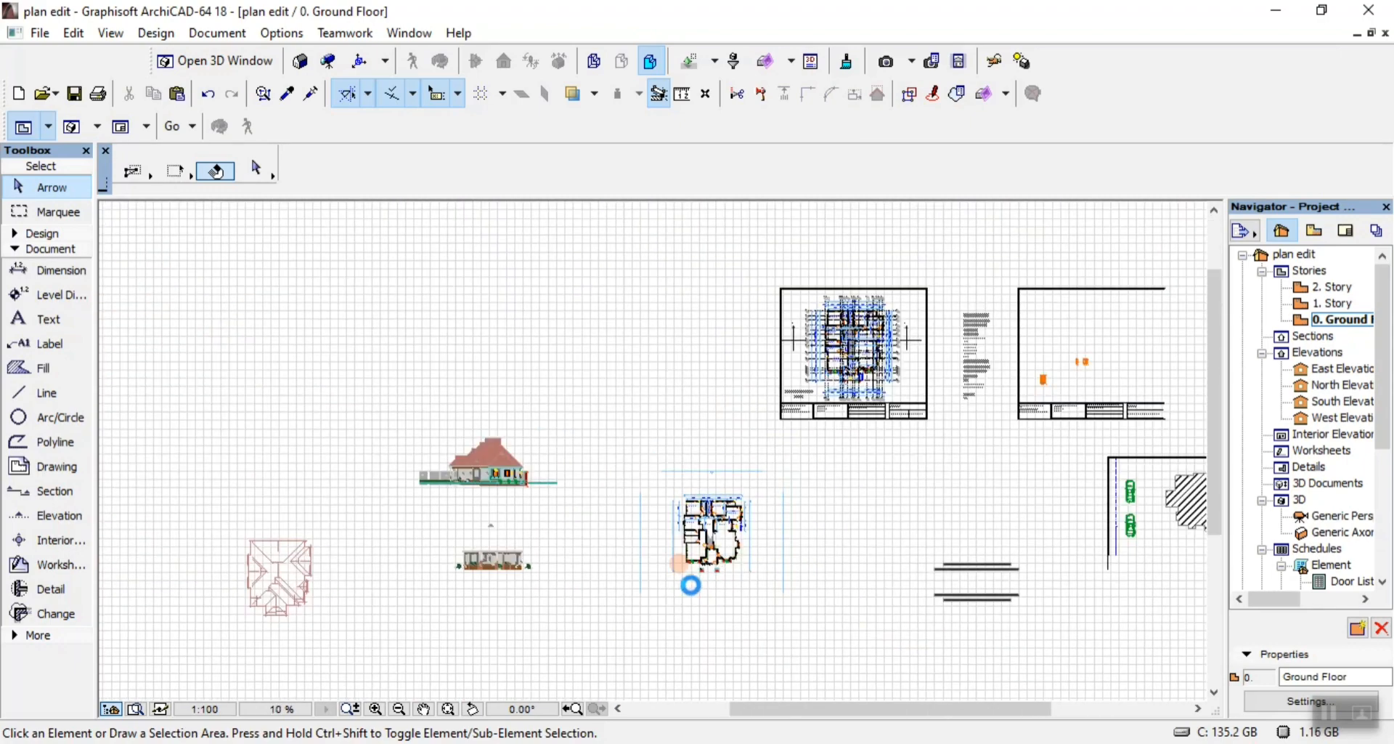
pyautogui.scroll(10, 697, 574)
pyautogui.scroll(5, 729, 434)
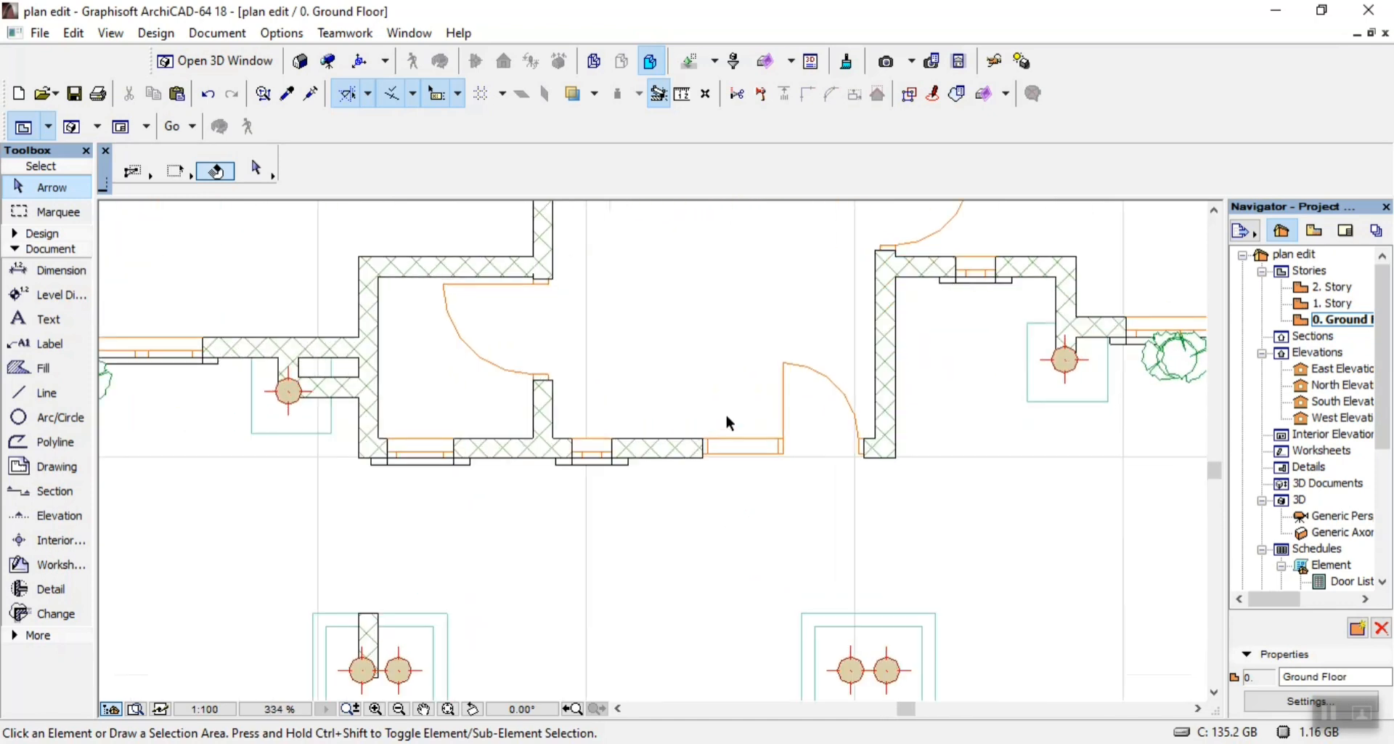
pyautogui.click(769, 455)
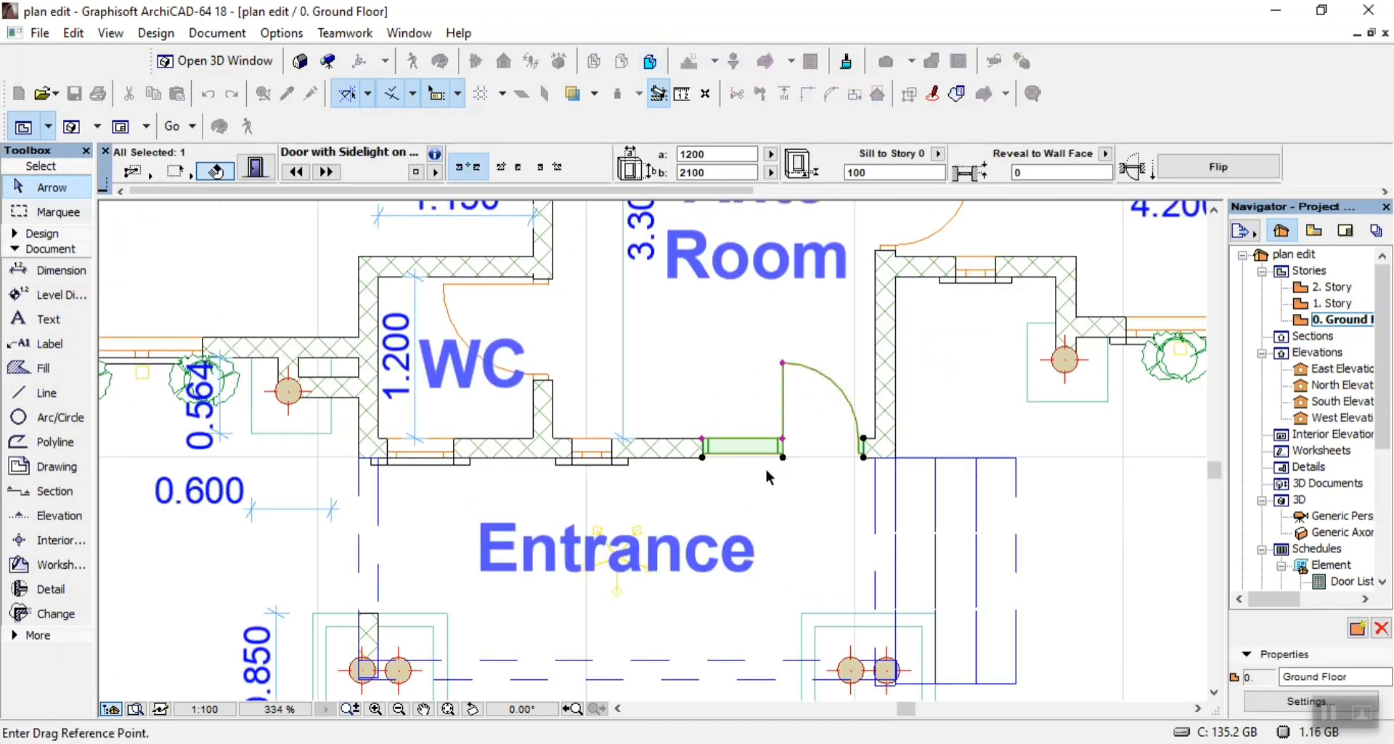
pyautogui.click(687, 456)
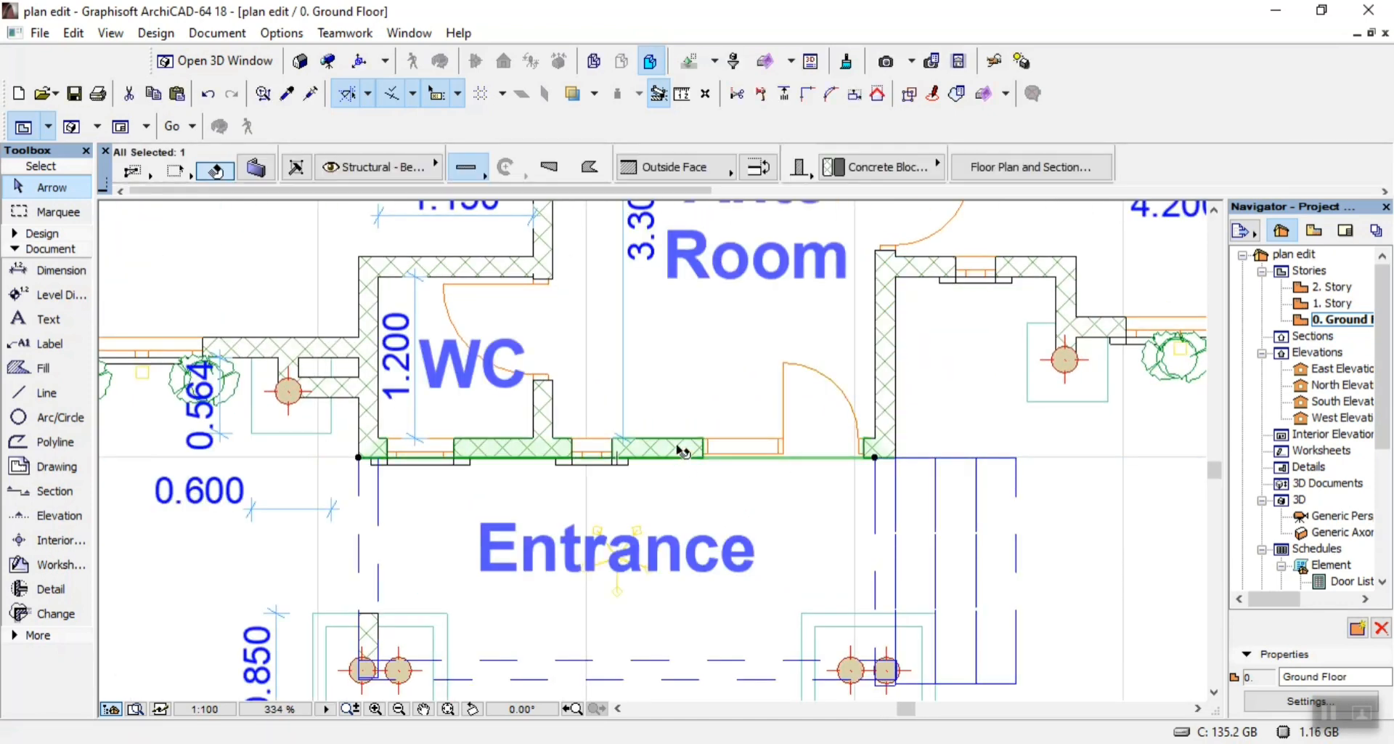
pyautogui.click(677, 451)
pyautogui.scroll(-5, 677, 451)
pyautogui.scroll(4, 678, 537)
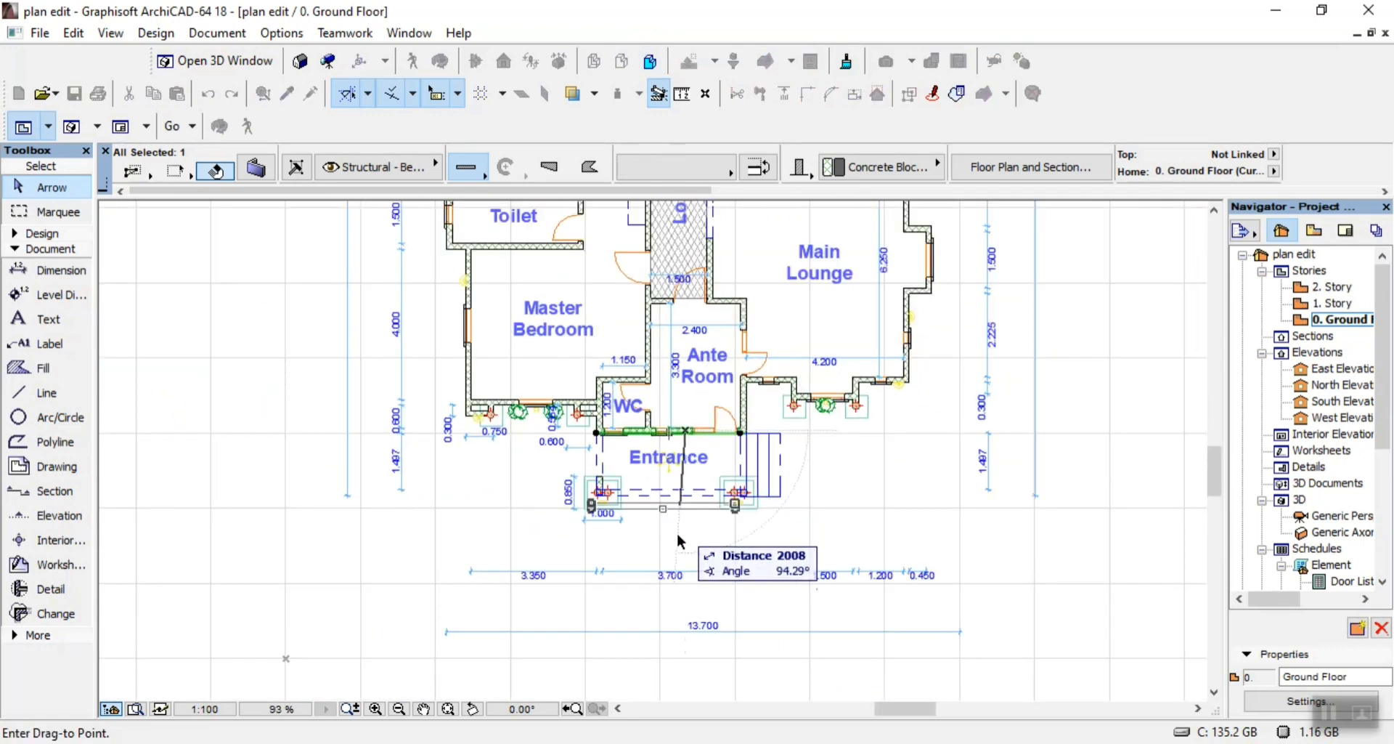
pyautogui.click(719, 530)
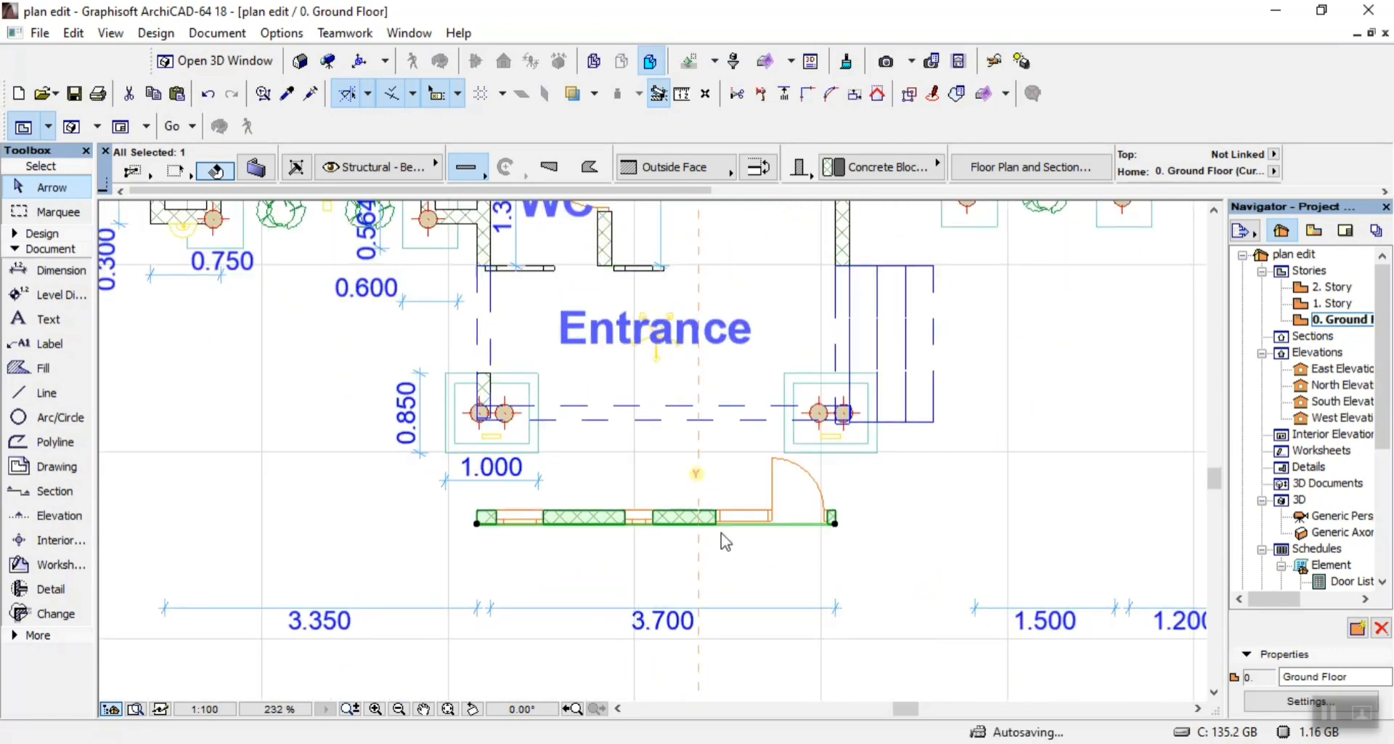
pyautogui.click(748, 571)
# Move the wall and door between the Lobby and Ante Room outside the house, beside the relocated entrance wall
pyautogui.scroll(-3, 791, 596)
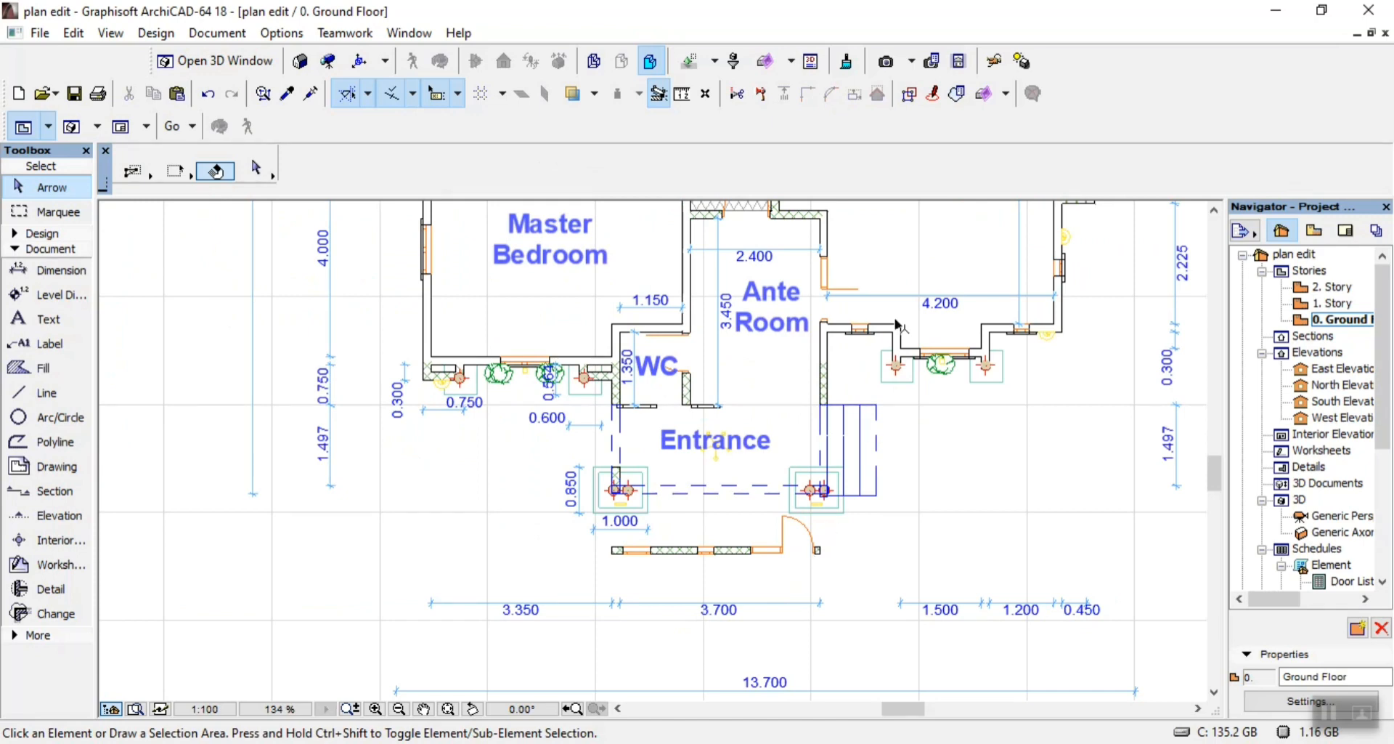
pyautogui.scroll(2, 819, 290)
pyautogui.scroll(-1, 561, 352)
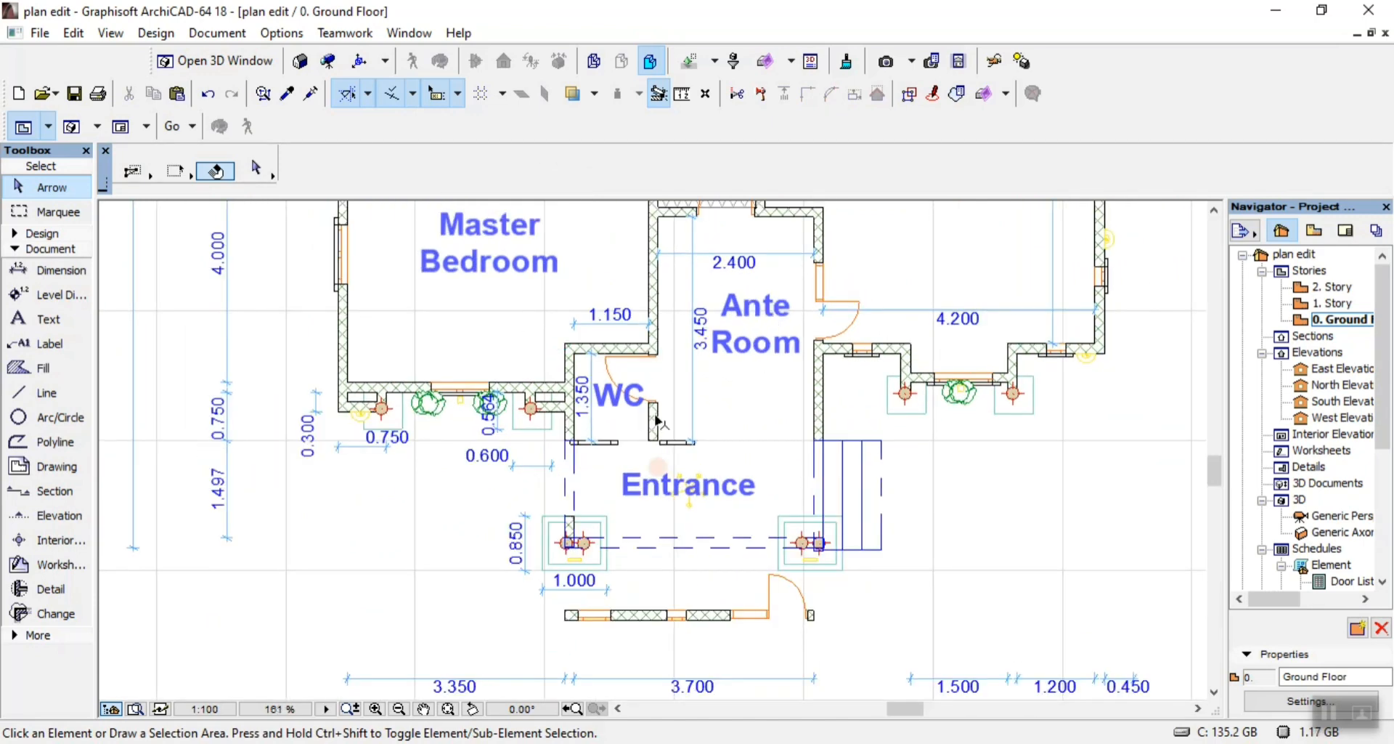
pyautogui.scroll(-2, 657, 420)
pyautogui.scroll(2, 671, 318)
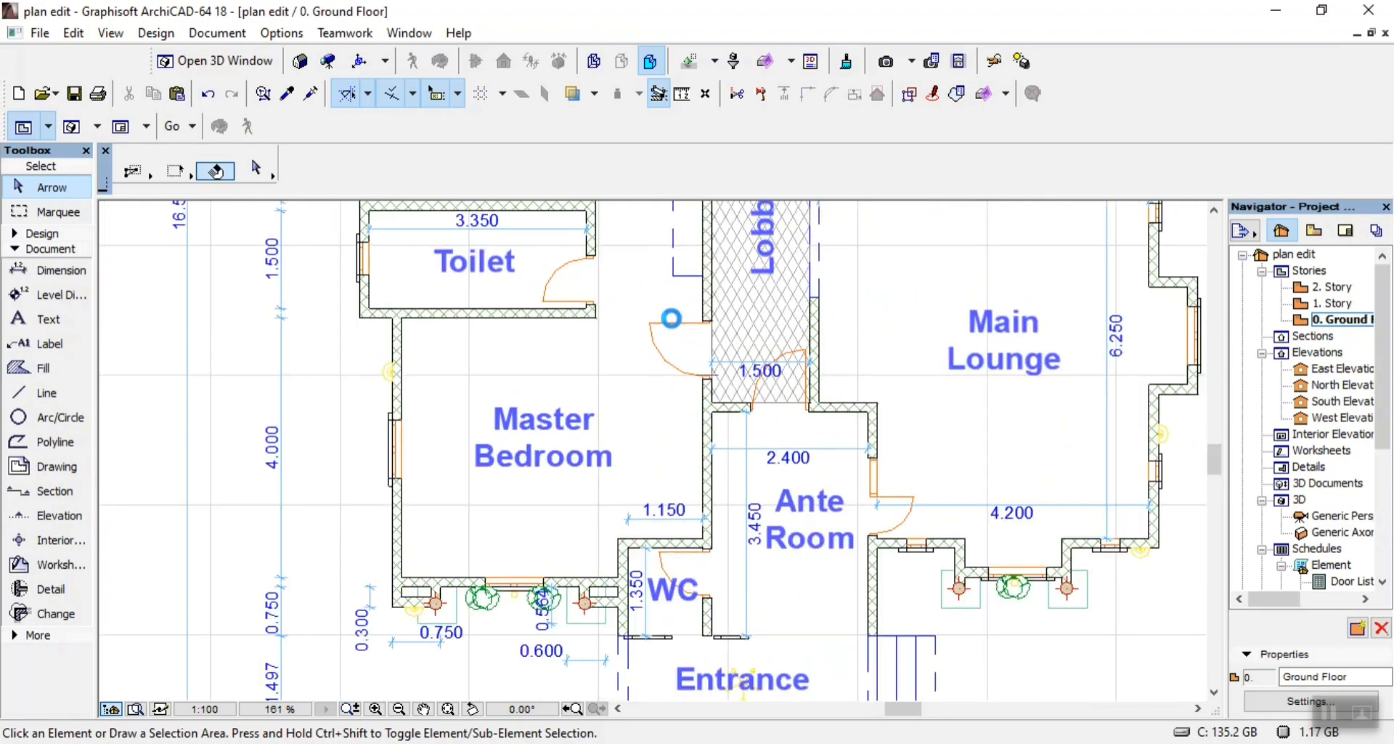
pyautogui.scroll(-3, 701, 327)
pyautogui.scroll(4, 690, 314)
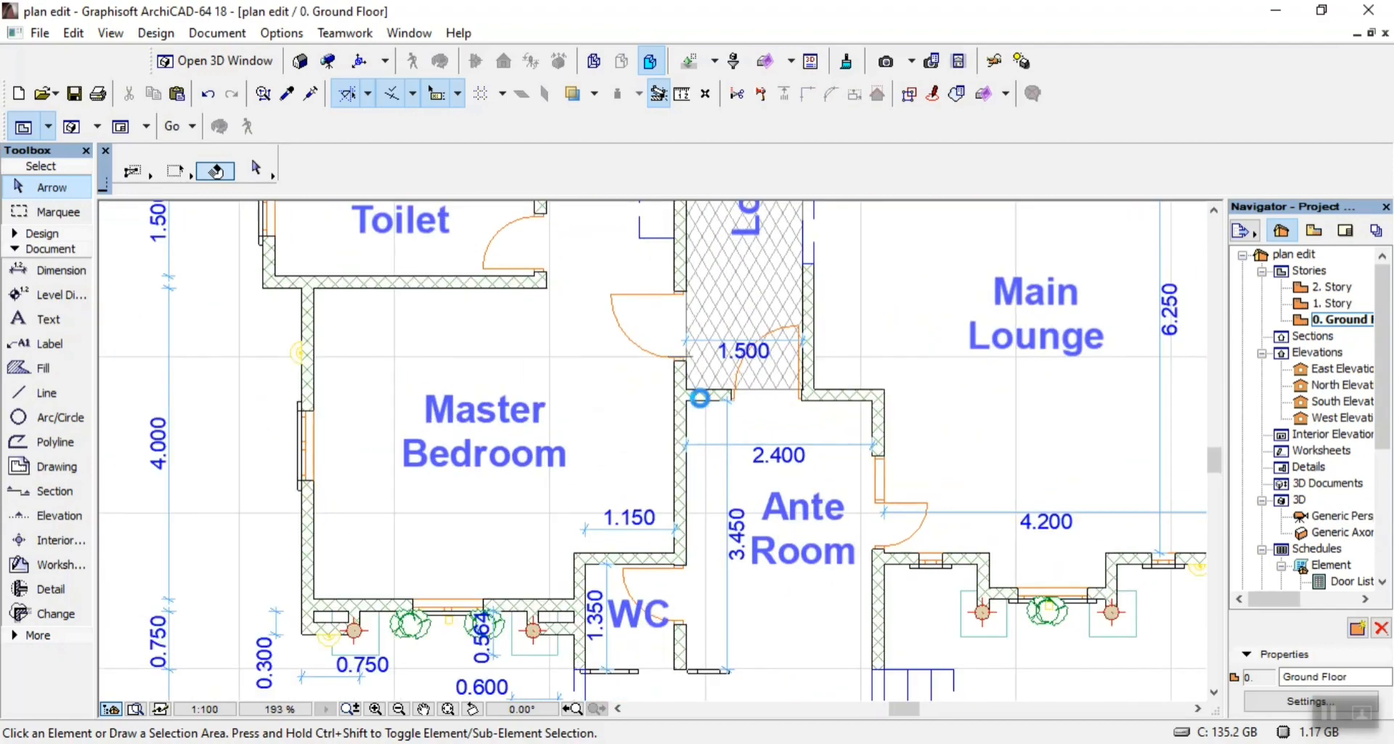
pyautogui.click(705, 402)
pyautogui.click(708, 403)
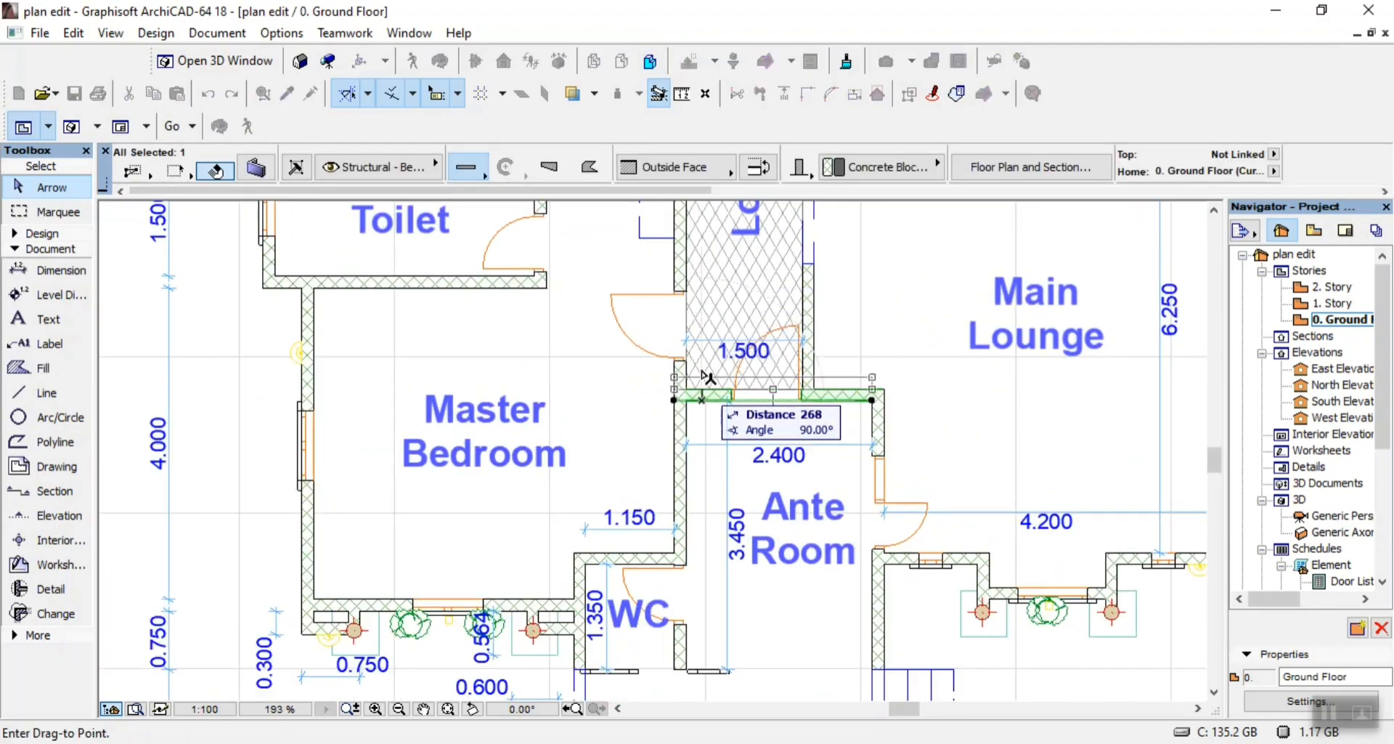
pyautogui.scroll(-4, 706, 341)
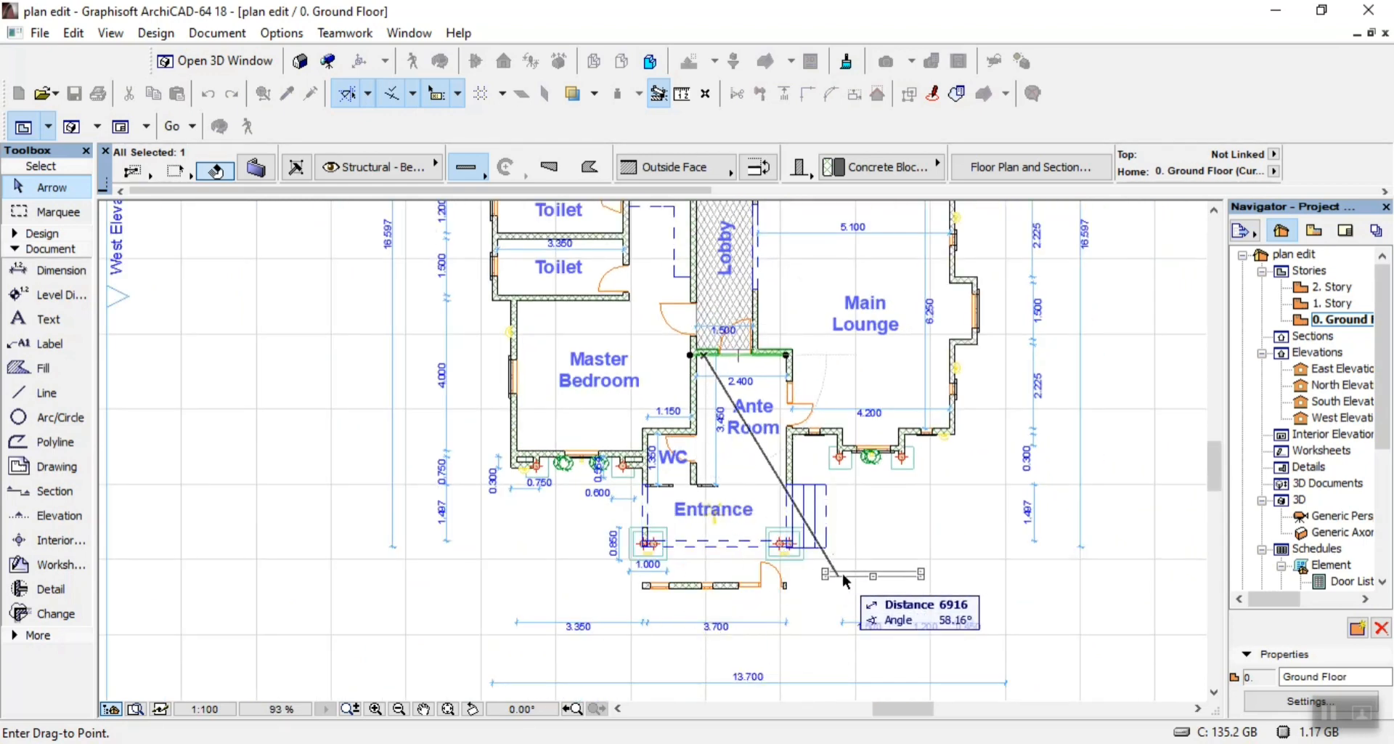
pyautogui.click(858, 596)
pyautogui.click(981, 360)
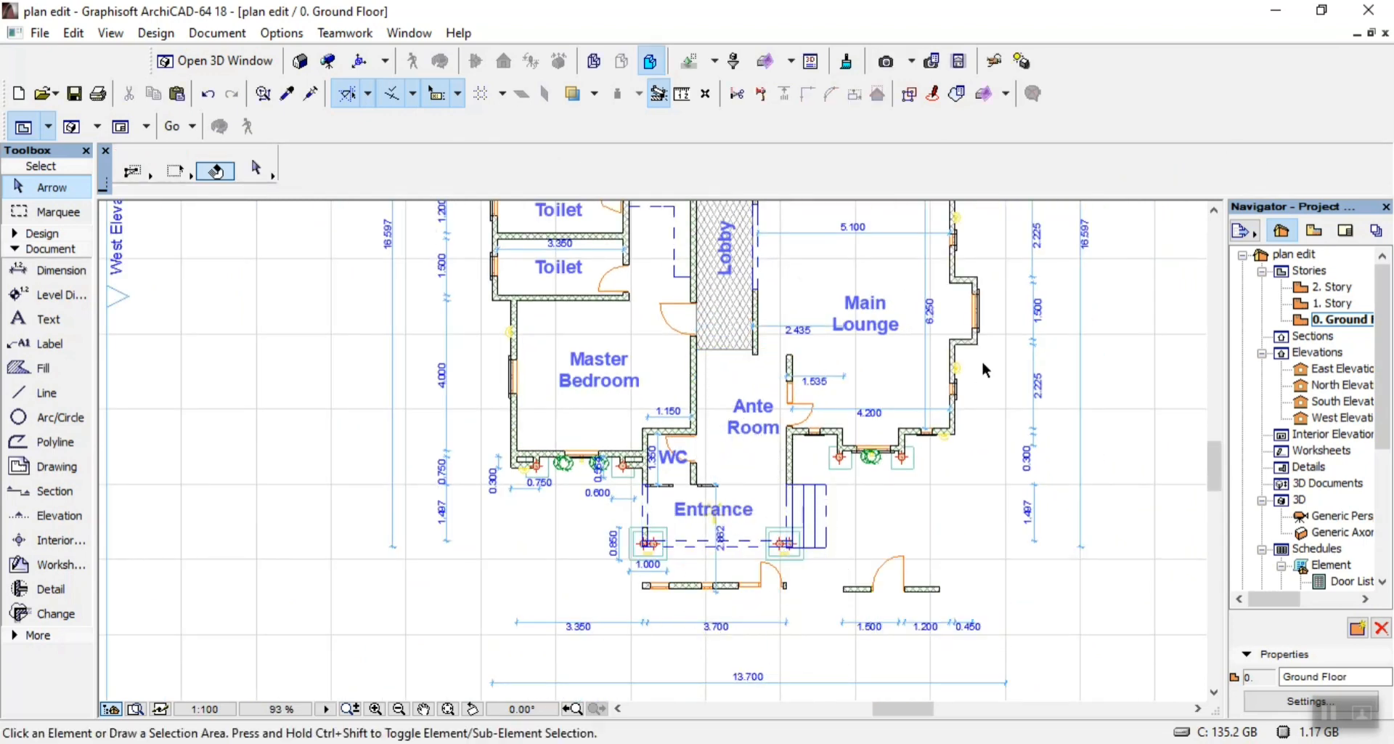
# Measure the width of the Master Bedroom's outer side-wall window opening with the Line tool
pyautogui.scroll(4, 988, 291)
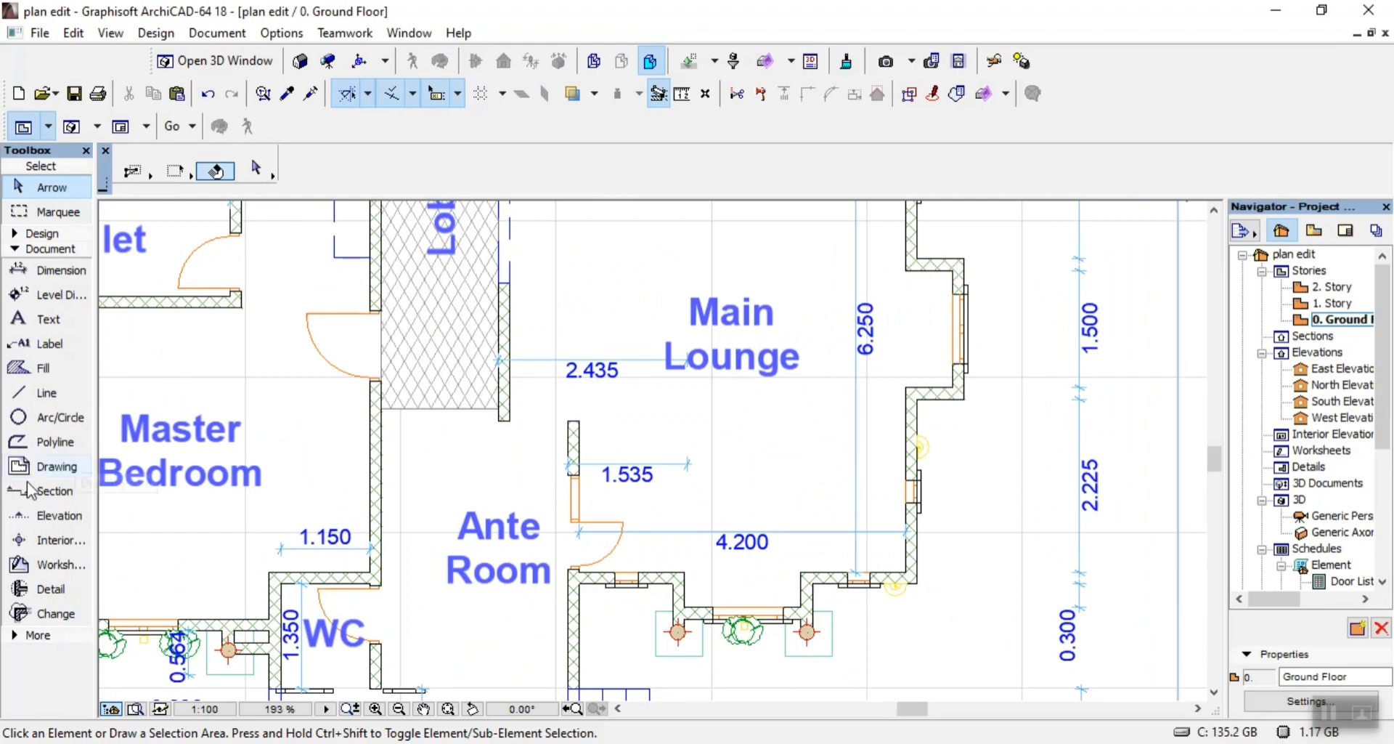
pyautogui.scroll(-4, 543, 498)
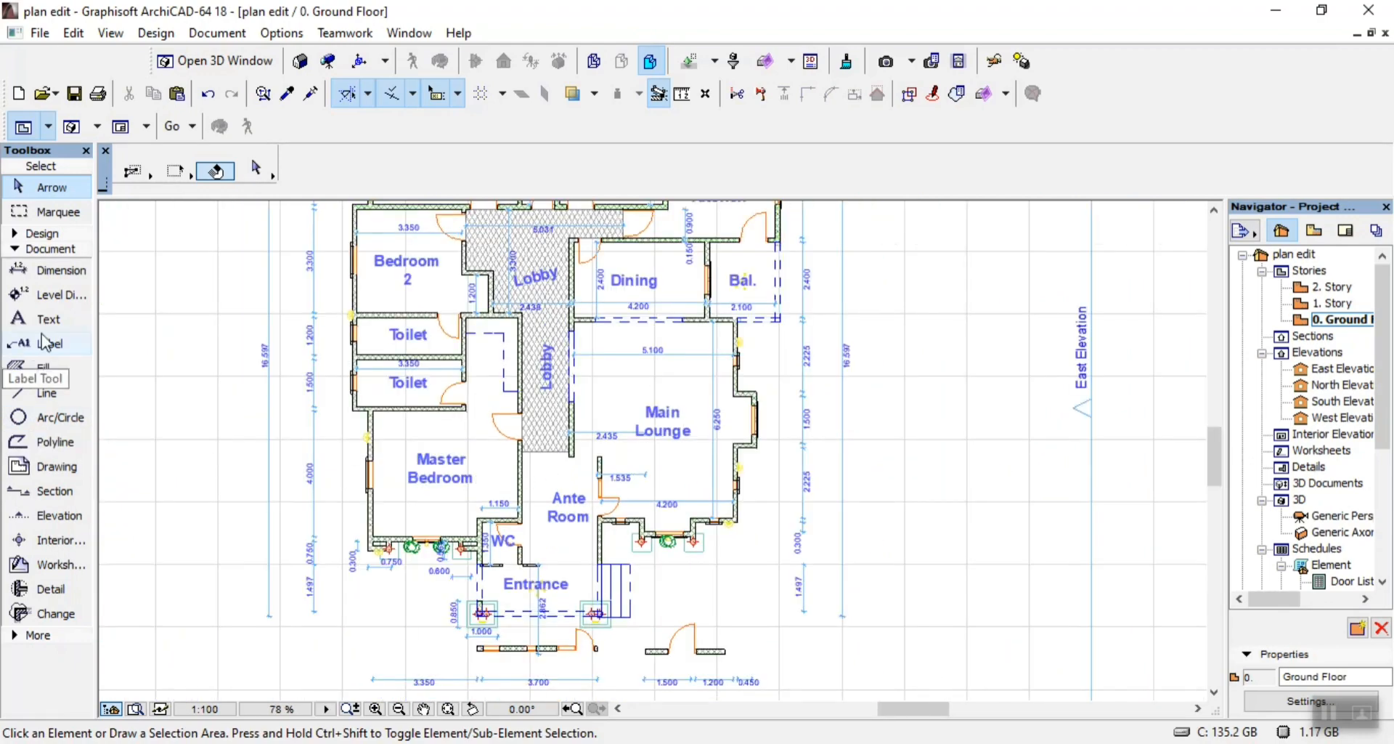
pyautogui.click(48, 393)
pyautogui.scroll(10, 385, 436)
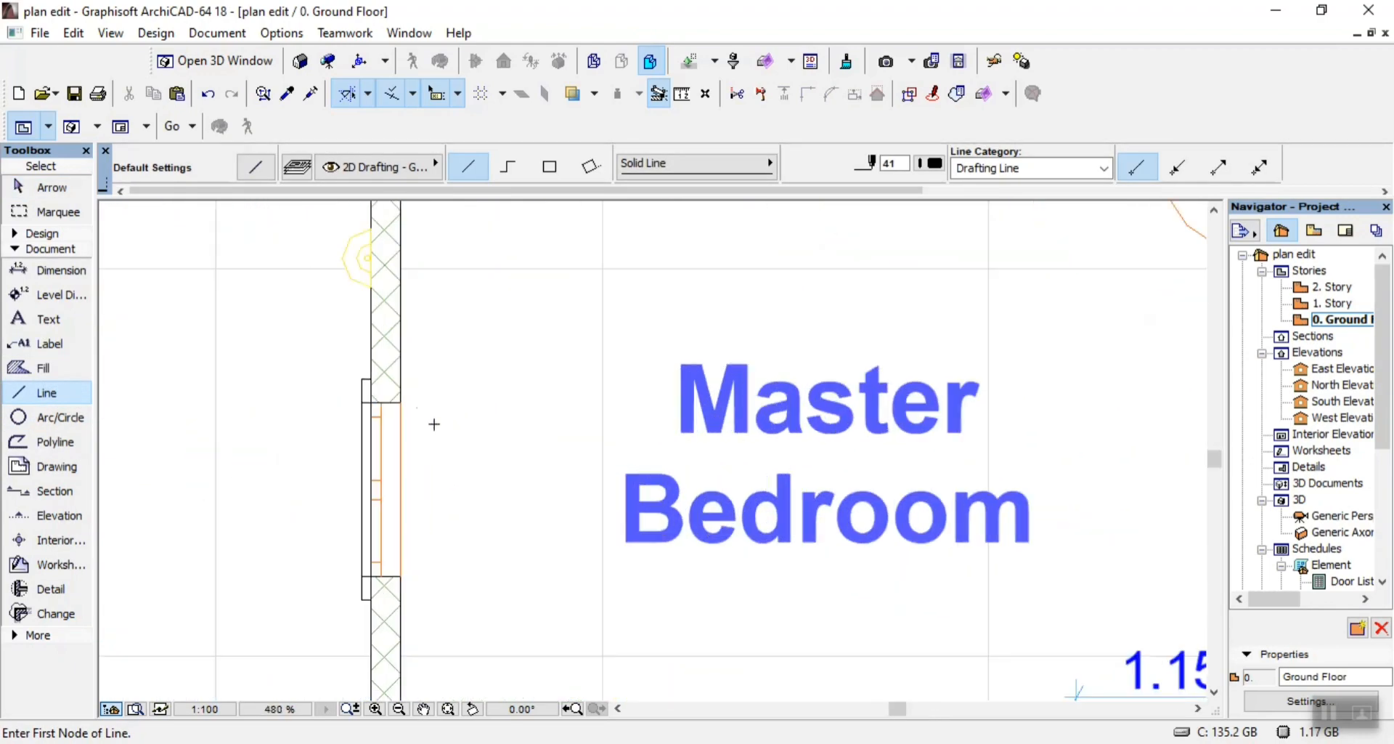
pyautogui.click(395, 400)
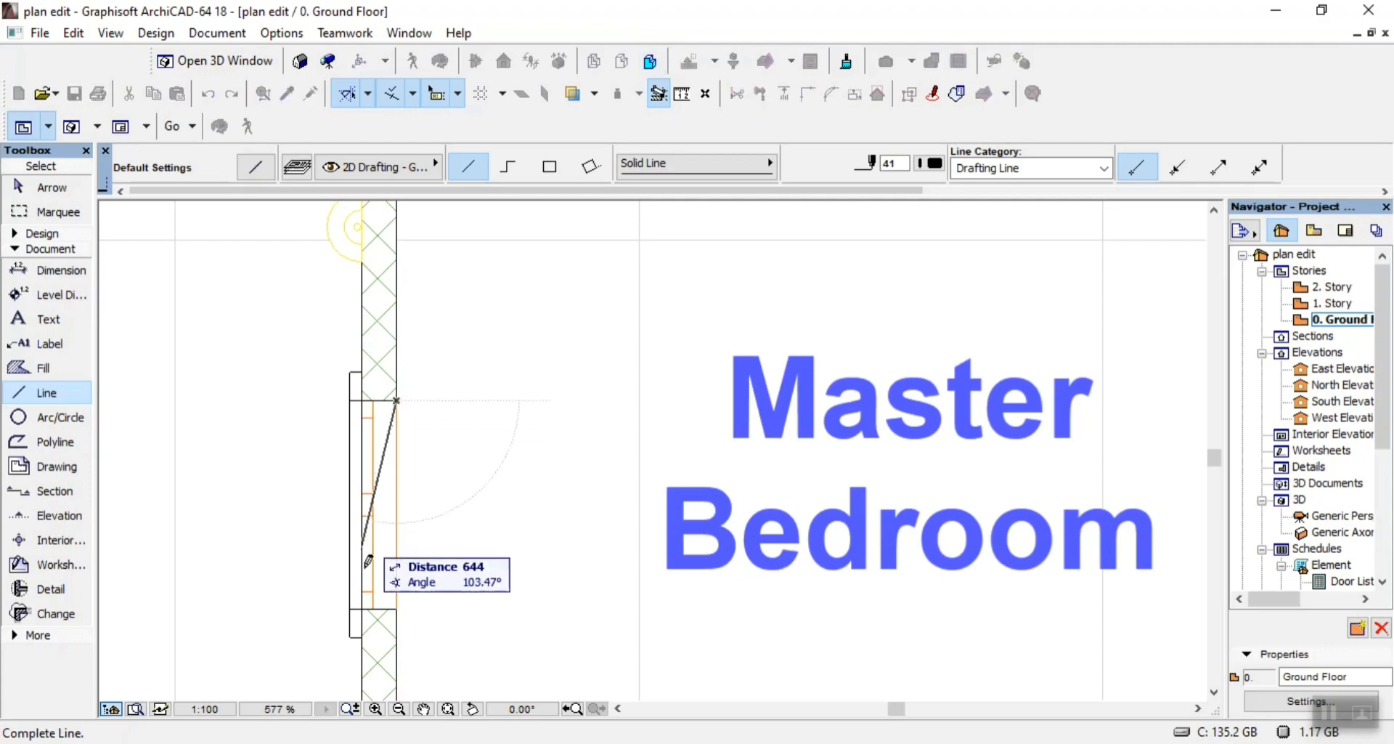
pyautogui.click(402, 599)
pyautogui.scroll(-9, 461, 635)
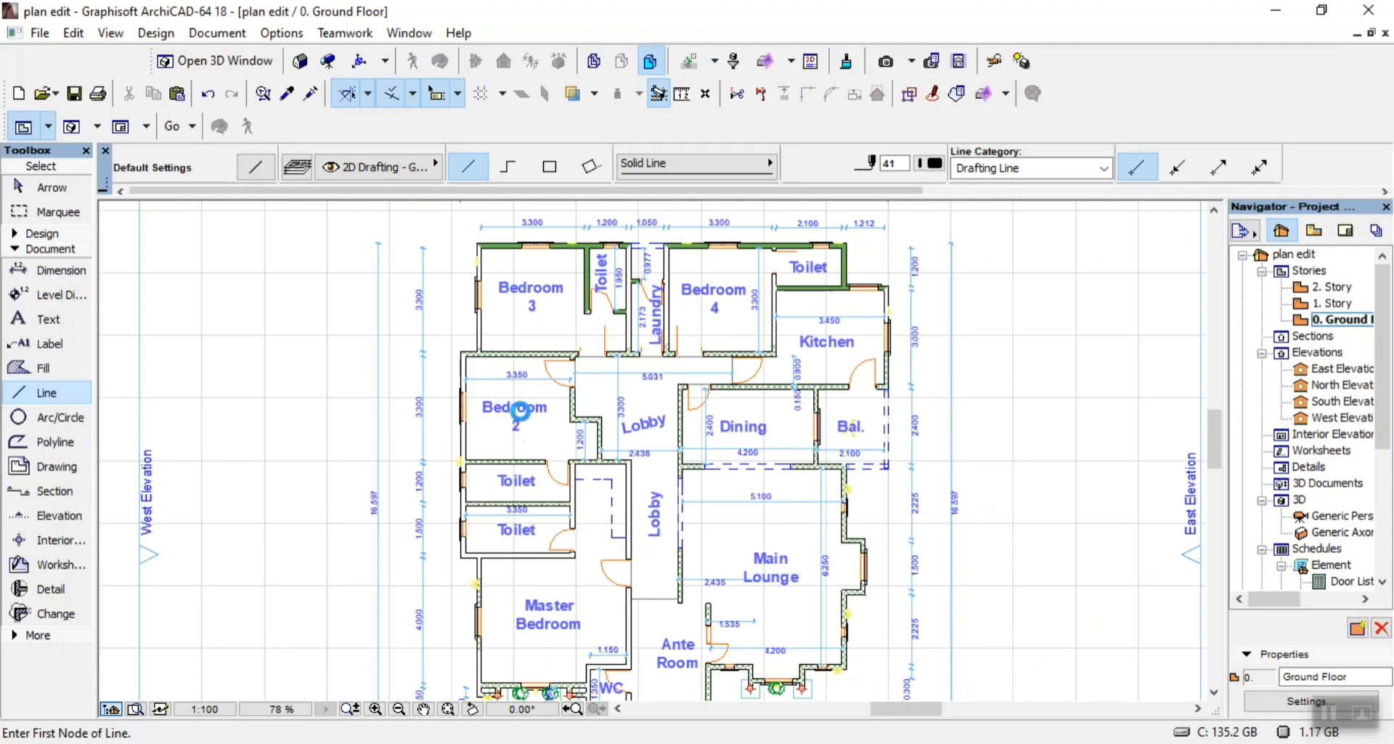
# Measure the Bedroom 2 window opening along the wall's inner face with the Line tool
pyautogui.scroll(2, 457, 397)
pyautogui.scroll(3, 457, 397)
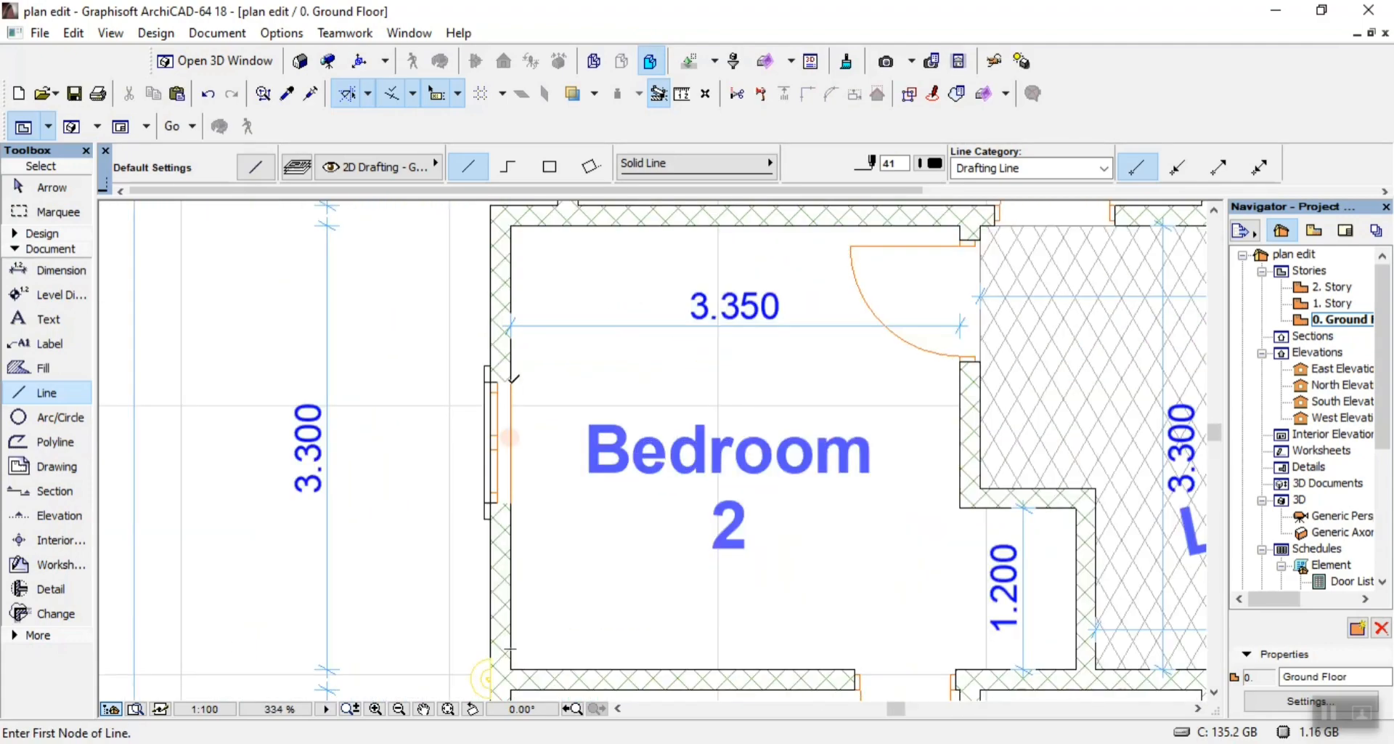
pyautogui.click(512, 377)
pyautogui.click(511, 501)
pyautogui.scroll(-3, 520, 537)
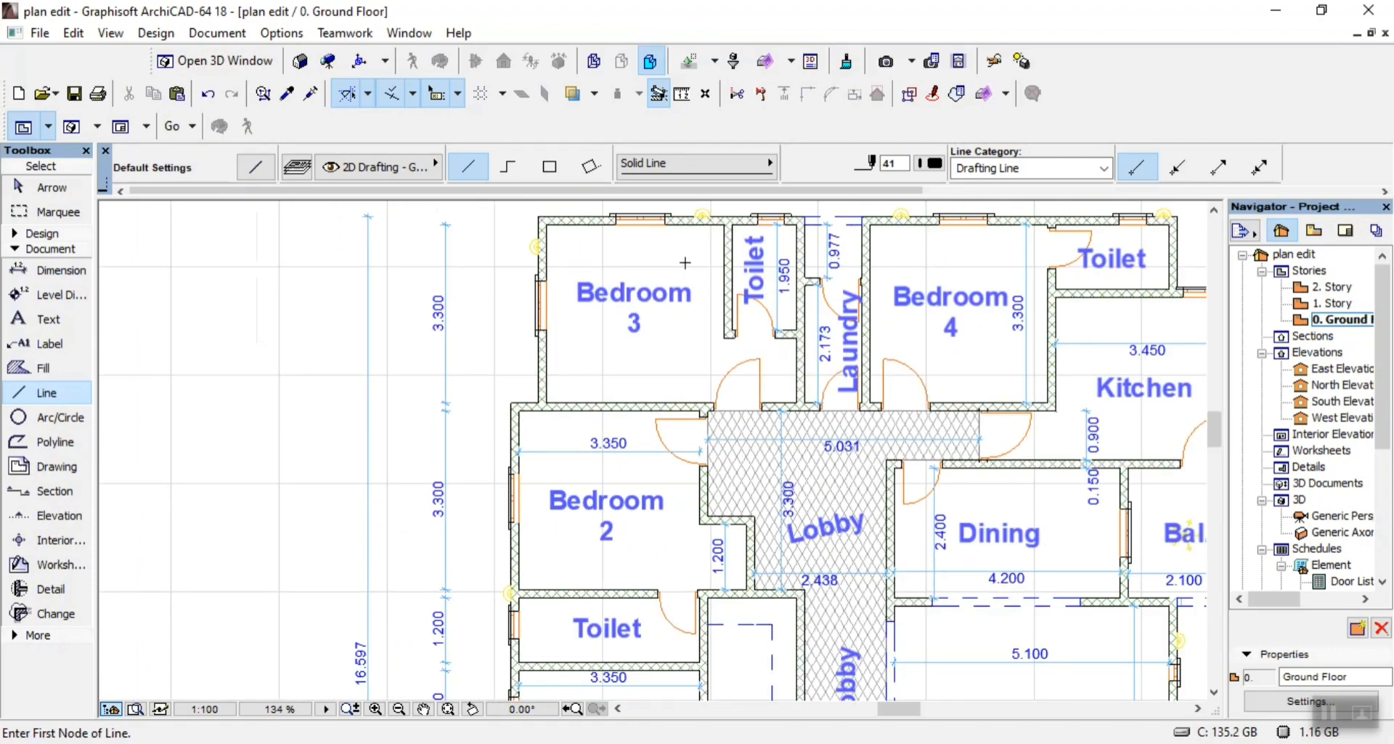
# Set the width of the Bedroom 2 window to 1200 mm
pyautogui.scroll(-2, 685, 263)
pyautogui.scroll(3, 1031, 279)
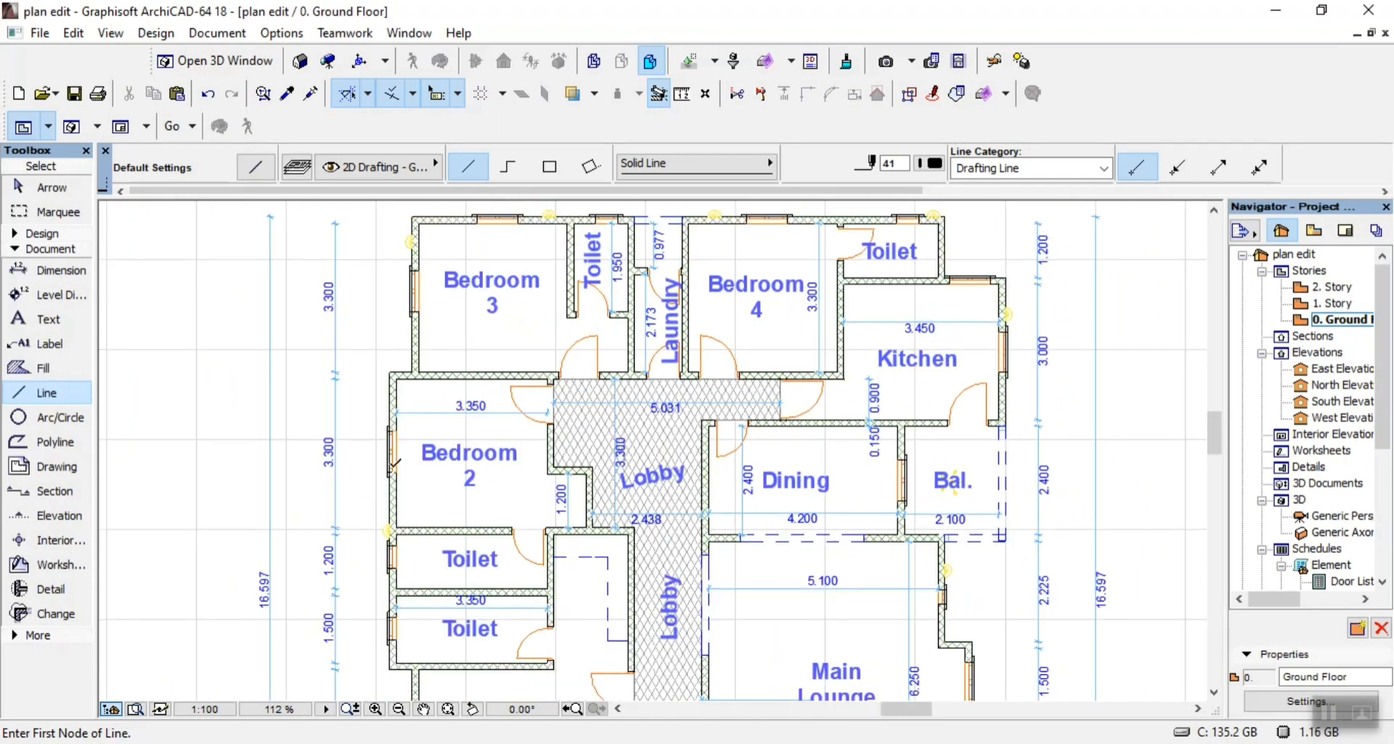
pyautogui.scroll(-1, 433, 436)
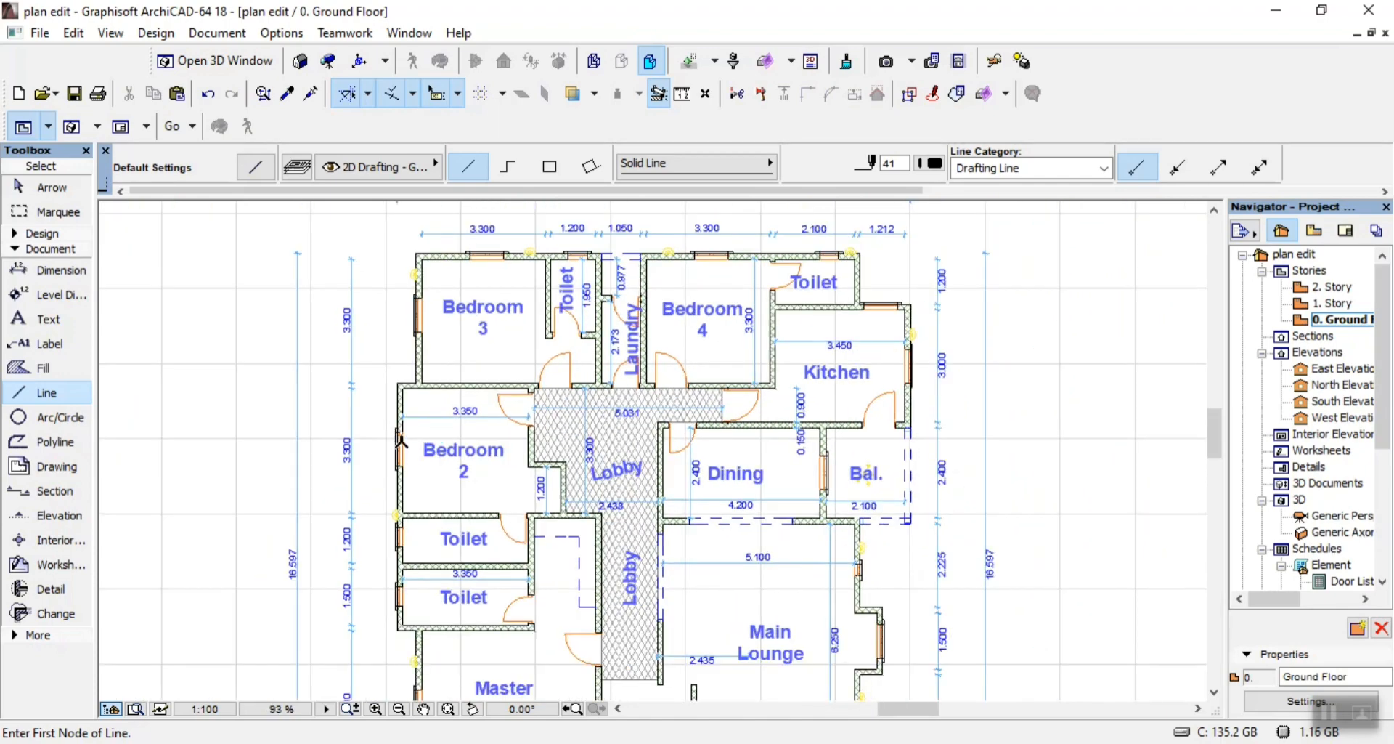
pyautogui.scroll(1, 399, 441)
pyautogui.scroll(5, 405, 452)
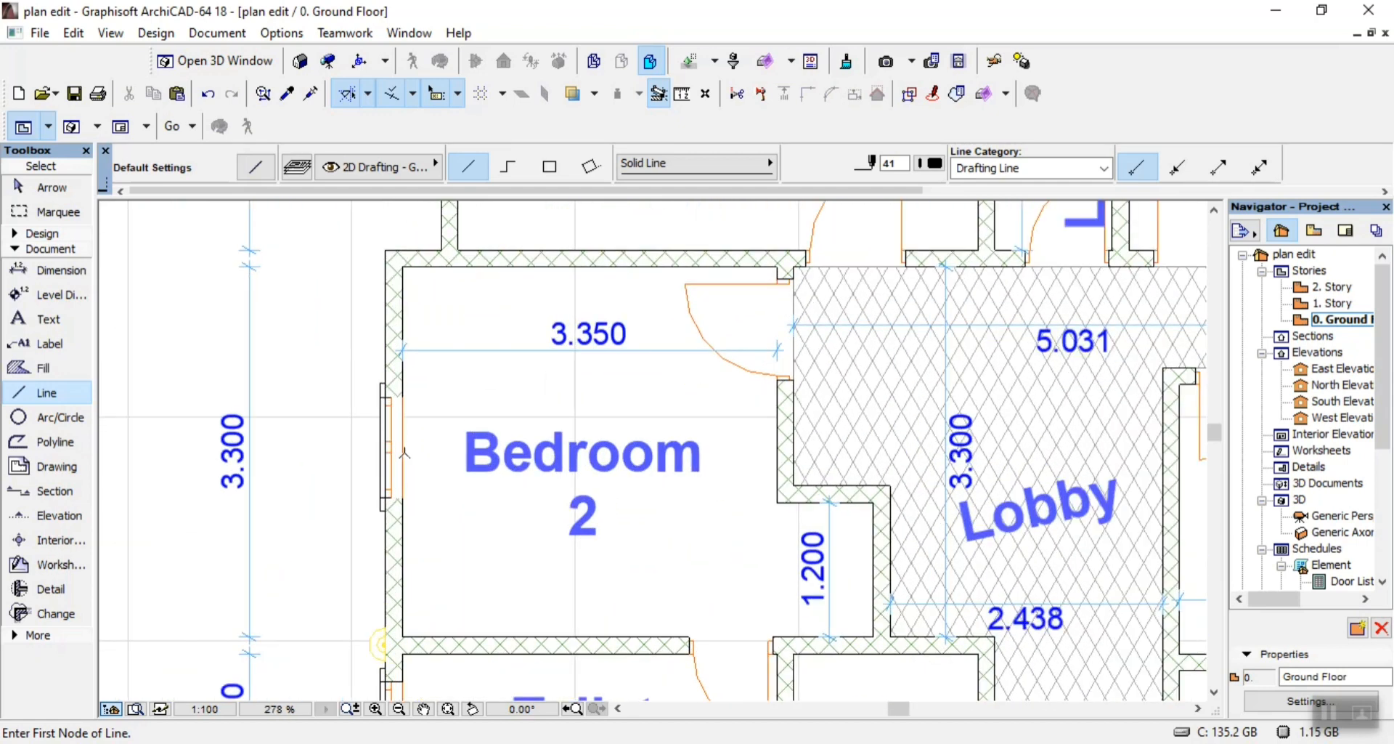
pyautogui.press('shift')
pyautogui.click(404, 401)
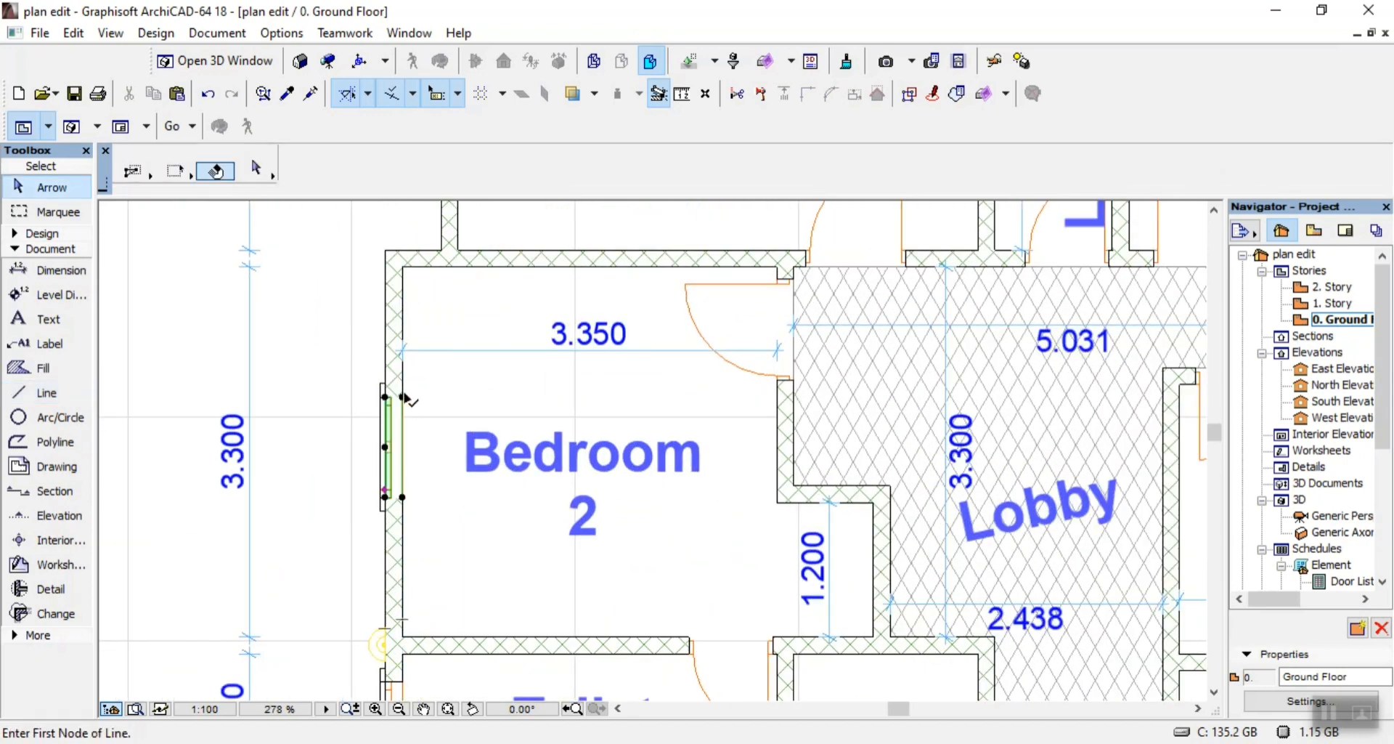
pyautogui.click(694, 154)
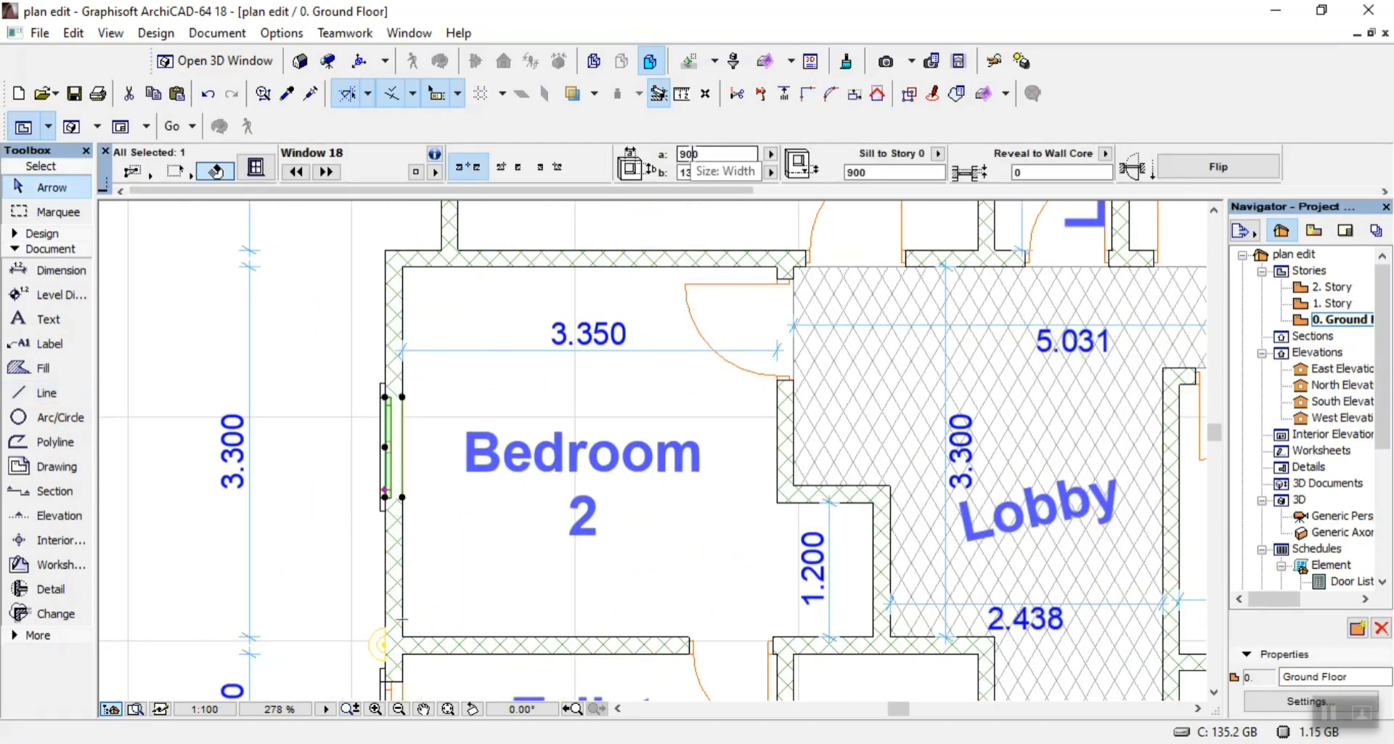
pyautogui.press('BackSpace')
pyautogui.write('12')
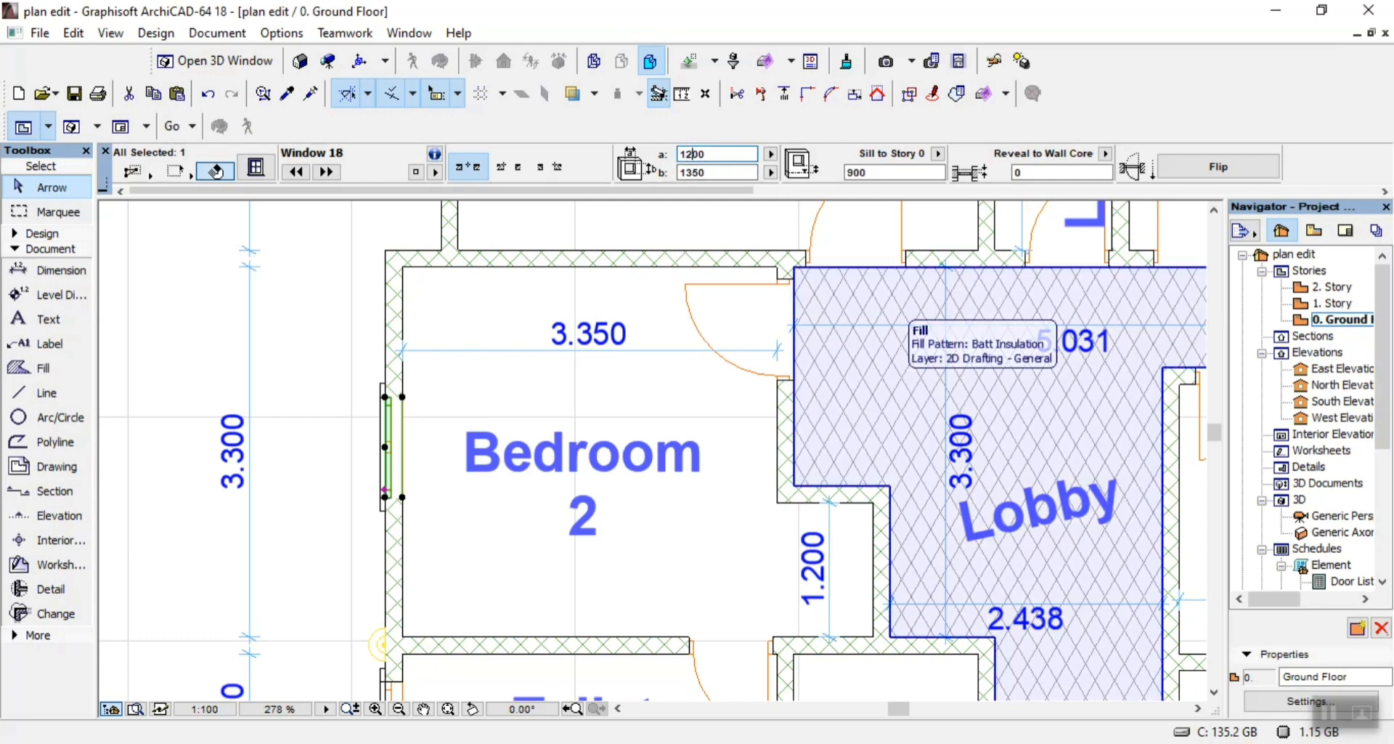
pyautogui.press('Return')
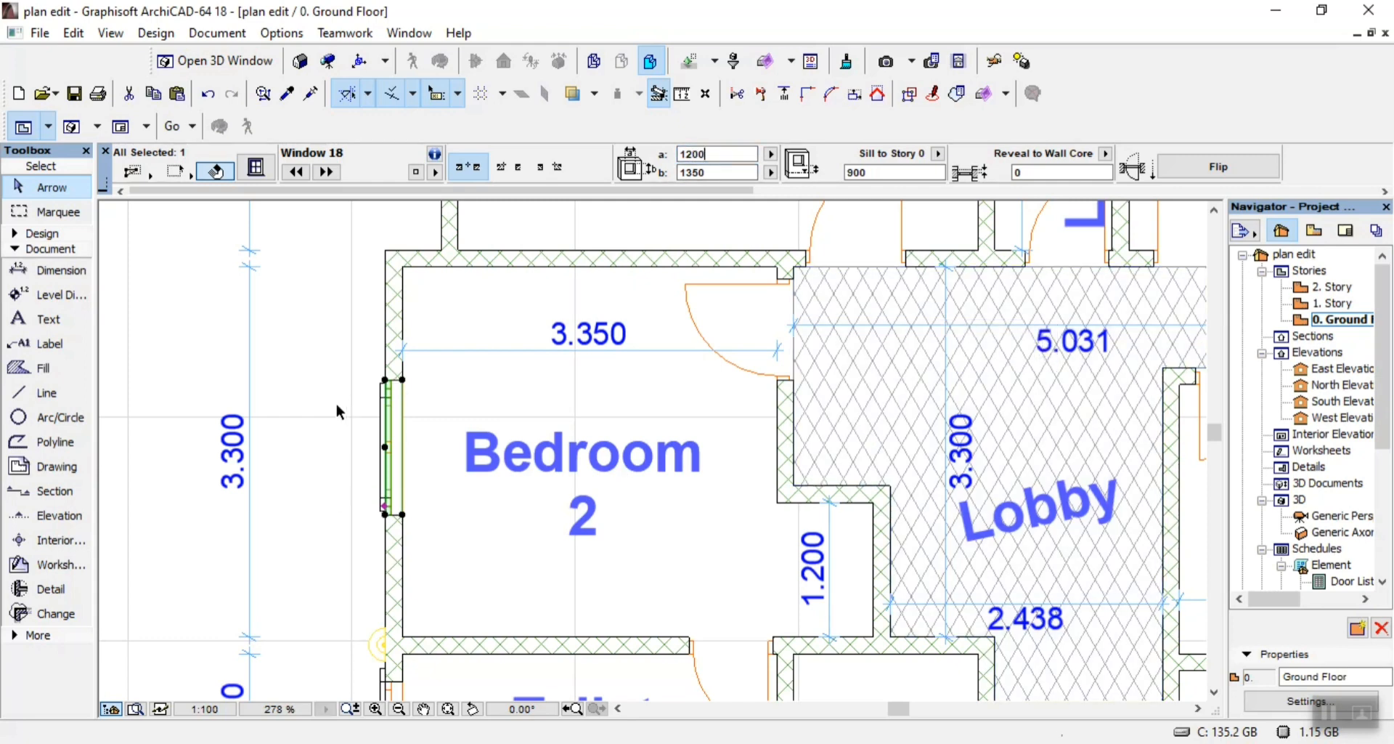
# Set the length of the architrave around the Bedroom 2 window to 1200 mm
pyautogui.scroll(5, 338, 400)
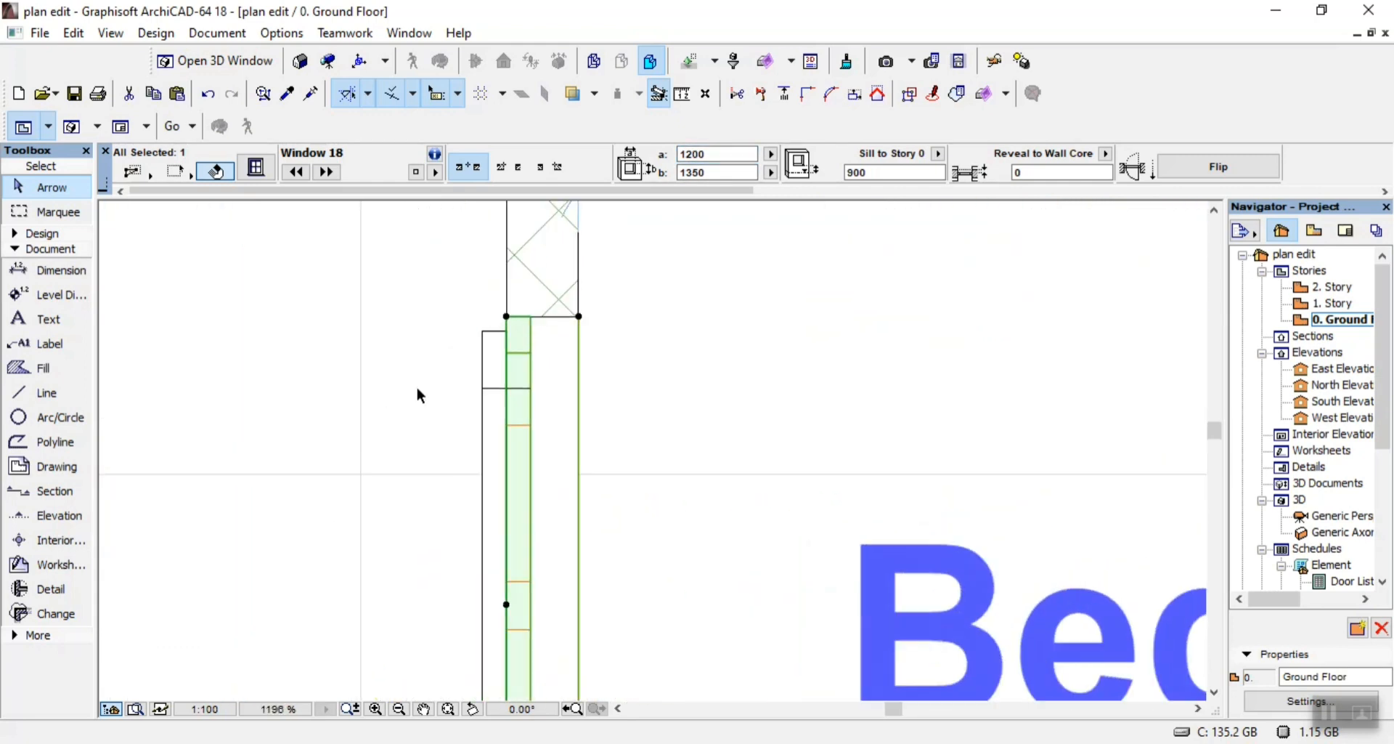
pyautogui.click(485, 340)
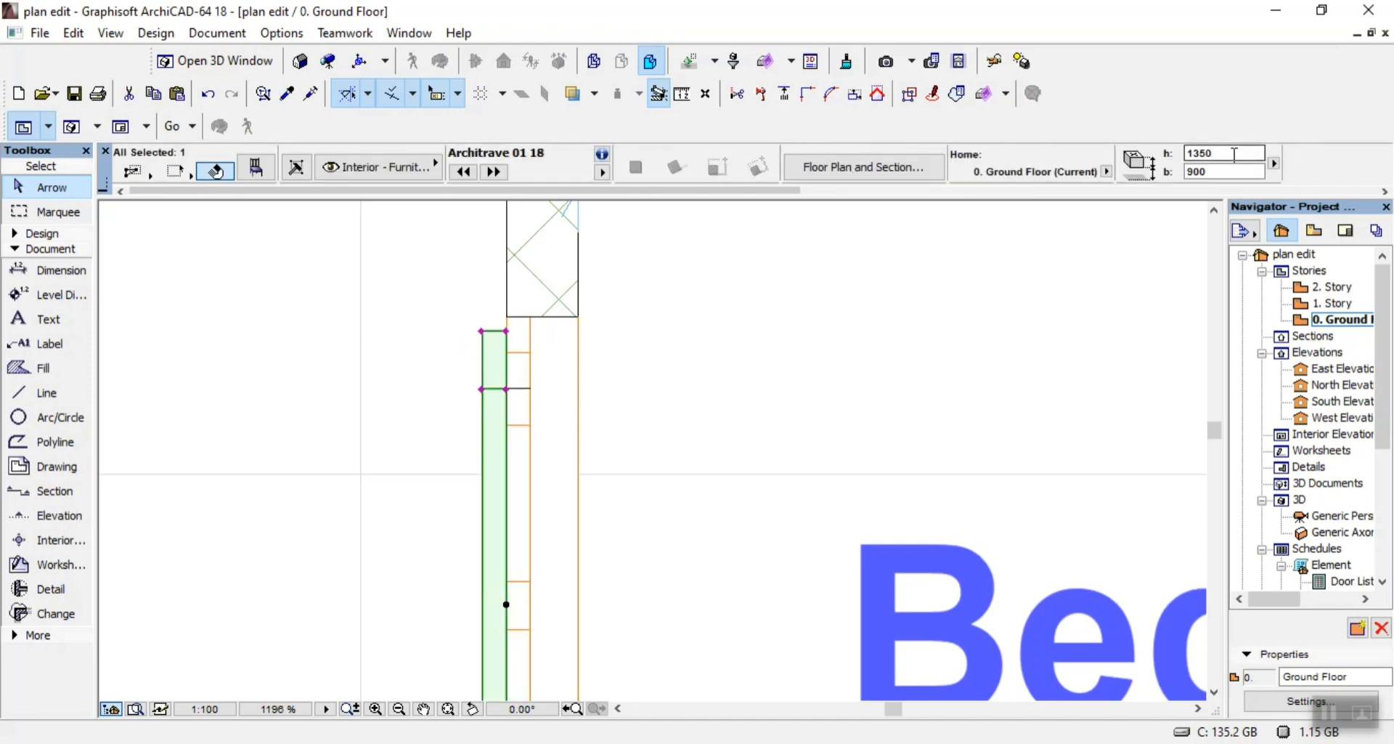
pyautogui.click(1216, 172)
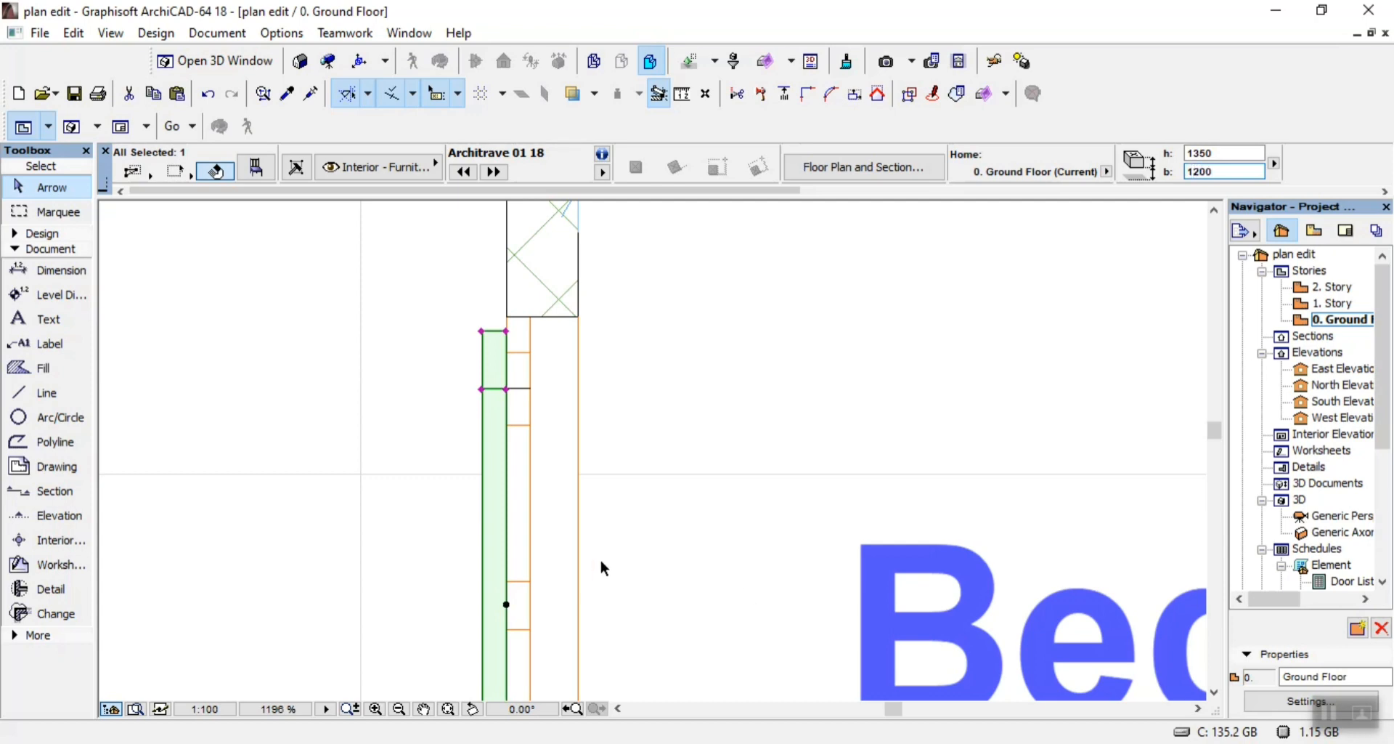
pyautogui.scroll(-3, 585, 412)
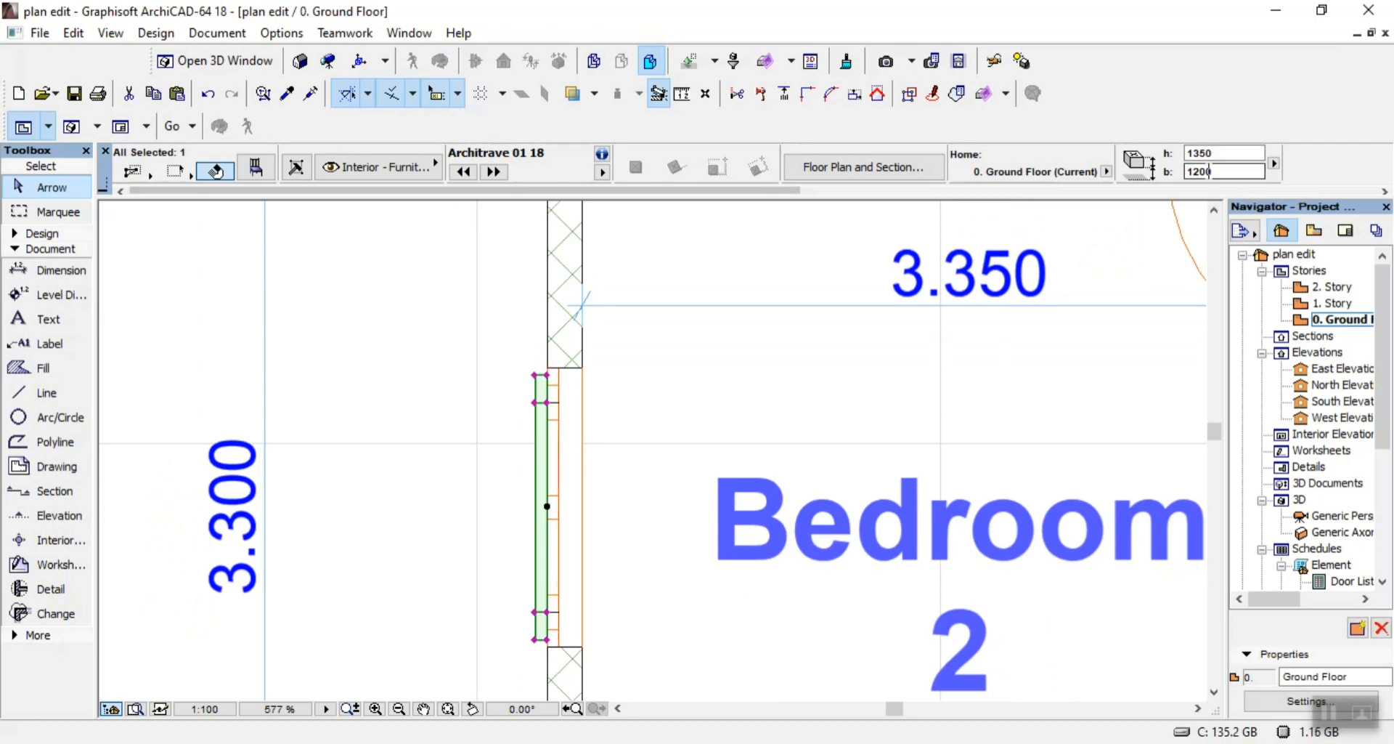
pyautogui.scroll(-1, 1015, 176)
pyautogui.click(1208, 154)
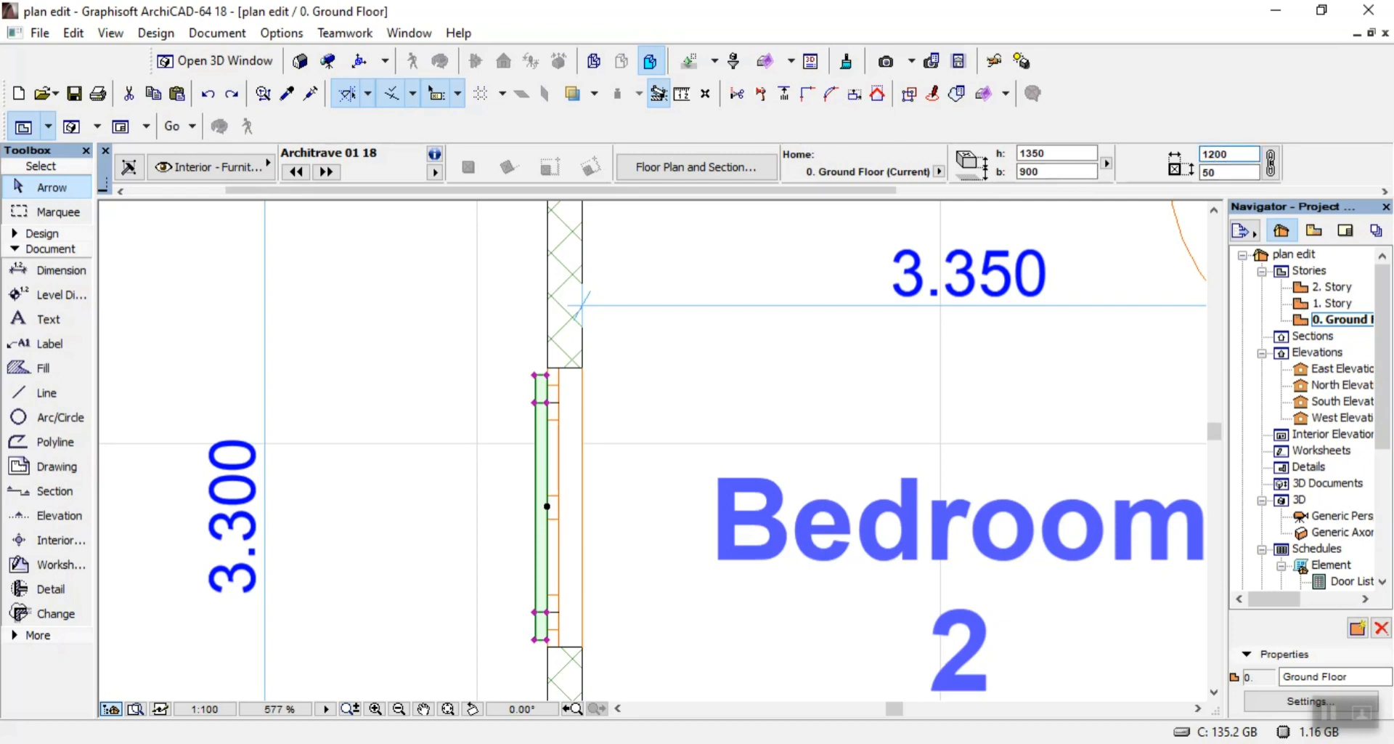
# Set the width of the double sash window in Bedroom 4 to 1200 mm
pyautogui.scroll(-8, 595, 527)
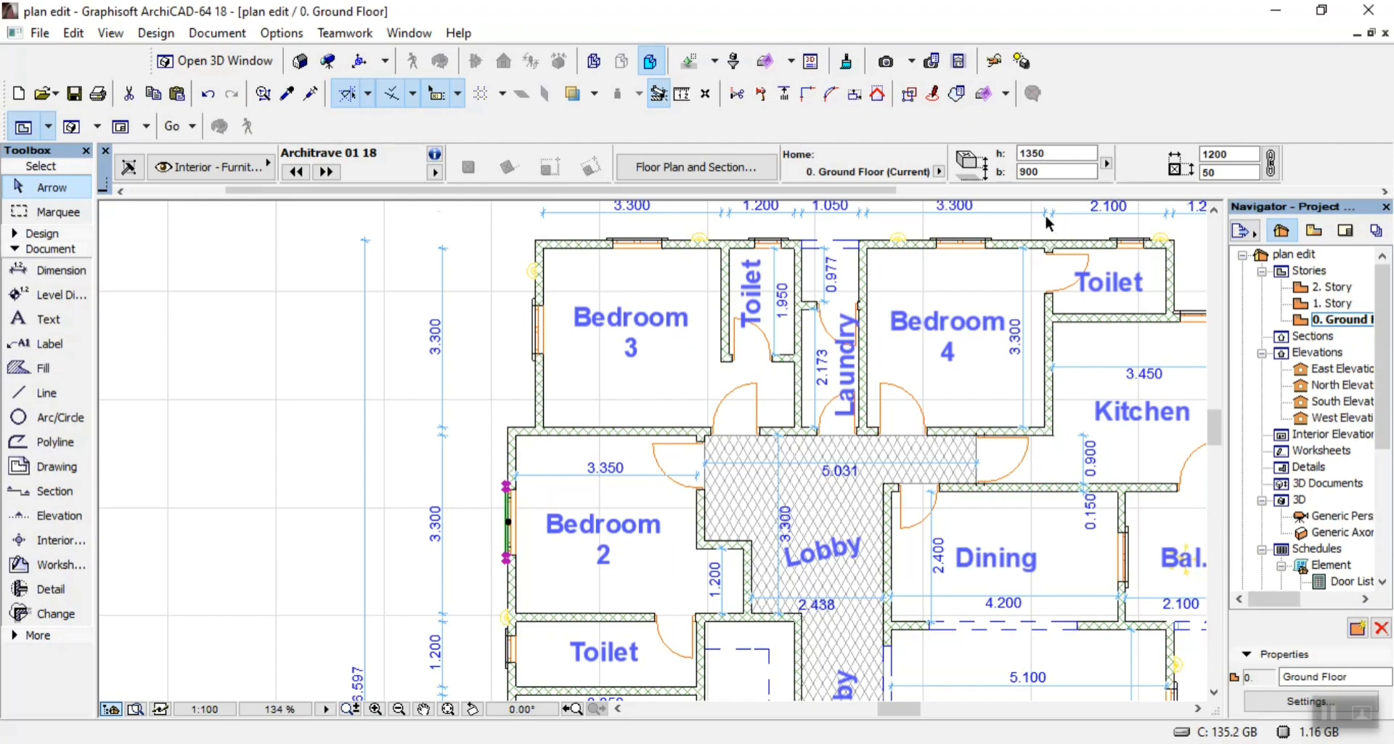
pyautogui.scroll(4, 1044, 215)
pyautogui.scroll(3, 869, 273)
pyautogui.click(812, 277)
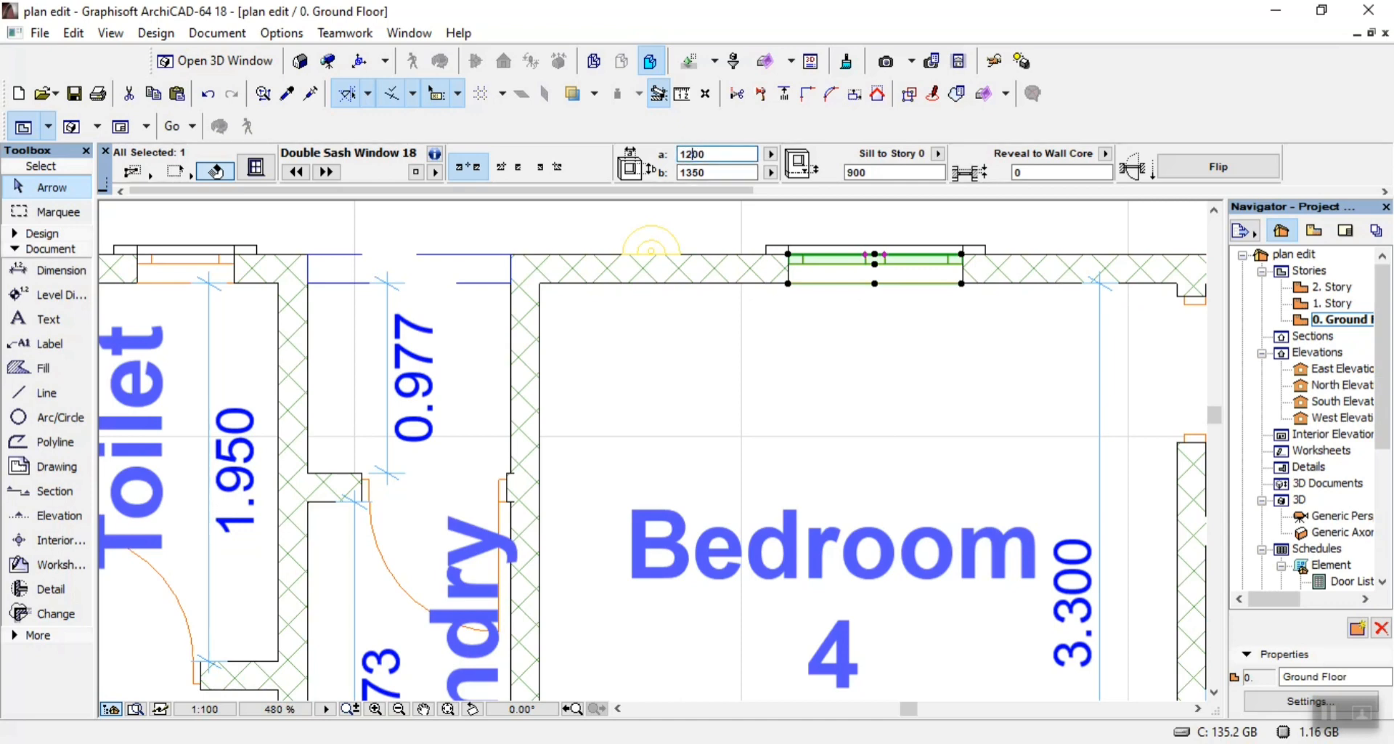
pyautogui.press('Return')
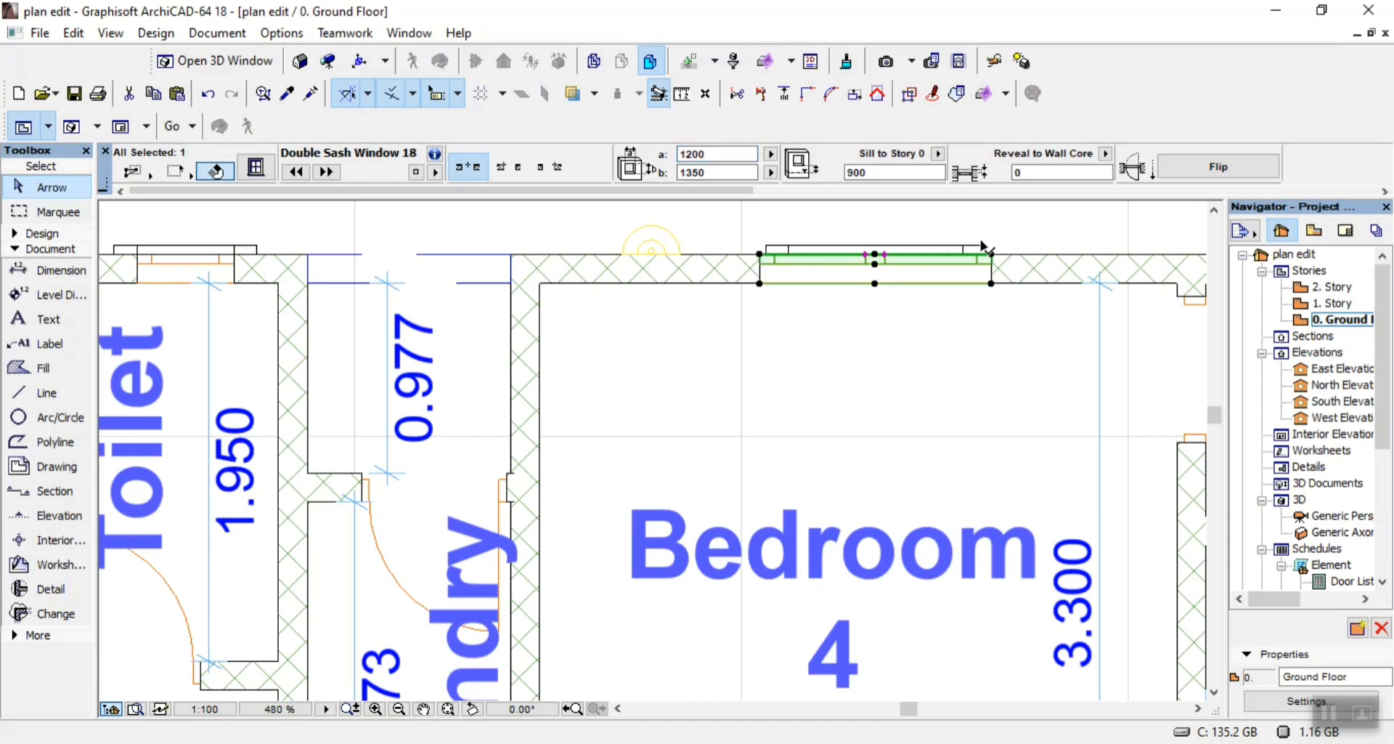
# Set the length of the architrave around the Bedroom 4 window to 1200 mm and clear the selection
pyautogui.click(990, 252)
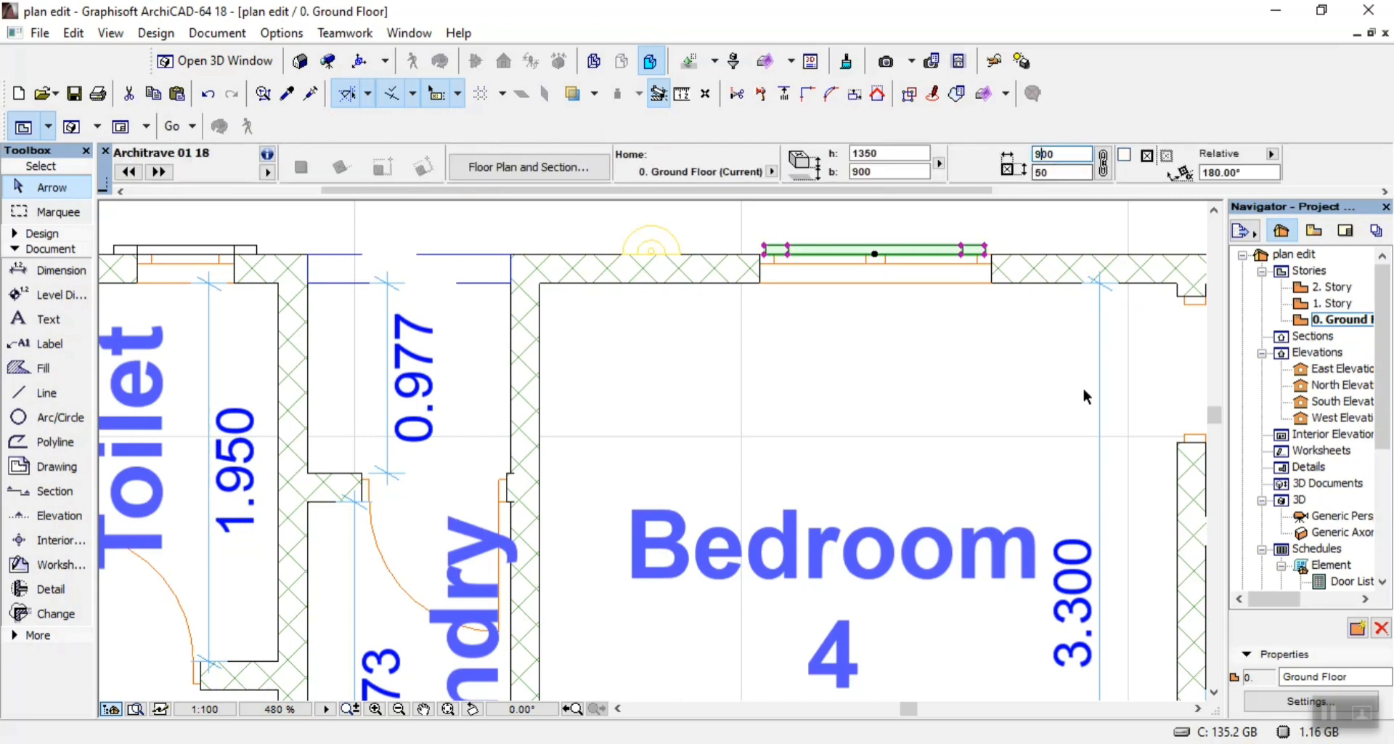
pyautogui.press('BackSpace')
pyautogui.write('12')
pyautogui.press('Return')
pyautogui.click(865, 403)
# In the South Elevation, select and copy the relocated sidelight door together with the relocated single door
pyautogui.scroll(-10, 866, 402)
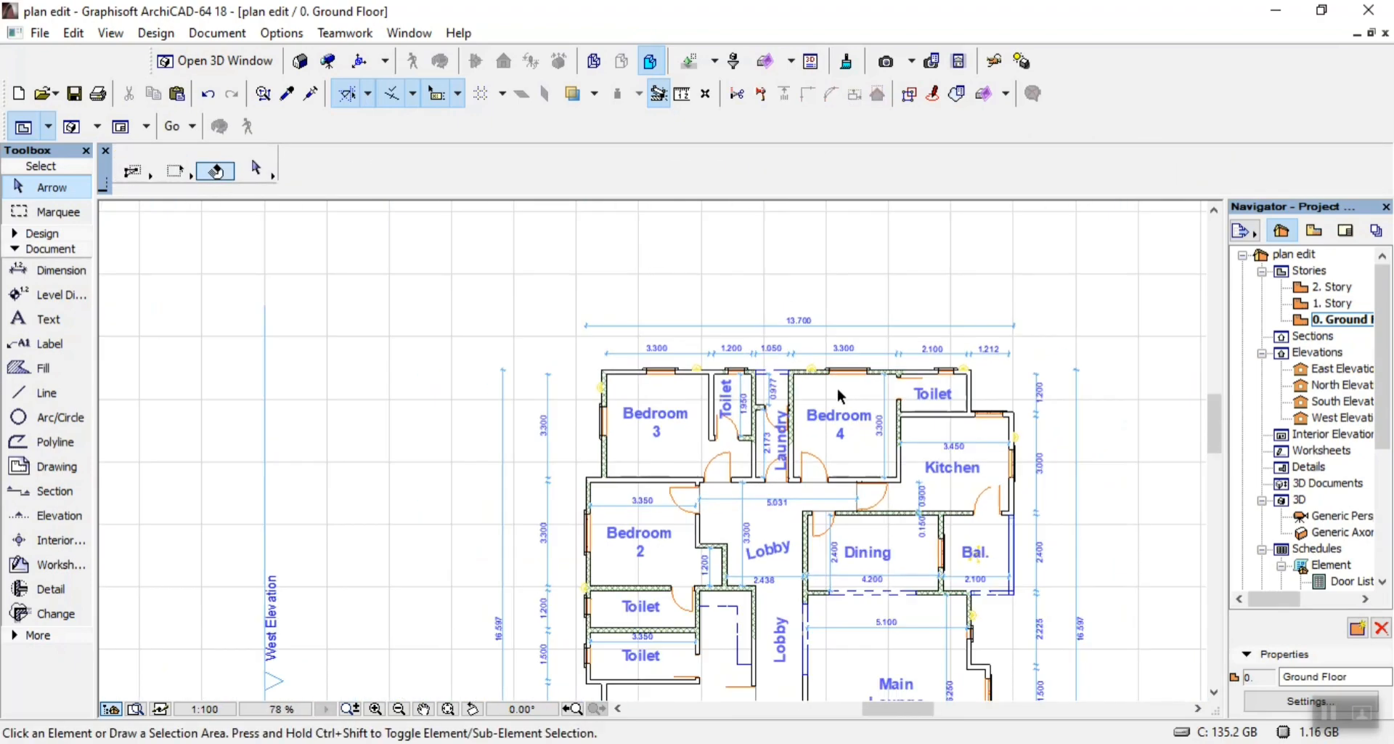
pyautogui.scroll(-3, 861, 356)
pyautogui.scroll(3, 868, 581)
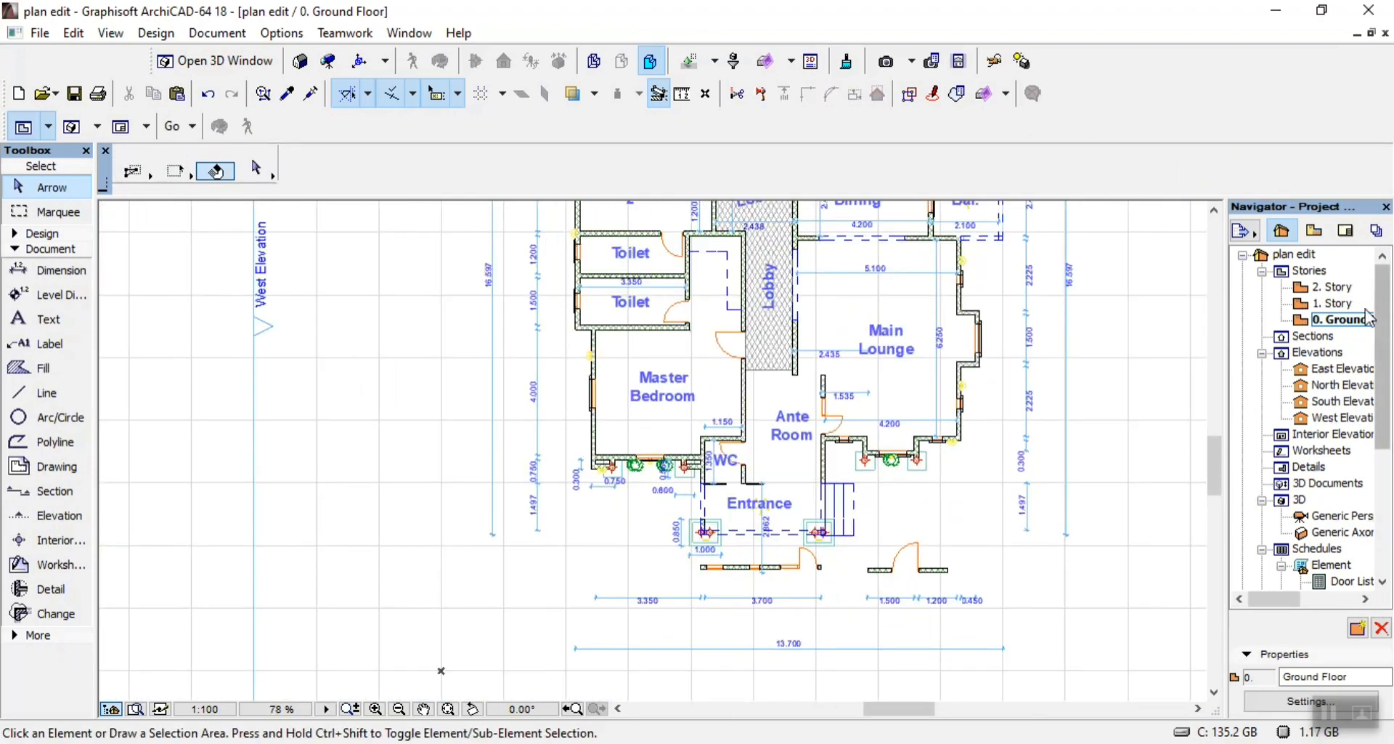
pyautogui.click(1338, 403)
pyautogui.doubleClick(1336, 402)
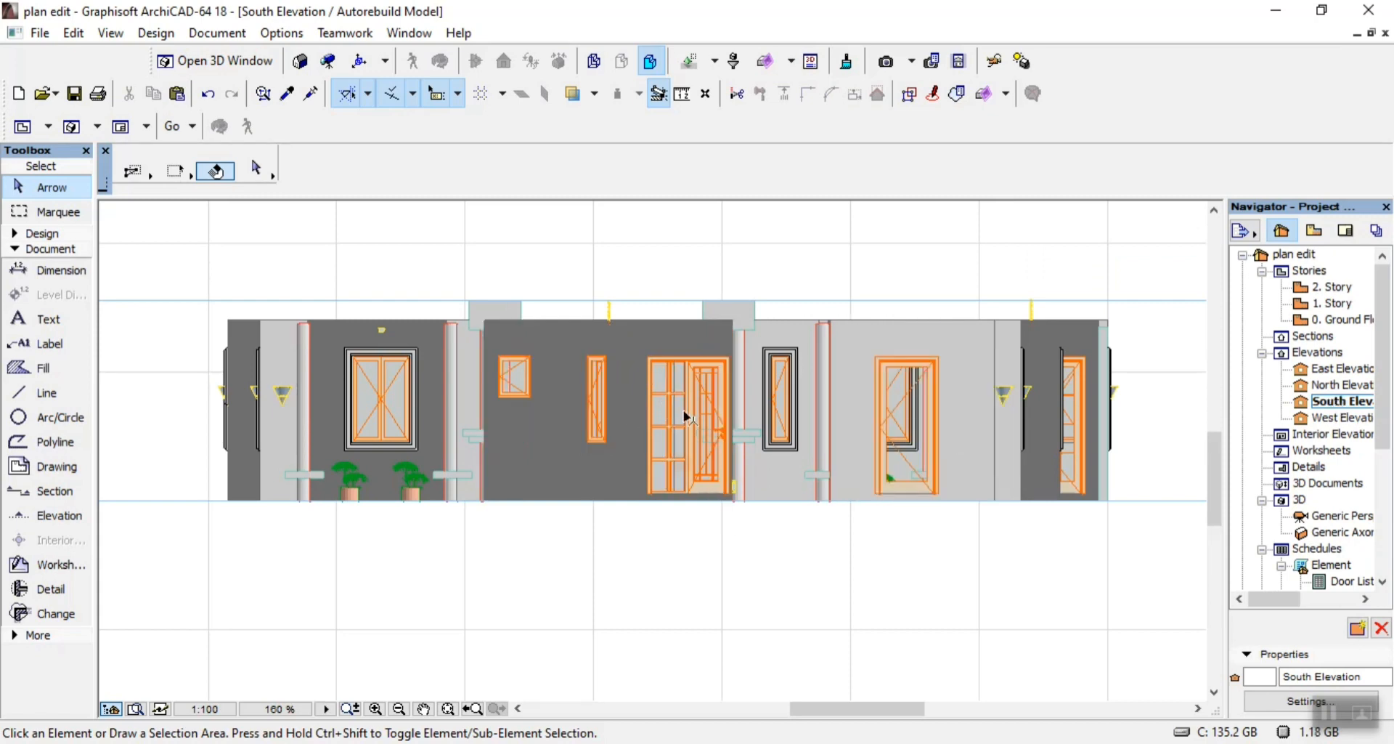
pyautogui.click(687, 419)
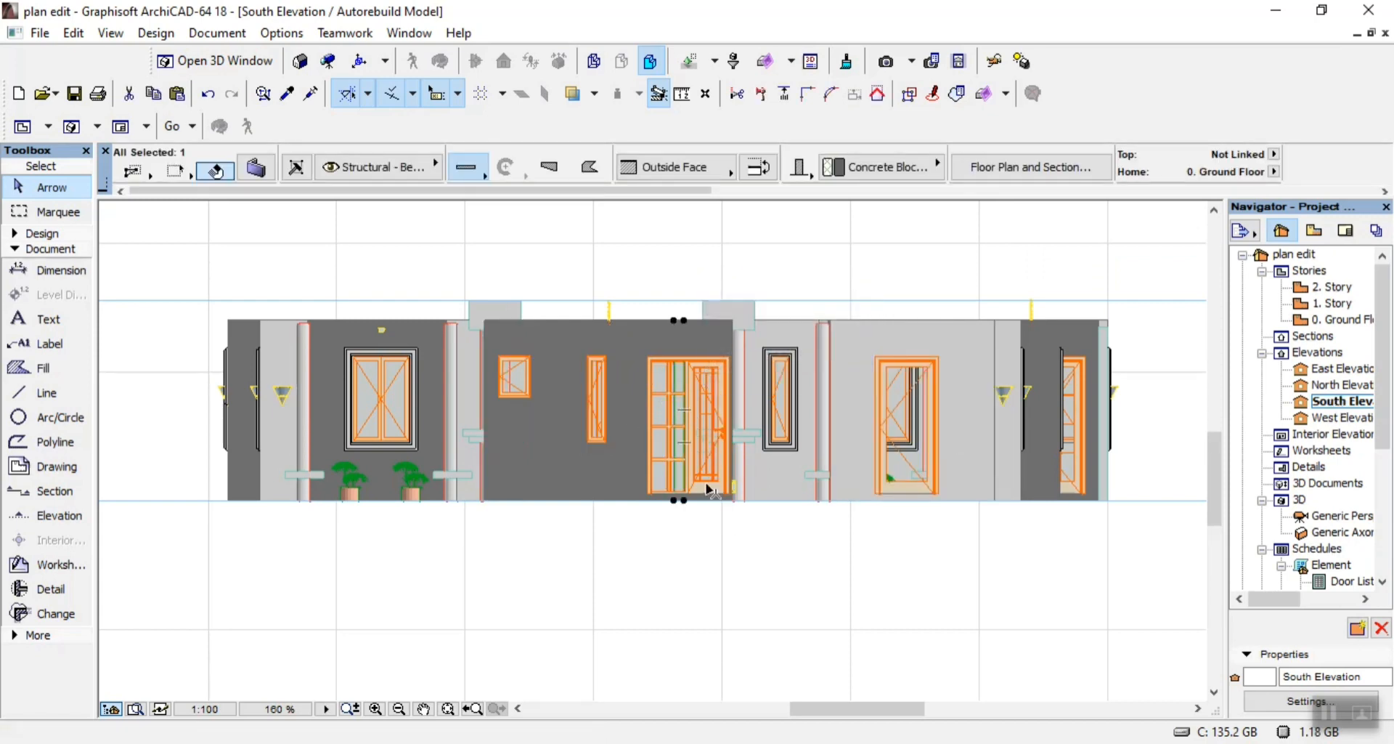
pyautogui.click(710, 494)
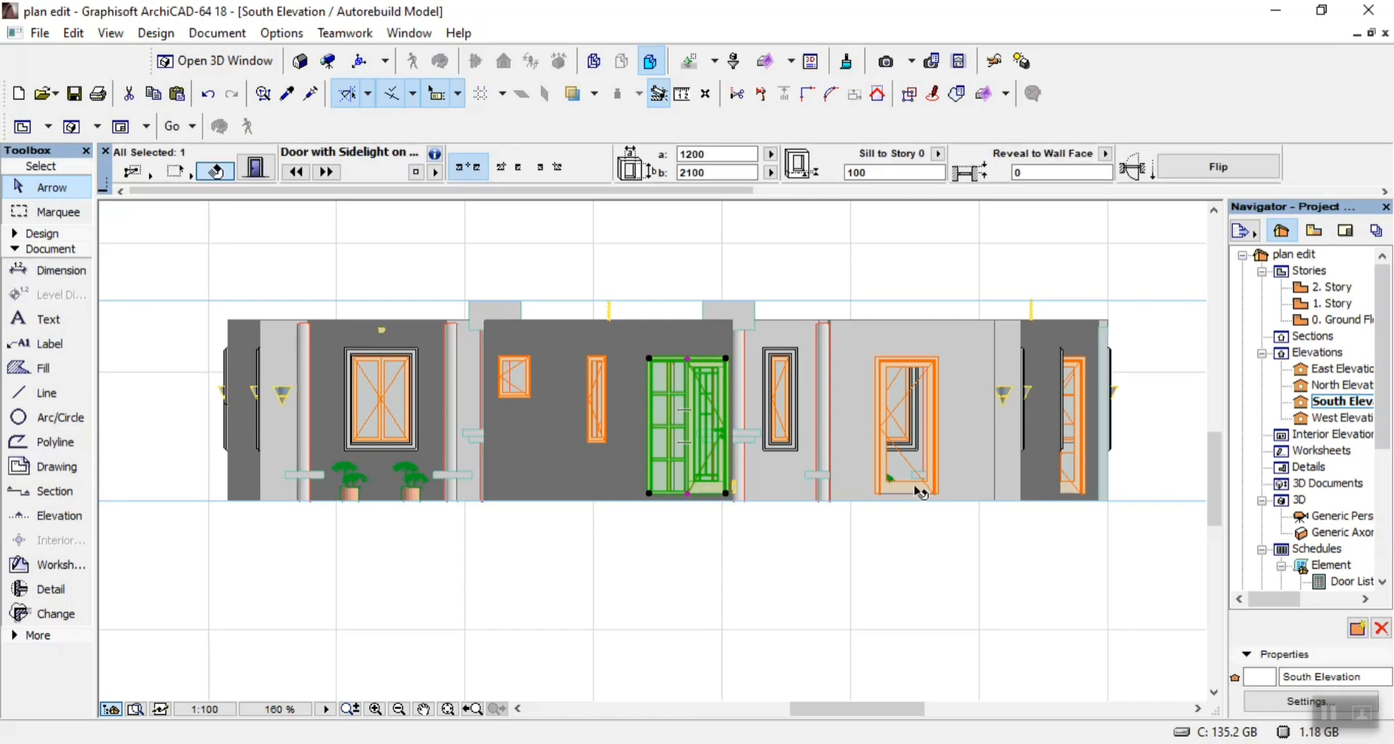
pyautogui.keyDown('shift'); pyautogui.click(920, 491); pyautogui.keyUp('shift')
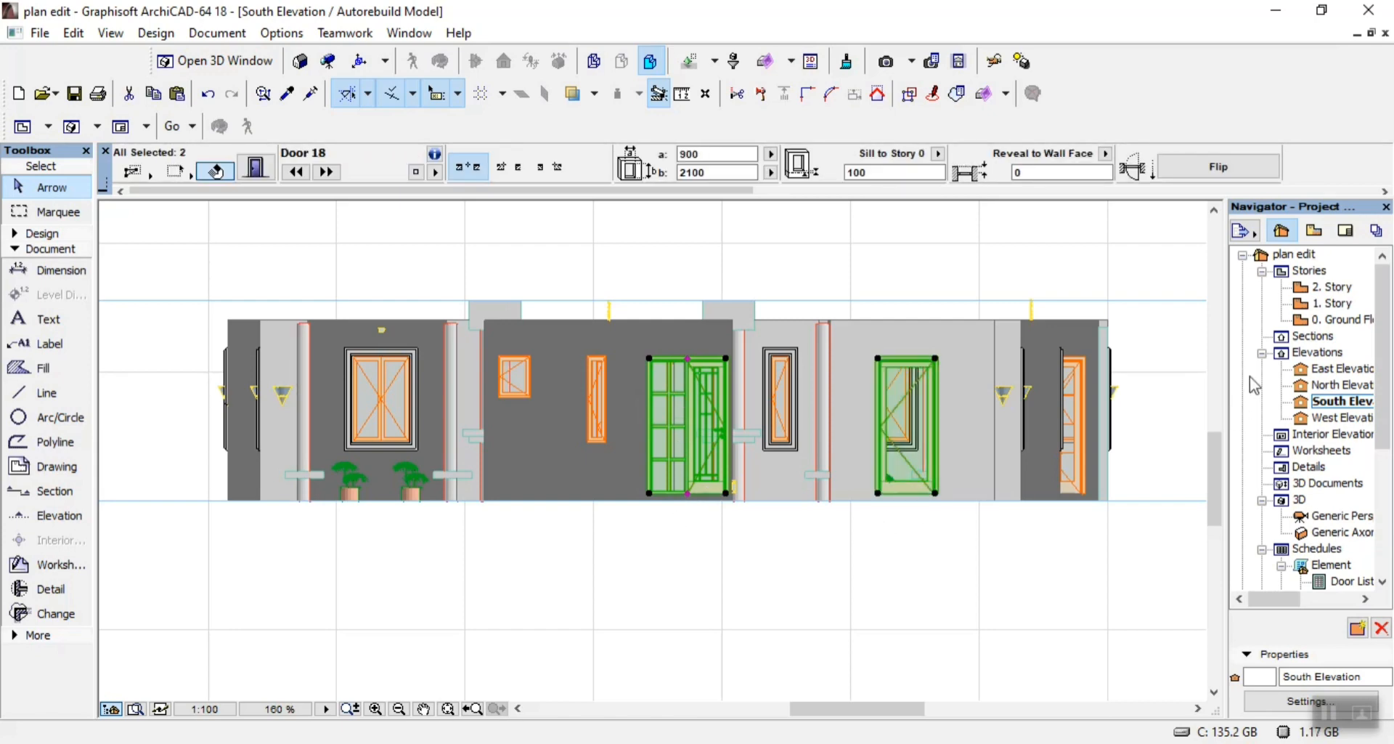
# Paste the two copied doors on the Ground Floor beside the empty title-block sheet, and delete the older door copy inside the sheet
pyautogui.doubleClick(1329, 320)
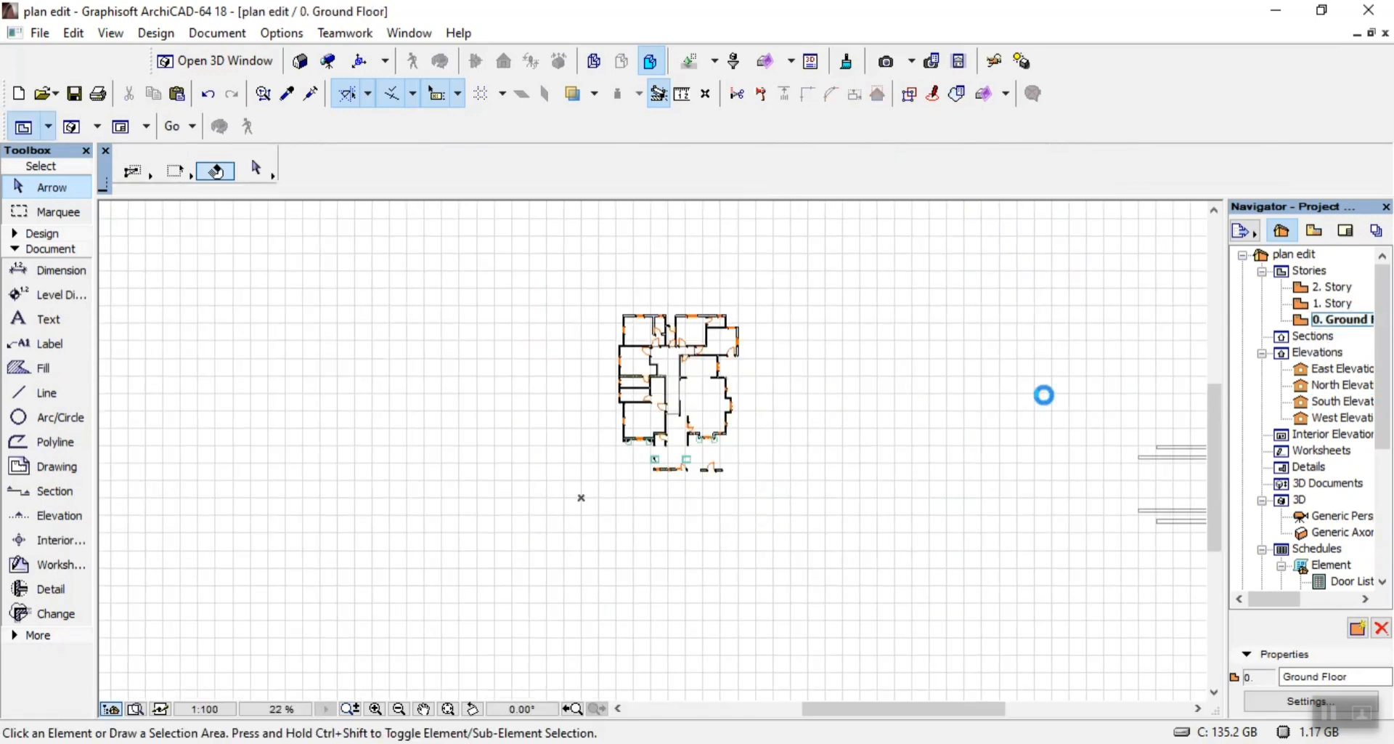
pyautogui.scroll(-4, 715, 403)
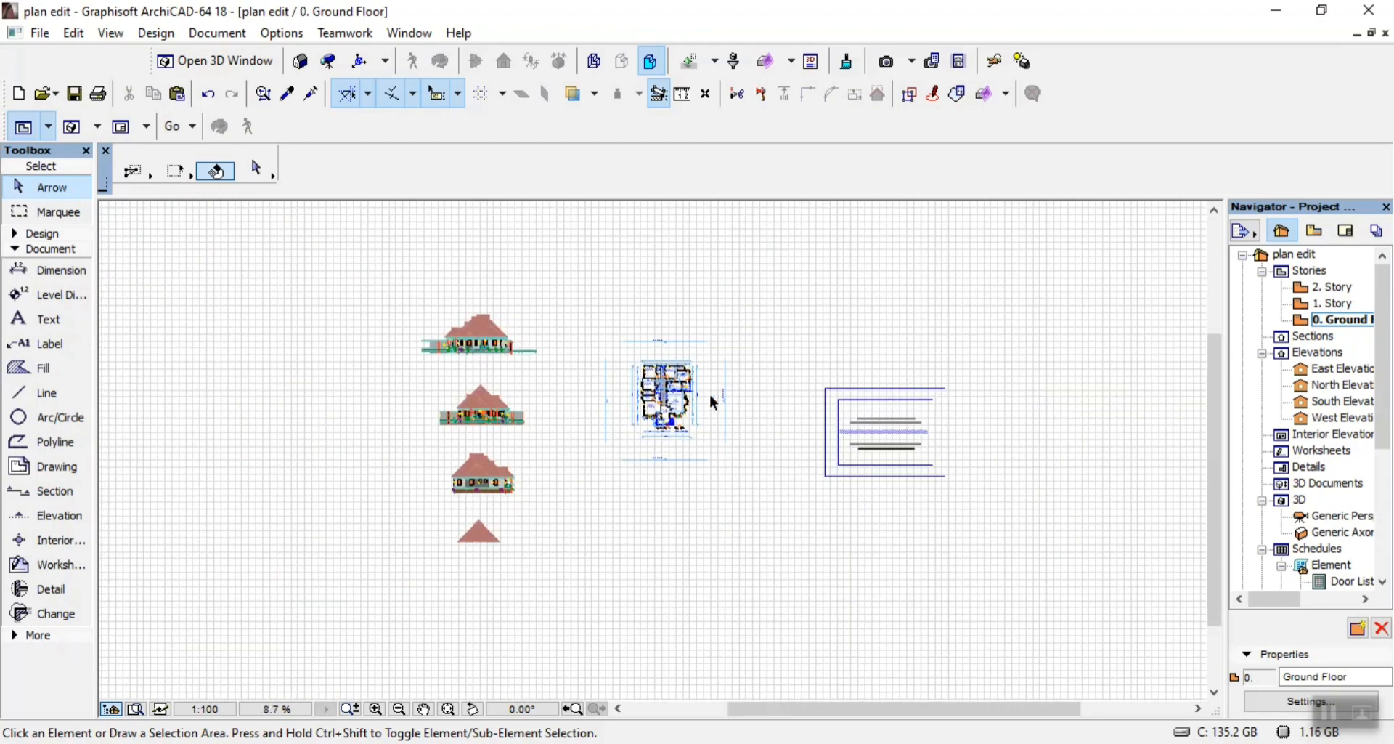
pyautogui.scroll(-2, 743, 392)
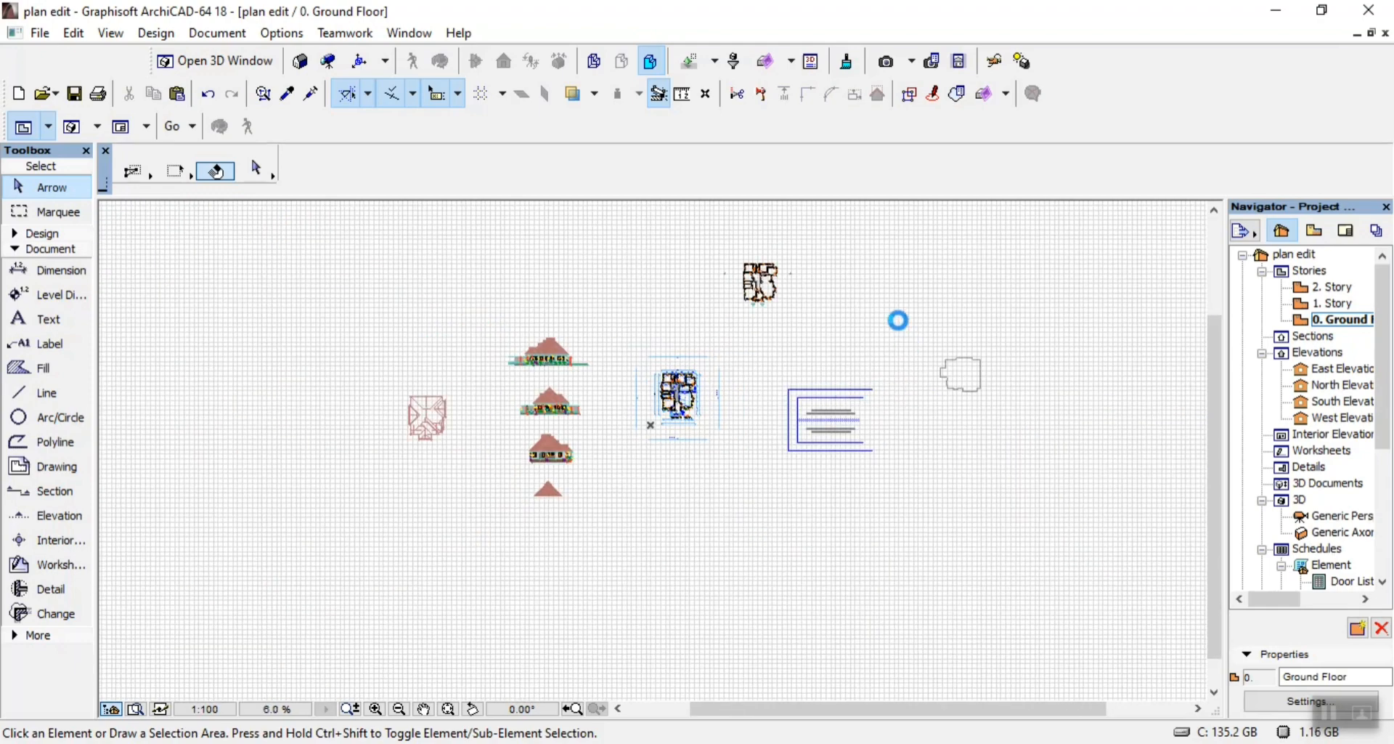
pyautogui.scroll(6, 992, 280)
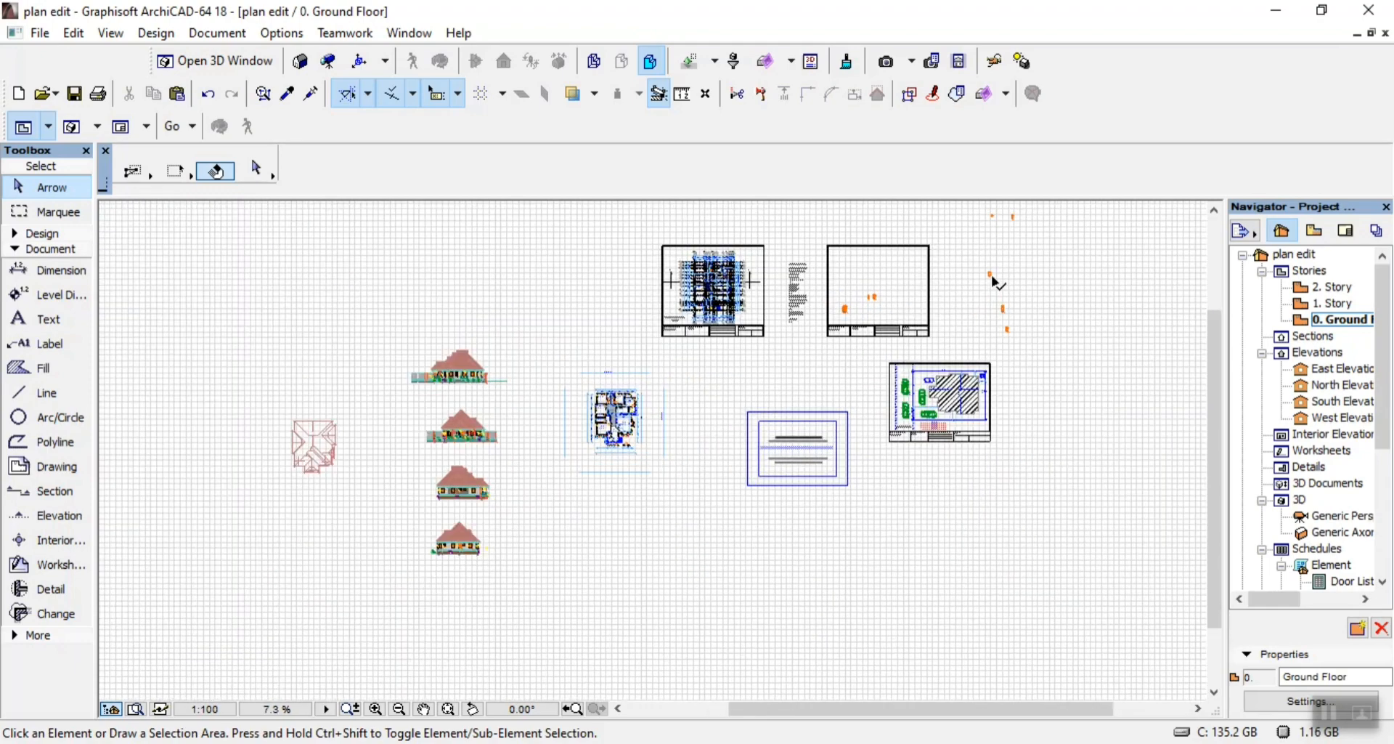
pyautogui.rightClick(900, 370)
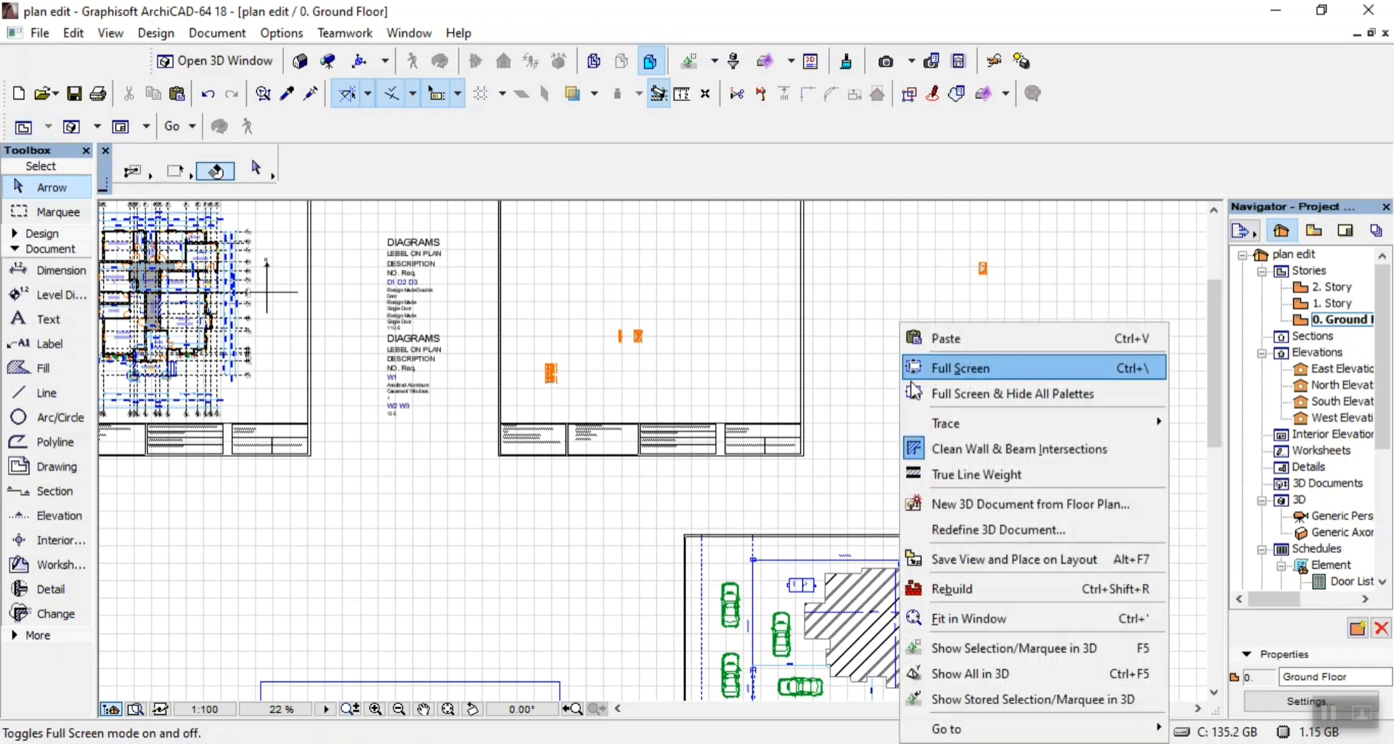
pyautogui.click(979, 339)
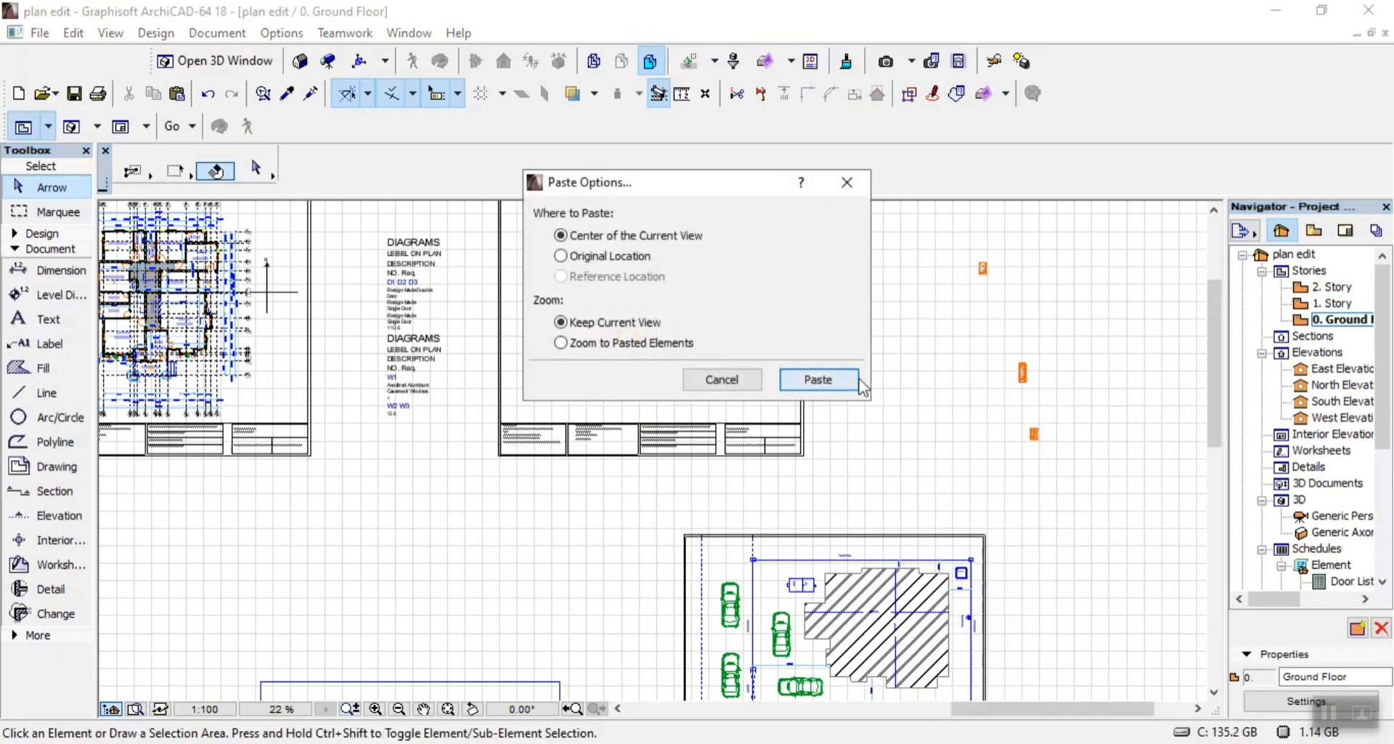
pyautogui.click(846, 381)
pyautogui.click(652, 463)
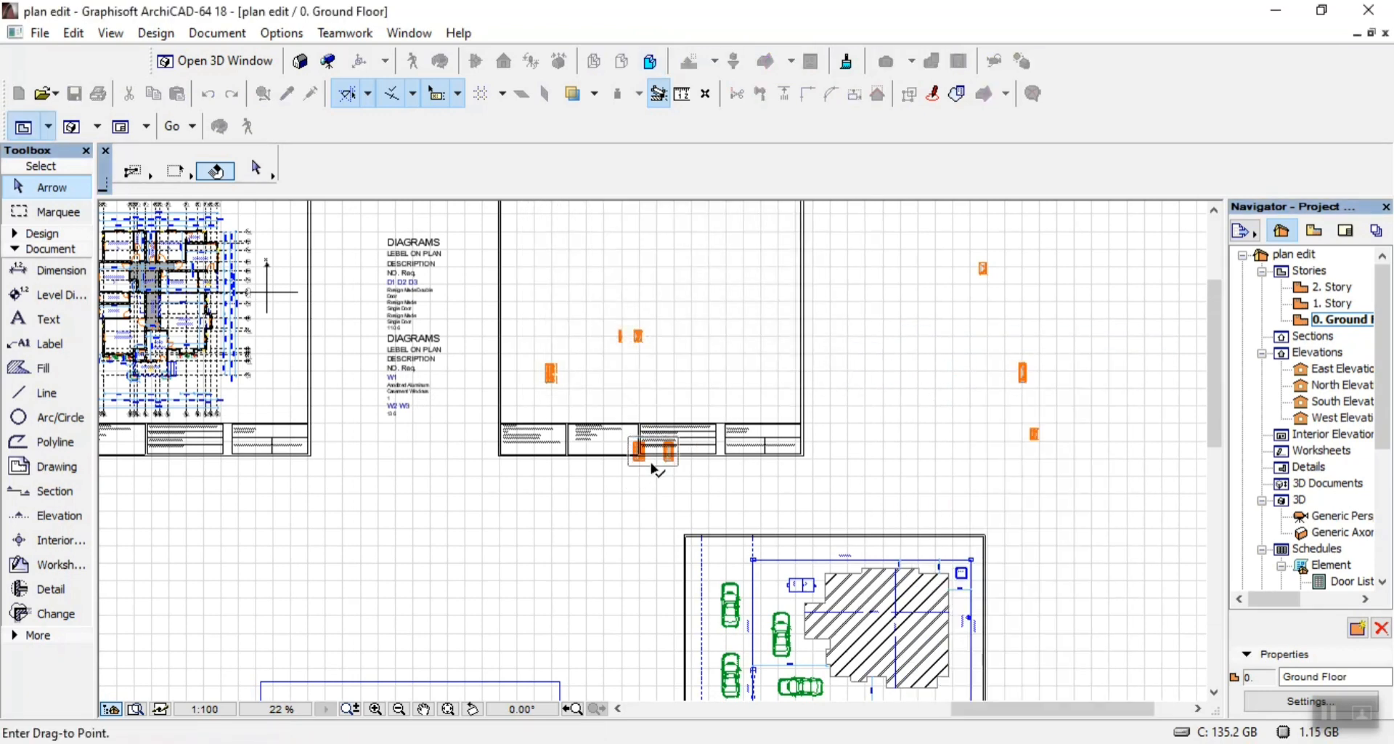
pyautogui.click(944, 438)
pyautogui.rightClick(925, 509)
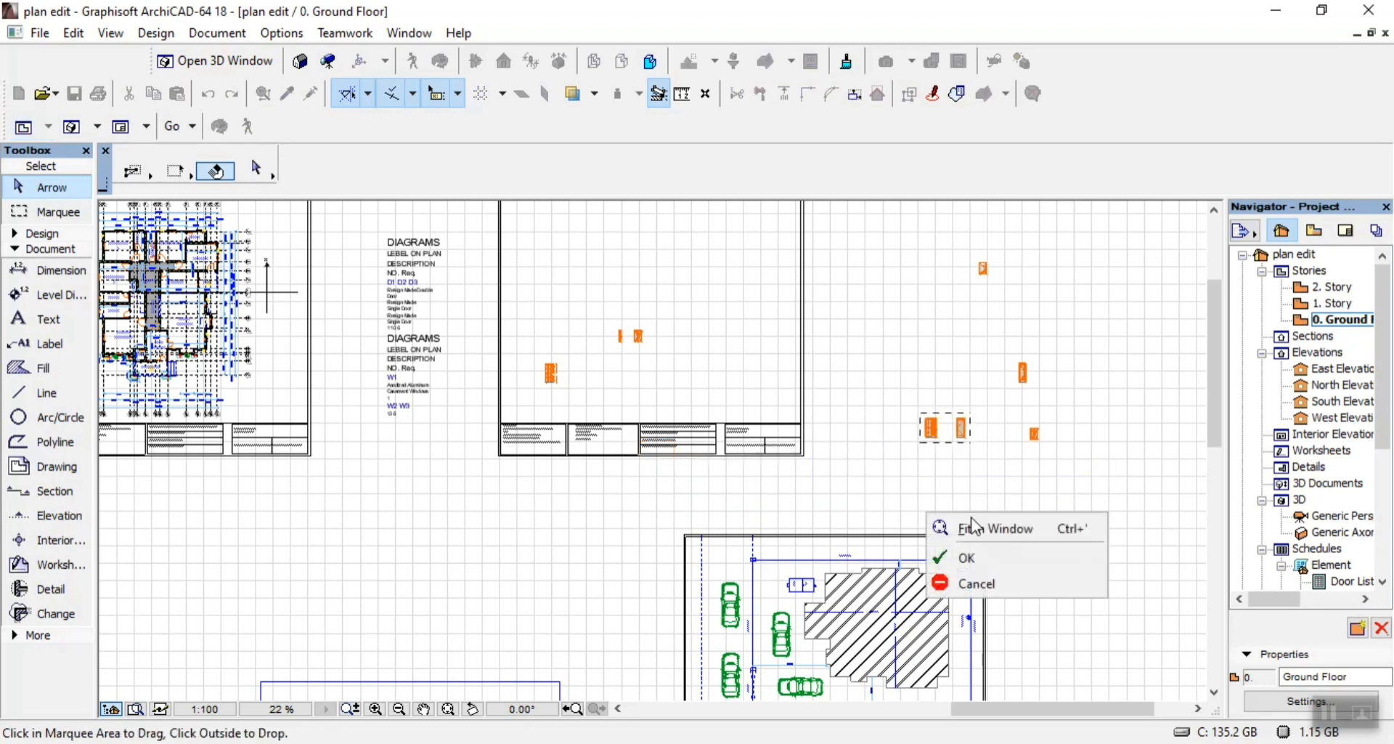
pyautogui.click(978, 562)
pyautogui.moveTo(532, 353); pyautogui.dragTo(594, 400)
pyautogui.press('Delete')
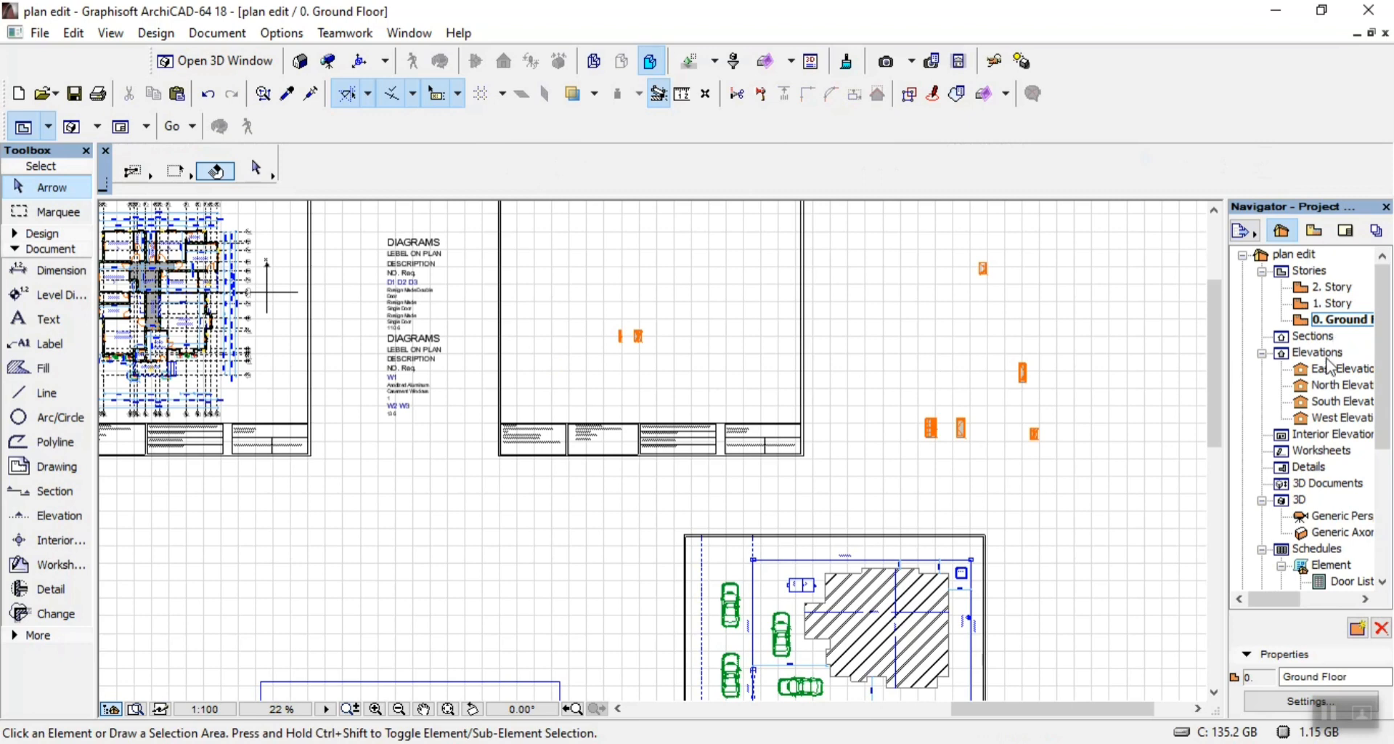
# In the North Elevation, select and copy the 1200 by 1350 mm double sash window
pyautogui.doubleClick(1347, 369)
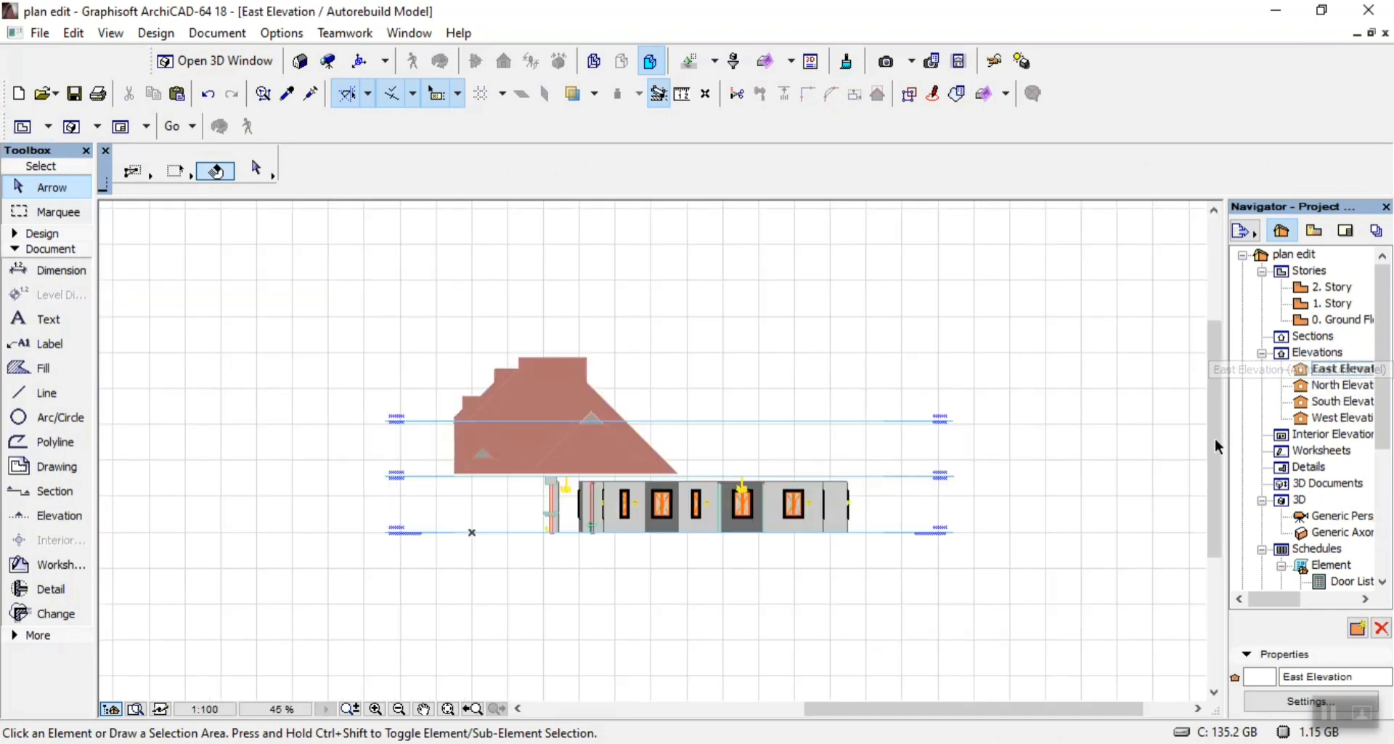
pyautogui.doubleClick(1340, 386)
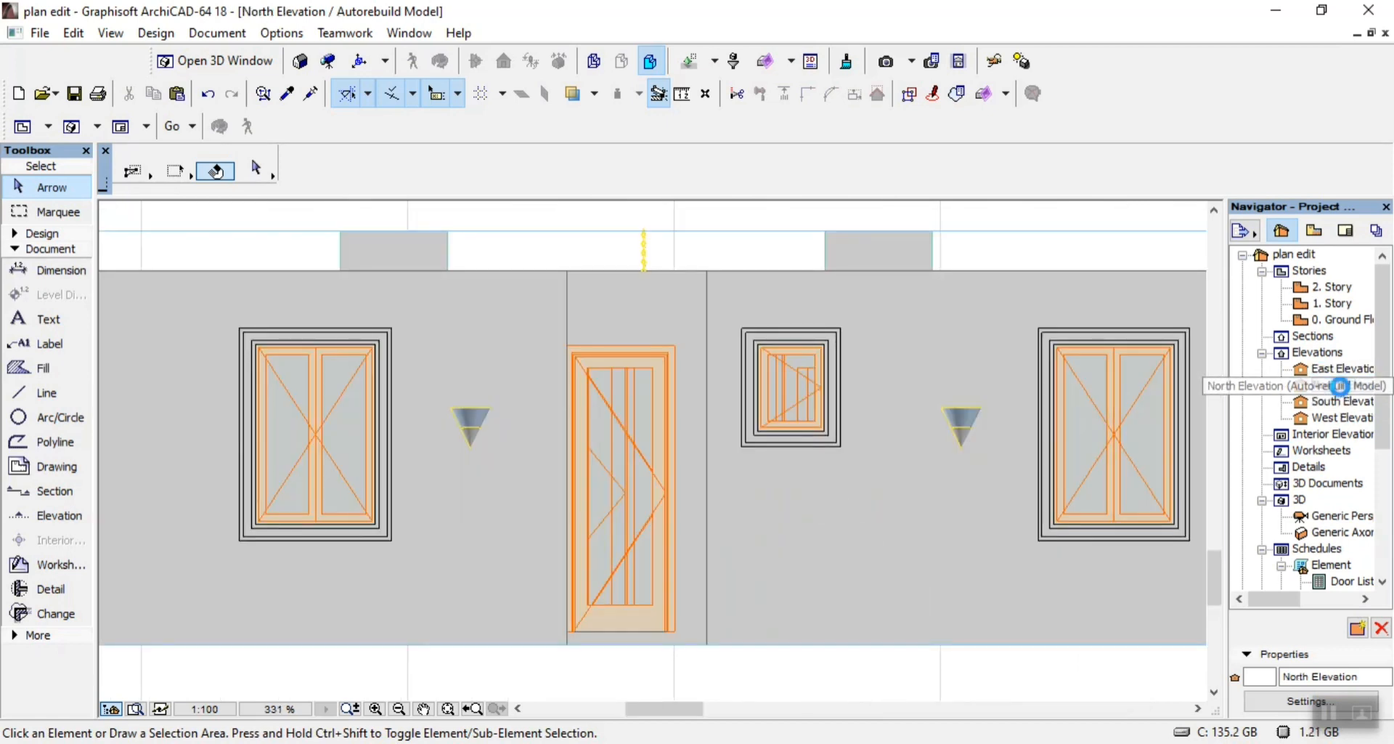
pyautogui.scroll(-2, 868, 496)
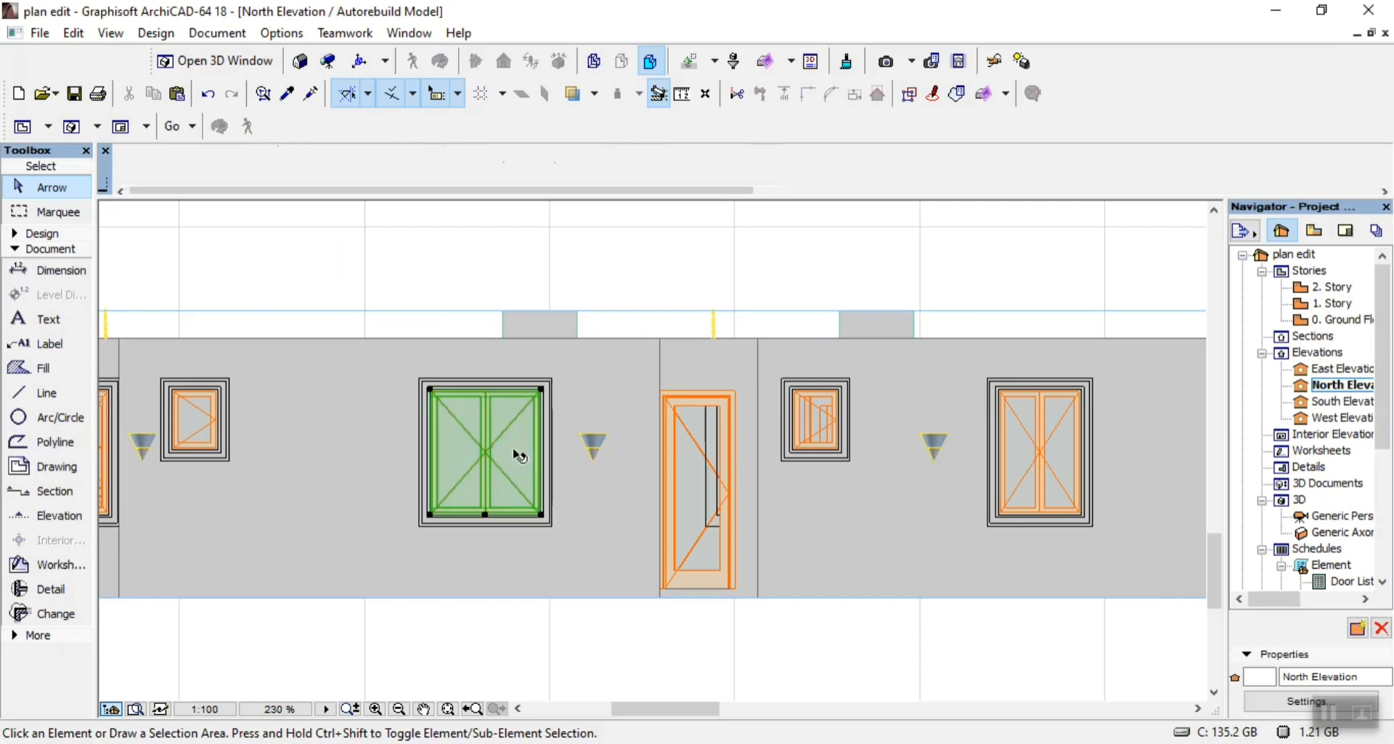
pyautogui.click(514, 494)
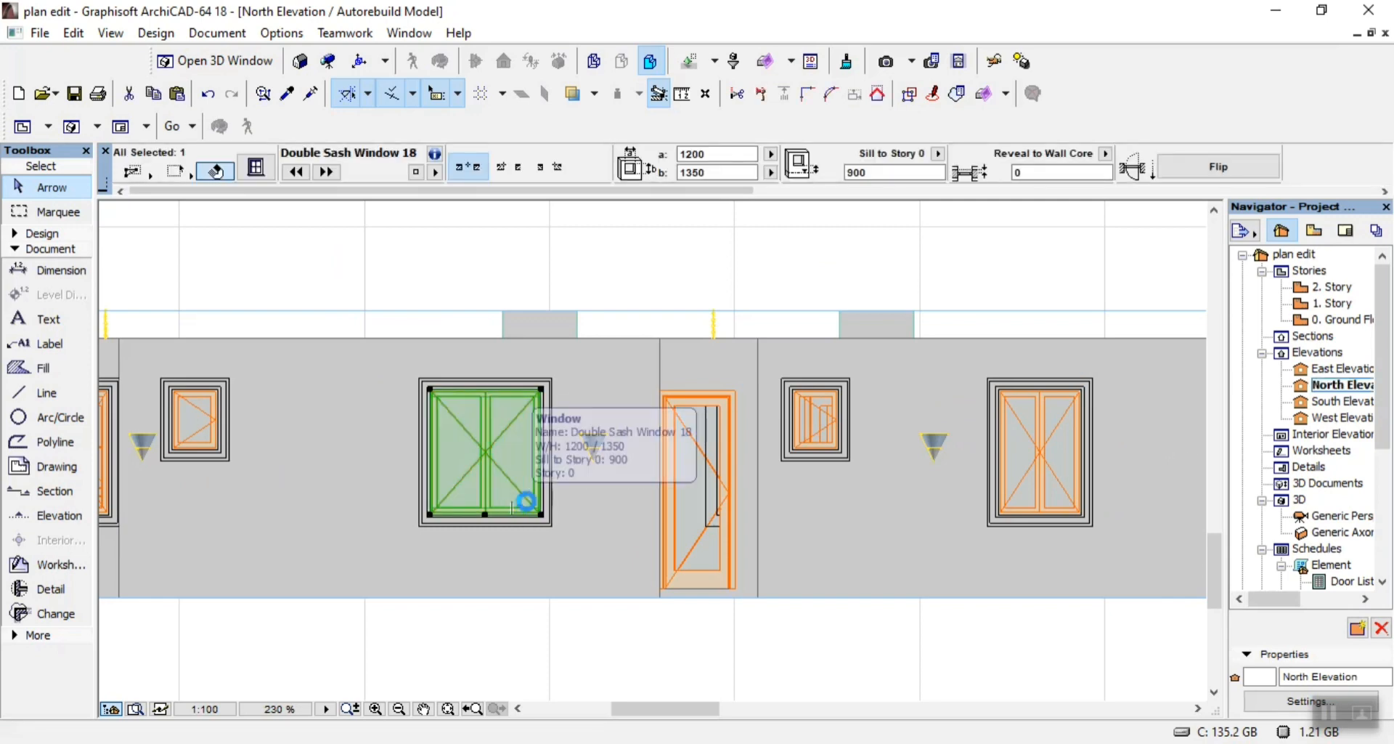
# Paste the copied double sash window on the Ground Floor, in the free space between the sheet and the other door and window copies
pyautogui.doubleClick(1327, 323)
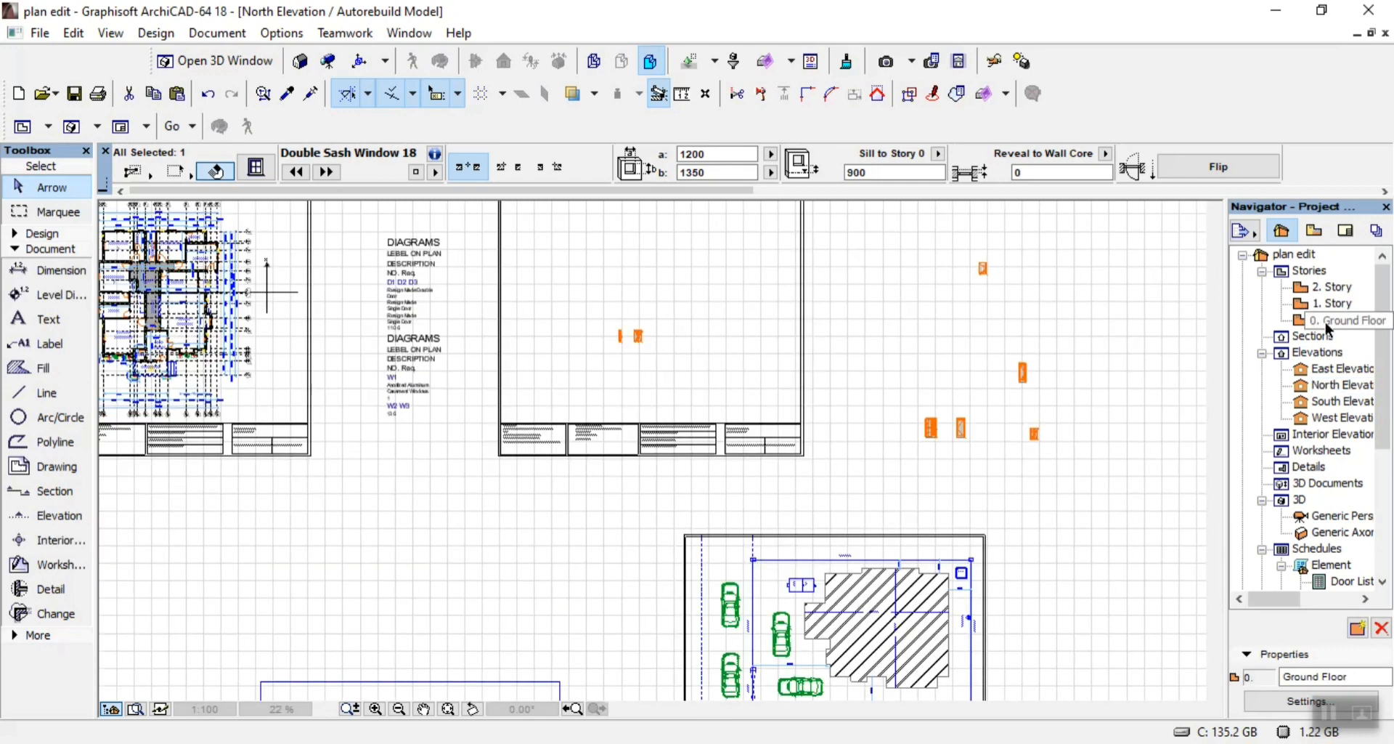
pyautogui.rightClick(954, 330)
pyautogui.click(1001, 338)
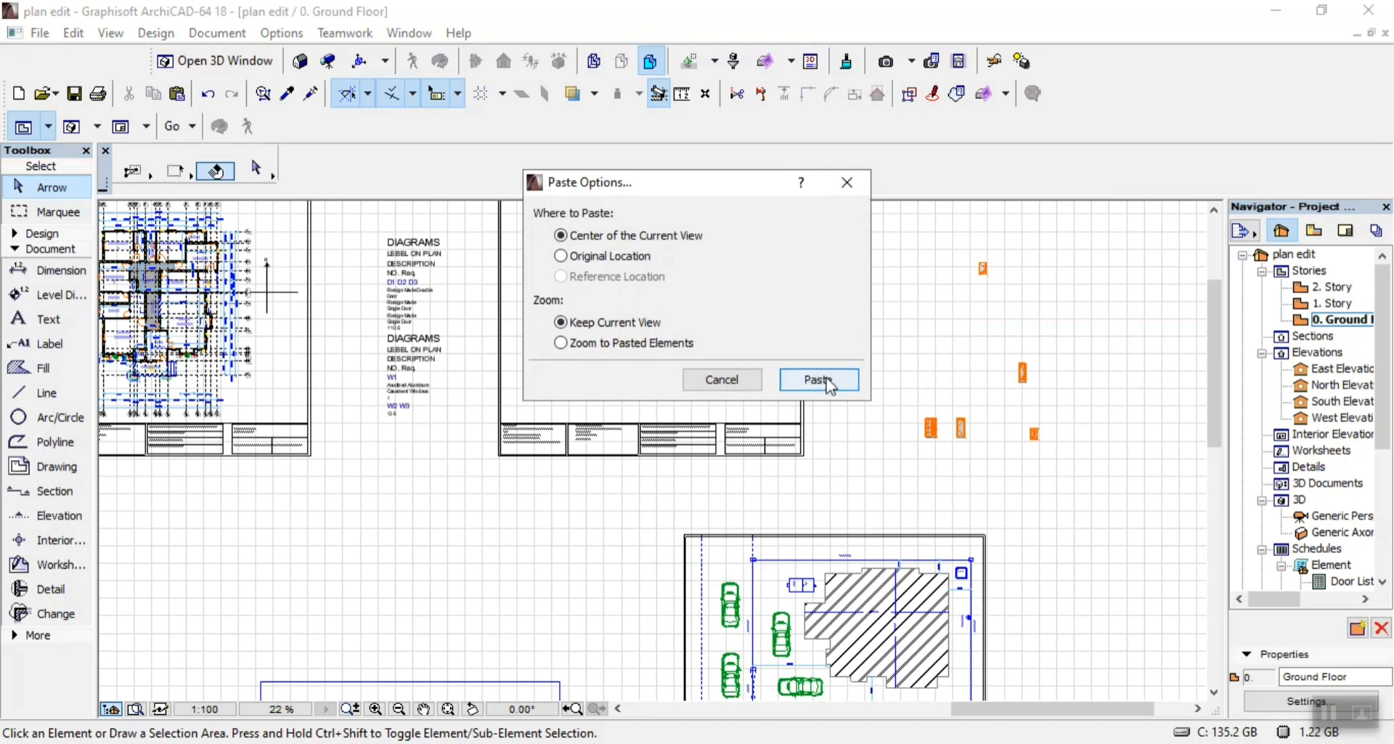
pyautogui.click(825, 368)
pyautogui.click(669, 462)
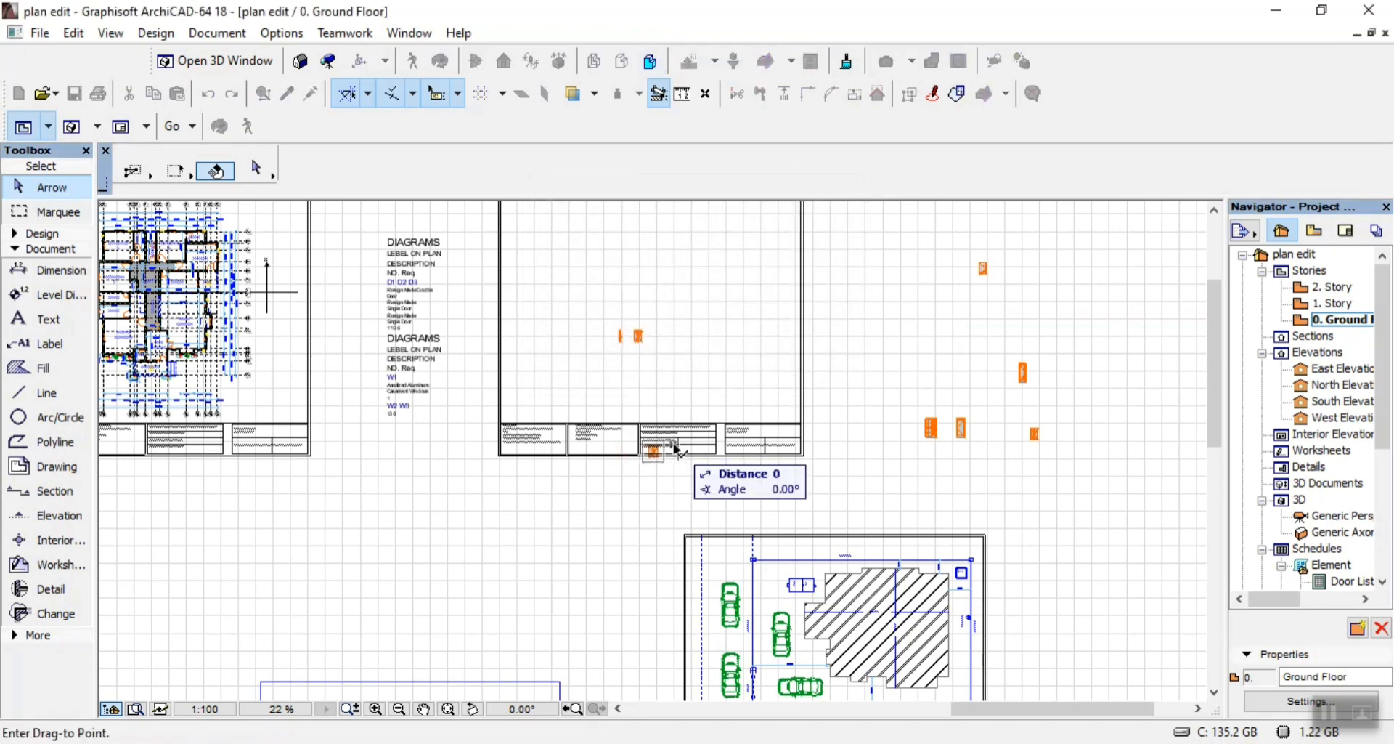
pyautogui.click(879, 361)
pyautogui.rightClick(921, 347)
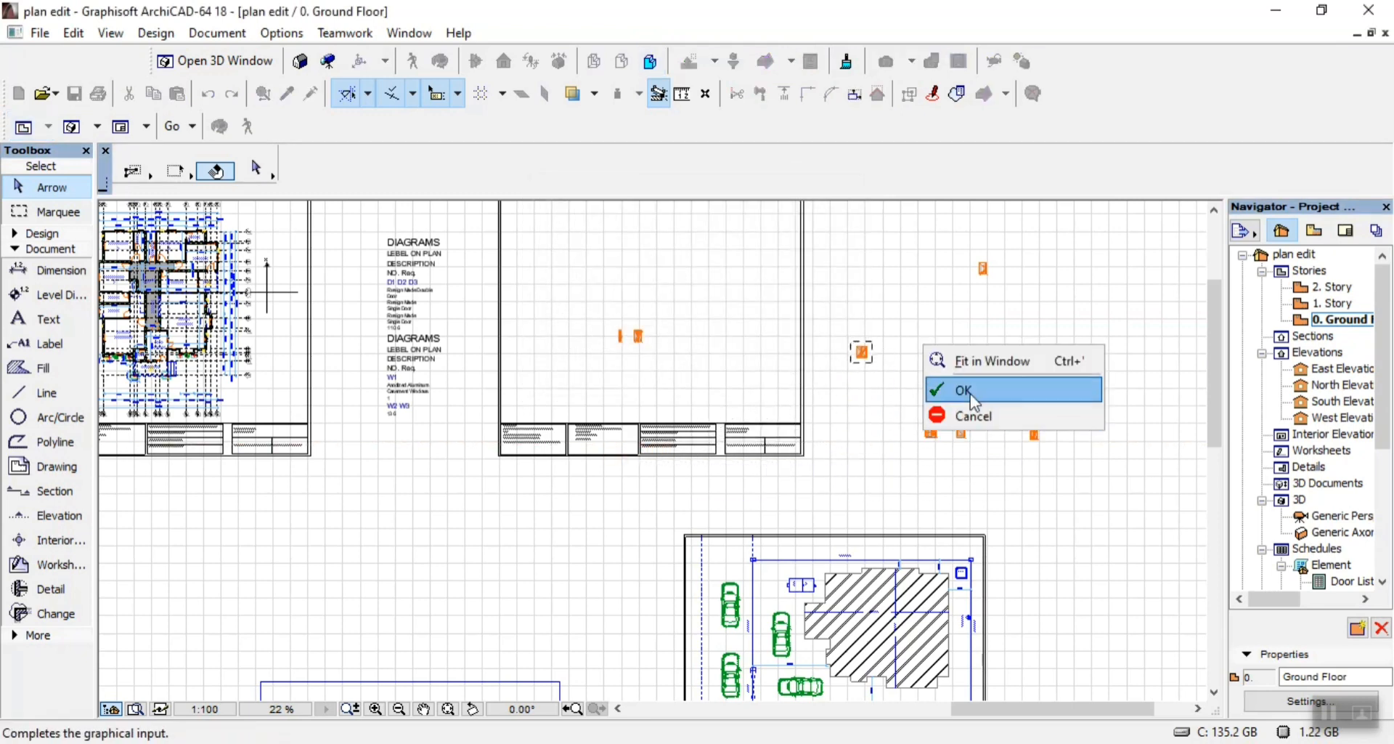
pyautogui.click(952, 390)
# Move the wall holding the sidelight door back between the Entrance and the Ante Room, meeting the end of the Ante Room's east wall
pyautogui.scroll(-3, 1035, 445)
pyautogui.scroll(-1, 799, 511)
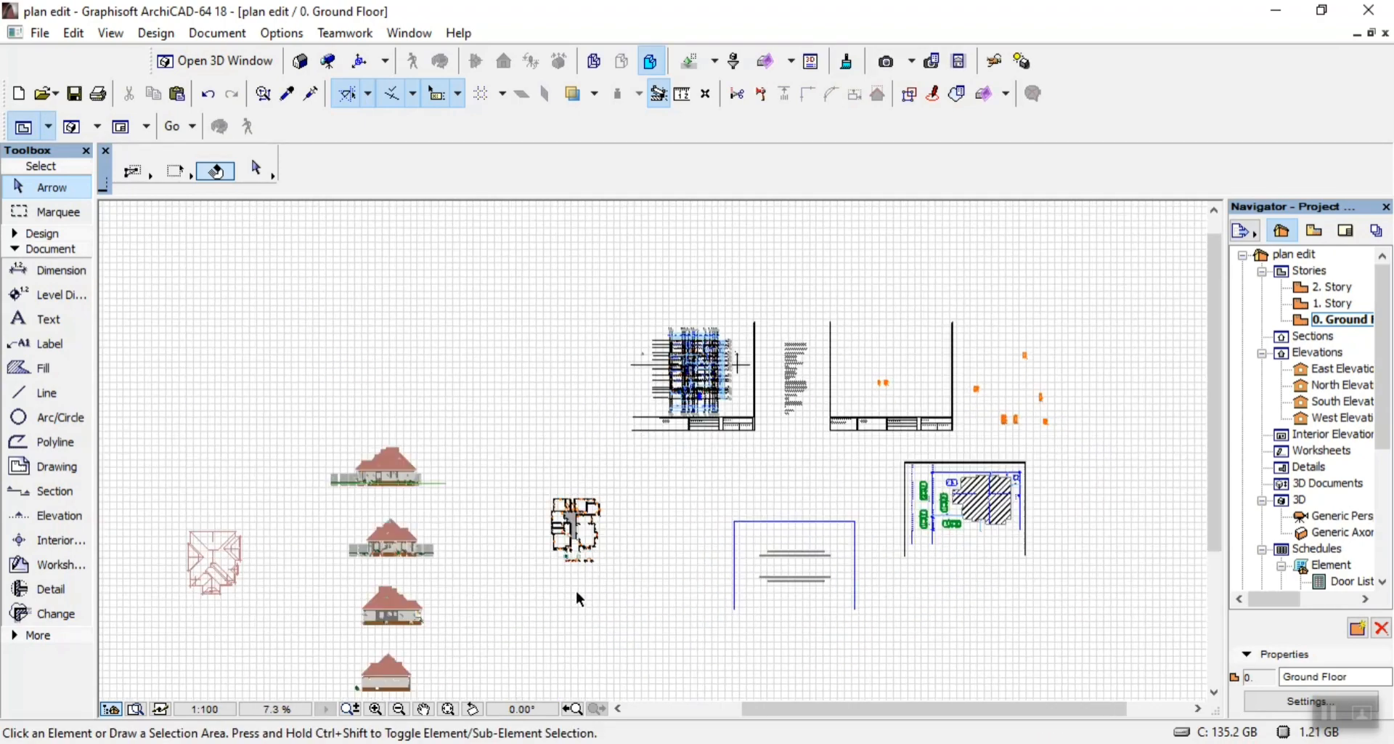
pyautogui.scroll(8, 562, 556)
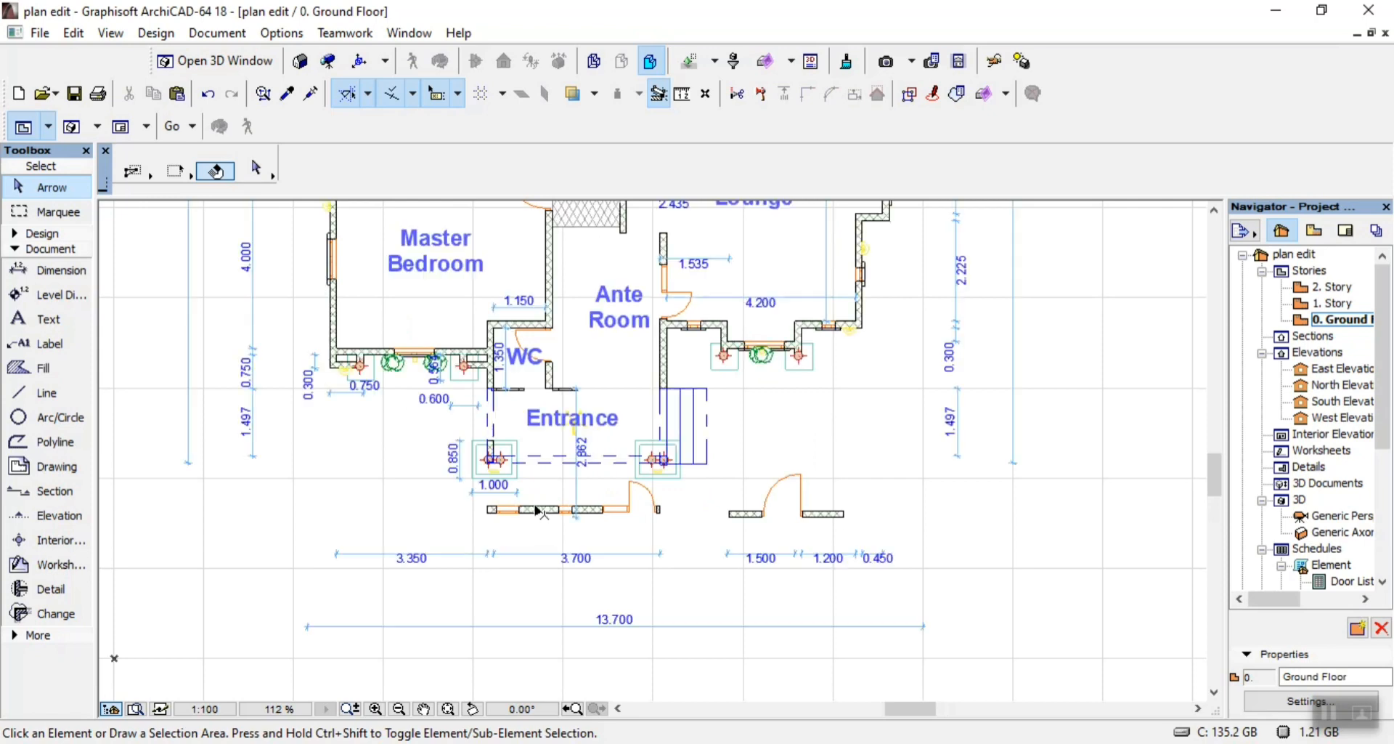
pyautogui.click(545, 510)
pyautogui.hotkey('ctrl', 'd')
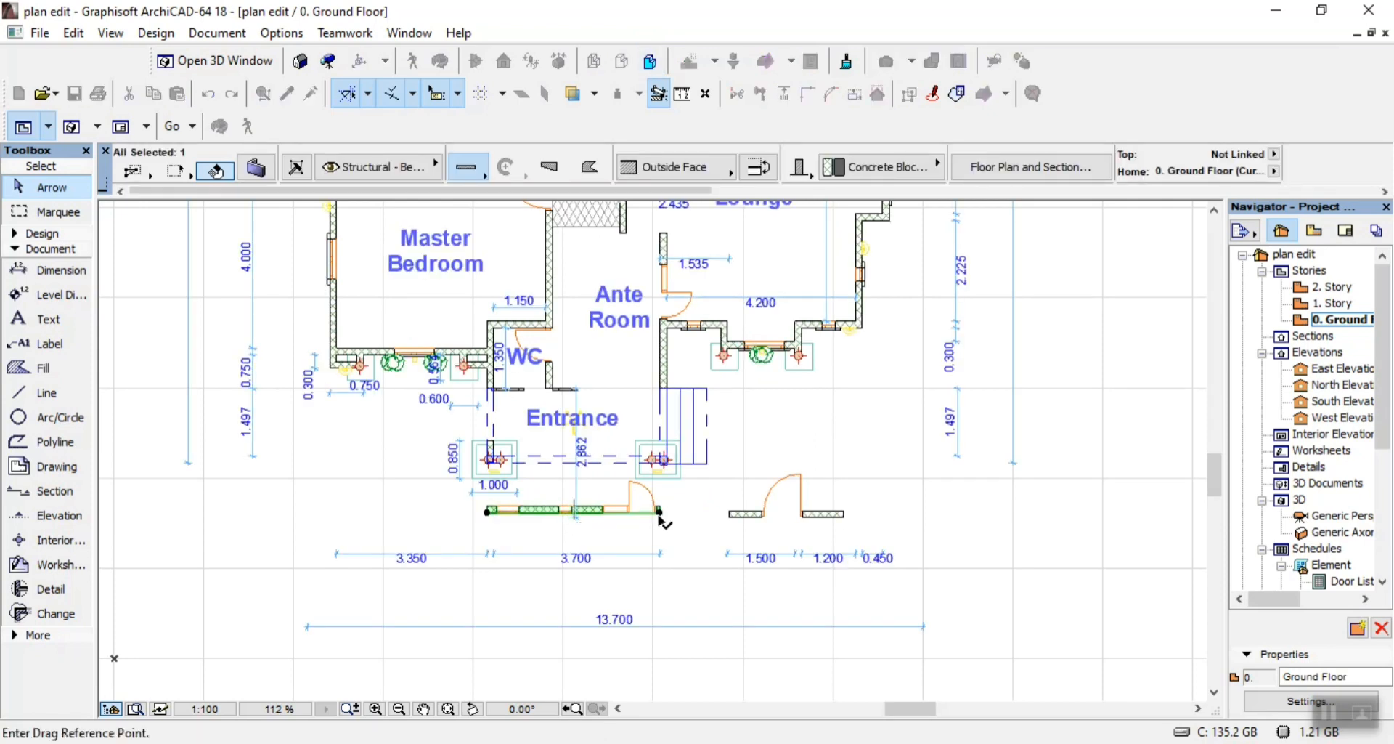
pyautogui.click(658, 512)
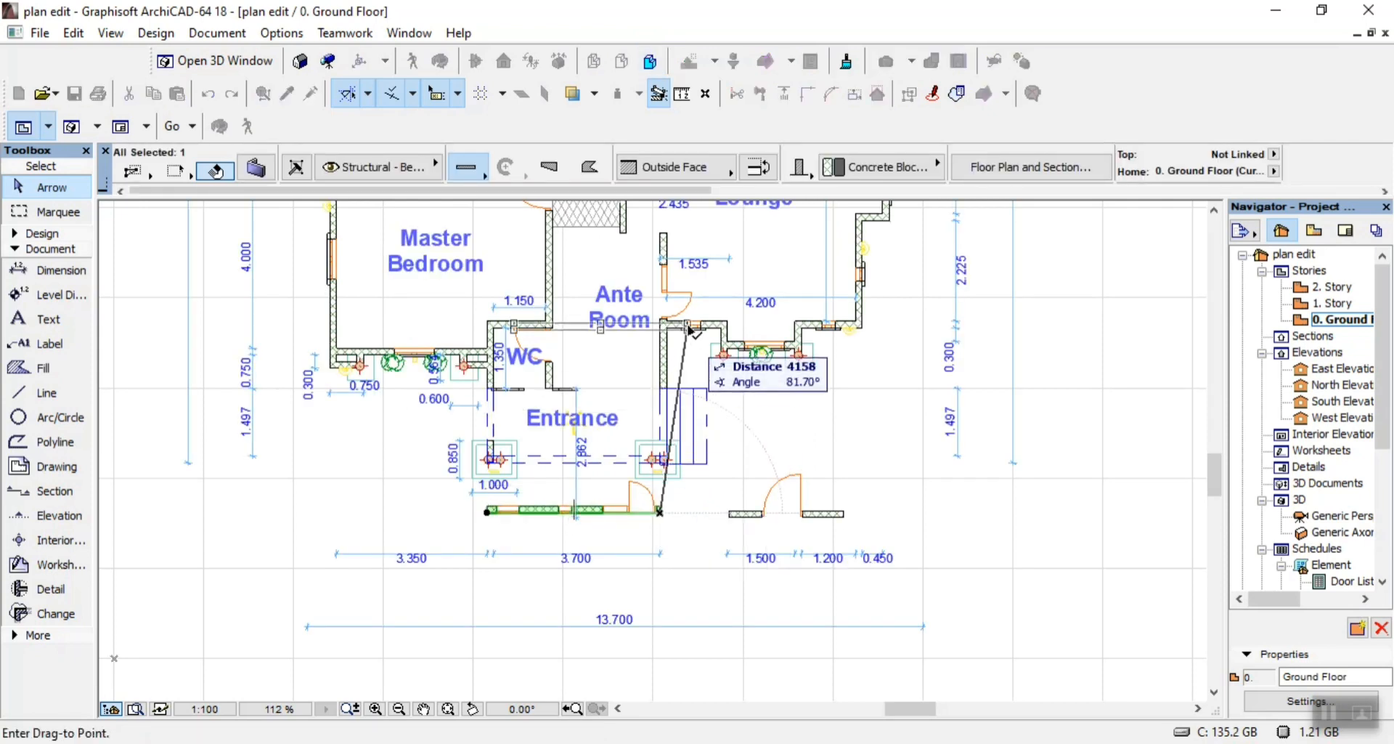
pyautogui.scroll(3, 663, 319)
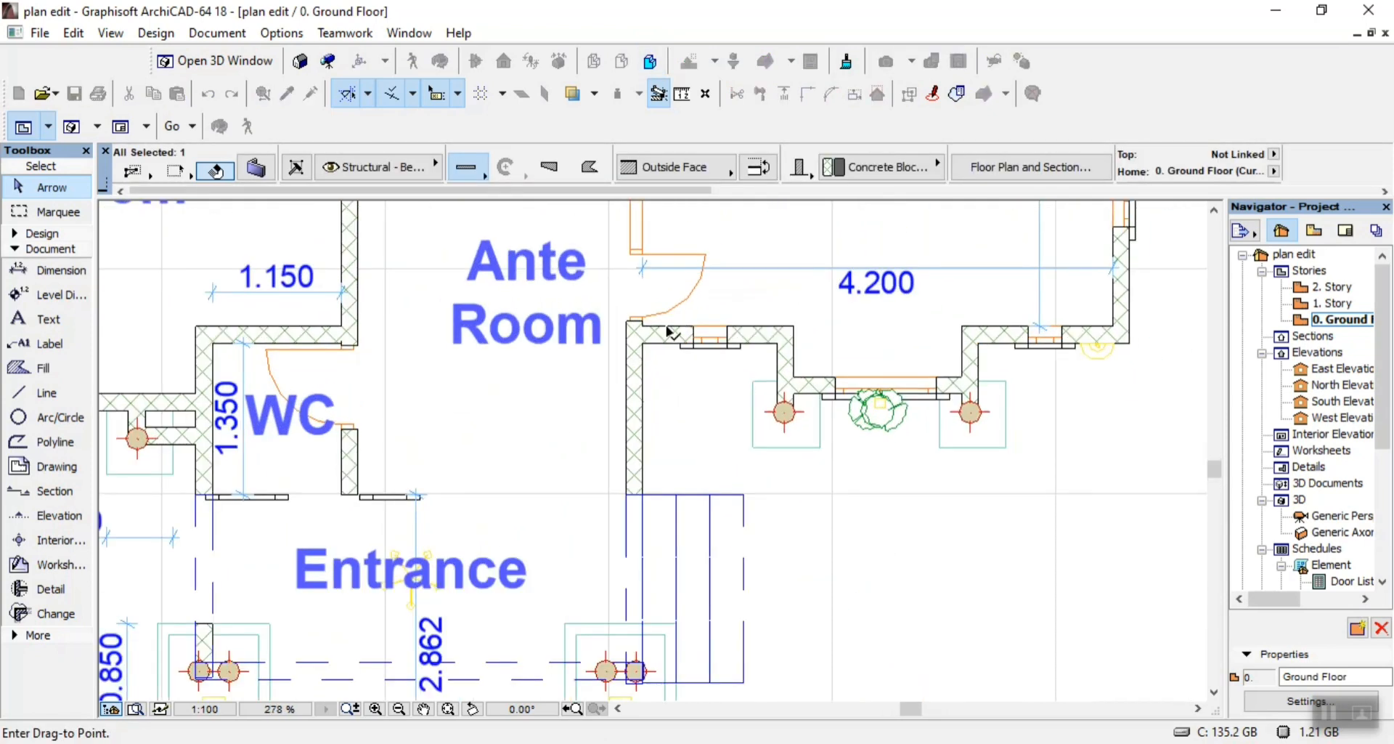
pyautogui.click(631, 498)
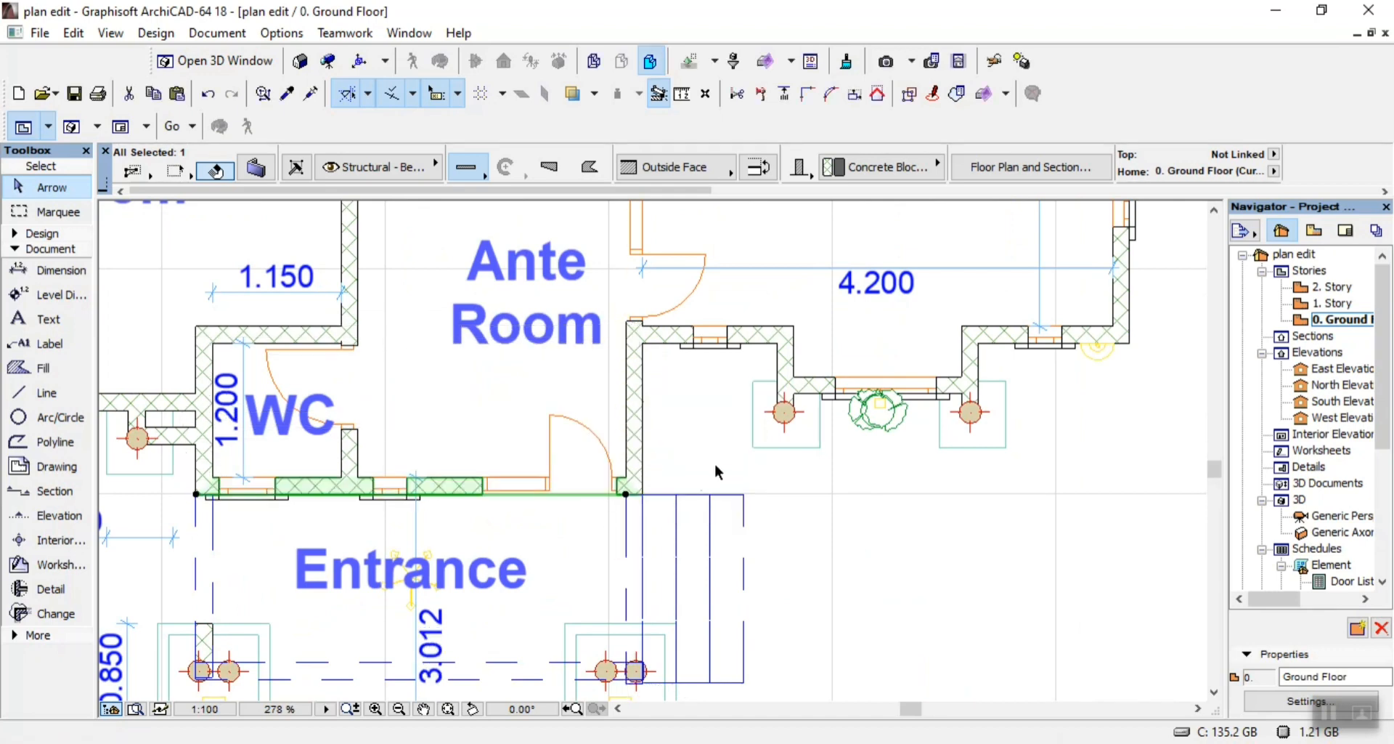
# Move the wall holding the single door up to the passage end of the Ante Room, snapping it to the corner of the lounge-side wall
pyautogui.scroll(-3, 719, 456)
pyautogui.scroll(1, 872, 618)
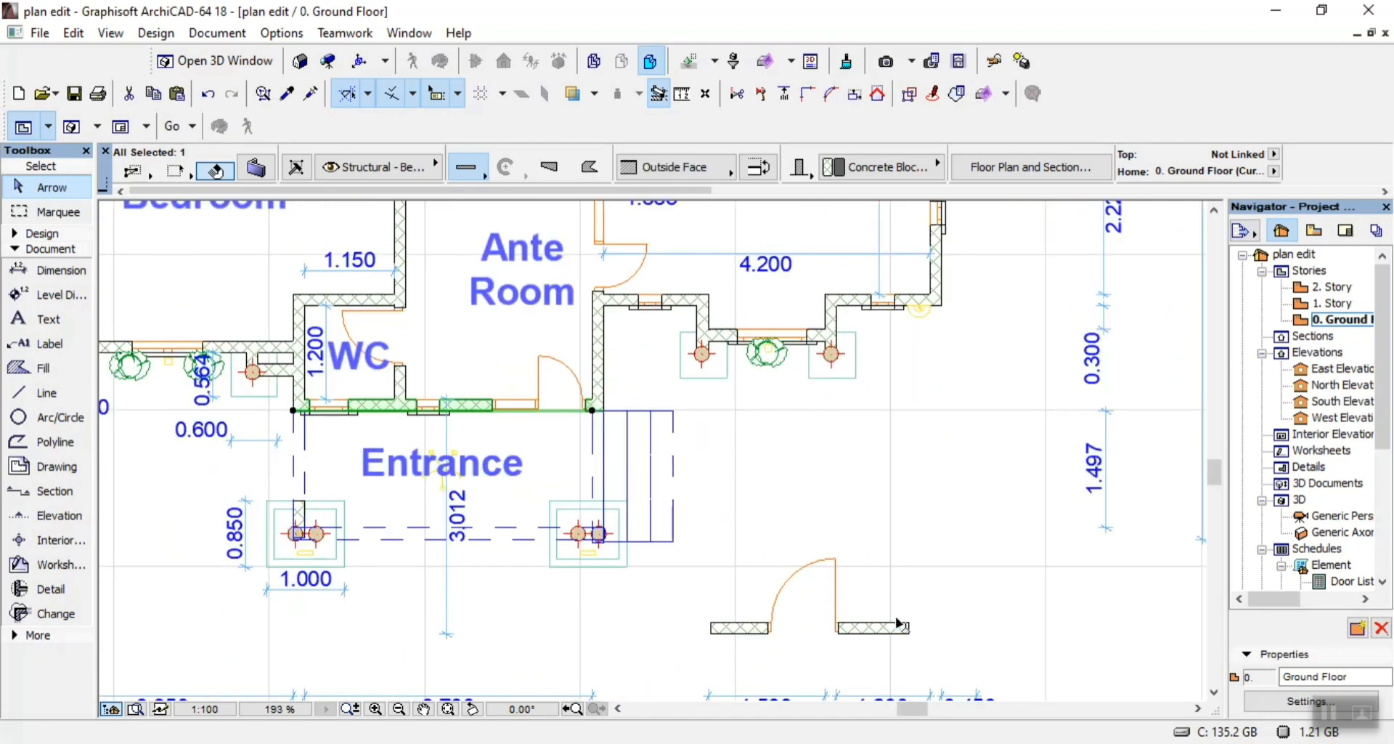
pyautogui.click(909, 632)
pyautogui.hotkey('ctrl', 'd')
pyautogui.click(911, 632)
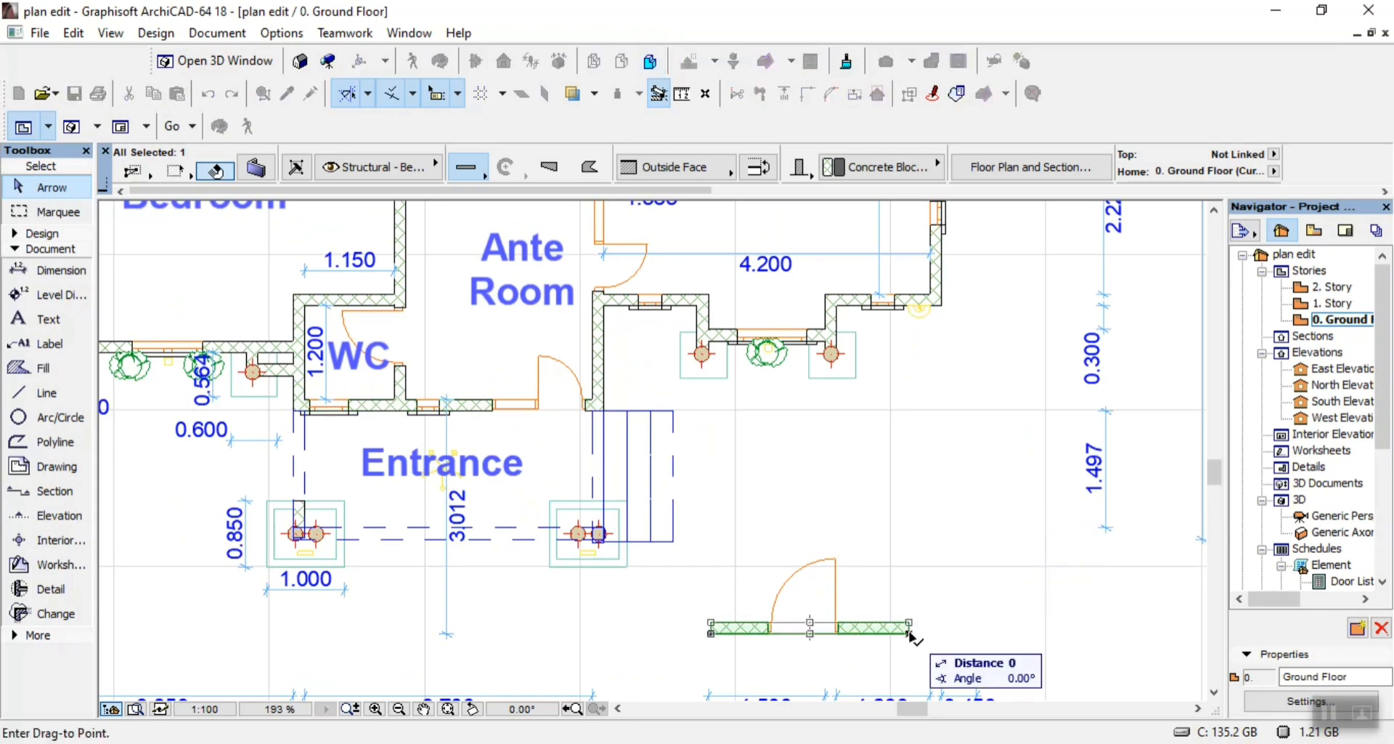
pyautogui.scroll(-2, 835, 629)
pyautogui.scroll(3, 667, 346)
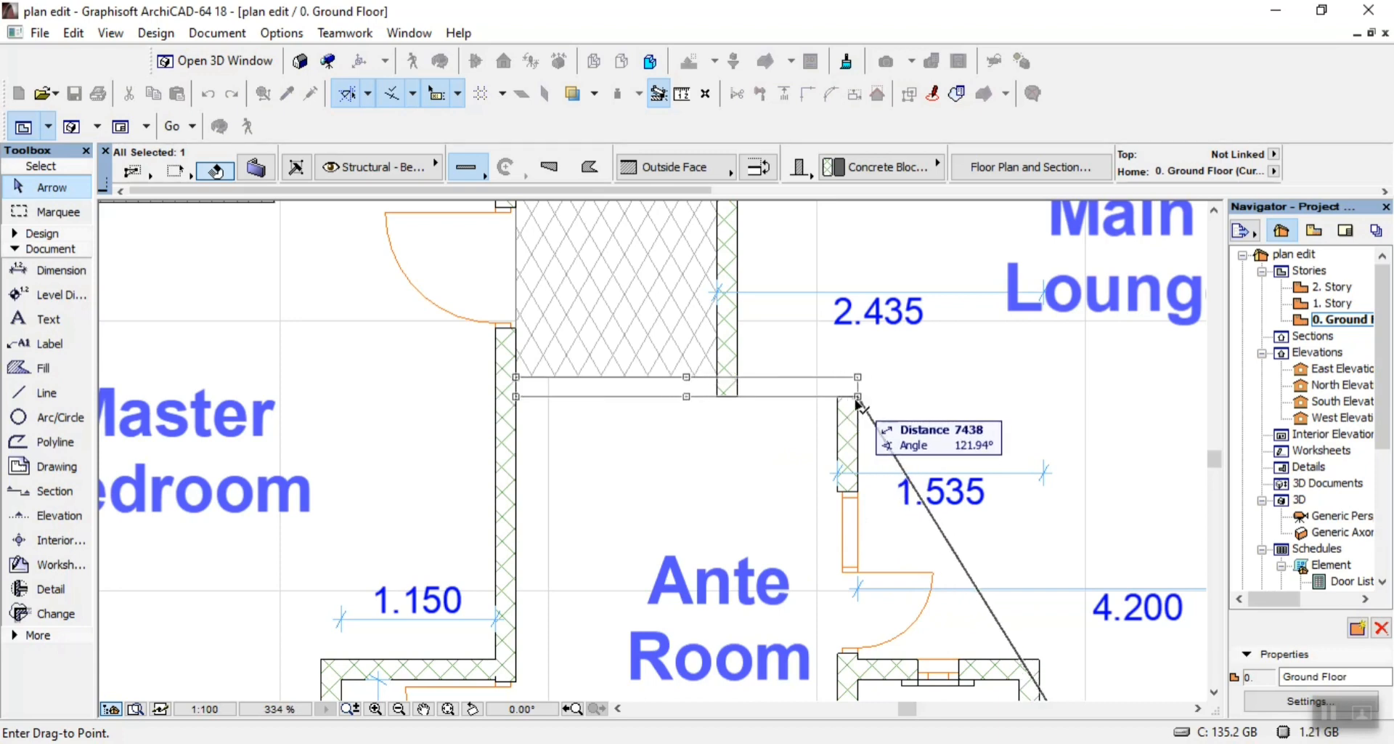
pyautogui.click(858, 397)
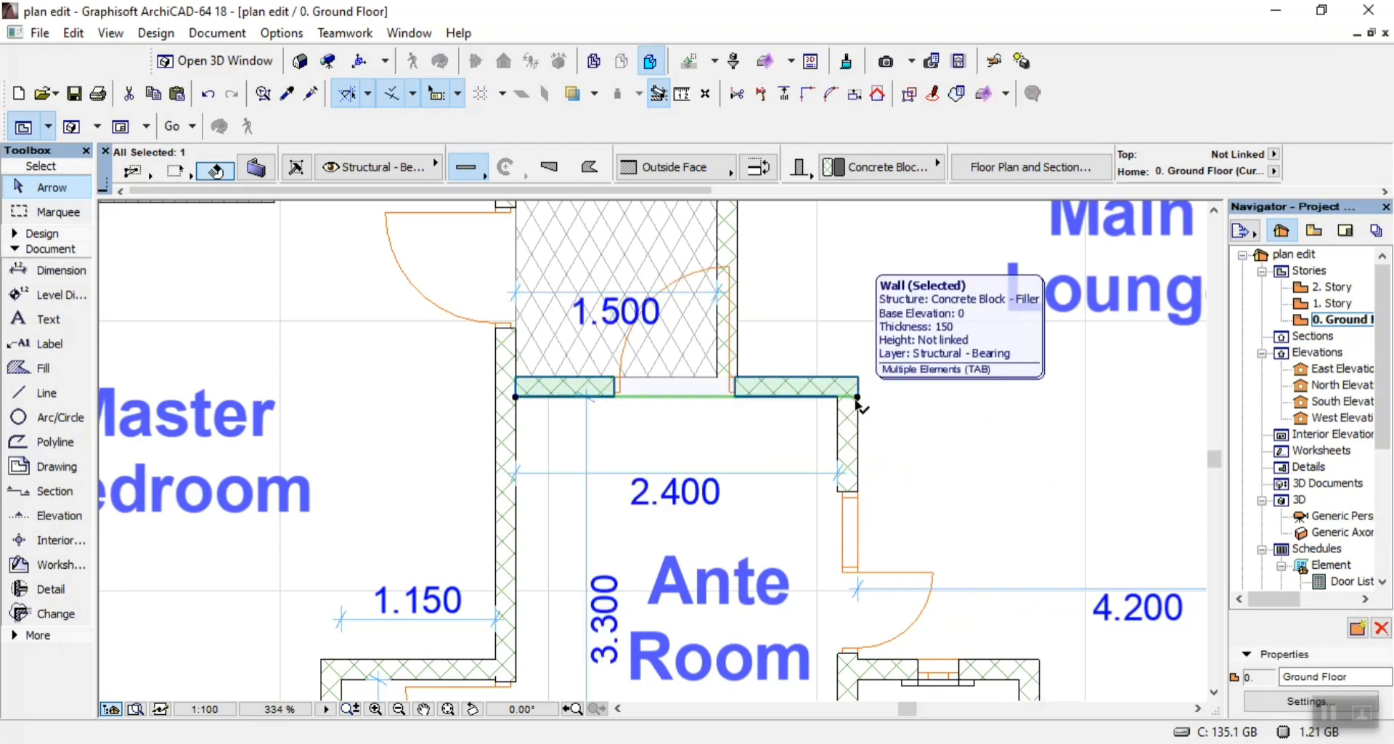
# Shift the single-door wall so its end meets the inner corner of the lounge-side wall, and clear the selection
pyautogui.hotkey('ctrl', 'd')
pyautogui.click(858, 397)
pyautogui.click(838, 397)
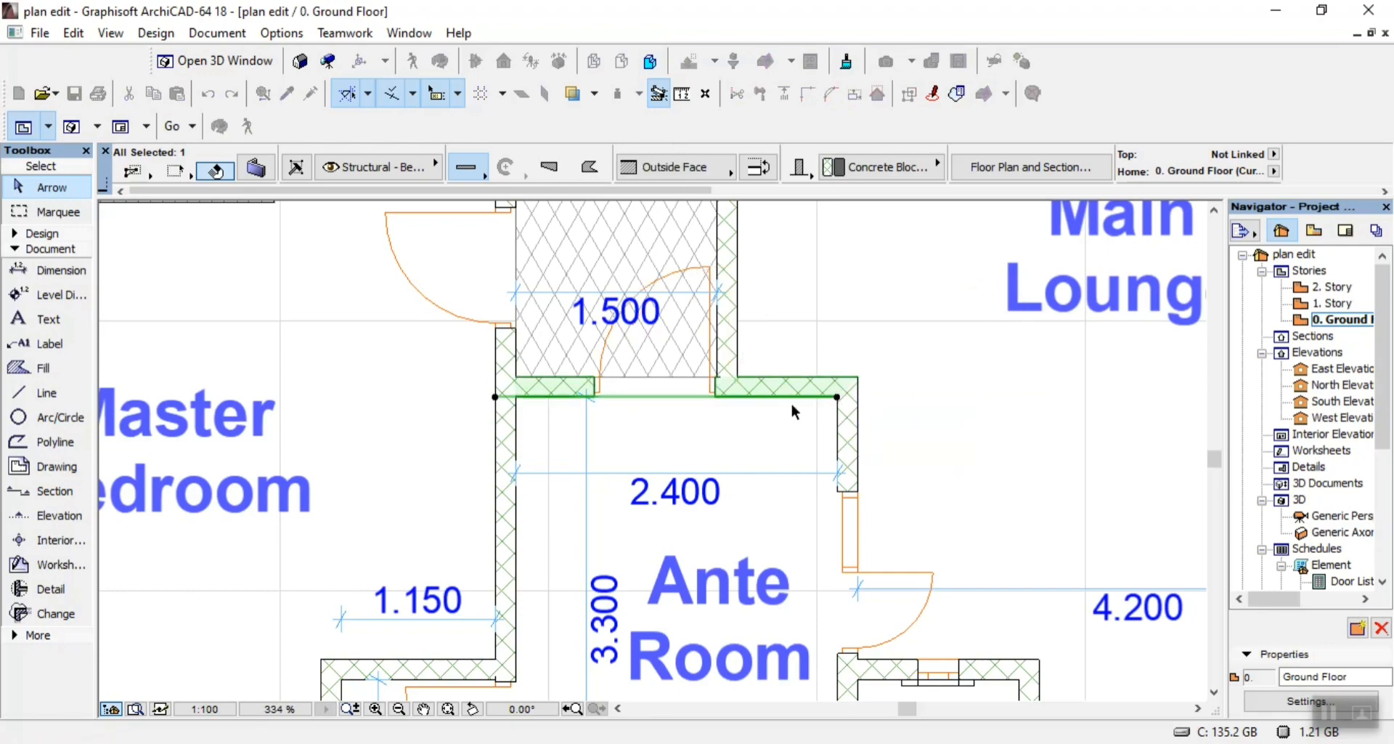
pyautogui.press('Escape')
# Widen the DIAGRAMS schedule text block so that it extends across and just past the empty title-block sheet
pyautogui.scroll(-6, 552, 341)
pyautogui.scroll(-7, 508, 335)
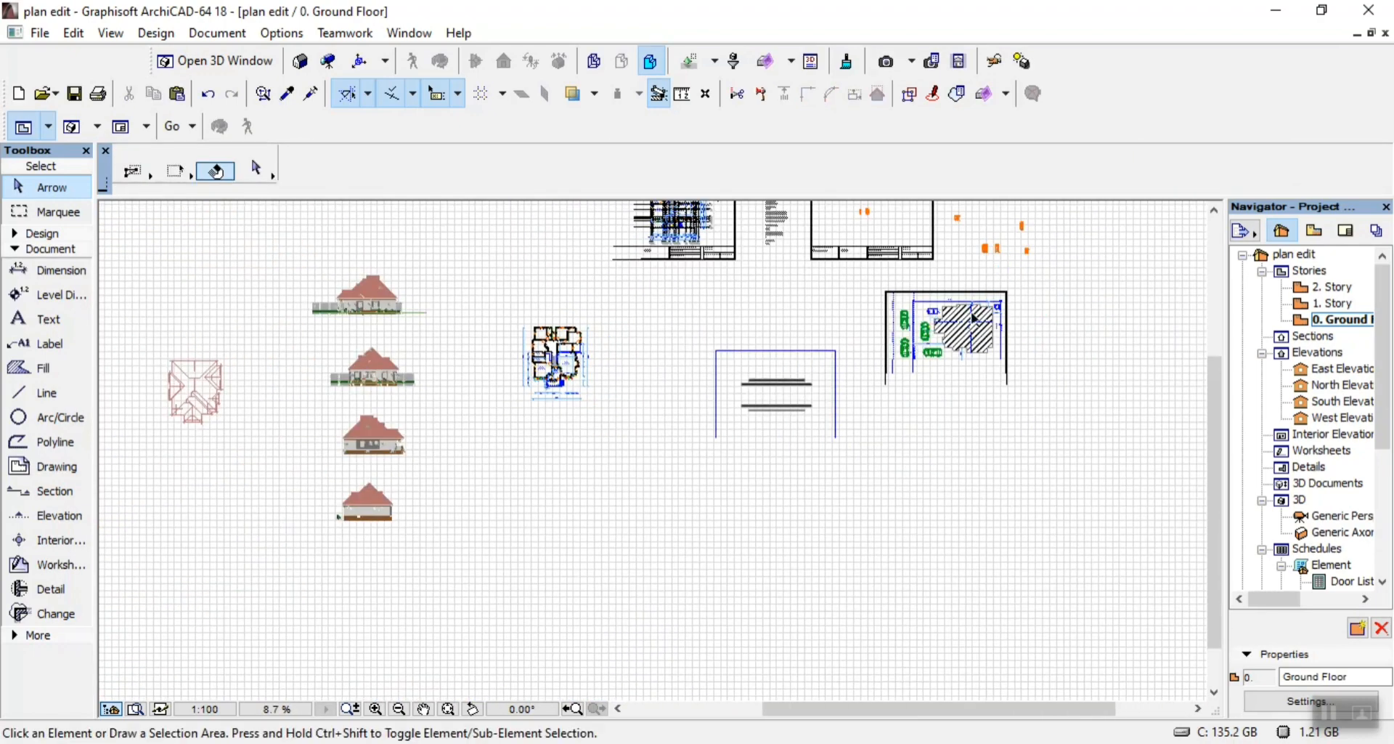
pyautogui.scroll(-2, 973, 320)
pyautogui.scroll(5, 955, 221)
pyautogui.moveTo(902, 328); pyautogui.dragTo(875, 389, button='middle')
pyautogui.scroll(2, 886, 319)
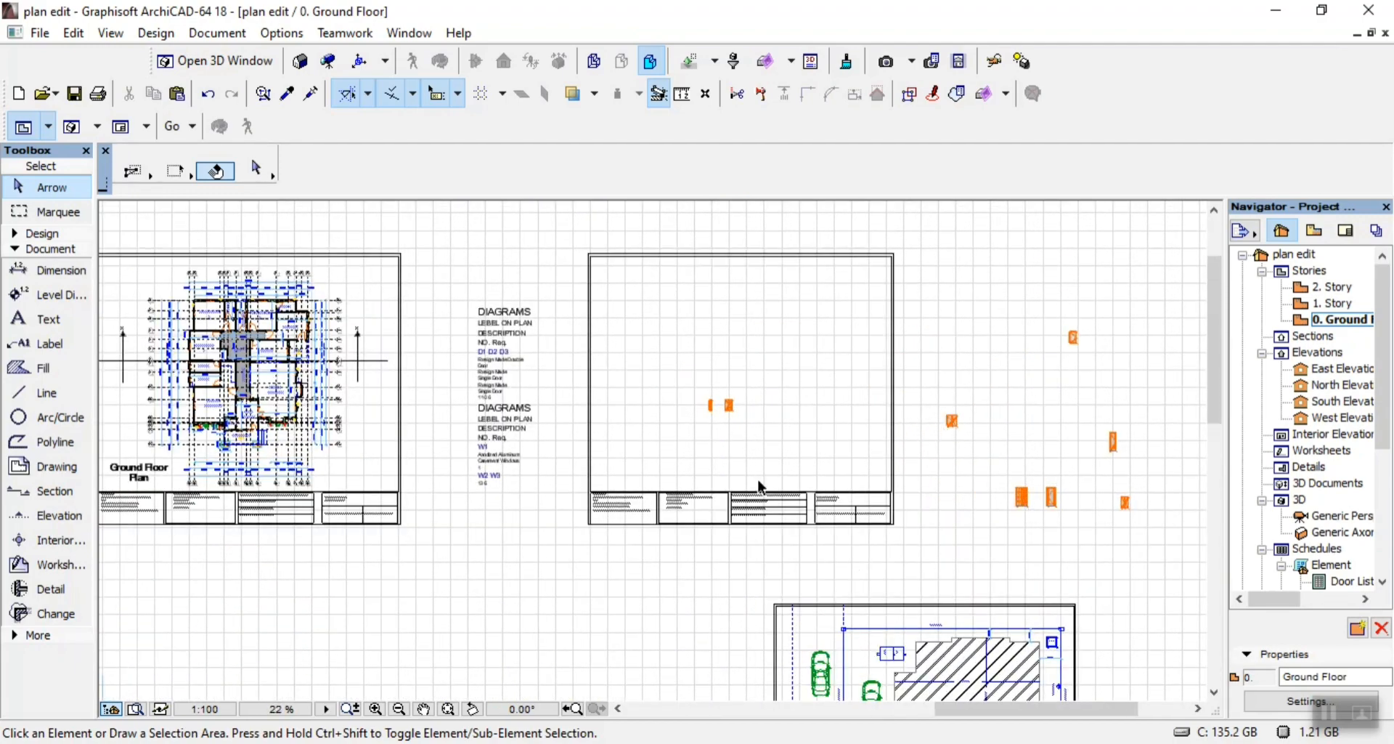
pyautogui.scroll(1, 803, 459)
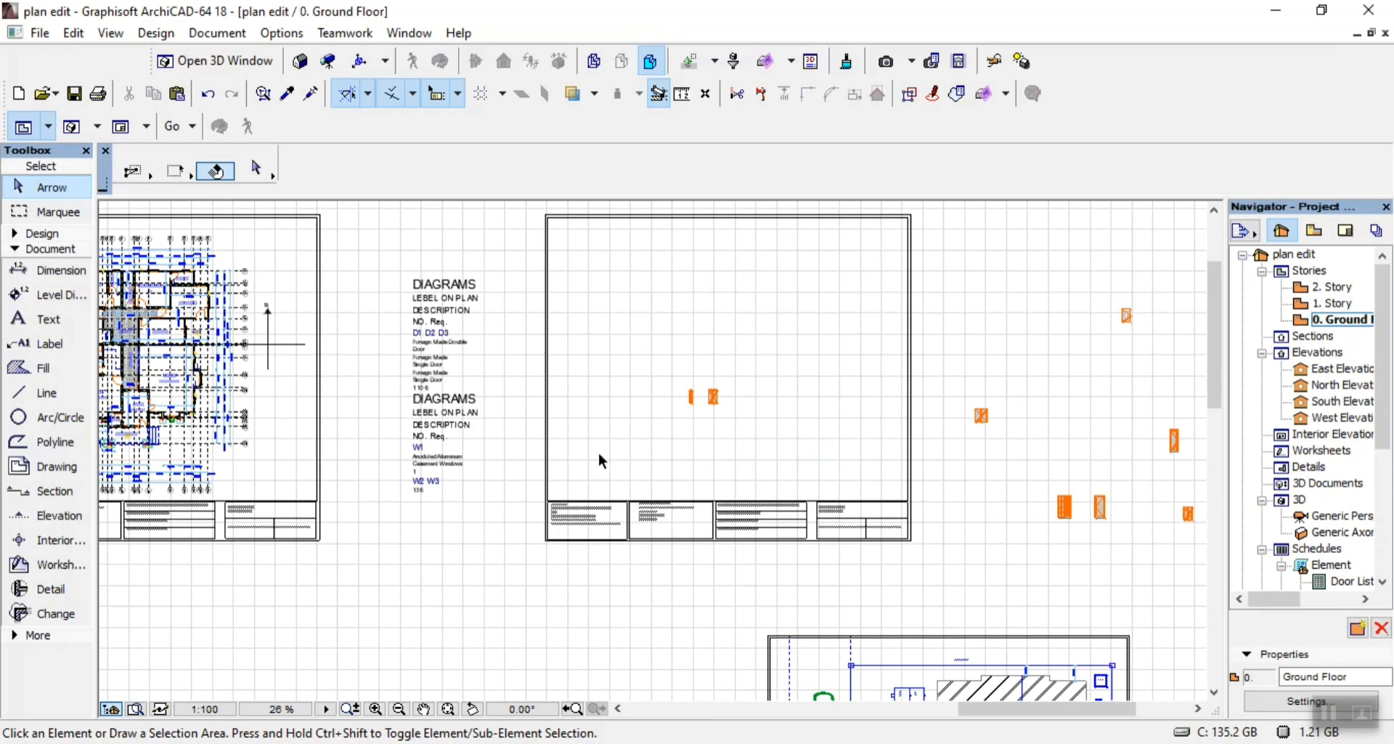
pyautogui.click(477, 365)
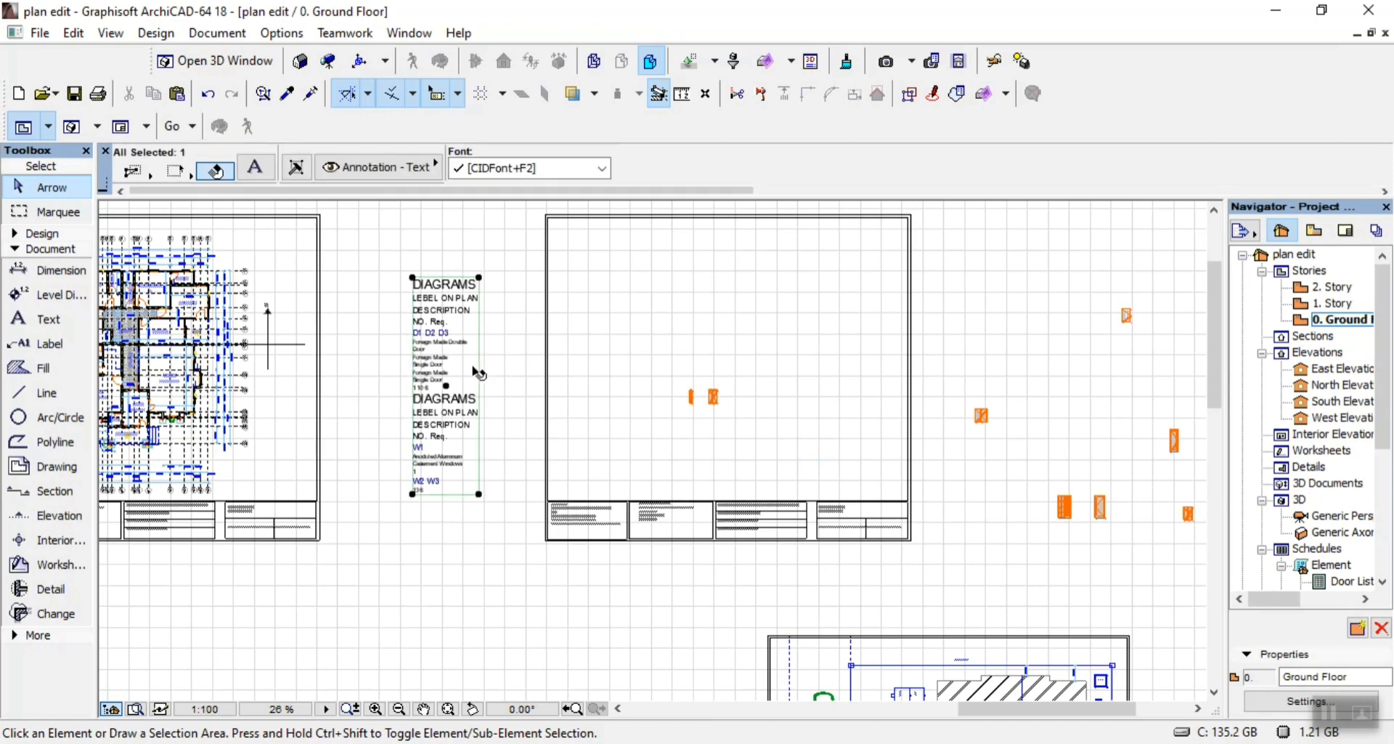
pyautogui.click(479, 495)
pyautogui.click(971, 494)
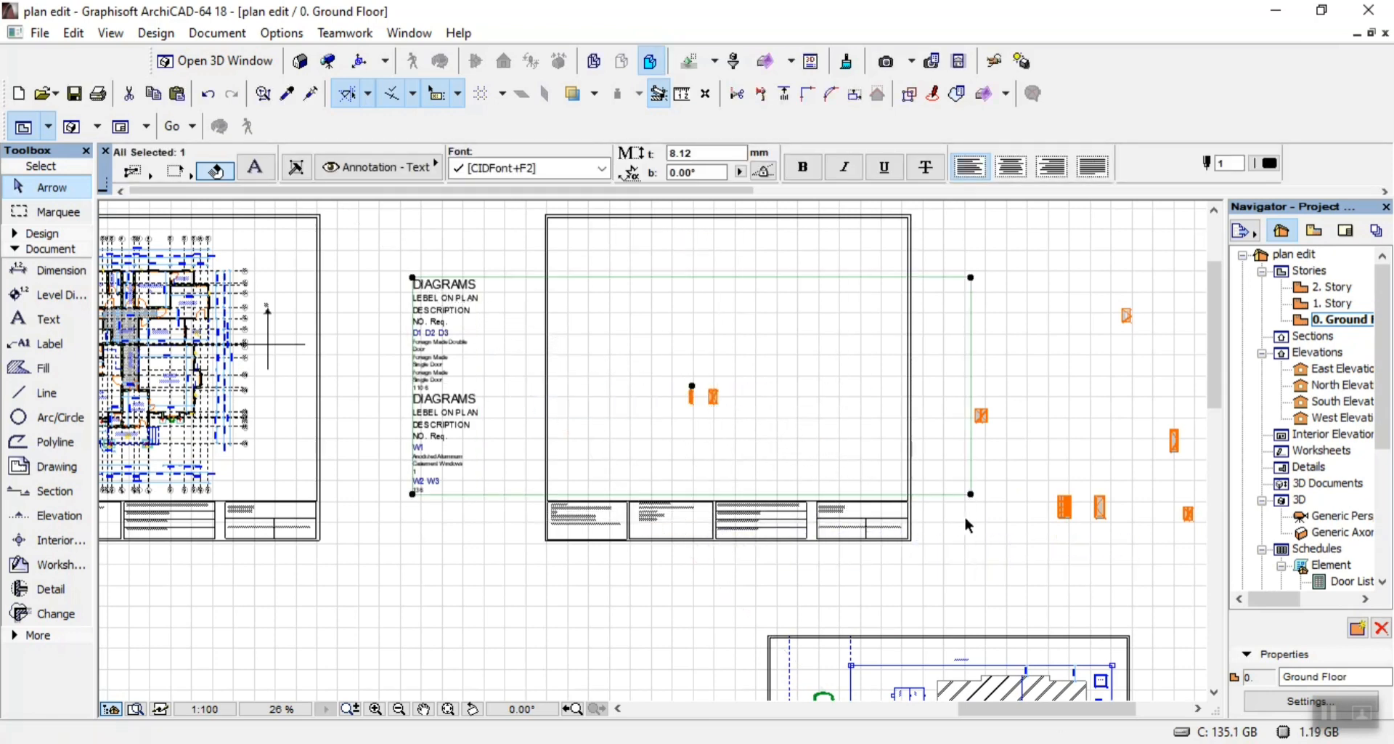
# Move the DIAGRAMS schedule text block so its upper-left corner sits just inside the empty title-block sheet's frame
pyautogui.scroll(4, 440, 281)
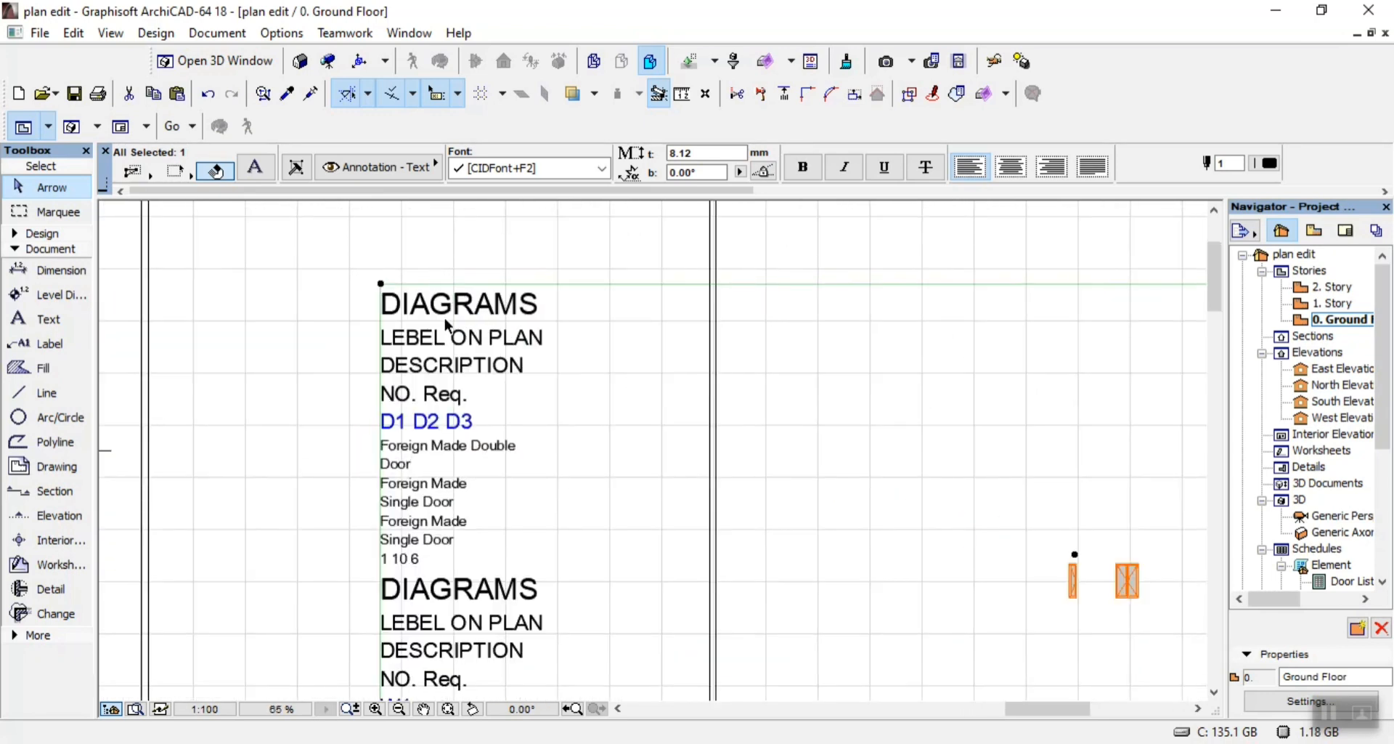
pyautogui.scroll(-3, 451, 327)
pyautogui.hotkey('ctrl', 'd')
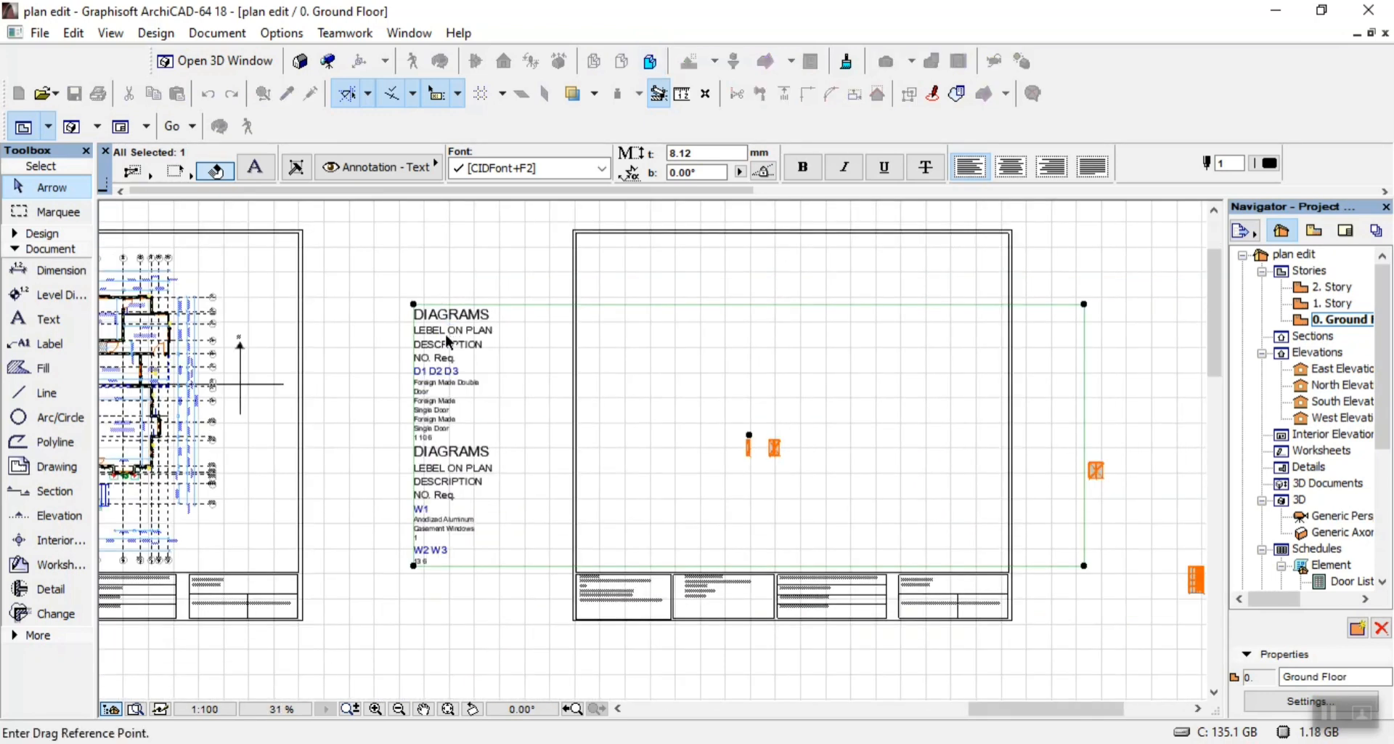
pyautogui.click(413, 302)
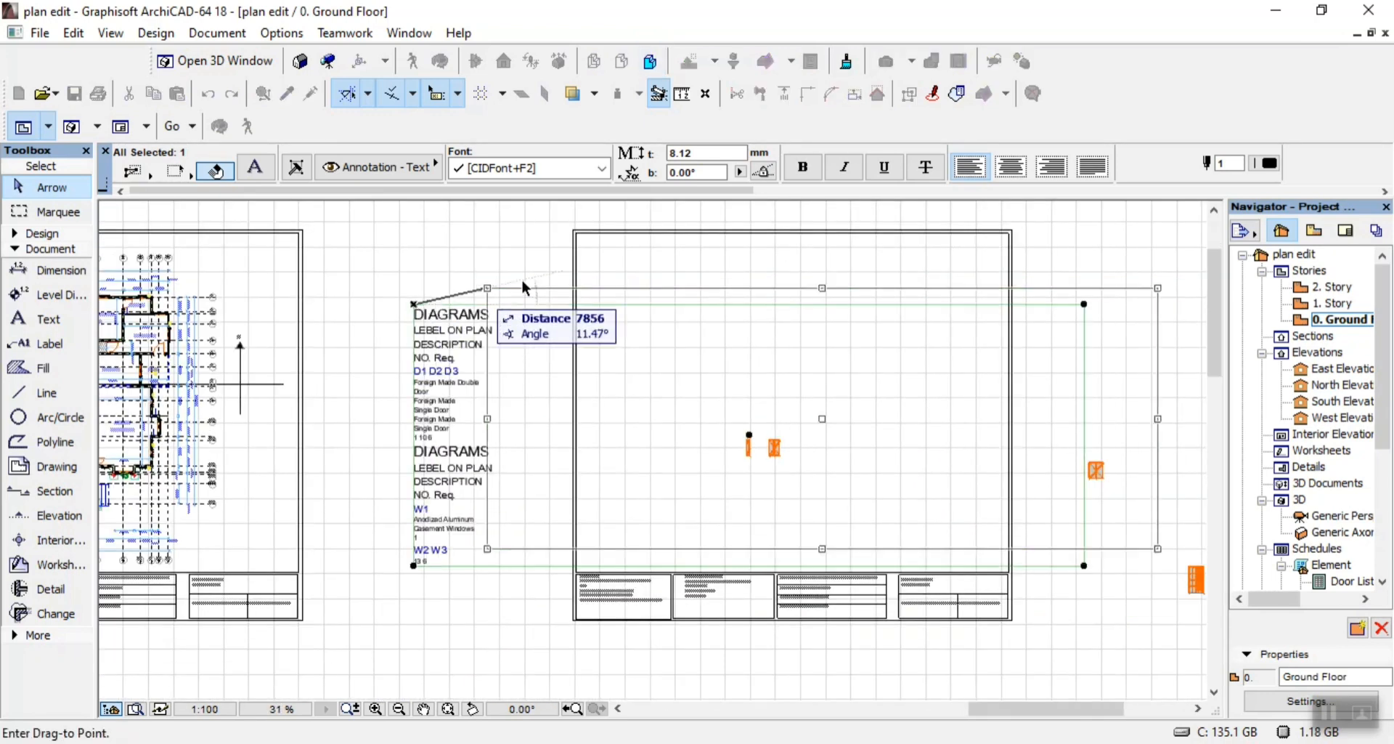
pyautogui.click(592, 270)
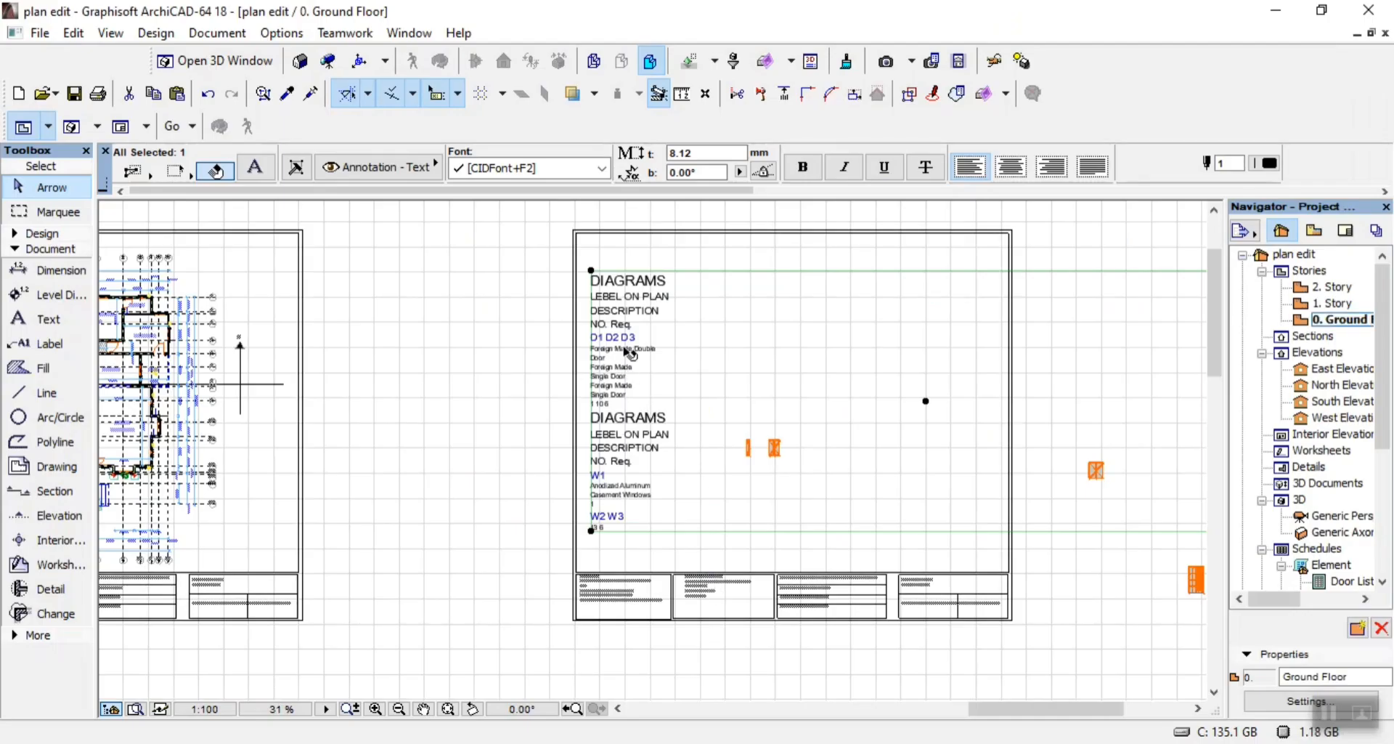
# Narrow the schedule text block by stretching its lower-right corner back to the sheet's right-hand border
pyautogui.scroll(-3, 697, 330)
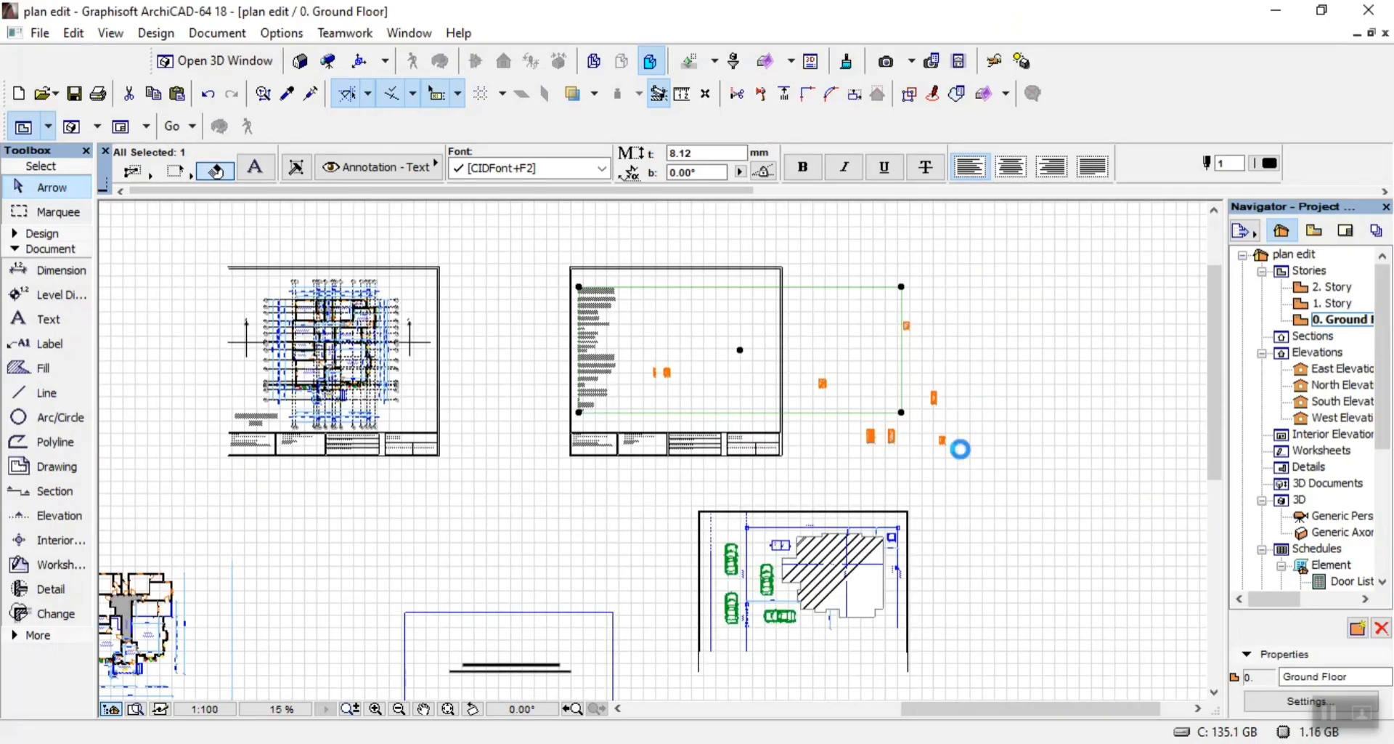
pyautogui.click(903, 418)
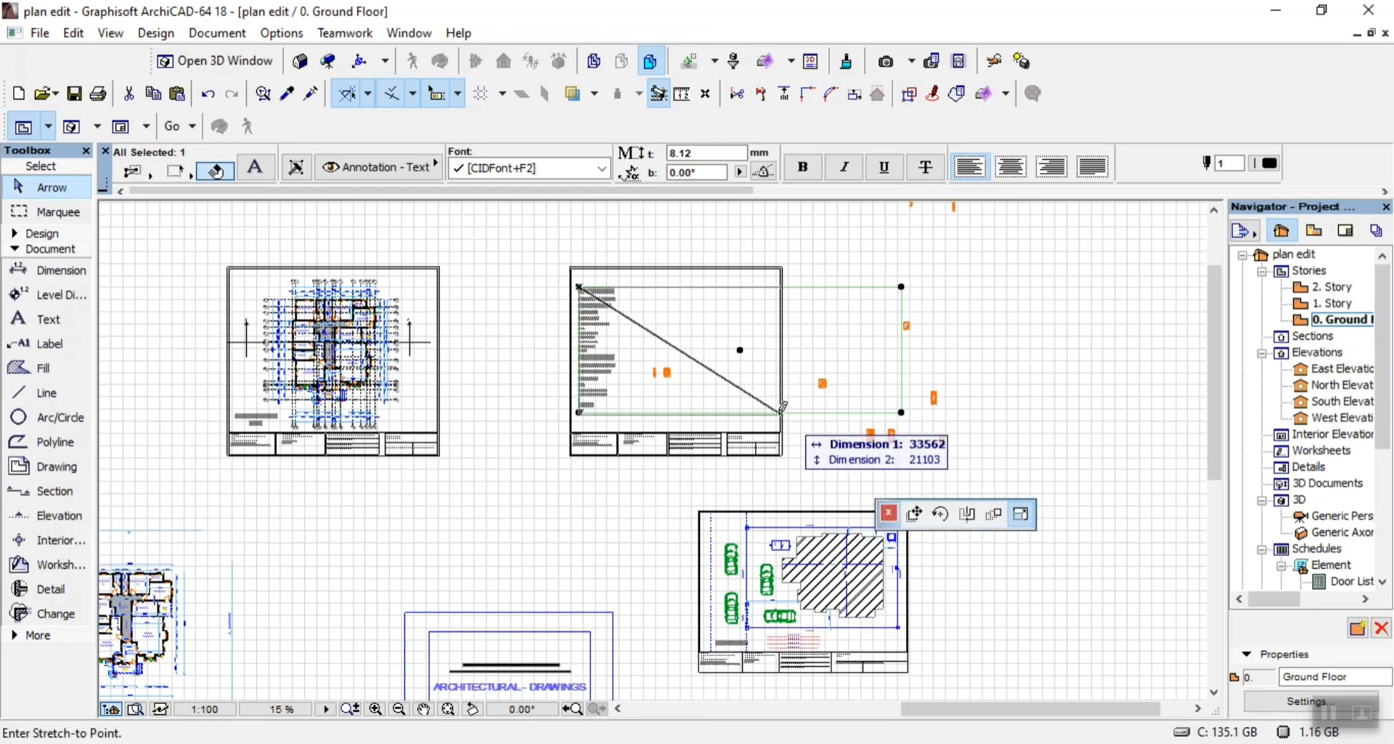
pyautogui.click(765, 414)
pyautogui.scroll(4, 550, 274)
pyautogui.scroll(4, 661, 334)
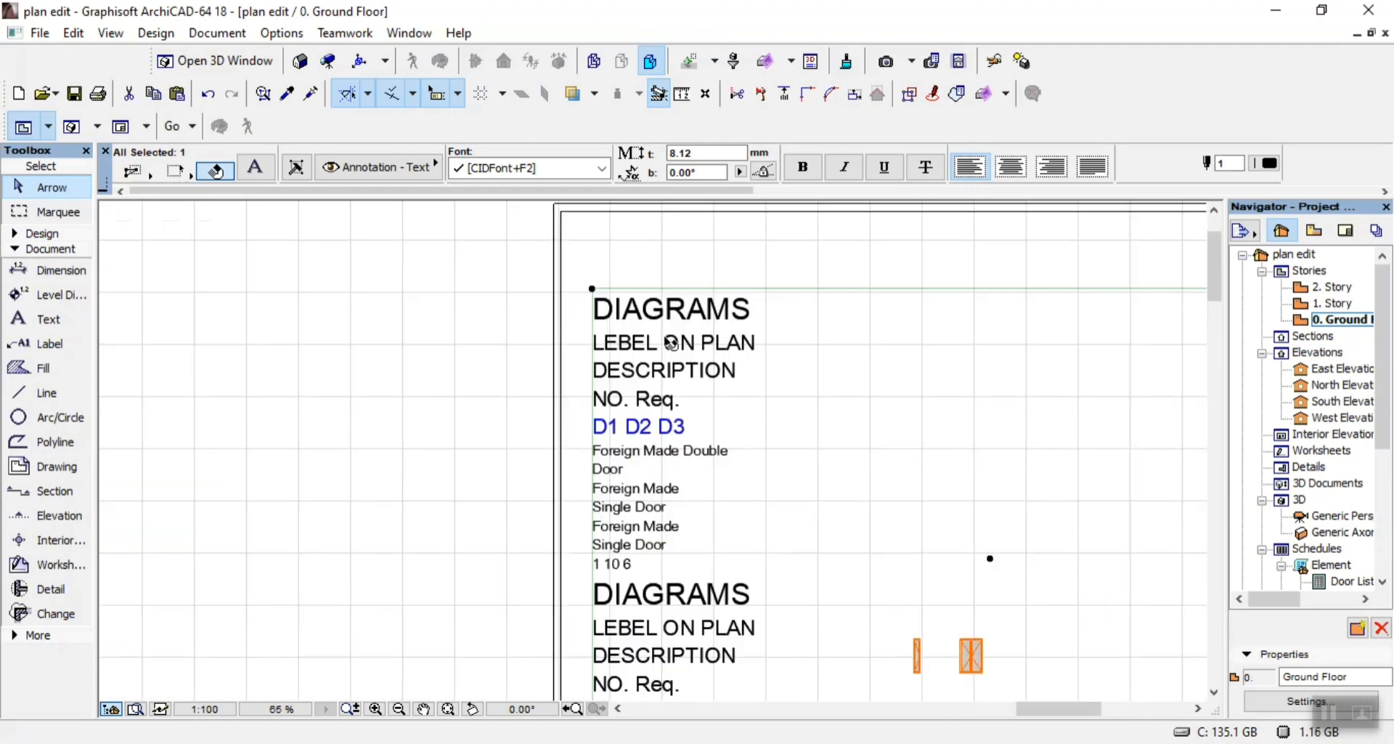
# Insert blank lines after the first DIAGRAMS and LEBEL ON PLAN, and tab D1 D2 D3 across on the NO. Req. line
pyautogui.doubleClick(788, 318)
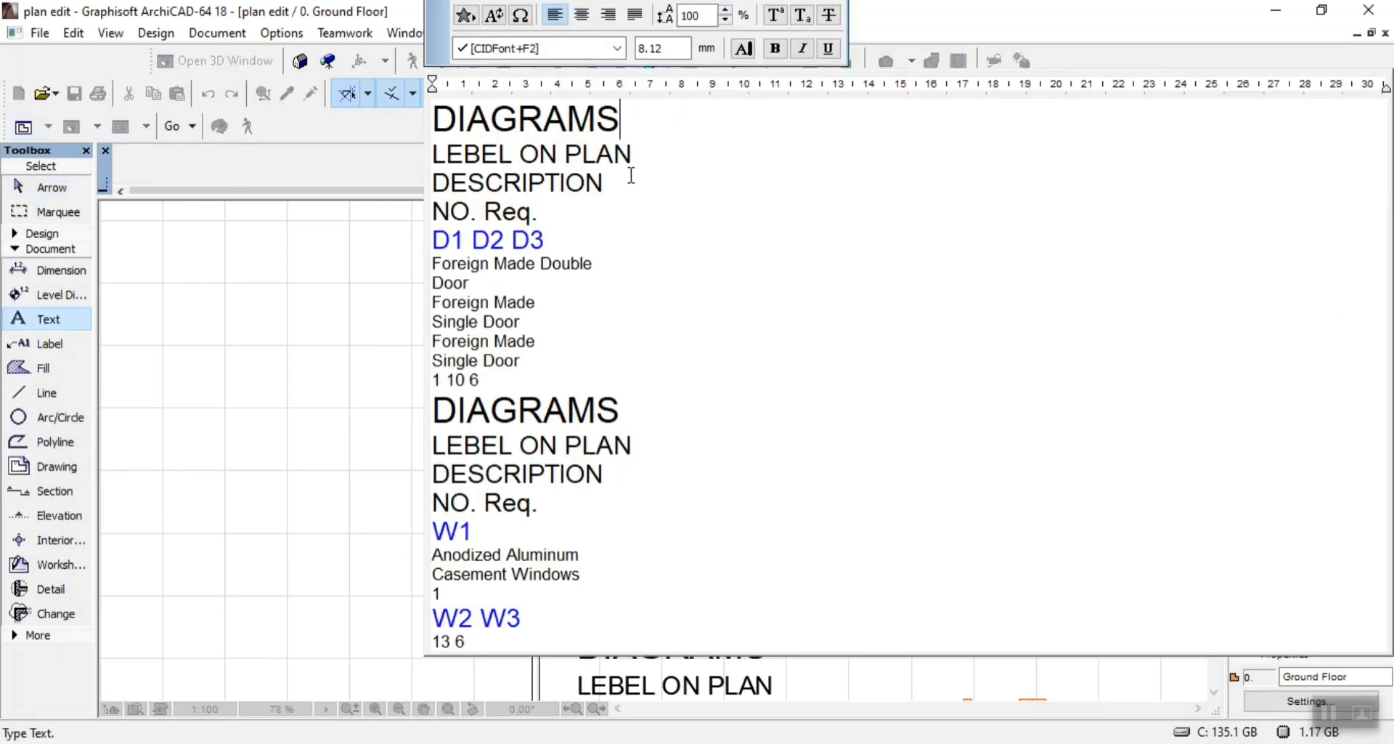
pyautogui.press('Return')
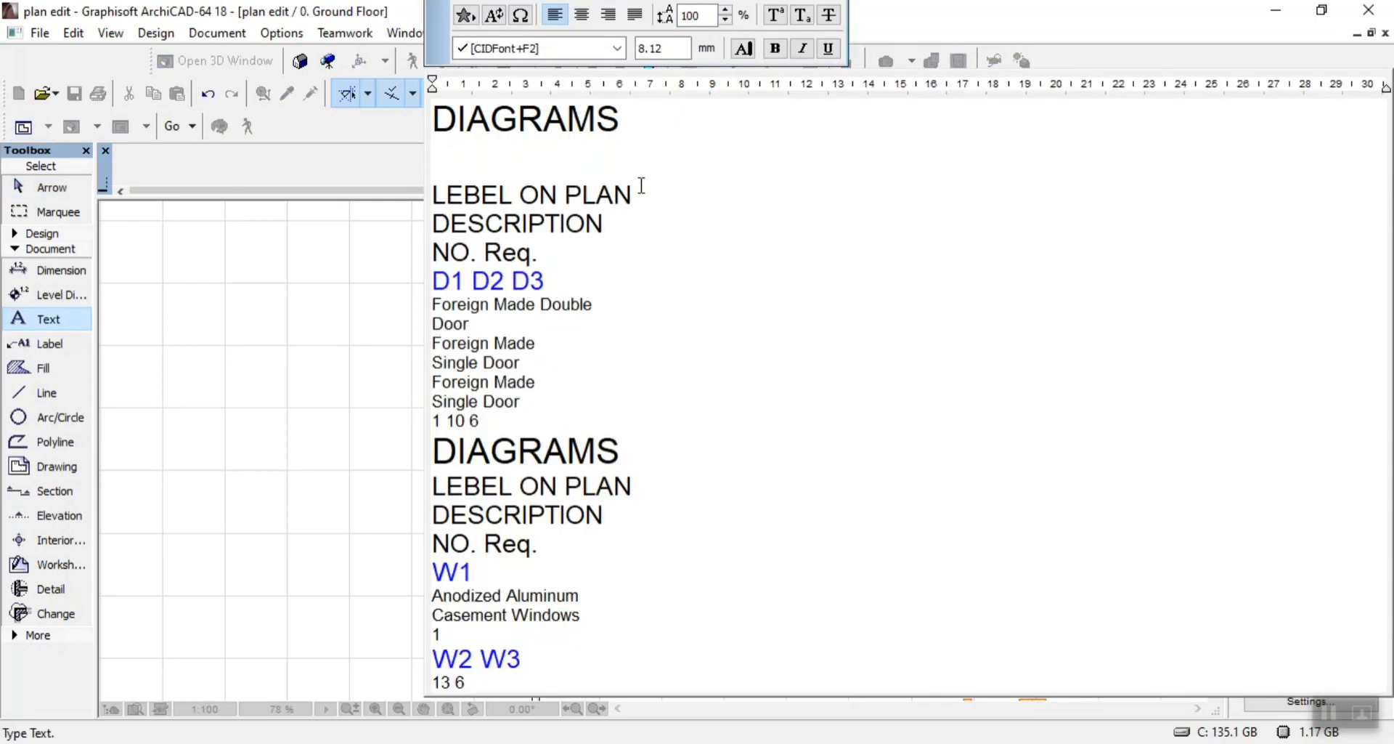
pyautogui.press('Return')
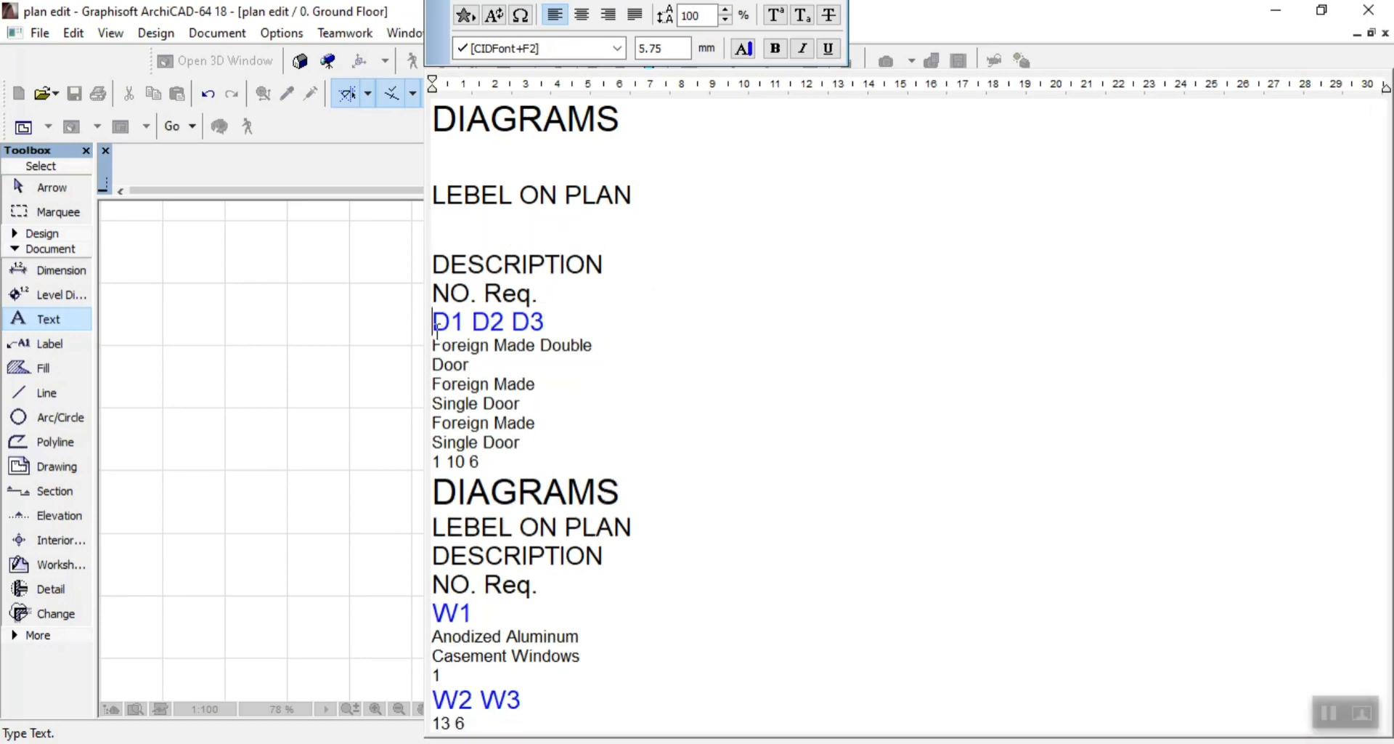
pyautogui.press('BackSpace')
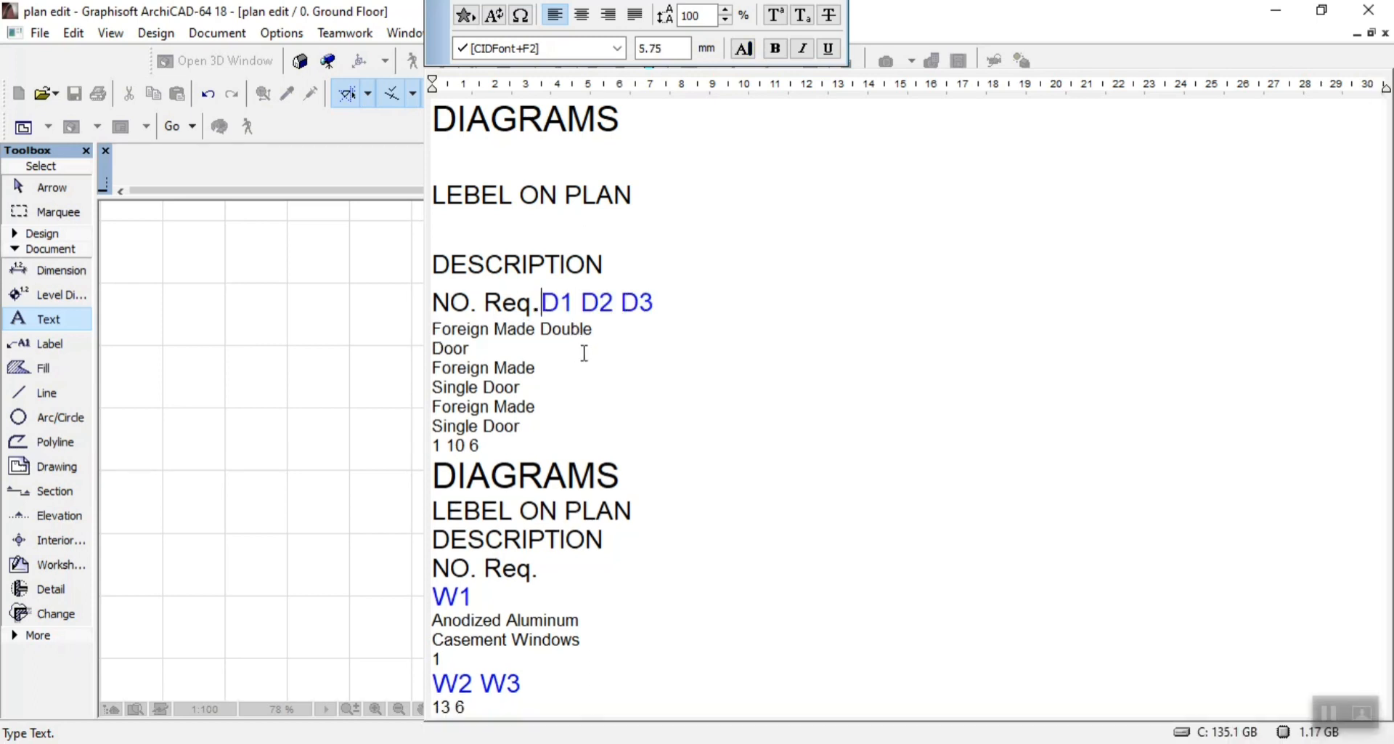
pyautogui.press('Tab')
pyautogui.press('Tab')
pyautogui.press('Tab')
pyautogui.press('Tab')
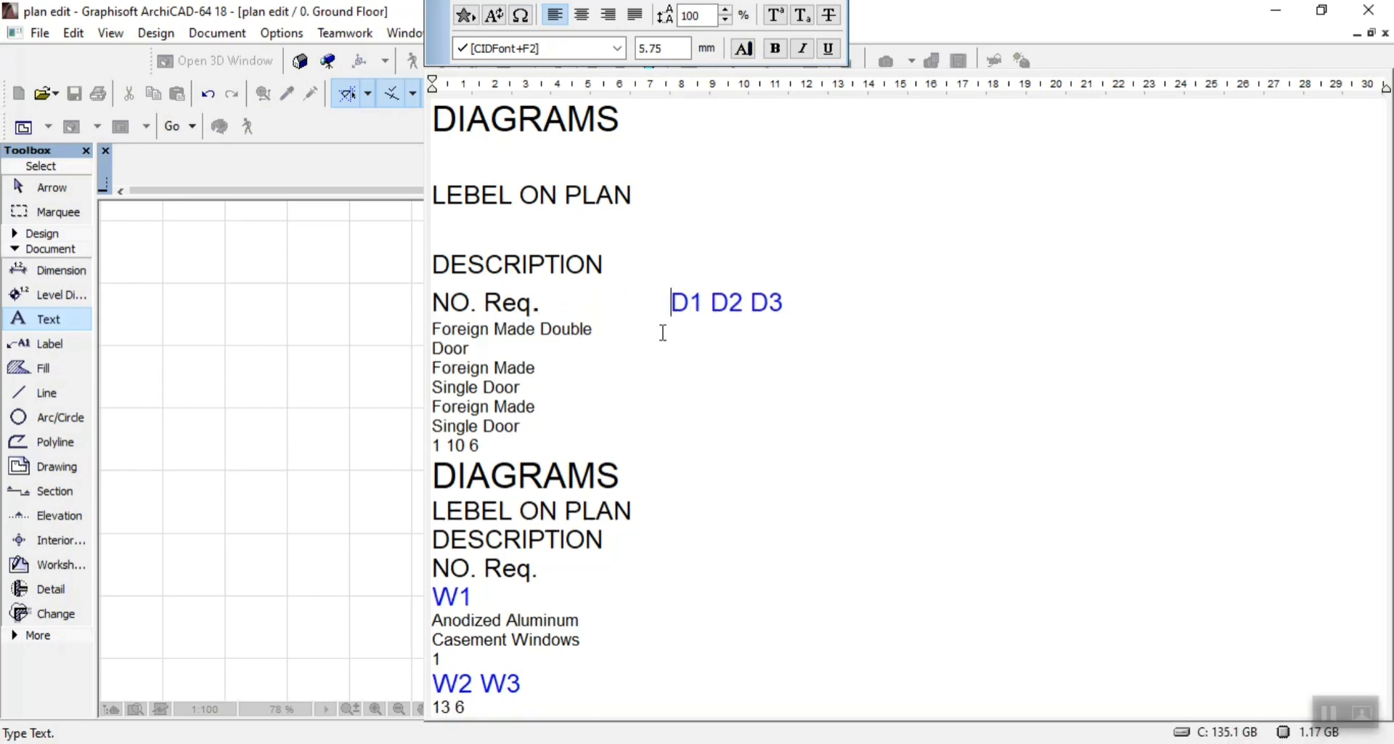
pyautogui.click(345, 318)
pyautogui.scroll(-5, 396, 378)
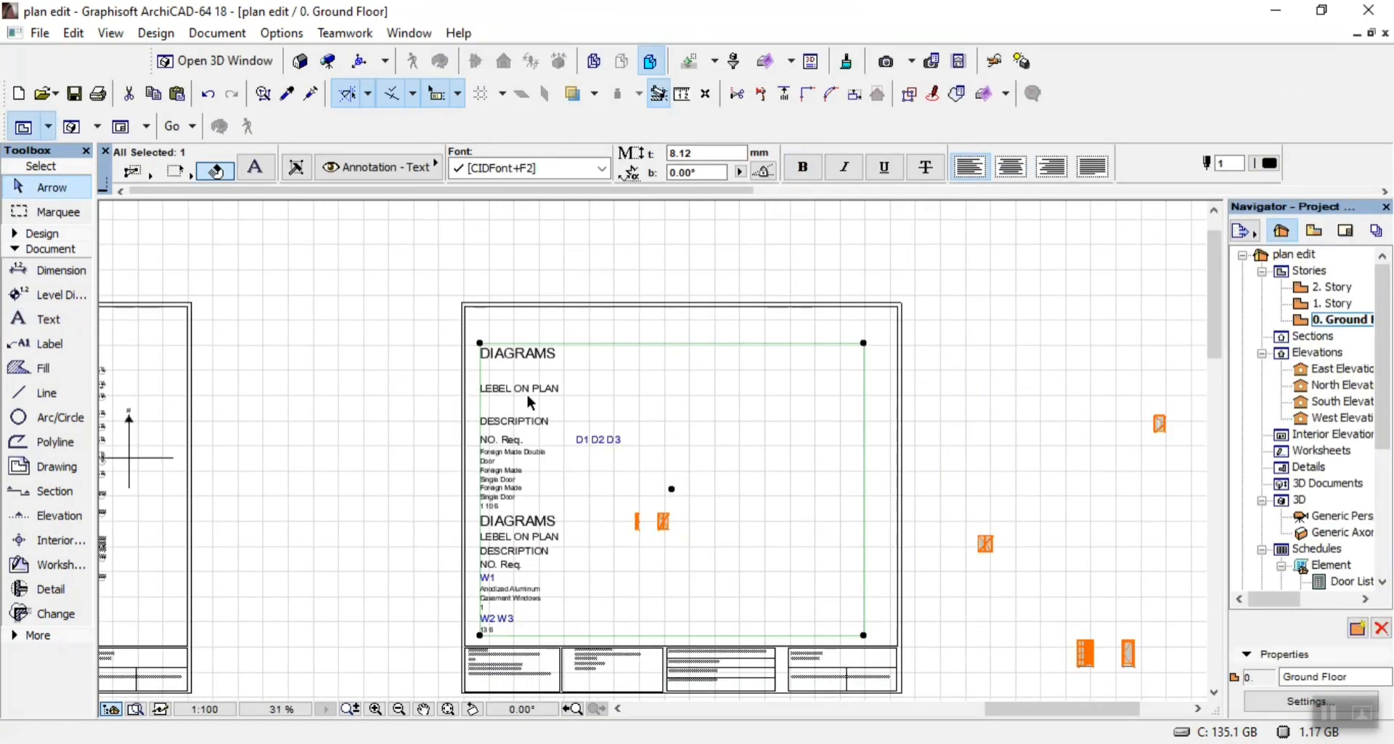
# Delete the schedule text block from the sheet and check the reference schedule layout in 04.pdf
pyautogui.press('Delete')
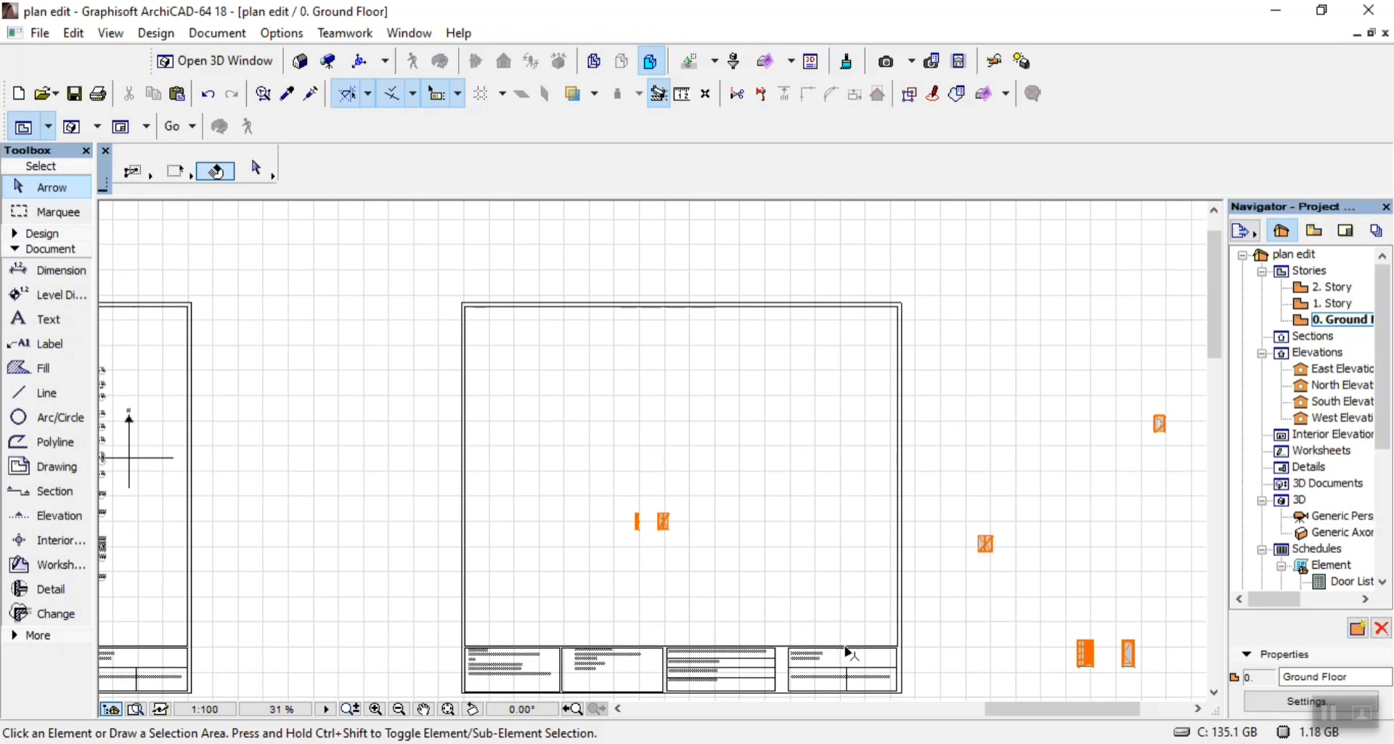
pyautogui.scroll(-3, 682, 481)
pyautogui.scroll(3, 560, 519)
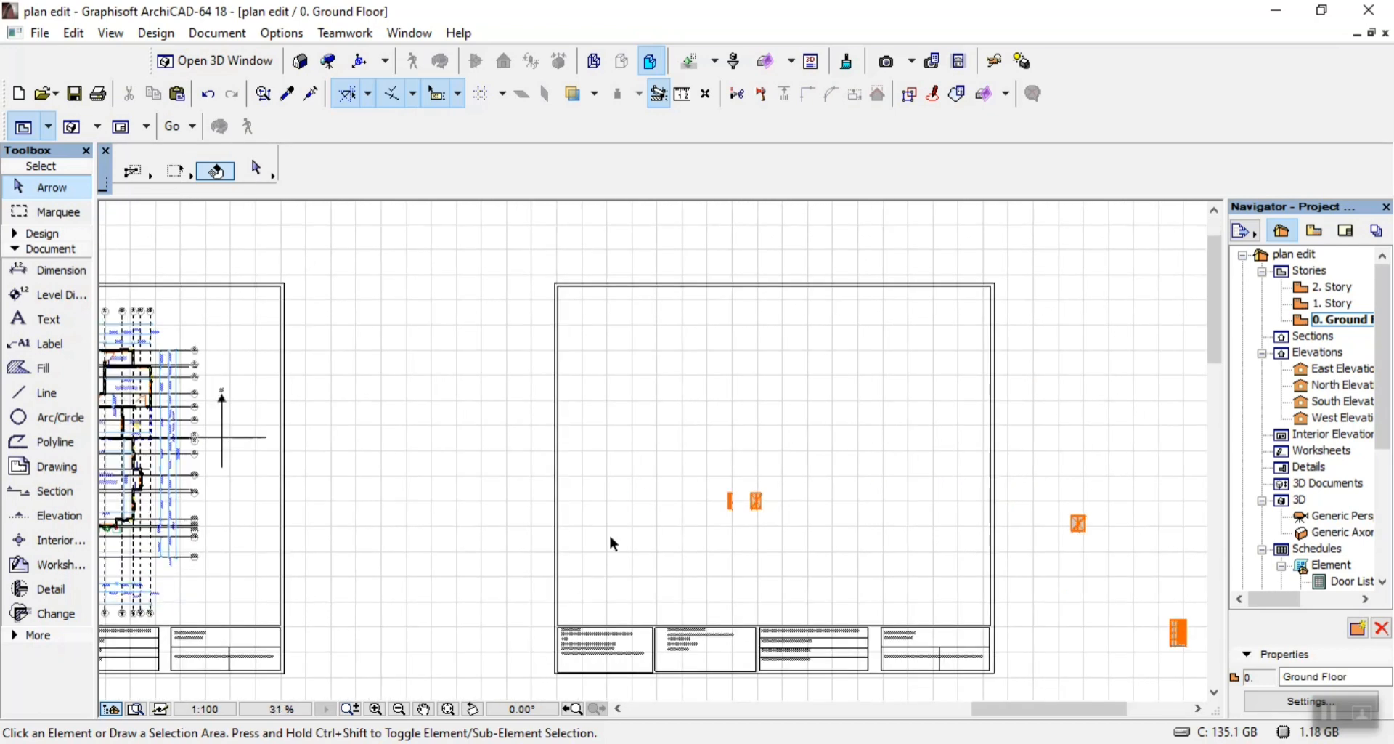
pyautogui.hotkey('alt', 'Tab')
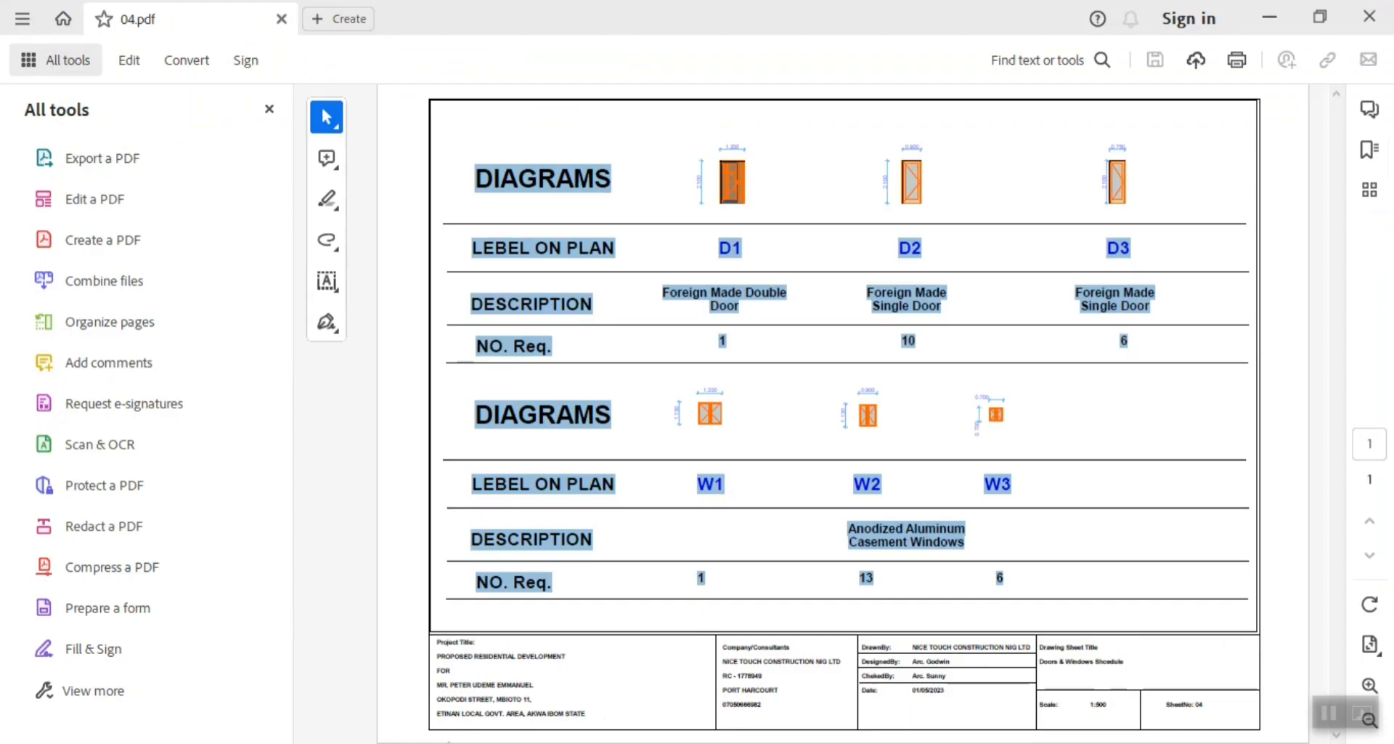
pyautogui.click(415, 481)
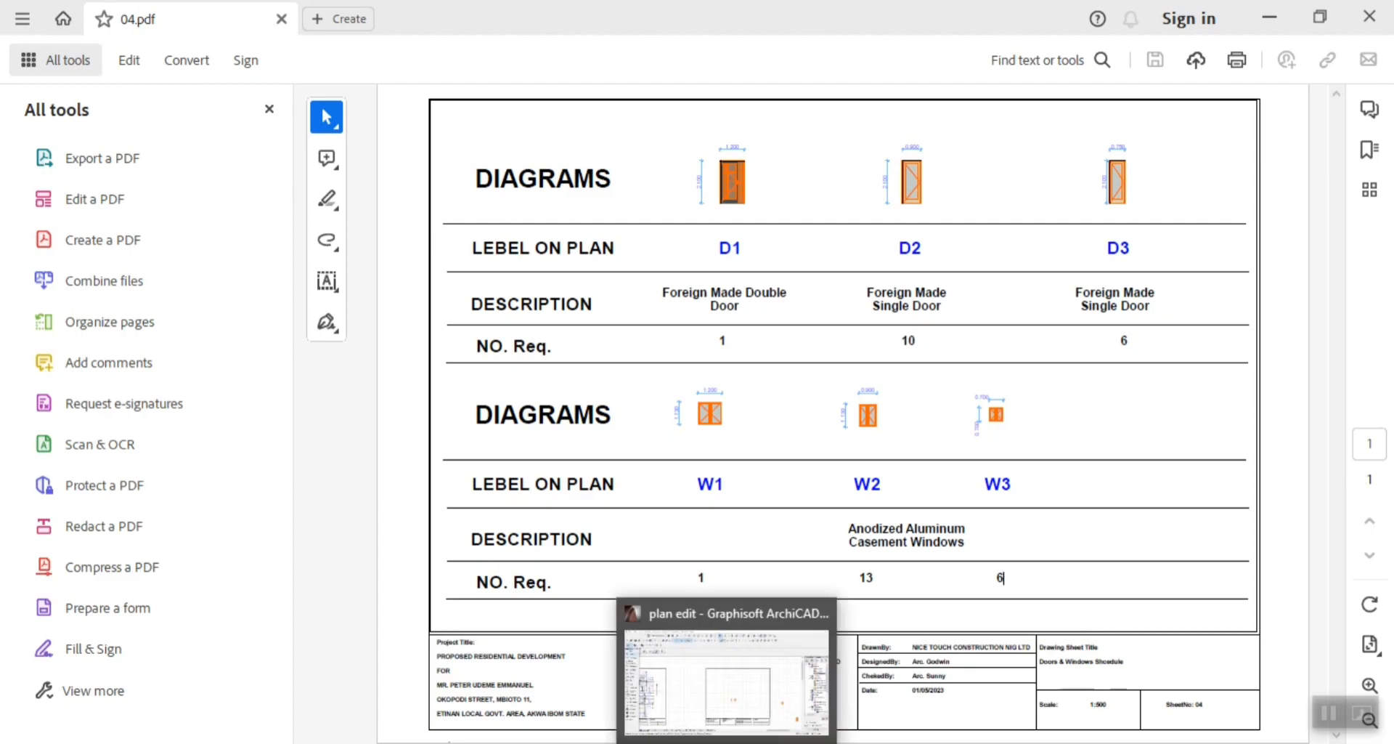
pyautogui.click(730, 739)
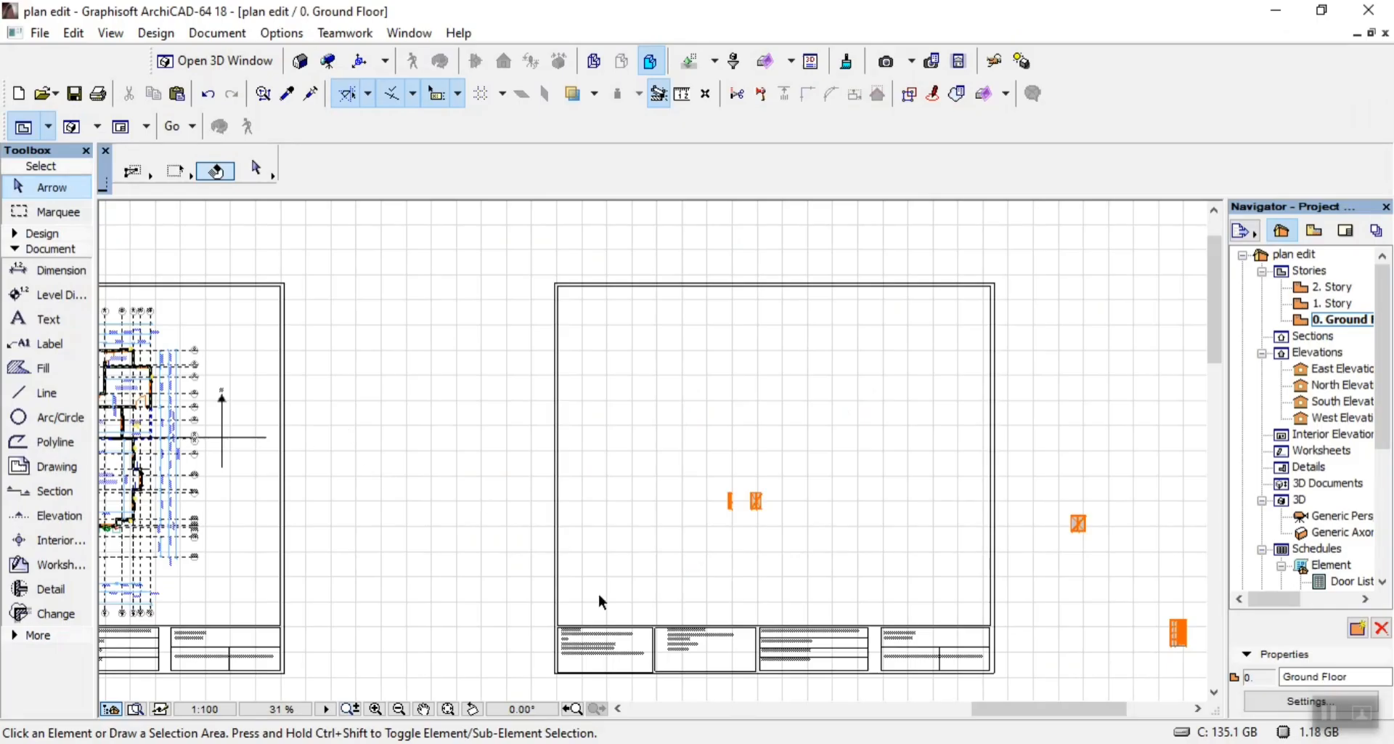
# Copy the Ground Floor Plan title text to the upper-left corner of the empty title-block sheet
pyautogui.scroll(-3, 663, 416)
pyautogui.scroll(5, 272, 594)
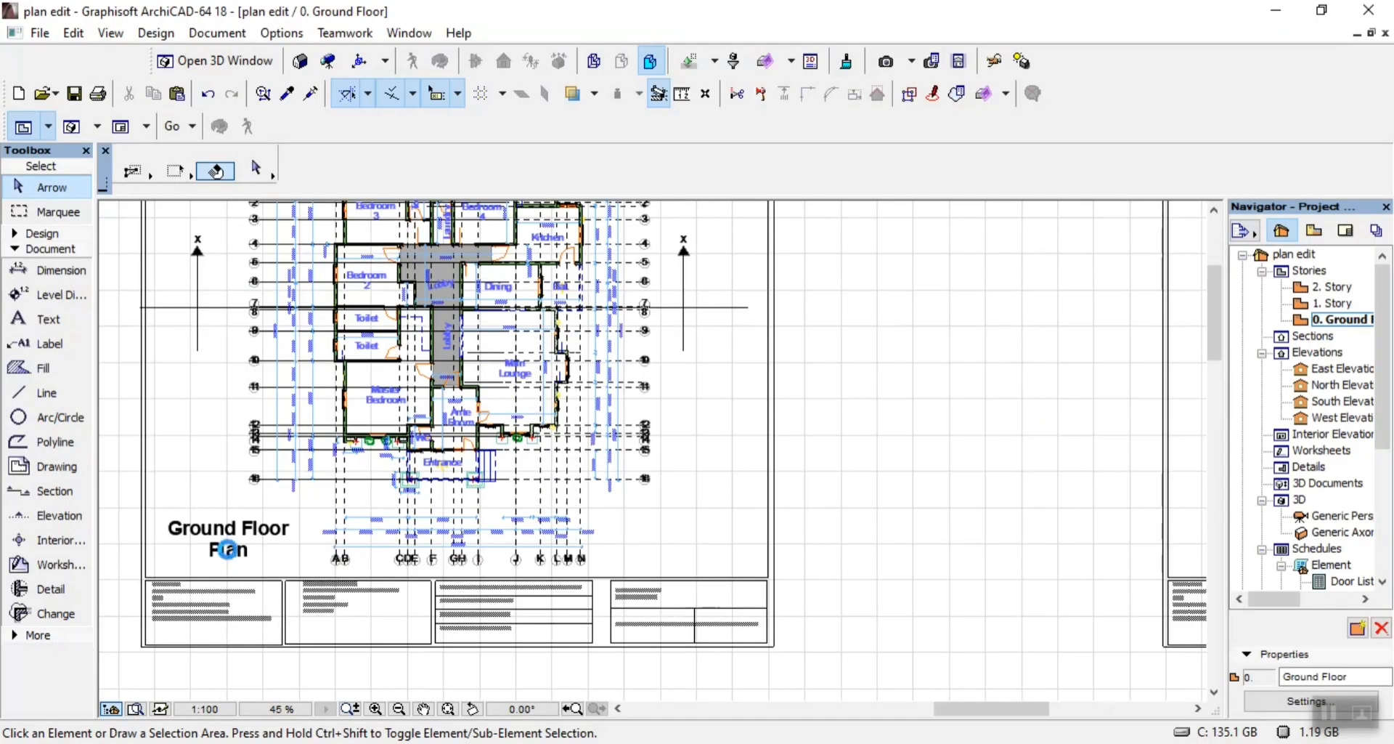
pyautogui.click(234, 552)
pyautogui.hotkey('ctrl', 'shift', 'd')
pyautogui.click(228, 541)
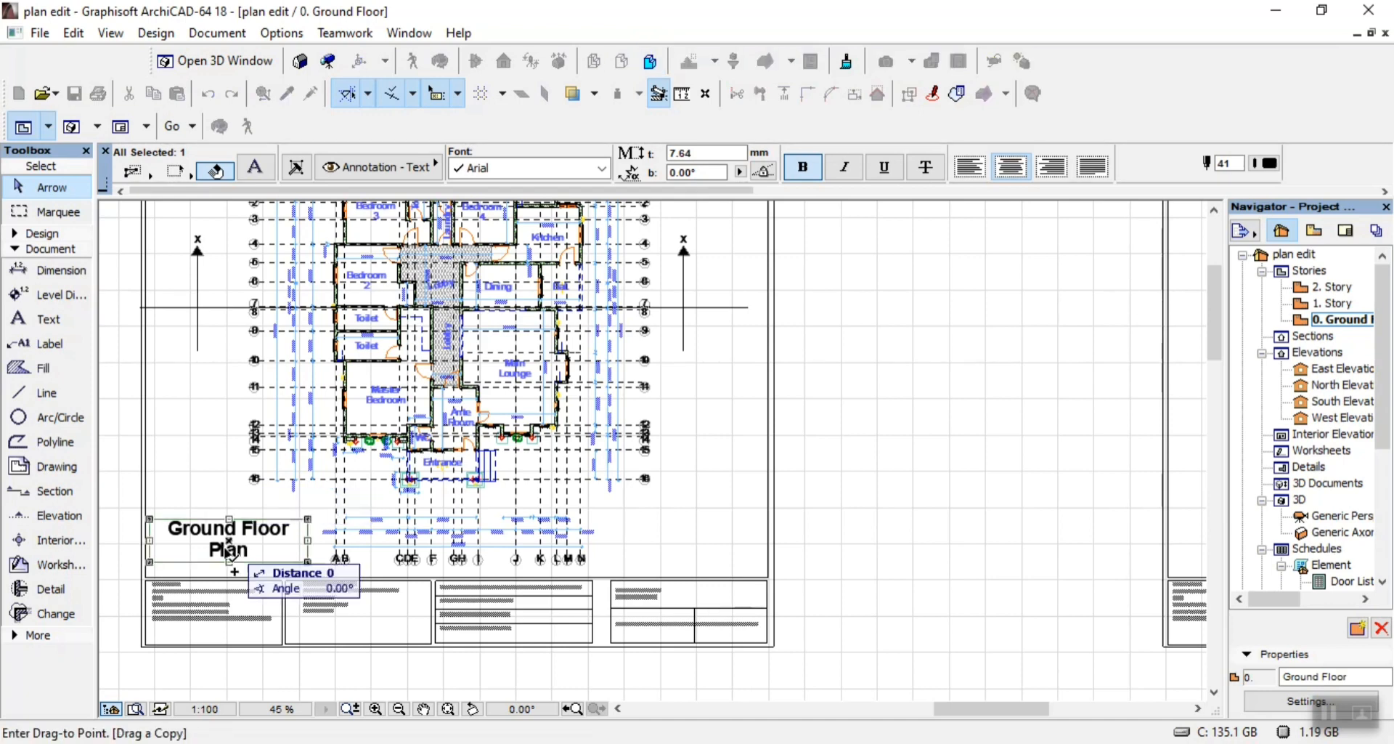
pyautogui.scroll(-3, 224, 550)
pyautogui.scroll(5, 695, 349)
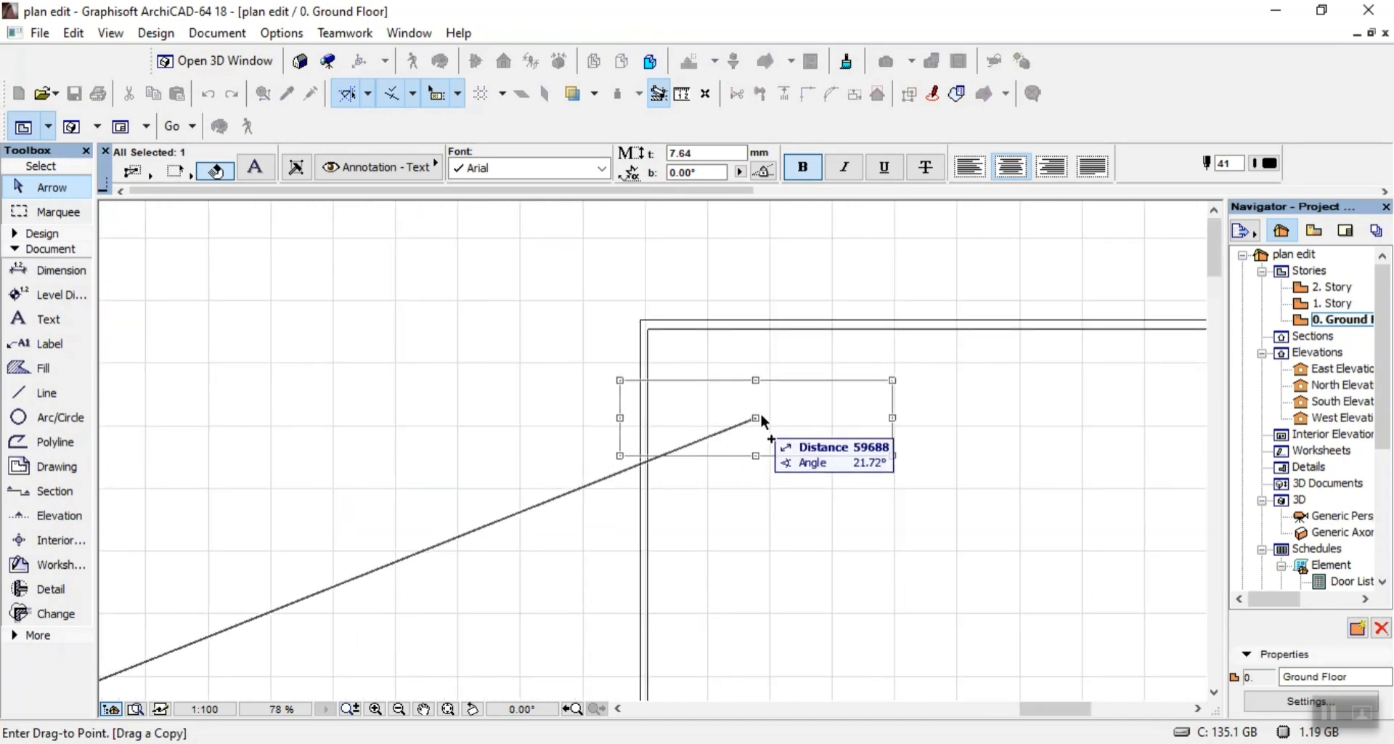
pyautogui.click(761, 400)
# Replace the copied title's wording with DIAGRAMS, taking the heading from the reference schedule in 04.pdf
pyautogui.doubleClick(857, 417)
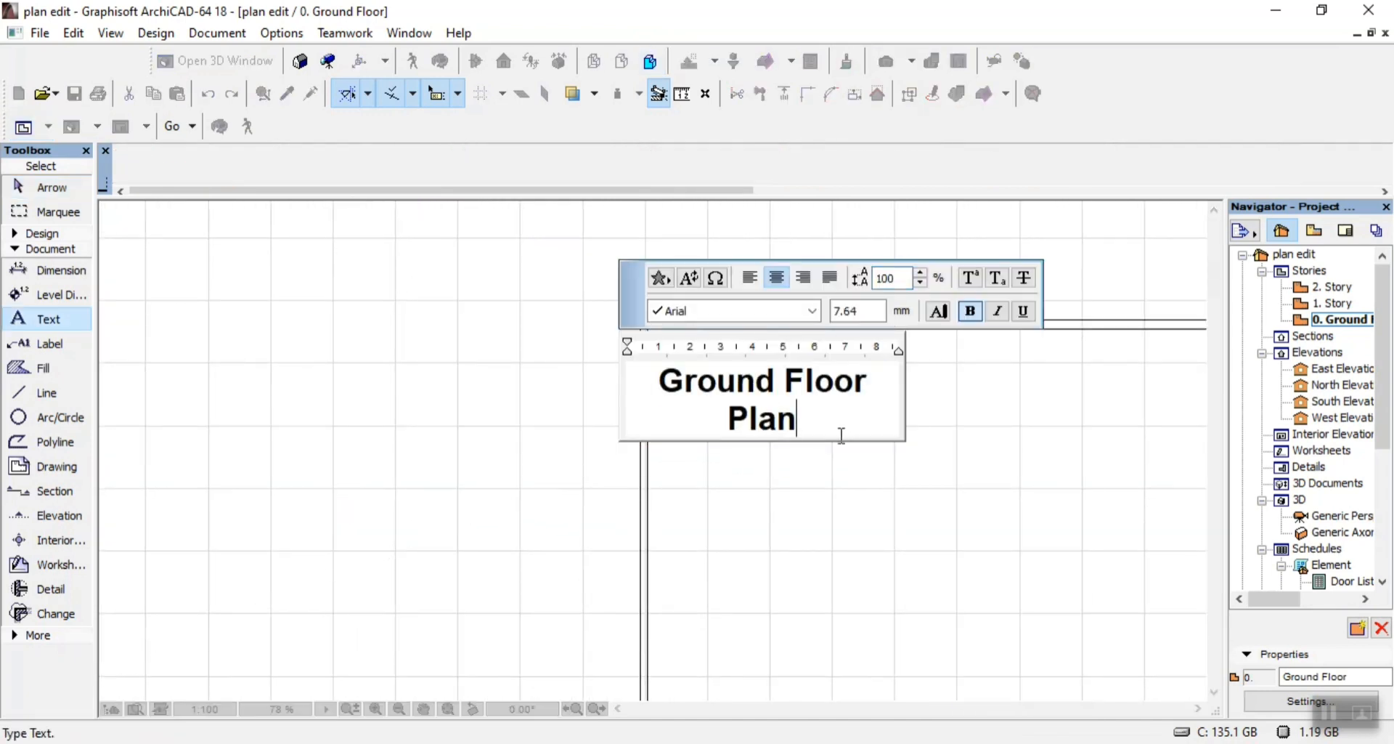
pyautogui.write('D')
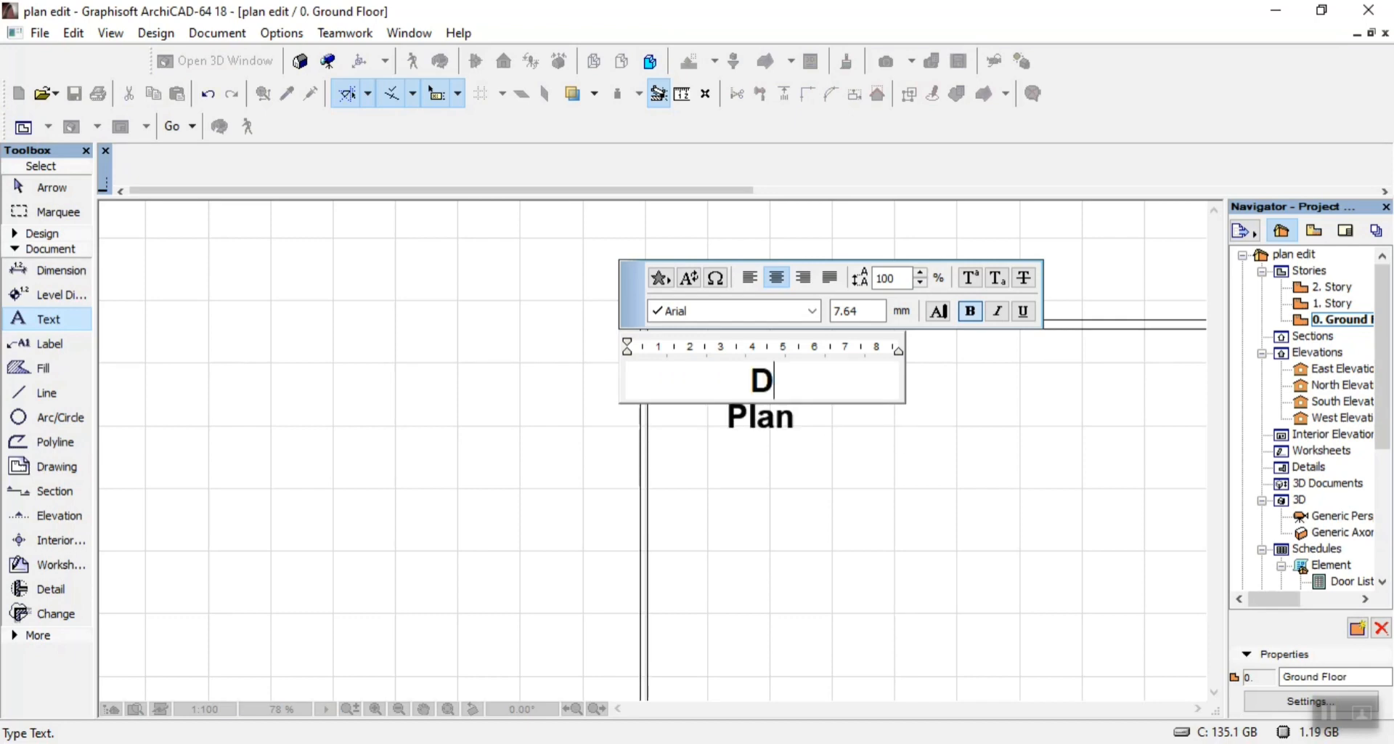
pyautogui.hotkey('alt', 'Tab')
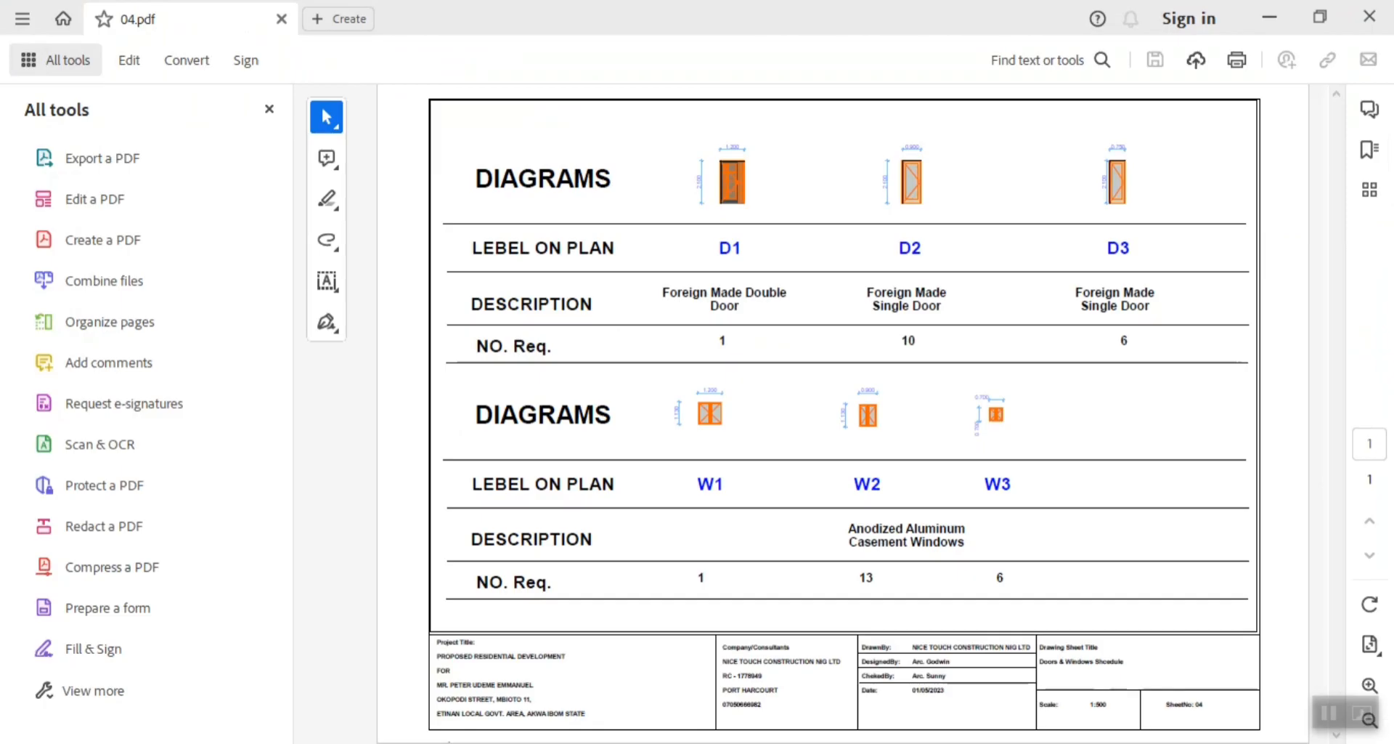
pyautogui.hotkey('alt', 'Tab')
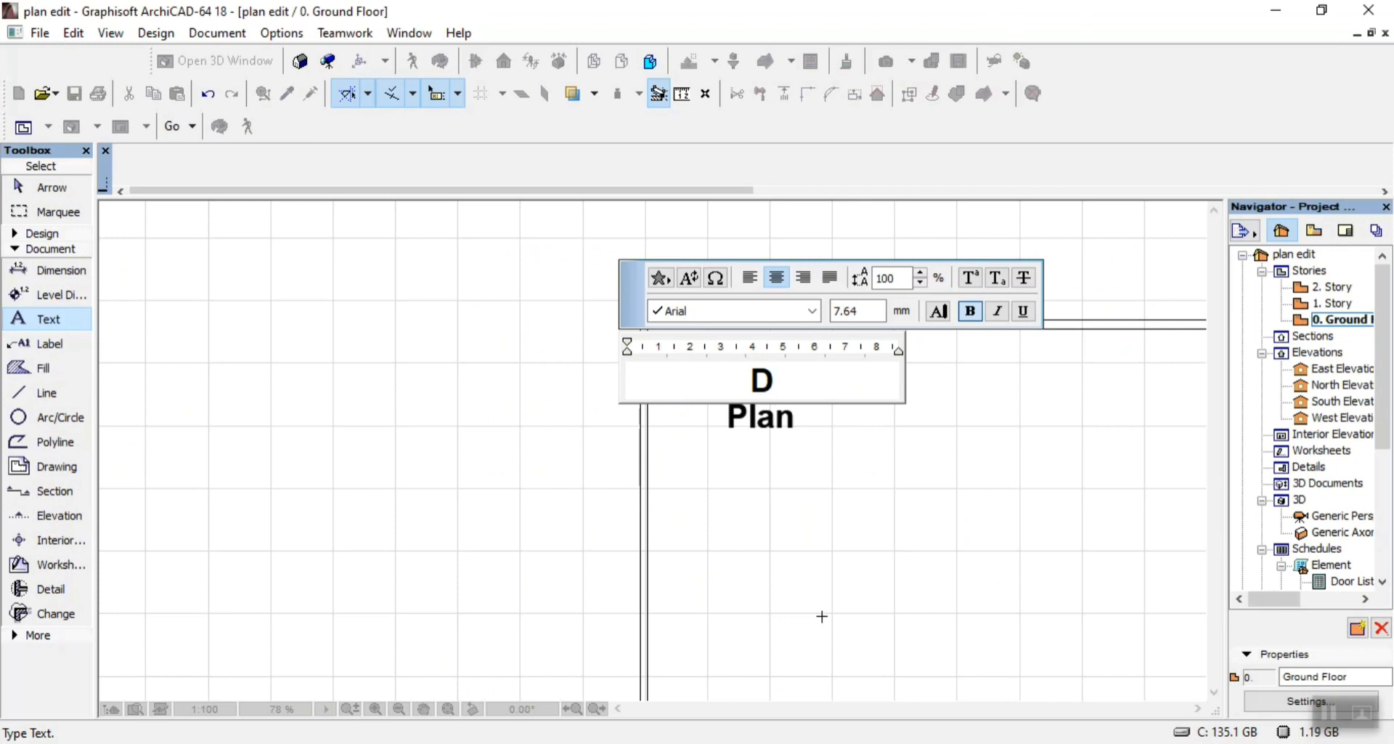
pyautogui.write('IAGRAMS')
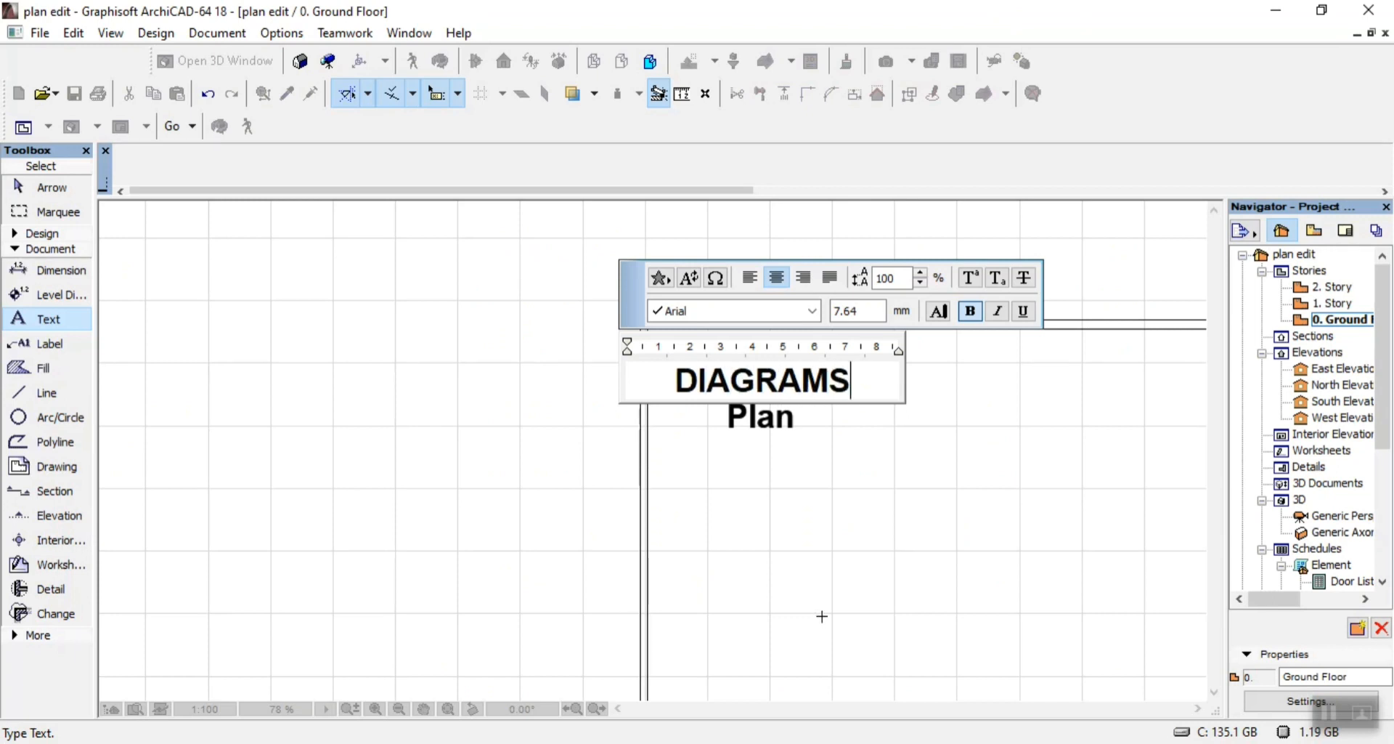
pyautogui.click(822, 615)
pyautogui.scroll(-2, 557, 401)
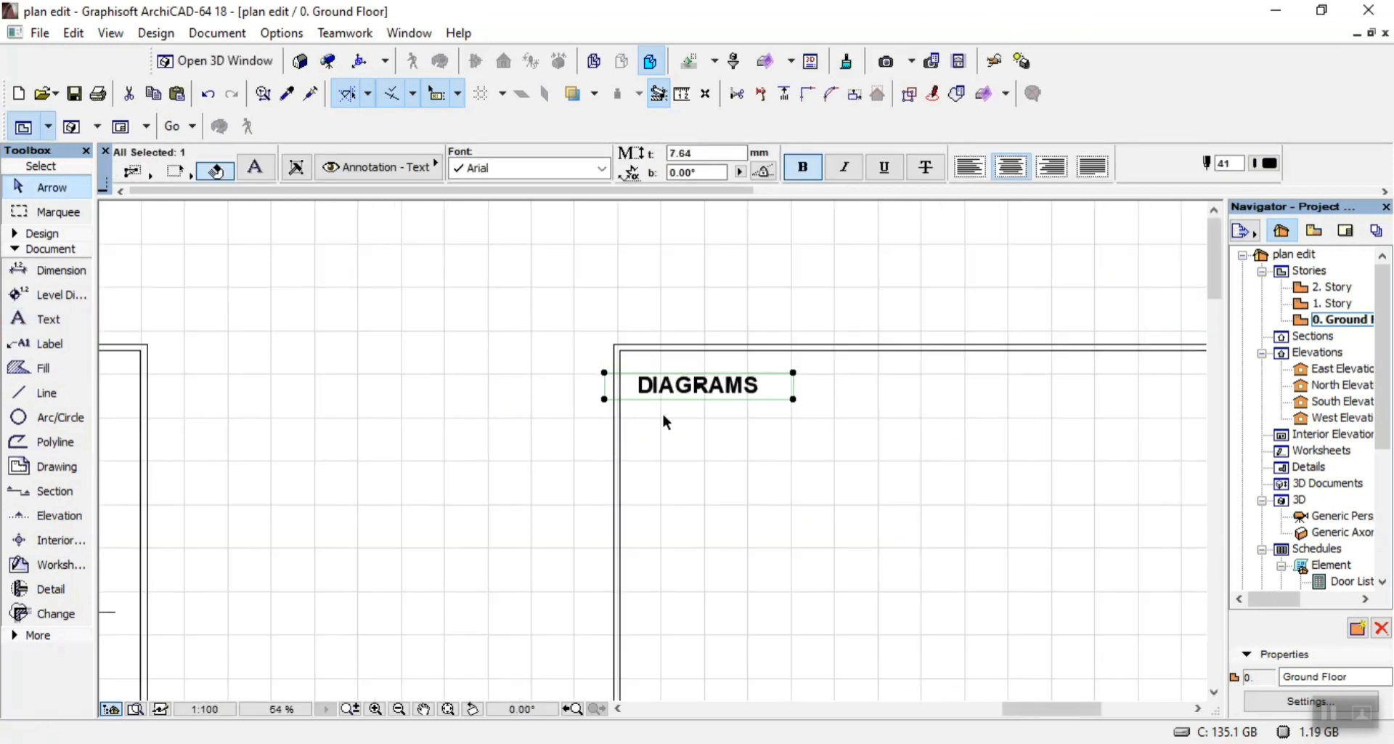
# Move the DIAGRAMS heading lower so that it sits inside the sheet's frame, and clear the selection
pyautogui.click(695, 389)
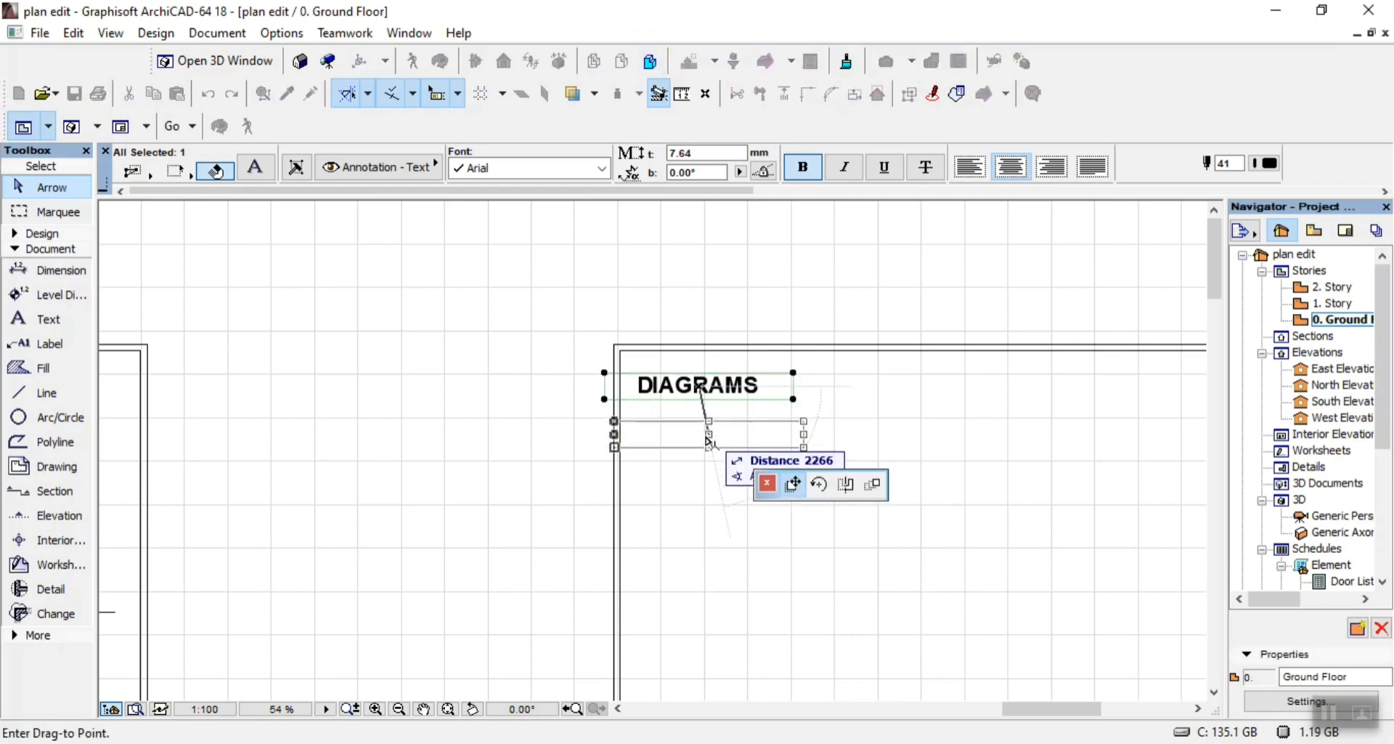
pyautogui.click(704, 438)
pyautogui.scroll(-3, 465, 366)
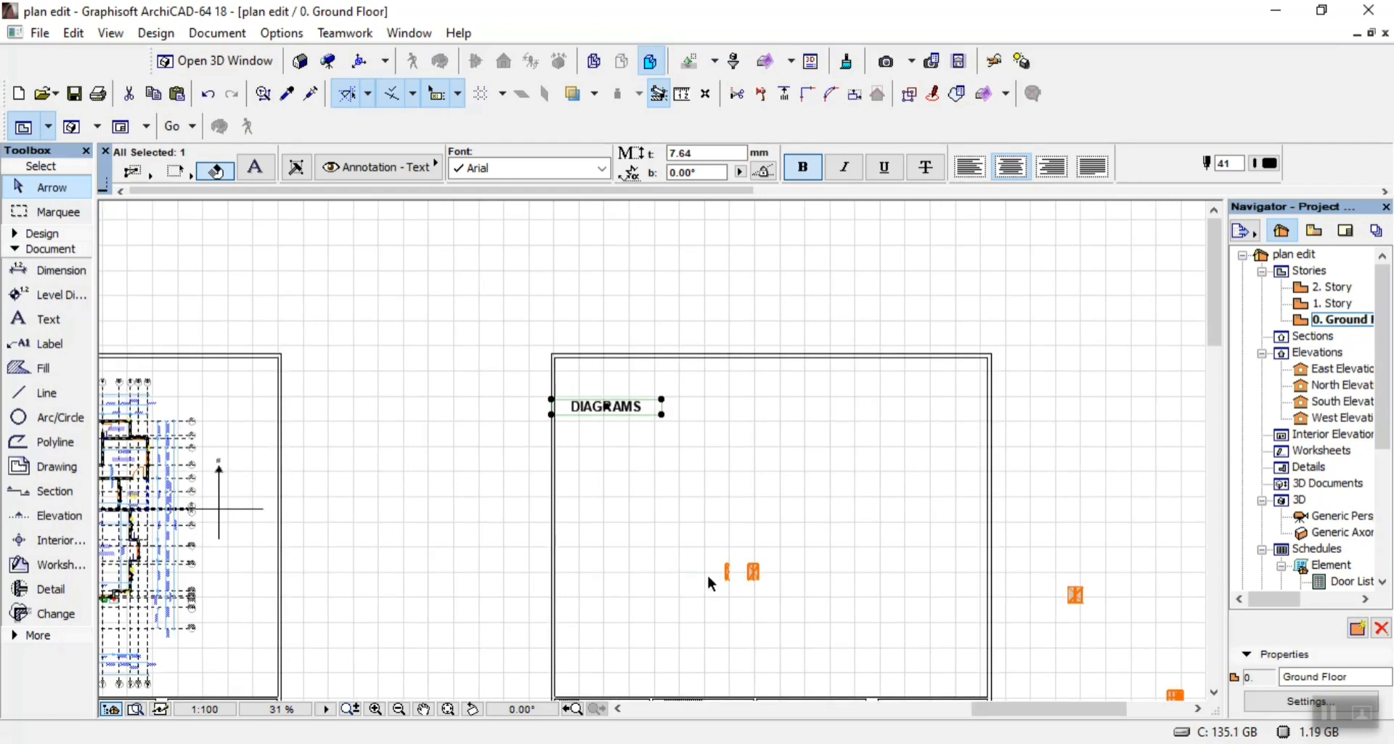
pyautogui.click(769, 467)
# Draw a solid horizontal line just below the DIAGRAMS heading, spanning the sheet between its inner frame edges
pyautogui.click(46, 393)
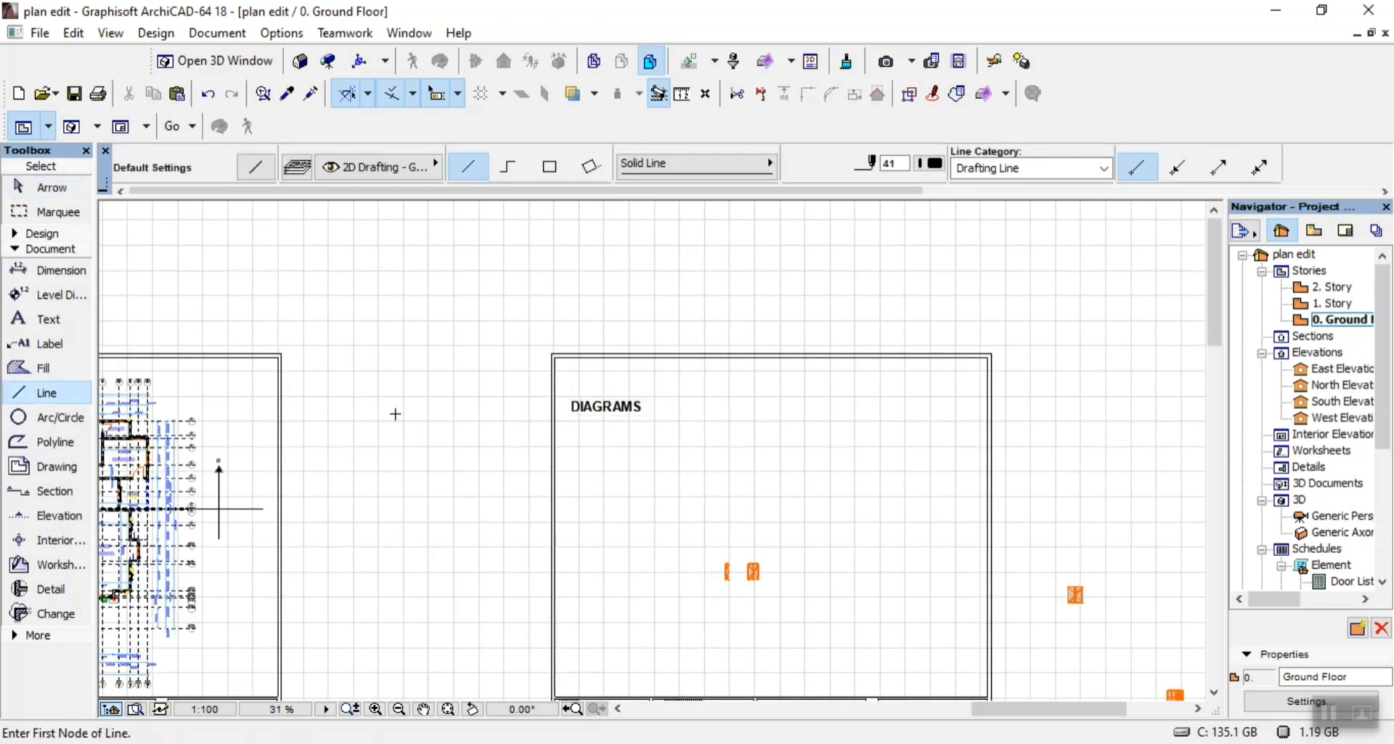
pyautogui.scroll(4, 545, 441)
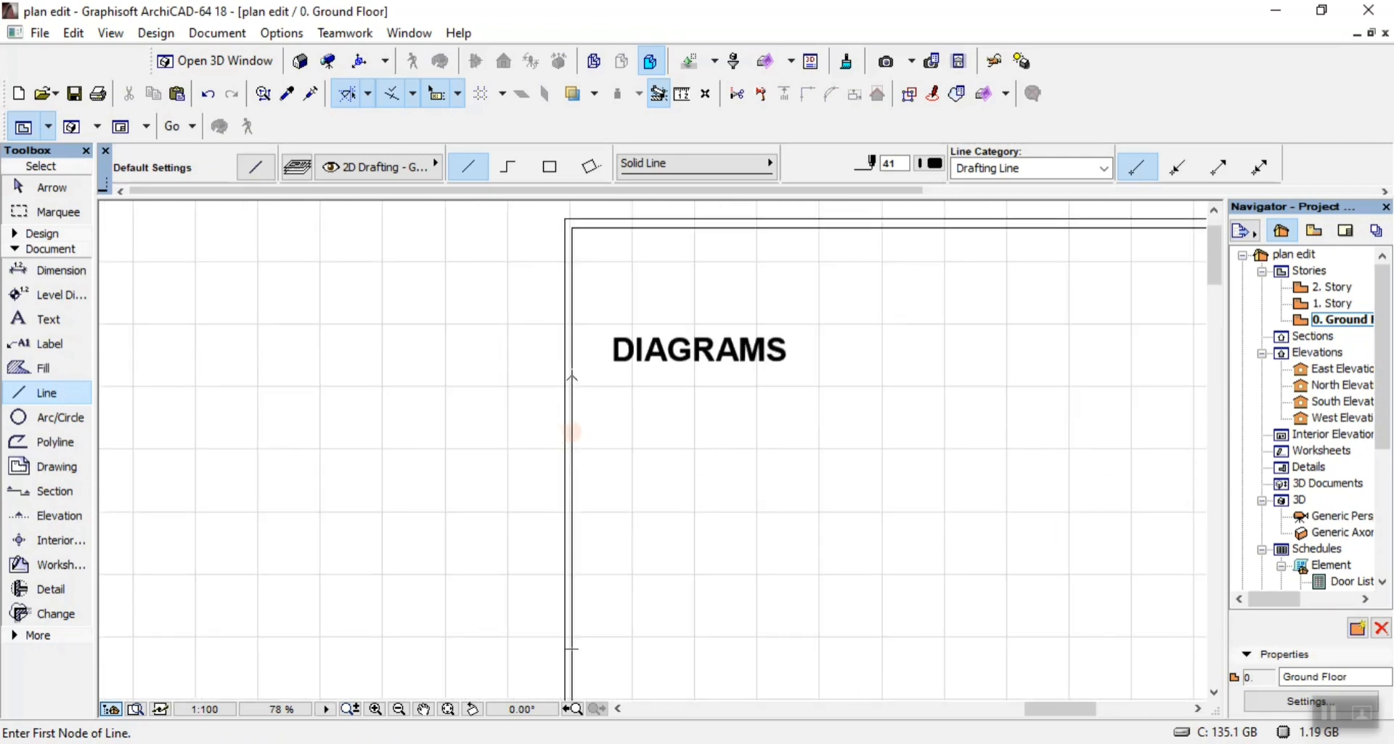
pyautogui.click(572, 378)
pyautogui.scroll(-3, 552, 380)
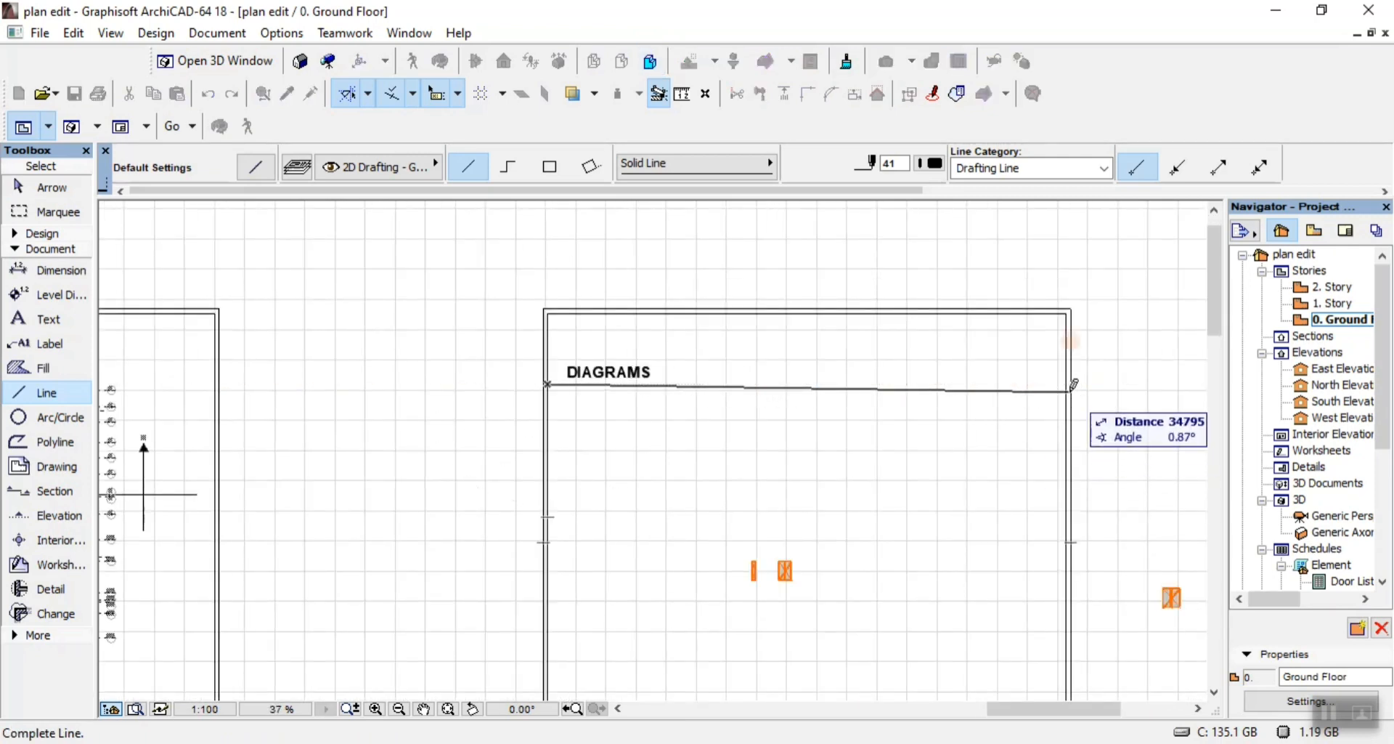
pyautogui.click(1066, 385)
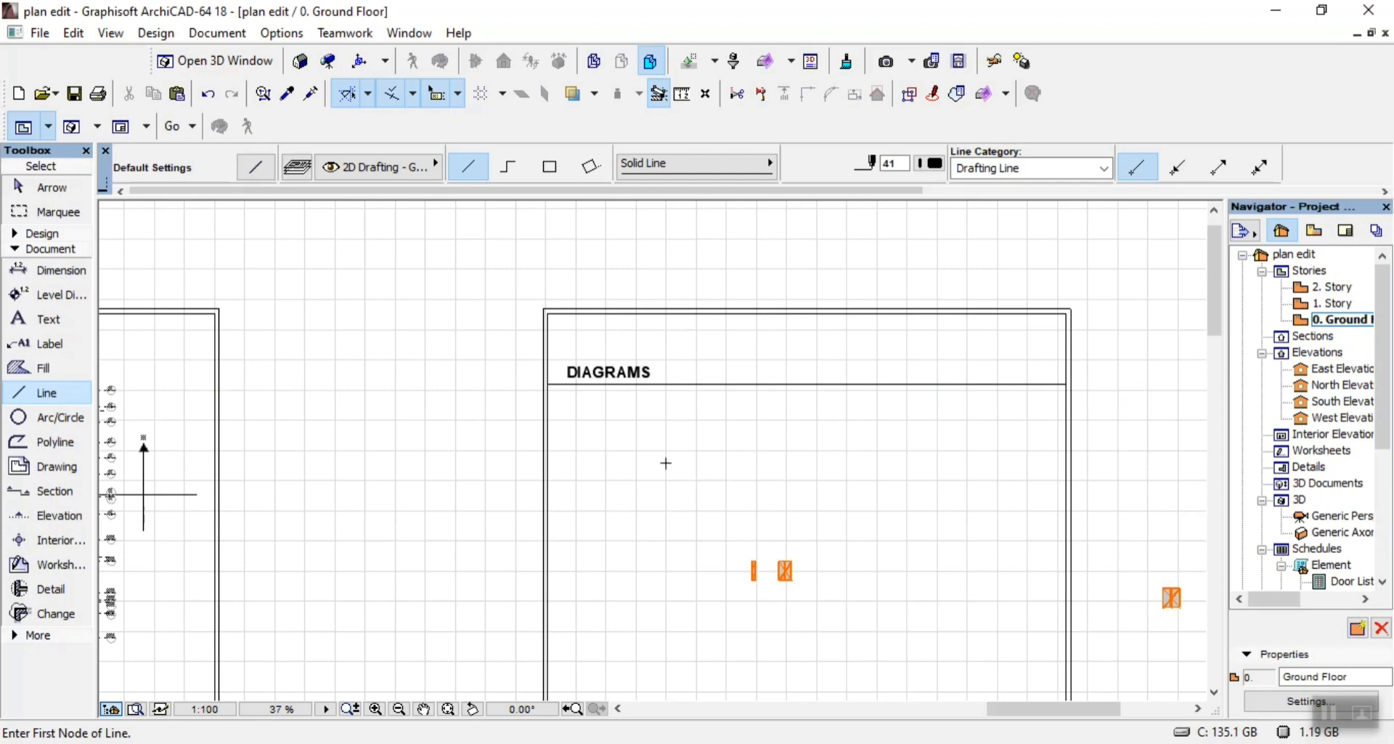
pyautogui.press('Escape')
# Move the DIAGRAMS heading straight up to the middle of the row above the line, and clear the selection
pyautogui.click(636, 372)
pyautogui.hotkey('ctrl', 'd')
pyautogui.click(610, 371)
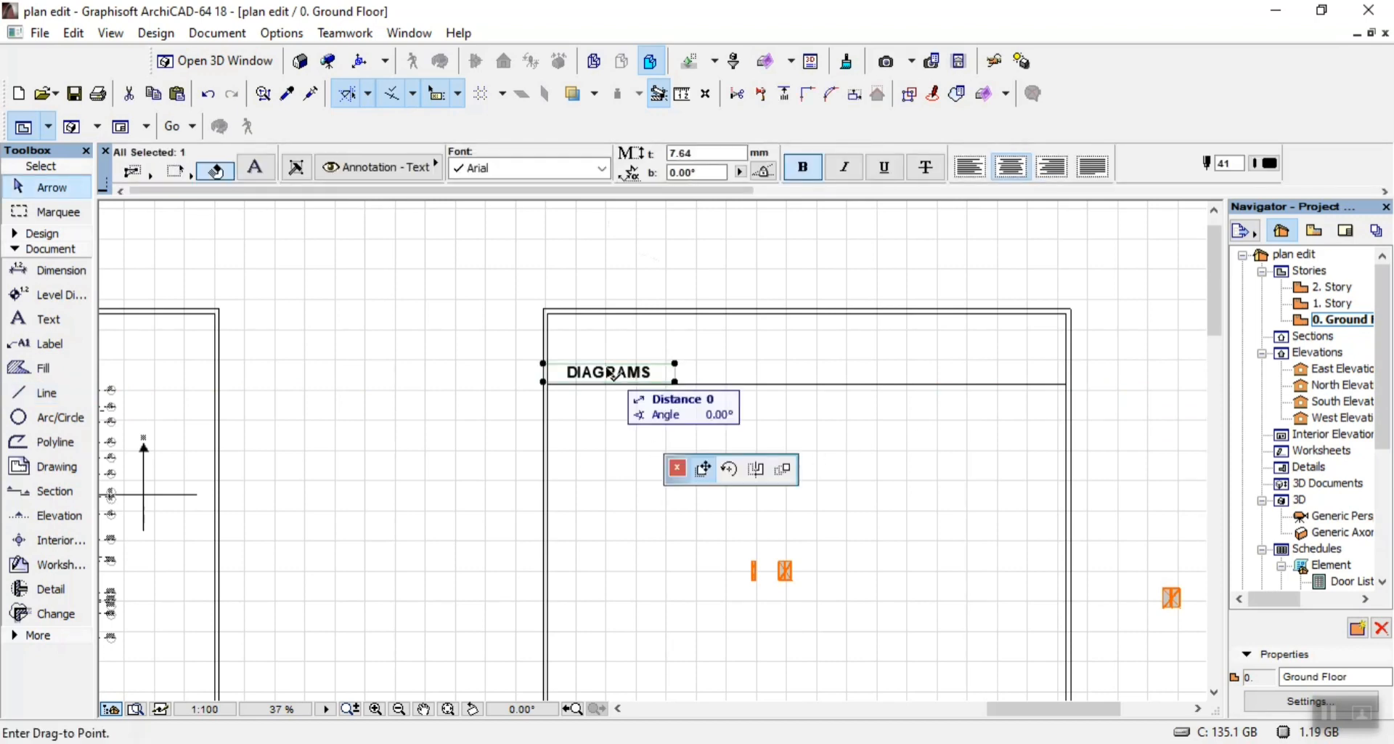
pyautogui.click(610, 354)
pyautogui.press('Escape')
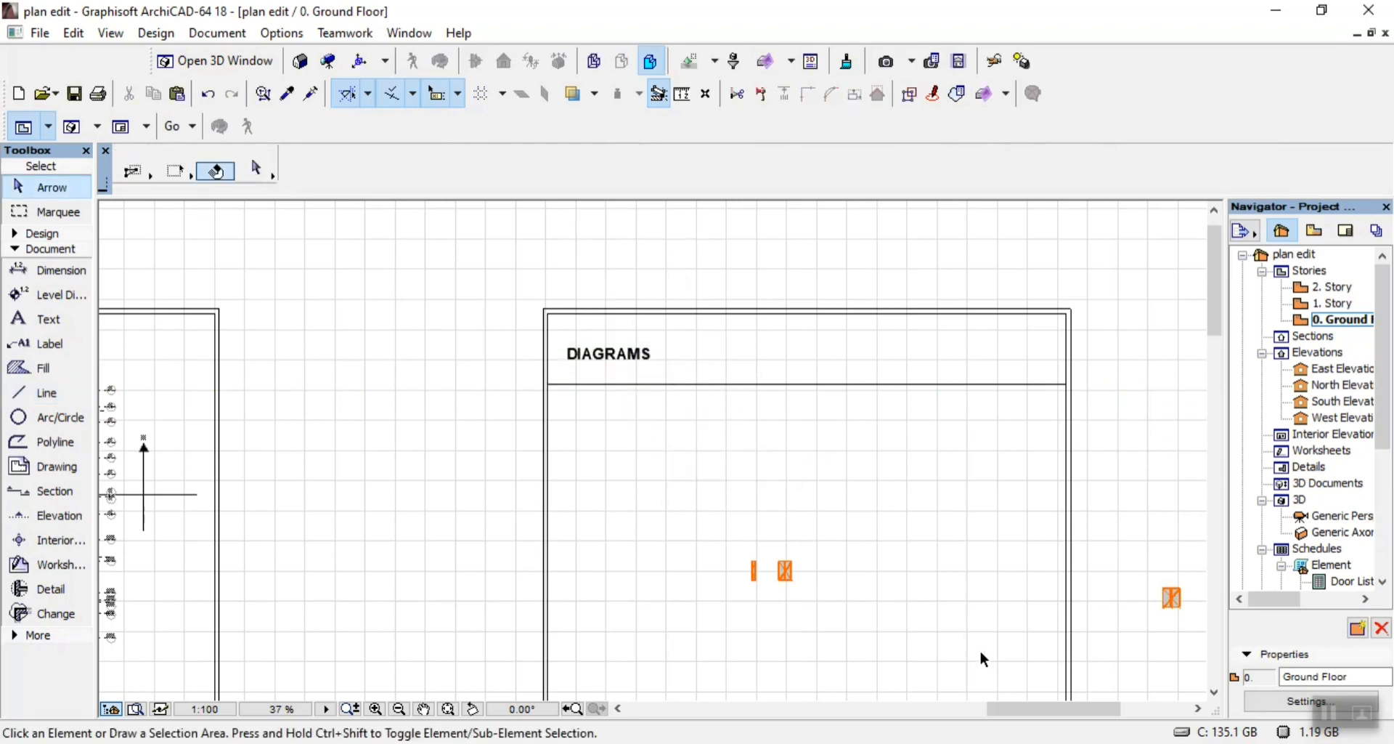
# Check the door layout in the reference 04.pdf and move the double door and adjacent single door together into the DIAGRAMS row in ArchiCAD
pyautogui.scroll(-2, 570, 459)
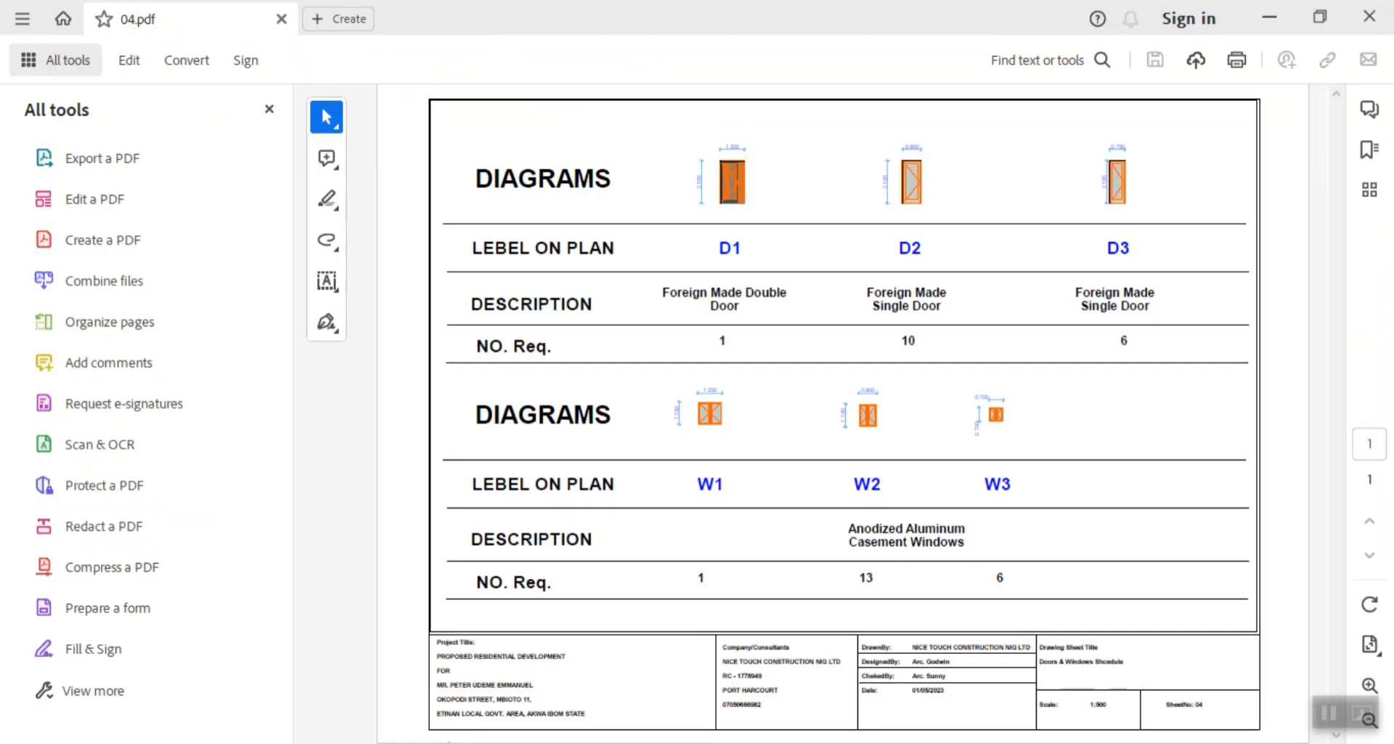
pyautogui.moveTo(727, 742)
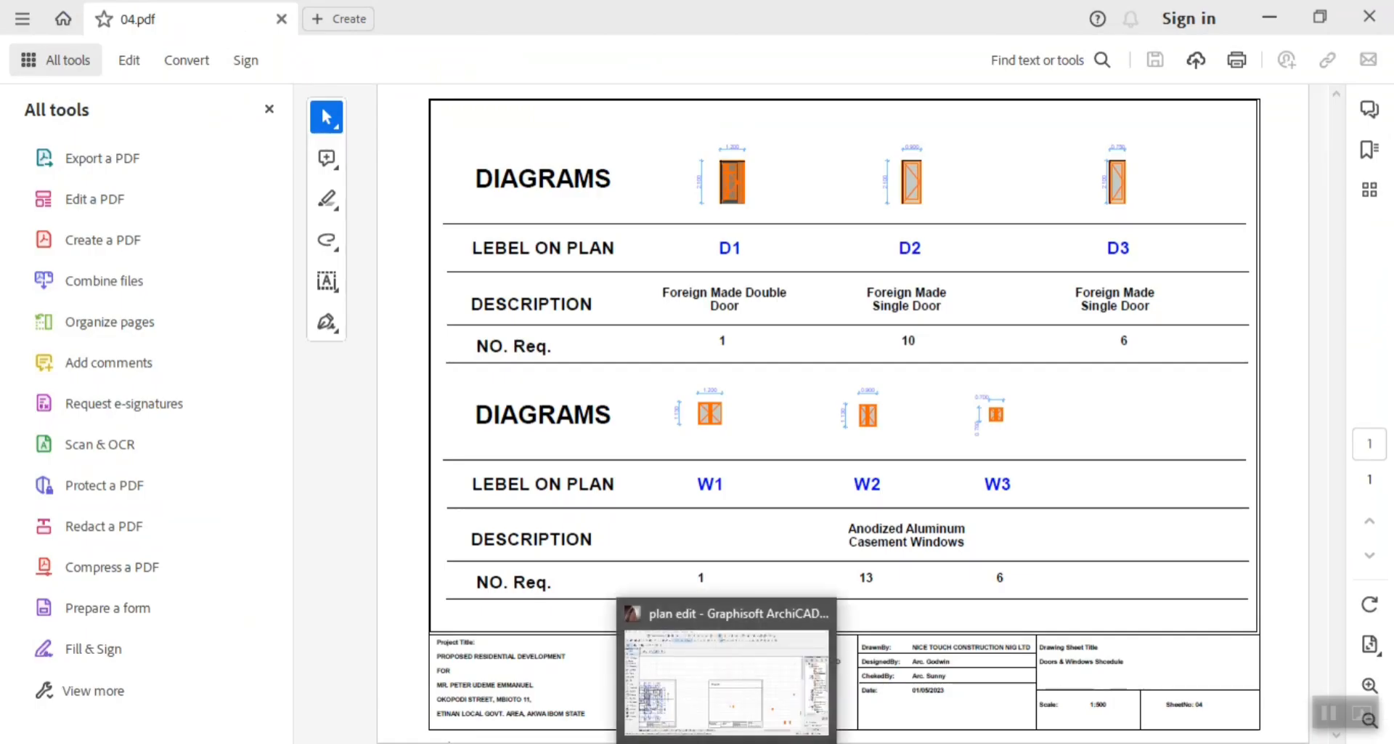
pyautogui.click(750, 621)
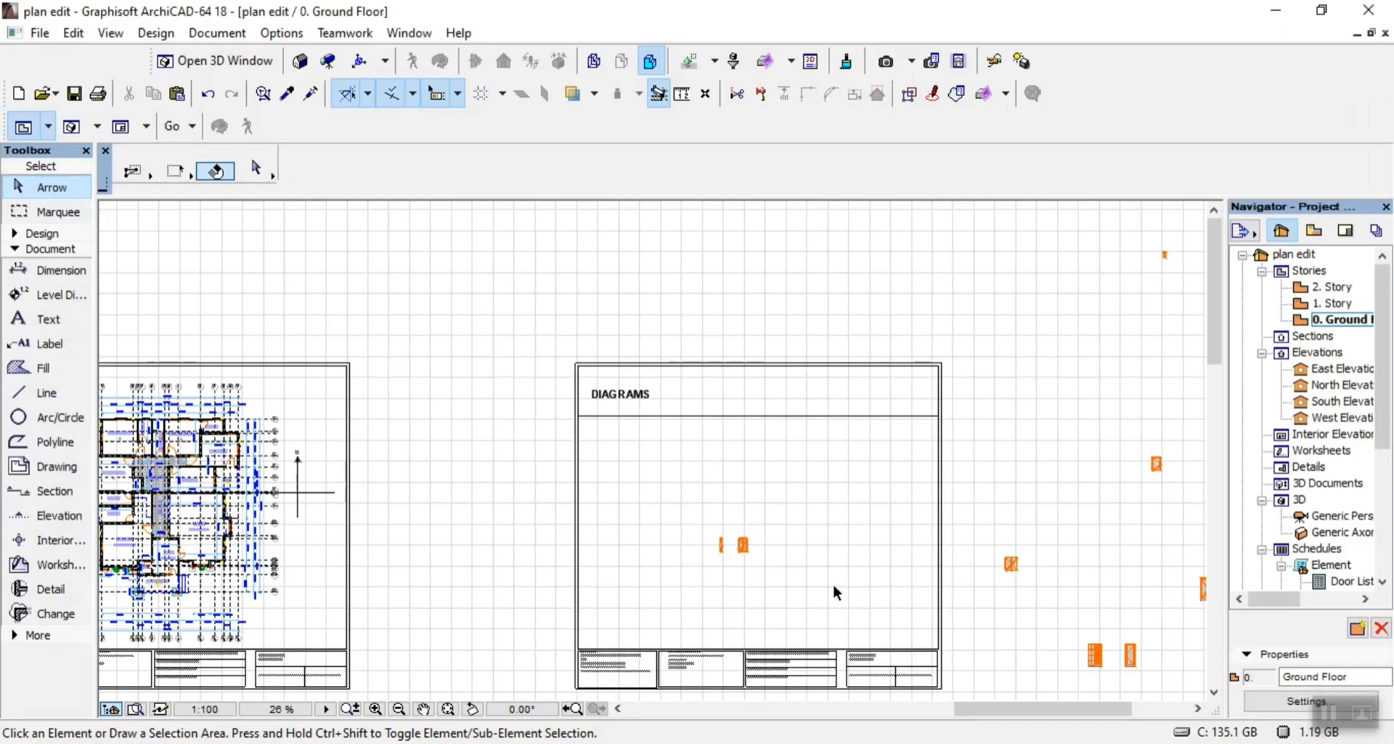
pyautogui.scroll(4, 1115, 669)
pyautogui.click(998, 548)
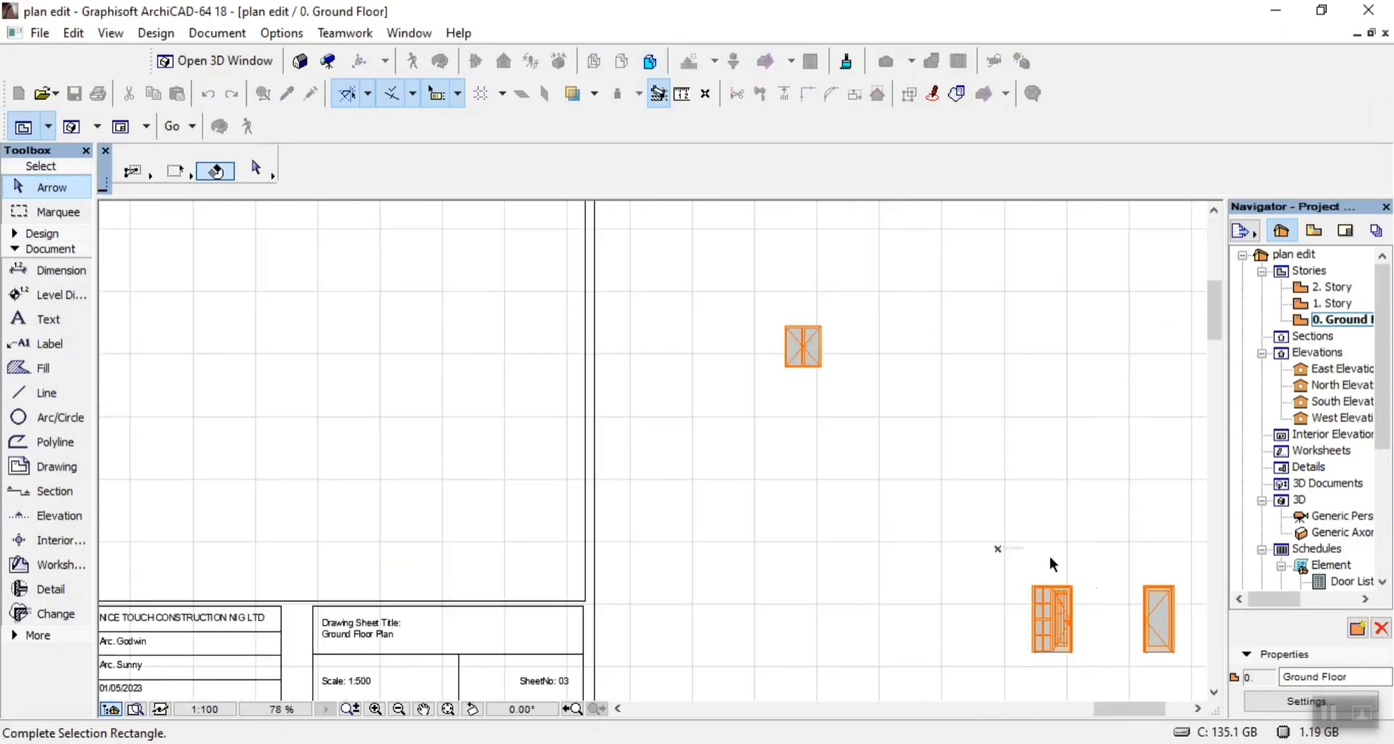
pyautogui.hotkey('ctrl', 'd')
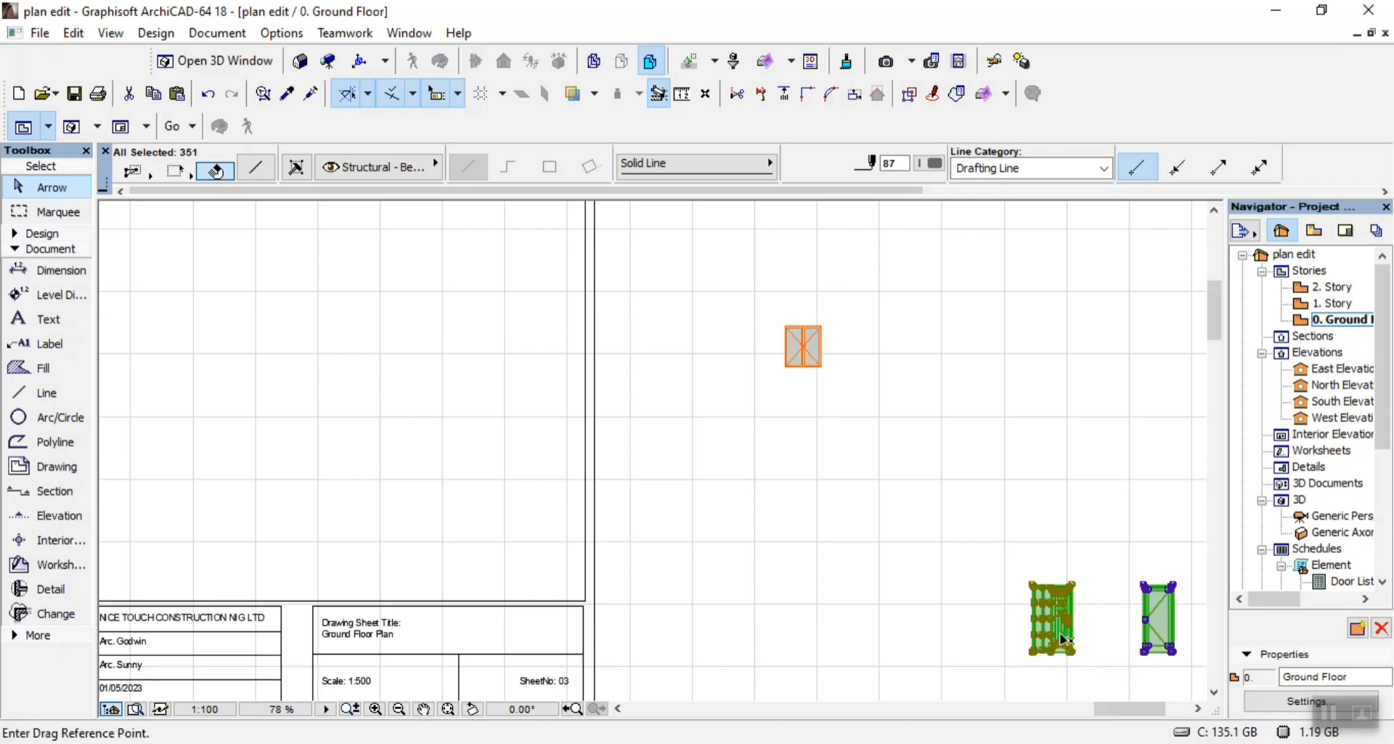
pyautogui.click(1104, 671)
pyautogui.scroll(-5, 725, 379)
pyautogui.scroll(4, 508, 261)
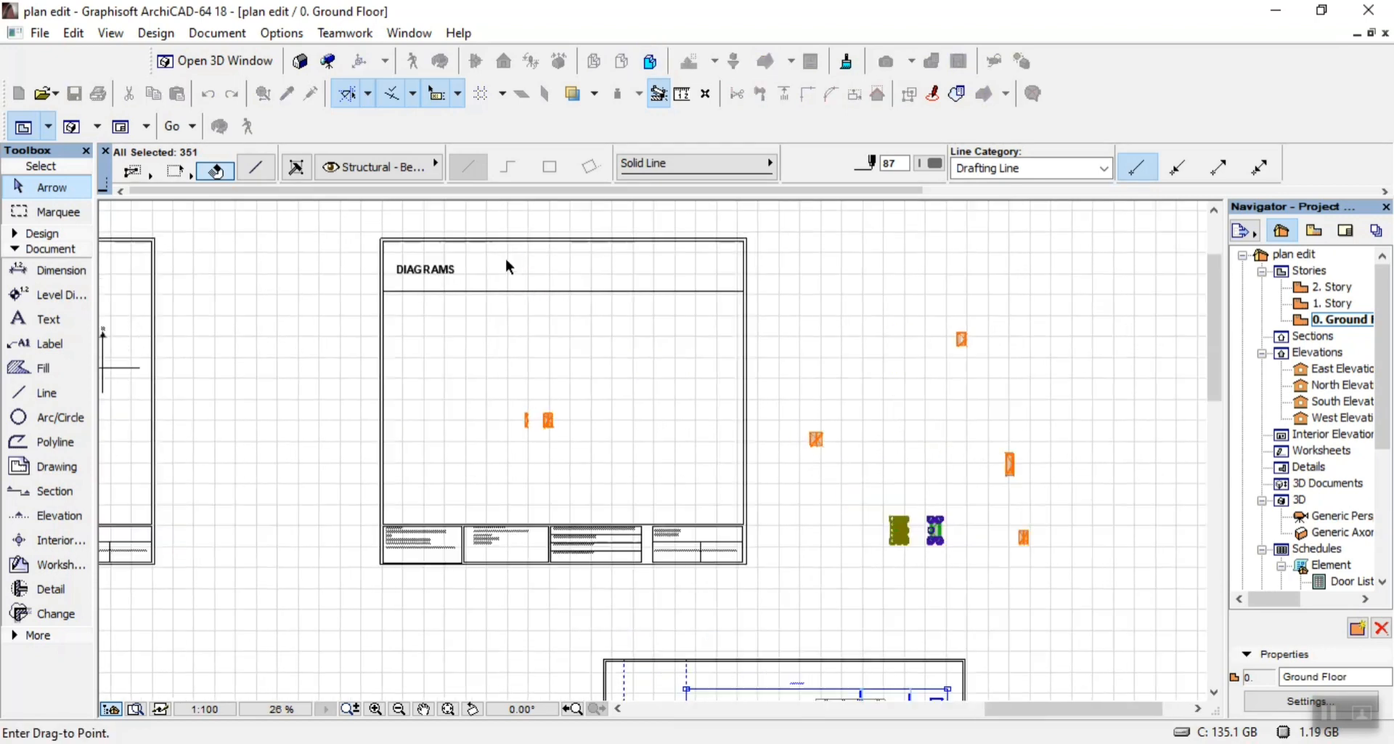
pyautogui.click(515, 273)
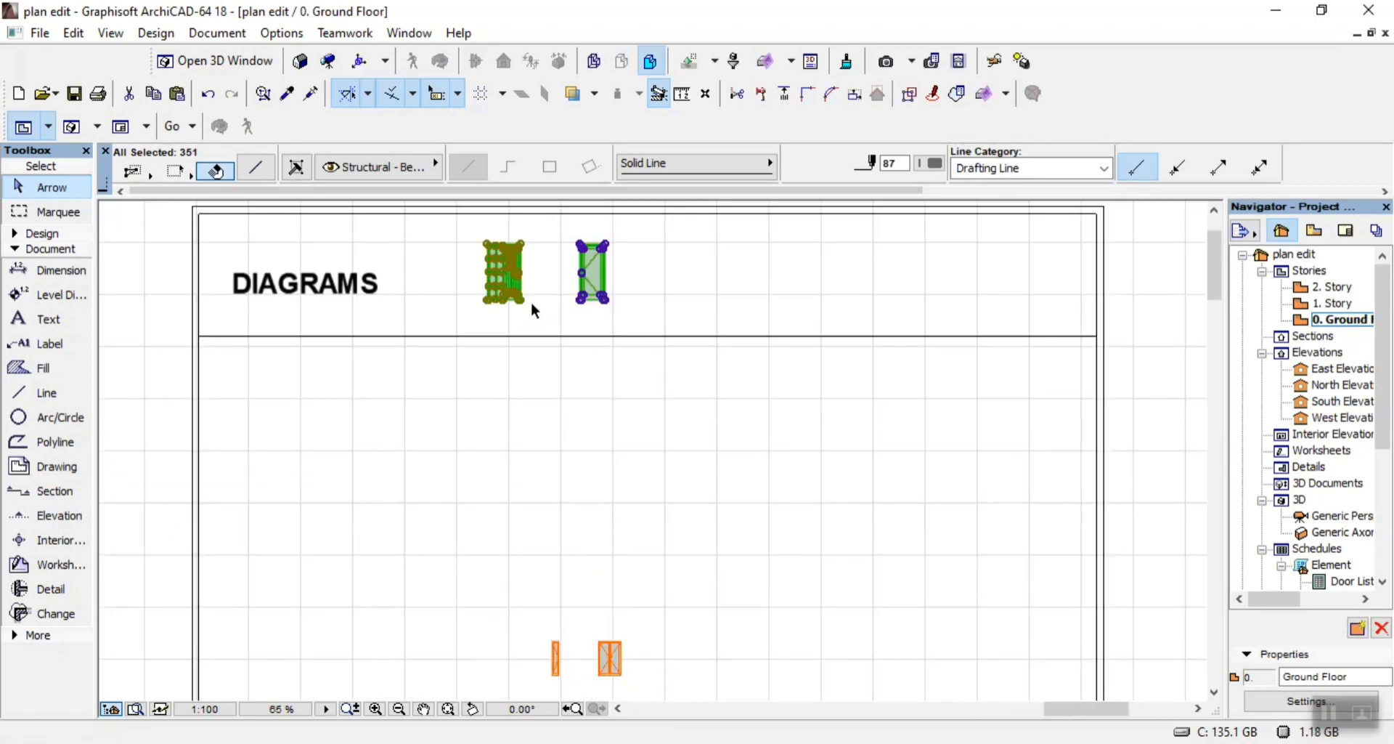
pyautogui.click(532, 303)
# Move the single door further right along the DIAGRAMS row, to about the middle of the sheet's width
pyautogui.click(590, 254)
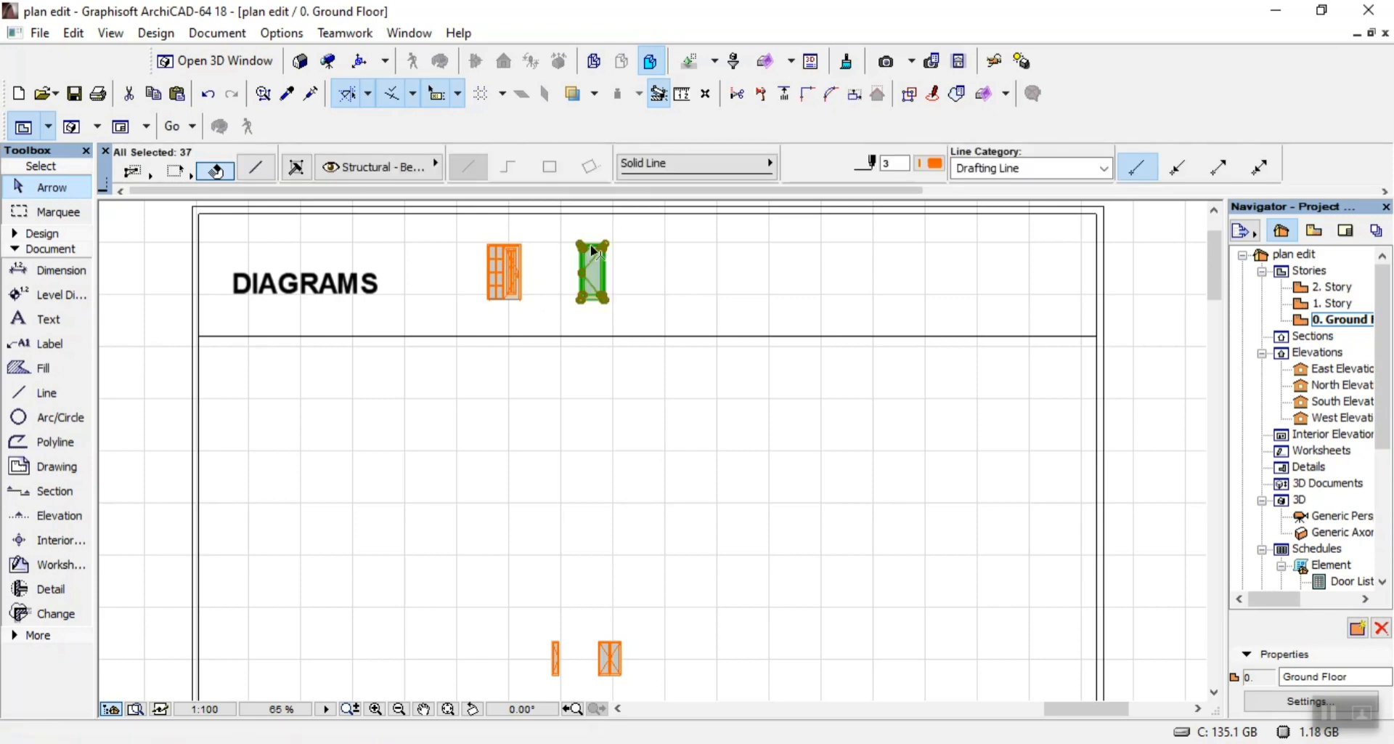
pyautogui.hotkey('ctrl', 'd')
pyautogui.click(594, 270)
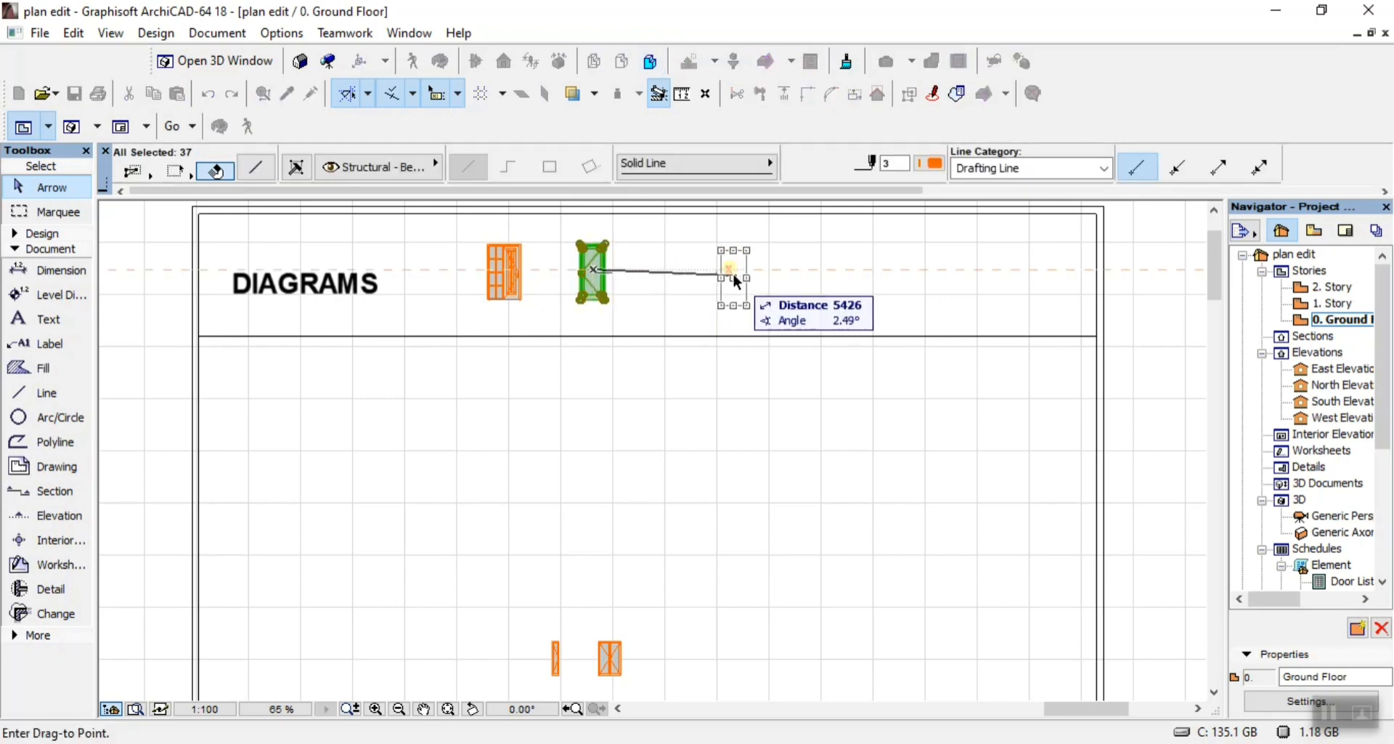
pyautogui.click(764, 274)
# Shift the double door about 1700 mm horizontally to the right within the DIAGRAMS row, and clear the selection
pyautogui.click(506, 279)
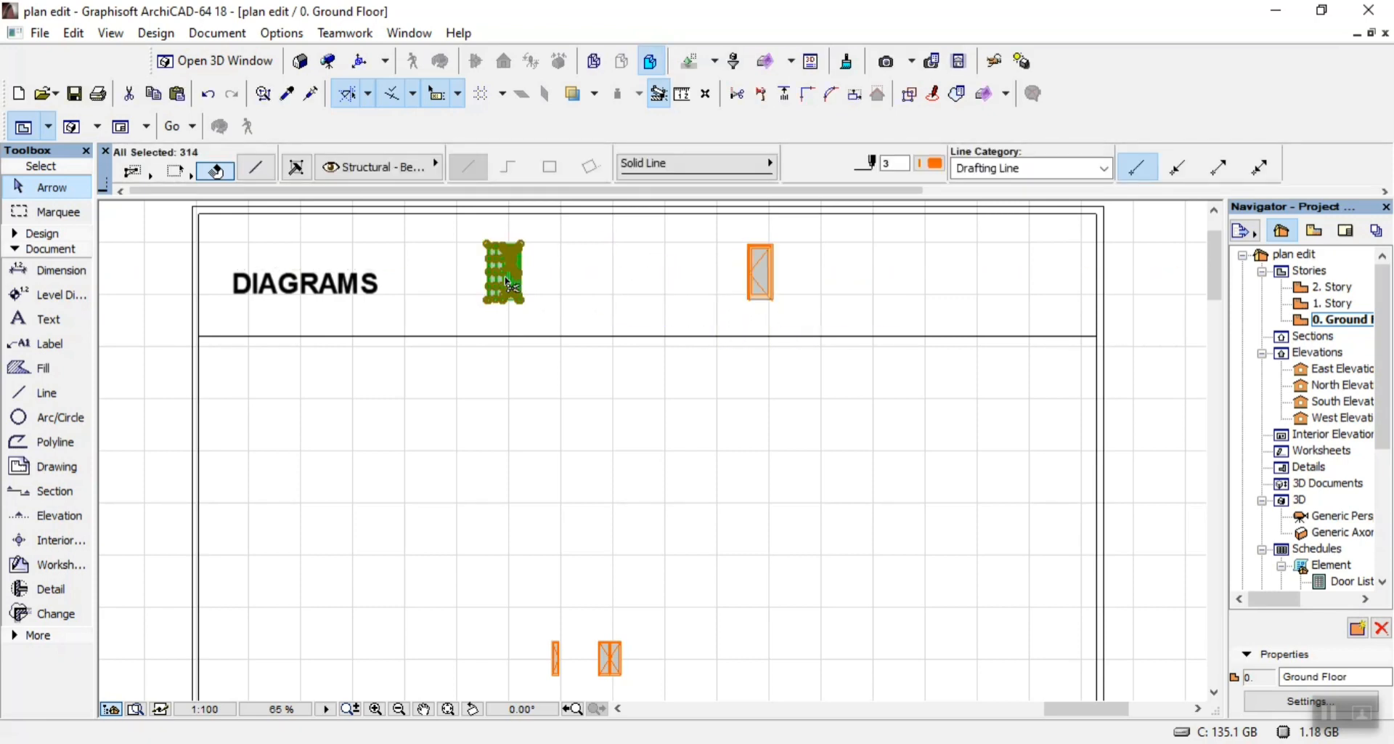
pyautogui.hotkey('ctrl', 'd')
pyautogui.click(506, 280)
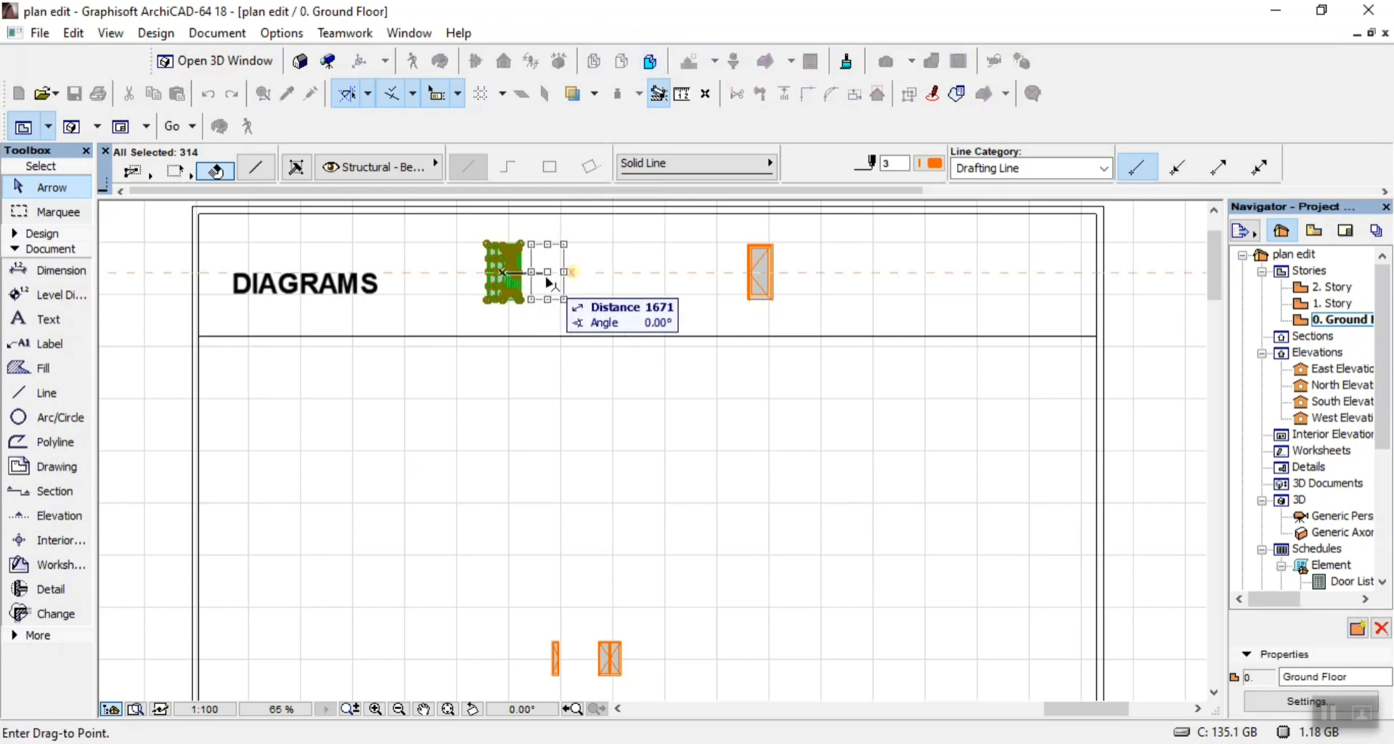
pyautogui.click(550, 281)
pyautogui.click(581, 494)
# Move the narrow single door from outside the sheet to the right end of the DIAGRAMS row, aligned with the other two doors
pyautogui.scroll(-3, 540, 539)
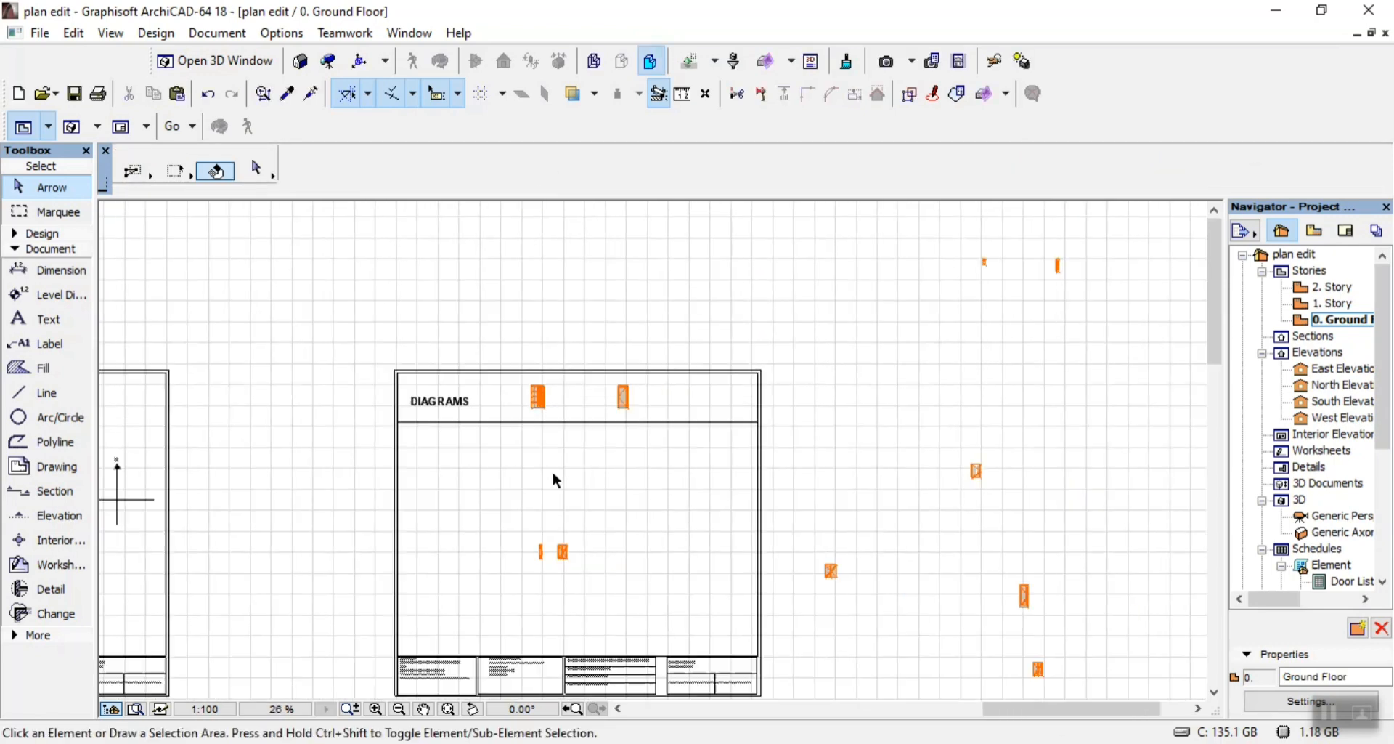
pyautogui.scroll(3, 1031, 602)
pyautogui.moveTo(949, 523); pyautogui.dragTo(1021, 629)
pyautogui.hotkey('ctrl', 'd')
pyautogui.click(997, 593)
pyautogui.scroll(-3, 1002, 599)
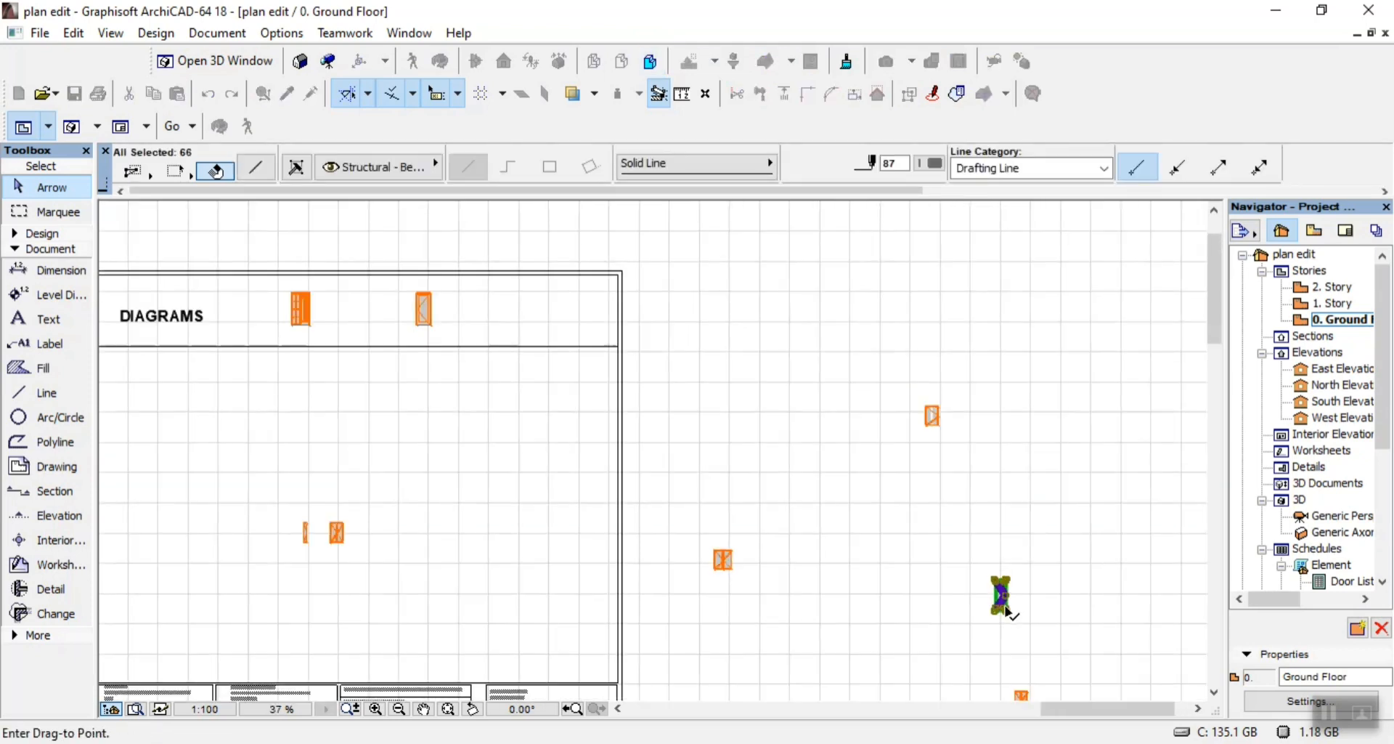
pyautogui.scroll(3, 657, 400)
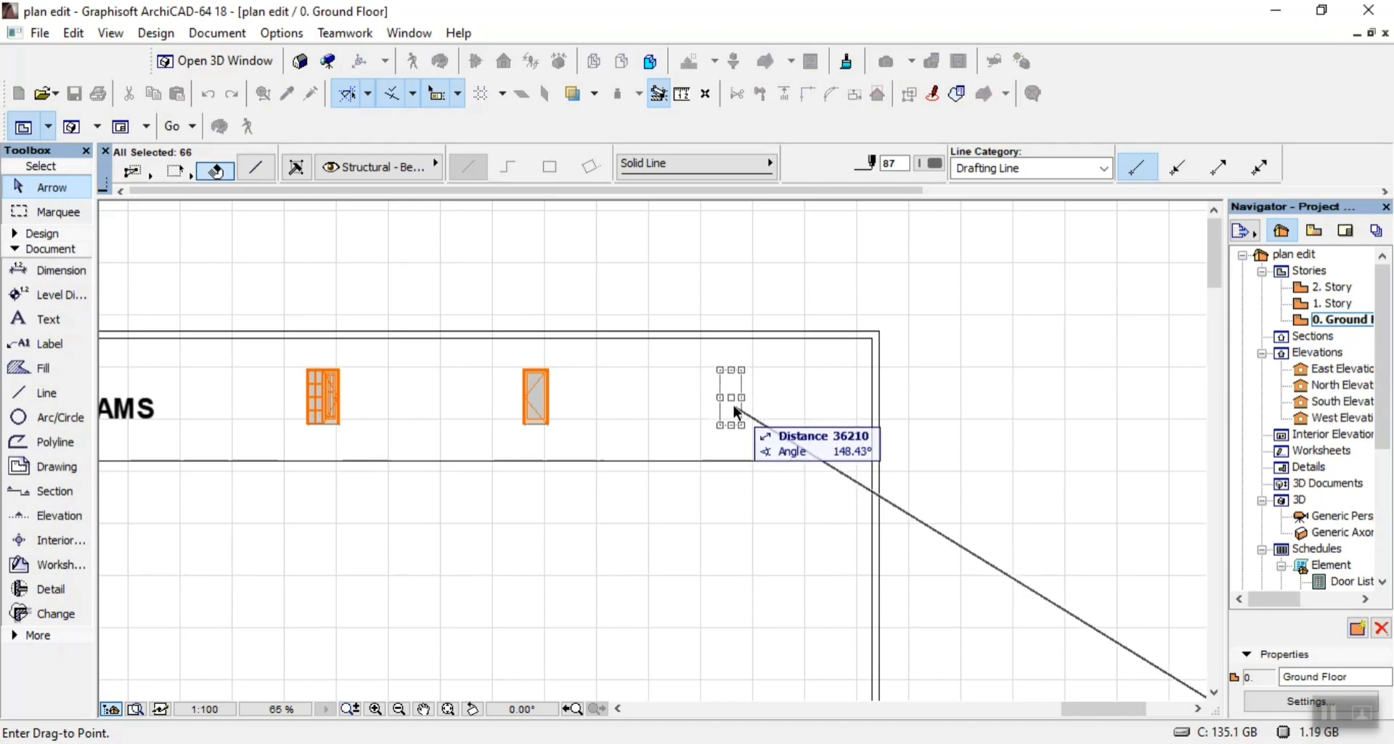
pyautogui.click(733, 406)
pyautogui.scroll(-3, 966, 472)
pyautogui.scroll(3, 690, 432)
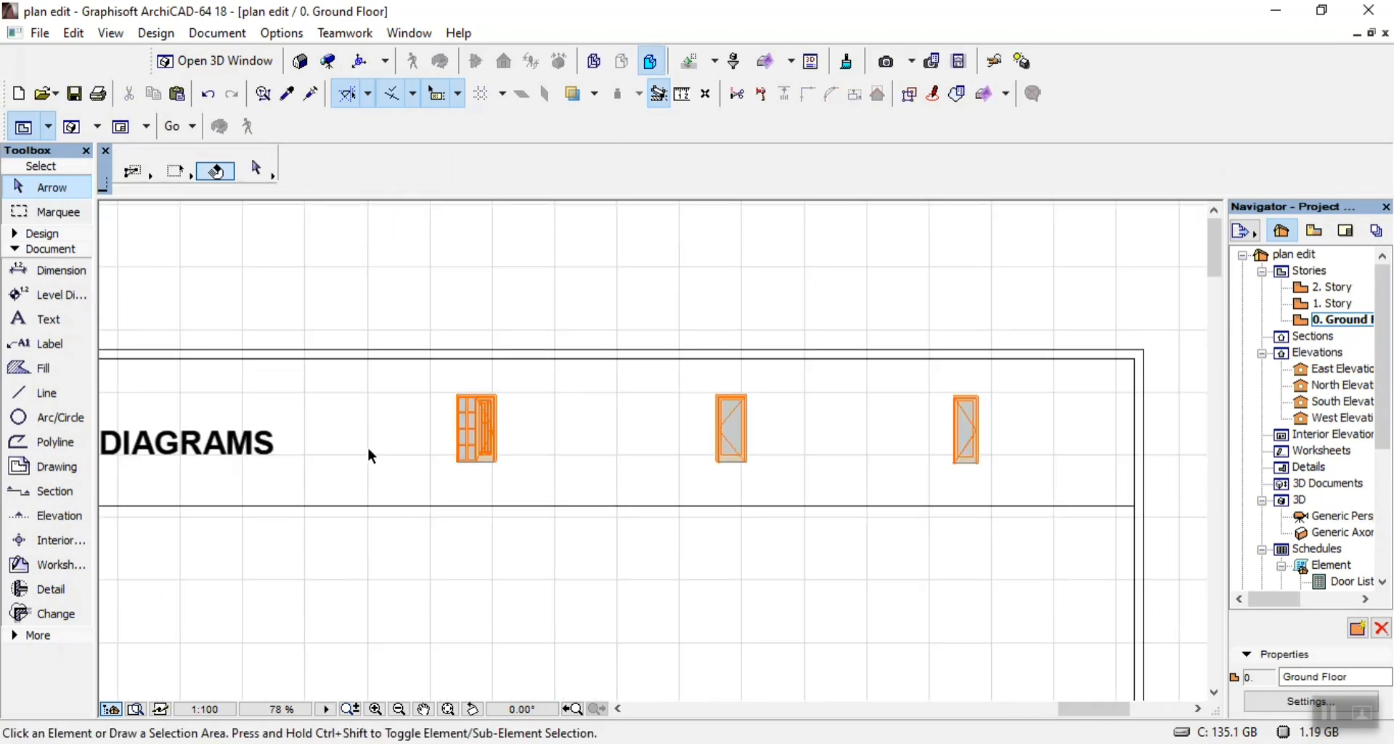
# Try to dimension the double door's overall width above it between the frame's outer top corners, and delete the dimension
pyautogui.scroll(3, 380, 411)
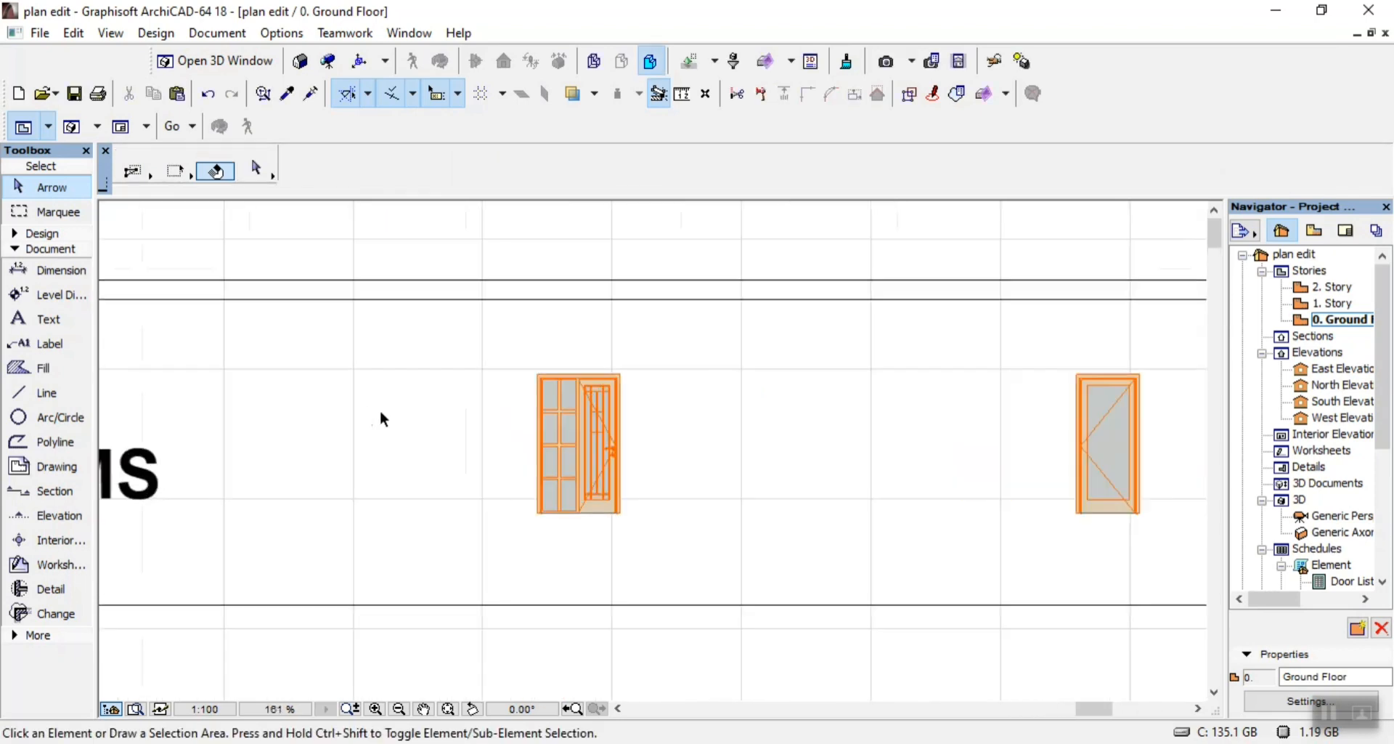
pyautogui.click(62, 270)
pyautogui.scroll(4, 520, 343)
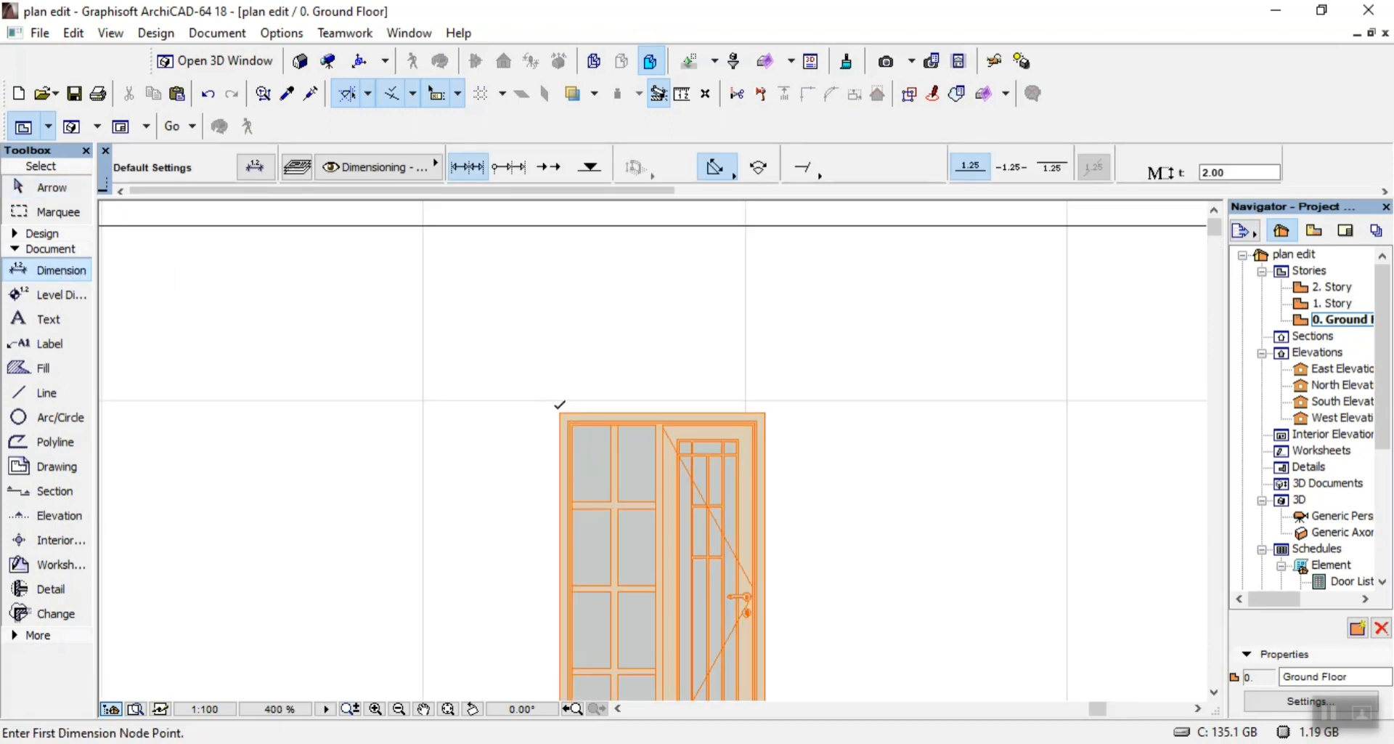
pyautogui.click(560, 412)
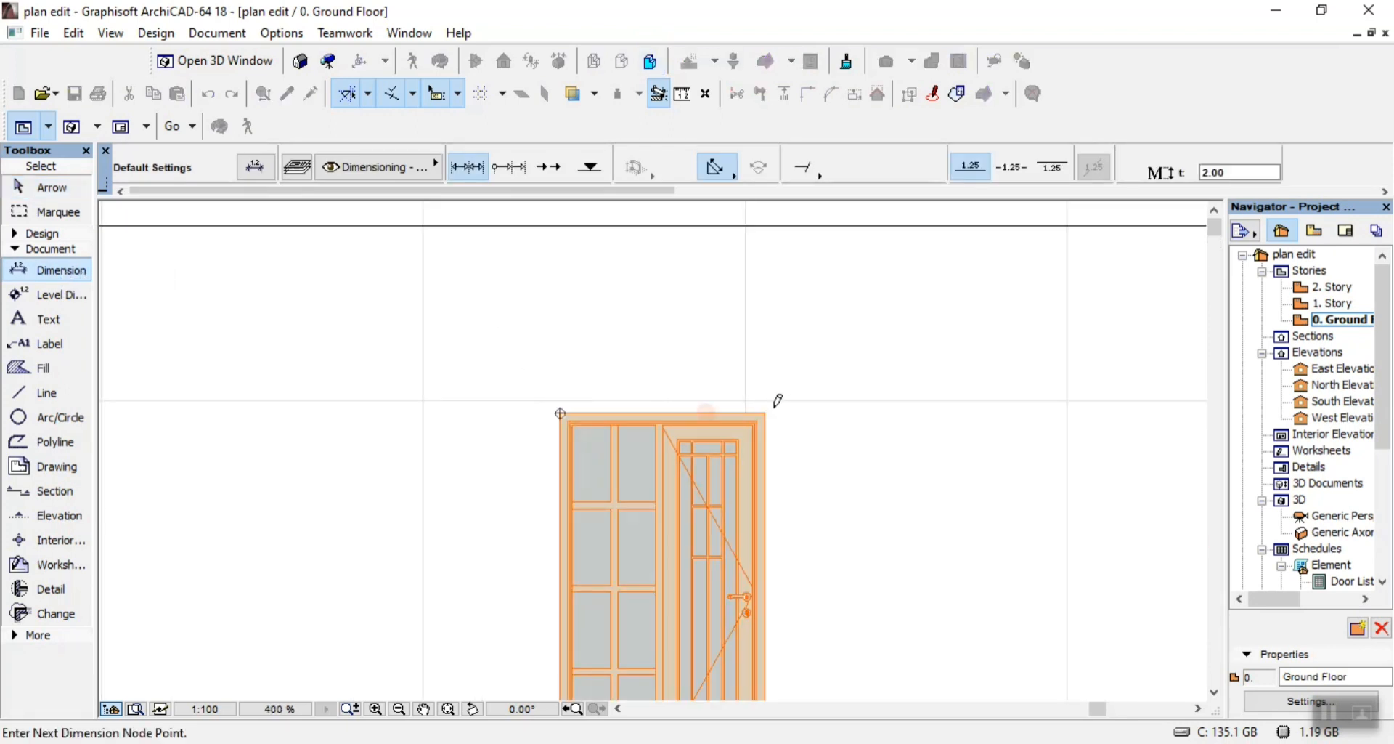
pyautogui.press('Escape')
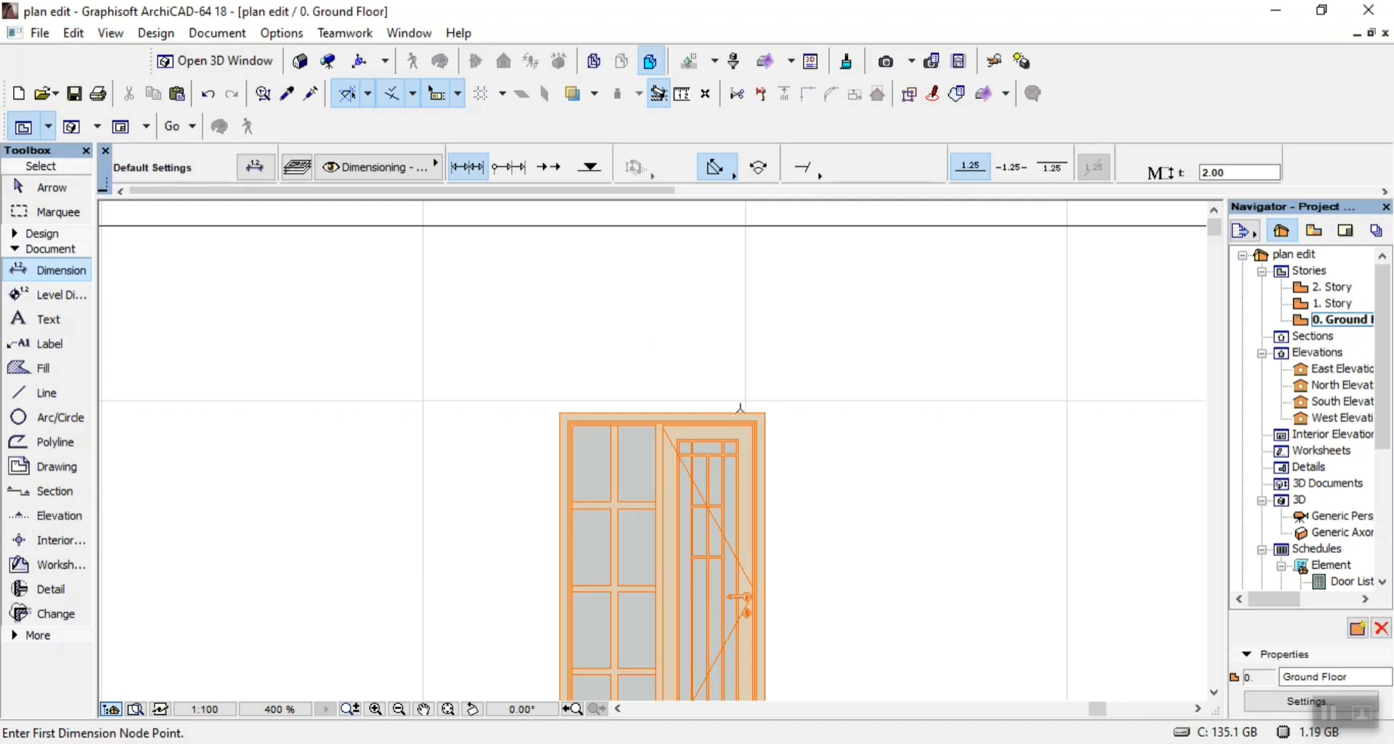
pyautogui.click(766, 413)
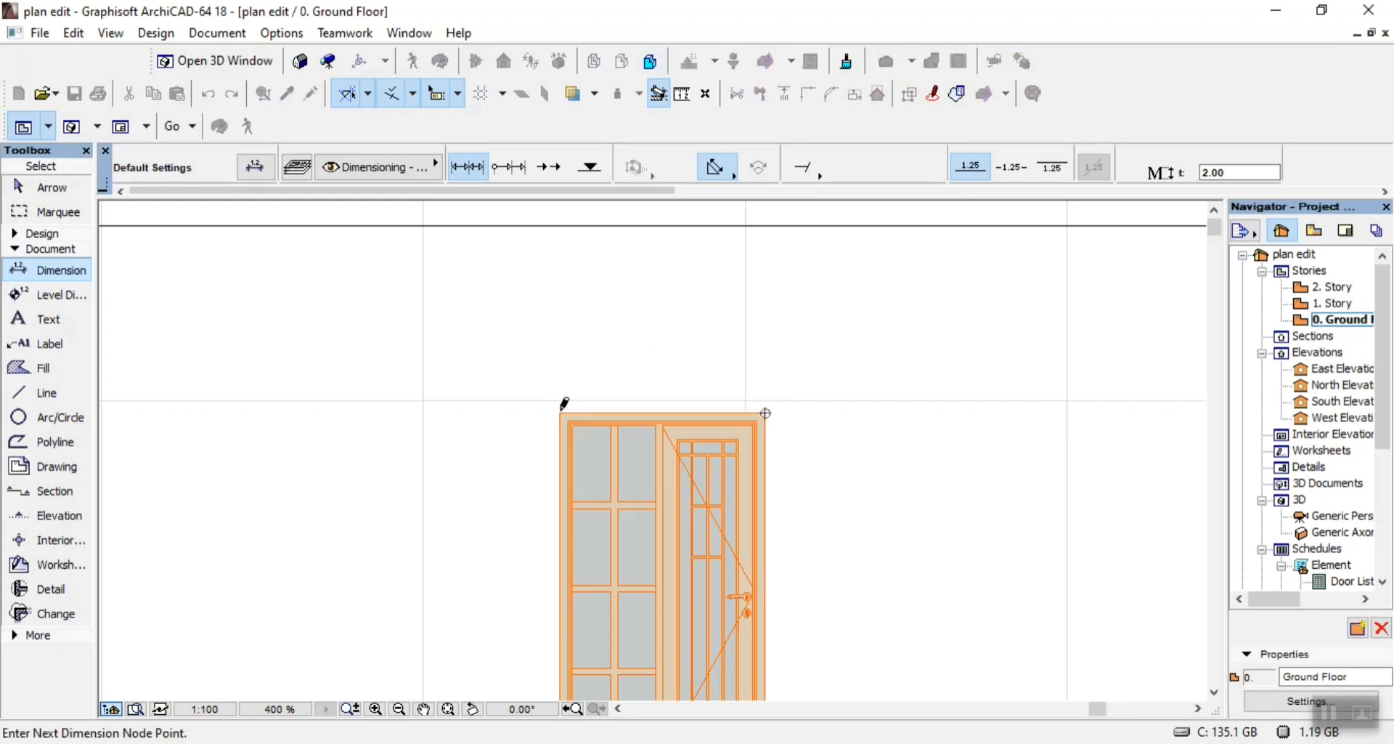
pyautogui.click(559, 413)
pyautogui.rightClick(602, 338)
pyautogui.click(684, 493)
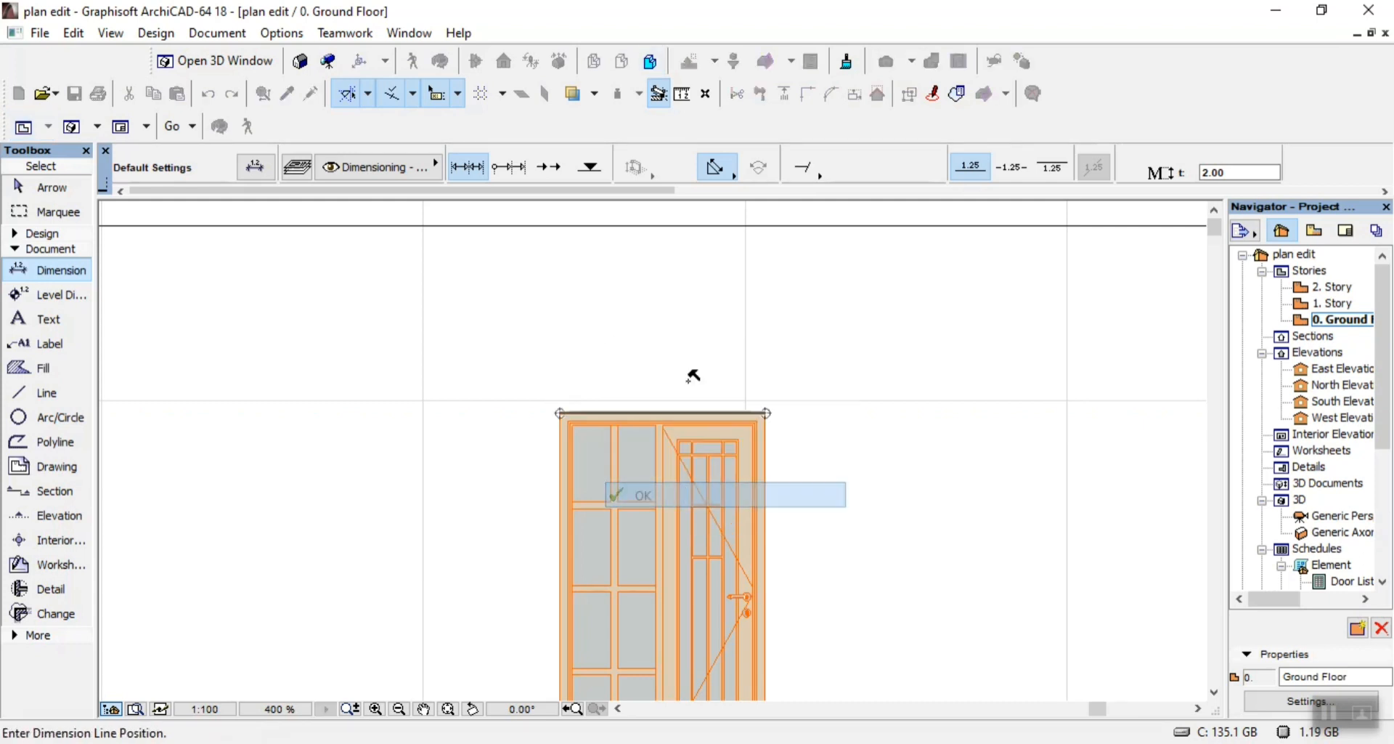
pyautogui.click(677, 336)
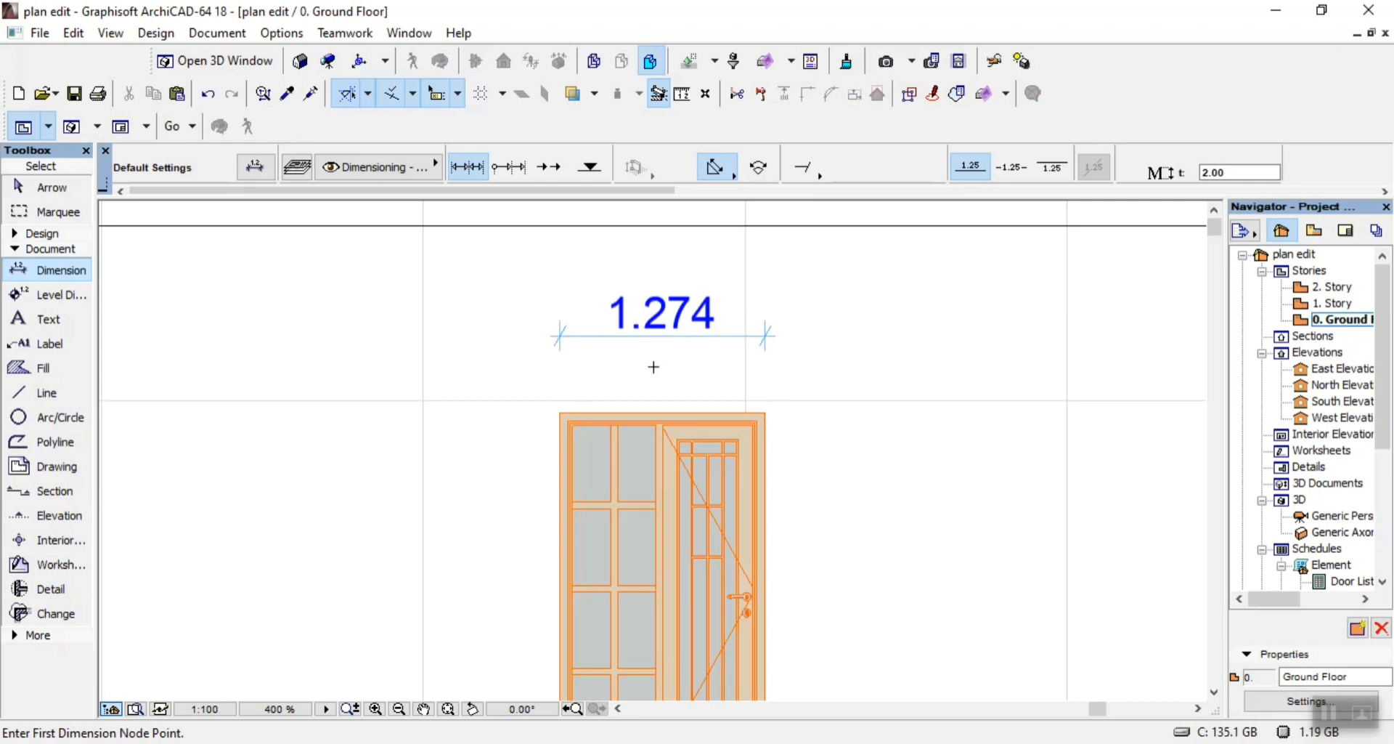
pyautogui.press('Escape')
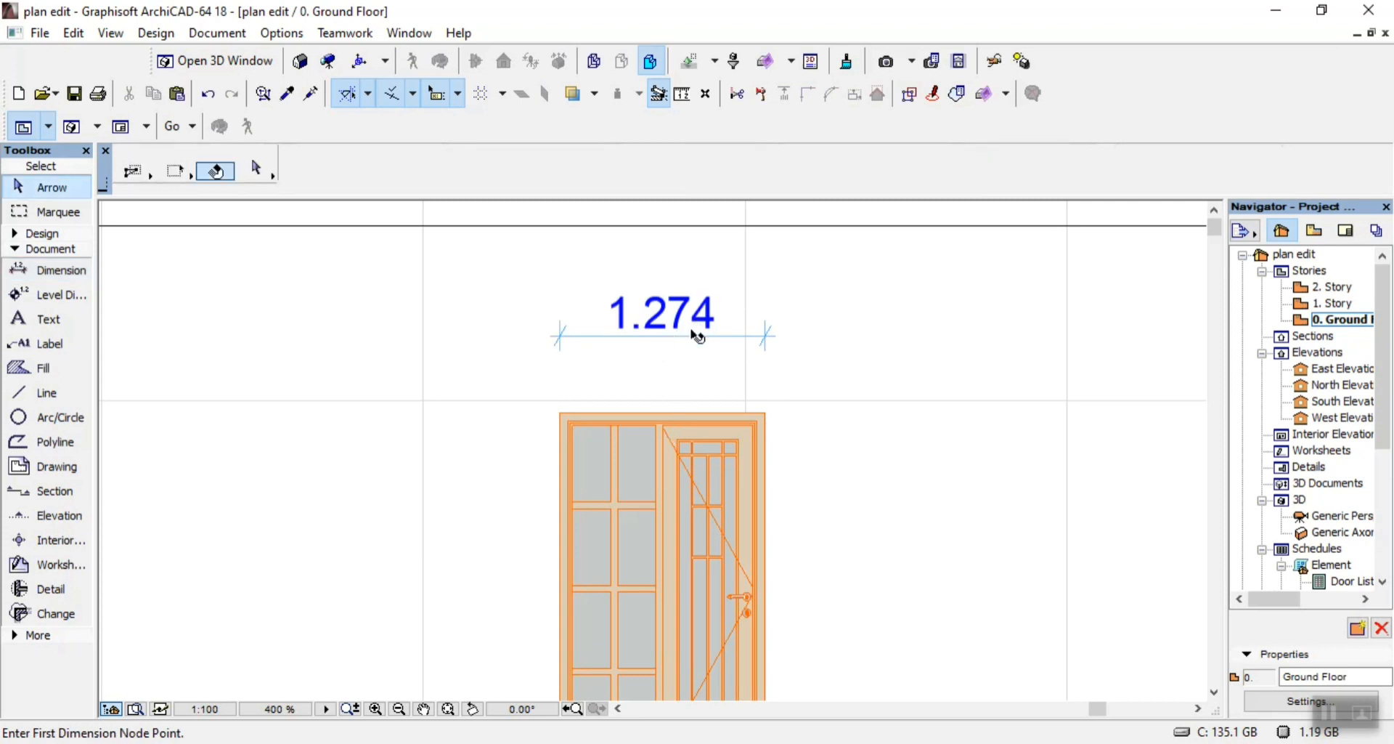
pyautogui.moveTo(697, 337); pyautogui.dragTo(716, 337)
pyautogui.press('Delete')
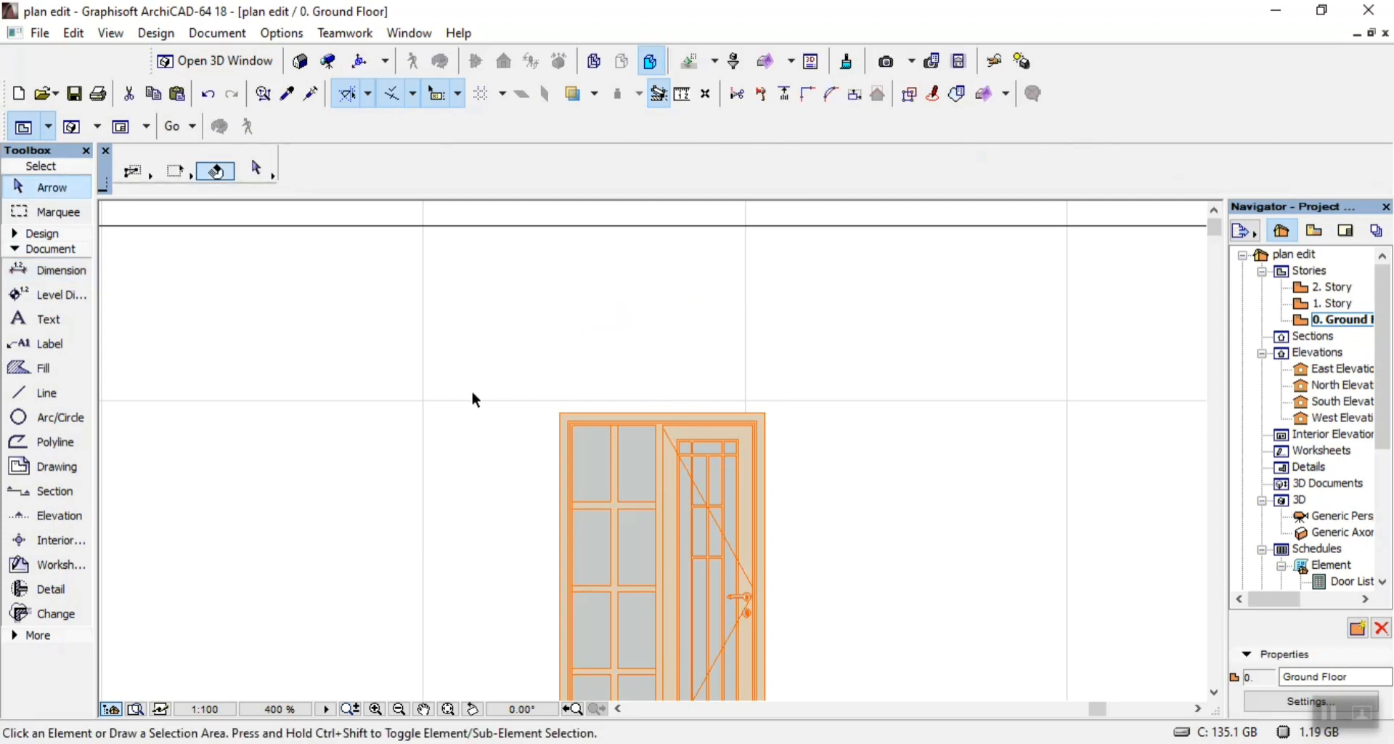
# Try to dimension the double door's width between its inner frame corners, and delete the dimension
pyautogui.click(55, 272)
pyautogui.scroll(5, 584, 431)
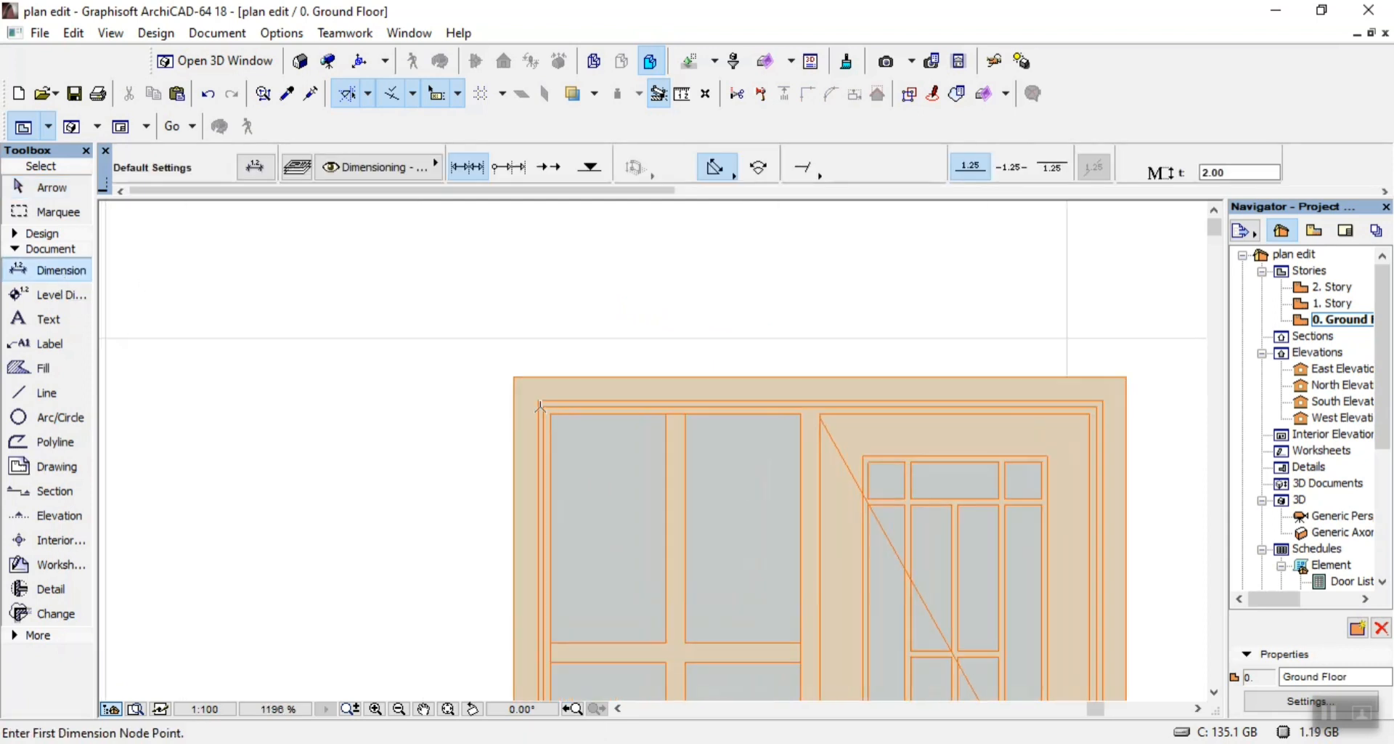
pyautogui.click(539, 400)
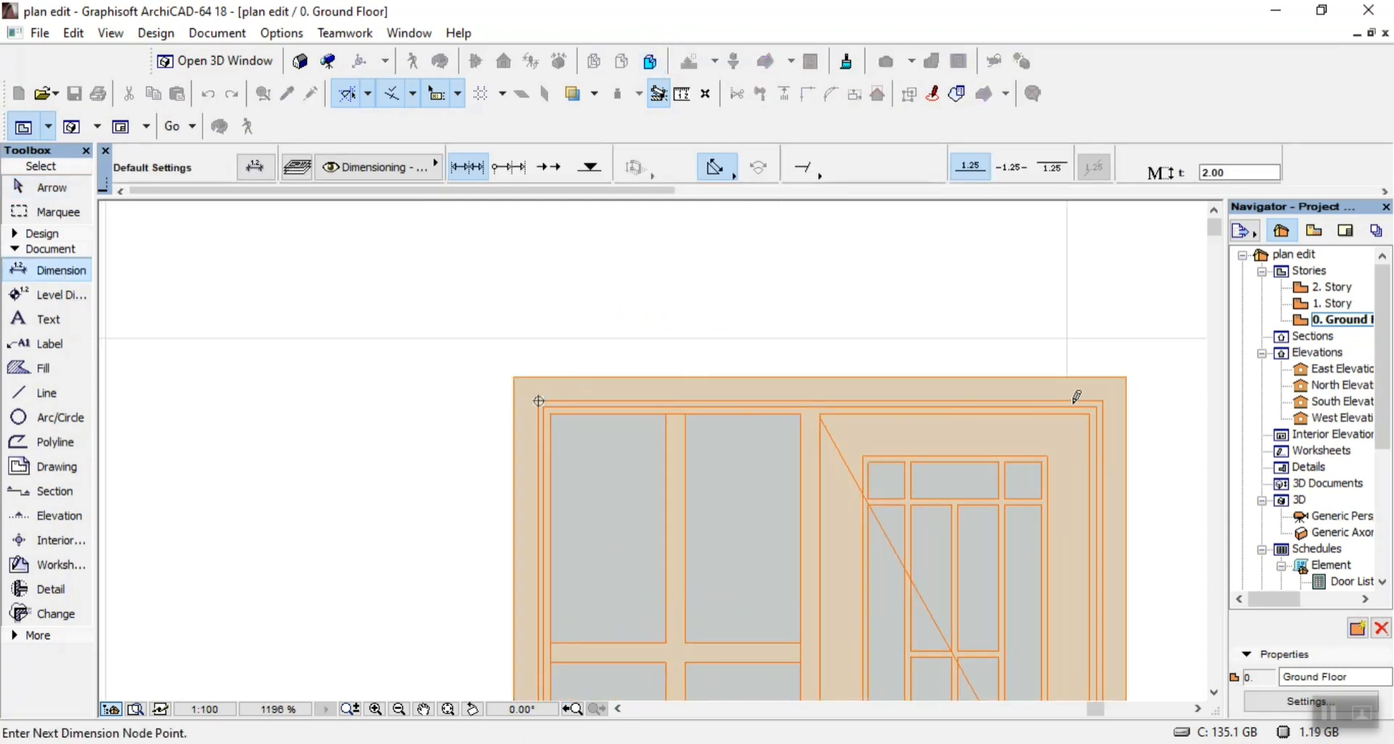
pyautogui.scroll(-2, 954, 459)
pyautogui.rightClick(790, 331)
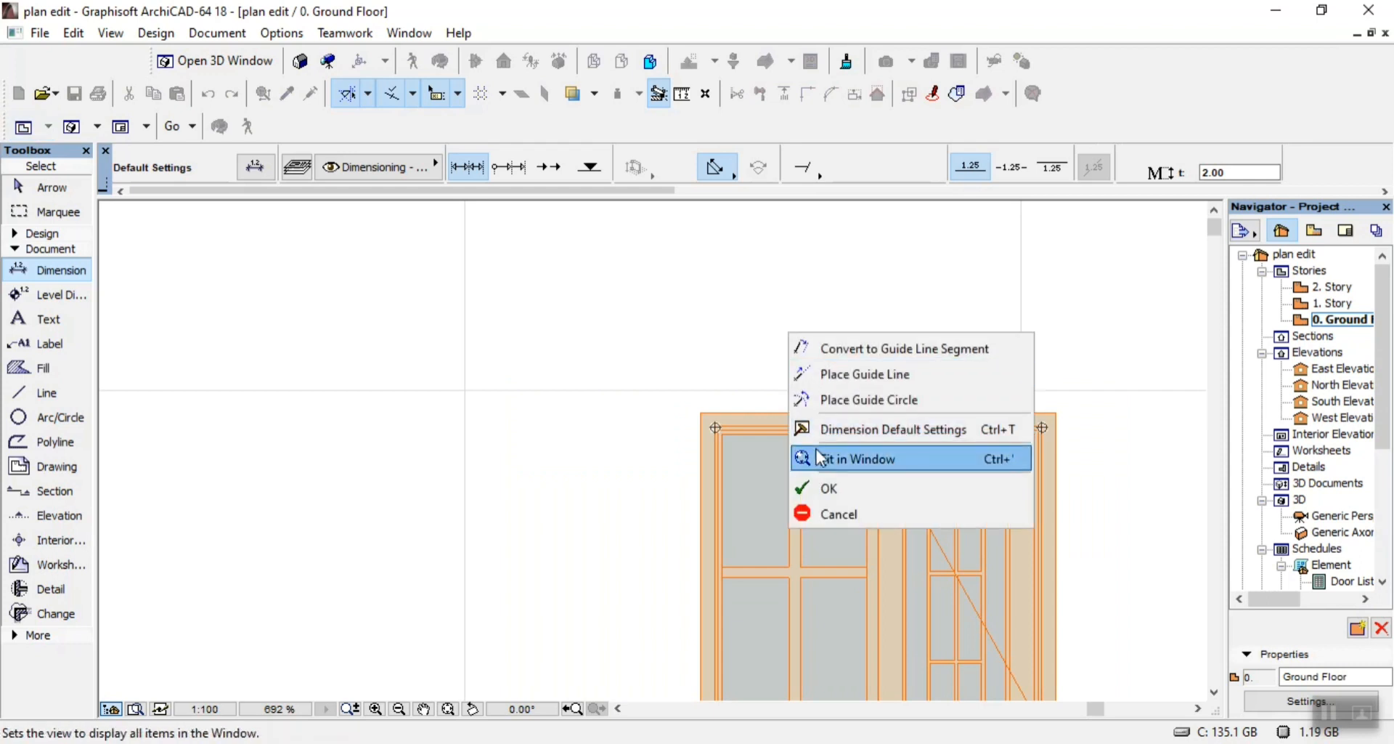
pyautogui.click(830, 487)
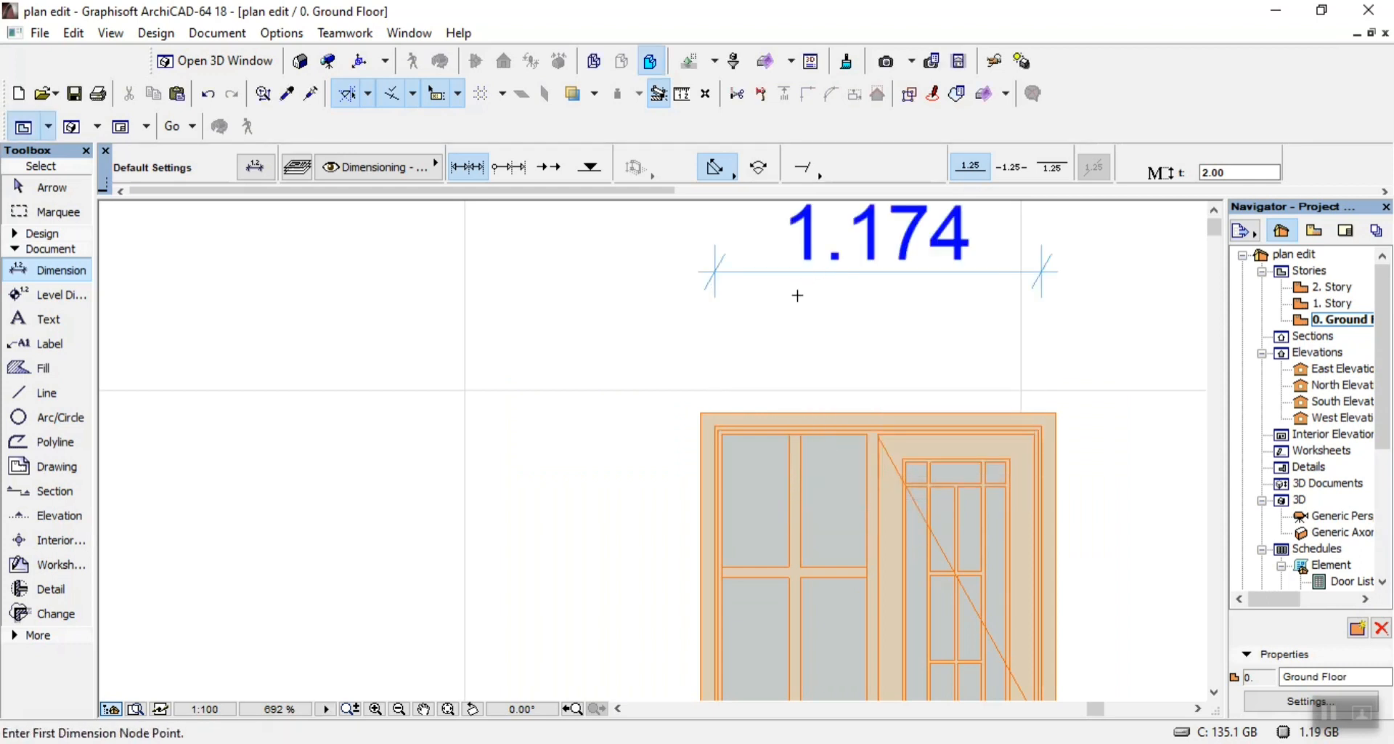
pyautogui.press('Escape')
pyautogui.click(781, 271)
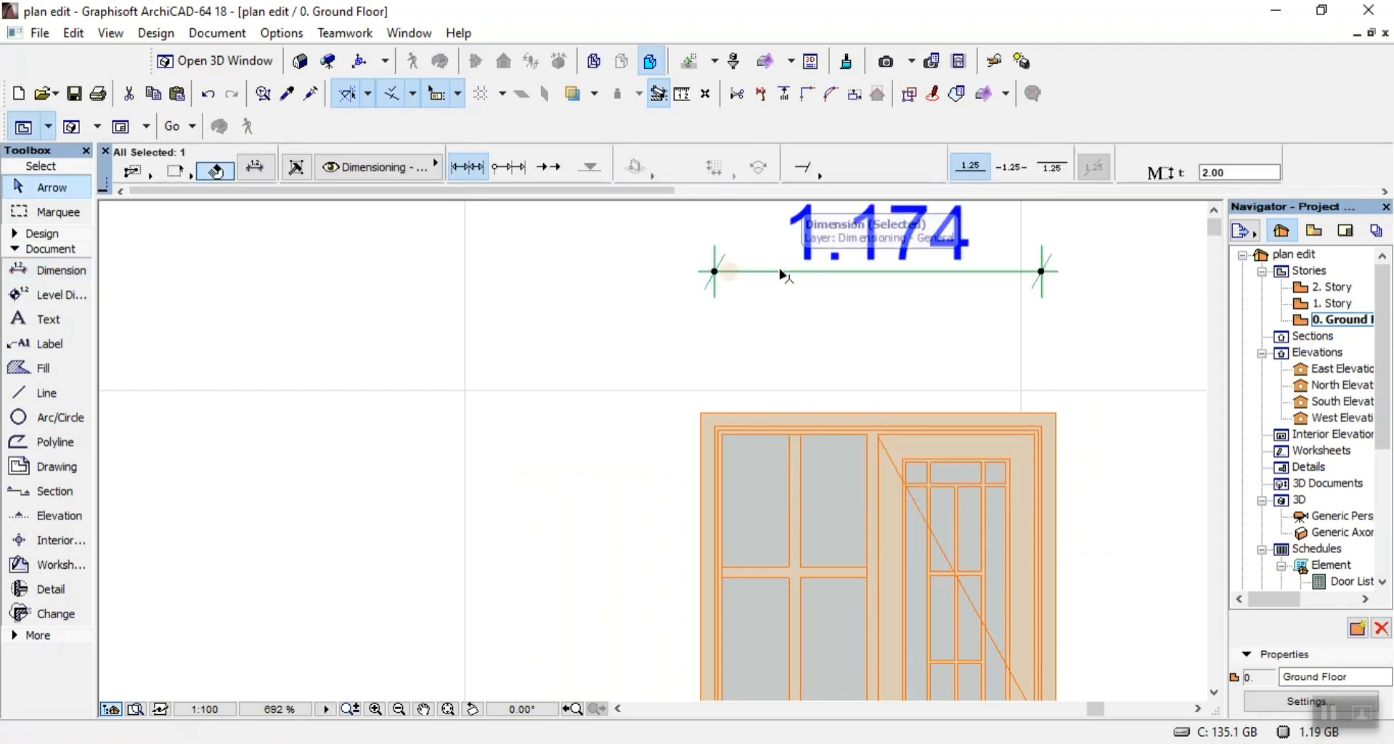
pyautogui.press('Delete')
# Try to redimension the double door's overall width from points on the frame's outer side edges near its top
pyautogui.click(72, 270)
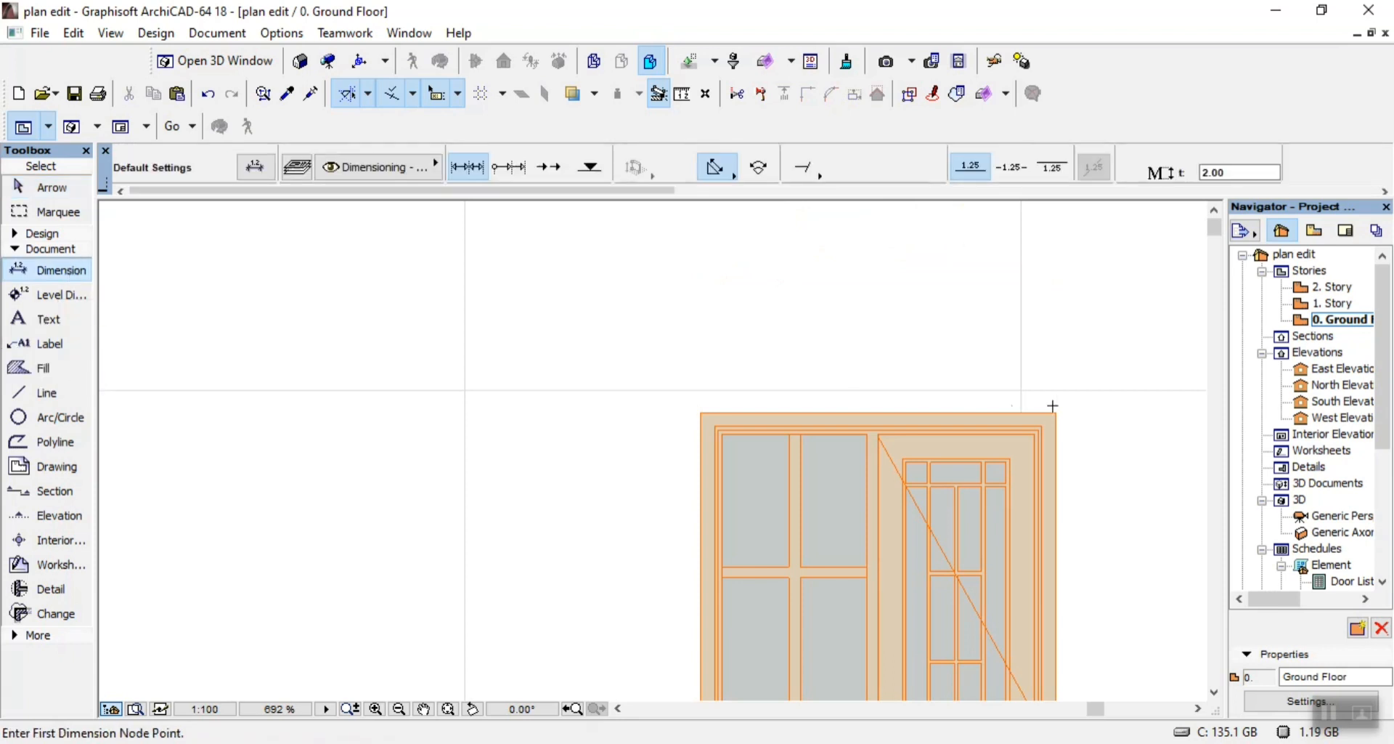
pyautogui.scroll(3, 1041, 417)
pyautogui.click(1046, 413)
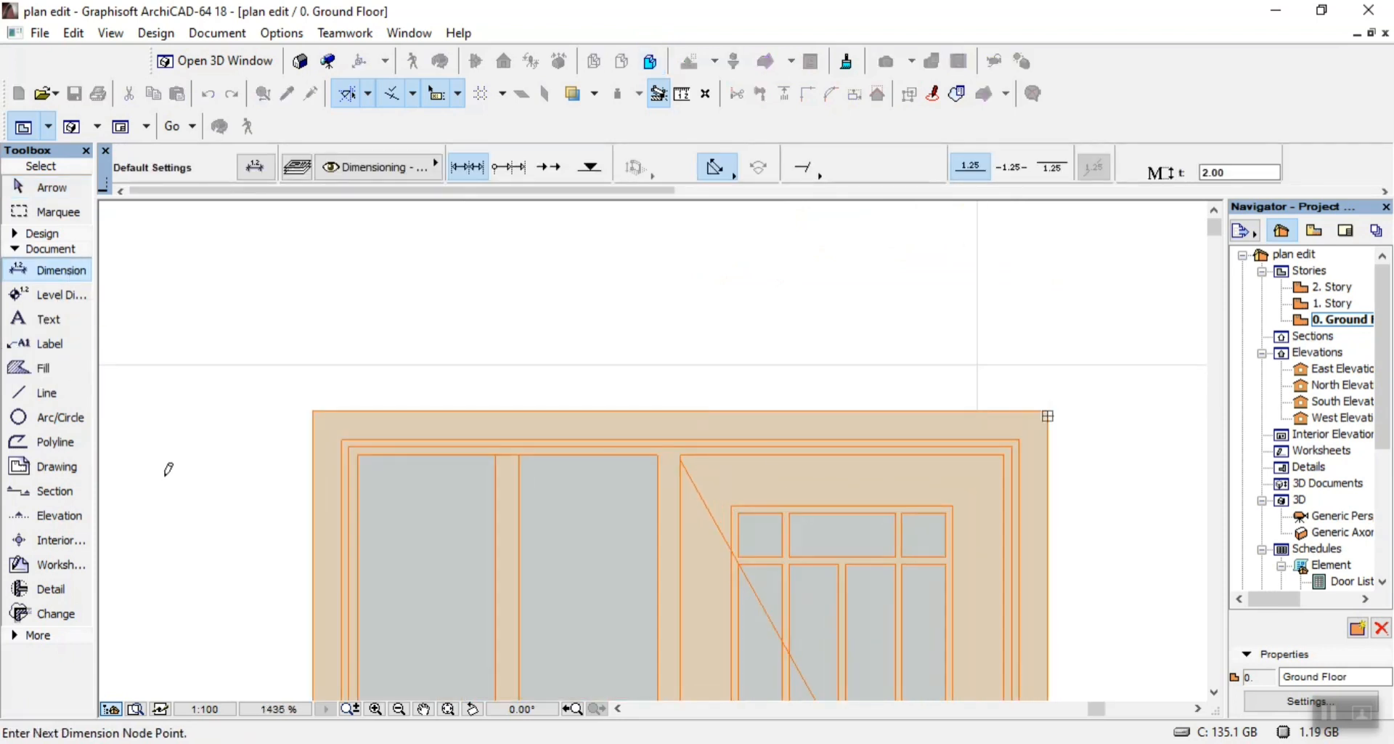
pyautogui.click(313, 419)
pyautogui.rightClick(427, 296)
pyautogui.click(528, 460)
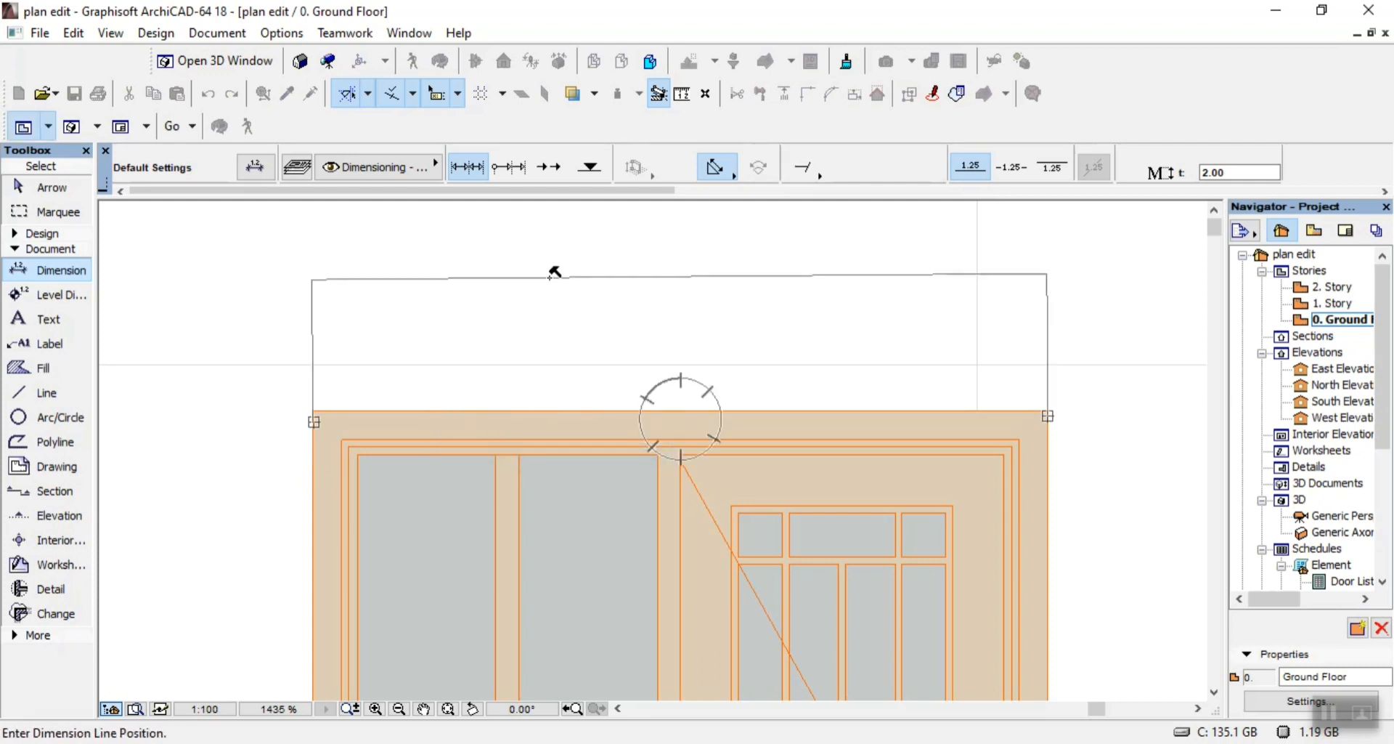
pyautogui.click(554, 271)
pyautogui.scroll(-3, 570, 360)
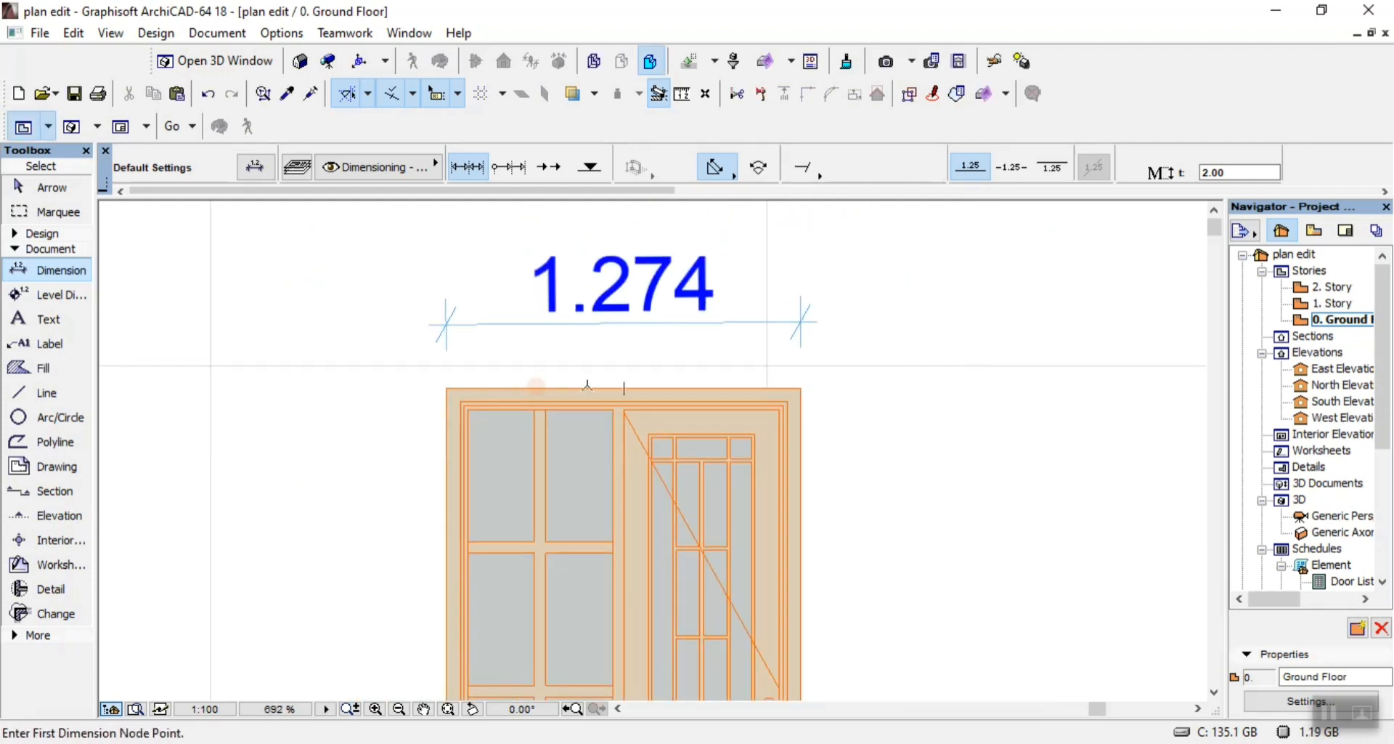
pyautogui.press('Escape')
pyautogui.scroll(-12, 625, 325)
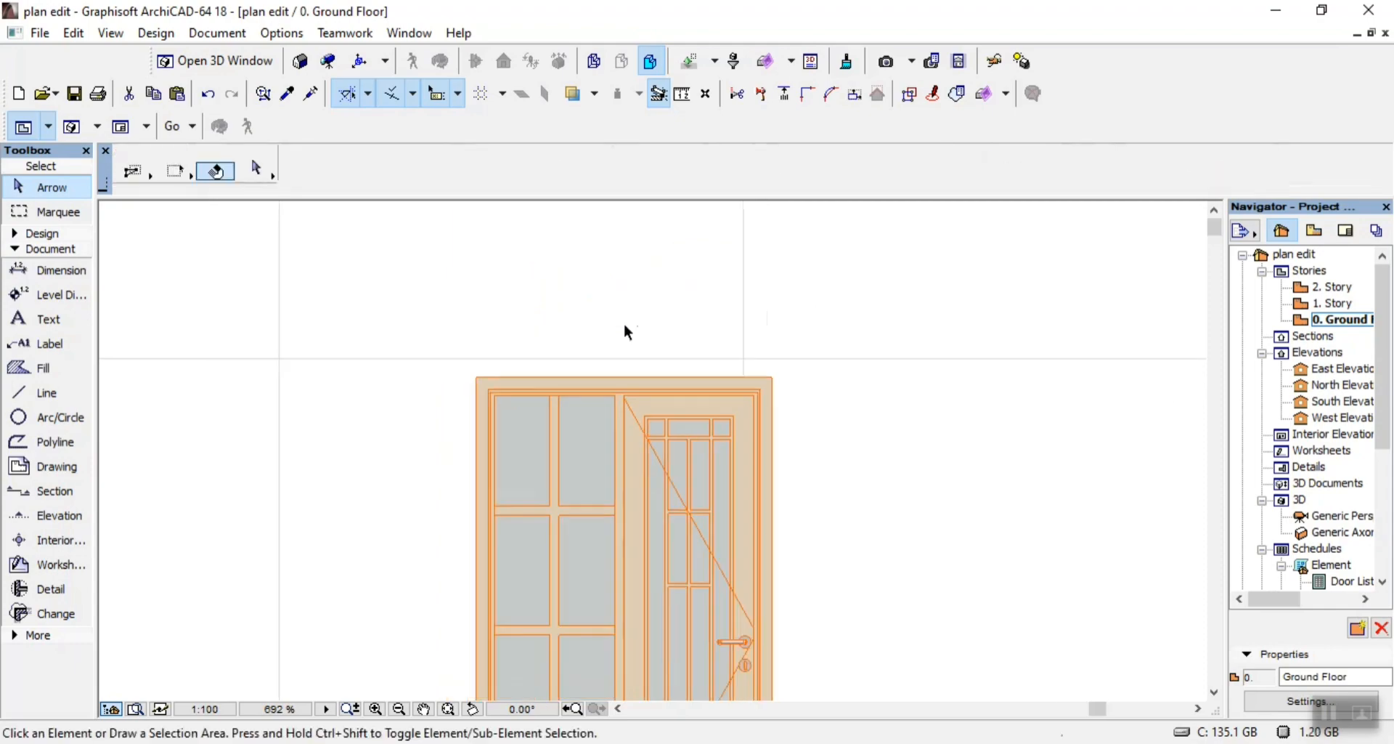
pyautogui.scroll(-6, 703, 362)
pyautogui.scroll(6, 450, 481)
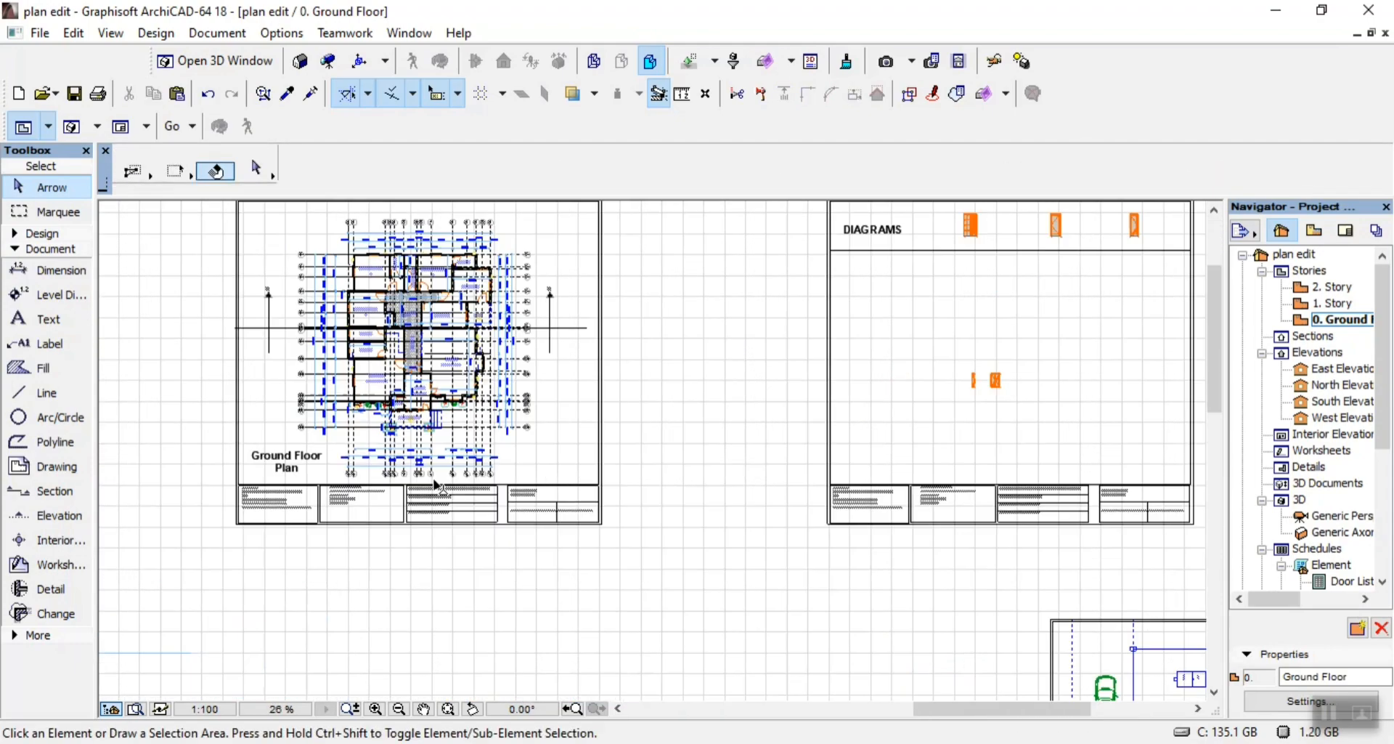
# Move the wall holding the entrance door and its two windows straight down, clear of the entrance columns on the ground floor plan
pyautogui.scroll(-7, 448, 465)
pyautogui.scroll(-2, 484, 508)
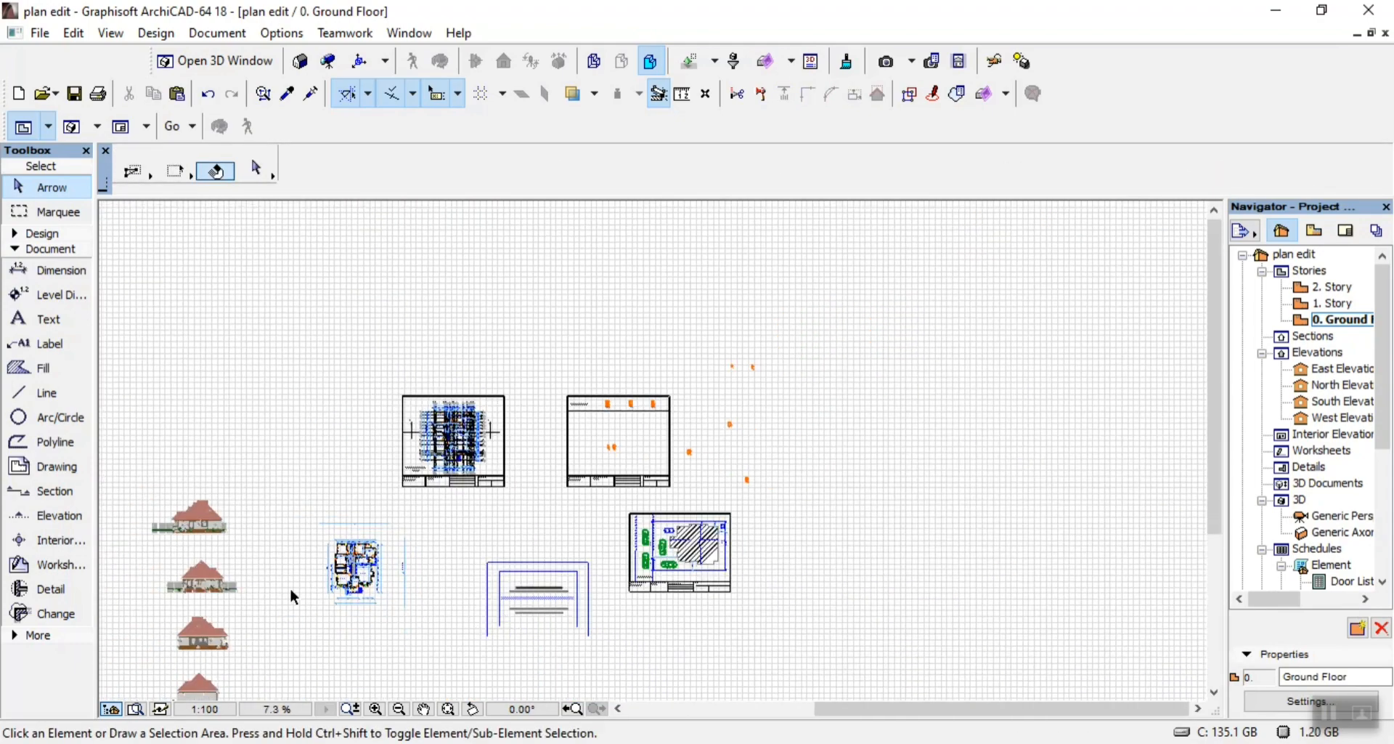
pyautogui.scroll(15, 413, 581)
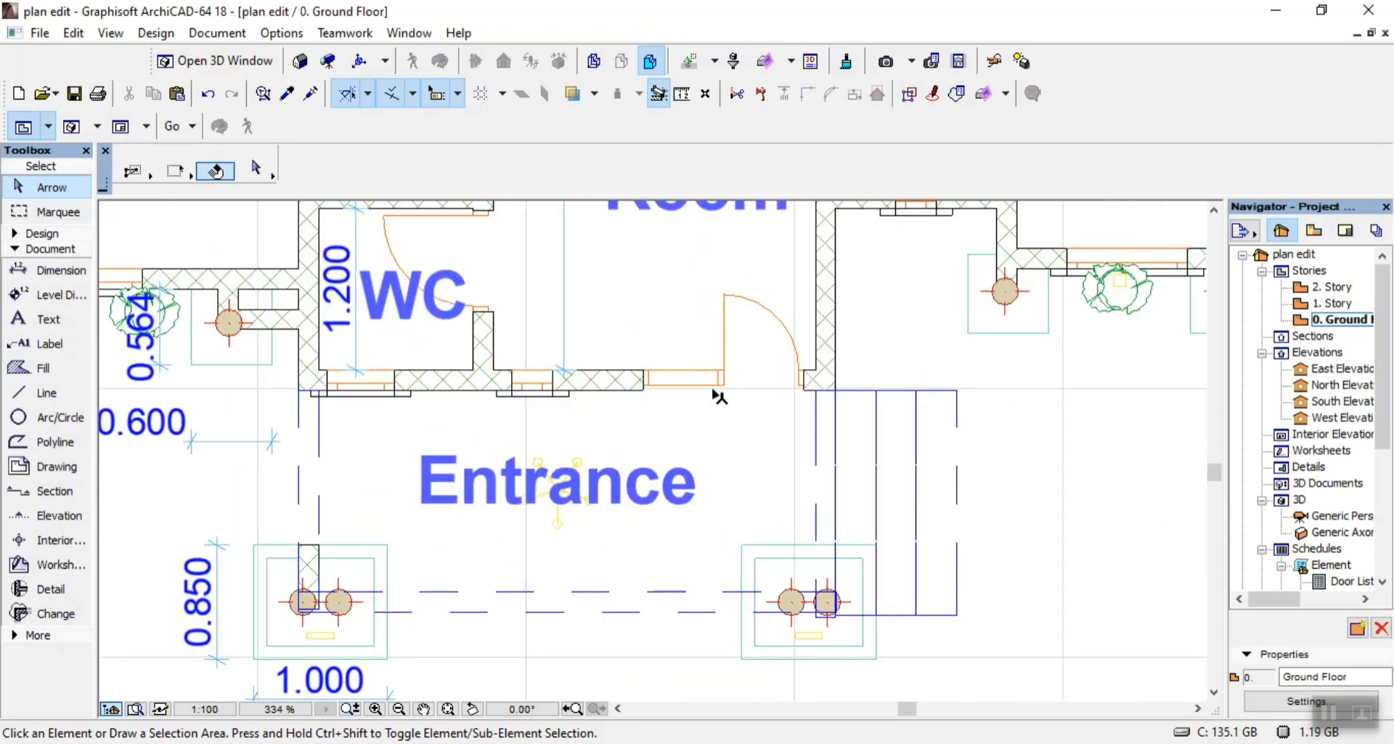
pyautogui.click(729, 385)
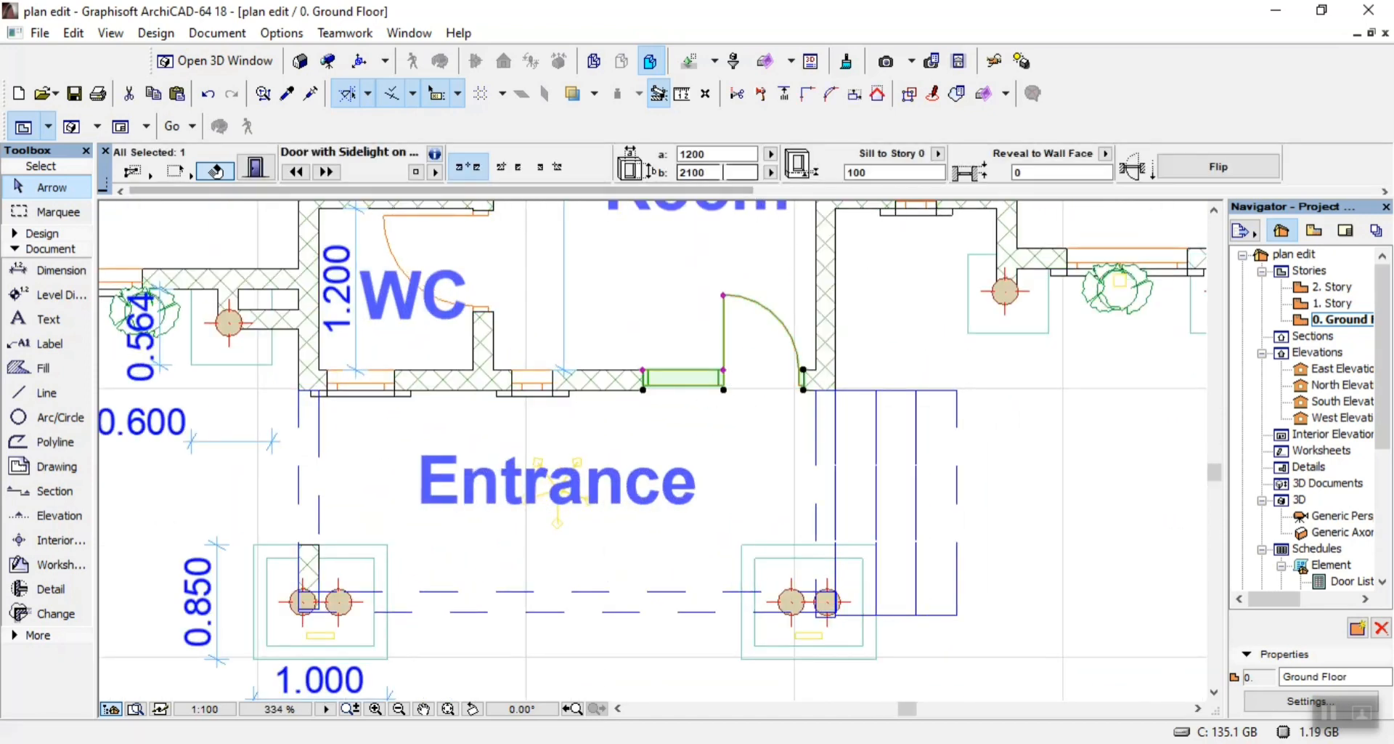
pyautogui.scroll(2, 826, 411)
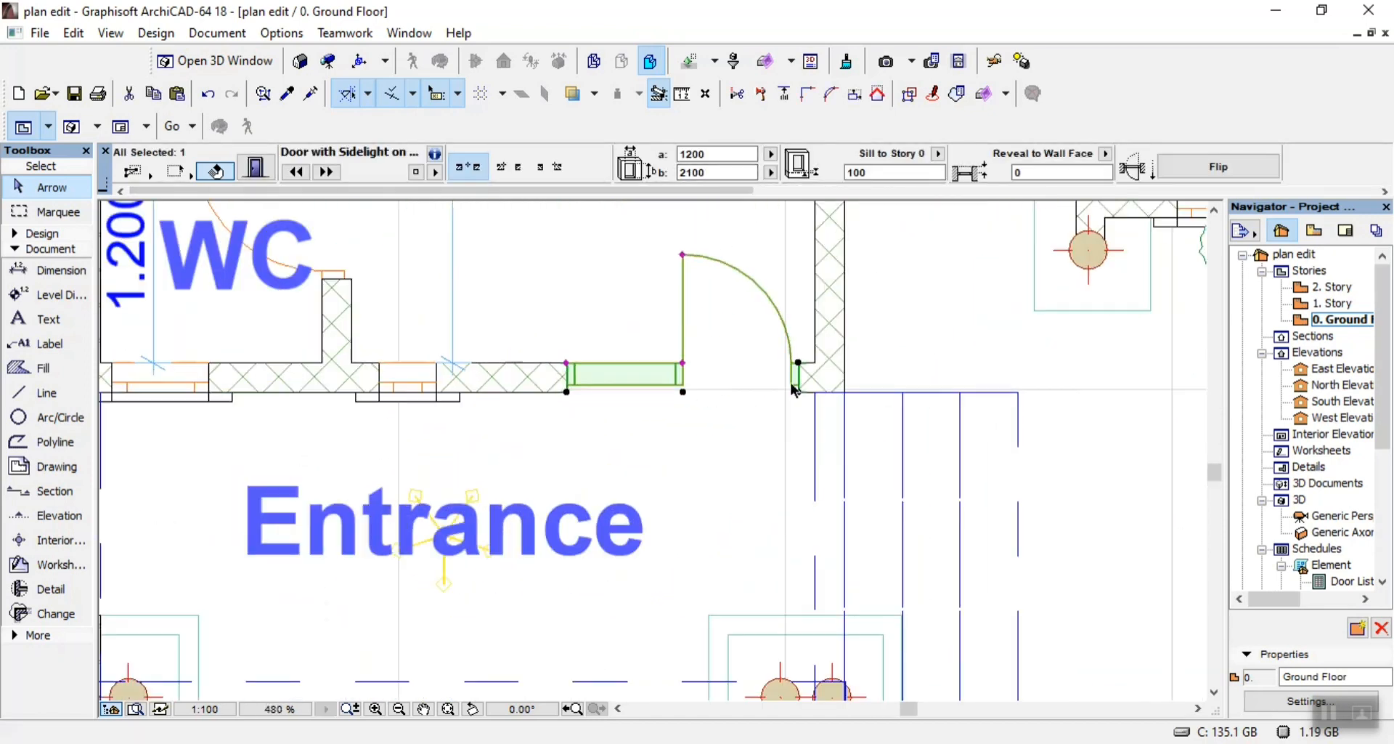
pyautogui.click(523, 380)
pyautogui.moveTo(522, 377); pyautogui.dragTo(521, 376)
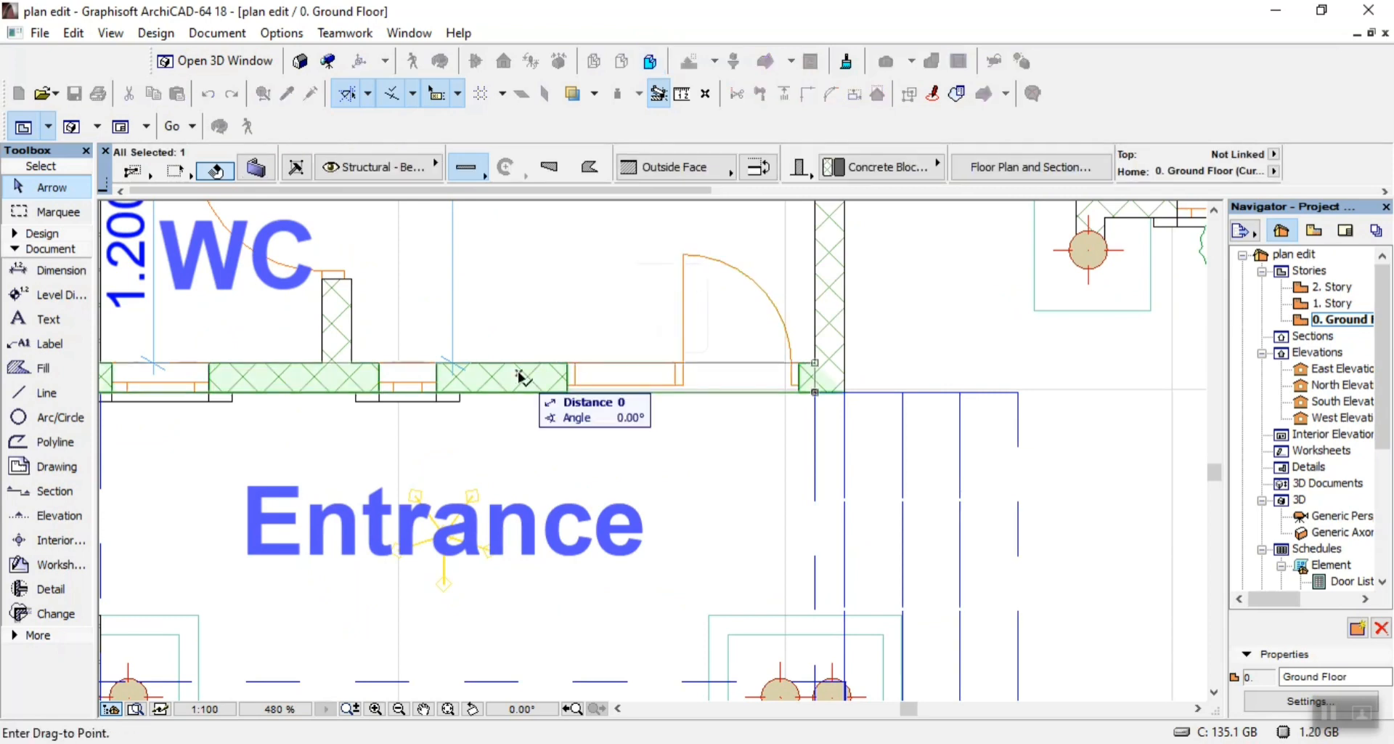
pyautogui.scroll(-5, 522, 376)
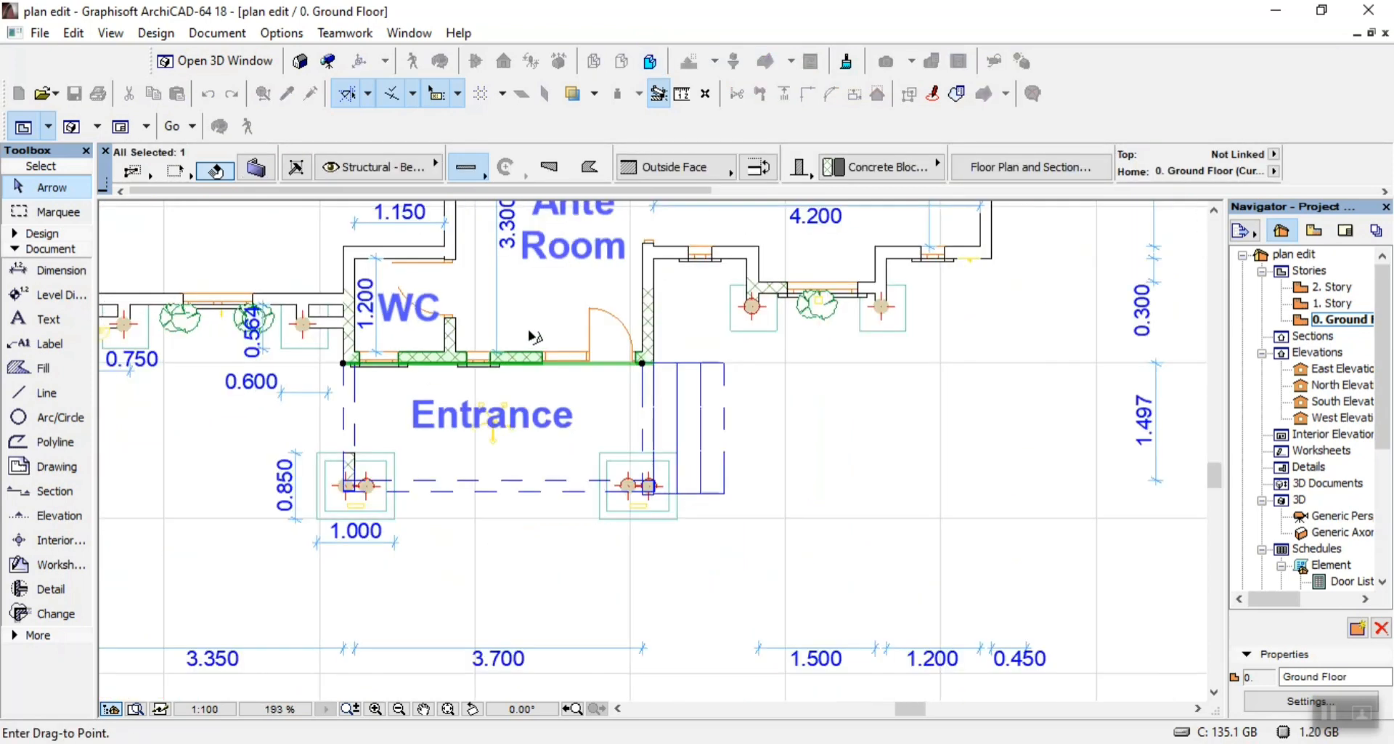
pyautogui.click(522, 602)
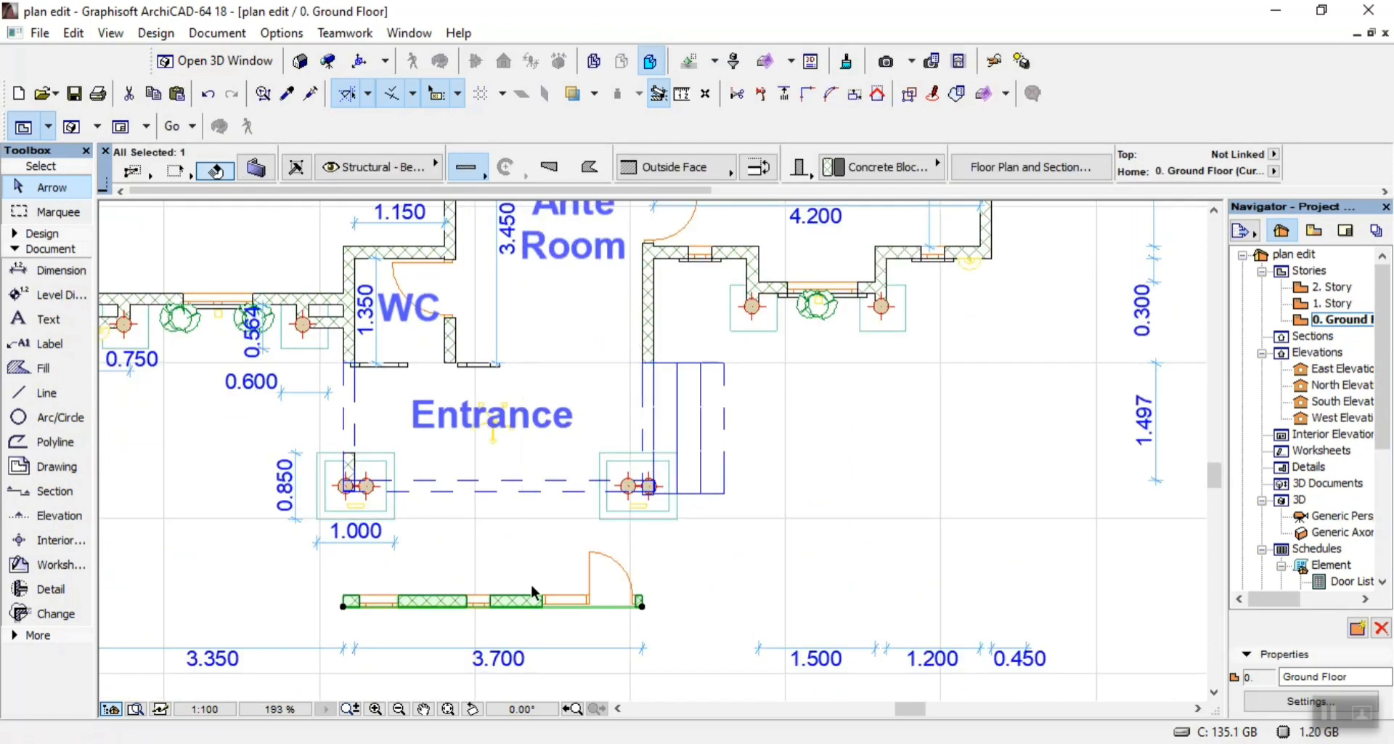
# Open the South Elevation and examine the base of the entrance door with sidelight
pyautogui.doubleClick(1335, 401)
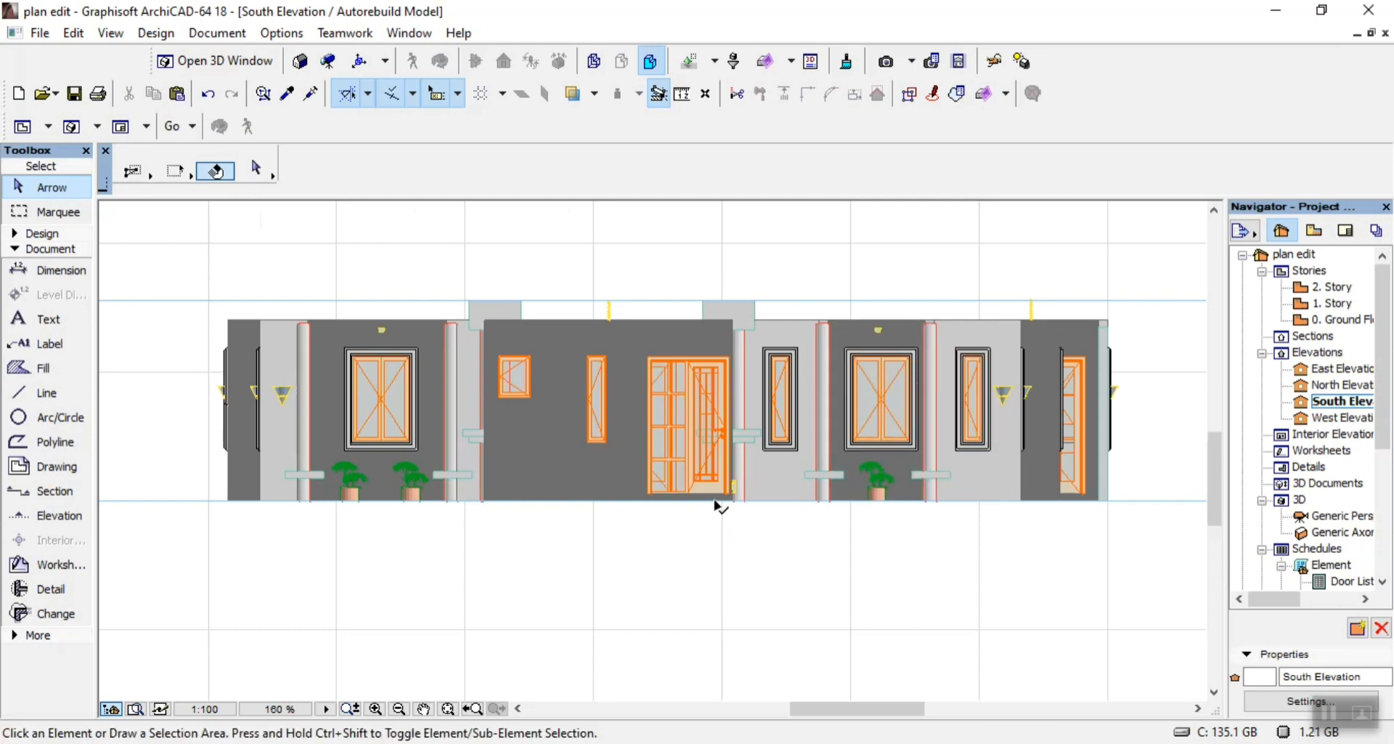
pyautogui.scroll(4, 715, 501)
pyautogui.scroll(3, 715, 485)
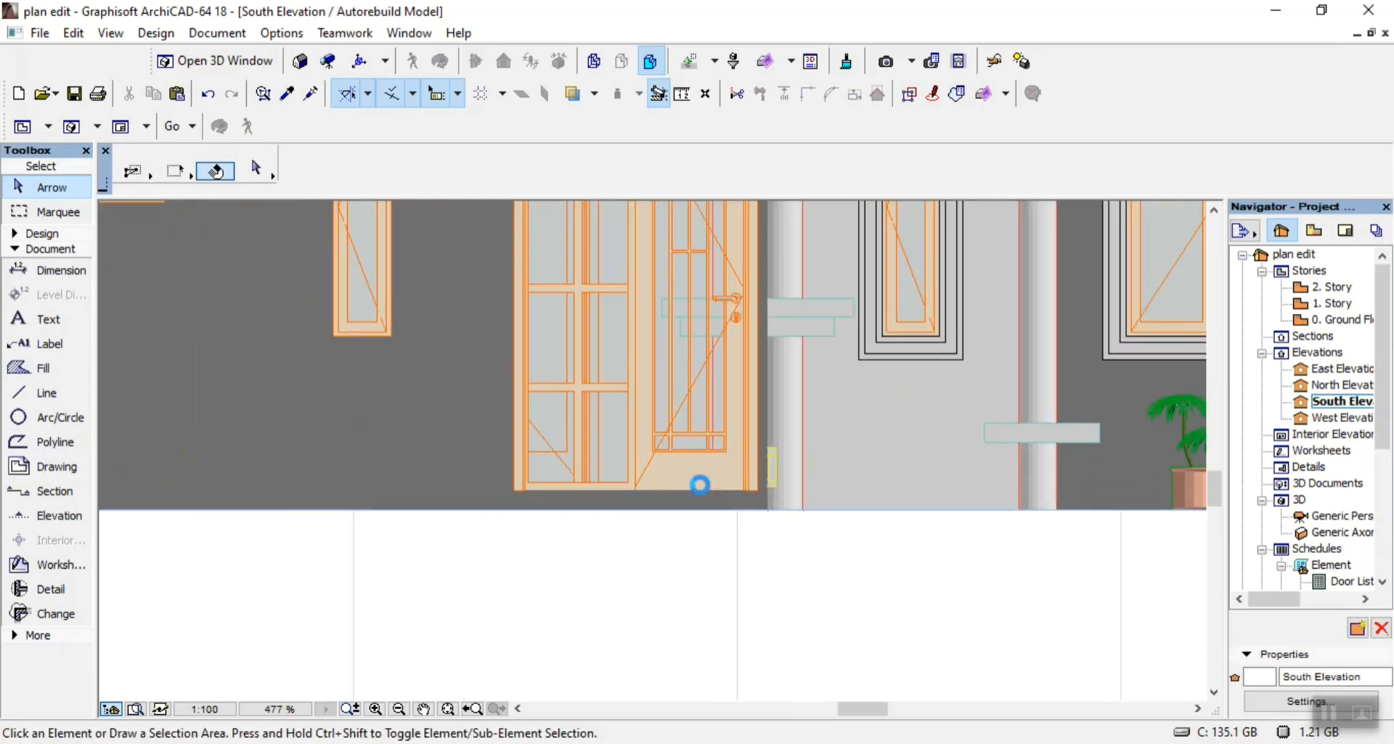
pyautogui.click(54, 271)
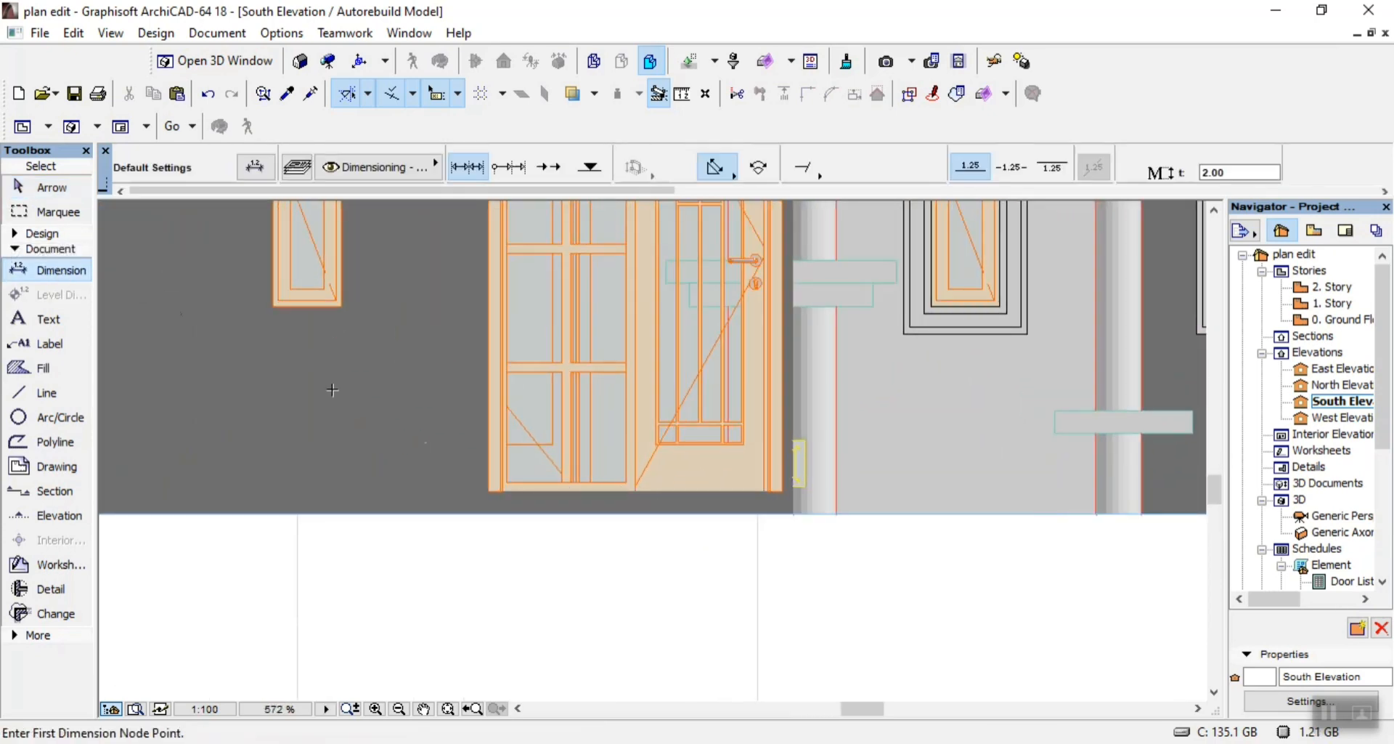
pyautogui.click(488, 491)
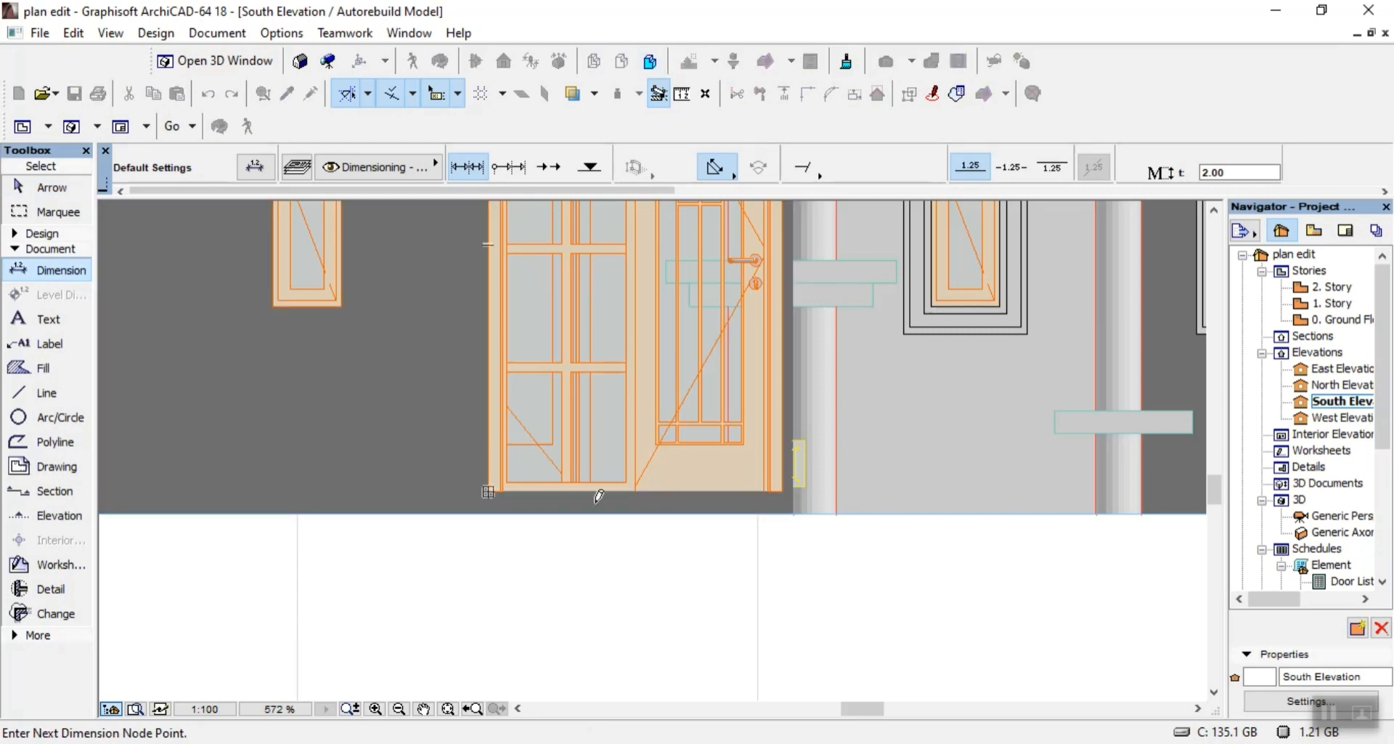
pyautogui.click(784, 493)
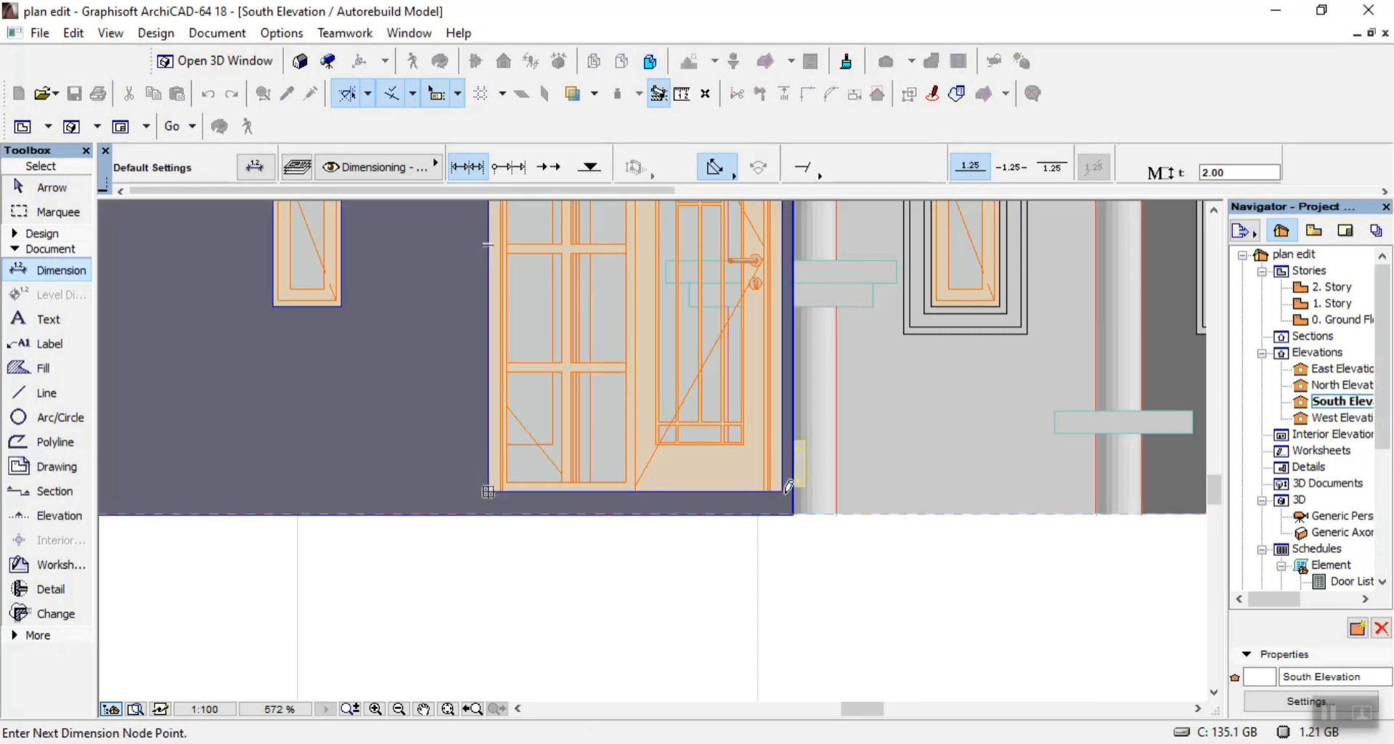
pyautogui.press('Escape')
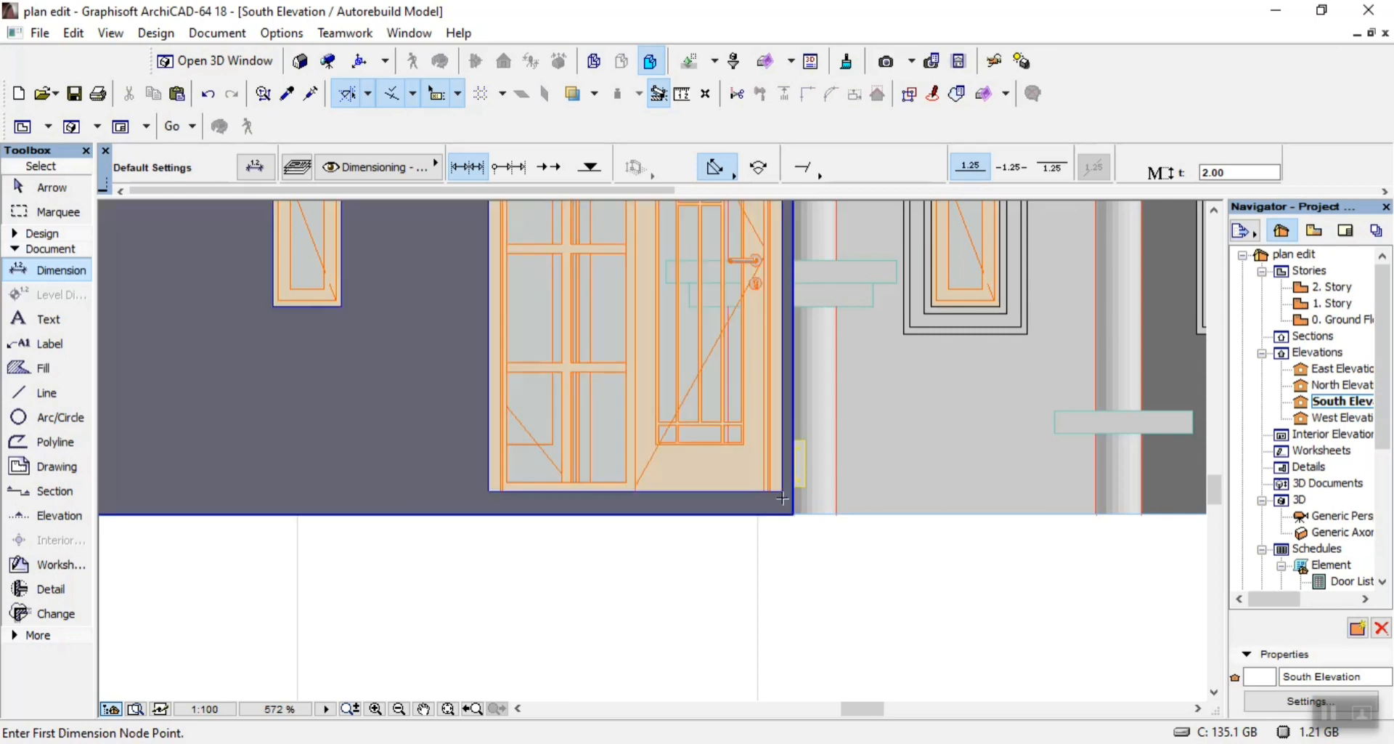
# Try to dimension the entrance door's overall width below it, between the frame's outer bottom corners
pyautogui.click(781, 487)
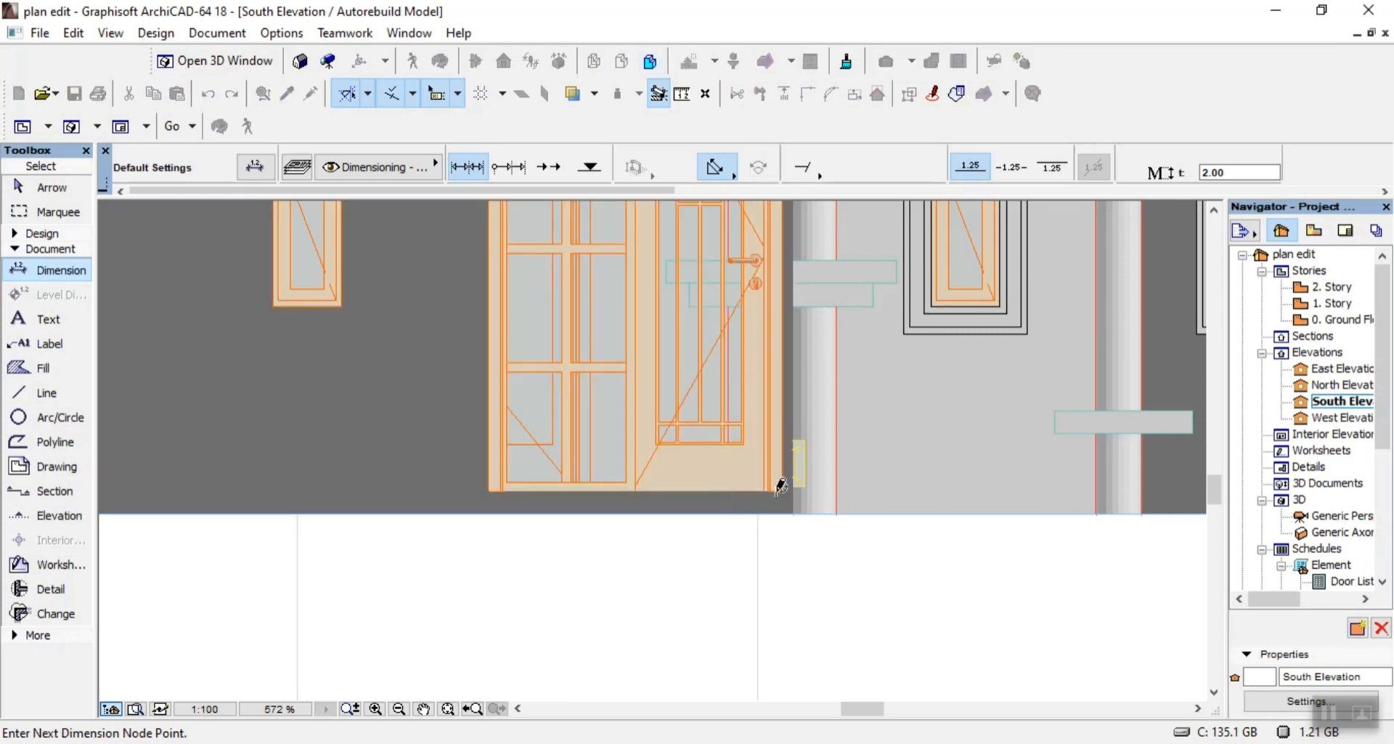
pyautogui.click(495, 492)
pyautogui.rightClick(543, 472)
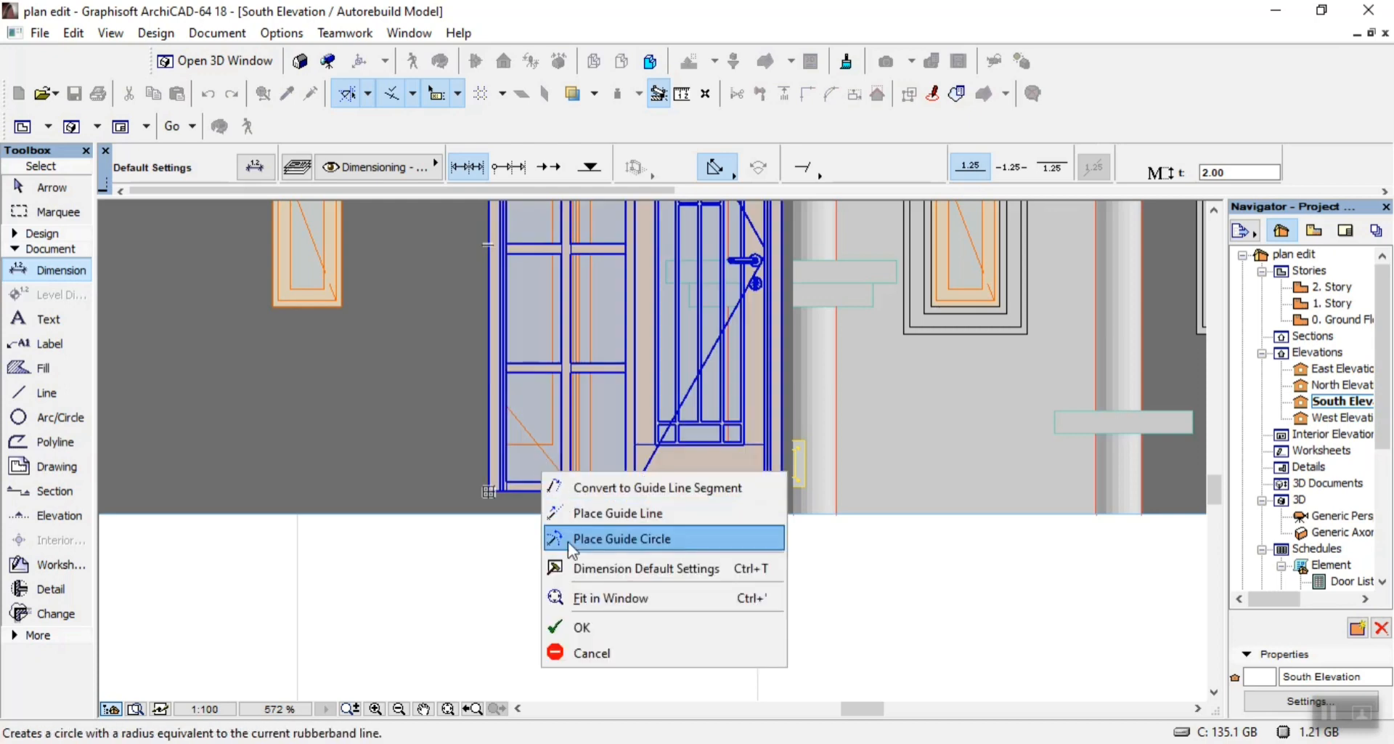
pyautogui.click(594, 616)
pyautogui.click(595, 617)
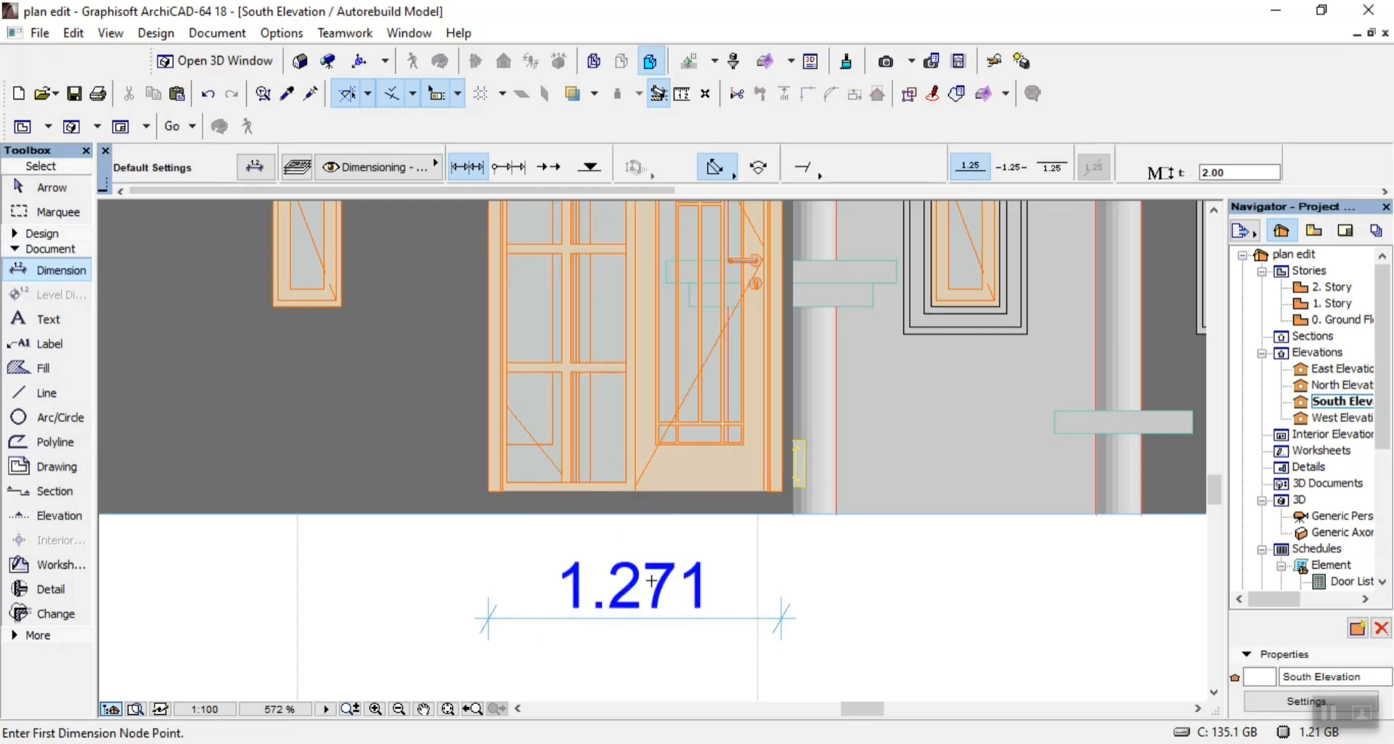
# Try to dimension the entrance door's inner width just below it, between vertical lines inside its left and right frame members
pyautogui.scroll(1, 778, 512)
pyautogui.scroll(1, 458, 476)
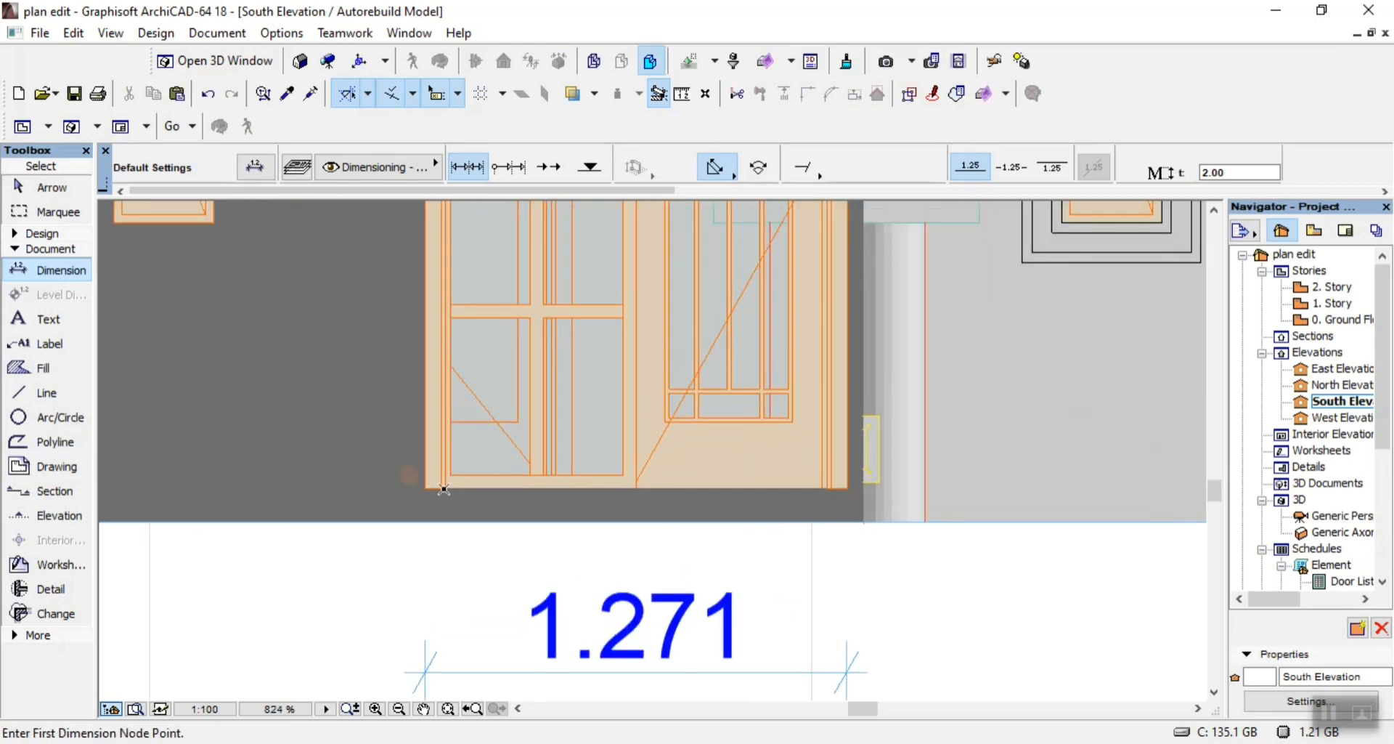
pyautogui.scroll(2, 446, 486)
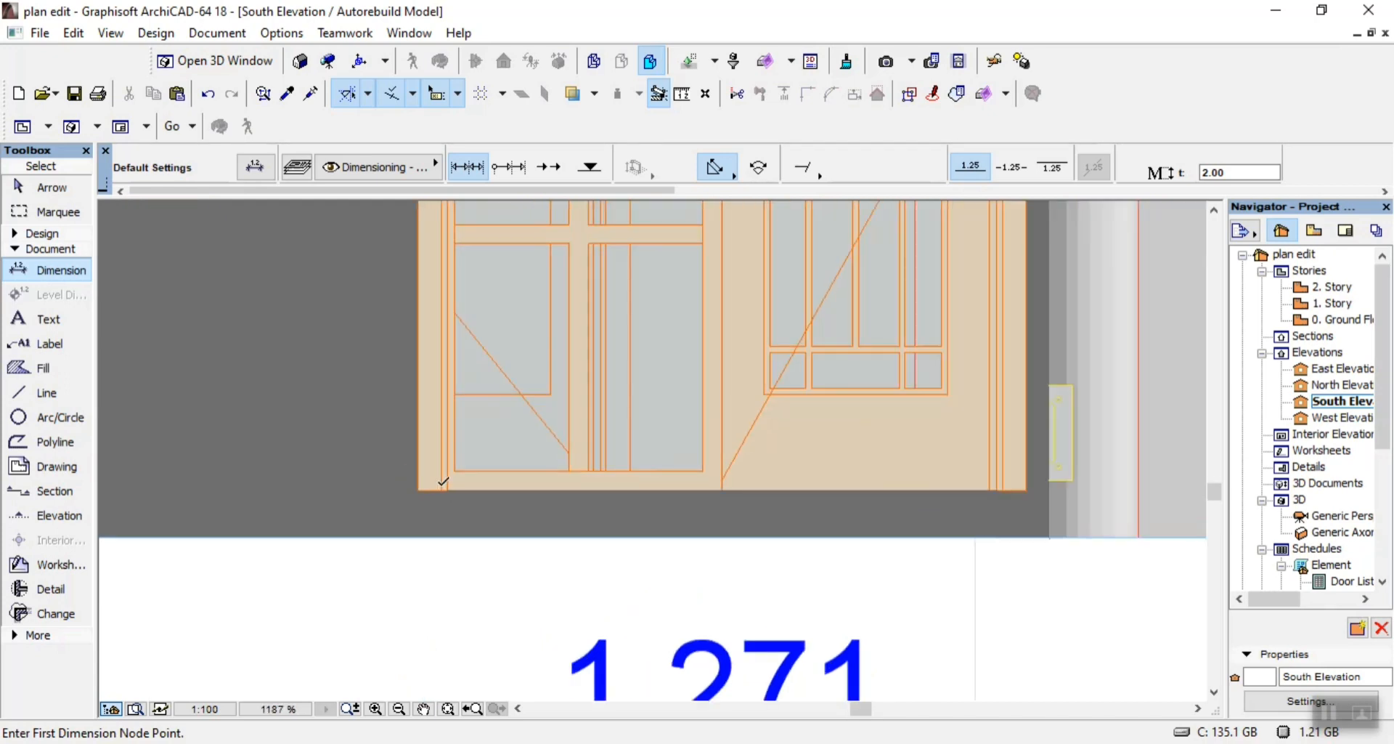
pyautogui.click(437, 490)
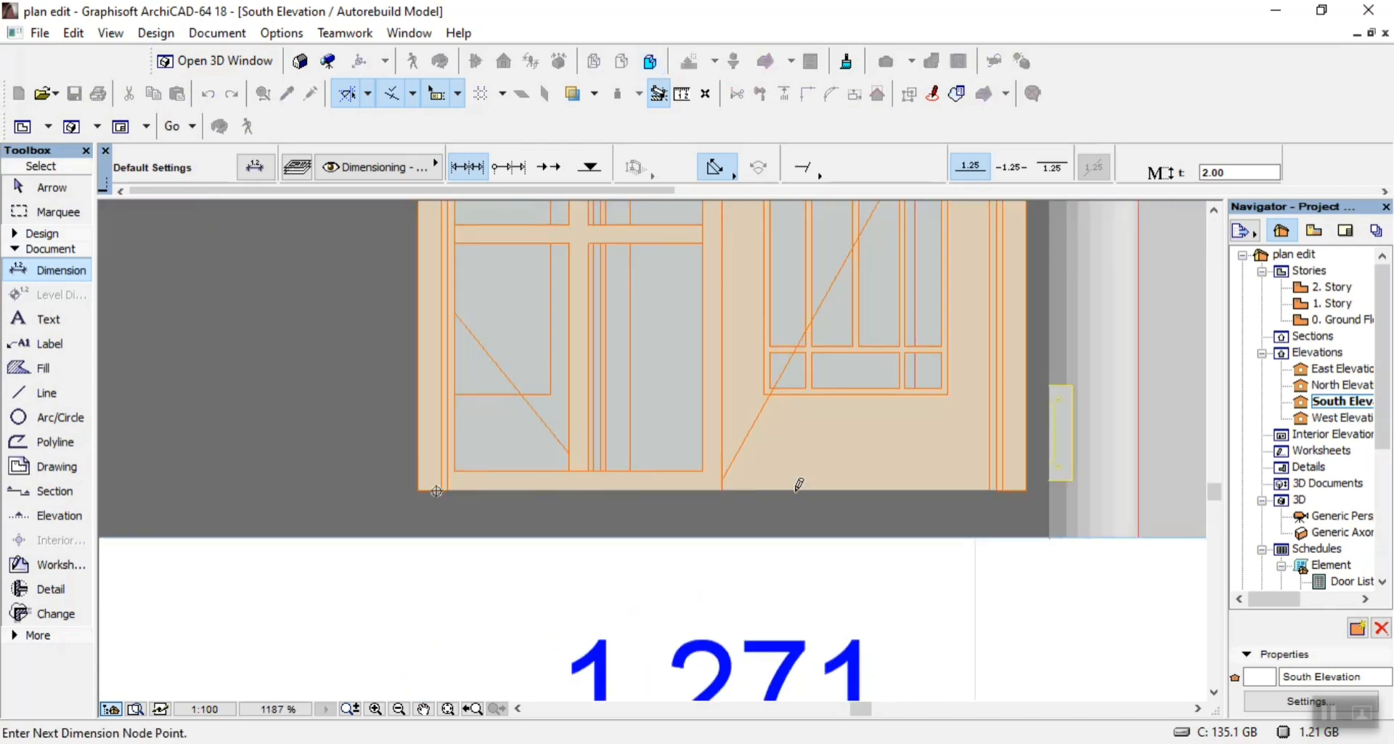
pyautogui.click(996, 491)
pyautogui.rightClick(508, 603)
pyautogui.click(576, 568)
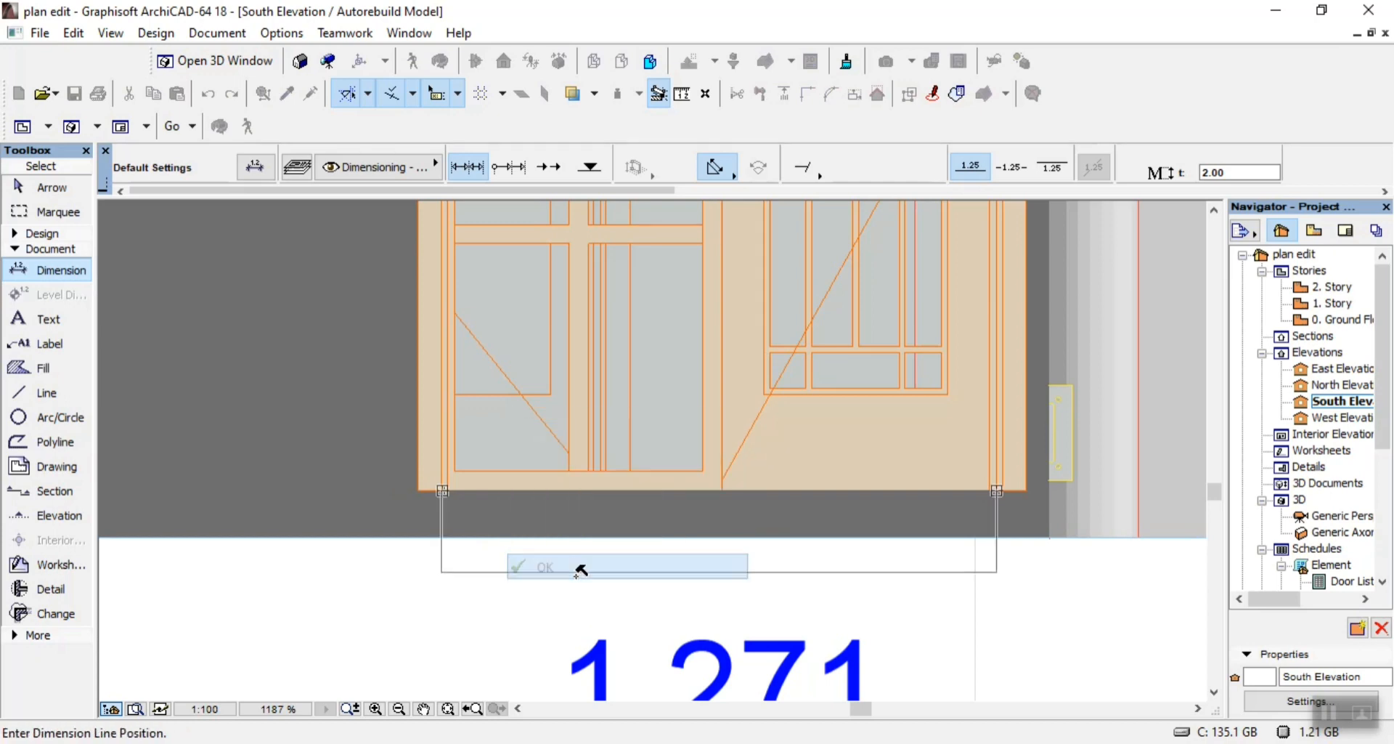
pyautogui.click(577, 579)
# Try to redimension the entrance door's inner width between the outermost vertical lines inside both frame sides, placing the dimension across the door
pyautogui.scroll(5, 466, 472)
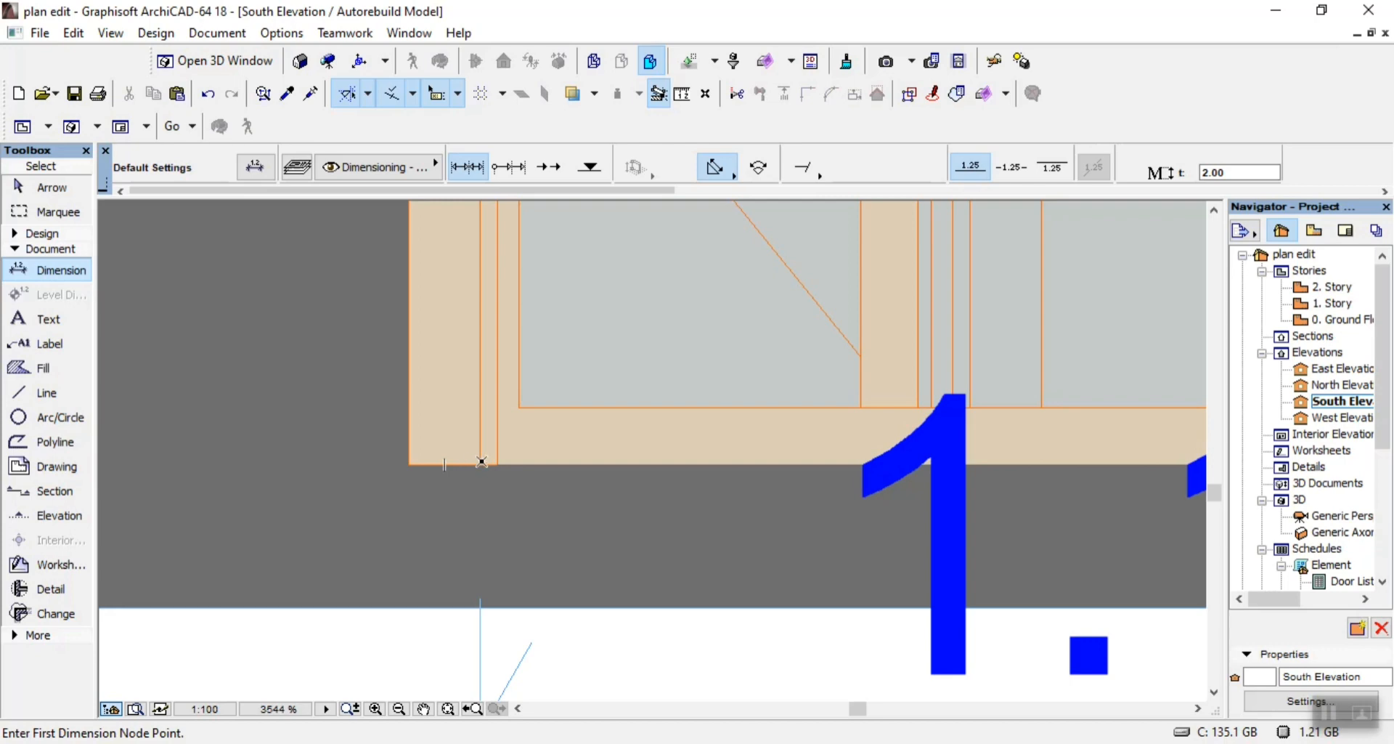
pyautogui.click(481, 462)
pyautogui.scroll(-7, 479, 464)
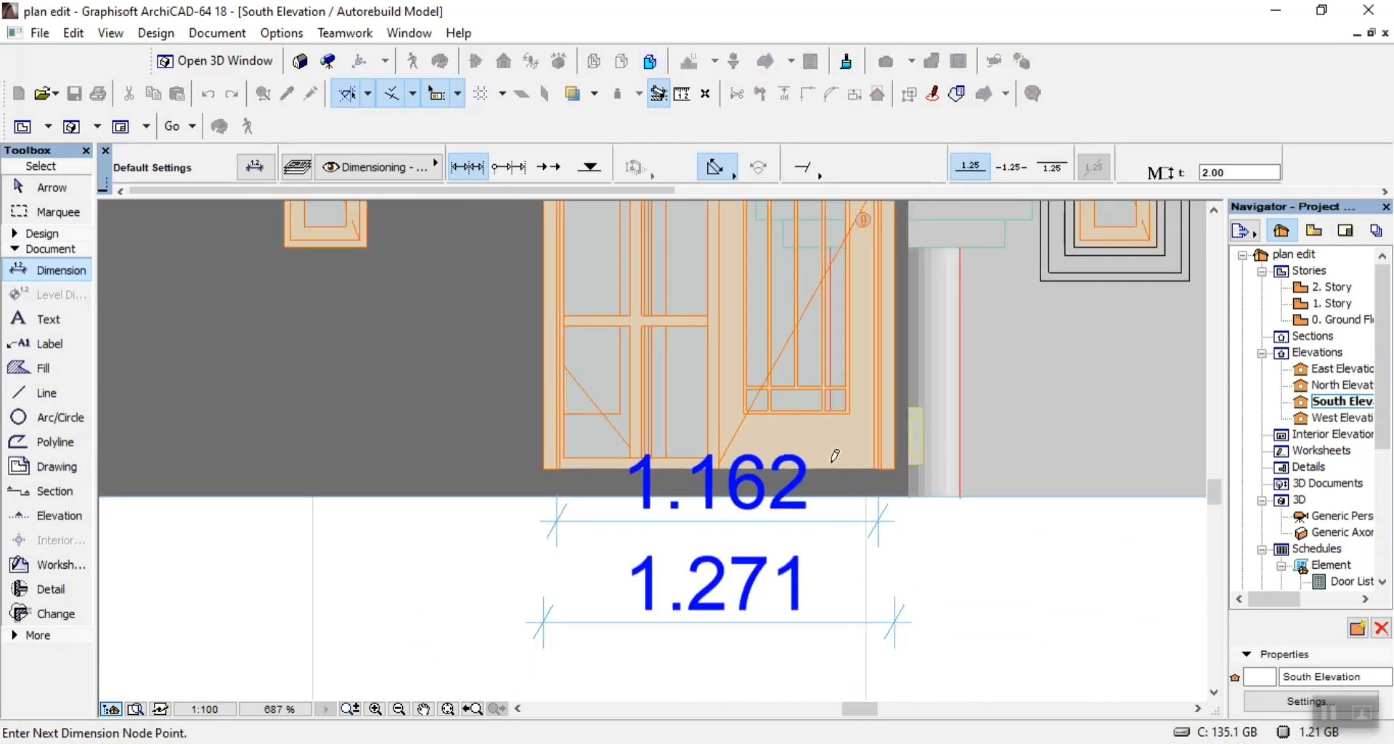
pyautogui.scroll(7, 895, 465)
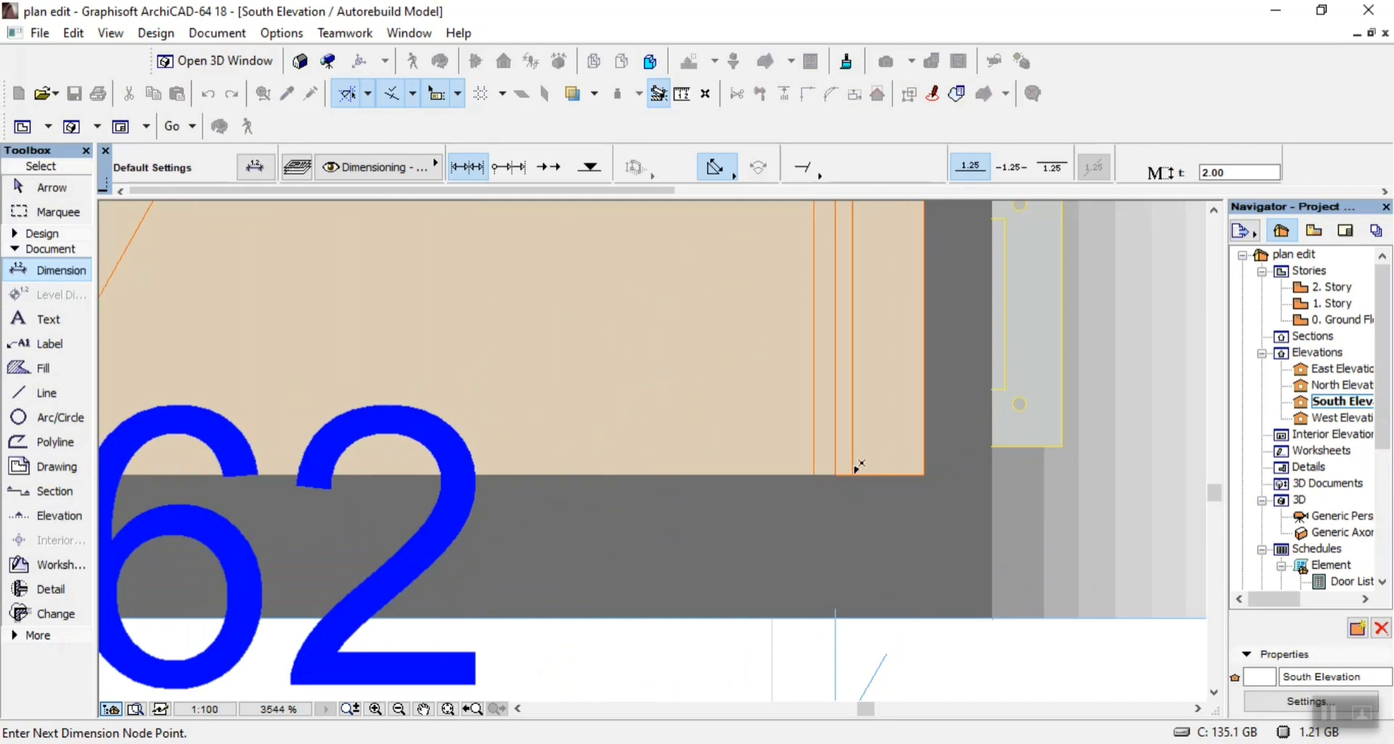
pyautogui.rightClick(746, 526)
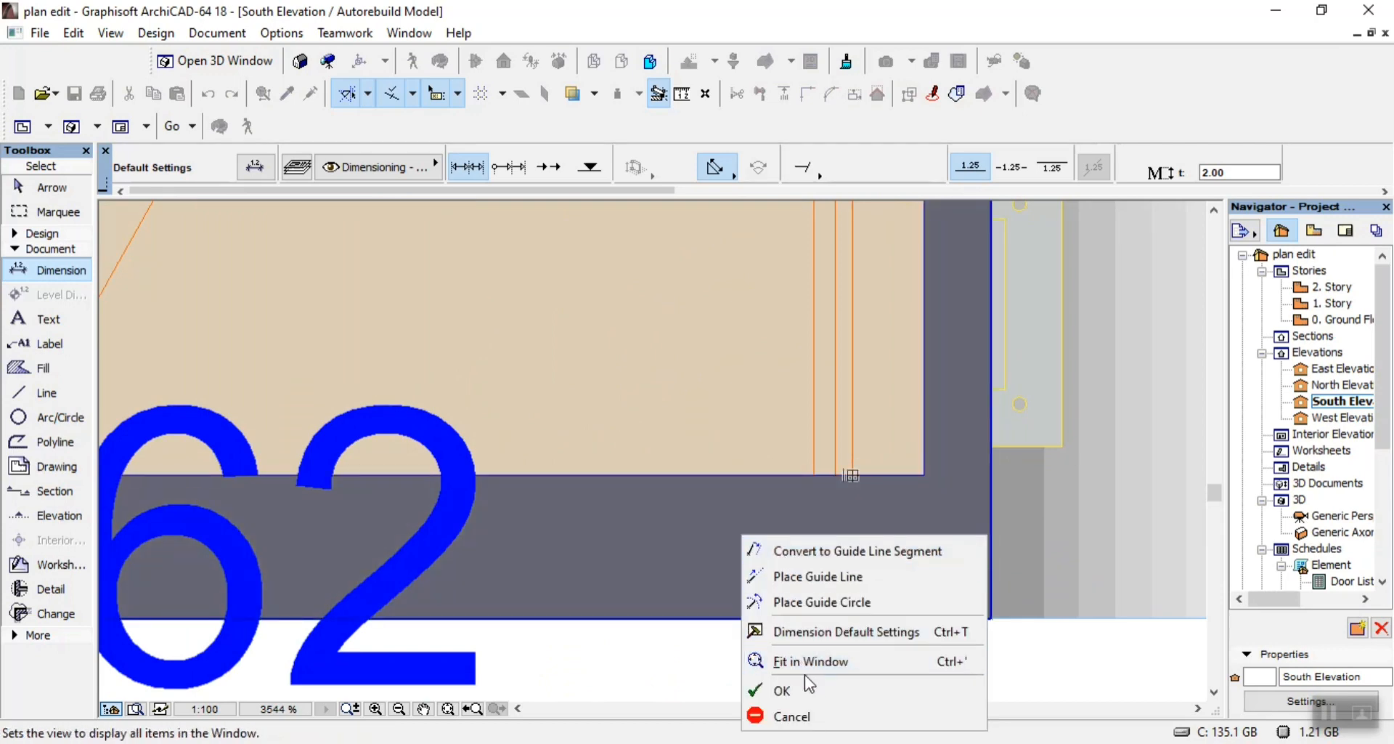
pyautogui.click(775, 688)
pyautogui.click(784, 438)
pyautogui.scroll(-6, 772, 387)
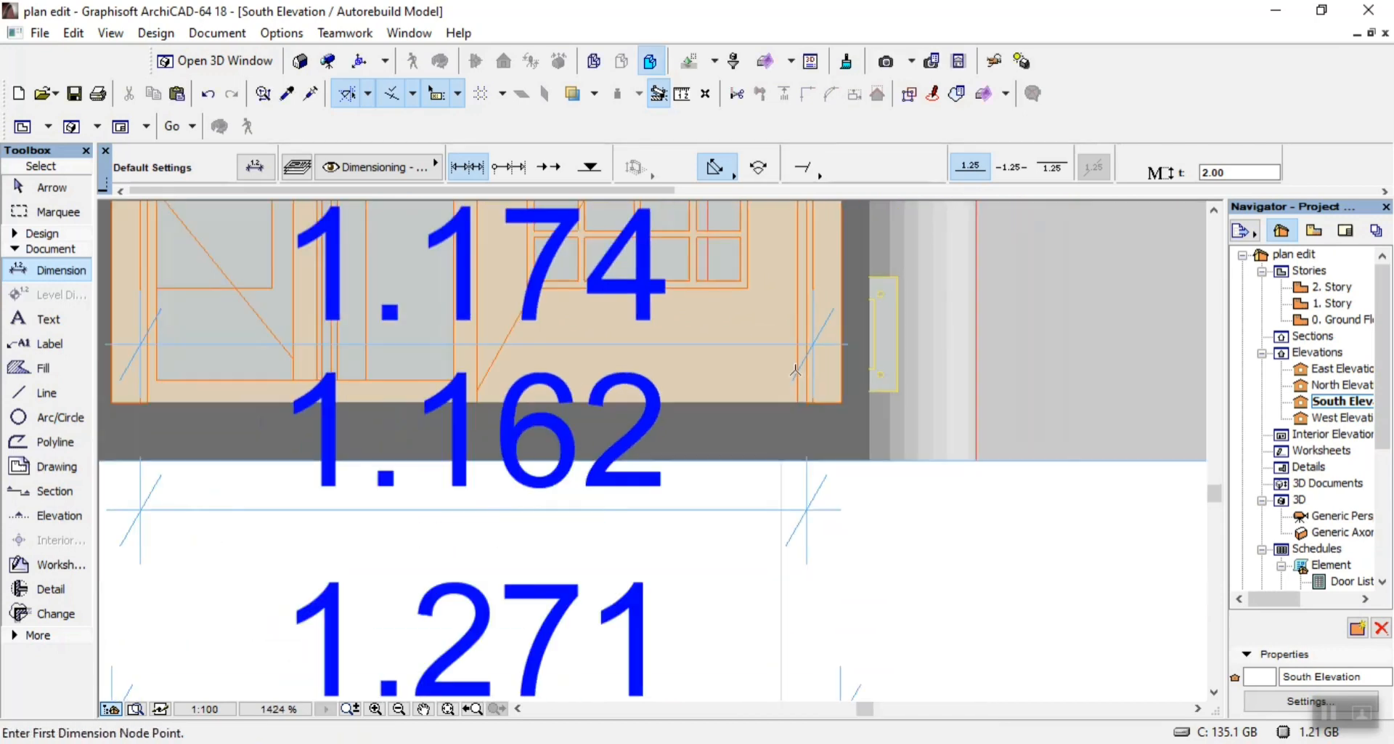
# Delete all three width dimensions at the base of the entrance door in the South Elevation
pyautogui.press('Escape')
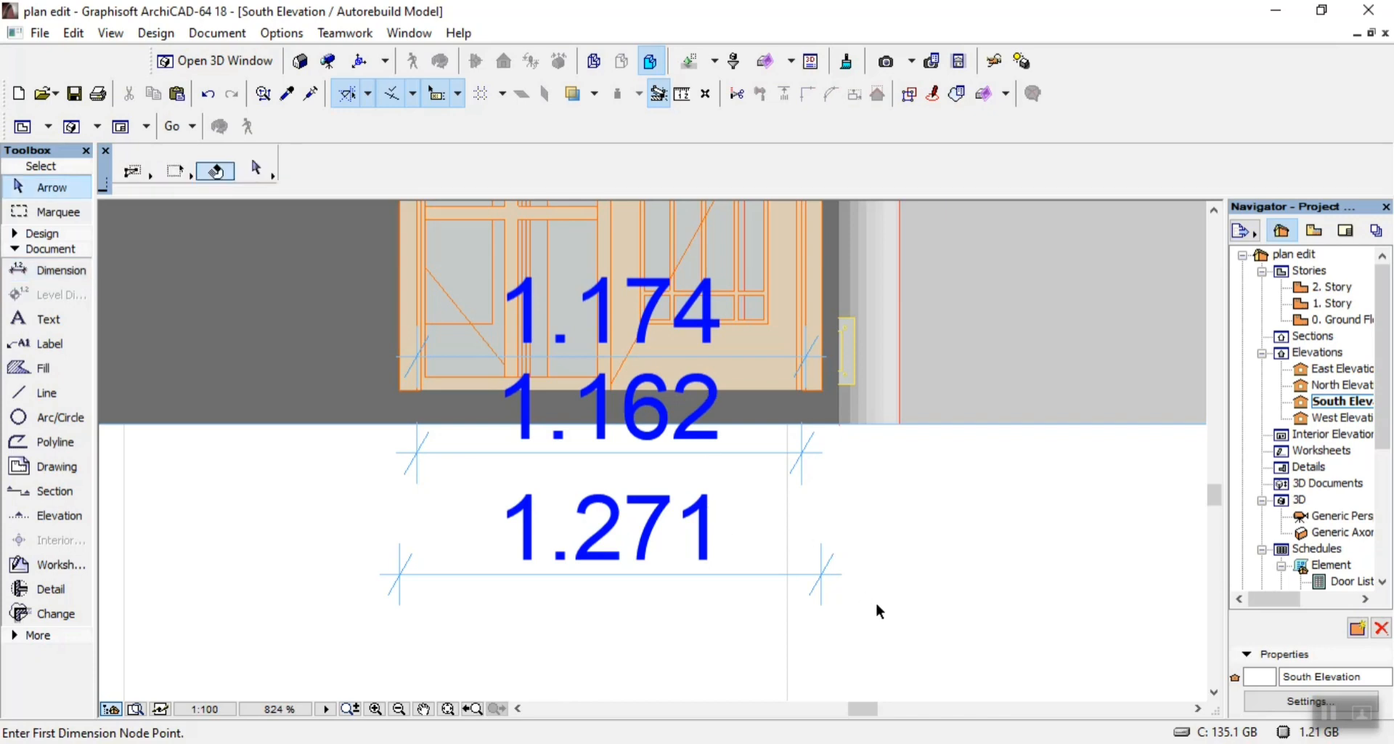
pyautogui.moveTo(874, 610); pyautogui.dragTo(762, 445)
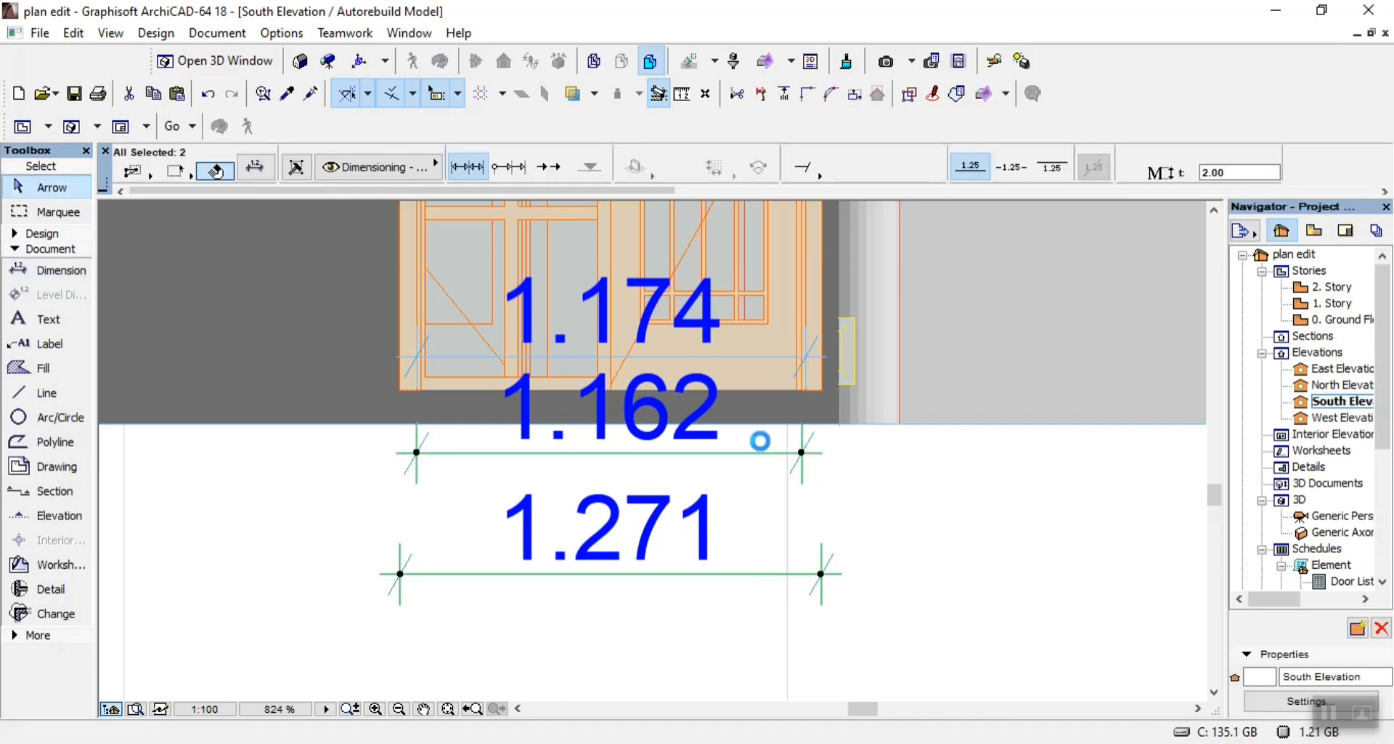
pyautogui.press('Delete')
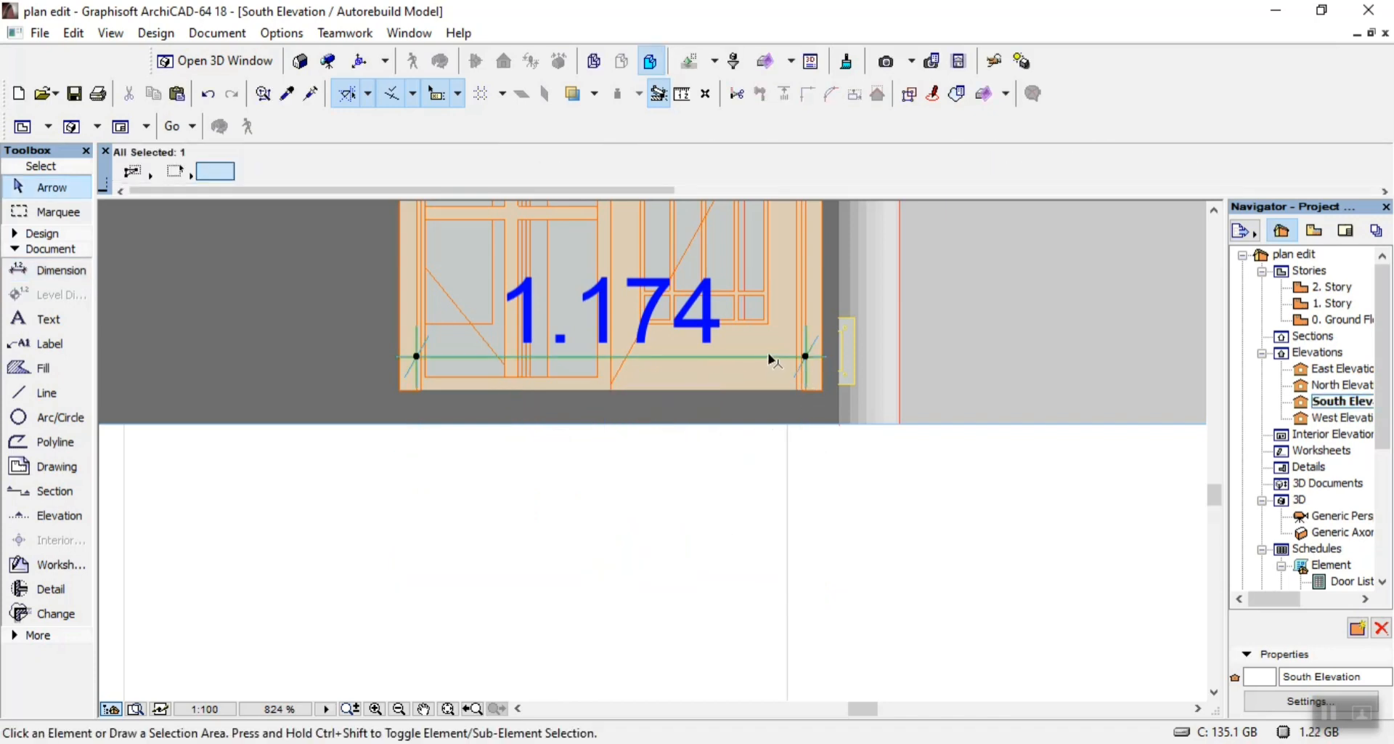
pyautogui.scroll(-5, 752, 469)
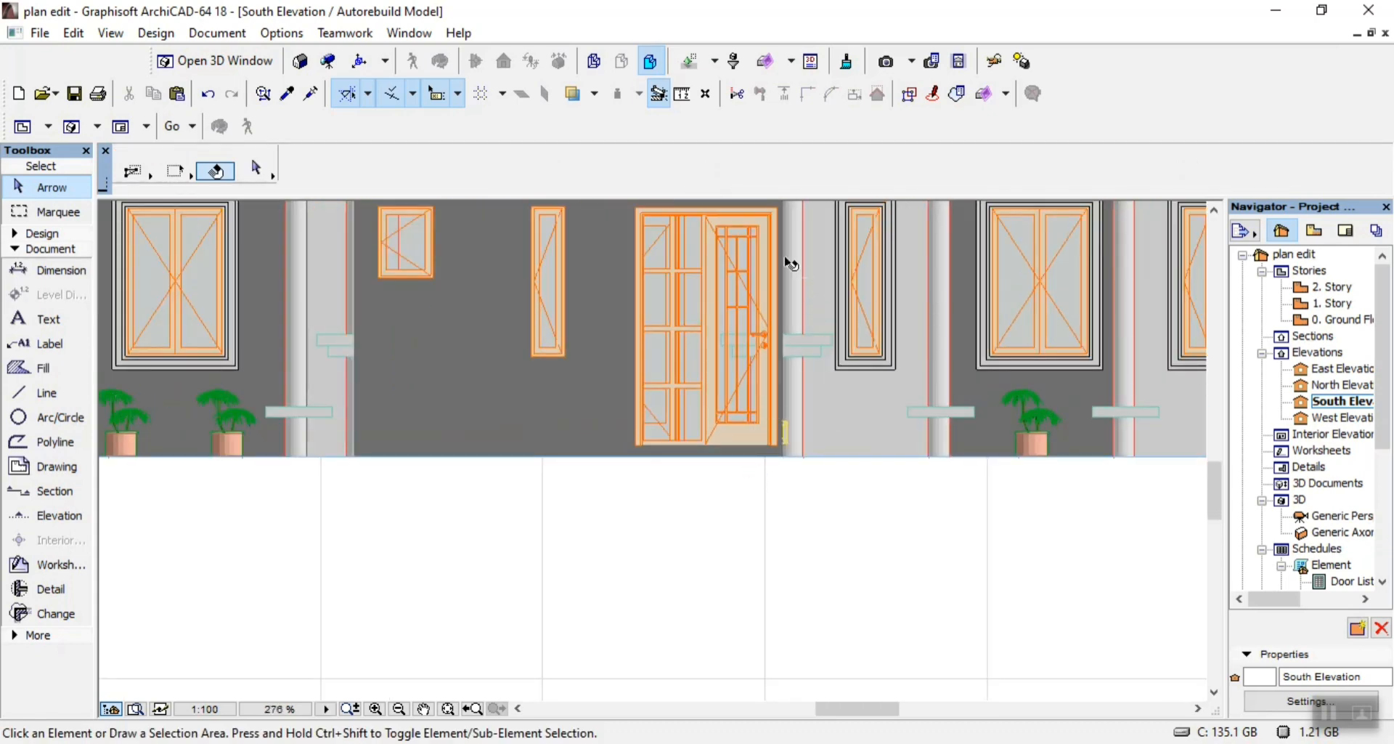
# Open the Ground Floor plan and bring up the entrance door's selection settings with its size and positioning values
pyautogui.doubleClick(1328, 323)
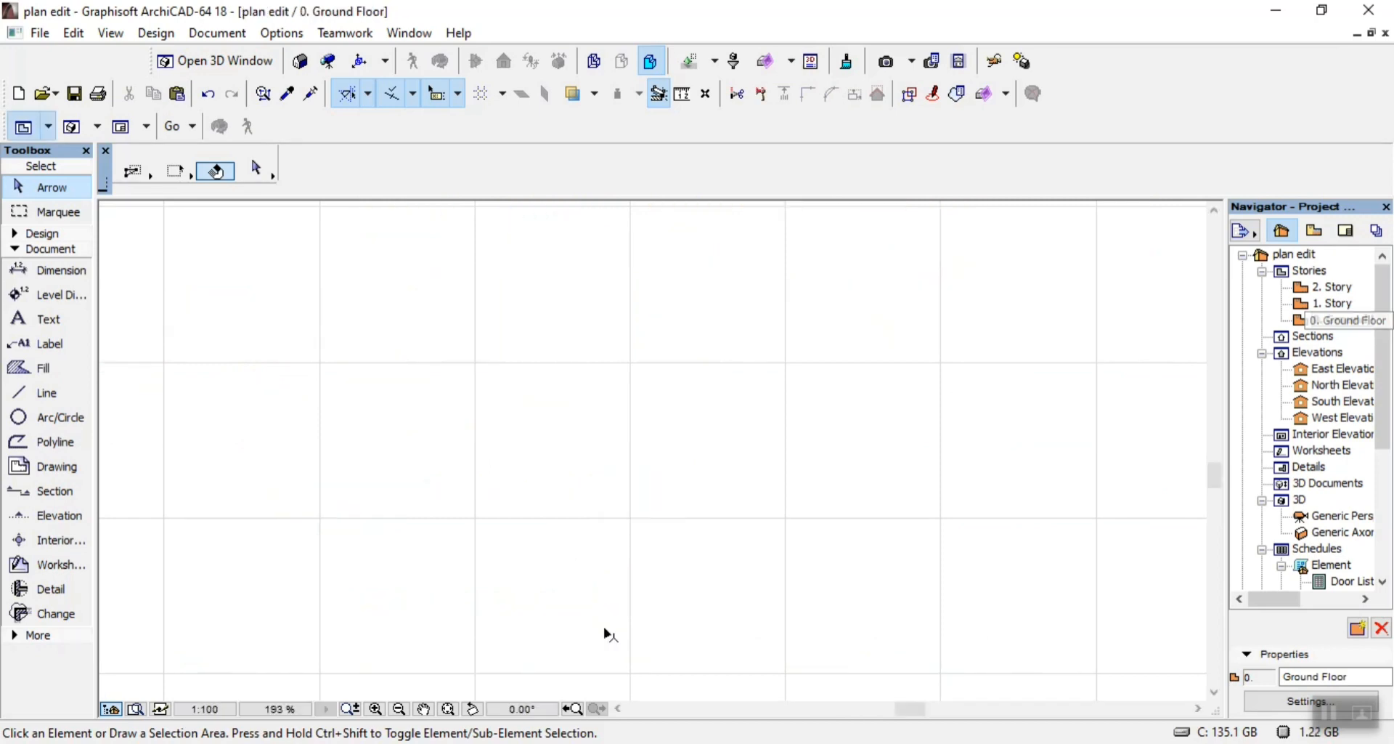
pyautogui.scroll(5, 608, 632)
pyautogui.click(579, 566)
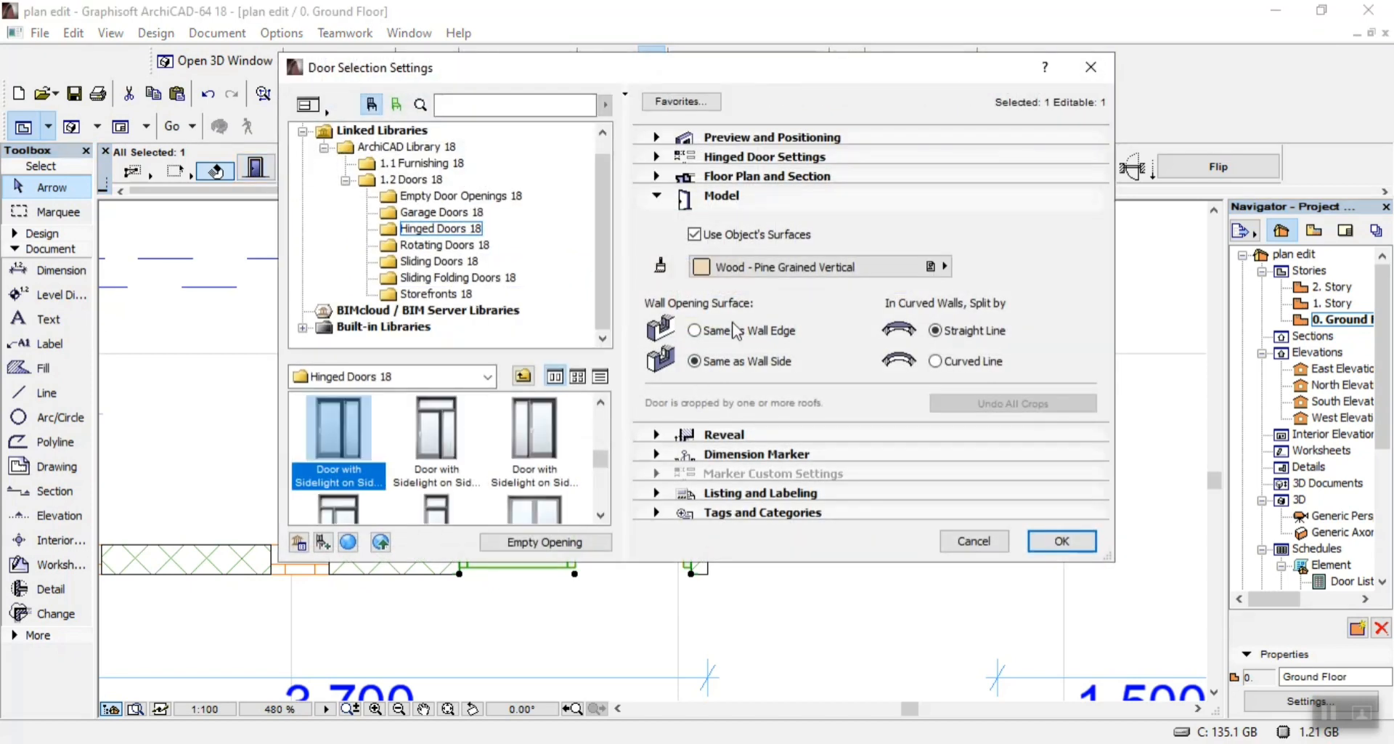
pyautogui.click(784, 138)
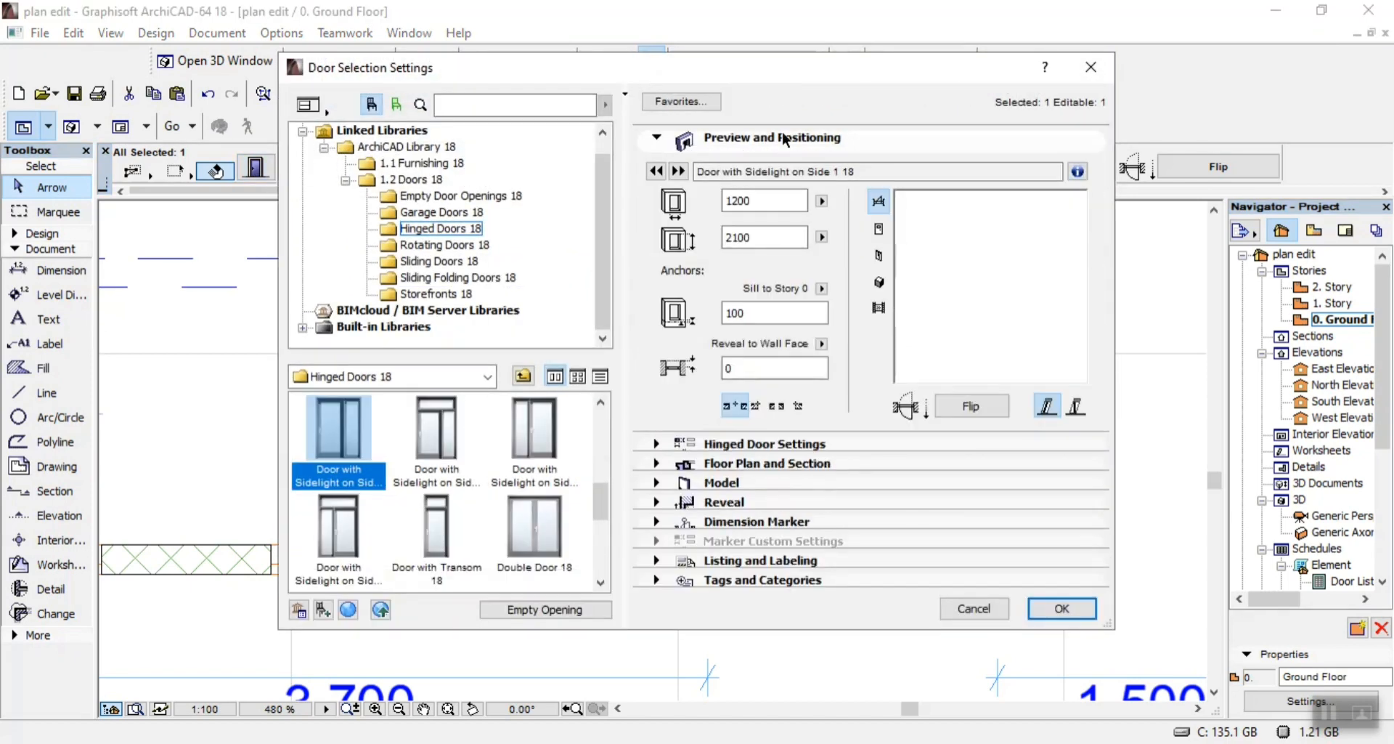
# Examine the entrance door's Hinged Door Settings pages, from sidelight opening lines through to the listing parameters
pyautogui.click(786, 443)
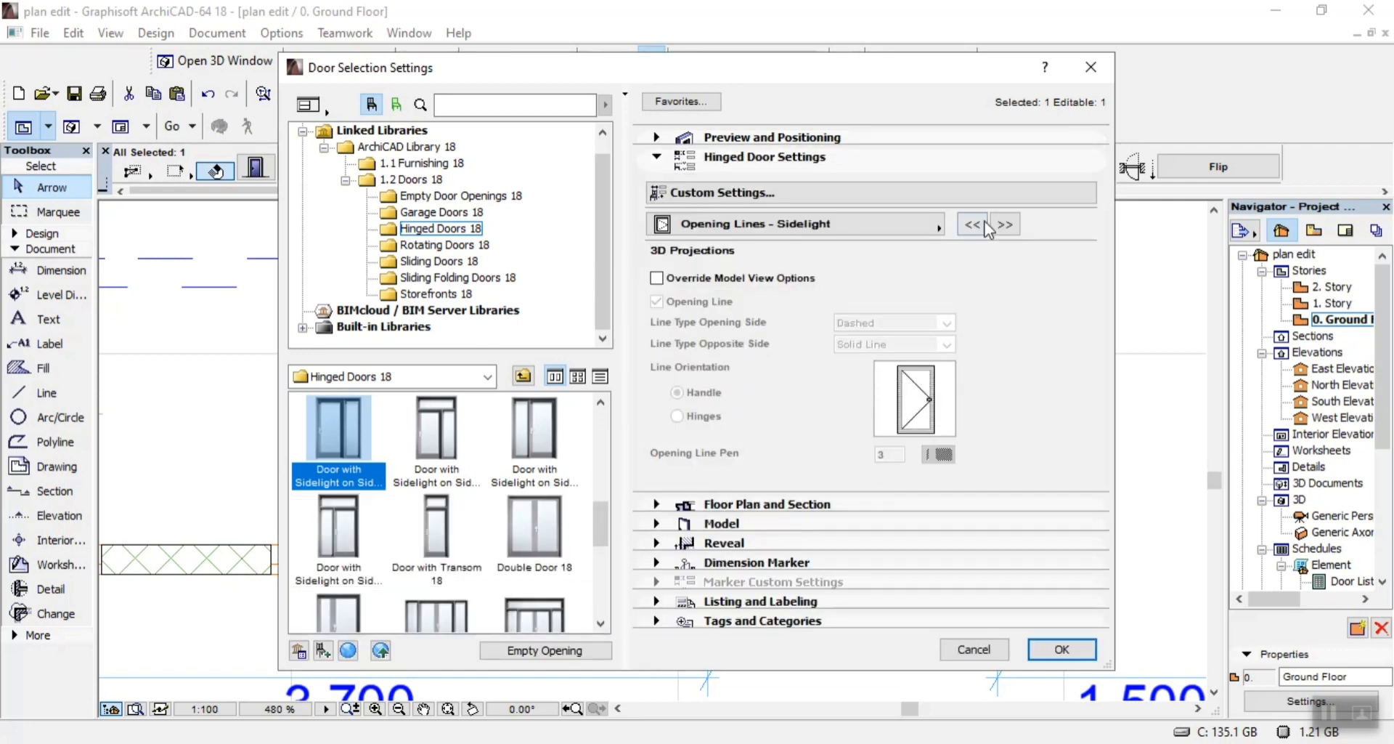
pyautogui.click(1005, 225)
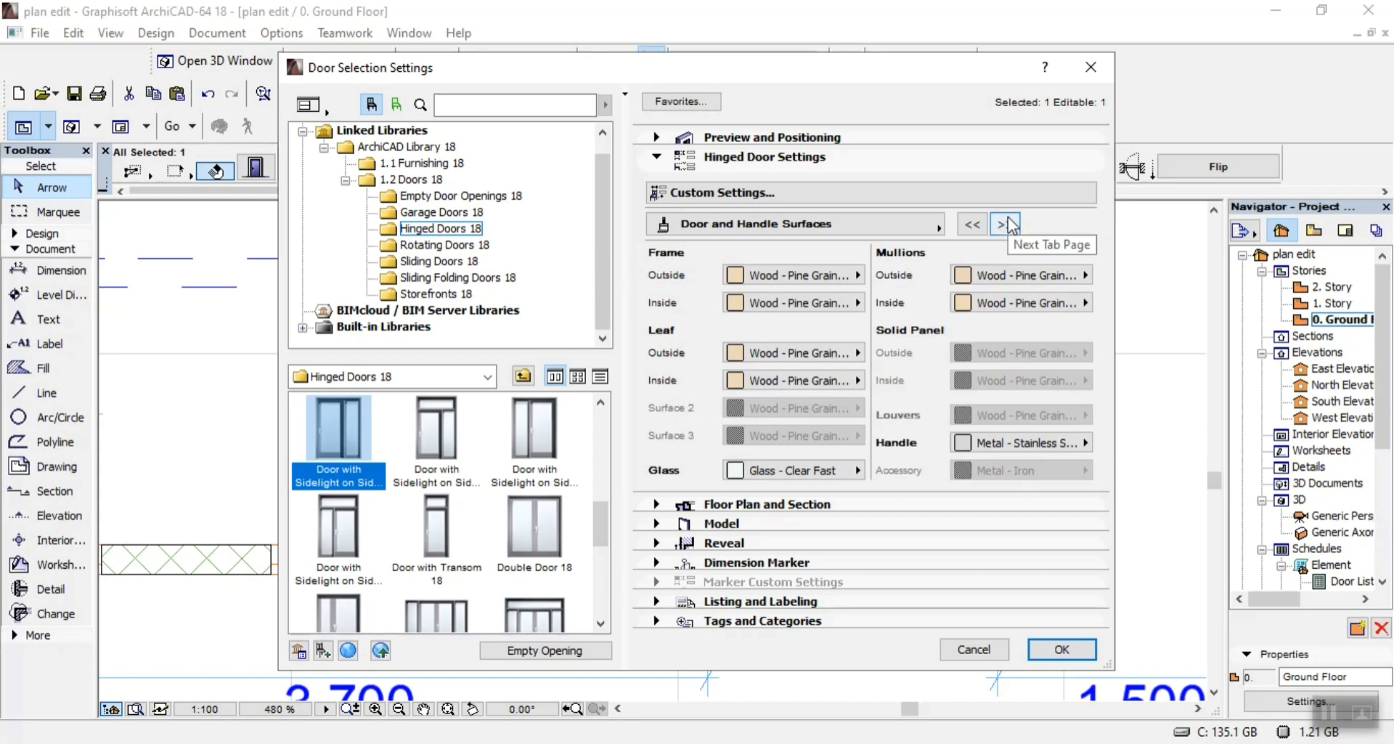
pyautogui.click(1007, 226)
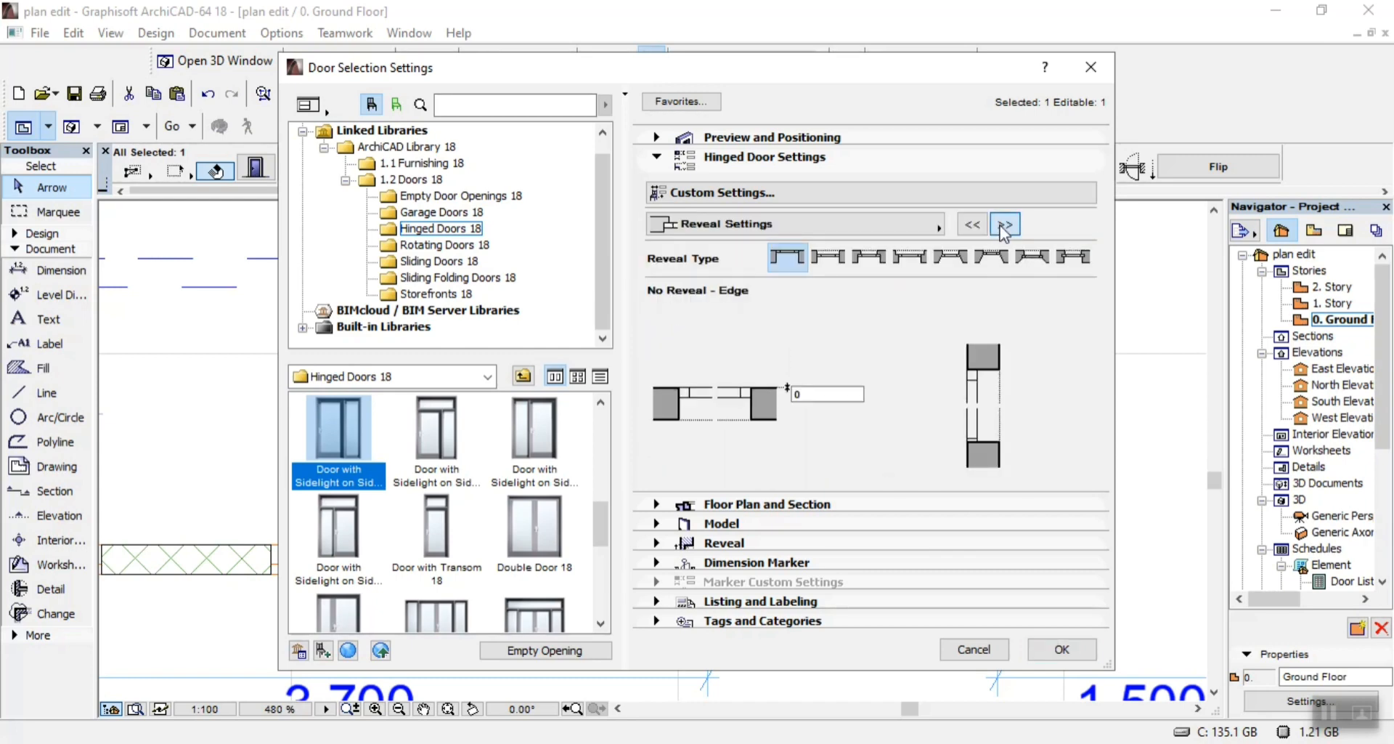
pyautogui.click(1005, 227)
pyautogui.click(1002, 225)
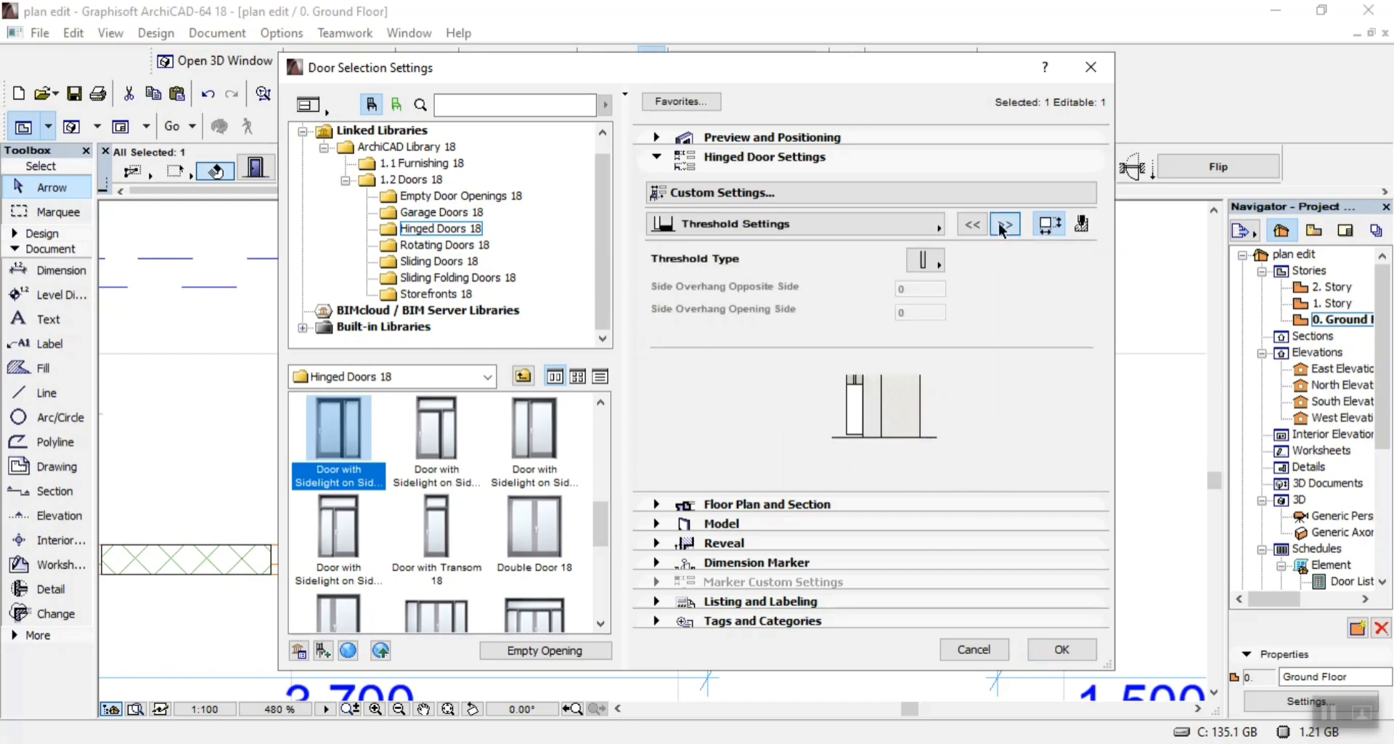
pyautogui.click(1005, 226)
pyautogui.click(1004, 225)
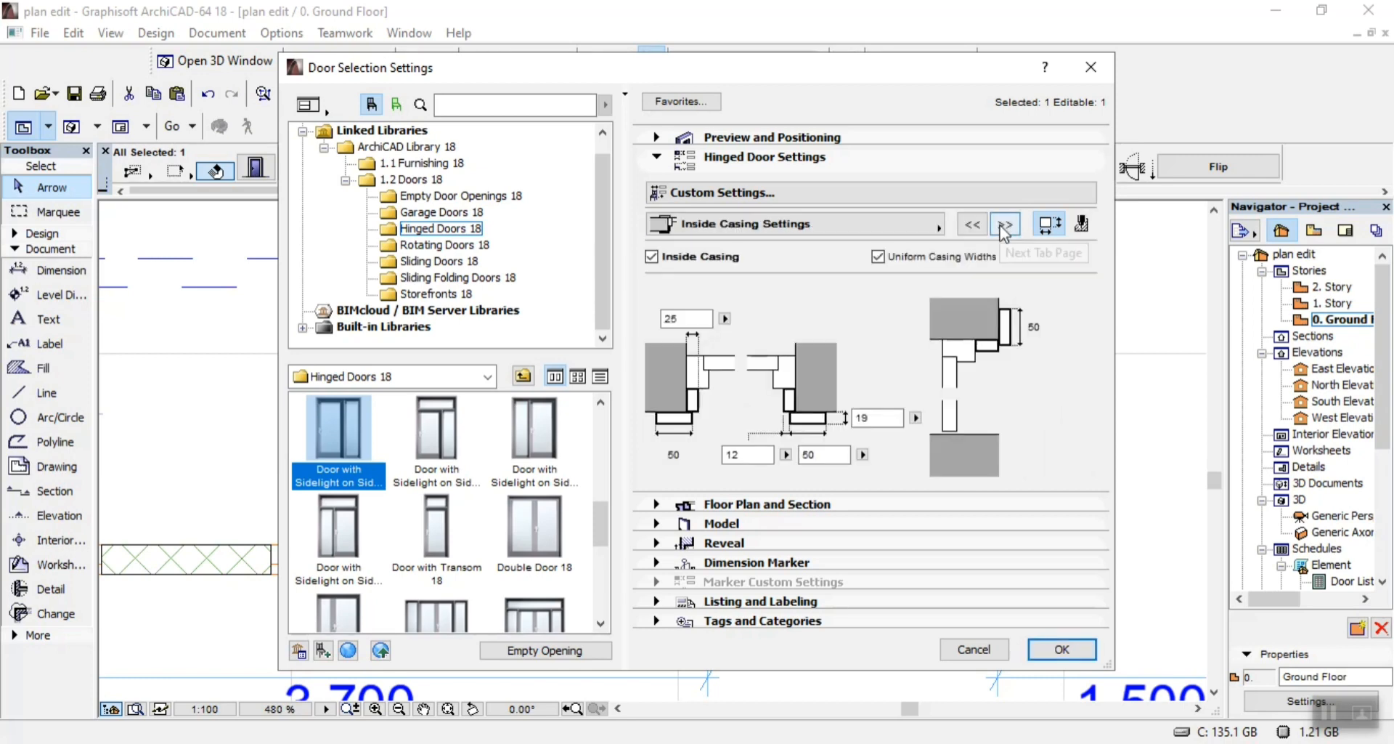
pyautogui.click(1003, 225)
pyautogui.click(1004, 225)
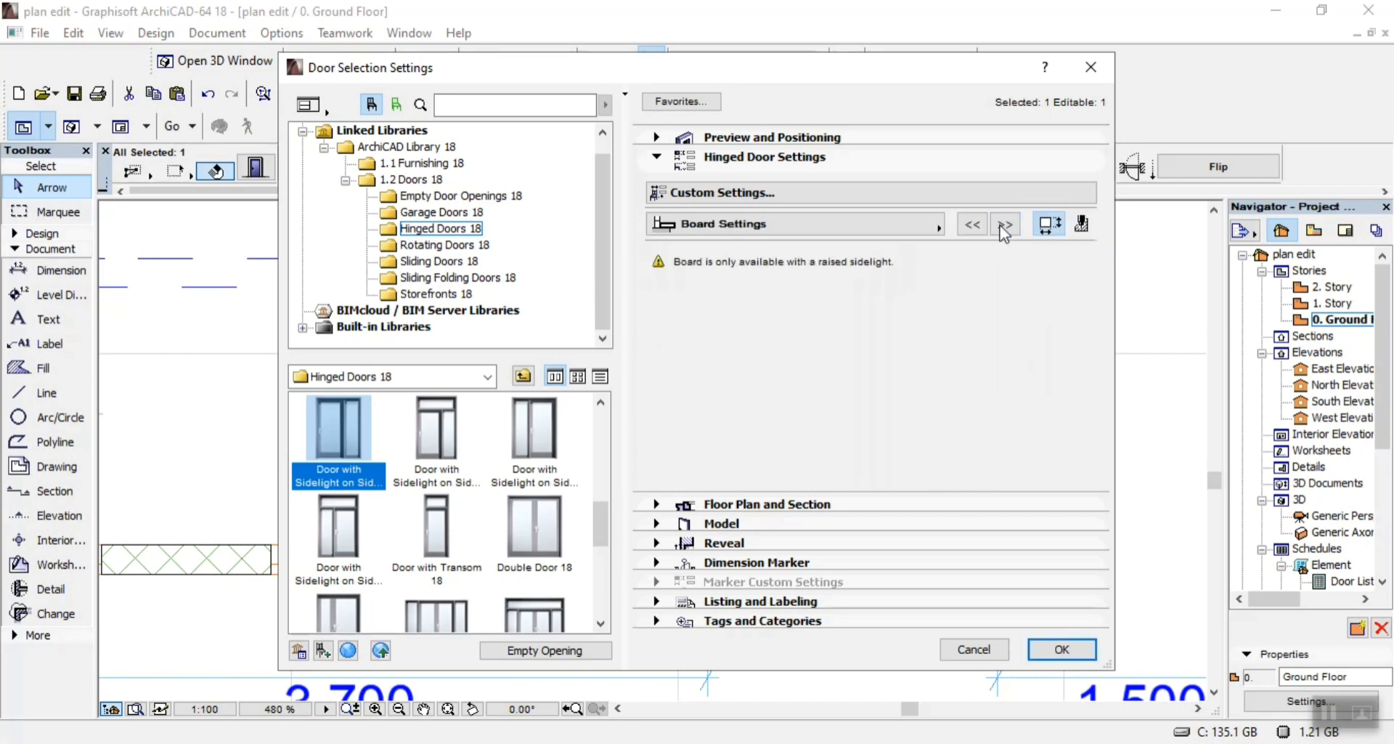
pyautogui.click(1003, 225)
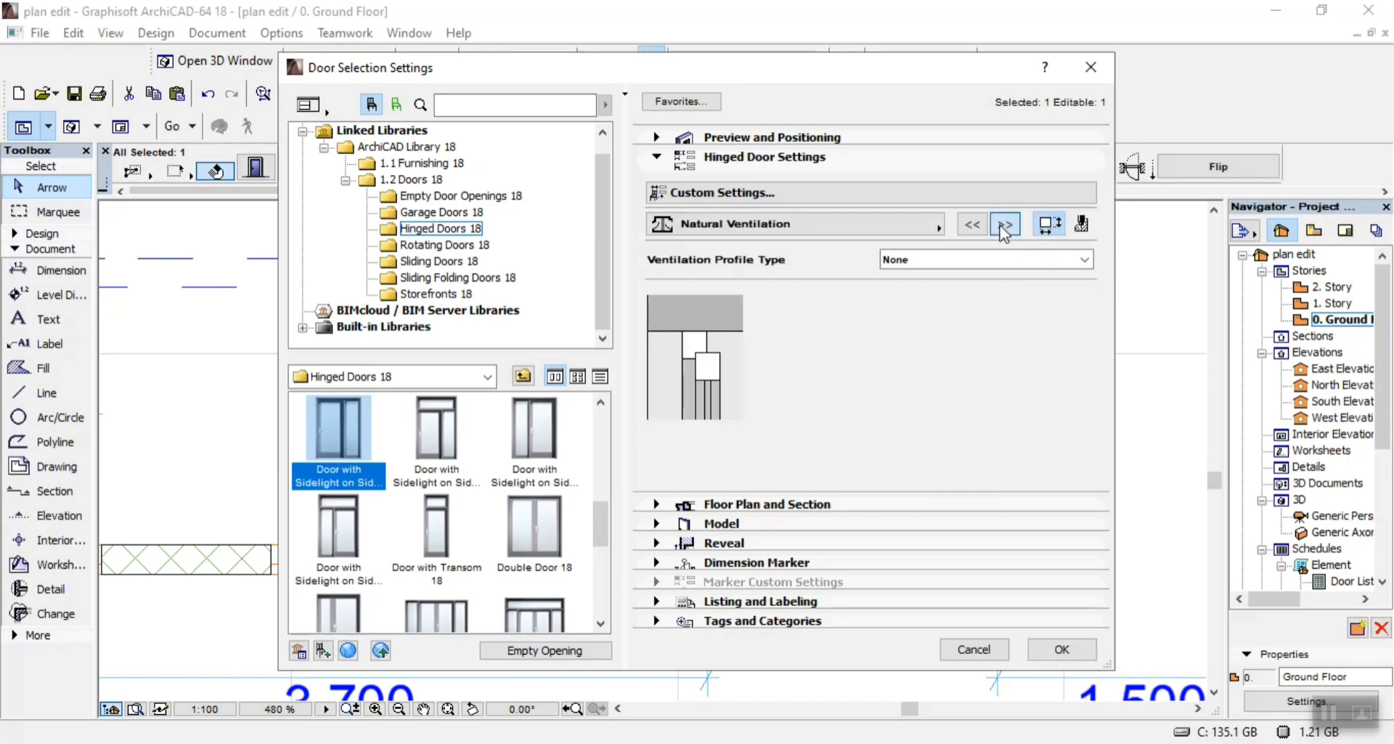
pyautogui.click(1004, 225)
pyautogui.click(1004, 225)
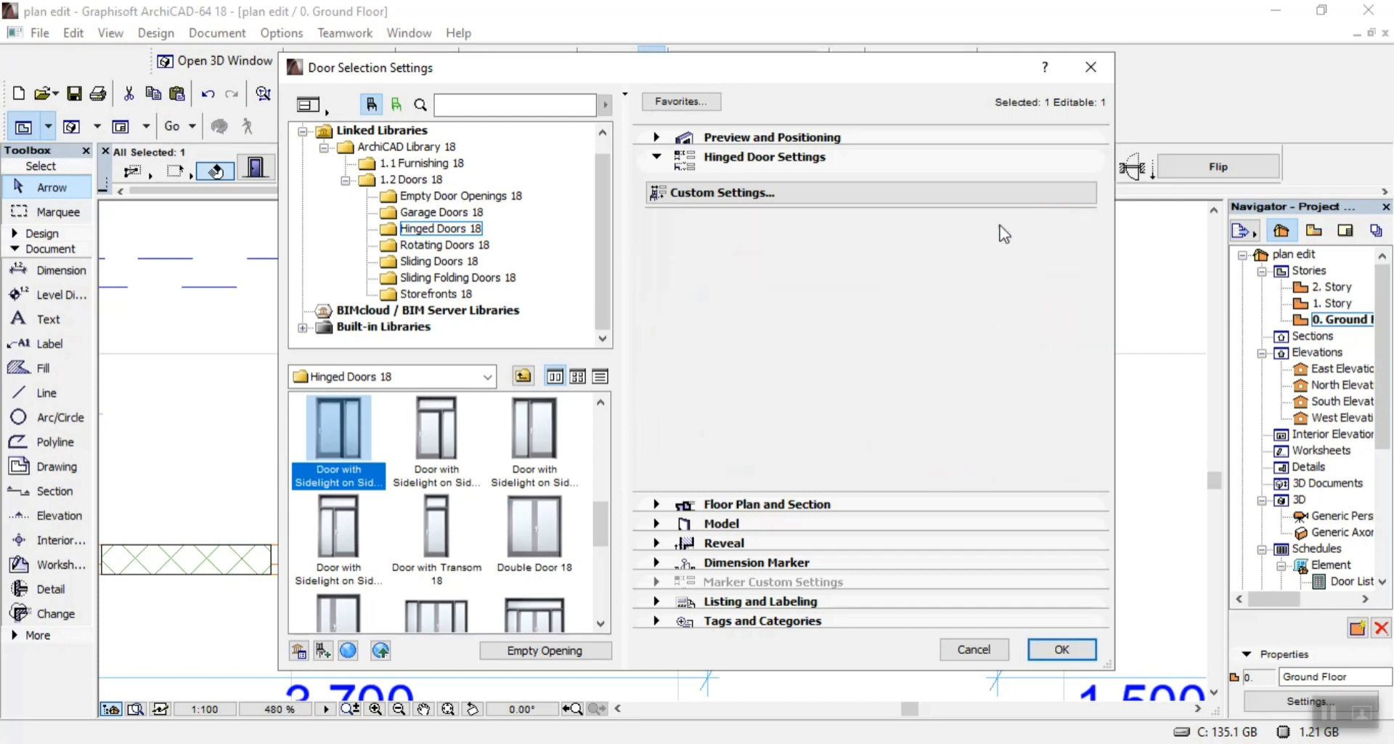
pyautogui.click(1003, 227)
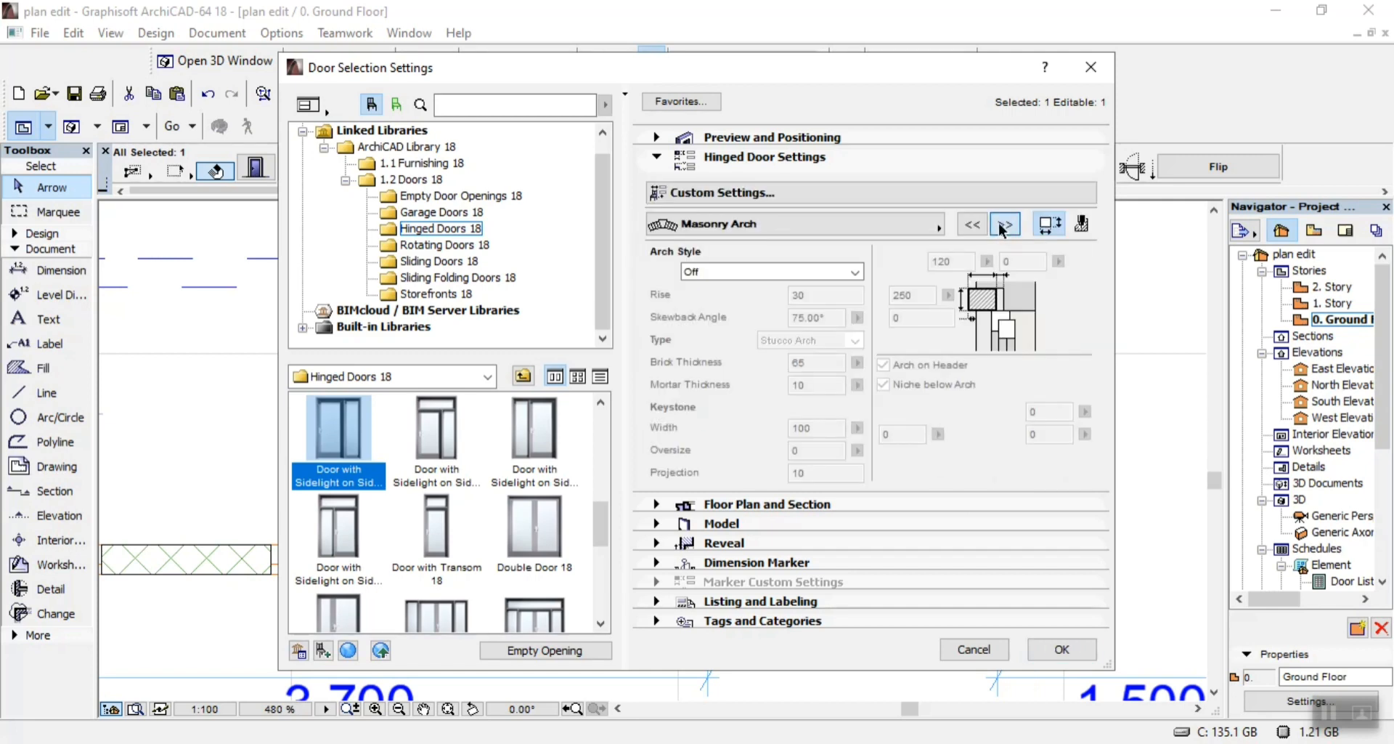
pyautogui.click(1004, 226)
pyautogui.click(1005, 227)
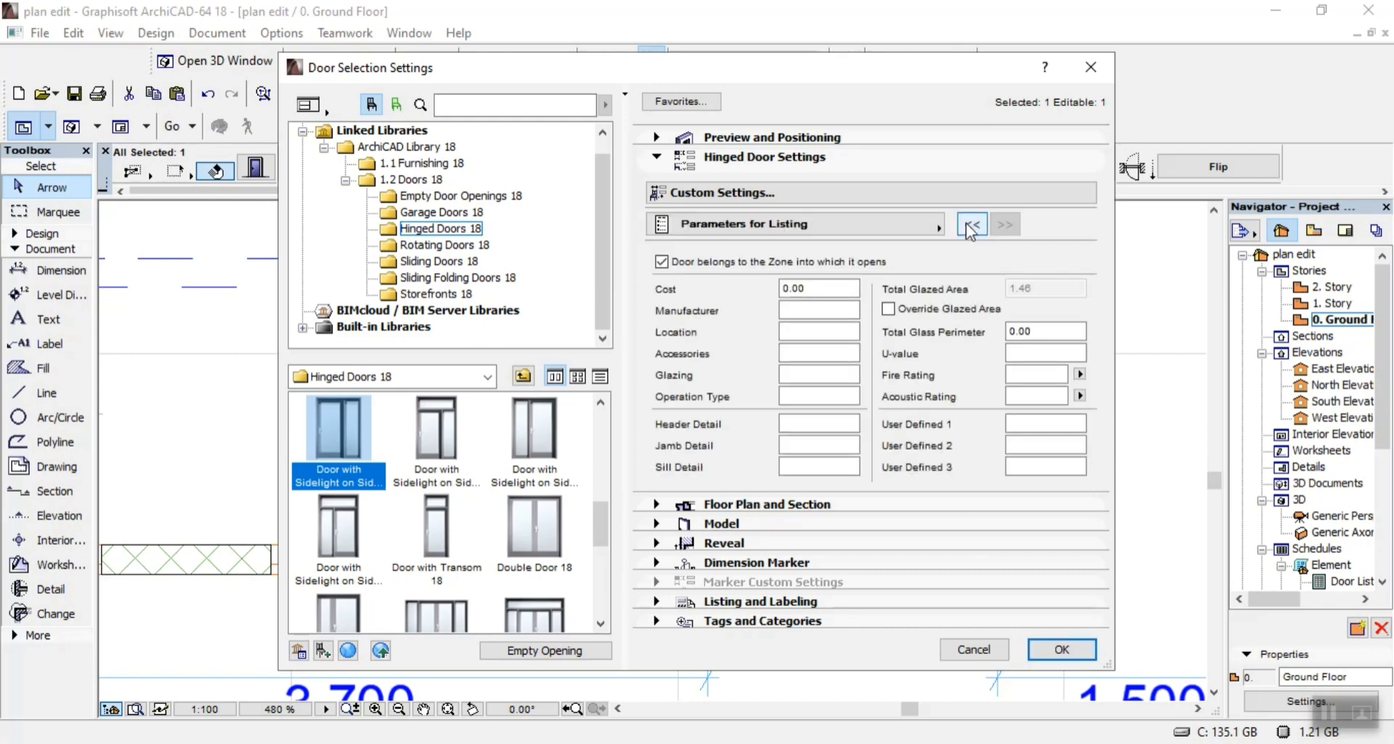
# Look back through the entrance door's Hinged Door Settings pages for the one that controls the sidelight width
pyautogui.click(971, 223)
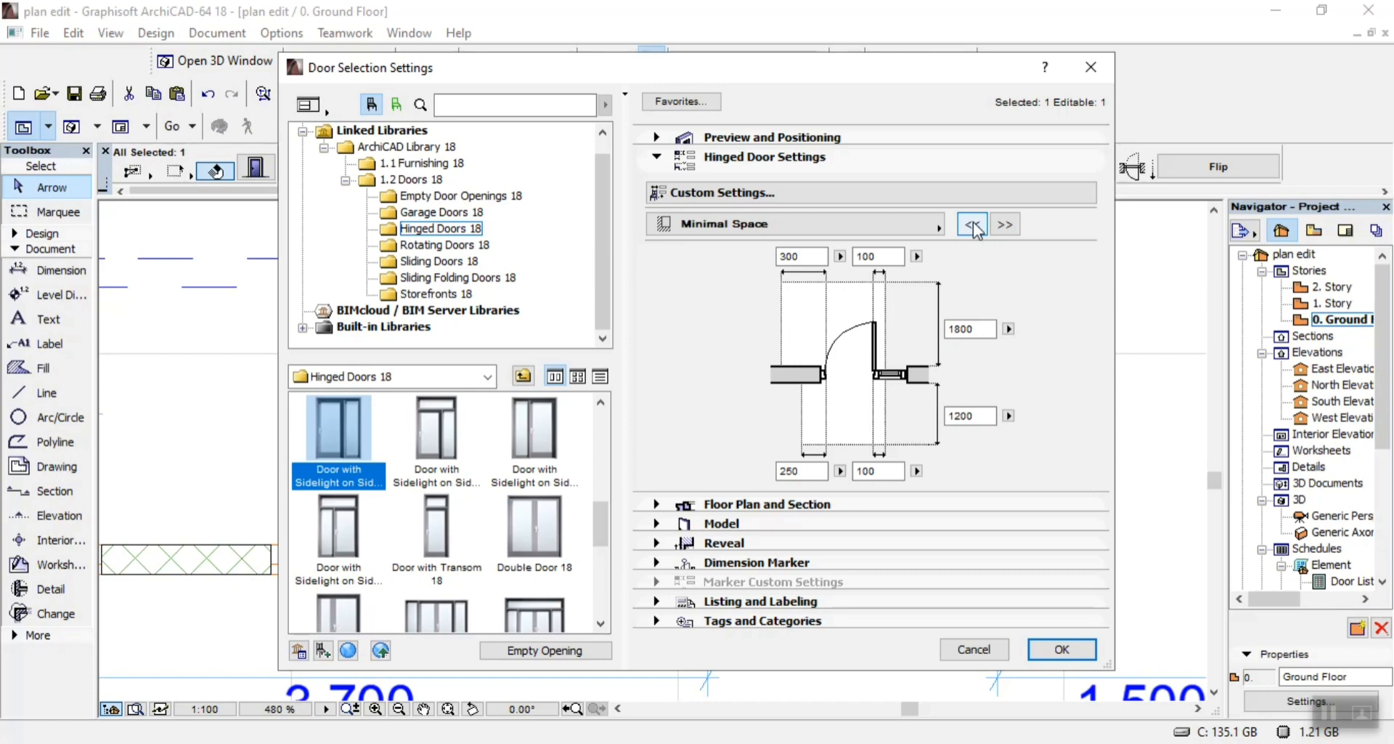
pyautogui.click(973, 223)
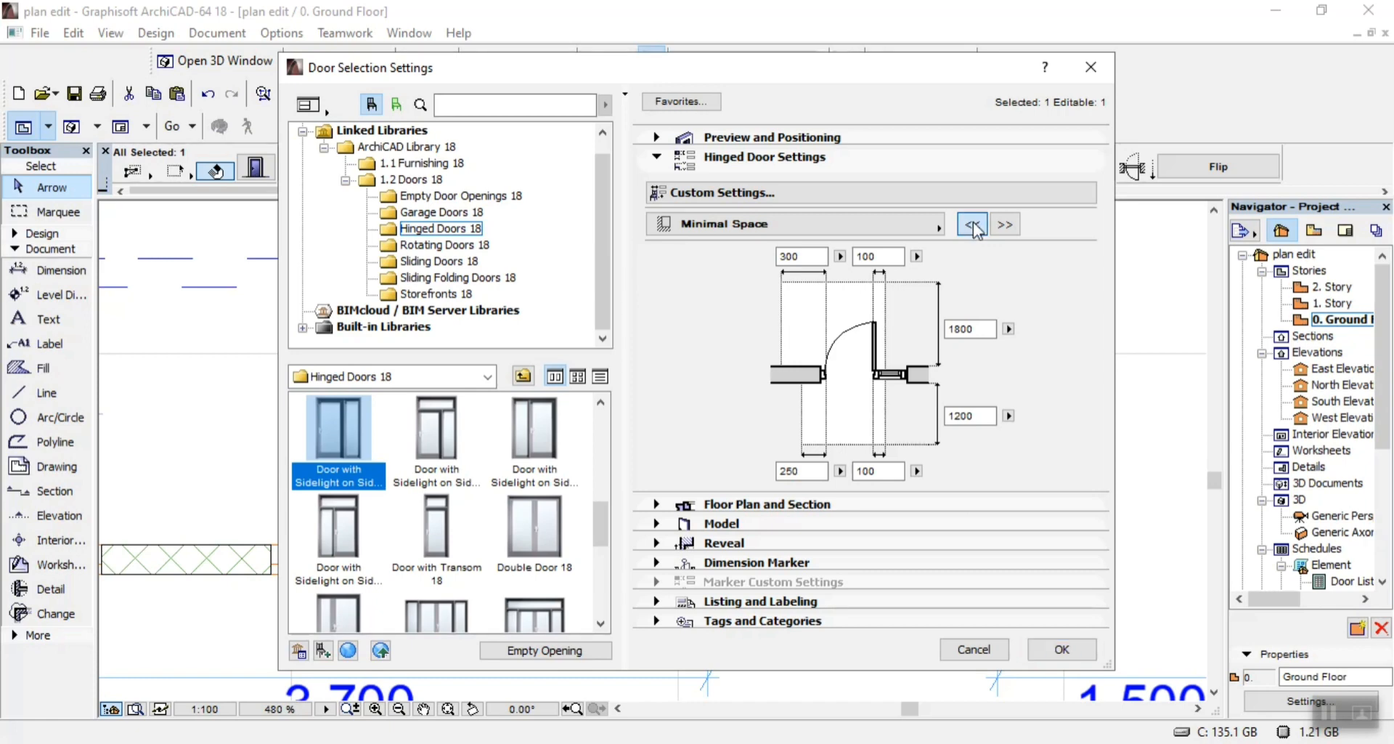
pyautogui.click(973, 224)
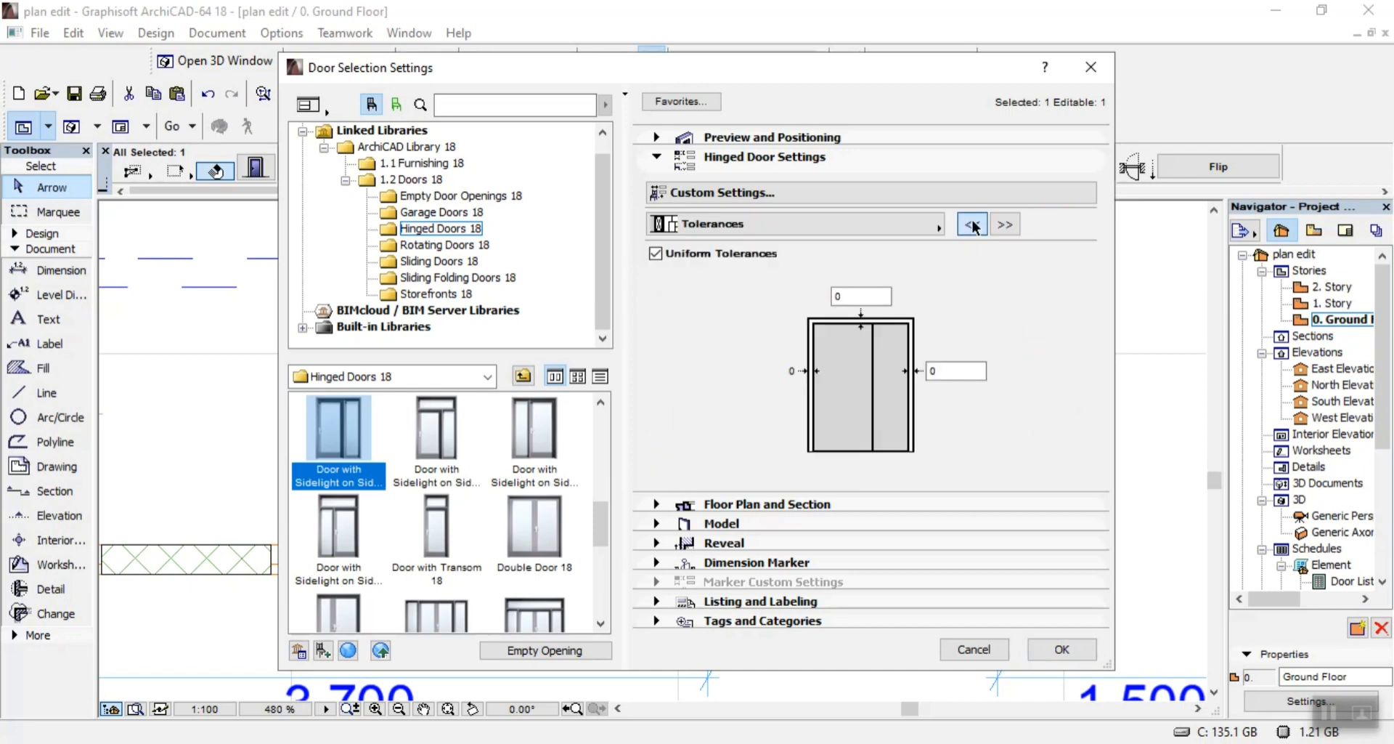
pyautogui.click(973, 224)
pyautogui.click(973, 223)
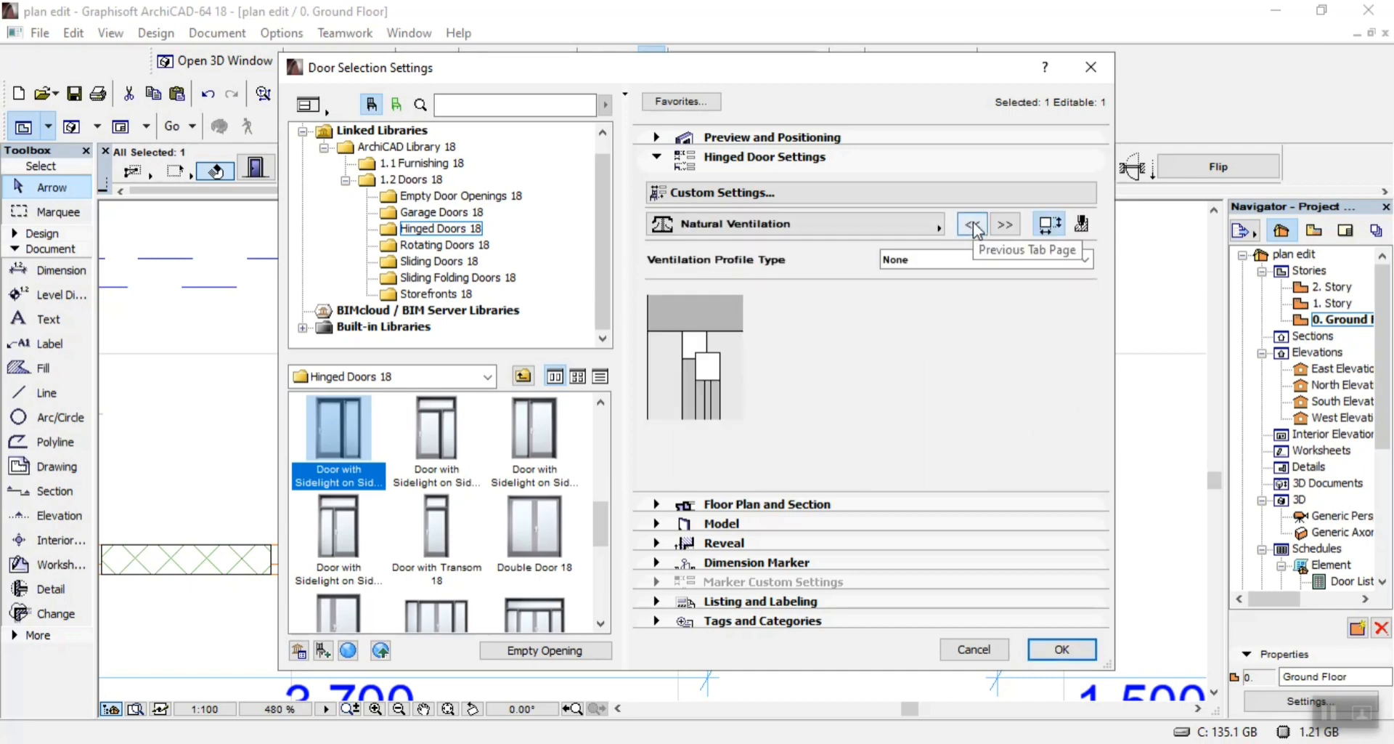
pyautogui.click(973, 224)
pyautogui.click(974, 224)
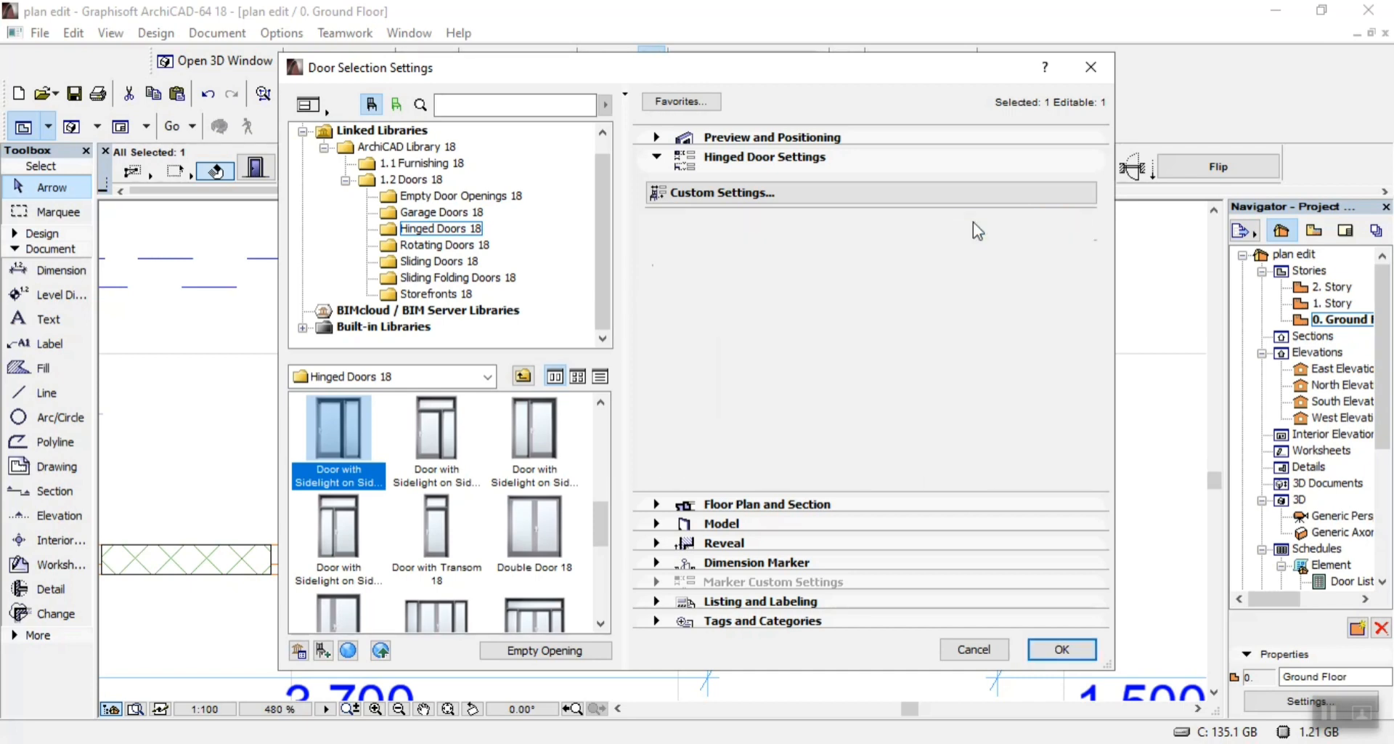
pyautogui.click(974, 224)
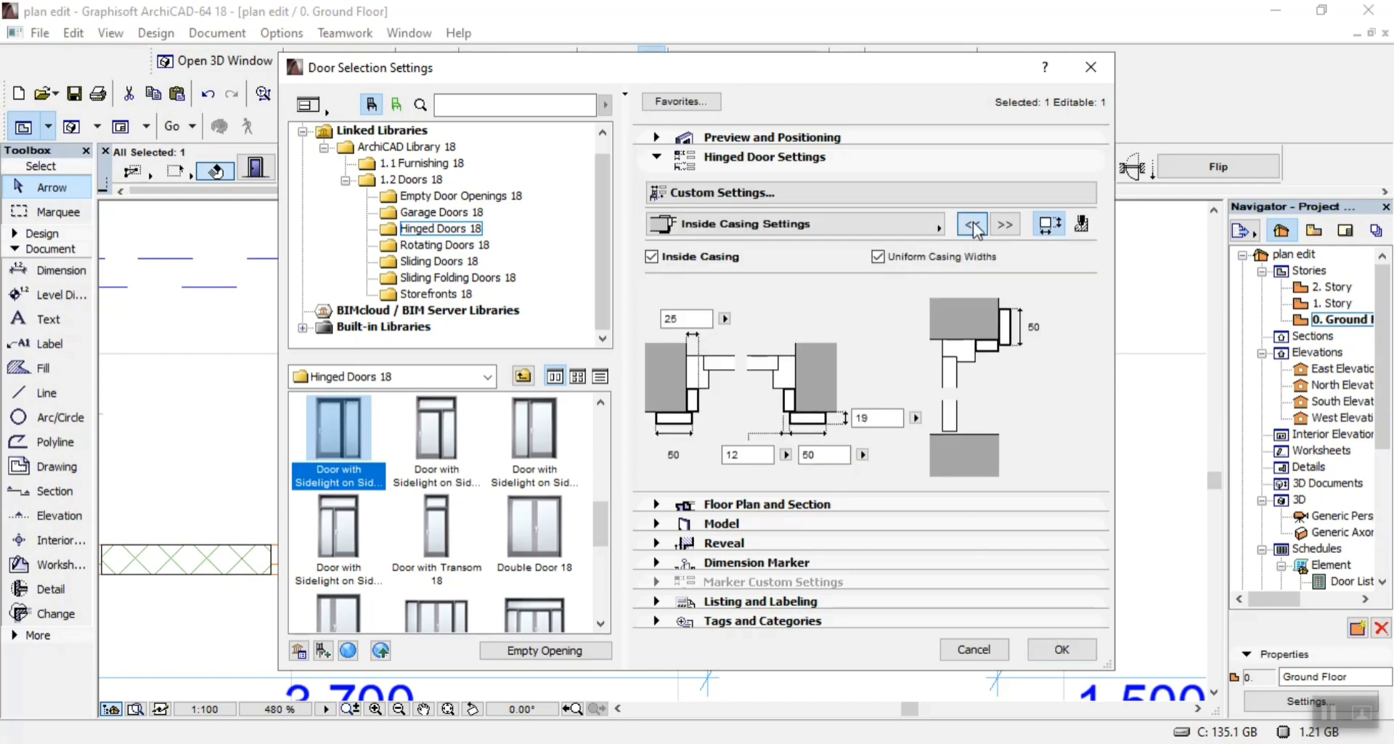
pyautogui.click(973, 225)
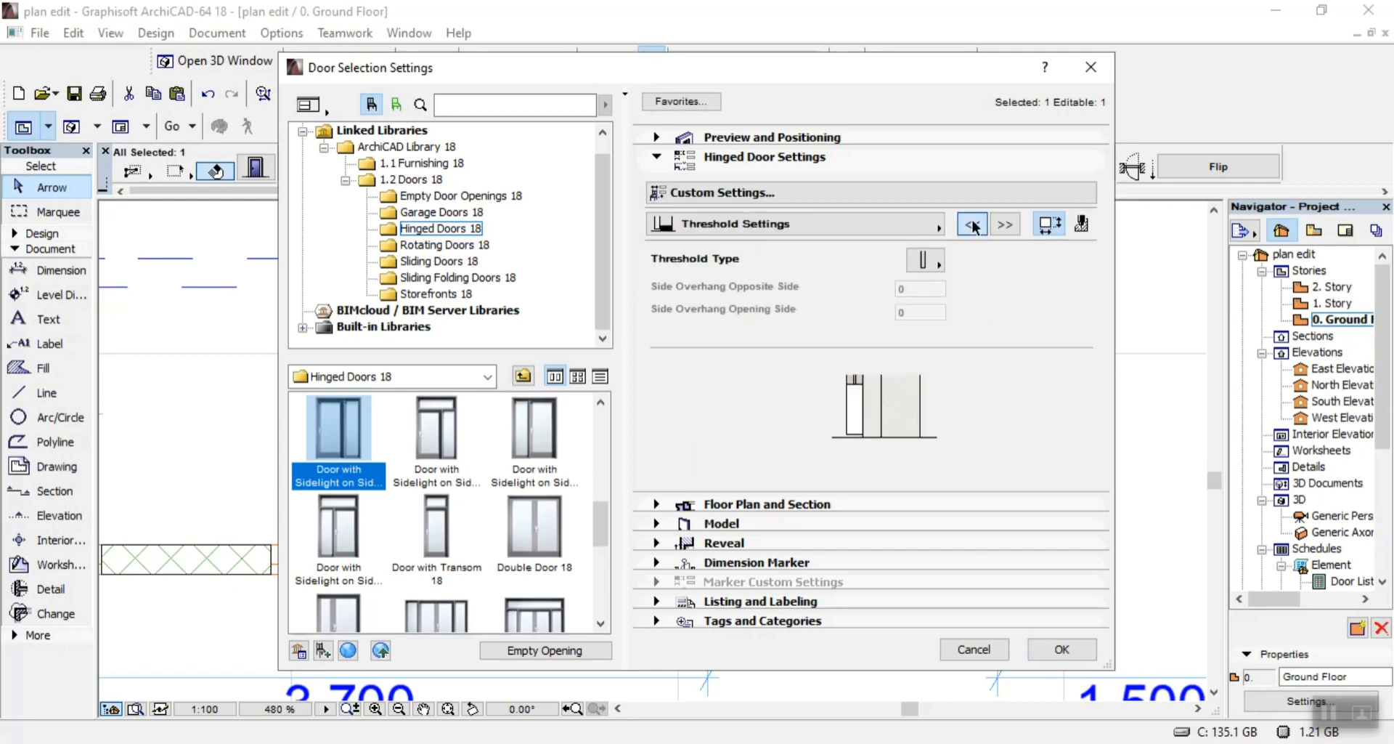
pyautogui.click(973, 225)
pyautogui.click(973, 225)
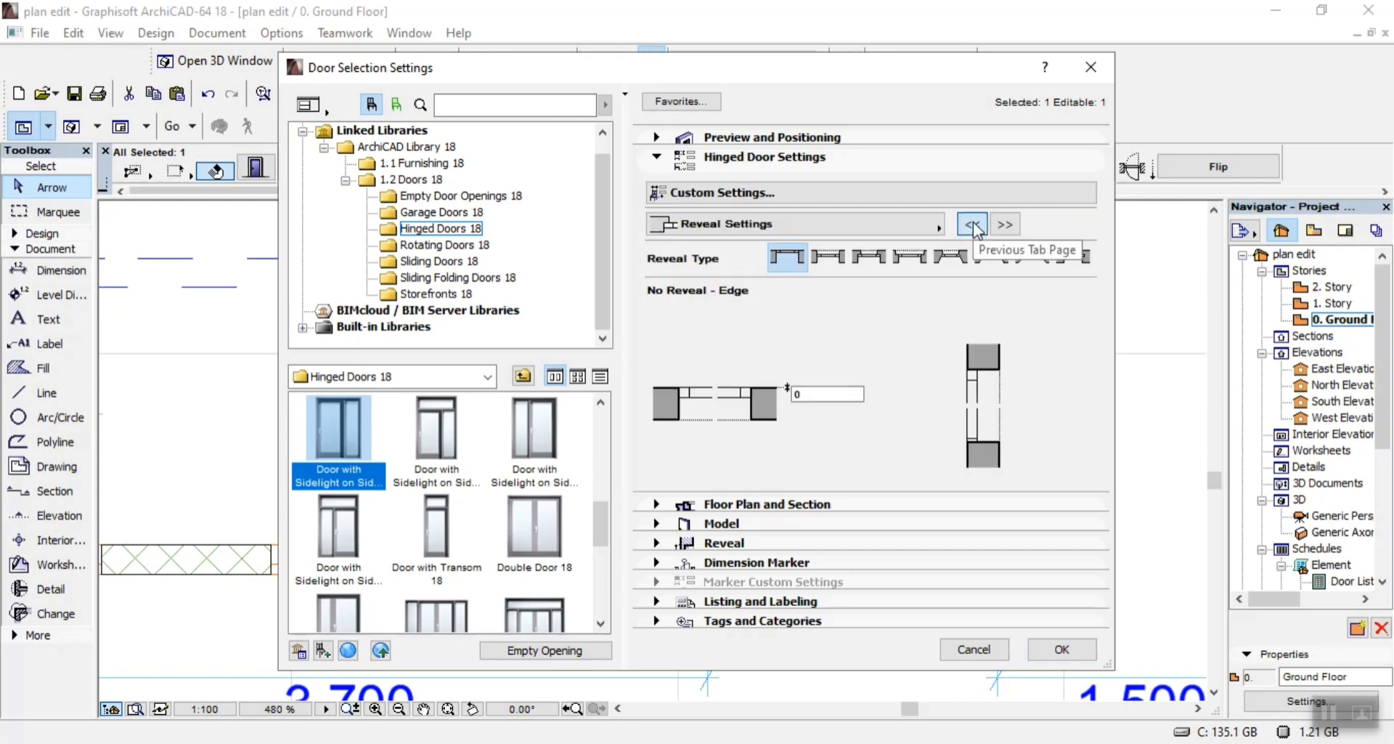
pyautogui.click(973, 225)
pyautogui.click(973, 225)
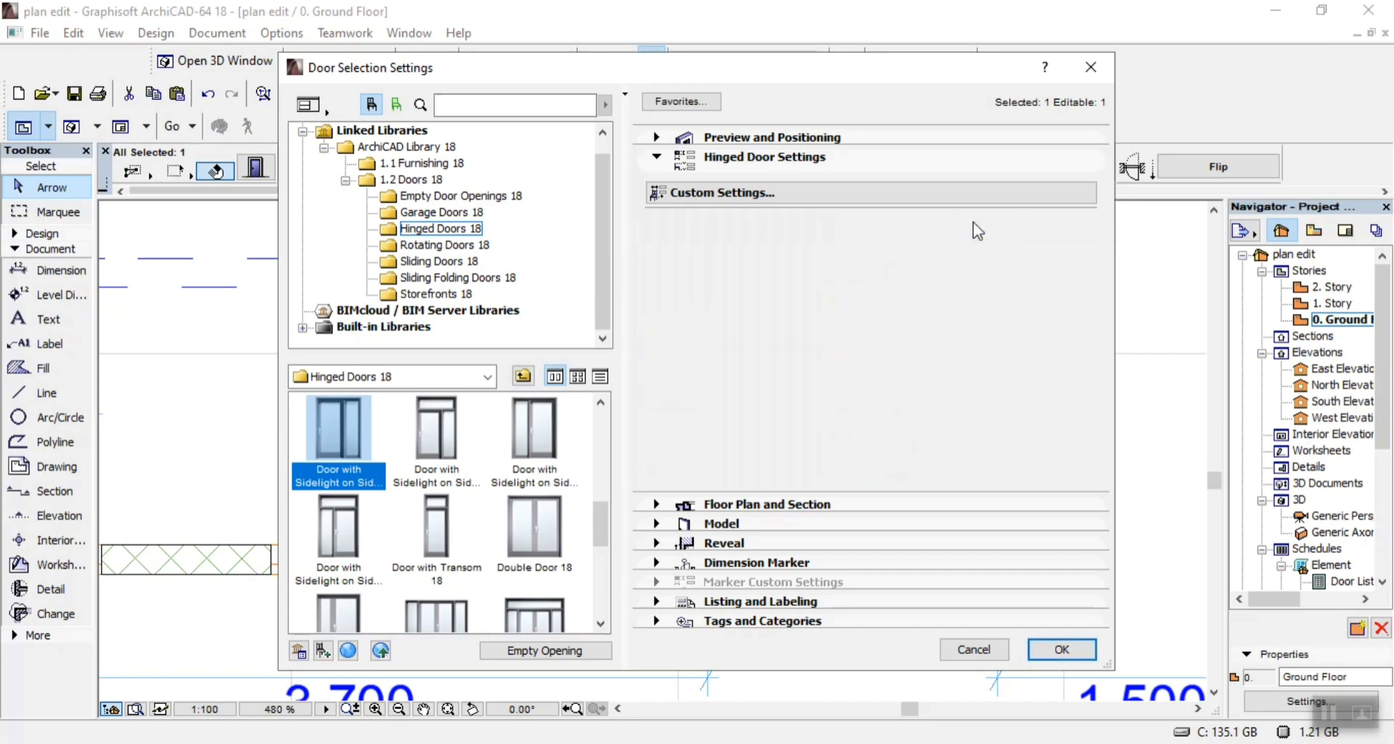
pyautogui.click(973, 225)
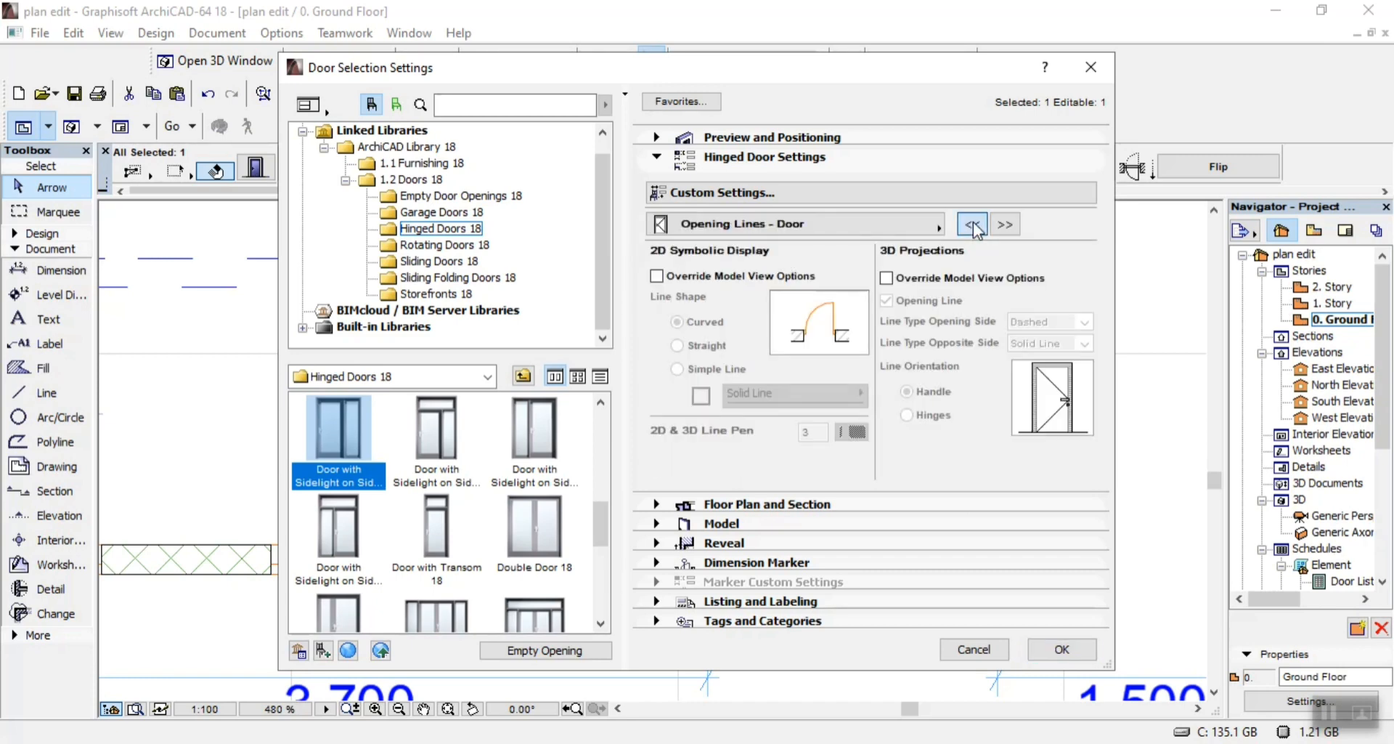
pyautogui.click(973, 225)
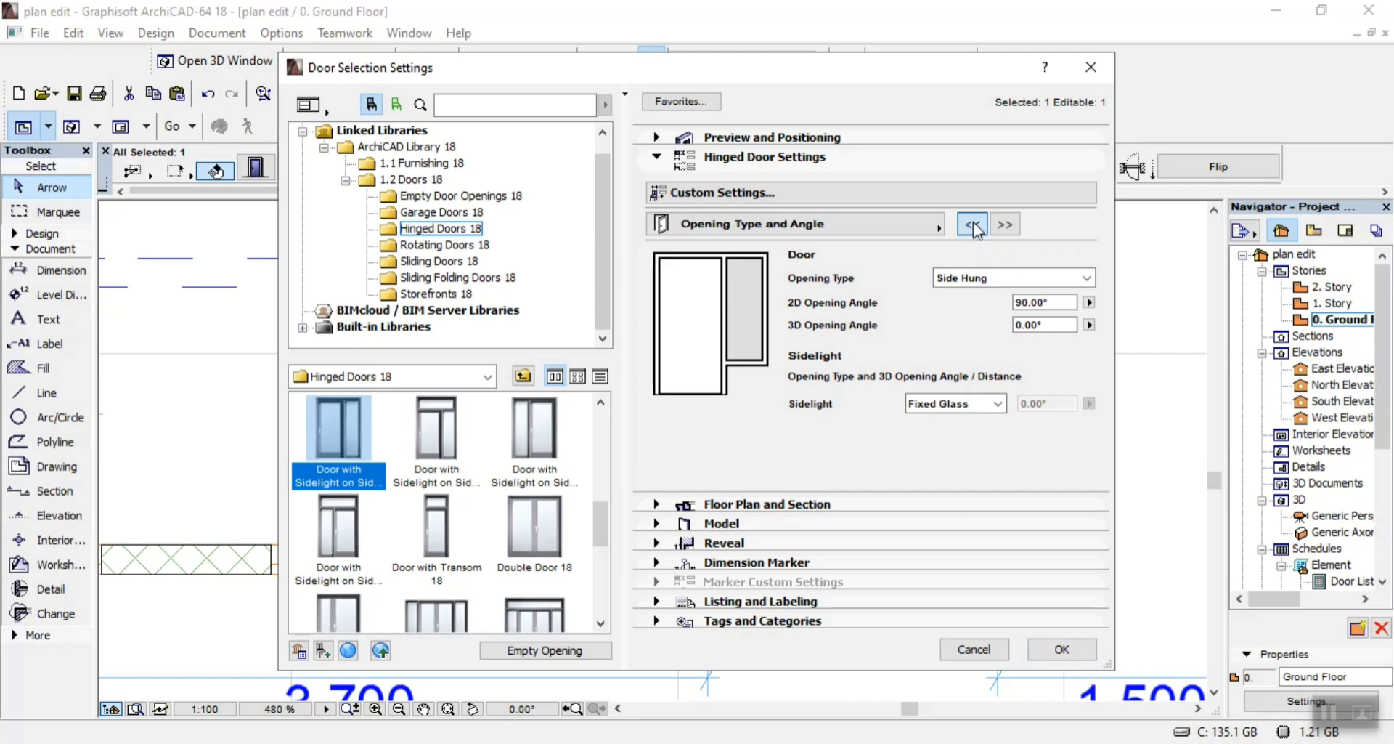
pyautogui.click(974, 225)
pyautogui.click(973, 225)
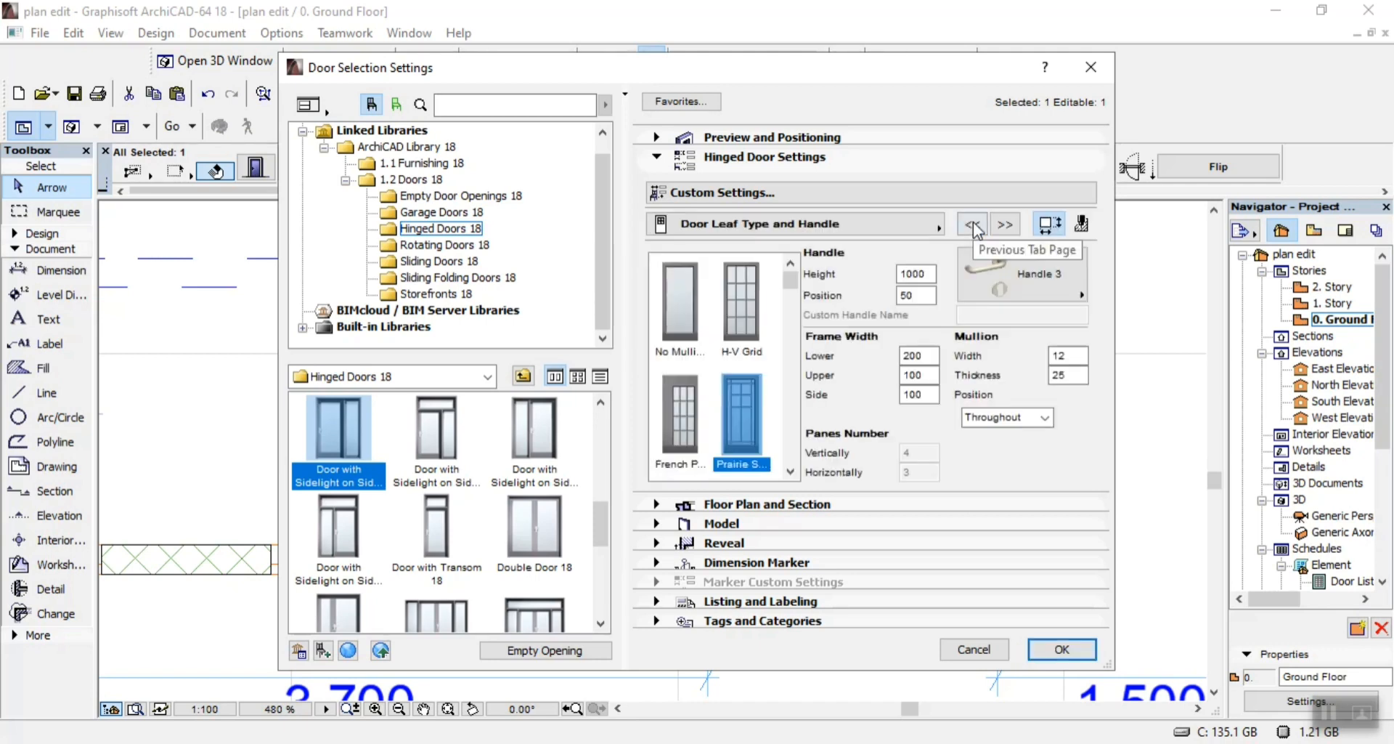
pyautogui.click(973, 225)
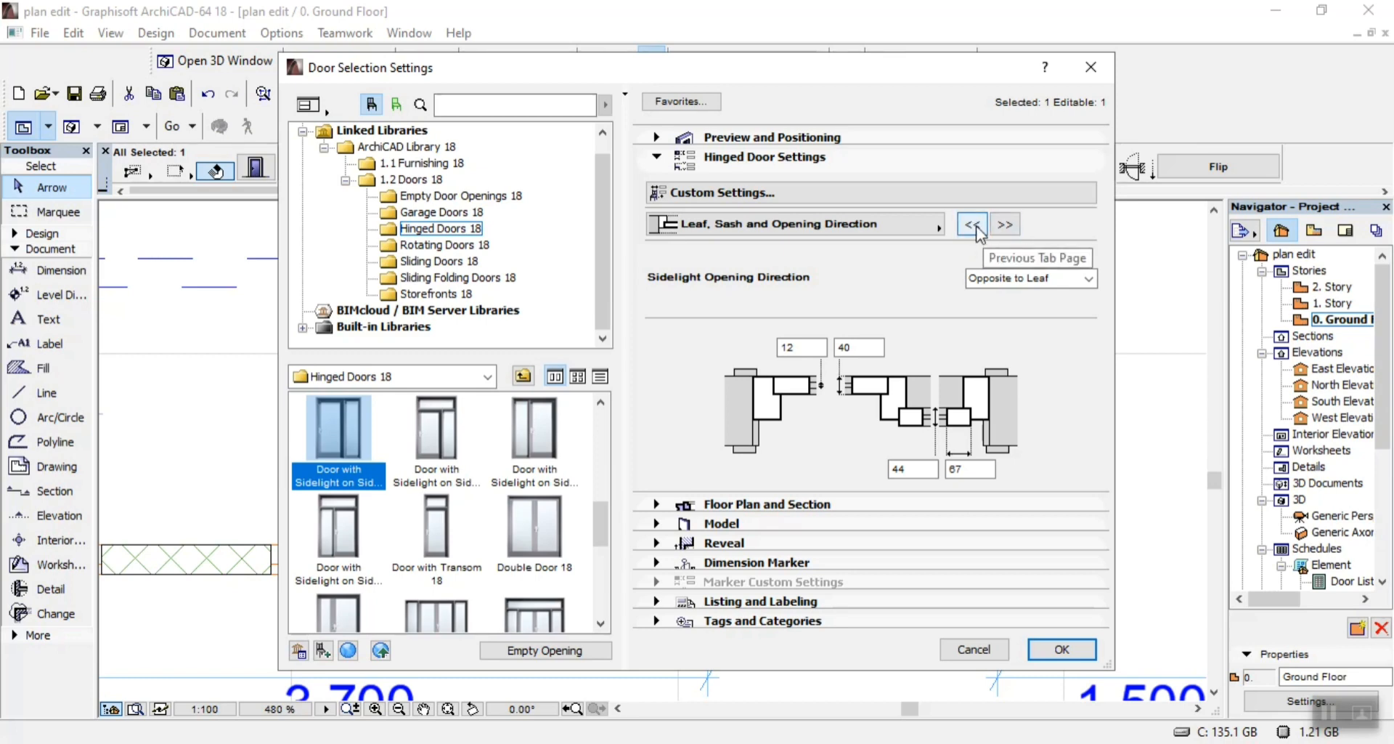
pyautogui.click(973, 225)
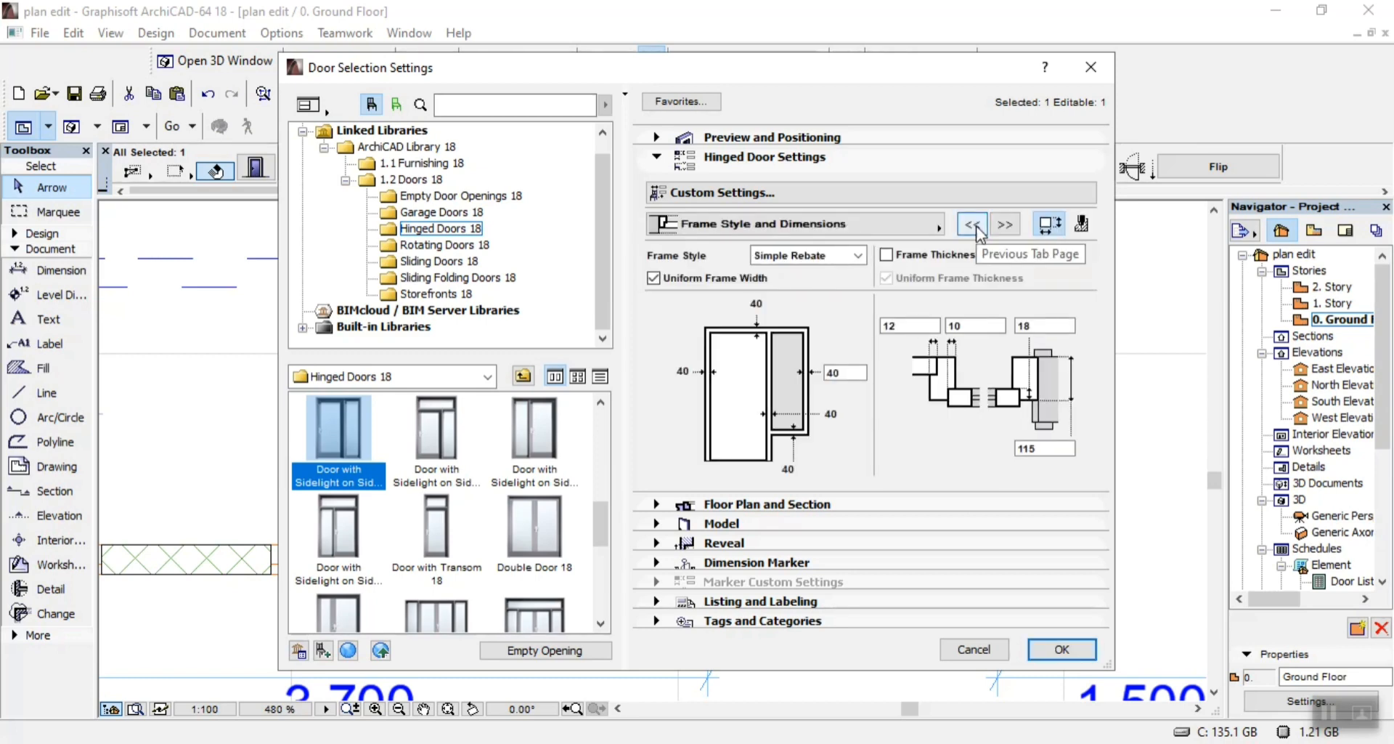
# Set the entrance door's sidelight width to 300 on the Shape page and apply the settings
pyautogui.click(973, 224)
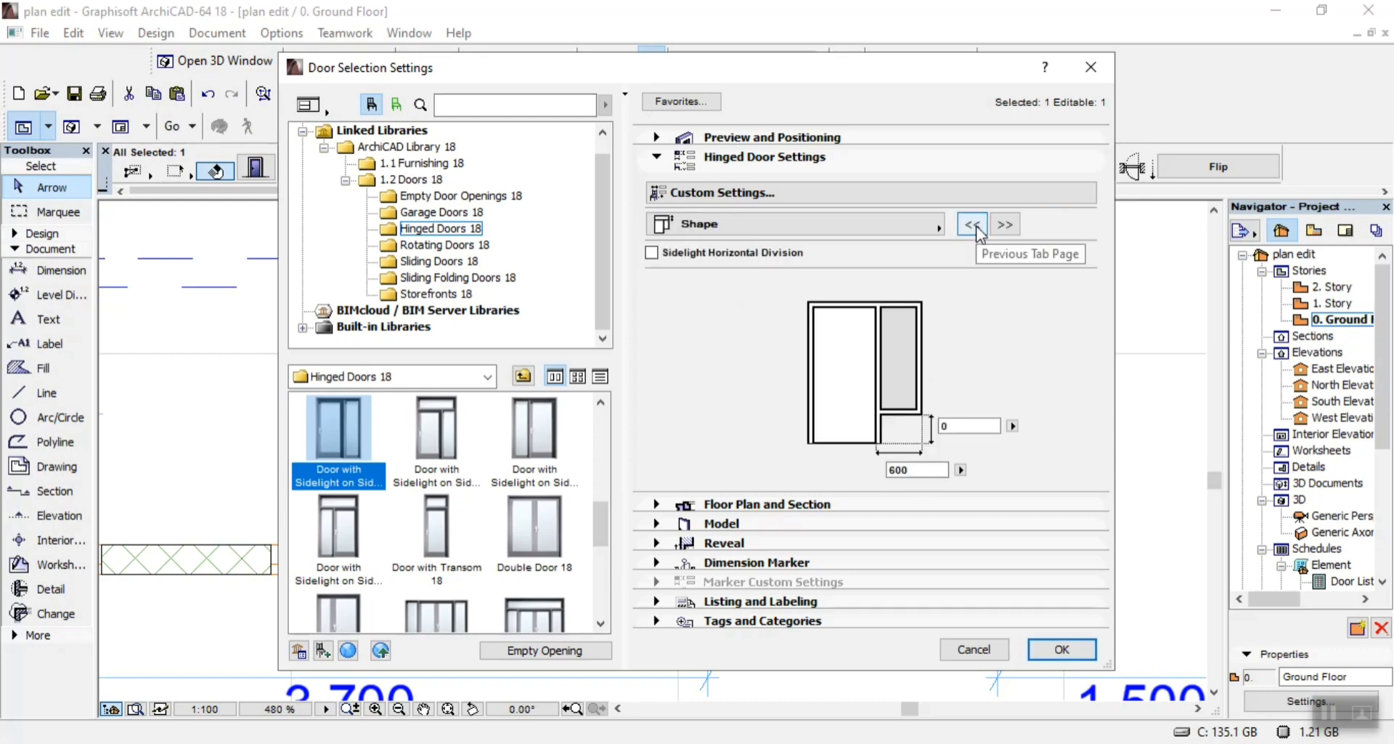
pyautogui.click(918, 471)
pyautogui.press('BackSpace')
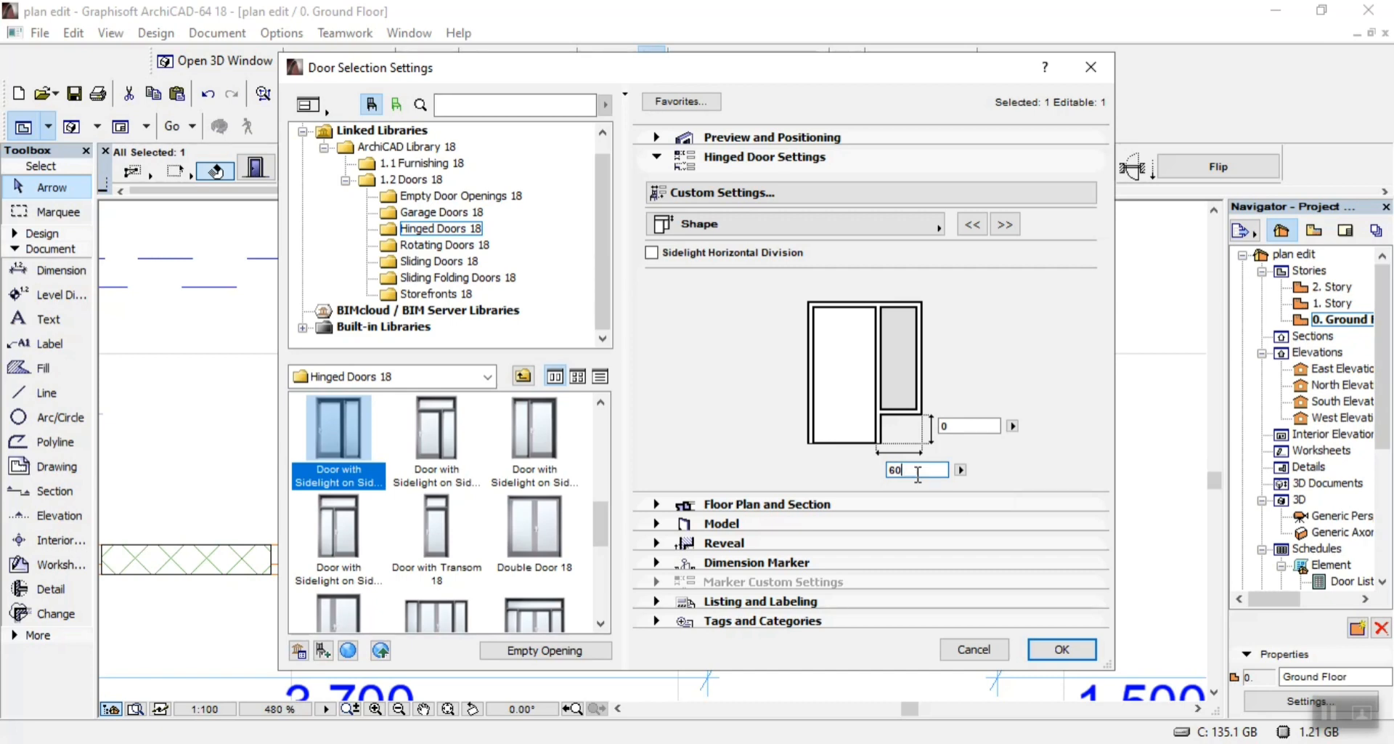
pyautogui.write('300')
pyautogui.press('Return')
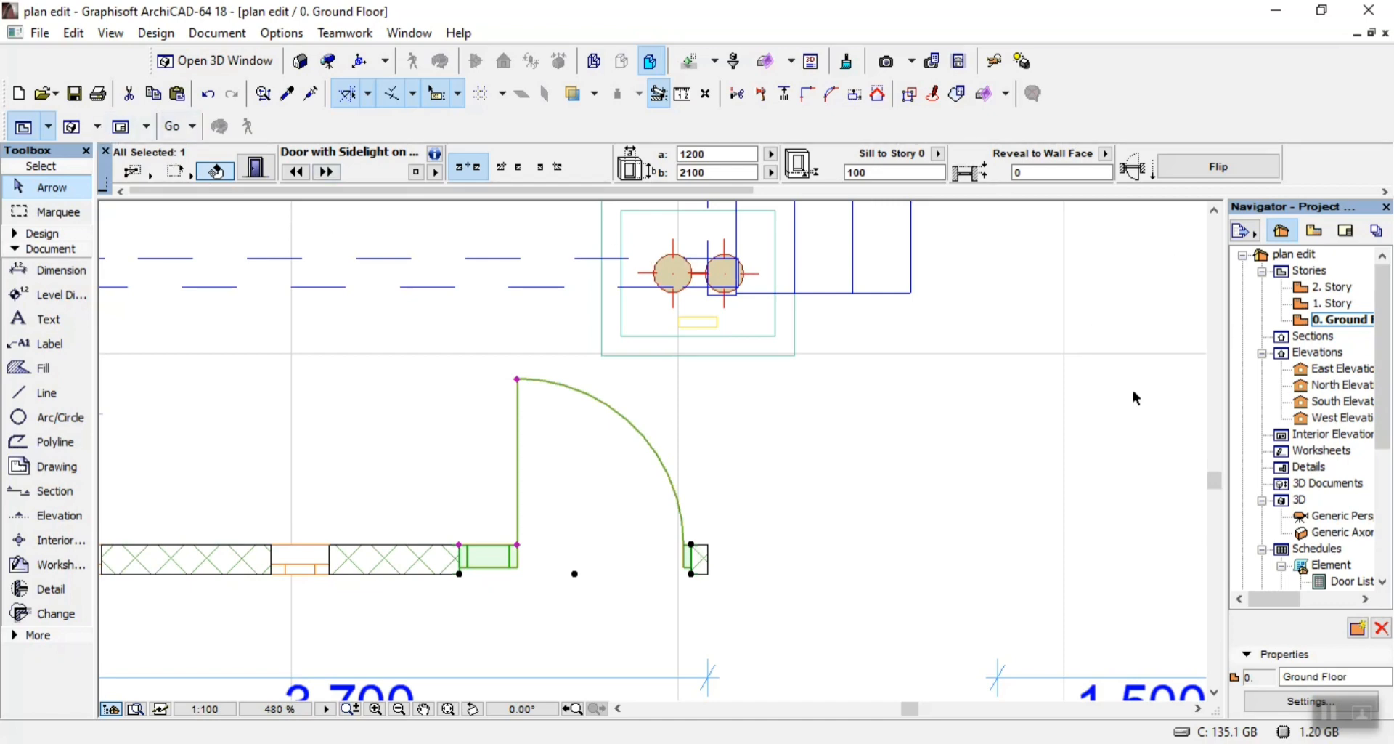
# Try to move the entrance door from the front wall's right end to the lower inner corner of the wall right of the Entrance
pyautogui.scroll(-3, 808, 501)
pyautogui.scroll(4, 781, 533)
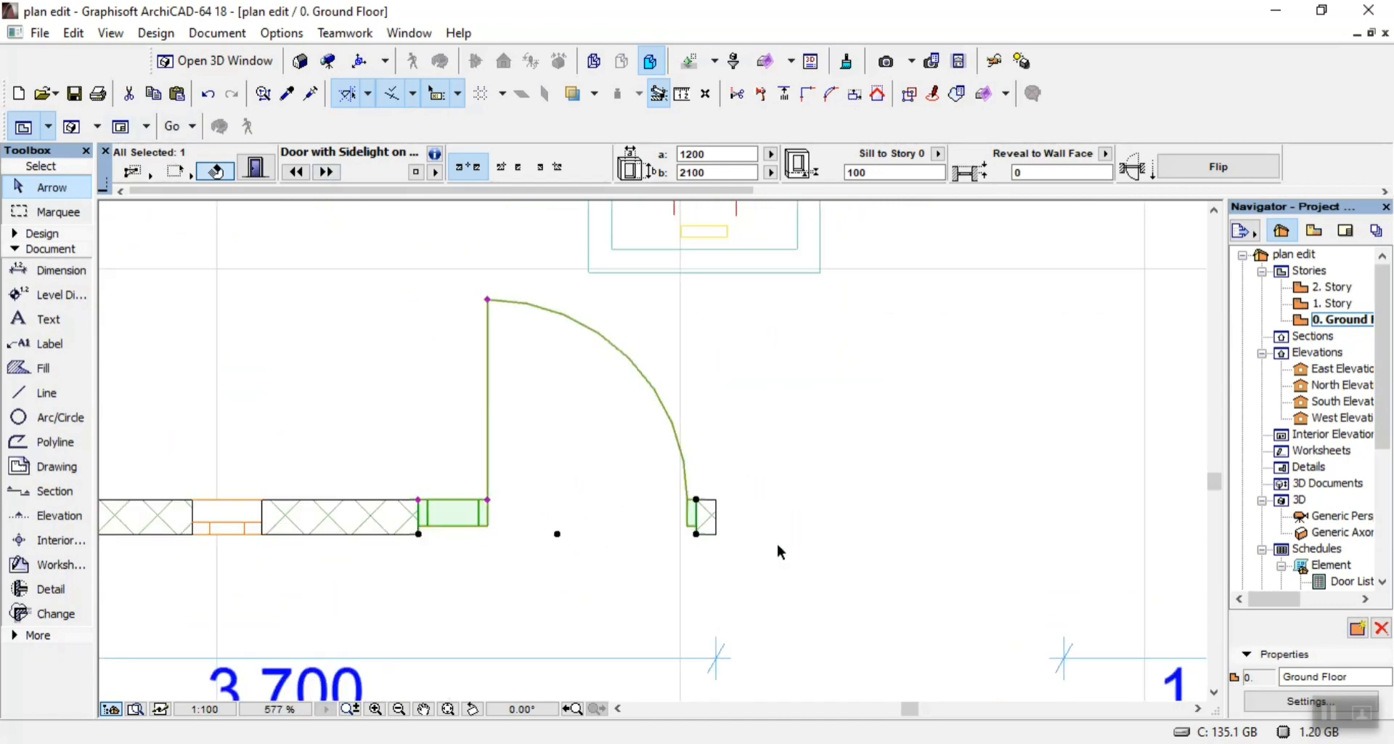
pyautogui.hotkey('ctrl', 'd')
pyautogui.click(748, 552)
pyautogui.scroll(-5, 748, 551)
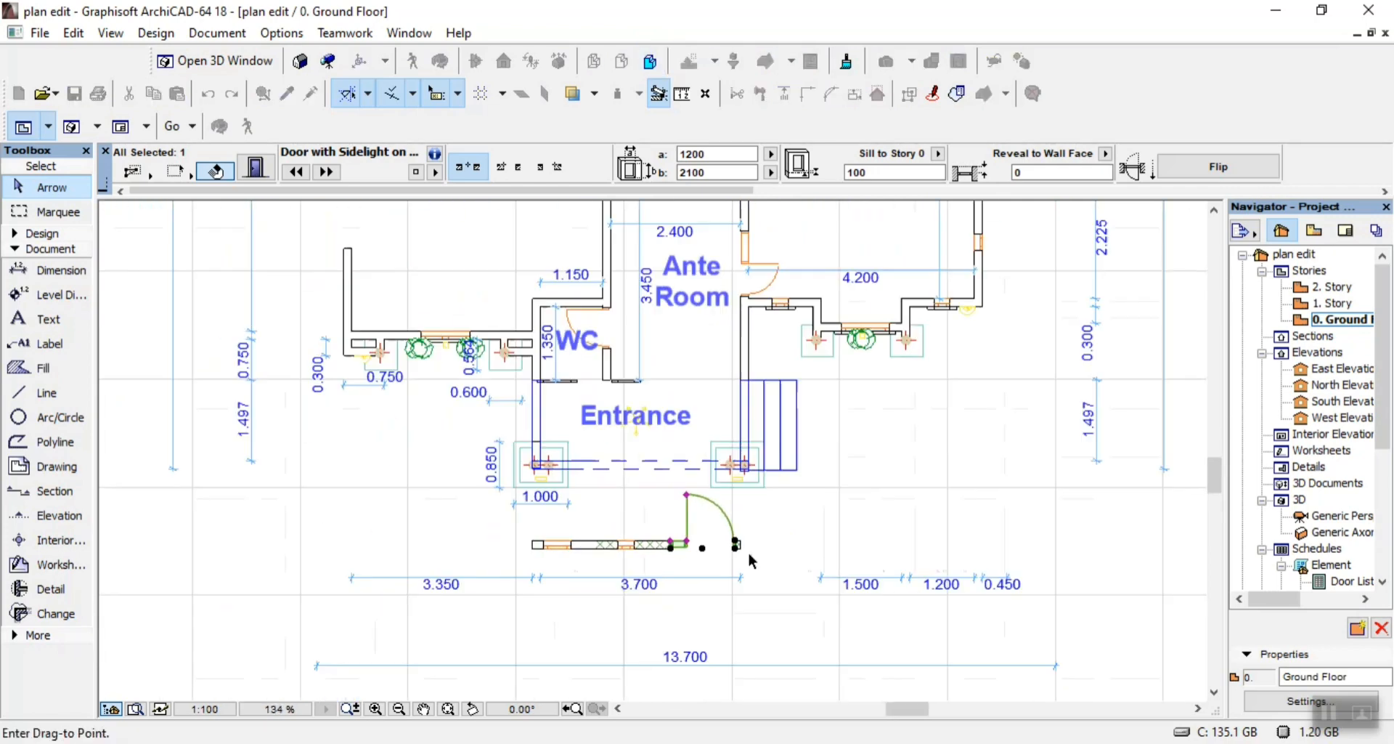
pyautogui.scroll(3, 746, 398)
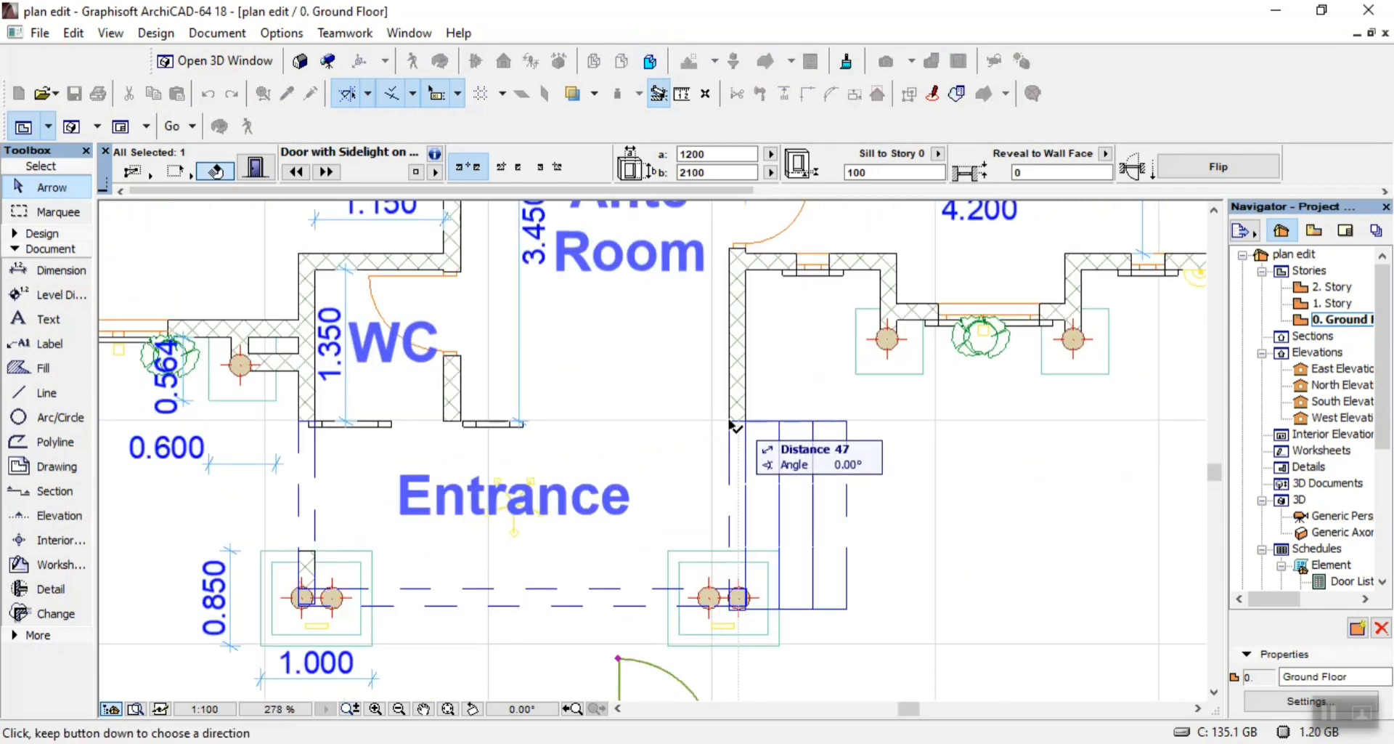
pyautogui.click(729, 422)
# Move the front wall holding the entrance door by its lower right corner to the lower corner of the wall right of the Entrance
pyautogui.scroll(-3, 772, 409)
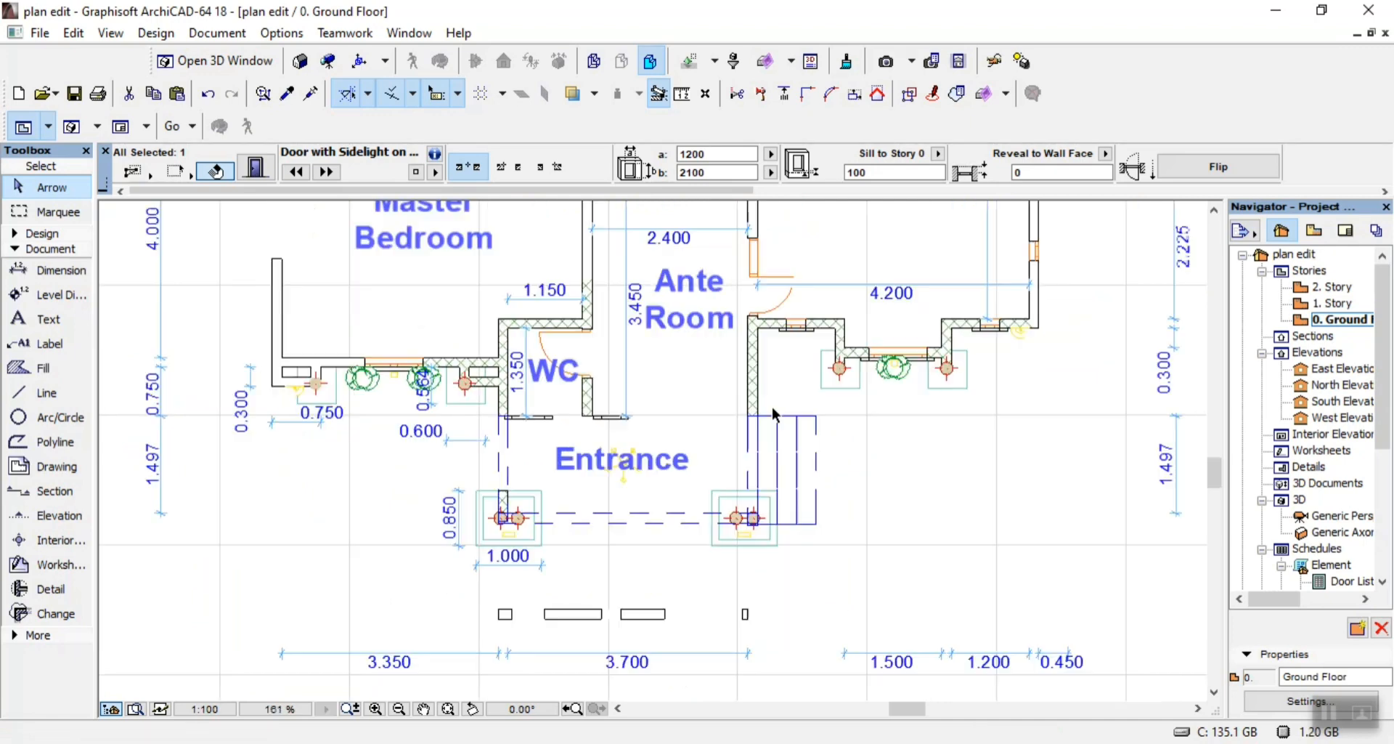
pyautogui.click(653, 617)
pyautogui.hotkey('ctrl', 'd')
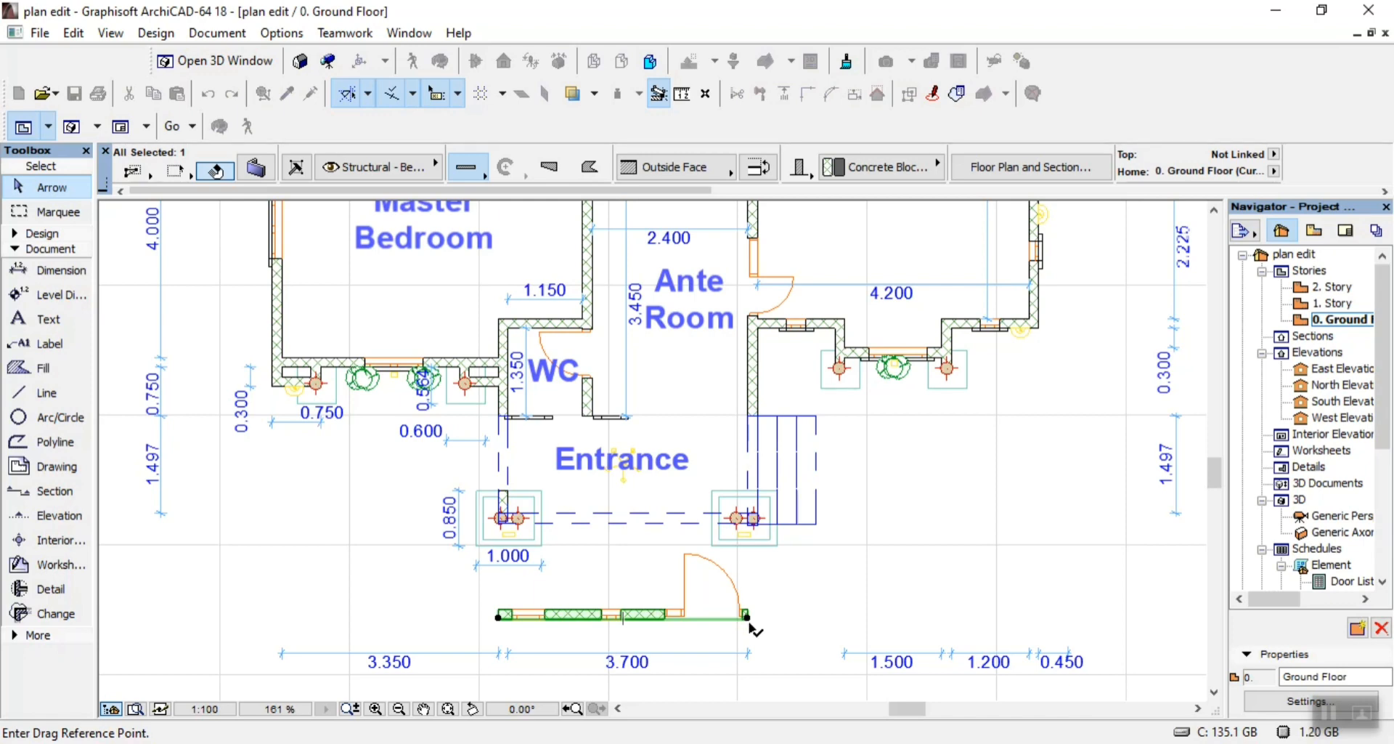
pyautogui.click(748, 617)
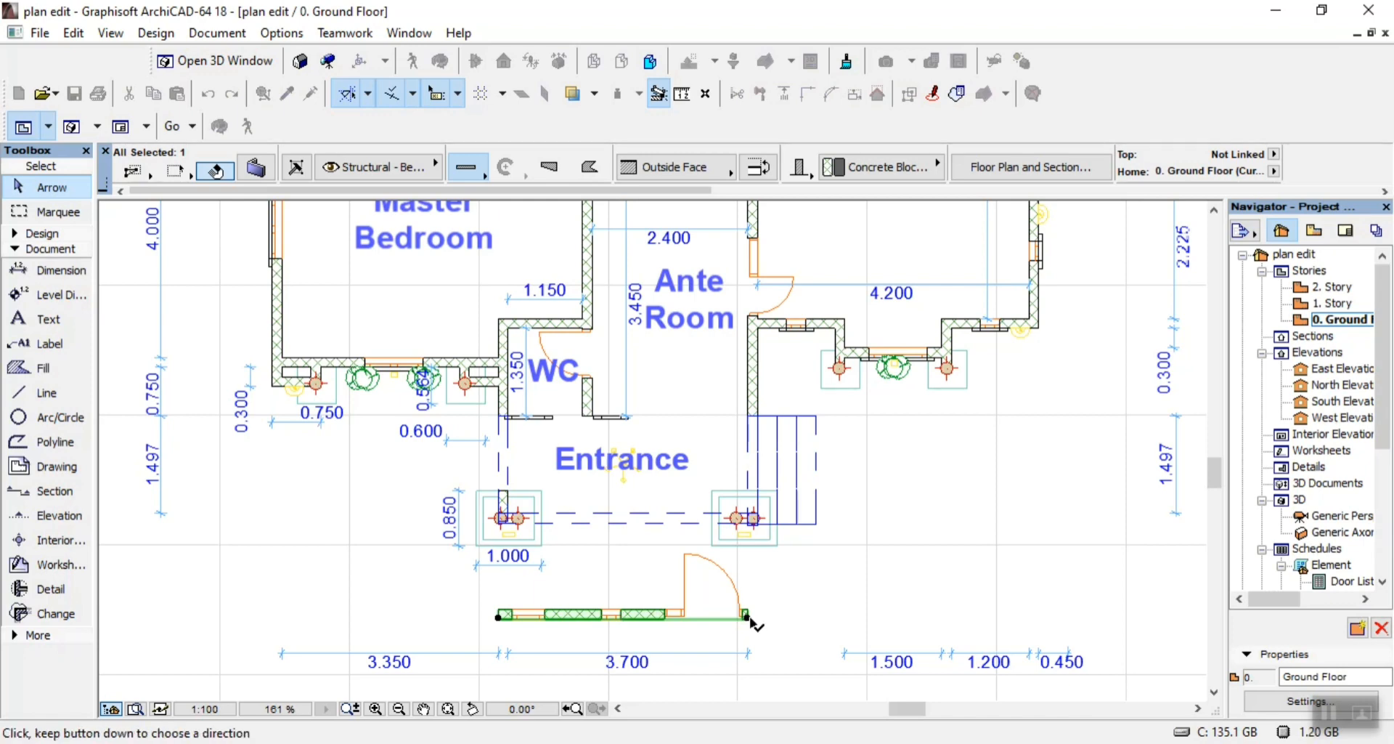
pyautogui.click(750, 416)
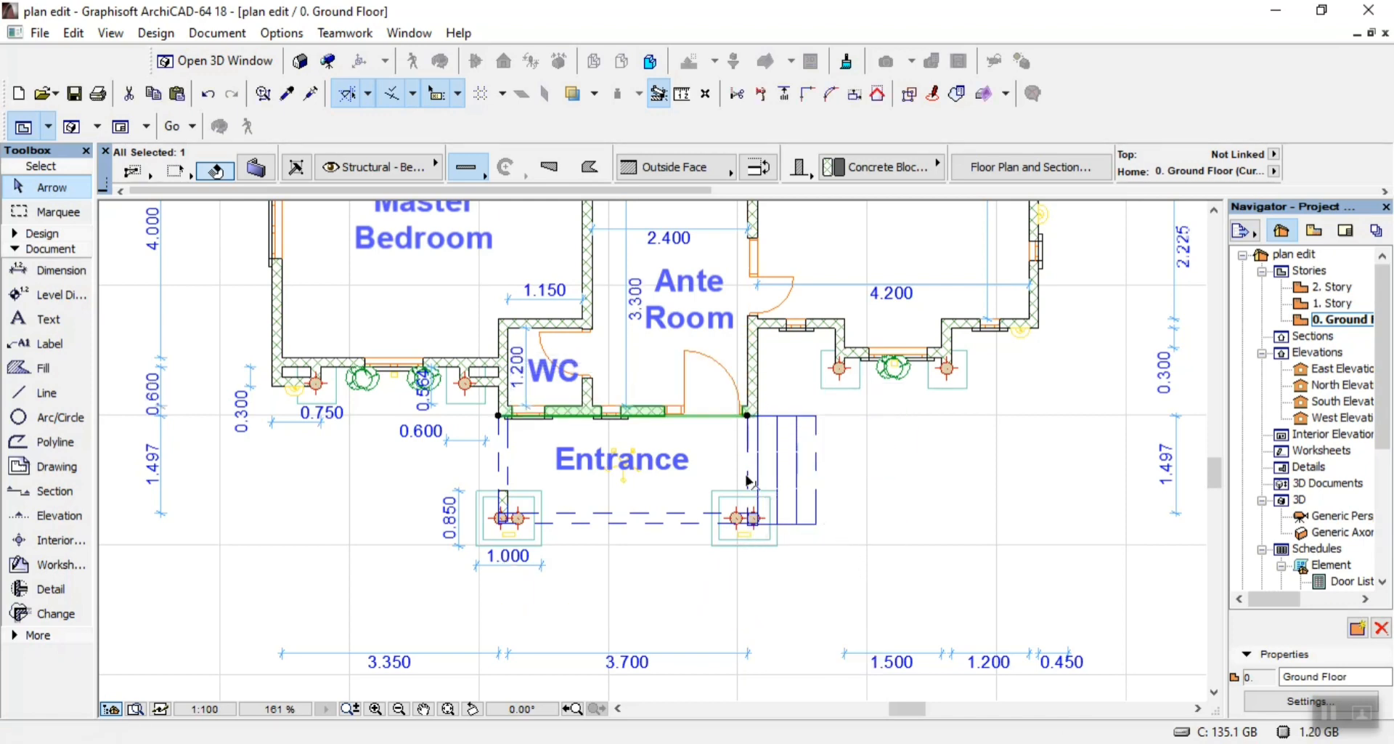
pyautogui.click(912, 581)
# Compare the door diagrams on the schedule sheet with the Diagrams row in 04.pdf, returning to the ArchiCAD plan
pyautogui.scroll(-5, 752, 498)
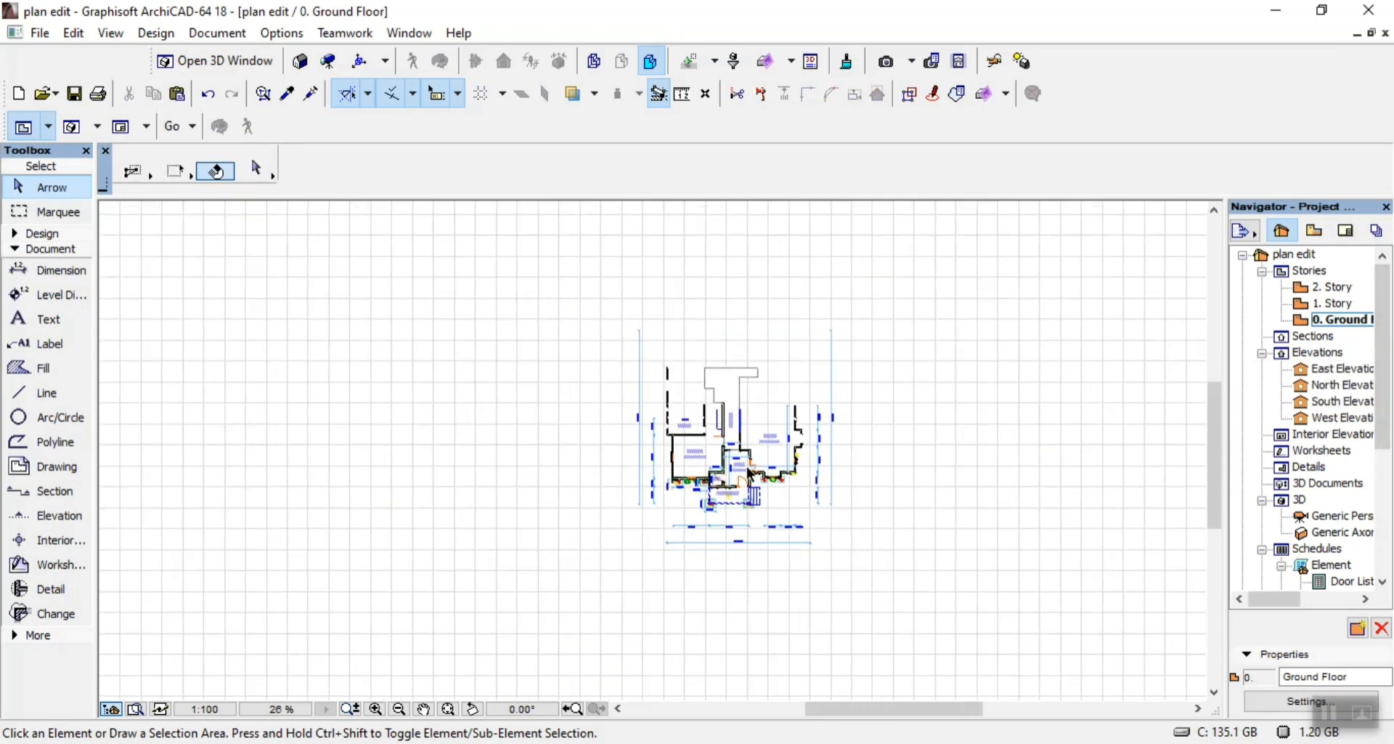
pyautogui.scroll(-1, 385, 438)
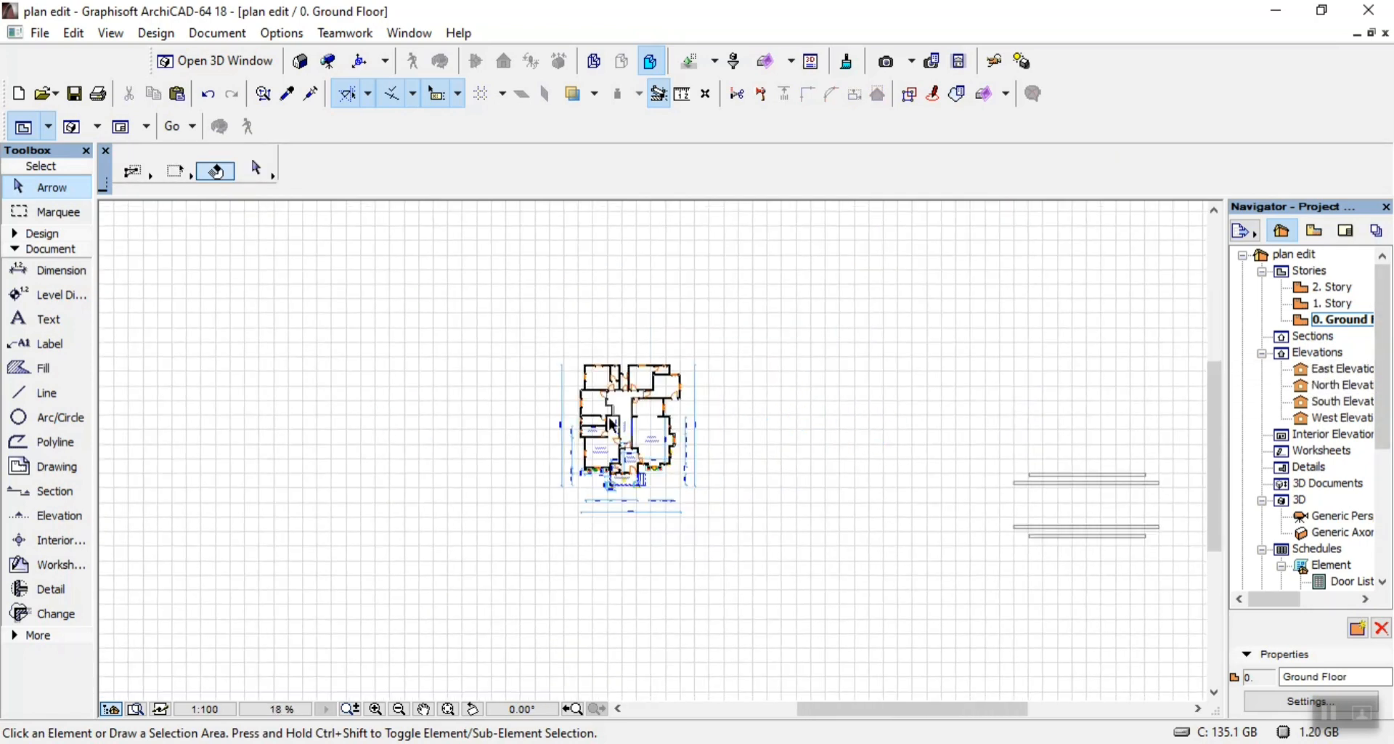
pyautogui.scroll(-1, 612, 424)
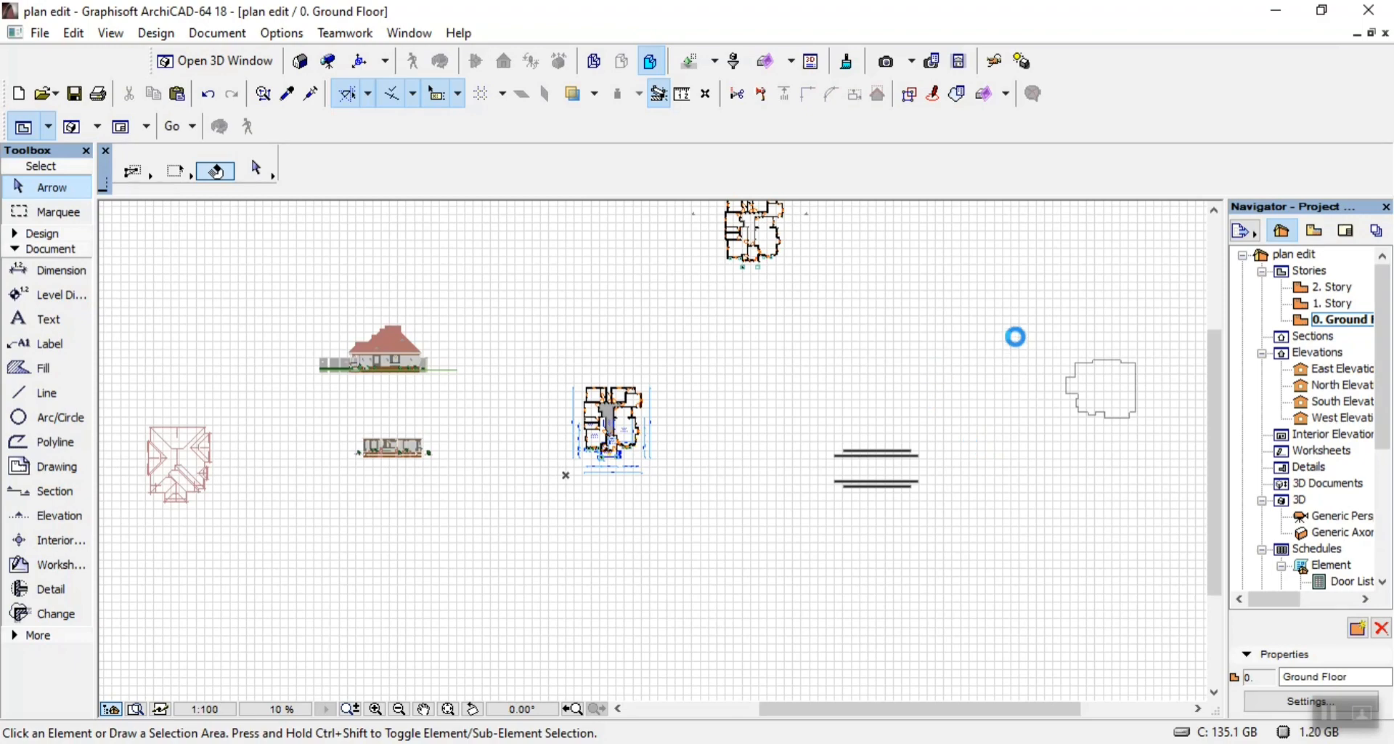
pyautogui.scroll(1, 1022, 297)
pyautogui.moveTo(871, 446); pyautogui.dragTo(613, 605, button='middle')
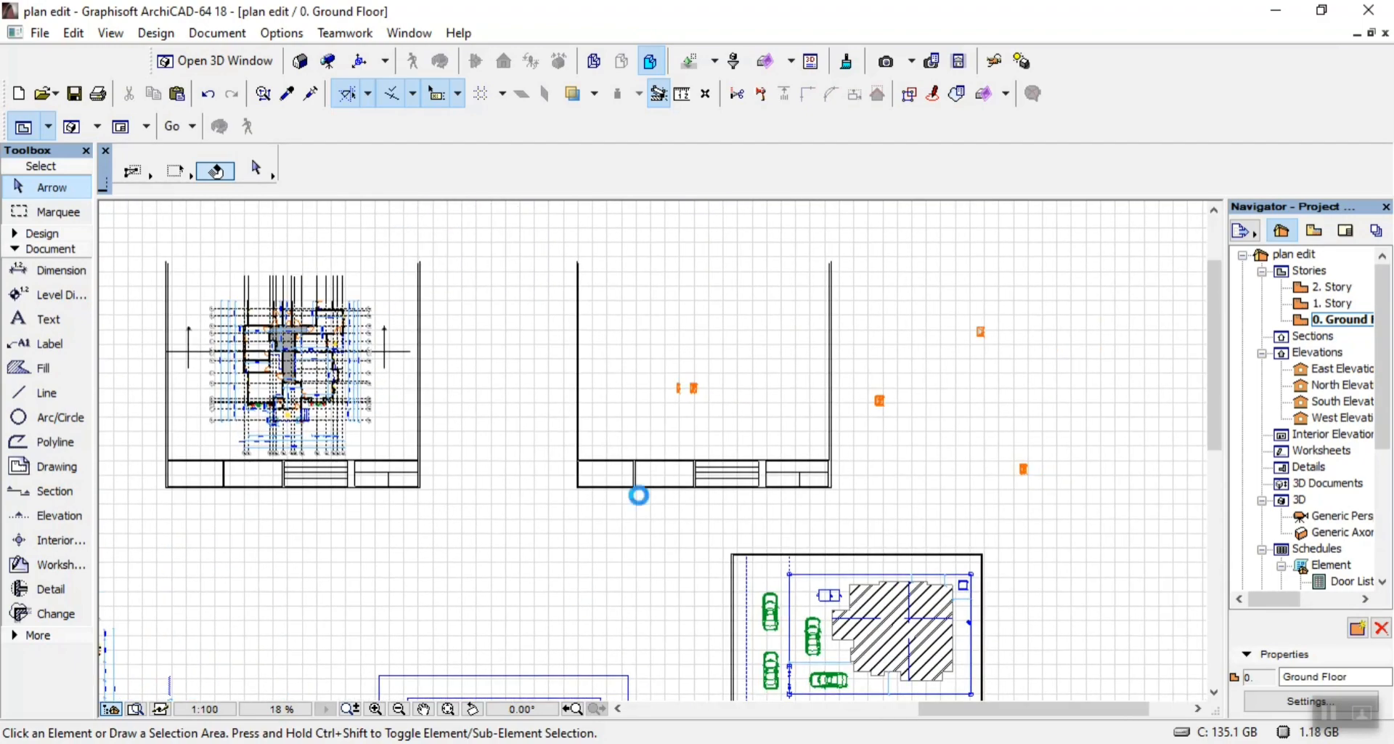
pyautogui.scroll(1, 651, 390)
pyautogui.moveTo(766, 390); pyautogui.dragTo(783, 395, button='middle')
pyautogui.scroll(-1, 783, 394)
pyautogui.scroll(1, 878, 253)
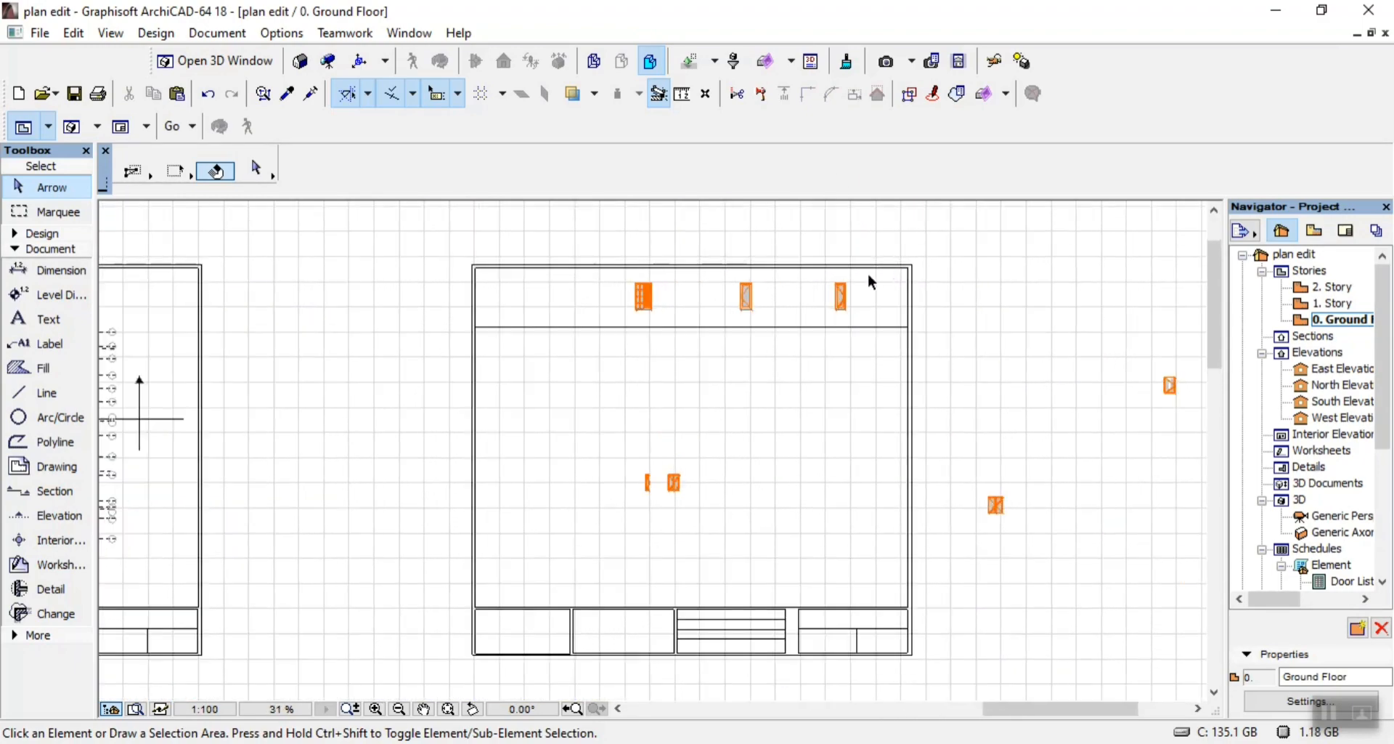
pyautogui.scroll(1, 870, 276)
pyautogui.scroll(1, 559, 280)
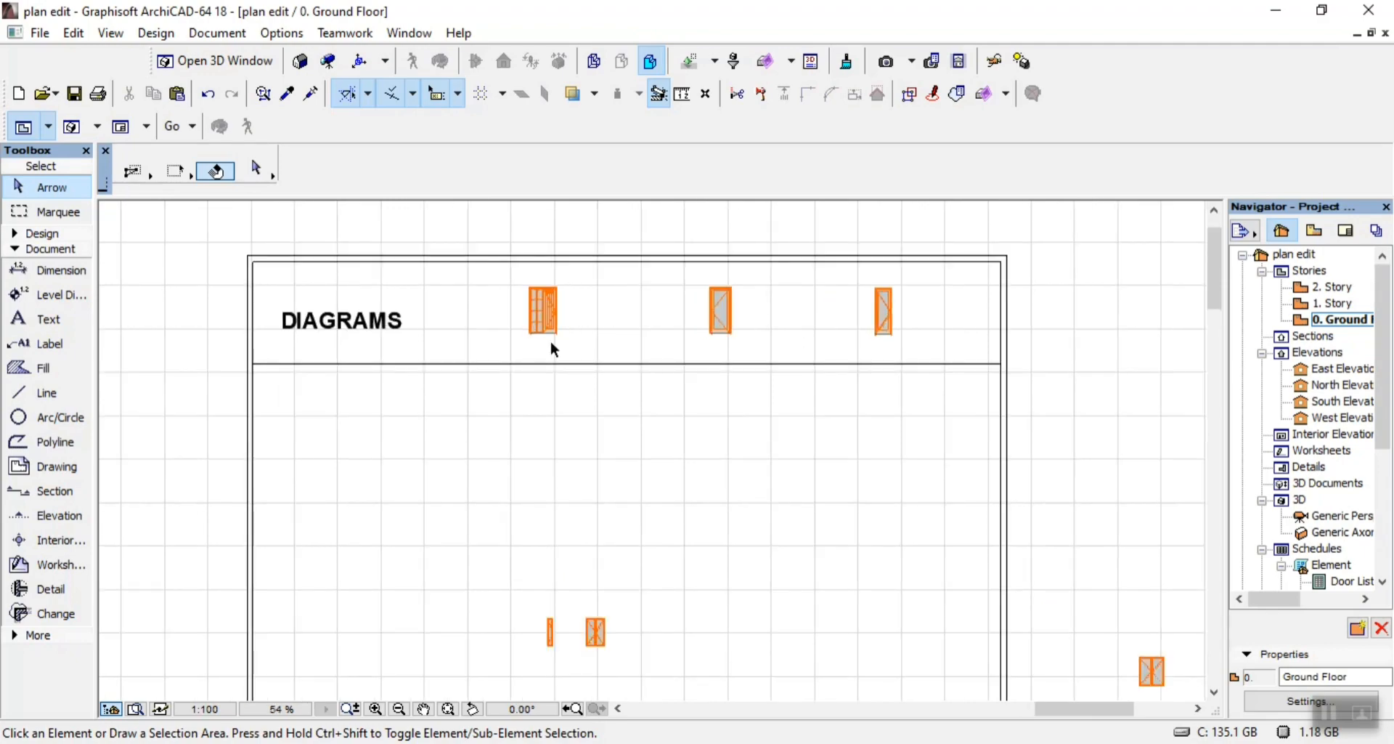
pyautogui.hotkey('alt', 'Tab')
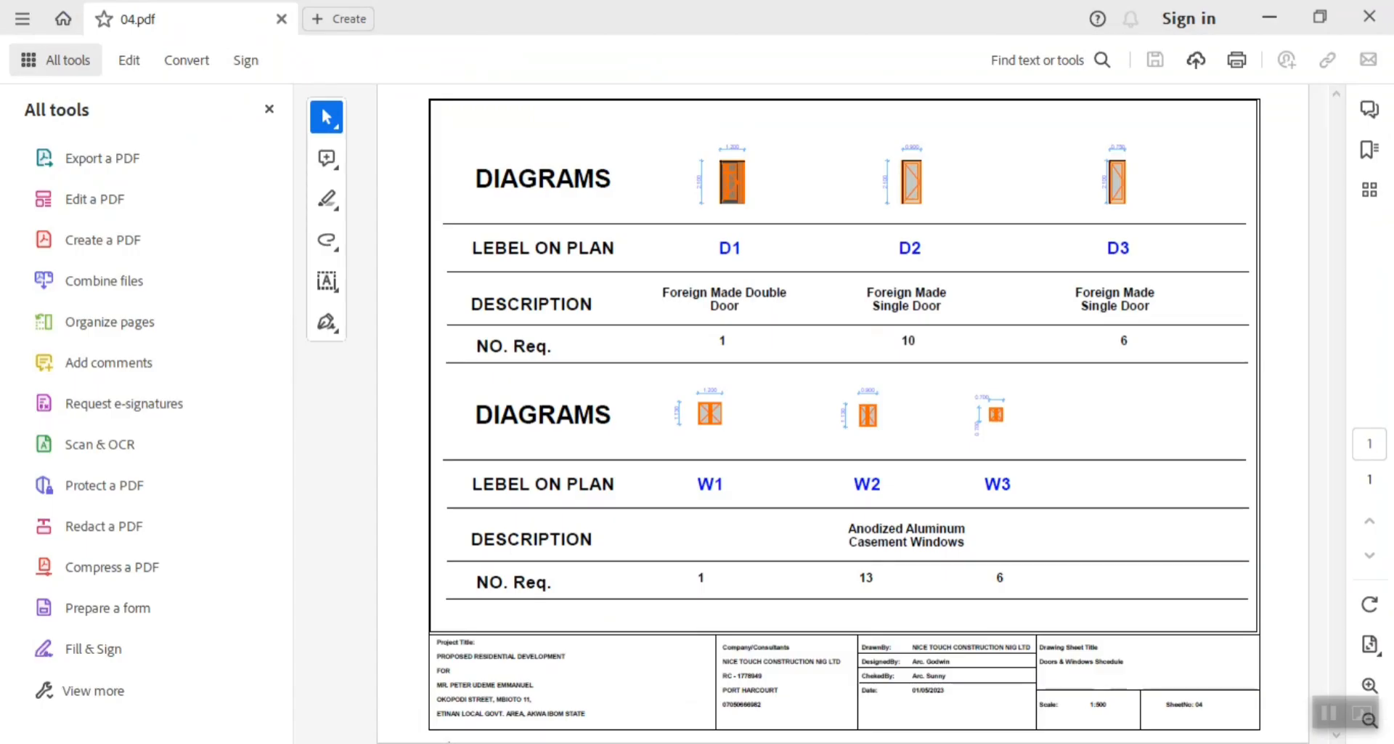
pyautogui.moveTo(726, 743)
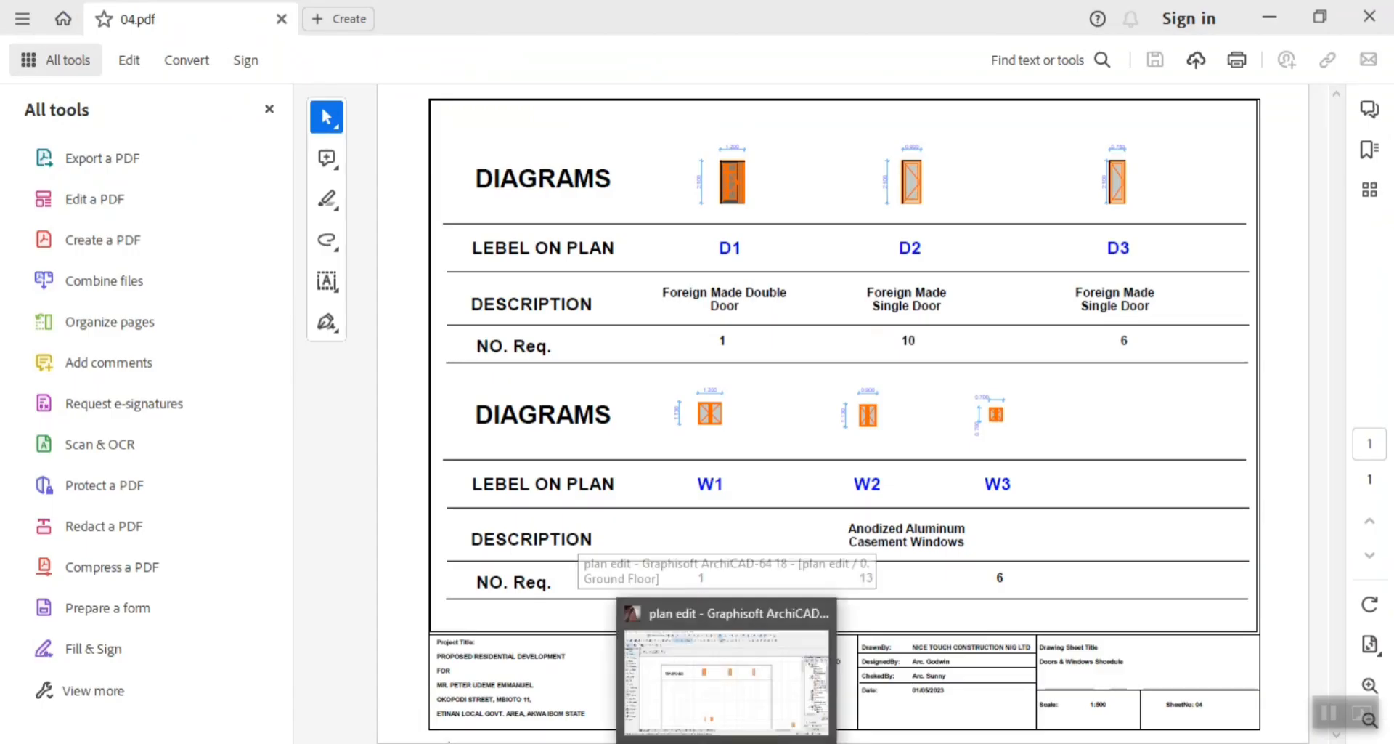
pyautogui.click(726, 682)
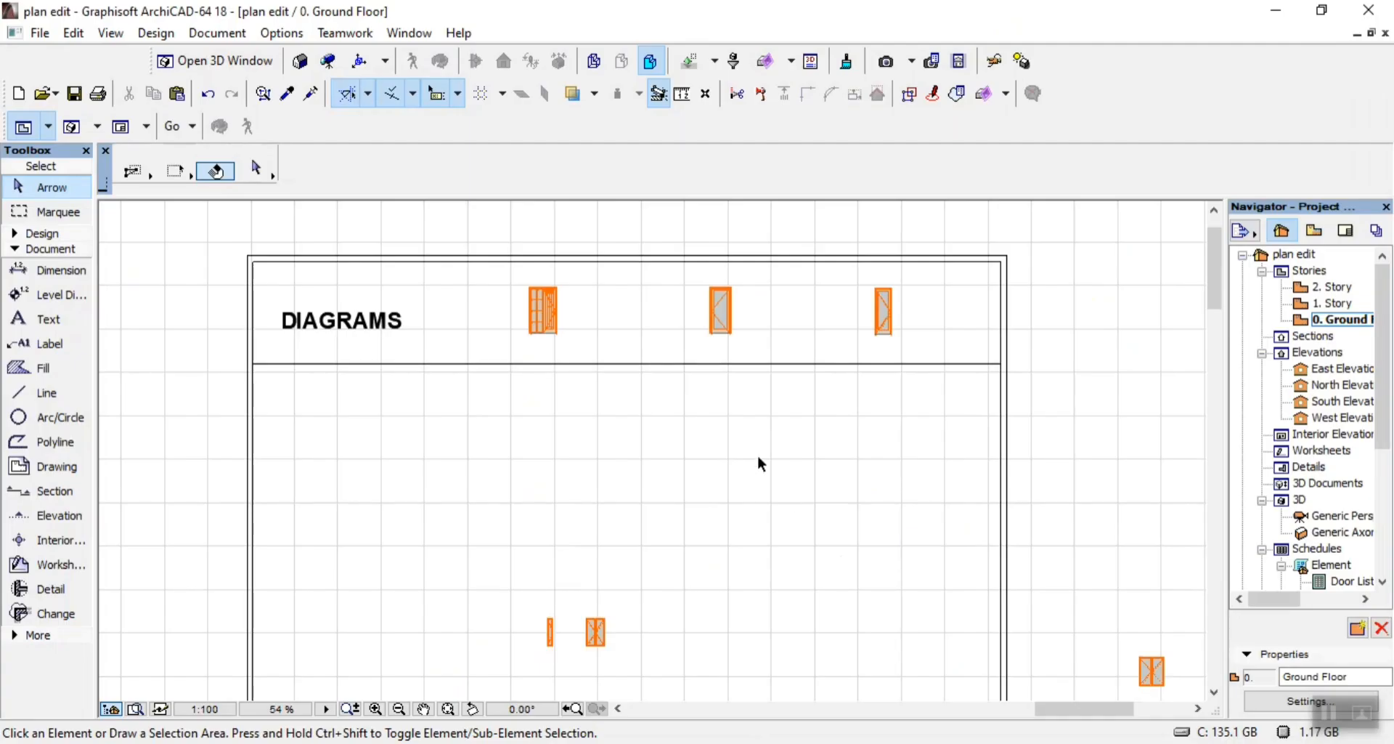
# Draw a horizontal line along the bottom edge of the entrance door diagram, starting at its lower left corner
pyautogui.scroll(3, 563, 254)
pyautogui.scroll(3, 418, 352)
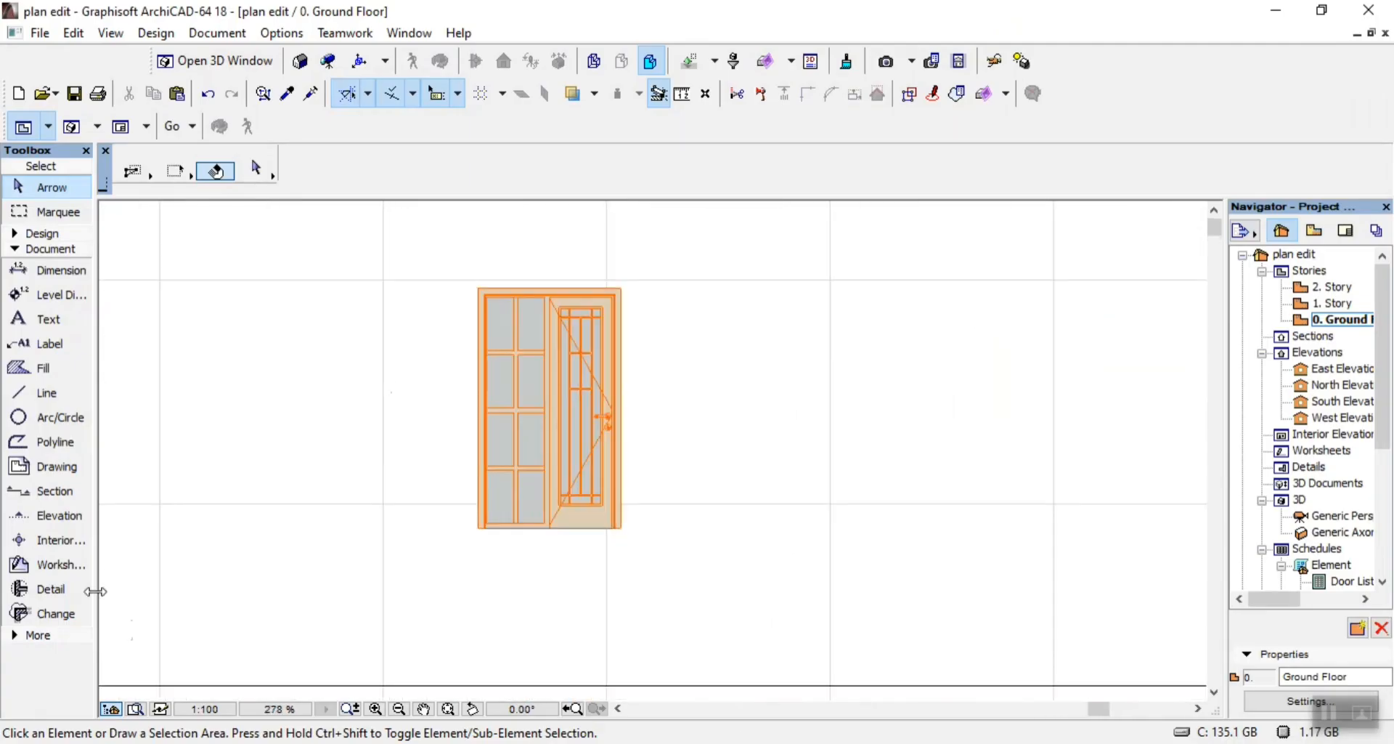
pyautogui.click(29, 392)
pyautogui.scroll(3, 433, 516)
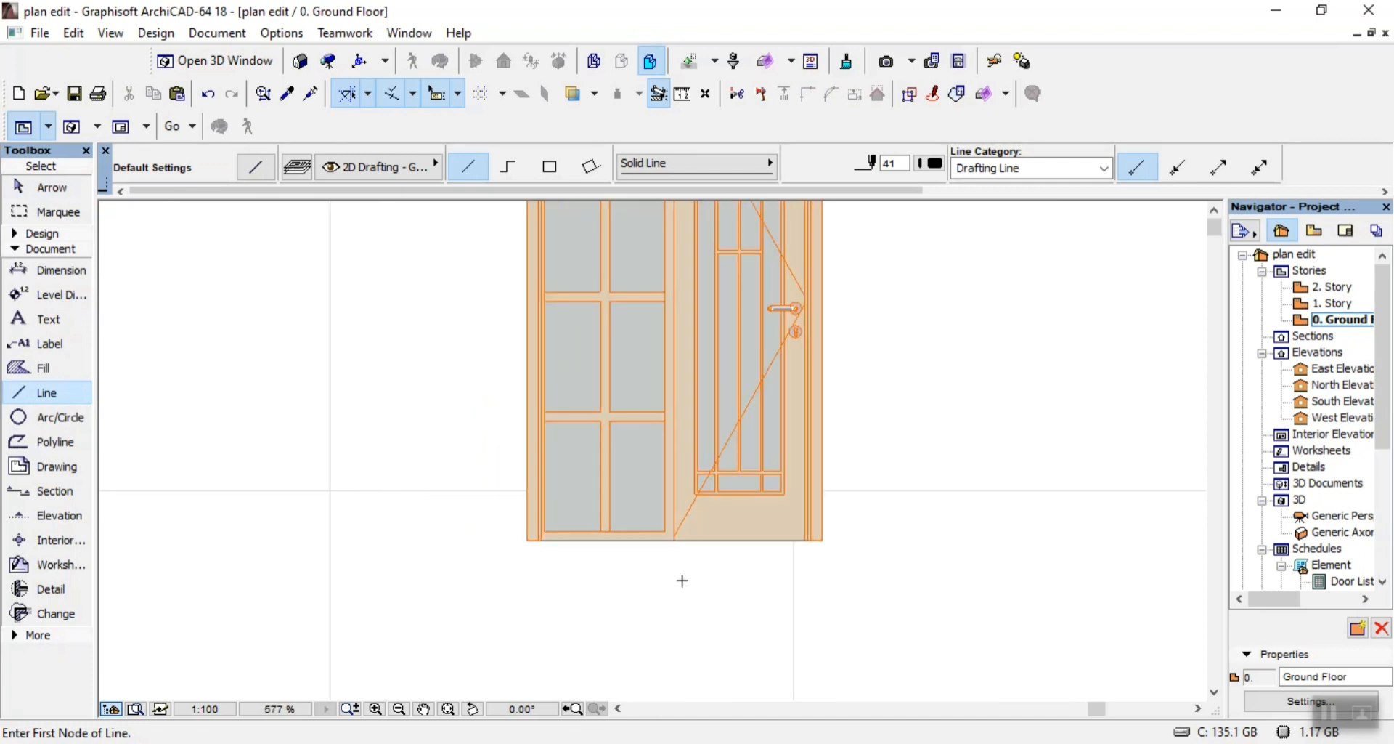
pyautogui.click(527, 539)
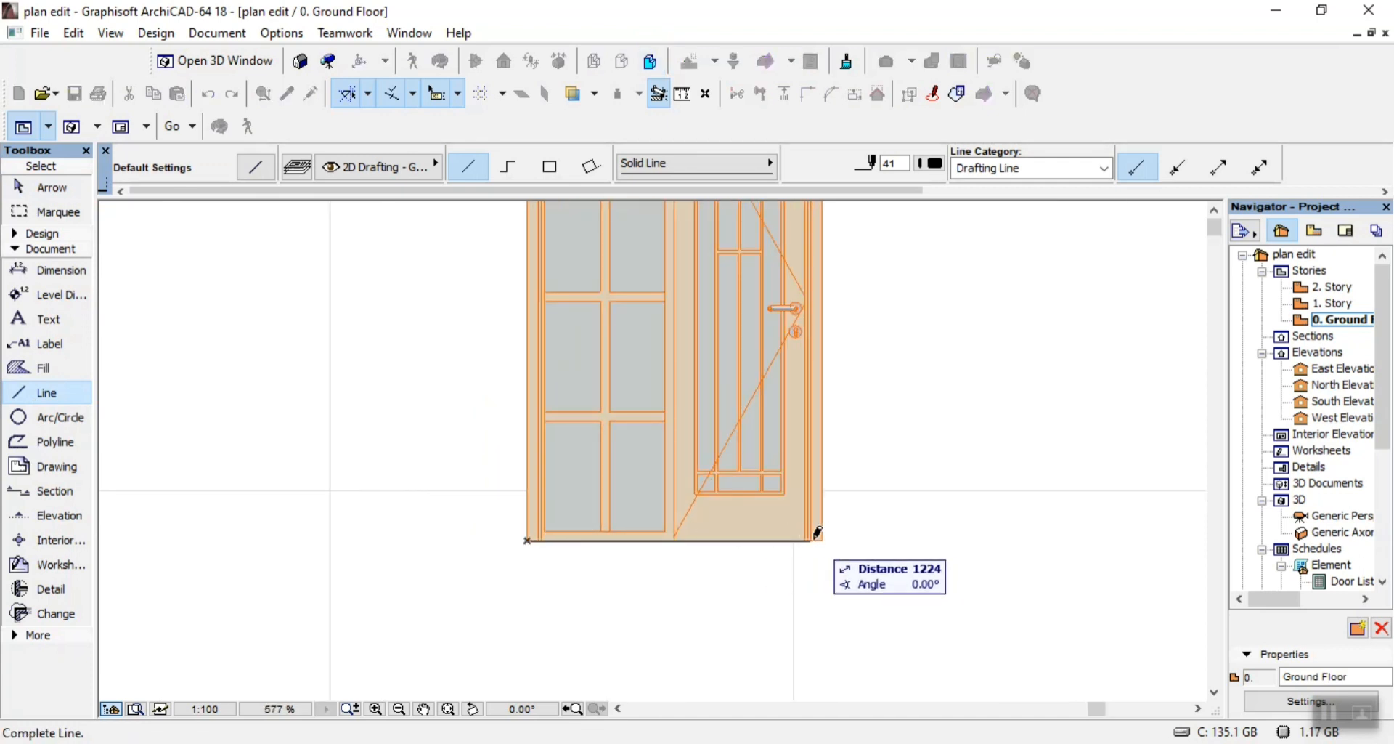
pyautogui.write('12')
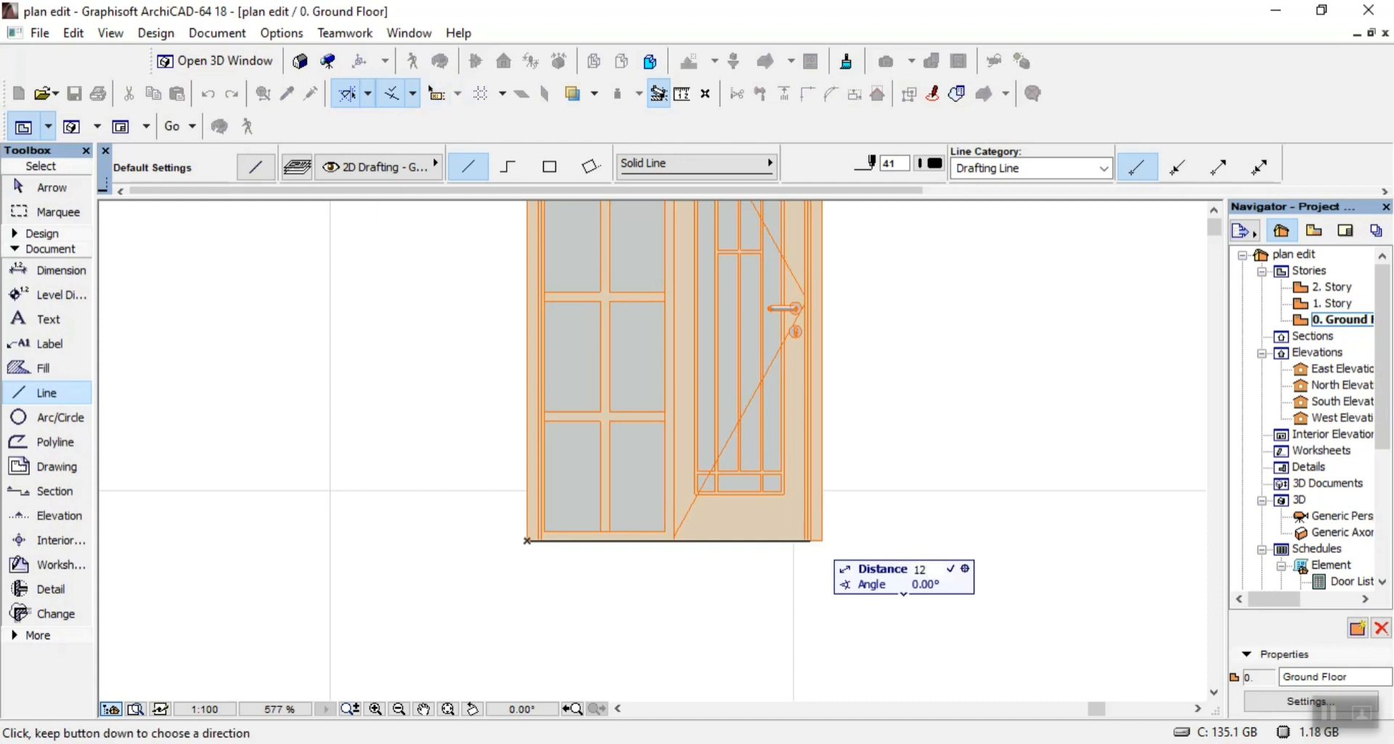
pyautogui.press('Return')
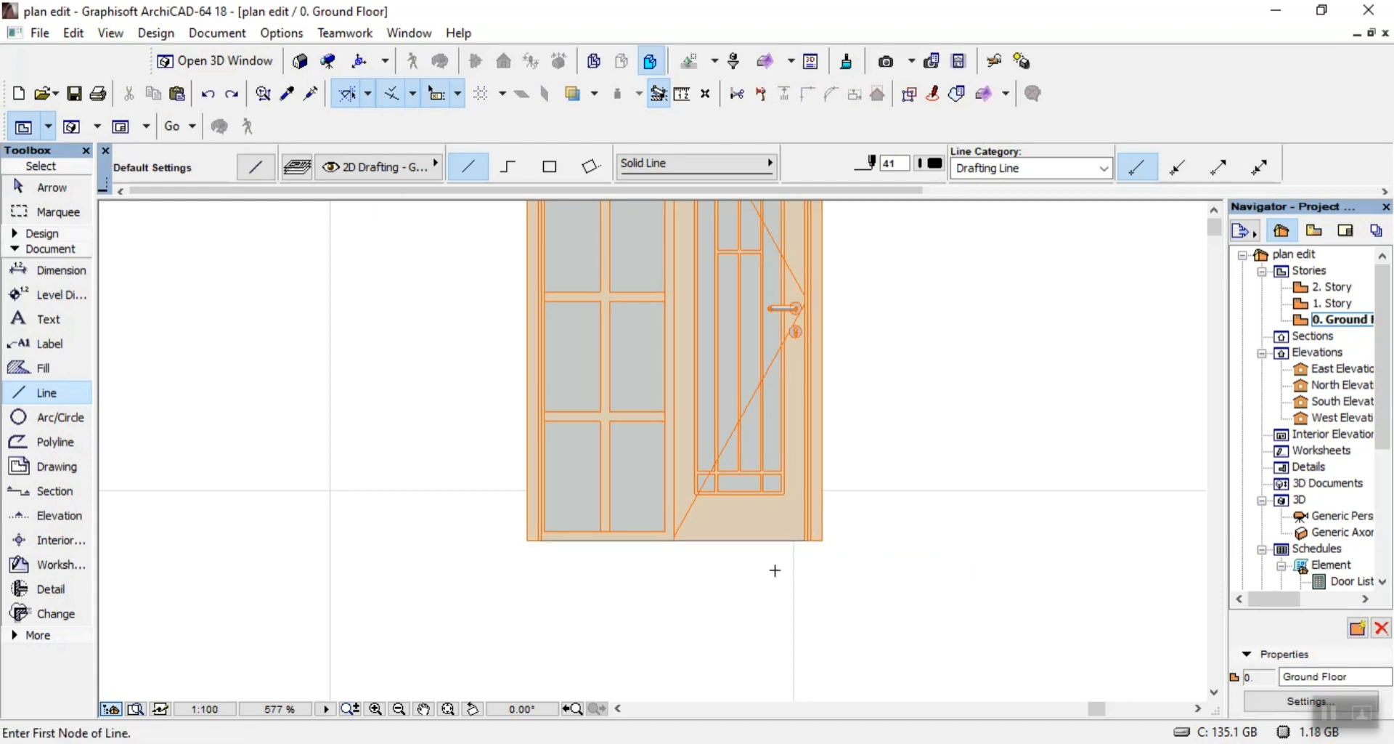
# Check the entrance door diagram's overall width with a temporary 1200 polyline segment along its top edge from the outer left corner
pyautogui.click(509, 167)
pyautogui.scroll(5, 531, 251)
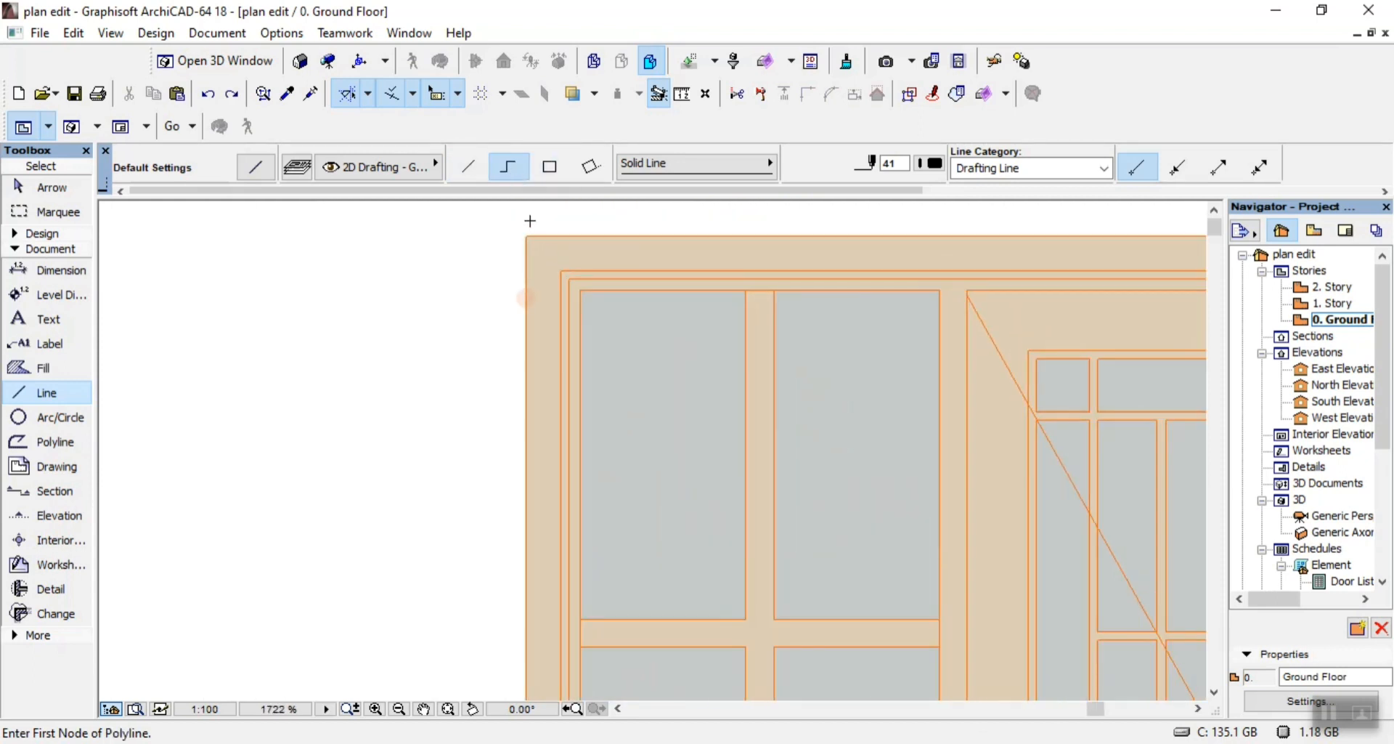
pyautogui.click(527, 235)
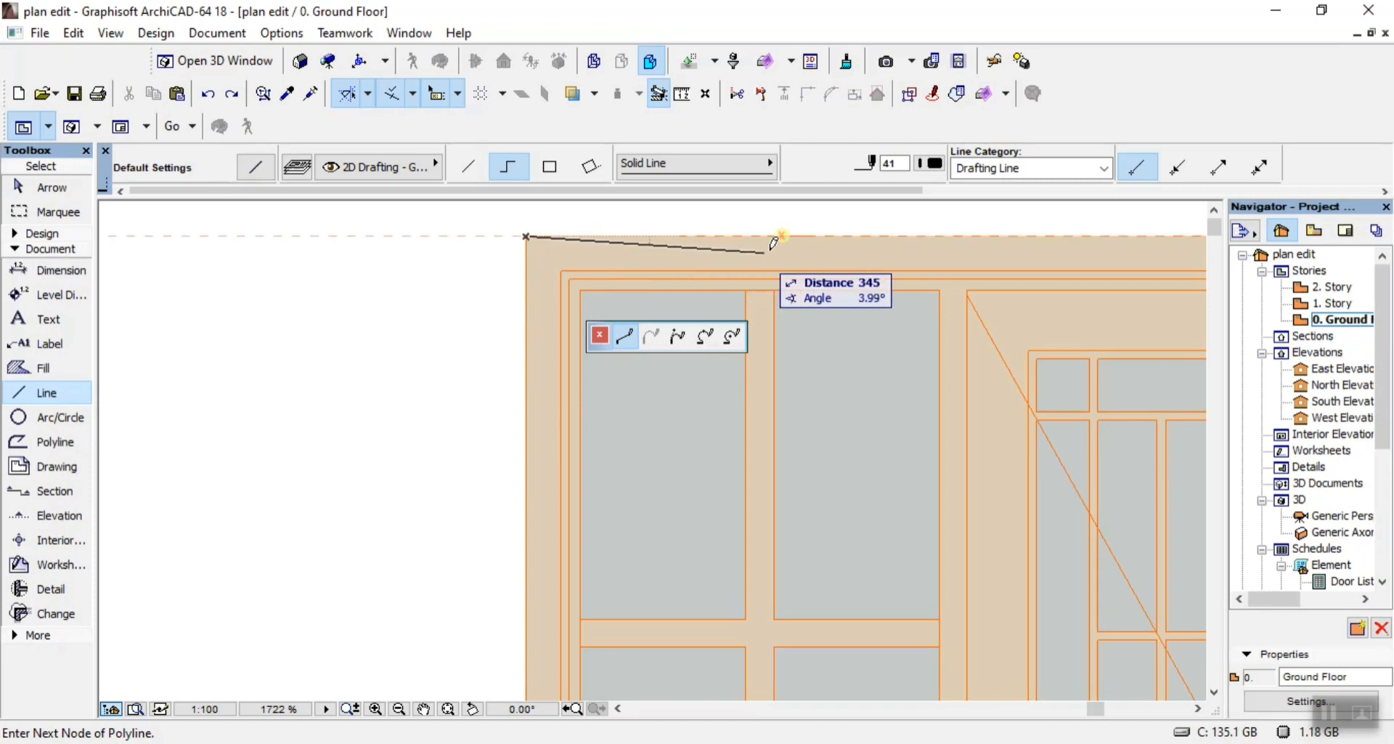
pyautogui.write('1200')
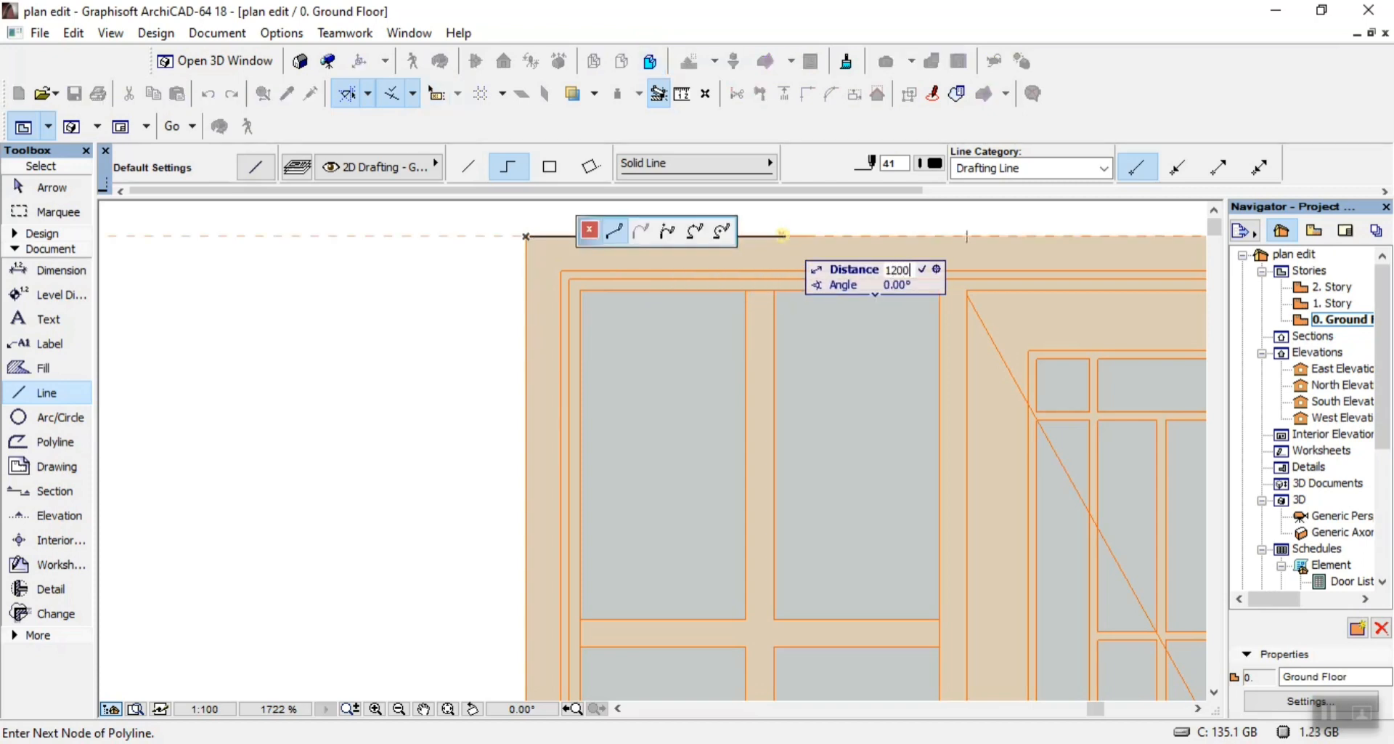
pyautogui.press('Return')
pyautogui.scroll(-3, 887, 364)
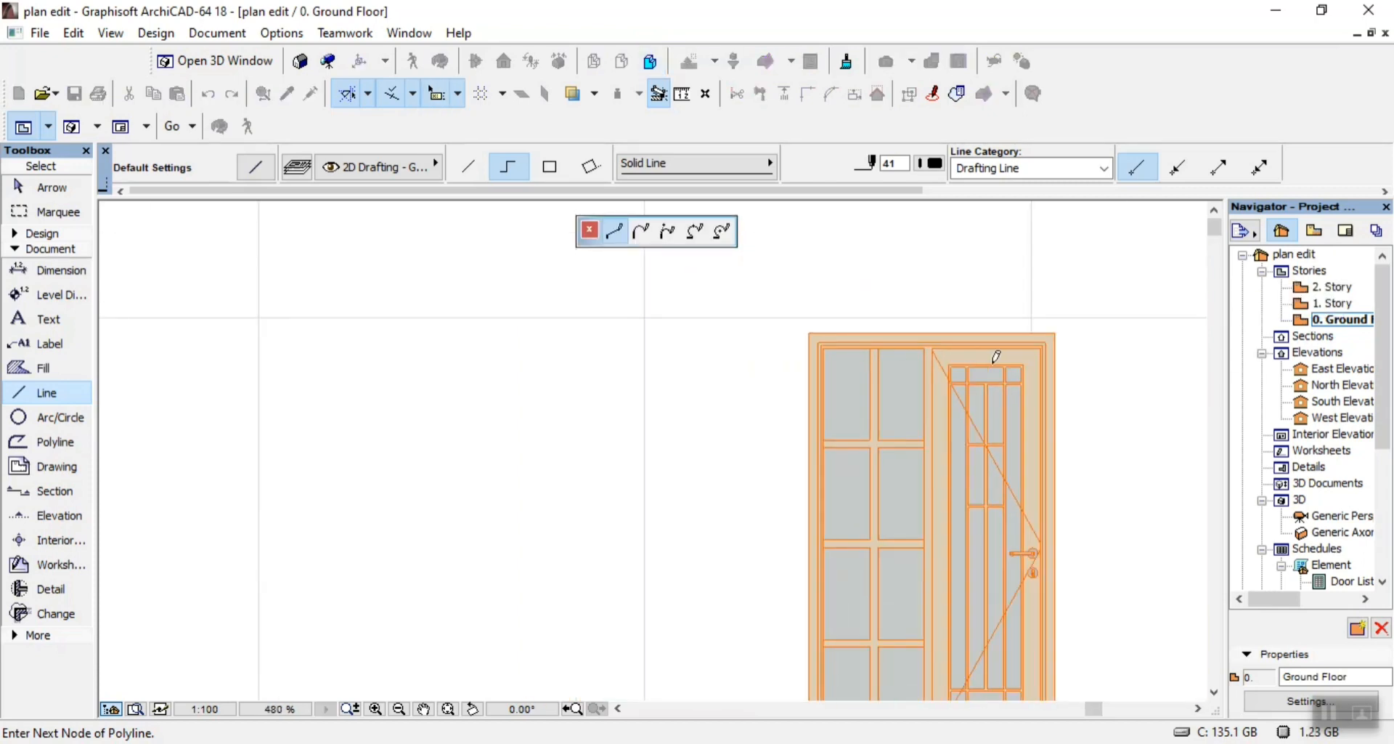
pyautogui.scroll(4, 967, 365)
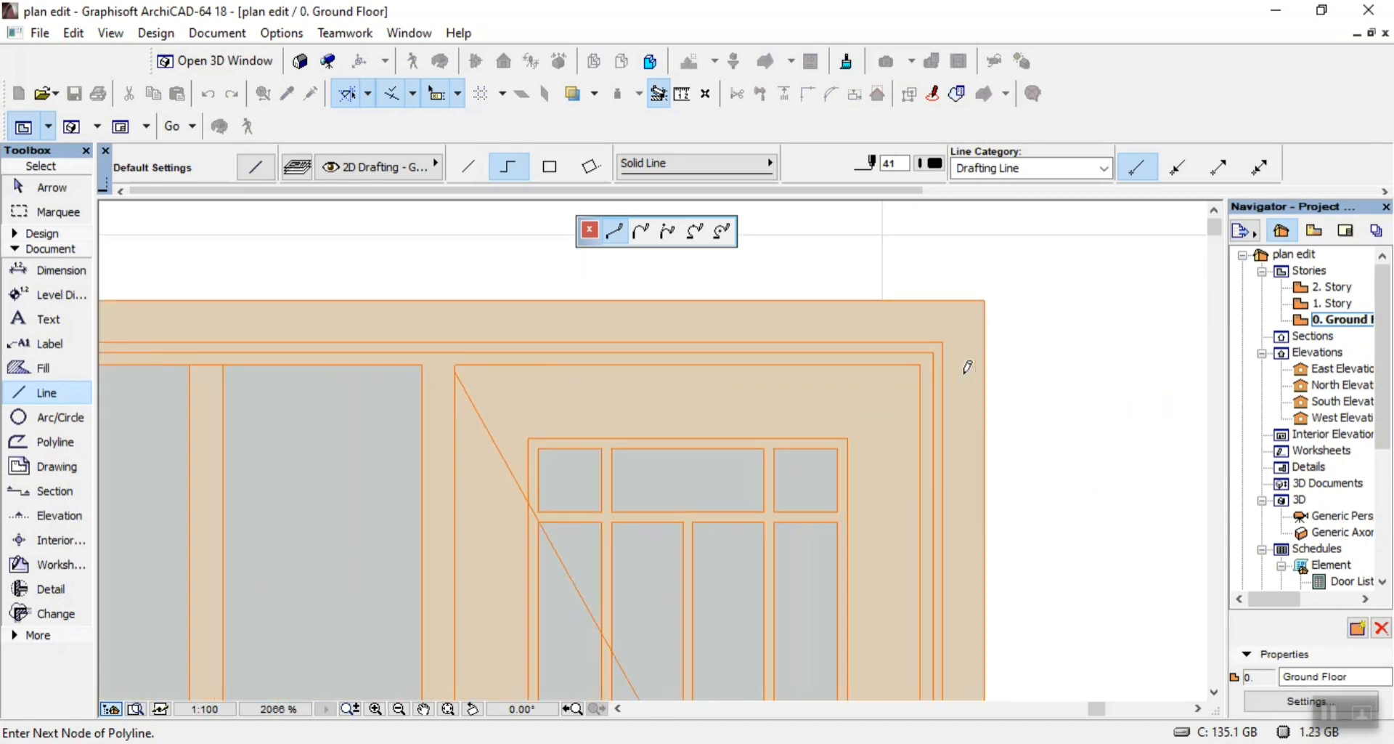
pyautogui.scroll(-2, 965, 372)
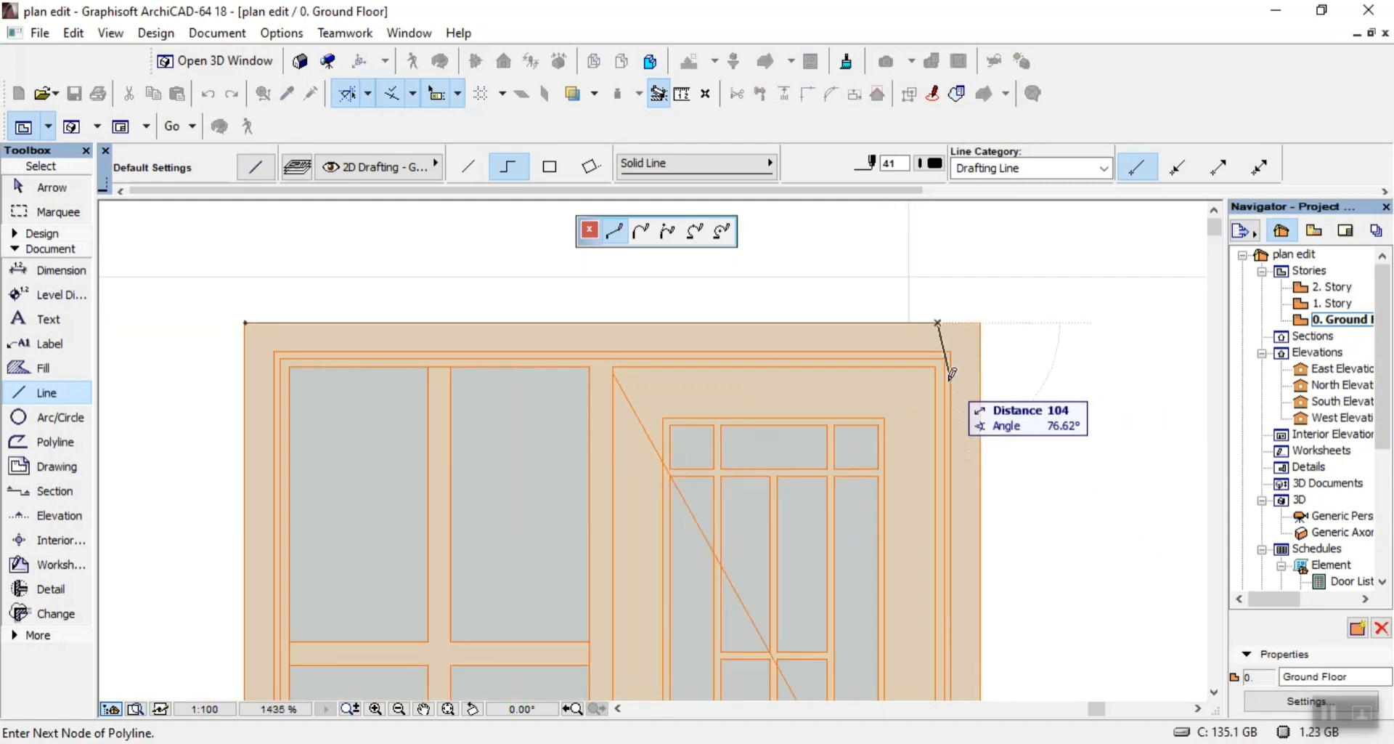
pyautogui.press('Escape')
pyautogui.scroll(3, 940, 358)
pyautogui.scroll(1, 939, 354)
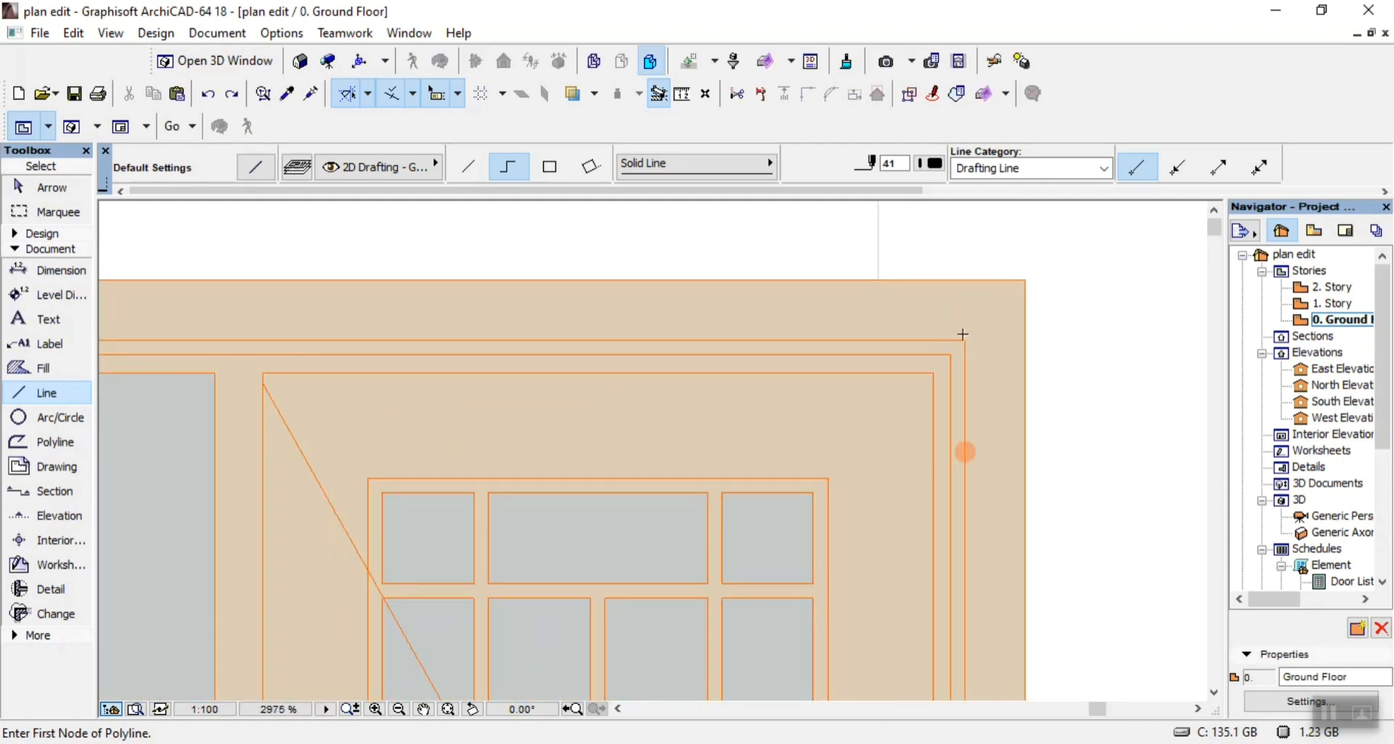
pyautogui.click(963, 336)
pyautogui.press('Escape')
pyautogui.click(965, 338)
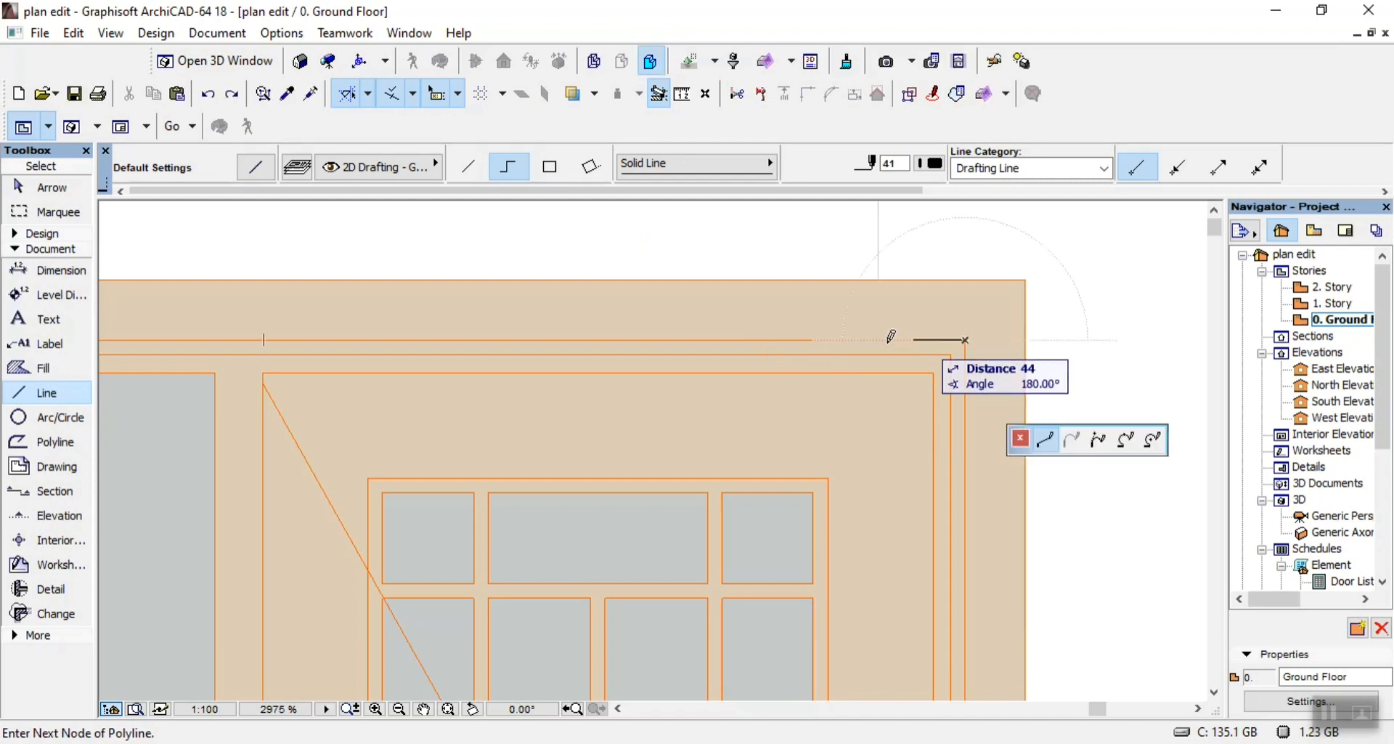
pyautogui.write('120')
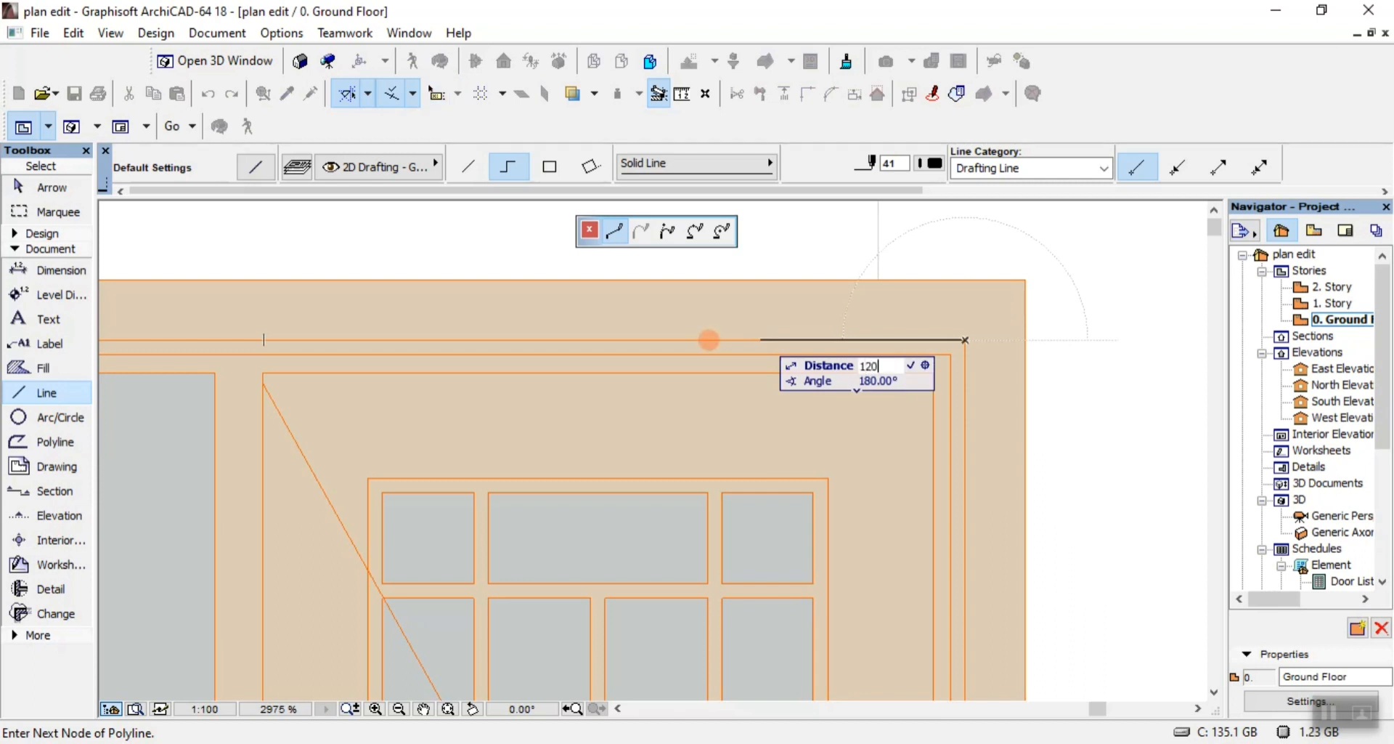
pyautogui.press('Return')
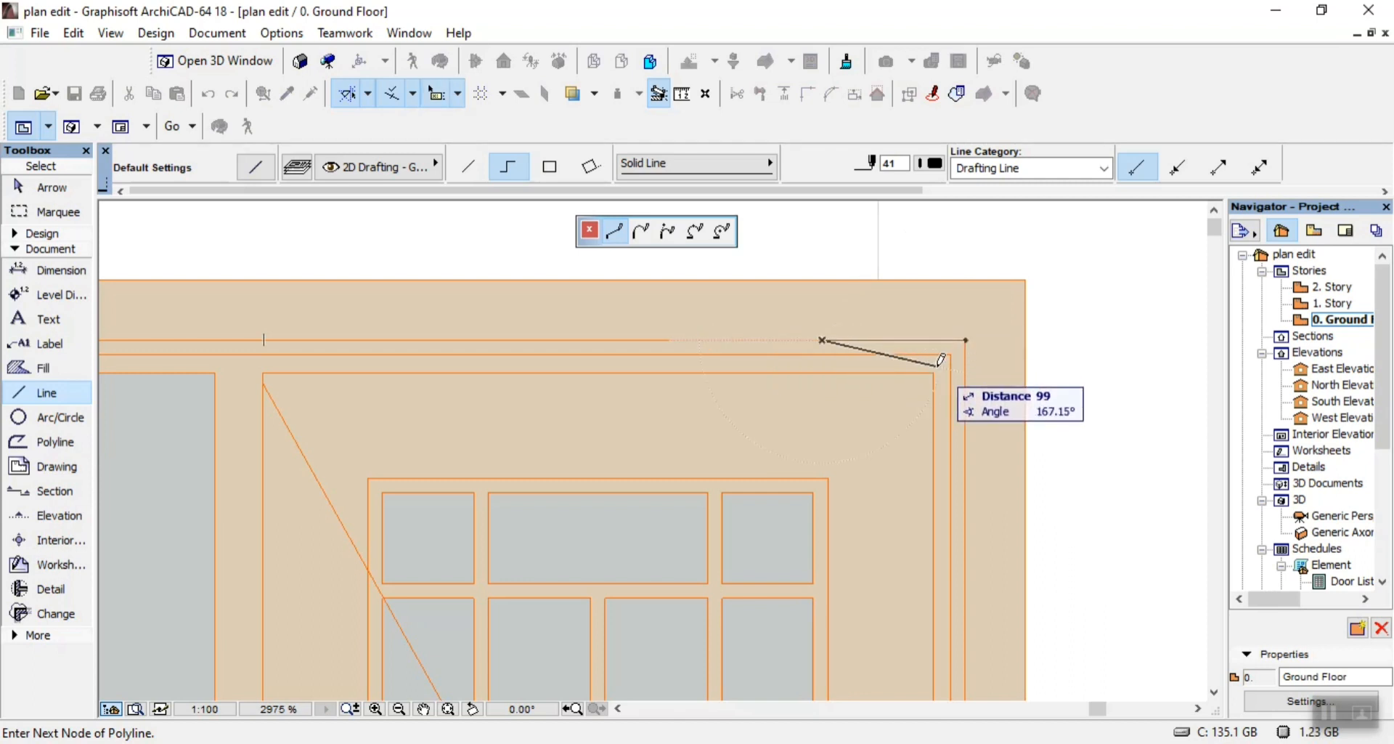
pyautogui.press('Escape')
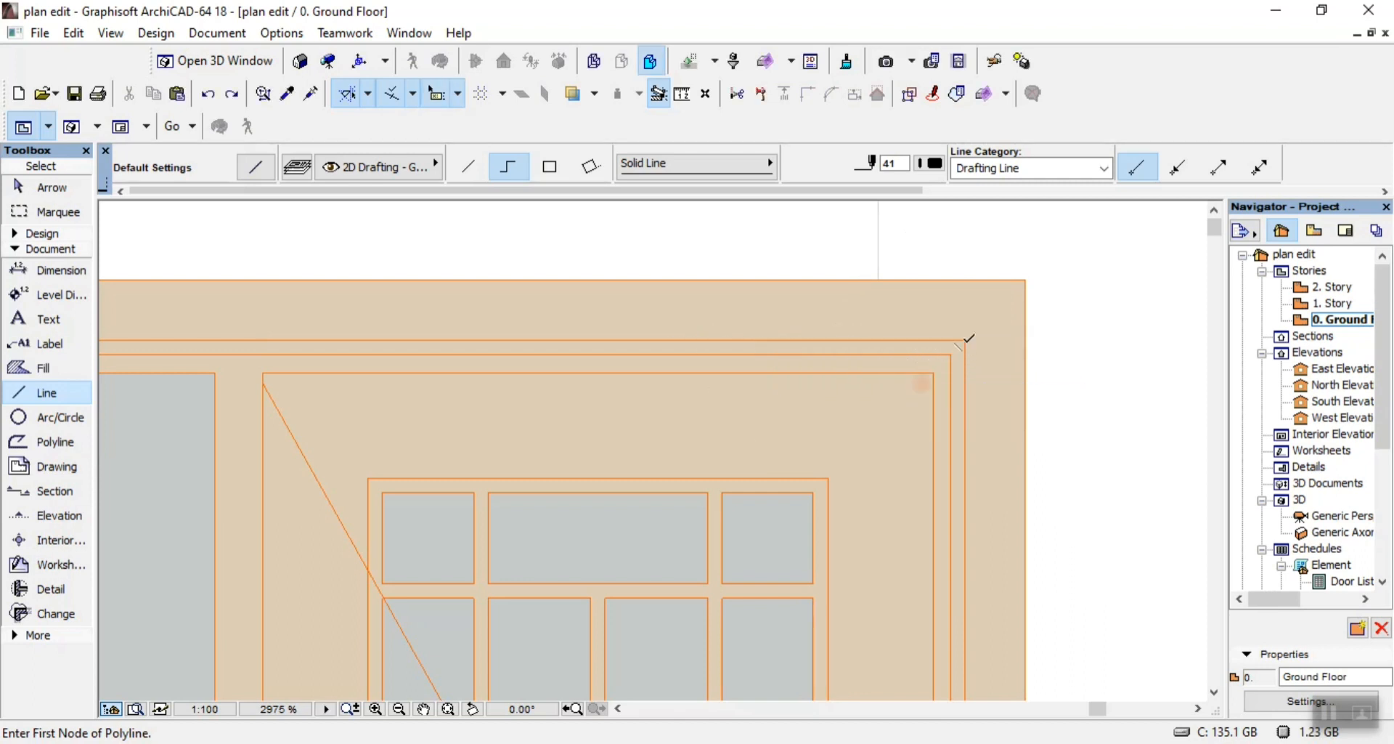
# Check the width inside the outer frame with a temporary 1200 polyline segment running left from the frame's inner upper right corner
pyautogui.click(966, 339)
pyautogui.write('1200')
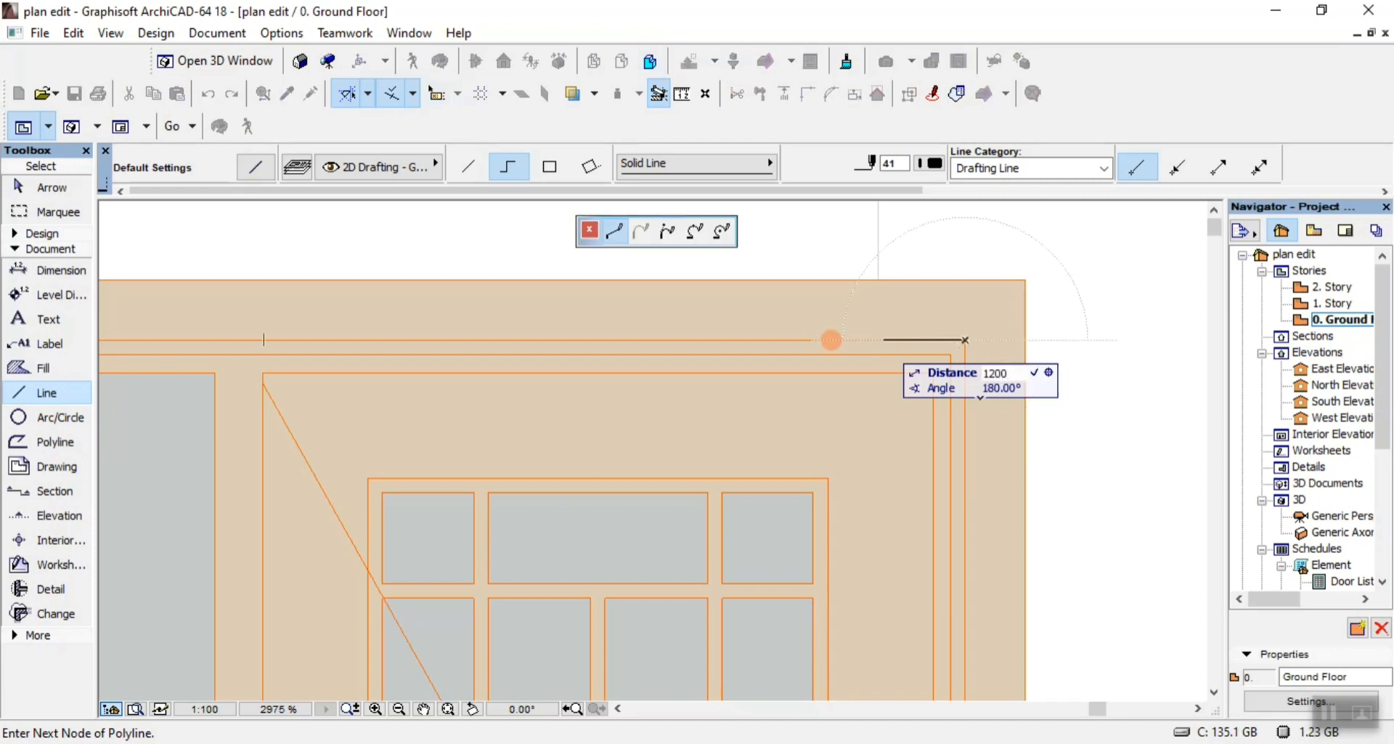
pyautogui.scroll(-10, 206, 348)
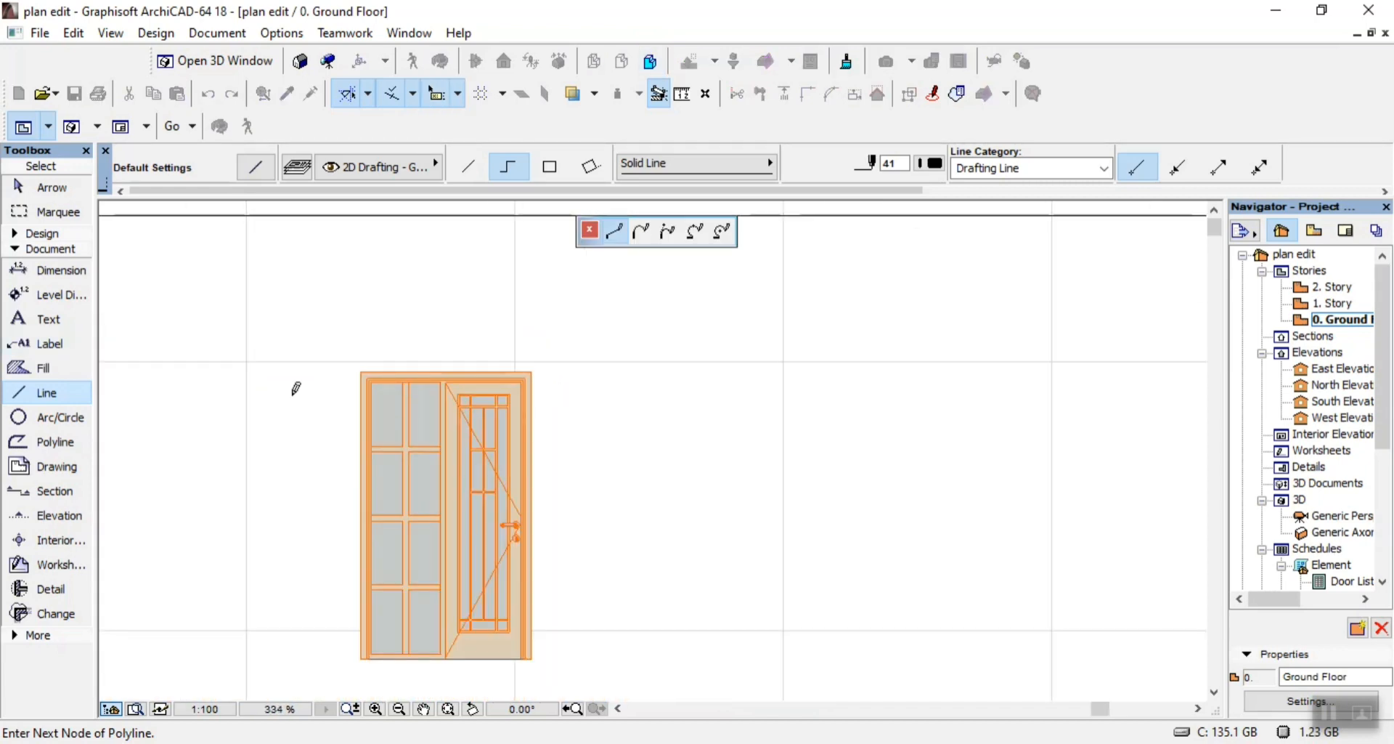
pyautogui.scroll(7, 334, 363)
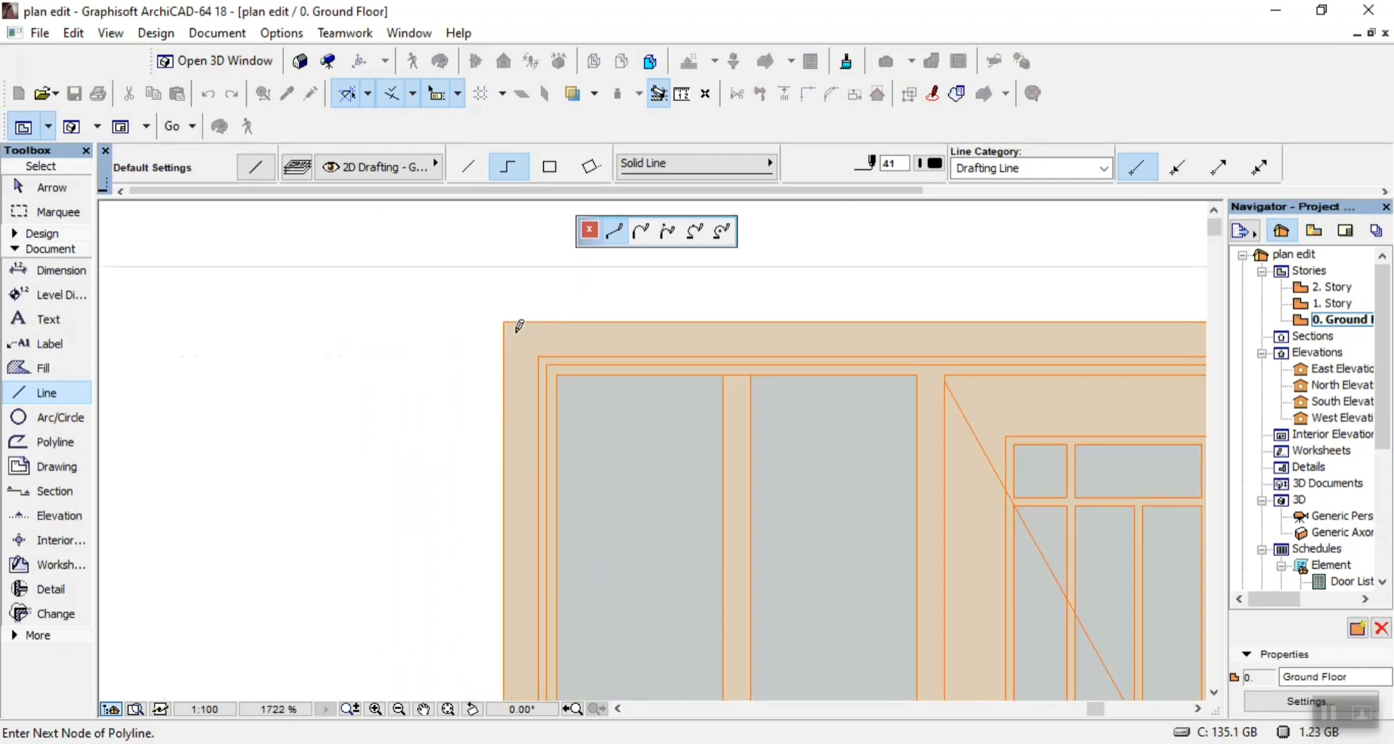
pyautogui.scroll(-3, 436, 324)
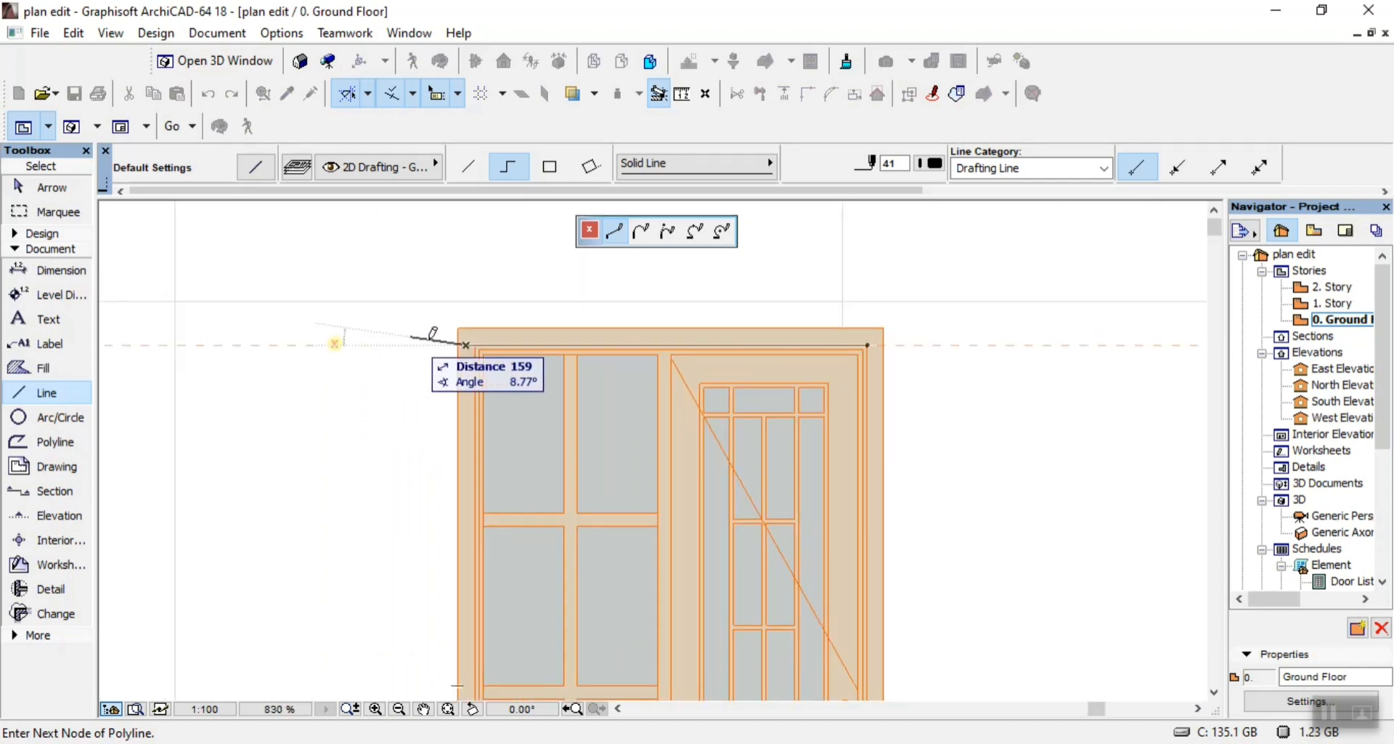
pyautogui.scroll(3, 465, 336)
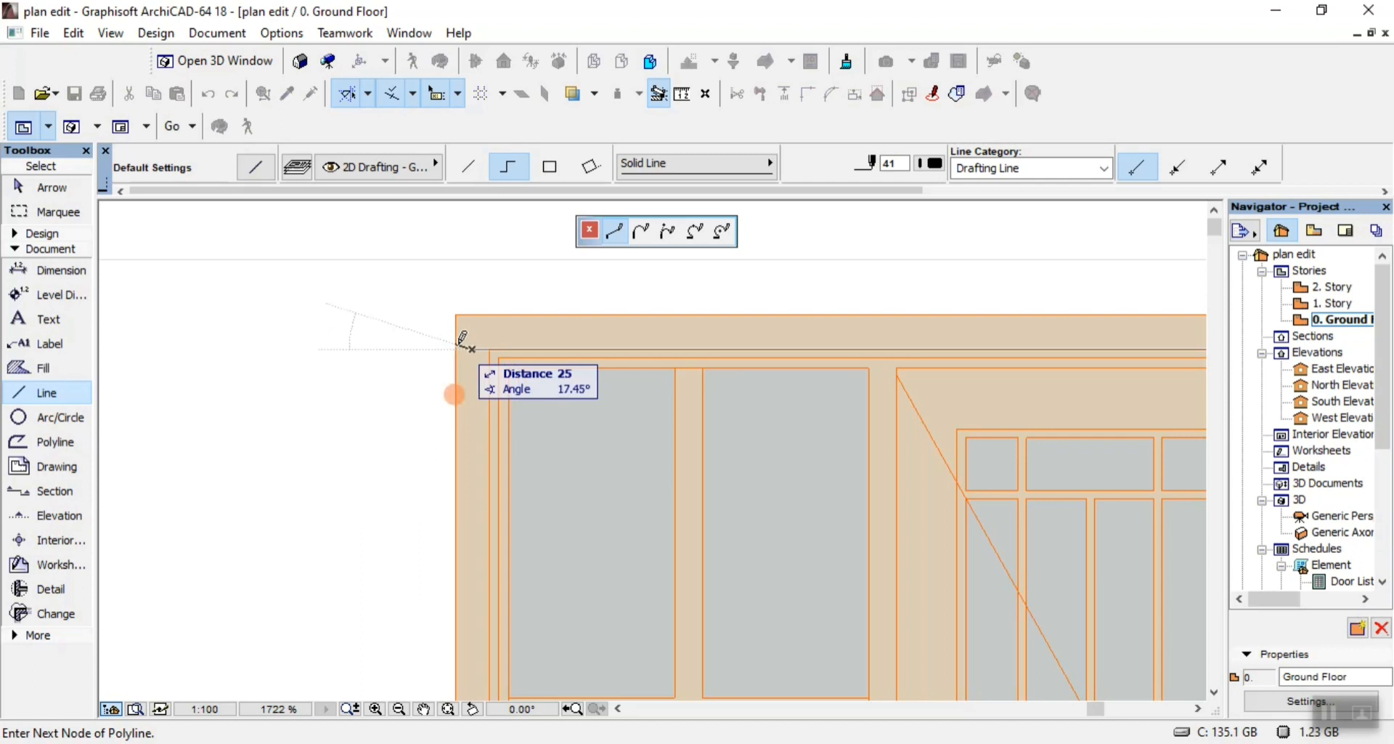
pyautogui.press('Escape')
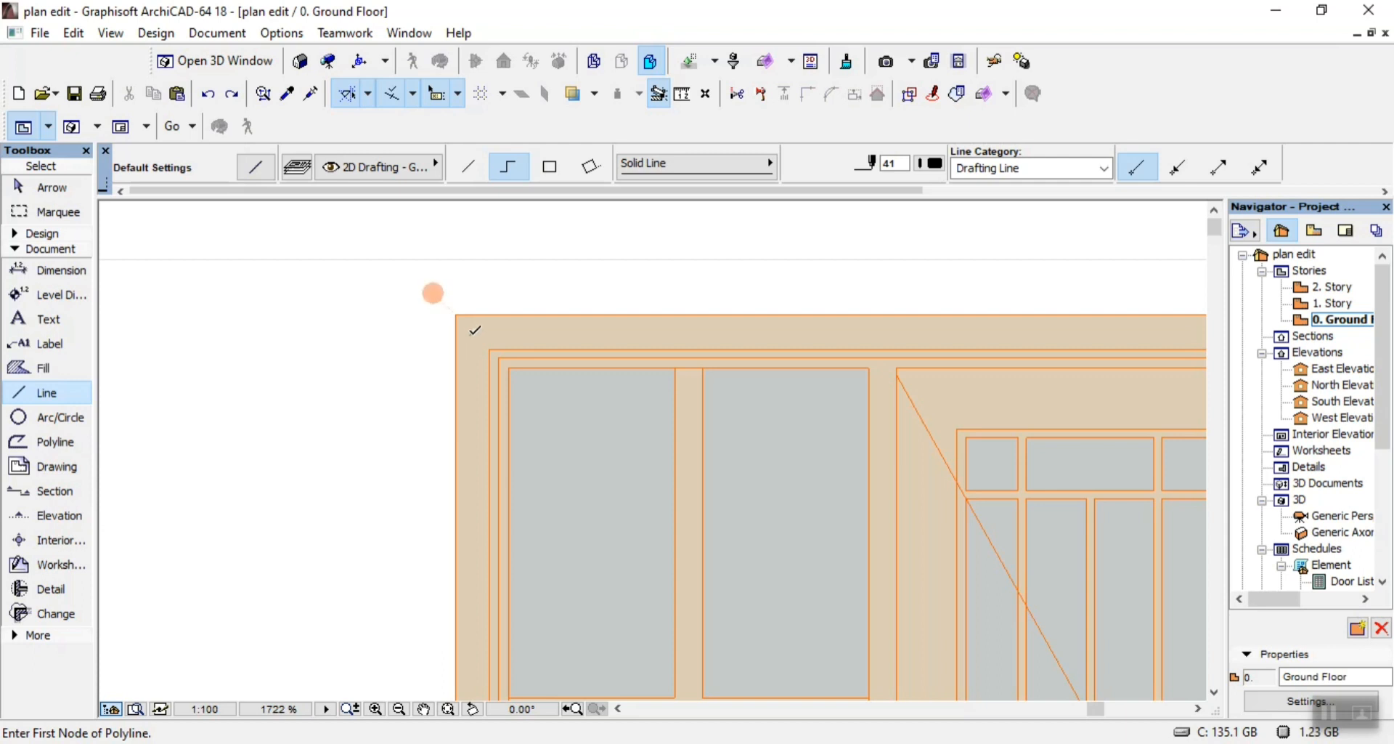
# Draw a 1200 horizontal line within the top frame band of the entrance door diagram, starting near its upper left corner
pyautogui.click(475, 330)
pyautogui.scroll(-2, 427, 335)
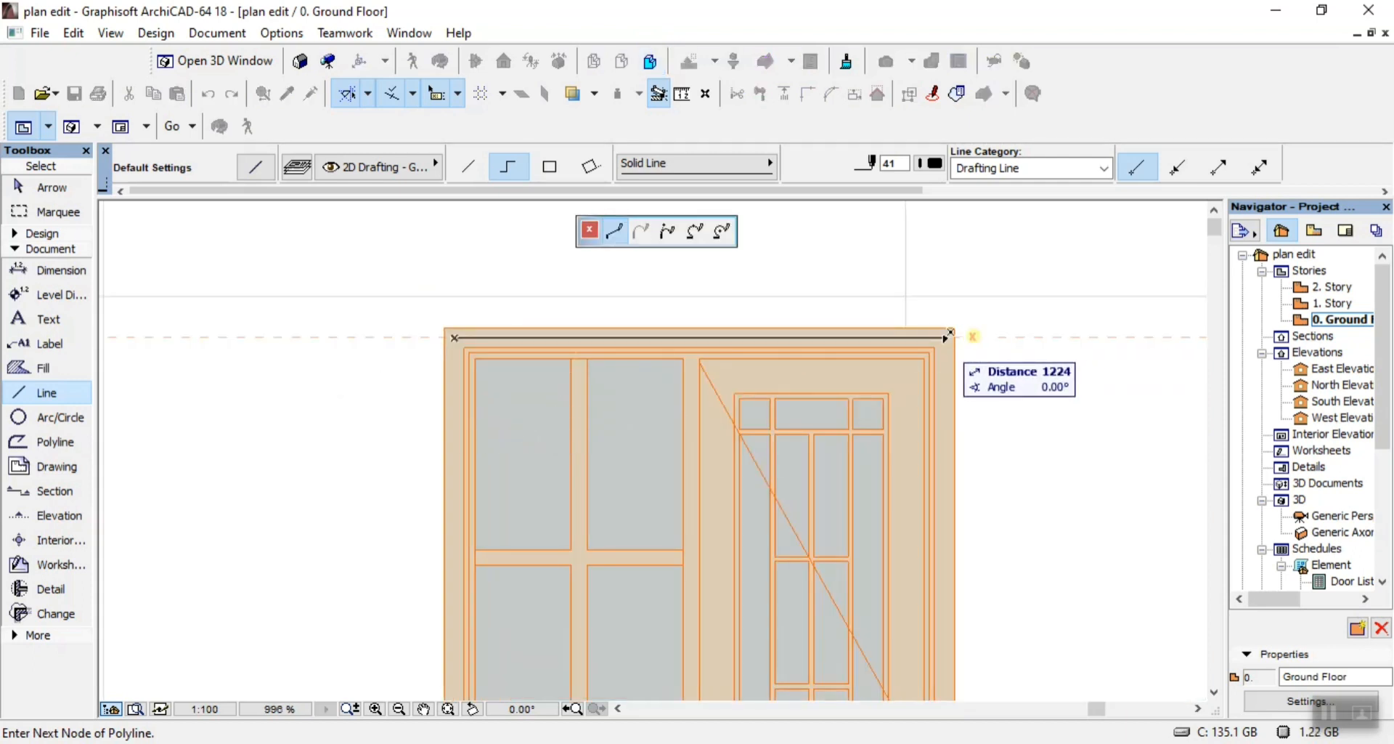
pyautogui.write('12')
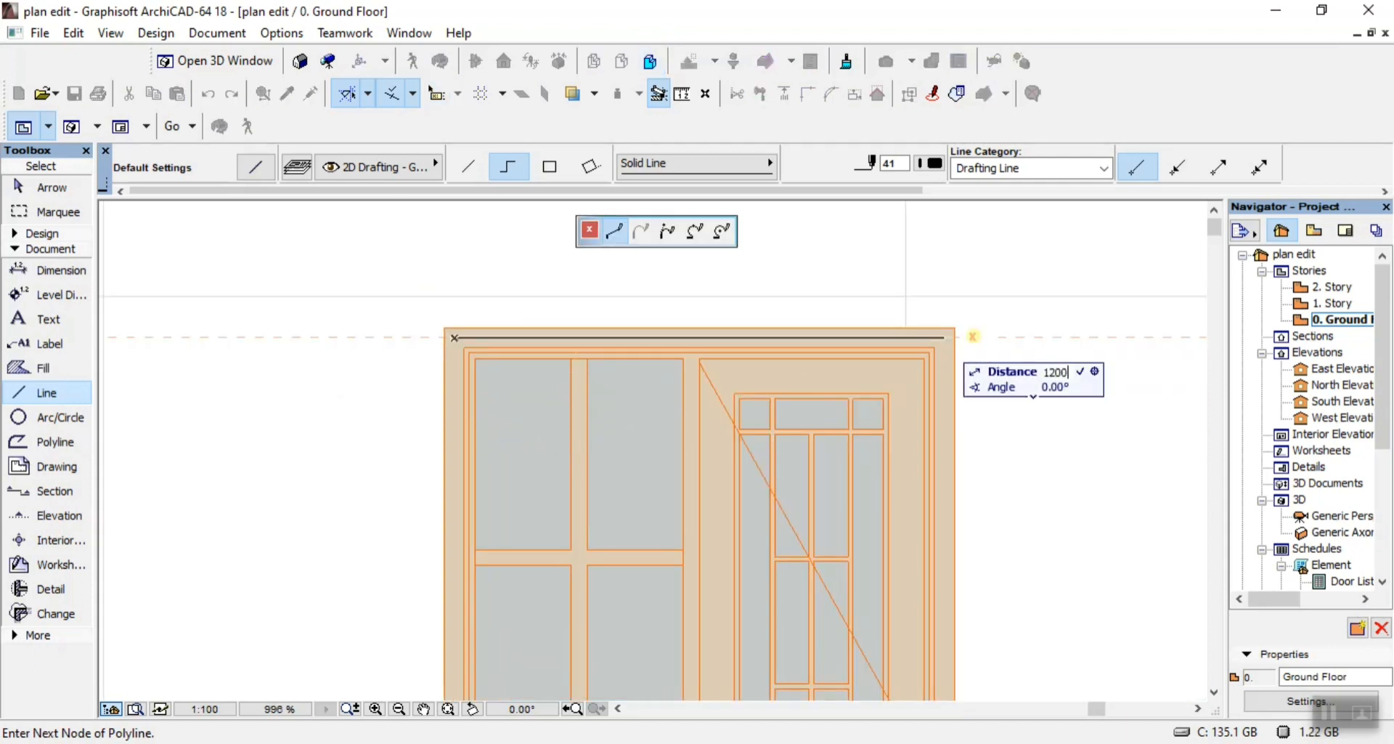
pyautogui.write('00')
pyautogui.press('Return')
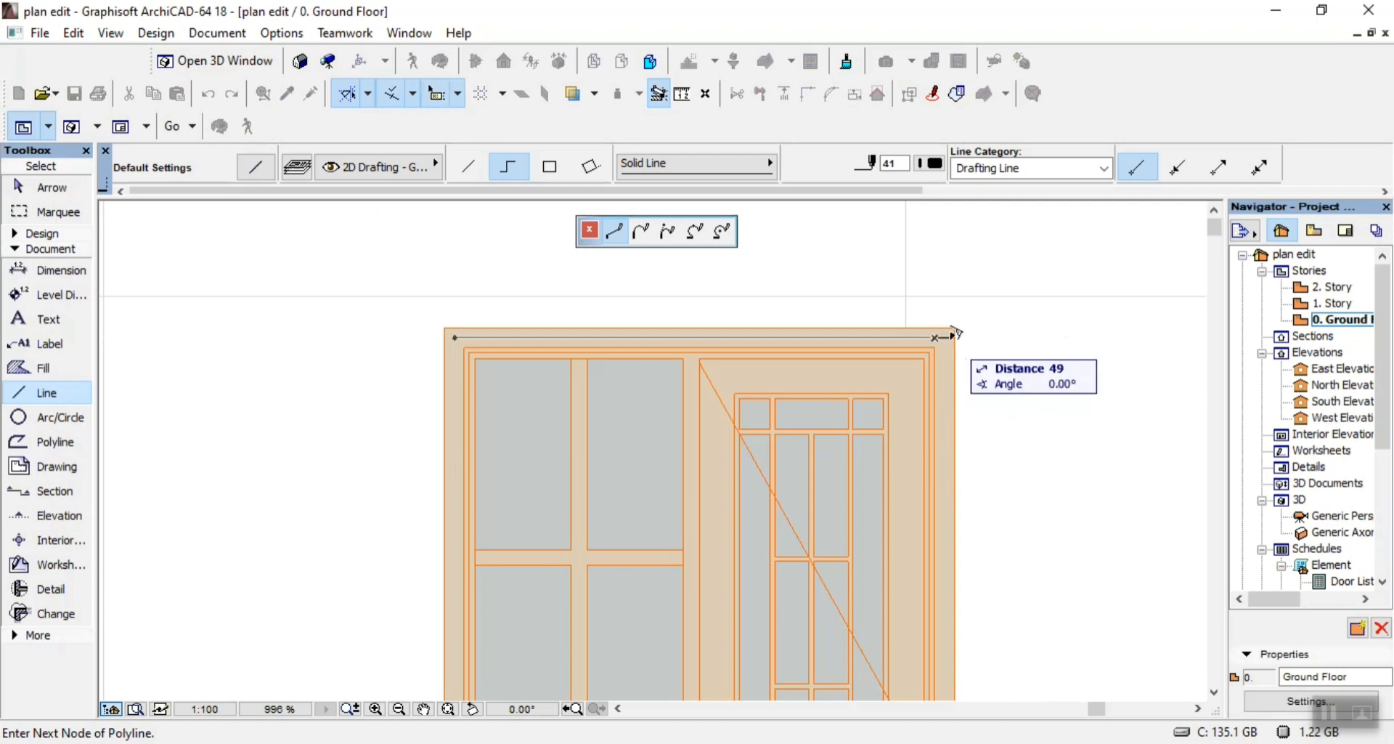
pyautogui.rightClick(981, 291)
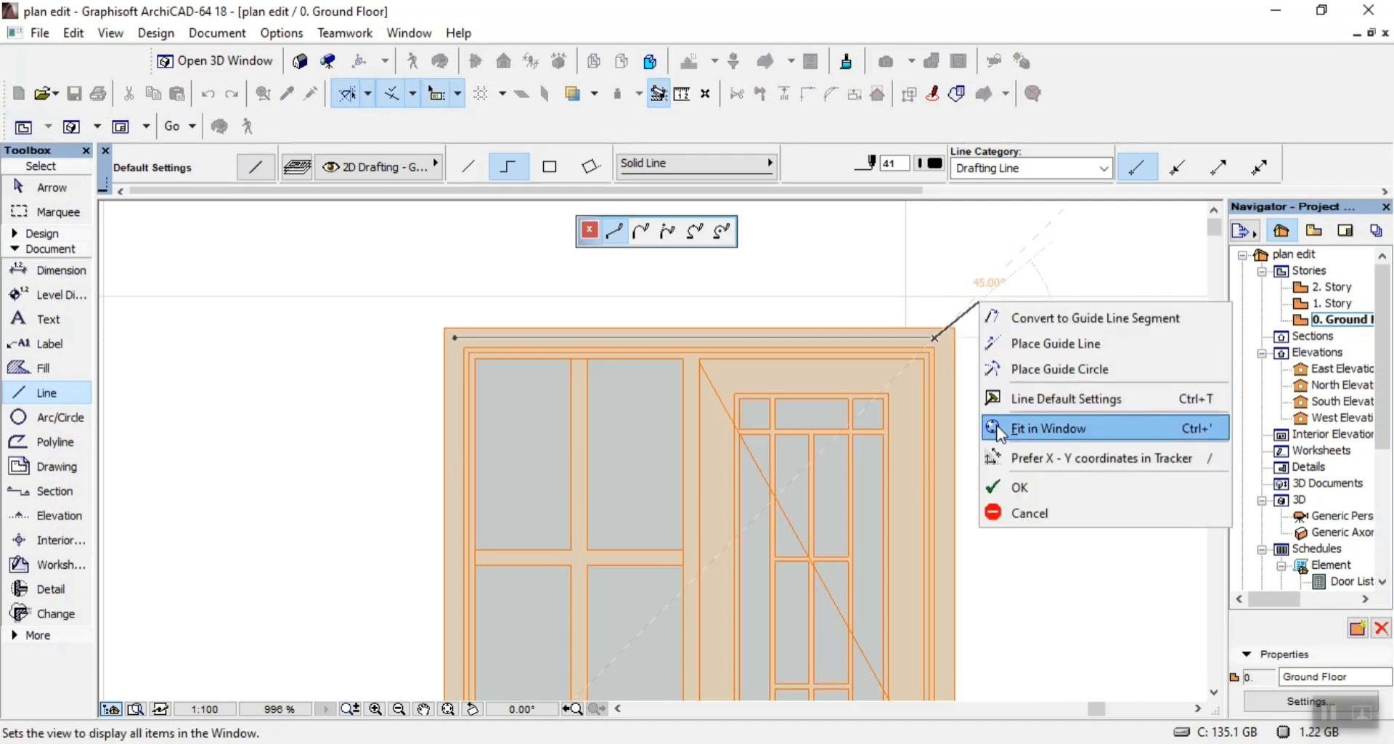
pyautogui.click(1031, 487)
pyautogui.scroll(-2, 451, 295)
pyautogui.scroll(-2, 470, 436)
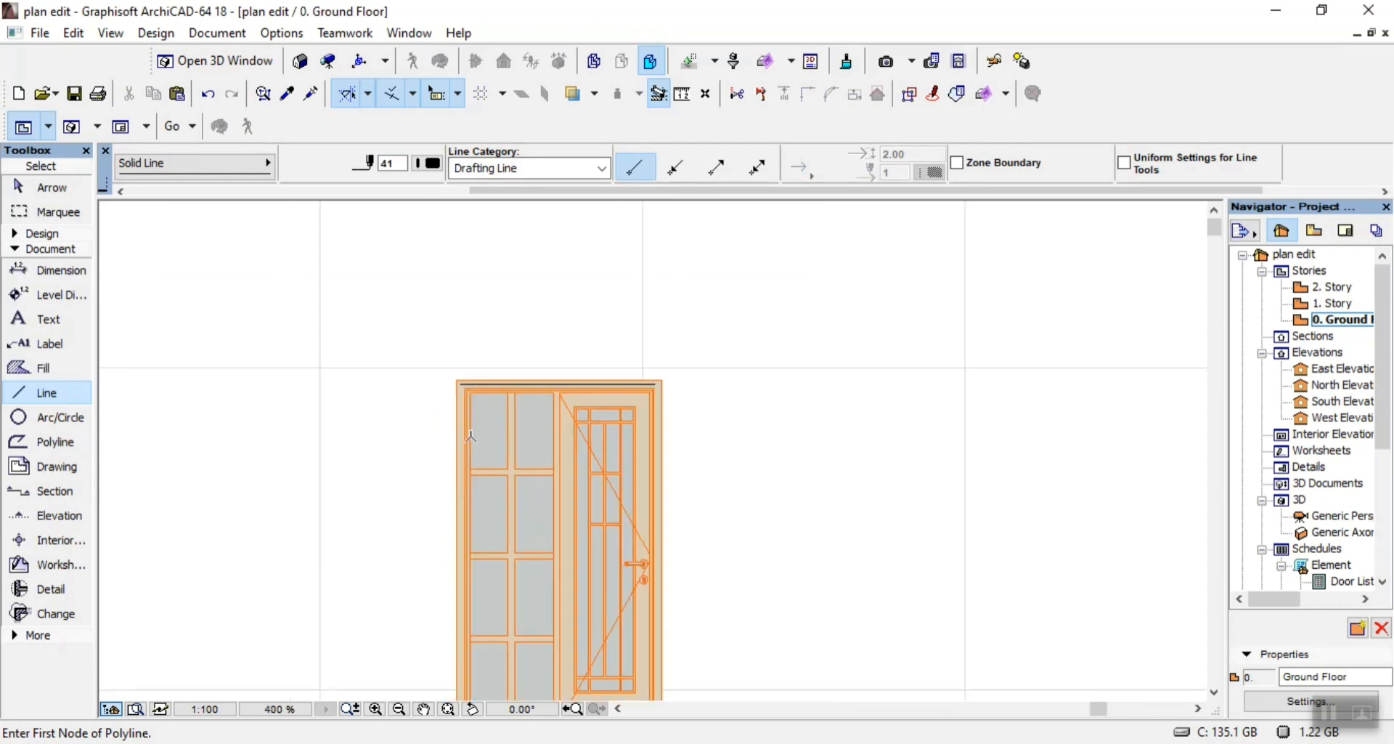
# Dimension the 1200 line in the door's top frame end to end, placing the dimension above the diagram
pyautogui.click(51, 270)
pyautogui.scroll(4, 246, 346)
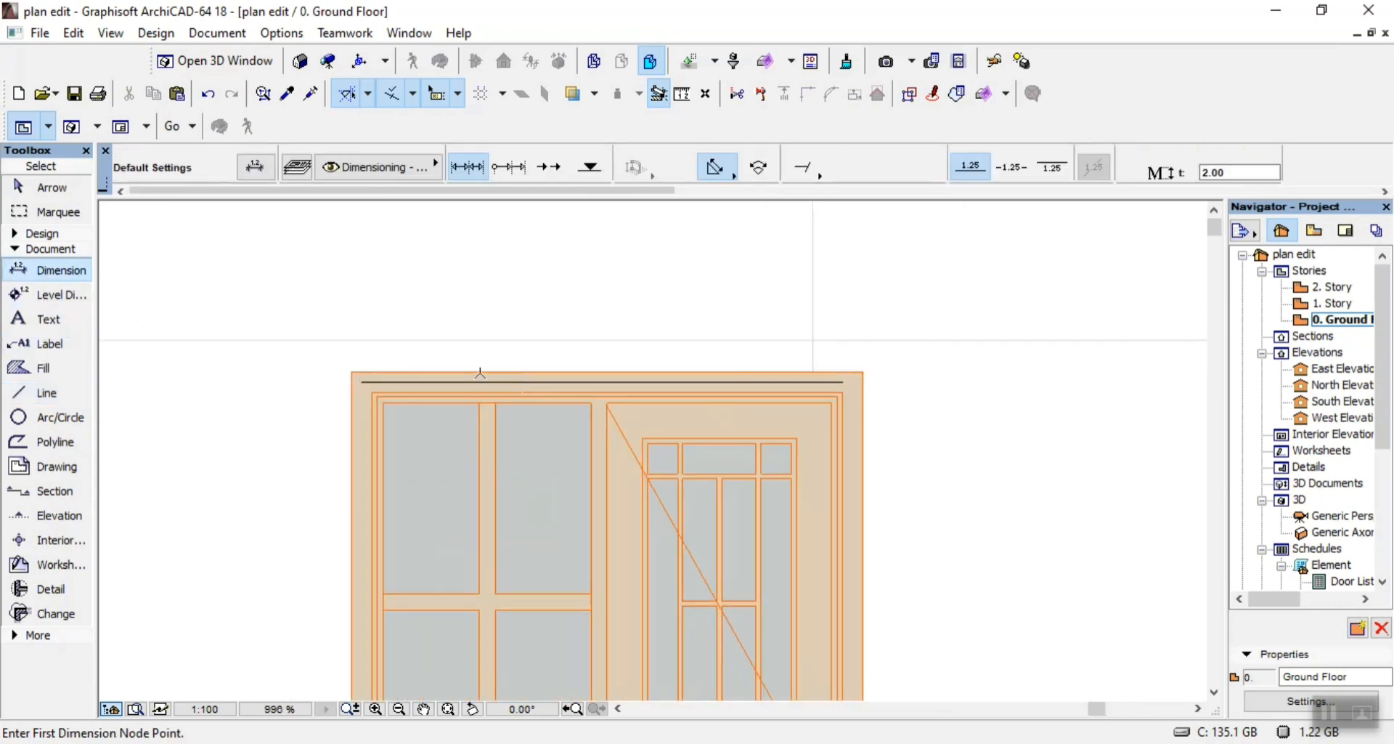
pyautogui.scroll(2, 309, 391)
pyautogui.click(437, 378)
pyautogui.scroll(-4, 319, 393)
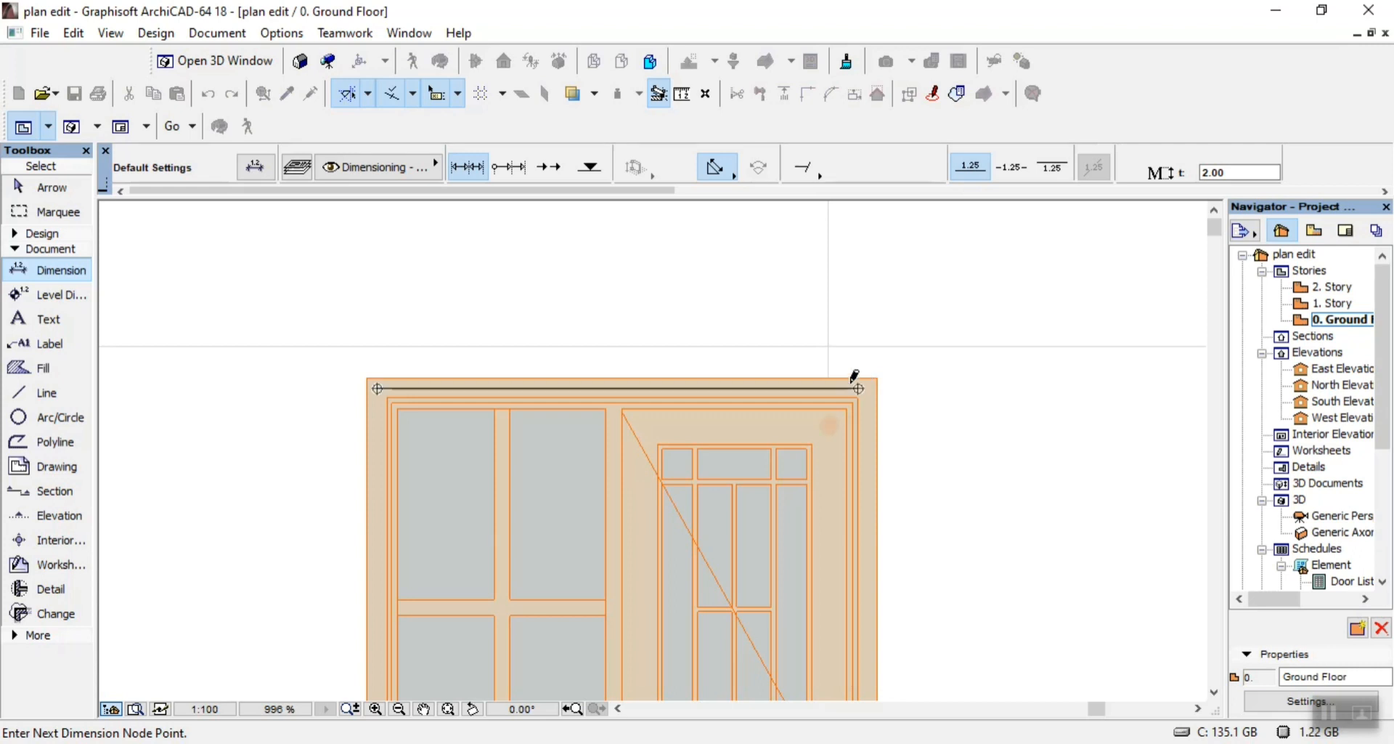
pyautogui.rightClick(667, 302)
pyautogui.click(708, 459)
pyautogui.scroll(-2, 766, 452)
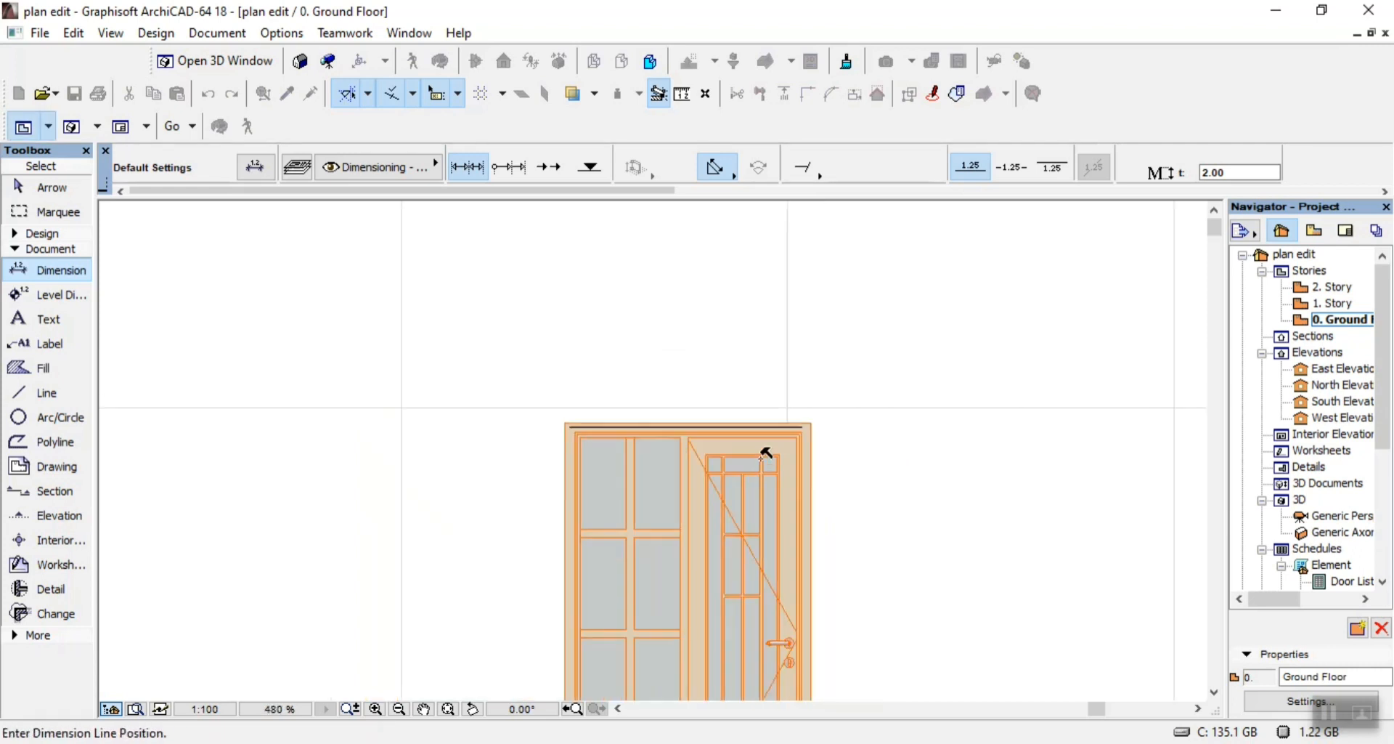
pyautogui.click(699, 314)
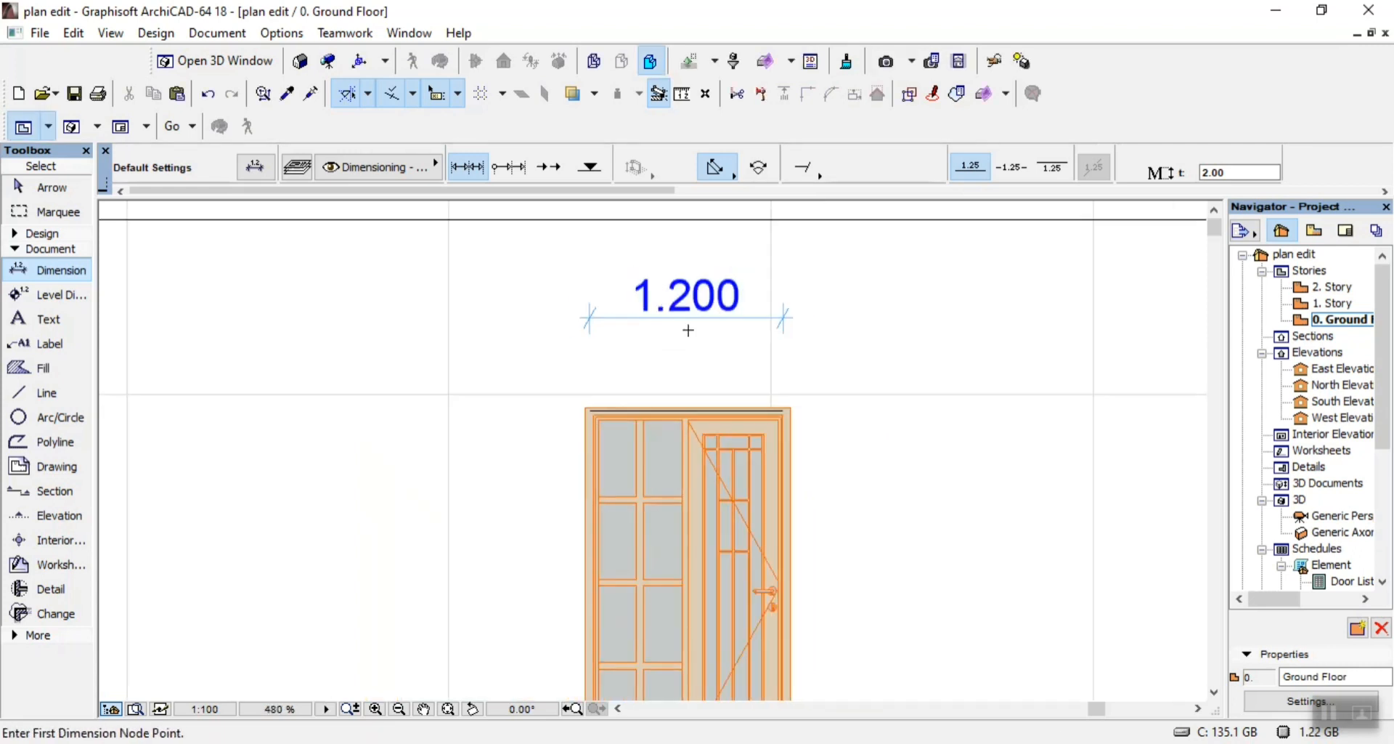
# Dimension the entrance door diagram's overall height from its lower to its upper outer left corner, placing it left of the door
pyautogui.scroll(-3, 696, 320)
pyautogui.scroll(6, 652, 481)
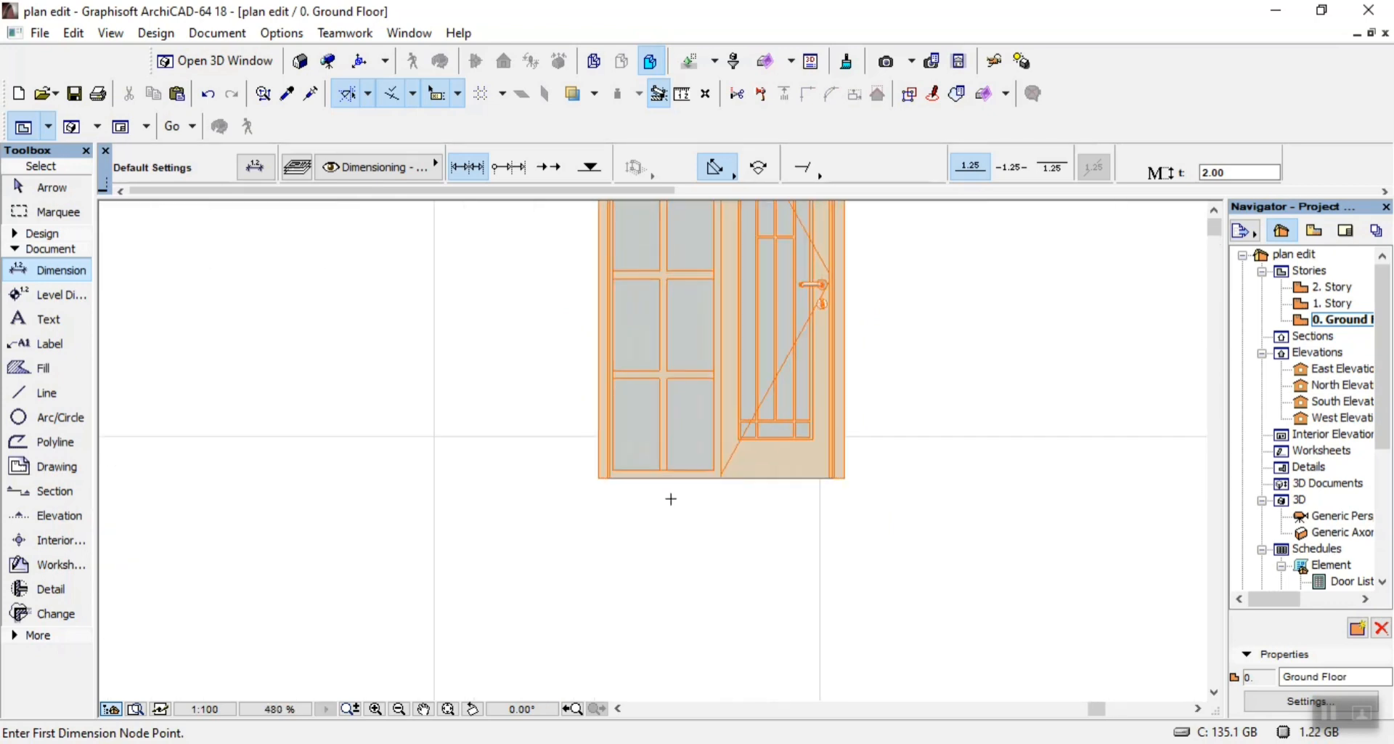
pyautogui.click(590, 497)
pyautogui.scroll(-5, 590, 497)
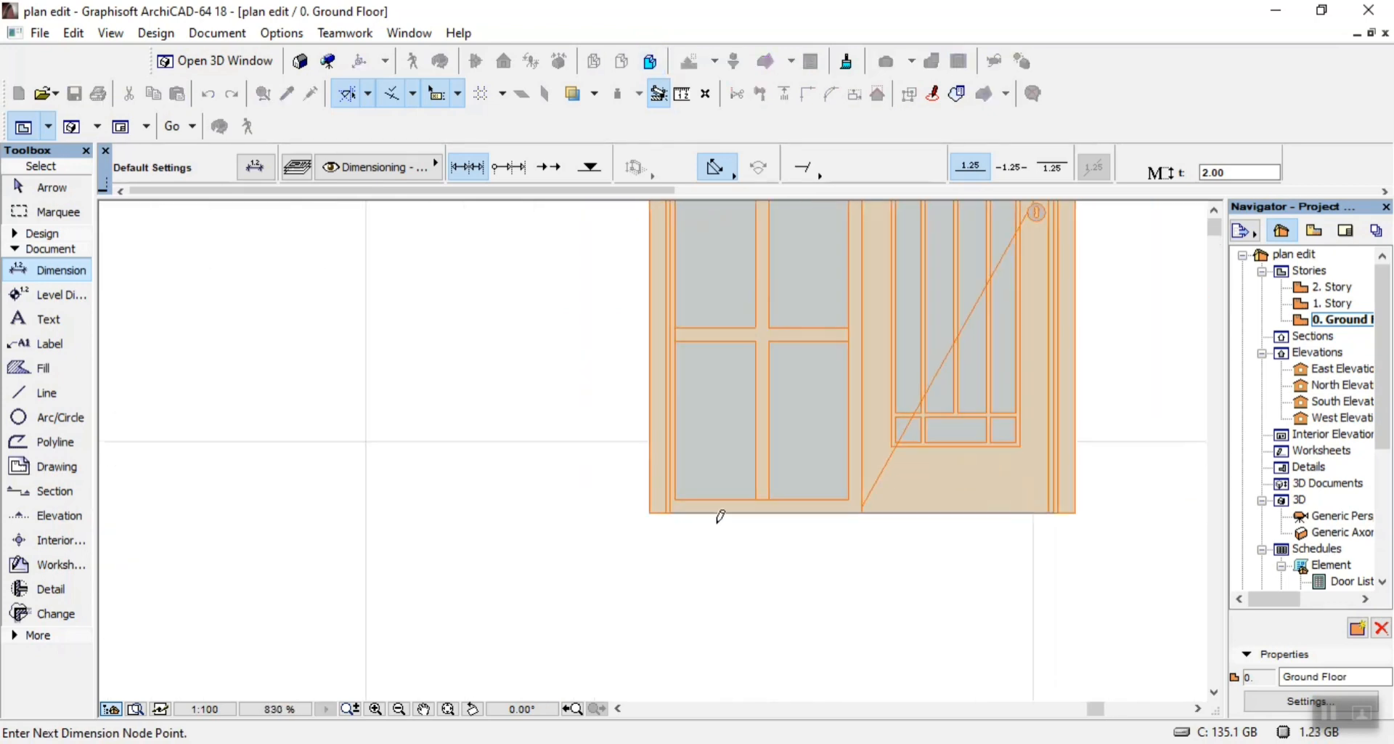
pyautogui.scroll(5, 700, 302)
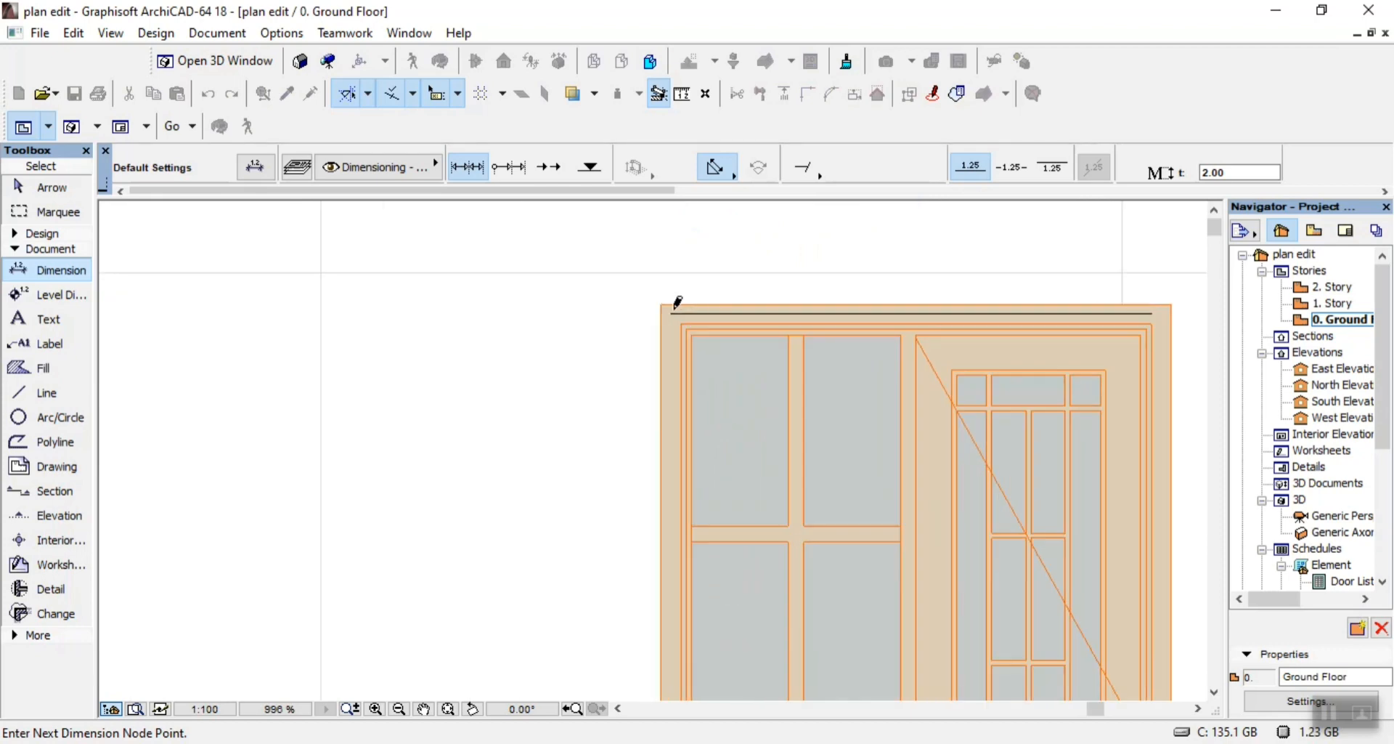
pyautogui.rightClick(582, 311)
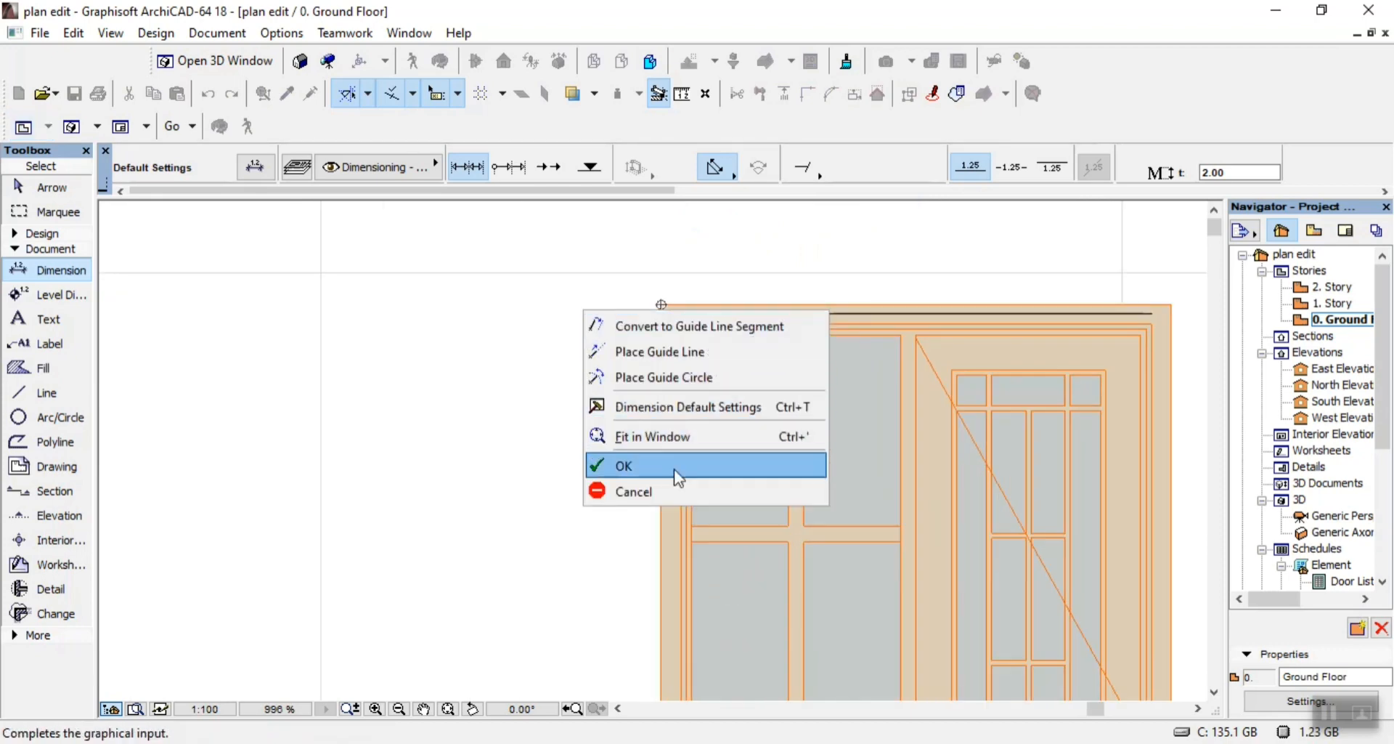
pyautogui.click(638, 462)
pyautogui.click(507, 415)
pyautogui.scroll(-3, 535, 346)
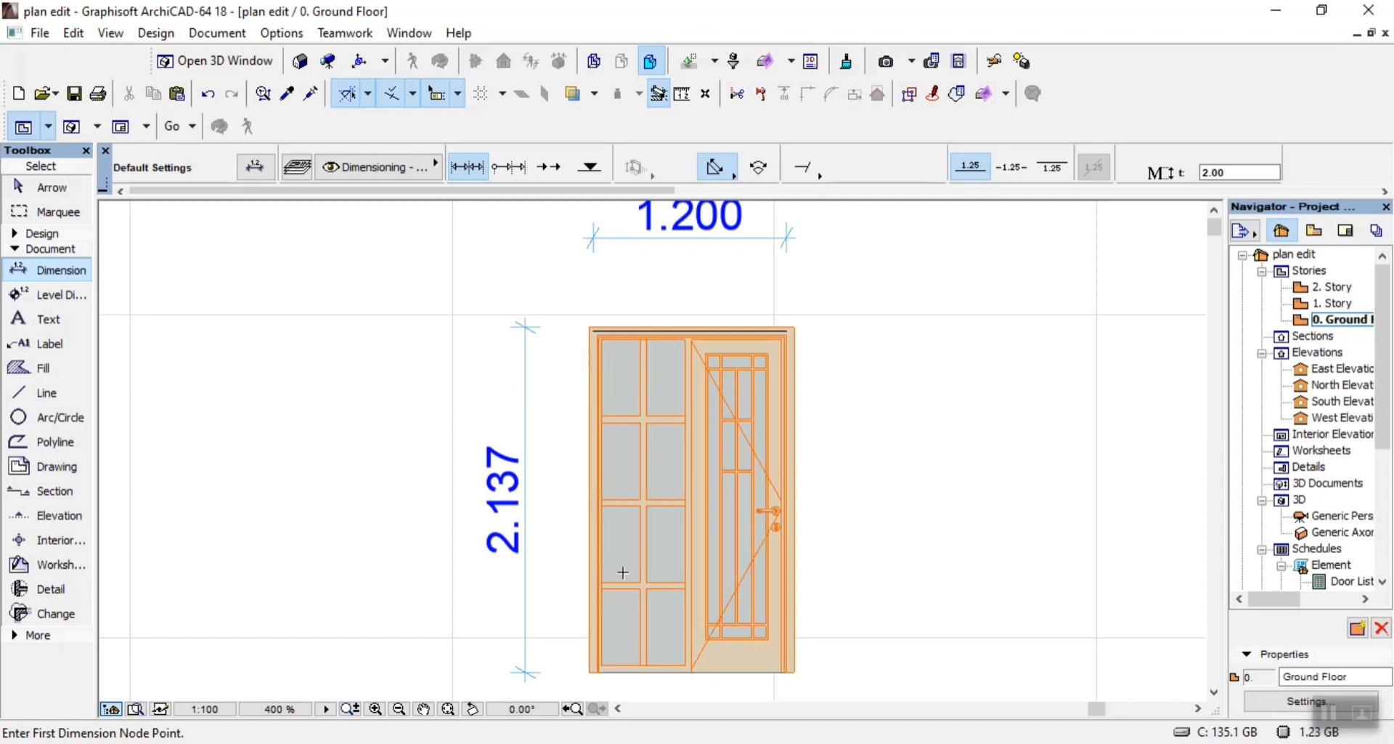
# Dimension the height from the door's lower left corner to the 1200 line's left end, left of the overall height dimension
pyautogui.scroll(4, 594, 674)
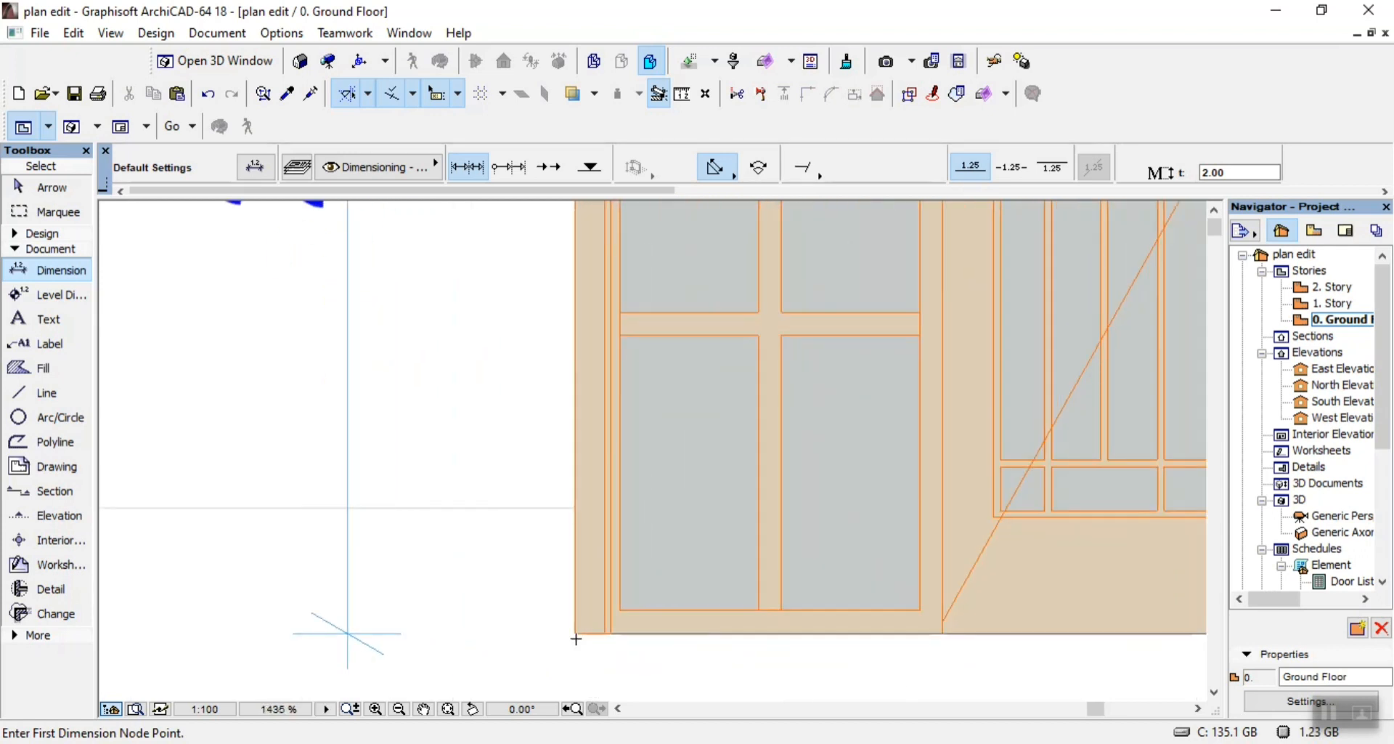
pyautogui.click(575, 632)
pyautogui.scroll(-3, 576, 627)
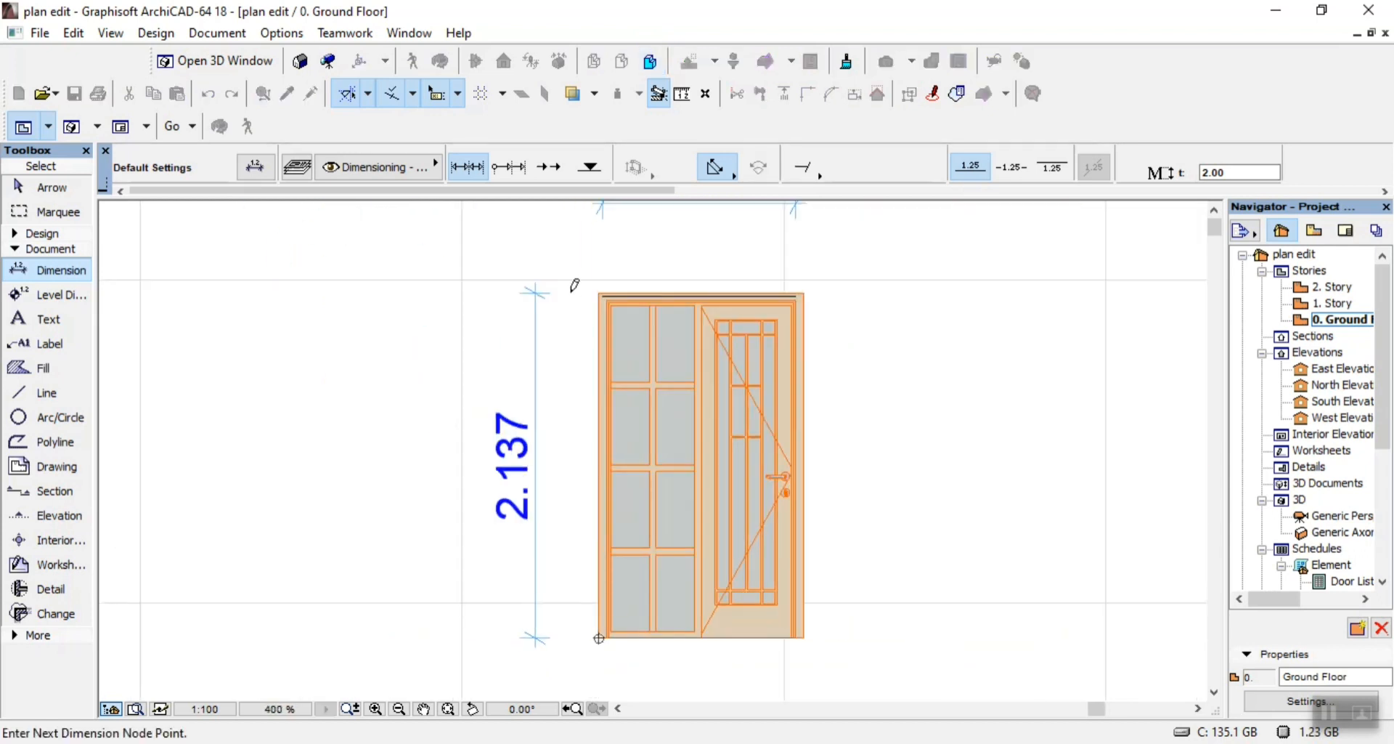
pyautogui.scroll(3, 569, 285)
pyautogui.click(654, 322)
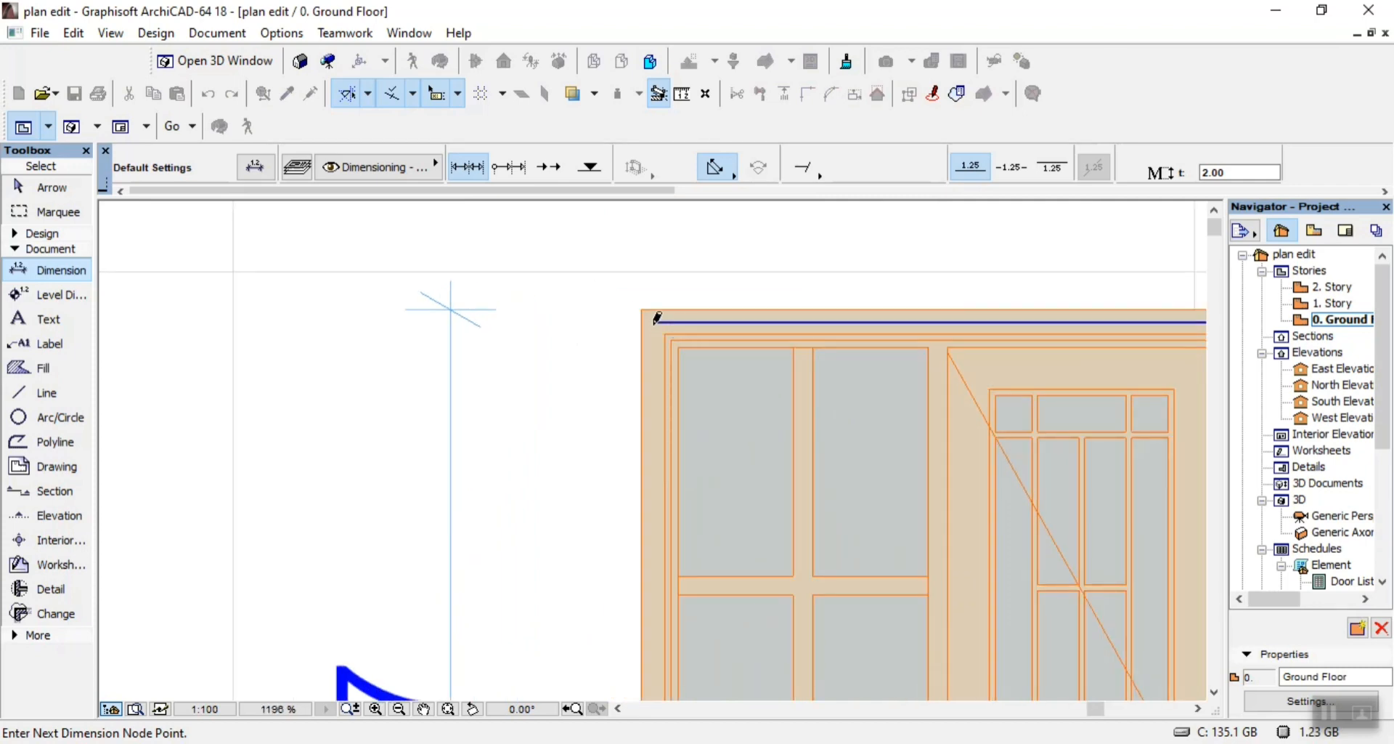
pyautogui.rightClick(571, 338)
pyautogui.click(612, 502)
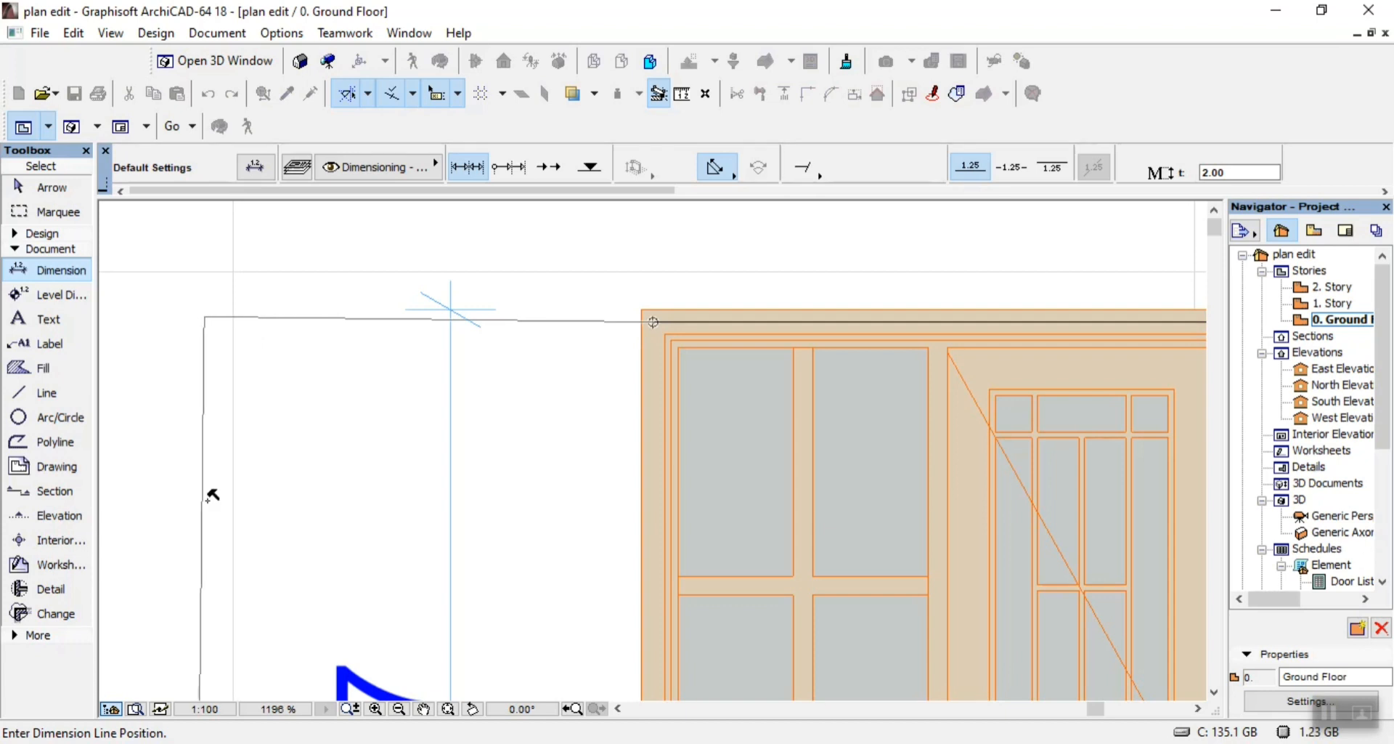
pyautogui.click(319, 443)
pyautogui.scroll(-3, 324, 445)
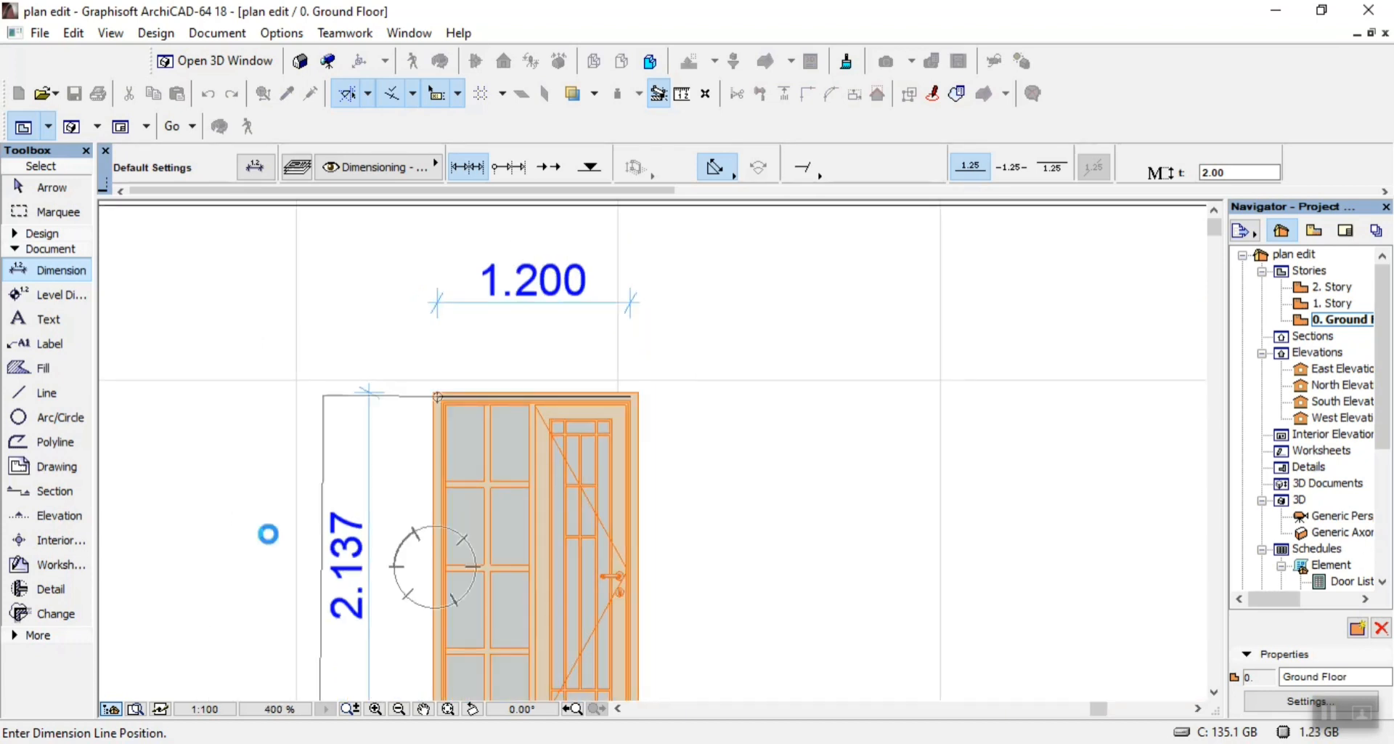
pyautogui.click(306, 623)
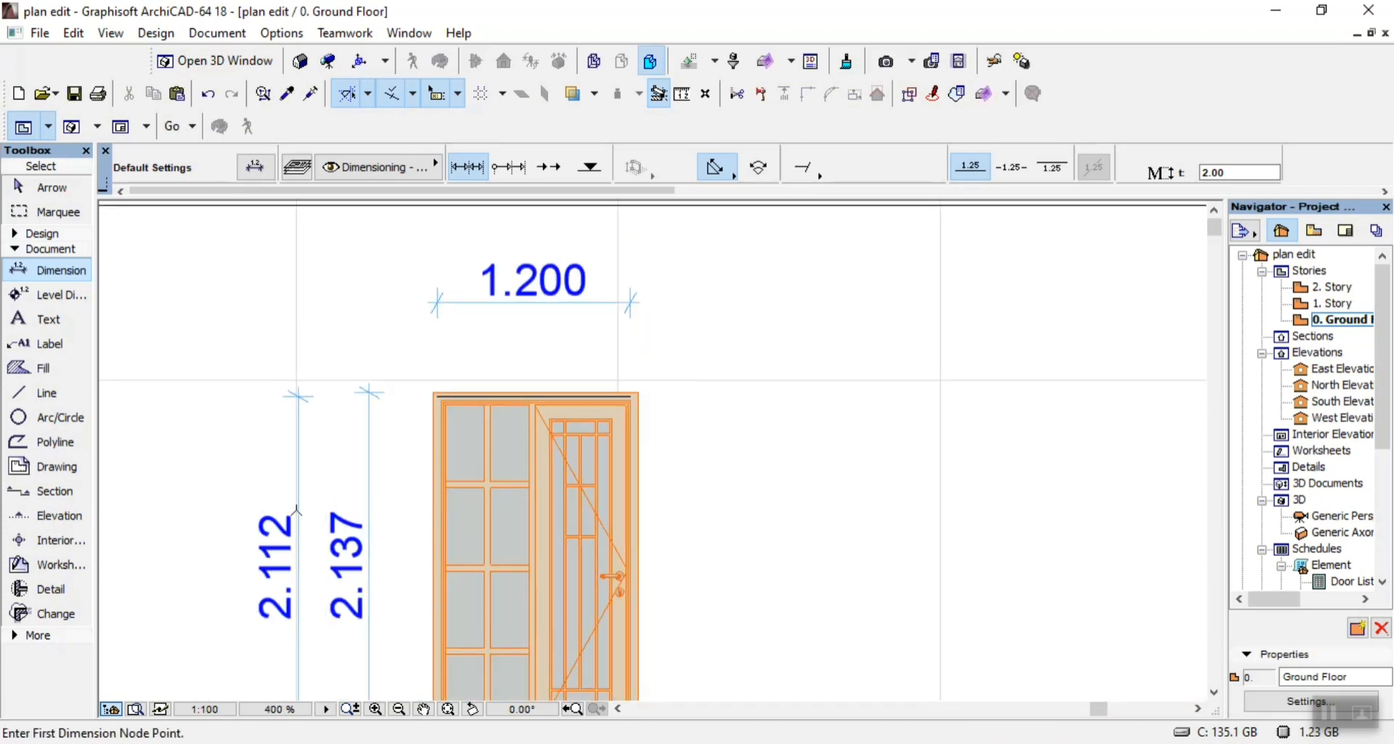
# Delete both vertical height dimensions beside the entrance door diagram
pyautogui.press('Escape')
pyautogui.moveTo(269, 460); pyautogui.dragTo(382, 551)
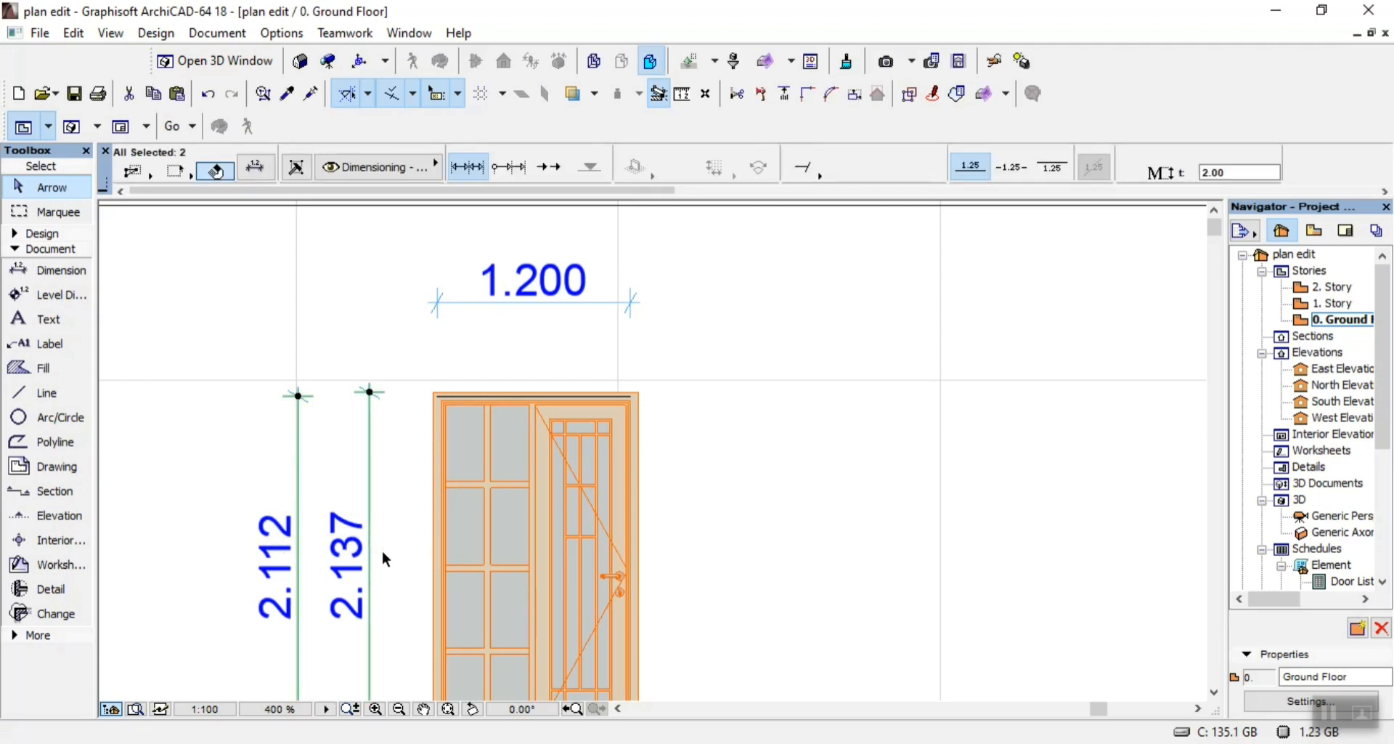
pyautogui.press('Delete')
# Start a polyline on the door's bottom edge inside the left frame band and run its first segment 2100 vertically upward
pyautogui.click(44, 393)
pyautogui.scroll(-2, 582, 305)
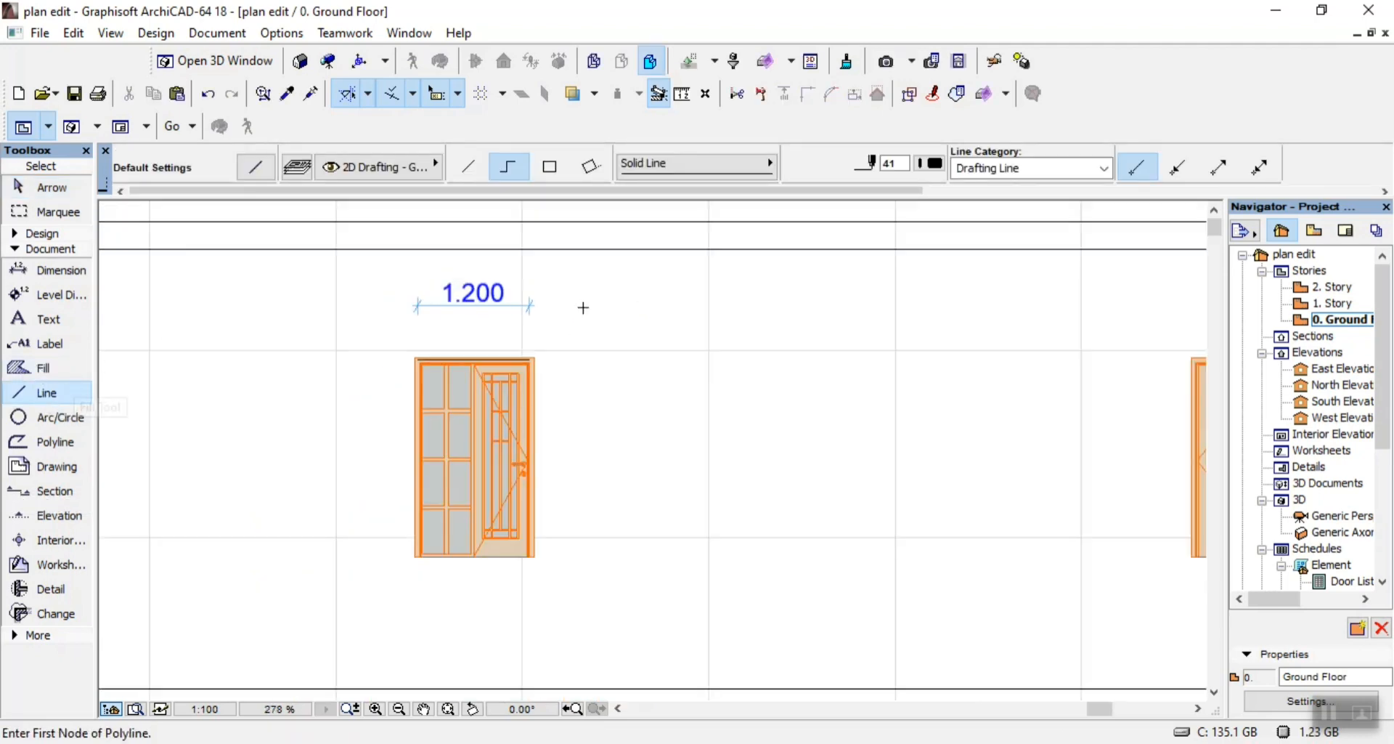
pyautogui.scroll(4, 348, 630)
pyautogui.scroll(4, 469, 514)
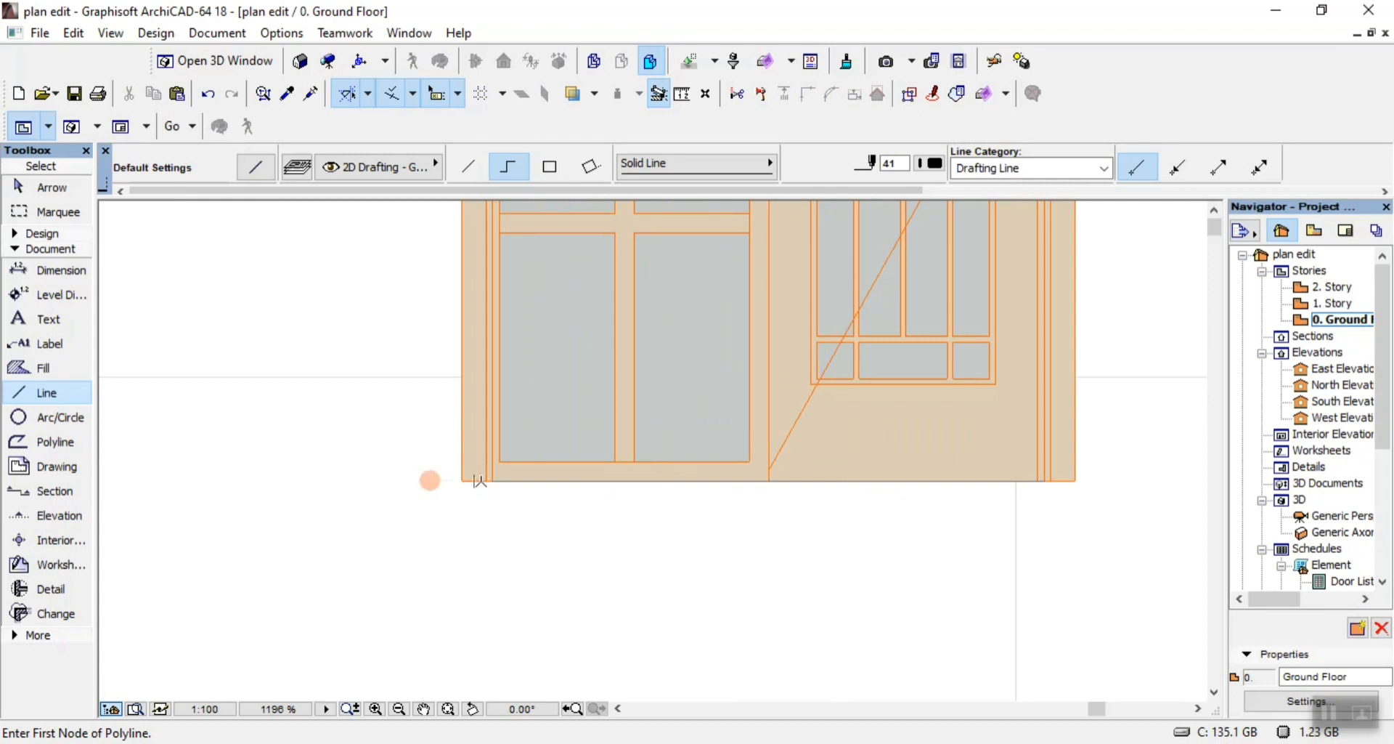
pyautogui.click(474, 481)
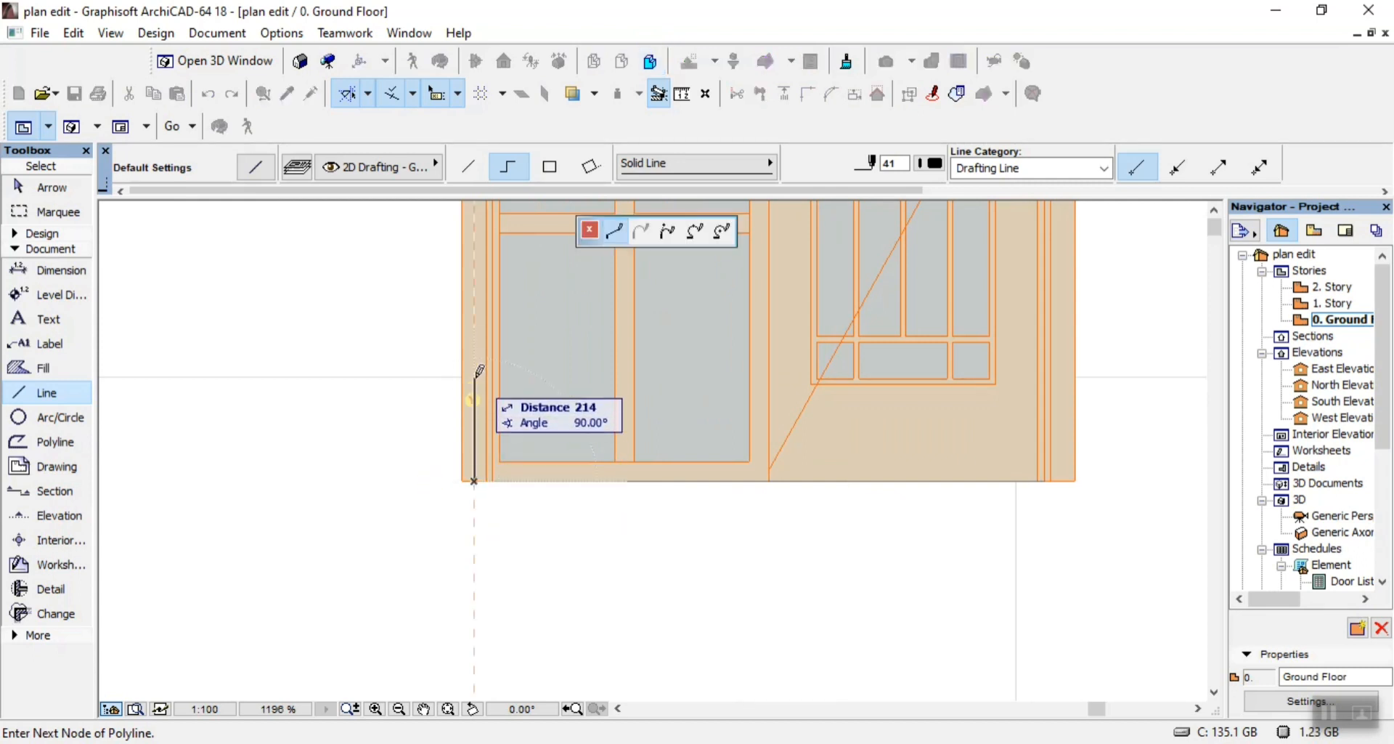
pyautogui.write('21')
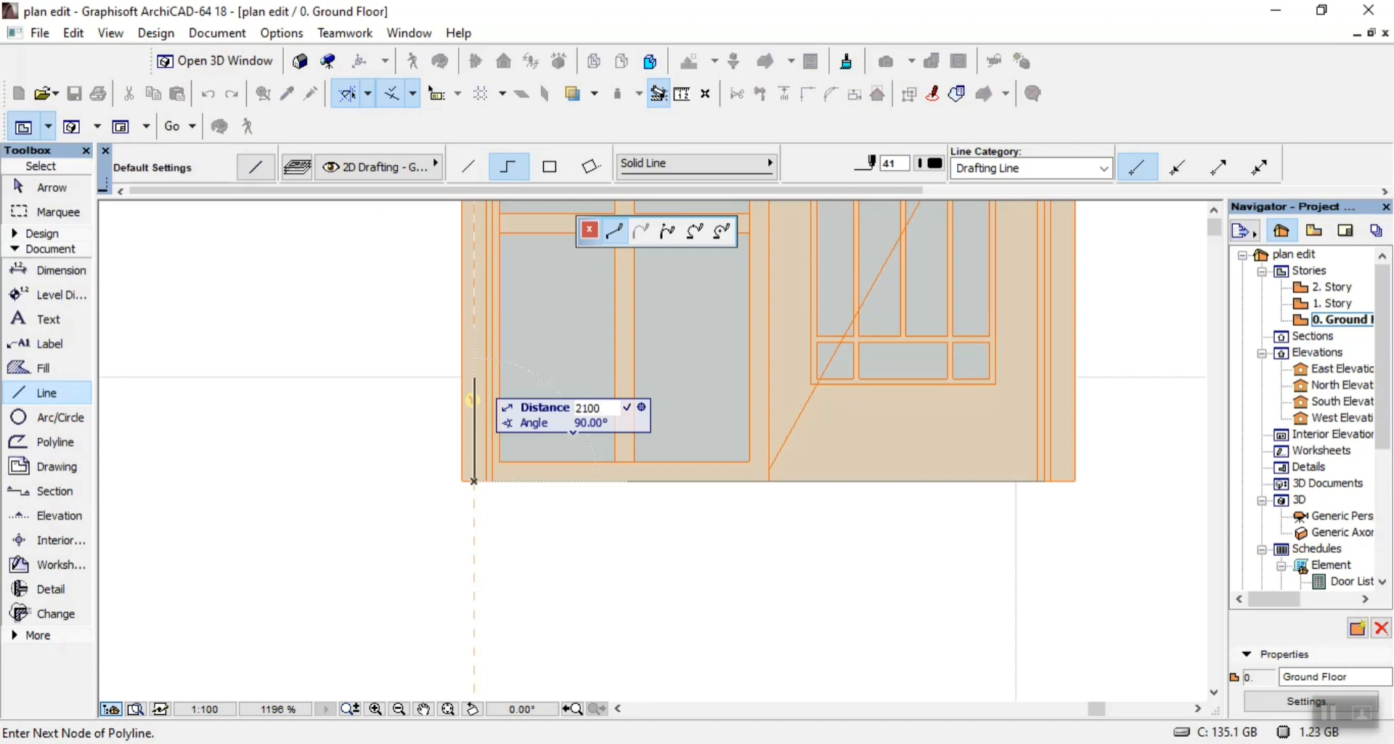
pyautogui.press('Return')
pyautogui.scroll(-9, 483, 291)
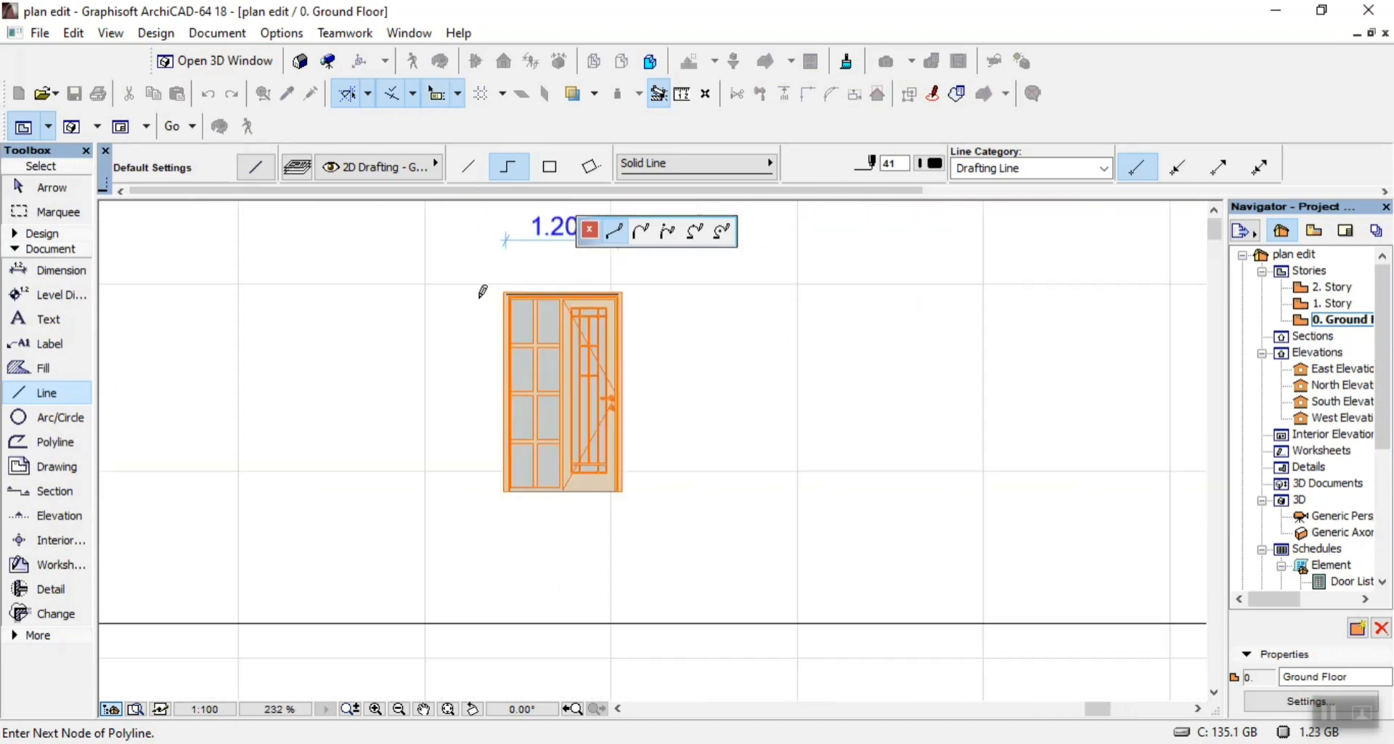
# Continue the polyline 1200 horizontally to the right, then down to the door's bottom edge, and finish it
pyautogui.scroll(9, 483, 291)
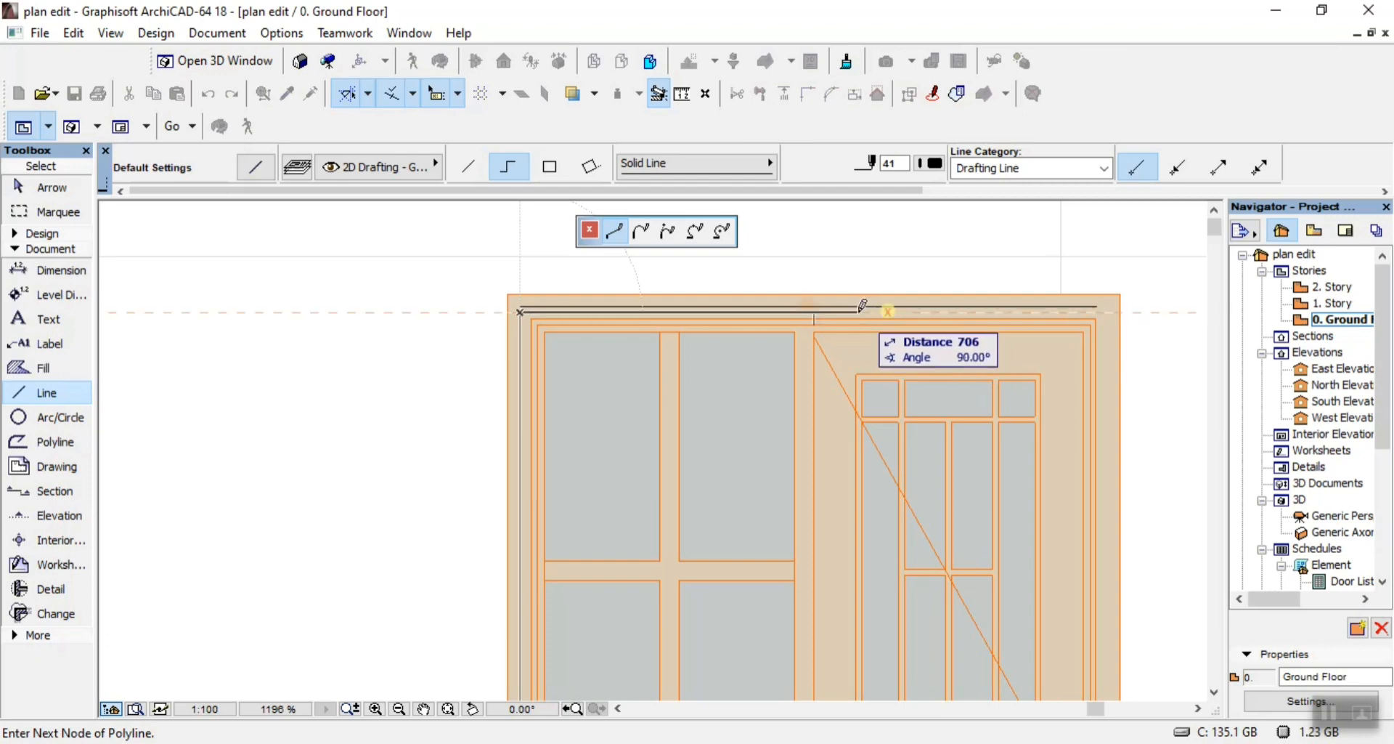
pyautogui.write('200')
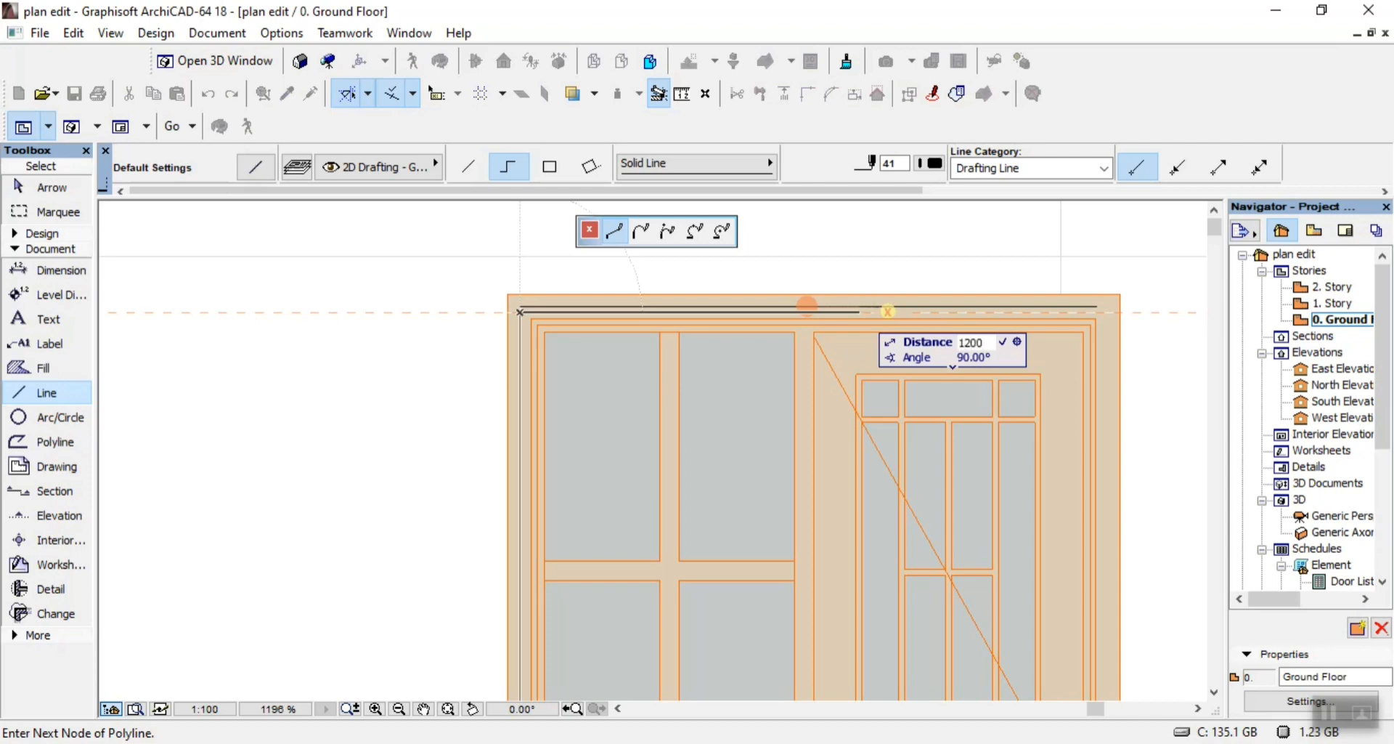
pyautogui.press('Return')
pyautogui.scroll(-3, 1104, 258)
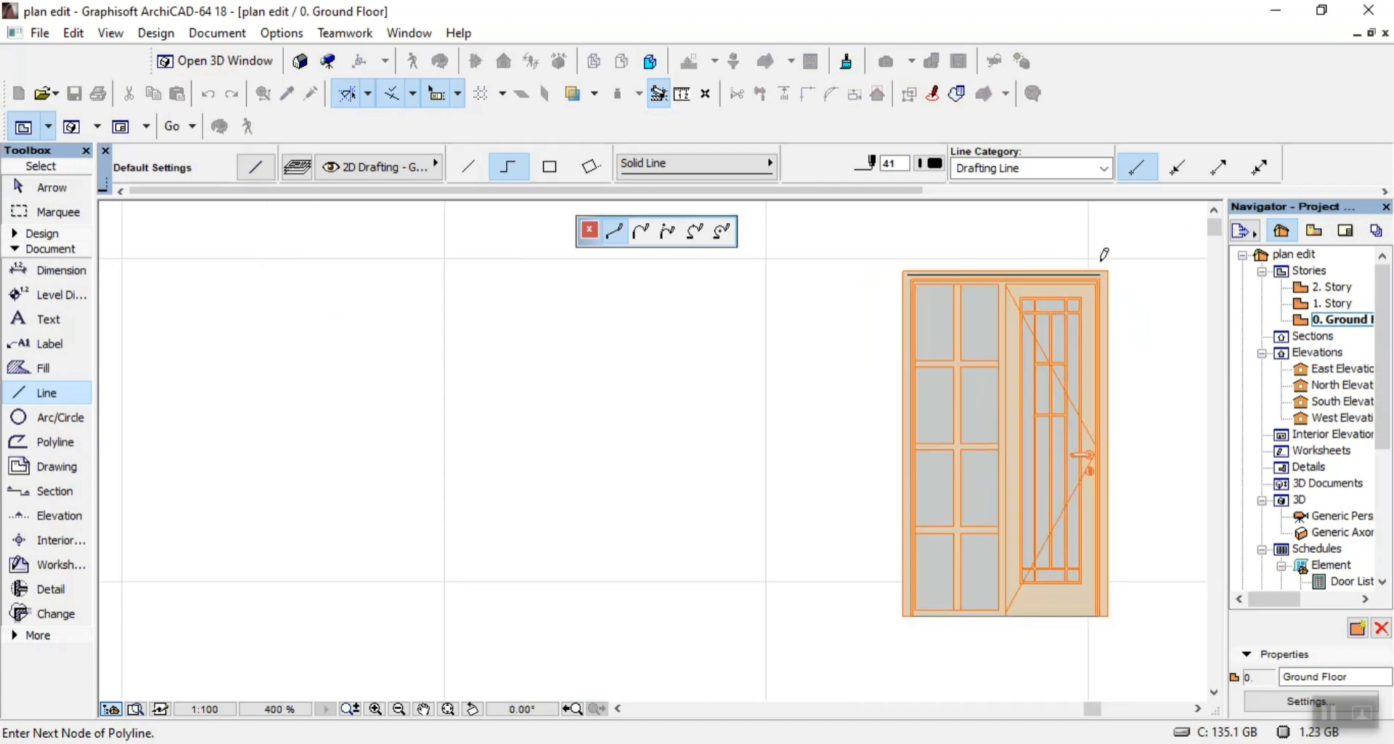
pyautogui.scroll(3, 1152, 663)
pyautogui.scroll(2, 1082, 520)
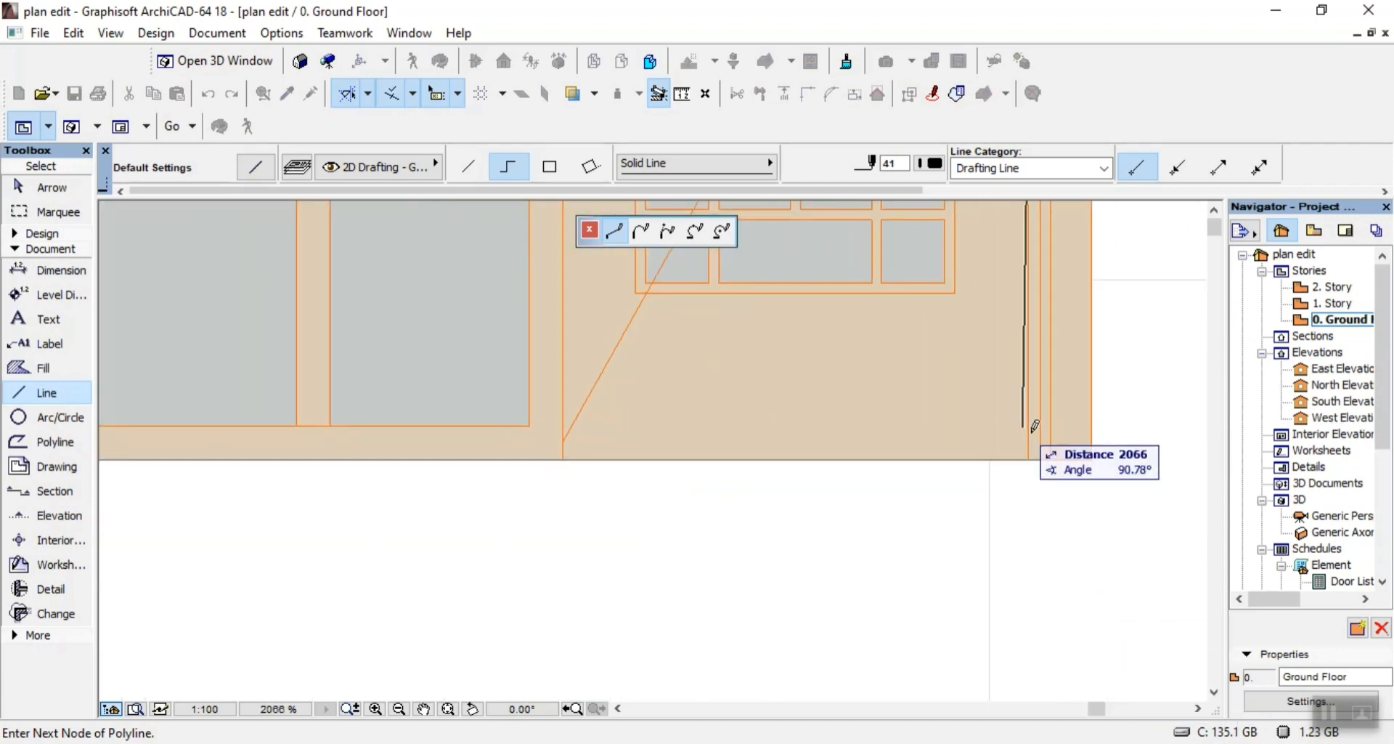
pyautogui.click(1050, 459)
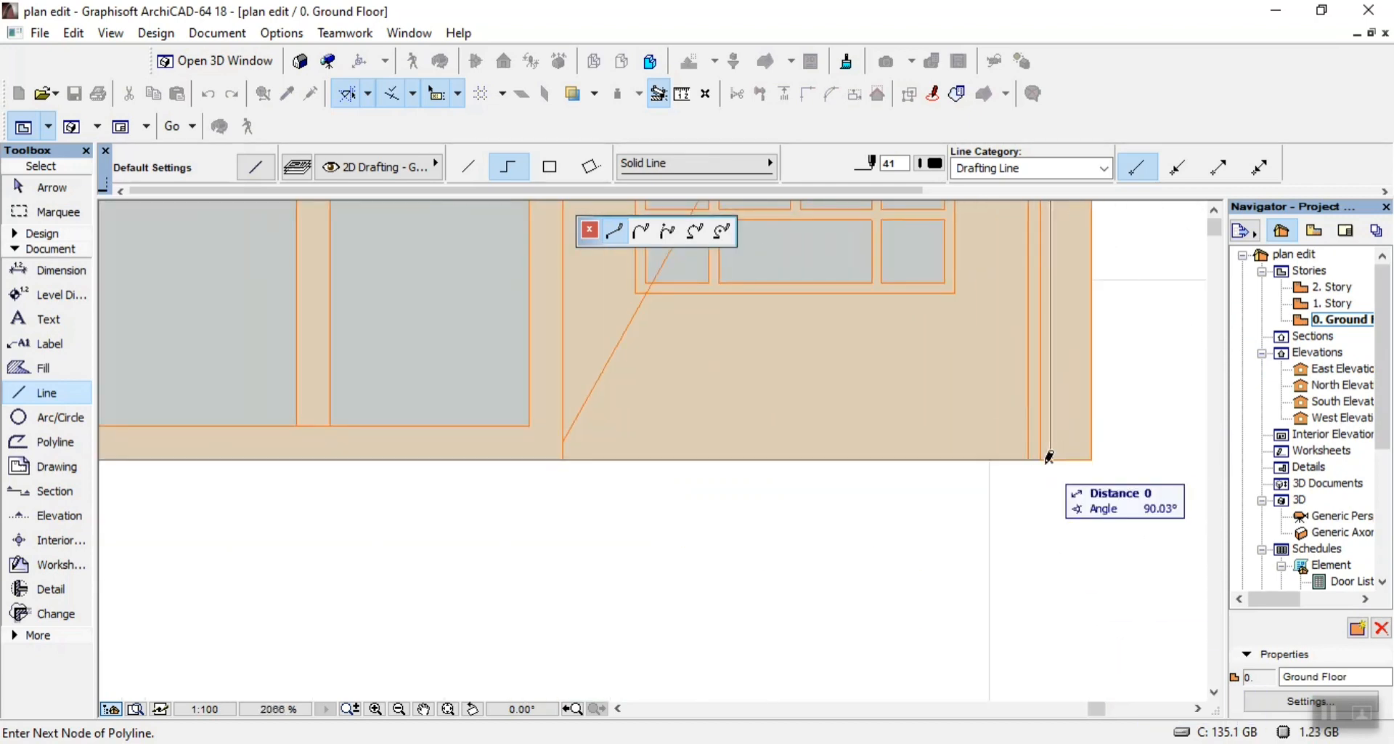
pyautogui.rightClick(1024, 561)
pyautogui.click(1076, 504)
pyautogui.scroll(-9, 980, 575)
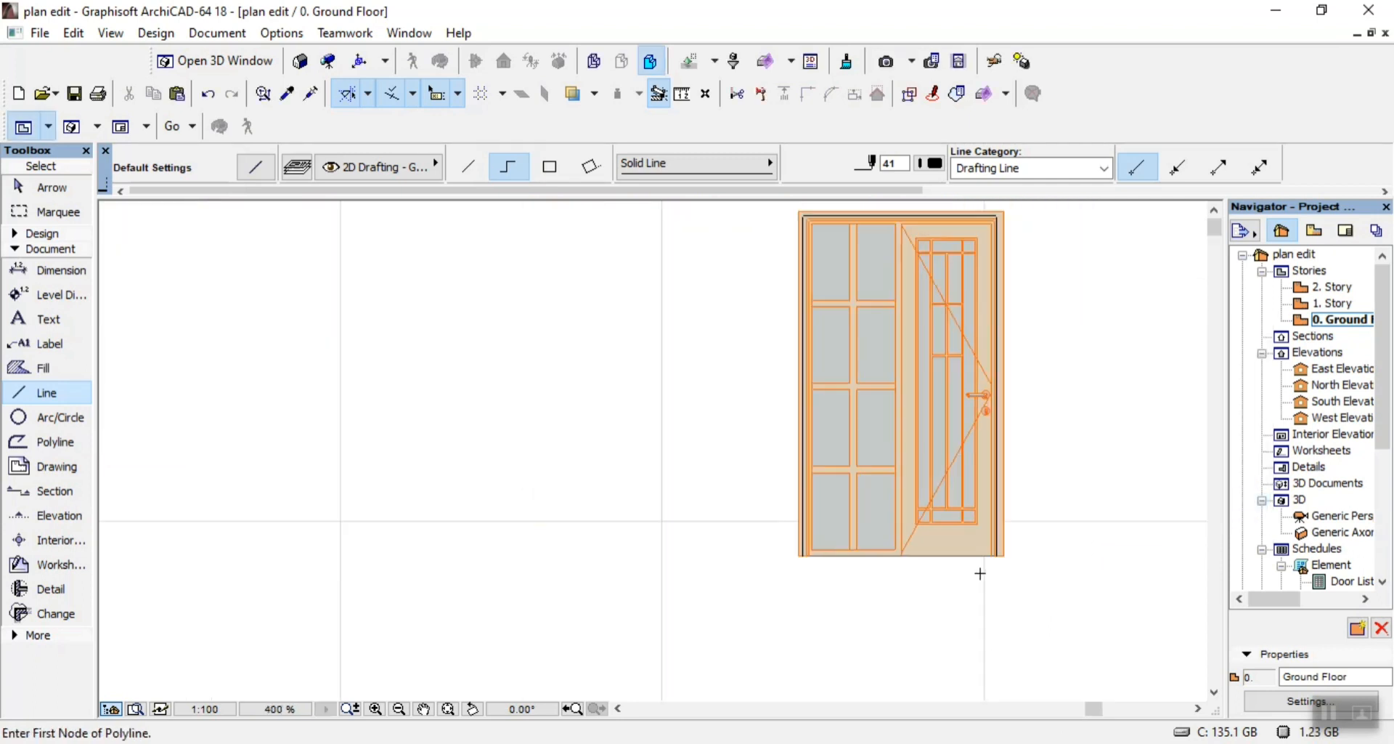
# Delete the separate 1200 line lying just above the polyline's horizontal segment in the door's top frame
pyautogui.scroll(4, 1030, 249)
pyautogui.press('Escape')
pyautogui.scroll(-6, 929, 379)
pyautogui.scroll(7, 835, 334)
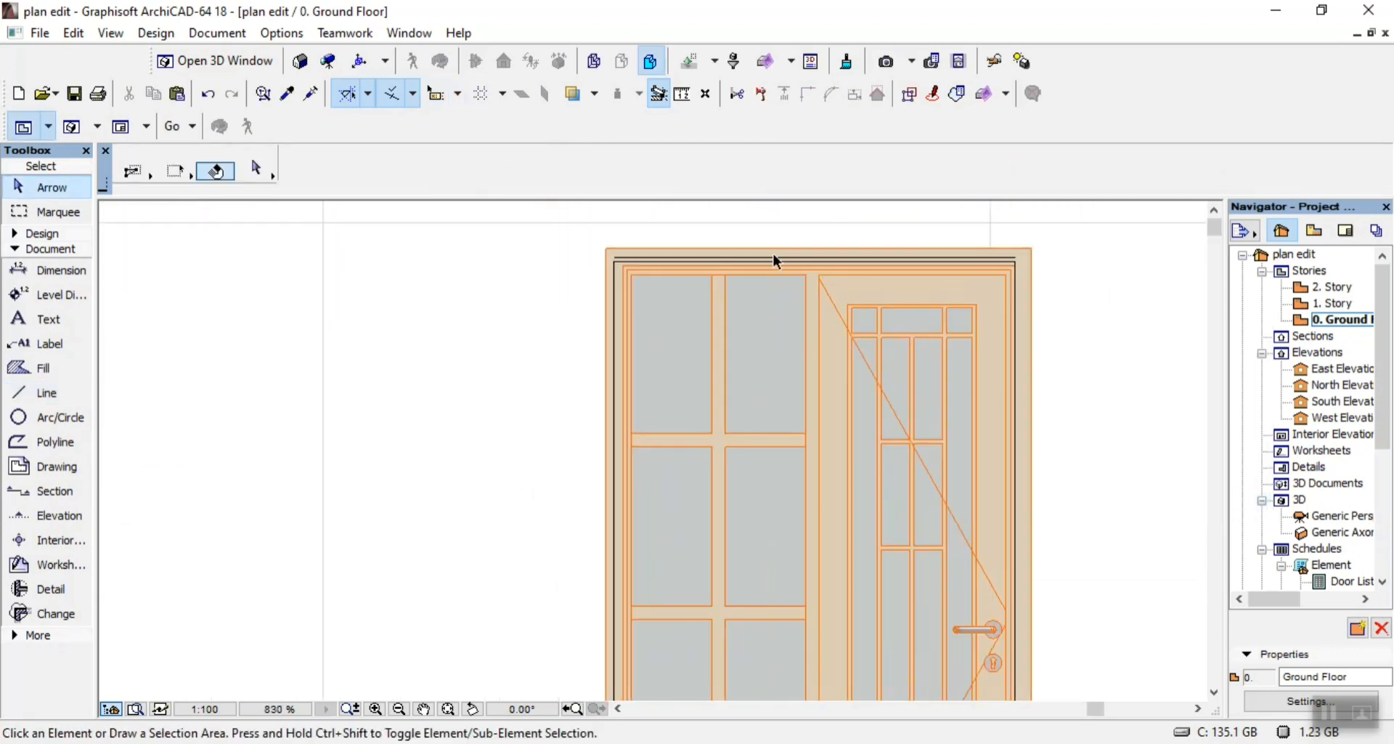
pyautogui.scroll(4, 652, 243)
pyautogui.click(482, 304)
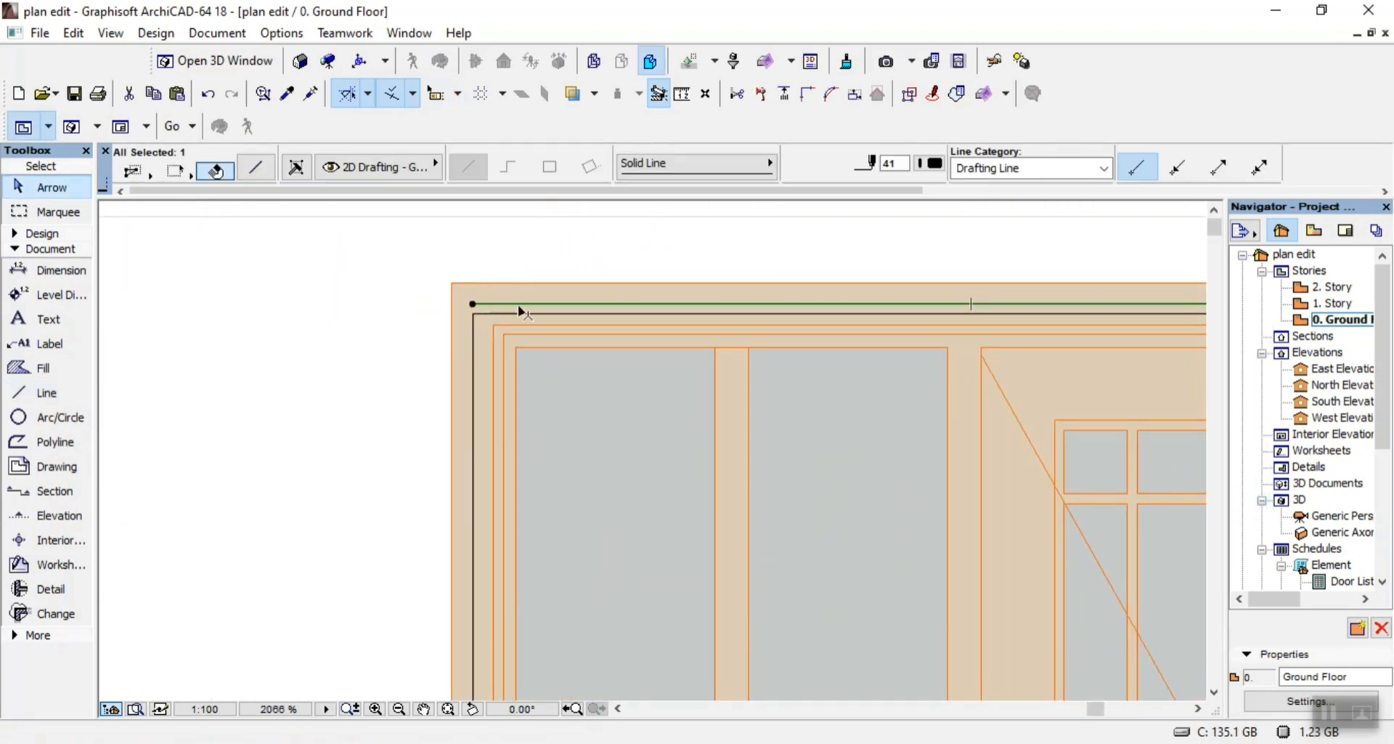
pyautogui.press('Delete')
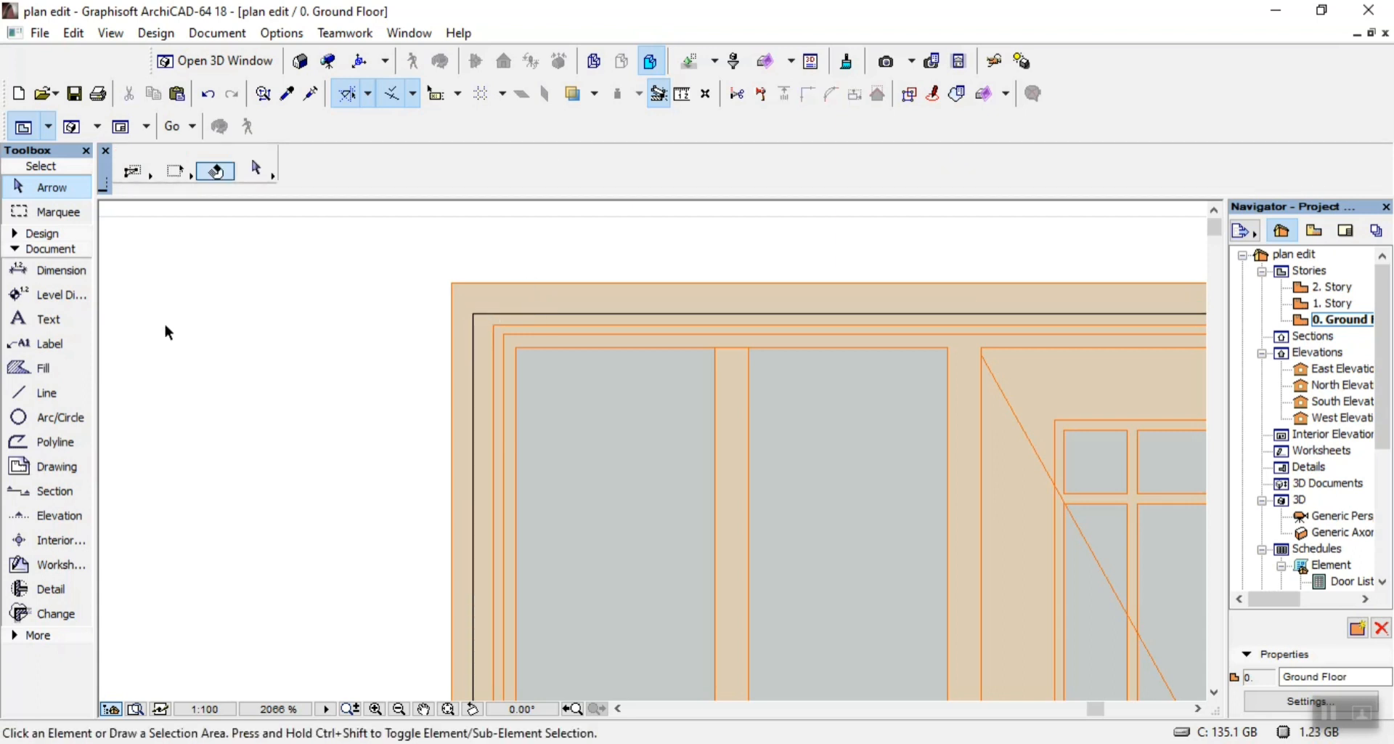
# Dimension the polyline's horizontal segment in the entrance door's top frame, placing the dimension line above the door diagram
pyautogui.click(55, 268)
pyautogui.click(474, 314)
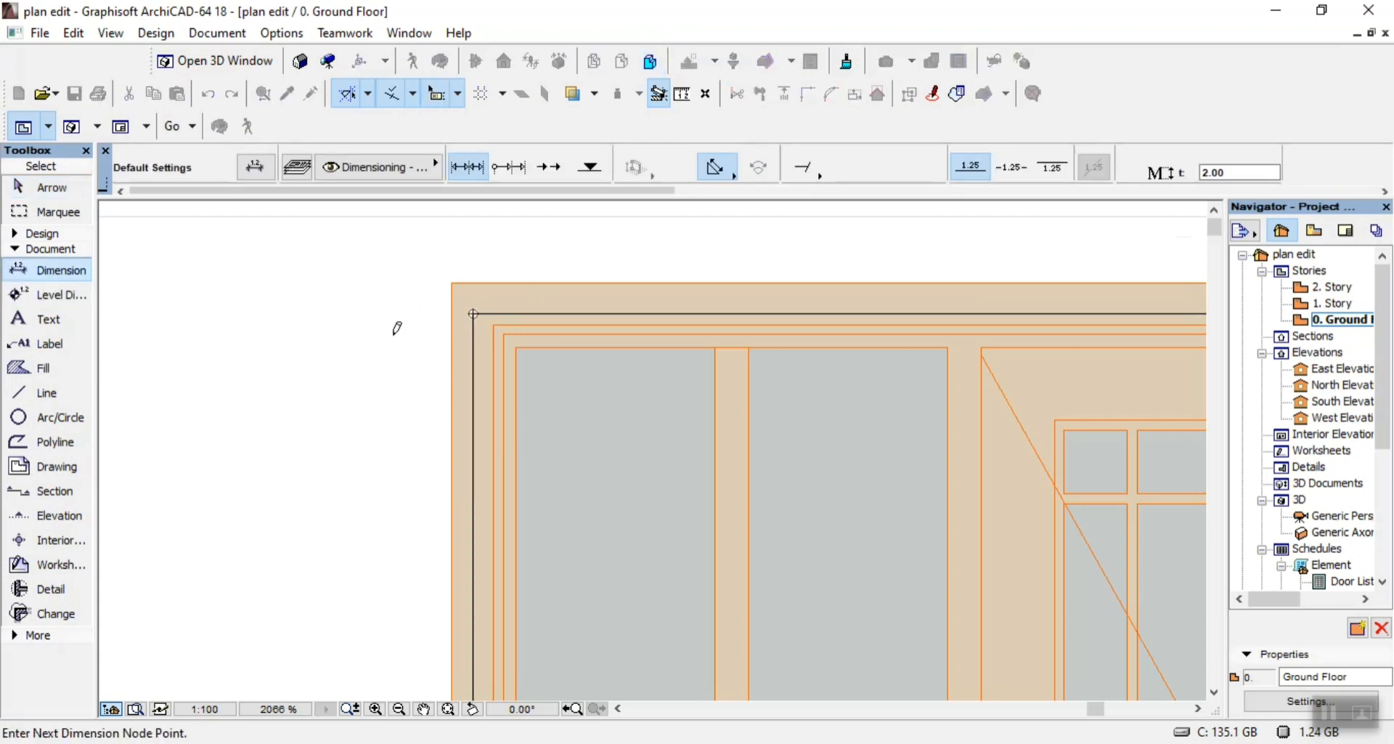
pyautogui.scroll(-3, 395, 324)
pyautogui.scroll(4, 965, 318)
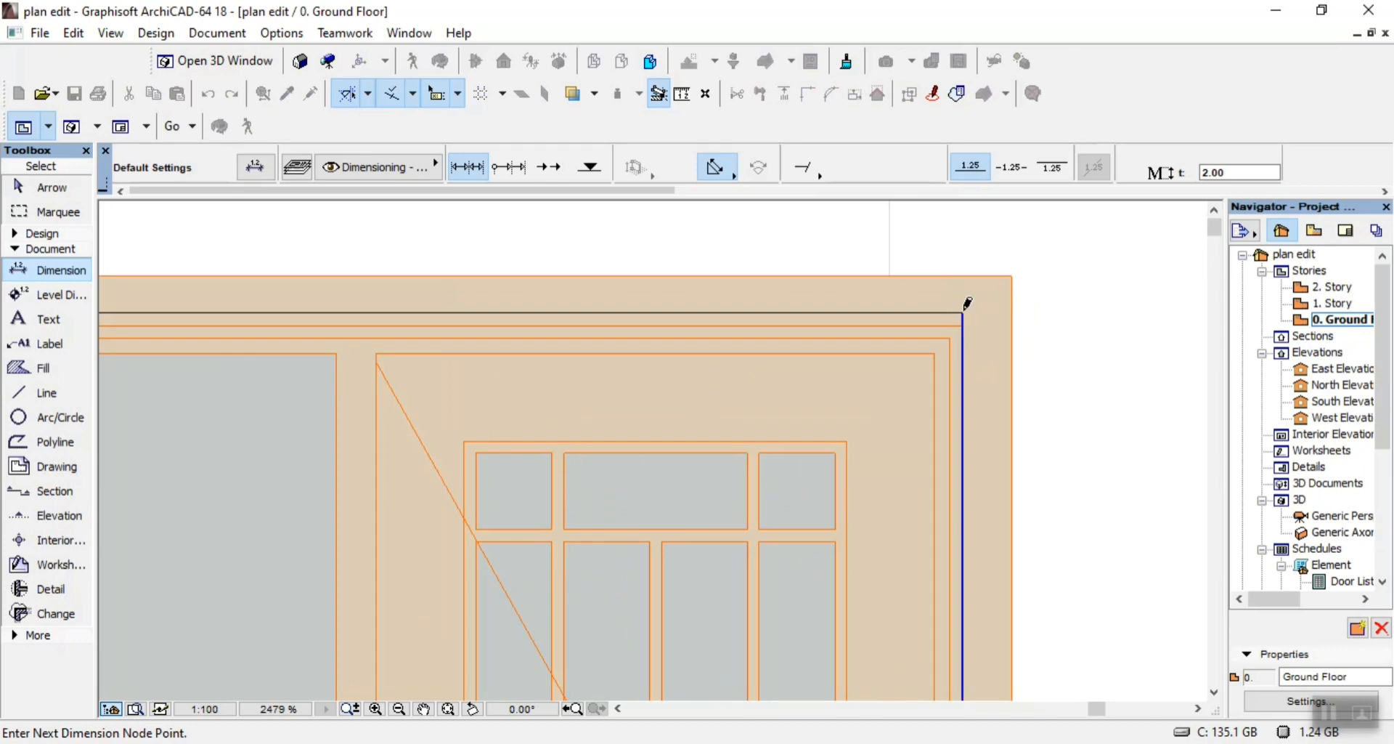
pyautogui.scroll(-6, 966, 303)
pyautogui.rightClick(907, 332)
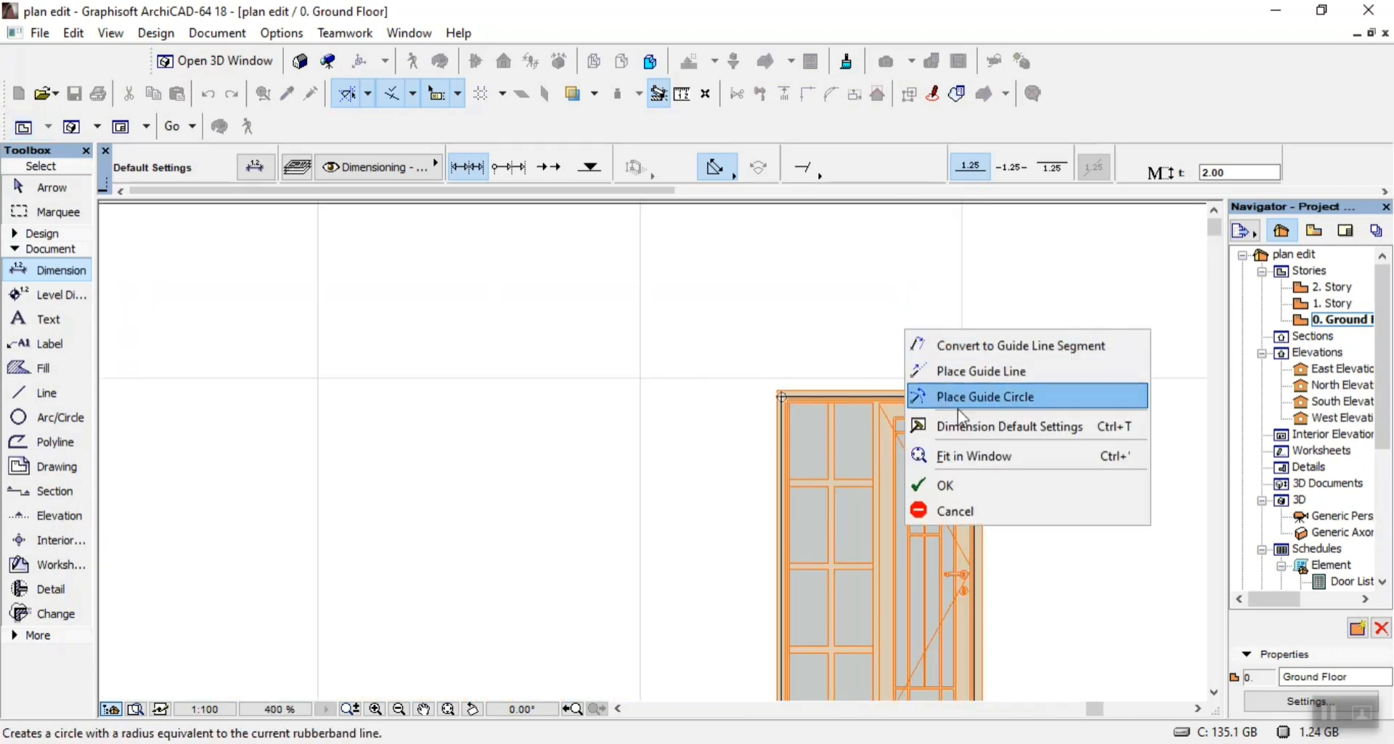
pyautogui.click(977, 482)
pyautogui.click(933, 287)
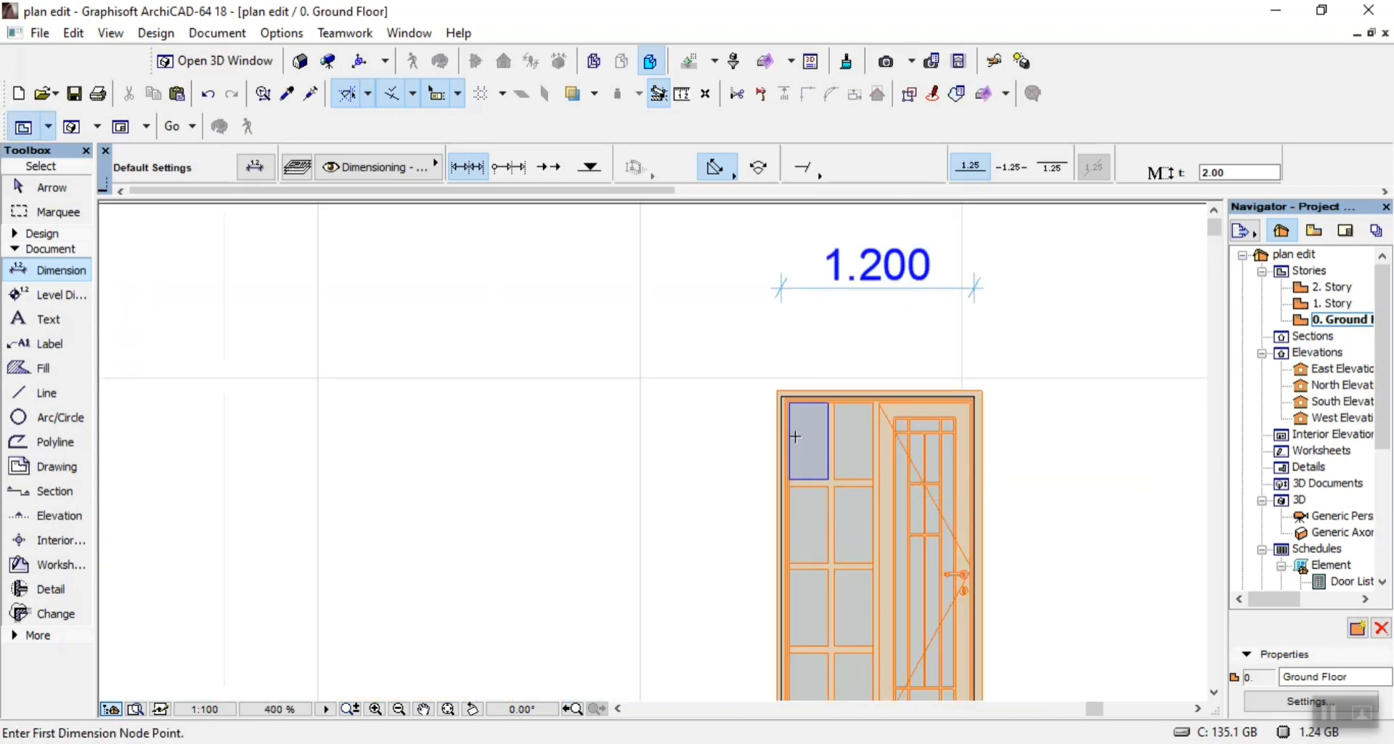
# Dimension the height of the entrance door's polyline from its upper-left corner to the bottom edge, placing the dimension left of the door
pyautogui.scroll(4, 790, 439)
pyautogui.click(769, 311)
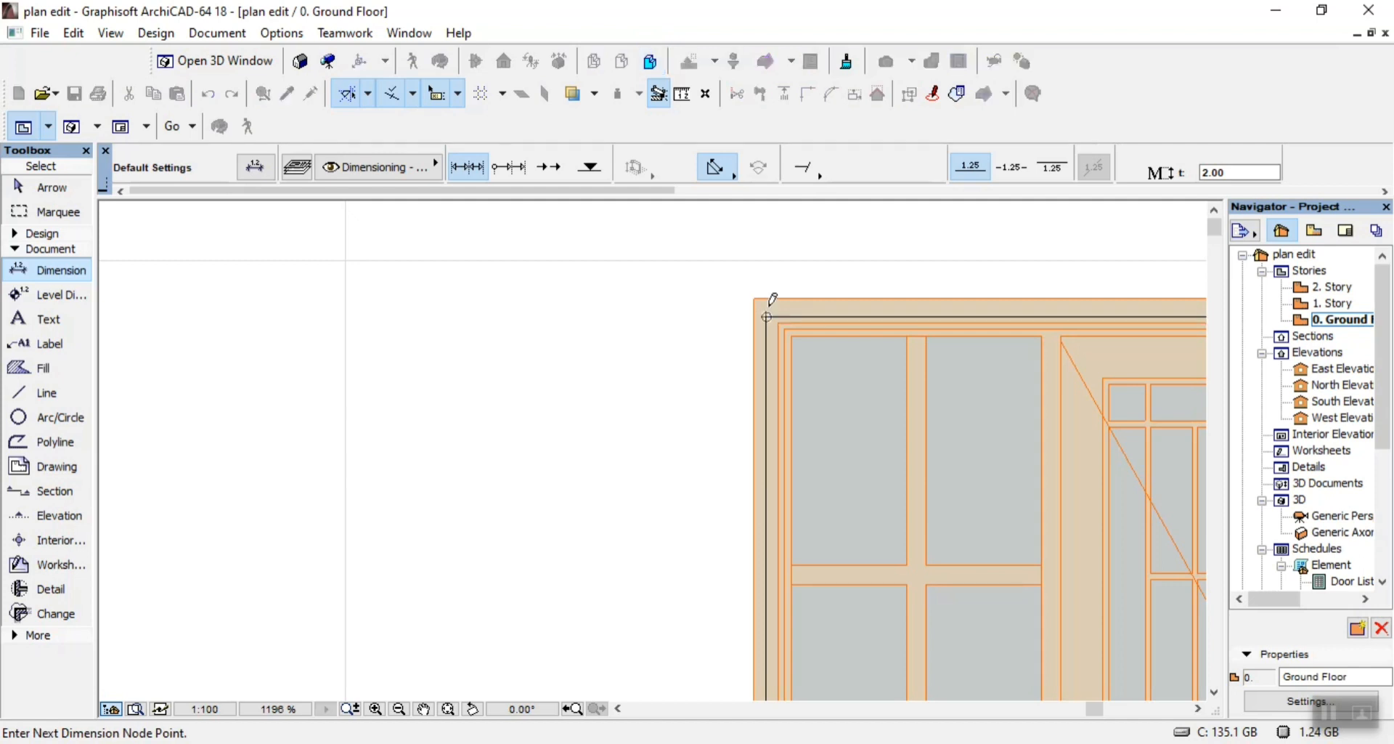
pyautogui.scroll(-6, 771, 358)
pyautogui.scroll(5, 809, 512)
pyautogui.scroll(2, 809, 512)
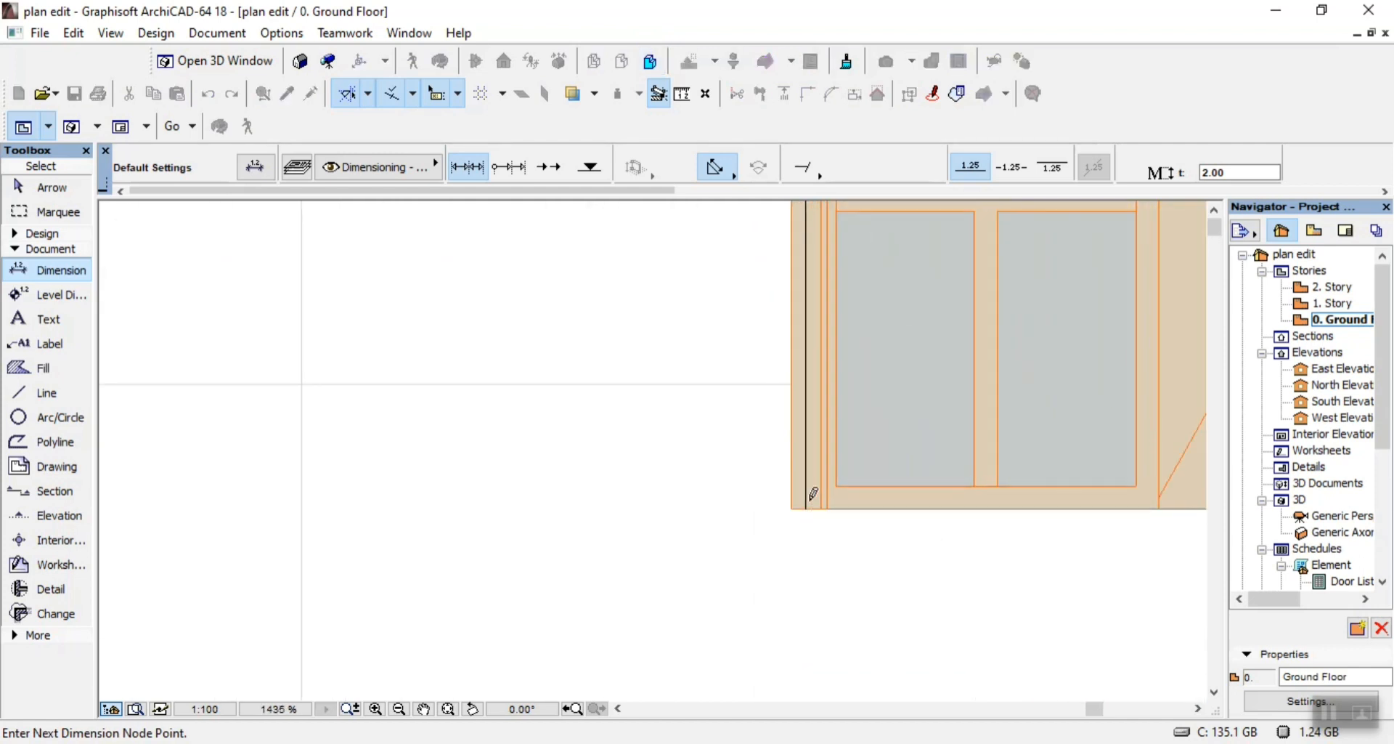
pyautogui.scroll(-8, 807, 537)
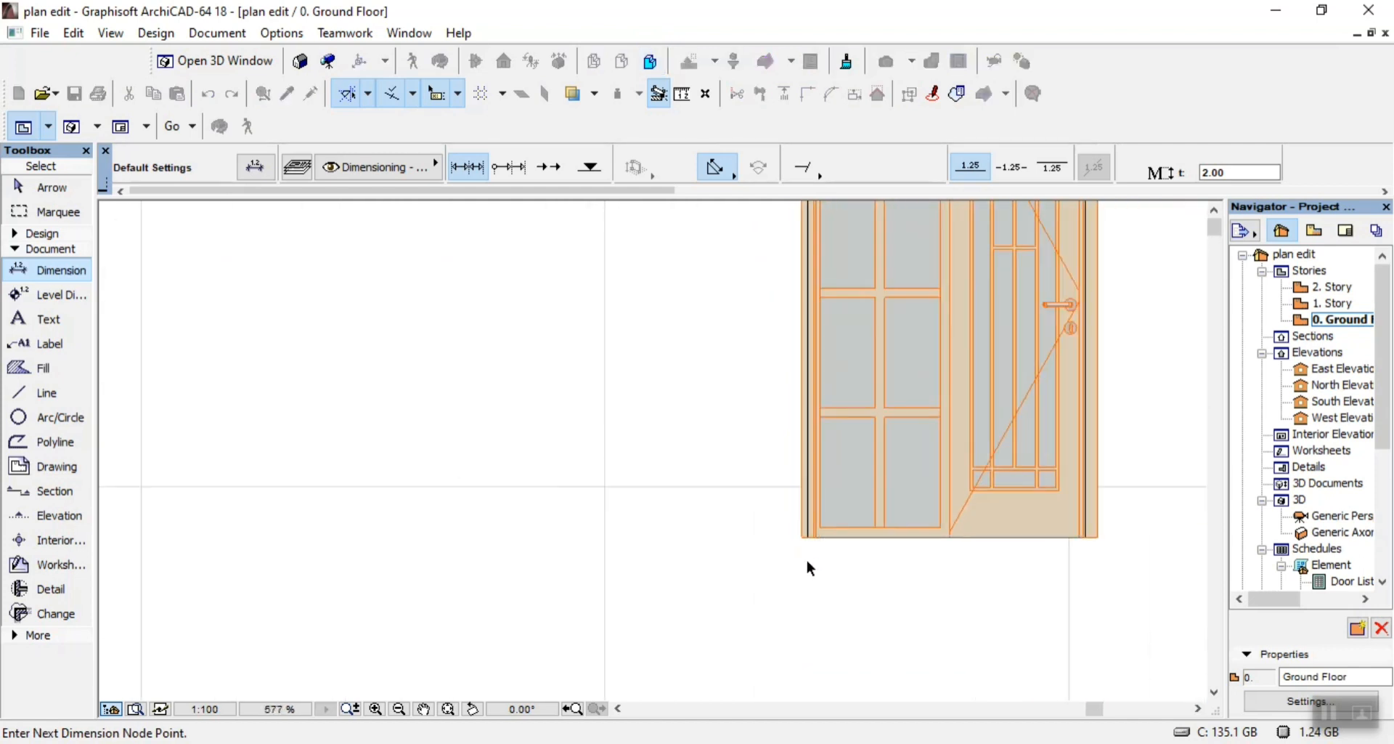
pyautogui.rightClick(762, 420)
pyautogui.click(832, 574)
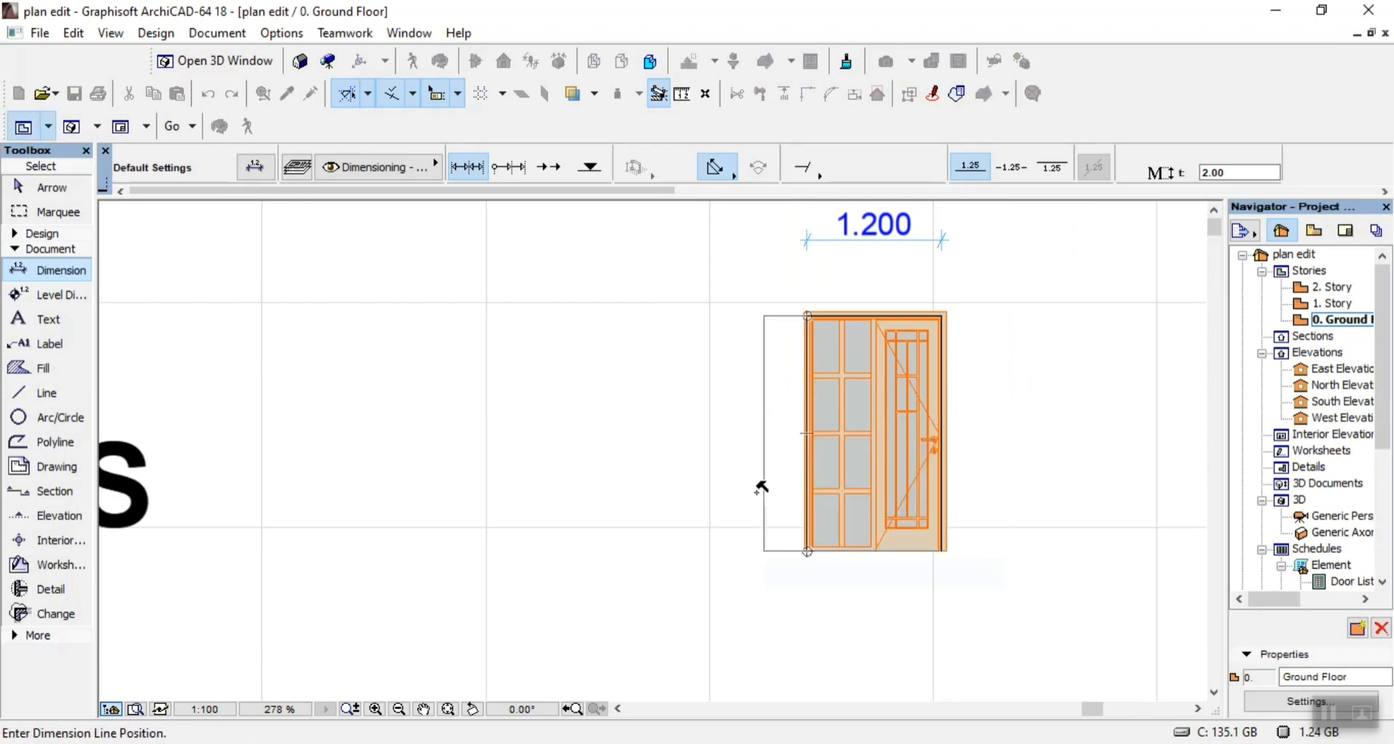
pyautogui.click(746, 483)
pyautogui.press('Escape')
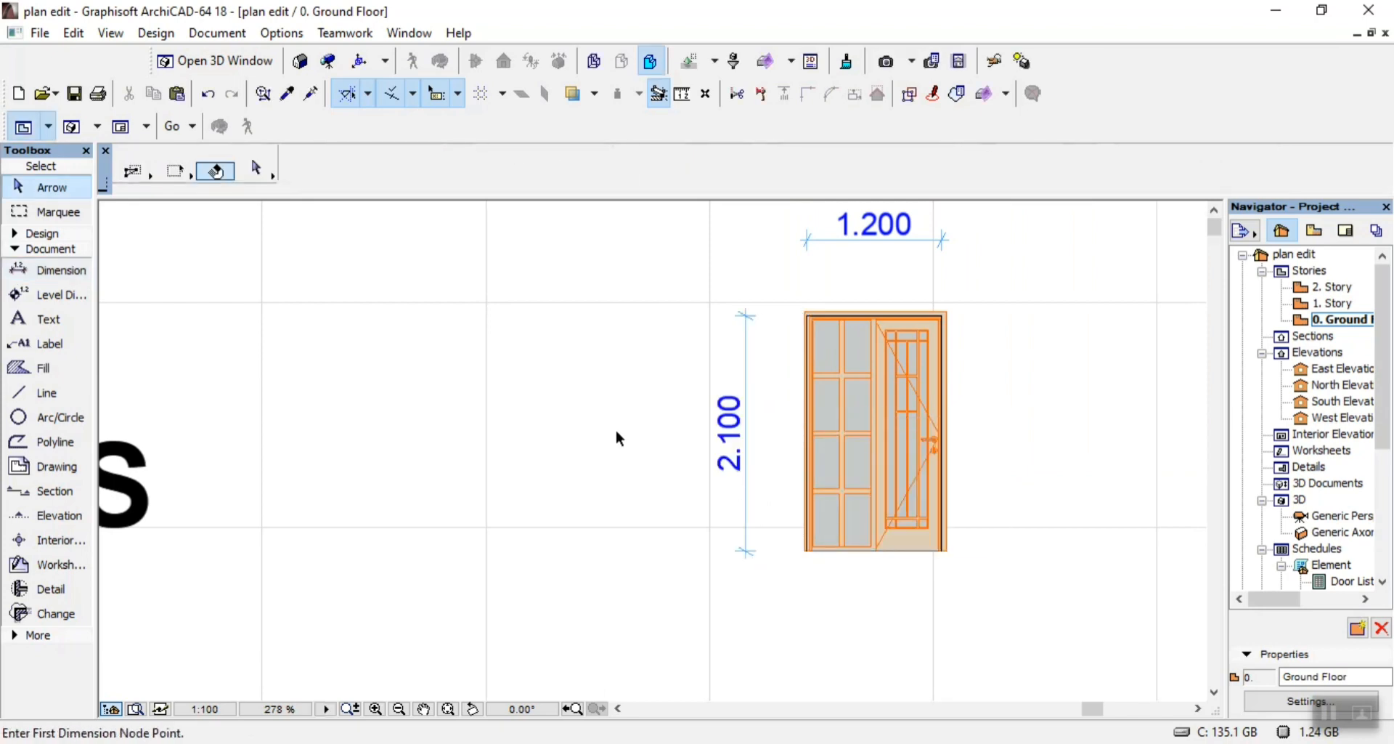
# Measure the overall width along the top edge of the second door's diagram with a trial polyline
pyautogui.scroll(-5, 564, 359)
pyautogui.scroll(4, 1113, 403)
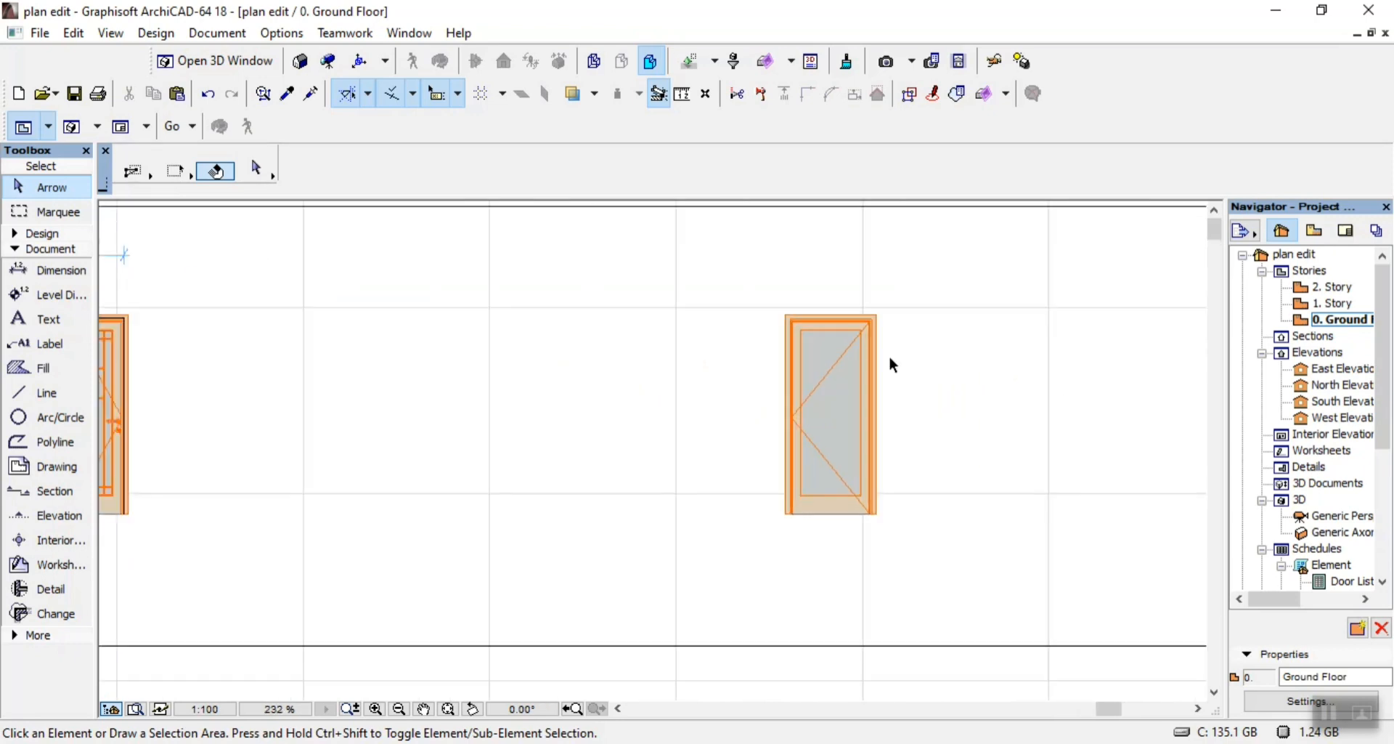
pyautogui.click(48, 393)
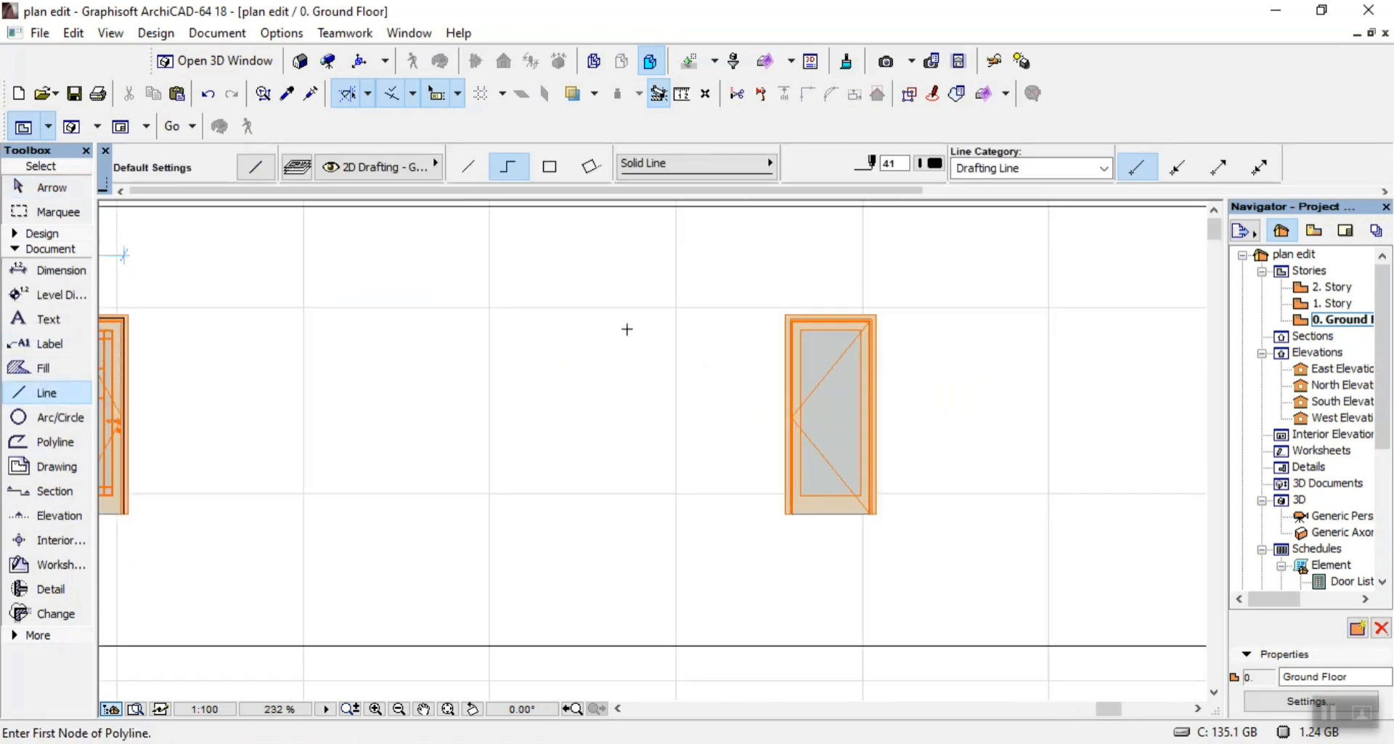
pyautogui.scroll(5, 1024, 301)
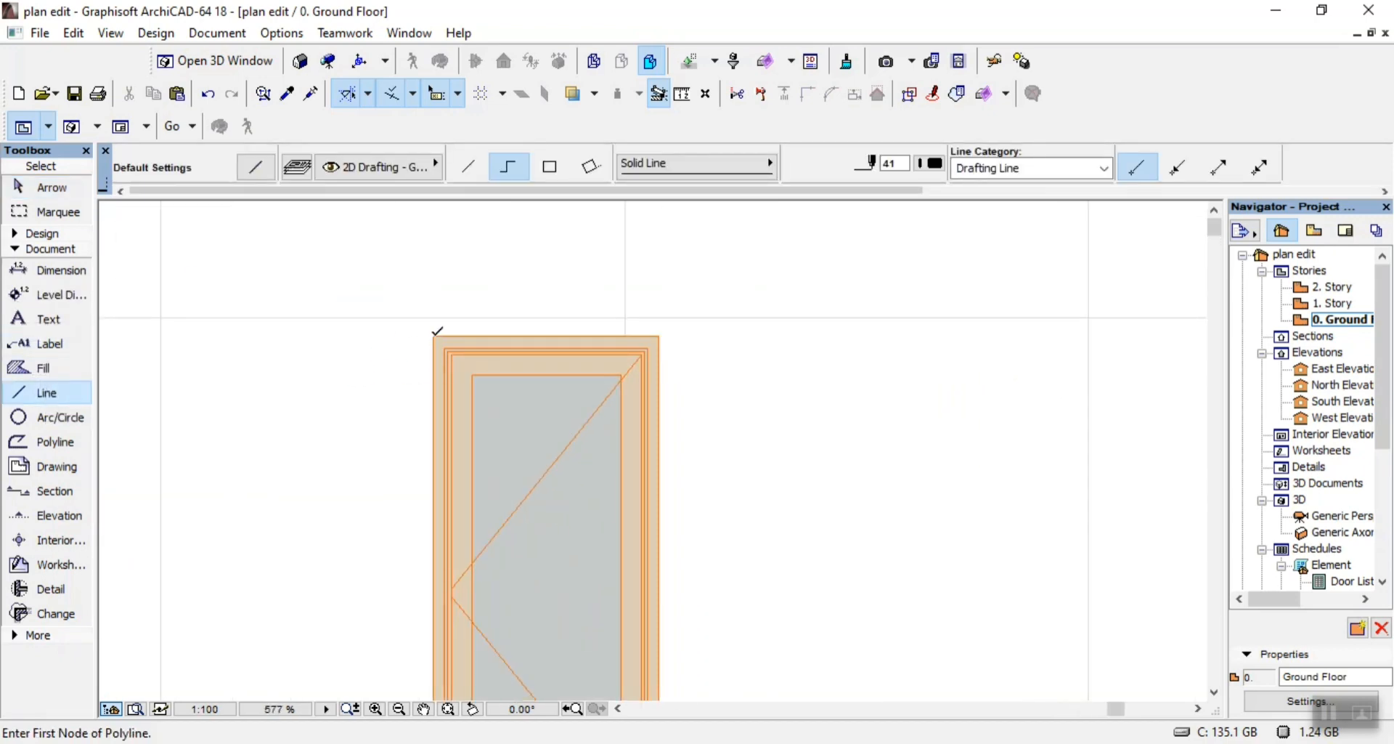
pyautogui.click(433, 336)
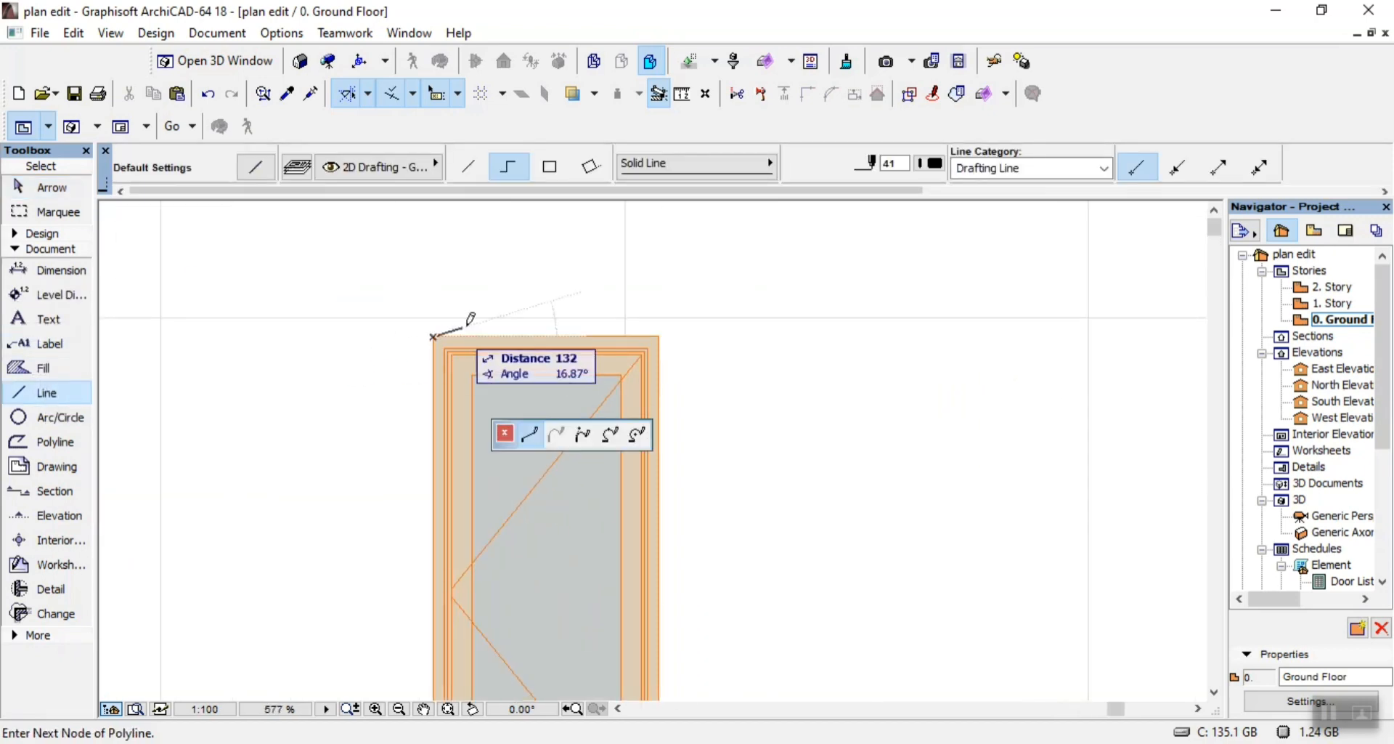
pyautogui.doubleClick(663, 328)
pyautogui.scroll(-1, 682, 308)
pyautogui.scroll(-3, 625, 483)
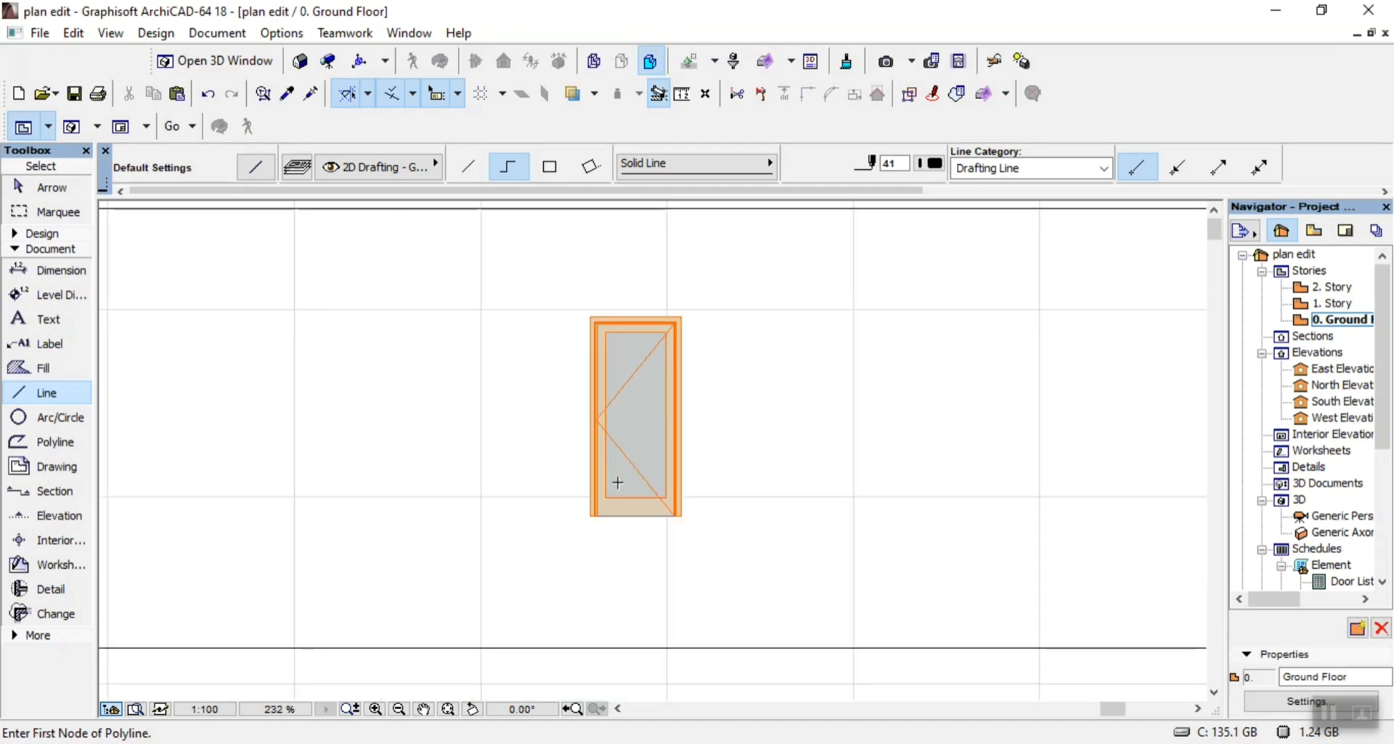
# Start a polyline on the second door's bottom edge inside the left frame band and run its first segment vertically up into the top frame
pyautogui.scroll(6, 582, 557)
pyautogui.scroll(5, 581, 558)
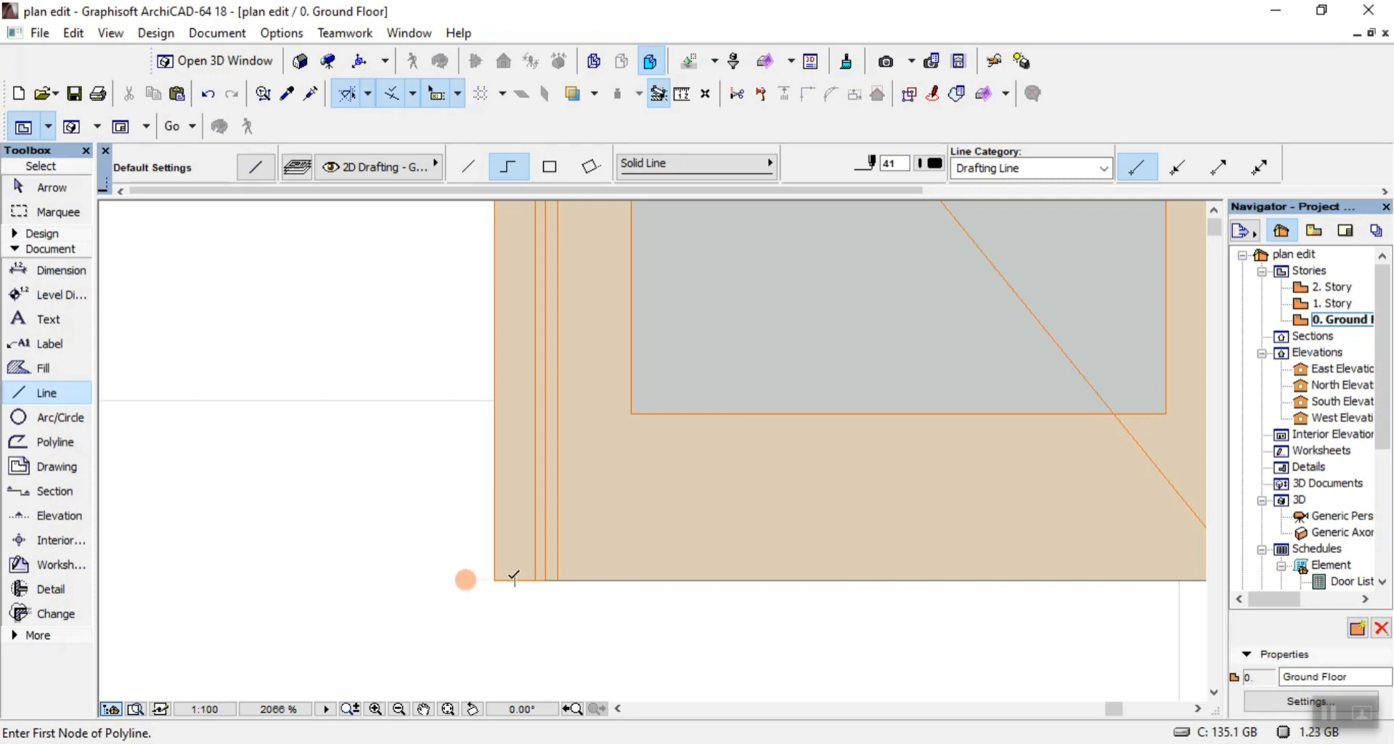
pyautogui.click(514, 579)
pyautogui.write('2')
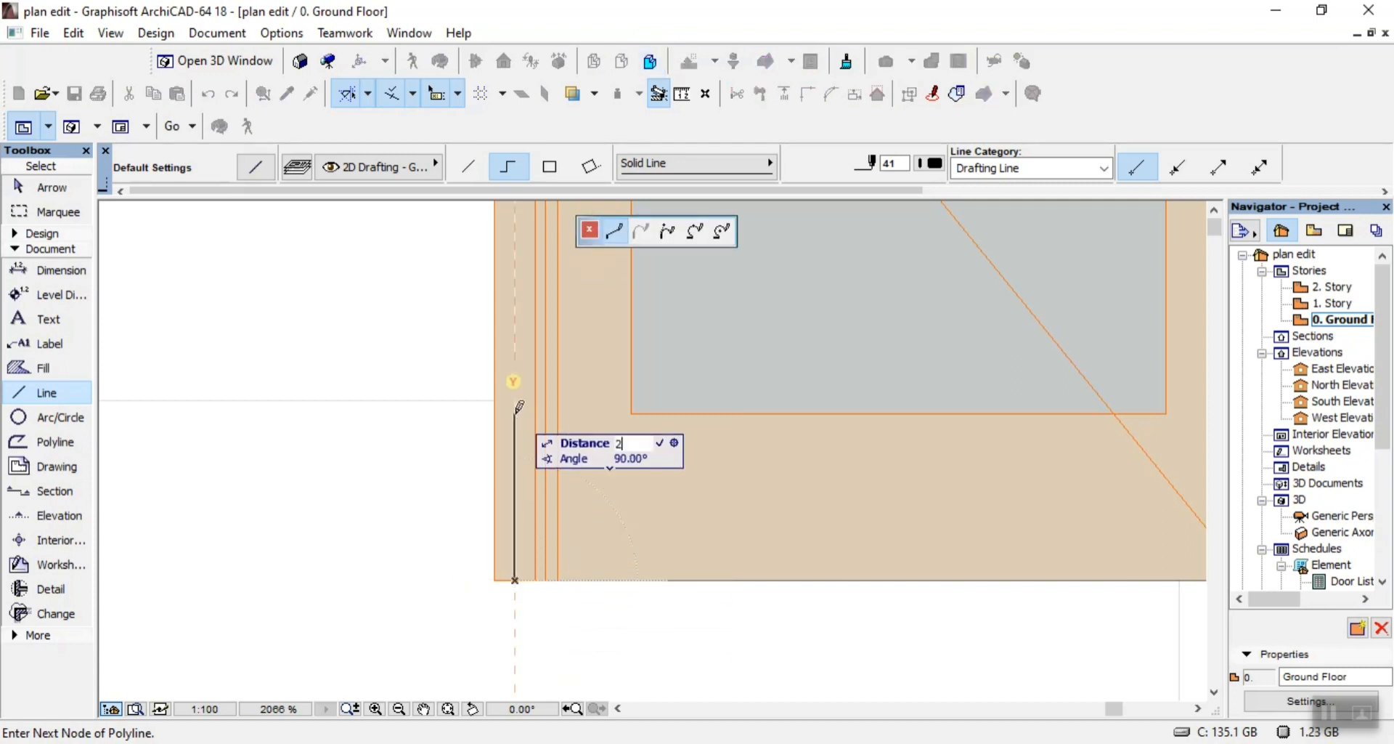
pyautogui.write('1778')
pyautogui.press('Return')
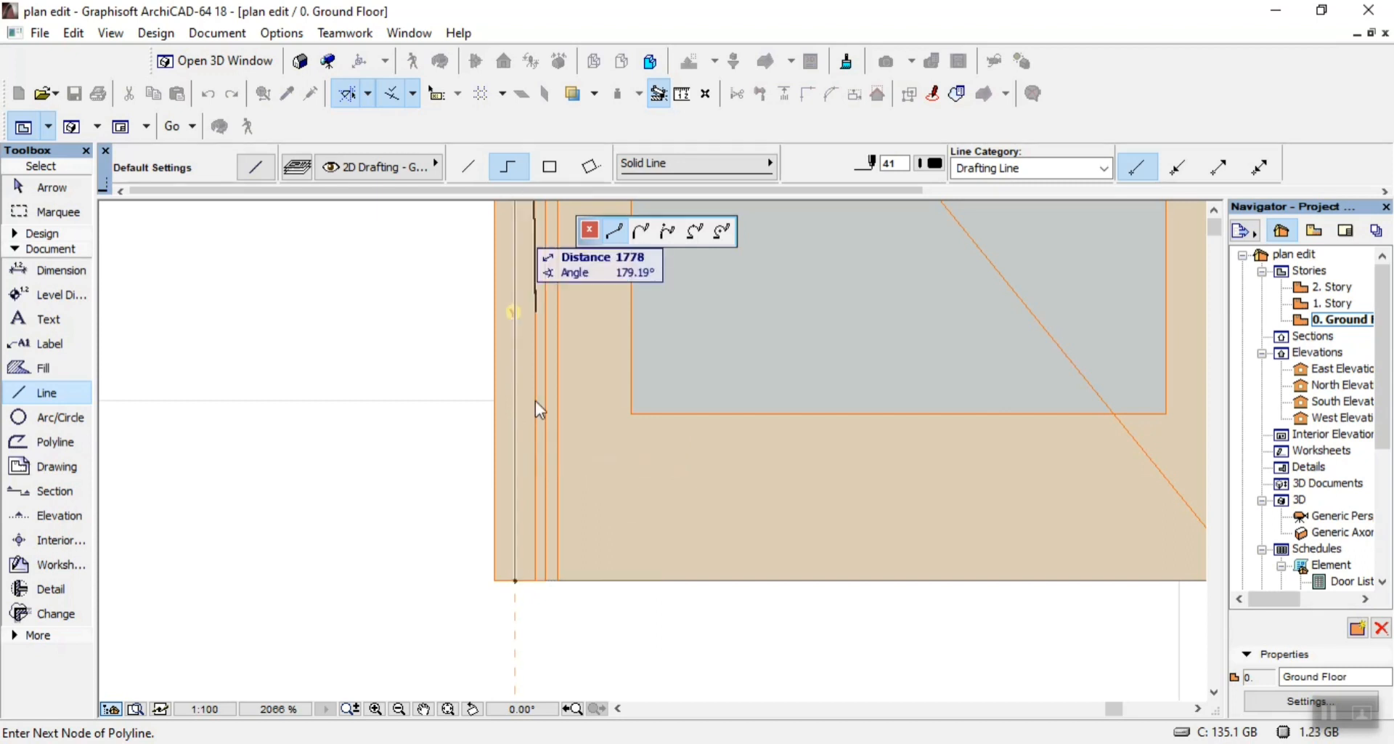
# Continue the second door's polyline 900 horizontally to the right, then down to the door's bottom edge, and finish it
pyautogui.scroll(-15, 536, 466)
pyautogui.scroll(7, 541, 353)
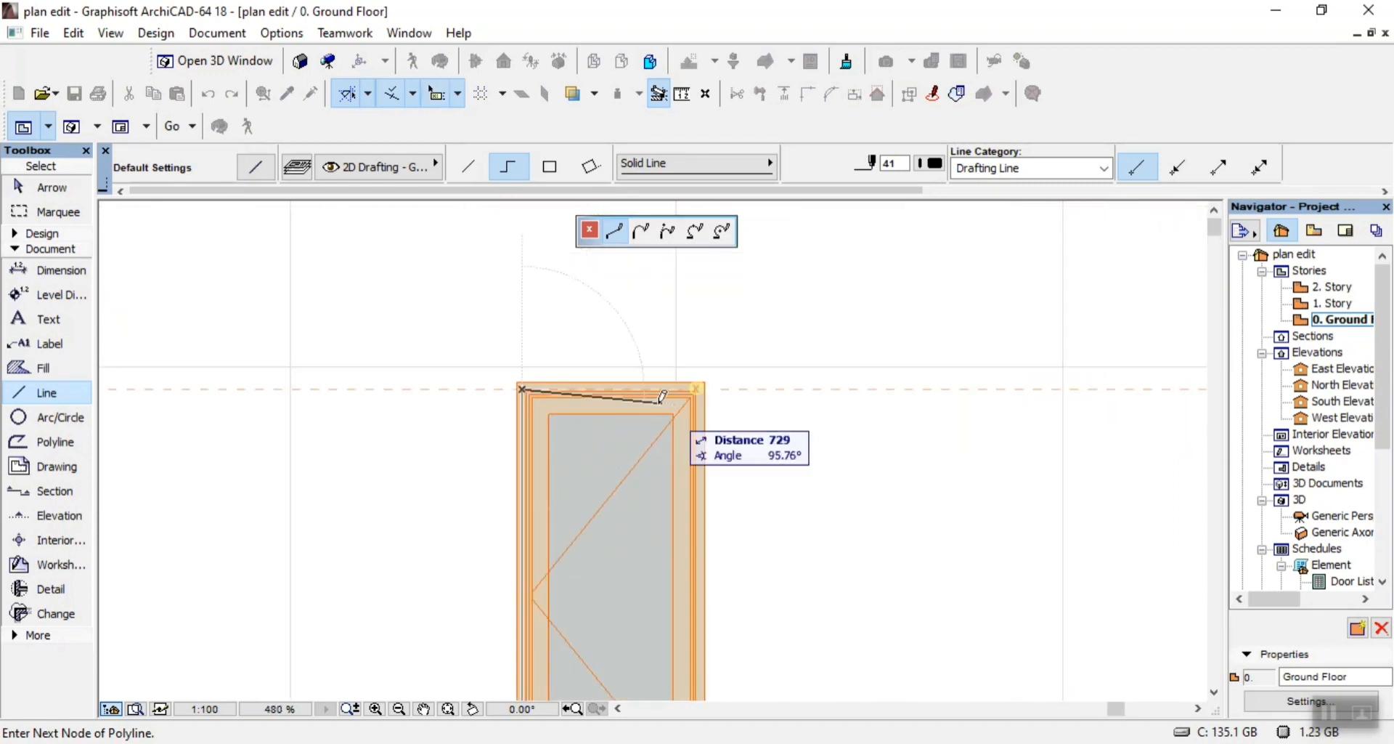
pyautogui.scroll(4, 675, 403)
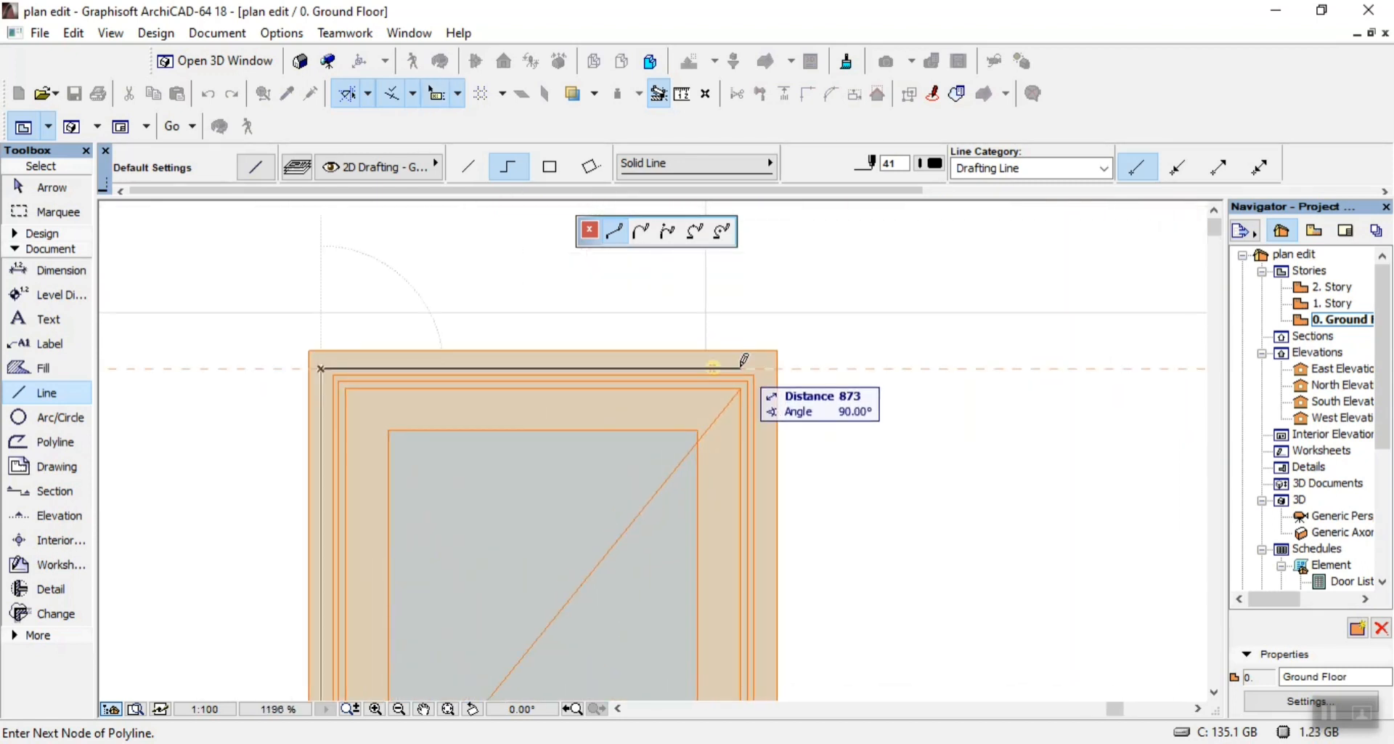
pyautogui.write('900')
pyautogui.press('Return')
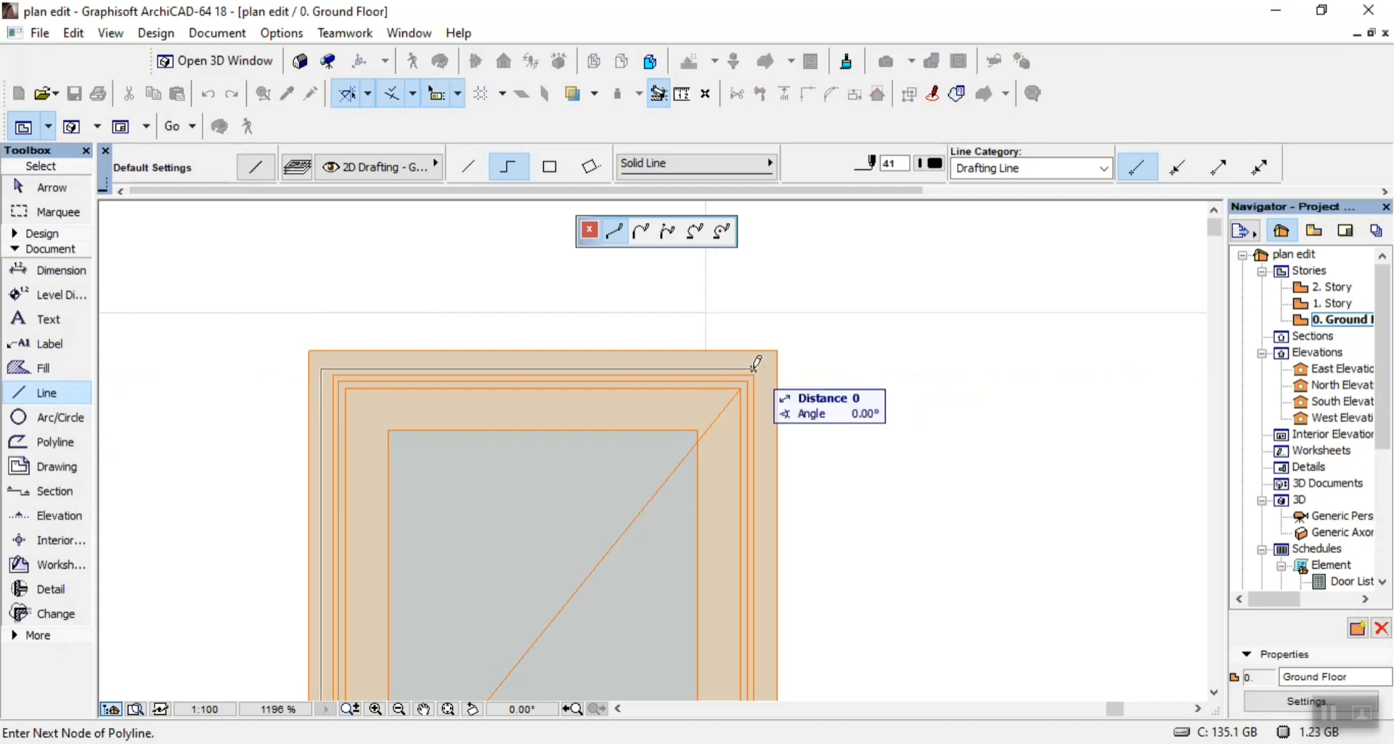
pyautogui.scroll(-6, 787, 342)
pyautogui.scroll(5, 800, 498)
pyautogui.scroll(4, 806, 593)
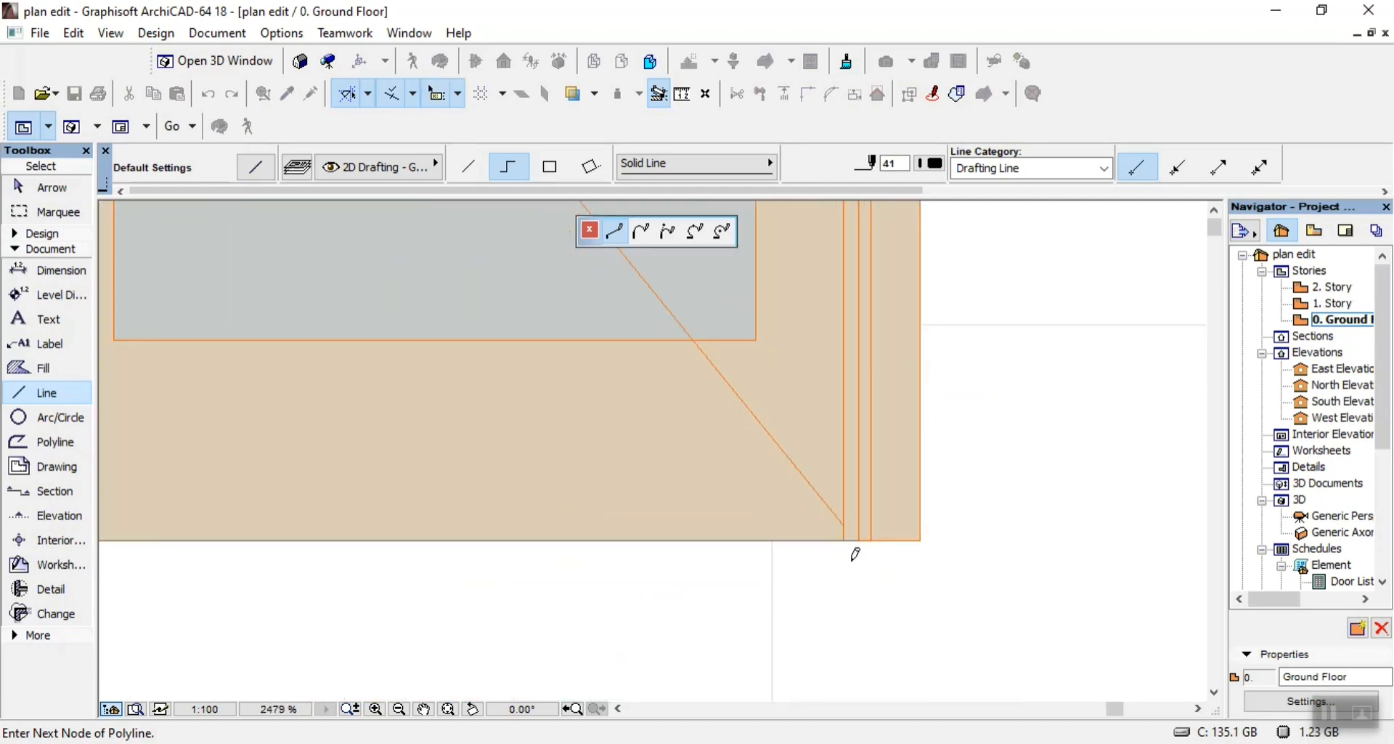
pyautogui.rightClick(878, 535)
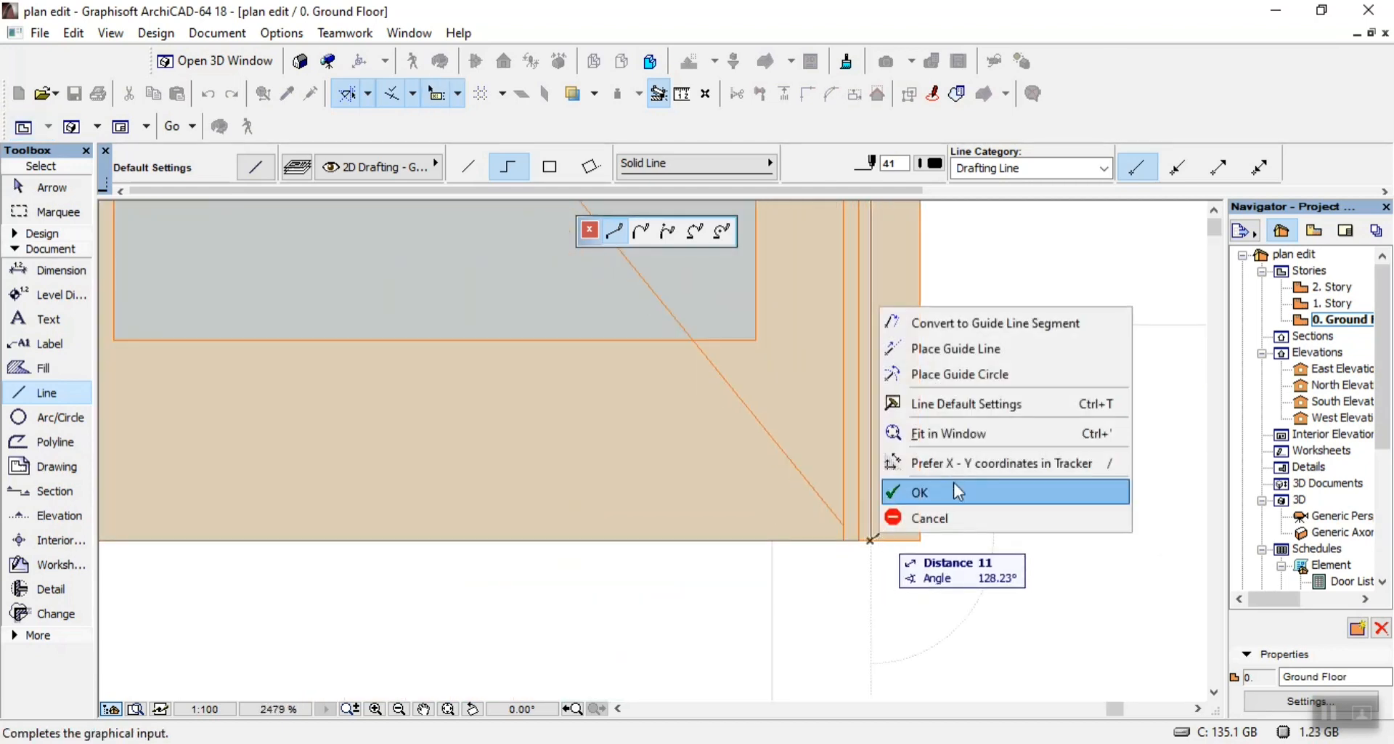
pyautogui.click(953, 482)
pyautogui.press('shift')
pyautogui.scroll(-10, 886, 544)
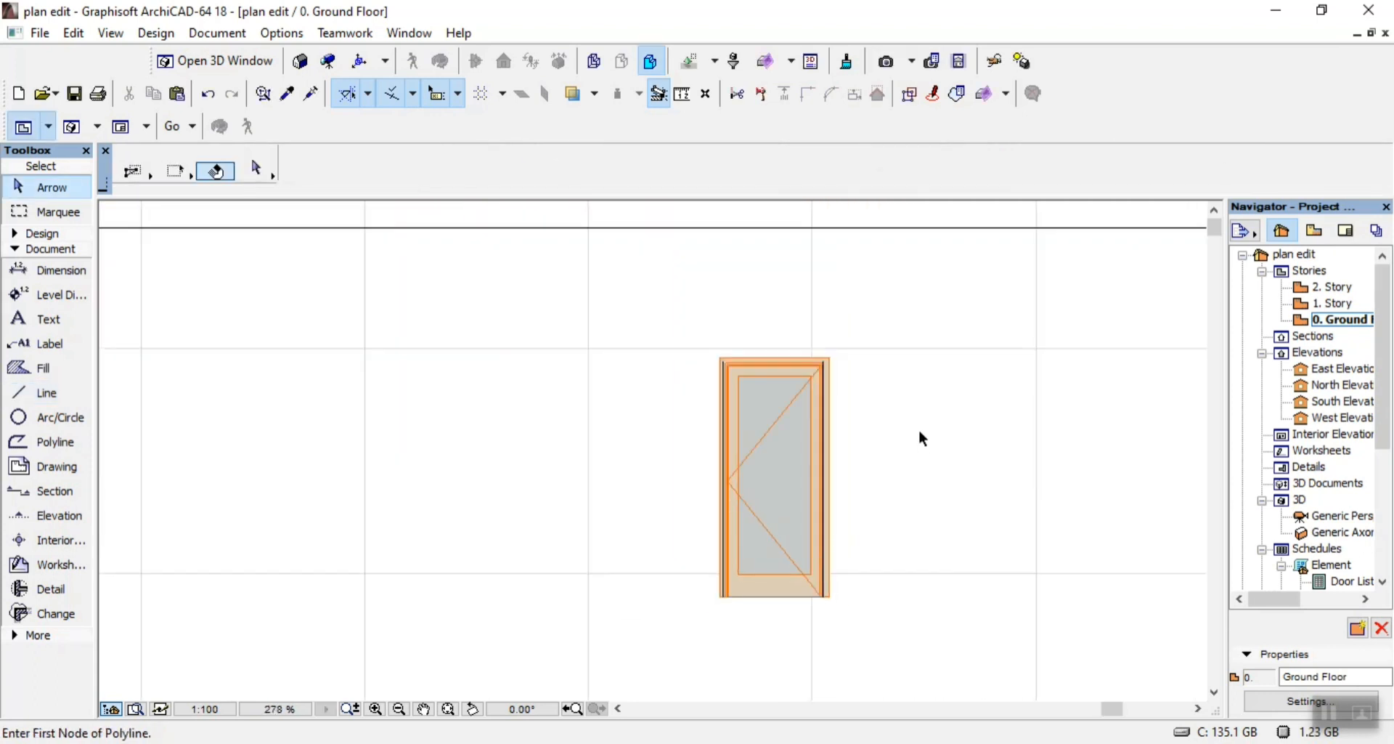
# Dimension the polyline's horizontal segment in the second door's top frame between its two upper corners
pyautogui.click(65, 270)
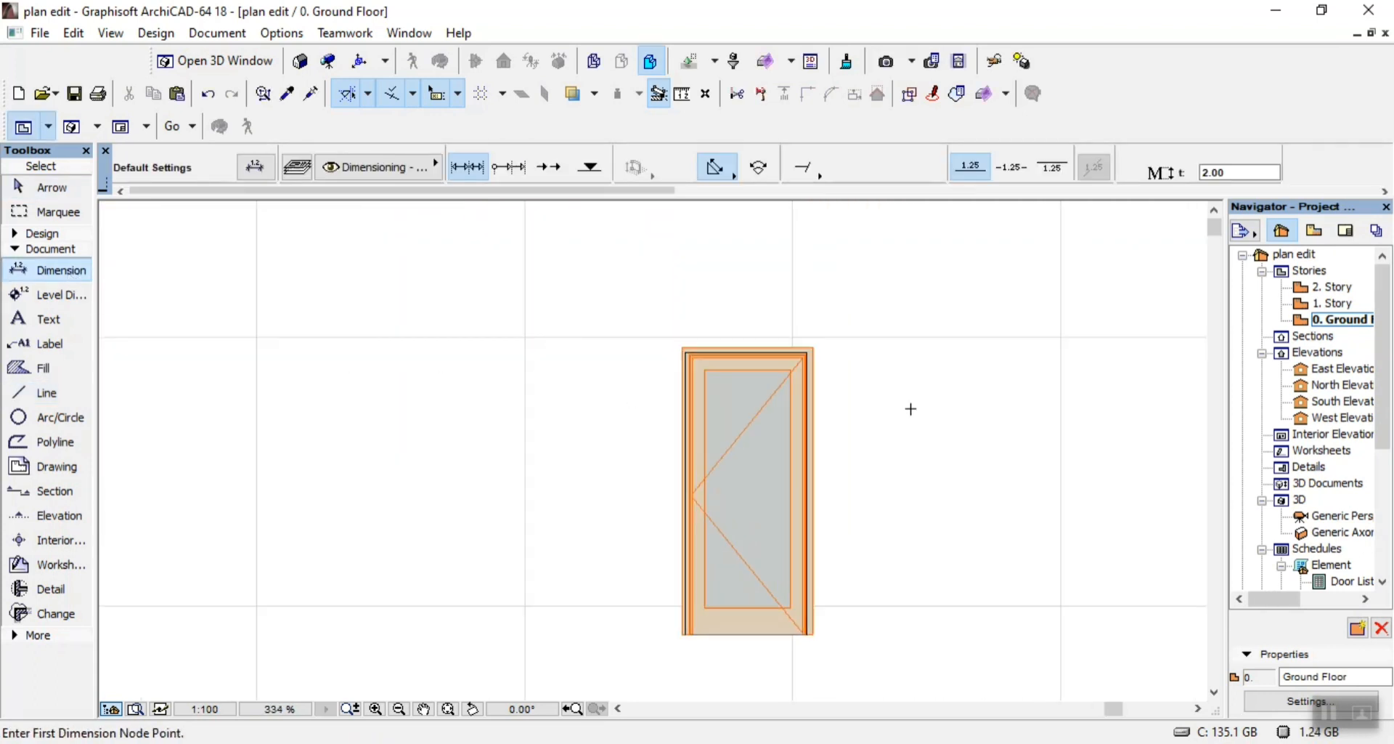
pyautogui.scroll(8, 864, 392)
pyautogui.click(725, 313)
pyautogui.scroll(-2, 776, 330)
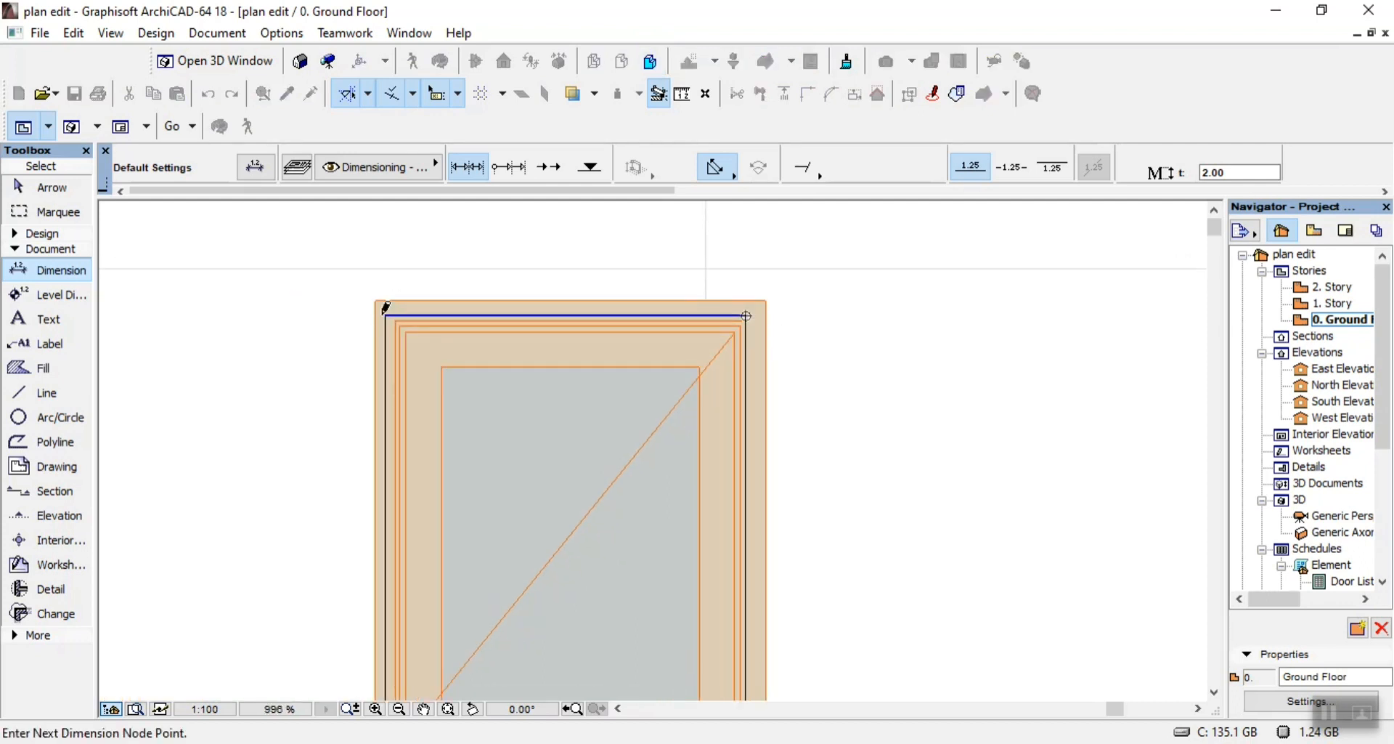
pyautogui.scroll(-7, 513, 352)
pyautogui.rightClick(512, 355)
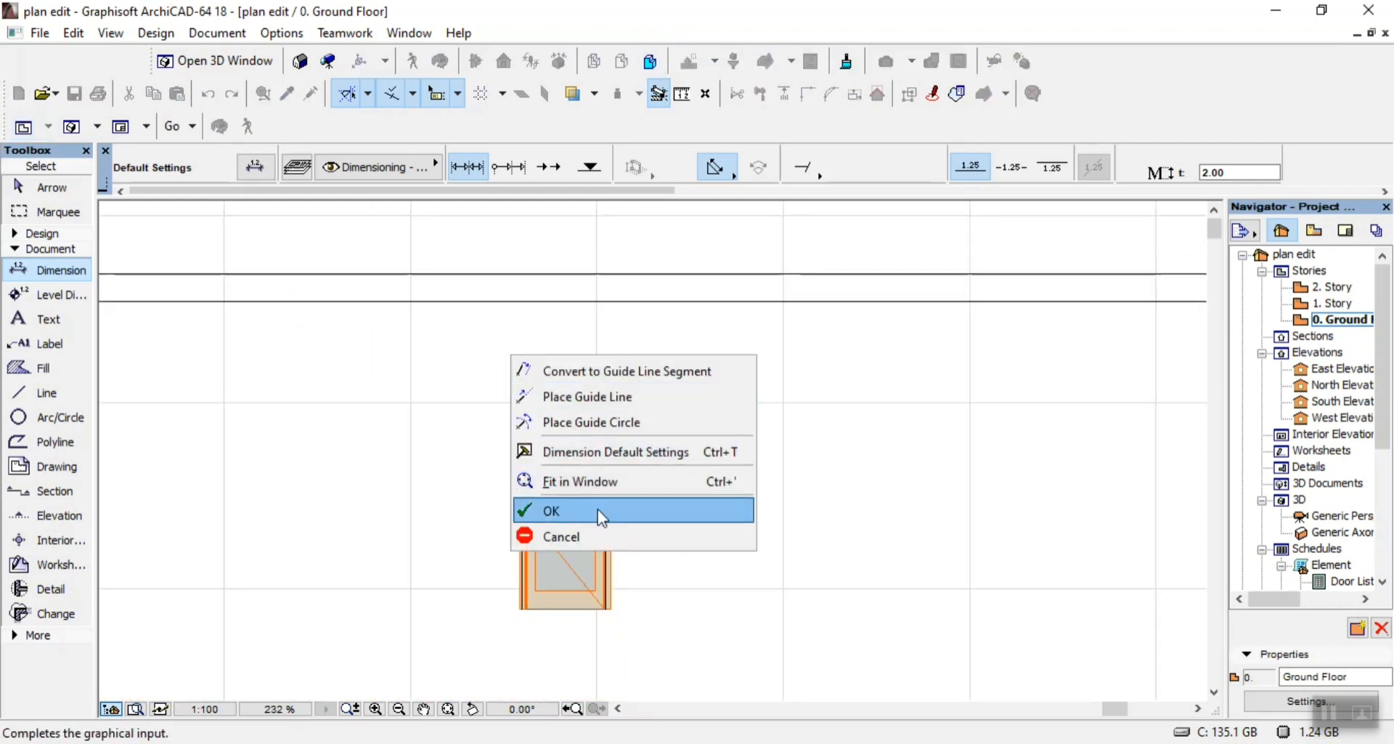
pyautogui.click(599, 508)
pyautogui.scroll(-3, 443, 330)
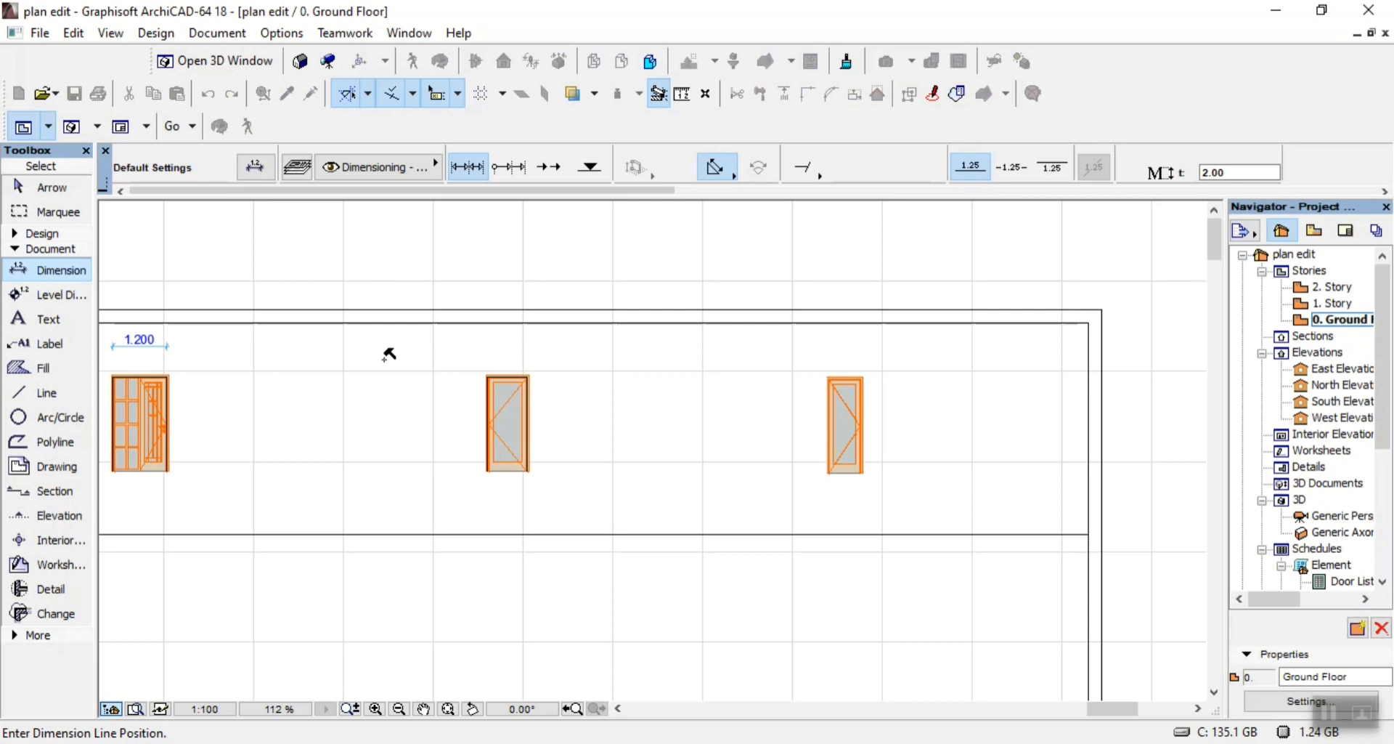
# Place the middle door's width dimension level with the first door's, and dimension its height along its left side
pyautogui.click(182, 343)
pyautogui.scroll(10, 464, 383)
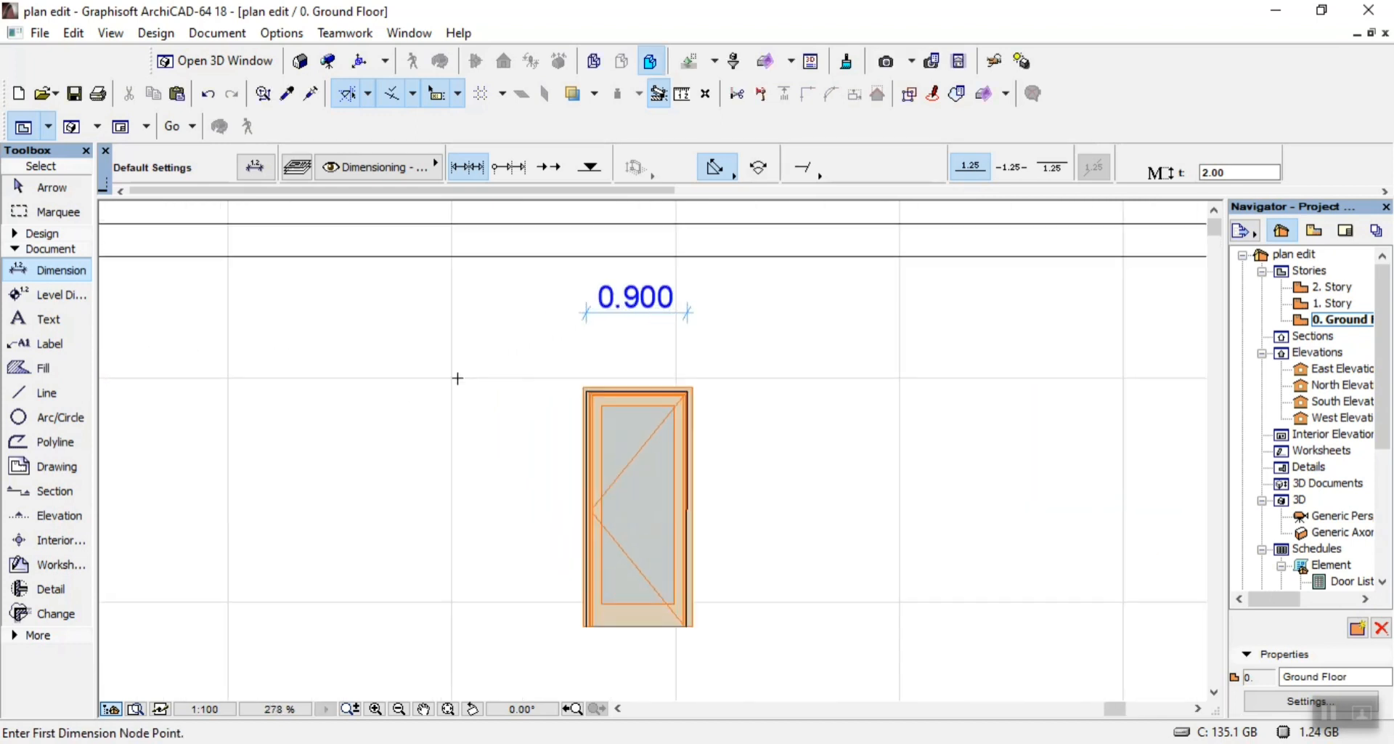
pyautogui.click(617, 384)
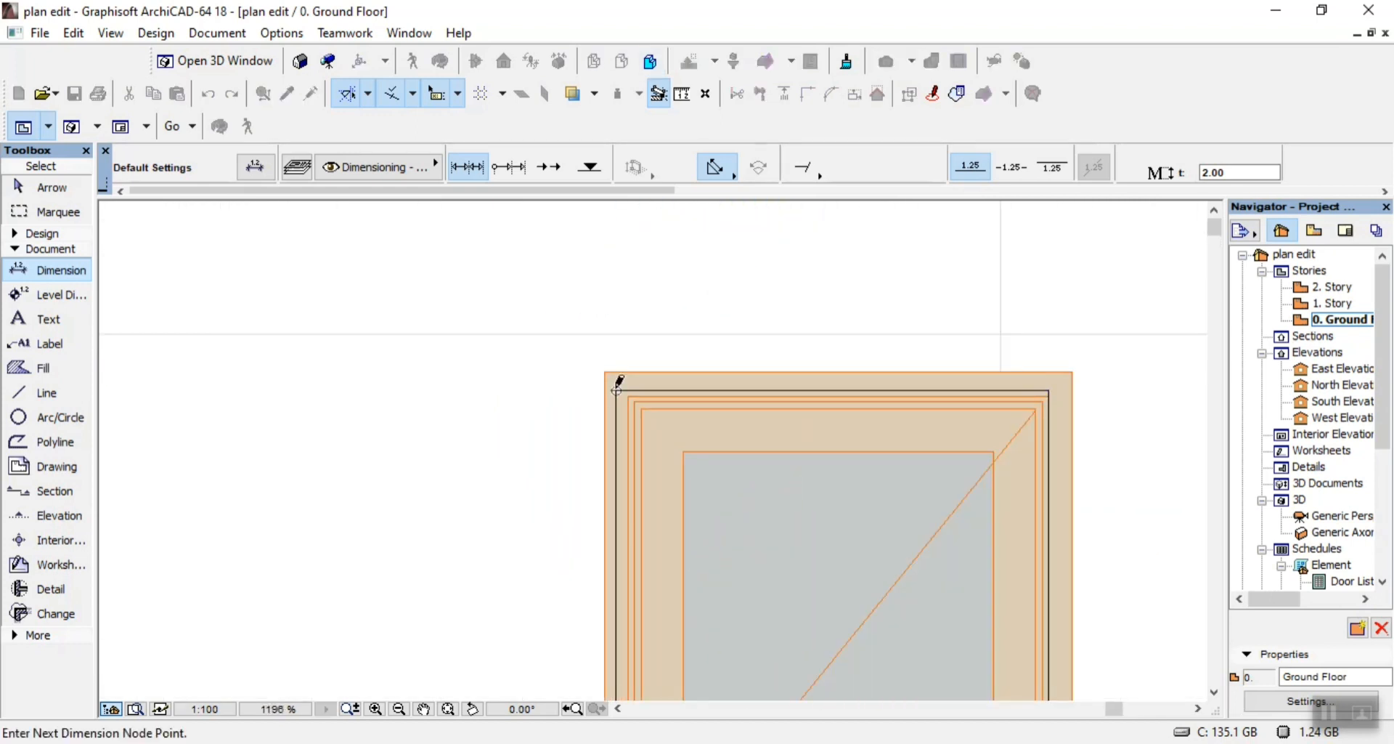
pyautogui.scroll(-7, 625, 363)
pyautogui.scroll(6, 656, 483)
pyautogui.scroll(3, 656, 482)
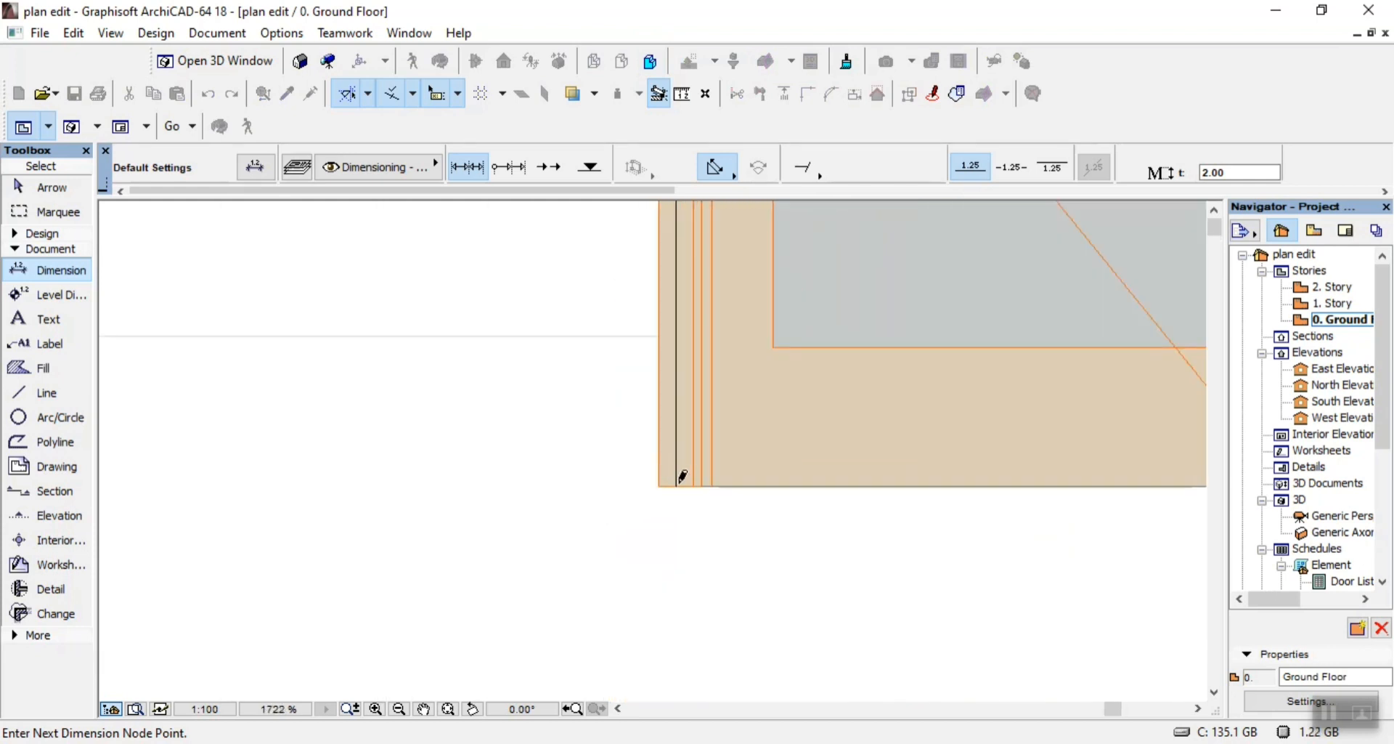
pyautogui.click(677, 486)
pyautogui.rightClick(539, 385)
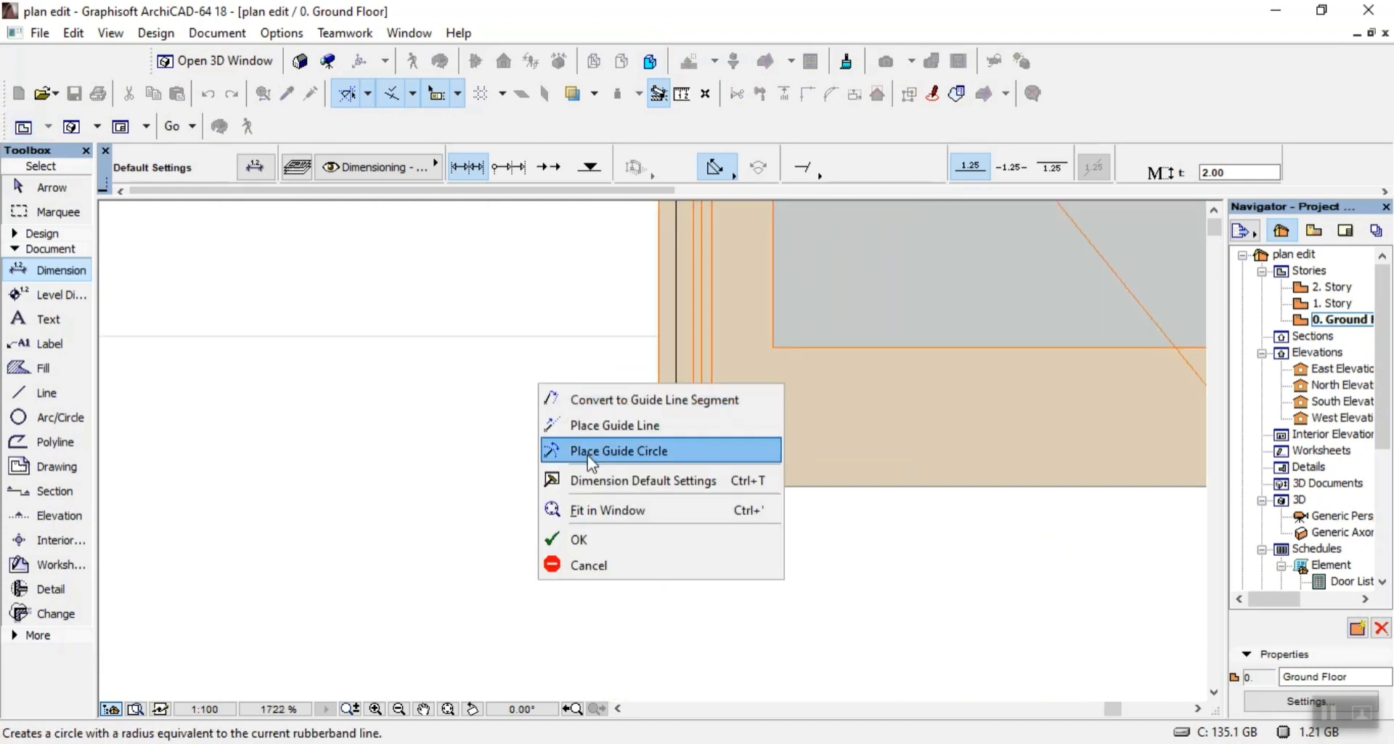
pyautogui.click(612, 539)
pyautogui.click(509, 479)
pyautogui.scroll(-7, 493, 494)
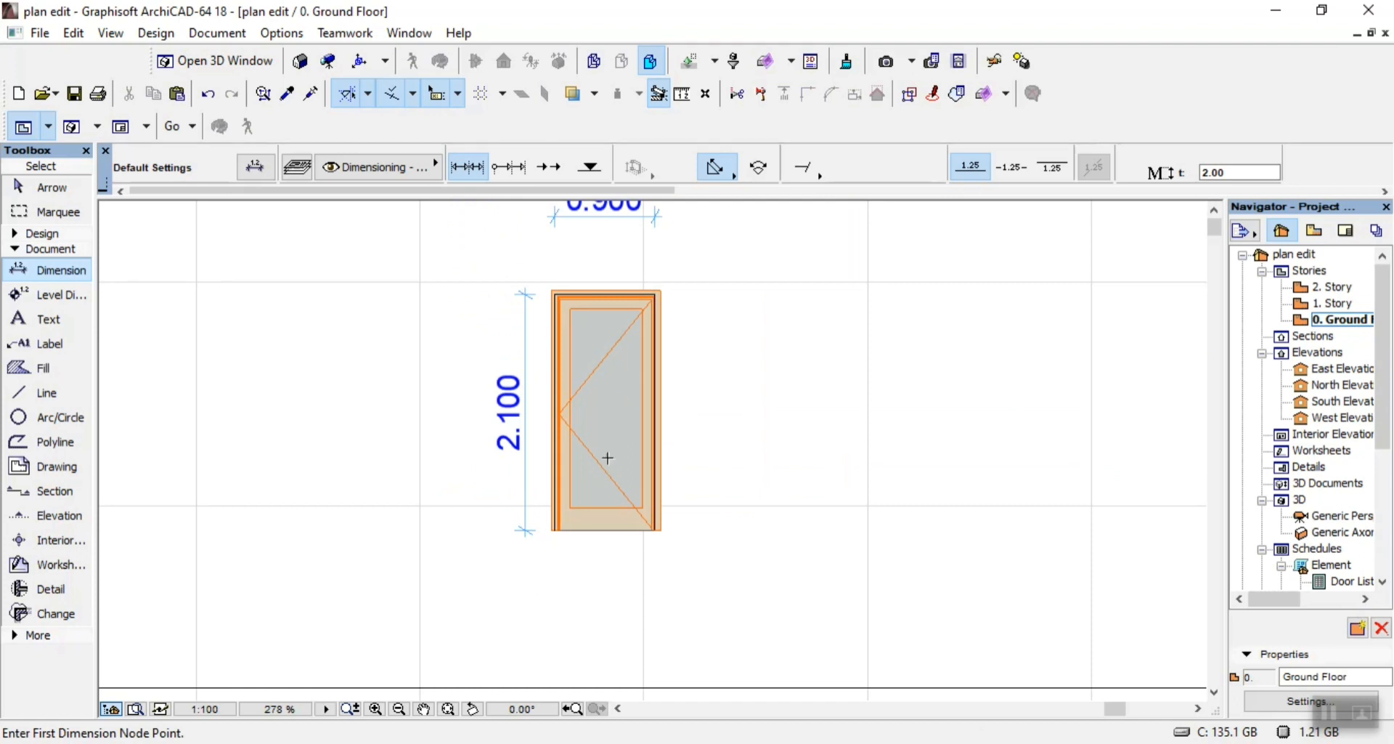
pyautogui.press('Escape')
# Move the three door diagrams with their dimensions straight down, closer to the lower line of their row
pyautogui.scroll(-3, 818, 498)
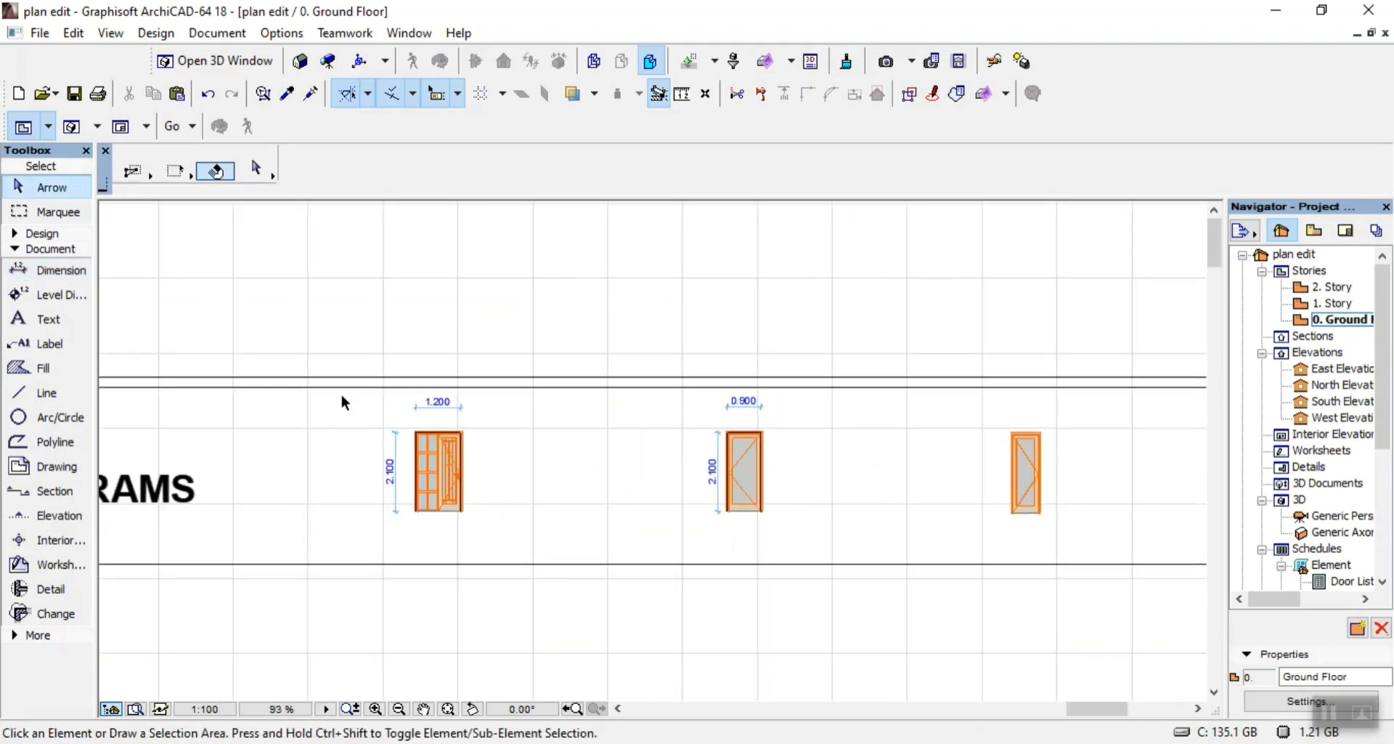
pyautogui.click(342, 408)
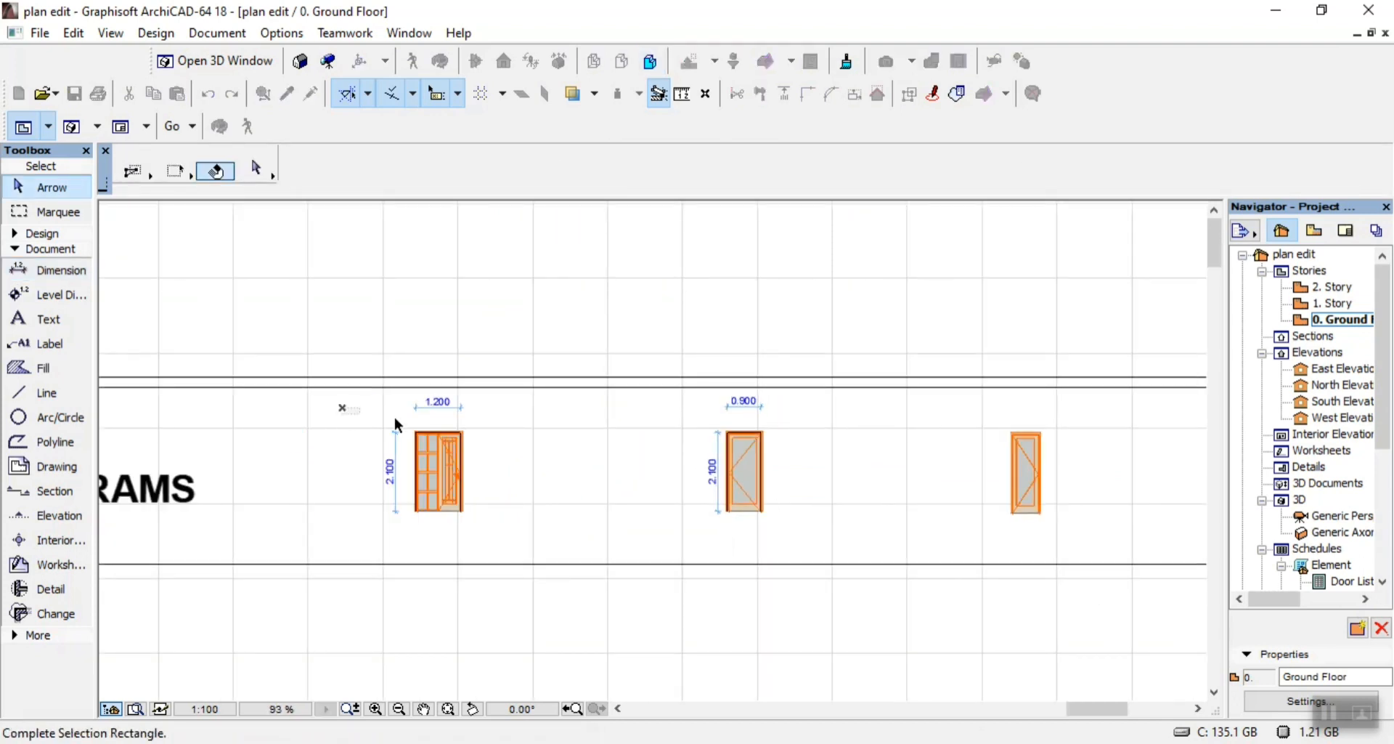
pyautogui.click(1117, 529)
pyautogui.hotkey('ctrl', 'd')
pyautogui.click(741, 511)
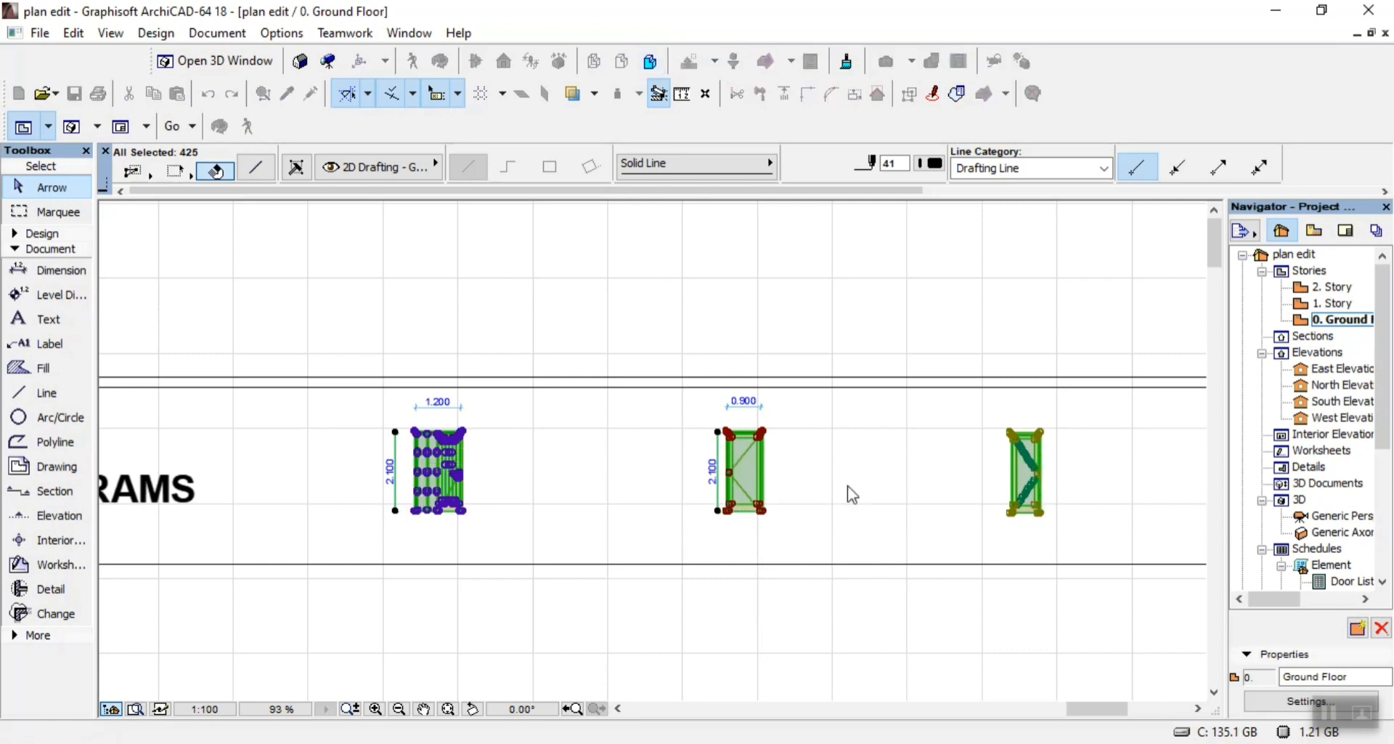
pyautogui.press('Escape')
pyautogui.scroll(-2, 573, 427)
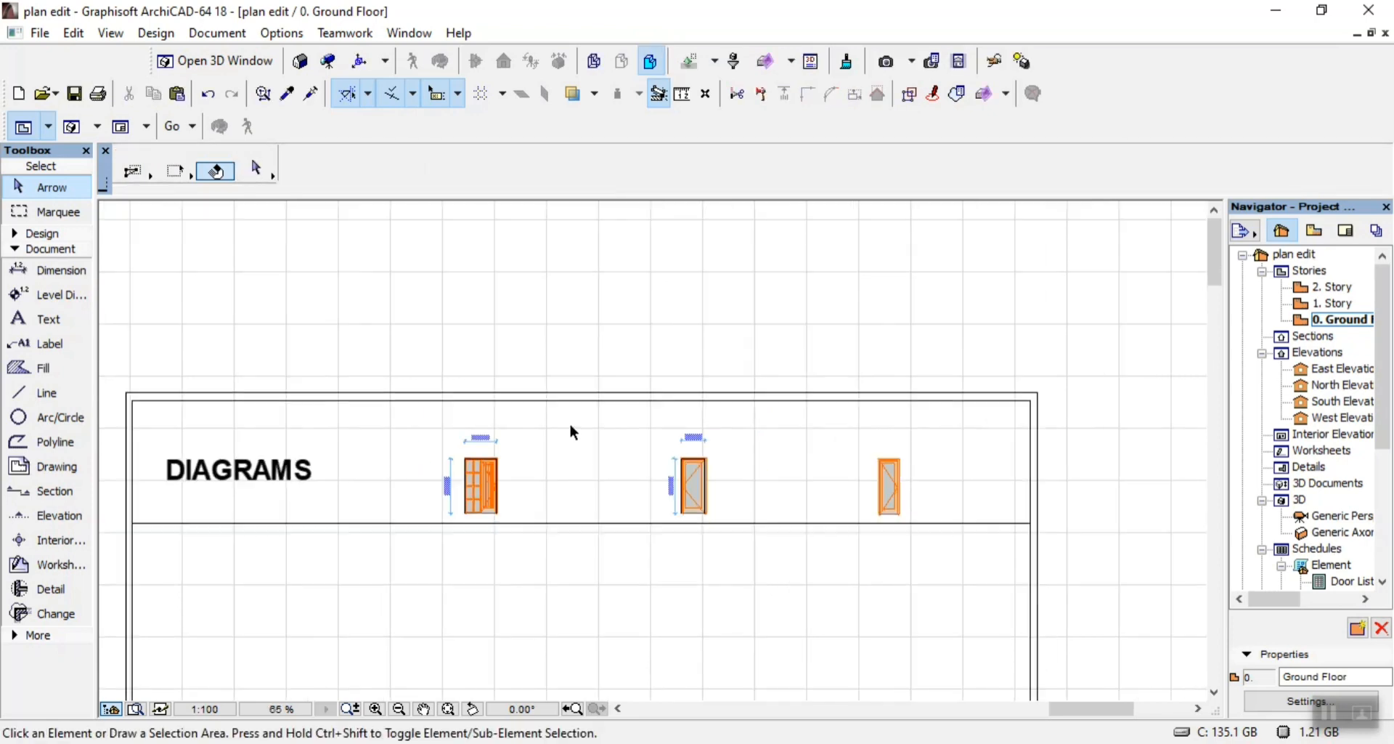
# Start a polyline outline at the third door's lower left frame and run its first side up 2100
pyautogui.scroll(5, 943, 517)
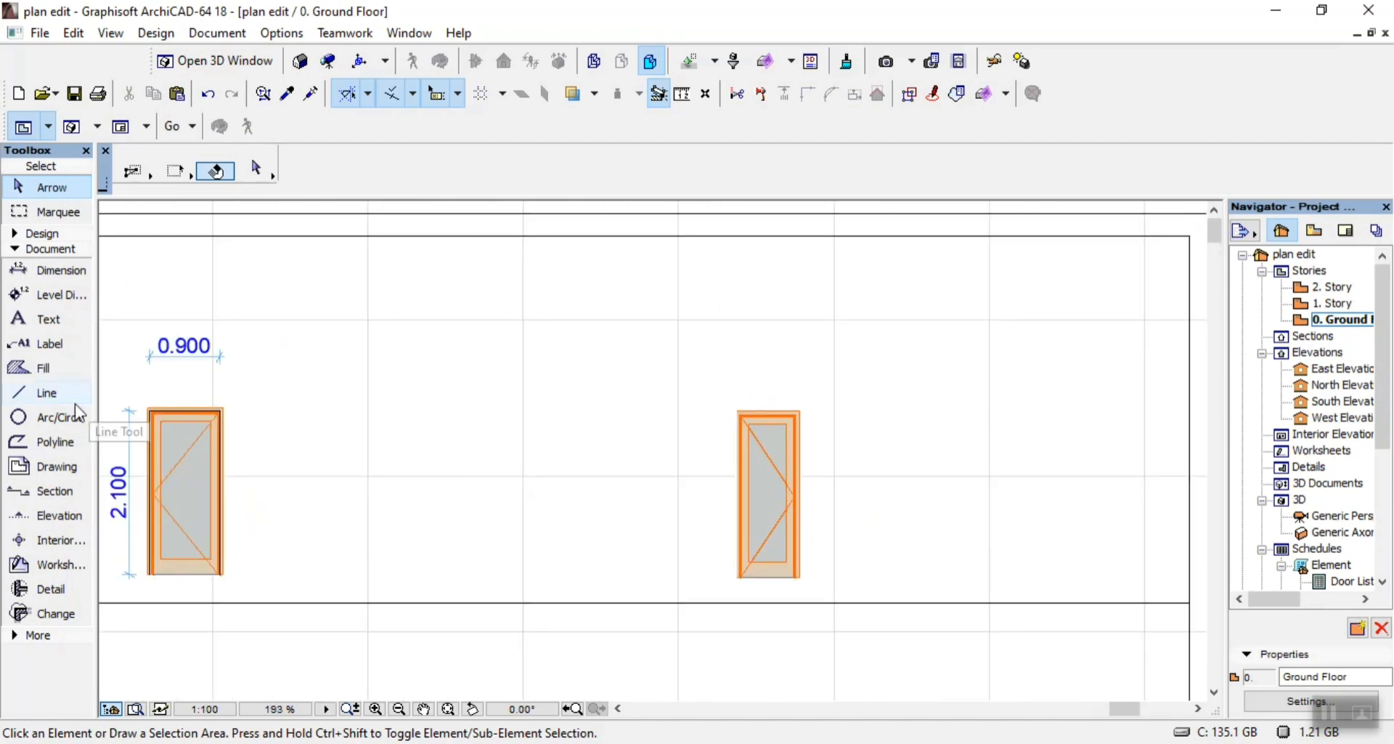
pyautogui.click(75, 400)
pyautogui.scroll(8, 883, 584)
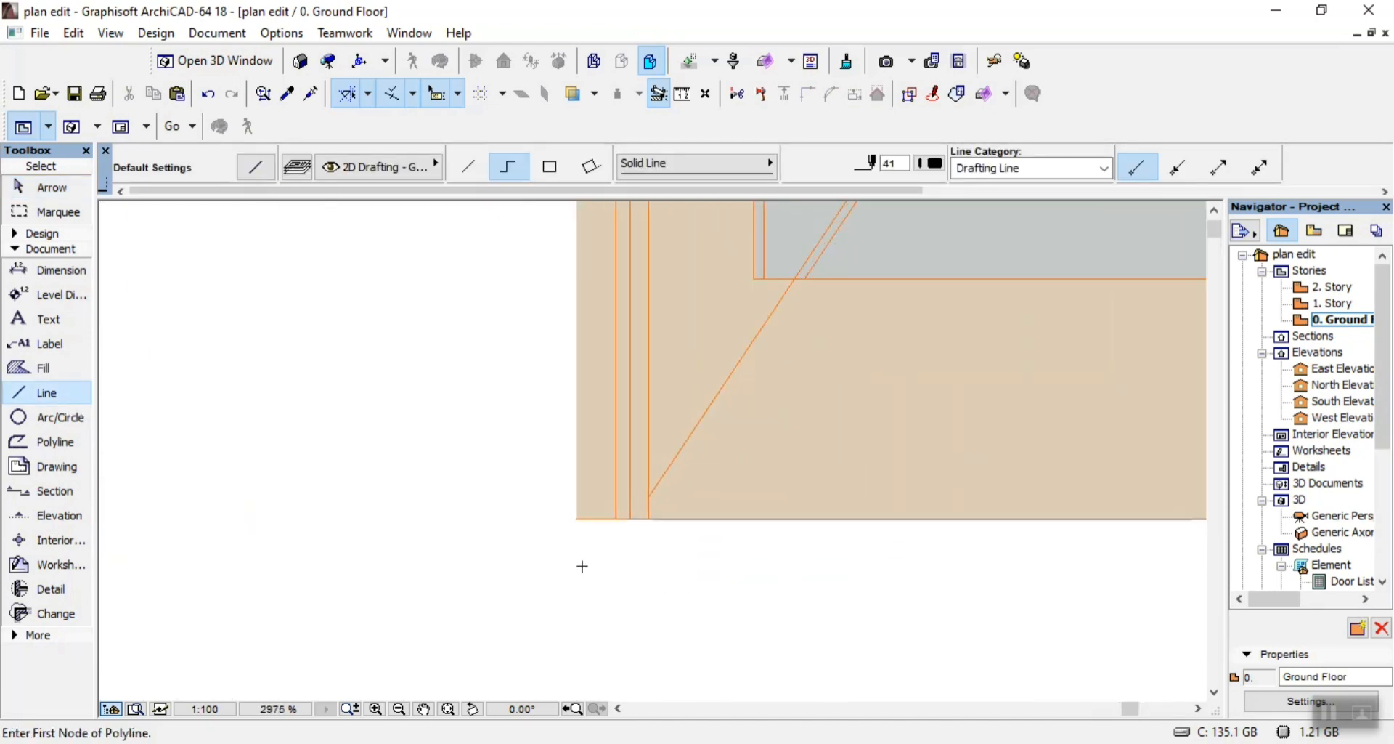
pyautogui.click(597, 518)
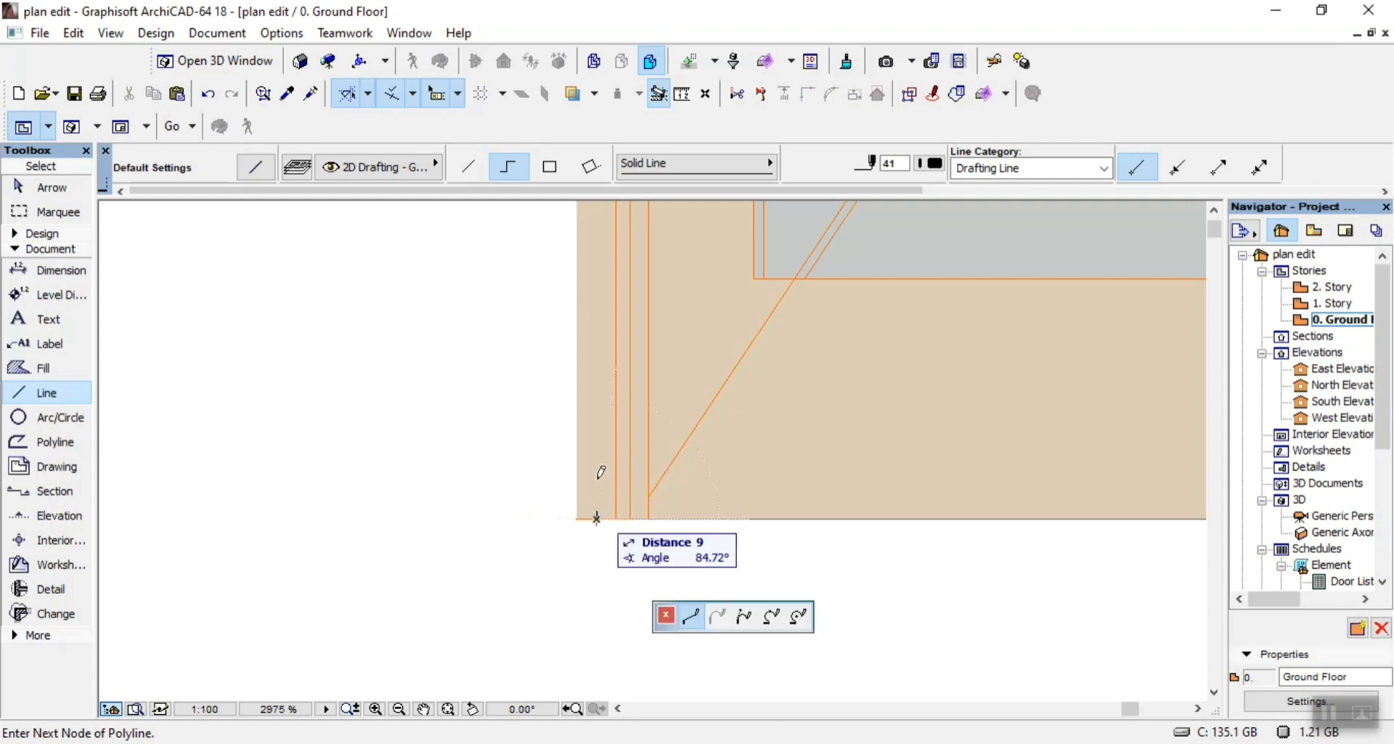
pyautogui.write('21')
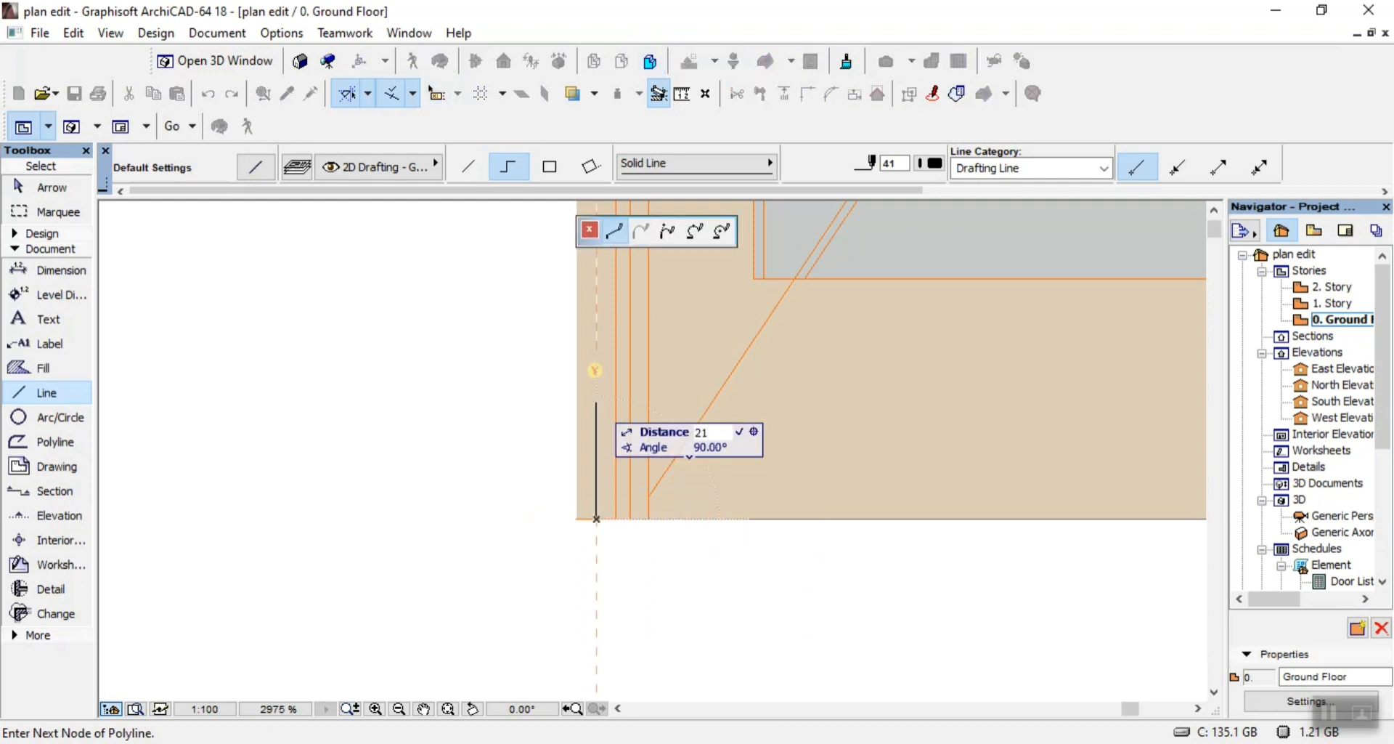
pyautogui.write('00')
pyautogui.press('Return')
# Continue the outline horizontally across the top of the third door for 750
pyautogui.scroll(-10, 591, 290)
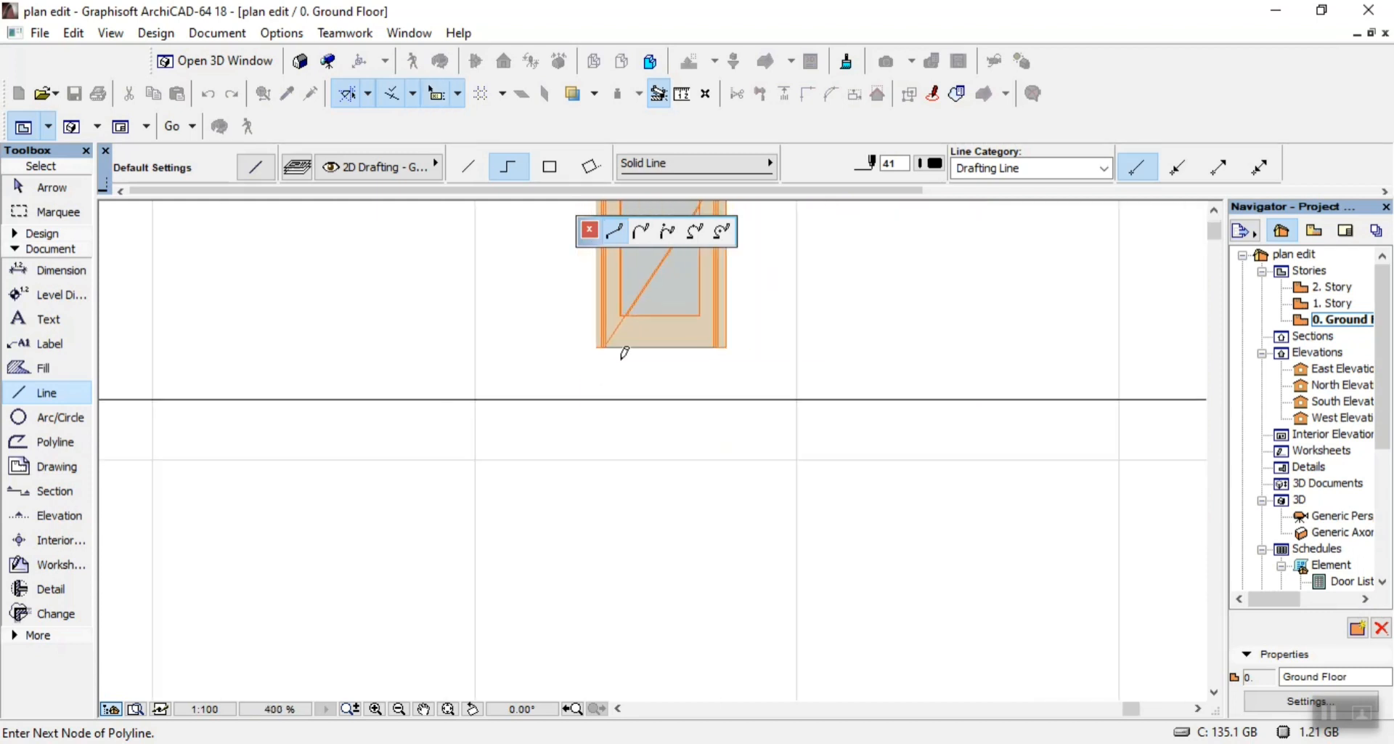
pyautogui.scroll(-2, 624, 337)
pyautogui.scroll(8, 639, 319)
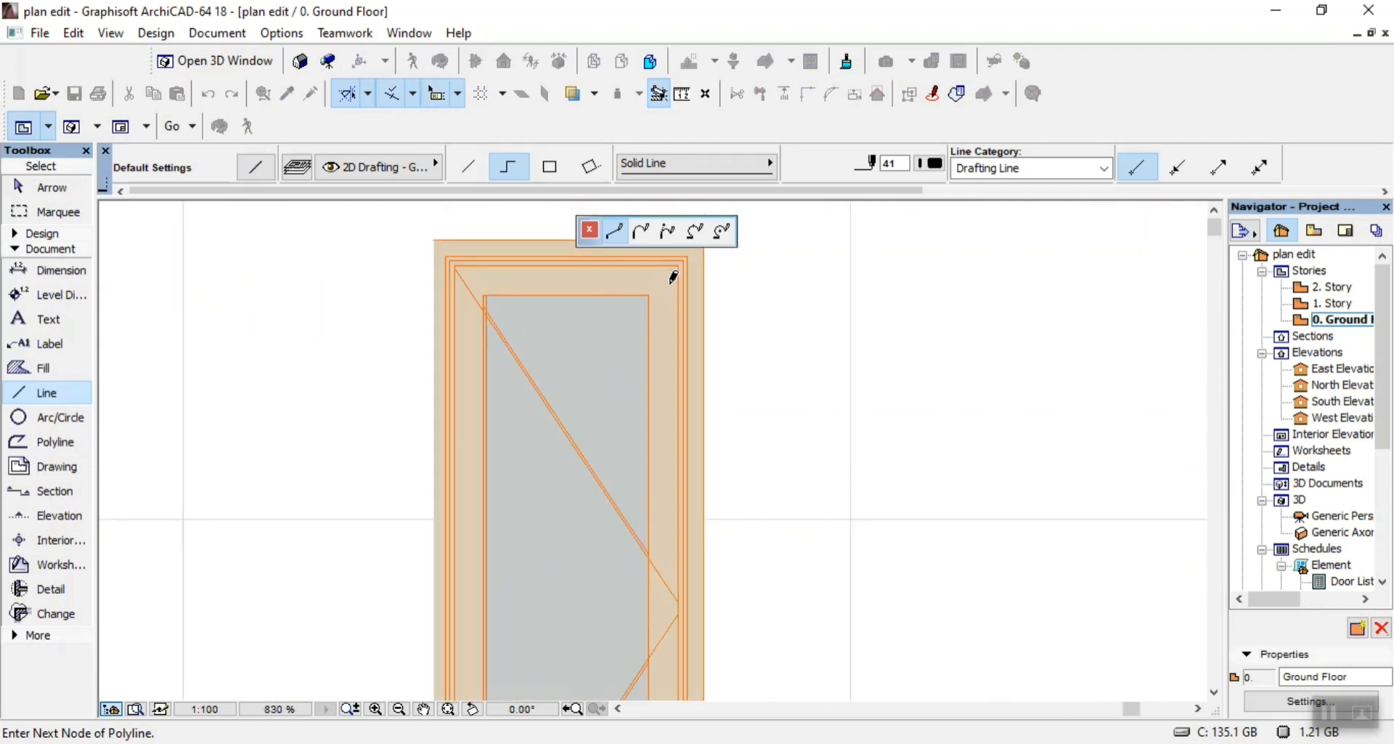
pyautogui.scroll(-2, 733, 363)
pyautogui.scroll(3, 713, 435)
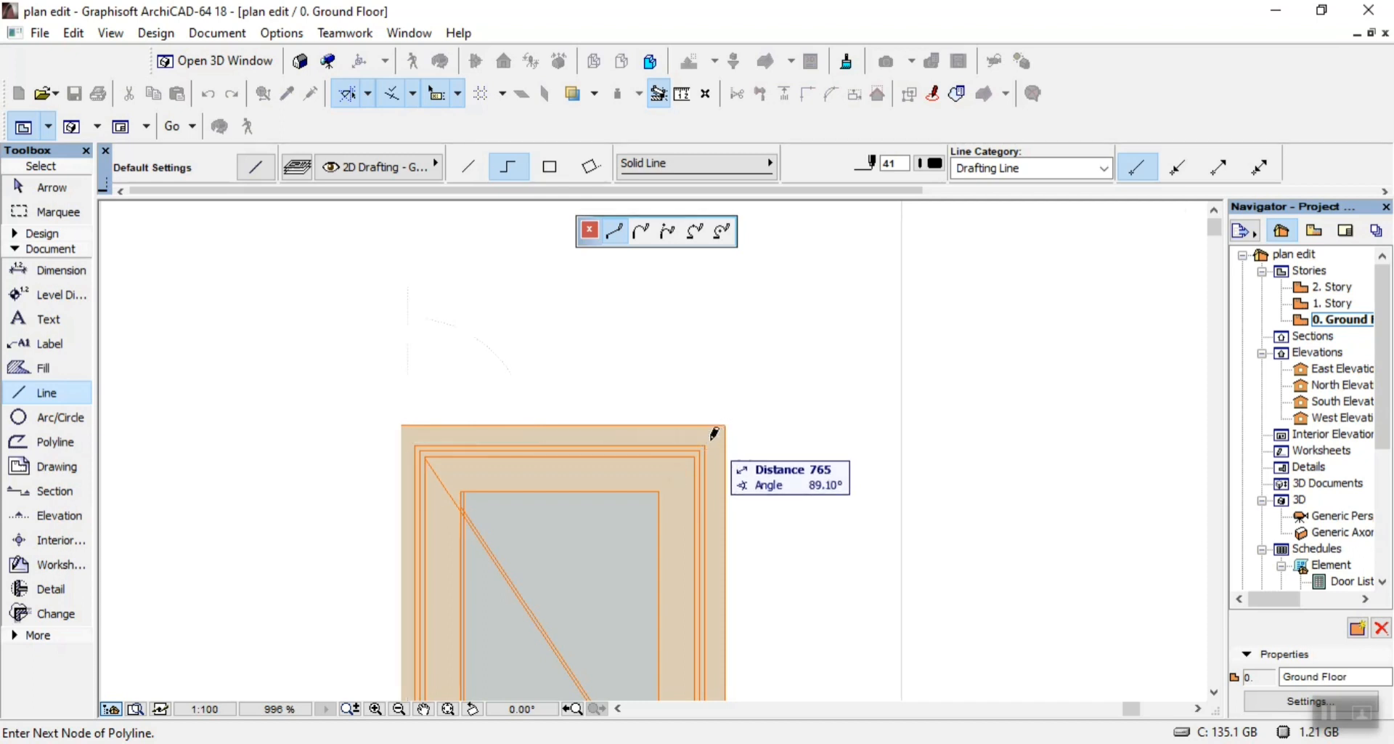
pyautogui.scroll(6, 714, 434)
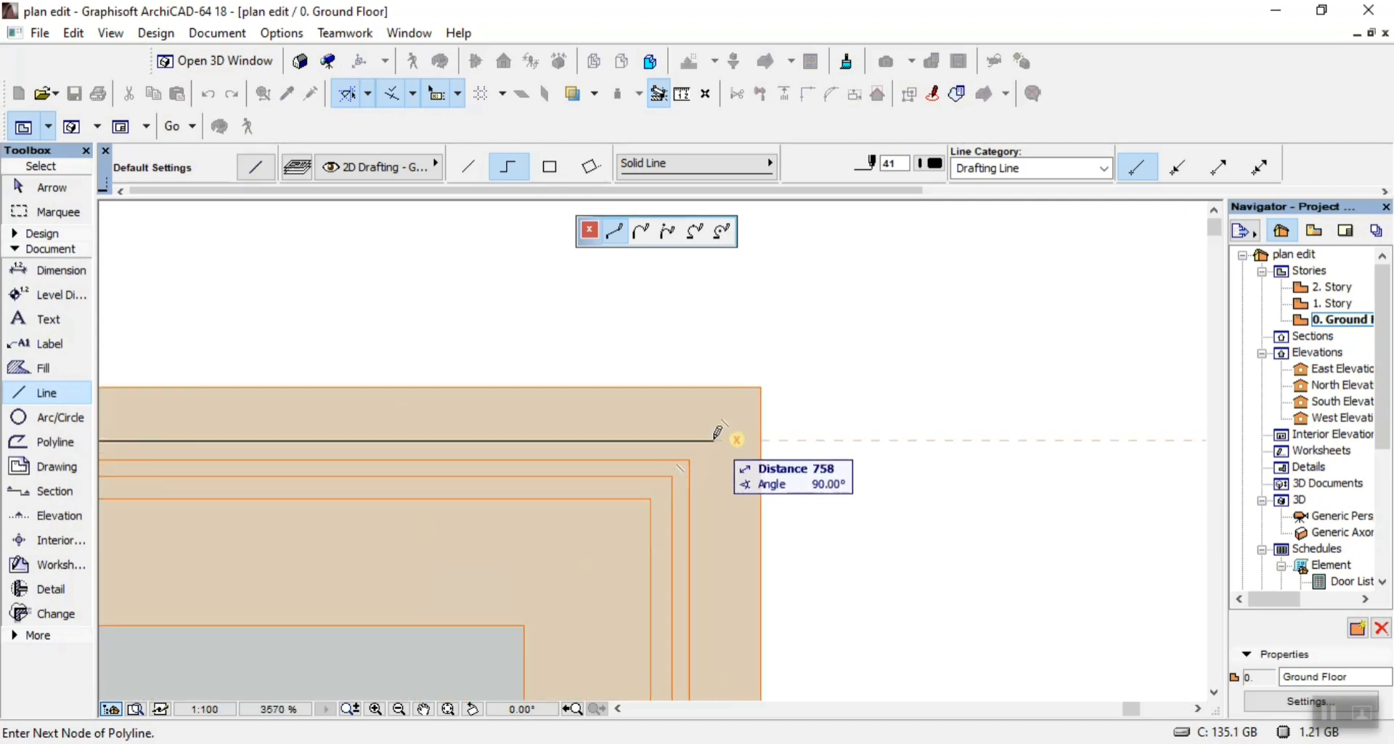
pyautogui.write('7')
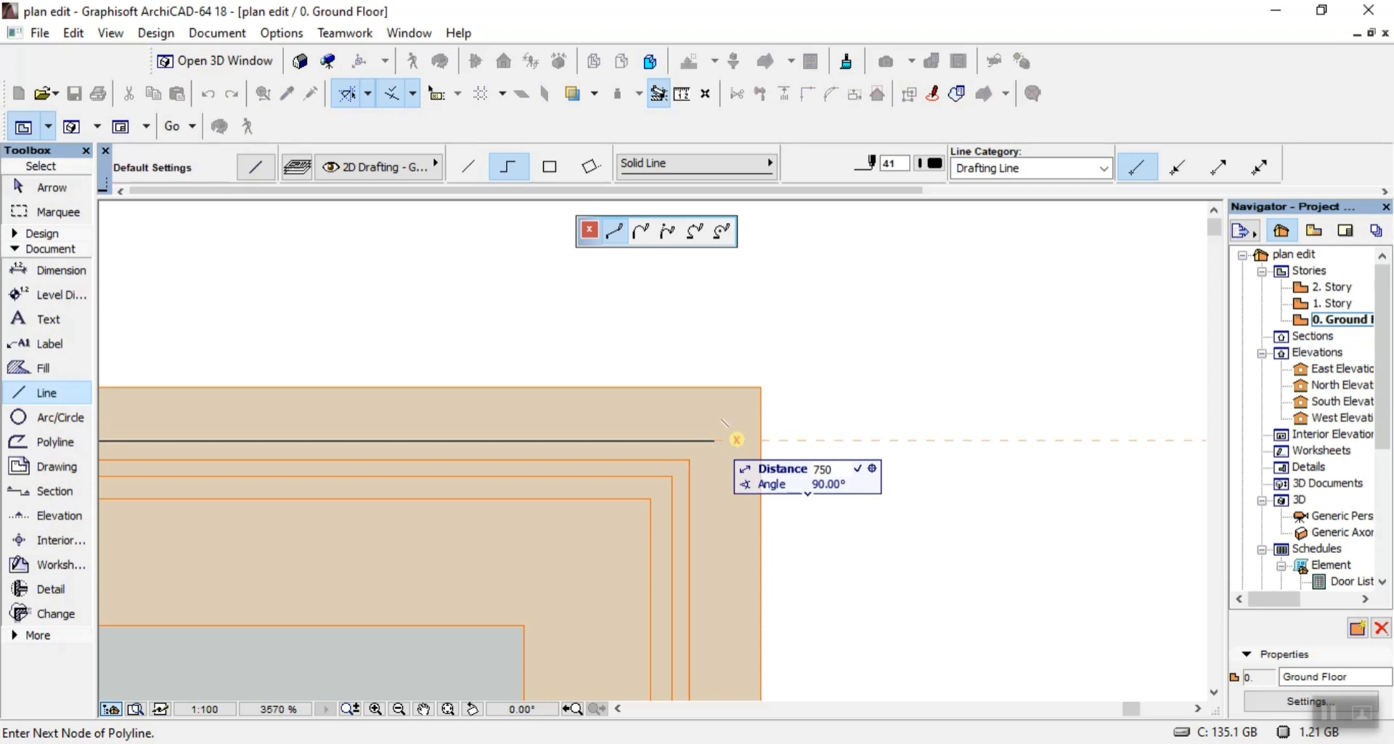
pyautogui.press('Return')
# Run the outline's last side vertically down to the third door's bottom edge and finish the polyline
pyautogui.scroll(-9, 782, 395)
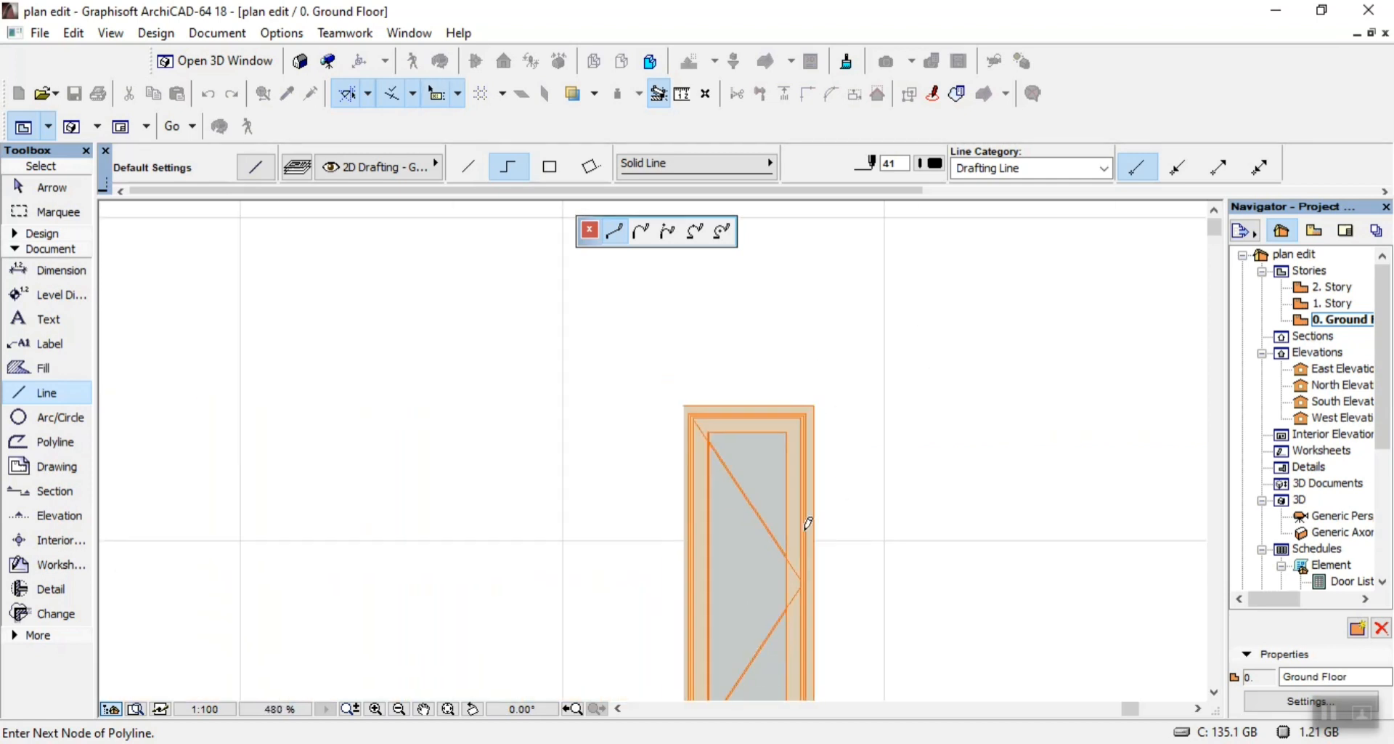
pyautogui.scroll(-2, 808, 523)
pyautogui.scroll(10, 847, 569)
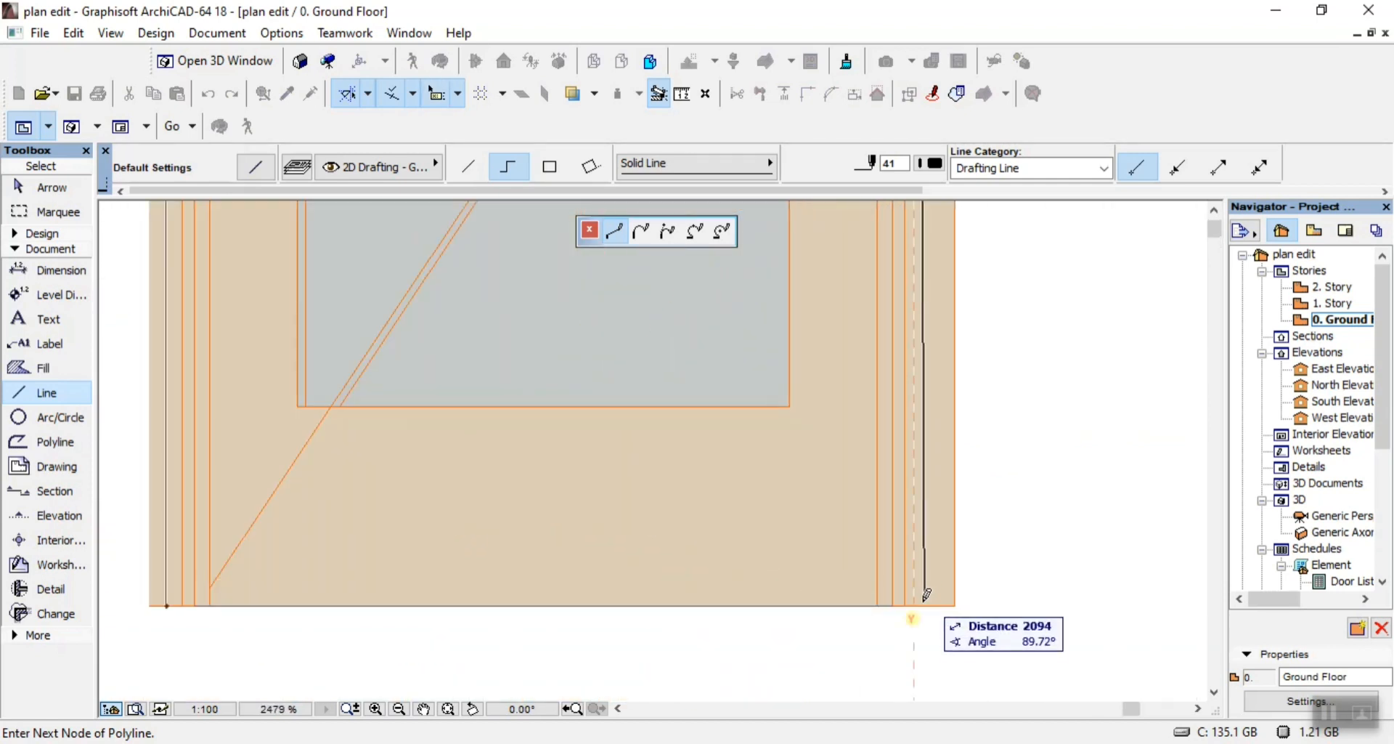
pyautogui.rightClick(968, 542)
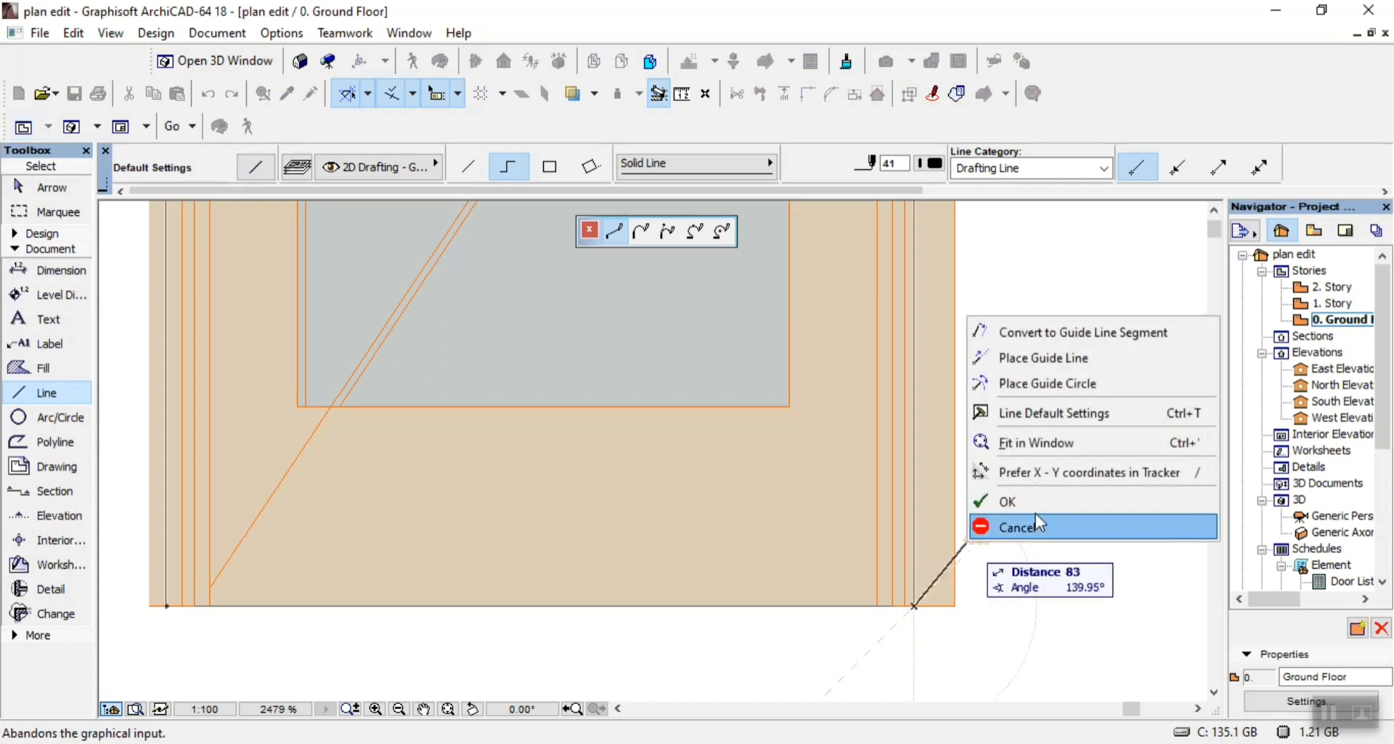
pyautogui.click(1017, 501)
# Dimension the third door's outline width, placing the dimension line level with the middle door's width dimension
pyautogui.scroll(-9, 934, 585)
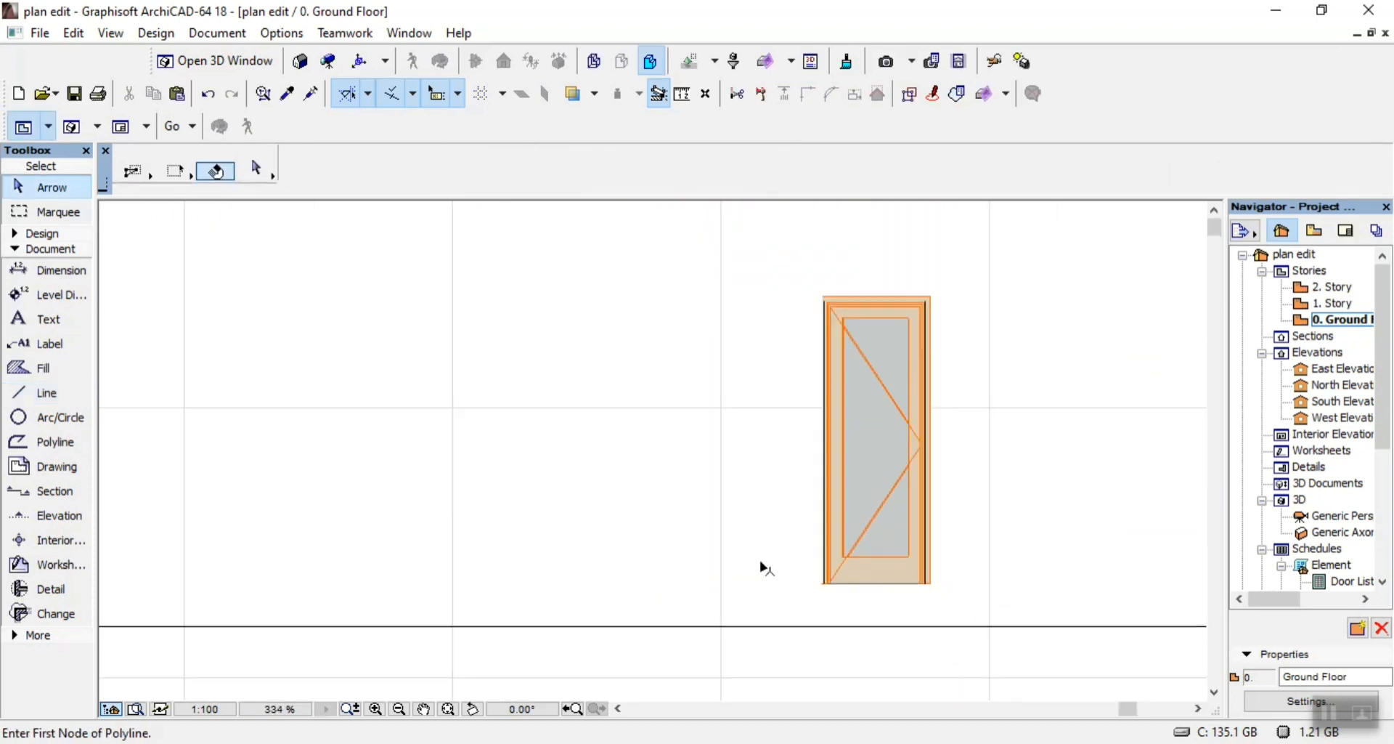
pyautogui.click(66, 269)
pyautogui.scroll(4, 1100, 334)
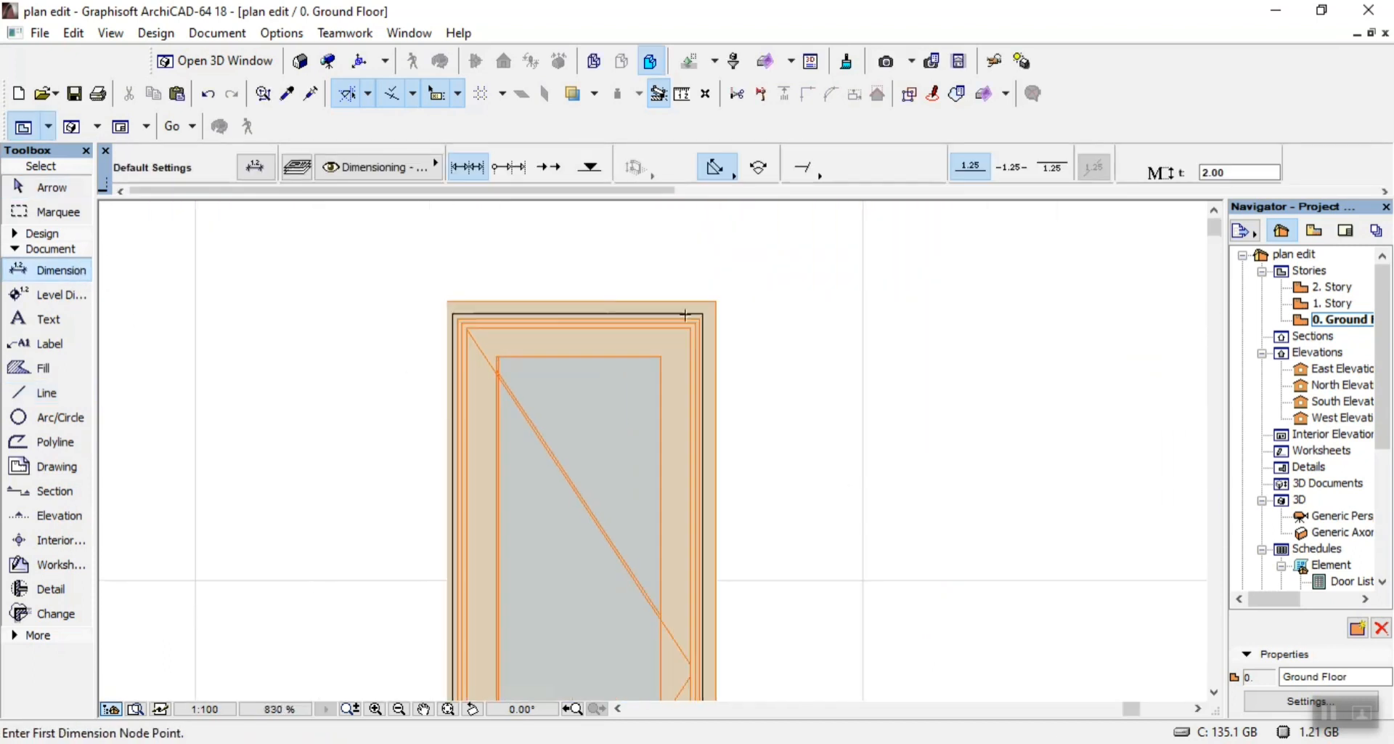
pyautogui.scroll(5, 689, 316)
pyautogui.click(710, 304)
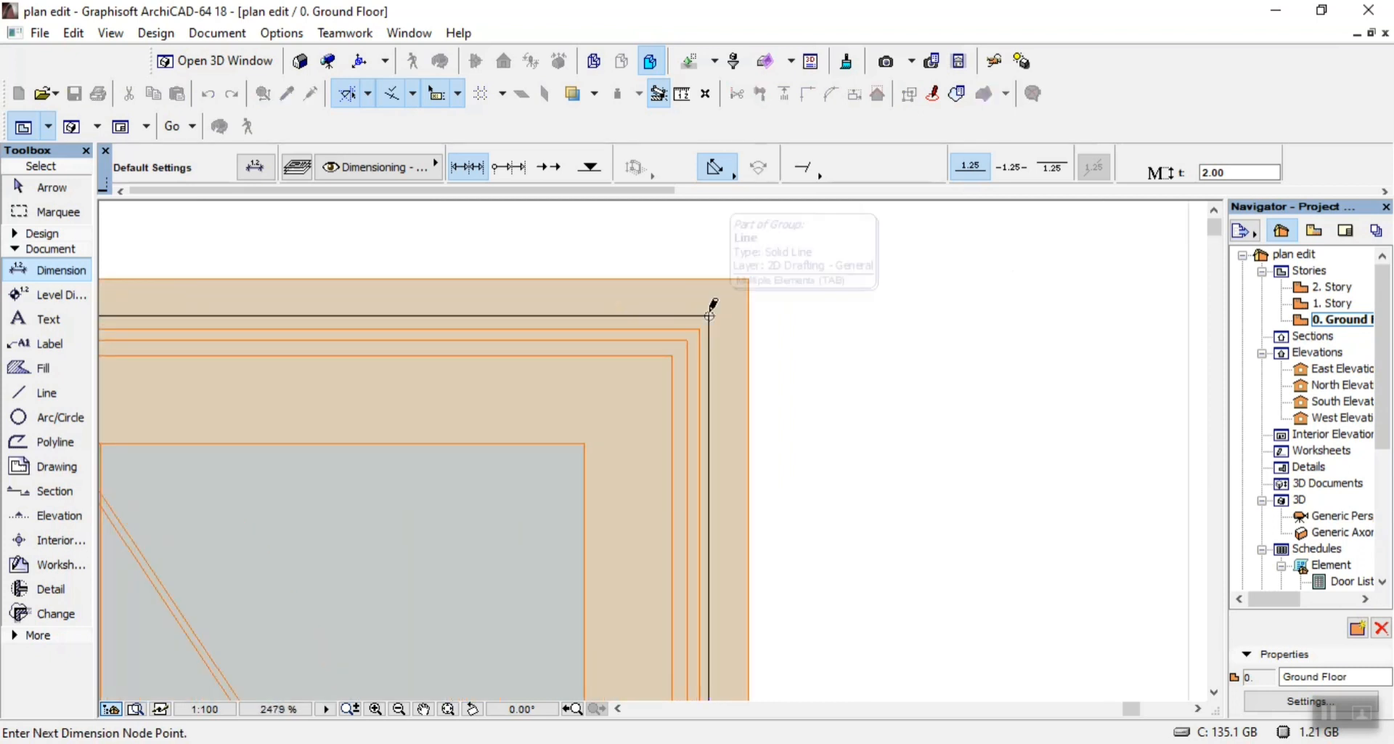
pyautogui.scroll(-3, 648, 346)
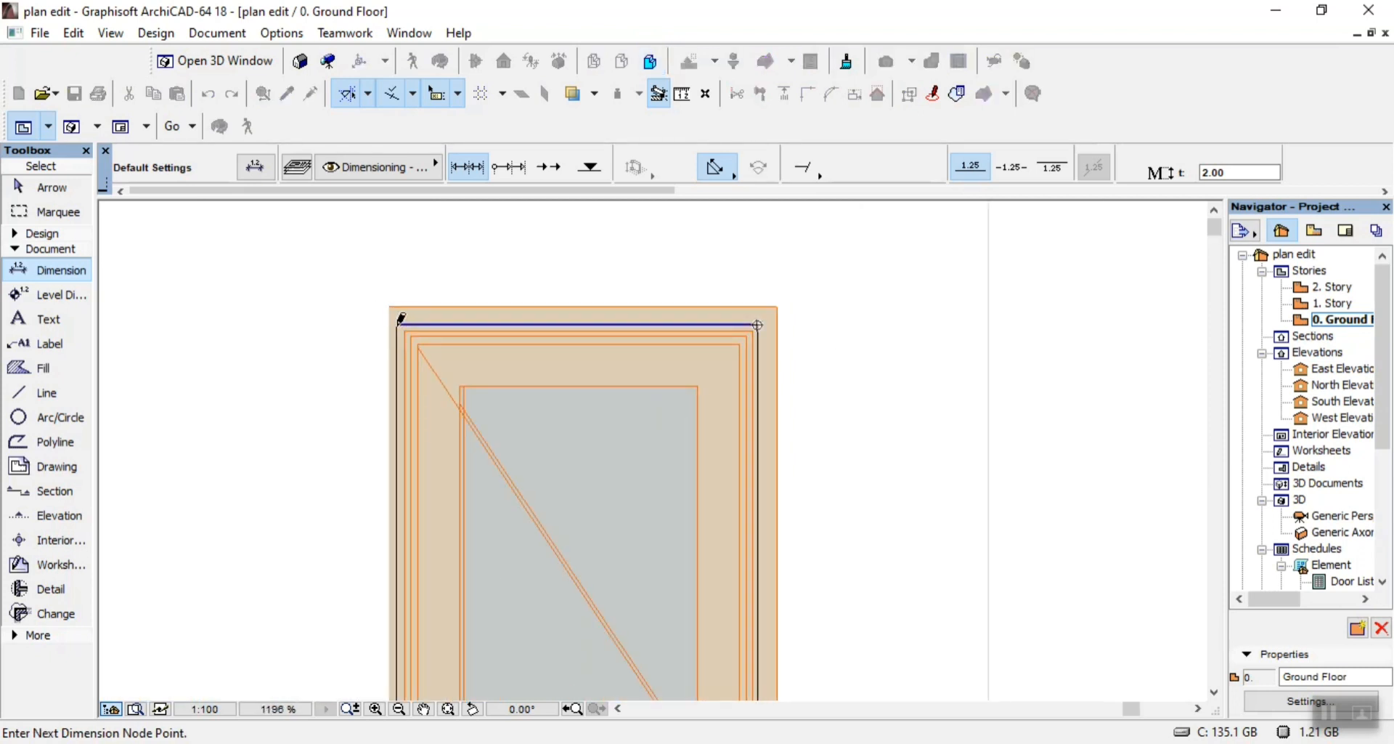
pyautogui.rightClick(391, 263)
pyautogui.click(433, 421)
pyautogui.scroll(-10, 651, 477)
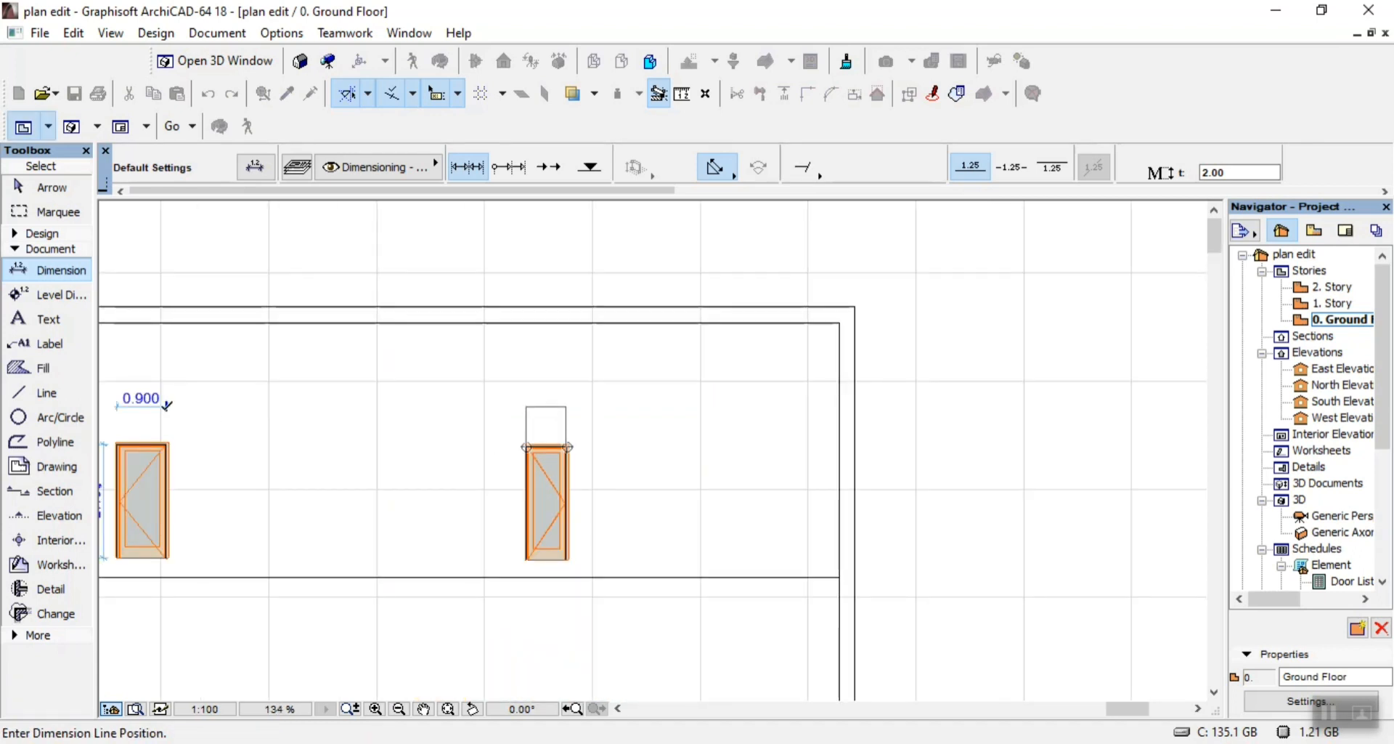
pyautogui.click(167, 405)
# Dimension the height of the third door's outline along its left side
pyautogui.scroll(8, 537, 559)
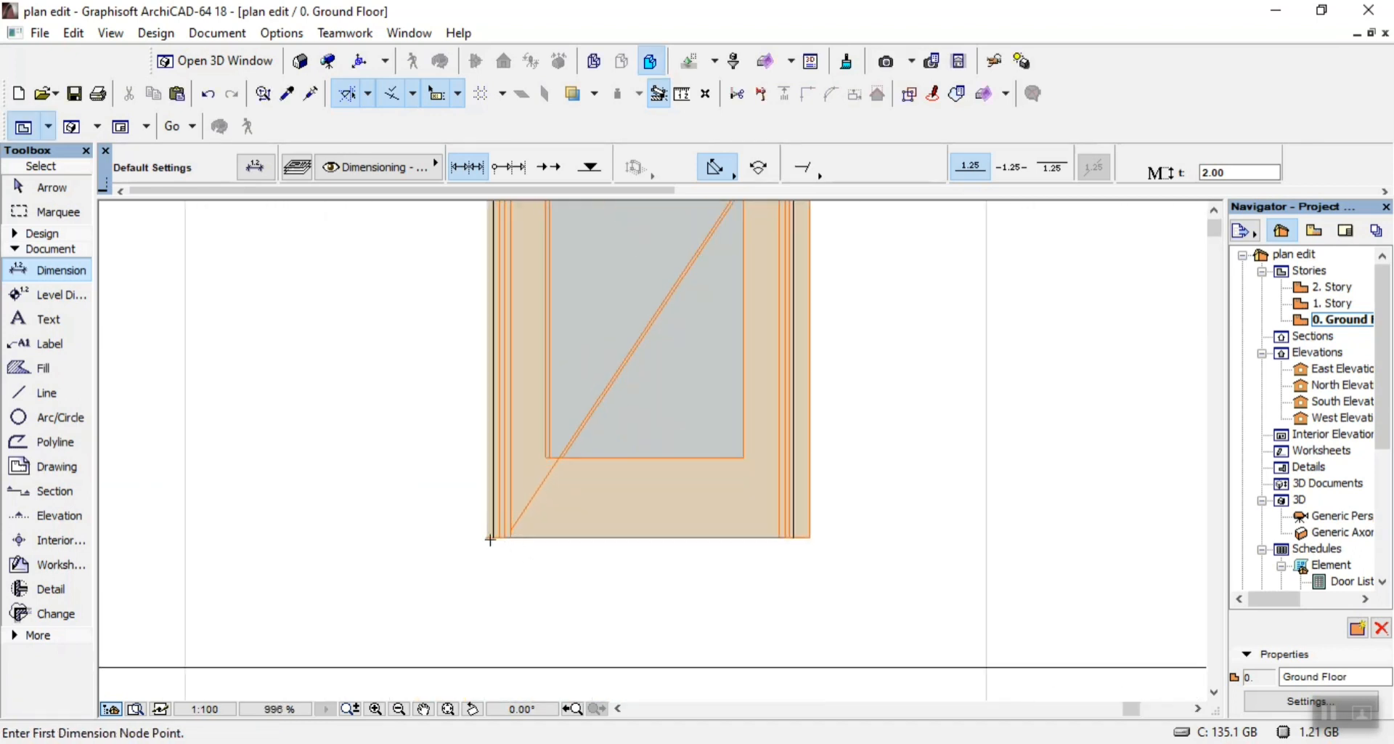
pyautogui.click(491, 536)
pyautogui.scroll(-7, 530, 567)
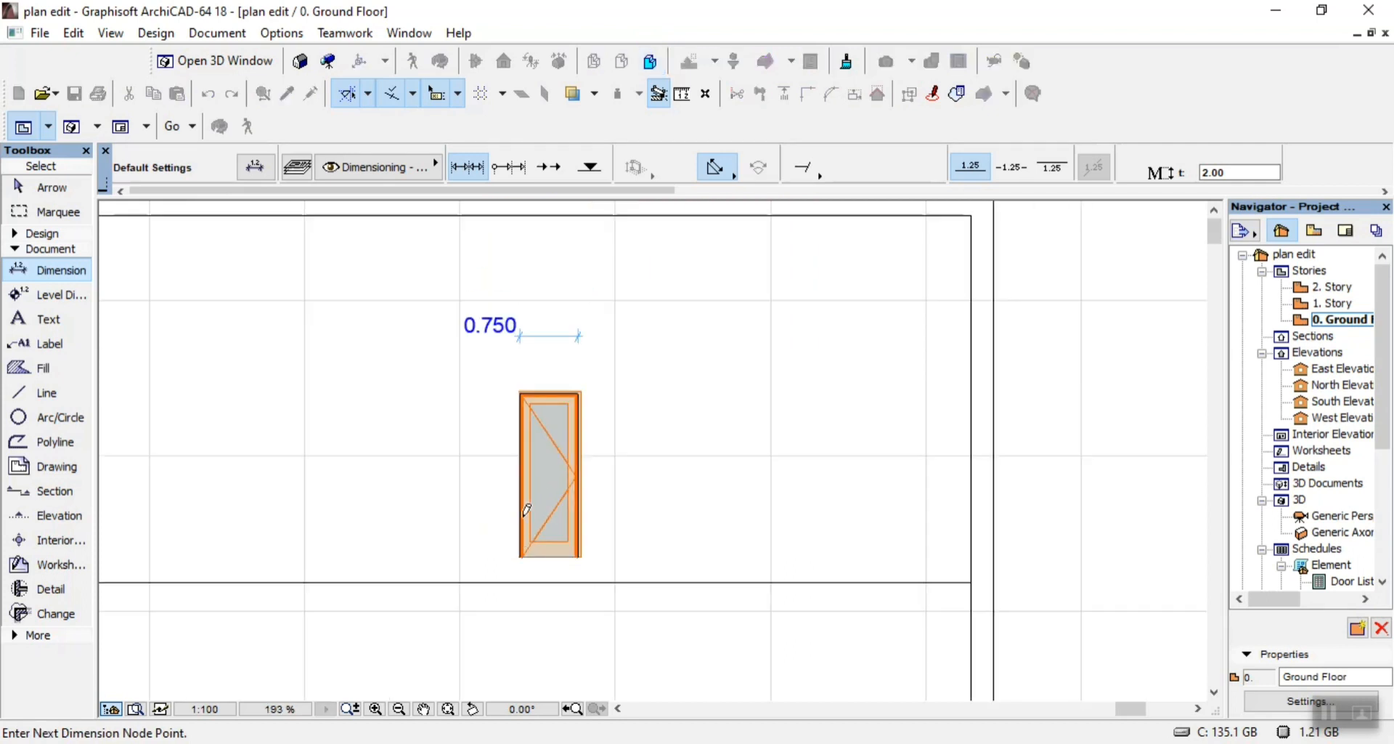
pyautogui.scroll(4, 541, 337)
pyautogui.scroll(4, 542, 336)
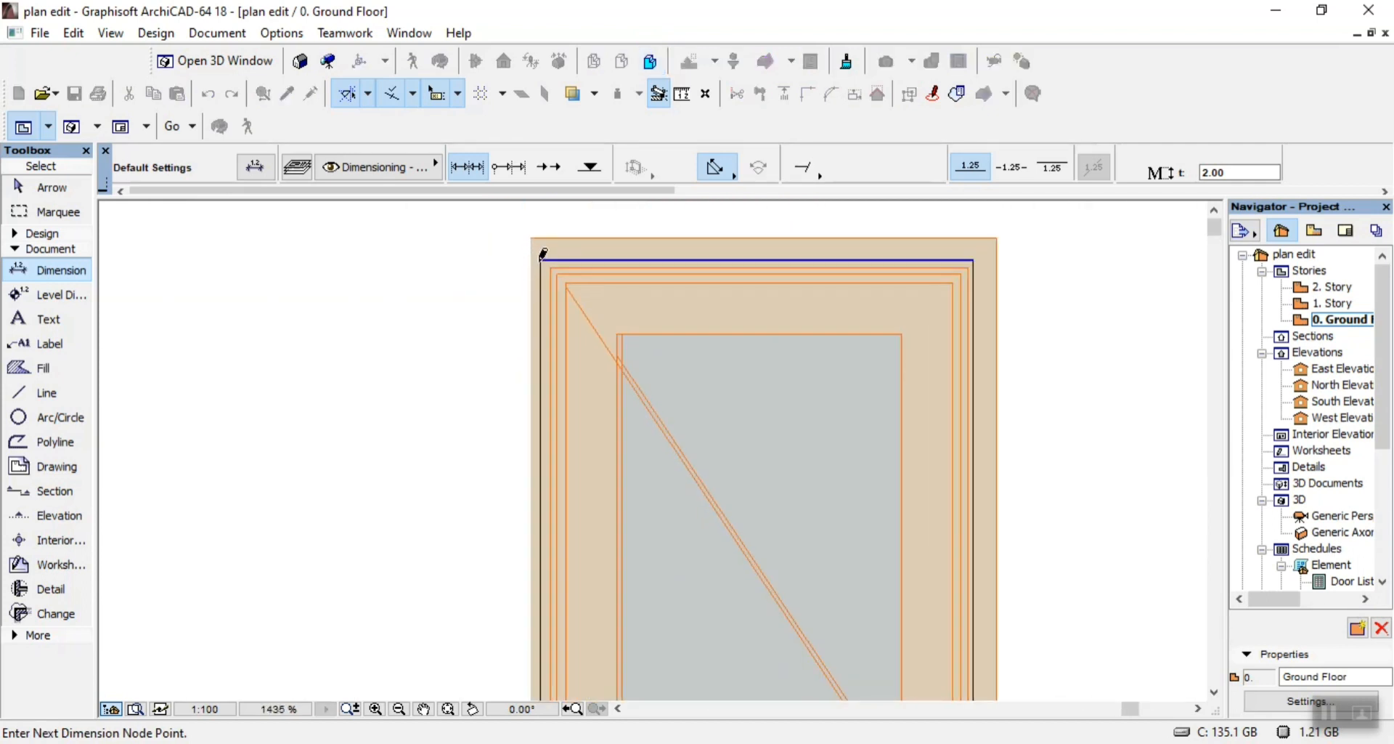
pyautogui.rightClick(397, 269)
pyautogui.click(528, 439)
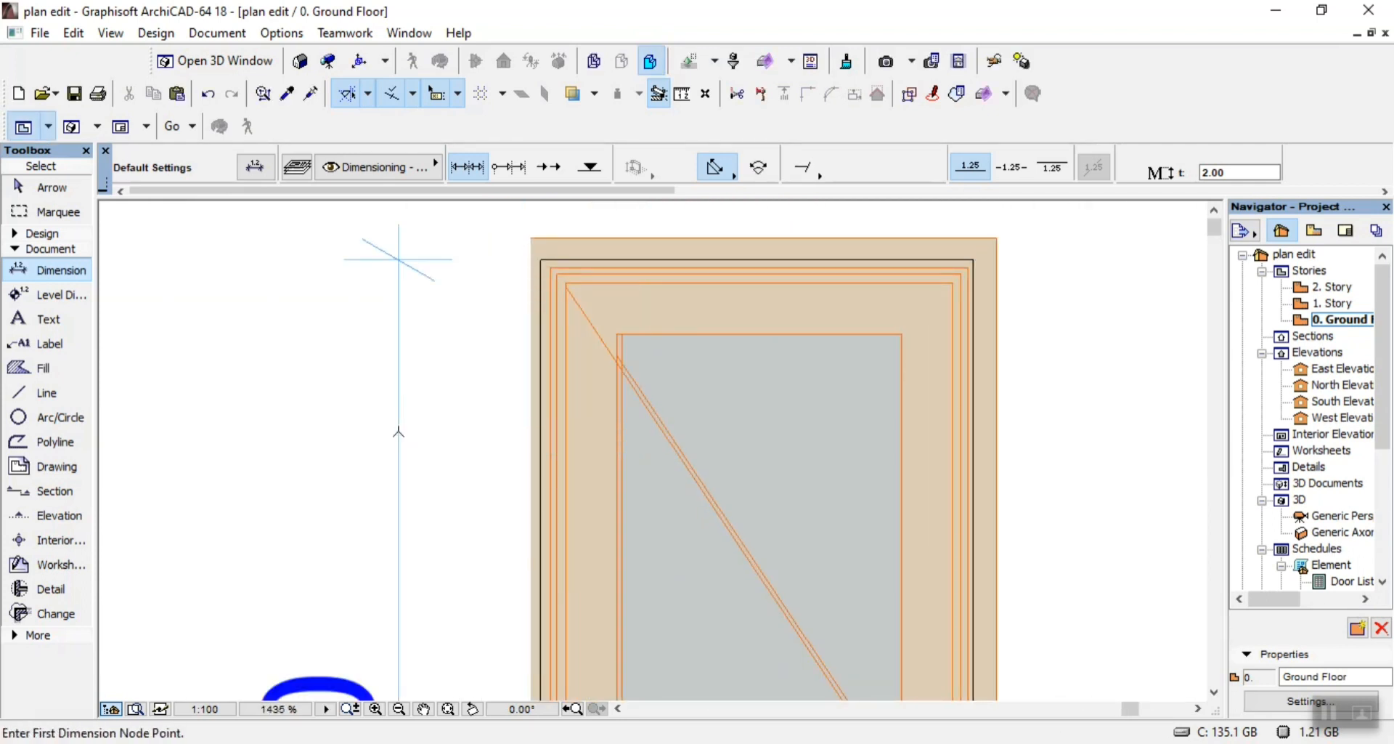
pyautogui.press('Escape')
# Copy the DIAGRAMS heading straight down into the row below the divider line and open the copy's text for editing
pyautogui.scroll(-8, 687, 363)
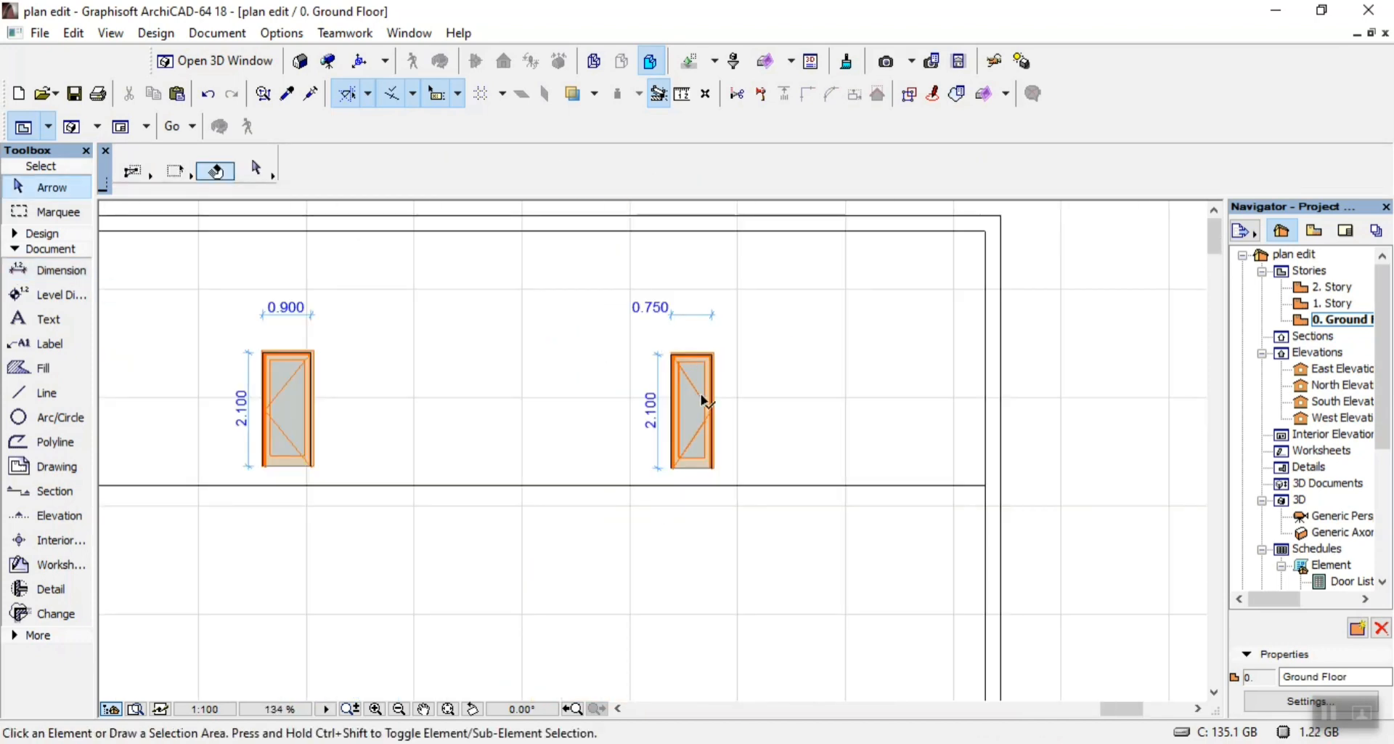
pyautogui.scroll(-4, 721, 441)
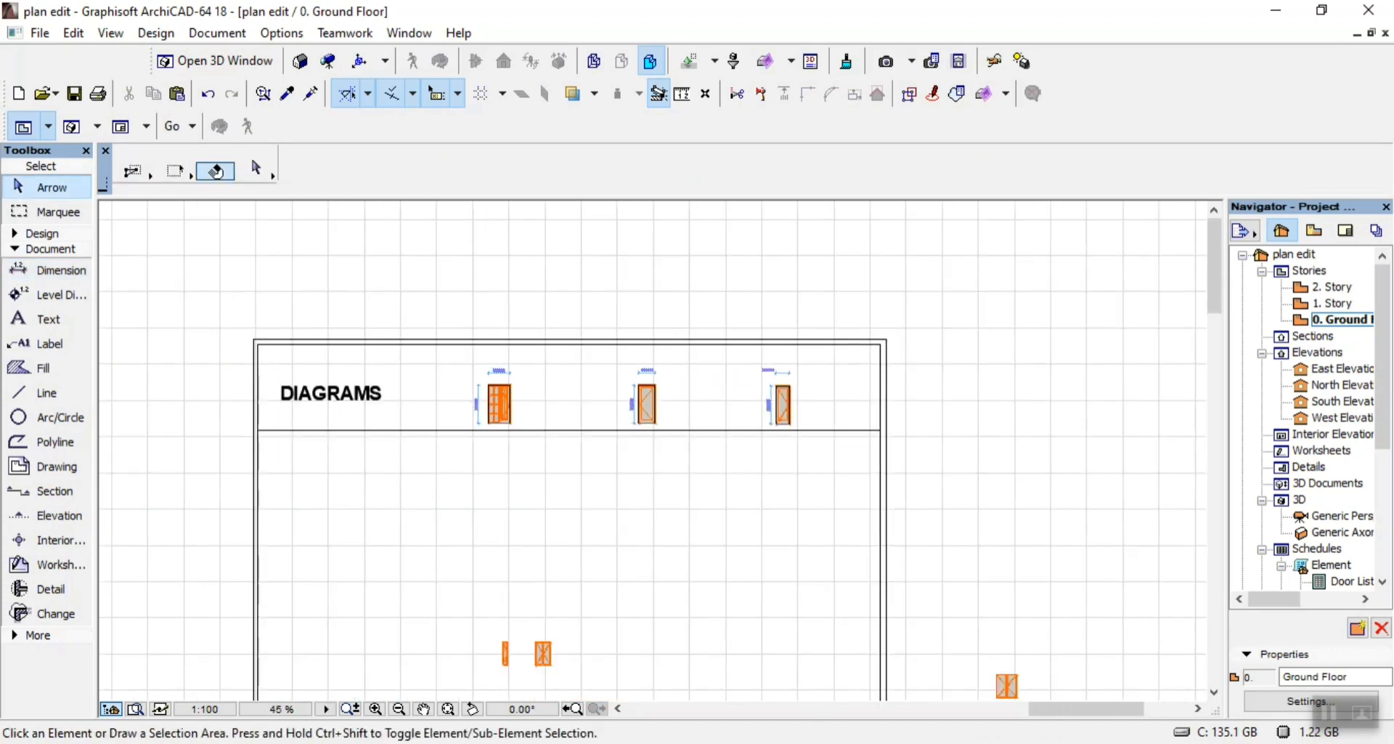
pyautogui.hotkey('alt', 'Tab')
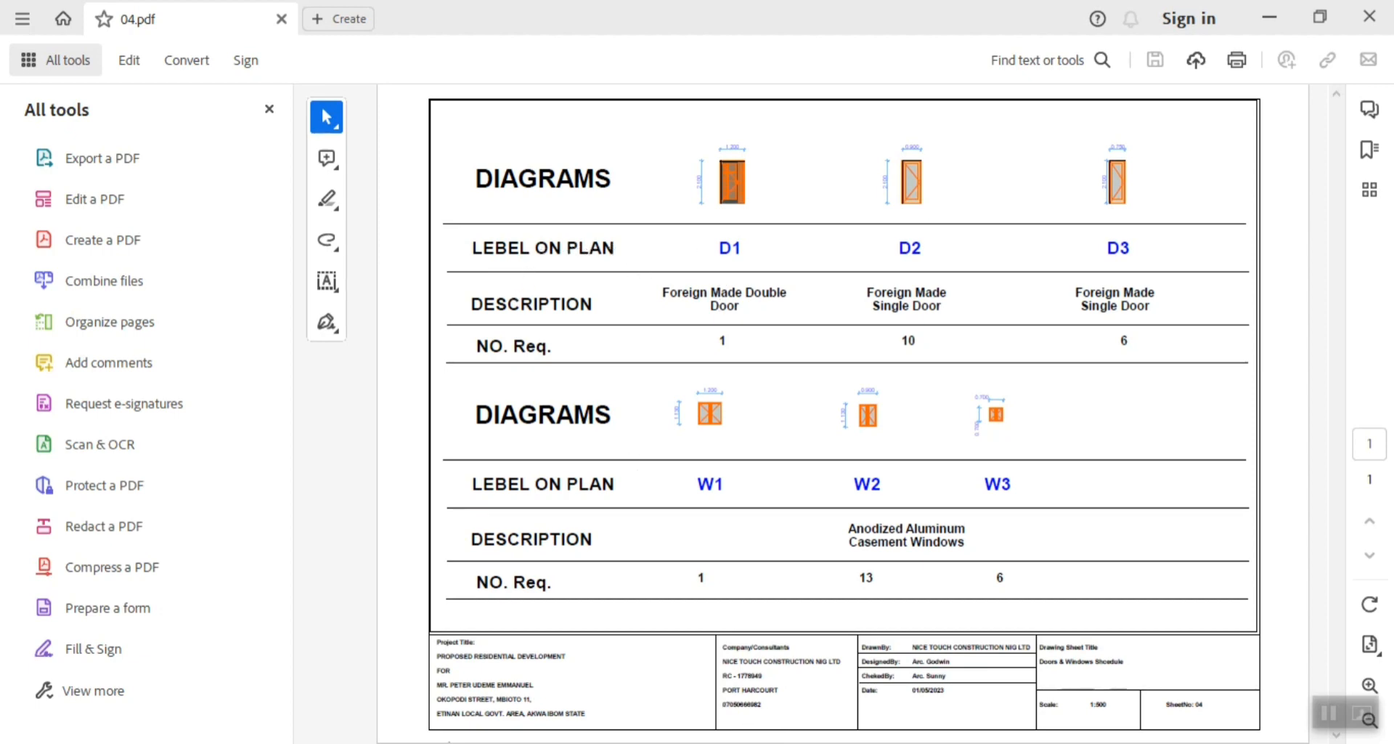
pyautogui.hotkey('alt', 'Tab')
pyautogui.click(316, 402)
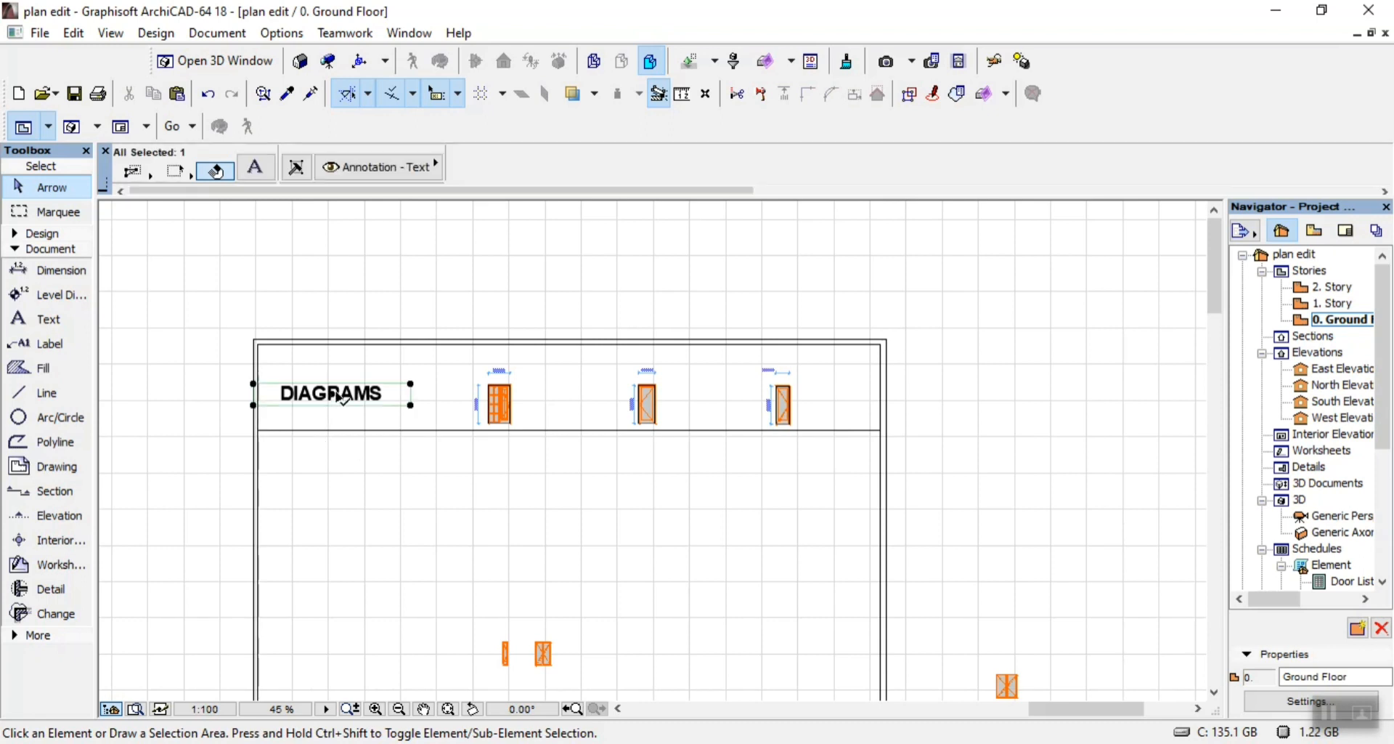
pyautogui.click(332, 394)
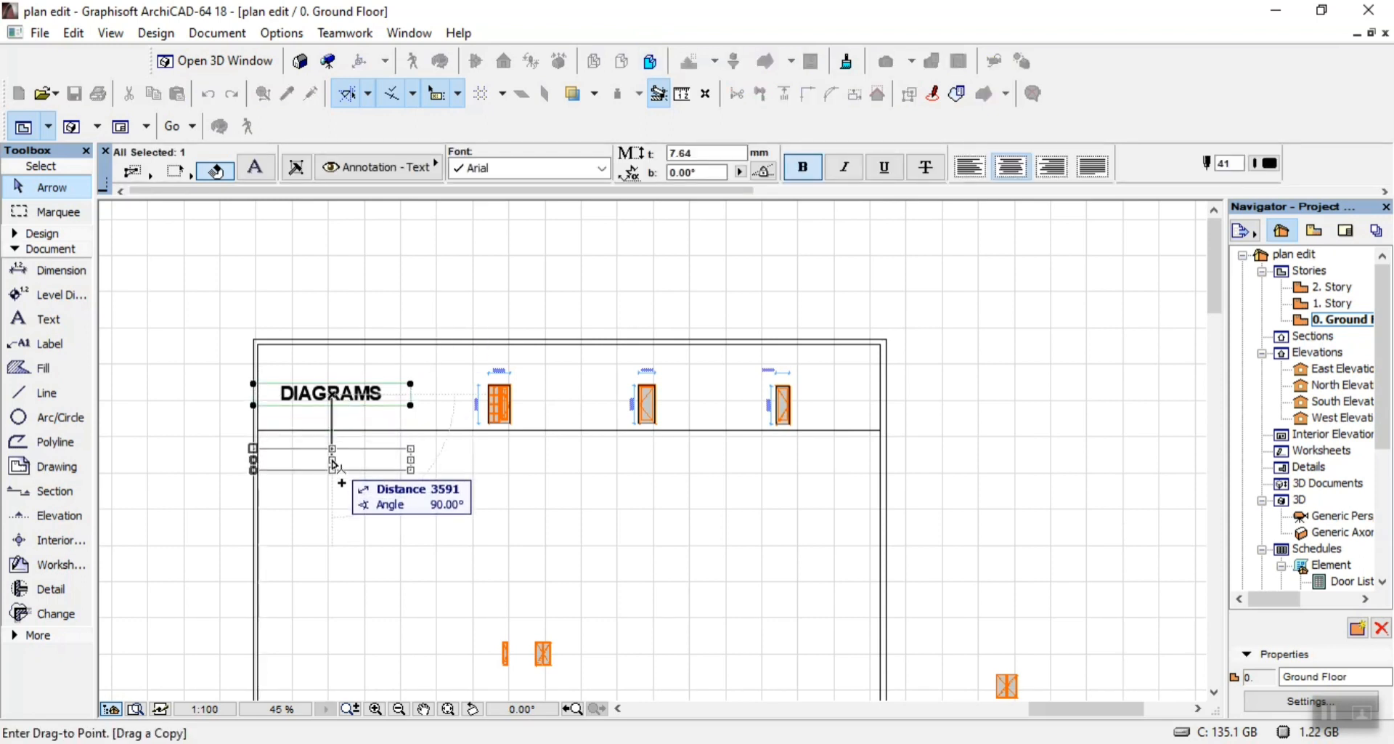
pyautogui.click(334, 472)
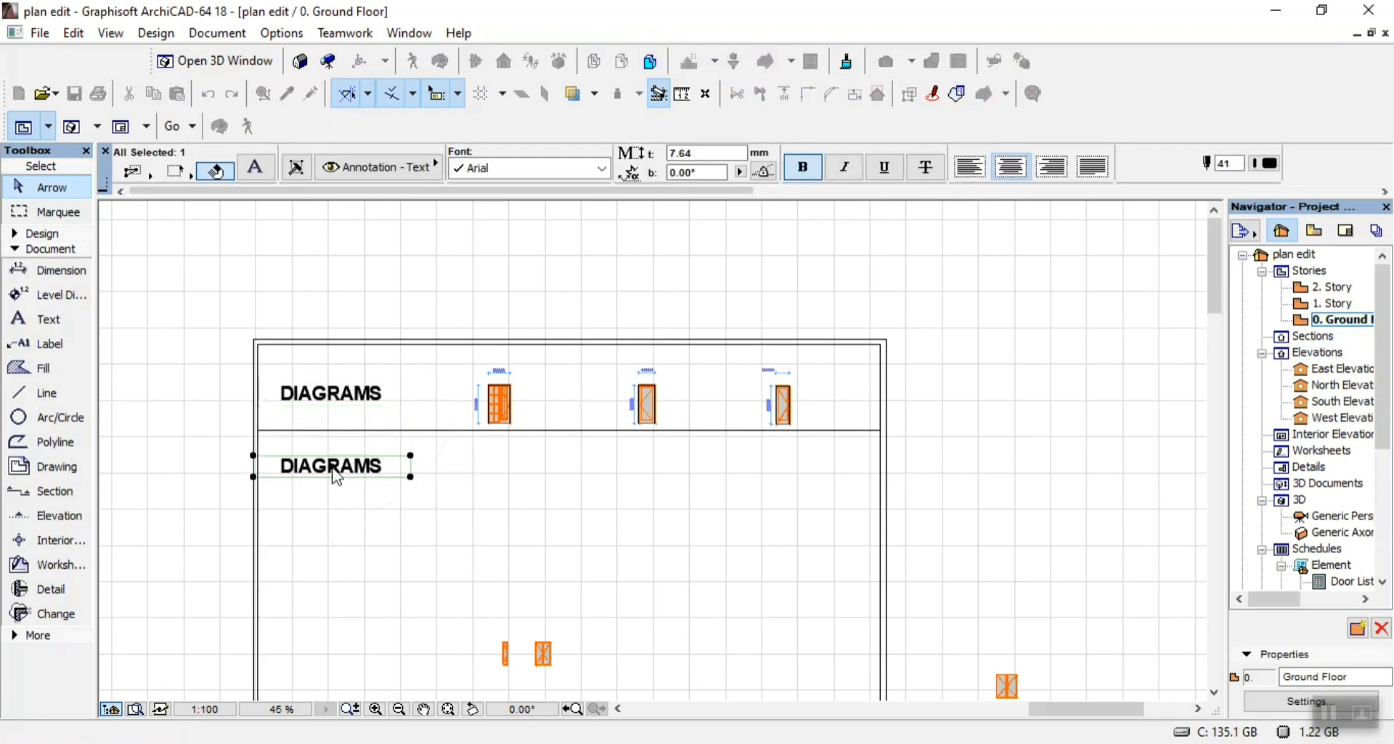
pyautogui.doubleClick(376, 471)
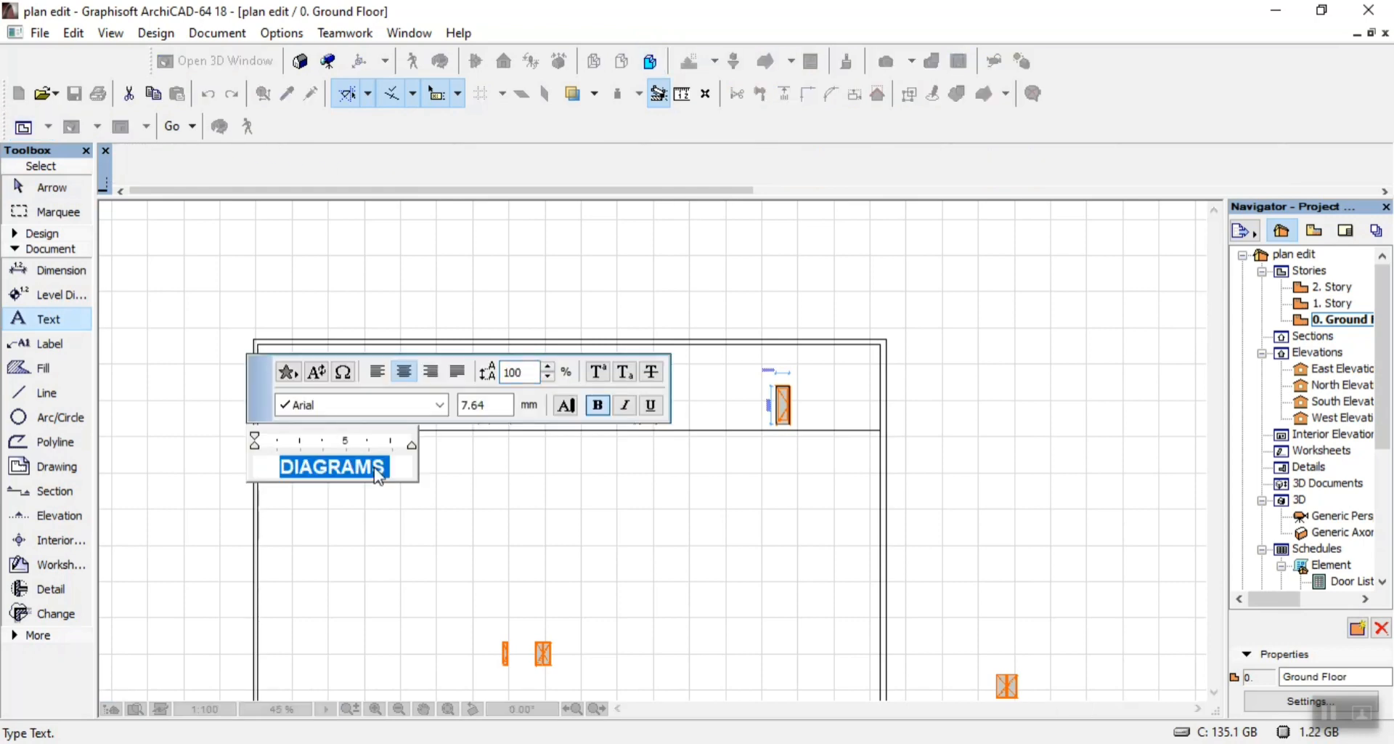
pyautogui.write('L')
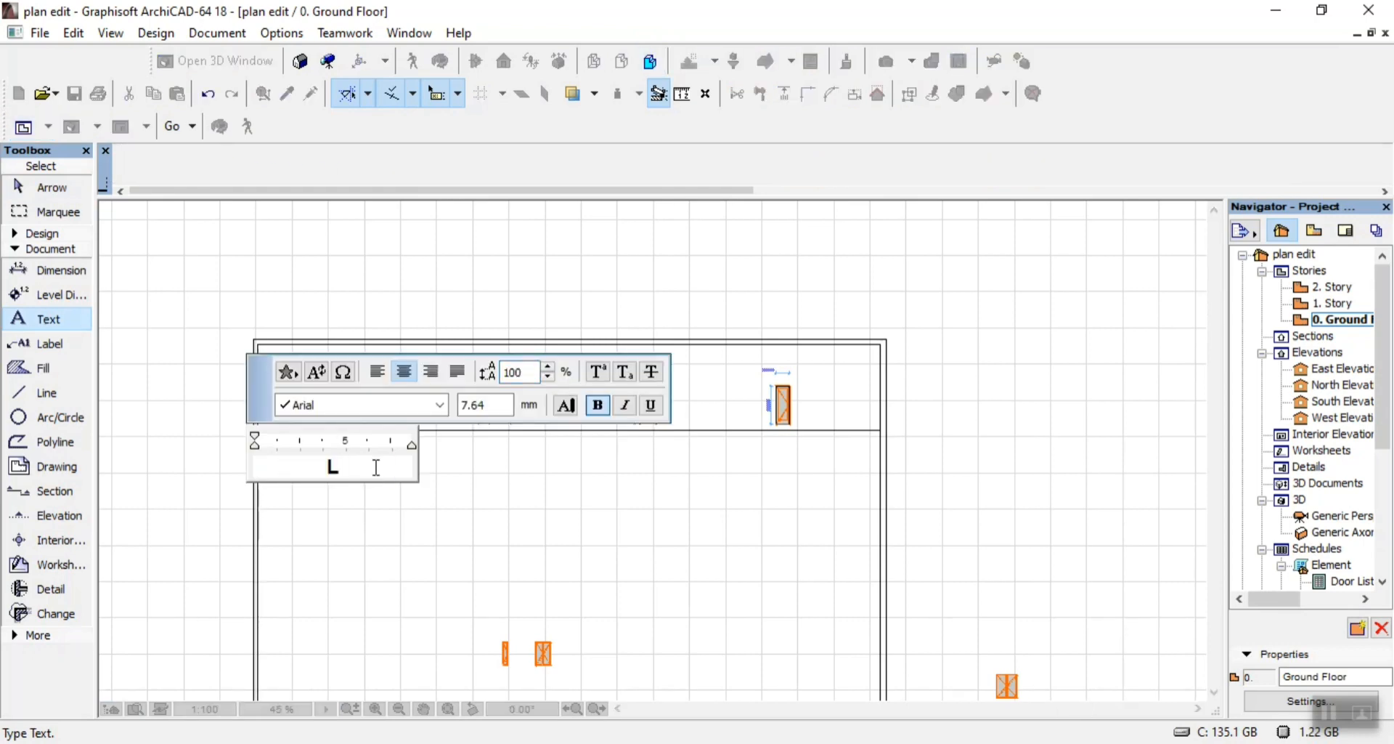
pyautogui.write('ABLES')
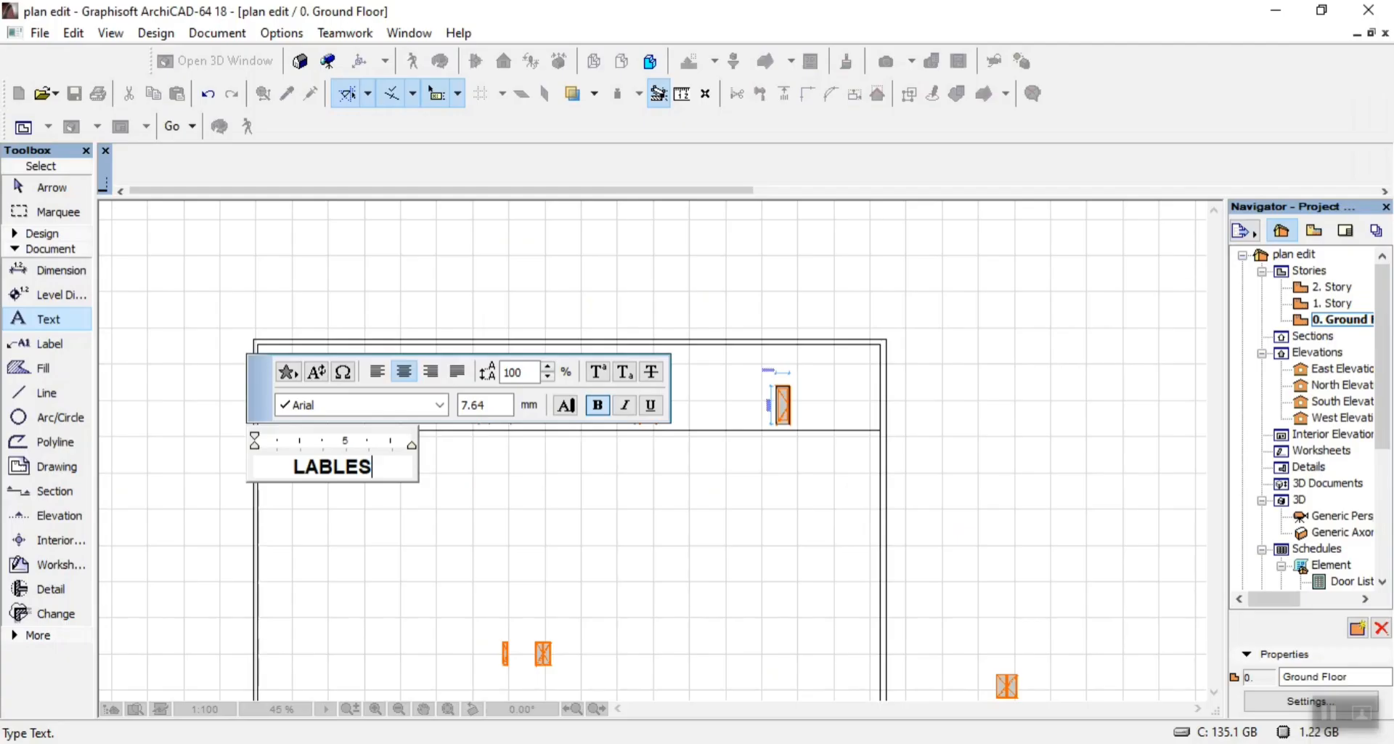
pyautogui.press('BackSpace')
pyautogui.press('BackSpace')
pyautogui.press('BackSpace')
pyautogui.press('BackSpace')
pyautogui.press('BackSpace')
pyautogui.press('BackSpace')
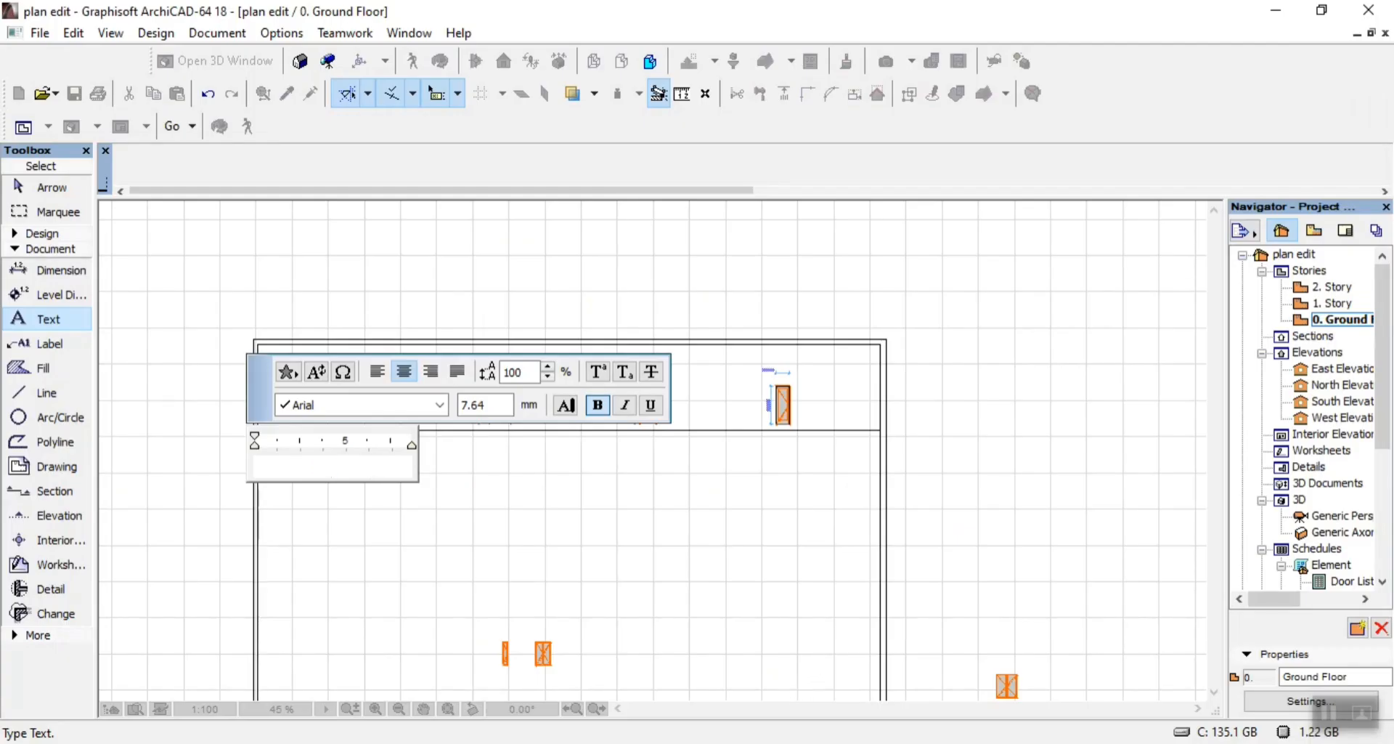
pyautogui.write('lABELS')
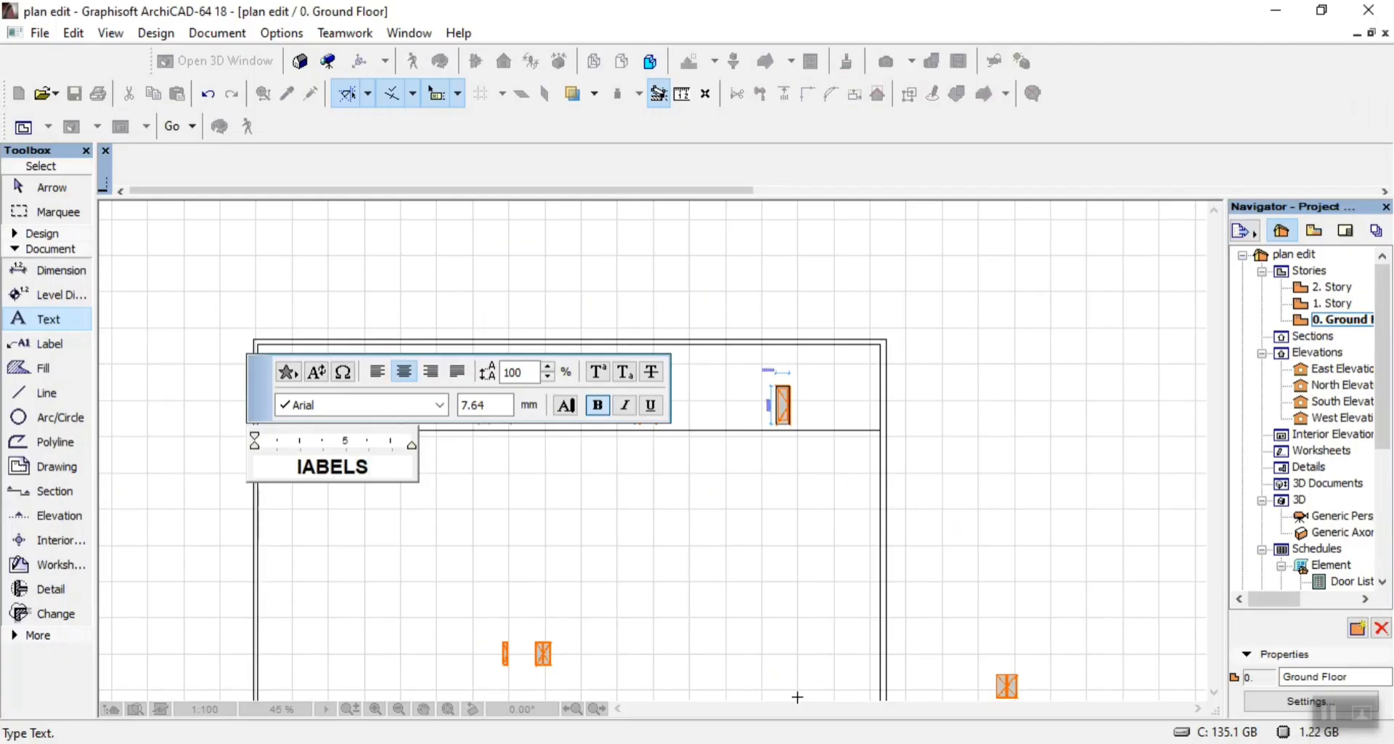
pyautogui.press('BackSpace')
pyautogui.press('BackSpace')
pyautogui.press('BackSpace')
pyautogui.press('BackSpace')
pyautogui.press('BackSpace')
pyautogui.press('BackSpace')
pyautogui.press('BackSpace')
# Replace the copied heading's text with LABELS OF DOORS and reduce its text size to 6.60 mm
pyautogui.write('LABELS ')
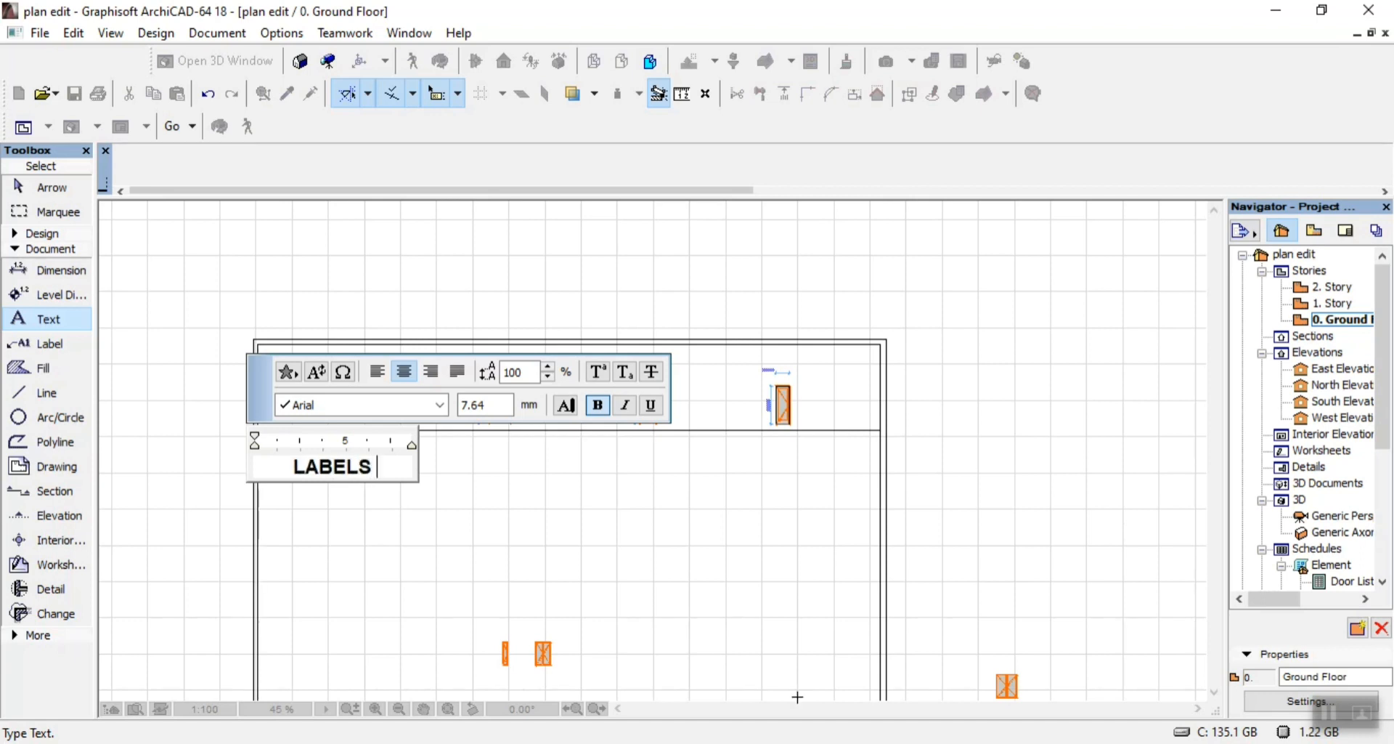
pyautogui.write('OF DOOR')
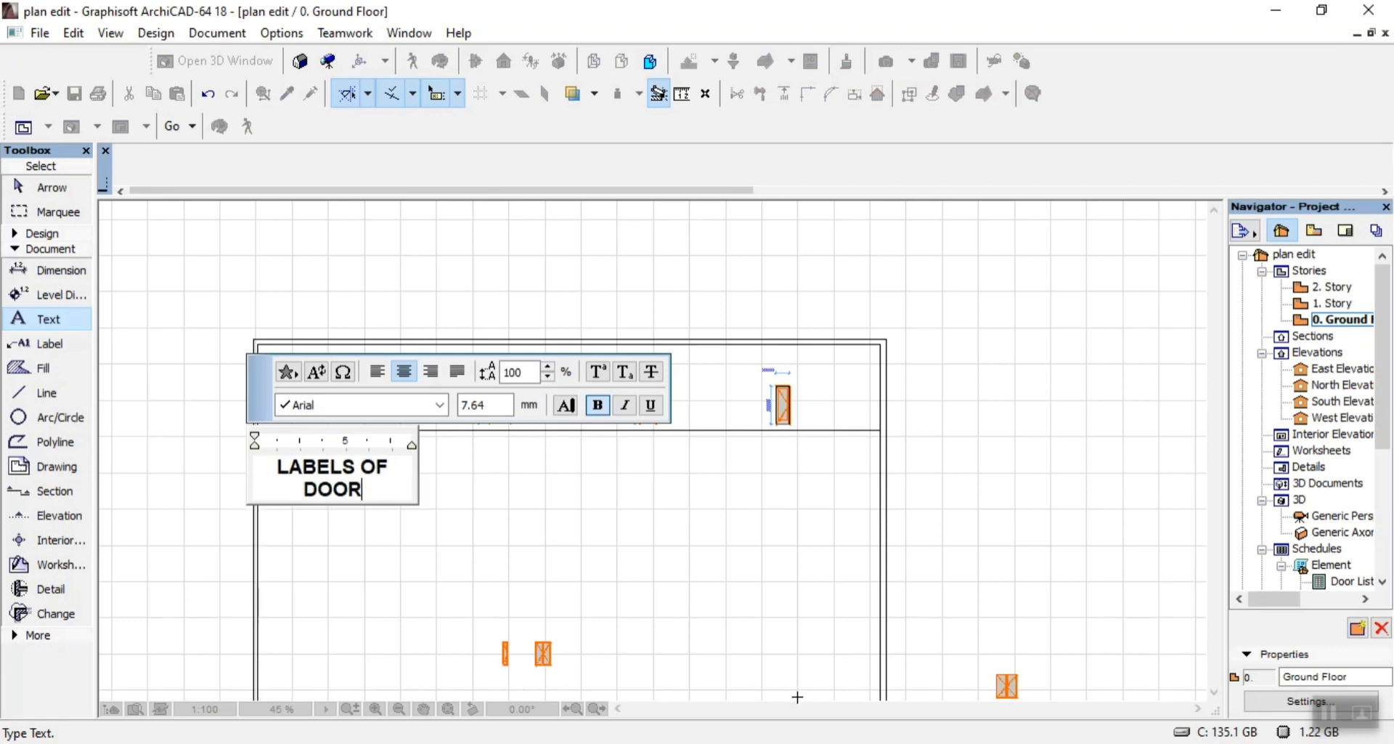
pyautogui.write('S')
pyautogui.hotkey('ctrl', 'a')
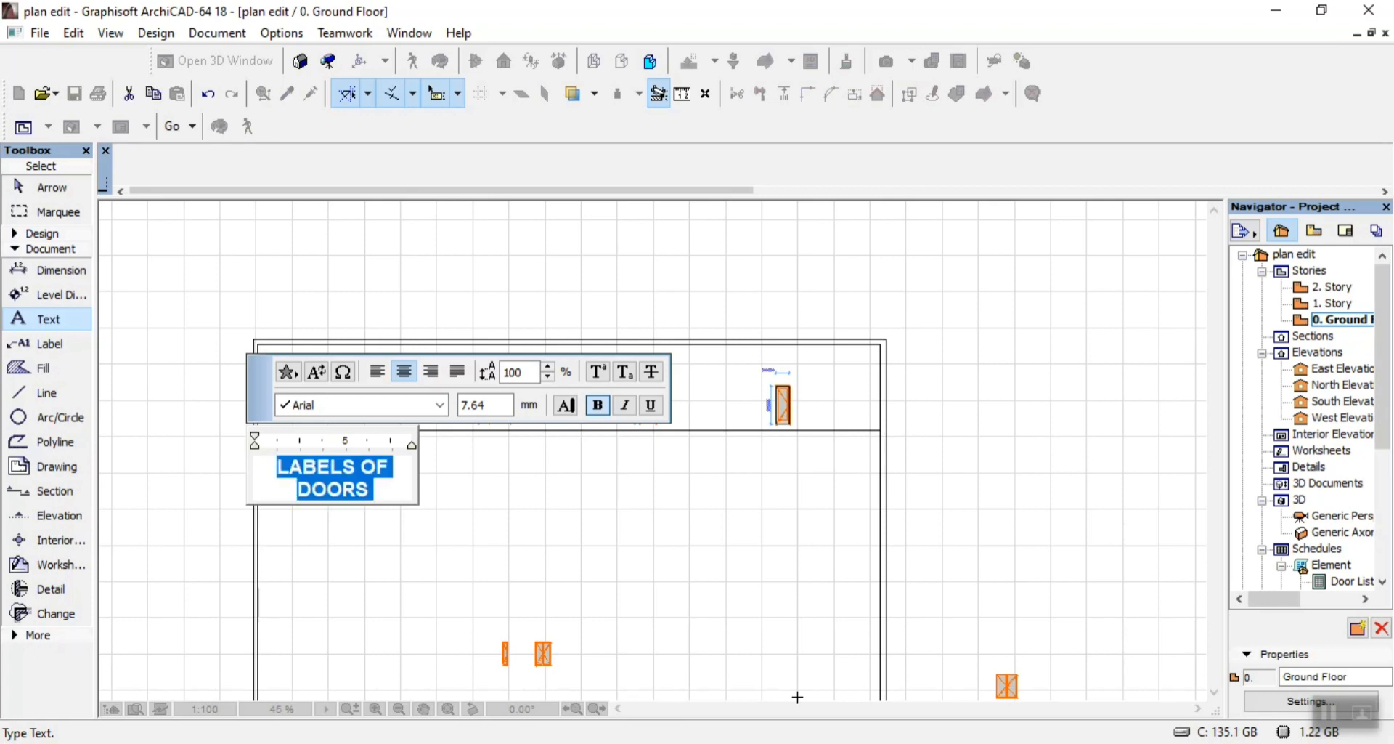
pyautogui.click(631, 555)
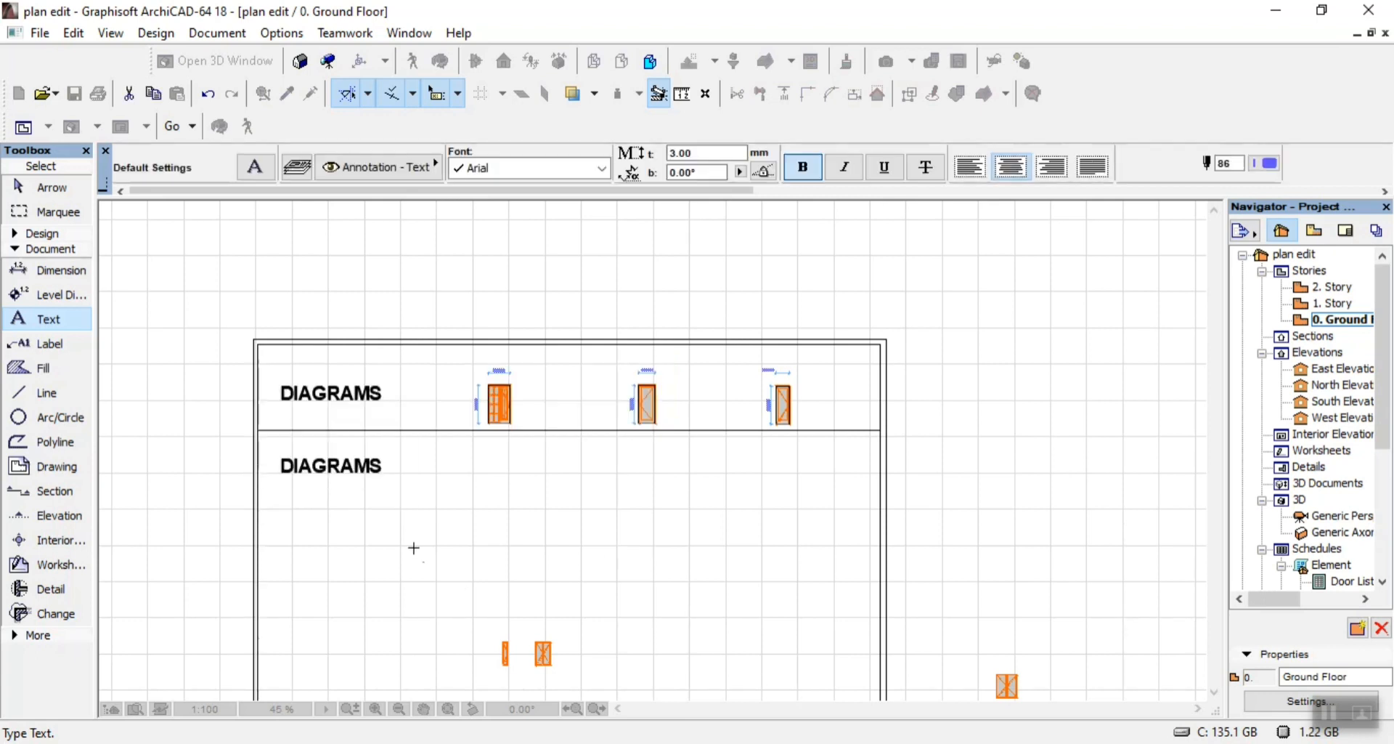
pyautogui.click(335, 468)
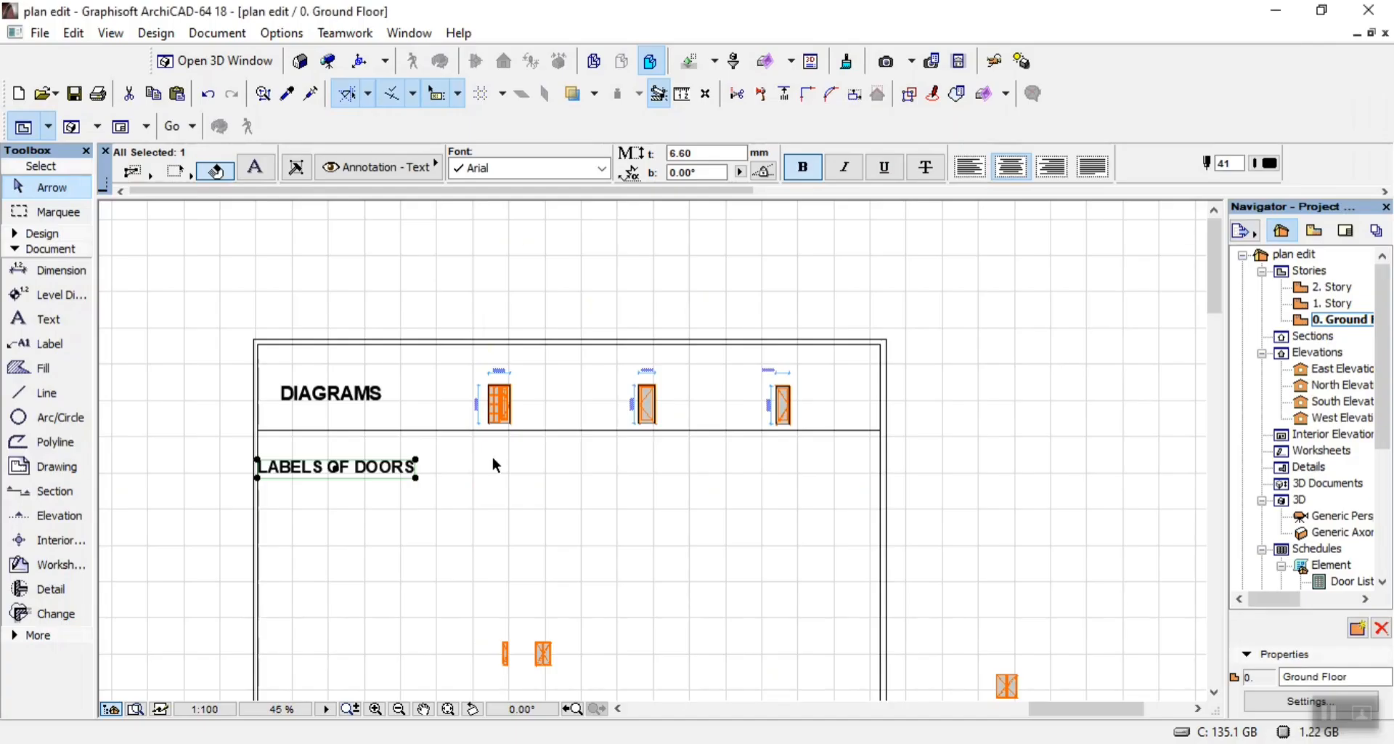
# Change the second row's heading to LABELS OF PLAN and reduce its text size to 6.05 mm
pyautogui.doubleClick(413, 480)
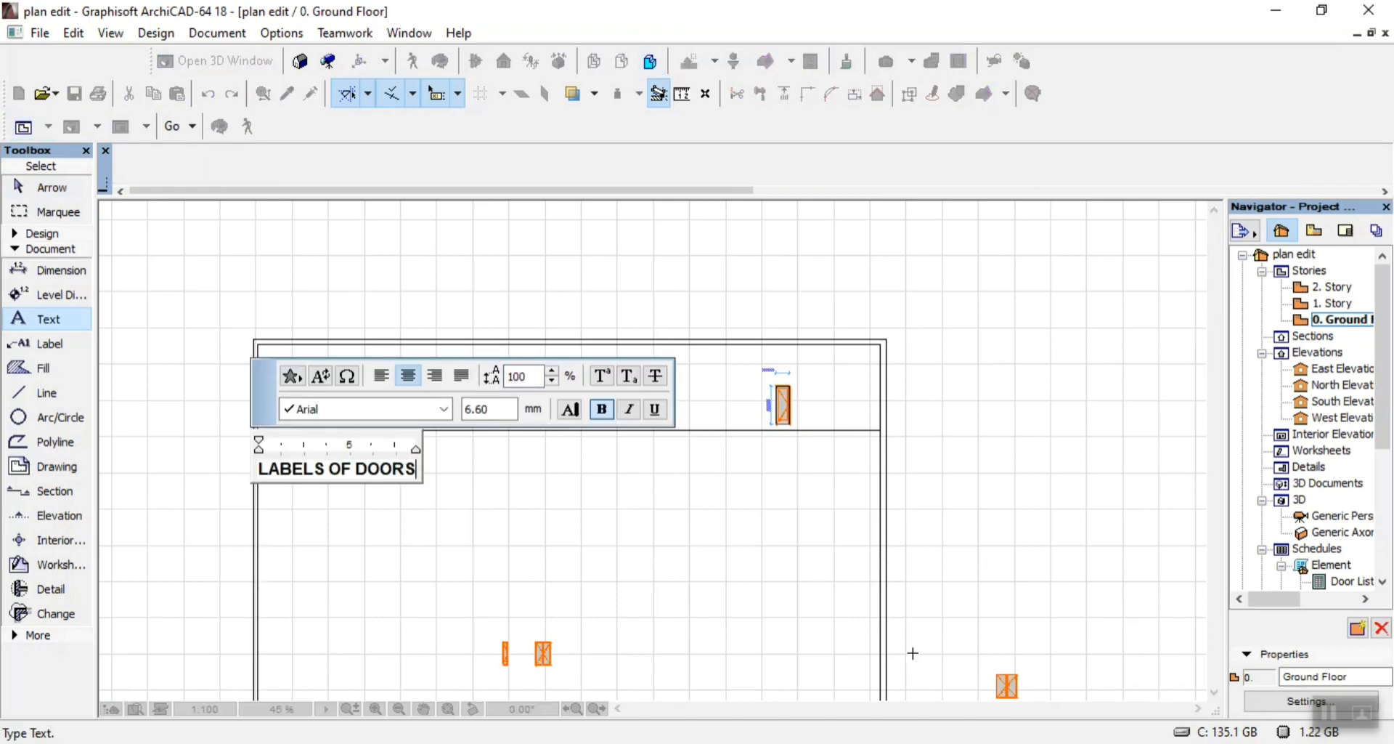
pyautogui.press('BackSpace')
pyautogui.press('BackSpace')
pyautogui.press('BackSpace')
pyautogui.press('BackSpace')
pyautogui.press('BackSpace')
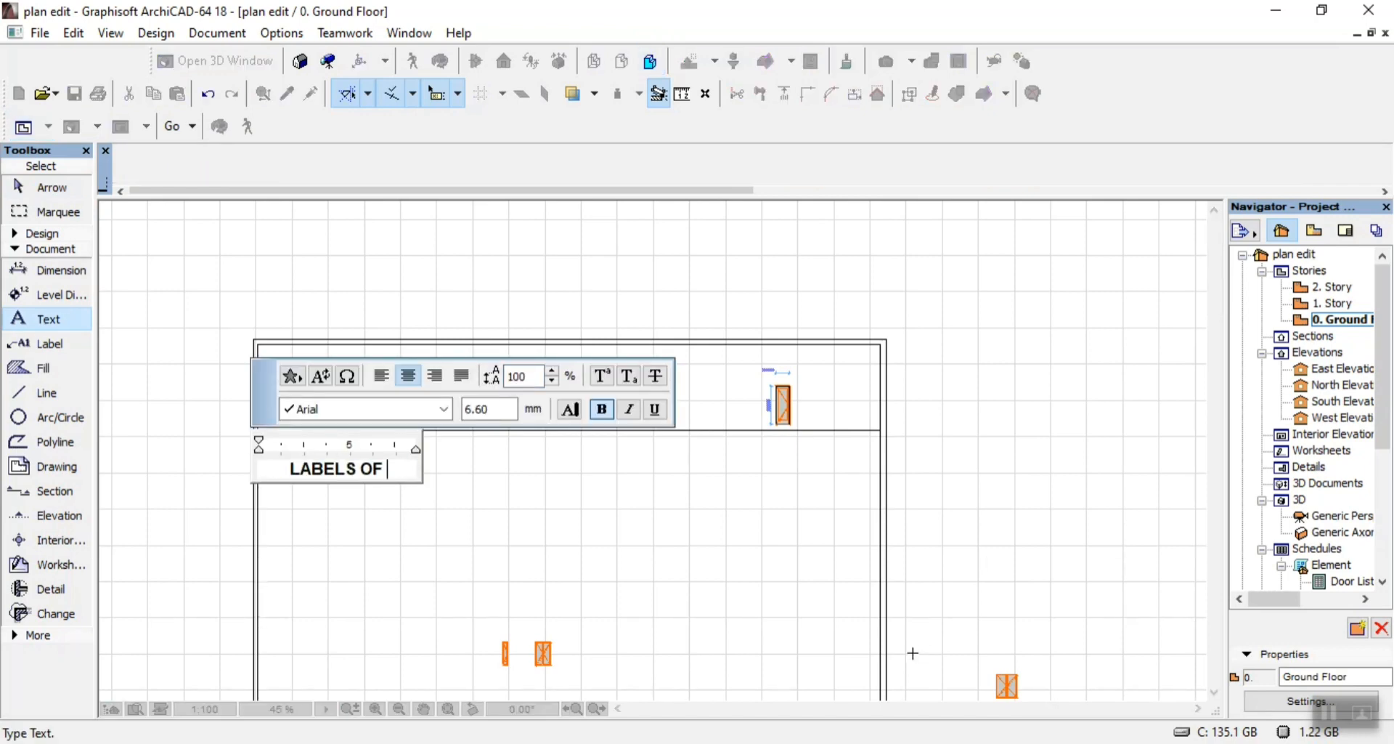
pyautogui.write('PLAN')
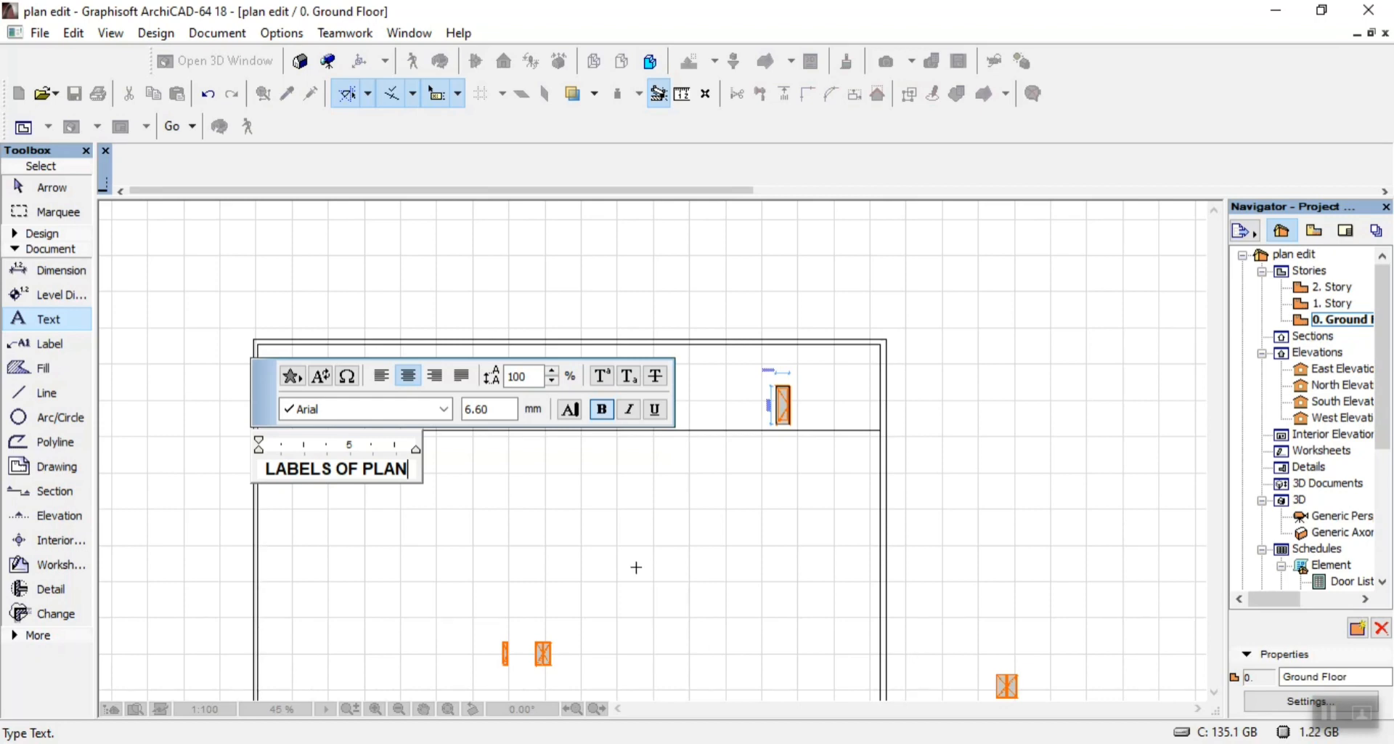
pyautogui.hotkey('ctrl', 'shift', ',')
pyautogui.click(734, 546)
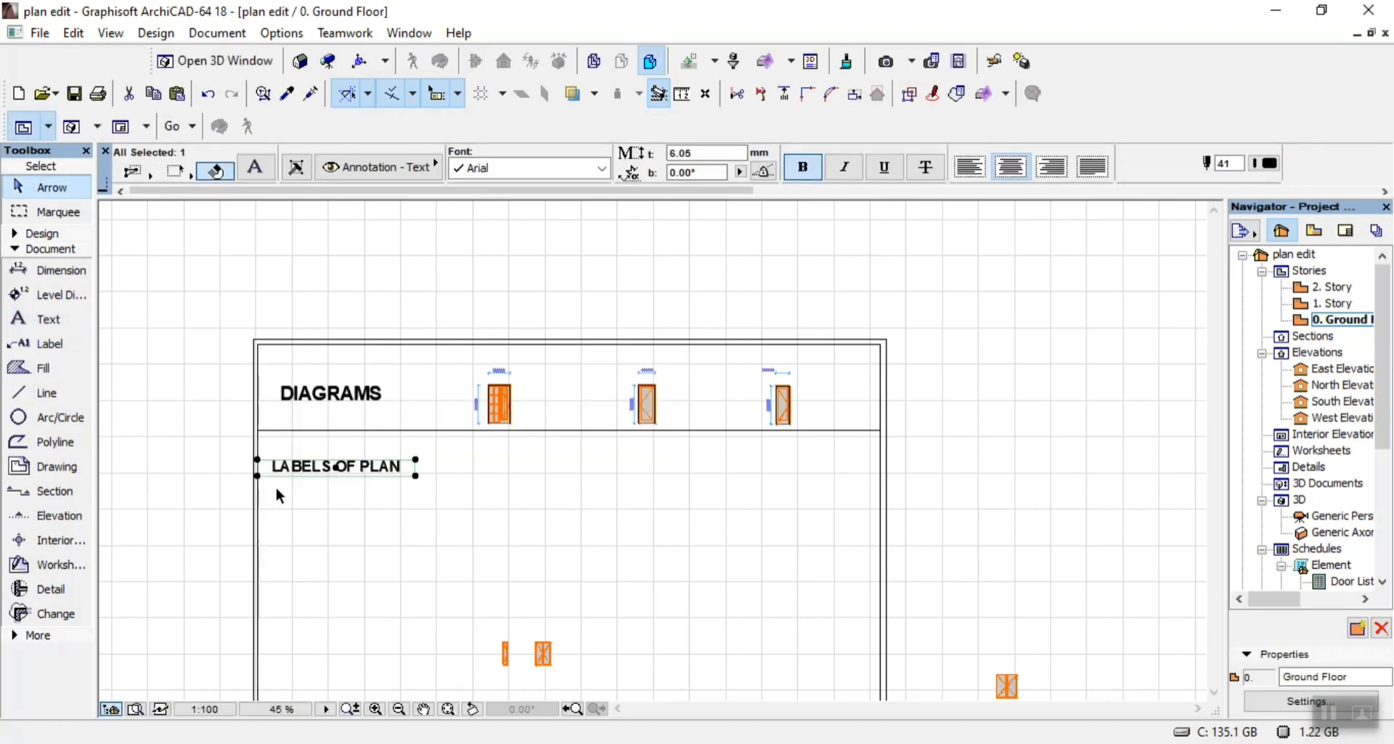
# Move the LABELS OF PLAN heading slightly right so that it lines up beneath the DIAGRAMS heading
pyautogui.scroll(3, 277, 487)
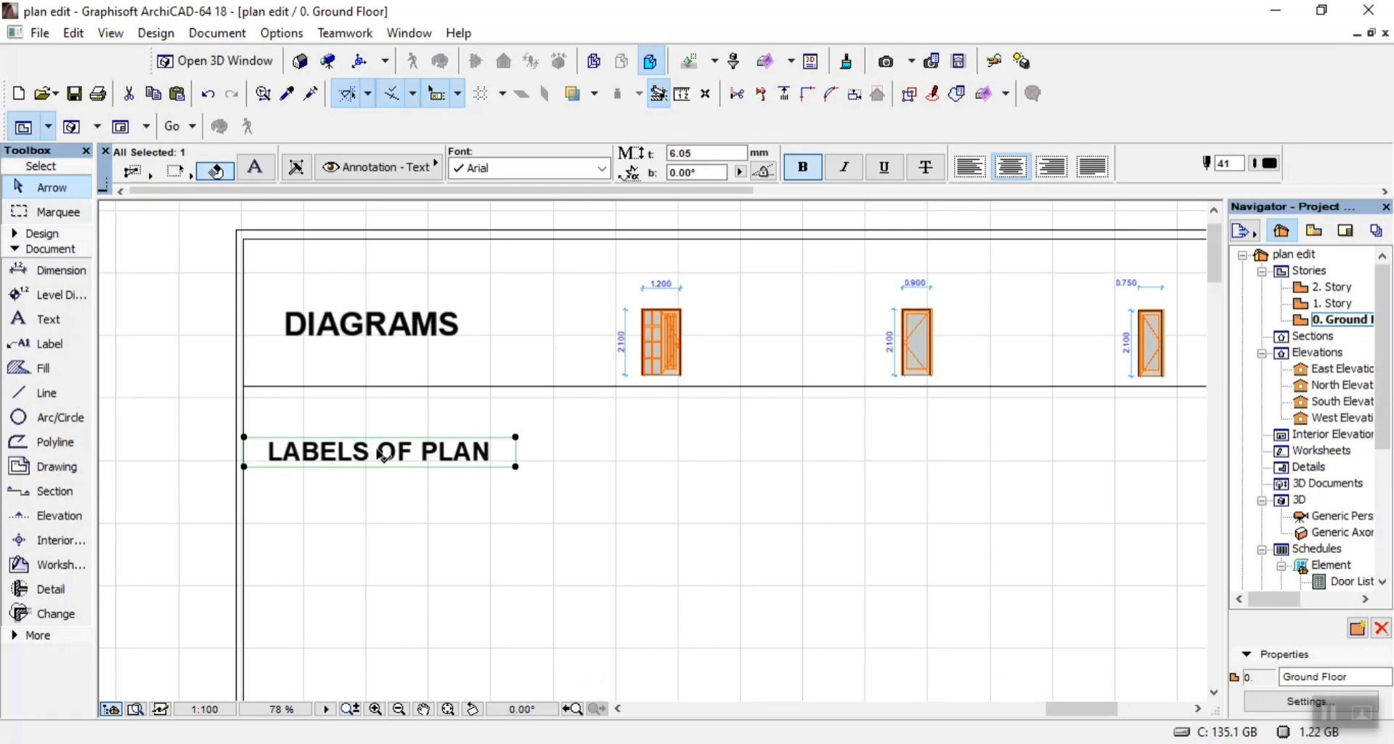
pyautogui.moveTo(385, 456); pyautogui.dragTo(411, 453)
pyautogui.click(786, 516)
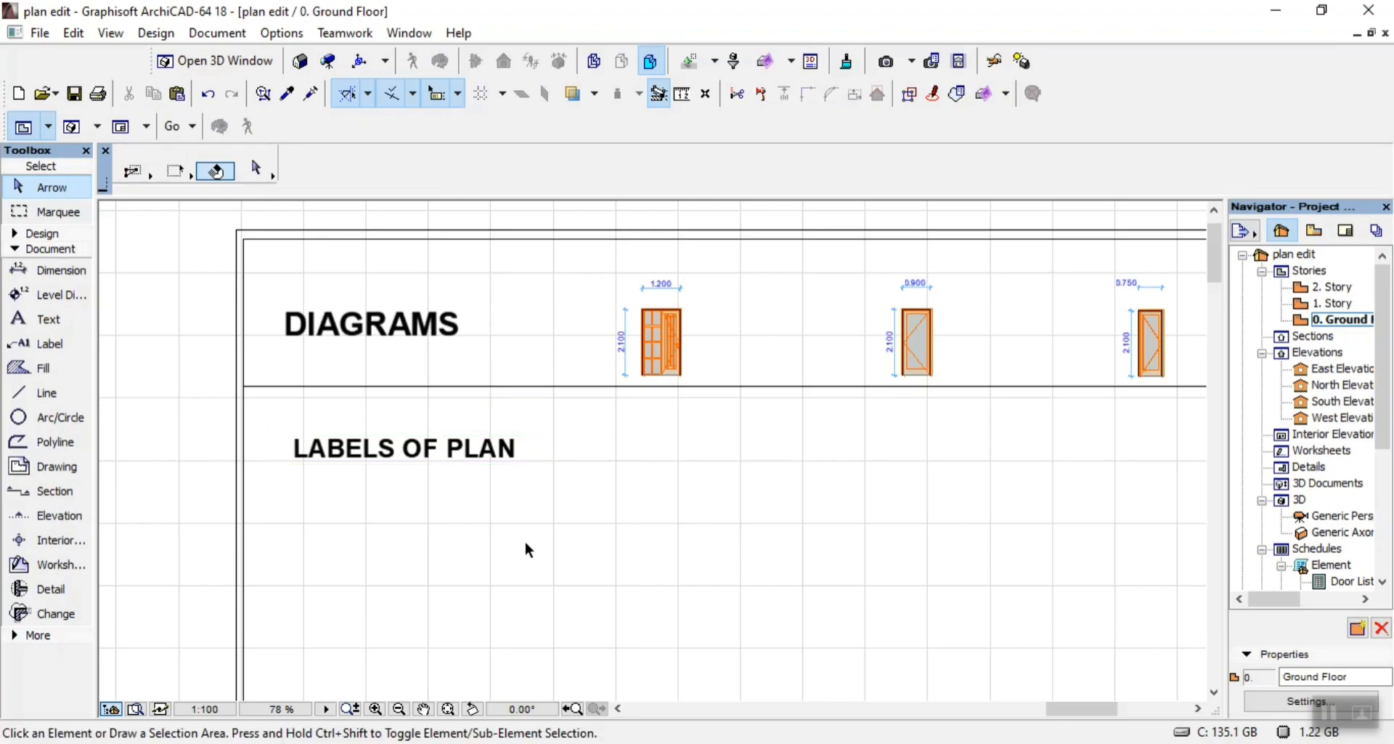
# Copy the Main Lounge room label from the floor plan into the schedule's second row beneath the first door
pyautogui.scroll(-1, 506, 448)
pyautogui.scroll(-1, 506, 448)
pyautogui.click(762, 742)
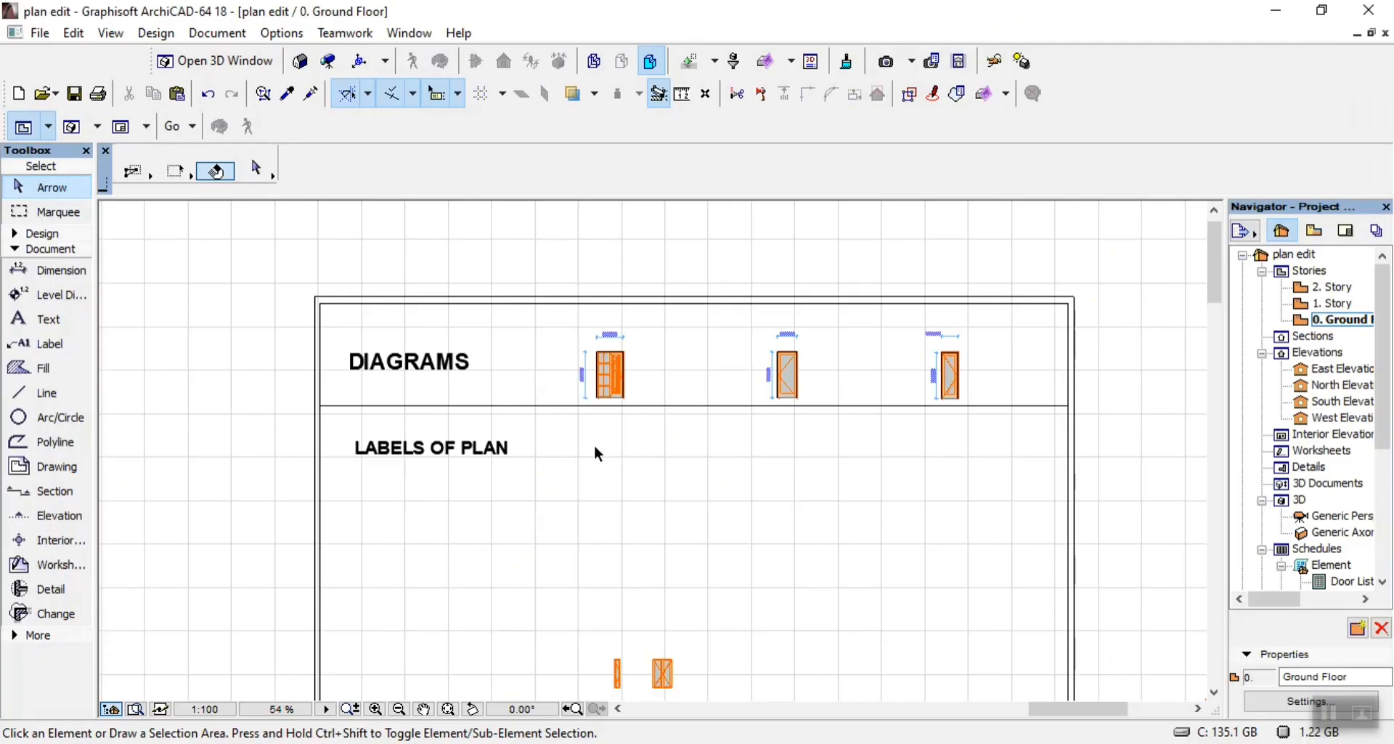
pyautogui.scroll(-4, 696, 427)
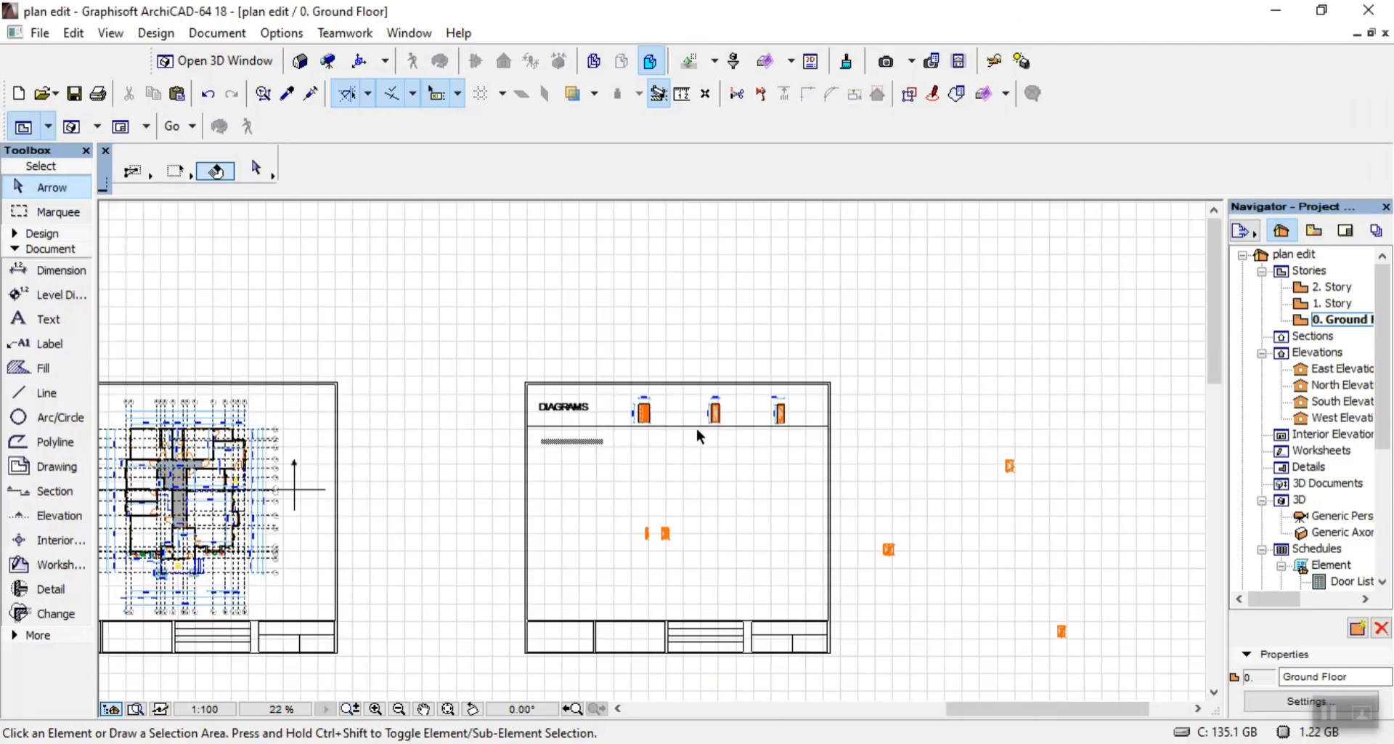
pyautogui.scroll(3, 334, 504)
pyautogui.scroll(4, 247, 505)
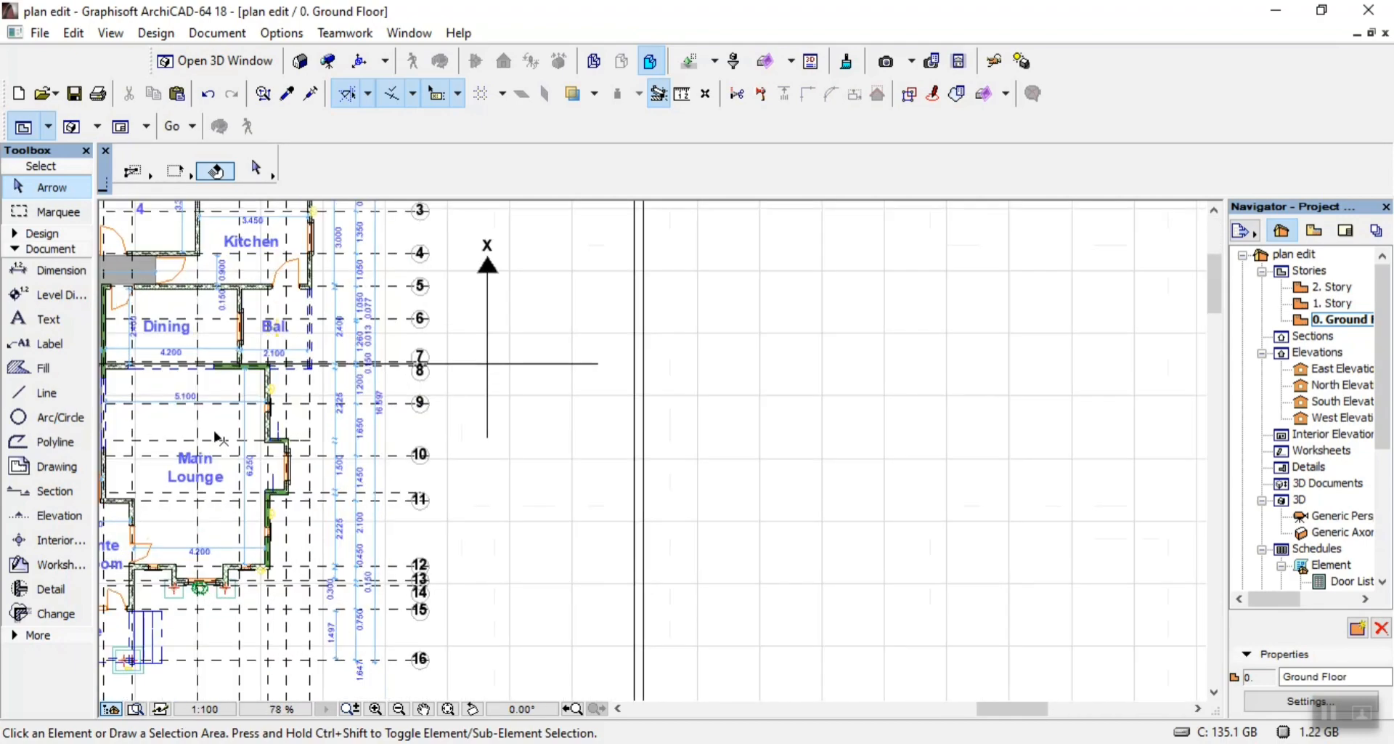
pyautogui.click(226, 497)
pyautogui.hotkey('ctrl', 'shift', 'd')
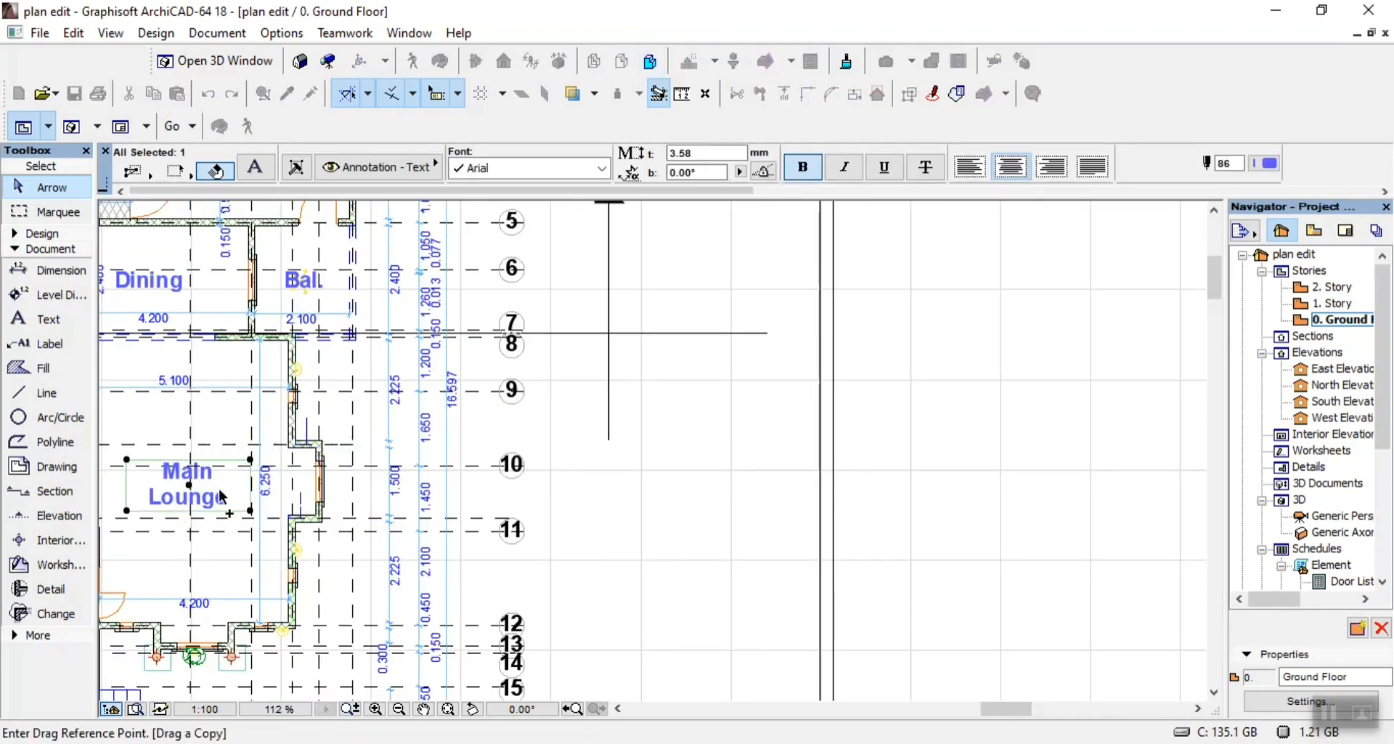
pyautogui.click(227, 500)
pyautogui.scroll(-5, 903, 423)
pyautogui.scroll(5, 937, 436)
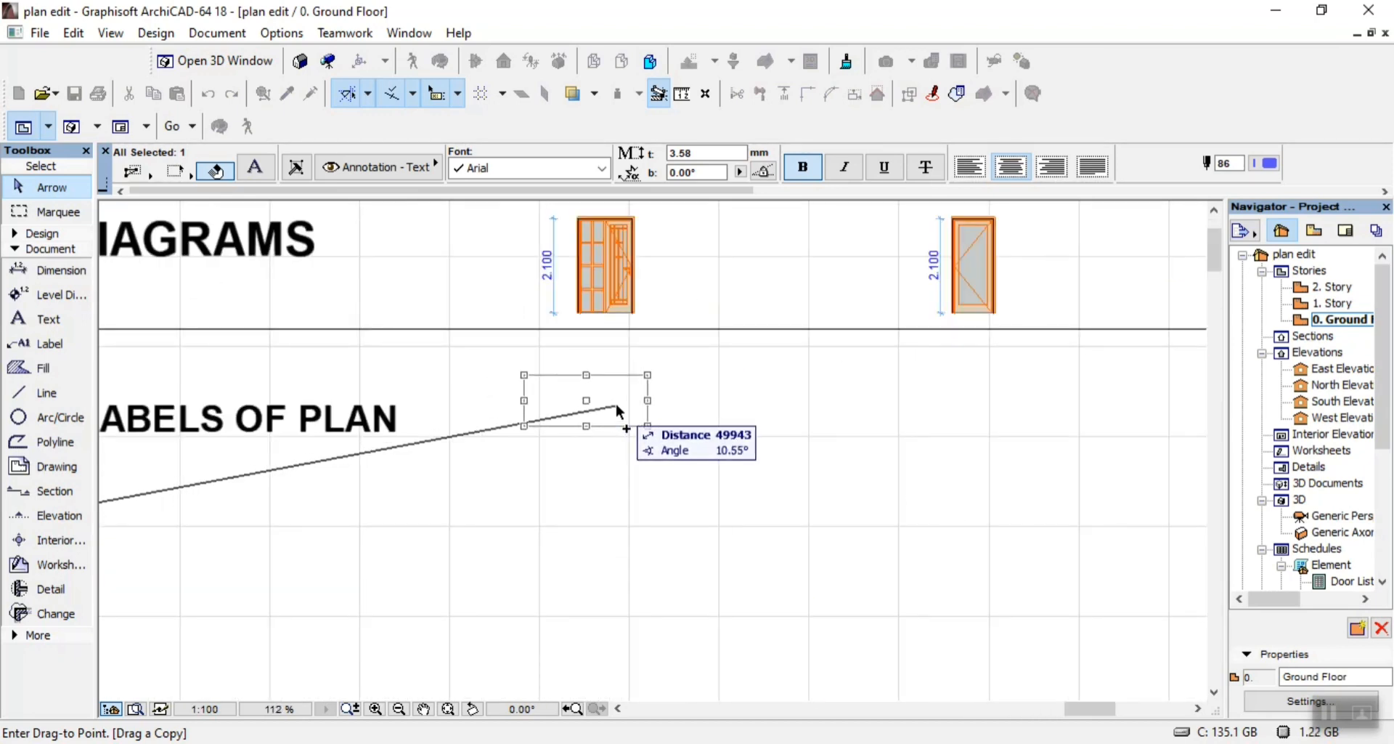
pyautogui.click(616, 402)
# Replace the copied room label's text with D1 and enlarge its text size to 4.42 mm
pyautogui.doubleClick(626, 419)
pyautogui.press('BackSpace')
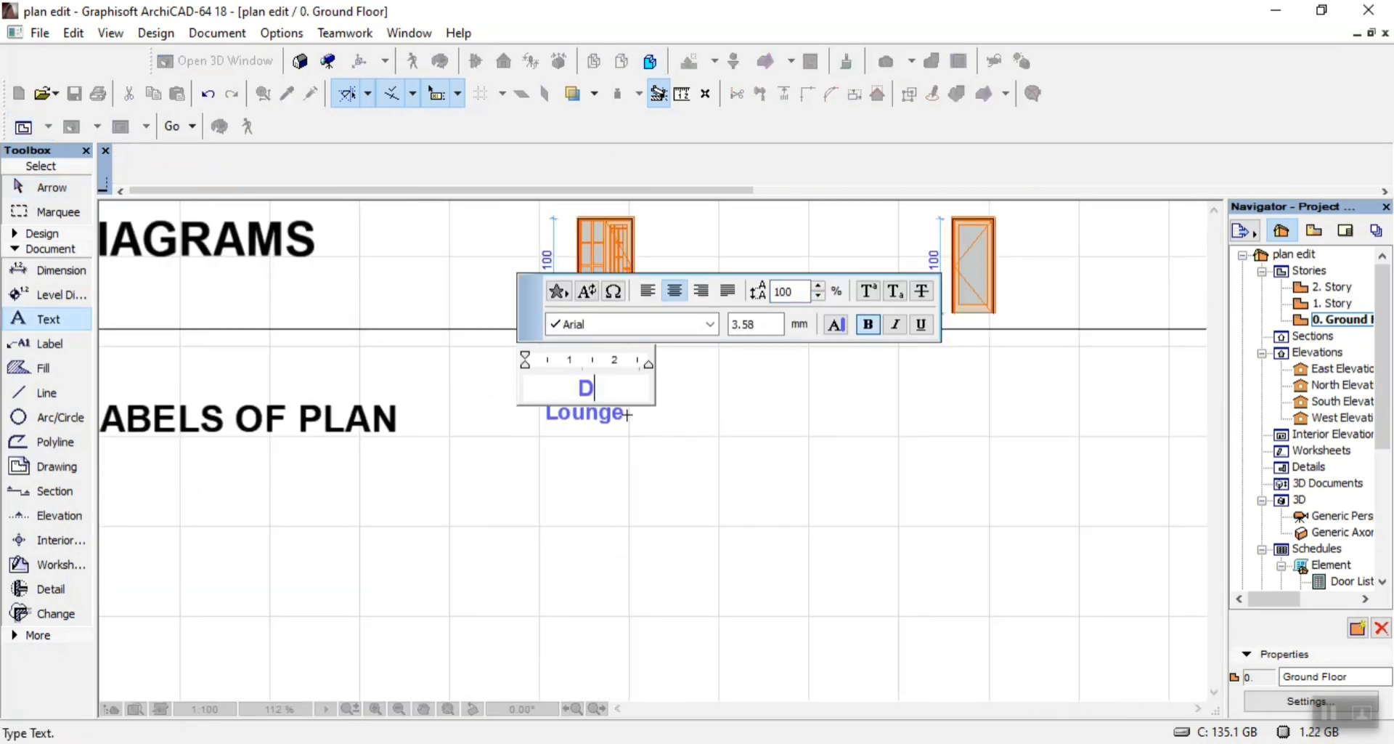
pyautogui.write('D1')
pyautogui.hotkey('ctrl', 'a')
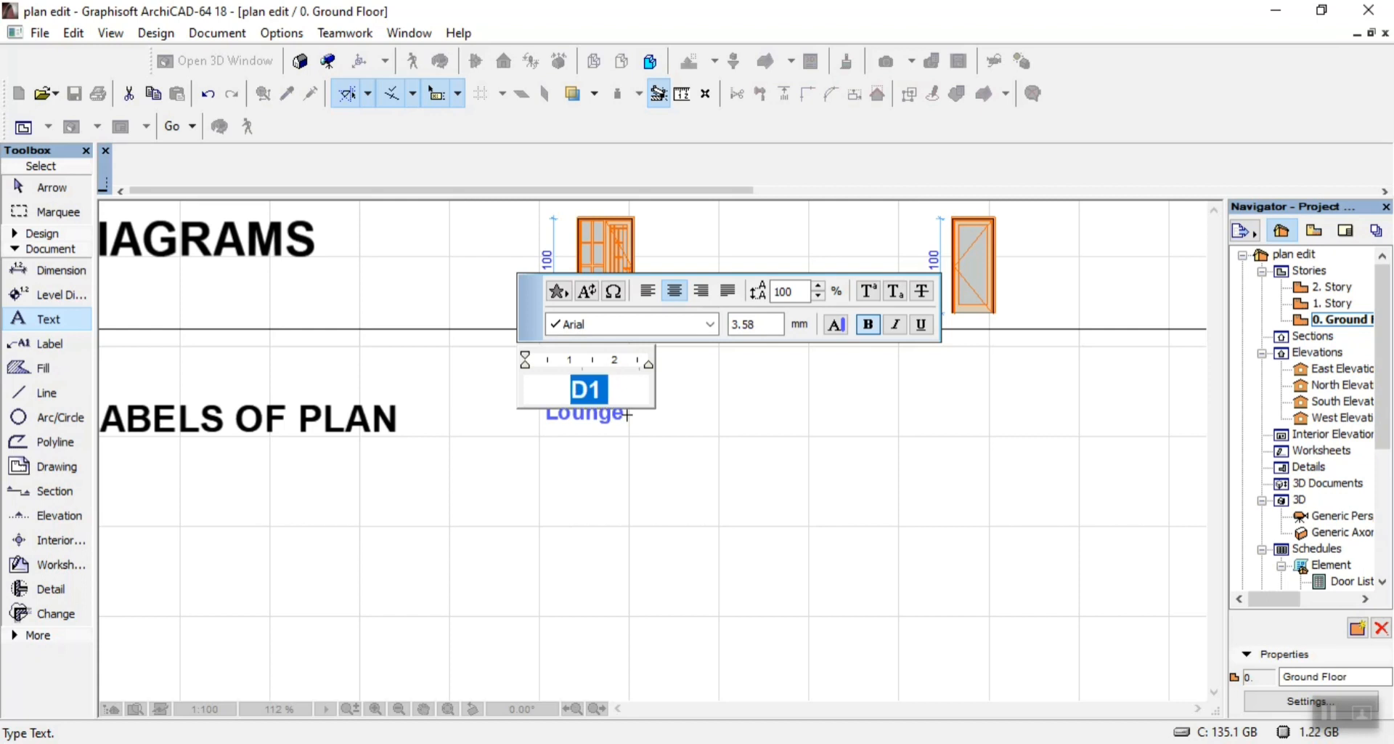
pyautogui.hotkey('ctrl', 'shift', '.')
pyautogui.click(648, 442)
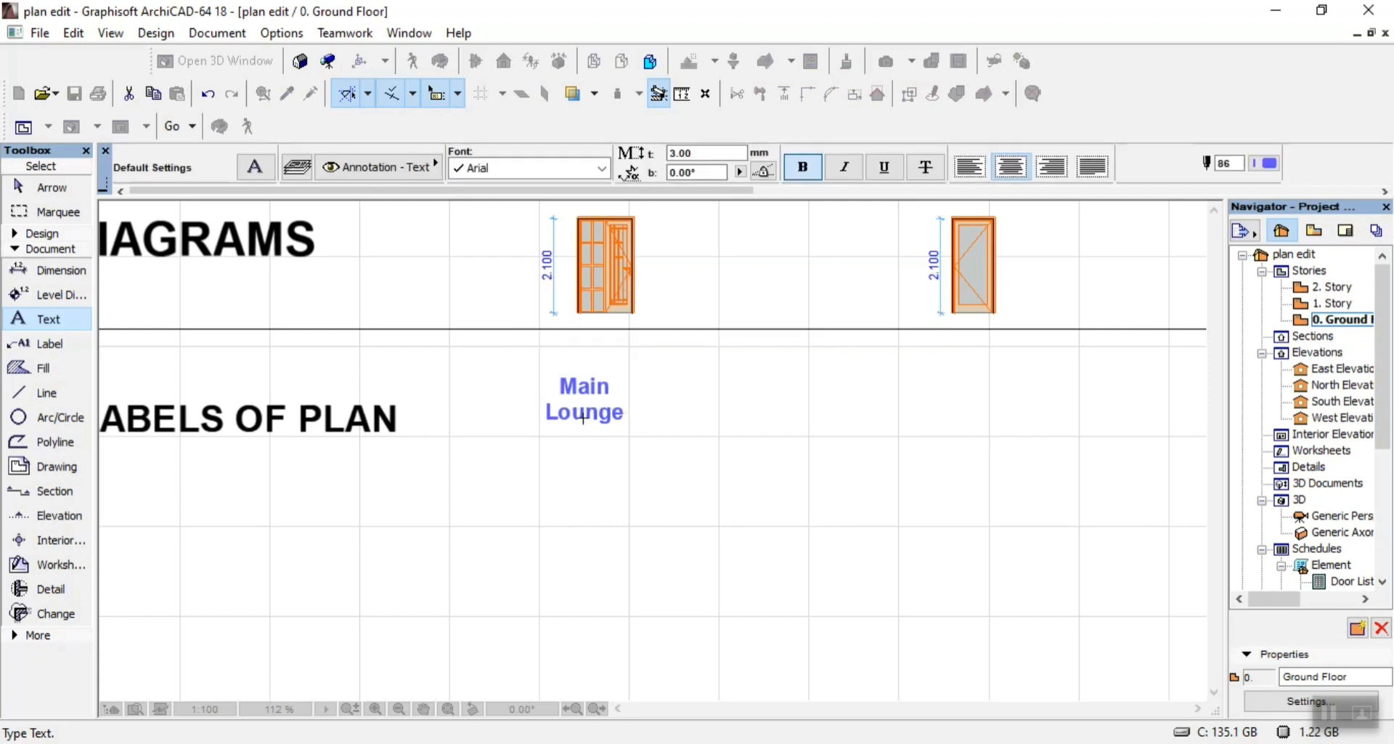
# Move the D1 label level with the LABELS OF PLAN heading and copy it horizontally beneath the second door
pyautogui.click(586, 391)
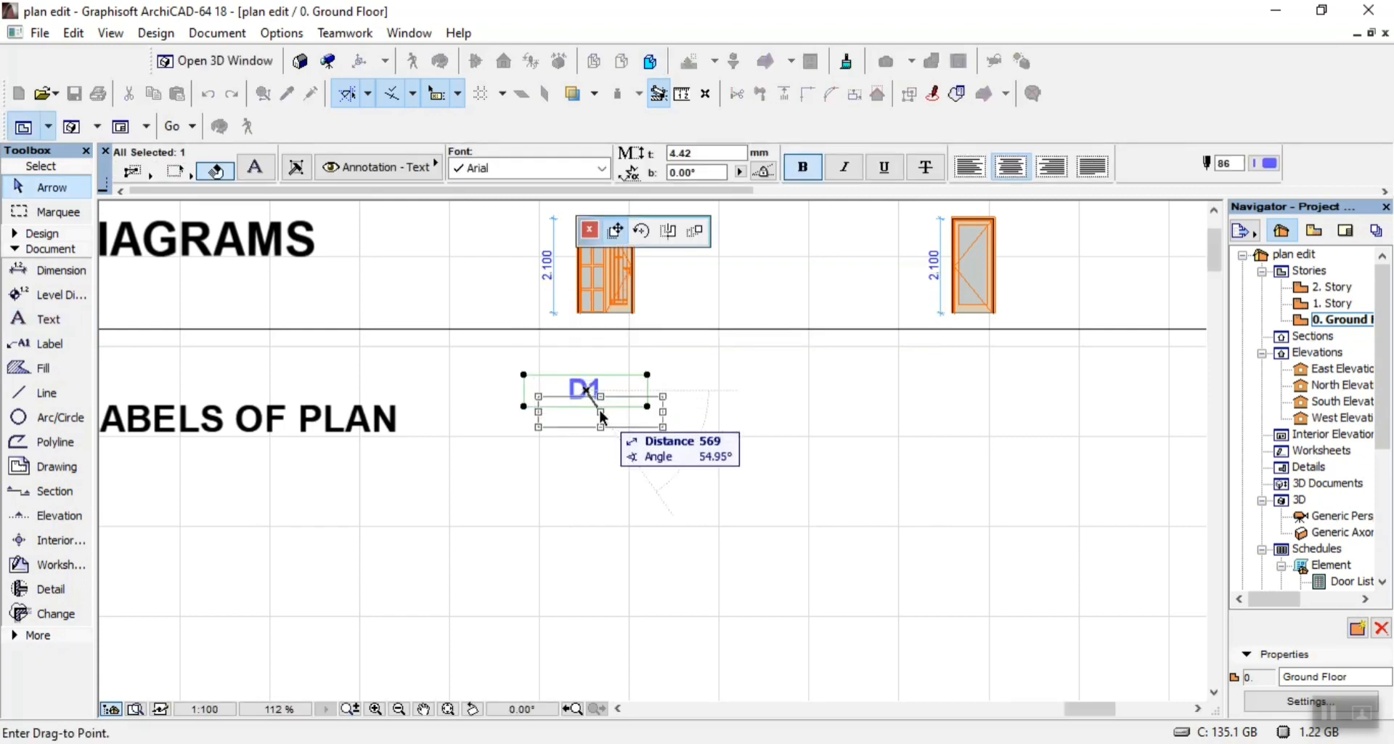
pyautogui.click(600, 413)
pyautogui.click(600, 412)
pyautogui.press('ctrl')
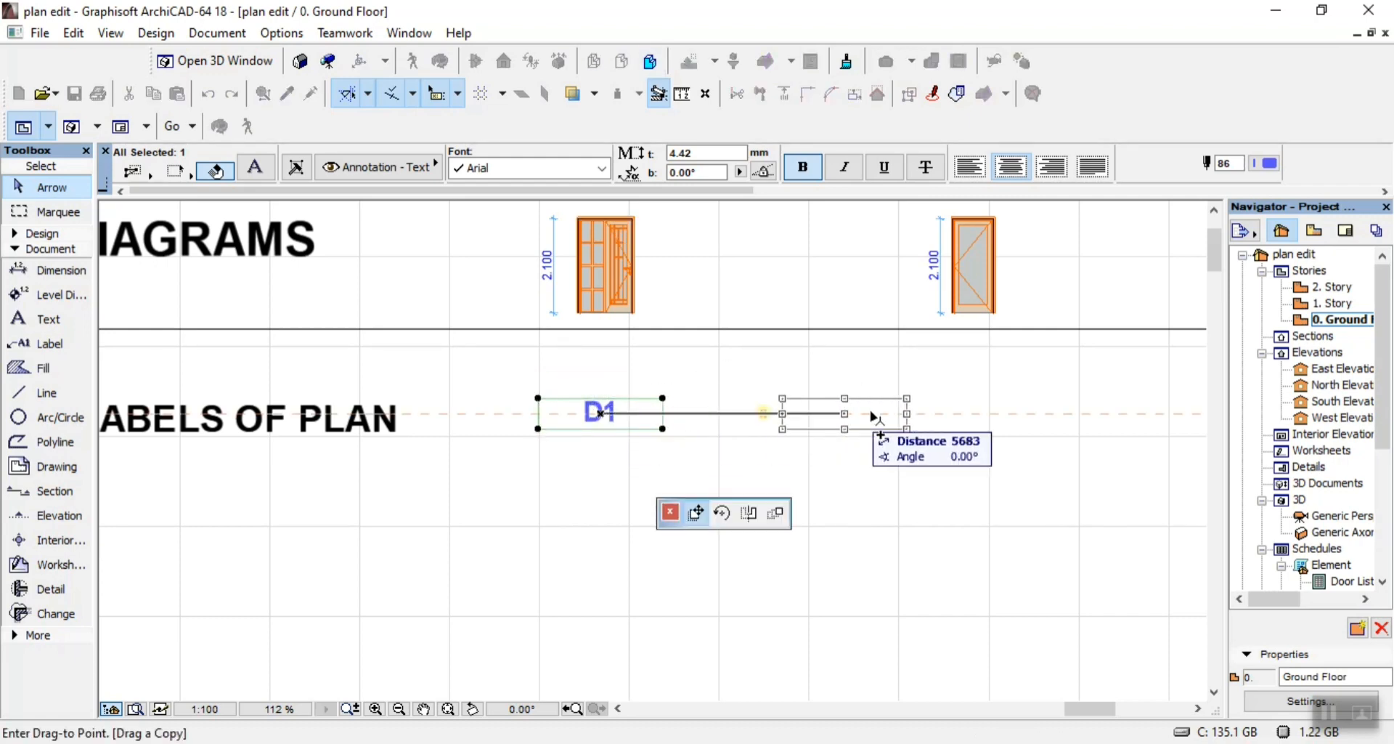
pyautogui.click(973, 418)
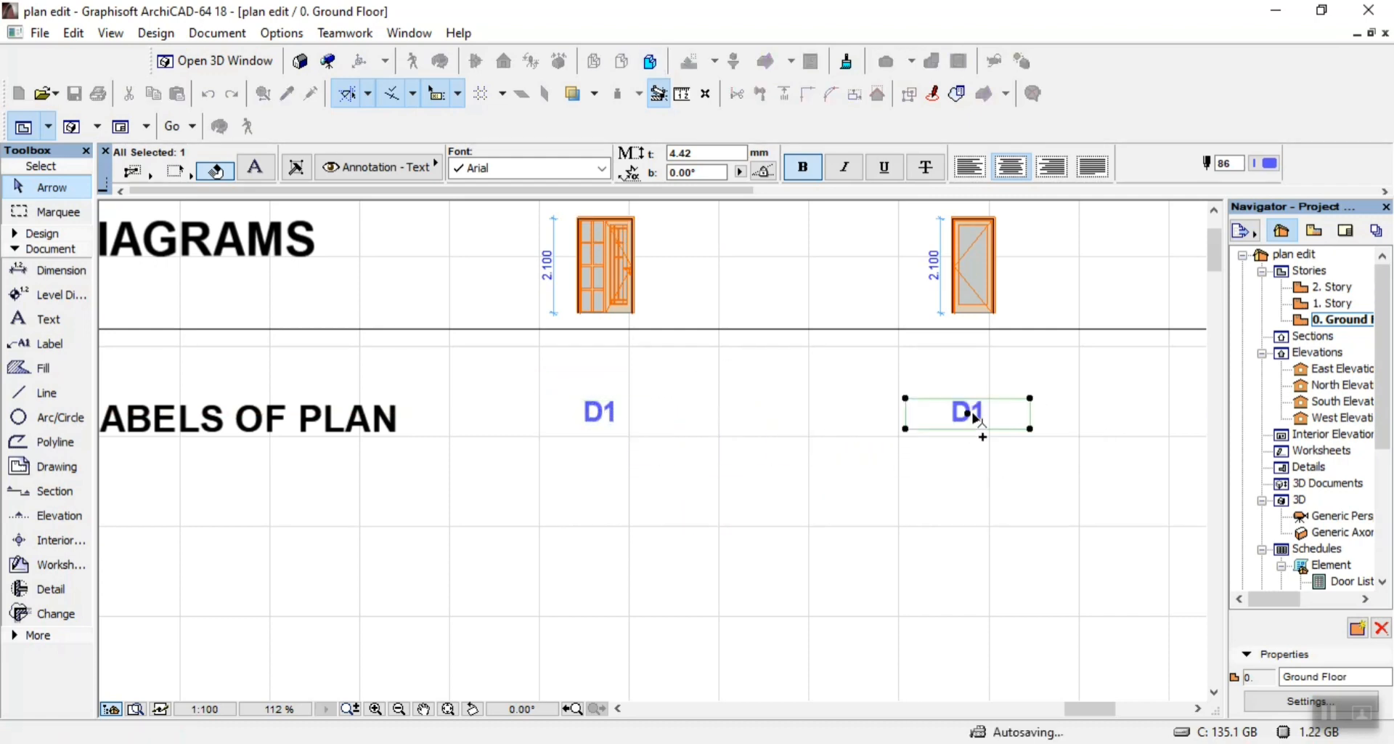
# Change the copied label beneath the second door to D2
pyautogui.doubleClick(1001, 412)
pyautogui.press('BackSpace')
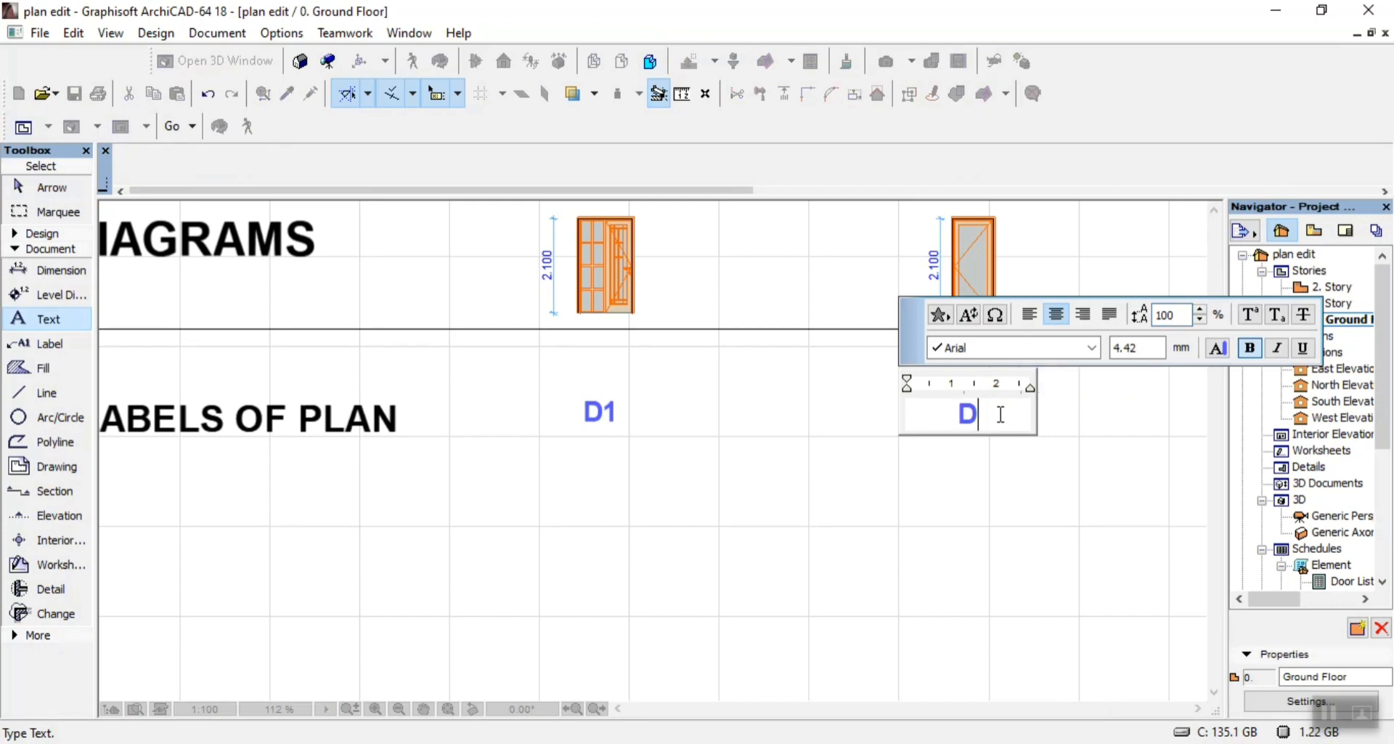
pyautogui.write('2')
pyautogui.click(989, 437)
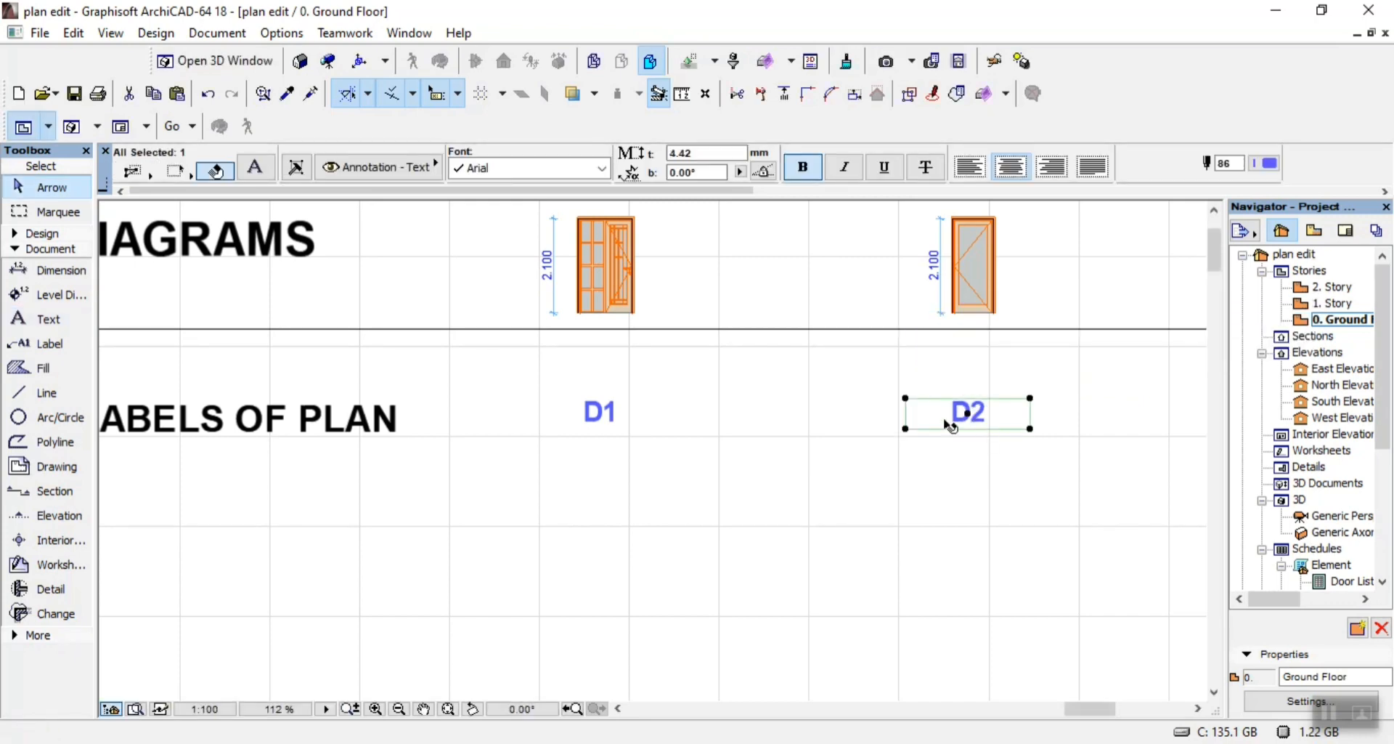
# Copy the D2 label horizontally to beneath the third door in the LABELS OF PLAN row
pyautogui.click(968, 415)
pyautogui.scroll(-3, 847, 432)
pyautogui.scroll(2, 974, 408)
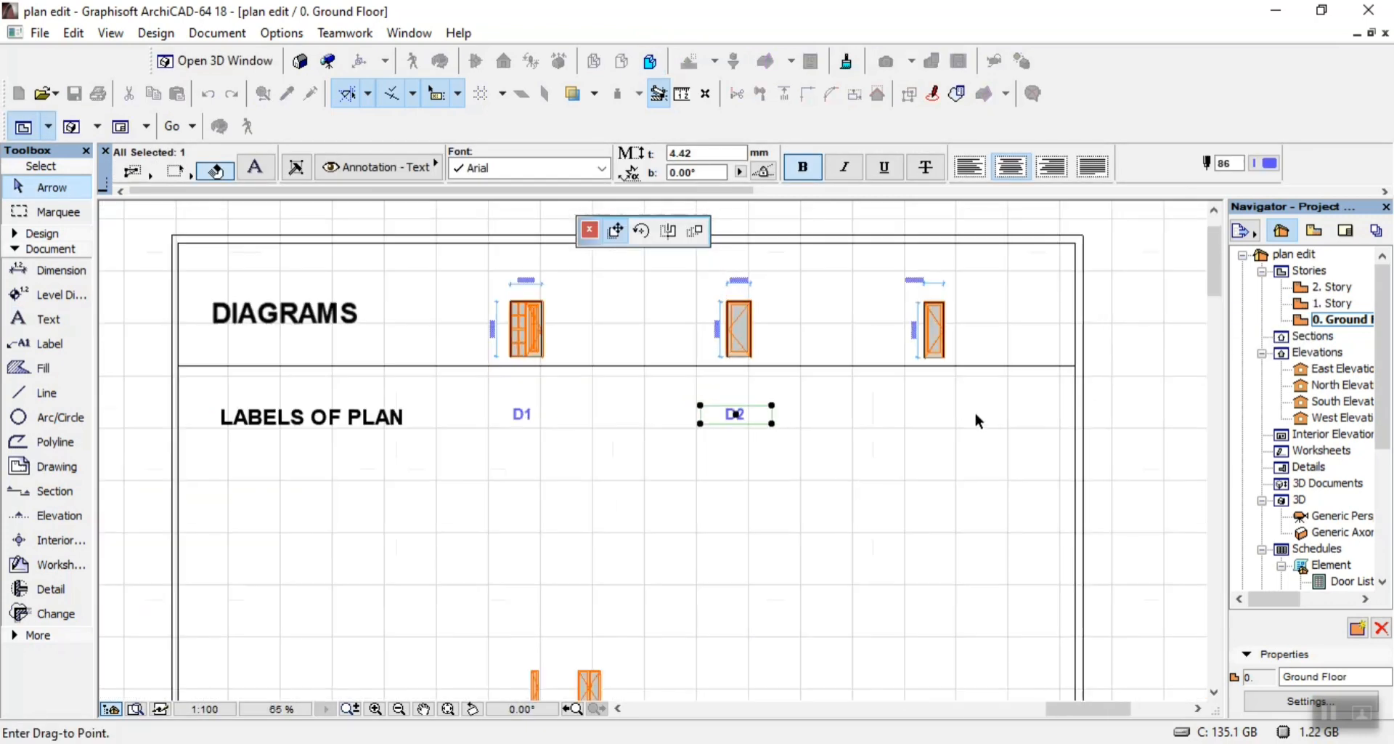
pyautogui.scroll(2, 923, 431)
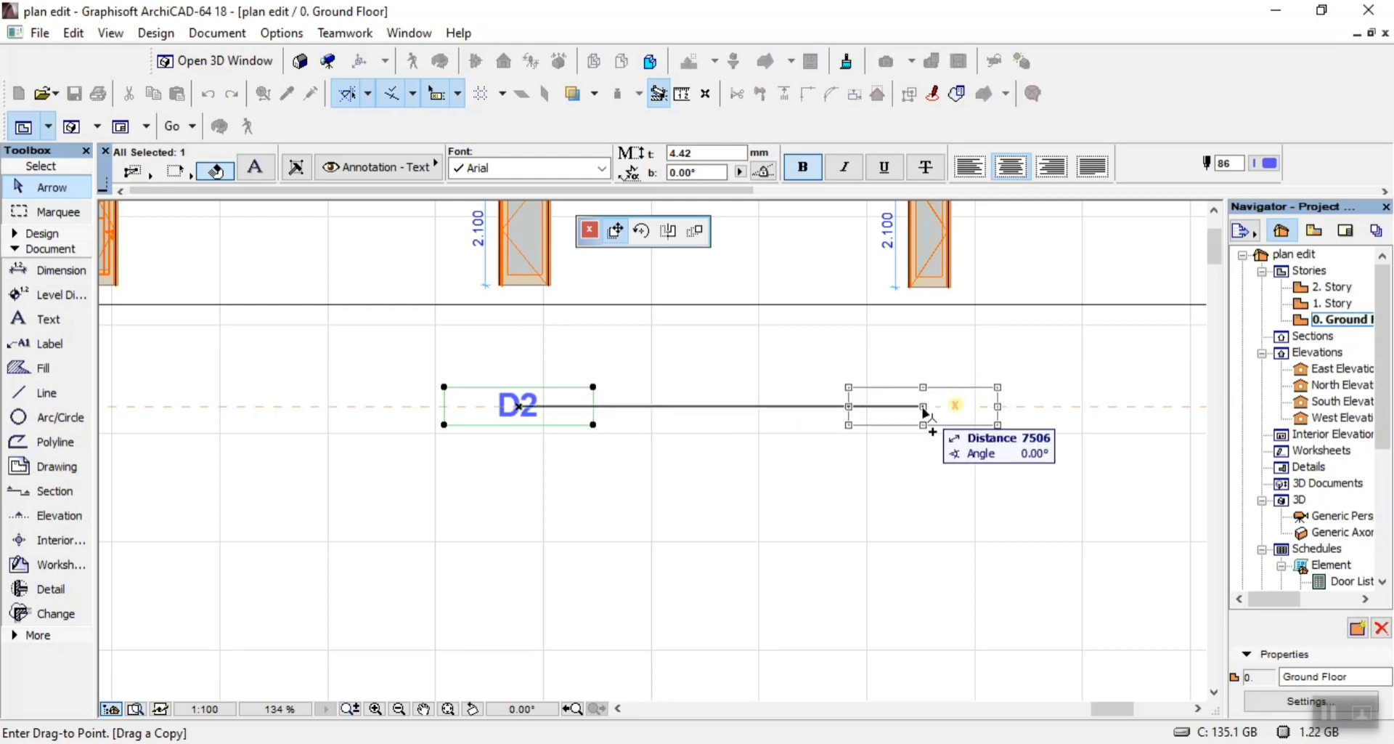
pyautogui.click(923, 412)
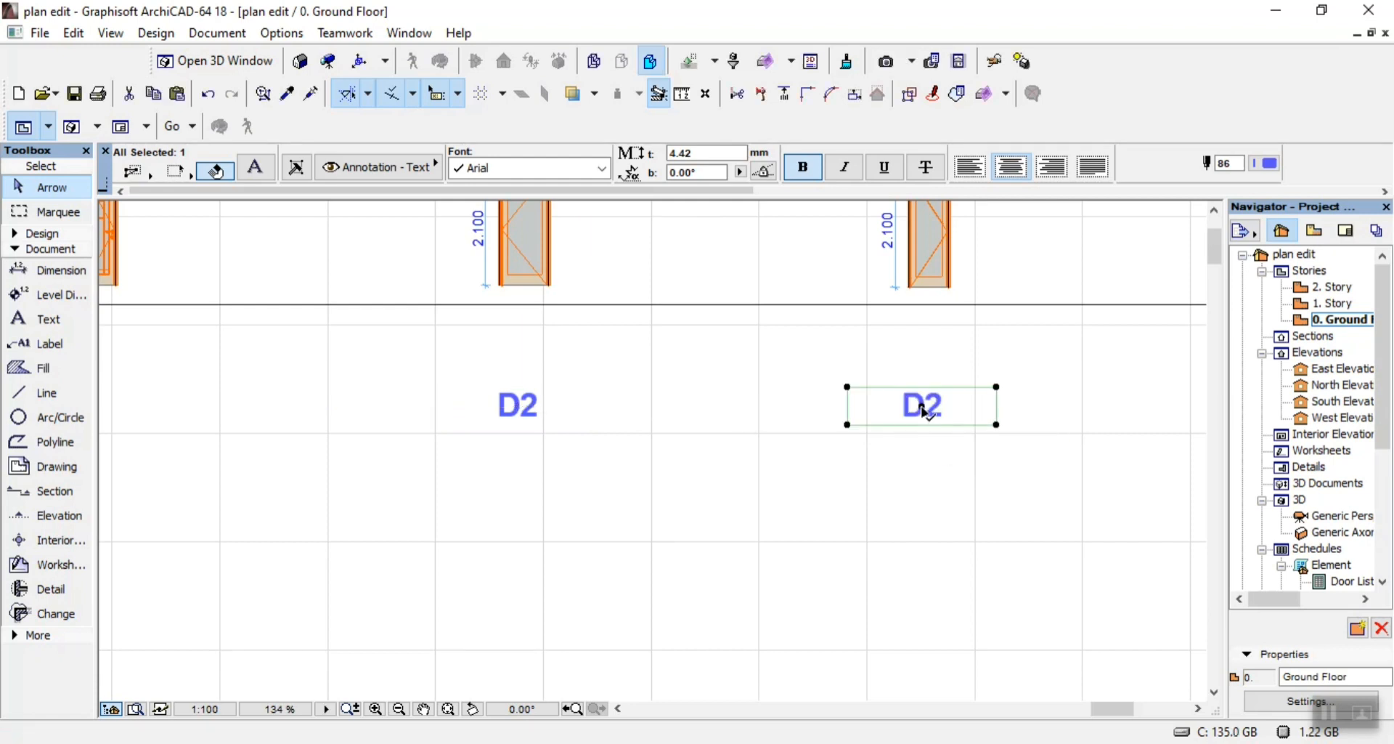
# Change the copied label beneath the third door to D3 and deselect it
pyautogui.doubleClick(944, 406)
pyautogui.press('BackSpace')
pyautogui.write('3')
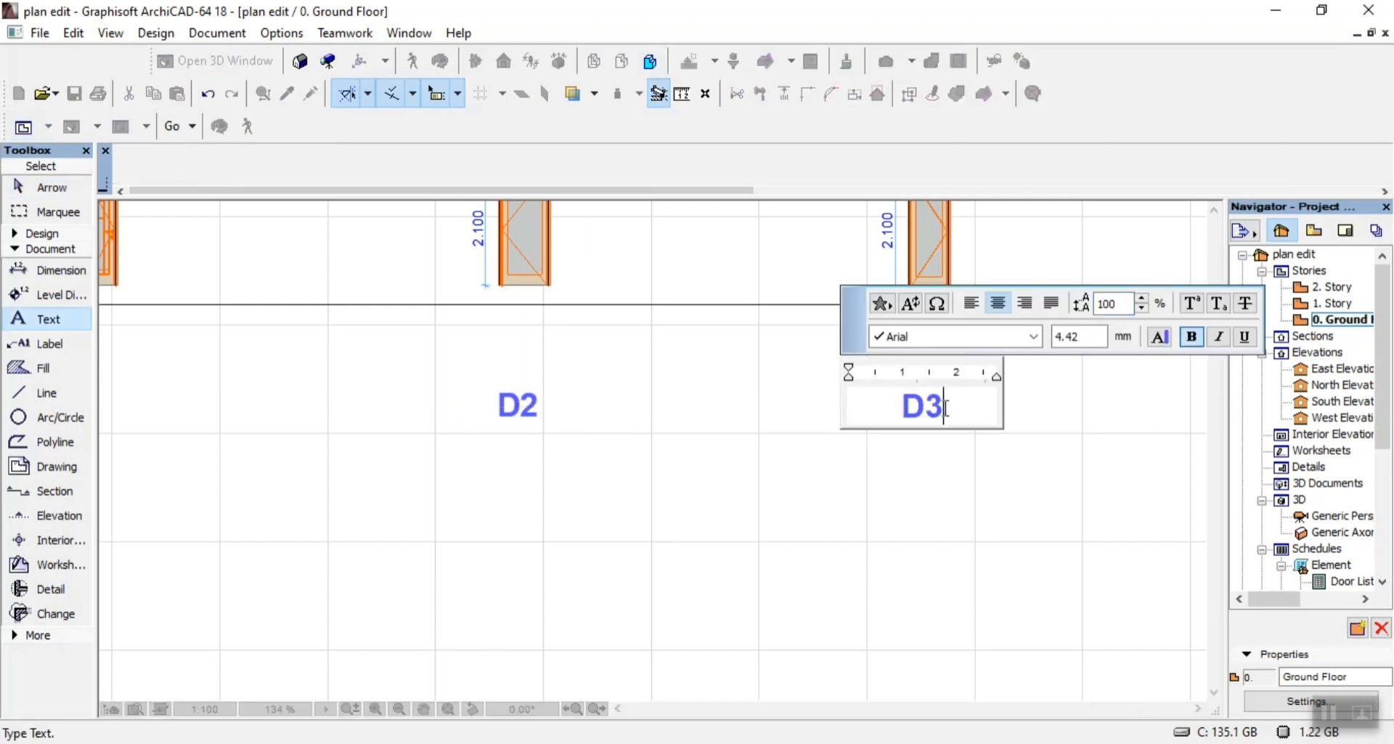
pyautogui.click(944, 510)
pyautogui.click(923, 407)
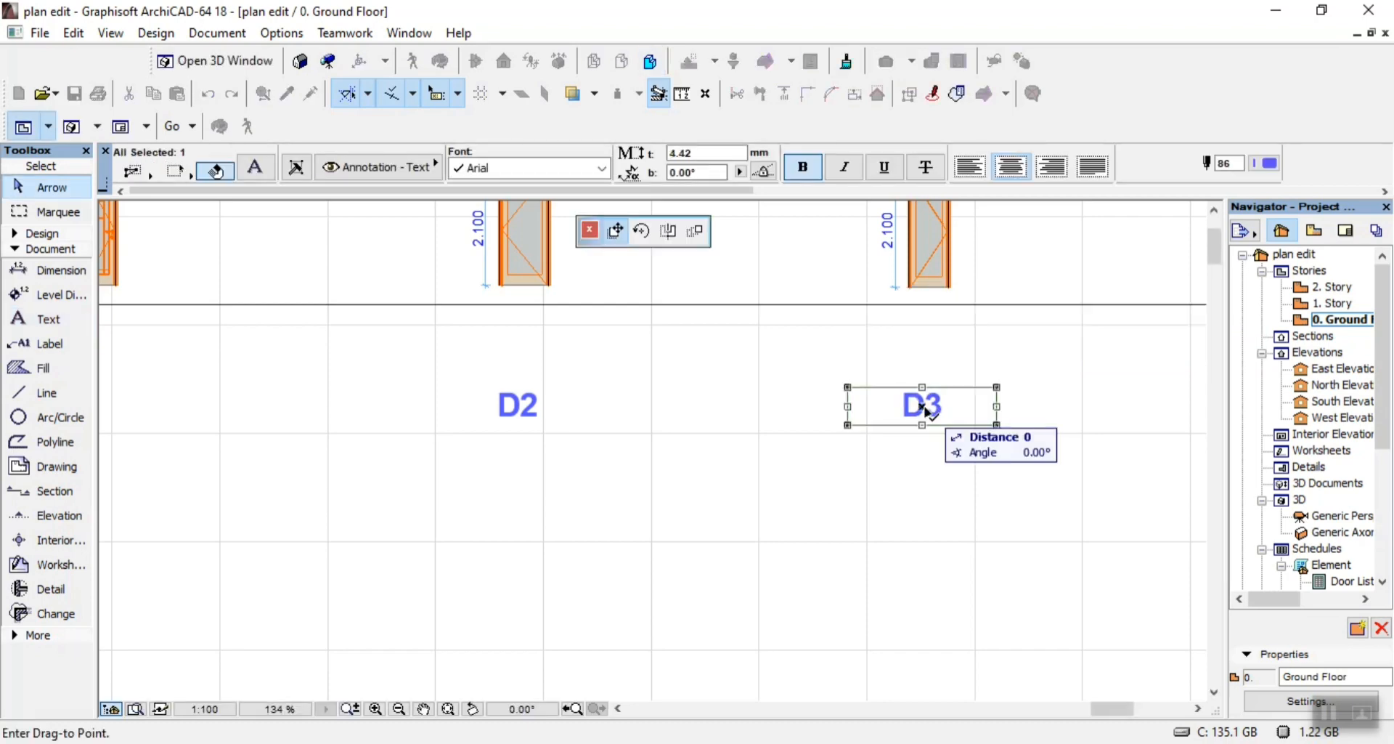
pyautogui.click(929, 407)
pyautogui.click(949, 486)
pyautogui.scroll(-4, 949, 445)
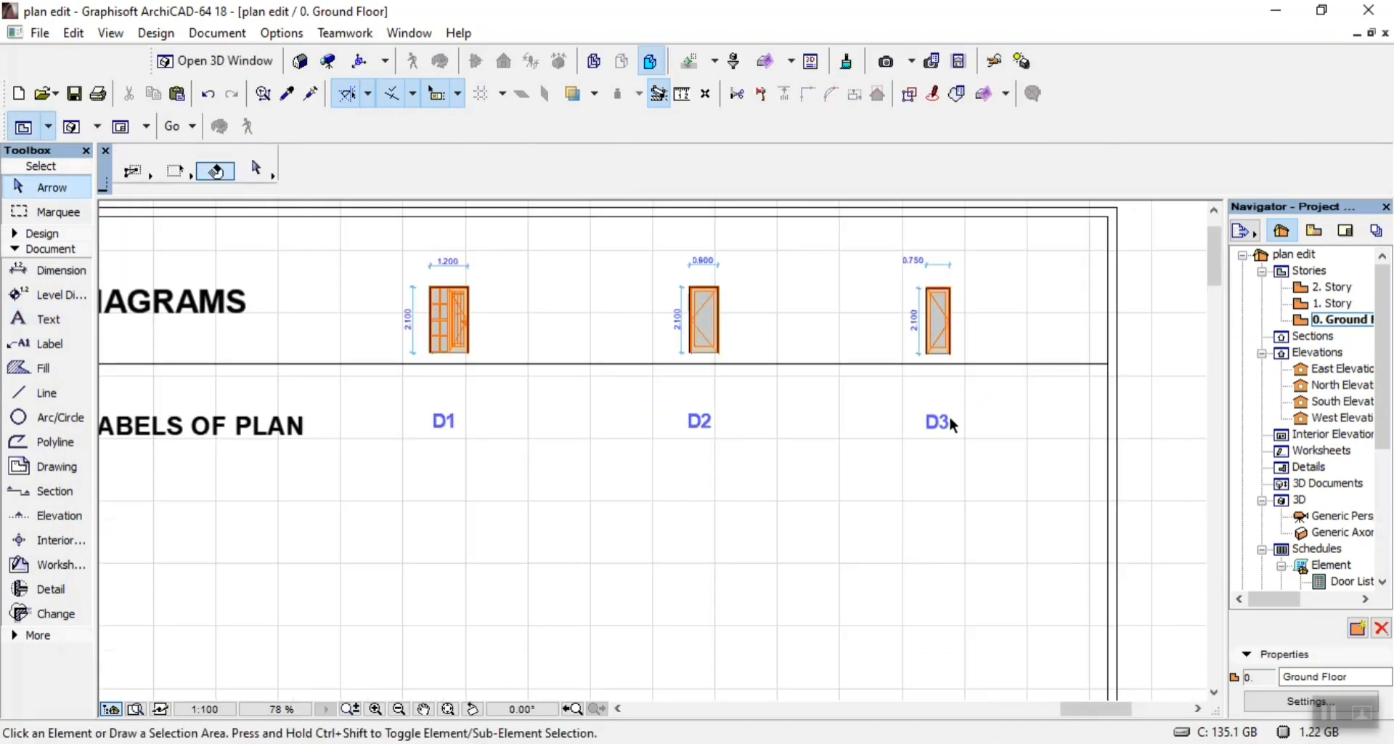
# Copy the row divider line straight down to close the LABELS OF PLAN row, following the reference PDF
pyautogui.click(781, 743)
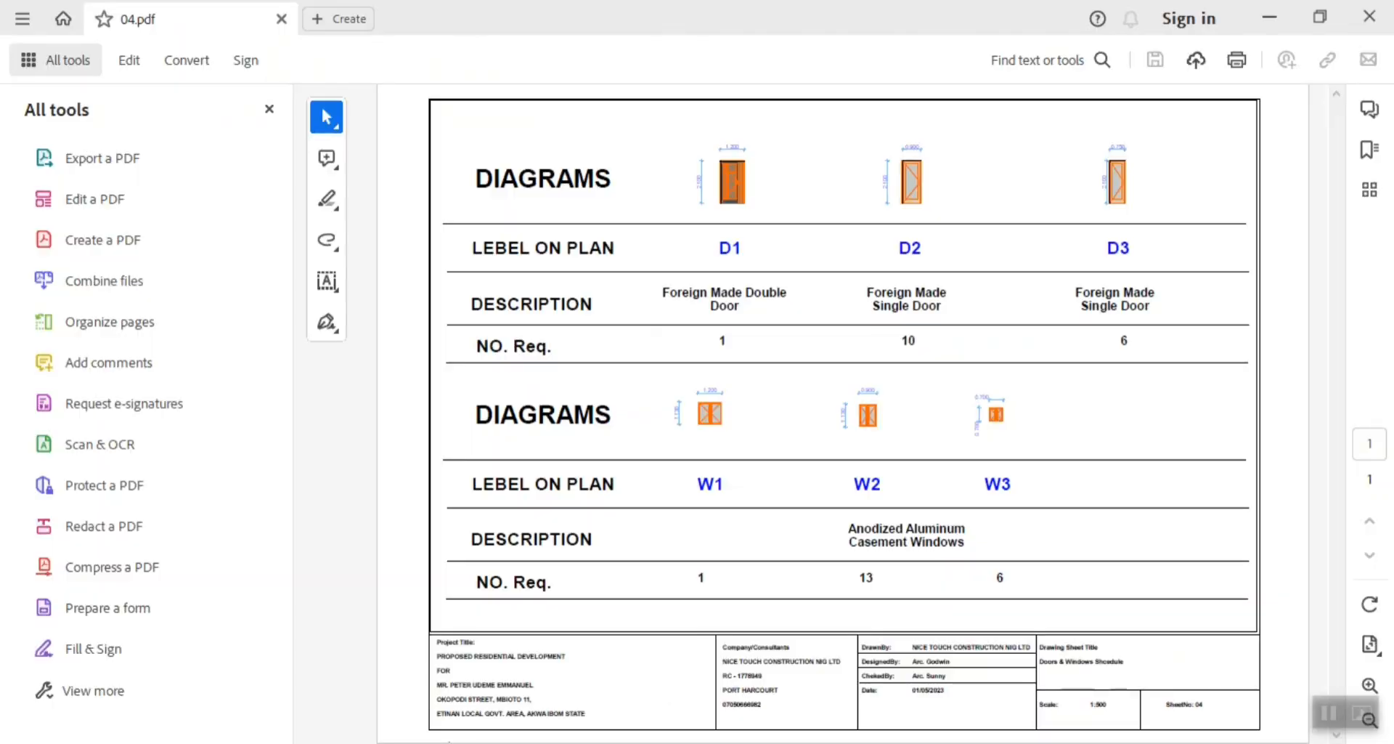
pyautogui.click(770, 743)
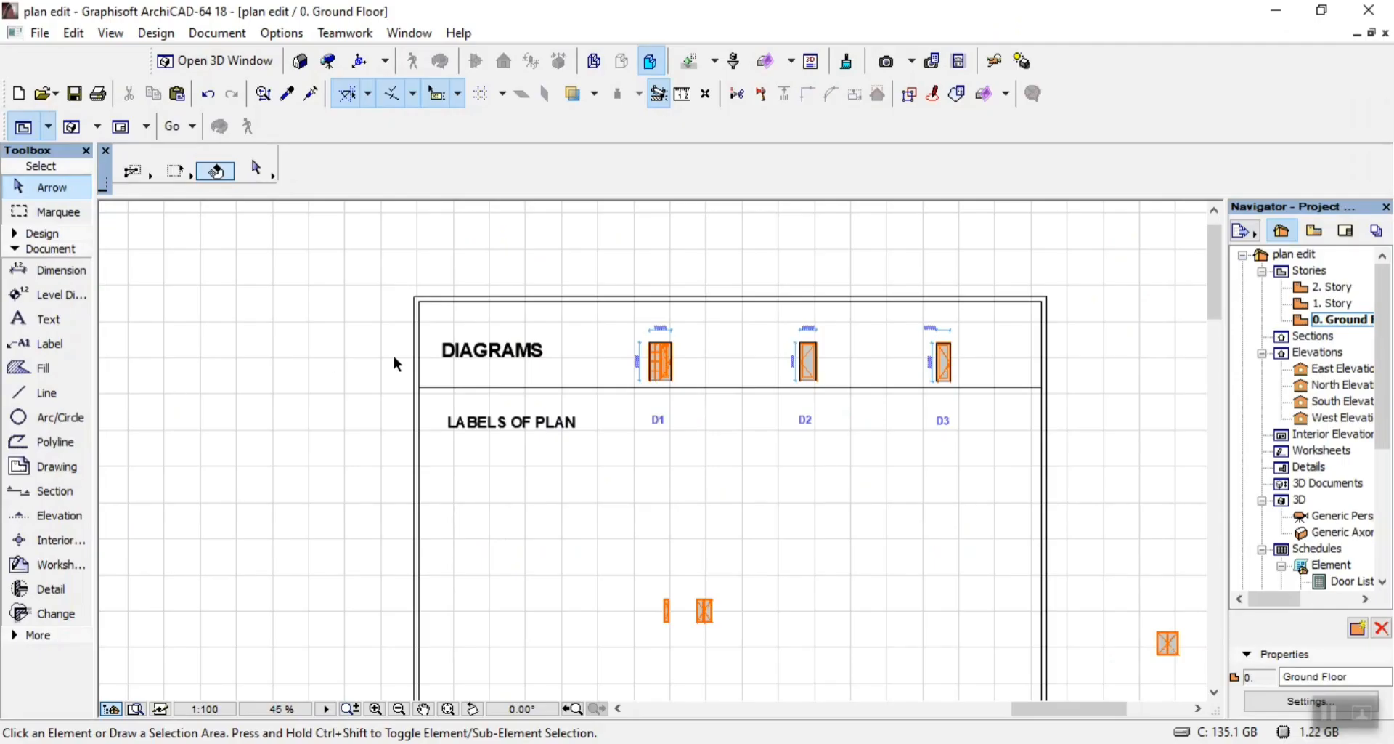
pyautogui.click(507, 387)
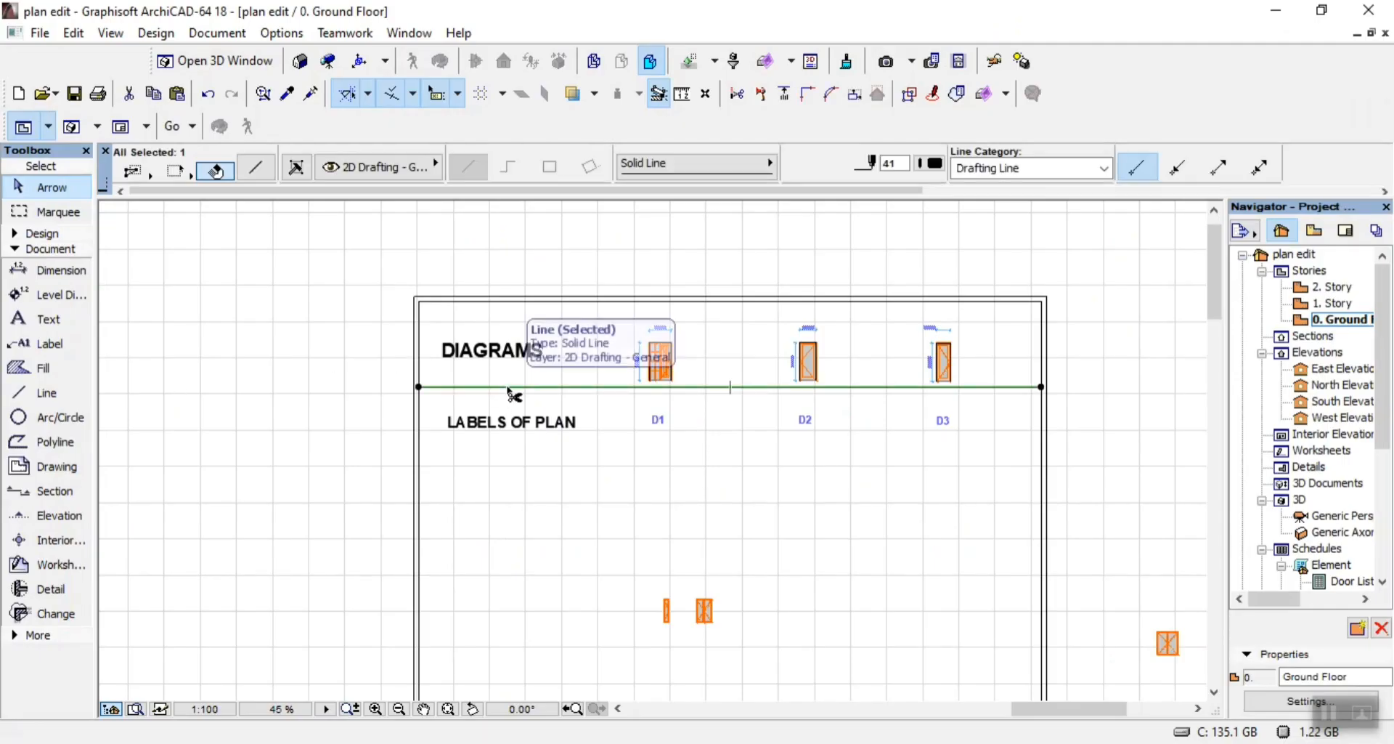
pyautogui.click(508, 387)
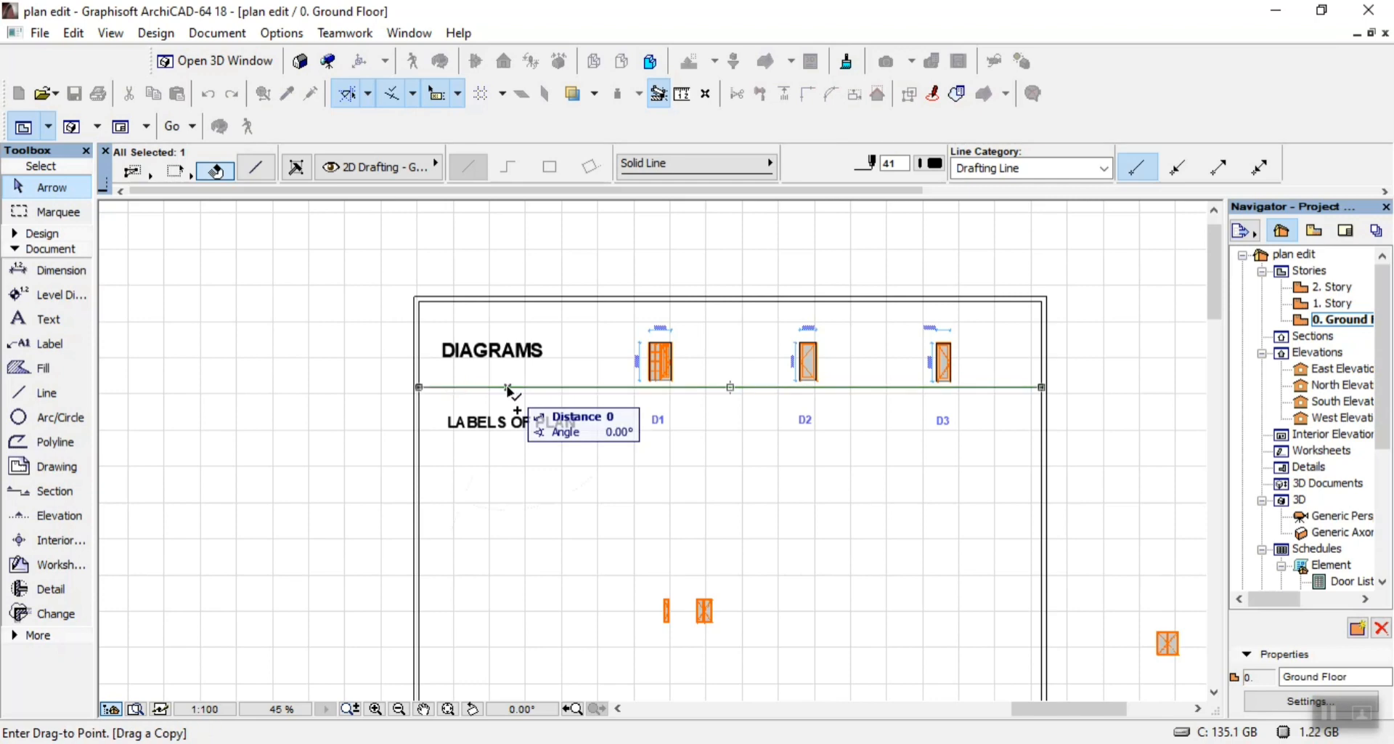
pyautogui.click(507, 445)
pyautogui.click(629, 500)
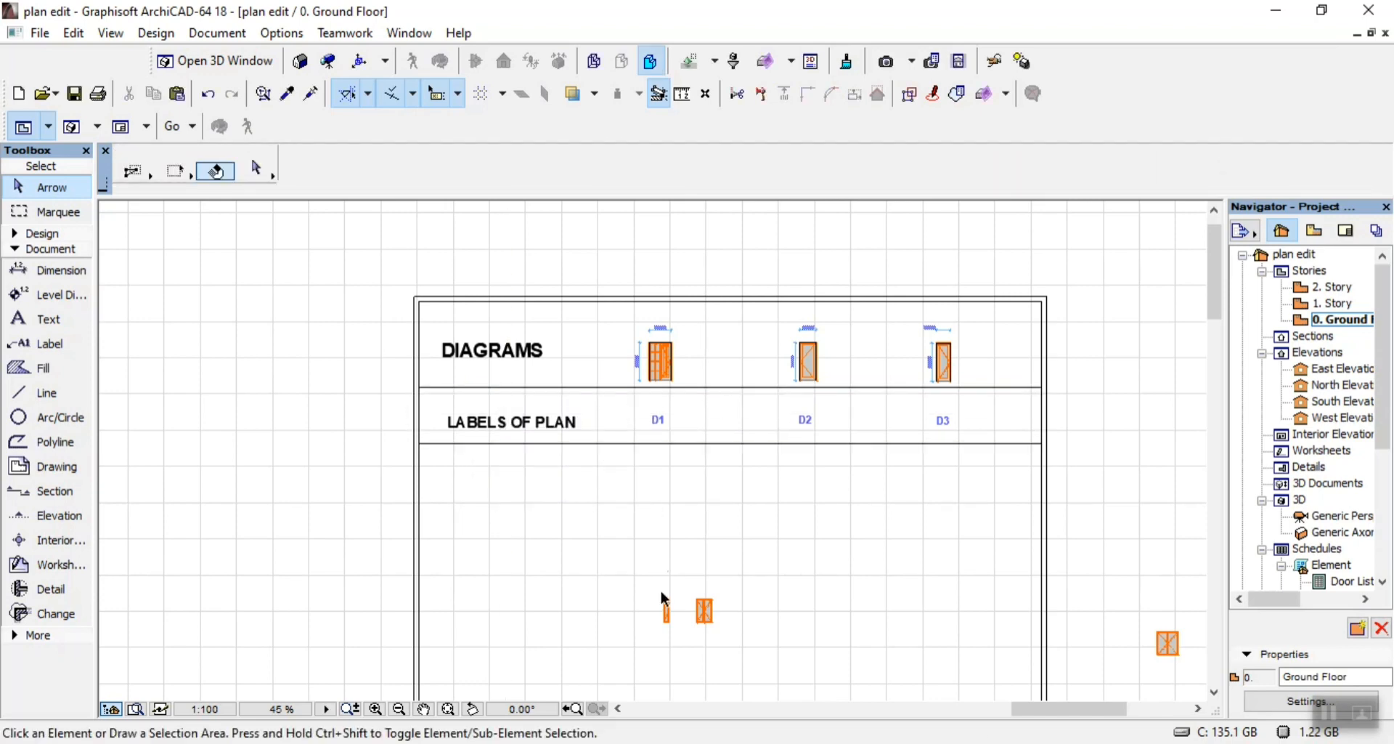
# Check the next row in the reference PDF and copy the LABELS OF PLAN heading down below the second divider line
pyautogui.hotkey('alt', 'Tab')
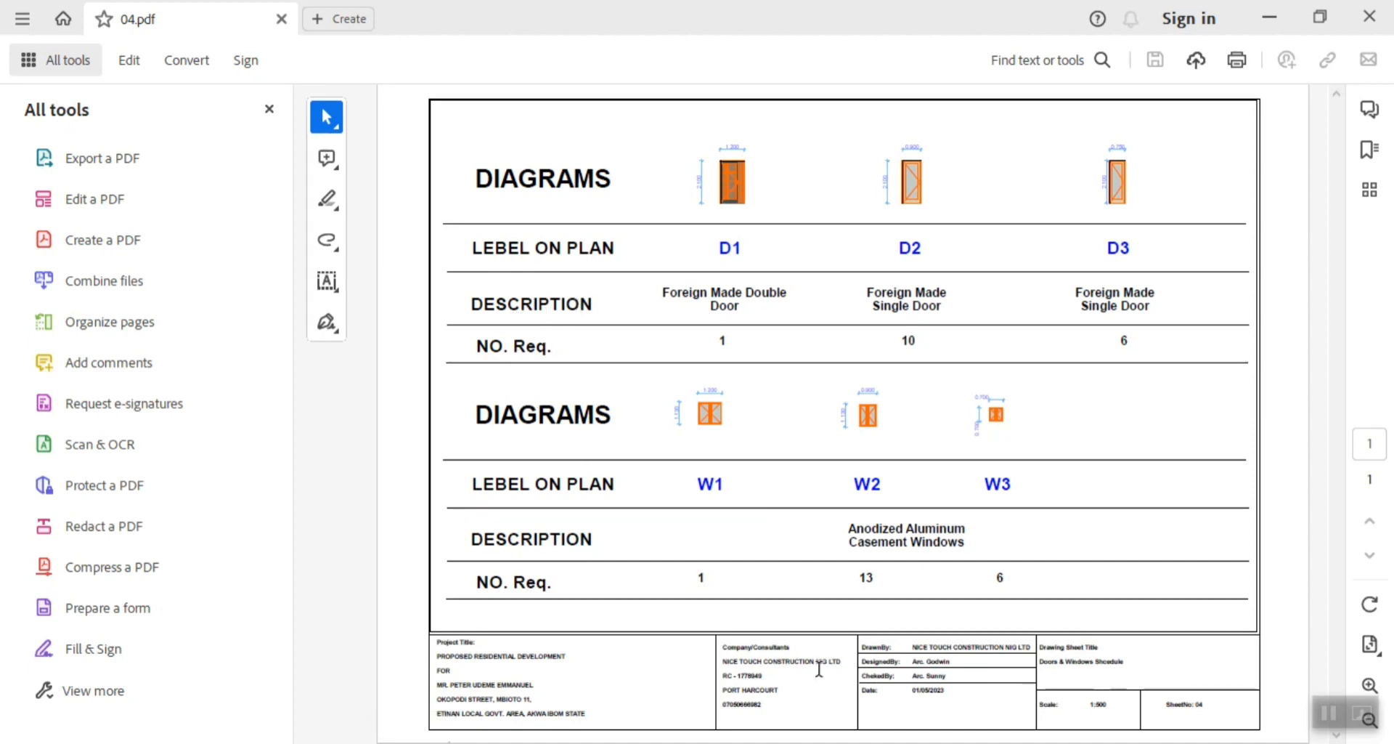
pyautogui.click(726, 686)
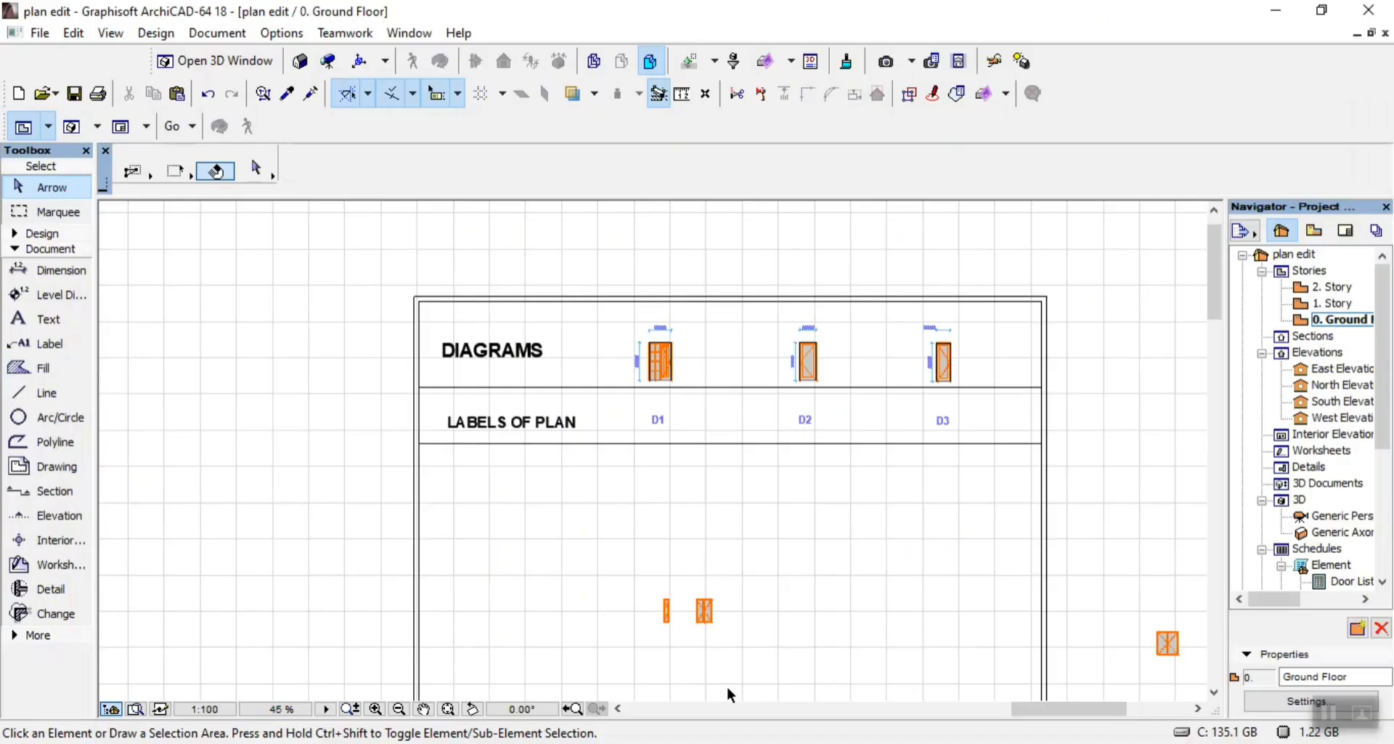
pyautogui.click(511, 423)
pyautogui.hotkey('ctrl', 'shift', 'd')
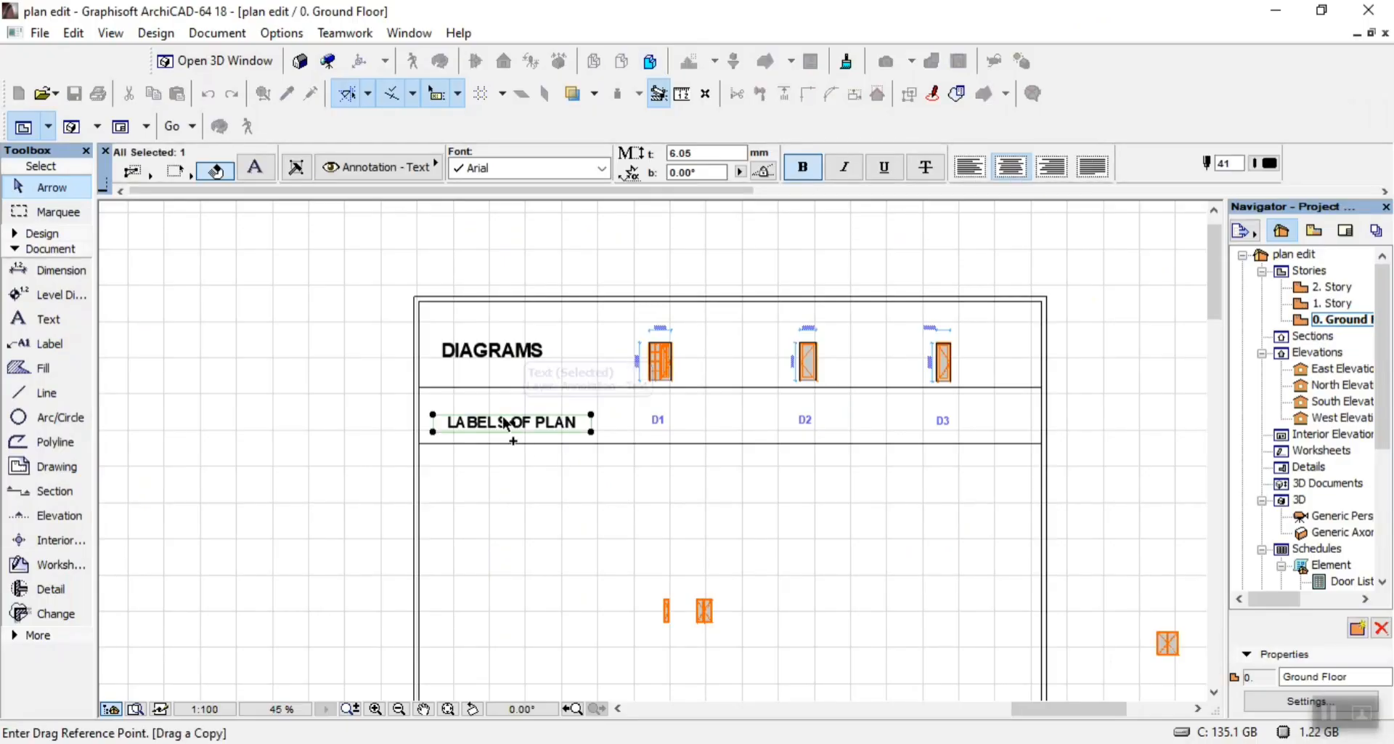
pyautogui.click(504, 422)
pyautogui.click(506, 472)
# Replace the copied heading's text with DESCRIPTIONS
pyautogui.doubleClick(541, 476)
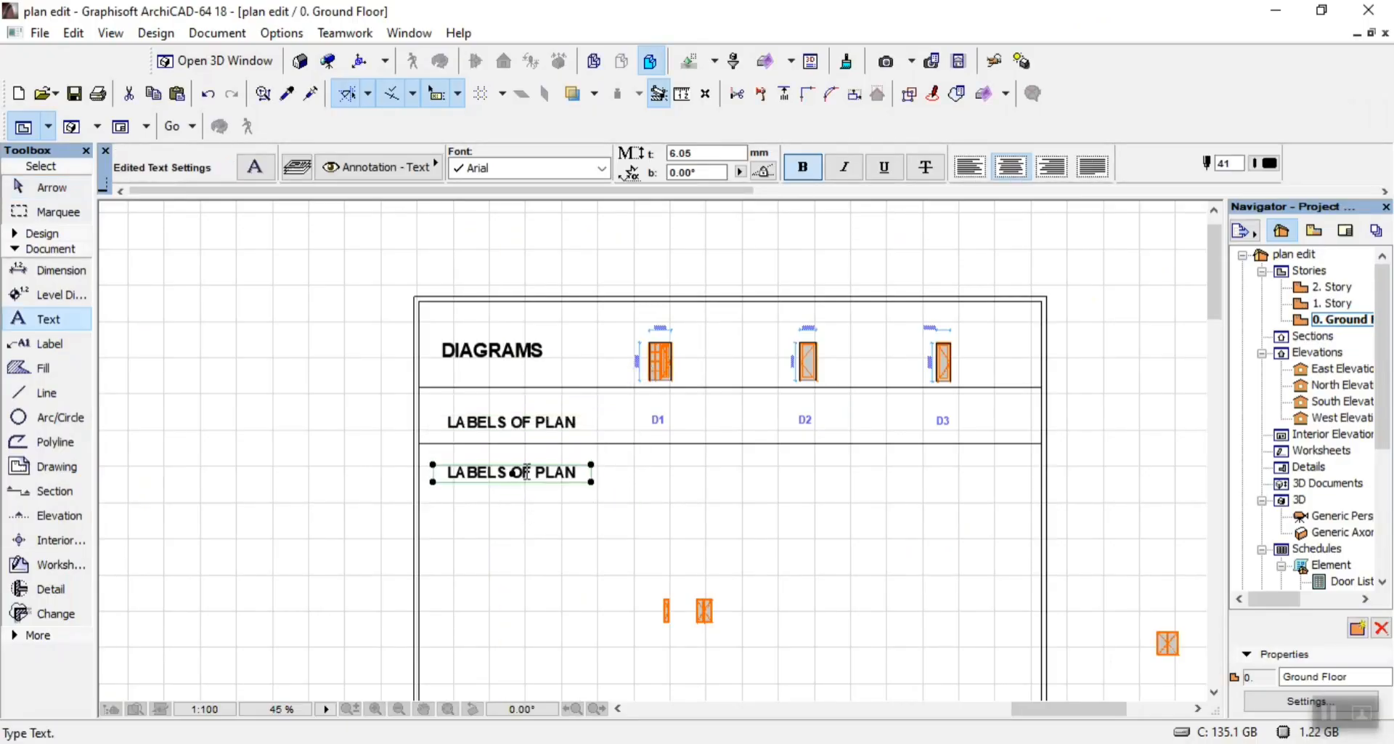
pyautogui.write('D')
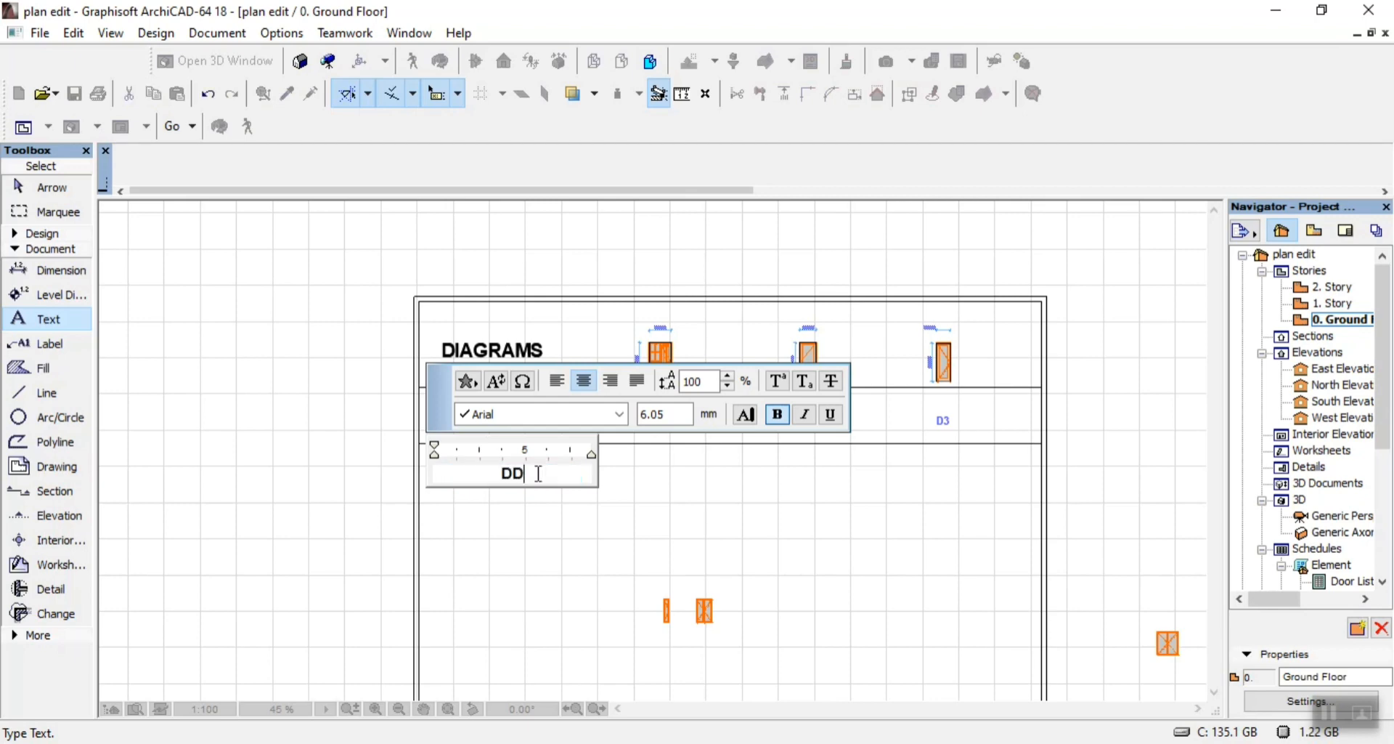
pyautogui.write('D')
pyautogui.press('BackSpace')
pyautogui.write('ESCRIPTIOMS')
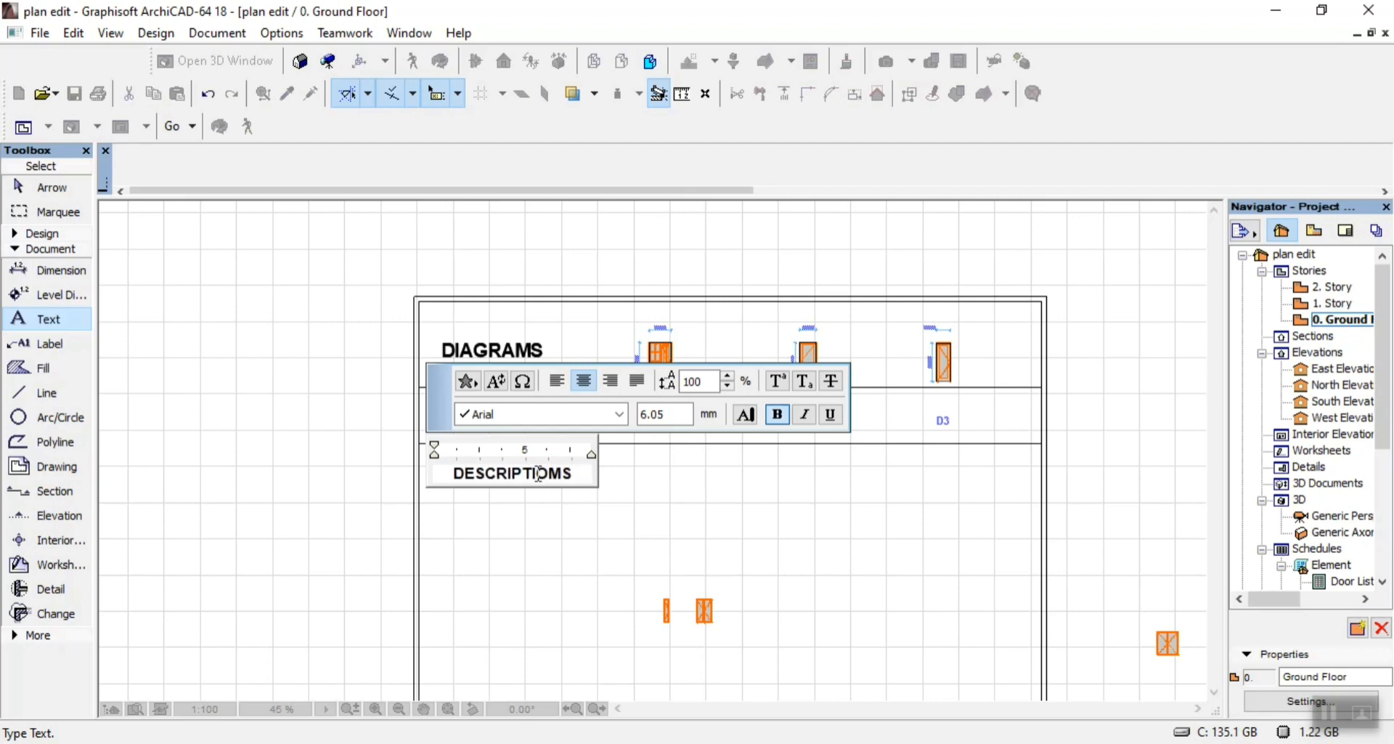
pyautogui.press('BackSpace')
pyautogui.press('BackSpace')
pyautogui.write('NS')
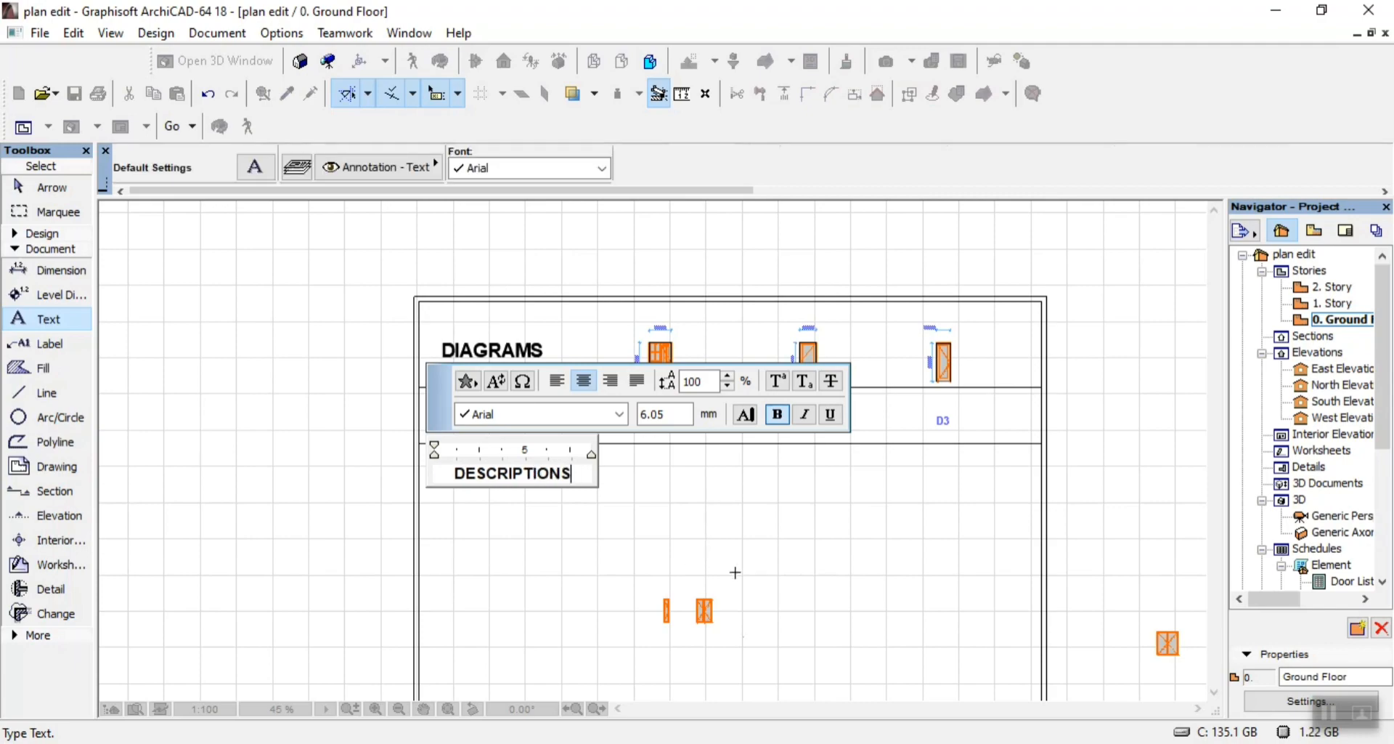
pyautogui.click(734, 569)
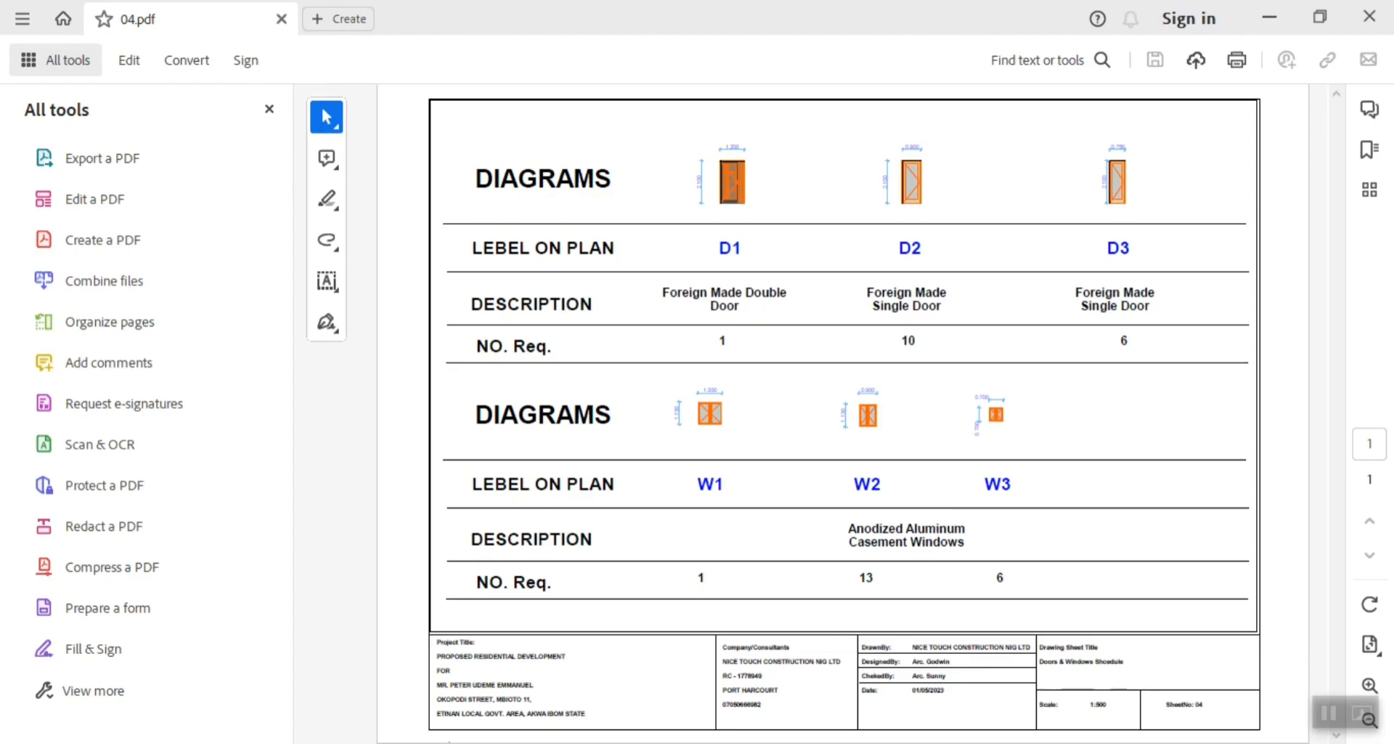
# Copy the D1 label vertically down into the DESCRIPTIONS row beneath the first door
pyautogui.click(712, 742)
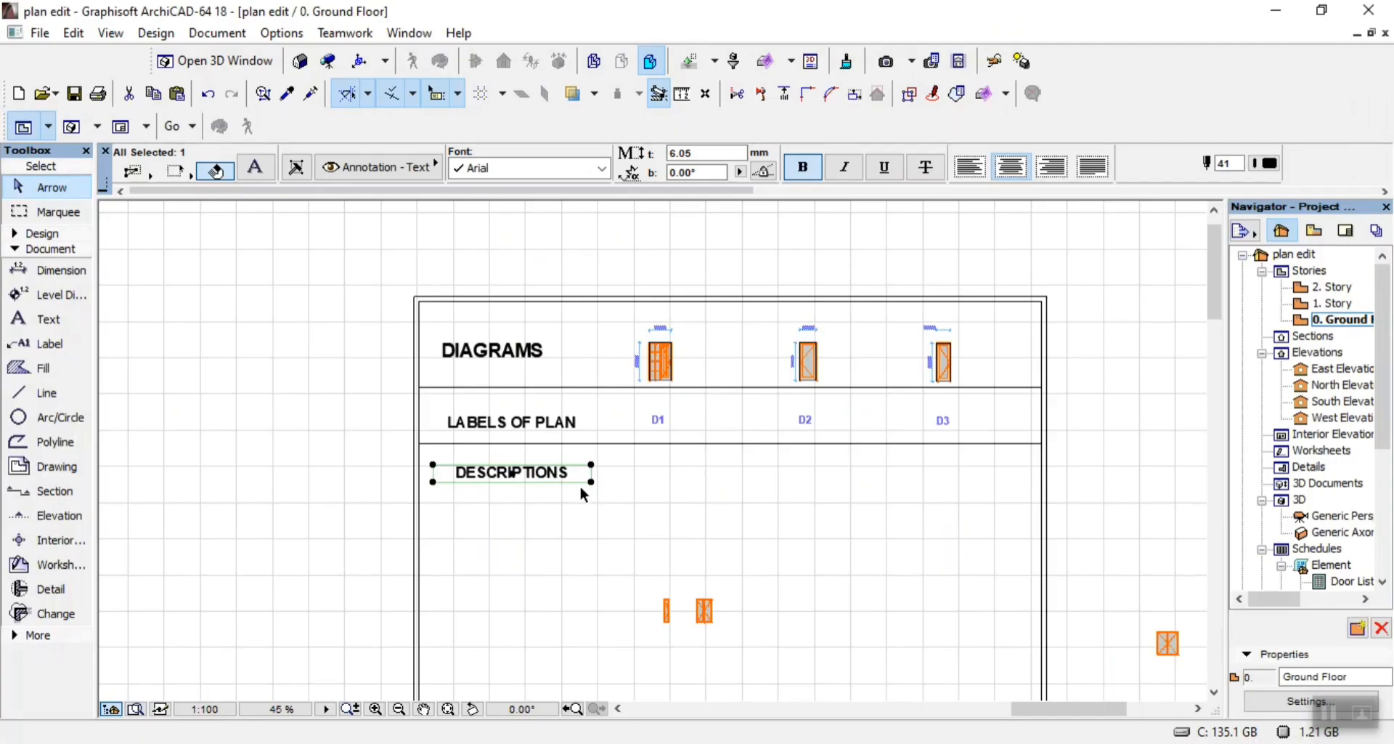
pyautogui.click(665, 427)
pyautogui.hotkey('ctrl', 'shift', 'd')
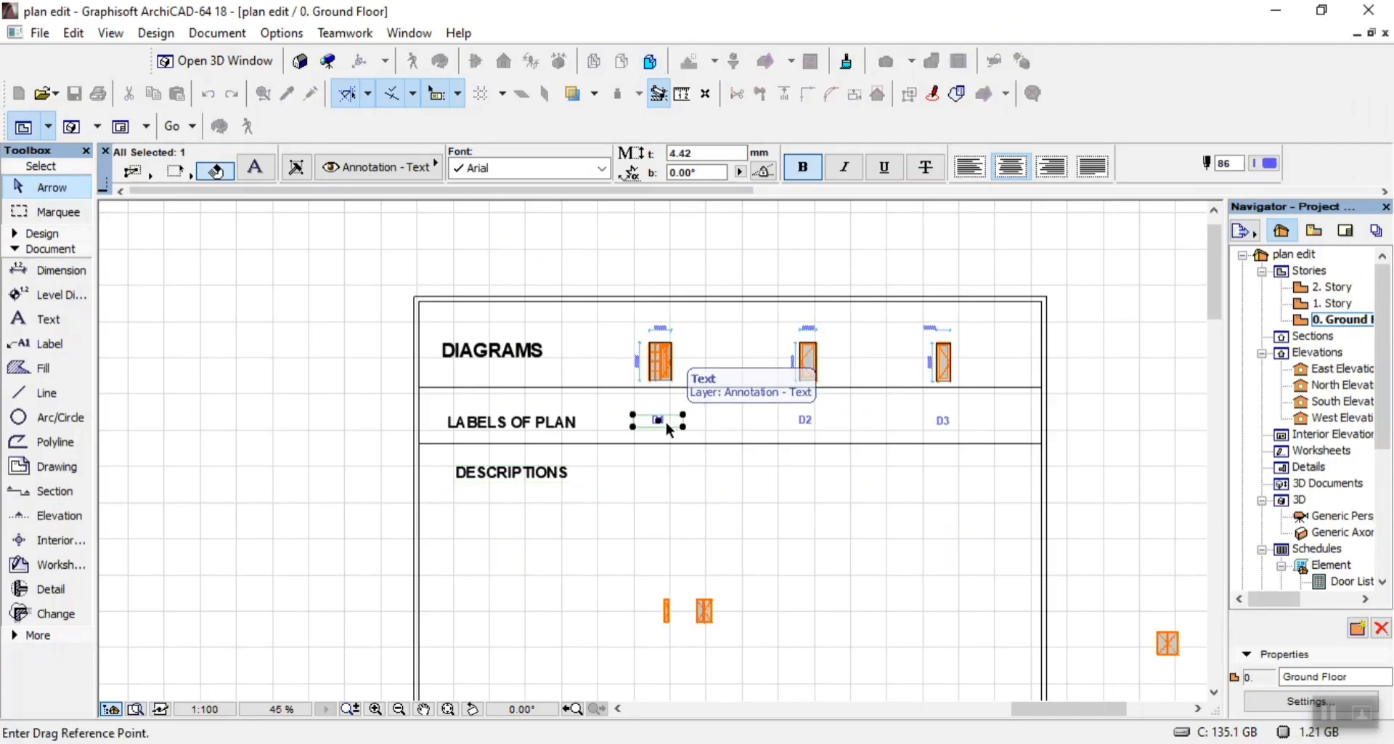
pyautogui.click(660, 423)
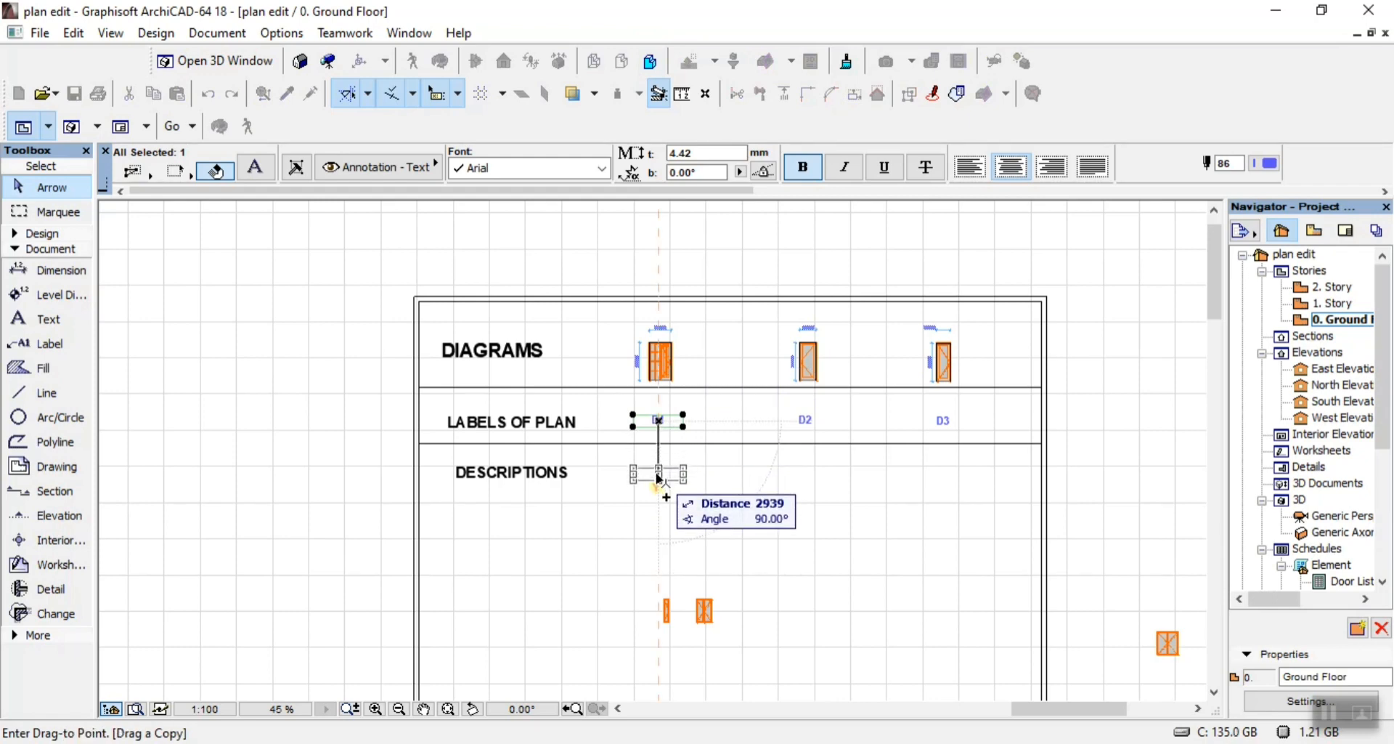
pyautogui.click(661, 473)
pyautogui.scroll(5, 696, 475)
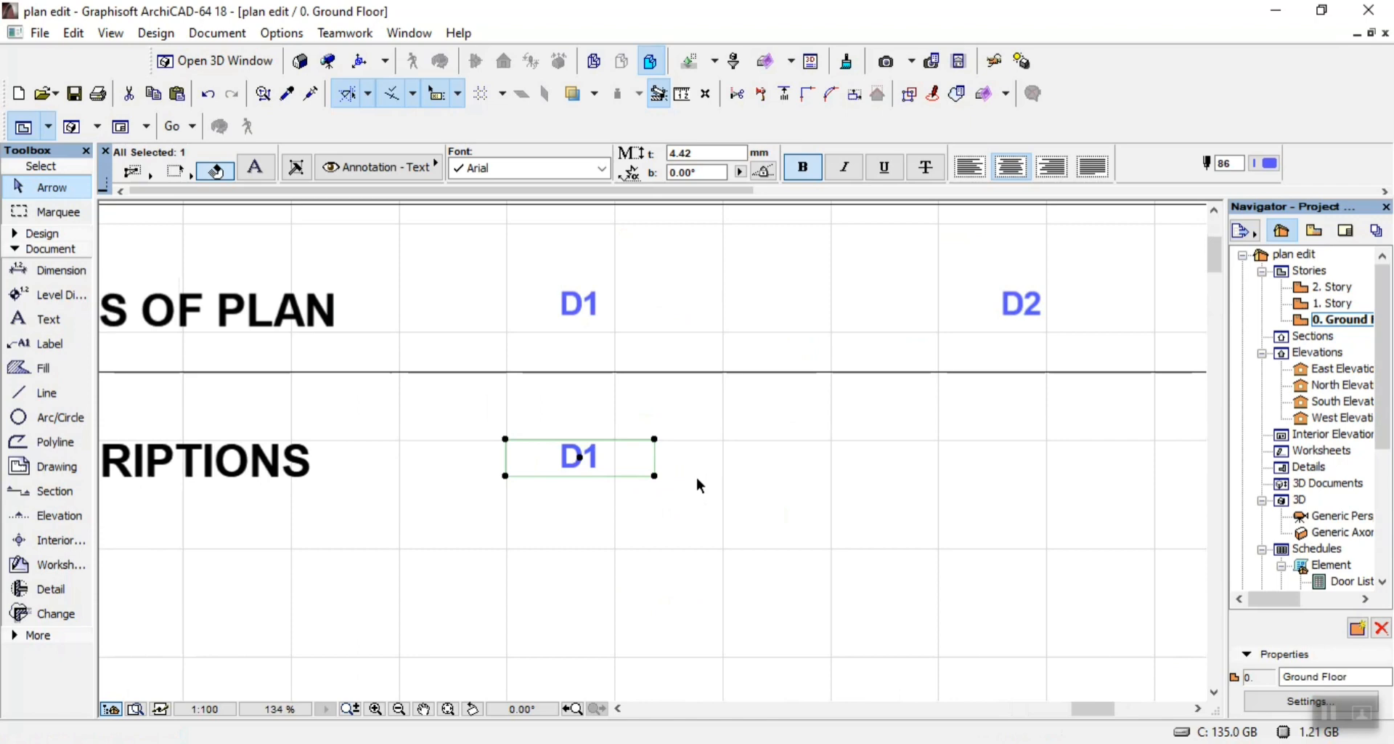
# Open the copied D1 label in the DESCRIPTIONS row for text replacement and consult the first door's description in the reference PDF
pyautogui.doubleClick(616, 458)
pyautogui.hotkey('ctrl', 'a')
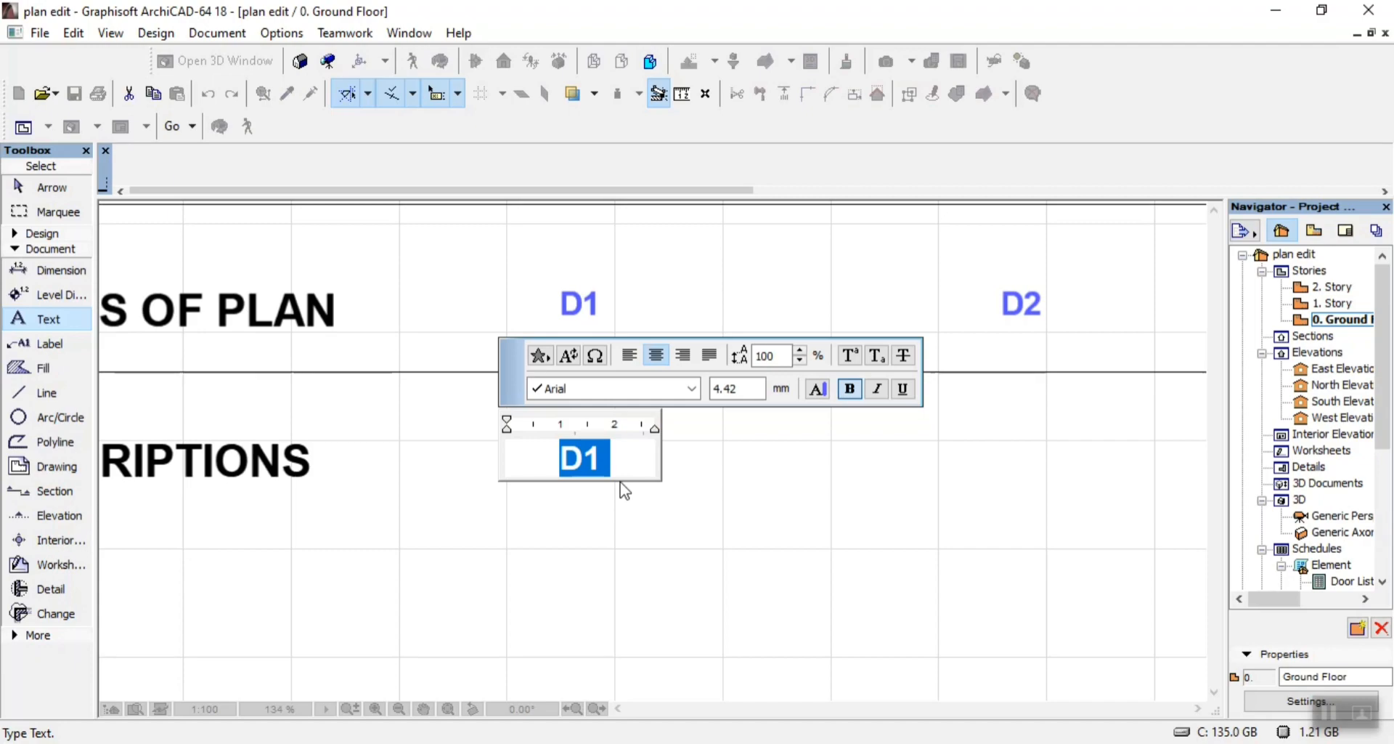
pyautogui.hotkey('alt', 'Tab')
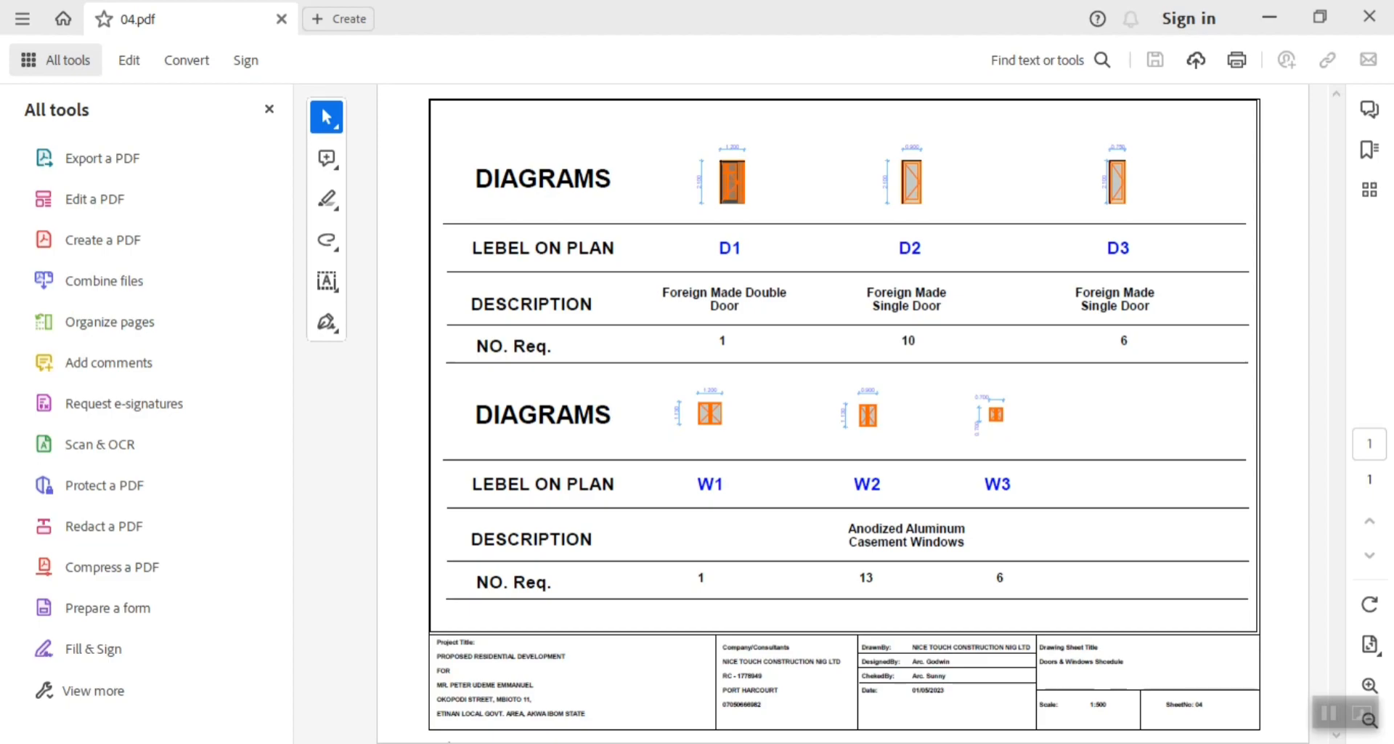
pyautogui.hotkey('alt', 'Tab')
pyautogui.write('FORIE')
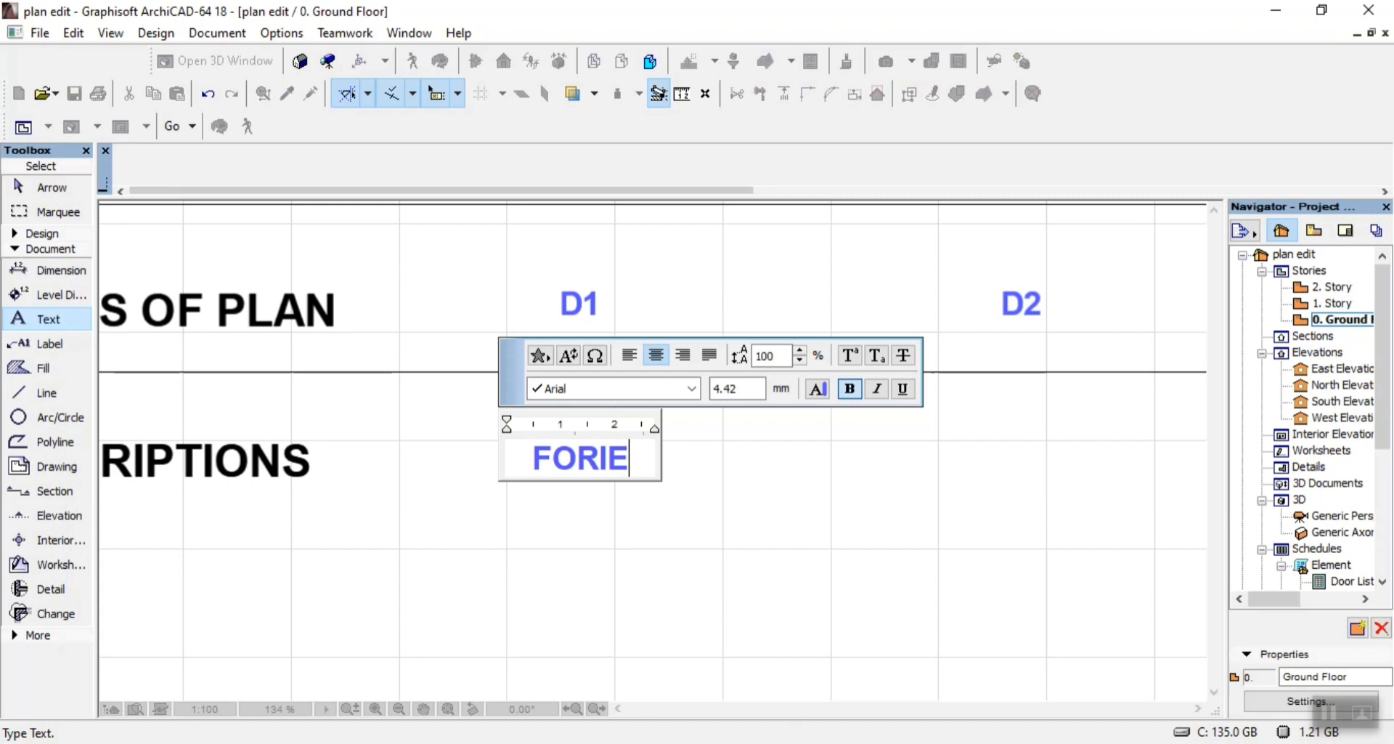
pyautogui.hotkey('alt', 'Tab')
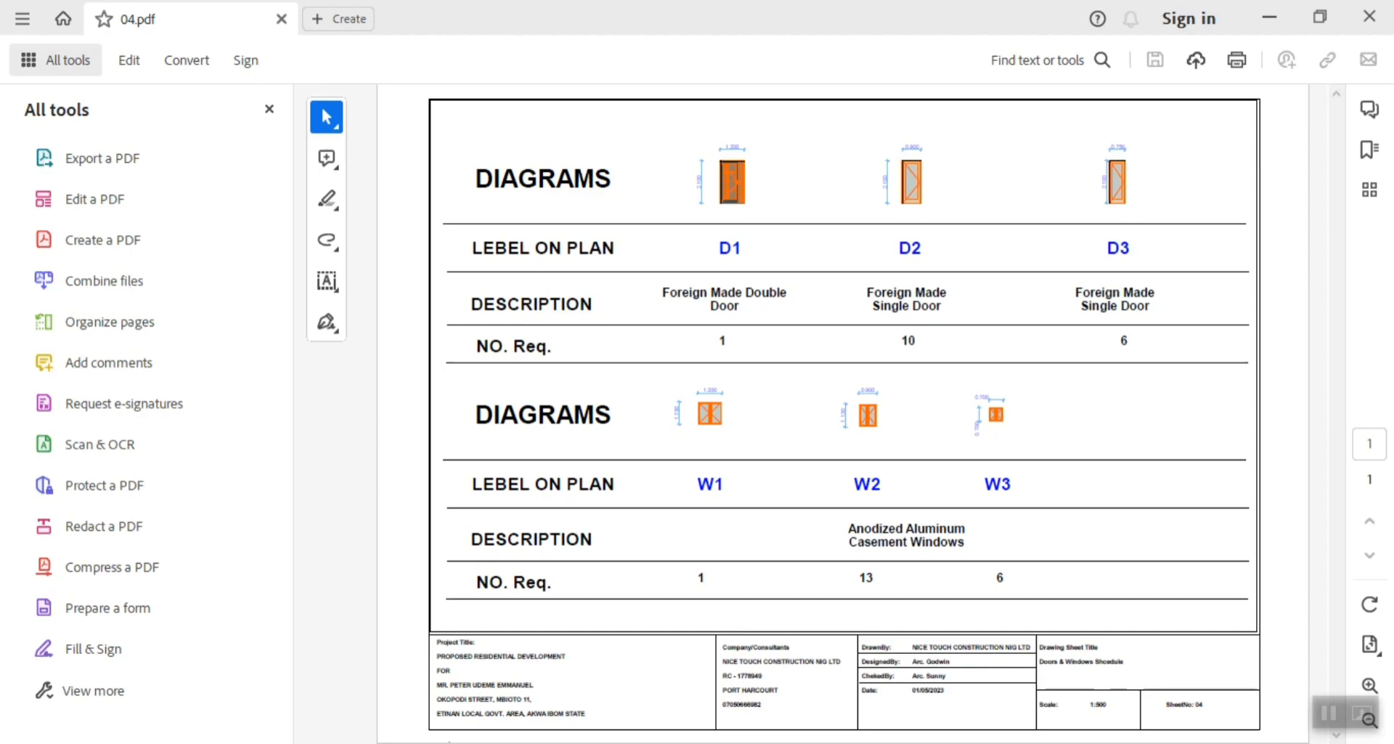
pyautogui.moveTo(728, 742)
pyautogui.click(784, 683)
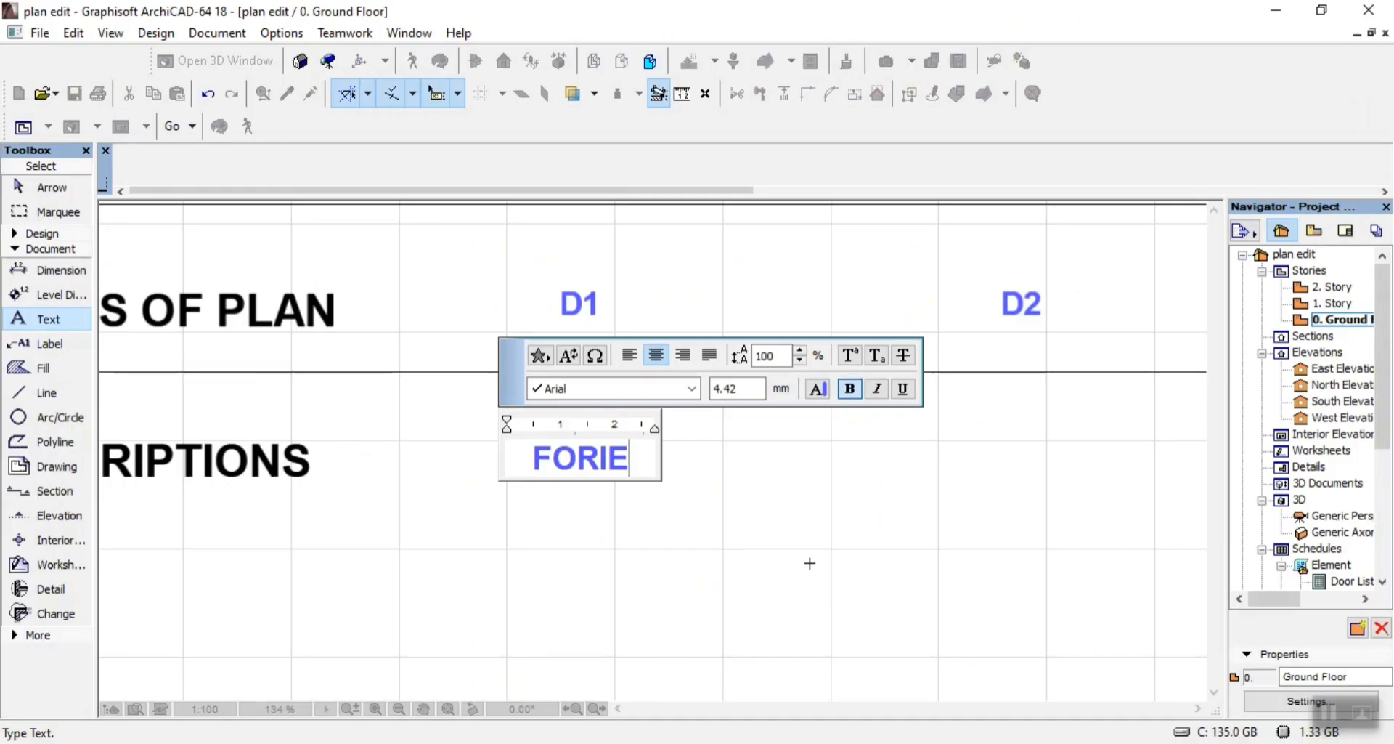
# Replace the copied label's text in the DESCRIPTIONS row with "Forienge Made Double Dooe"
pyautogui.hotkey('ctrl', 'a')
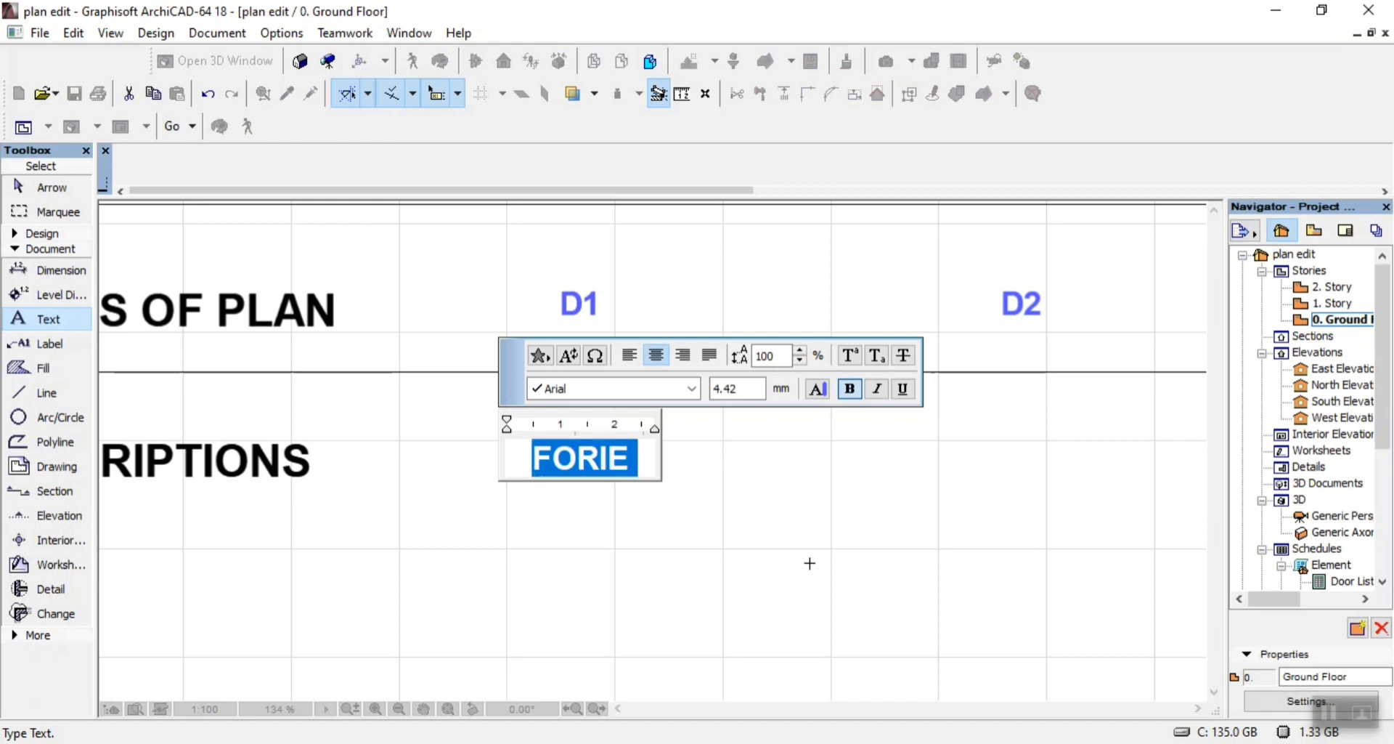
pyautogui.write('F')
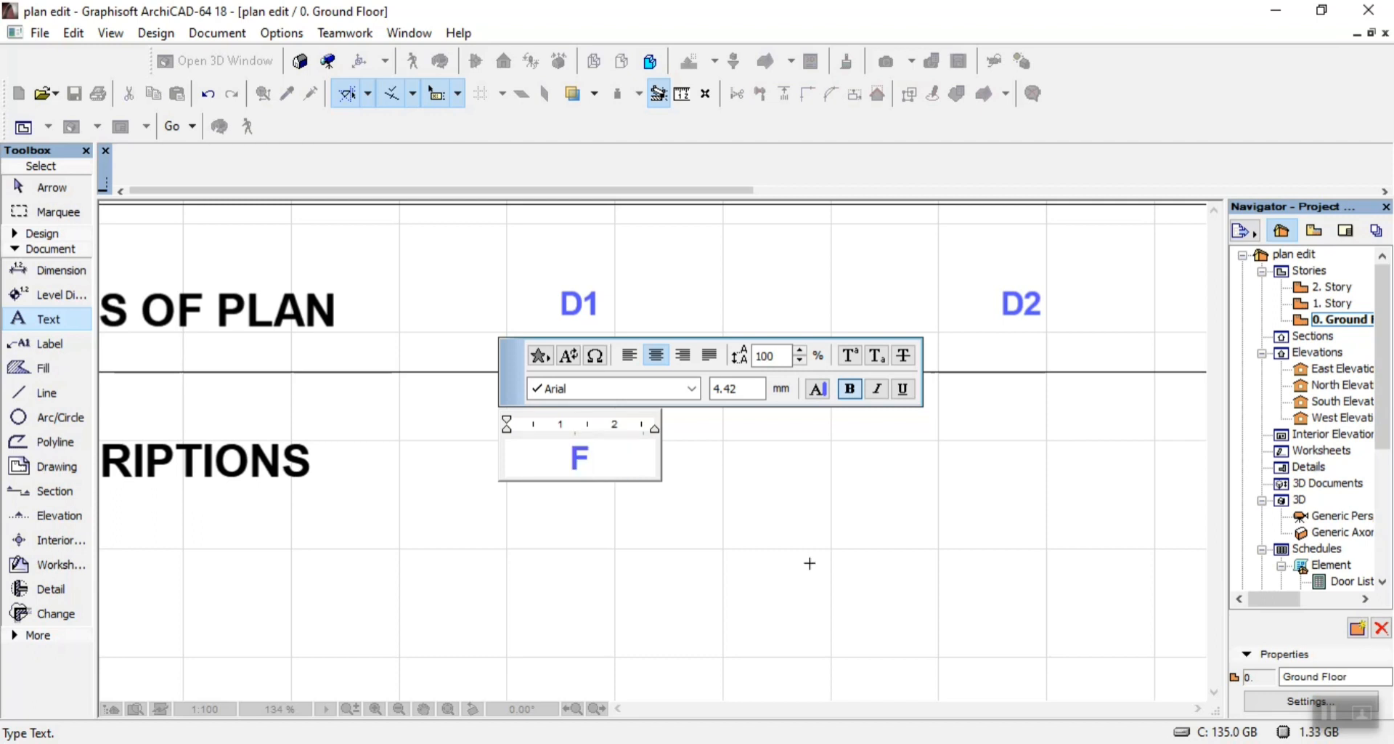
pyautogui.write('orienge')
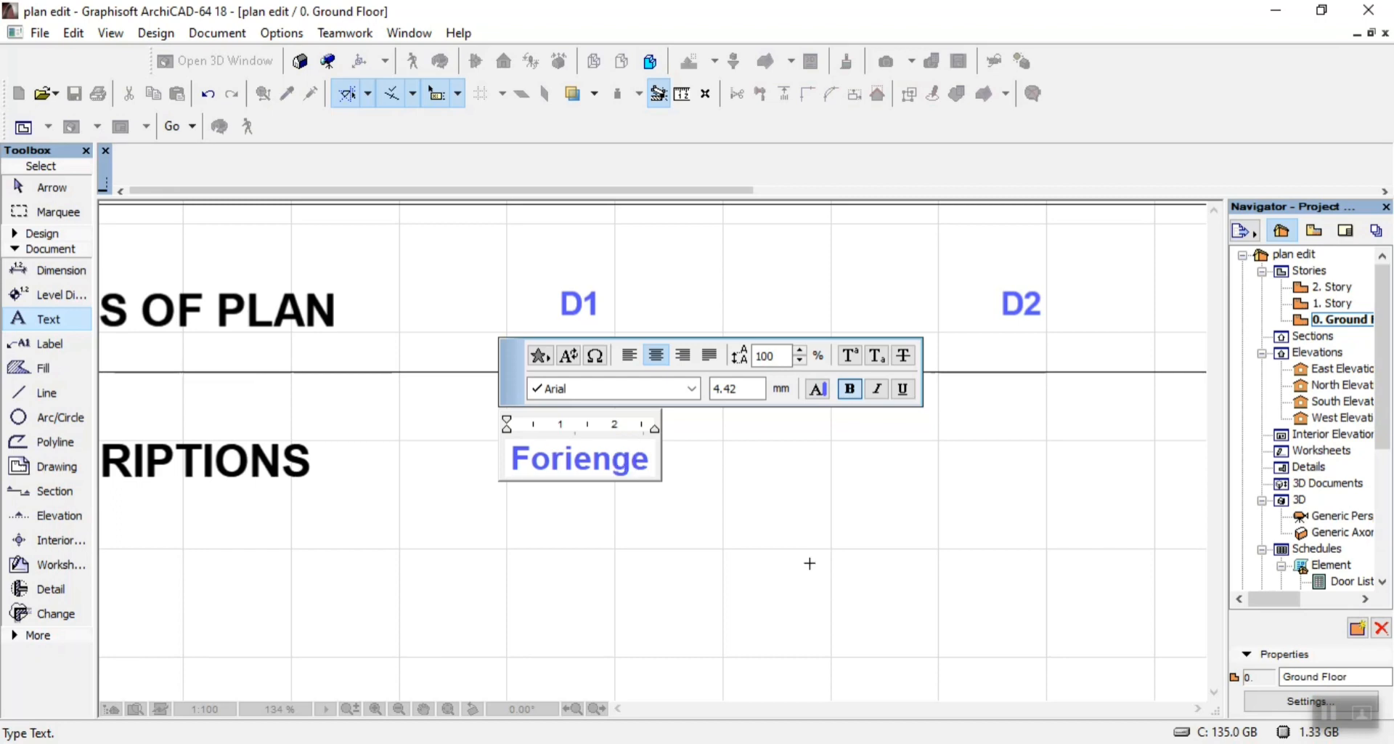
pyautogui.write(' Made \\d')
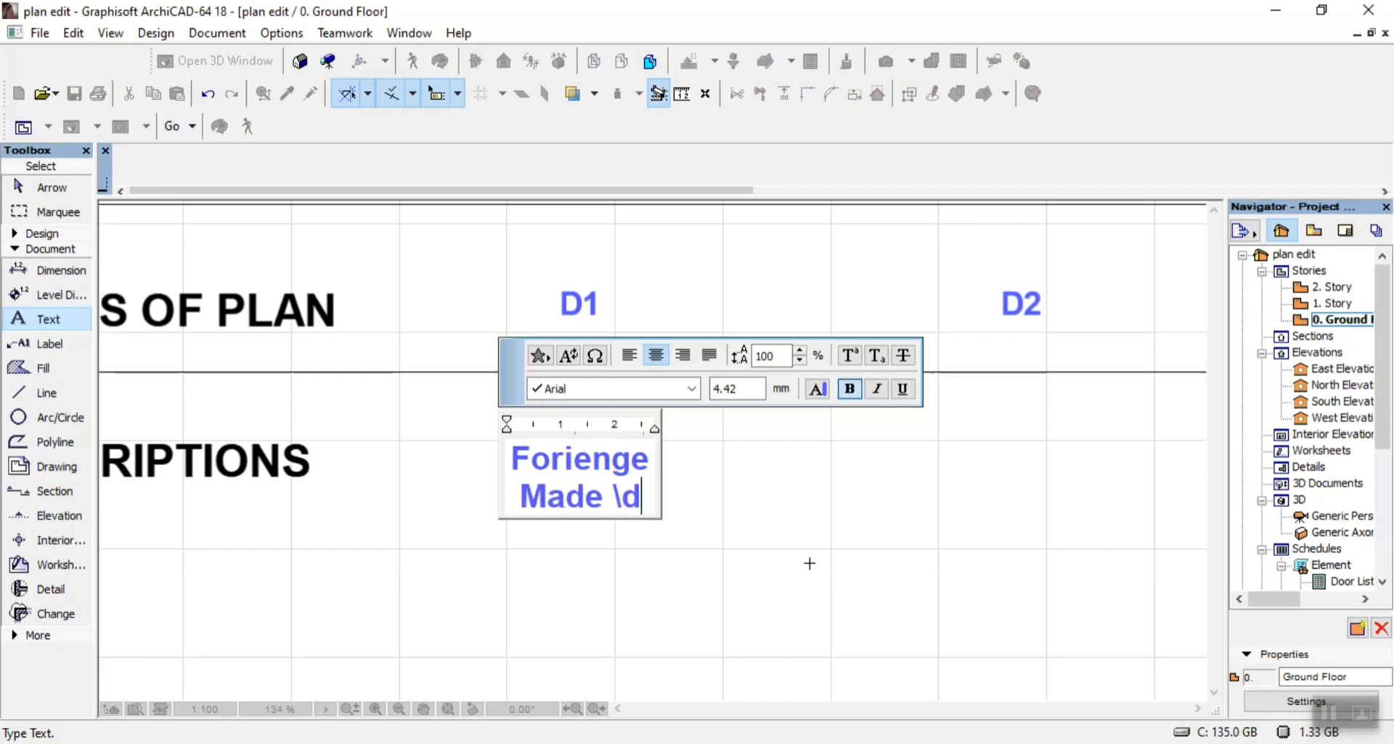
pyautogui.press('BackSpace')
pyautogui.press('BackSpace')
pyautogui.write('D')
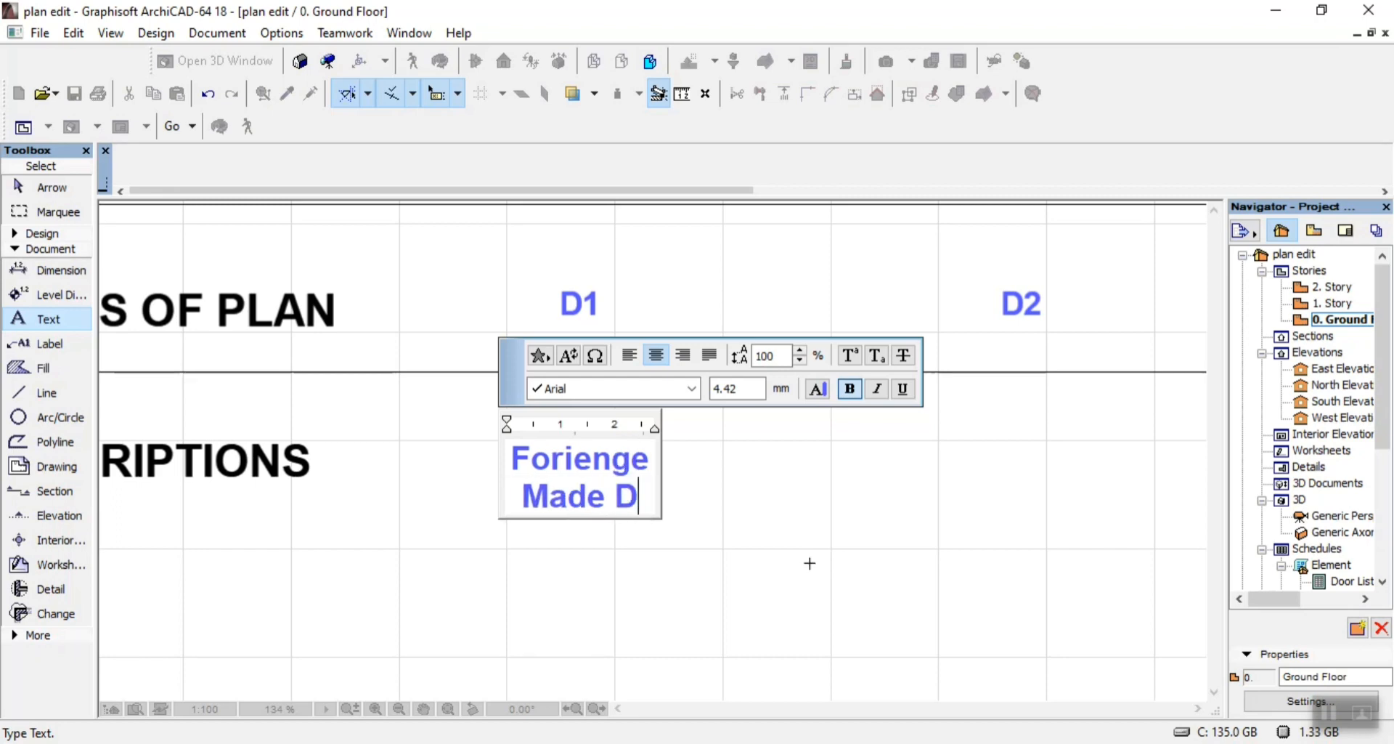
pyautogui.write('ouble D')
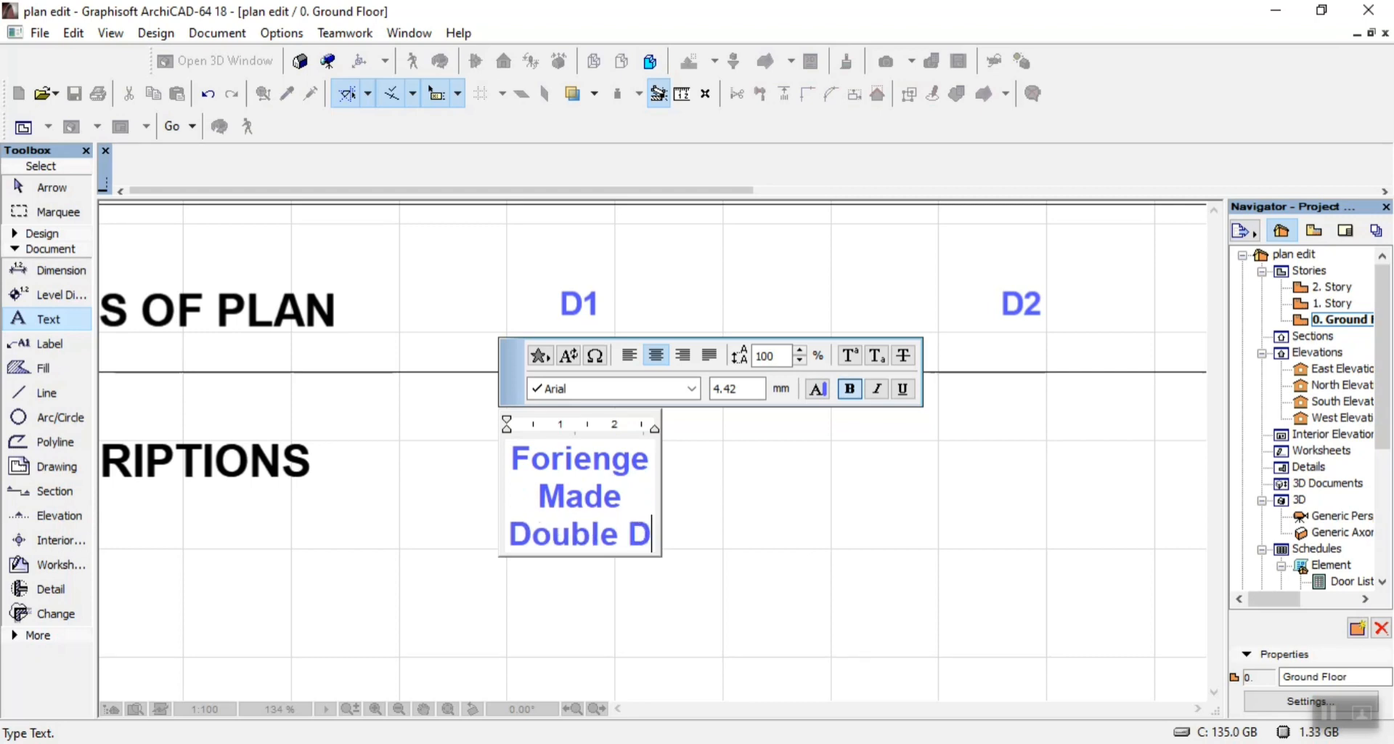
pyautogui.write('ooe')
# Check the first door's description in the reference PDF and change the first word of the new text to "Foriegn"
pyautogui.hotkey('alt', 'Tab')
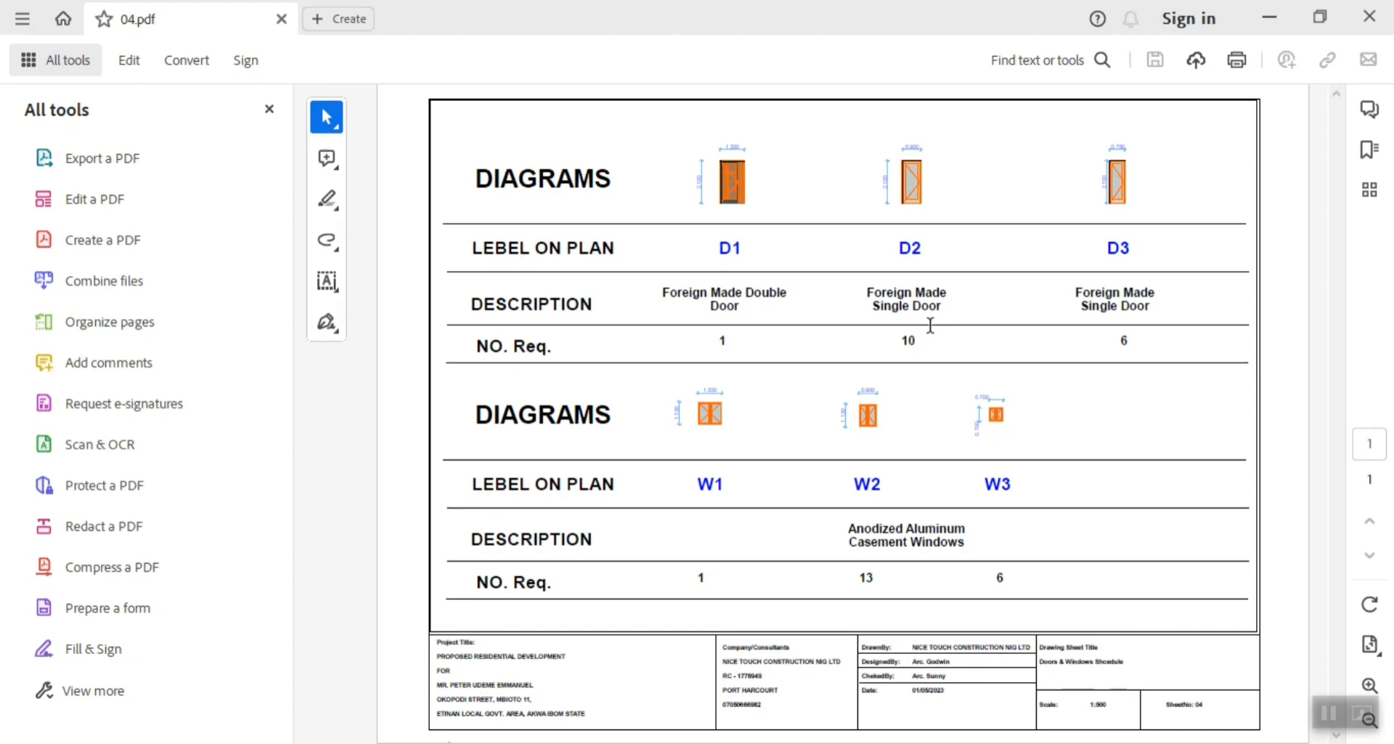
pyautogui.moveTo(739, 741)
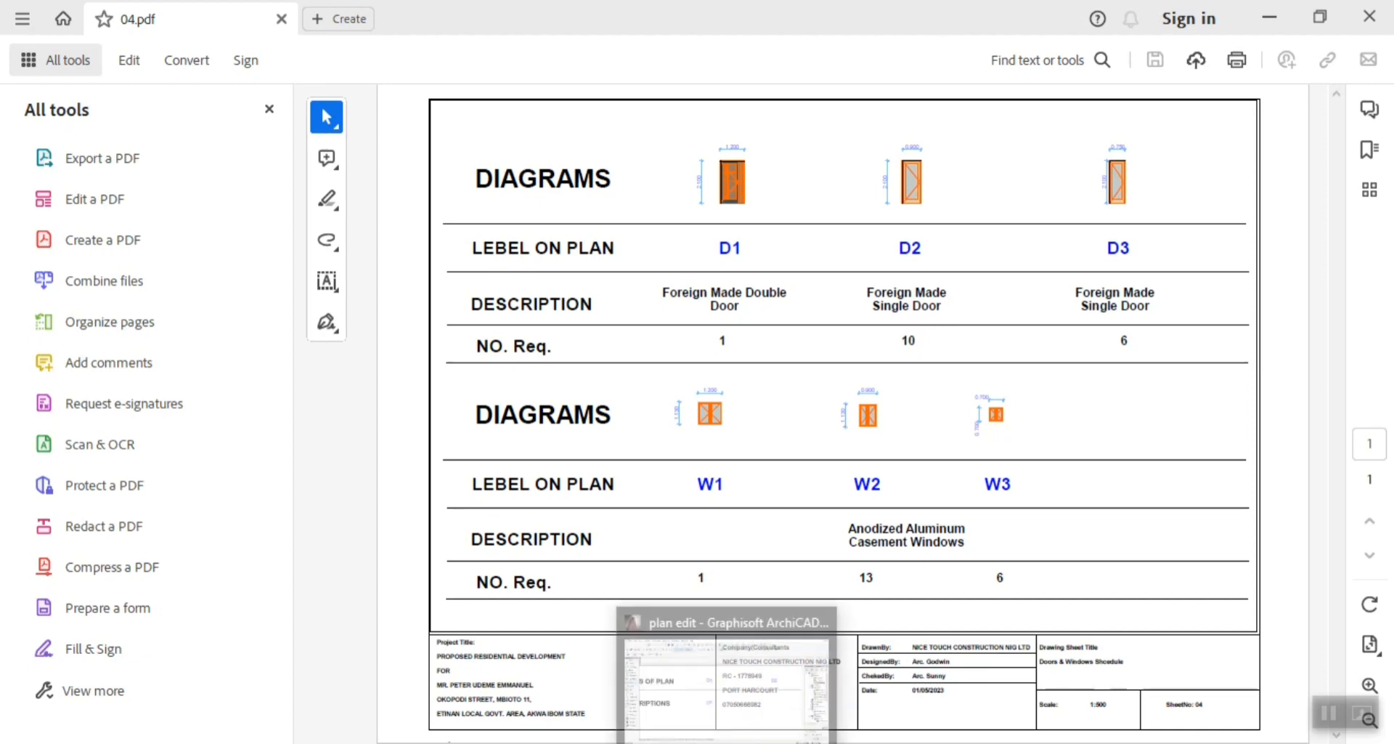
pyautogui.click(740, 708)
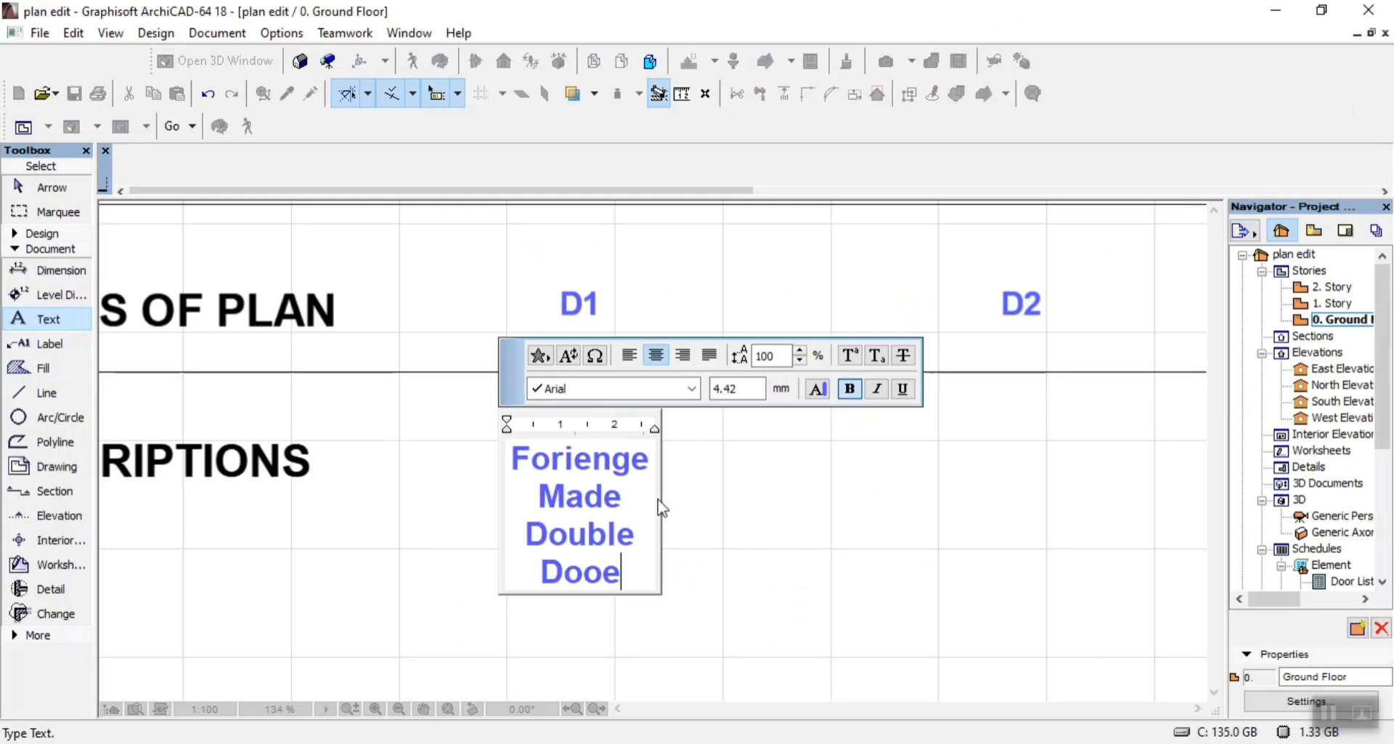
pyautogui.click(648, 473)
pyautogui.press('BackSpace')
pyautogui.press('BackSpace')
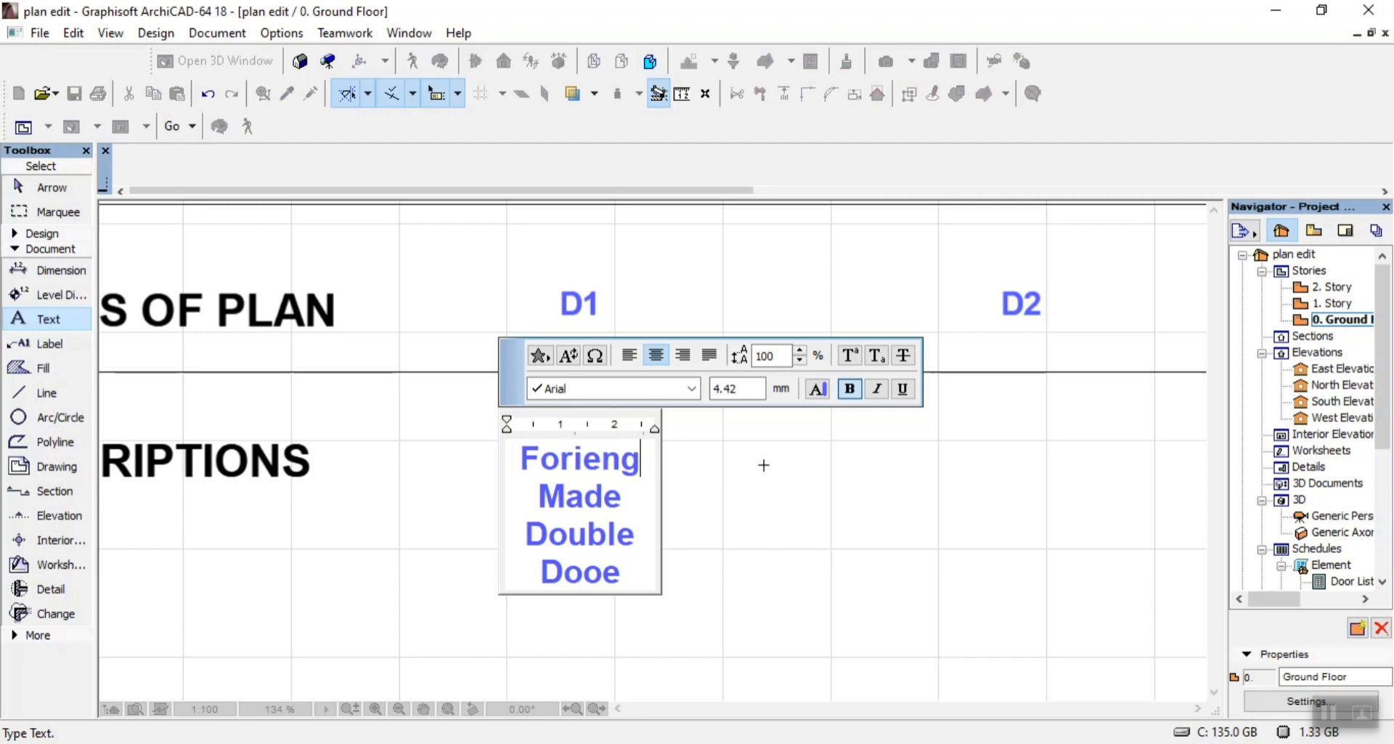
pyautogui.press('BackSpace')
pyautogui.write('gn')
pyautogui.press('Escape')
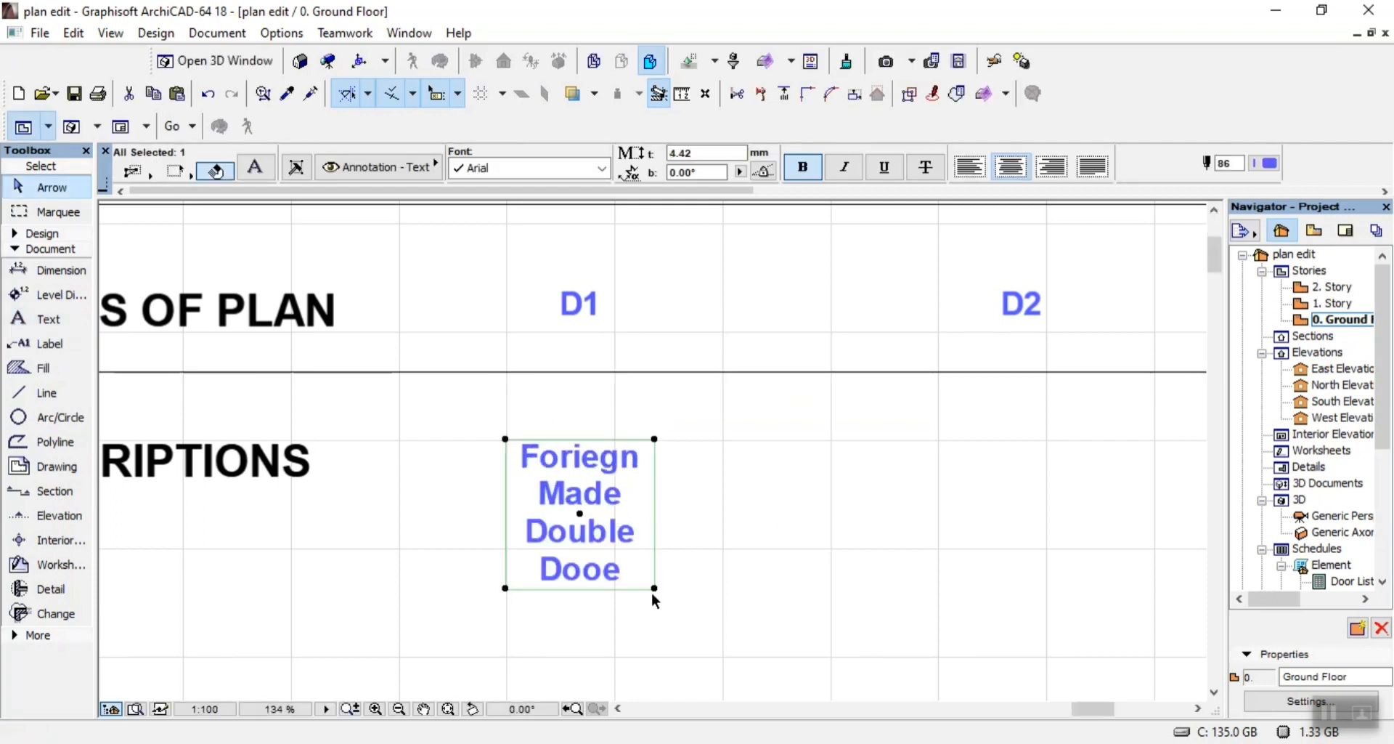
# Widen the first door description's text box to fit two lines and correct its last word to "Door"
pyautogui.click(655, 587)
pyautogui.click(921, 582)
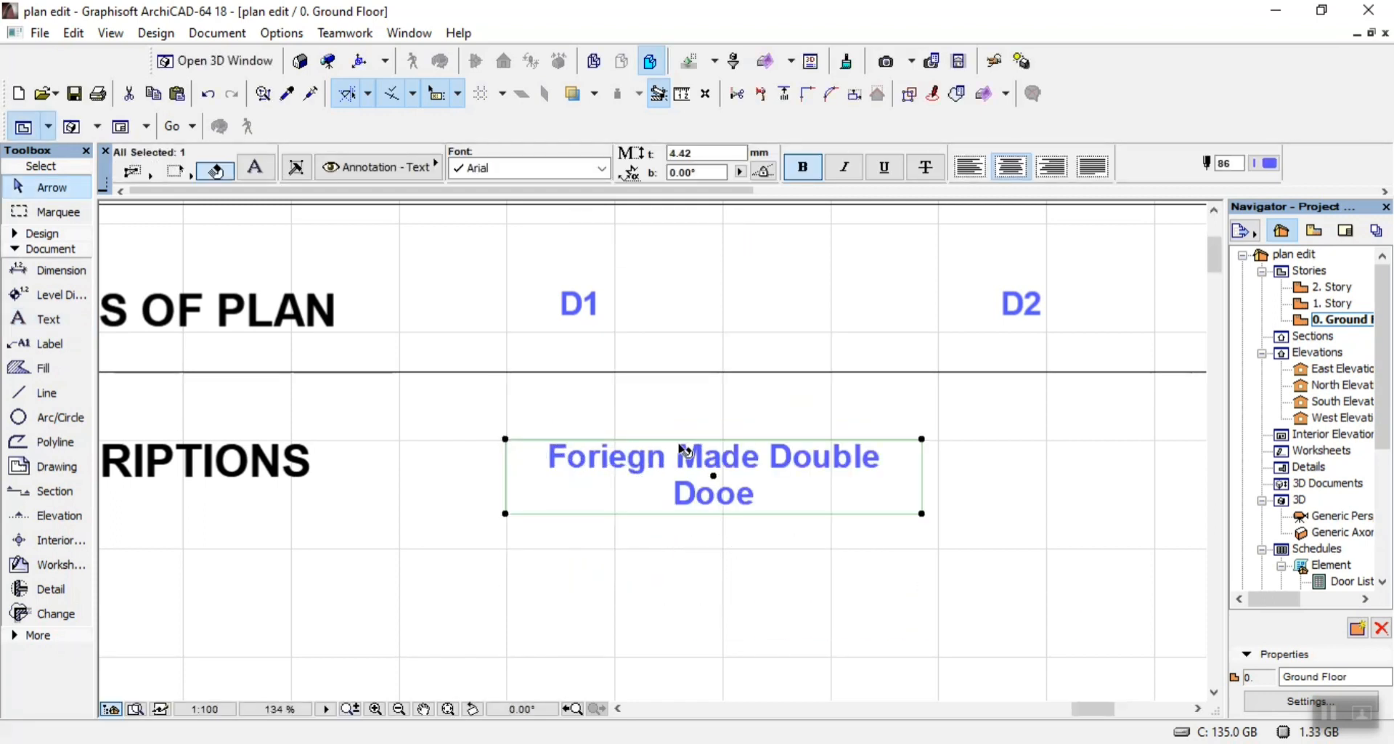
pyautogui.doubleClick(749, 498)
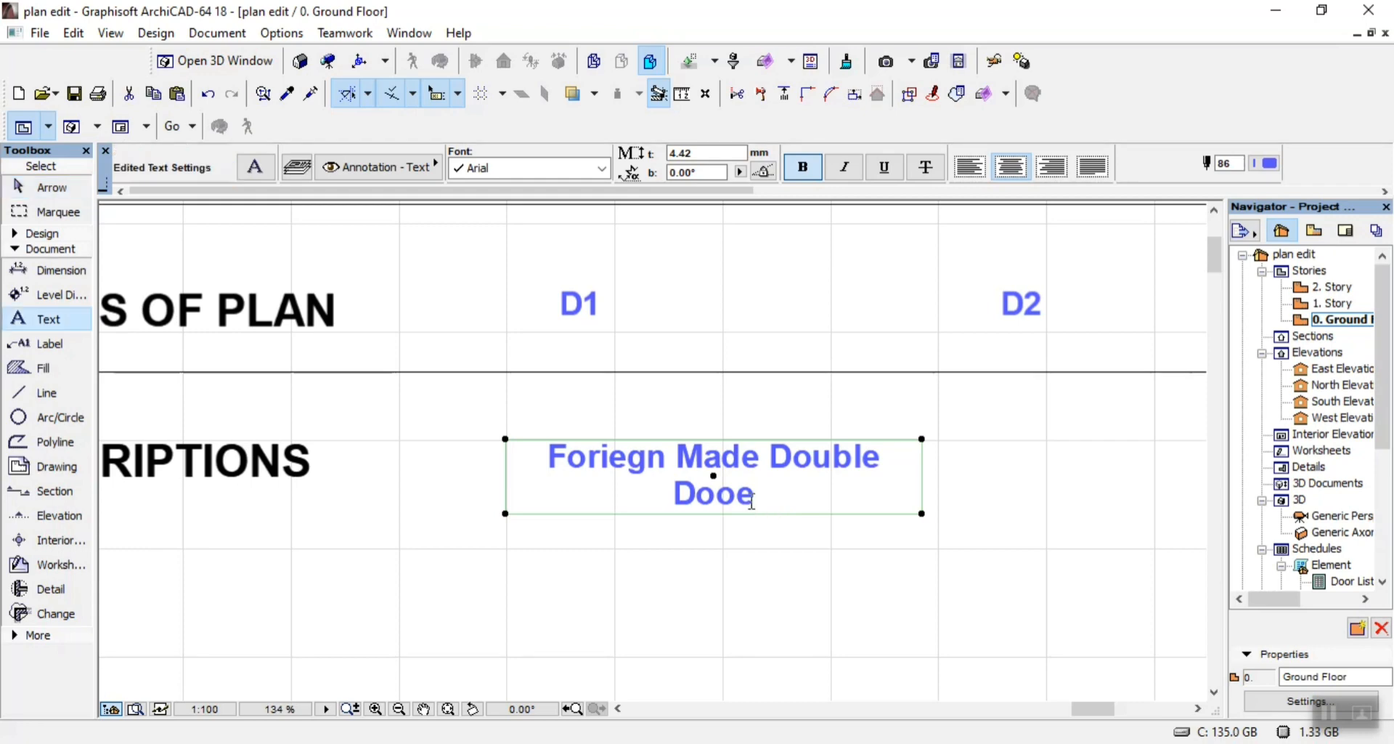
pyautogui.write('r')
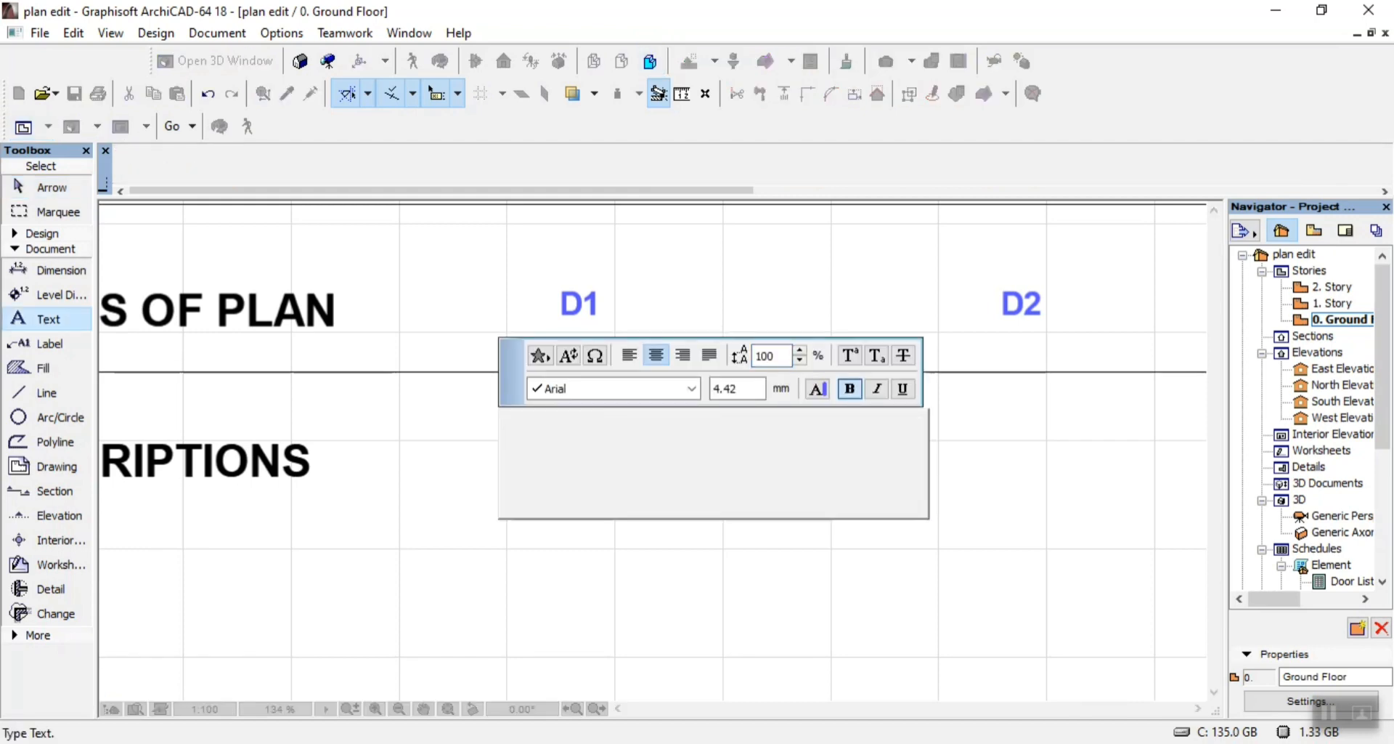
pyautogui.click(806, 565)
# Move the Foriegn Made Double Door text leftwards and slightly up to sit beneath the D1 label
pyautogui.click(712, 474)
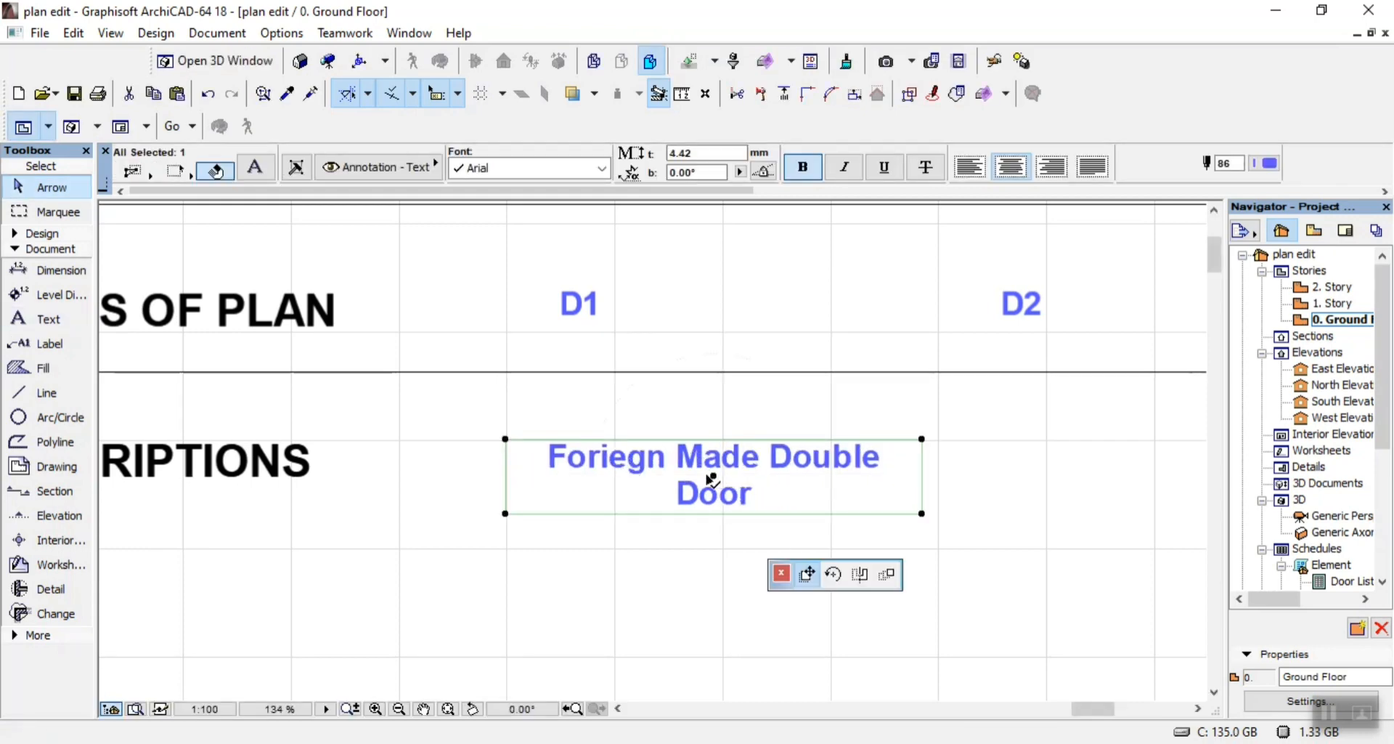
pyautogui.click(635, 495)
pyautogui.click(755, 540)
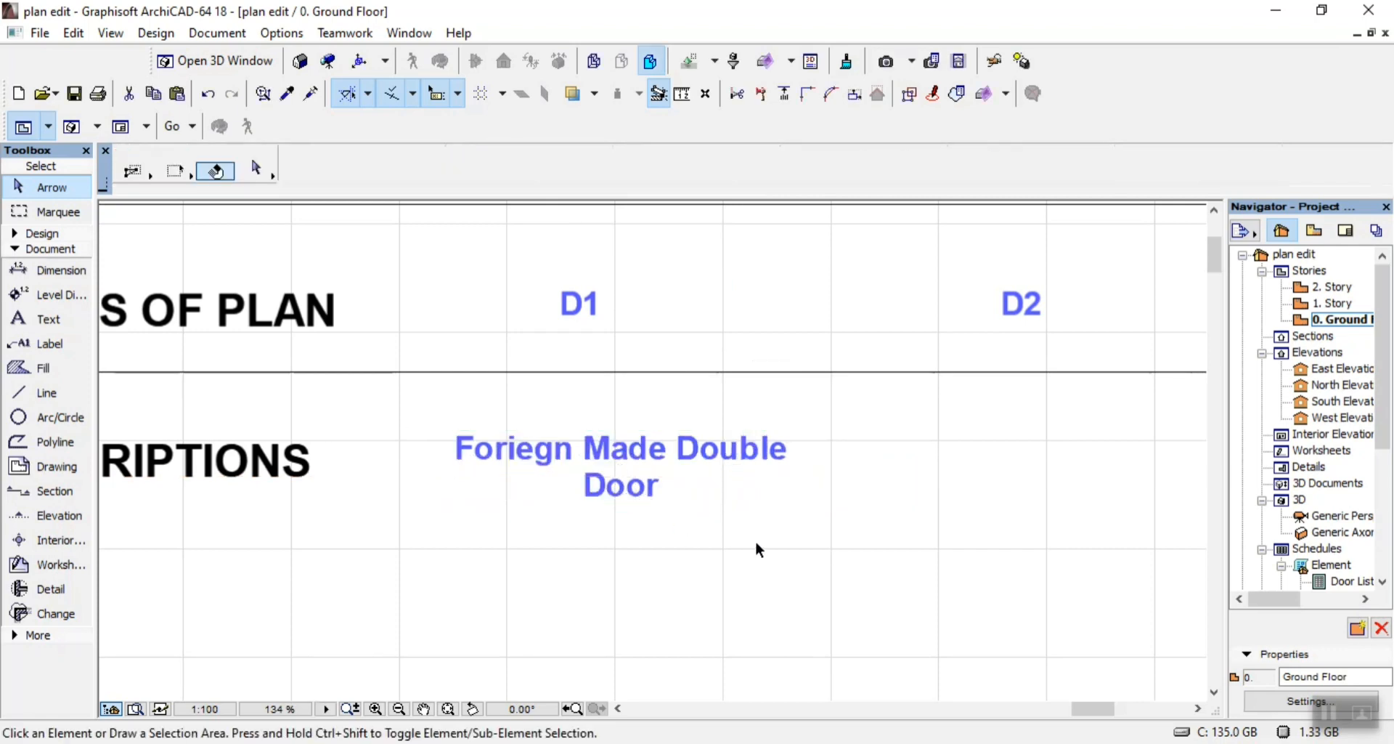
# Reduce the first door description's text height to 3.31 mm and set its colour to black pen 41
pyautogui.doubleClick(702, 468)
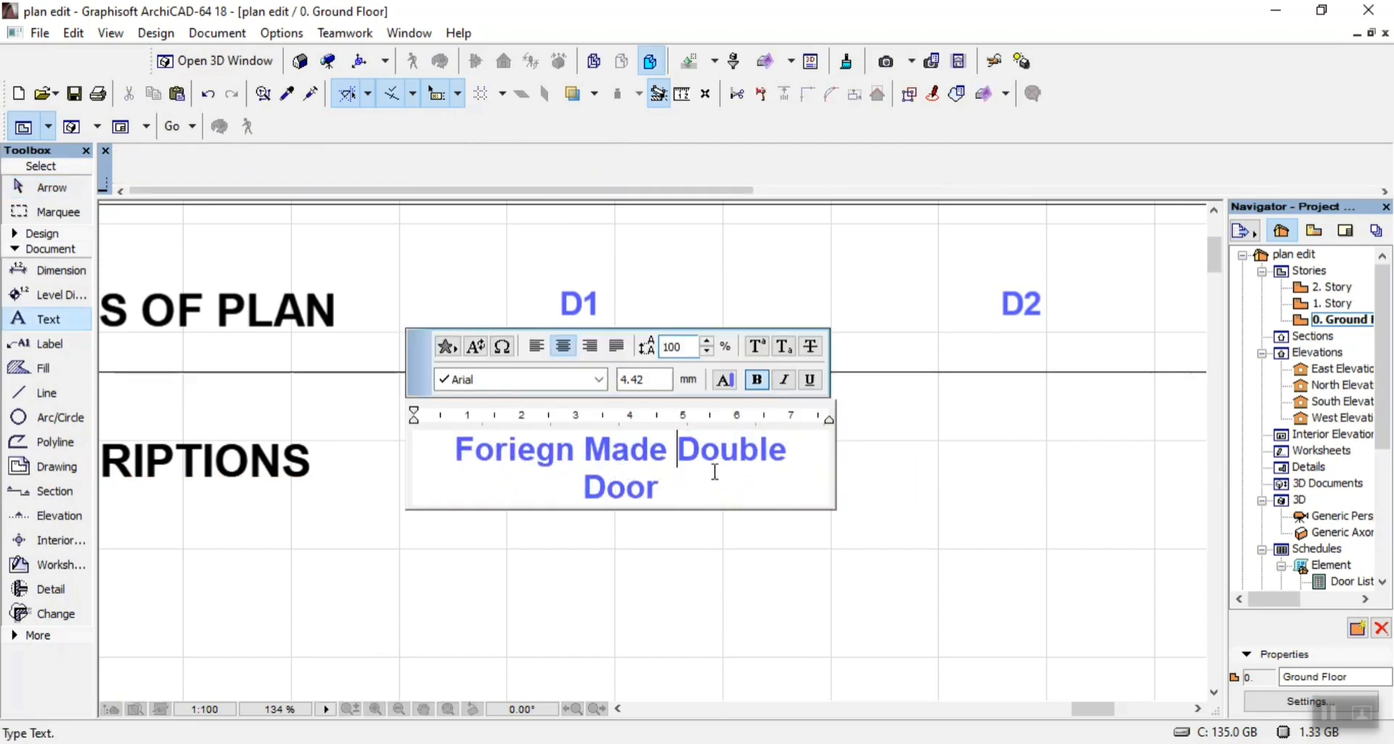
pyautogui.hotkey('ctrl', 'a')
pyautogui.hotkey('ctrl', 'shift', ',')
pyautogui.hotkey('ctrl', 'shift', ',')
pyautogui.hotkey('ctrl', 'shift', ',')
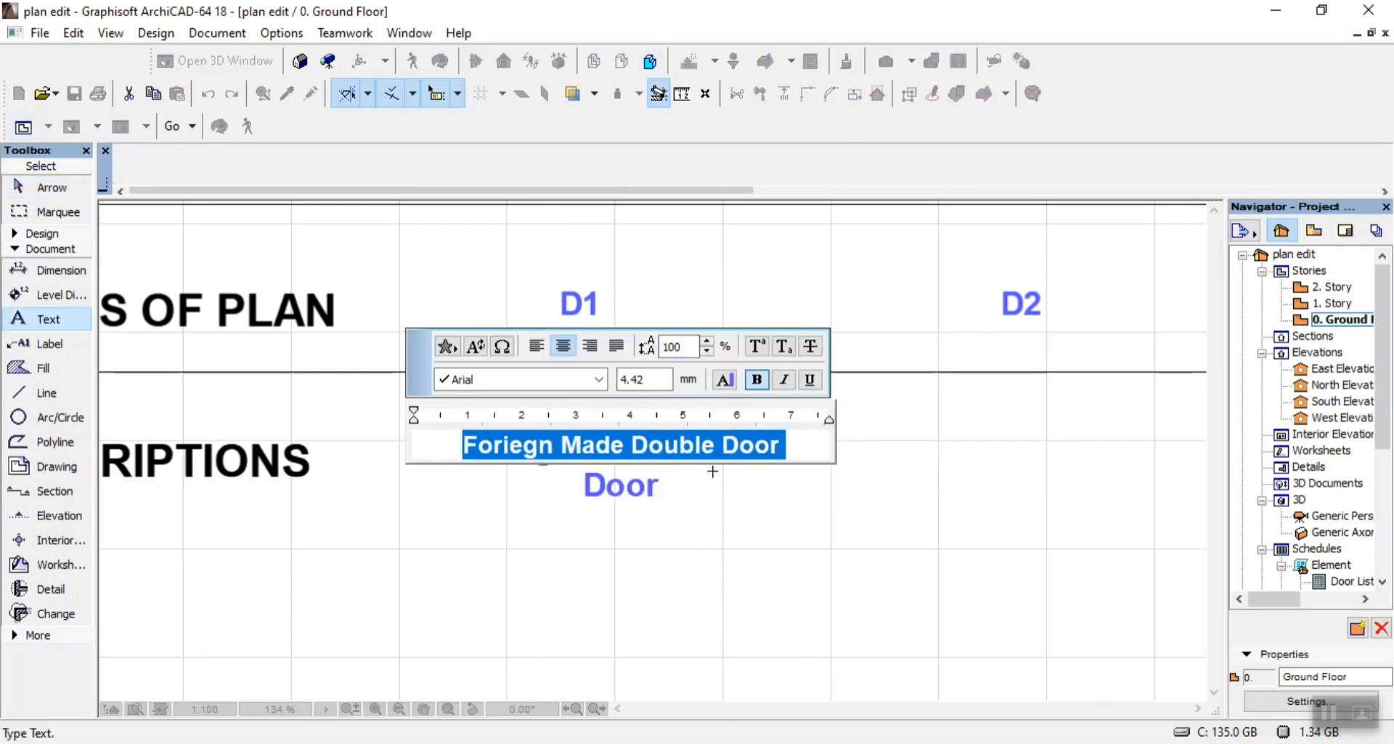
pyautogui.click(729, 385)
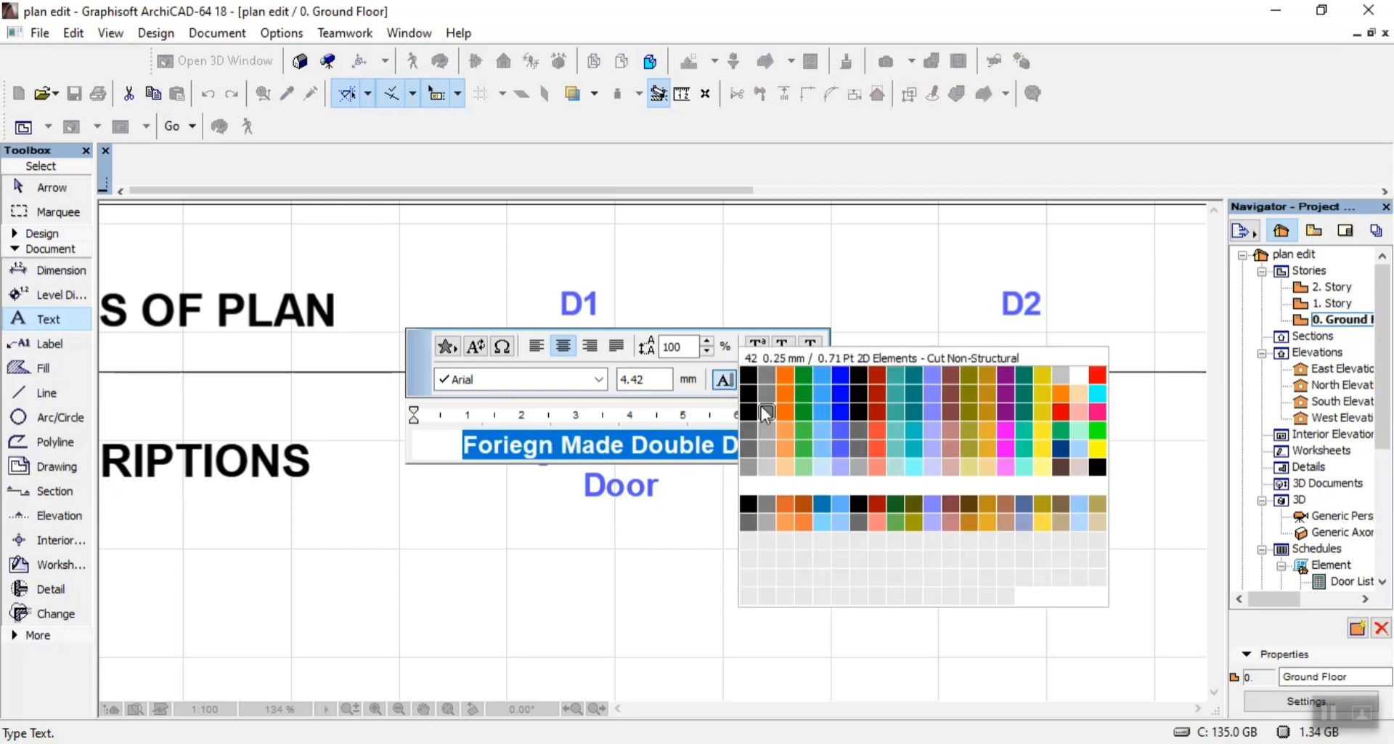
pyautogui.click(752, 404)
pyautogui.click(754, 468)
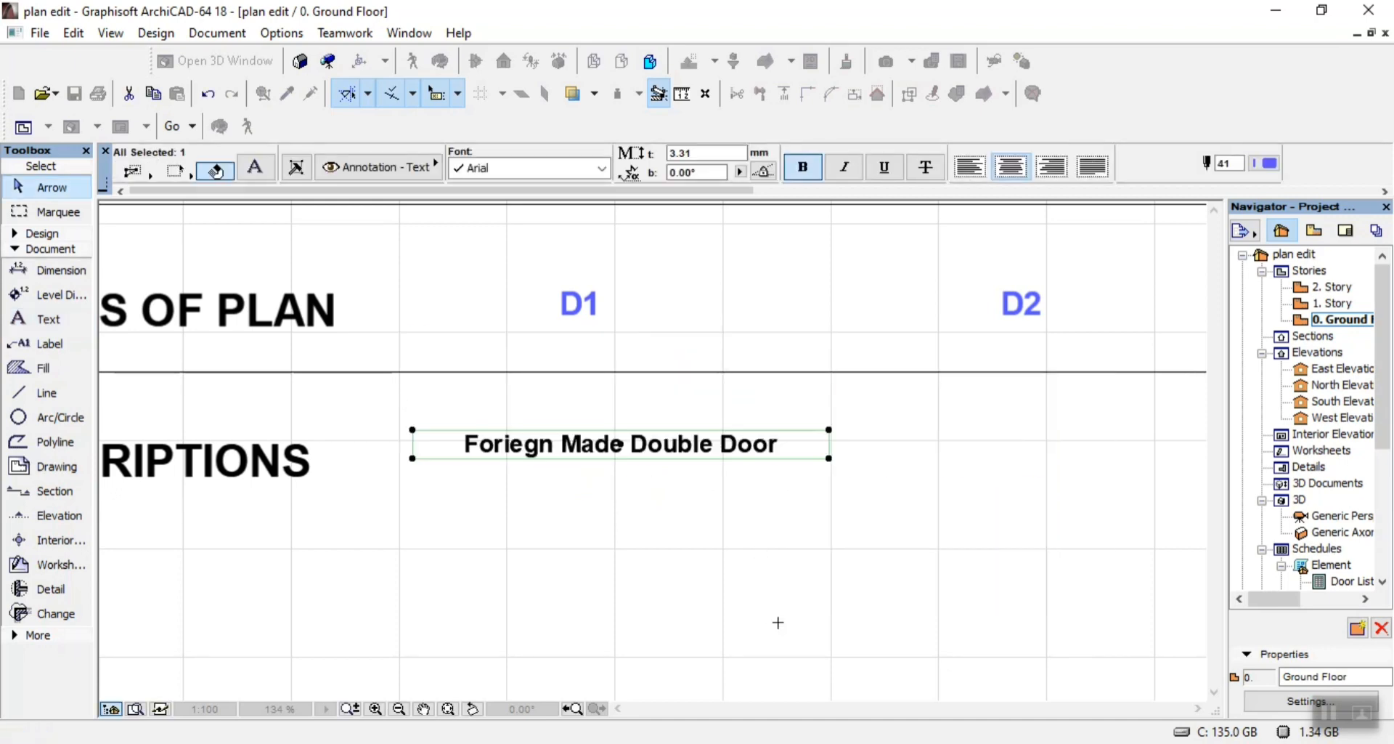
# Shift the first door description slightly down and break its line before "Door", following the reference PDF
pyautogui.click(618, 450)
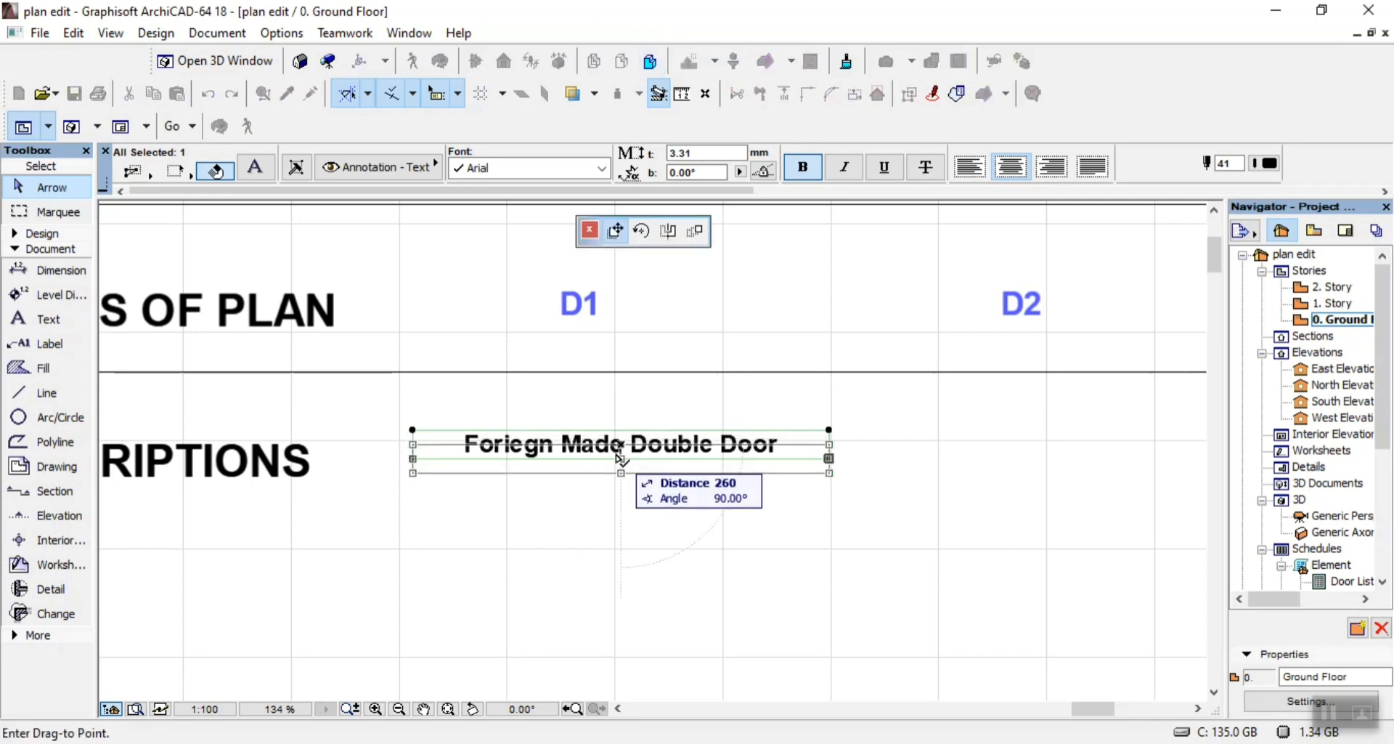
pyautogui.click(617, 454)
pyautogui.click(768, 743)
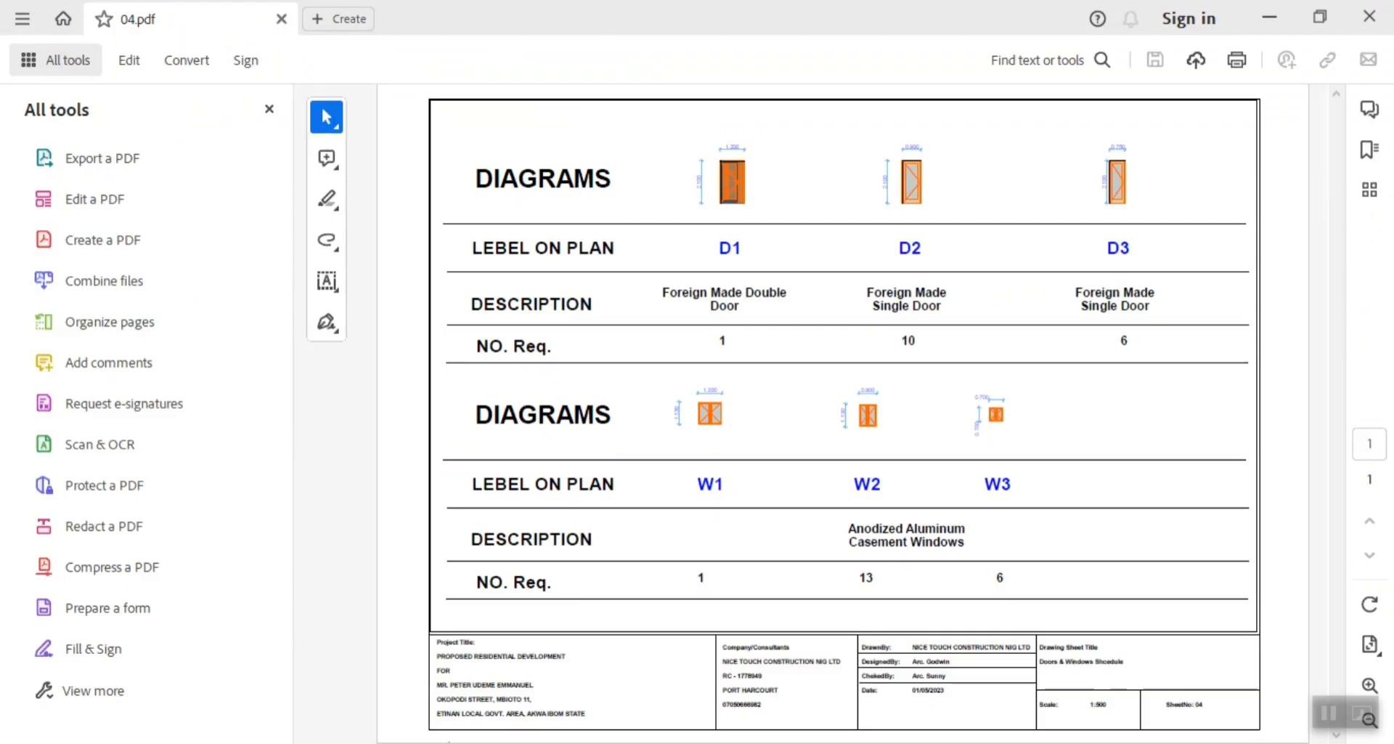
pyautogui.click(755, 742)
pyautogui.doubleClick(719, 465)
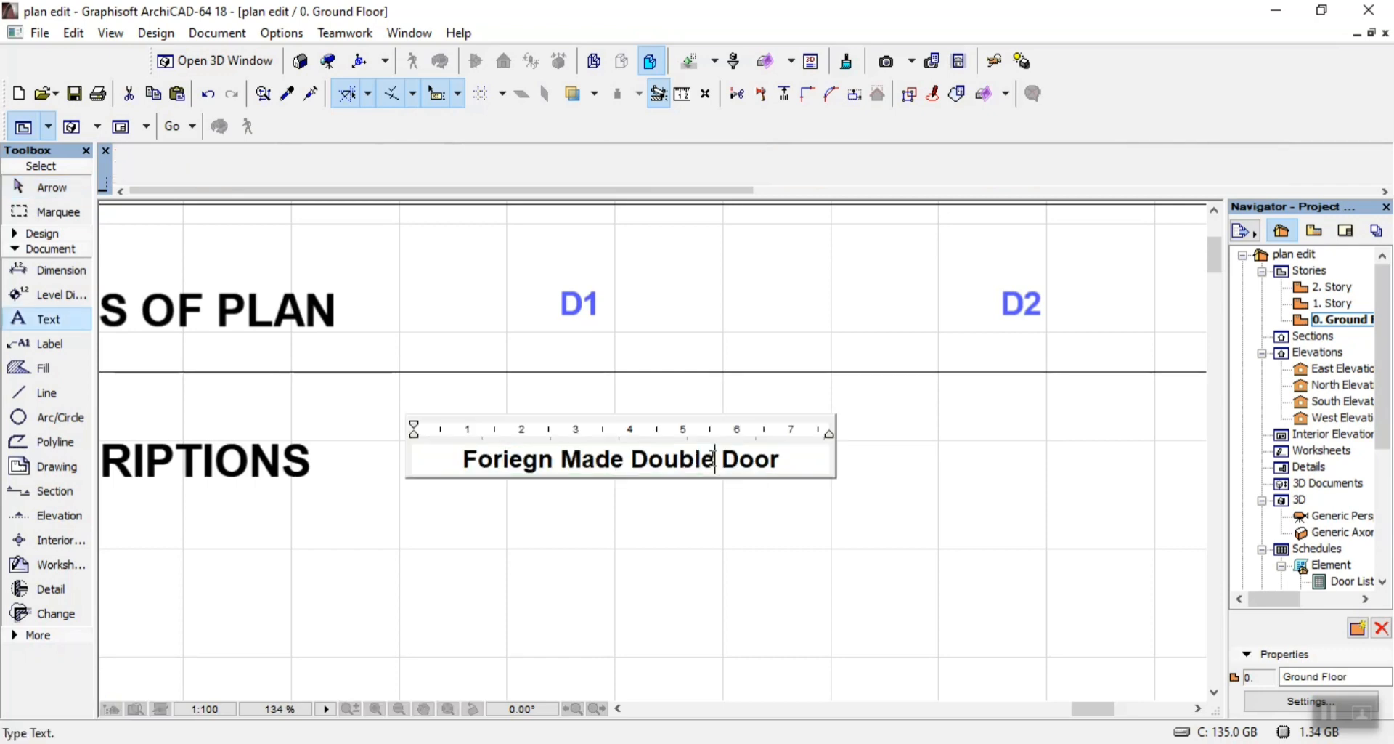
pyautogui.press('Return')
pyautogui.click(688, 523)
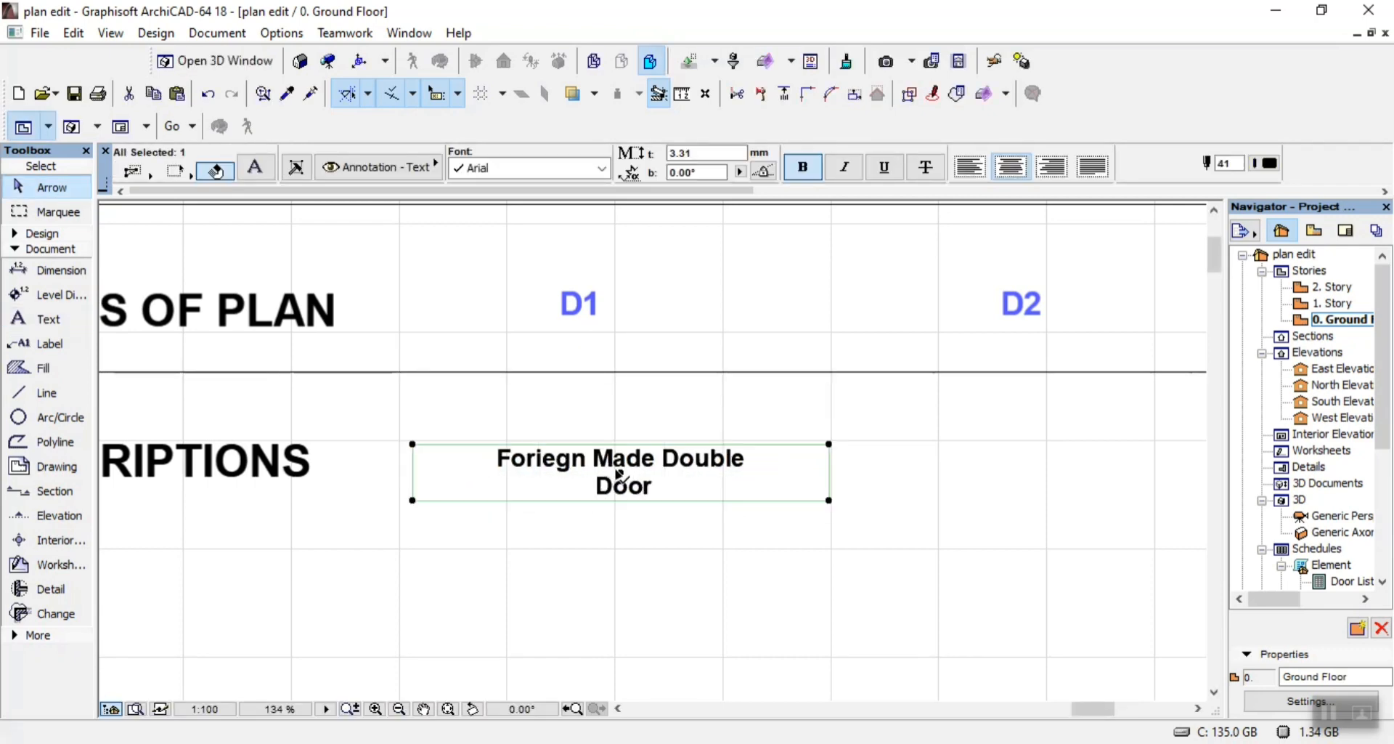
# Reposition the two-line door description up and to the left so it is centred beneath the D1 label
pyautogui.click(623, 476)
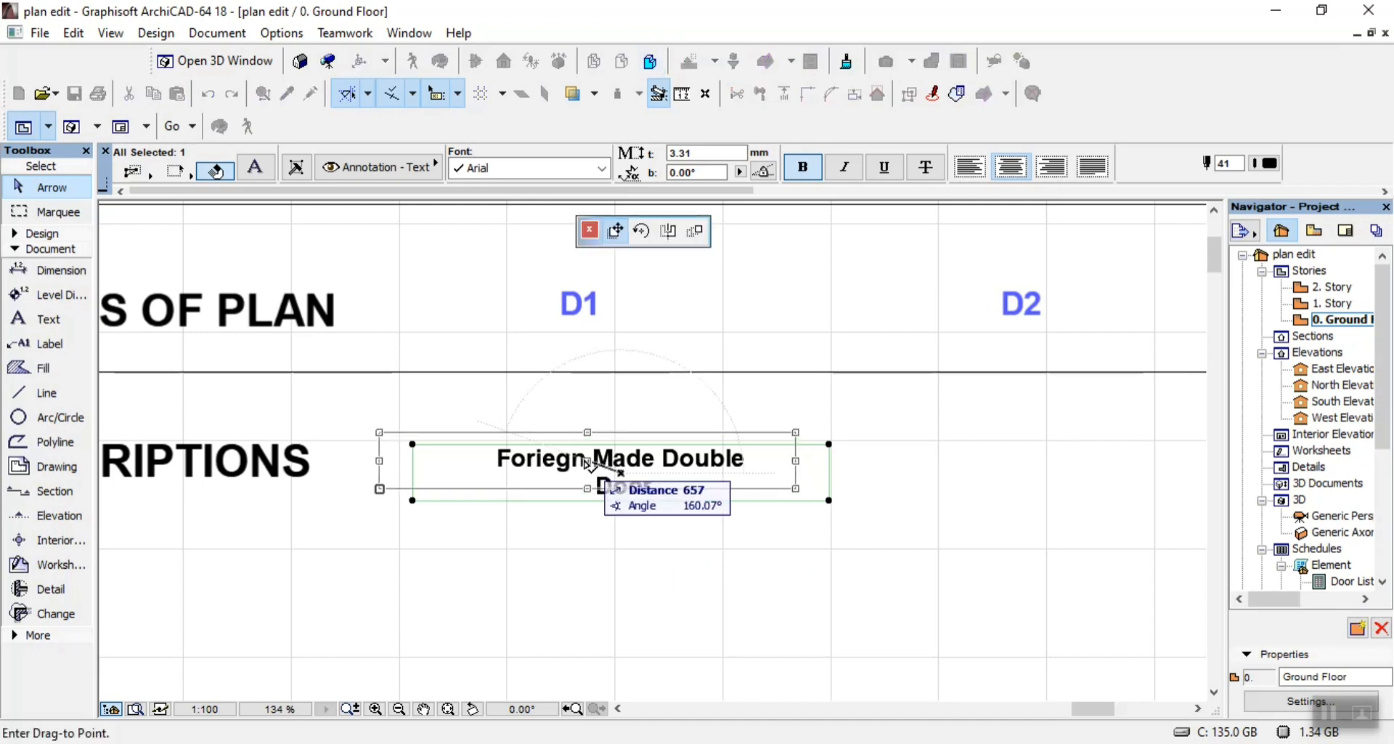
pyautogui.click(587, 461)
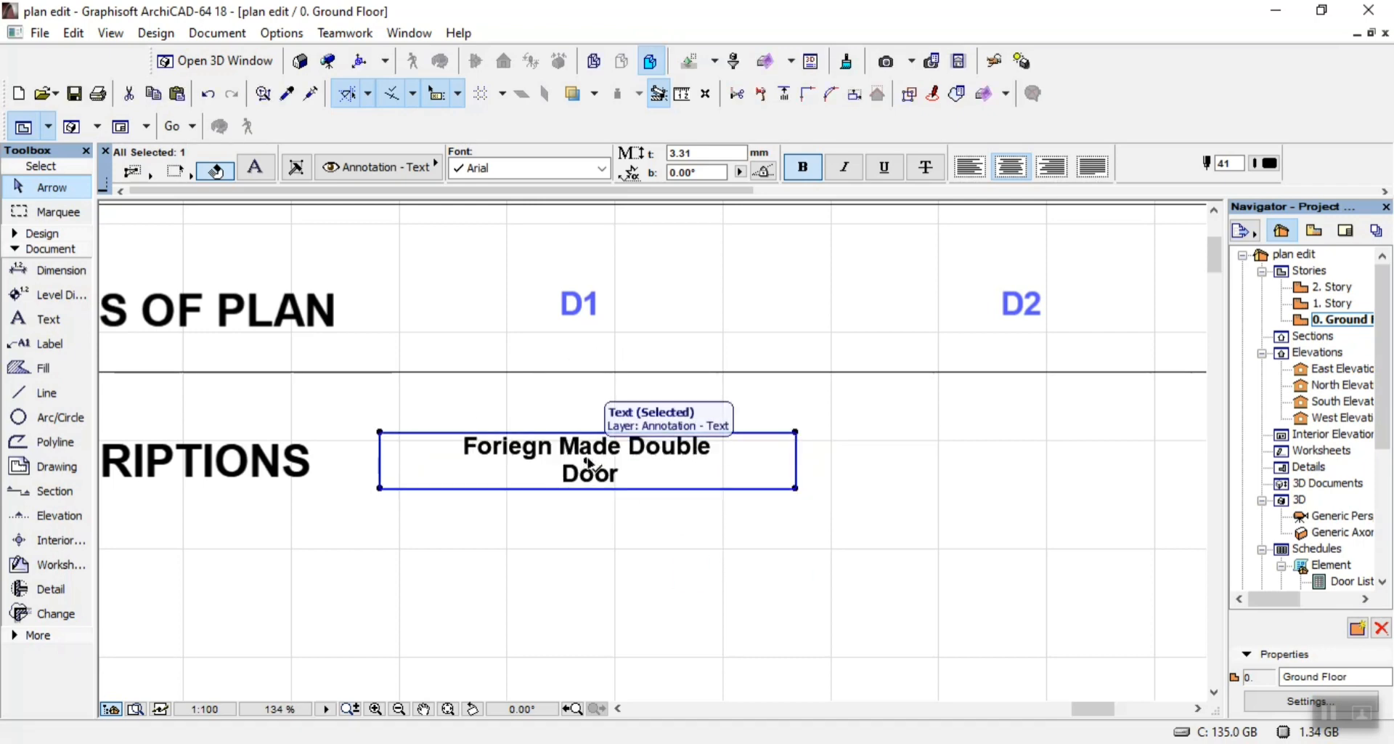
pyautogui.click(585, 457)
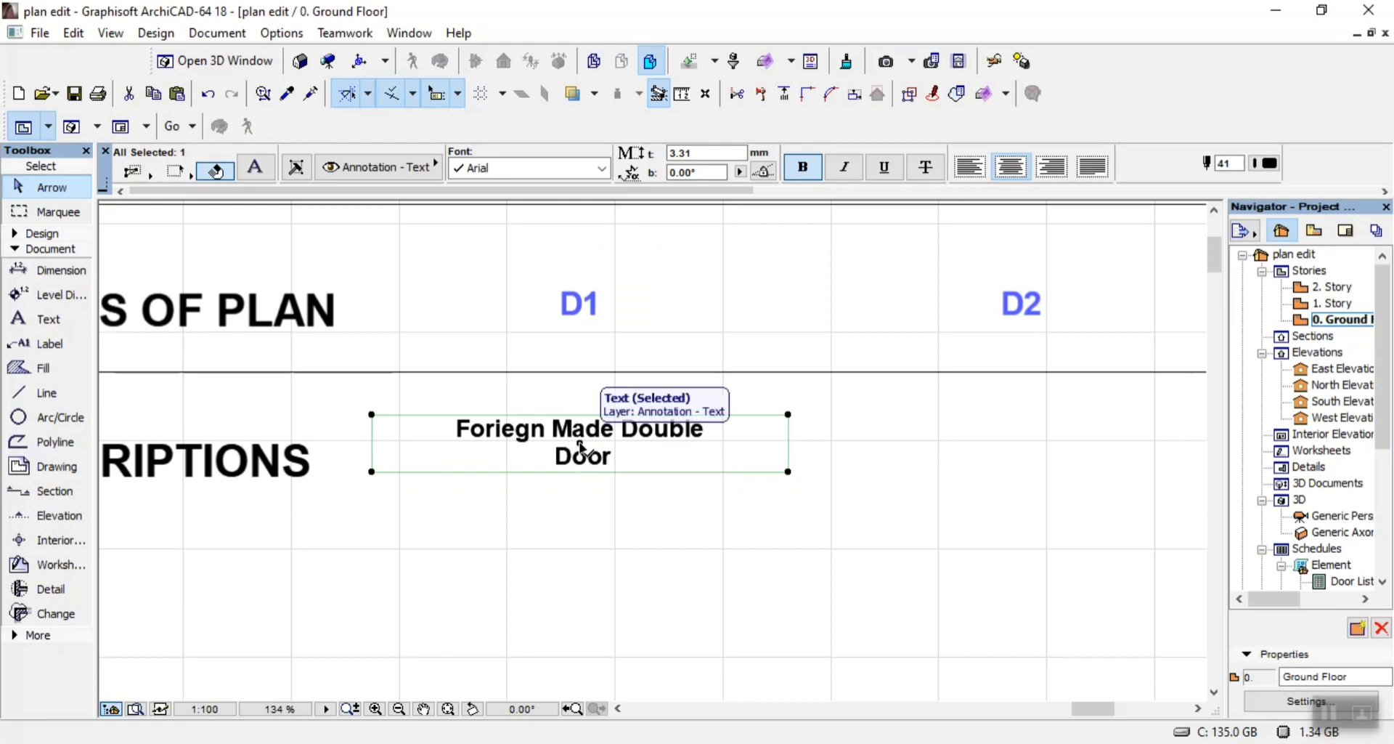
# Copy the first door's description horizontally to beneath the D2 label, at a distance of about 8070
pyautogui.click(581, 446)
pyautogui.press('ctrl')
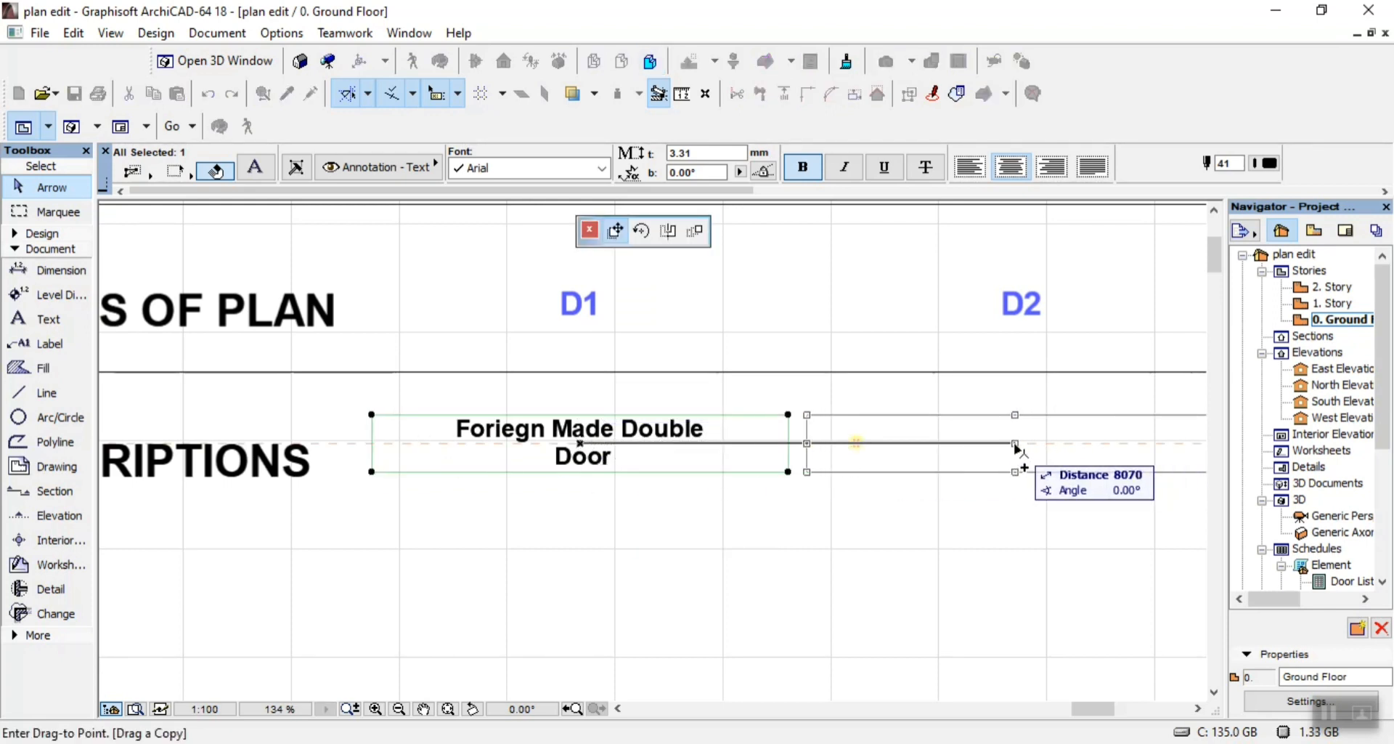
pyautogui.click(1015, 445)
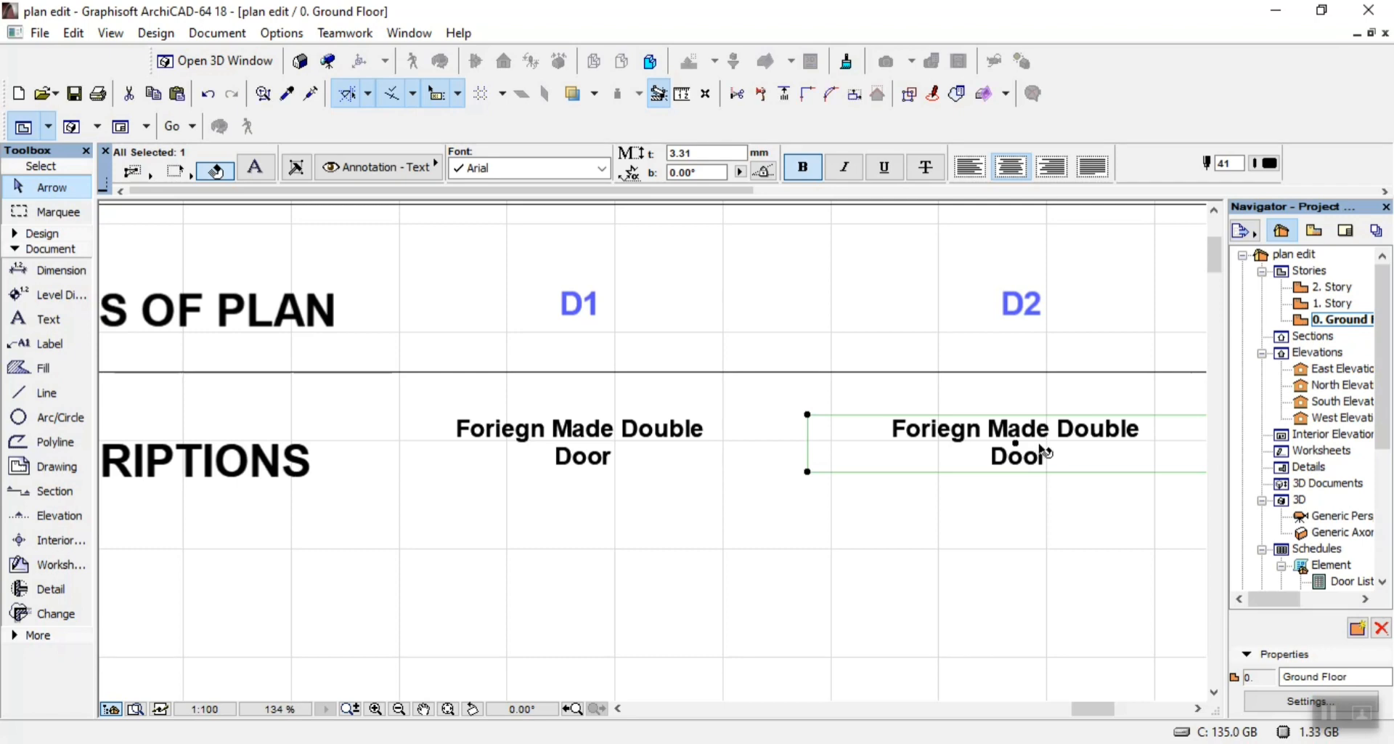
# Replace the word "Double" with "Single" in the description beneath D2
pyautogui.doubleClick(1141, 438)
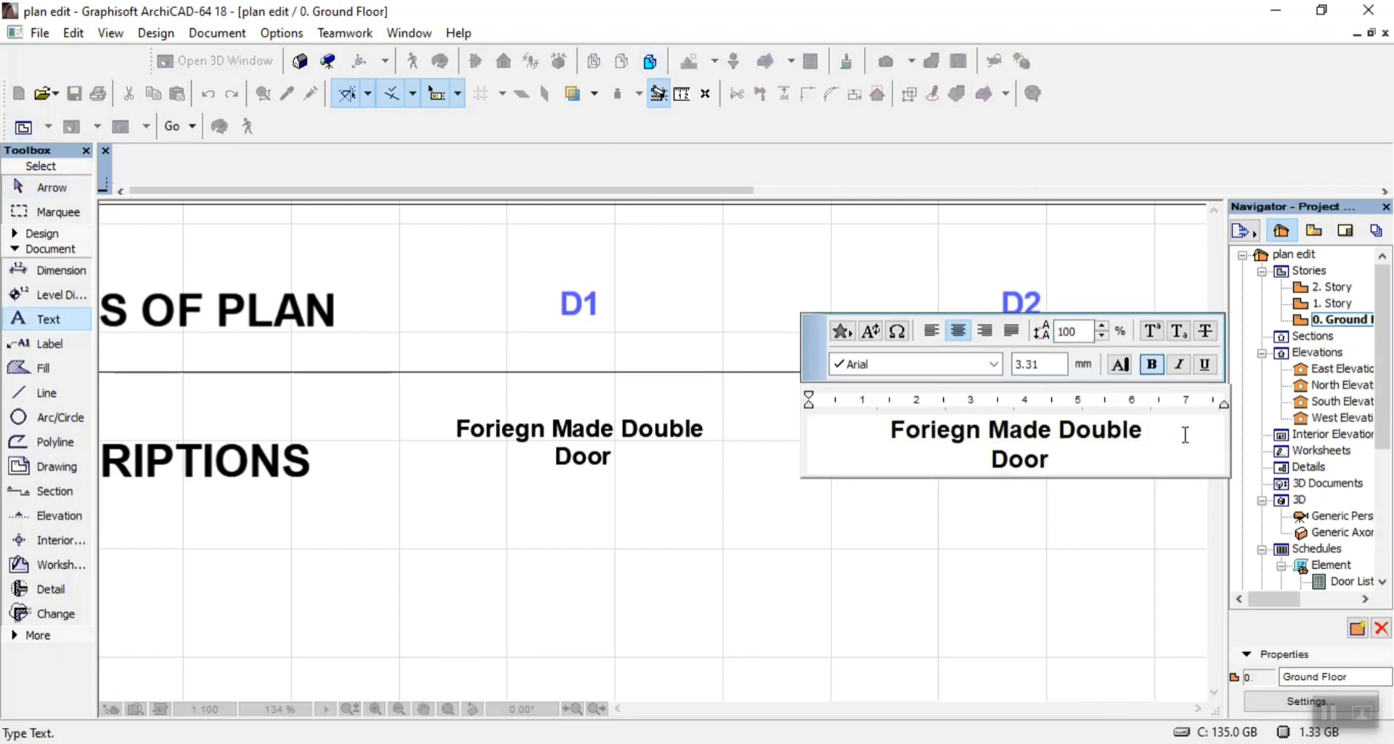
pyautogui.press('BackSpace')
pyautogui.press('BackSpace')
pyautogui.press('BackSpace')
pyautogui.press('BackSpace')
pyautogui.press('BackSpace')
pyautogui.press('BackSpace')
pyautogui.write('Sing')
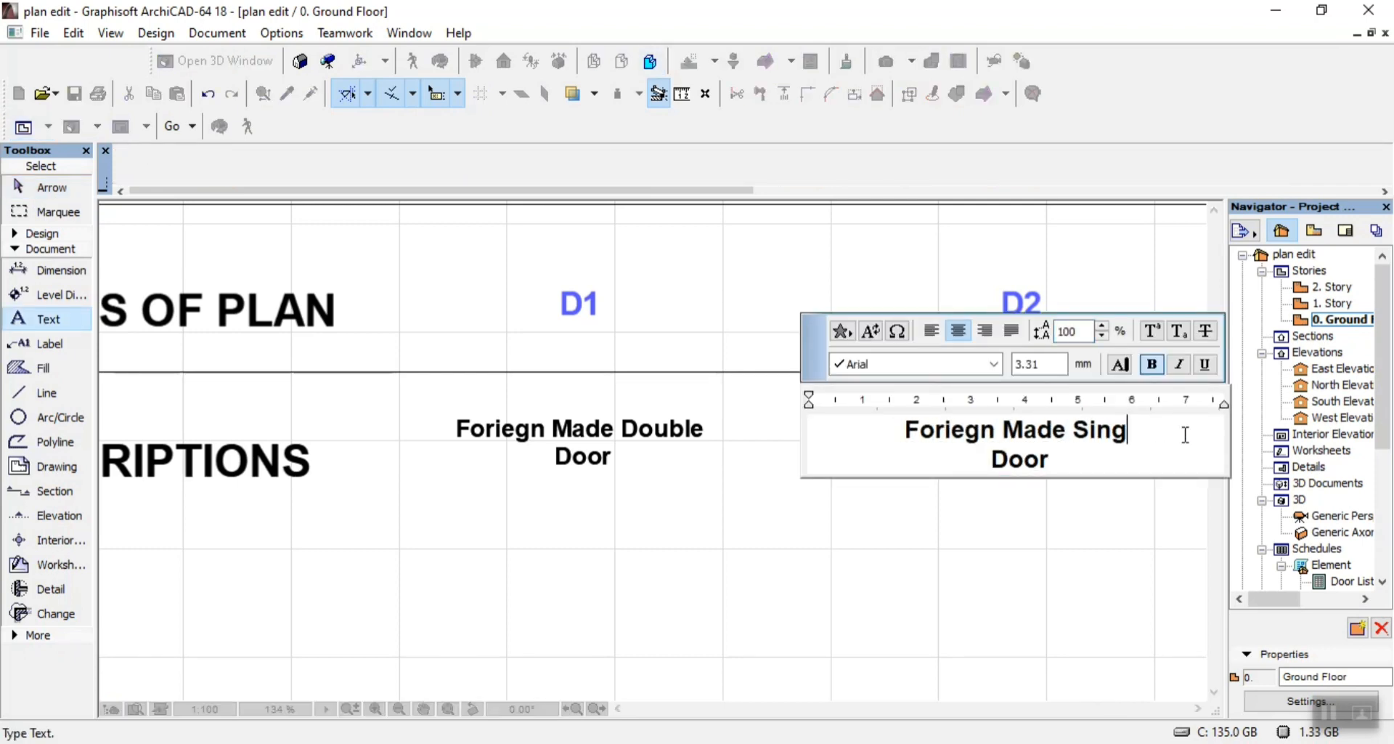
pyautogui.write('le')
pyautogui.click(1074, 547)
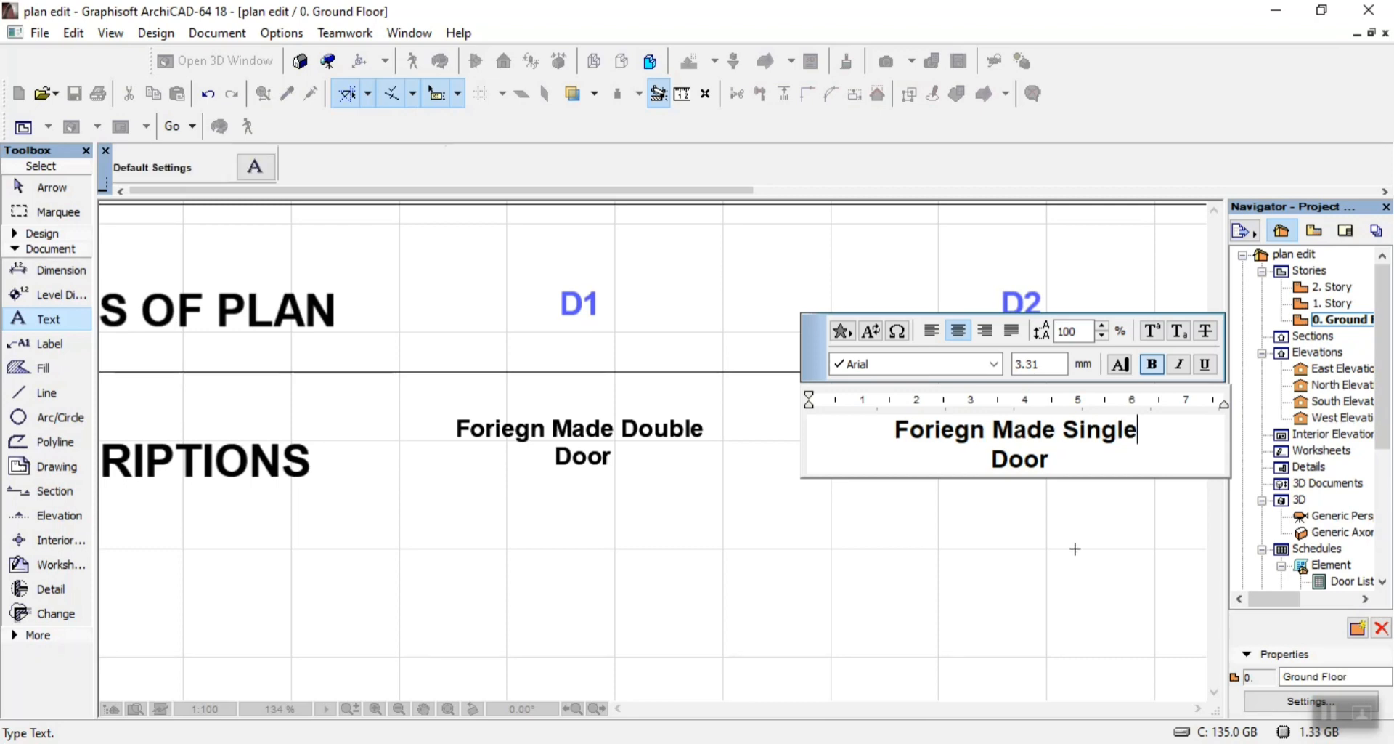
# Copy the "Foriegn Made Single Door" description horizontally from beneath D2 to beneath the D3 label
pyautogui.scroll(-5, 465, 501)
pyautogui.scroll(3, 896, 473)
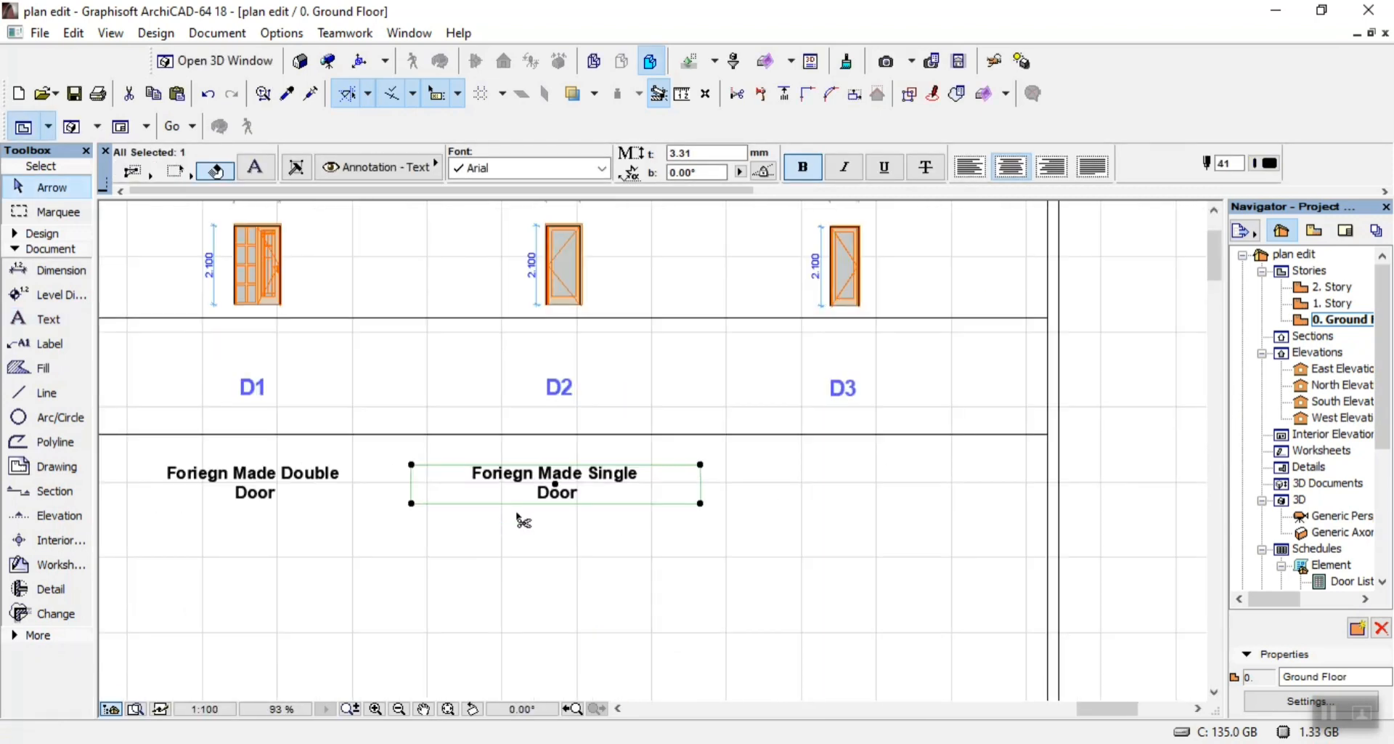
pyautogui.hotkey('ctrl', 'shift', 'd')
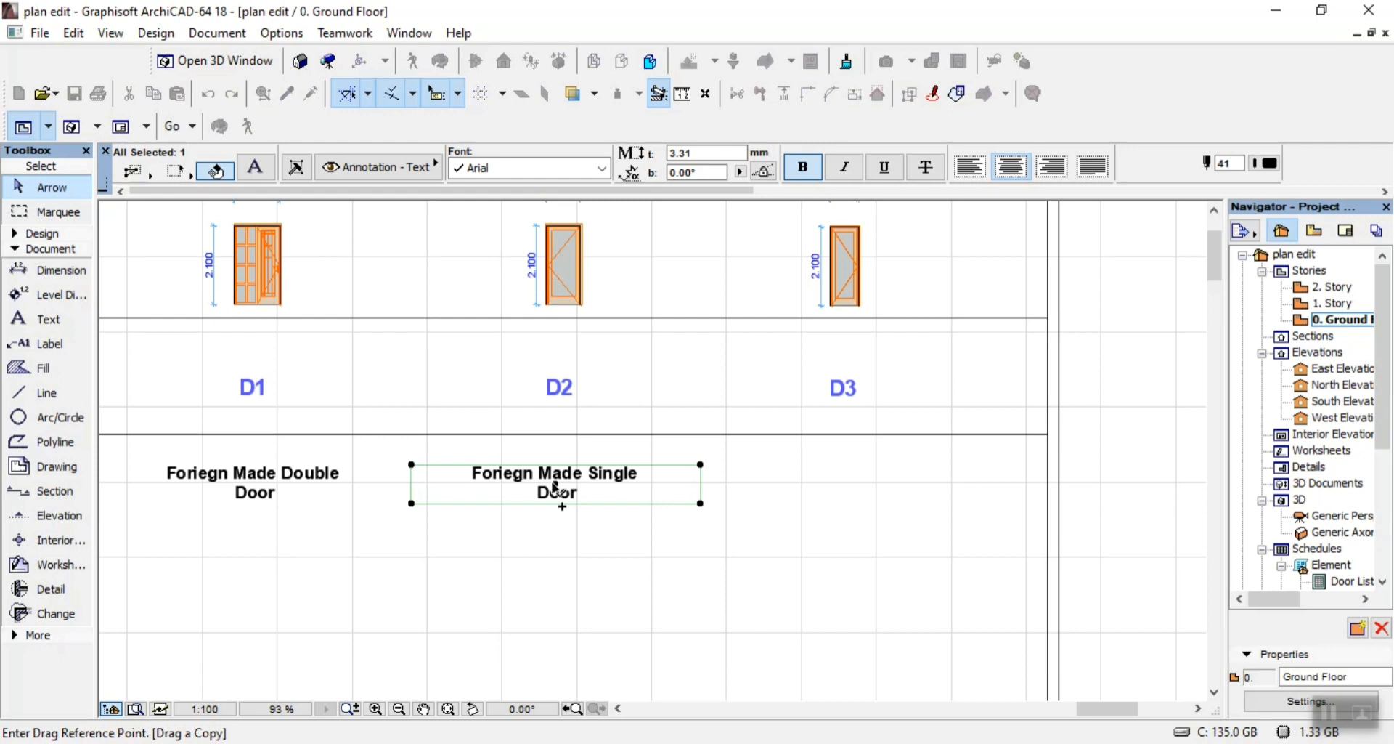
pyautogui.click(556, 484)
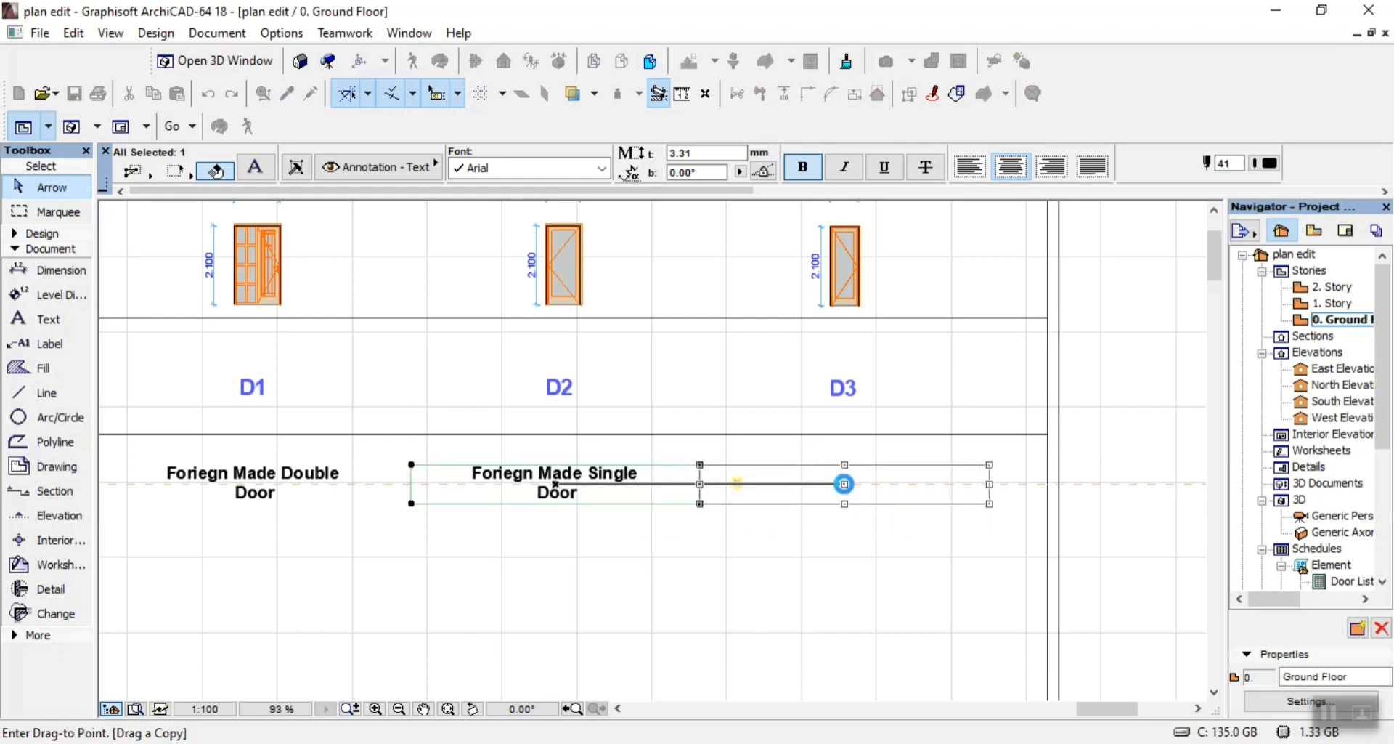
pyautogui.click(844, 483)
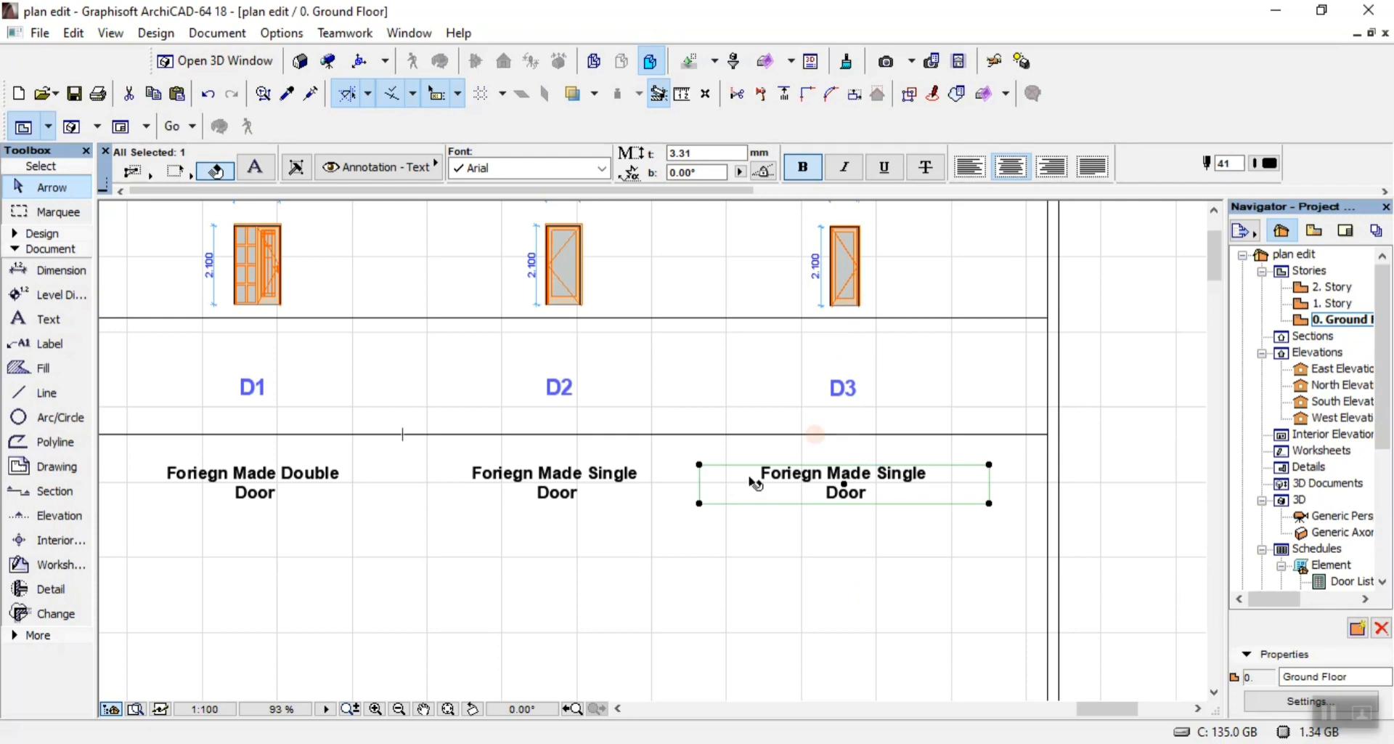
# Review the diagrams, plan labels and descriptions of the three doors across the schedule rows
pyautogui.scroll(1, 563, 411)
pyautogui.scroll(-4, 857, 443)
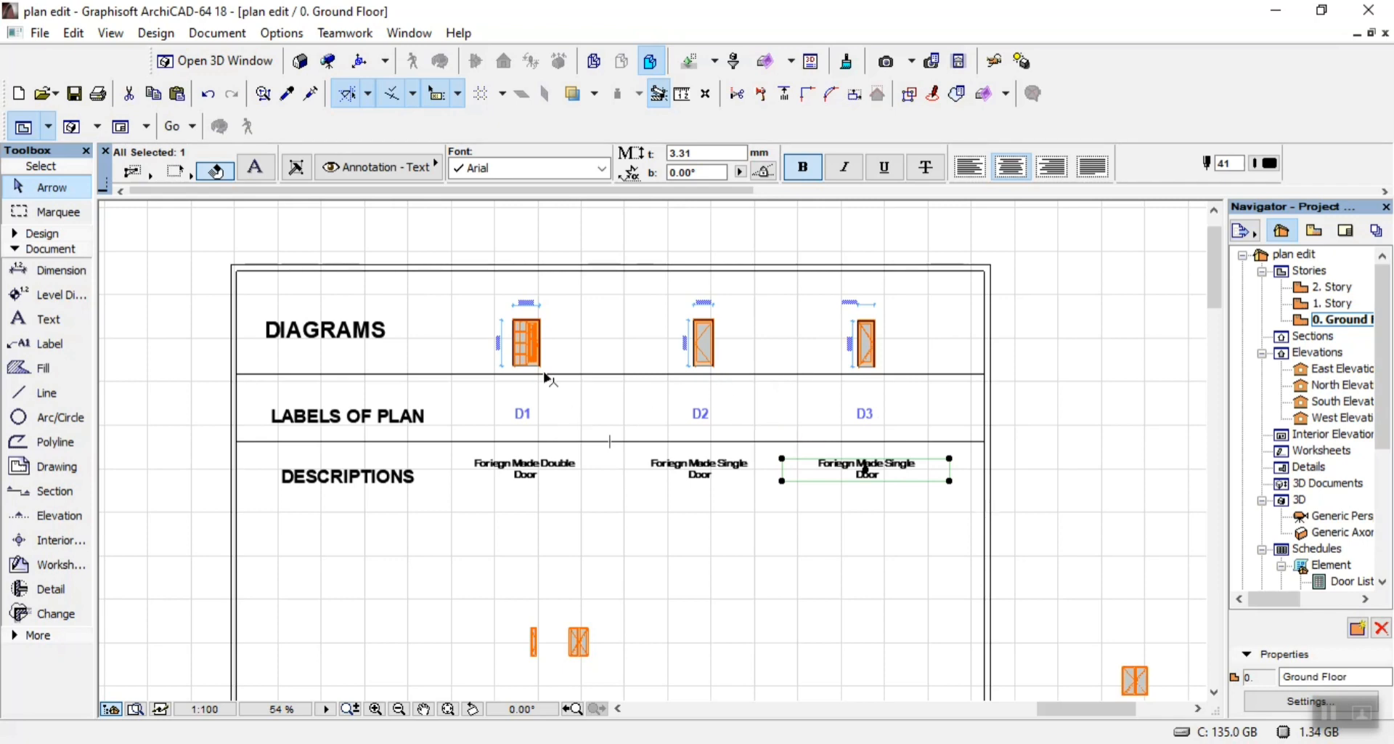
pyautogui.scroll(3, 517, 445)
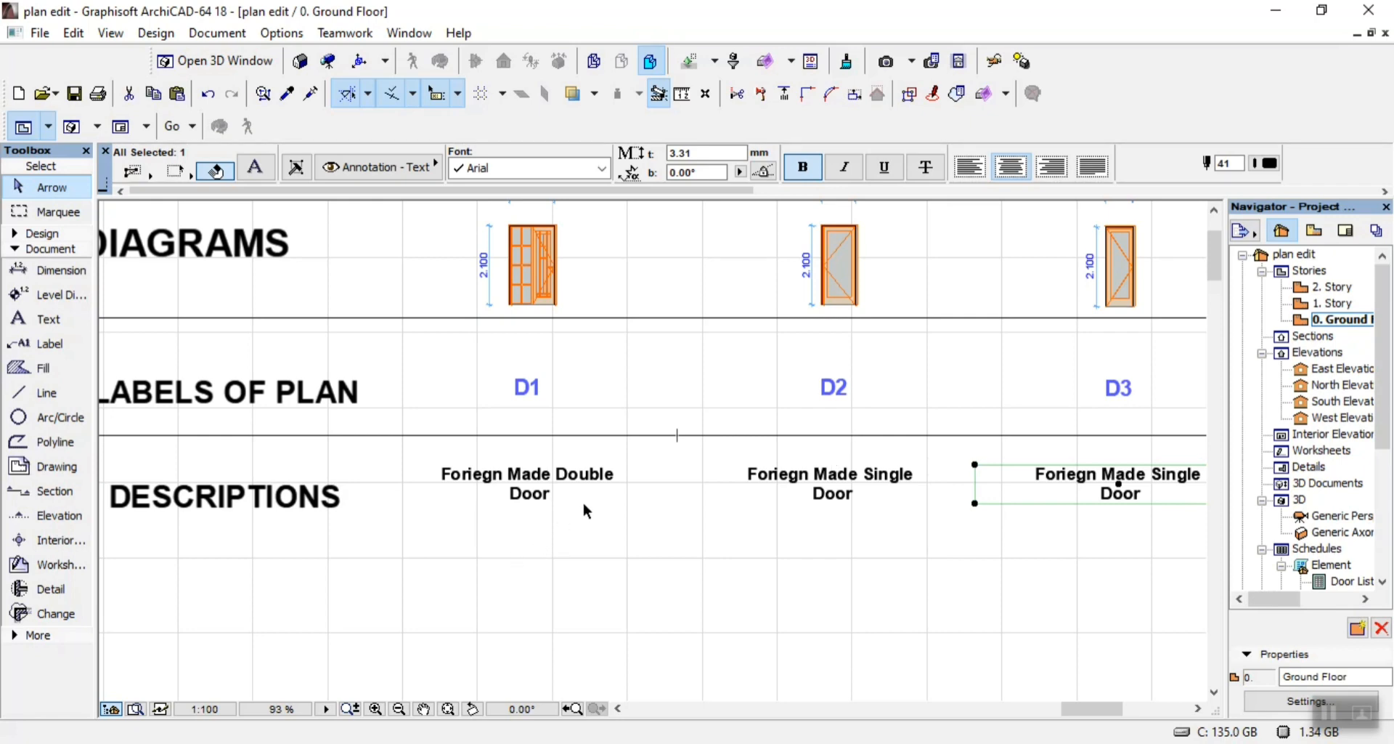
pyautogui.scroll(-1, 581, 501)
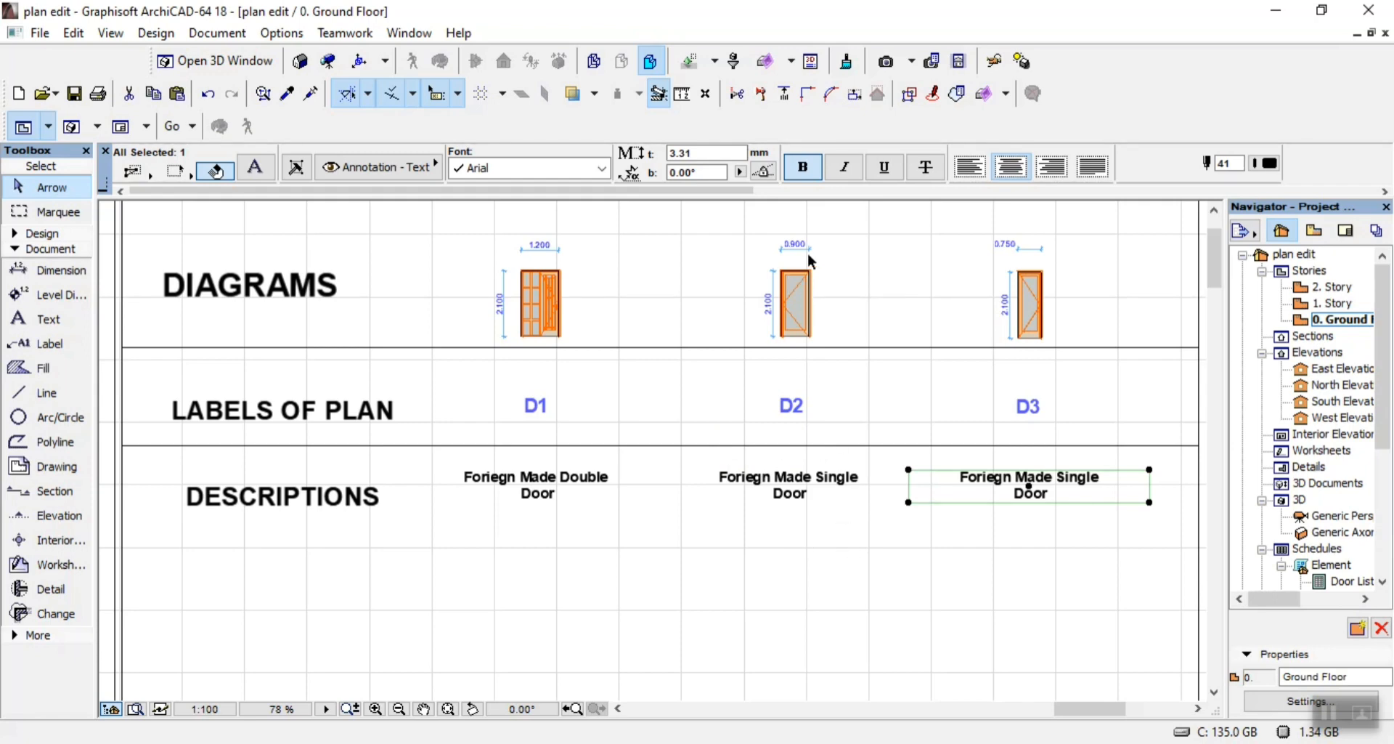
pyautogui.scroll(2, 807, 255)
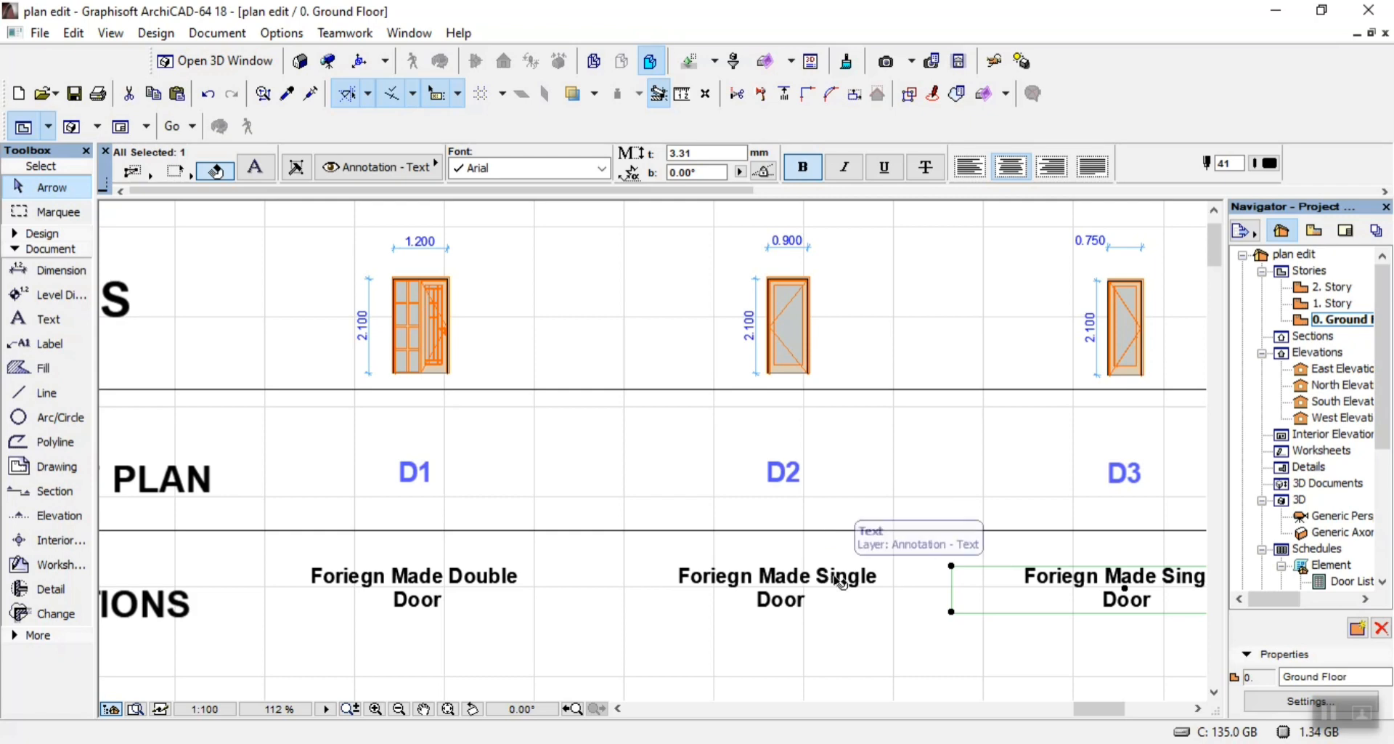
pyautogui.scroll(-1, 840, 577)
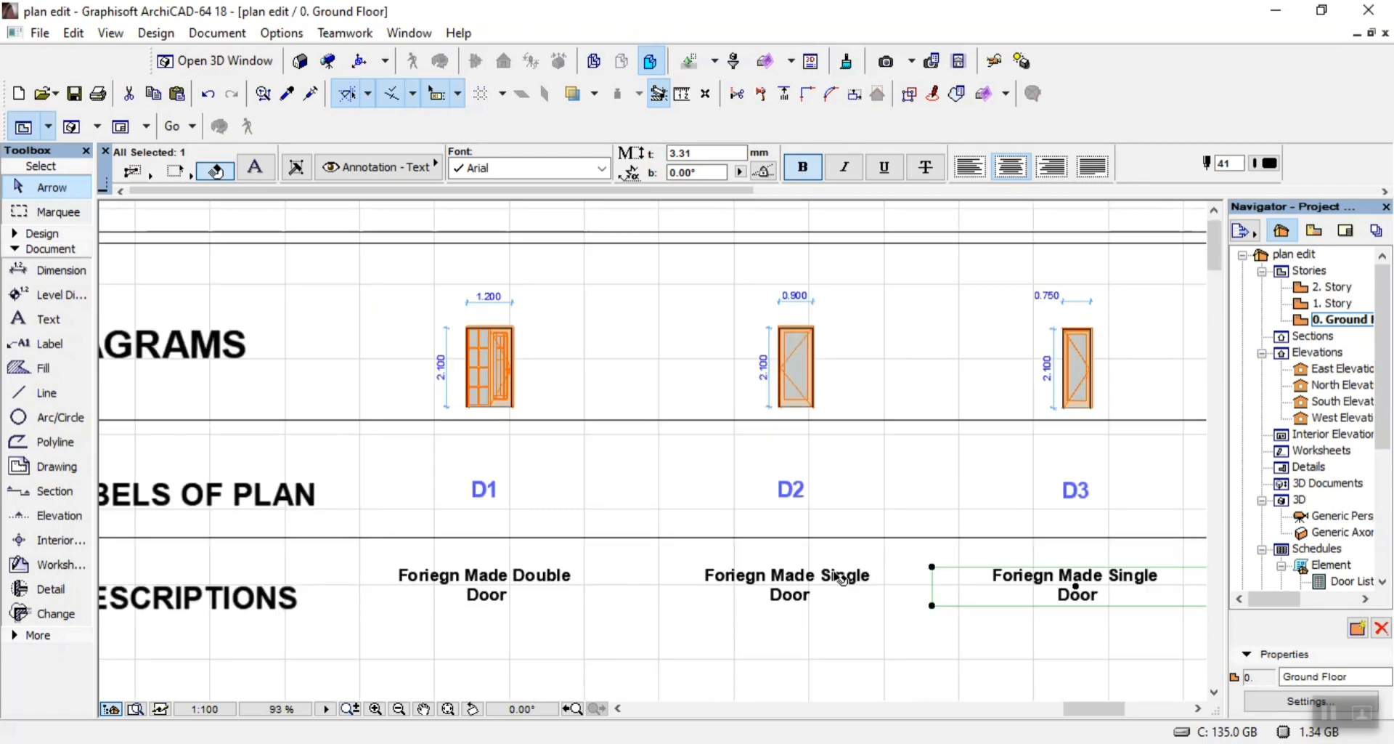
pyautogui.scroll(-2, 843, 578)
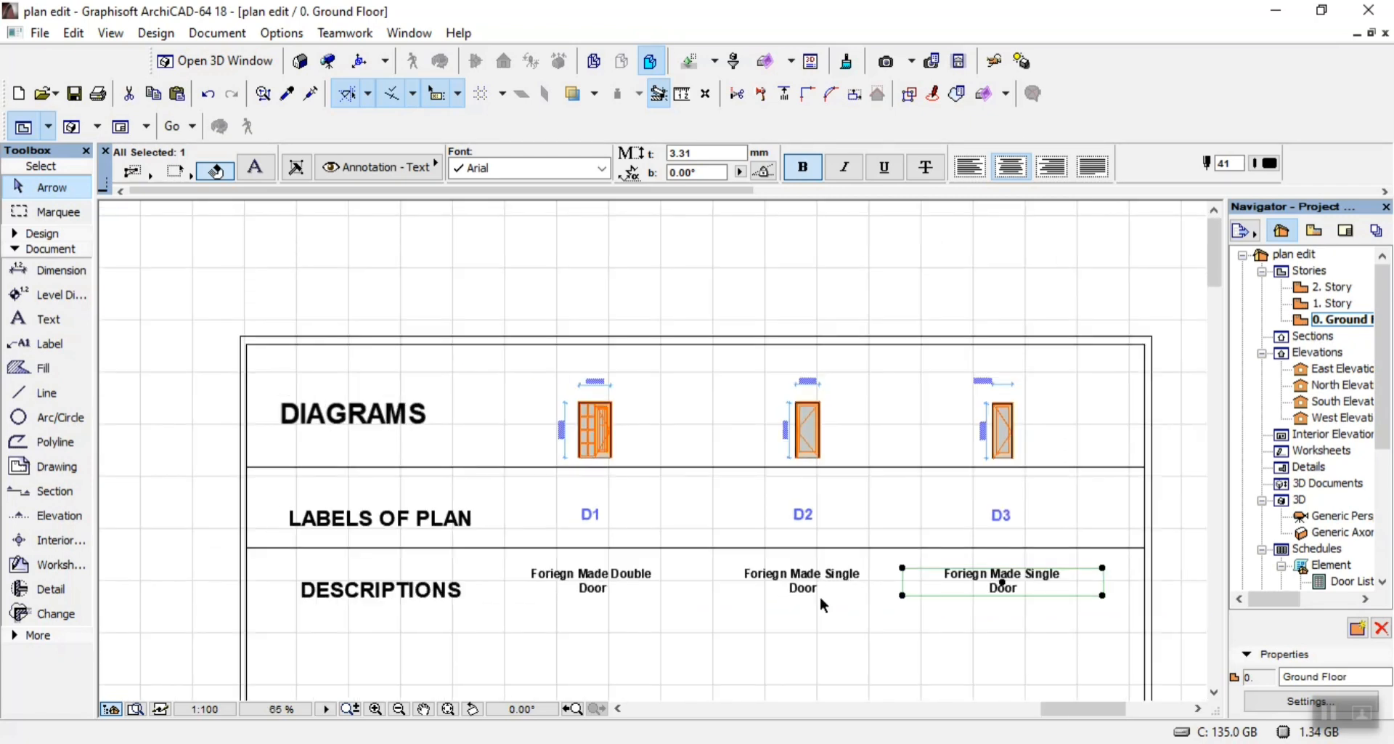
pyautogui.scroll(3, 822, 601)
pyautogui.scroll(-5, 782, 534)
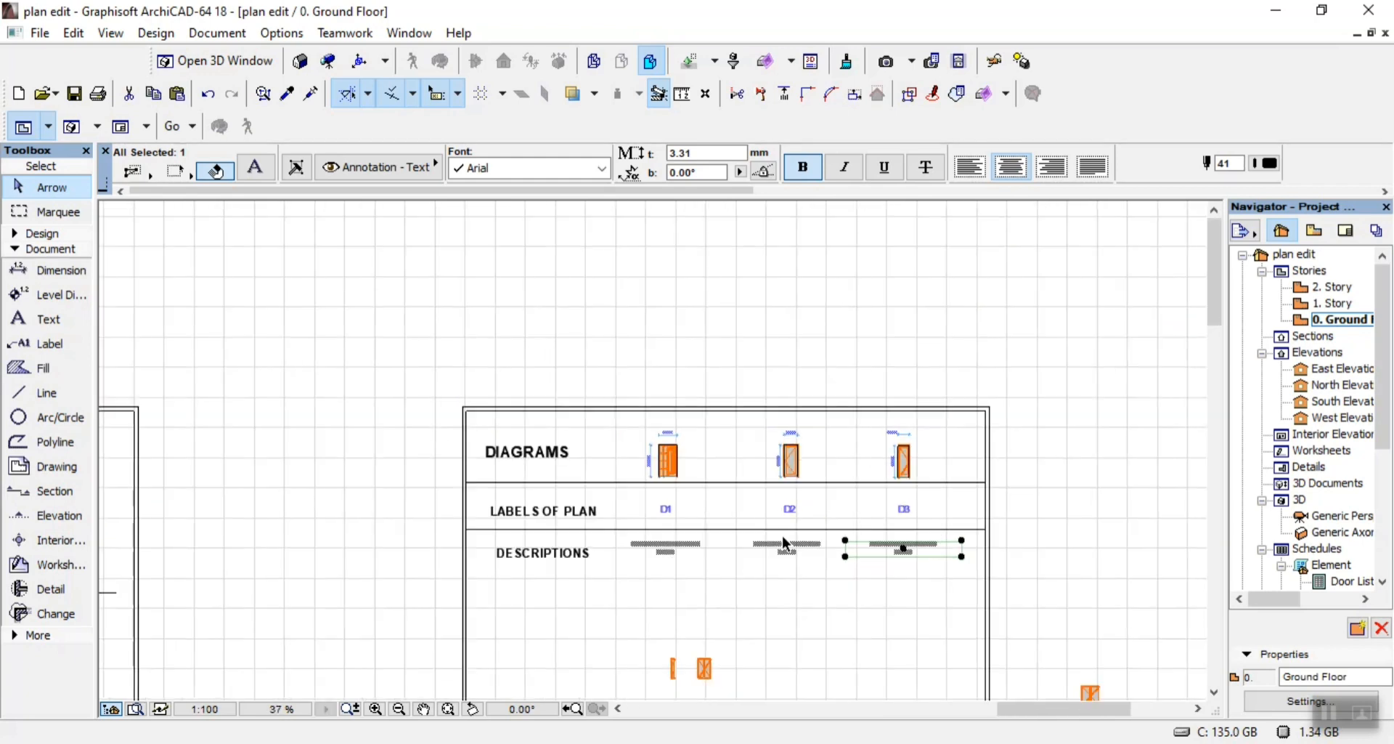
pyautogui.scroll(4, 570, 599)
pyautogui.scroll(-1, 605, 577)
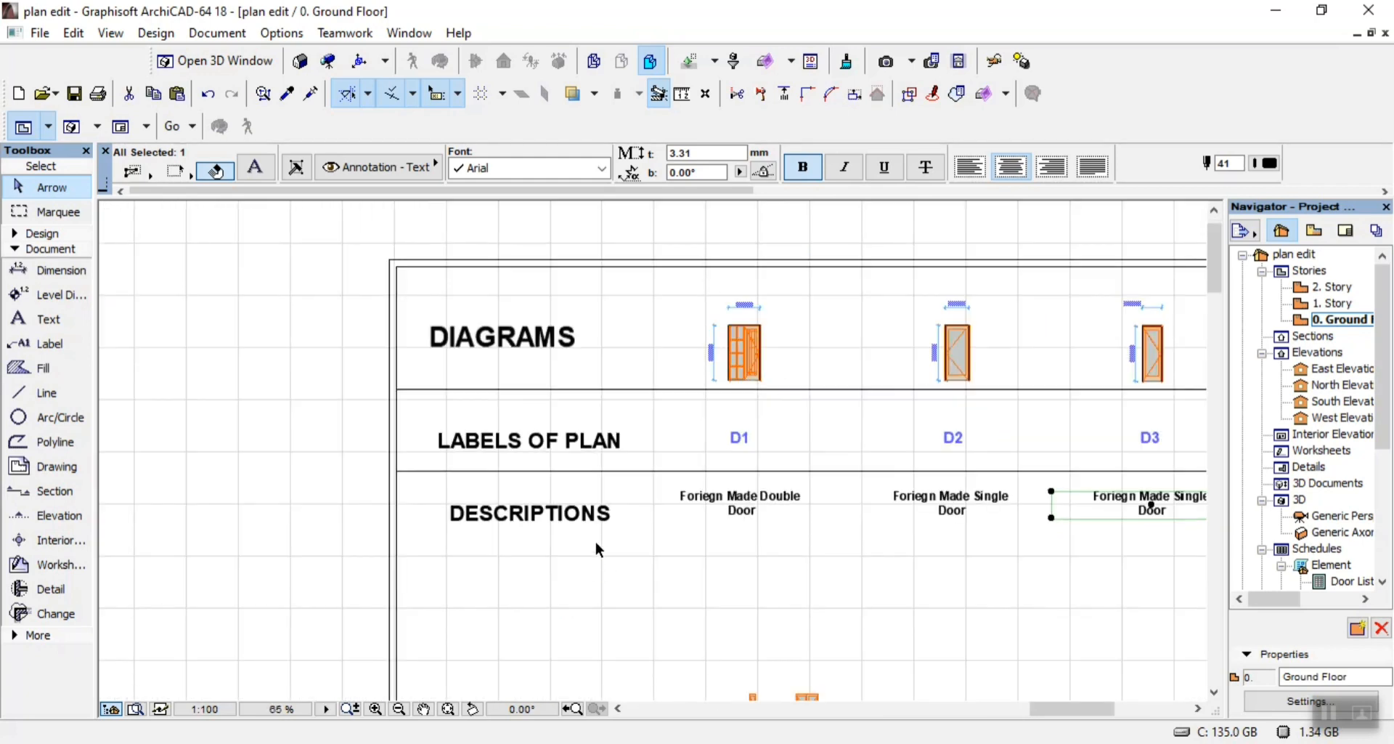
# Copy the row line above DESCRIPTIONS straight down by about 2640 to close off the descriptions row
pyautogui.click(657, 471)
pyautogui.hotkey('ctrl', 'd')
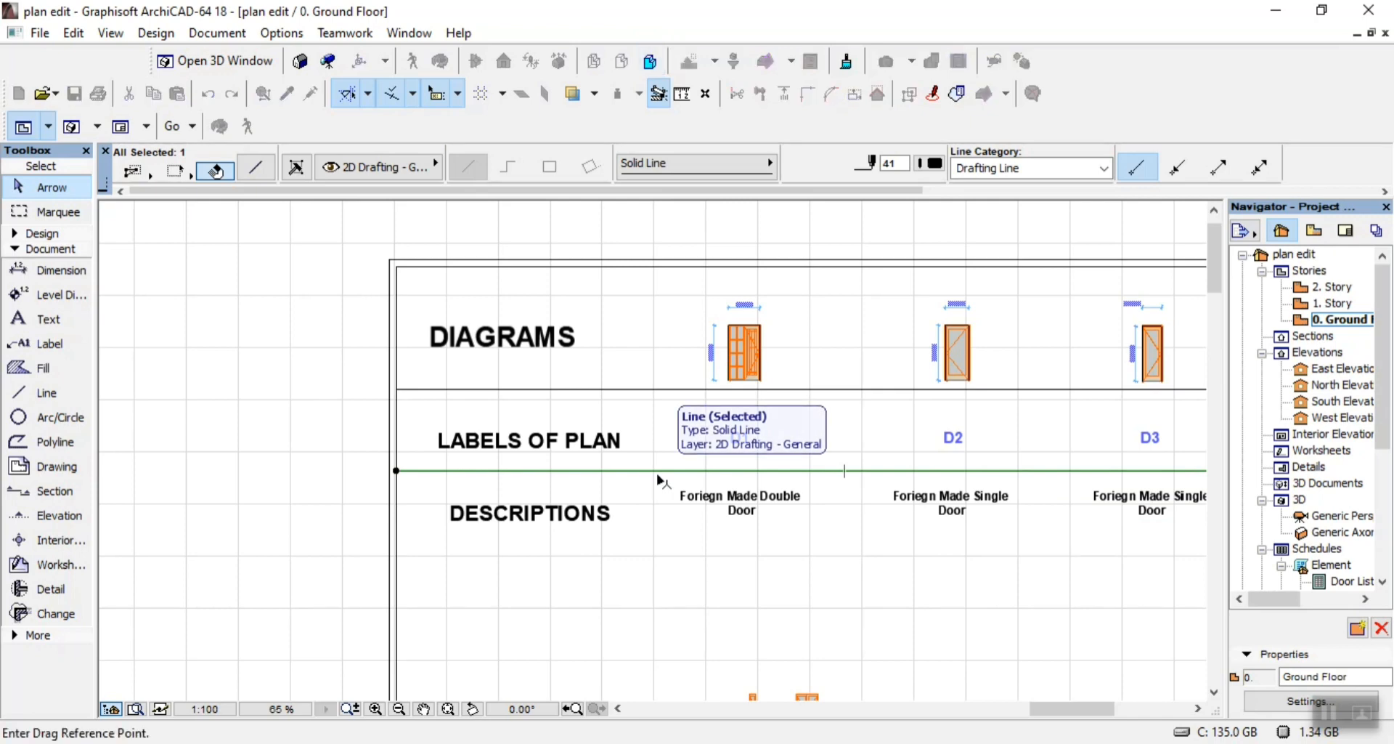
pyautogui.click(657, 471)
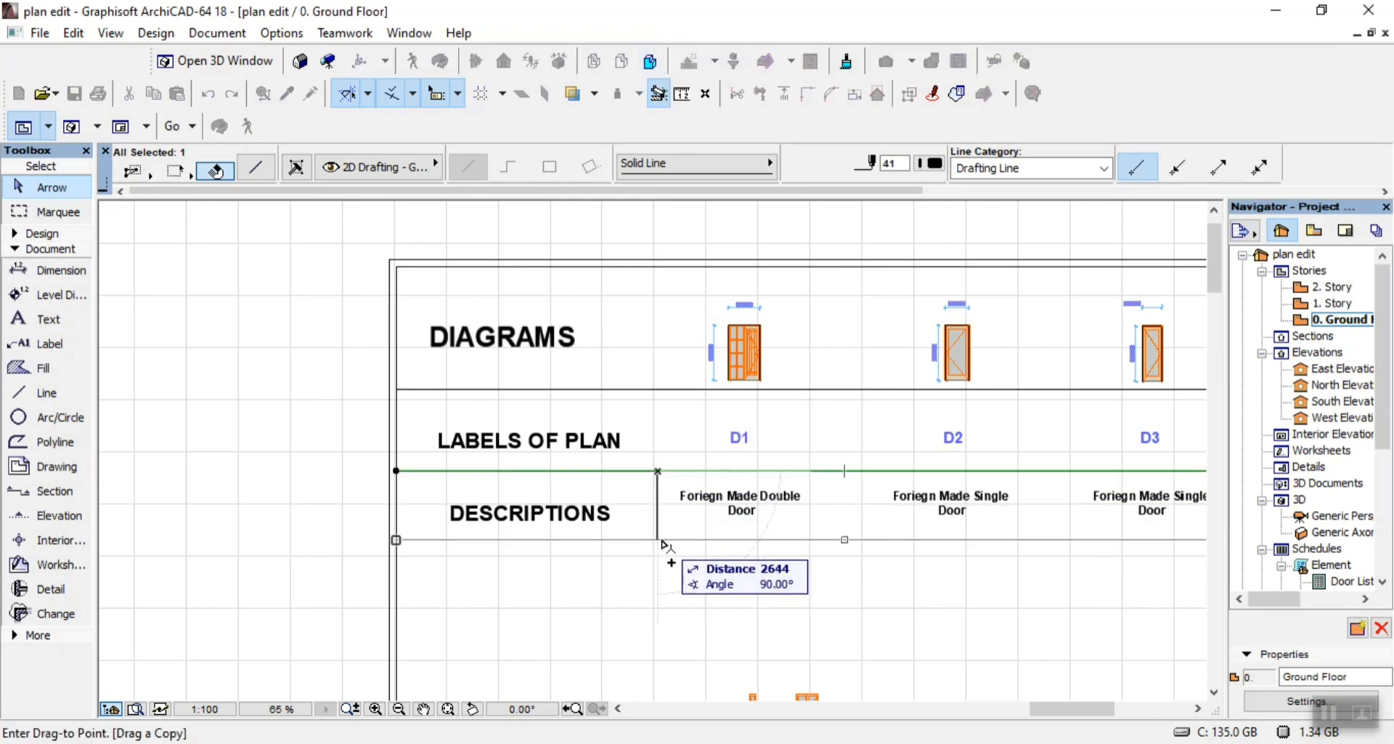
pyautogui.press('Escape')
pyautogui.scroll(-5, 494, 487)
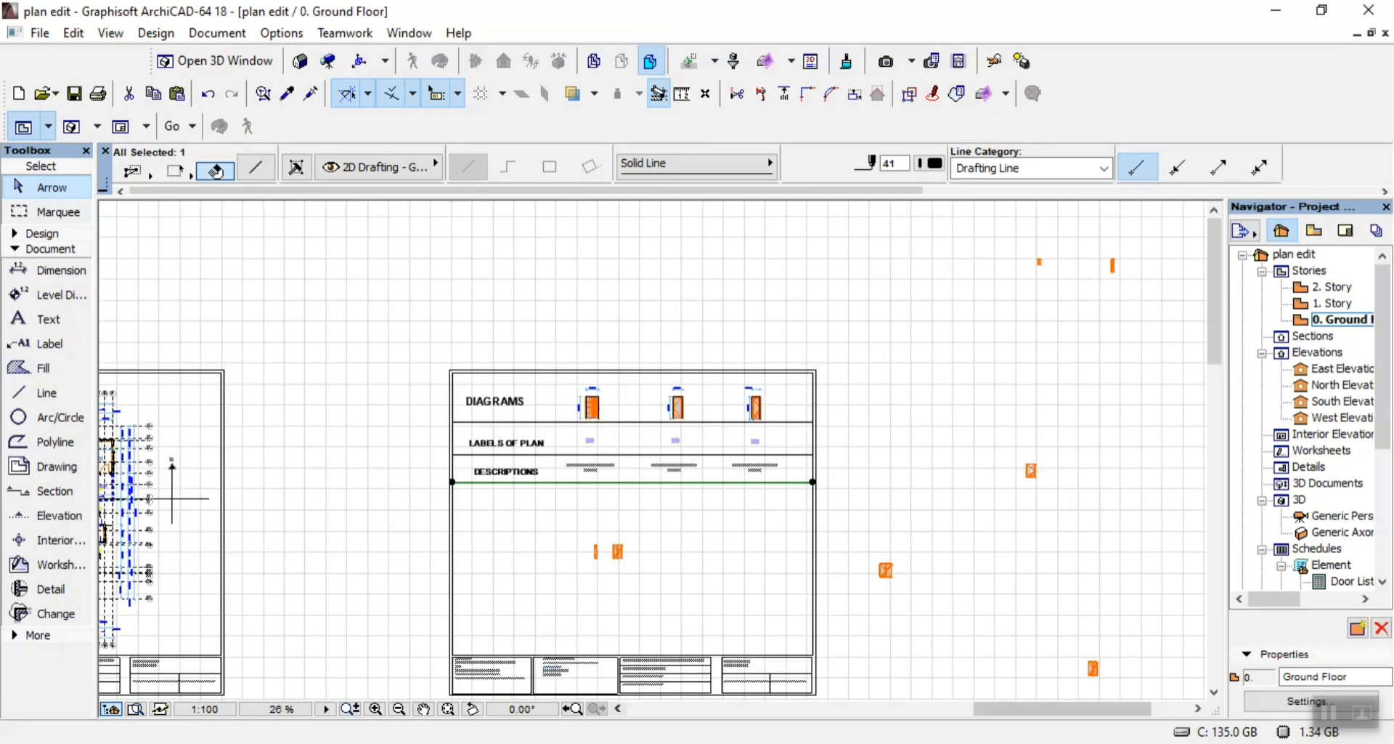
# Following the reference PDF, copy the DESCRIPTIONS heading and the line below it straight down by about 2430 to form another row
pyautogui.hotkey('alt', 'Tab')
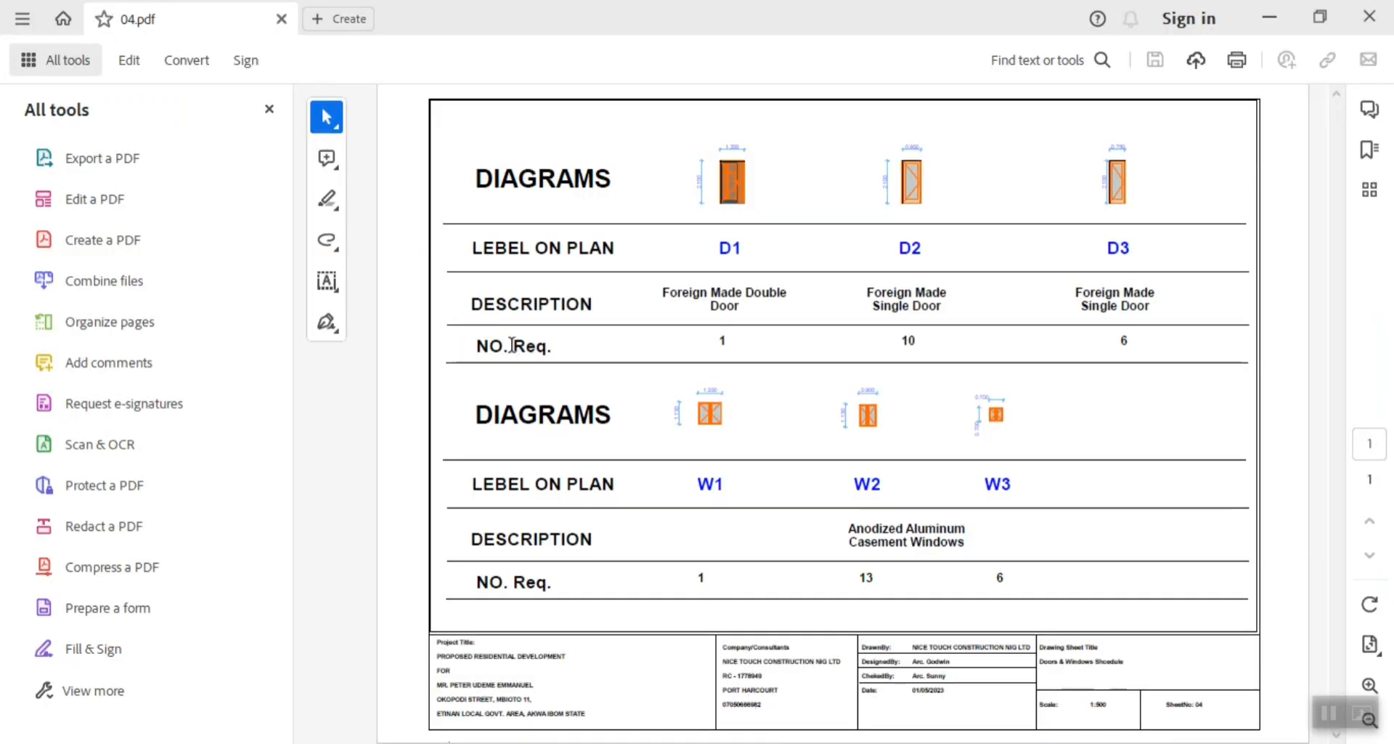
pyautogui.hotkey('alt', 'Tab')
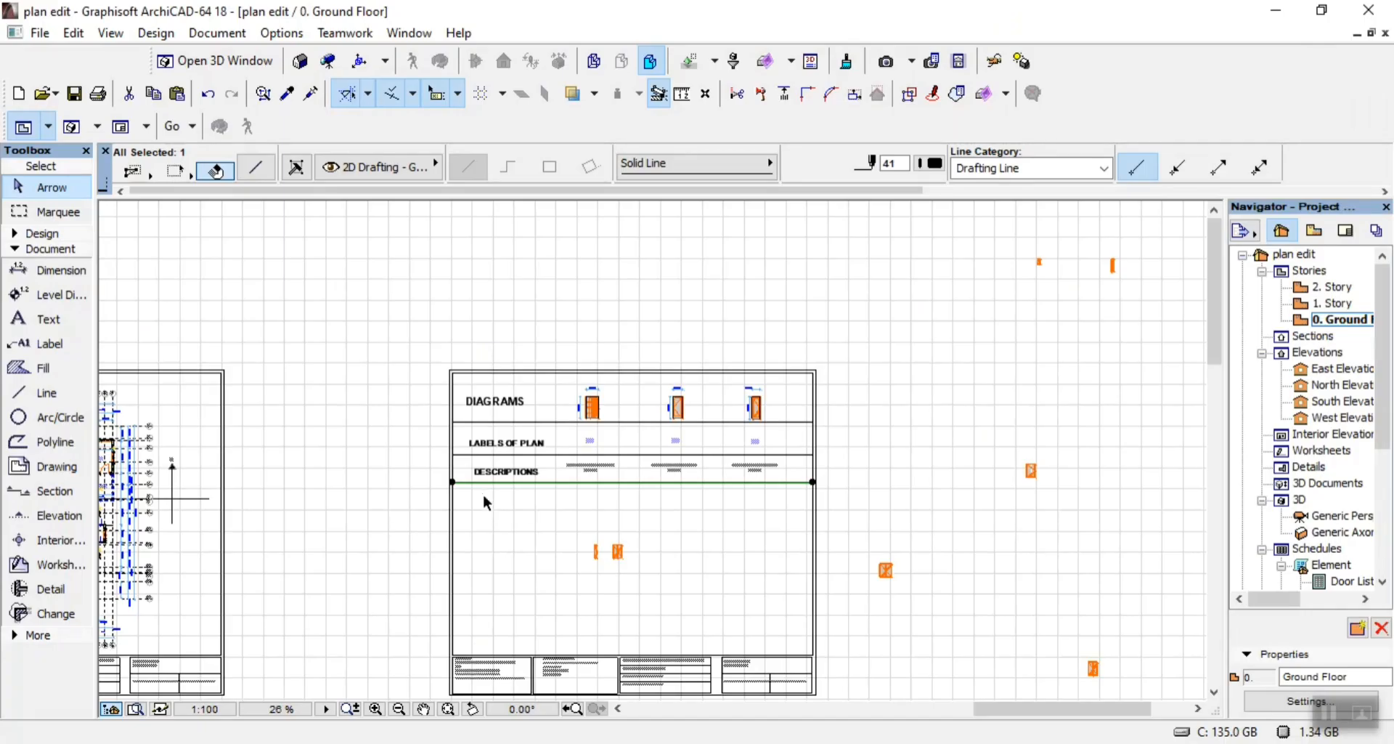
pyautogui.scroll(3, 485, 501)
pyautogui.click(534, 427)
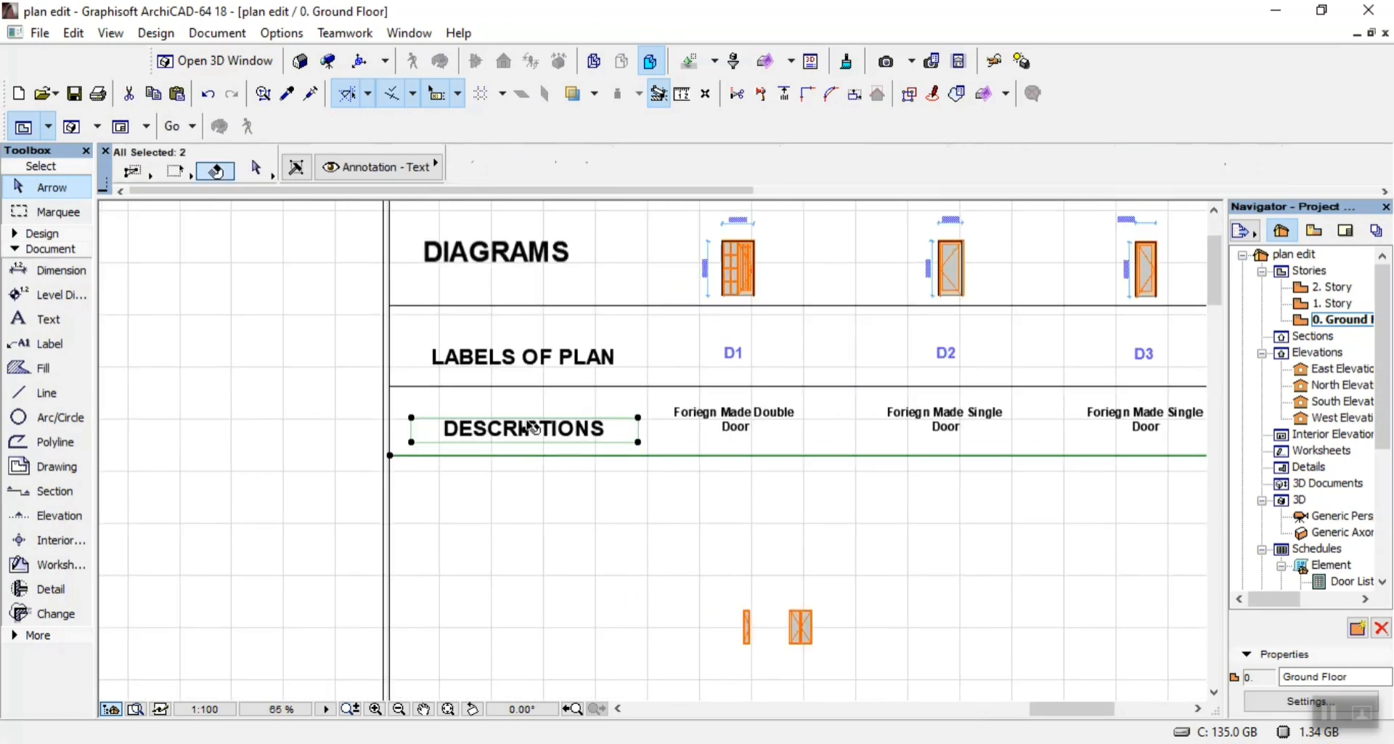
pyautogui.keyDown('shift'); pyautogui.click(756, 426); pyautogui.keyUp('shift')
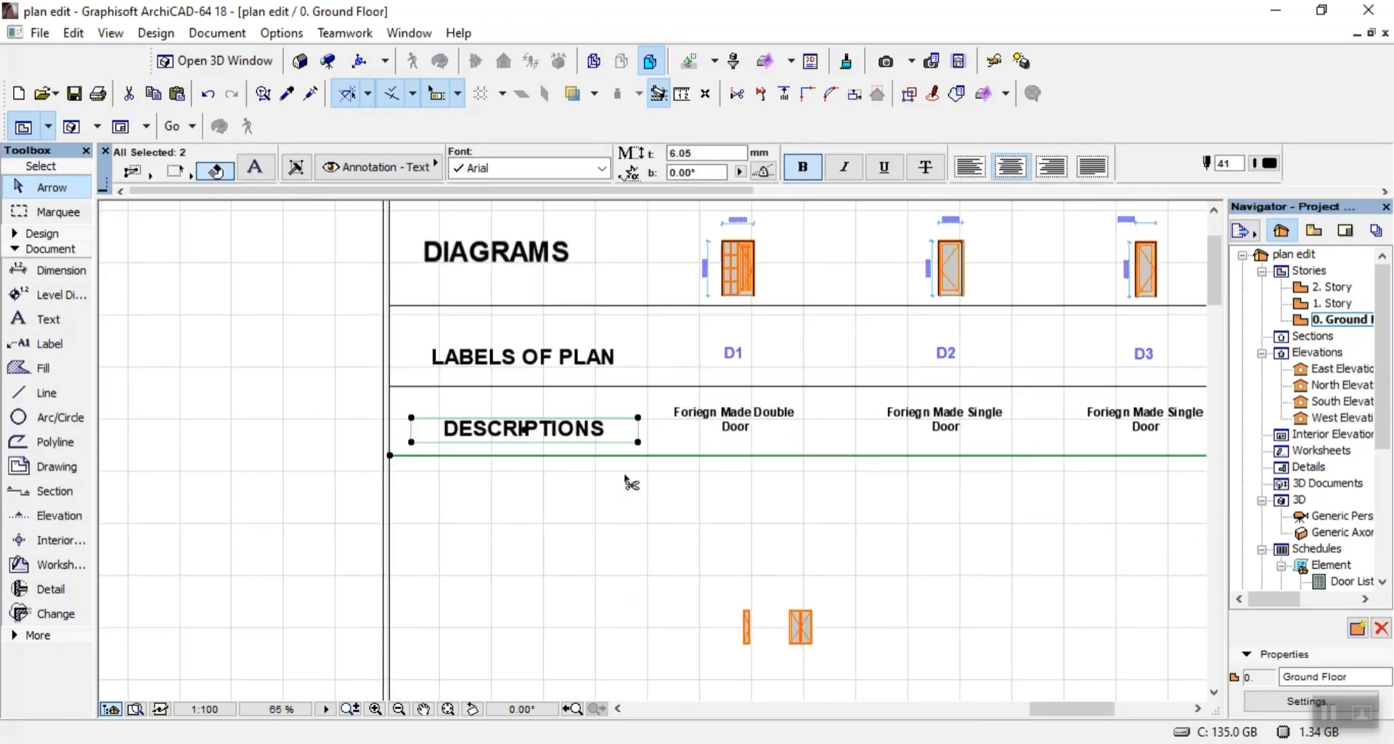
pyautogui.hotkey('ctrl', 'shift', 'd')
pyautogui.click(525, 436)
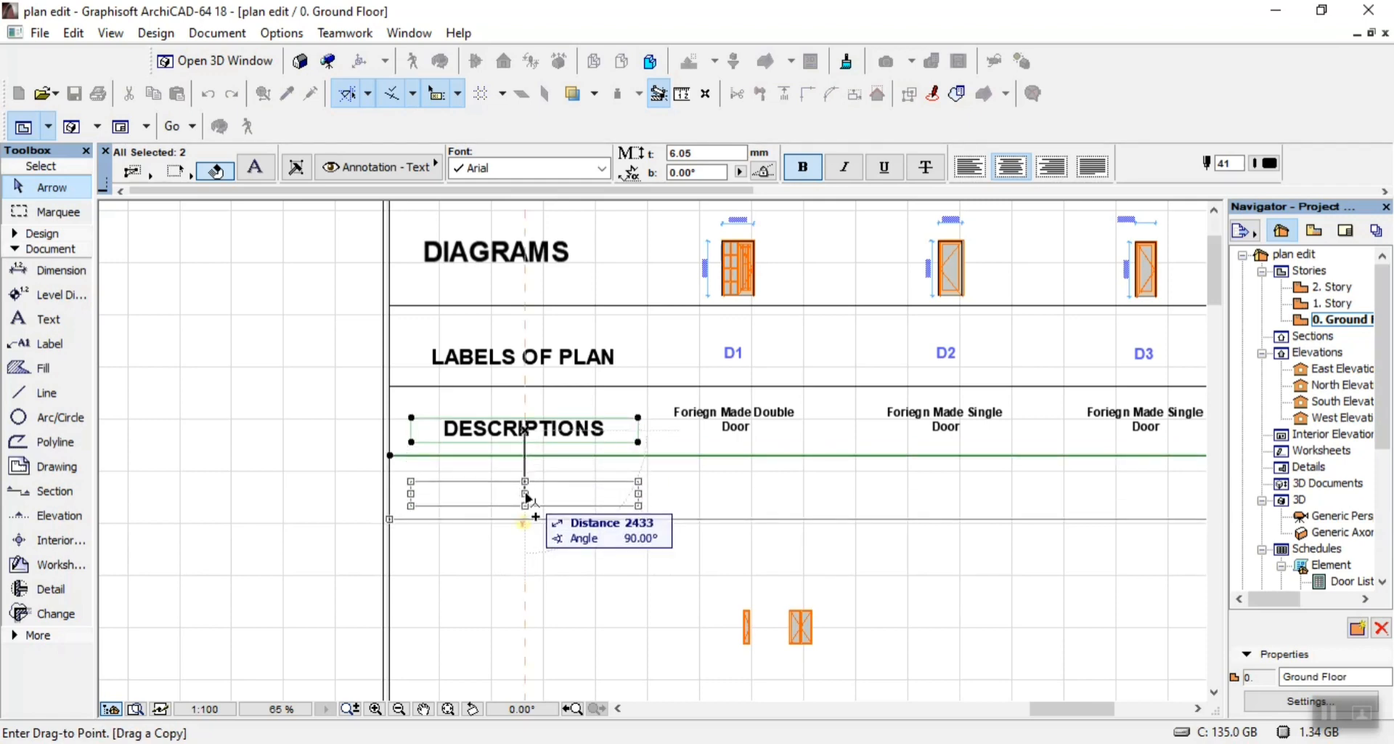
pyautogui.click(525, 499)
# Replace the copied heading's text with "NOS. Req."
pyautogui.doubleClick(559, 503)
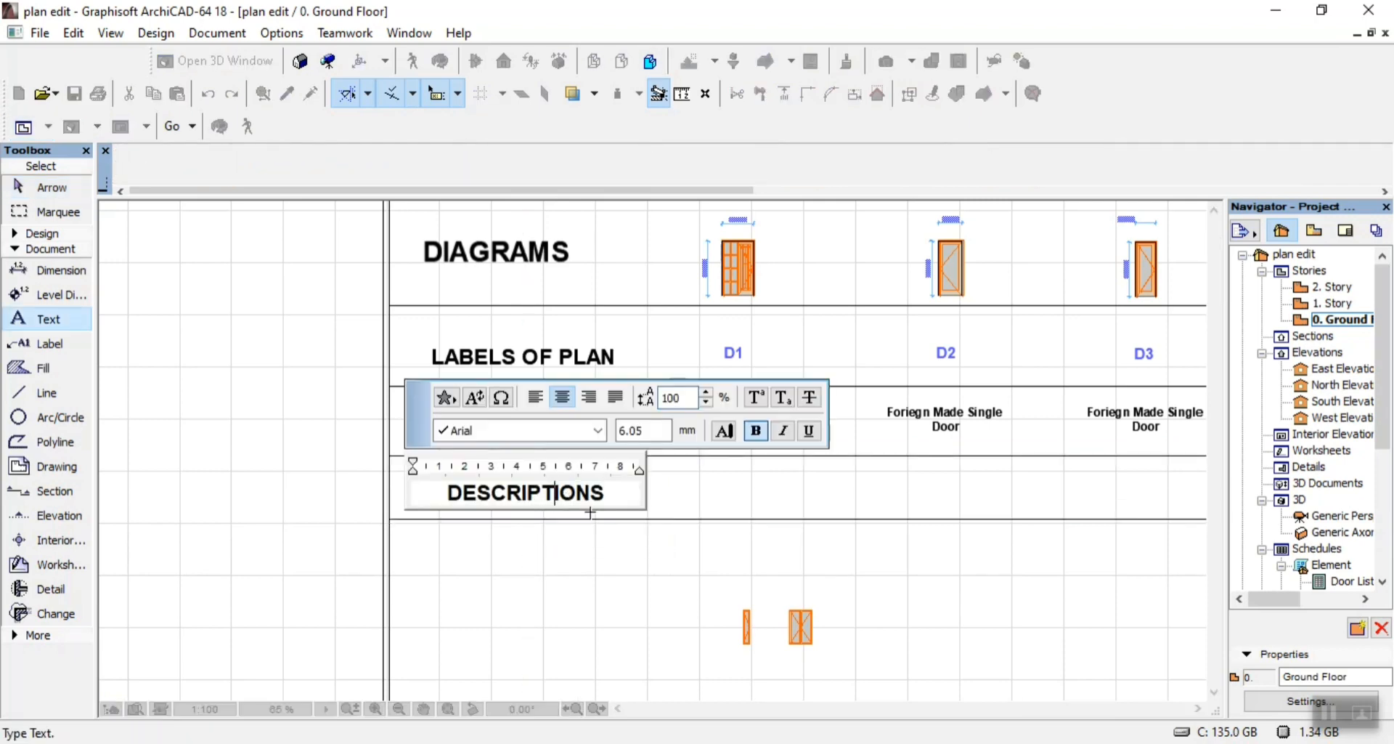
pyautogui.write('NO')
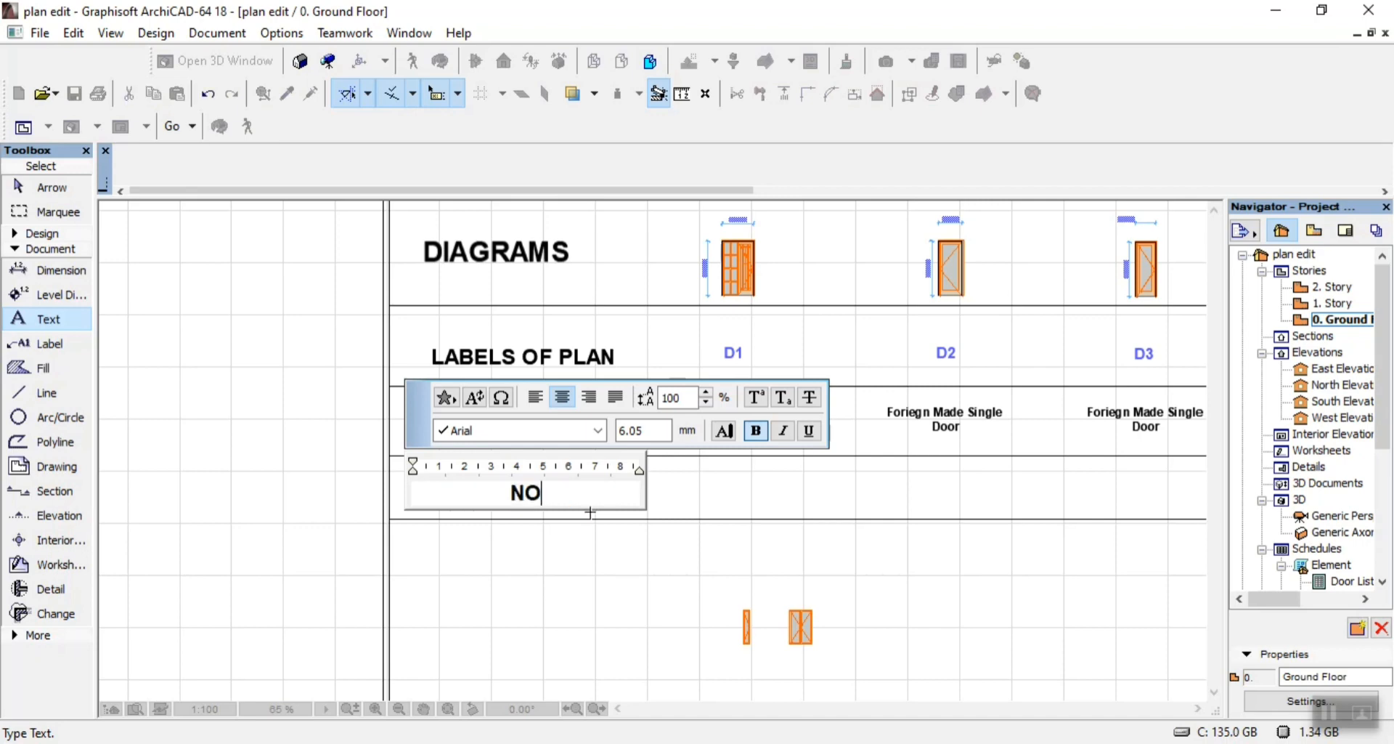
pyautogui.write('S. Re')
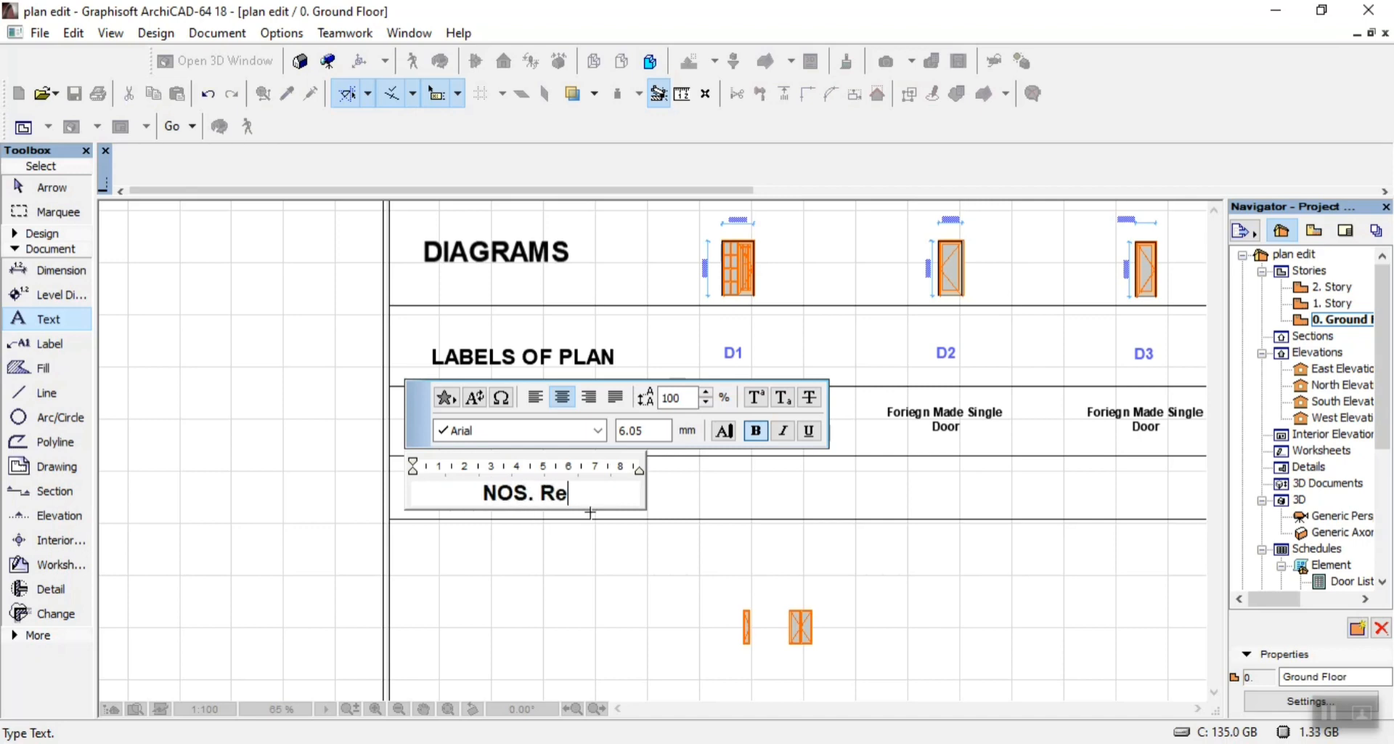
pyautogui.write('q.')
pyautogui.click(563, 582)
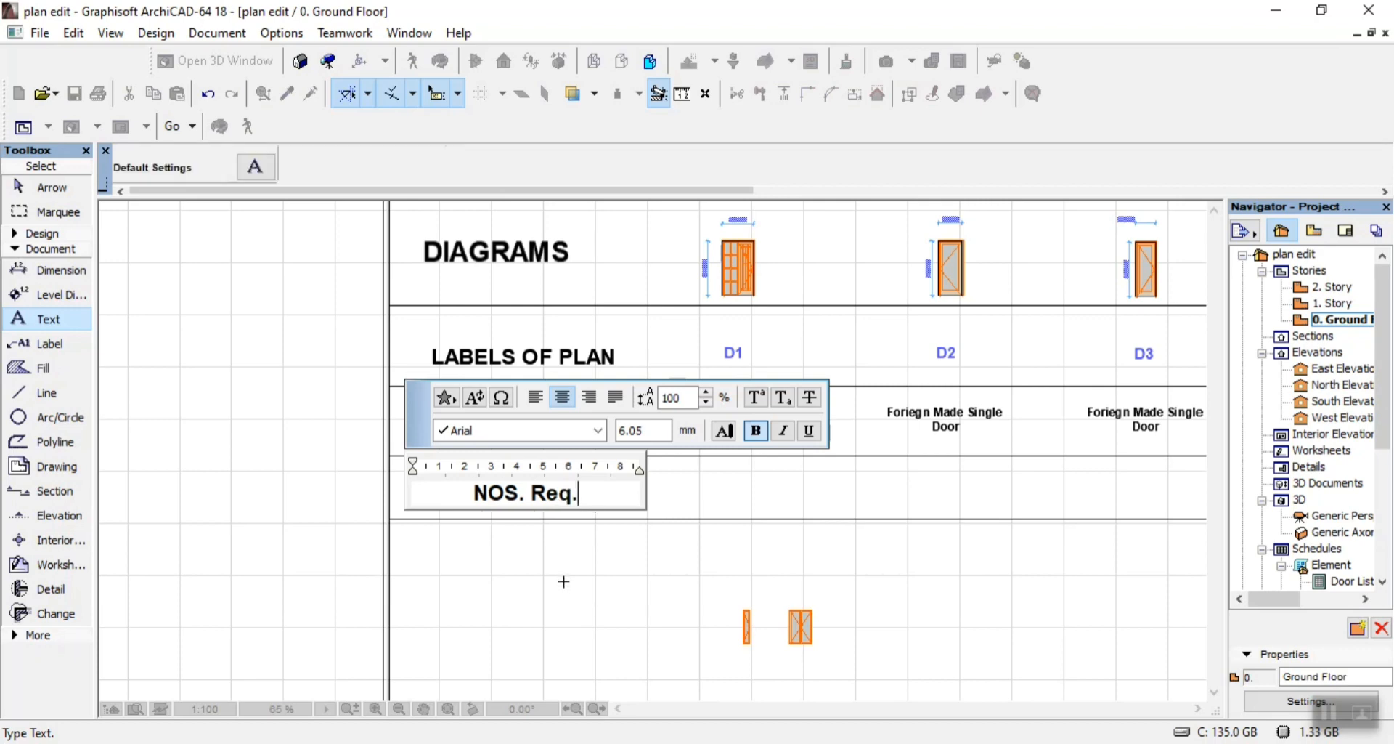
# Move the "NOS. Req." heading slightly left and up within its row
pyautogui.click(527, 498)
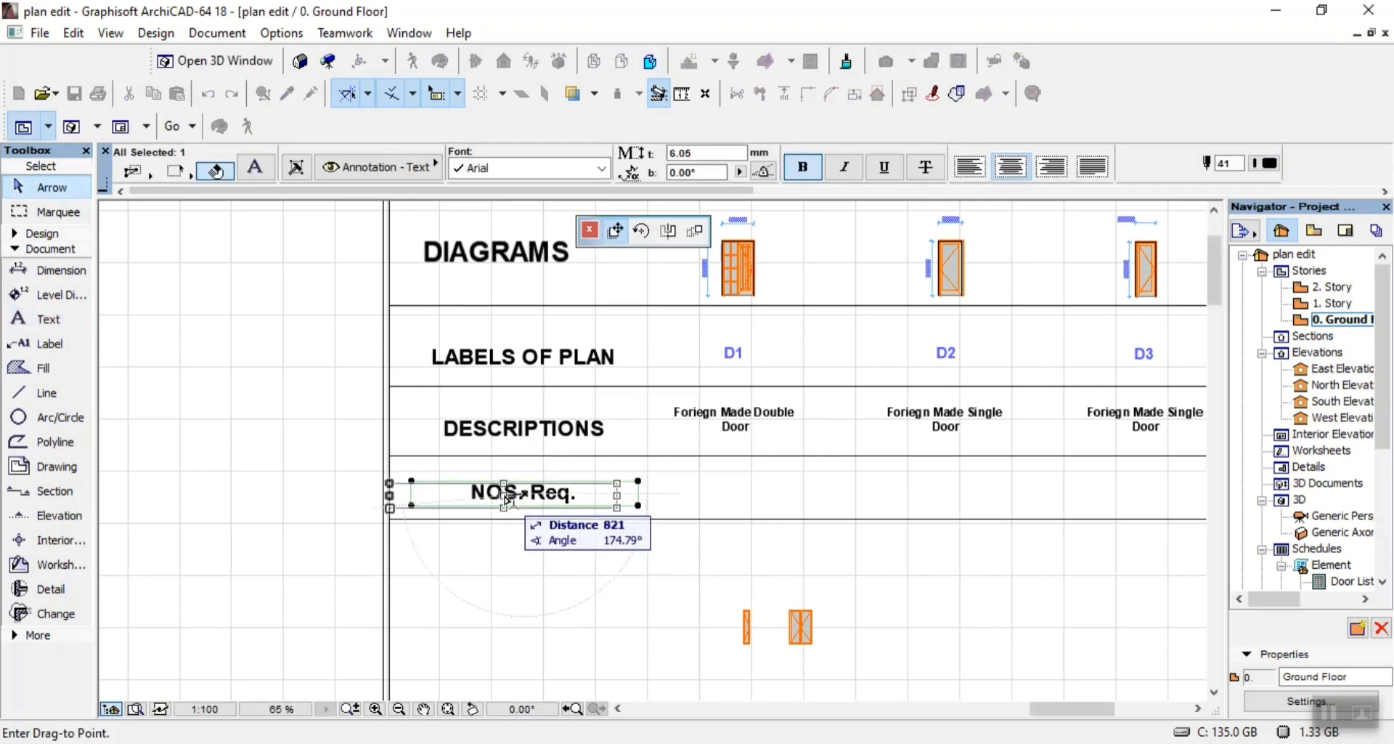
pyautogui.click(508, 498)
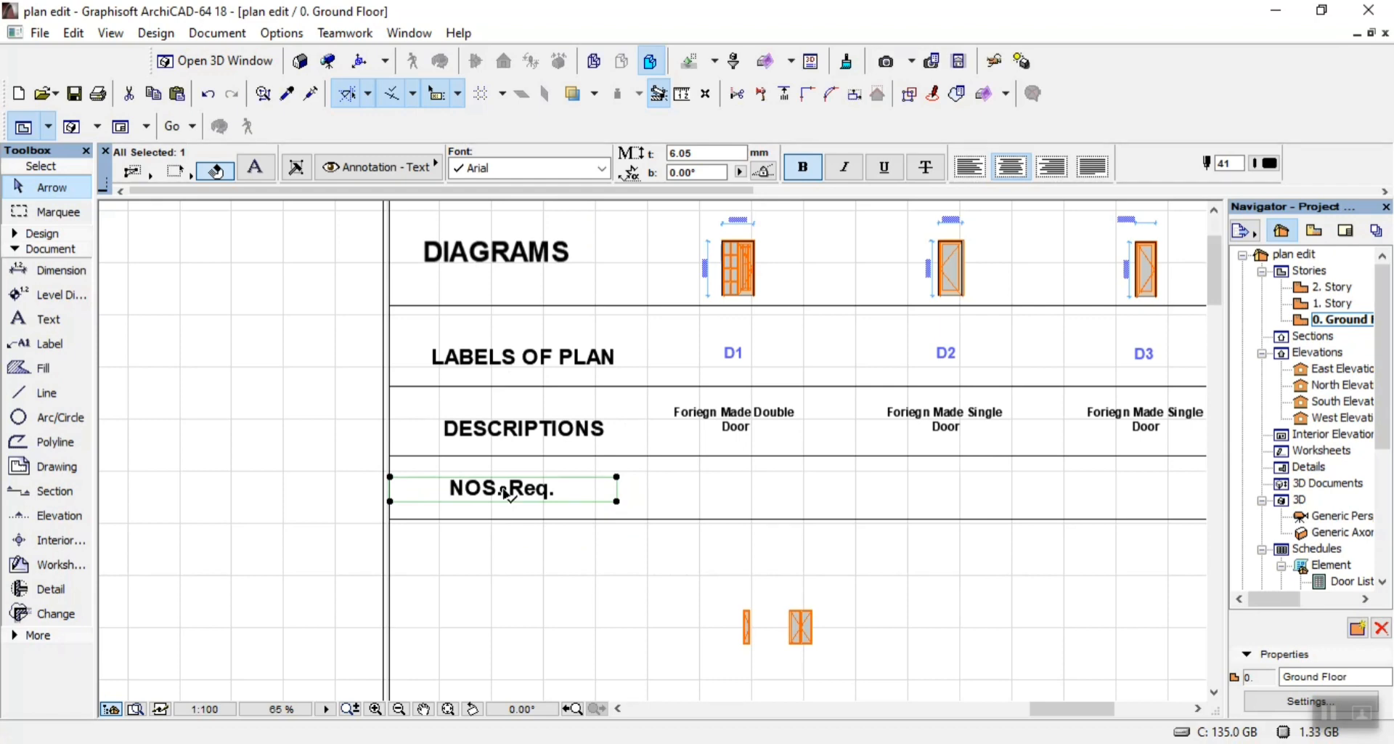
pyautogui.click(552, 559)
# Copy the D1 door description straight down into the NOS. Req. row
pyautogui.click(743, 419)
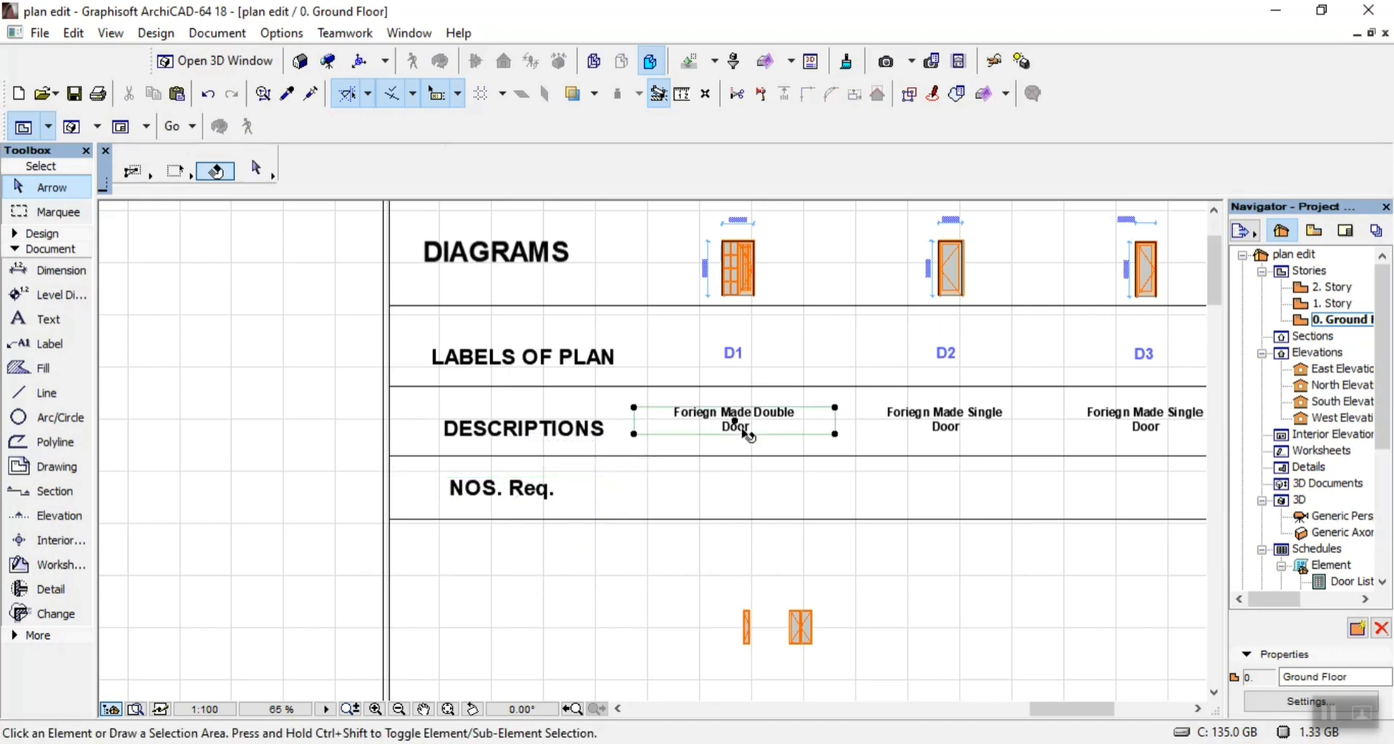
pyautogui.click(735, 424)
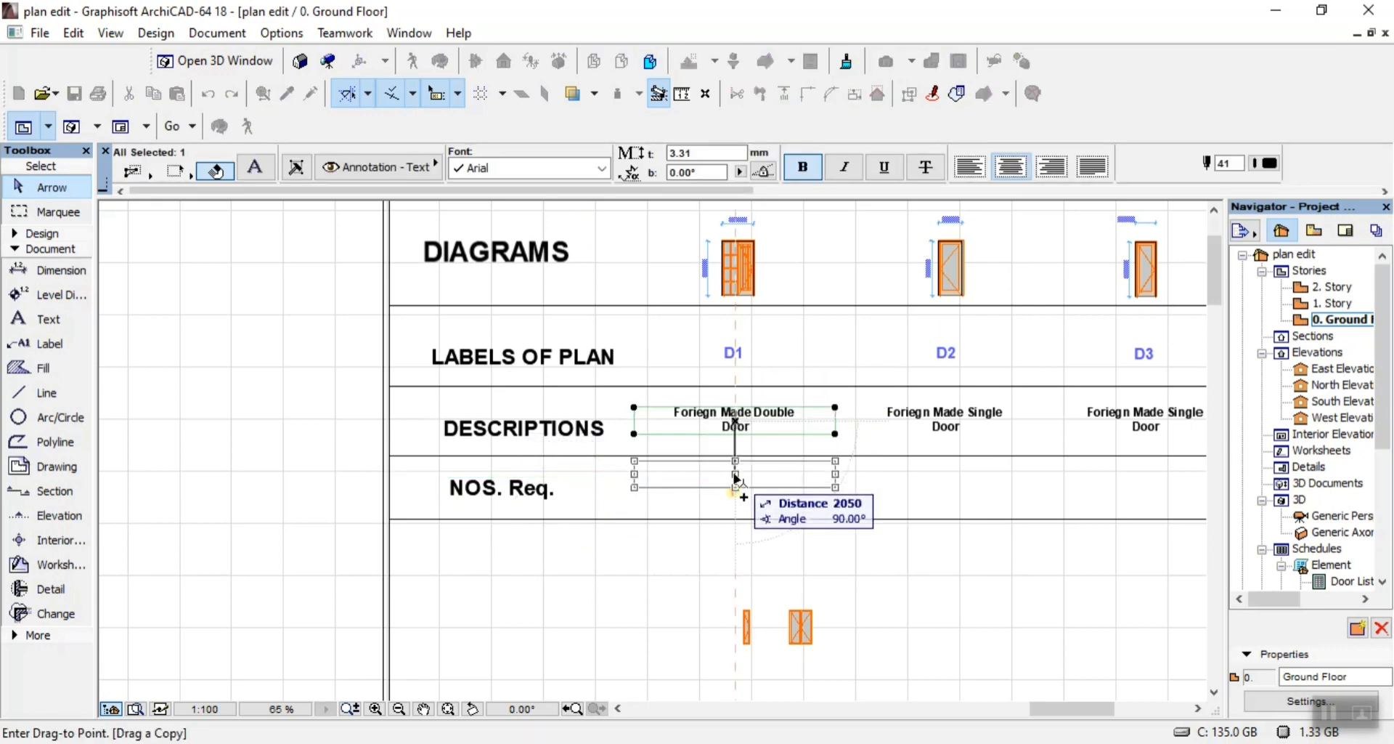
pyautogui.click(736, 492)
pyautogui.click(692, 588)
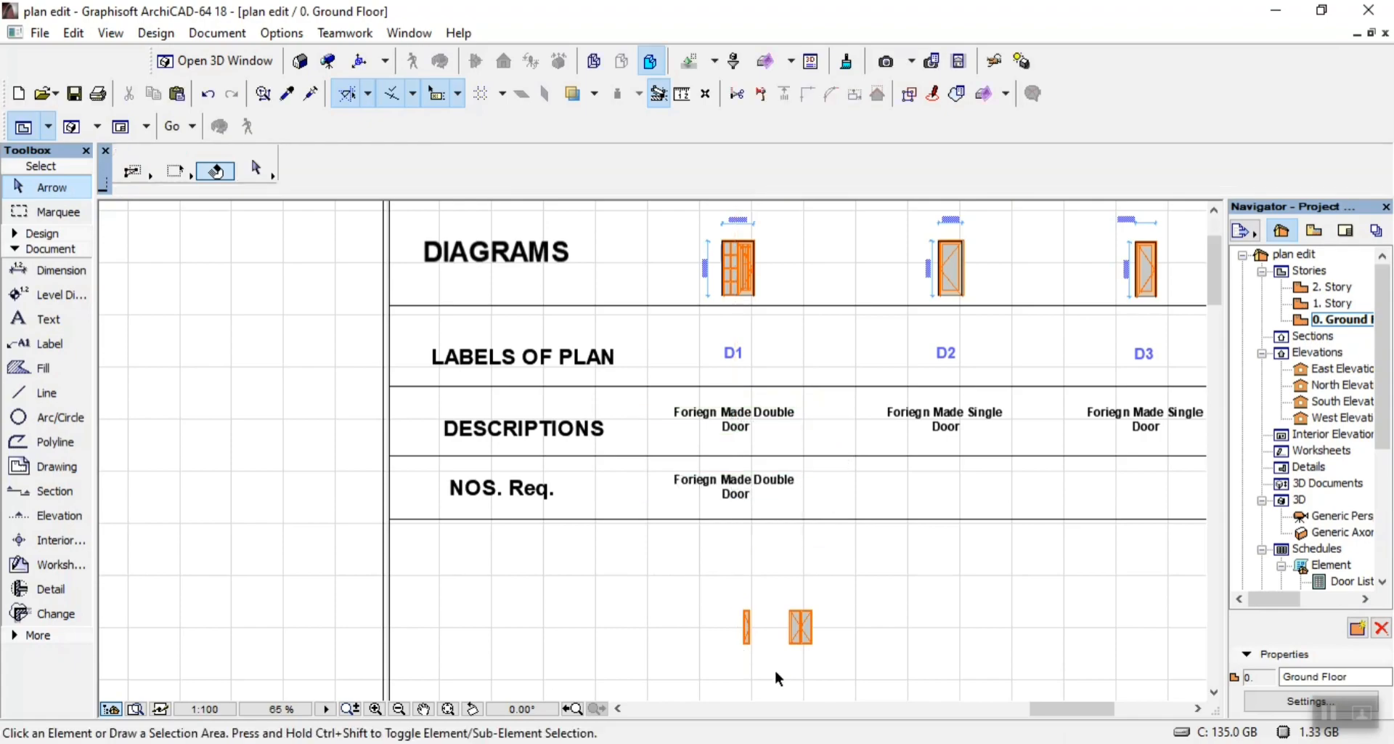
# After checking the reference PDF, replace the copied D1 description in the NOS. Req. row with "2"
pyautogui.hotkey('alt', 'Tab')
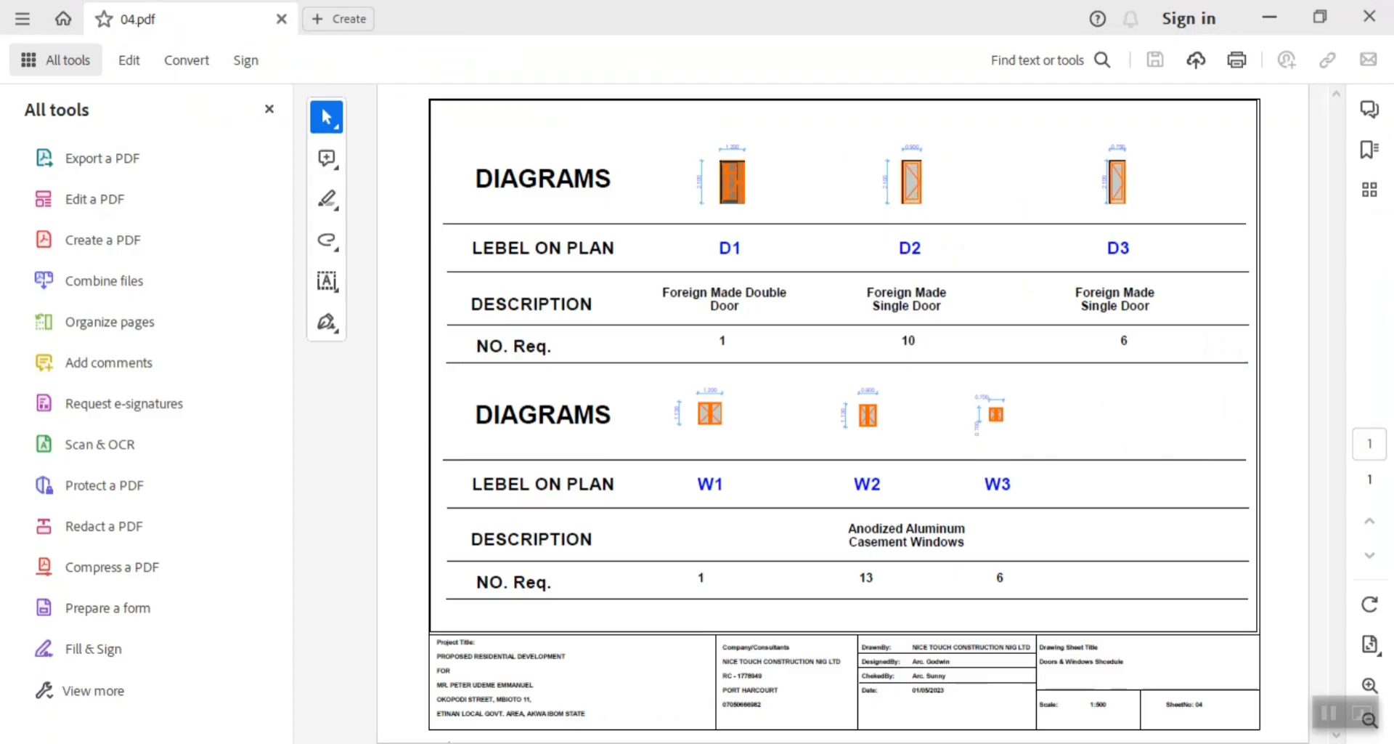
pyautogui.hotkey('alt', 'Tab')
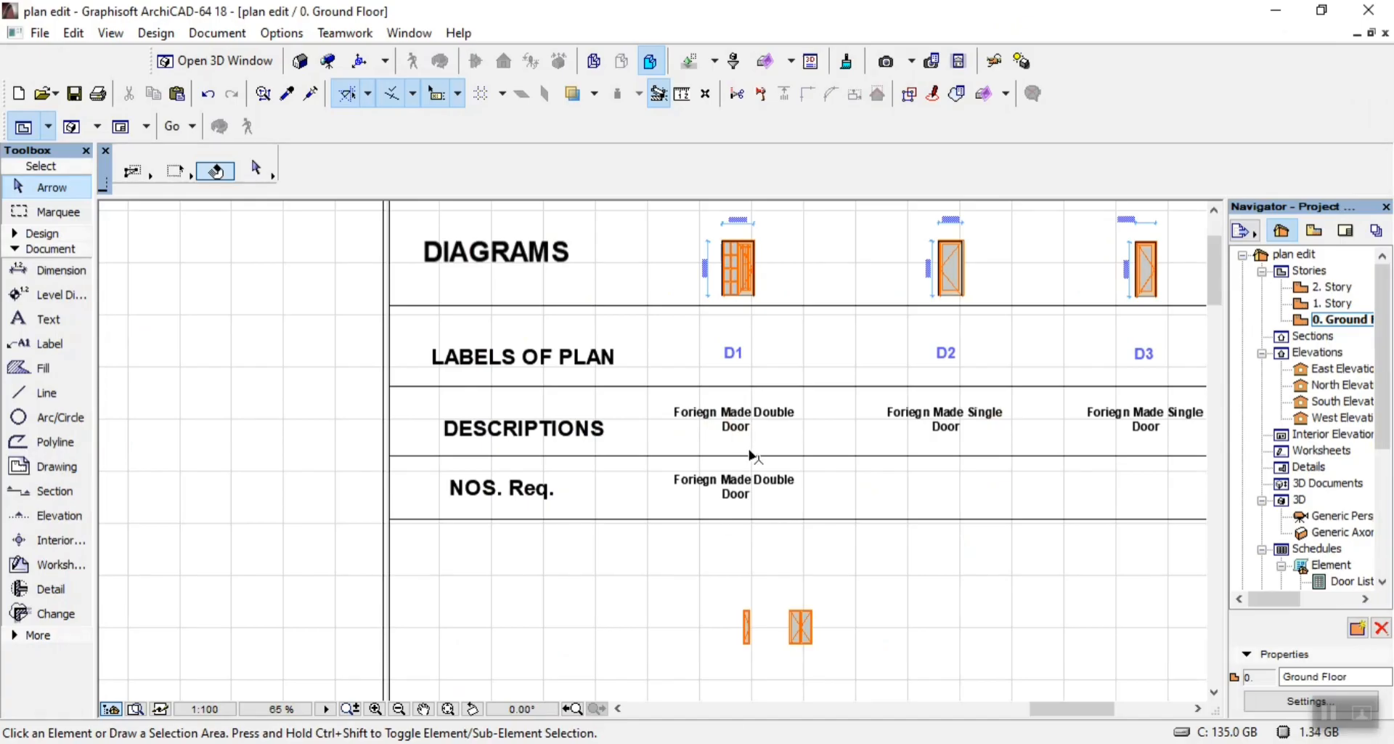
pyautogui.scroll(-5, 738, 426)
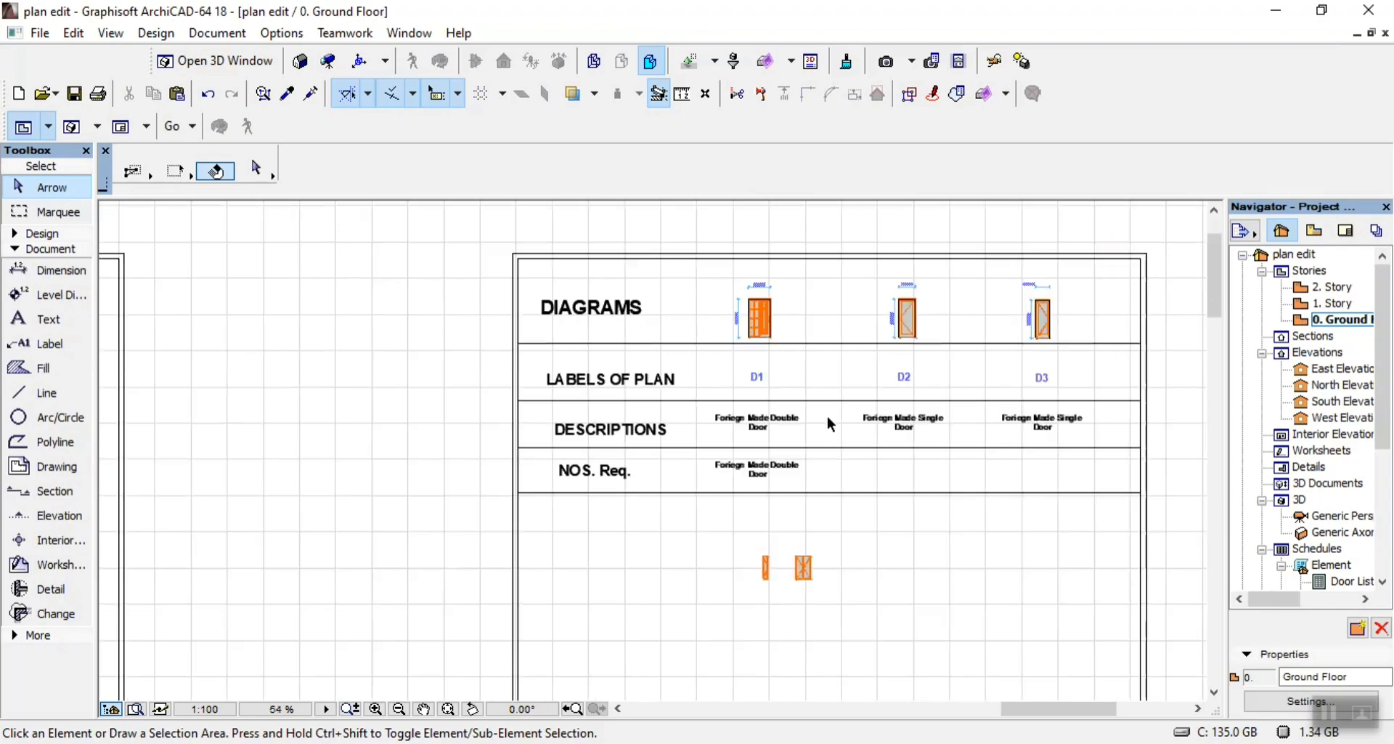
pyautogui.scroll(3, 669, 445)
pyautogui.scroll(4, 596, 435)
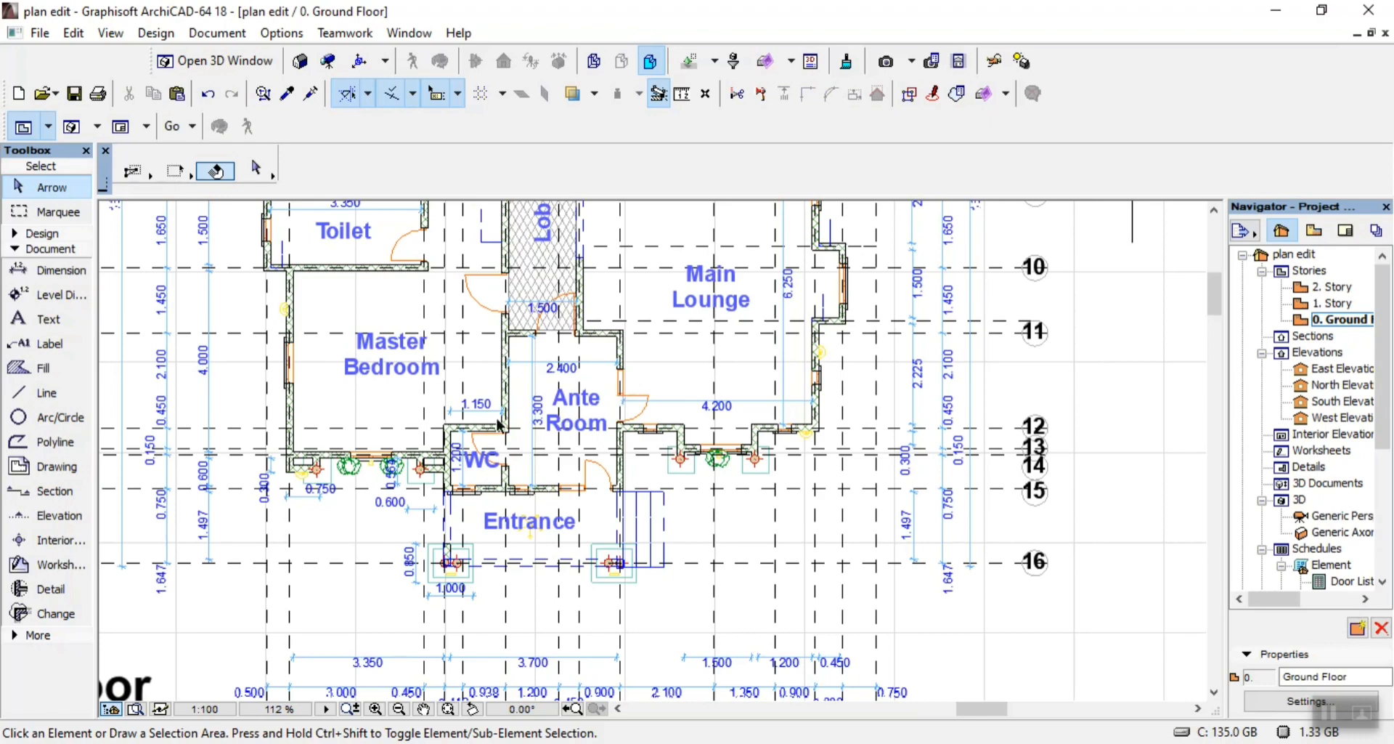
pyautogui.scroll(-6, 500, 425)
pyautogui.scroll(3, 991, 422)
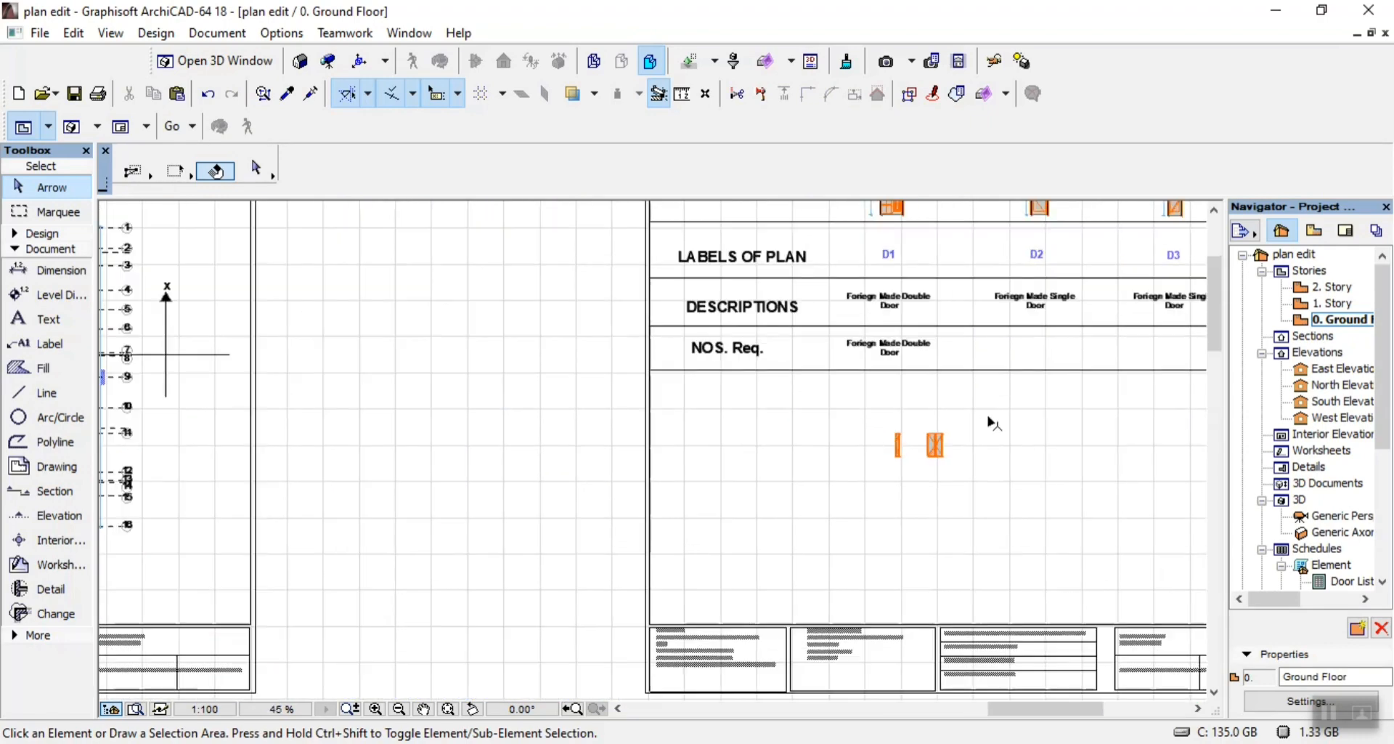
pyautogui.scroll(4, 903, 345)
pyautogui.doubleClick(877, 378)
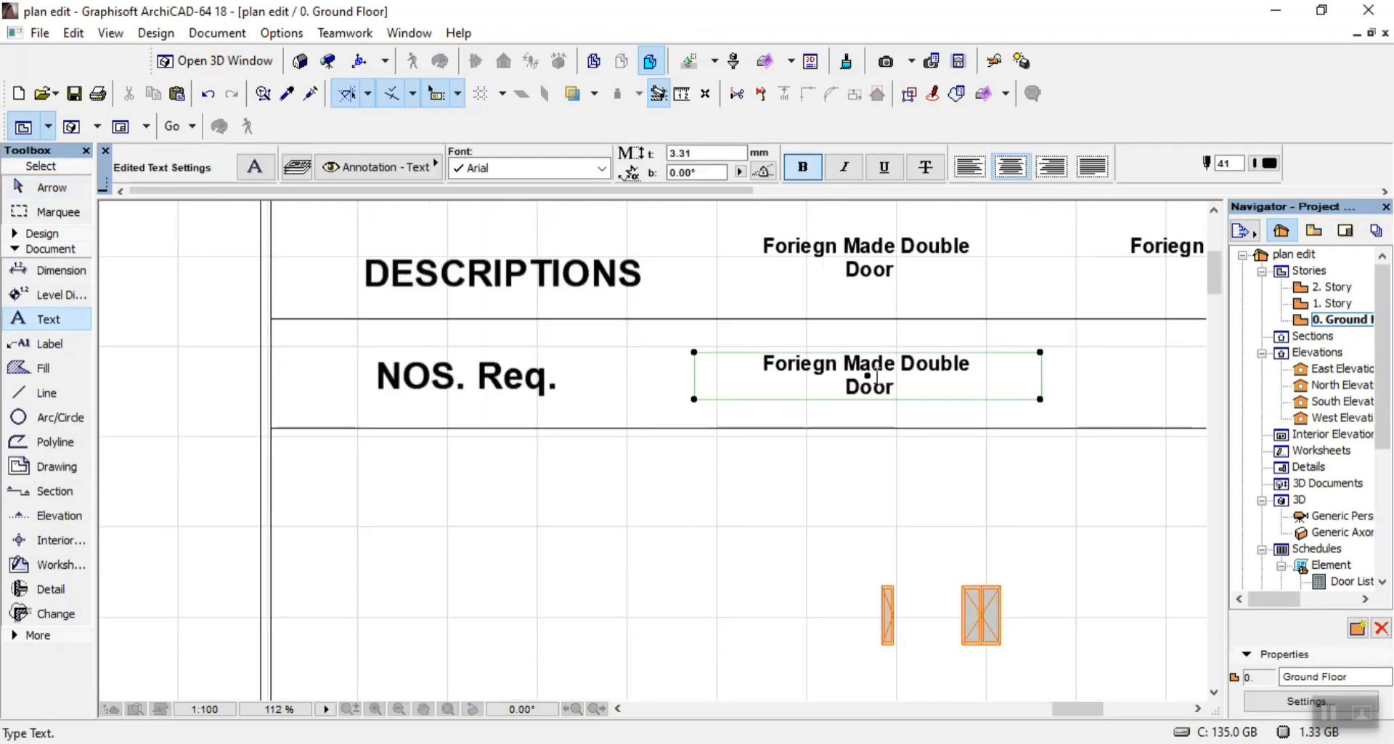
pyautogui.hotkey('ctrl', 'a')
pyautogui.write('2')
pyautogui.press('Escape')
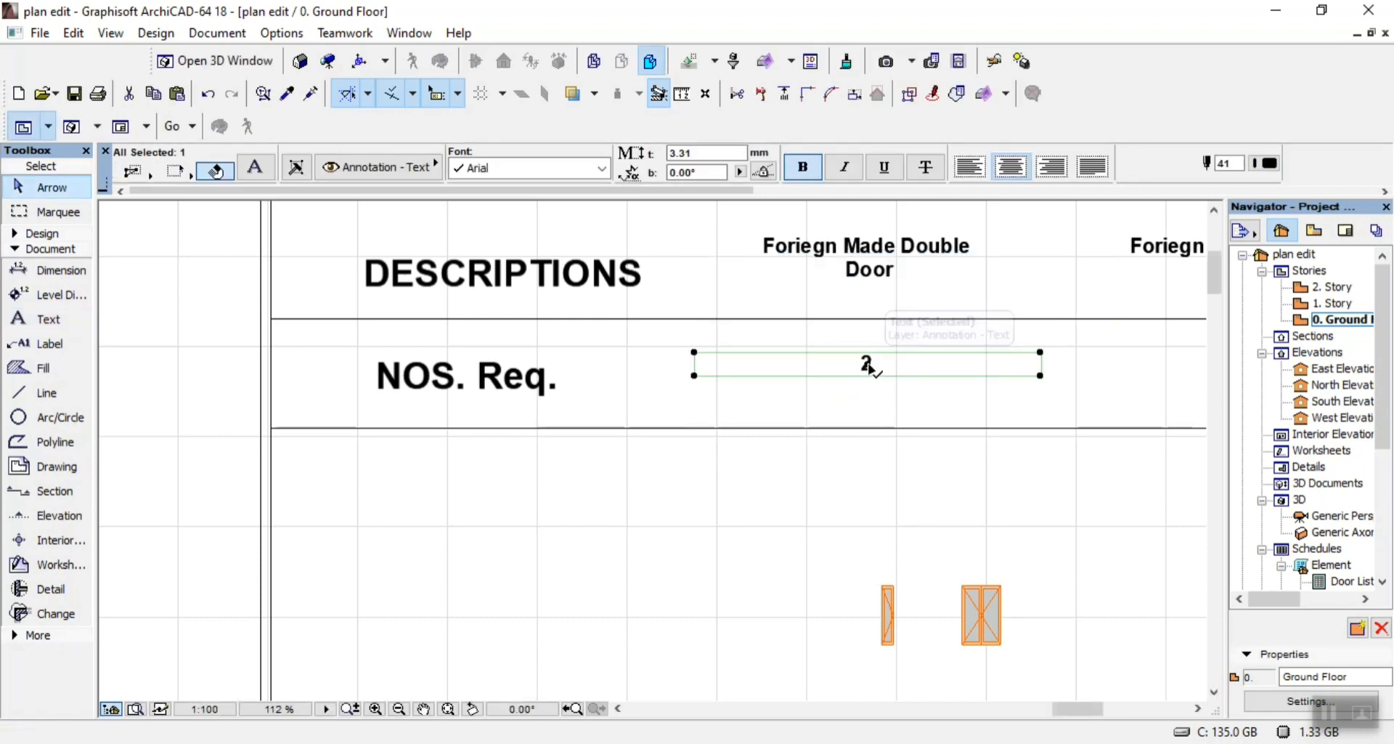
# Copy the D1 quantity horizontally along the NOS. Req. row to sit beneath the D2 description
pyautogui.click(869, 366)
pyautogui.scroll(-4, 785, 383)
pyautogui.scroll(5, 950, 368)
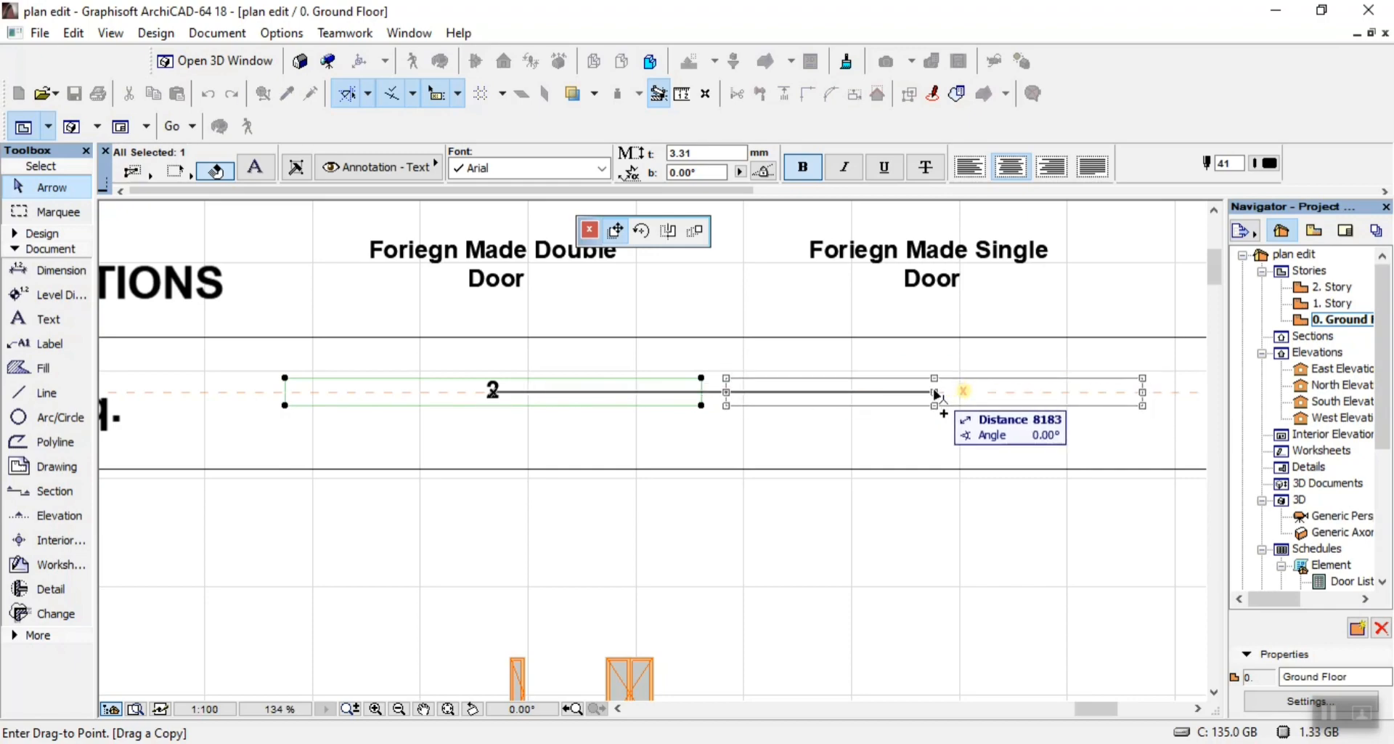
pyautogui.click(949, 393)
# Examine the doors throughout the ground floor plan to count the D2 single doors
pyautogui.scroll(-6, 899, 409)
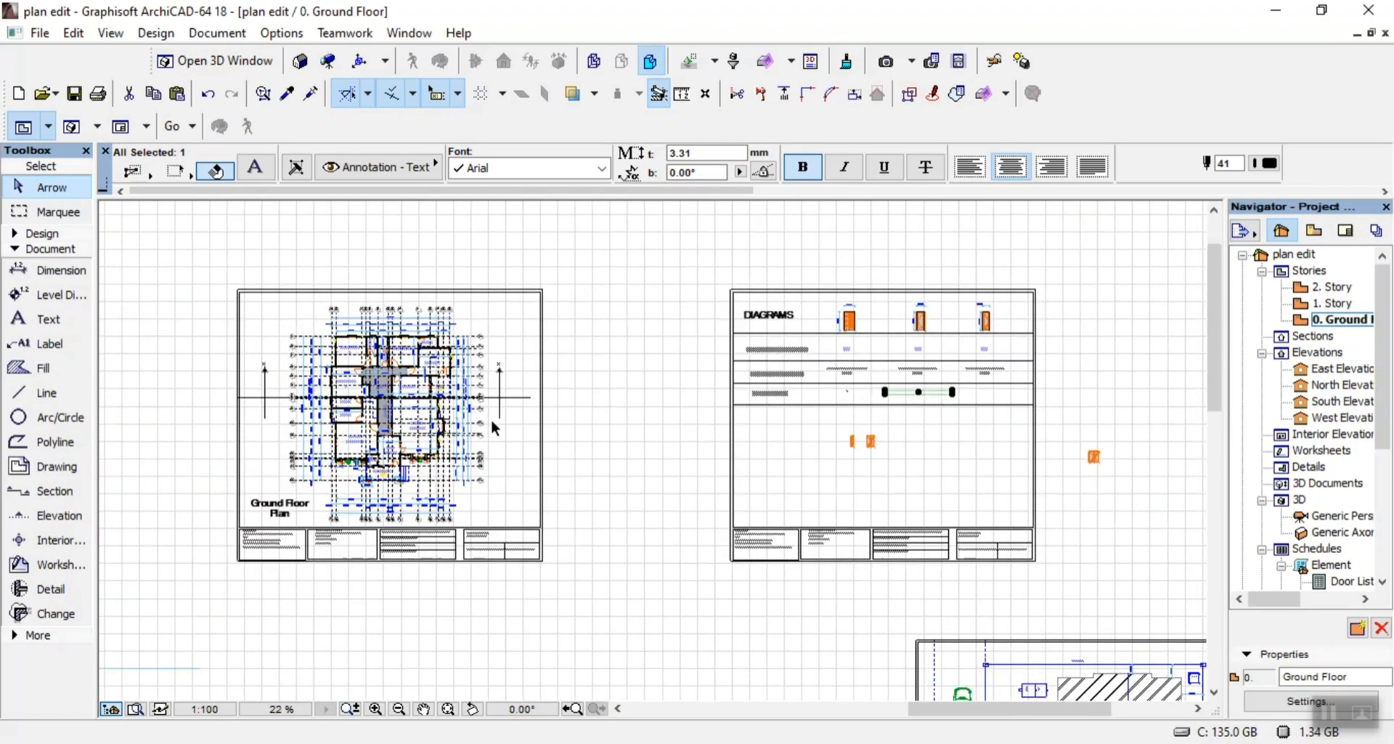
pyautogui.scroll(-4, 771, 289)
pyautogui.scroll(10, 453, 524)
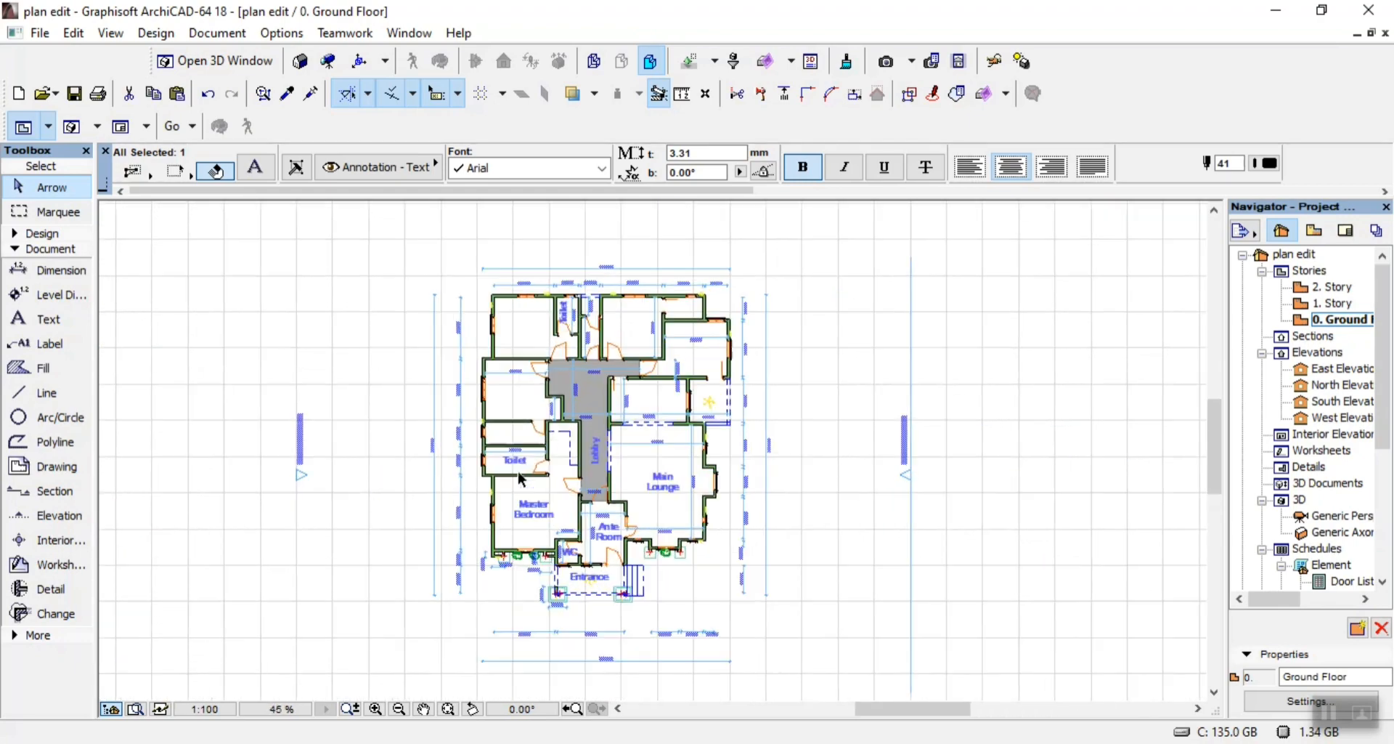
pyautogui.scroll(2, 557, 300)
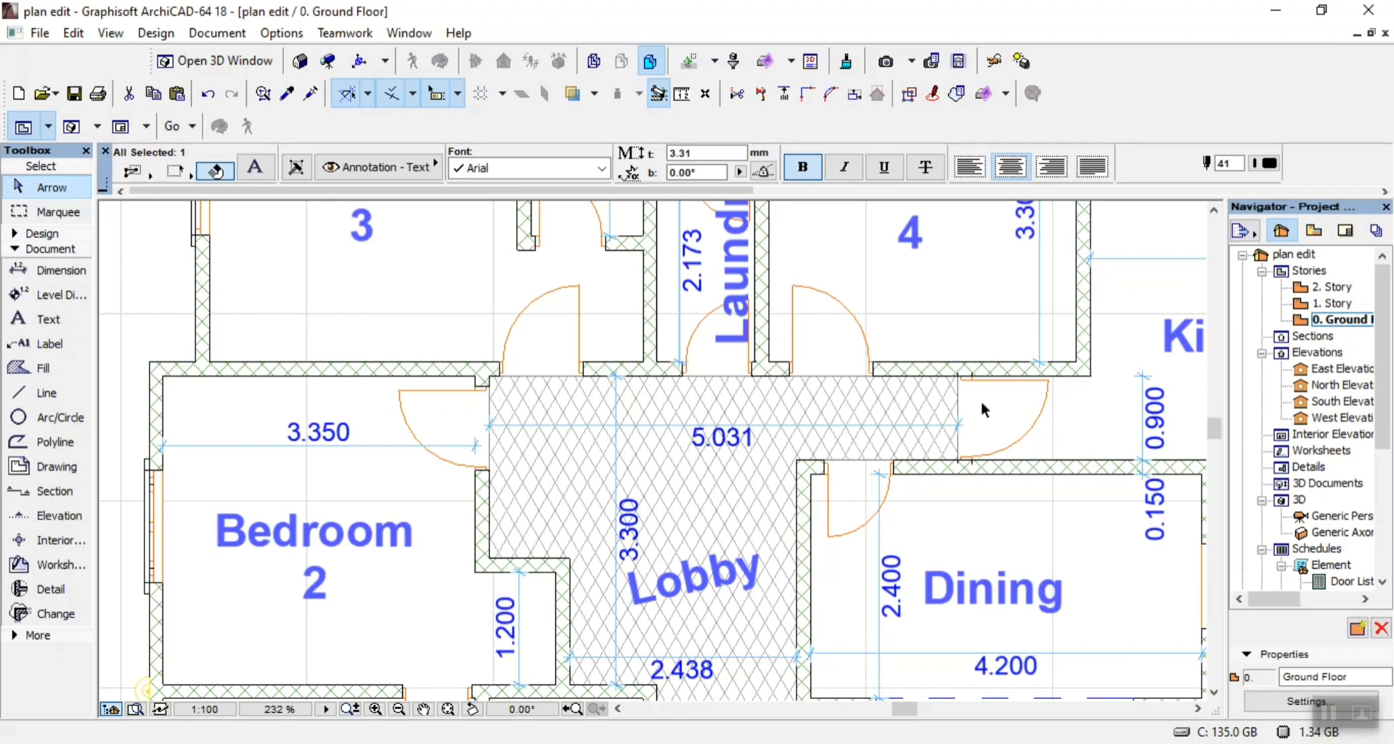
pyautogui.scroll(-3, 983, 406)
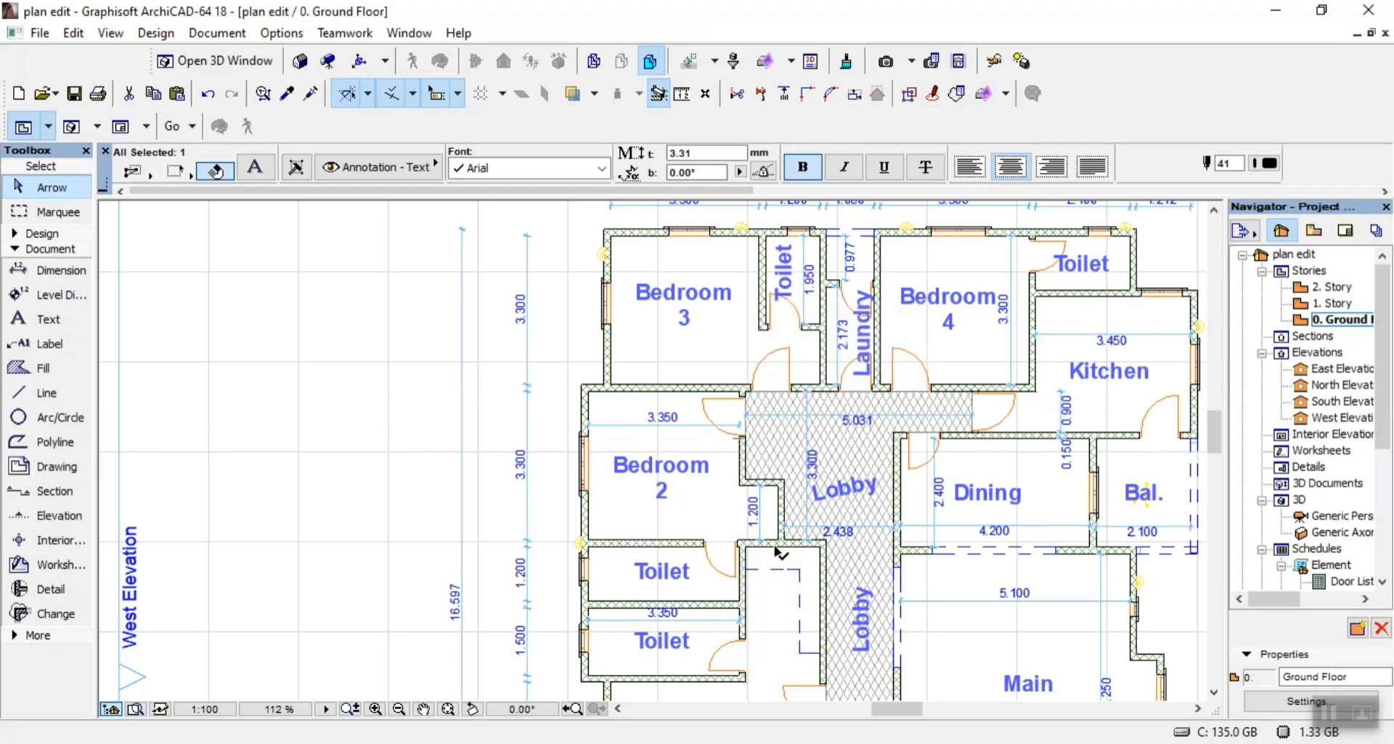
pyautogui.scroll(-3, 759, 481)
pyautogui.scroll(6, 762, 483)
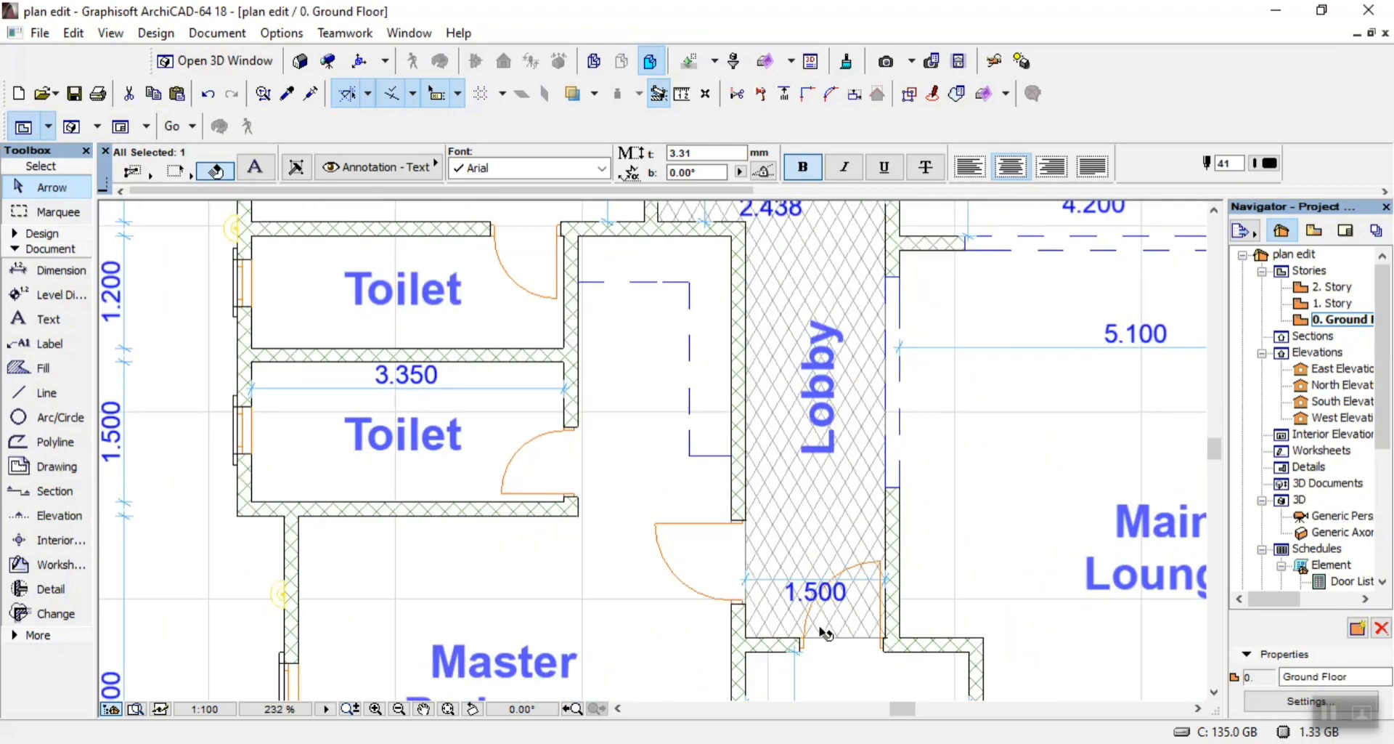
pyautogui.scroll(-5, 821, 630)
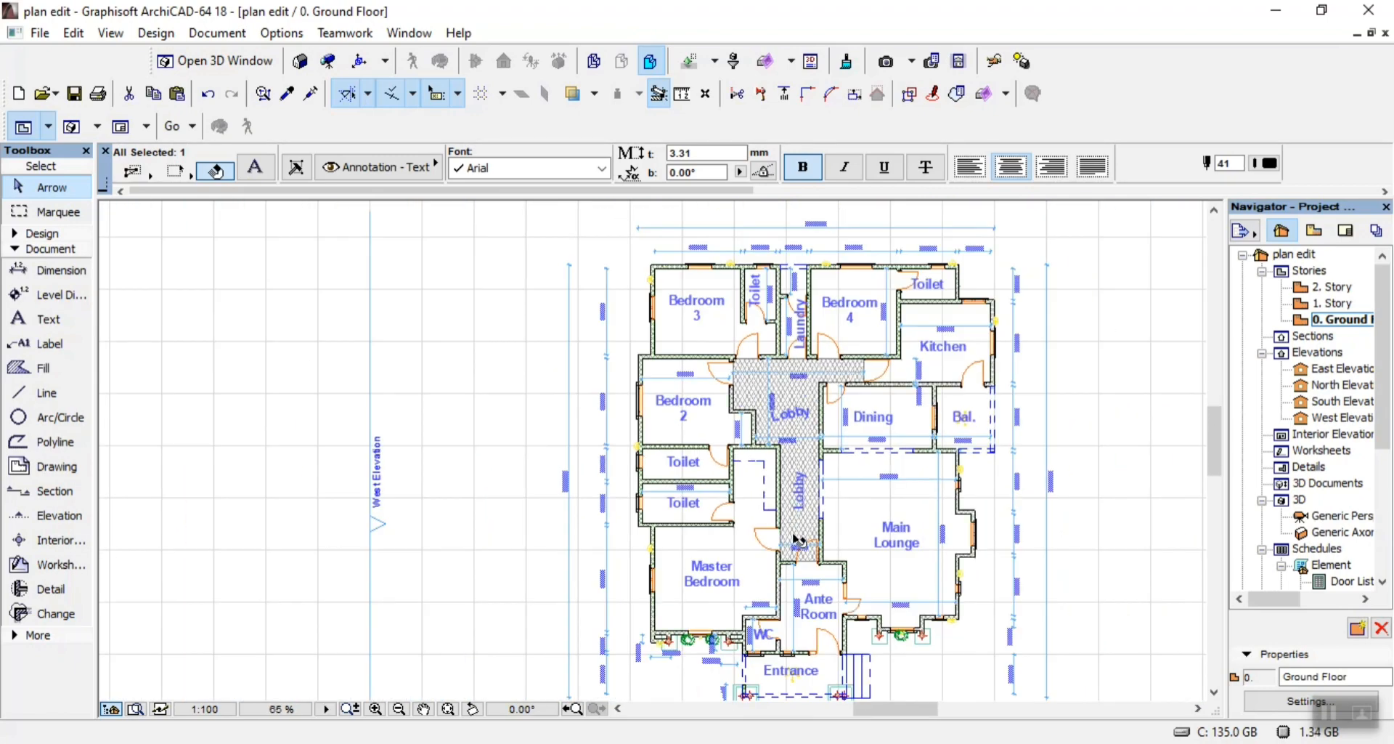
pyautogui.scroll(-6, 530, 479)
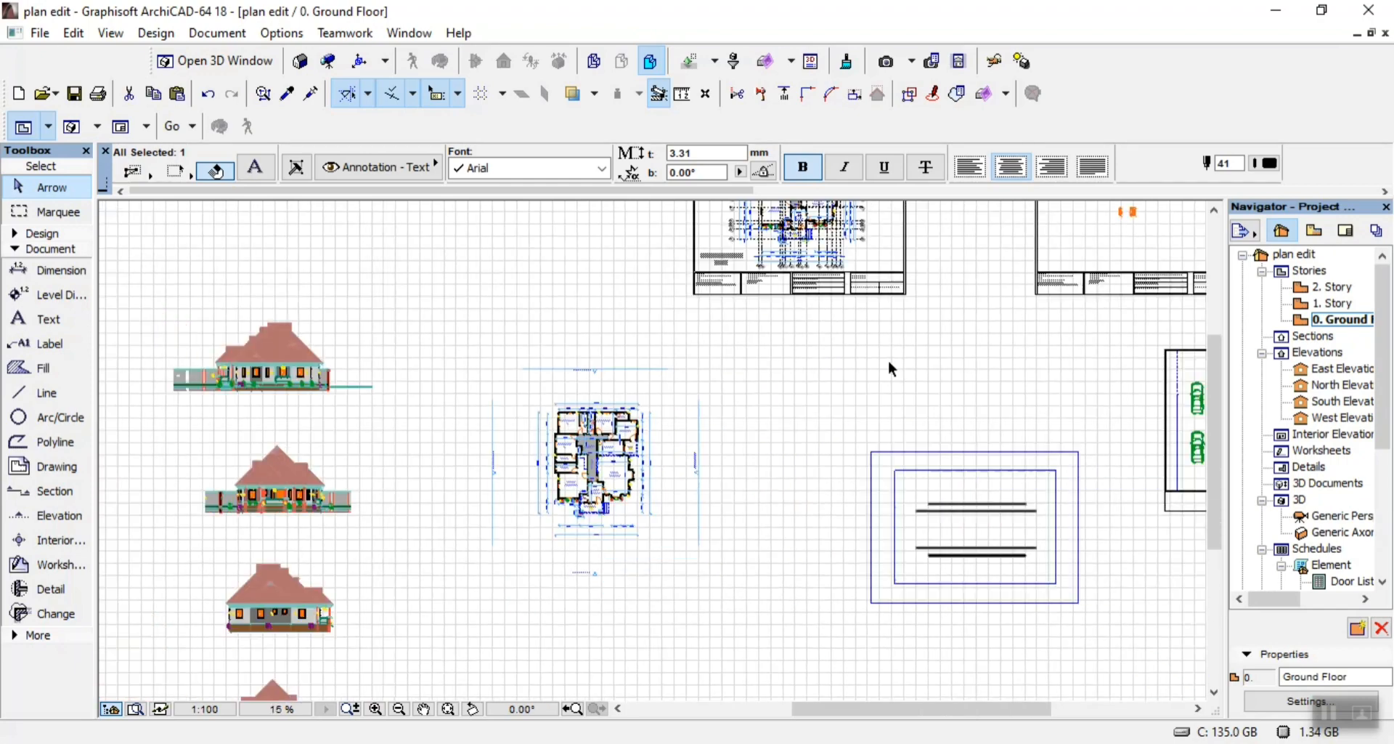
pyautogui.scroll(-4, 848, 373)
pyautogui.scroll(8, 1022, 253)
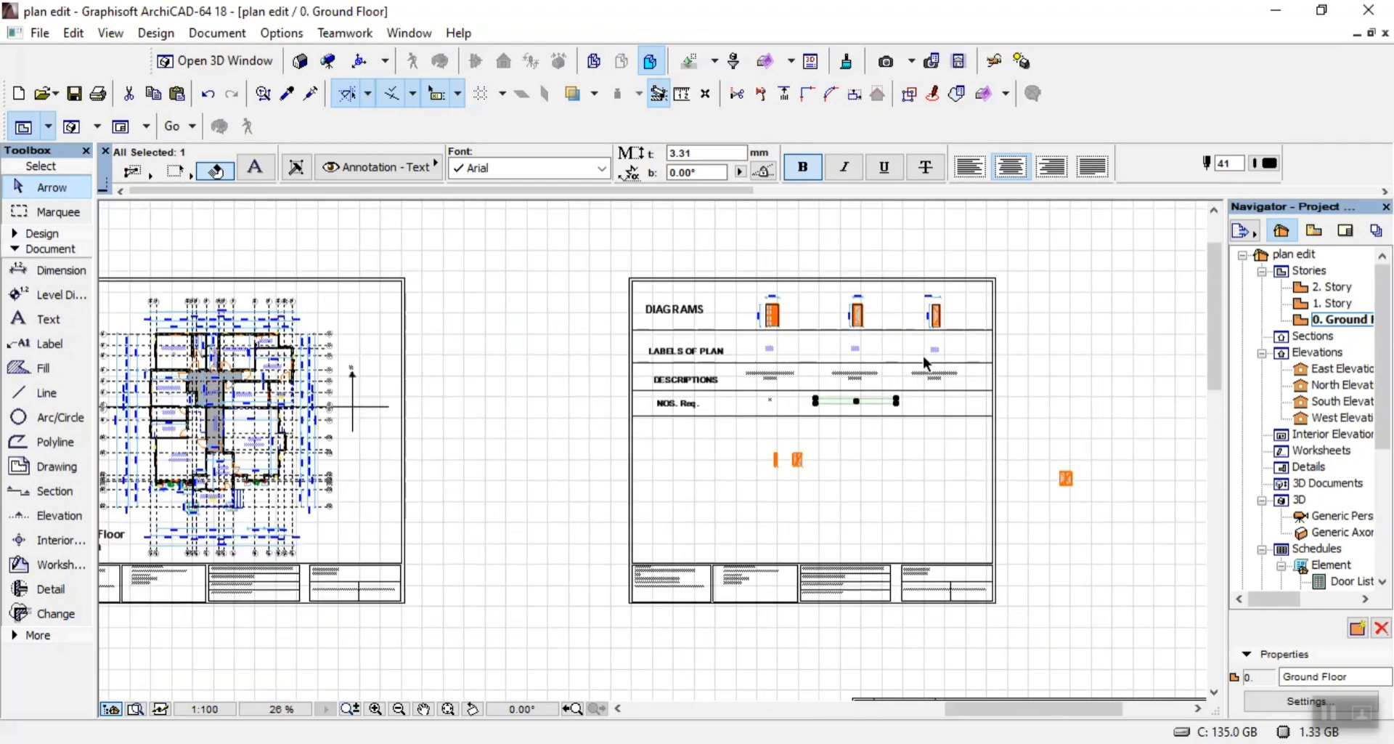
pyautogui.scroll(2, 864, 402)
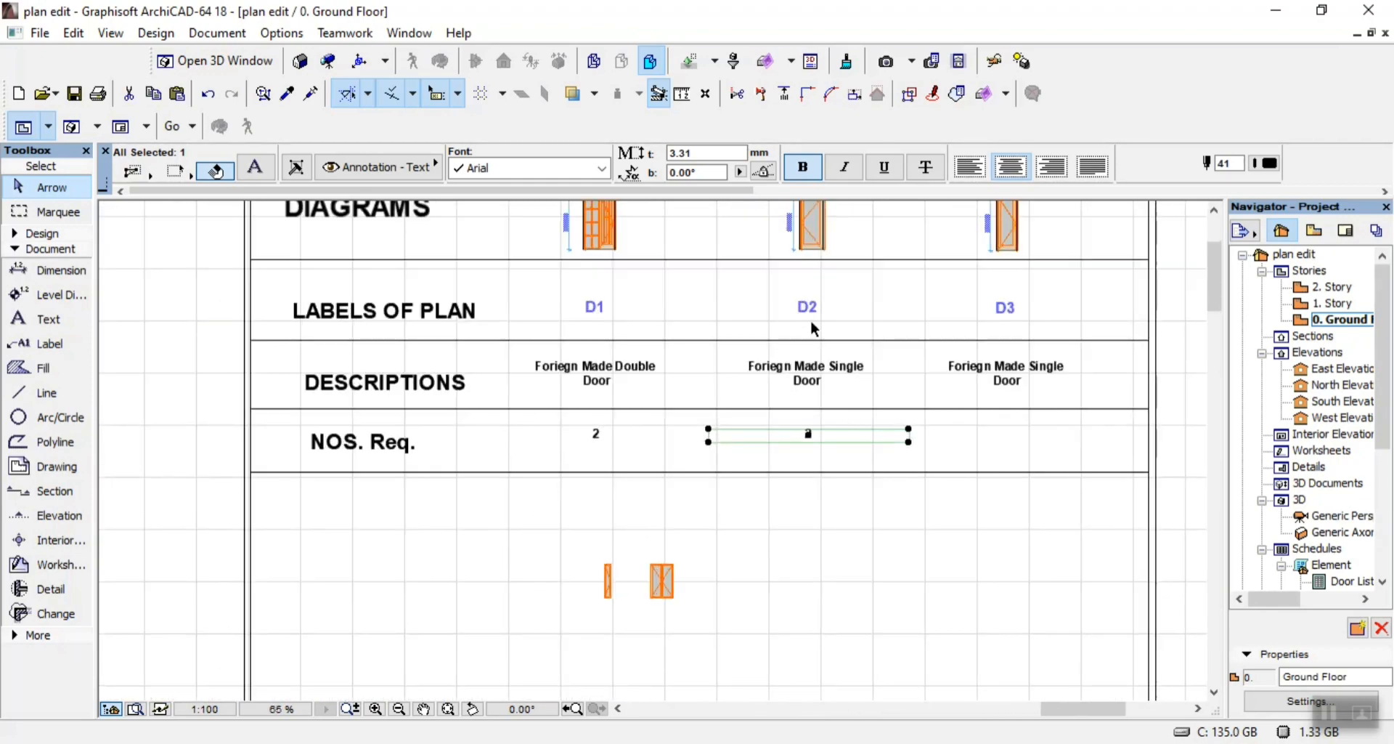
# Replace the copied quantity in the D2 column with "9"
pyautogui.doubleClick(828, 435)
pyautogui.press('BackSpace')
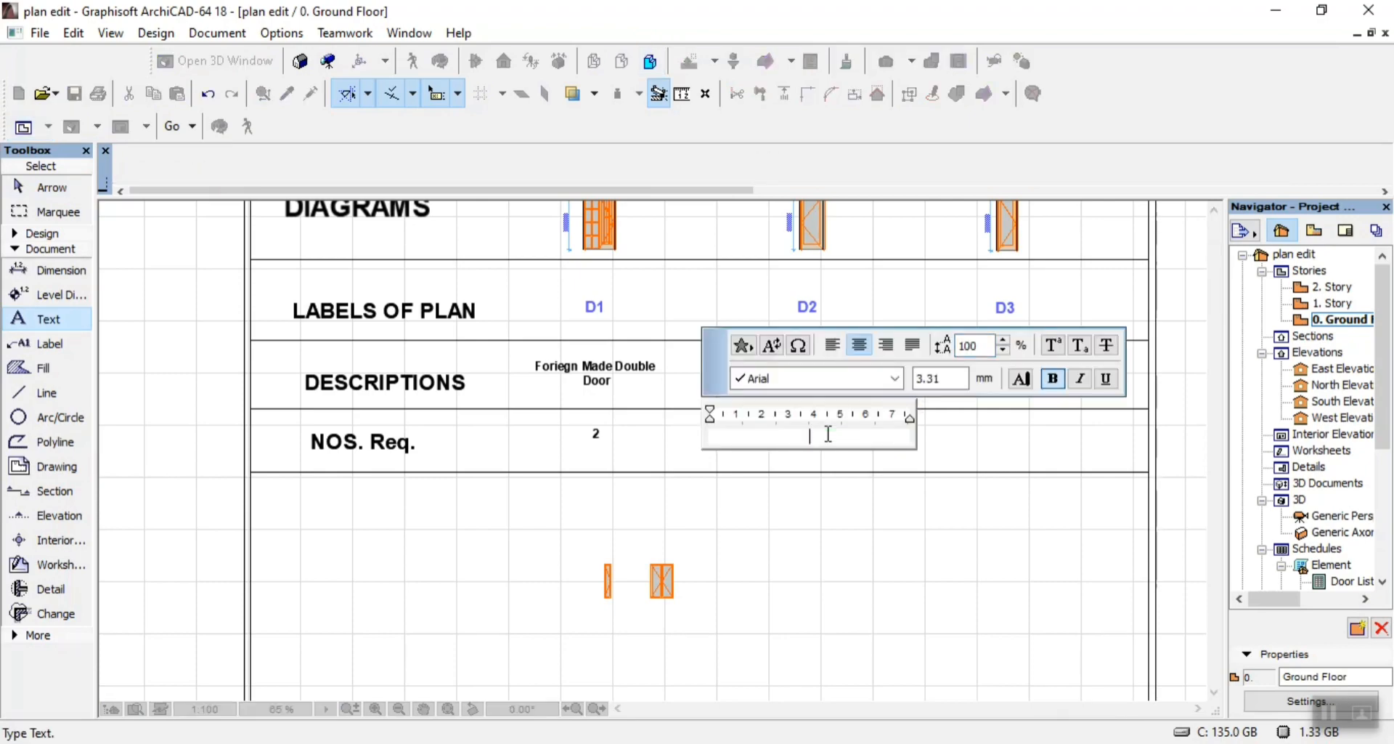
pyautogui.press('Escape')
# Examine the toilet, laundry and other narrow doors on the ground floor plan to count the D3 doors
pyautogui.scroll(-10, 835, 493)
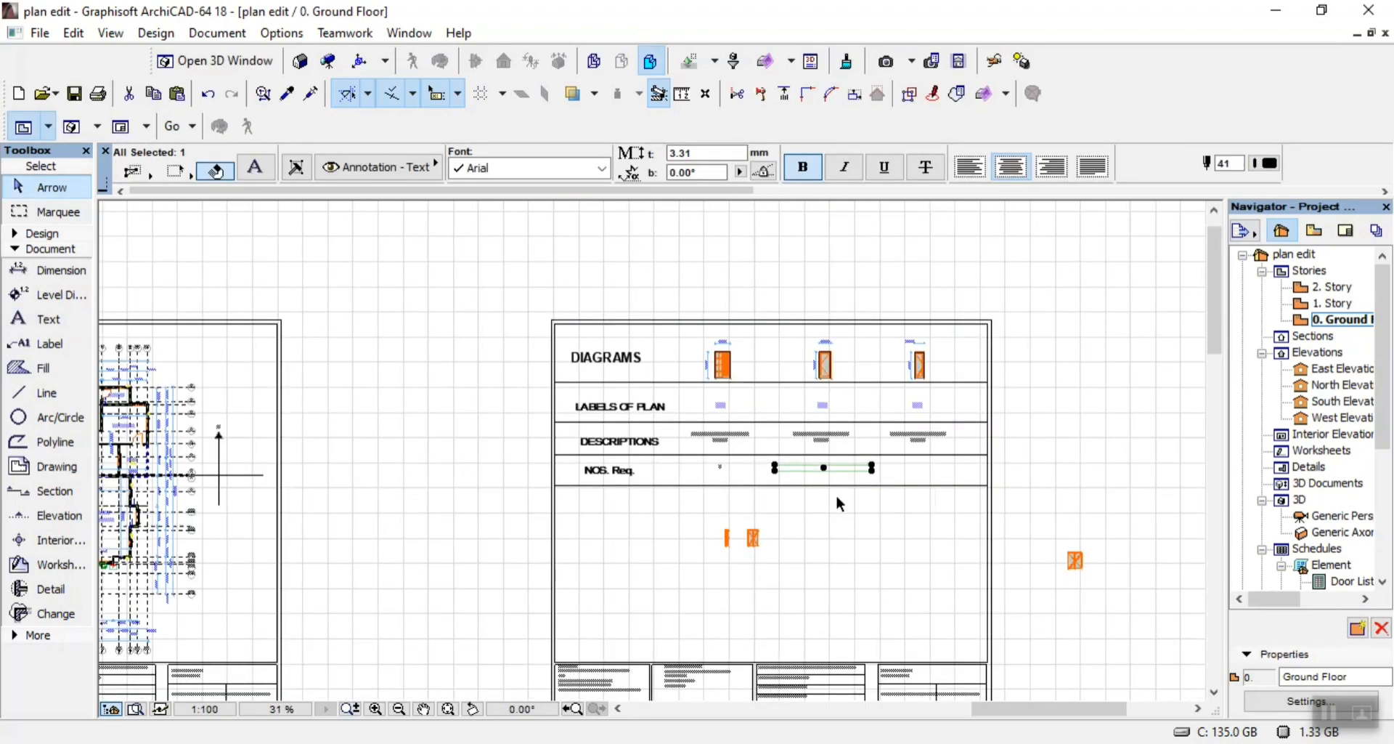
pyautogui.scroll(-3, 557, 622)
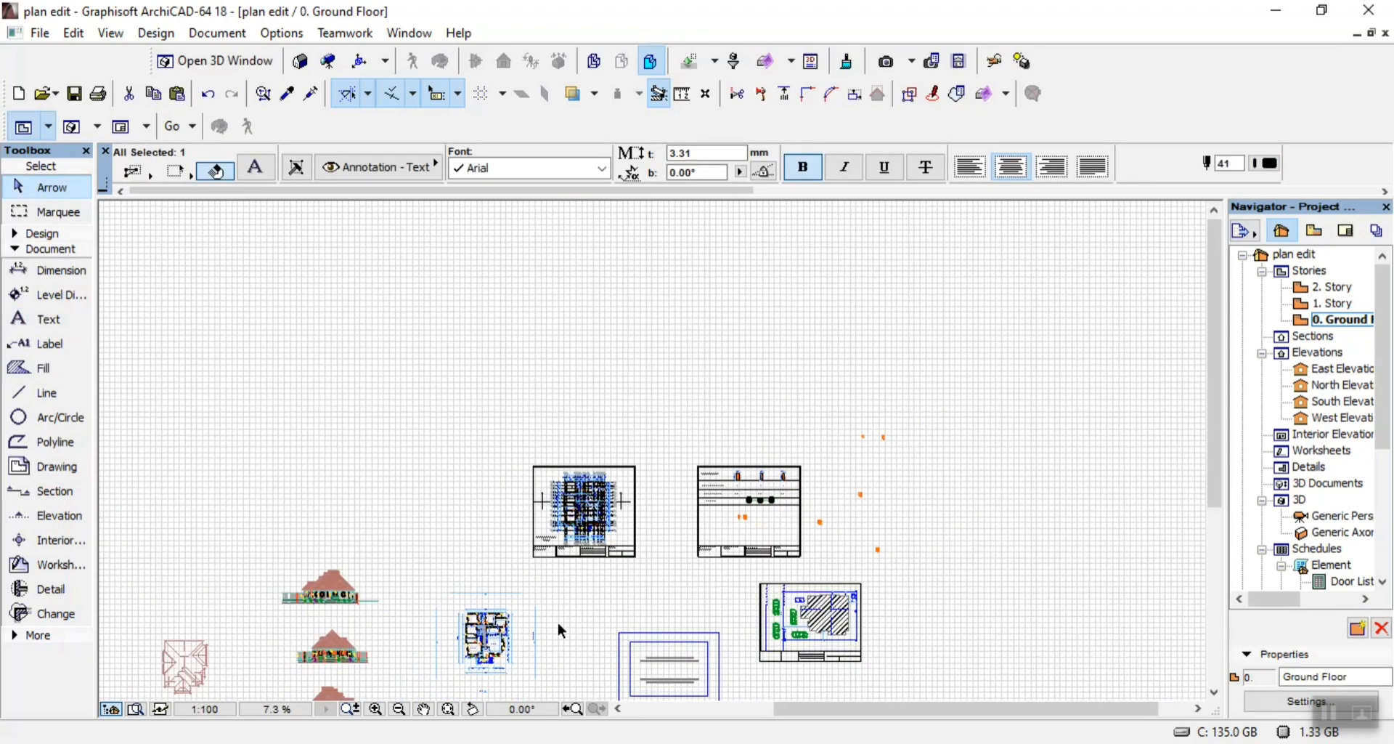
pyautogui.scroll(12, 496, 679)
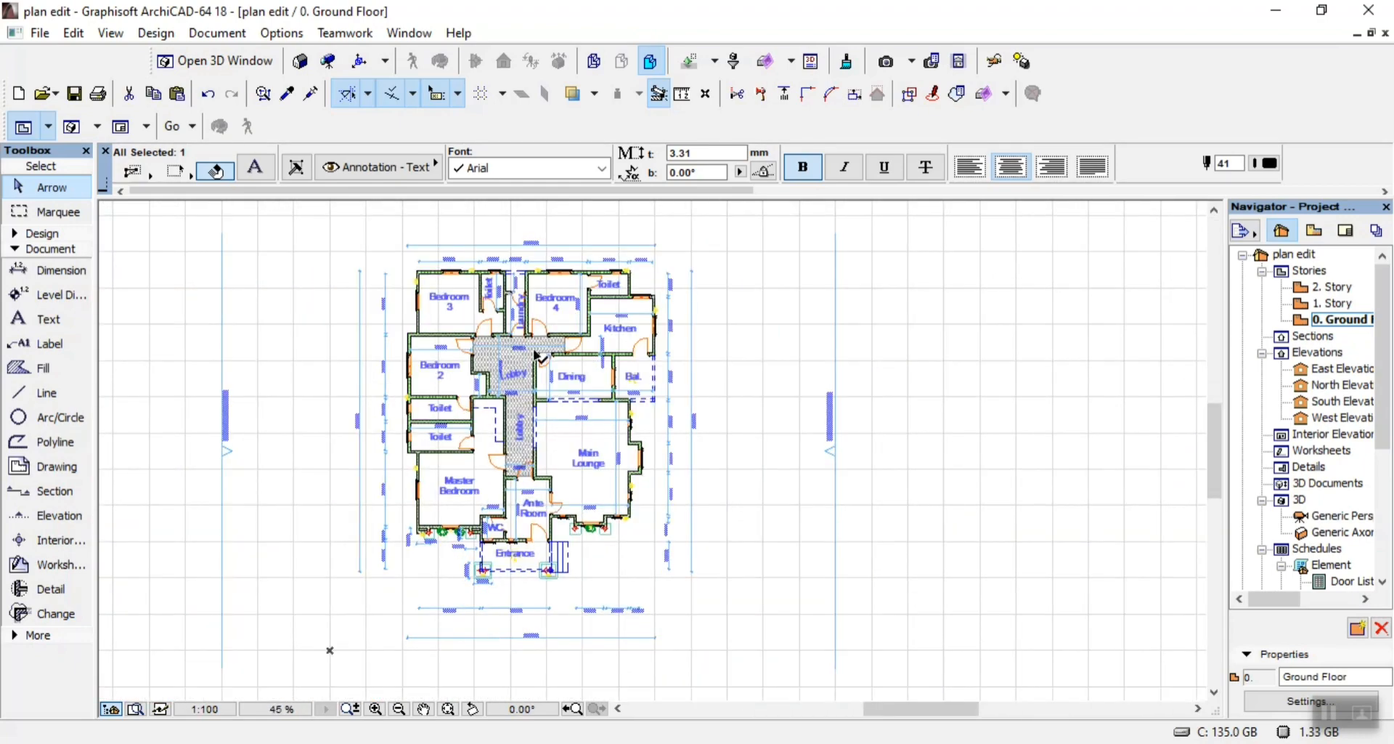
pyautogui.scroll(2, 569, 278)
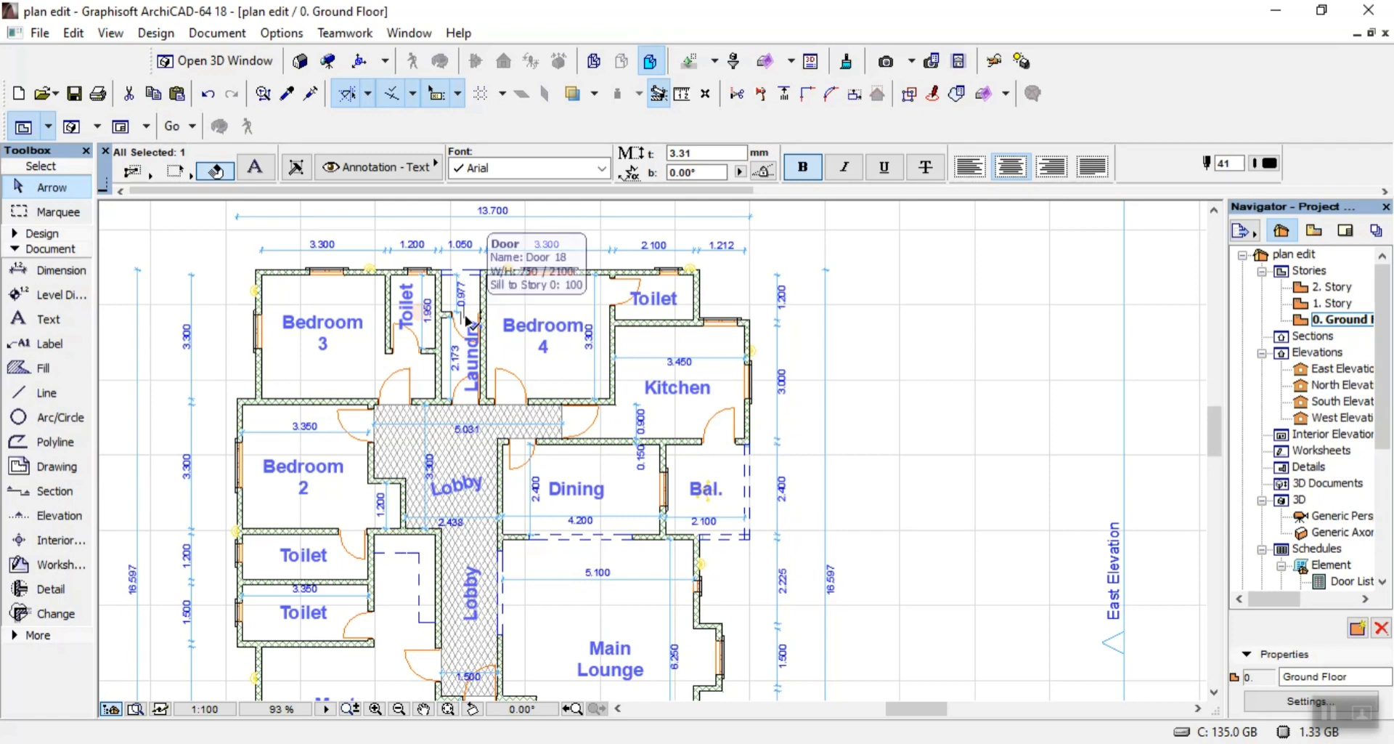
pyautogui.click(468, 316)
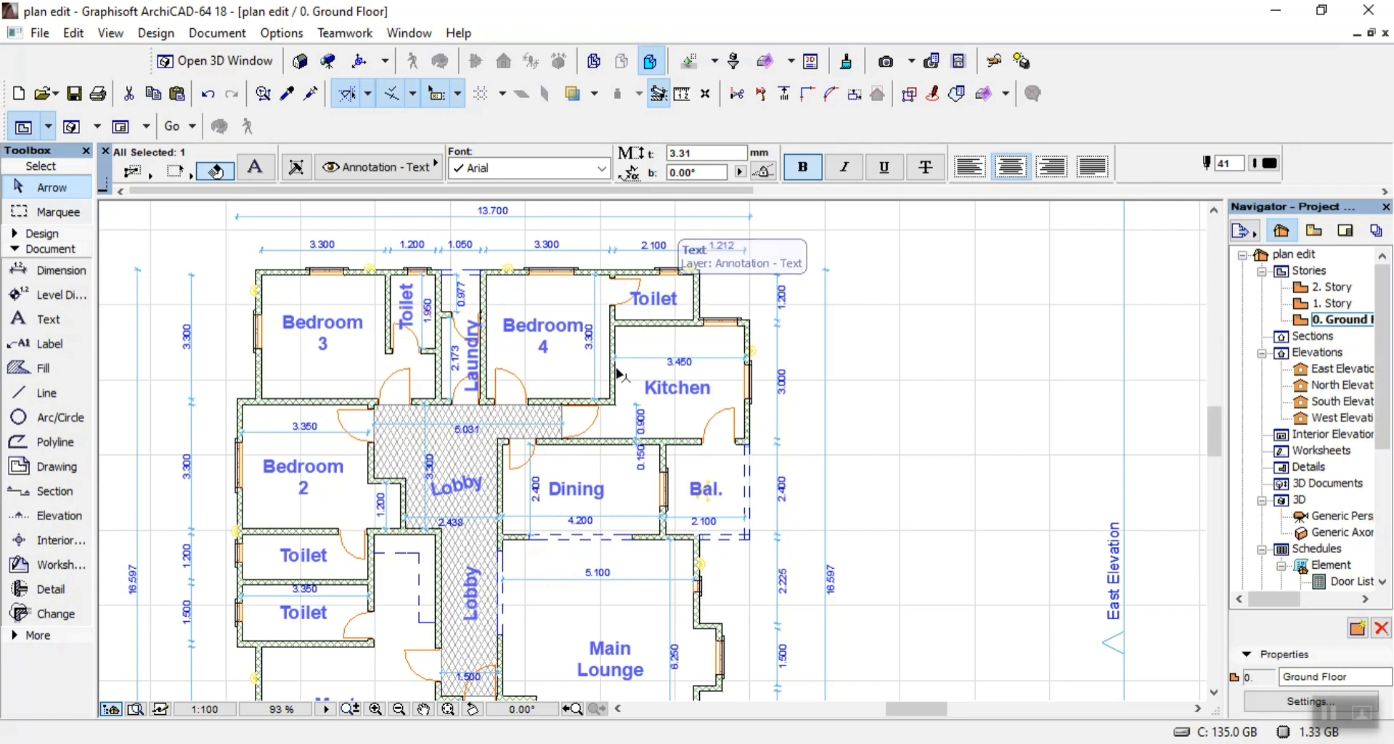
pyautogui.scroll(-3, 657, 419)
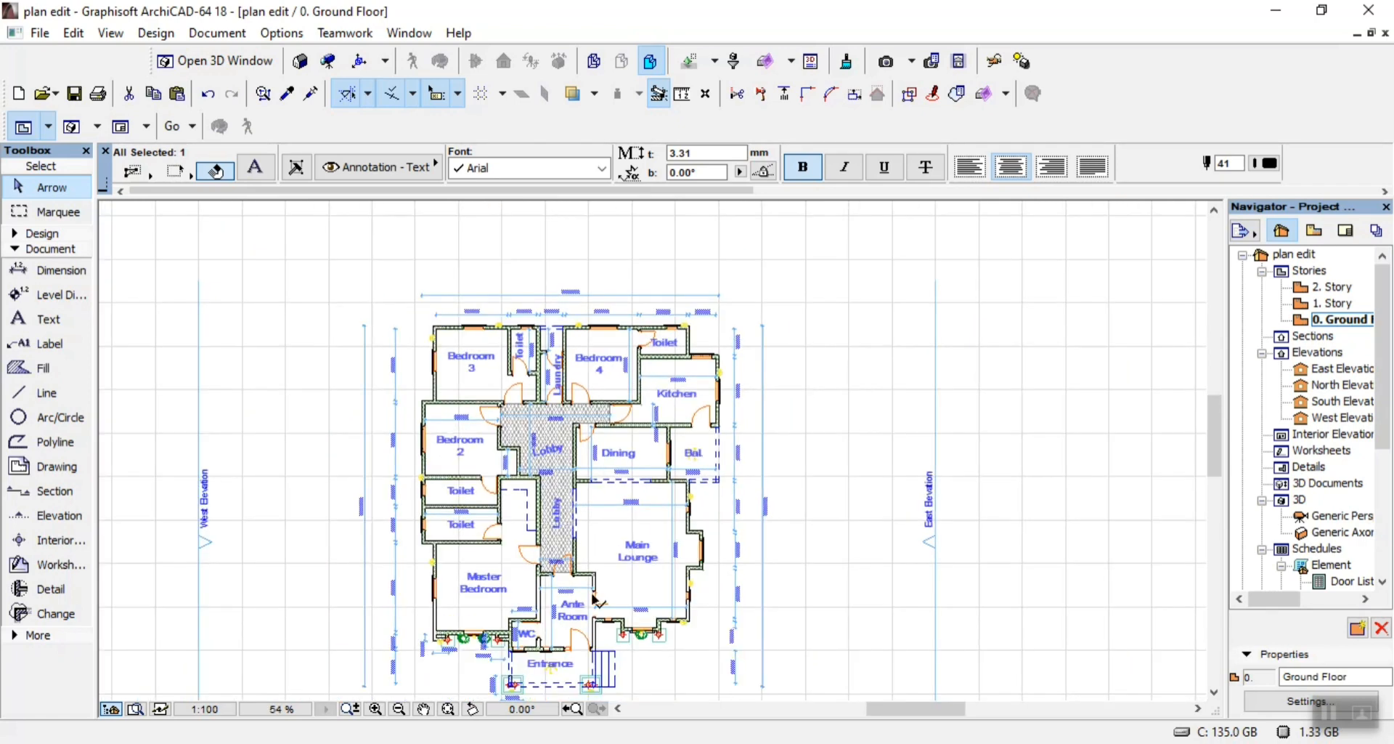
pyautogui.scroll(-3, 566, 572)
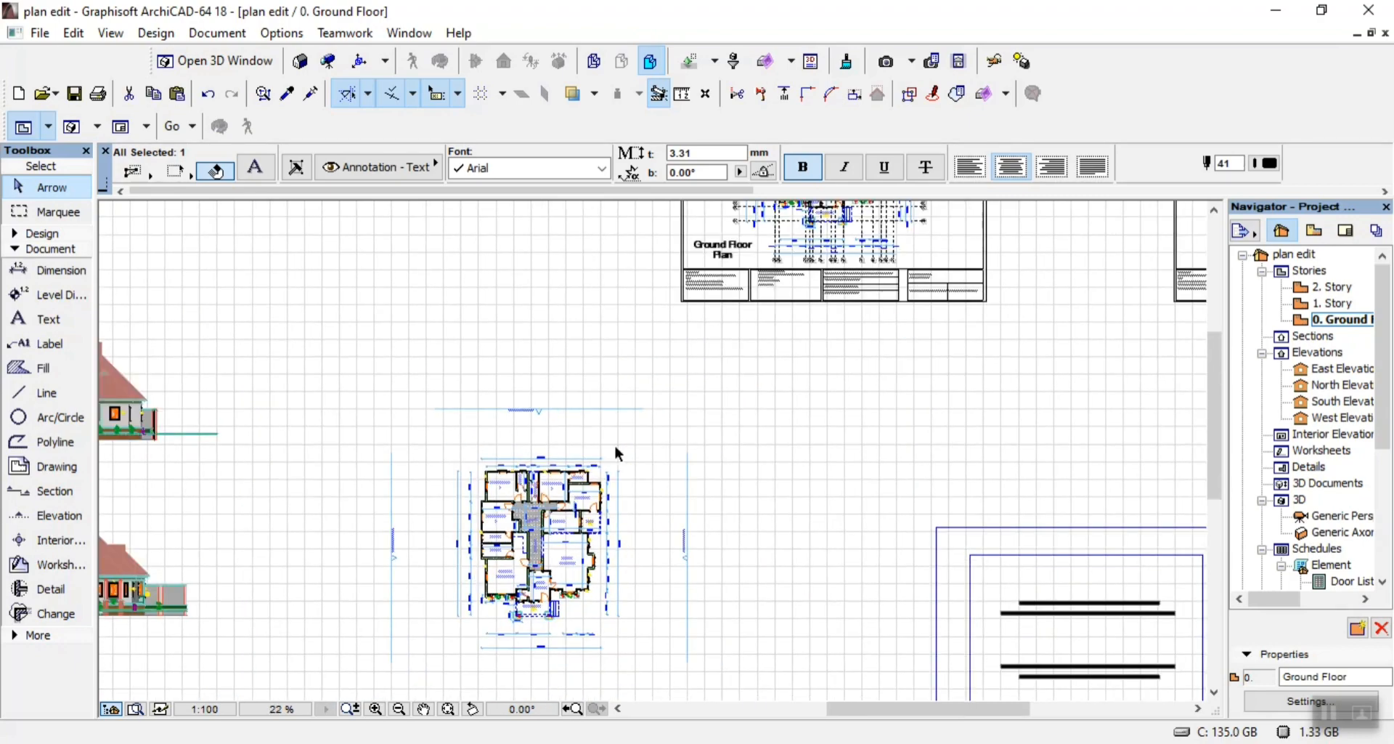
pyautogui.scroll(-3, 799, 363)
# Copy the D2 quantity horizontally by about 7830 to sit beneath the D3 description
pyautogui.scroll(10, 979, 310)
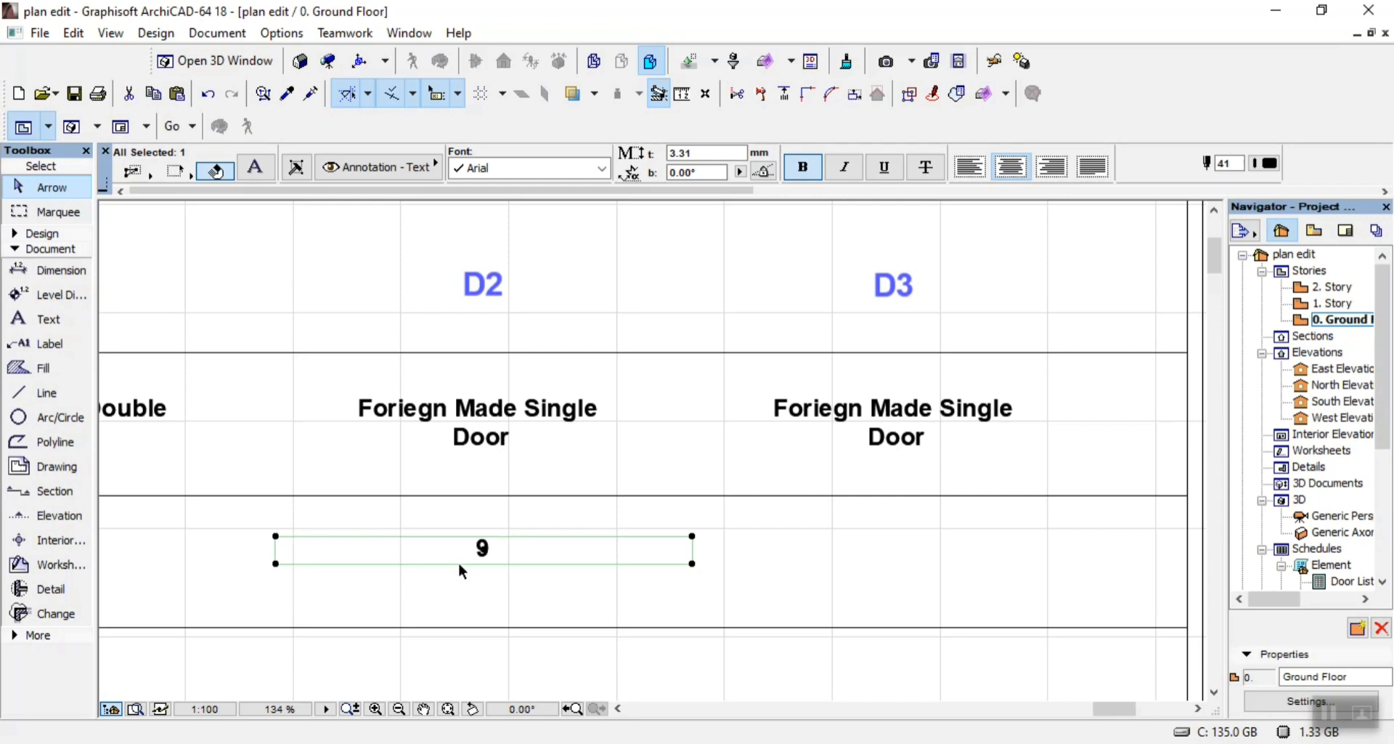
pyautogui.hotkey('ctrl', 'd')
pyautogui.press('ctrl')
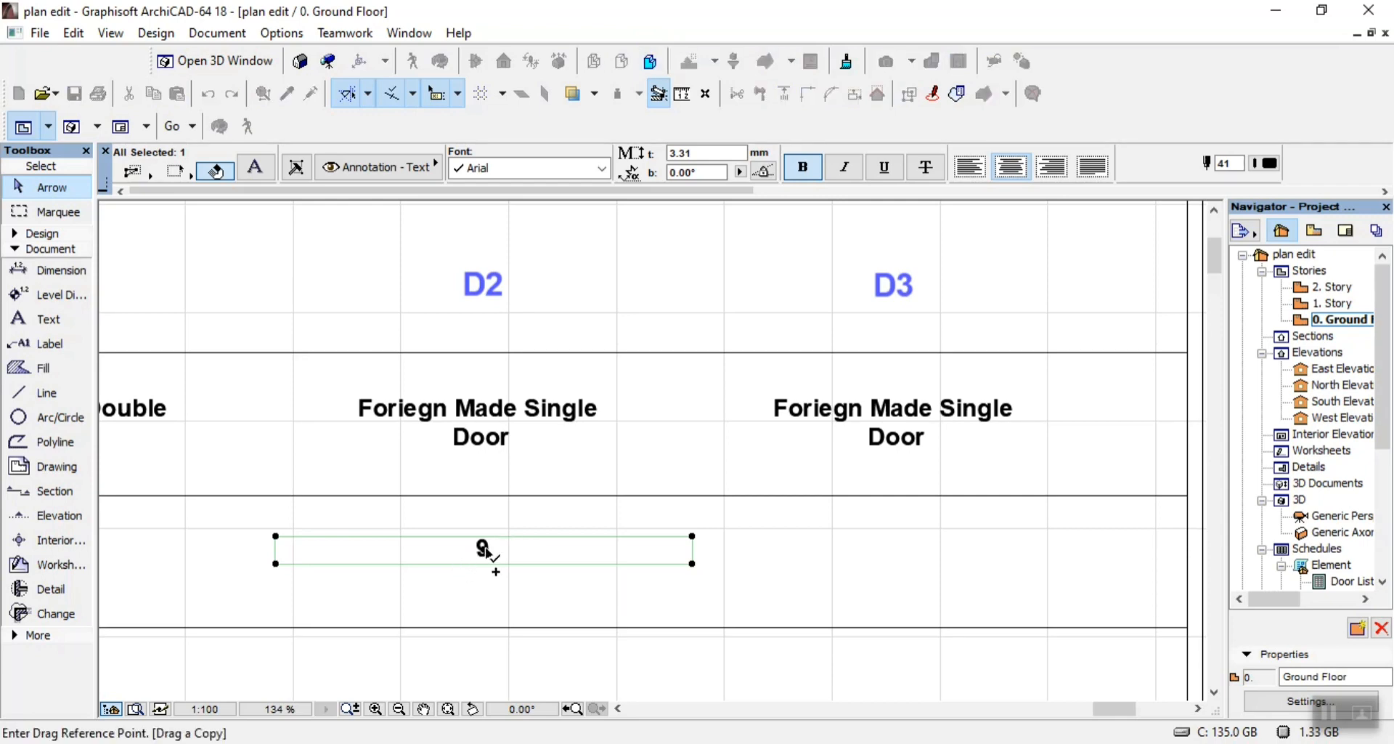
pyautogui.click(480, 551)
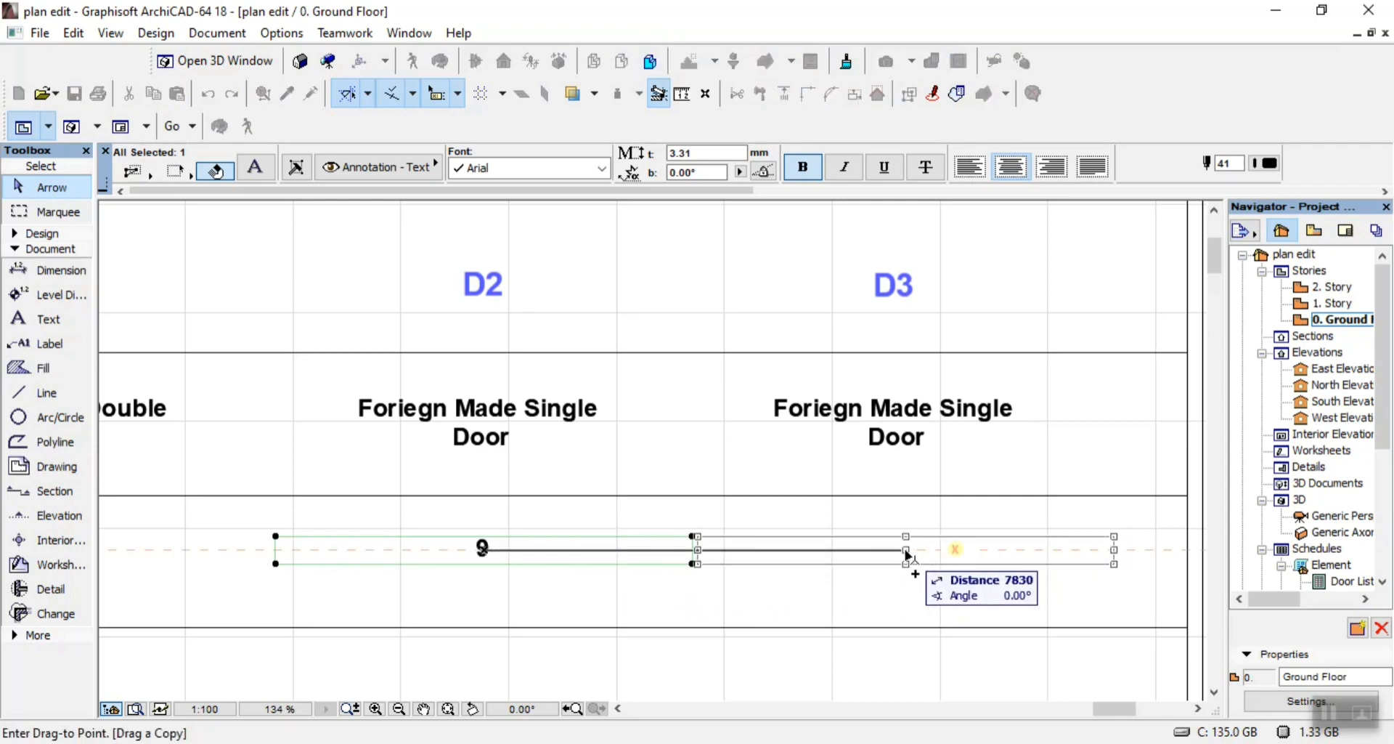
pyautogui.click(907, 556)
# Replace the copied quantity in the D3 column with "6"
pyautogui.doubleClick(908, 553)
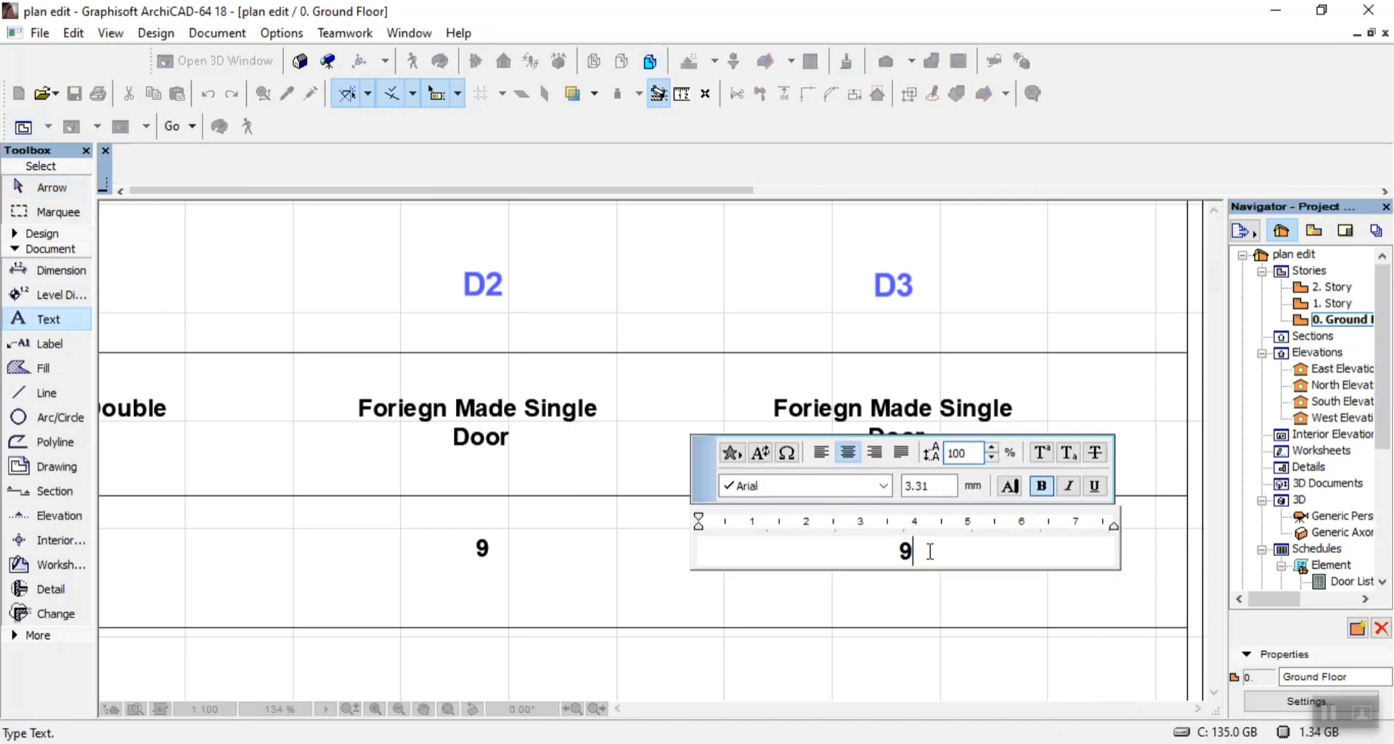
pyautogui.press('BackSpace')
pyautogui.write('6')
pyautogui.click(893, 602)
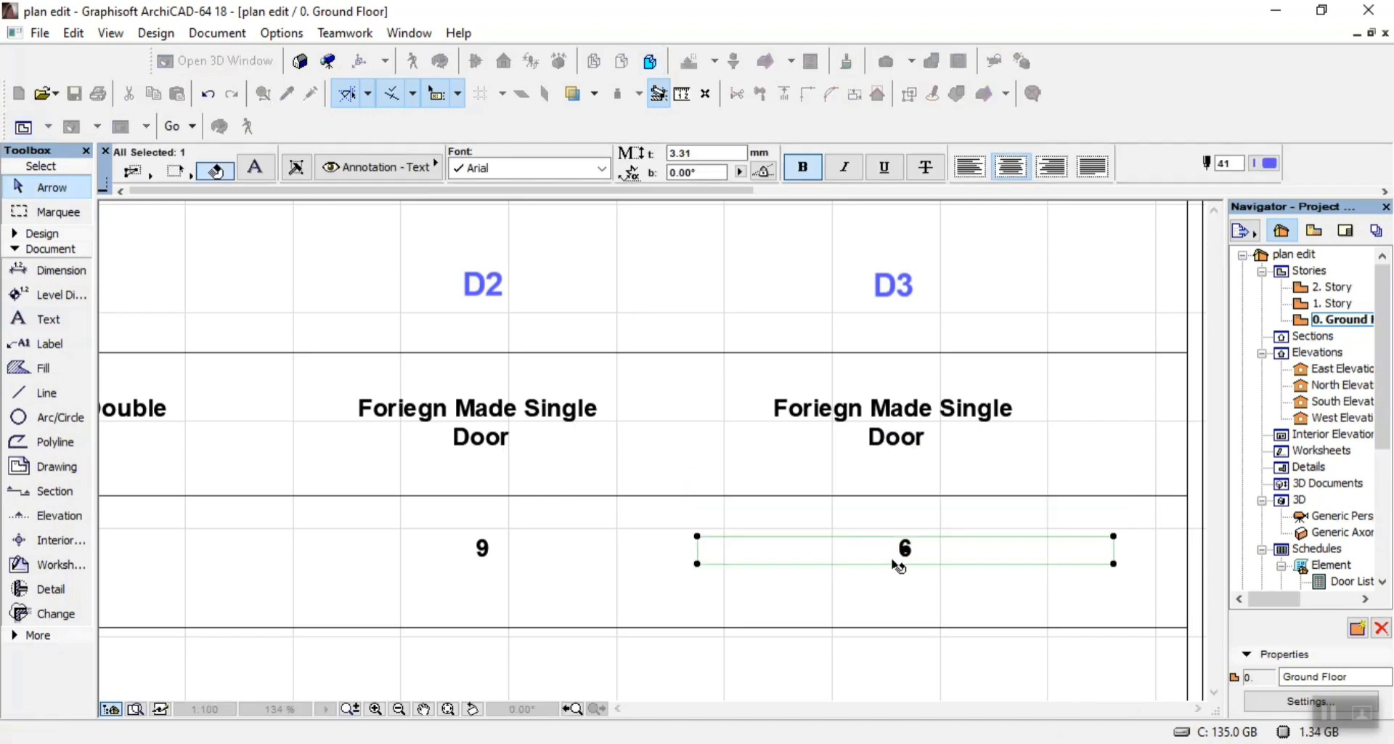
pyautogui.scroll(-8, 929, 533)
pyautogui.click(900, 582)
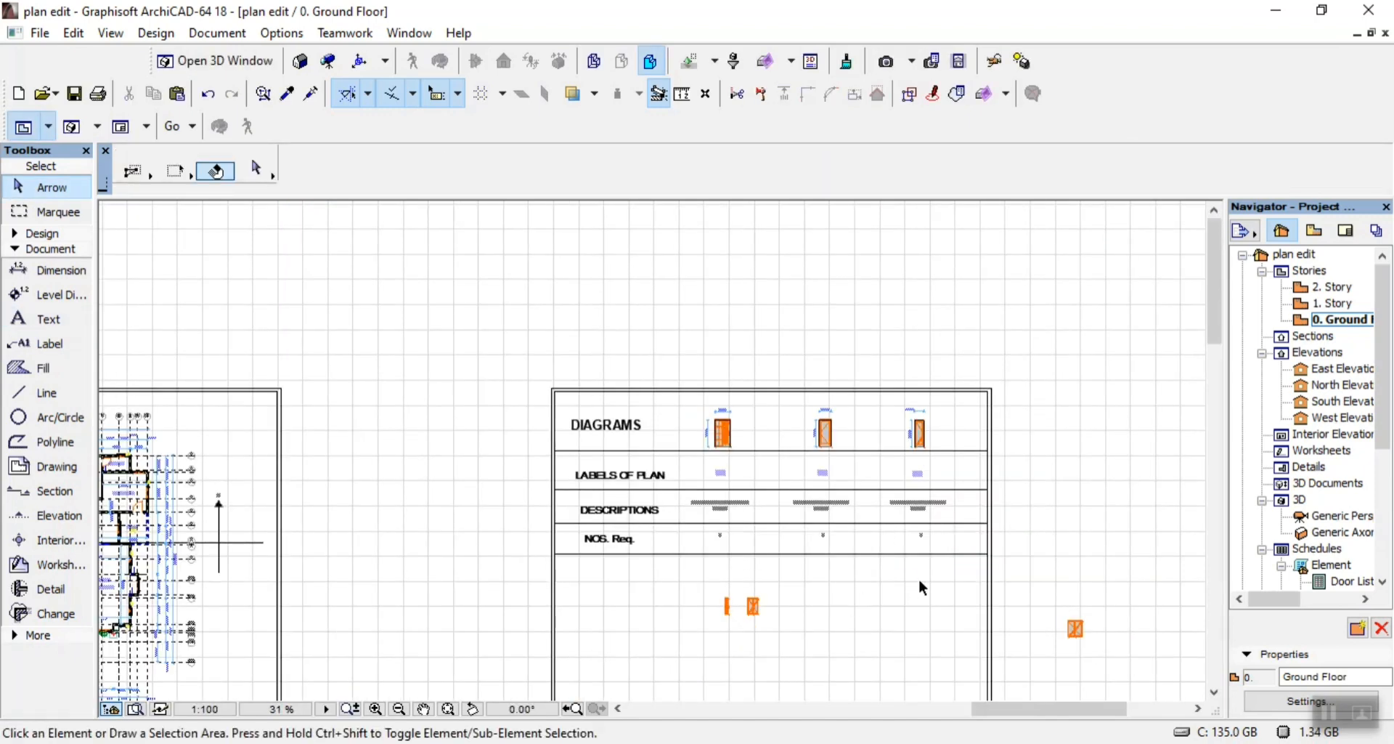
pyautogui.click(965, 575)
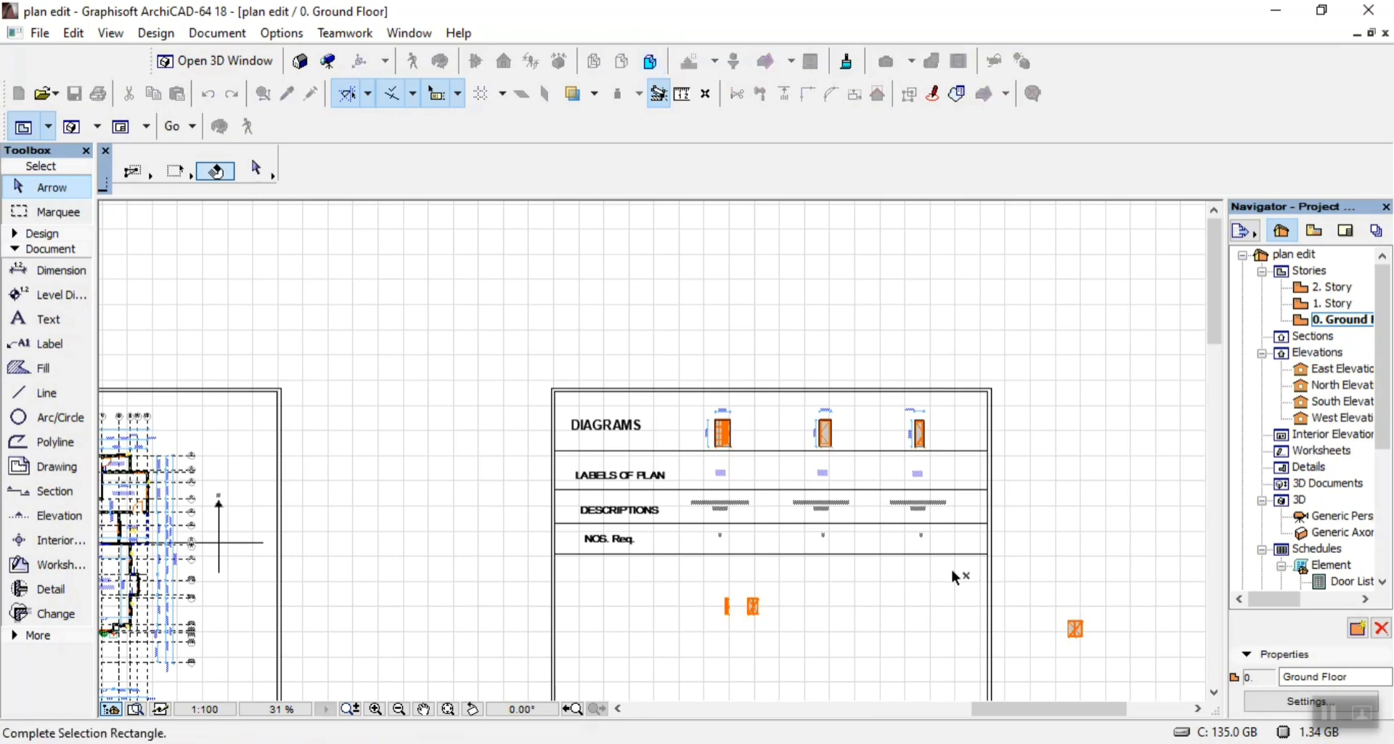
pyautogui.click(574, 419)
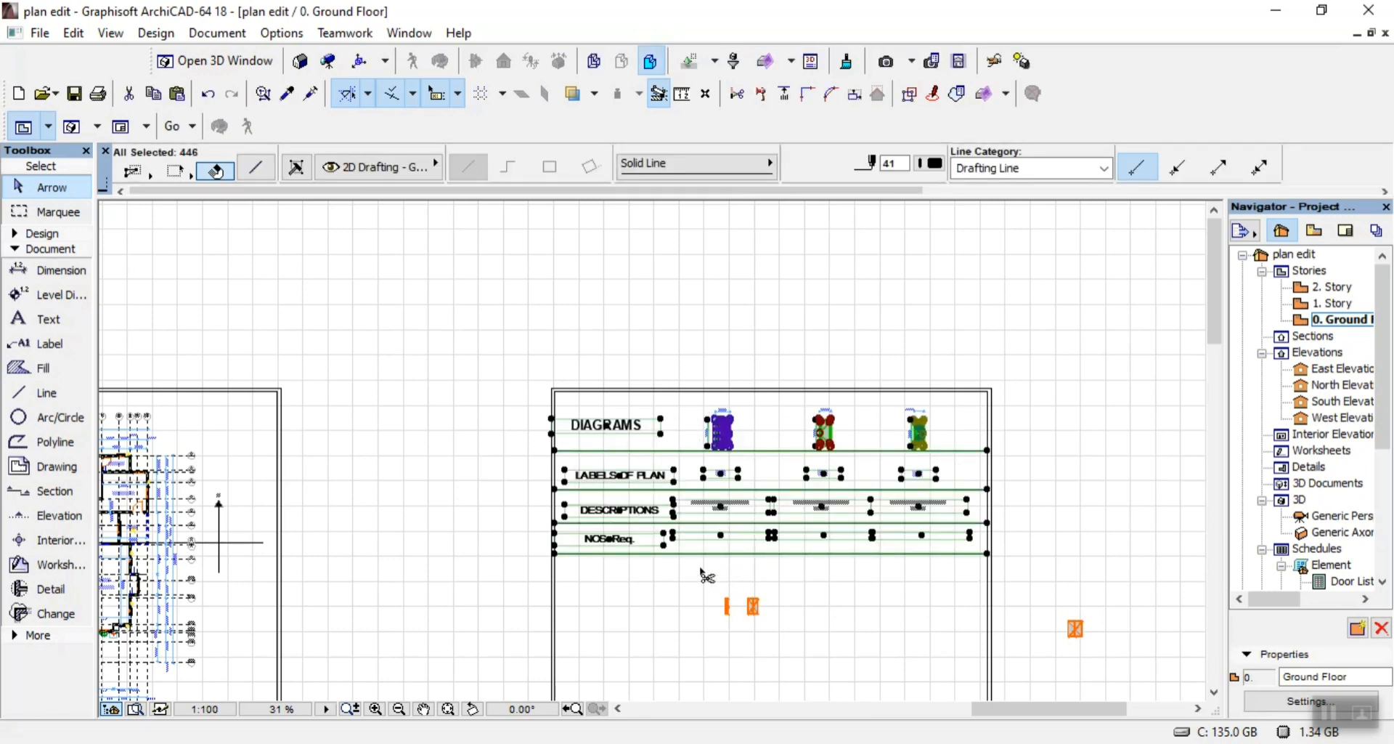
pyautogui.click(796, 644)
# Move the two loose window drawings below the table about 28500 away, to the empty area outside the sheet border
pyautogui.click(796, 643)
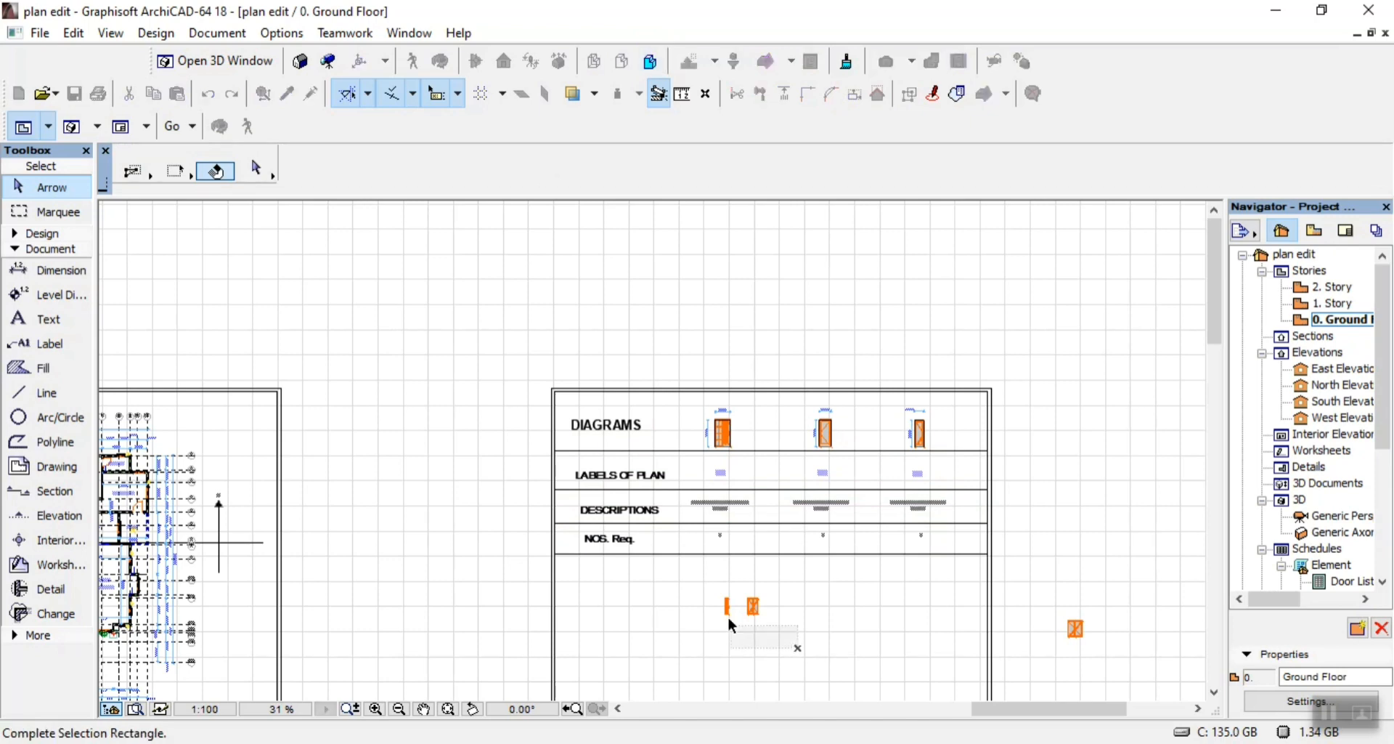
pyautogui.click(703, 578)
pyautogui.click(738, 601)
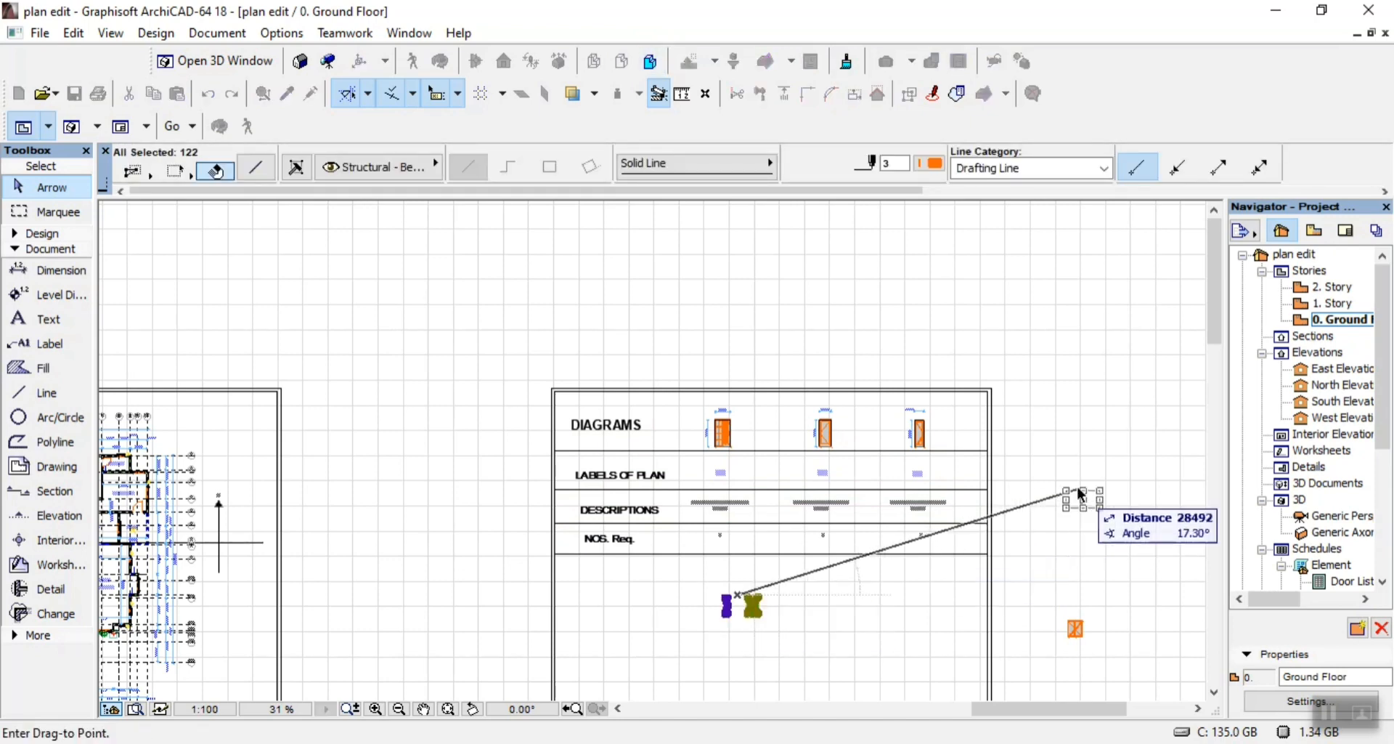
pyautogui.click(1080, 495)
pyautogui.click(937, 619)
# Copy the complete door table, from the DIAGRAMS row to the NOS. Req. row, directly beneath the original
pyautogui.click(940, 613)
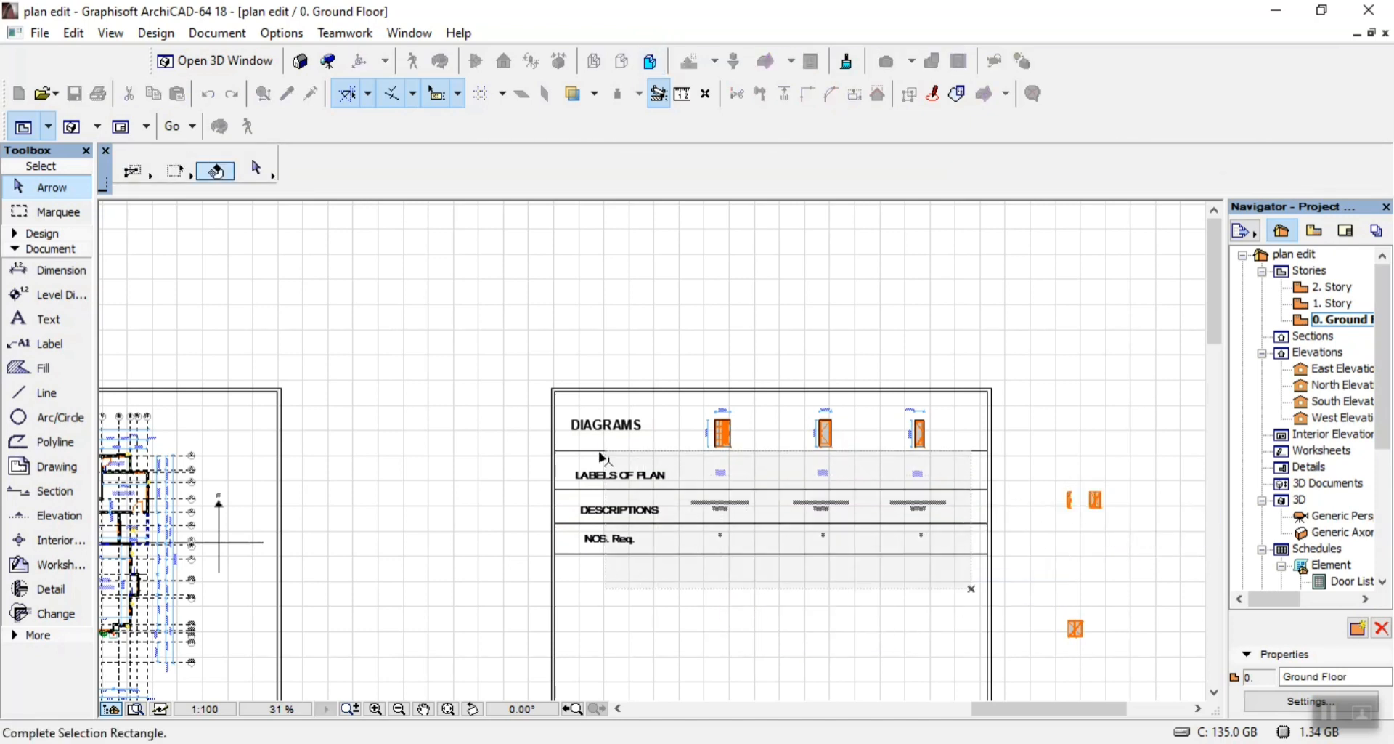
pyautogui.click(570, 416)
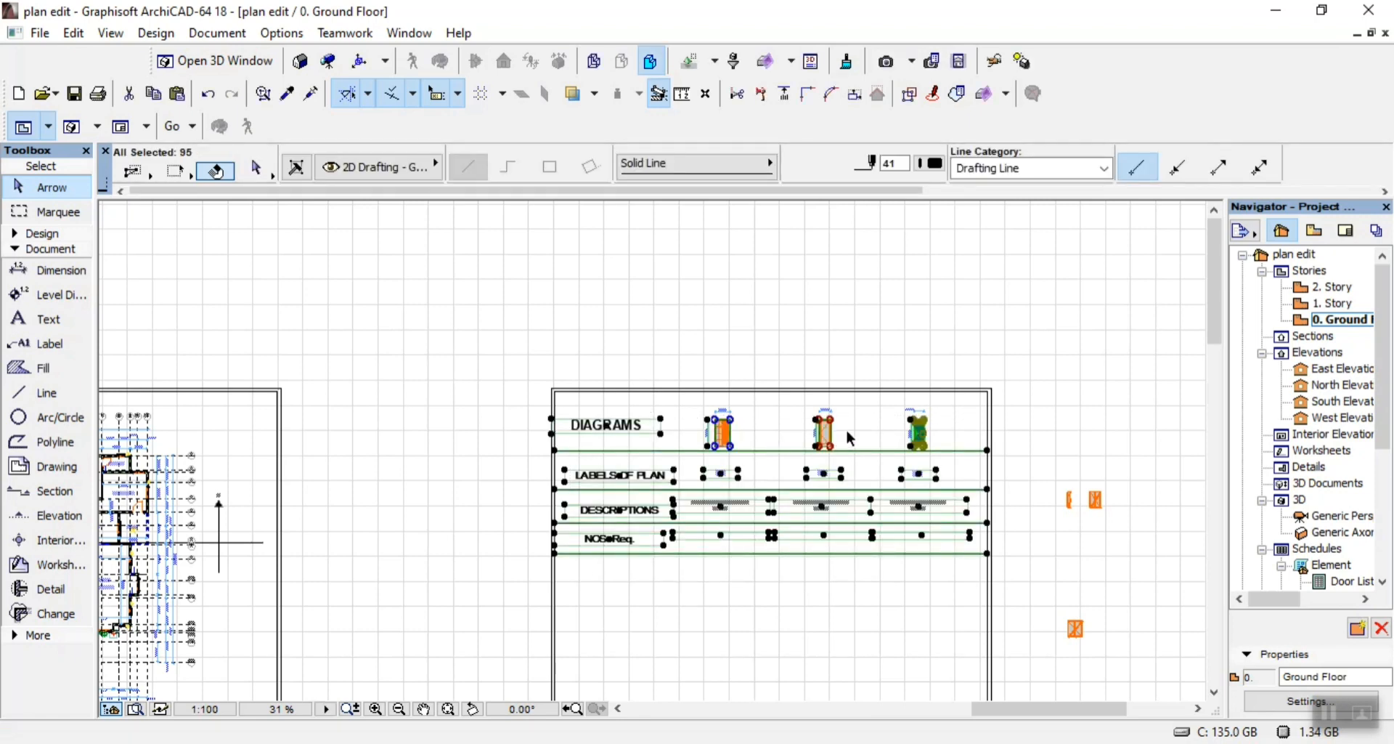
pyautogui.hotkey('ctrl', 'alt', 'd')
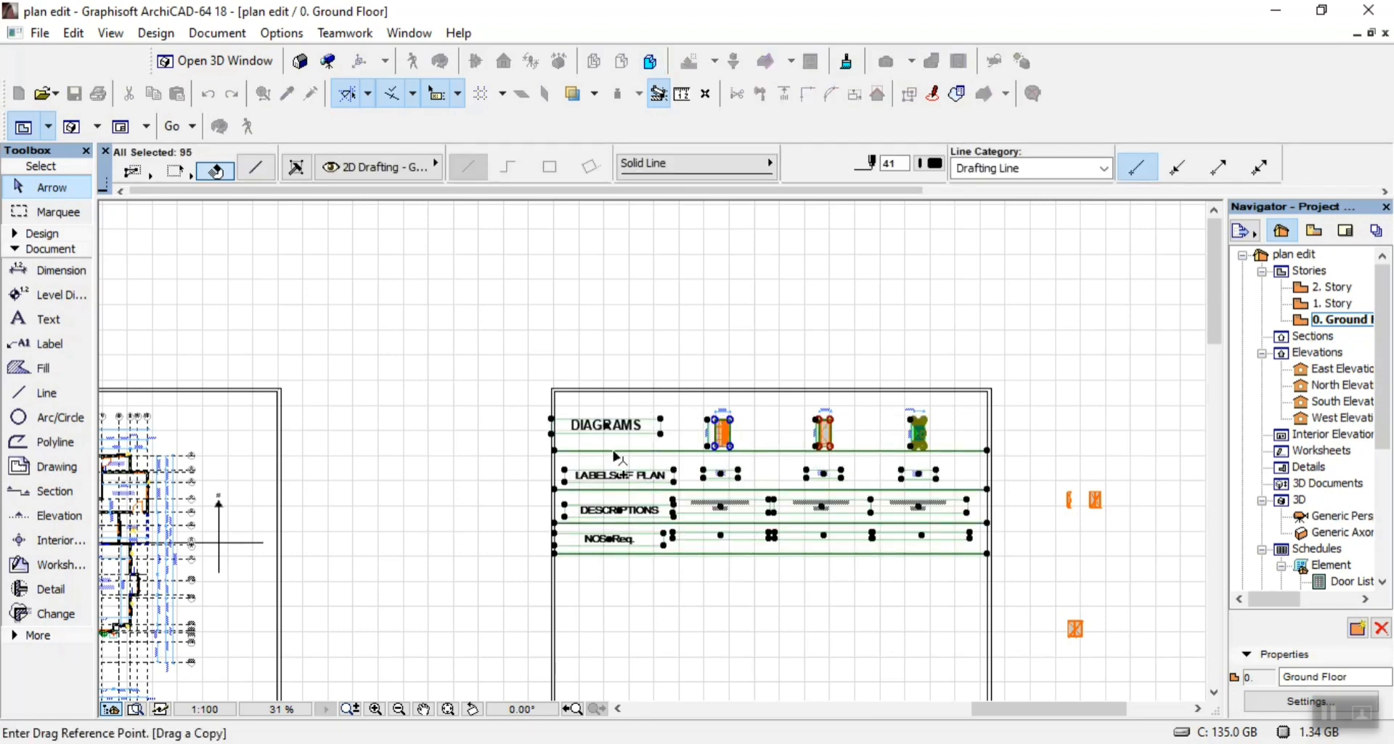
pyautogui.scroll(4, 556, 423)
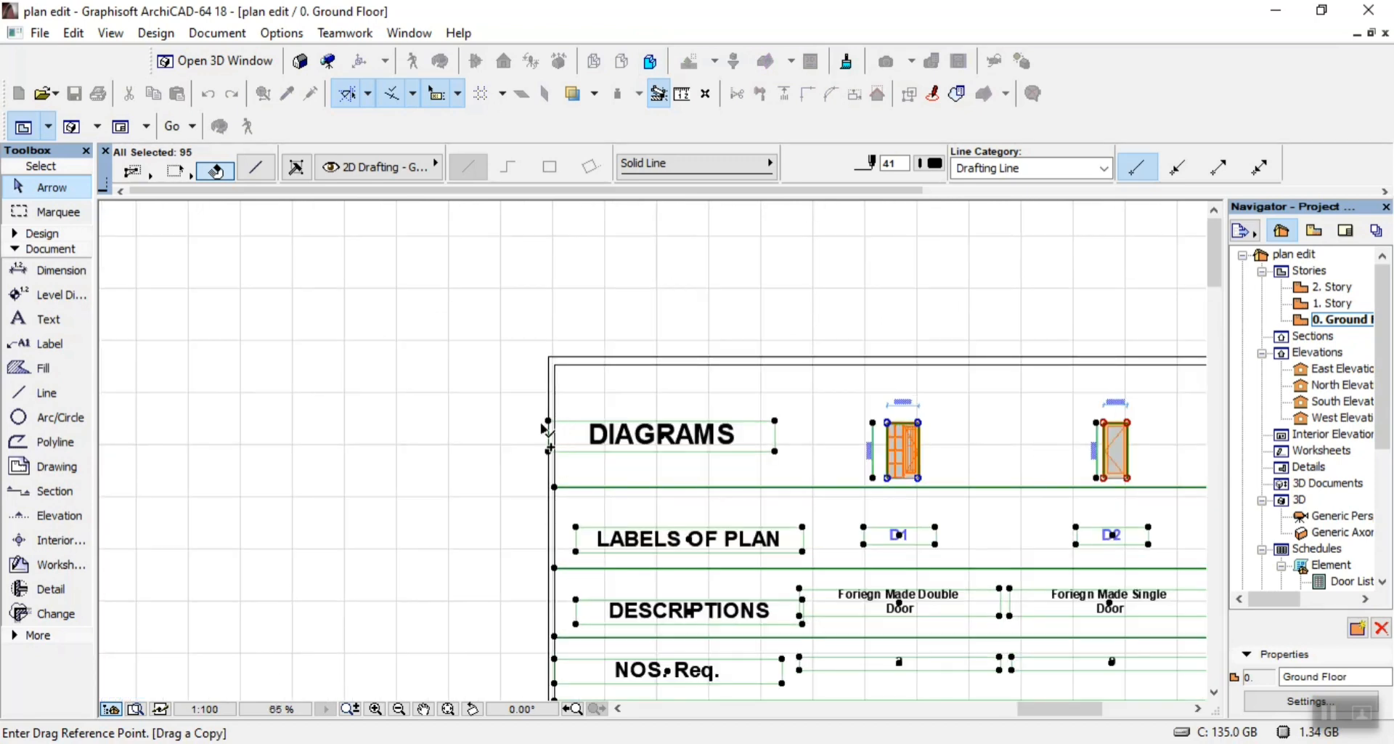
pyautogui.click(548, 423)
pyautogui.scroll(-4, 552, 436)
pyautogui.scroll(5, 545, 530)
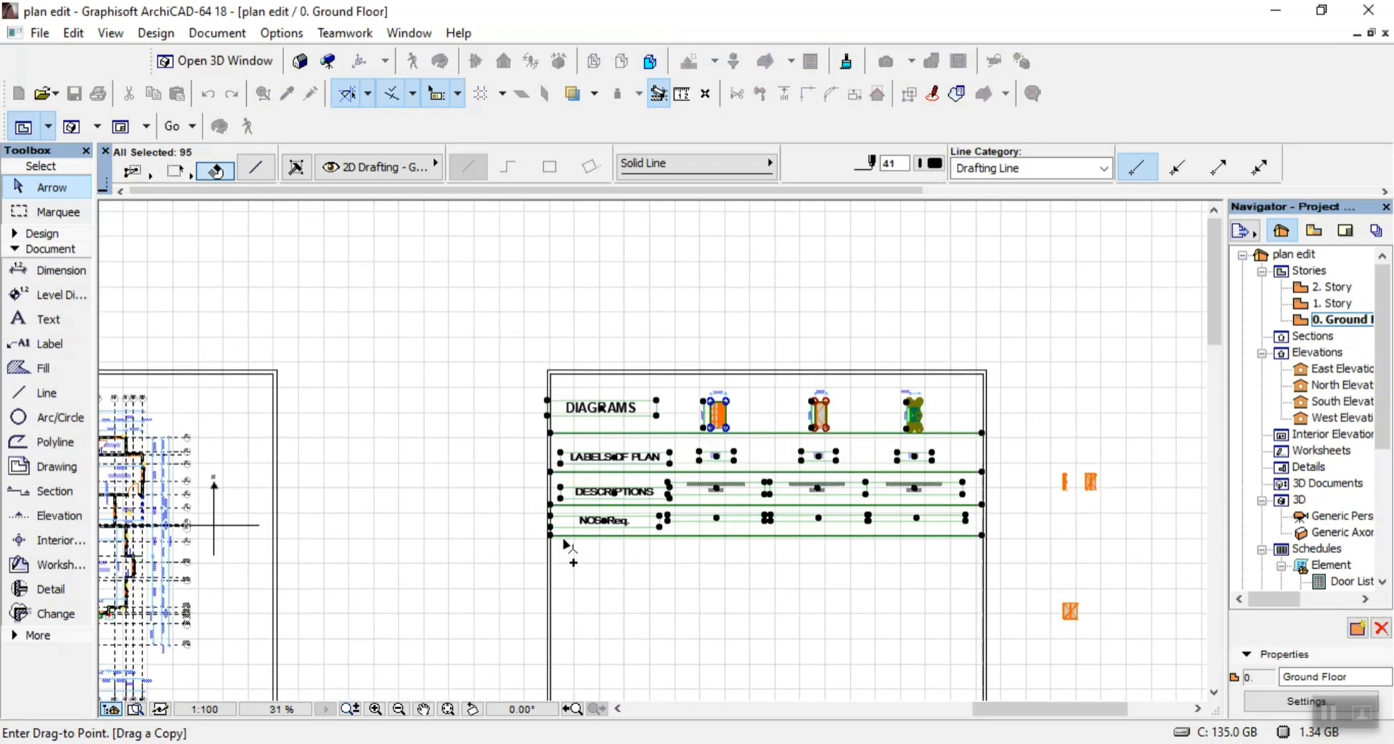
pyautogui.click(526, 532)
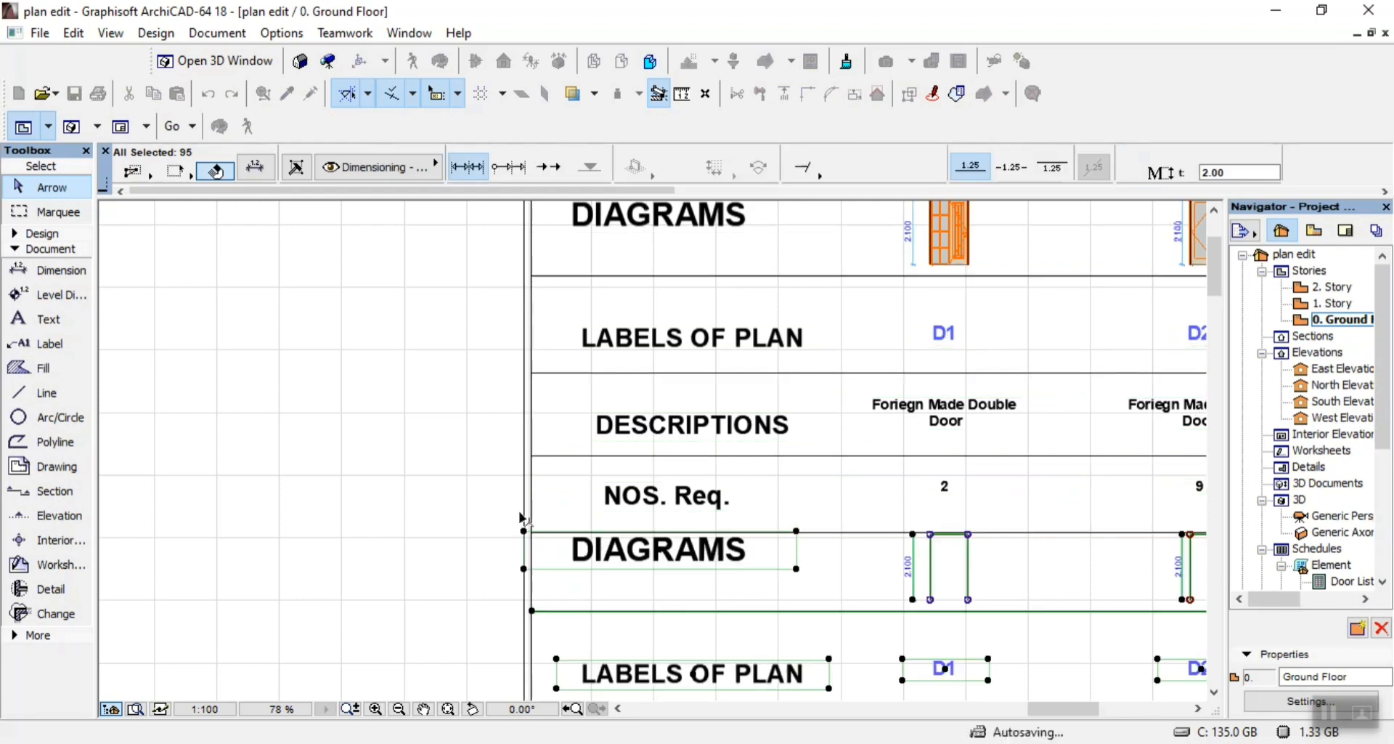
# Shift the copied table slightly downward to leave more headroom in its DIAGRAMS row
pyautogui.hotkey('ctrl', 'd')
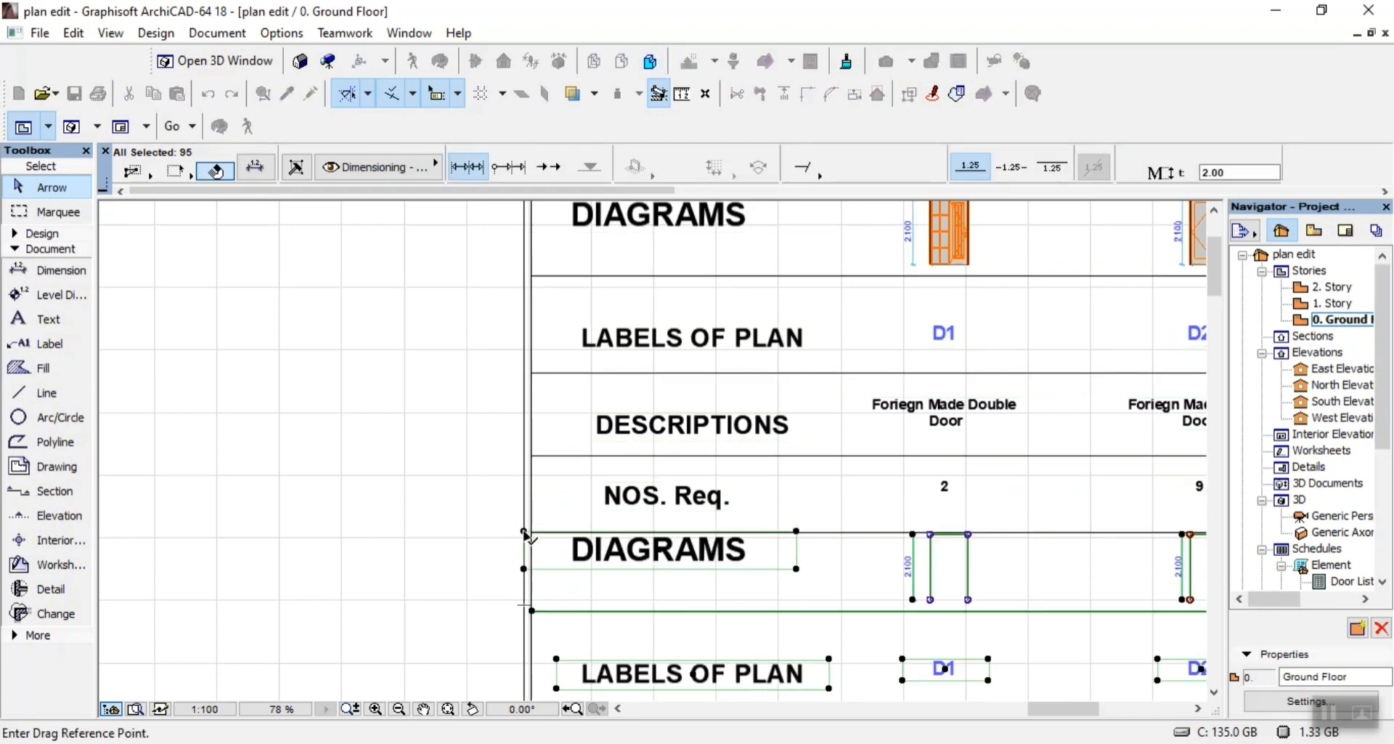
pyautogui.click(524, 532)
pyautogui.click(526, 565)
pyautogui.scroll(-6, 520, 508)
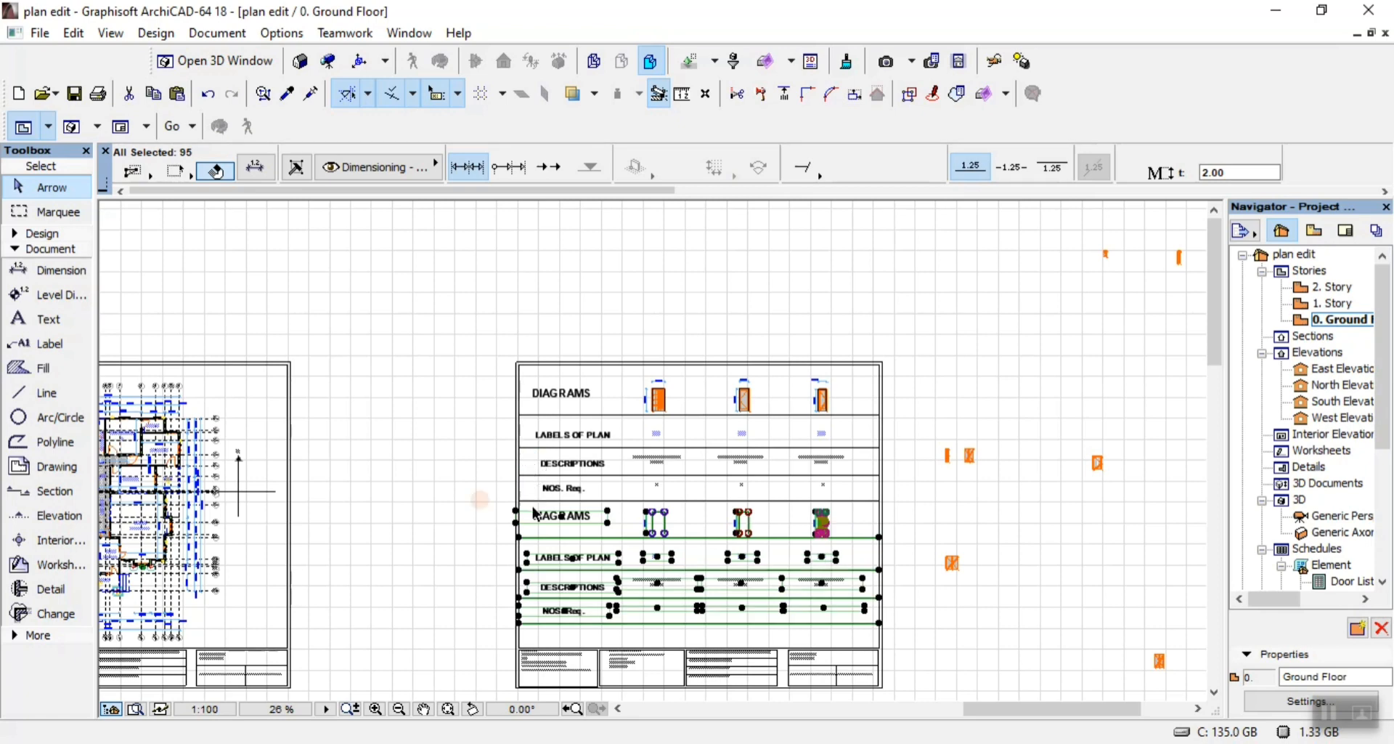
pyautogui.scroll(3, 534, 536)
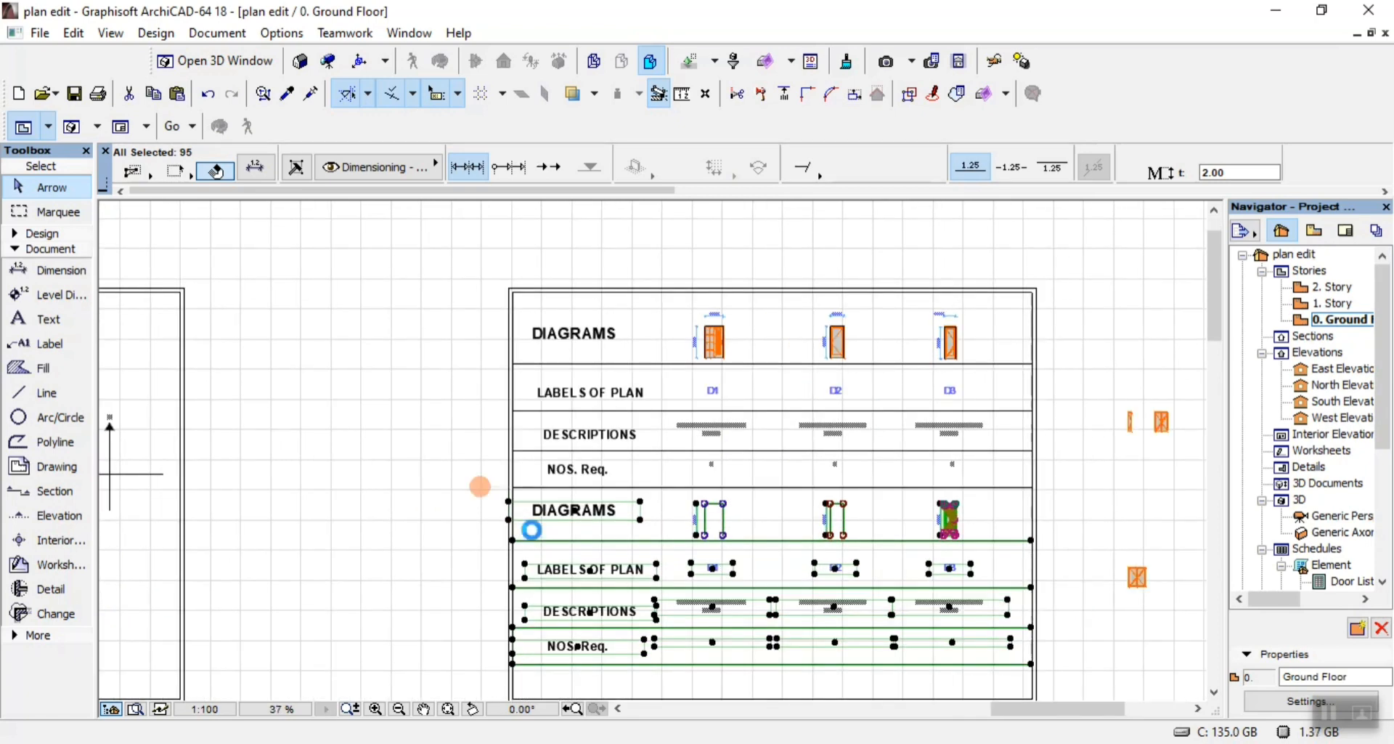
pyautogui.hotkey('ctrl', 'd')
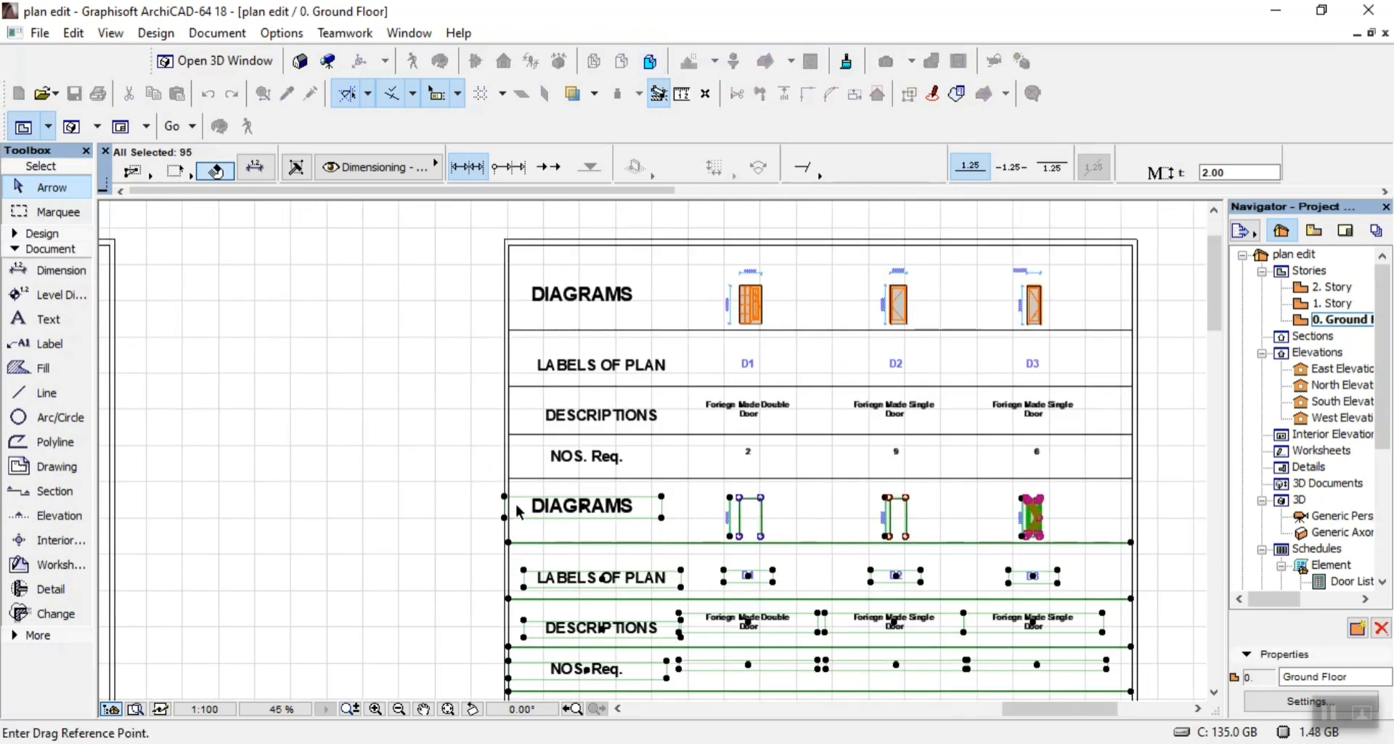
pyautogui.click(520, 501)
pyautogui.click(520, 522)
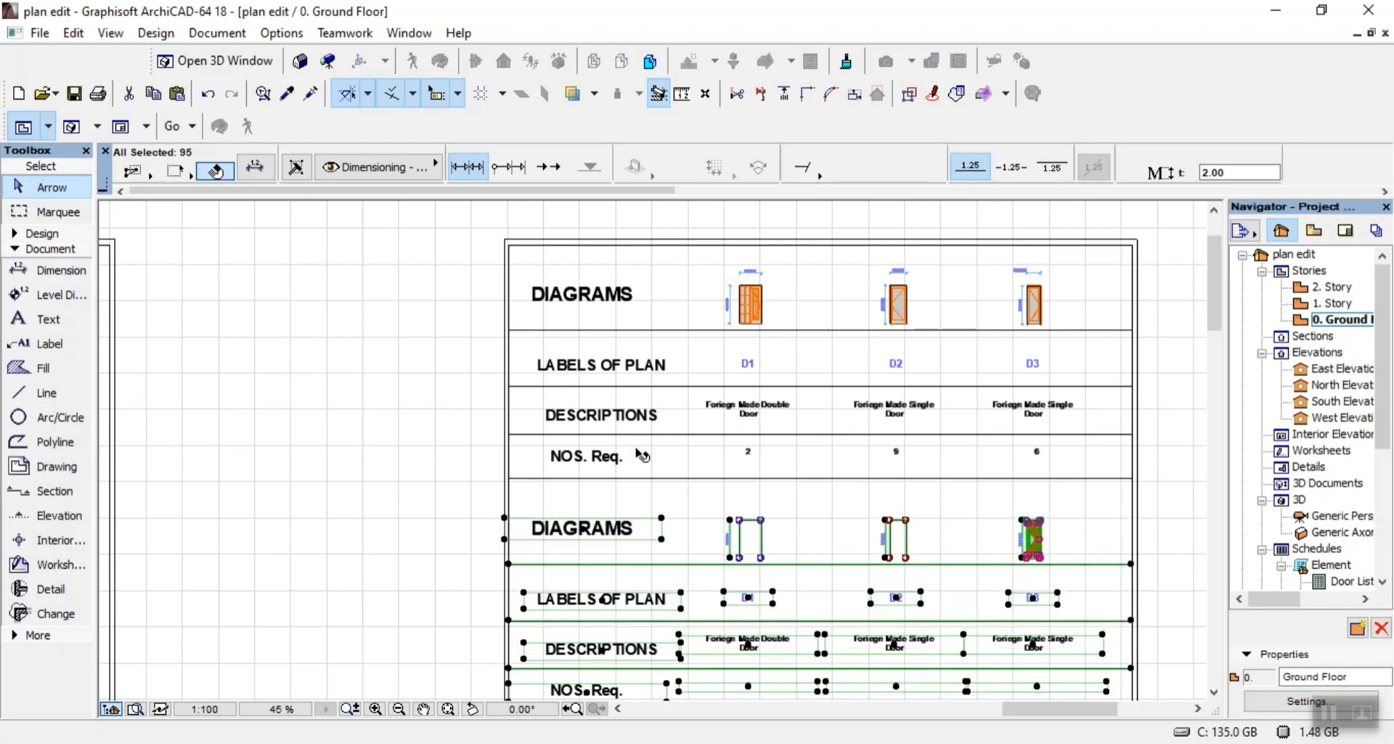
# Delete the copied door drawings and their dimensions from the second DIAGRAMS row
pyautogui.click(705, 503)
pyautogui.moveTo(701, 503); pyautogui.dragTo(1060, 542)
pyautogui.press('Delete')
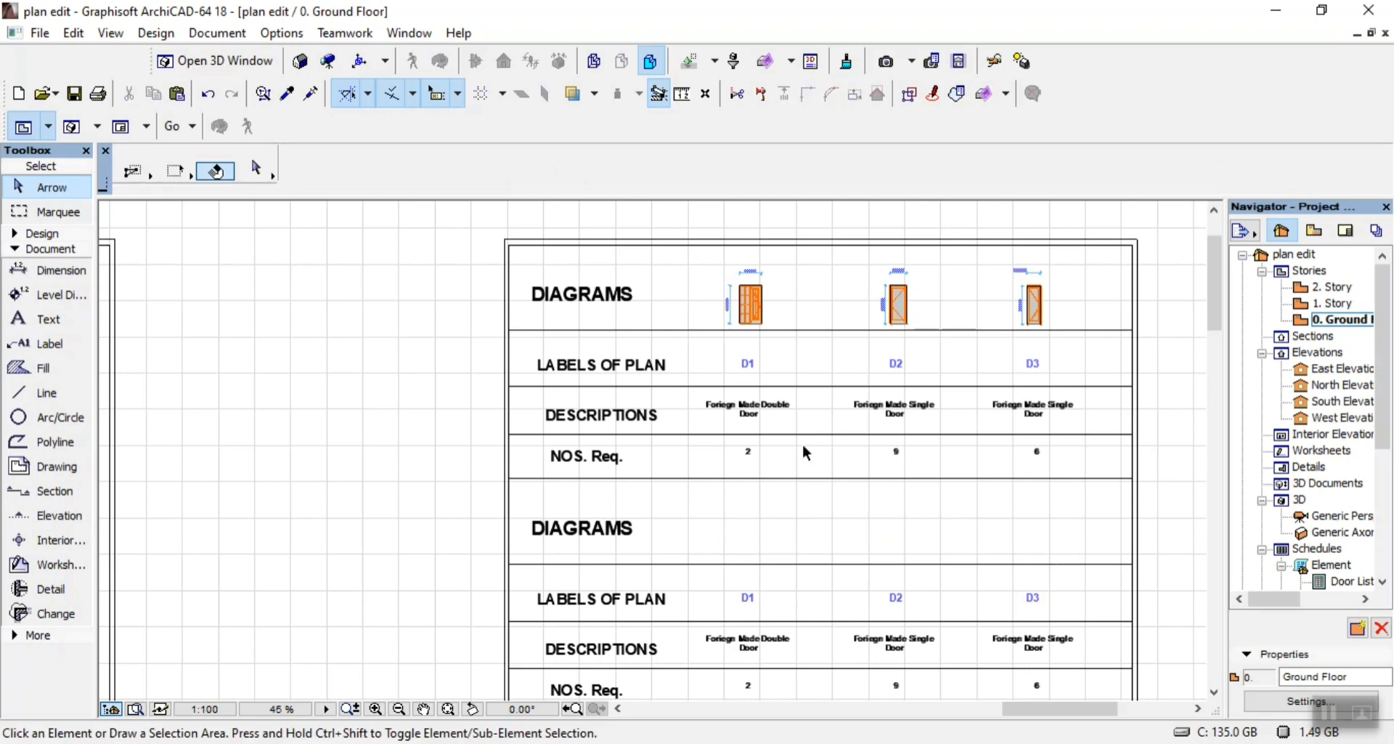
# Move the widest double-sash window drawing from outside the sheet into the second DIAGRAMS row, above the copied D1 label
pyautogui.scroll(-3, 803, 443)
pyautogui.scroll(8, 1071, 516)
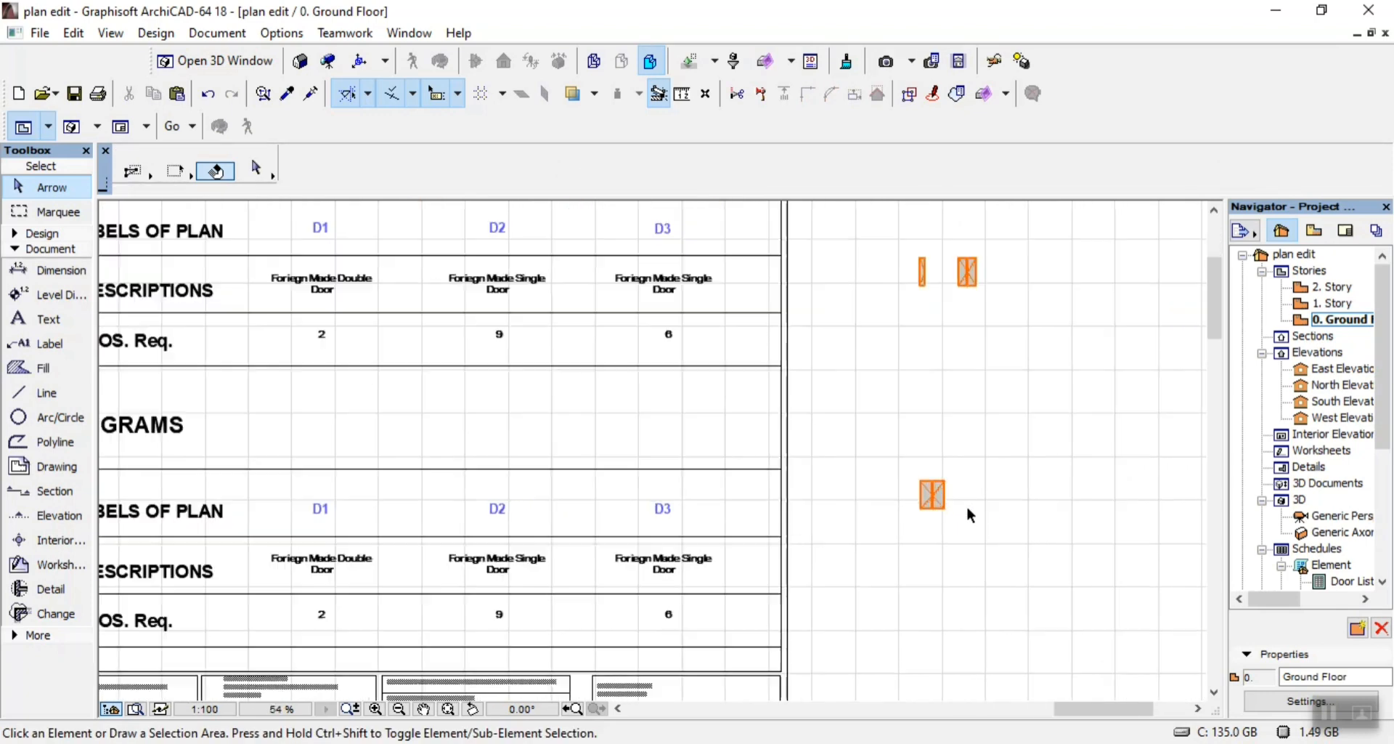
pyautogui.moveTo(877, 451); pyautogui.dragTo(980, 538)
pyautogui.hotkey('ctrl', 'd')
pyautogui.click(900, 514)
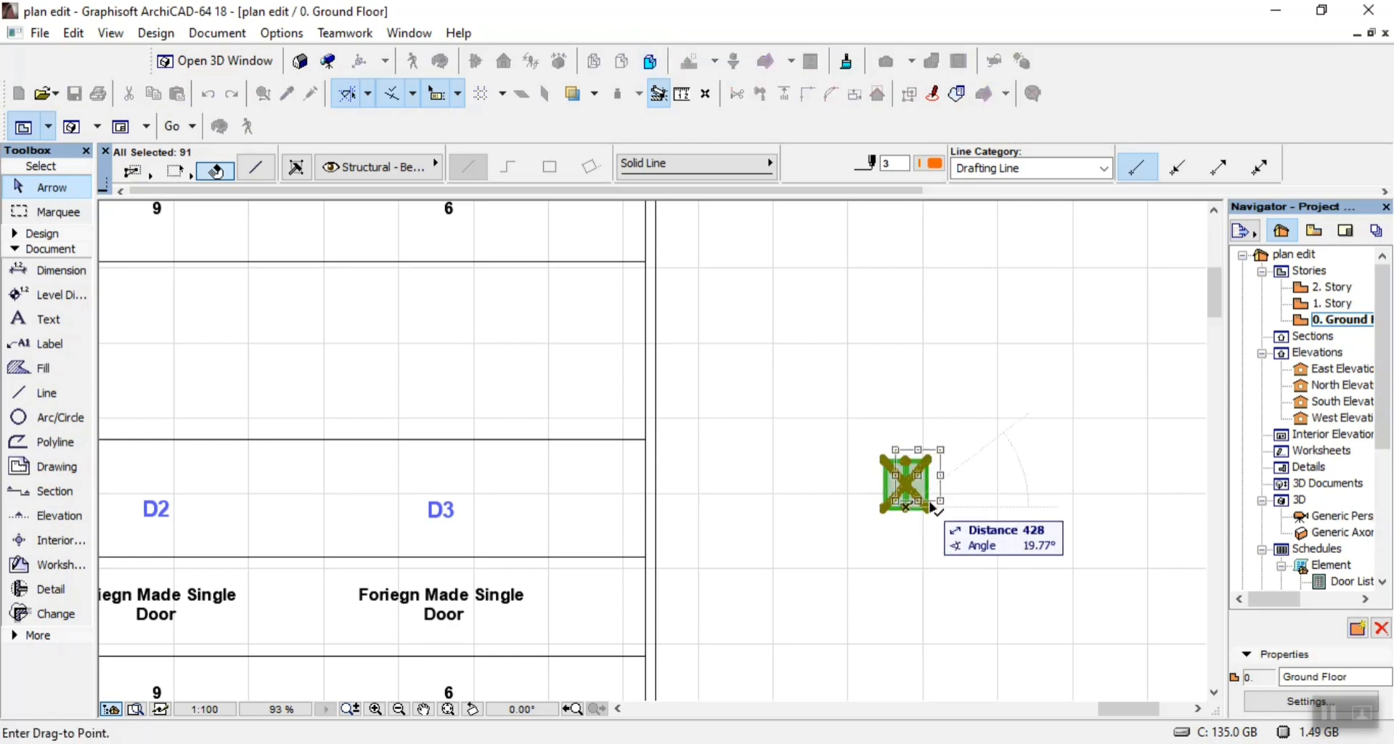
pyautogui.scroll(-5, 857, 523)
pyautogui.scroll(4, 449, 469)
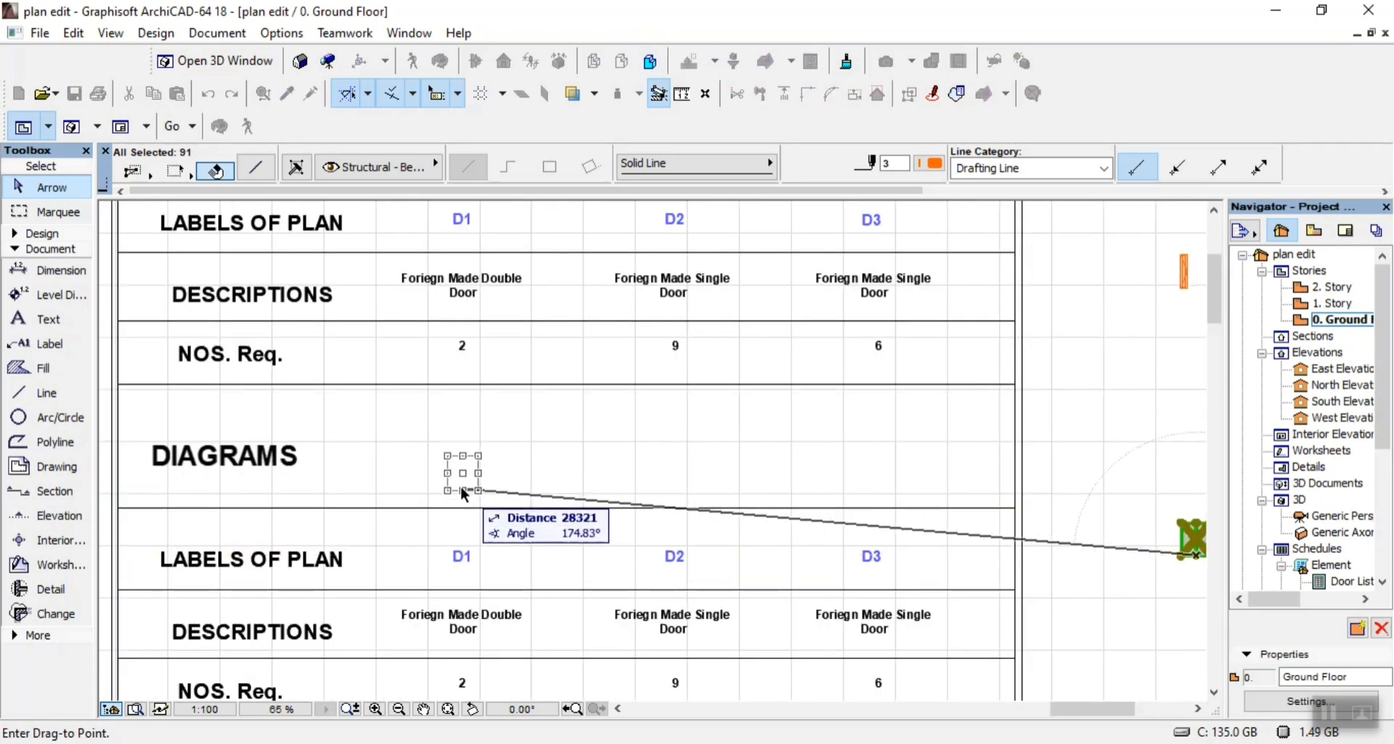
pyautogui.click(462, 482)
# Move the narrower double-sash window drawing from the far side of the sheet into the second DIAGRAMS row, above the copied D2 label
pyautogui.scroll(-1, 425, 457)
pyautogui.scroll(-3, 425, 457)
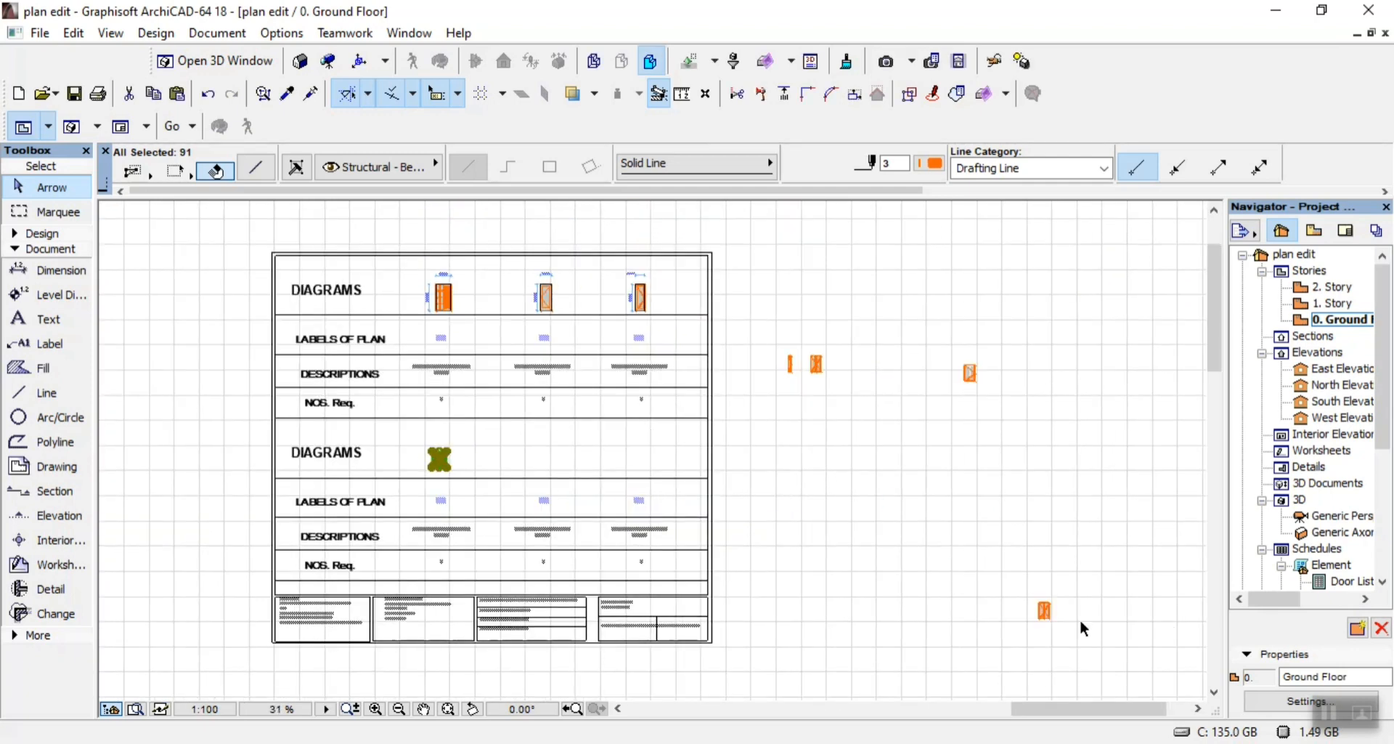
pyautogui.scroll(4, 1072, 623)
pyautogui.click(980, 567)
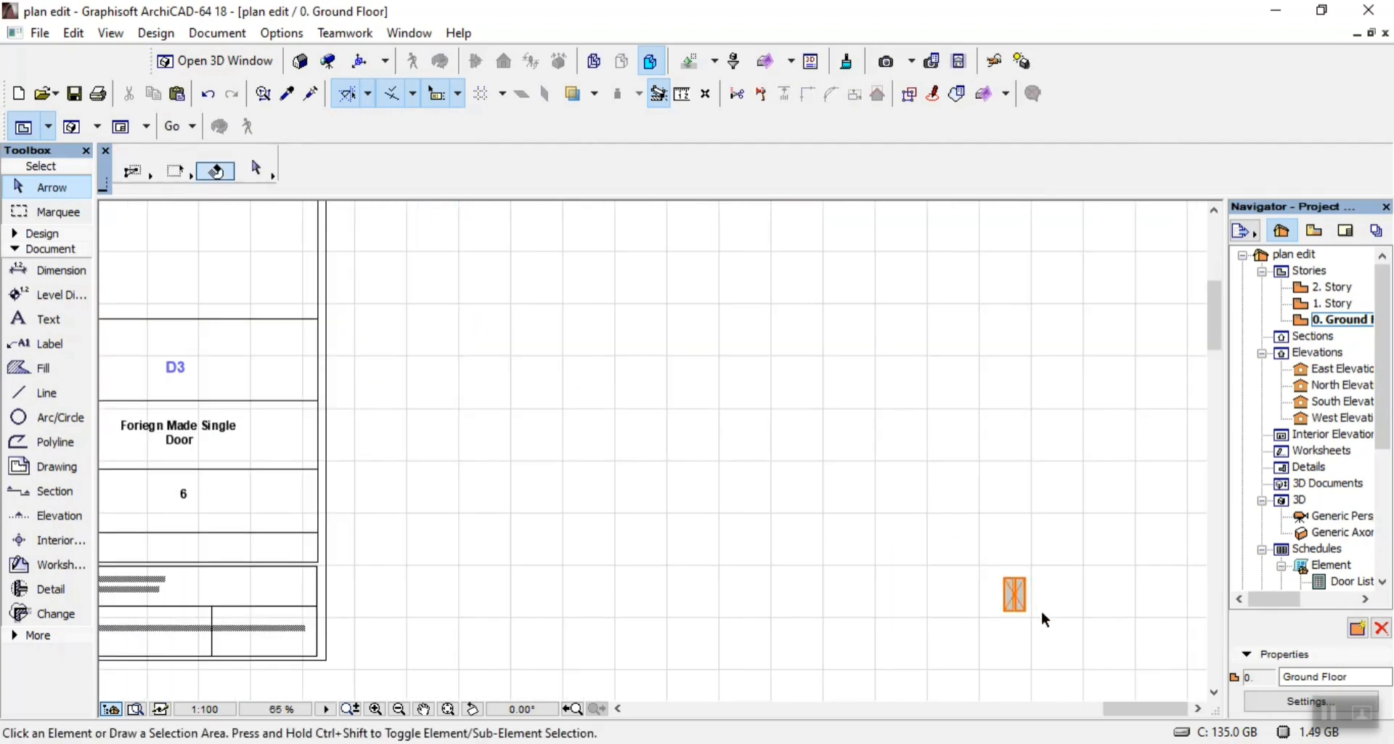
pyautogui.moveTo(979, 561); pyautogui.dragTo(1054, 620)
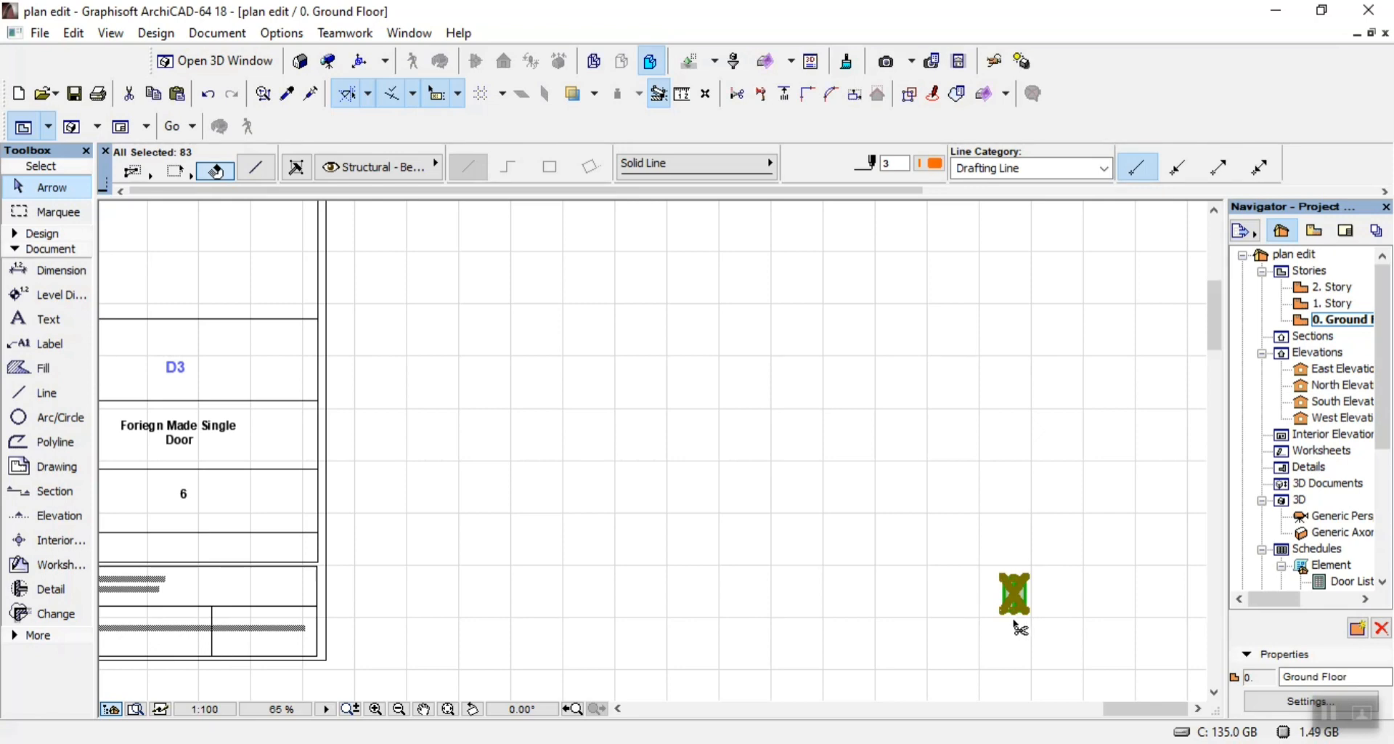
pyautogui.hotkey('ctrl', 'd')
pyautogui.click(1013, 607)
pyautogui.scroll(-4, 1017, 612)
pyautogui.scroll(4, 476, 482)
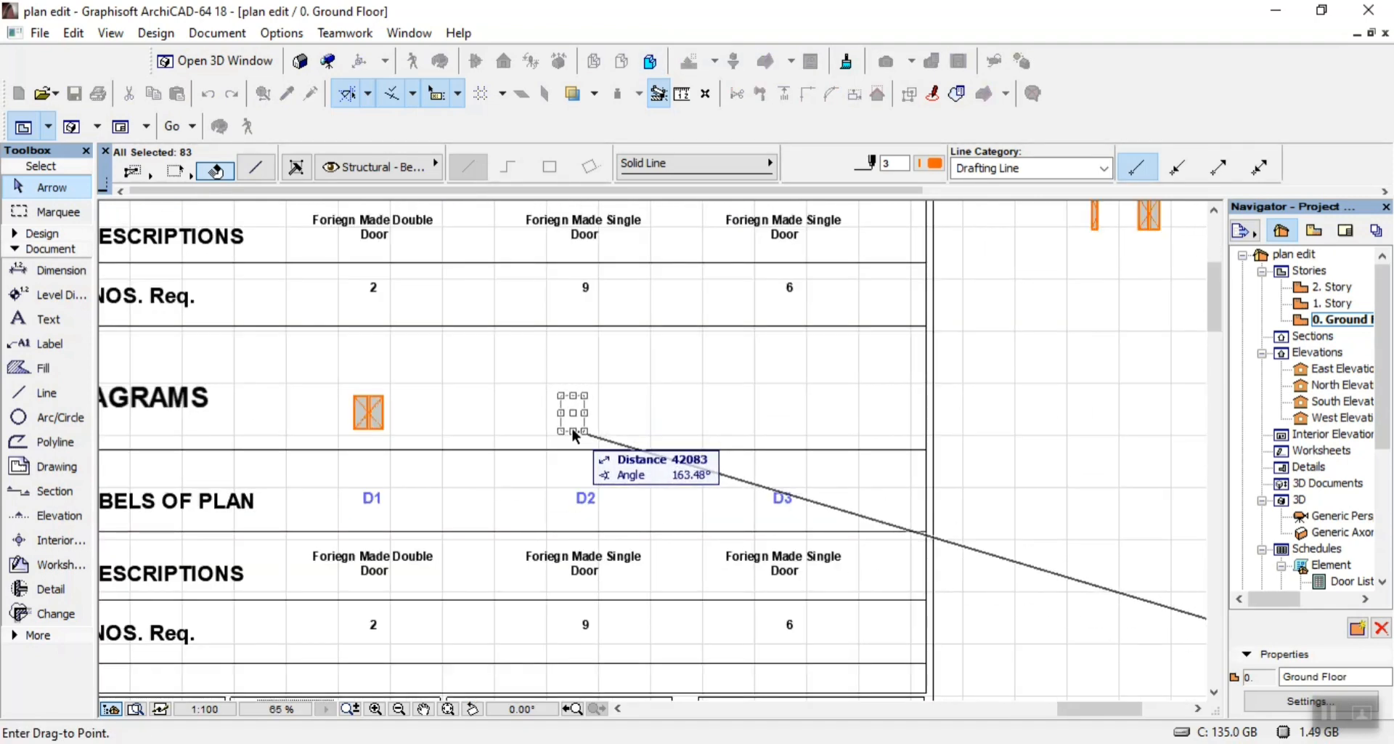
pyautogui.click(572, 427)
# Move the narrow single-sash window drawing from outside the sheet into the second DIAGRAMS row, above the copied D3 label
pyautogui.scroll(-3, 847, 414)
pyautogui.scroll(5, 731, 327)
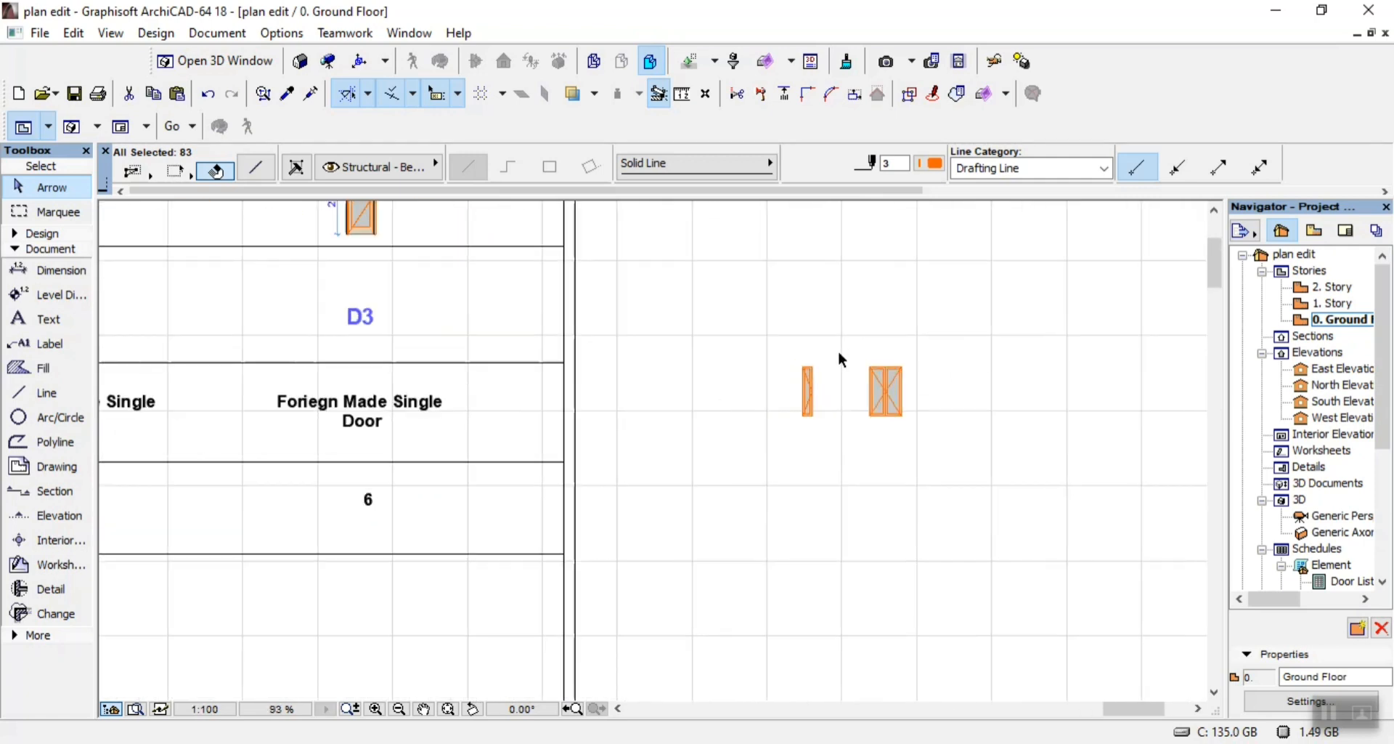
pyautogui.press('Escape')
pyautogui.moveTo(776, 345); pyautogui.dragTo(829, 445)
pyautogui.hotkey('ctrl', 'd')
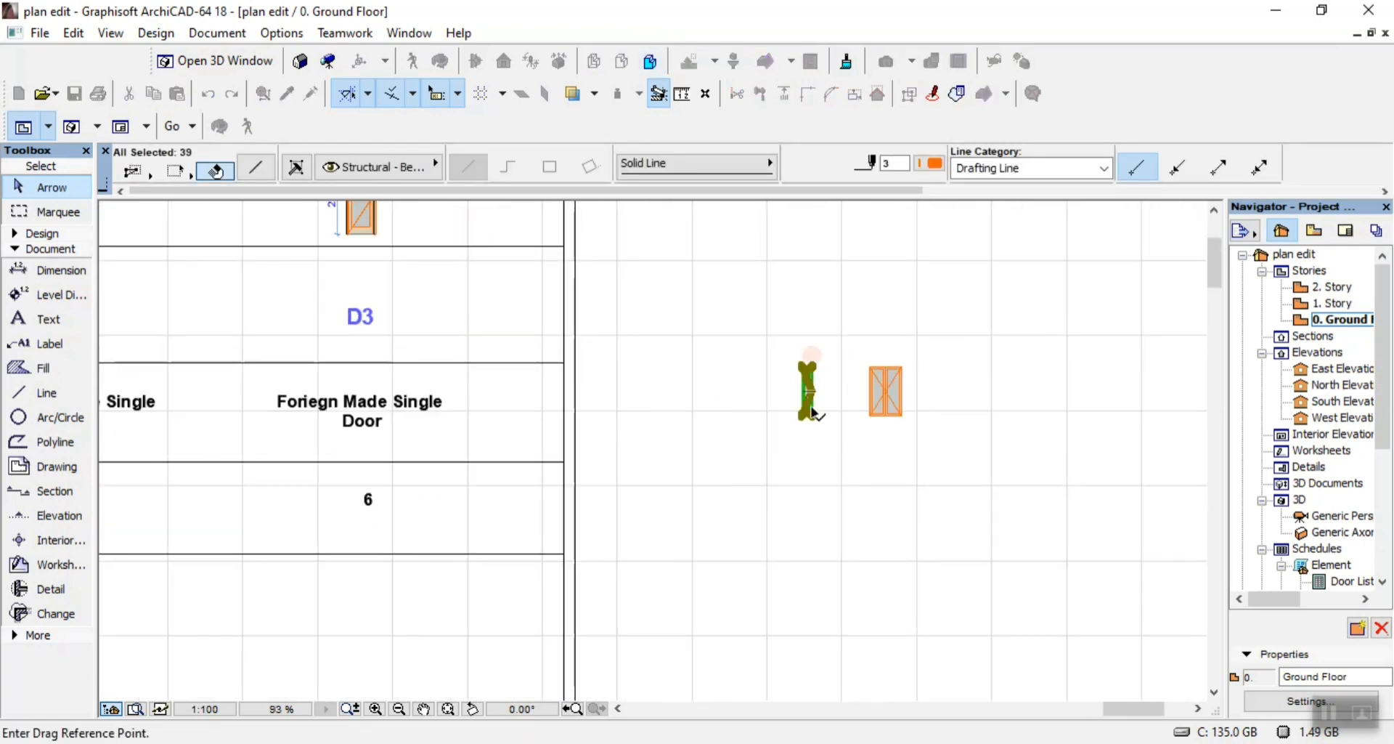
pyautogui.click(815, 414)
pyautogui.scroll(-3, 772, 485)
pyautogui.scroll(2, 626, 537)
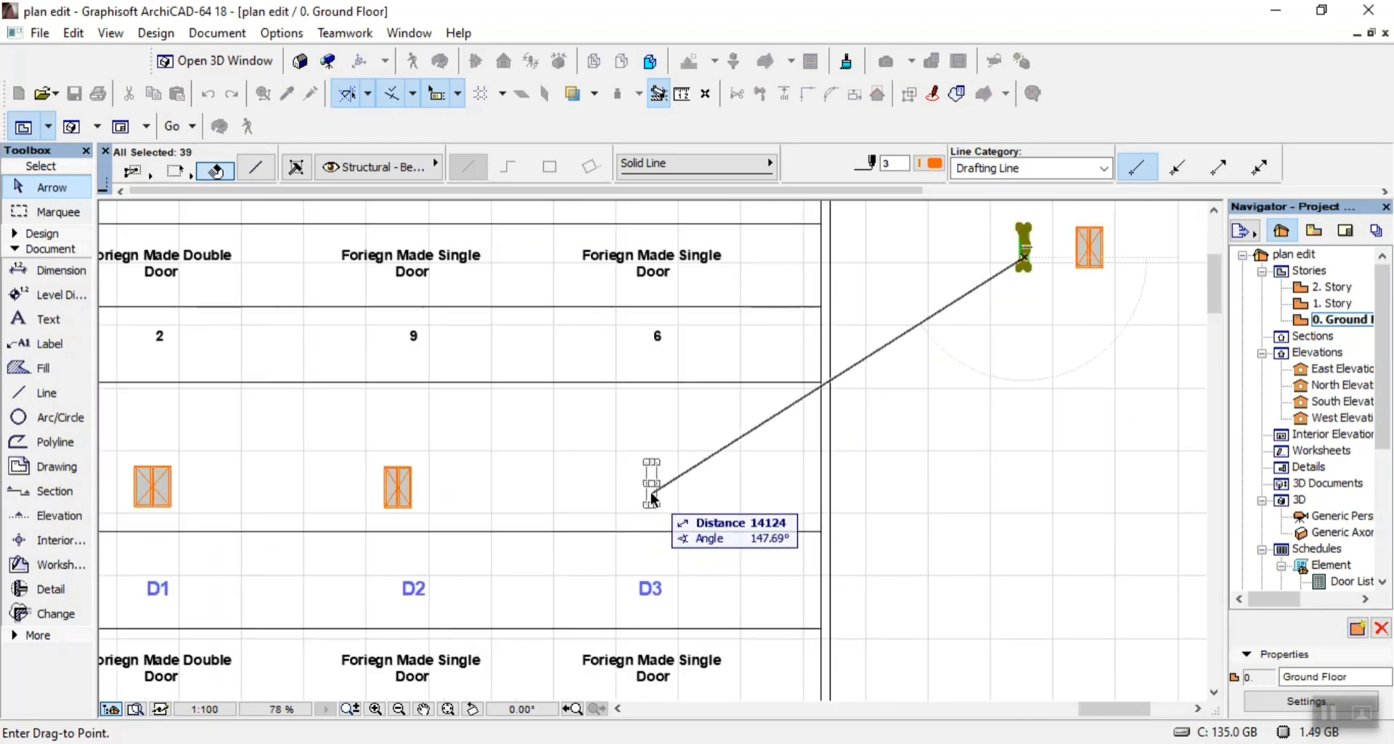
pyautogui.click(651, 495)
# Examine the remaining loose window drawings around the sheet for types still missing from the schedule
pyautogui.scroll(-1, 639, 485)
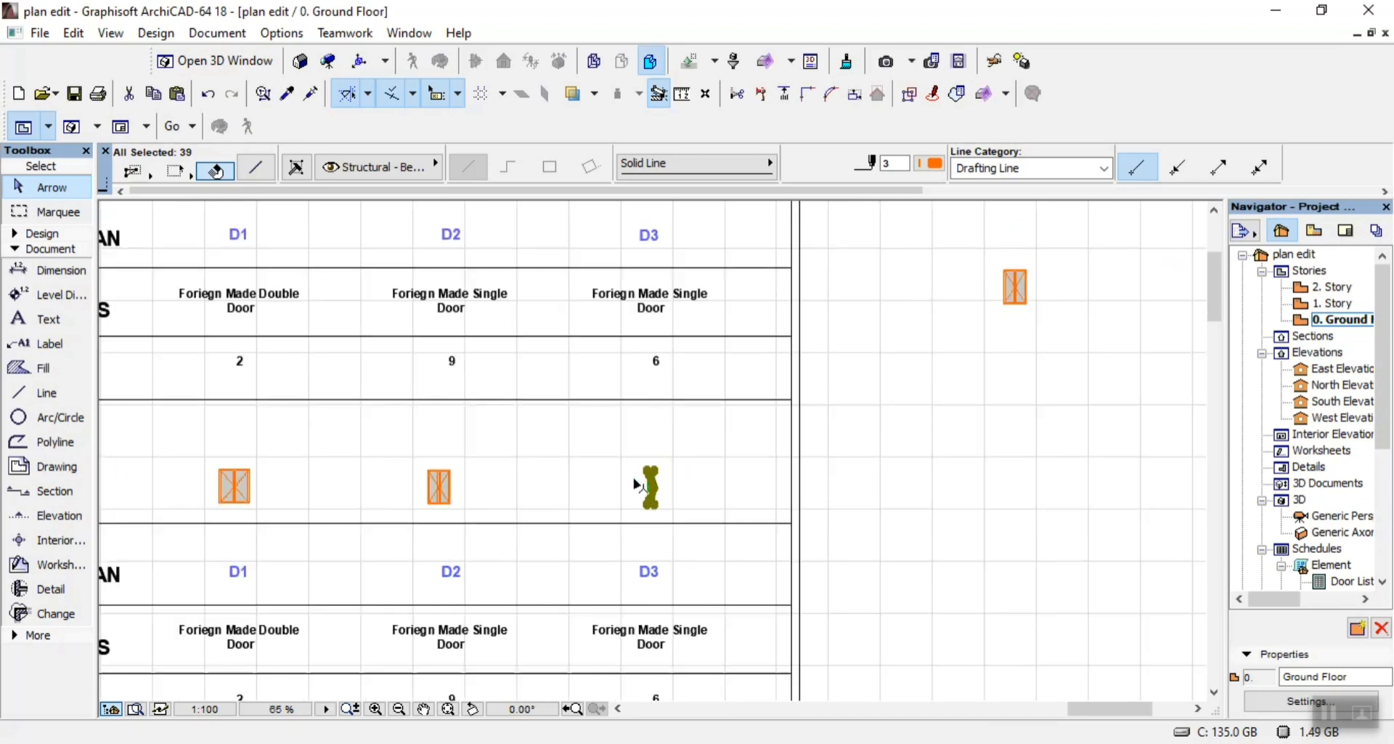
pyautogui.scroll(-3, 639, 485)
pyautogui.scroll(2, 1052, 356)
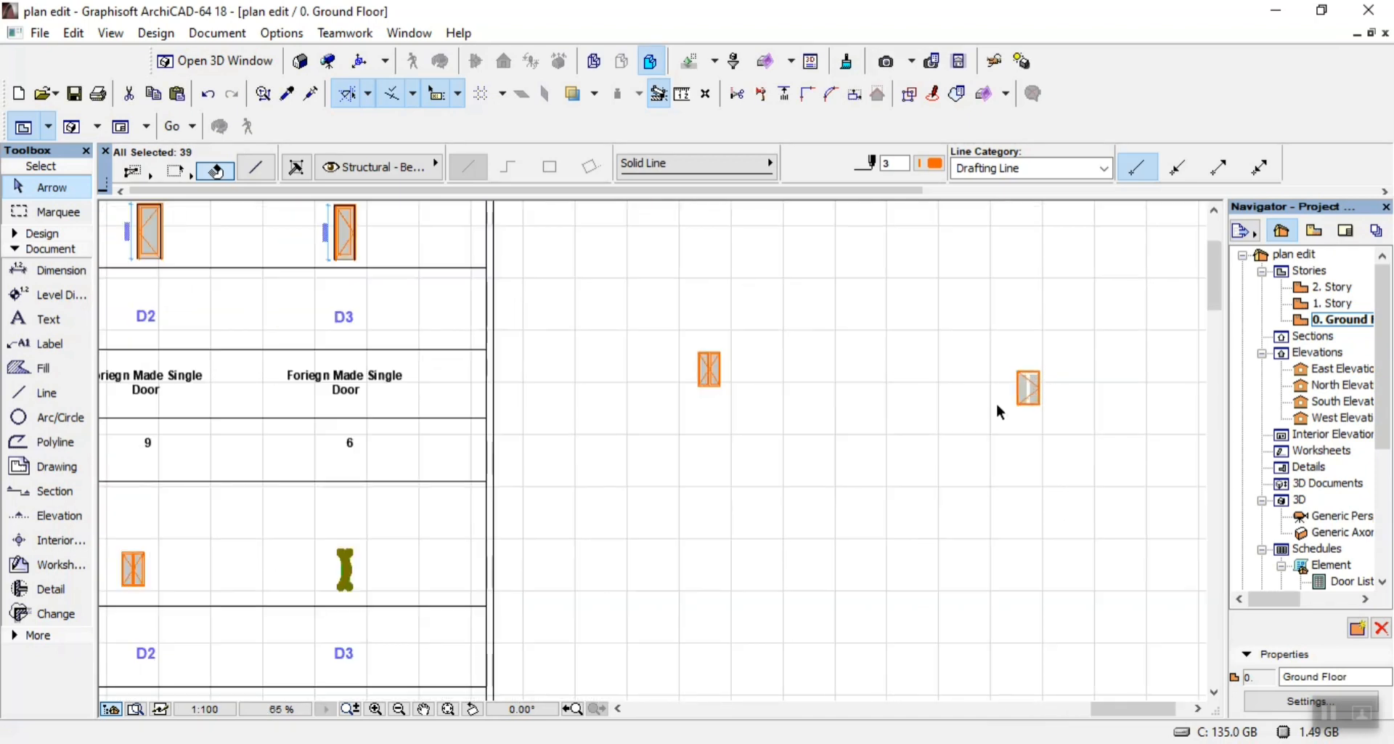
pyautogui.scroll(-4, 997, 402)
pyautogui.scroll(3, 871, 275)
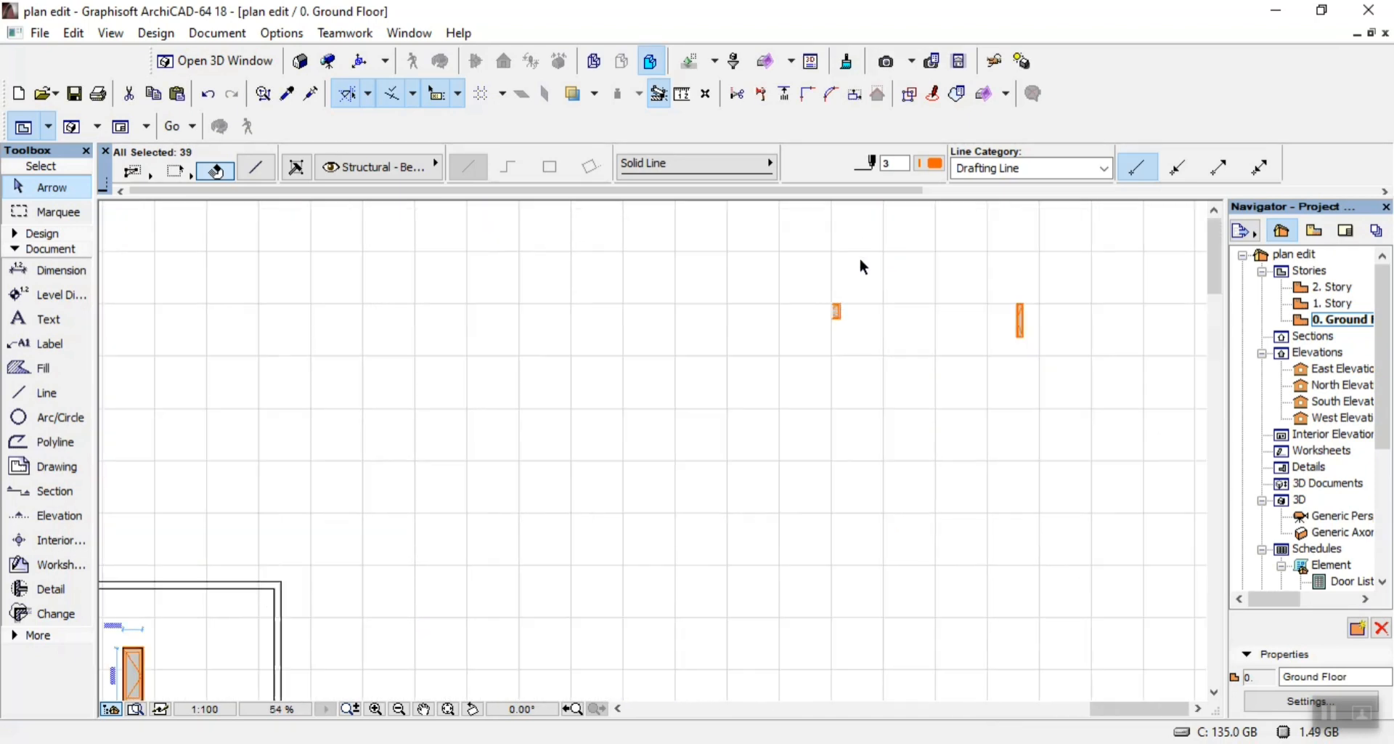
pyautogui.scroll(3, 796, 319)
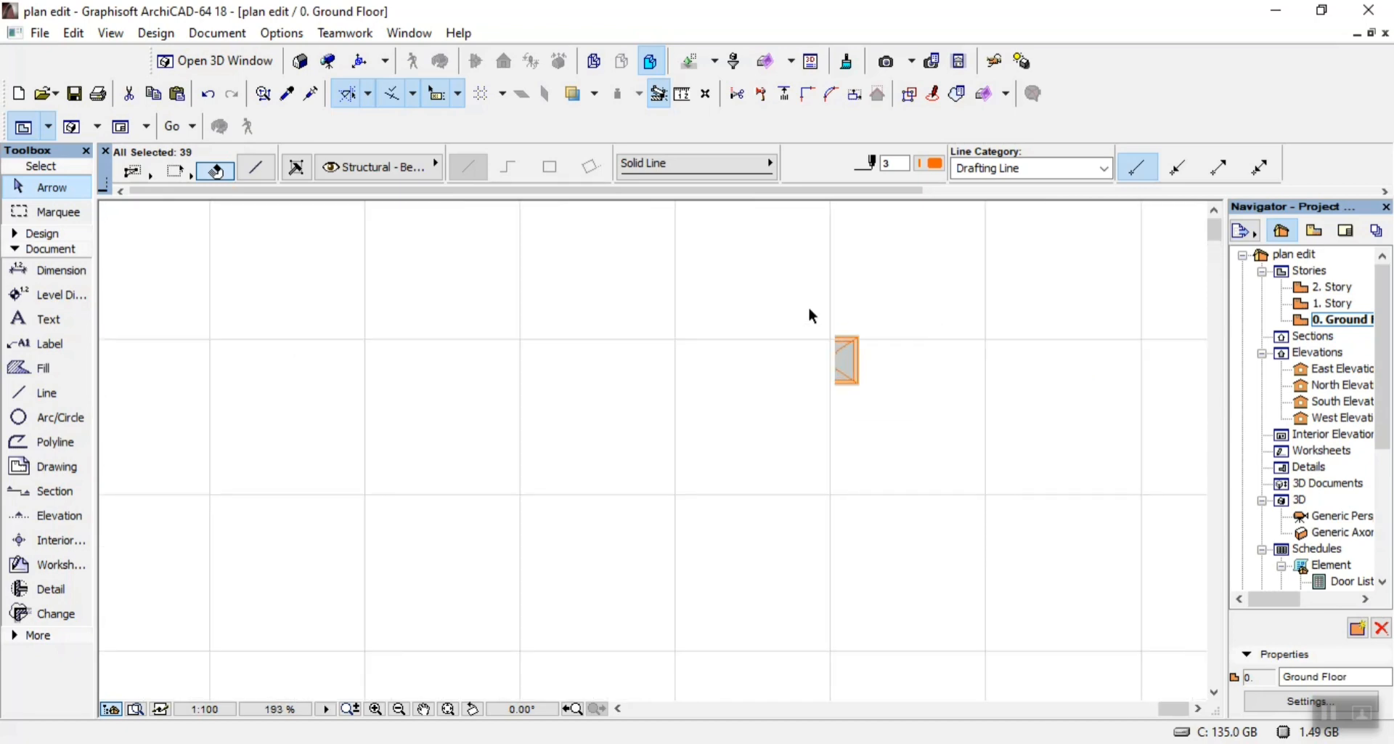
pyautogui.scroll(-5, 808, 311)
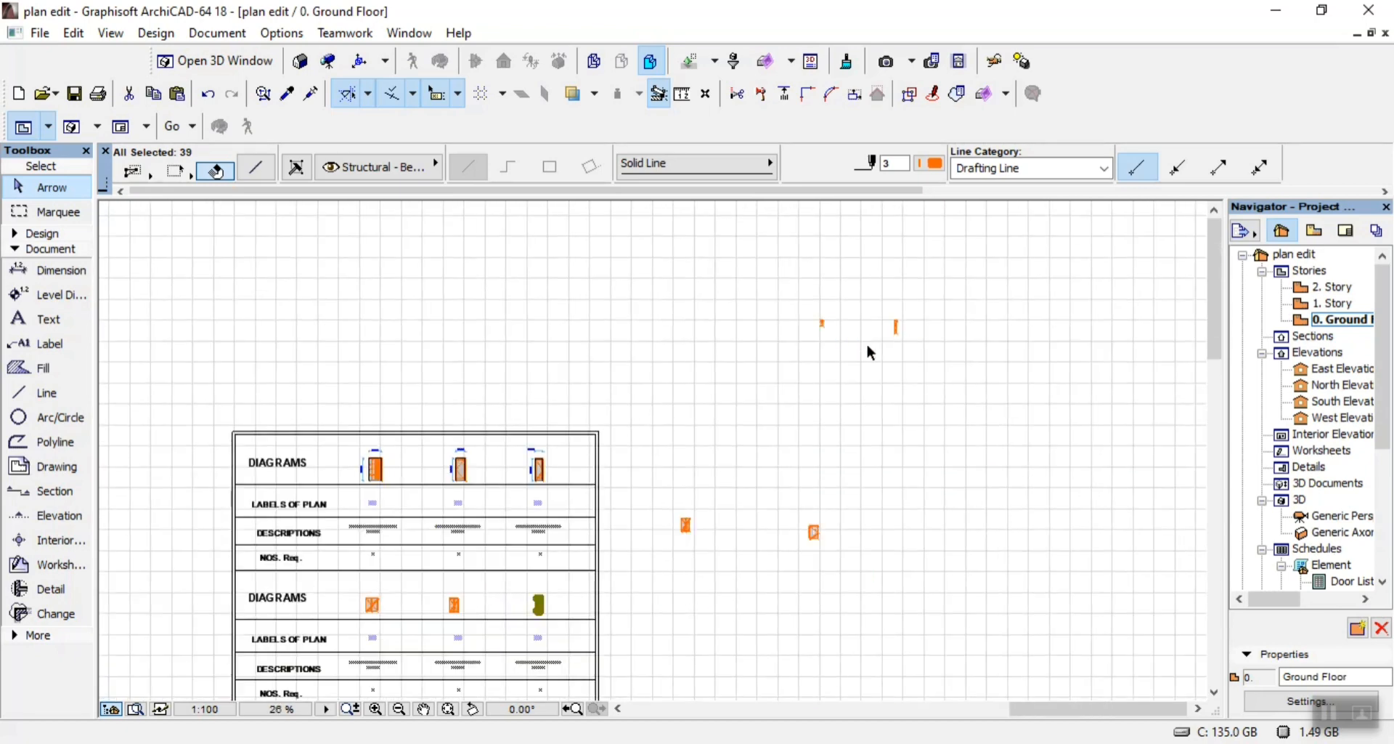
pyautogui.scroll(-2, 748, 464)
pyautogui.scroll(3, 639, 516)
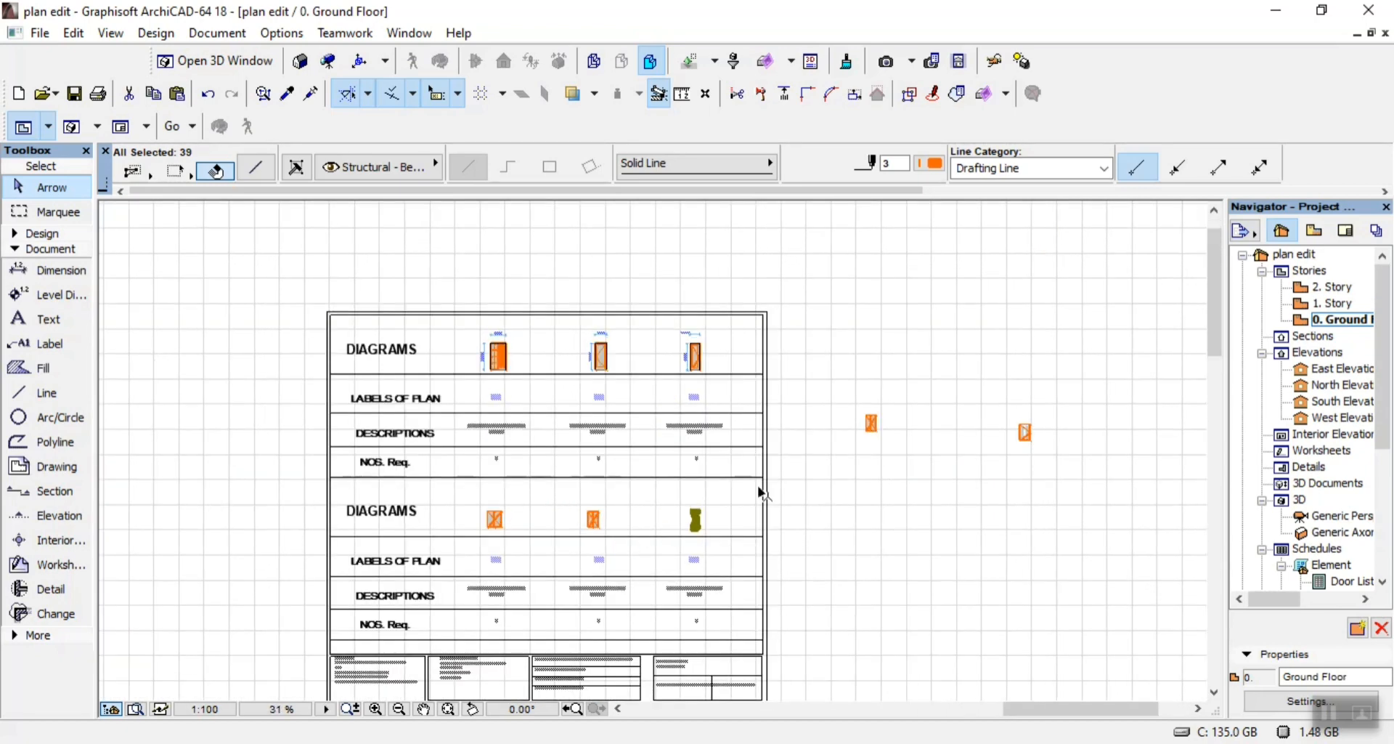
# Find the small single-sash window, 500 by 650, in the West Elevation and copy it
pyautogui.doubleClick(1336, 399)
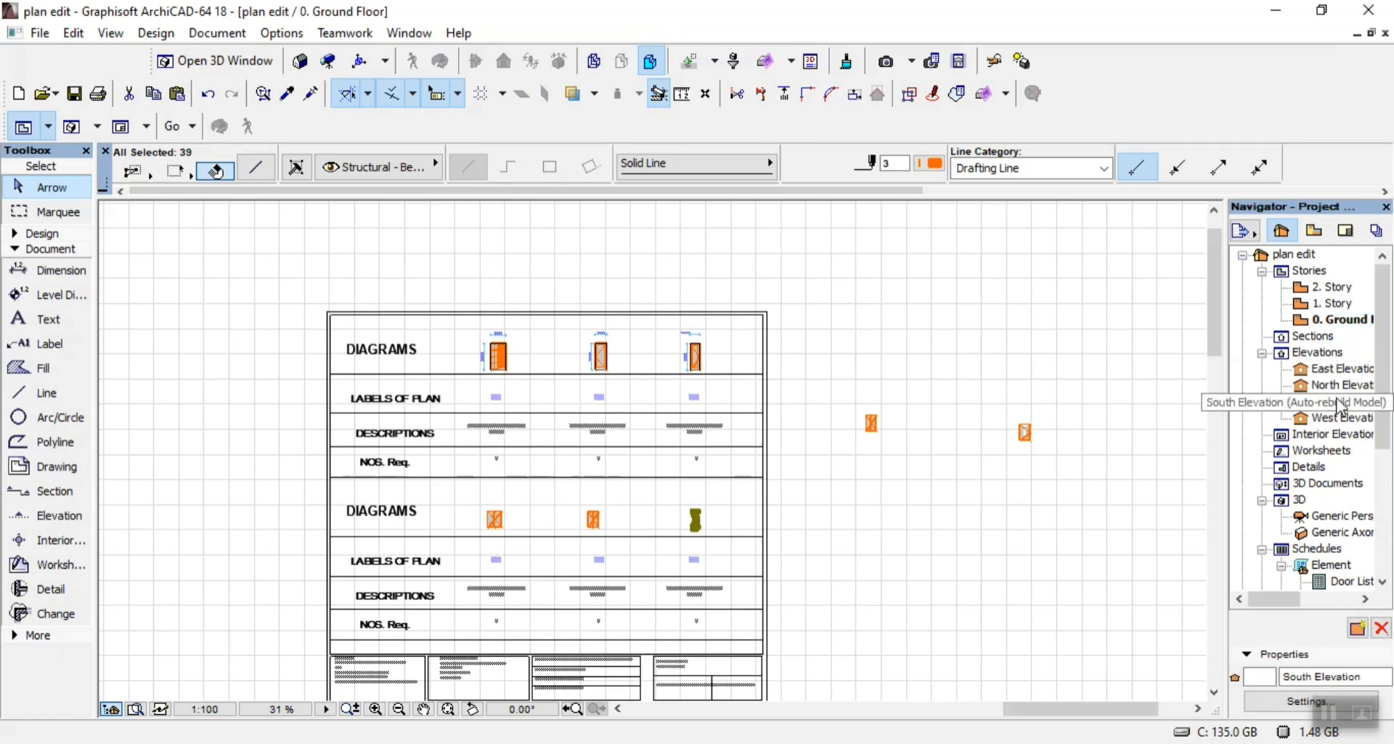
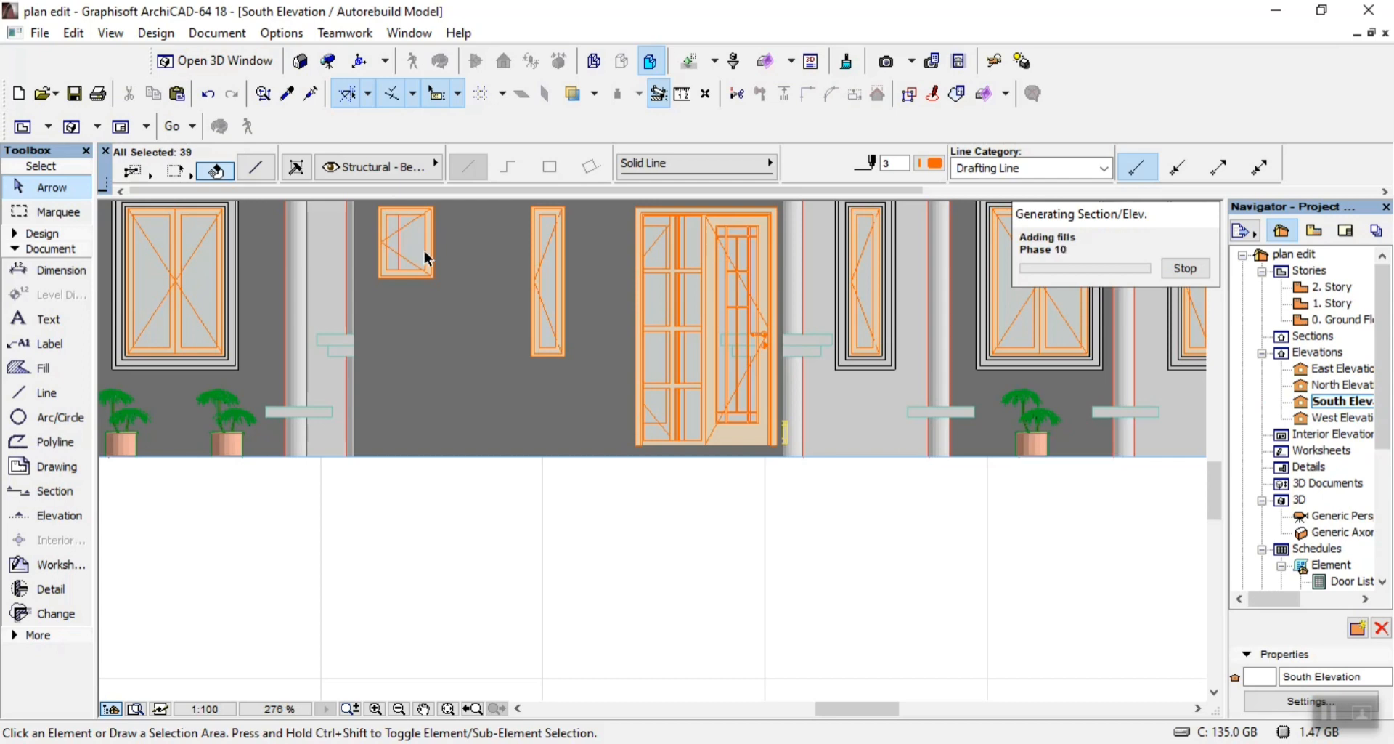
pyautogui.scroll(-3, 675, 398)
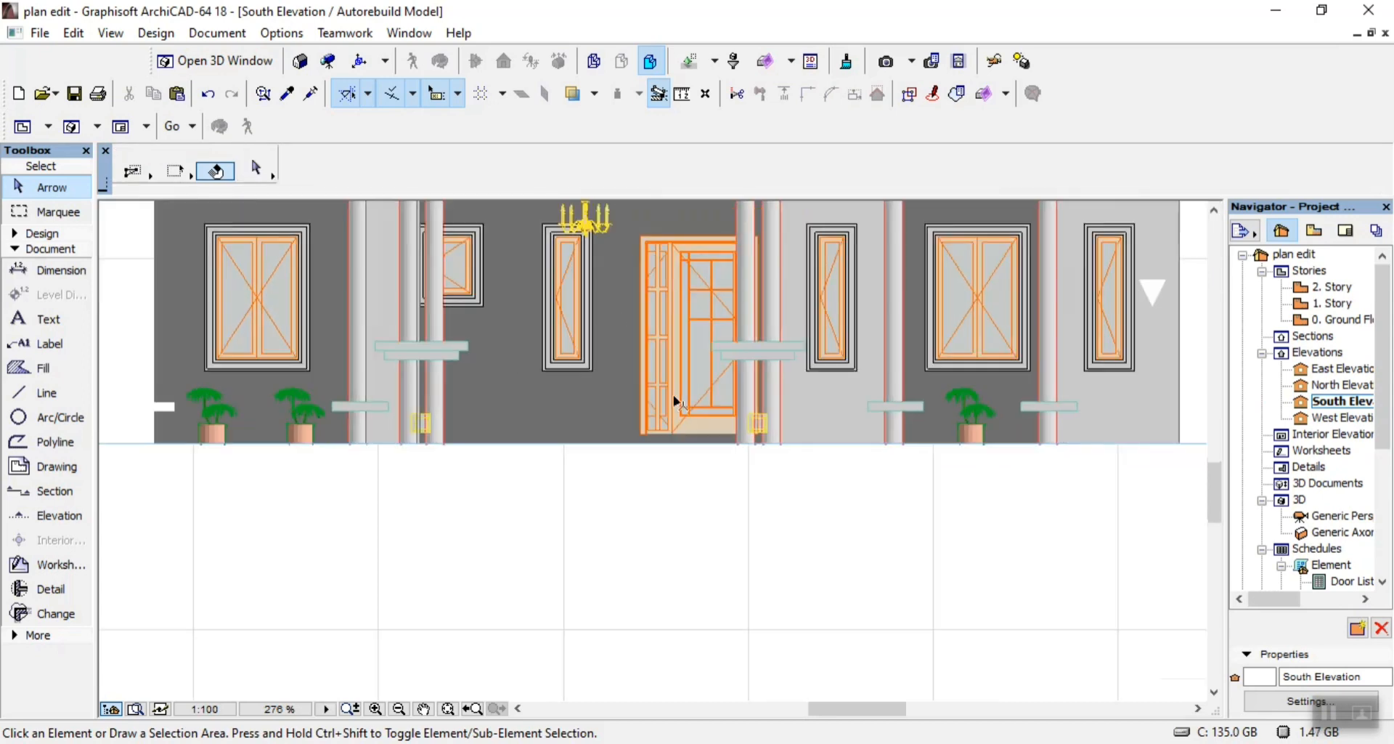
pyautogui.doubleClick(1327, 417)
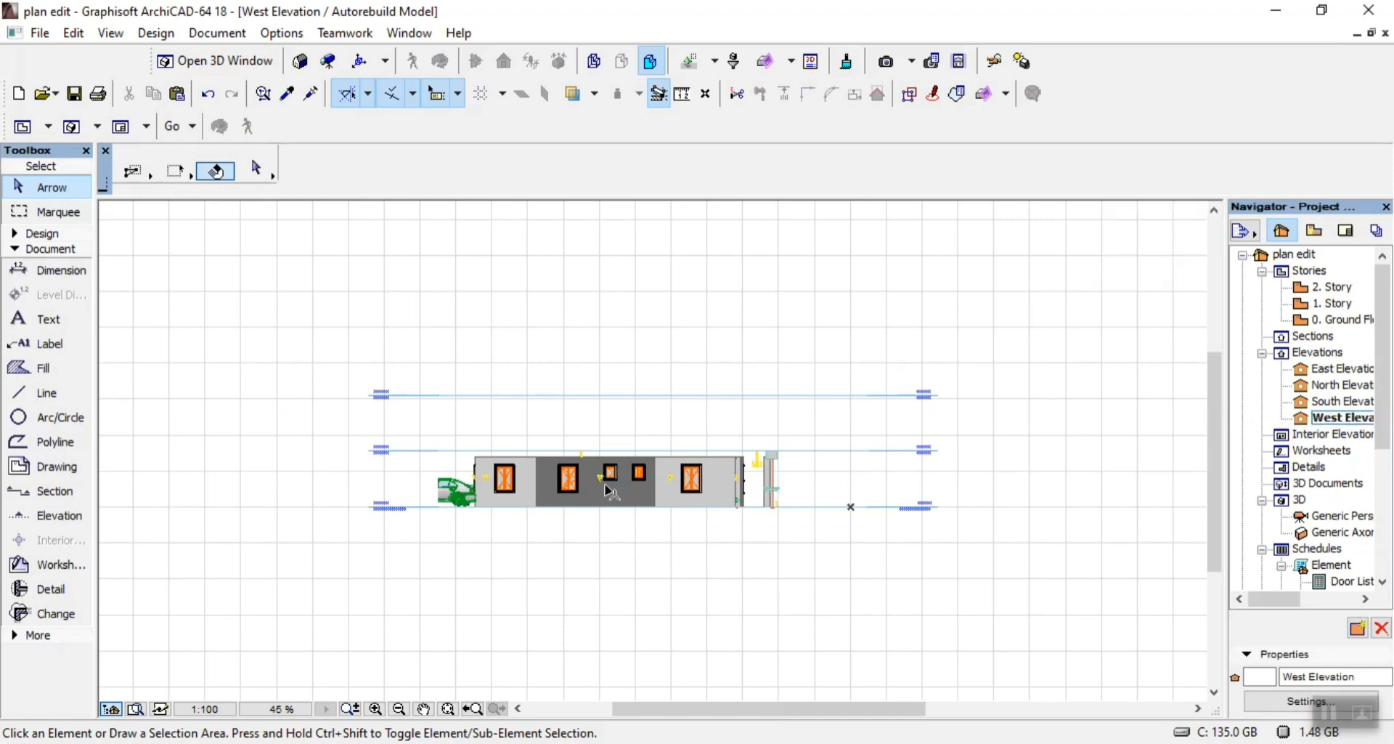
pyautogui.scroll(12, 606, 479)
pyautogui.click(606, 430)
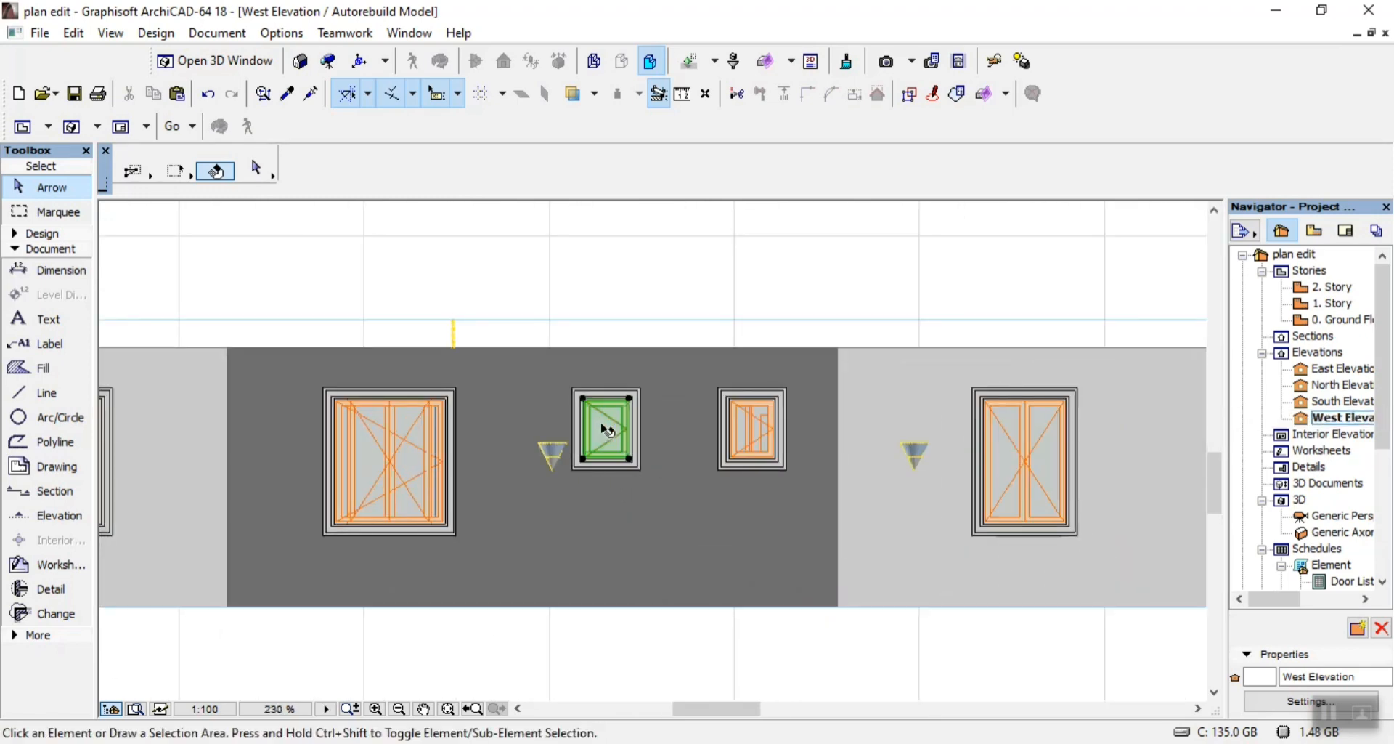
pyautogui.scroll(5, 608, 422)
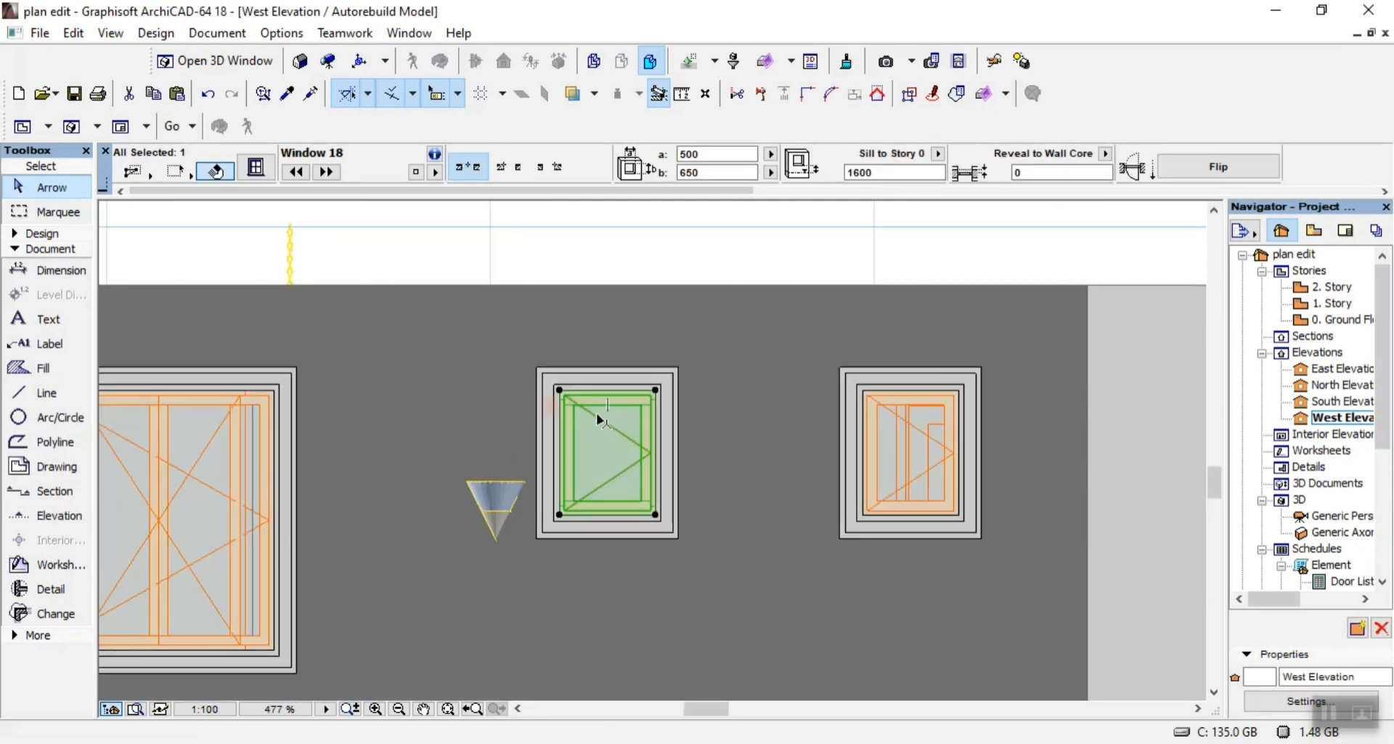
pyautogui.rightClick(596, 414)
# Paste the copied small window onto the Ground Floor plan
pyautogui.doubleClick(1336, 320)
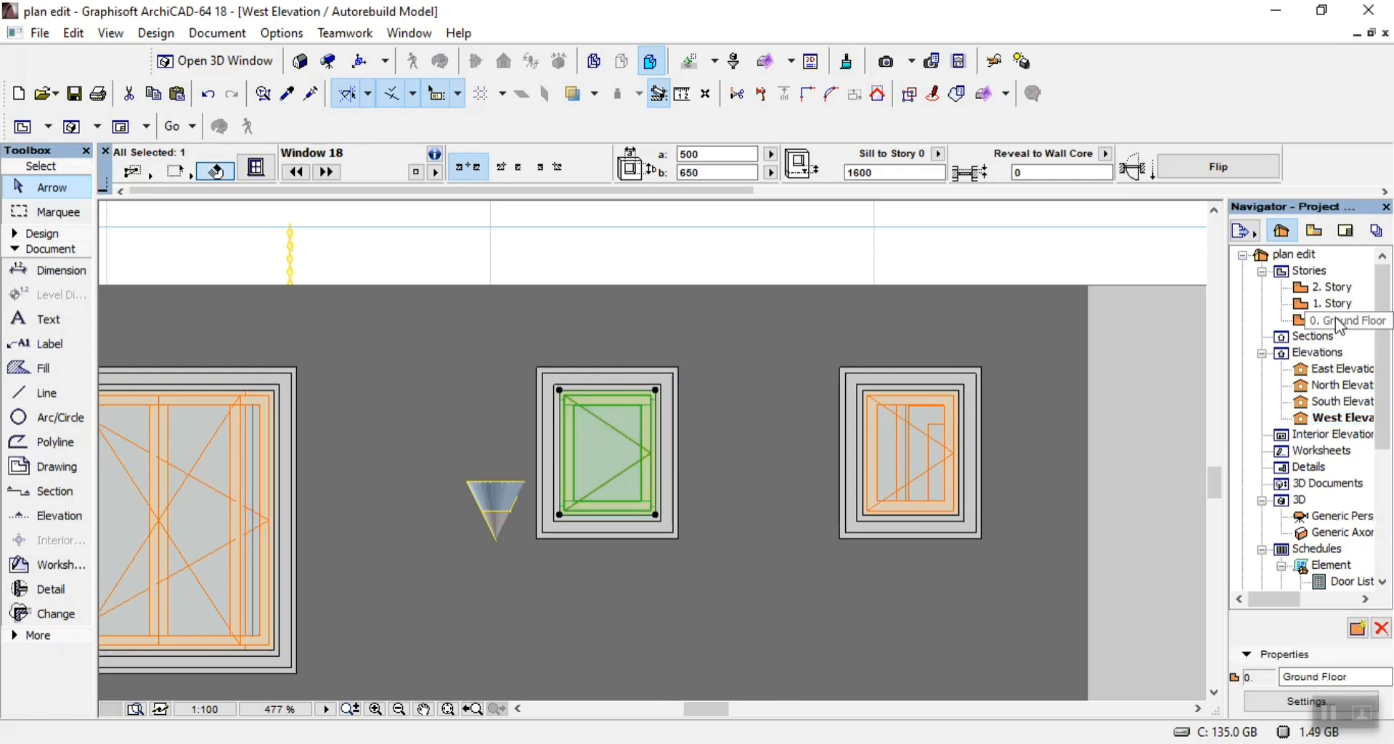
pyautogui.rightClick(901, 494)
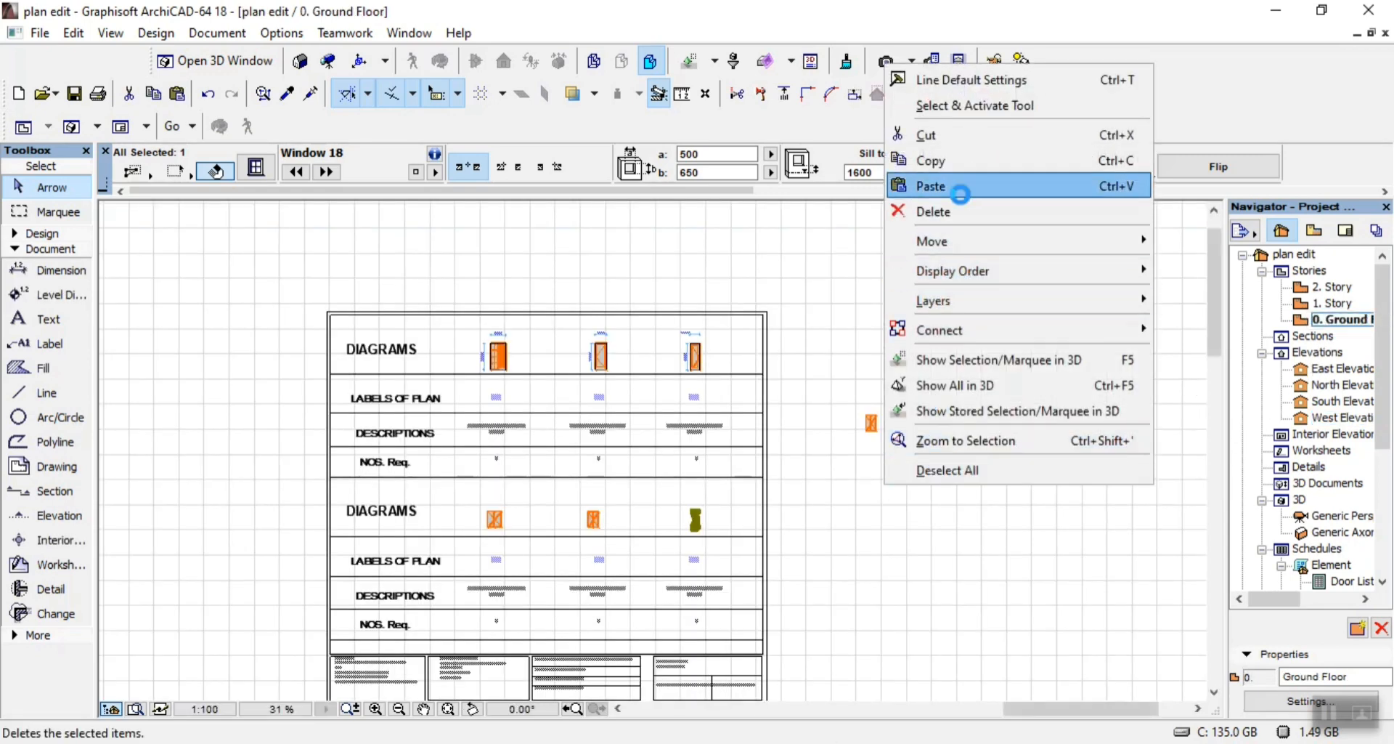
pyautogui.click(921, 584)
pyautogui.rightClick(926, 562)
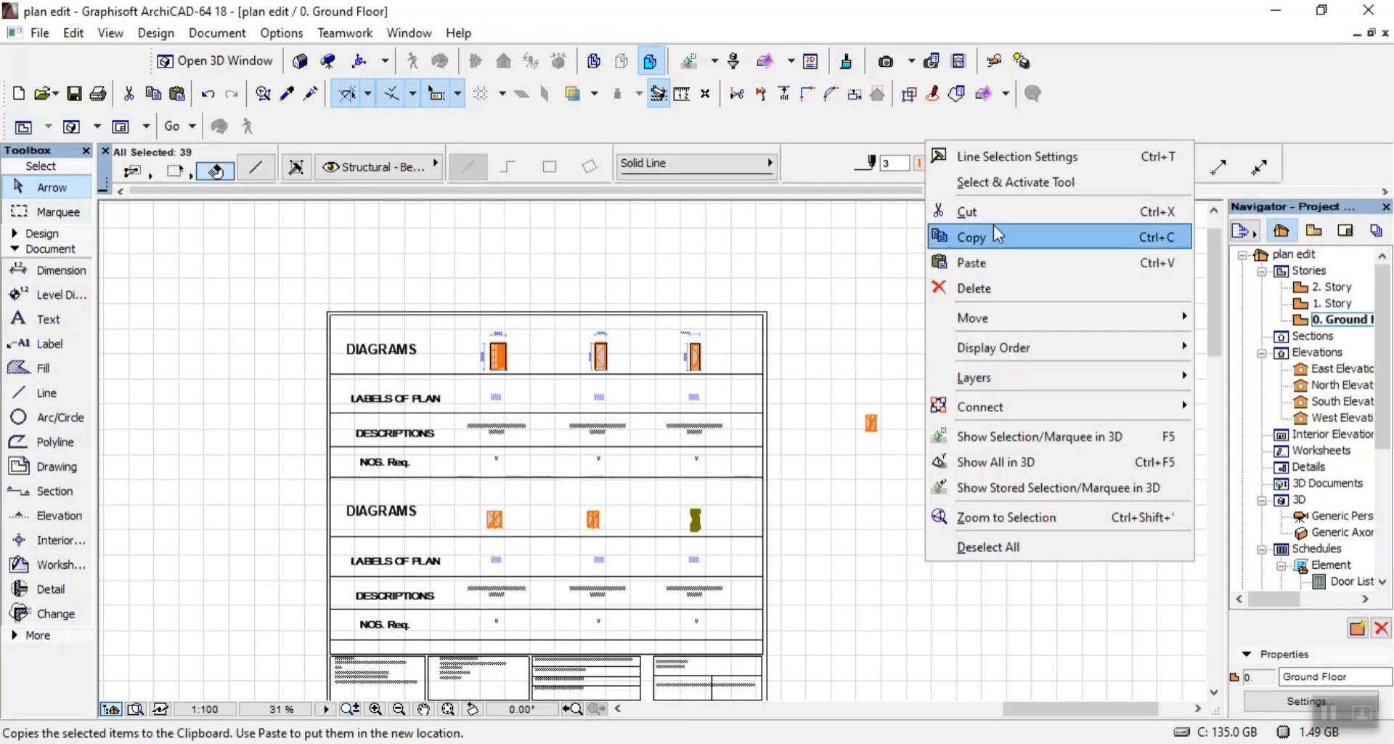
pyautogui.click(860, 438)
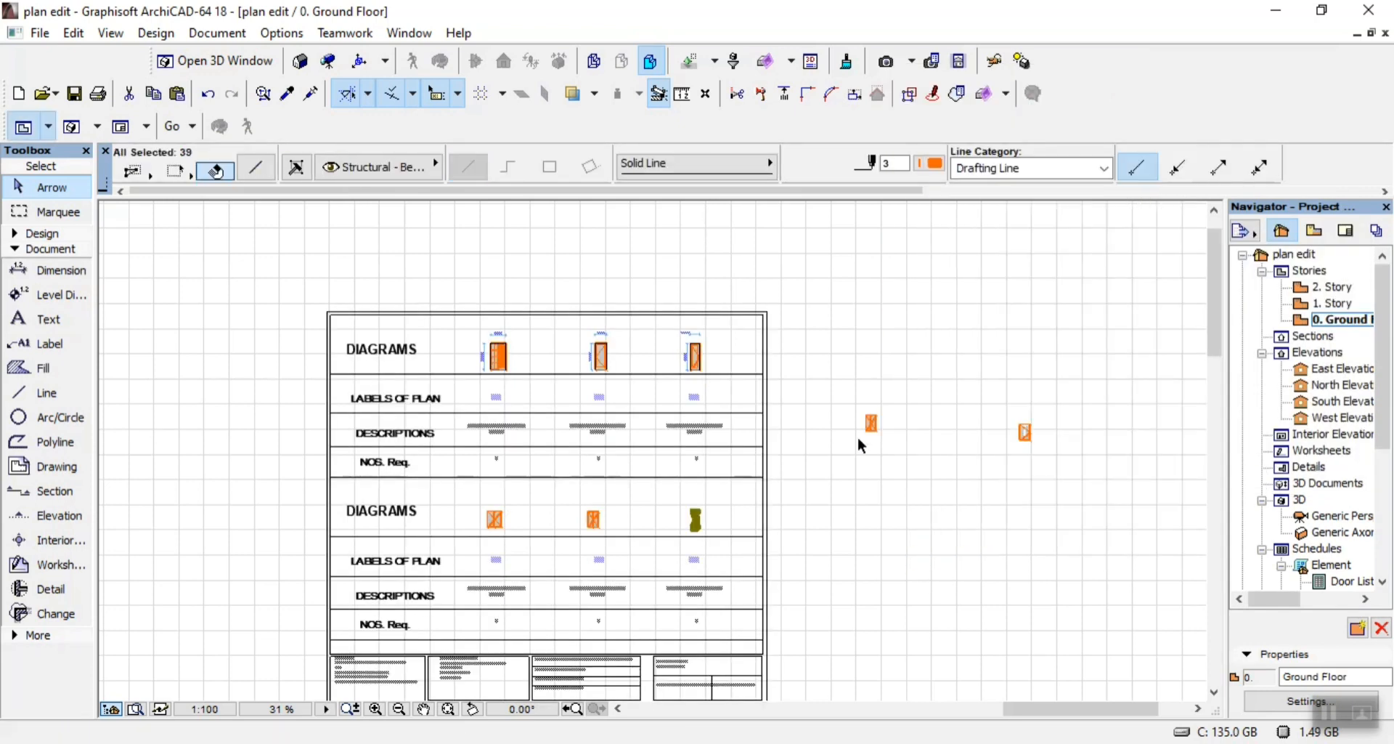
pyautogui.rightClick(850, 492)
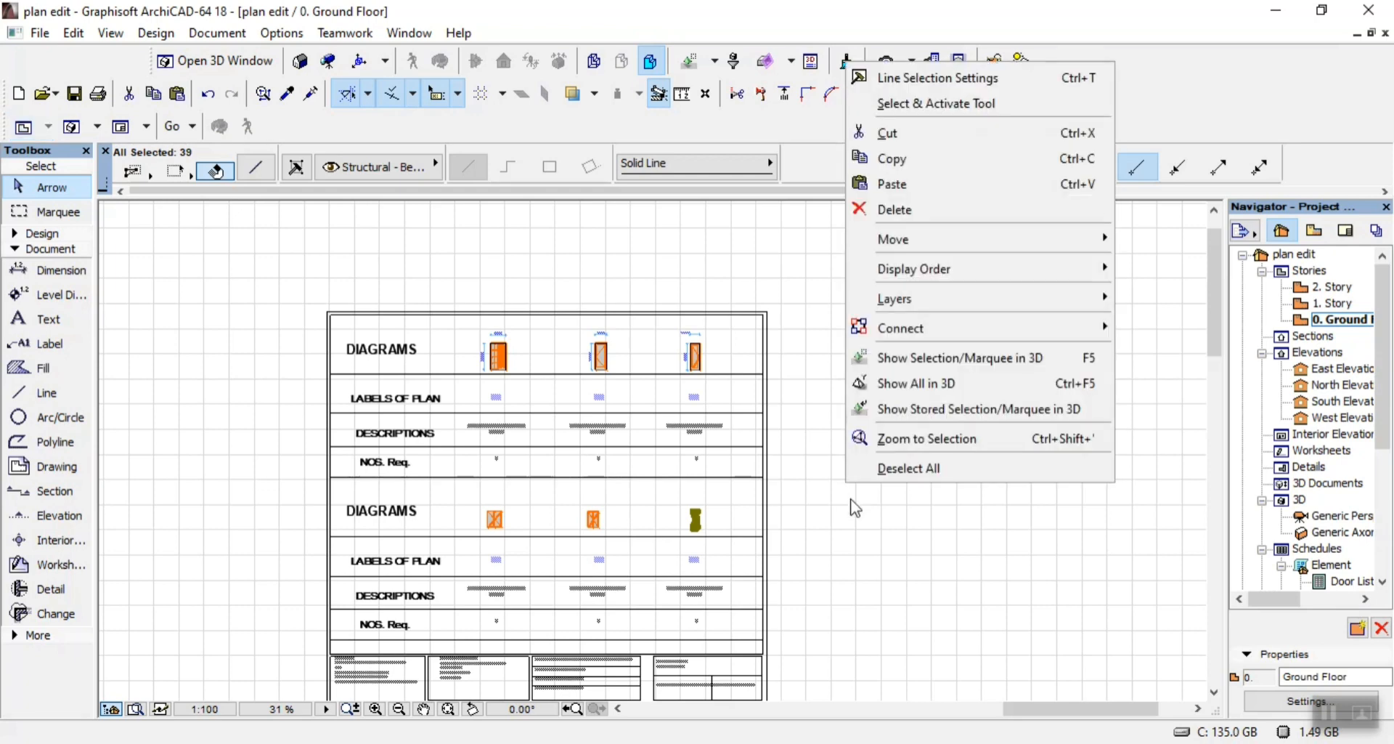
pyautogui.click(946, 185)
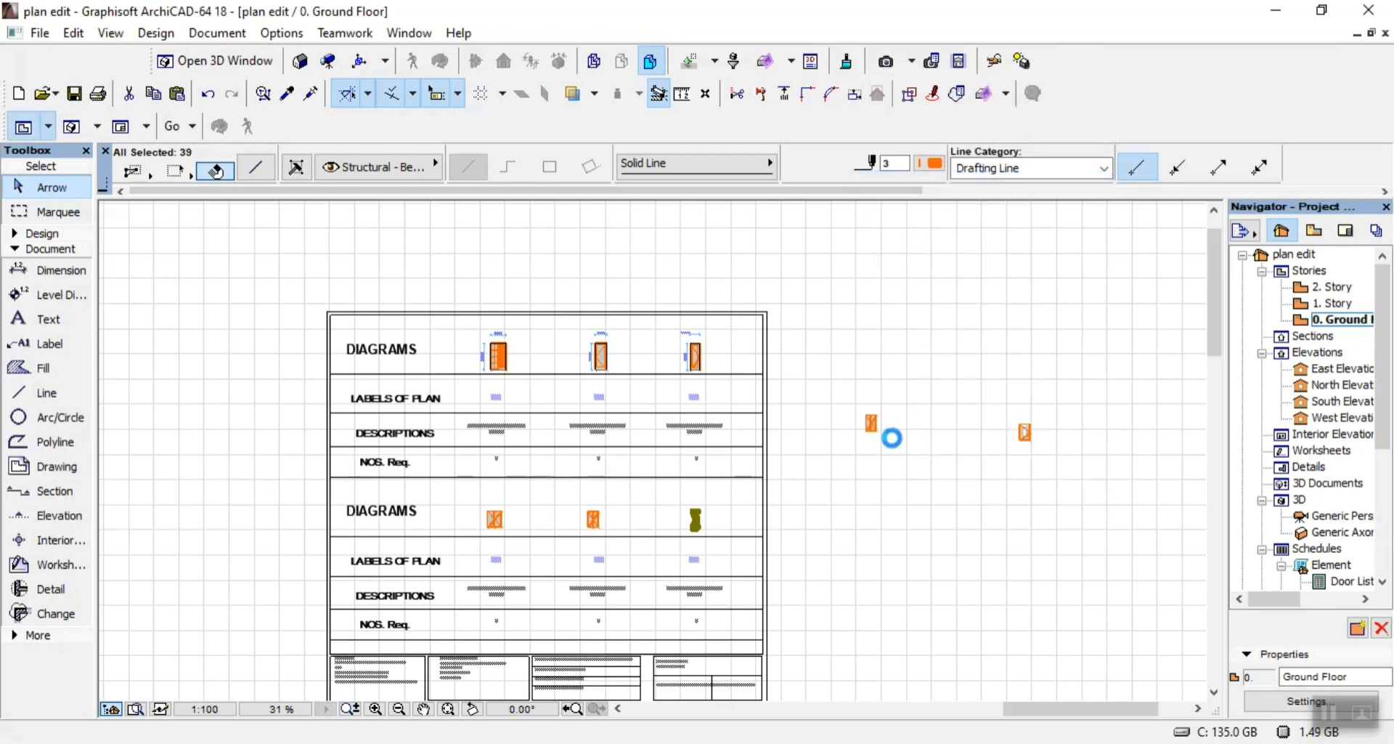
pyautogui.click(817, 379)
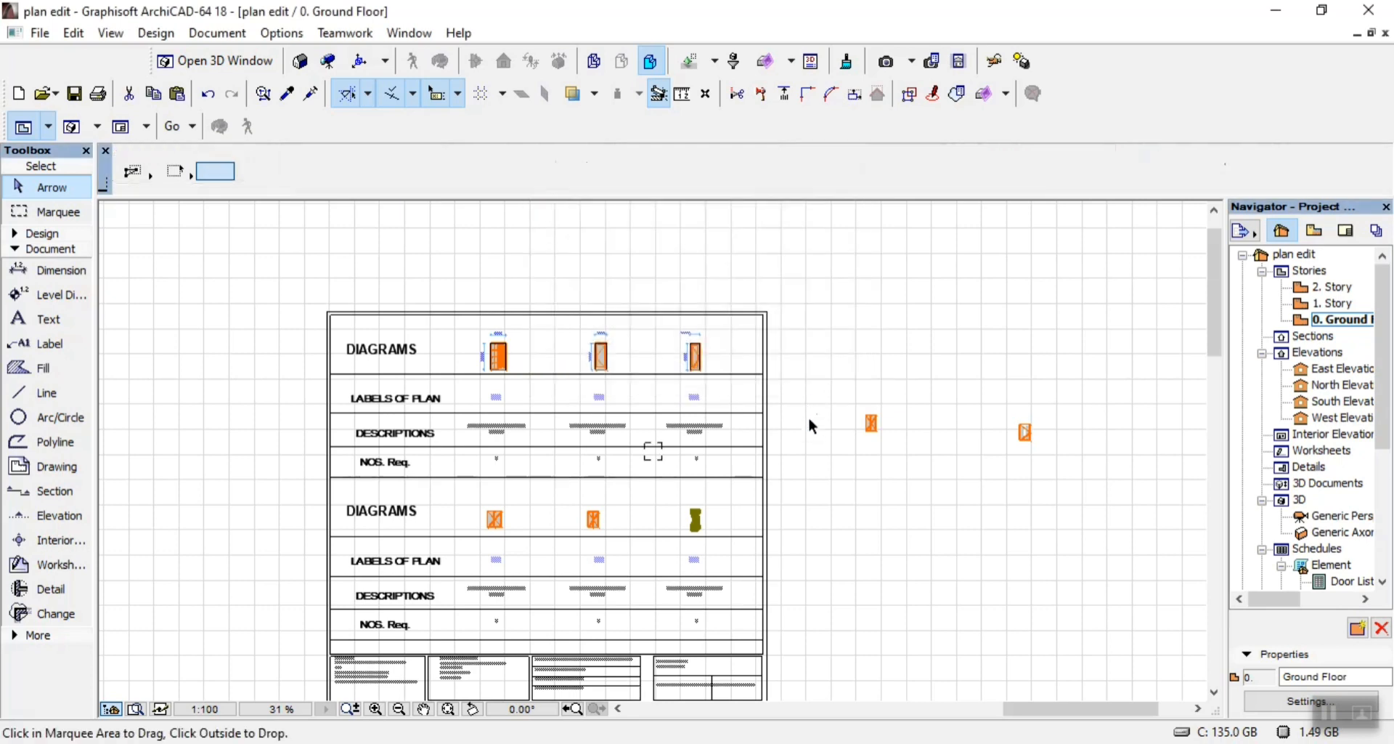
# Place the pasted small window in the second DIAGRAMS row, just above and beside the narrow single-sash window
pyautogui.scroll(4, 656, 457)
pyautogui.click(653, 462)
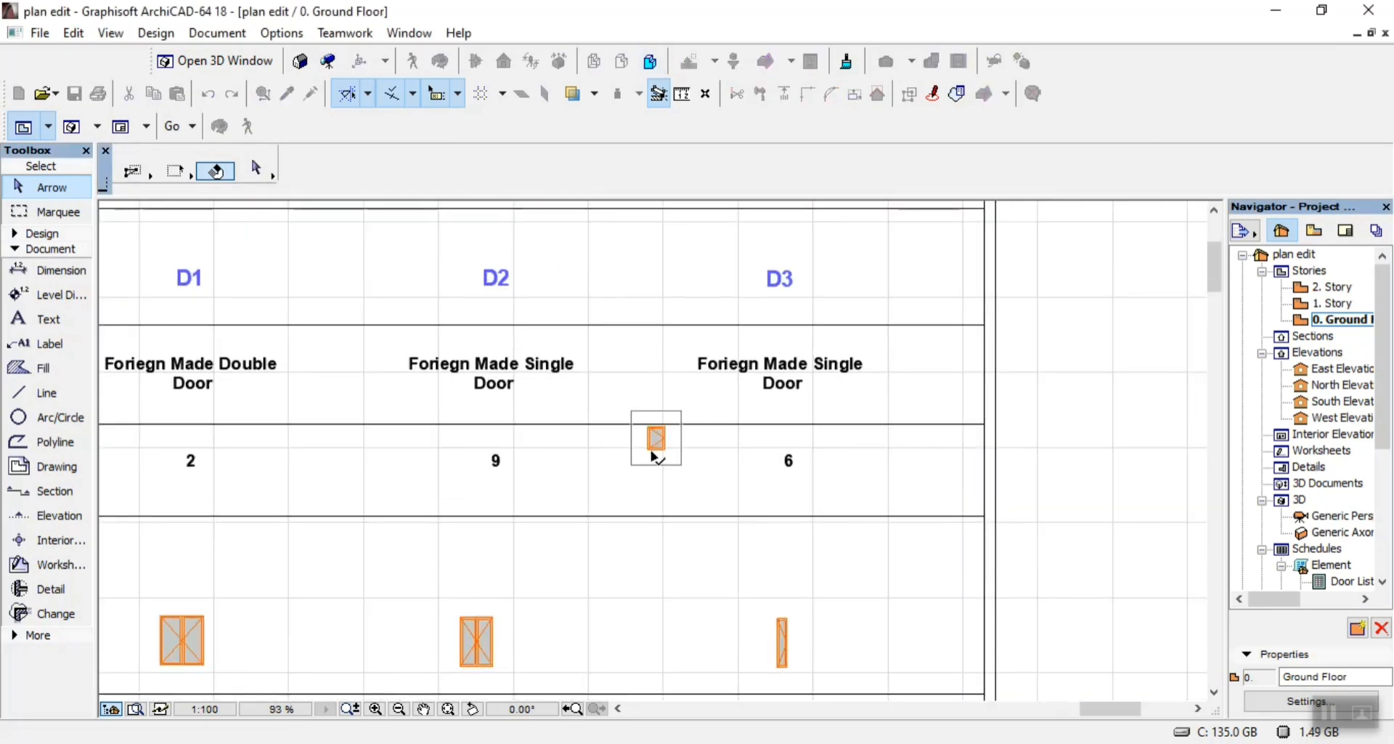
pyautogui.click(820, 570)
pyautogui.rightClick(904, 583)
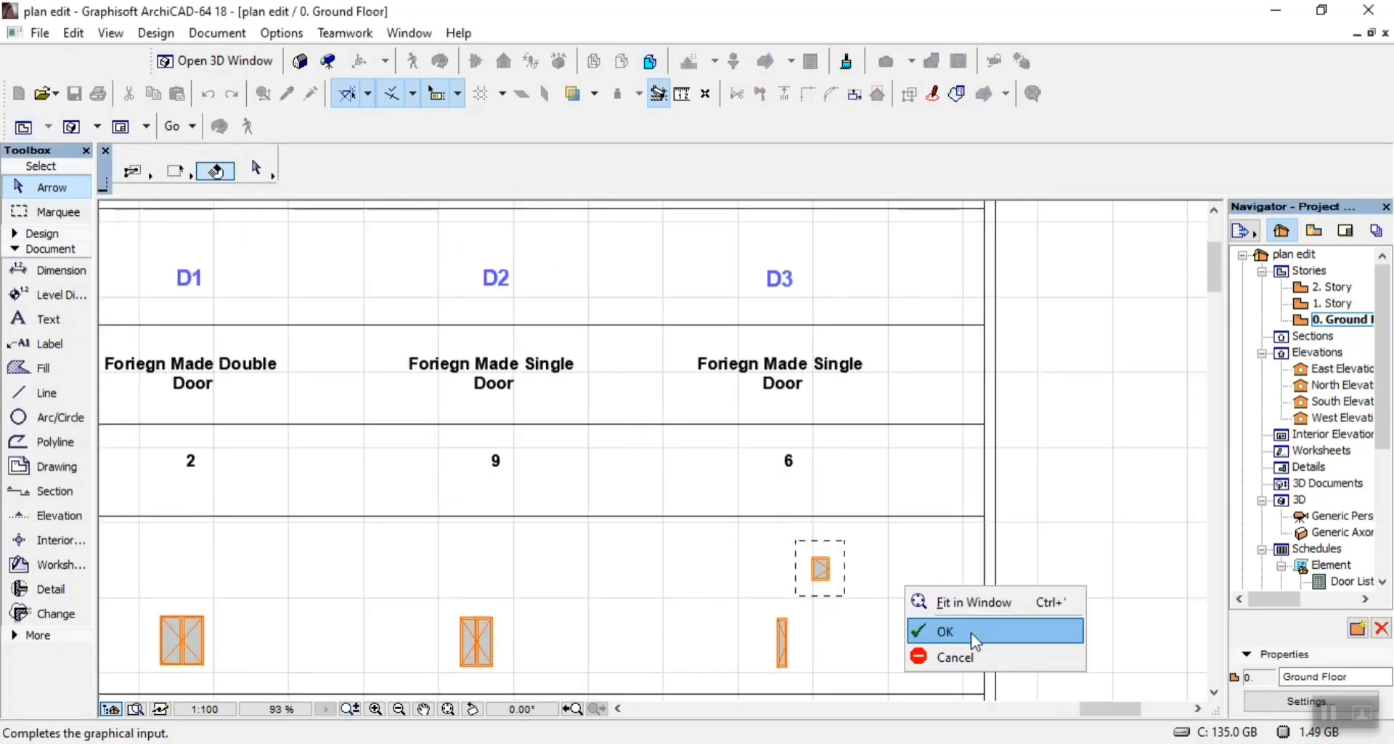
pyautogui.click(971, 630)
# Move the narrower double-sash window drawing horizontally closer to the widest one in the second DIAGRAMS row
pyautogui.scroll(-2, 966, 480)
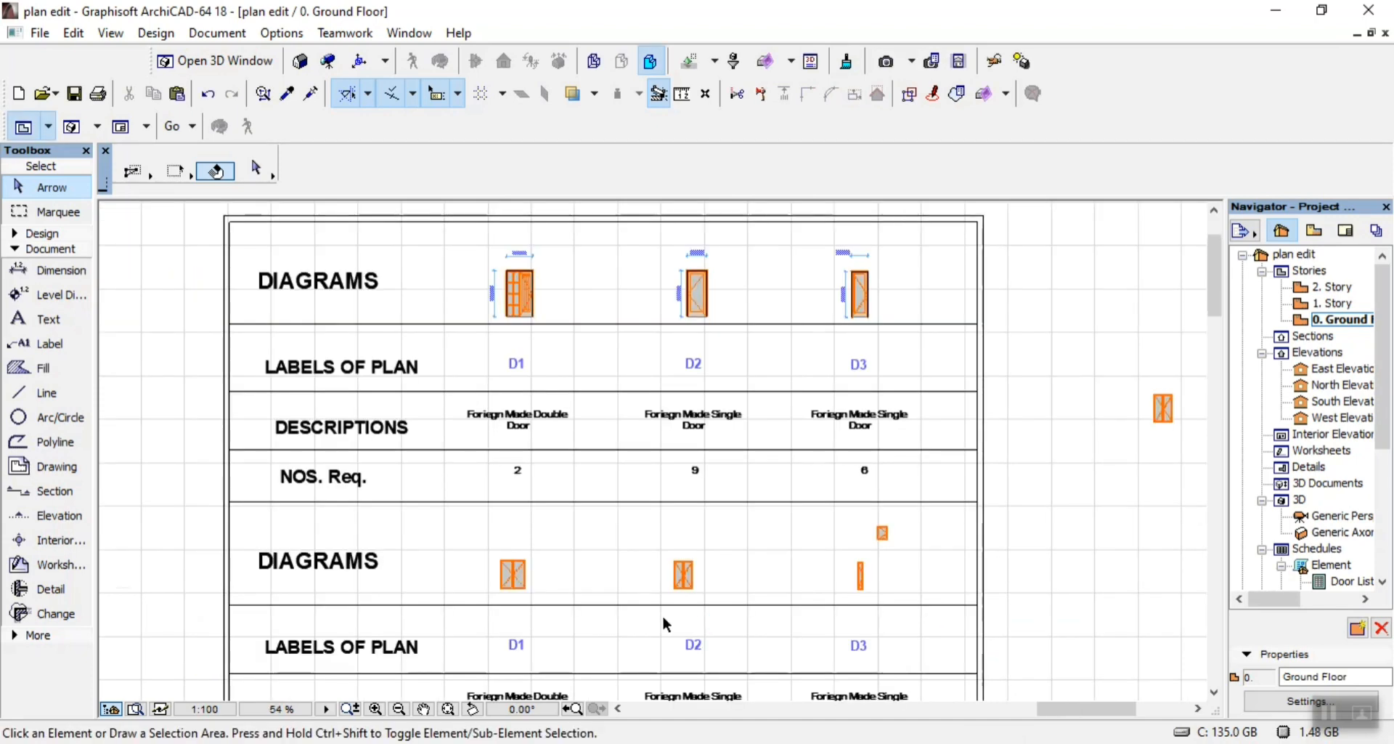
pyautogui.scroll(1, 662, 614)
pyautogui.click(688, 561)
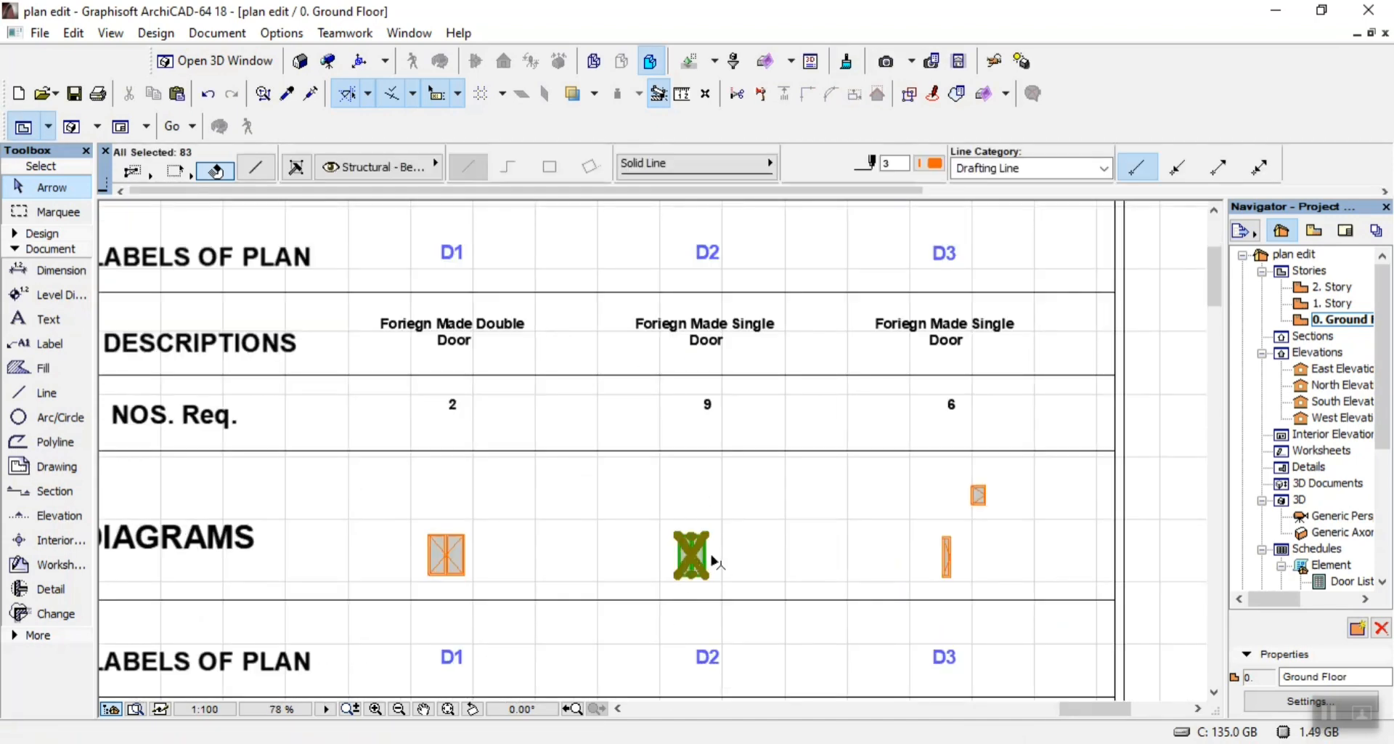
pyautogui.hotkey('ctrl', 'd')
pyautogui.click(690, 577)
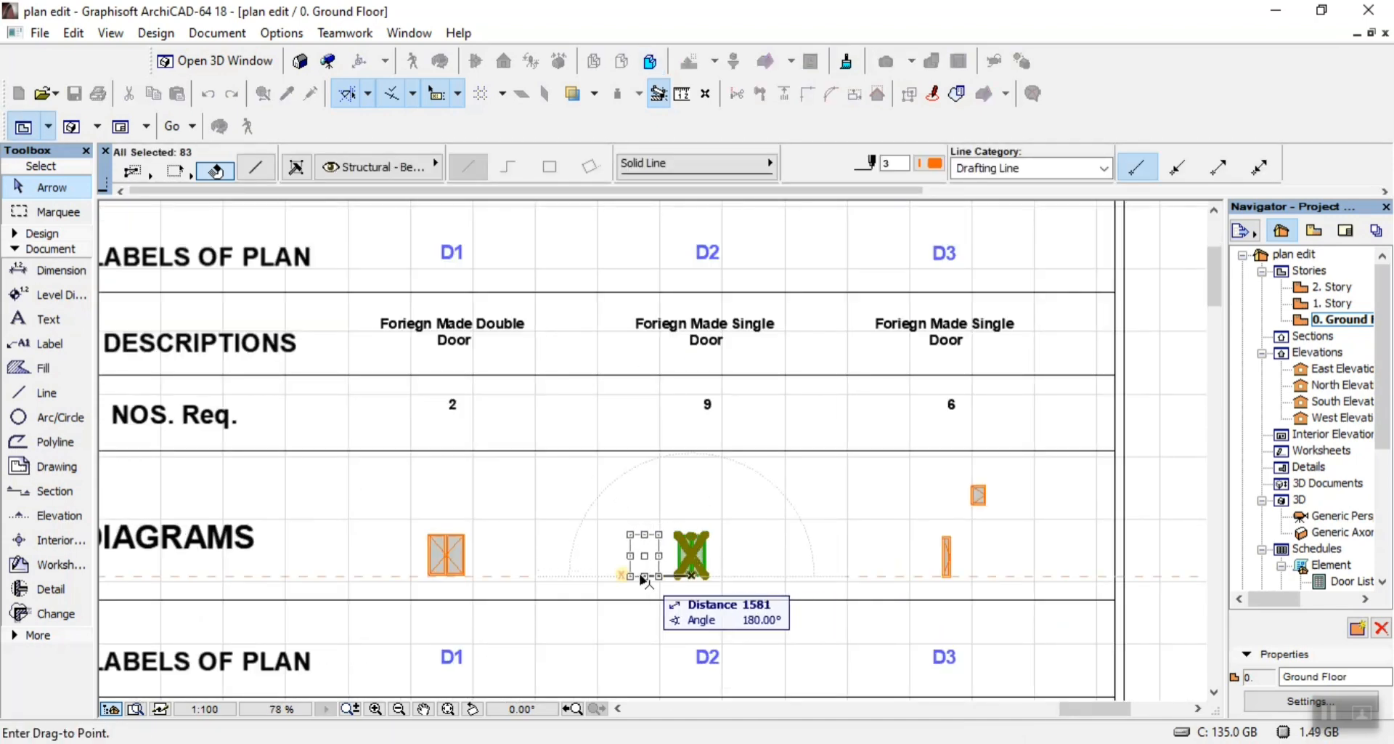
pyautogui.click(634, 577)
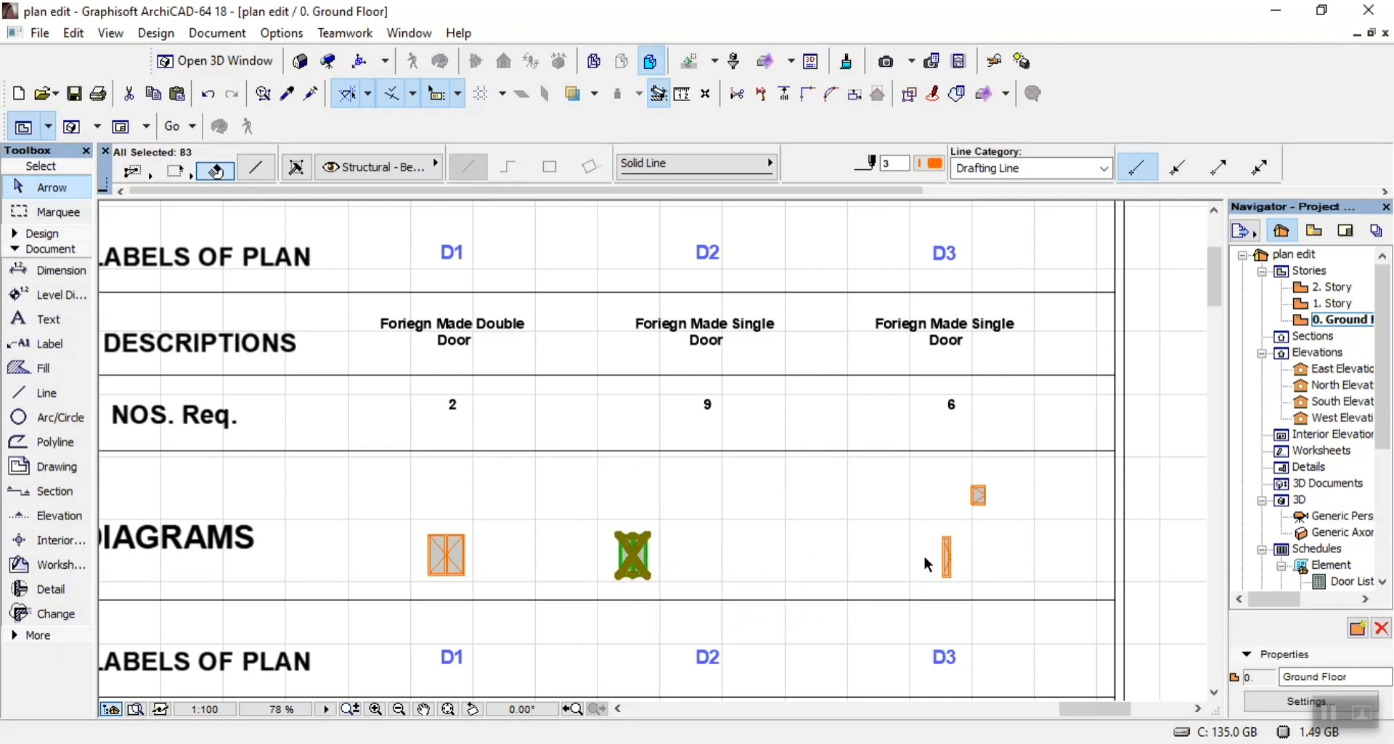
# Move the narrow single-sash window drawing horizontally toward the double-sash windows, making room for a fourth diagram
pyautogui.click(946, 572)
pyautogui.hotkey('ctrl', 'd')
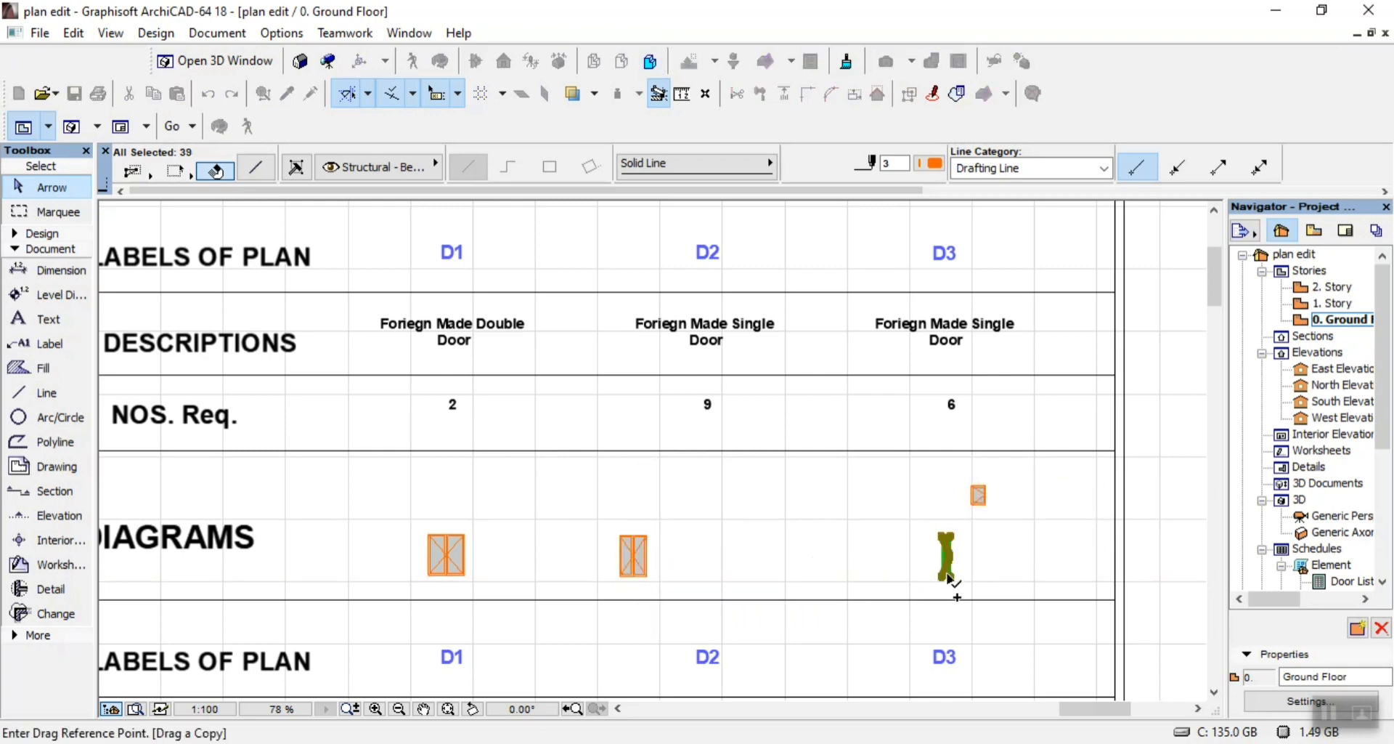
pyautogui.click(946, 571)
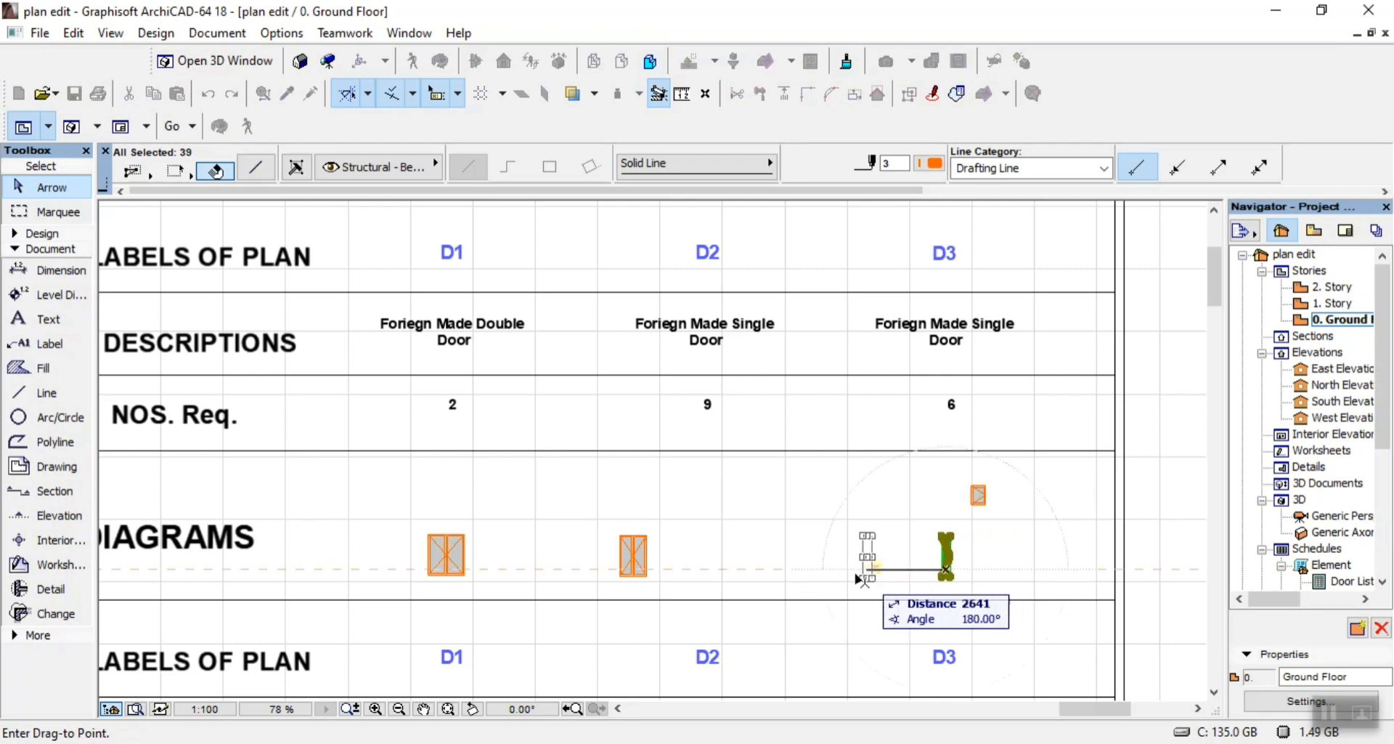
pyautogui.click(803, 574)
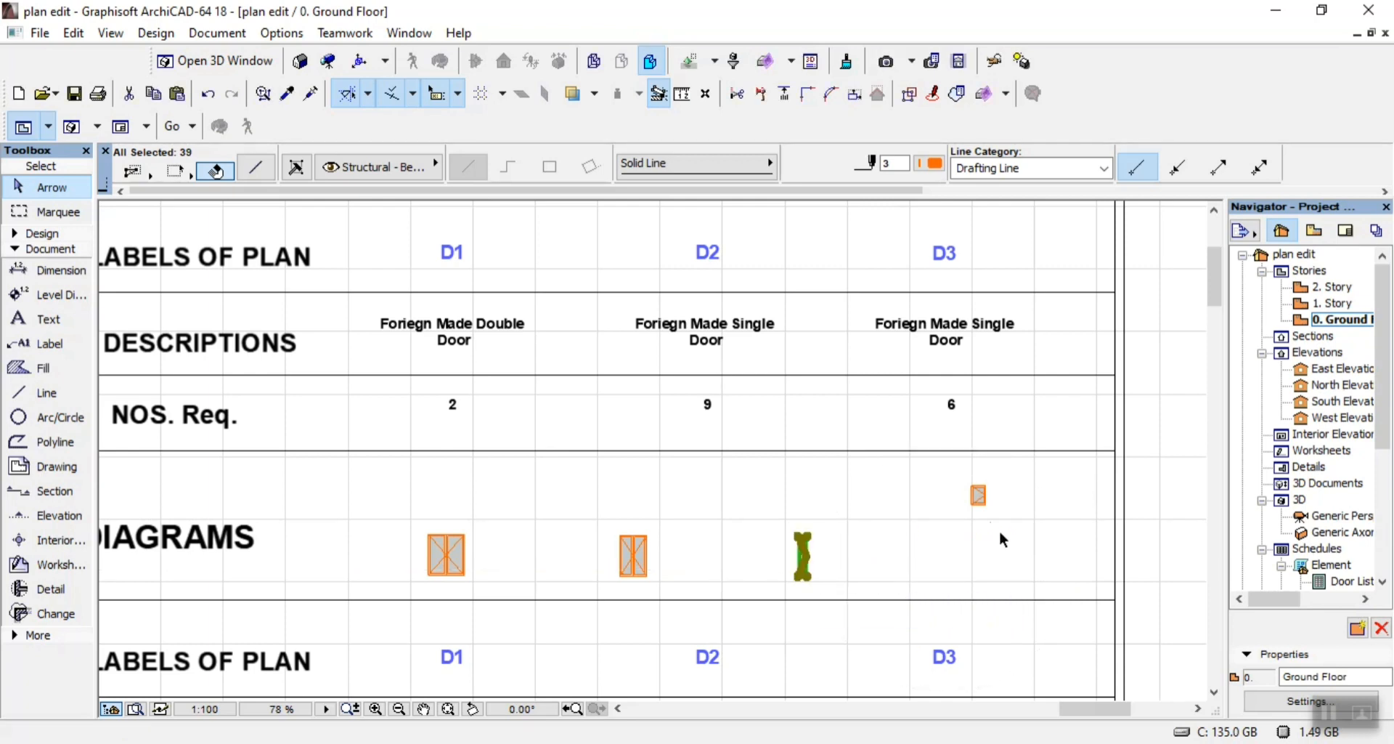
# Move the small window drawing straight down into line with the other window diagrams as the fourth in the row
pyautogui.click(979, 497)
pyautogui.hotkey('ctrl', 'd')
pyautogui.click(982, 494)
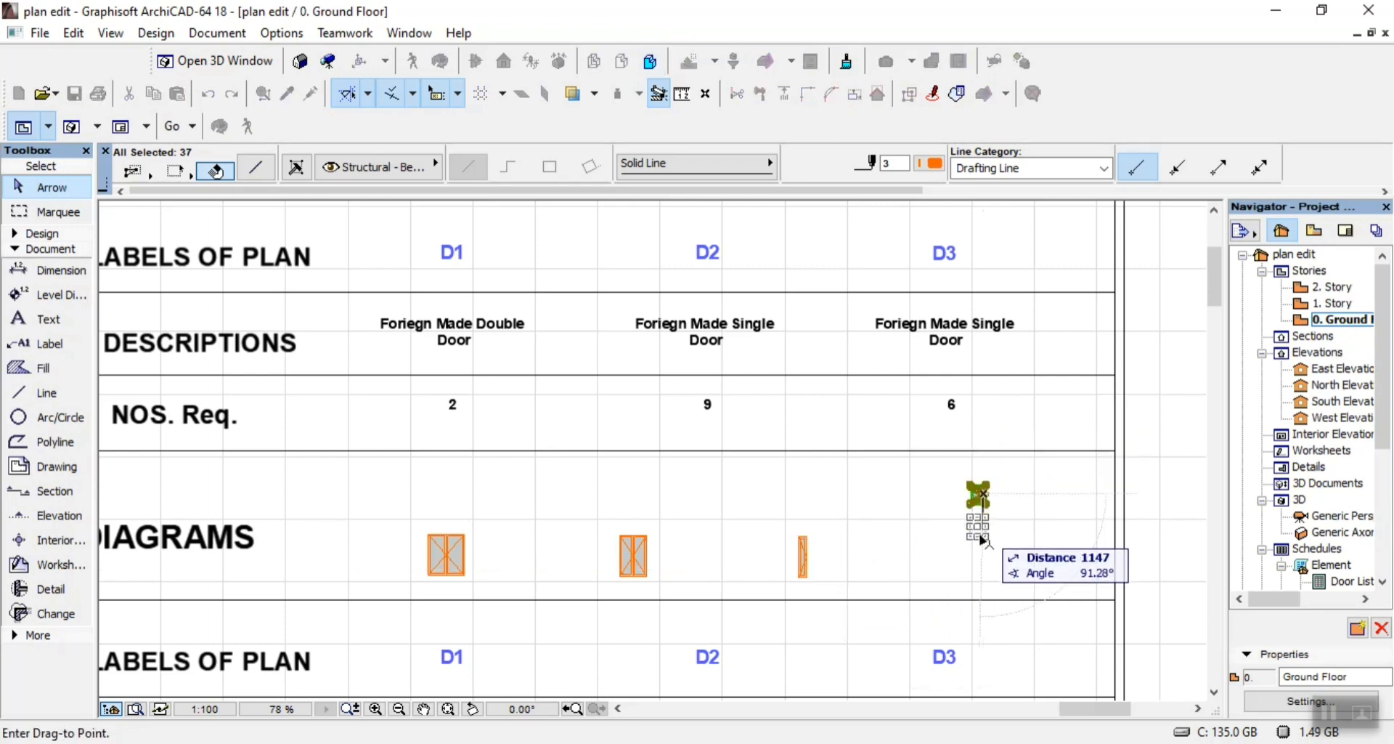
pyautogui.click(982, 567)
# Try to dimension the widest double-sash window's width between the top corners of its inner frame line, placing the dimension above it
pyautogui.scroll(-3, 974, 519)
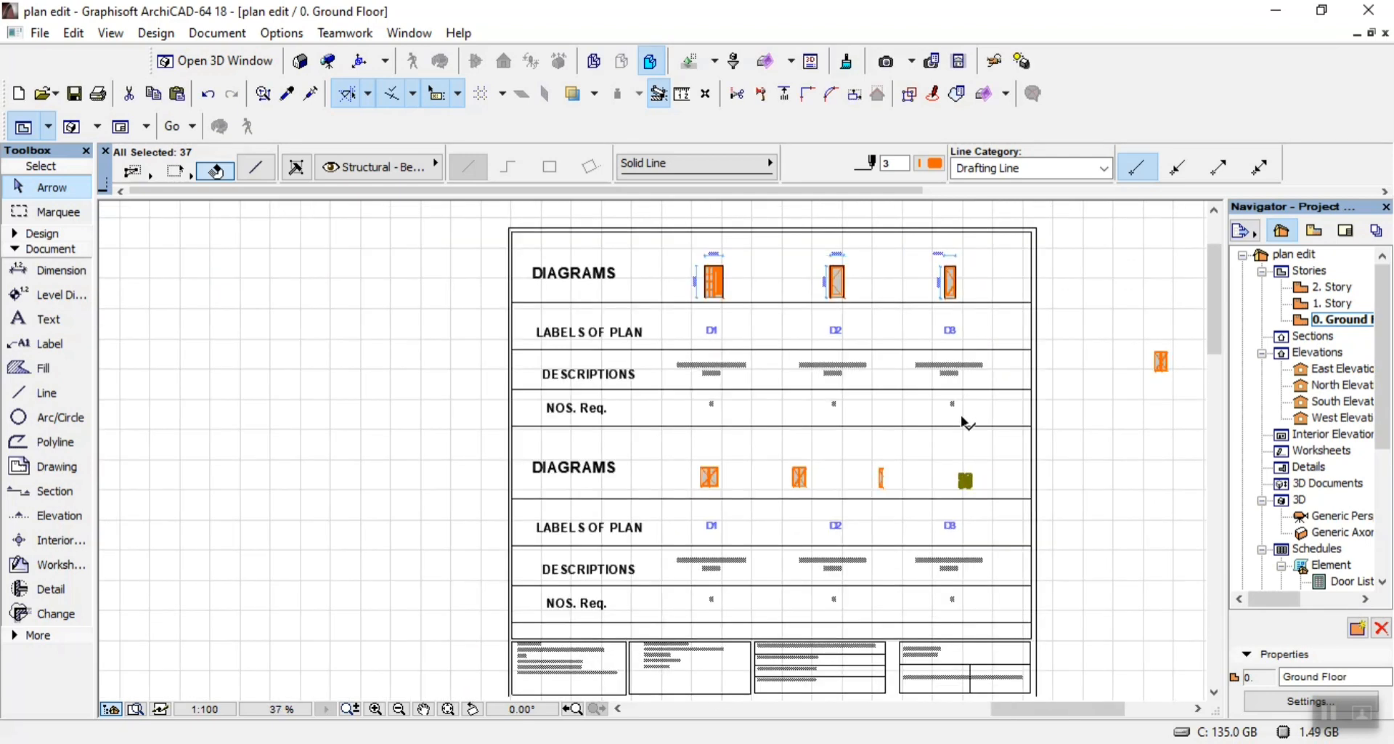
pyautogui.scroll(3, 783, 570)
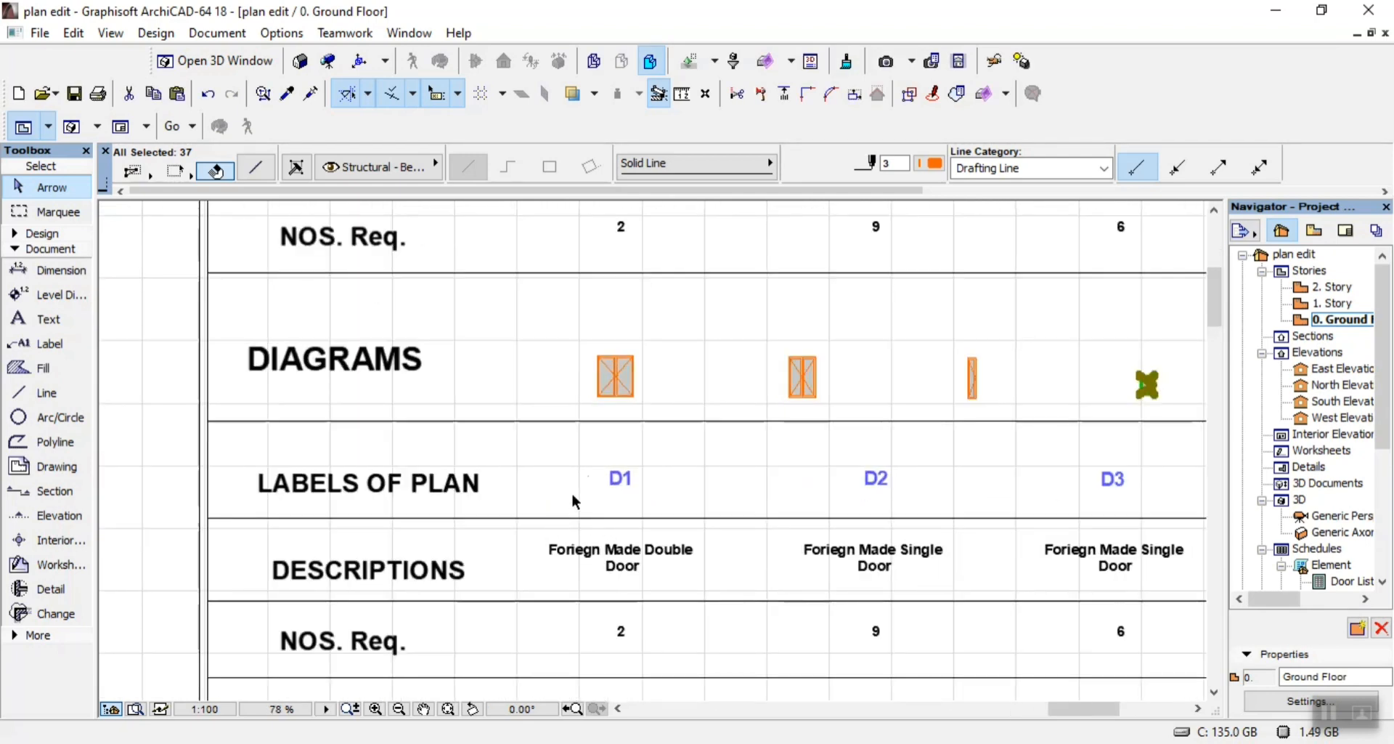
pyautogui.scroll(-2, 598, 392)
pyautogui.scroll(5, 598, 388)
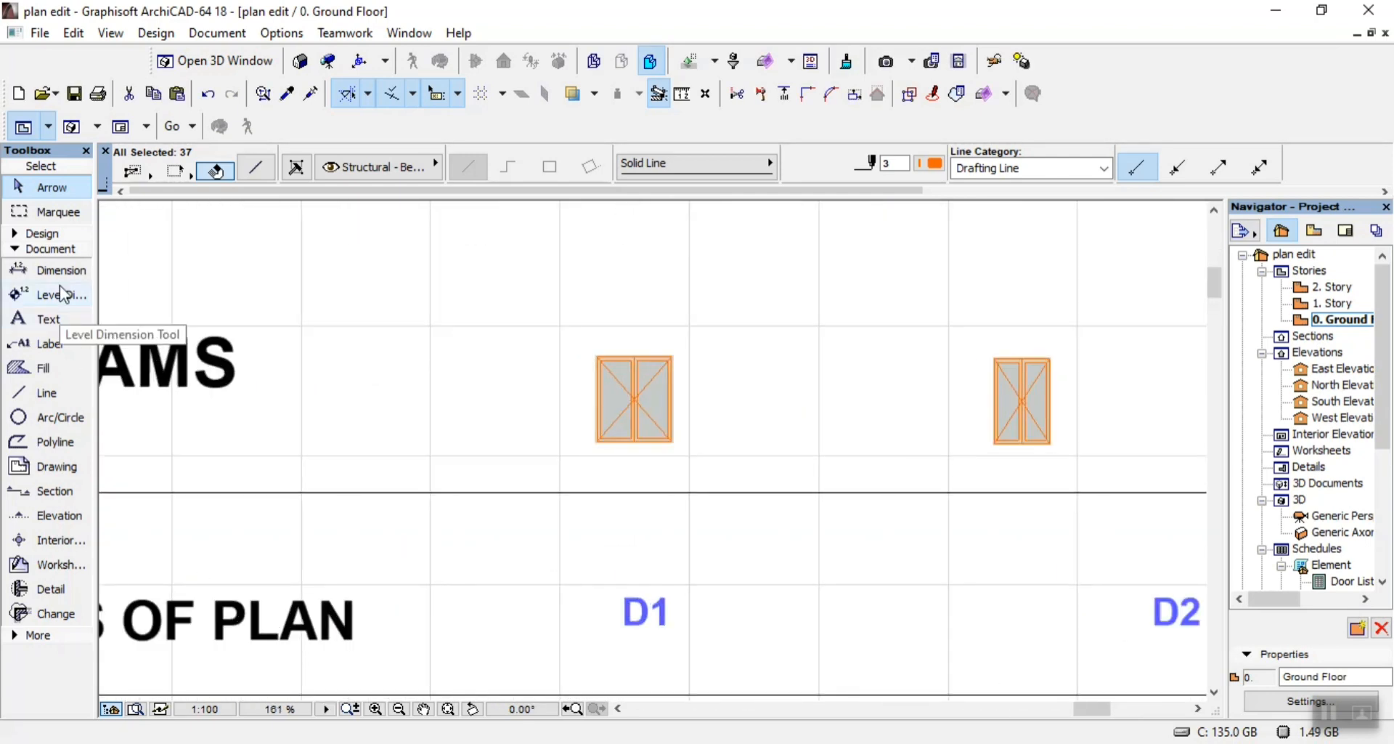
pyautogui.click(58, 270)
pyautogui.scroll(3, 527, 316)
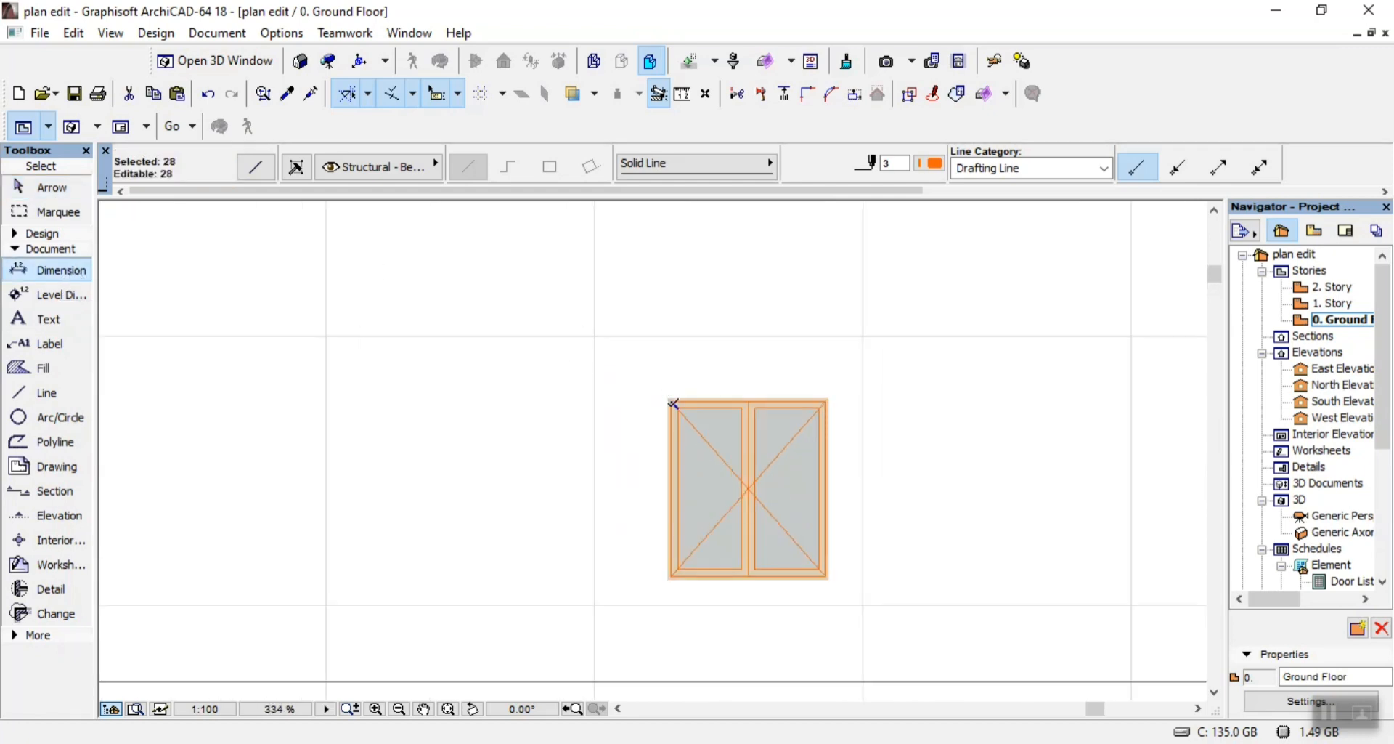
pyautogui.click(671, 399)
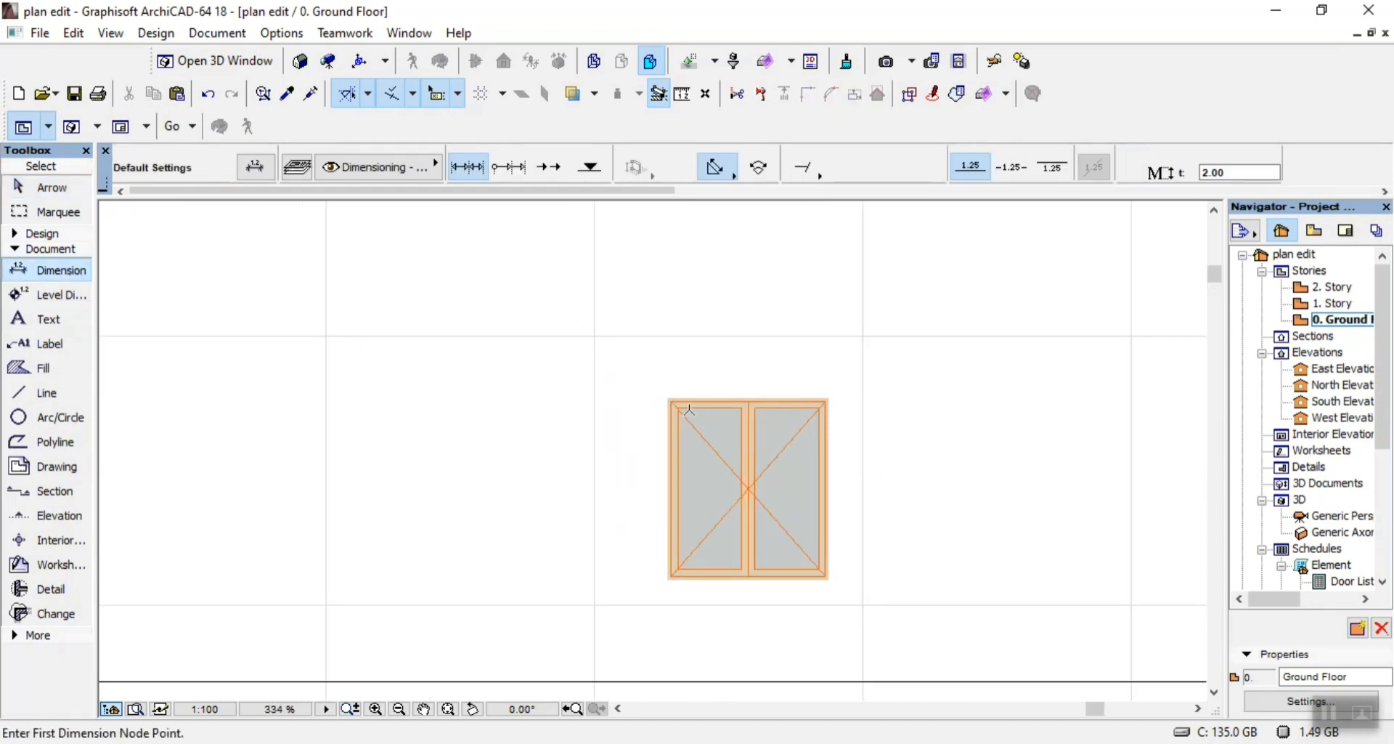
pyautogui.scroll(4, 689, 410)
pyautogui.click(642, 390)
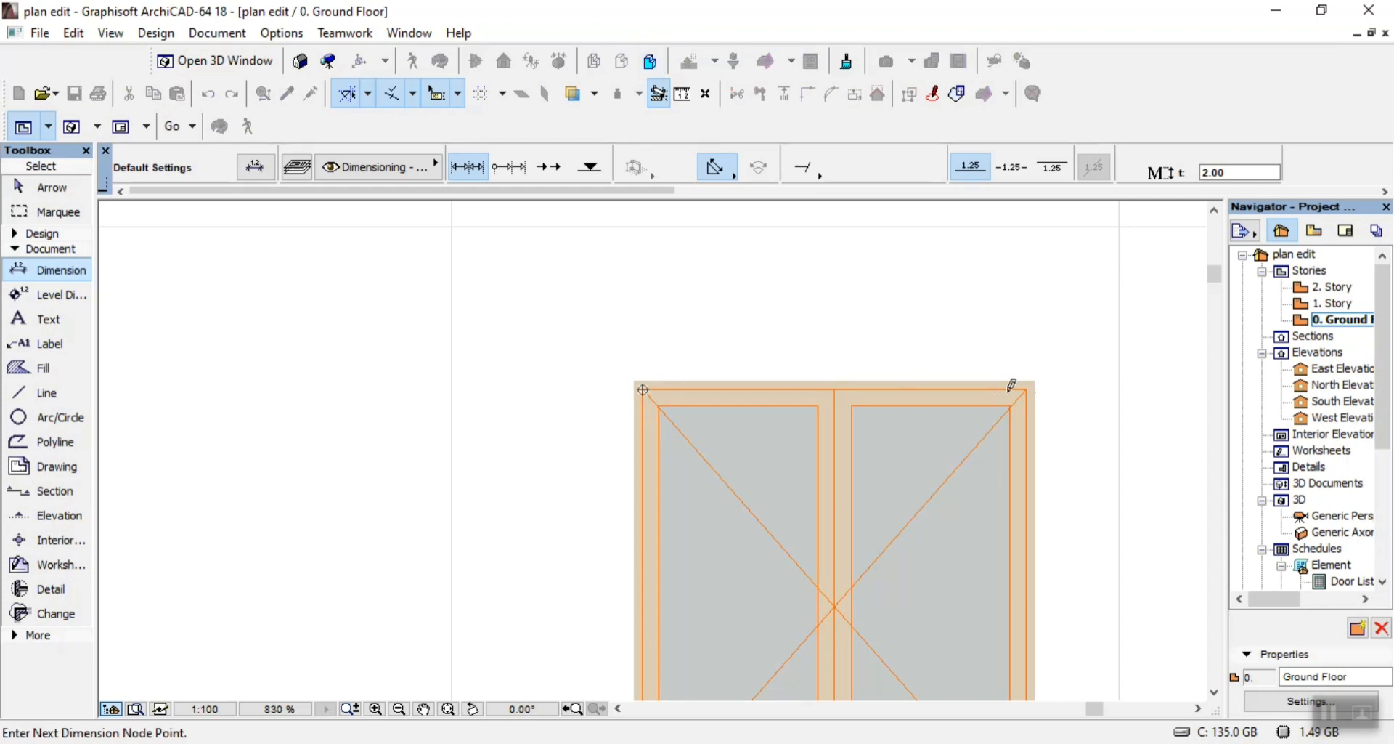
pyautogui.rightClick(851, 329)
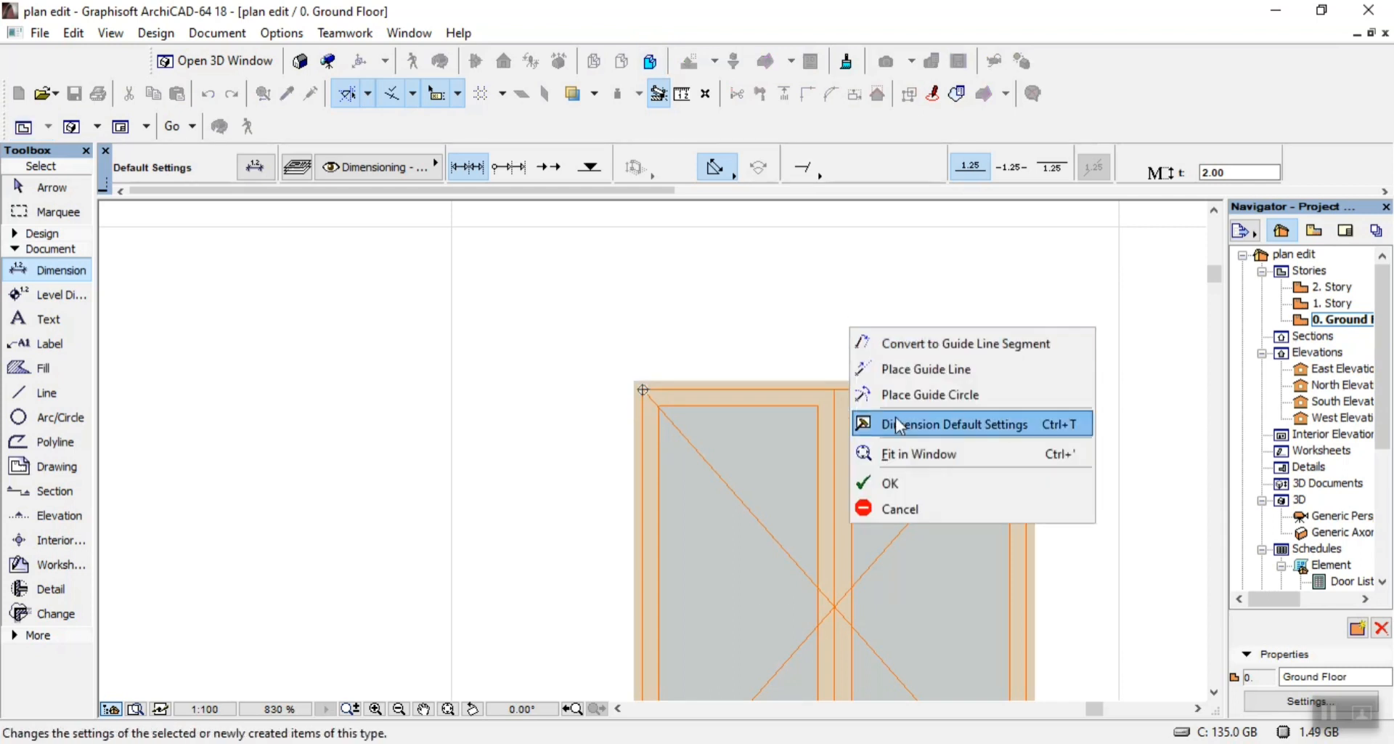
pyautogui.click(899, 483)
pyautogui.click(851, 296)
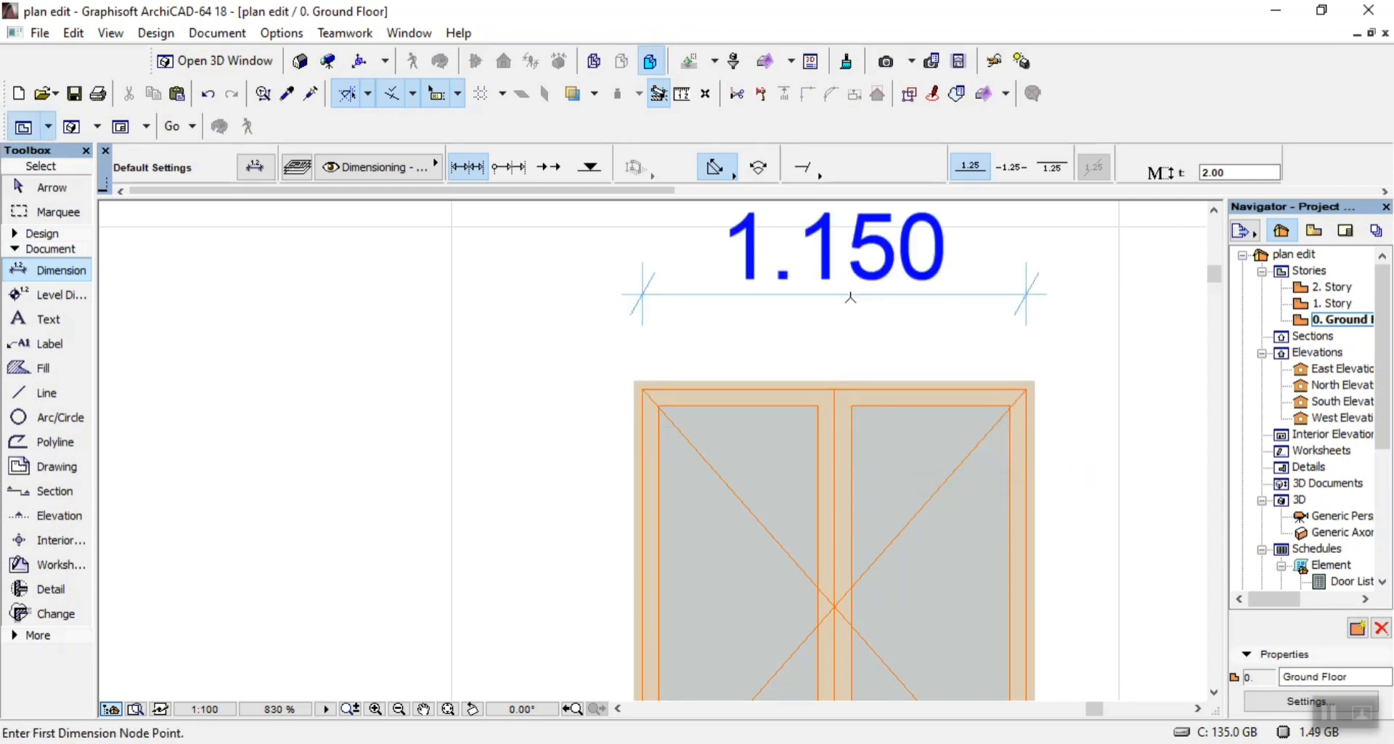
# Delete the width dimension placed above the widest double-sash window
pyautogui.press('Escape')
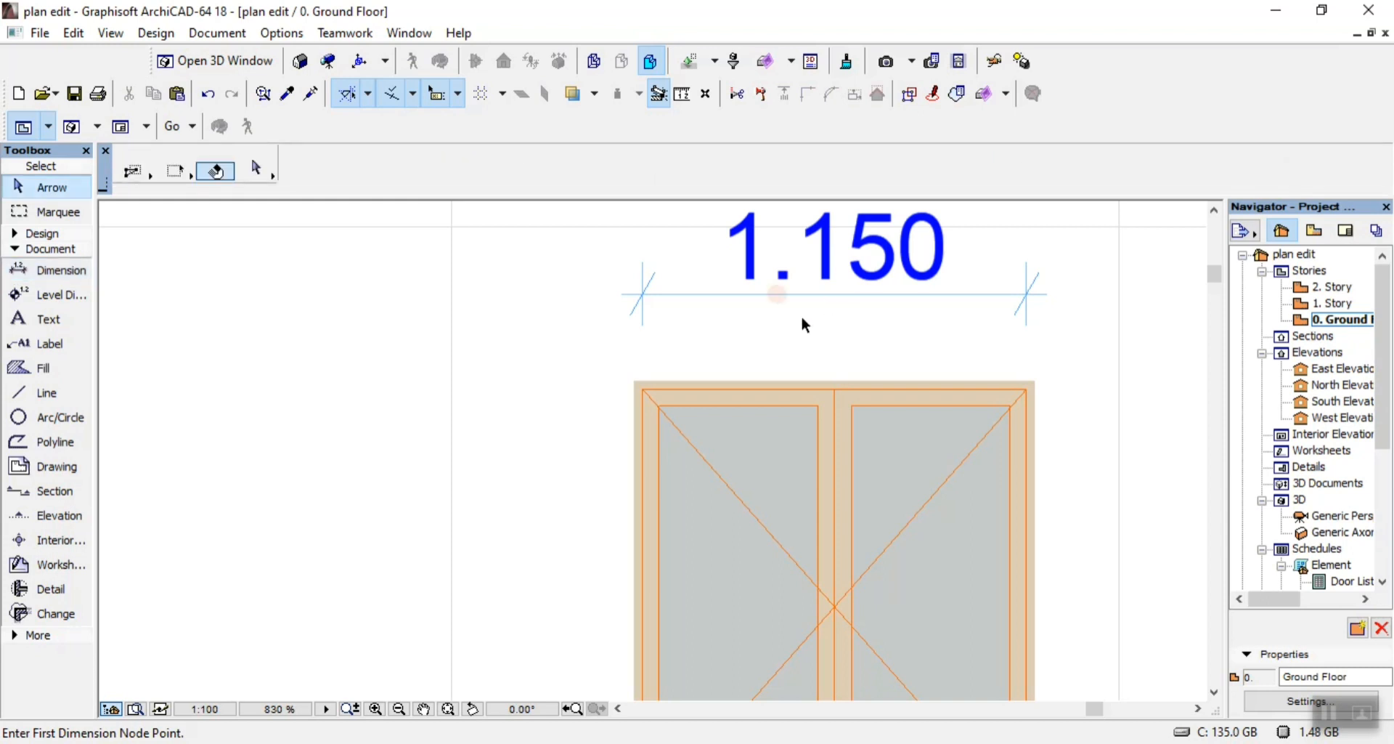
pyautogui.moveTo(678, 277); pyautogui.dragTo(674, 310)
pyautogui.press('Delete')
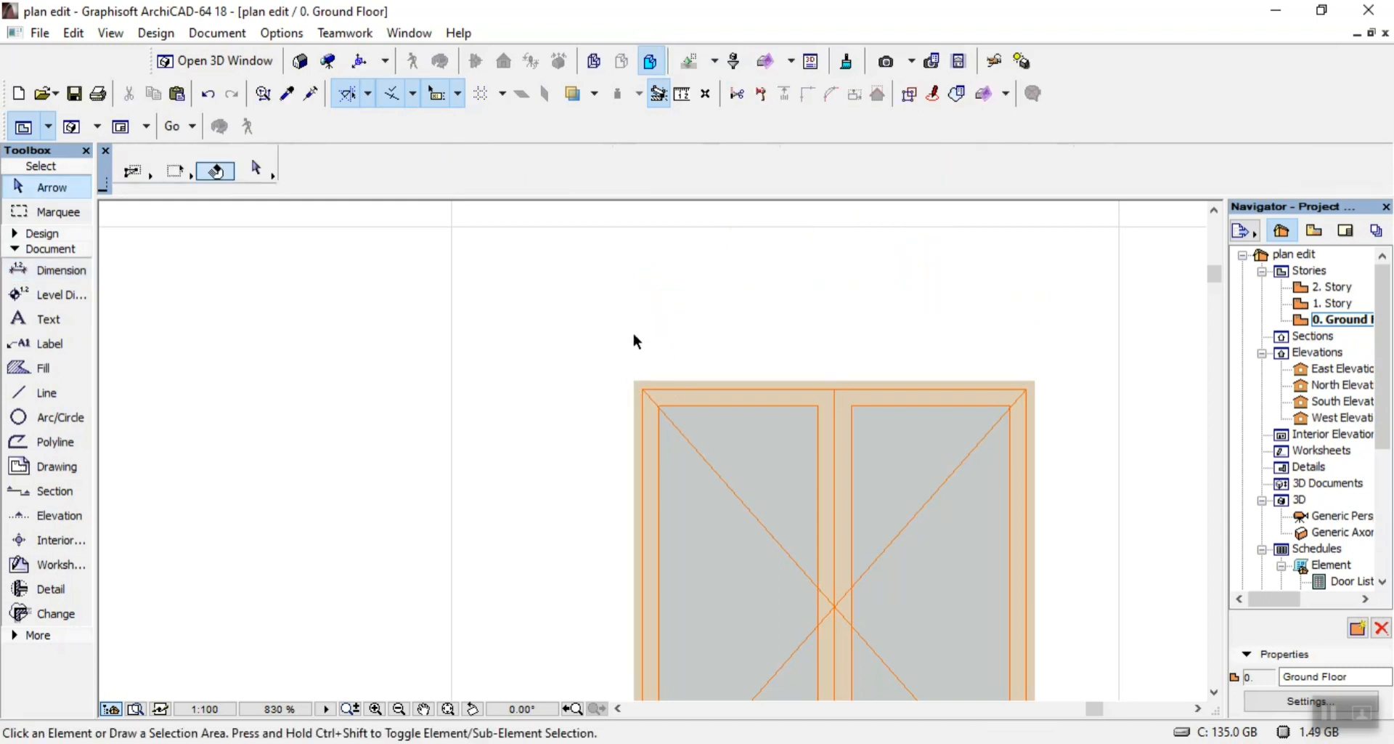
# Dimension the widest double-sash window's width between its outer frame's top corners, placing the dimension line above it
pyautogui.click(63, 271)
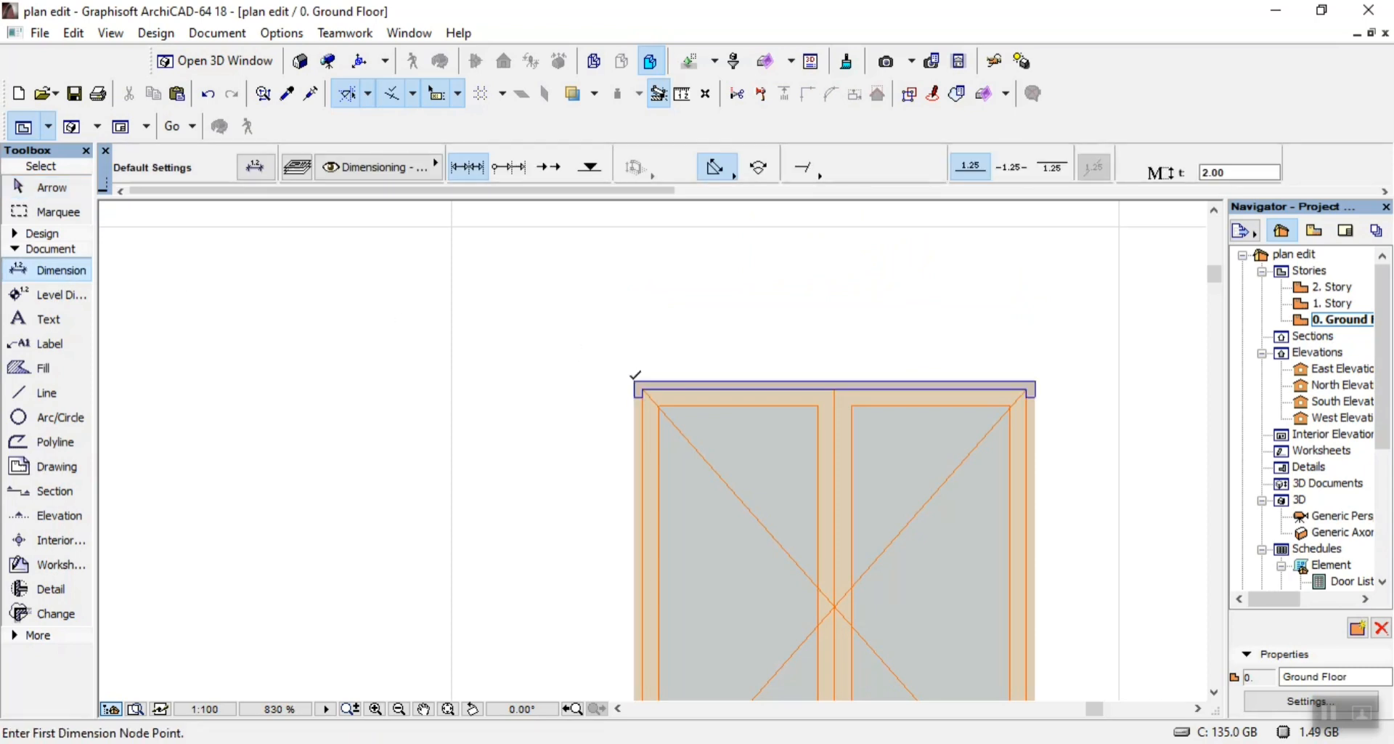
pyautogui.click(635, 381)
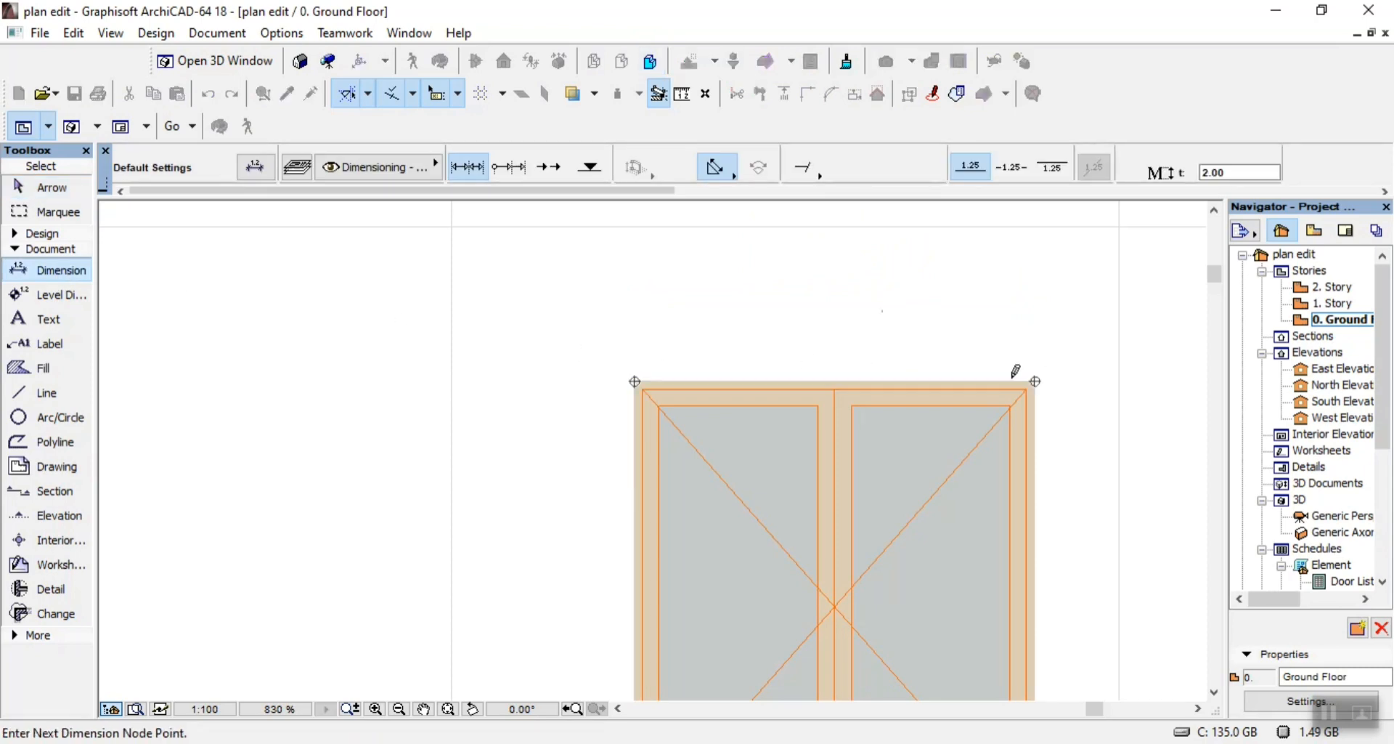
pyautogui.rightClick(830, 296)
pyautogui.click(871, 451)
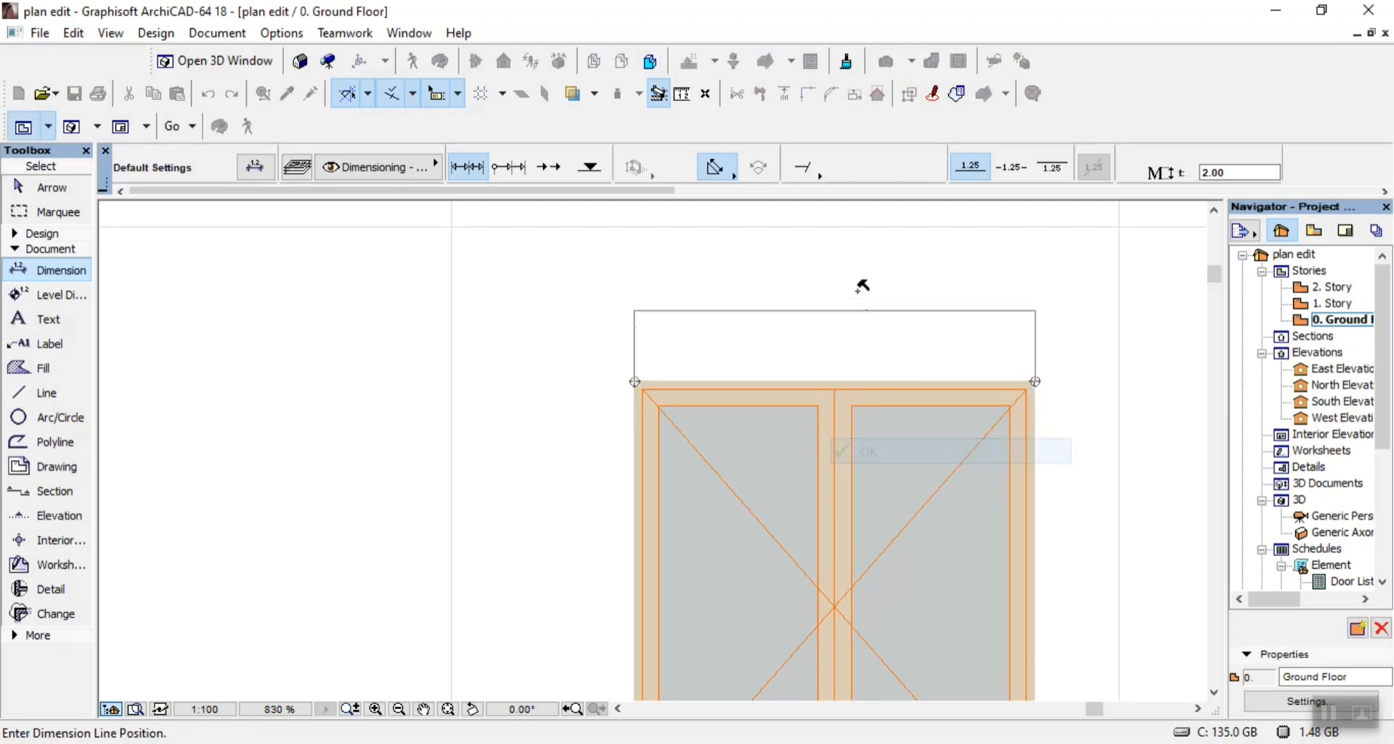
pyautogui.click(858, 274)
pyautogui.scroll(-4, 759, 302)
# Dimension the widest double-sash window's height between its outer frame's left corners, placing the dimension line to its left
pyautogui.scroll(4, 740, 389)
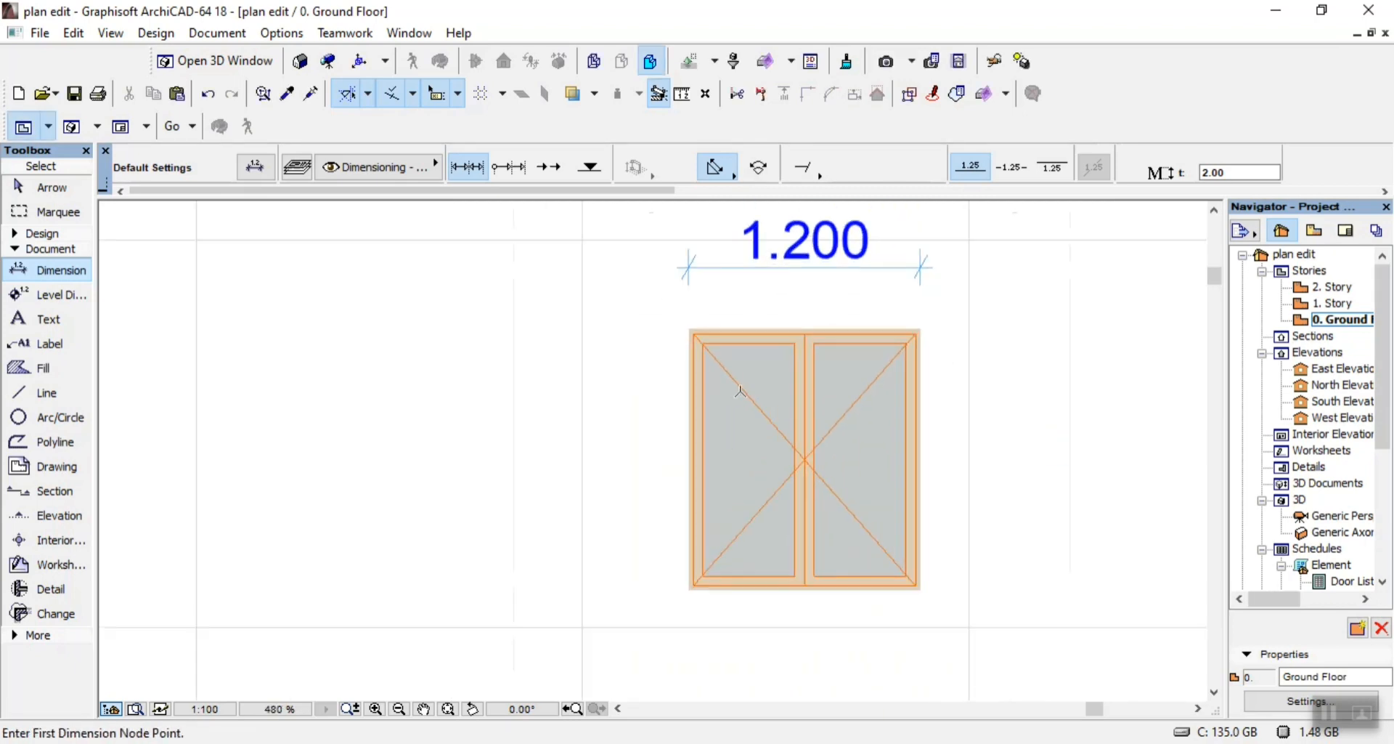
pyautogui.click(657, 284)
pyautogui.scroll(-5, 658, 283)
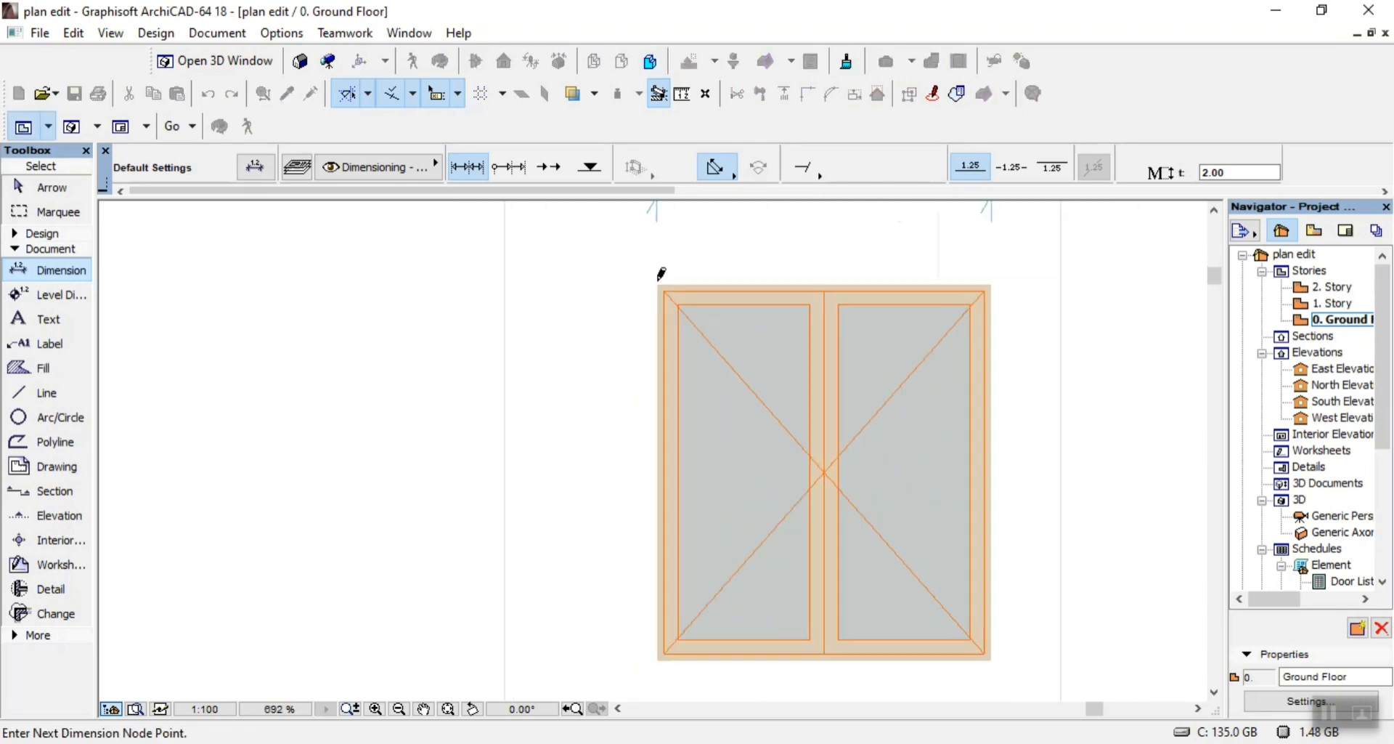
pyautogui.scroll(6, 645, 463)
pyautogui.click(695, 476)
pyautogui.rightClick(569, 371)
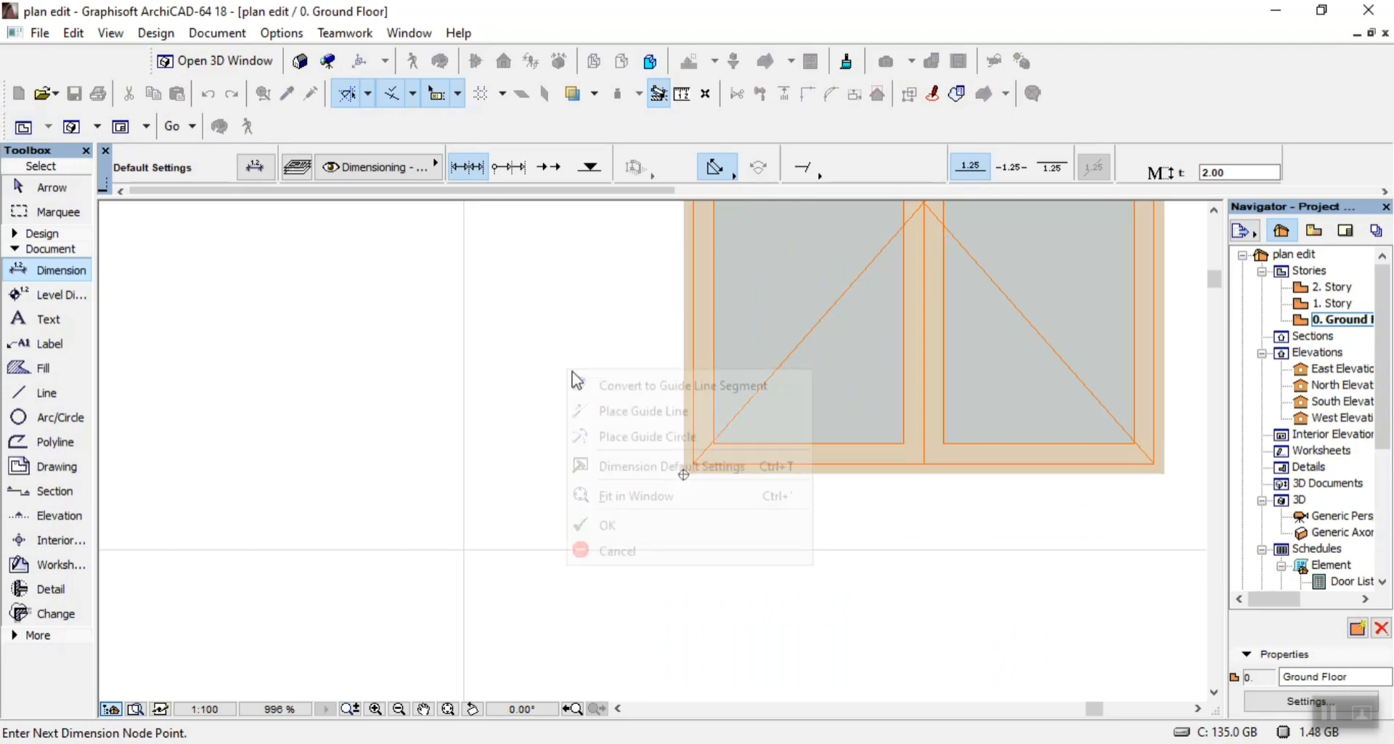
pyautogui.click(678, 525)
pyautogui.click(450, 473)
# Dimension the second double-sash window's width between its outer top corners, with the line level with the first window's width dimension
pyautogui.scroll(-5, 451, 473)
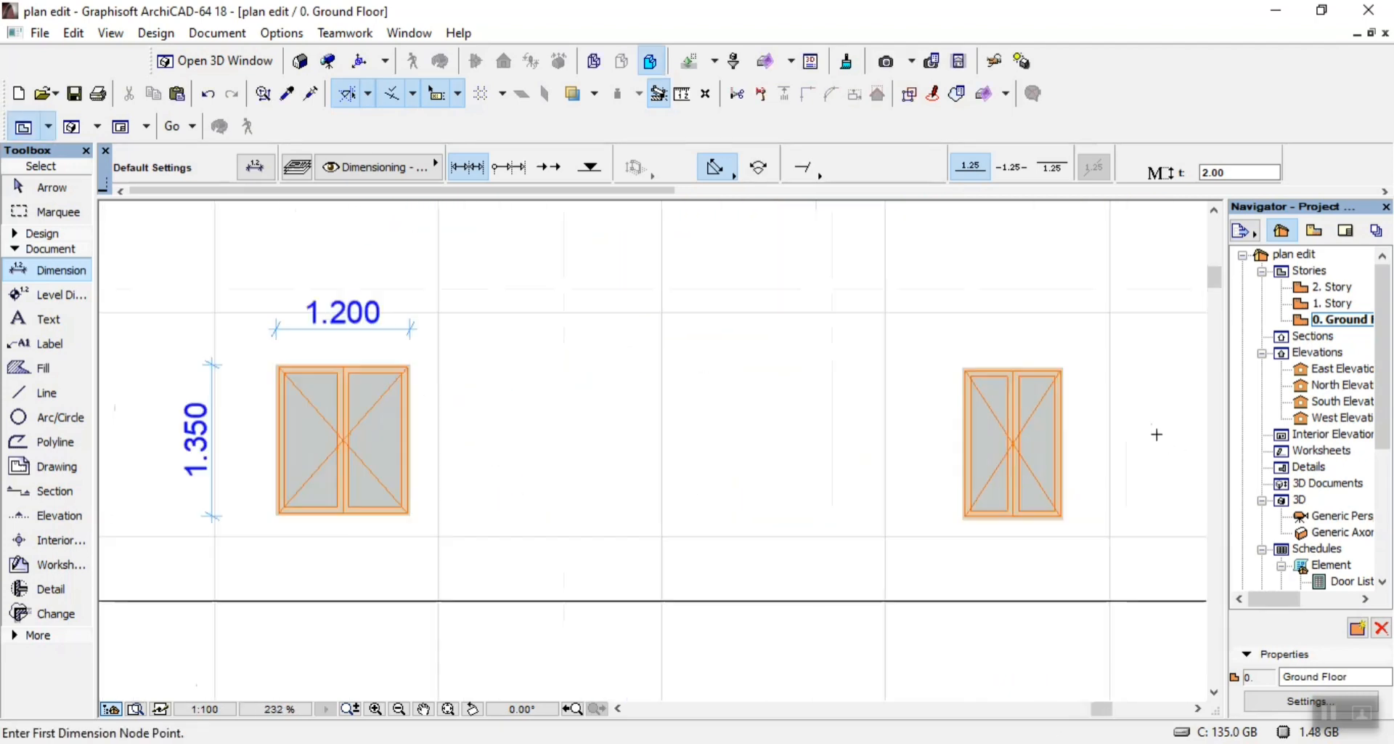
pyautogui.scroll(5, 1093, 393)
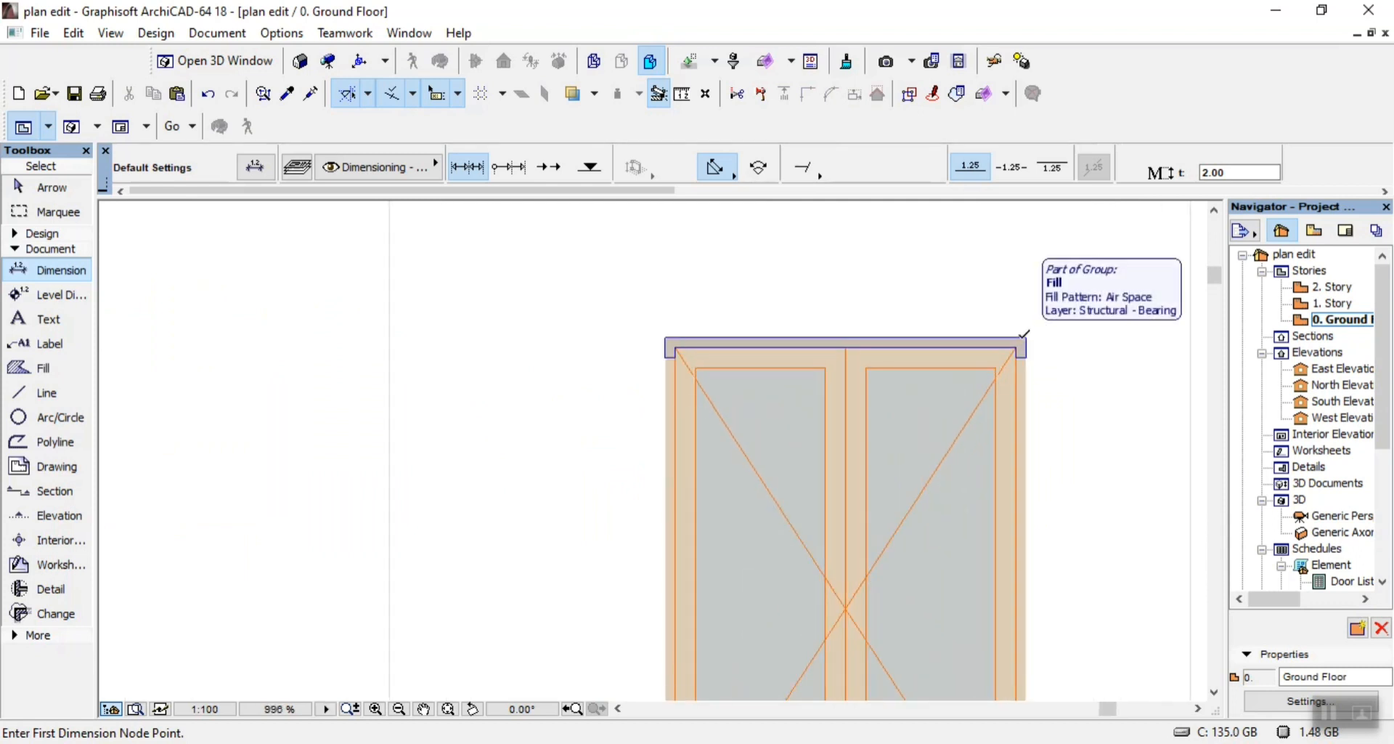
pyautogui.click(1026, 337)
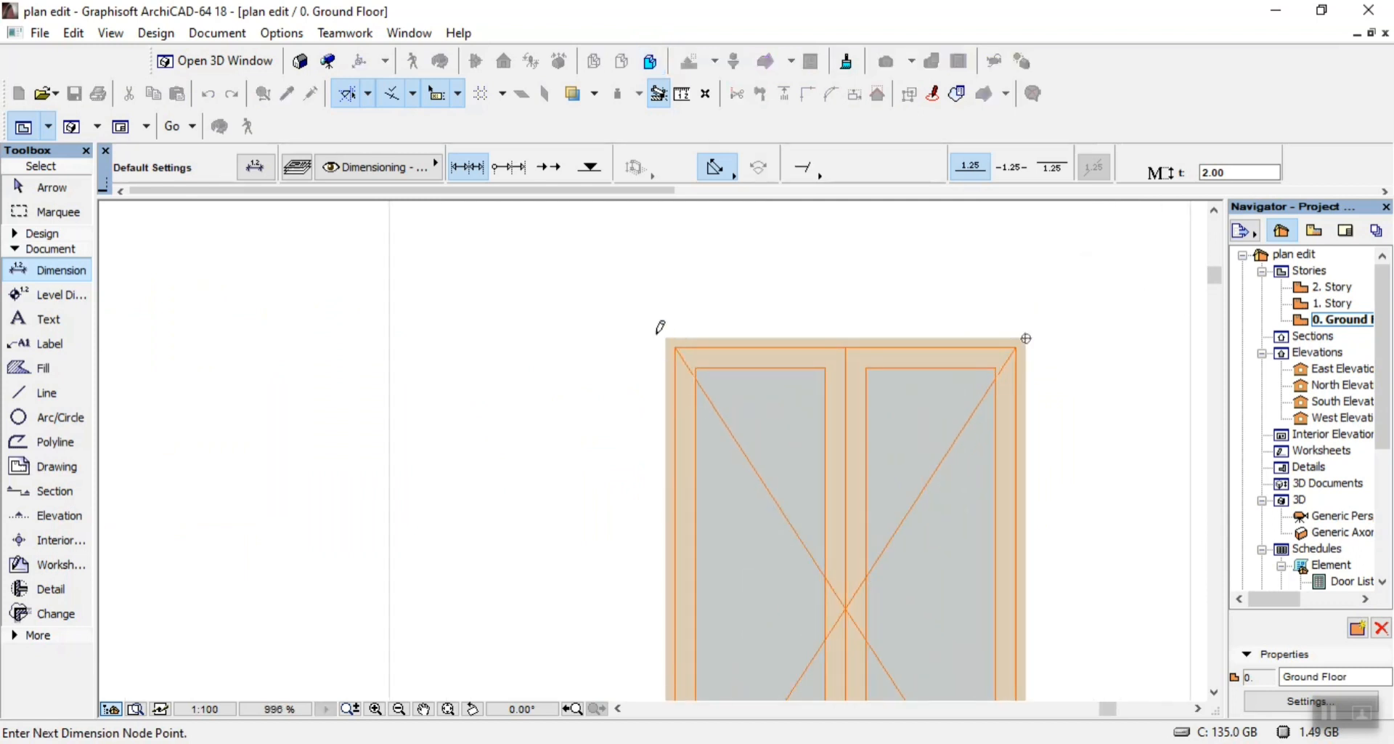
pyautogui.click(665, 338)
pyautogui.rightClick(699, 291)
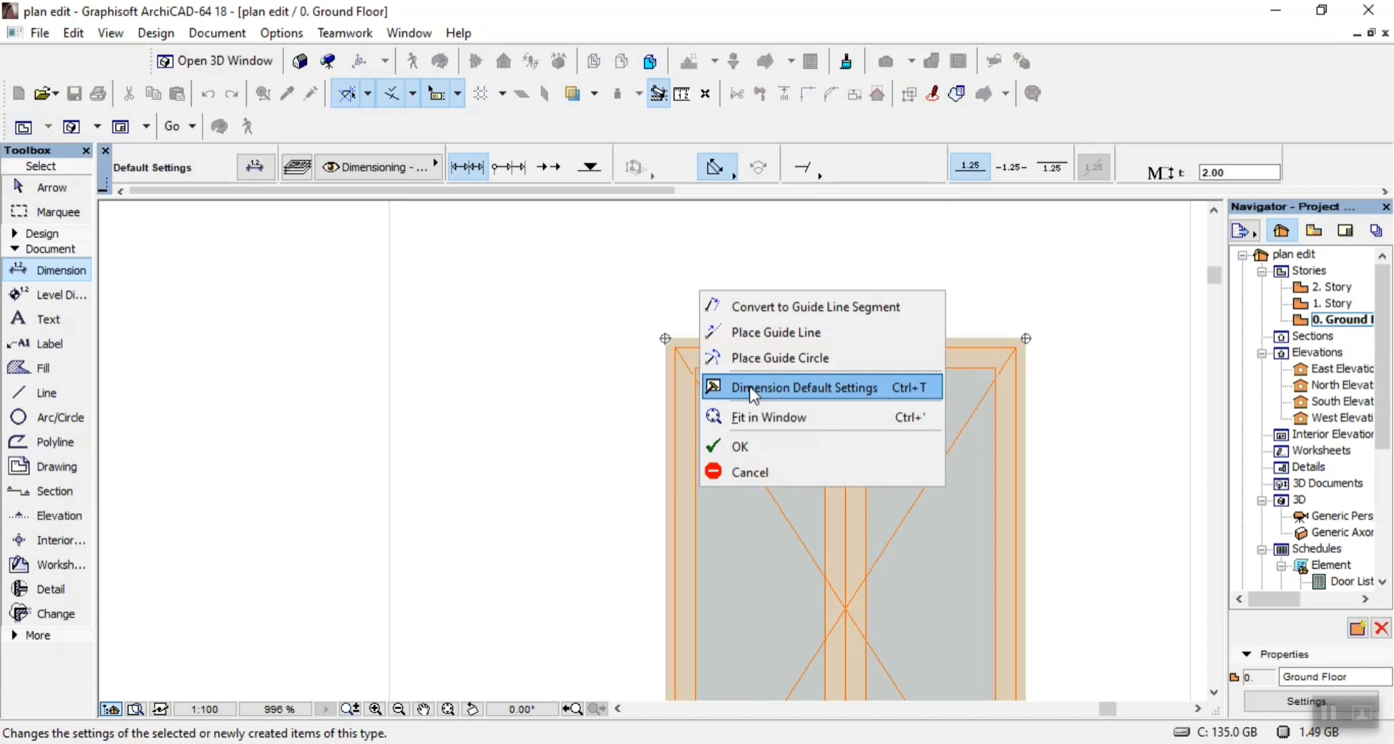
pyautogui.click(761, 445)
pyautogui.scroll(-10, 767, 406)
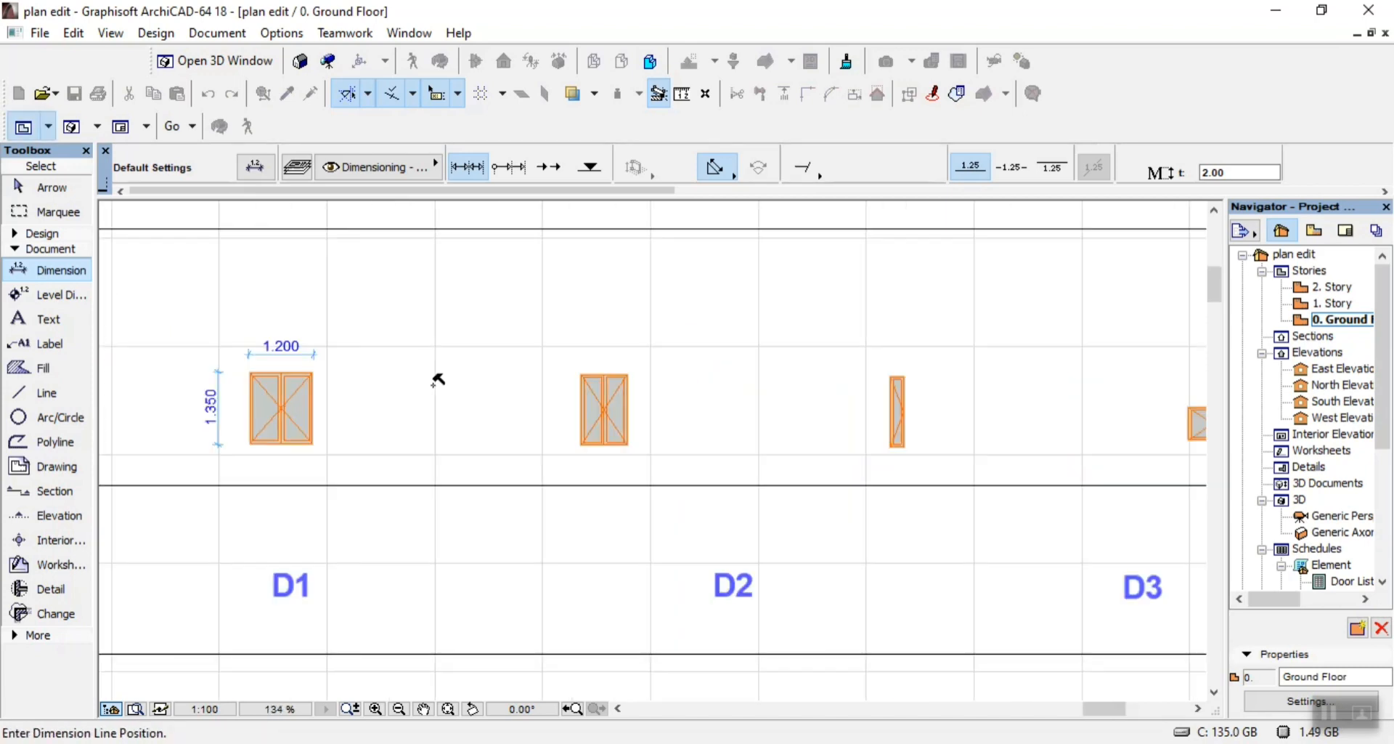
pyautogui.click(349, 356)
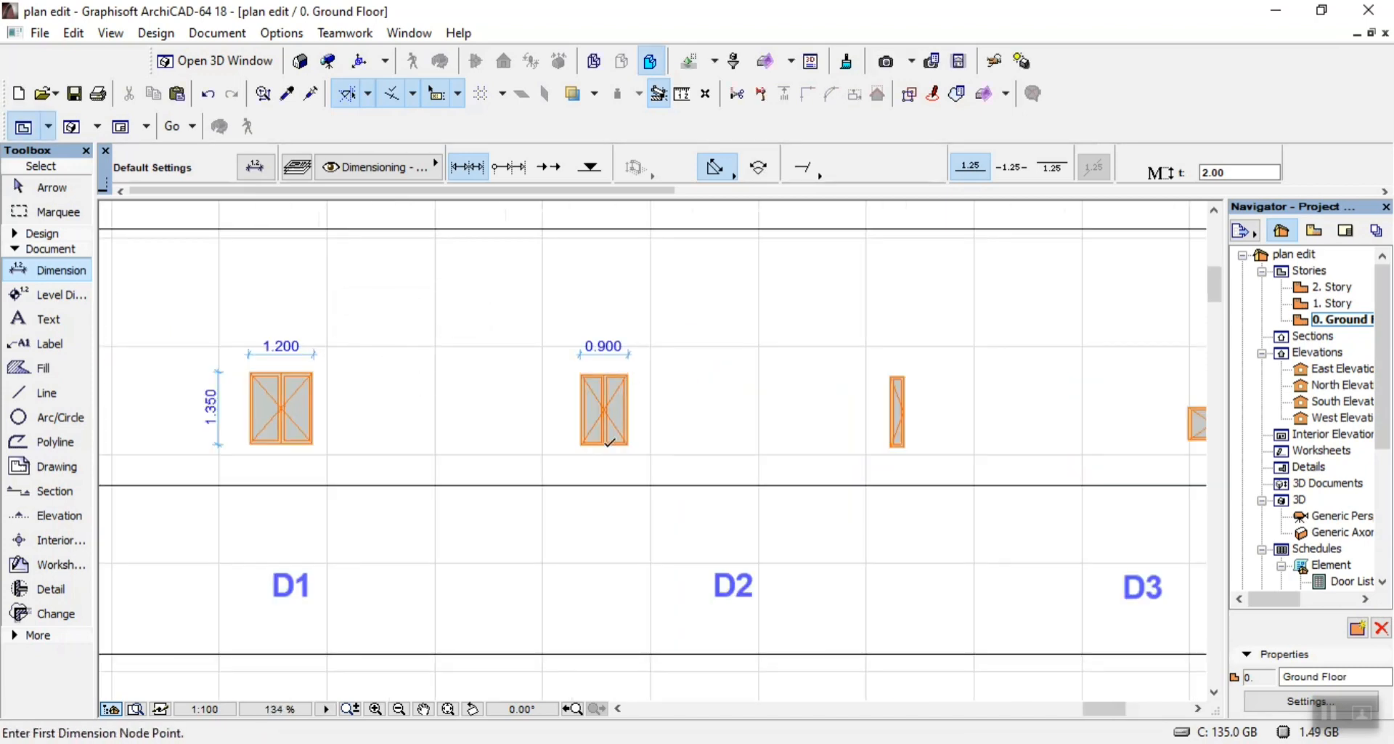
# Dimension the second double-sash window's height from the inner frame line's lower-left corner to the outer top-left corner, placing it left of the window
pyautogui.scroll(5, 585, 443)
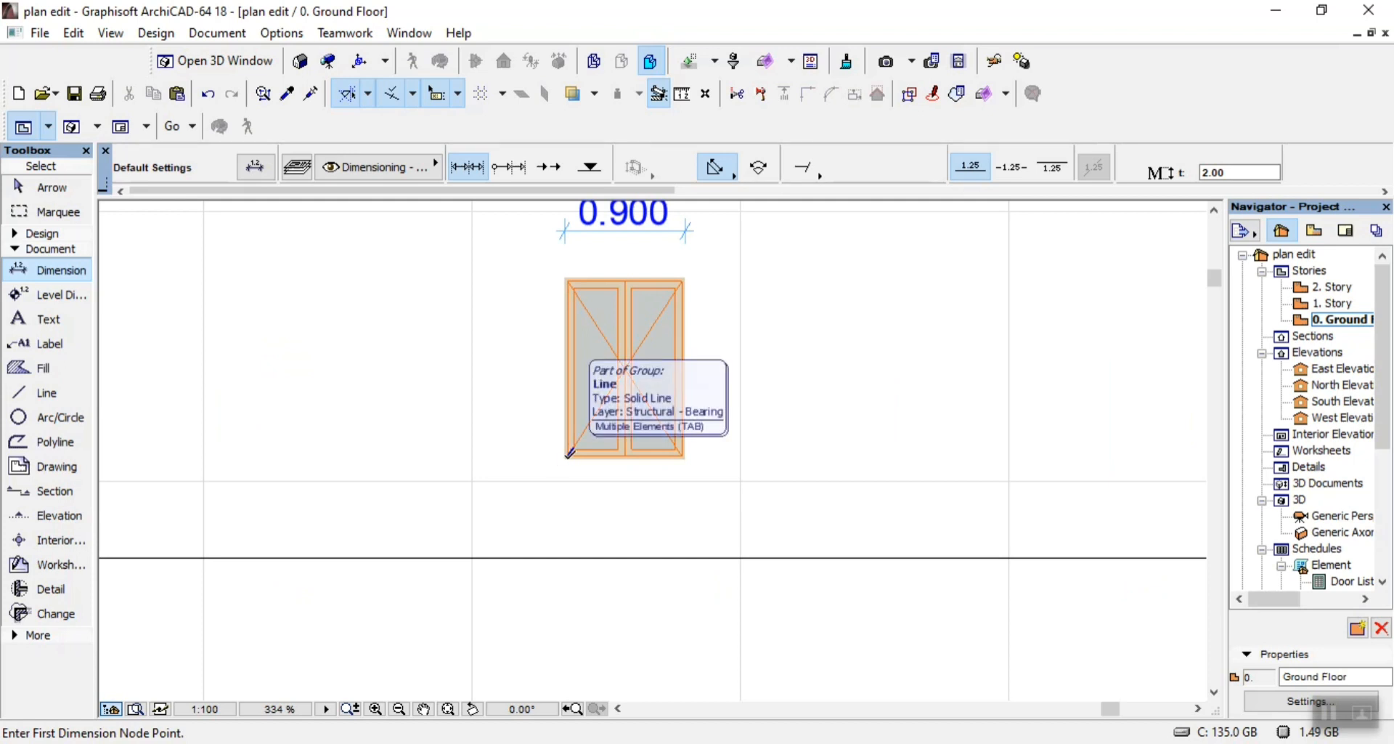
pyautogui.click(570, 451)
pyautogui.scroll(5, 566, 289)
pyautogui.click(562, 259)
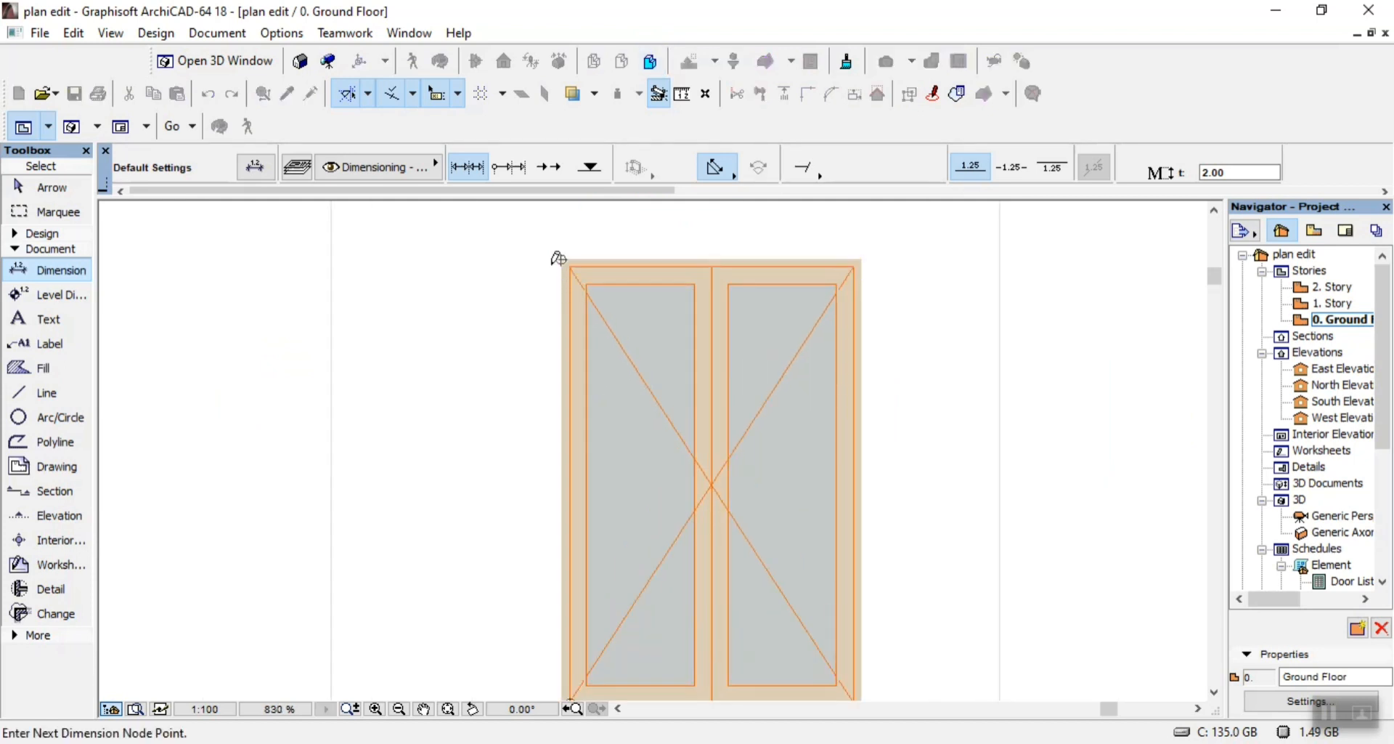
pyautogui.rightClick(560, 259)
pyautogui.click(578, 414)
pyautogui.click(353, 418)
pyautogui.scroll(-9, 495, 358)
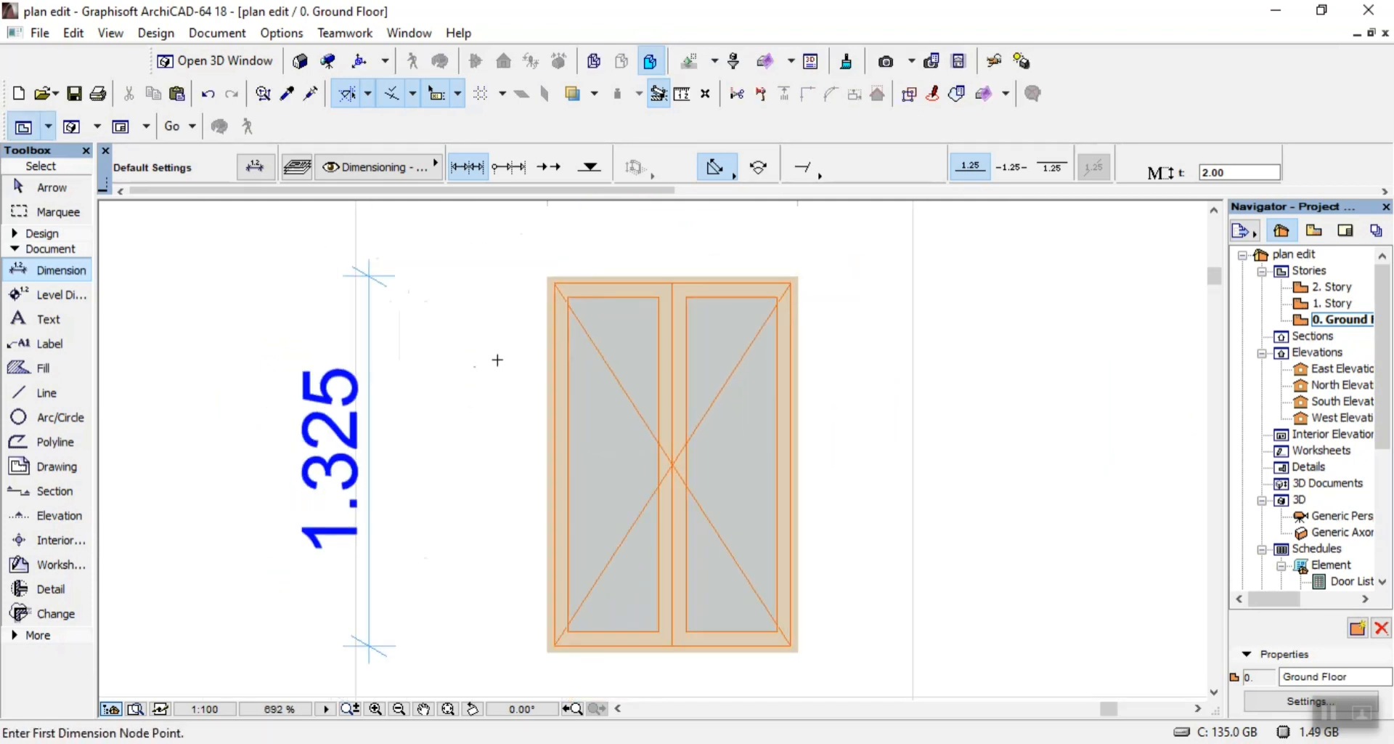
pyautogui.scroll(11, 556, 422)
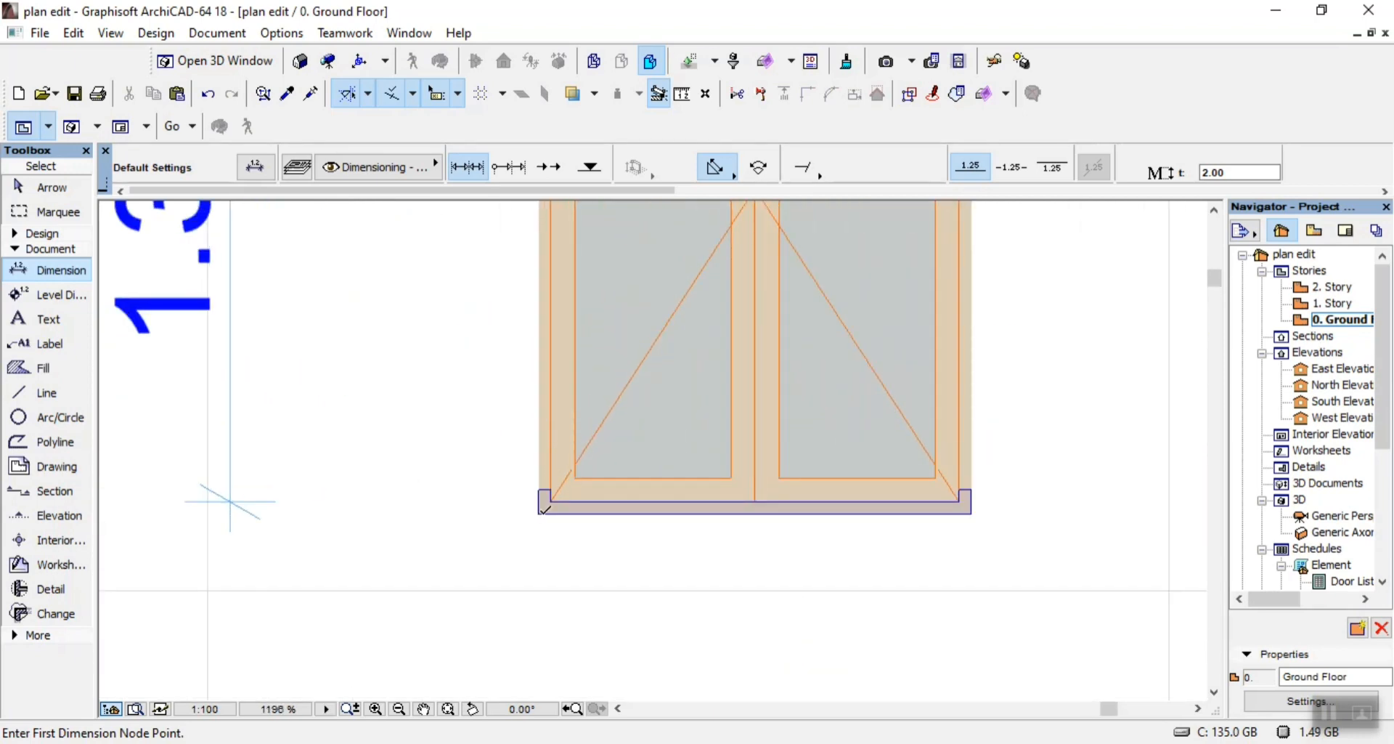
pyautogui.click(539, 512)
pyautogui.scroll(-3, 574, 517)
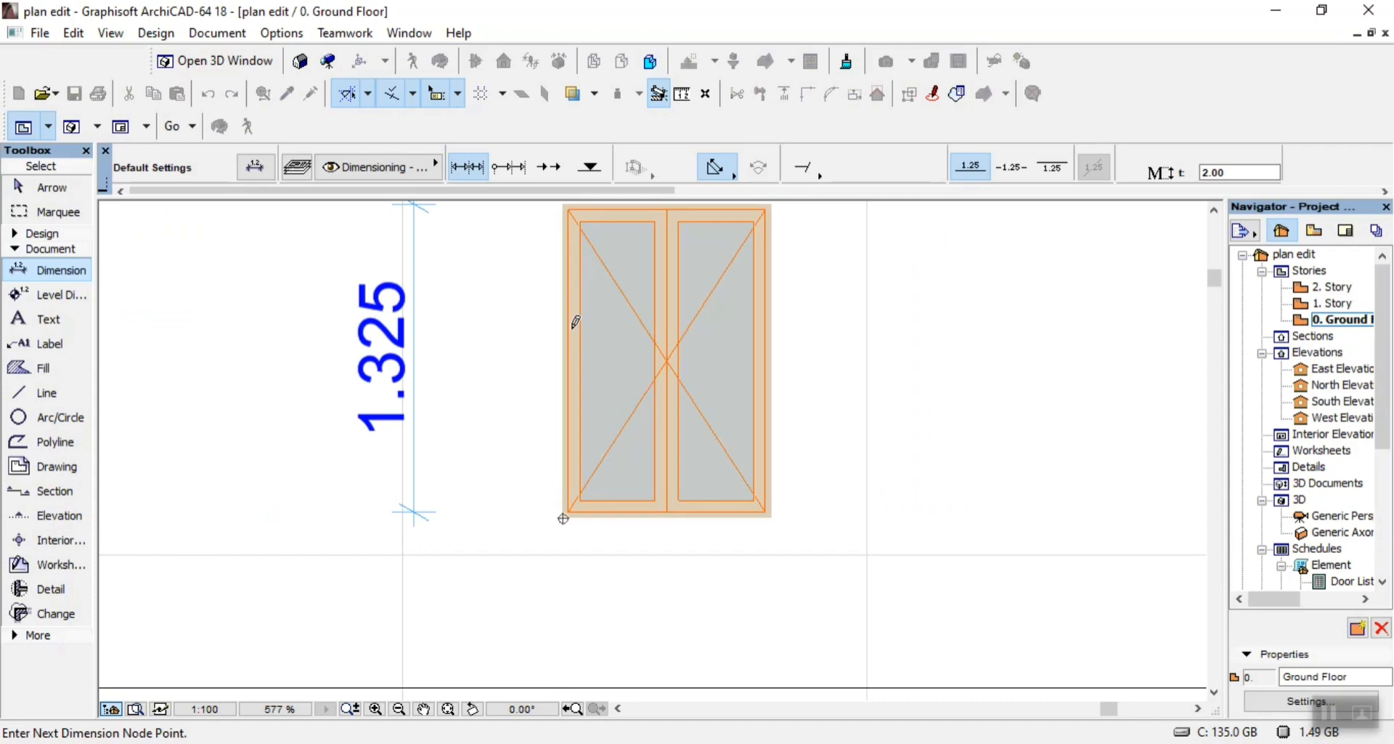
pyautogui.scroll(-4, 574, 359)
pyautogui.scroll(-6, 702, 371)
# Dimension the narrow single-sash window's width between its outer top corners, placing the dimension line just above it
pyautogui.scroll(2, 995, 380)
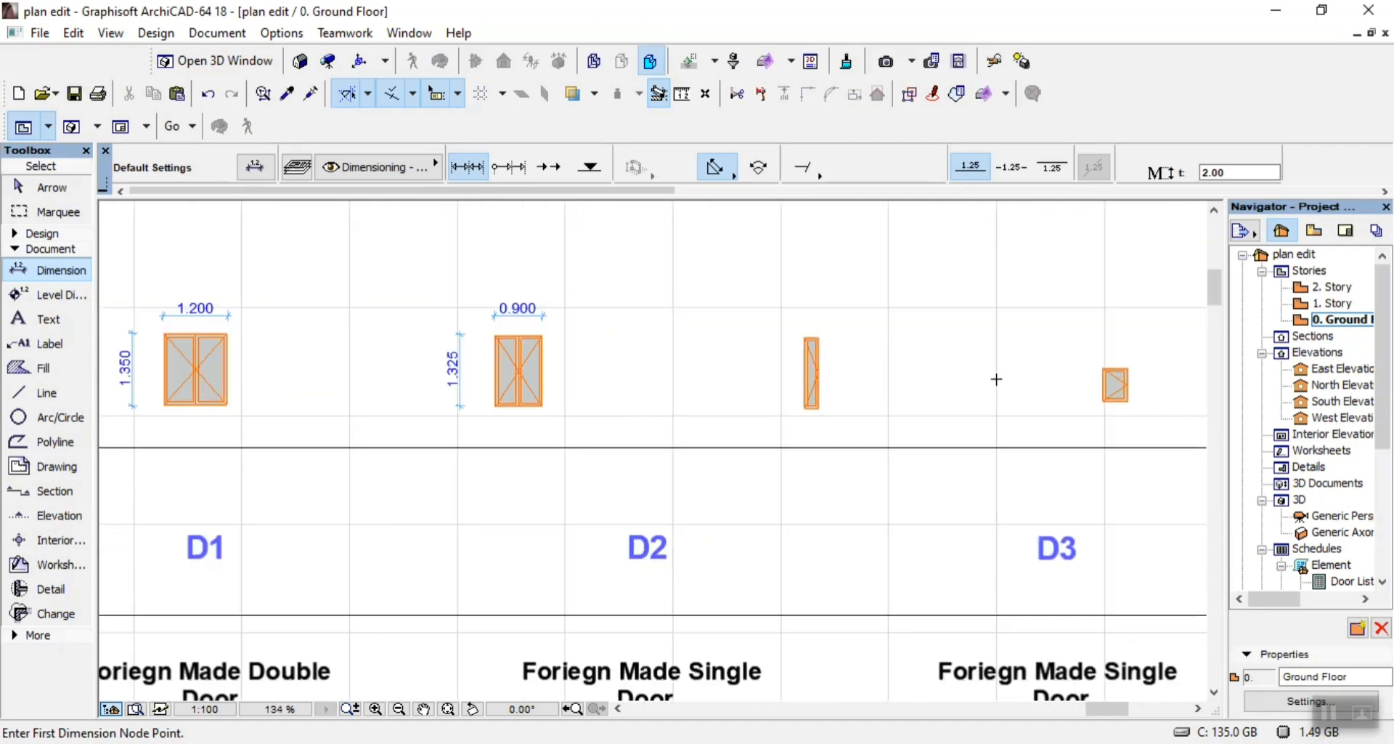
pyautogui.scroll(6, 909, 377)
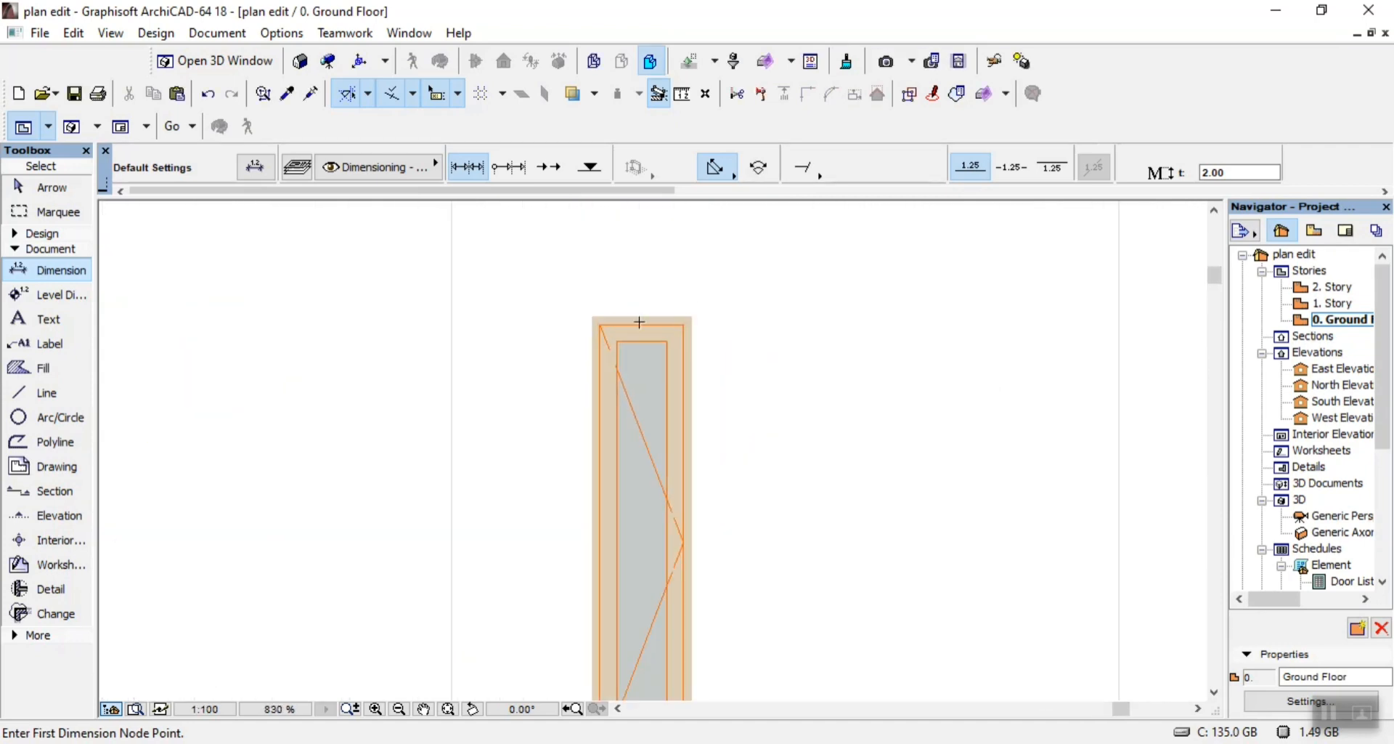
pyautogui.scroll(2, 639, 322)
pyautogui.click(542, 313)
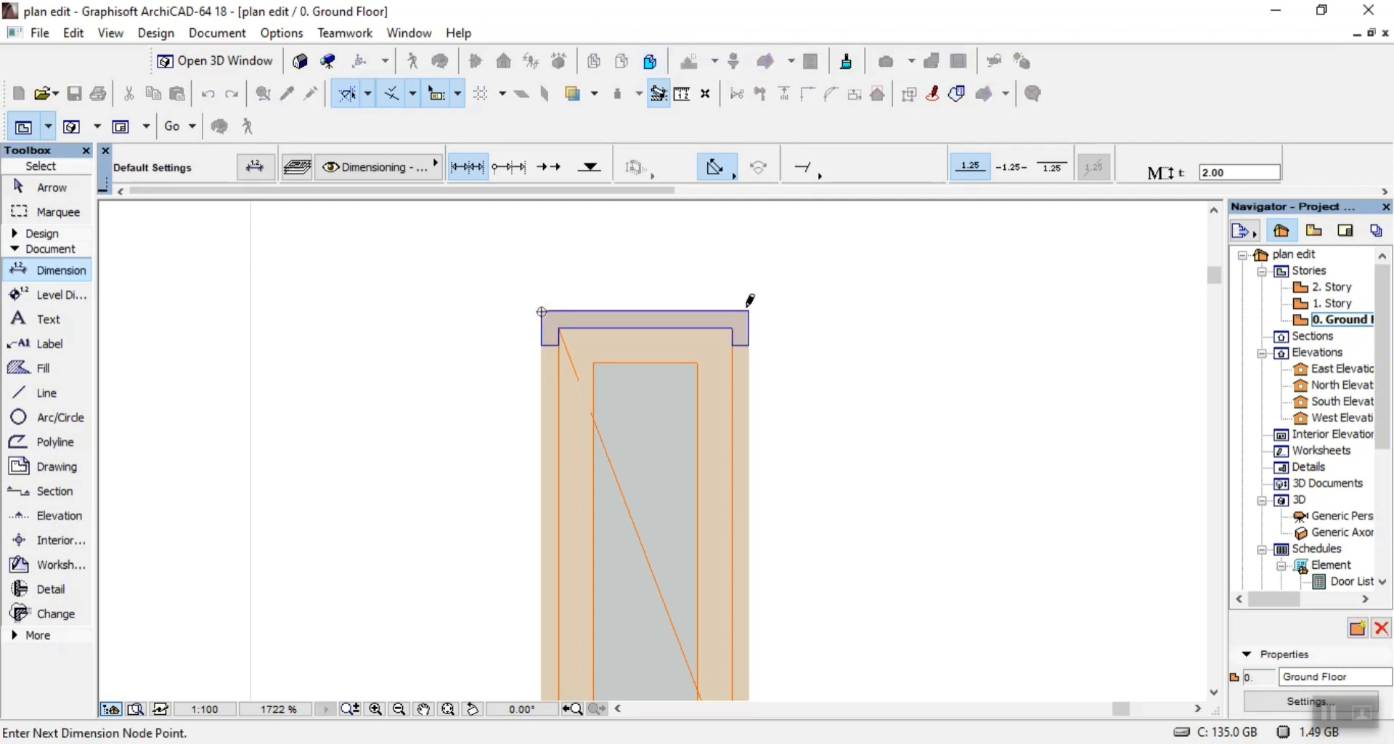
pyautogui.scroll(-3, 783, 326)
pyautogui.rightClick(573, 279)
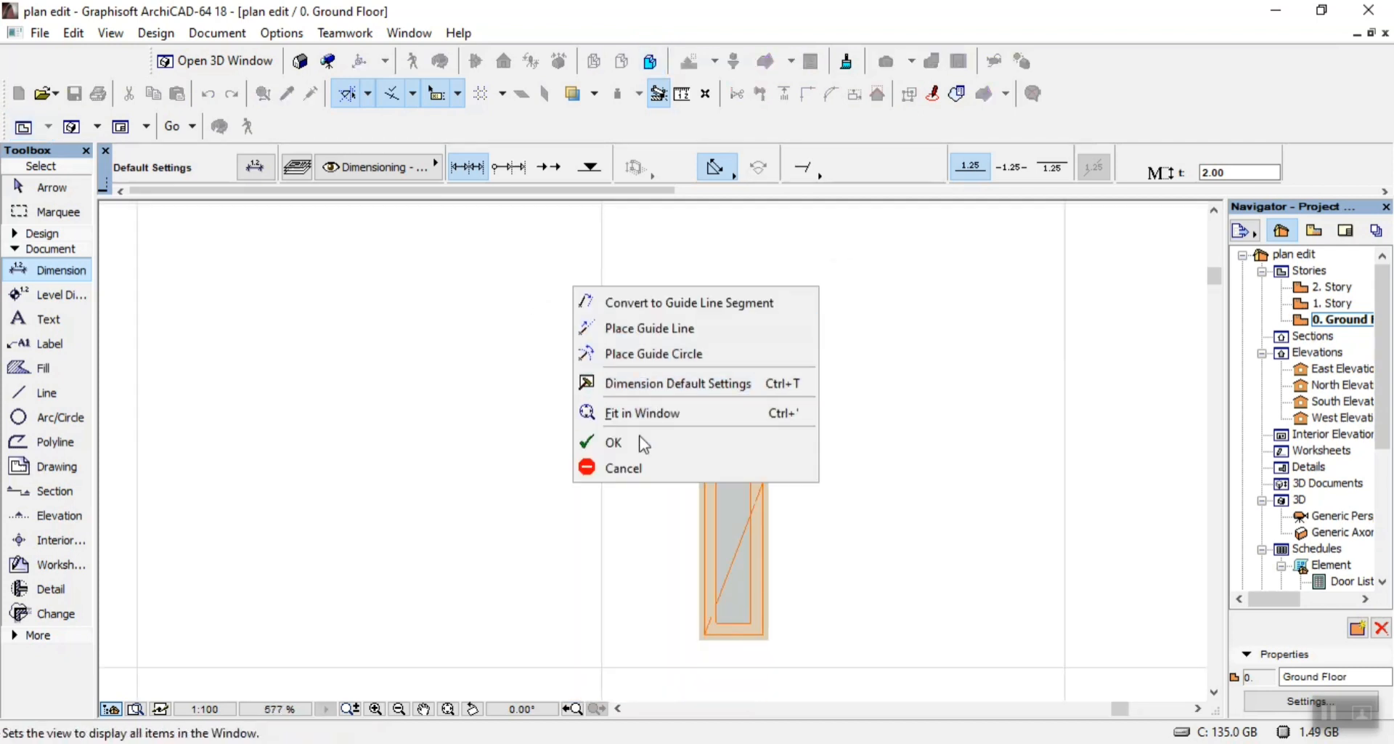
pyautogui.click(644, 443)
pyautogui.scroll(-2, 700, 351)
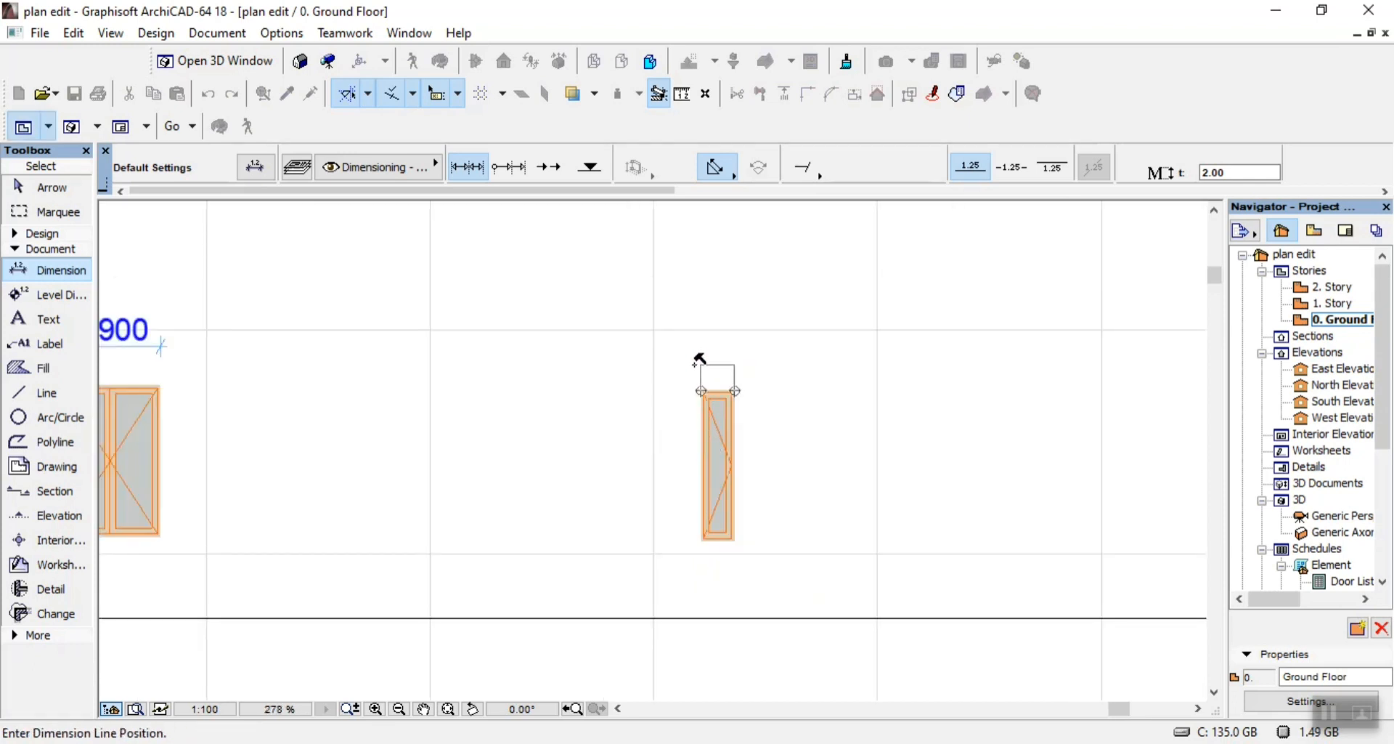
pyautogui.click(699, 358)
# Dimension the narrow single-sash window's height between its outer left corners, placing the dimension line to its left
pyautogui.scroll(3, 701, 540)
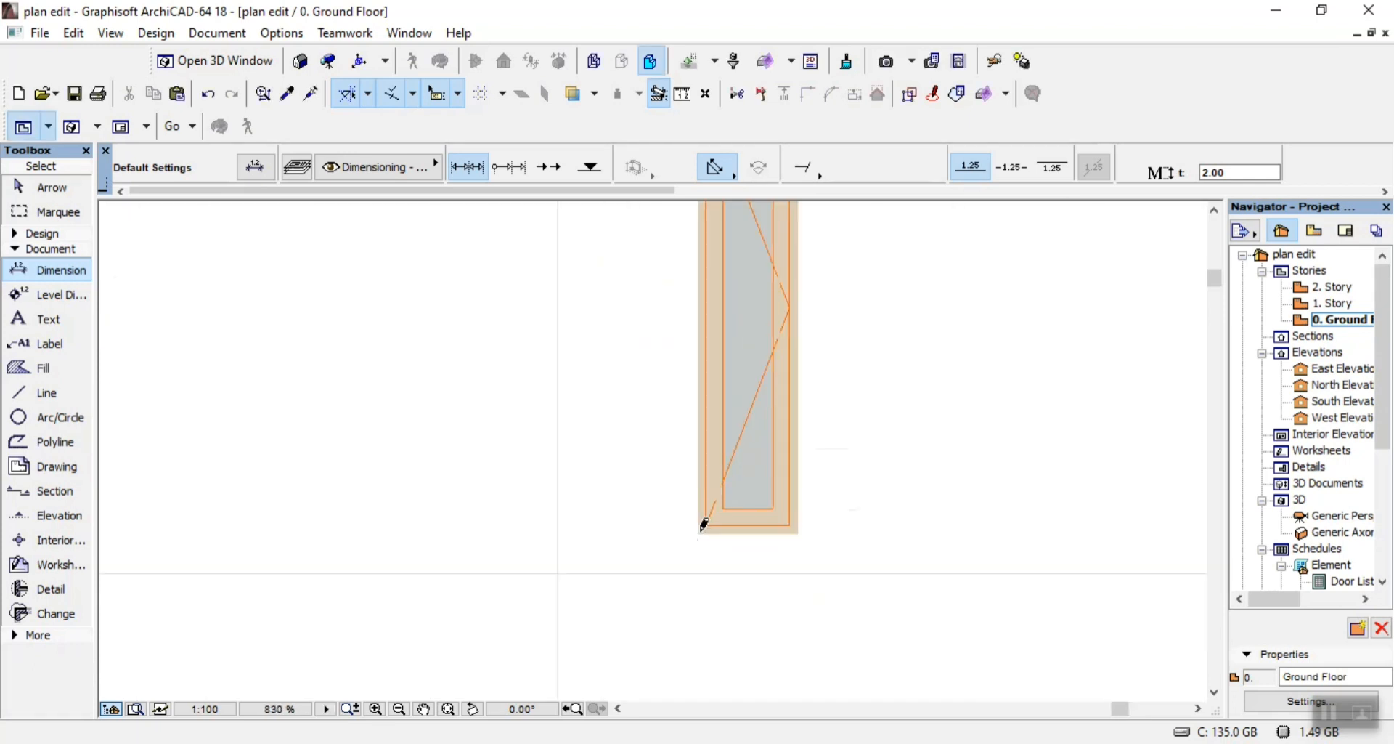
pyautogui.click(700, 532)
pyautogui.scroll(-2, 702, 532)
pyautogui.scroll(3, 709, 330)
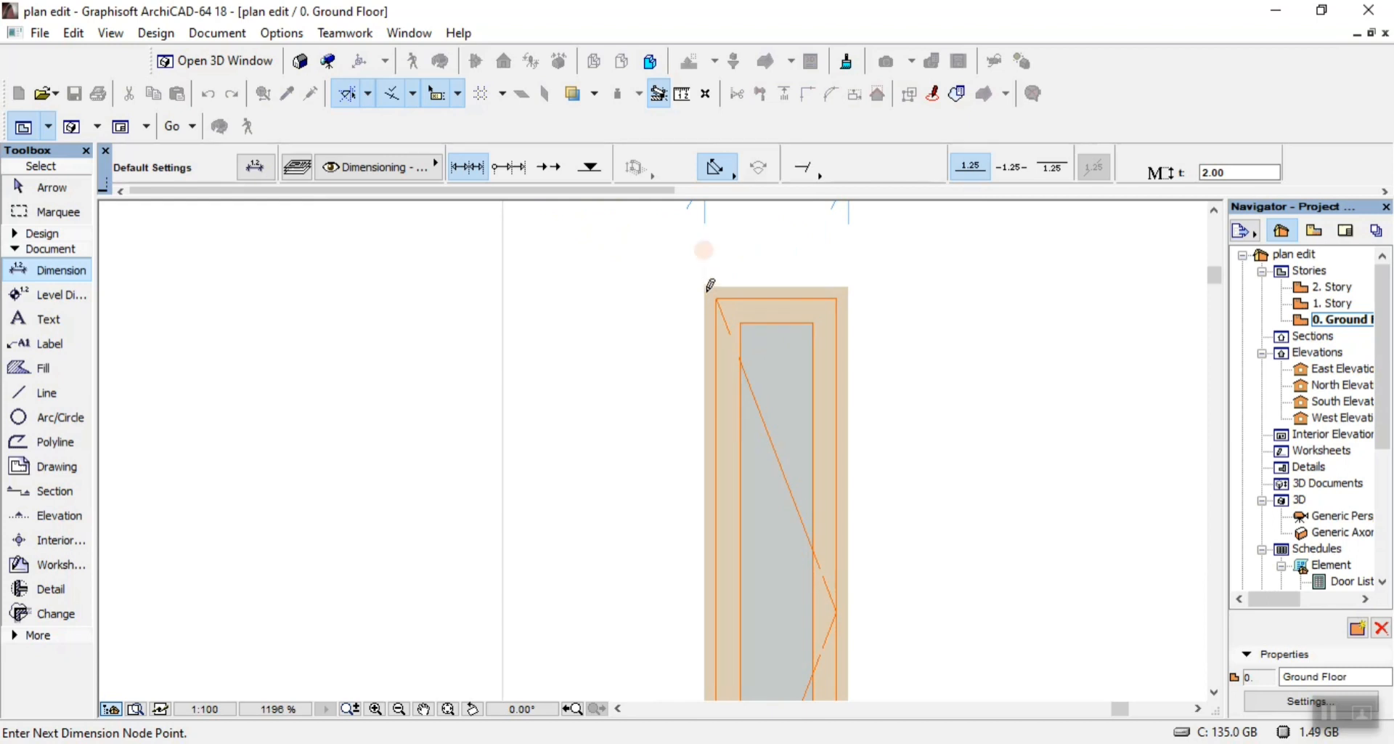
pyautogui.click(705, 287)
pyautogui.rightClick(557, 377)
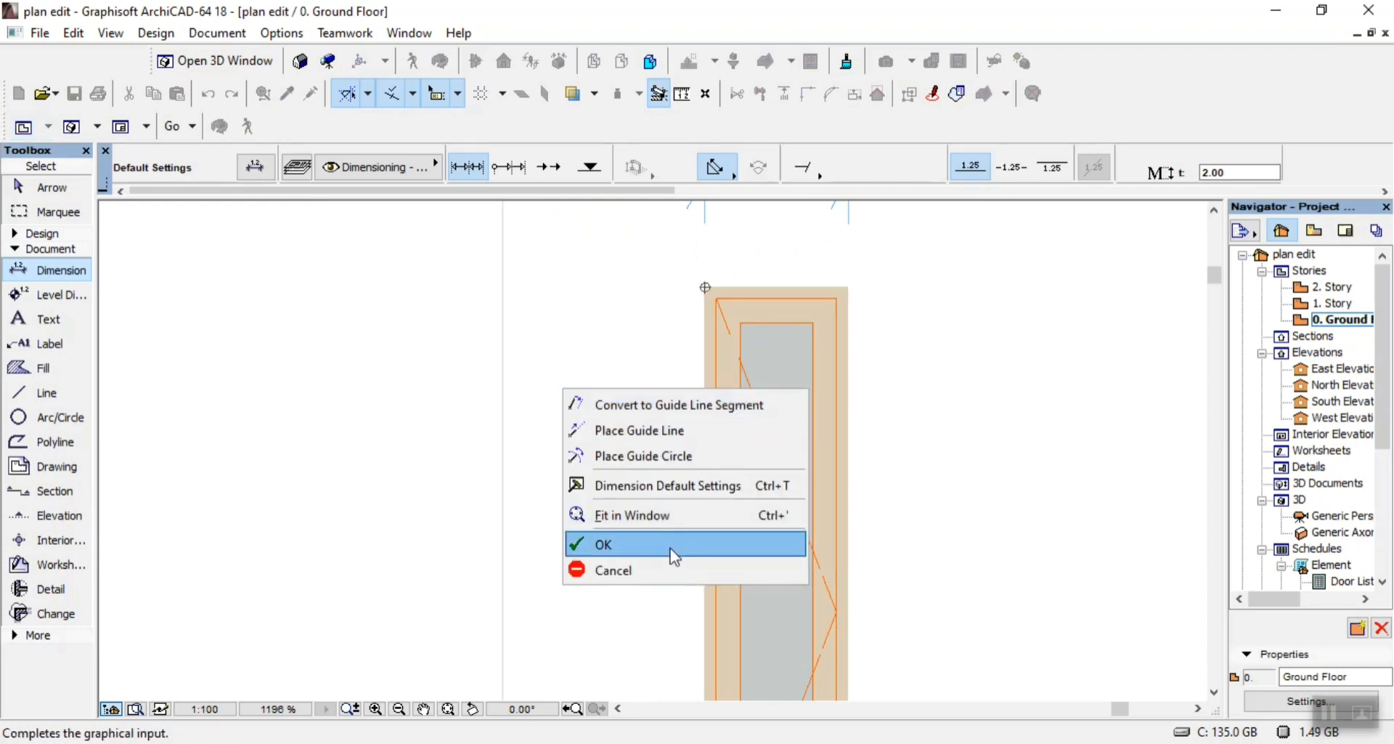
pyautogui.click(675, 544)
pyautogui.click(504, 476)
# Leave the Dimension tool and save the project
pyautogui.scroll(-4, 526, 414)
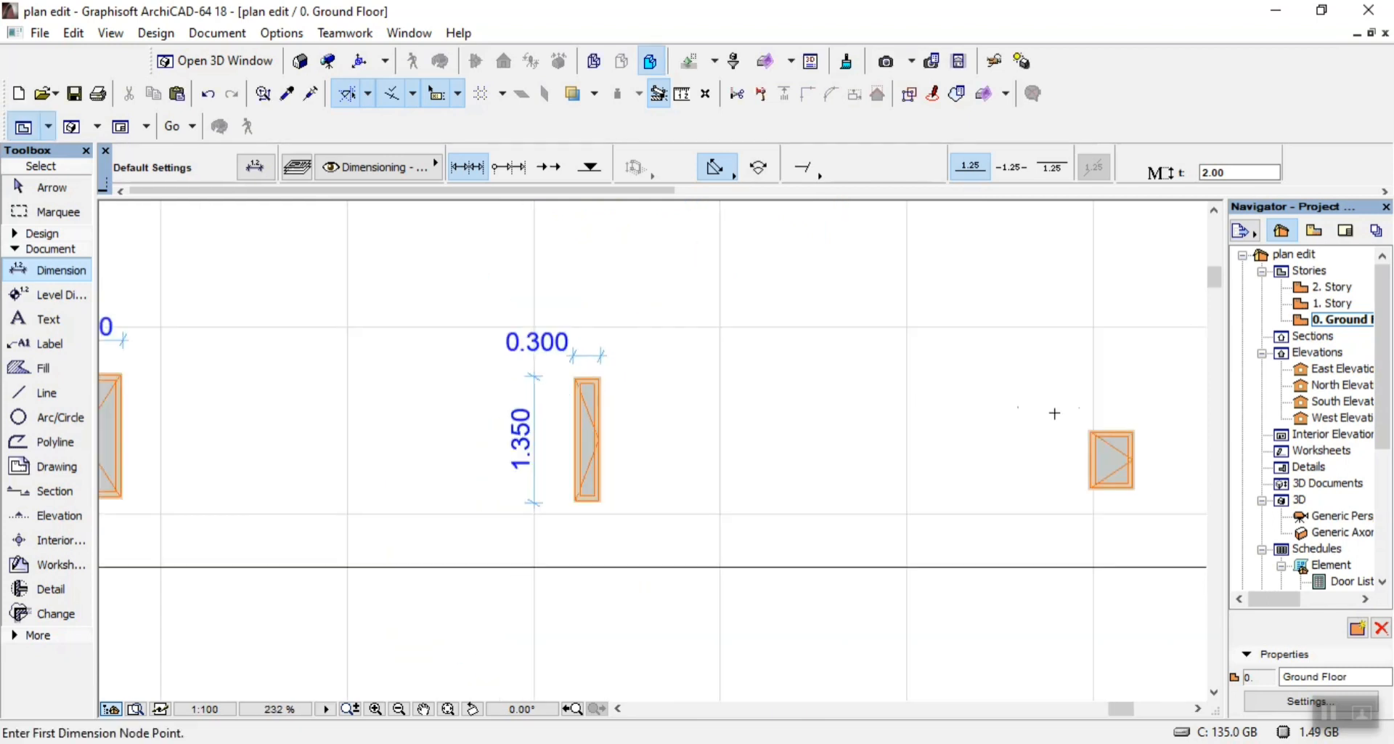
pyautogui.press('Escape')
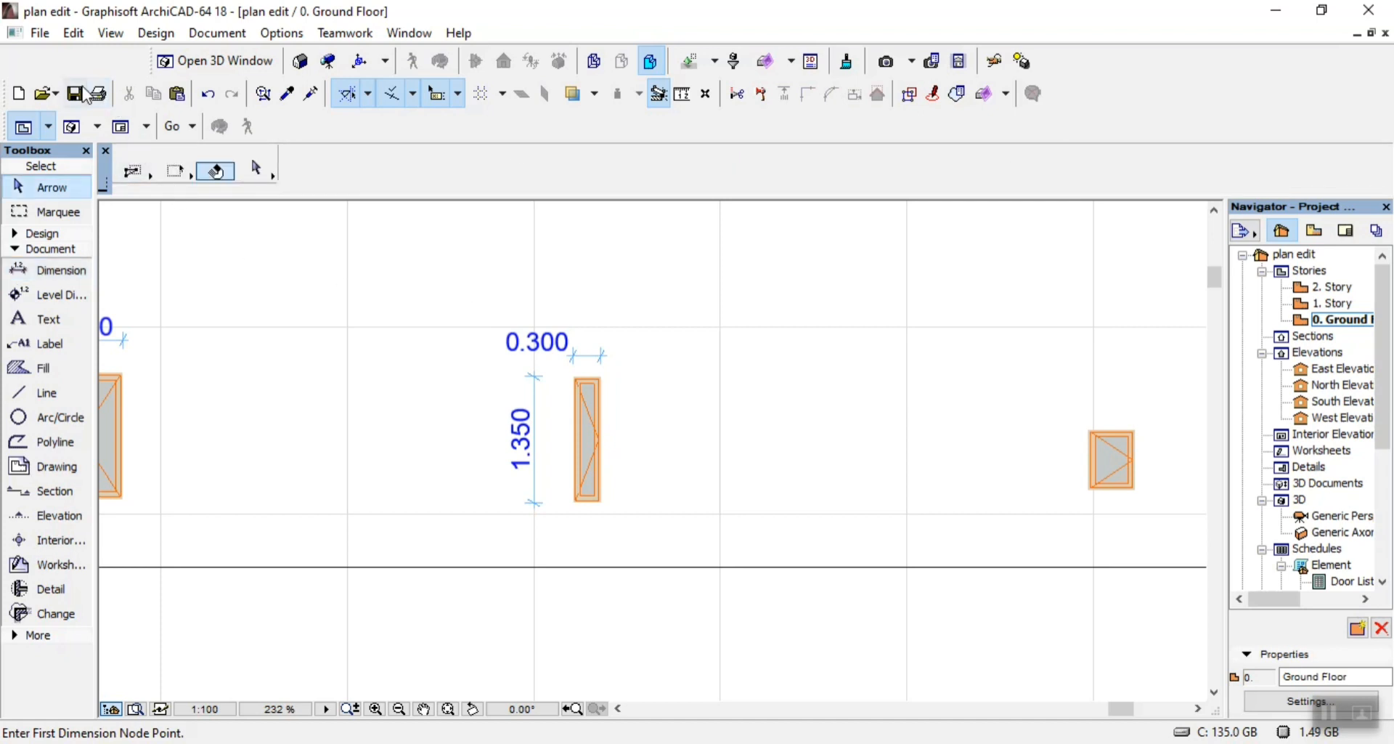
pyautogui.click(80, 87)
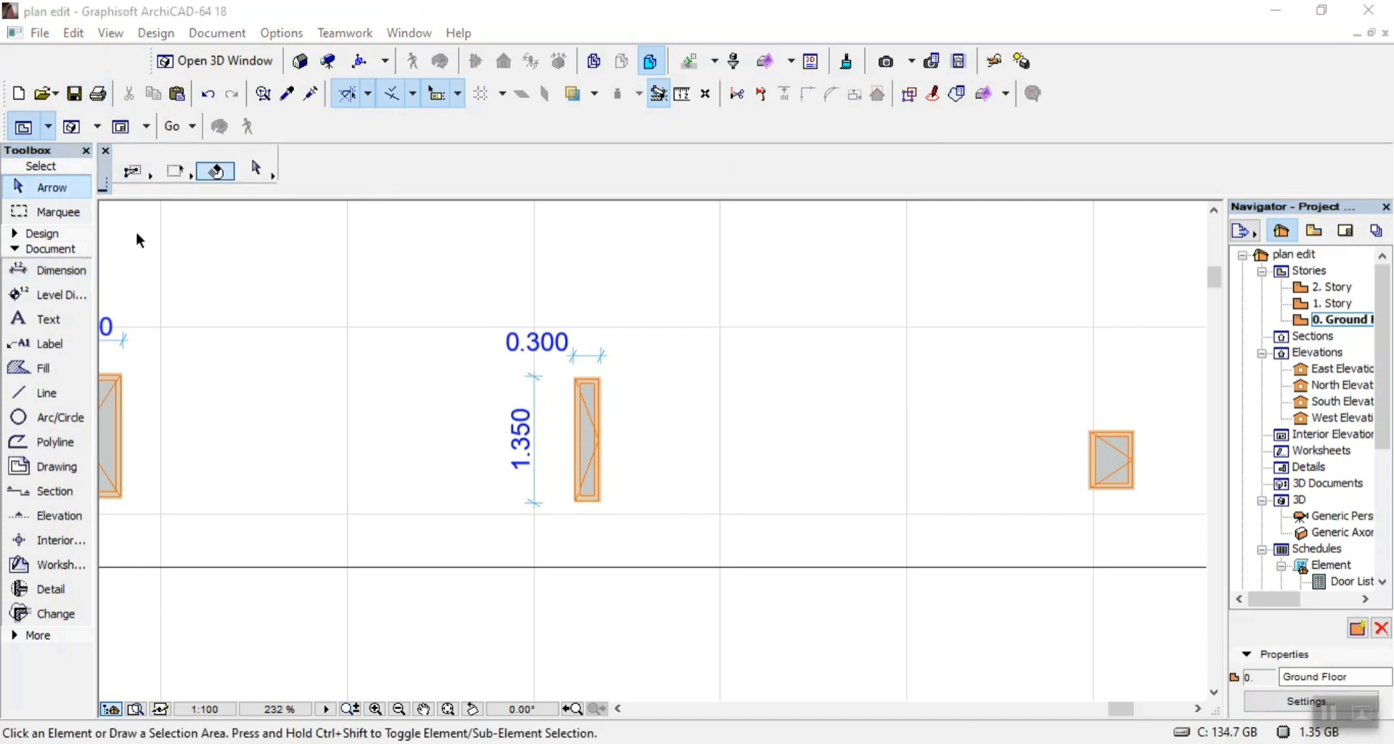
# Dimension the small fourth window's width between its outer frame's top corners, placing the dimension line above it
pyautogui.scroll(3, 1133, 436)
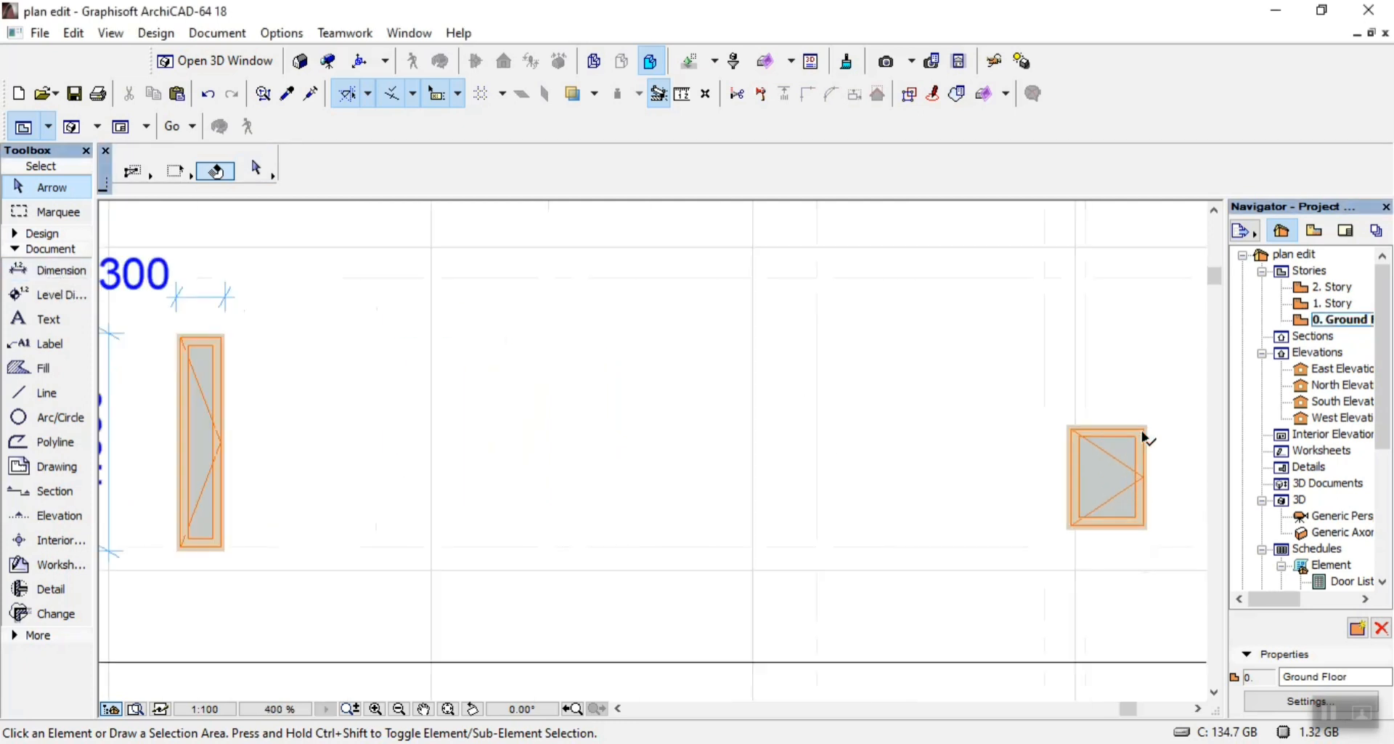
pyautogui.scroll(4, 1145, 436)
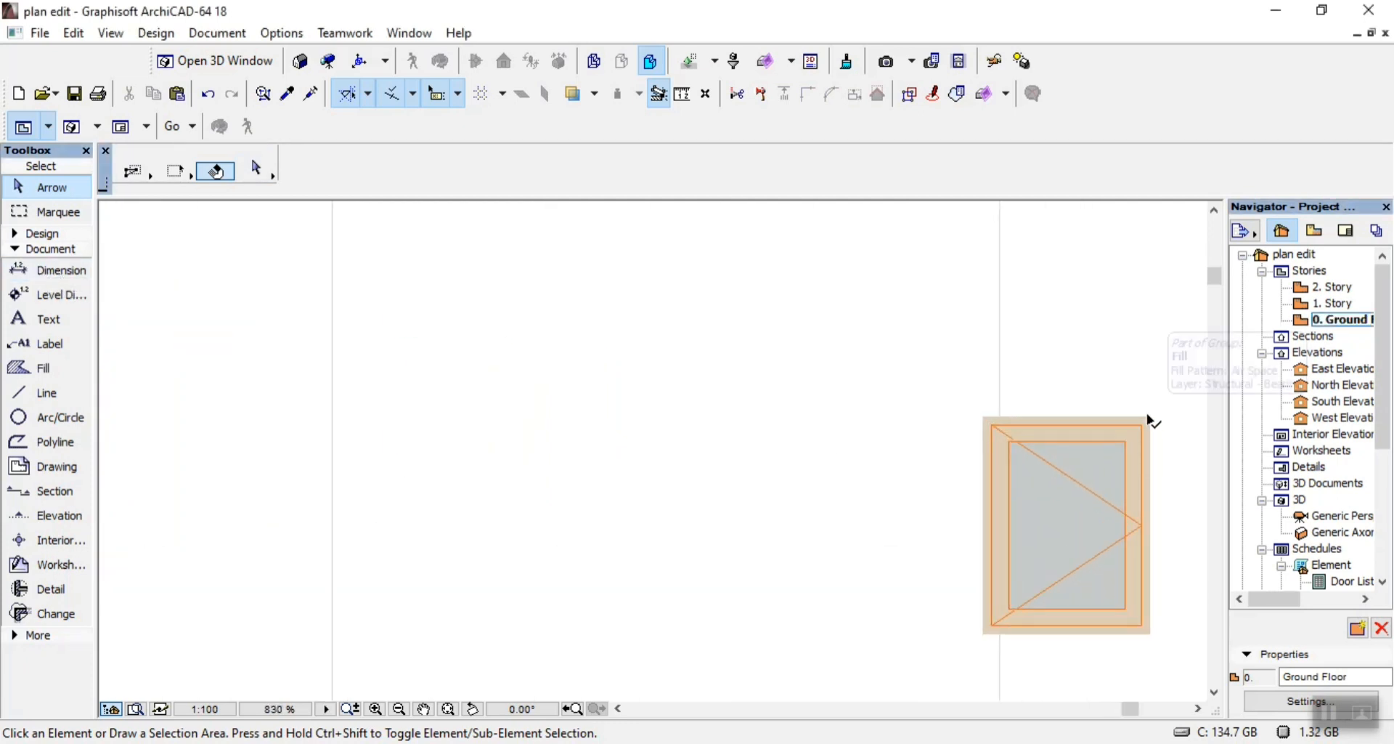
pyautogui.click(58, 272)
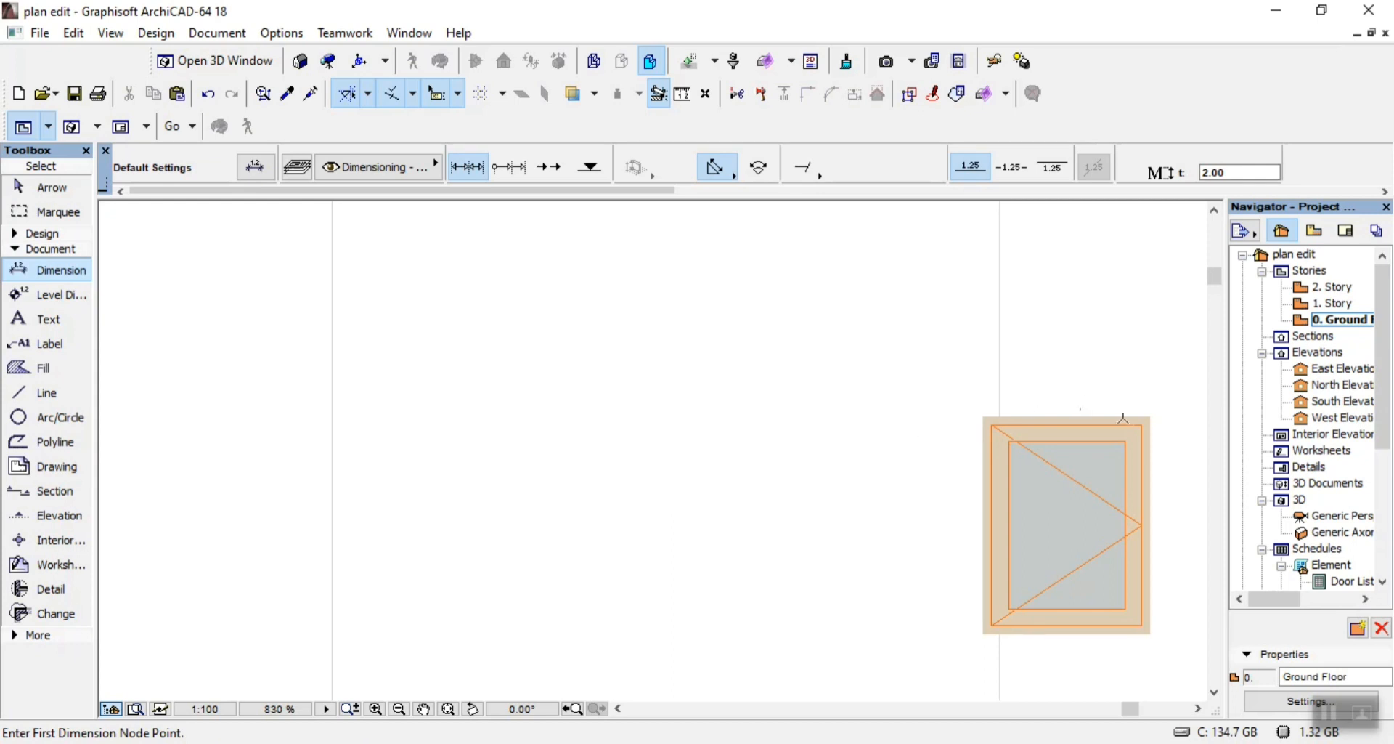
pyautogui.click(1152, 417)
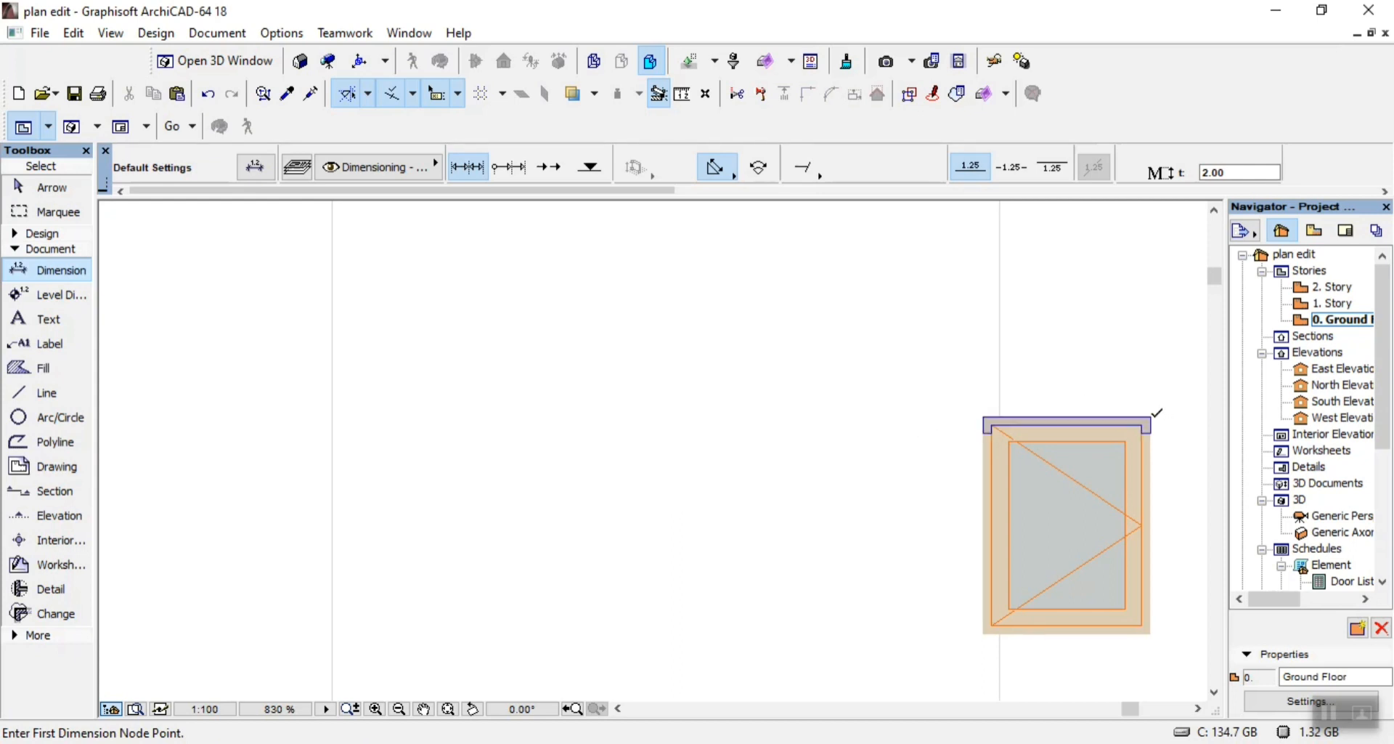
pyautogui.click(986, 417)
pyautogui.rightClick(1002, 356)
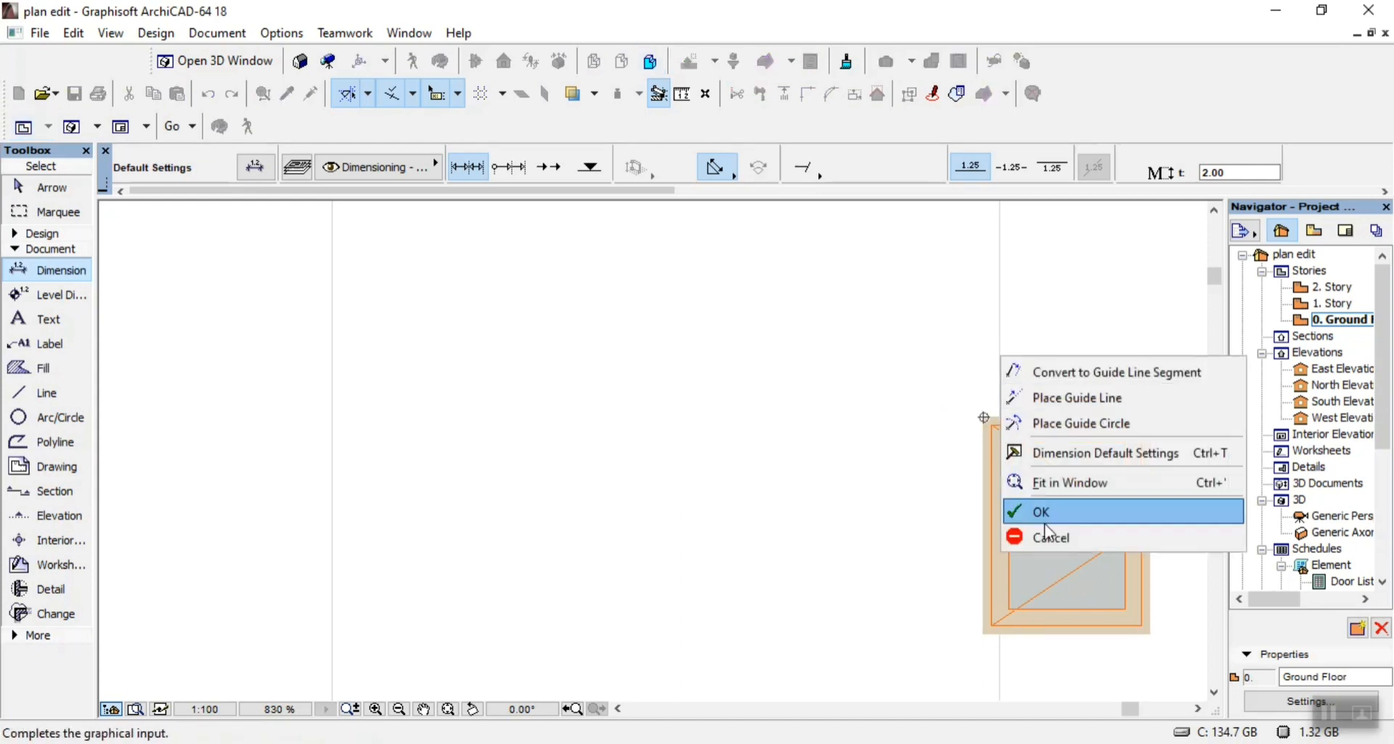
pyautogui.click(1053, 513)
pyautogui.click(1043, 309)
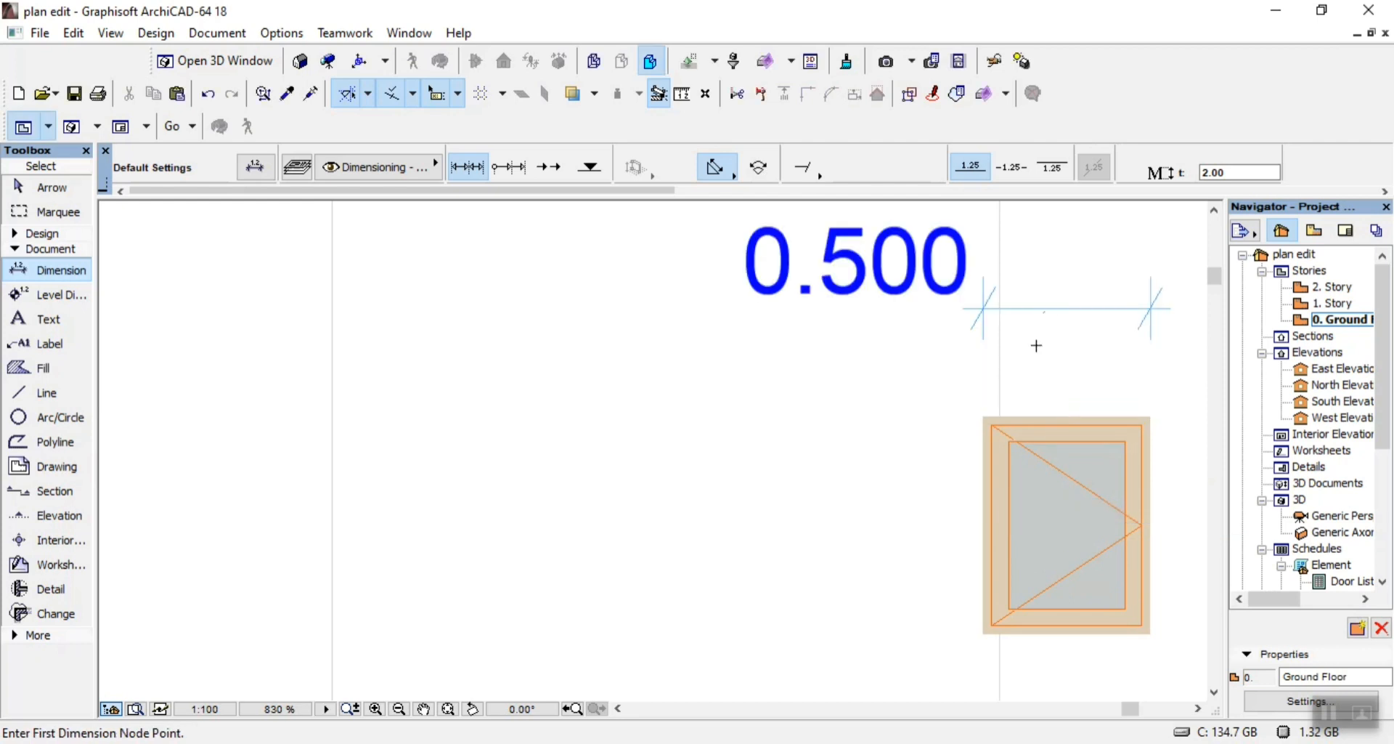
# Dimension the small fourth window's height between its outer left corners, placing the dimension line to its left, and leave the Dimension tool
pyautogui.click(986, 631)
pyautogui.click(984, 417)
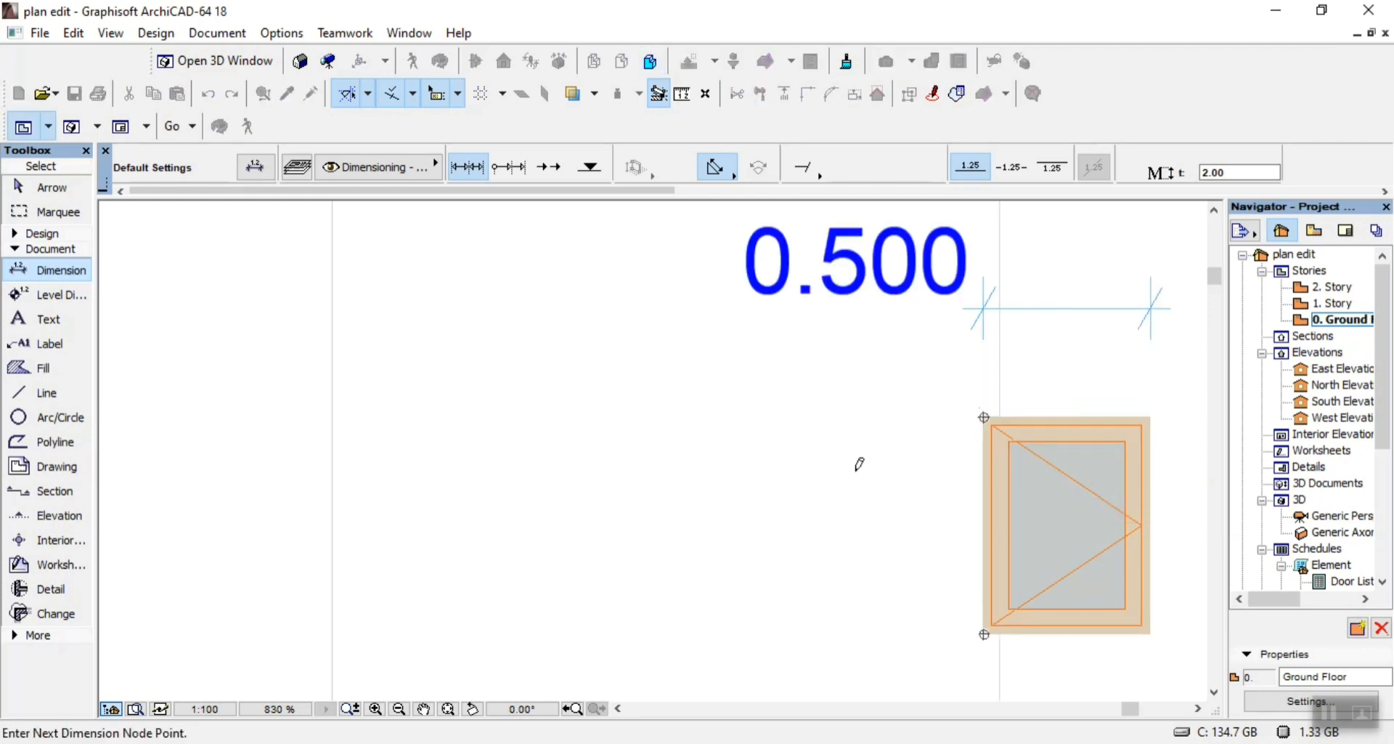
pyautogui.rightClick(750, 501)
pyautogui.click(817, 659)
pyautogui.click(817, 581)
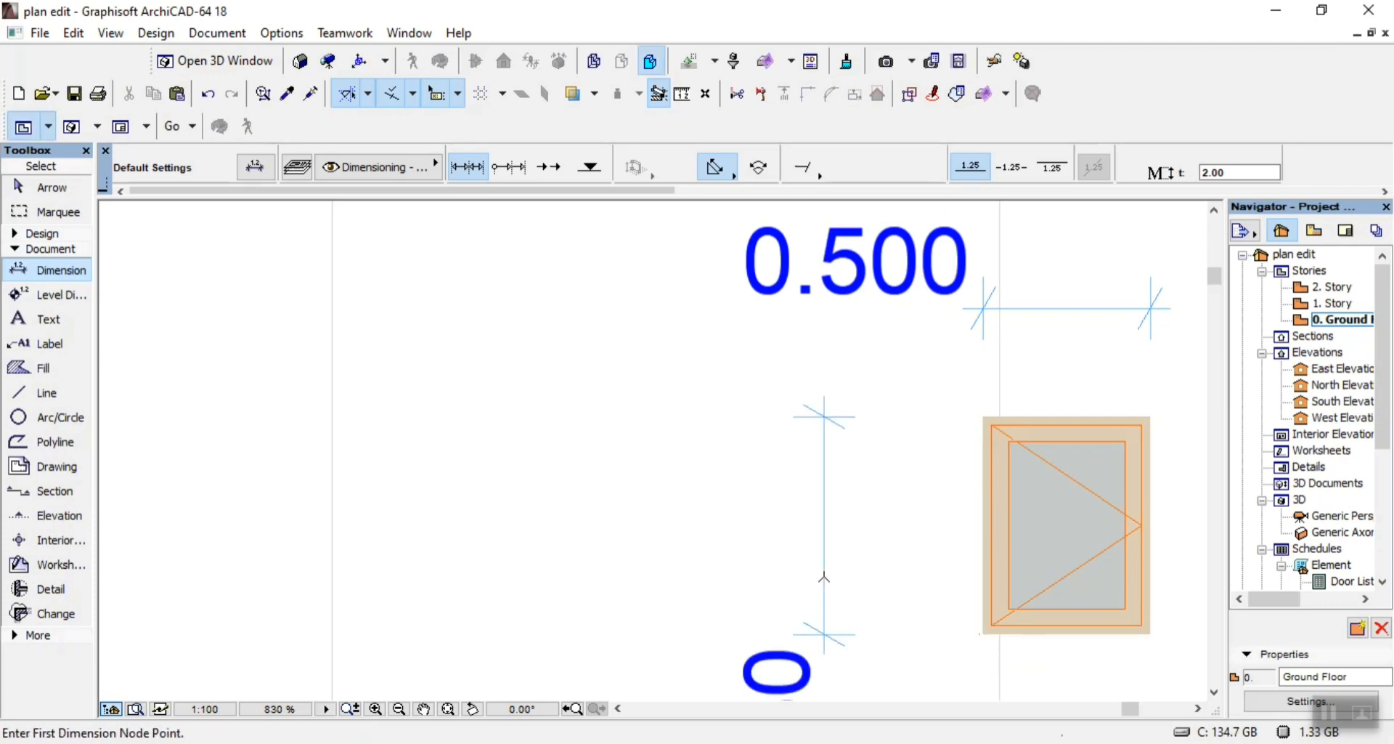
pyautogui.scroll(-4, 744, 427)
pyautogui.scroll(-6, 744, 427)
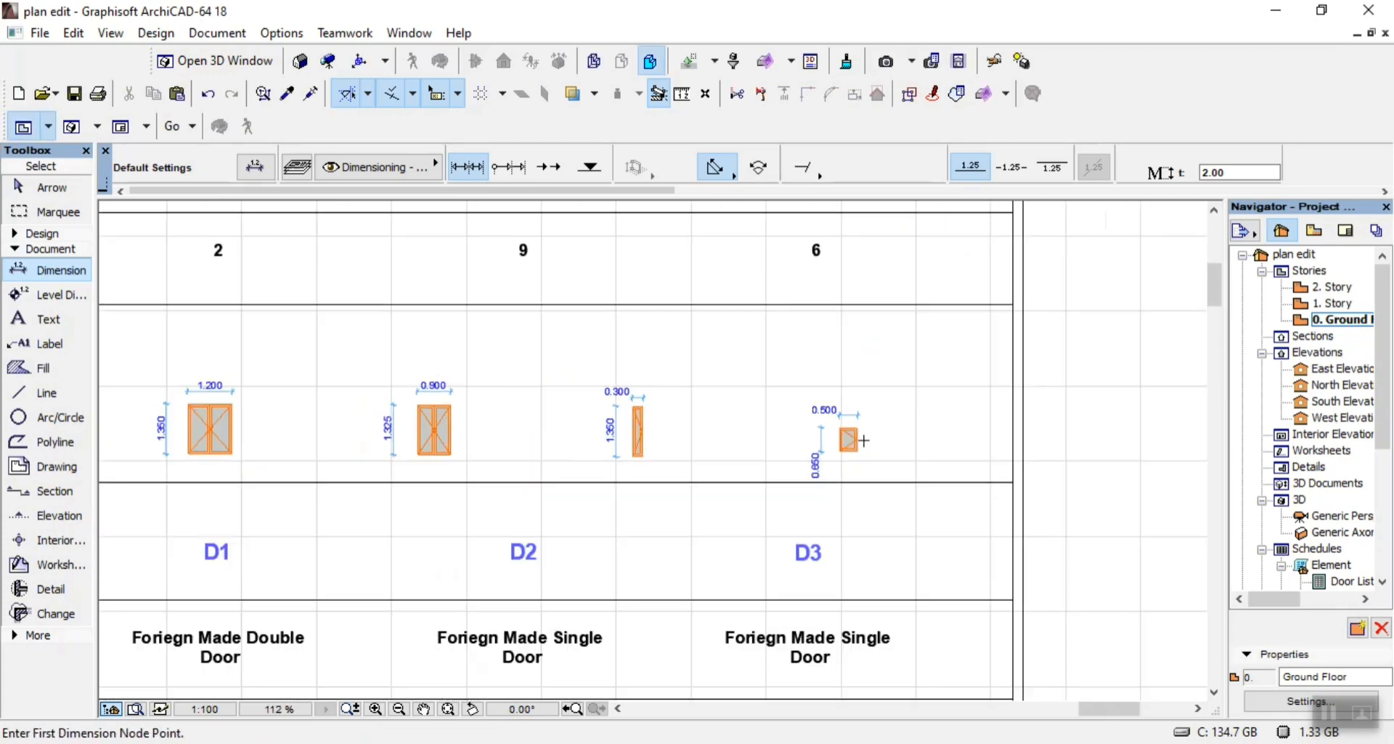
pyautogui.scroll(2, 669, 473)
pyautogui.scroll(-2, 555, 419)
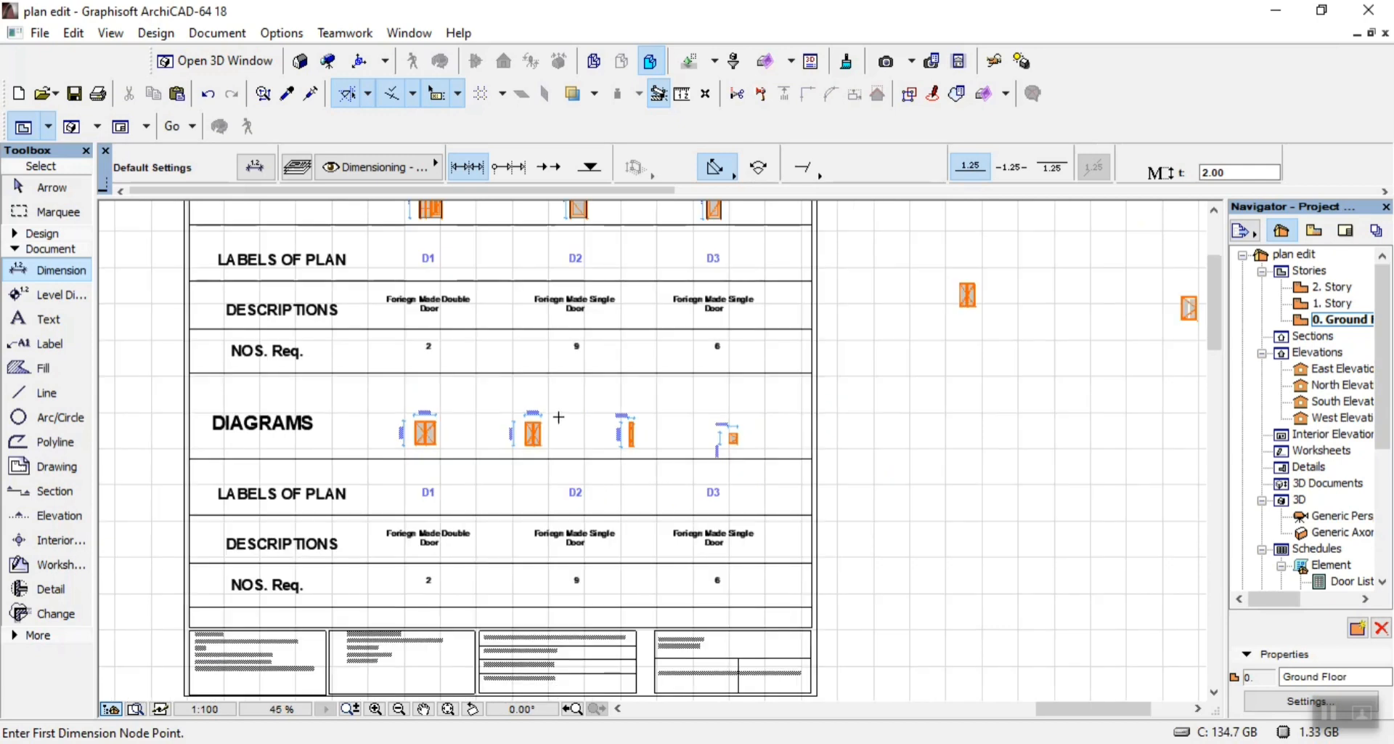
pyautogui.scroll(-2, 609, 443)
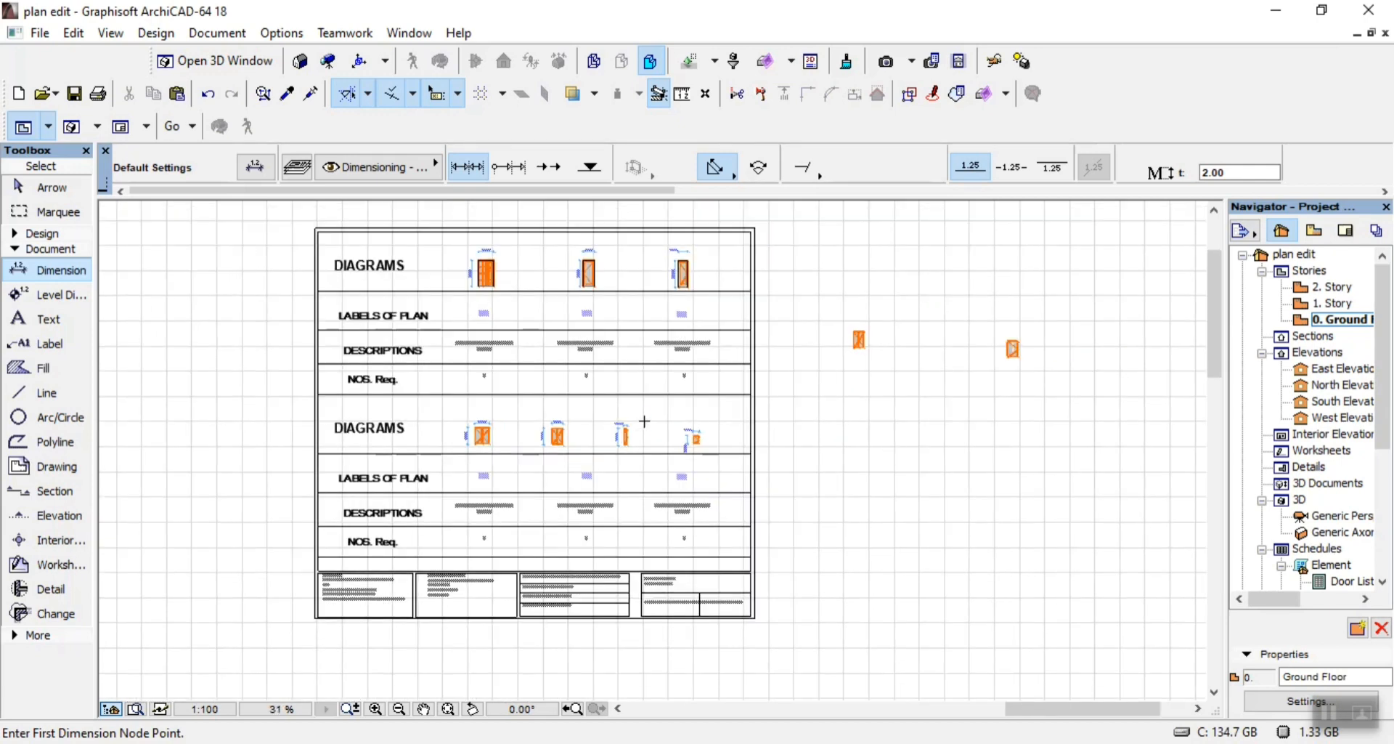
pyautogui.press('Escape')
# Change the first plan label in the window table from D1 to W1
pyautogui.scroll(5, 482, 478)
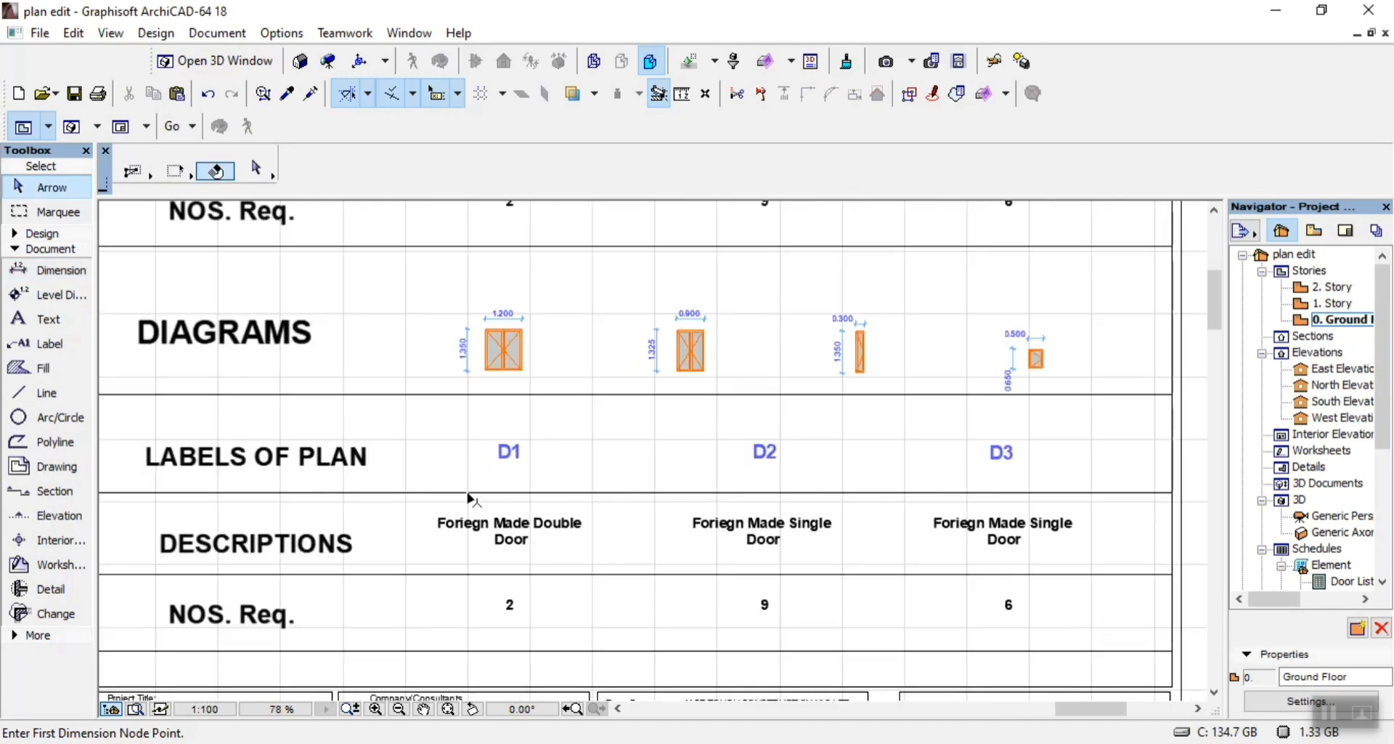
pyautogui.doubleClick(506, 456)
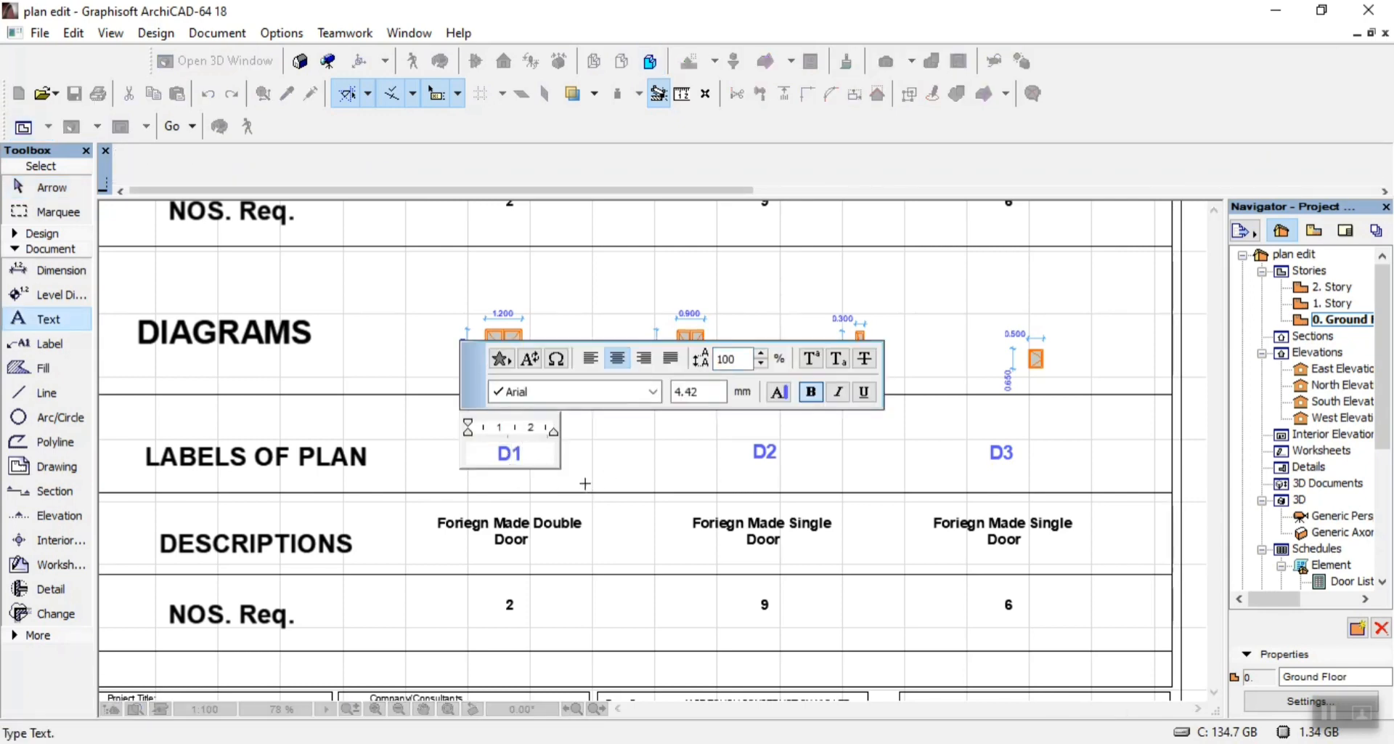
pyautogui.press('BackSpace')
pyautogui.write('W')
pyautogui.click(615, 483)
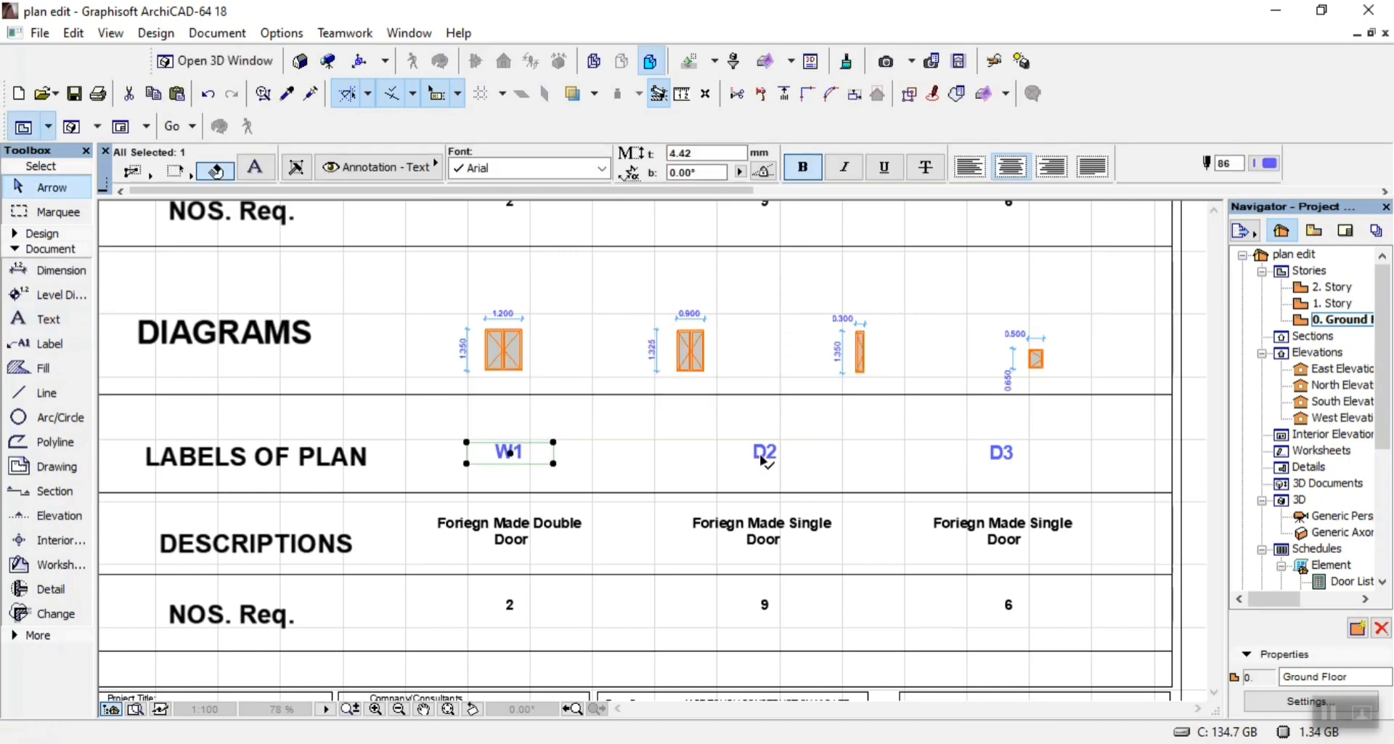
# Move the D2 label in the window table horizontally beneath the second window diagram and change its text to W2
pyautogui.click(765, 459)
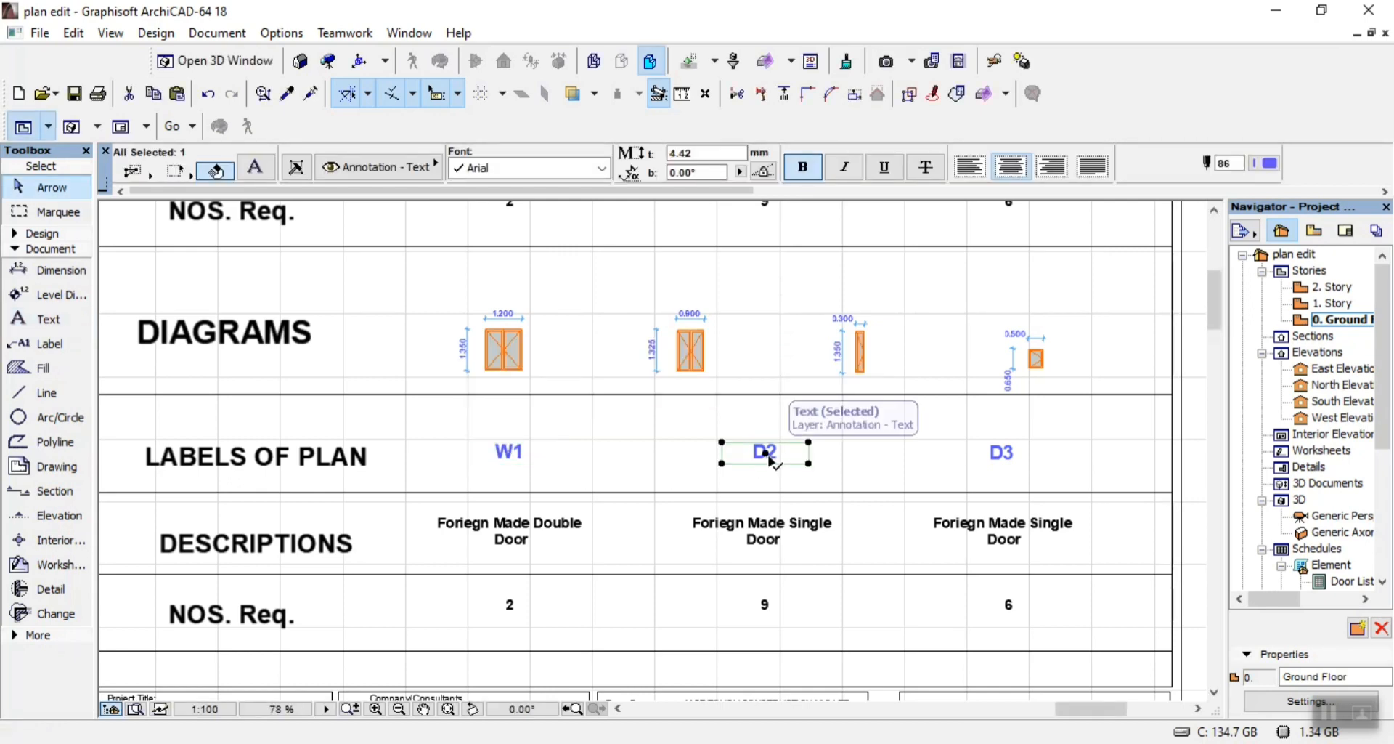
pyautogui.click(766, 452)
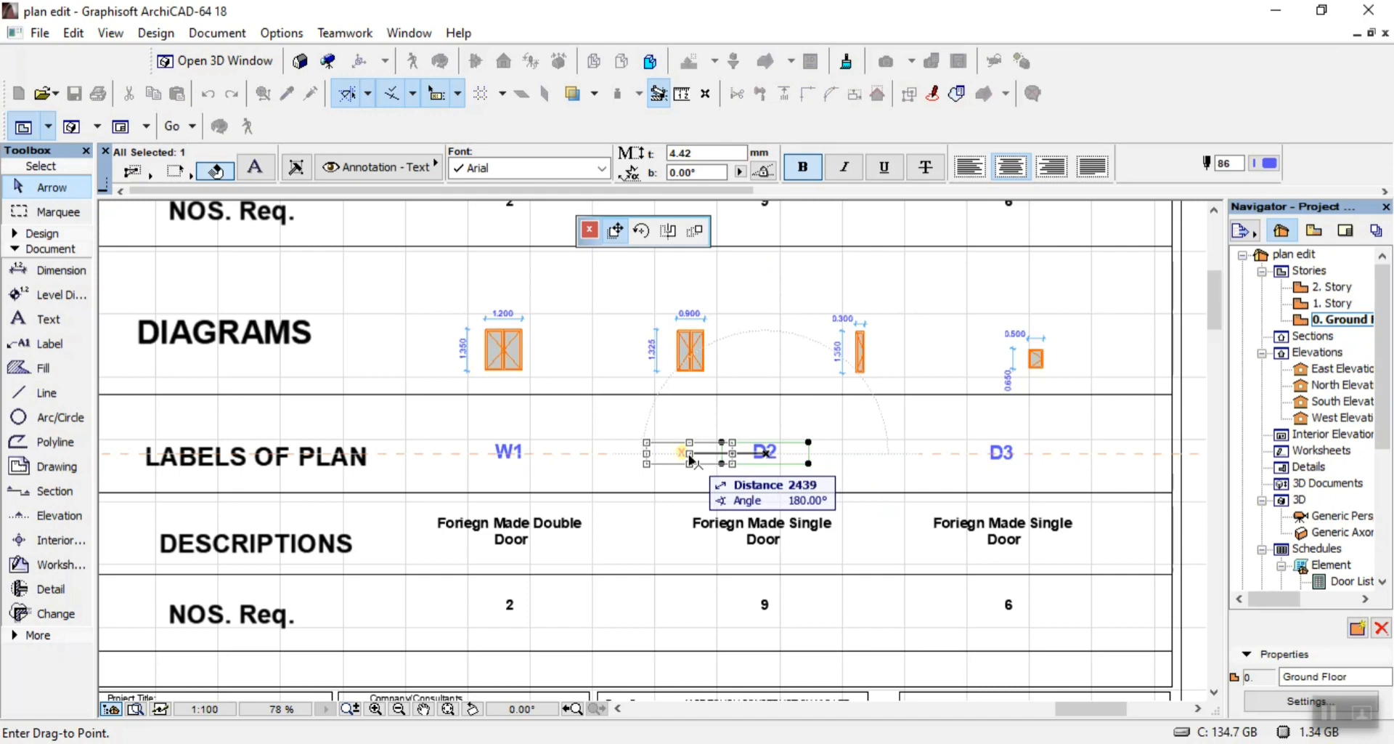
pyautogui.click(690, 459)
pyautogui.doubleClick(693, 454)
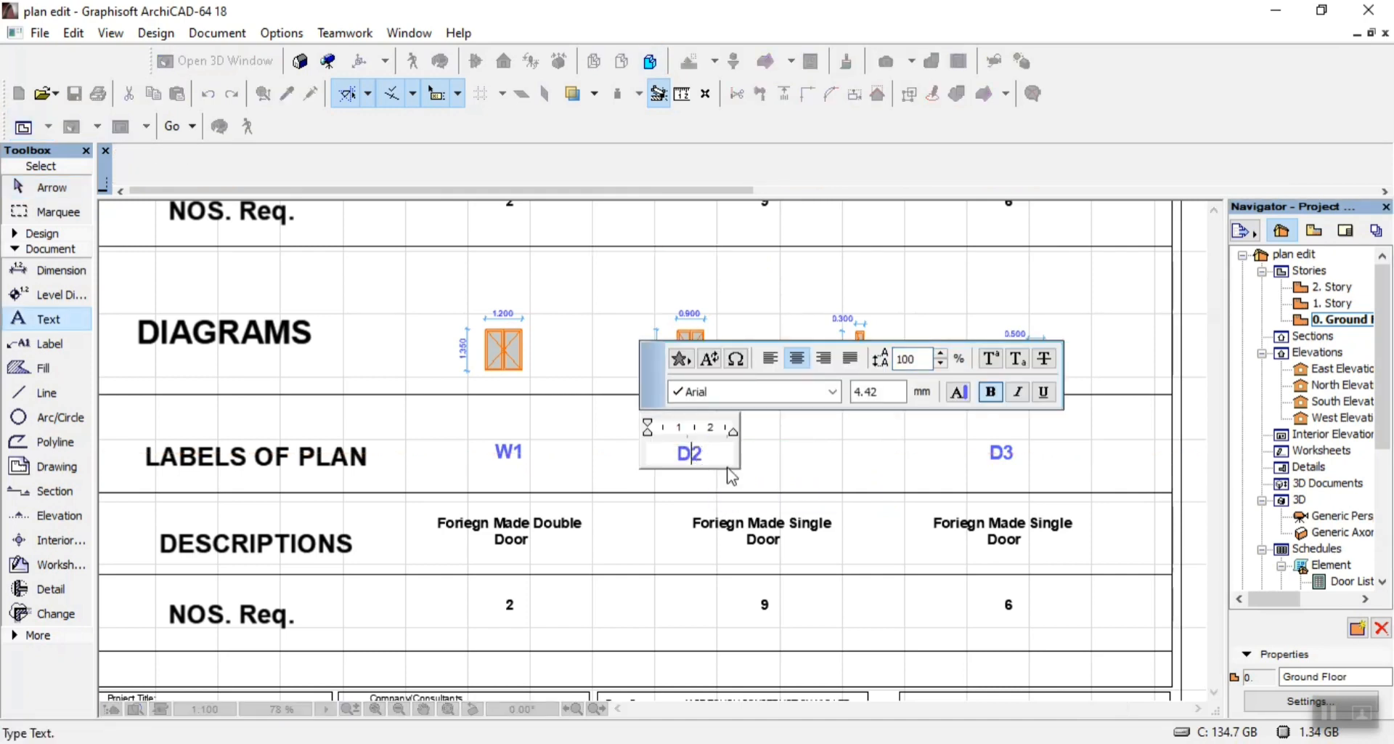
pyautogui.press('BackSpace')
pyautogui.write('W')
pyautogui.click(771, 479)
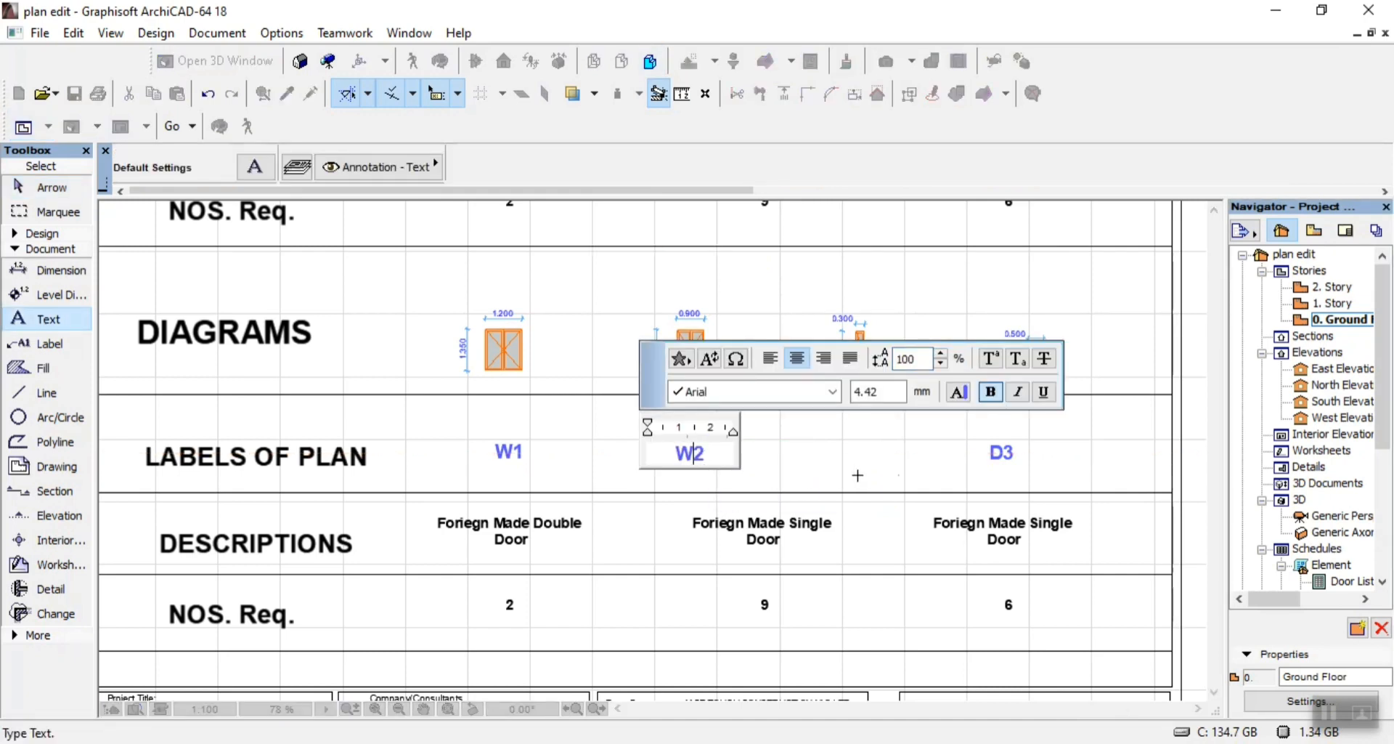
# Move the D3 label in the window table horizontally beneath the third window diagram and change its text to W3
pyautogui.click(1005, 454)
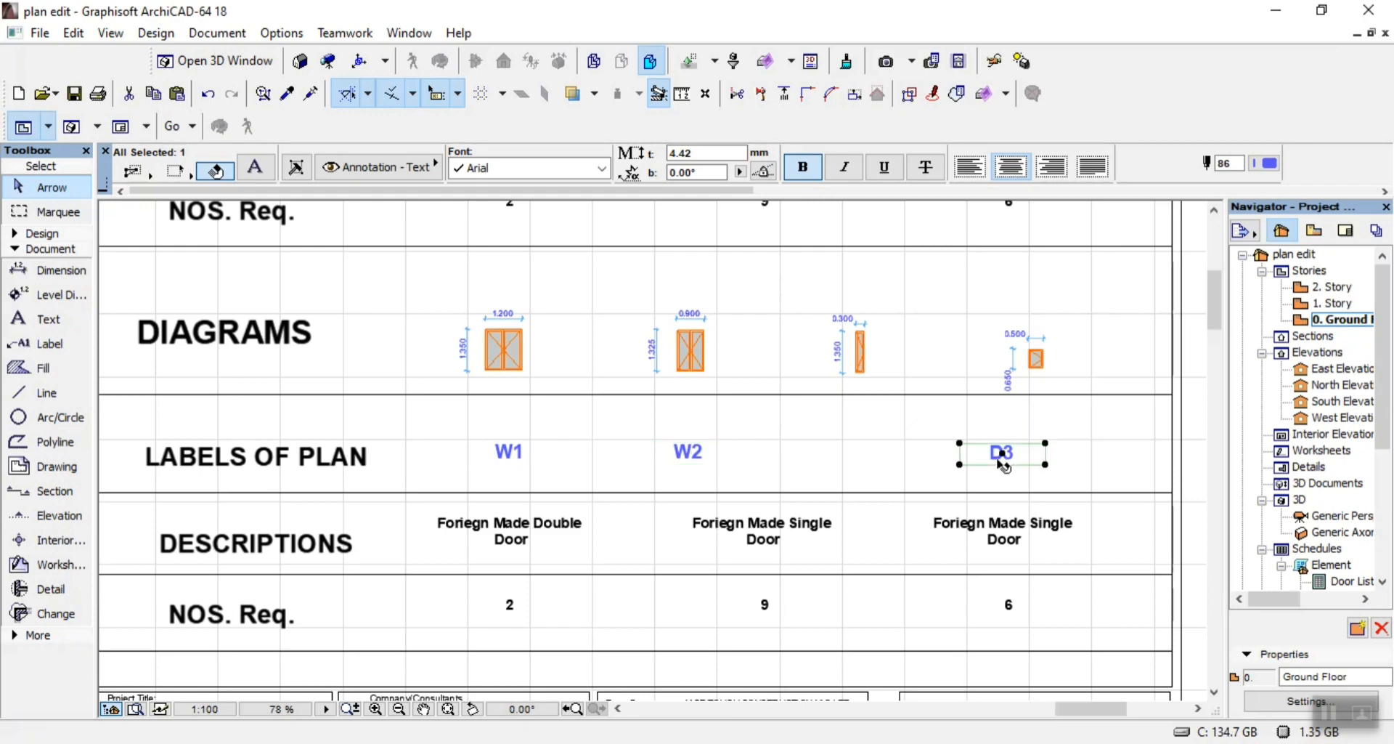
pyautogui.click(1004, 454)
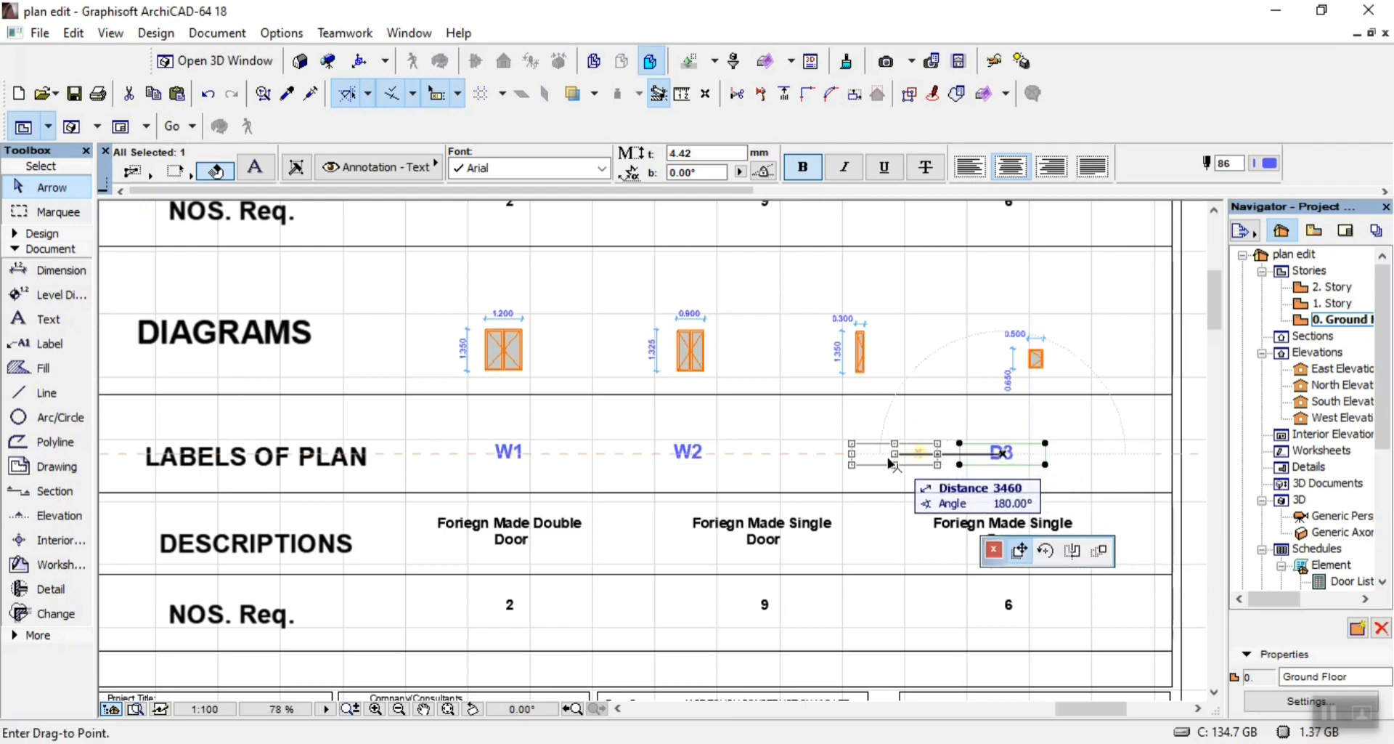
pyautogui.click(855, 456)
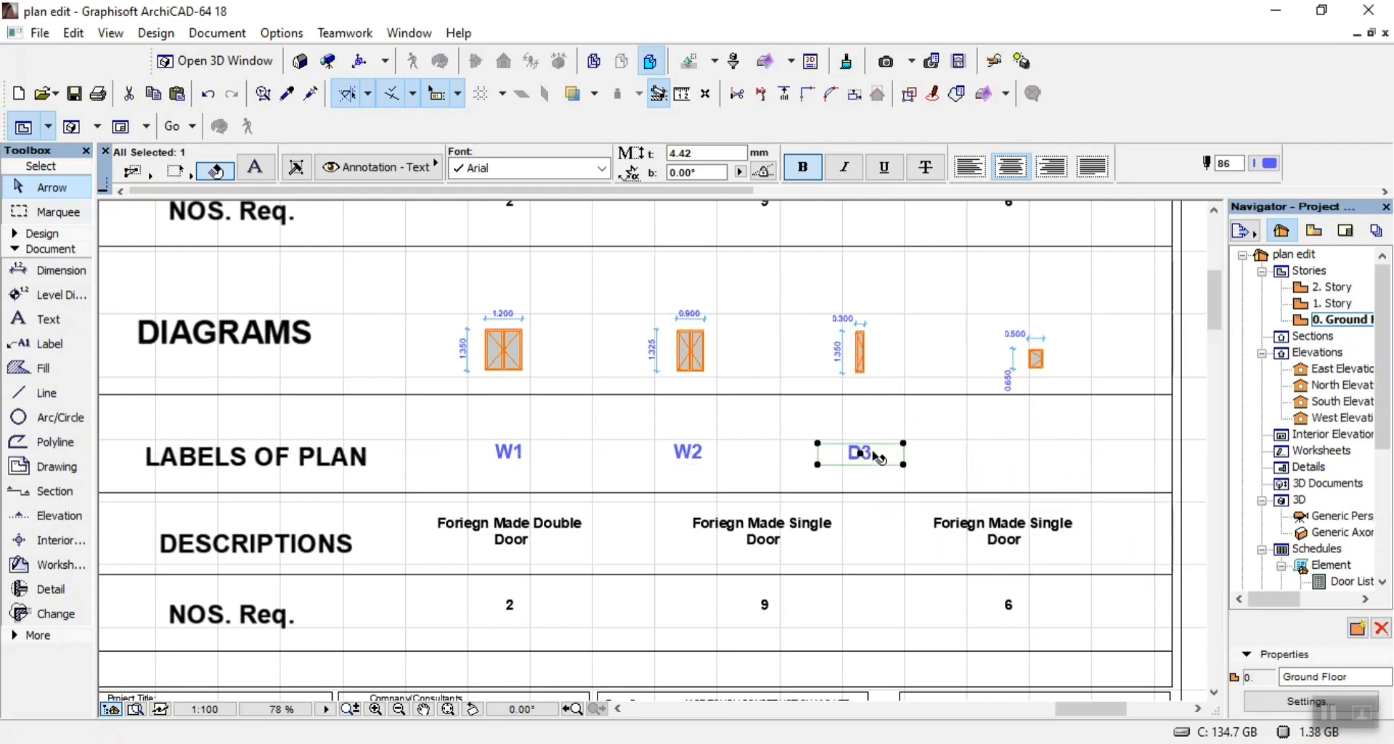
pyautogui.scroll(3, 859, 468)
pyautogui.doubleClick(855, 452)
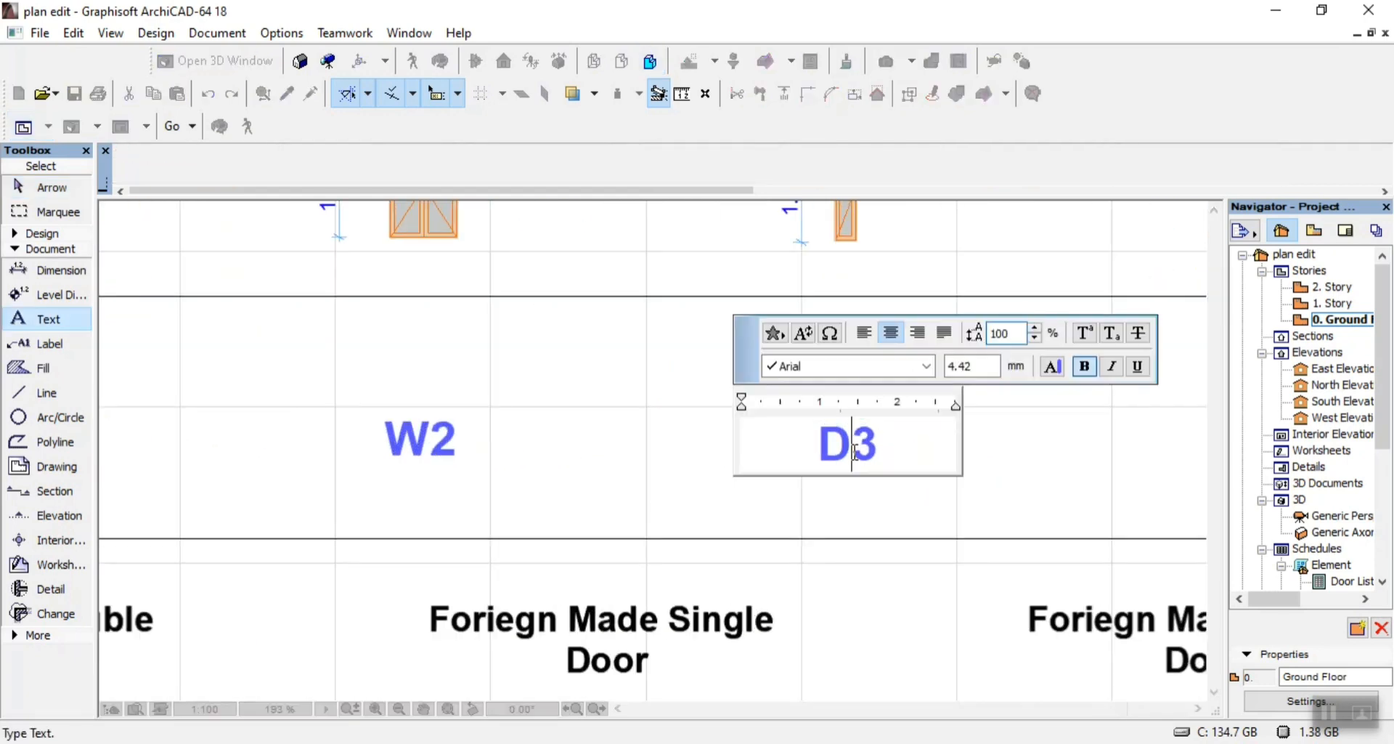
pyautogui.press('BackSpace')
pyautogui.write('W')
pyautogui.click(1041, 481)
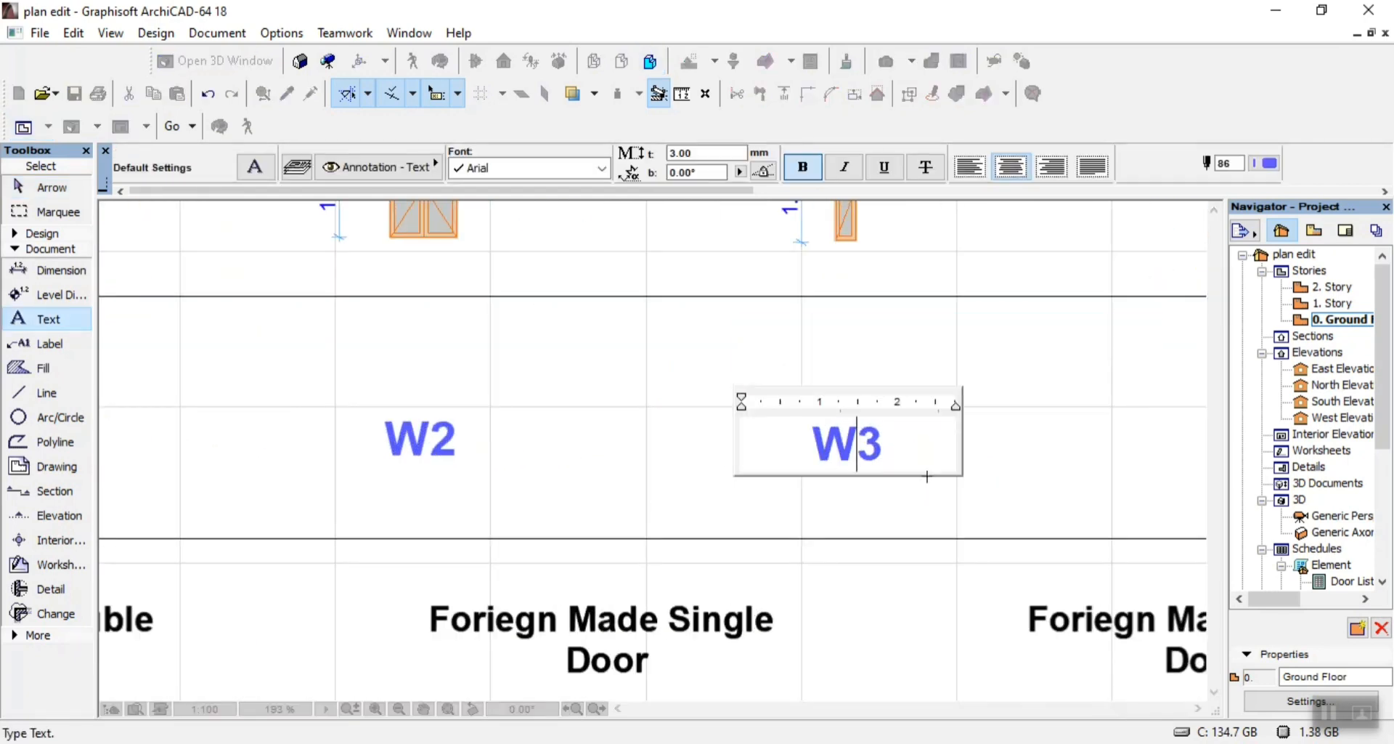
# Copy the W3 label beneath the small fourth window diagram and change the copy's text to W4
pyautogui.click(848, 449)
pyautogui.scroll(-5, 978, 466)
pyautogui.scroll(4, 922, 468)
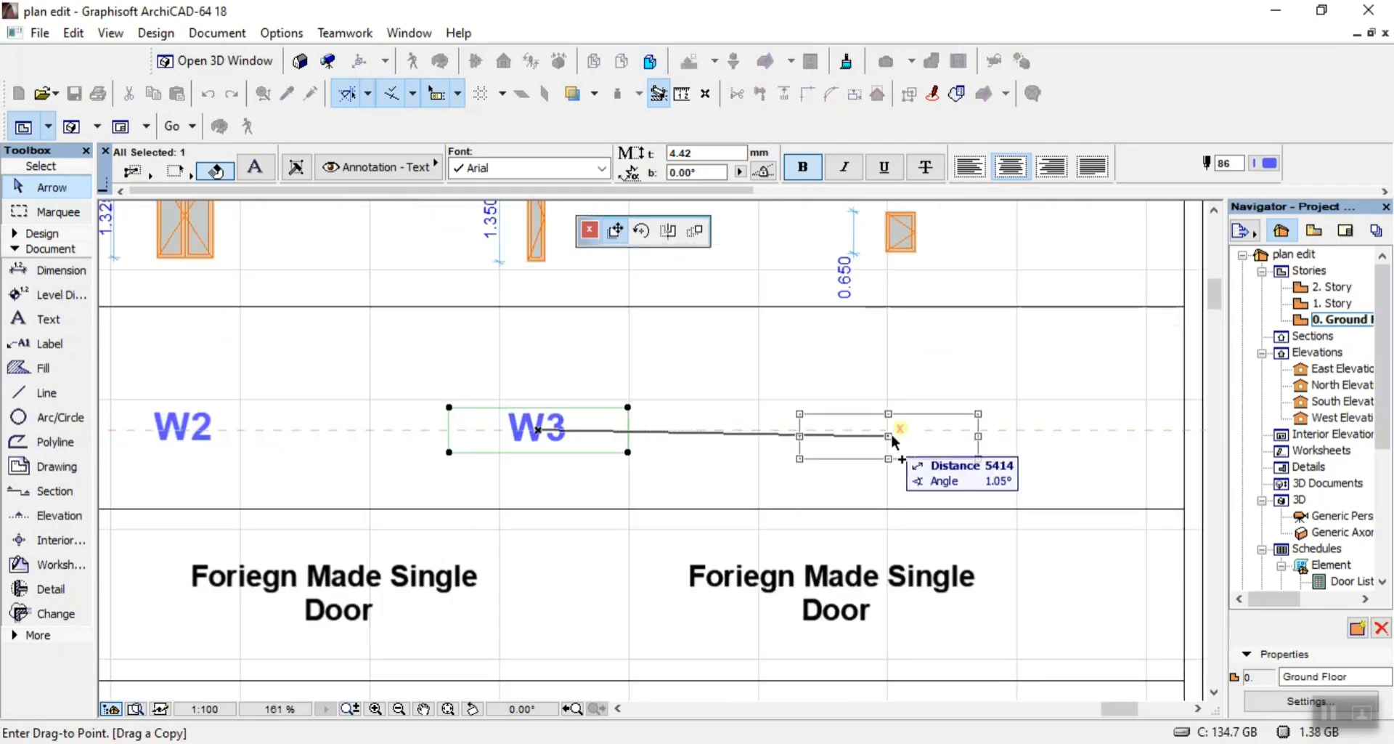
pyautogui.click(926, 432)
pyautogui.doubleClick(927, 433)
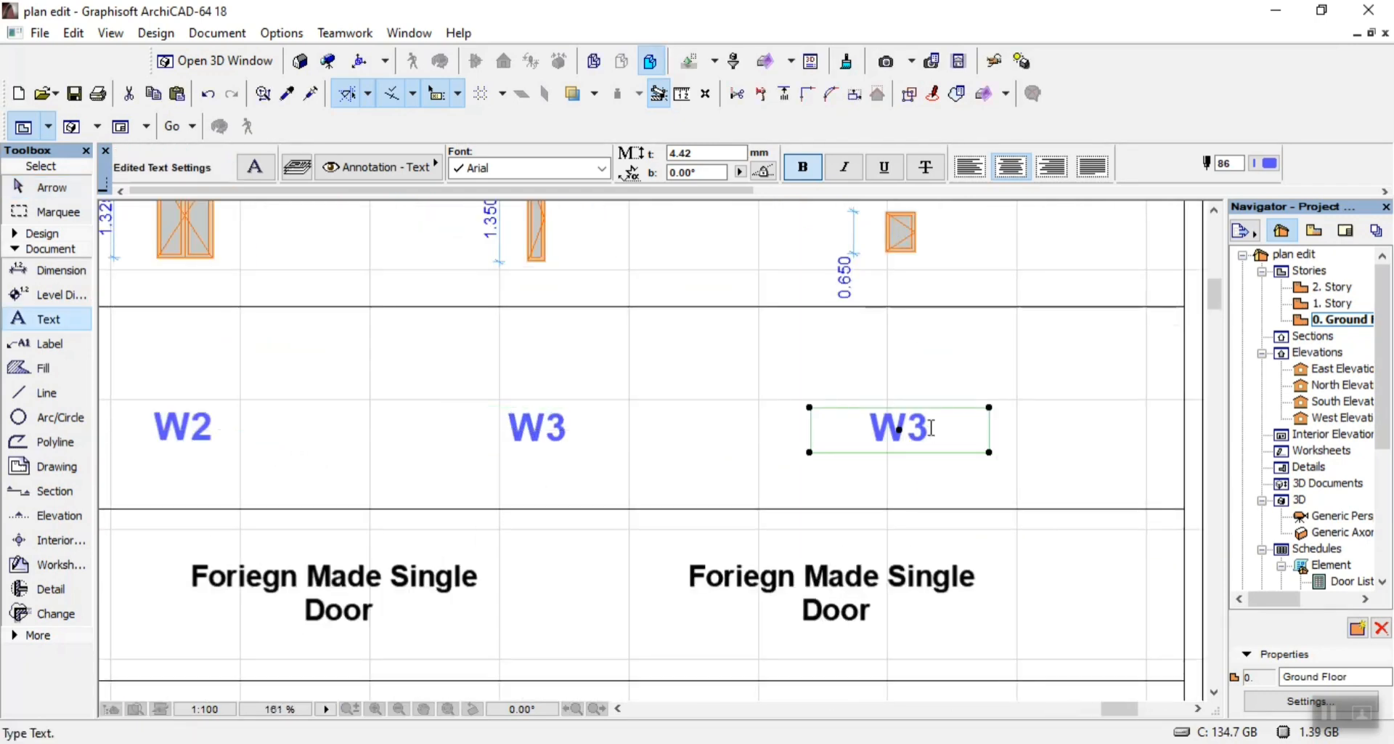
pyautogui.press('BackSpace')
pyautogui.write('4')
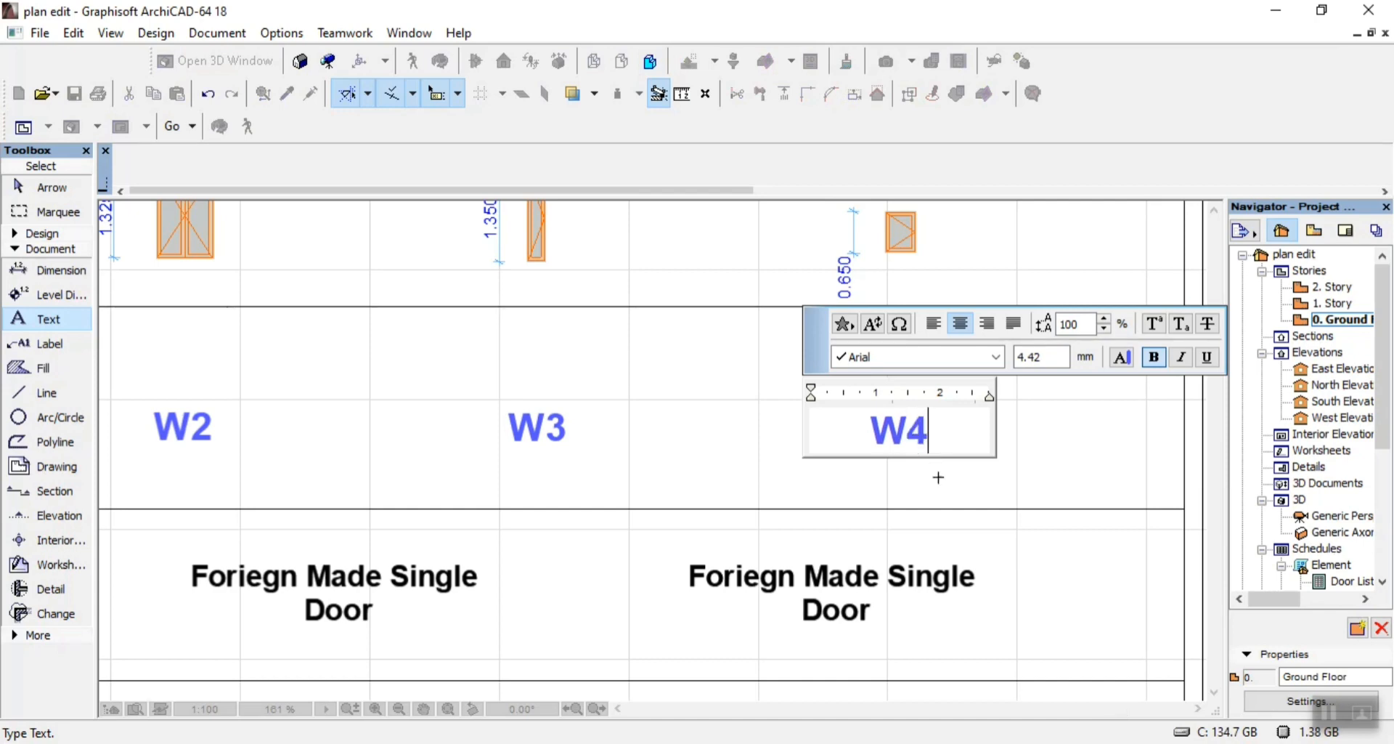
pyautogui.click(1092, 462)
pyautogui.scroll(-4, 818, 409)
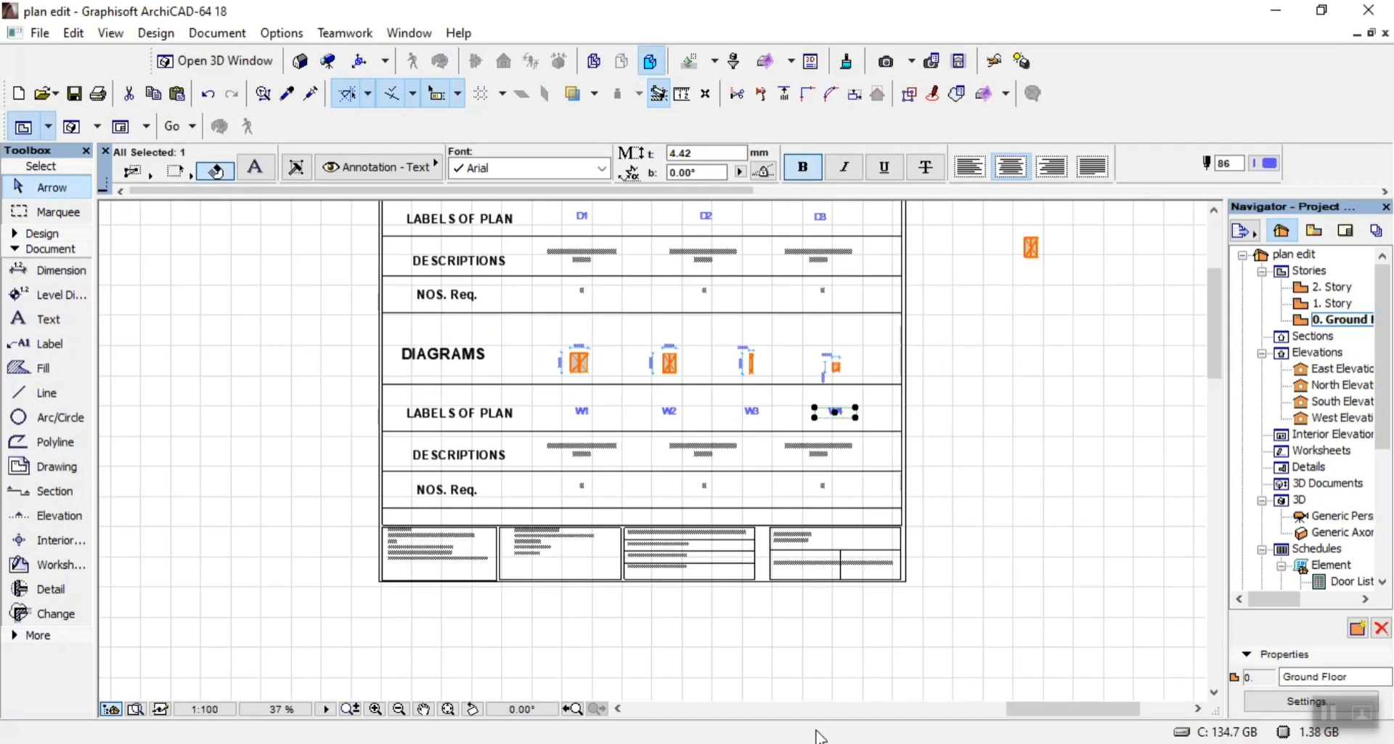
# Delete the two "Foriegn Made Single Door" descriptions from the window table
pyautogui.hotkey('alt', 'Tab')
pyautogui.scroll(5, 599, 468)
pyautogui.click(797, 422)
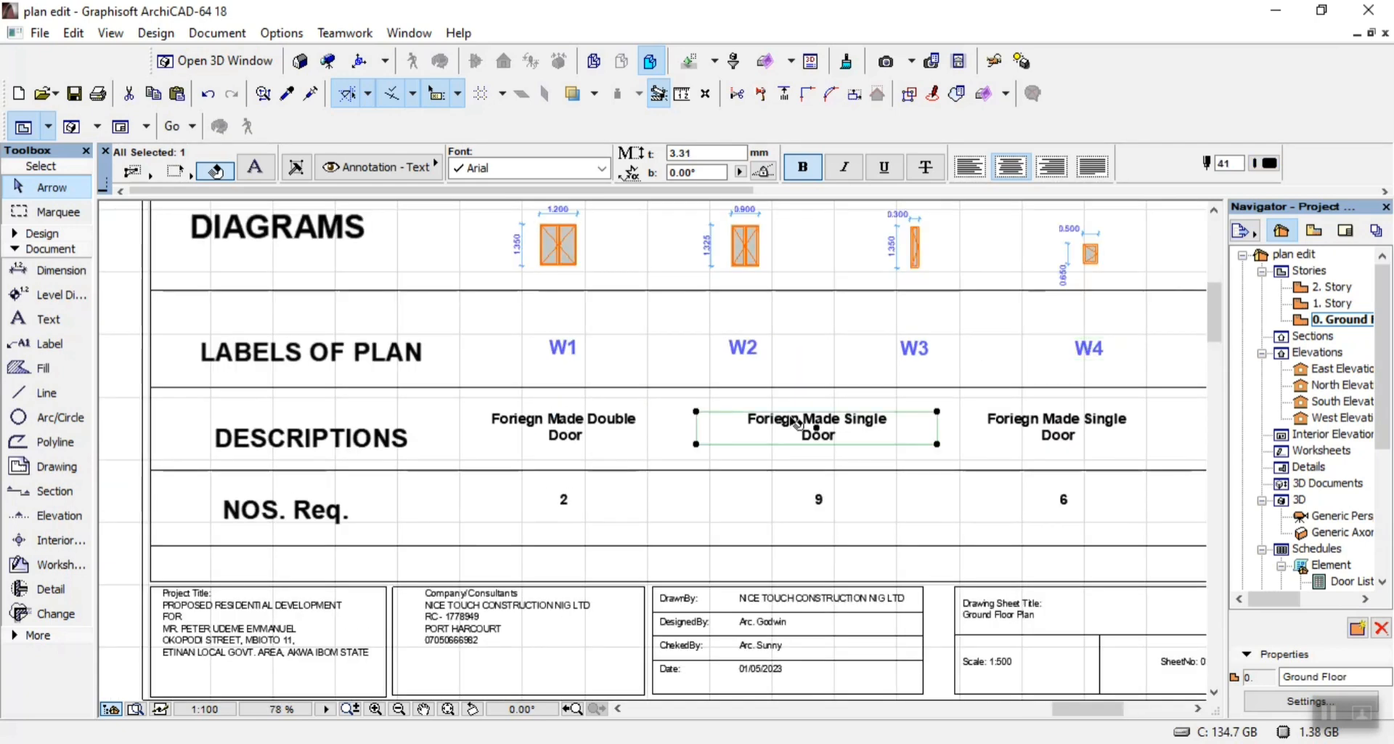
pyautogui.press('Delete')
pyautogui.click(1002, 425)
pyautogui.press('Delete')
# Move the remaining "Foriegn Made Double Door" description horizontally to the middle of the window table's descriptions row, above the 9
pyautogui.click(594, 444)
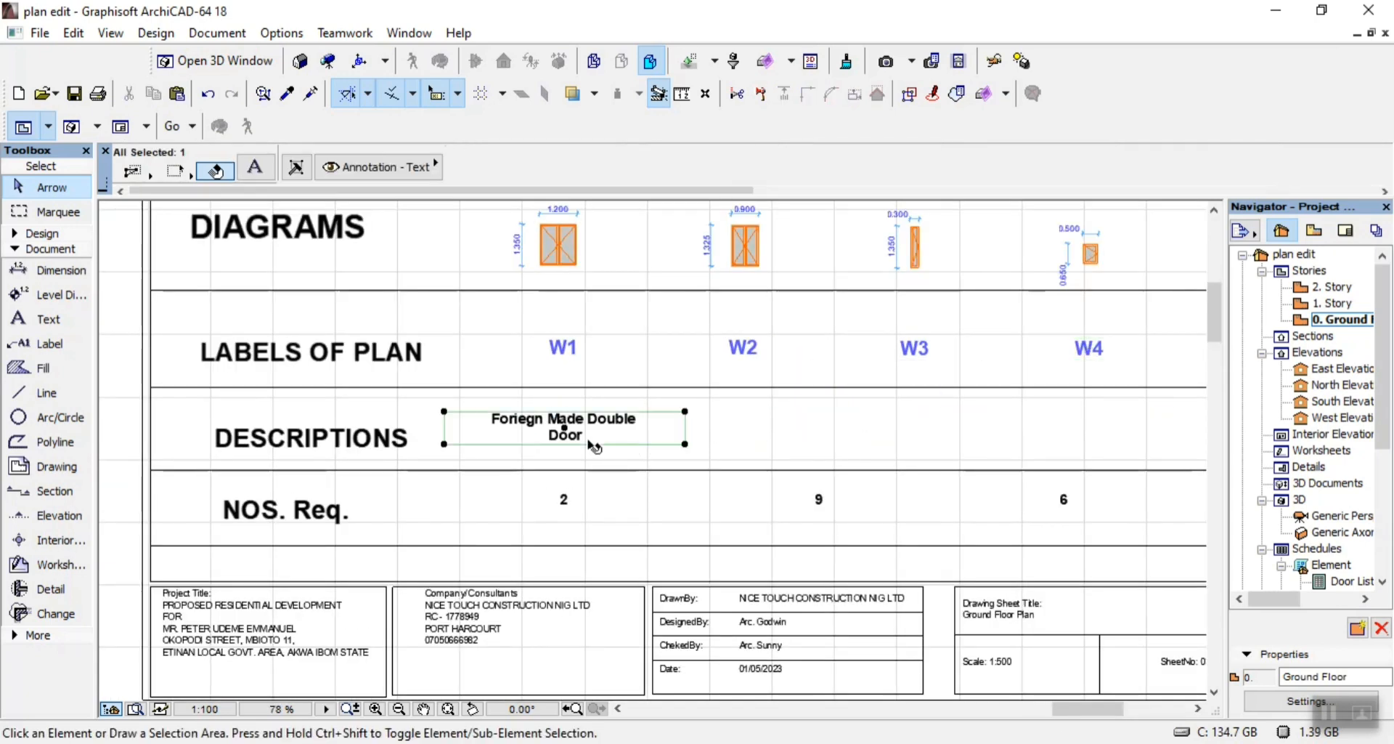
pyautogui.click(588, 435)
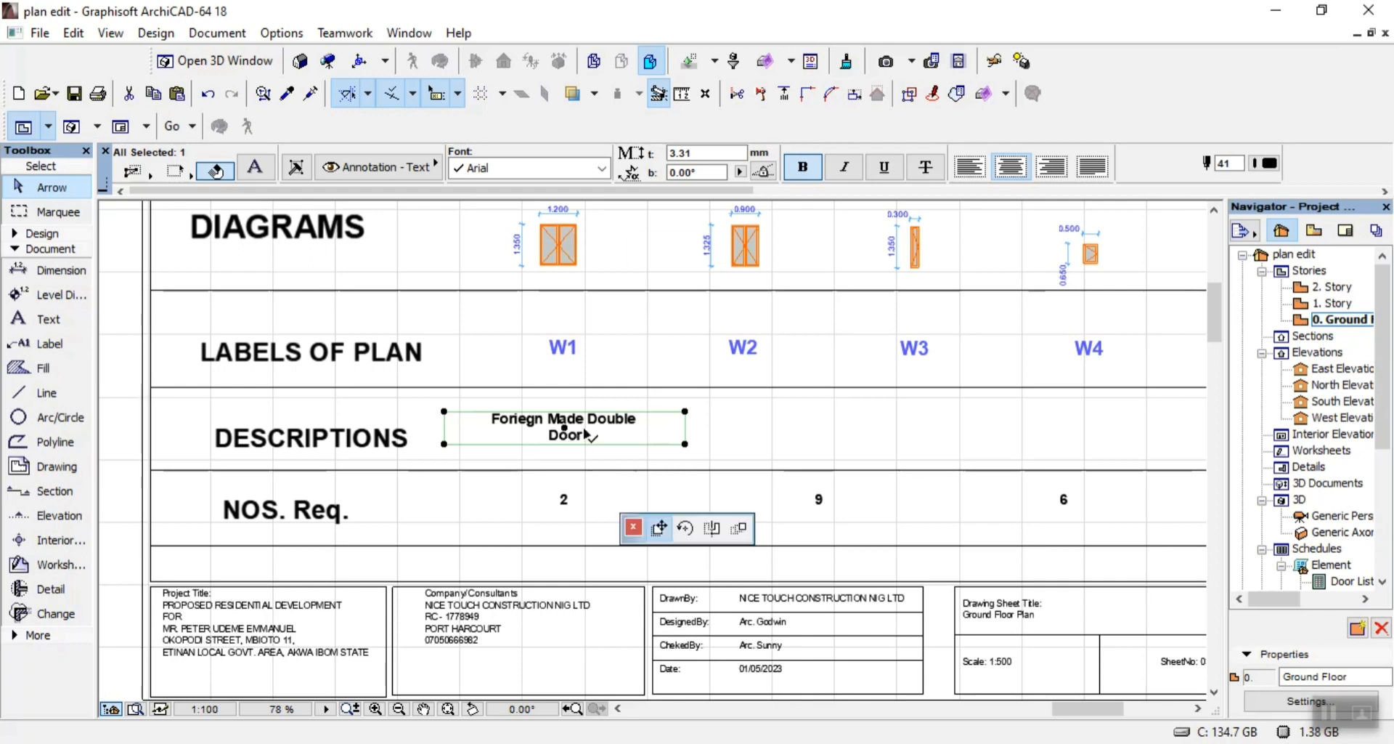
pyautogui.click(844, 435)
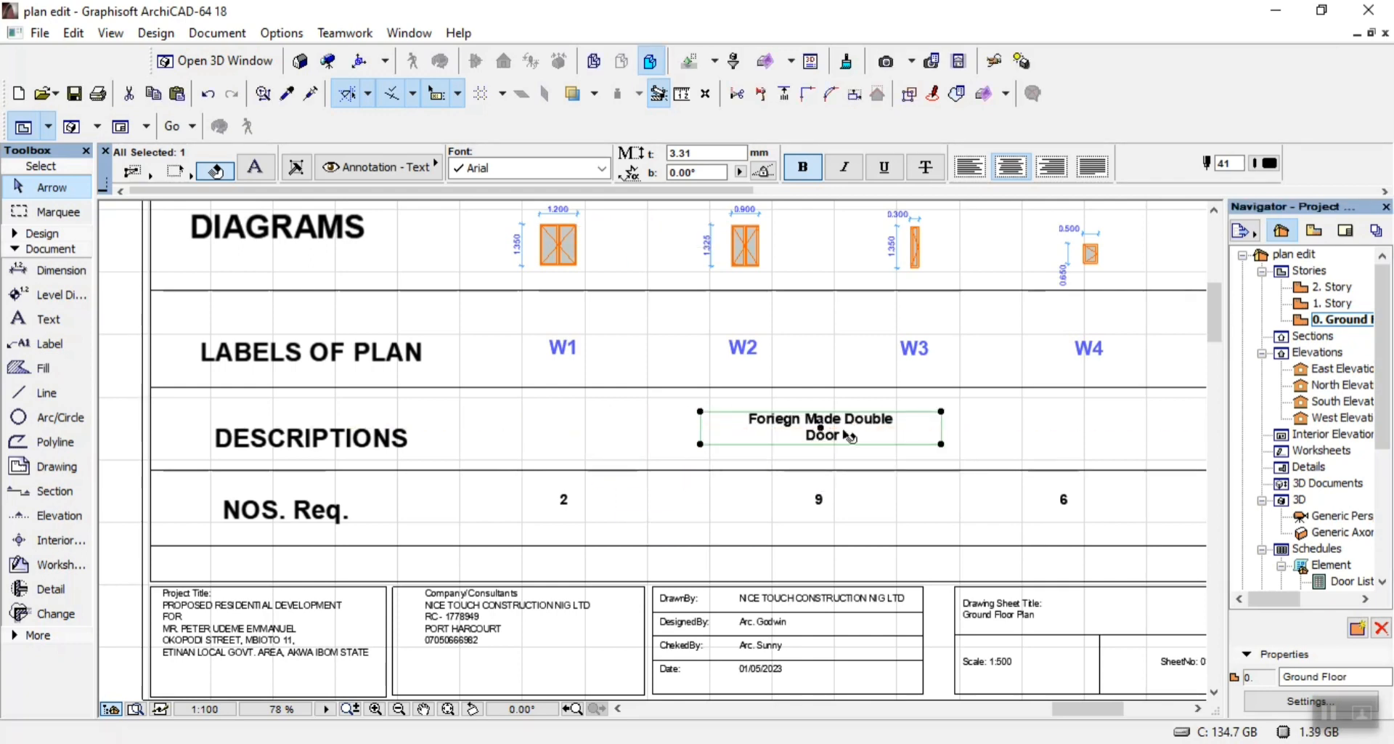
# Replace the moved description's text with "Anodized Aluminum" and "Casement Windows" on two lines
pyautogui.doubleClick(849, 436)
pyautogui.hotkey('ctrl', 'a')
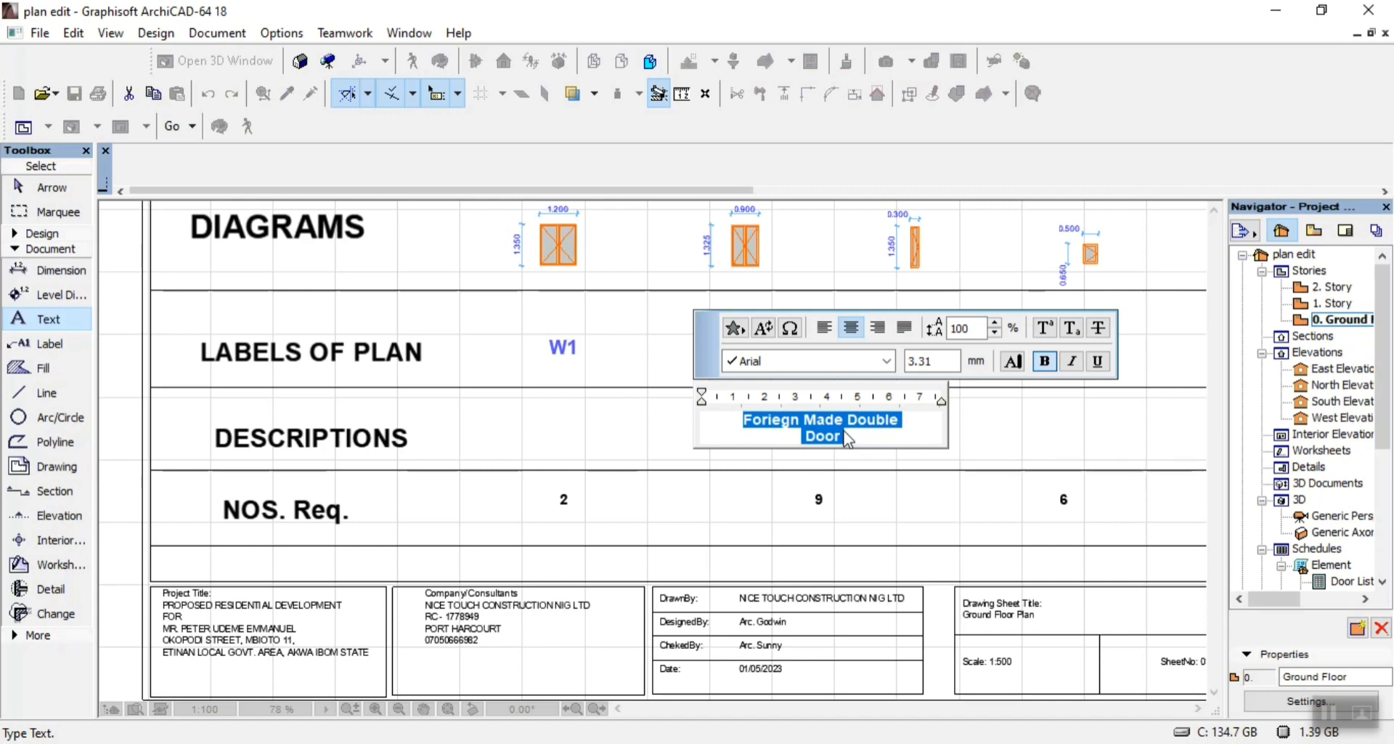
pyautogui.write('An')
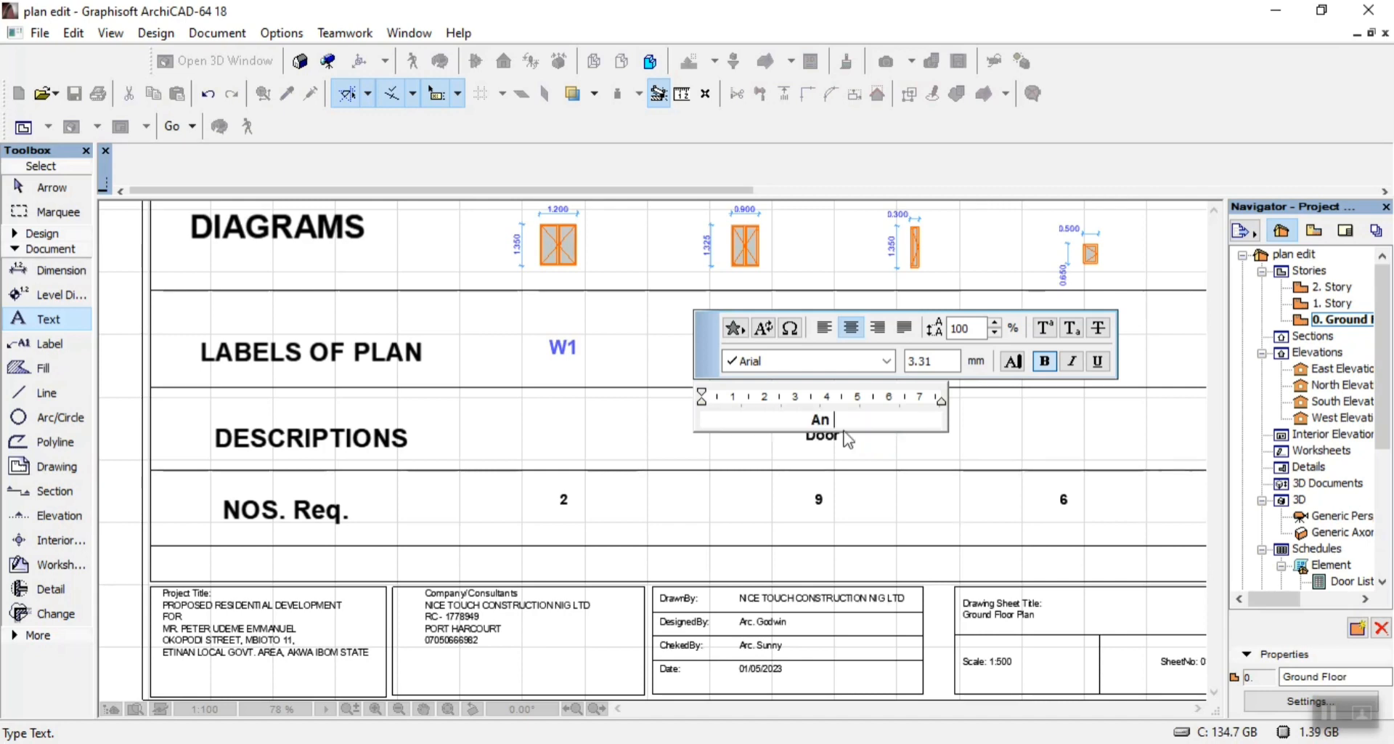
pyautogui.write('odized Aluminum')
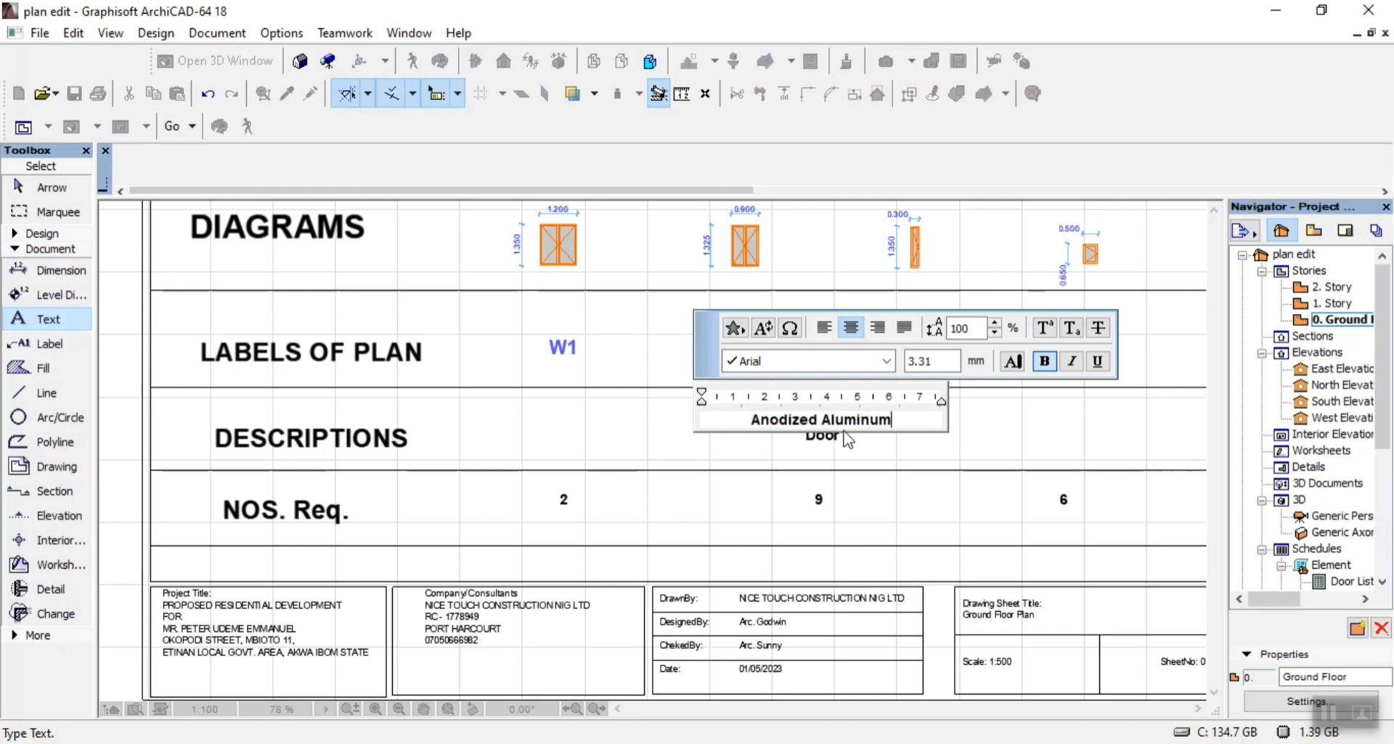
pyautogui.press('Return')
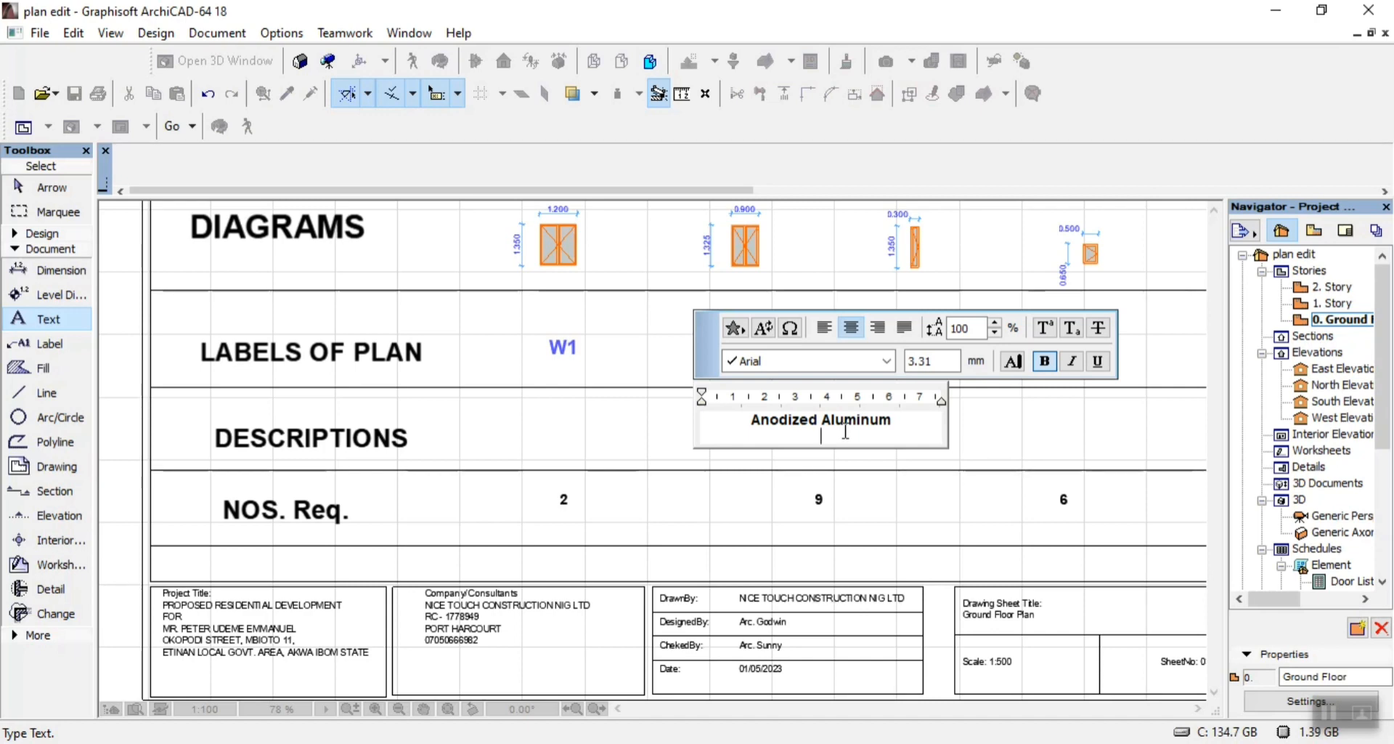
pyautogui.write('Casement Wi')
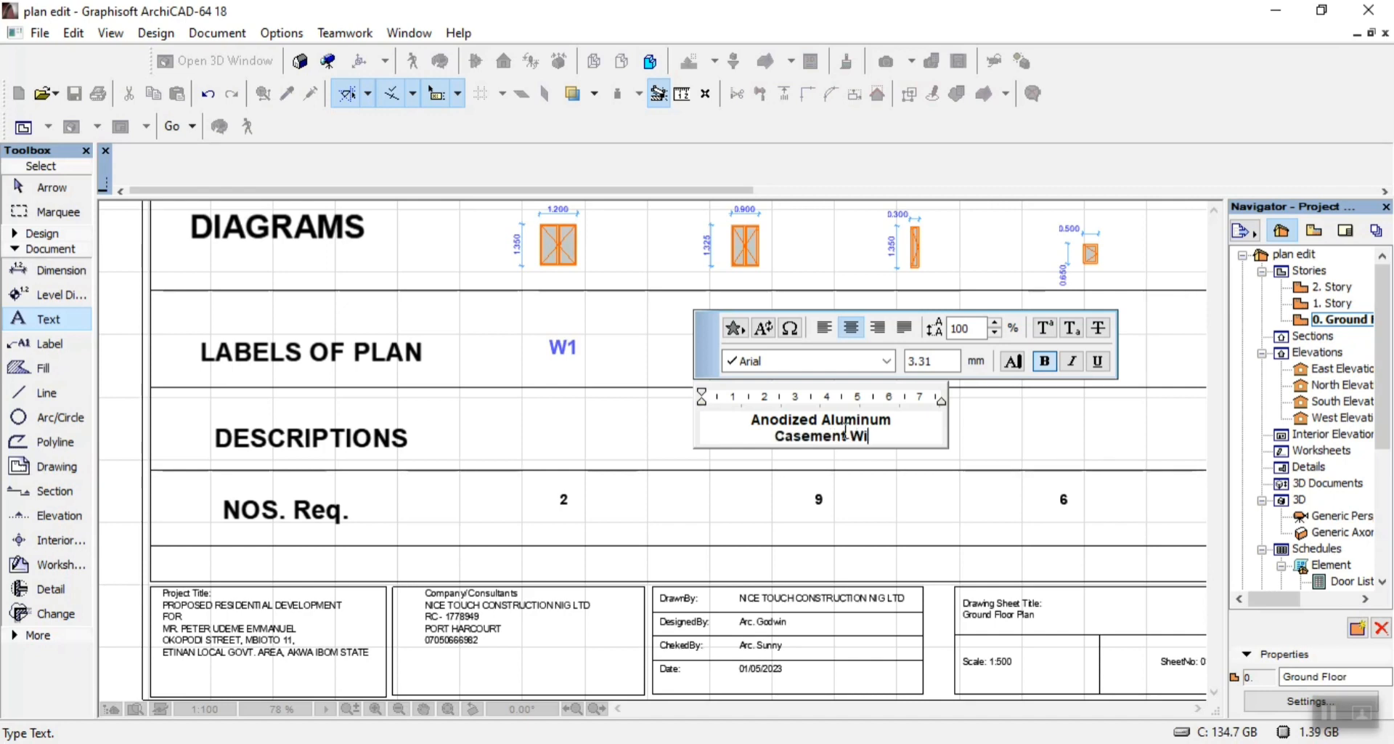
pyautogui.write('ndows')
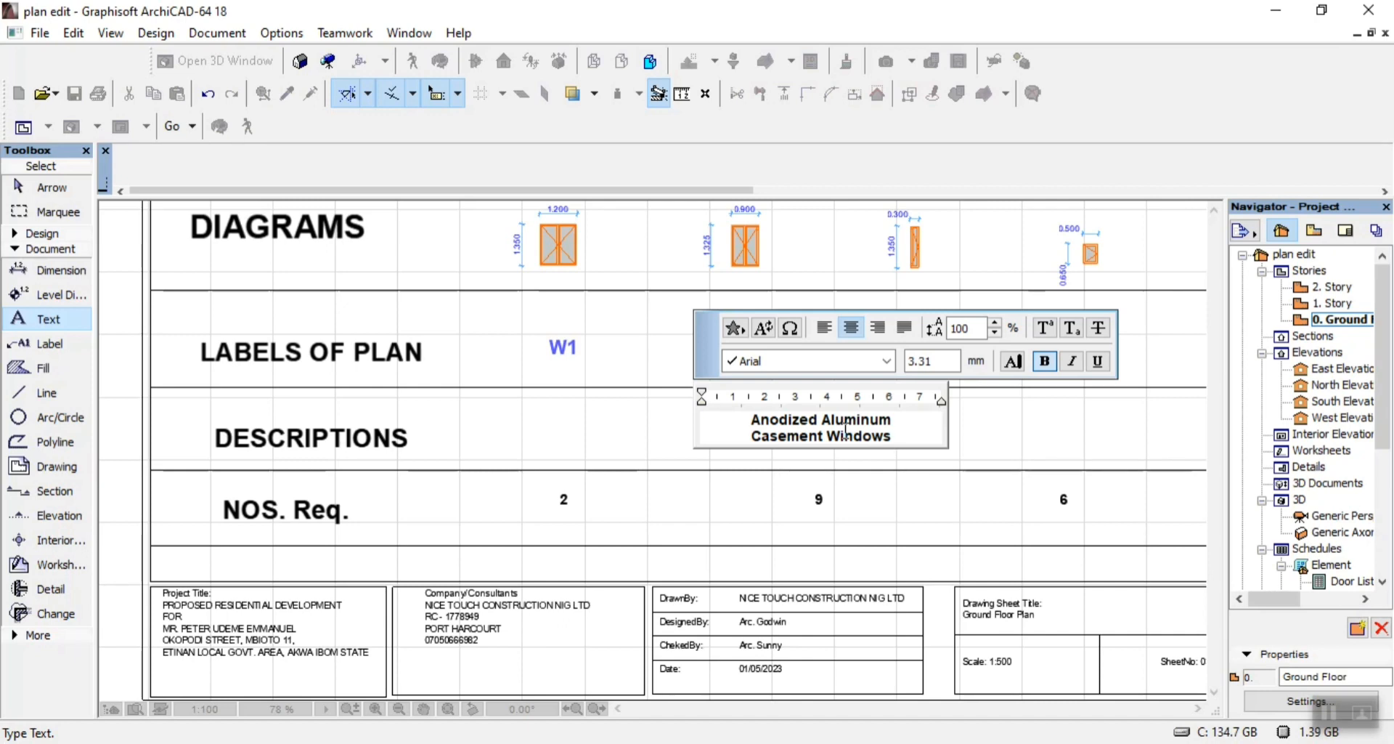
pyautogui.click(820, 541)
# Check the windows on the ground floor plan against the quantities in the window table
pyautogui.scroll(-1, 753, 487)
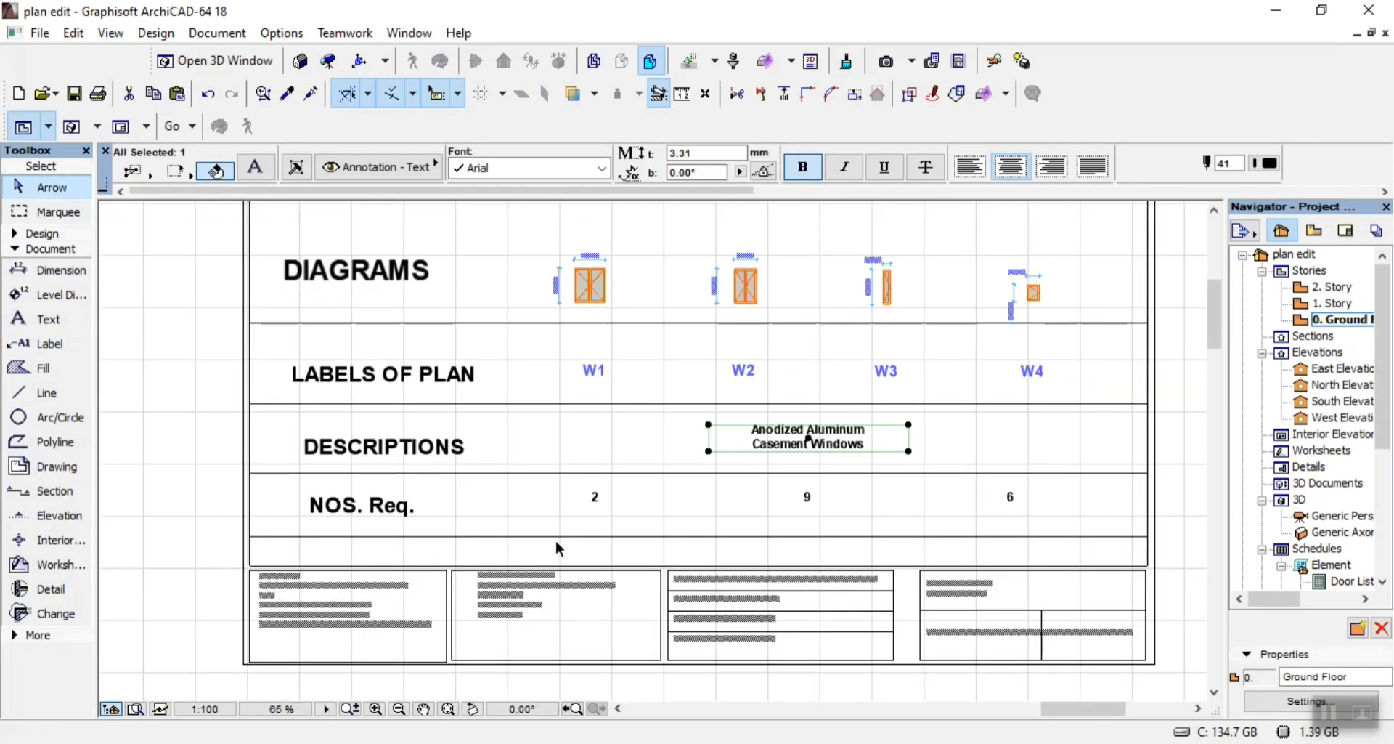
pyautogui.scroll(-1, 557, 544)
pyautogui.scroll(2, 603, 524)
pyautogui.scroll(-1, 591, 517)
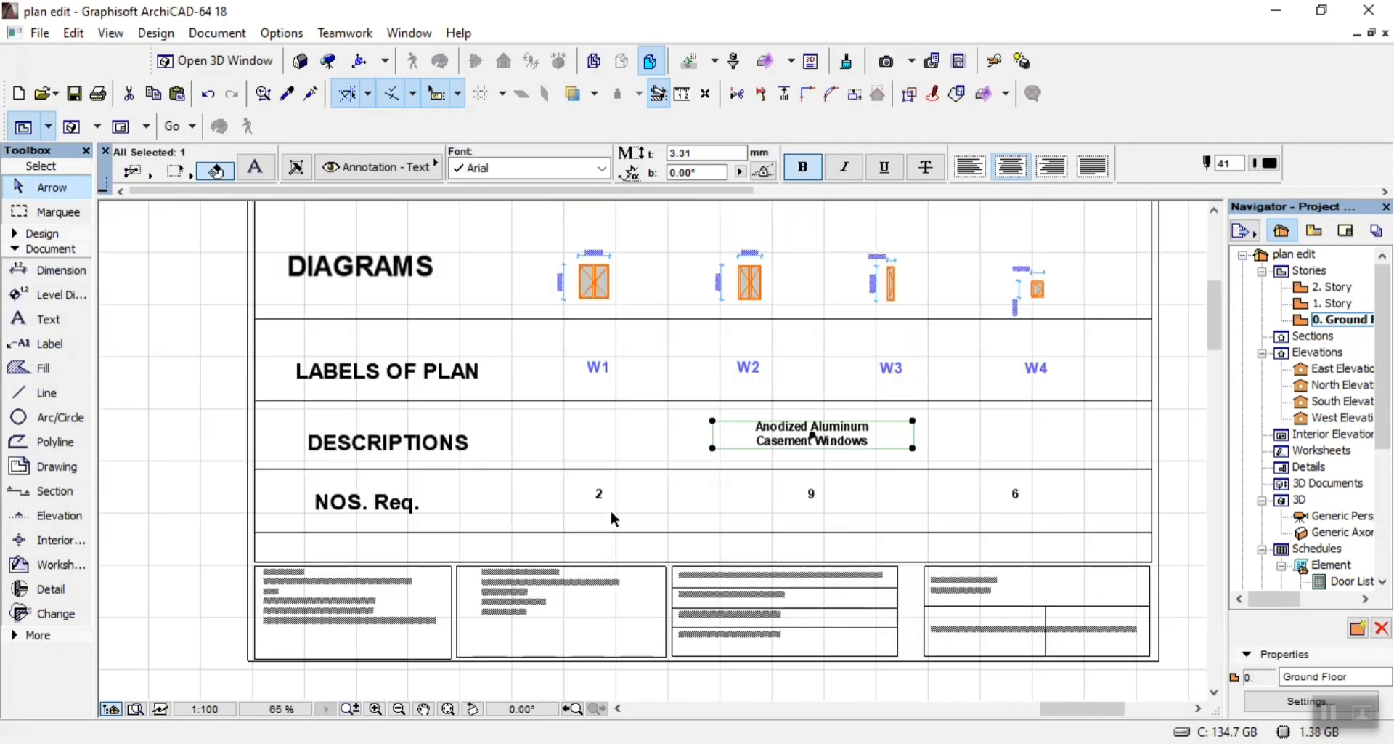
pyautogui.scroll(-10, 617, 519)
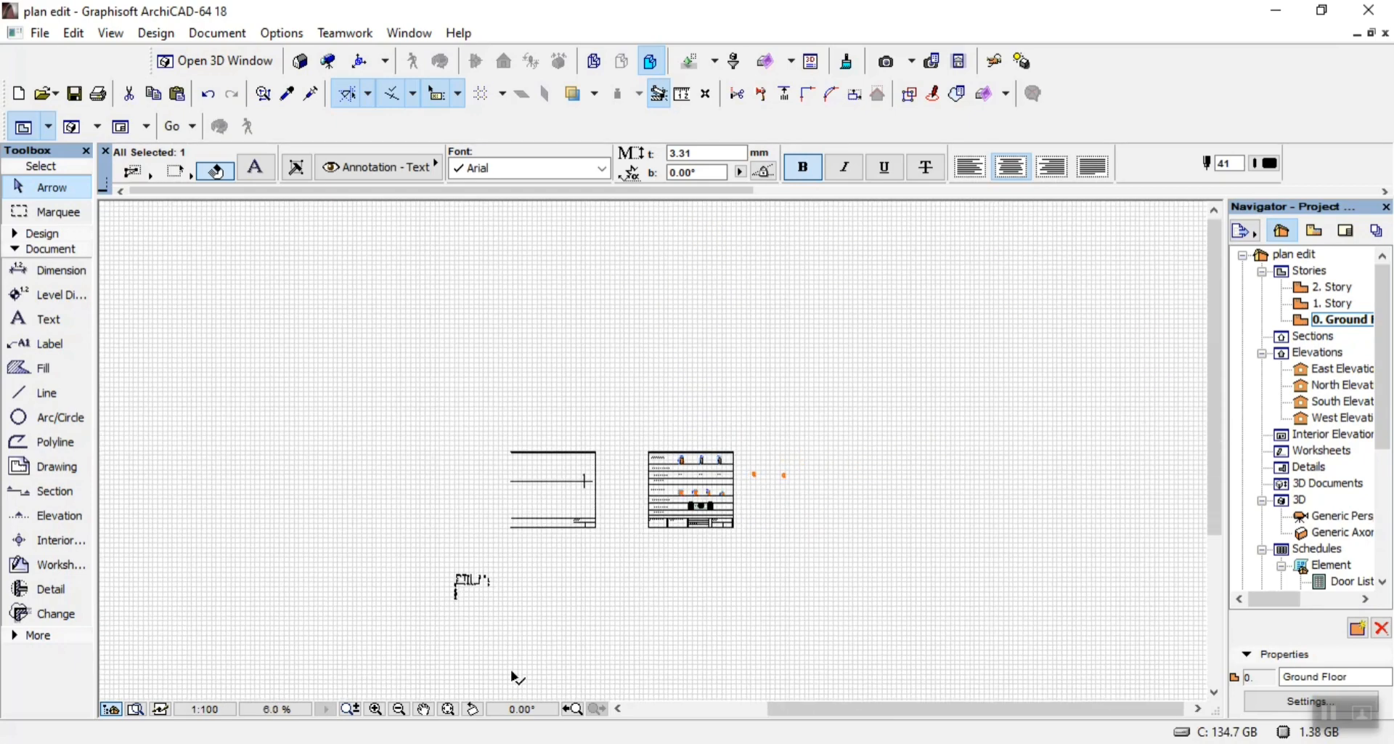
pyautogui.scroll(6, 479, 639)
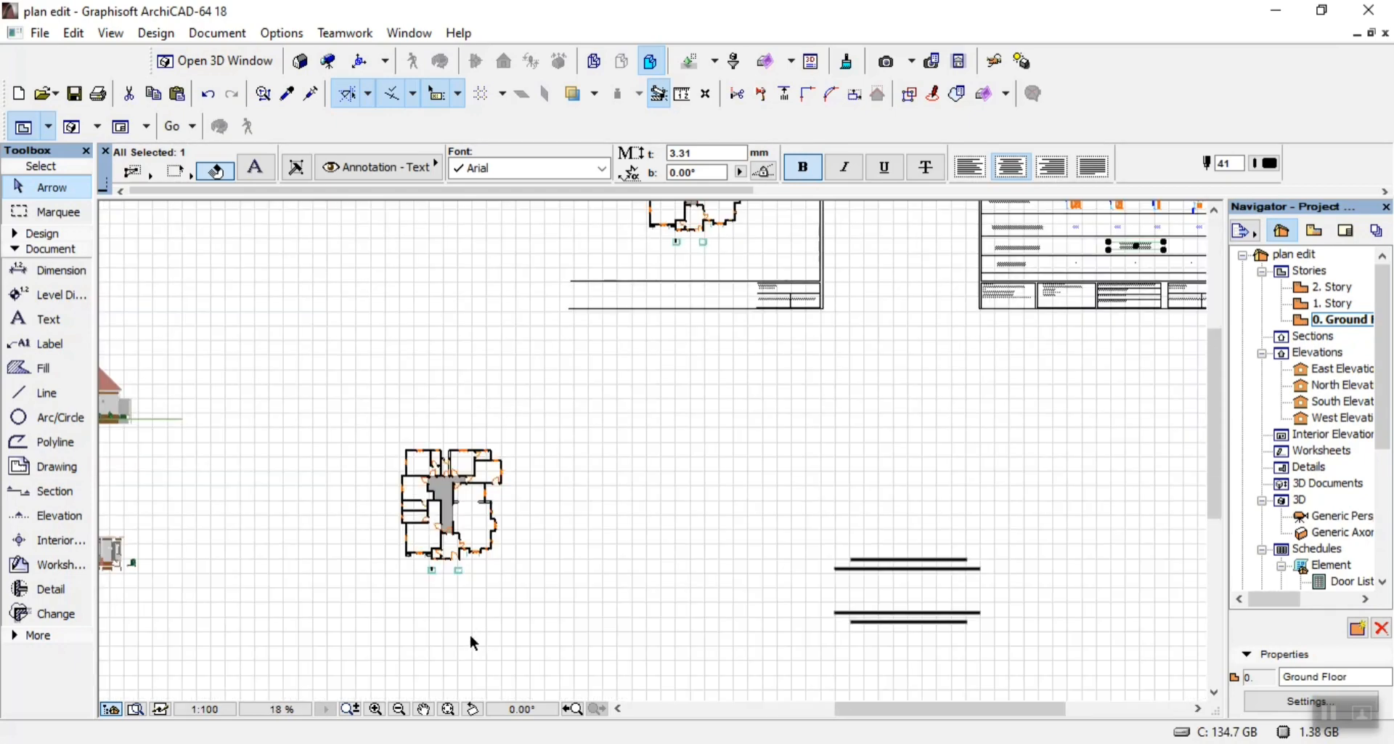
pyautogui.scroll(5, 450, 602)
pyautogui.scroll(-3, 457, 552)
pyautogui.scroll(5, 443, 436)
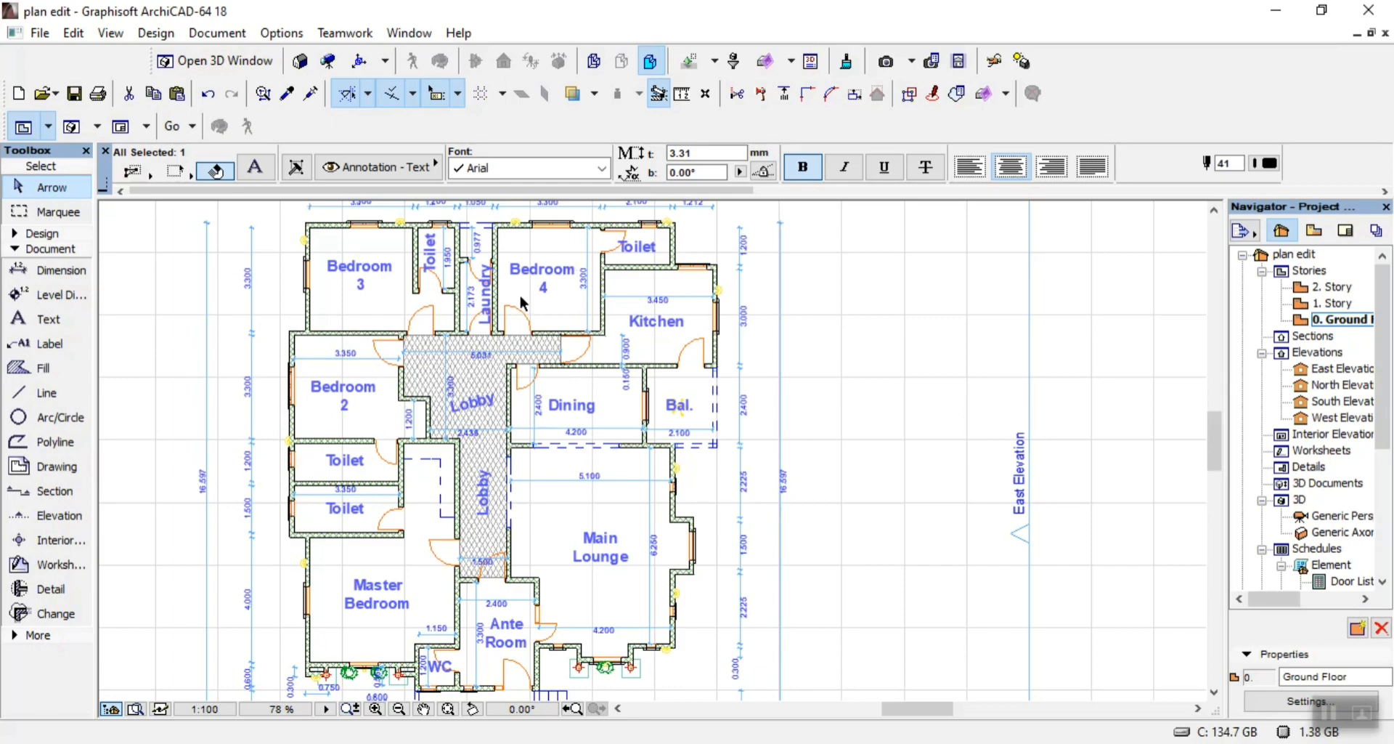
pyautogui.scroll(-10, 501, 378)
pyautogui.scroll(5, 690, 305)
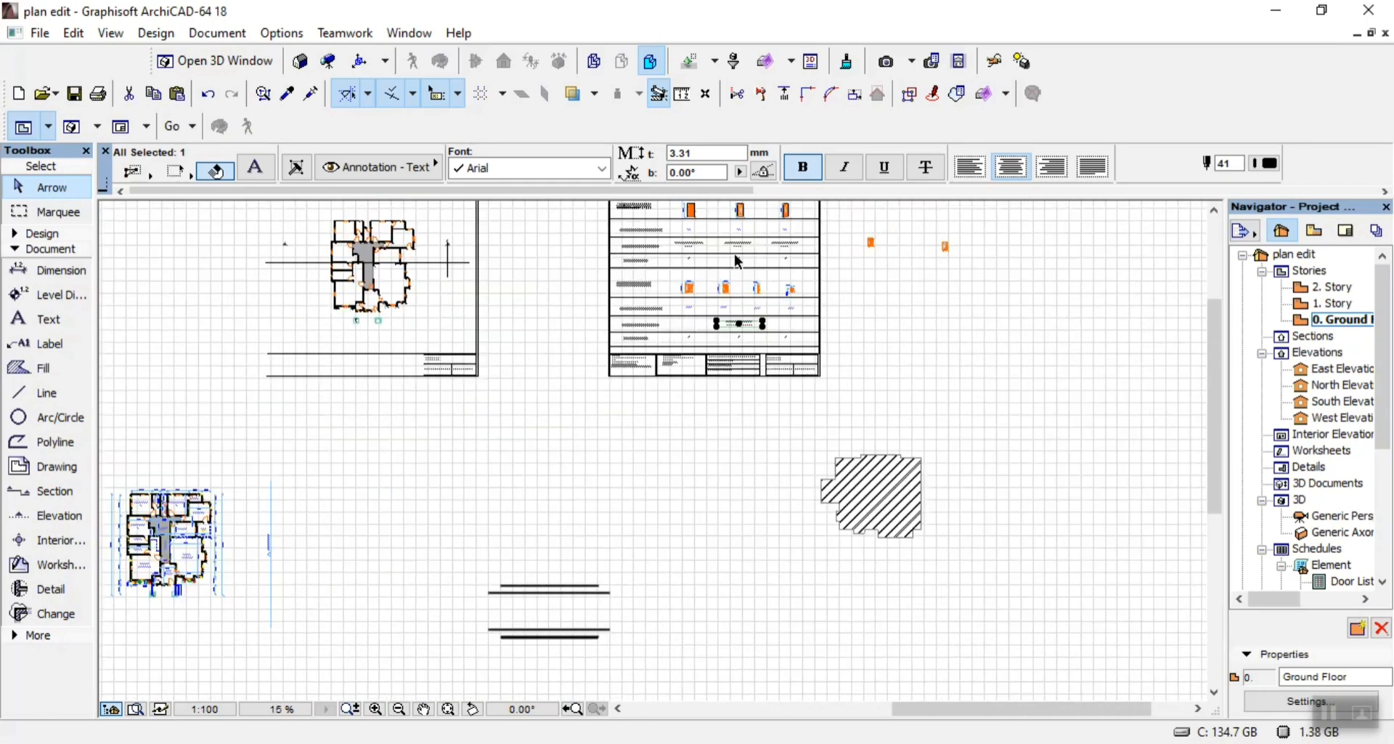
pyautogui.scroll(1, 673, 426)
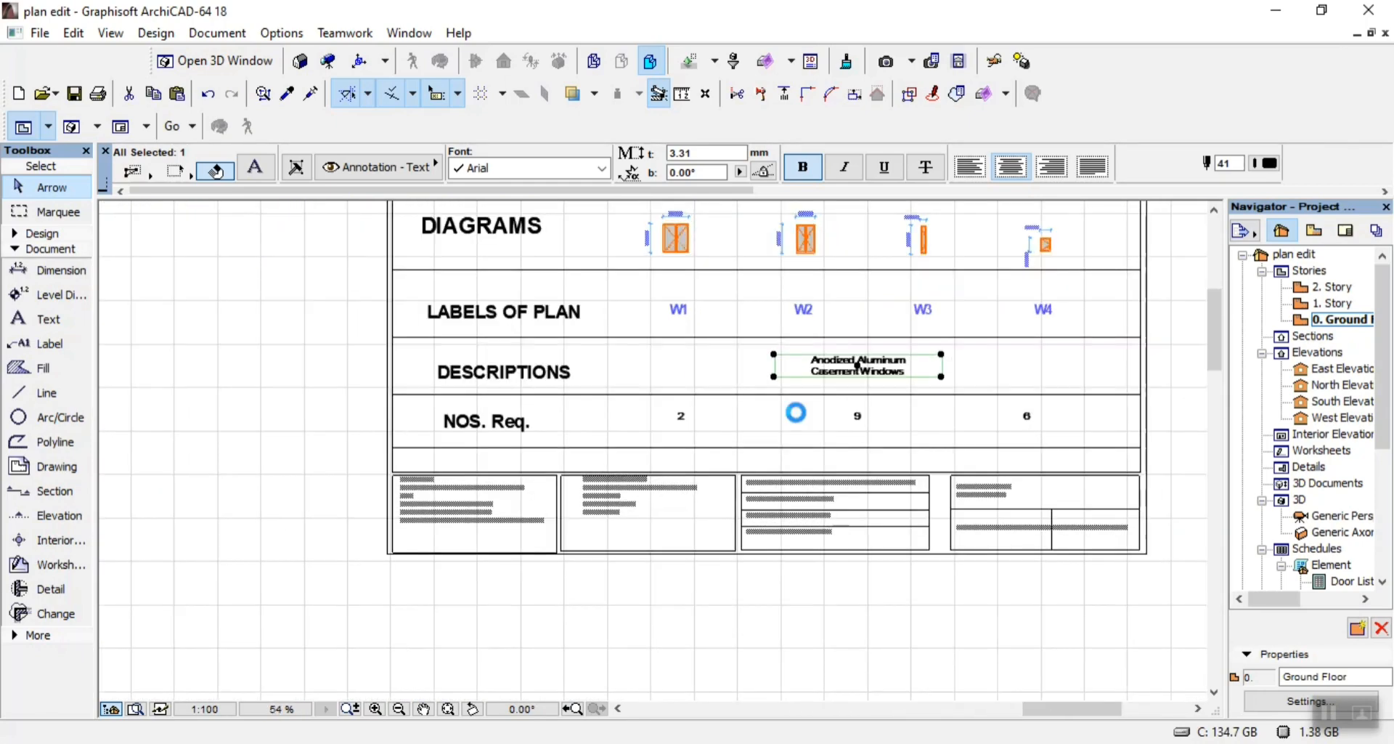
# Move the quantity 9 in the window table horizontally about 2784 mm toward the 2, placing it beneath W2
pyautogui.click(859, 417)
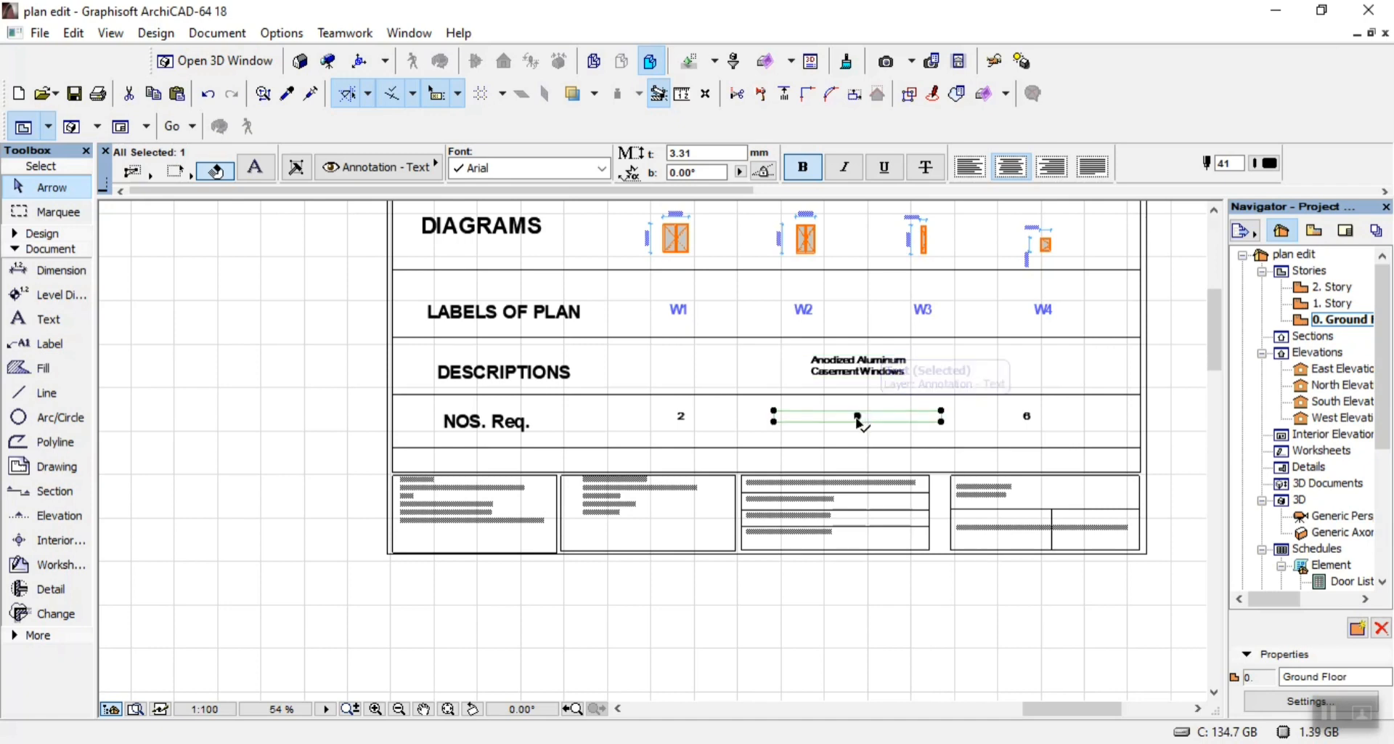
pyautogui.scroll(3, 865, 420)
pyautogui.scroll(-2, 857, 415)
pyautogui.click(857, 415)
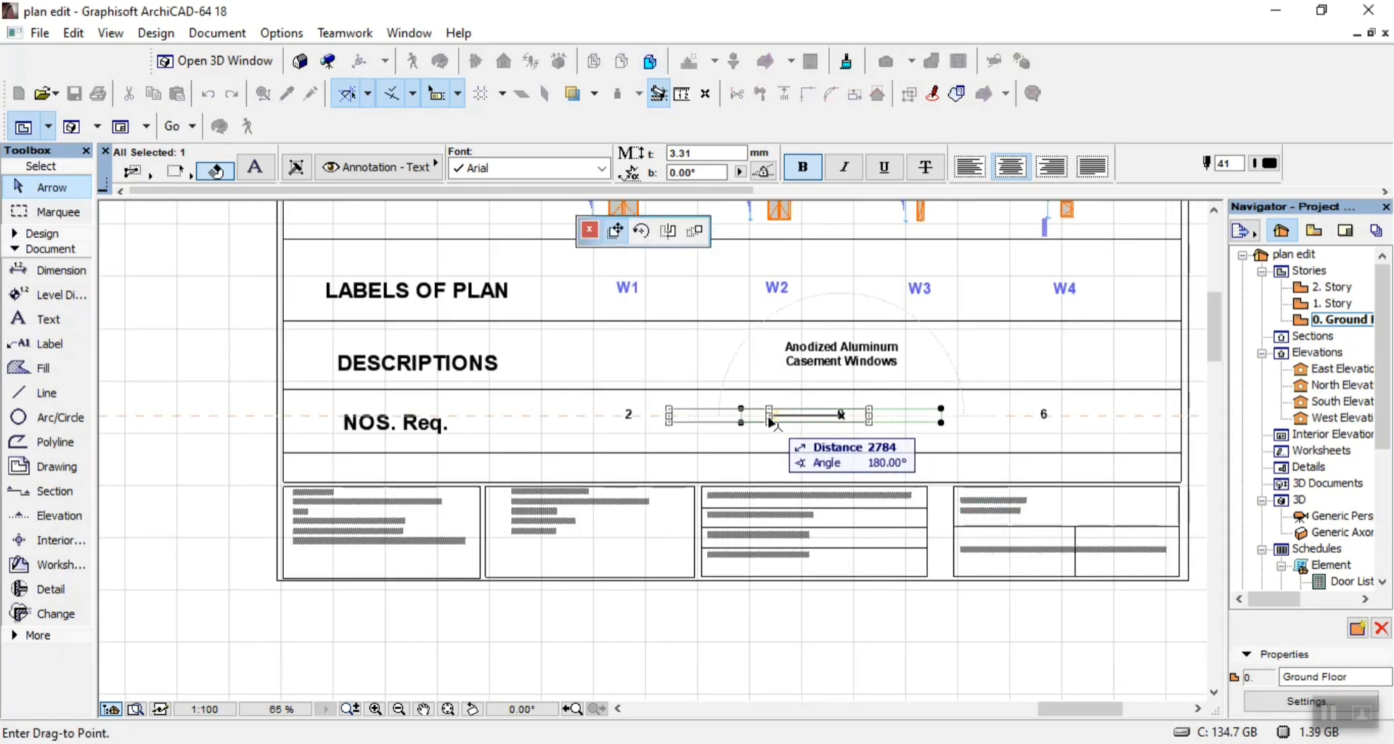
pyautogui.click(768, 421)
# Examine the ground floor plan's window openings around the bedrooms, toilets and main lounge for the remaining window quantities
pyautogui.scroll(-3, 787, 402)
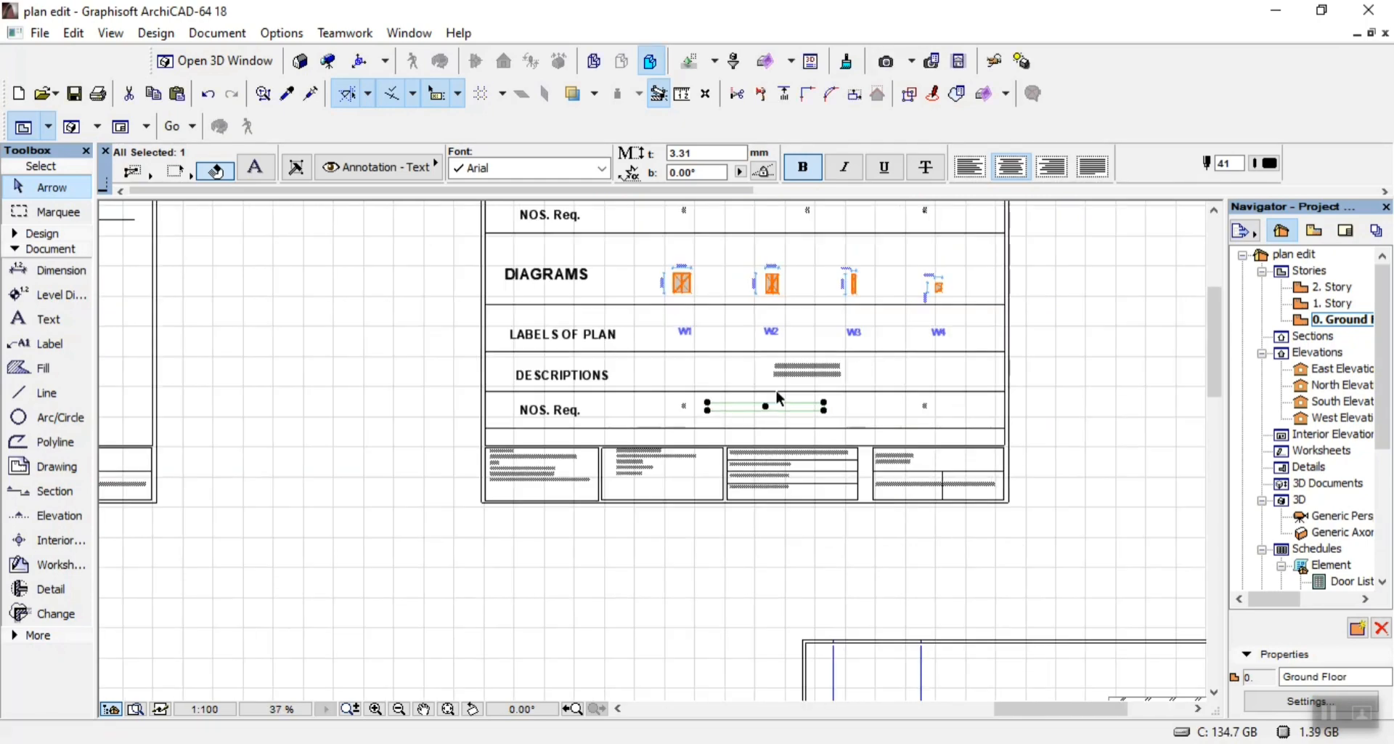
pyautogui.scroll(6, 776, 277)
pyautogui.scroll(-10, 777, 289)
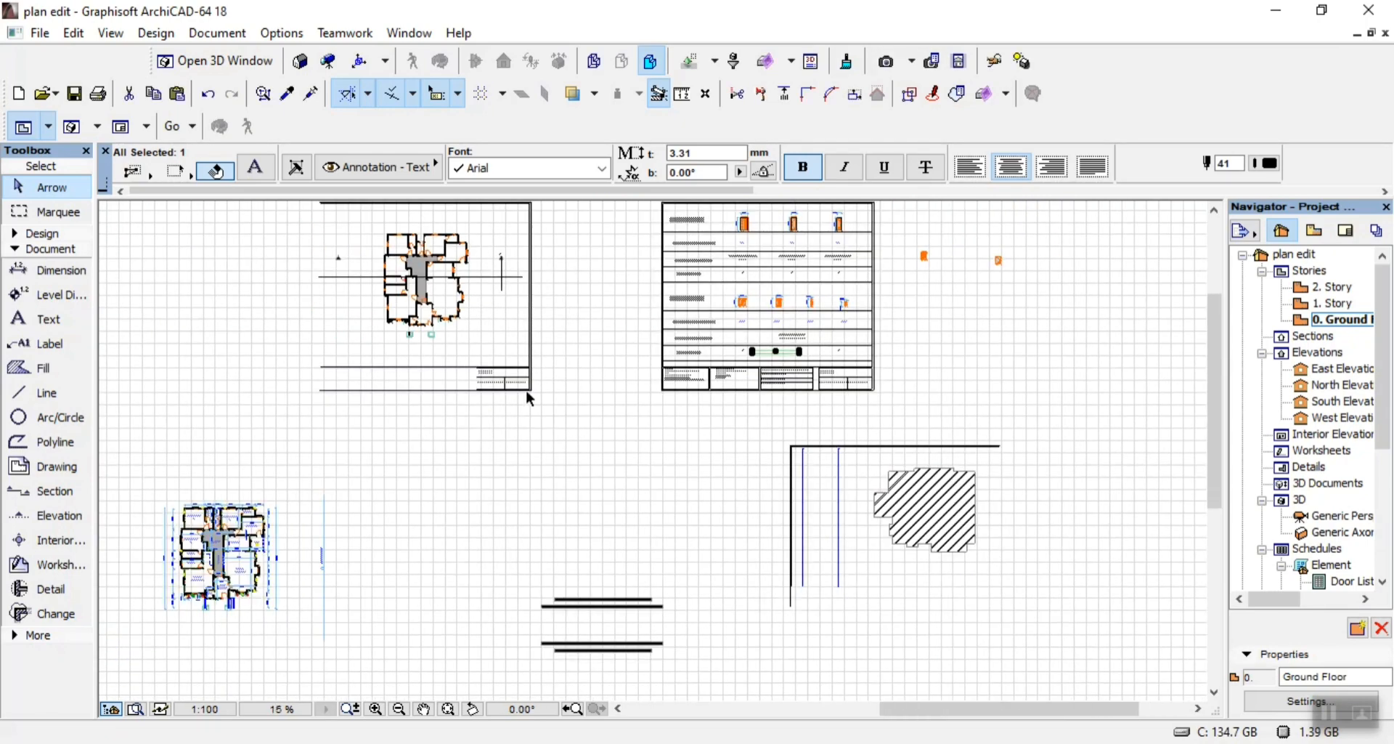
pyautogui.scroll(7, 202, 581)
pyautogui.scroll(2, 206, 587)
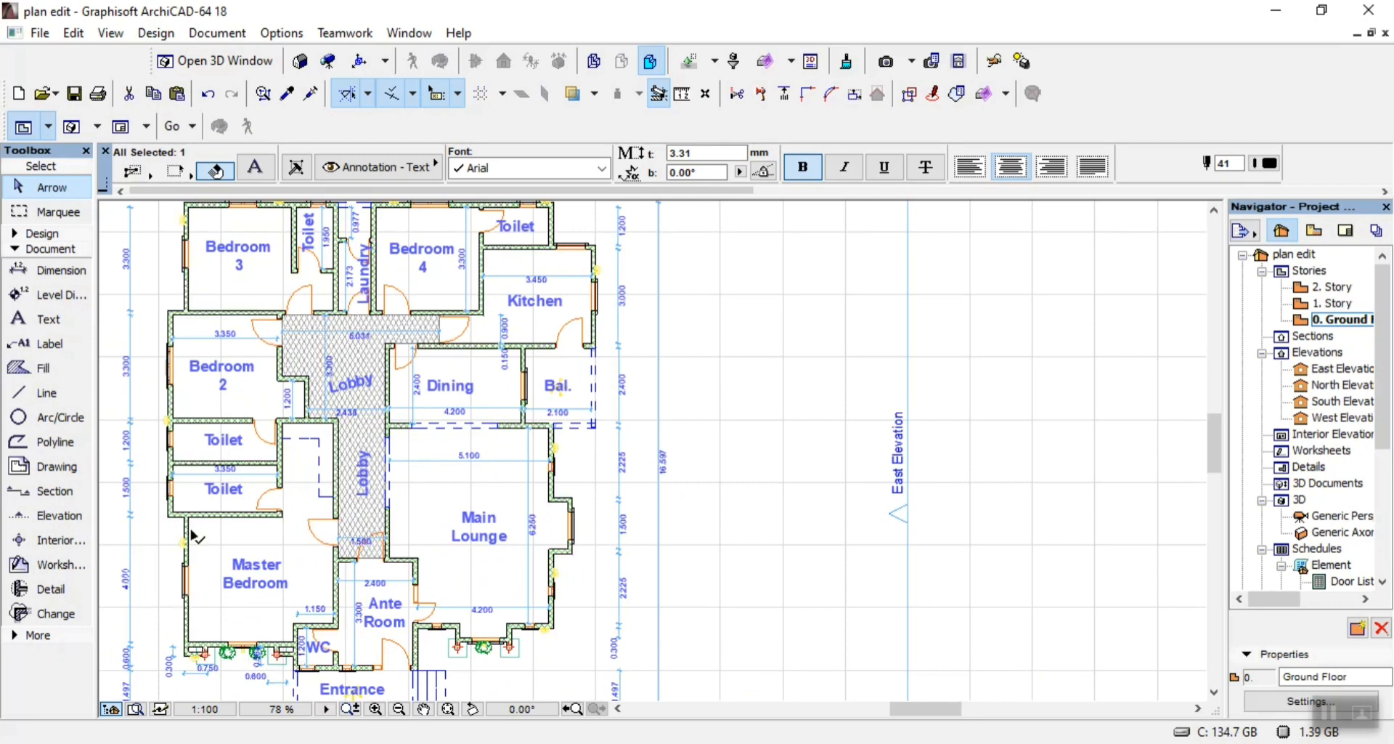
pyautogui.scroll(-2, 197, 414)
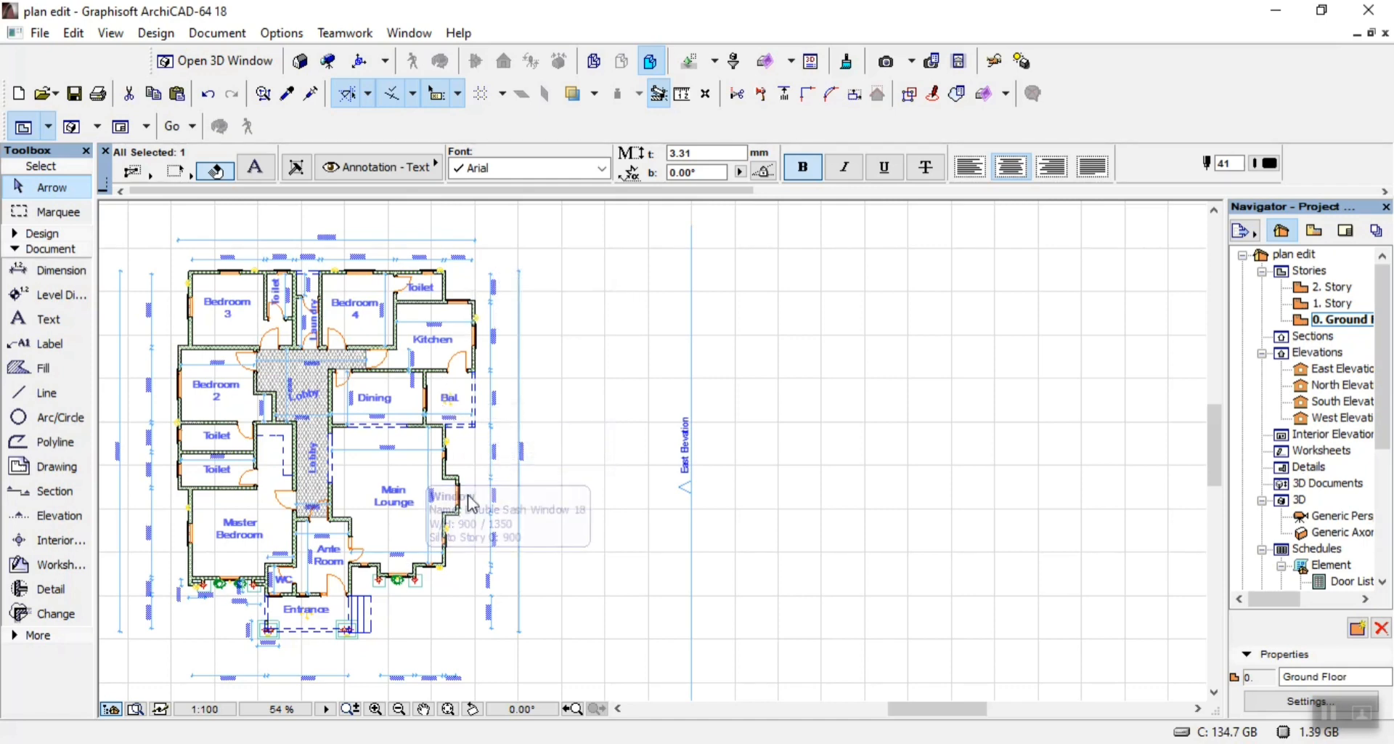
pyautogui.scroll(-5, 536, 489)
pyautogui.scroll(-1, 679, 454)
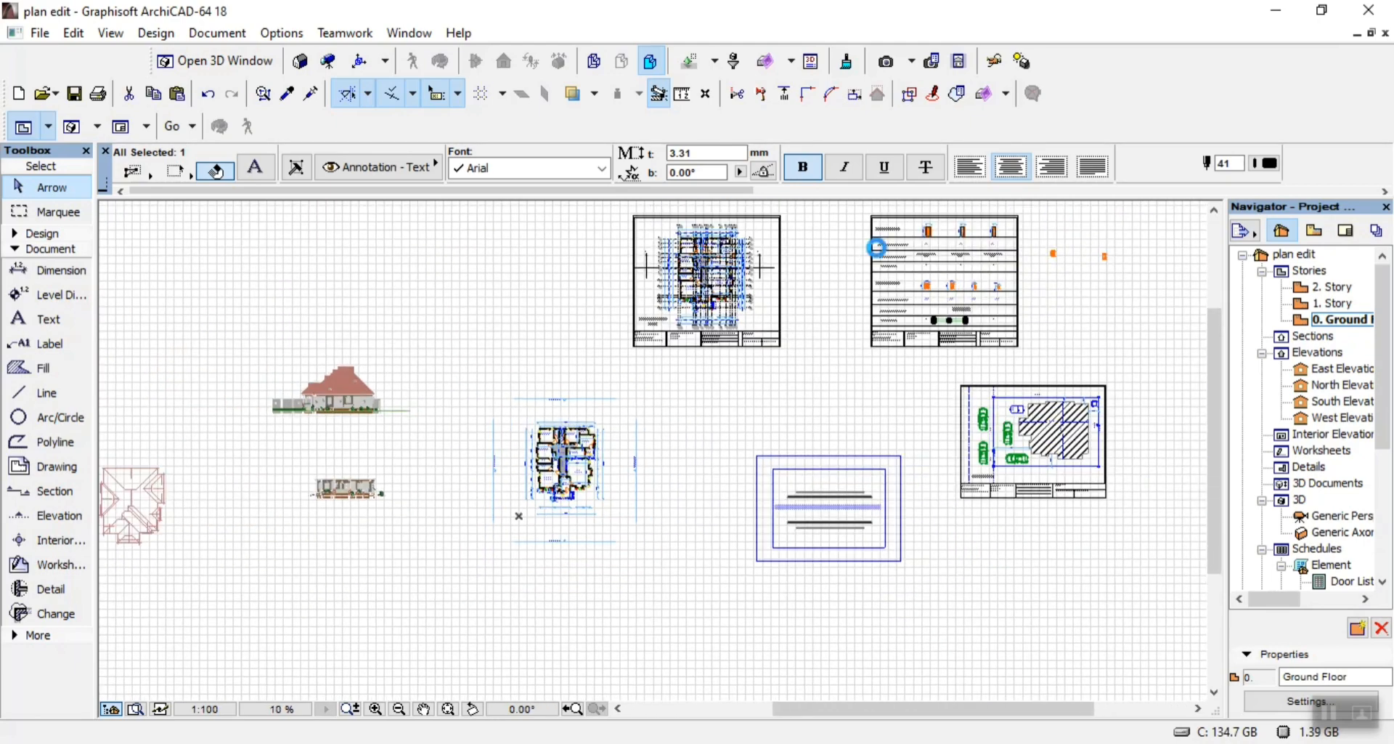
# Copy the quantity 9 horizontally along the NOS. Req. row of the window table to beneath W3
pyautogui.scroll(5, 977, 352)
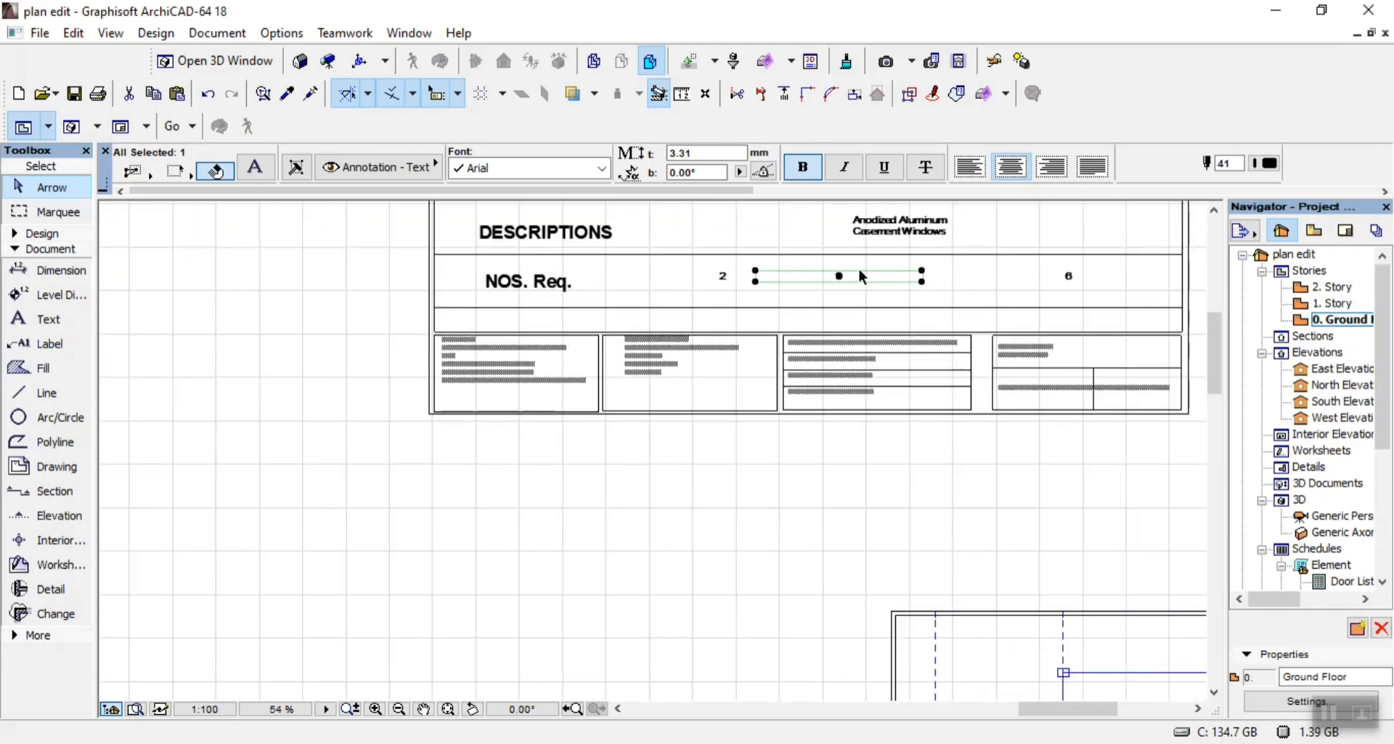
pyautogui.scroll(2, 854, 272)
pyautogui.scroll(-2, 830, 308)
pyautogui.scroll(-2, 830, 308)
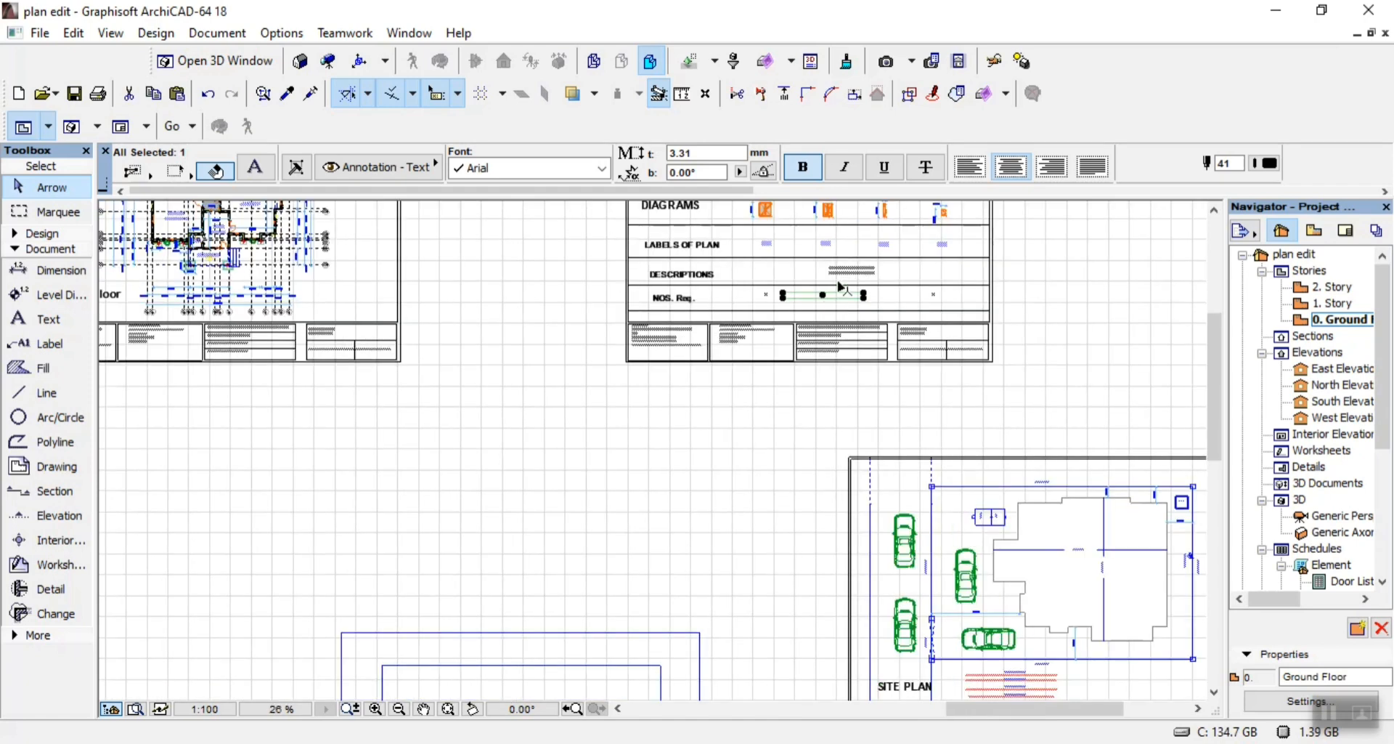
pyautogui.scroll(4, 824, 320)
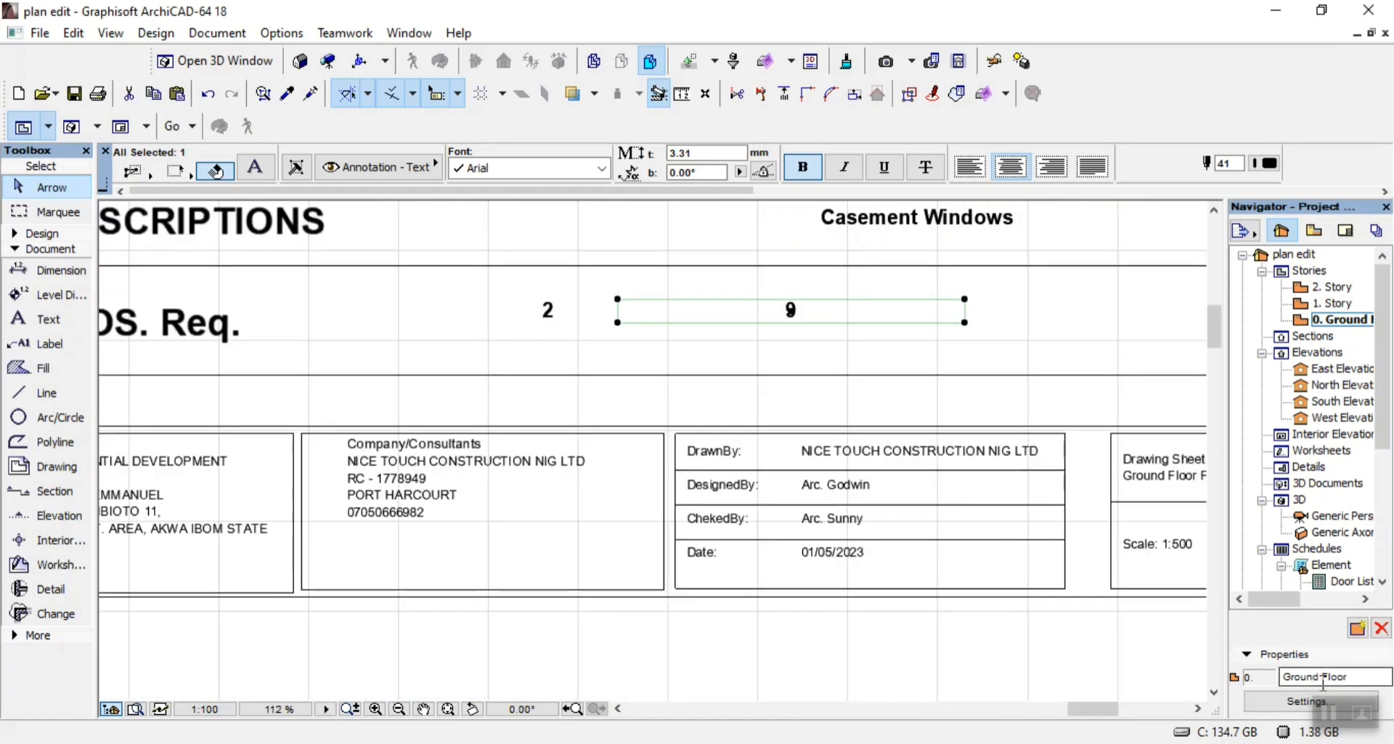
pyautogui.hotkey('ctrl', 'd')
pyautogui.press('ctrl')
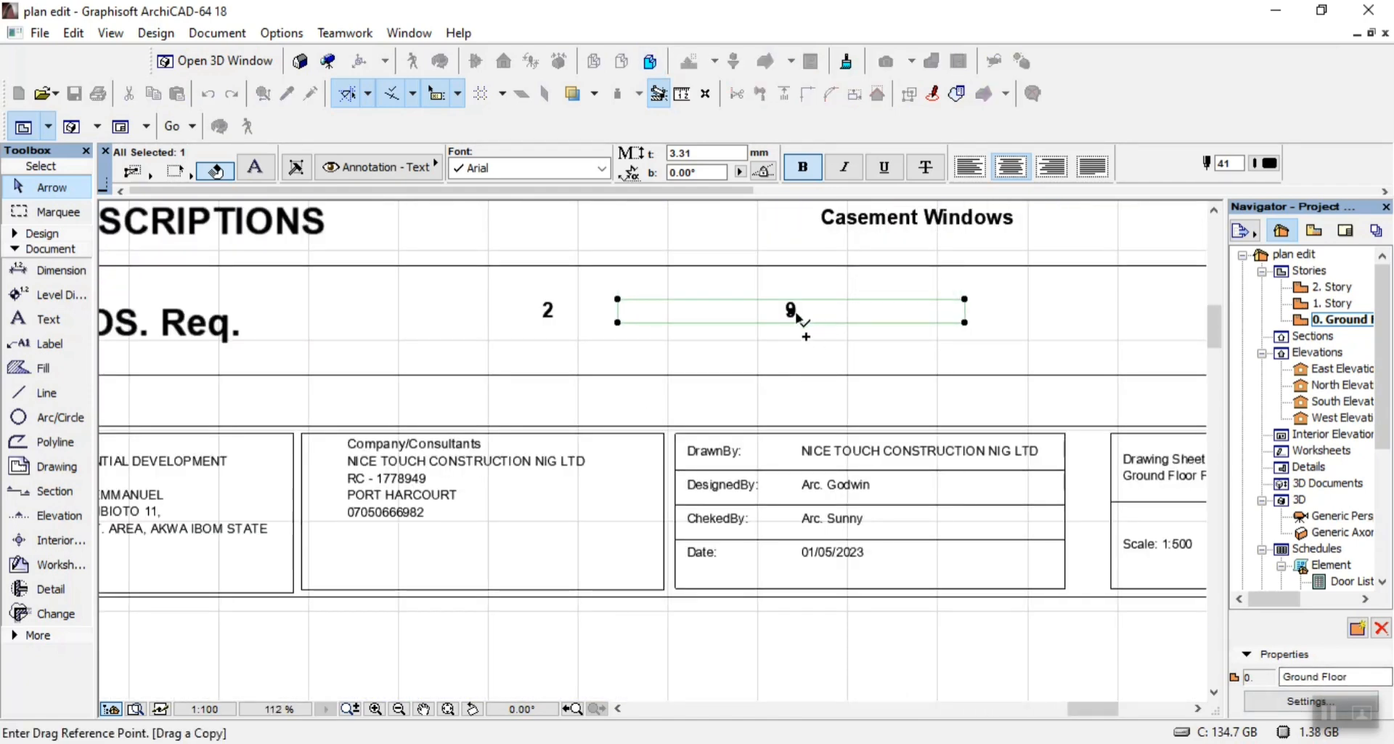
pyautogui.click(792, 310)
pyautogui.scroll(-4, 596, 359)
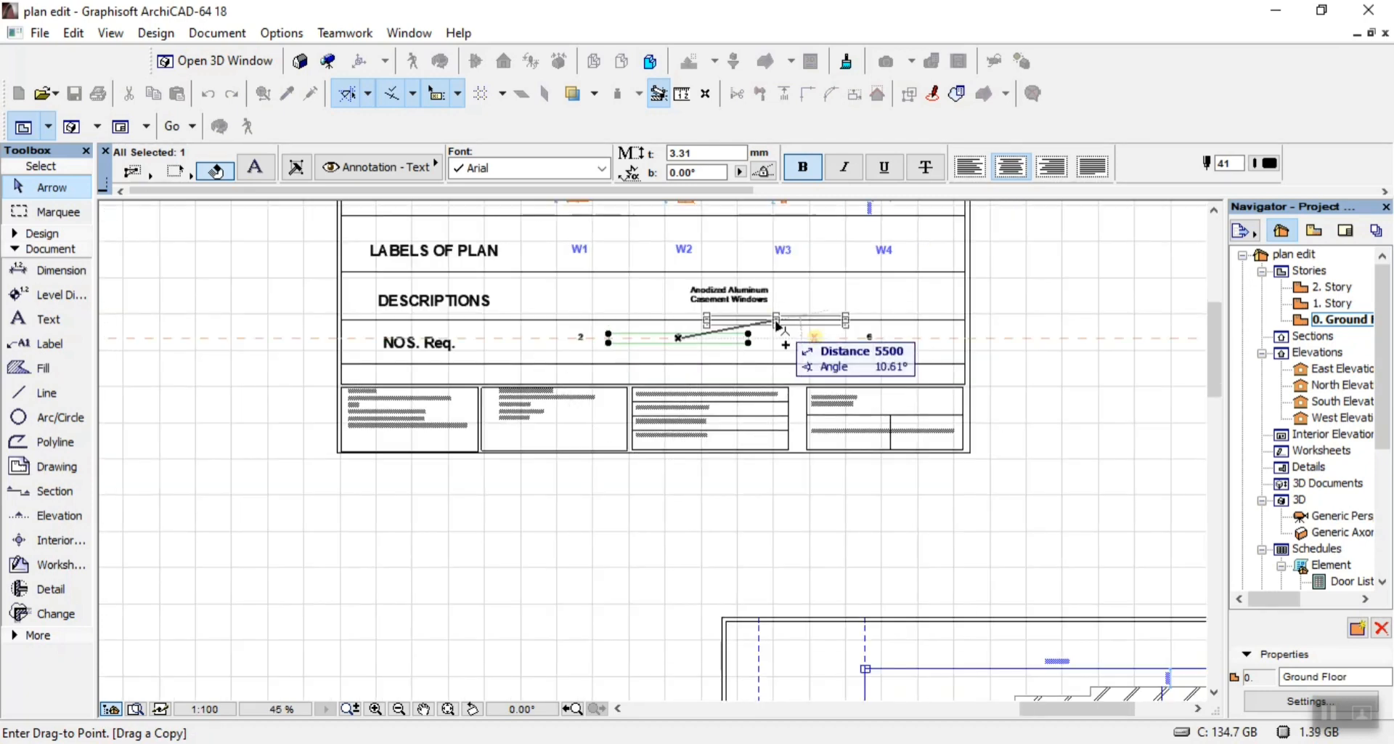
pyautogui.scroll(3, 780, 338)
pyautogui.scroll(-1, 780, 359)
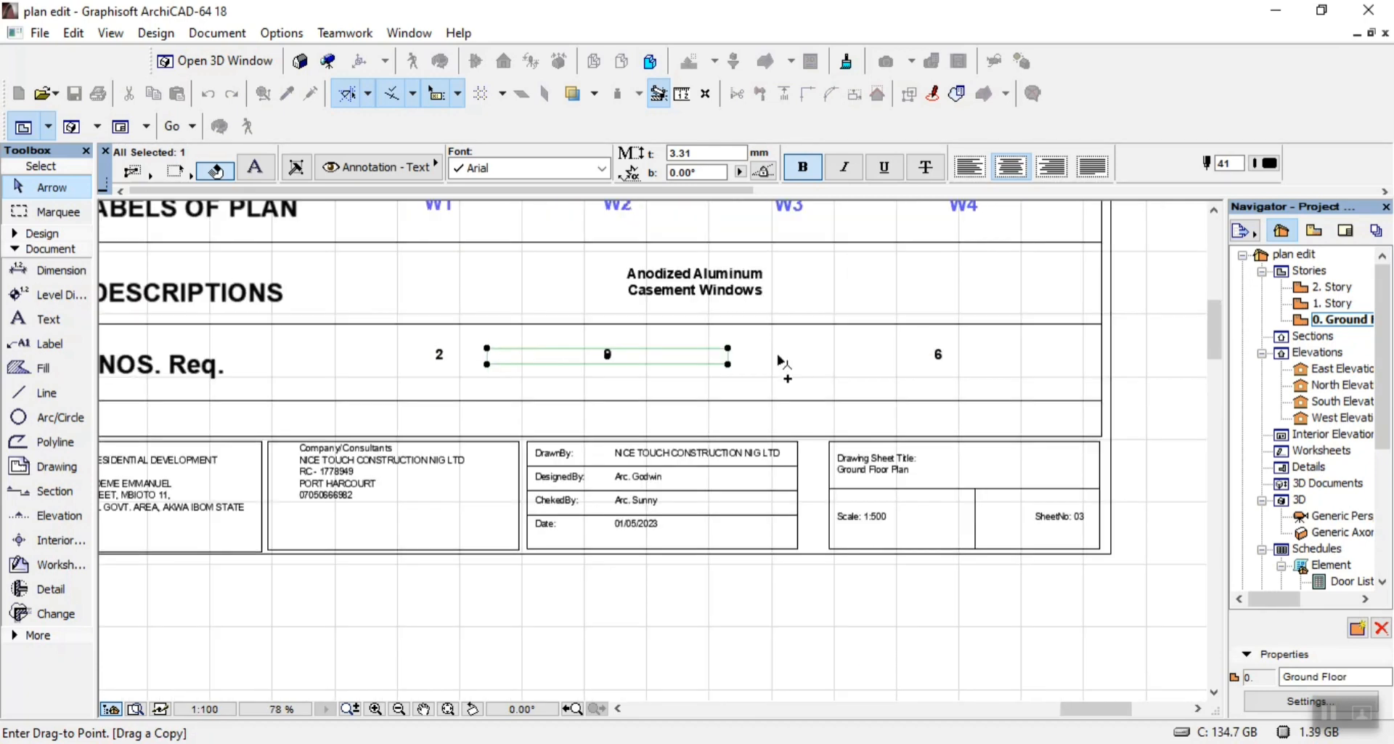
pyautogui.click(792, 359)
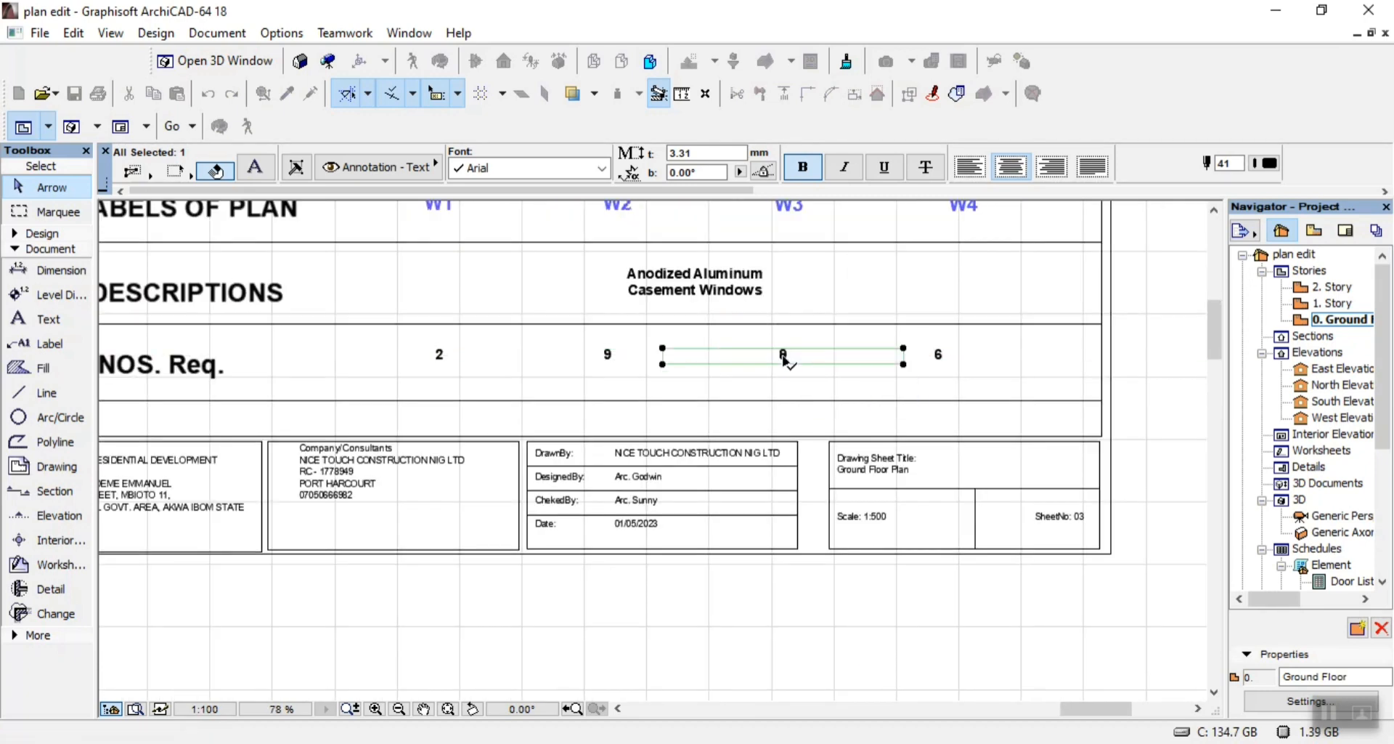
# Move the quantity 6 horizontally along the NOS. Req. row to beneath W4 and clear the selection
pyautogui.click(951, 362)
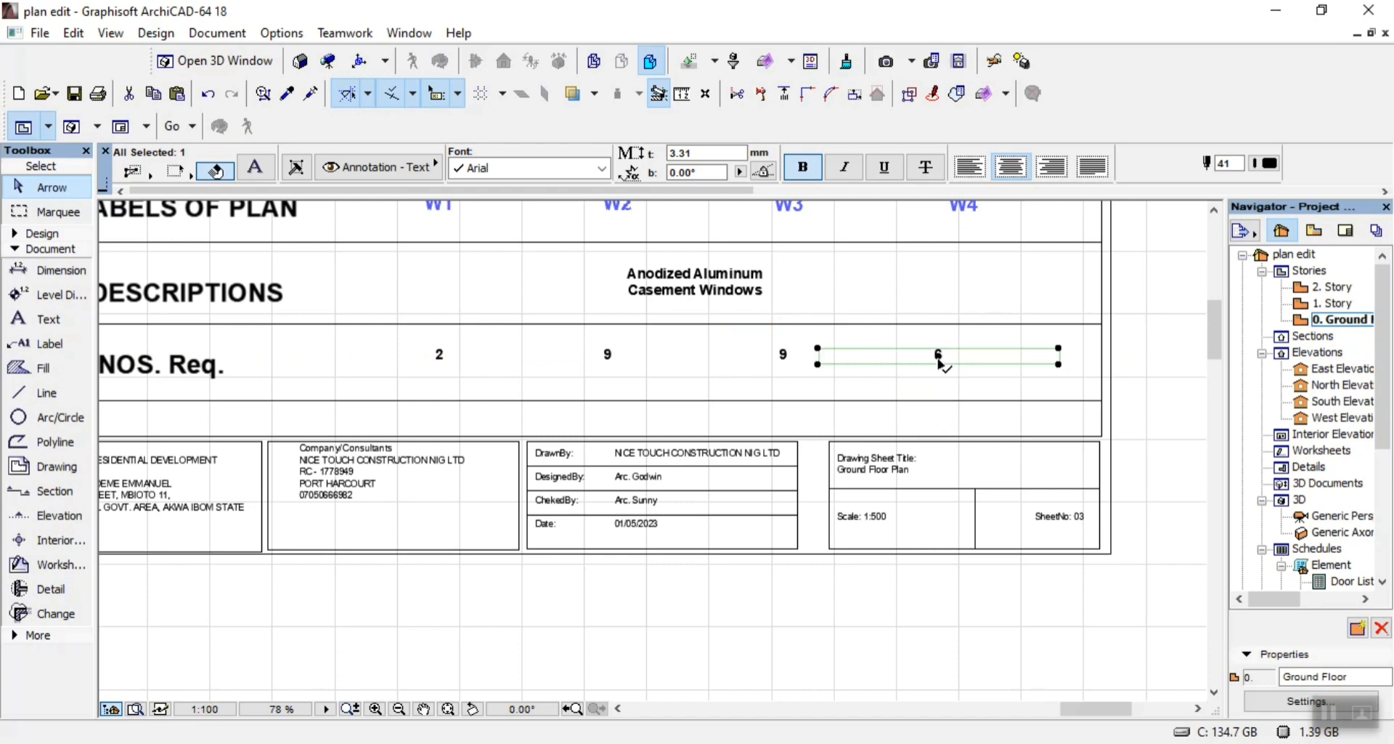
pyautogui.click(940, 361)
pyautogui.click(964, 353)
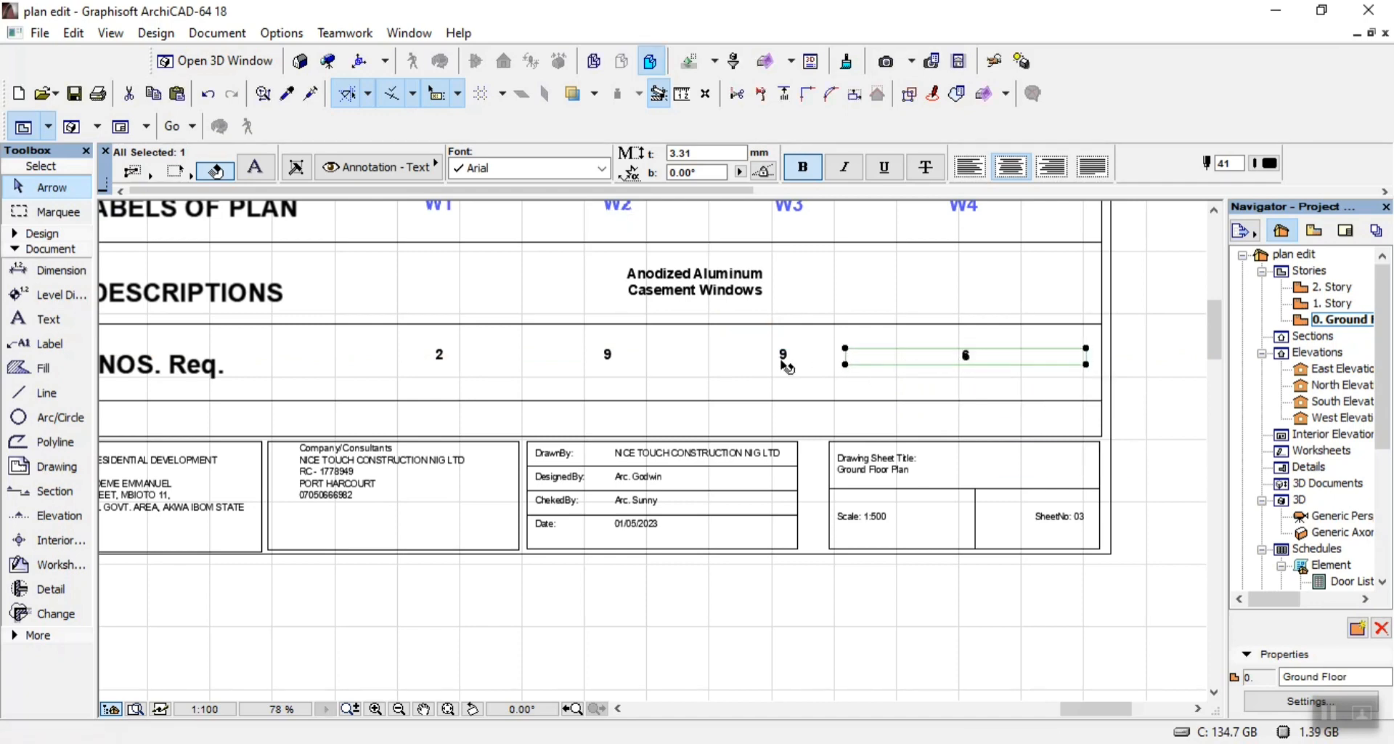
pyautogui.click(780, 349)
pyautogui.scroll(-2, 776, 392)
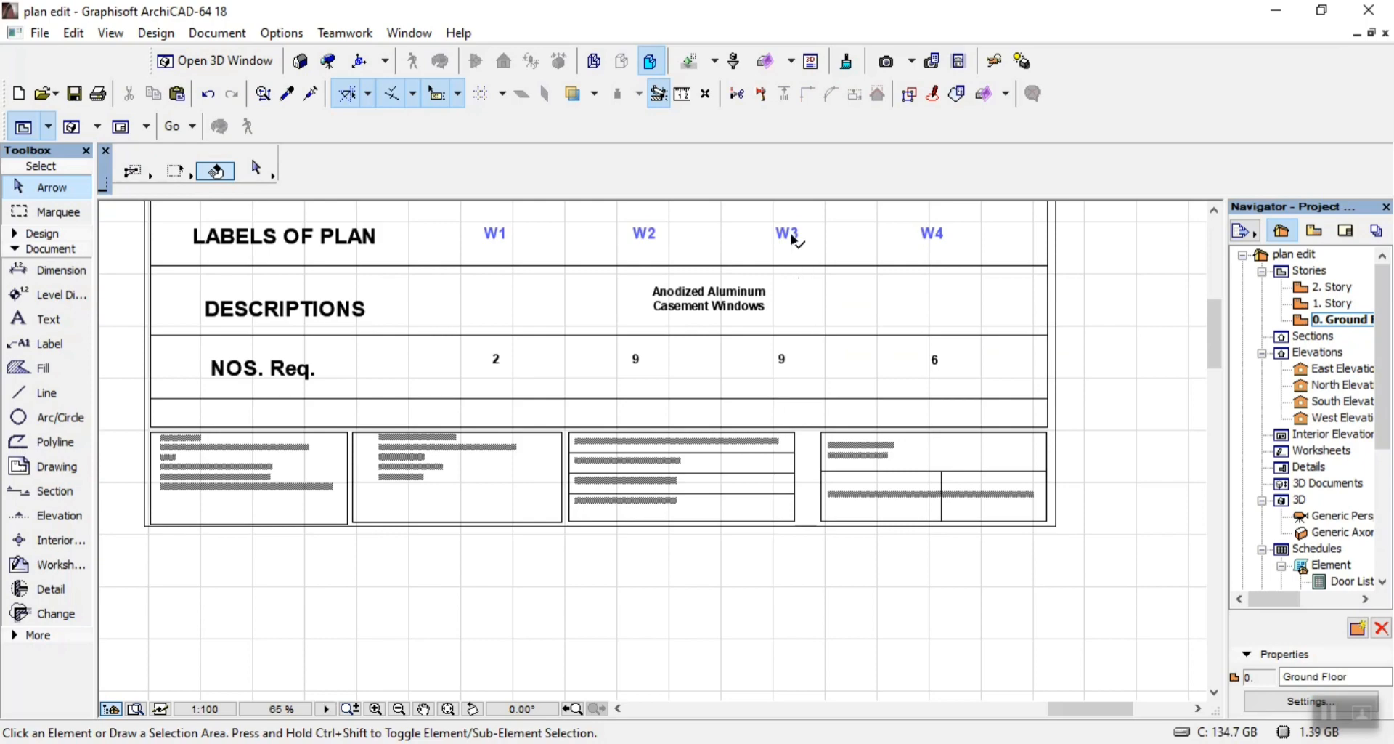
# Compare the W3 window diagram with the floor plan and count its narrow windows around the ante room and main lounge
pyautogui.scroll(-3, 790, 305)
pyautogui.scroll(1, 792, 250)
pyautogui.scroll(-3, 794, 238)
pyautogui.scroll(7, 794, 238)
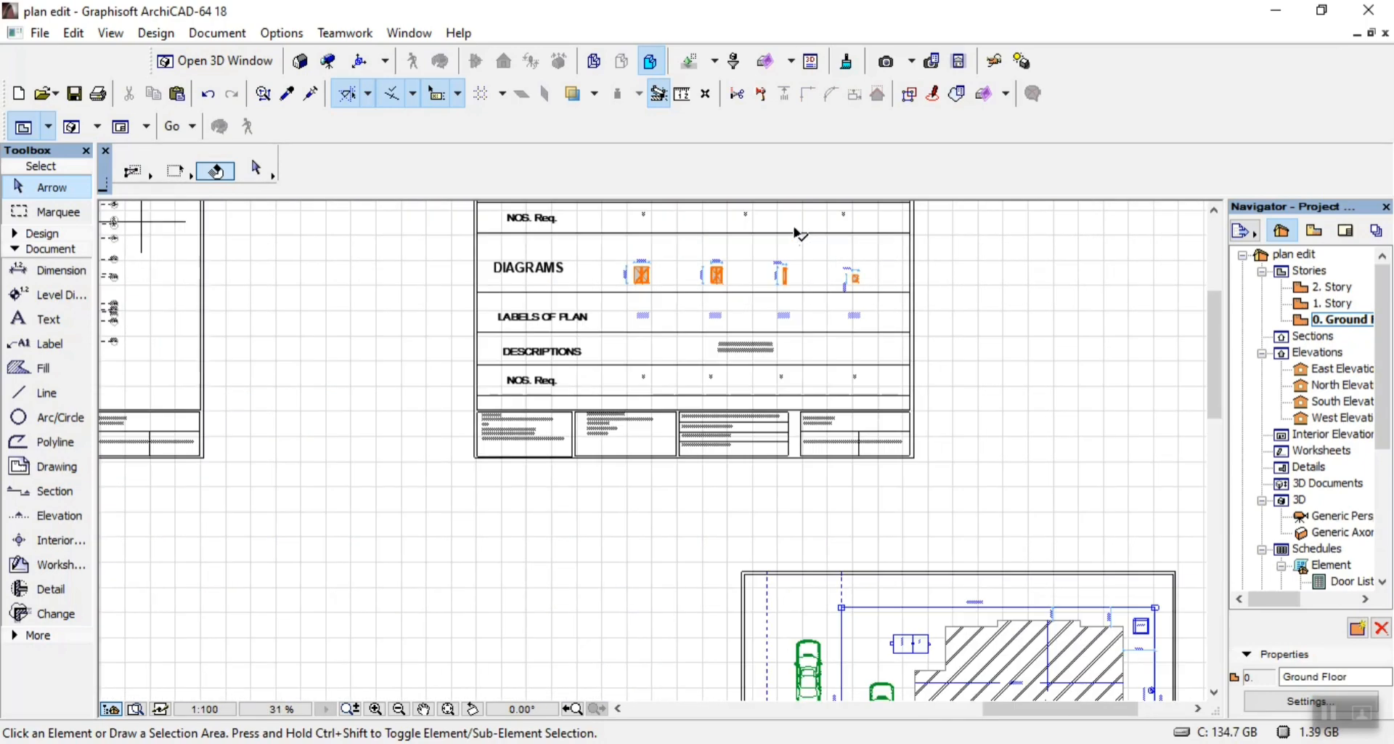
pyautogui.scroll(3, 773, 323)
pyautogui.scroll(-8, 739, 273)
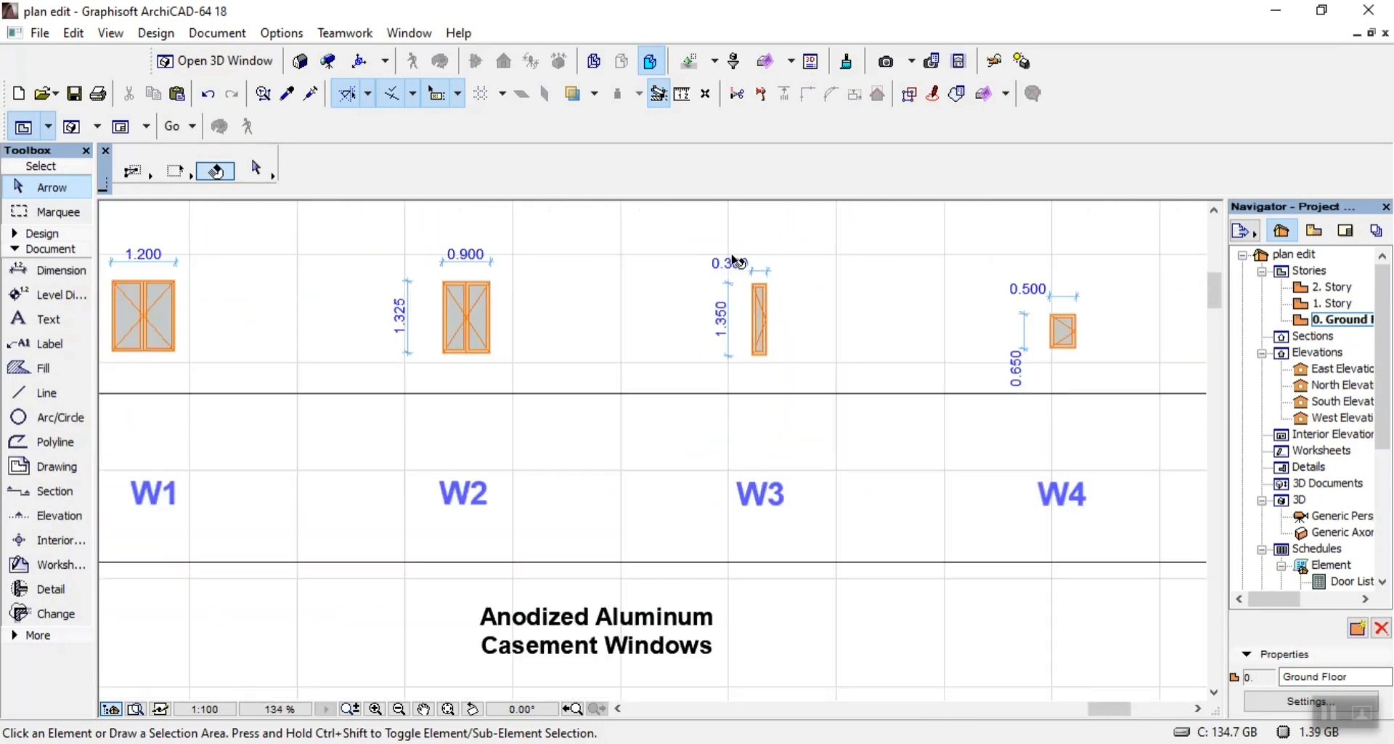
pyautogui.scroll(-3, 689, 392)
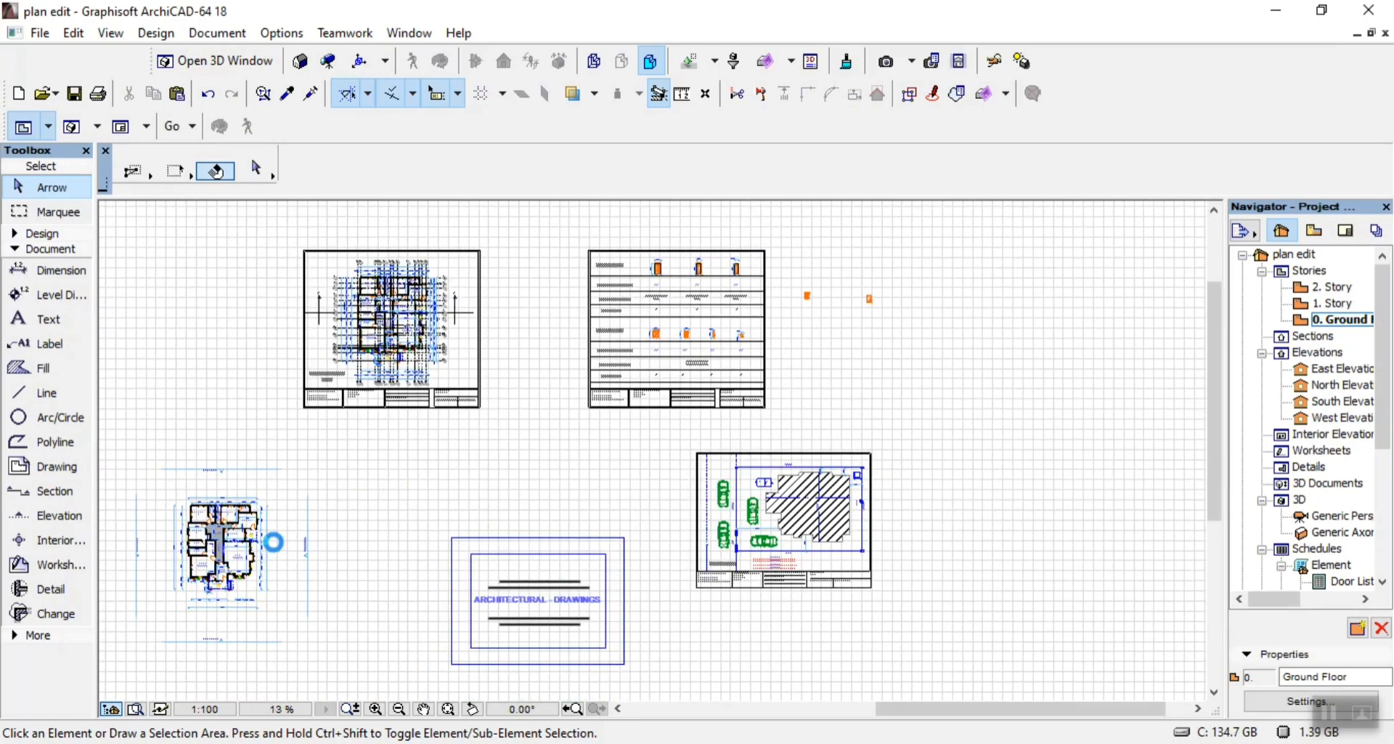
pyautogui.scroll(1, 268, 542)
pyautogui.scroll(17, 173, 597)
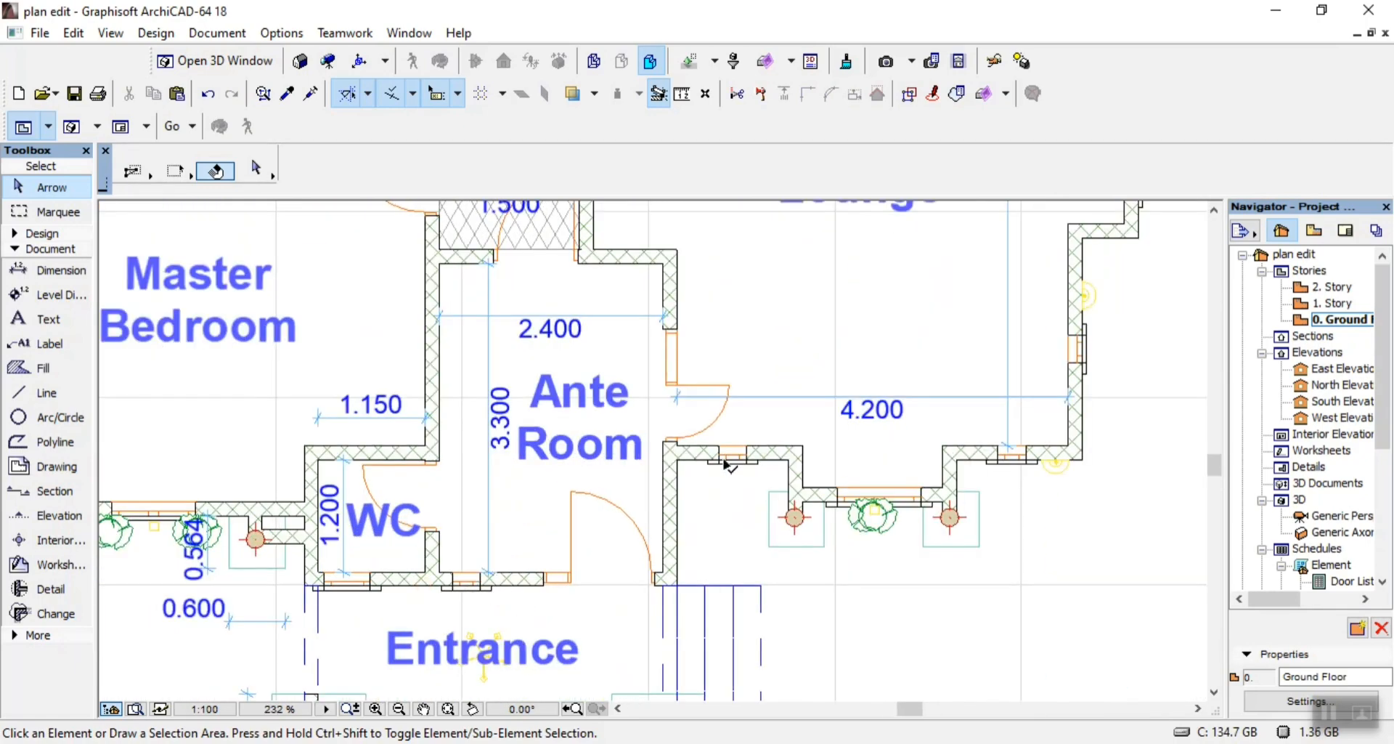
pyautogui.scroll(-8, 1073, 356)
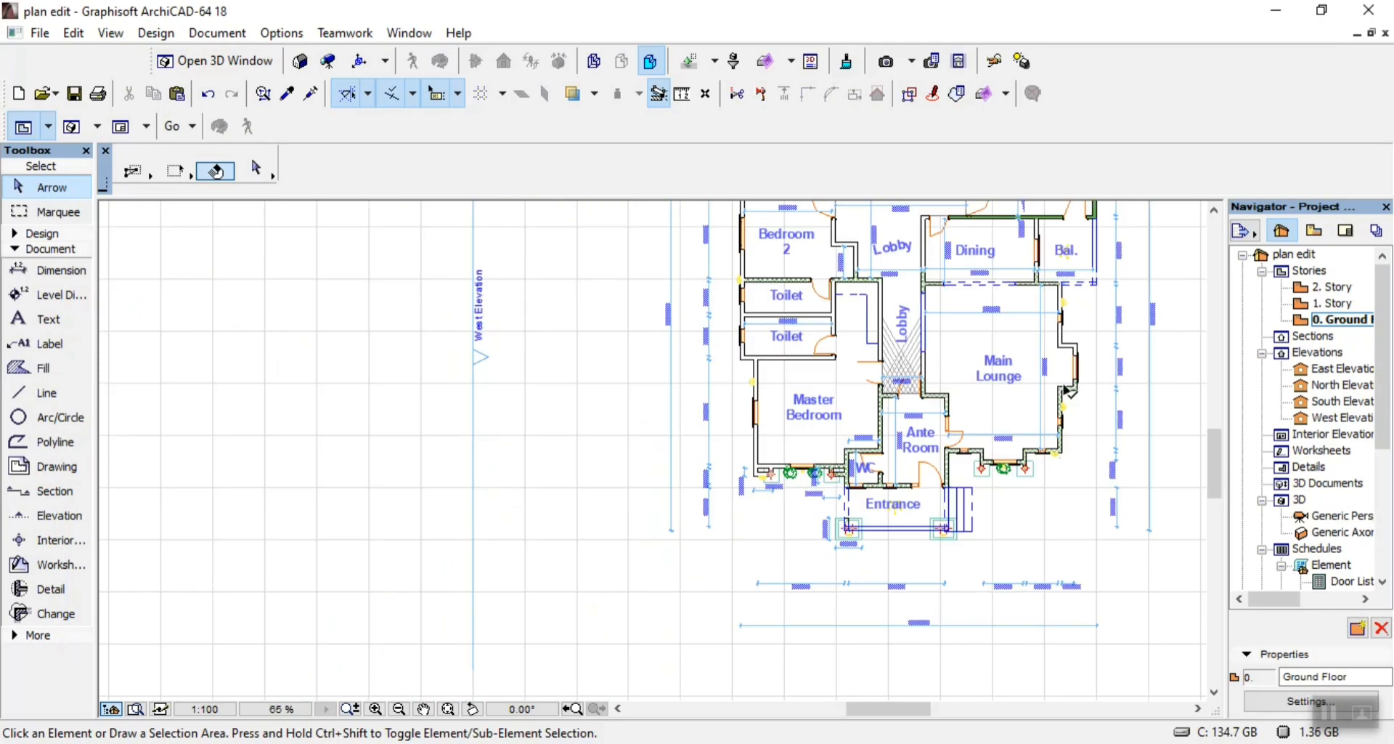
pyautogui.scroll(-10, 872, 338)
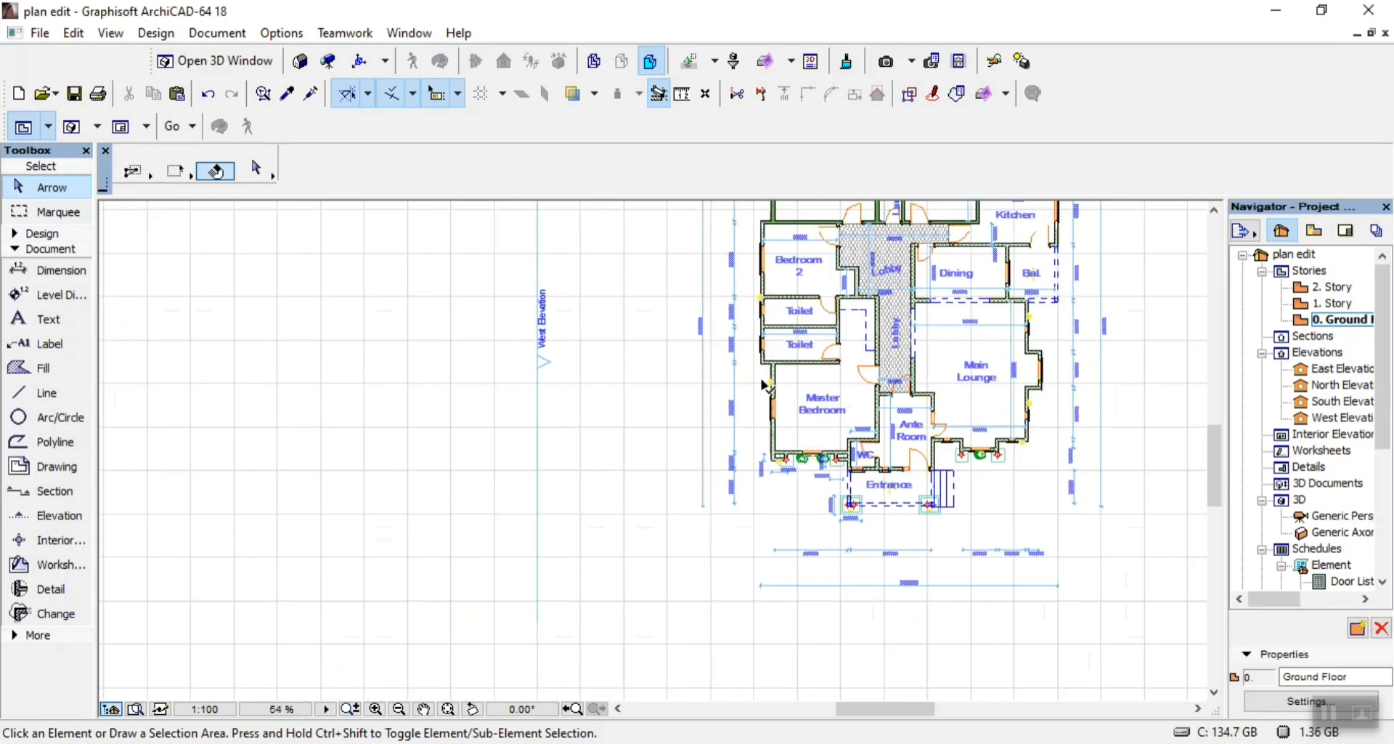
# Change the copied quantity beneath W3 in the window table to 5
pyautogui.scroll(10, 957, 260)
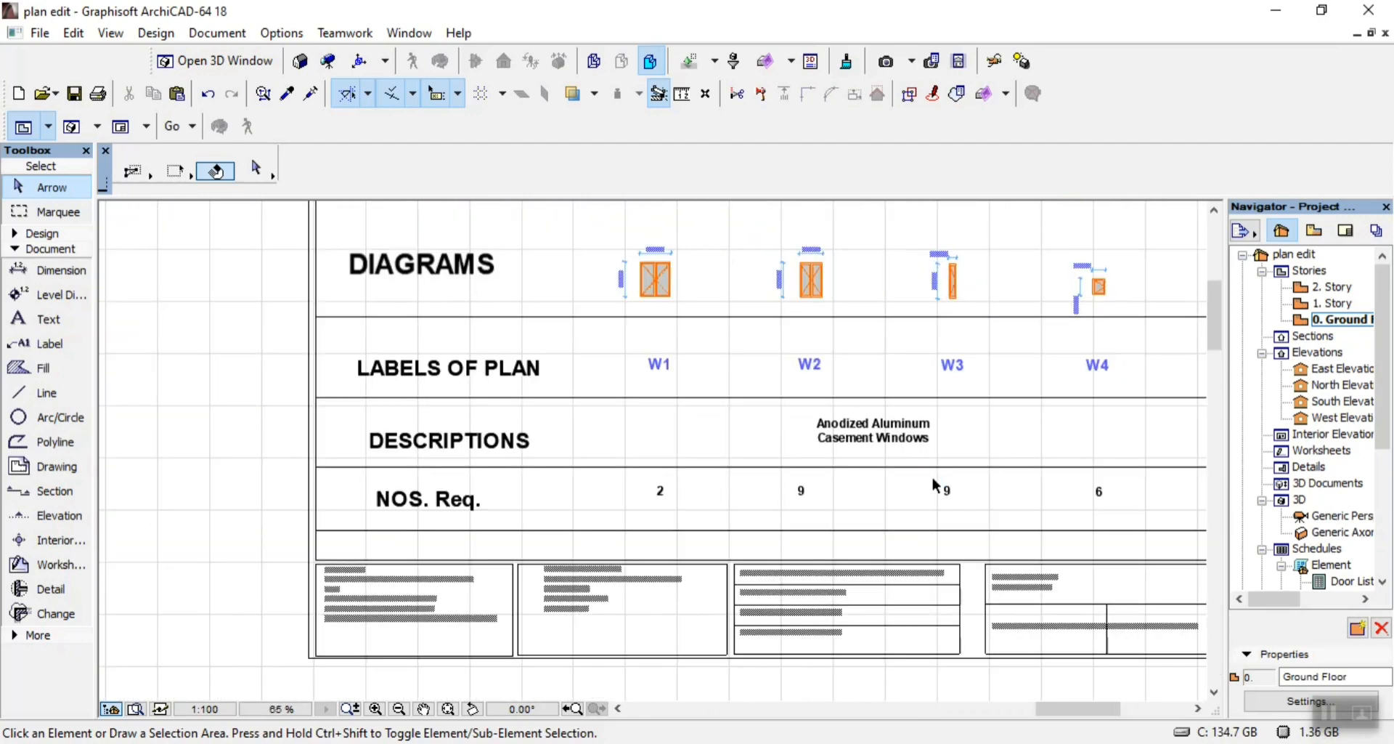
pyautogui.click(947, 492)
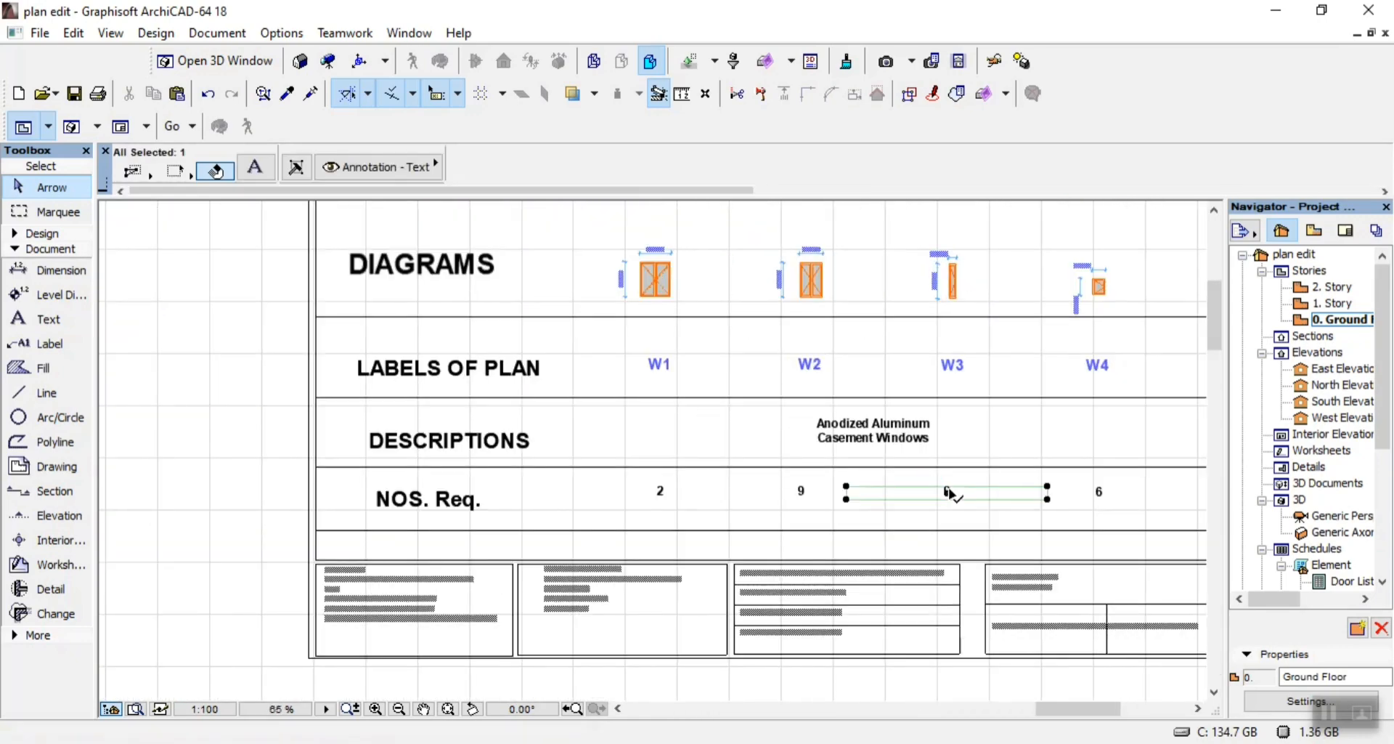
pyautogui.click(949, 493)
pyautogui.click(949, 491)
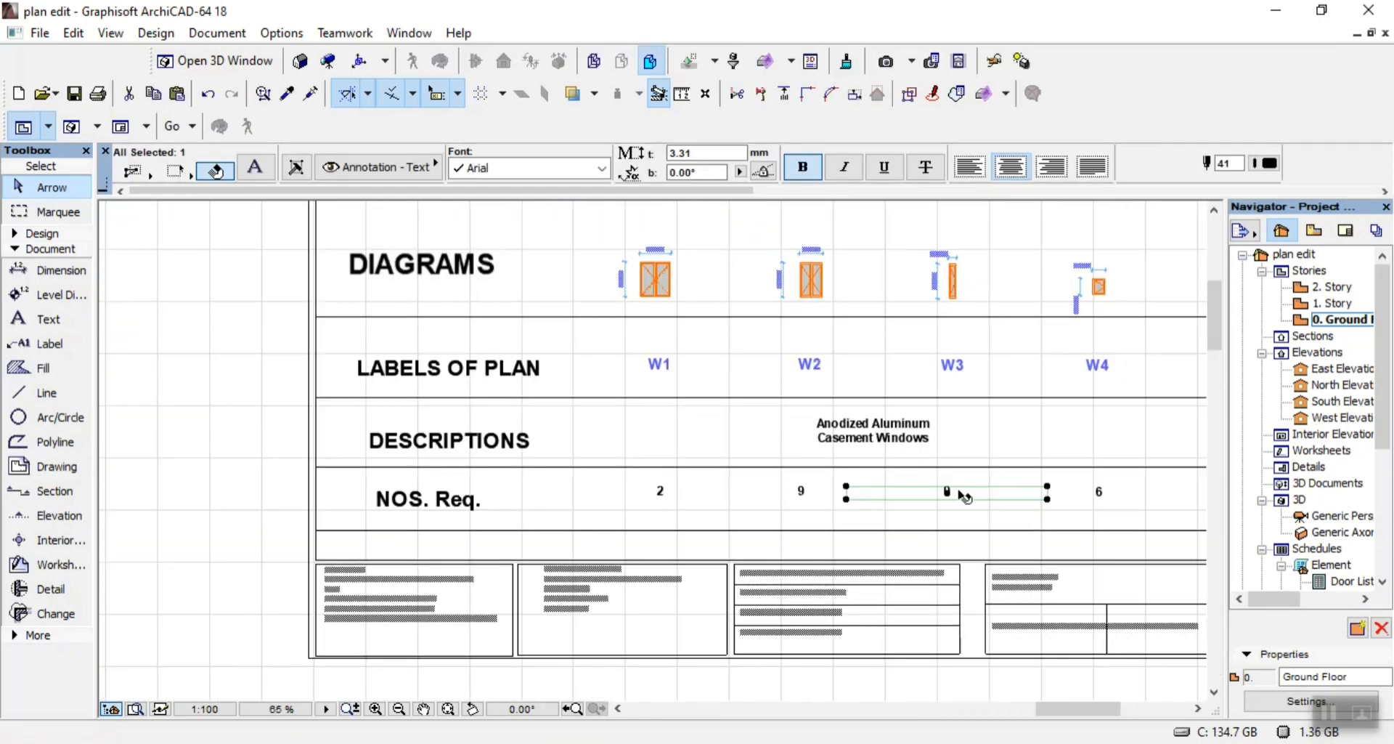
pyautogui.doubleClick(958, 492)
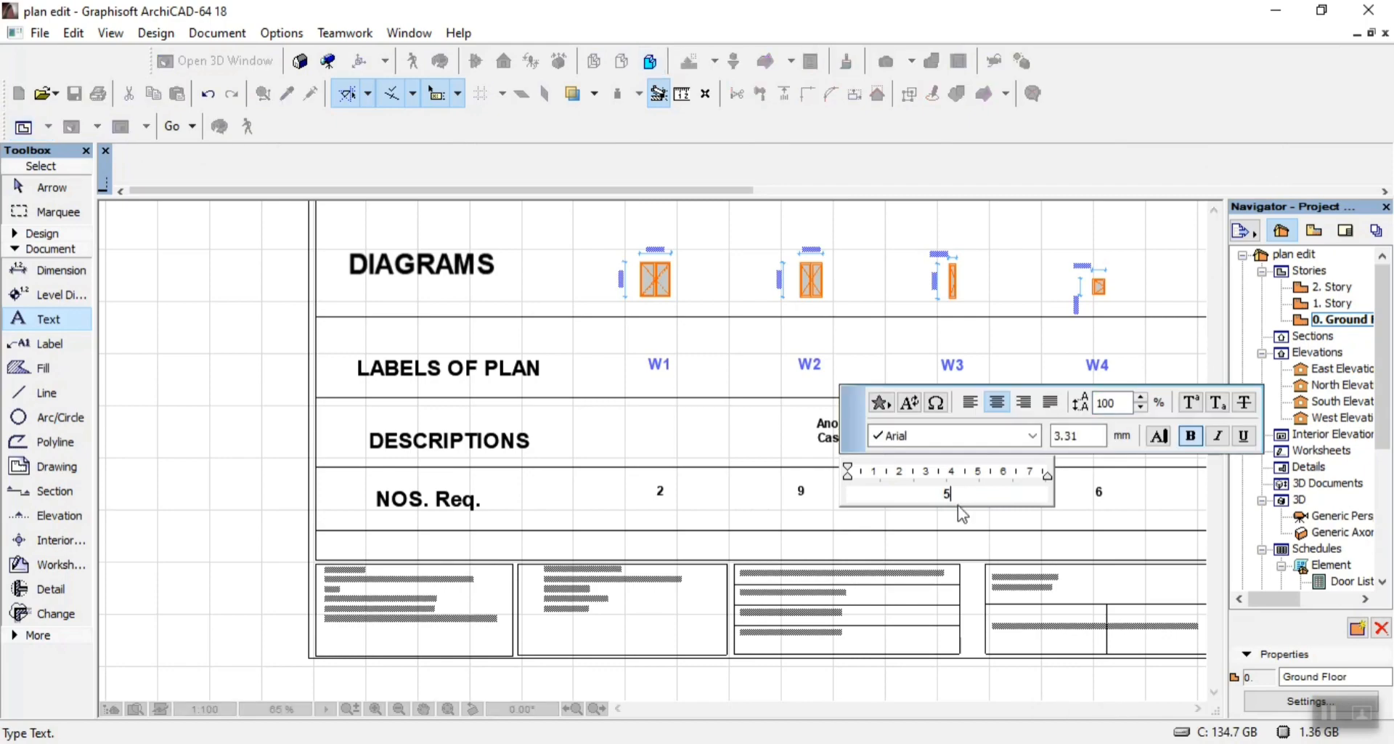
pyautogui.press('Escape')
pyautogui.scroll(4, 1110, 286)
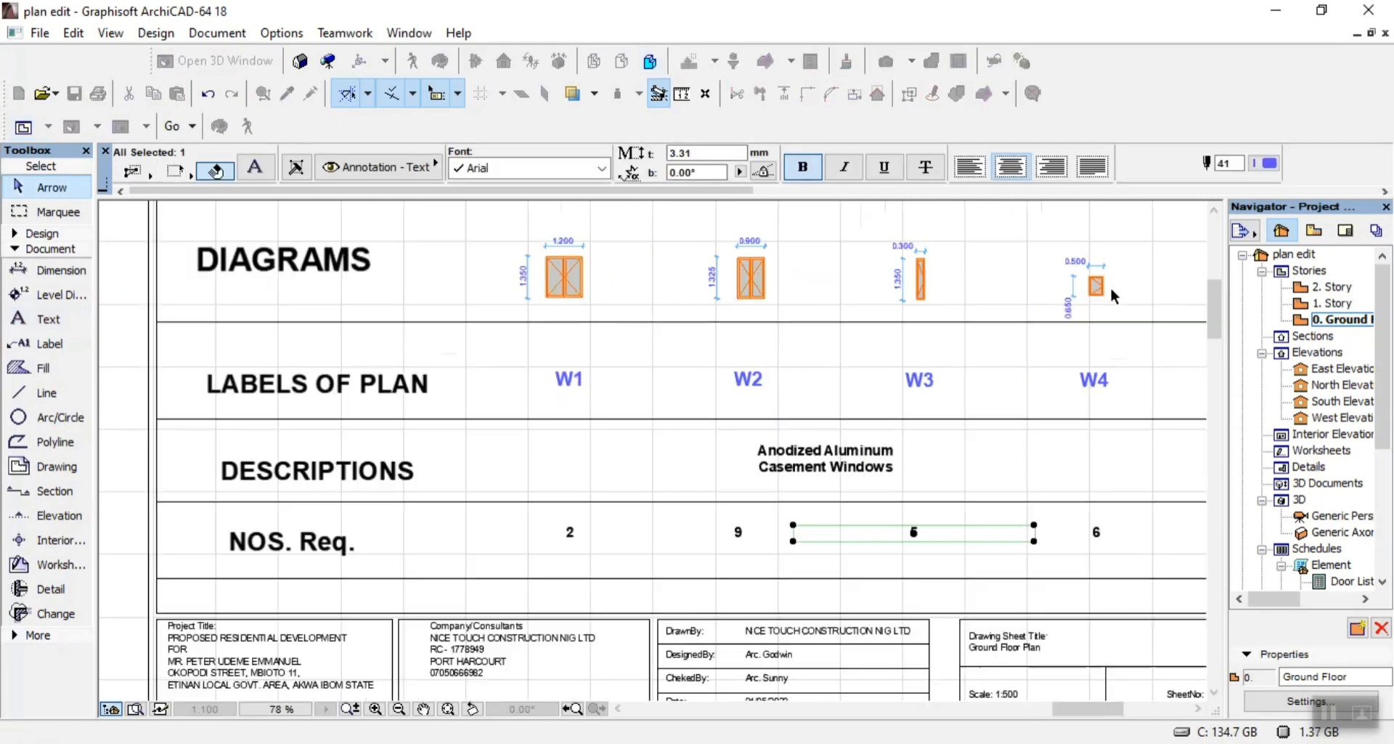
# Check the small windows on the floor plan and change the quantity beneath W4 in the window table to 5
pyautogui.scroll(-13, 1108, 280)
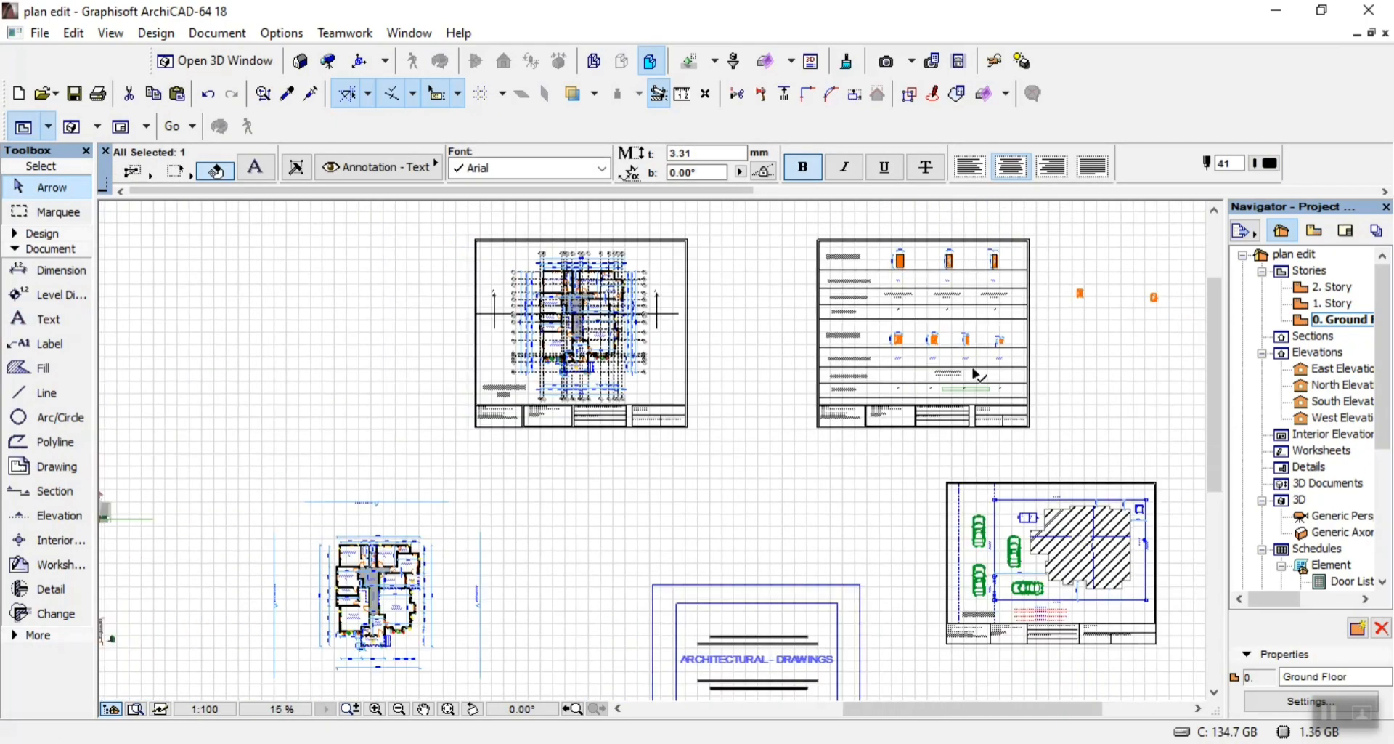
pyautogui.scroll(8, 474, 597)
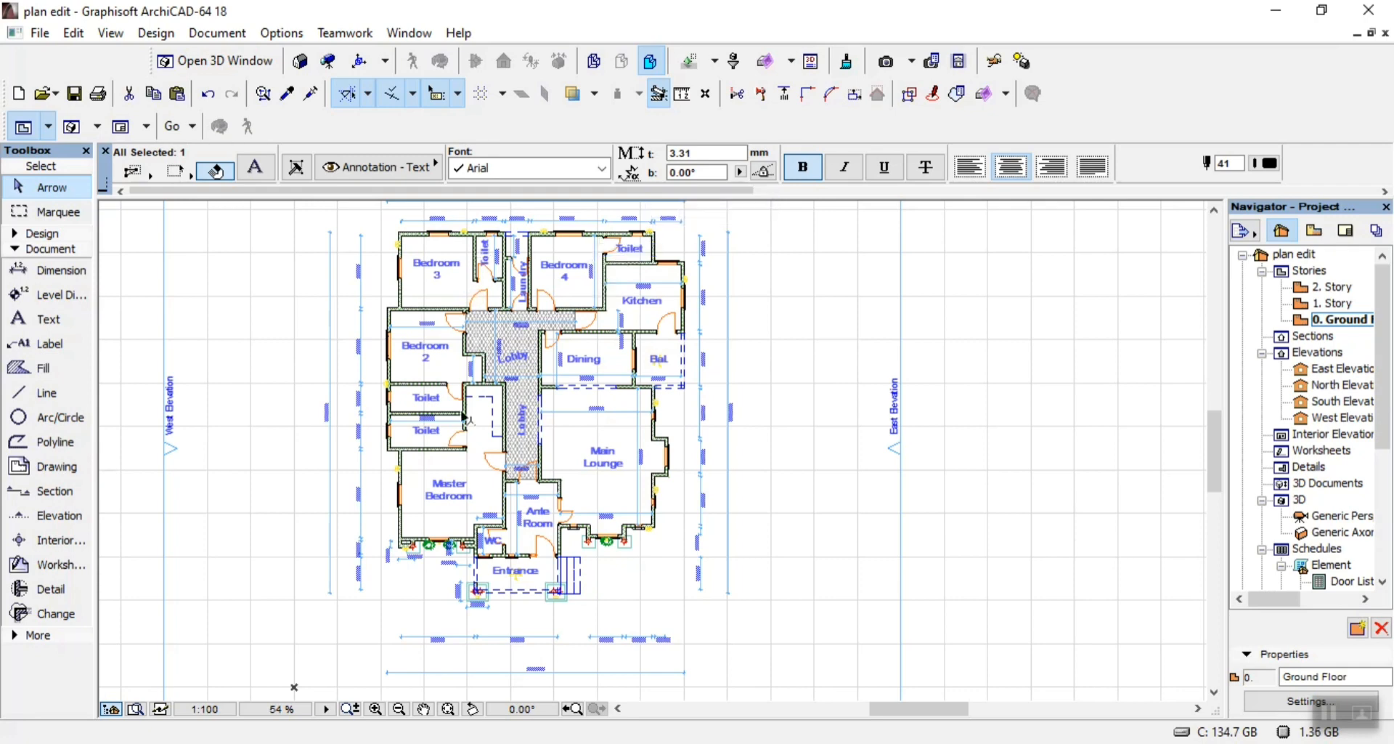
pyautogui.scroll(-6, 814, 299)
pyautogui.scroll(7, 813, 299)
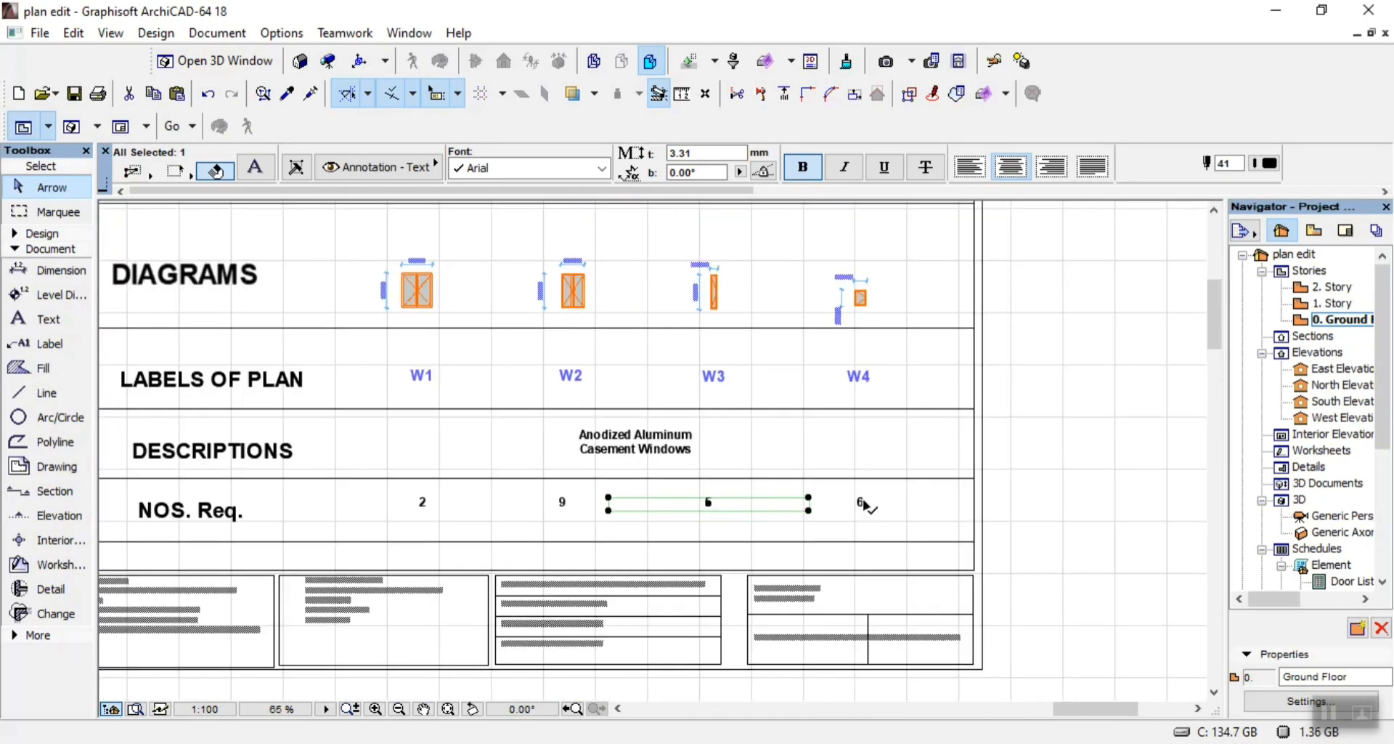
pyautogui.click(865, 505)
pyautogui.doubleClick(880, 506)
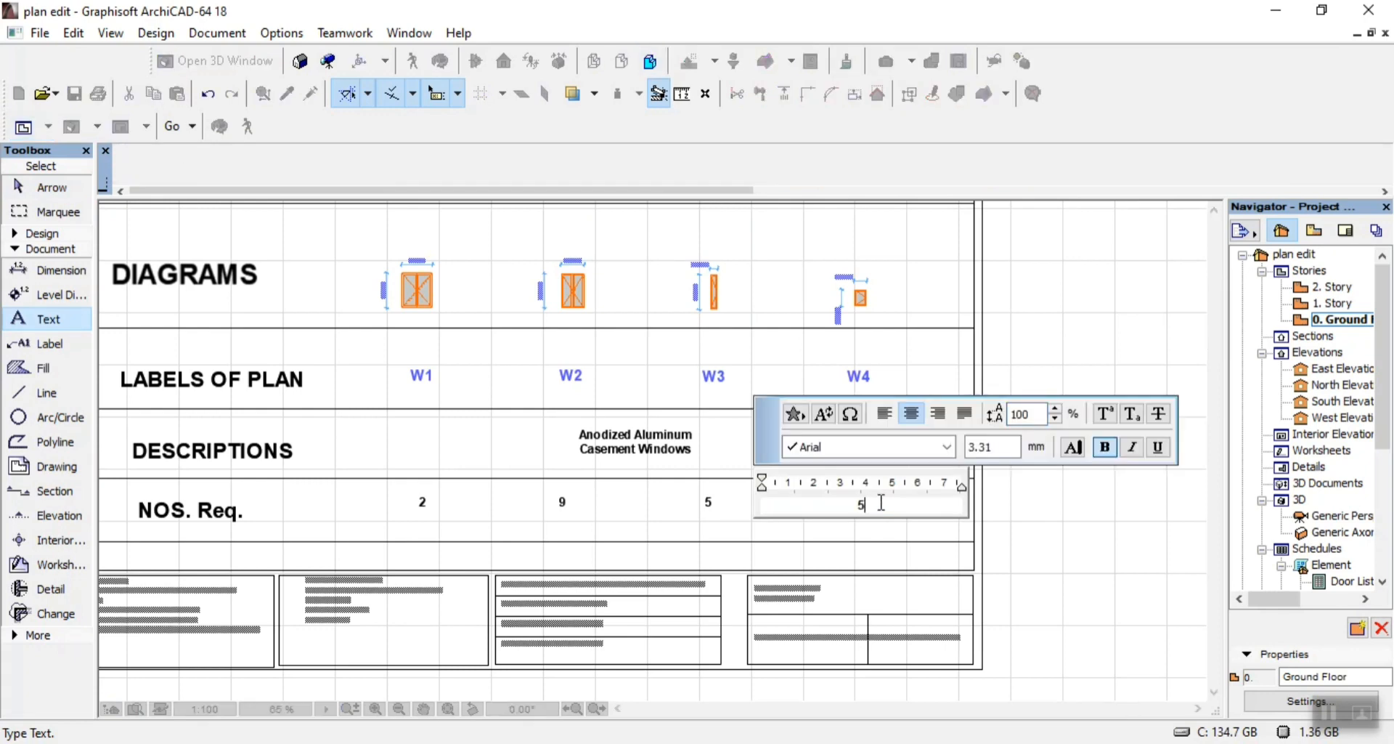
pyautogui.click(1047, 546)
pyautogui.scroll(1, 920, 580)
pyautogui.scroll(-3, 920, 580)
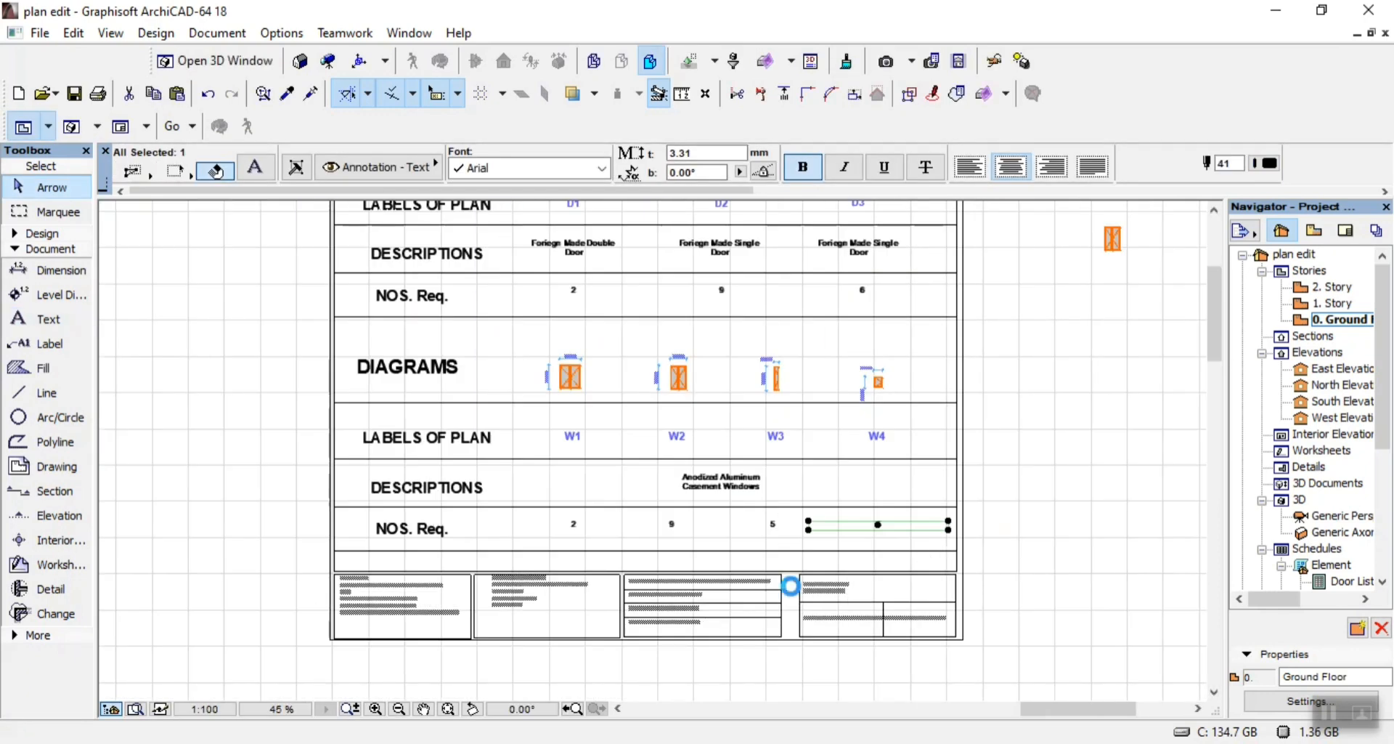
# Switch to the reference schedule 04.pdf in Adobe Acrobat, compare it with the sheet, and return to ArchiCAD
pyautogui.scroll(-3, 636, 534)
pyautogui.click(449, 742)
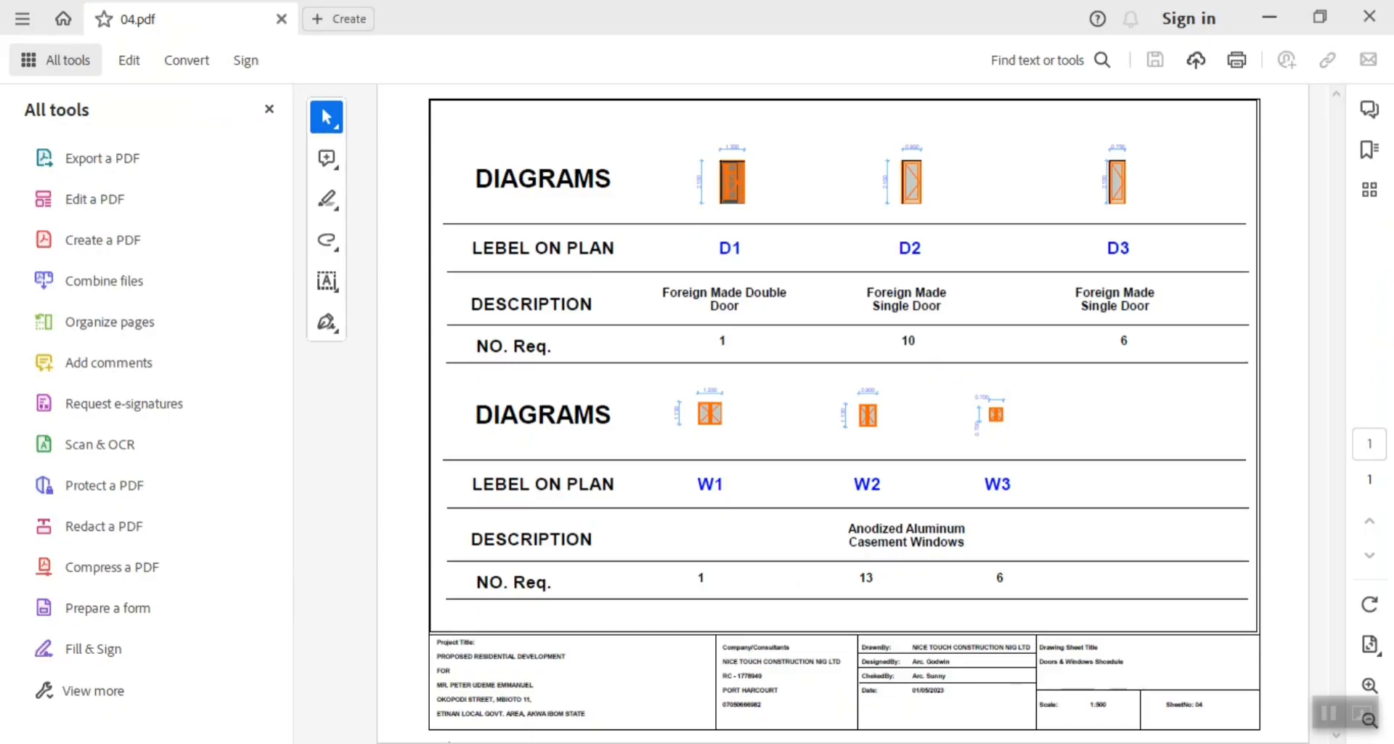
pyautogui.moveTo(726, 742)
pyautogui.click(727, 742)
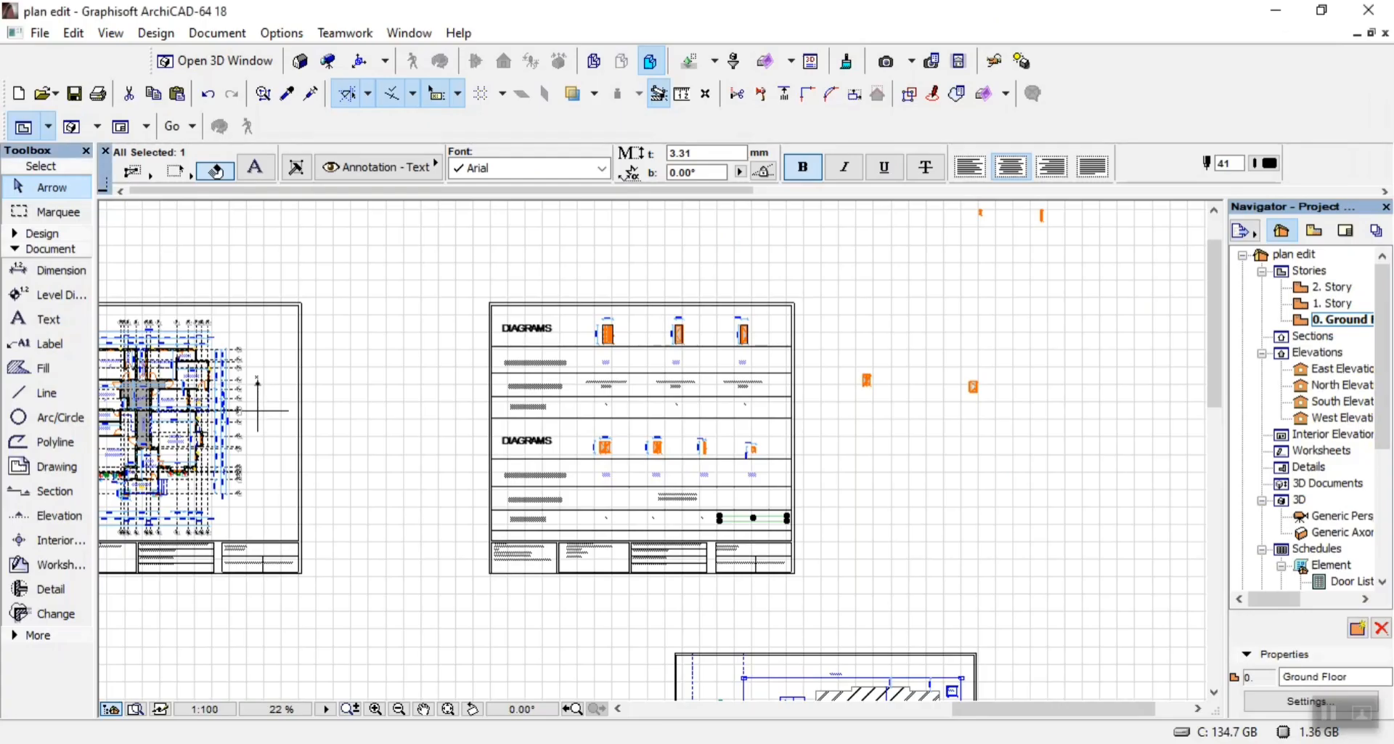
# Delete the two leftover window elements lying just outside the door and window schedule sheet
pyautogui.click(947, 523)
pyautogui.scroll(3, 541, 352)
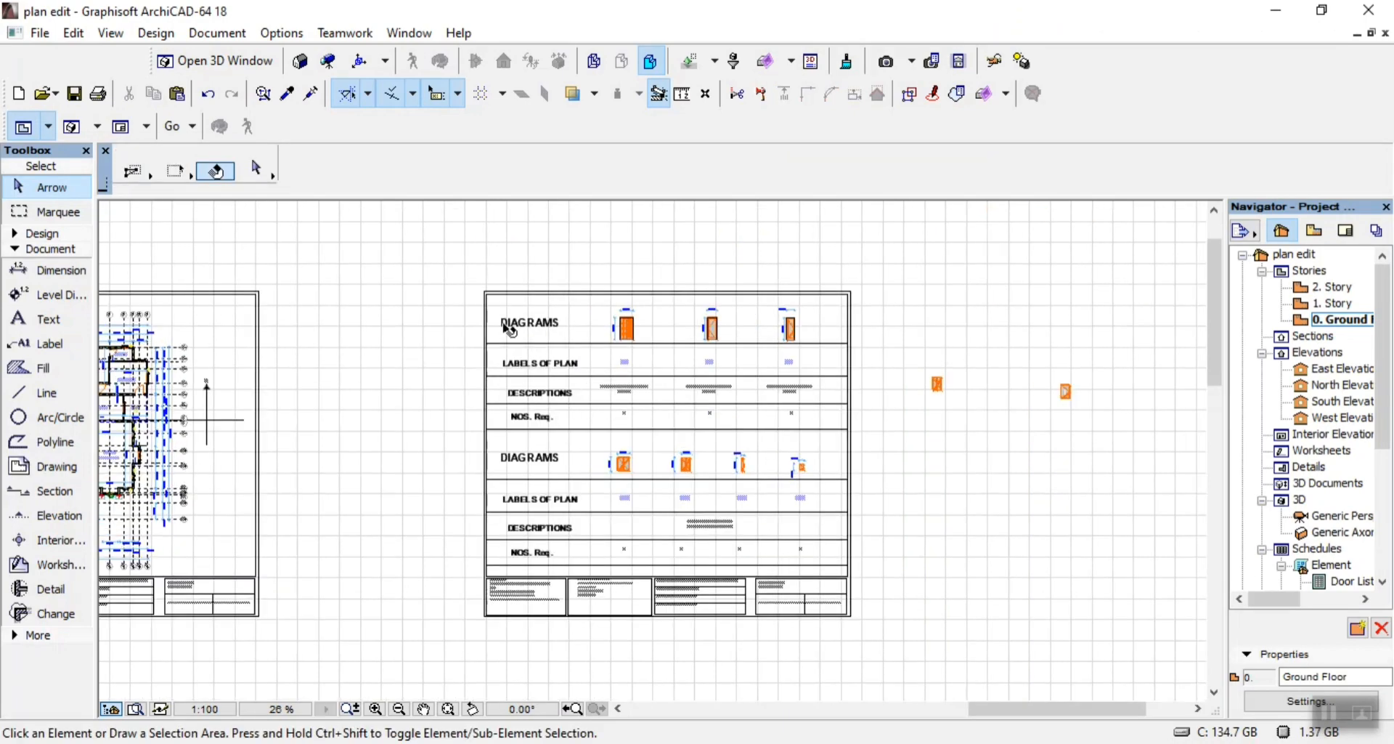
pyautogui.scroll(-3, 740, 360)
pyautogui.click(802, 319)
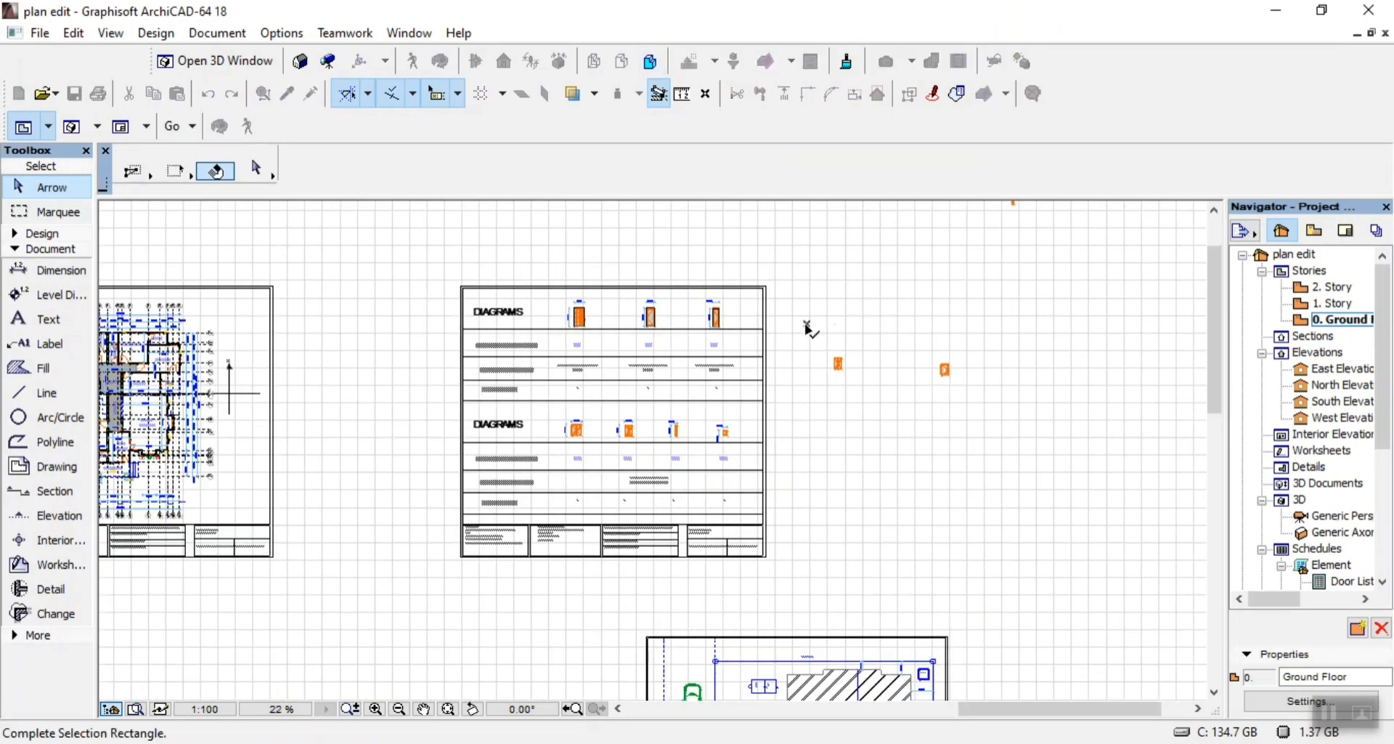
pyautogui.click(1024, 431)
pyautogui.press('Delete')
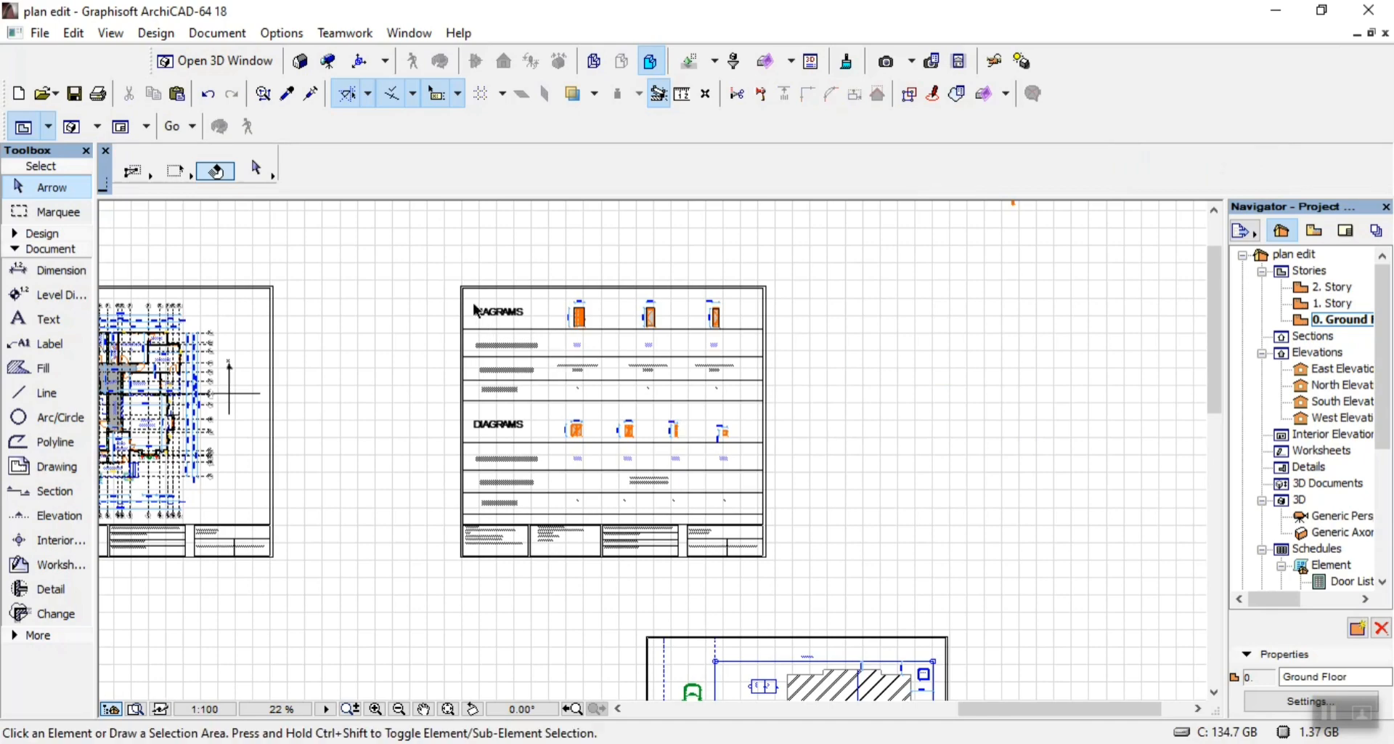
# Examine the door and window tables and the title block entries along the bottom of the schedule sheet
pyautogui.scroll(5, 514, 336)
pyautogui.scroll(-5, 528, 330)
pyautogui.scroll(-1, 535, 492)
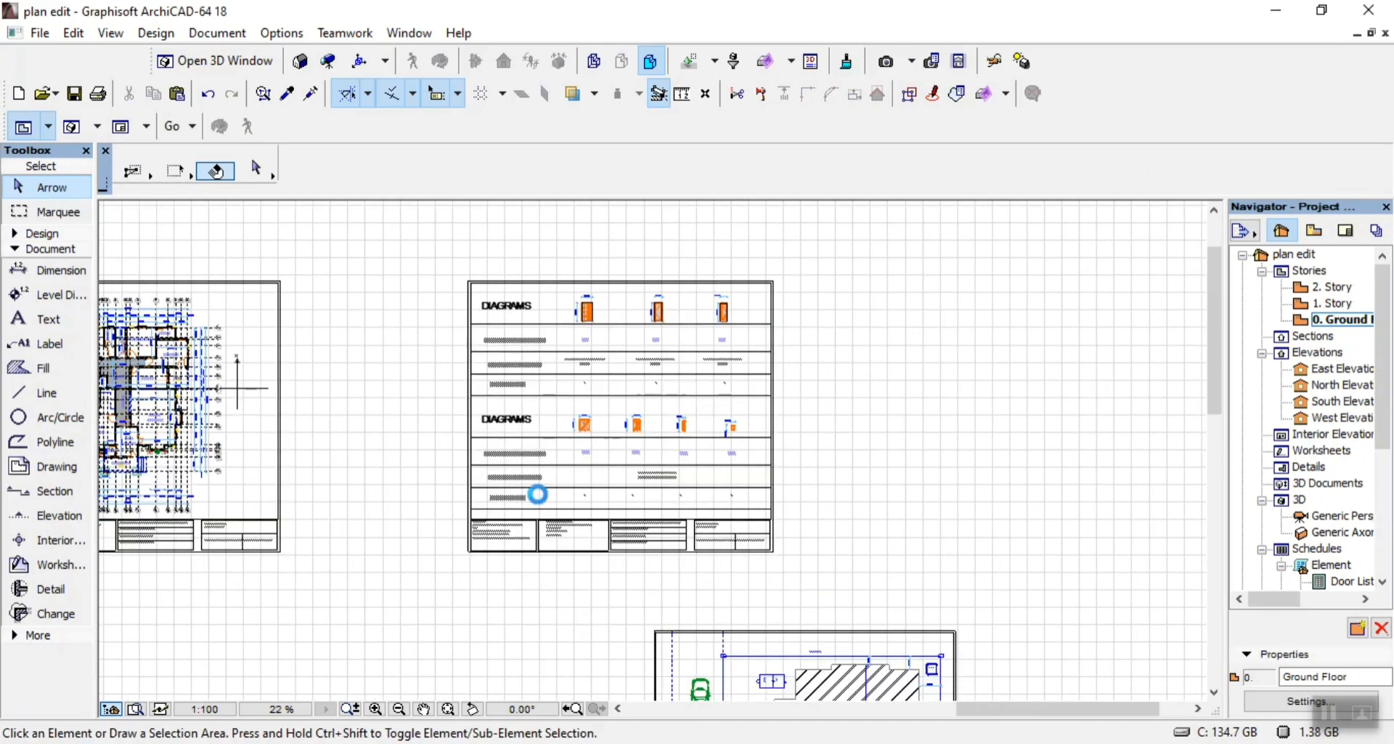
pyautogui.scroll(5, 531, 490)
pyautogui.scroll(-5, 530, 489)
pyautogui.scroll(4, 488, 524)
pyautogui.scroll(4, 484, 588)
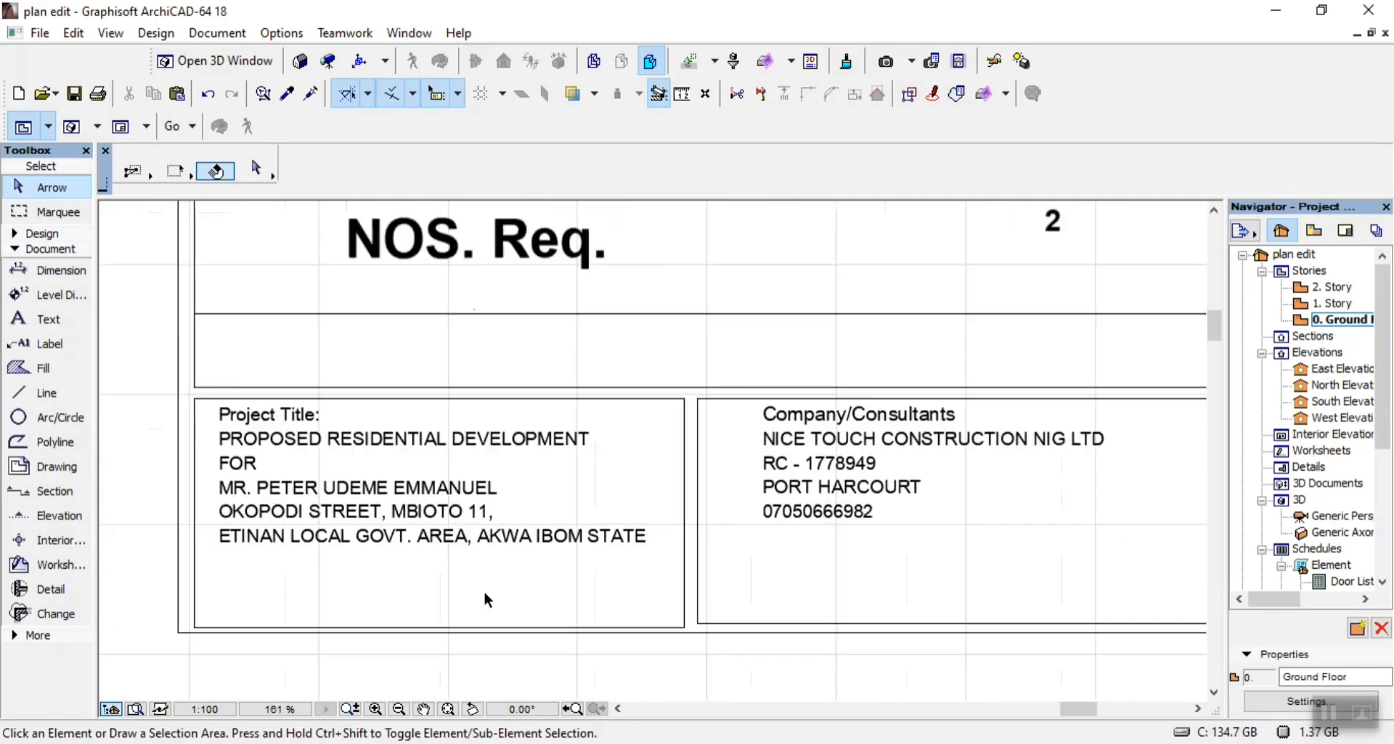
pyautogui.scroll(-3, 443, 572)
pyautogui.scroll(3, 670, 574)
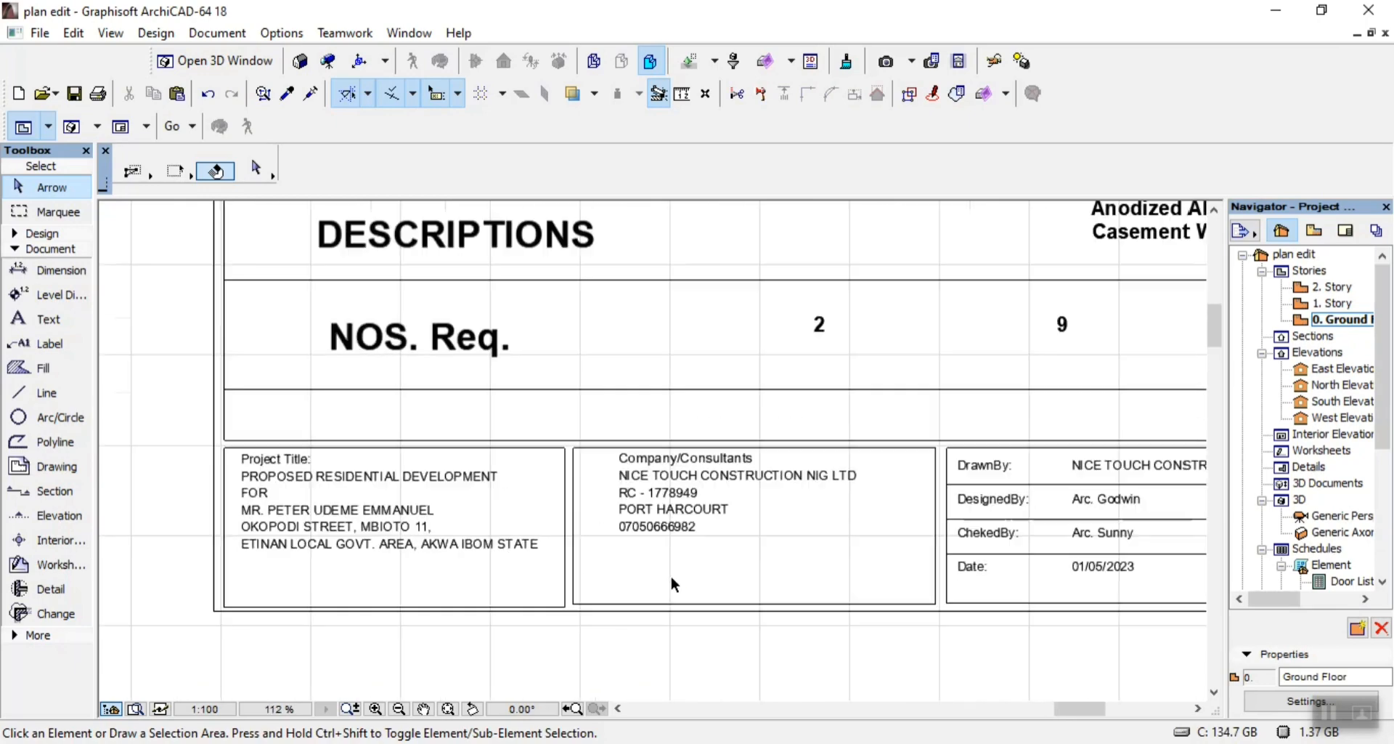
pyautogui.scroll(-5, 657, 573)
pyautogui.scroll(4, 768, 565)
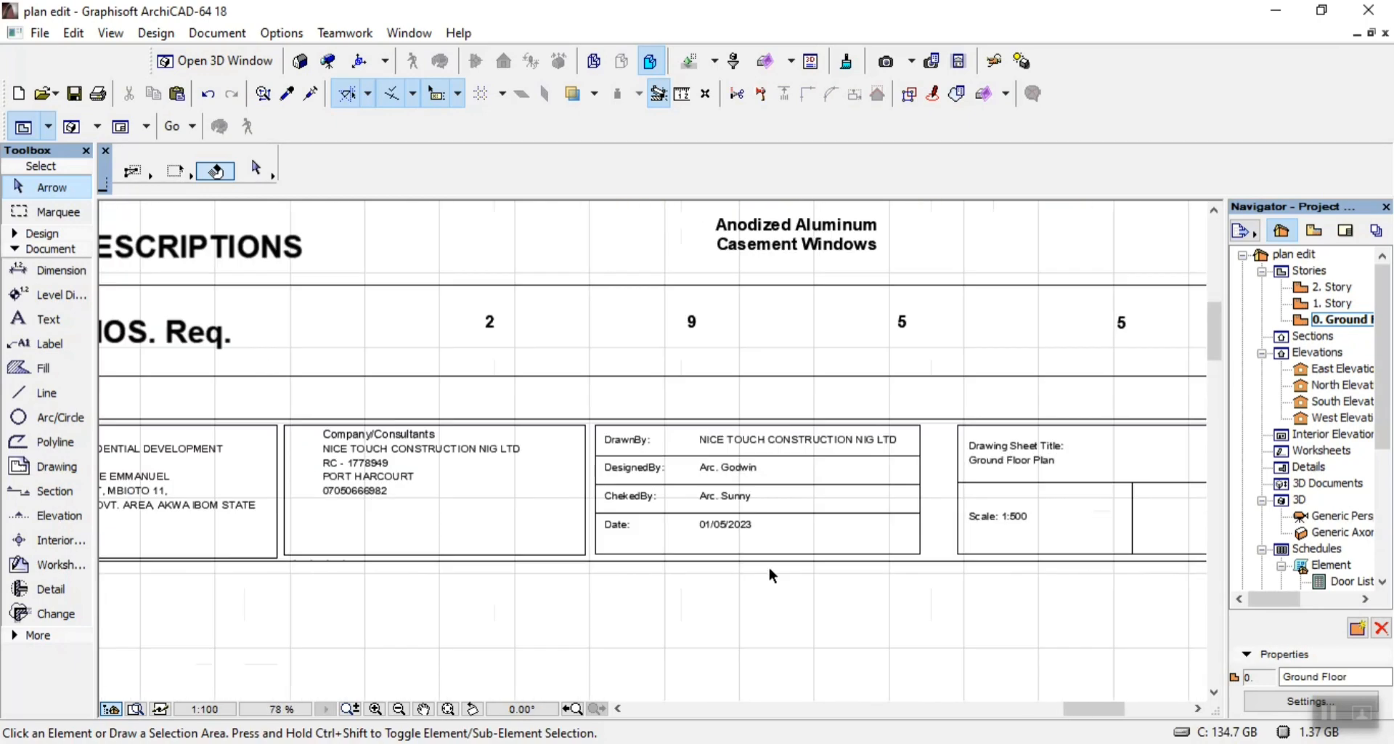
pyautogui.scroll(-3, 773, 561)
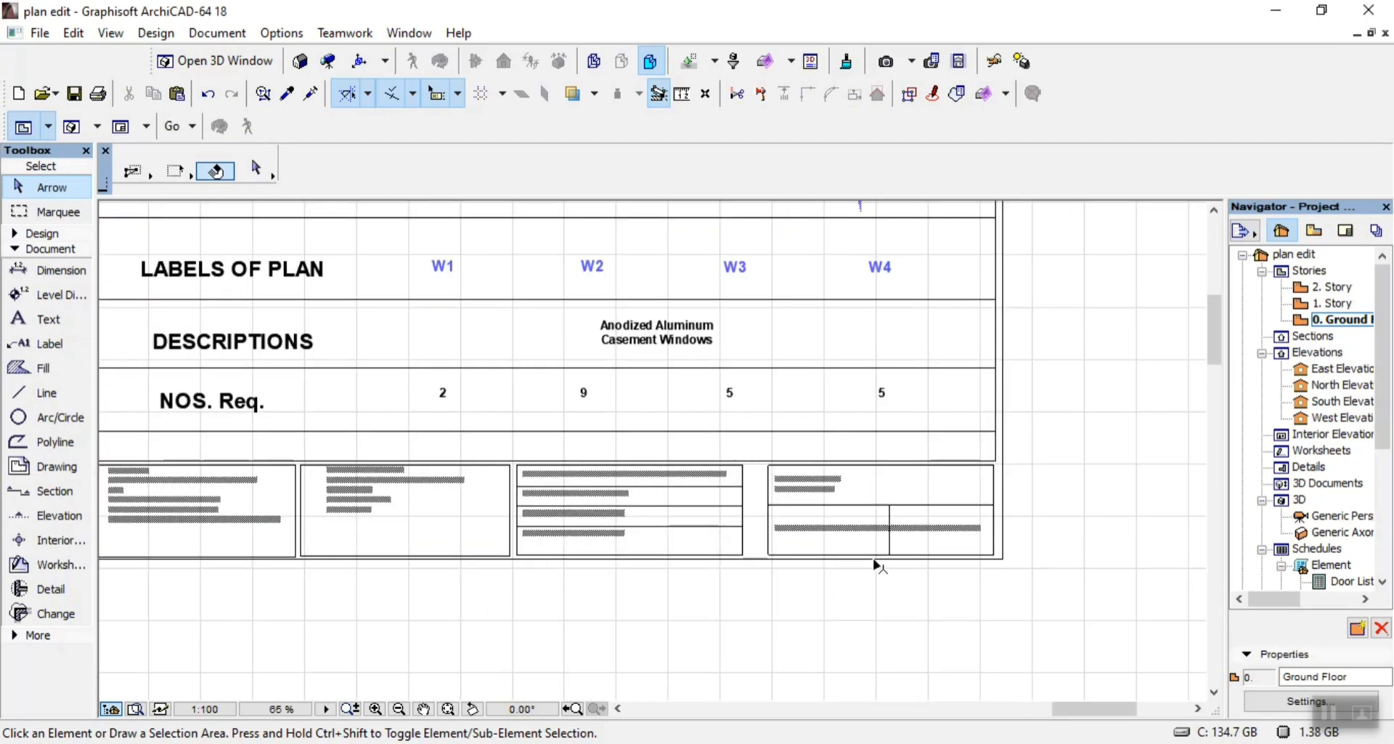
# Replace the drawing sheet title in the title block with "Doors and Windws Schedule"
pyautogui.scroll(5, 971, 541)
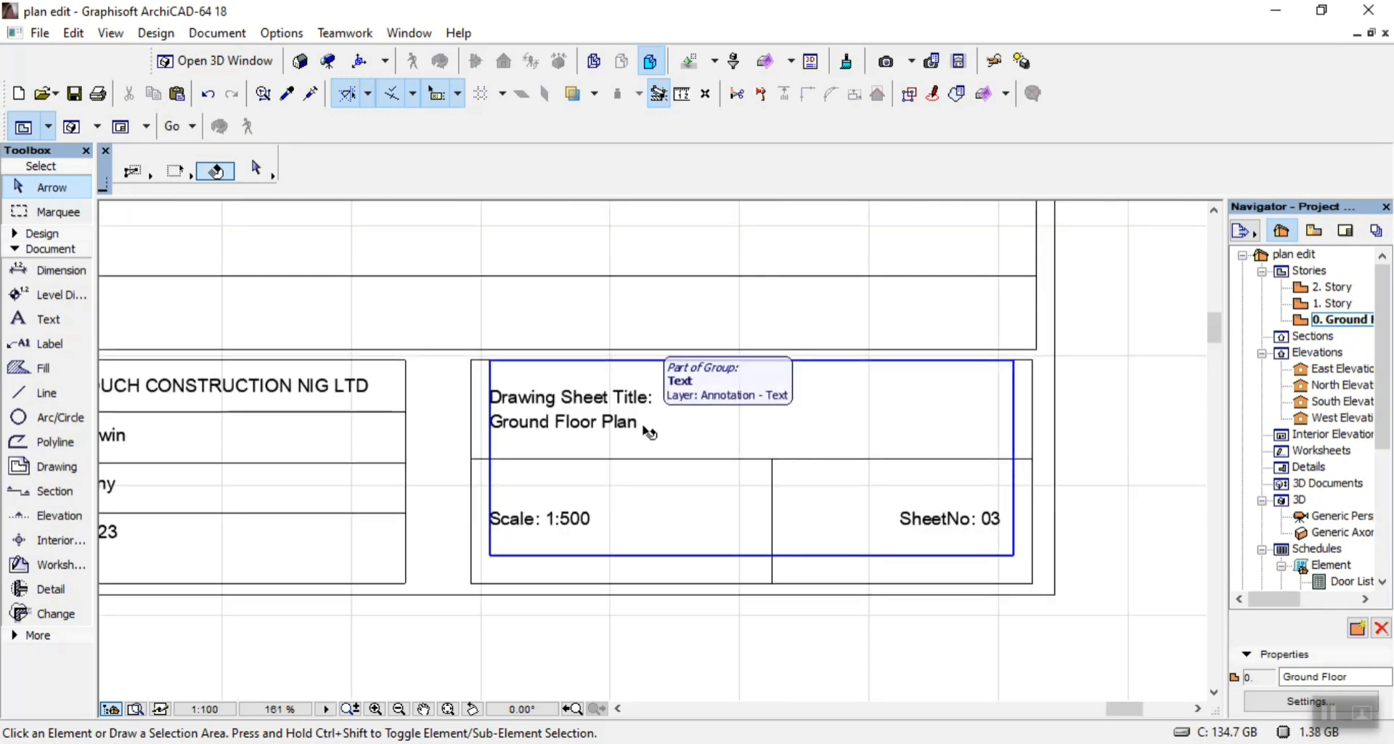
pyautogui.doubleClick(650, 433)
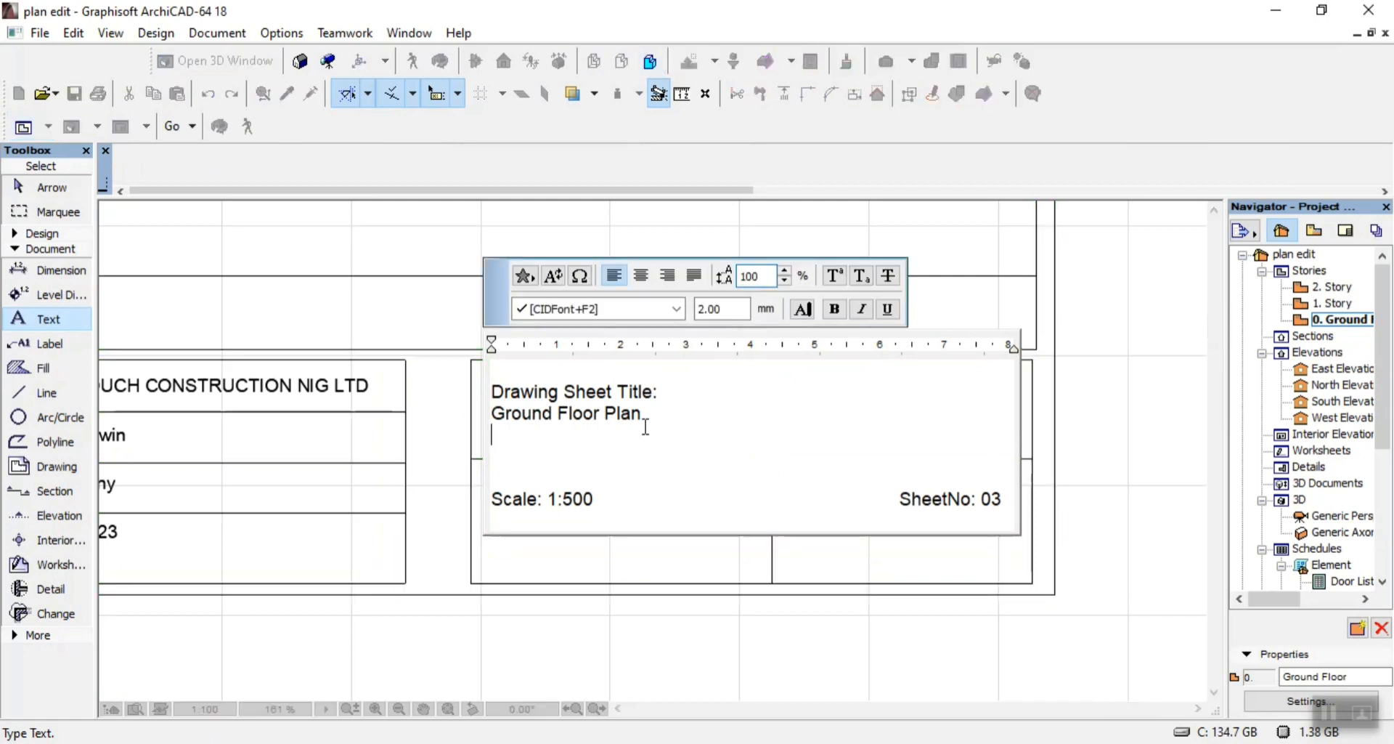
pyautogui.press('BackSpace')
pyautogui.press('BackSpace')
pyautogui.press('BackSpace')
pyautogui.press('BackSpace')
pyautogui.press('BackSpace')
pyautogui.press('BackSpace')
pyautogui.press('BackSpace')
pyautogui.press('BackSpace')
pyautogui.press('BackSpace')
pyautogui.press('BackSpace')
pyautogui.press('BackSpace')
pyautogui.press('BackSpace')
pyautogui.press('BackSpace')
pyautogui.press('BackSpace')
pyautogui.press('BackSpace')
pyautogui.press('BackSpace')
pyautogui.press('BackSpace')
pyautogui.press('BackSpace')
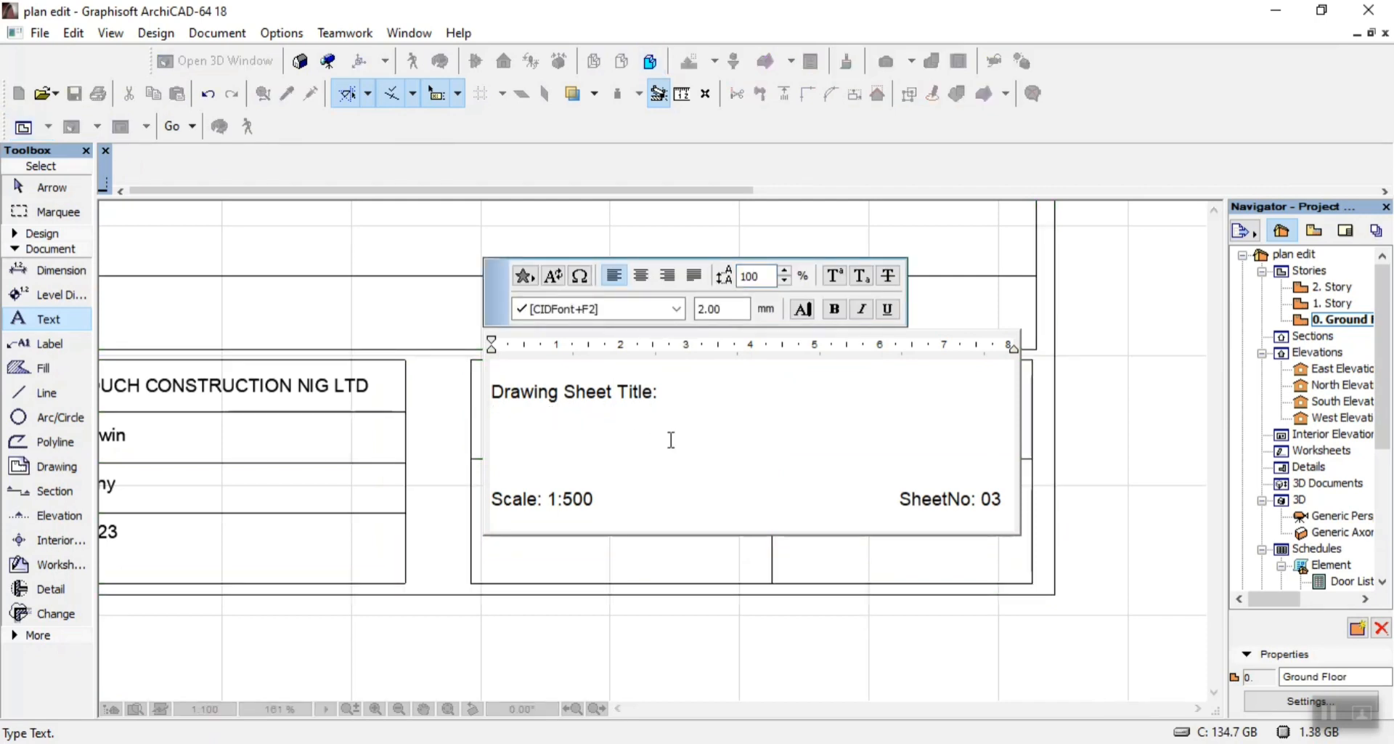
pyautogui.write('Door a')
pyautogui.press('BackSpace')
pyautogui.write('s a')
pyautogui.press('BackSpace')
pyautogui.write('s an')
pyautogui.press('BackSpace')
pyautogui.press('BackSpace')
pyautogui.press('BackSpace')
pyautogui.write('rs')
pyautogui.press('BackSpace')
pyautogui.press('BackSpace')
pyautogui.press('BackSpace')
pyautogui.write('rs ad')
pyautogui.press('BackSpace')
pyautogui.write('nd')
pyautogui.press('BackSpace')
pyautogui.press('BackSpace')
pyautogui.write('nd Windws ')
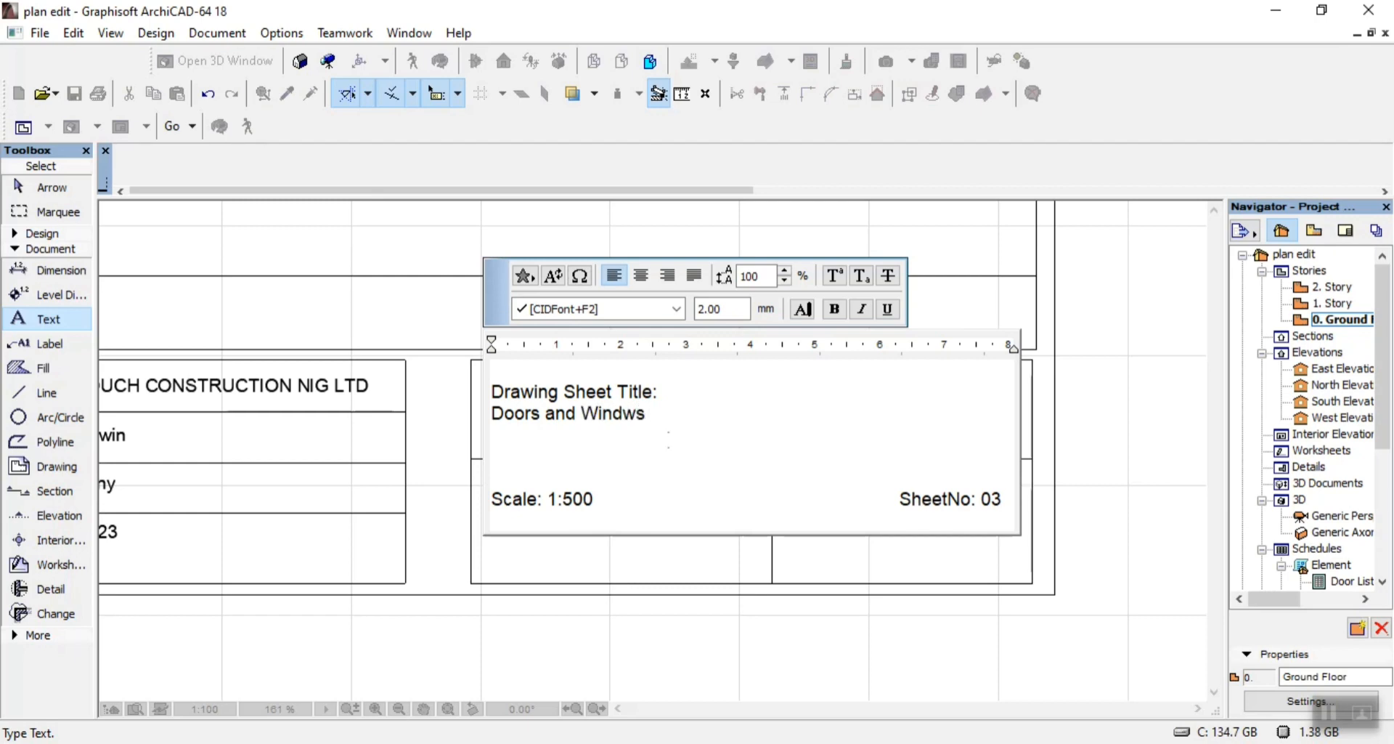
pyautogui.write('Schedule')
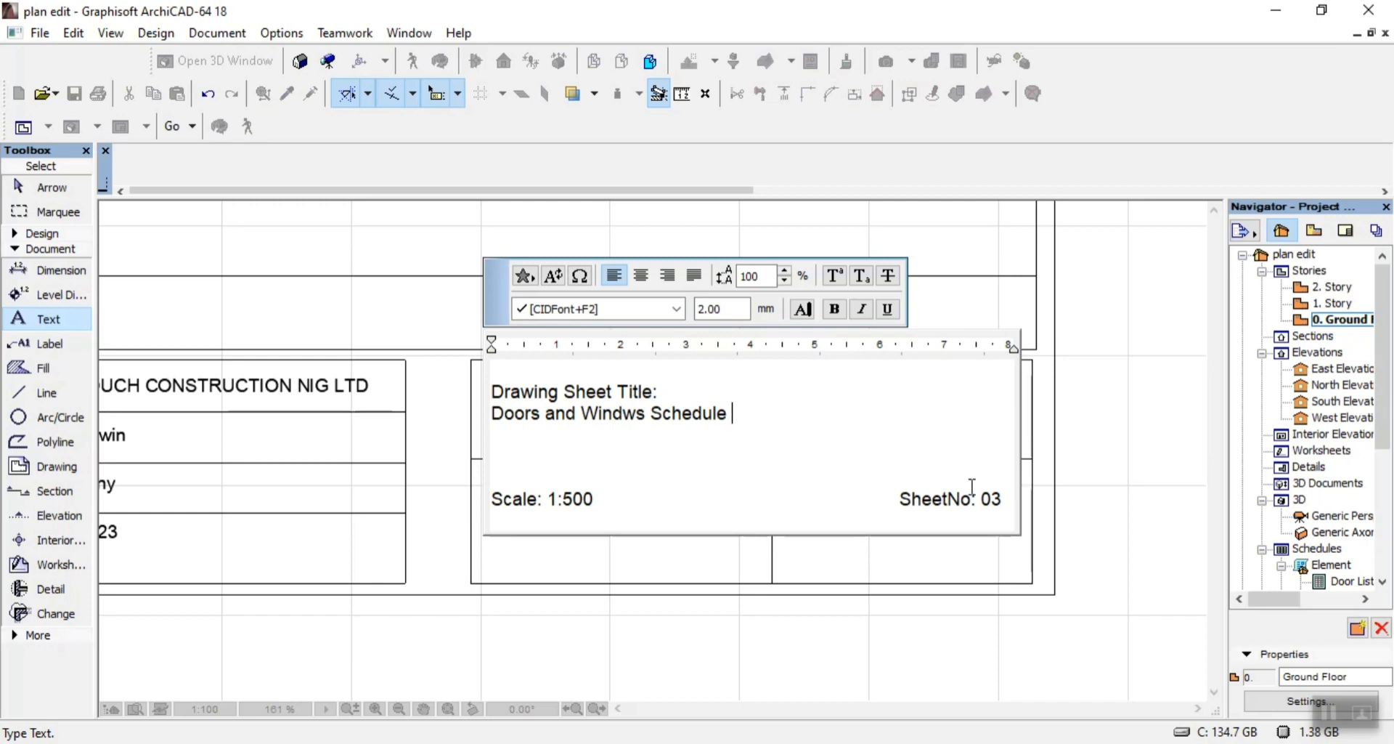
# Set the sheet number in the title block to 04, check it against the reference PDF, and finish the text edit
pyautogui.click(1004, 501)
pyautogui.press('BackSpace')
pyautogui.write('4')
pyautogui.click(779, 743)
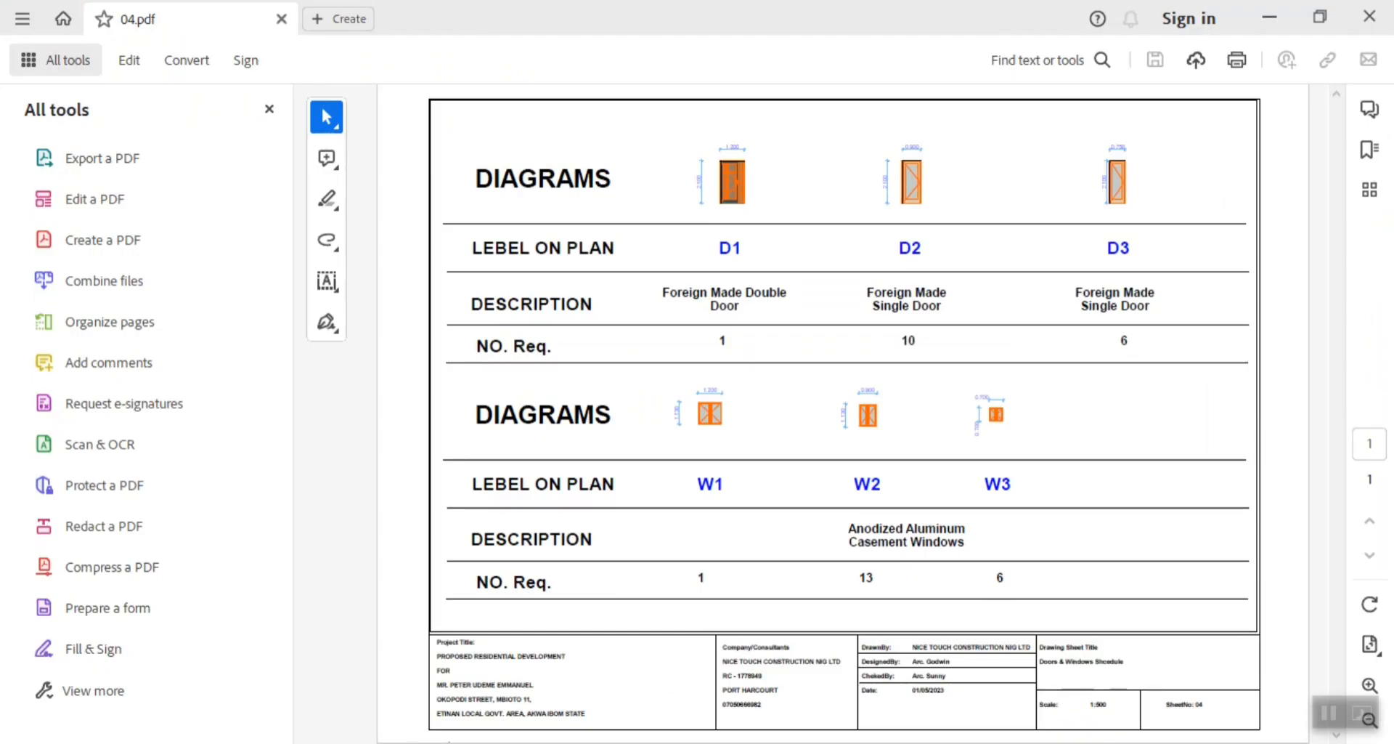
pyautogui.click(730, 741)
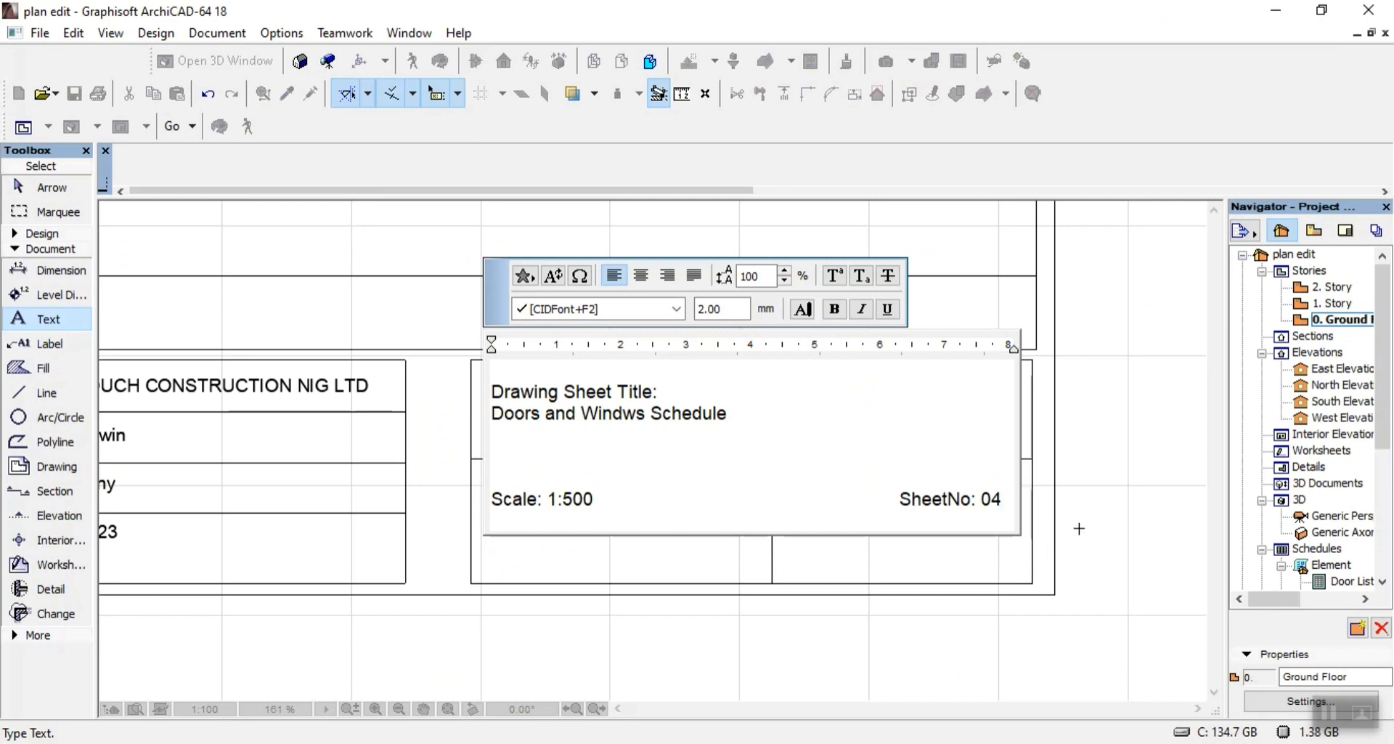
pyautogui.press('Escape')
pyautogui.hotkey('ctrl', 'a')
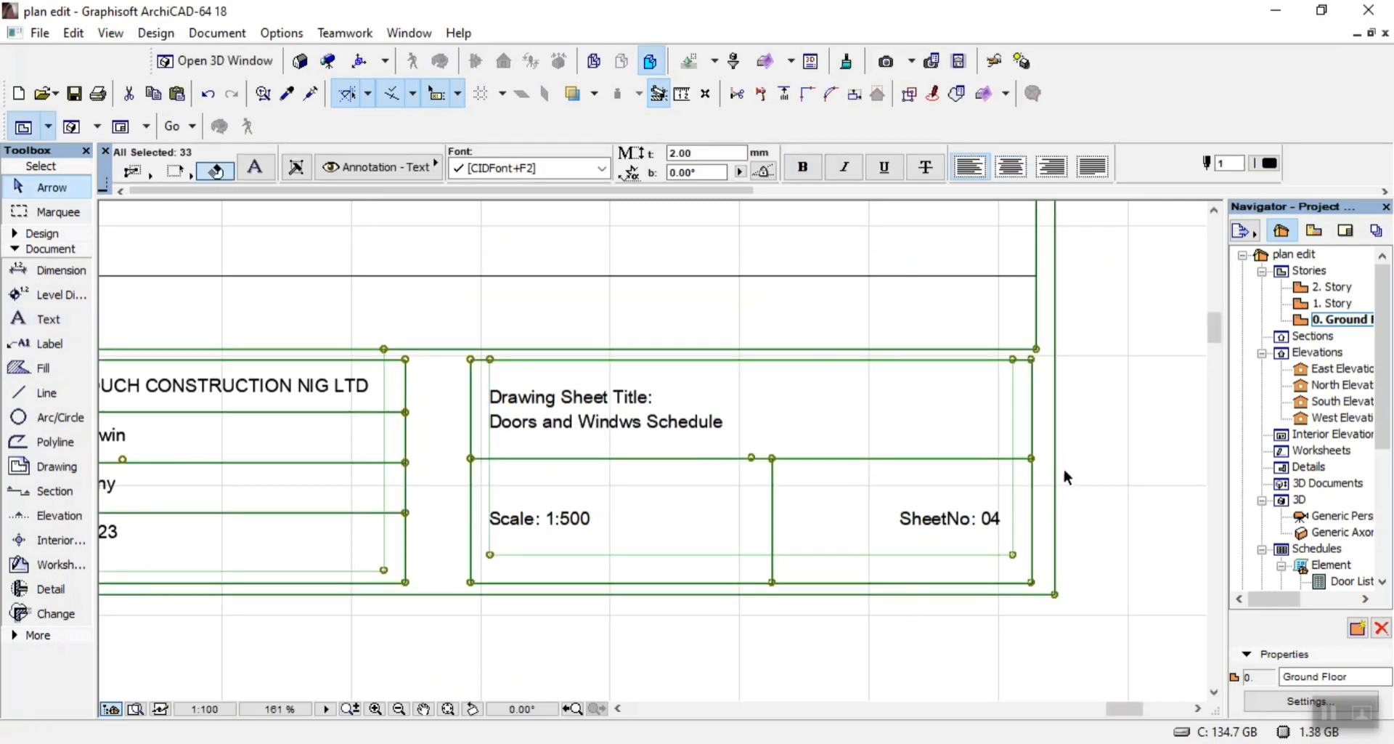
pyautogui.press('Escape')
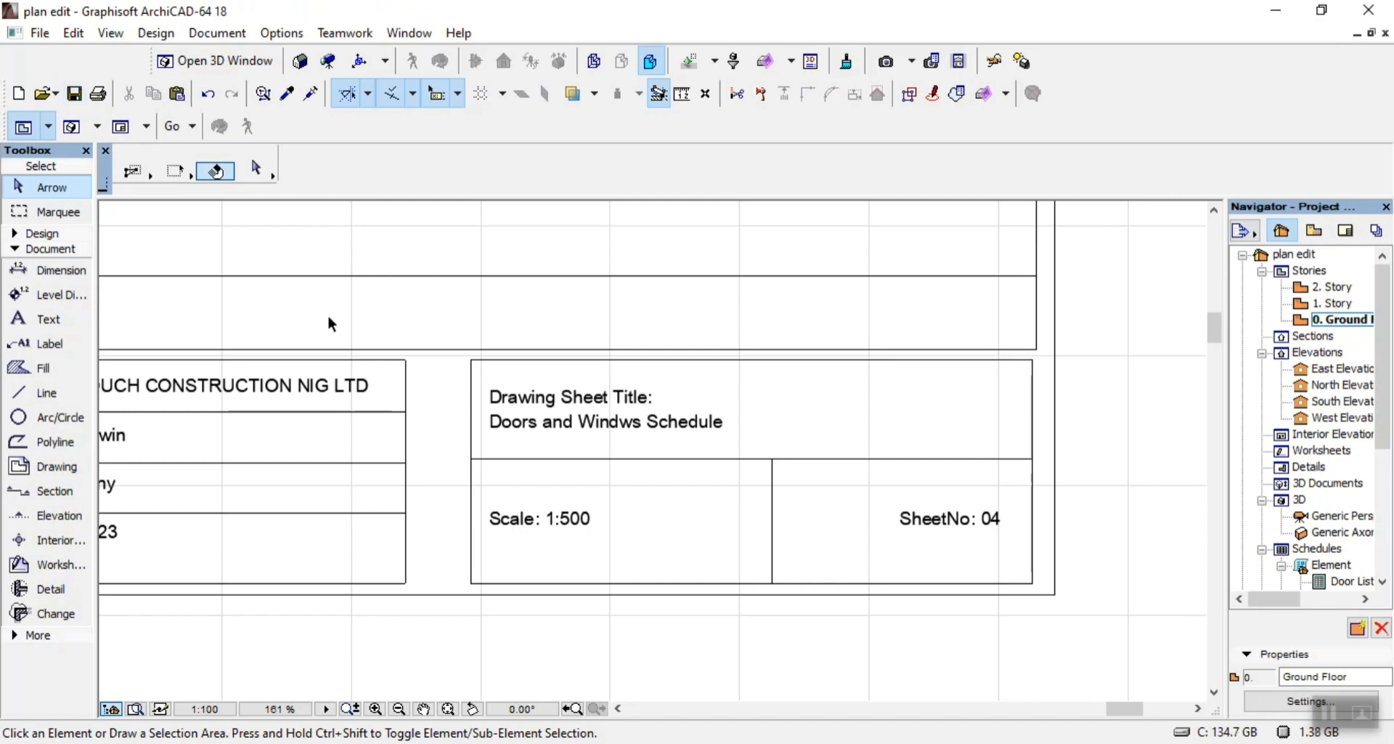
# Switch to the NEW folder in File Explorer and open the reference drawing 05 with Adobe Acrobat Reader
pyautogui.scroll(-8, 657, 399)
pyautogui.scroll(-1, 658, 400)
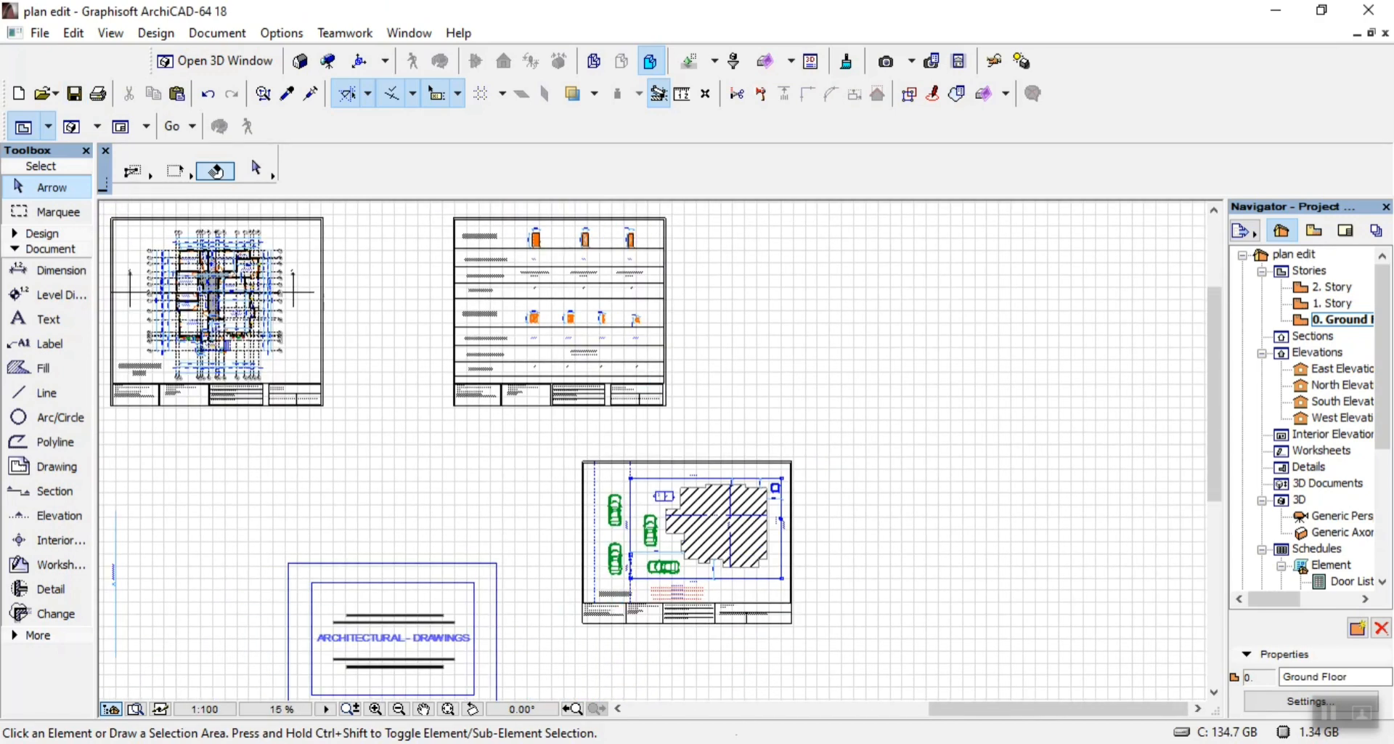
pyautogui.hotkey('alt', 'Tab')
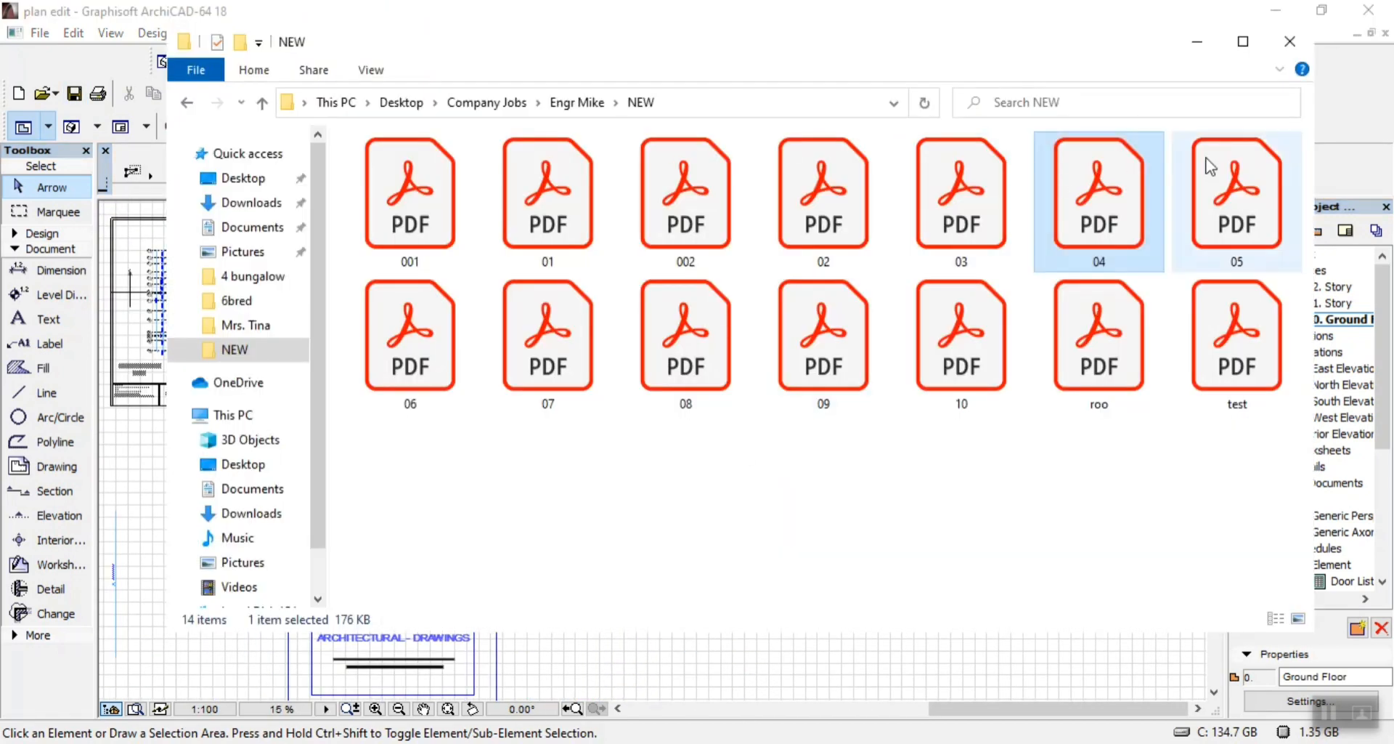
pyautogui.rightClick(1225, 213)
pyautogui.moveTo(1187, 317)
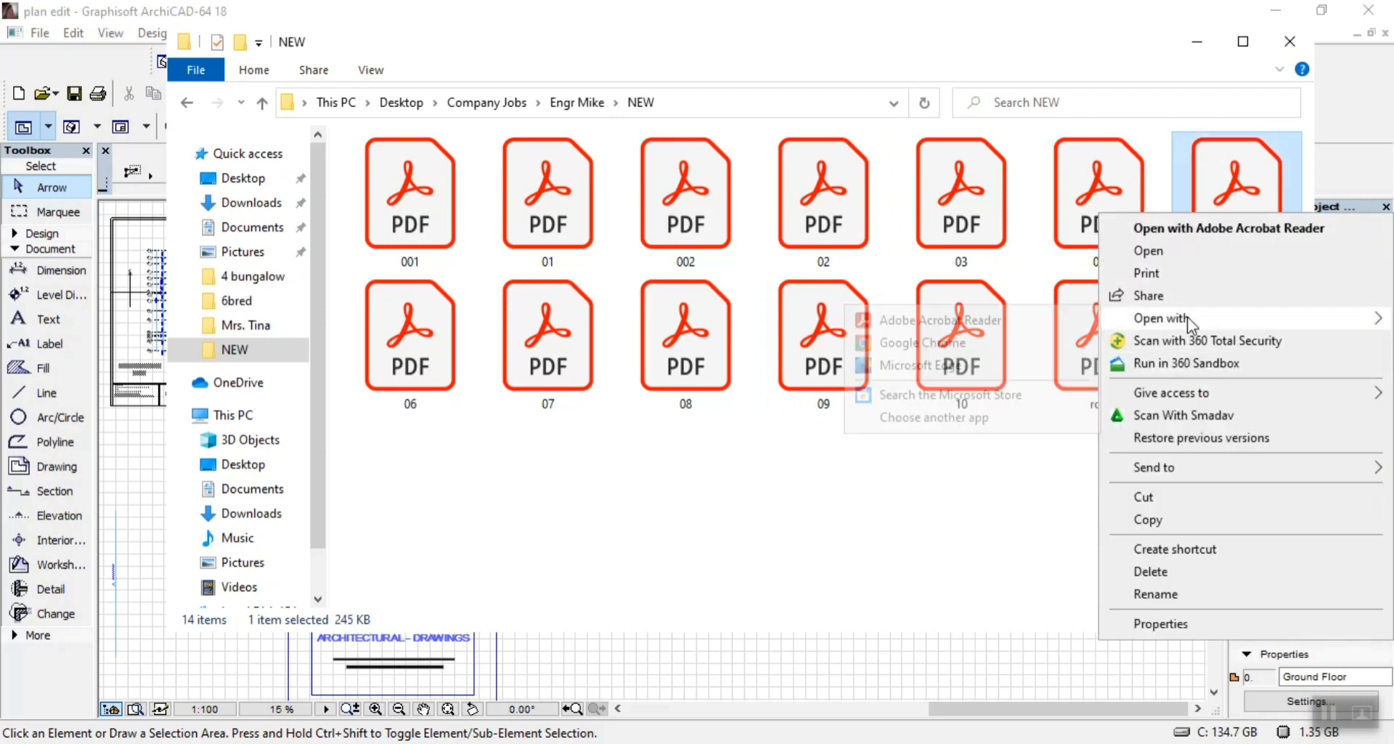
pyautogui.click(1033, 322)
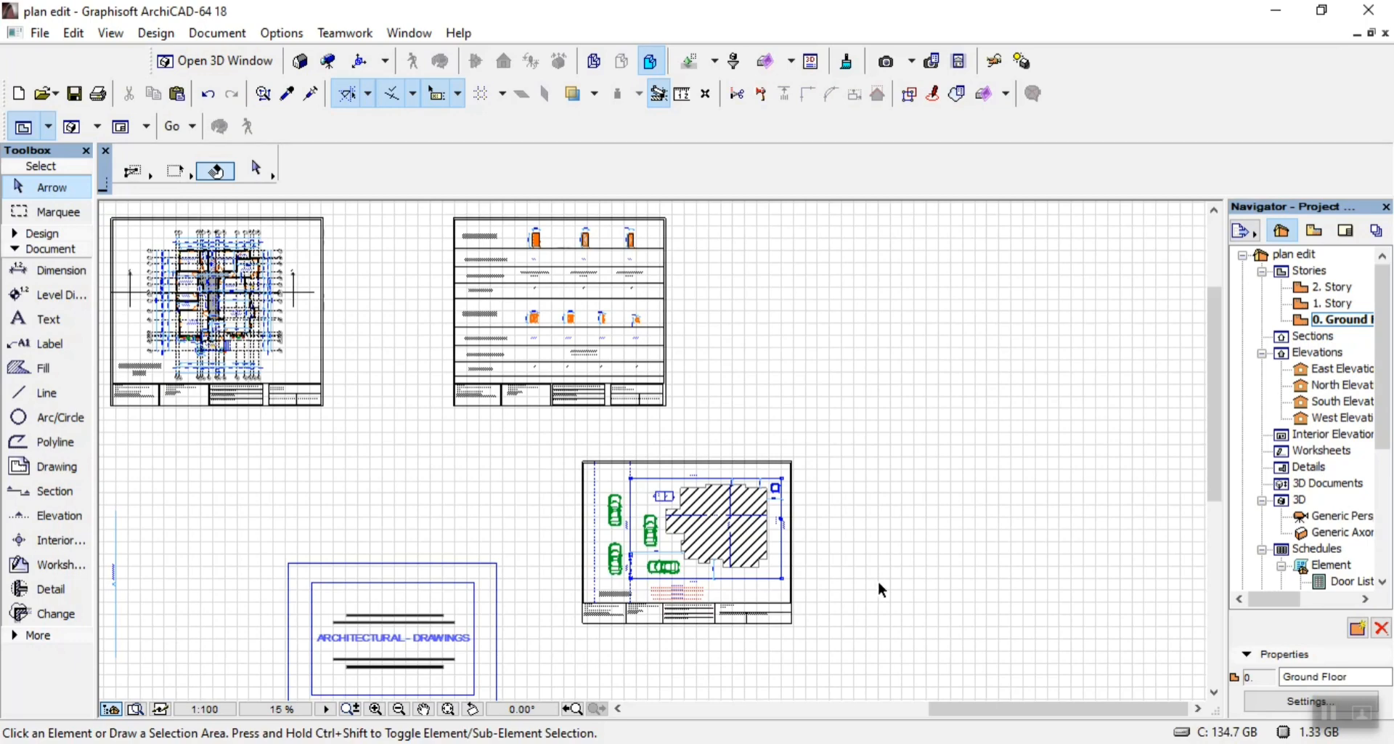
# Look over the finished schedule sheet and the arrangement of the surrounding drawing sheets, floor plan and elevations
pyautogui.scroll(-4, 879, 583)
pyautogui.scroll(4, 793, 465)
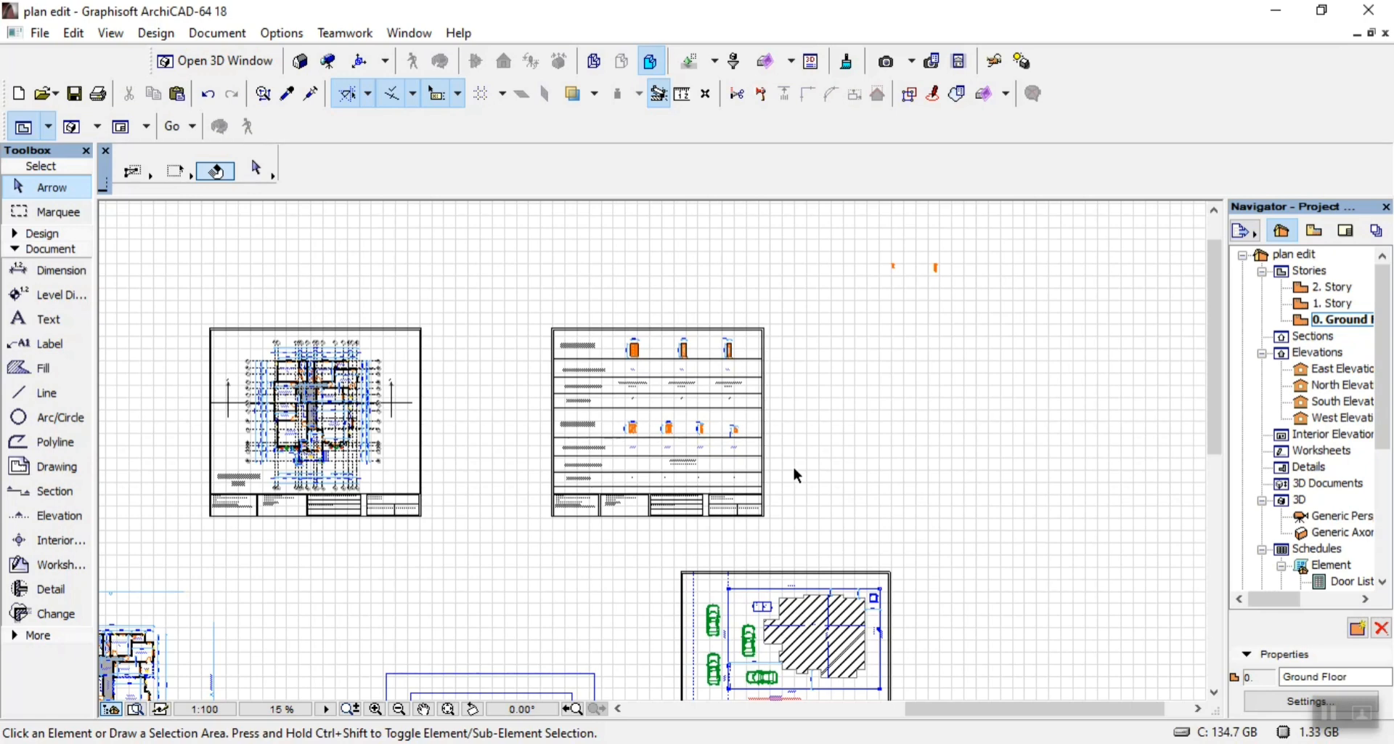
pyautogui.scroll(3, 795, 472)
pyautogui.scroll(-3, 794, 470)
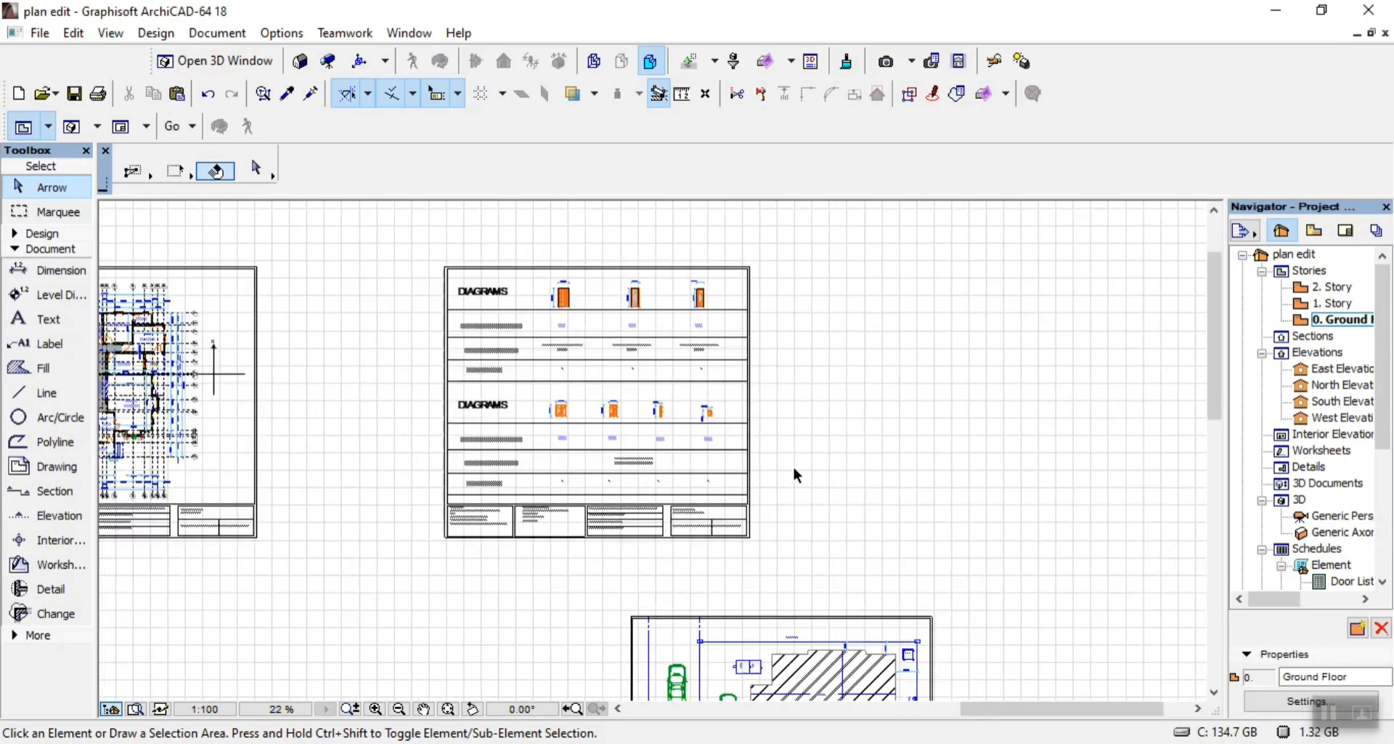
pyautogui.scroll(4, 732, 485)
pyautogui.scroll(-4, 732, 482)
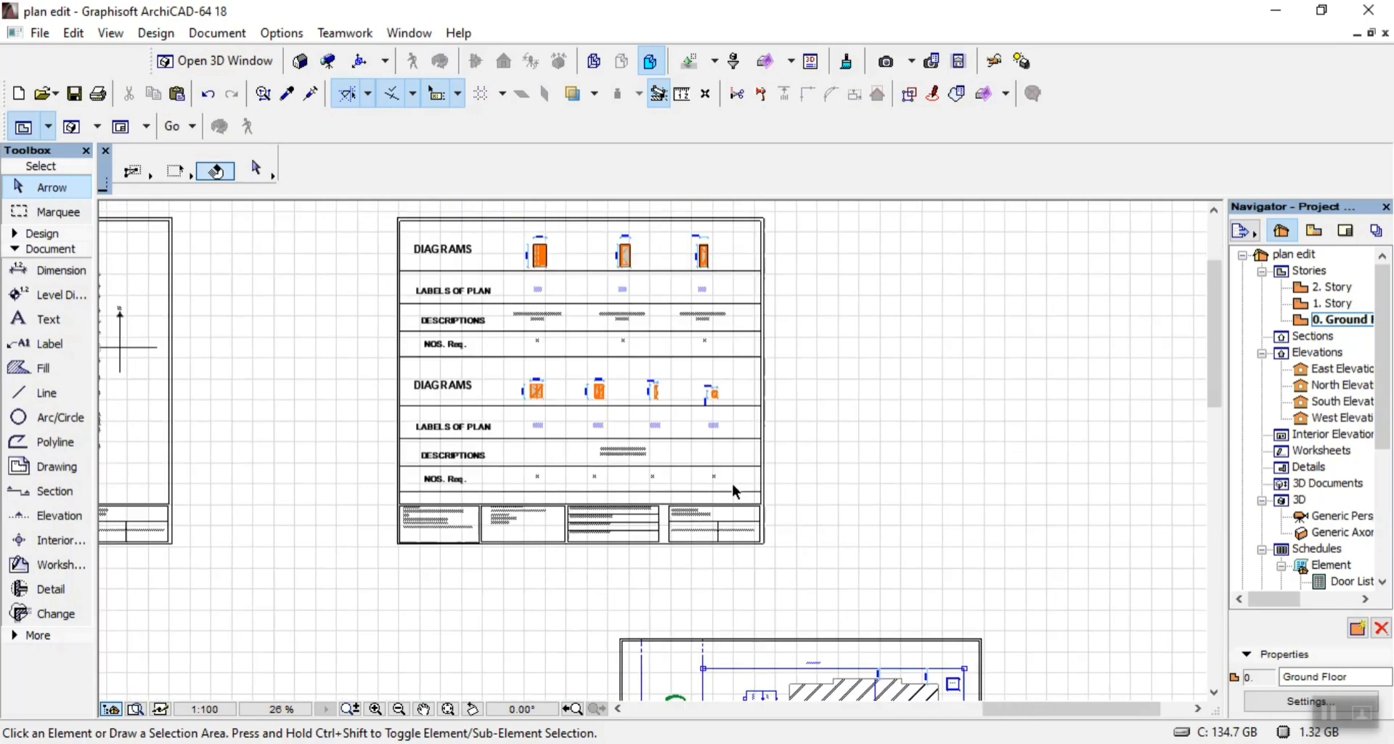
pyautogui.scroll(-2, 751, 486)
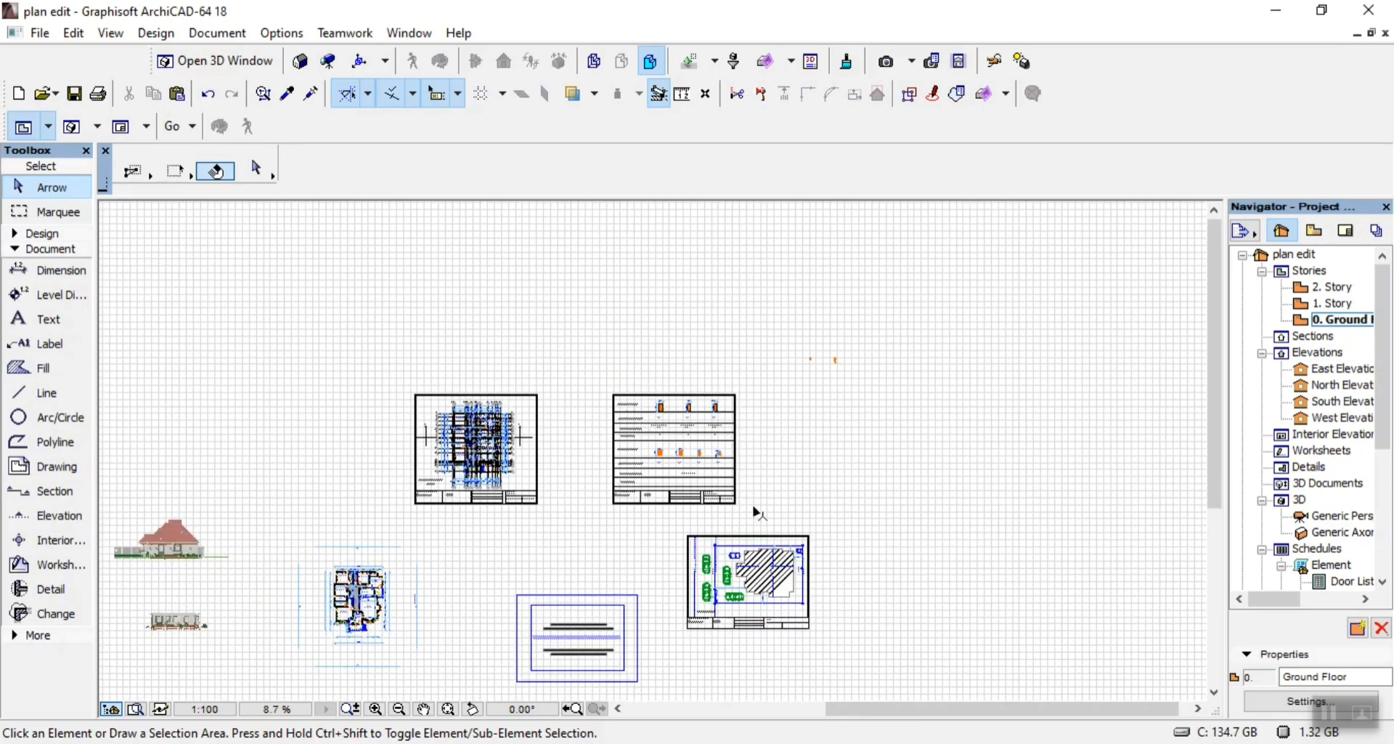
pyautogui.scroll(3, 661, 572)
pyautogui.scroll(-1, 872, 491)
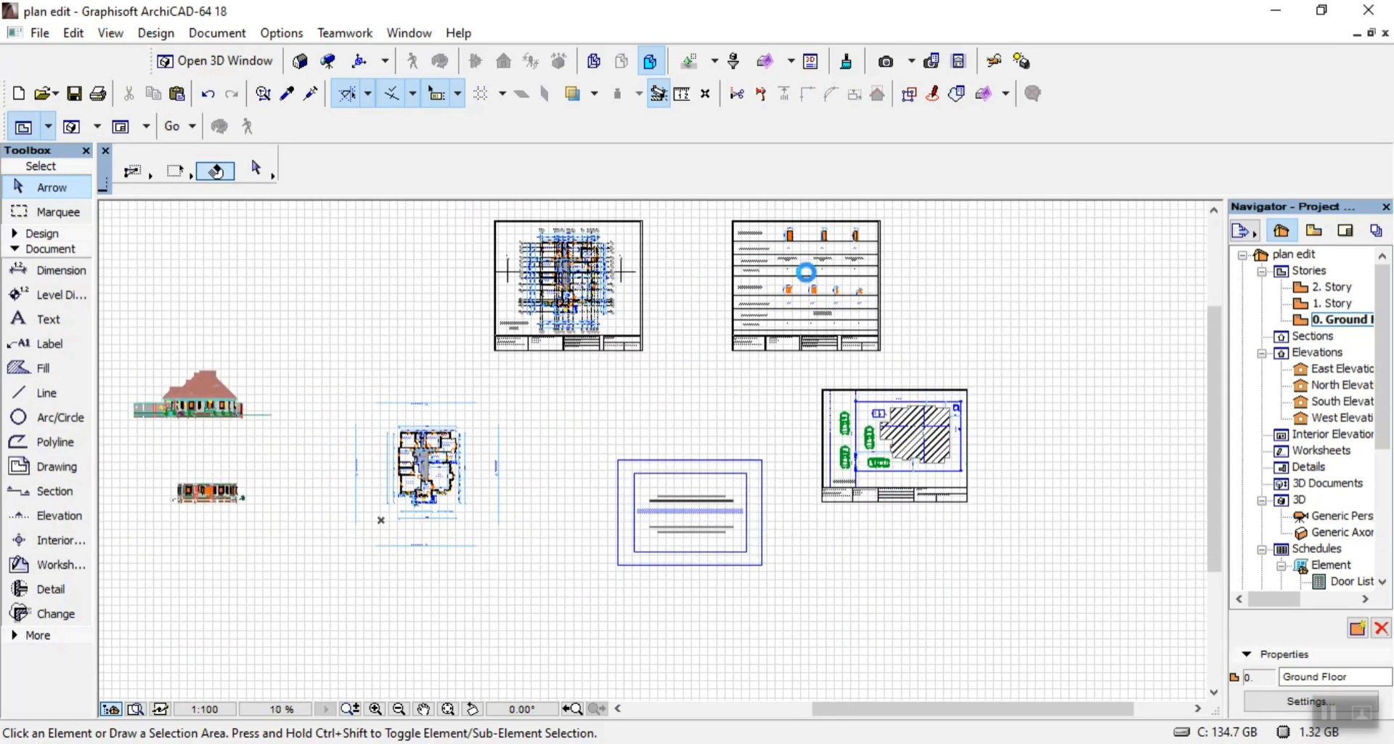
pyautogui.scroll(2, 951, 353)
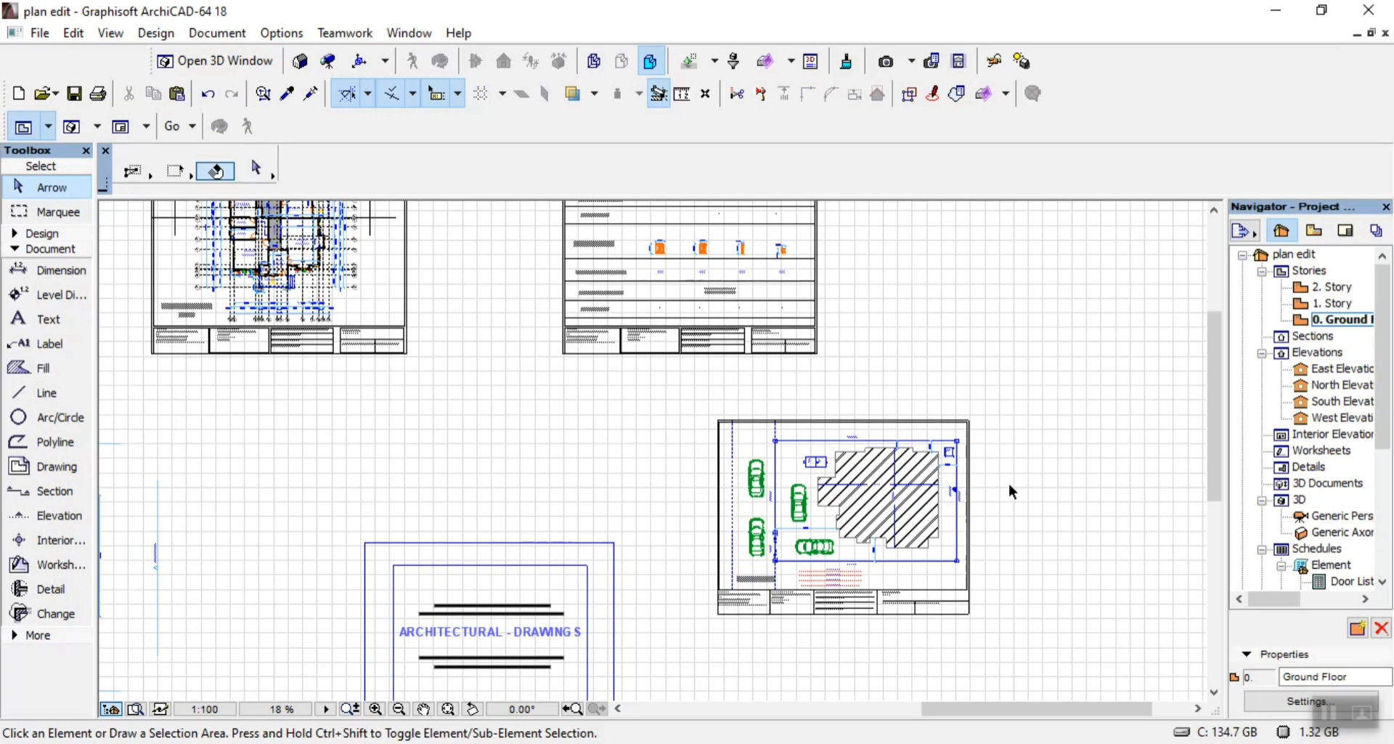
pyautogui.scroll(-2, 937, 477)
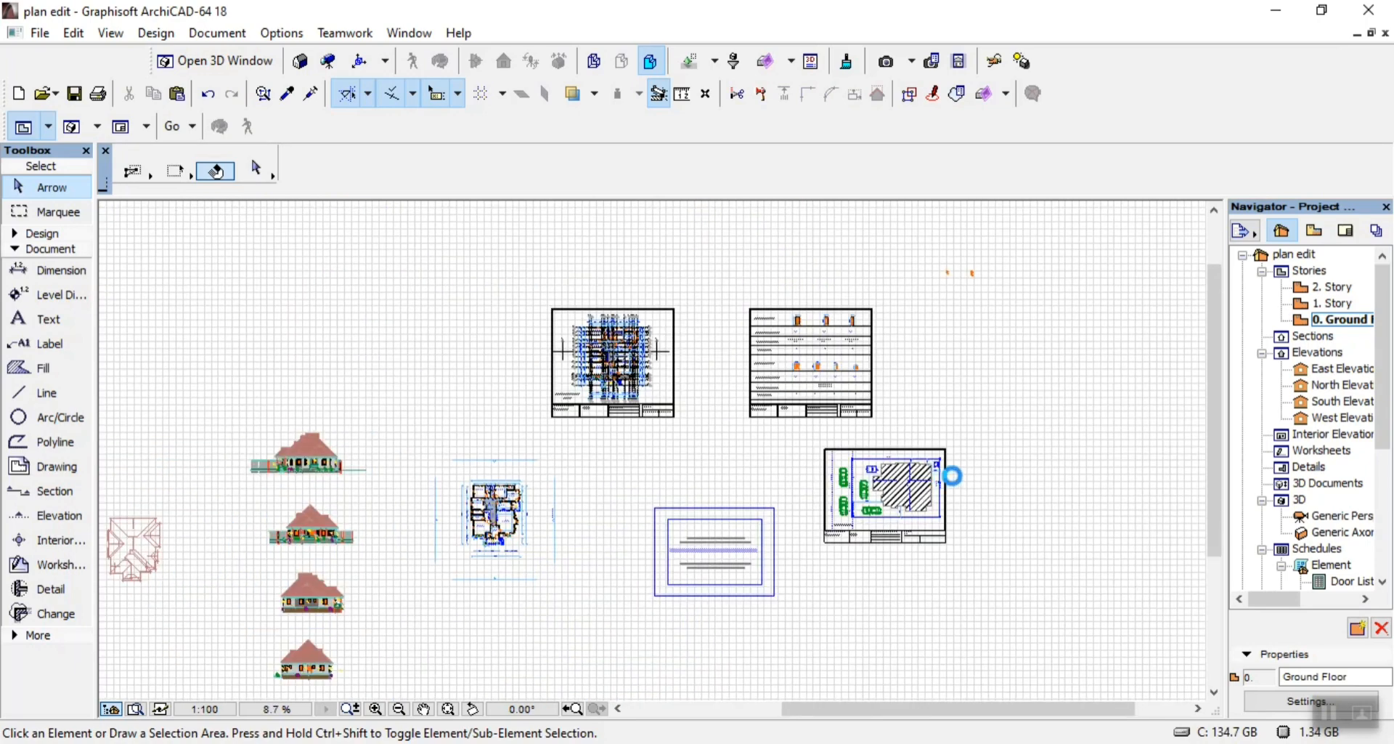